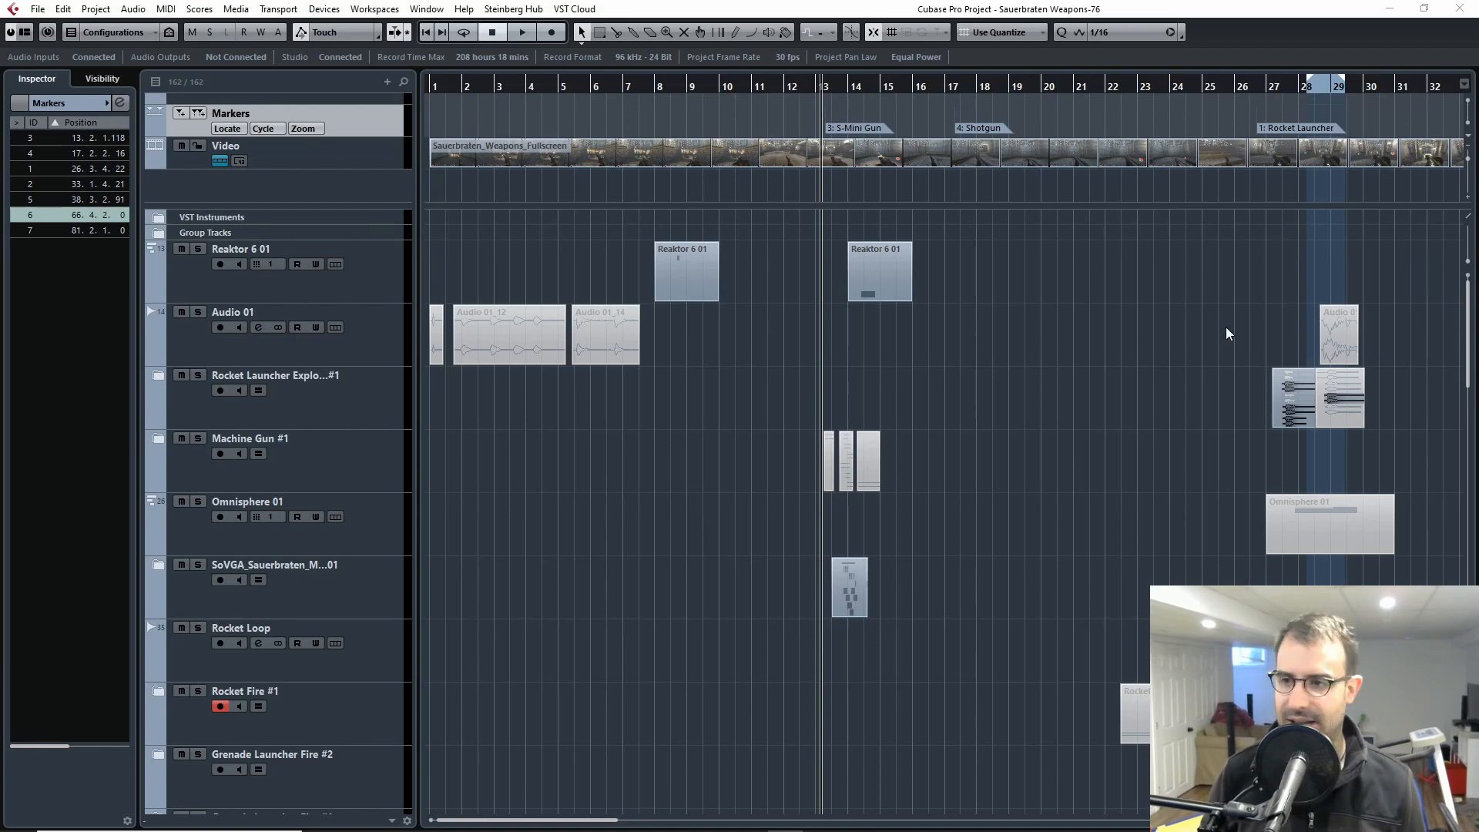
key(g)
key(g)
key(g)
key(g)
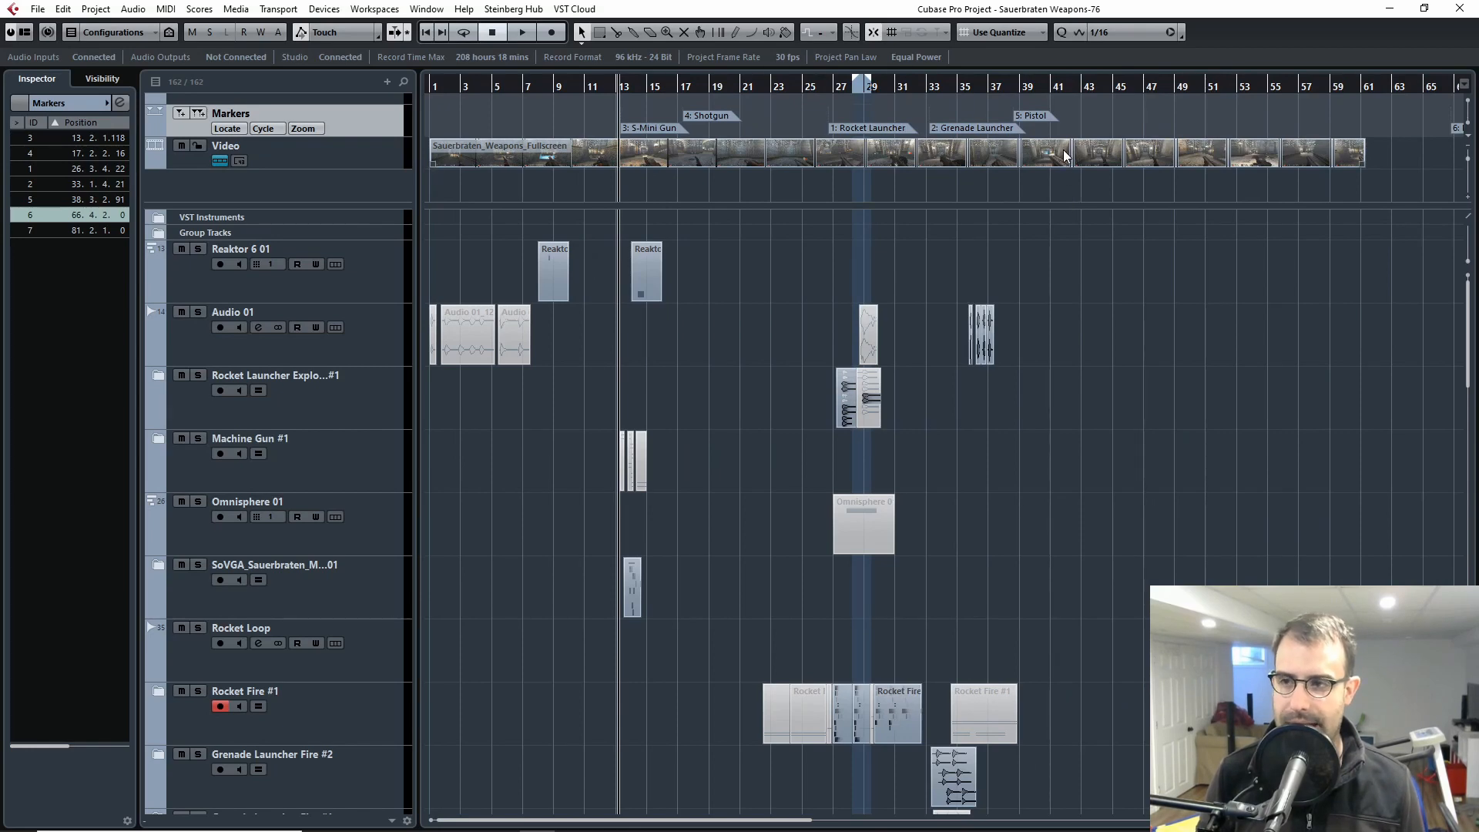
key(h)
key(h)
key(h)
key(h)
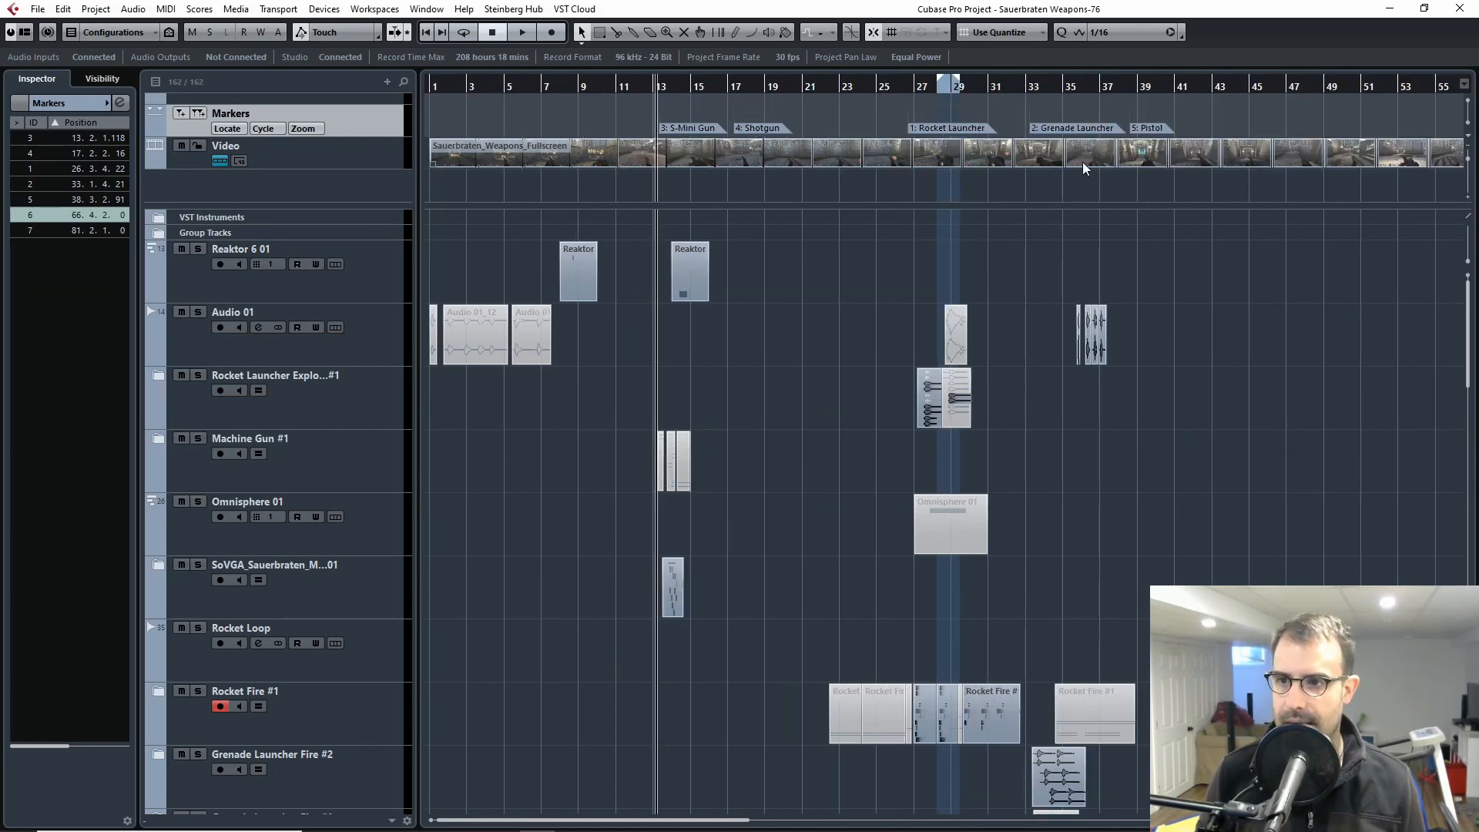
key(g)
key(g)
key(g)
key(g)
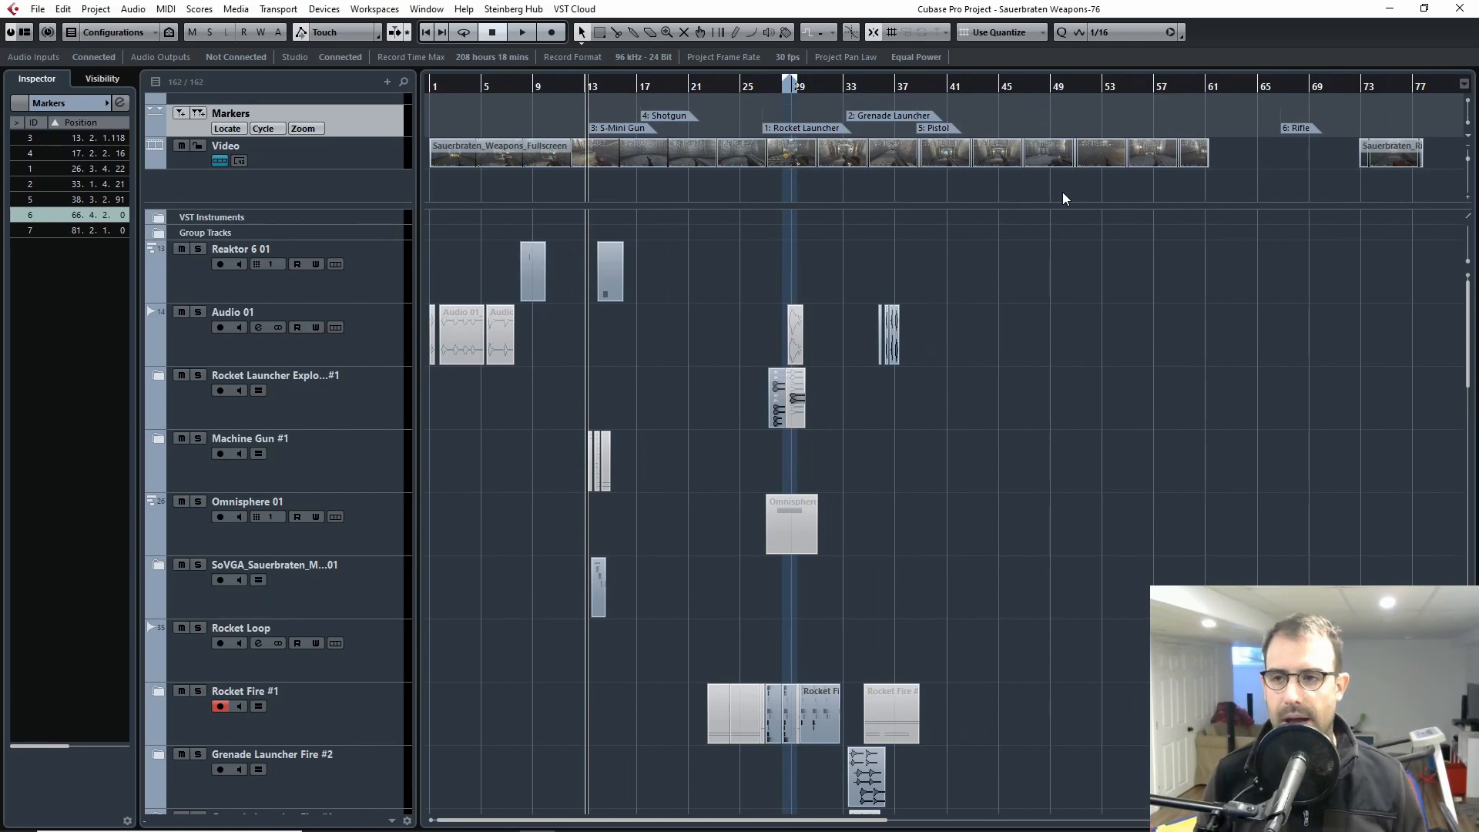
key(h)
key(h)
key(h)
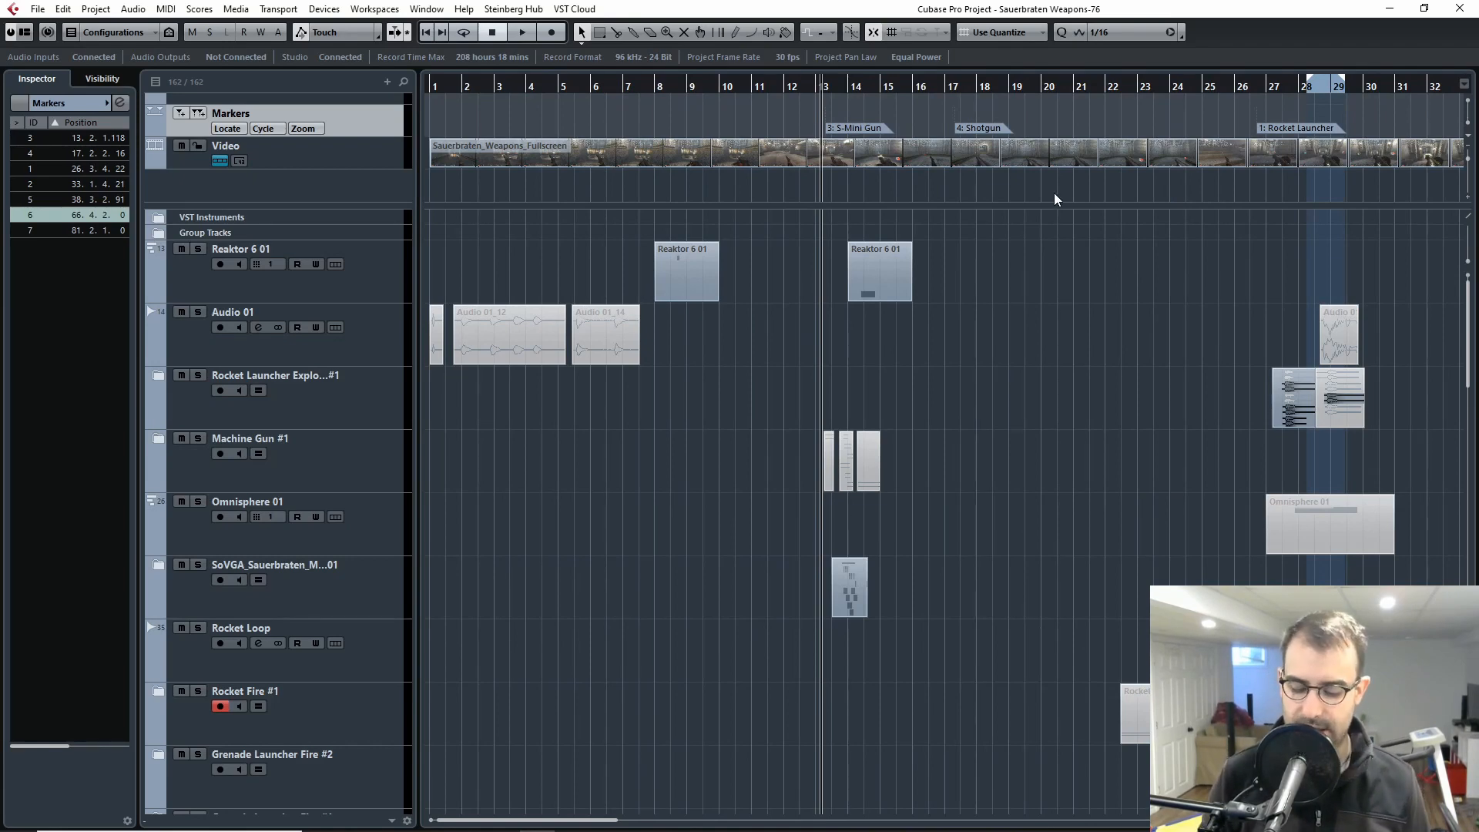
Step: Review the weapon markers along the timeline, from S-Mini Gun and Shotgun through Rocket Launcher, Grenade Launcher and Pistol to Rifle and Chainsaw
key(g)
key(g)
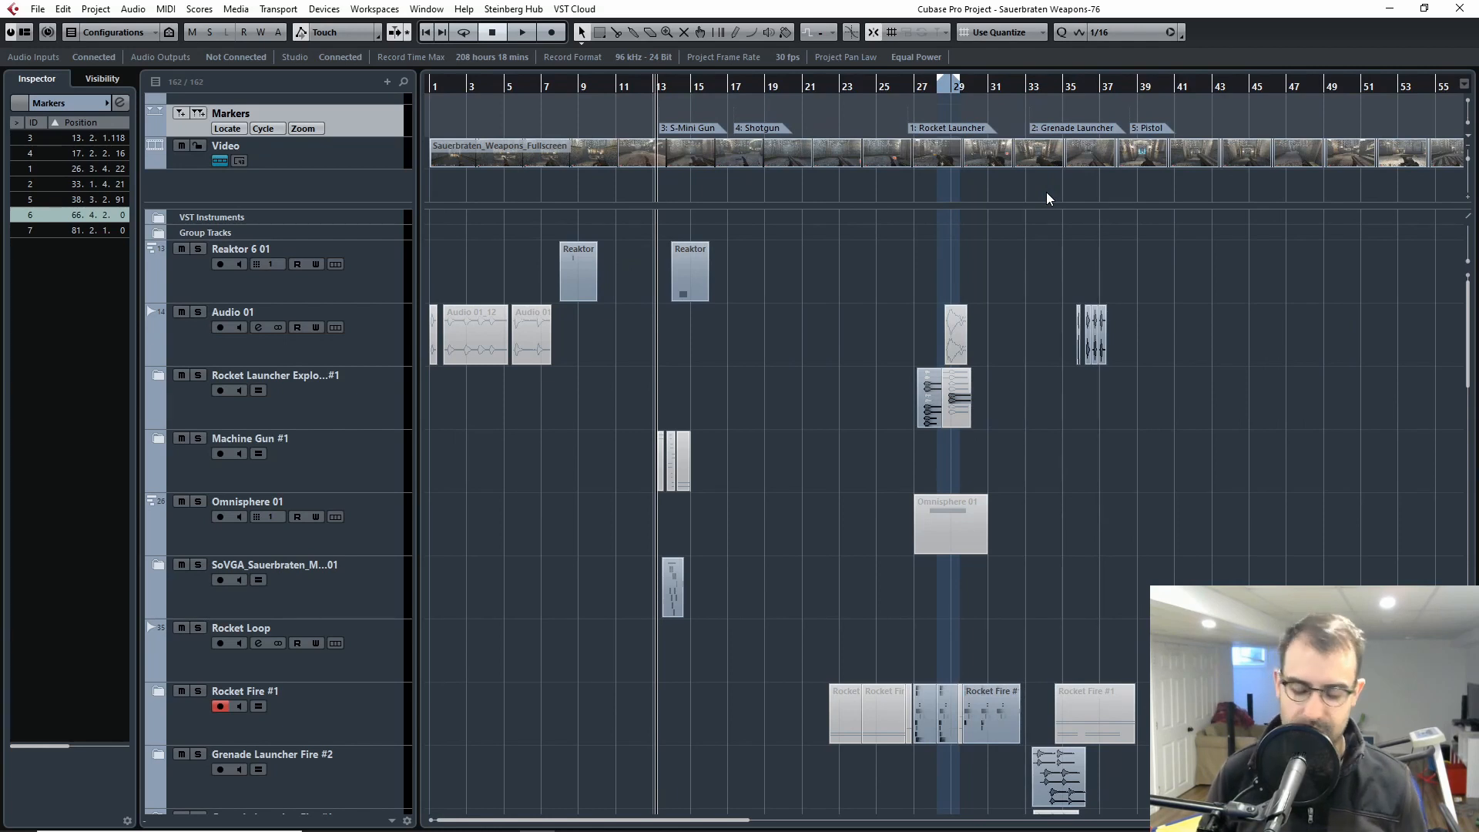
key(g)
key(g)
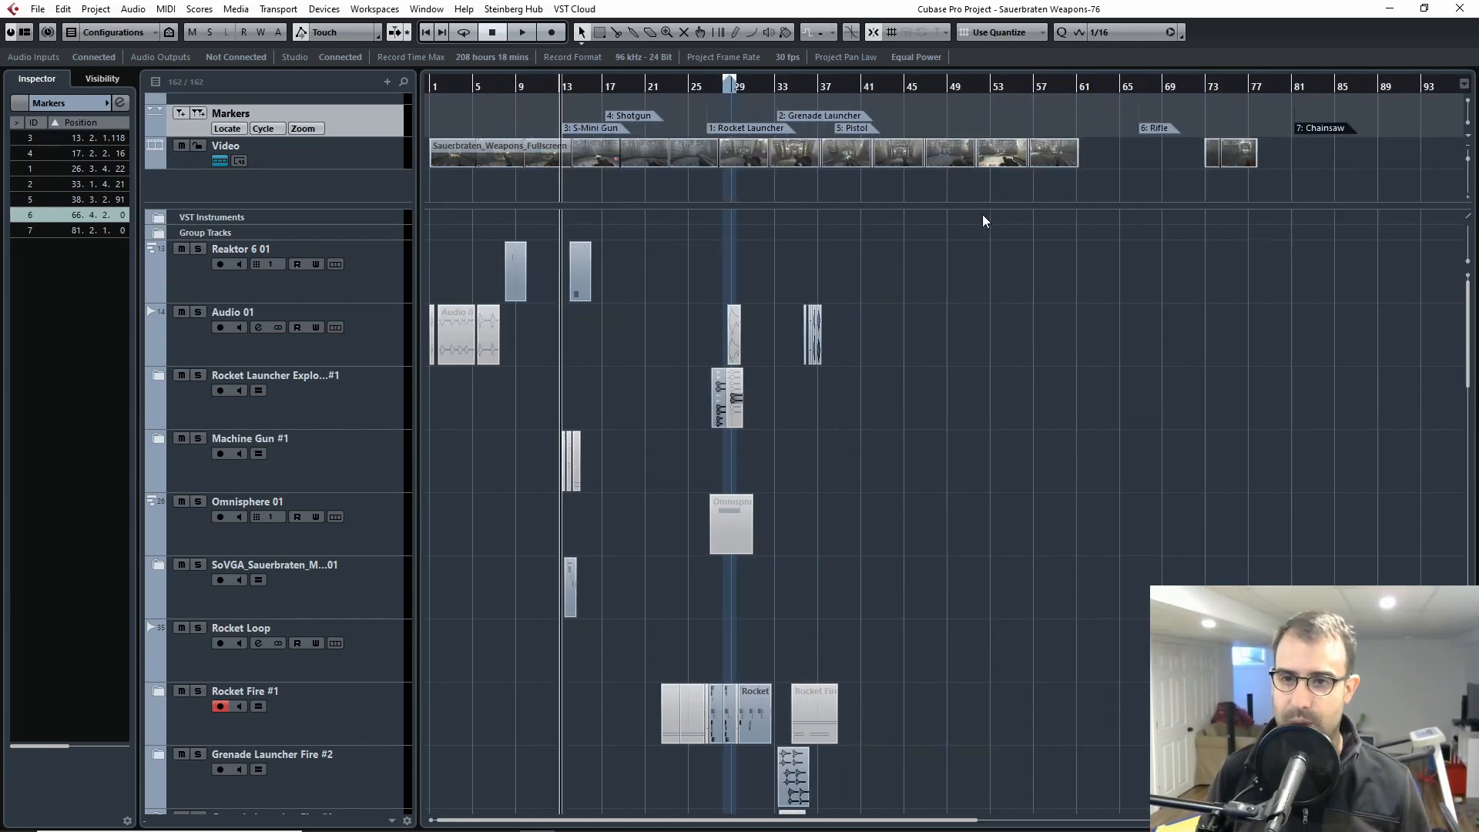
click(606, 128)
click(629, 119)
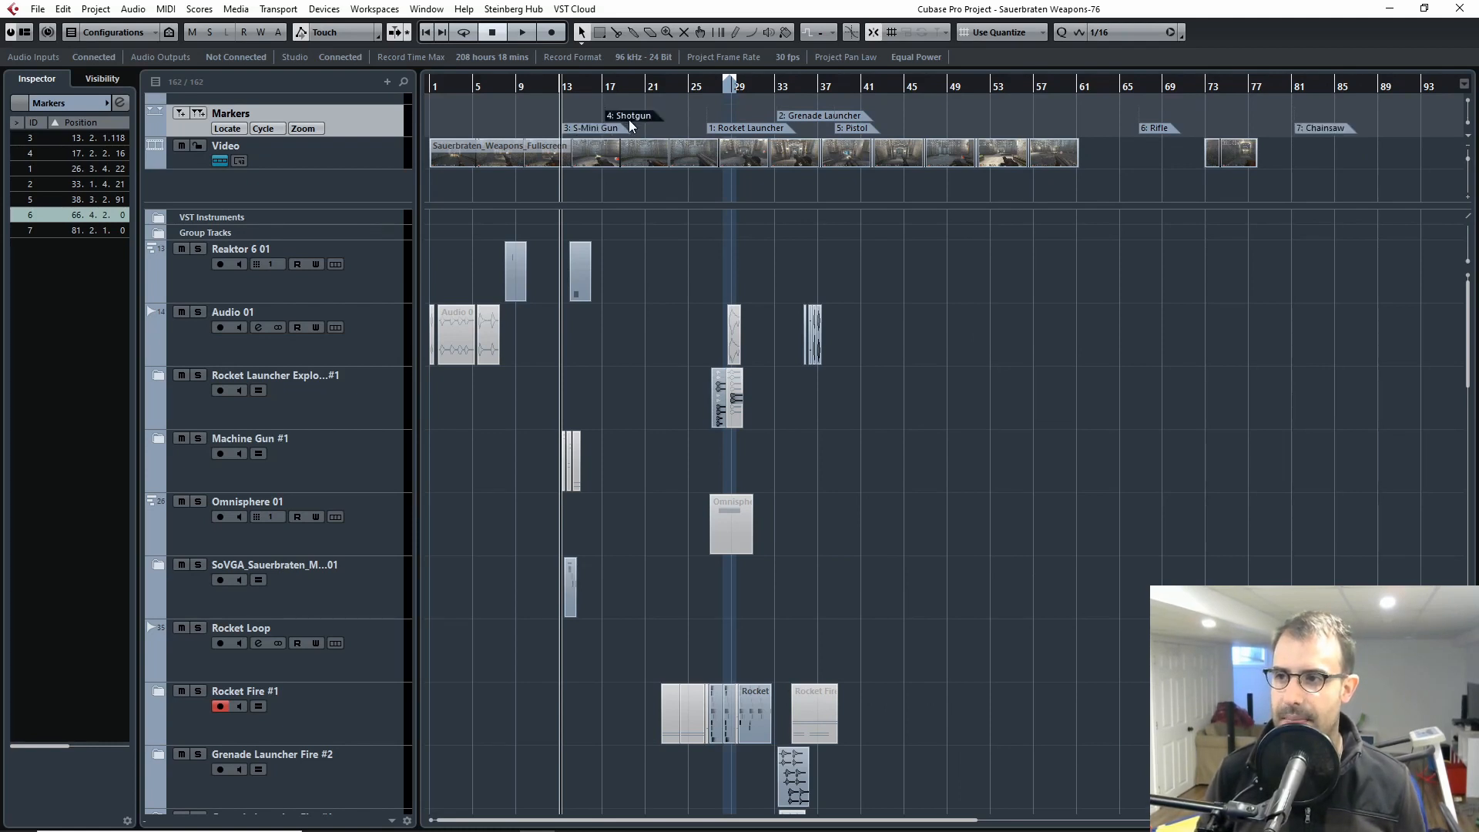
click(751, 129)
click(802, 120)
click(851, 132)
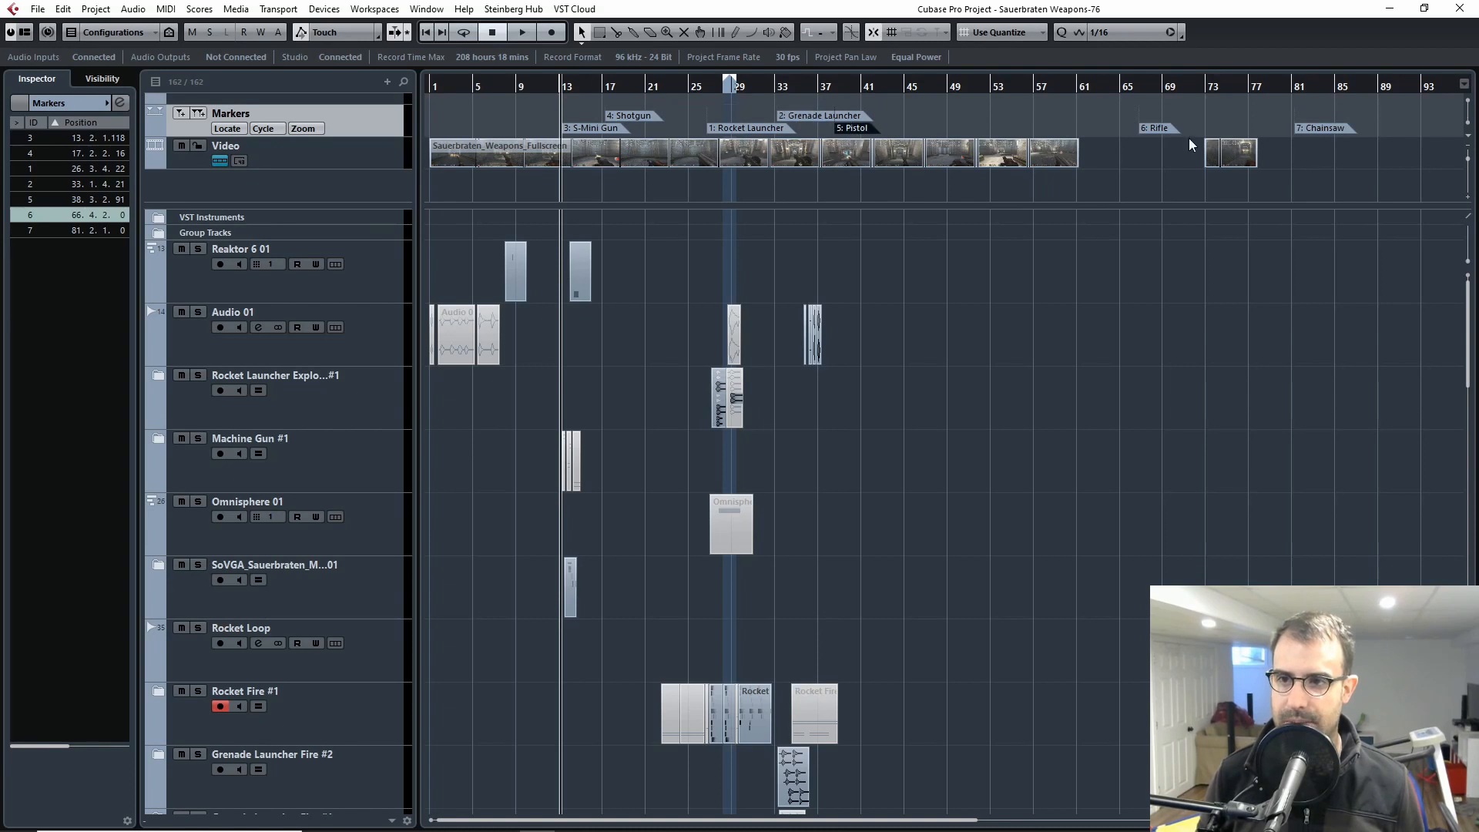
click(1160, 129)
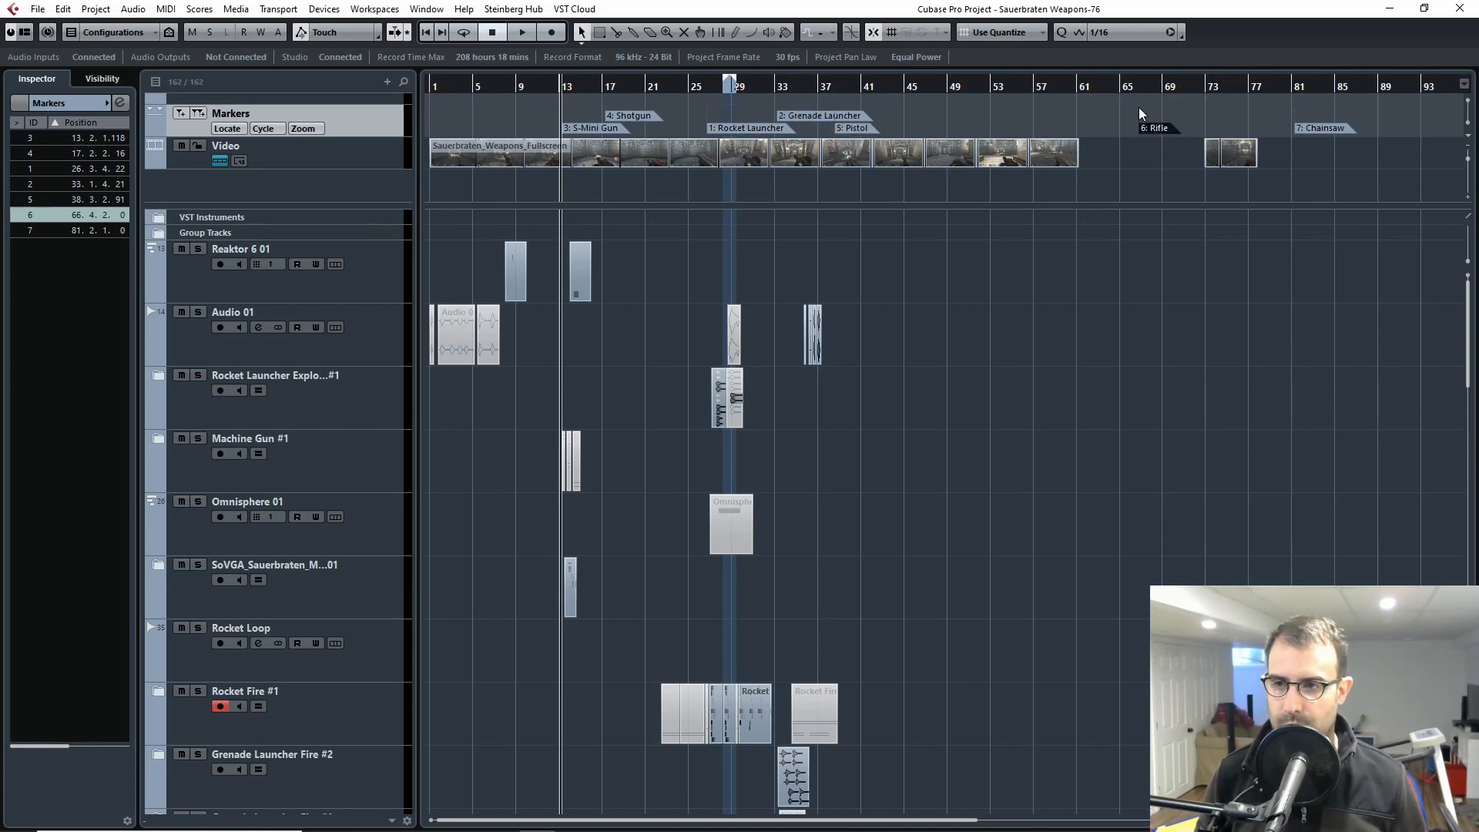
drag(1355, 170, 1297, 113)
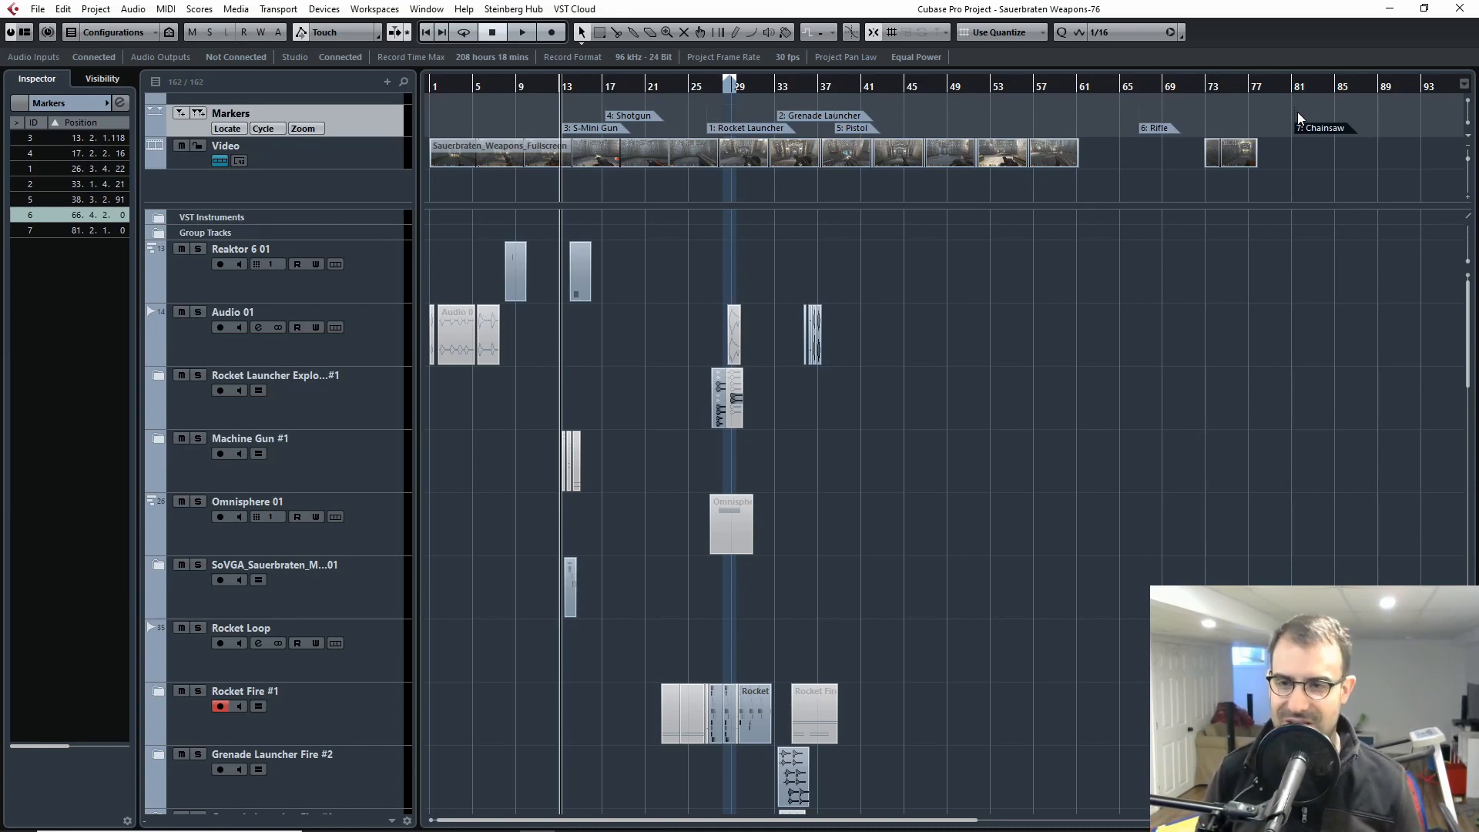
drag(1296, 111, 1359, 163)
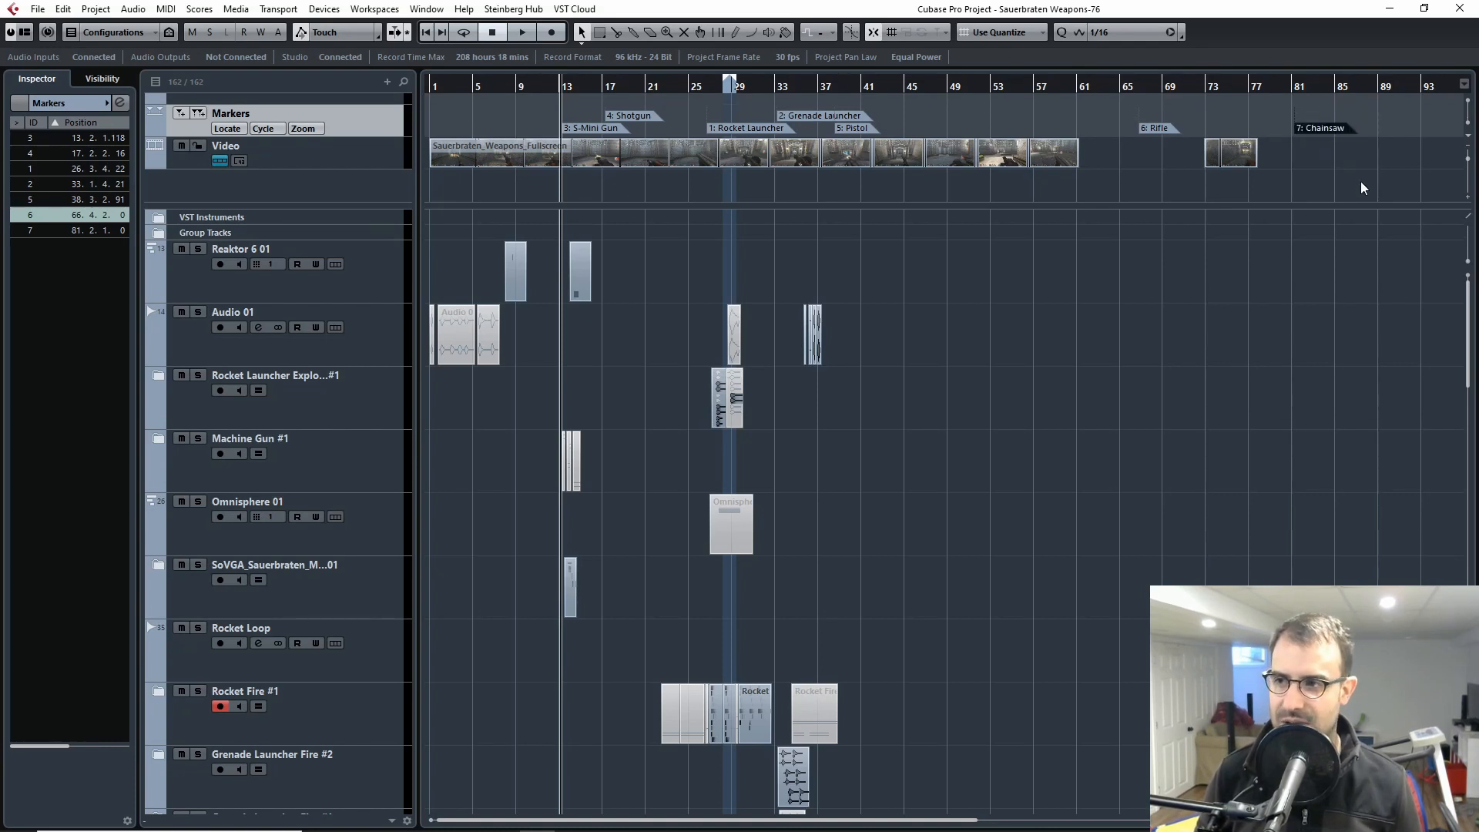
Step: Solo the SoVGA_Sauerbraten machine gun folder track, whose events lie beside the S-Mini Gun marker
key(g)
key(g)
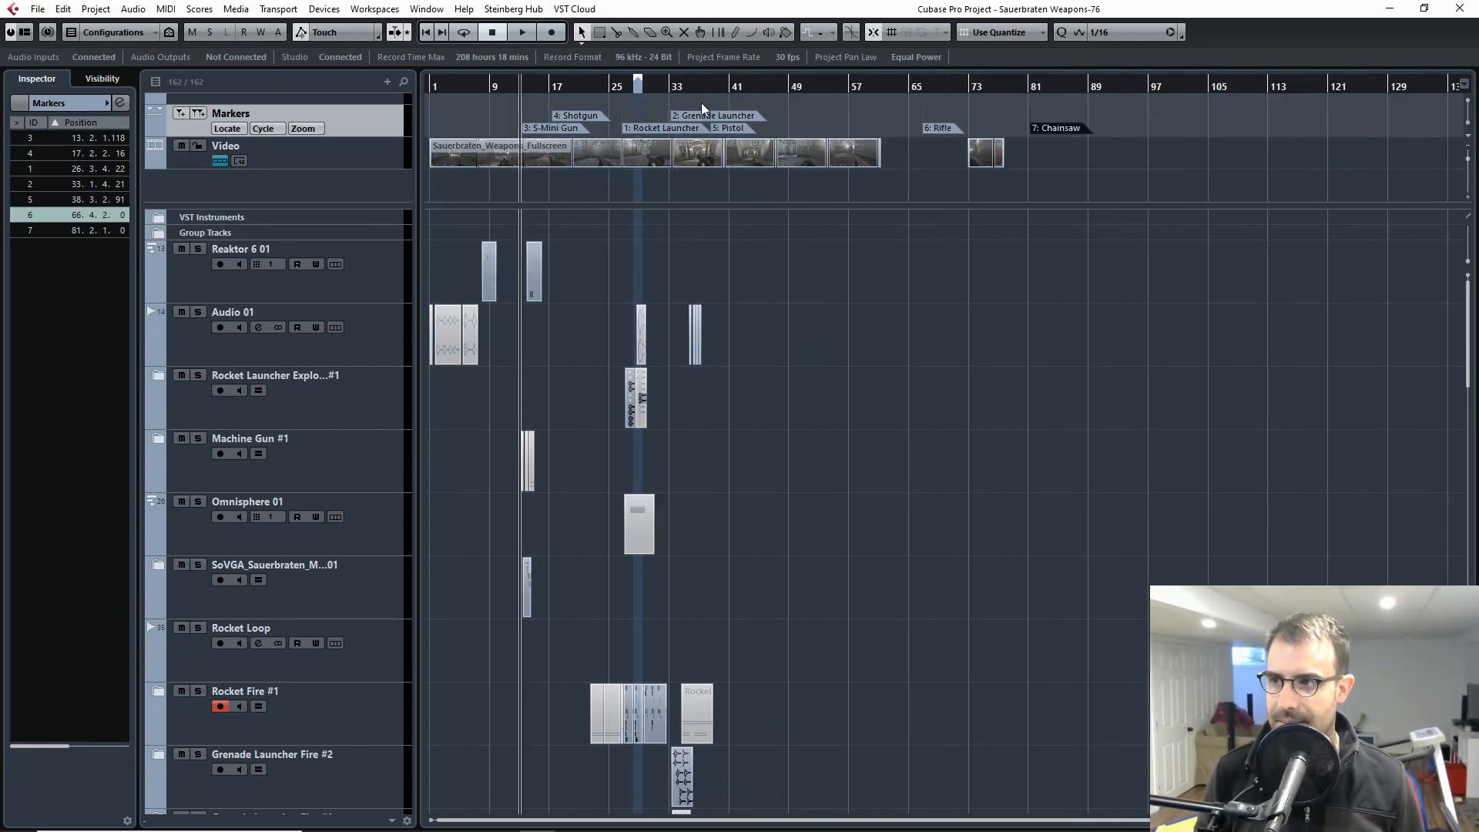
key(h)
key(h)
key(h)
key(h)
key(h)
key(h)
key(h)
key(h)
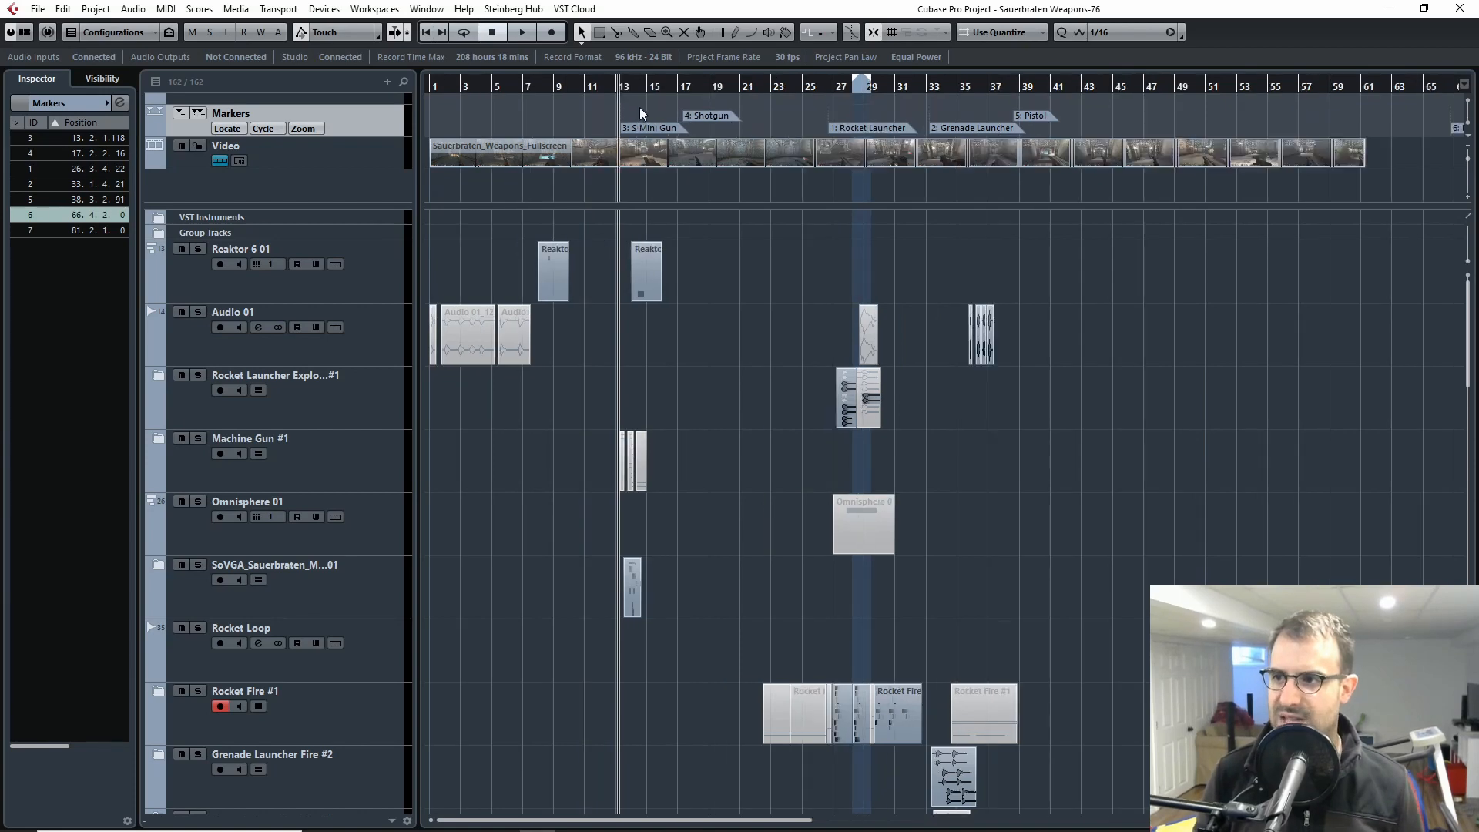
drag(1185, 339, 999, 337)
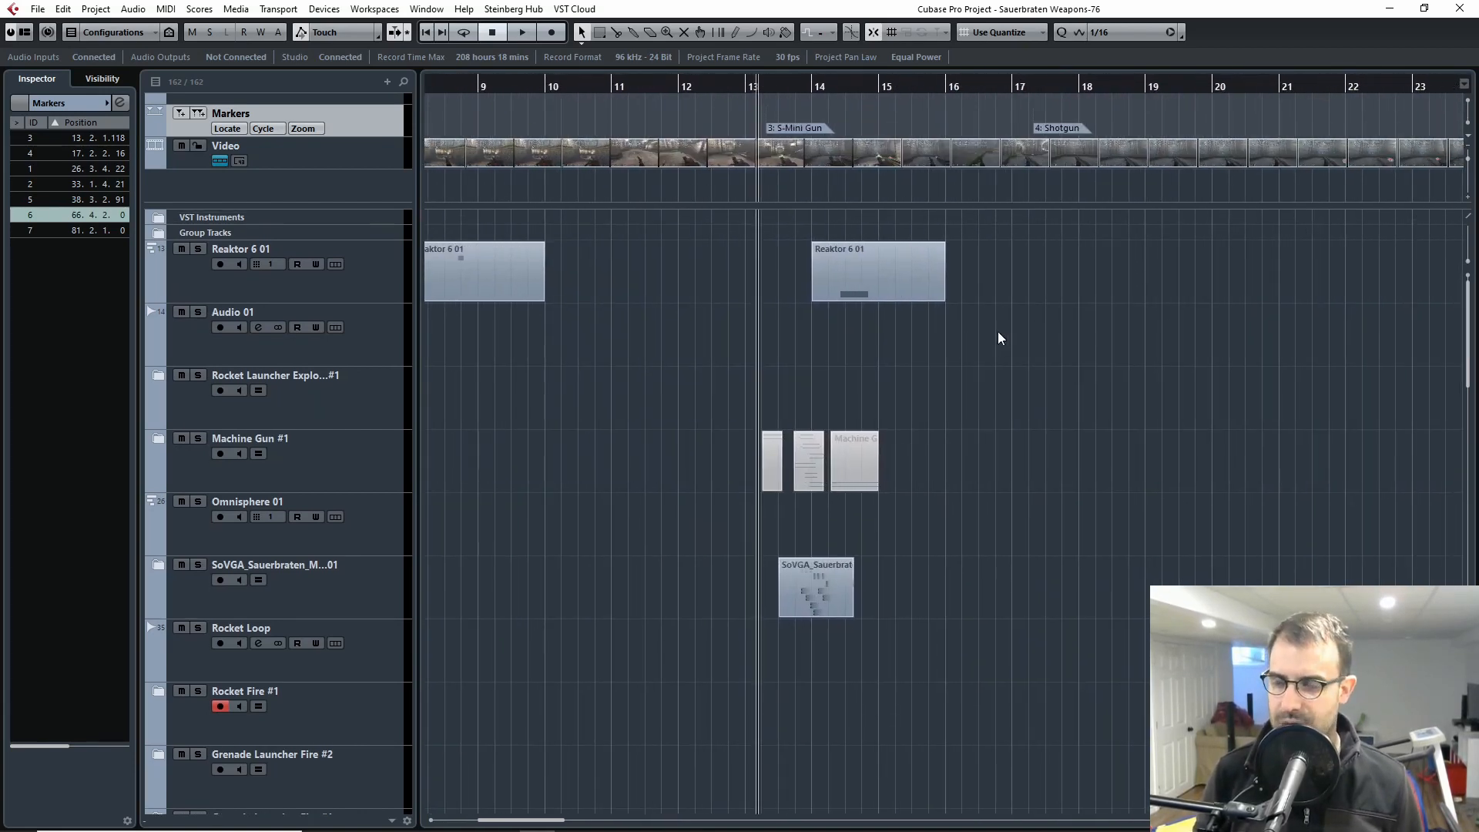
key(h)
key(h)
key(h)
key(h)
drag(1218, 361, 995, 368)
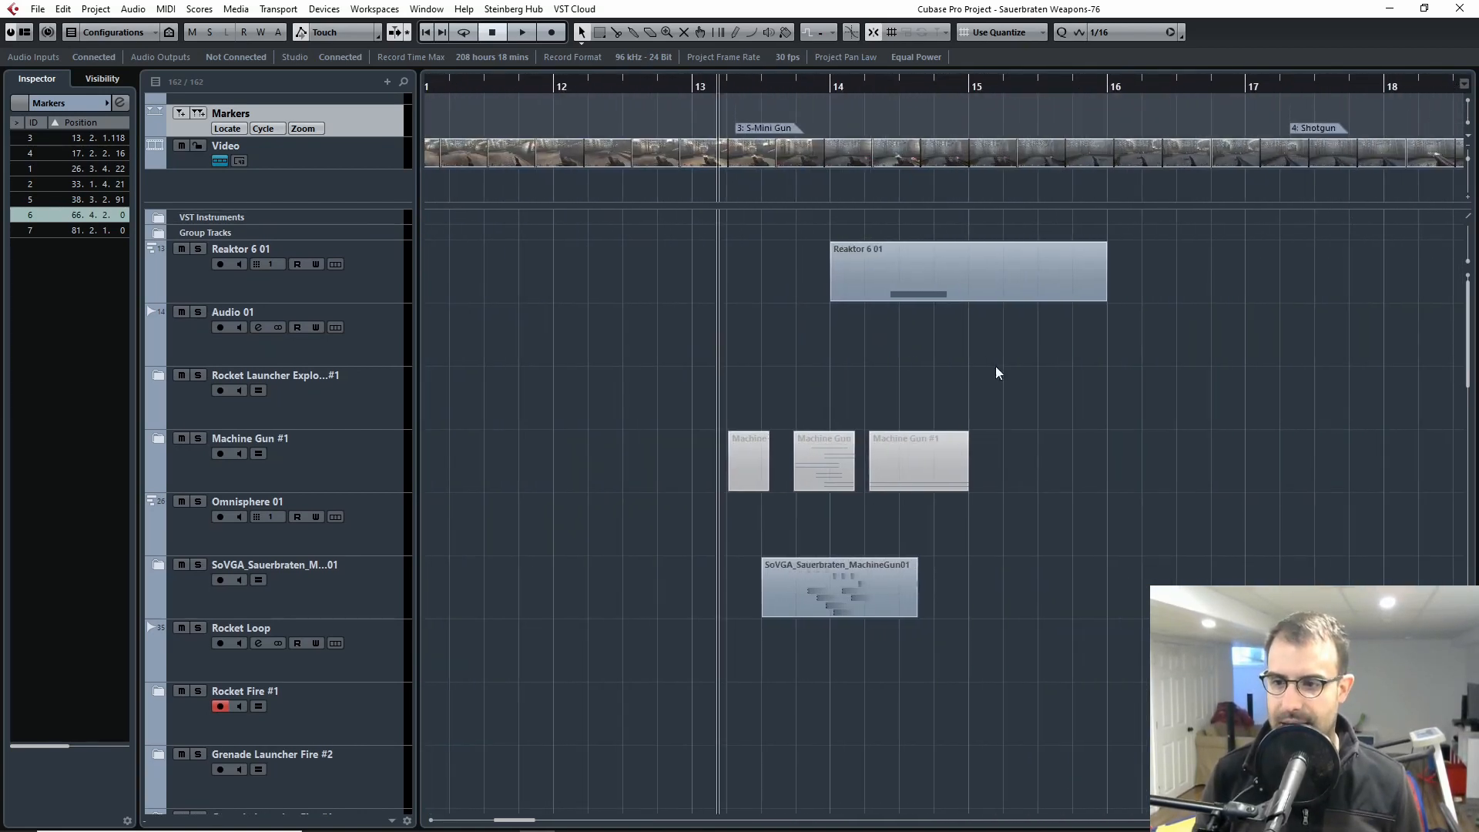
click(199, 566)
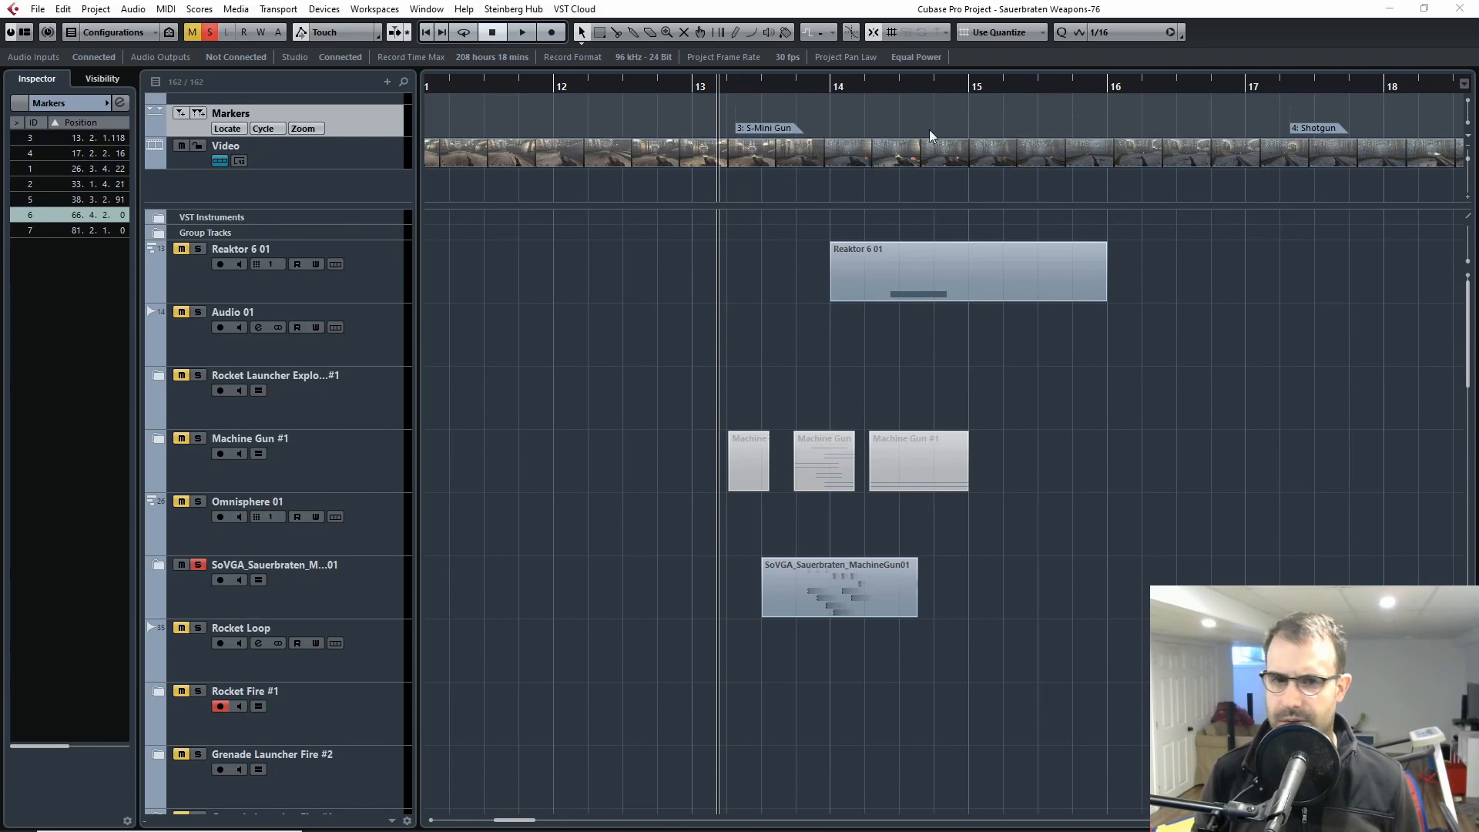
Step: Play the soloed machine gun sound against the gameplay video from just before the S-Mini Gun marker, and close the video
drag(1478, 277, 694, 179)
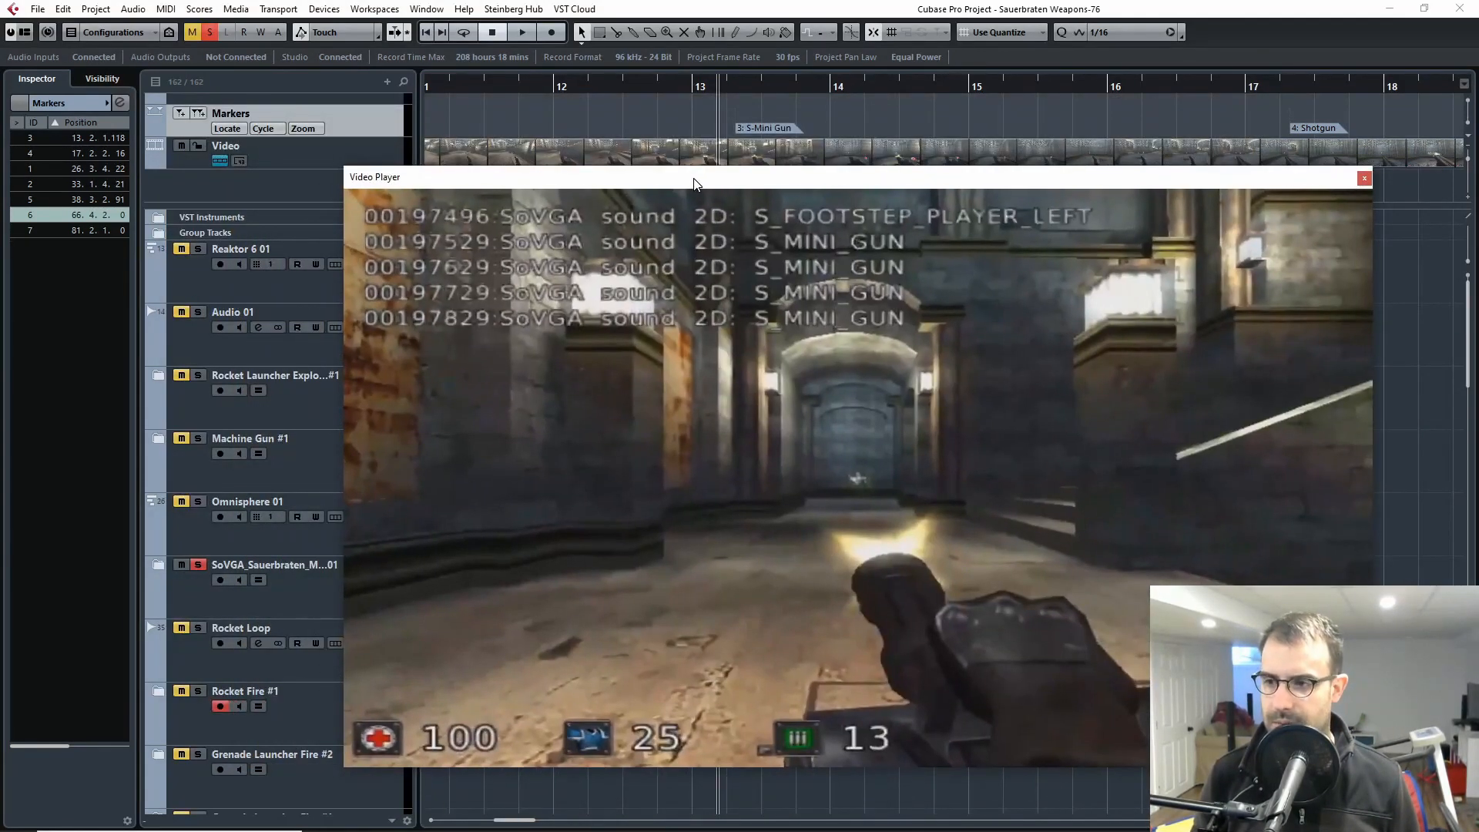
click(720, 85)
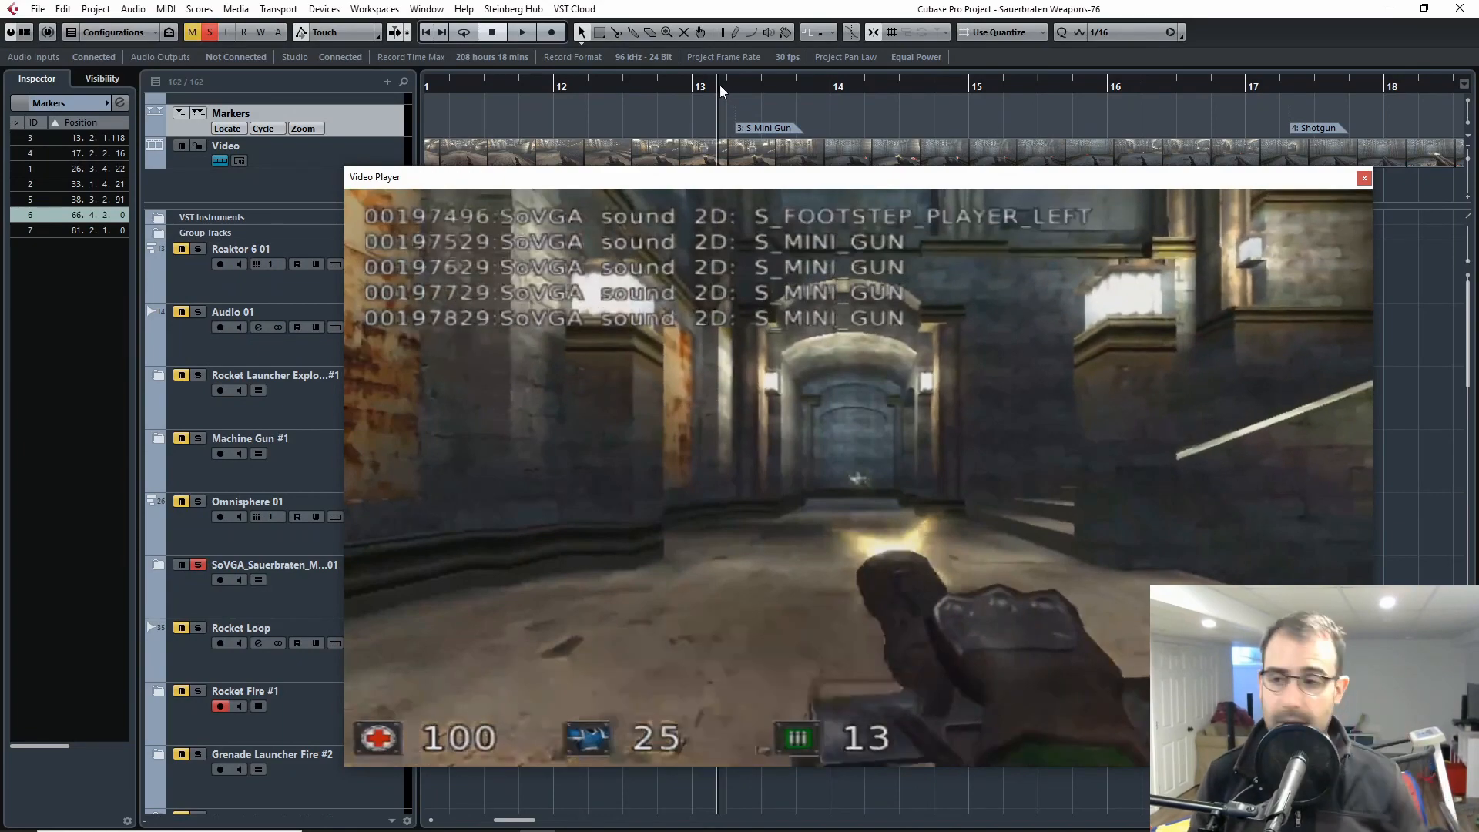
key(space)
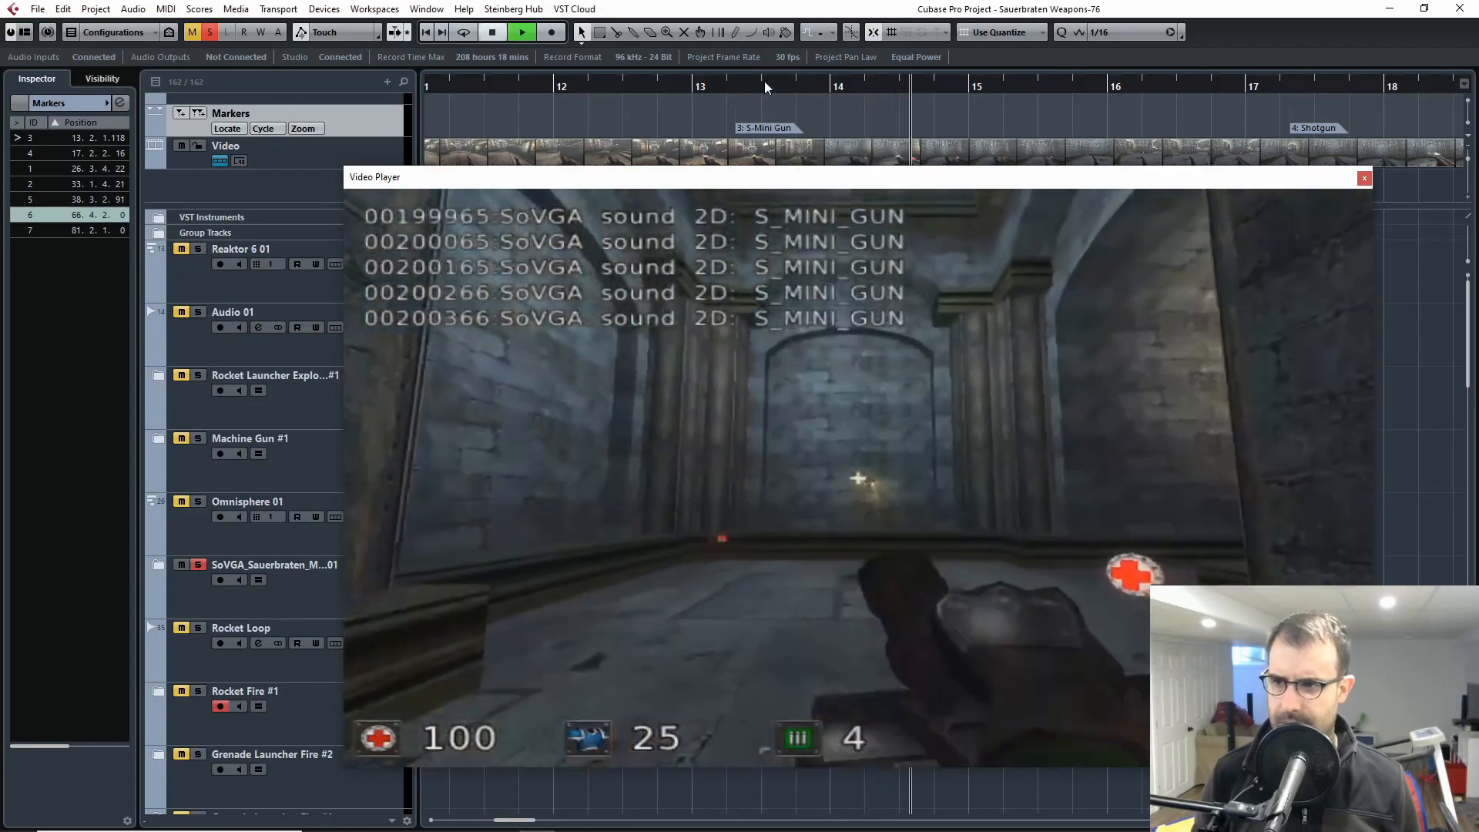
click(762, 82)
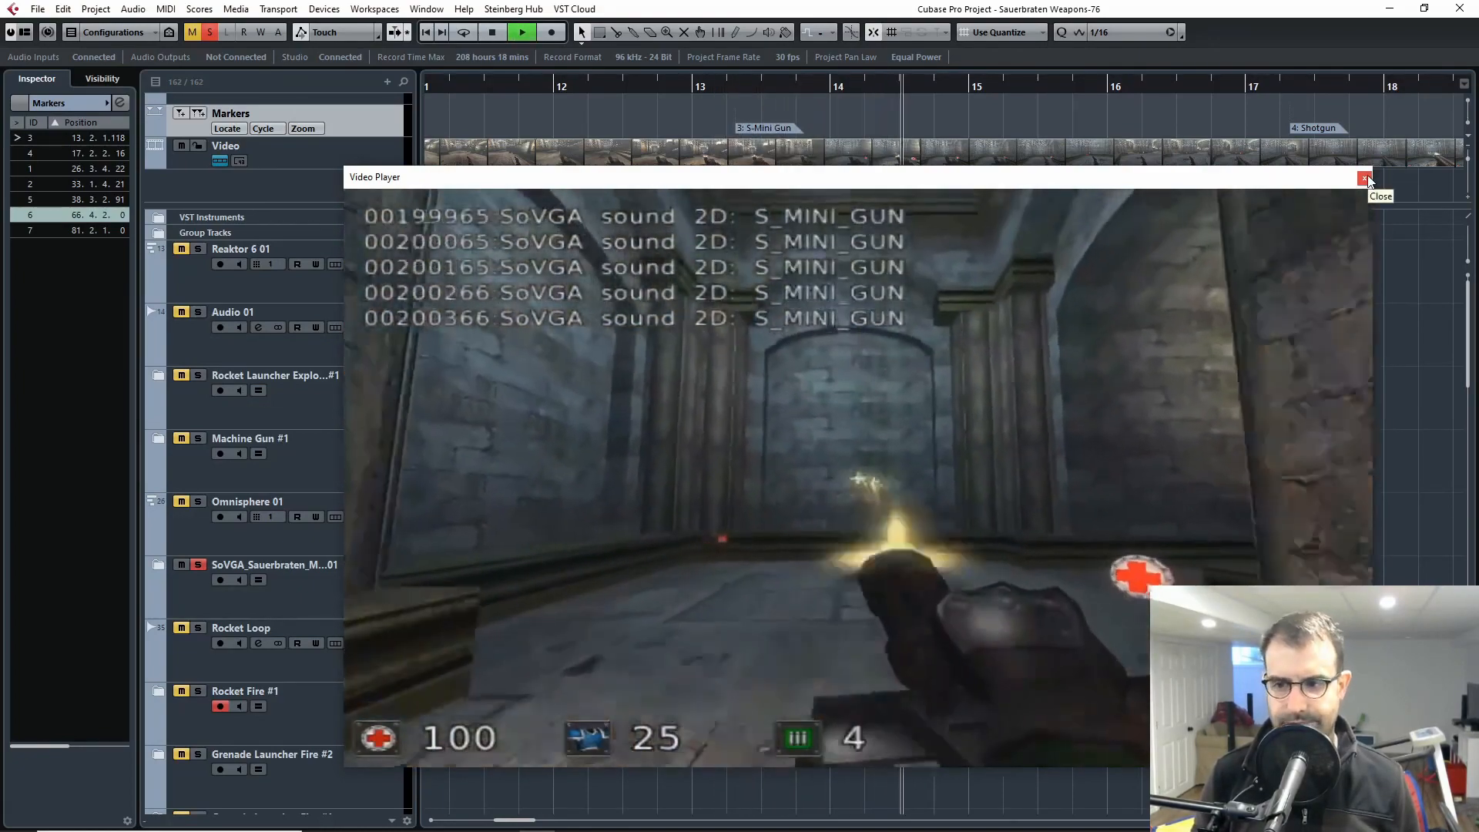
key(space)
click(1364, 178)
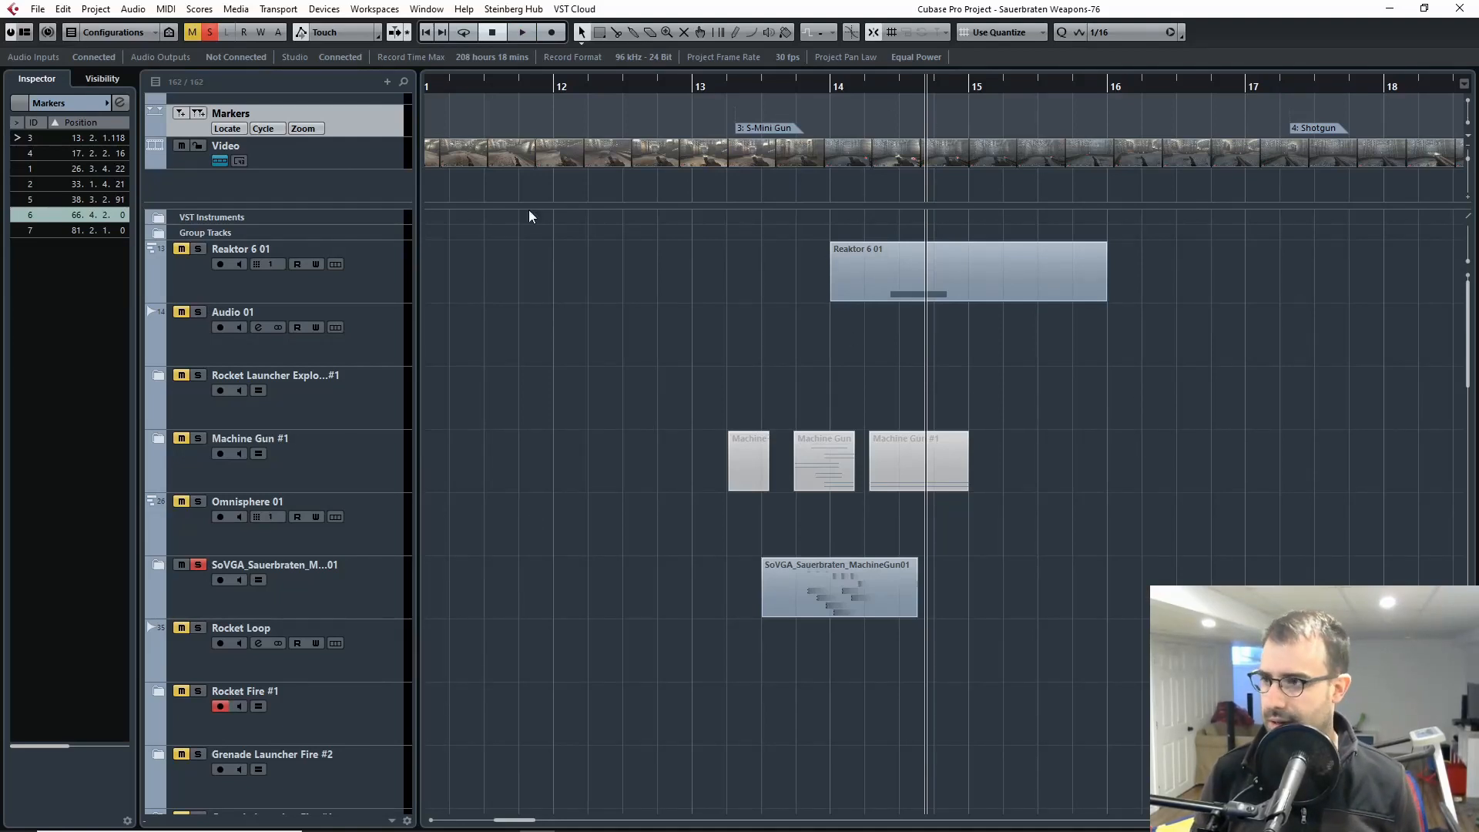
Step: Expand the soloed machine gun folder track and play back the layers inside it
scroll(228, 530, down, 2)
click(156, 445)
key(h)
key(h)
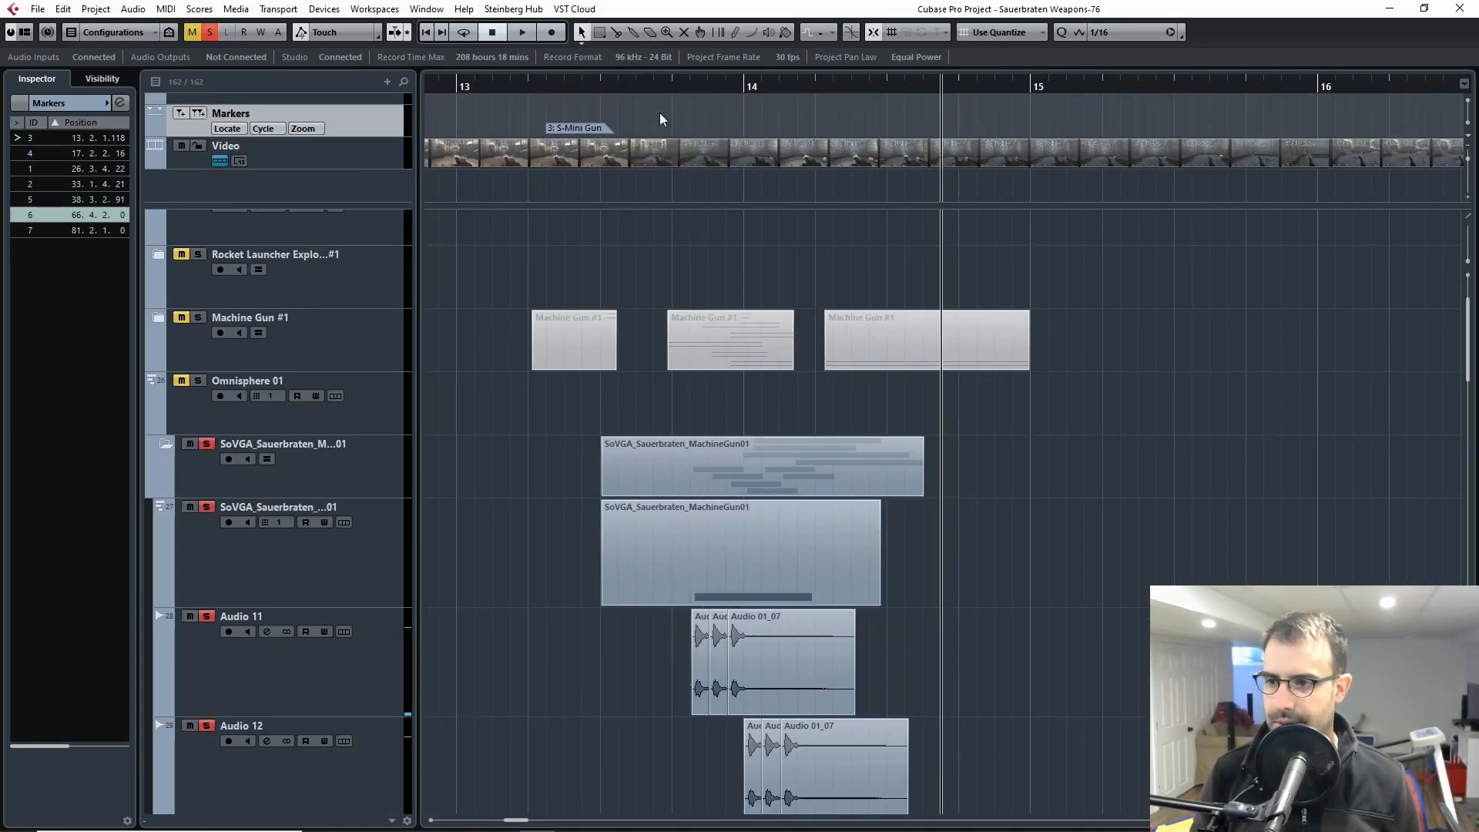
key(space)
scroll(1176, 544, down, 6)
scroll(1133, 528, up, 4)
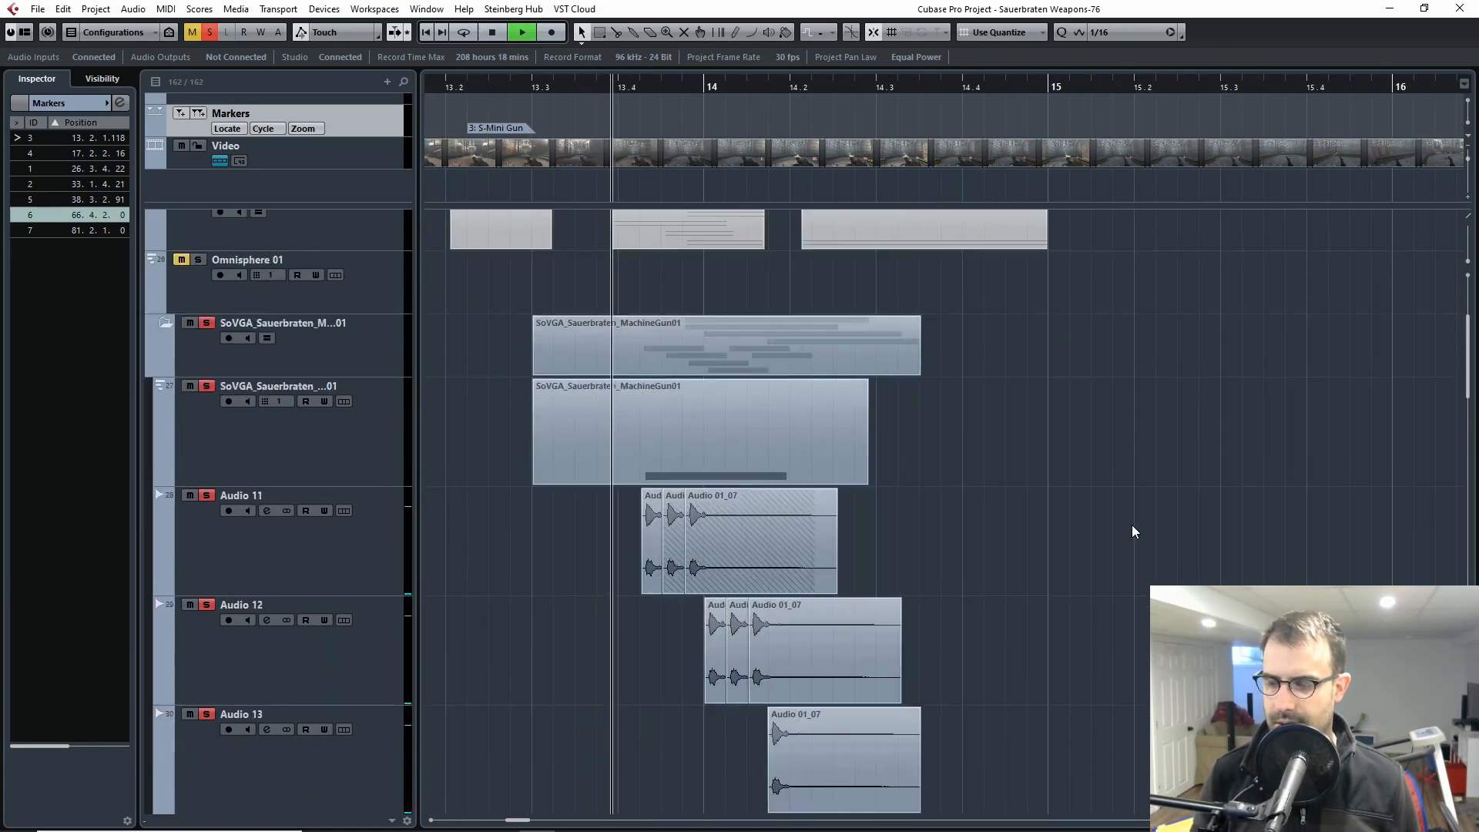
key(space)
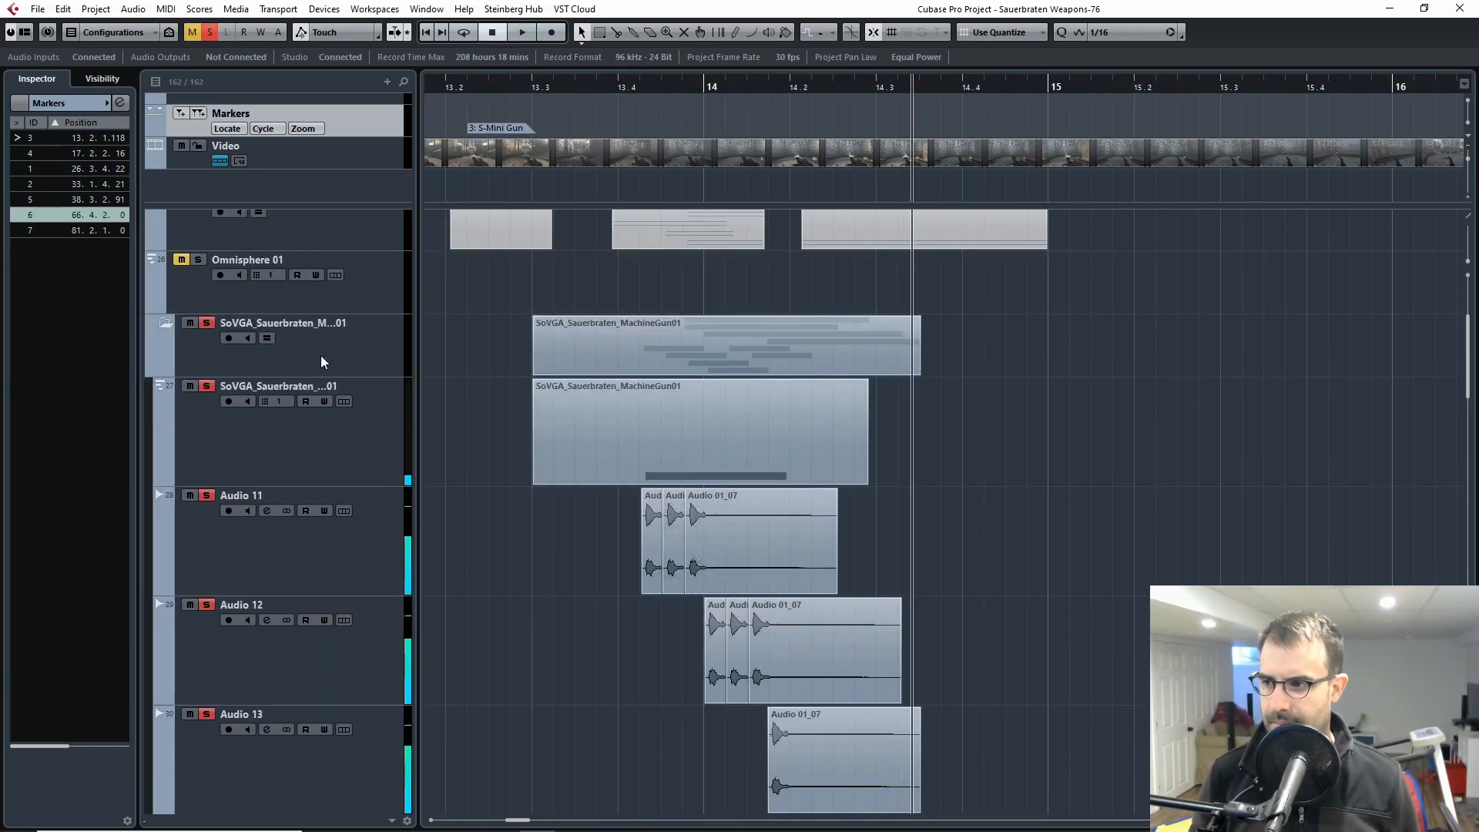
Step: Examine the Metal gun group and the third instrument channel in the MixConsole, look through the remaining channels, and close it
click(268, 442)
click(264, 362)
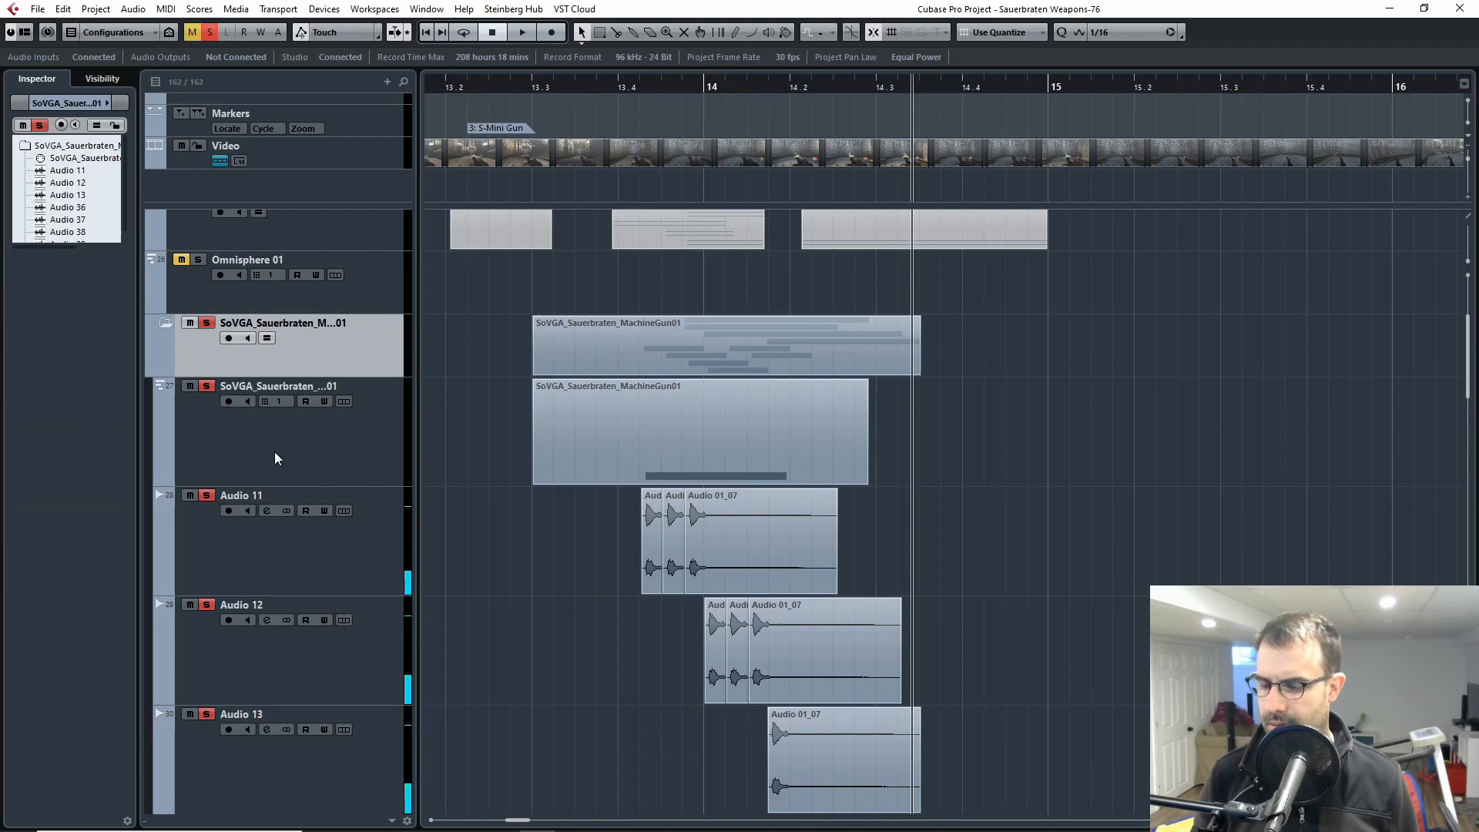
key(F3)
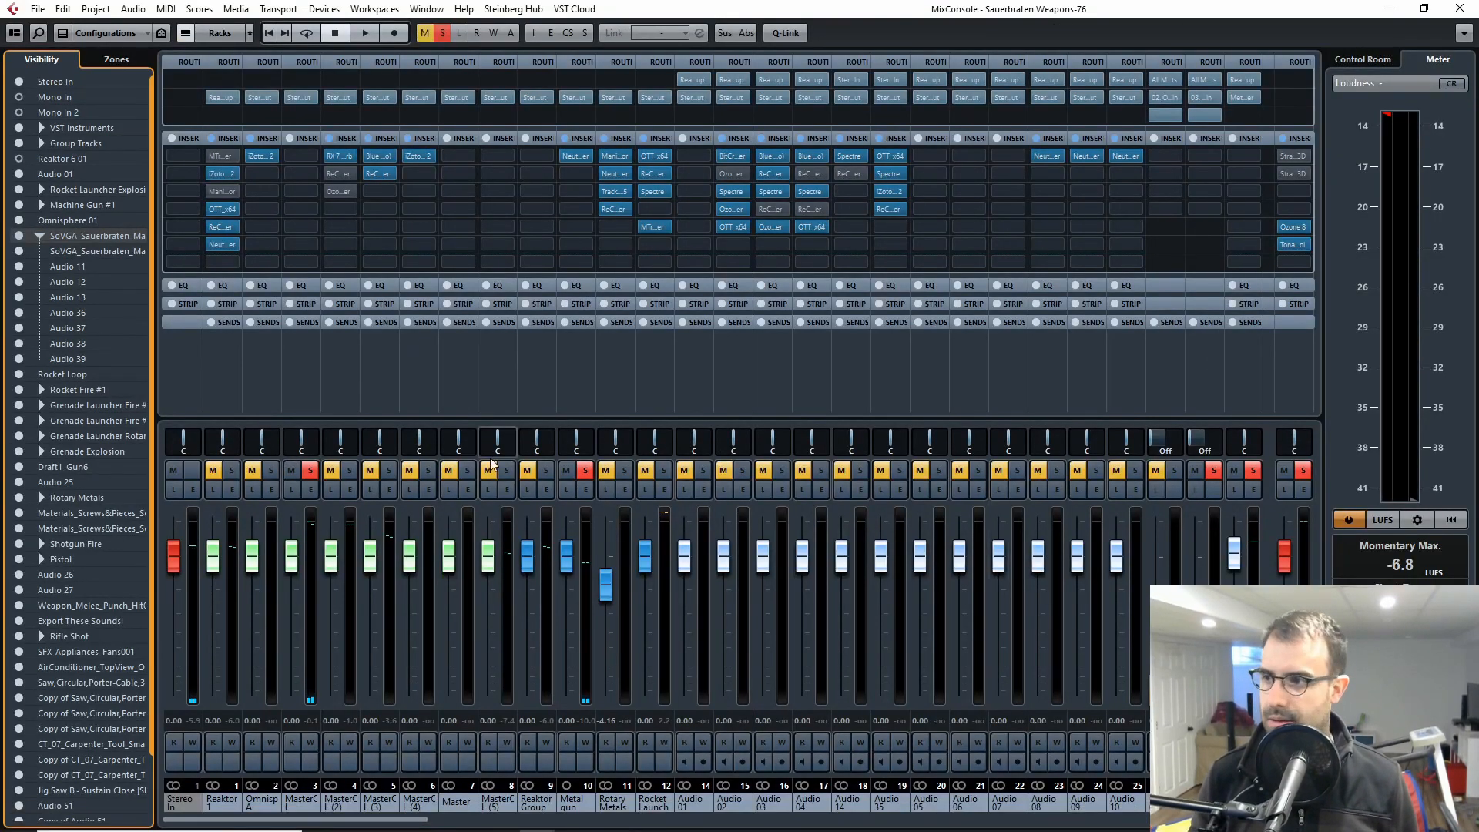
click(589, 603)
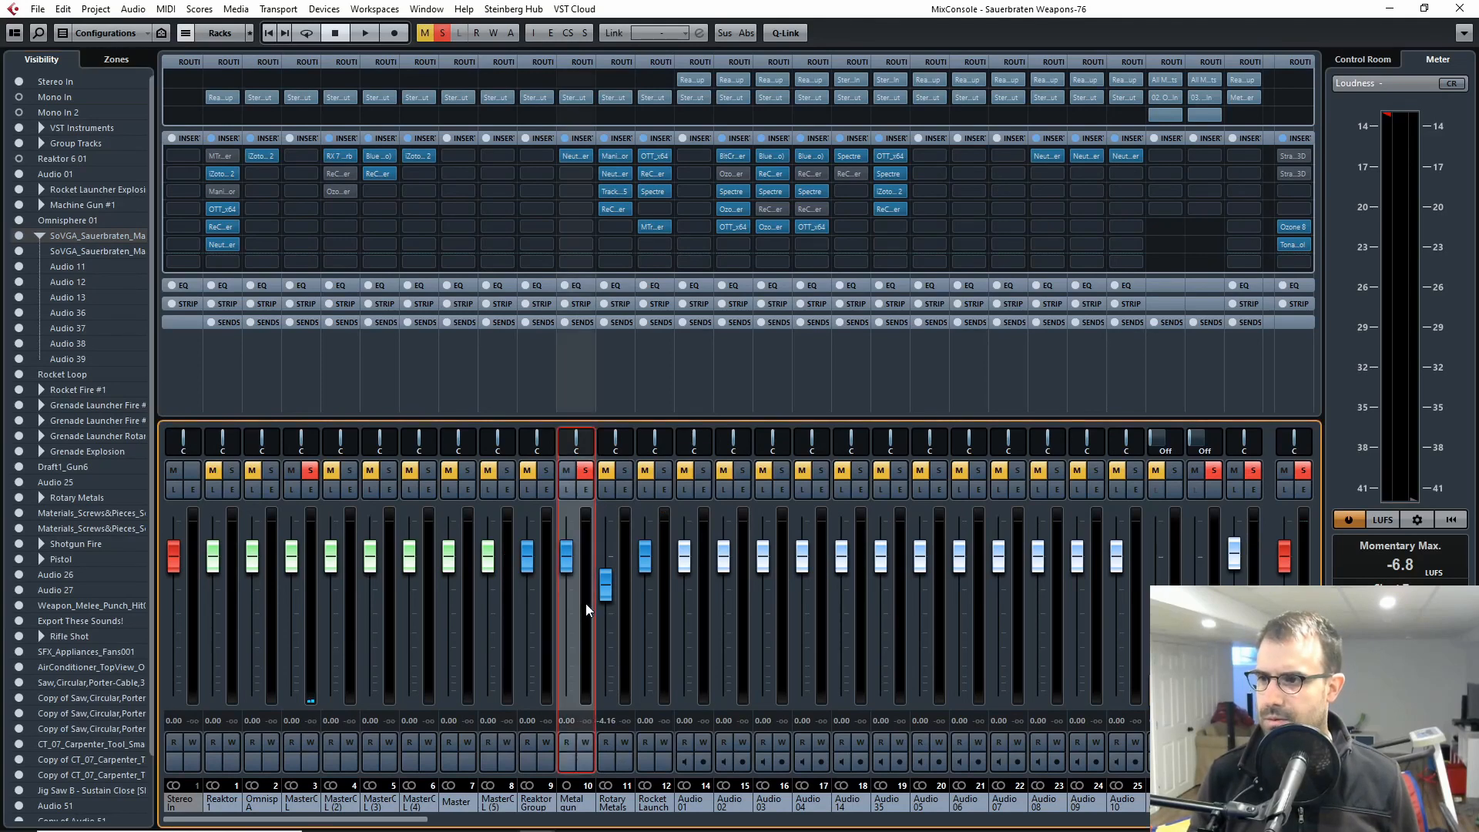
click(310, 595)
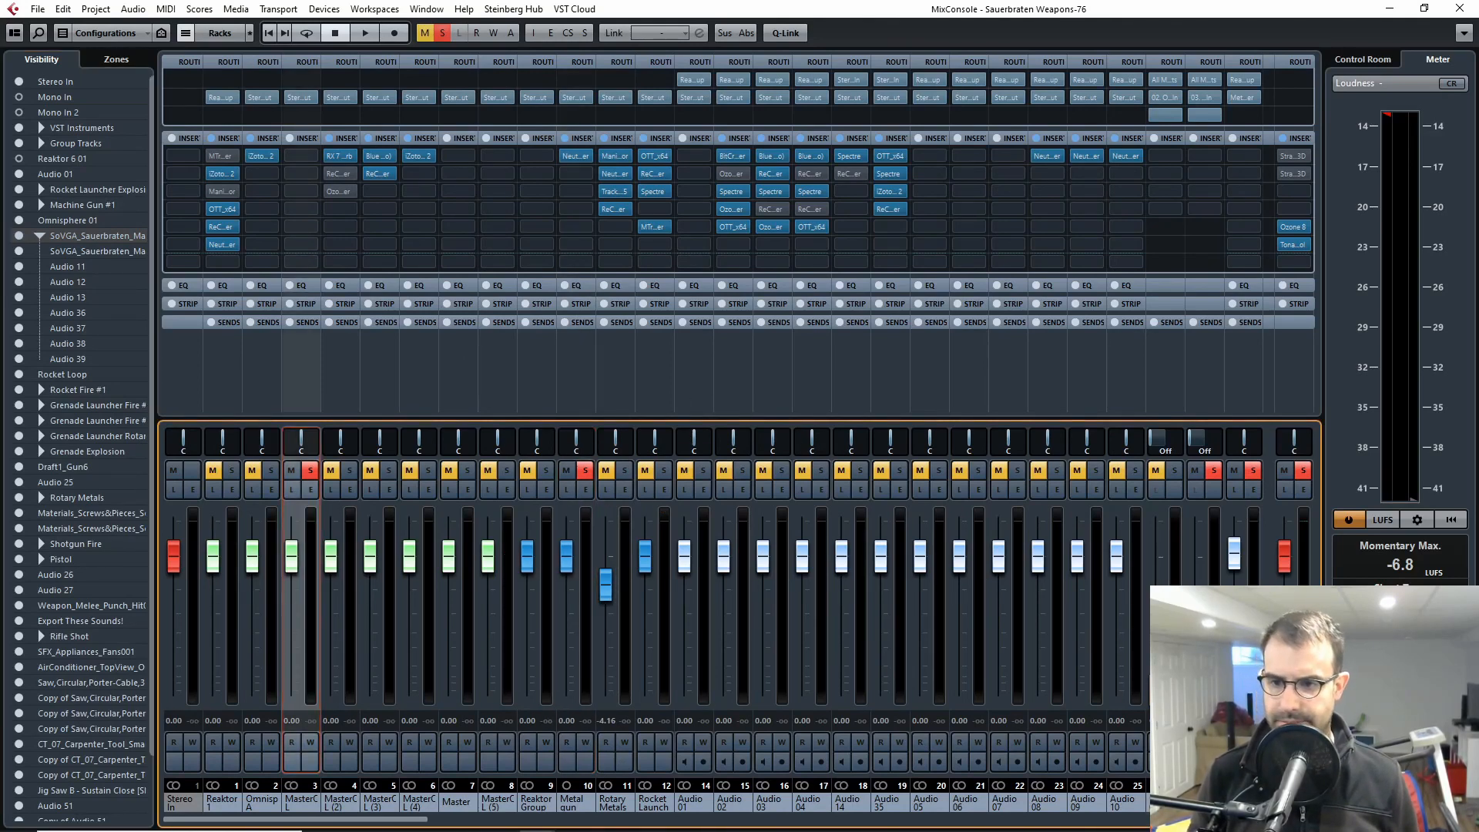
drag(370, 823, 1260, 829)
click(1462, 8)
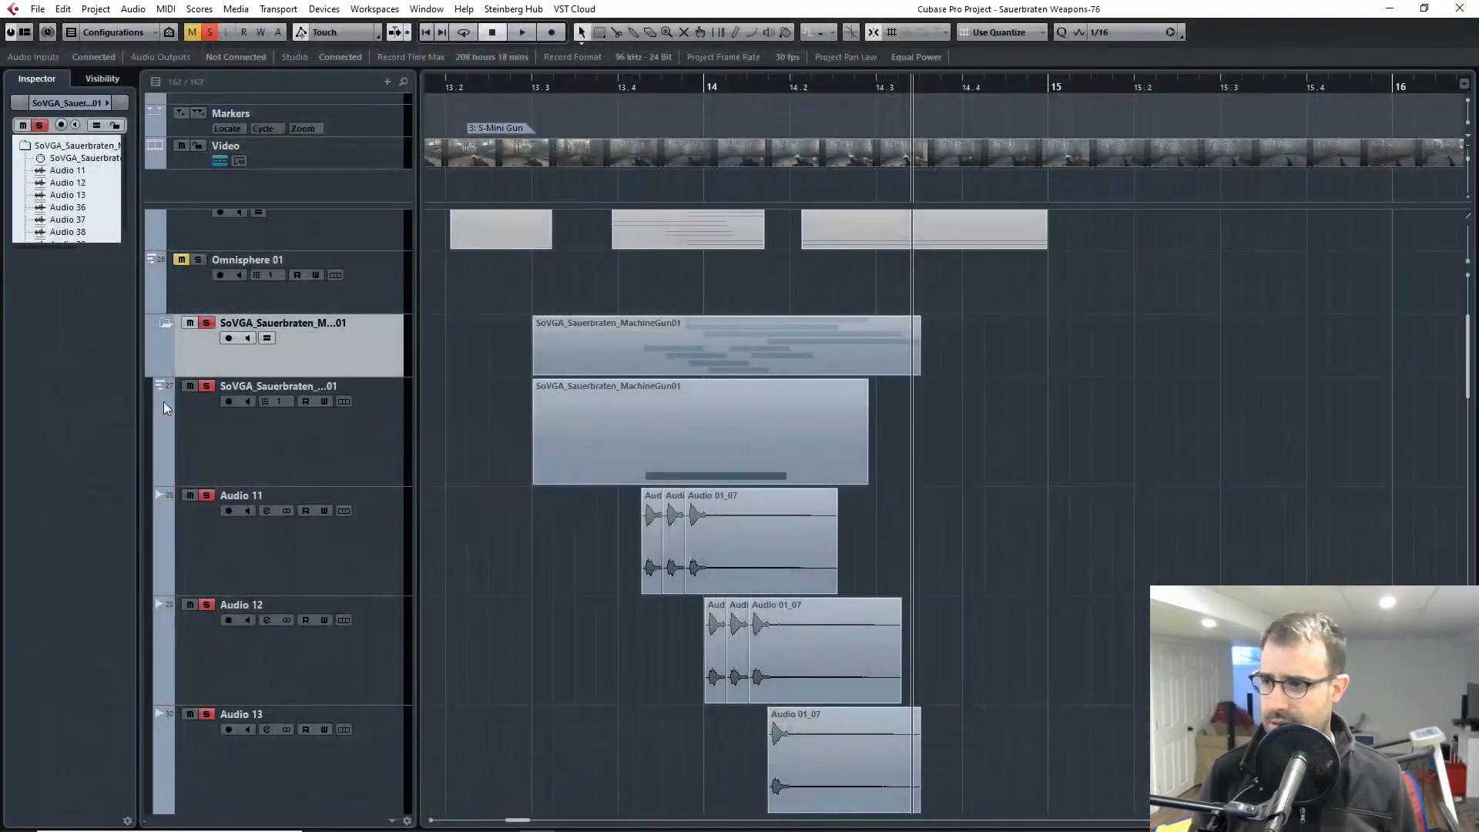
Step: Take the machine gun folder off solo and solo only the SoVGA_Sauerbraten instrument track inside it
click(208, 325)
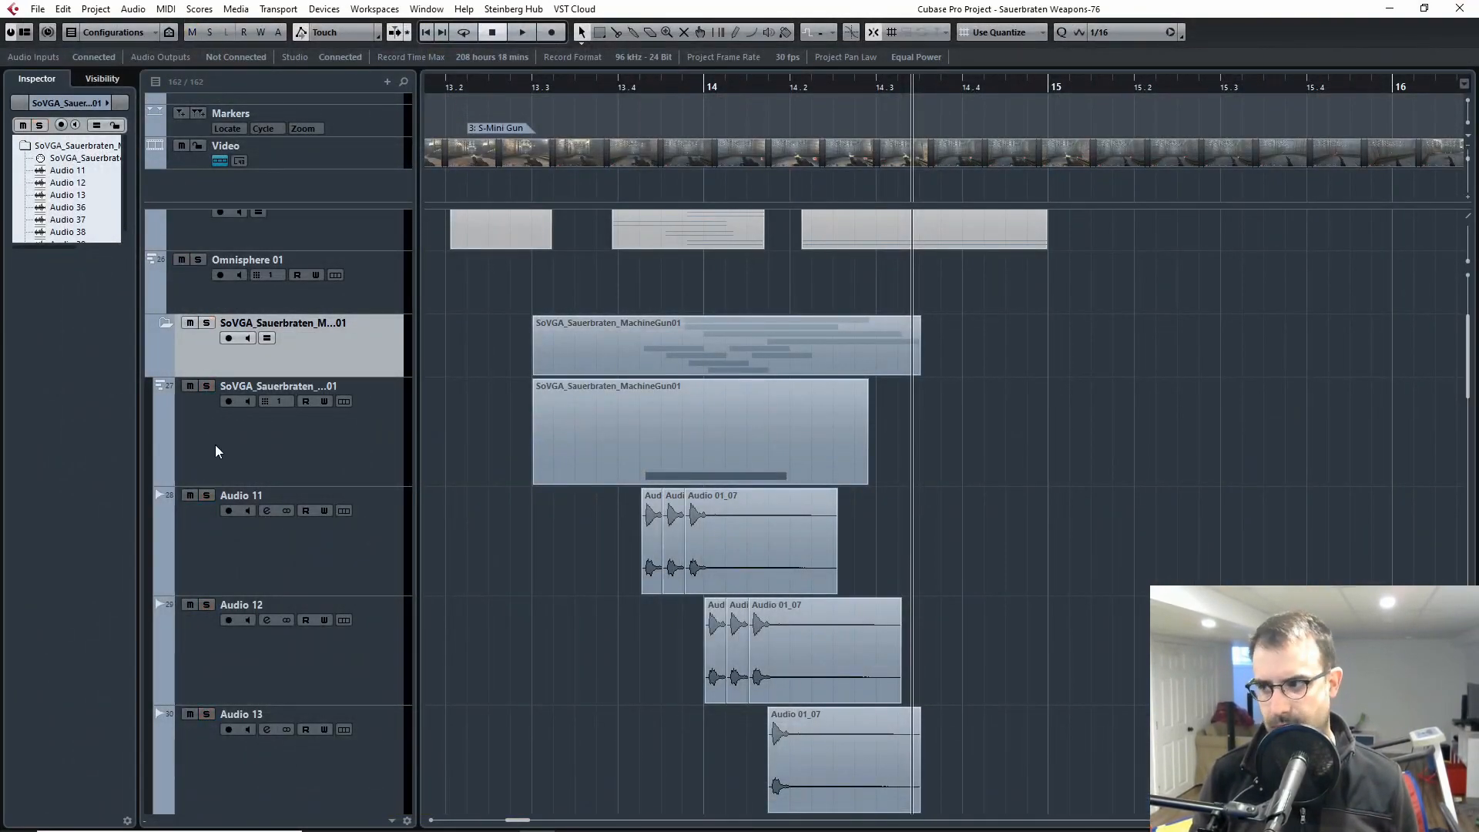
click(215, 445)
click(207, 386)
Step: Play the soloed machine gun instrument track from about 13.3 and open its Weaponiser instrument
click(621, 87)
drag(621, 87, 553, 88)
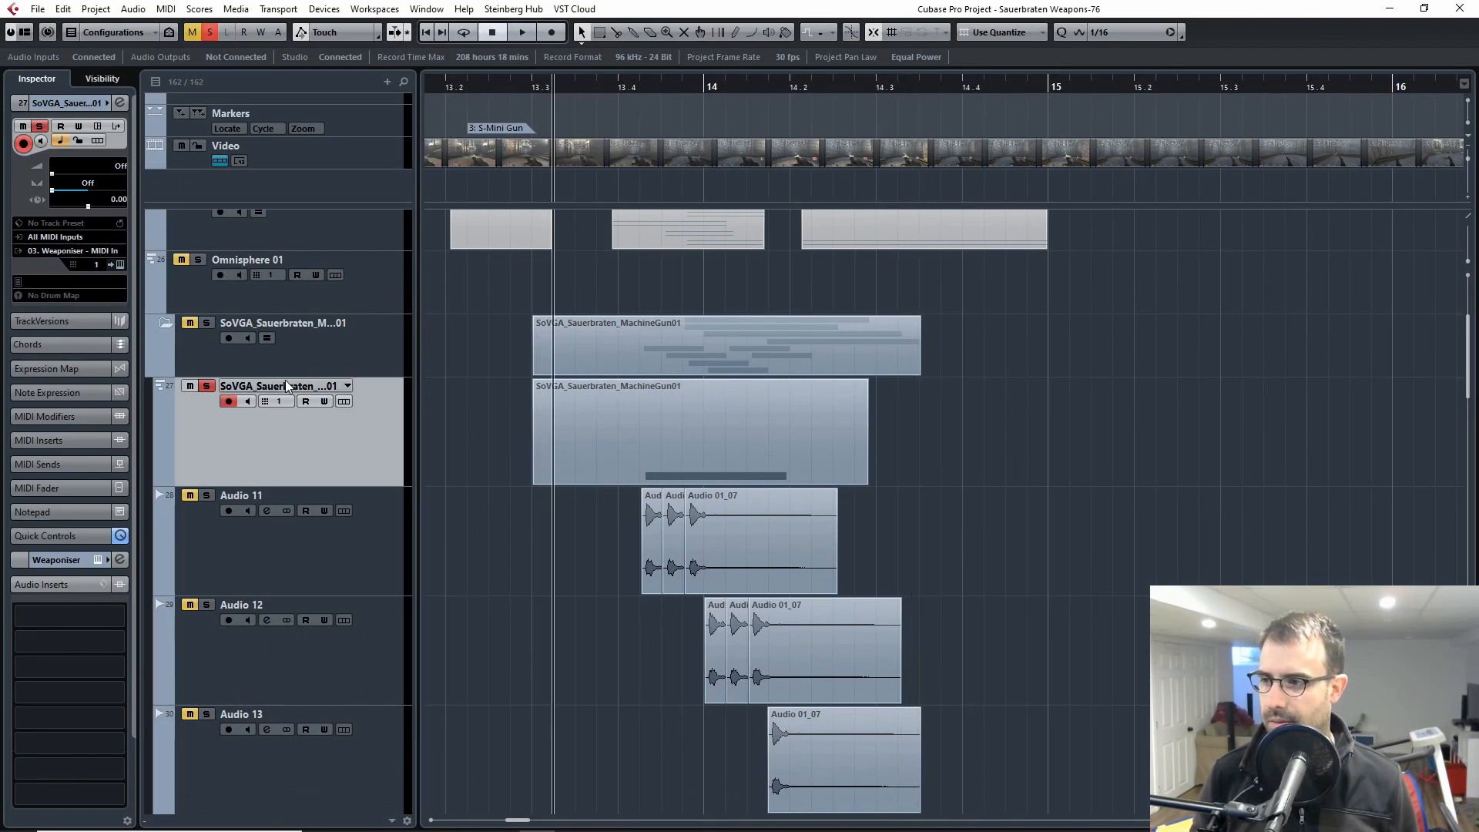
scroll(508, 498, down, 2)
scroll(502, 490, up, 2)
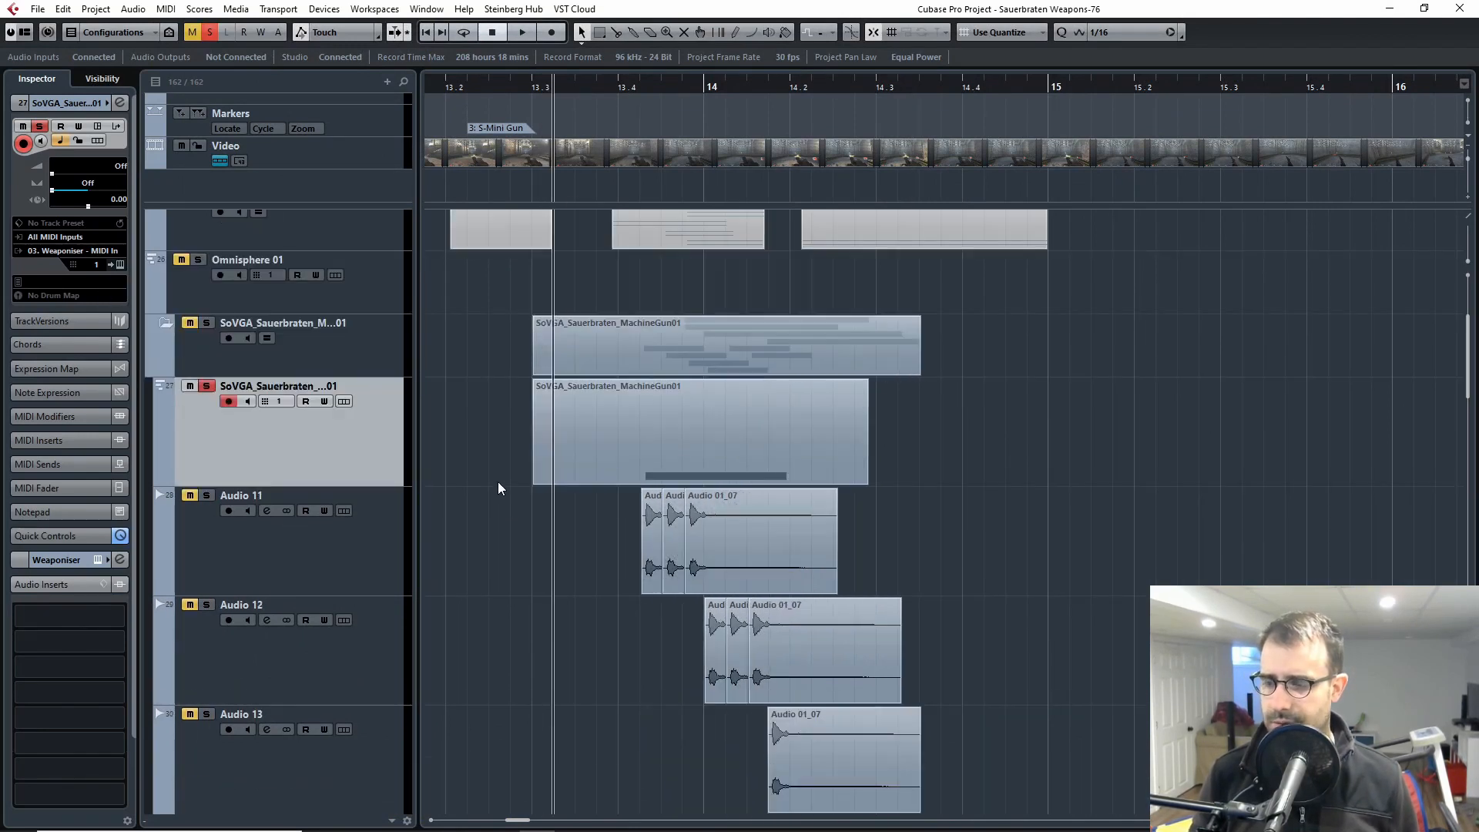
key(space)
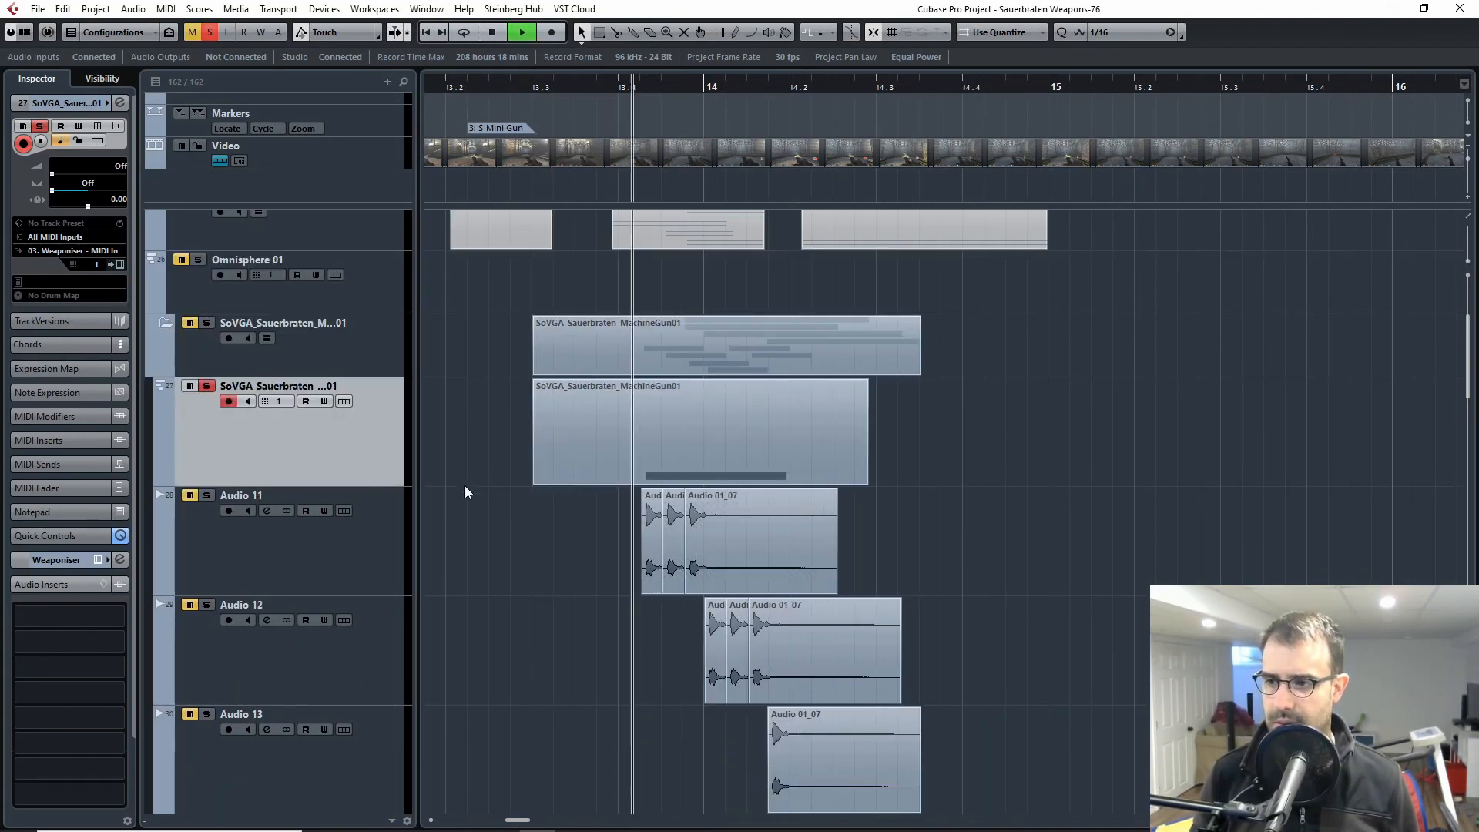
key(space)
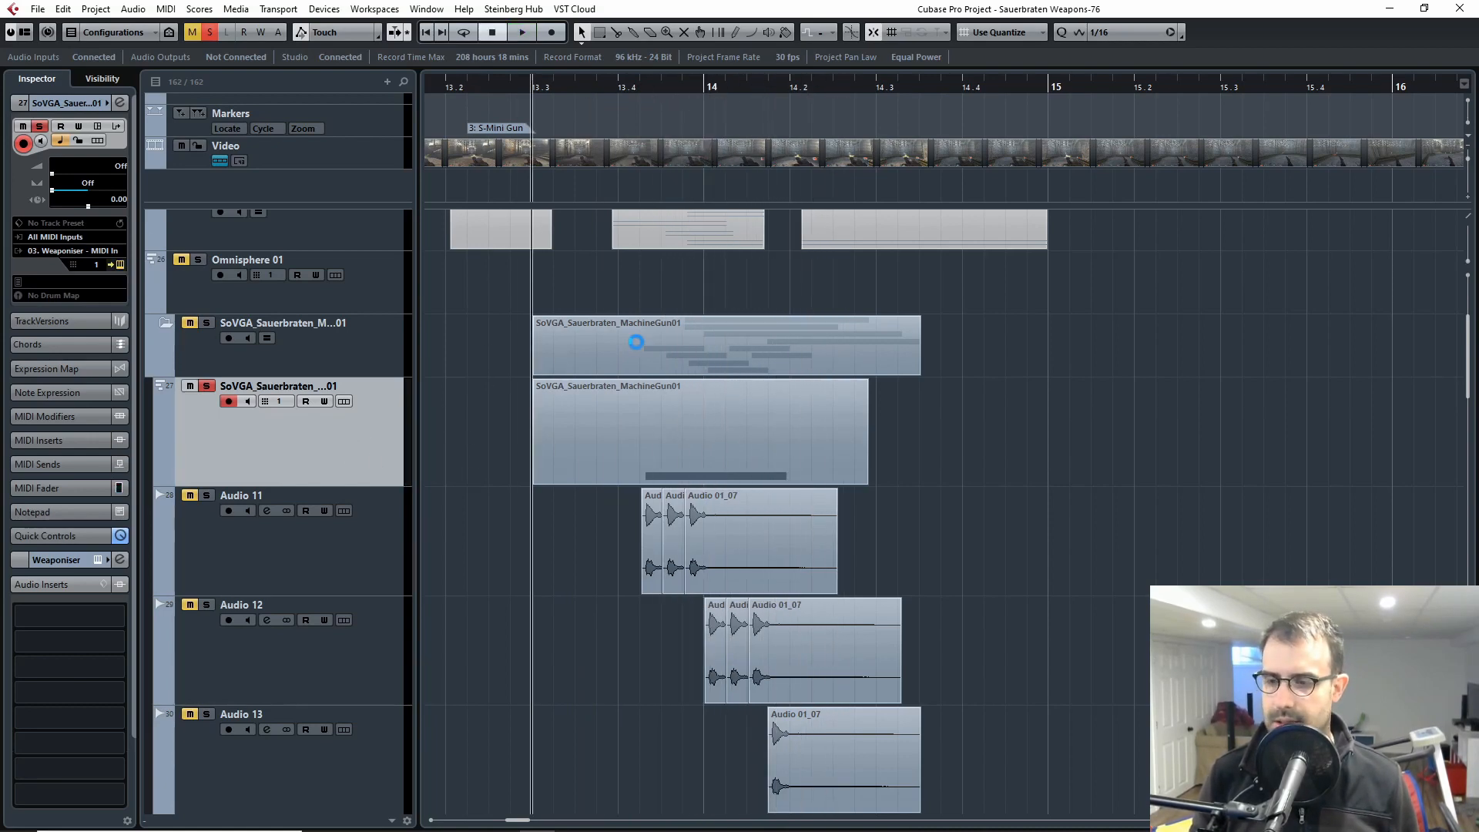
key(F11)
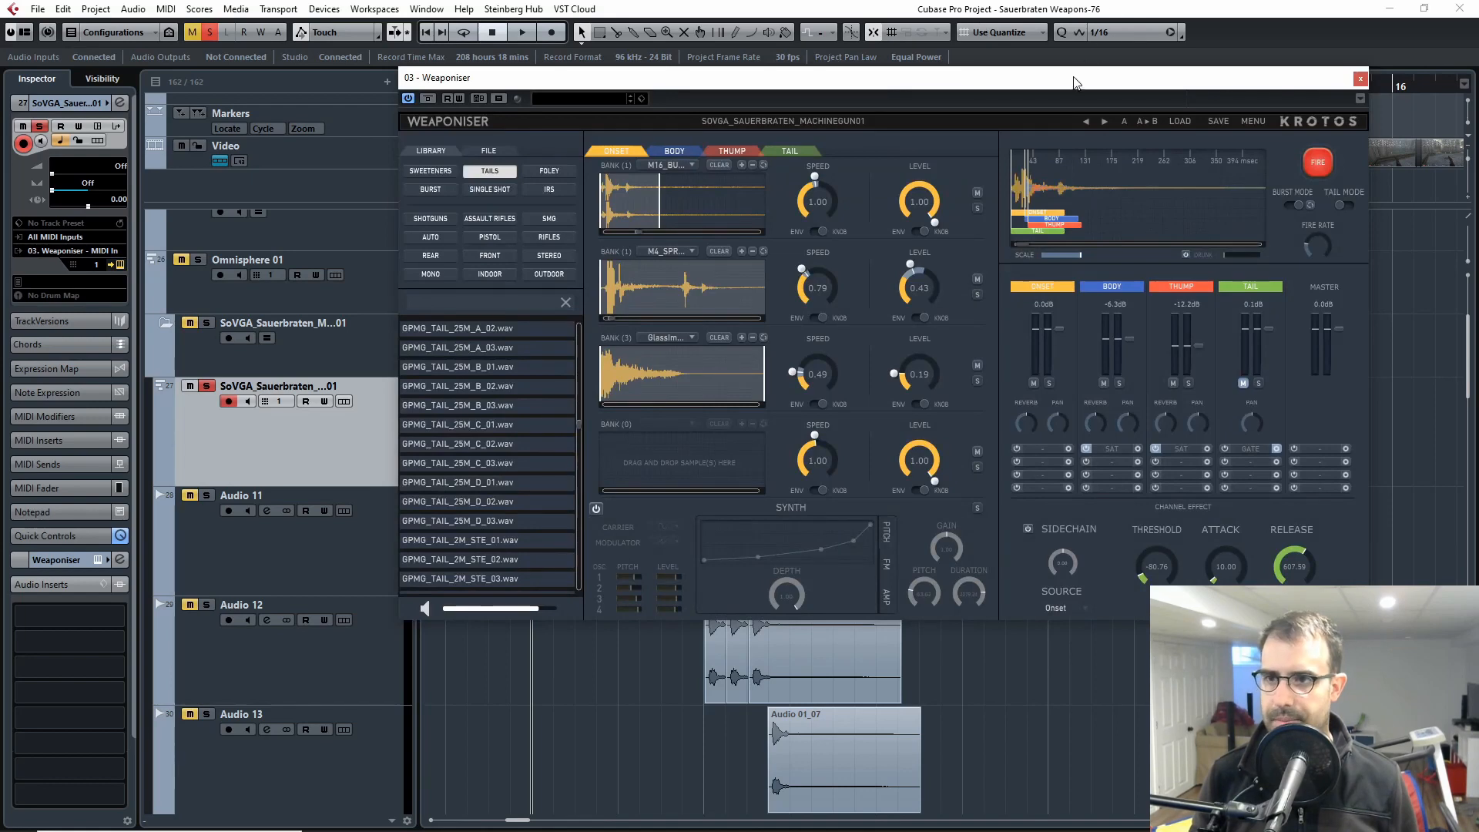
Step: Reposition the Weaponiser window, set the playhead just past 13.3, and play back the soloed machine gun instrument track
drag(1073, 79, 954, 153)
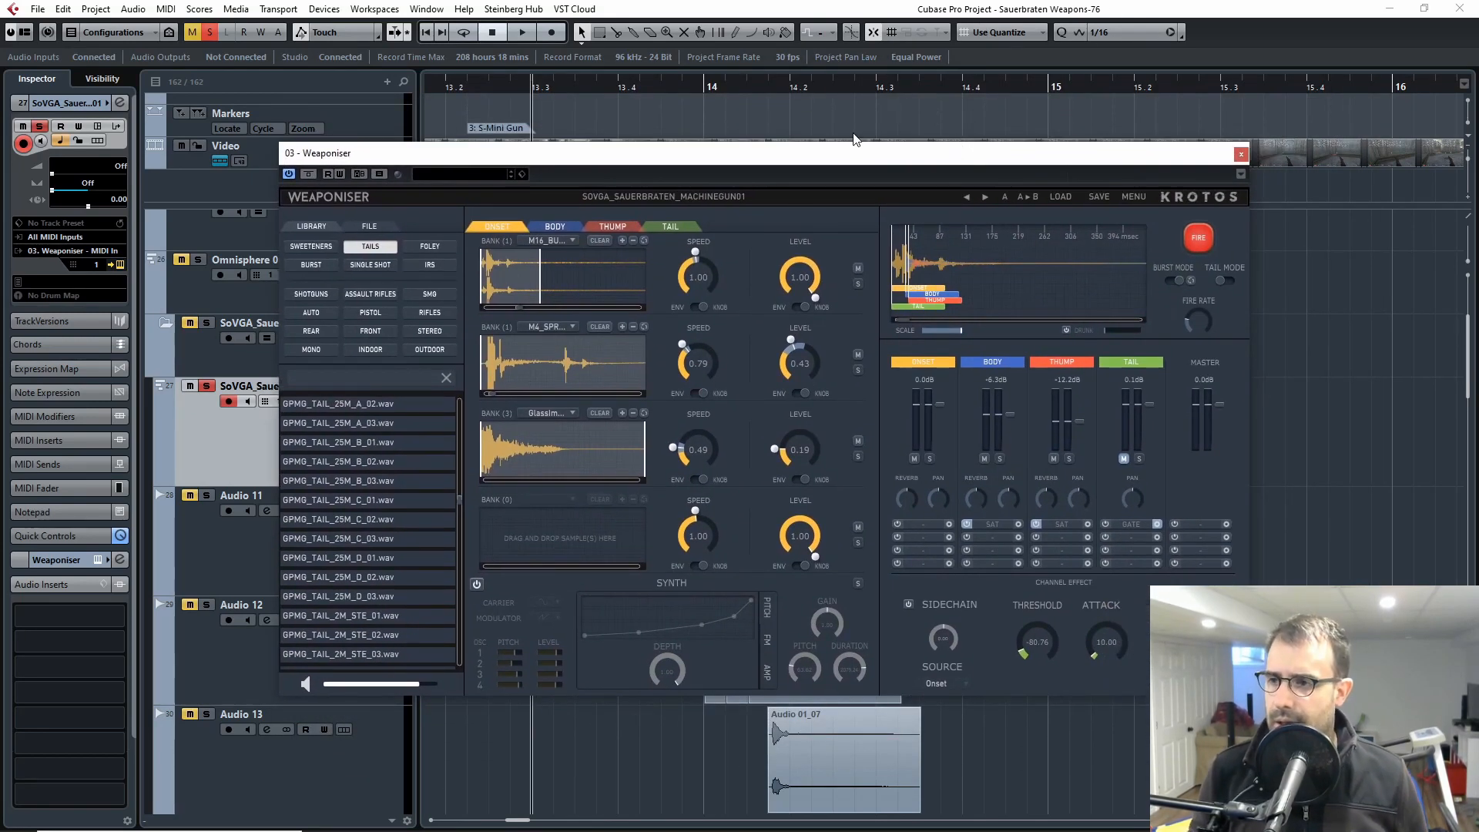
drag(828, 151, 916, 217)
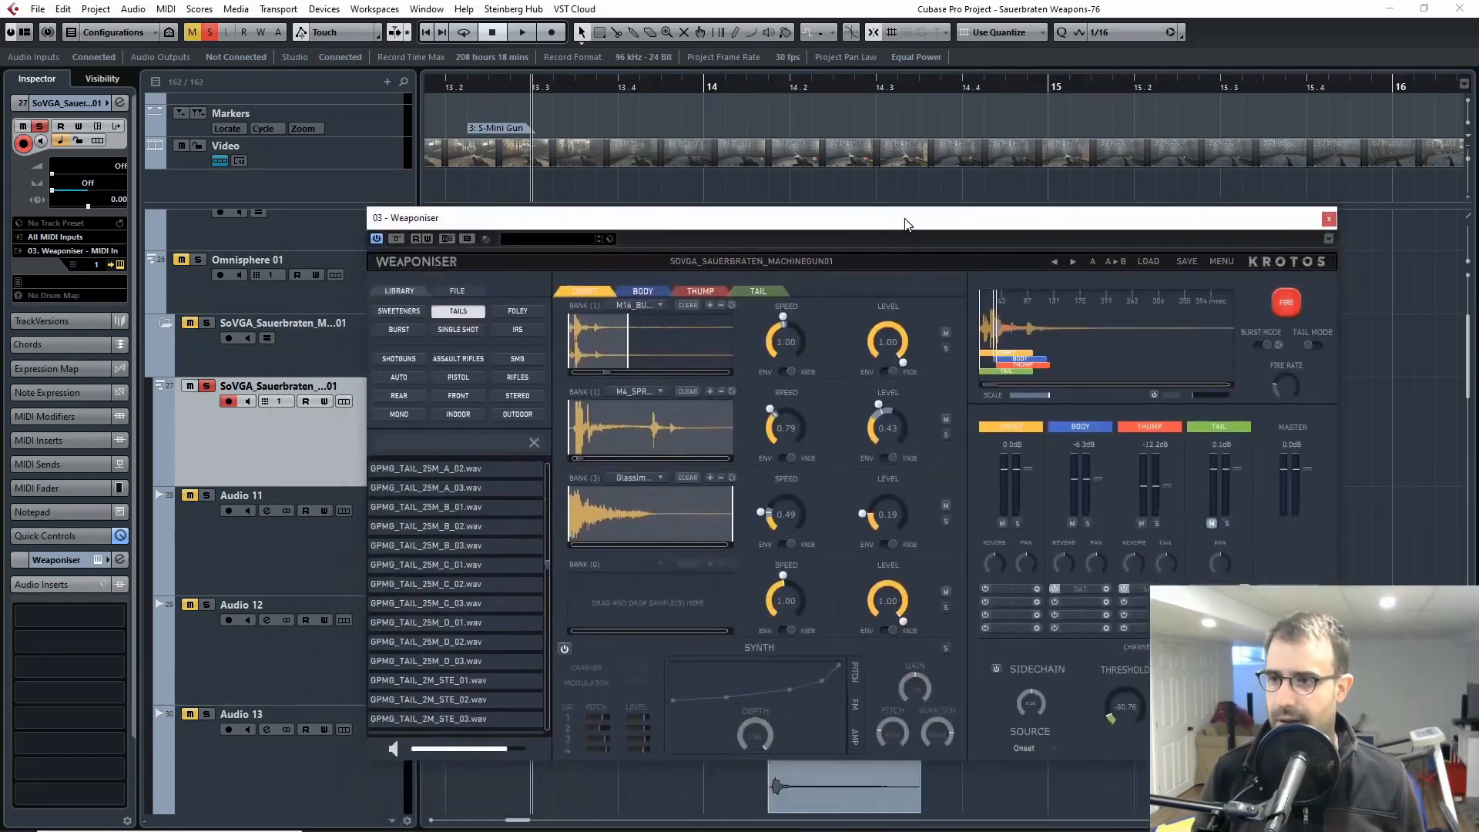
drag(608, 86, 553, 82)
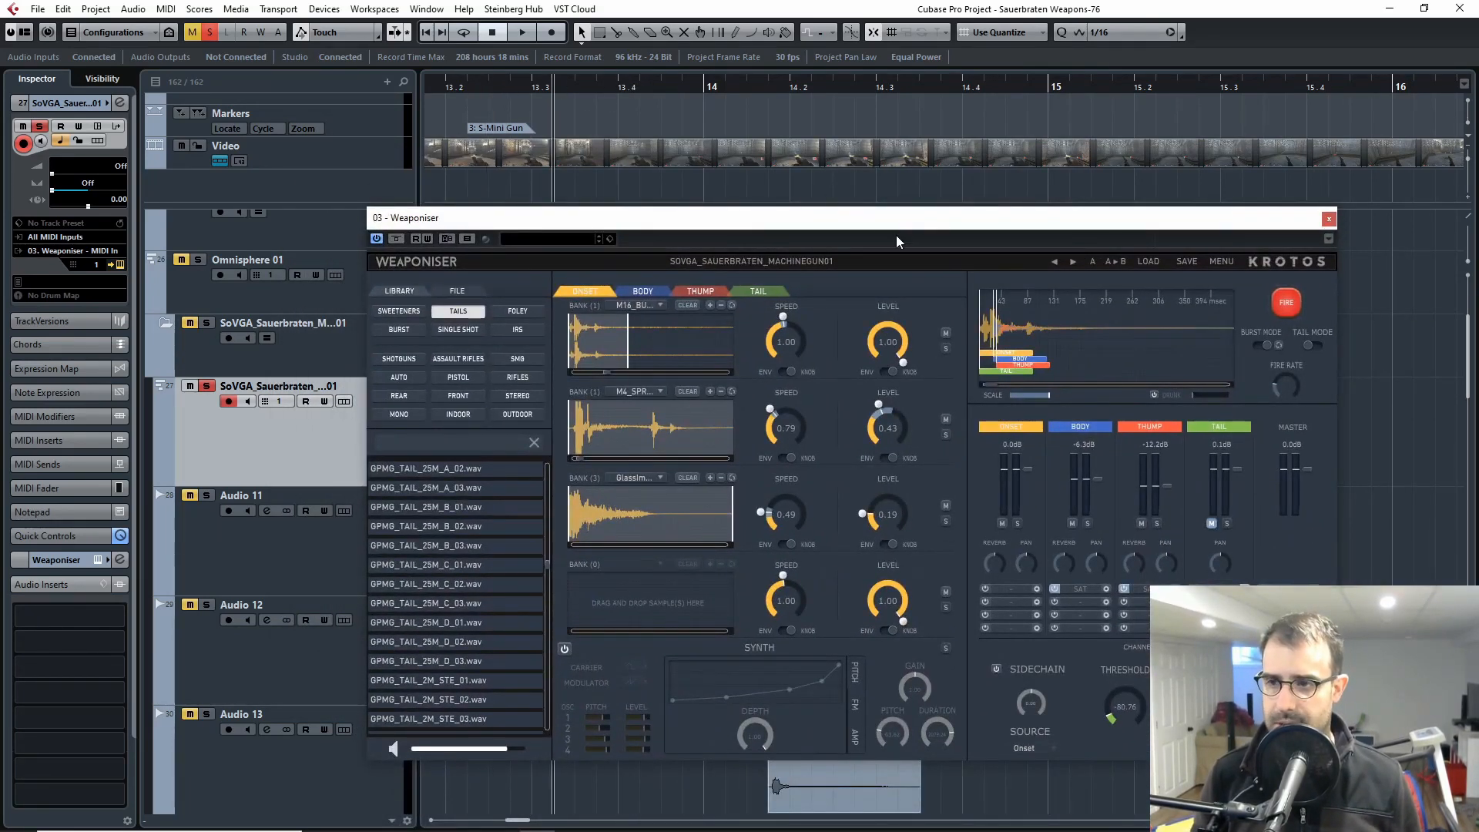
drag(894, 222, 778, 60)
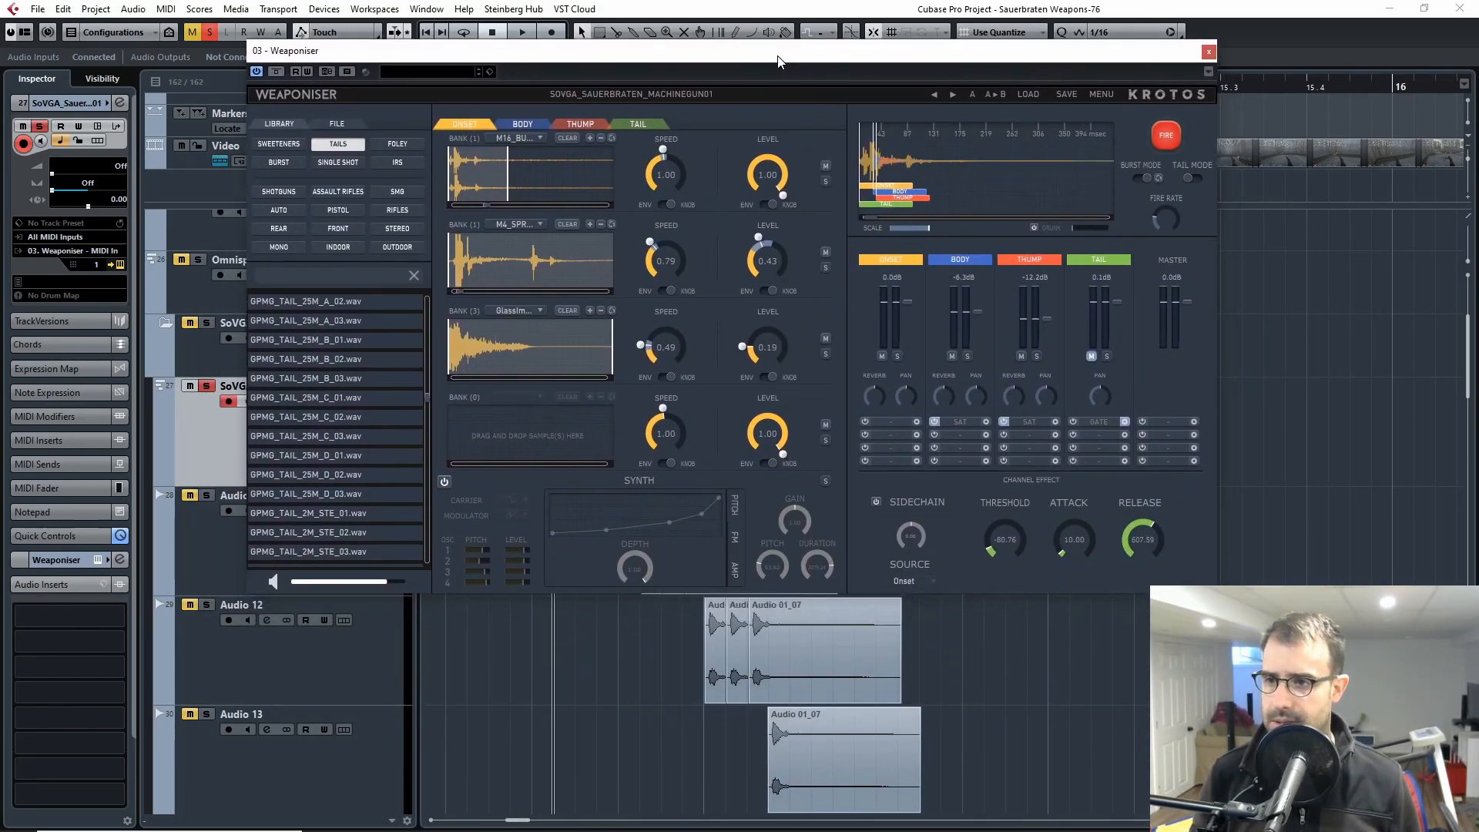
key(space)
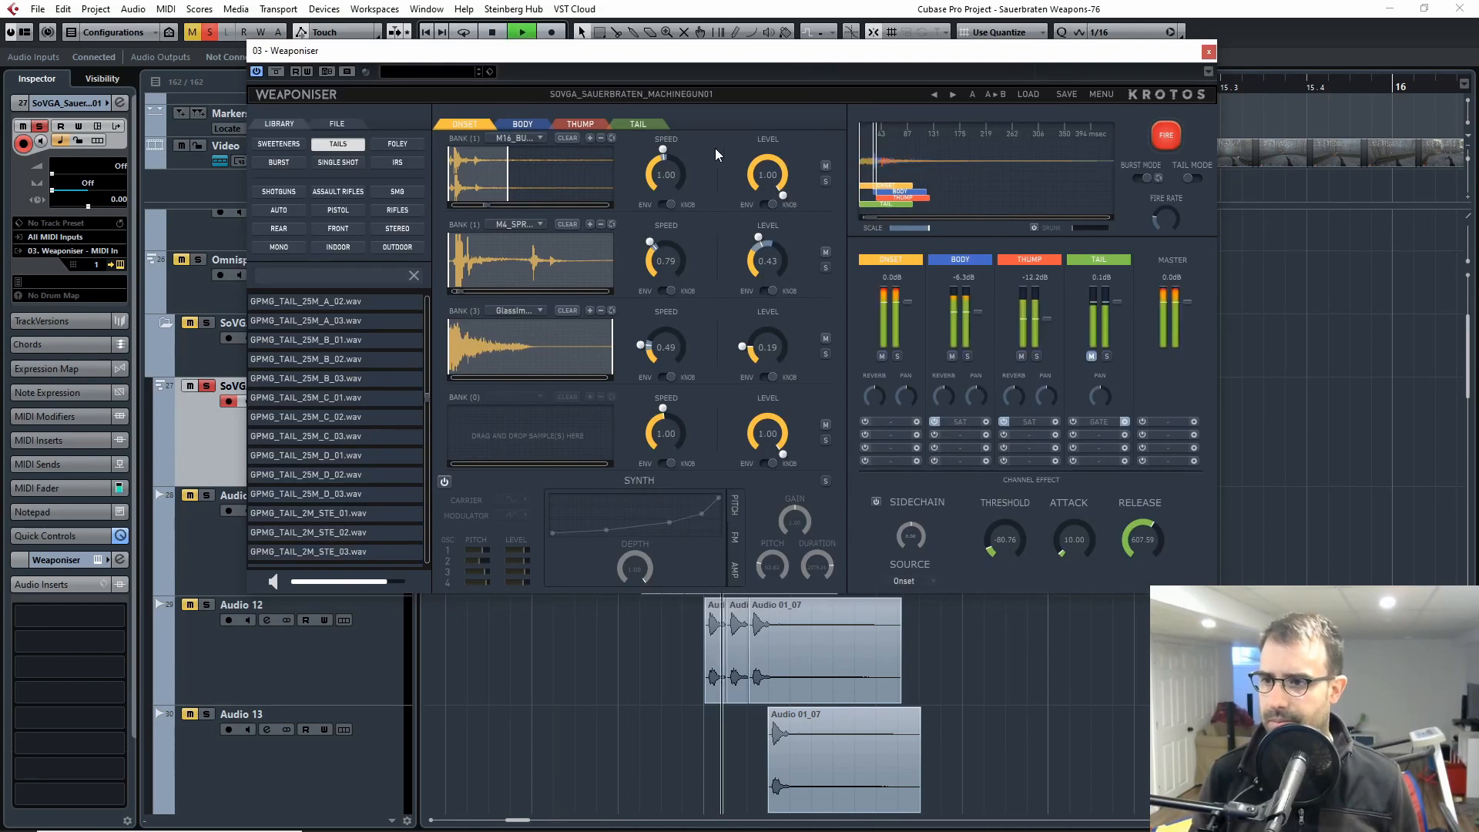
key(space)
Step: Look through the Body, Thump and Tail layers in Weaponiser and return to the Onset layer
click(527, 122)
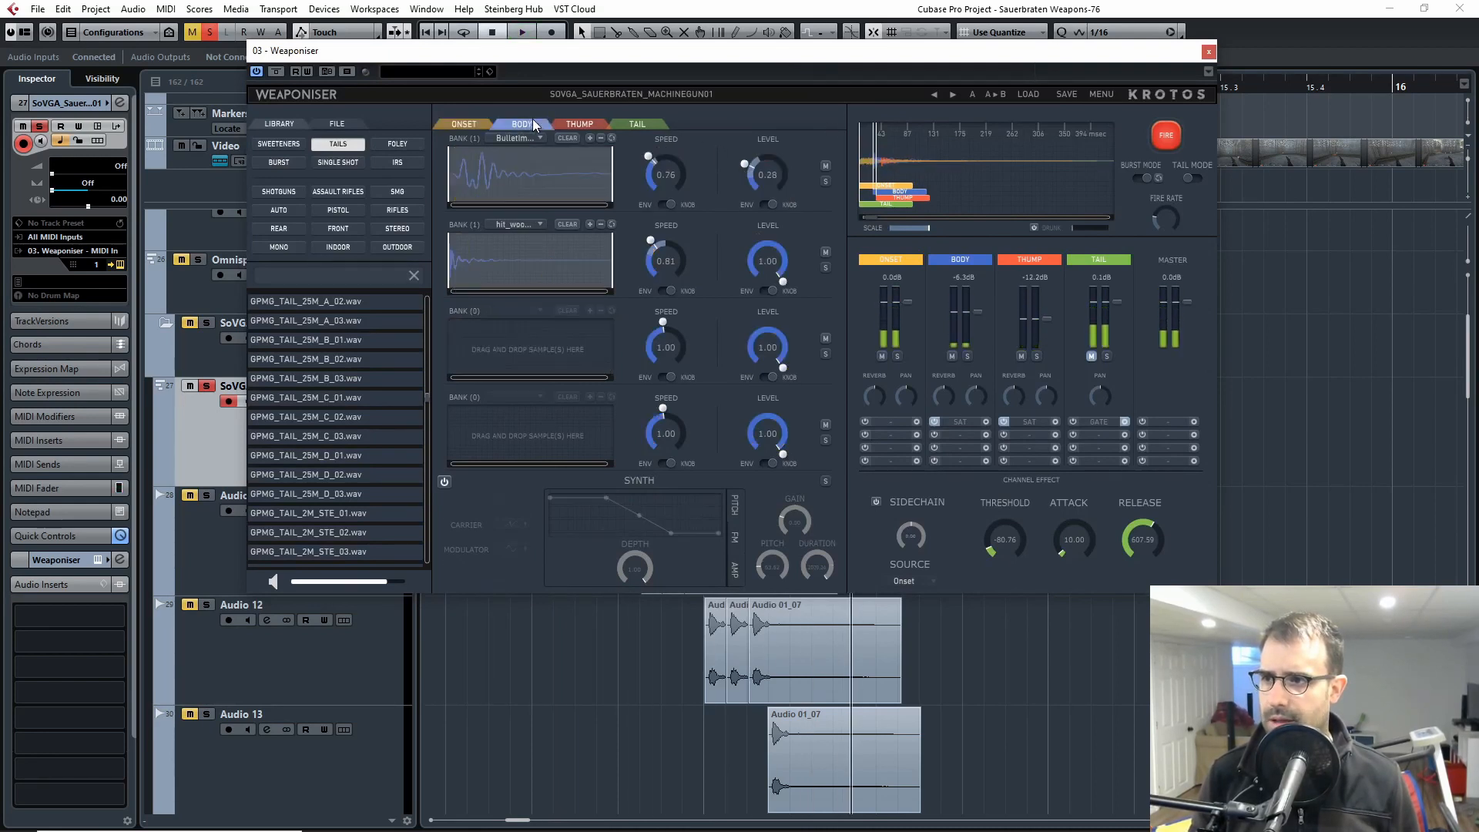
click(580, 124)
click(637, 124)
click(478, 125)
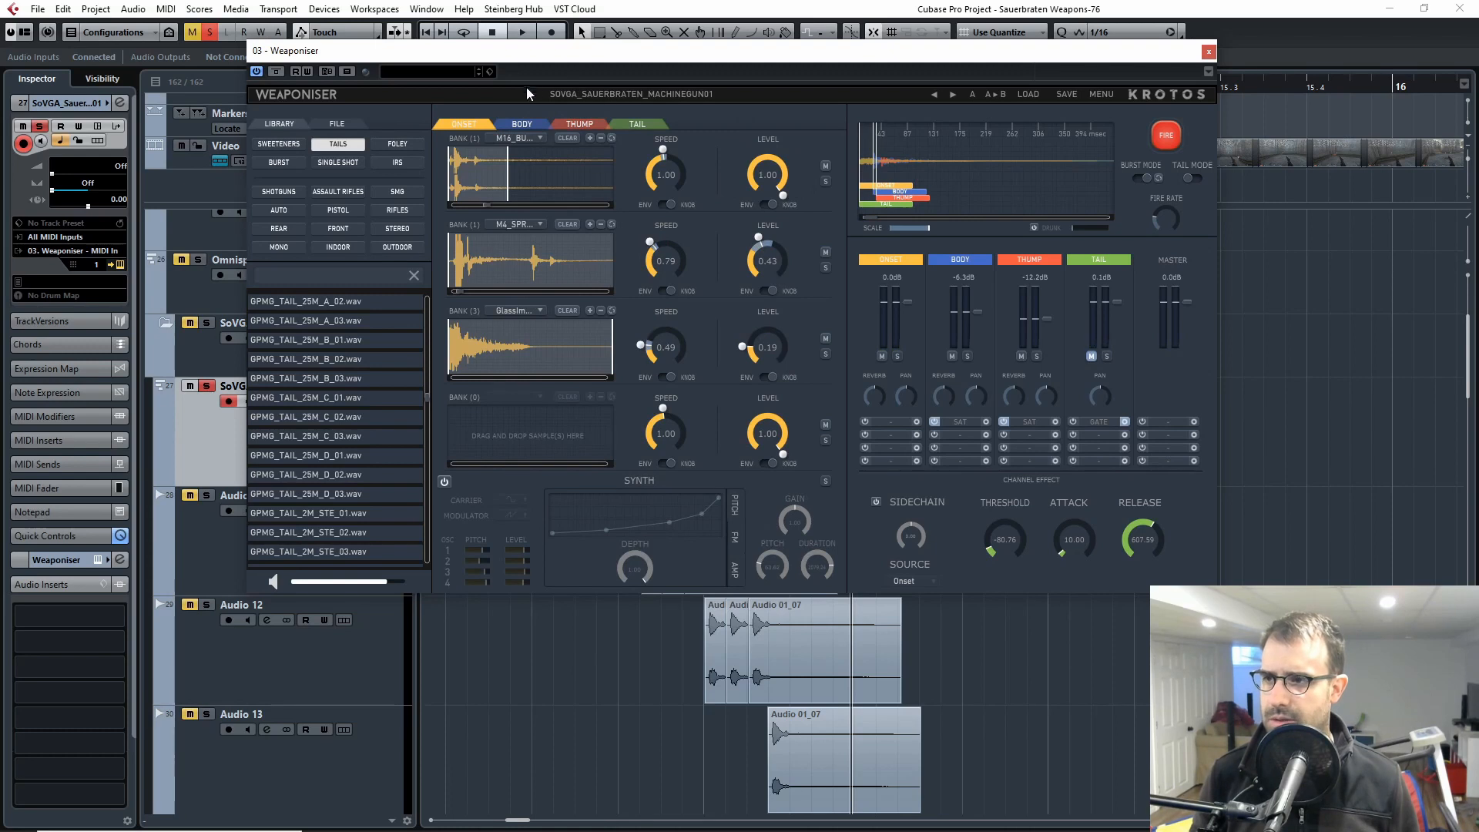
click(530, 141)
click(804, 95)
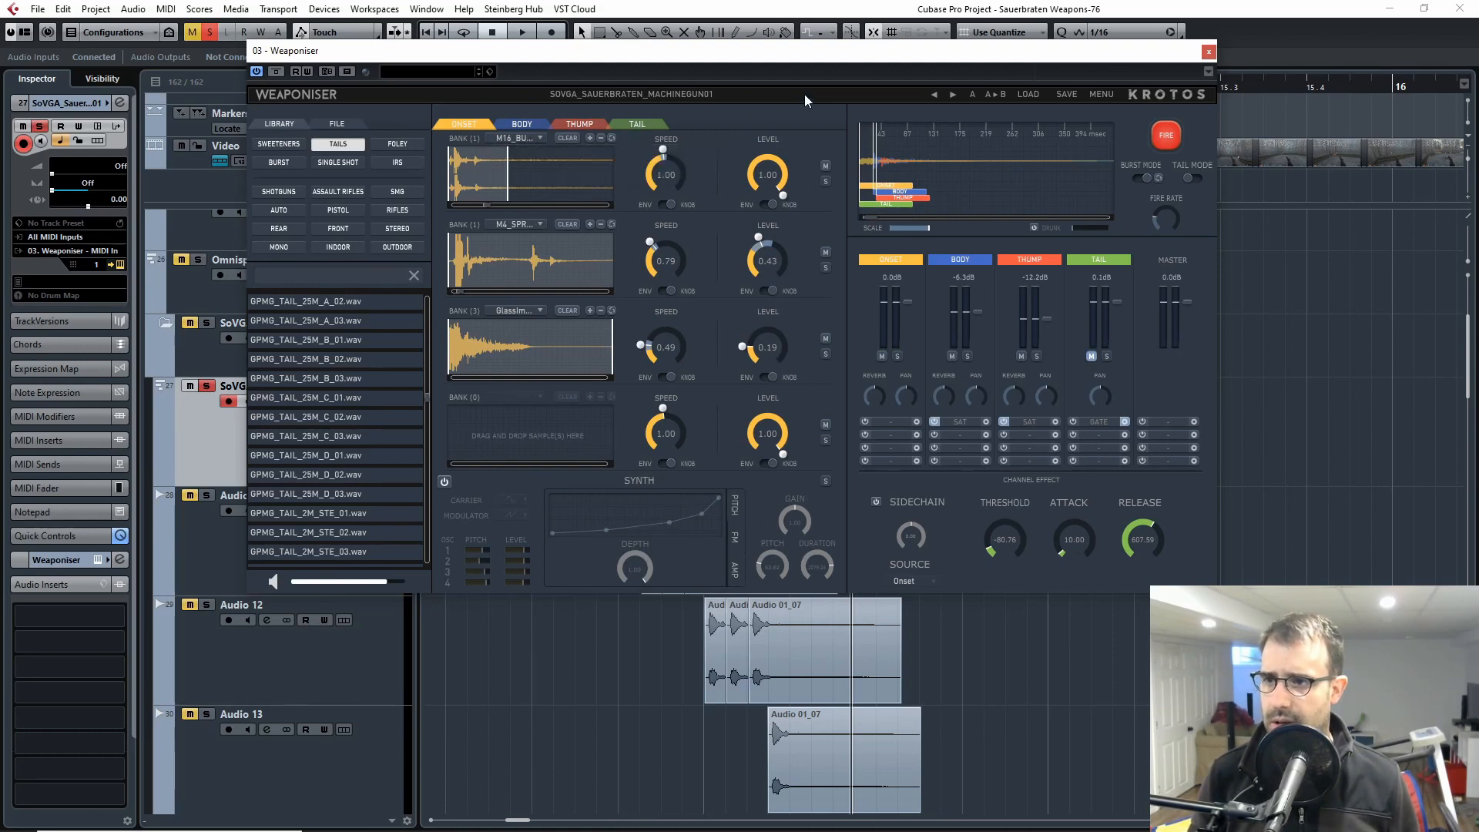
click(740, 63)
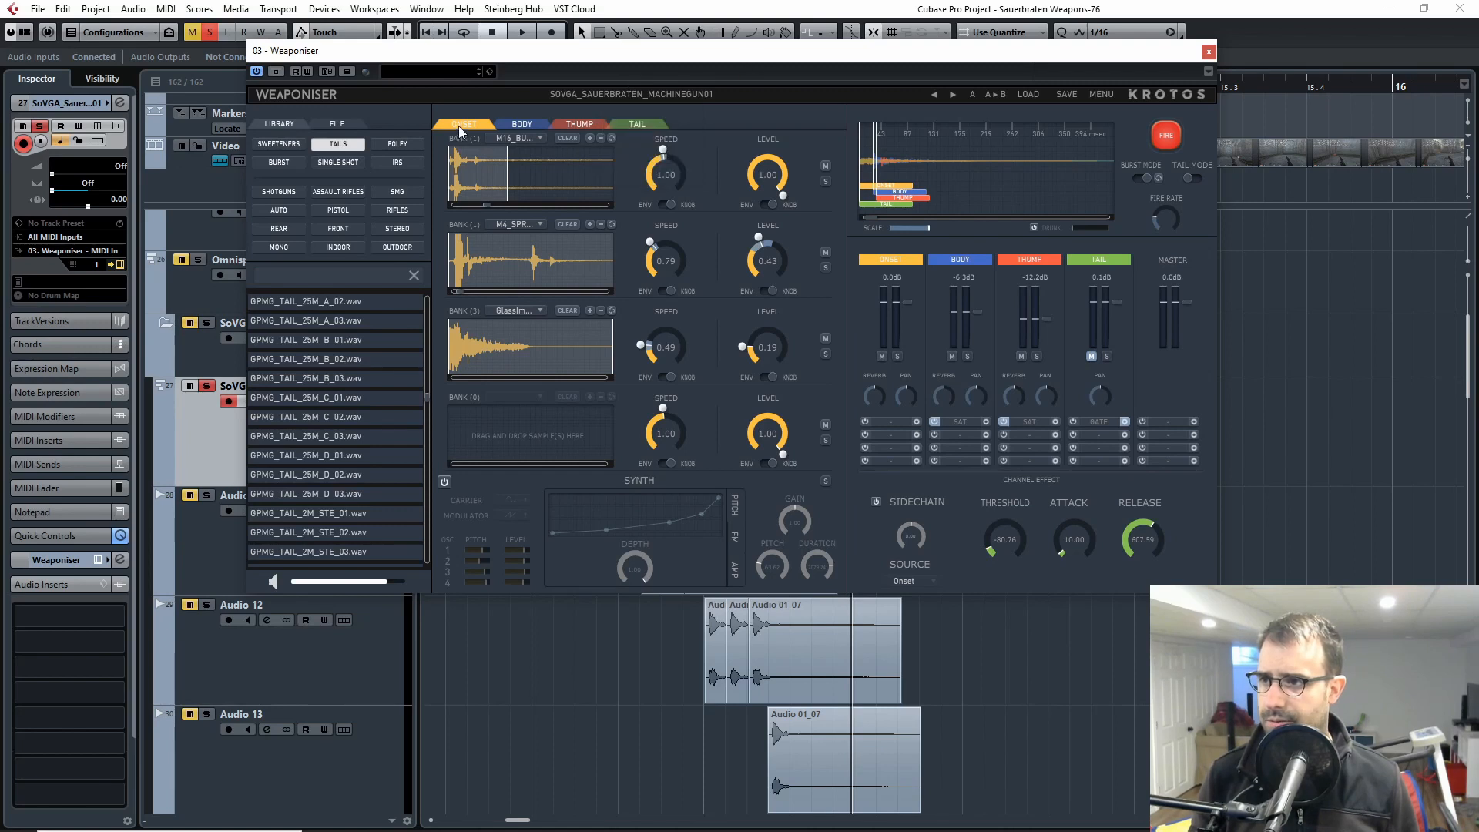
Step: Solo the Onset layer, mute its second and third sample banks, and fire the weapon to hear the first bank alone
click(895, 356)
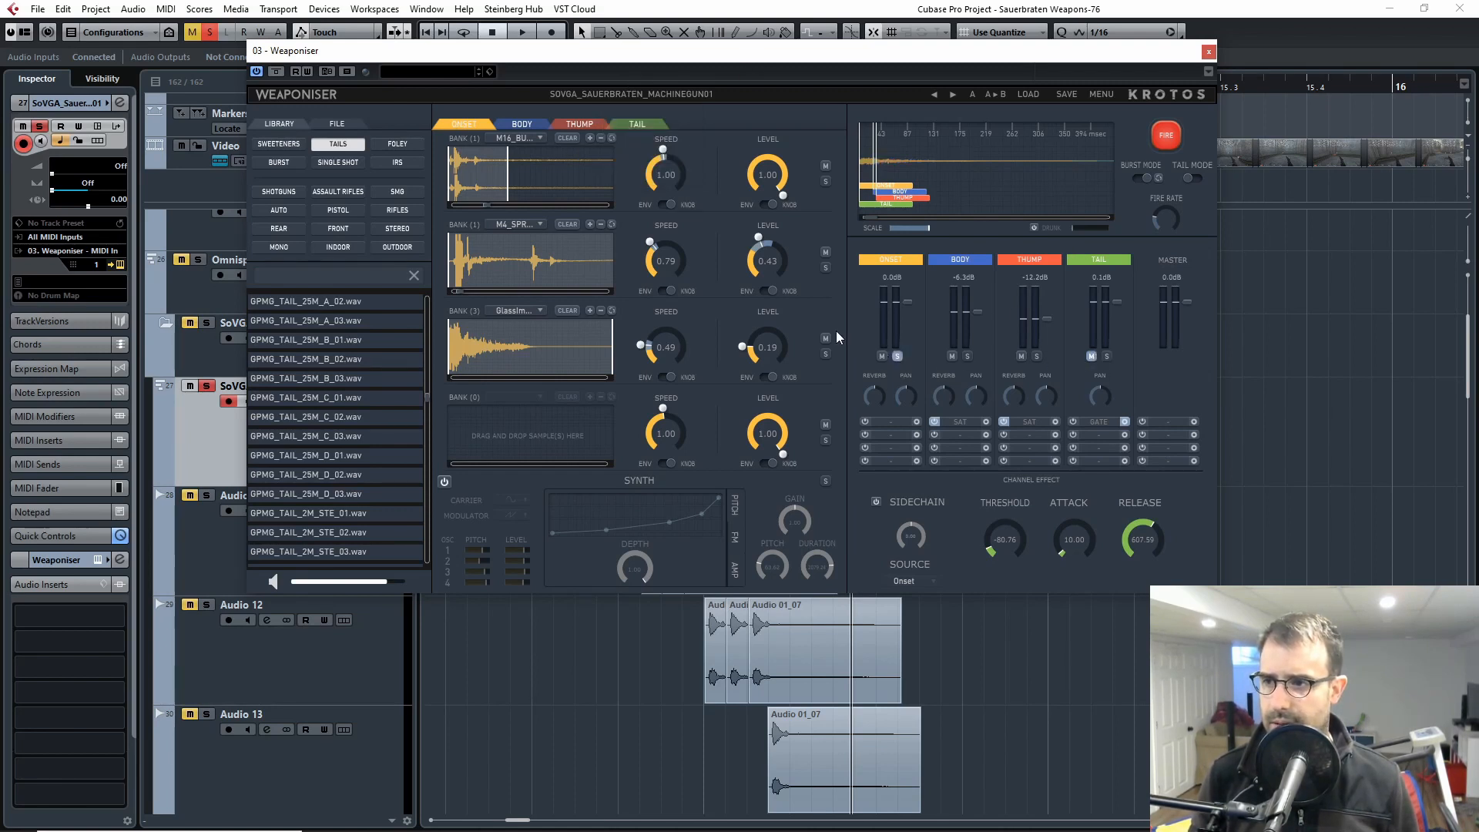
click(1166, 136)
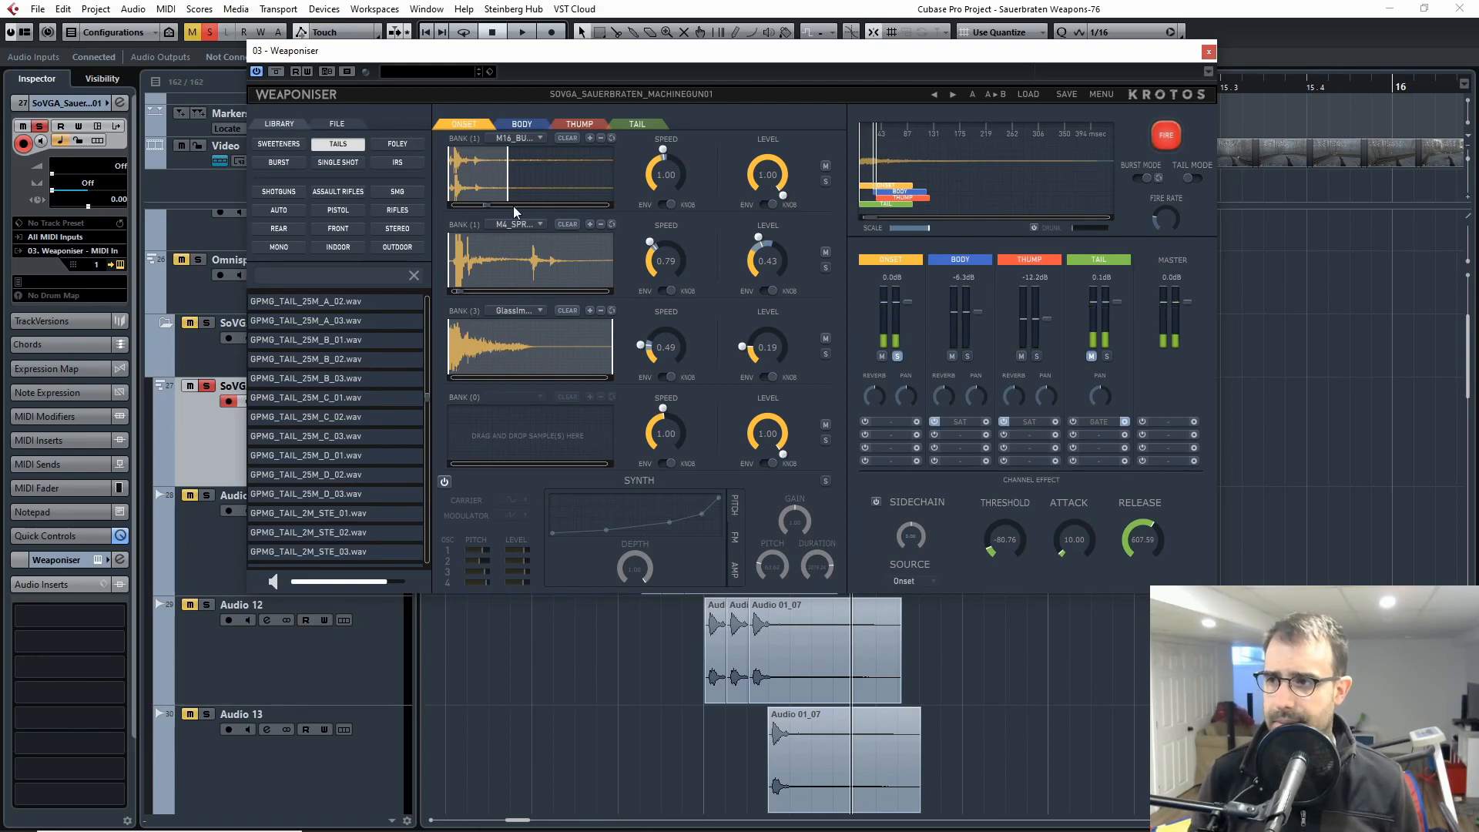
click(825, 338)
click(825, 252)
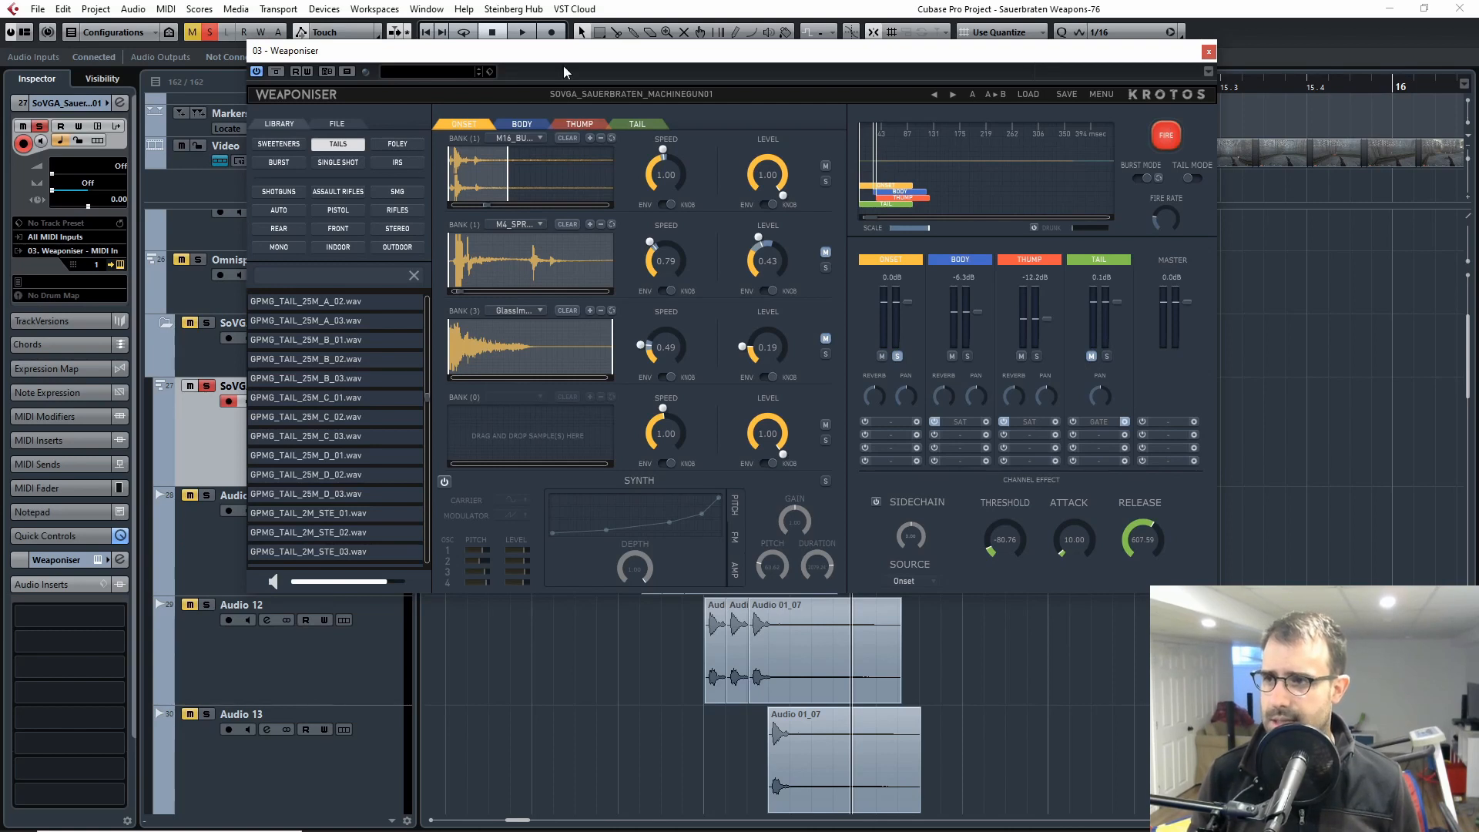
drag(563, 51, 585, 65)
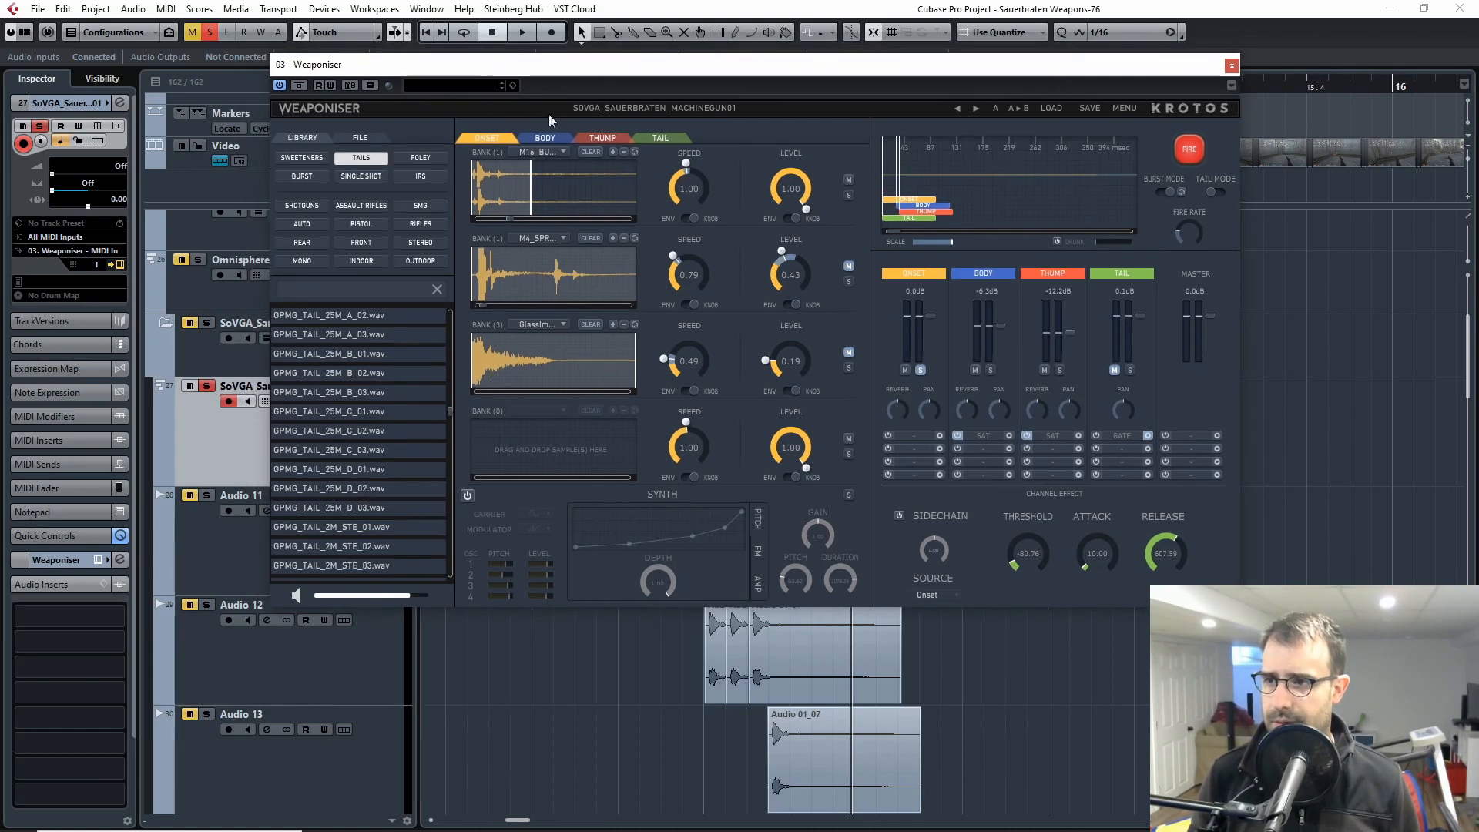
click(1176, 145)
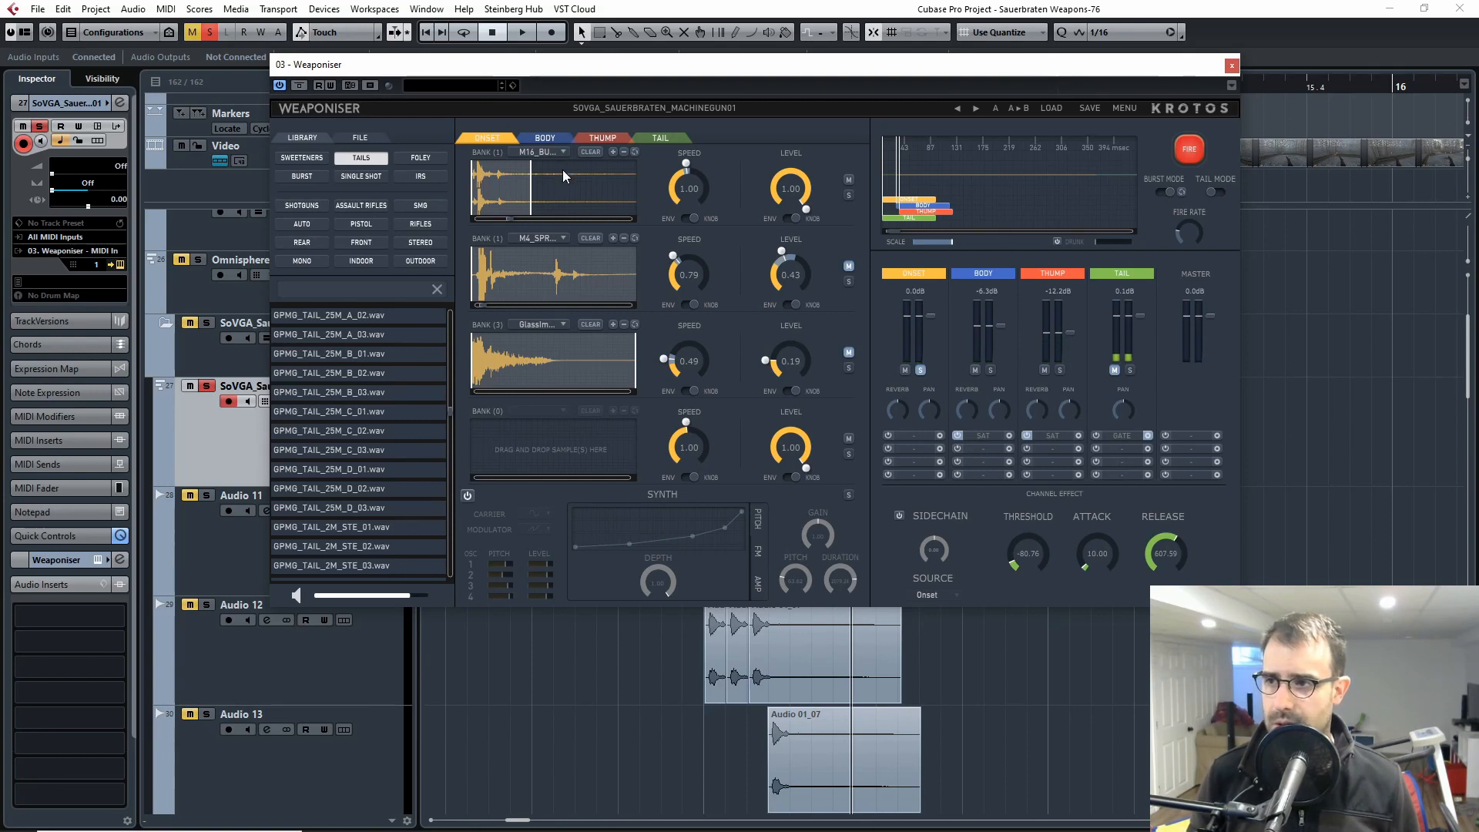
Step: Show which sample the first Onset bank holds and fire that bank repeatedly to audition it
click(537, 154)
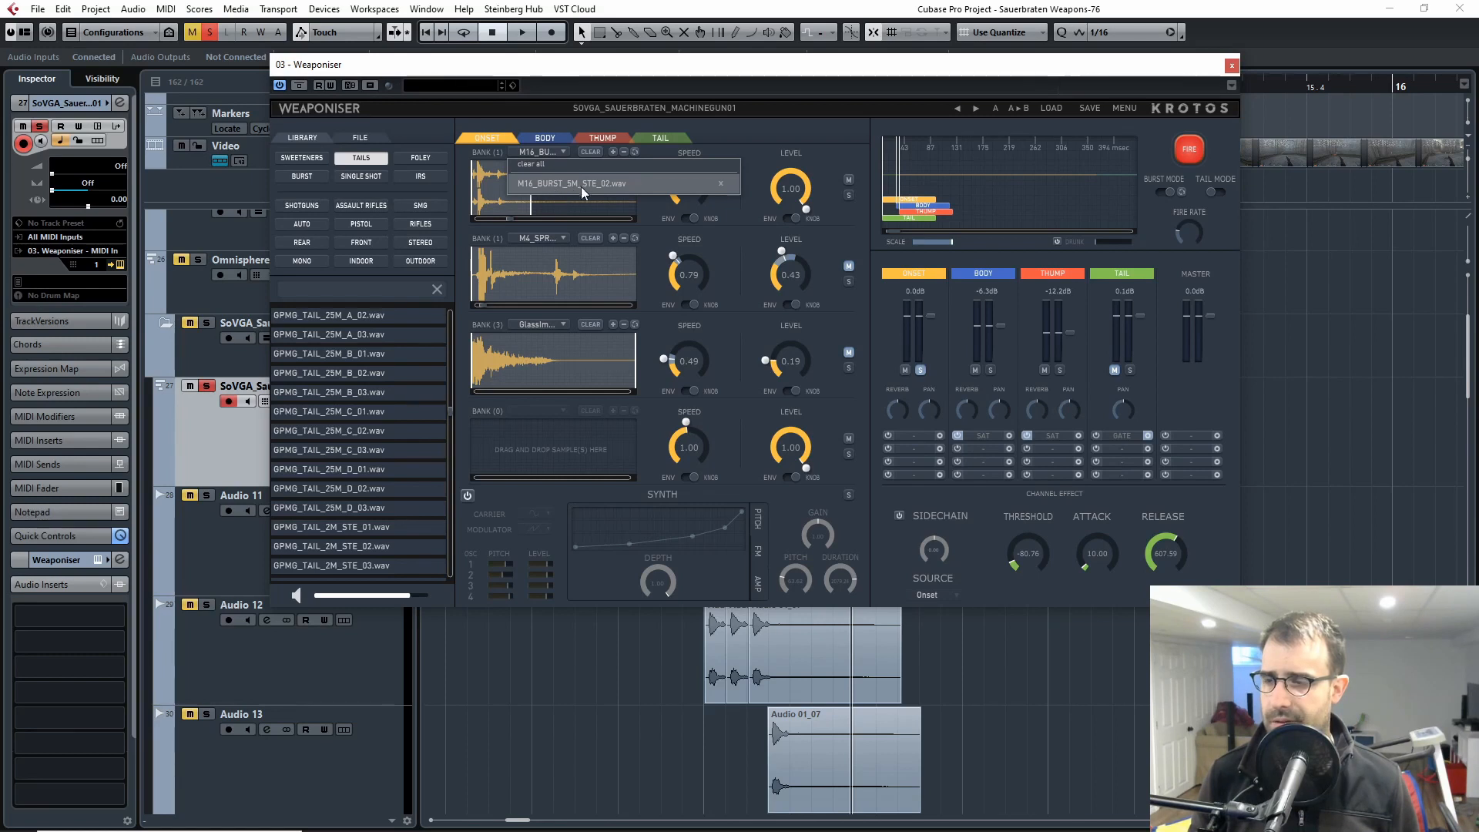
click(772, 114)
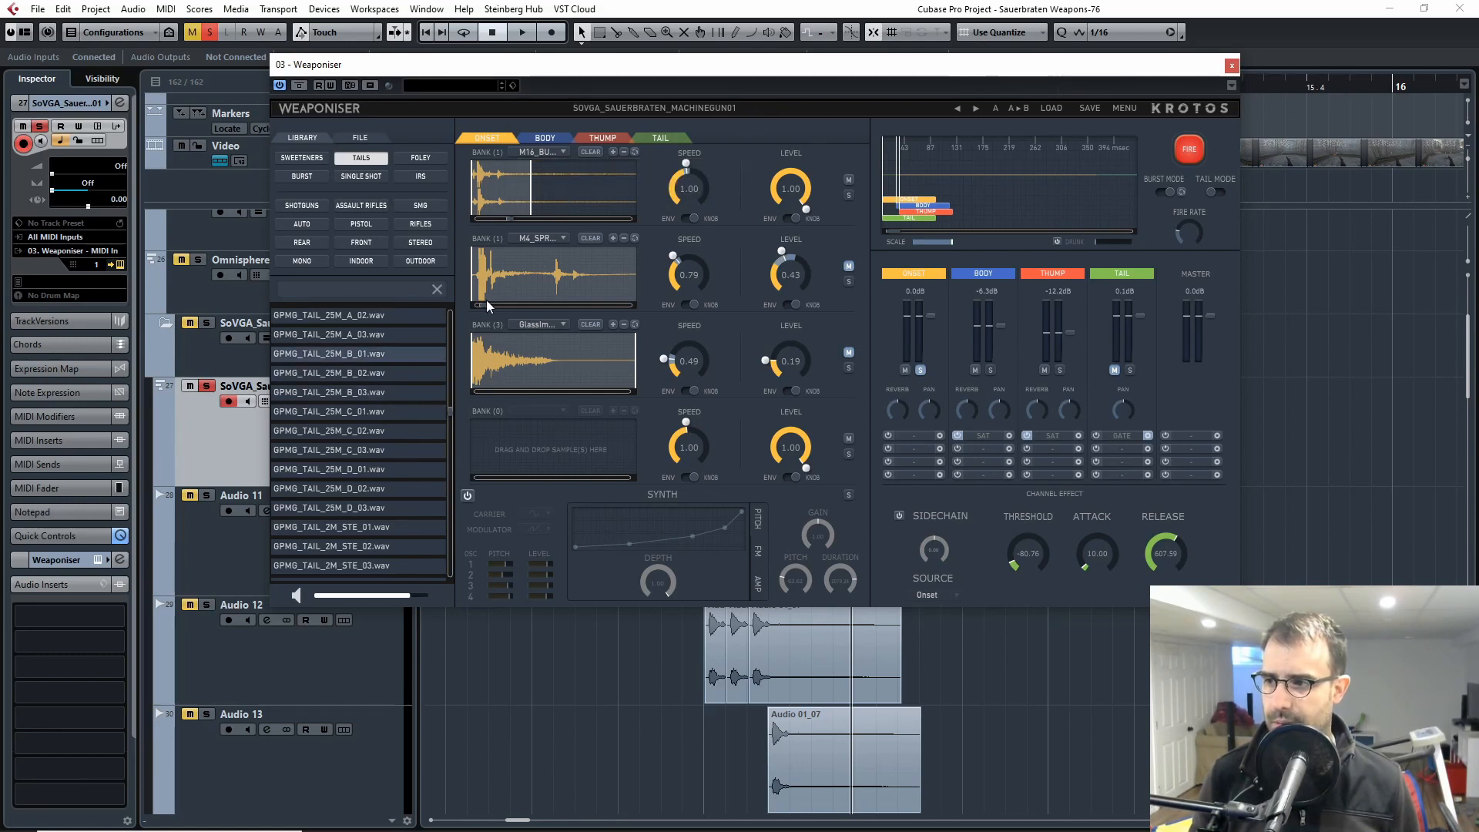
drag(684, 74, 675, 57)
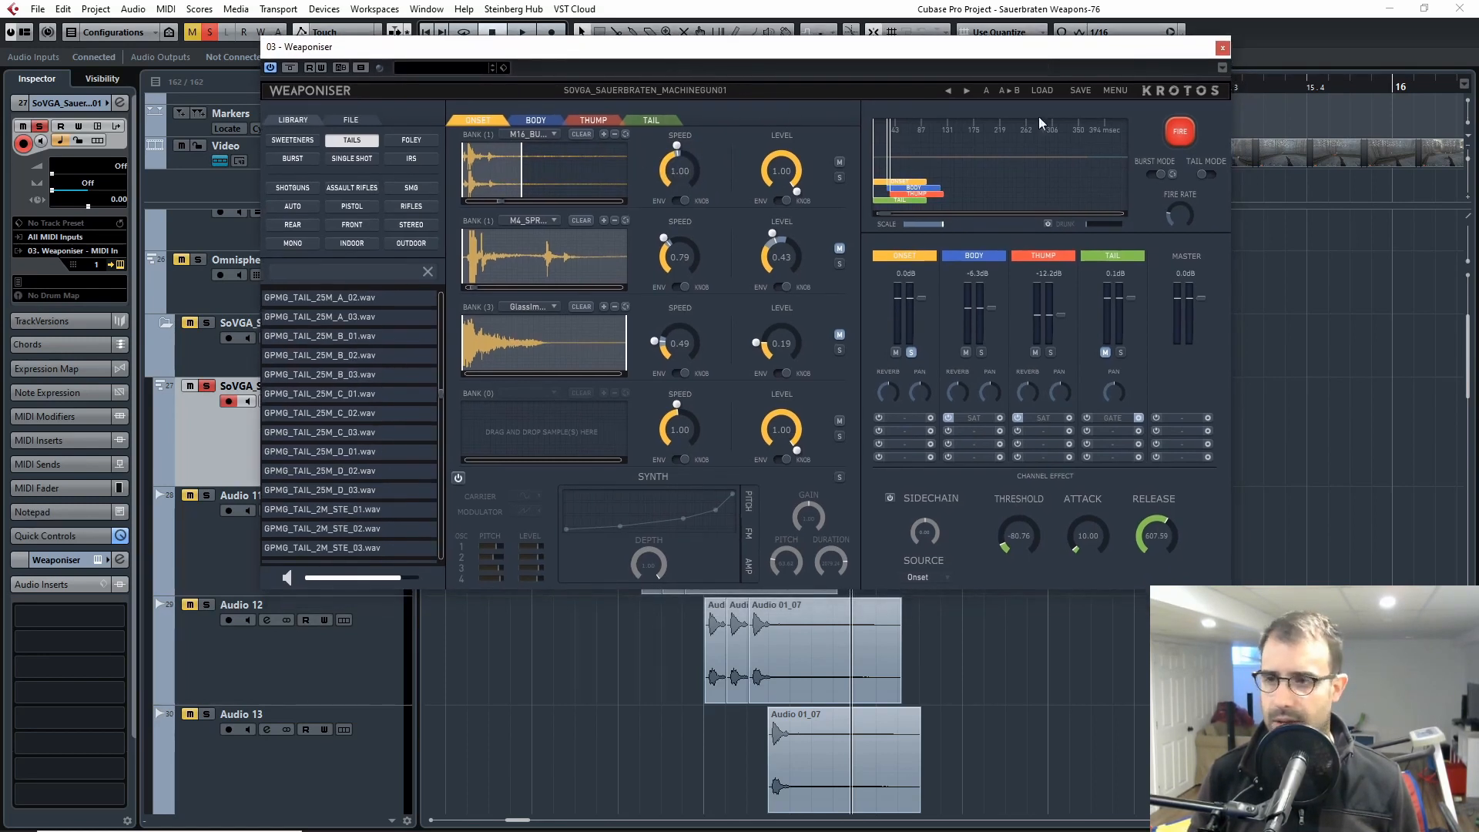
click(1190, 128)
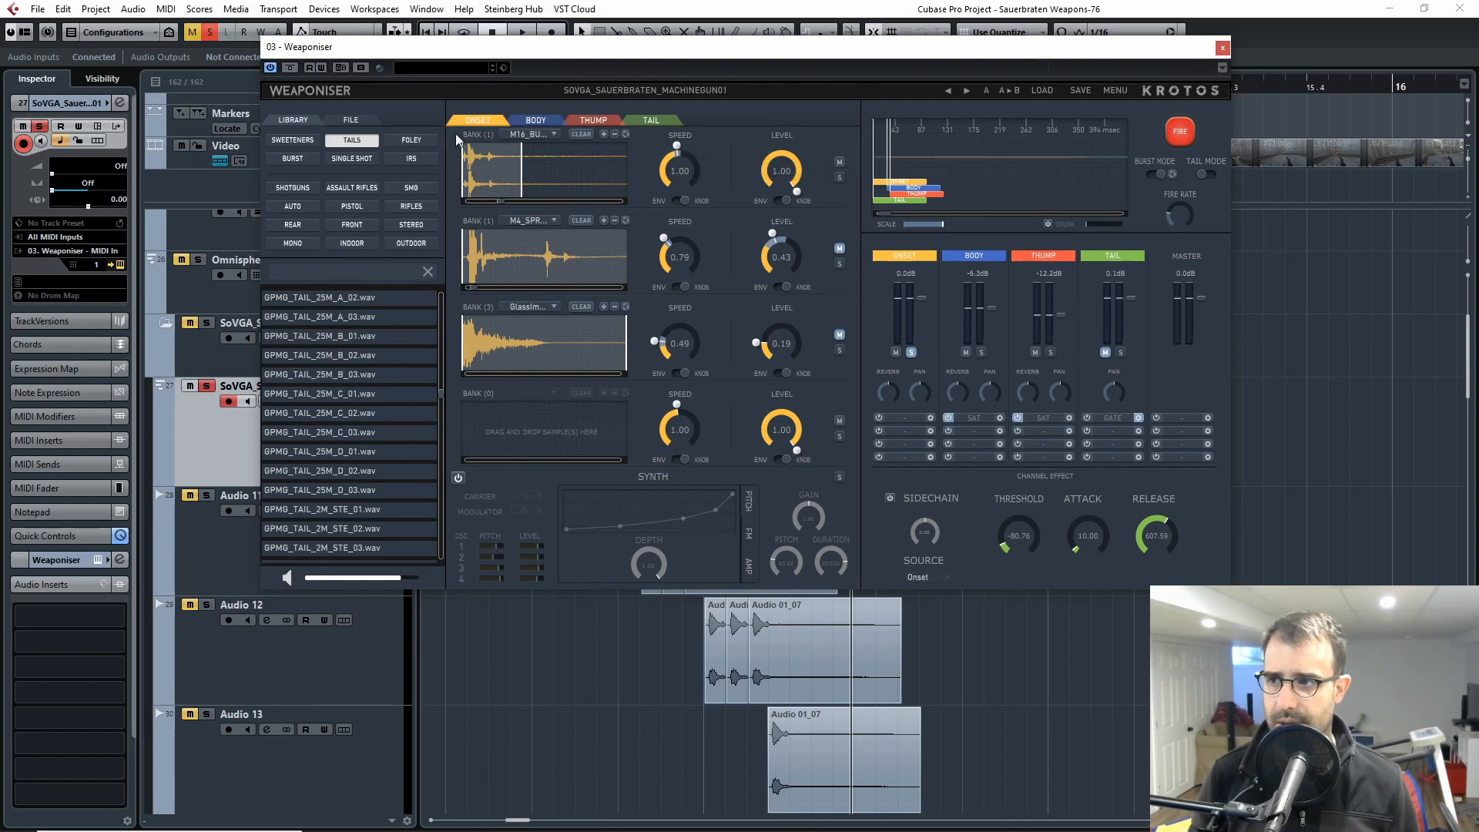
click(1187, 129)
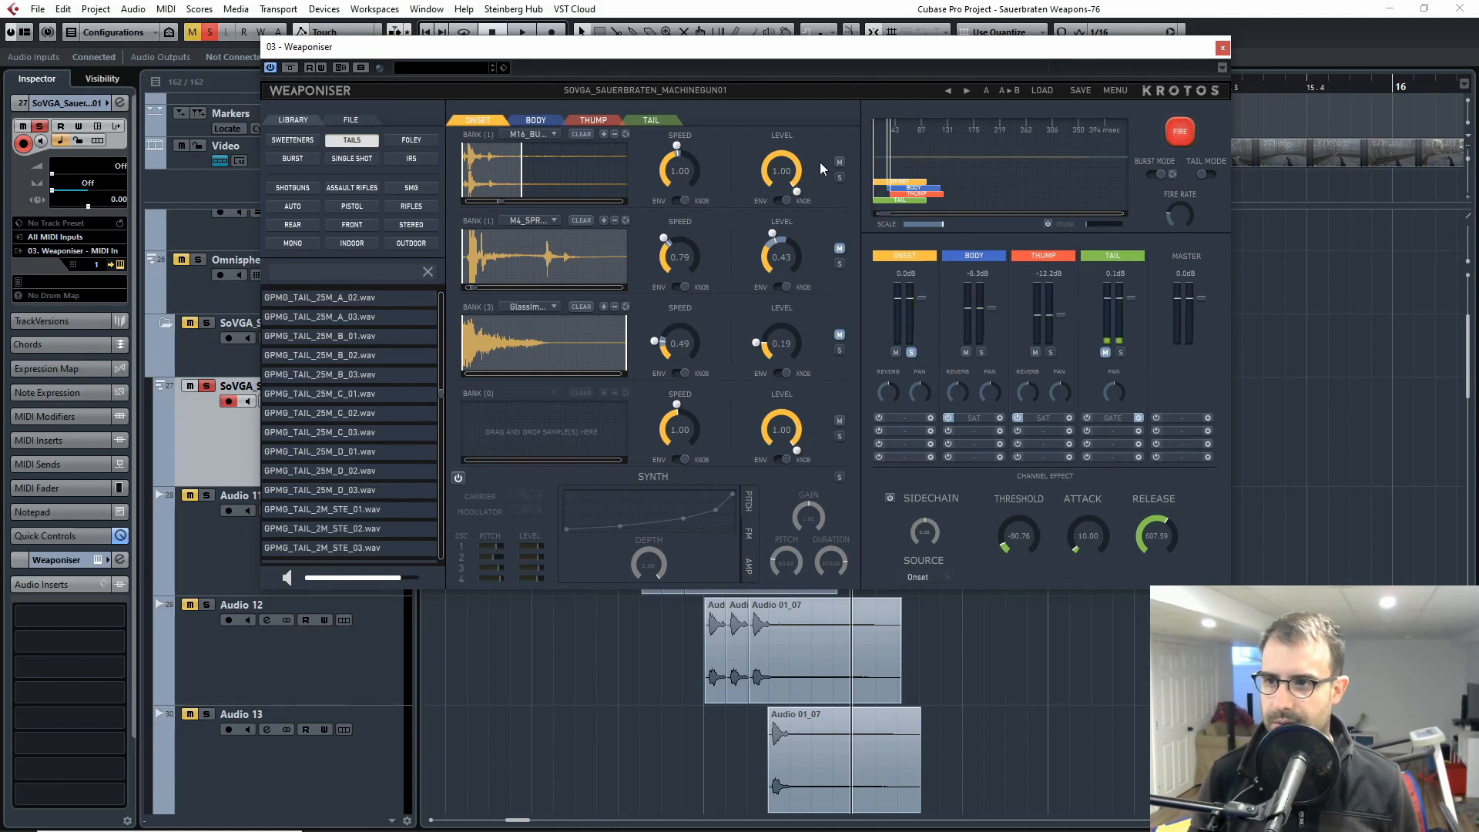
Step: Unmute the second Onset bank and mute the first, show the second bank's sample list, and fire it to audition the sound
click(839, 248)
click(839, 162)
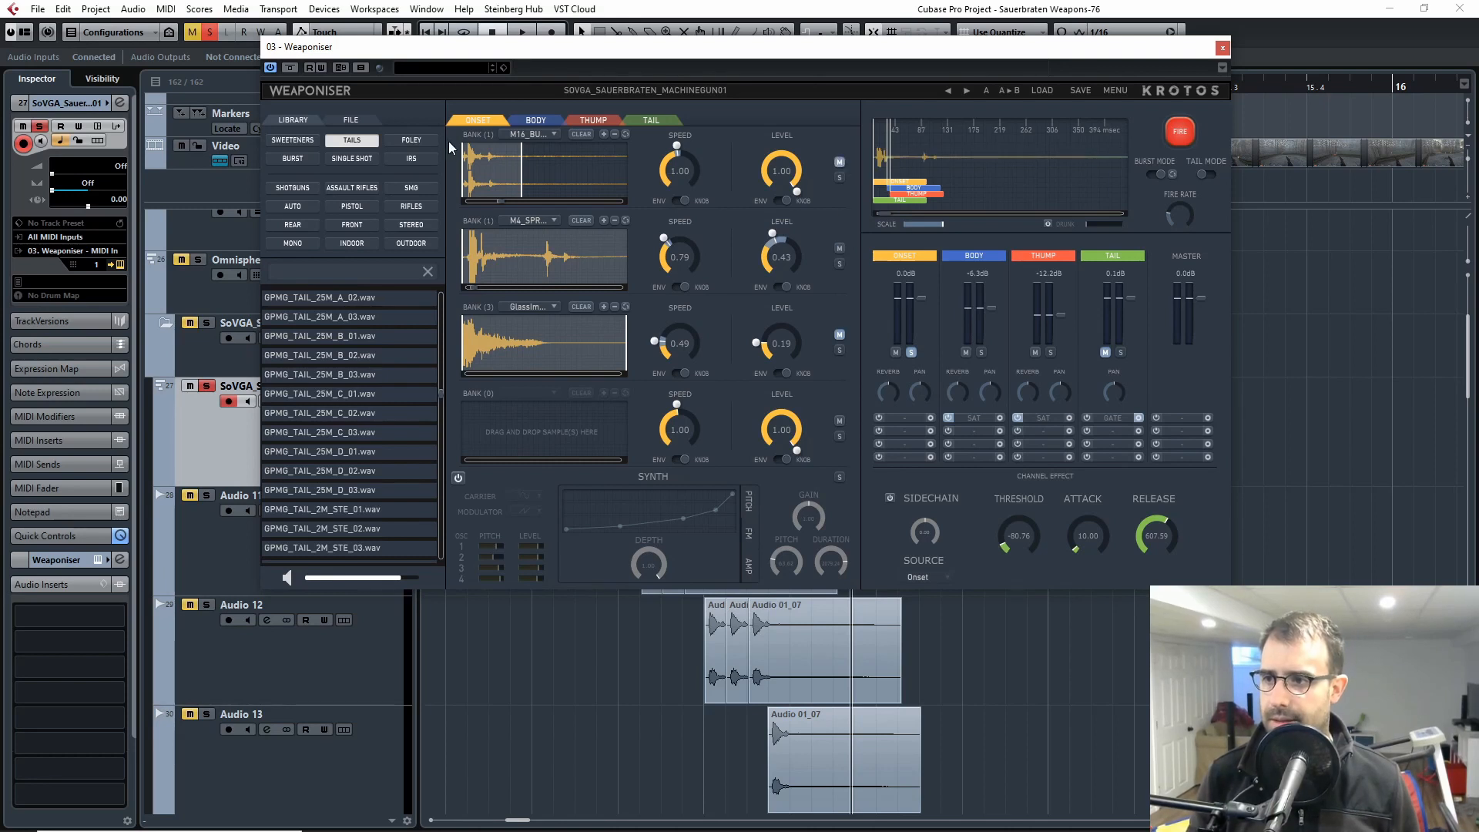
click(542, 219)
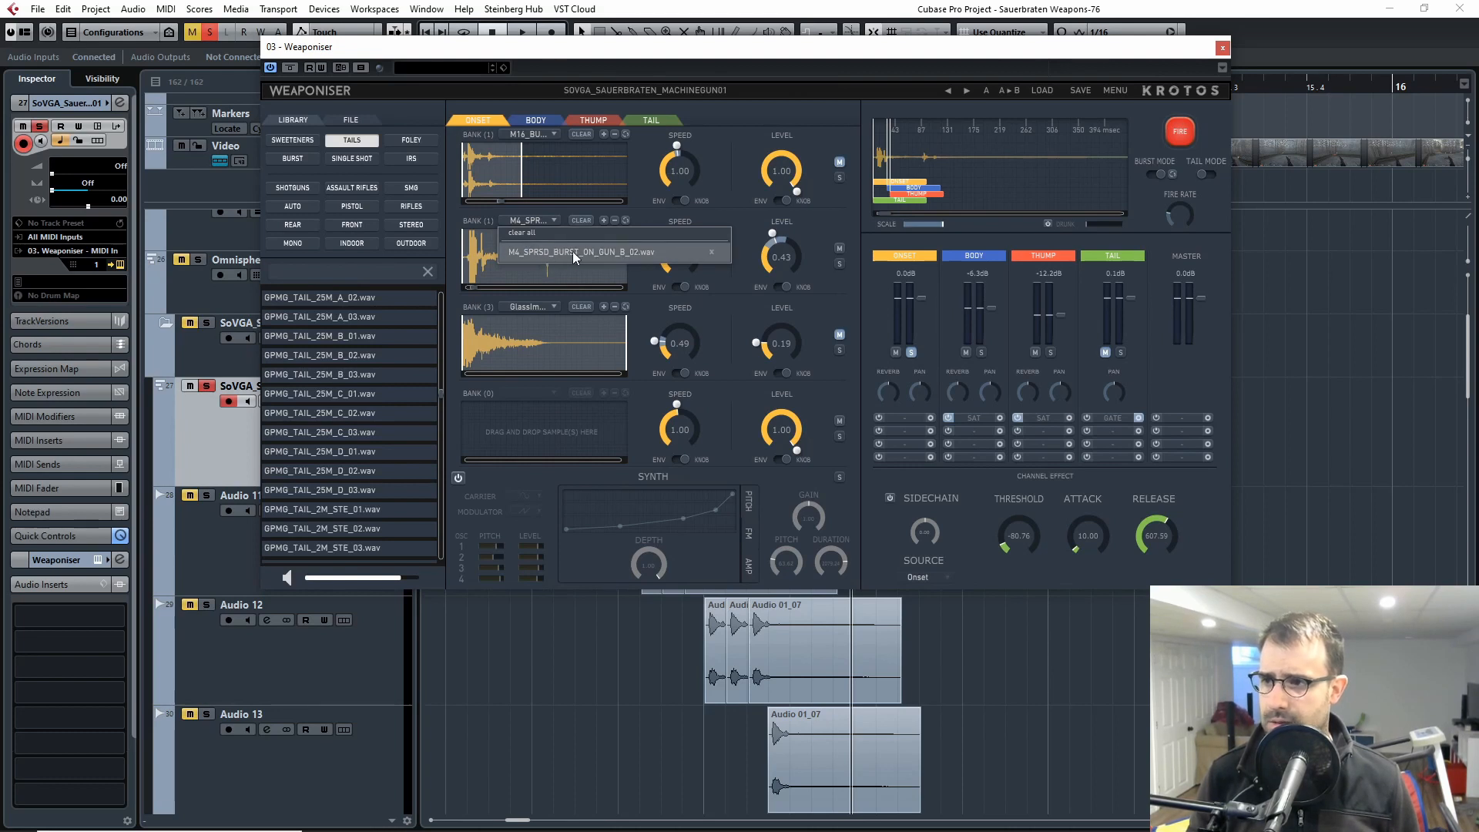
click(845, 92)
click(1182, 128)
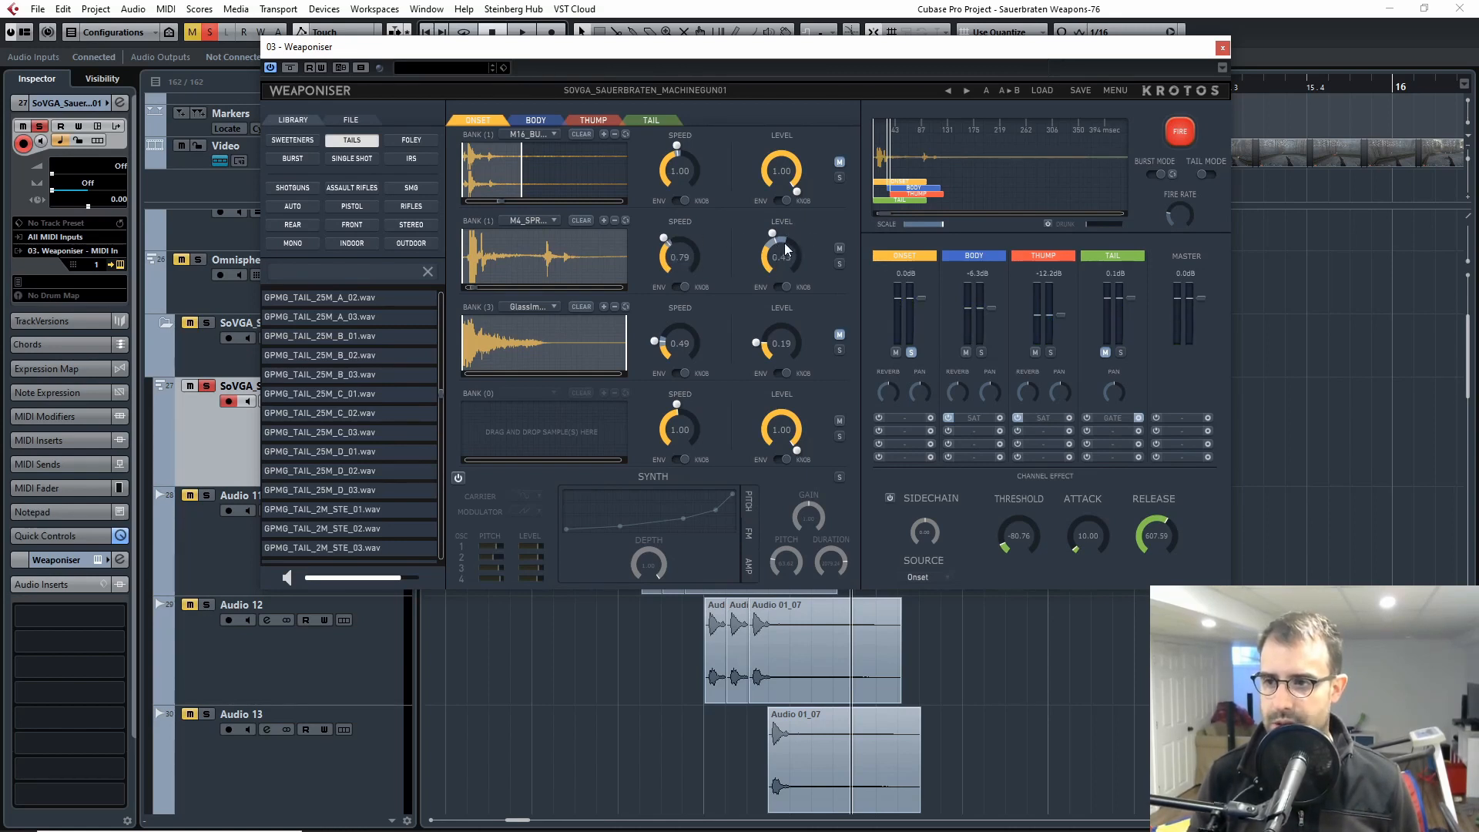
click(1177, 138)
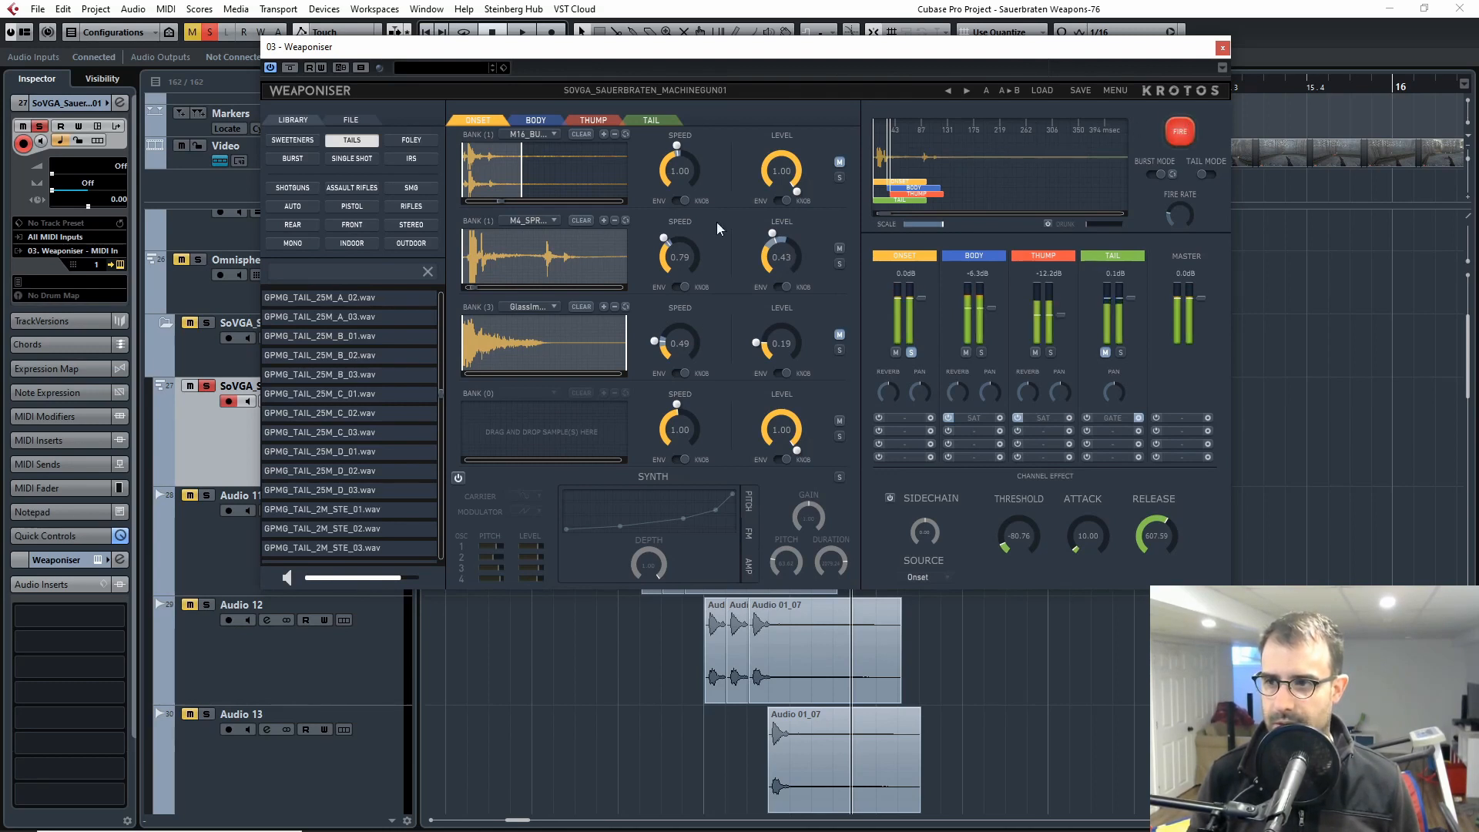
Step: Unmute the first Onset bank, switch the third bank from muted to soloed, and fire the weapon to audition it
click(840, 165)
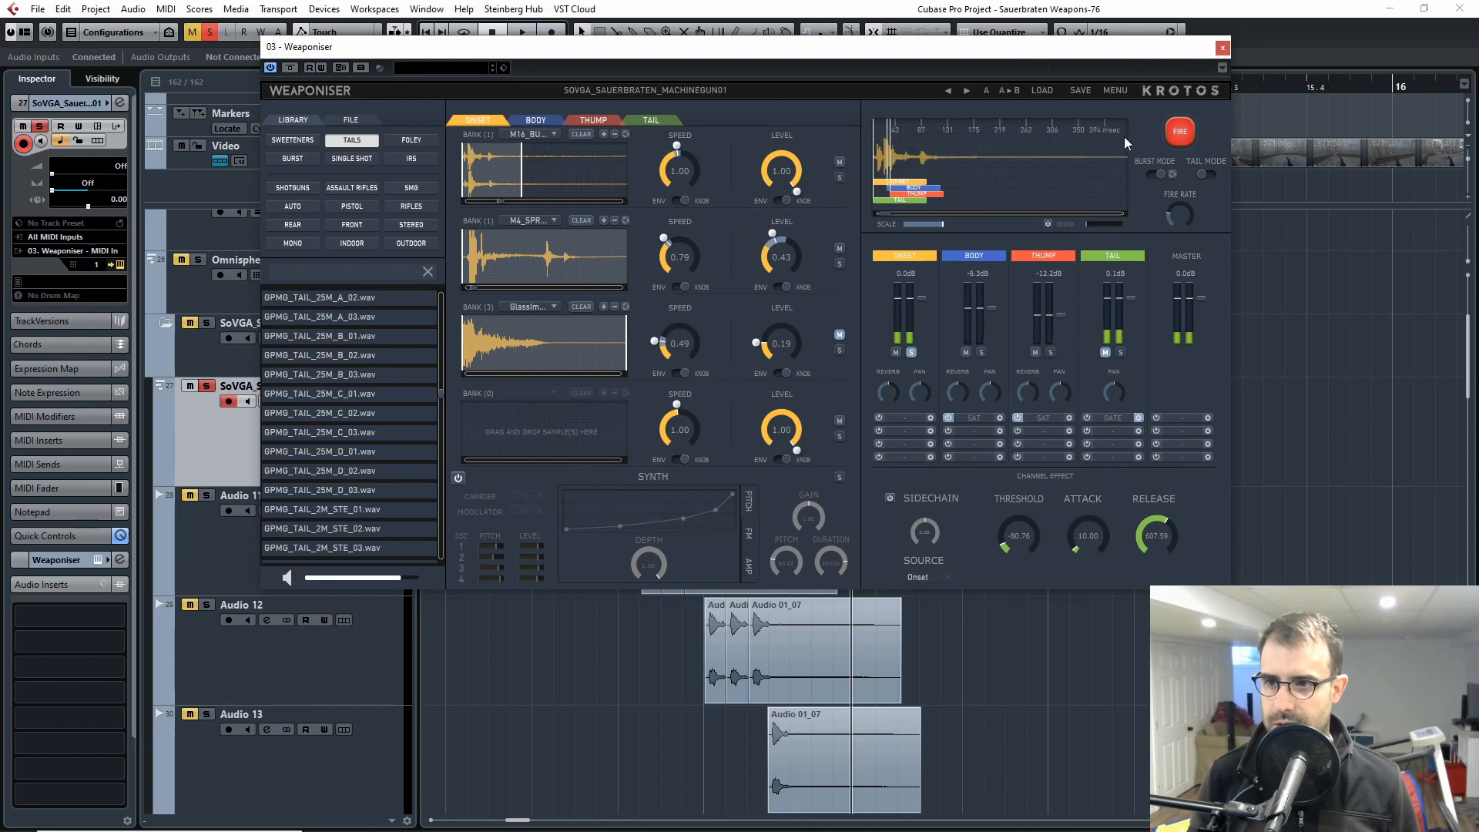
click(1176, 129)
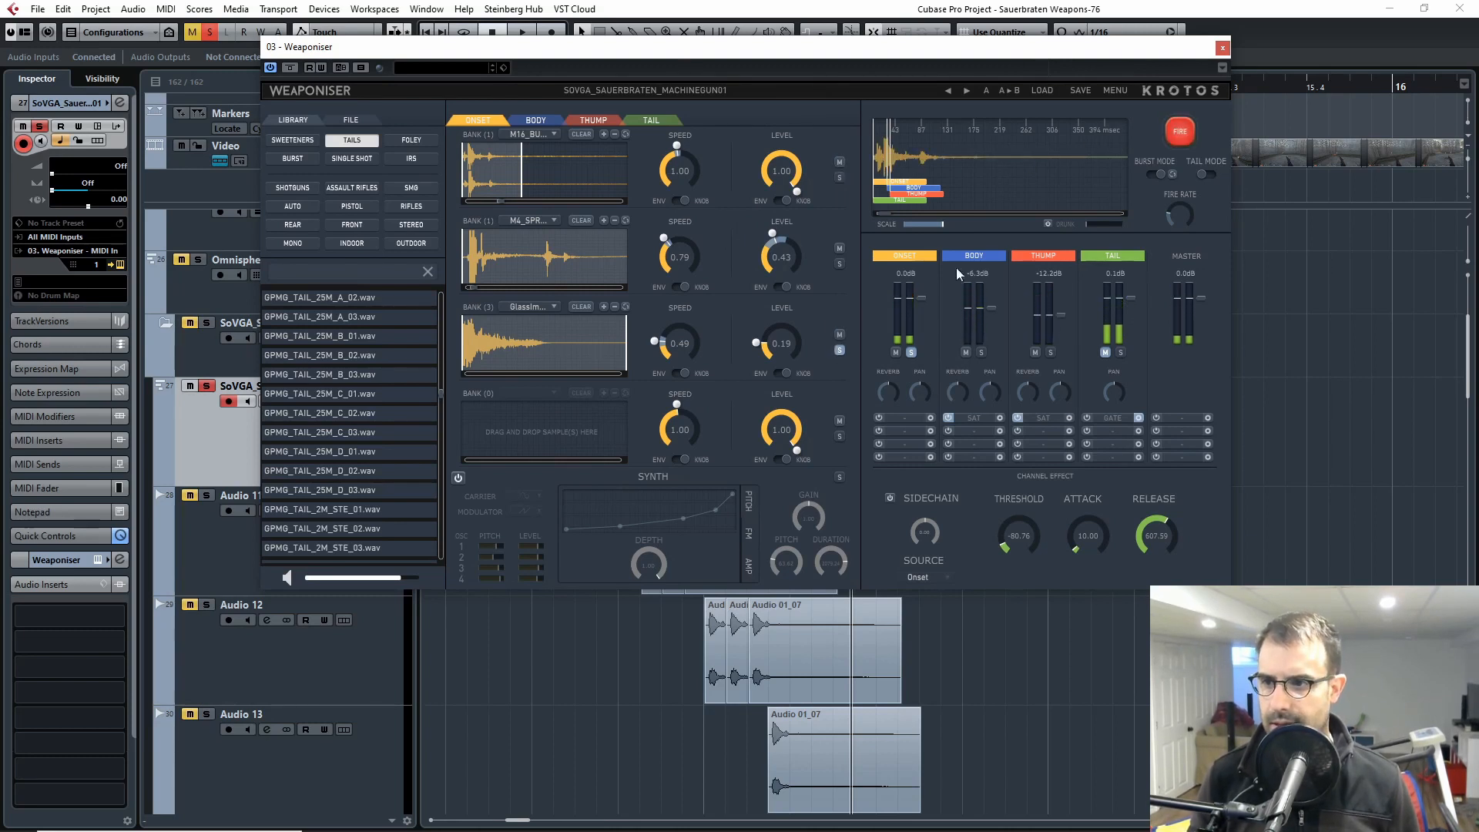
click(1186, 128)
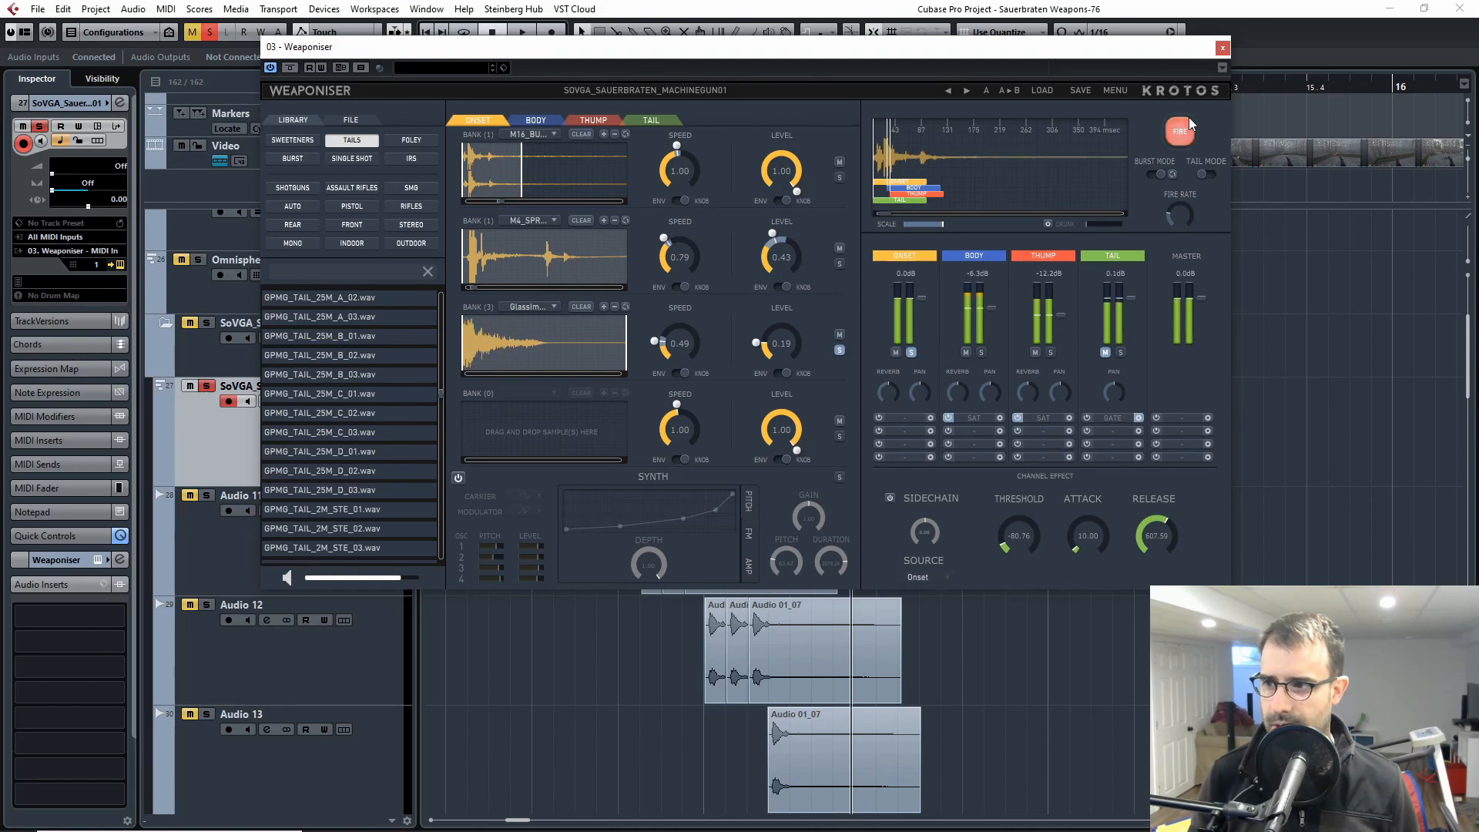
click(1188, 124)
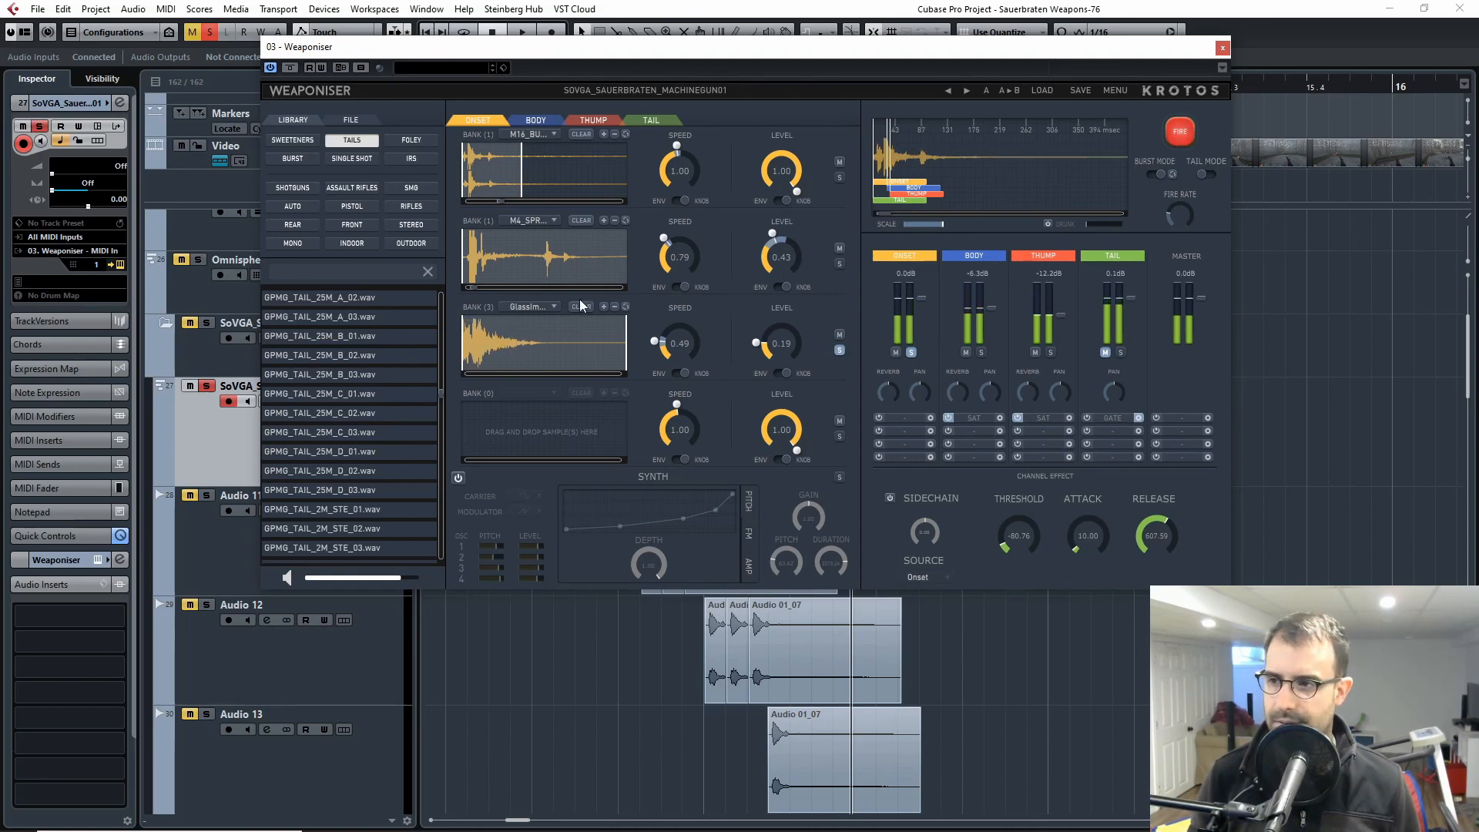
Step: Examine the list of glass impact samples loaded in the third Onset bank and close it
click(546, 308)
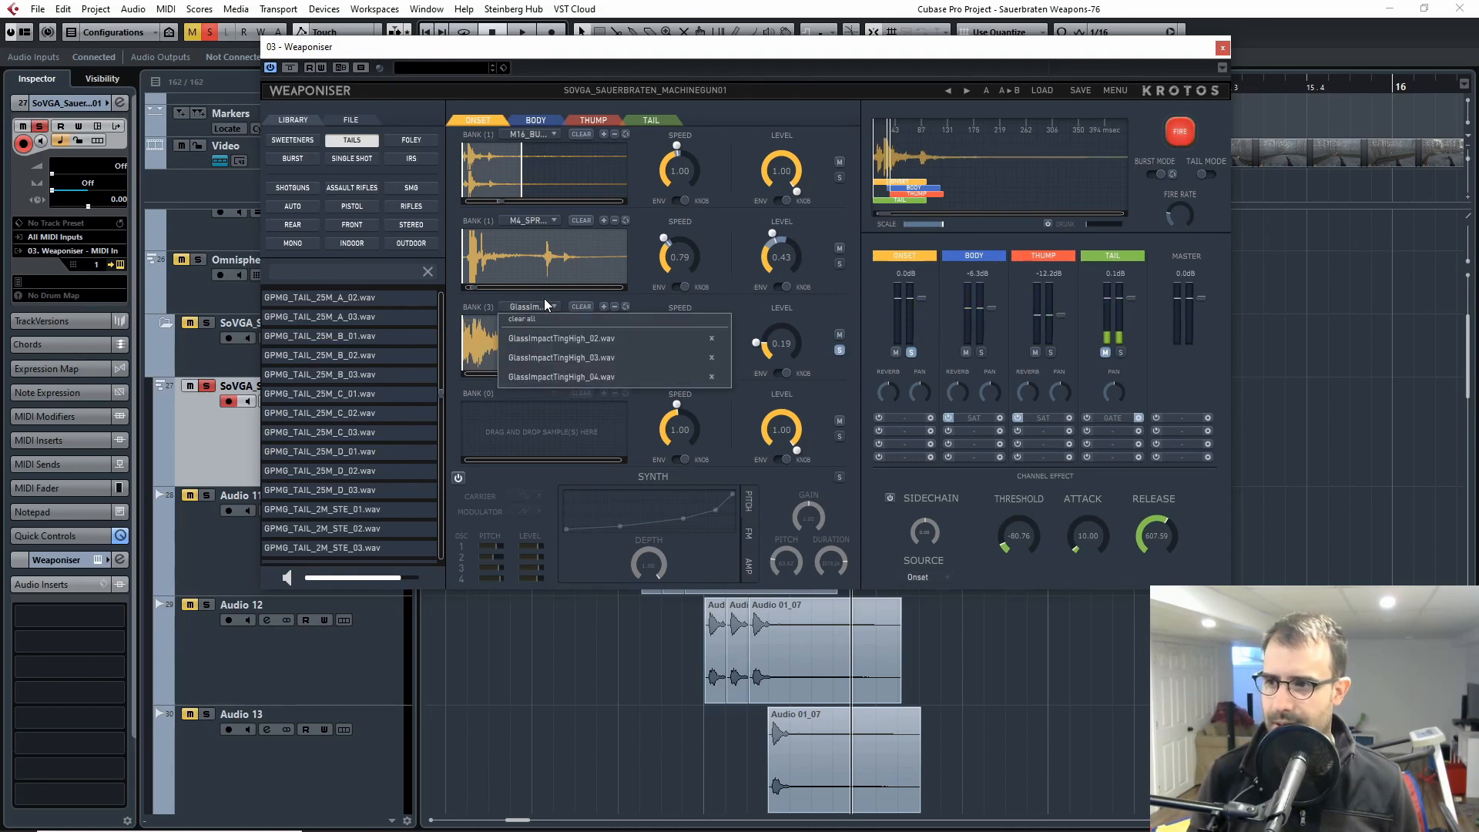
click(840, 100)
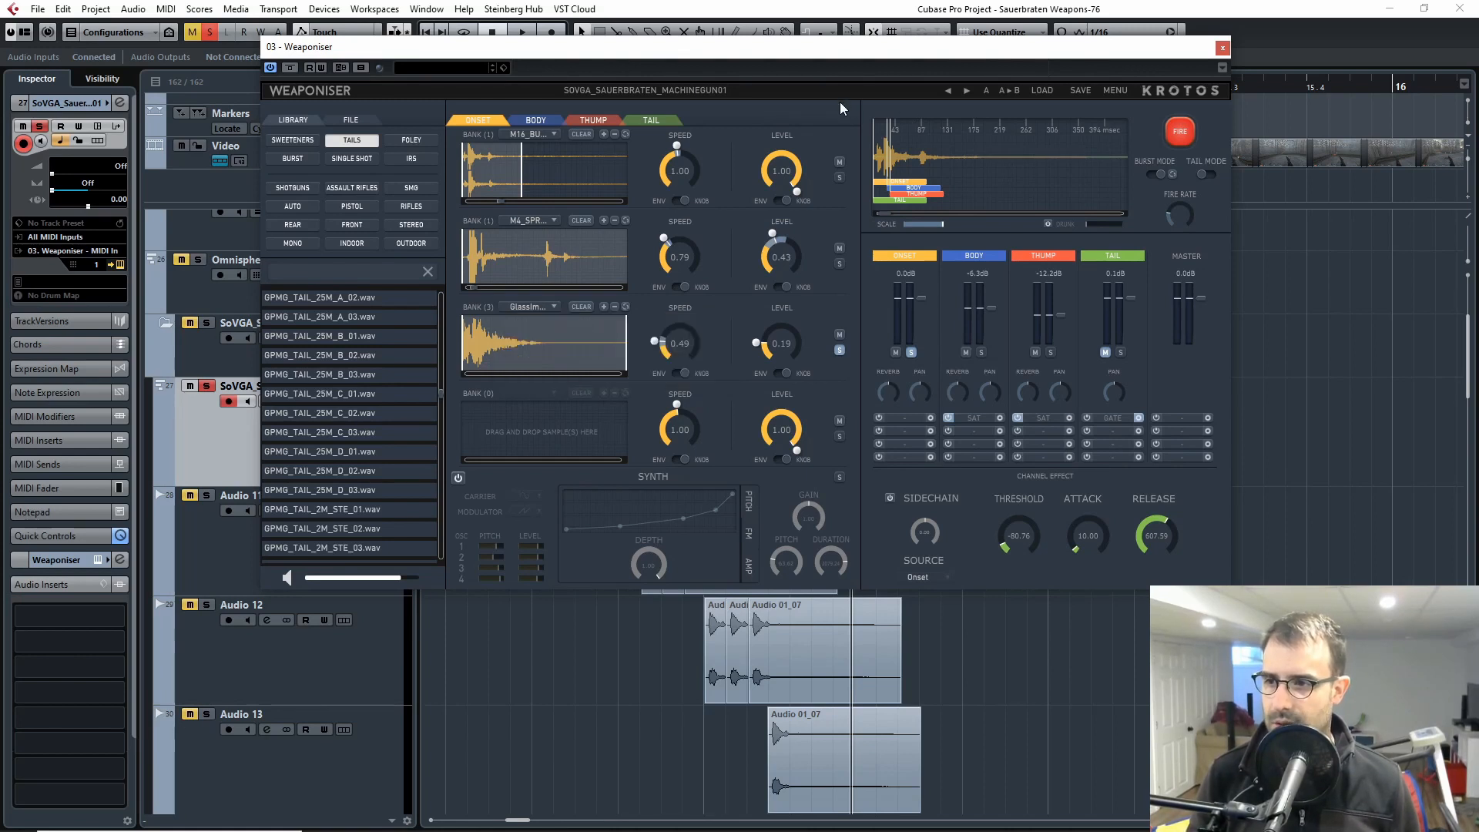
click(539, 307)
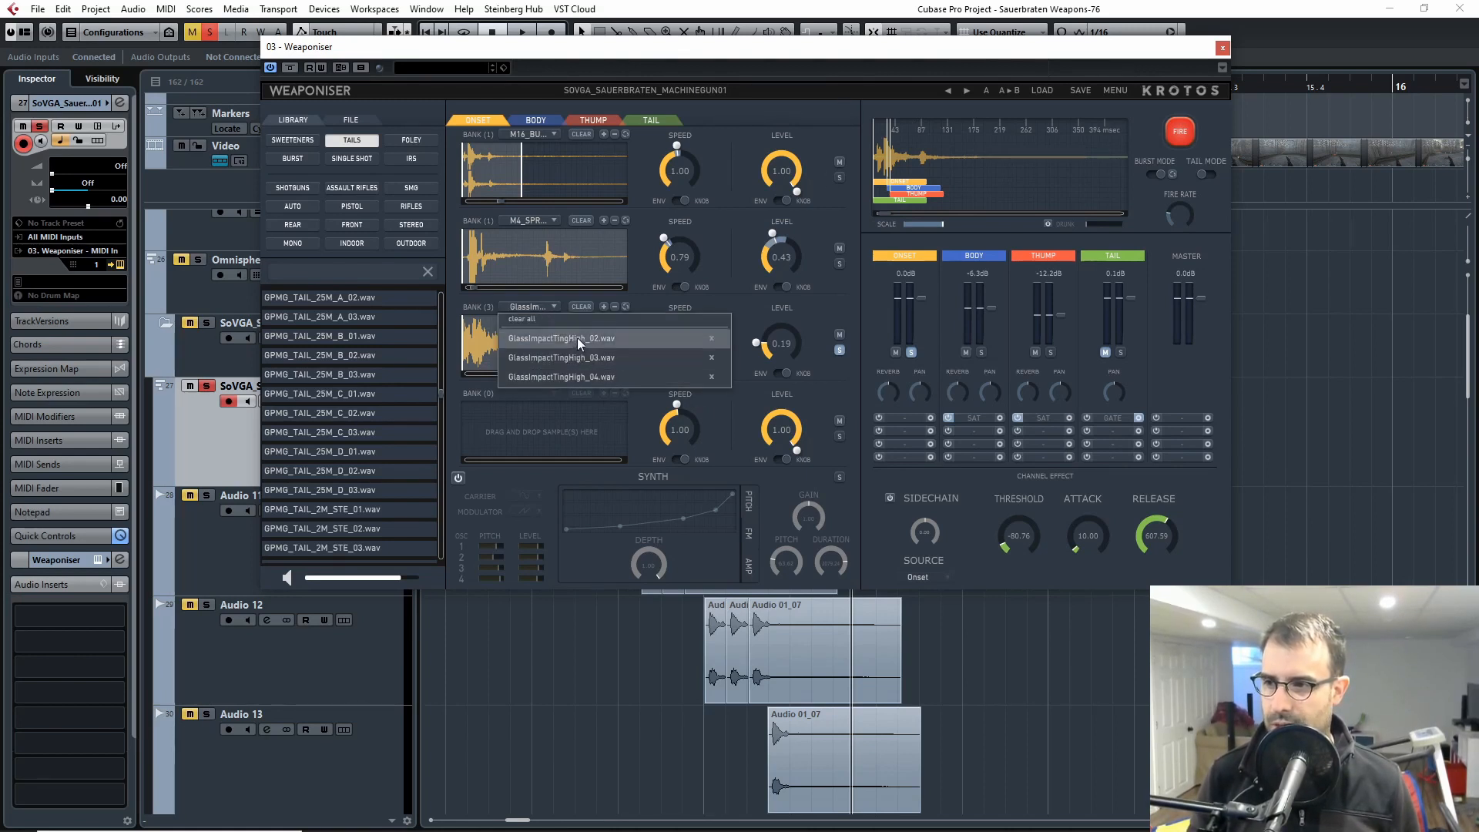
click(840, 121)
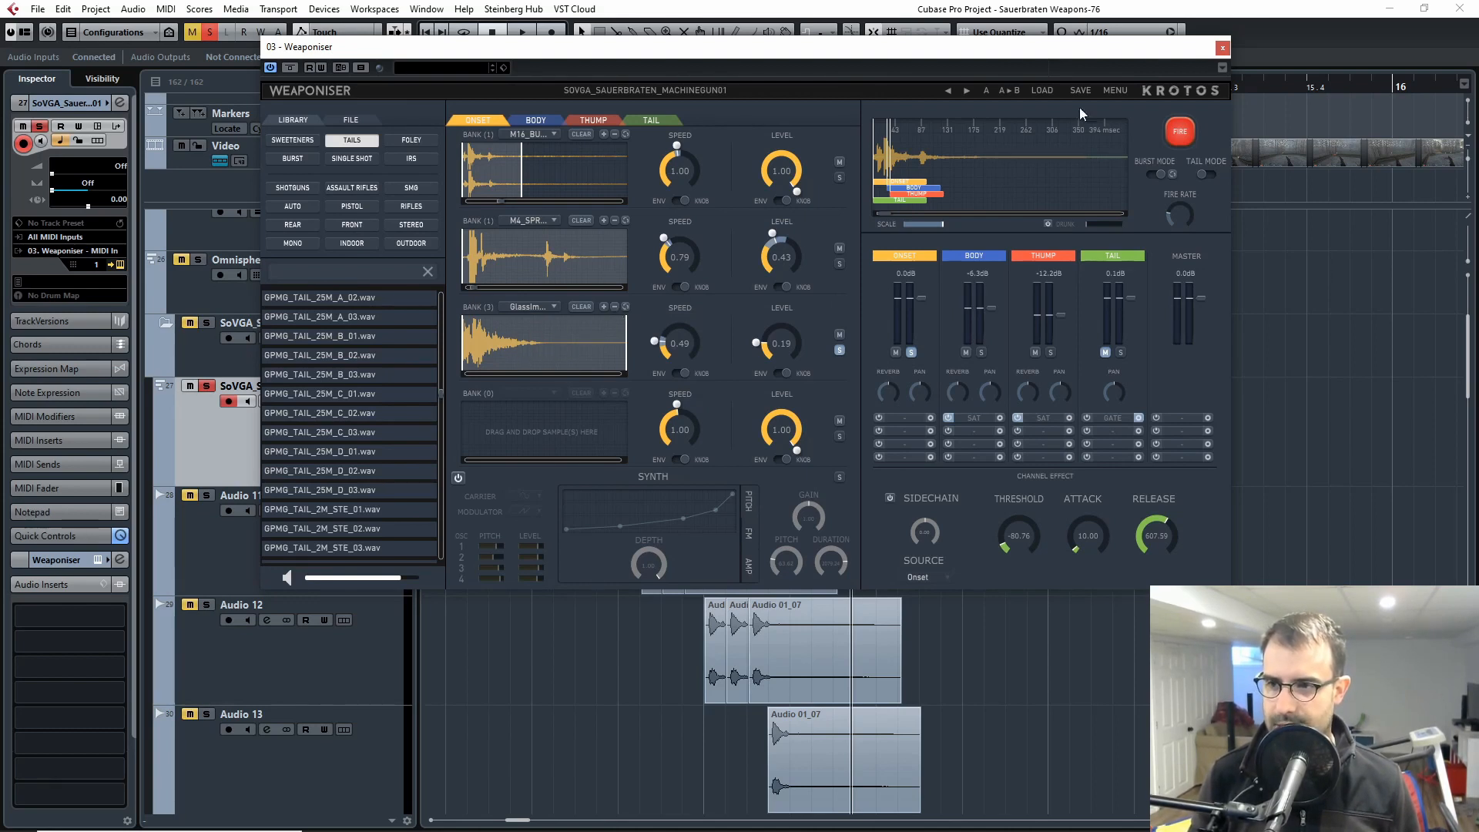
Step: Fire the soloed glass bank again, take it off solo, and fire all the Onset banks together
click(1180, 131)
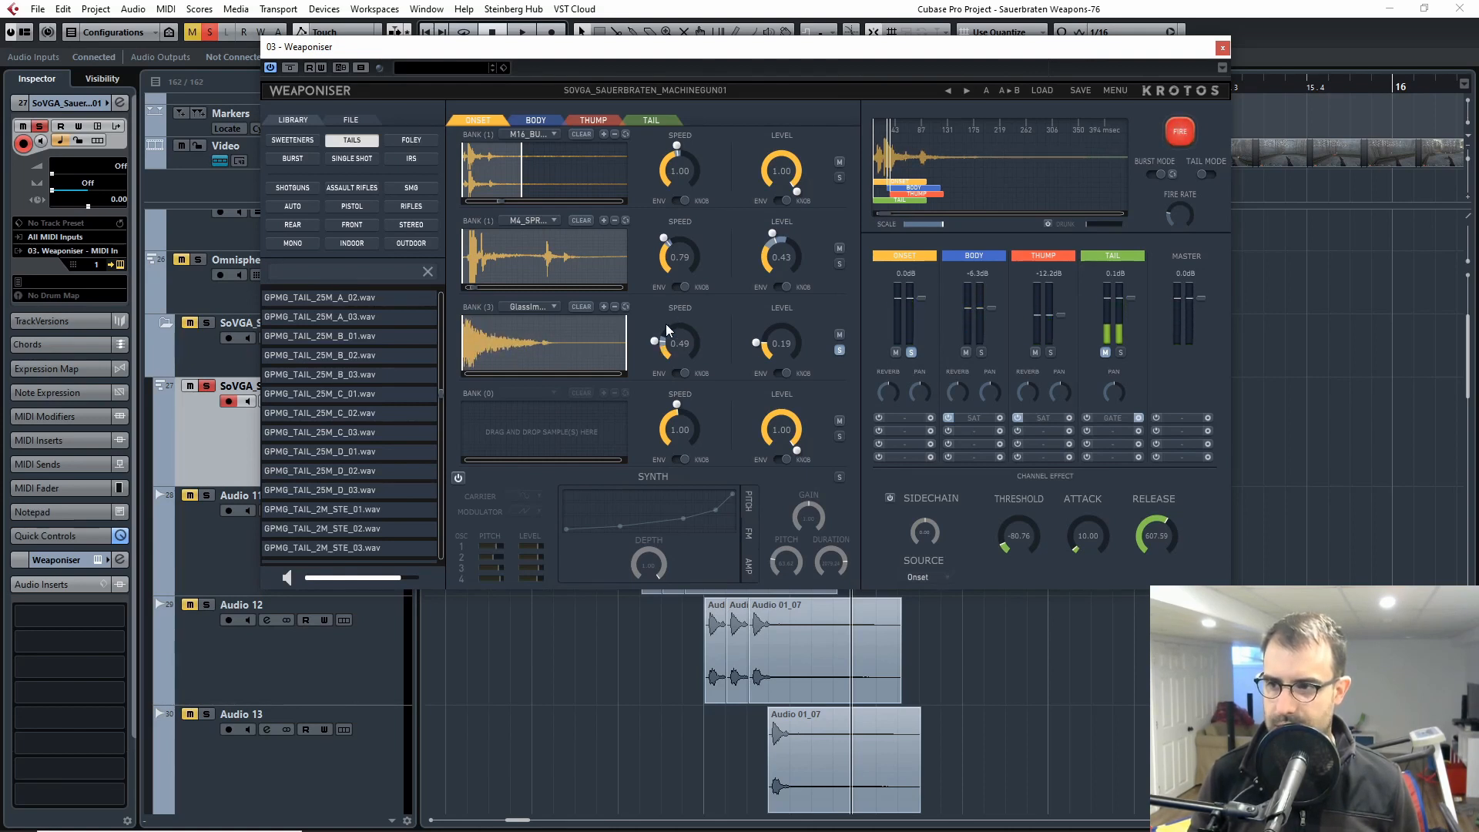
click(1180, 131)
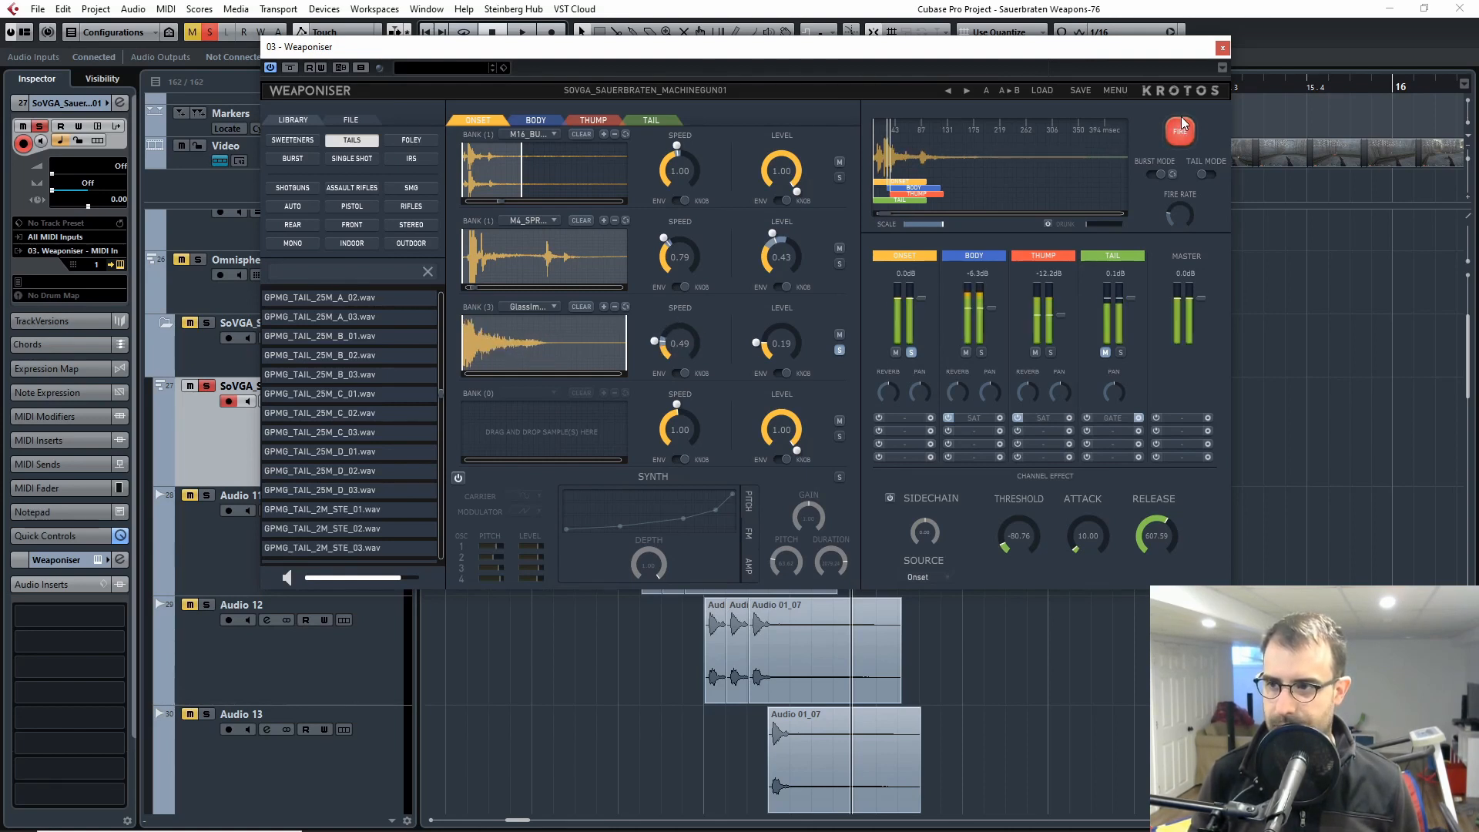
click(839, 350)
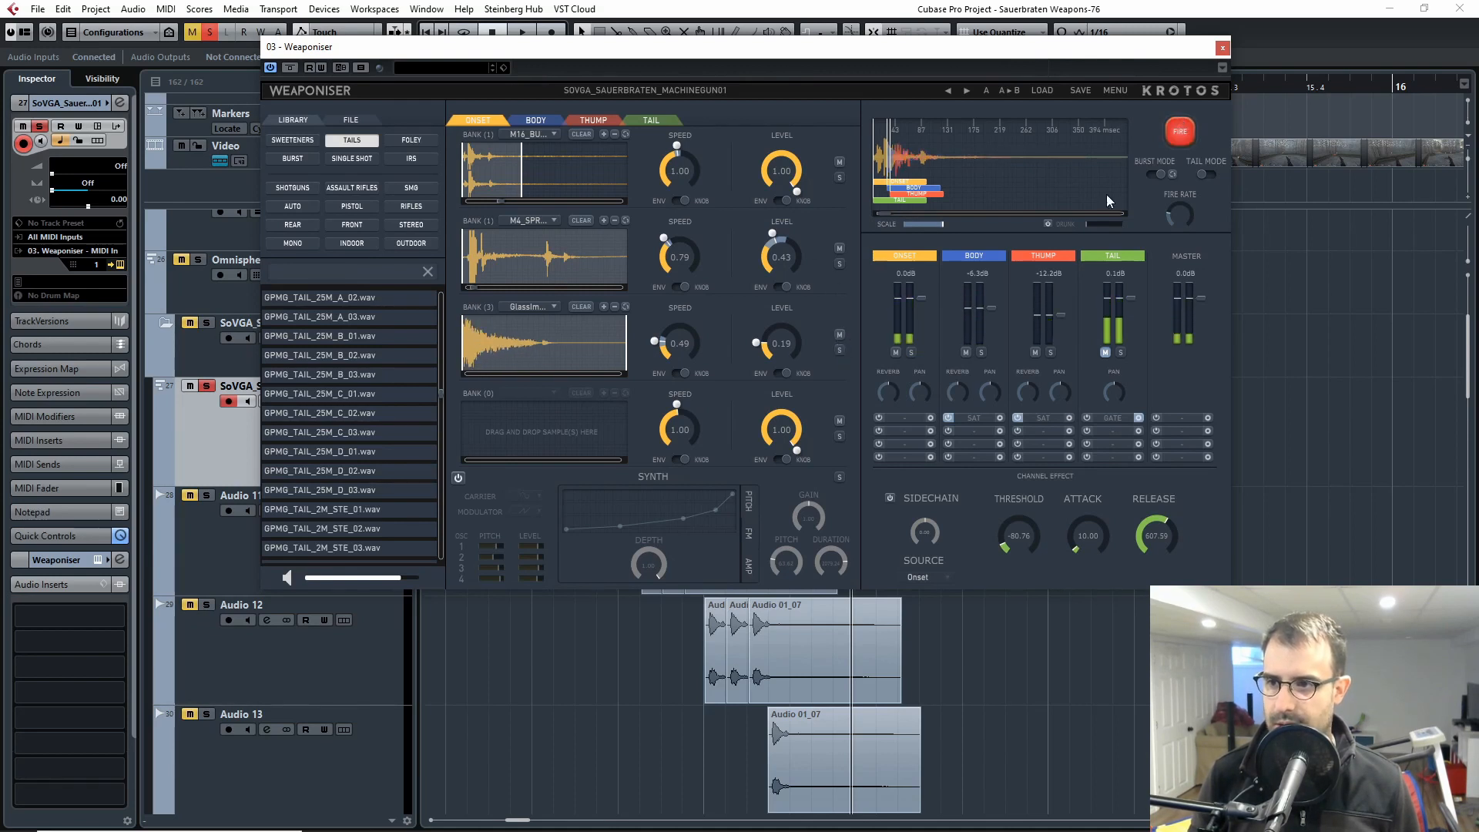
click(1180, 133)
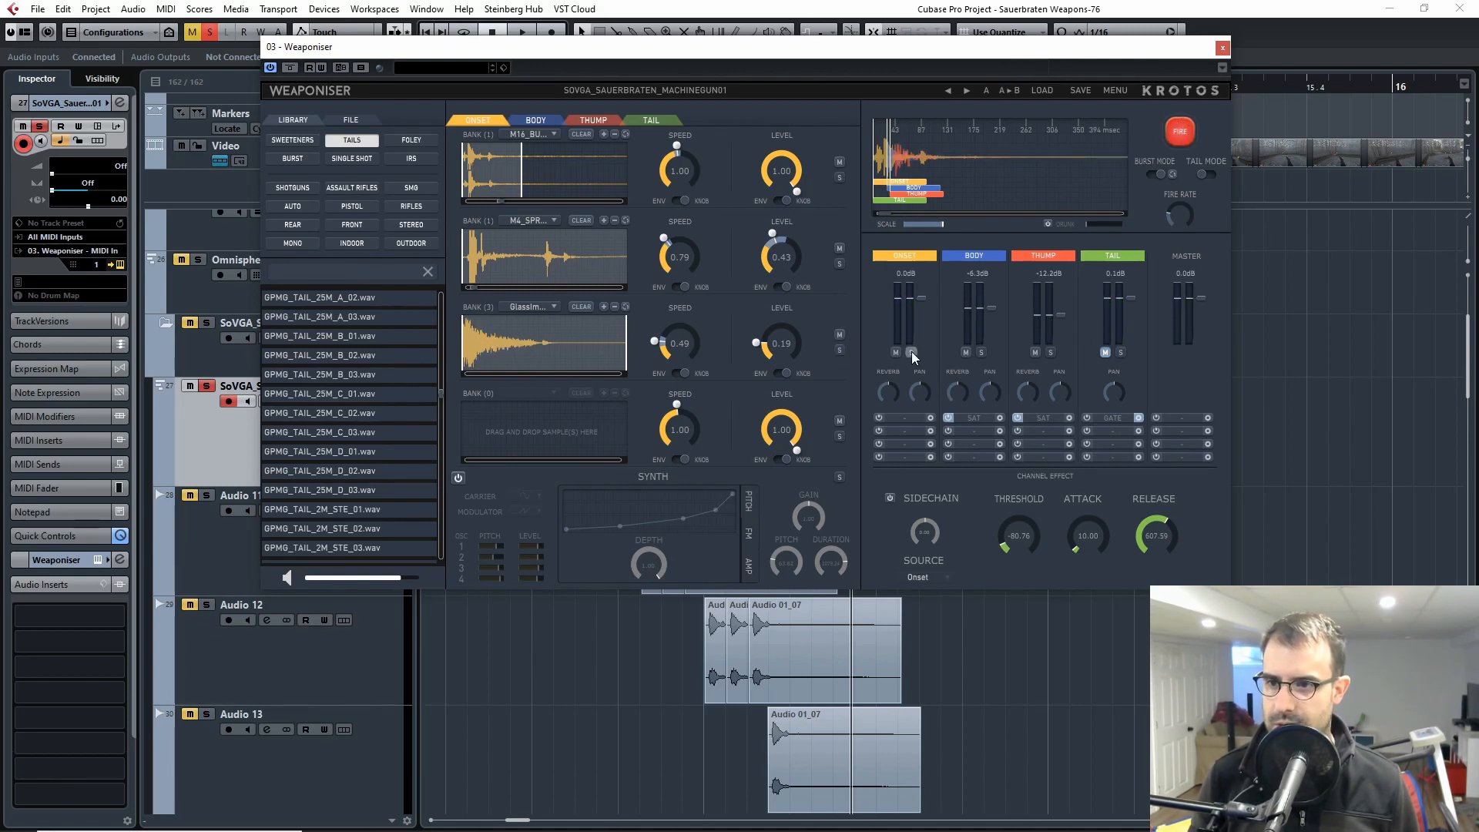
Step: Solo the Onset layer and fire it repeatedly, with the third glass impact bank active and muted, to compare the sound
click(1179, 131)
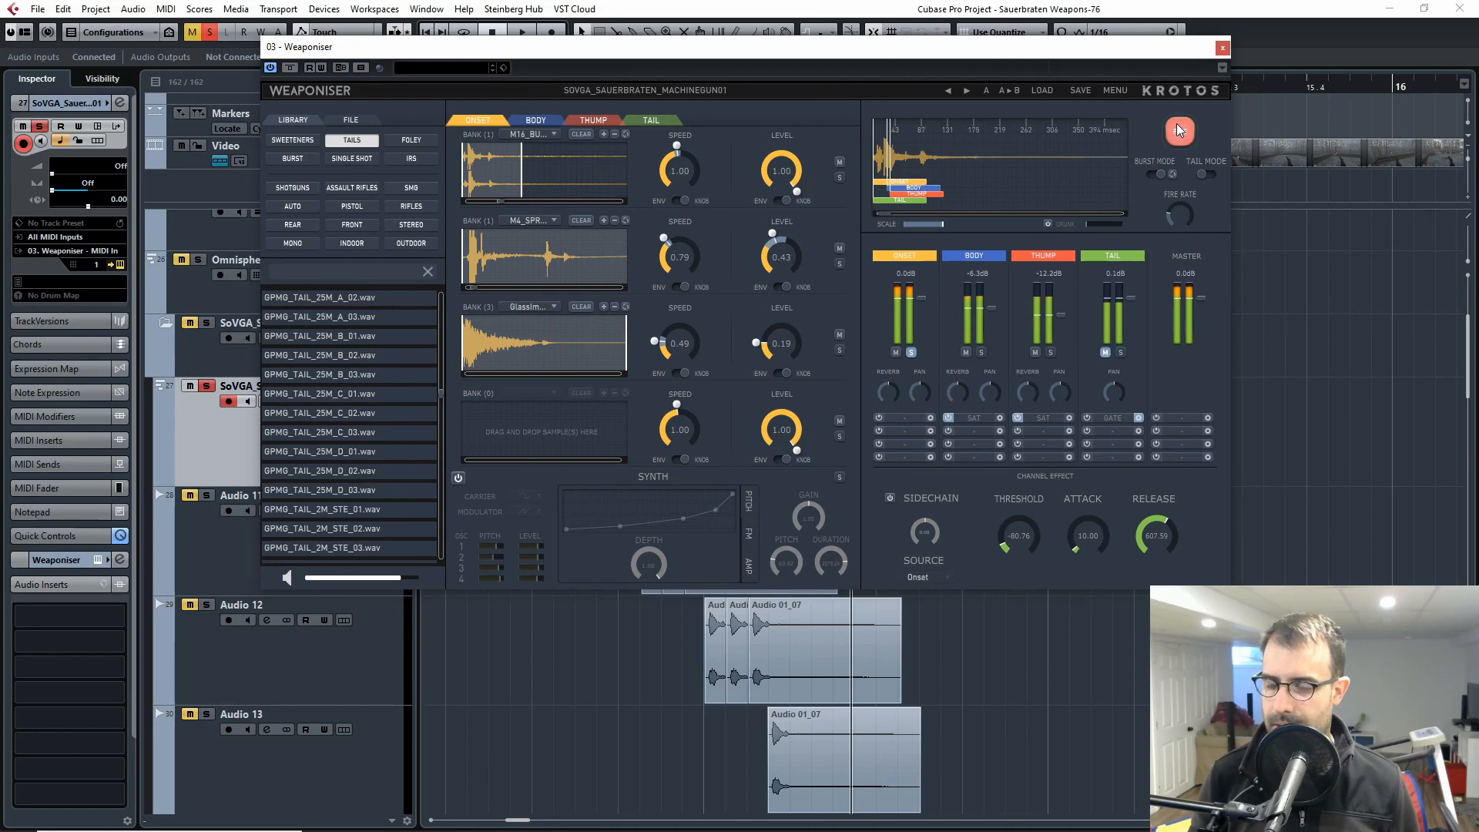
click(1181, 131)
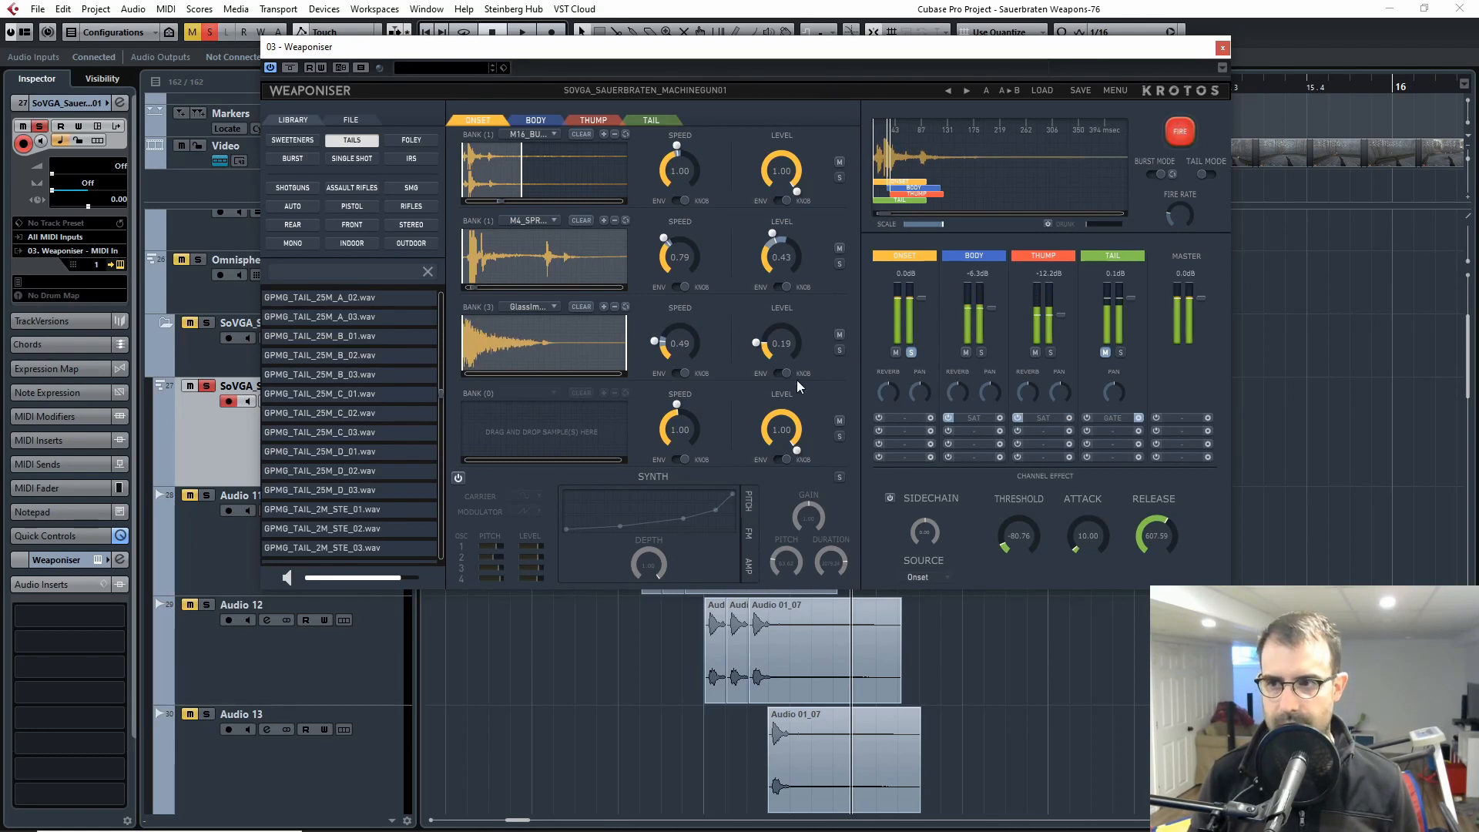
click(840, 336)
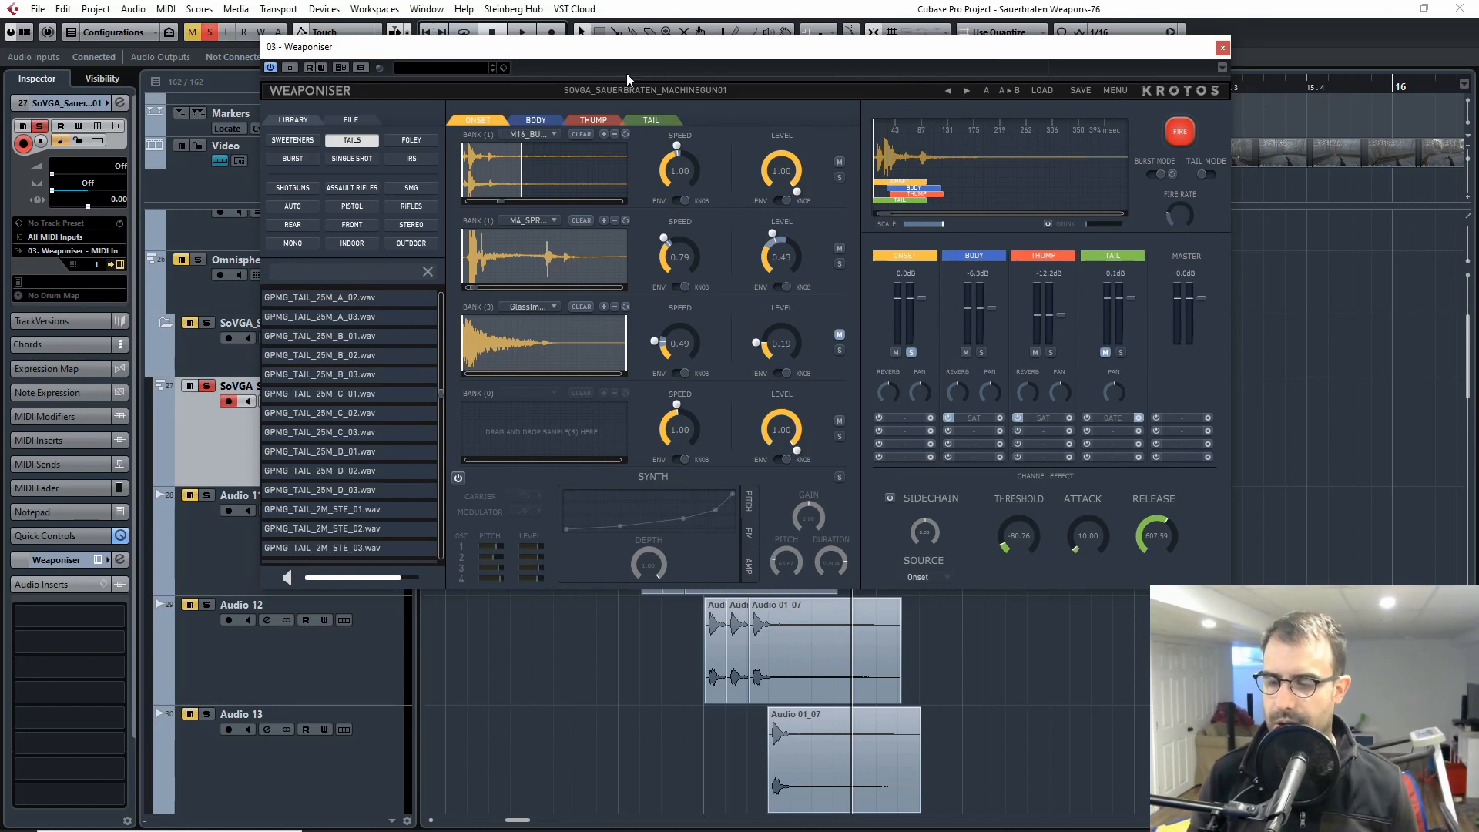
click(1178, 131)
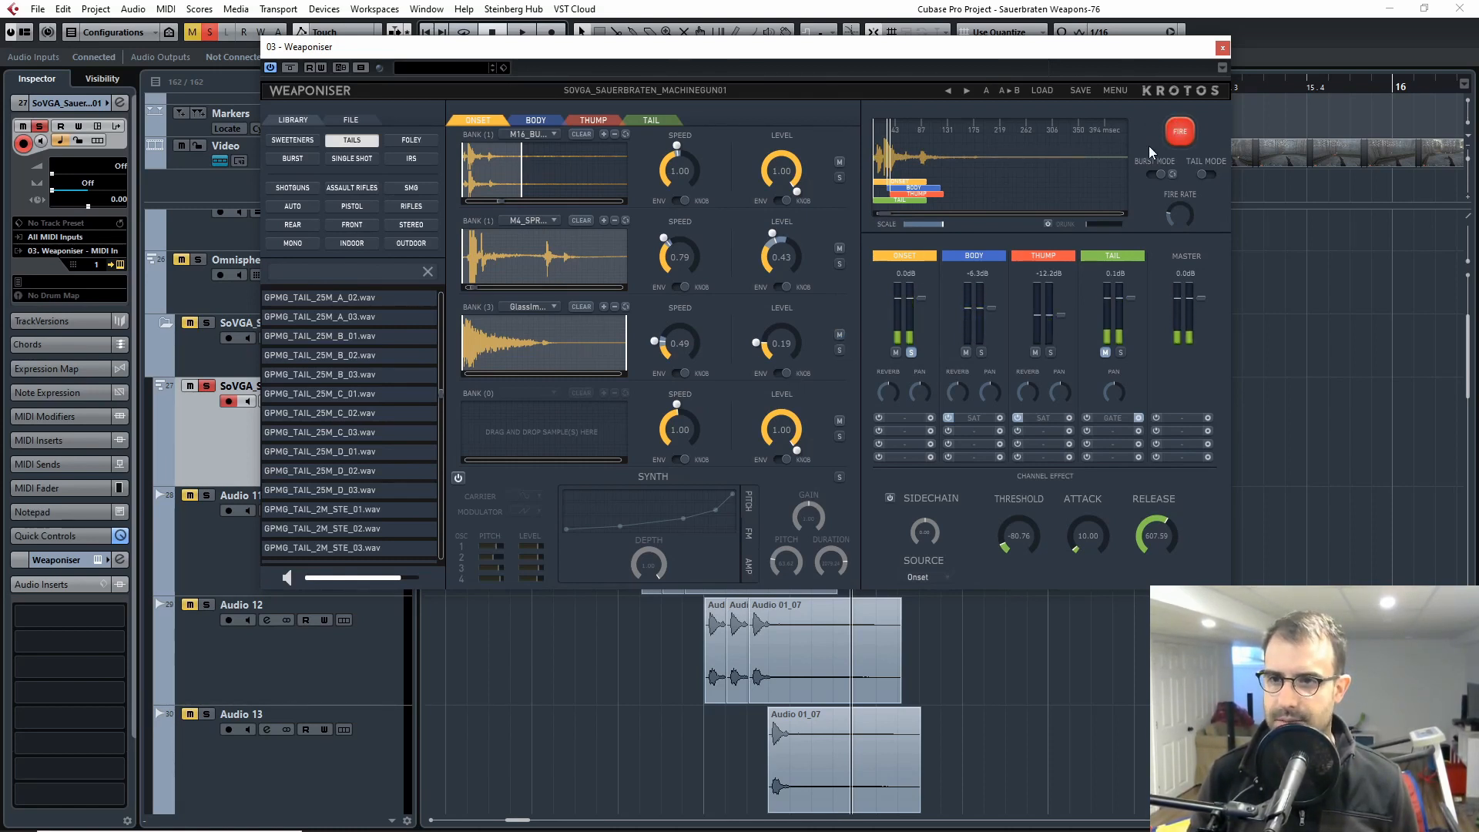
click(1183, 133)
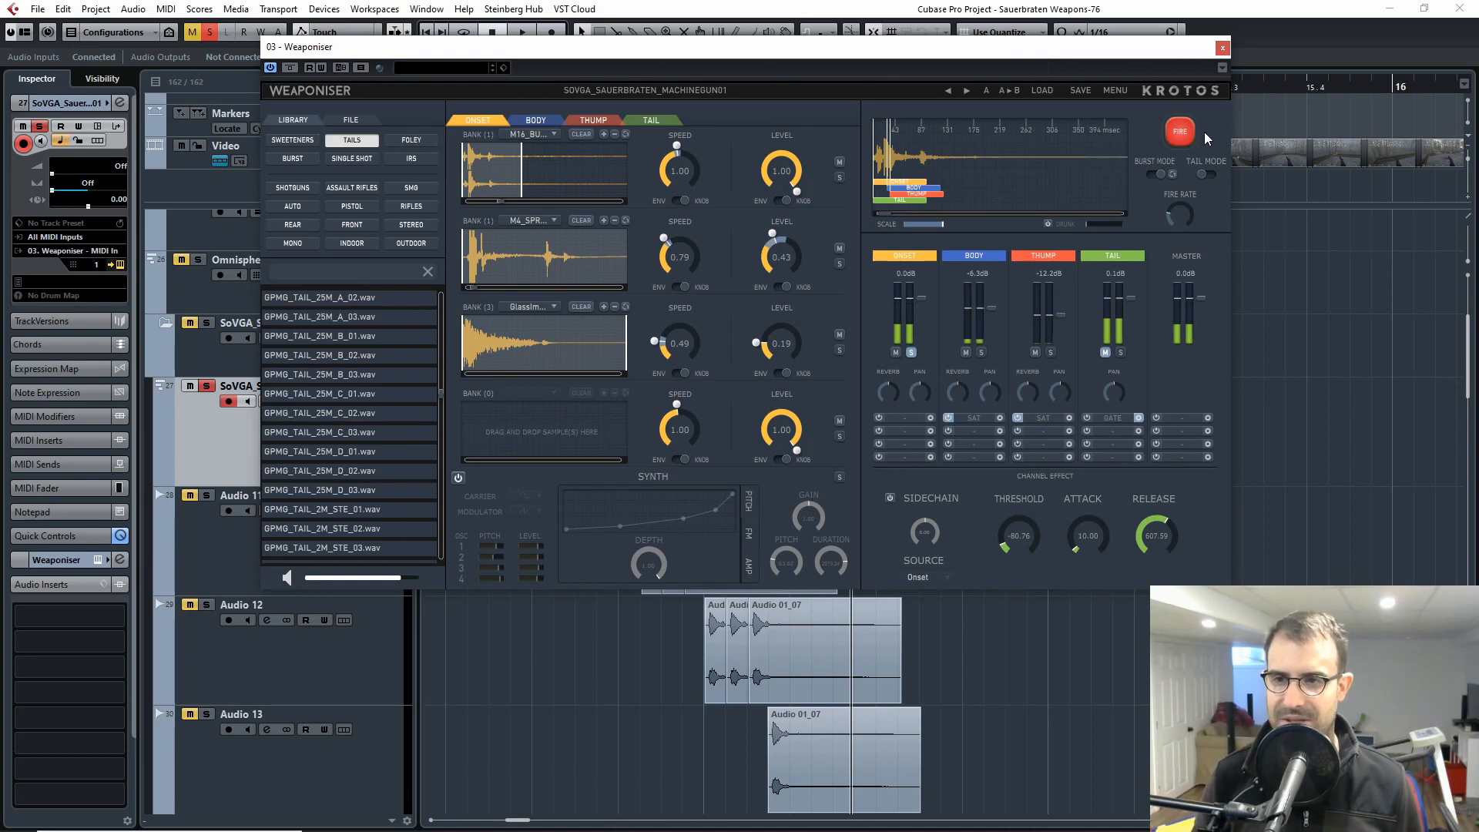
click(1183, 128)
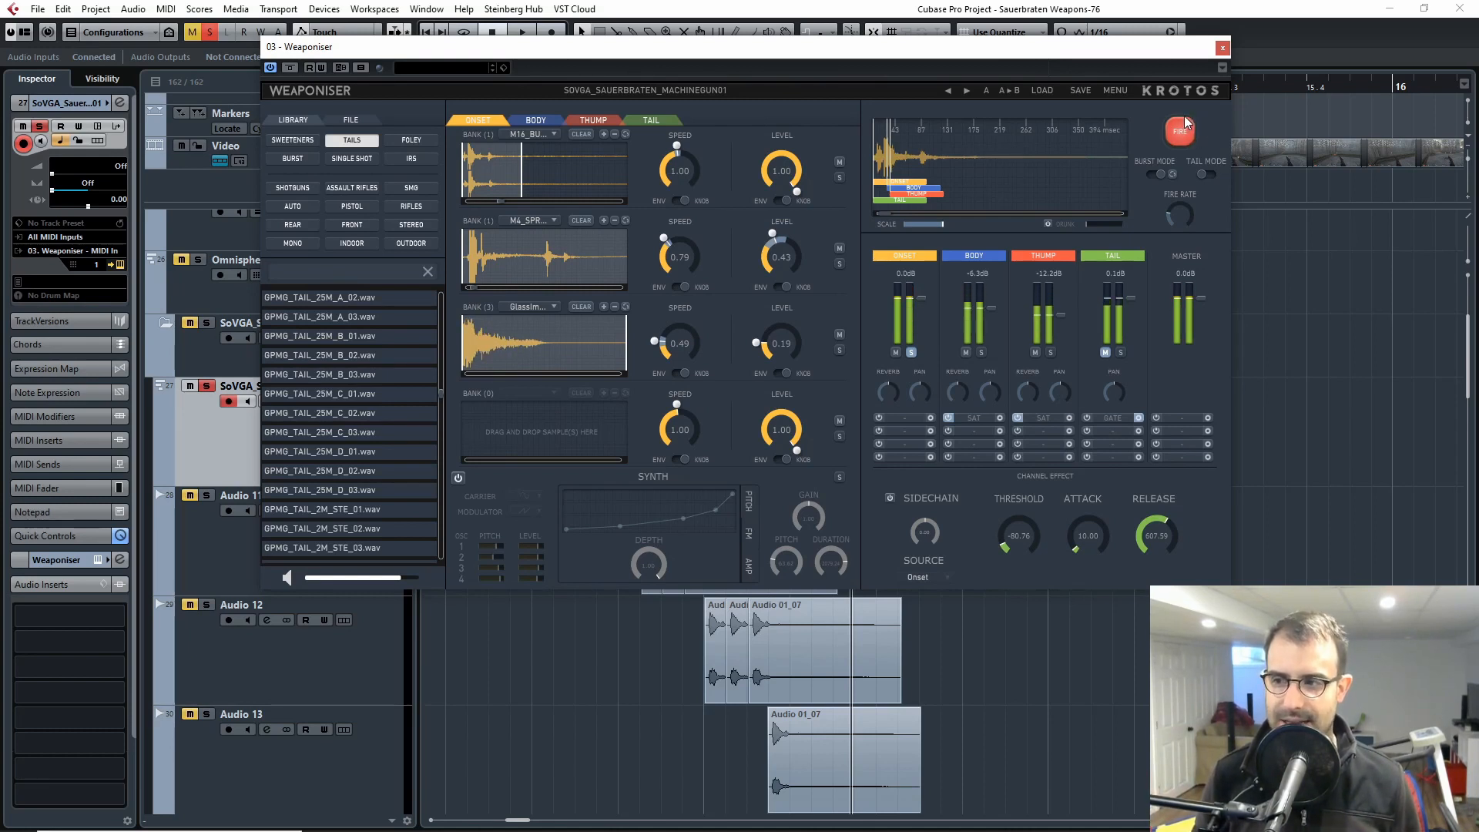
Step: Switch the solo from Onset to Body, show the Body banks, and fire them together and individually
click(912, 353)
click(980, 353)
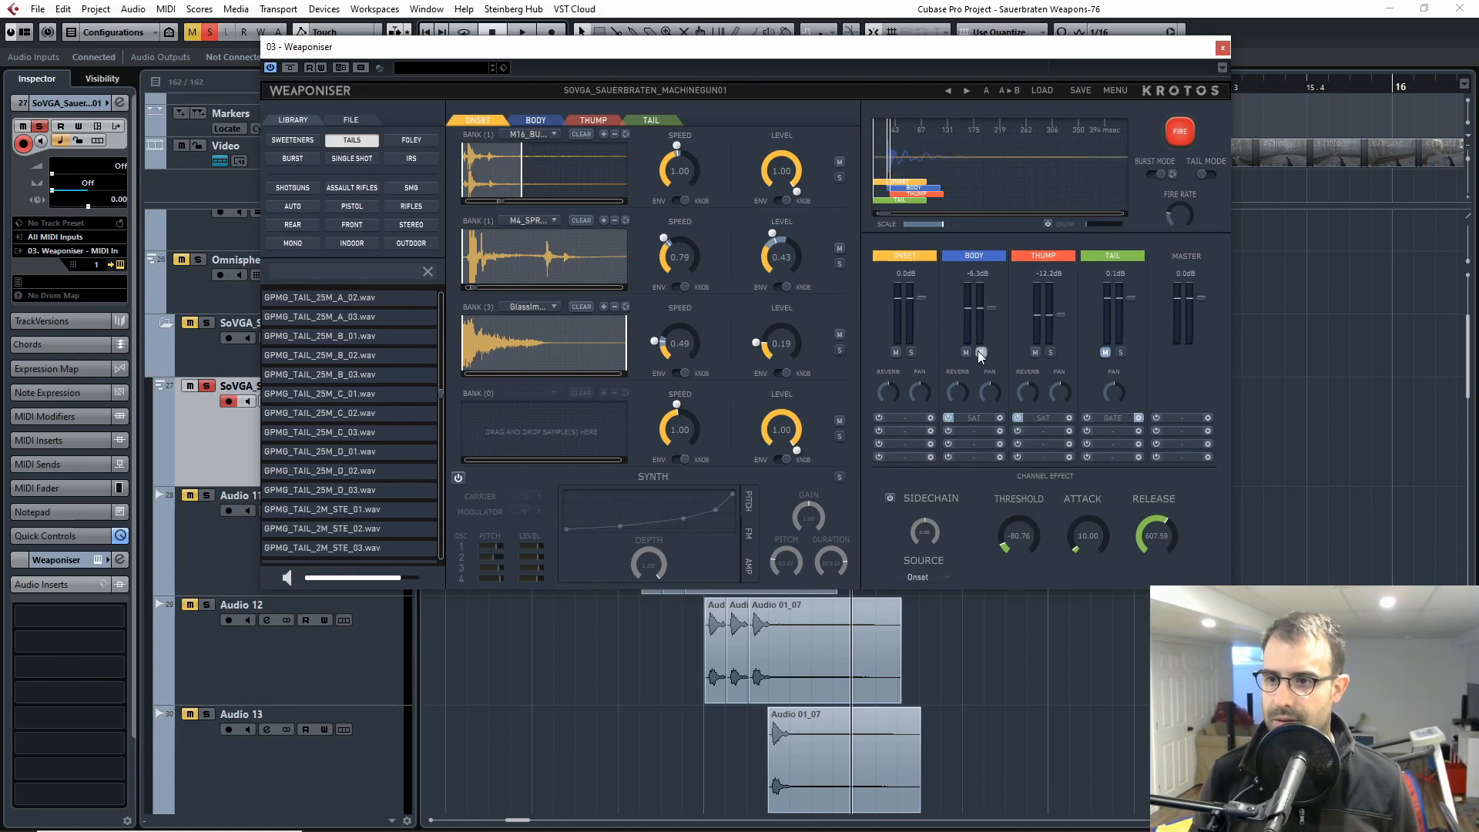
click(533, 121)
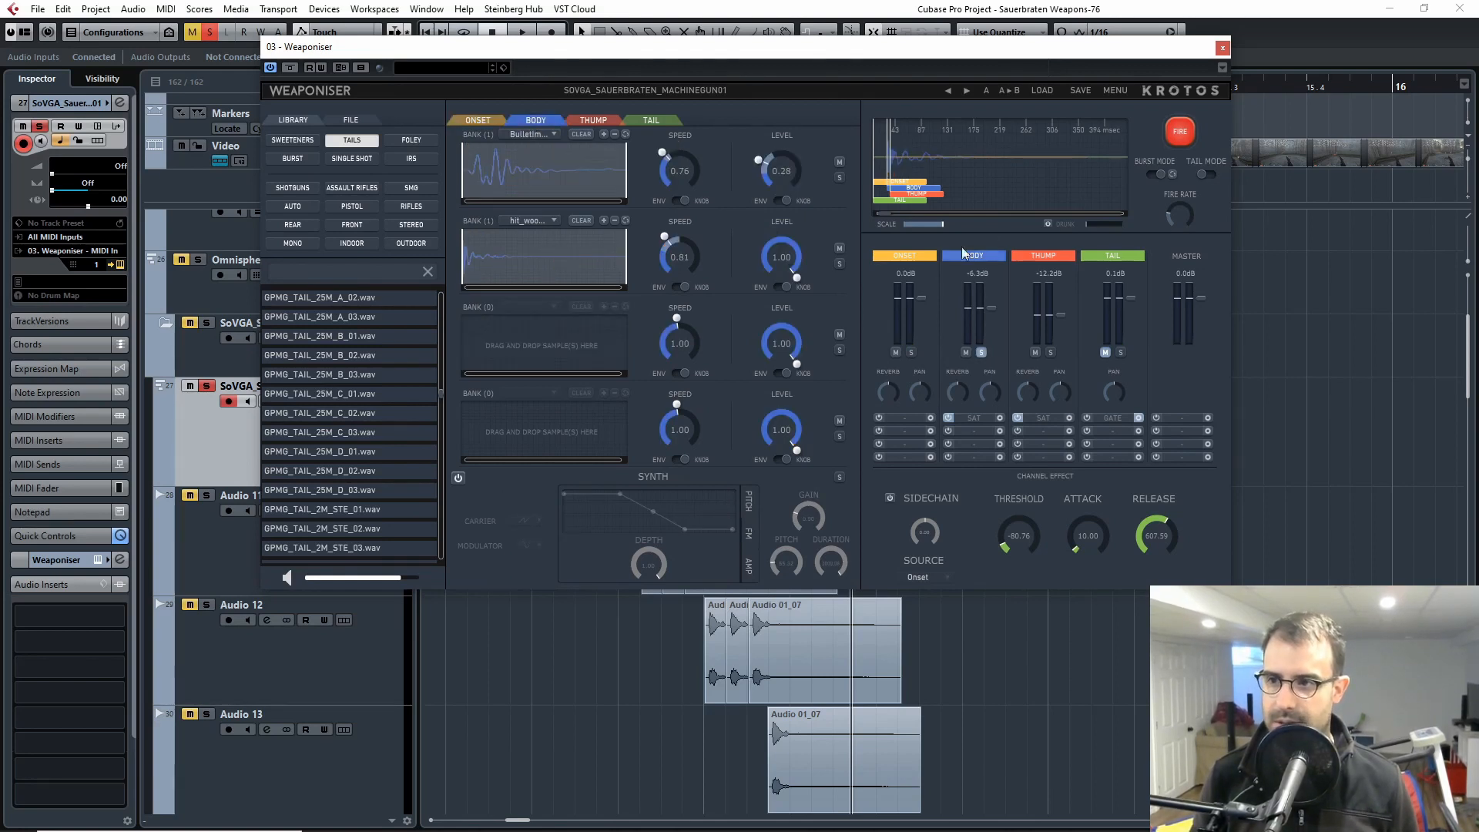
click(1189, 129)
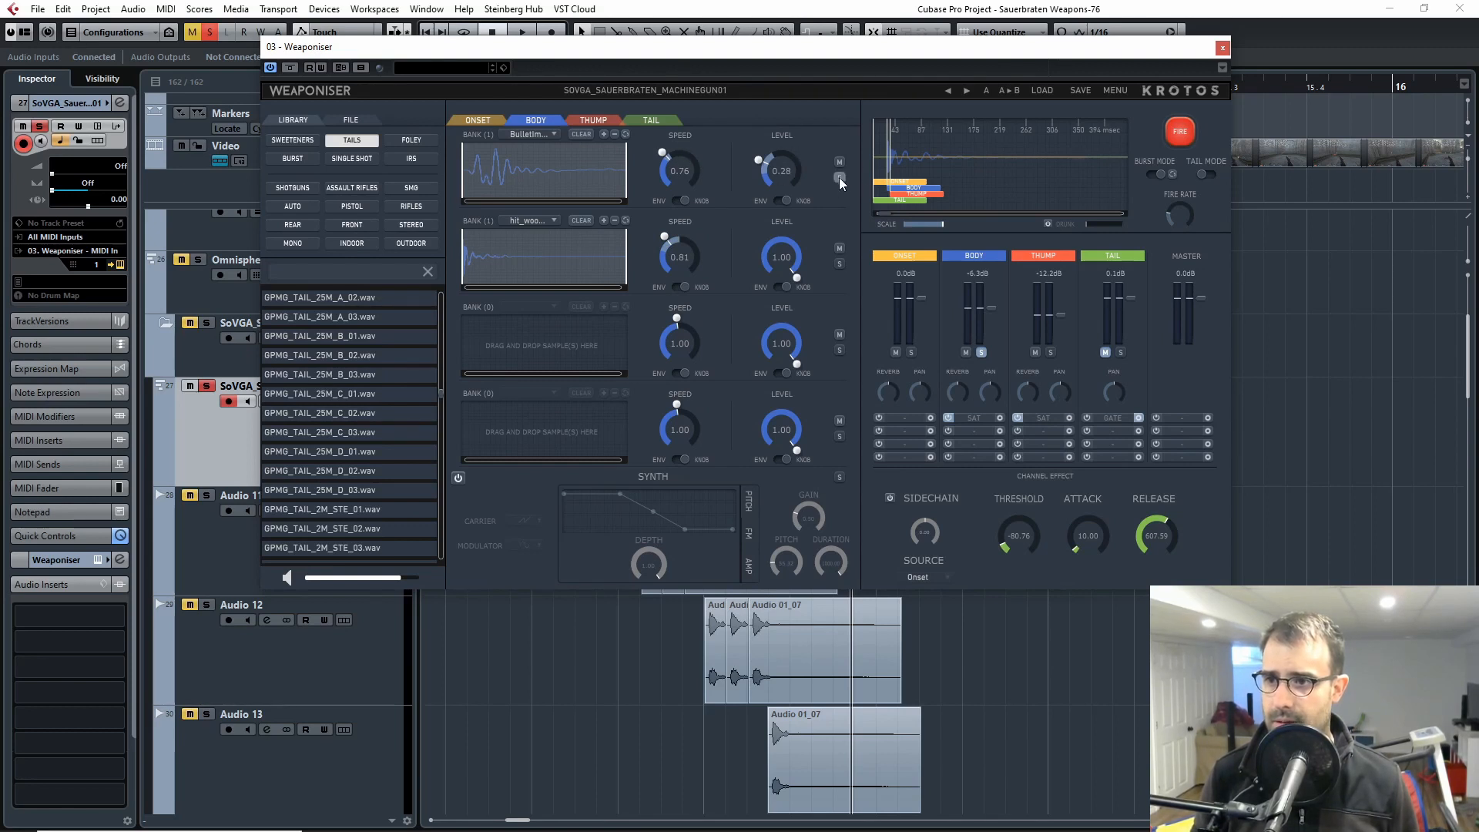
click(1180, 131)
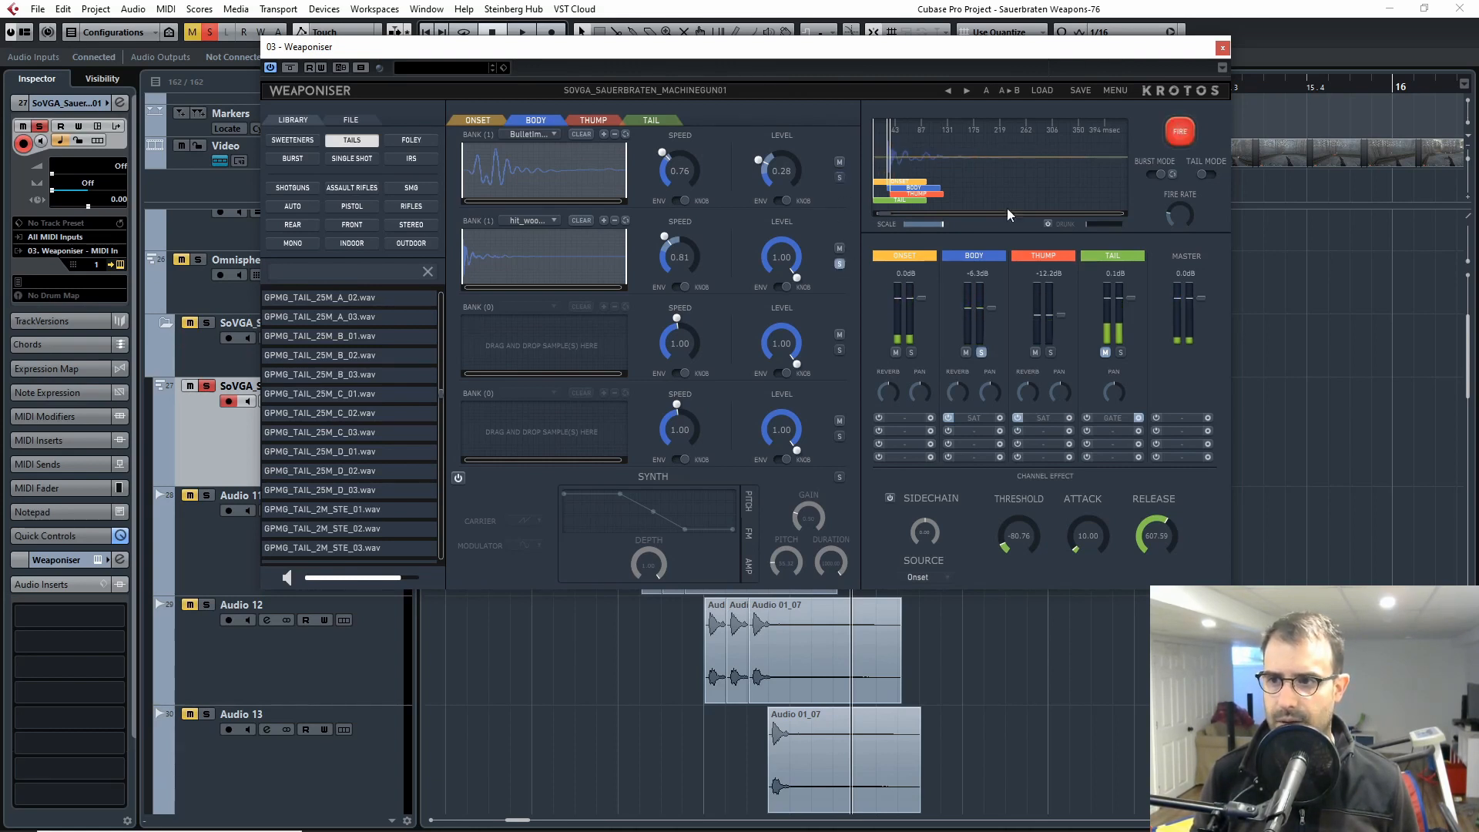
click(1180, 130)
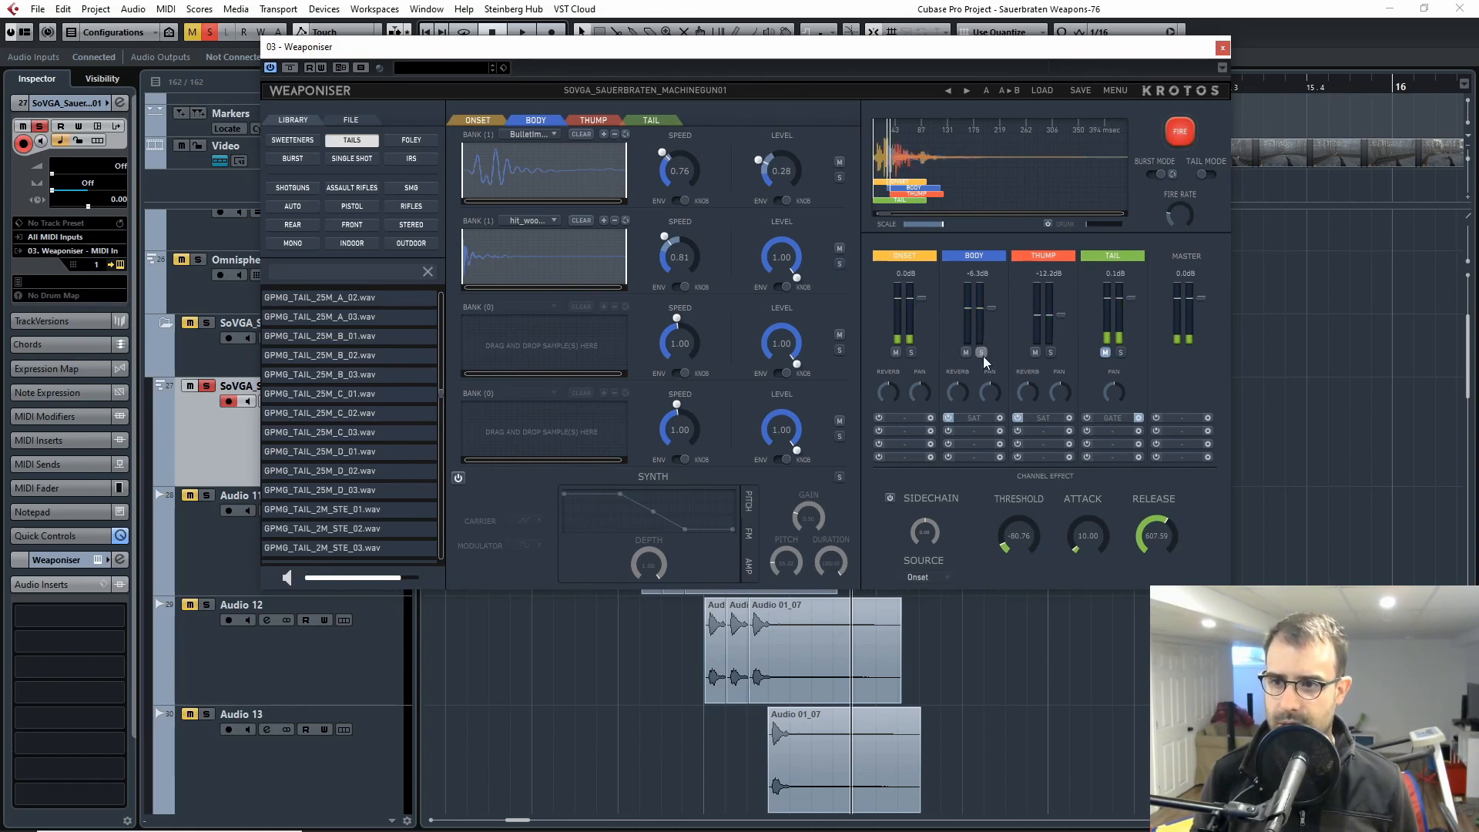
Step: Solo Onset and Body together, fire the combination several times, and take them off solo
click(1186, 131)
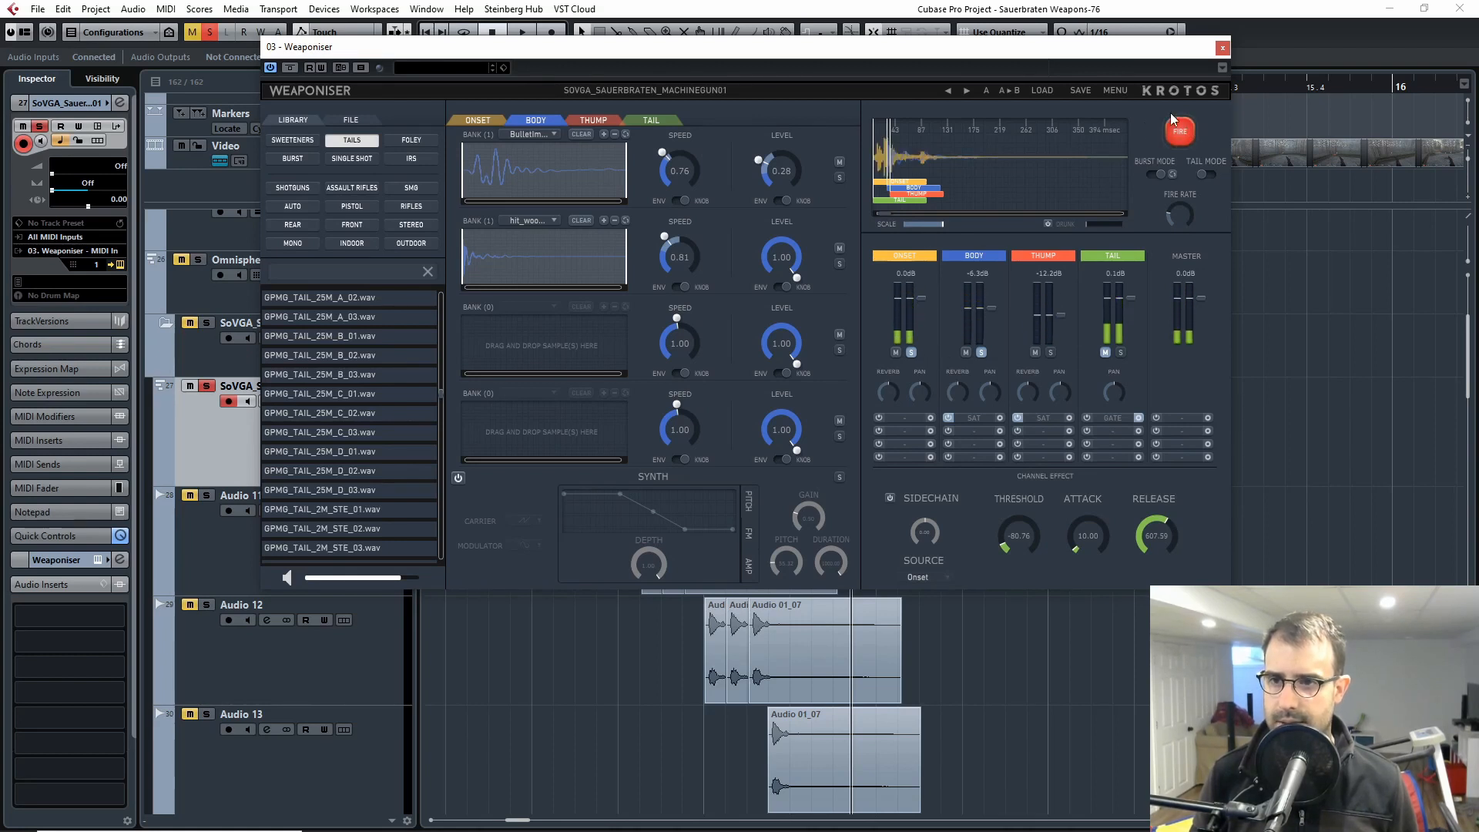
click(1186, 133)
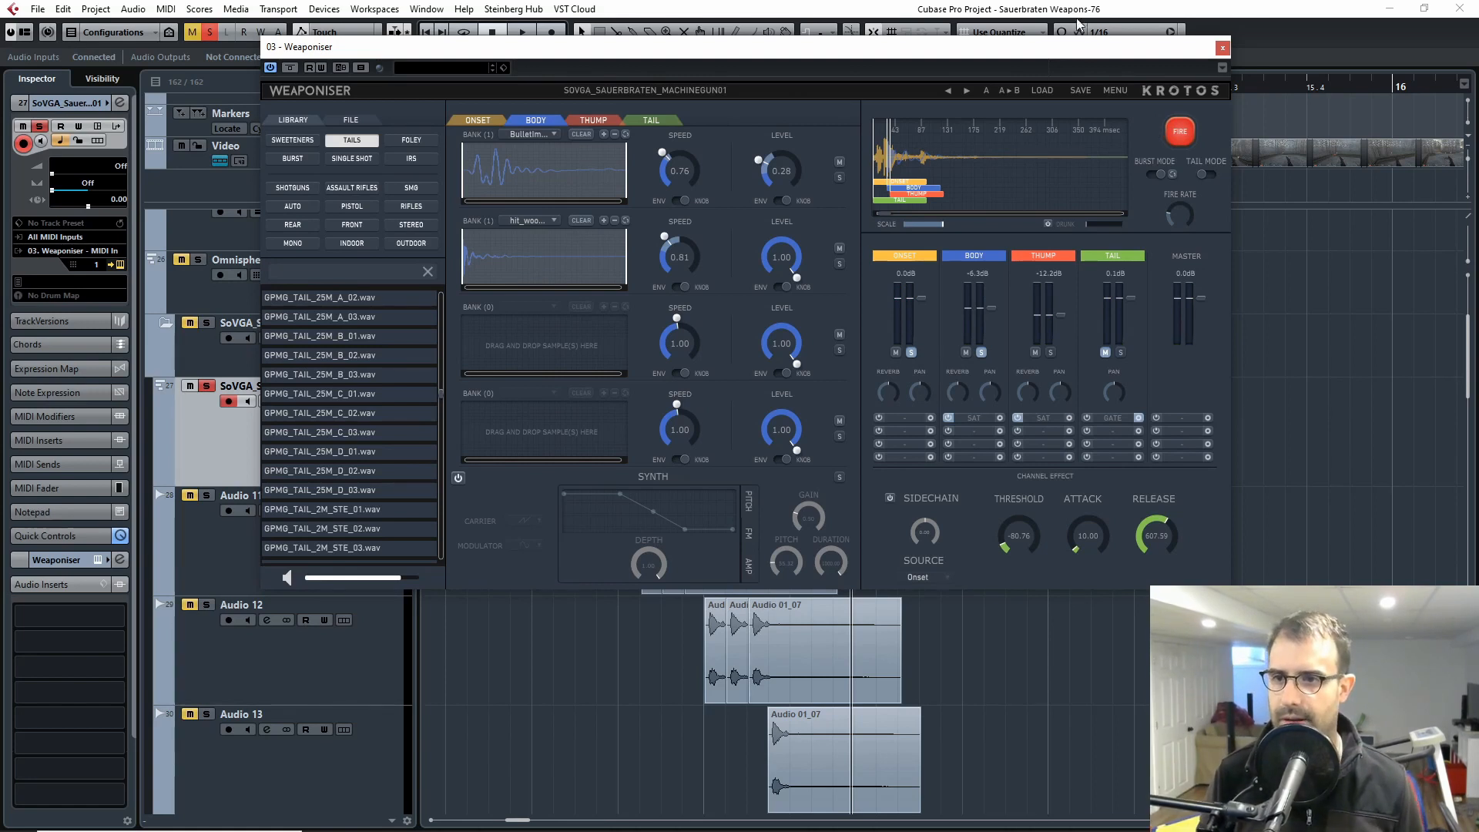
click(1187, 129)
click(981, 353)
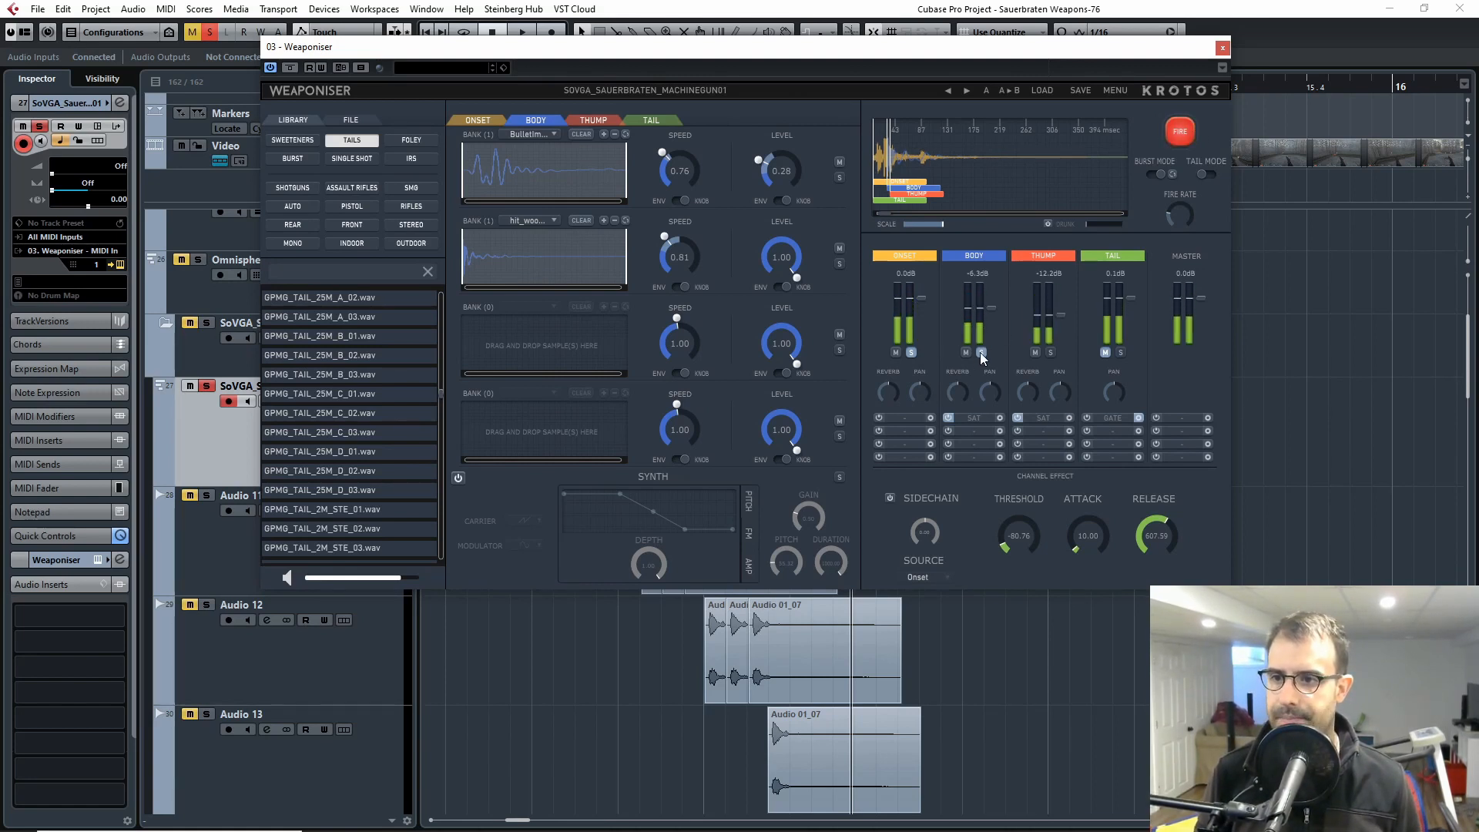
Step: Show the Thump banks, solo the Thump layer, and fire it to audition the sound
click(593, 120)
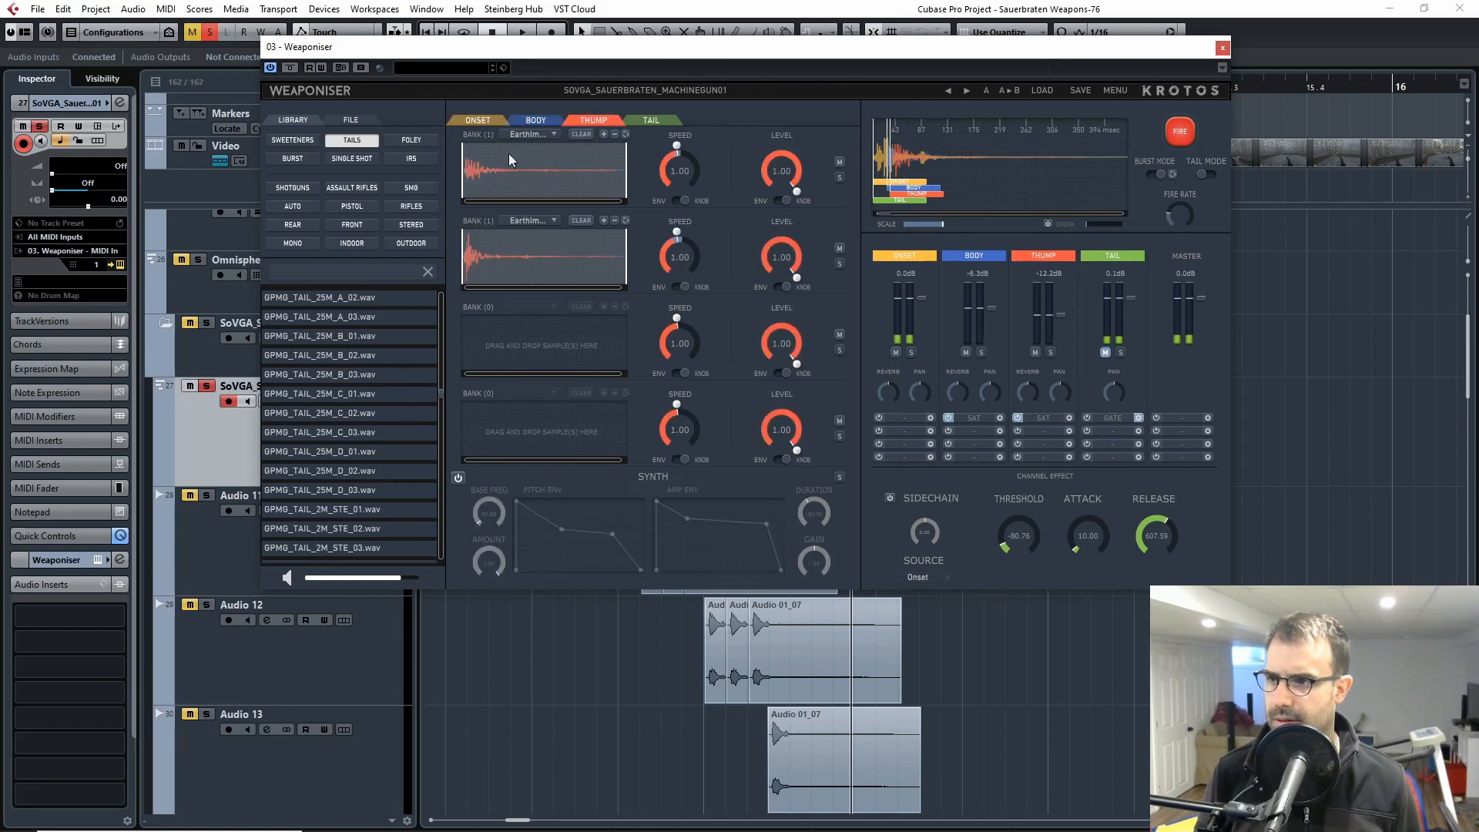
click(1050, 352)
click(1187, 129)
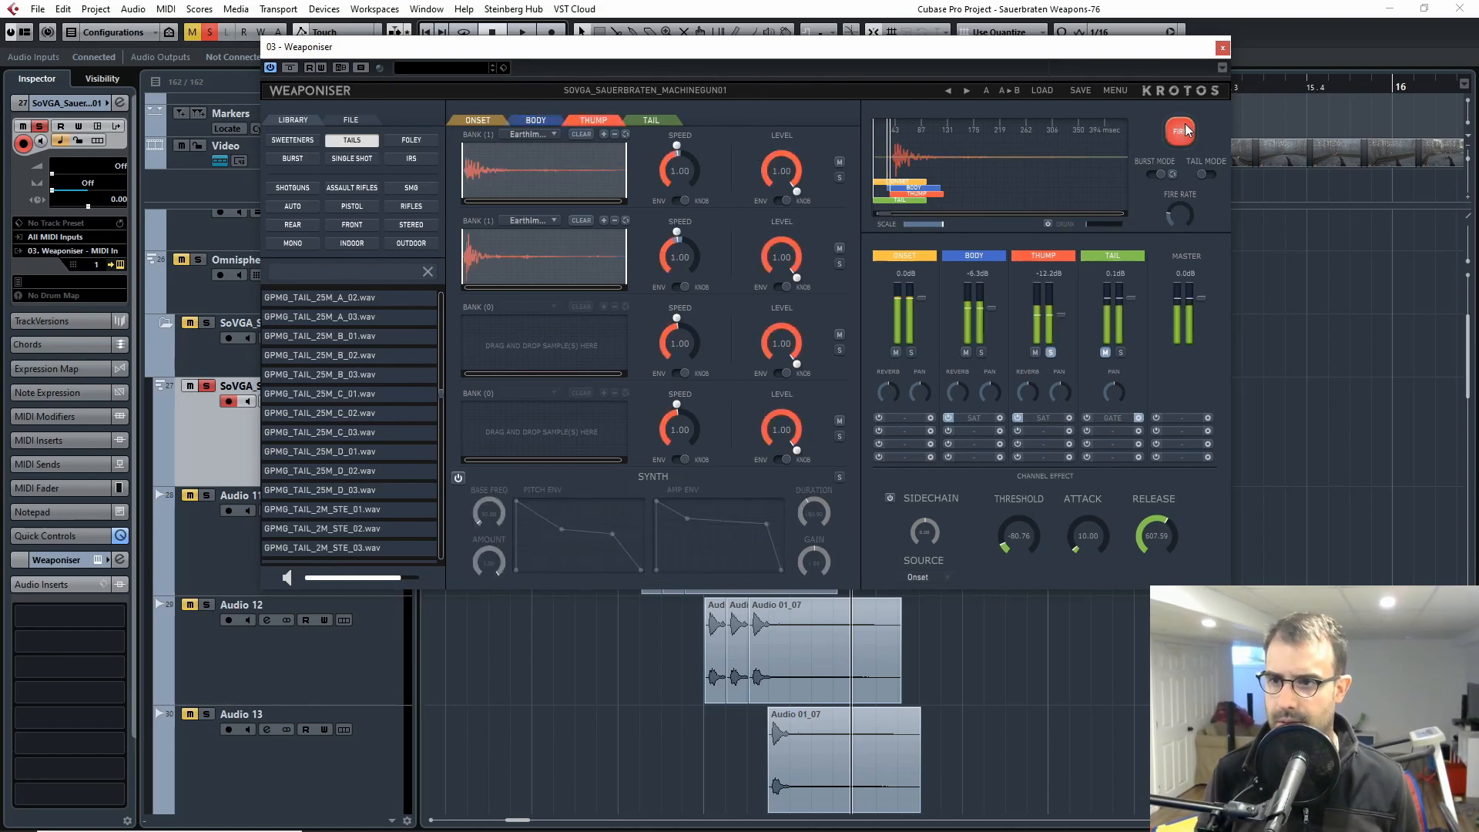
click(1187, 130)
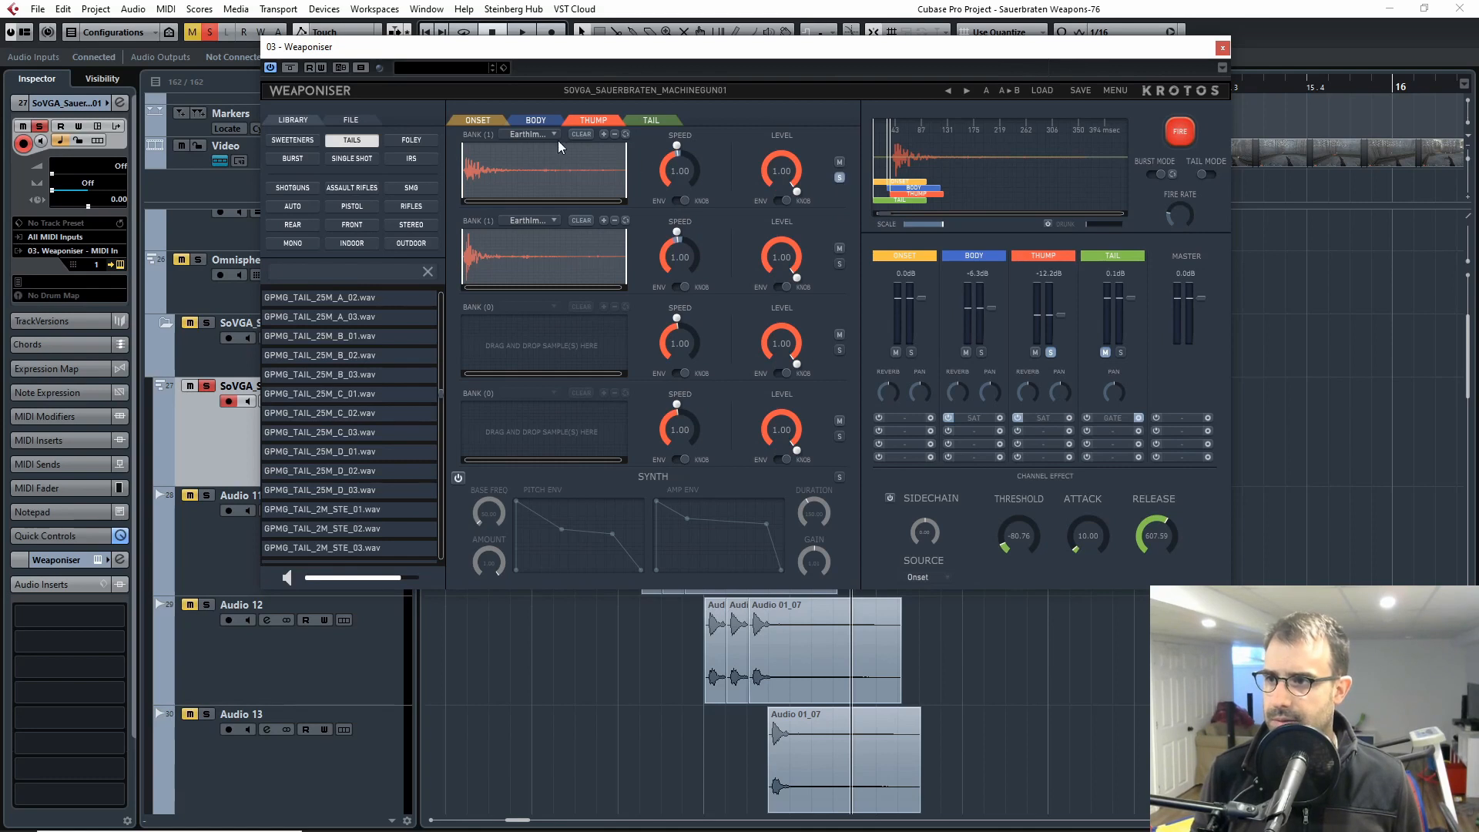
Step: Show the sample list of the soloed first Thump bank, close it, and fire the weapon
click(533, 135)
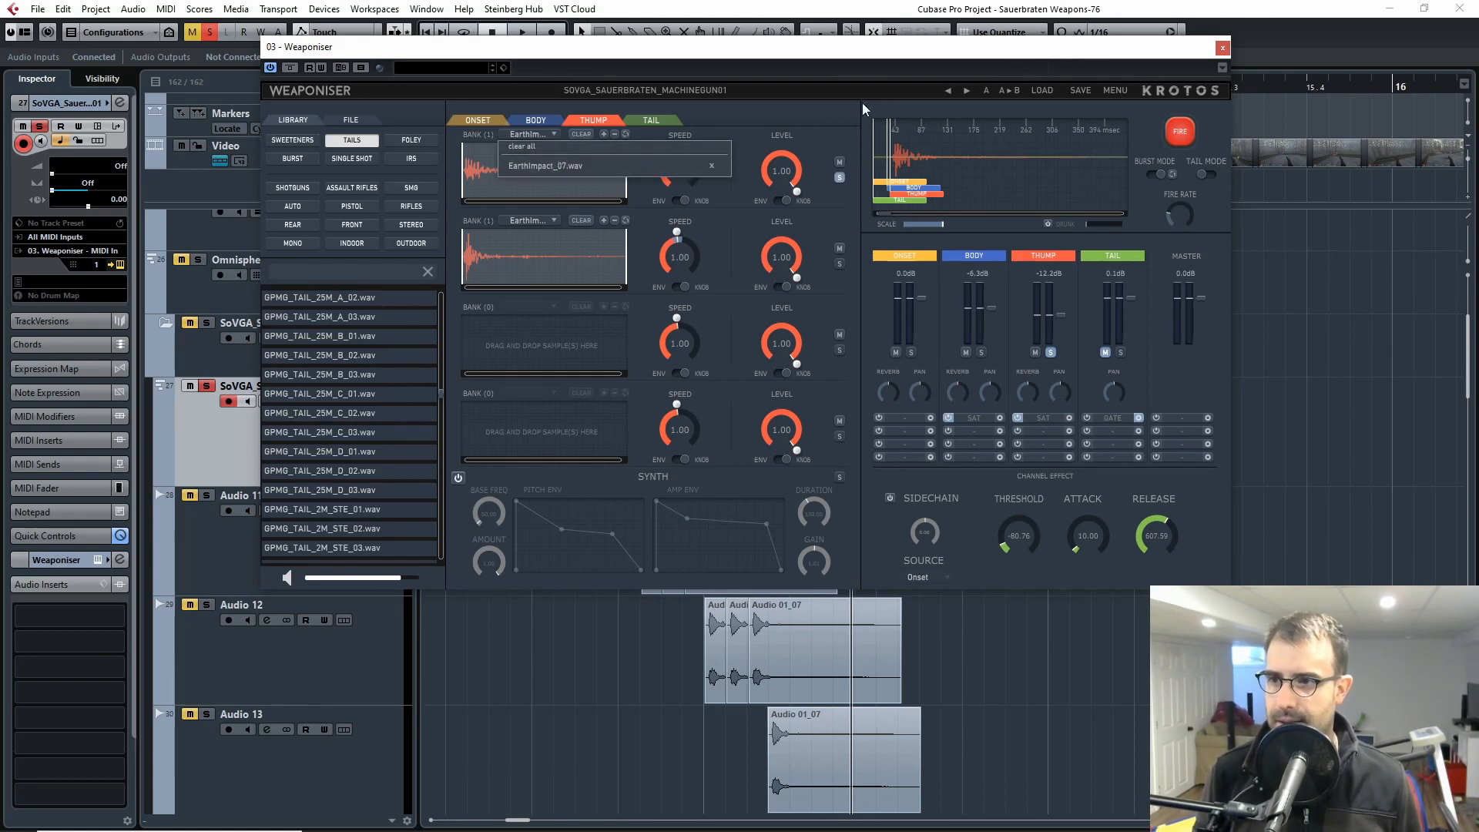
click(1115, 91)
click(1183, 129)
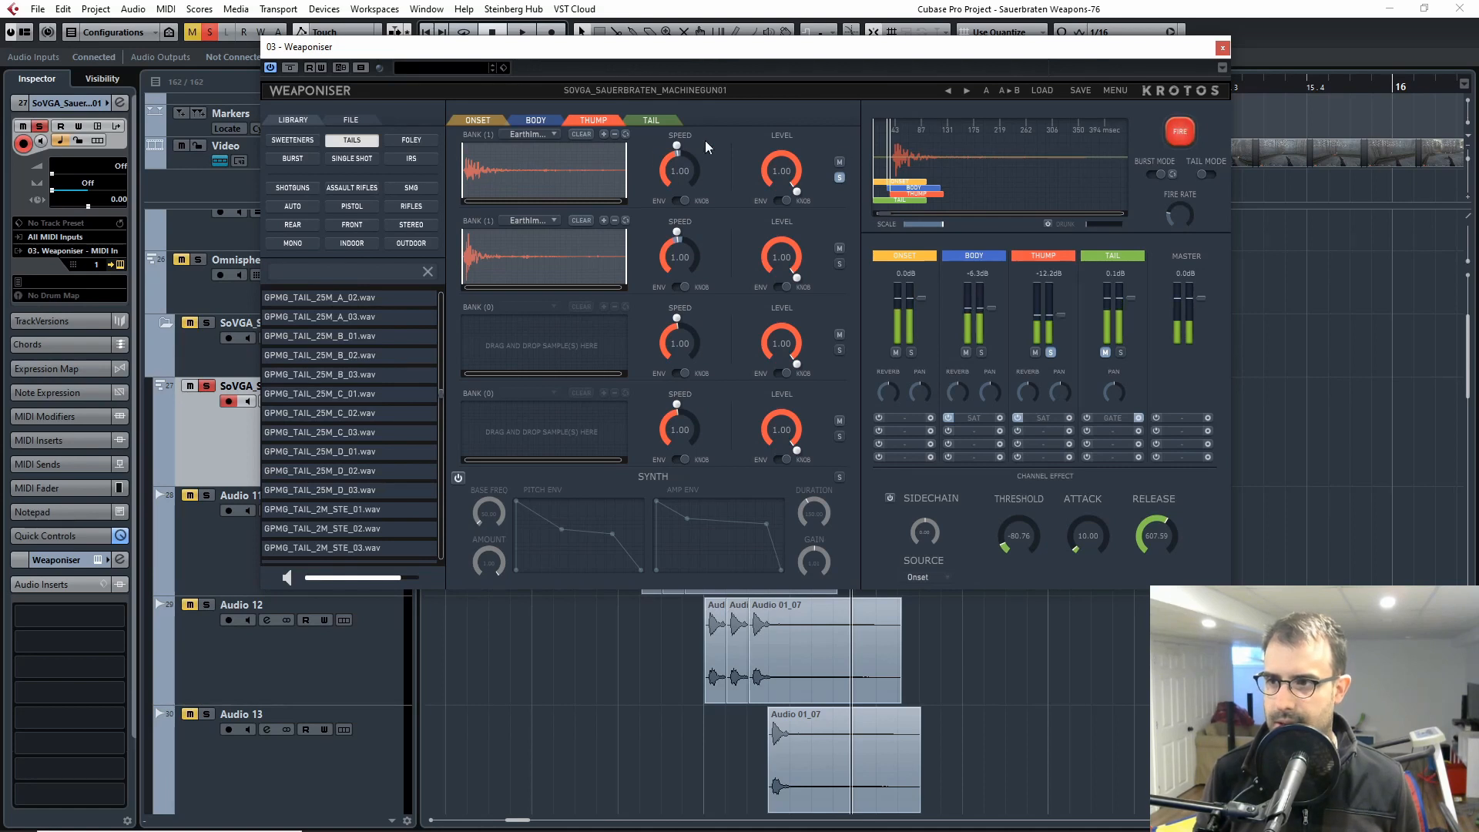
Step: Solo the second Thump bank, fire it, and take the bank off solo
click(840, 264)
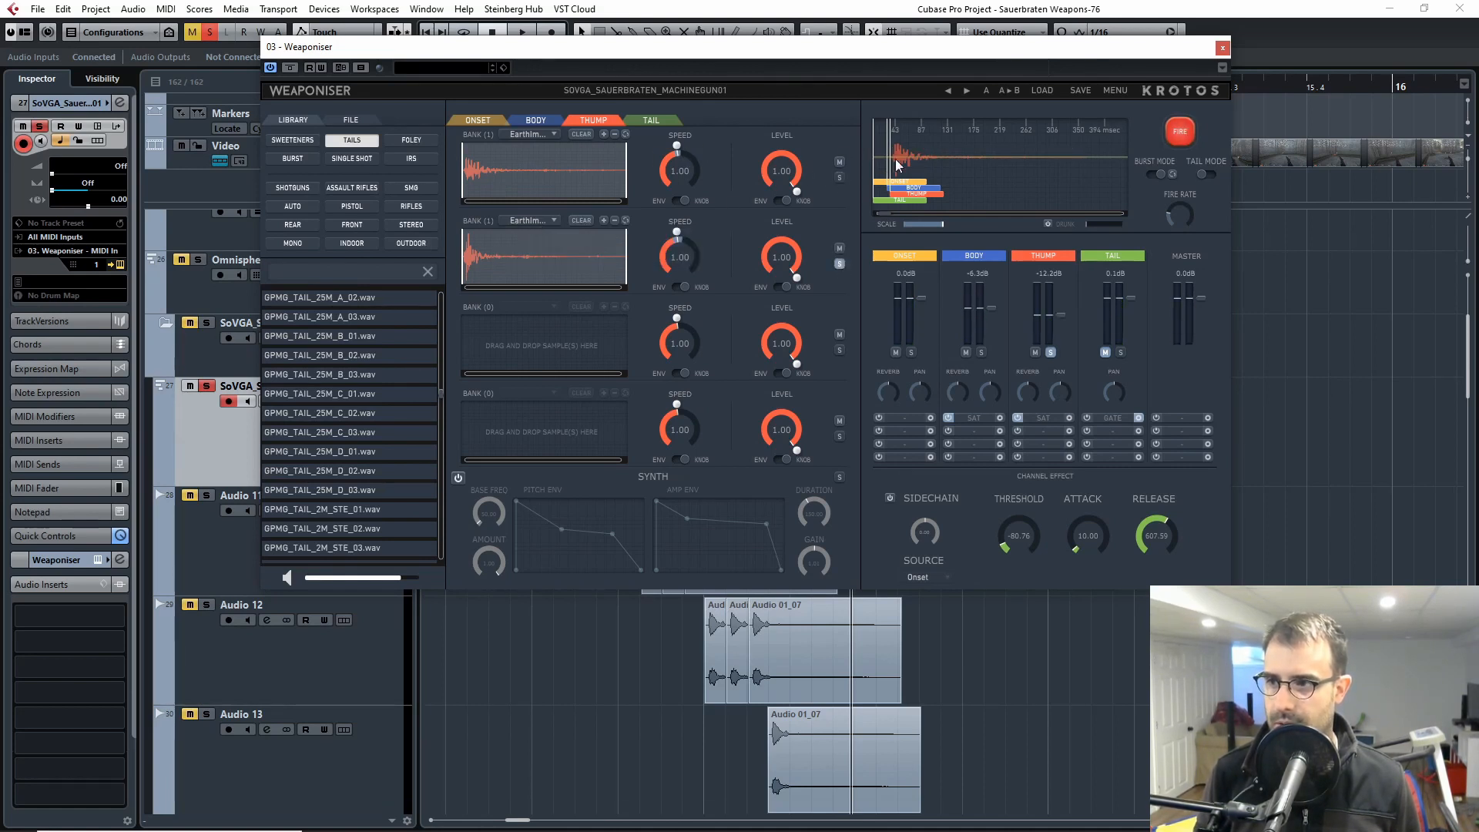
click(1177, 131)
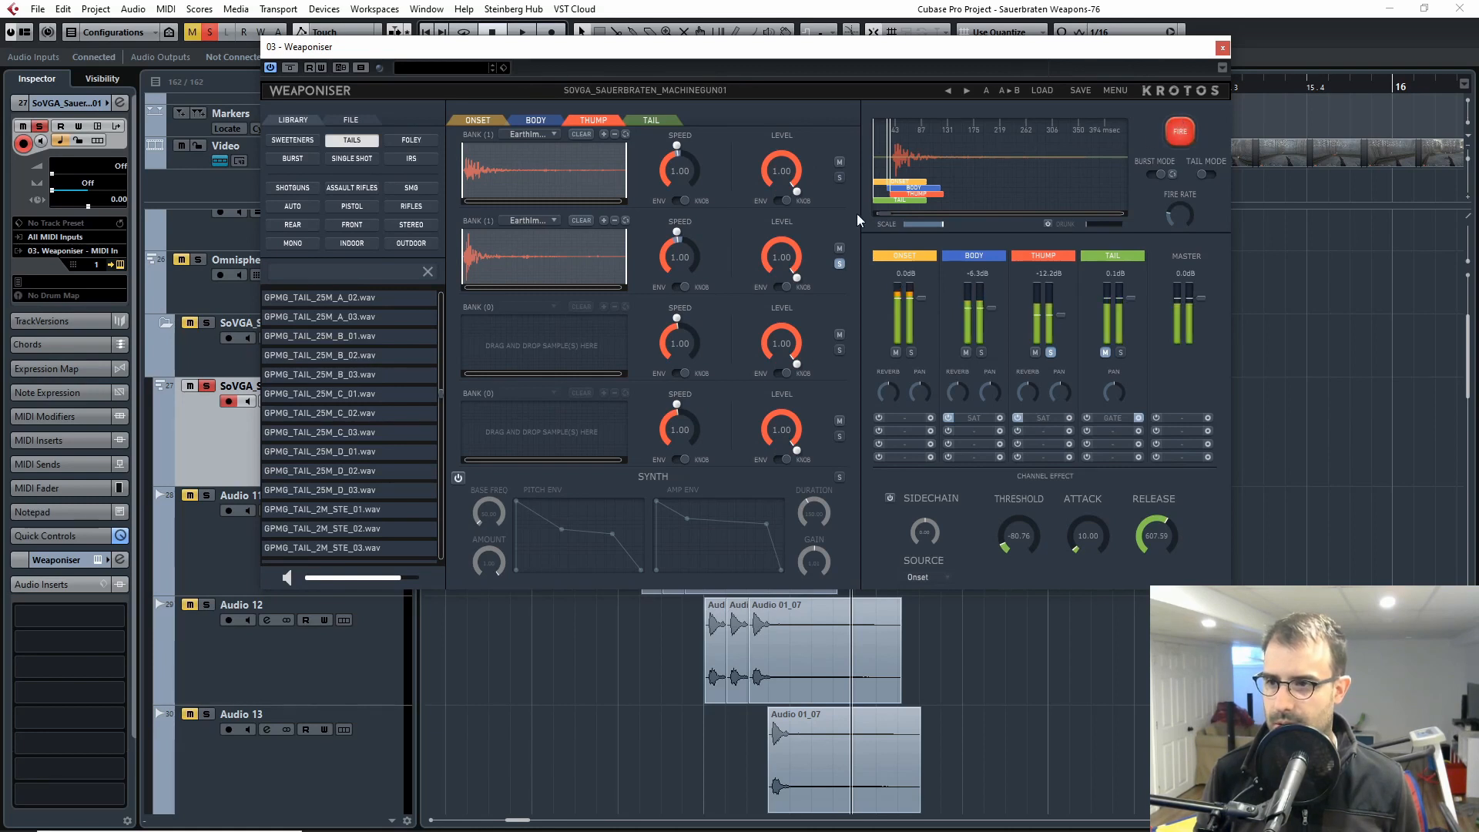
click(840, 263)
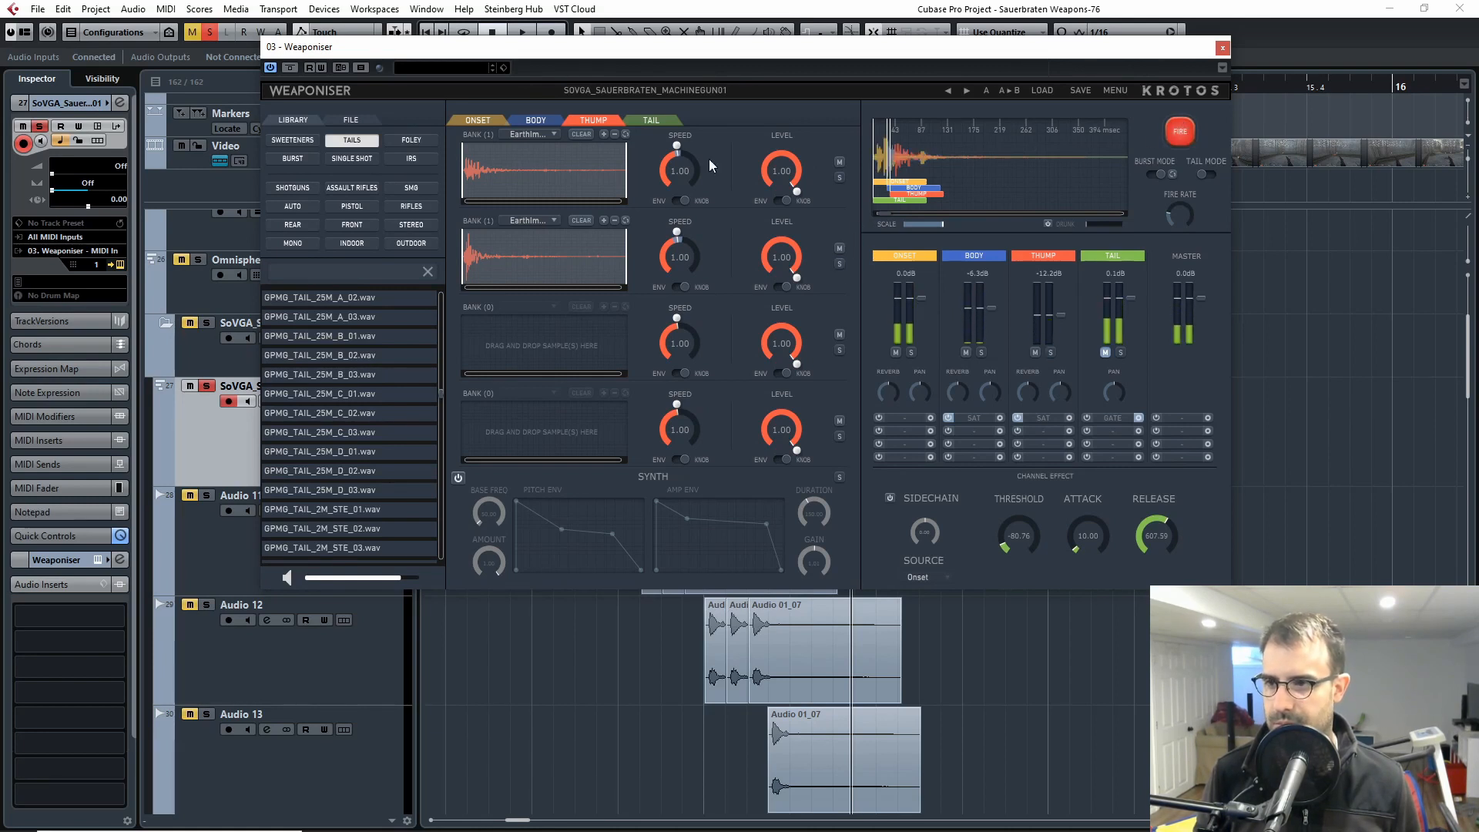
Step: Fire the Onset, Body and Thump layers together several times with the Tail muted, and close the Weaponiser window
click(1178, 131)
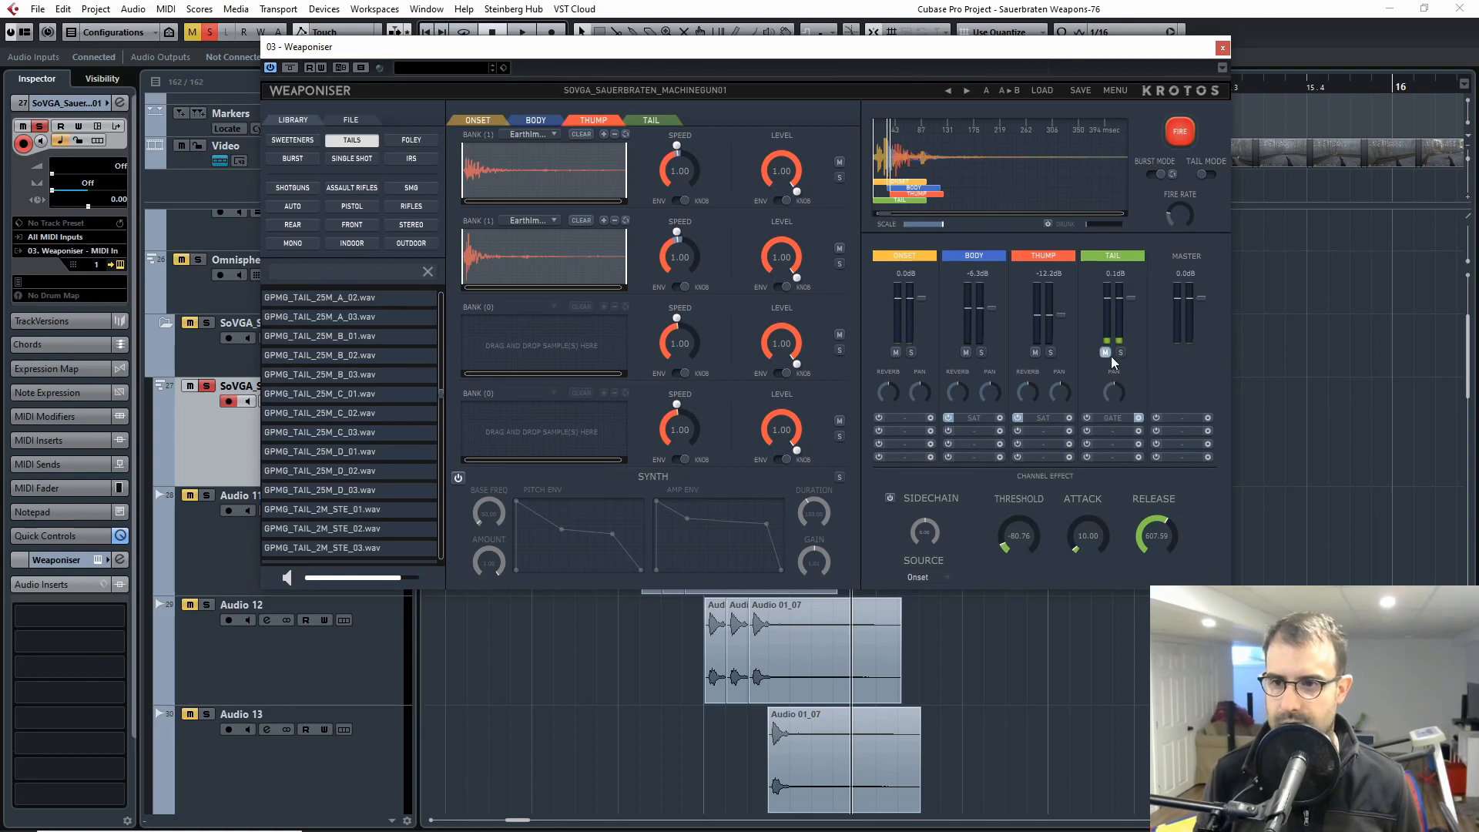
click(1176, 131)
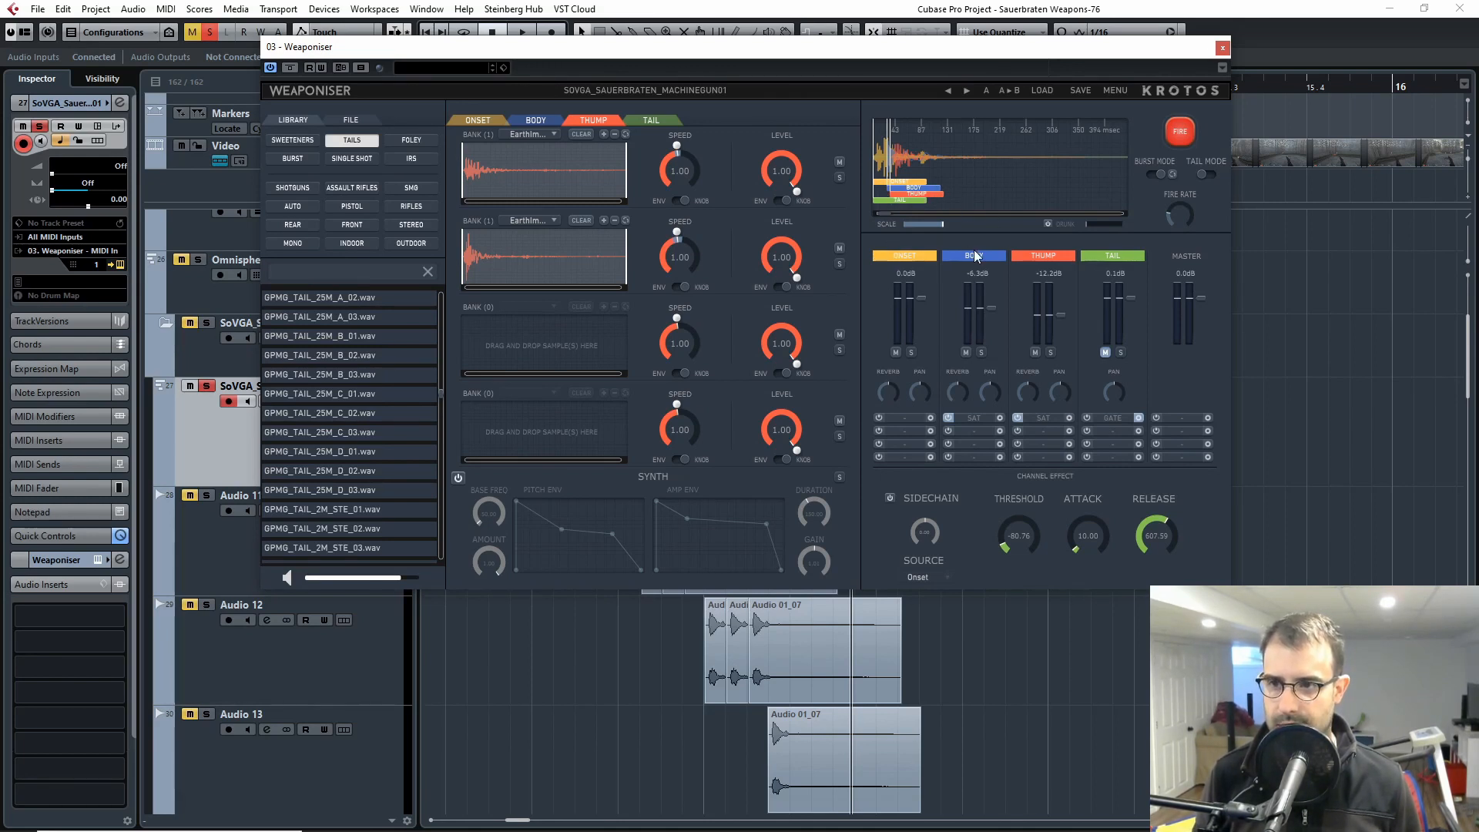
click(1174, 130)
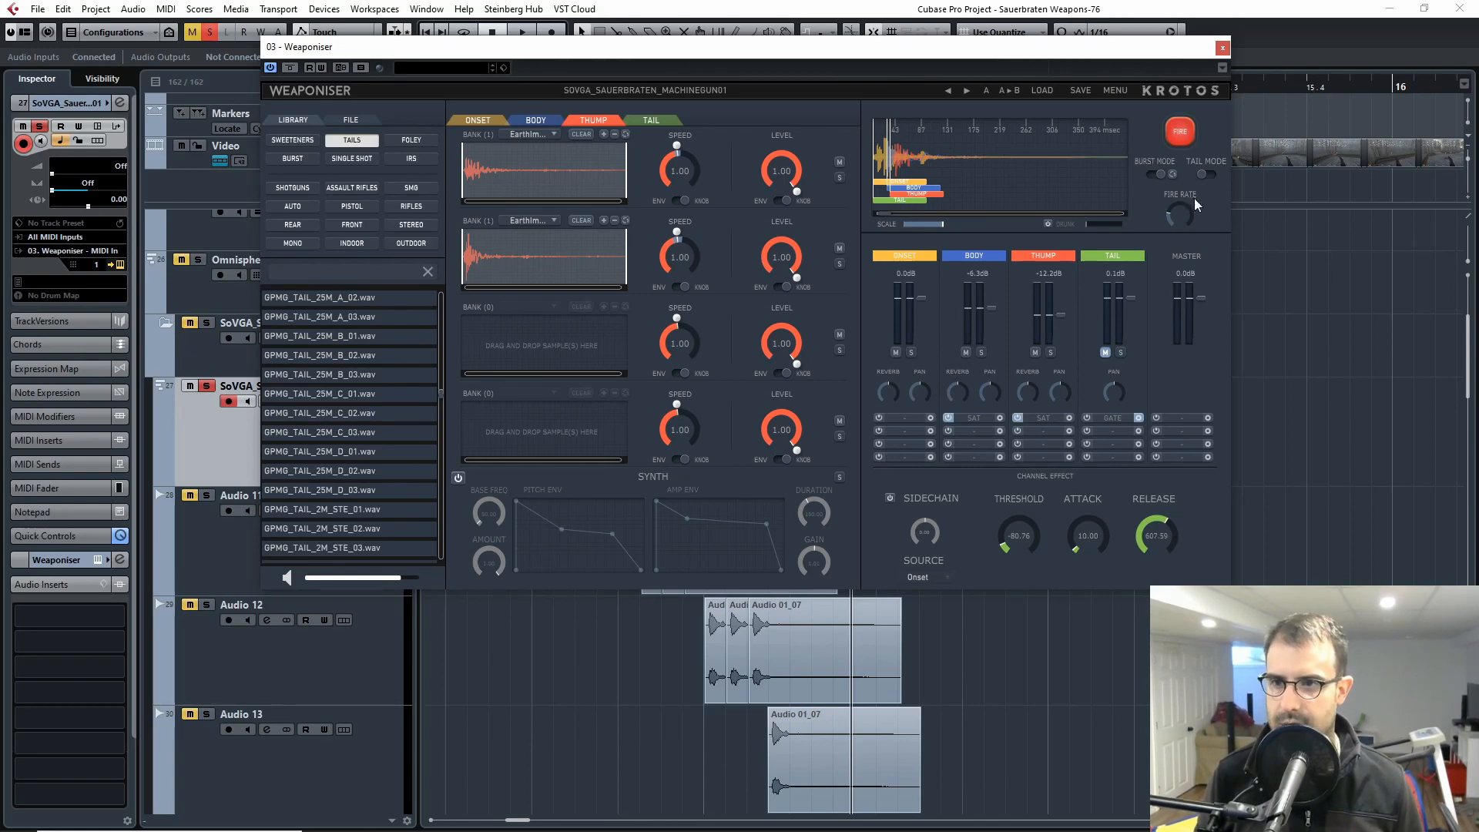
click(1184, 133)
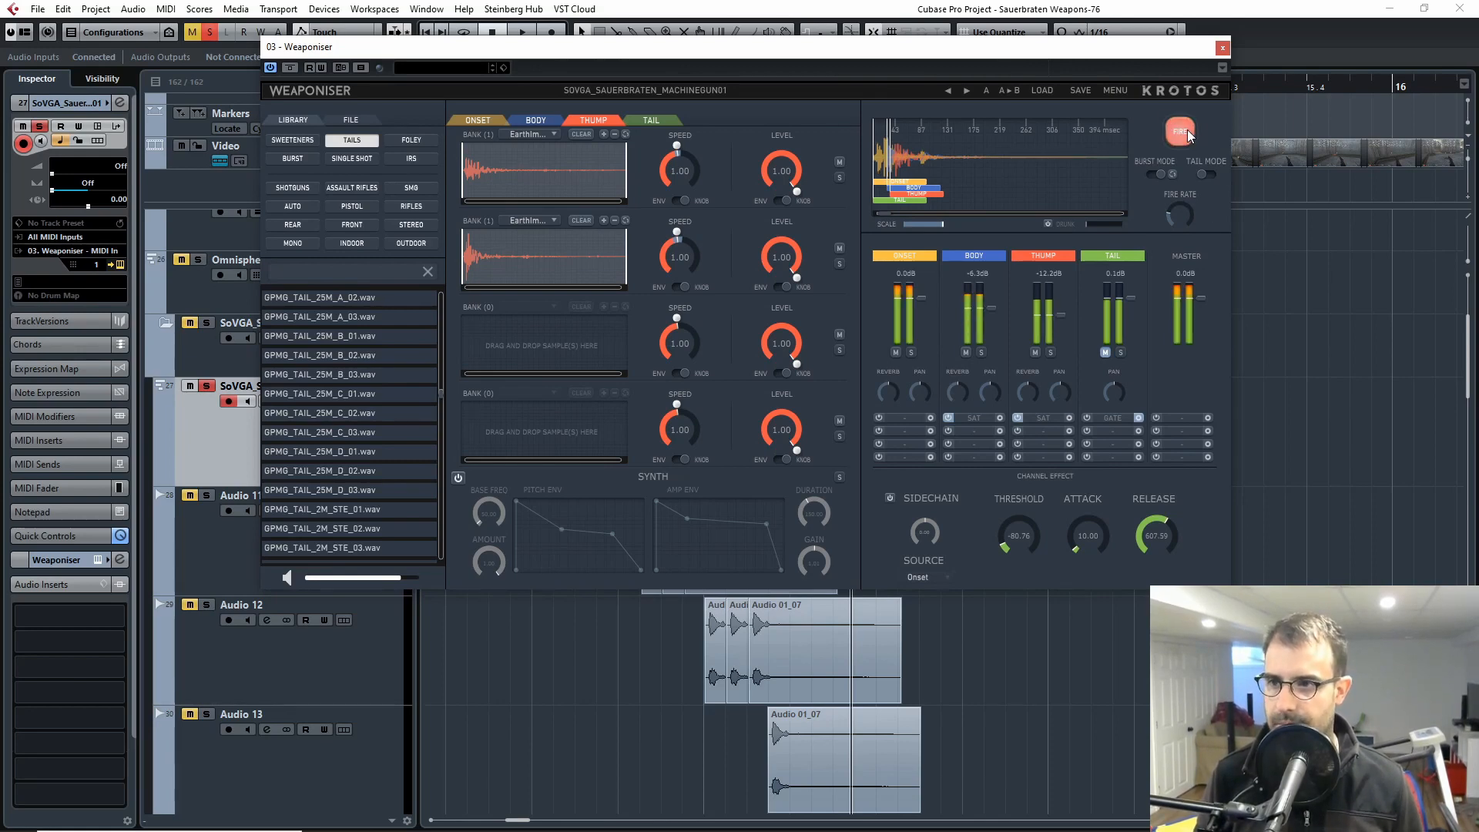
click(1222, 48)
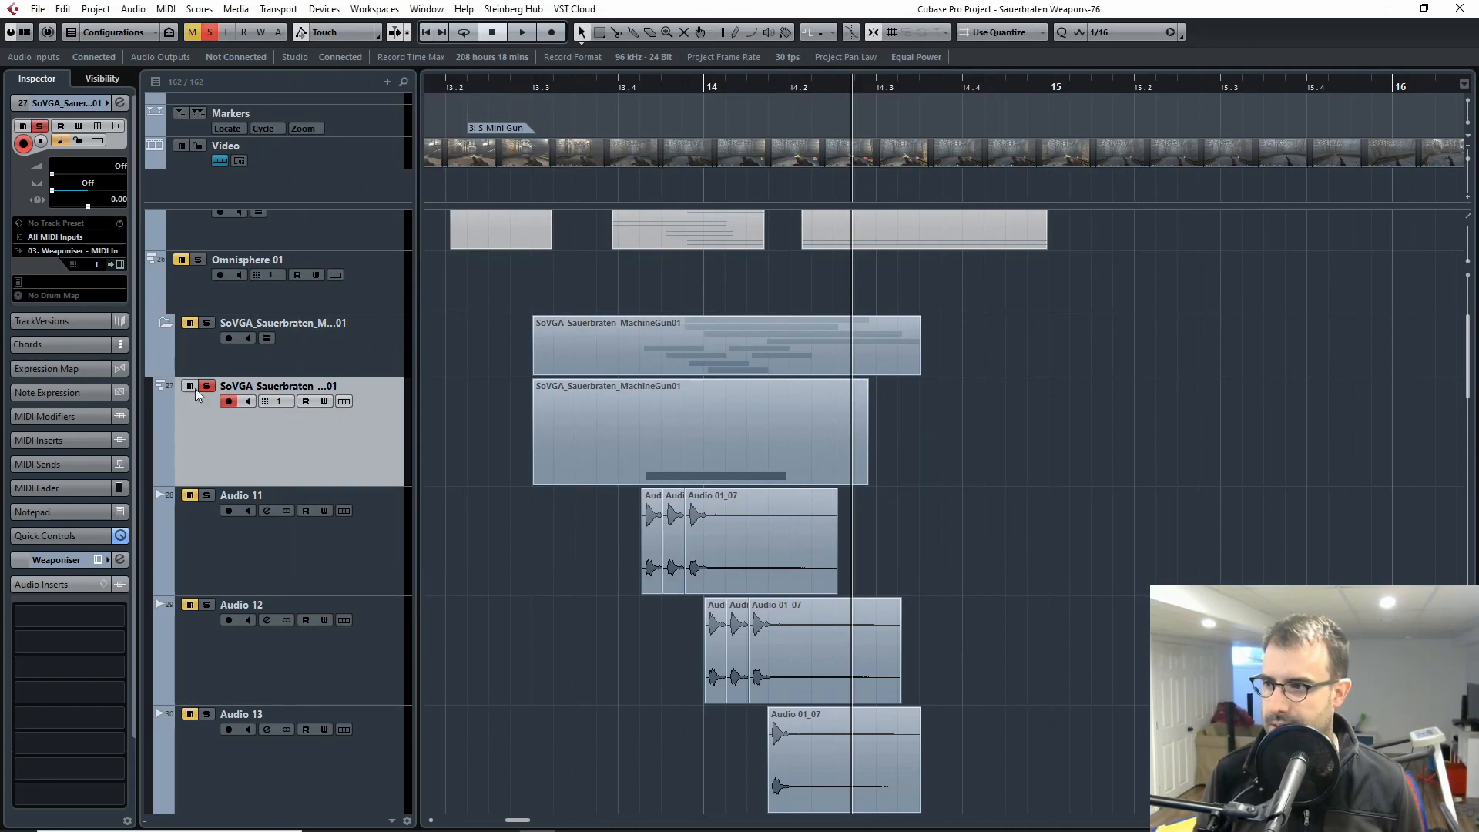
Step: Play the soloed MachineGun01 instrument track from just before its note, and stop playback
click(635, 90)
key(space)
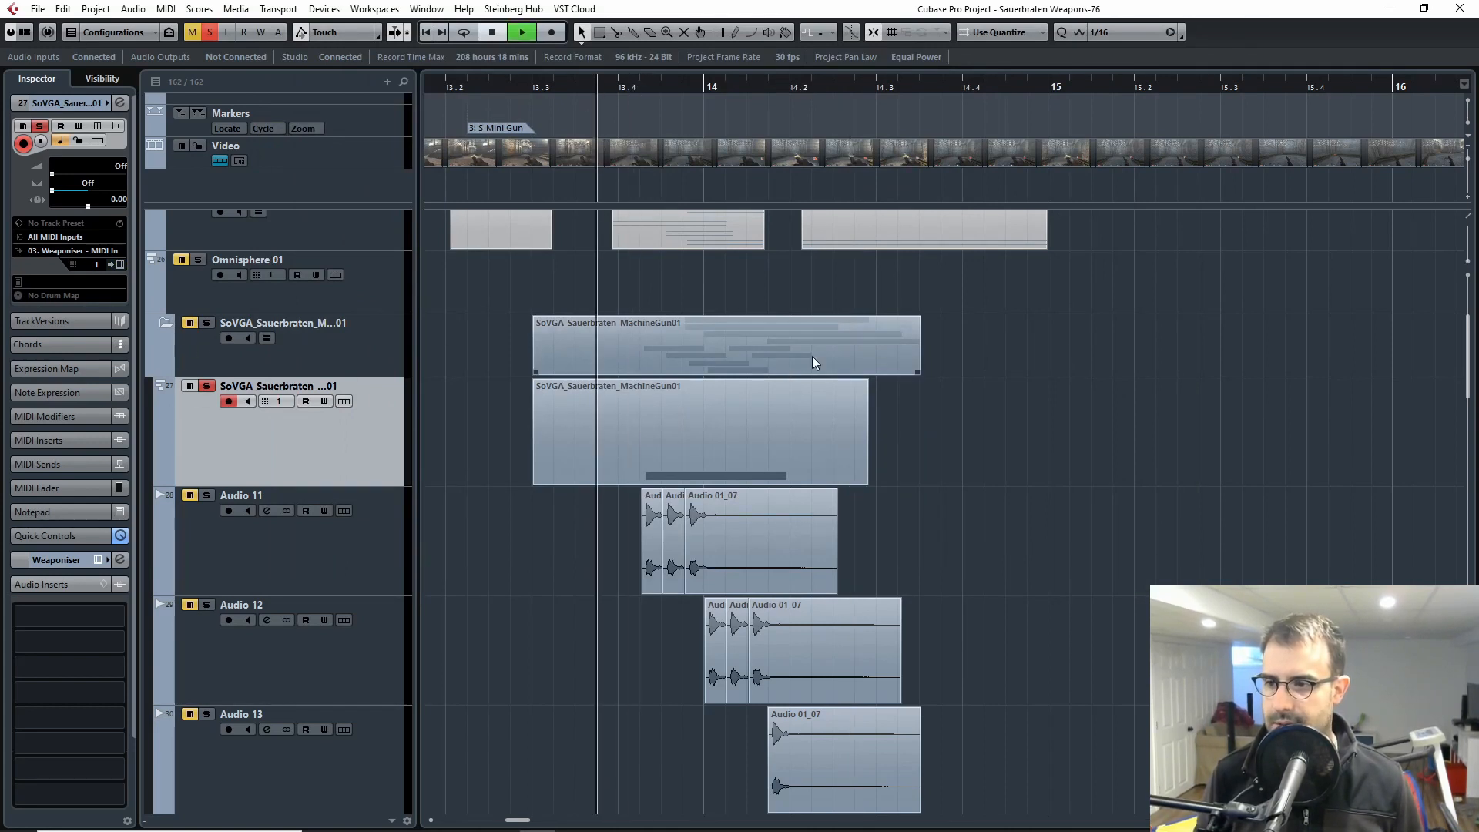
key(space)
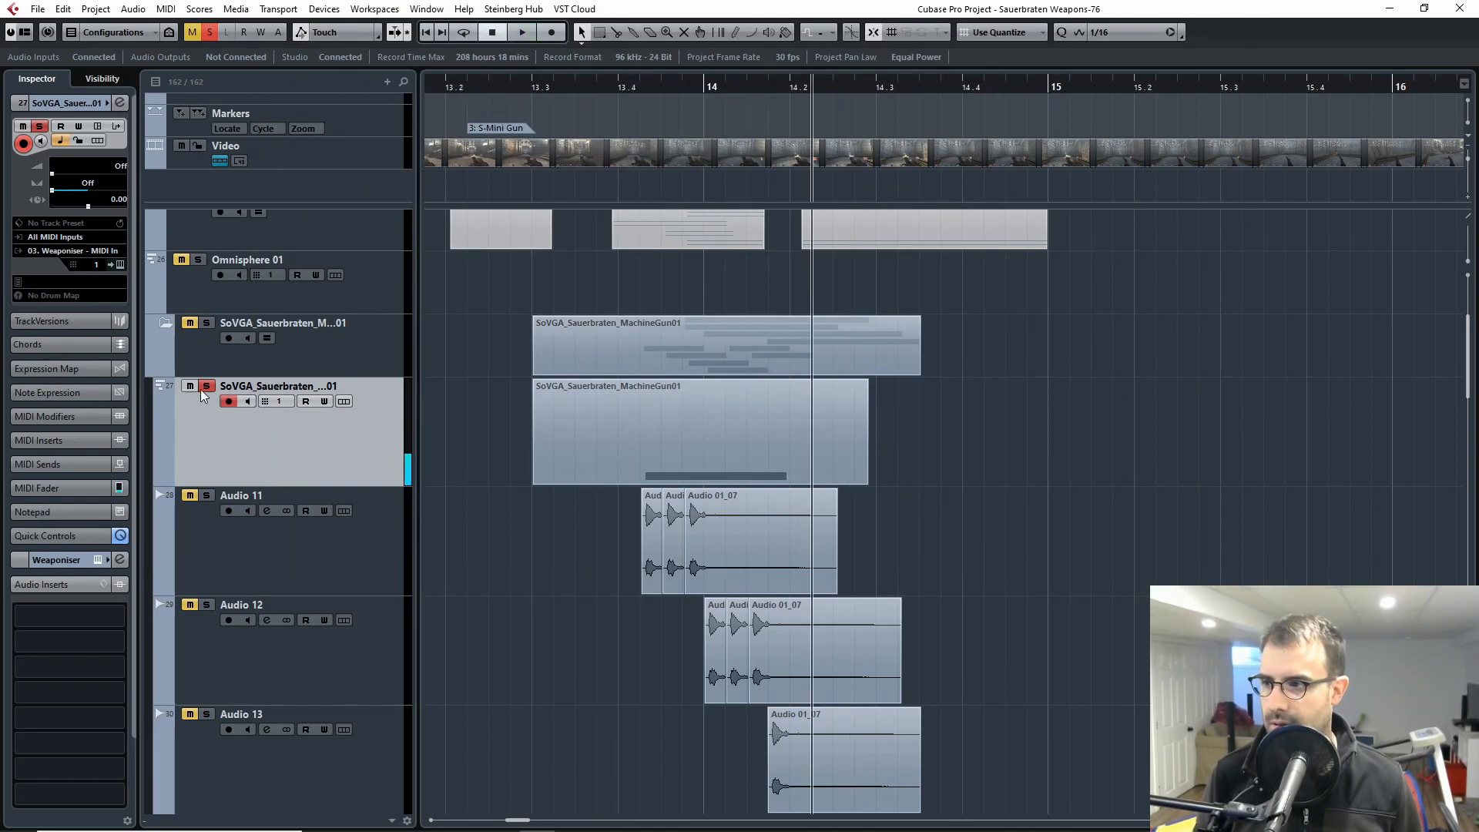
Step: Move the solo from the MachineGun01 instrument track to Audio 11, Audio 12 and Audio 13, and play the three tracks together
click(205, 385)
click(206, 495)
scroll(324, 528, down, 3)
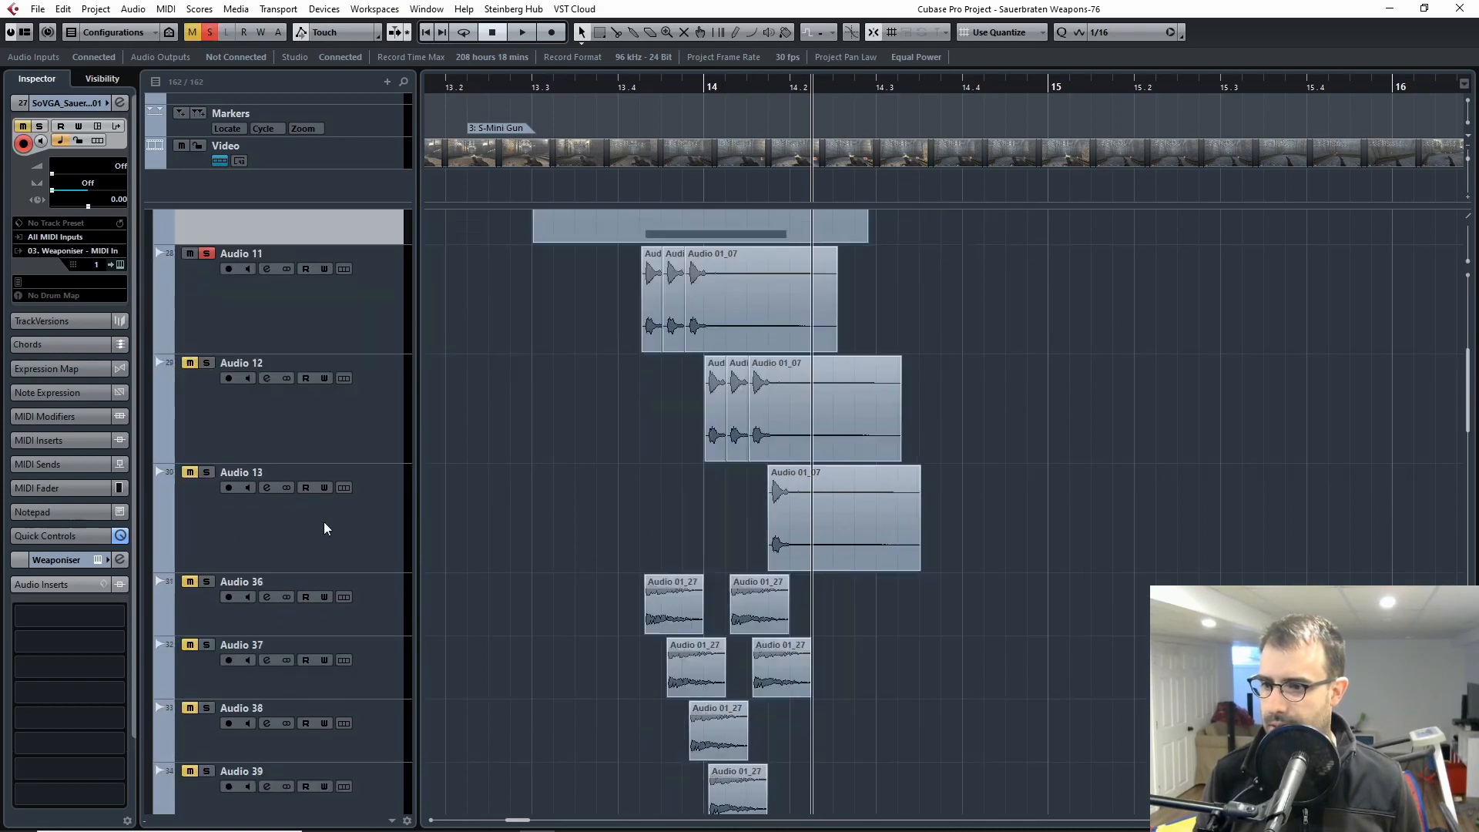
click(207, 476)
scroll(693, 420, up, 2)
drag(639, 91, 617, 89)
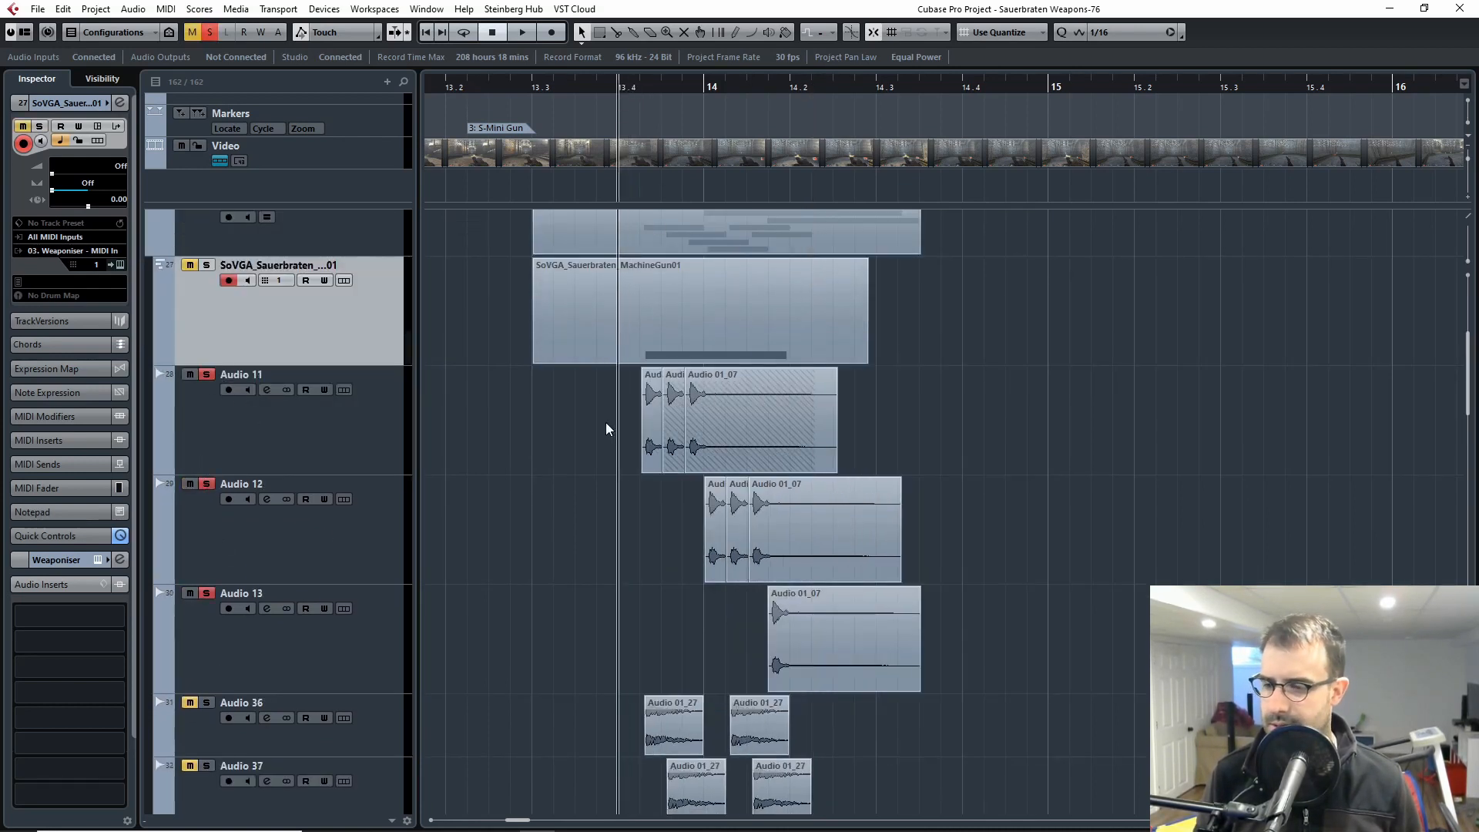
key(space)
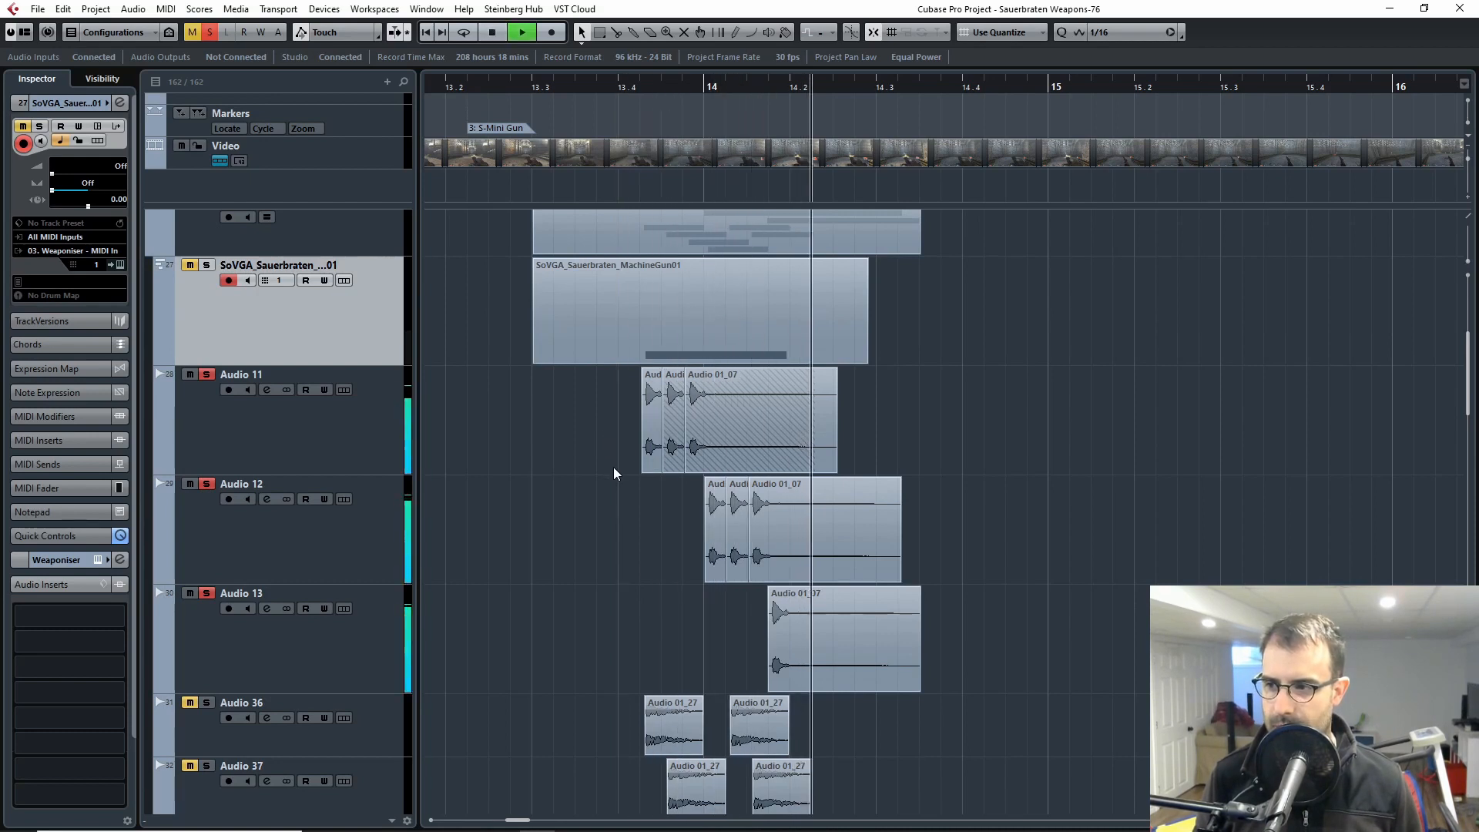
Step: Open the video player, play the soloed audio tracks against the mini gun footage from just before bar 13.4, and hide the player
drag(642, 89, 621, 91)
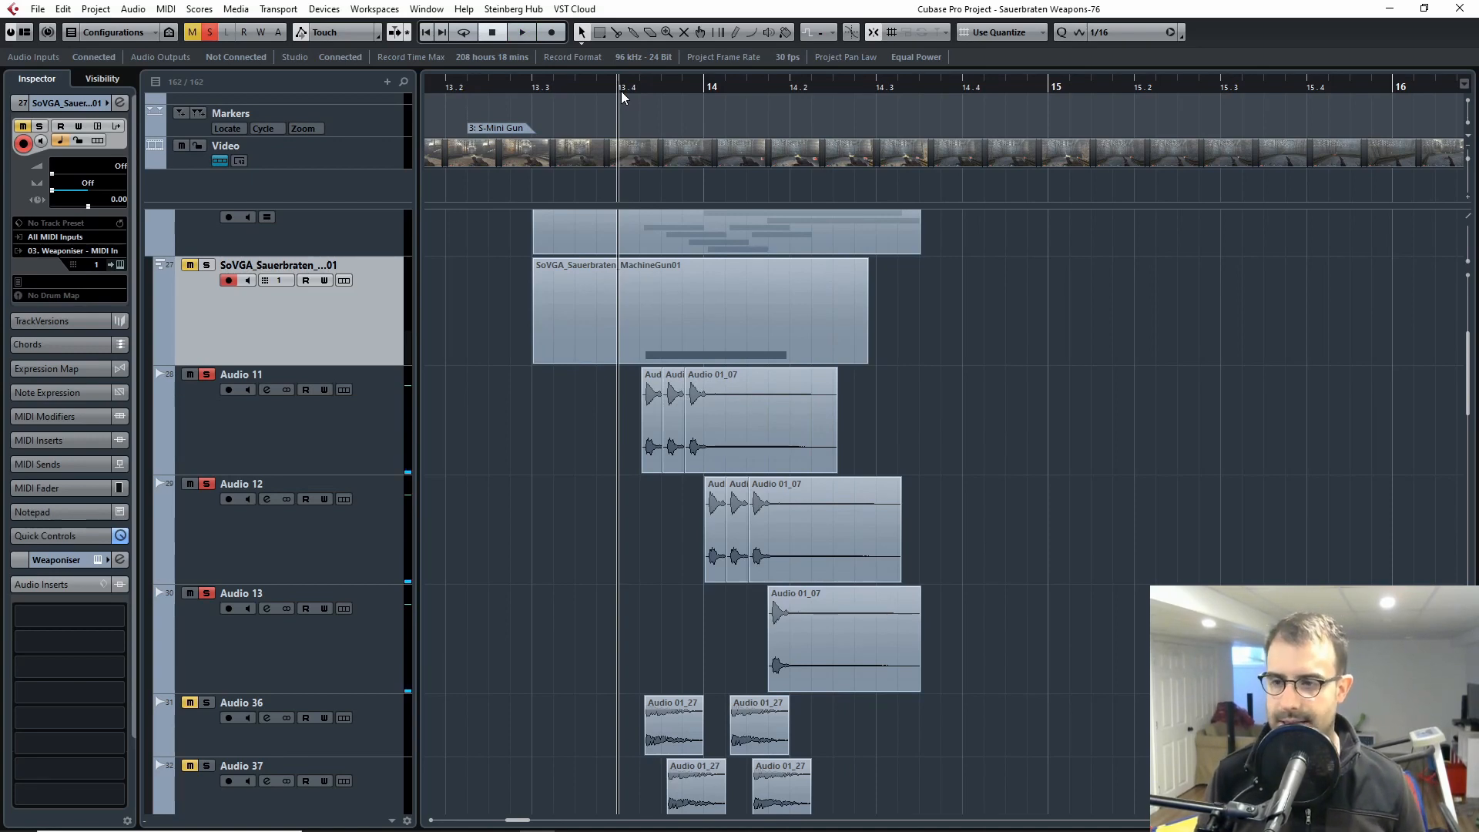
key(F8)
drag(653, 85, 610, 92)
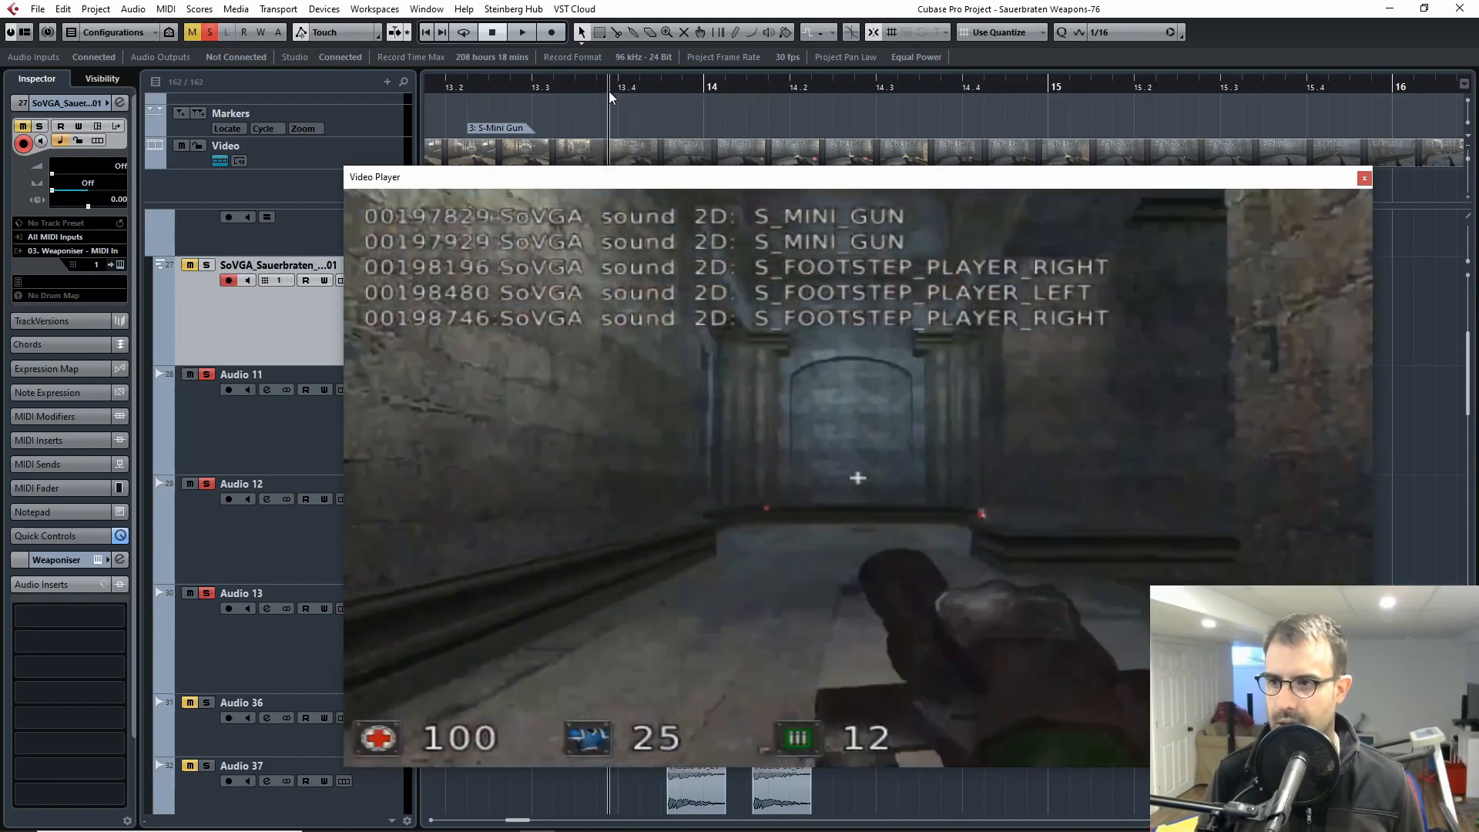
key(space)
key(F8)
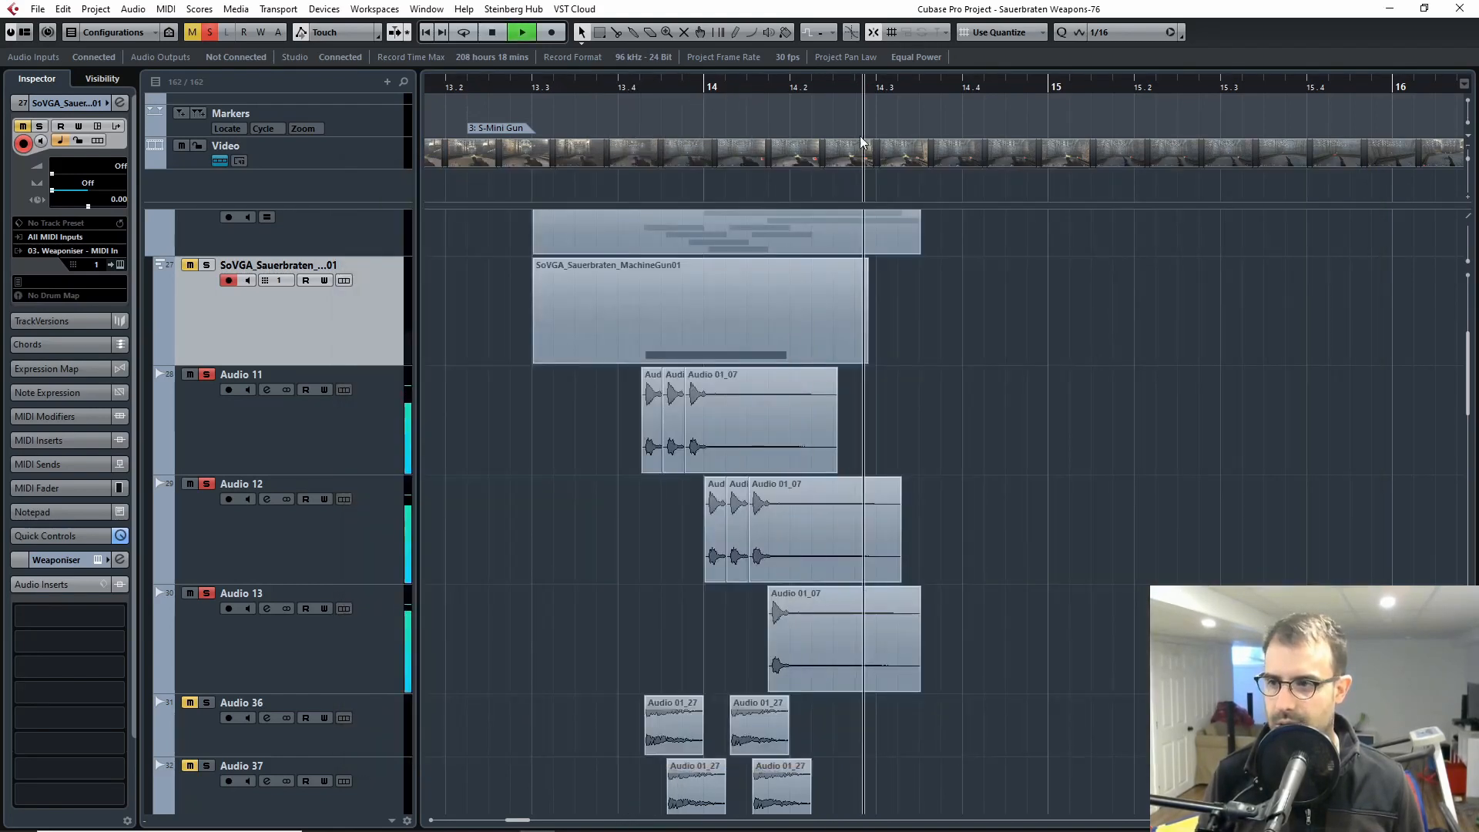
Step: Replay the soloed Audio 11, Audio 12 and Audio 13 tracks from just before bar 13.4, and stop playback
key(space)
click(617, 89)
key(space)
key(space)
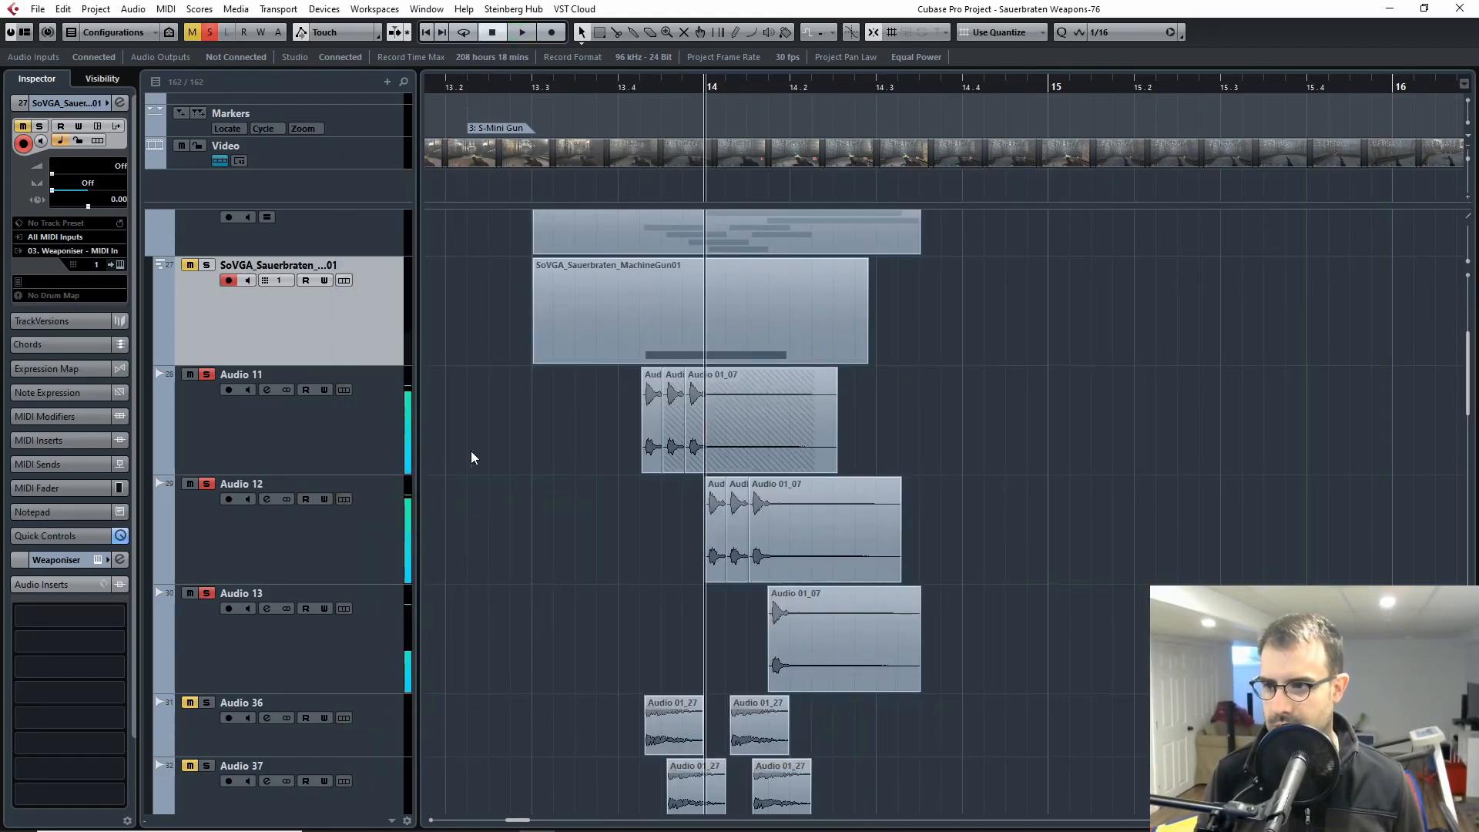
Step: Add the MachineGun01 instrument track to the solo, play it together with Audio 11, Audio 12 and Audio 13 twice, and stop playback
click(471, 458)
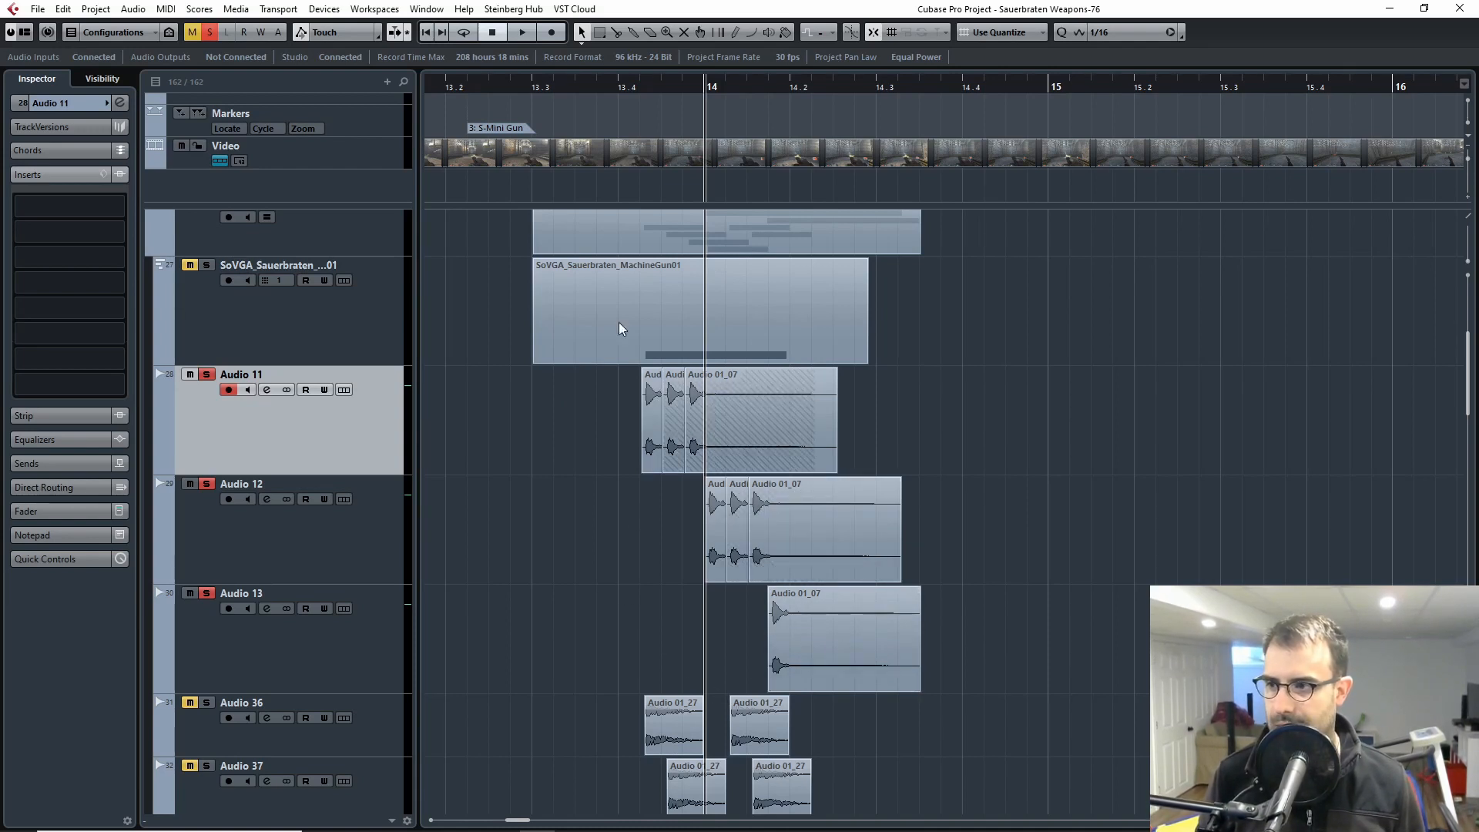
click(618, 87)
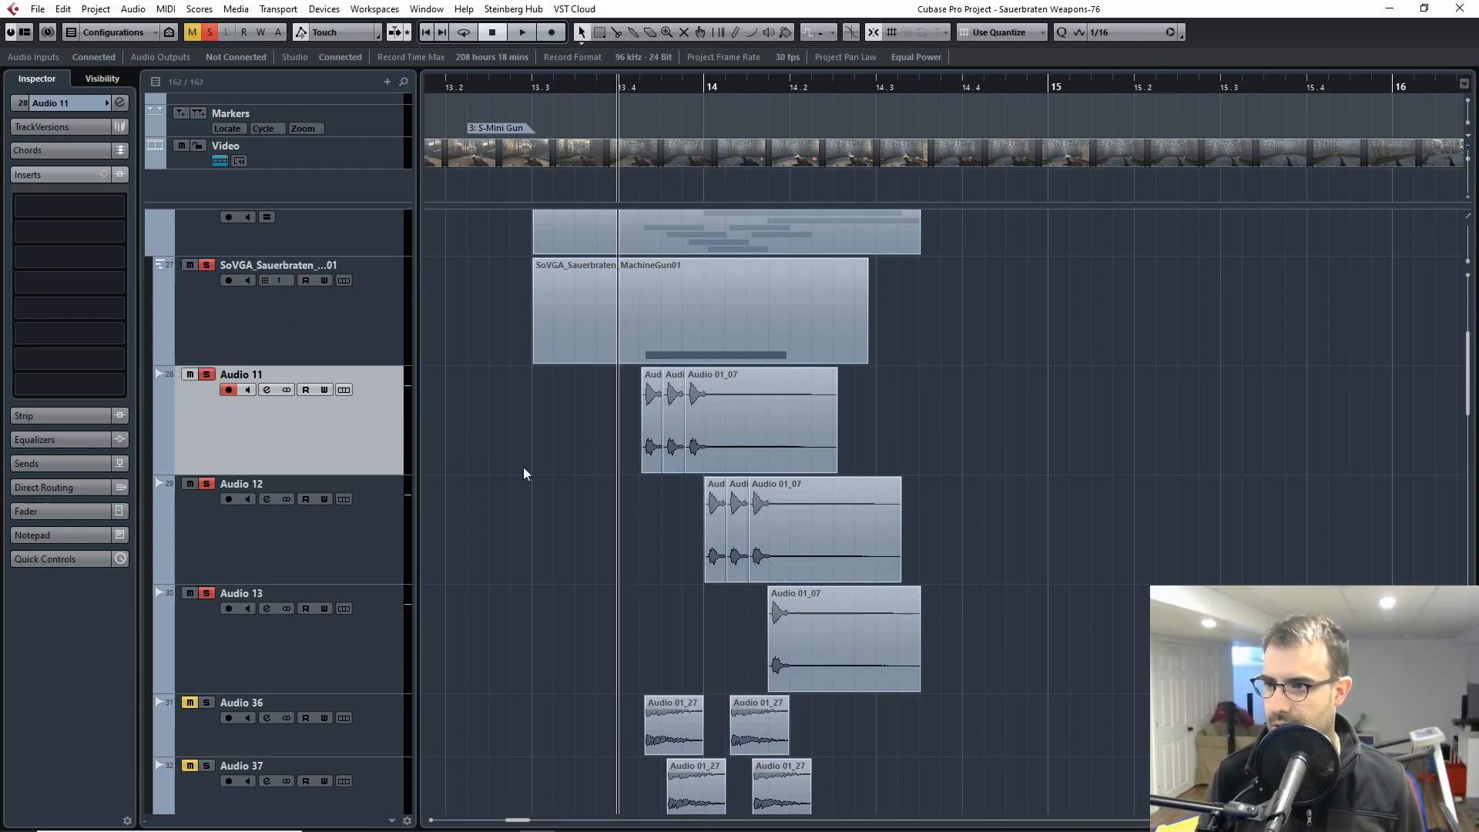
key(space)
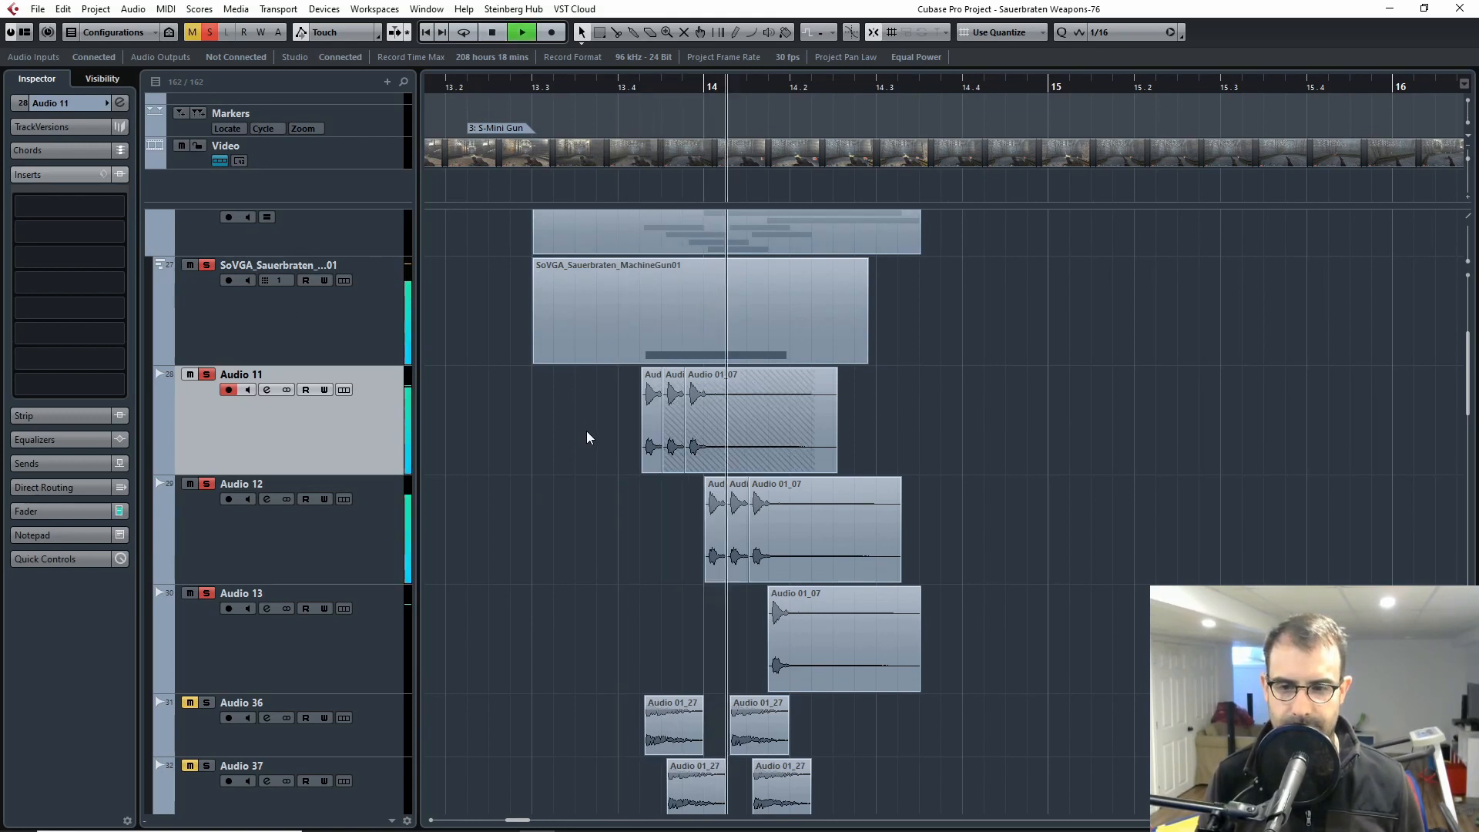
drag(619, 91, 618, 84)
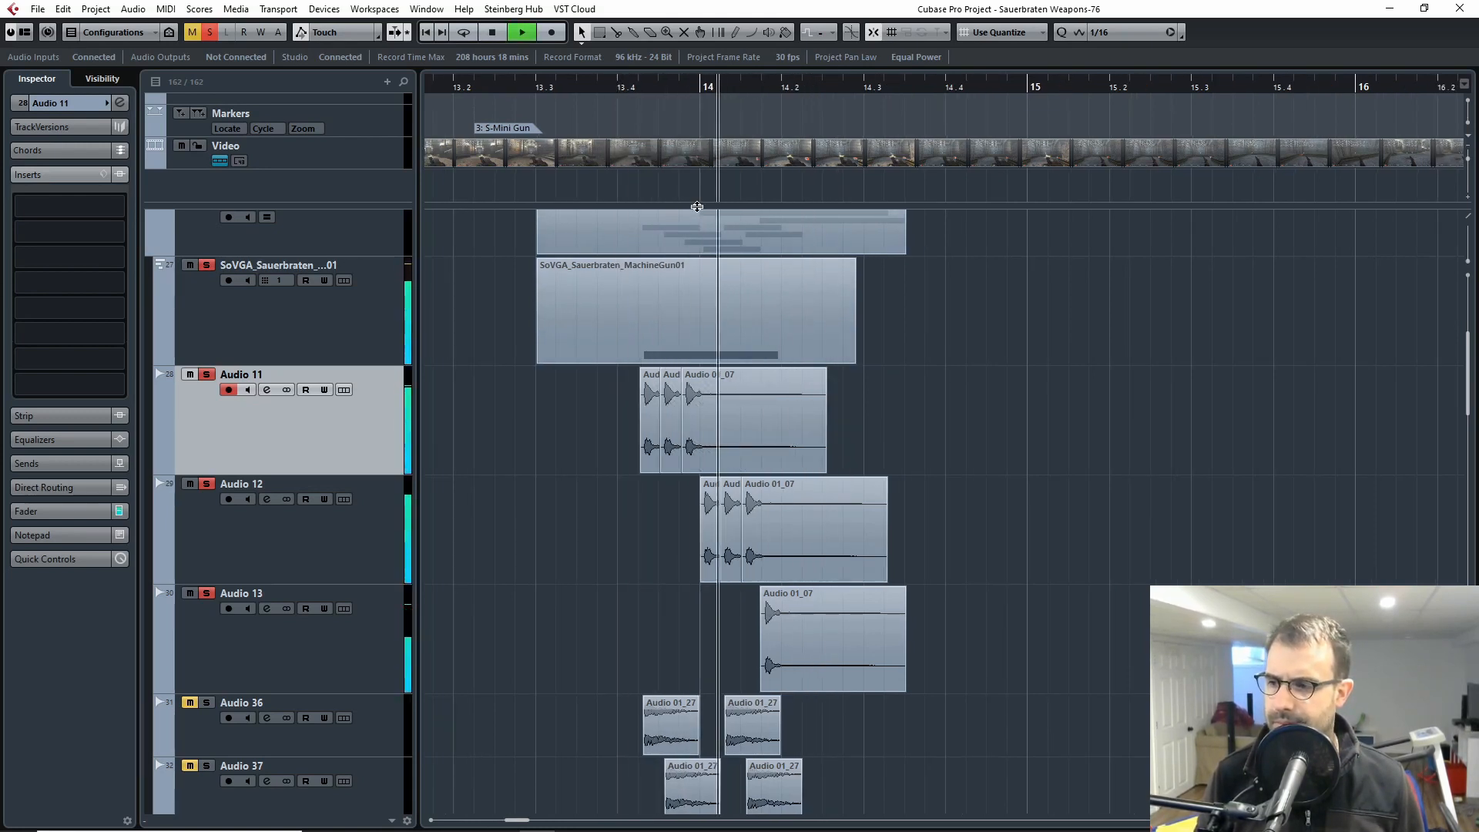
key(space)
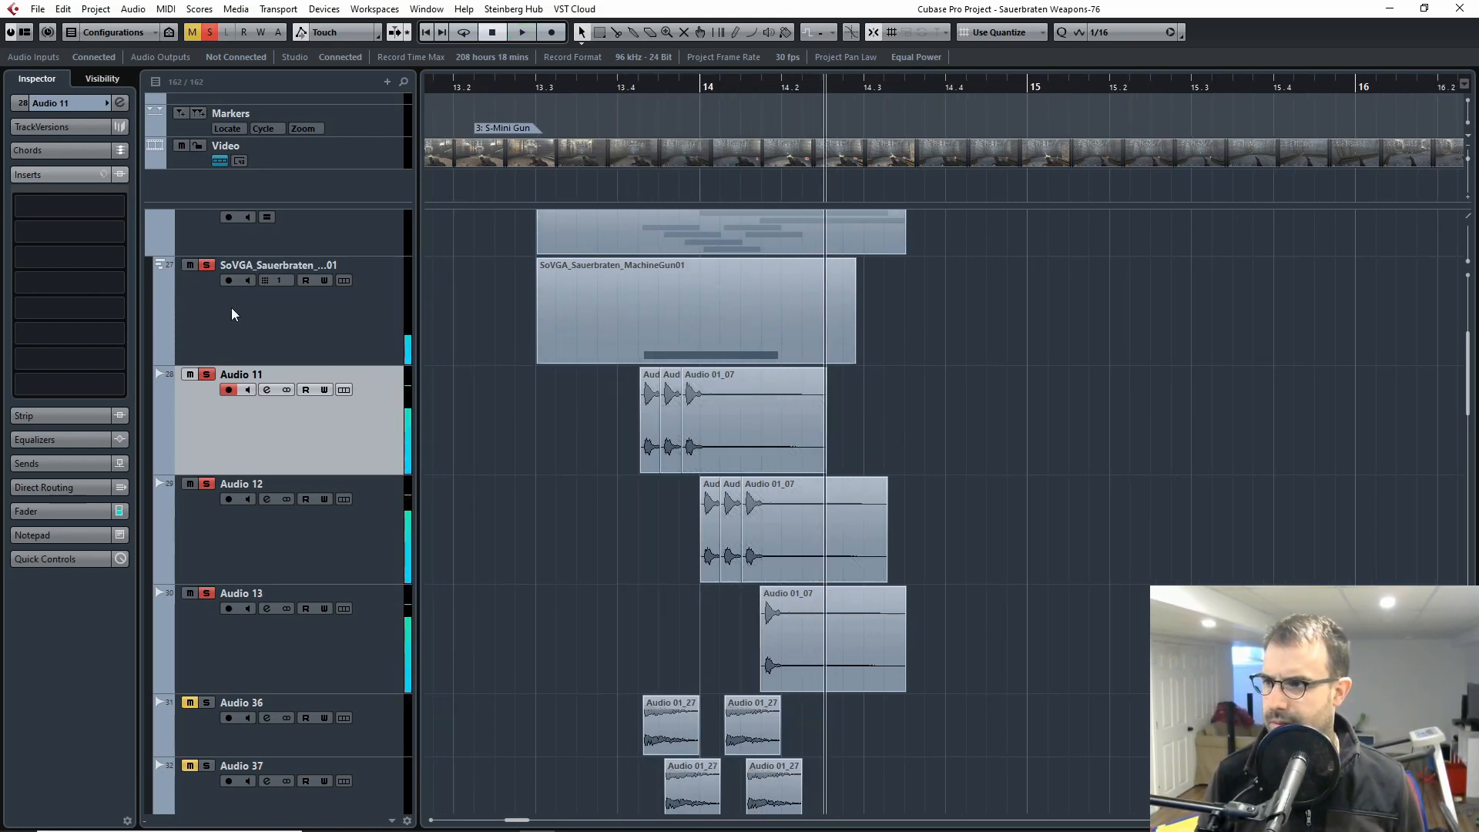
Step: Clear all solos, solo Audio 36 to Audio 39, and play the four tracks from just before their first clip
click(214, 34)
scroll(645, 656, down, 5)
click(184, 362)
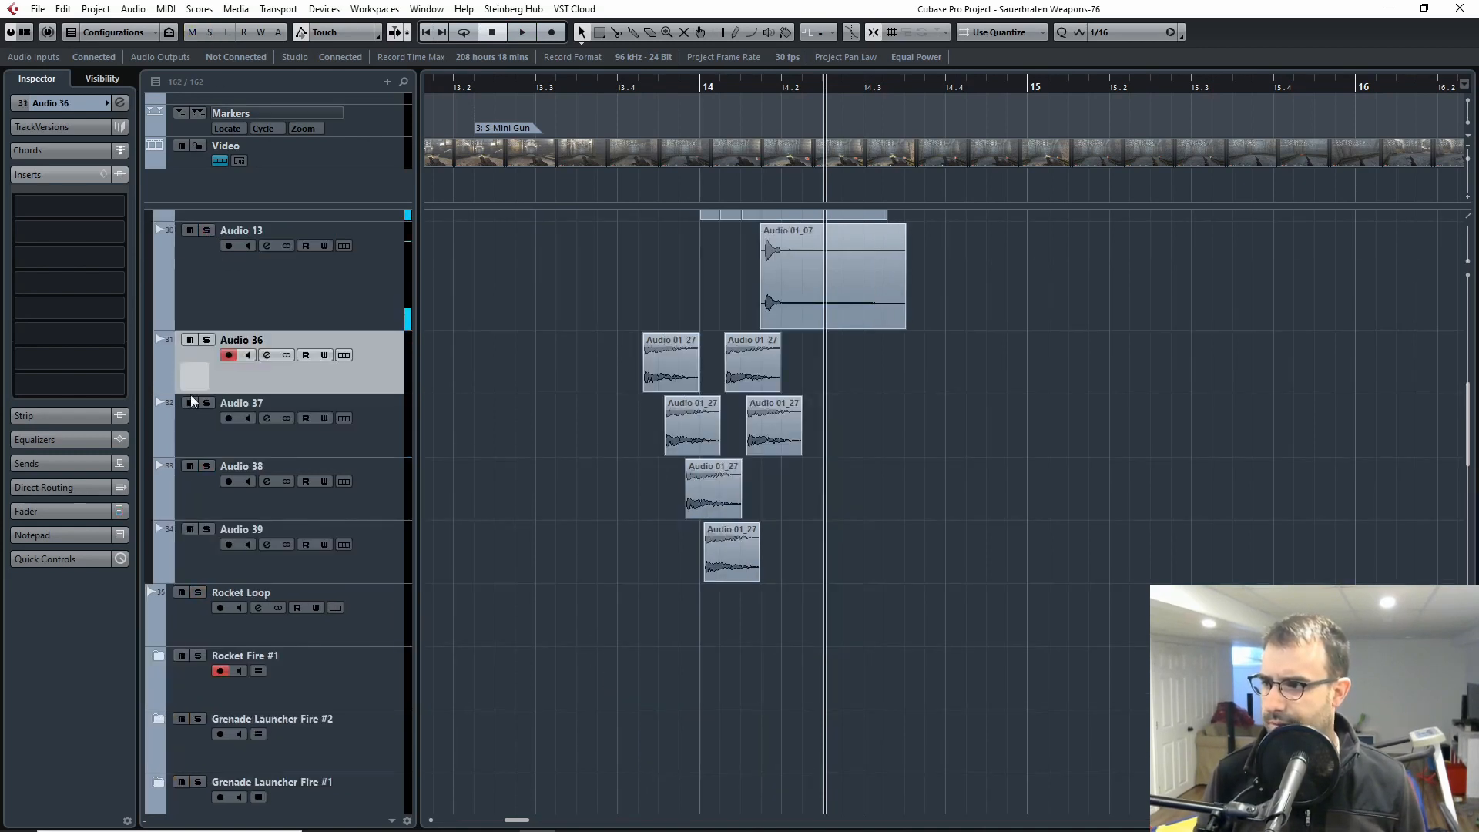
shift+click(190, 556)
click(206, 466)
click(637, 86)
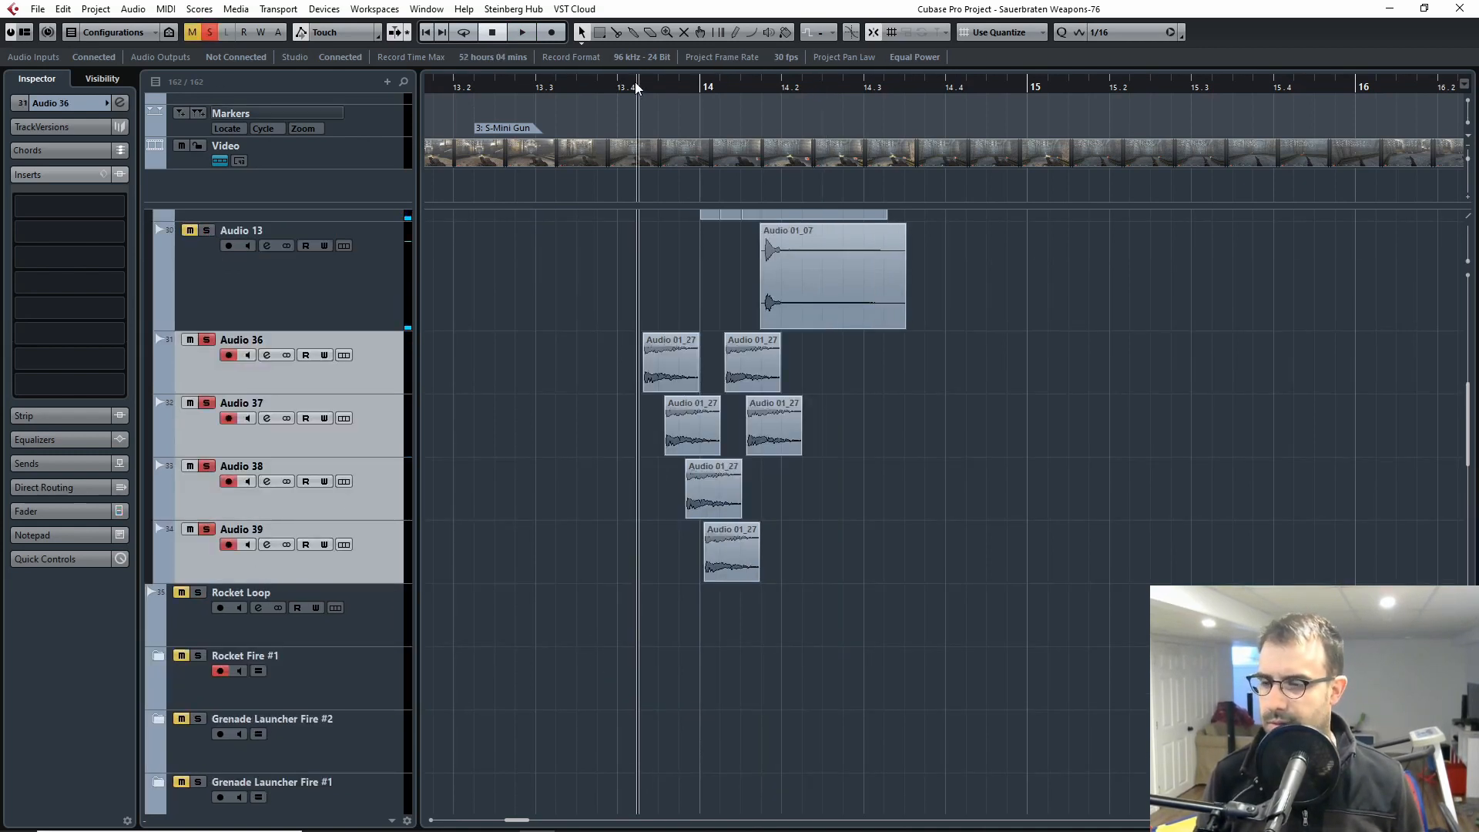
key(space)
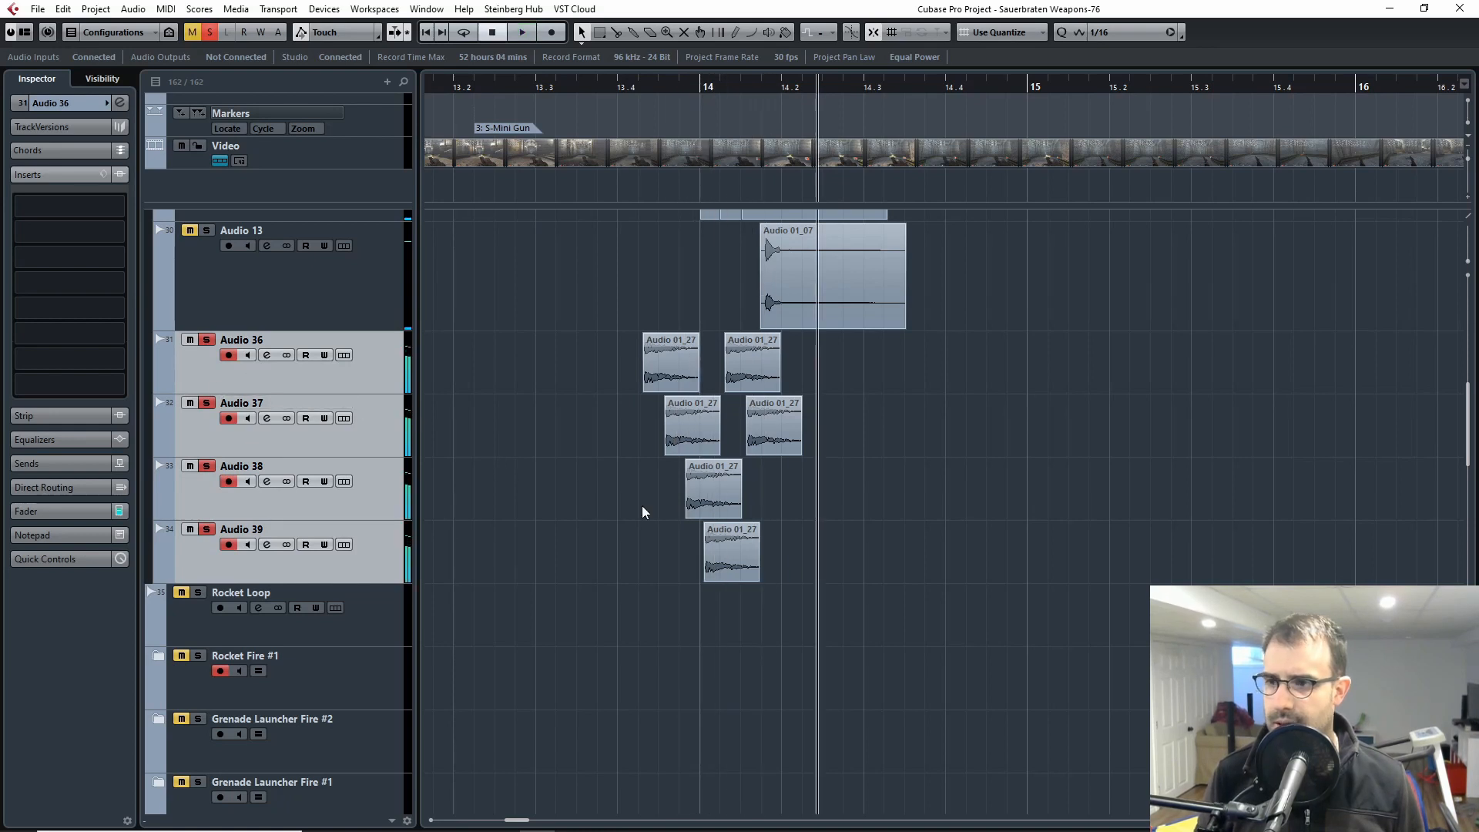
scroll(623, 495, up, 3)
scroll(599, 495, down, 3)
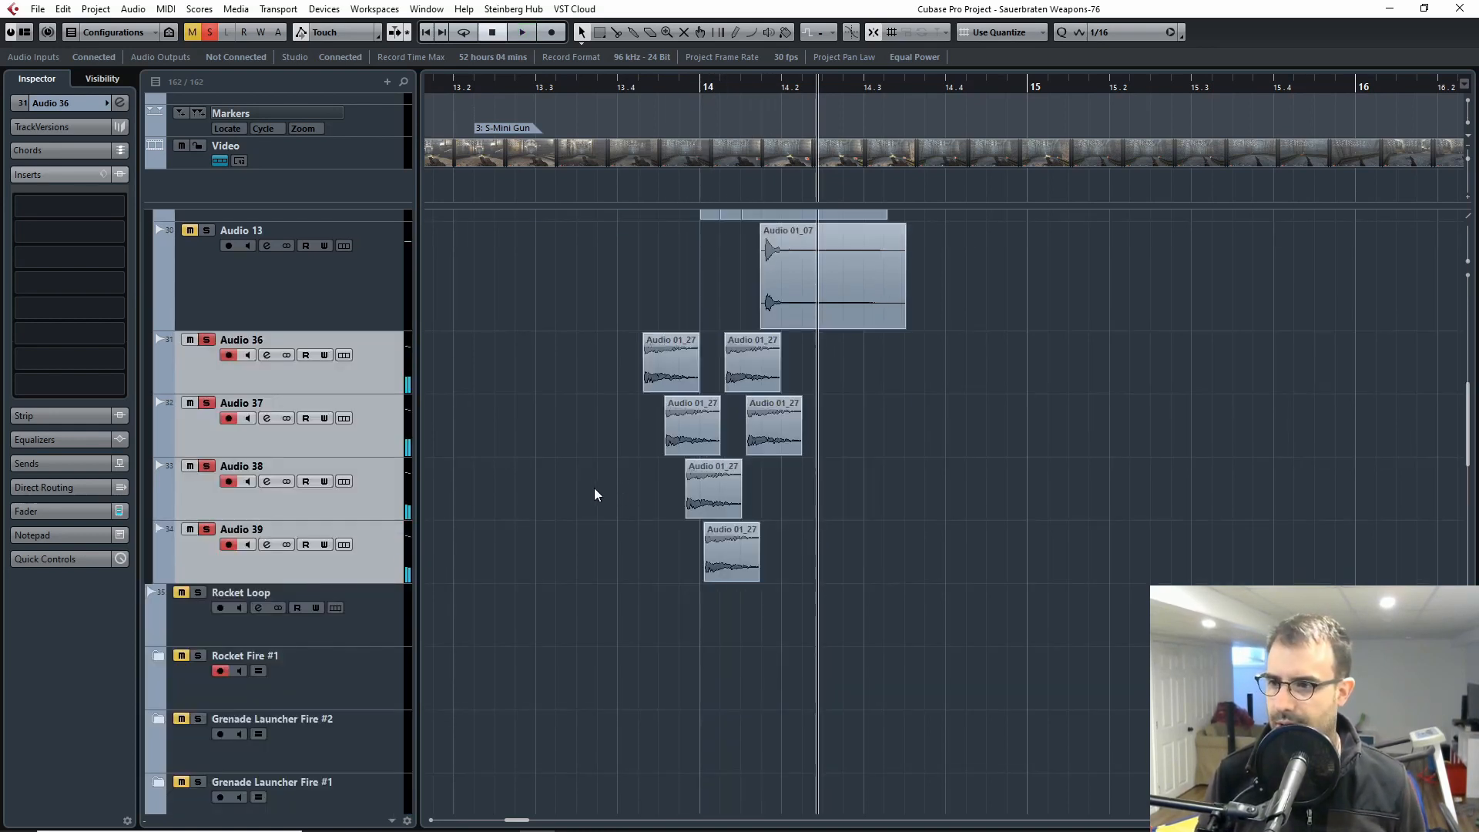
Step: Select Audio 36 to Audio 39, play them against the mini gun footage in the video player, and replay them with the player closed
key(KP_0)
click(198, 377)
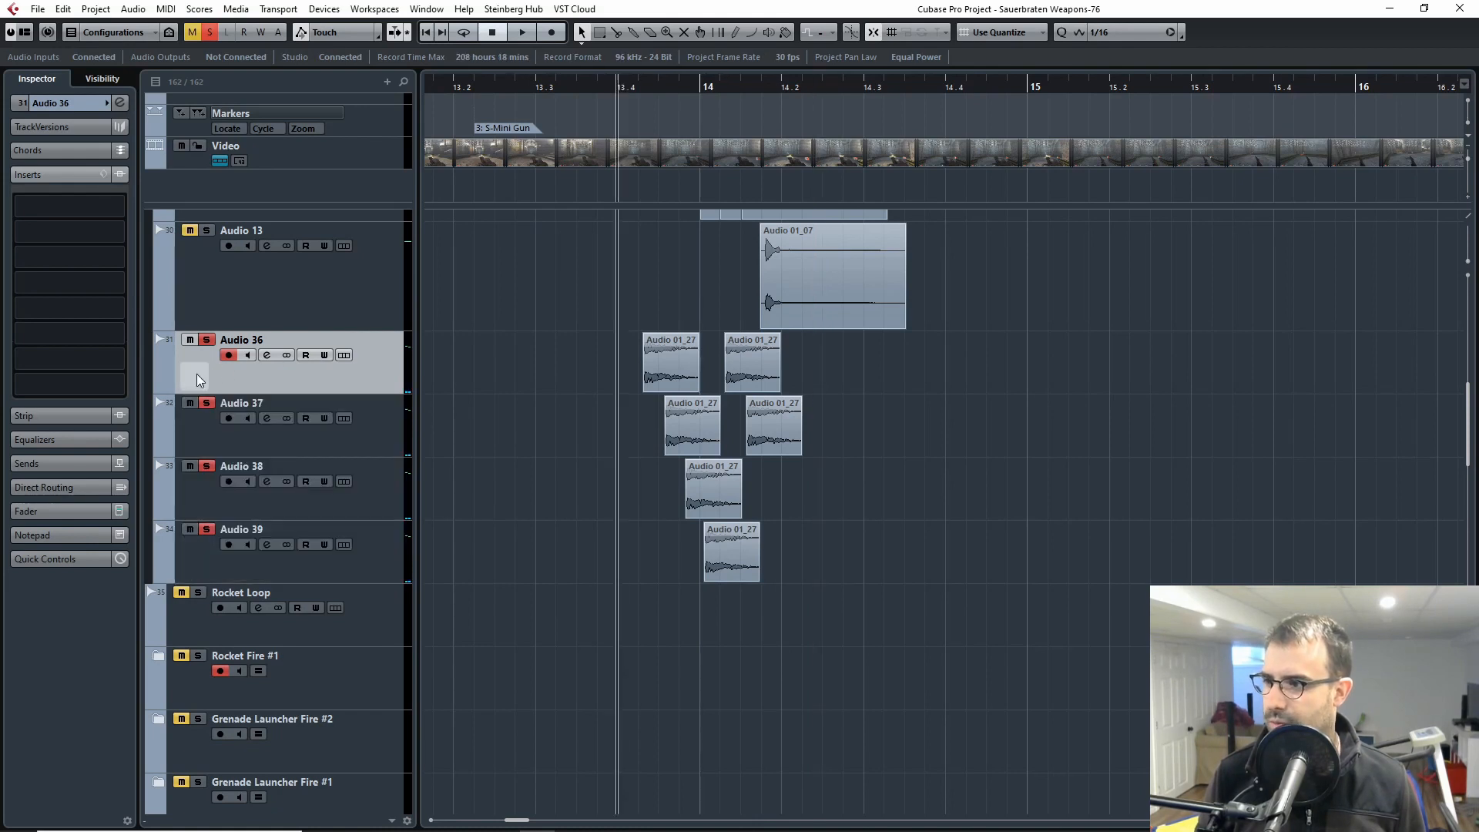
key(Down)
key(Down)
key(Down)
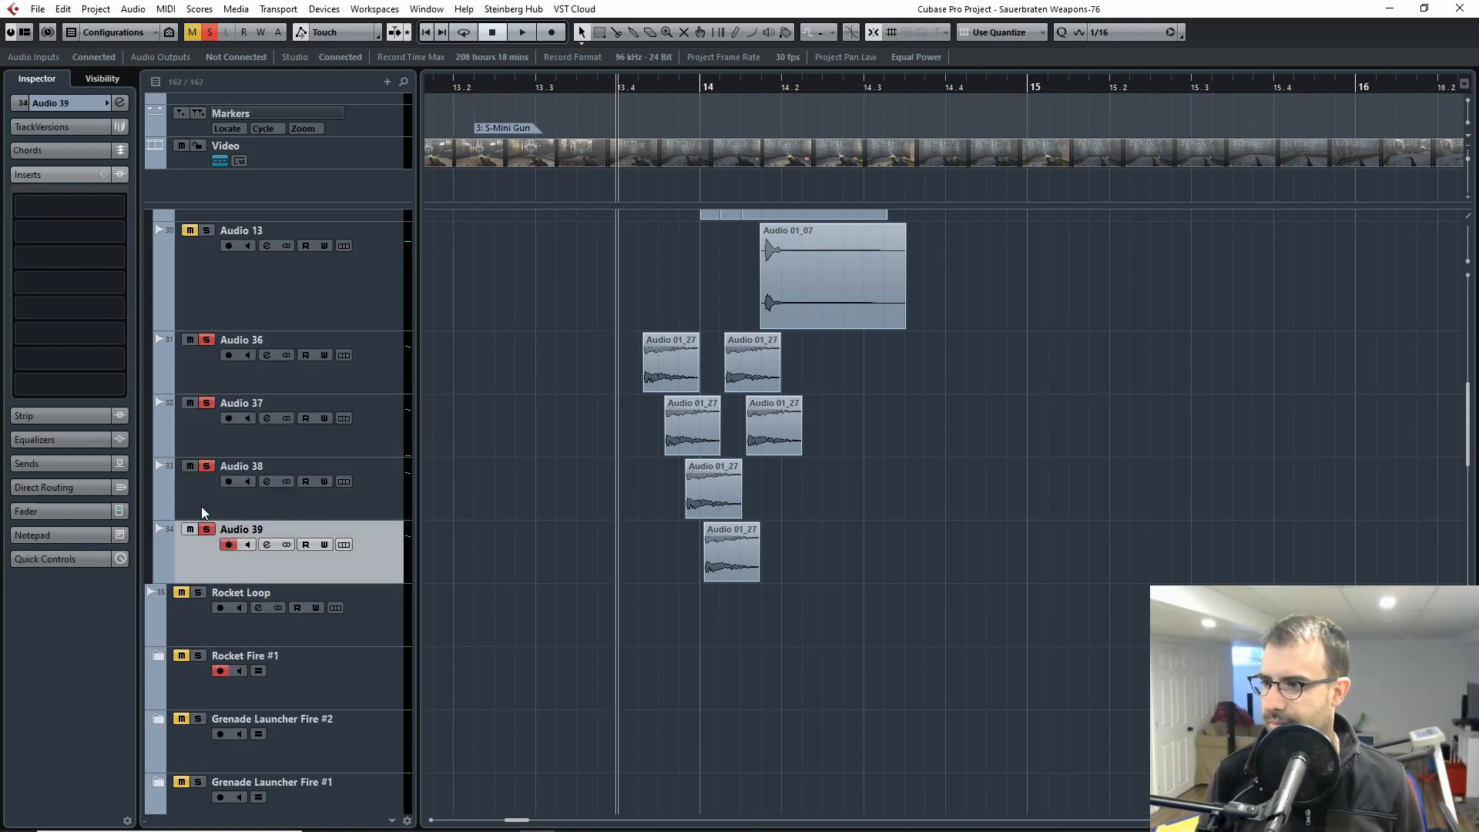
shift+click(211, 367)
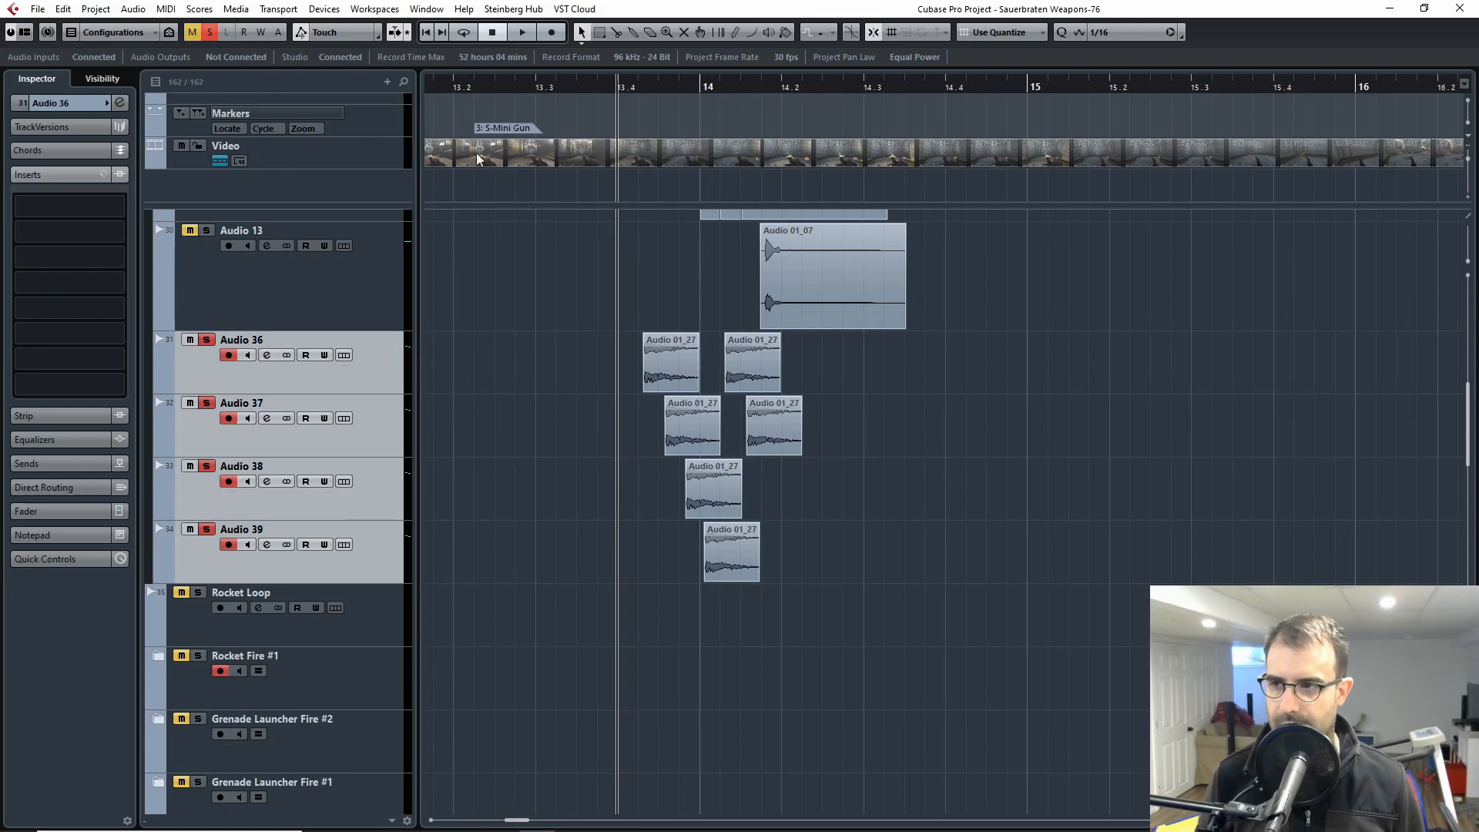
key(F8)
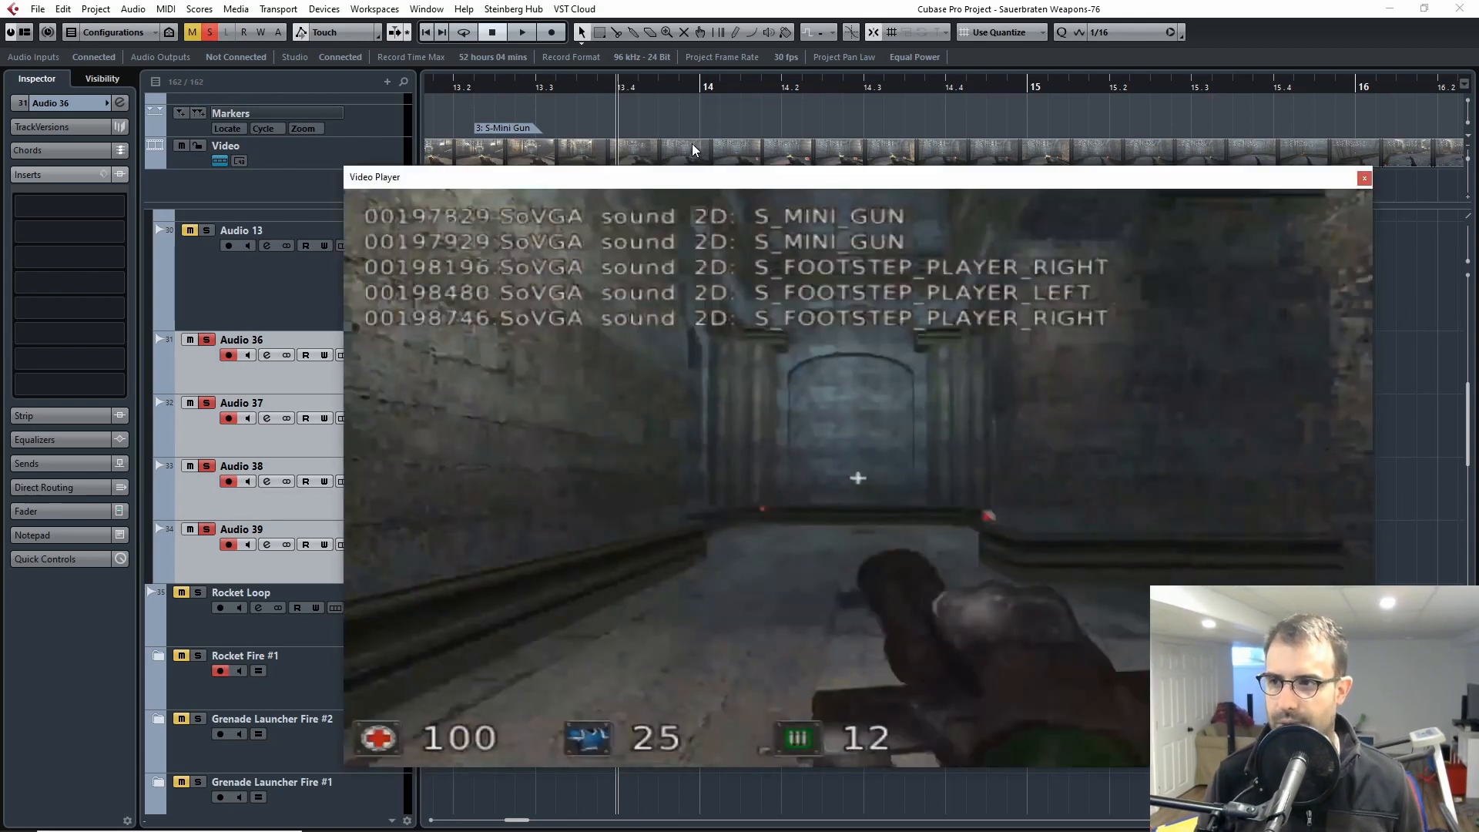
key(space)
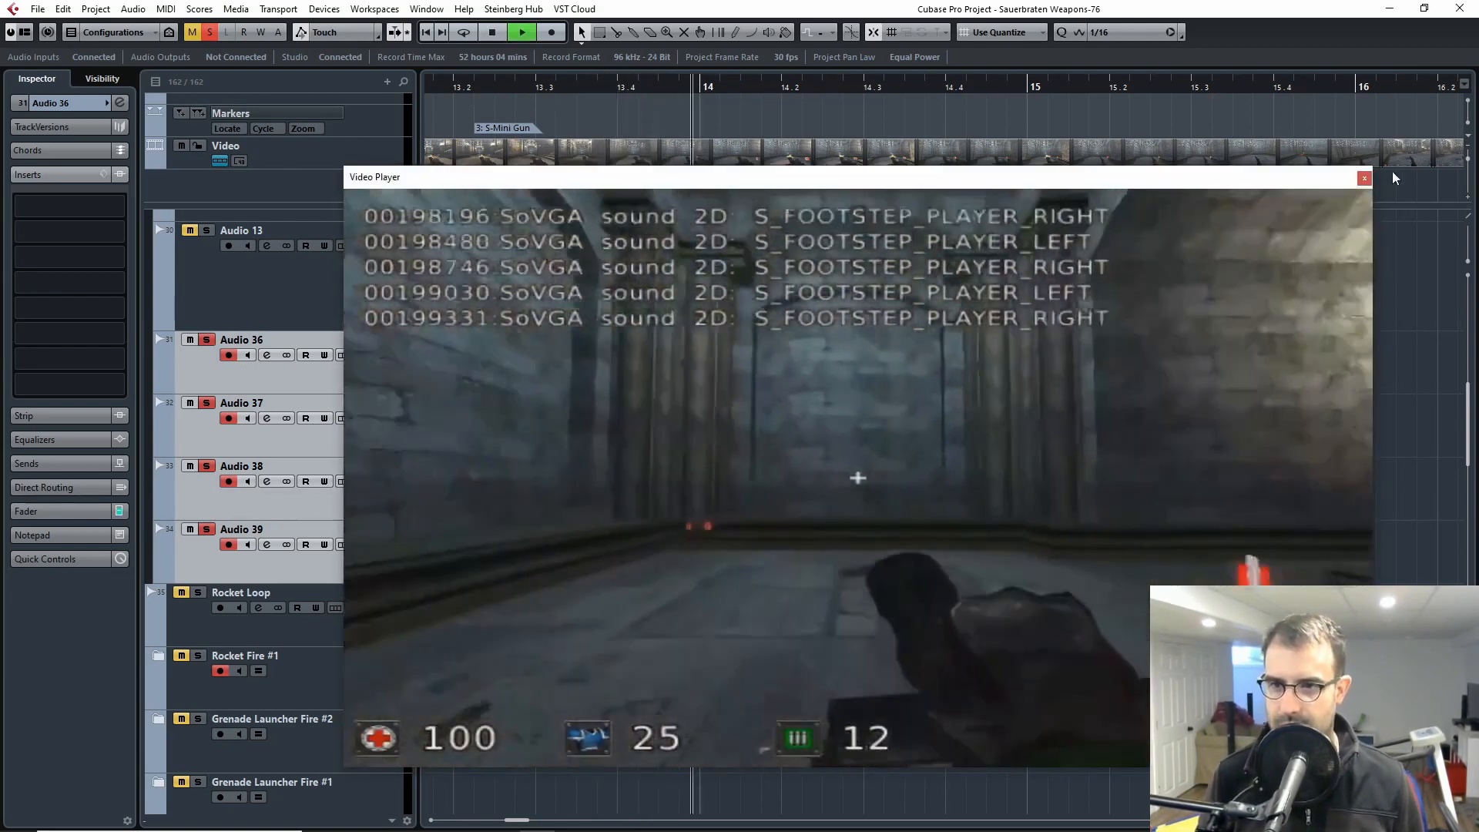
click(1364, 181)
click(629, 90)
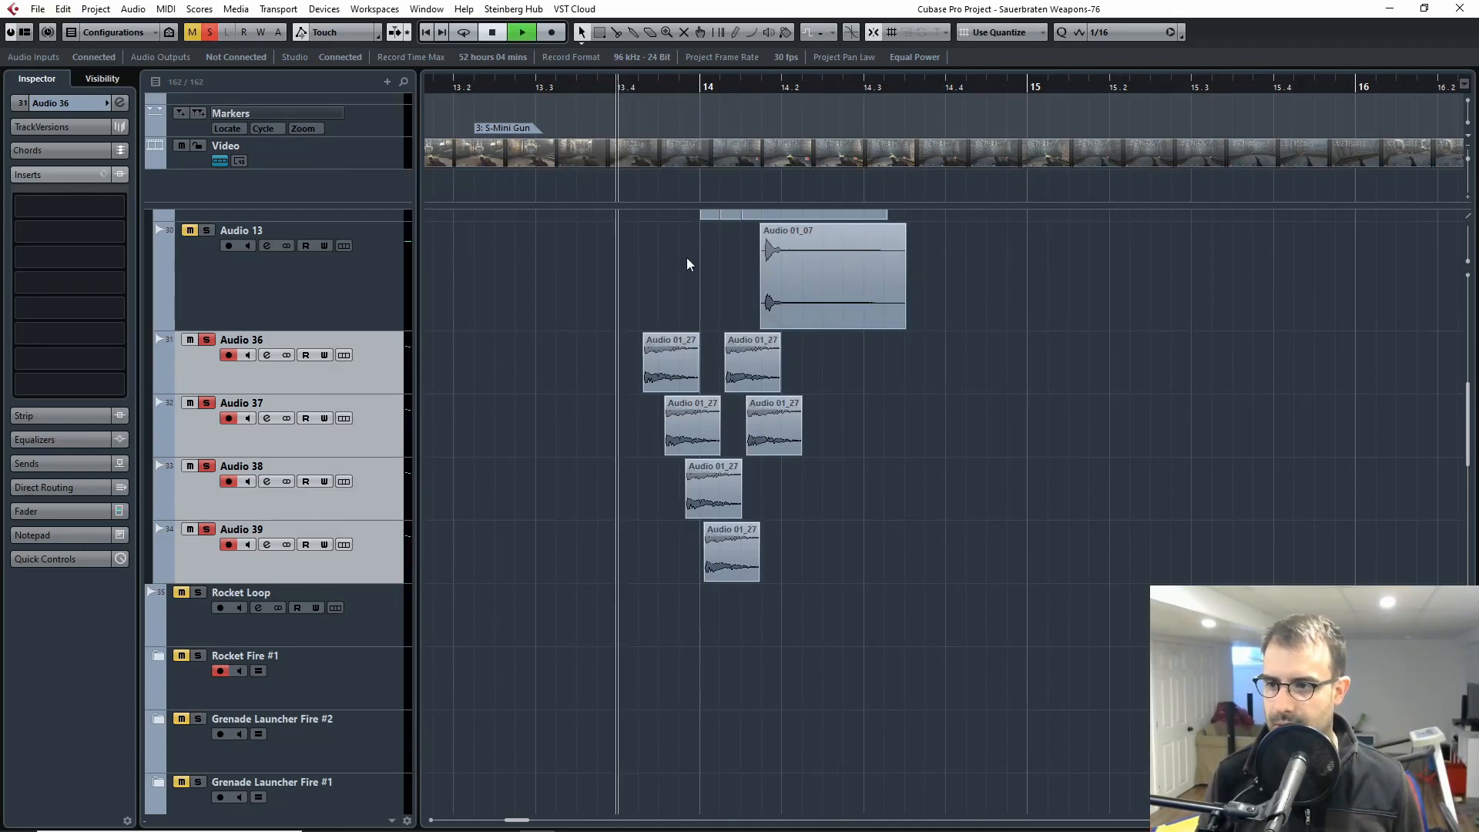
Step: Turn off the solo on Audio 36, Audio 37, Audio 38 and Audio 39
click(194, 378)
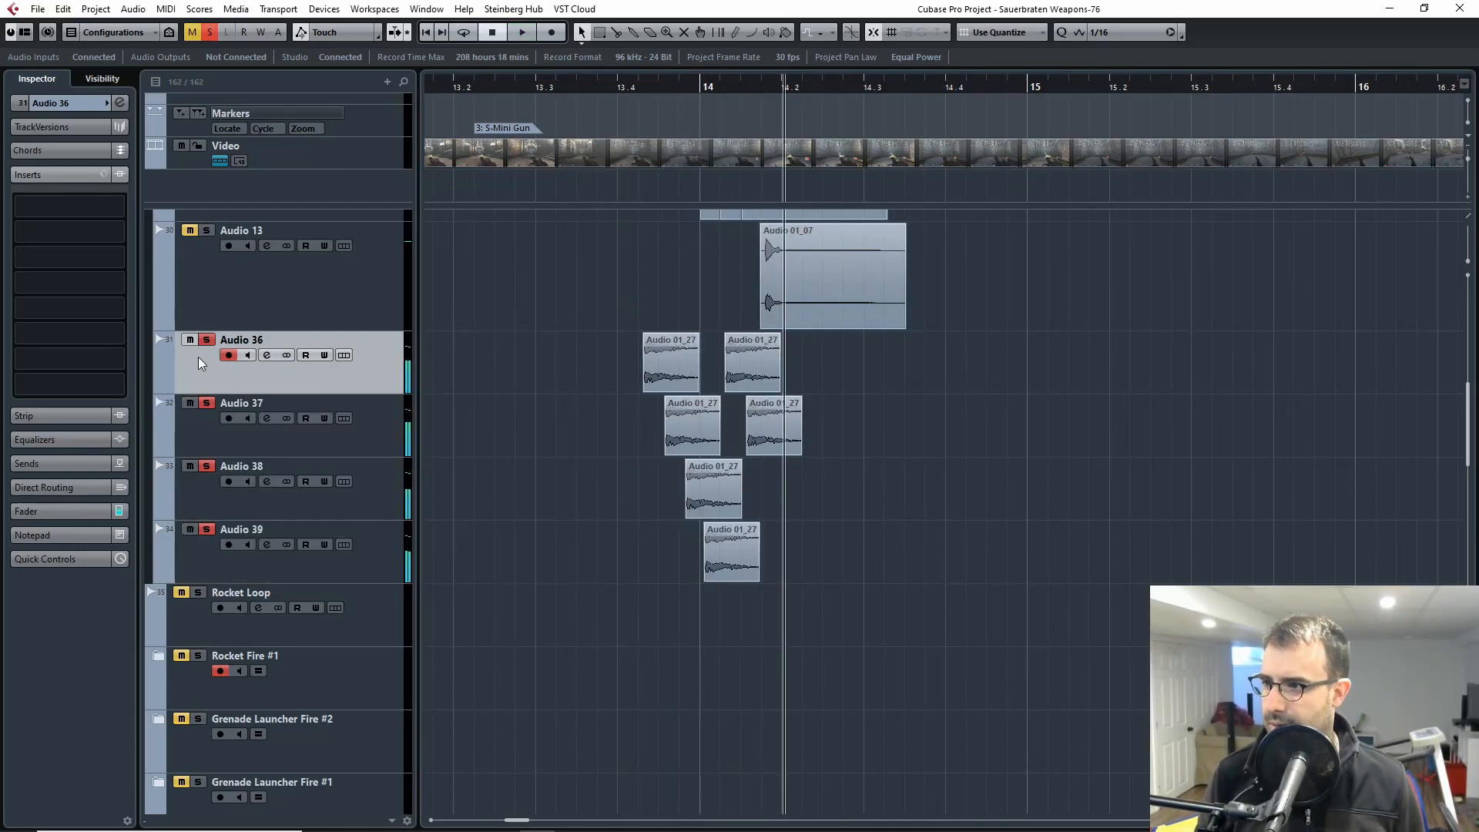
click(212, 433)
click(208, 343)
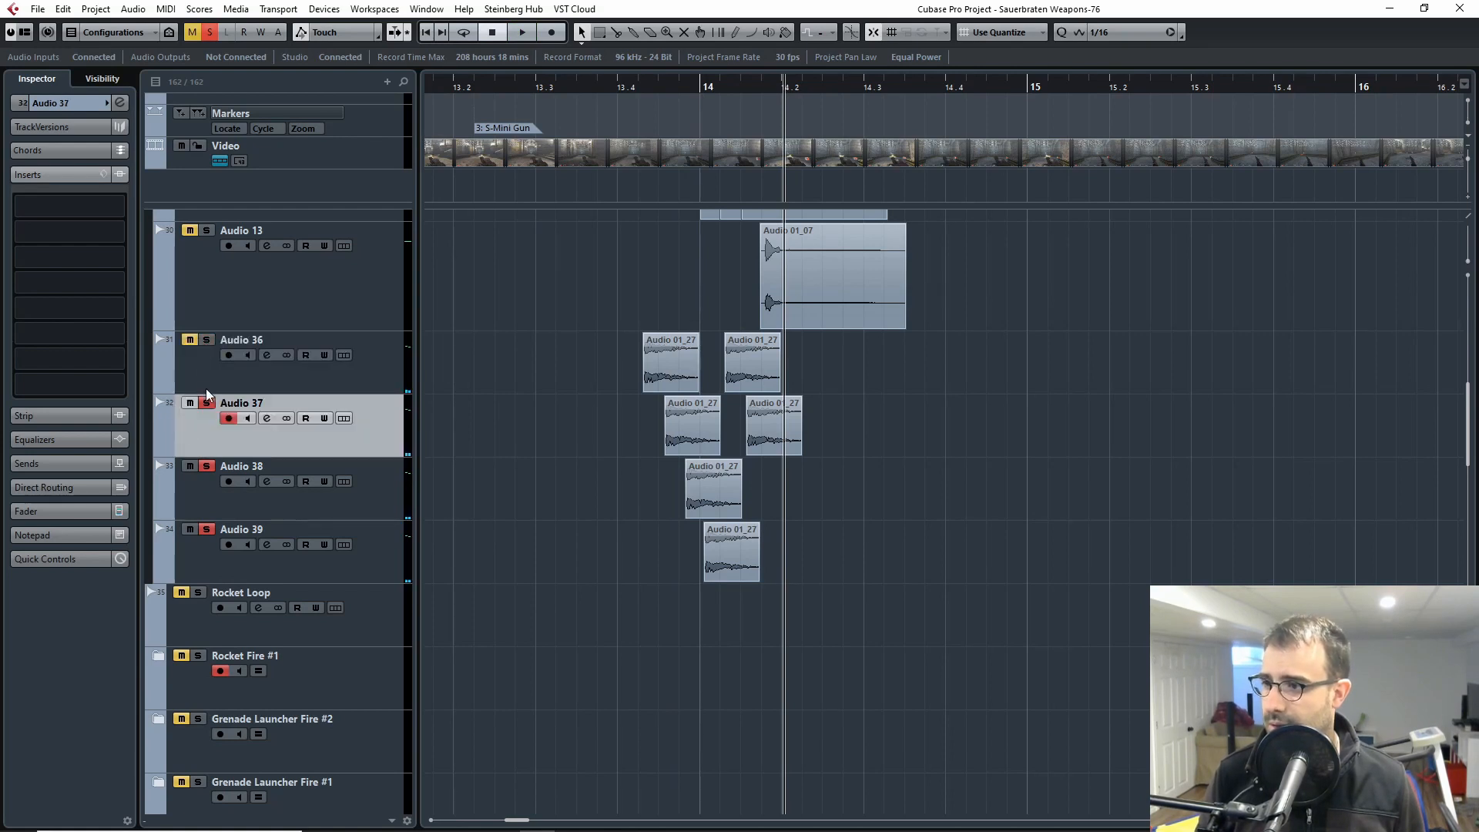
click(207, 405)
click(207, 468)
click(213, 479)
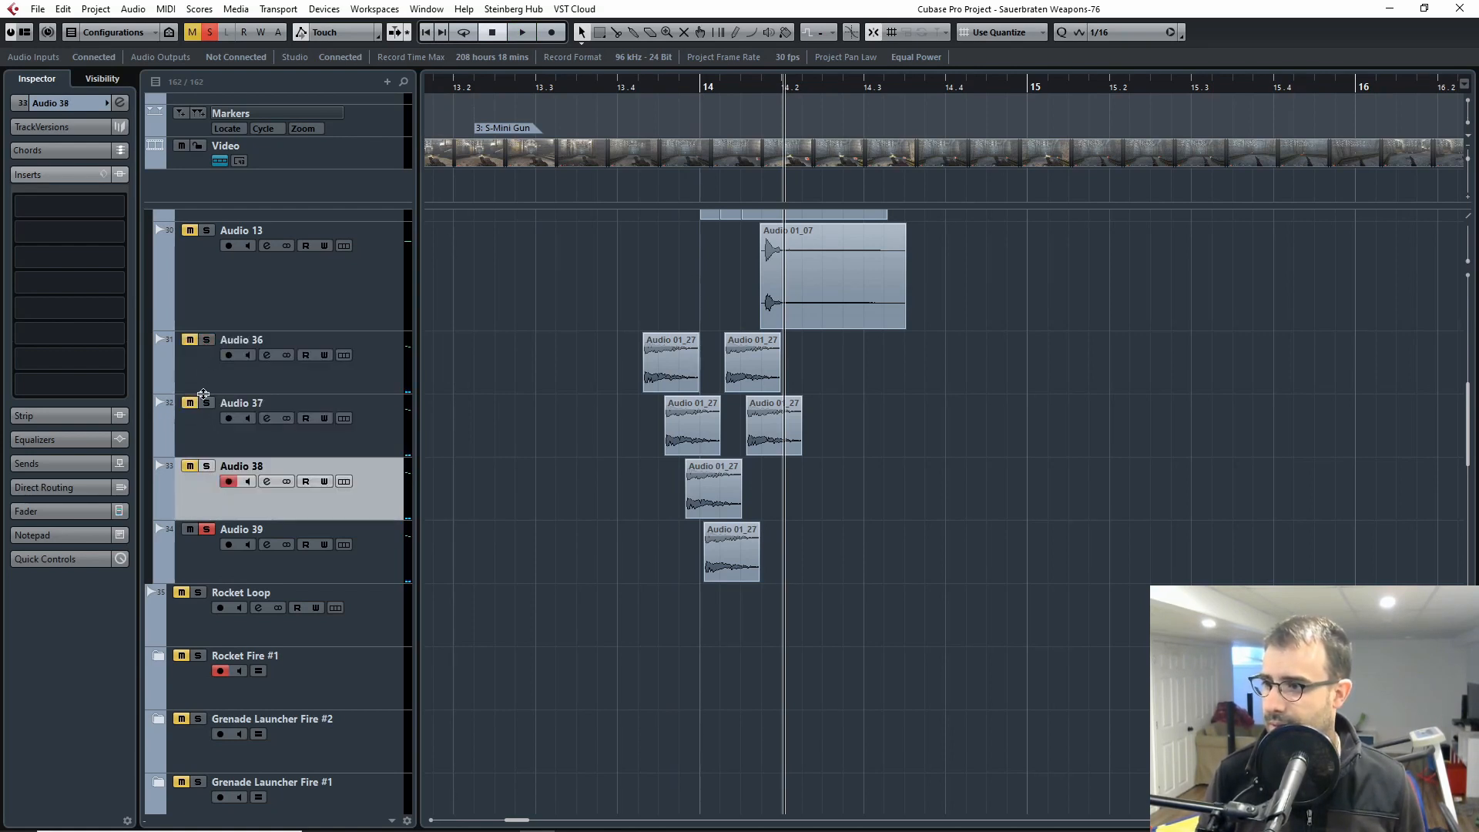
click(206, 529)
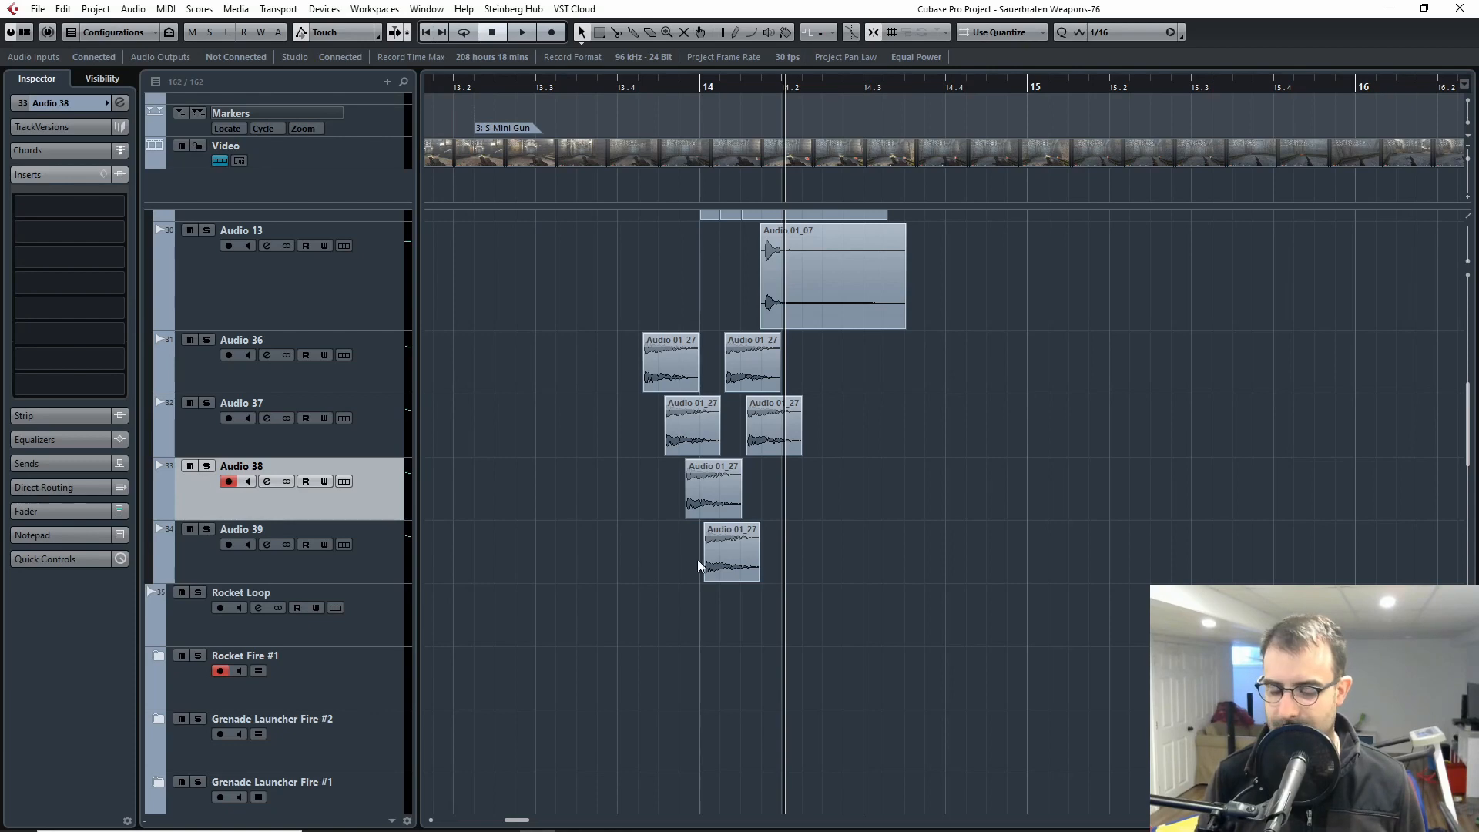
Step: Examine how the short Audio 01_27 clips on Audio 36 to Audio 39 are staggered against the Audio 12 and Audio 13 clips
key(h)
key(h)
key(h)
key(h)
key(g)
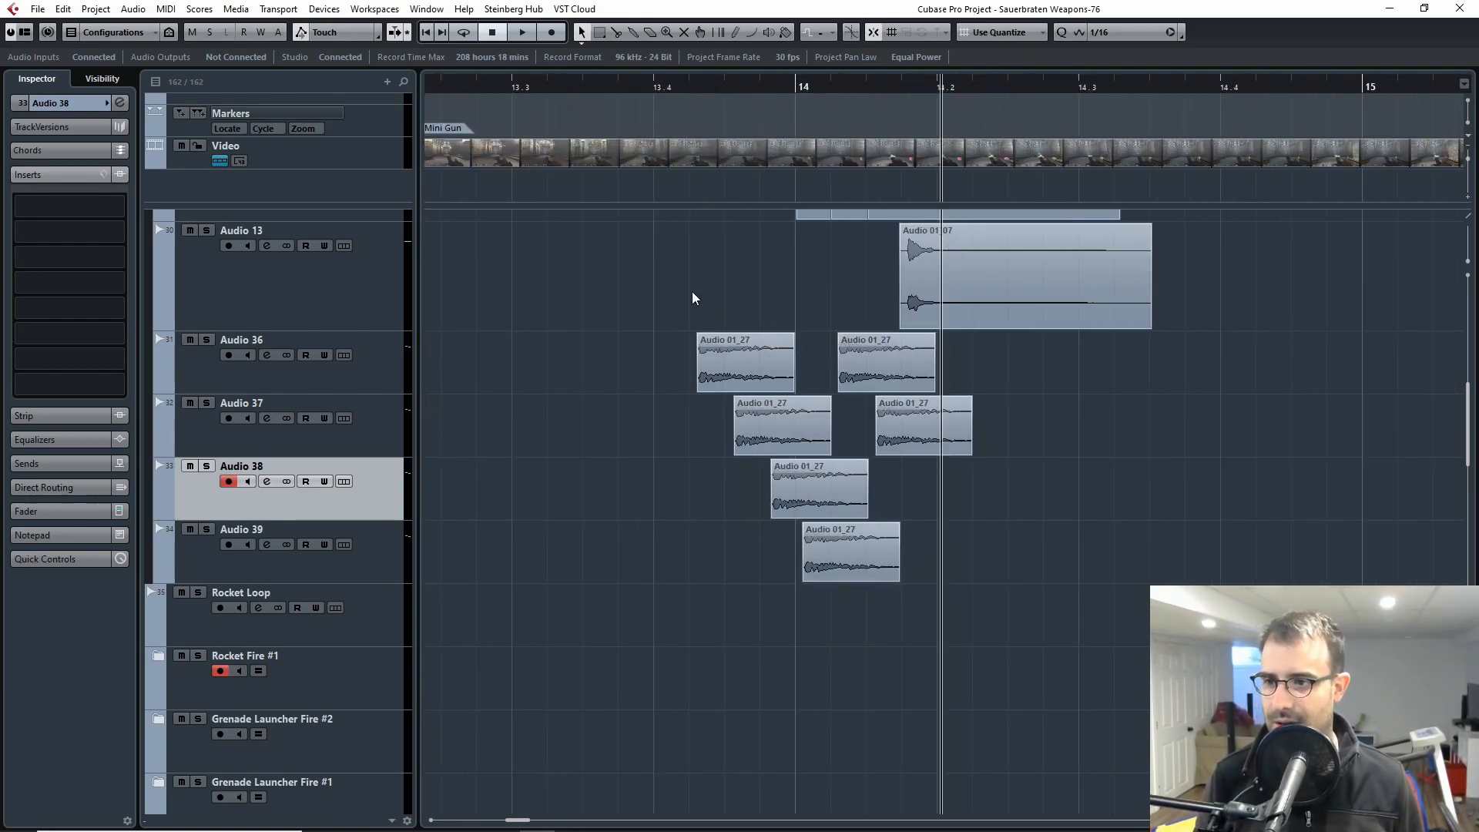
key(h)
scroll(698, 374, up, 2)
scroll(602, 429, down, 1)
scroll(691, 410, left, 1)
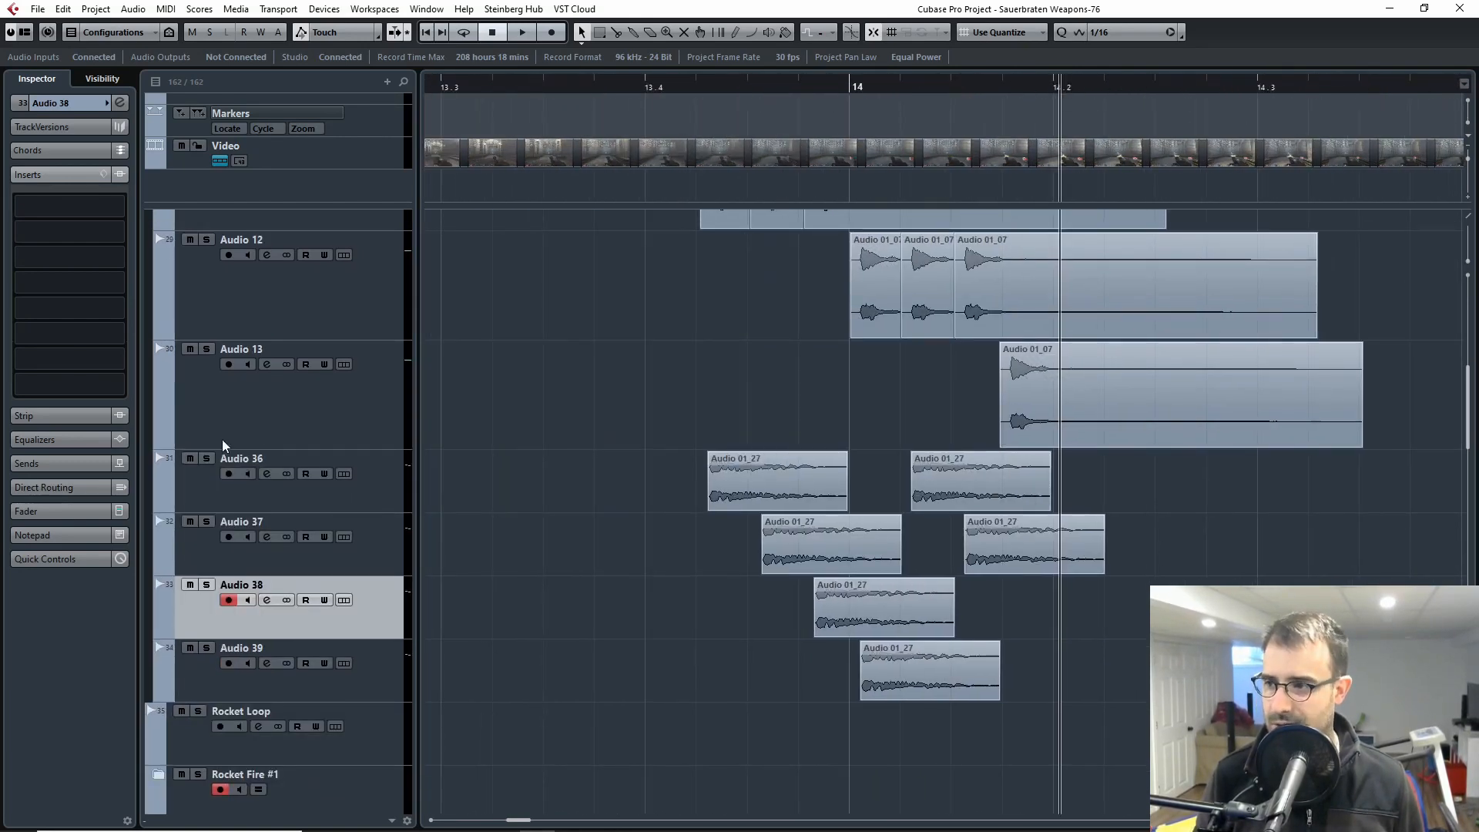
scroll(638, 480, down, 1)
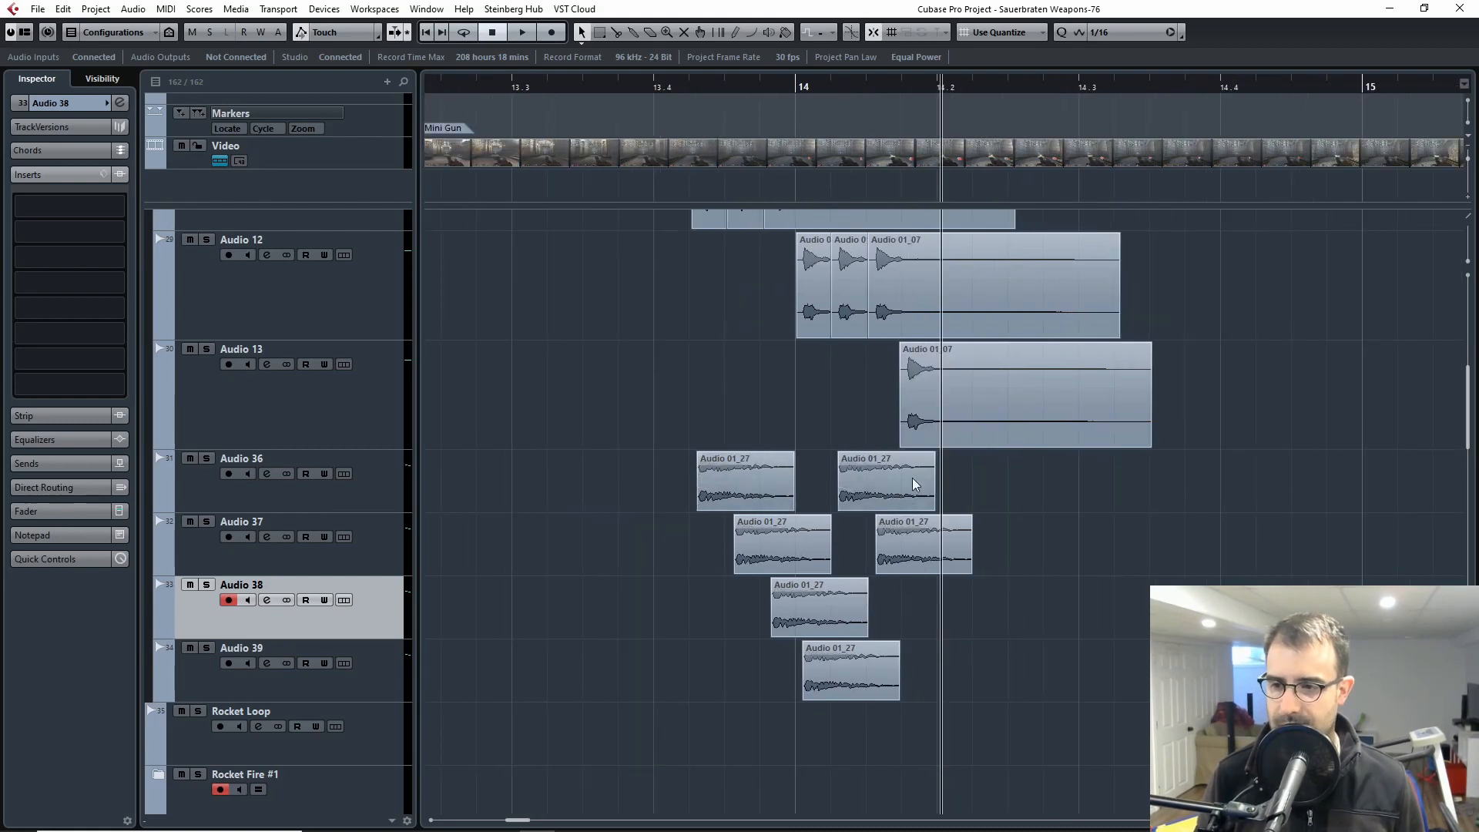
Step: Inspect the Kit_Diver instrument on the Reaktor 6 01 track and its iZotope Trash 2 insert, closing each window
scroll(585, 461, up, 5)
click(214, 279)
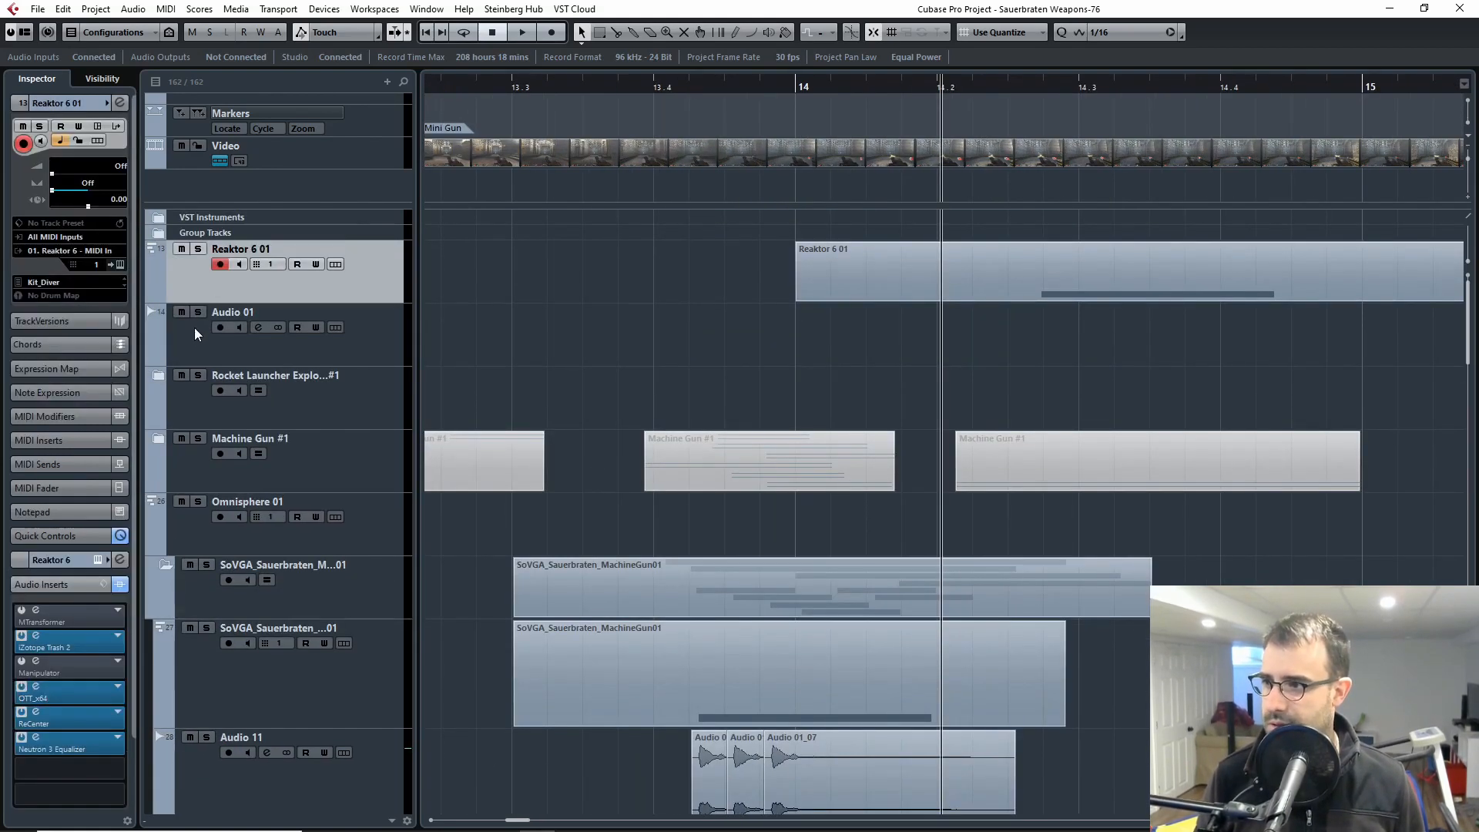
ctrl+click(195, 326)
click(120, 264)
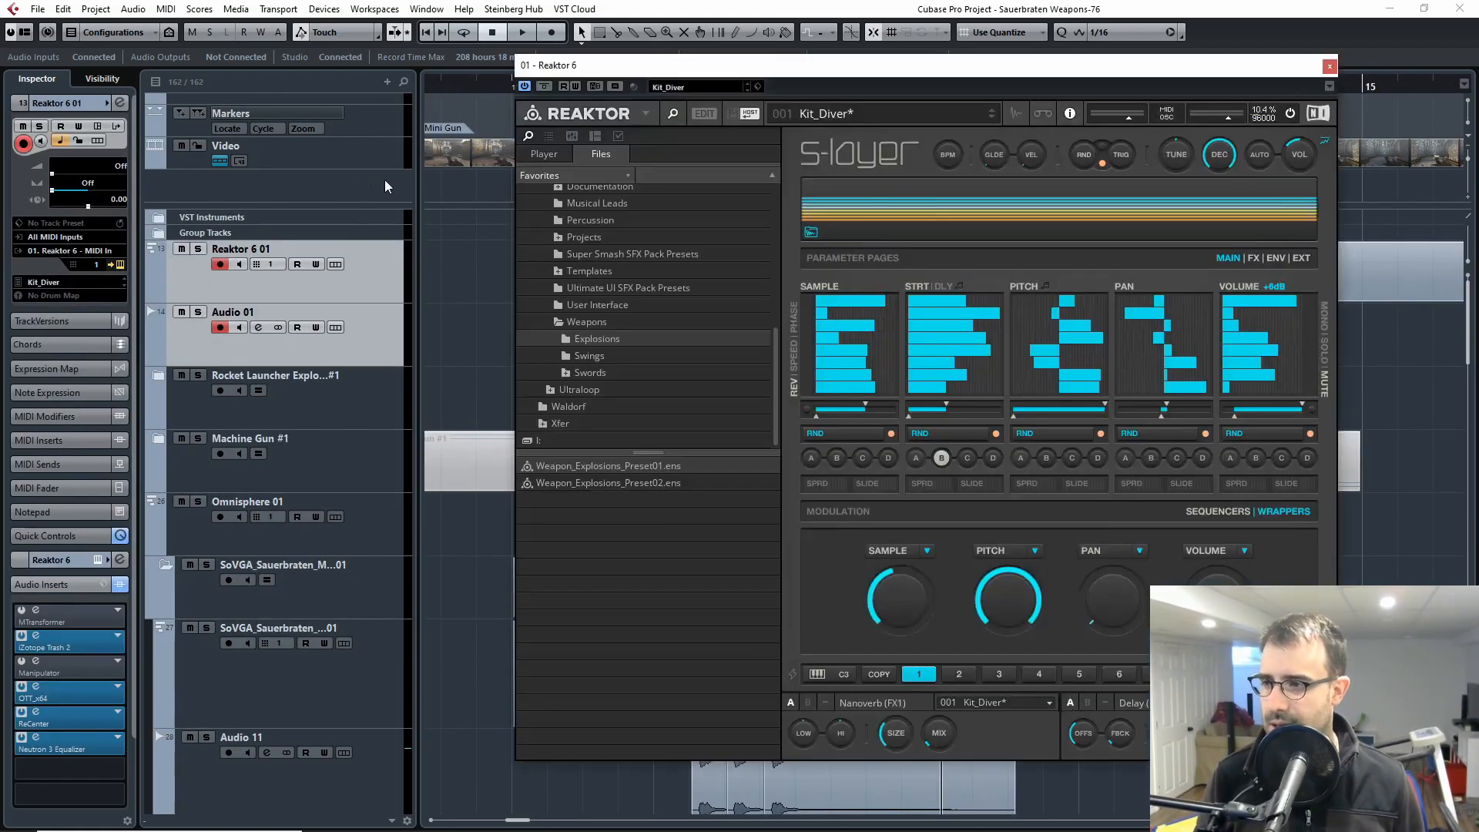
drag(884, 73, 721, 84)
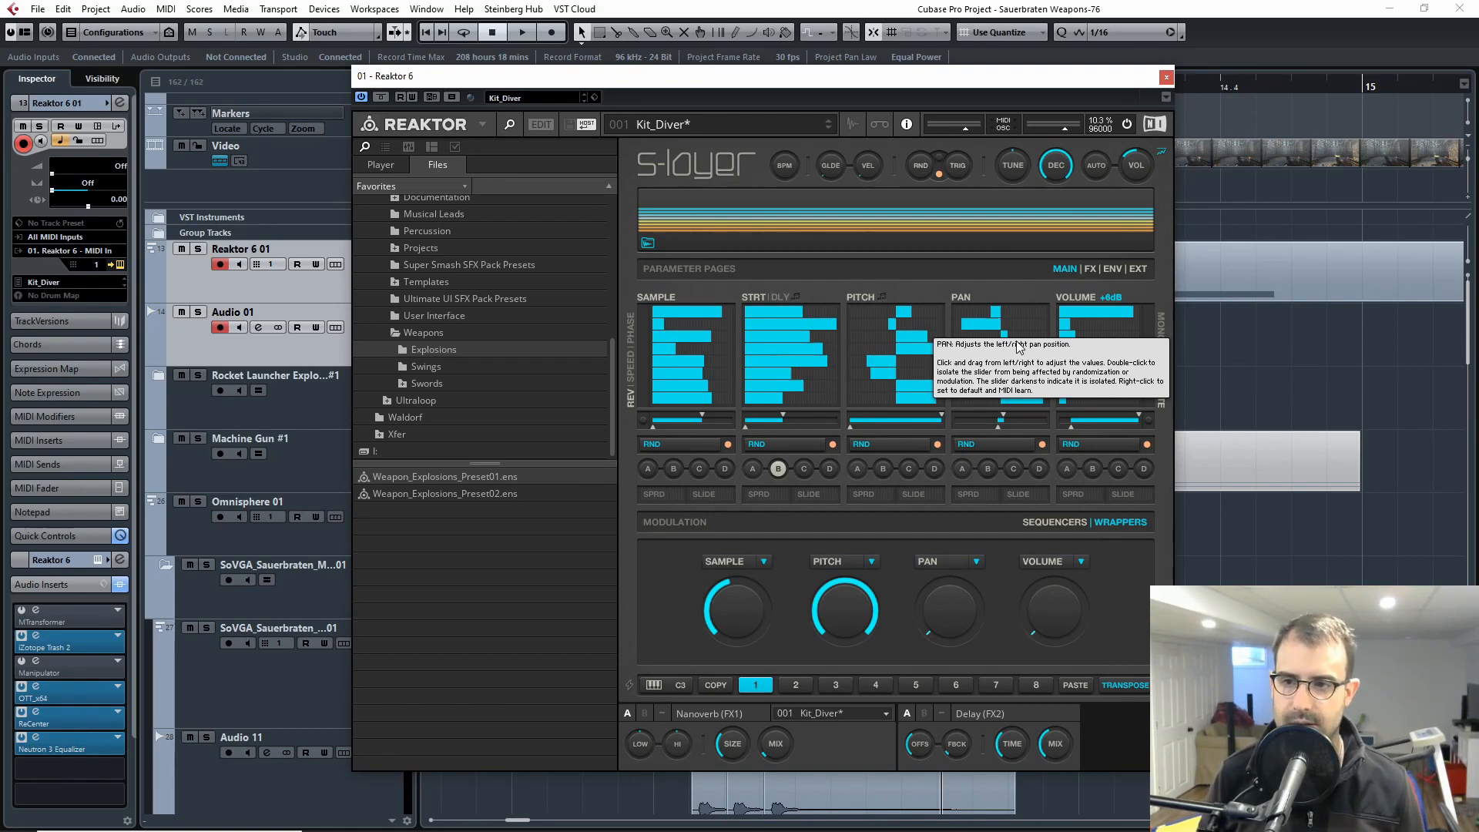
click(1166, 77)
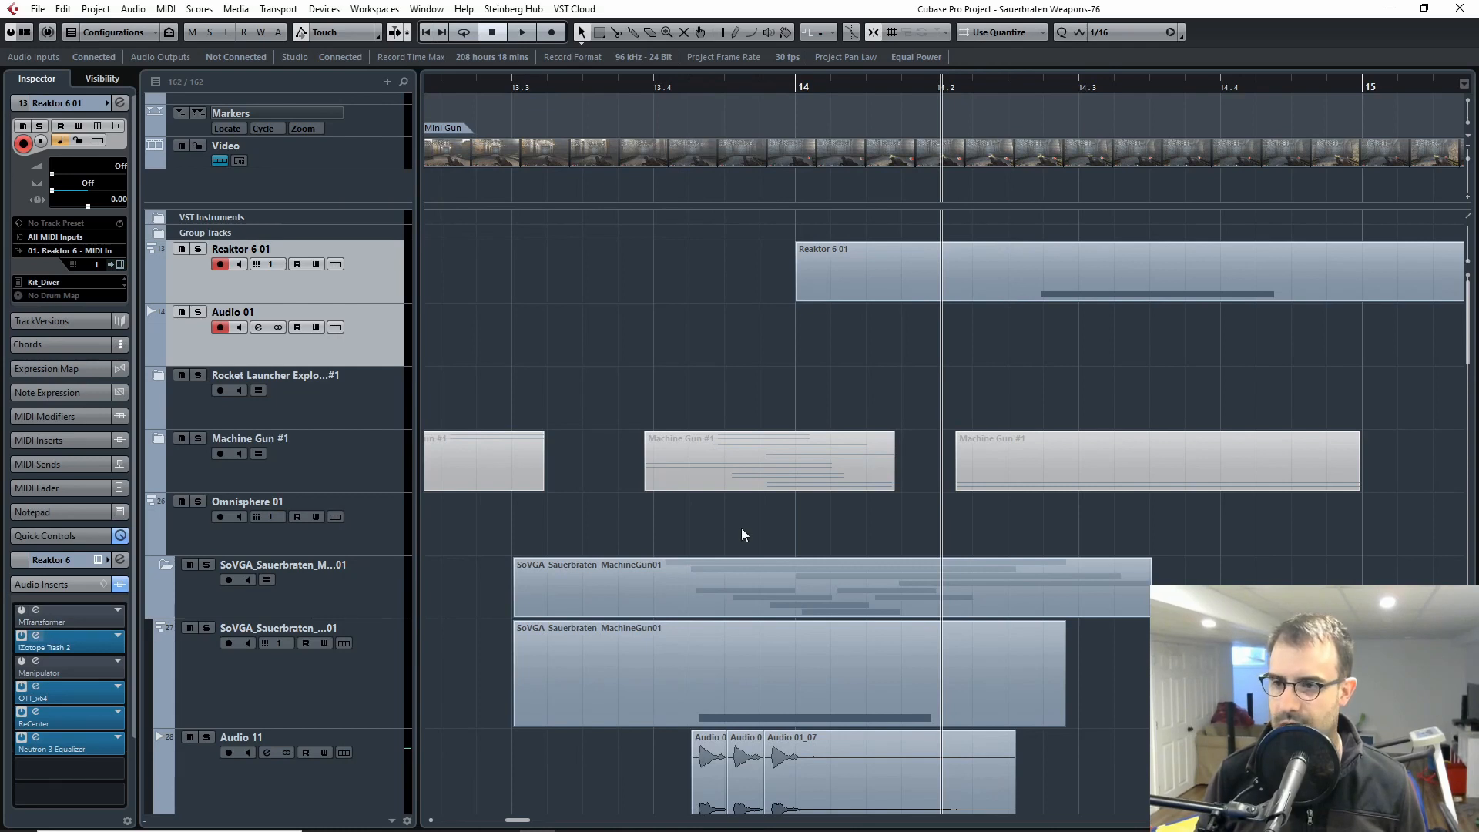
click(35, 637)
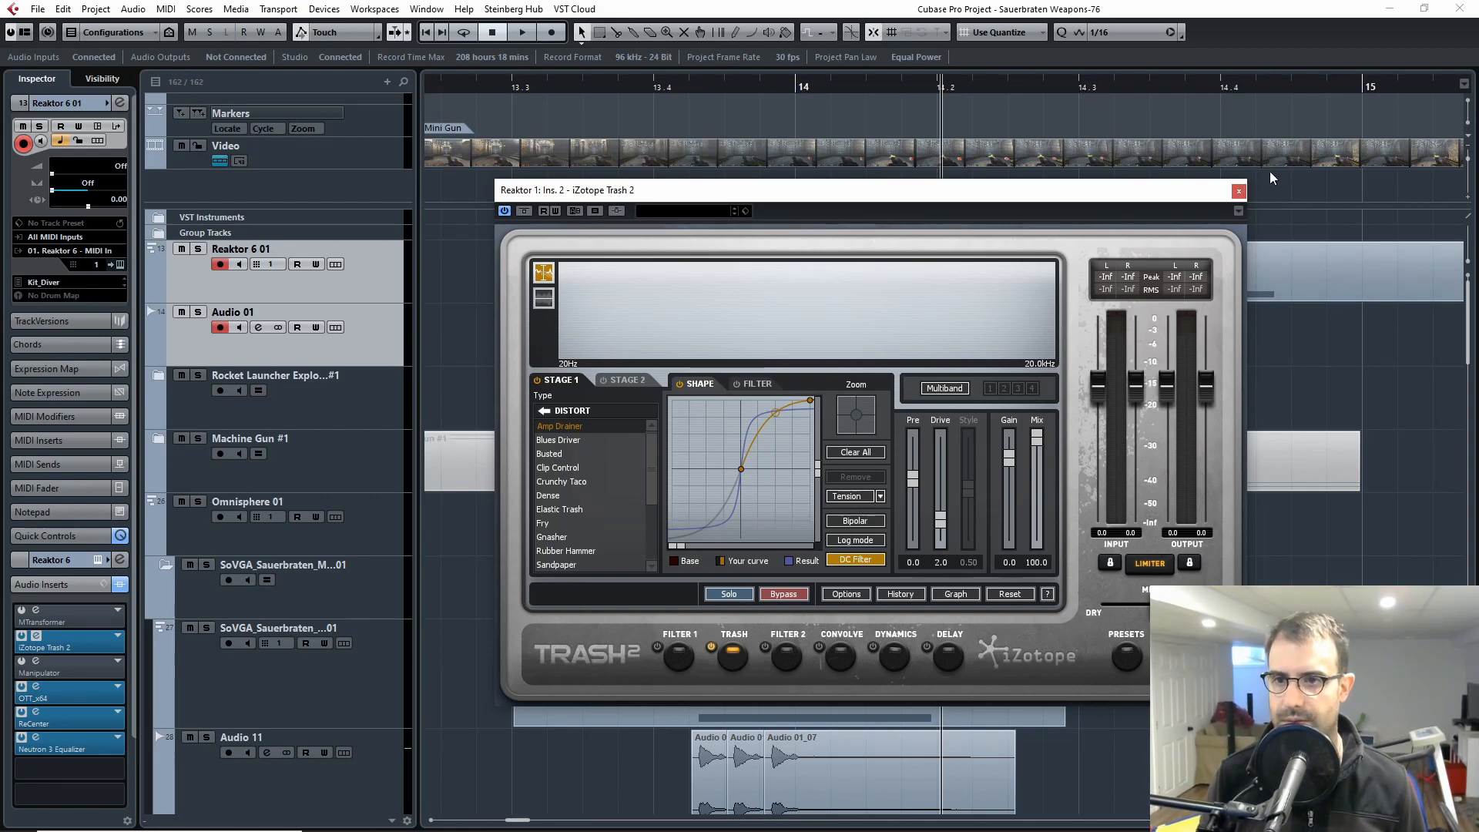
click(1239, 190)
Step: Extend the second clip on Audio 37 to its full length, solo the track, and play the lengthened clip
scroll(847, 385, down, 5)
scroll(736, 402, up, 3)
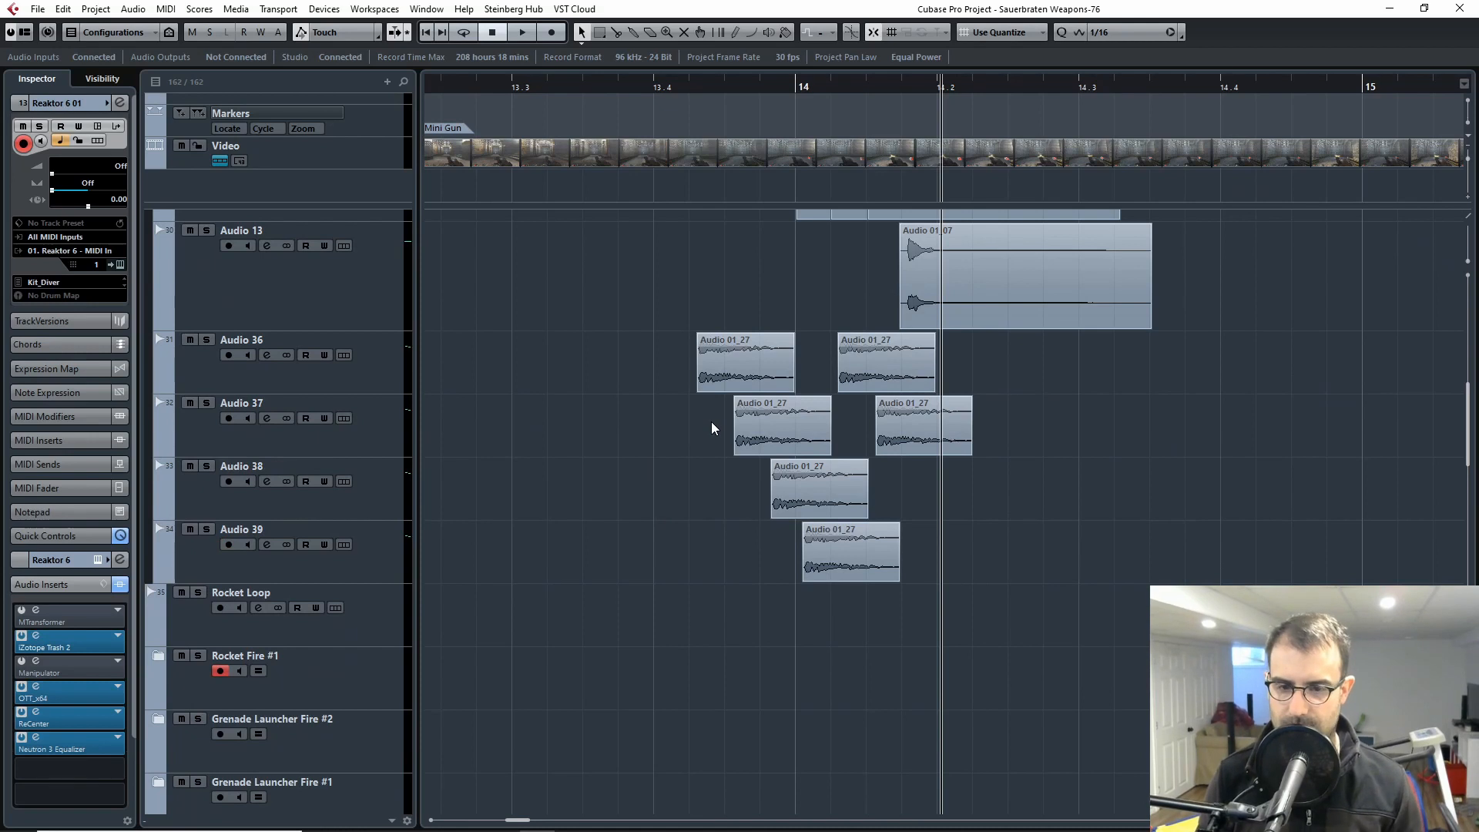
scroll(710, 353, up, 1)
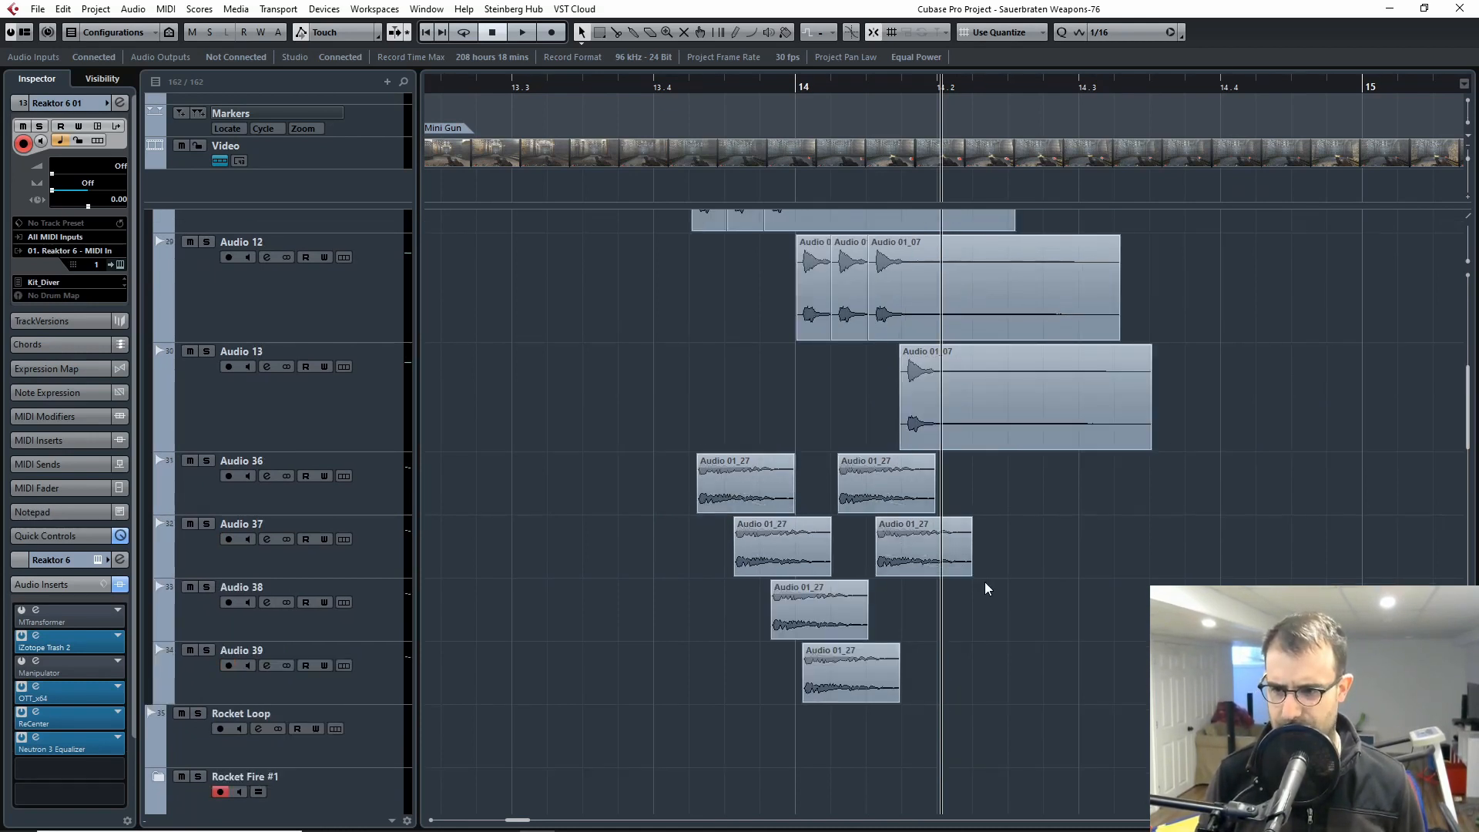
drag(972, 572, 1459, 576)
click(206, 525)
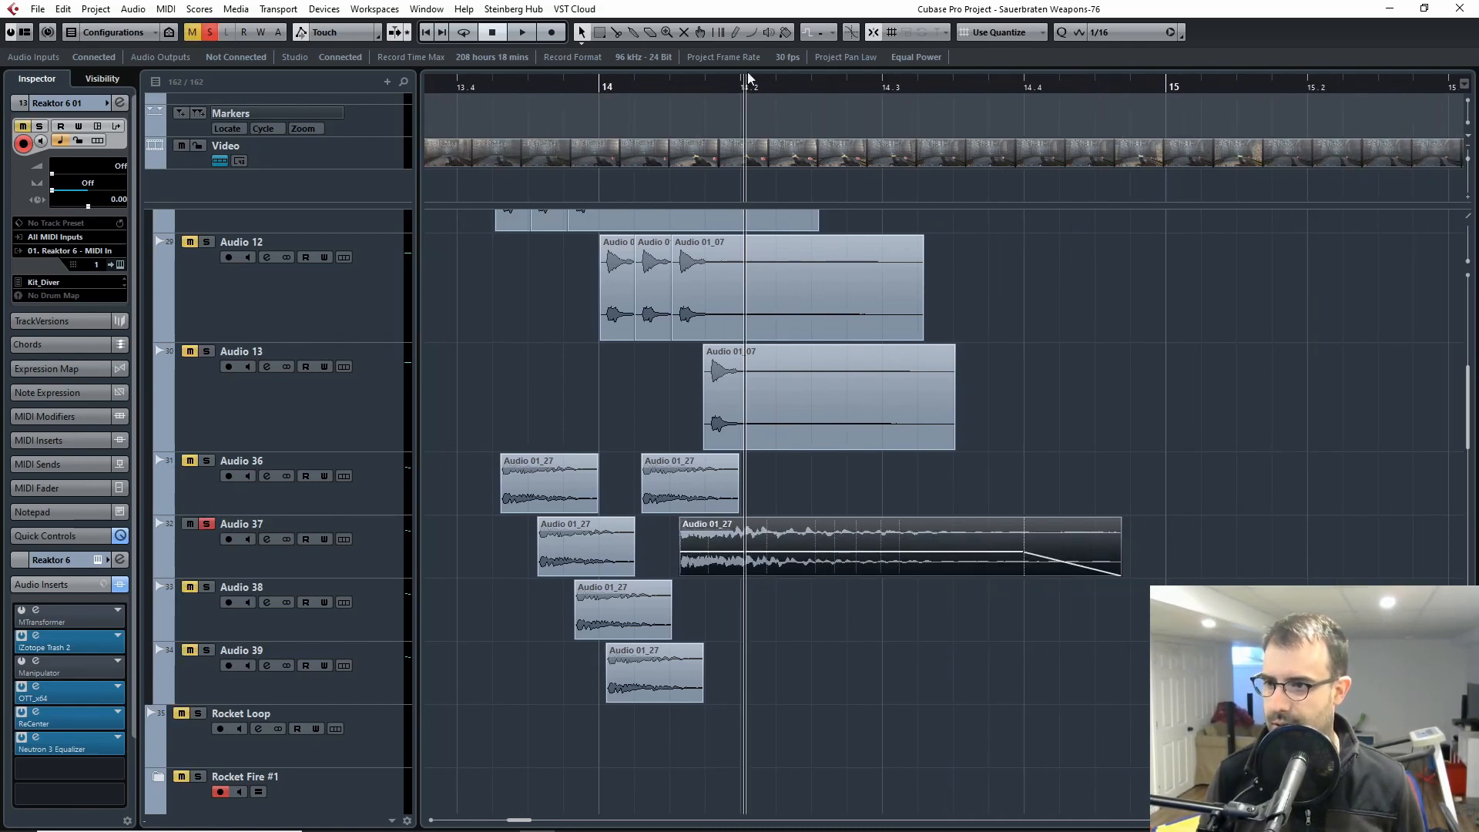
key(space)
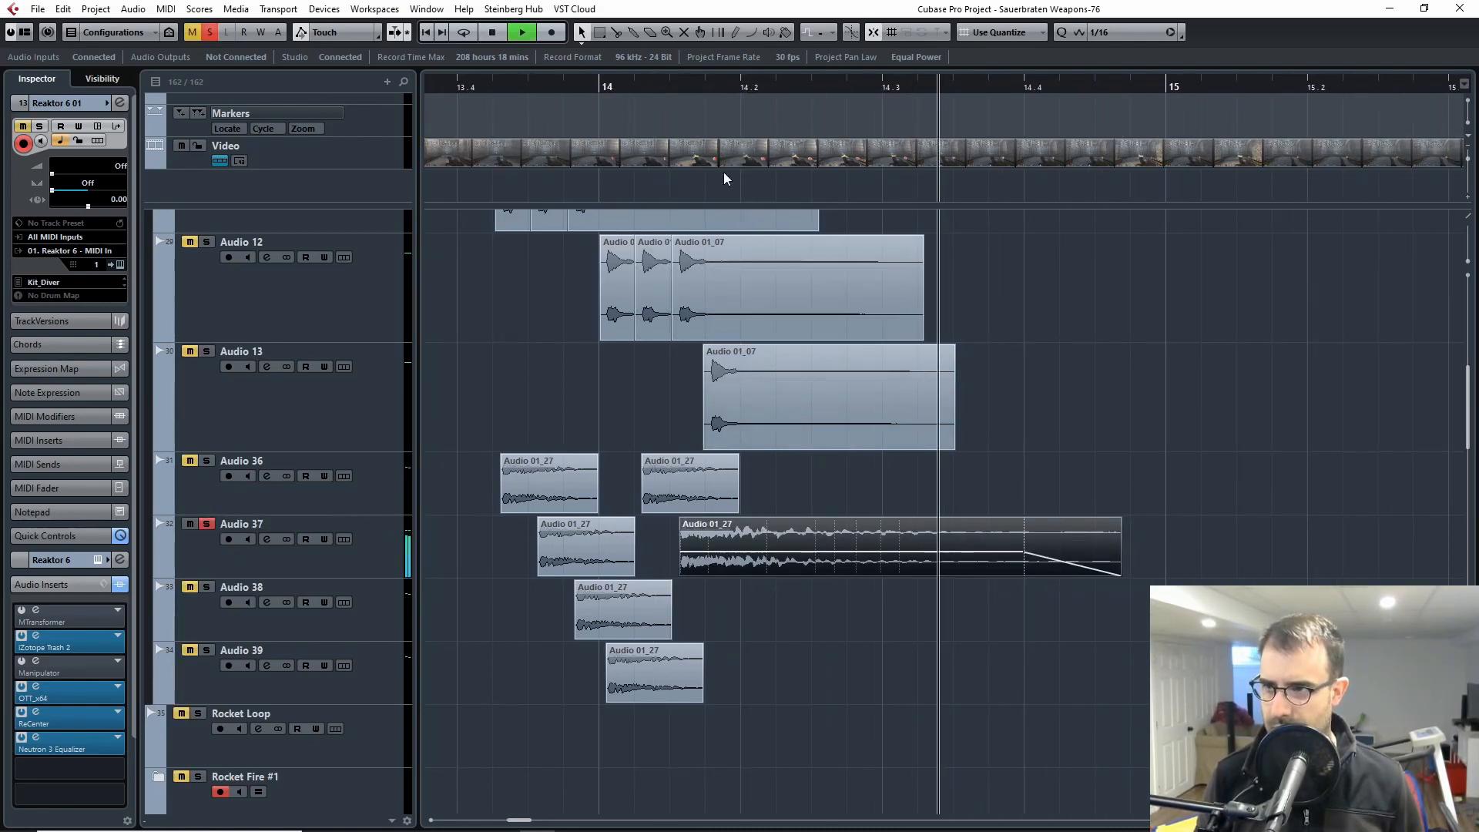
click(667, 87)
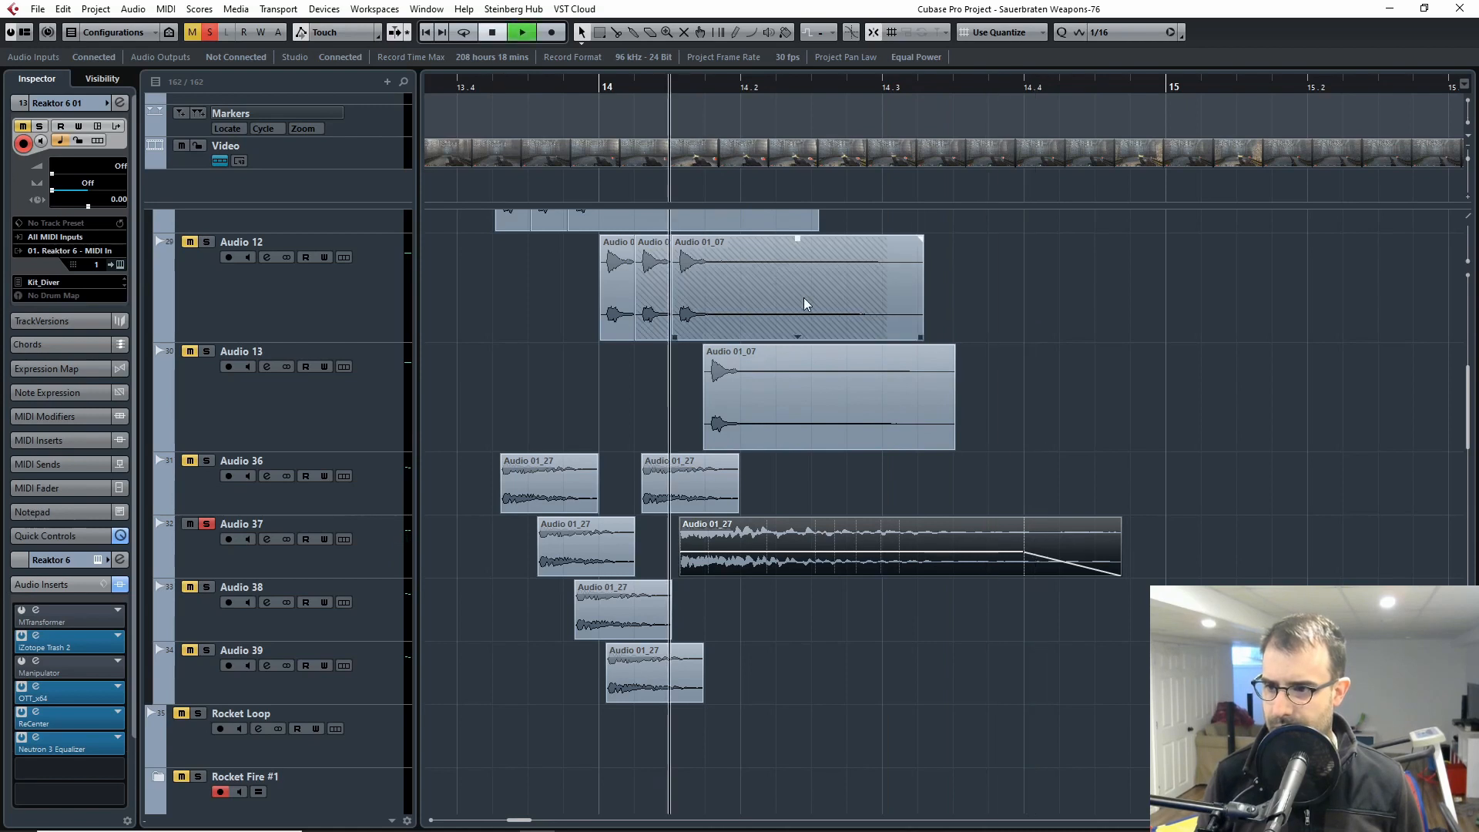
Step: Unsolo Audio 37 and undo the lengthening of its second clip
click(207, 524)
click(269, 556)
key(ctrl+z)
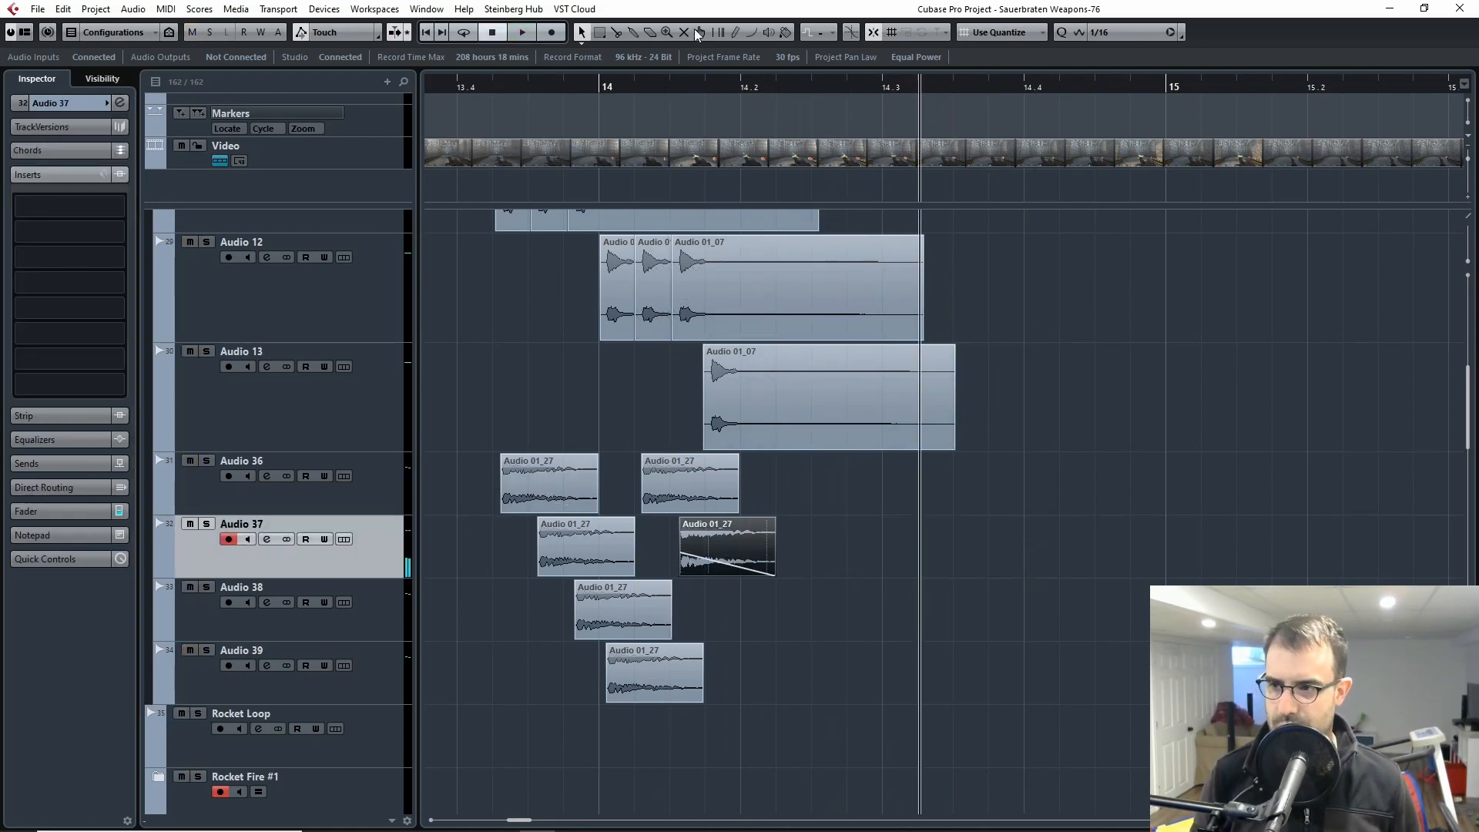
Step: Solo Audio 37, play its restored short second clip, and unsolo the track
key(space)
click(205, 524)
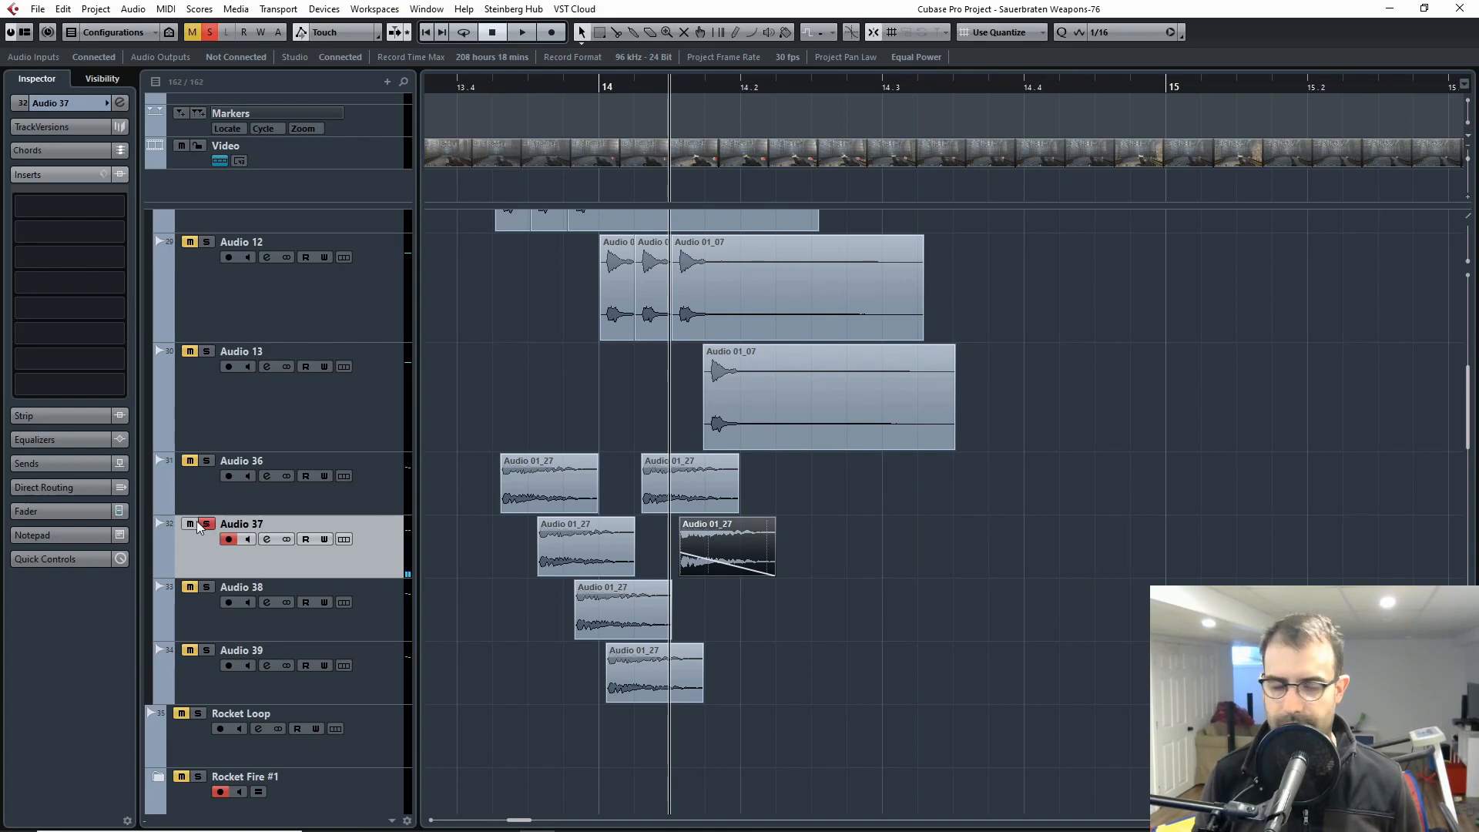
key(space)
click(206, 524)
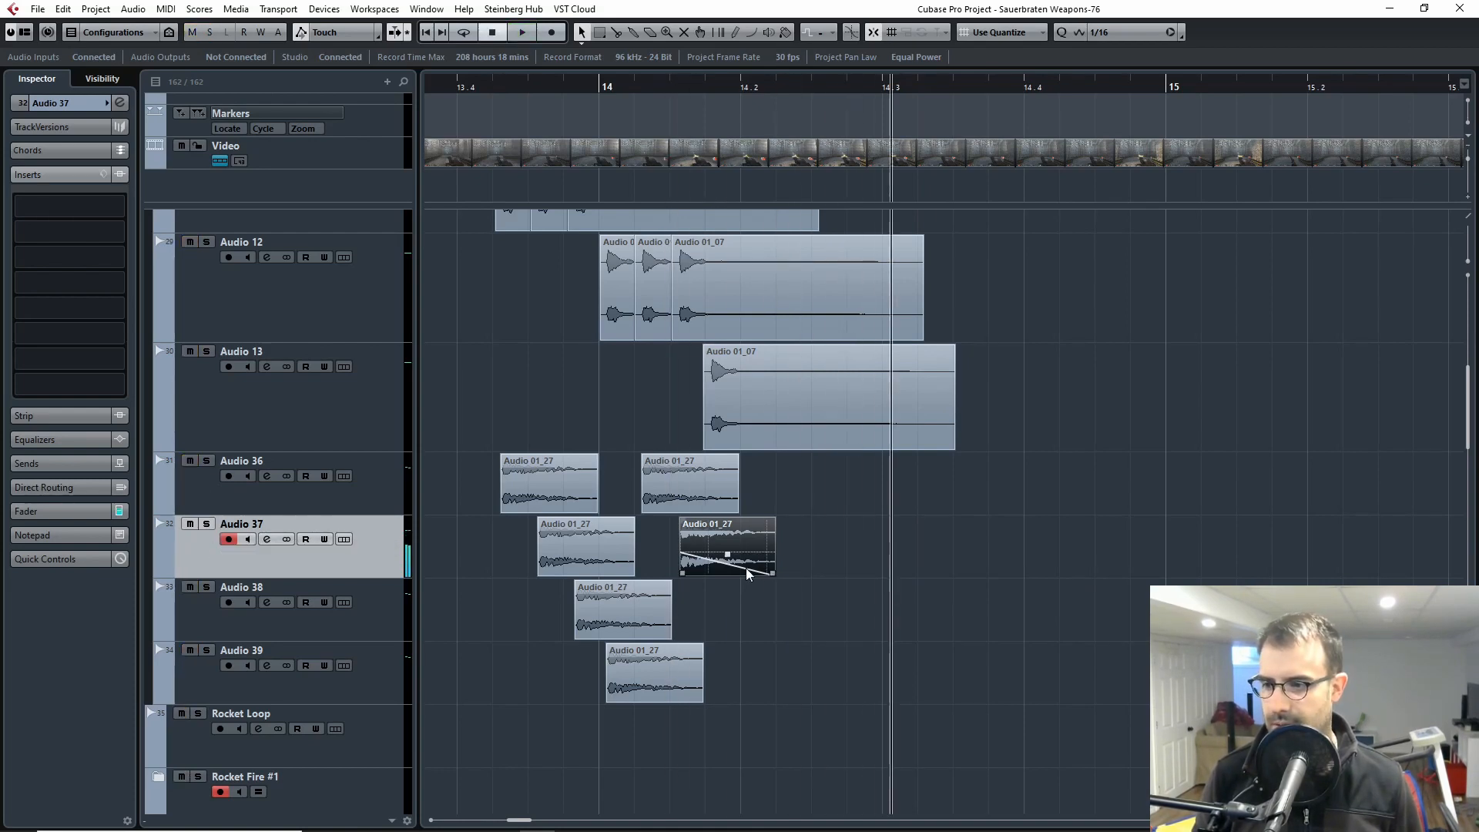
scroll(750, 568, up, 3)
key(g)
key(g)
key(g)
scroll(655, 606, down, 3)
key(h)
key(h)
key(h)
key(h)
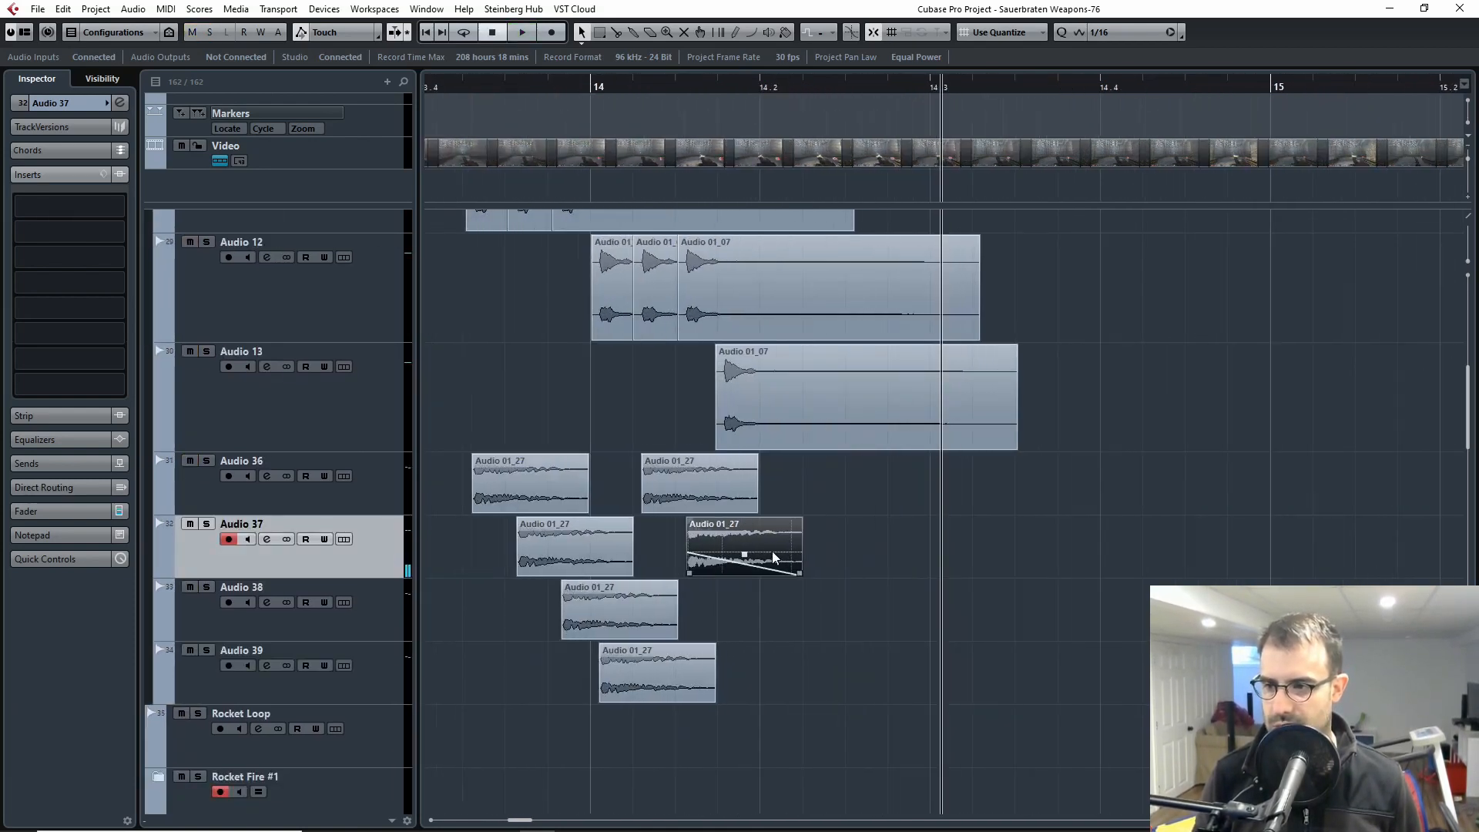
key(h)
scroll(978, 598, left, 2)
key(g)
Step: Solo the SoVGA_Sauerbraten machine gun folder and play all its layers together from just before 13.4
key(g)
scroll(488, 496, up, 3)
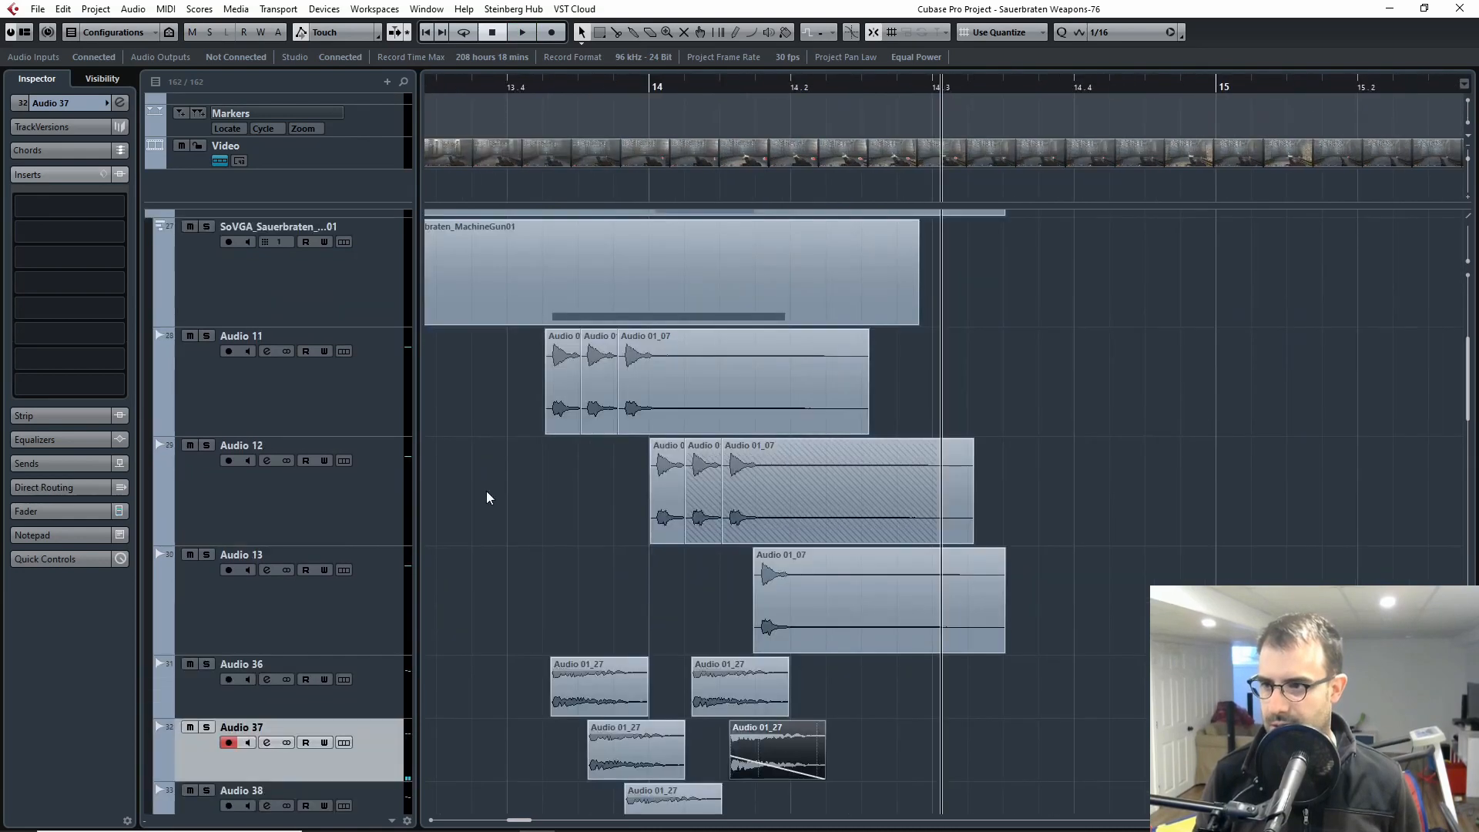
scroll(202, 268, up, 1)
click(207, 284)
scroll(385, 404, down, 2)
key(g)
key(g)
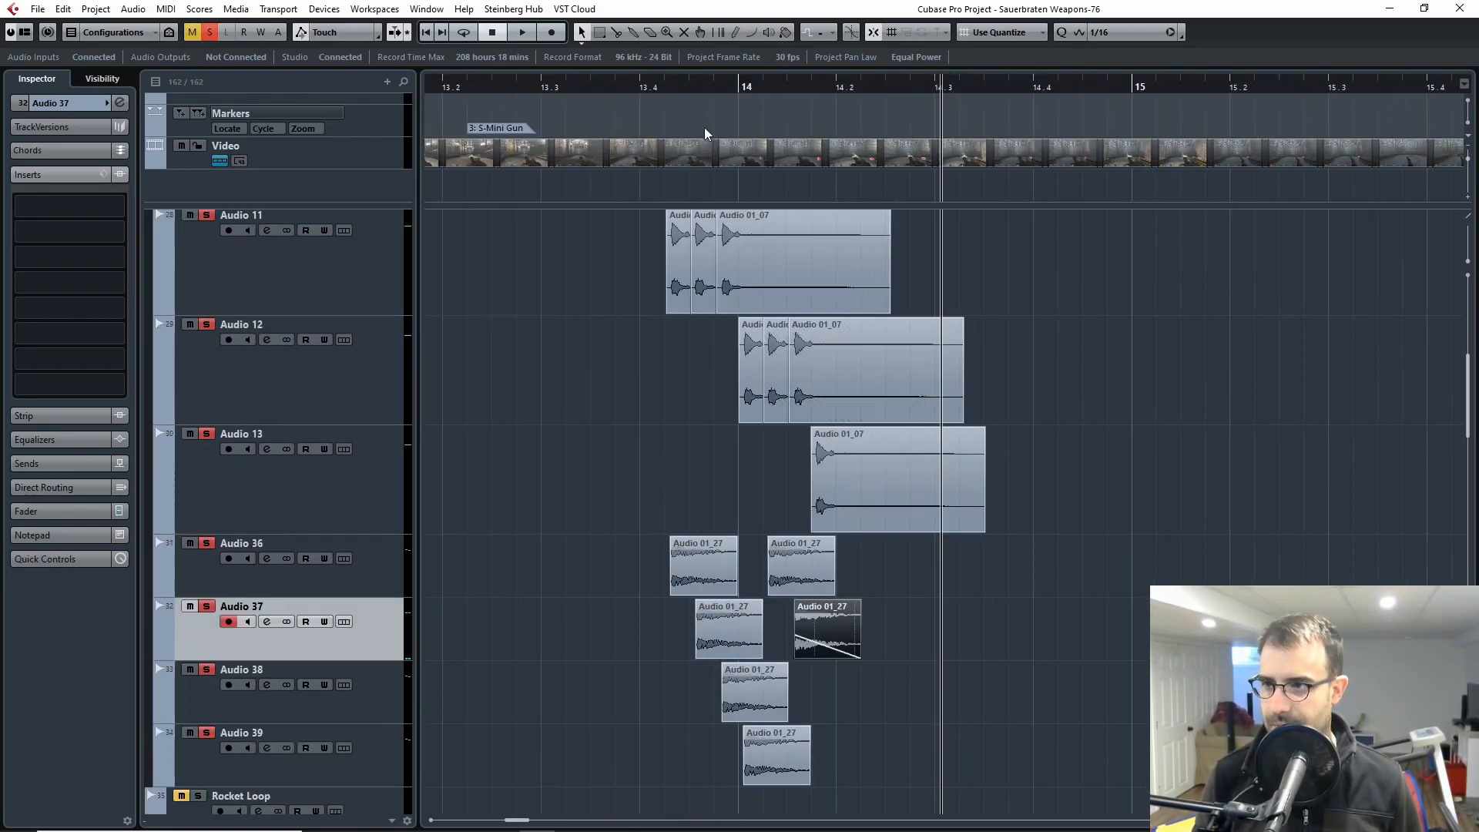
click(621, 86)
key(space)
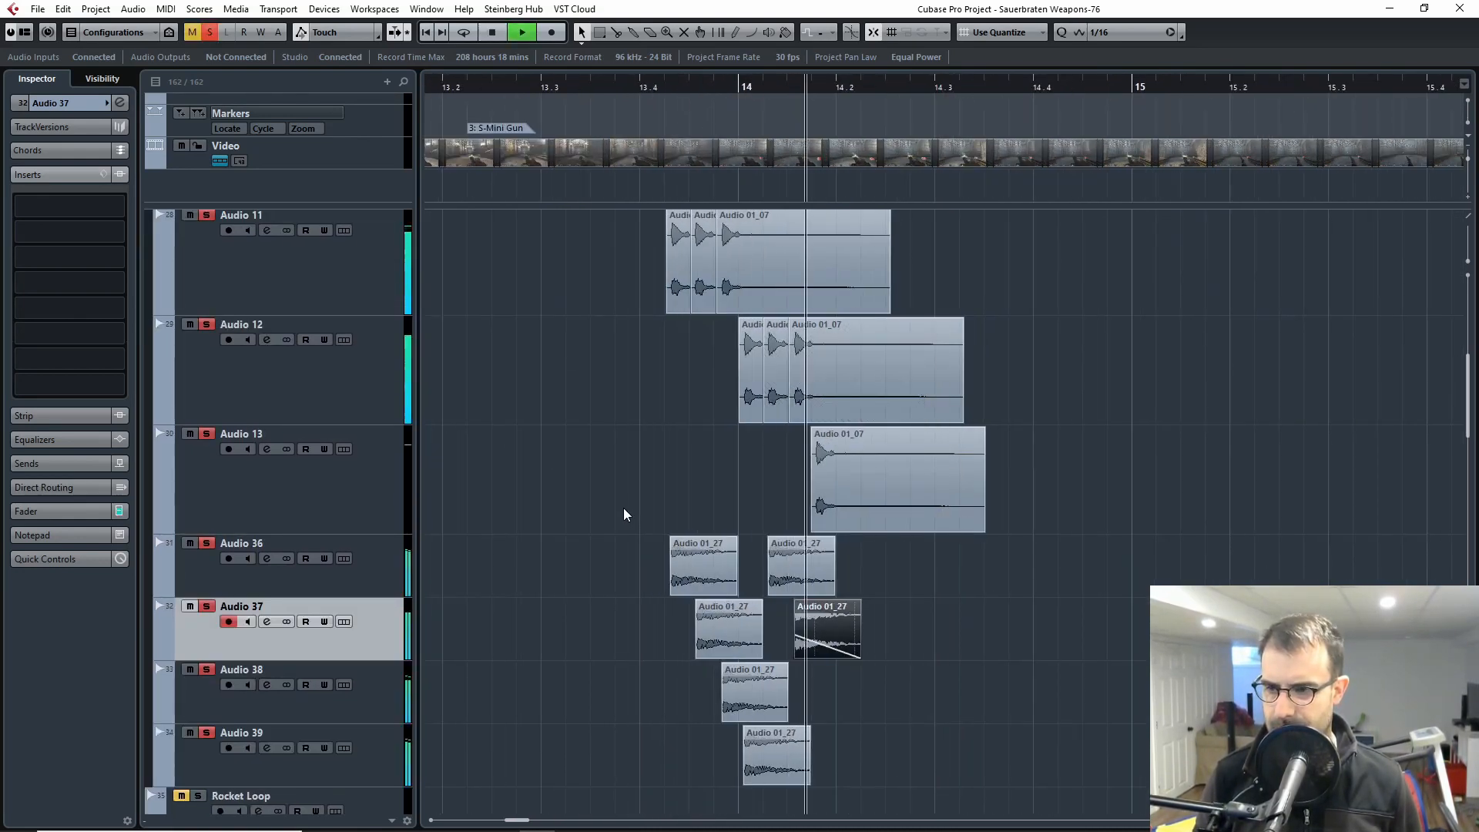
key(space)
Step: Select the Audio 36 to Audio 39 tracks and replay the soloed machine gun layers from 13.4
drag(651, 88, 664, 88)
click(221, 583)
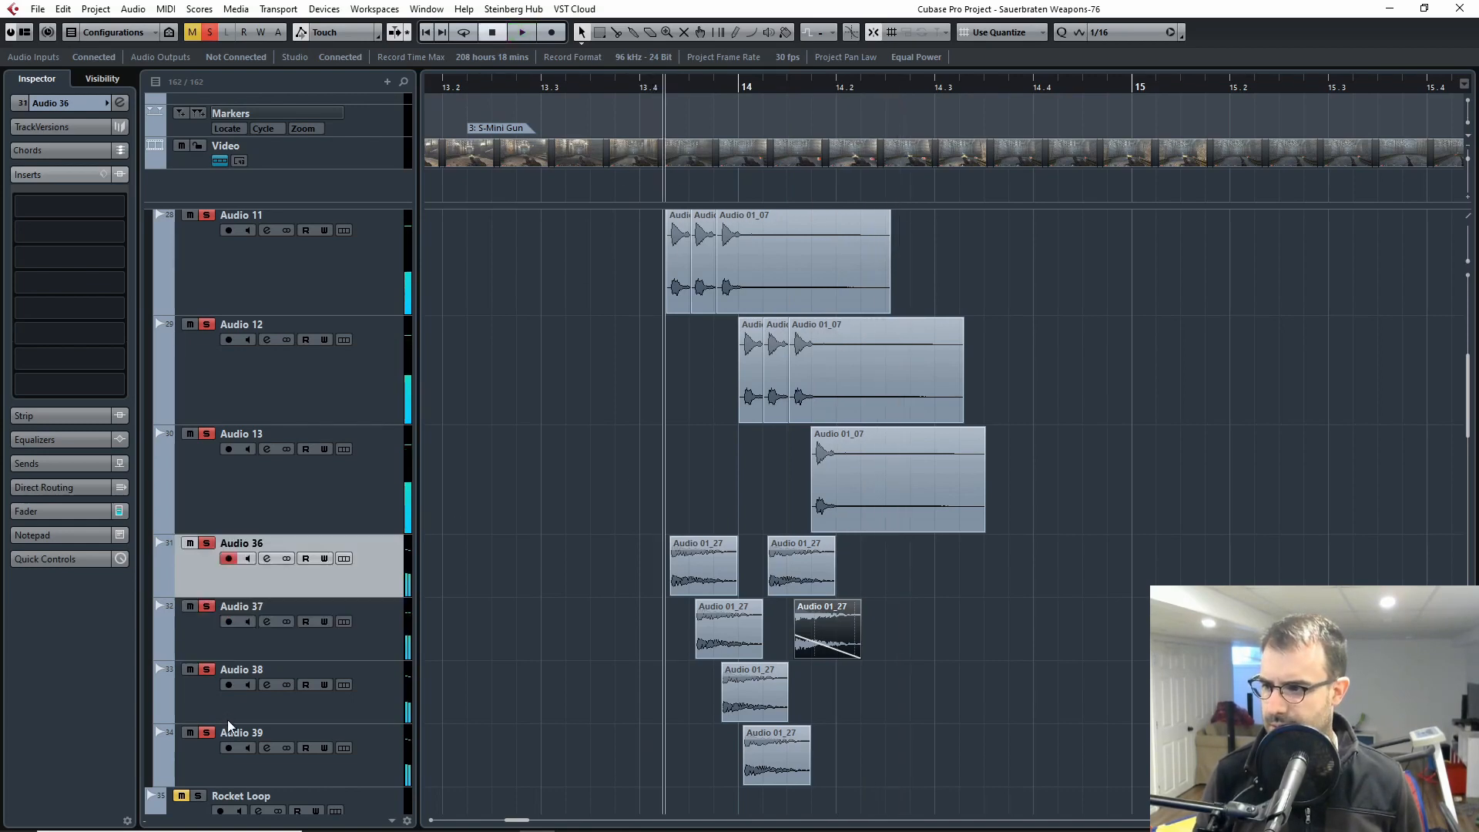
shift+click(218, 752)
scroll(667, 303, up, 5)
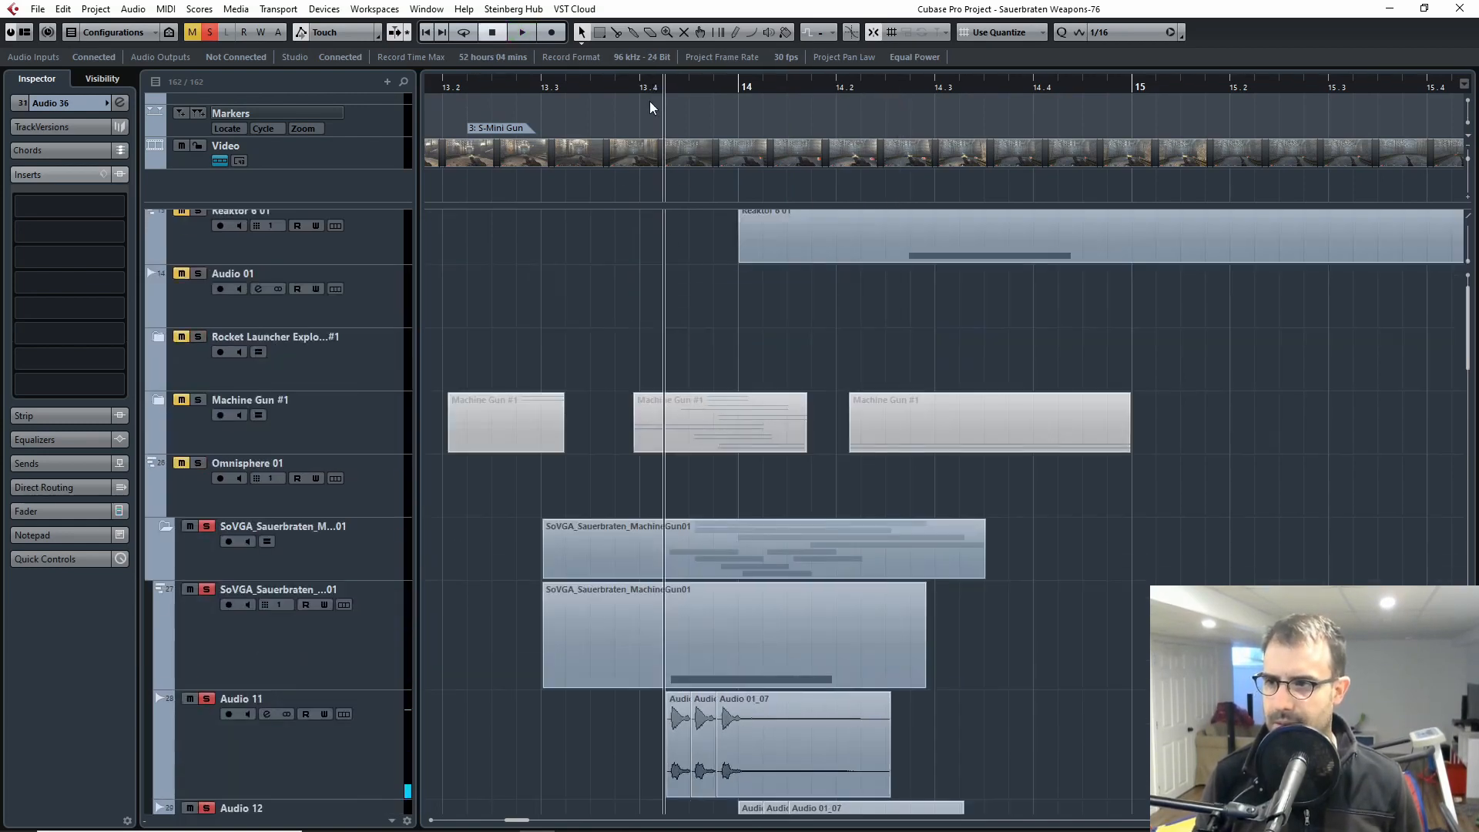
click(640, 90)
key(space)
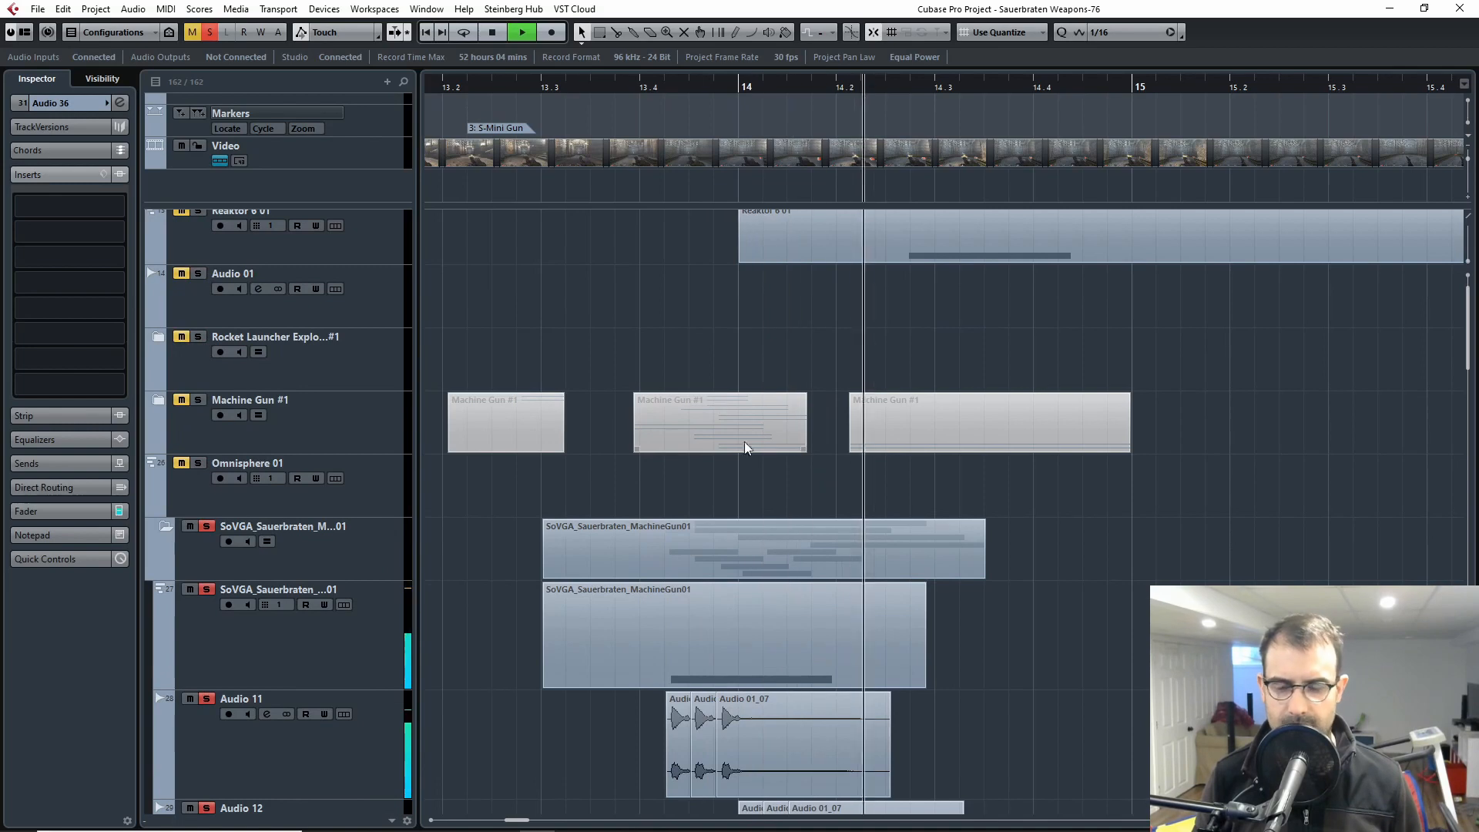
key(space)
Step: Highlight all the Audio 01_27 clips on Audio 36 to Audio 39 and clear the selection
scroll(751, 501, down, 5)
scroll(747, 583, down, 3)
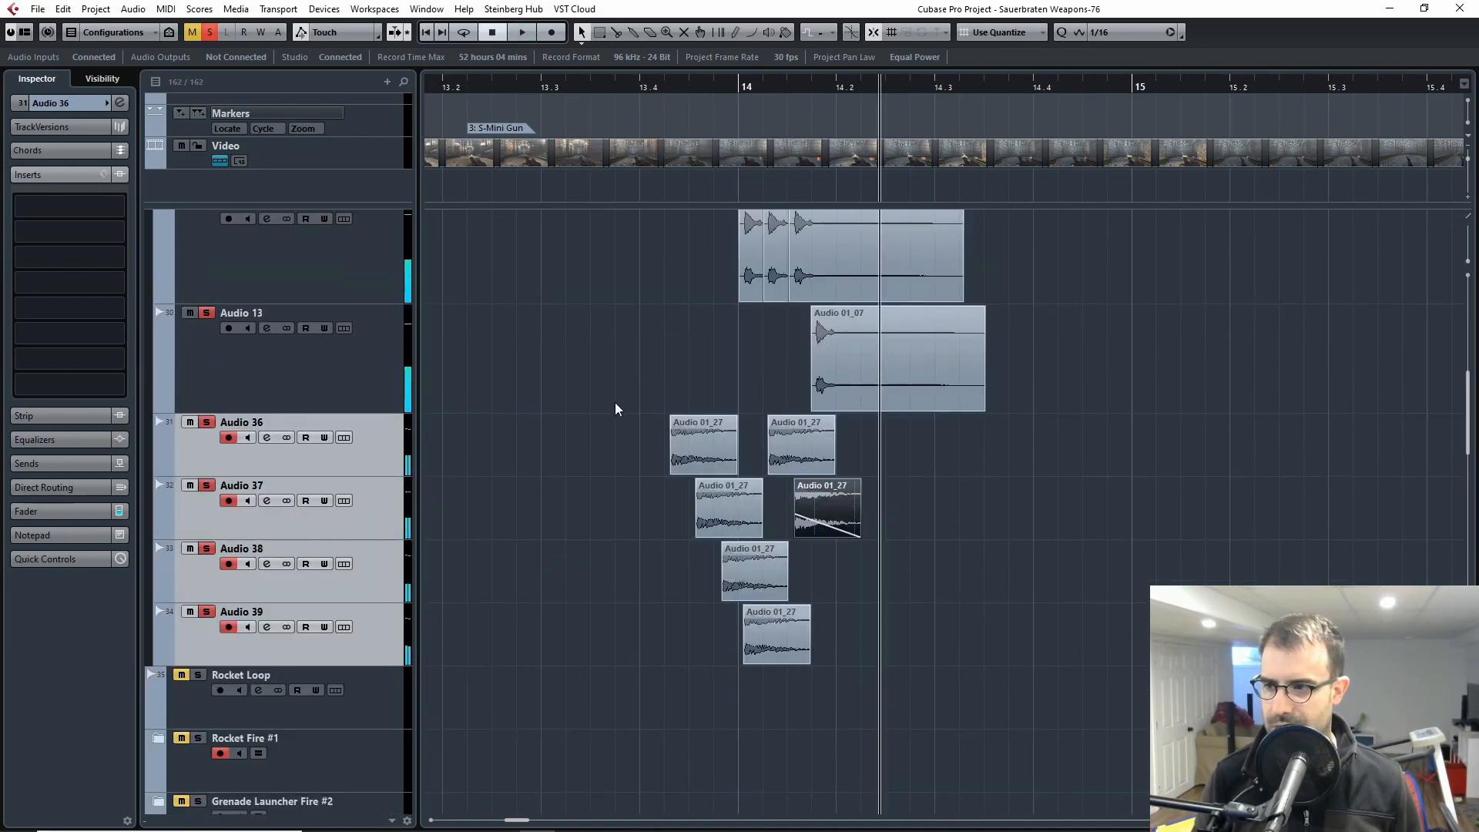
drag(617, 414, 844, 614)
click(841, 607)
drag(637, 459, 862, 679)
drag(801, 453, 803, 465)
key(space)
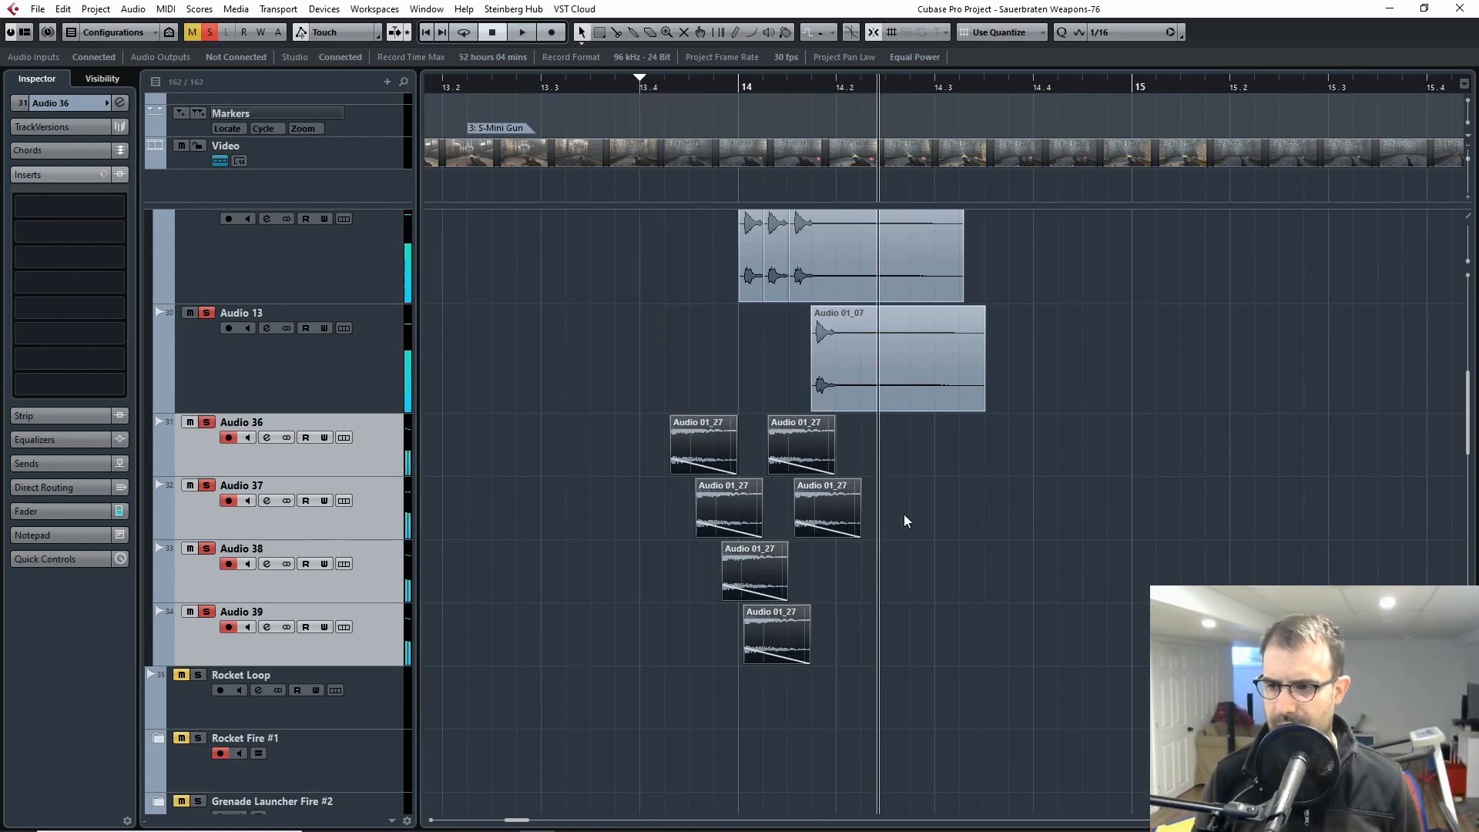
click(940, 488)
Step: Select the machine gun folder with all its tracks through Audio 39 and inspect their channels in the MixConsole, closing it again
scroll(593, 543, up, 3)
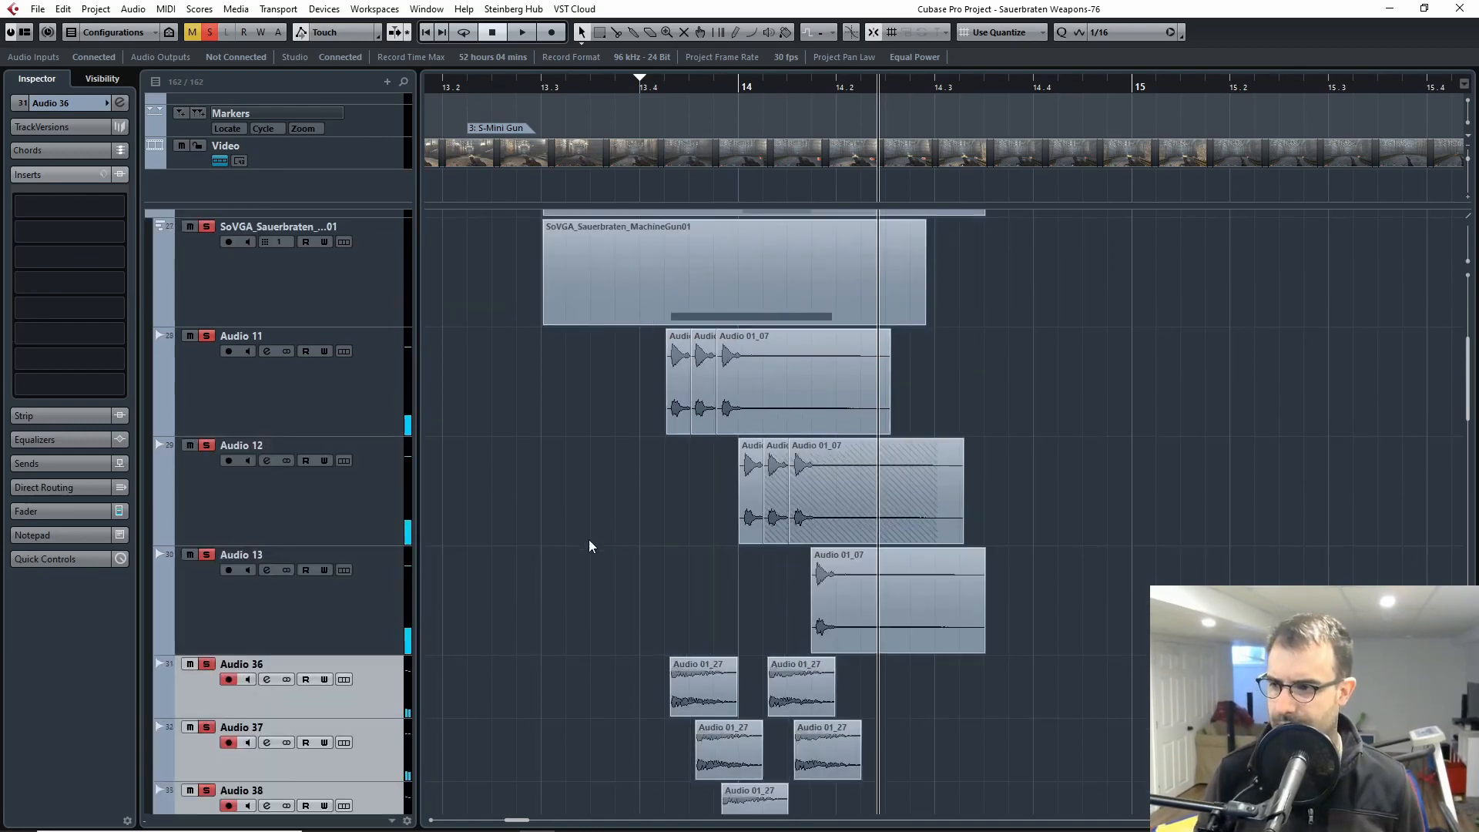
click(221, 288)
scroll(232, 362, up, 3)
click(242, 447)
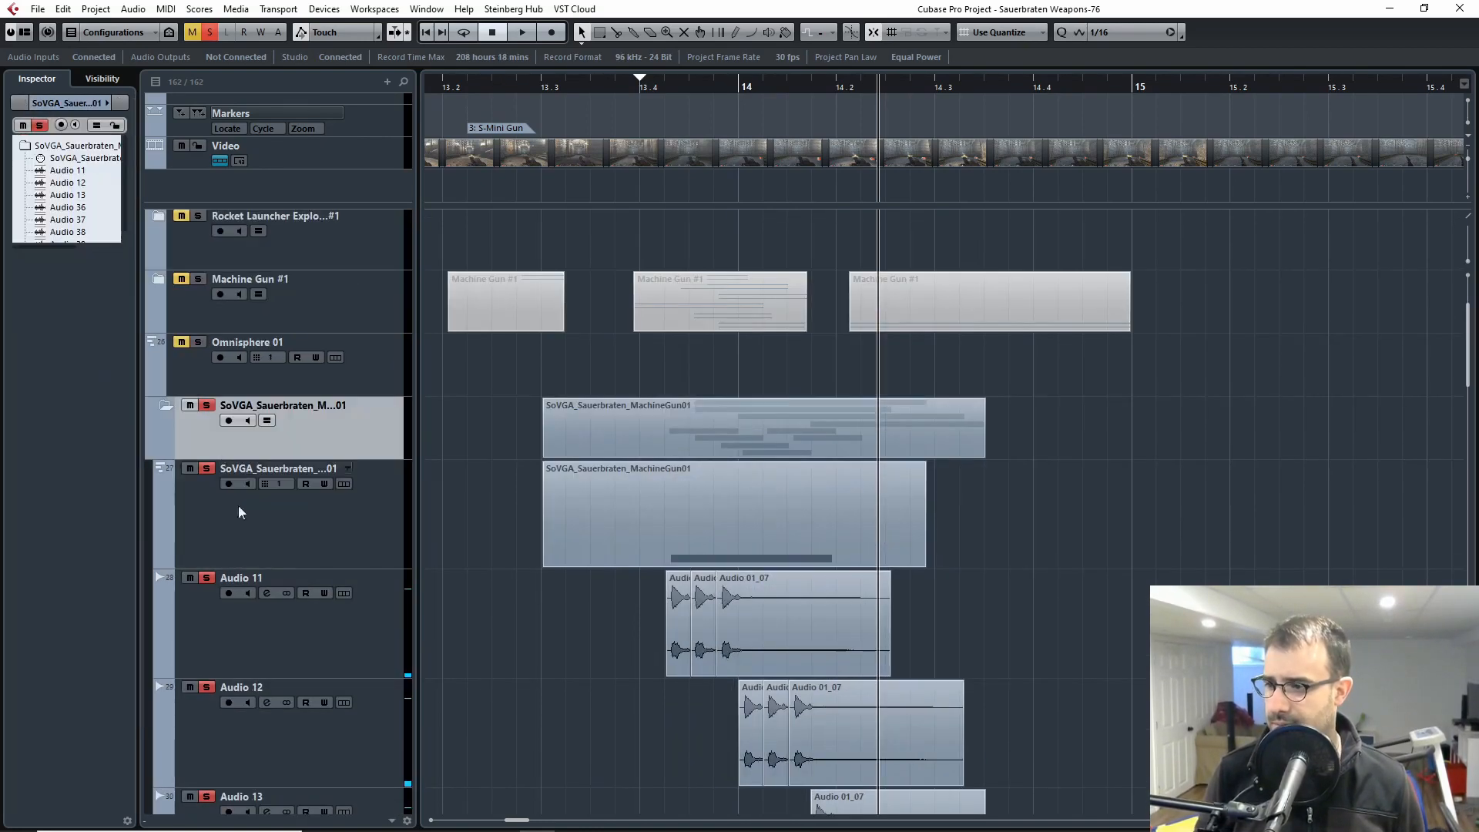
scroll(238, 505, down, 4)
shift+click(197, 760)
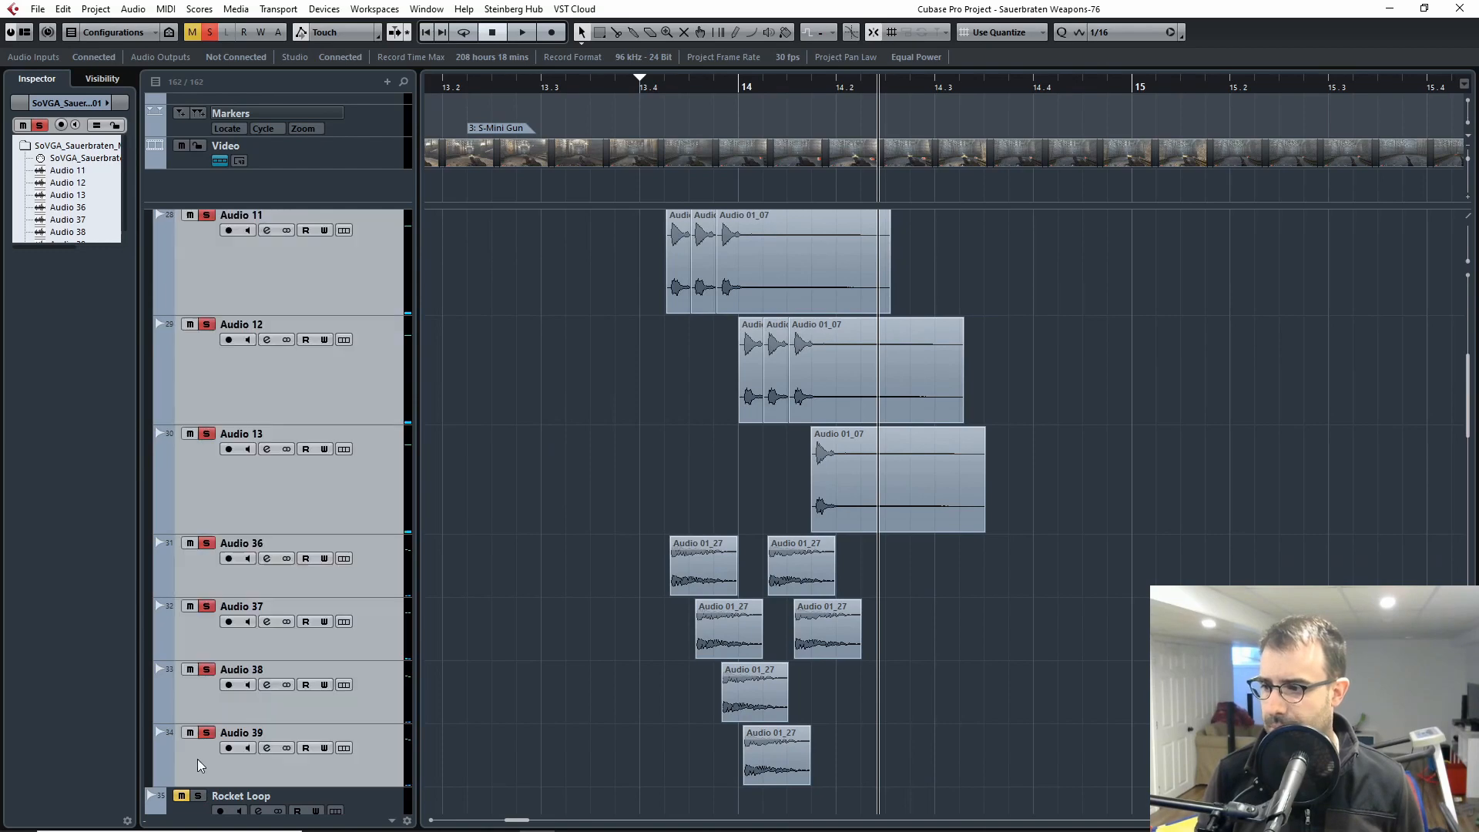
key(F3)
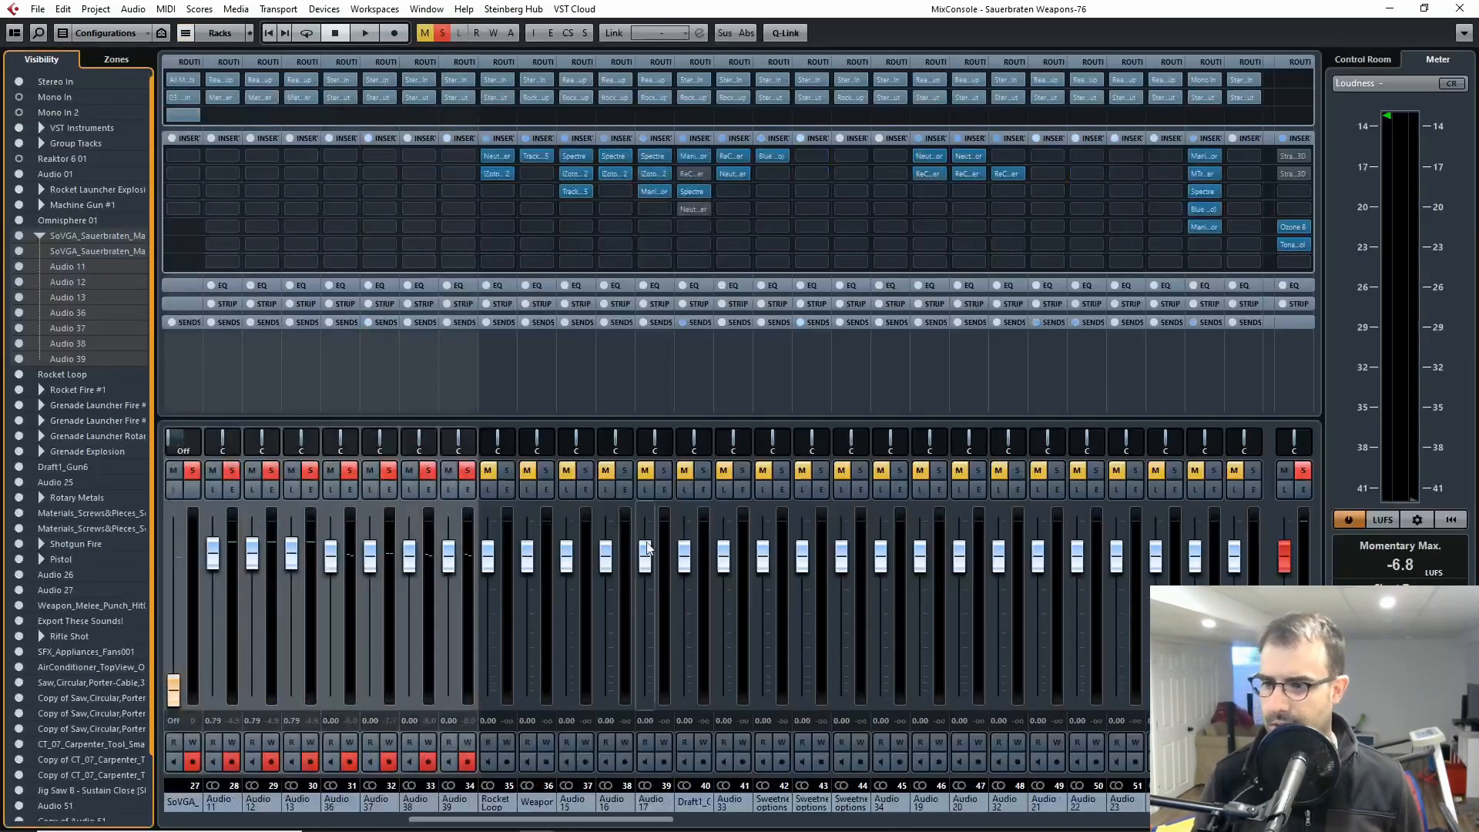
drag(530, 822, 218, 828)
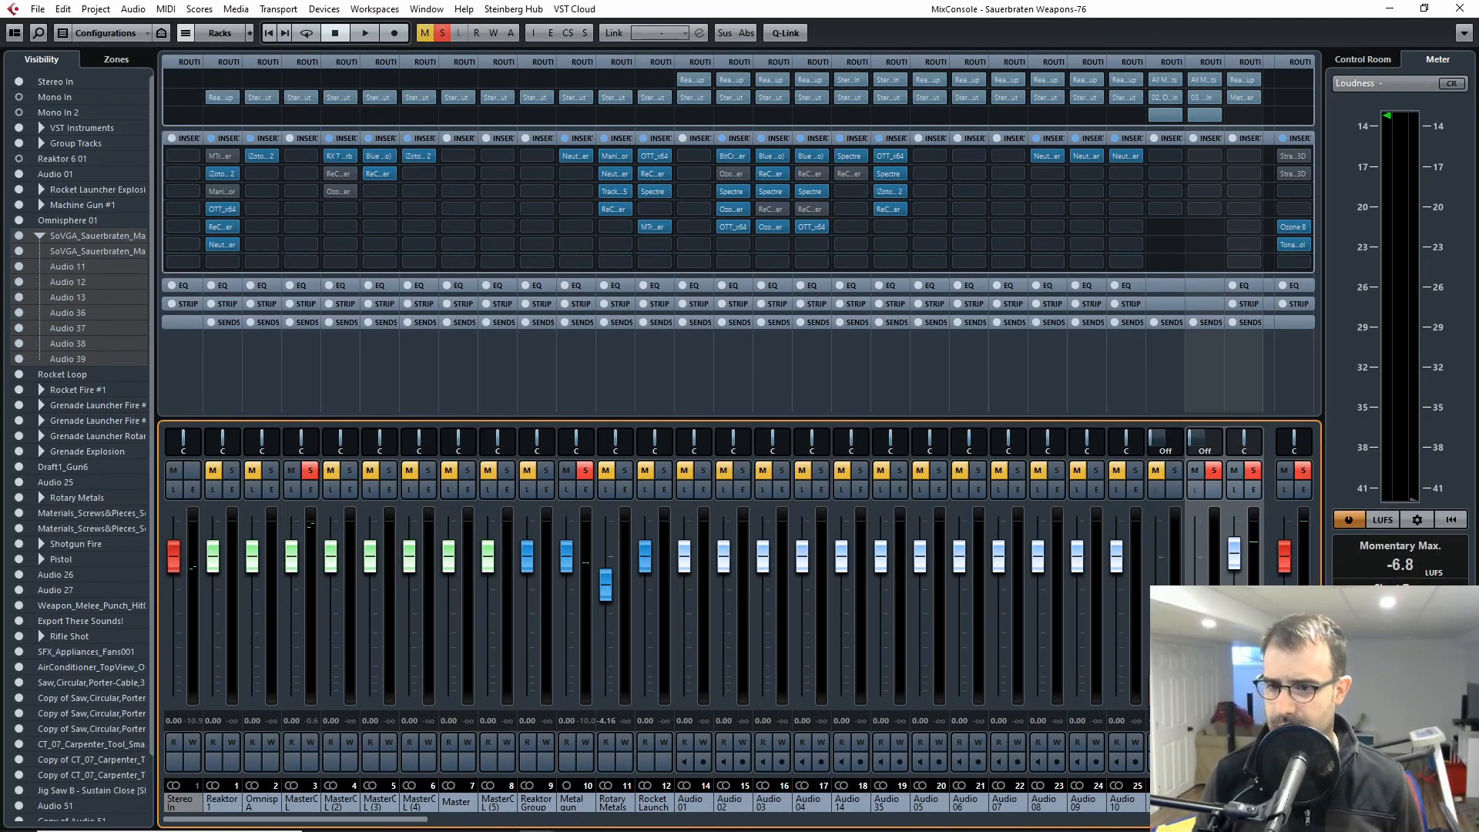
drag(400, 824, 638, 821)
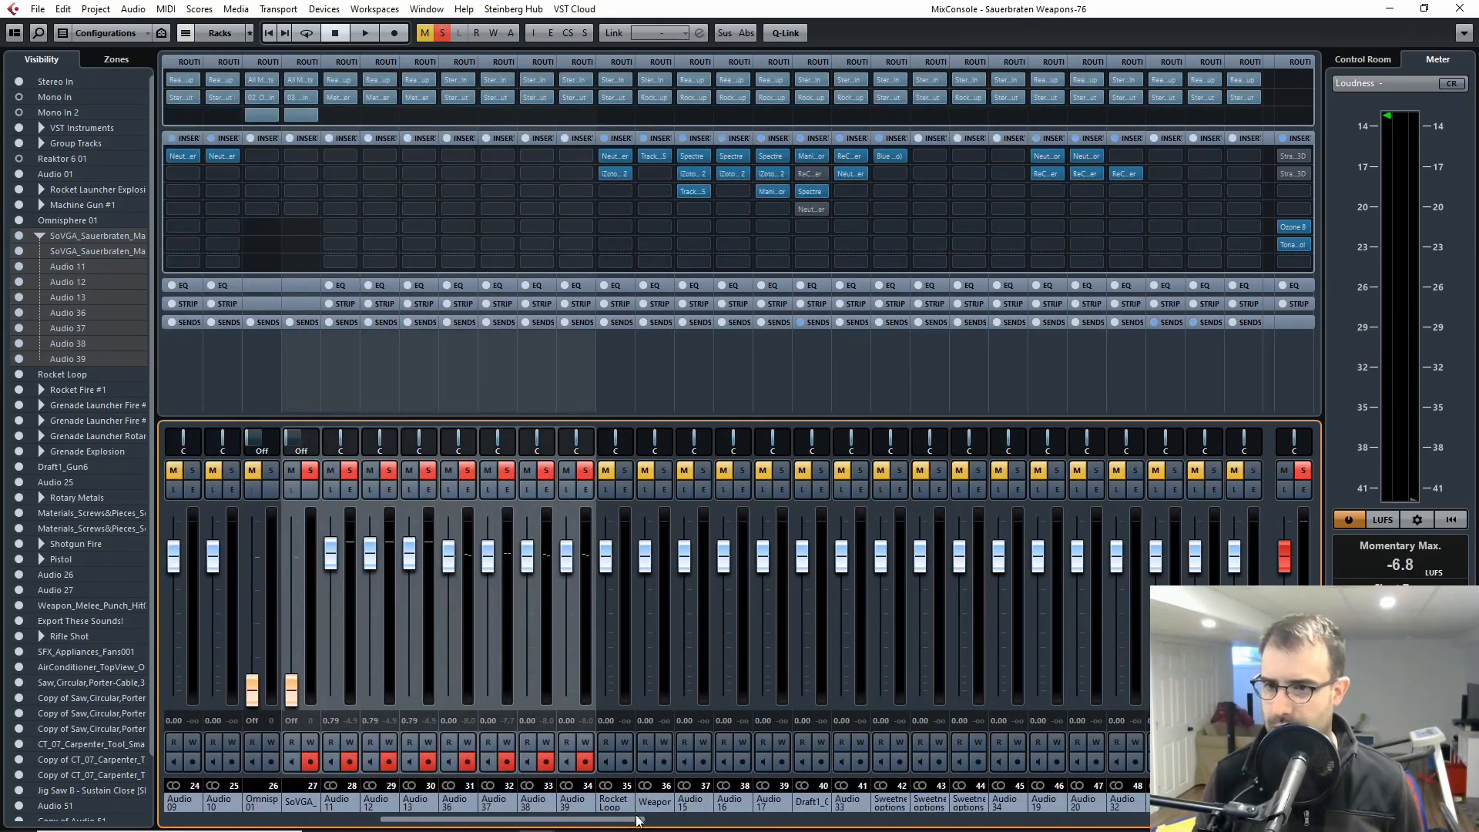
key(F3)
Step: Play the soloed machine gun layers against the game footage from just before 13.4 and close the video player
scroll(581, 582, up, 3)
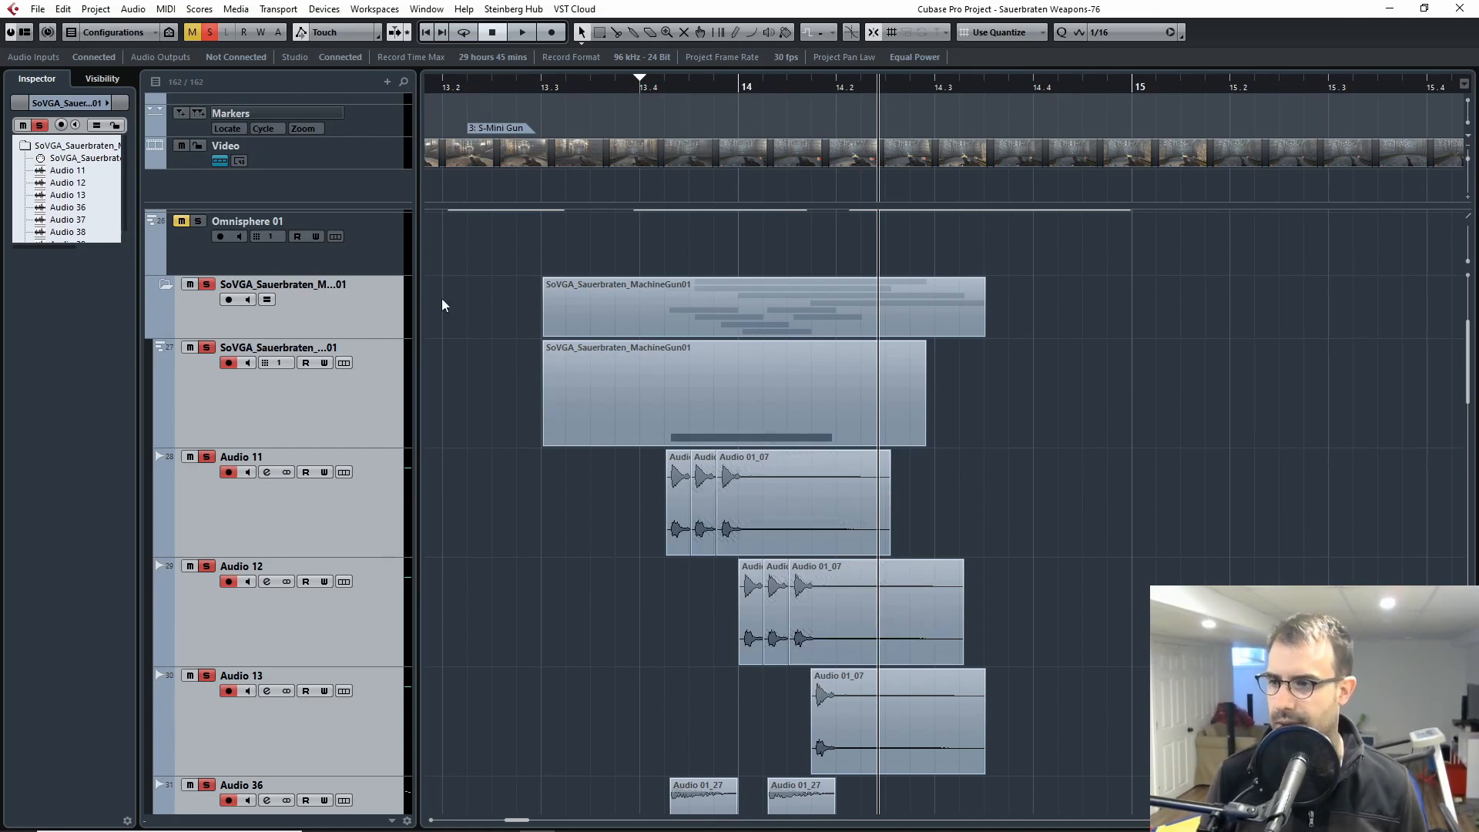
click(615, 84)
key(F8)
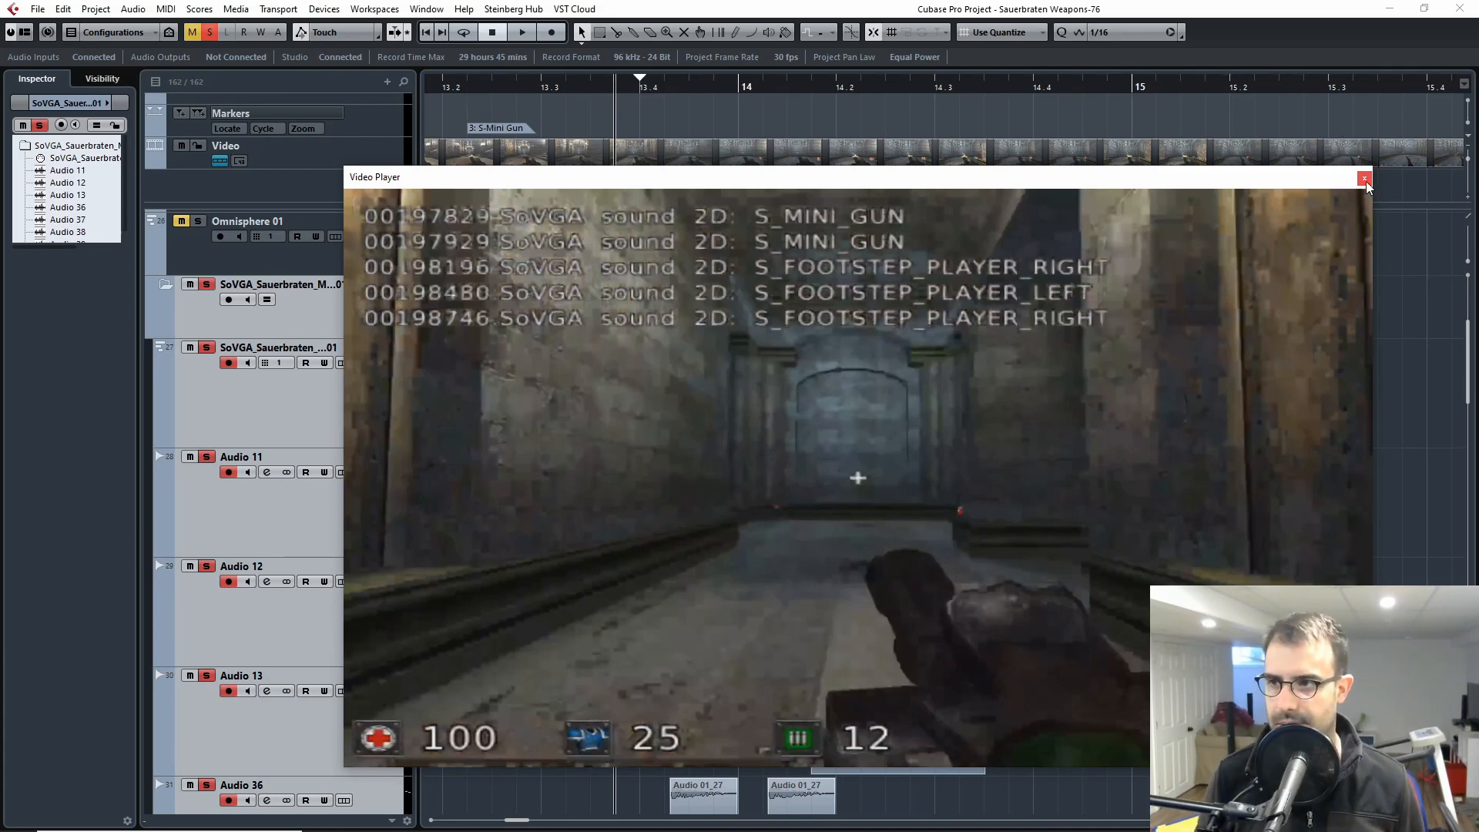
key(space)
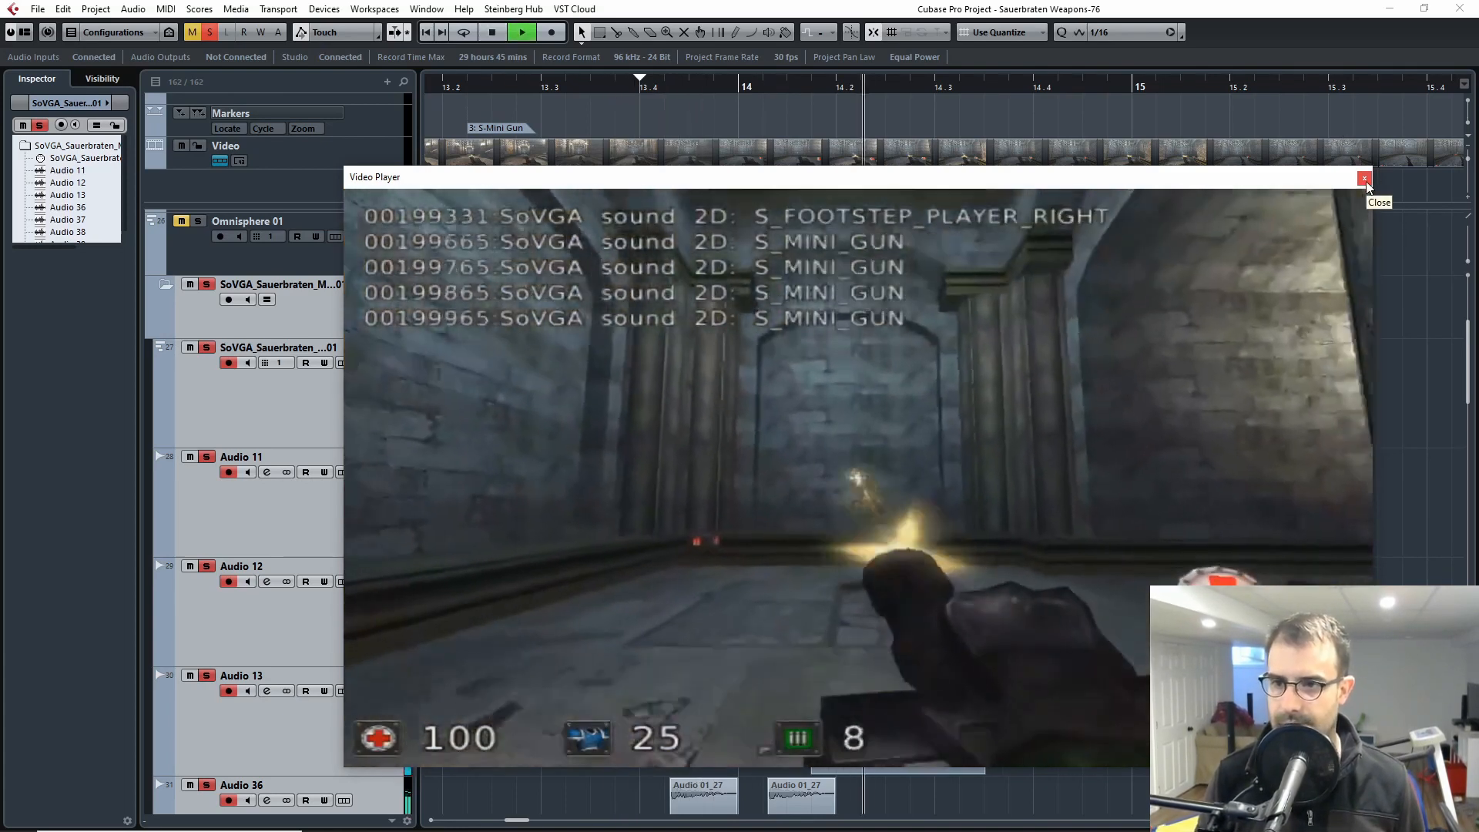
click(1364, 179)
Step: Unsolo and collapse the SoVGA_Sauerbraten machine gun folder
click(207, 284)
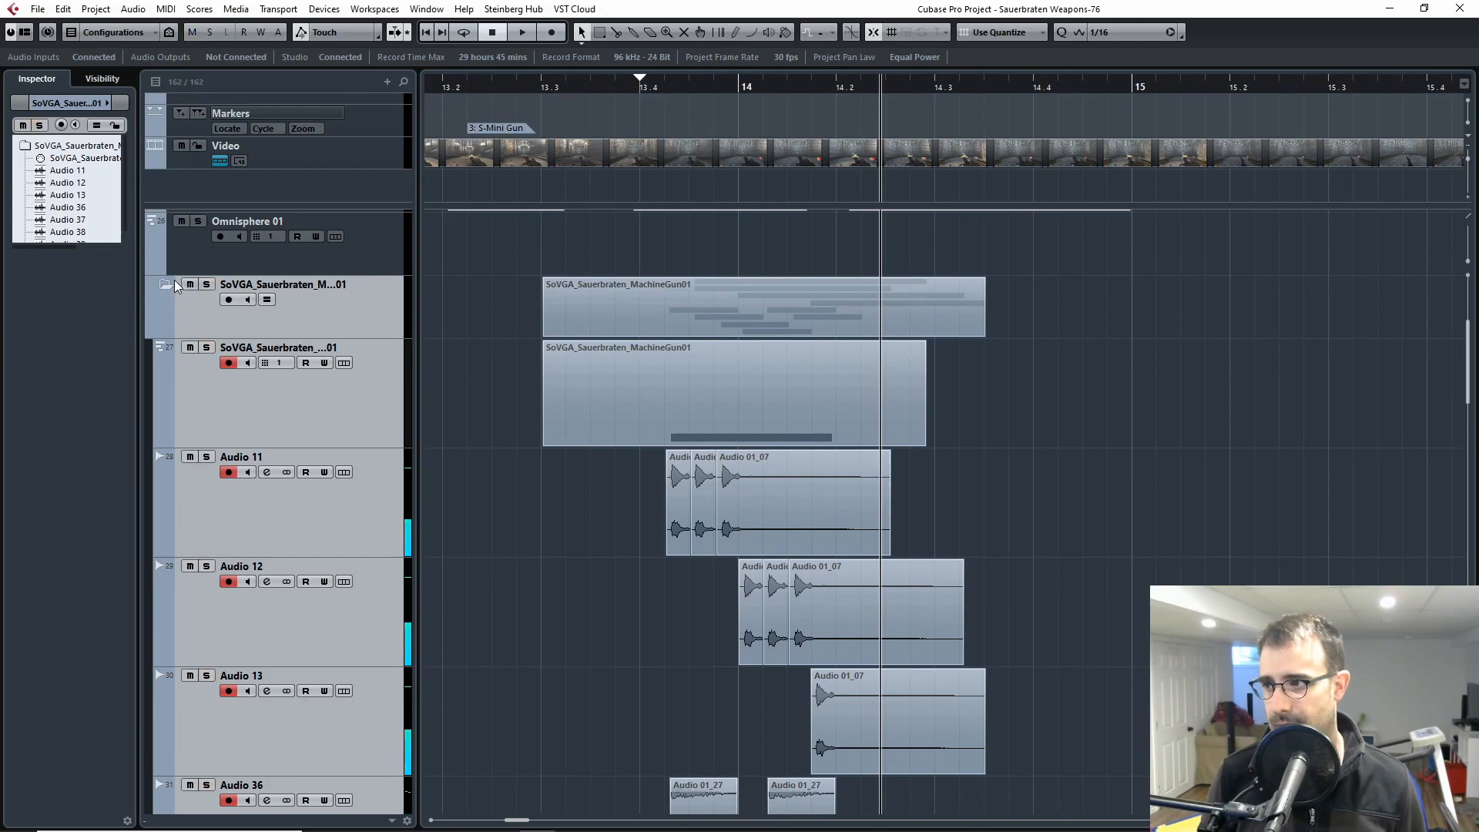
click(174, 284)
scroll(1009, 215, down, 4)
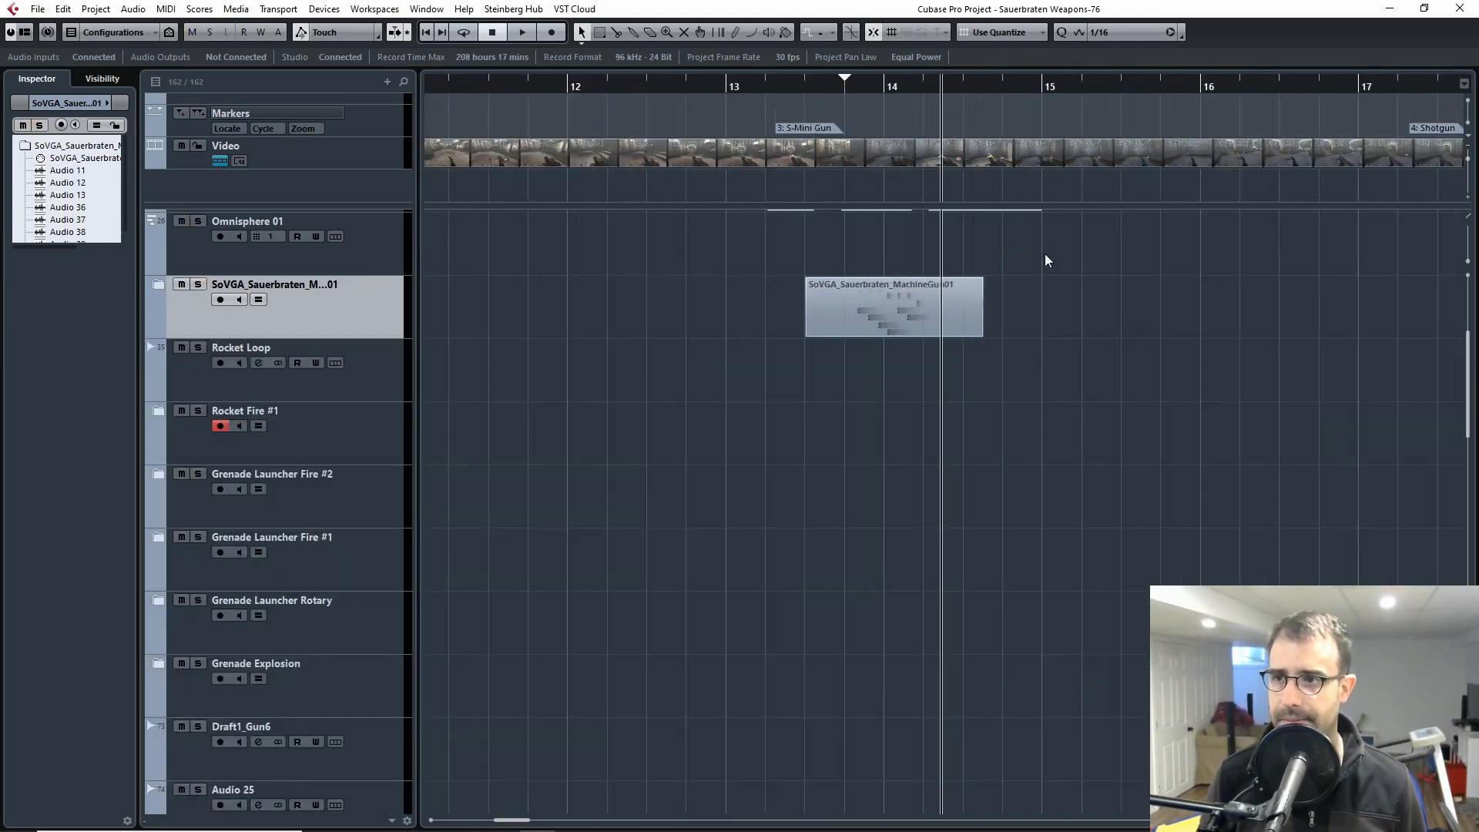
Step: Play the game footage with its shotgun sounds from the Shotgun marker and close the video player
scroll(1045, 260, down, 5)
scroll(942, 367, up, 4)
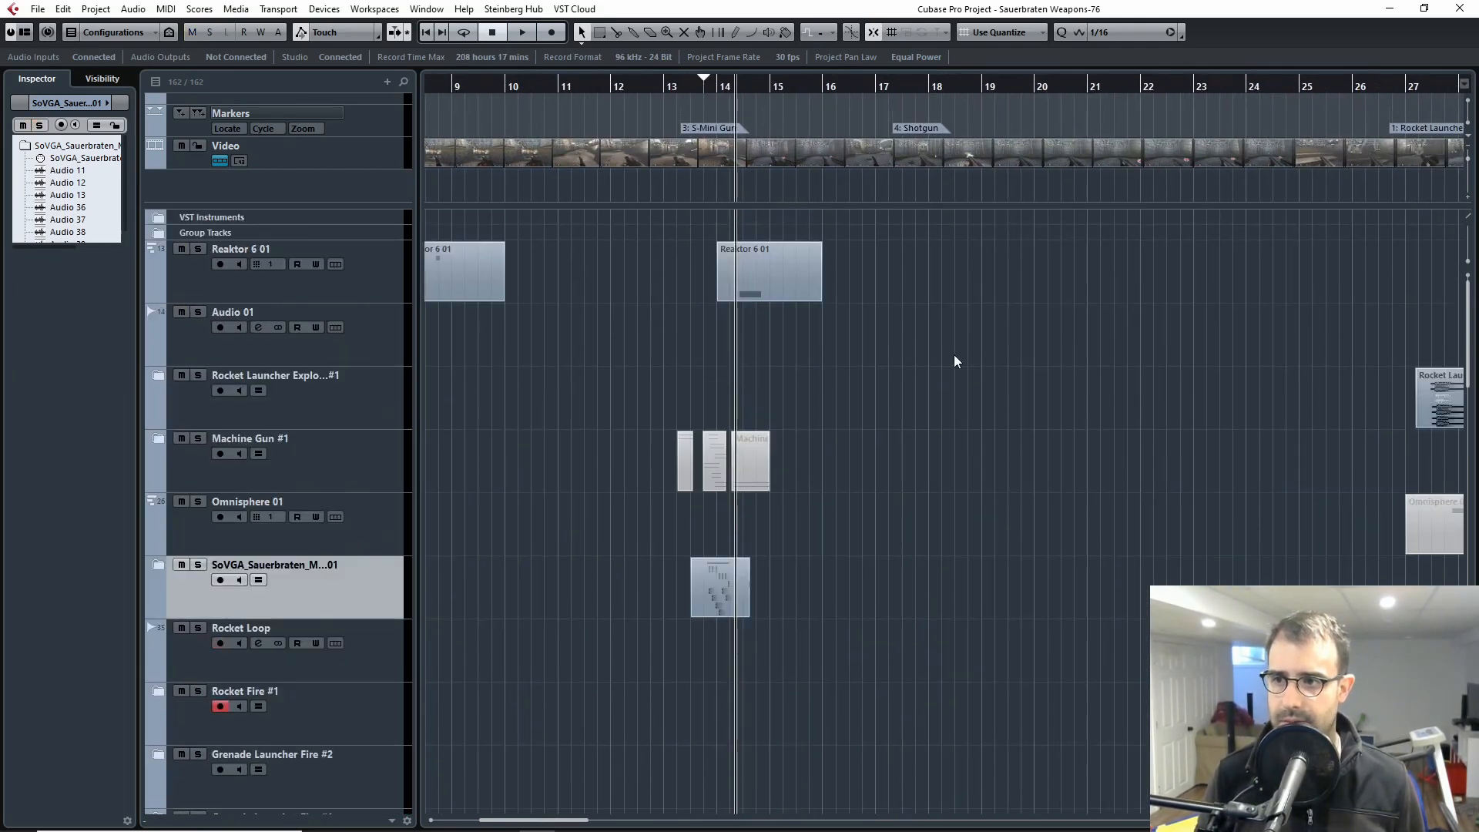
click(893, 83)
scroll(1079, 350, right, 3)
scroll(812, 326, down, 15)
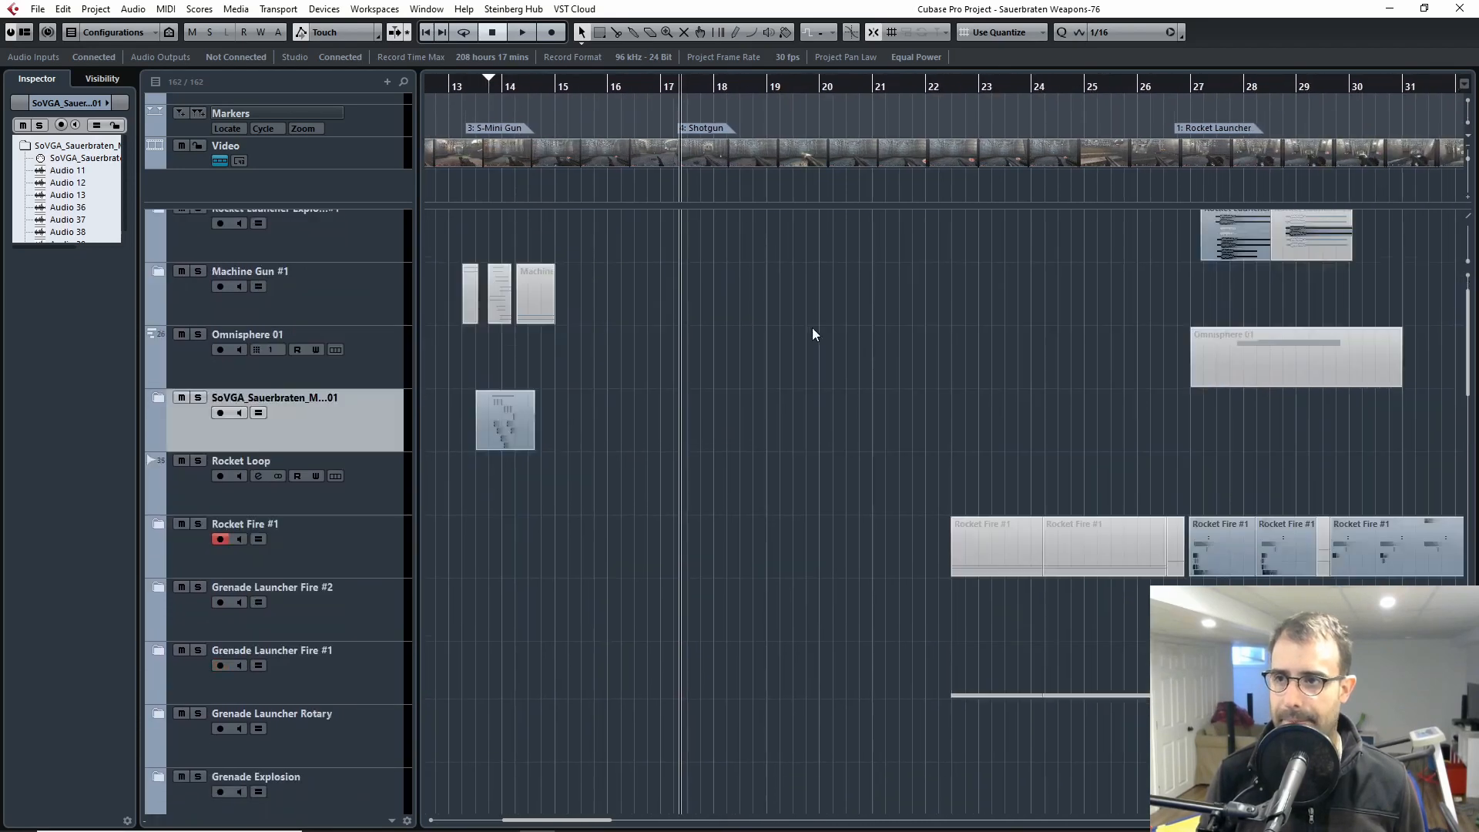
scroll(693, 308, up, 10)
key(F8)
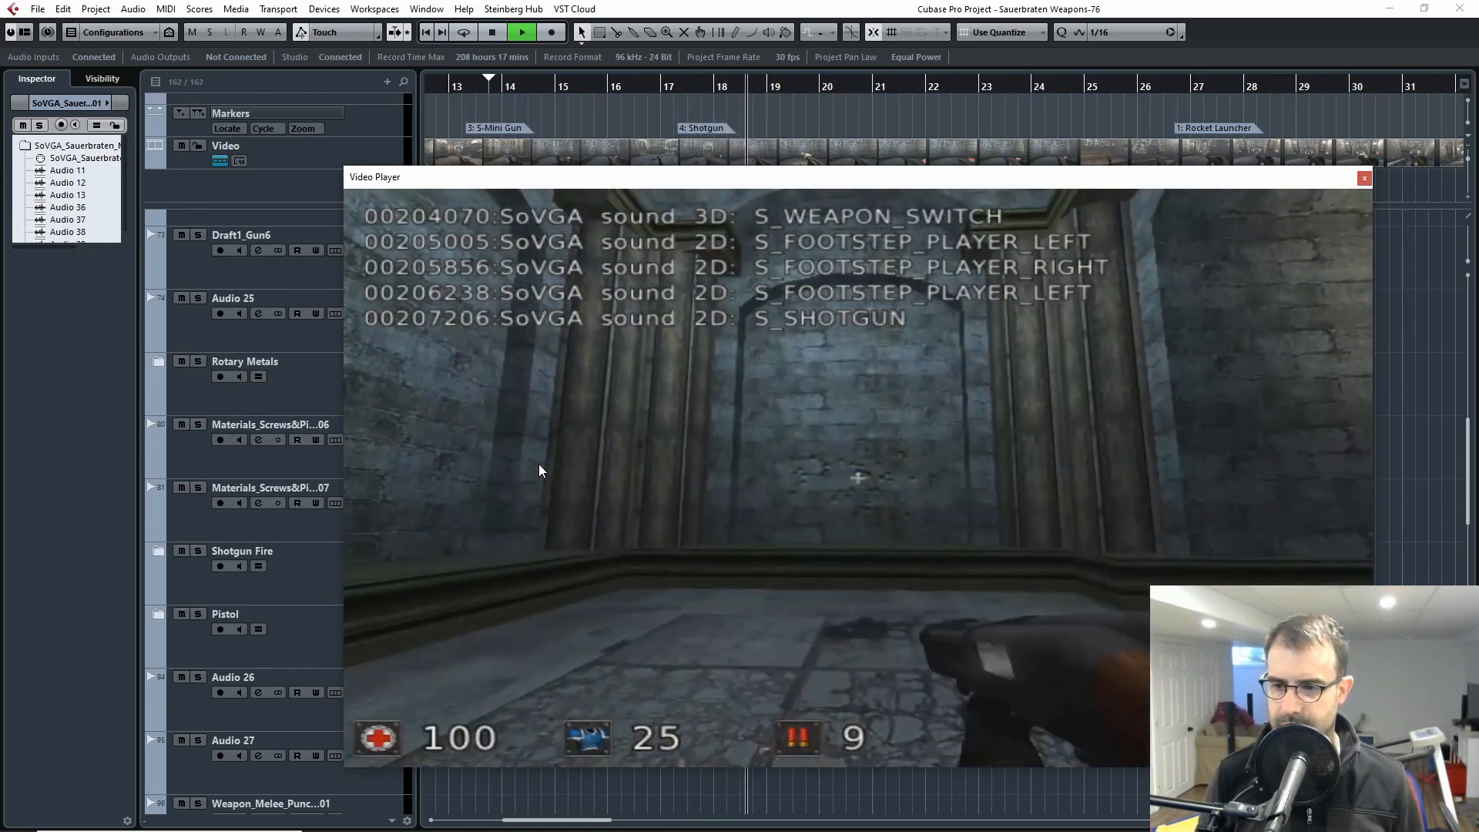
key(space)
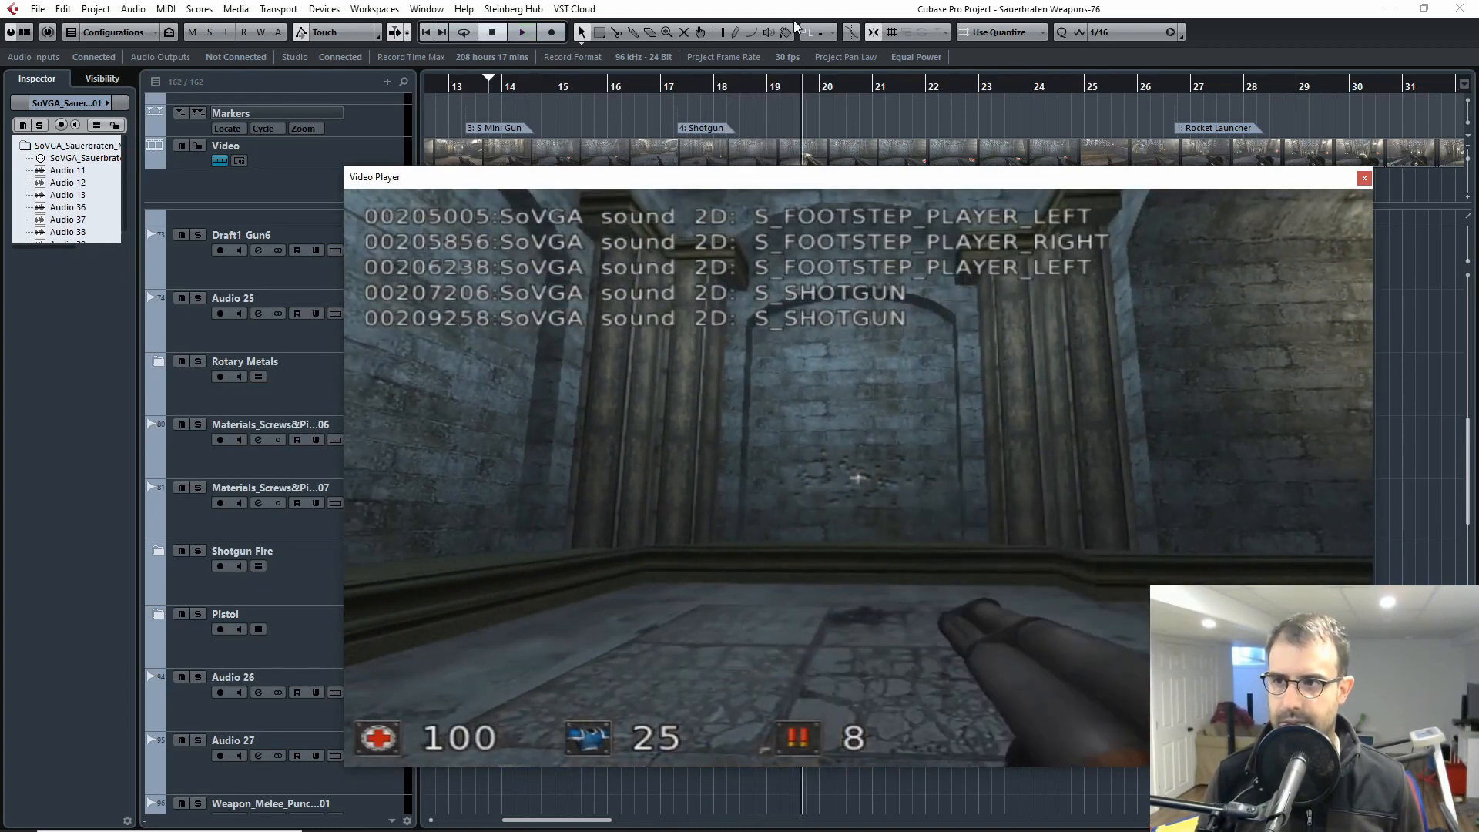
drag(778, 90, 725, 100)
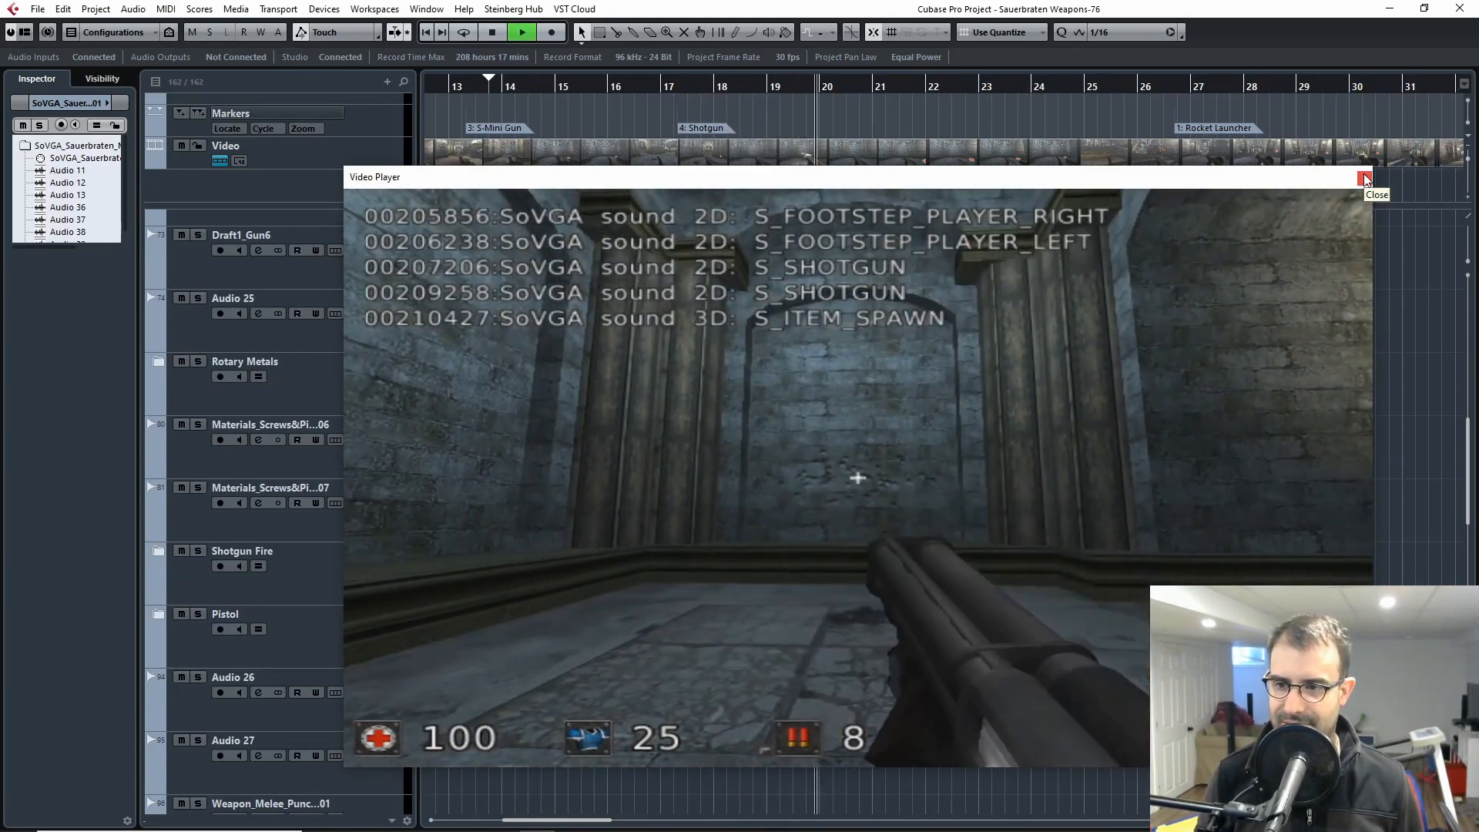
click(1364, 178)
Step: Stop playback and expand the Shotgun Fire folder near the Shotgun marker to show its layers
scroll(1003, 518, up, 6)
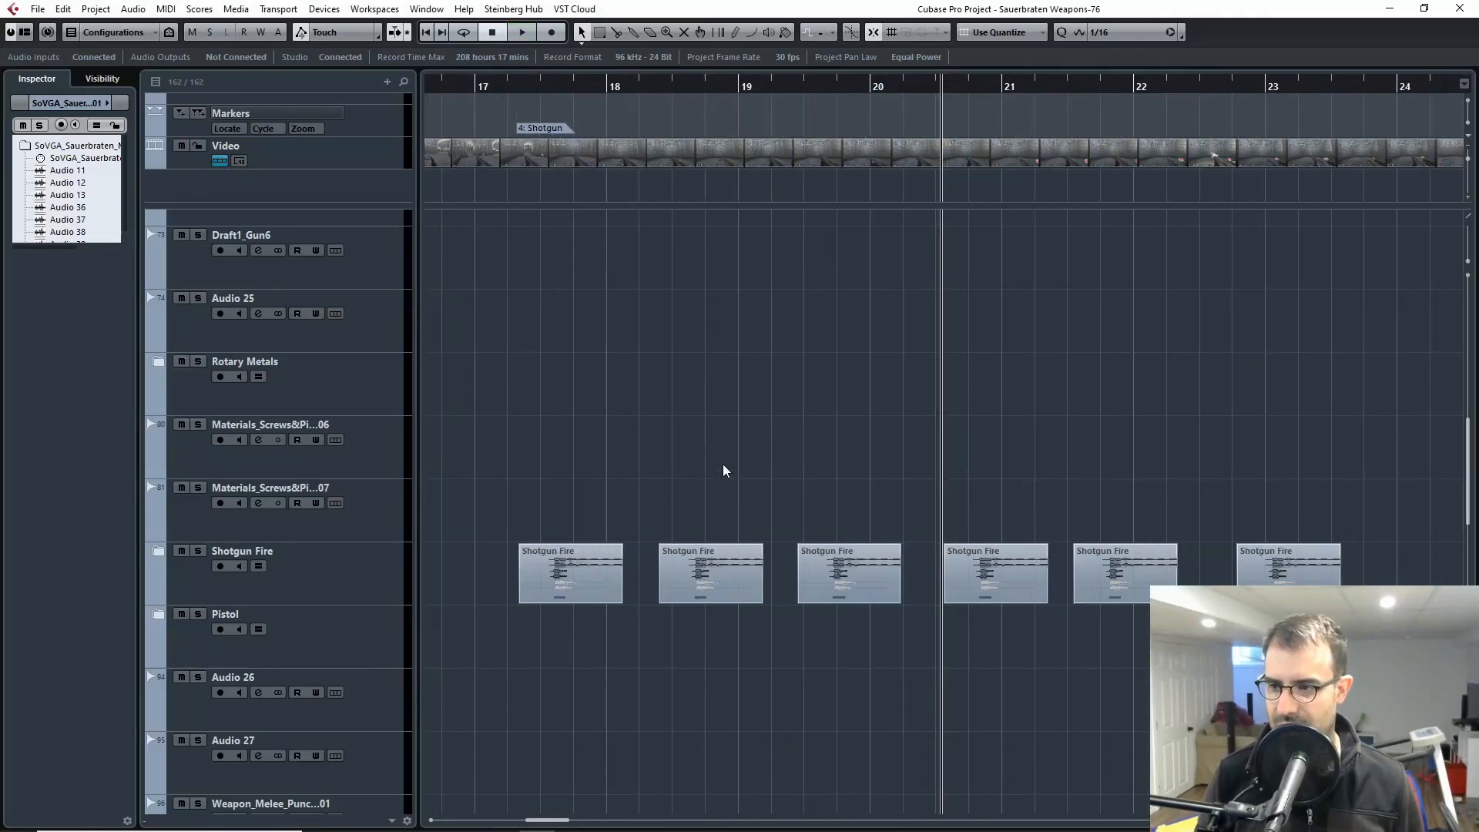
key(space)
drag(917, 421, 981, 393)
key(g)
key(h)
drag(745, 389, 1321, 379)
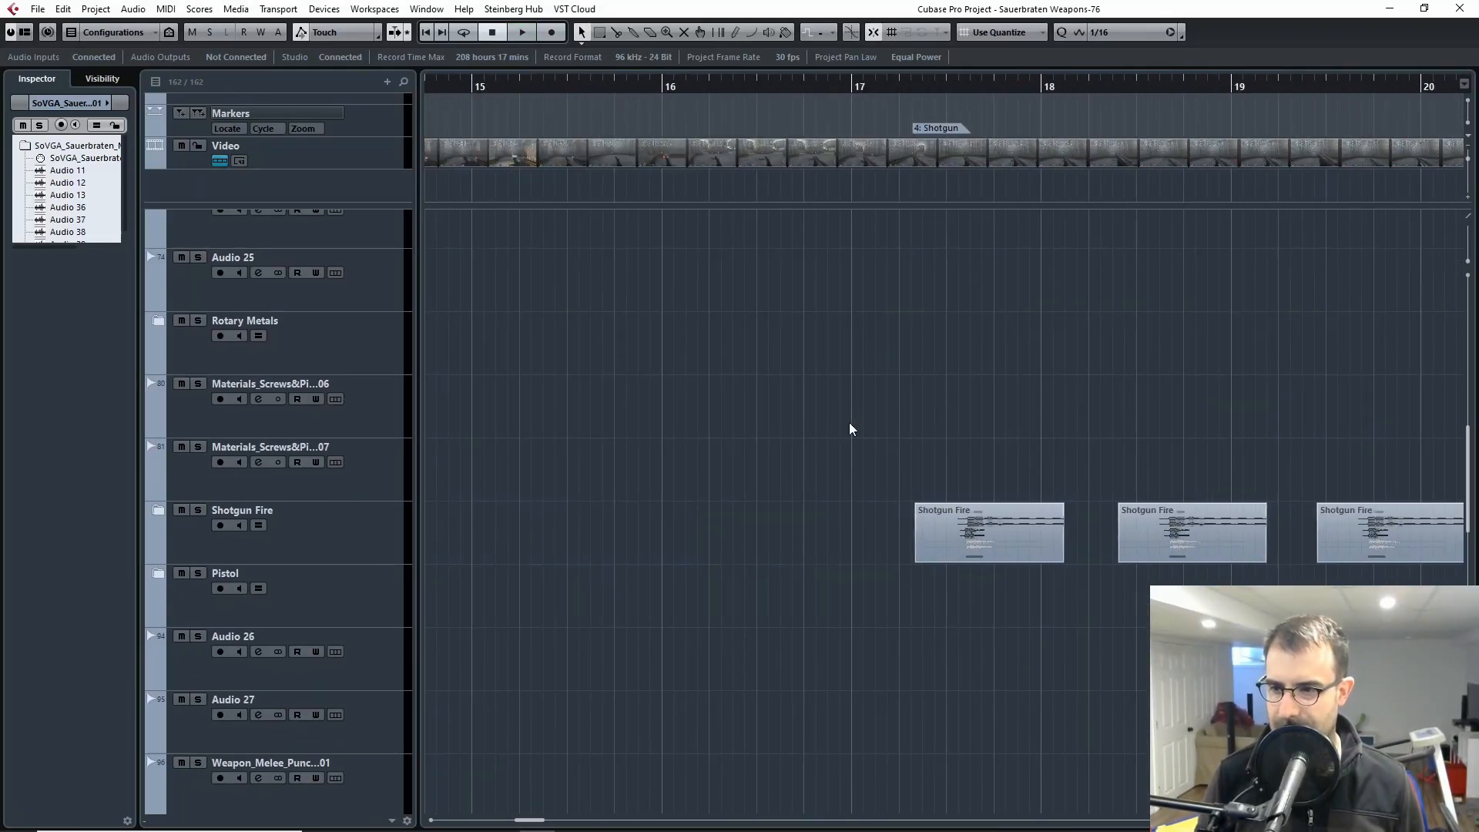
scroll(1034, 380, up, 4)
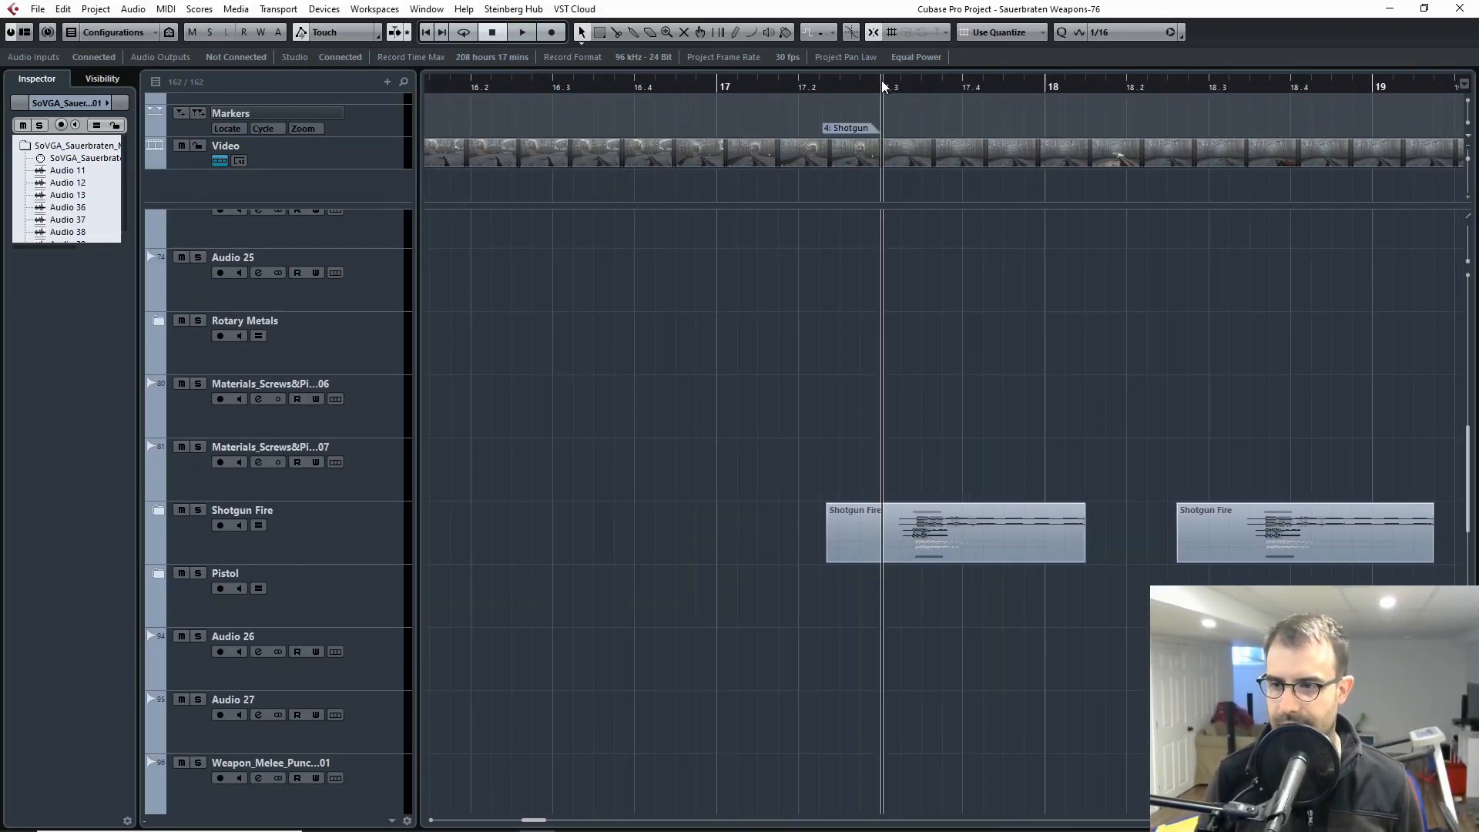
click(161, 509)
scroll(645, 507, down, 4)
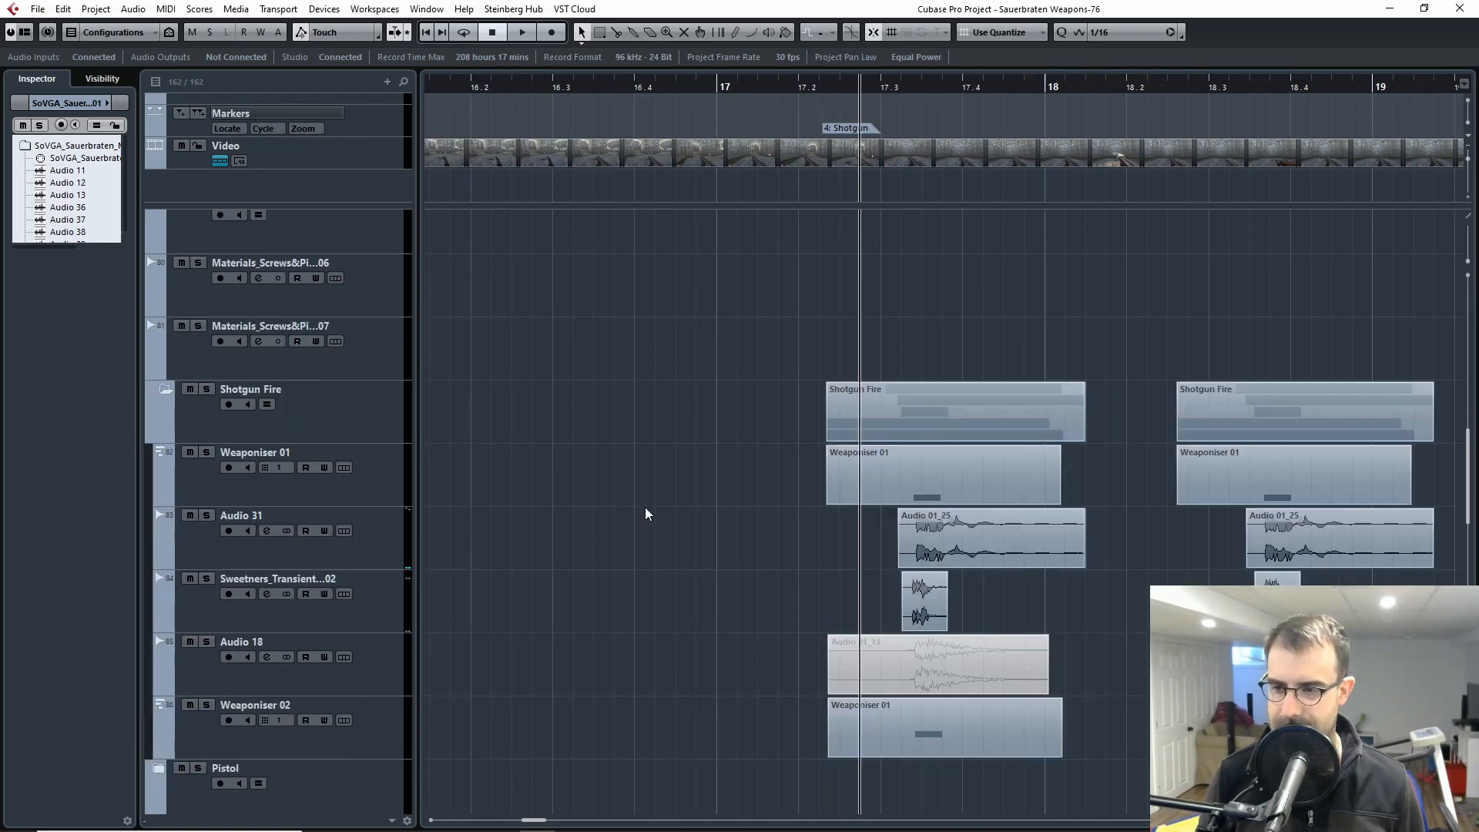
Step: Solo the Weaponiser 01 track in the Shotgun Fire folder and play its first clip
key(g)
key(g)
scroll(1063, 471, up, 2)
scroll(1064, 472, up, 1)
key(h)
key(h)
key(h)
key(h)
key(h)
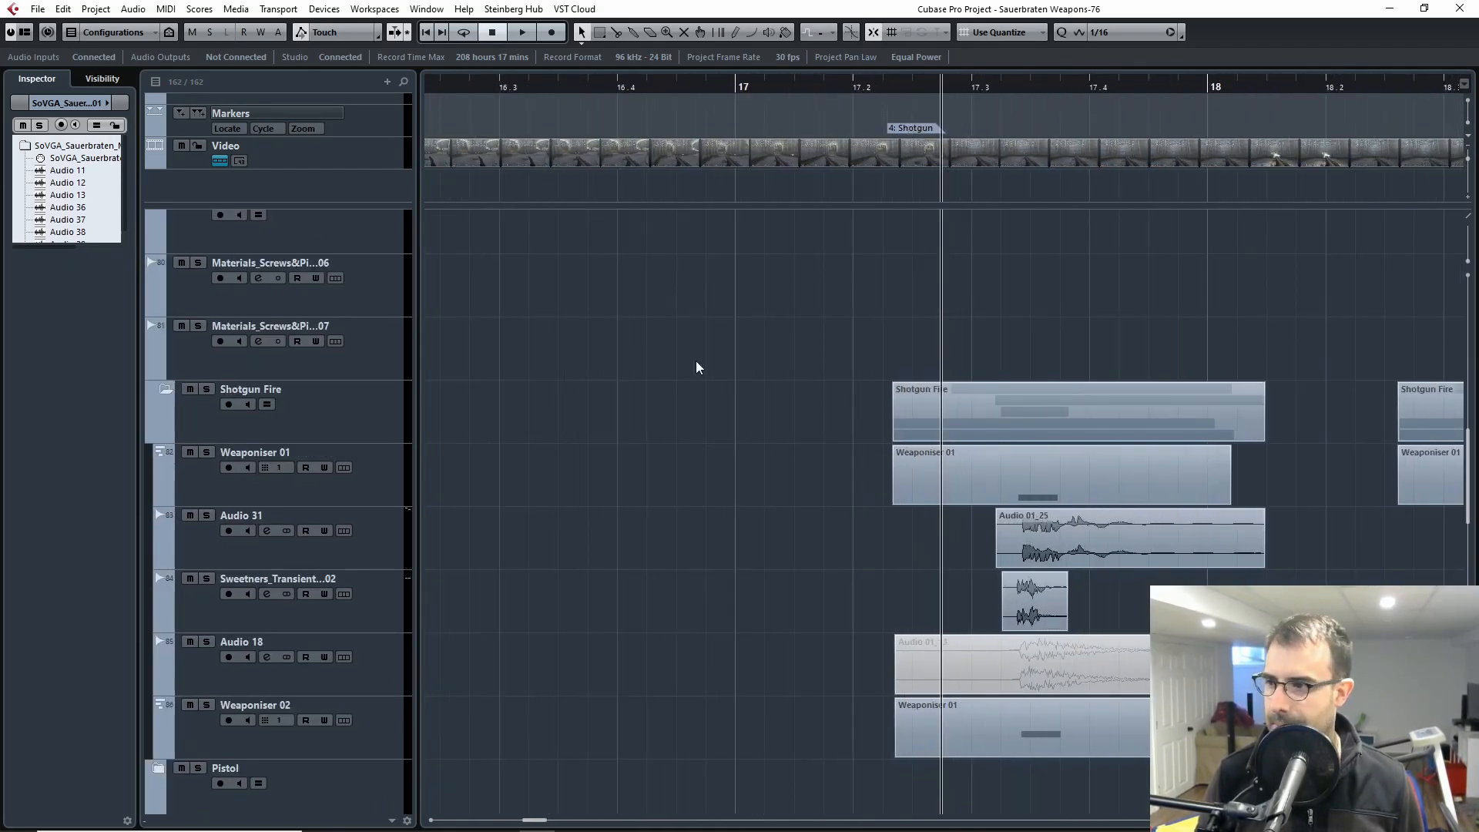
drag(696, 361, 410, 370)
click(206, 441)
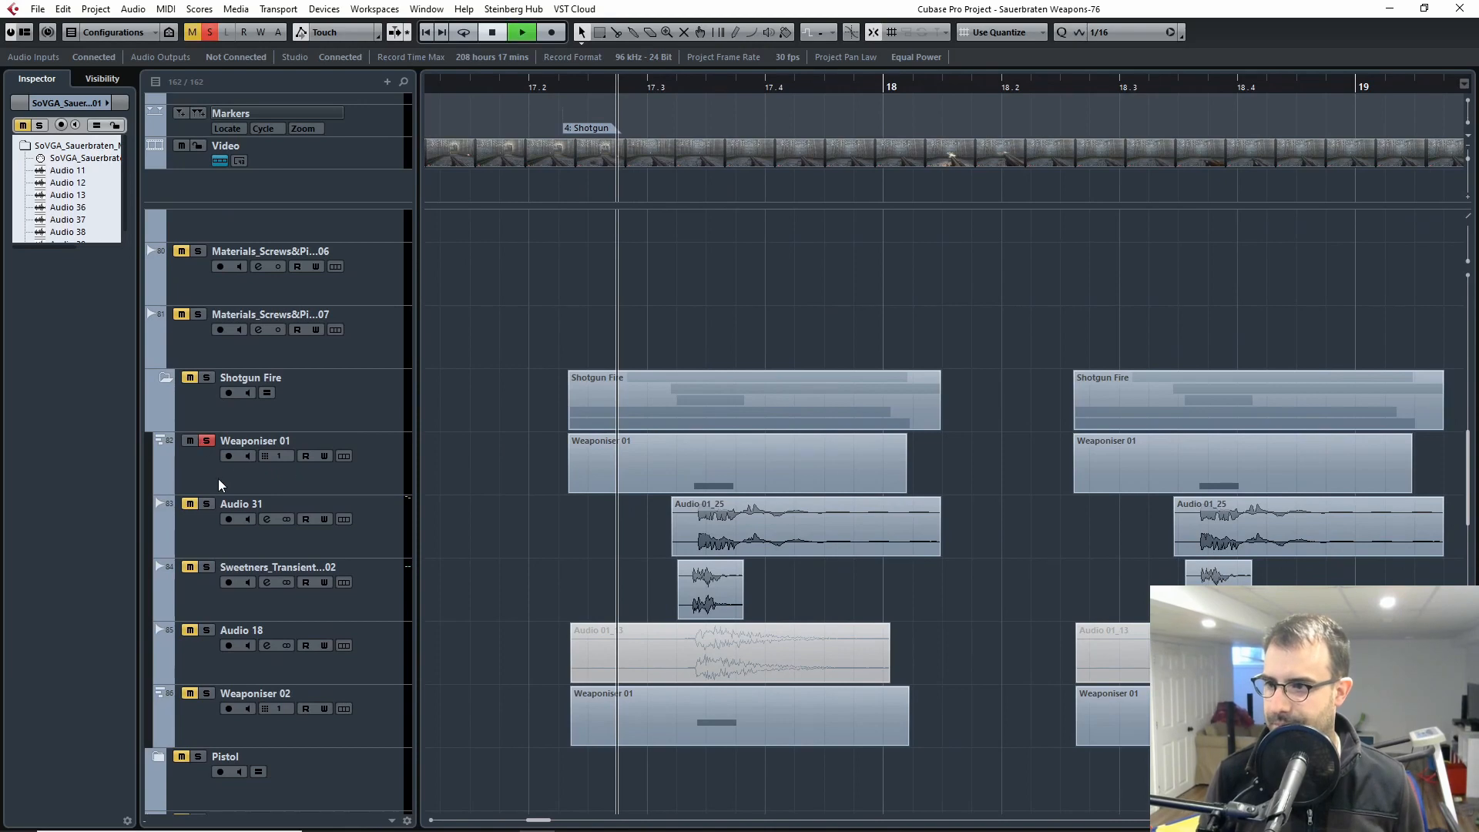
key(space)
Step: Open the Weaponiser instrument of the Weaponiser 01 track and move its window over the upper part of the timeline
click(221, 470)
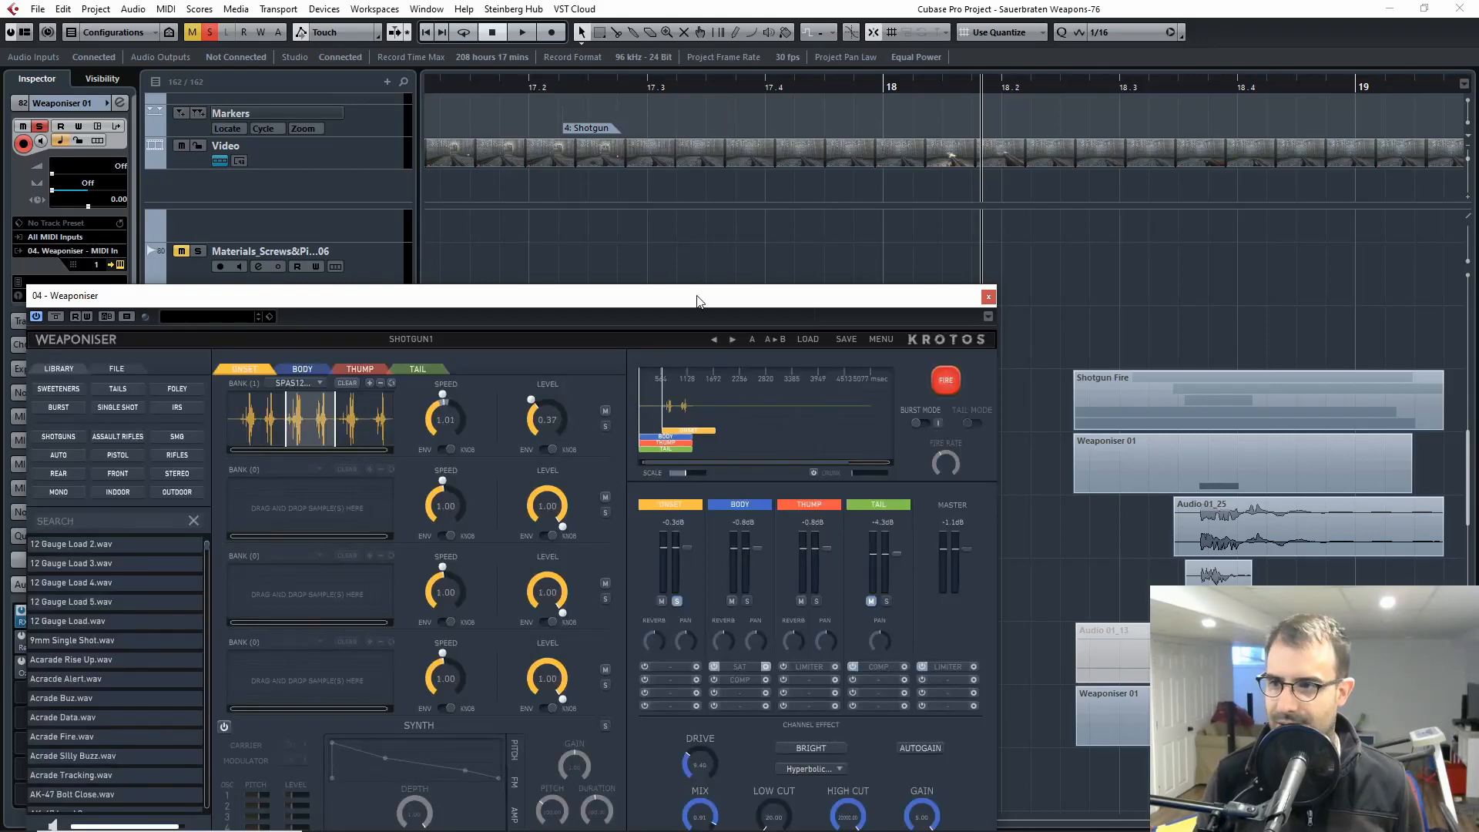
drag(697, 300, 914, 45)
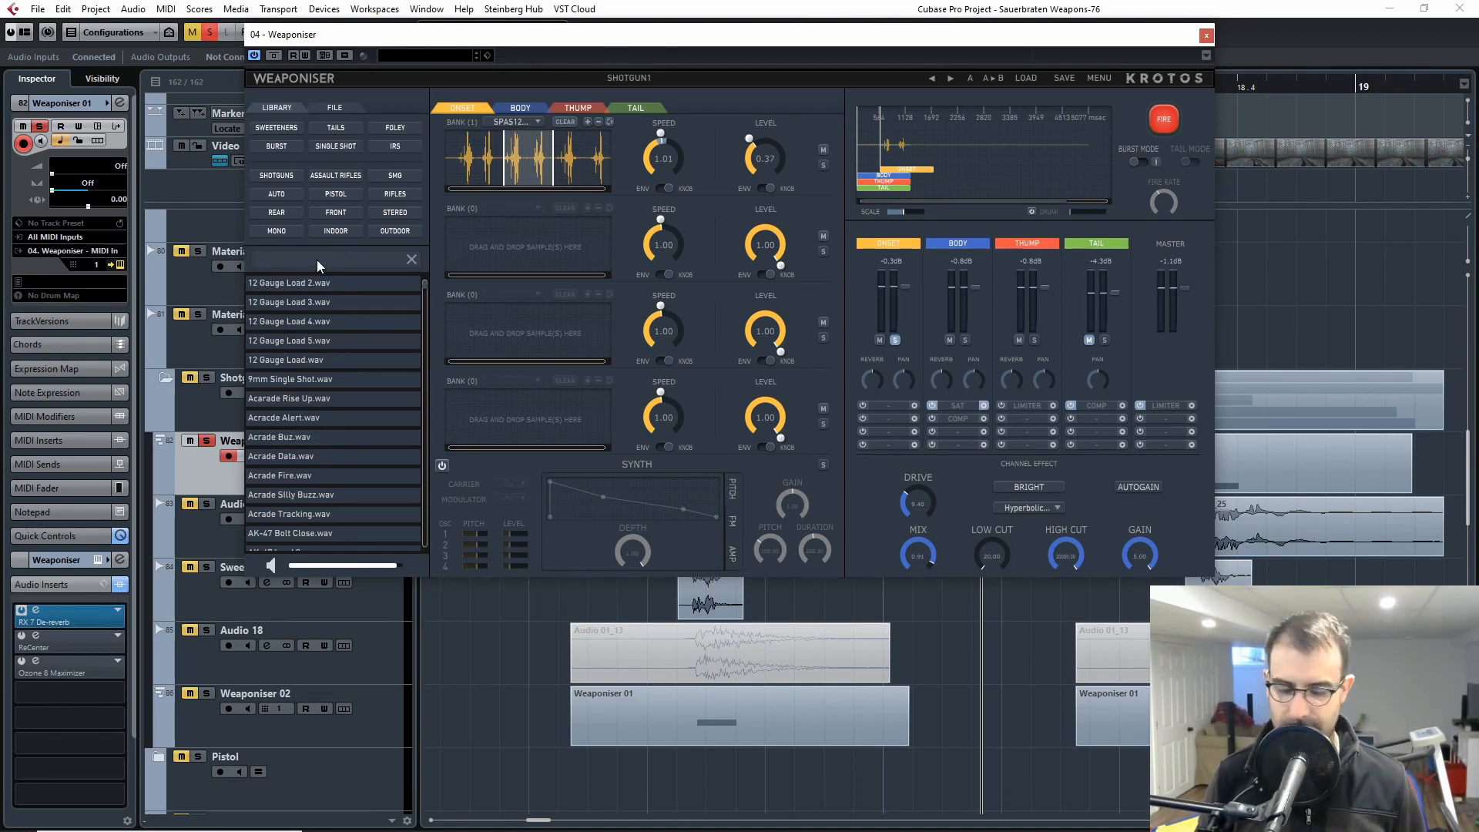
Step: Search the Weaponiser sample library for "reload" and for "foley", clearing the search text after each
text(reload)
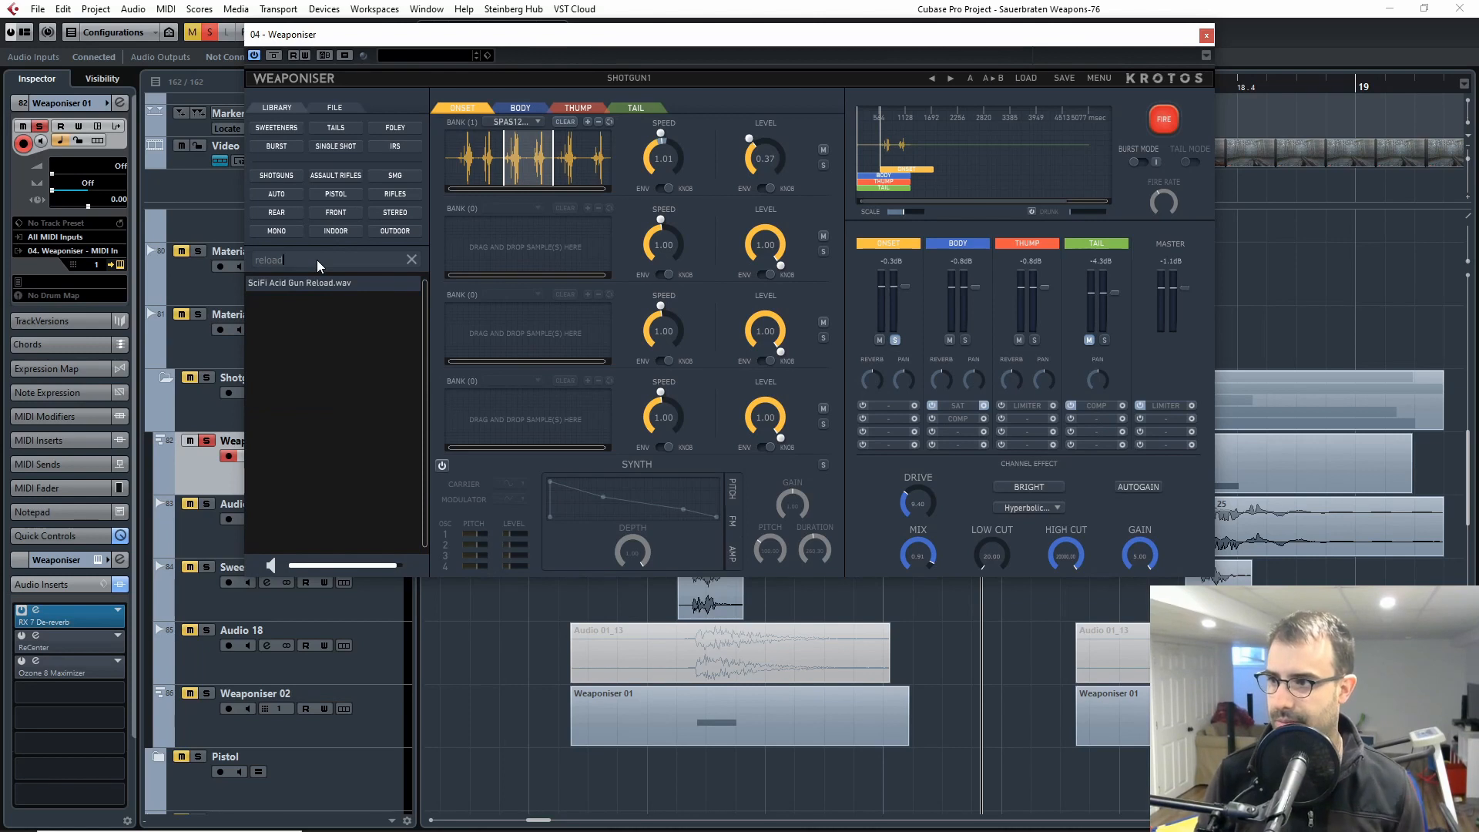
key(BackSpace)
key(BackSpace)
key(BackSpace)
key(BackSpace)
key(BackSpace)
key(BackSpace)
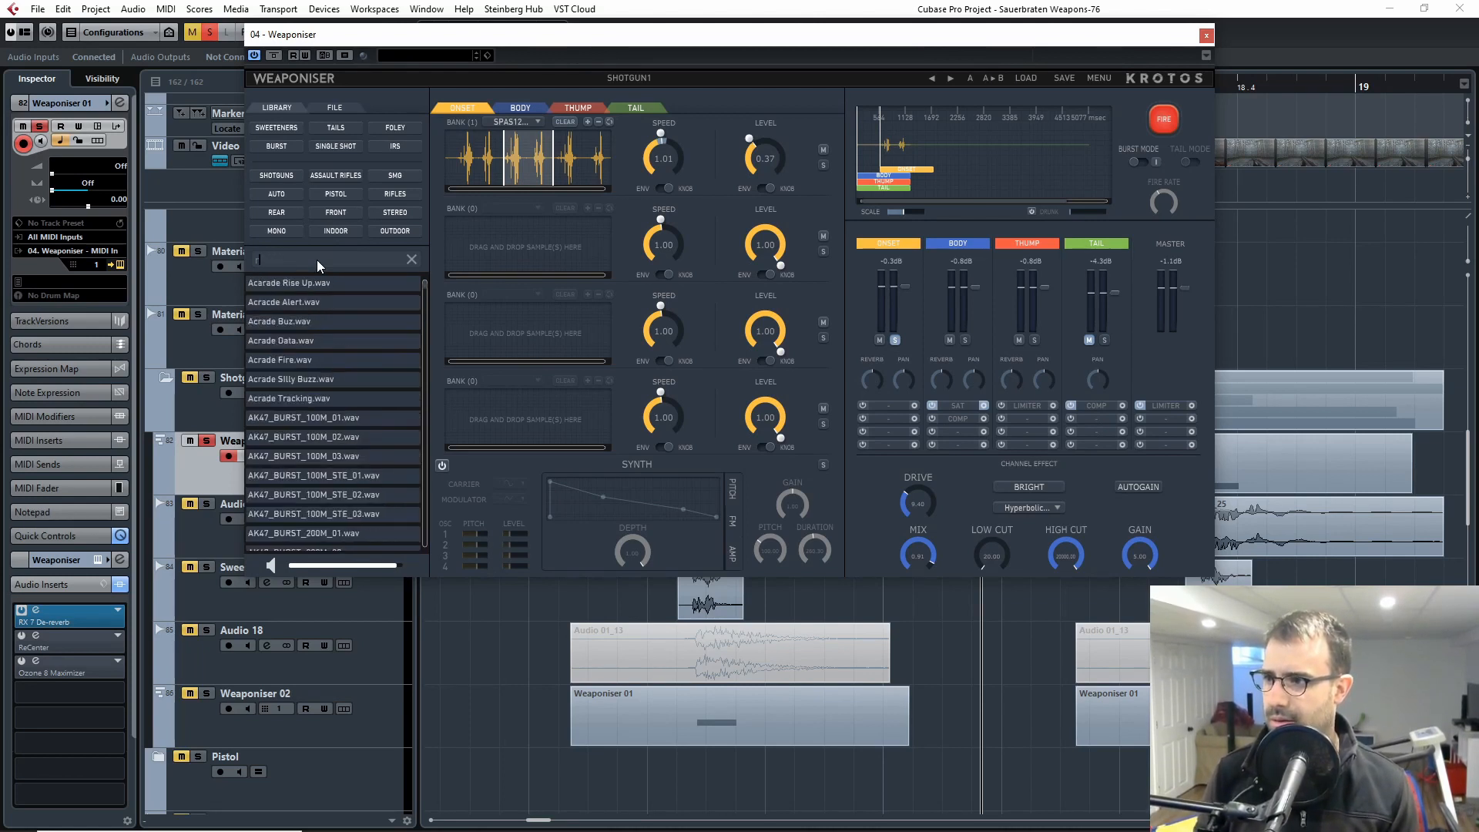
text(foley)
key(BackSpace)
key(BackSpace)
key(BackSpace)
key(BackSpace)
key(BackSpace)
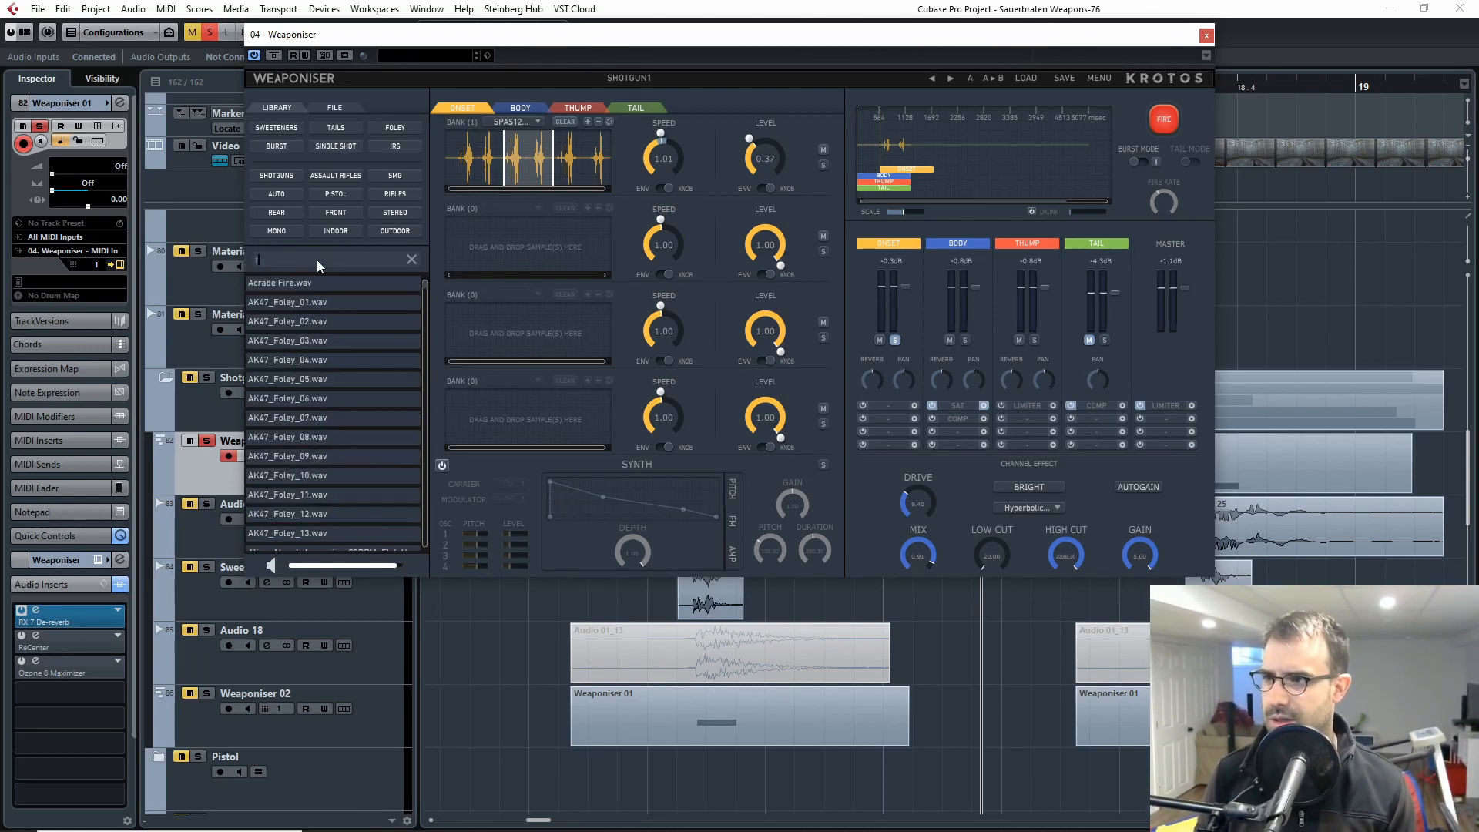
Step: Check the sample list of the first onset bank, fire the shotgun patch three times and close Weaponiser
click(508, 123)
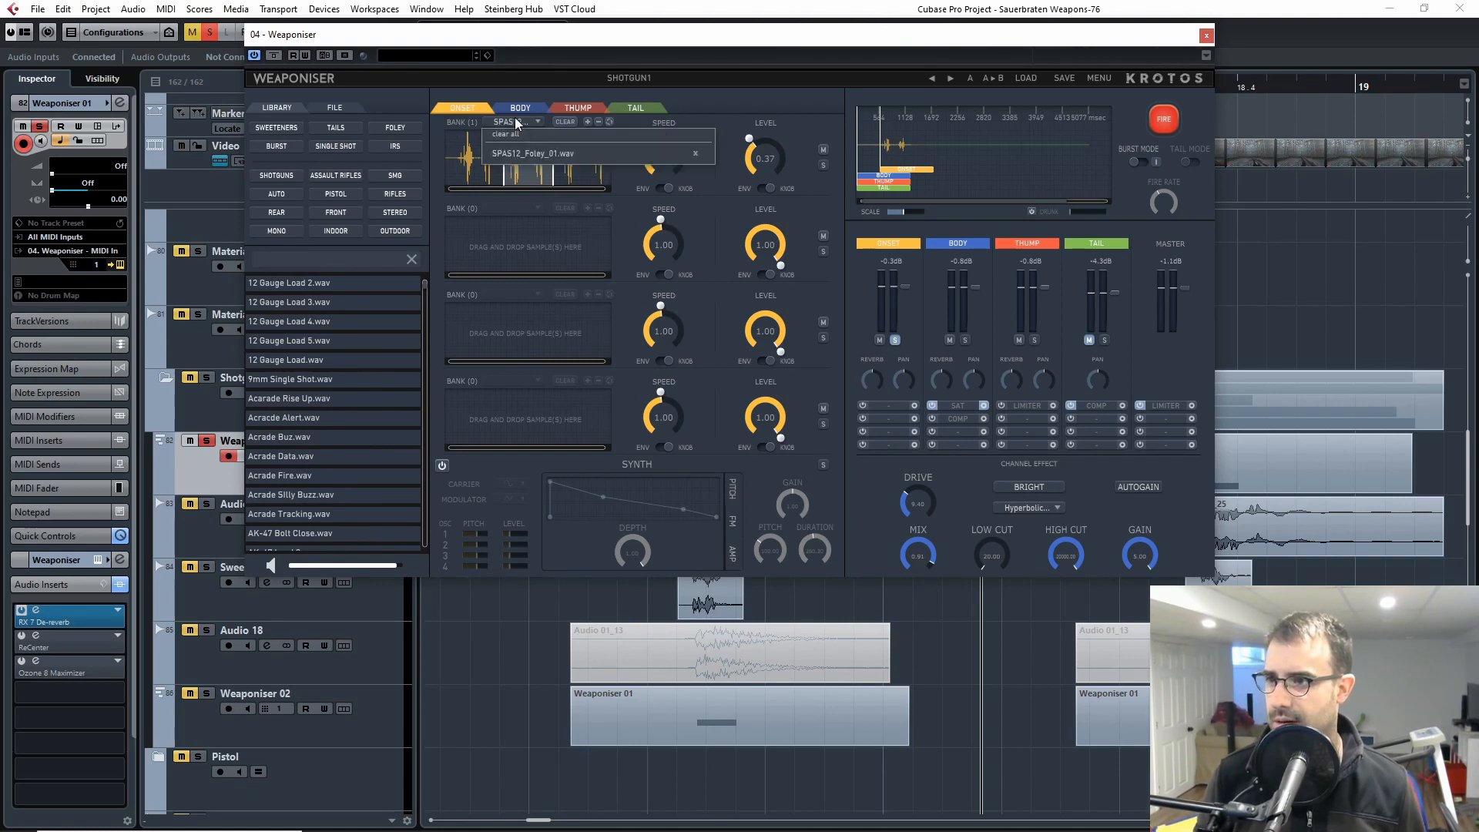
click(702, 101)
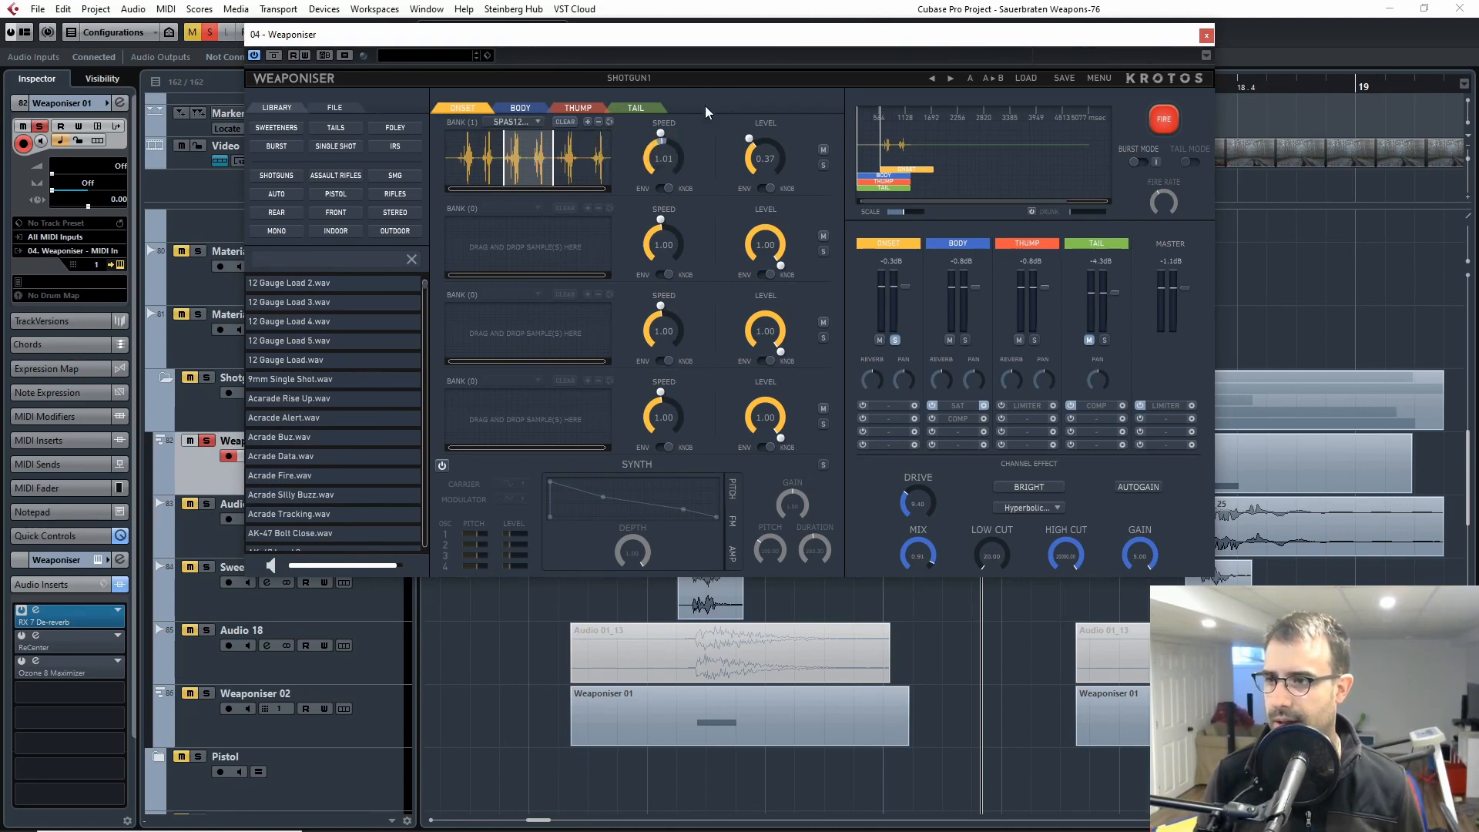
click(1169, 118)
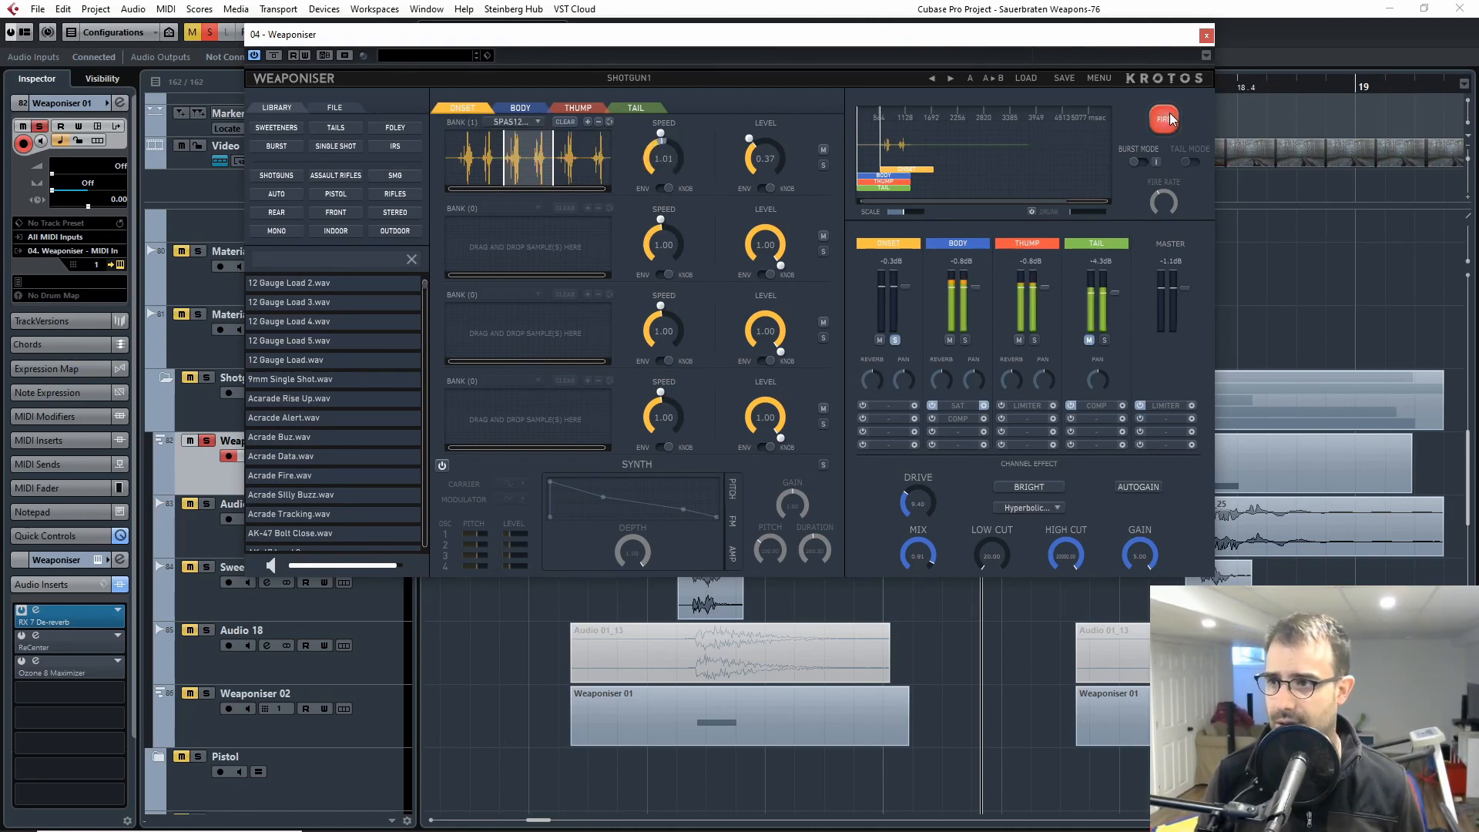
click(1170, 117)
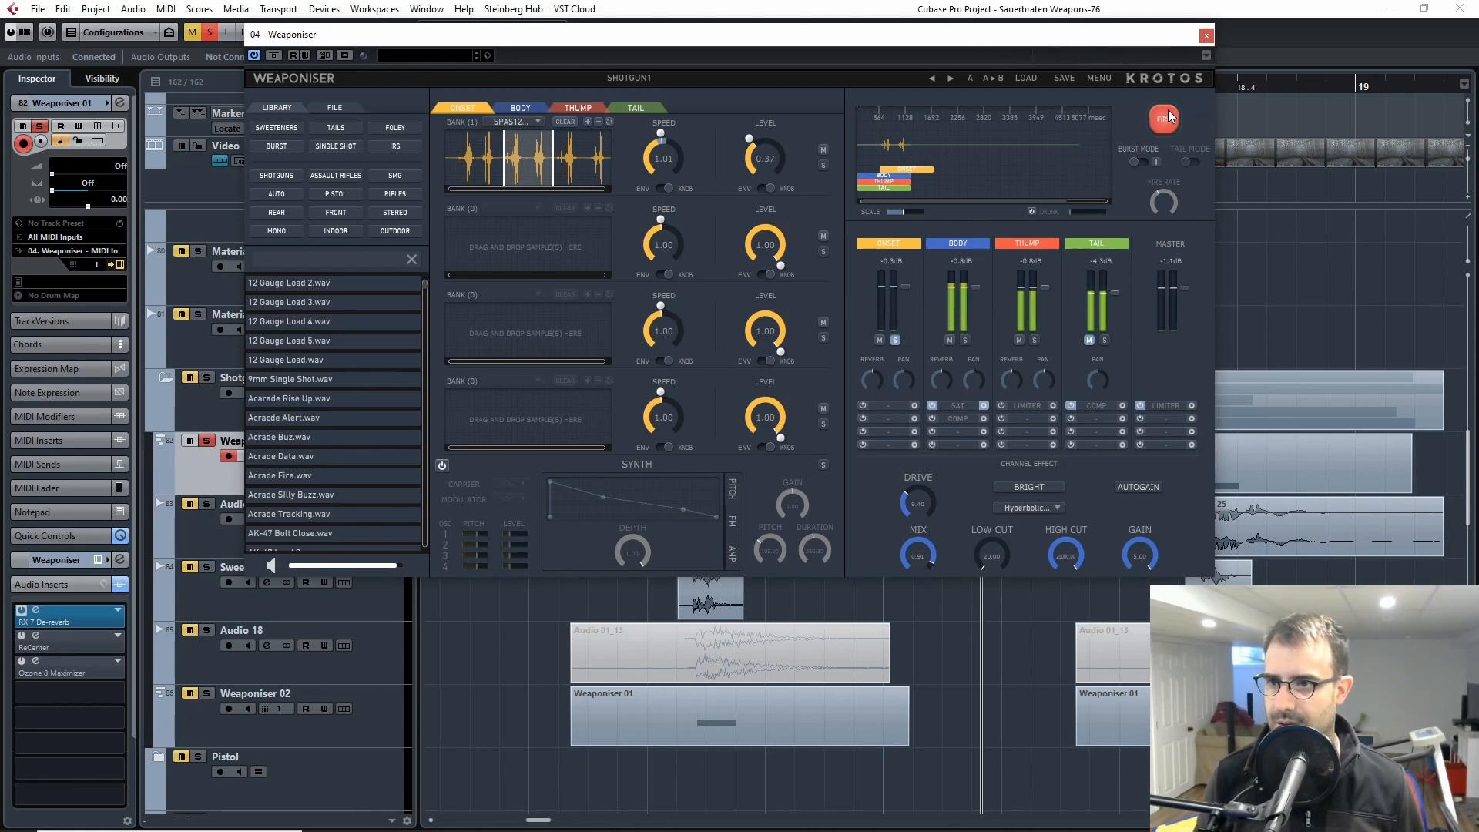
click(1169, 117)
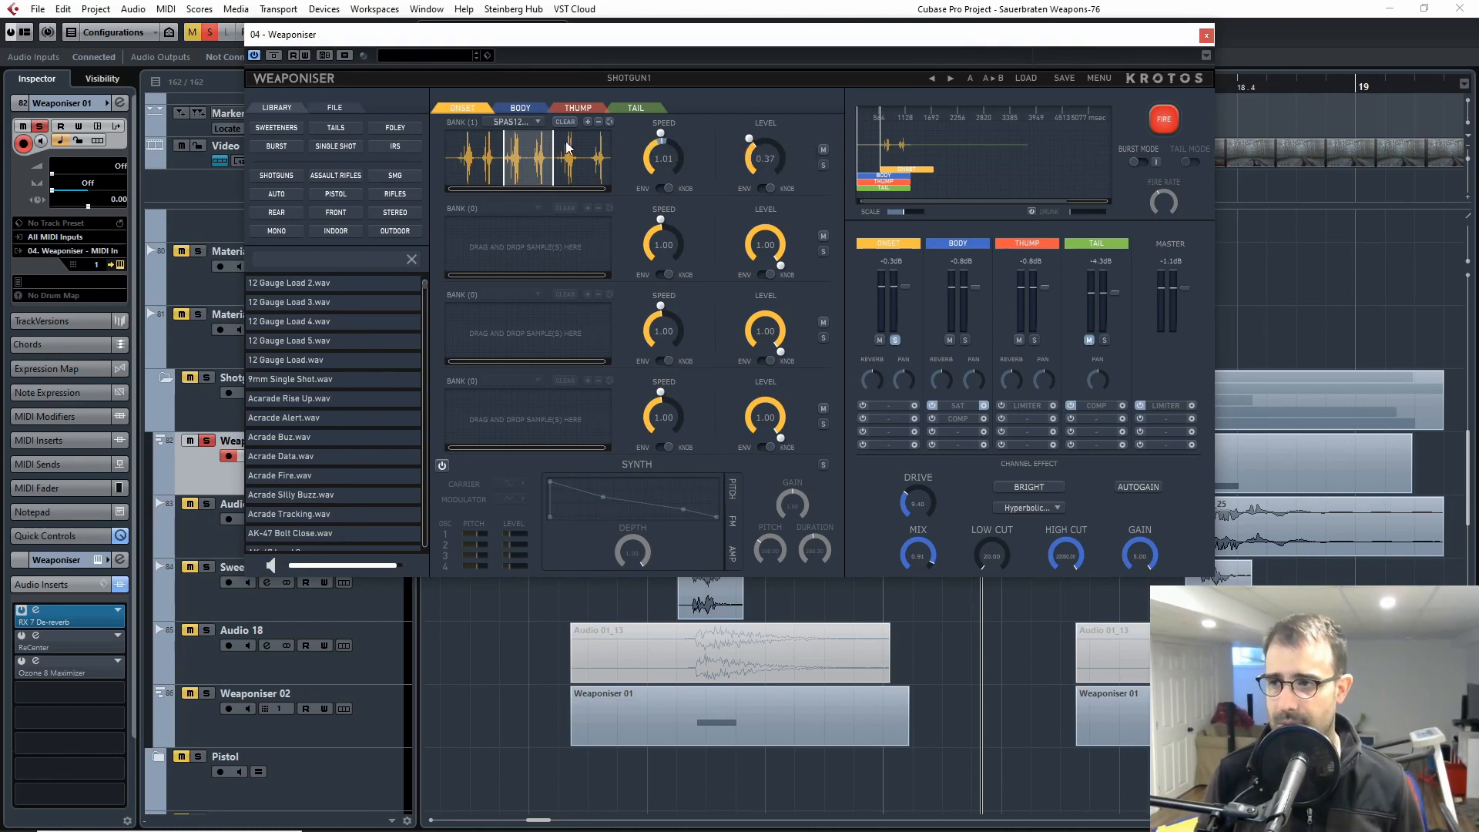
click(1205, 37)
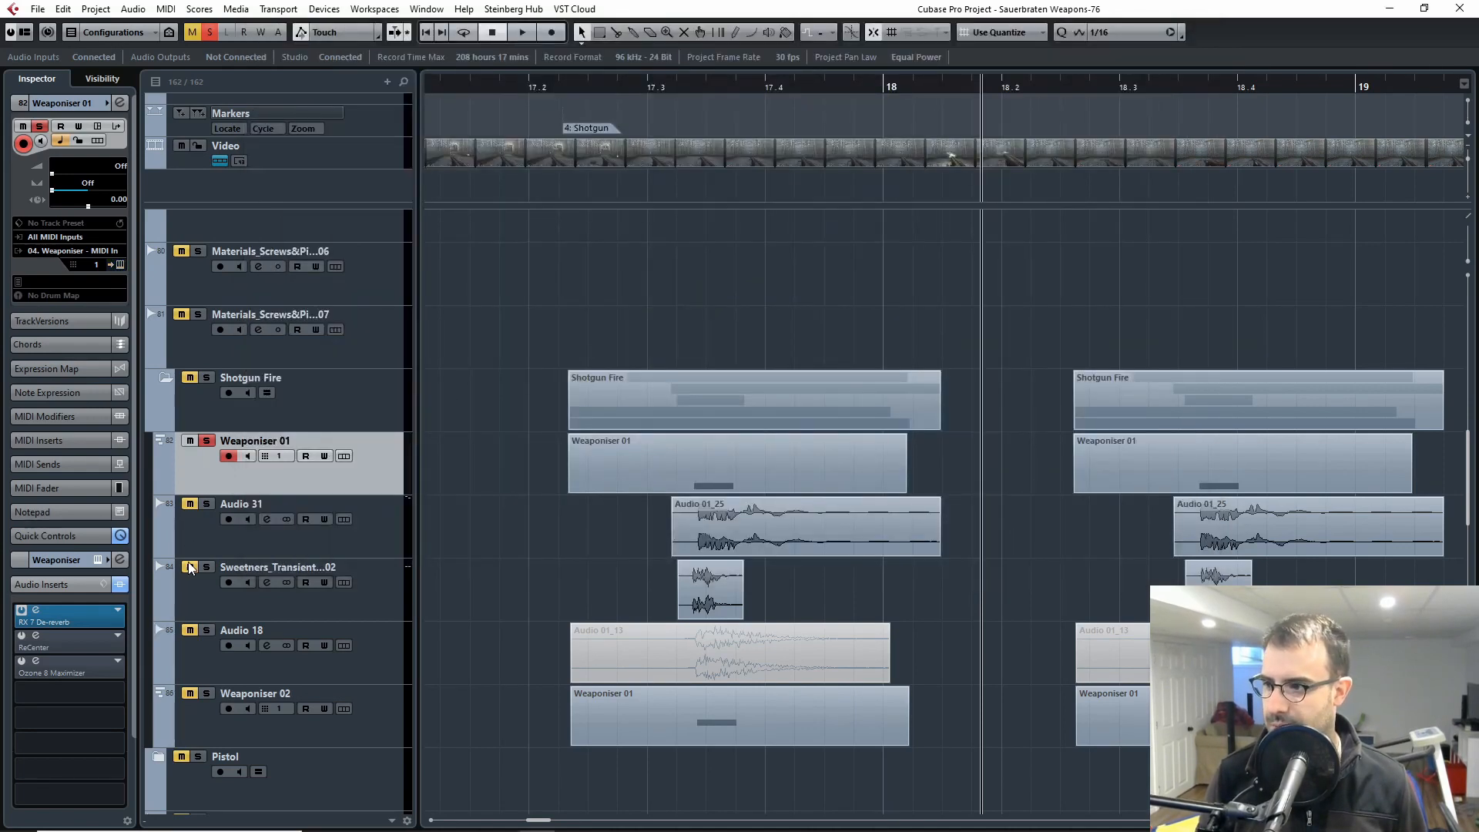
Step: Open the RX 7 De-reverb insert of Weaponiser 01, bypass it and move its window off the first shotgun clips
click(201, 519)
click(206, 460)
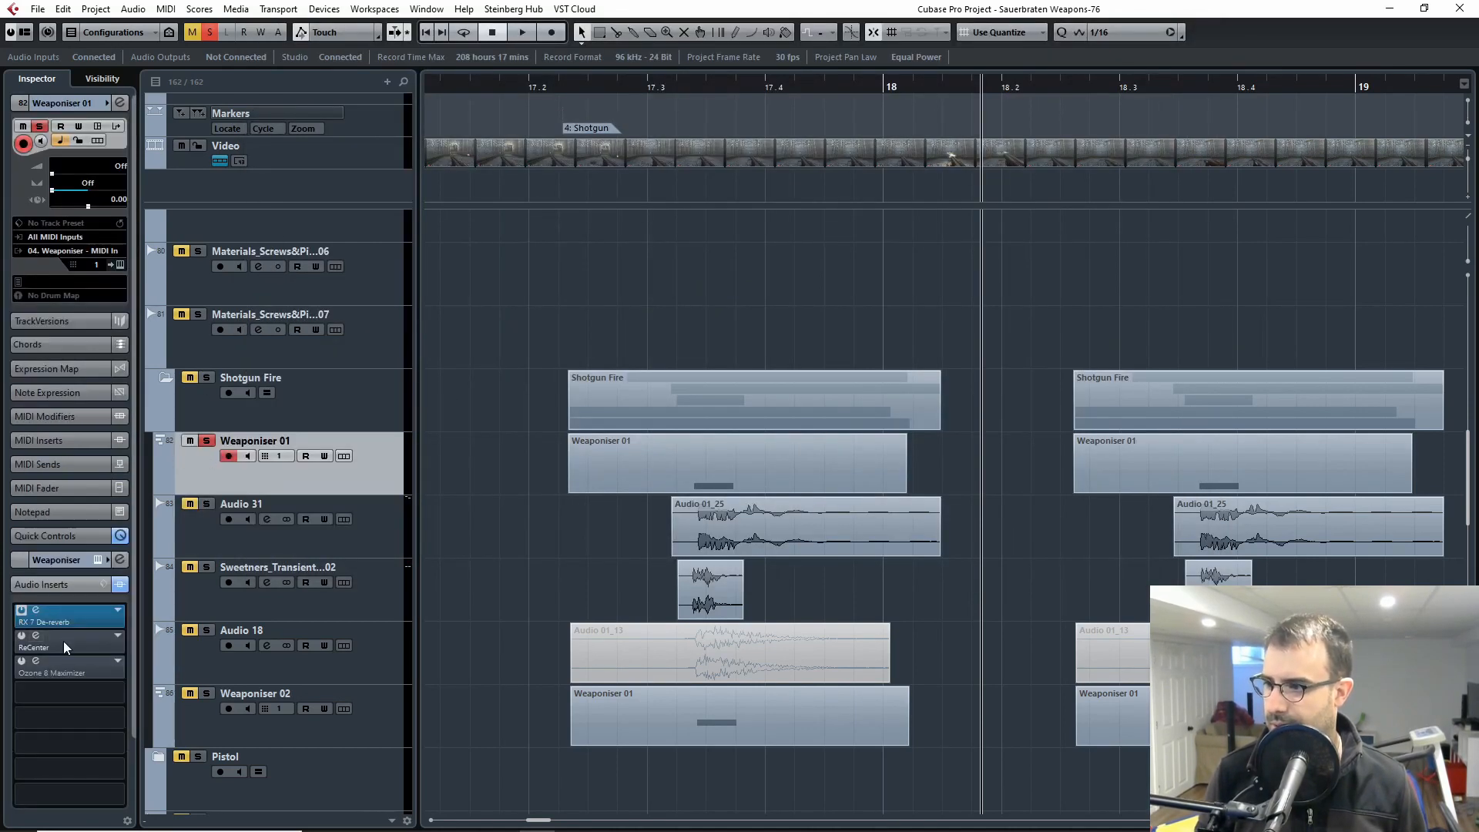
click(58, 607)
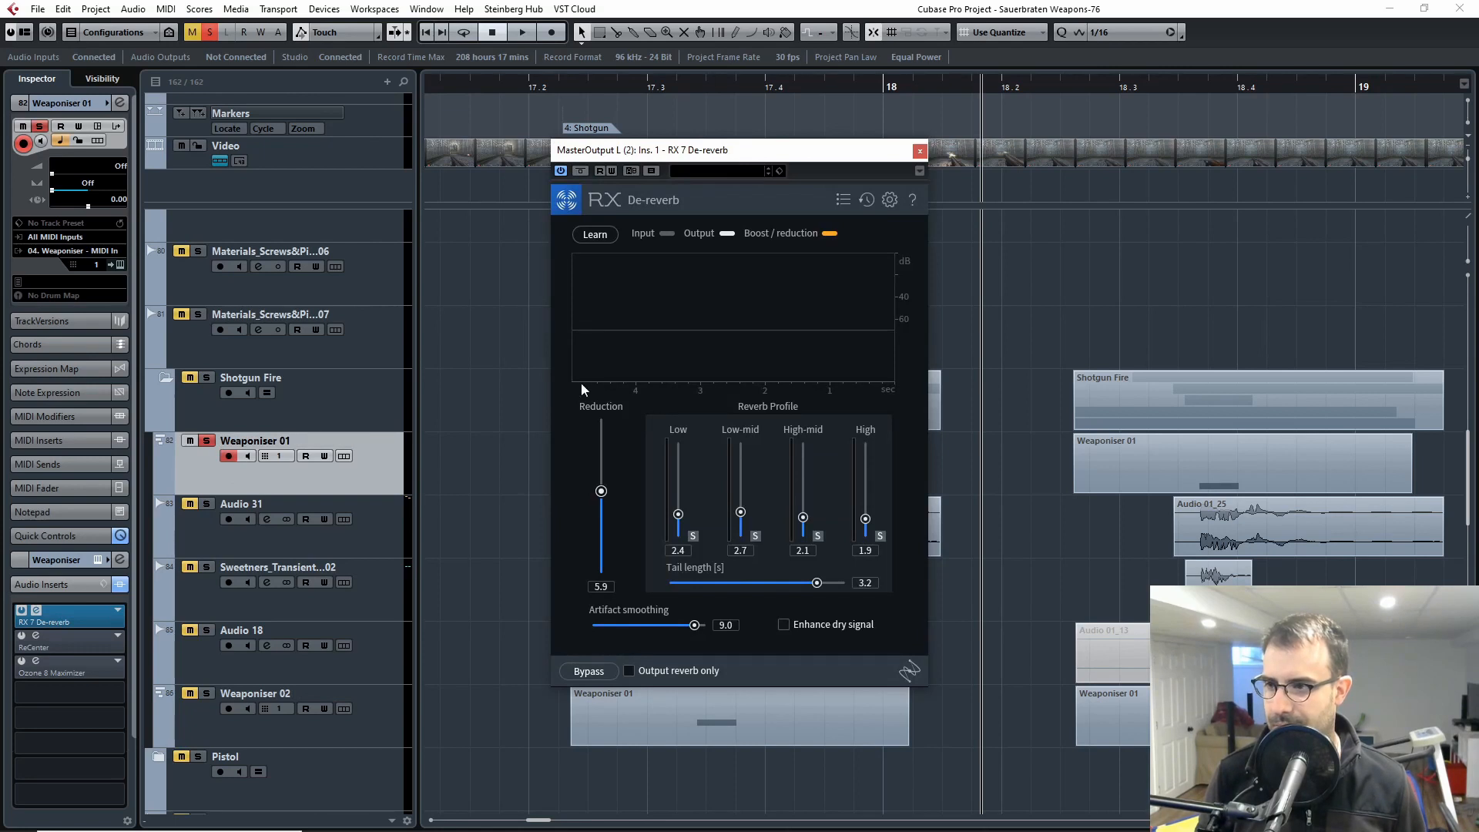
click(580, 171)
drag(681, 153, 1036, 219)
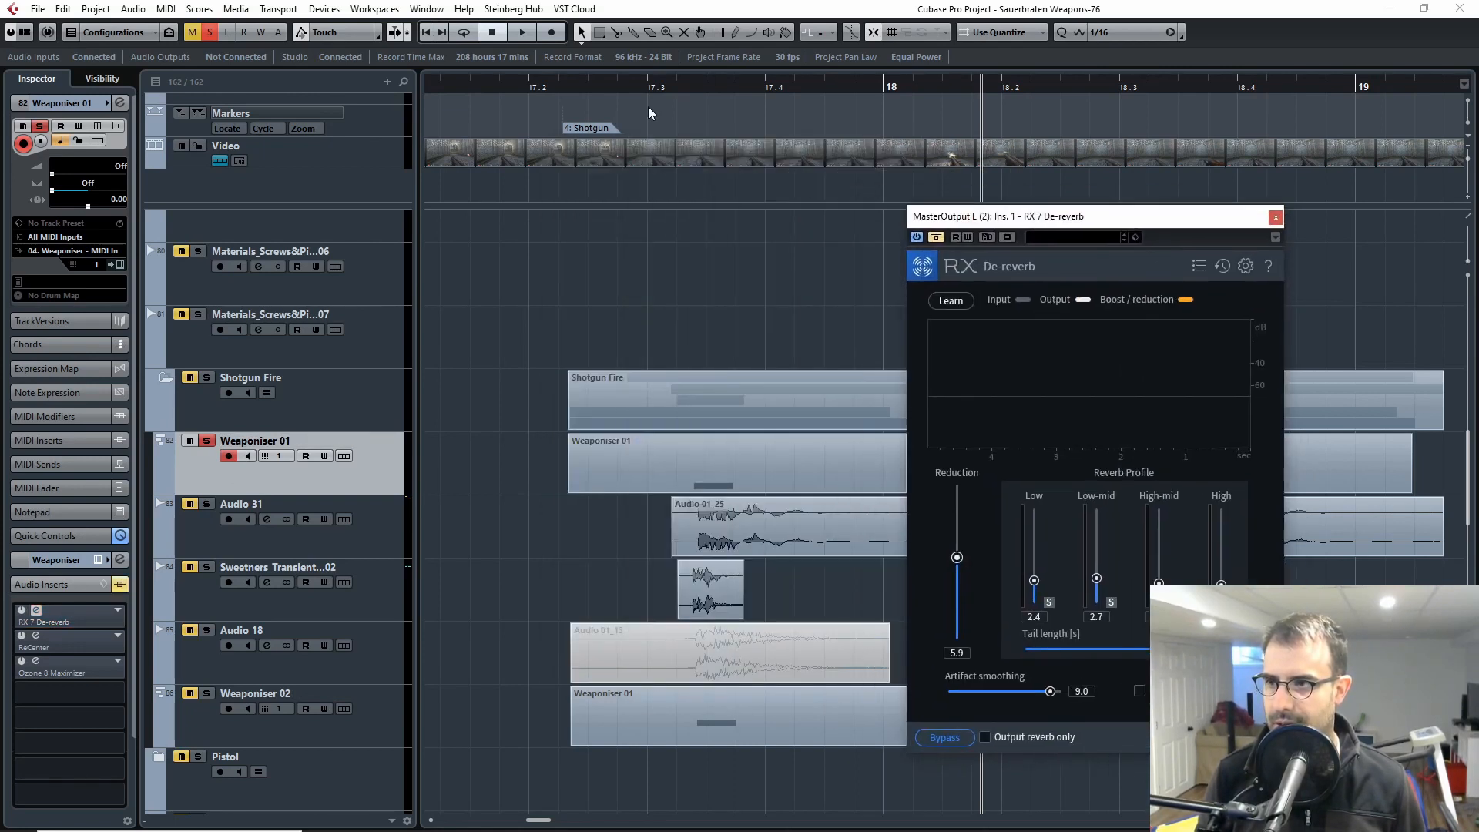
Step: Play the first Weaponiser 01 clip twice to compare the sound with De-reverb bypassed and active
click(664, 82)
key(space)
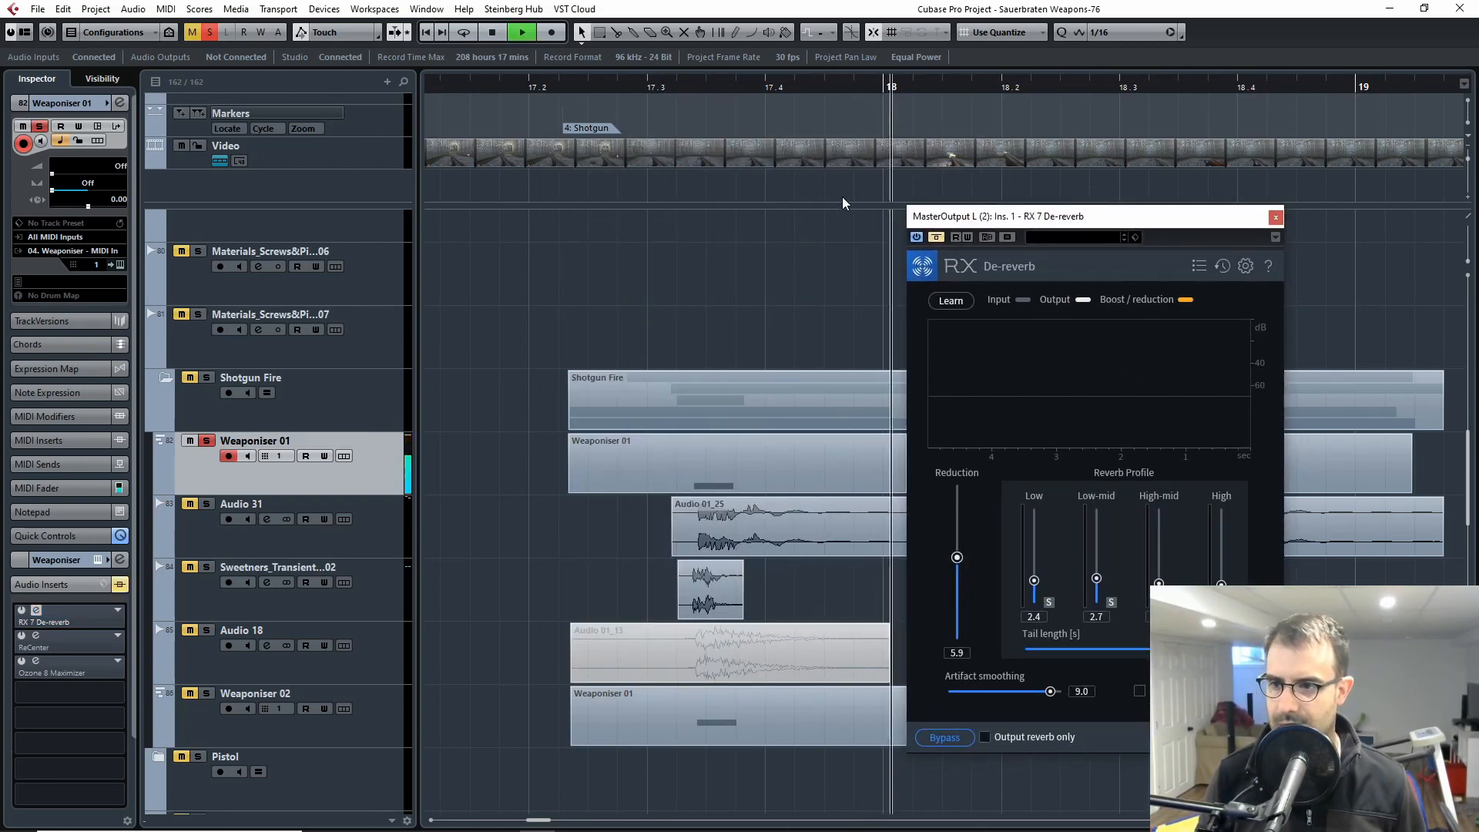
key(space)
drag(680, 87, 617, 87)
key(space)
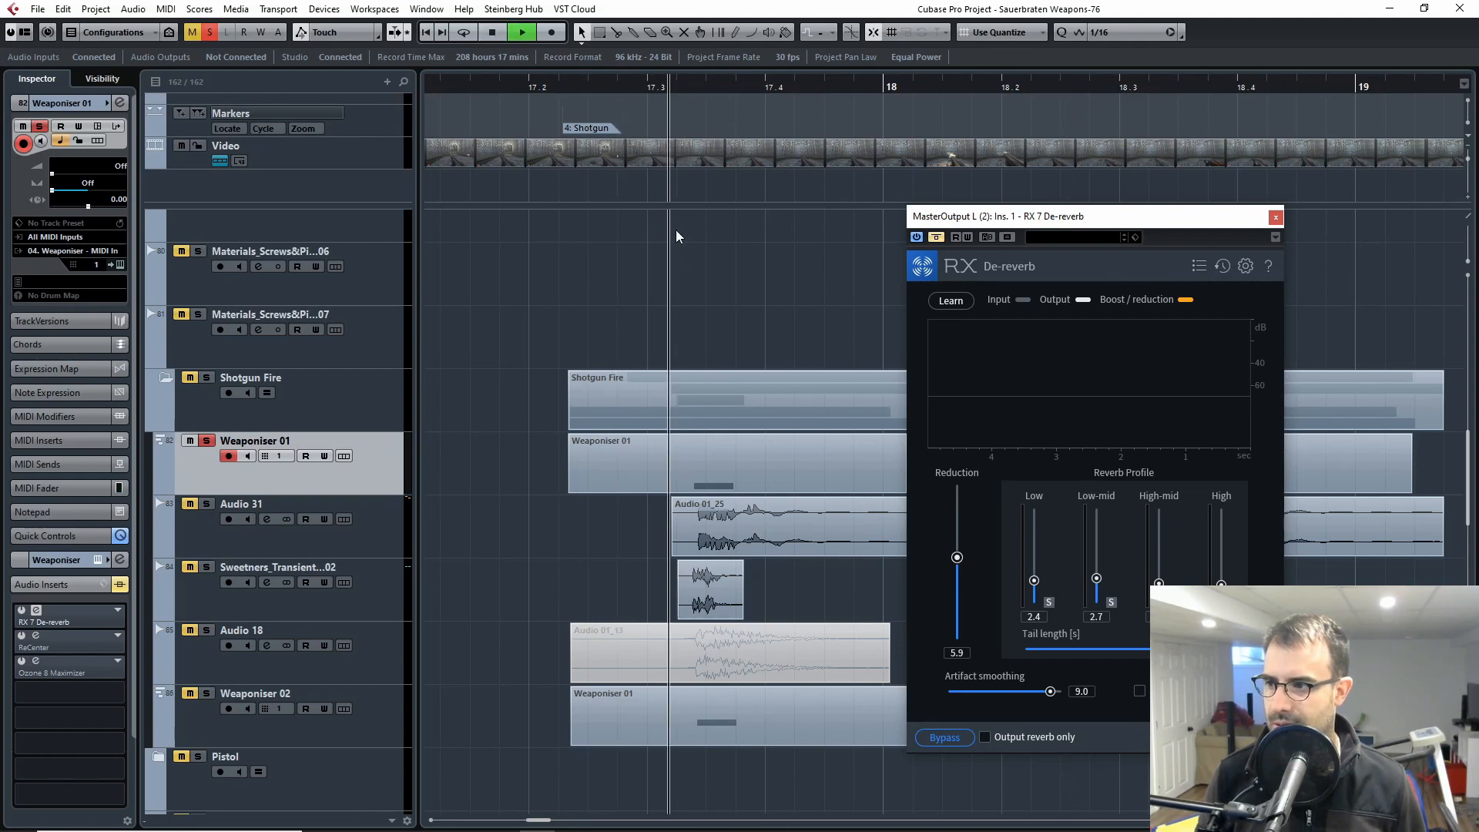
key(space)
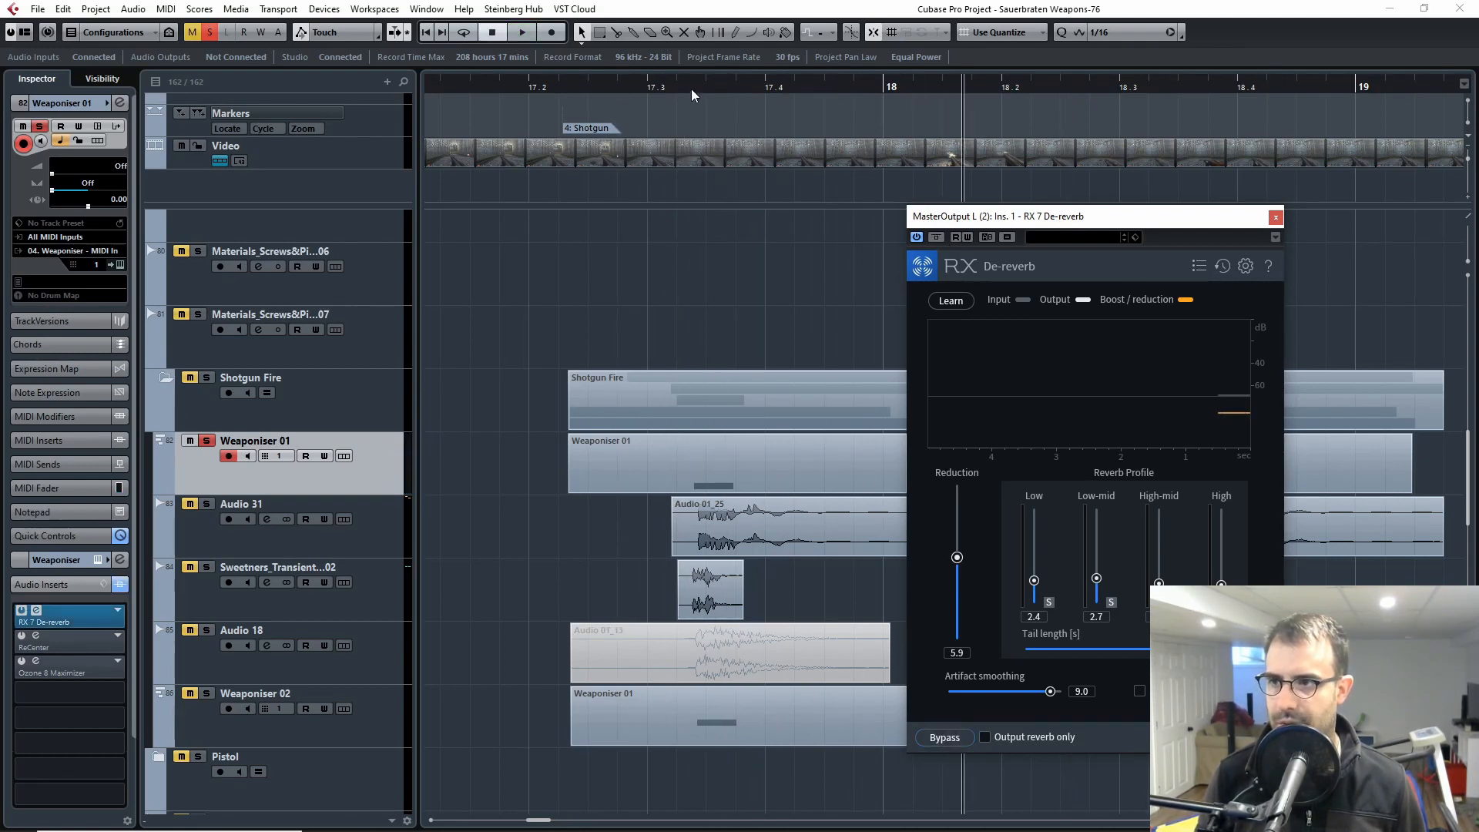
Step: Replay the first Weaponiser 01 clip with De-reverb active, bypass the effect during playback, and close its window
click(663, 87)
key(space)
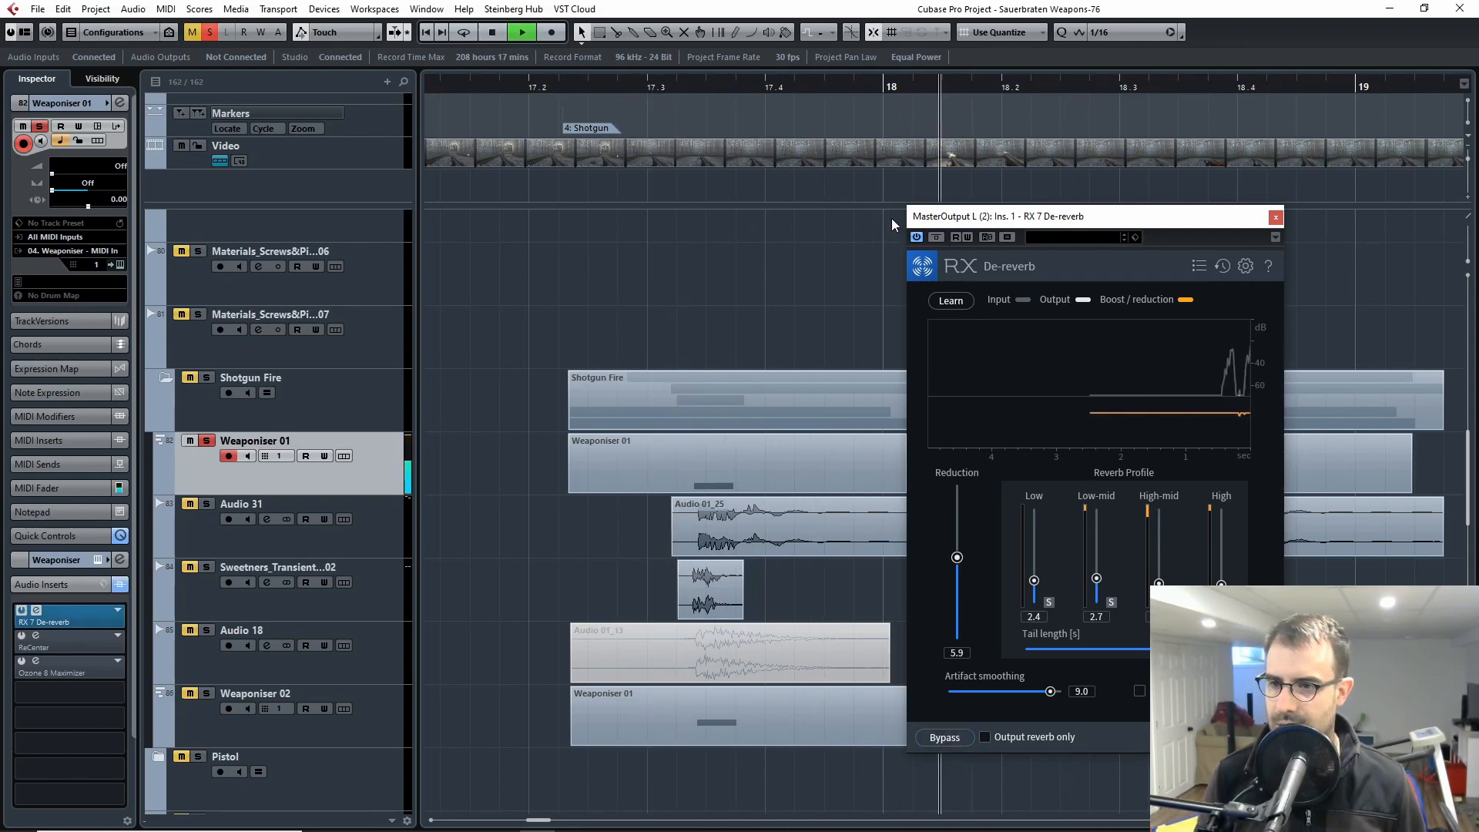
click(589, 92)
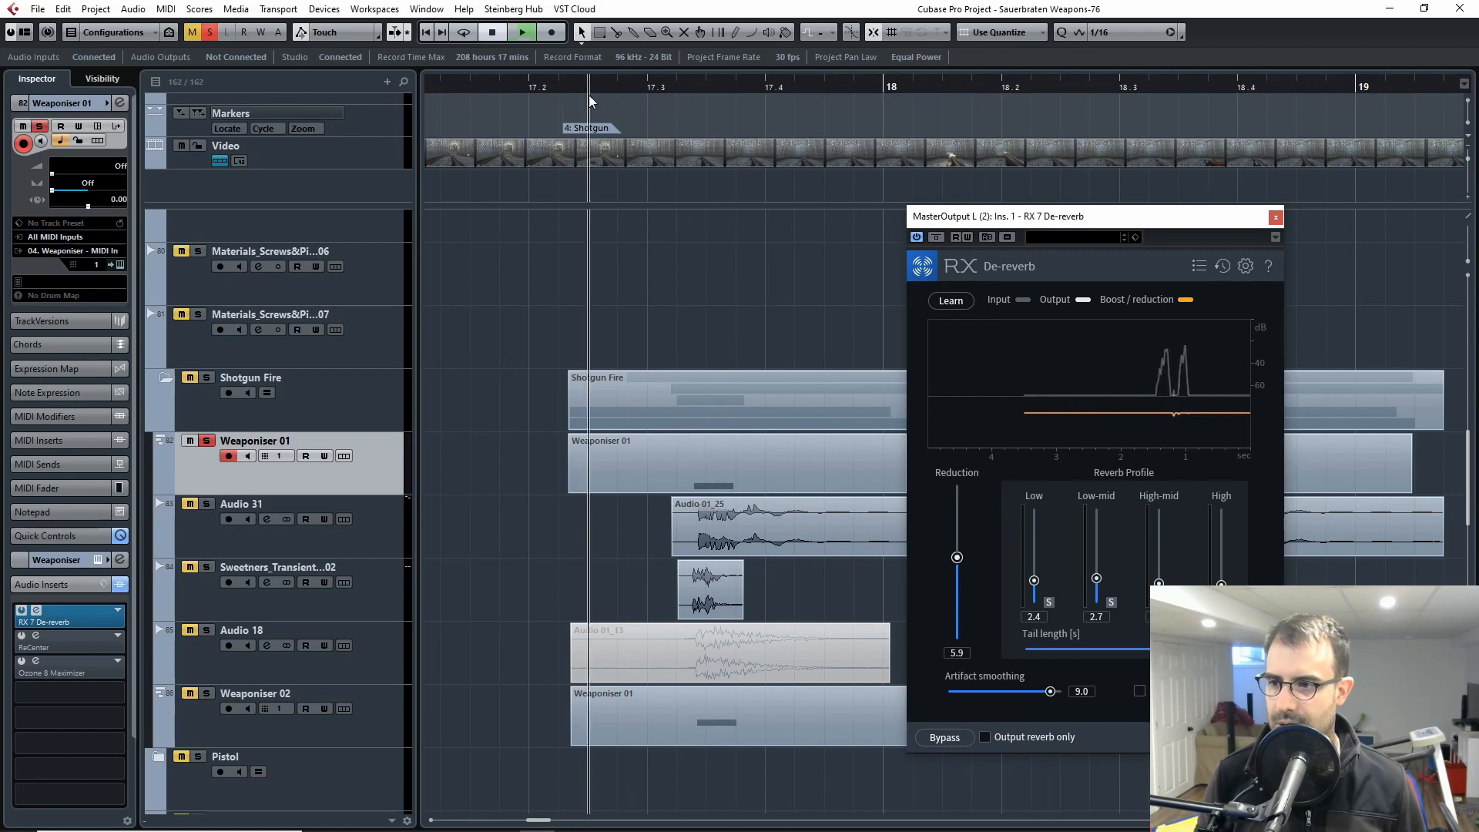
click(939, 238)
key(space)
click(1276, 217)
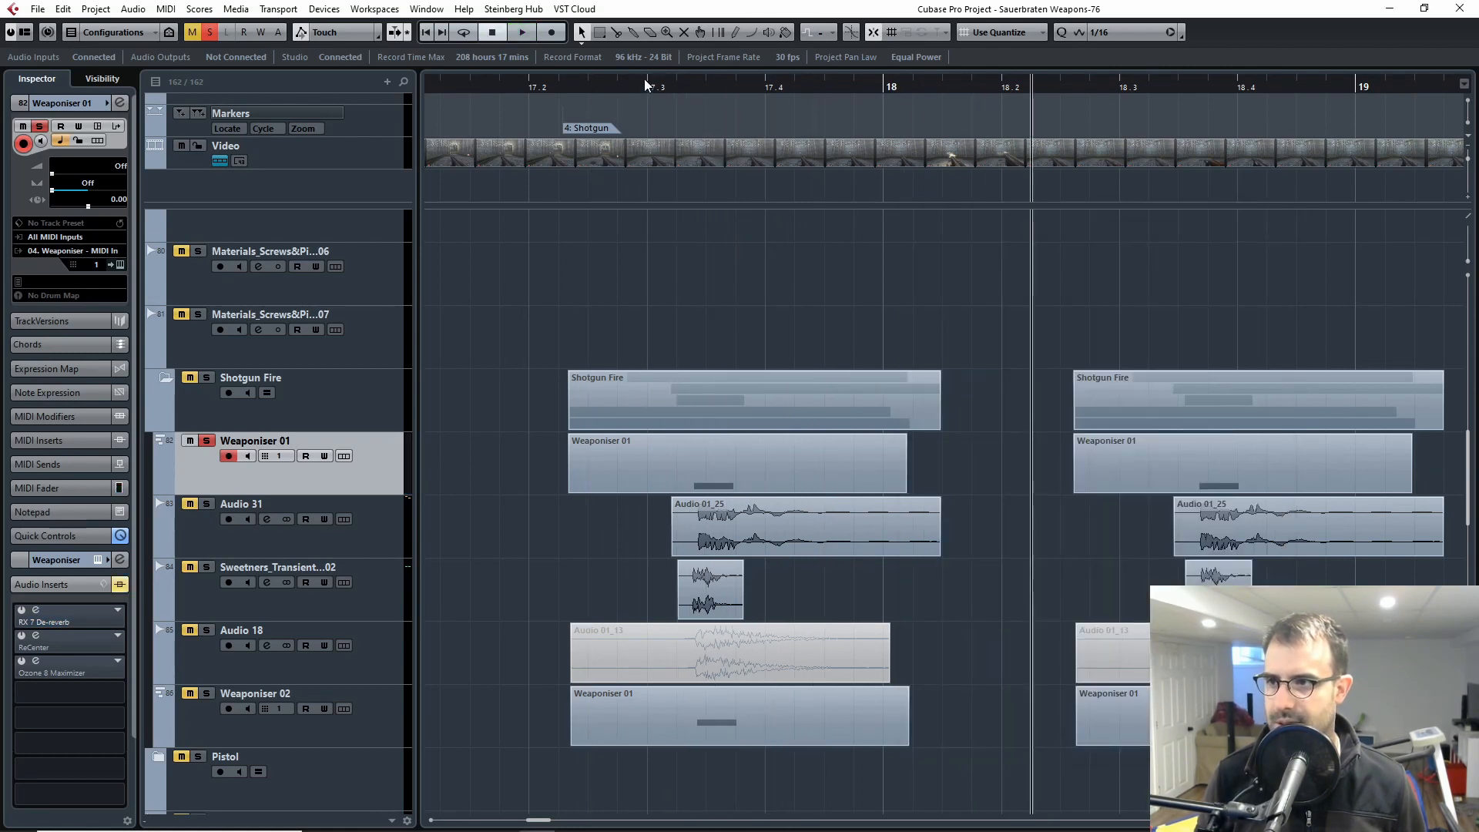
Step: Turn off solo on Weaponiser 01 and solo the Audio 31 track in the Shotgun Fire folder
click(645, 81)
click(198, 445)
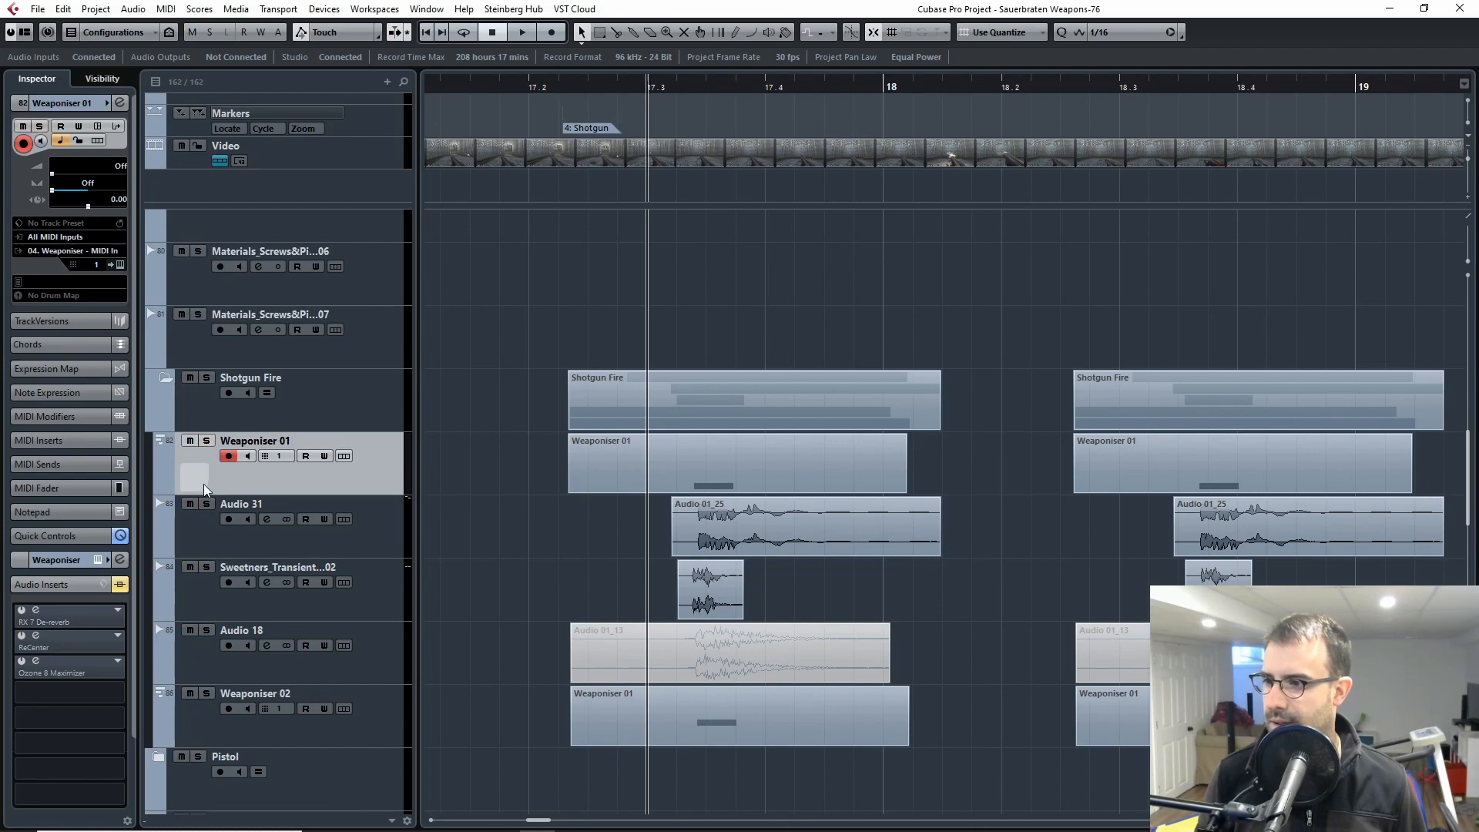
click(206, 504)
Step: Play the first clip of the soloed Audio 31 track twice
key(g)
key(g)
key(g)
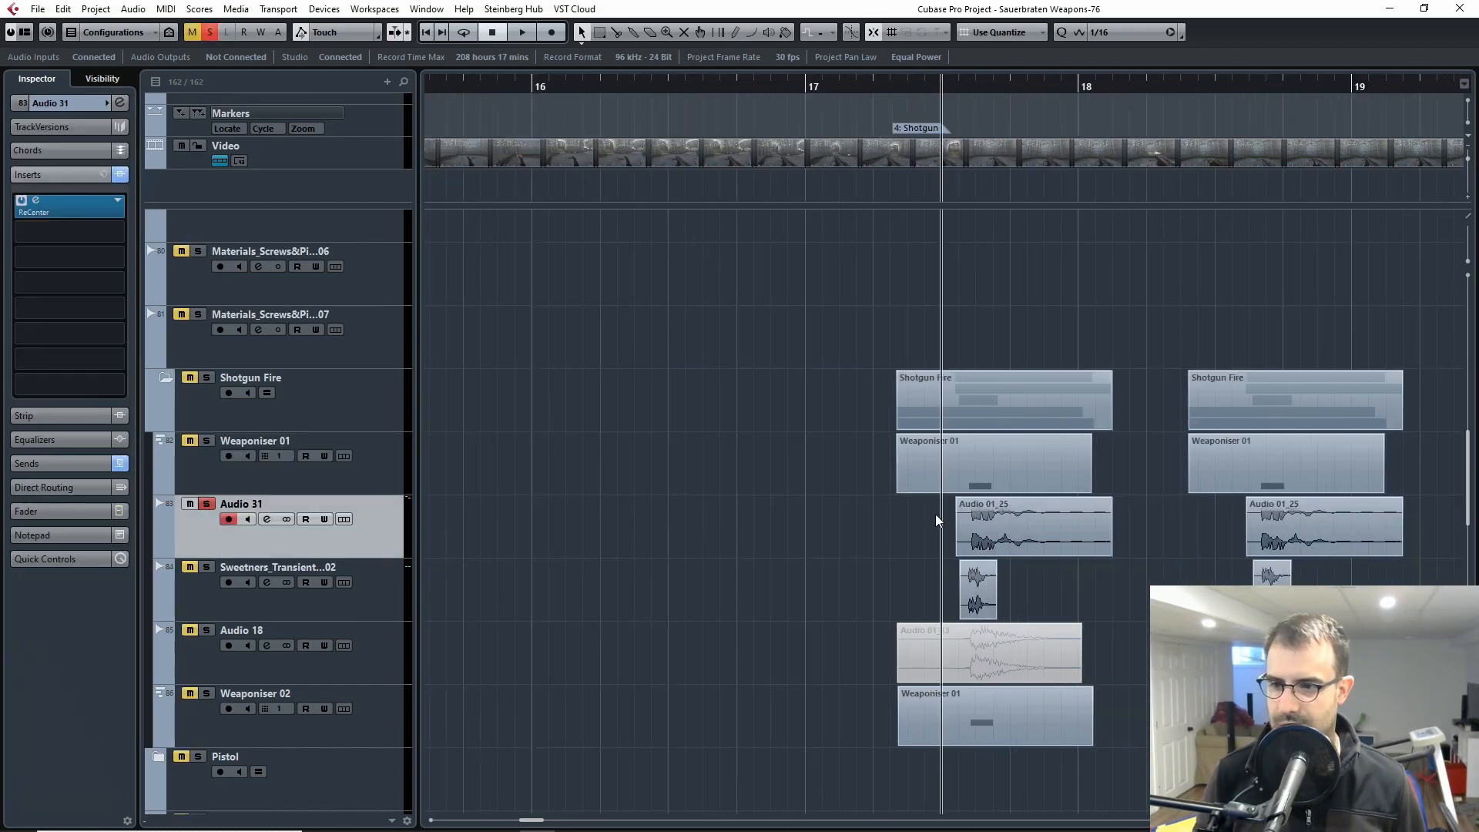
drag(1171, 564, 960, 556)
key(space)
key(space)
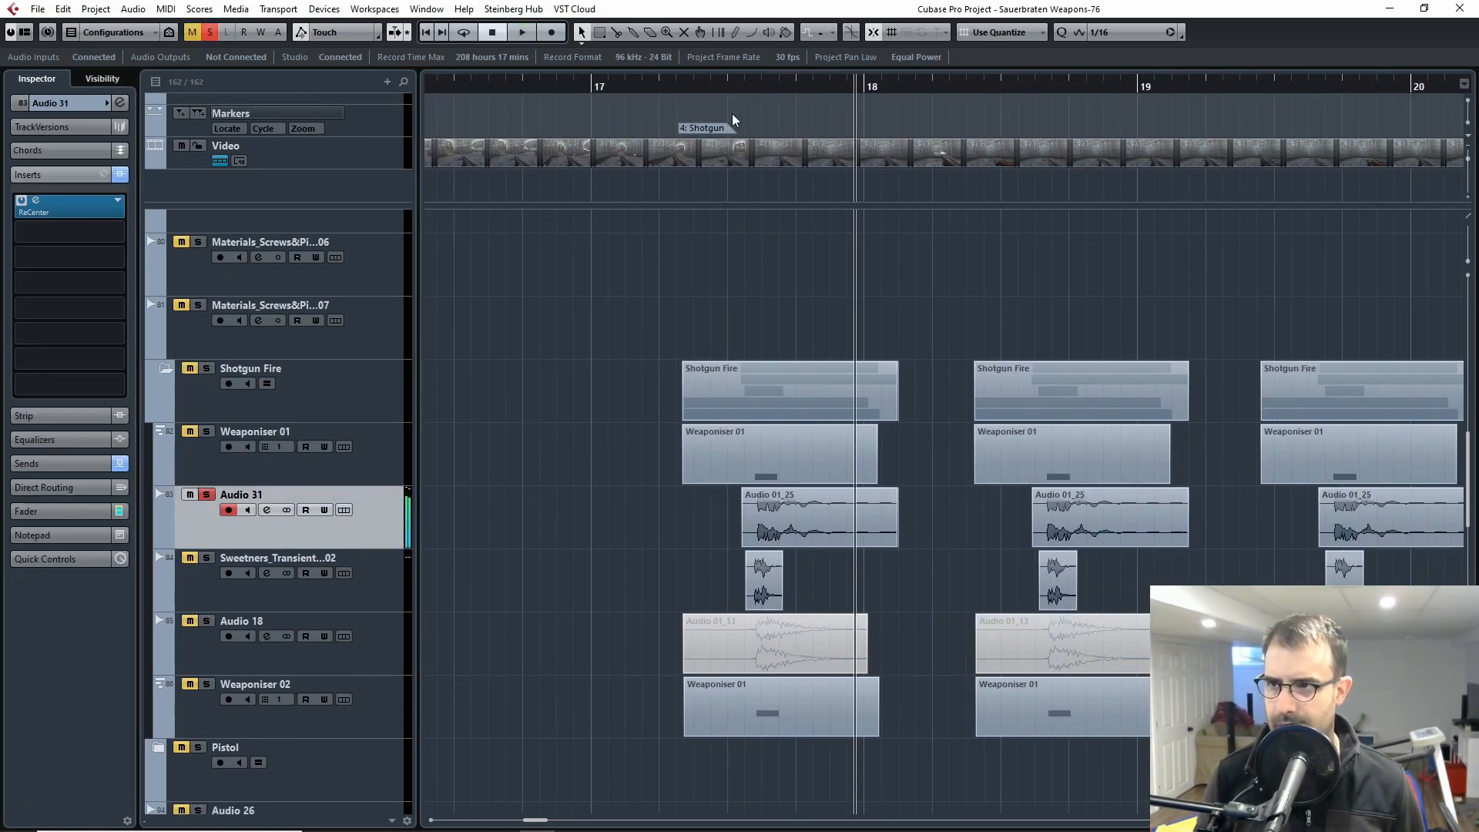
key(h)
key(h)
key(h)
drag(1285, 584, 828, 567)
key(space)
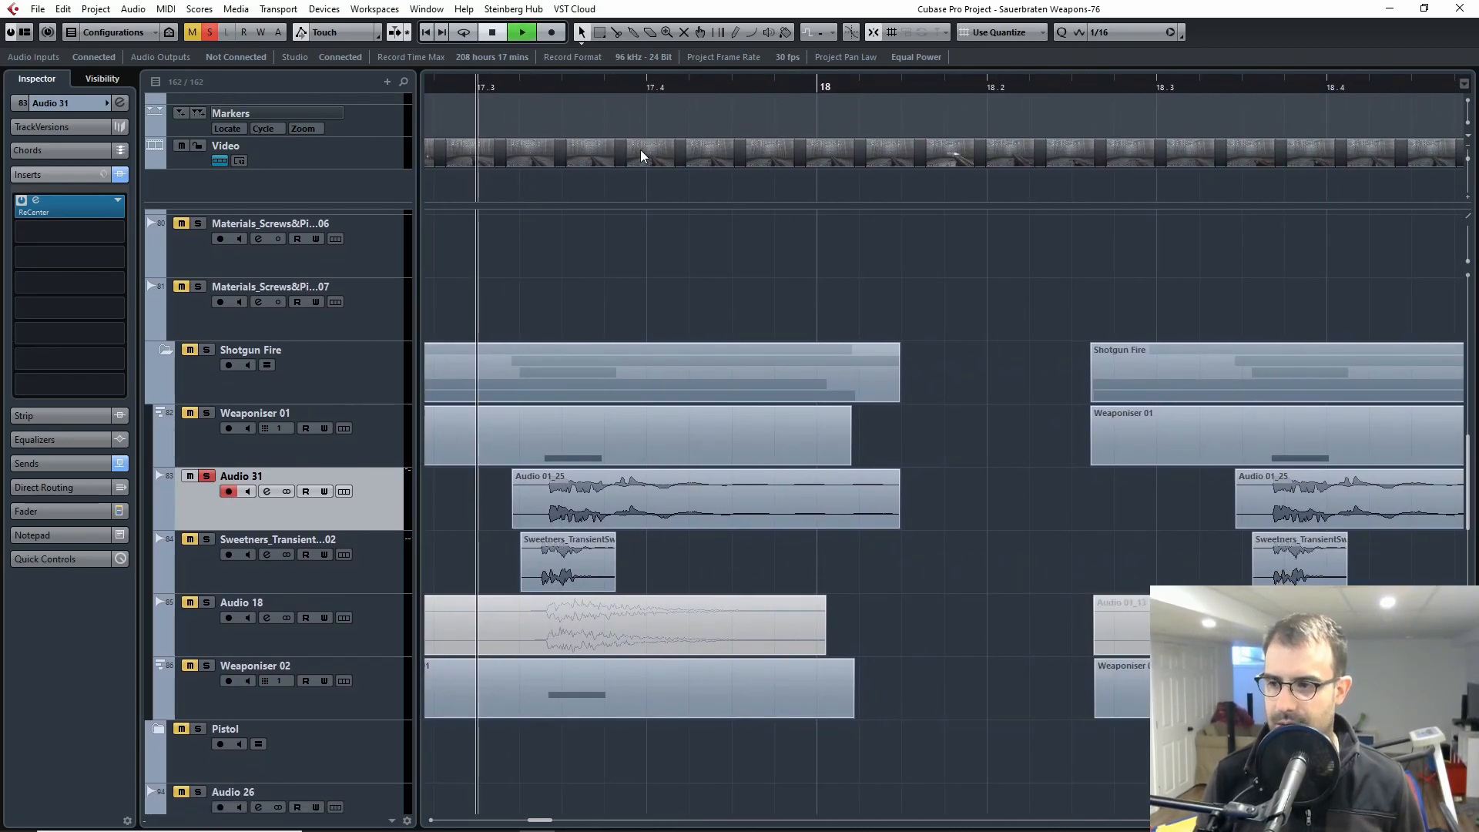
key(space)
Step: Play the first Audio 31 clip against the game footage in the video player, close the player and unsolo the track
key(F8)
click(456, 88)
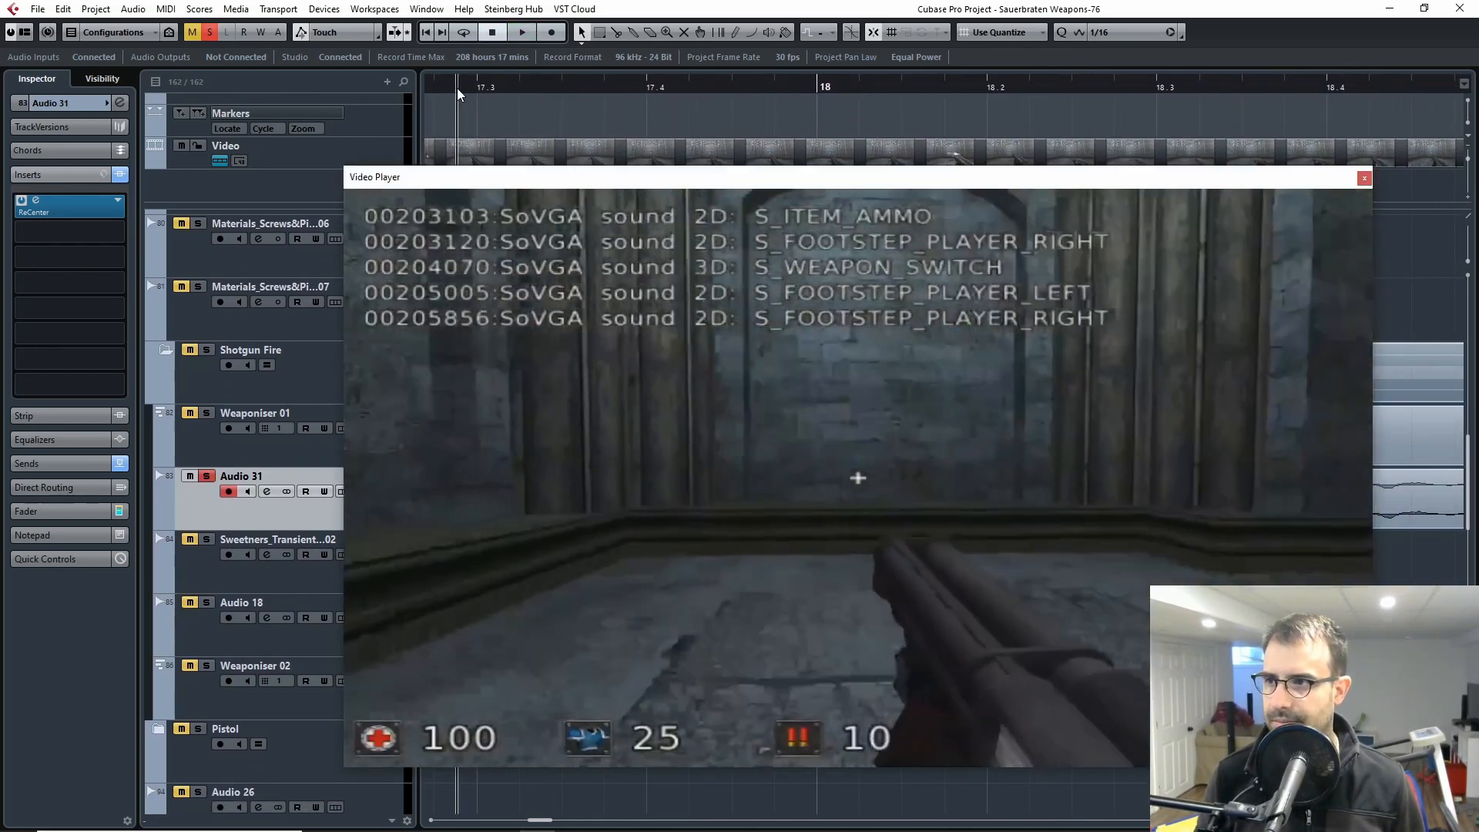
key(space)
key(space)
click(494, 88)
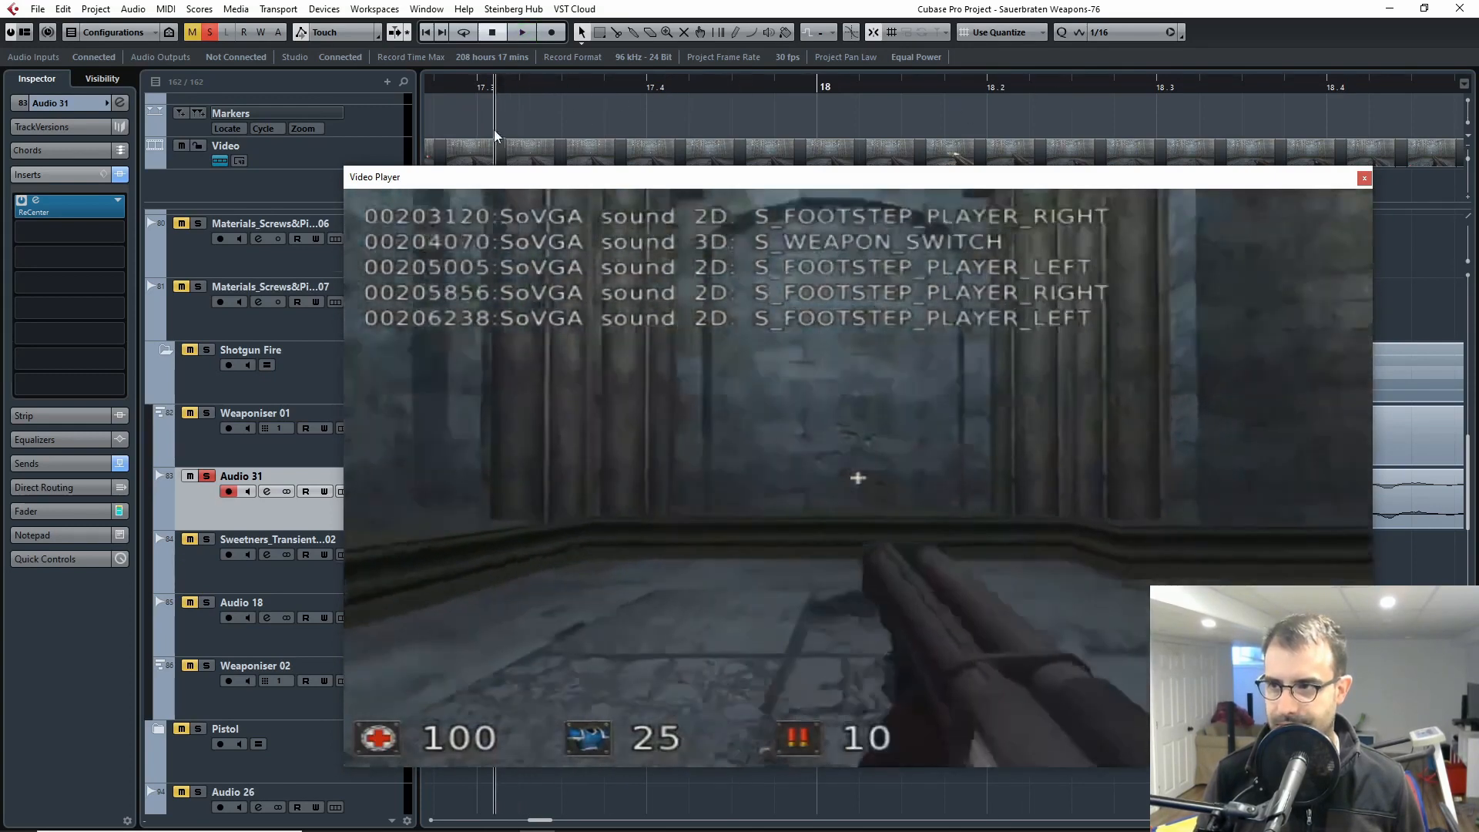
key(space)
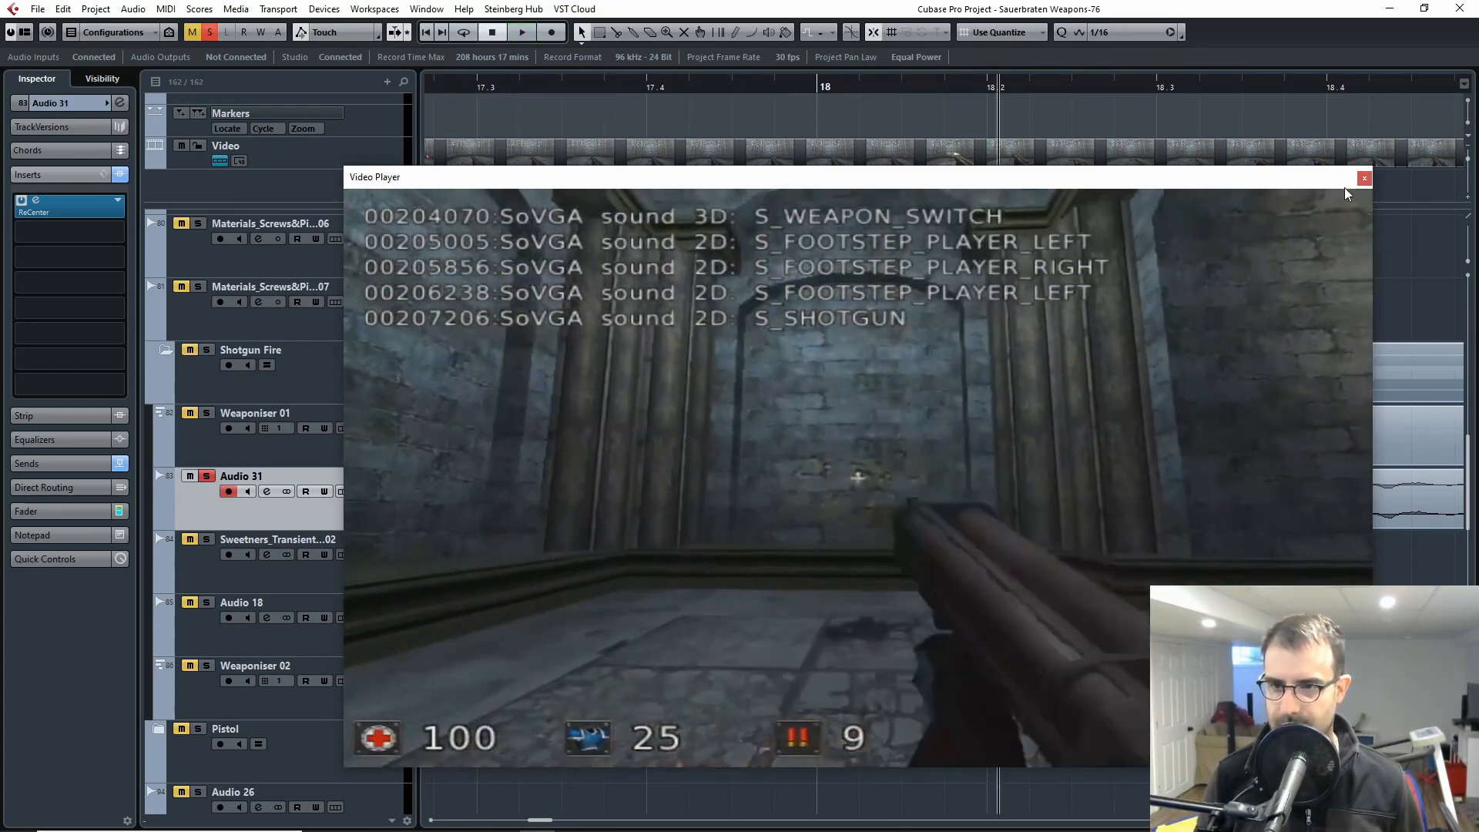
key(space)
click(1363, 180)
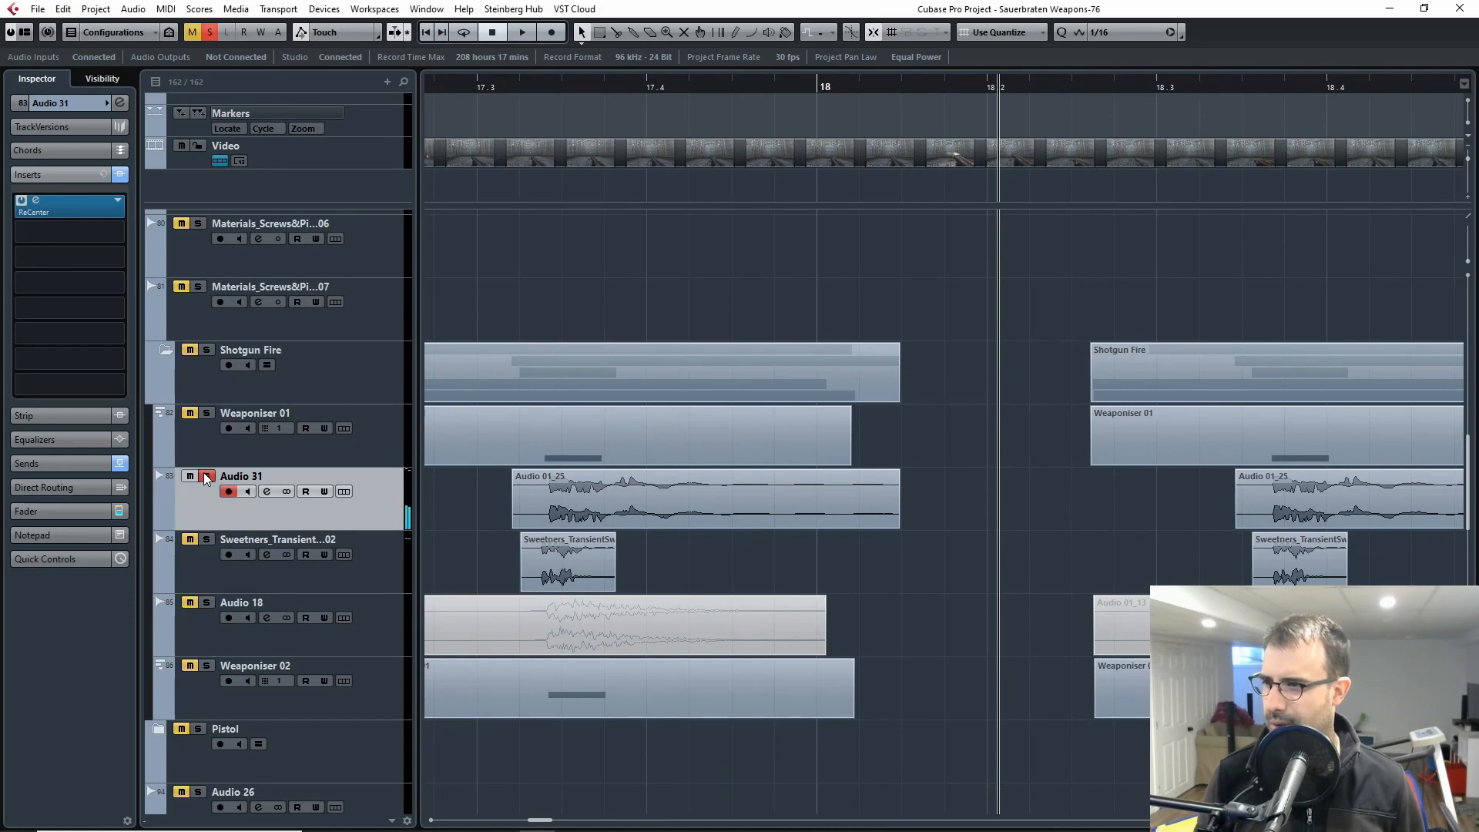
click(206, 476)
key(g)
key(g)
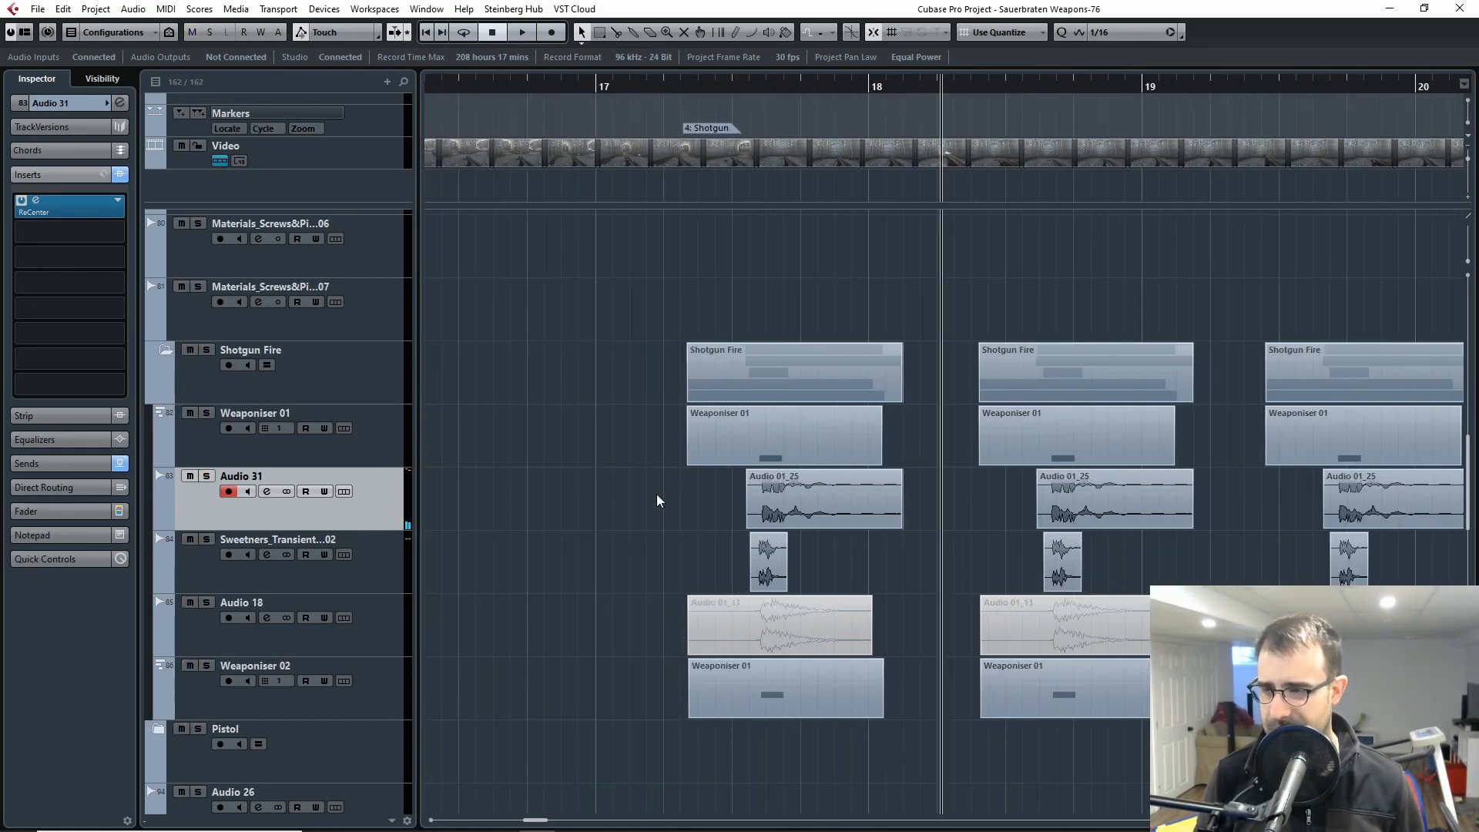
key(g)
key(g)
key(g)
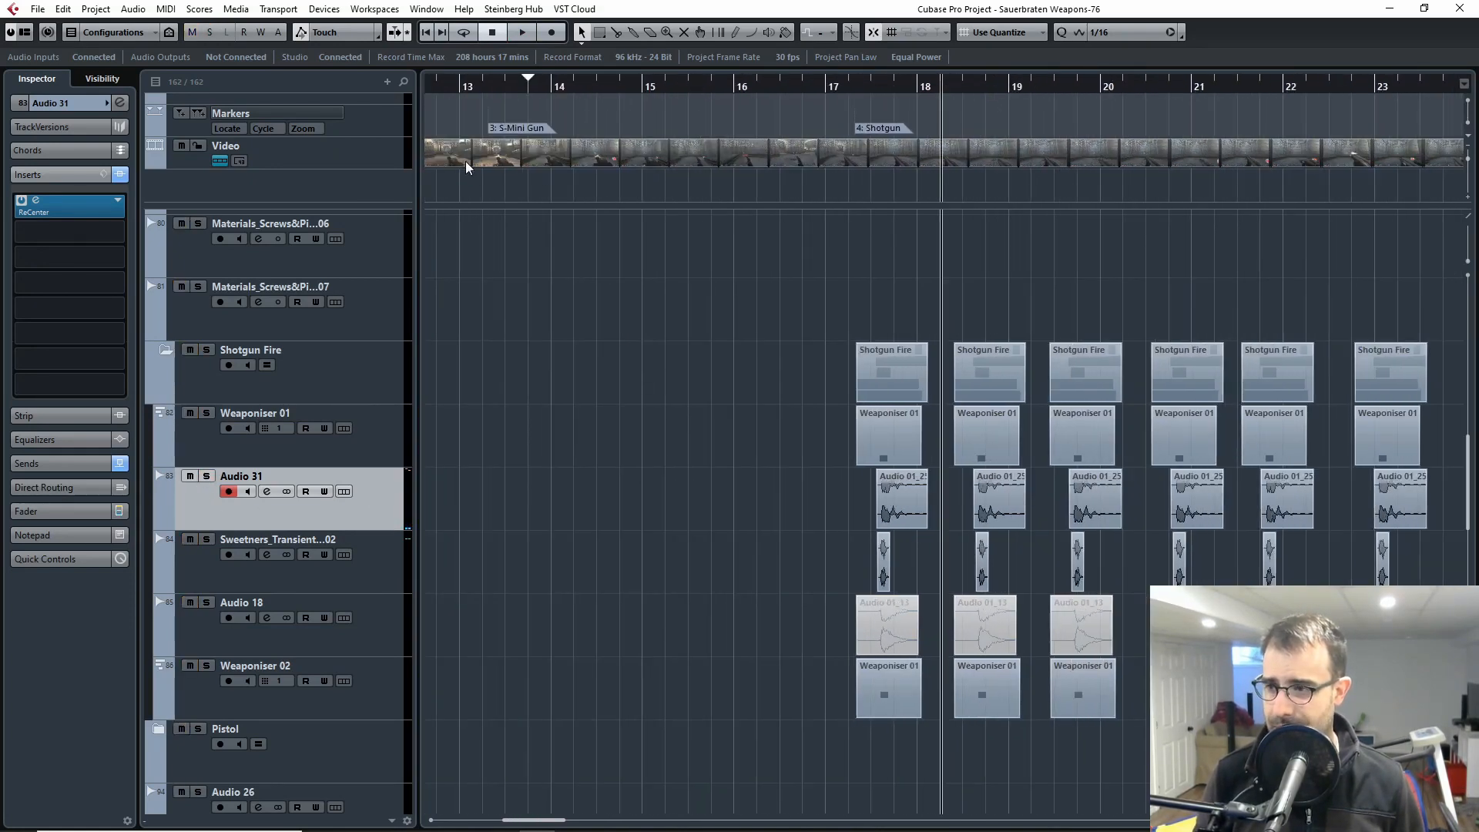
key(h)
key(h)
key(h)
key(h)
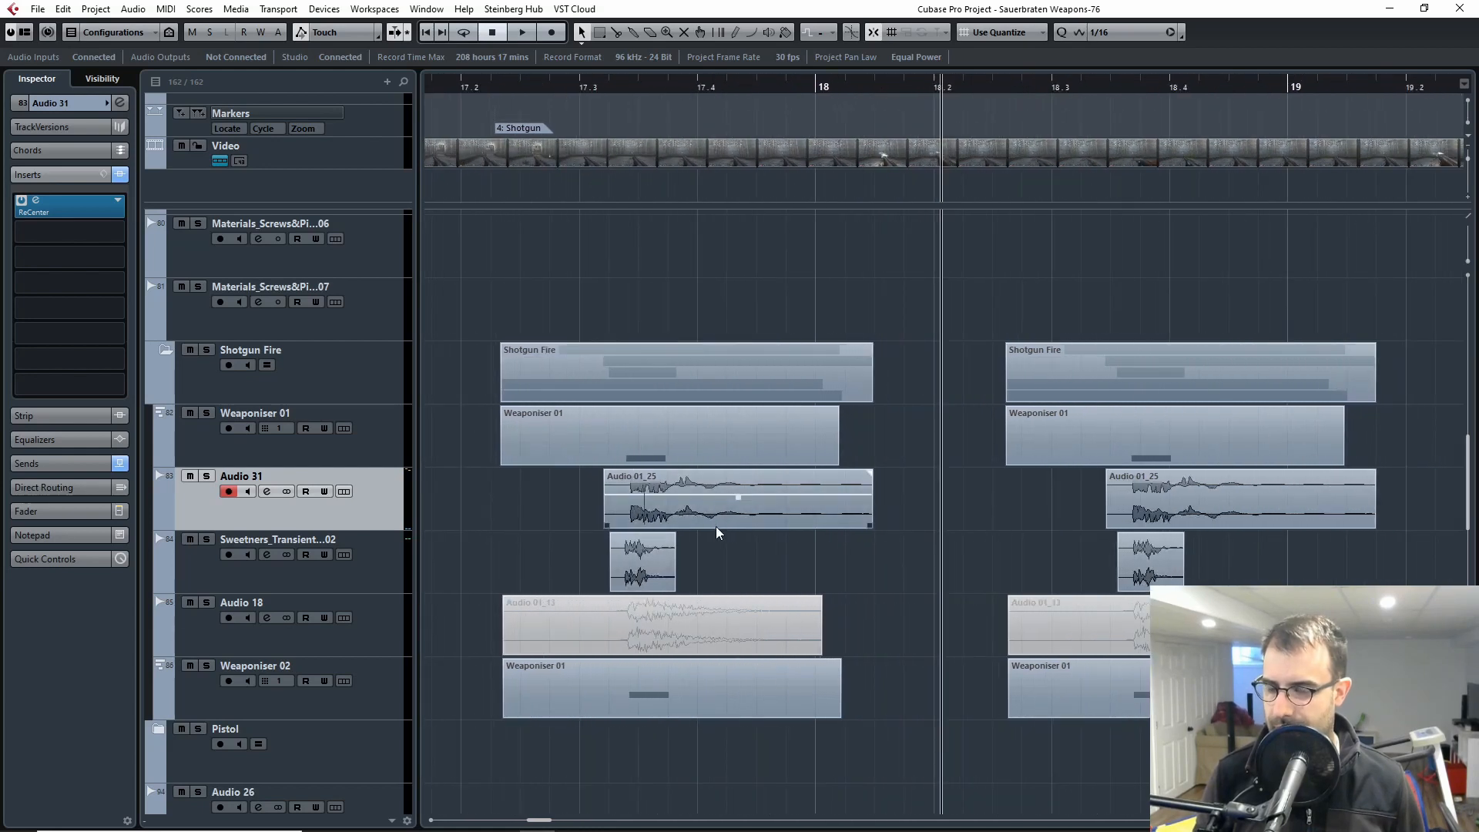
drag(859, 555, 956, 558)
key(h)
drag(777, 561, 950, 561)
Step: Open the Reaktor 6 instrument of the Reaktor 6 01 track to show its Kit_Diver patch, and close its window
scroll(653, 389, up, 10)
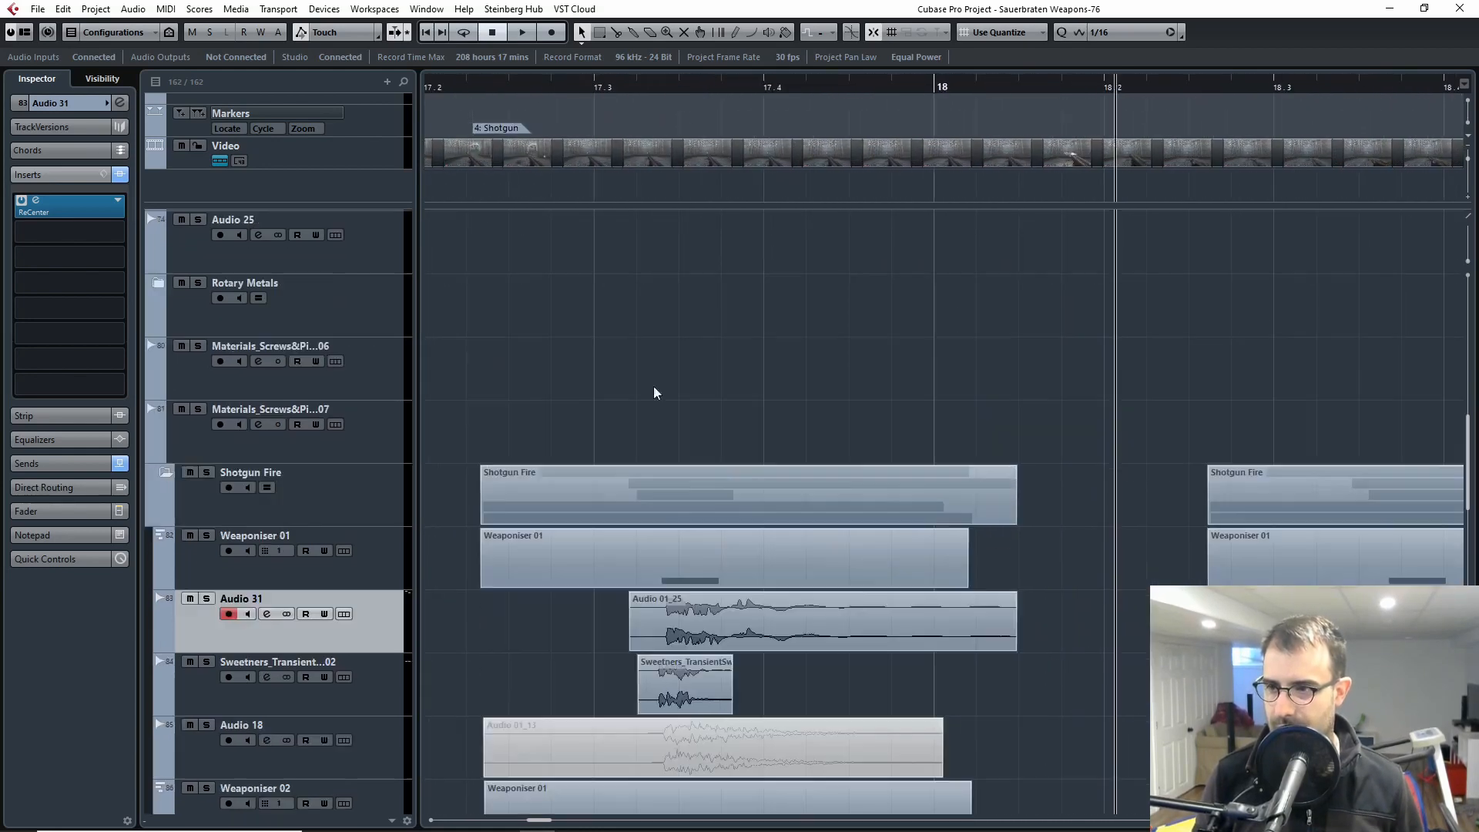
click(246, 293)
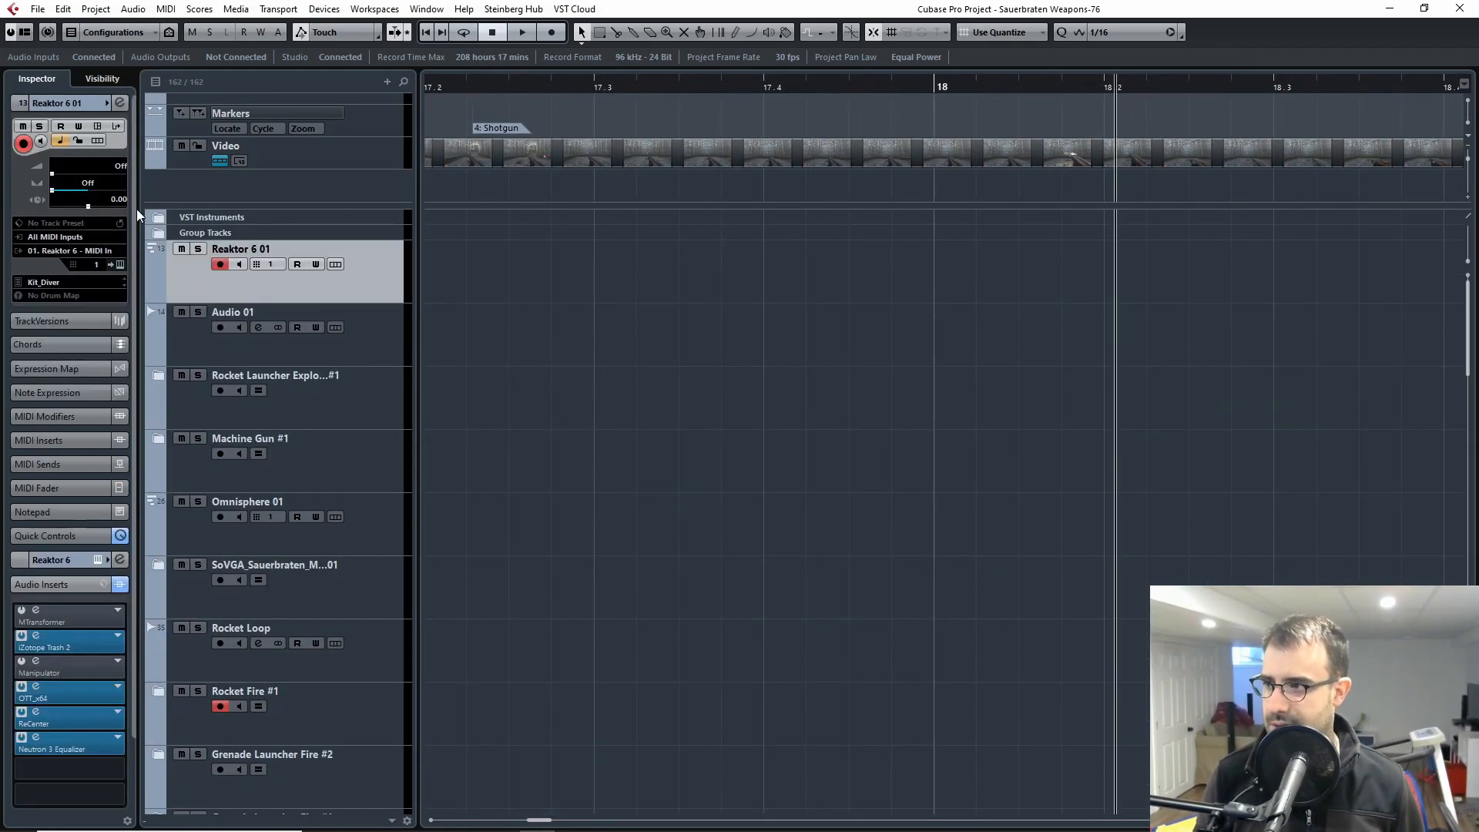
click(119, 263)
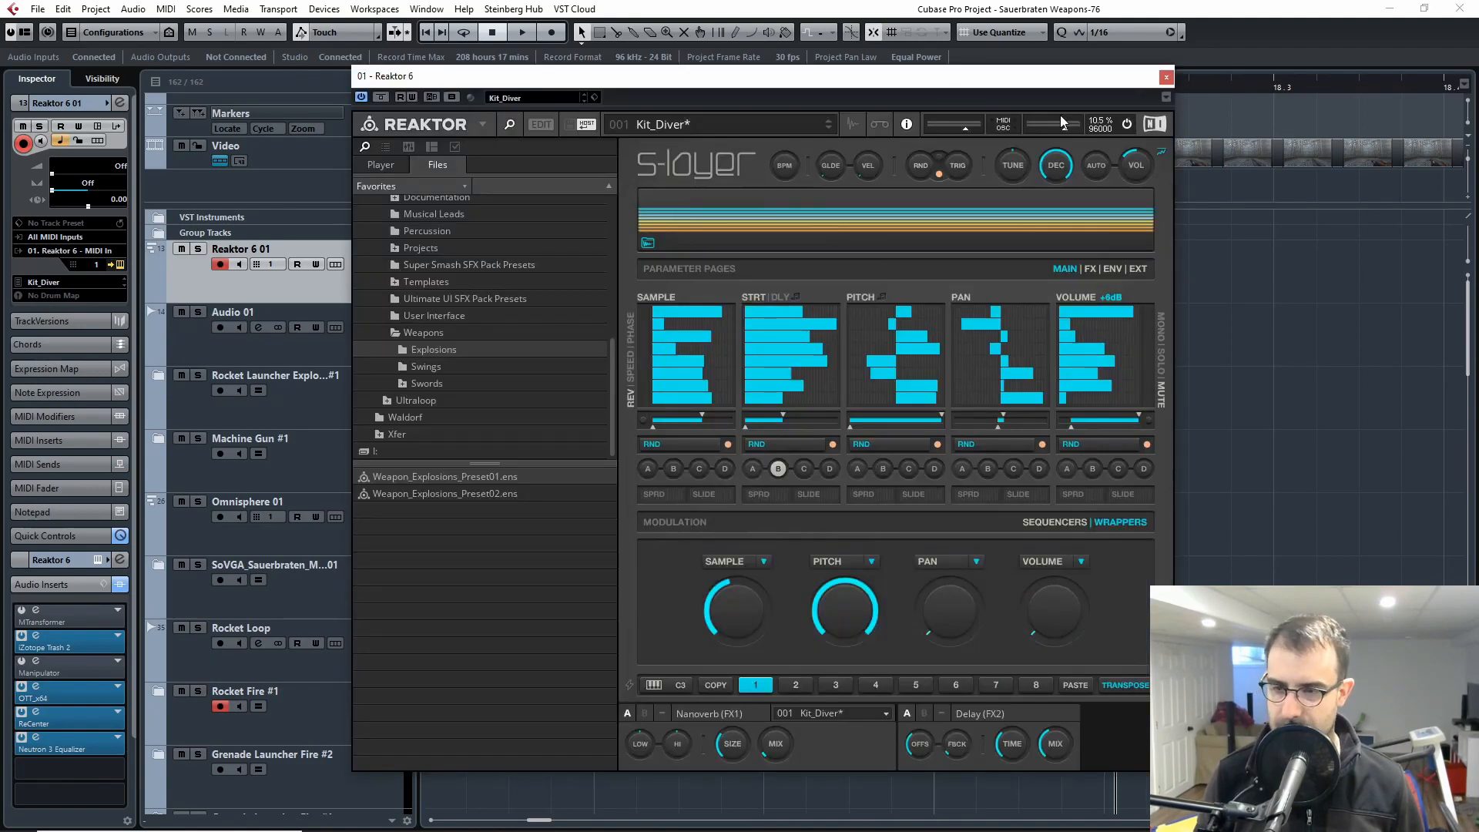
click(1166, 78)
Step: Select the Audio 31 track in the Shotgun Fire folder to show its inserts
scroll(813, 499, down, 15)
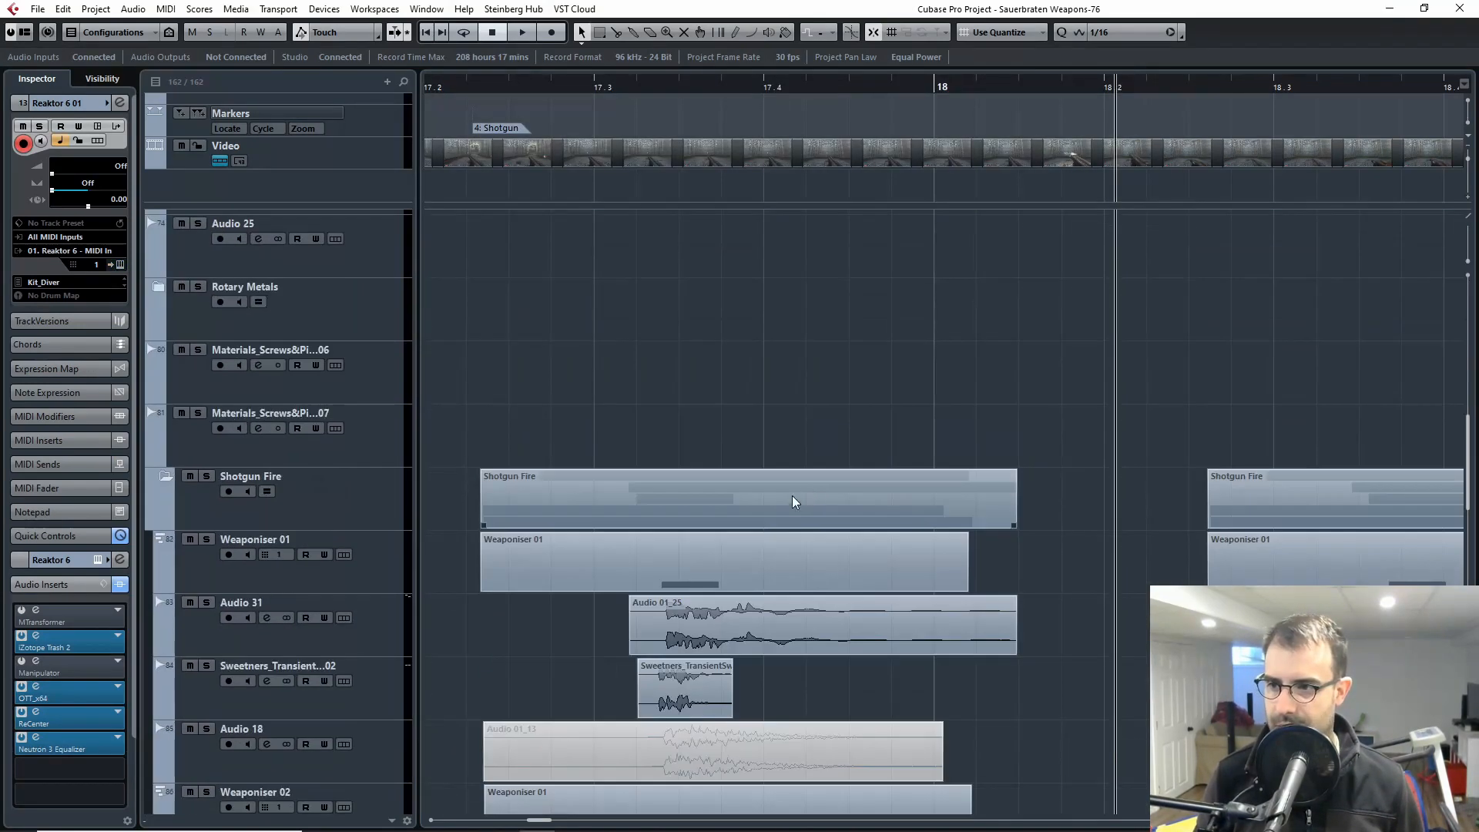
key(g)
key(g)
key(h)
key(h)
key(h)
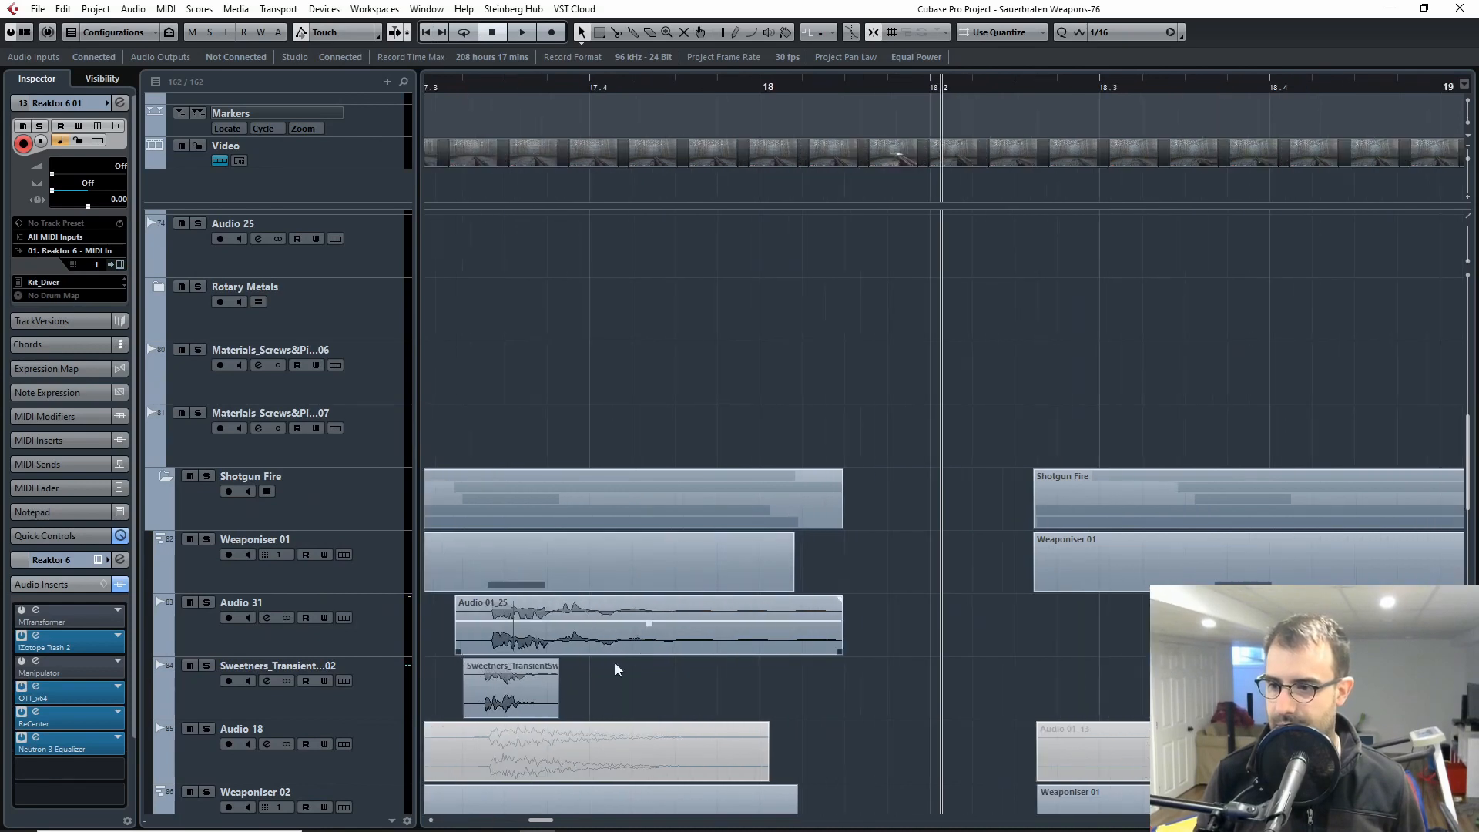
drag(676, 681, 944, 646)
click(223, 608)
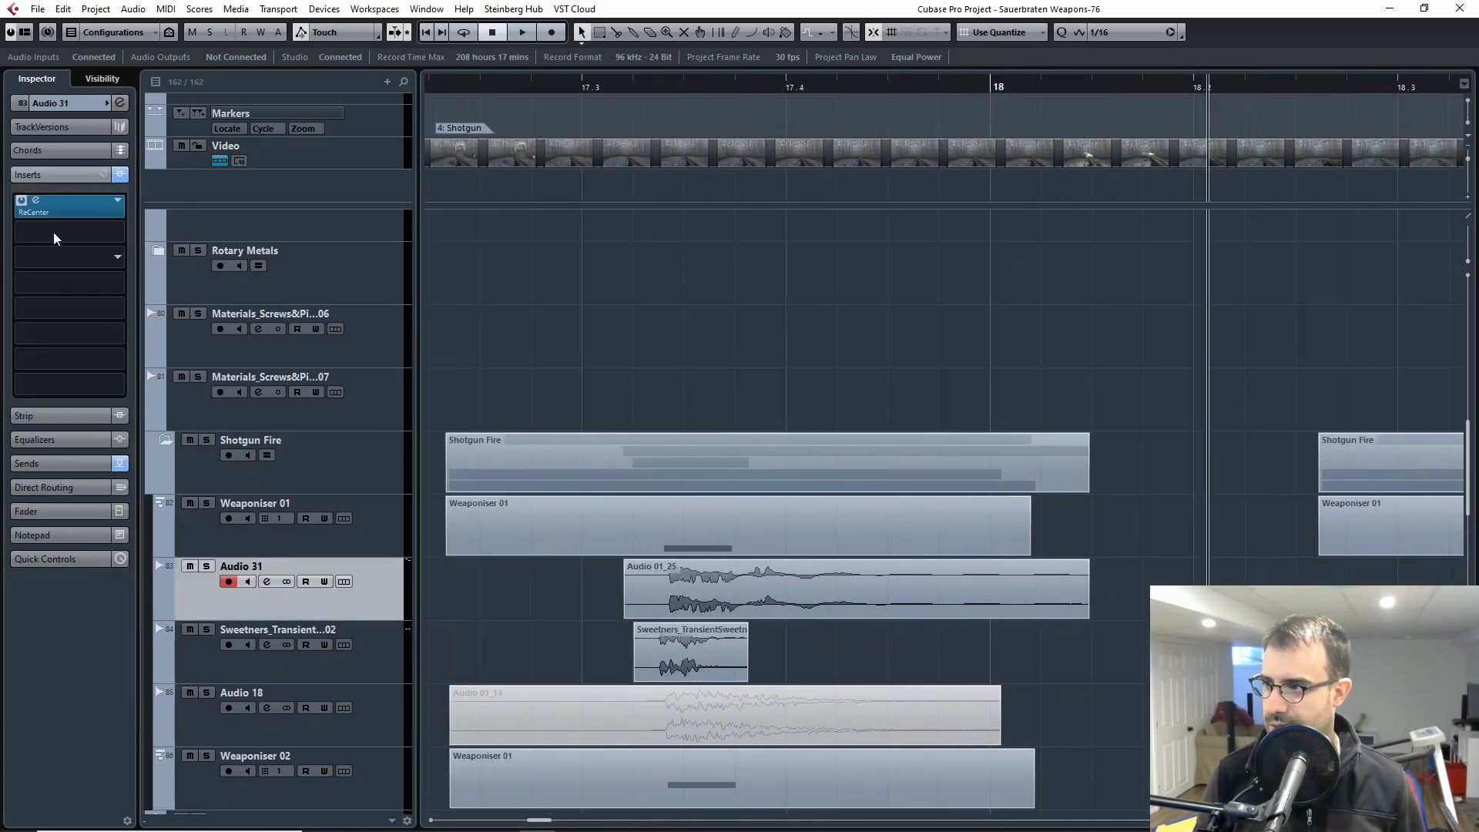
Step: Open the ReCenter insert of the Audio 31 track, solo the track and bypass the effect
click(50, 199)
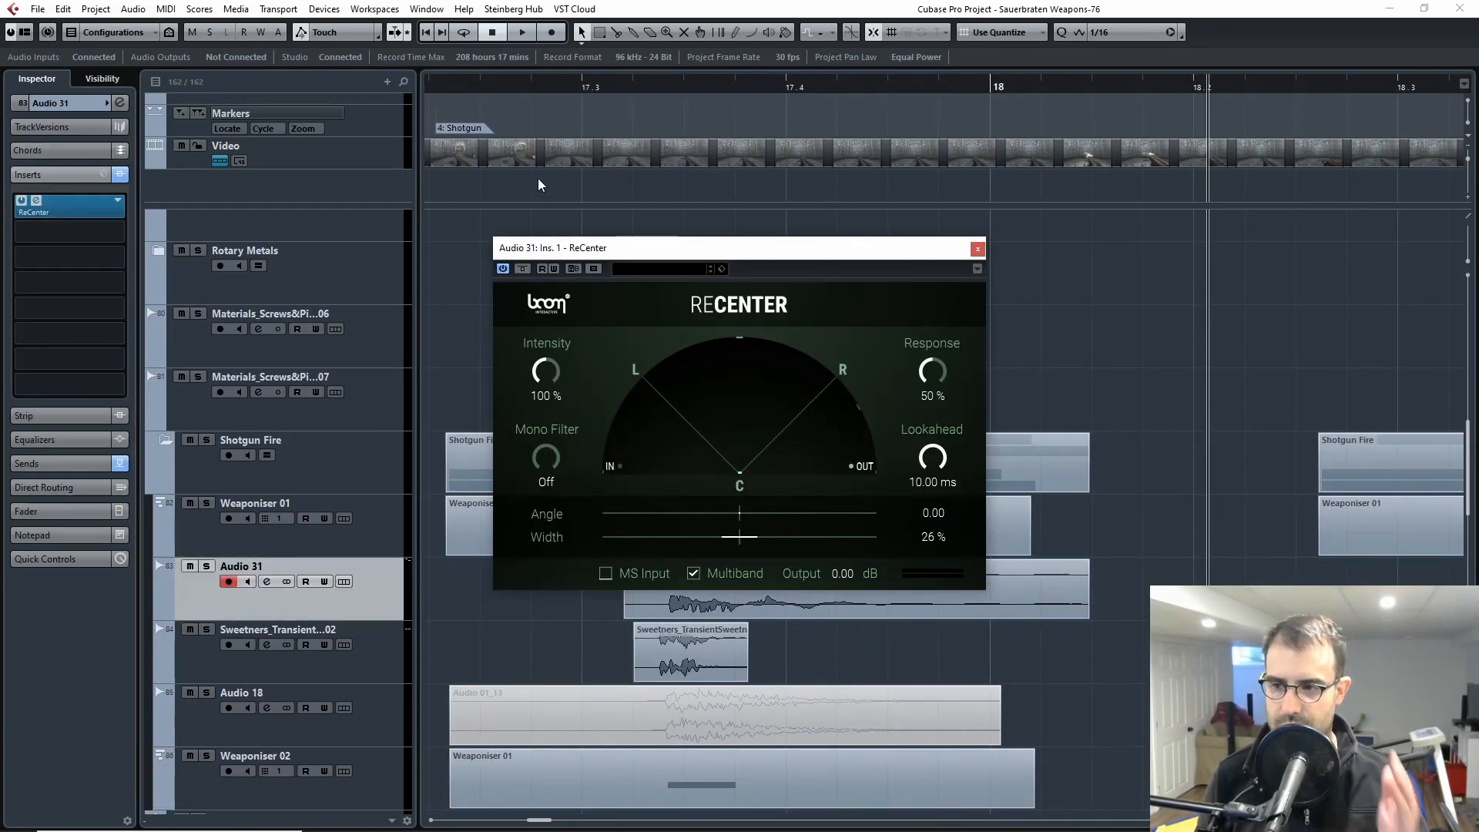
click(540, 89)
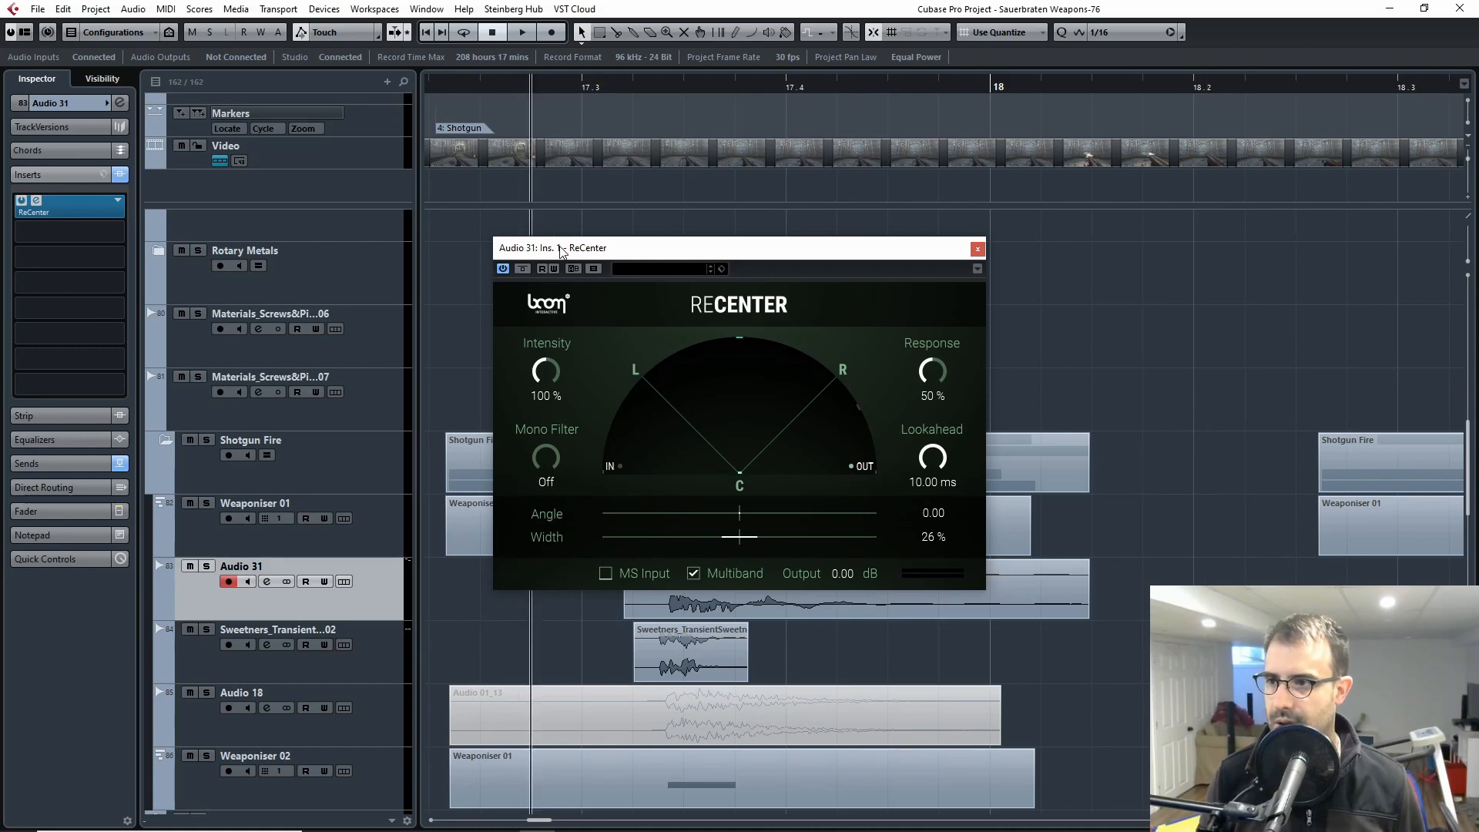
key(s)
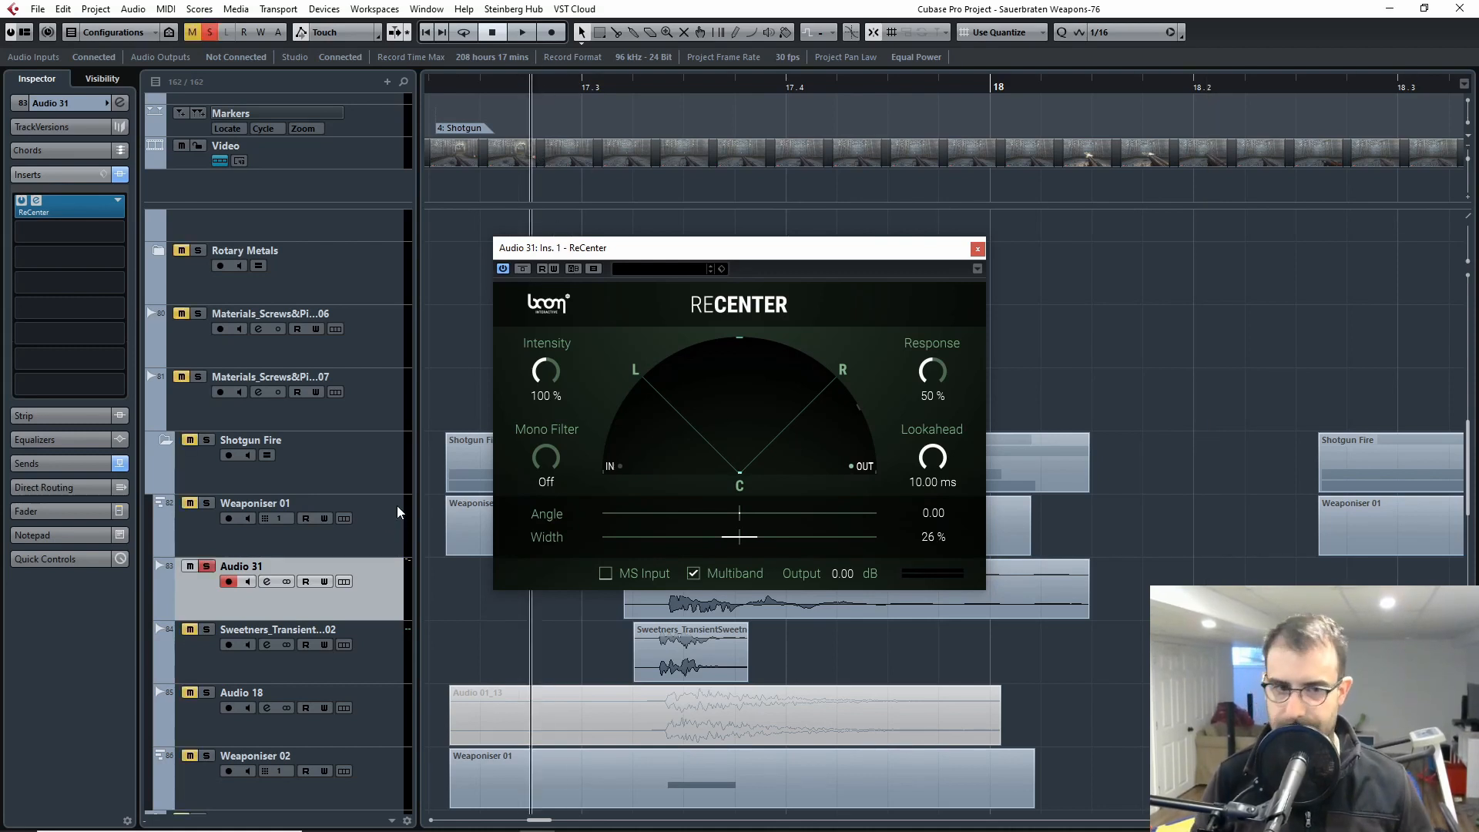
click(522, 269)
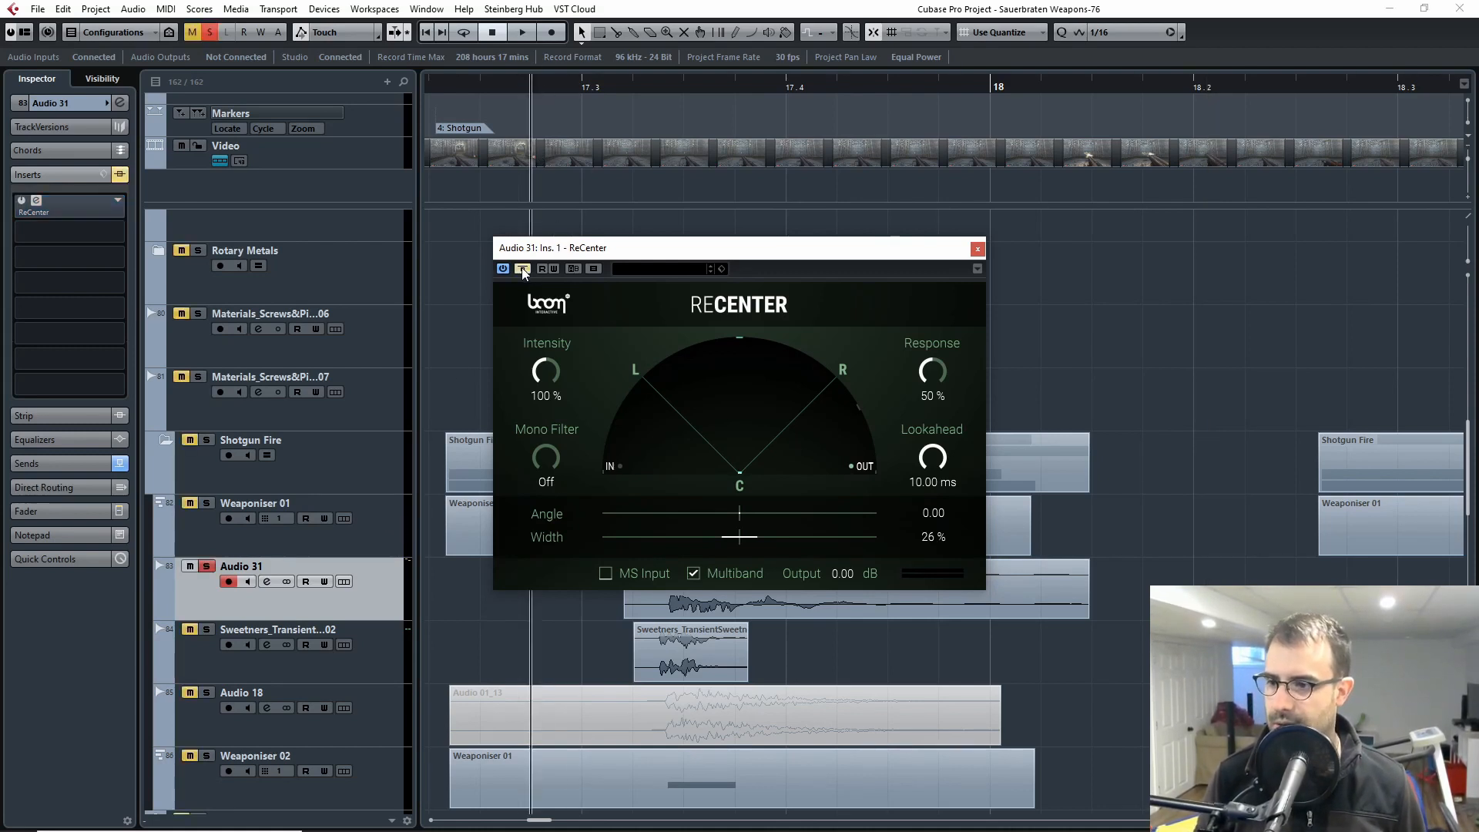
Step: Set the loop range to the first Audio 31 clip and play it in cycle with ReCenter bypassed
click(1046, 600)
key(p)
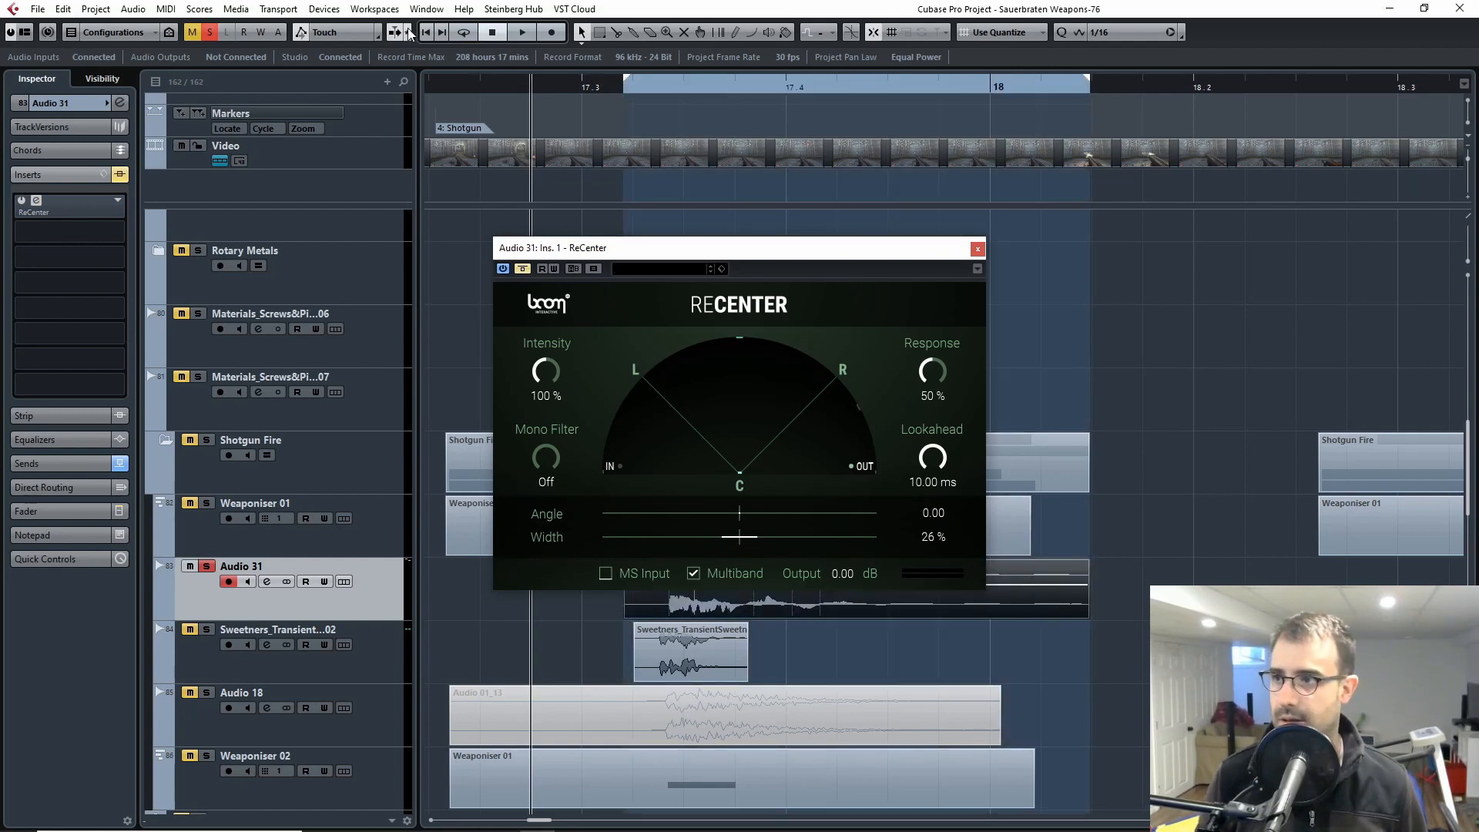
key(space)
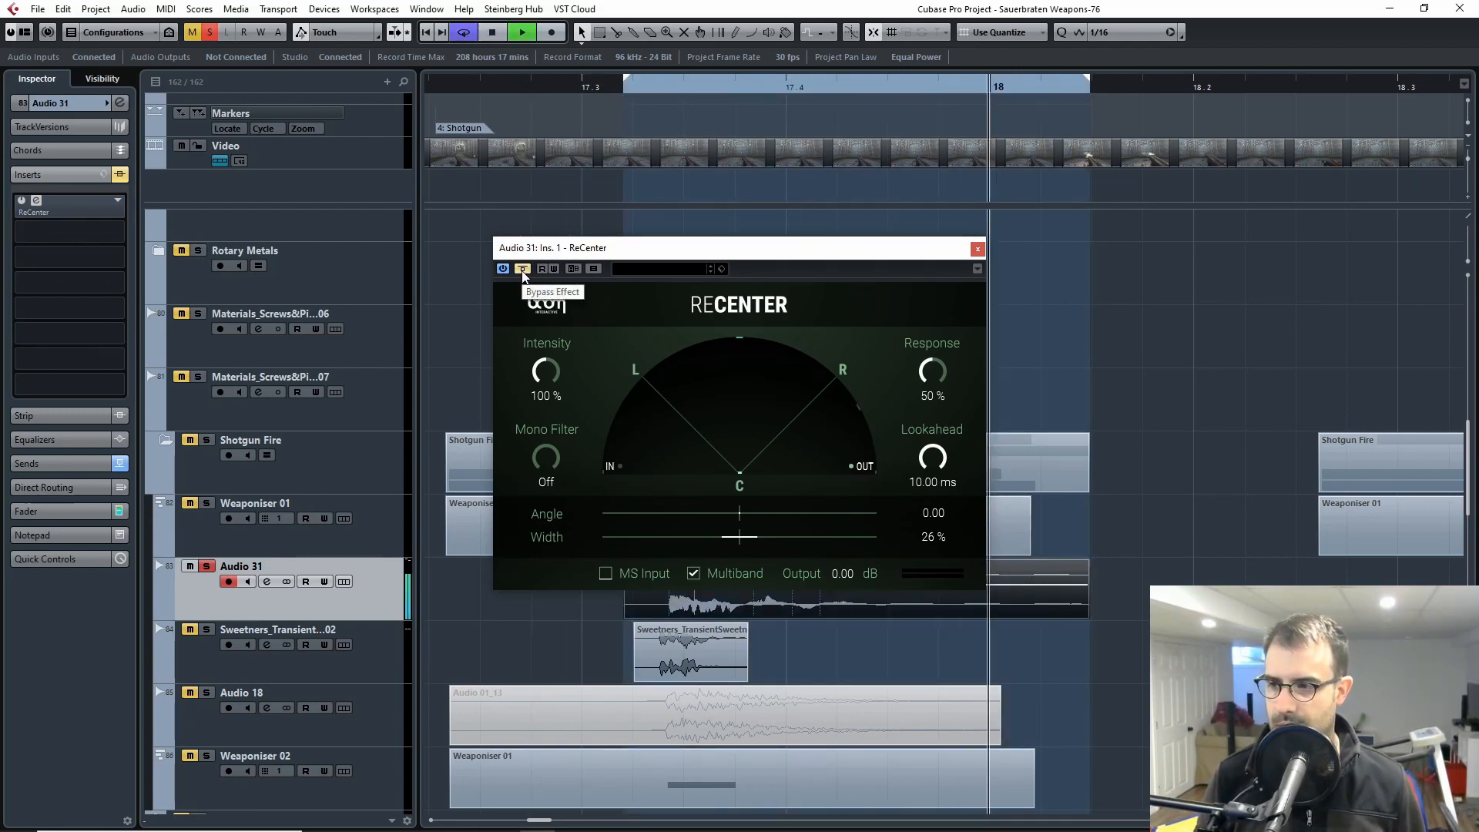
key(space)
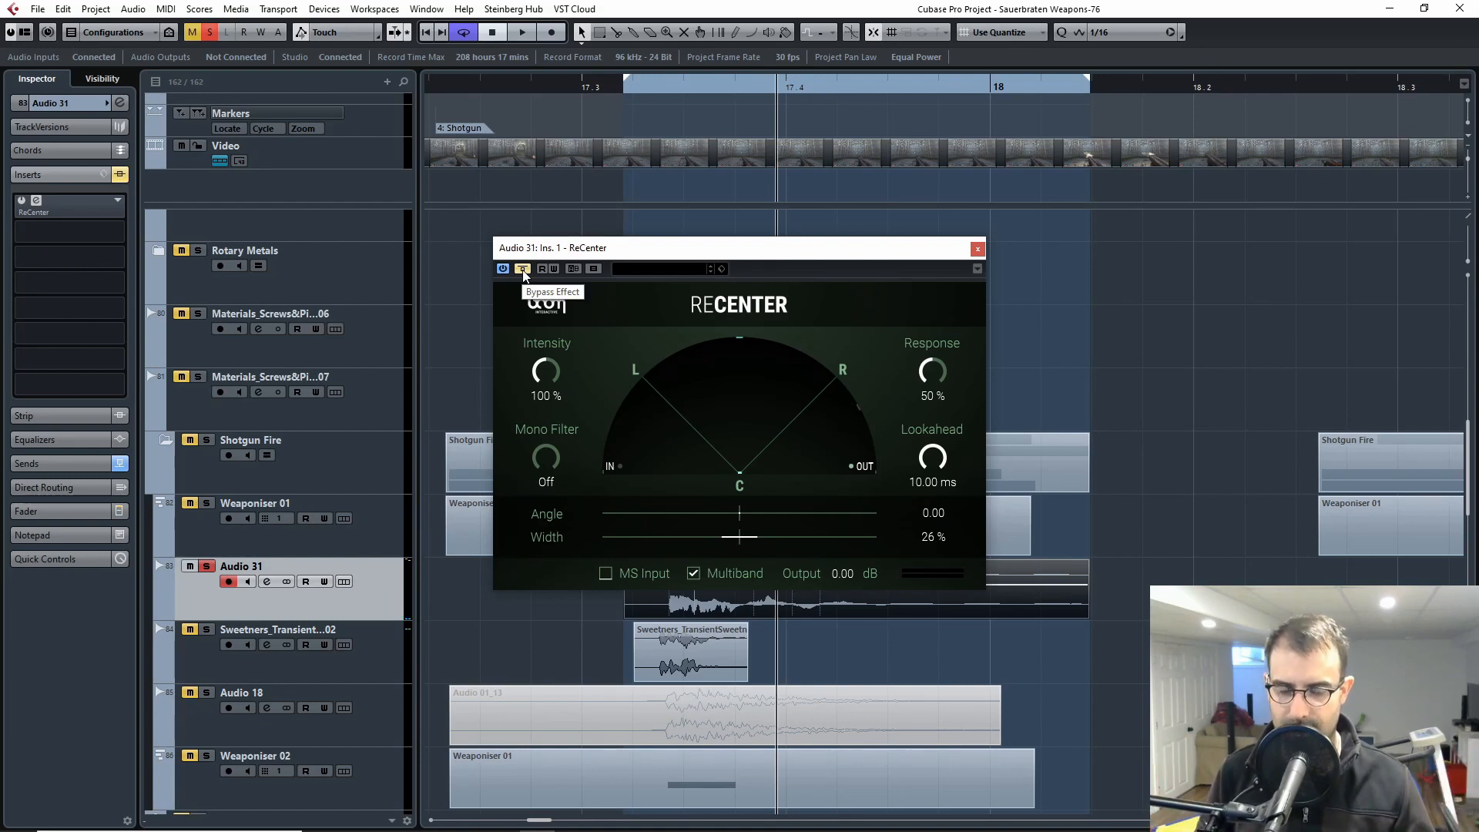
Step: Glance at the game footage, then play the looped Audio 31 clip while toggling the ReCenter bypass to compare both versions
double_click(766, 140)
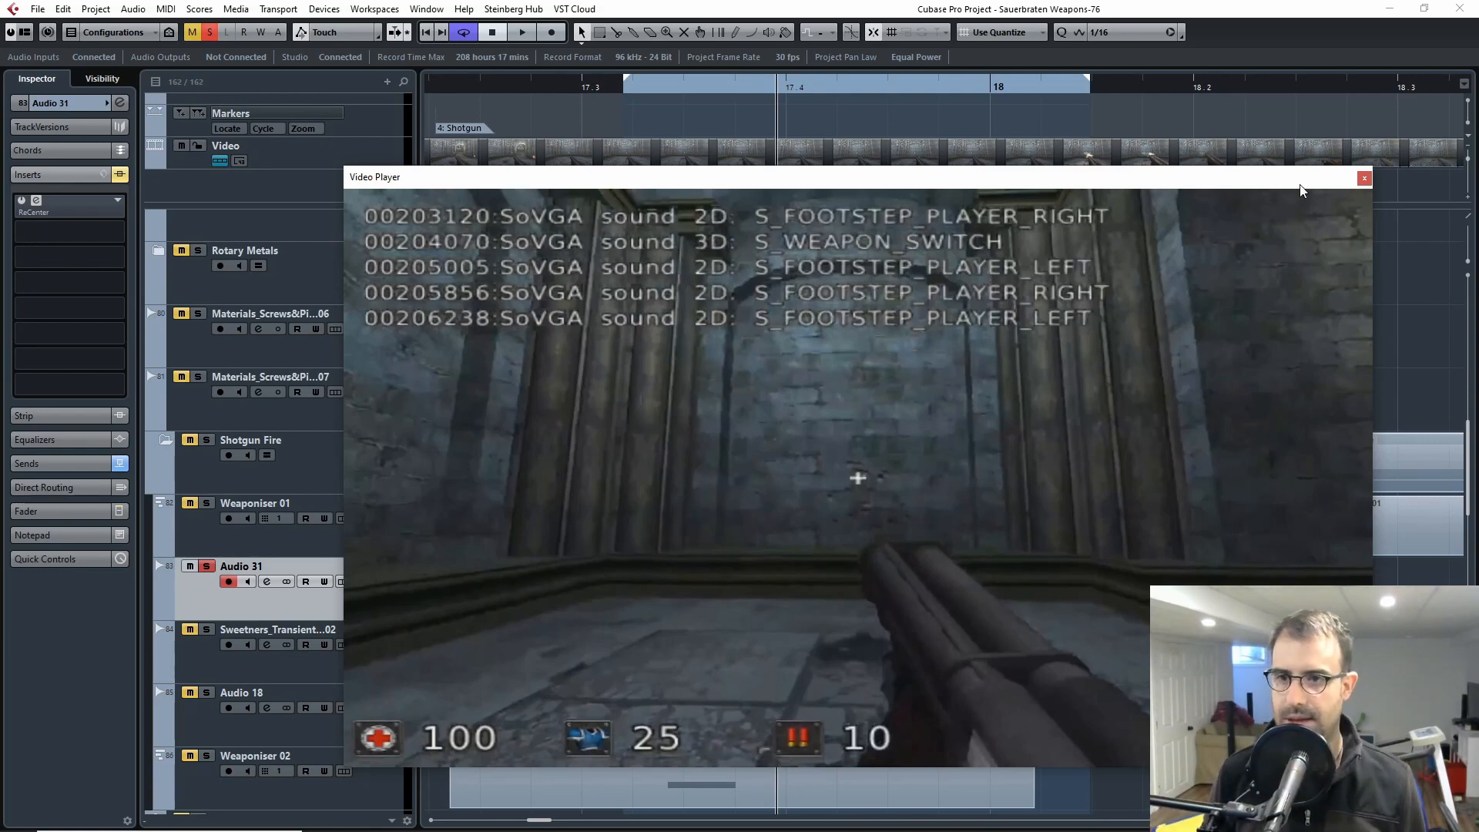
click(1364, 179)
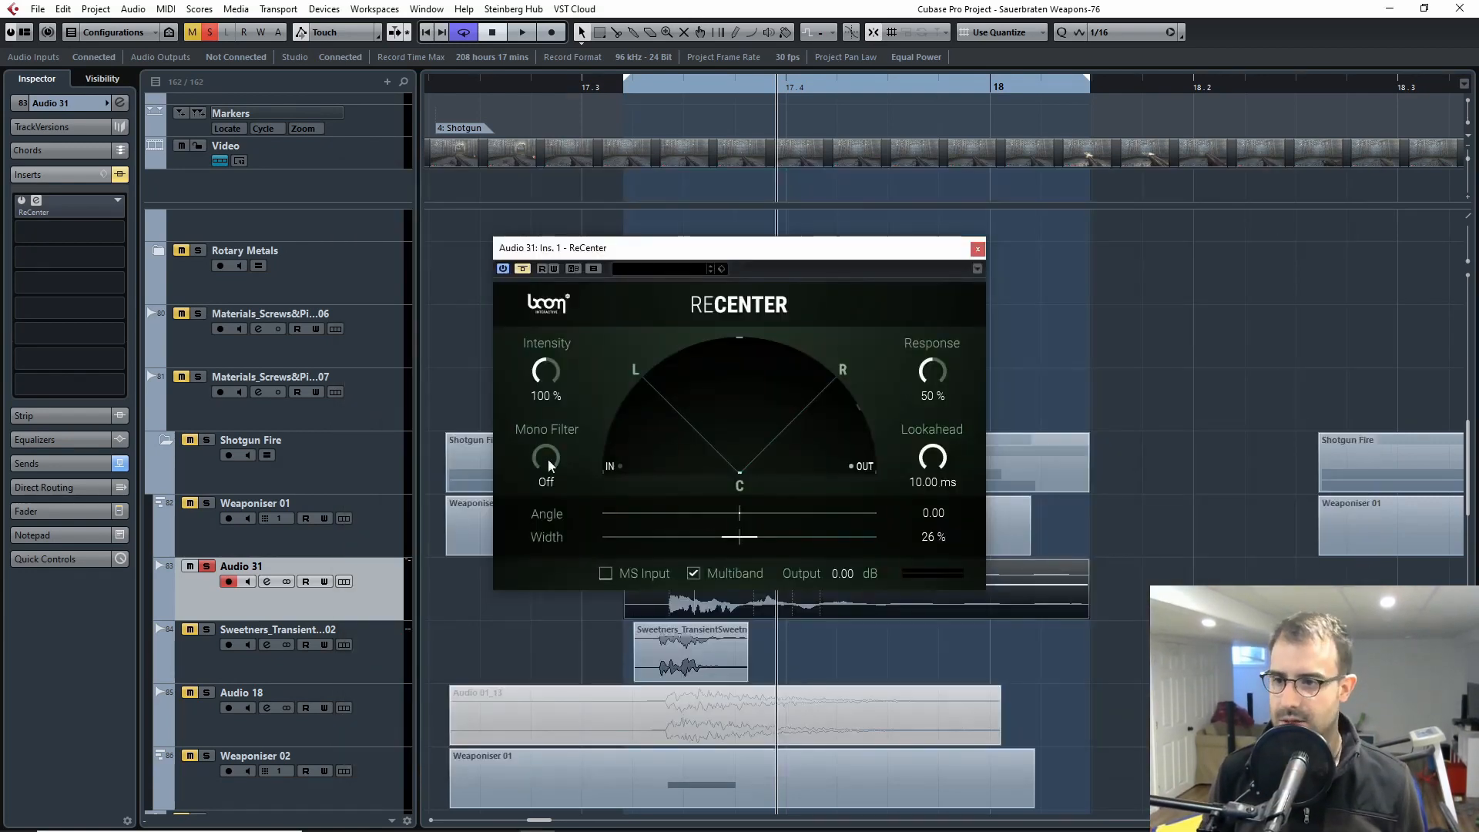
click(523, 268)
drag(611, 85, 583, 86)
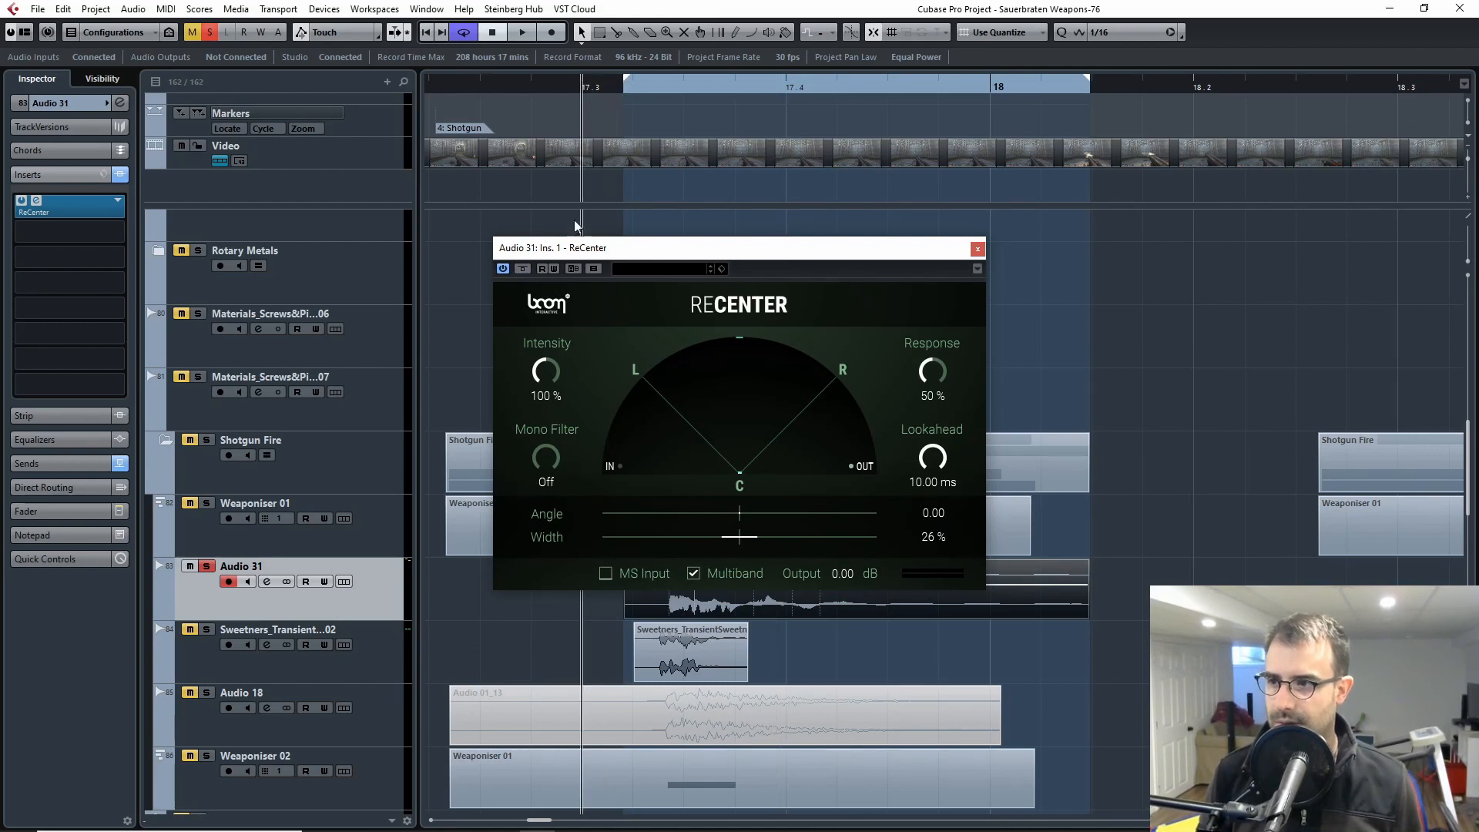
click(523, 269)
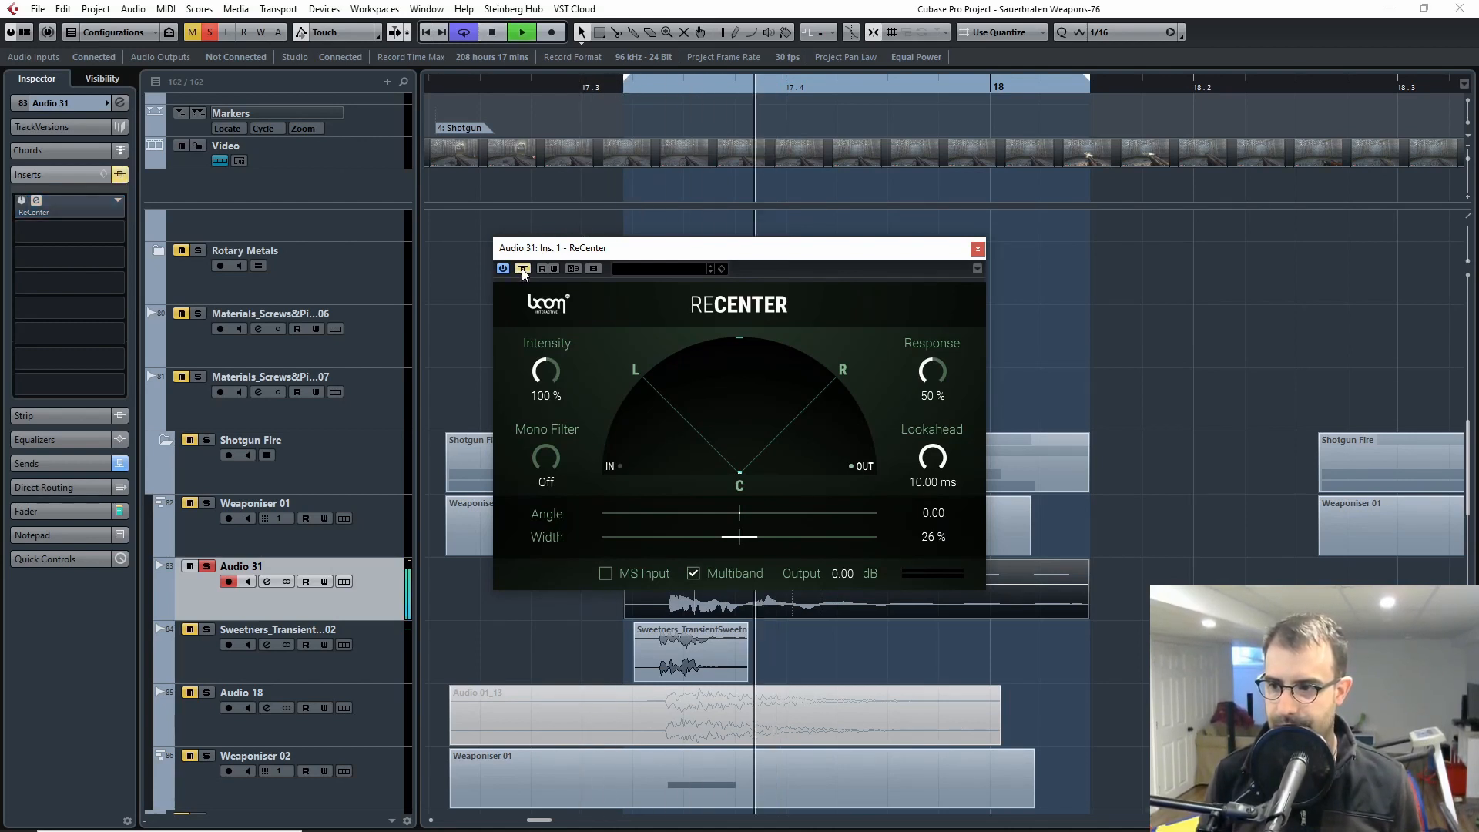
click(523, 269)
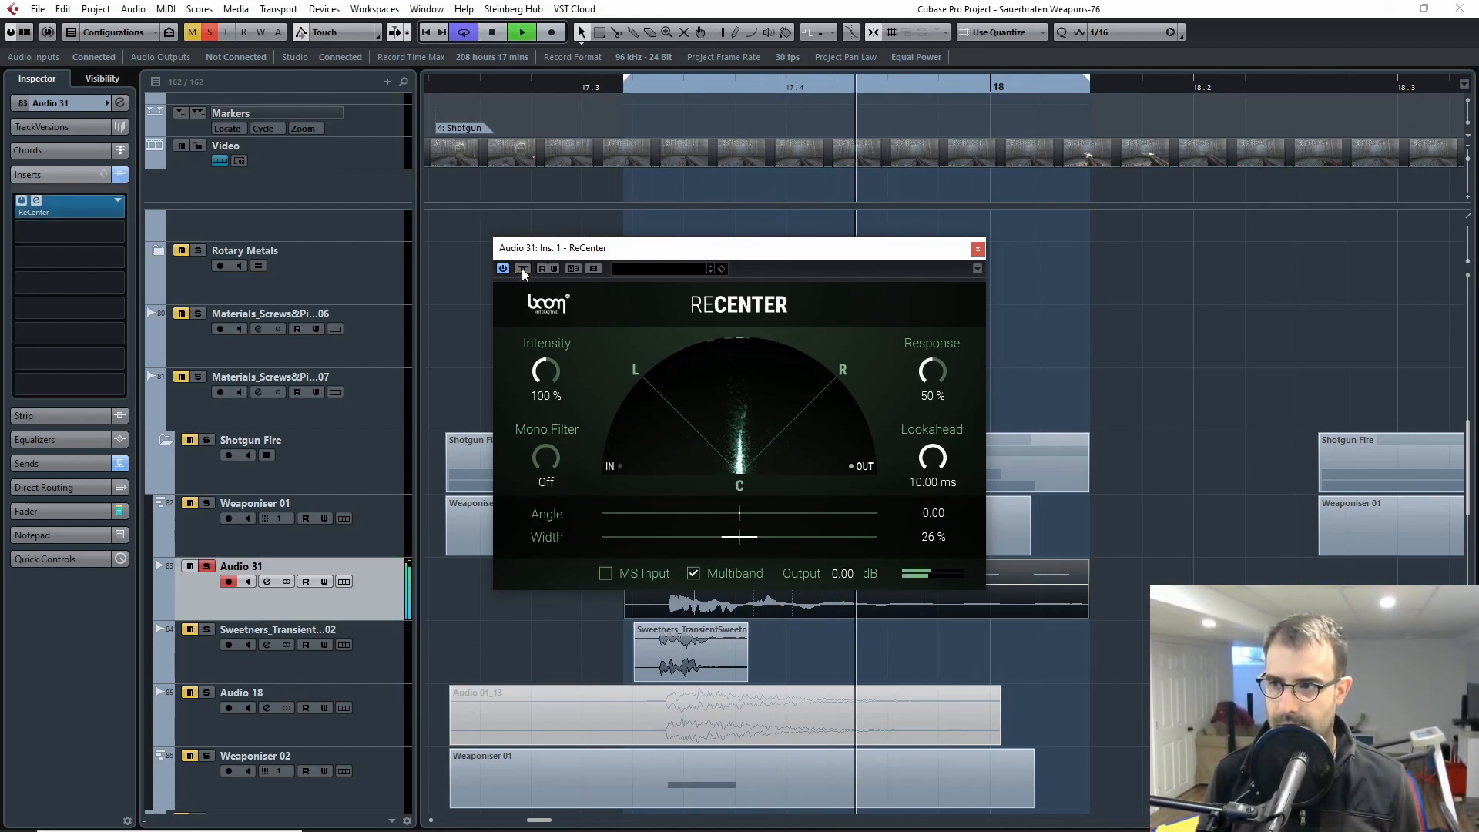
key(space)
key(space)
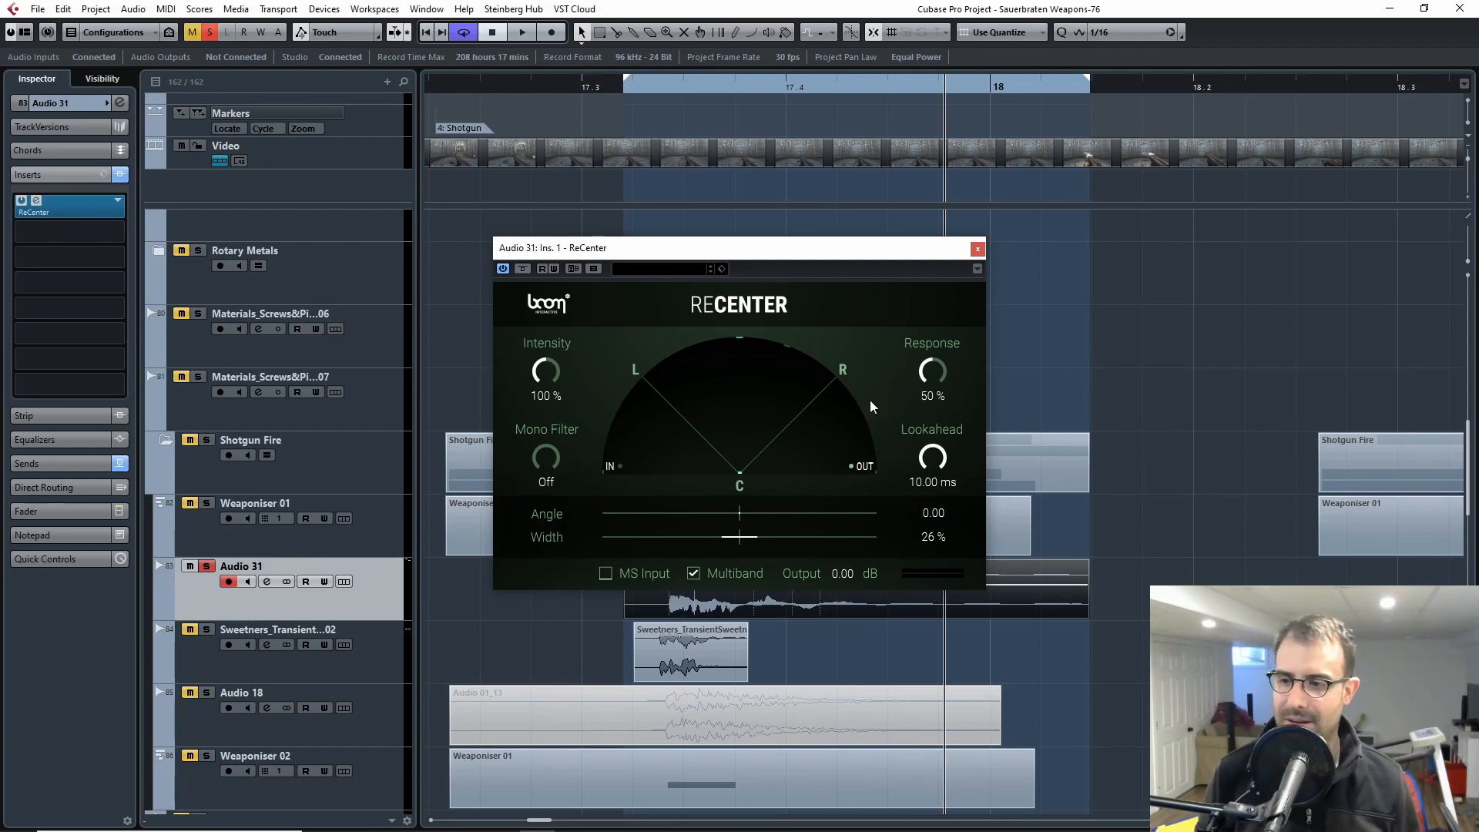
Step: Close the ReCenter window and play the soloed Audio 31 clip from its start
click(976, 250)
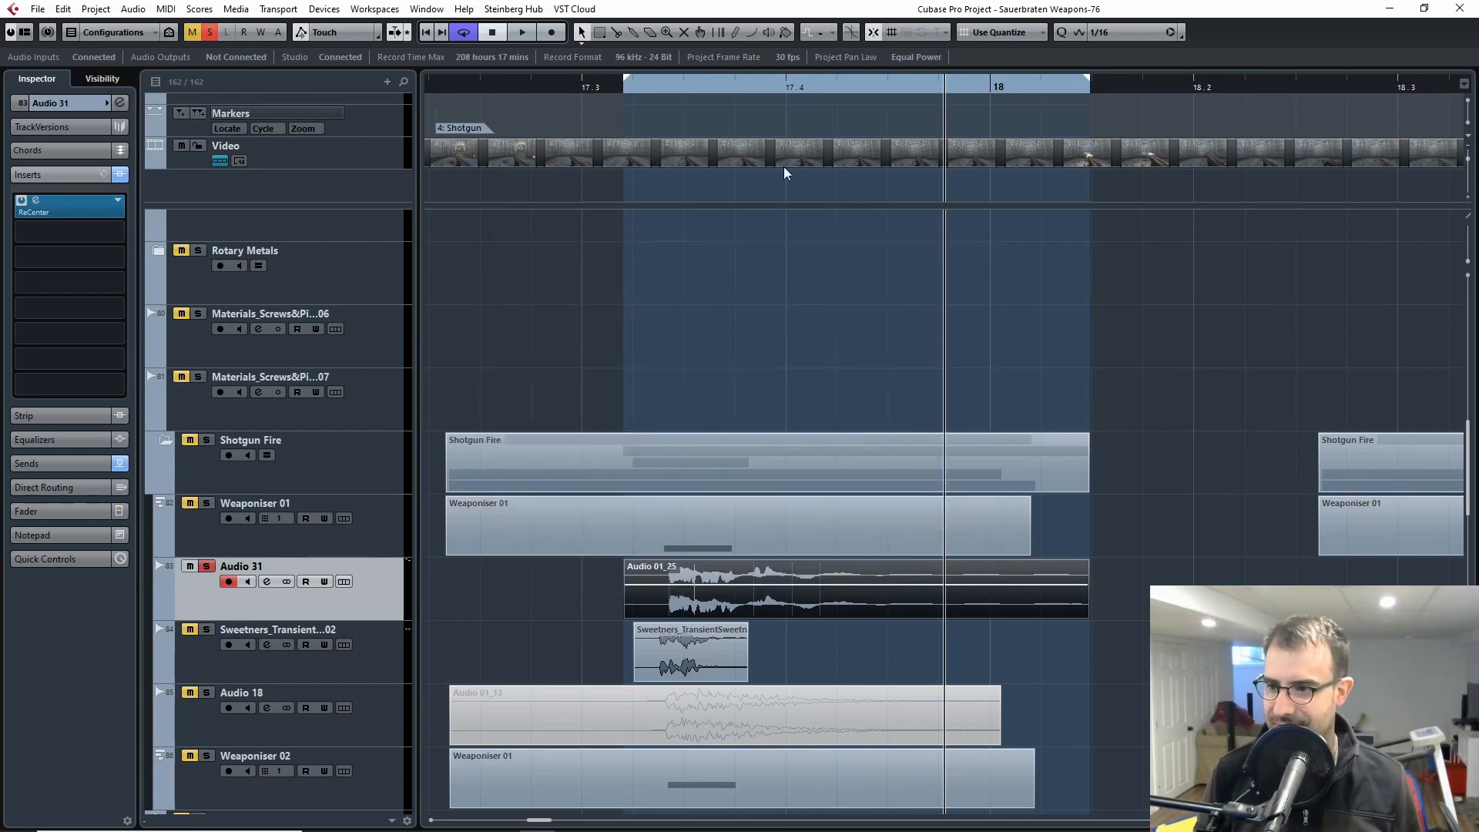
click(628, 84)
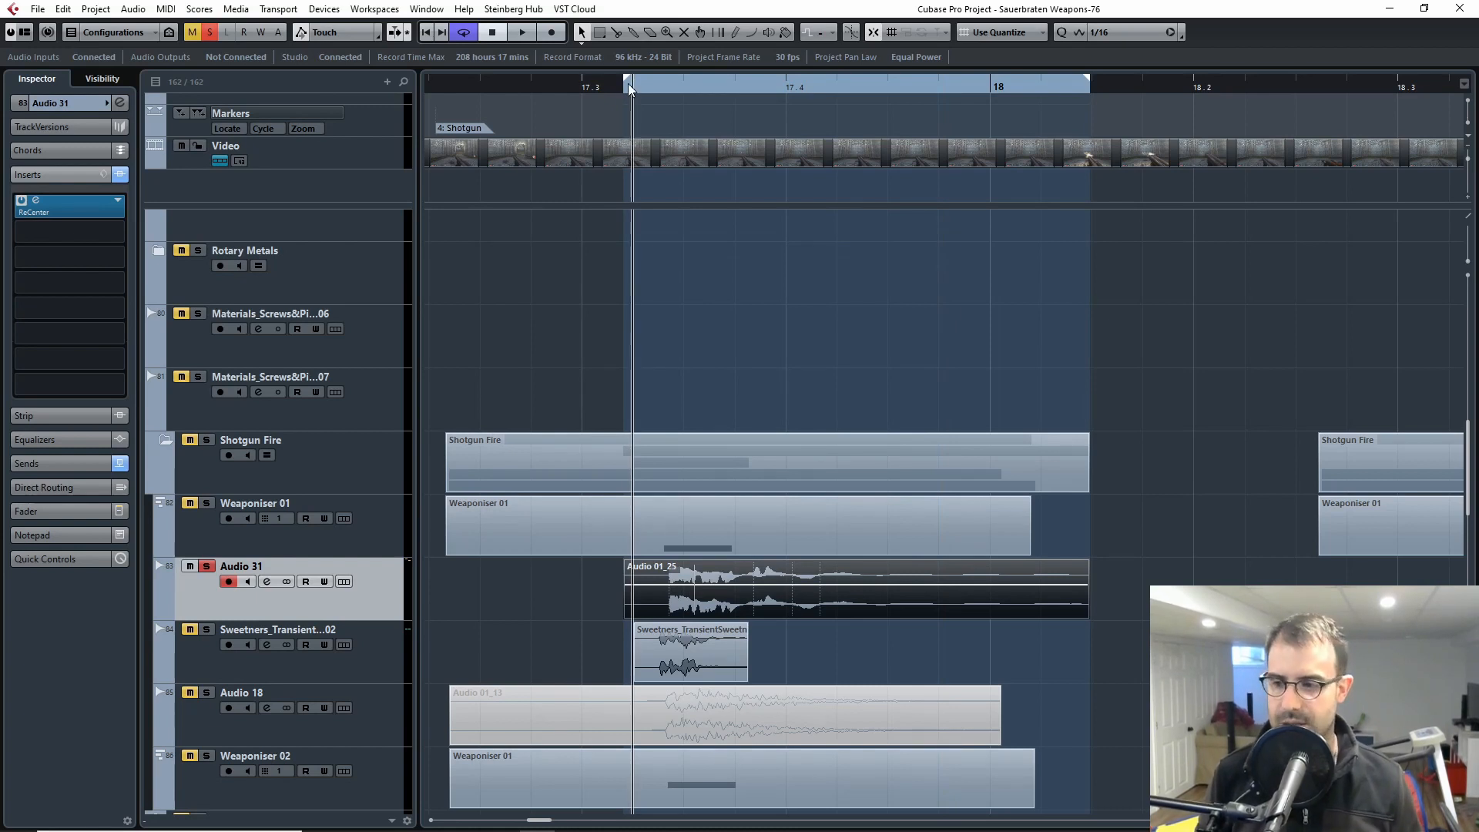
key(space)
Step: Play Weaponiser 01 and Audio 31 soloed together, extending the loop's end to 18.2
key(space)
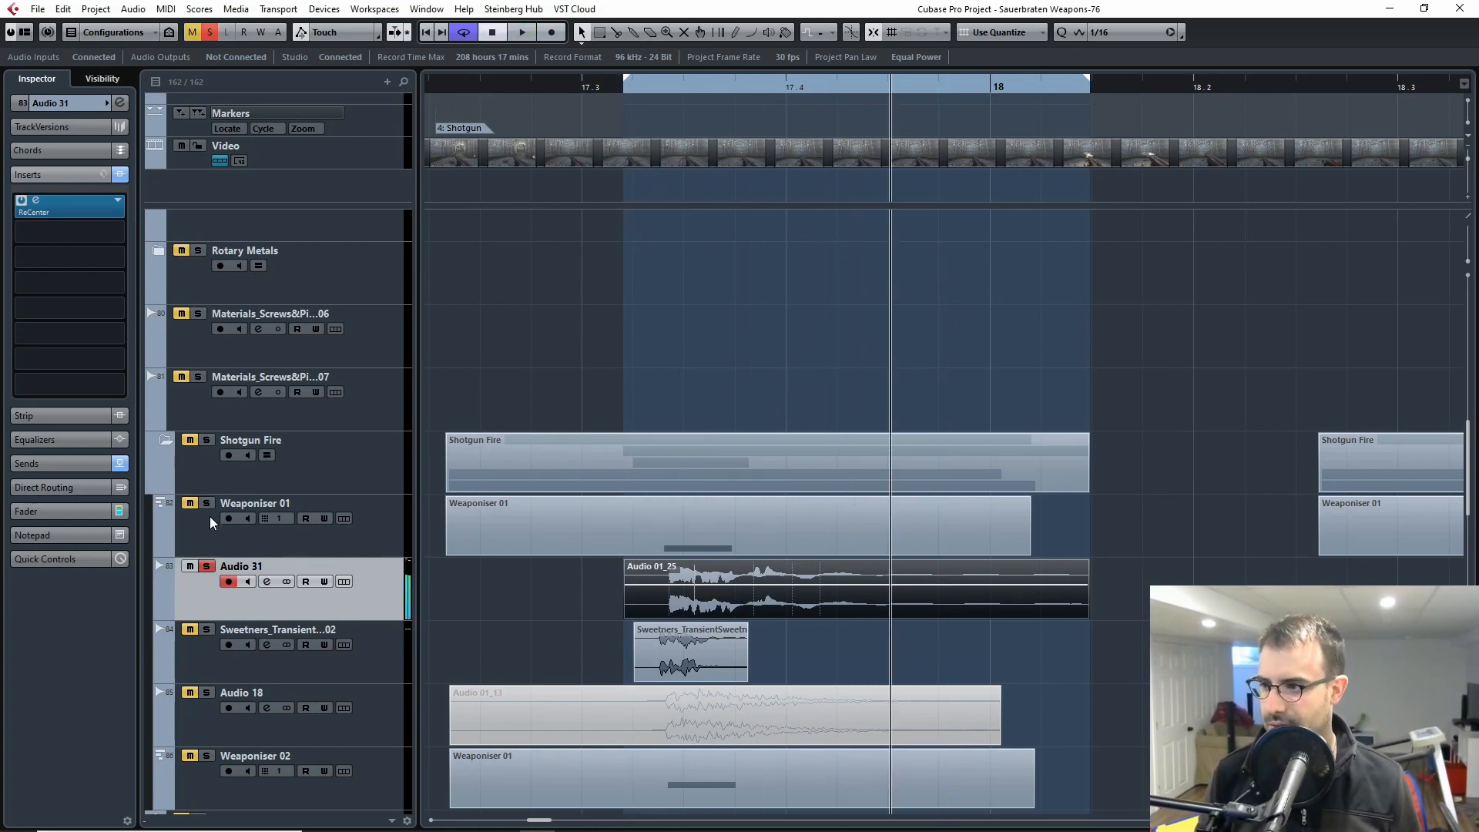
key(space)
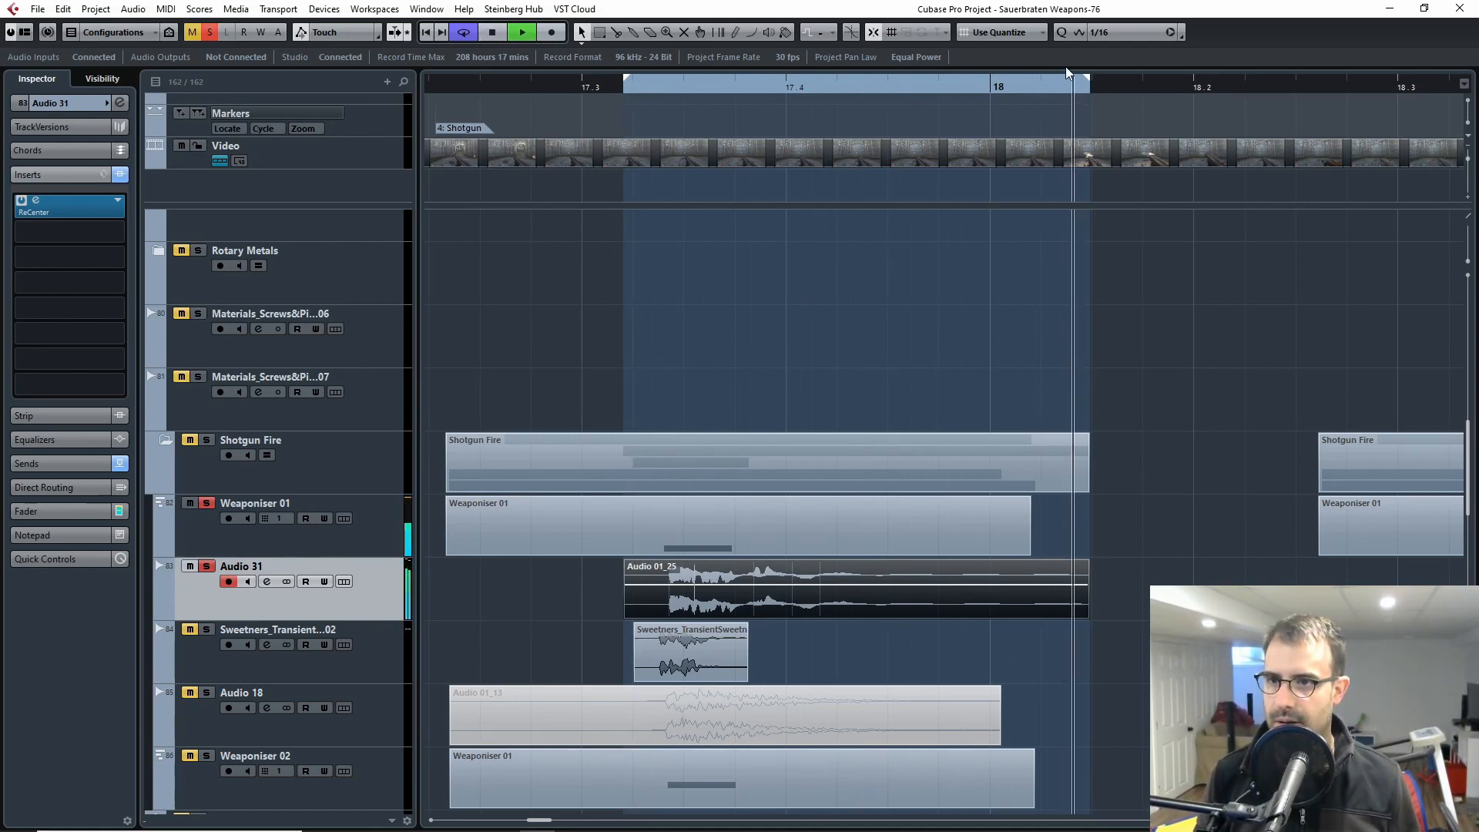
key(space)
drag(1087, 79, 1192, 79)
click(613, 86)
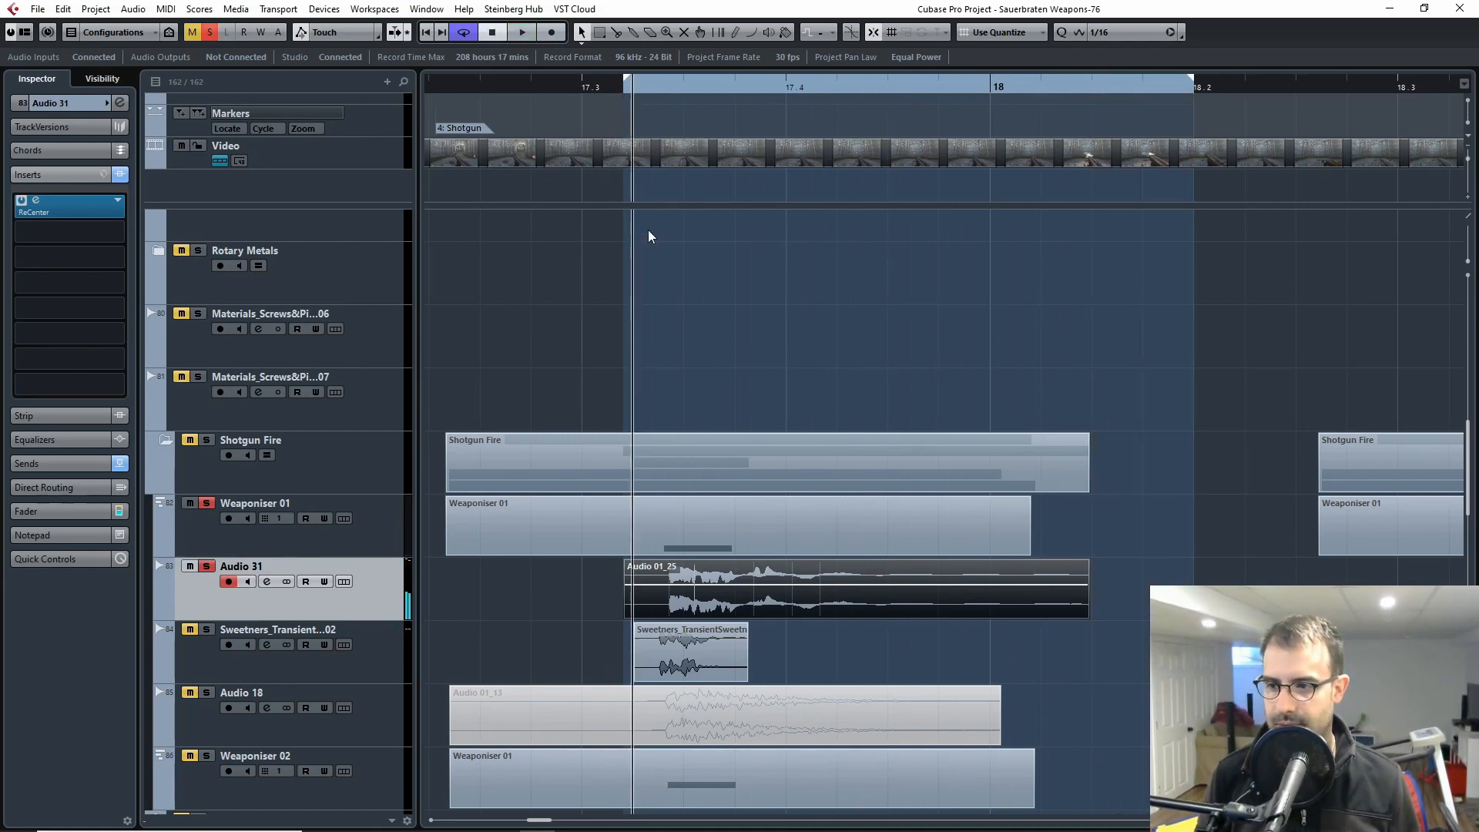
key(space)
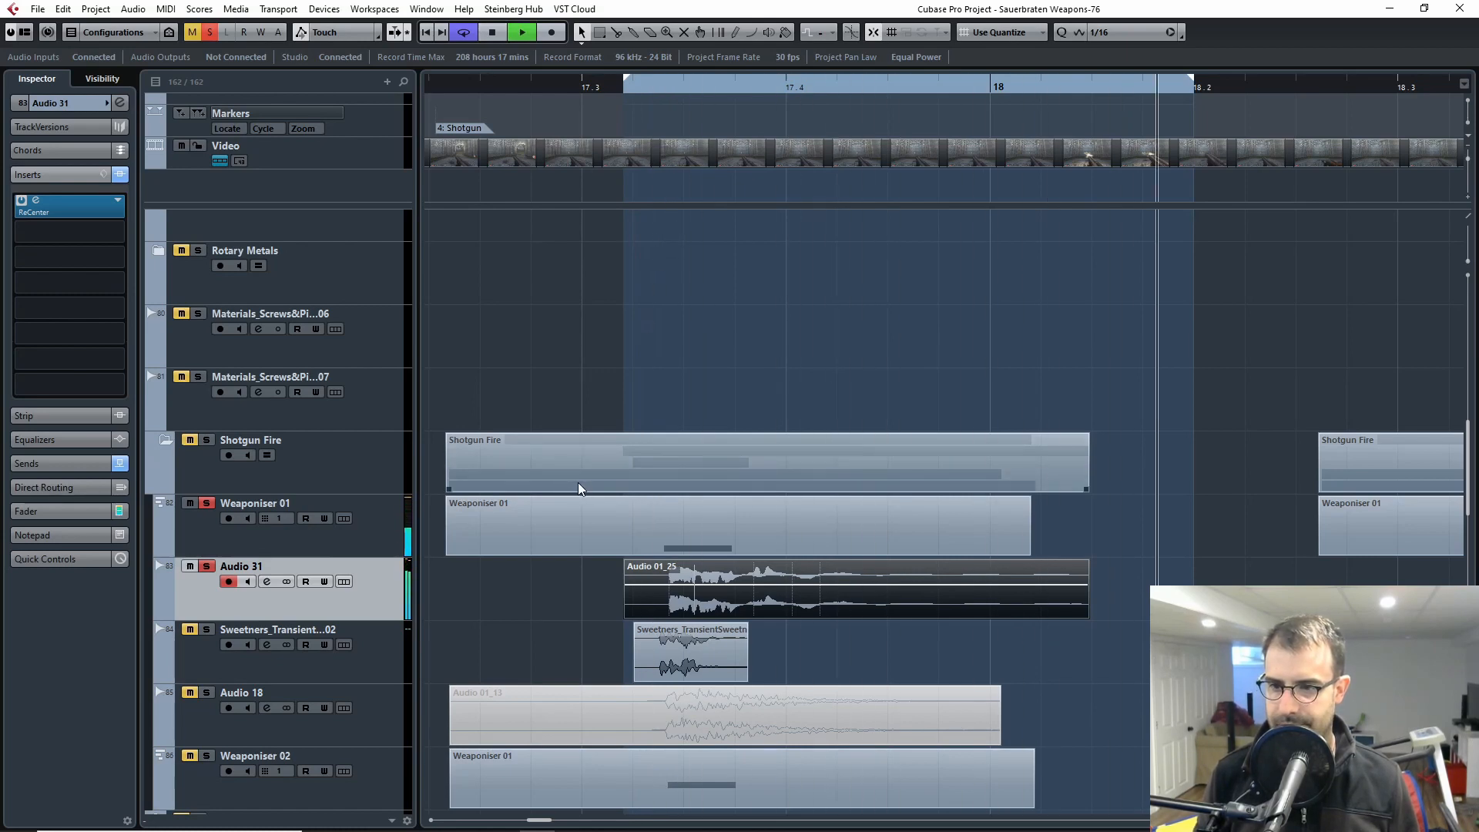
key(space)
Step: Unsolo Weaponiser 01 and Audio 31, then solo and select the Sweetners_Transient track to show its inserts
click(208, 504)
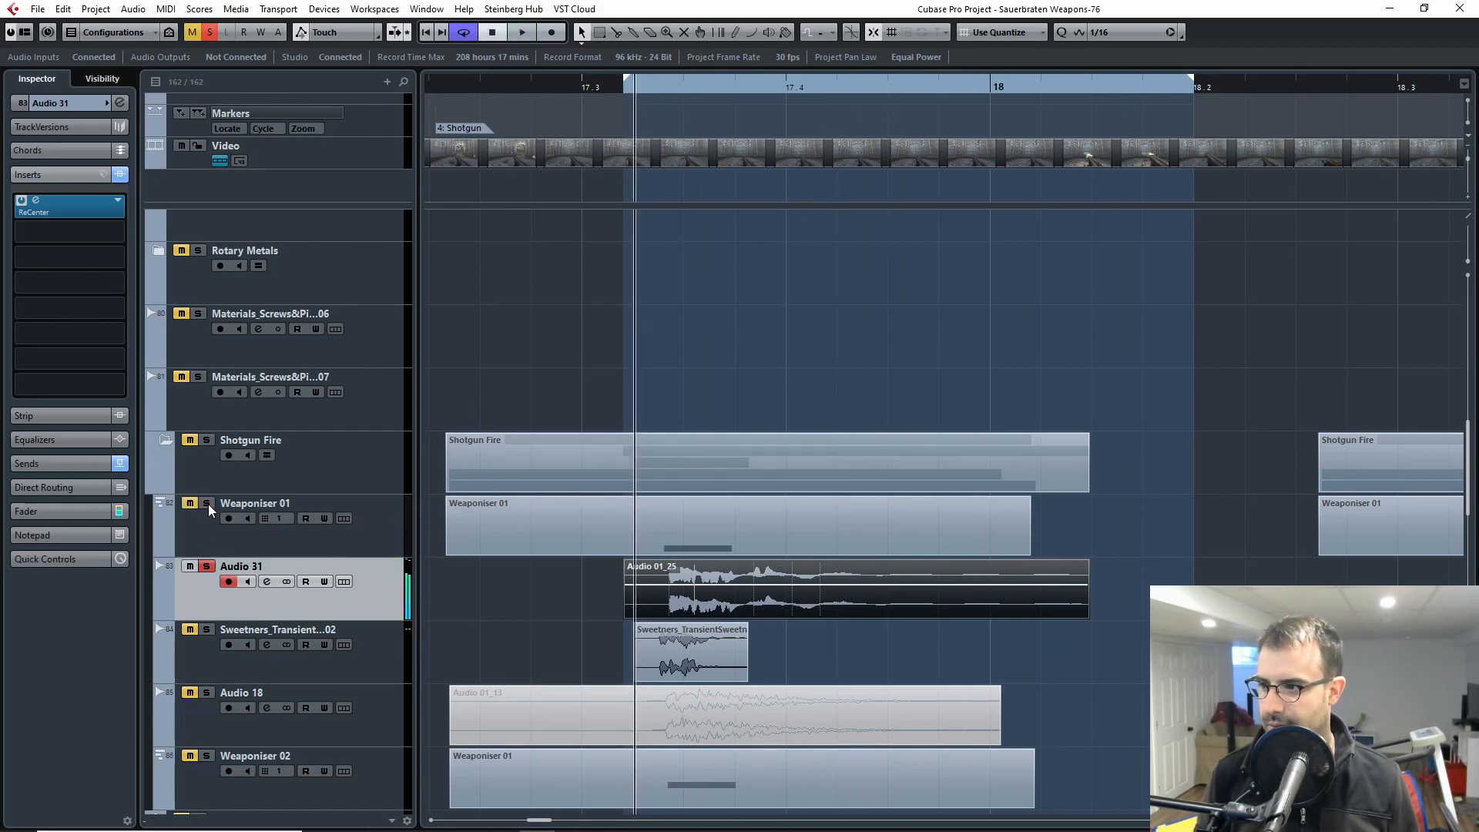
click(208, 568)
scroll(551, 527, down, 2)
key(h)
key(h)
key(h)
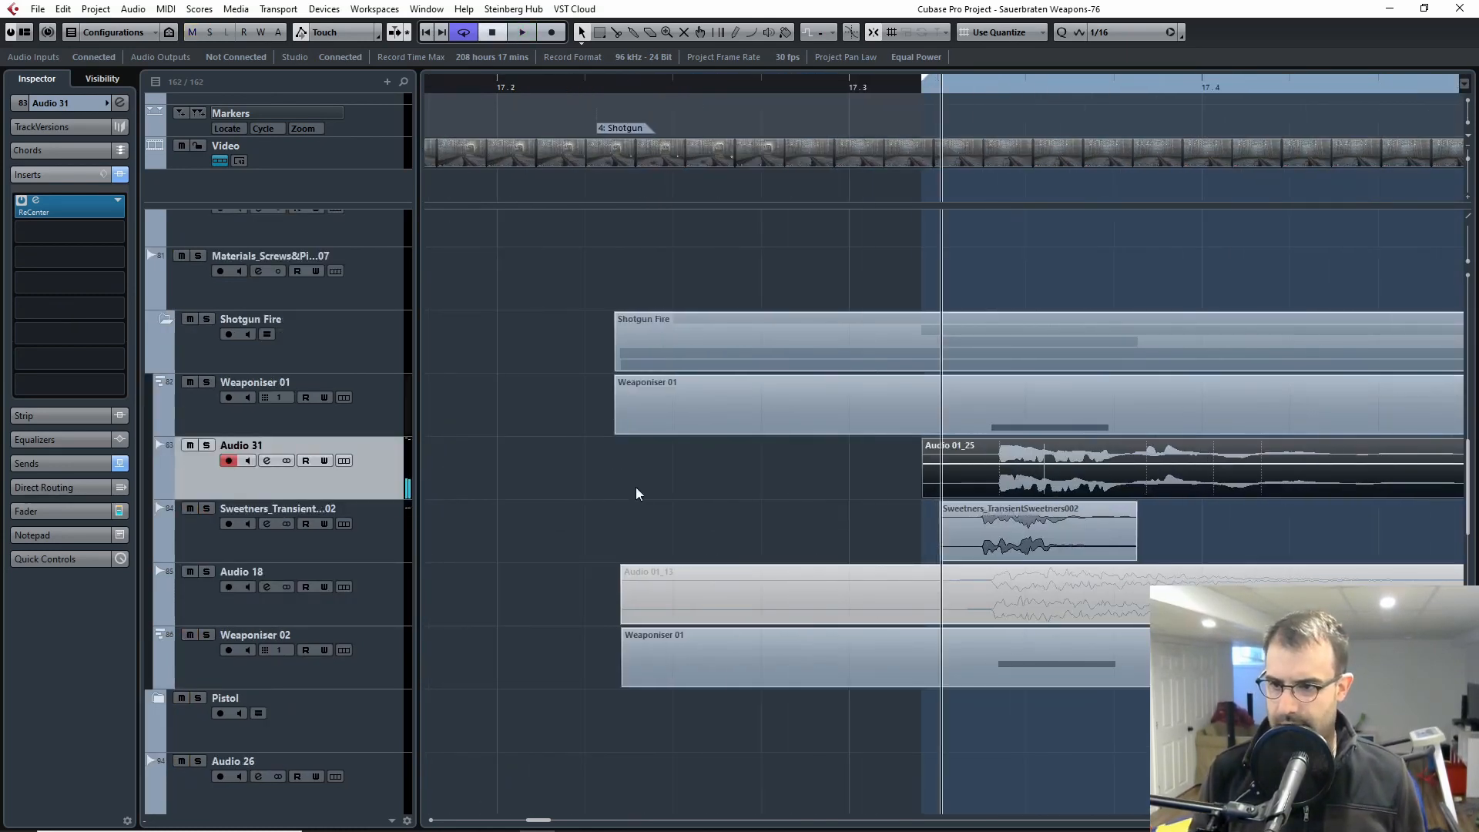
click(207, 508)
drag(942, 516, 635, 503)
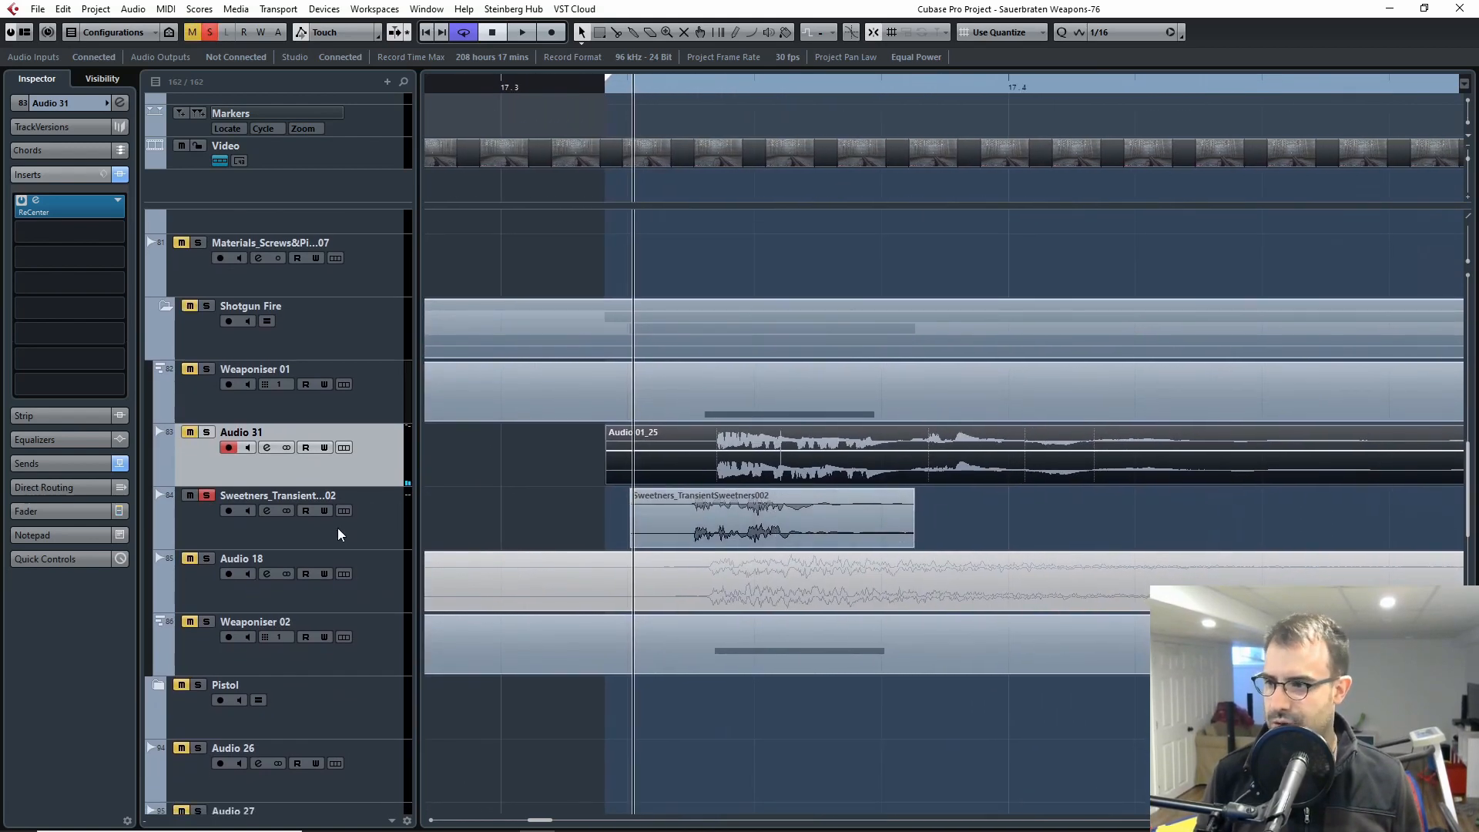
click(336, 535)
Step: Play the soloed Sweetners_TransientSweetners002 clip repeatedly and return the cursor to its start
key(space)
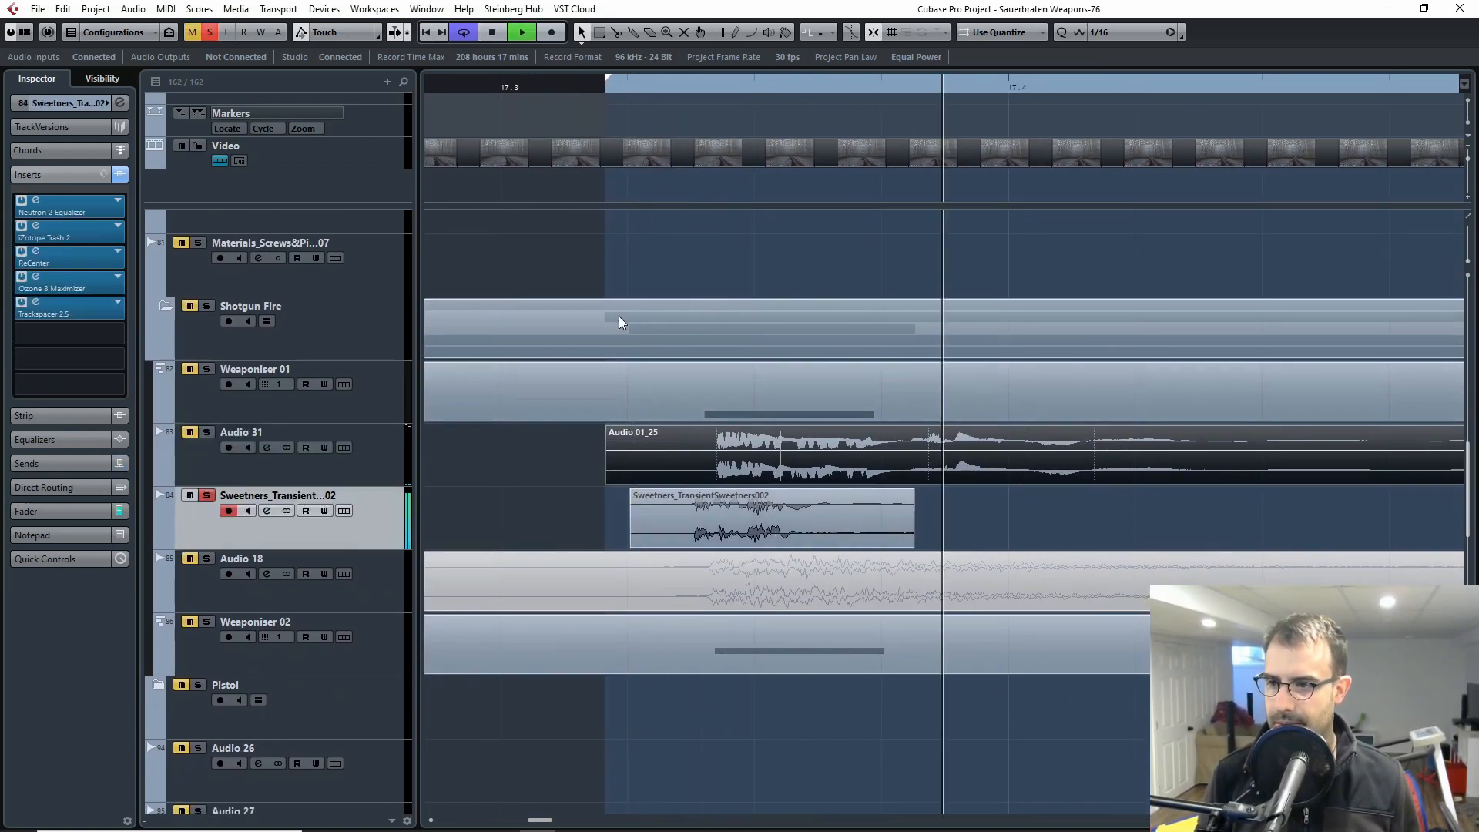
key(space)
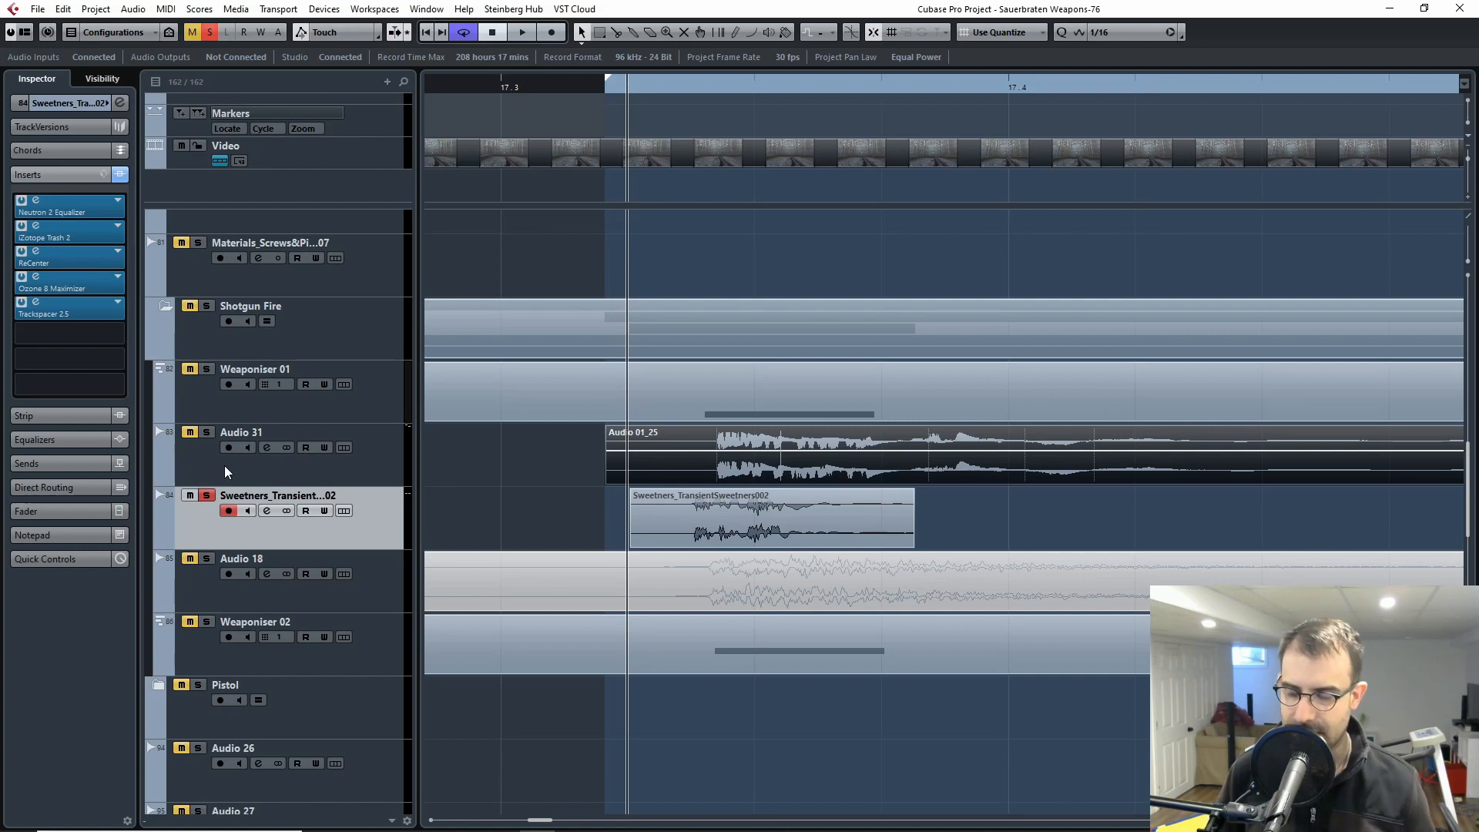
key(space)
key(space)
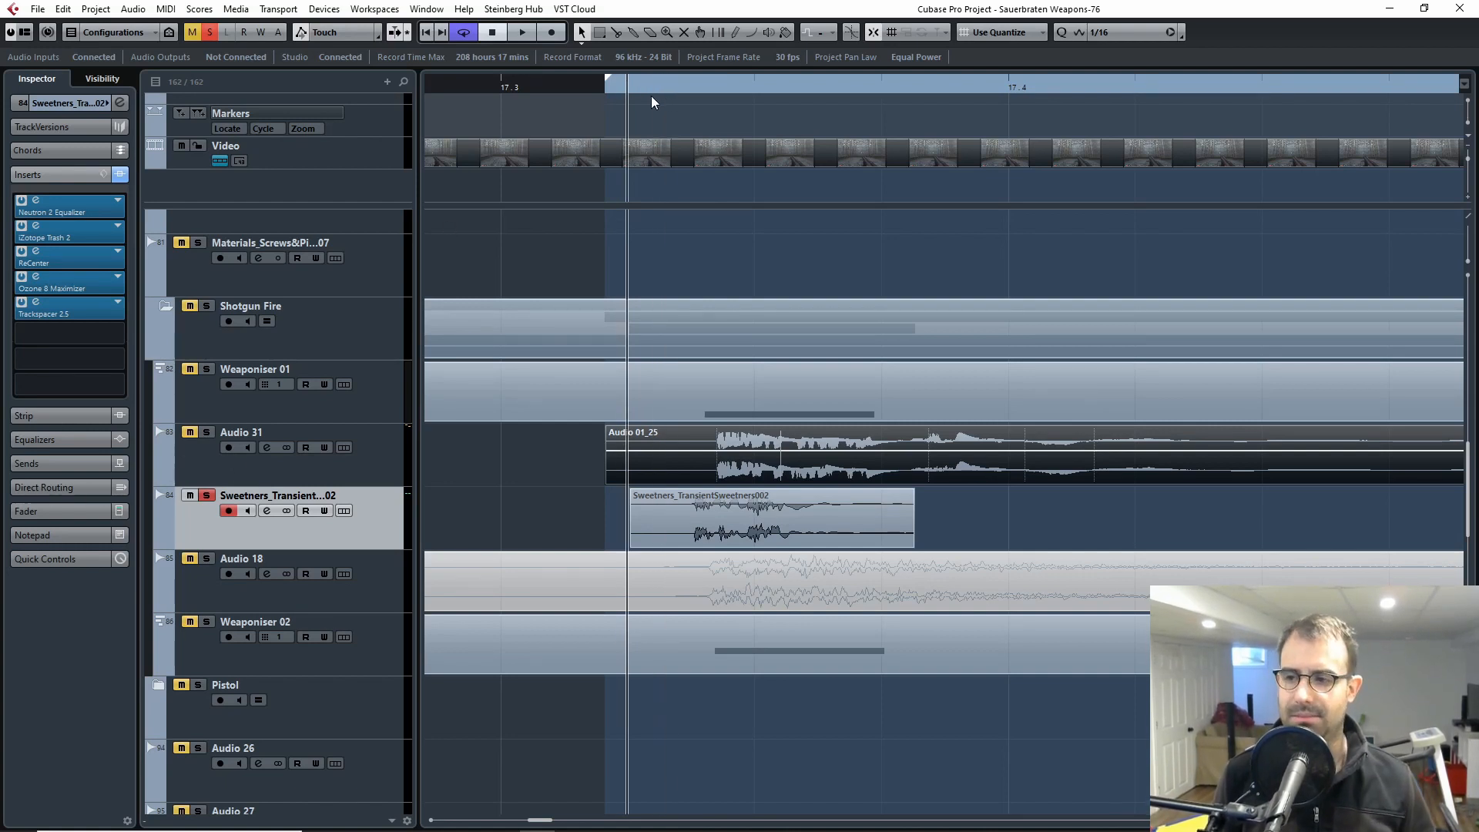
click(664, 88)
drag(664, 88, 627, 131)
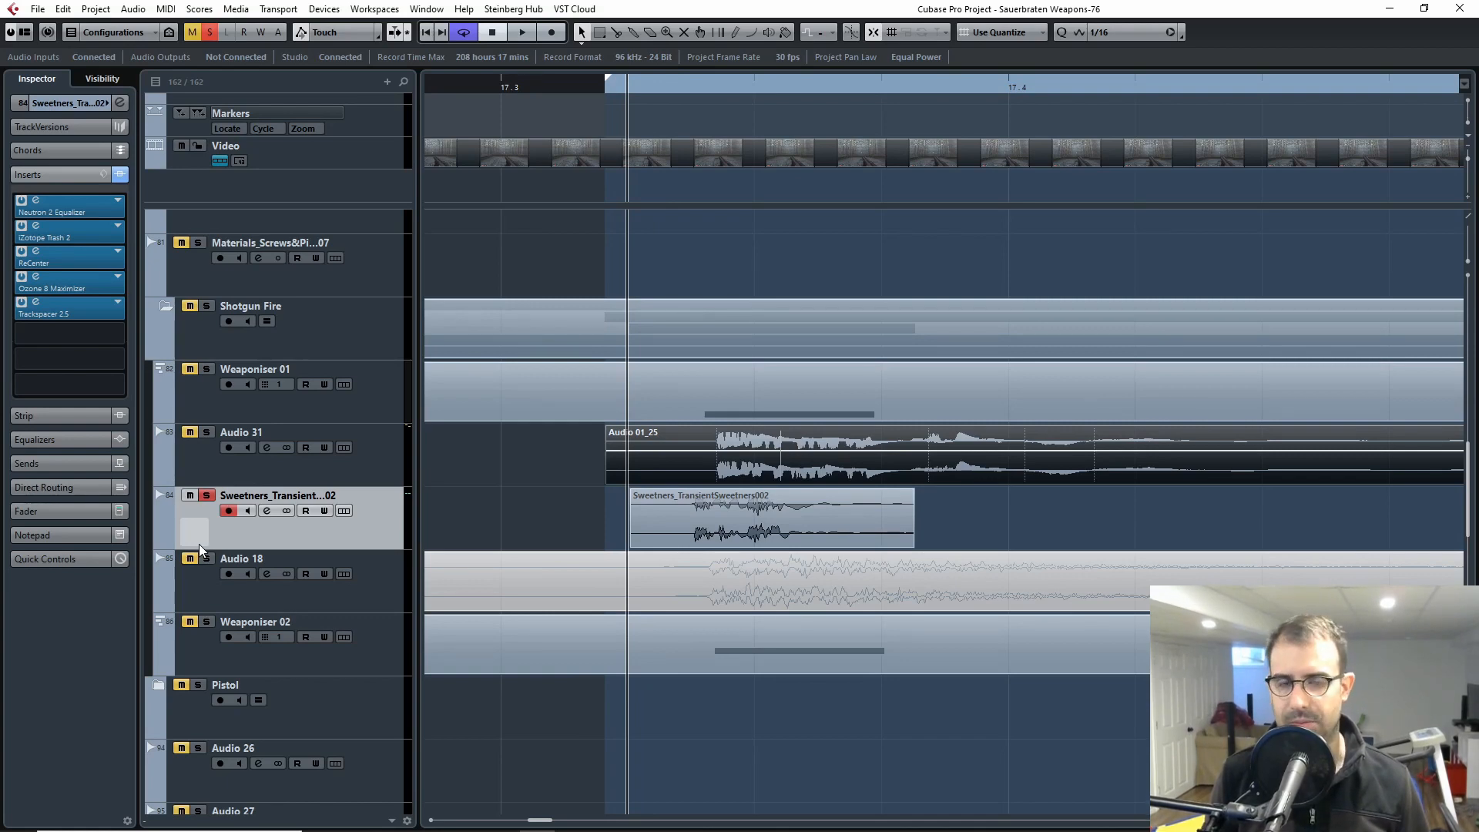
Step: Examine the Sweetners_TransientSweetners002 waveform up close and play the clip with its effects active
key(h)
key(h)
key(h)
key(h)
key(h)
drag(925, 515, 580, 497)
key(g)
key(g)
key(g)
key(g)
key(h)
key(h)
key(h)
key(h)
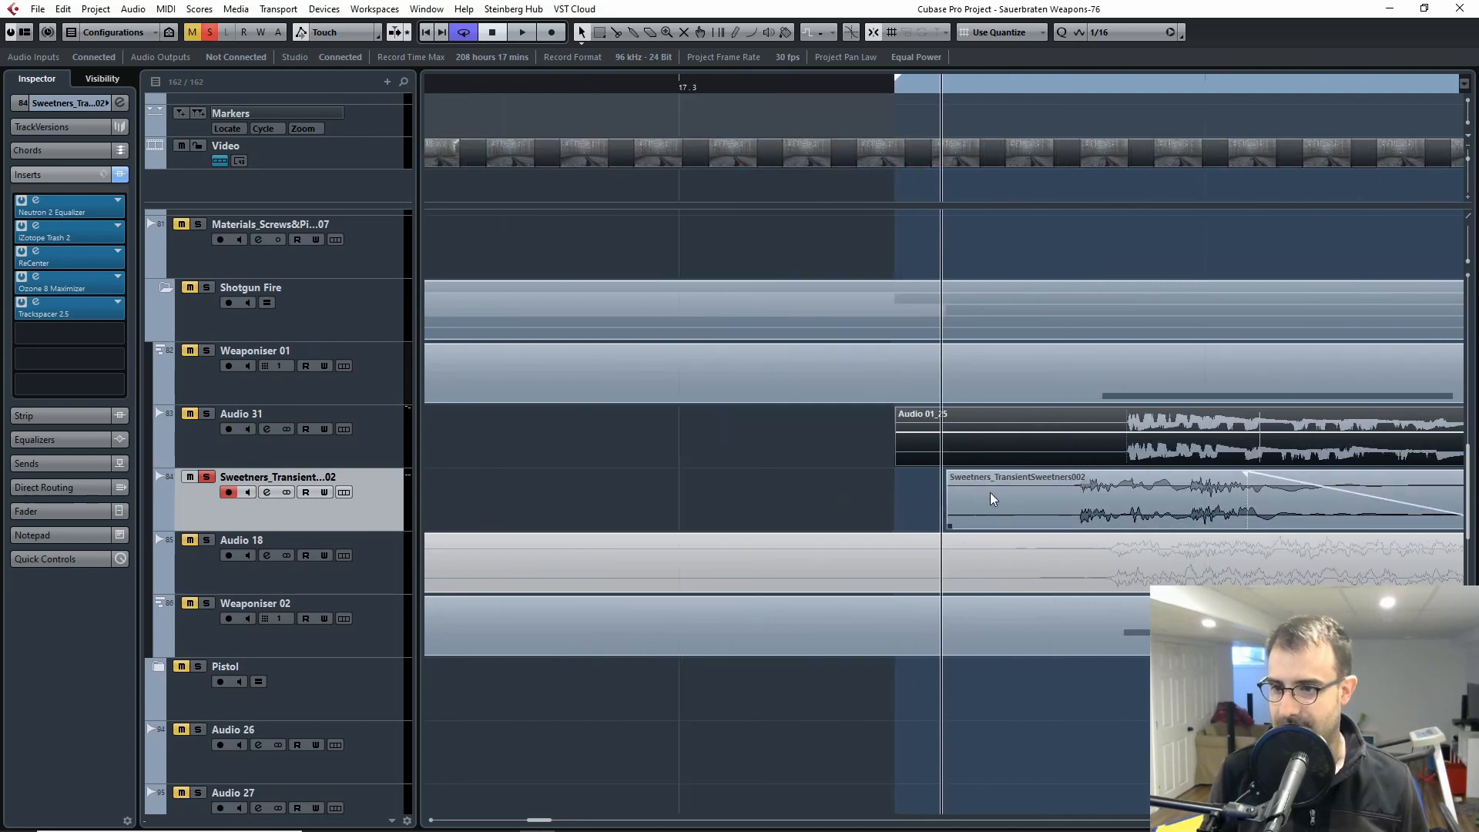
drag(990, 492, 609, 519)
key(space)
key(space)
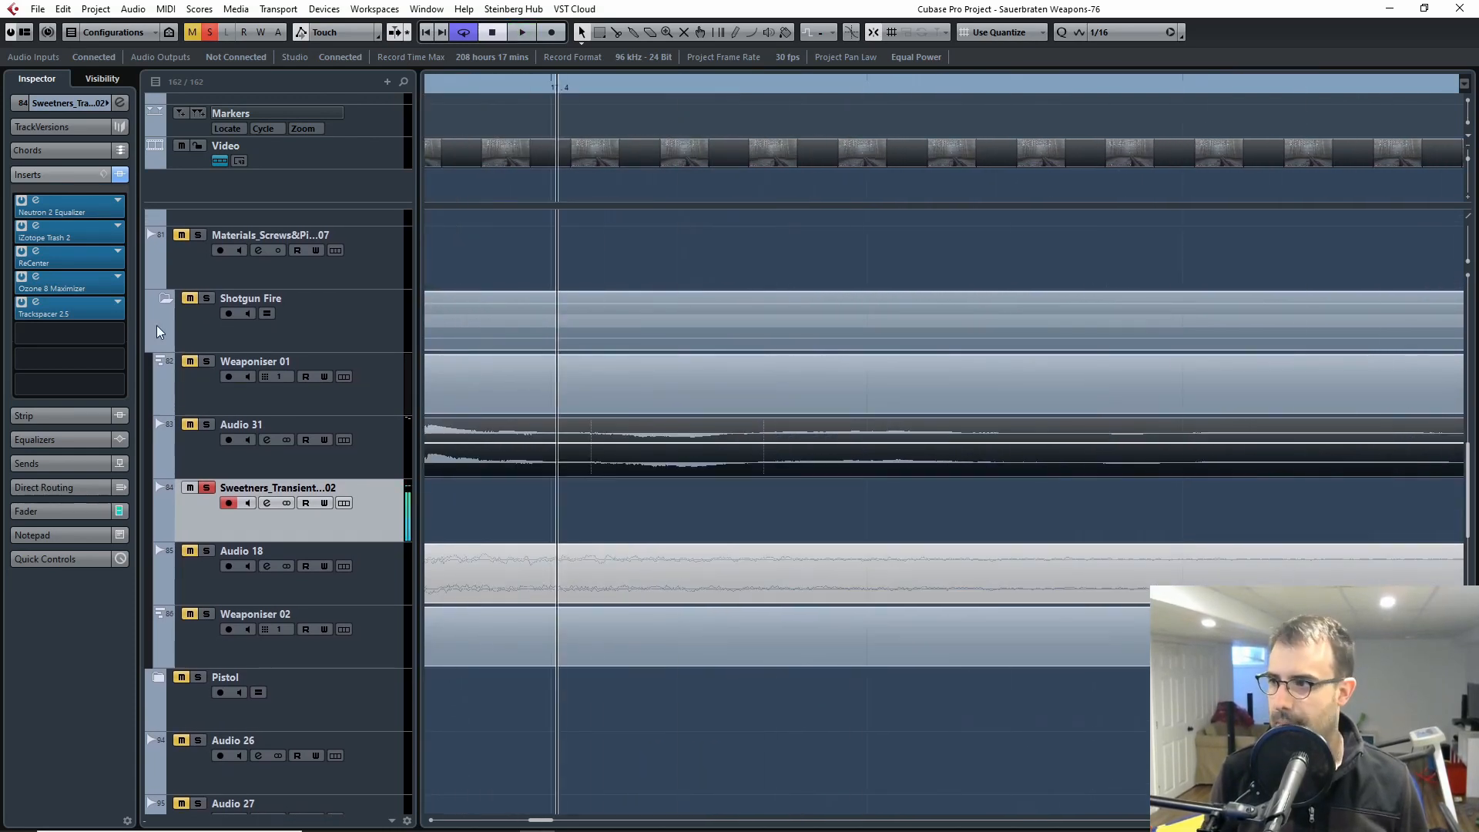
Step: Bypass all inserts of the Sweetners_Transient track and start playback near its clip
key(g)
key(g)
key(g)
key(g)
key(g)
click(119, 175)
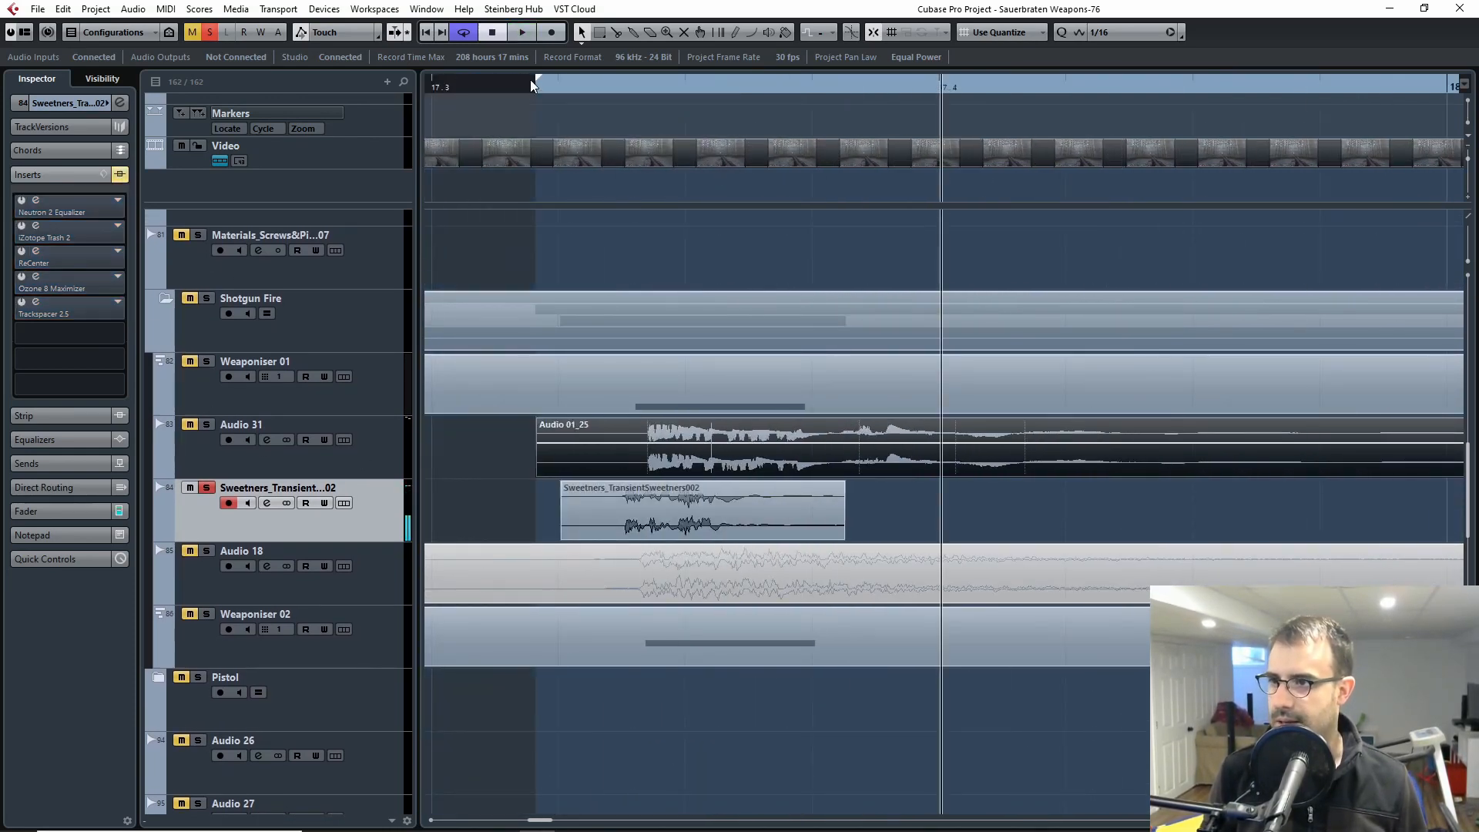
click(548, 87)
key(space)
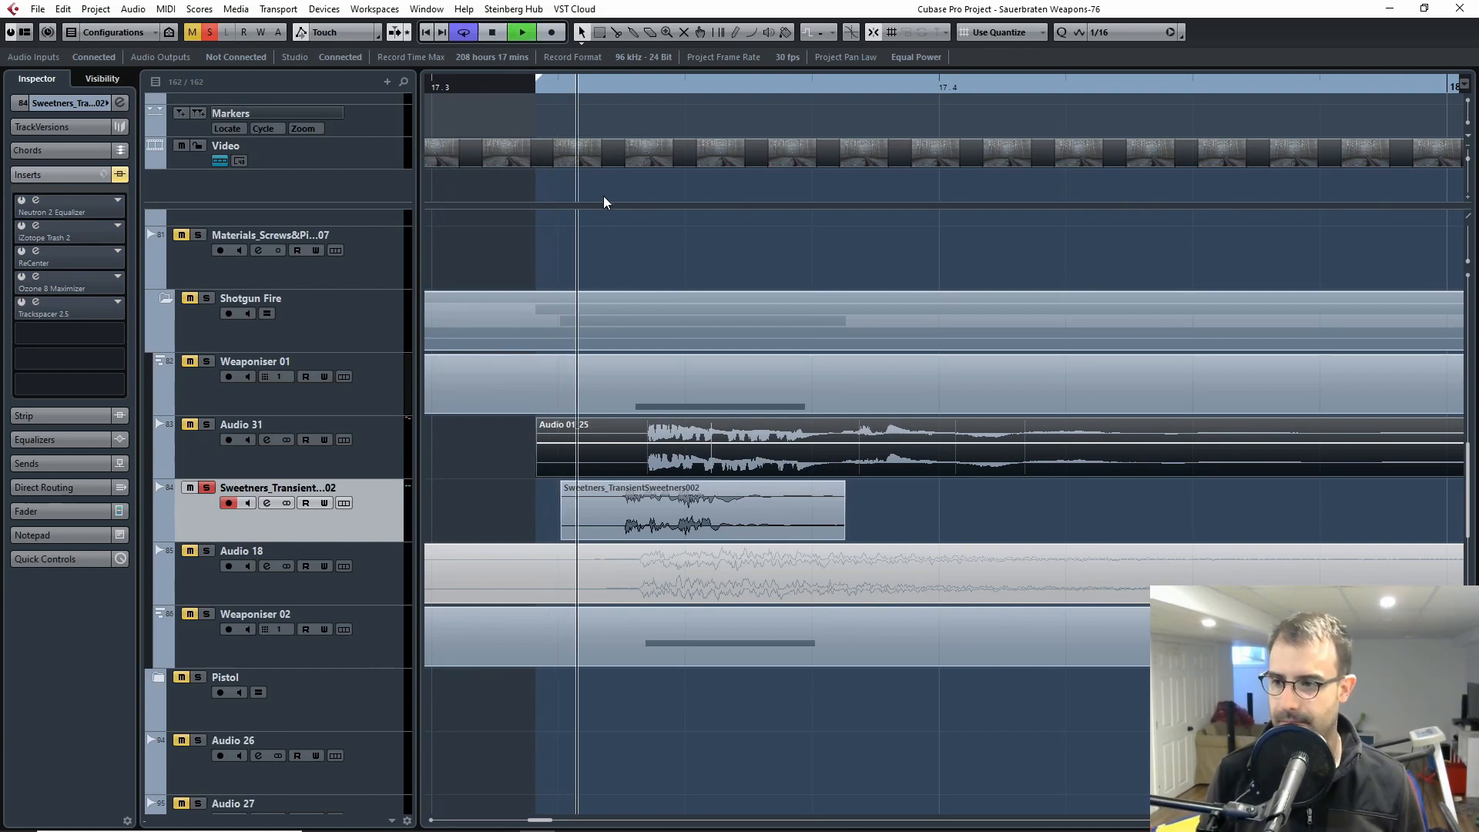
key(space)
Step: Replay the unprocessed Sweetners_TransientSweetners002 clip several times from around its start
click(553, 87)
key(space)
key(space)
click(548, 86)
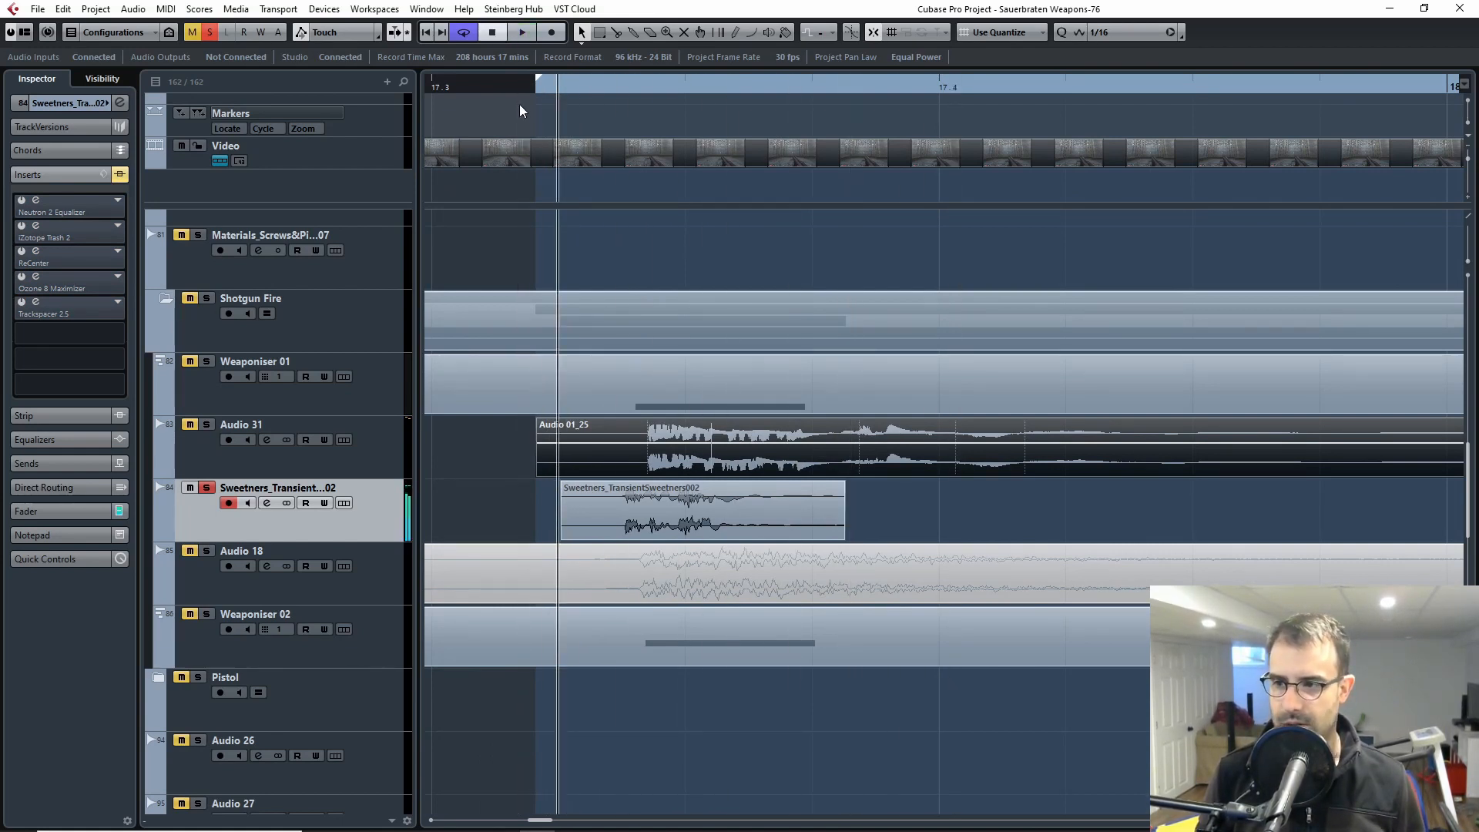
key(space)
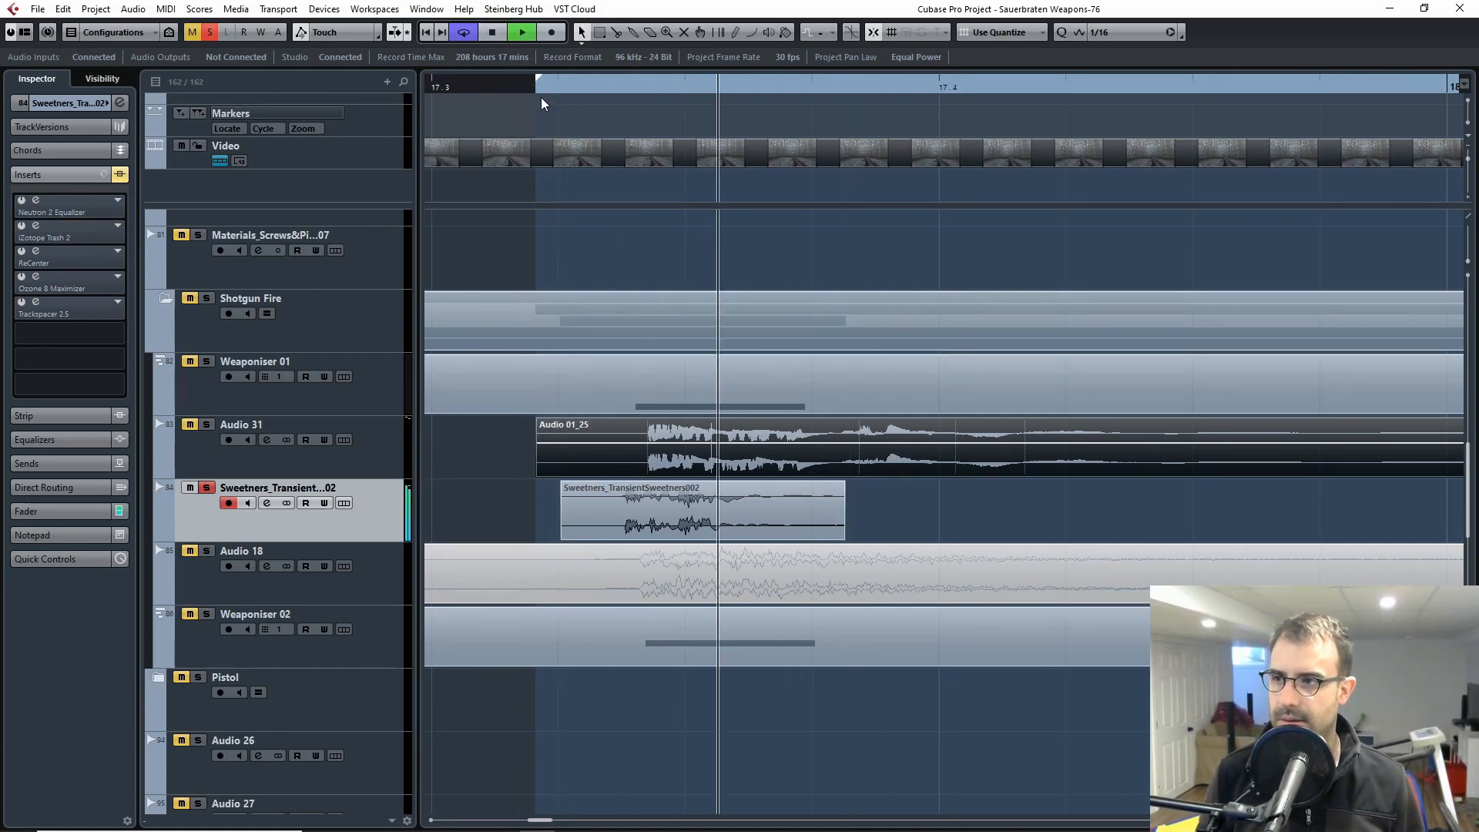
key(space)
click(530, 89)
key(space)
key(space)
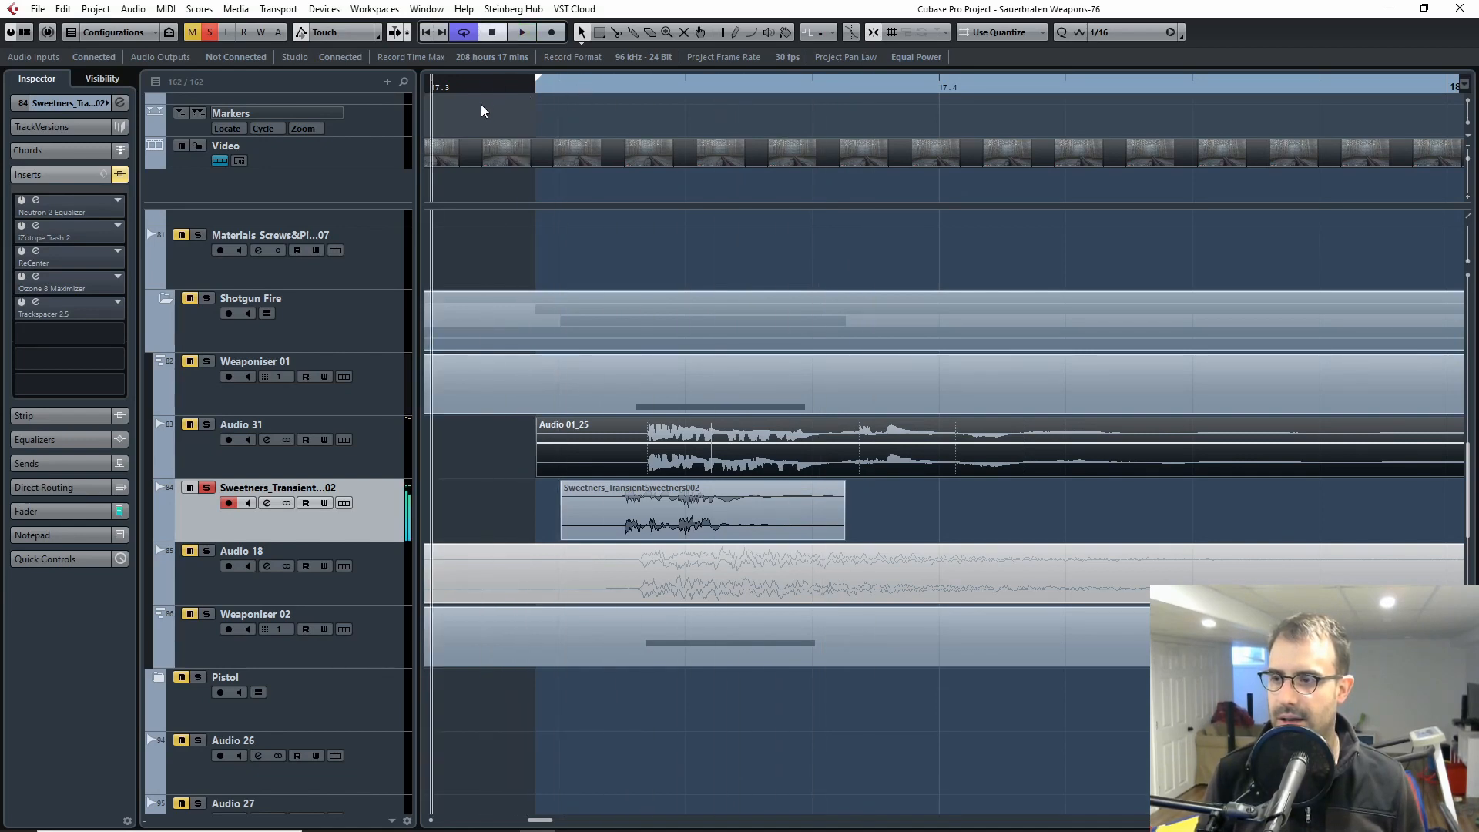
Step: Add Weaponiser 01 and Audio 31 to the solo and play the three shotgun layers against the game footage
click(207, 361)
click(206, 425)
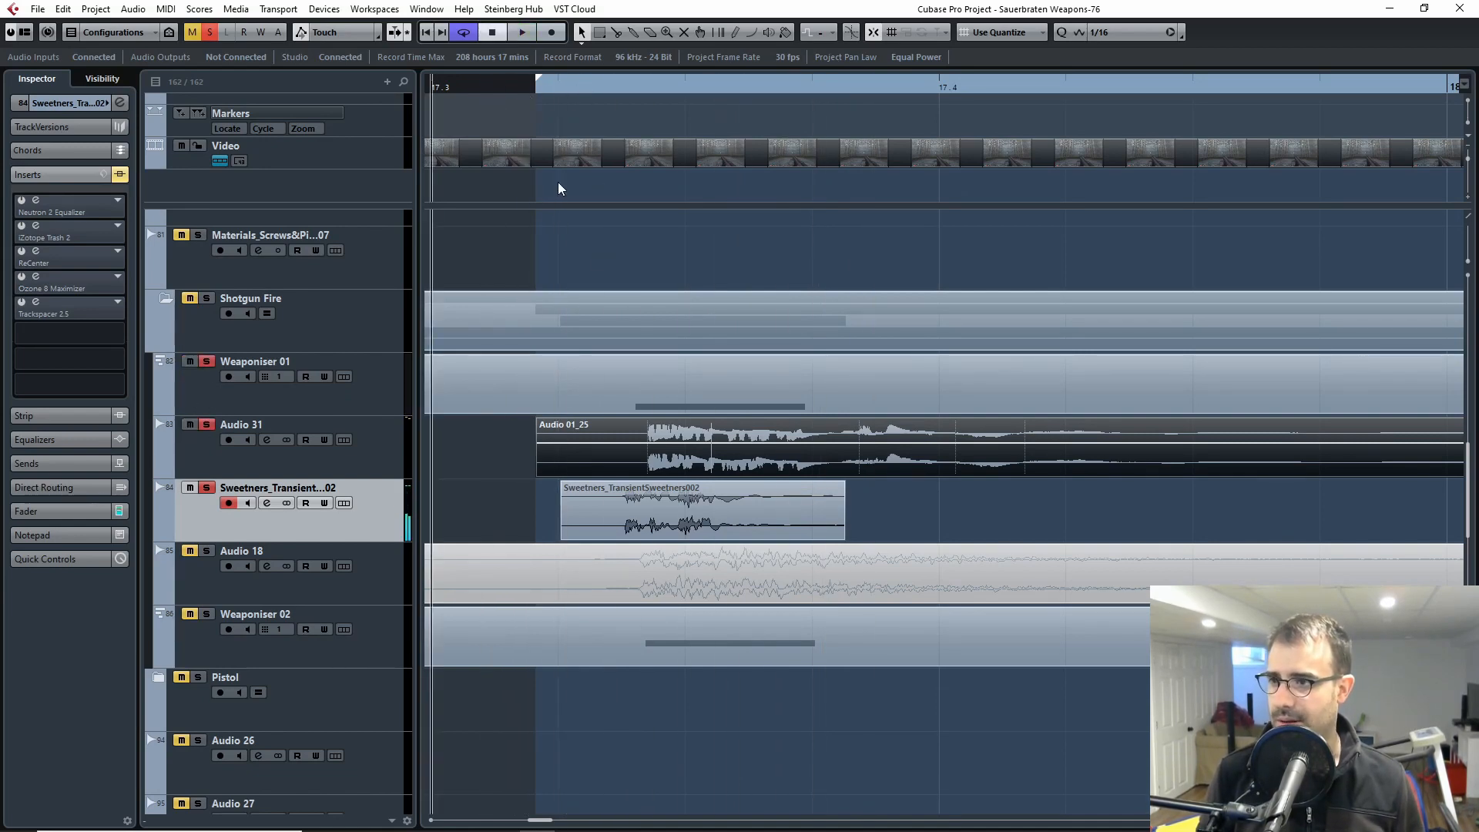
key(F8)
click(528, 87)
click(557, 86)
key(space)
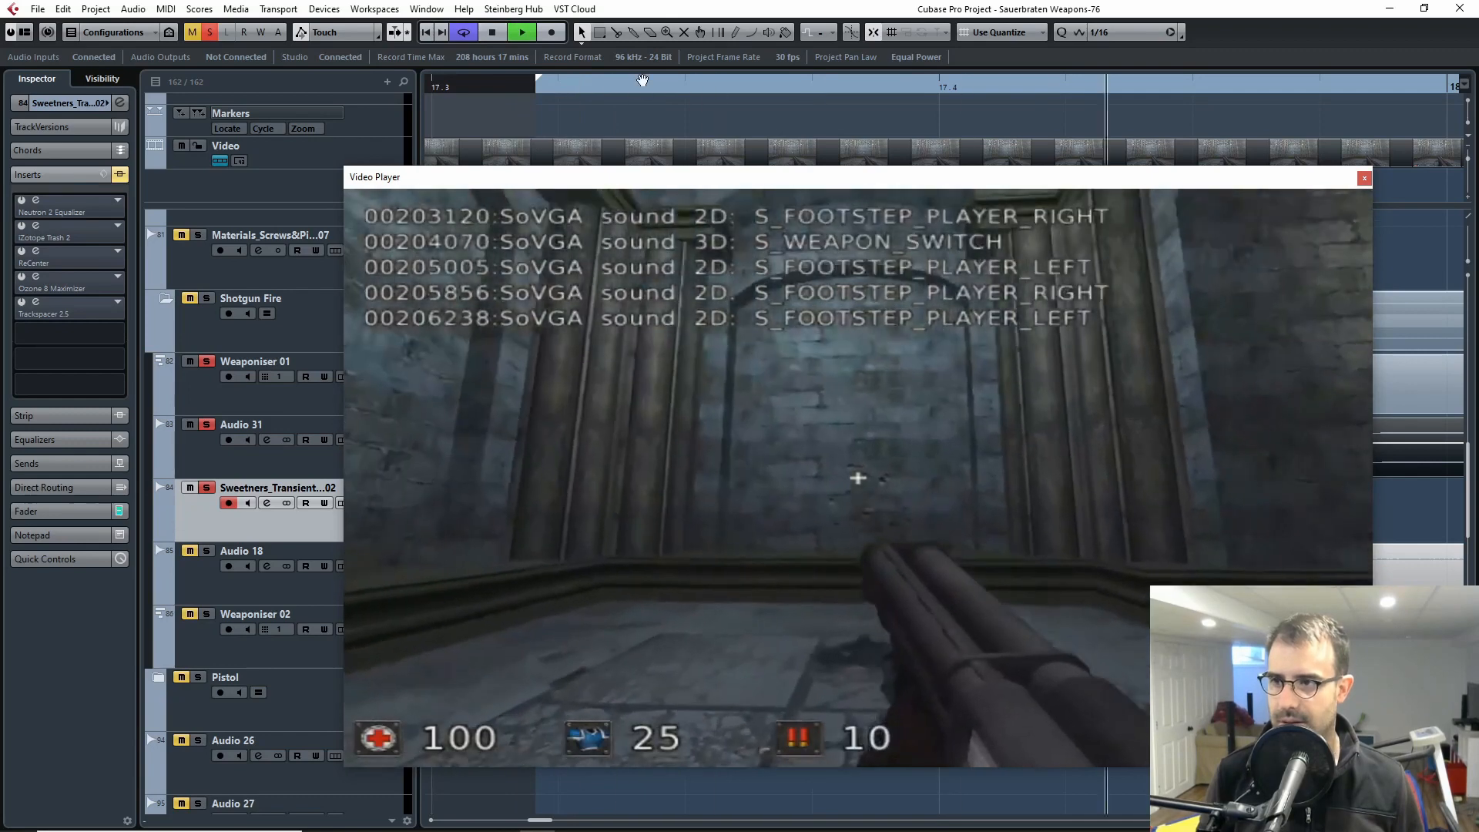
Step: Replay the three soloed shotgun layers against the game footage and close the video window
key(space)
click(507, 87)
key(space)
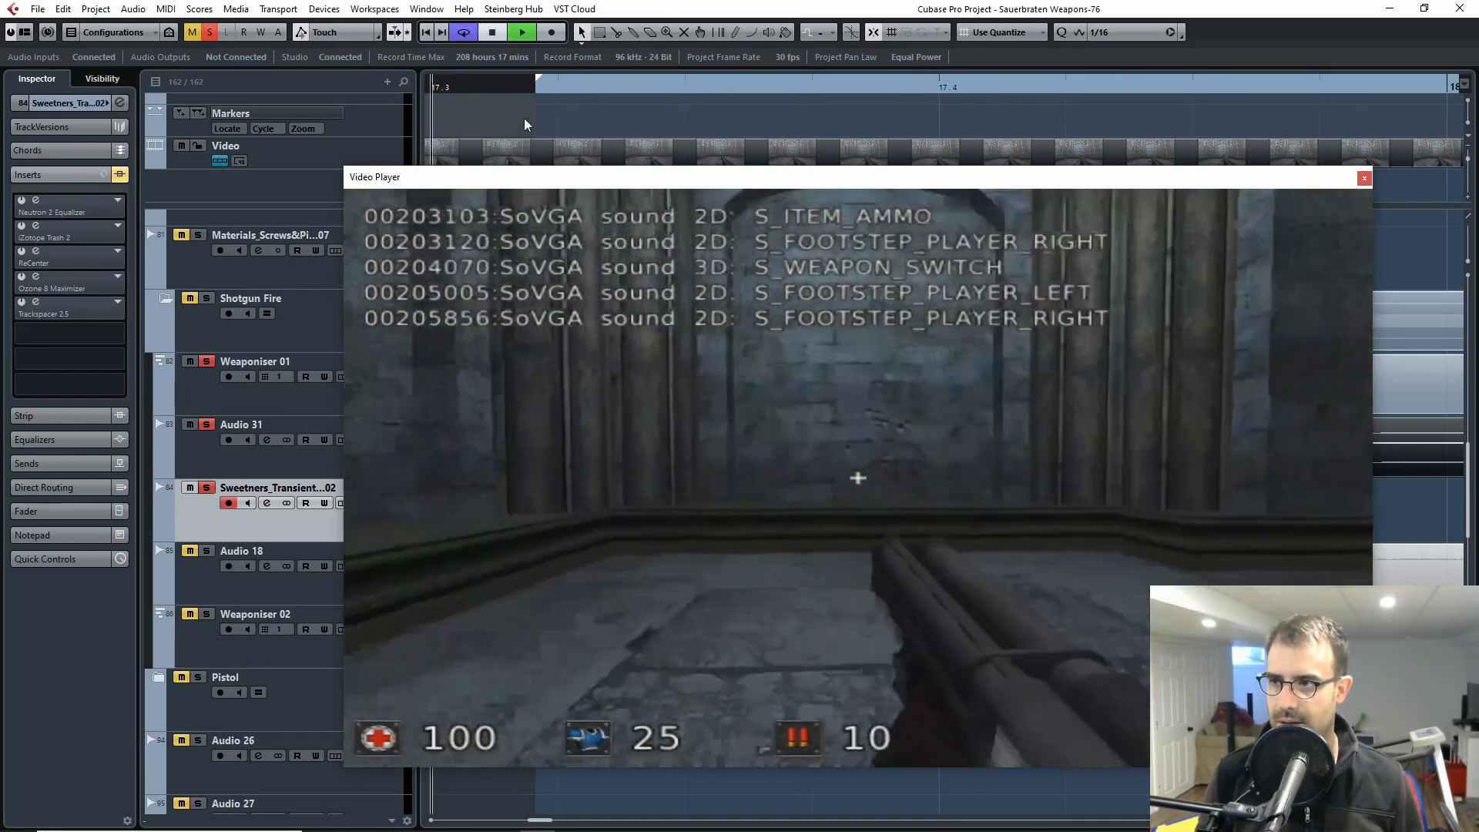
key(space)
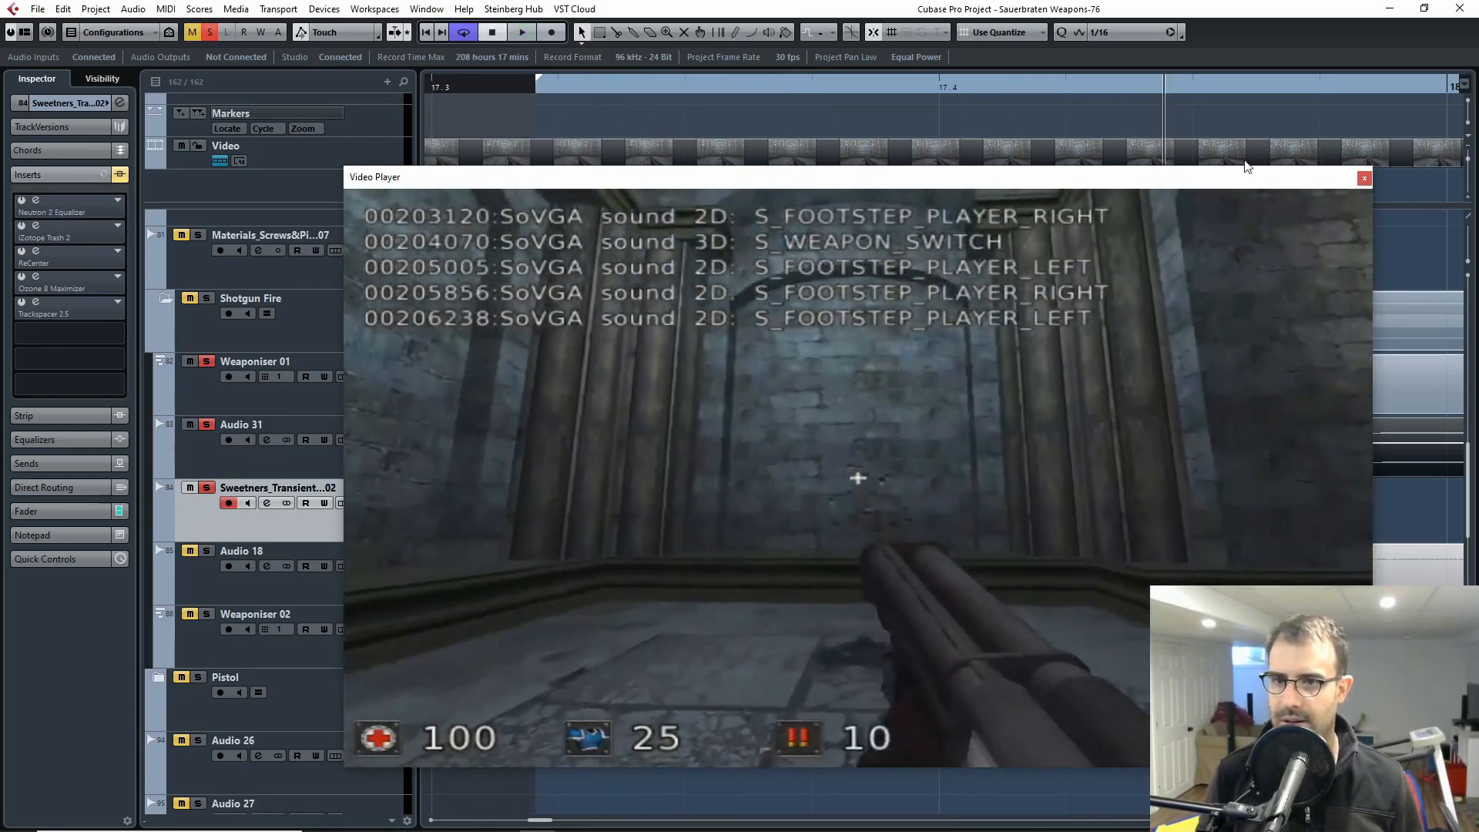
click(1364, 177)
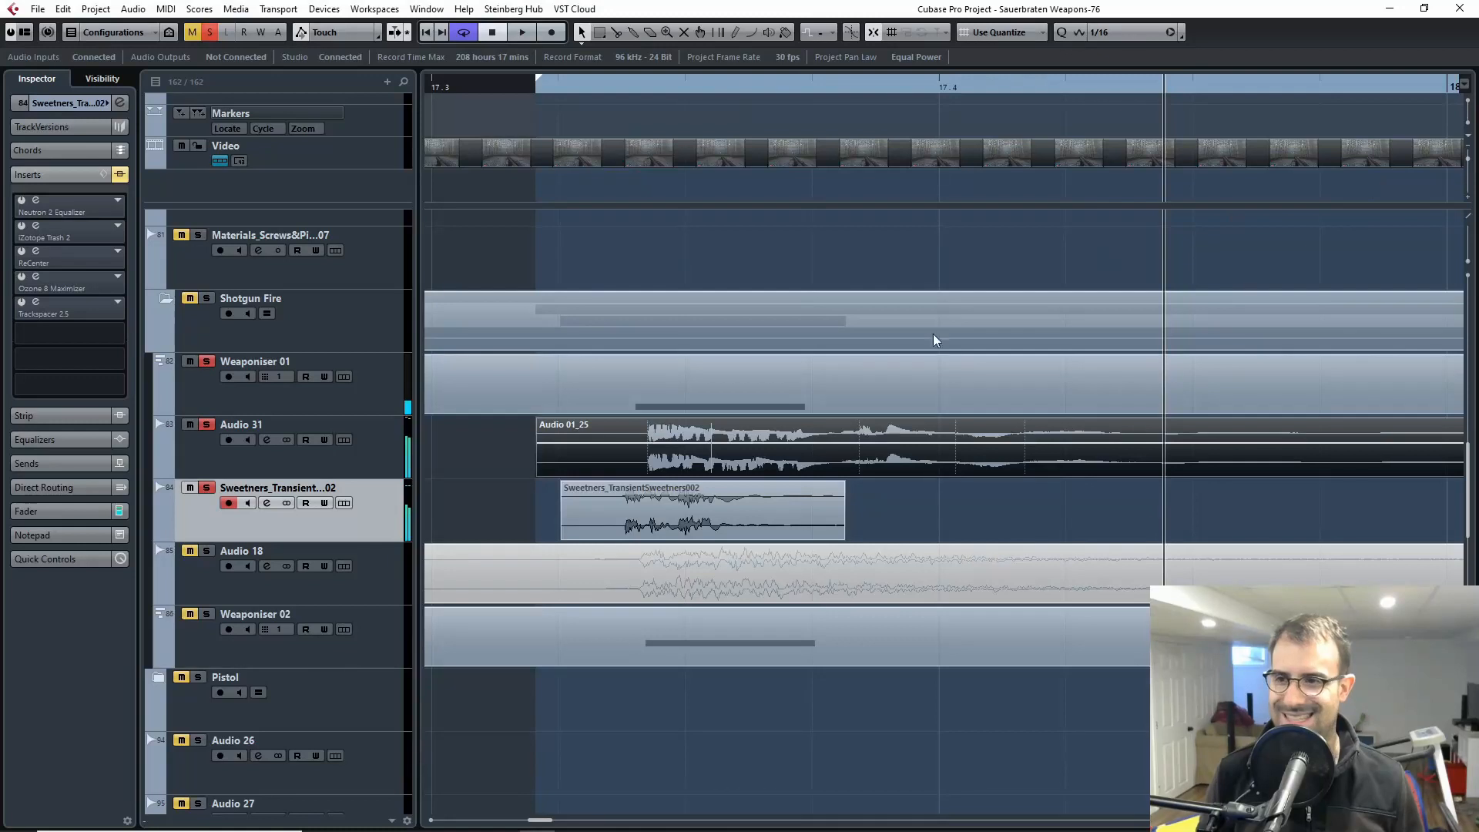
Step: Take Weaponiser 01 and Audio 31 out of solo and reactivate the Sweetners_Transient track's Neutron 2 Equalizer with its window open beside the clip
click(205, 361)
click(205, 424)
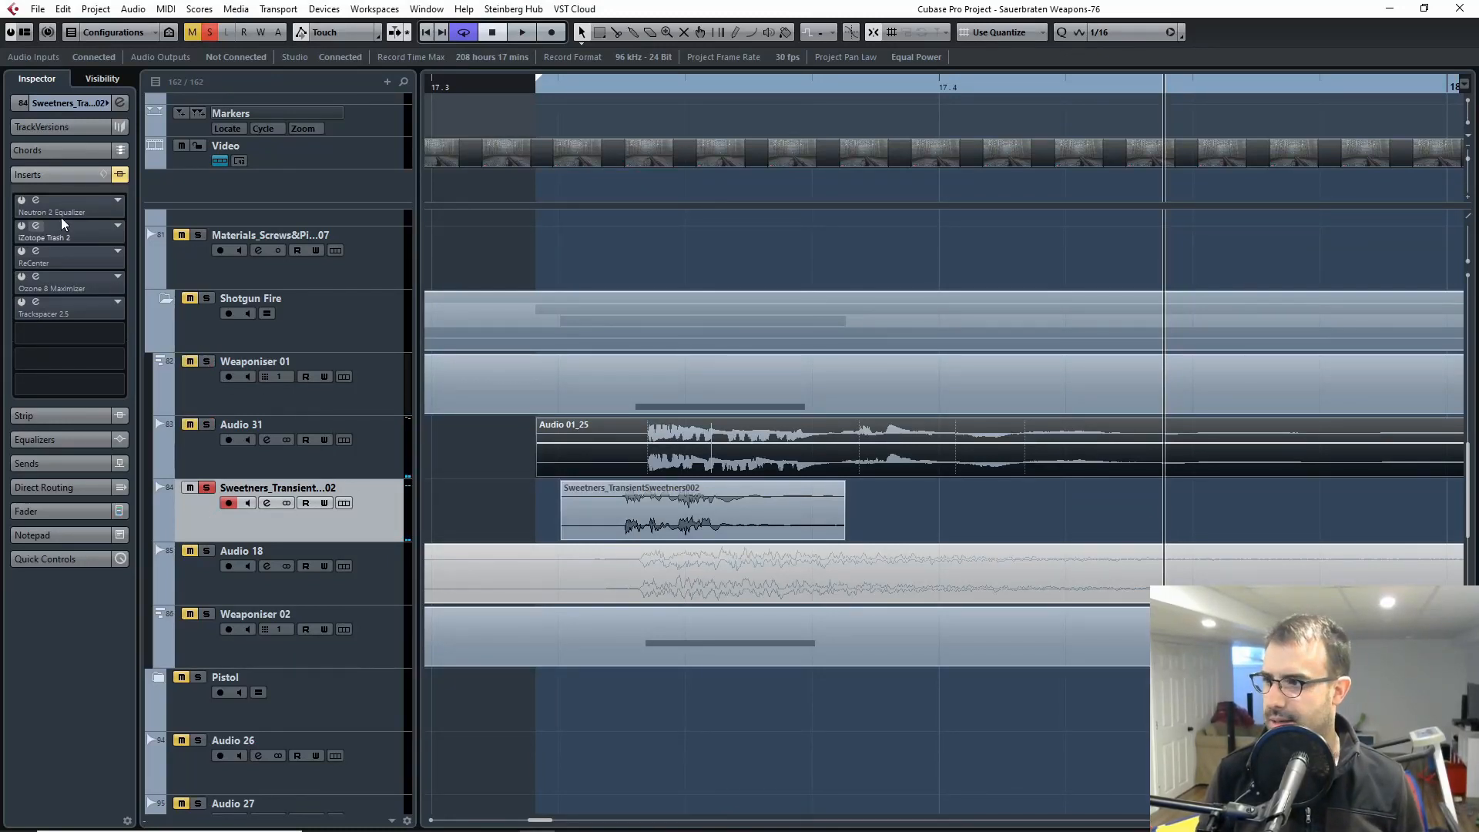
click(39, 202)
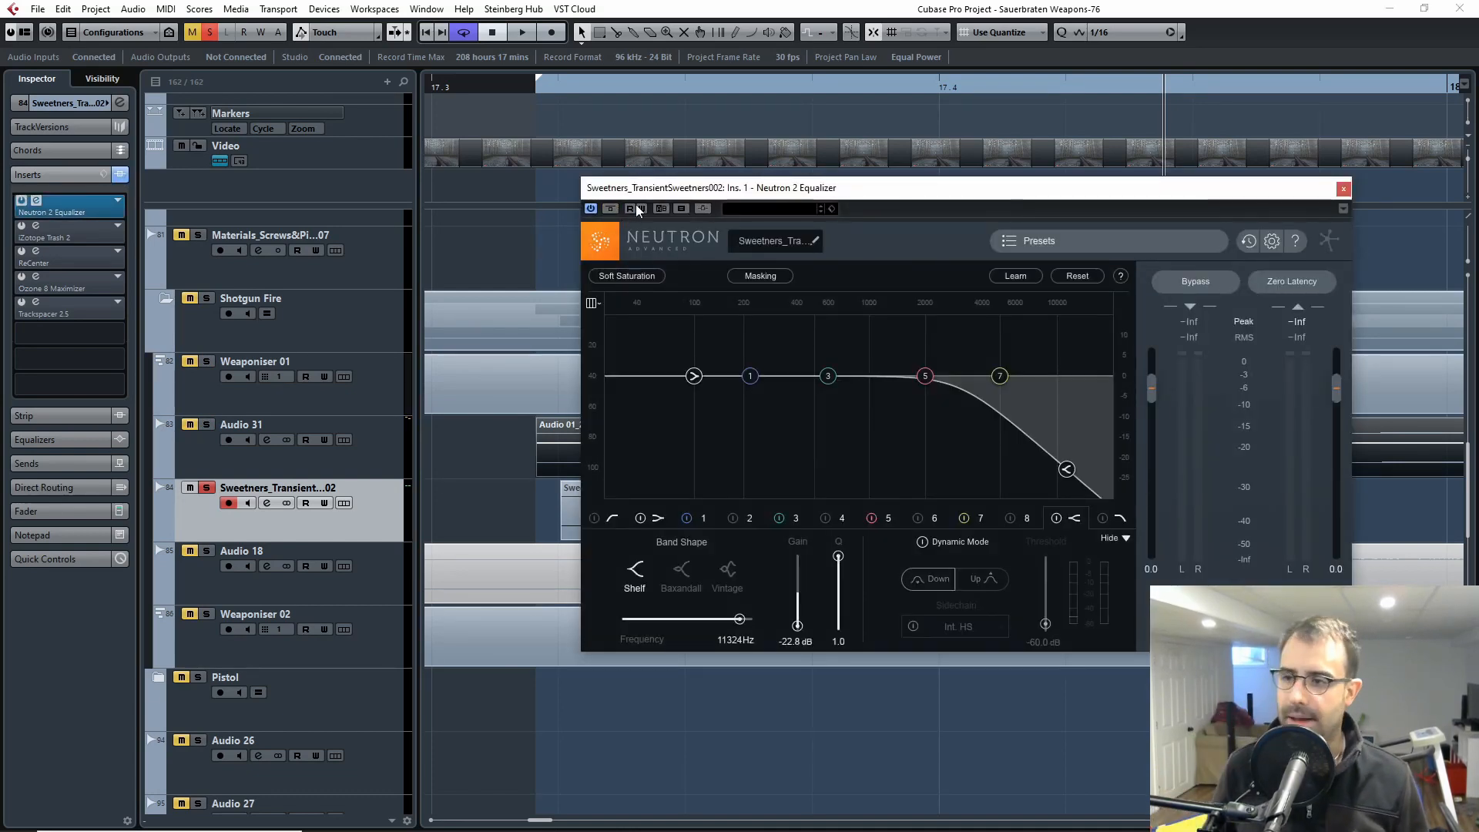
drag(771, 191, 1164, 144)
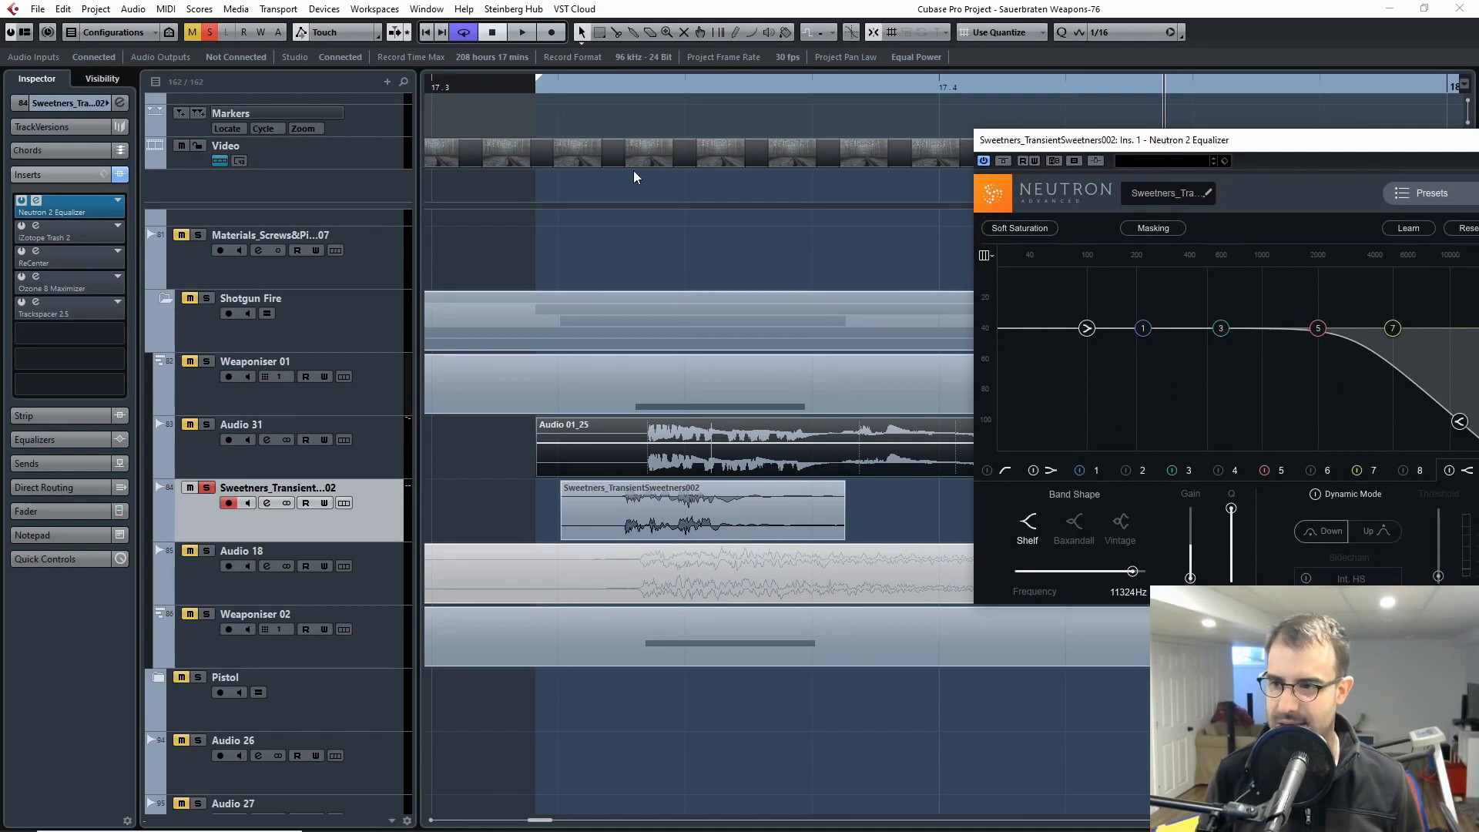
Step: Play the Sweetners_TransientSweetners002 clip from its start with only the Neutron 2 Equalizer active
click(562, 90)
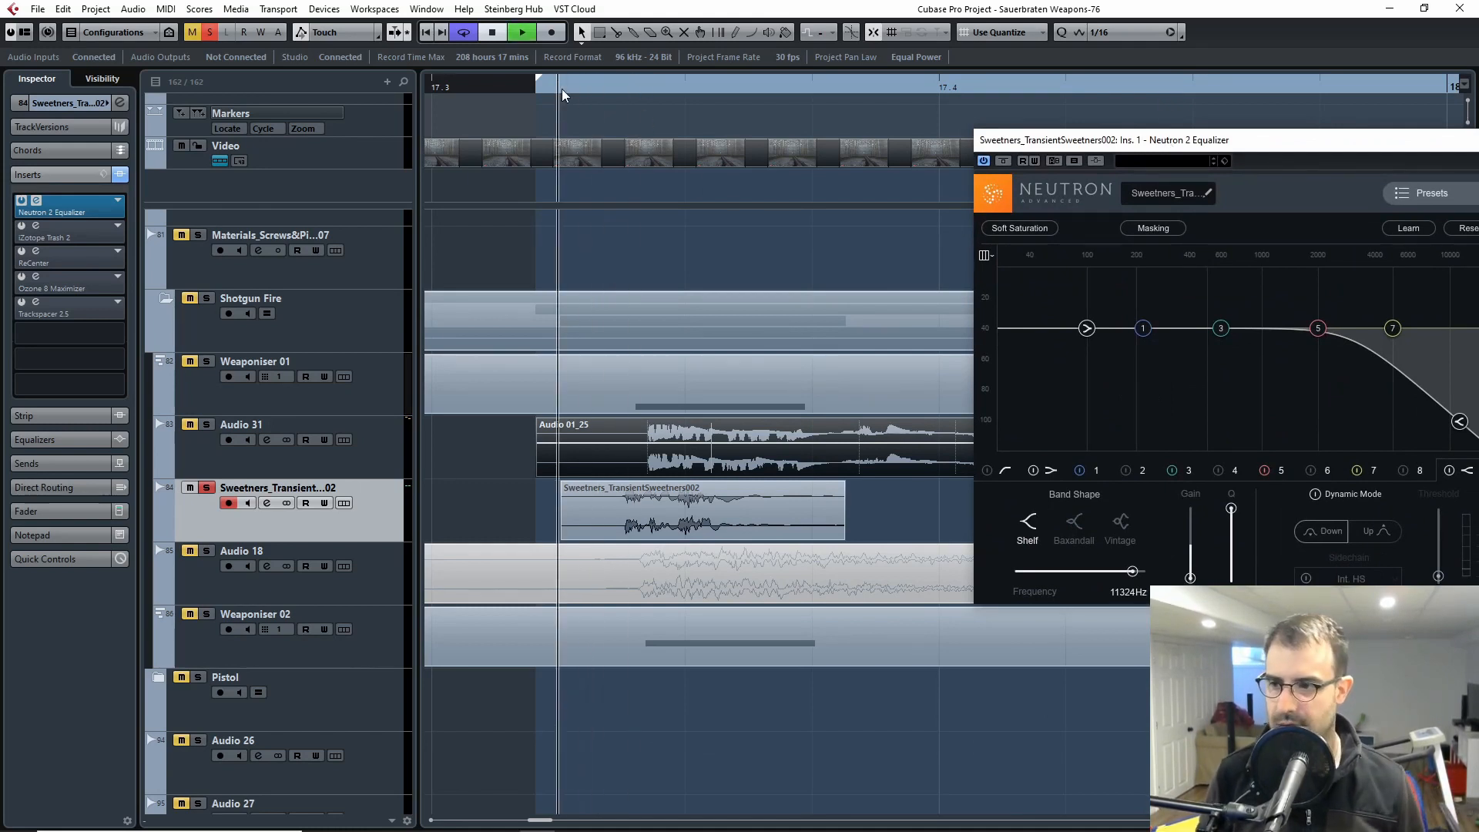
key(space)
drag(590, 84, 558, 88)
key(space)
Step: Bypass the Neutron 2 Equalizer and replay the transient sweetener clip for comparison
click(1003, 161)
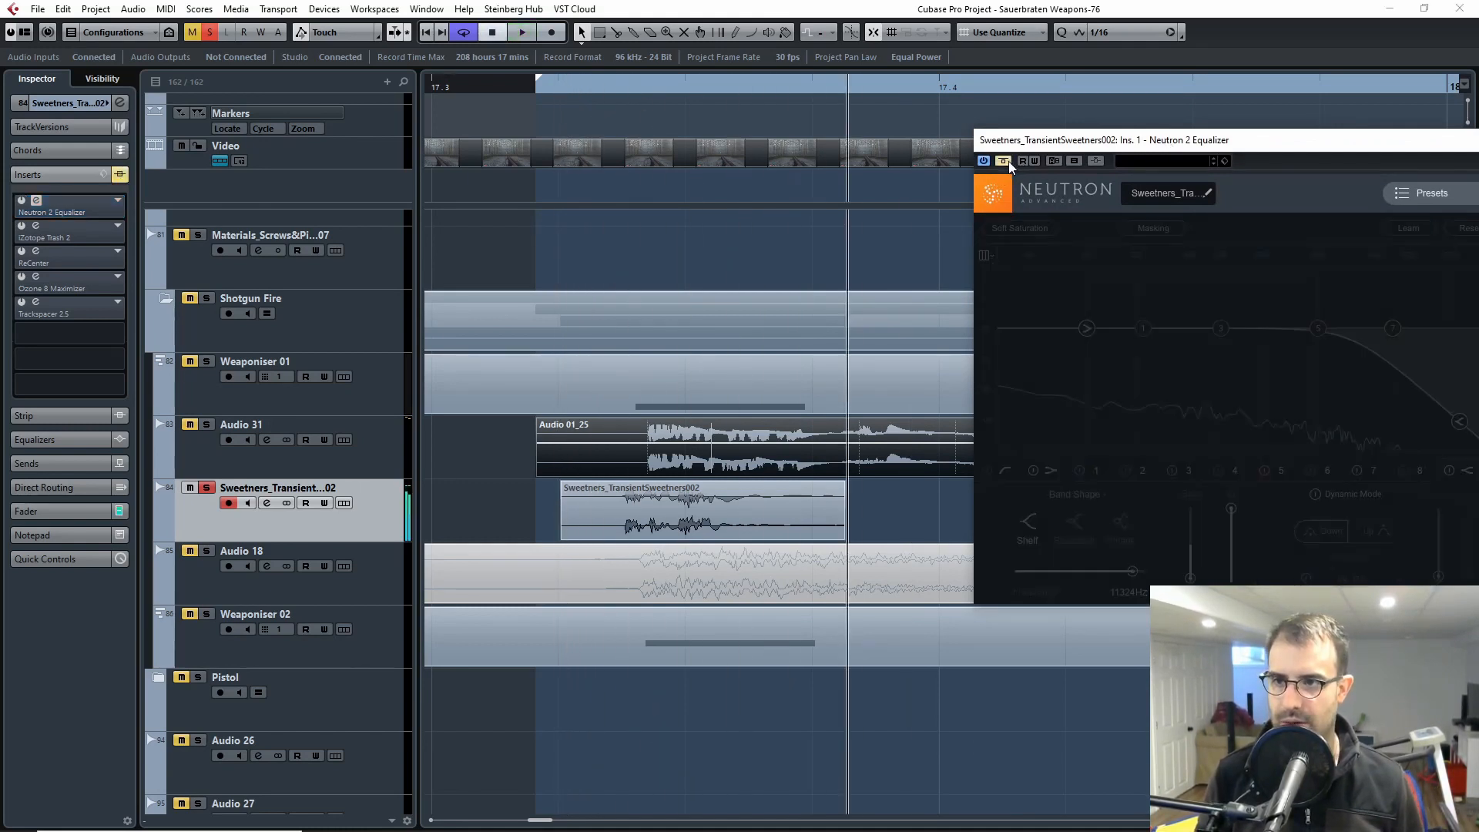
click(560, 89)
key(space)
key(space)
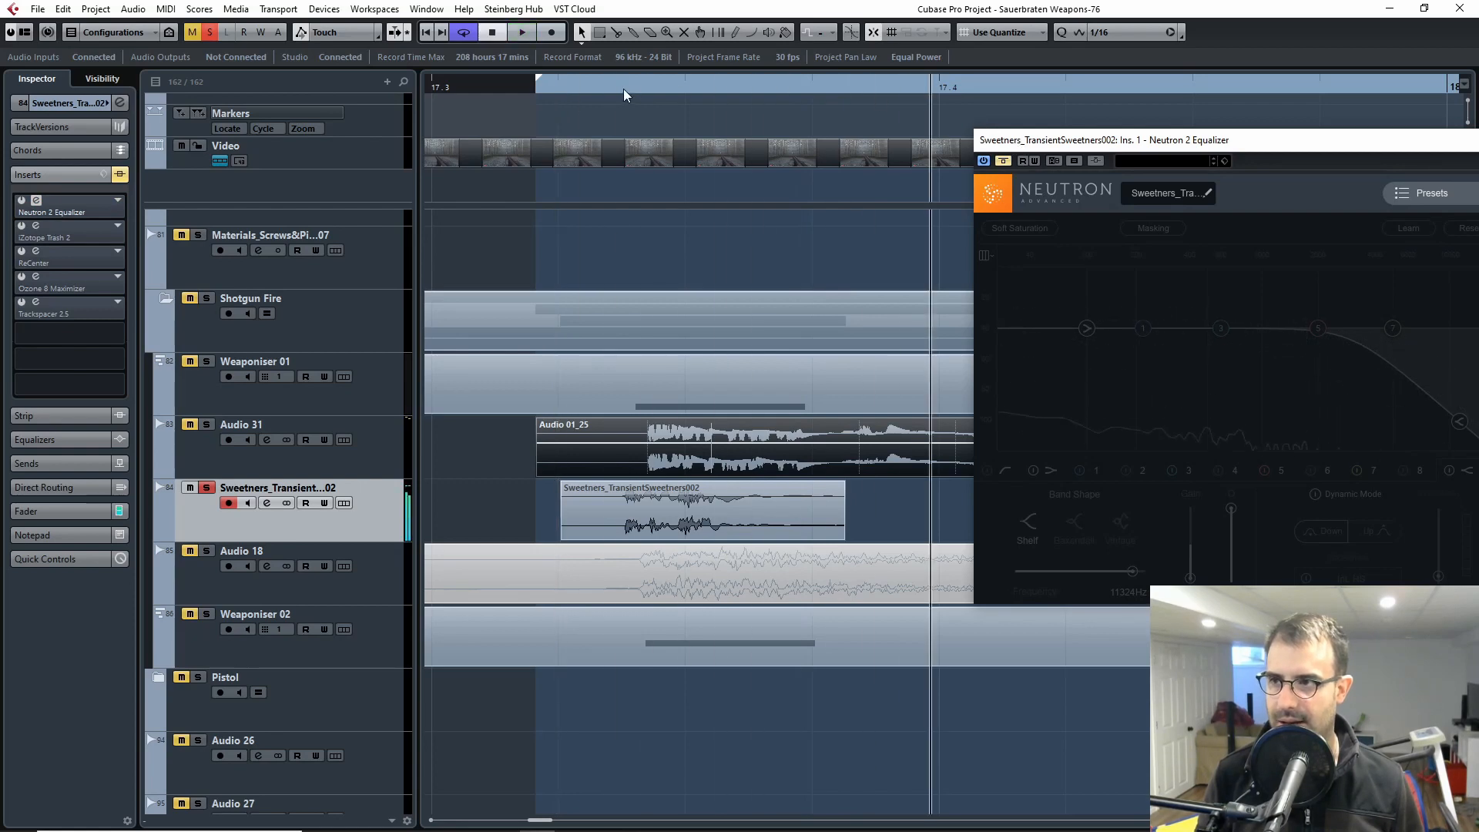
Step: Return playback to the clip's start, switch the Neutron 2 Equalizer back on and close its window
click(558, 89)
click(1003, 160)
drag(1004, 140, 656, 145)
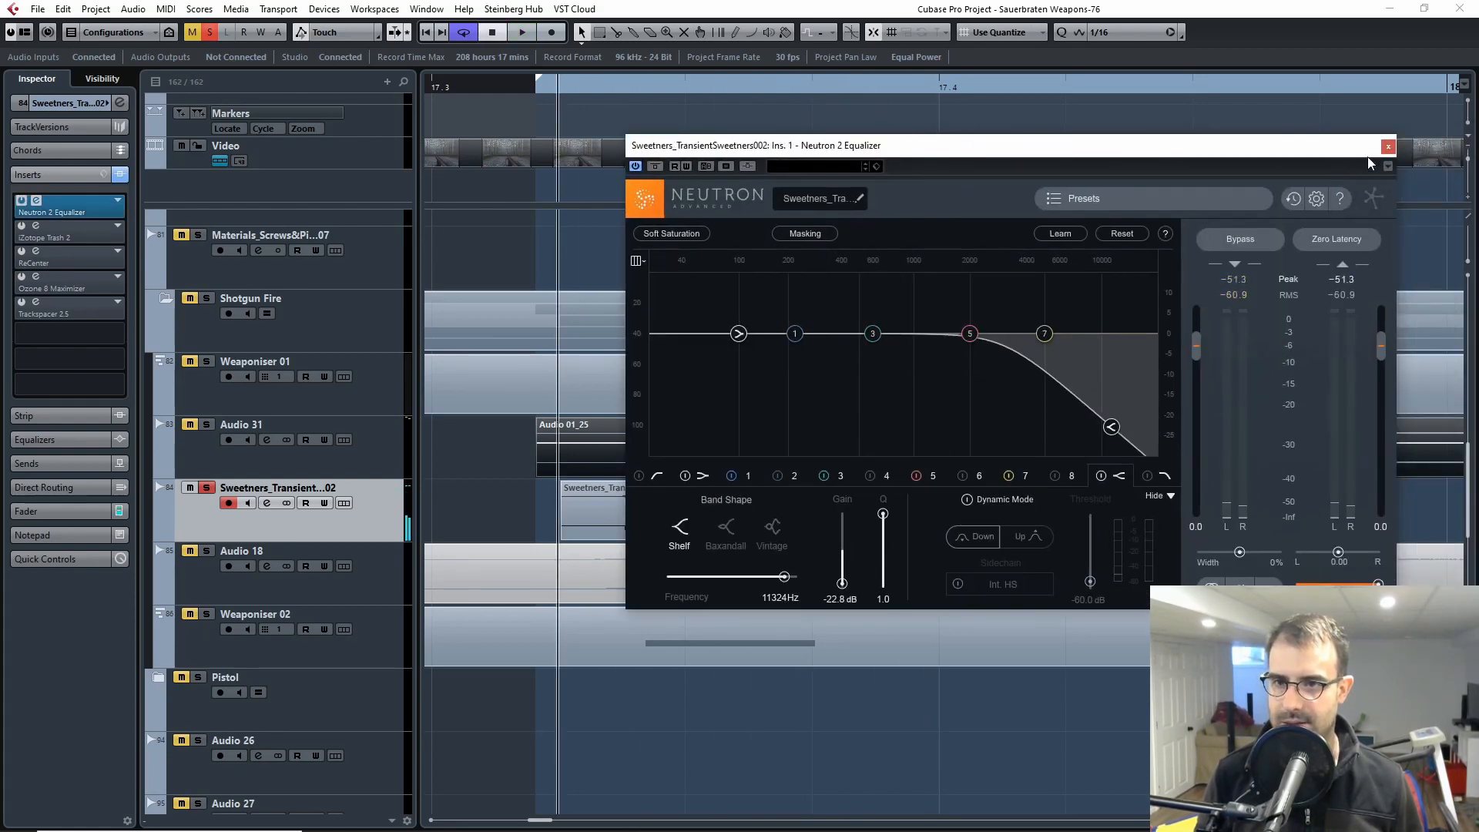
click(1388, 147)
Step: Open the iZotope Trash 2 insert, take it out of bypass and play the clip with its distortion
click(35, 225)
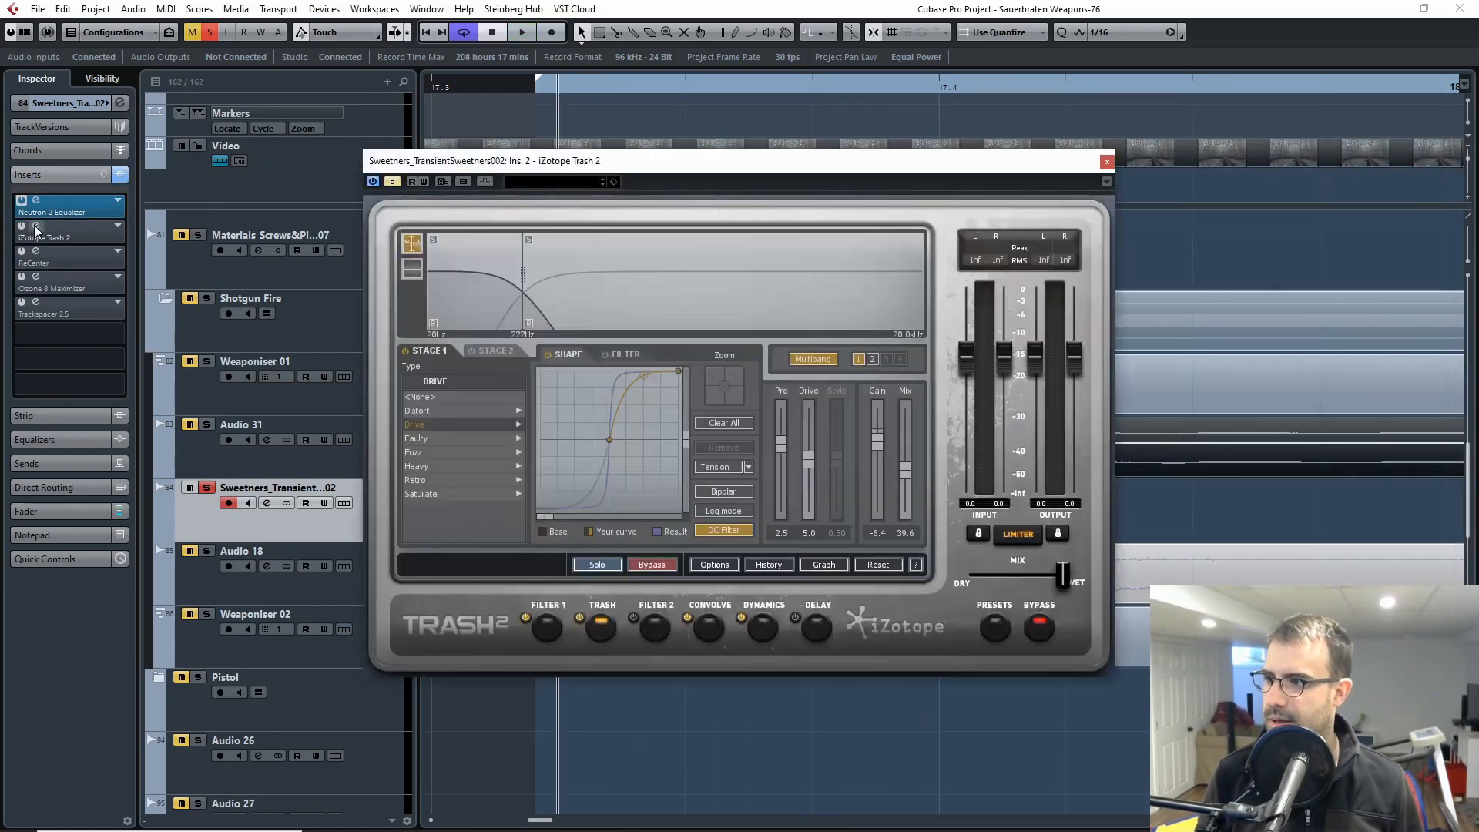
drag(526, 162, 802, 159)
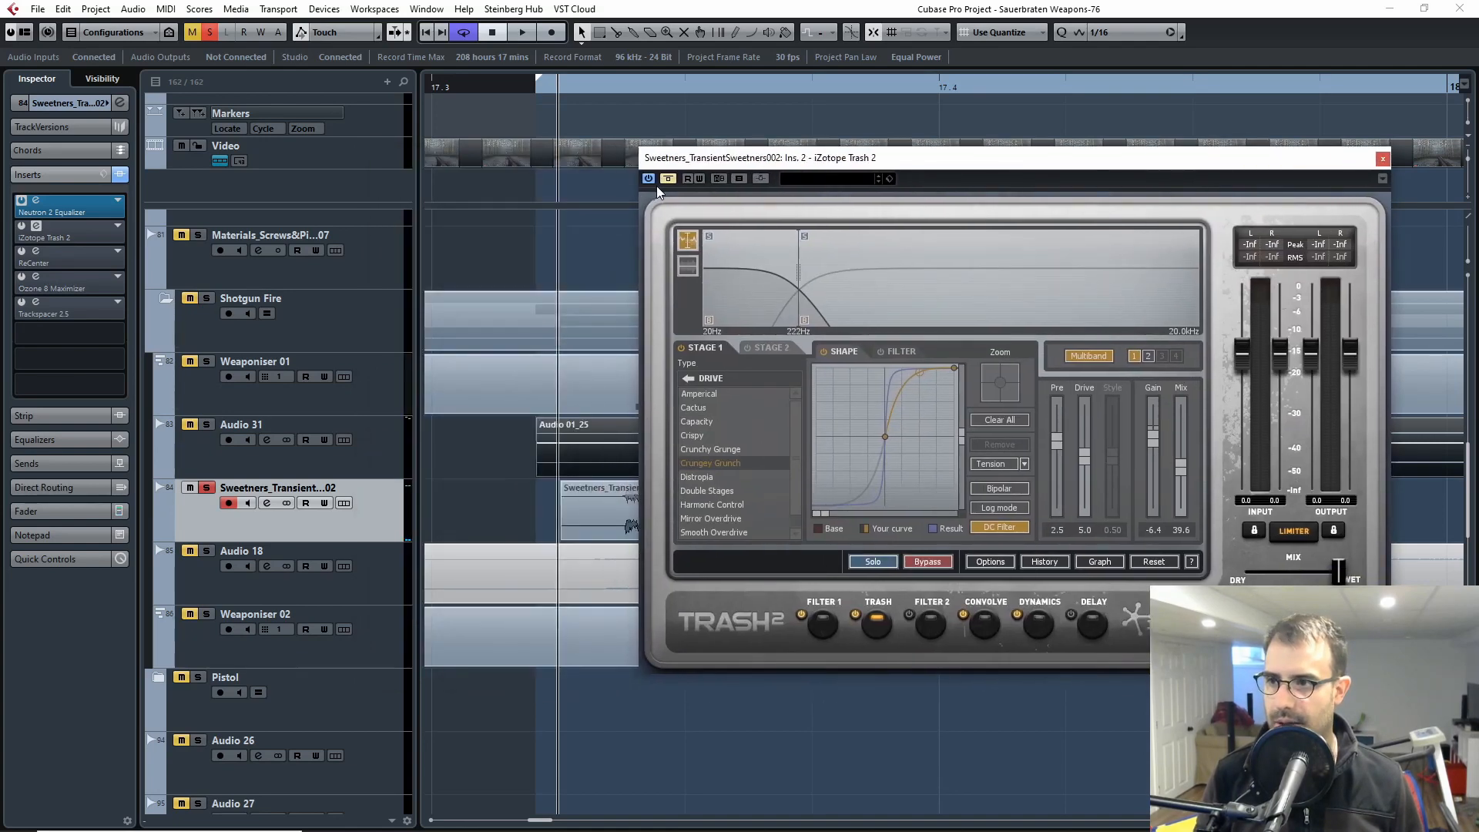
drag(686, 162, 771, 181)
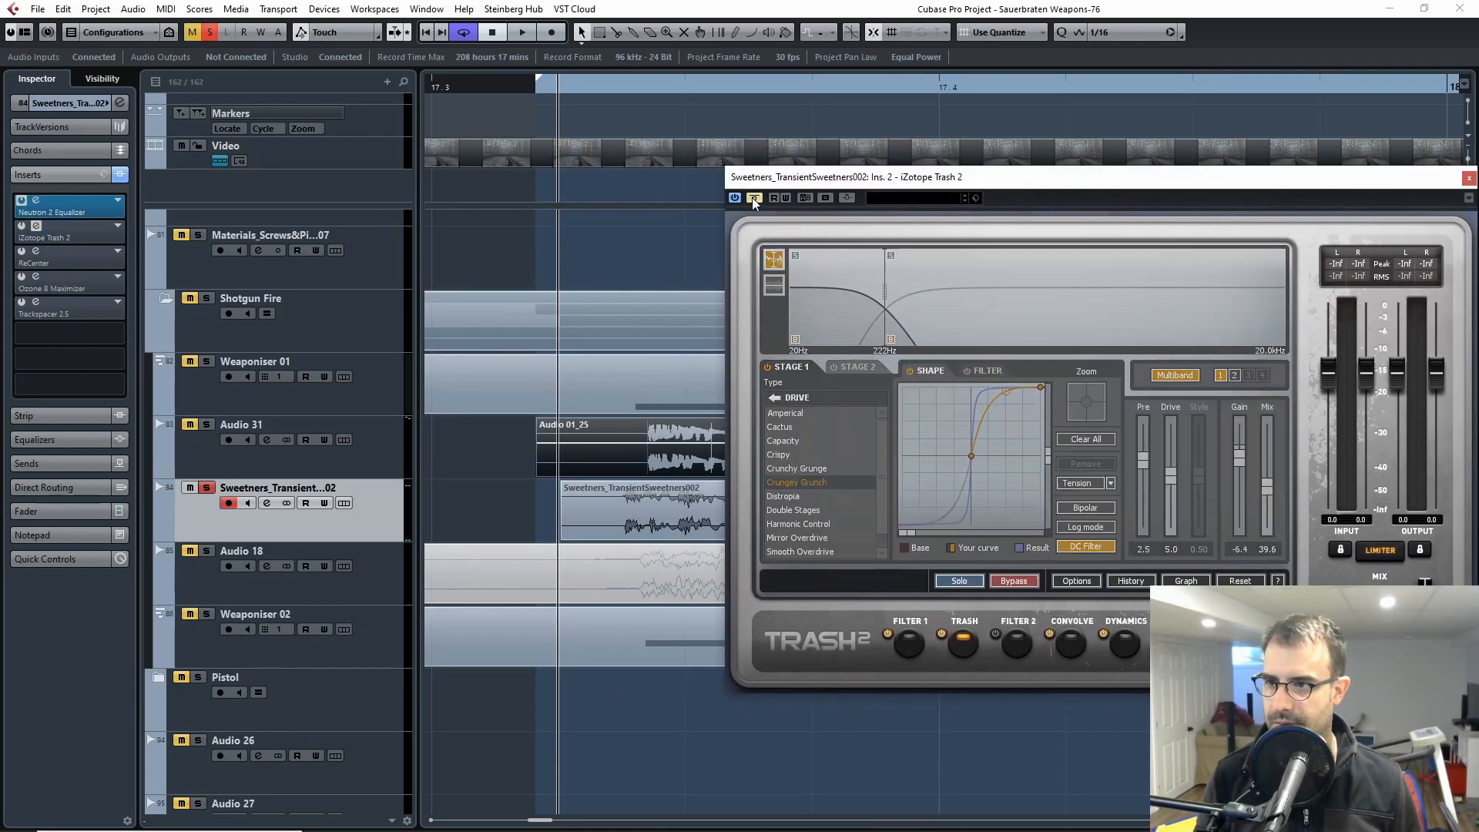
key(space)
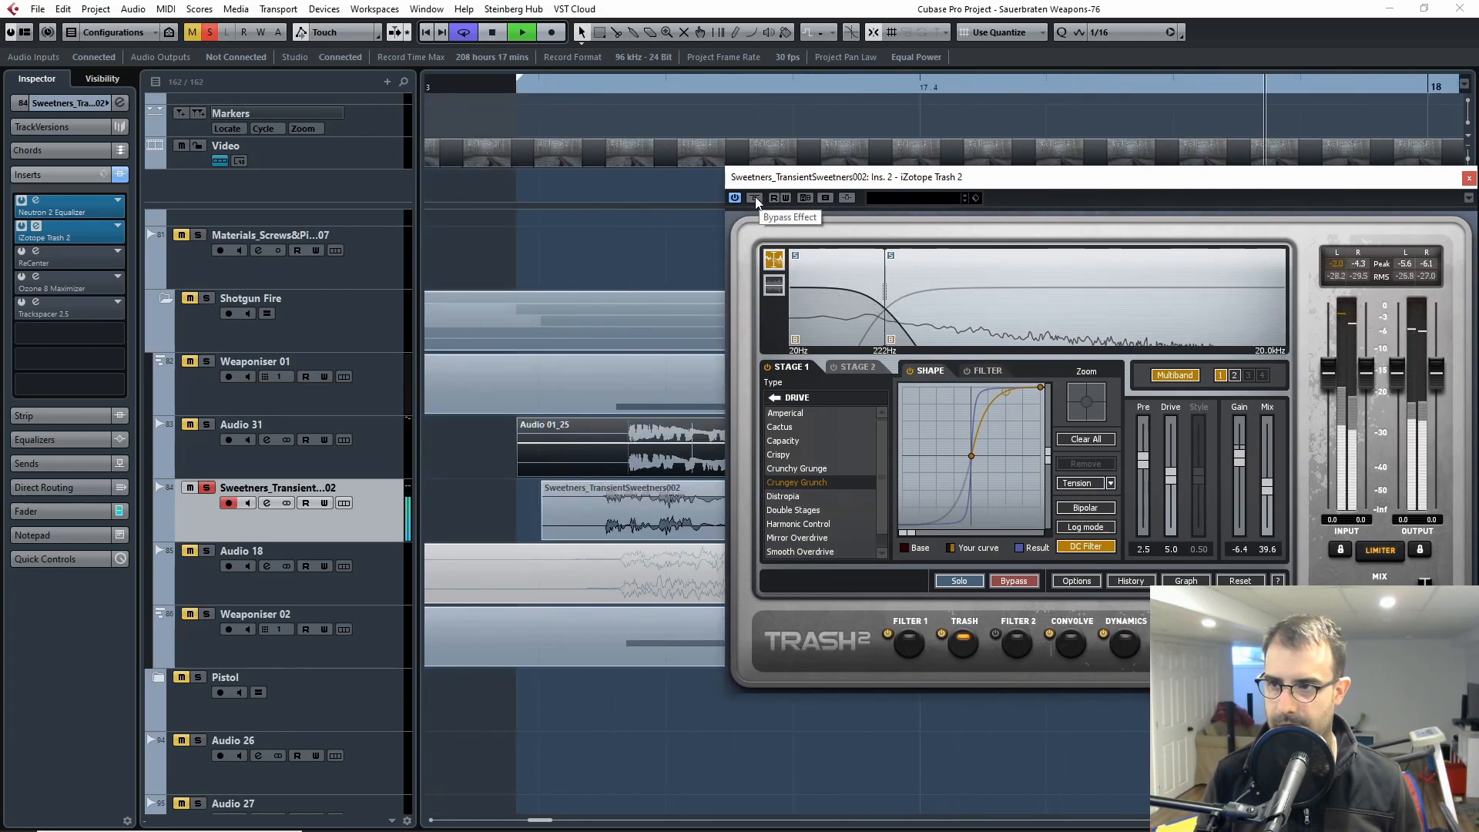
key(space)
Step: Replay the clip from its start with the equalizer and Trash 2 active, and close the Trash 2 window
click(538, 85)
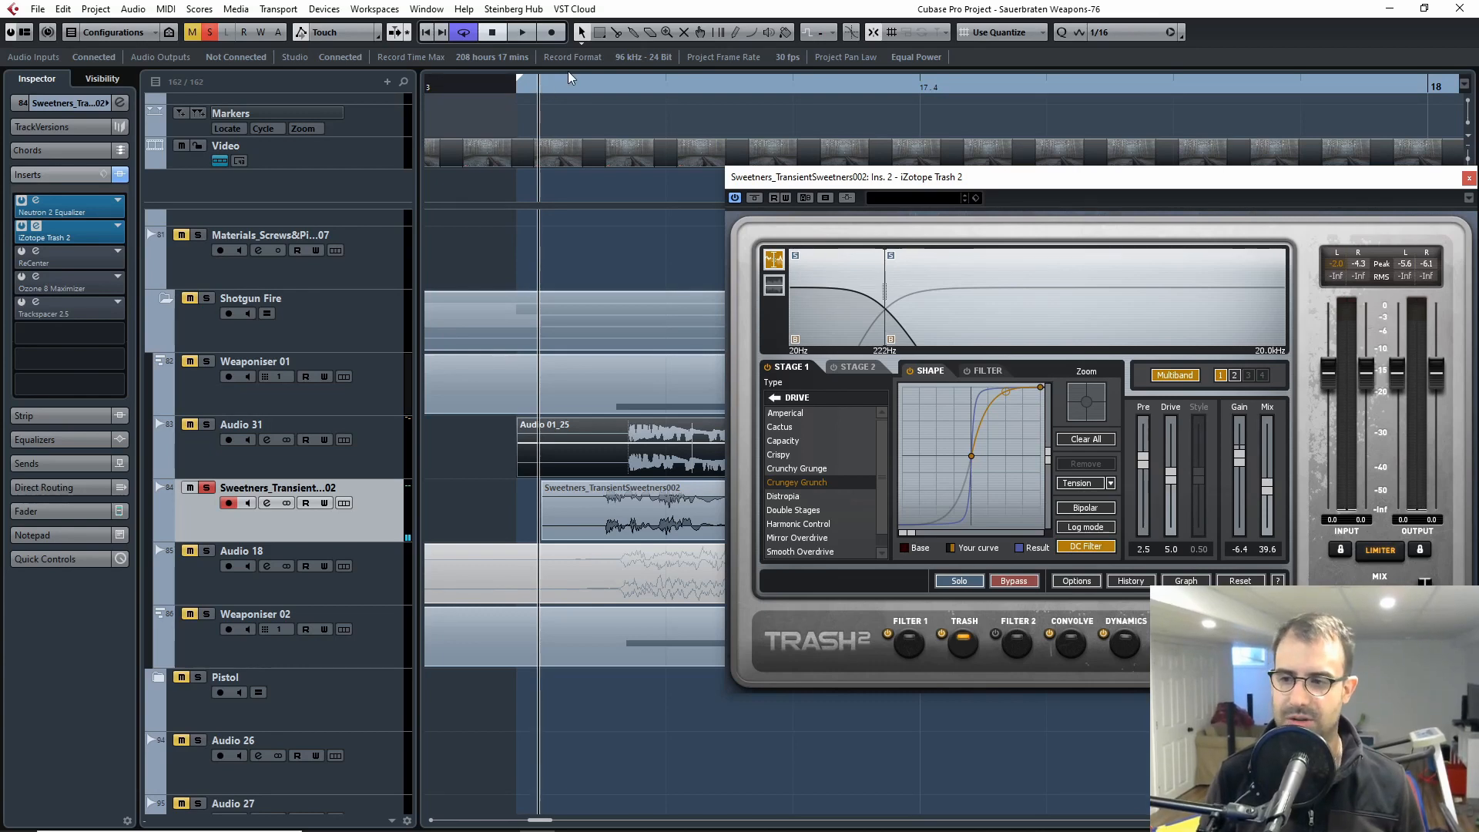
key(space)
key(space)
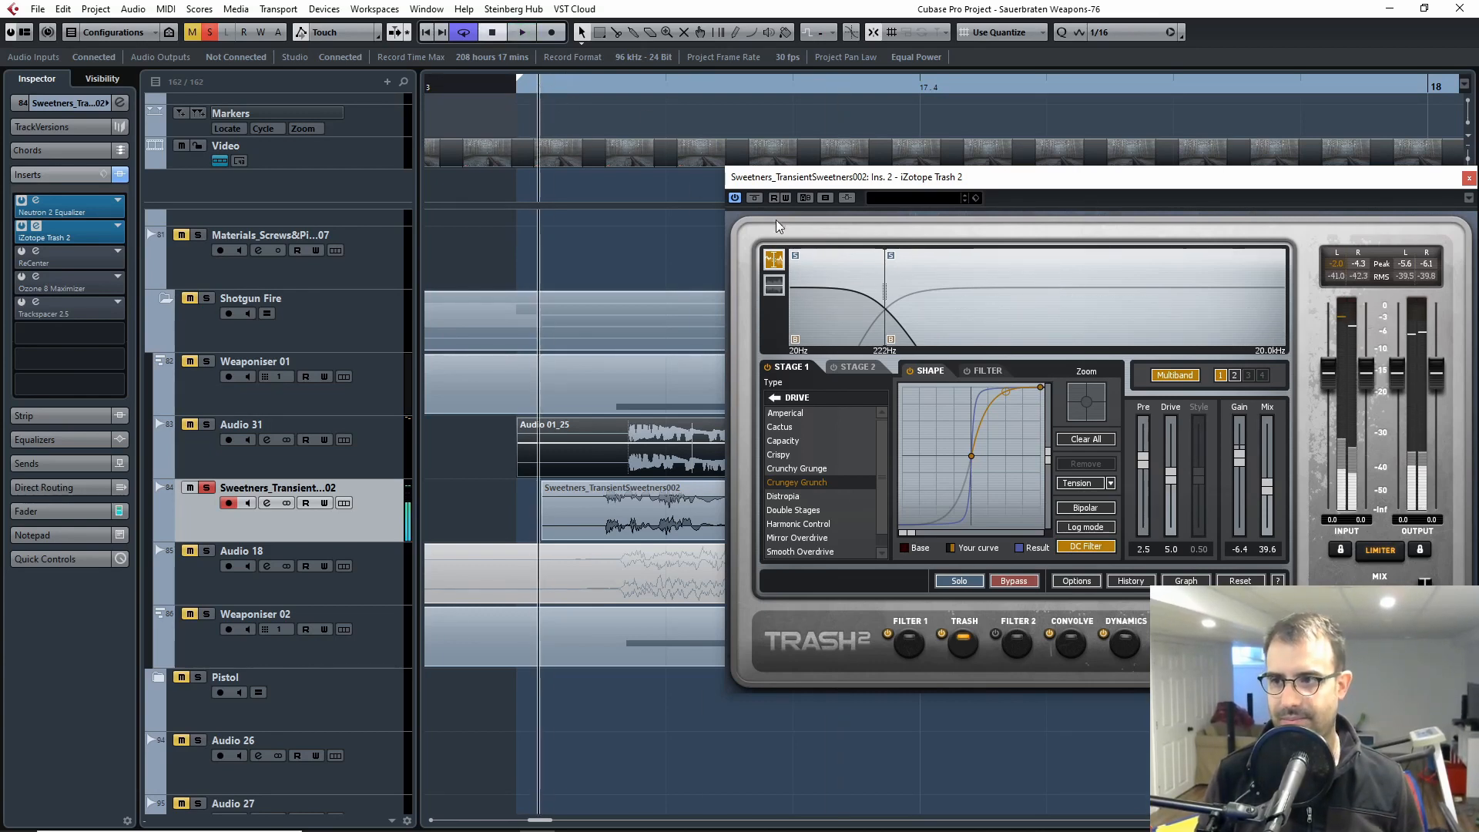
click(535, 88)
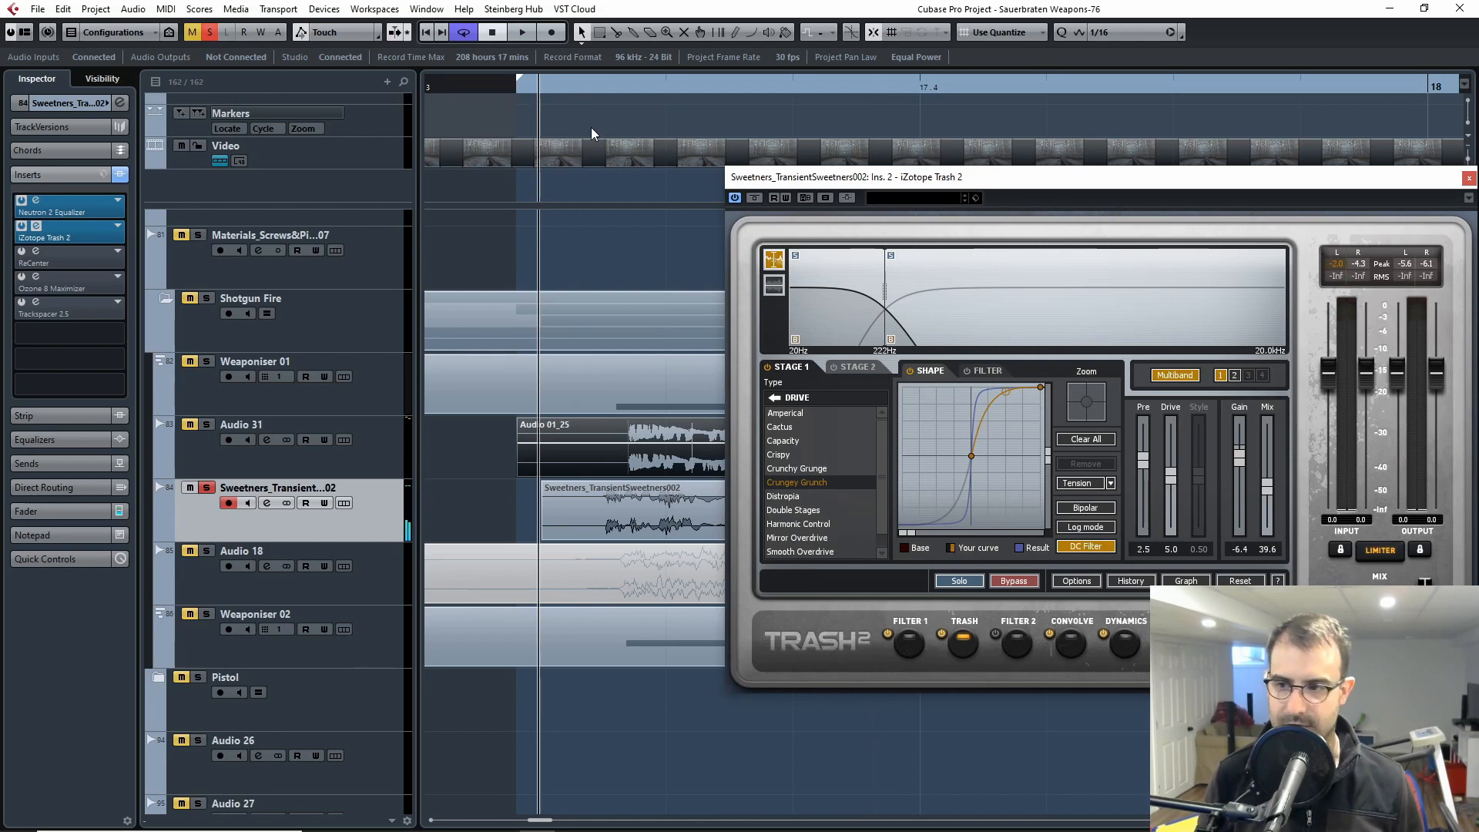
key(space)
click(1469, 178)
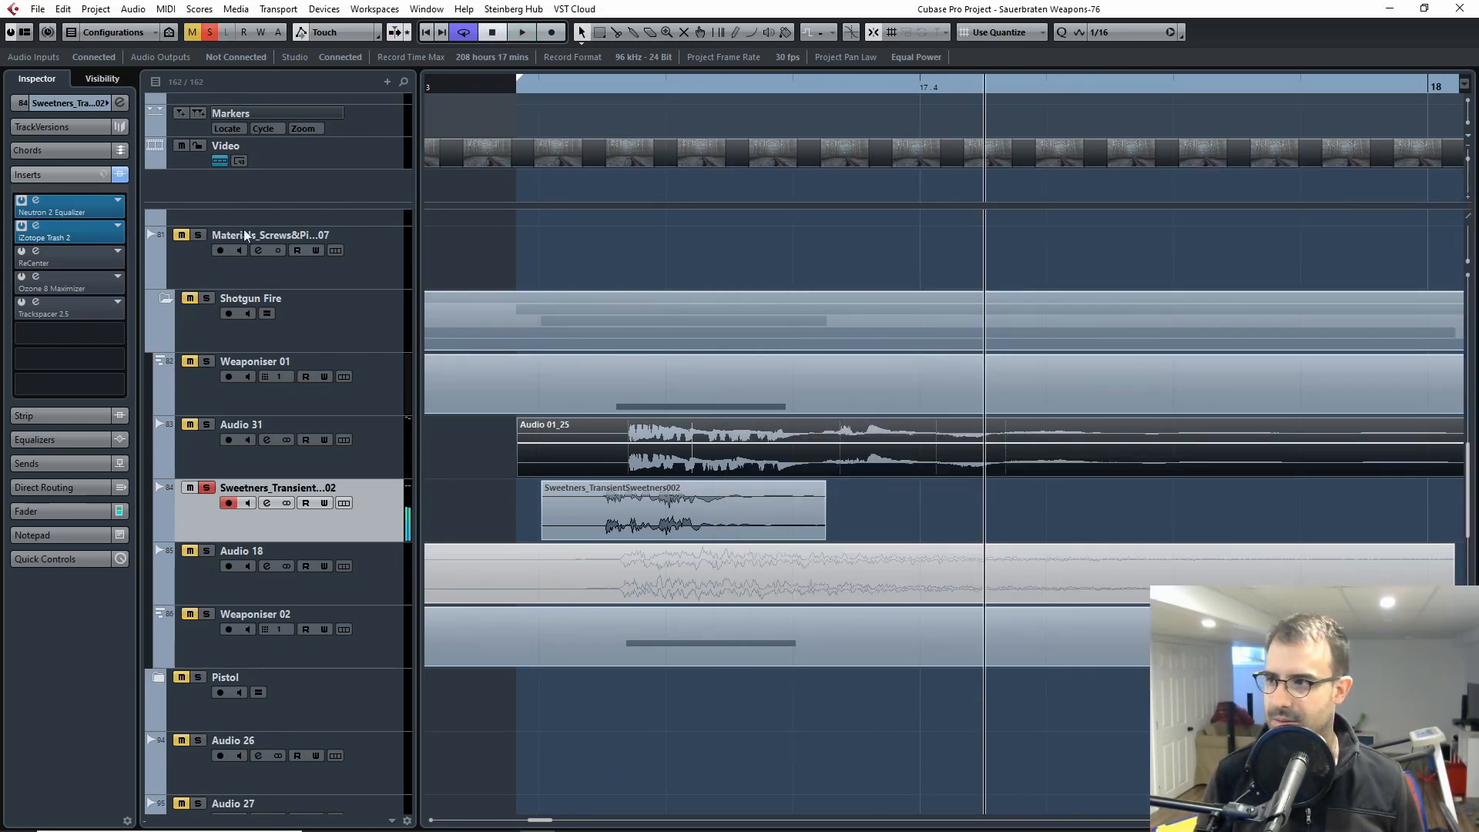
Step: Open and activate the ReCenter insert and set the playback position to the transient sweetener clip's start
click(34, 251)
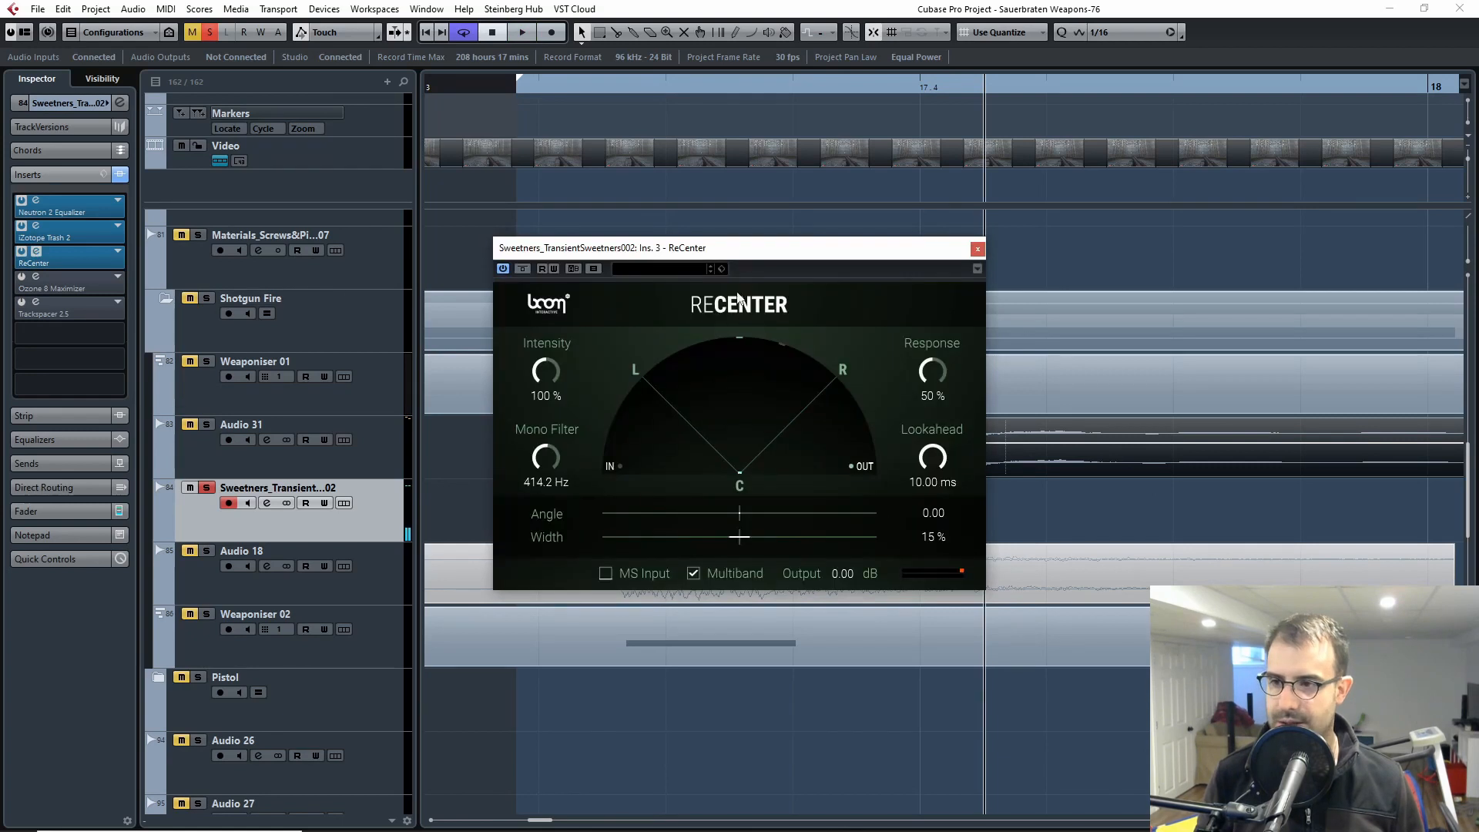
drag(643, 89, 543, 93)
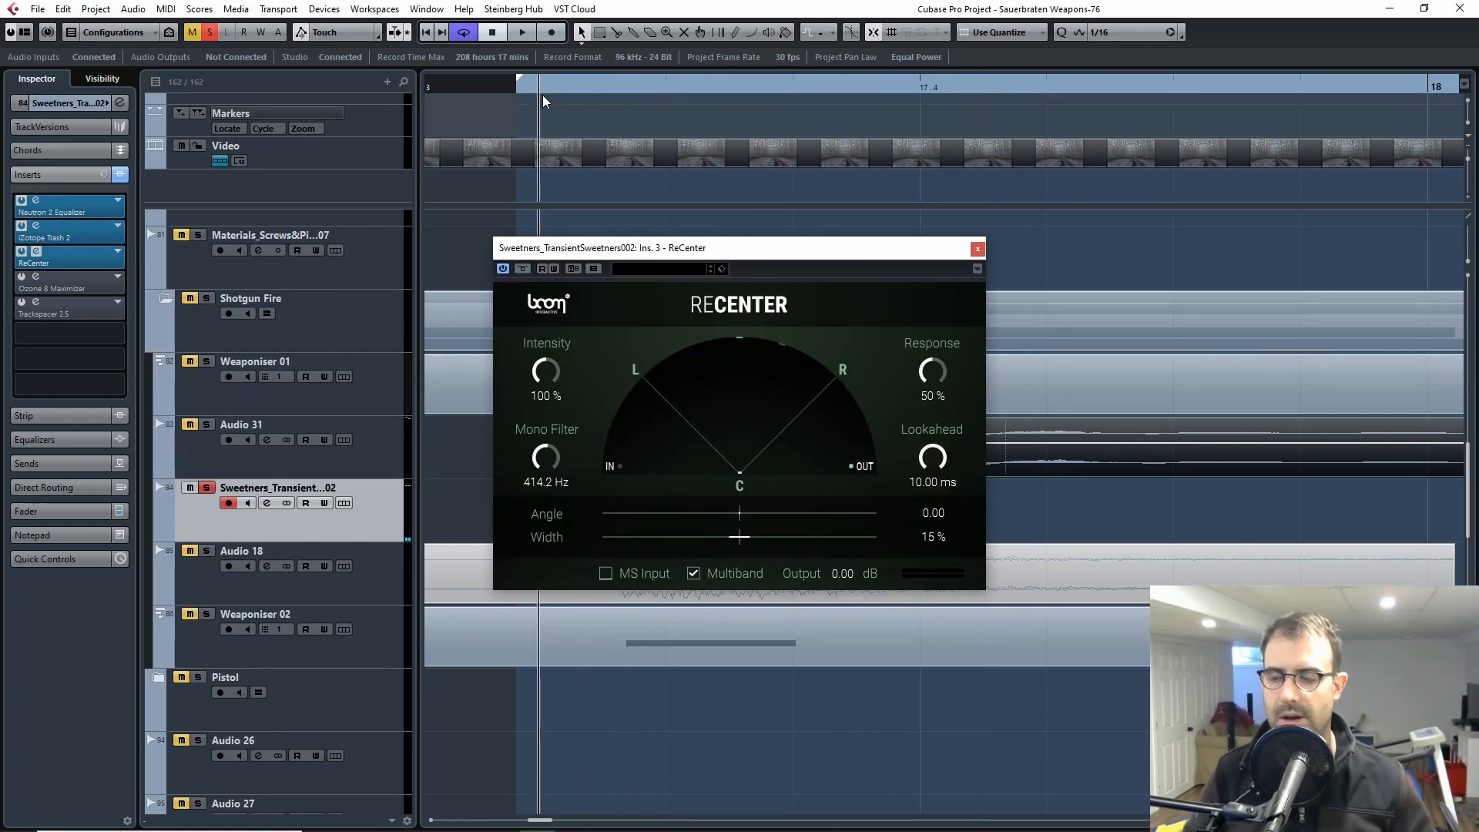
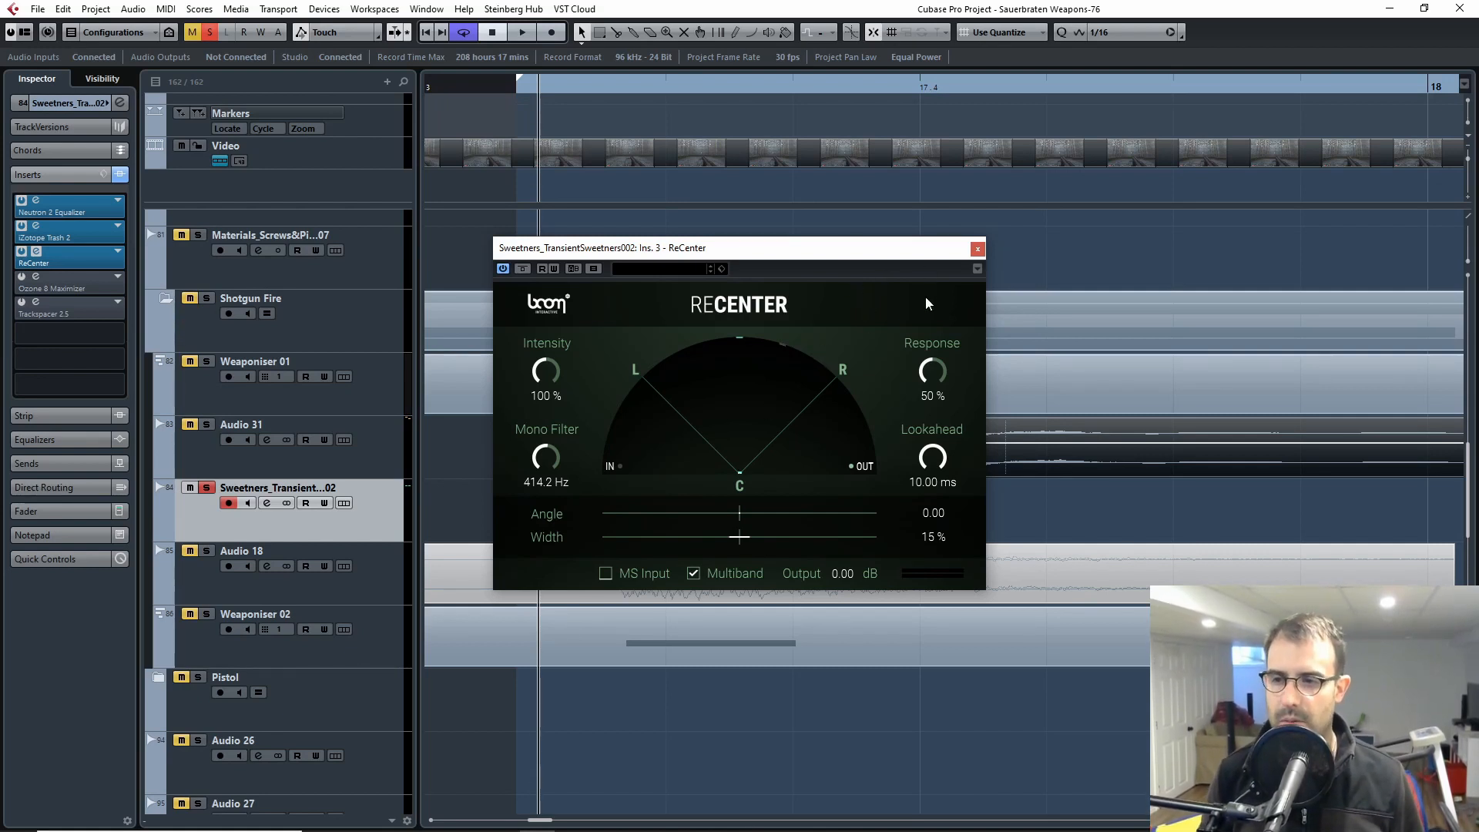
Step: Close the ReCenter window and play the transient sweetener clip twice from its start with ReCenter active
click(977, 248)
key(space)
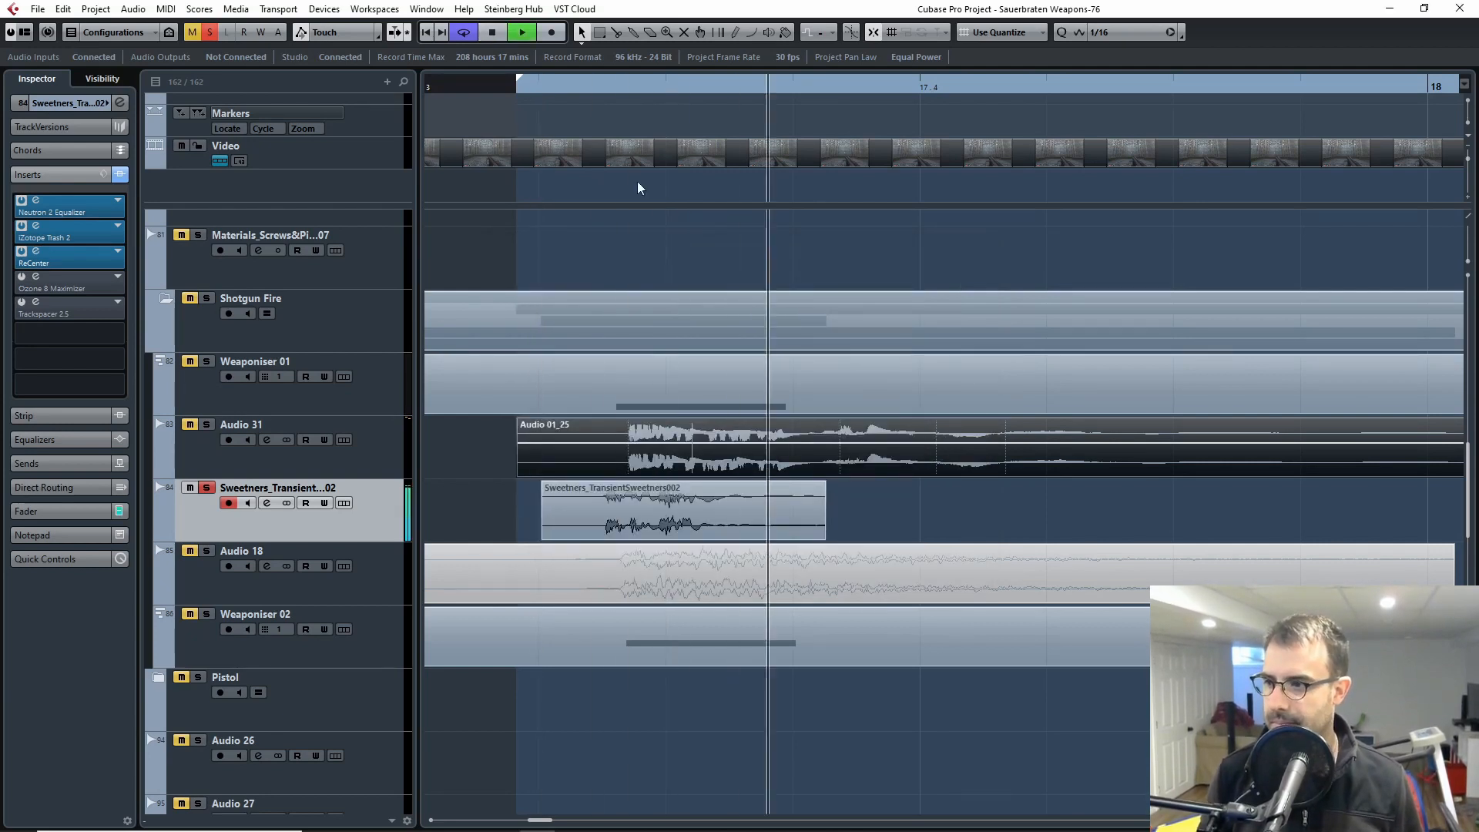
key(space)
drag(597, 86, 538, 86)
key(space)
key(space)
Step: Reopen the ReCenter insert, bypass it and replay the sweetener clip from its start for comparison
click(36, 252)
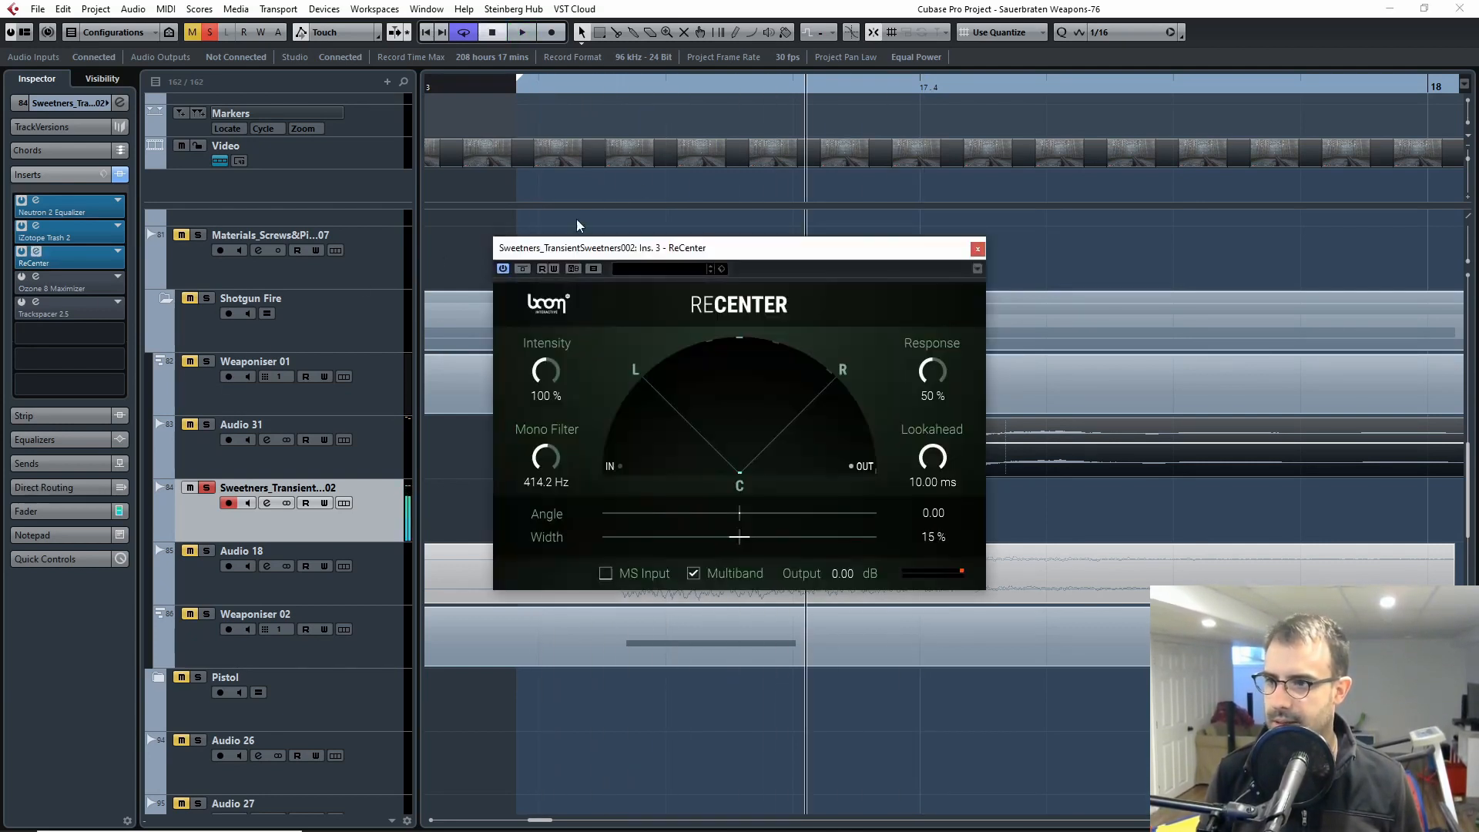
click(522, 268)
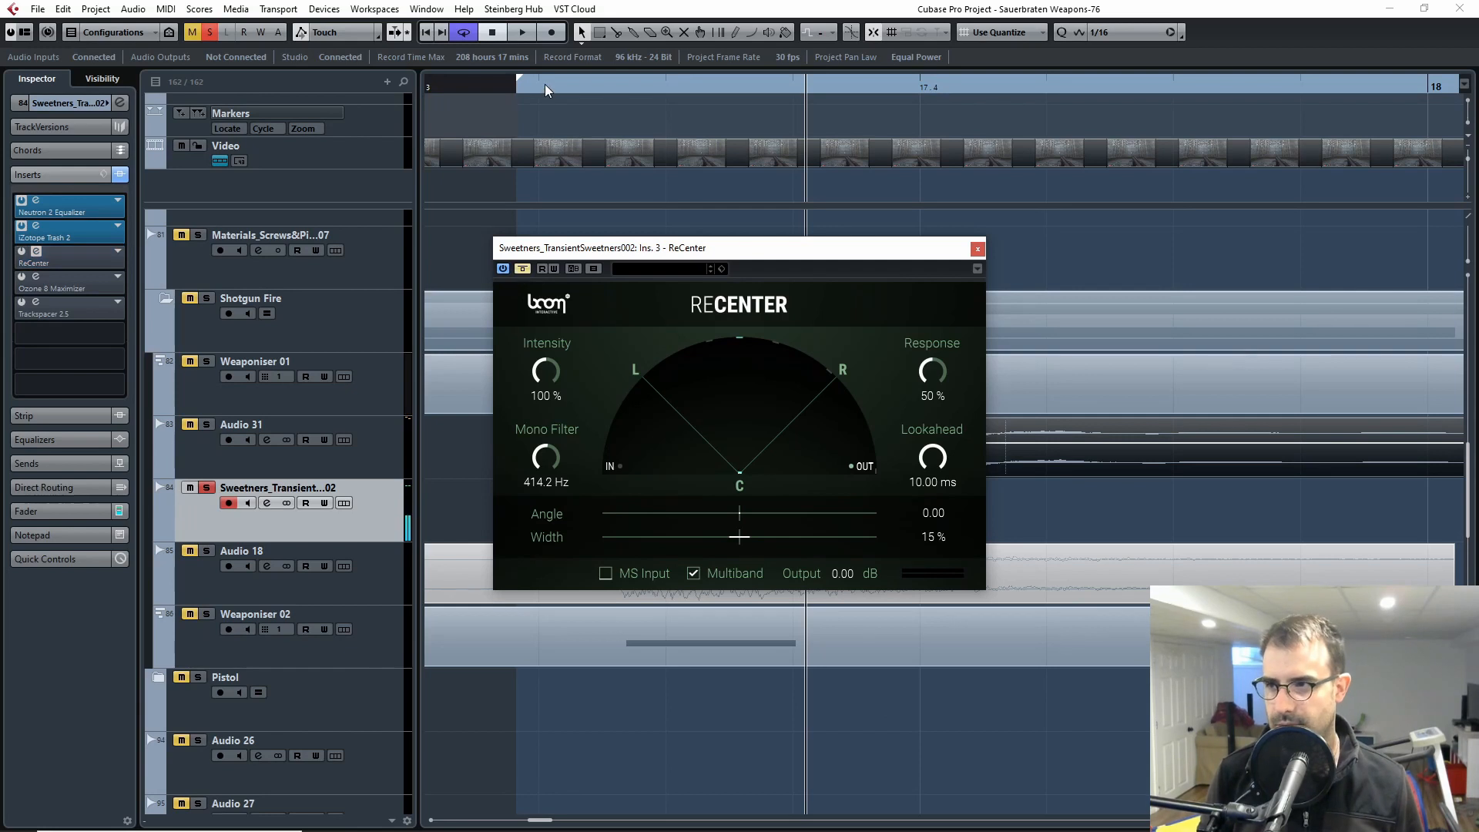
click(539, 85)
key(space)
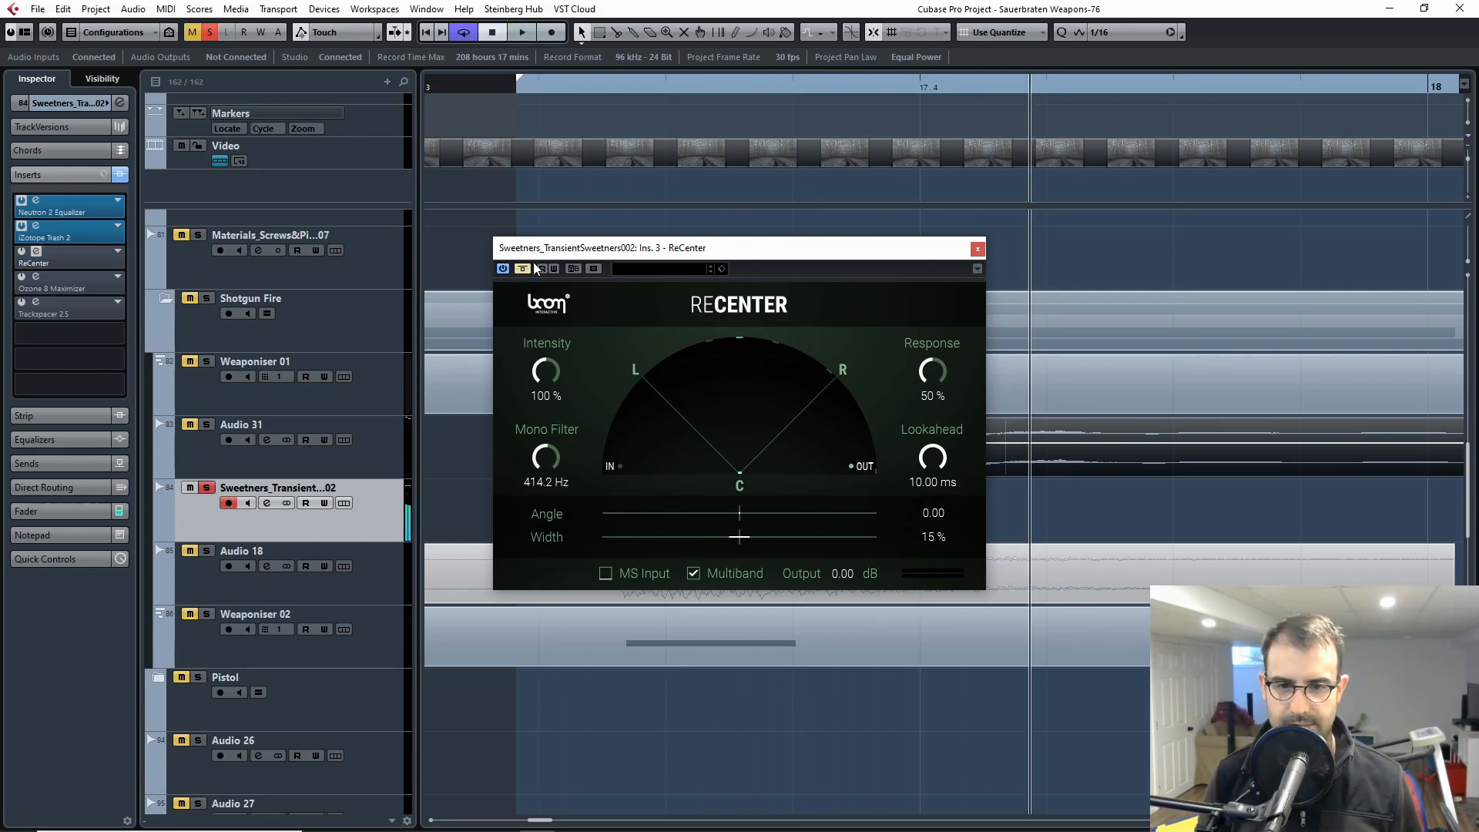
Step: Take ReCenter out of bypass, return playback to the start of the clip and close its window
click(524, 268)
click(526, 91)
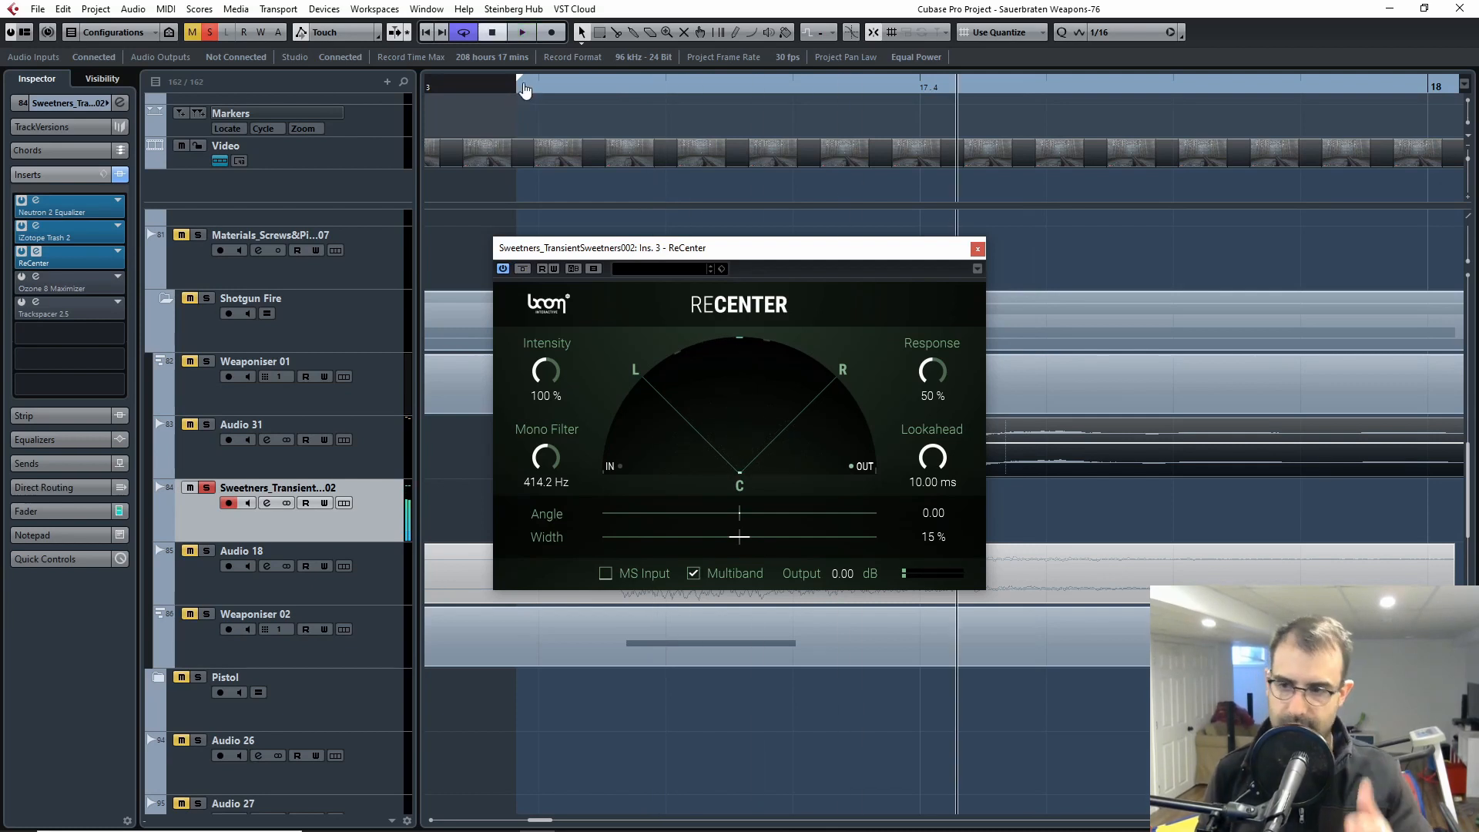
click(977, 248)
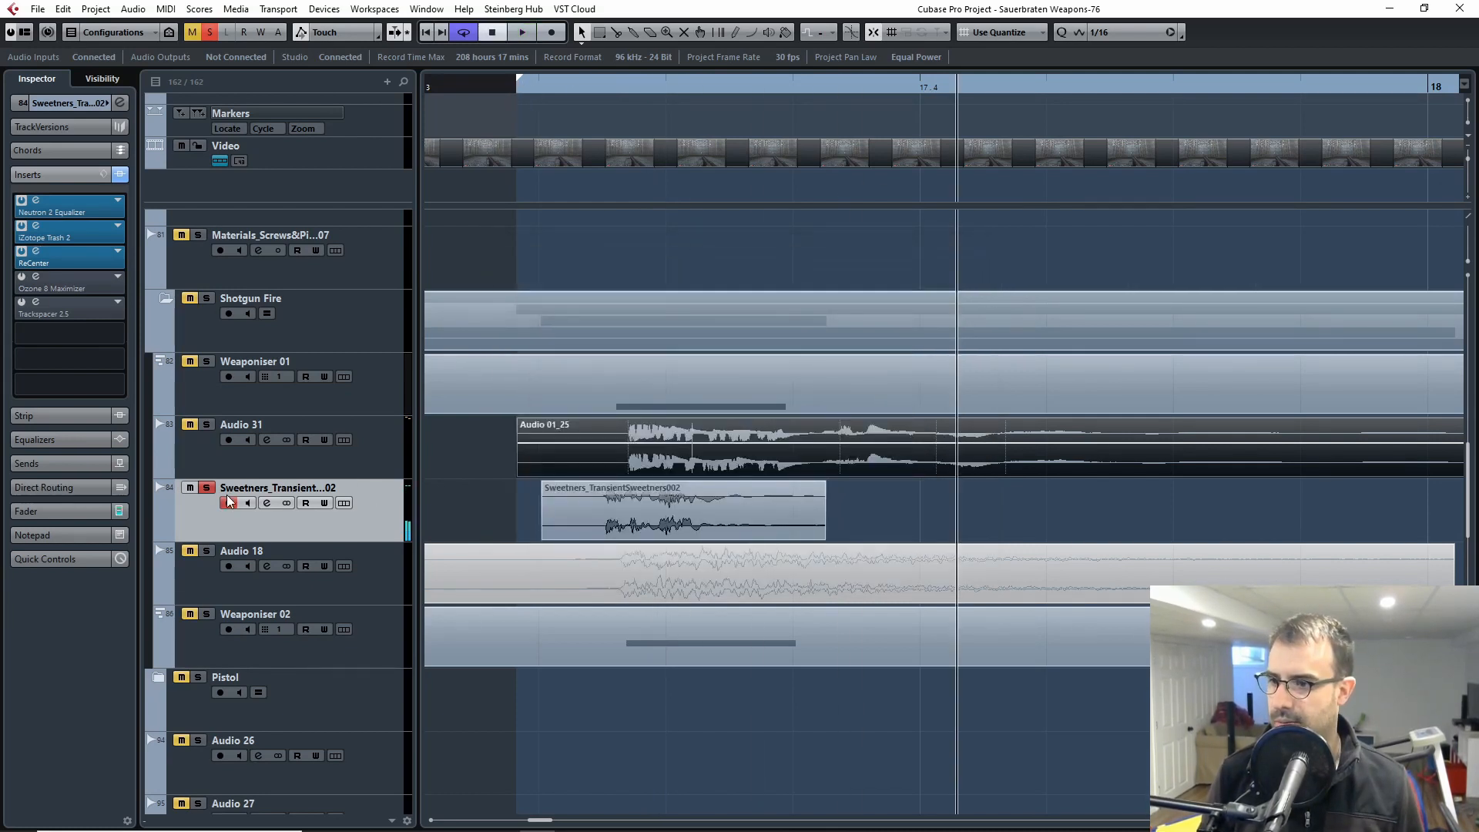
Step: Open the Ozone 8 Maximizer insert on the soloed sweetener track, take it out of bypass and play the clip
click(206, 488)
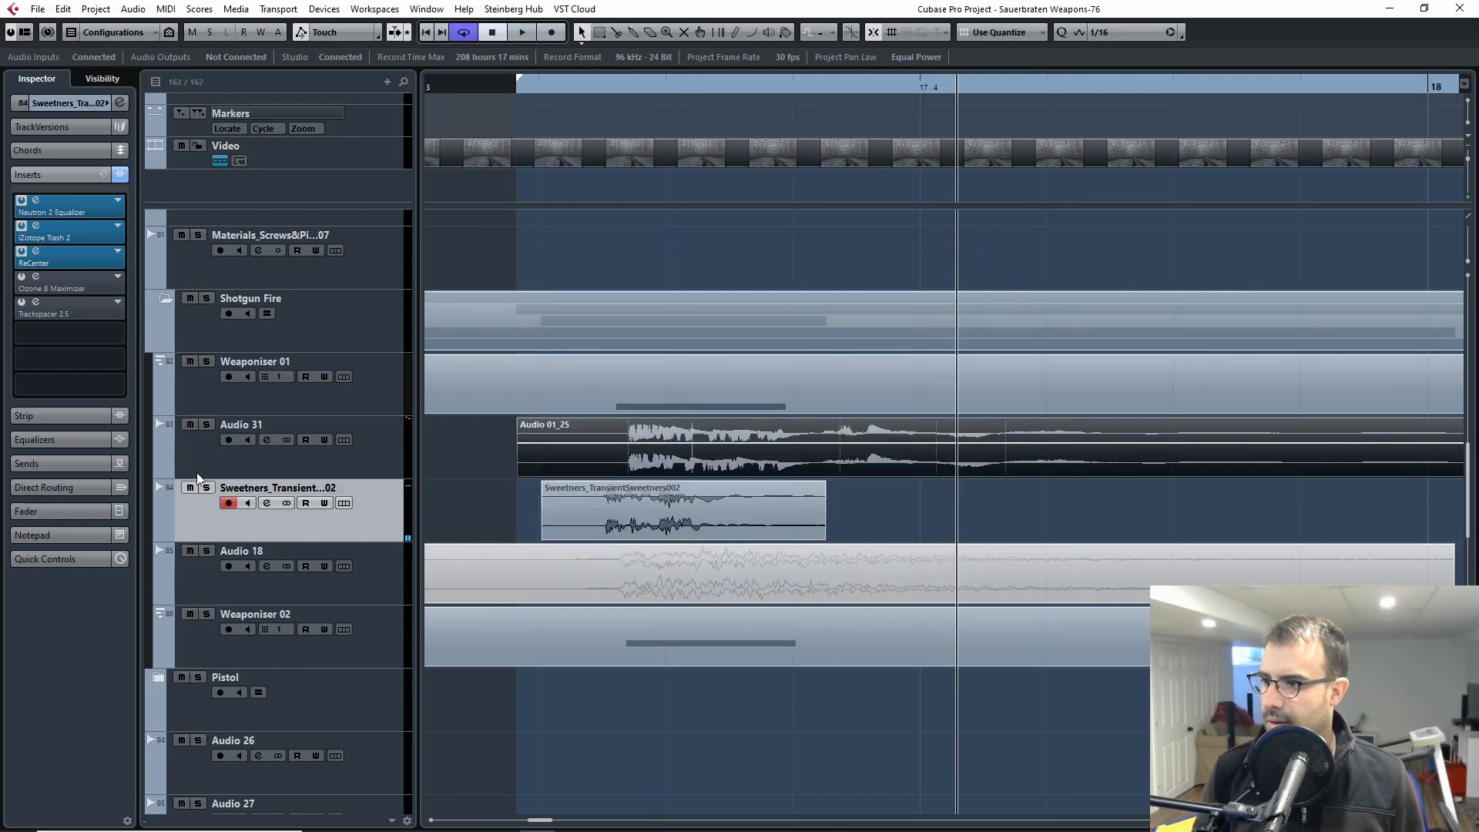
click(205, 487)
click(35, 276)
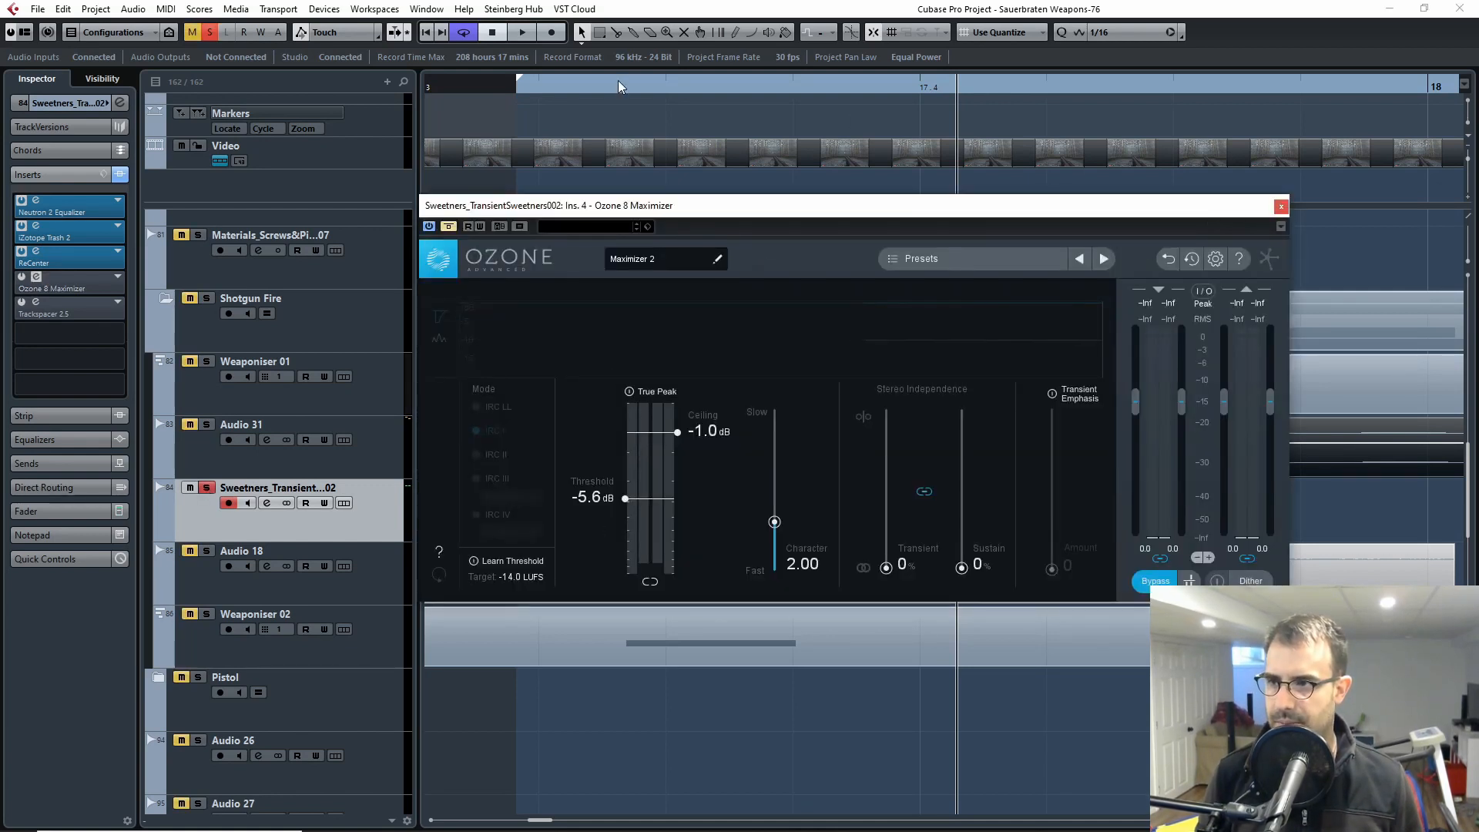
click(481, 90)
click(449, 226)
key(space)
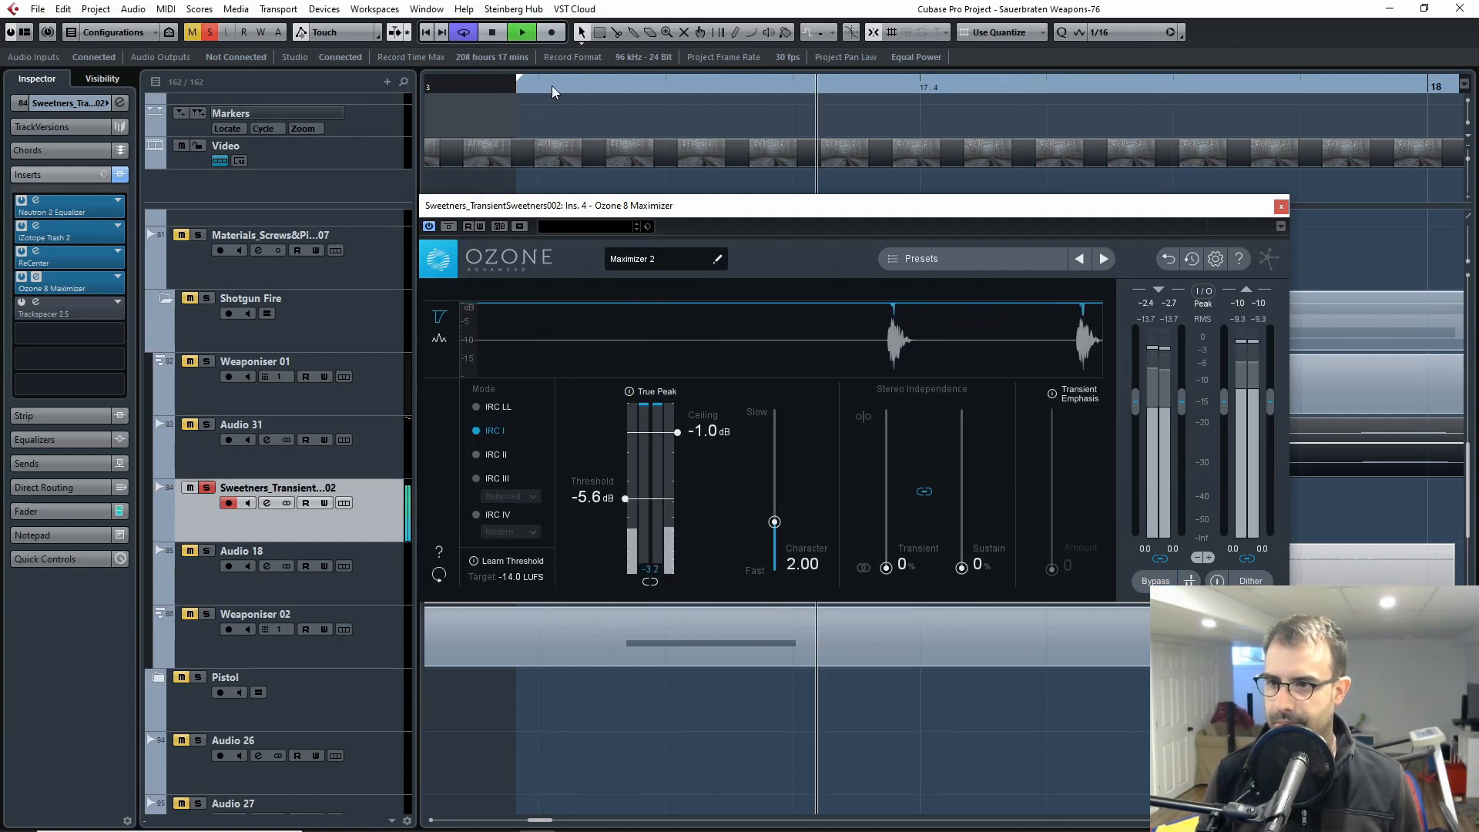
Step: Replay the sweetener clip from its start with the Ozone 8 Maximizer active and close the plug-in window
key(space)
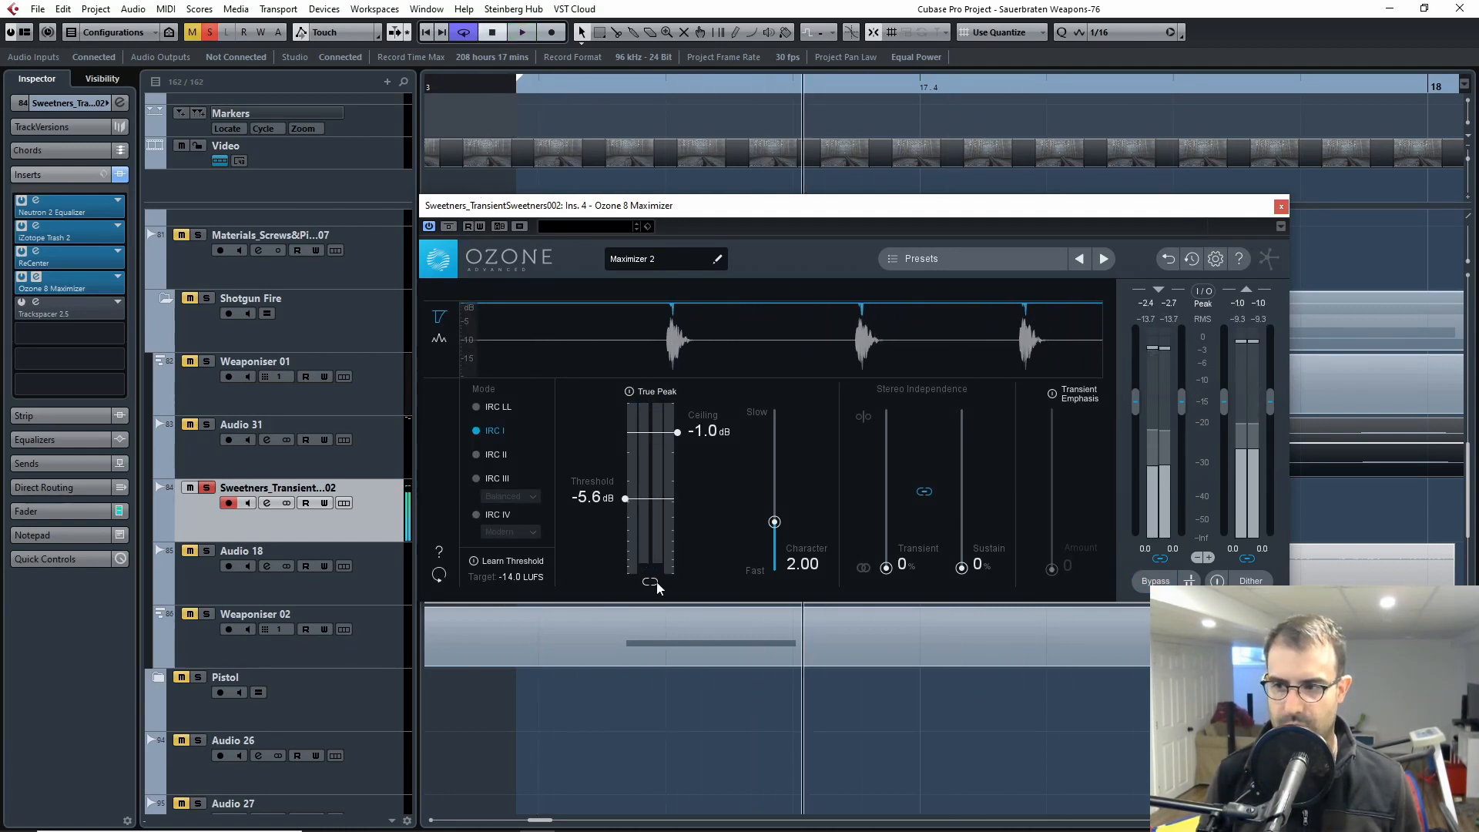
click(523, 91)
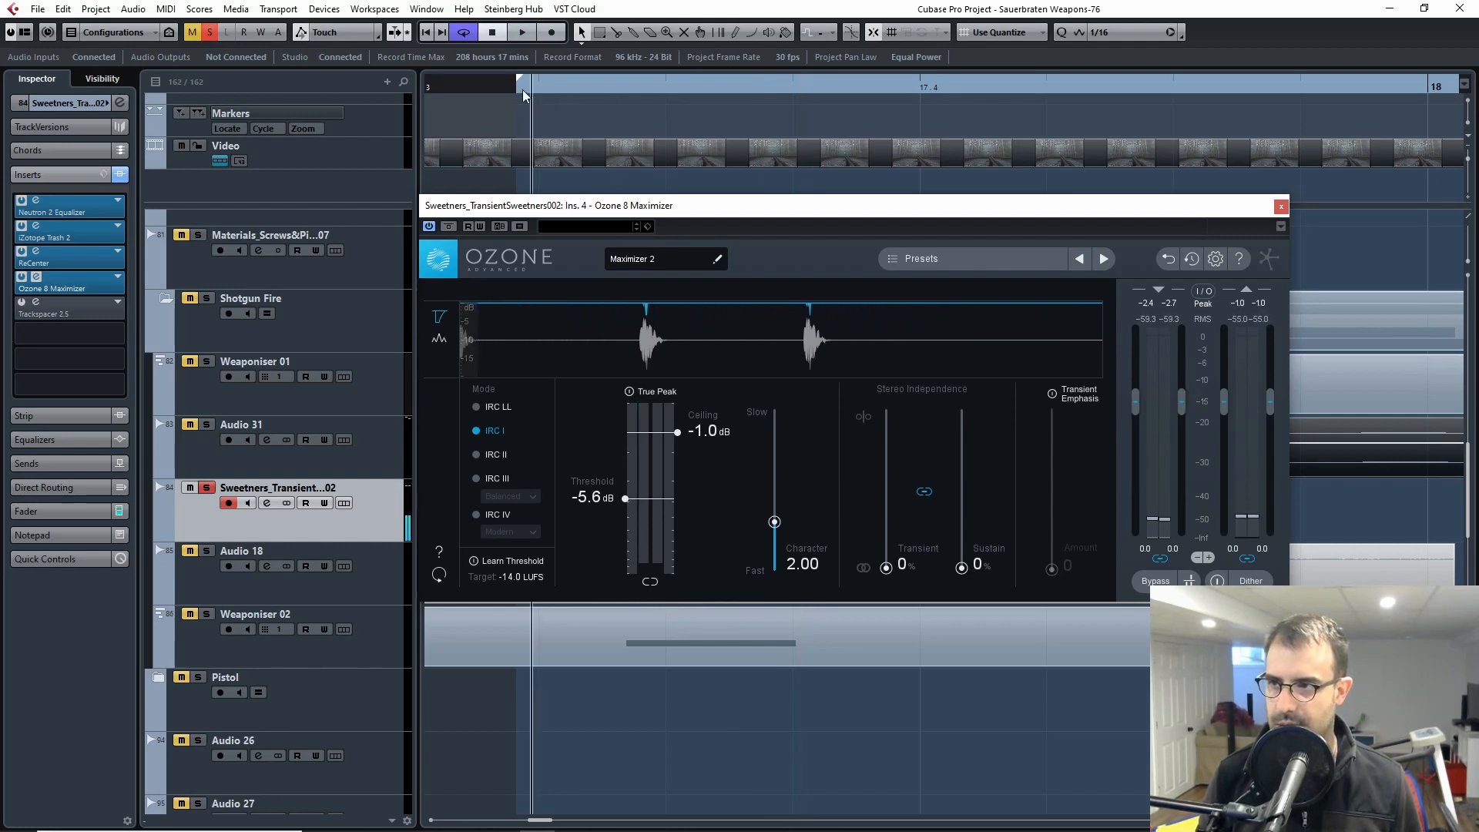
key(space)
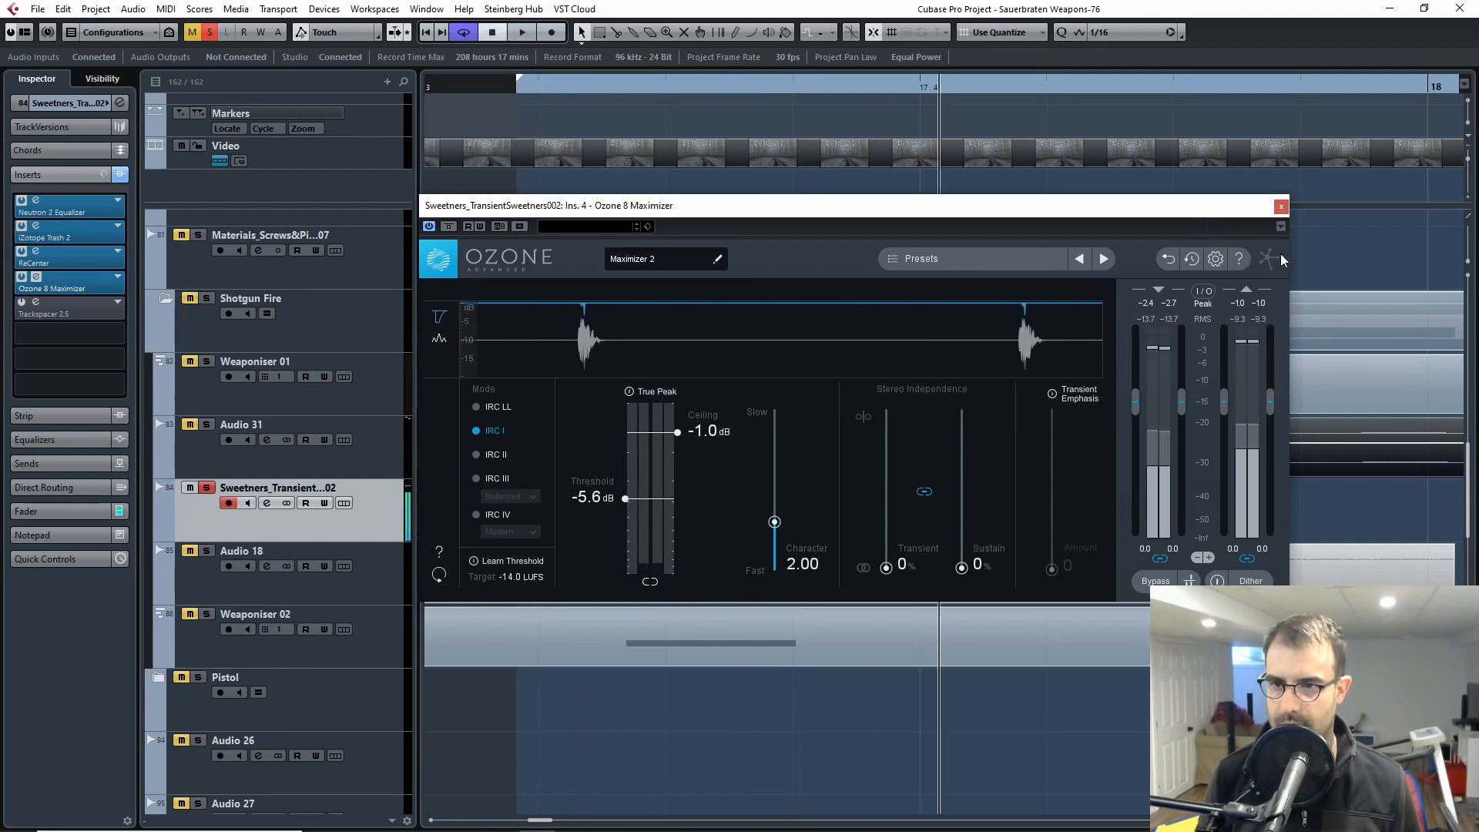
click(1280, 208)
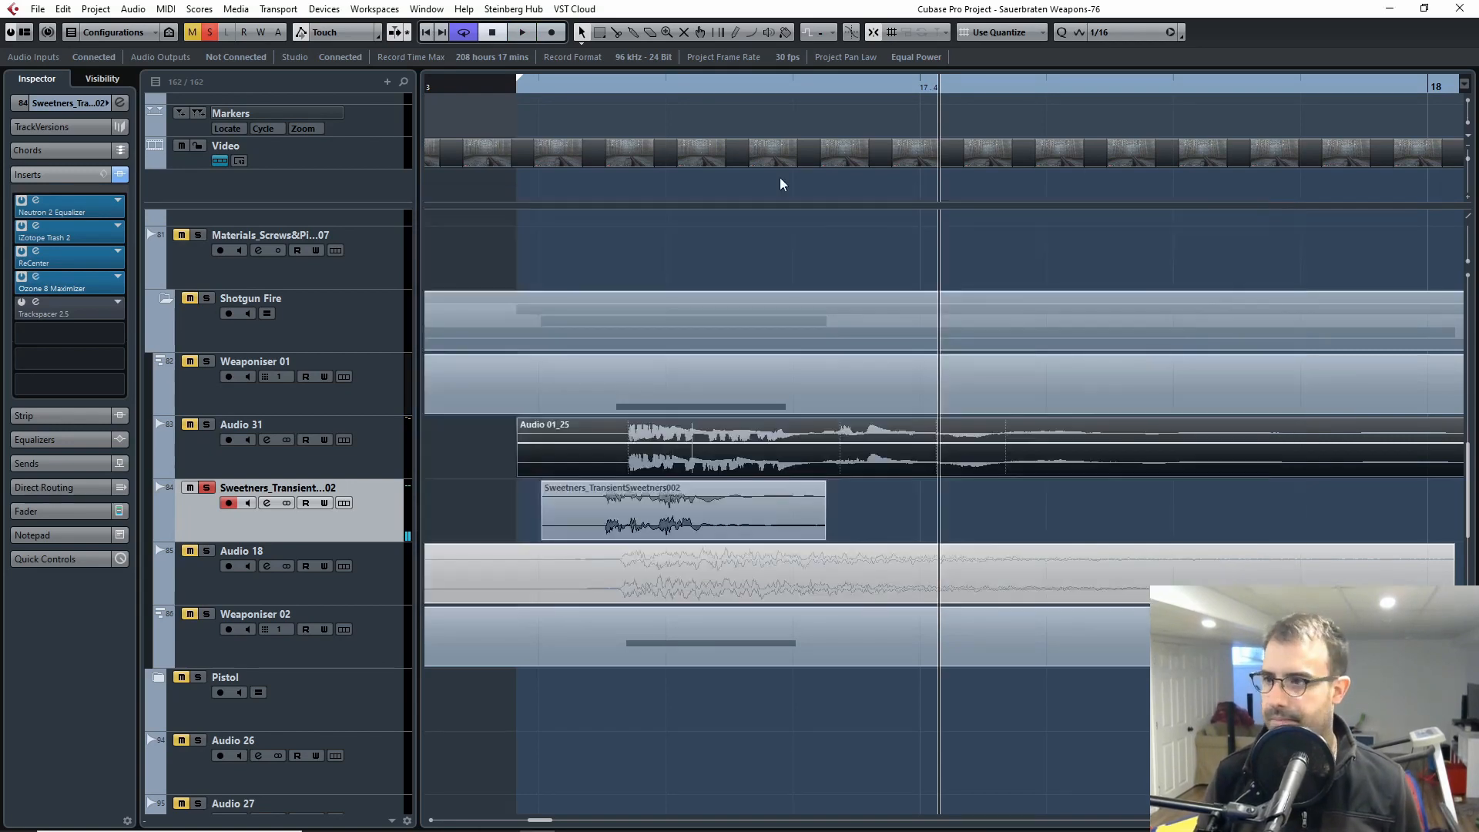
Step: Look at the Trackspacer 2.5 insert, then solo Audio 31 and Weaponiser 01 alongside the transient sweetener track
click(68, 299)
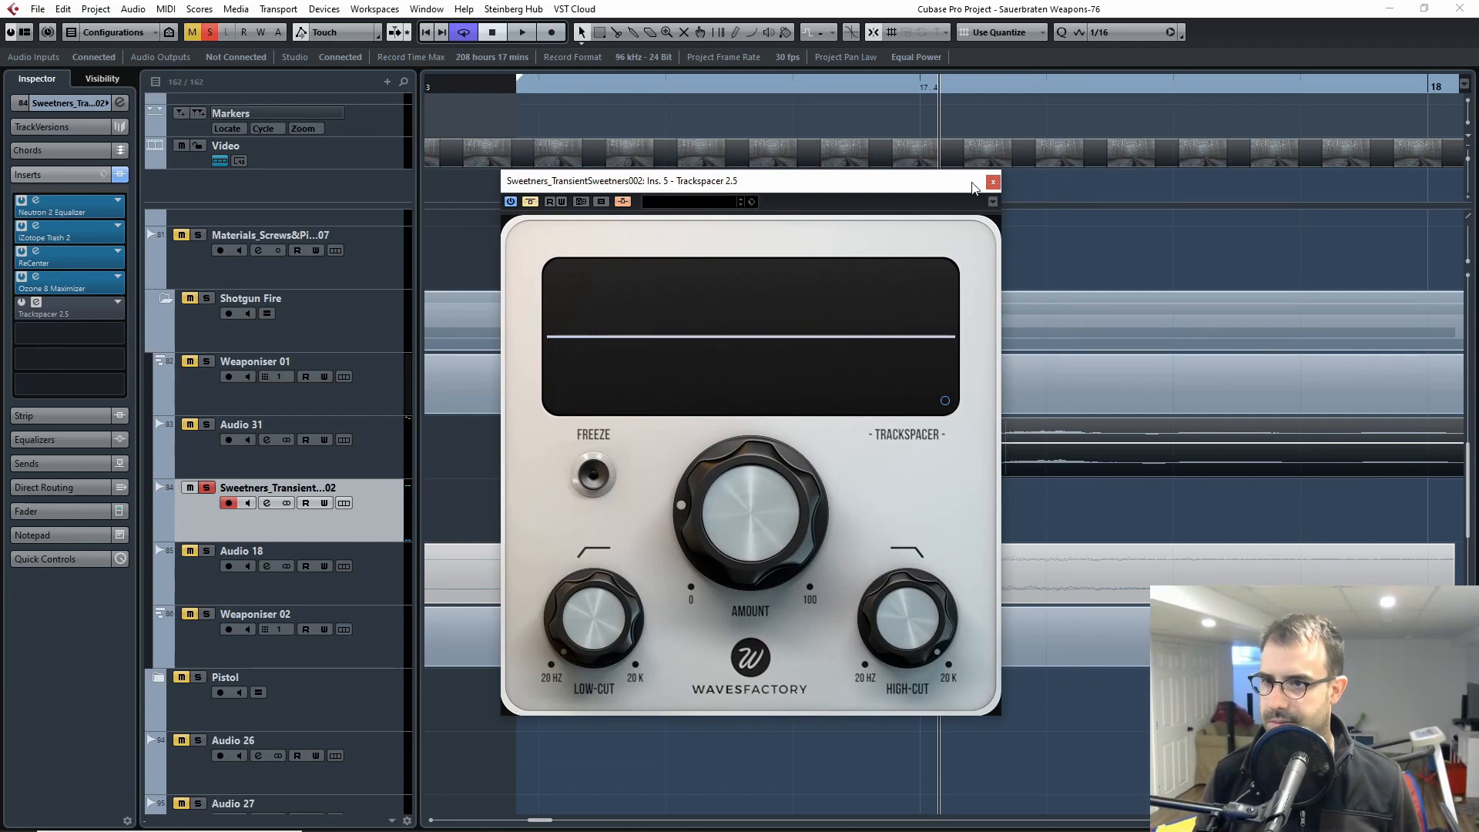
click(992, 182)
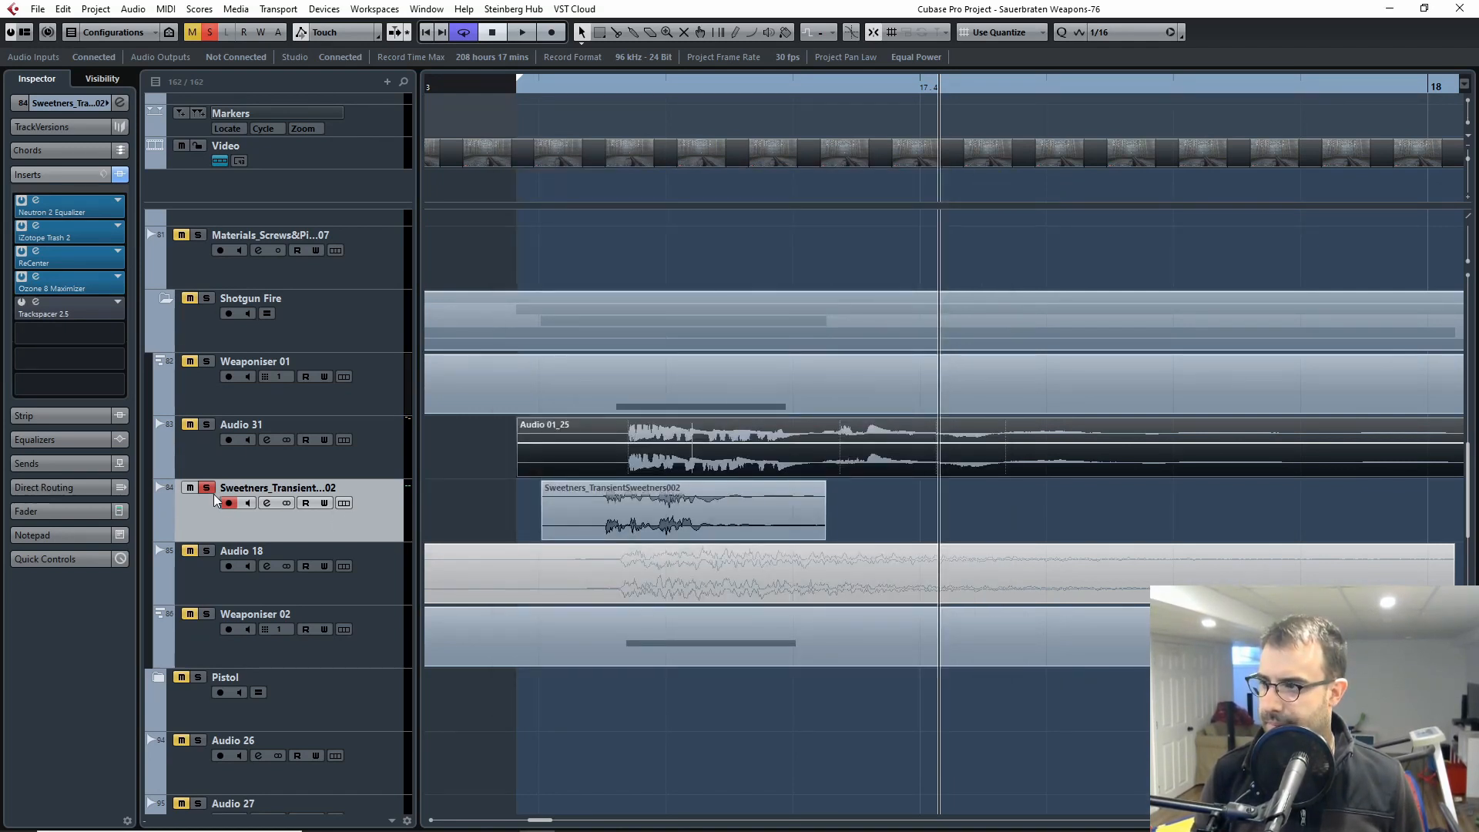
click(206, 424)
click(200, 367)
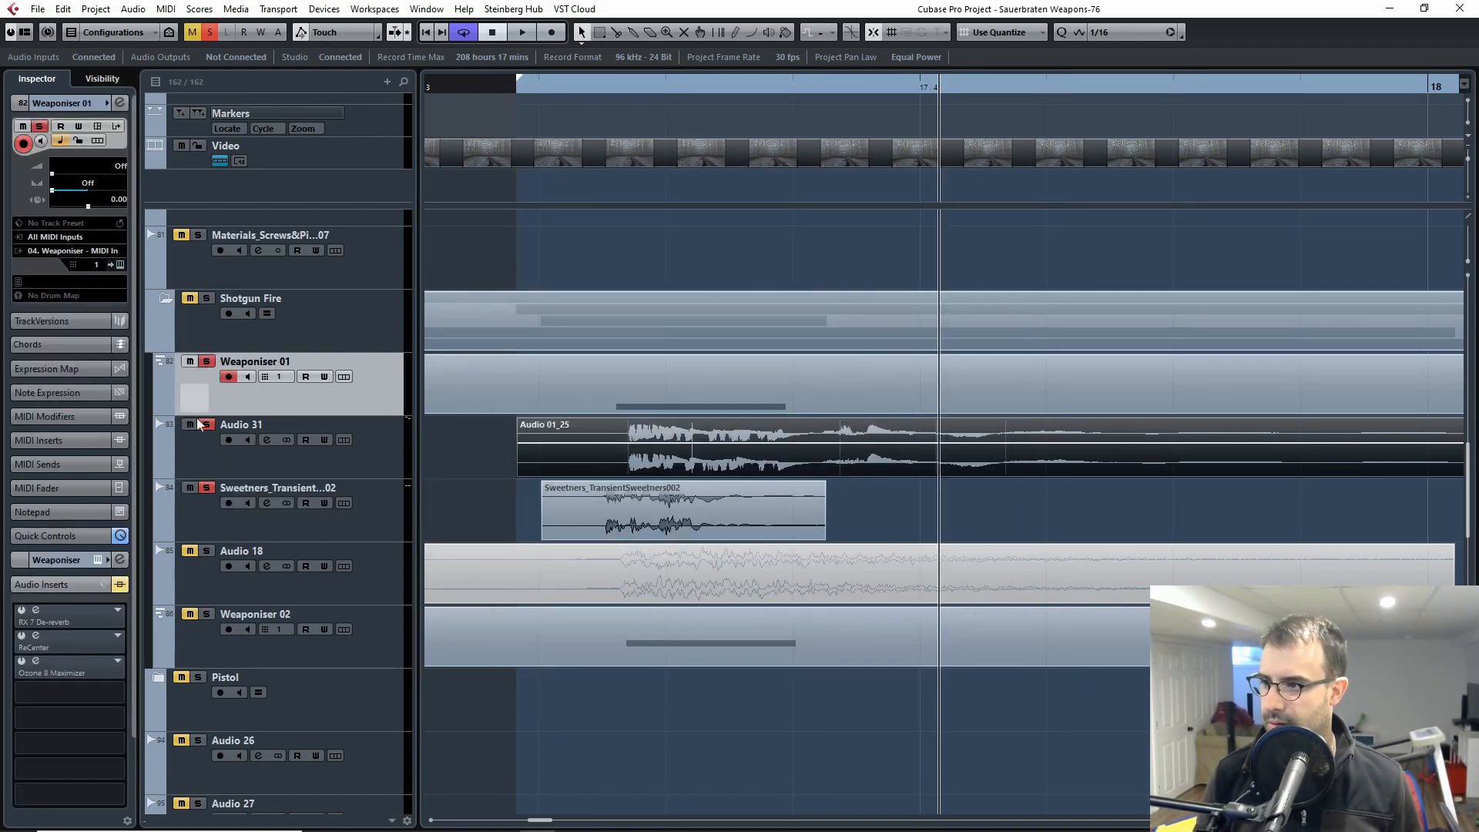
click(253, 524)
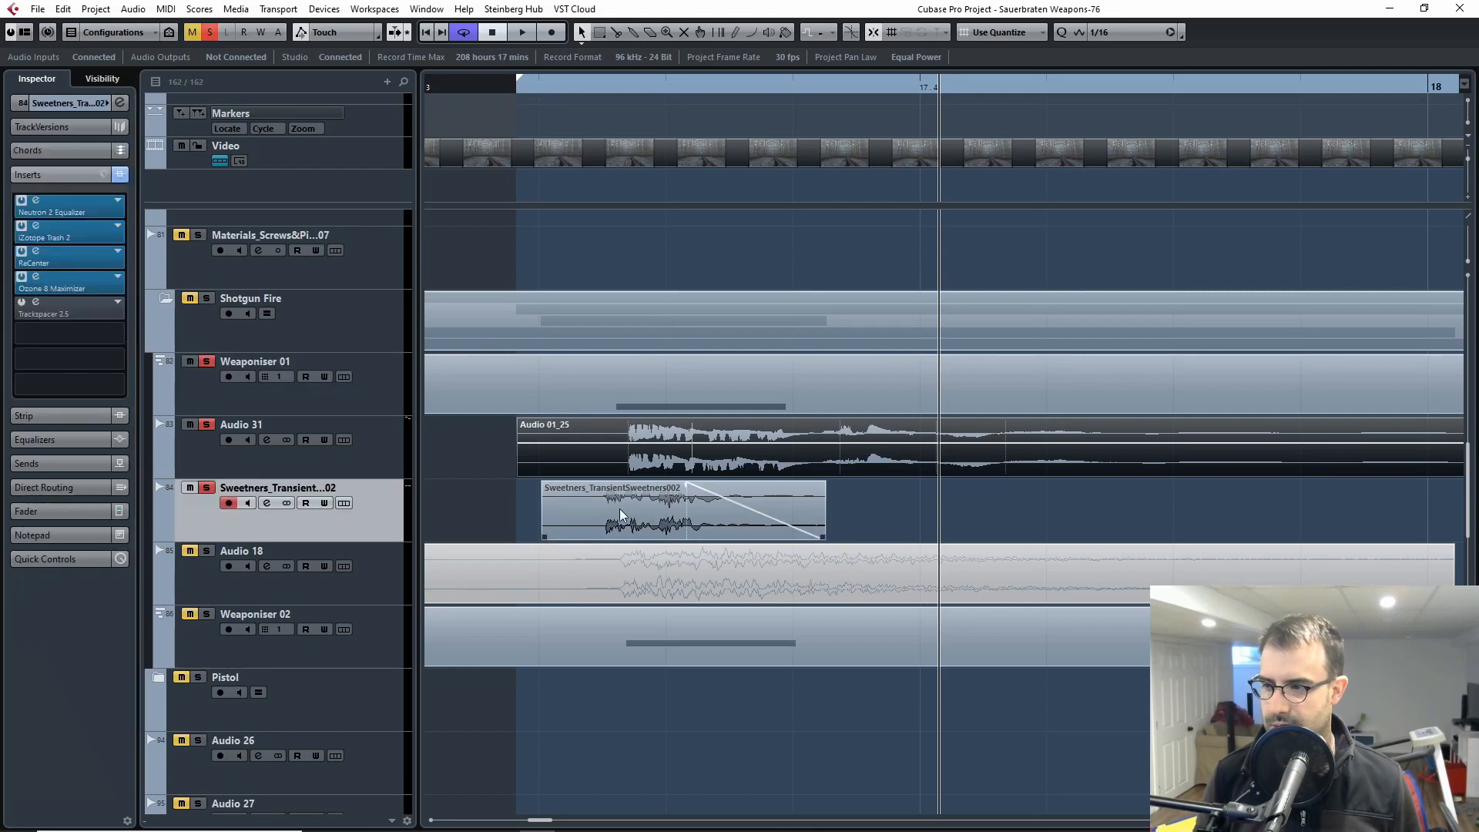
Step: Play Weaponiser 01, Audio 31 and the transient sweetener together from the start of the shotgun clips
click(525, 86)
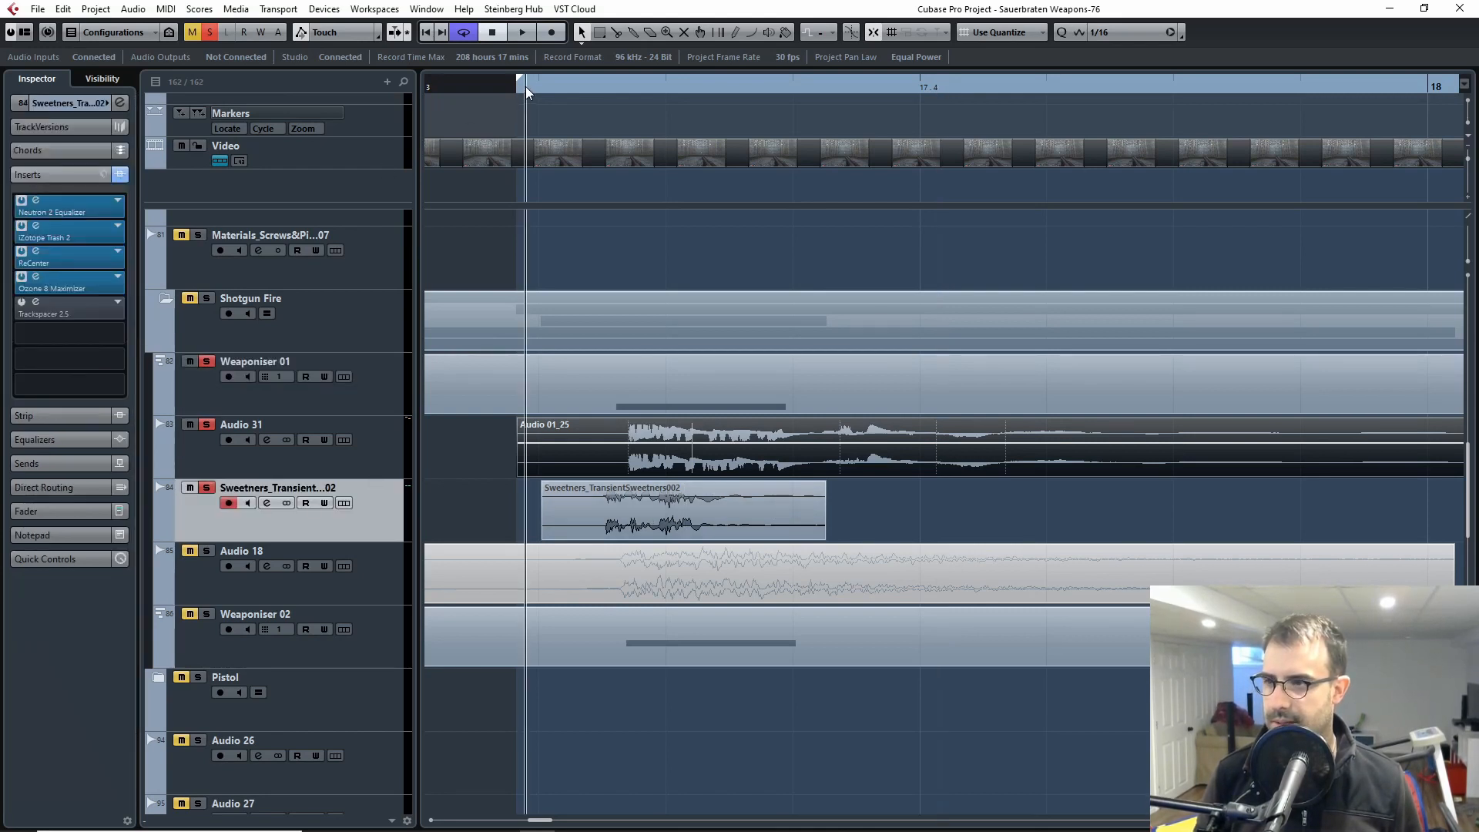
key(space)
key(space)
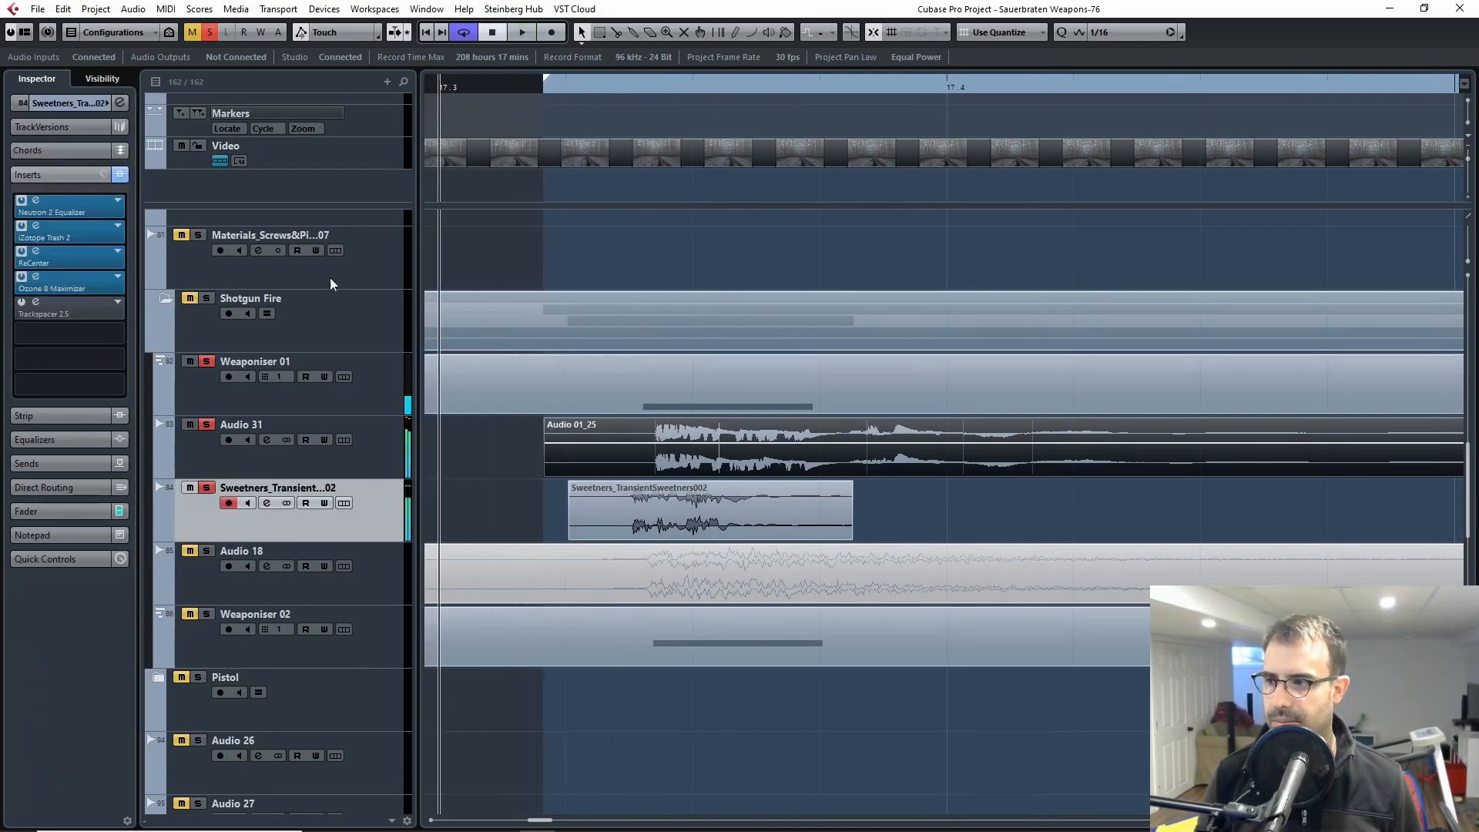
Step: Examine the sends of the Audio 31 track for its routing to the transient sweetener
click(205, 453)
click(75, 458)
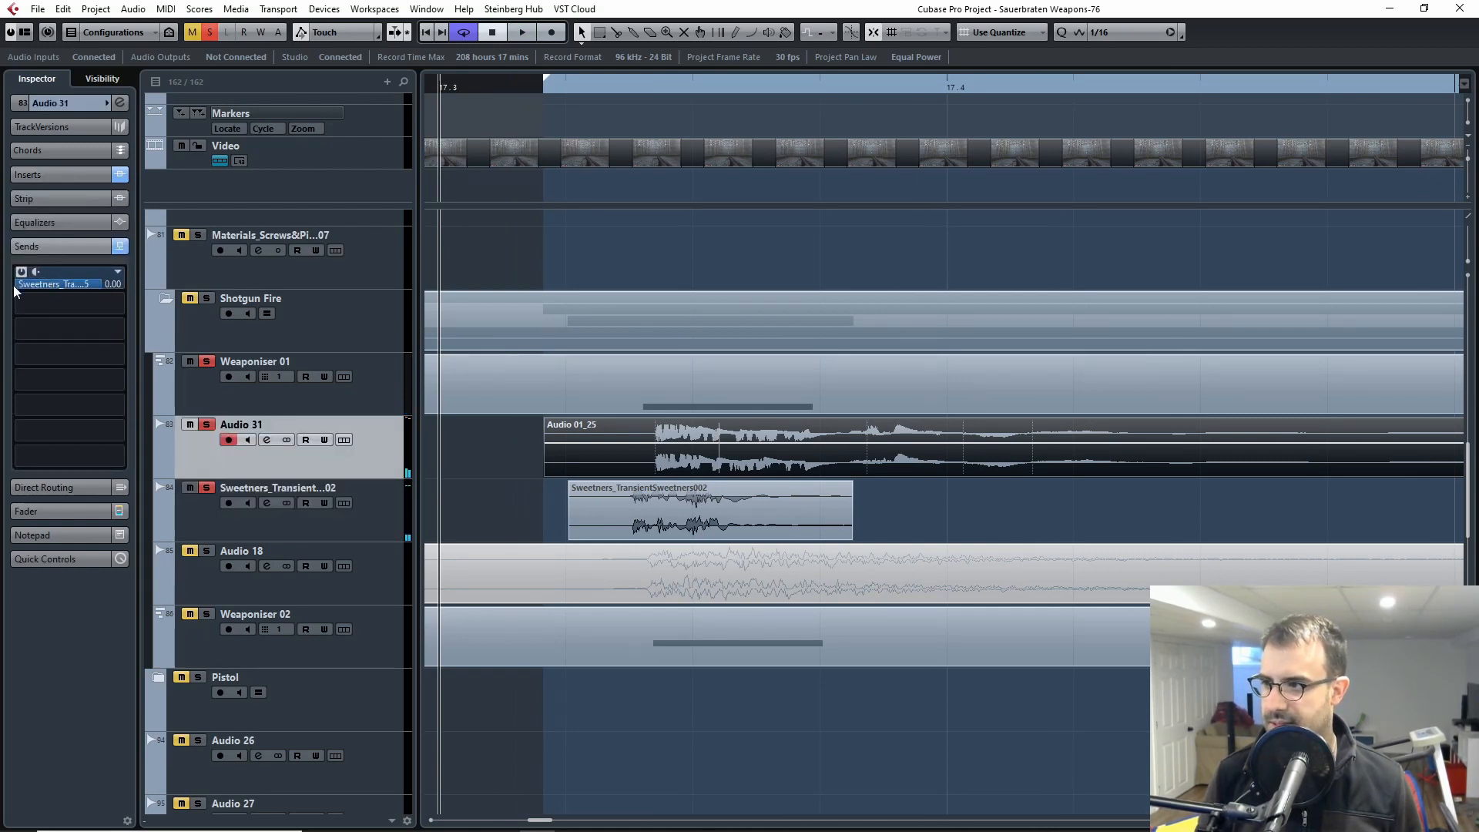
click(261, 528)
Step: Unsolo Weaponiser 01, then activate the sweetener track's Trackspacer 2.5 insert and open its window
click(205, 368)
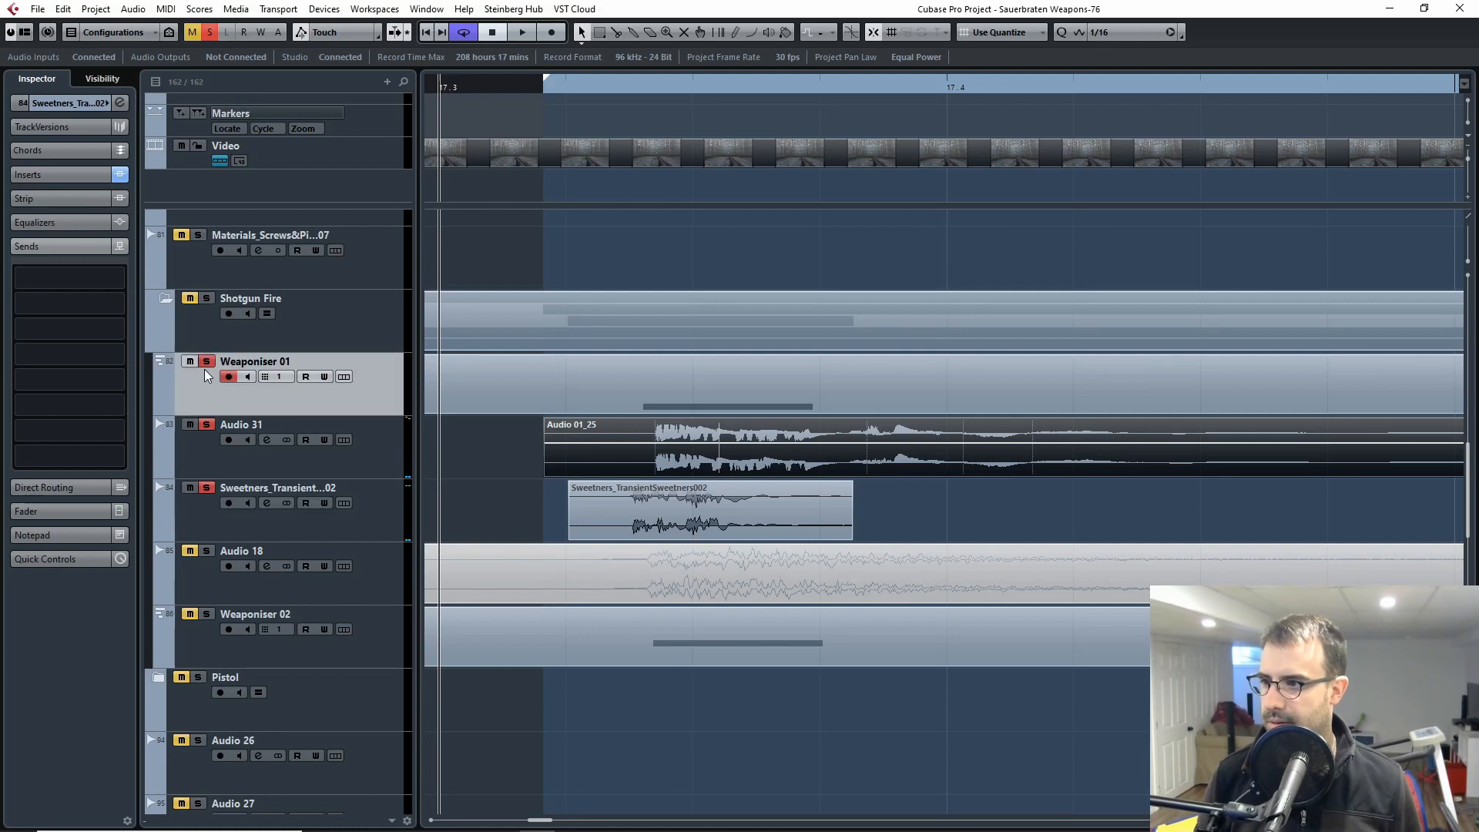
click(255, 524)
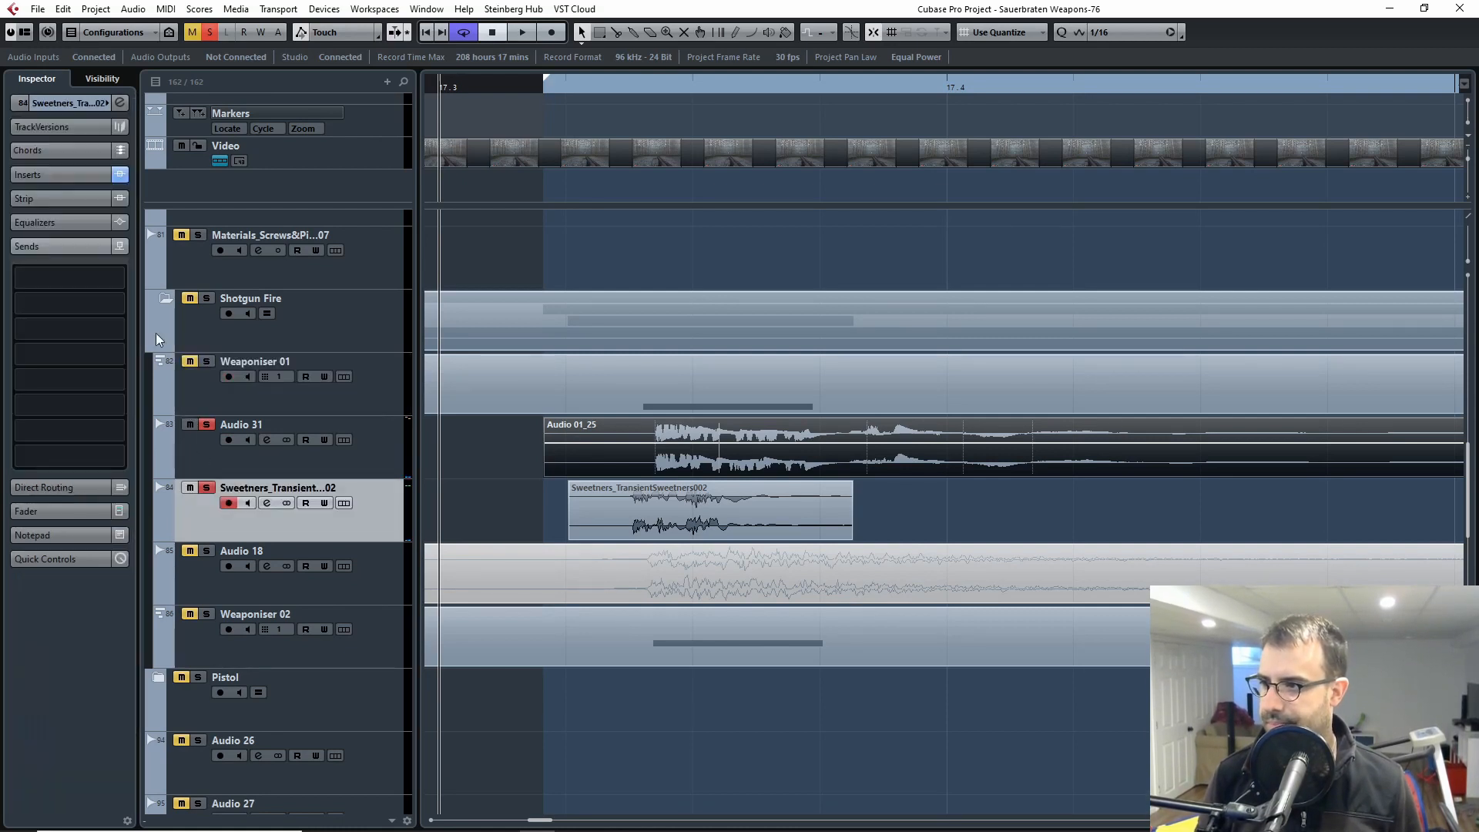
click(62, 174)
click(33, 311)
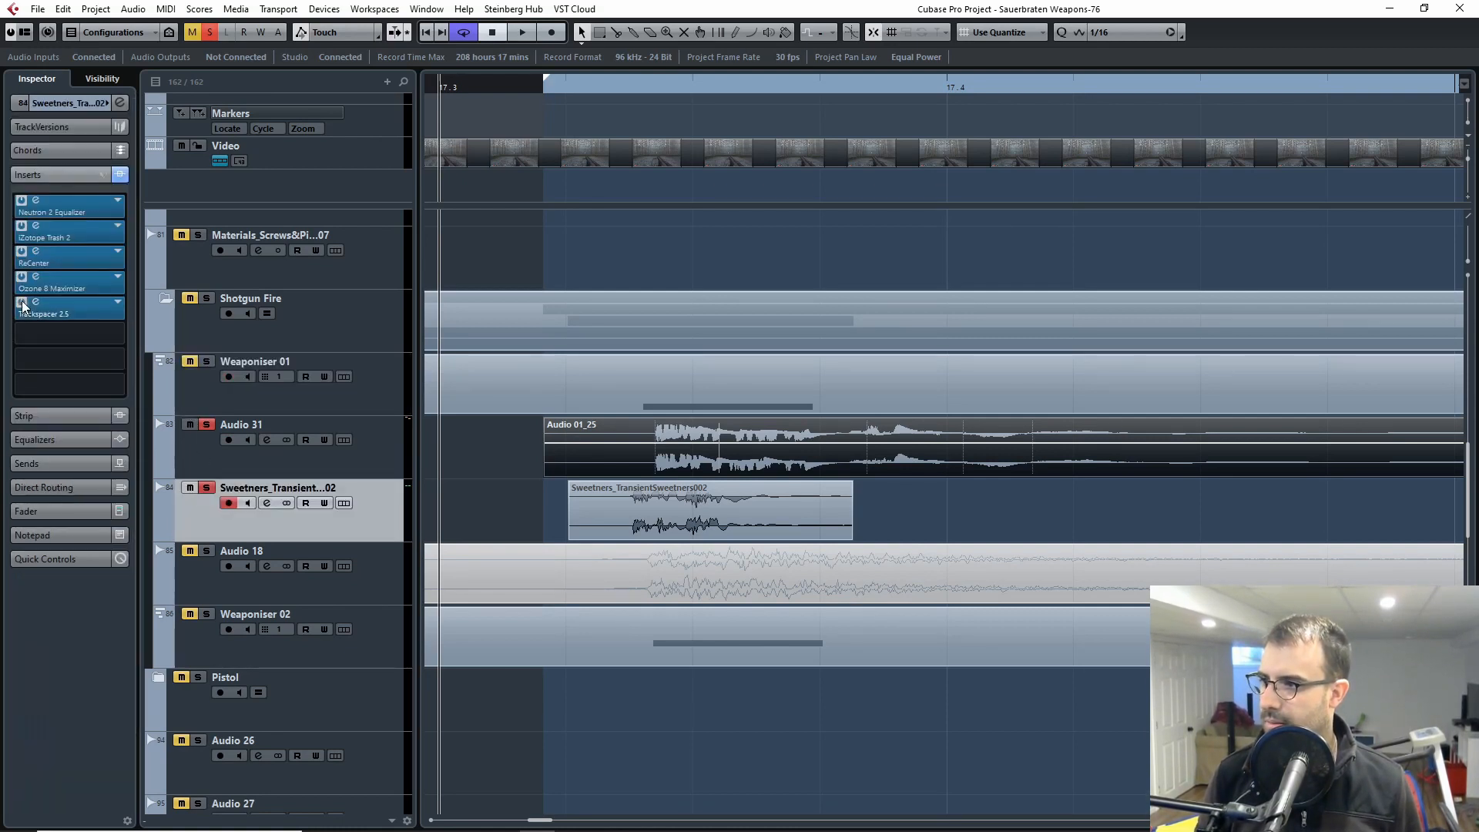
drag(803, 182, 964, 174)
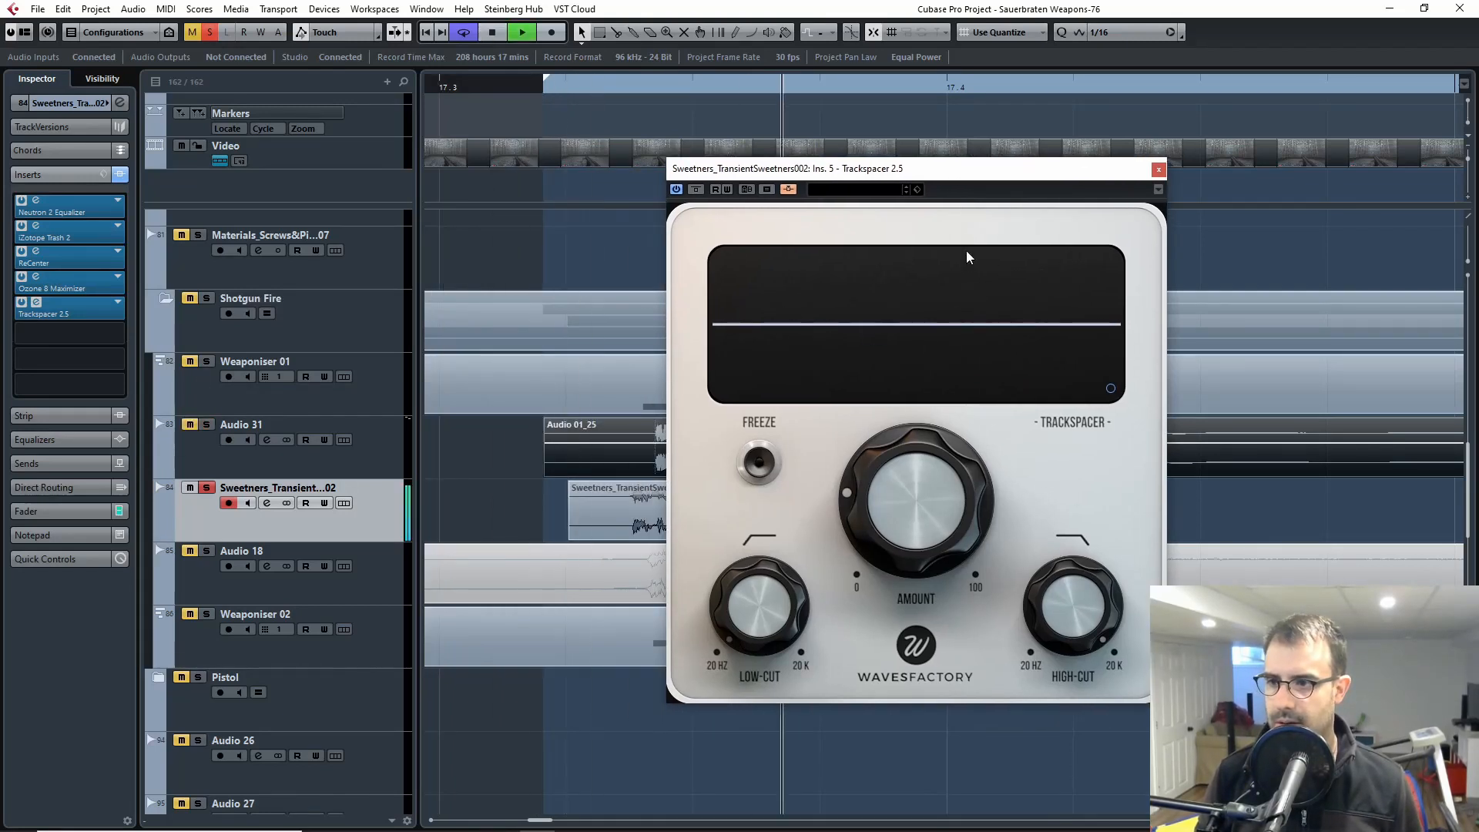
Step: Finish playing the sweetener alone with Trackspacer active, solo Audio 31 again and move the plug-in window clear of the clips
key(space)
click(209, 424)
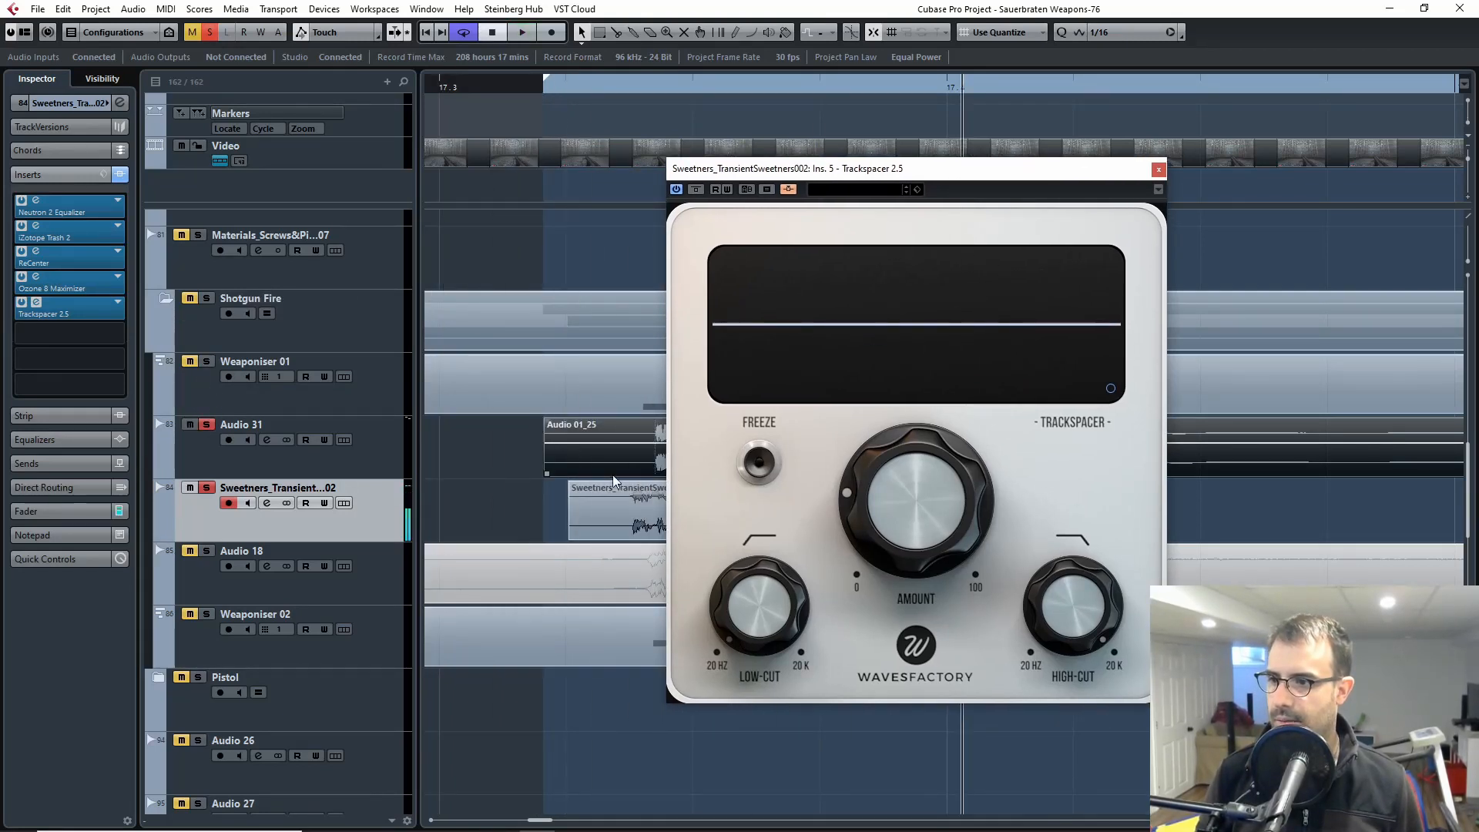
drag(795, 162, 1031, 163)
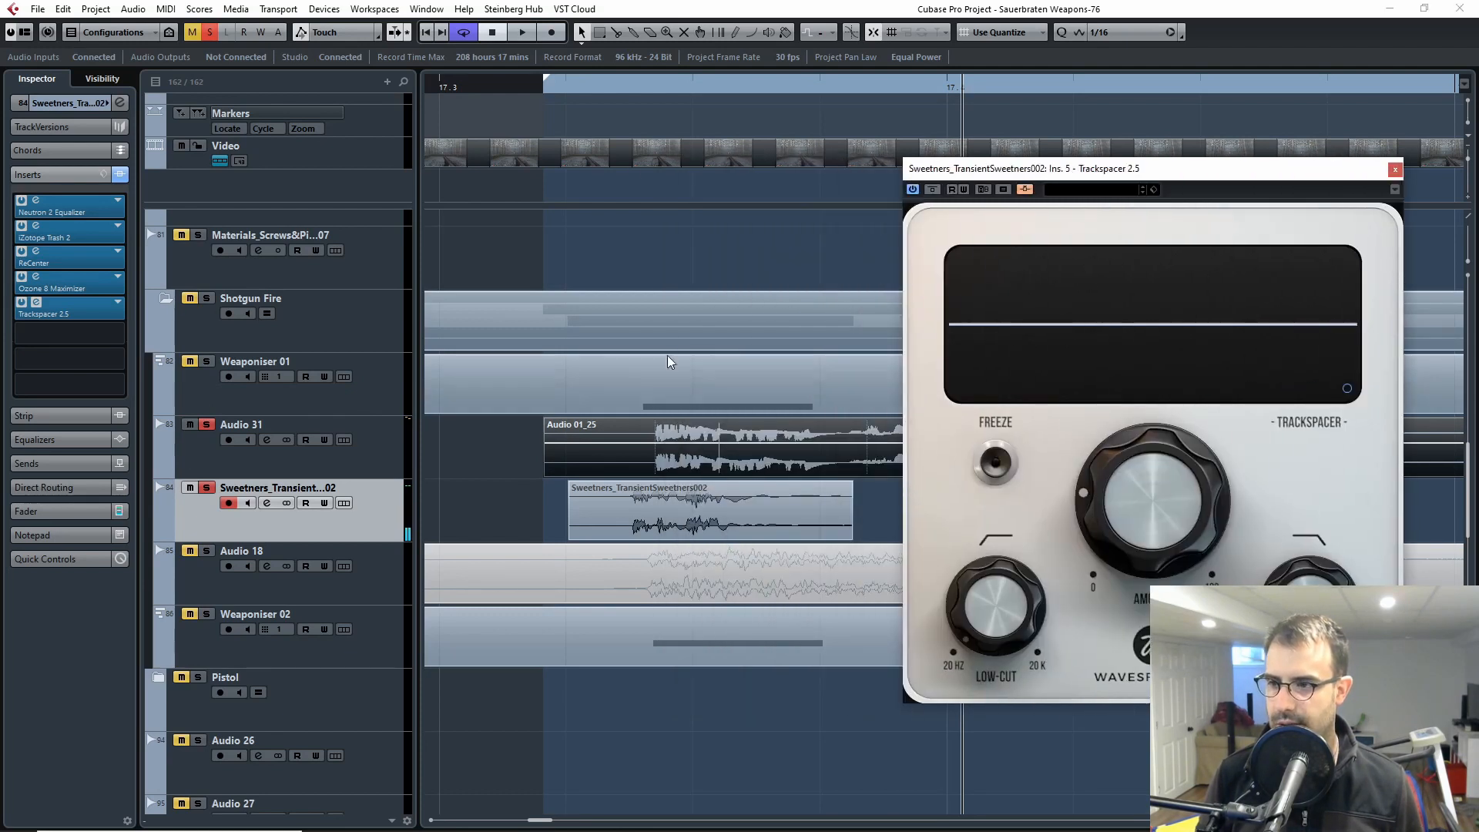
Step: Select the Audio 31 clip and play it with the sweetener from the clip start to audition Trackspacer
click(564, 87)
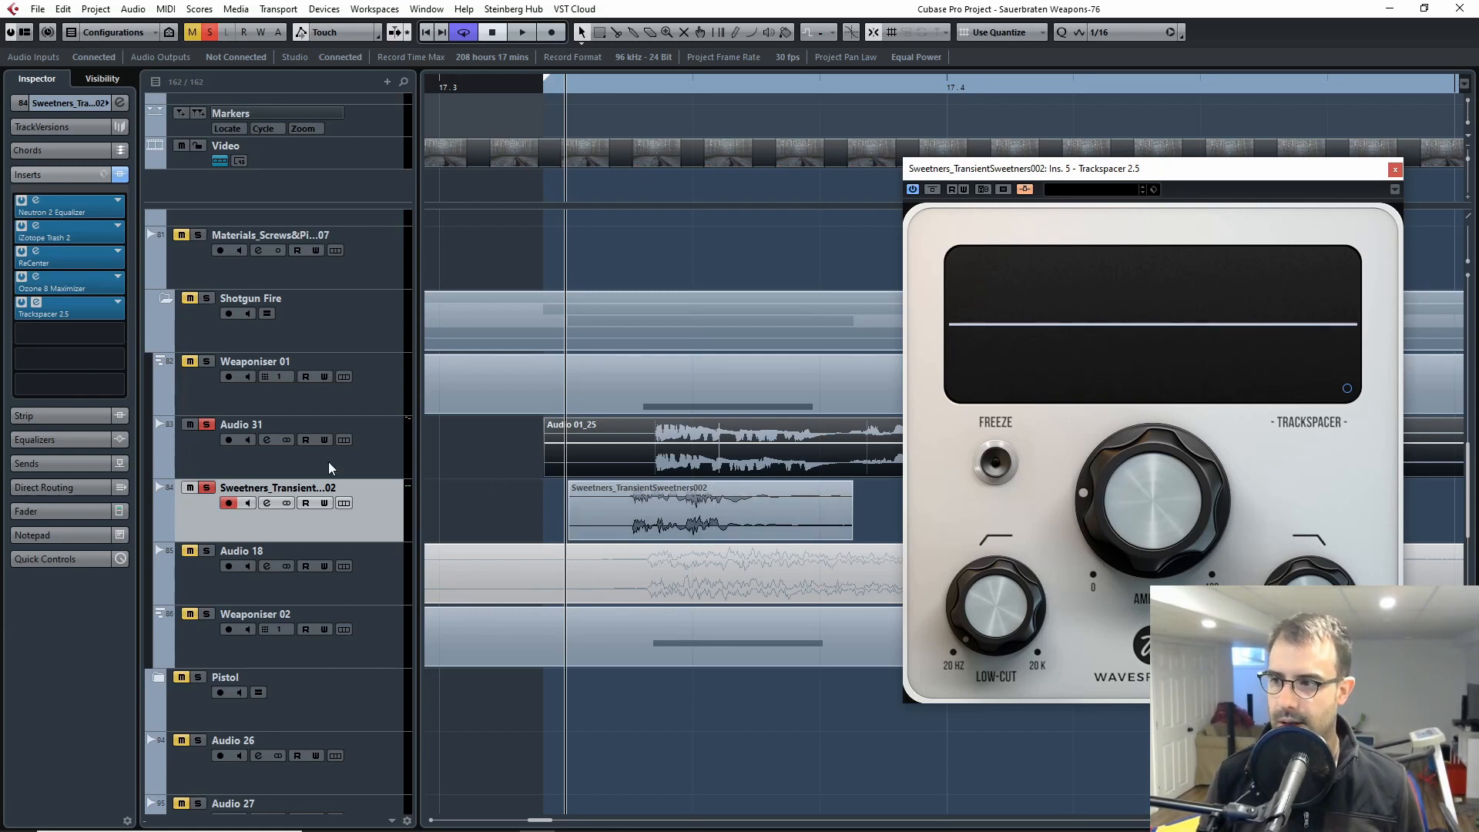
click(639, 458)
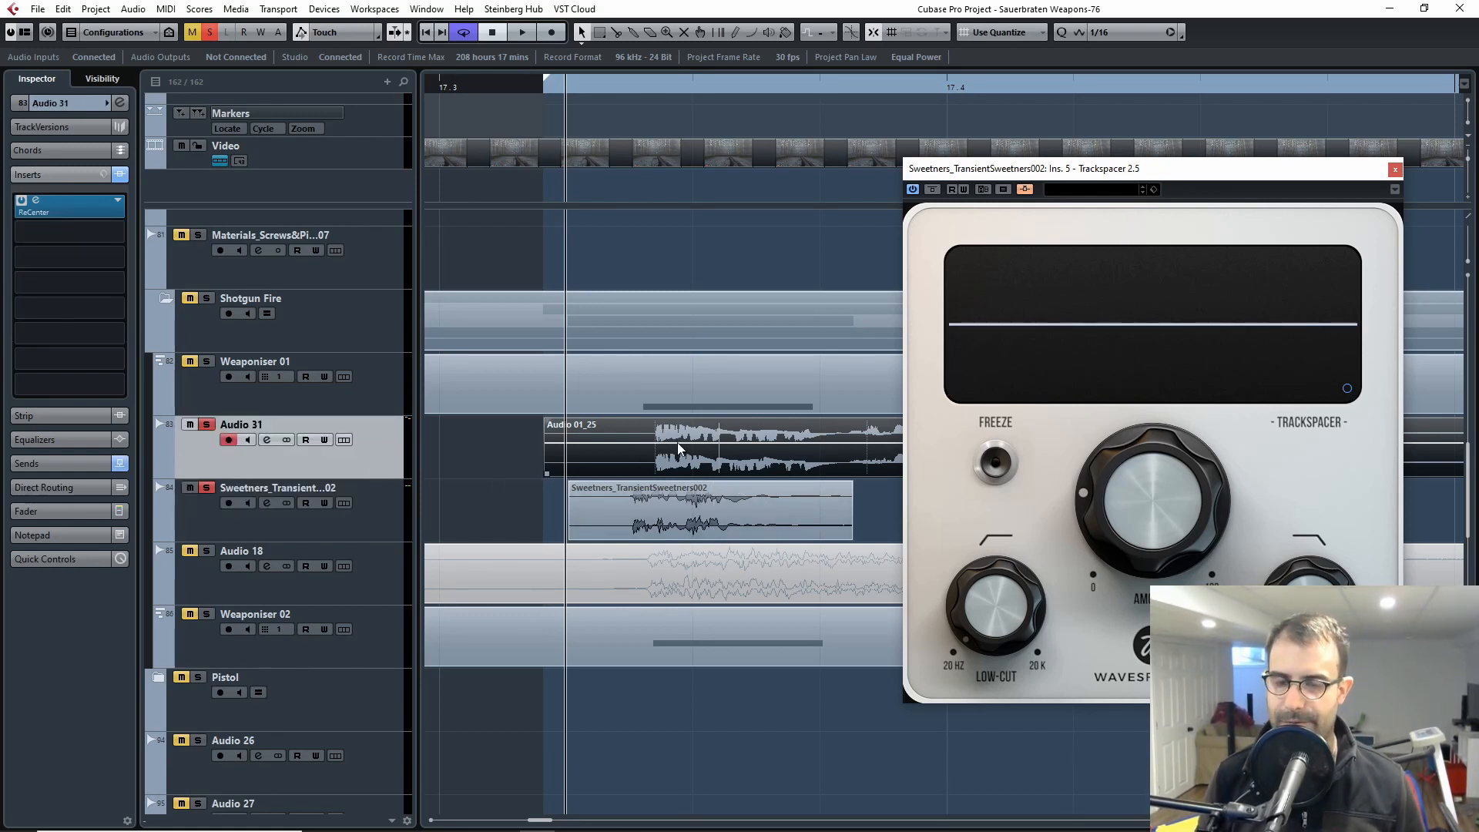
click(374, 519)
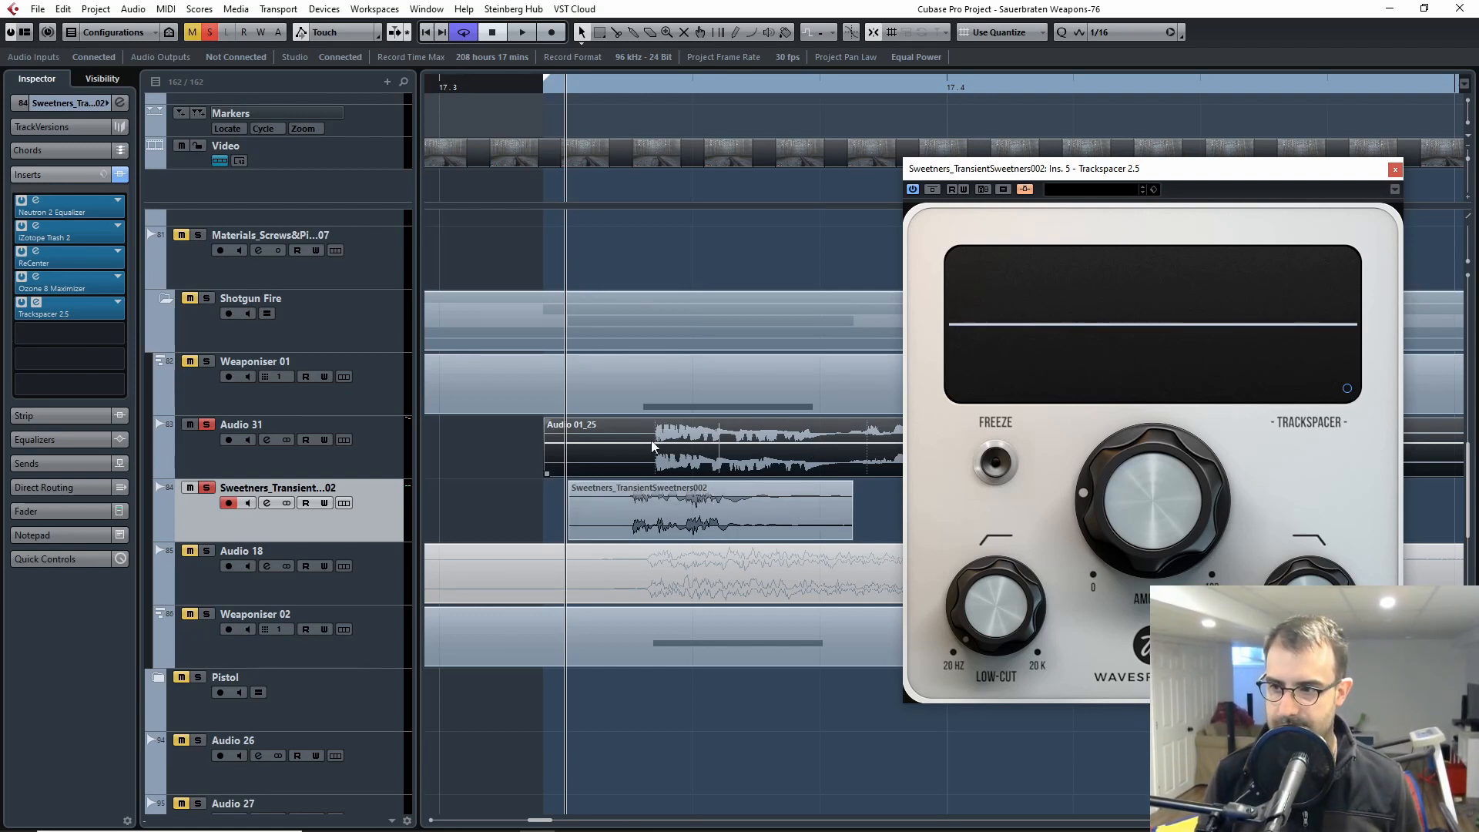
click(680, 446)
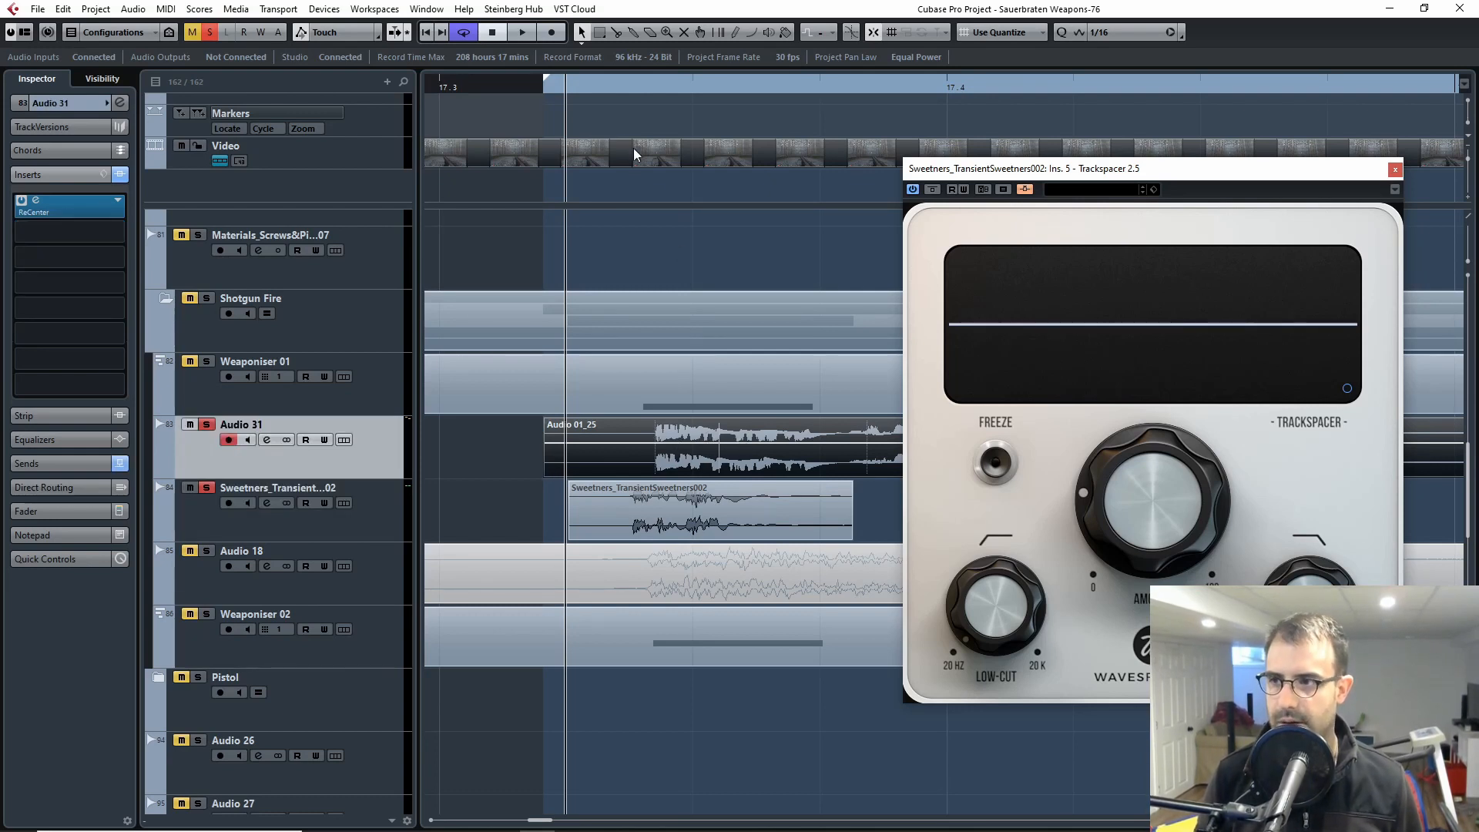
key(space)
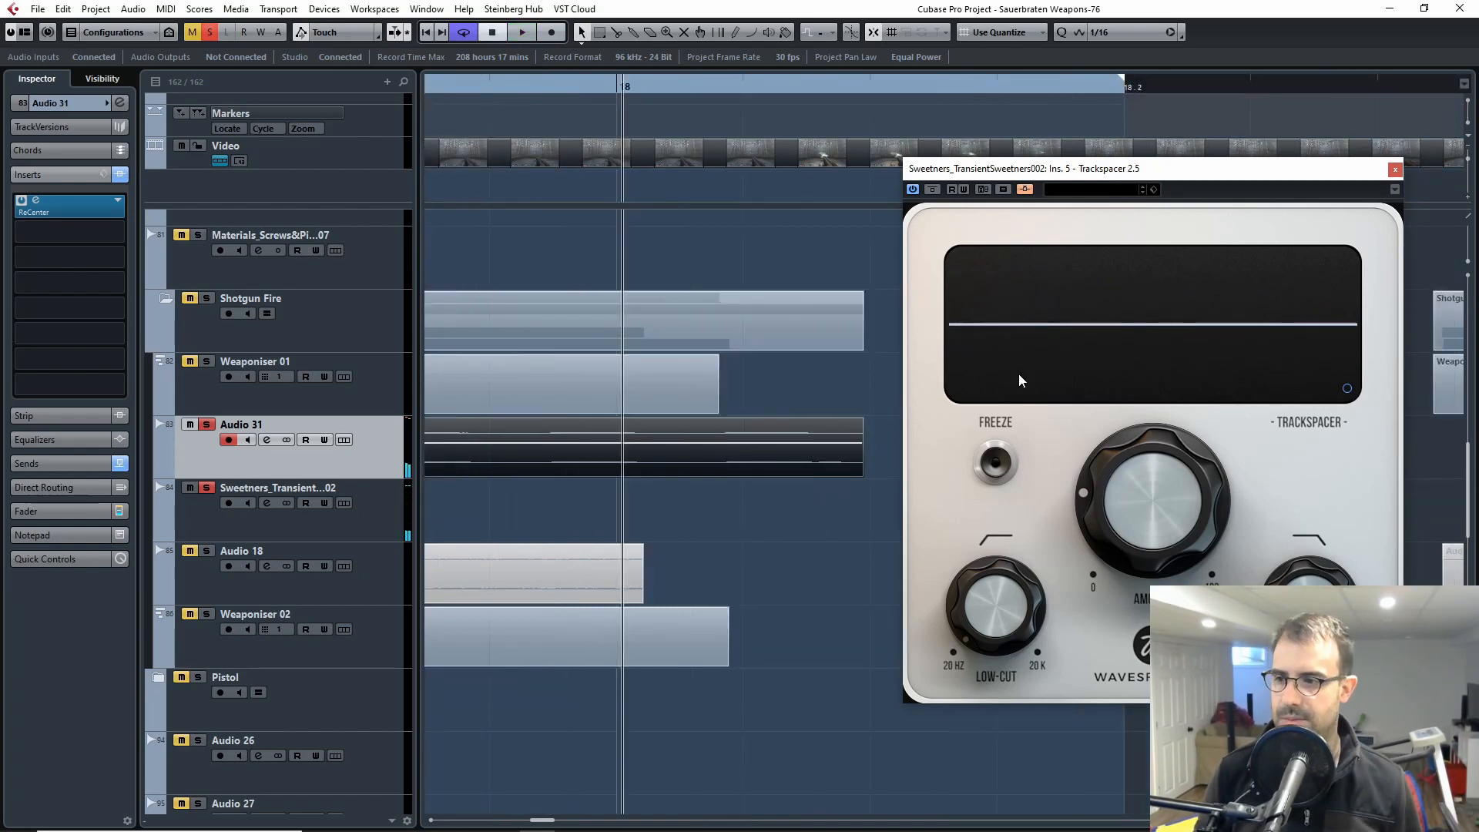
Step: Replay Audio 31 and the sweetener while watching Trackspacer's curve, then return to the start of the clips
drag(735, 514, 841, 541)
drag(449, 492, 788, 468)
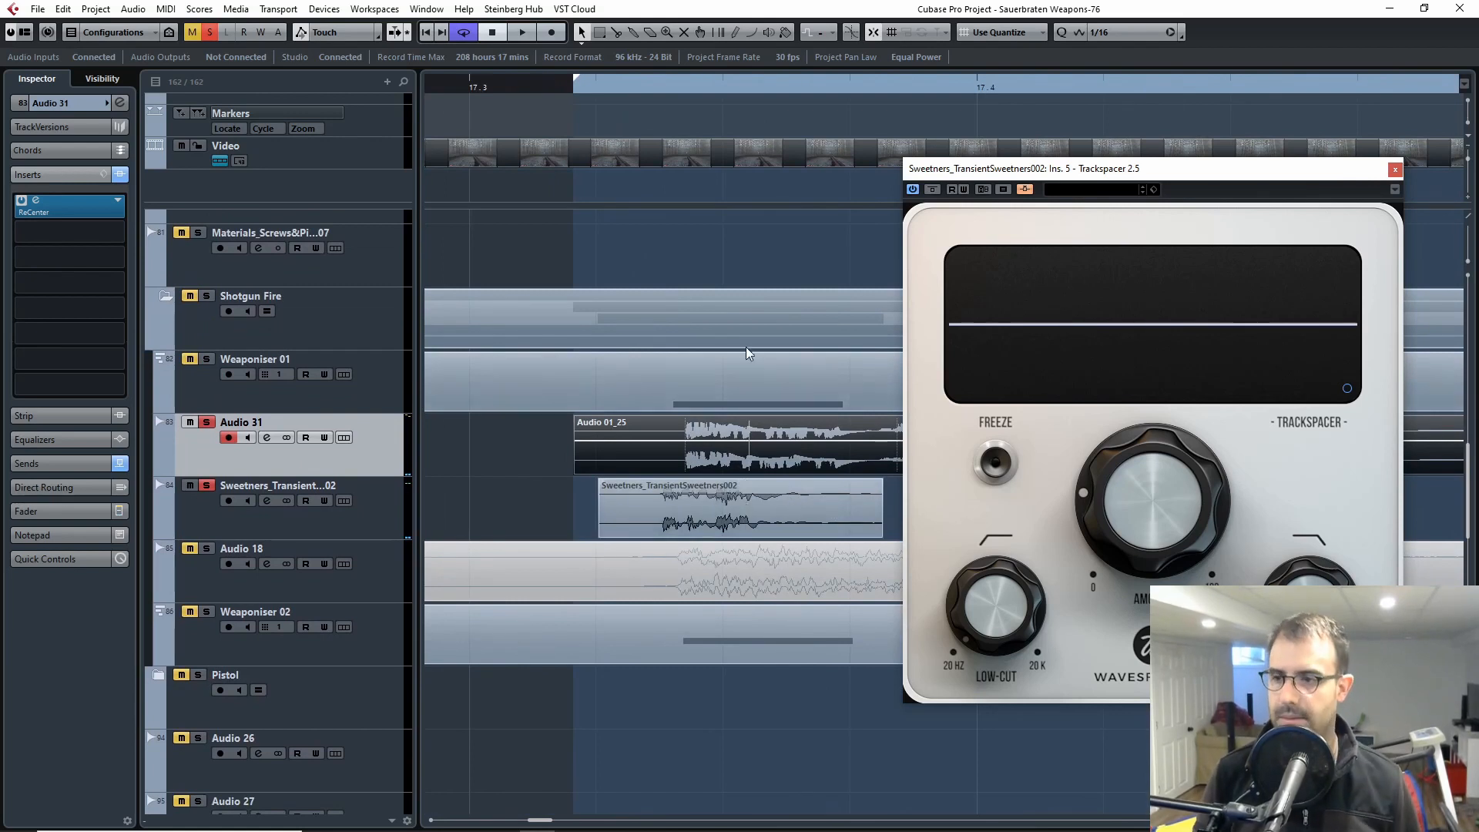
key(space)
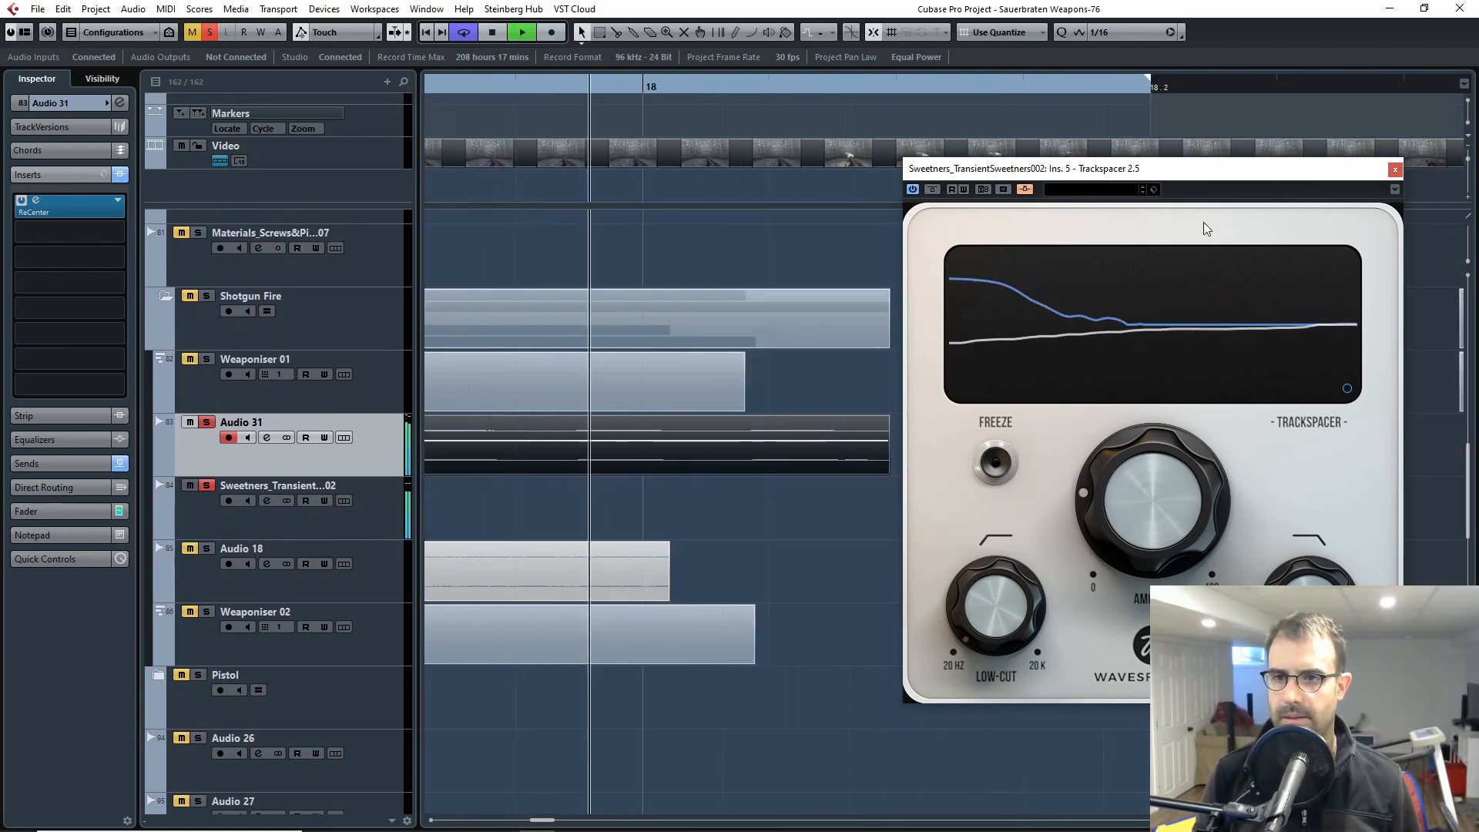
key(space)
drag(447, 203, 644, 198)
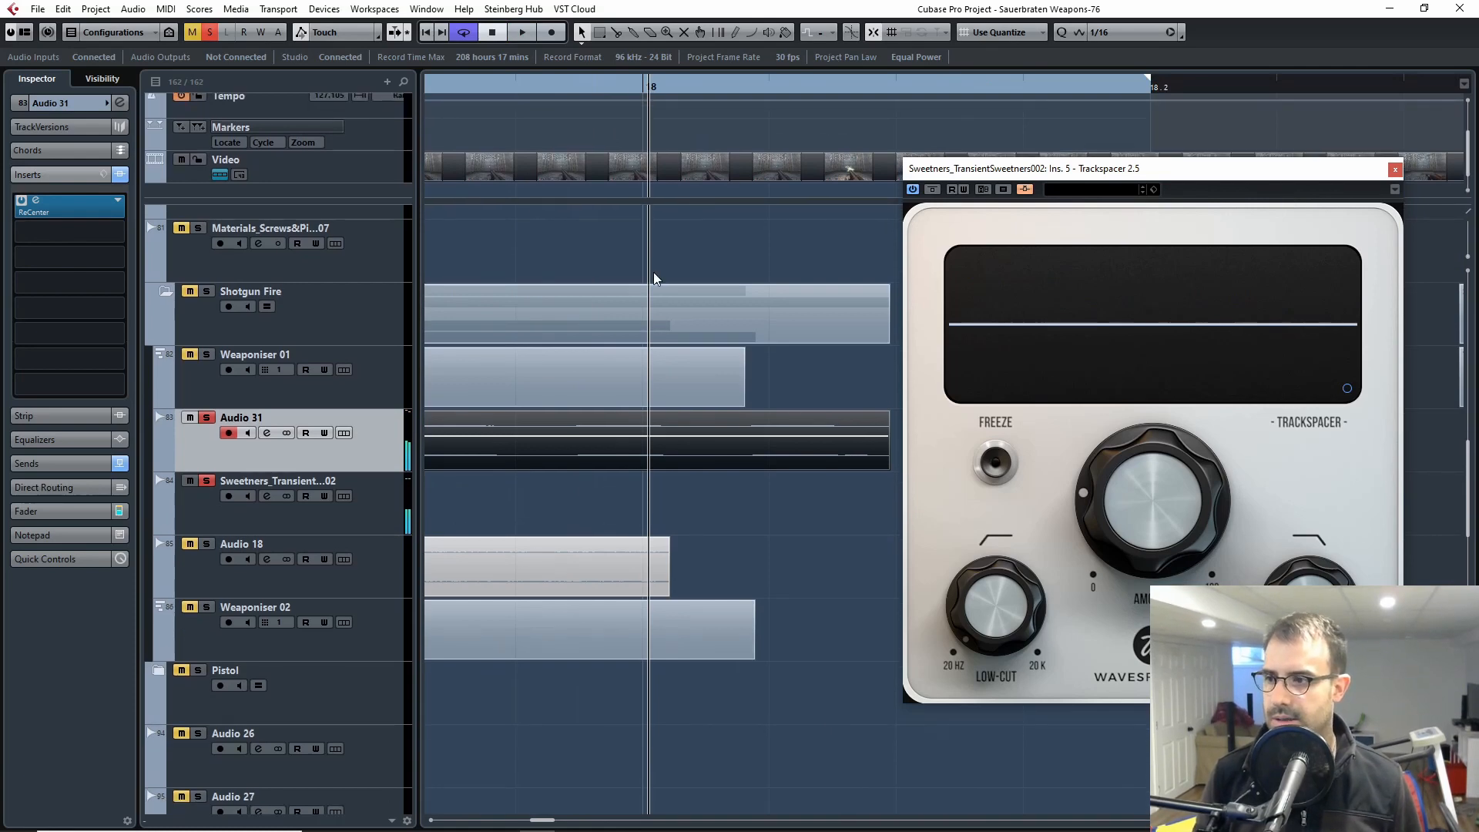
drag(516, 299, 1100, 267)
key(g)
drag(502, 232, 738, 266)
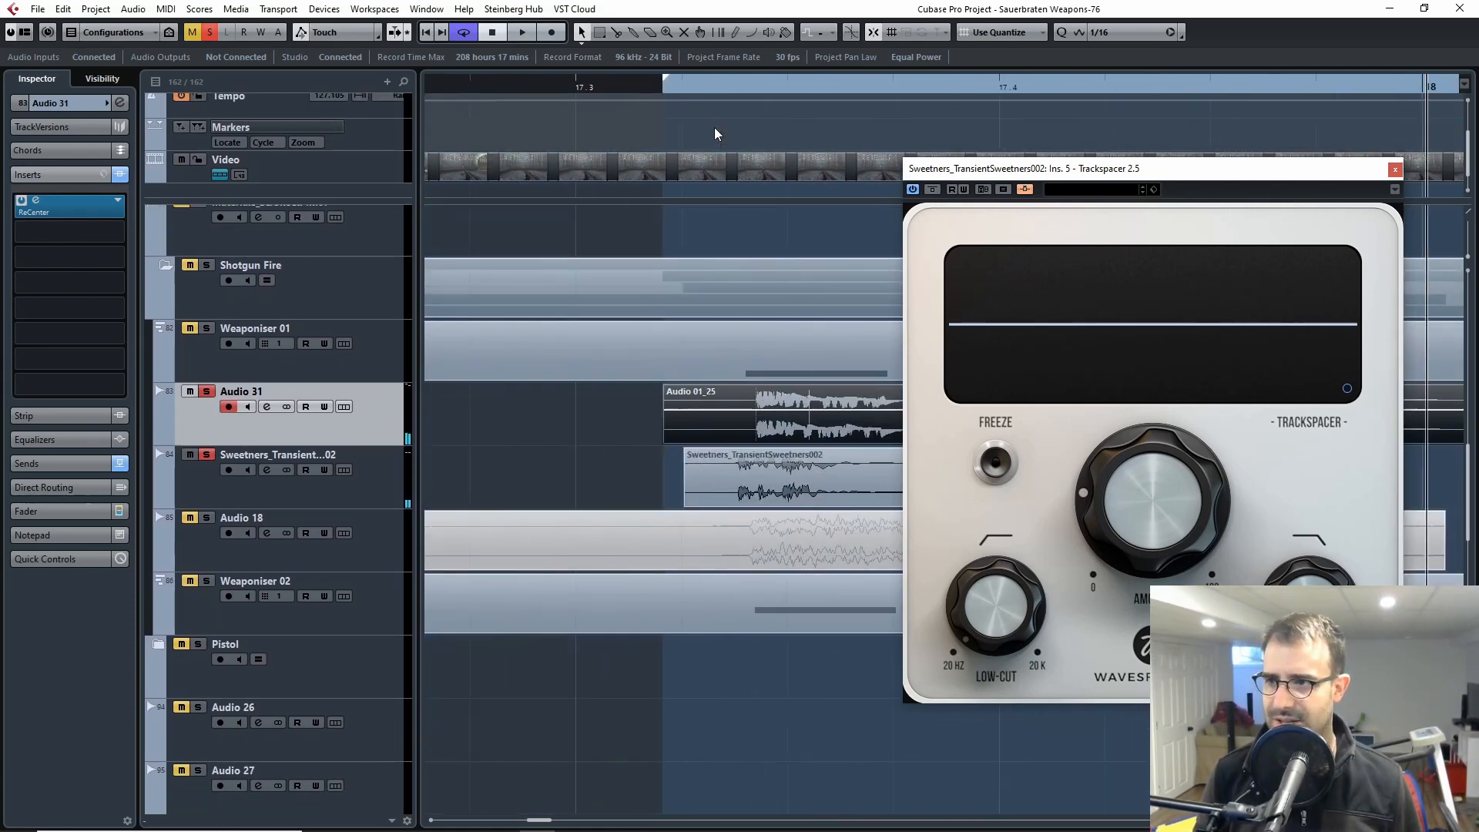
Step: Play Audio 31 with the sweetener from the clip start, and replay the sweetener alone with Audio 31 unsoloed for comparison
click(682, 86)
key(space)
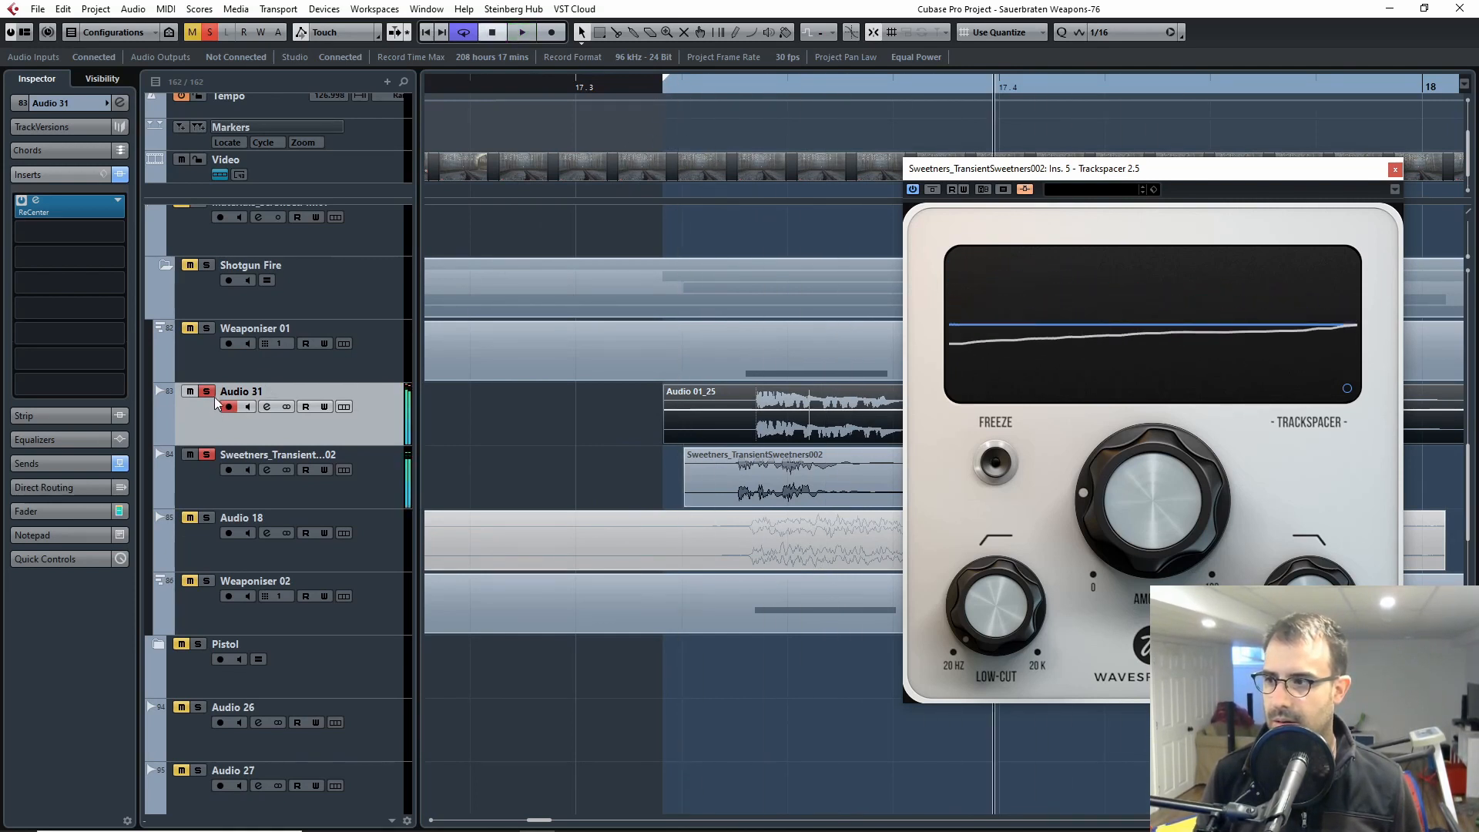
click(207, 392)
key(space)
click(684, 88)
key(space)
key(space)
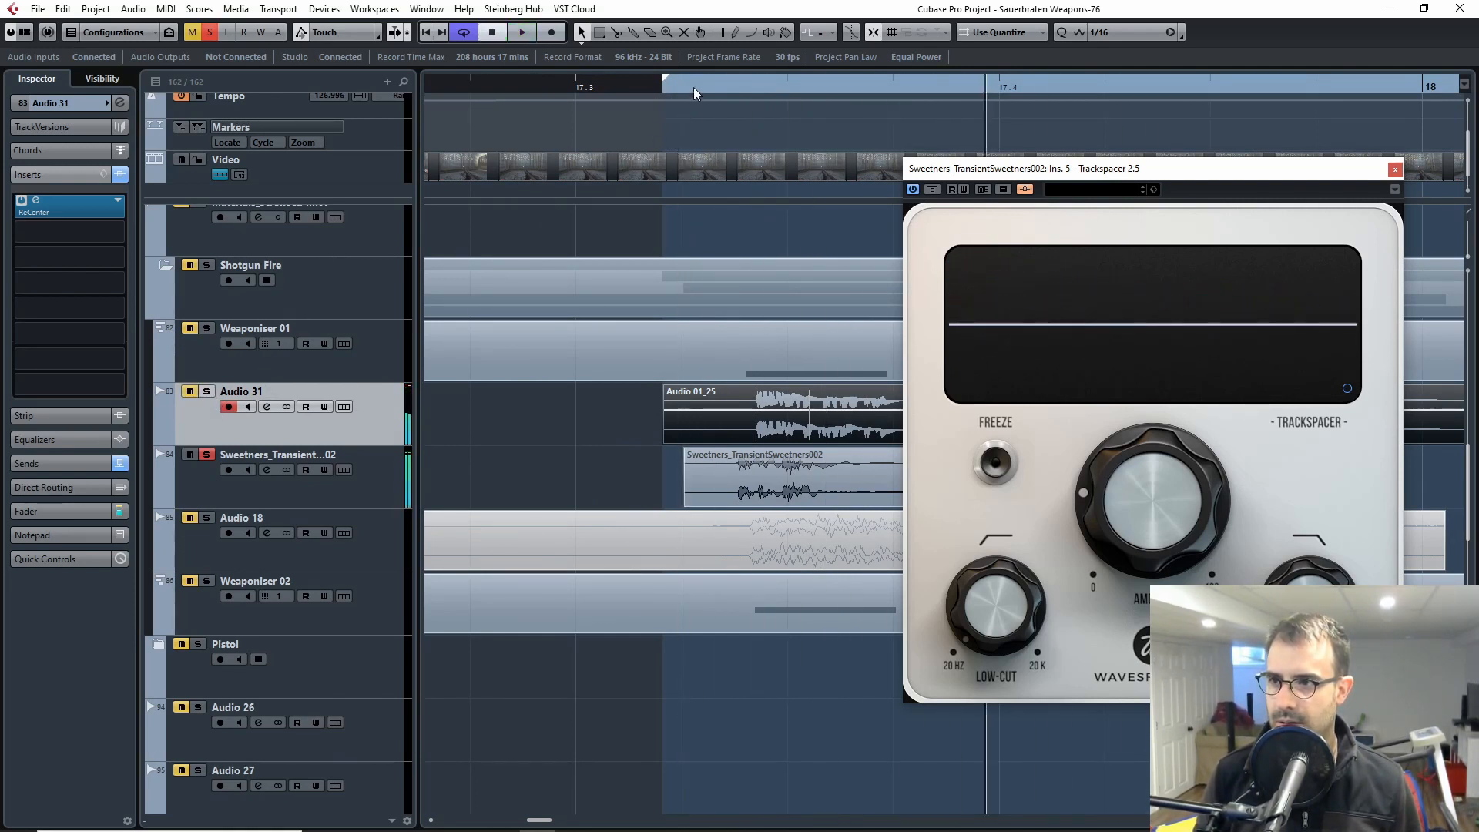
click(647, 89)
key(space)
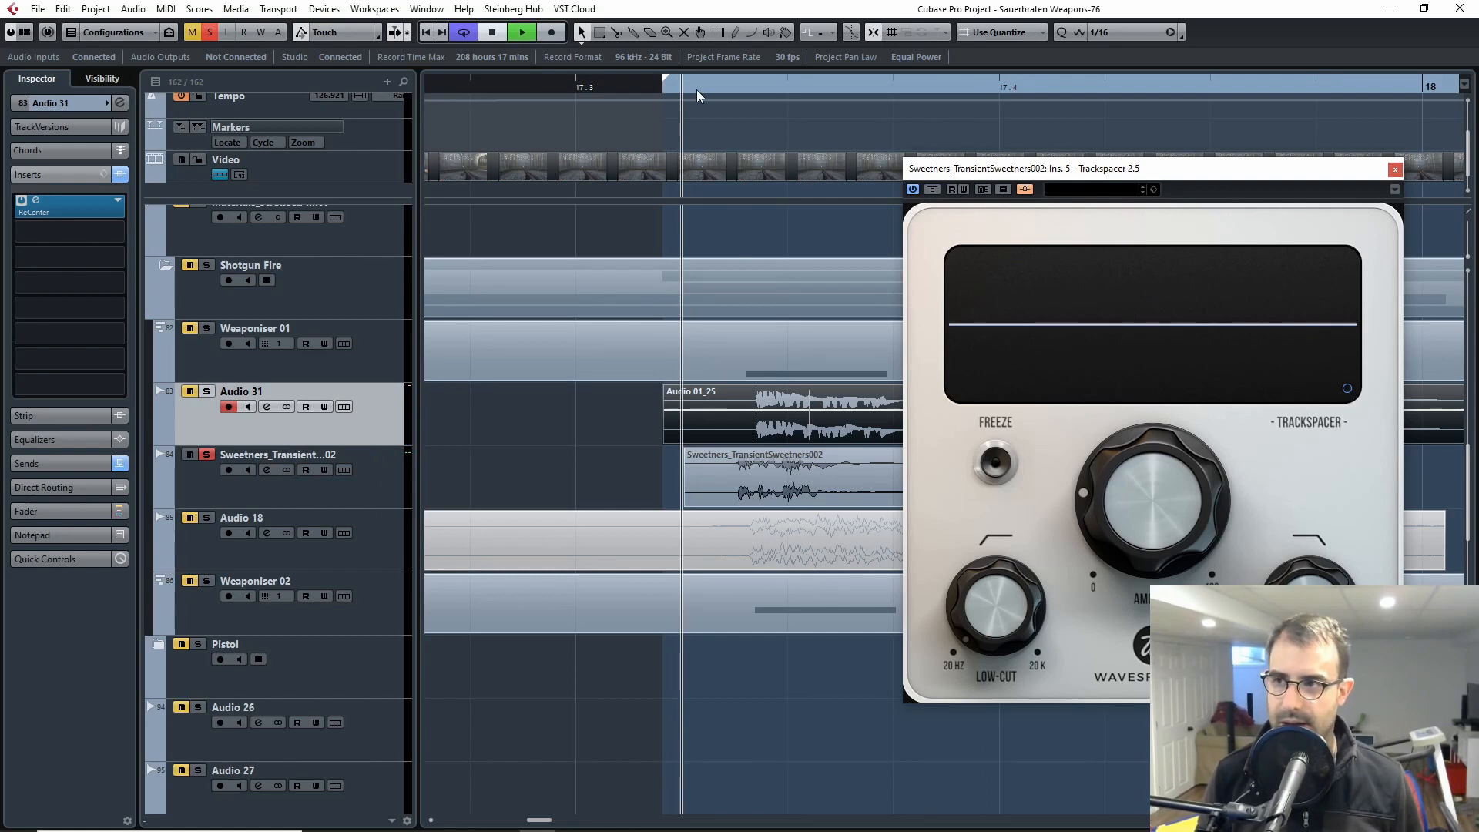
key(space)
Step: Solo Audio 31 again and play it together with the sweetener from the start of the clips
click(206, 391)
click(676, 87)
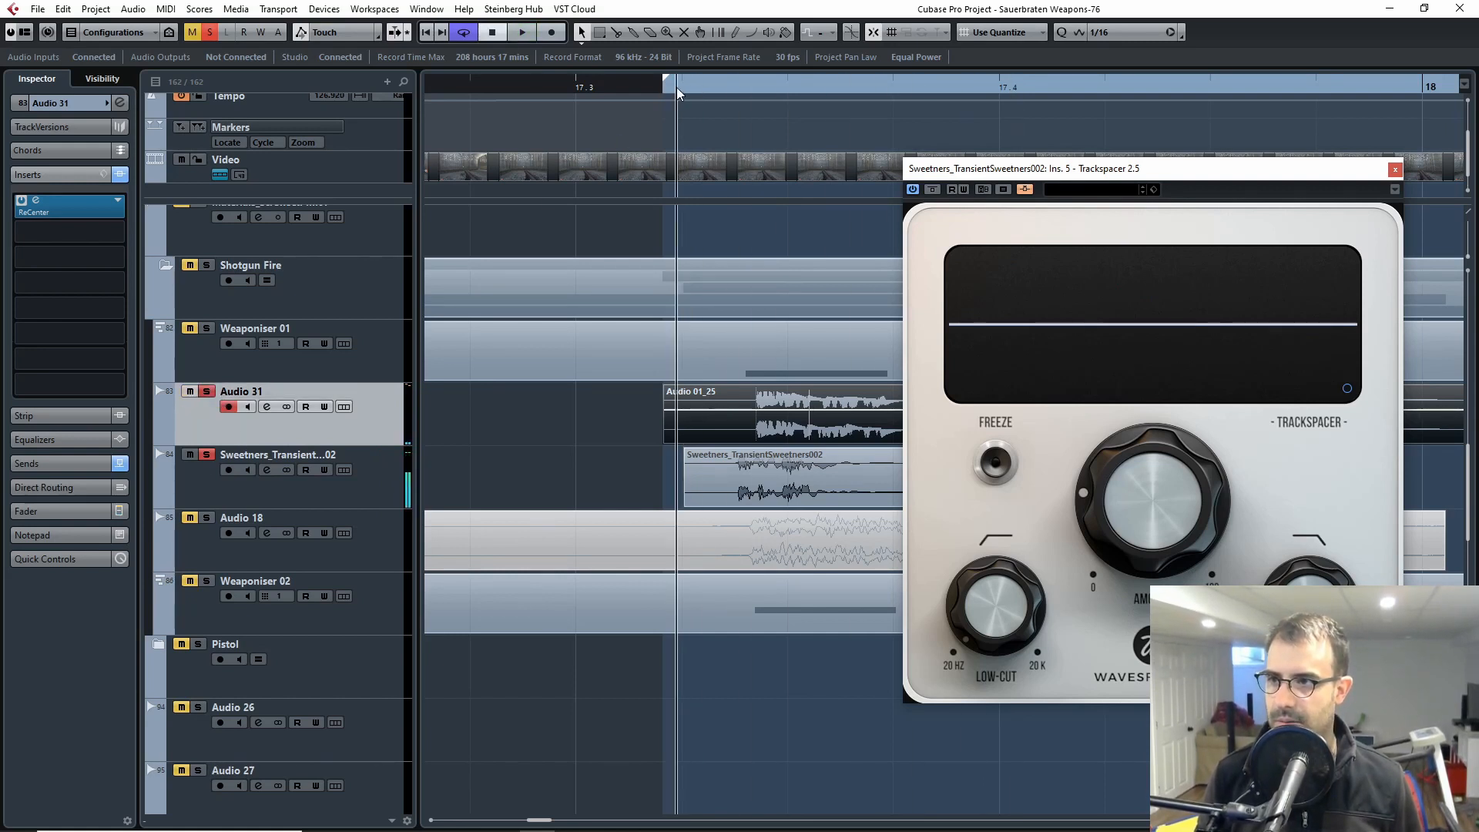
key(space)
key(space)
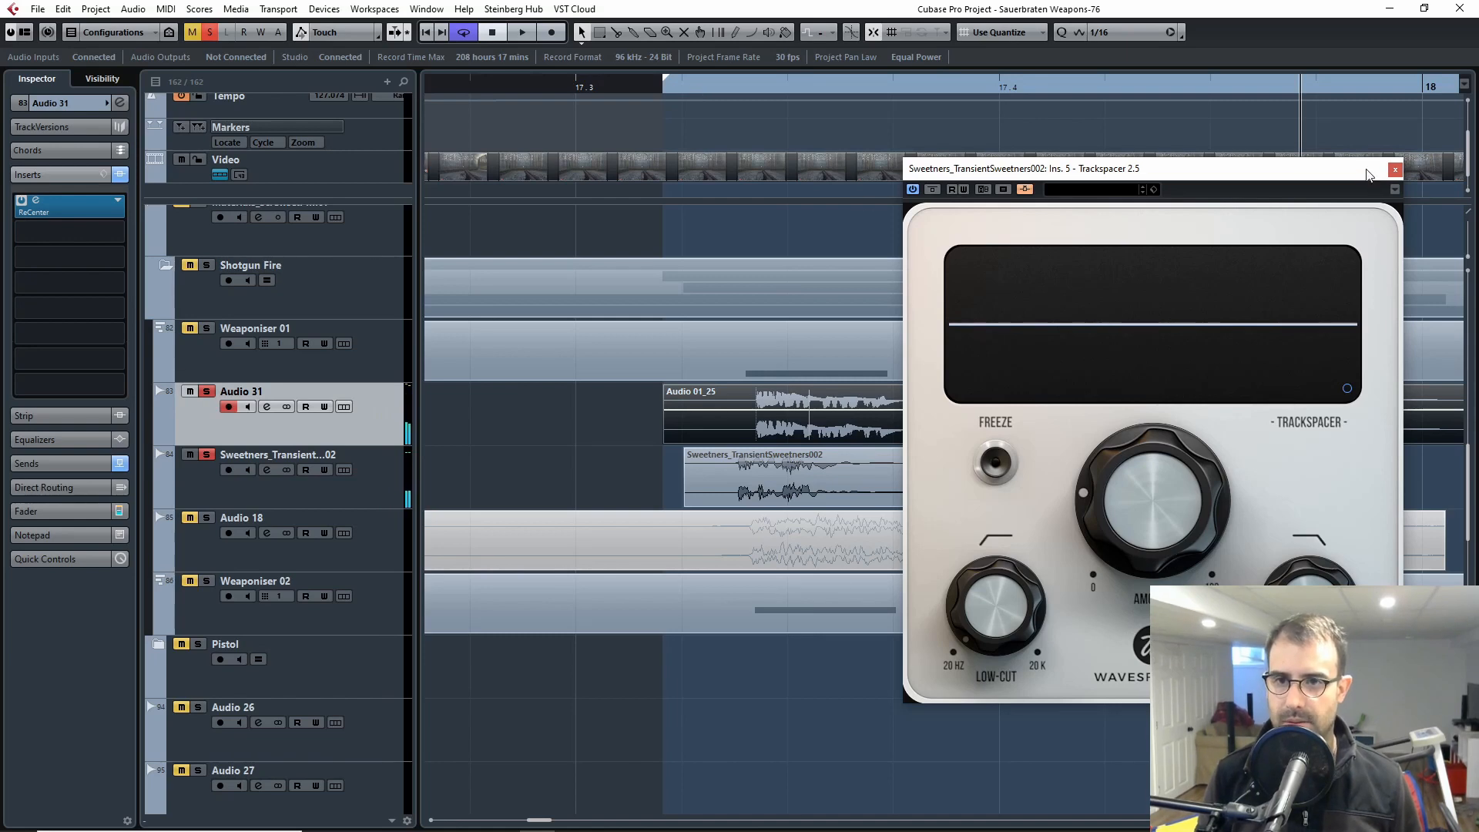
Step: Close the Trackspacer window and clear the solos on Audio 31 and the sweetener track
click(1395, 169)
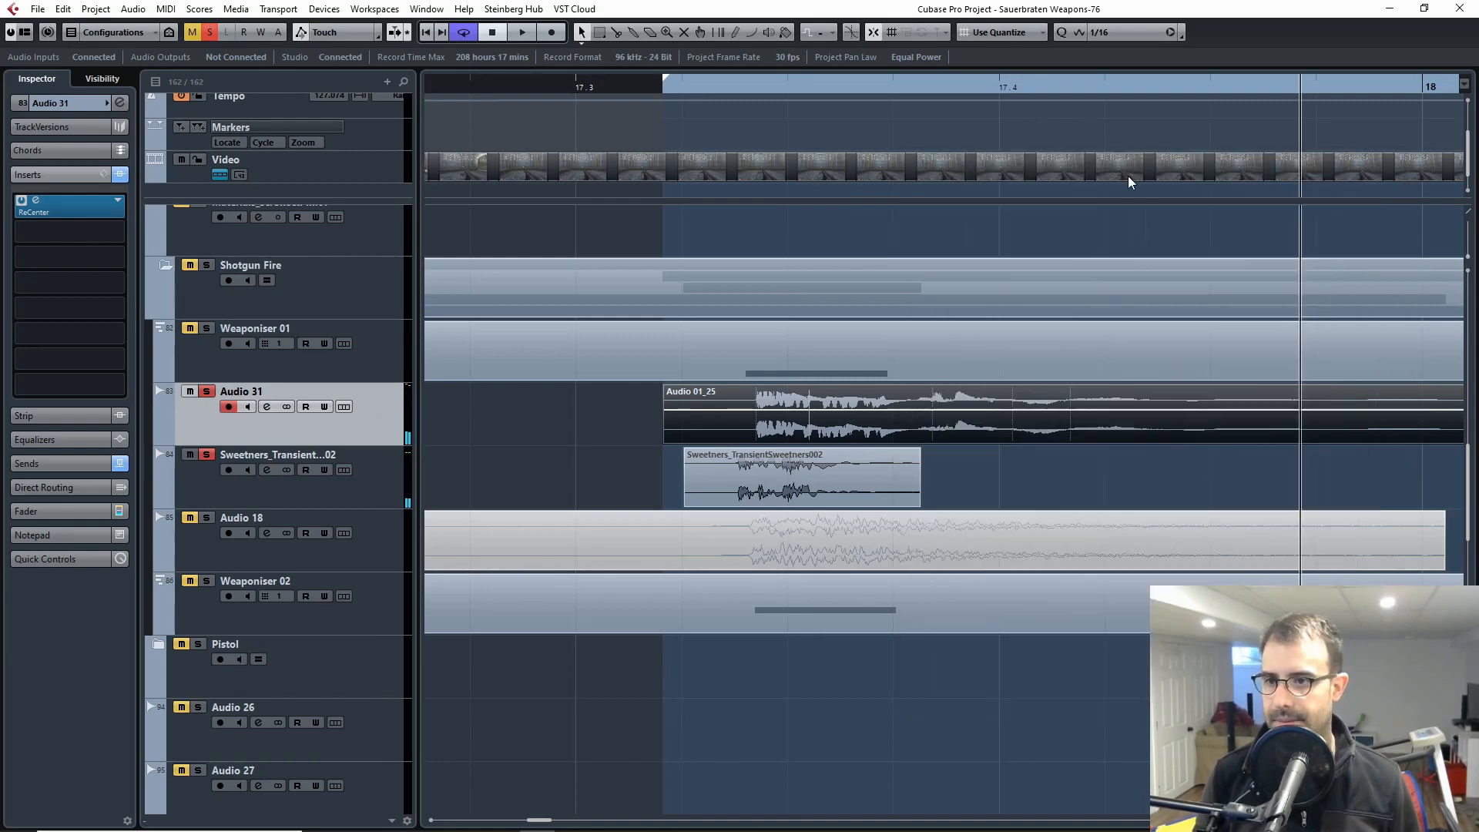
click(207, 392)
key(g)
key(g)
key(g)
key(g)
drag(465, 487, 637, 465)
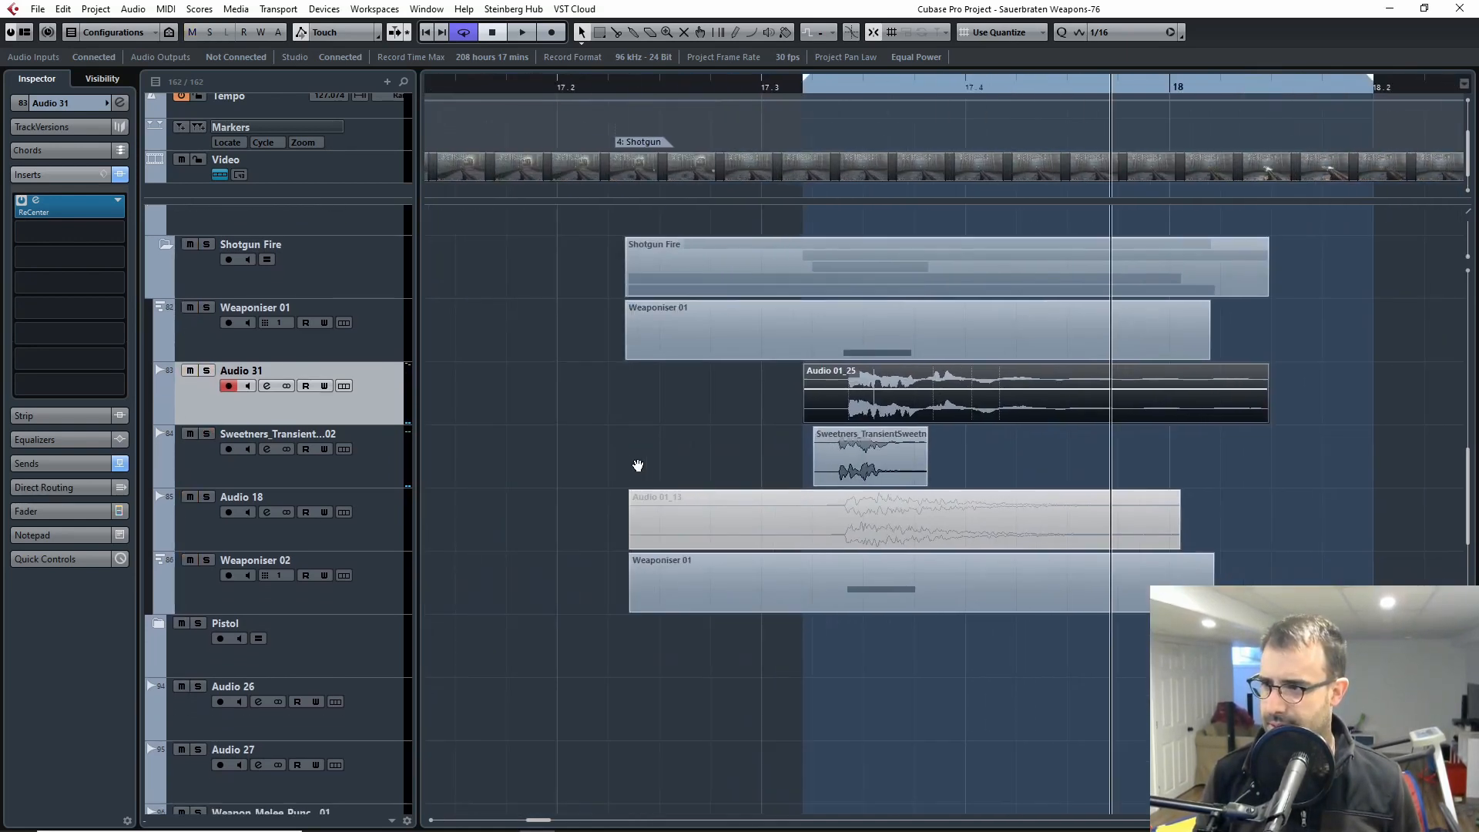
click(198, 470)
Step: Select and solo the Weaponiser 02 track, and play the shotgun layer from just before 17.3
click(272, 570)
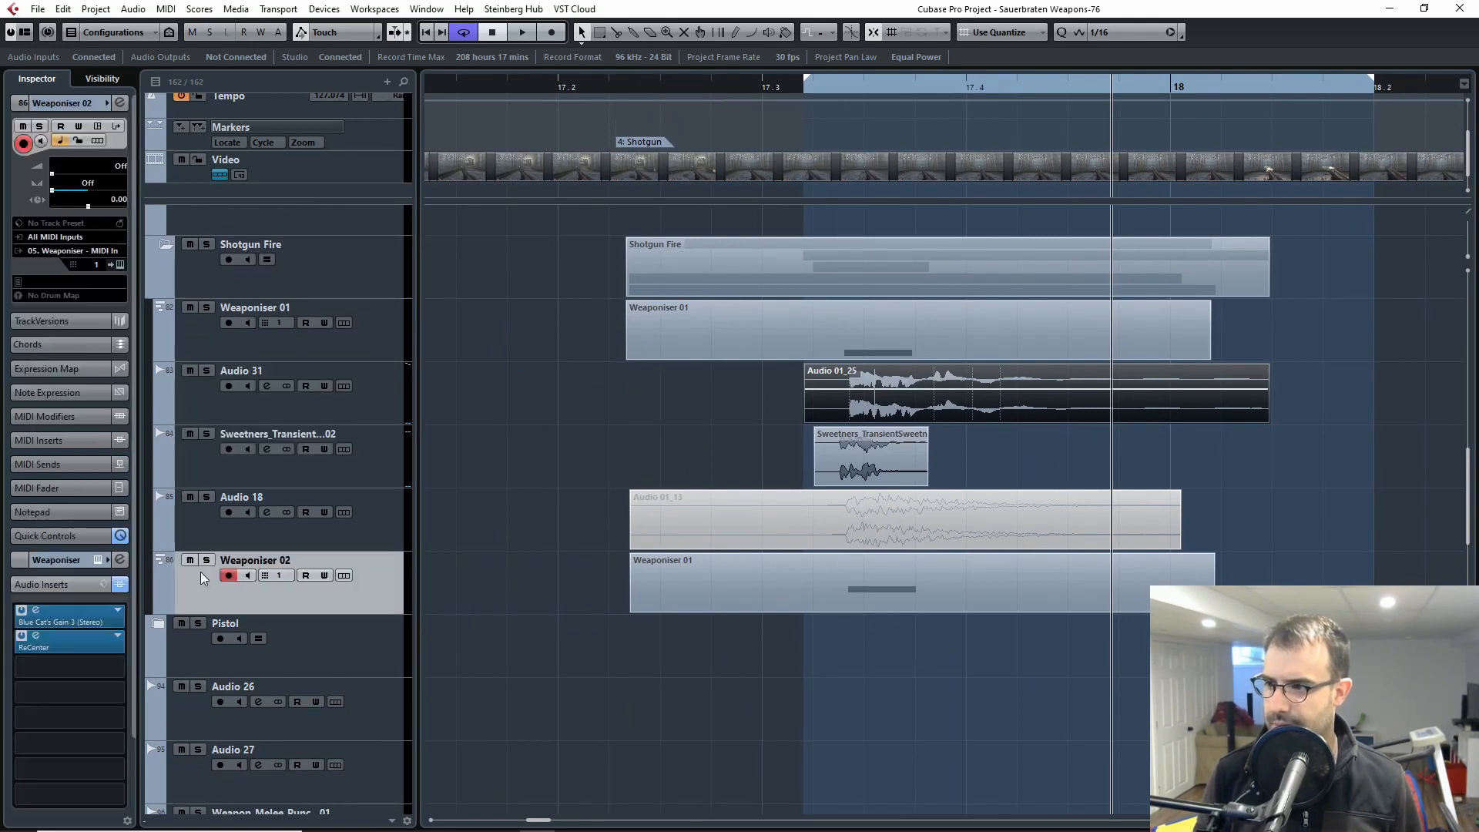
click(206, 560)
click(763, 87)
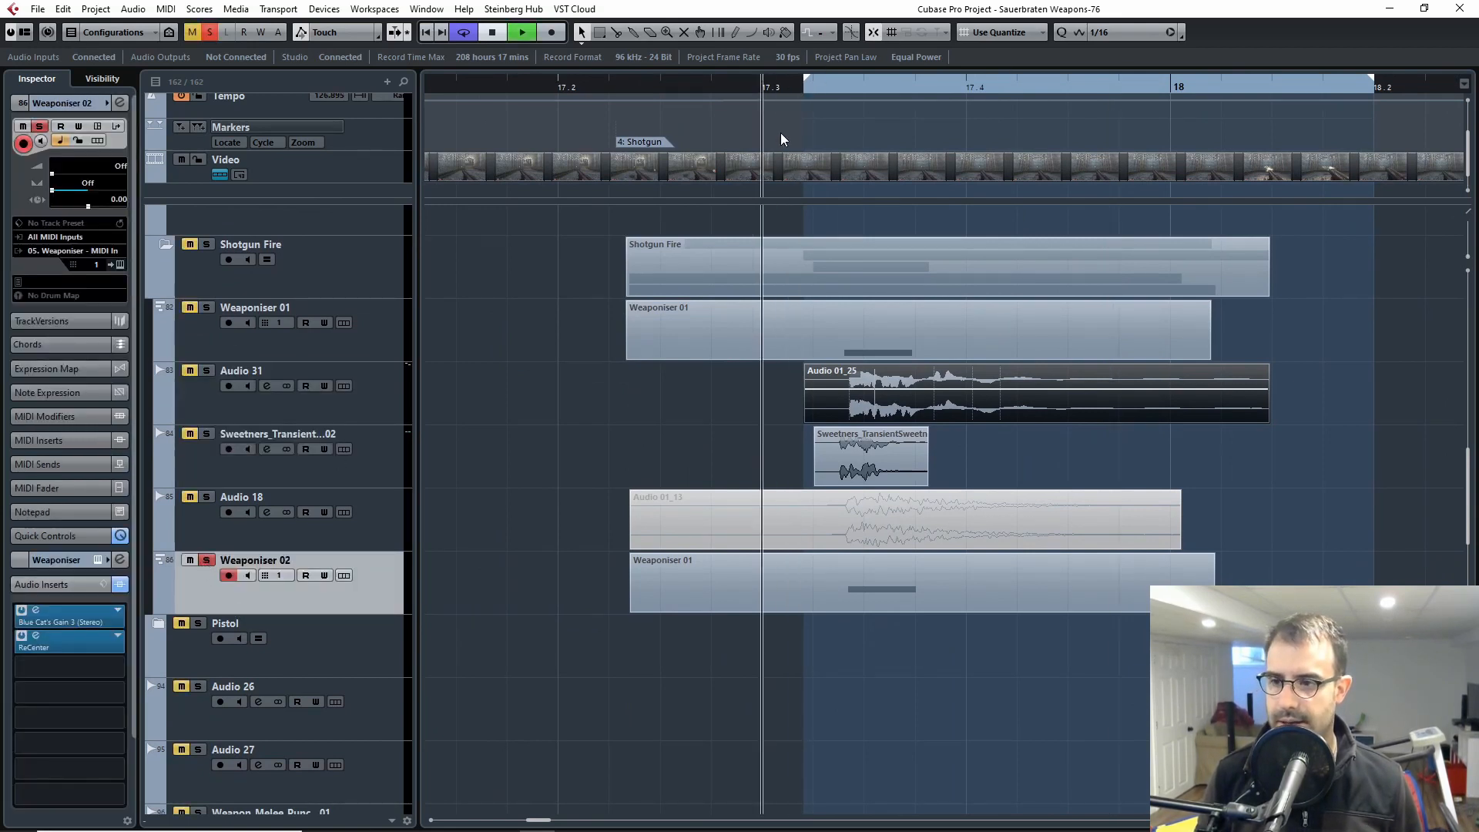
key(space)
key(space)
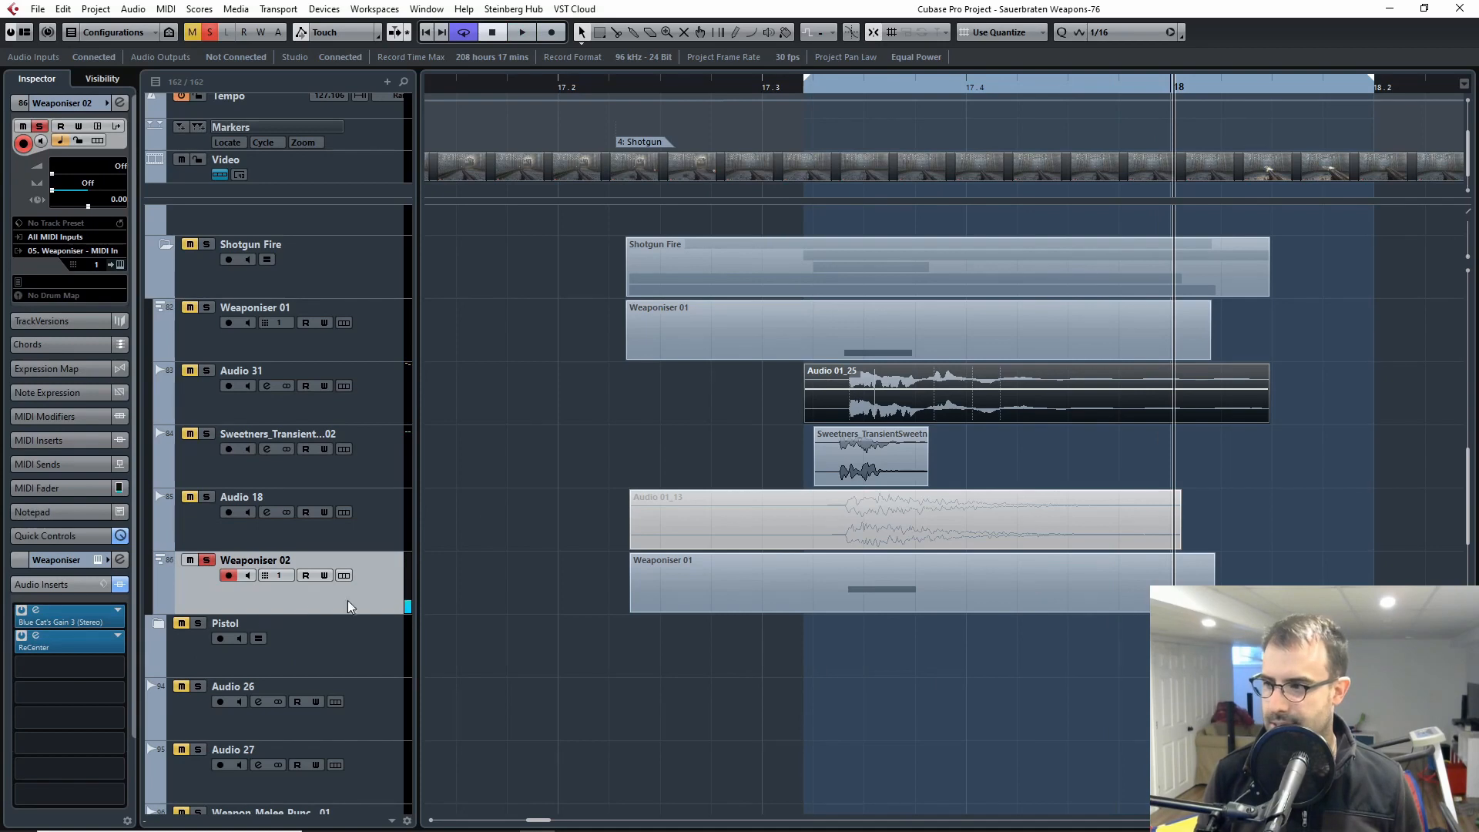
Step: Open Weaponiser 02's instrument window, move it fully into view and inspect the sample loaded in the Tail layer's first bank
key(h)
click(120, 265)
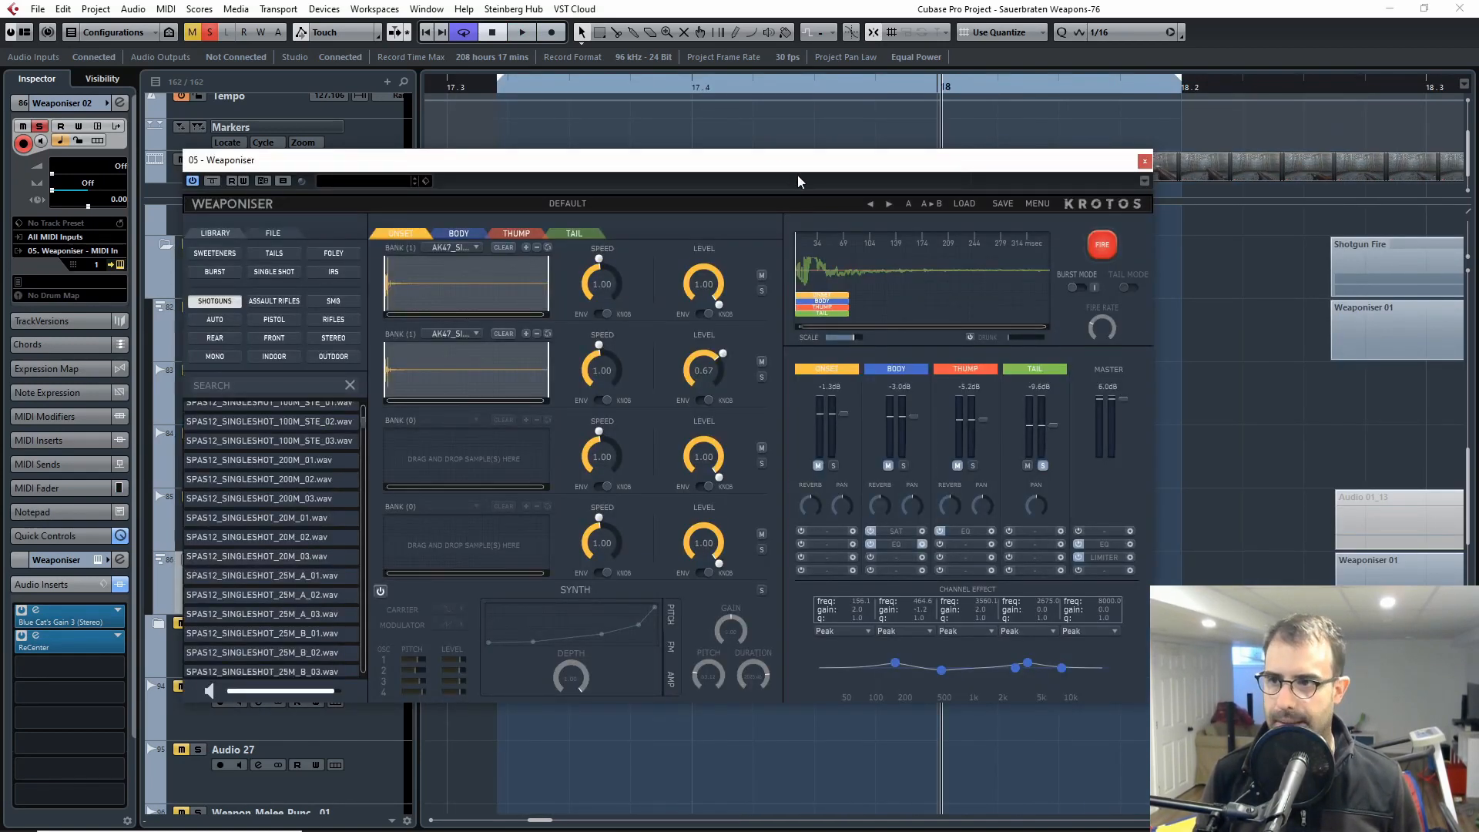
drag(797, 182, 886, 59)
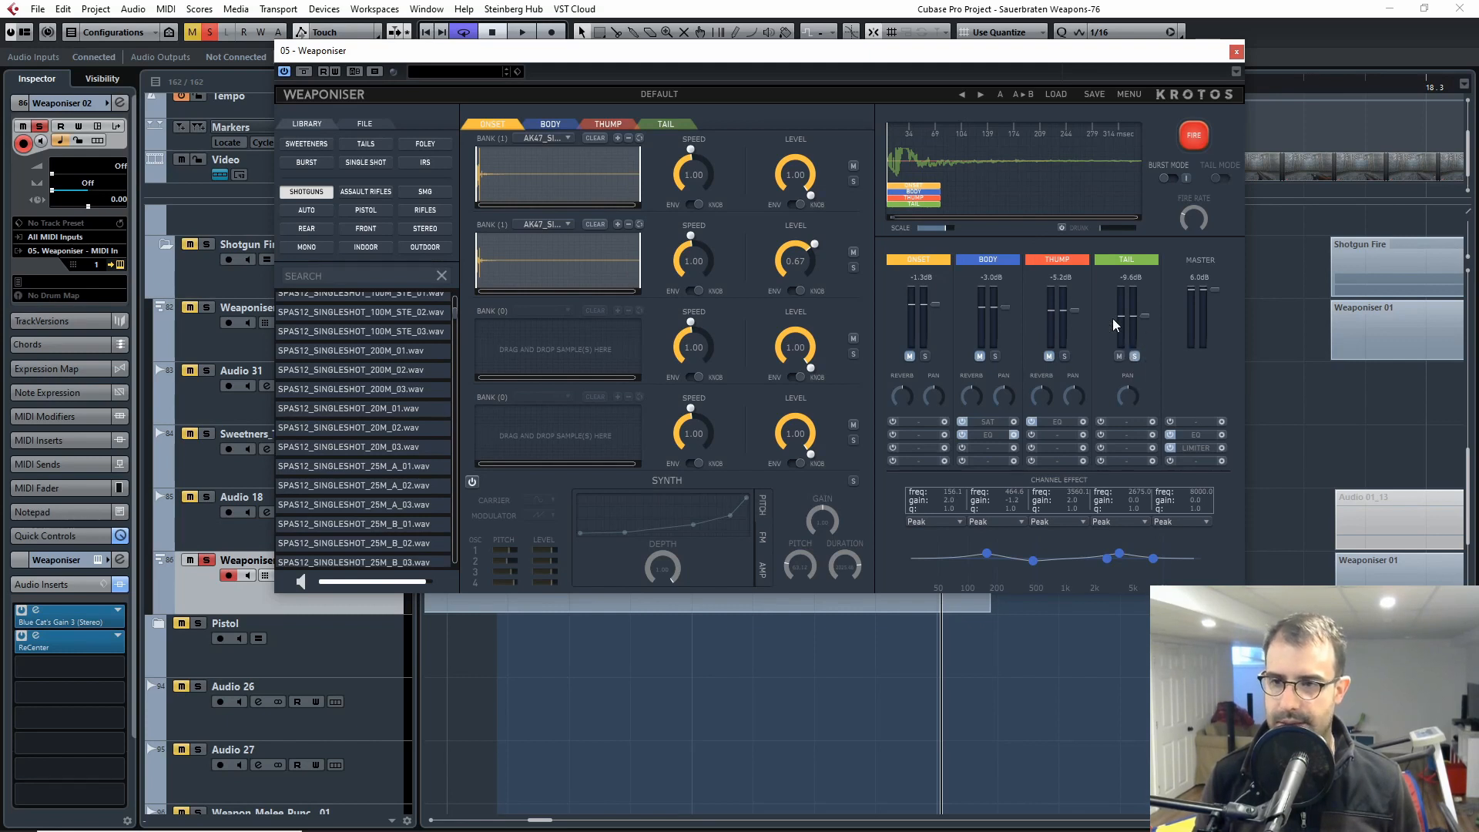
click(681, 124)
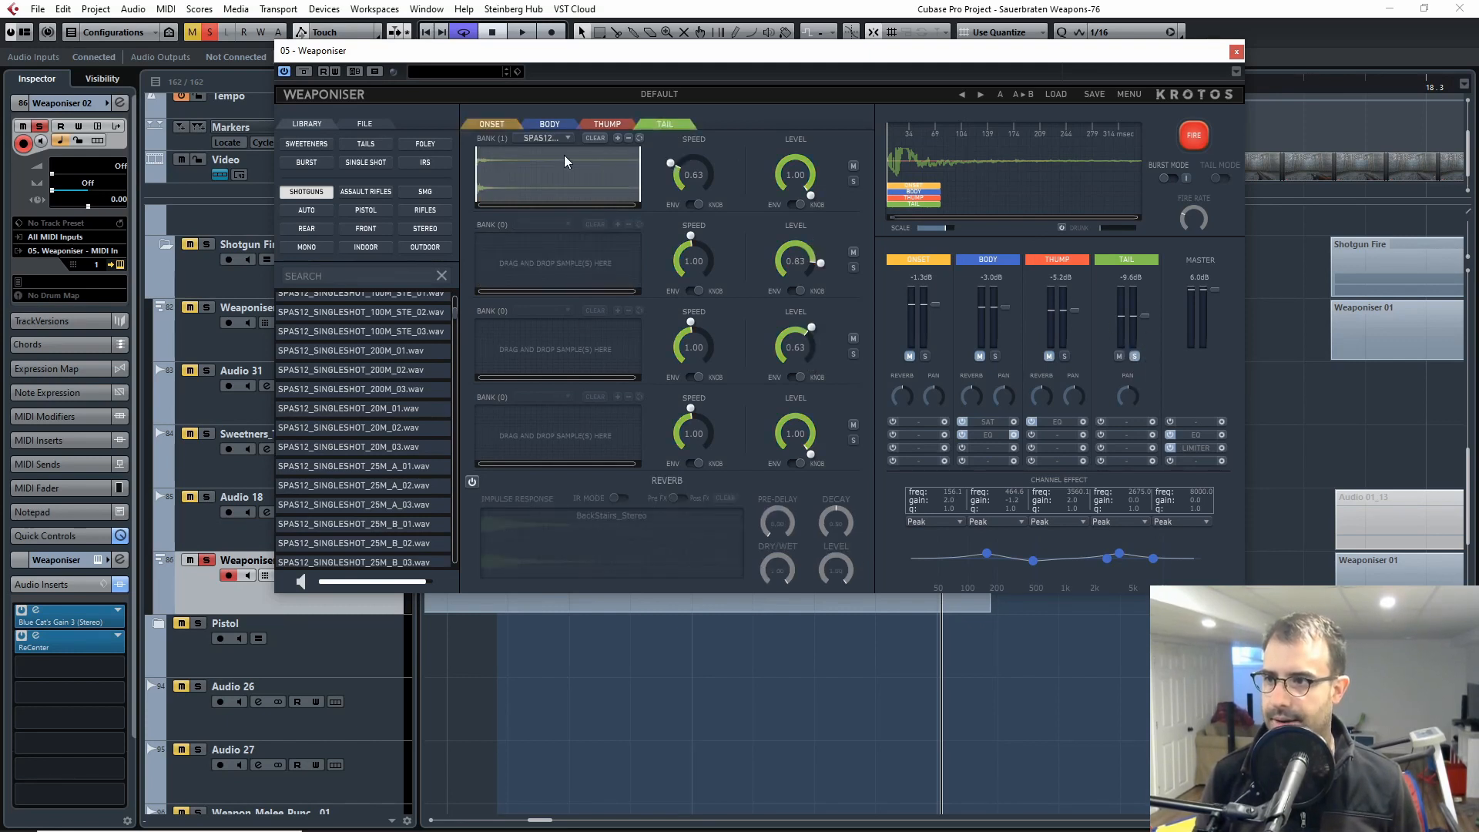
click(548, 139)
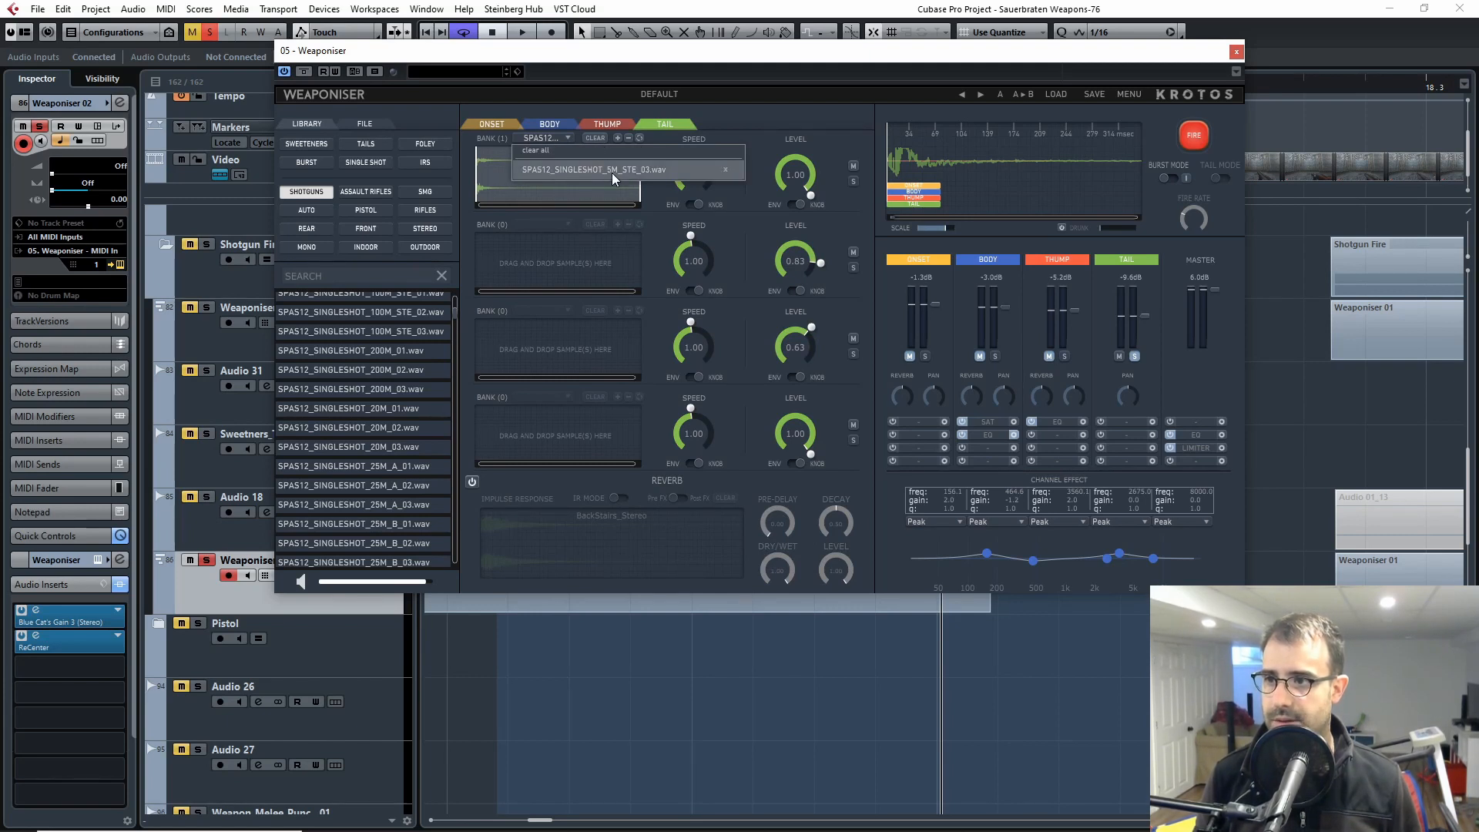
click(801, 117)
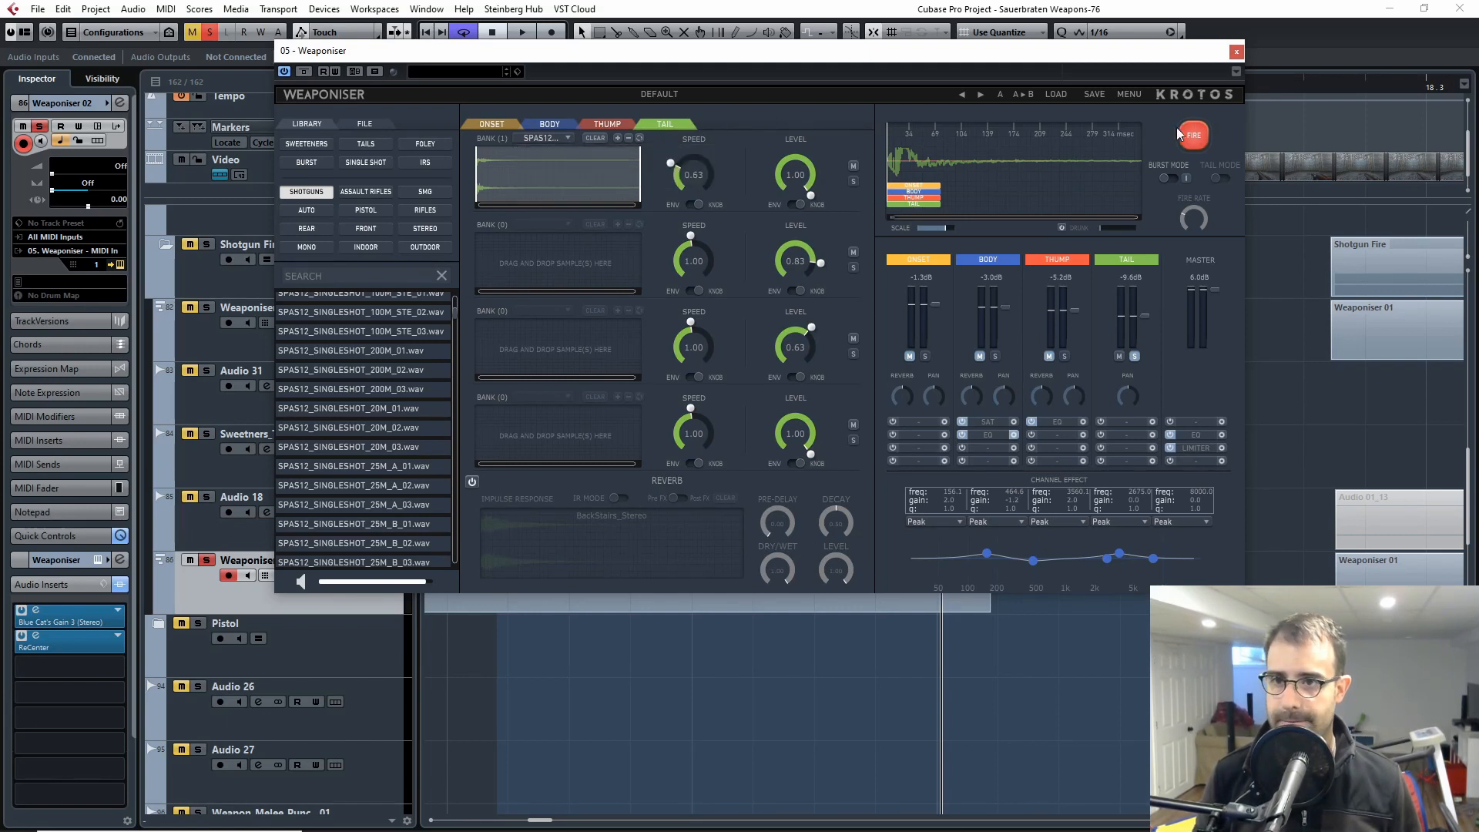
Step: Fire the Weaponiser several times to audition its soloed tail layer
click(1188, 133)
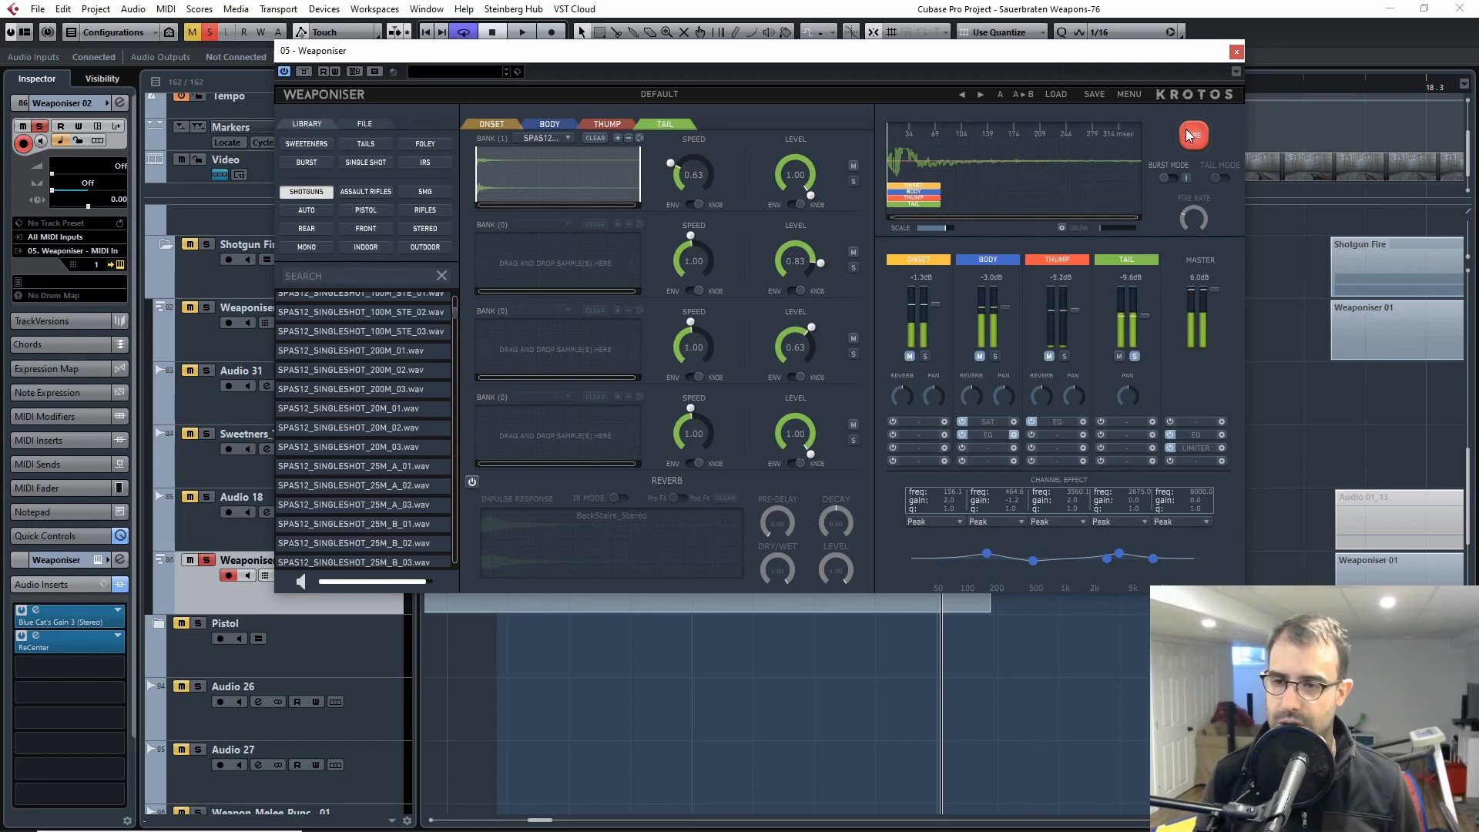
click(385, 279)
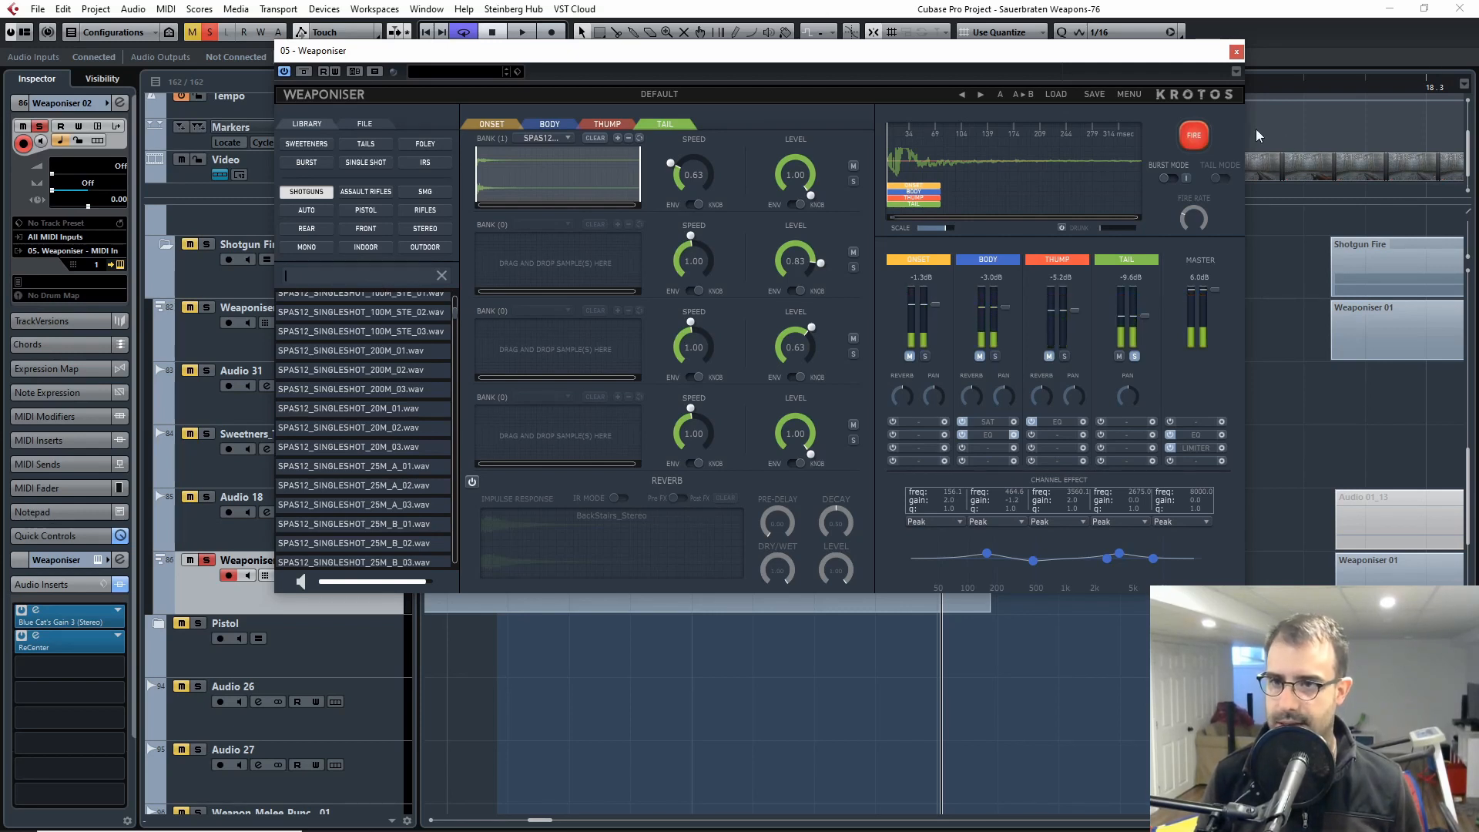
click(1194, 135)
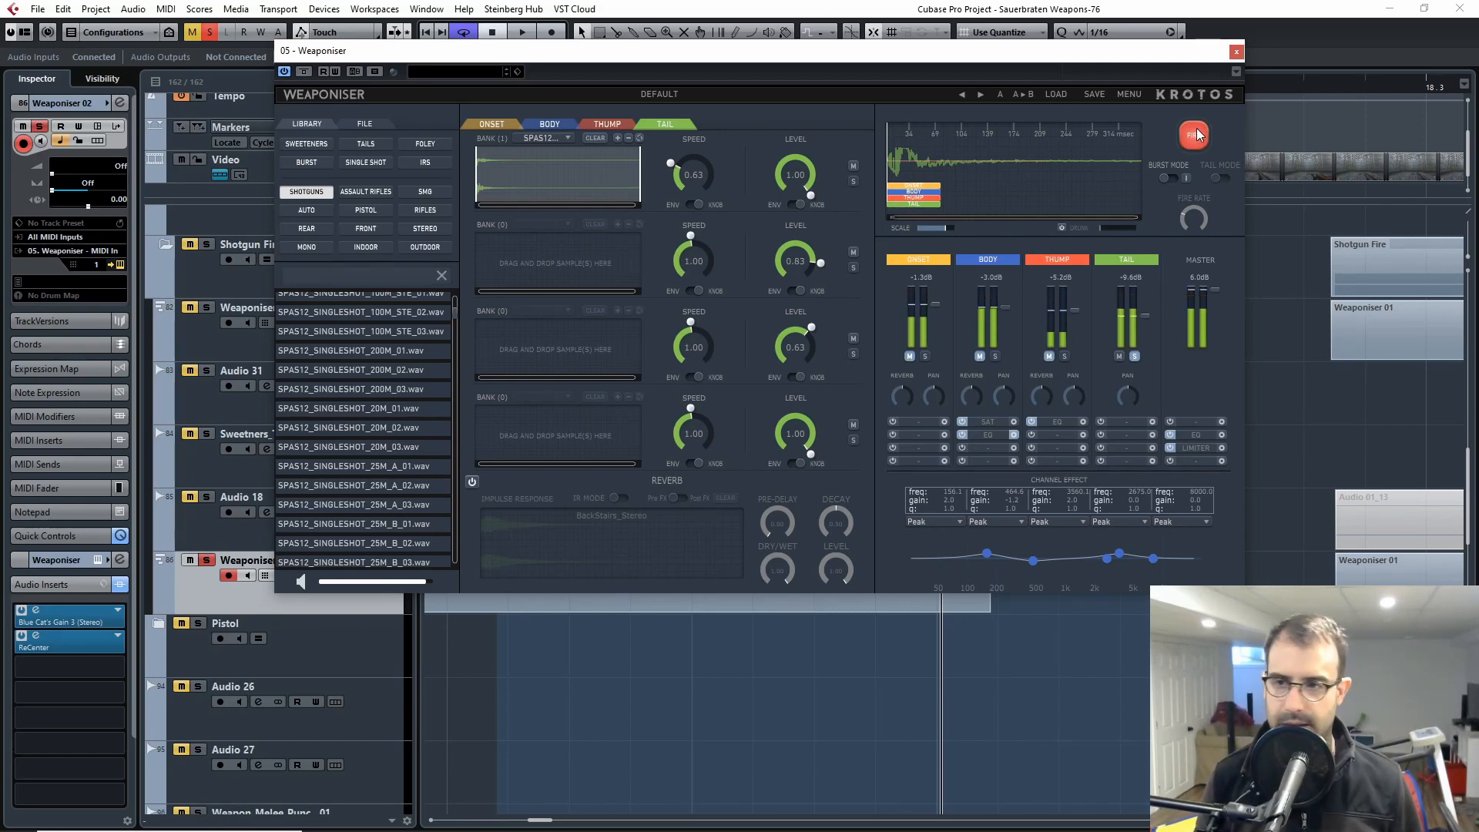
click(1194, 135)
click(1193, 135)
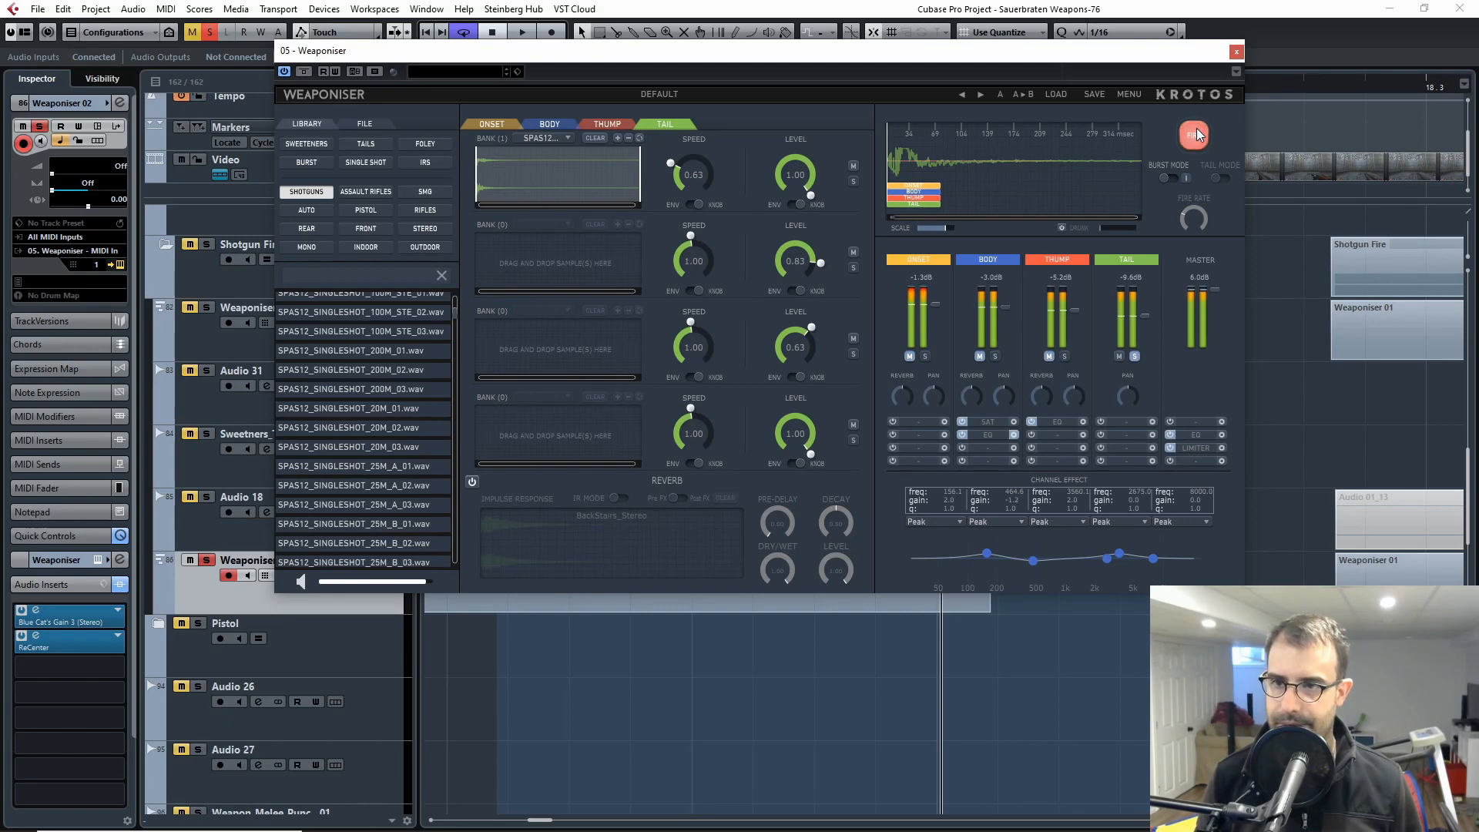
Step: Close the Weaponiser window and return to the shotgun clips in the project timeline
click(1237, 52)
key(g)
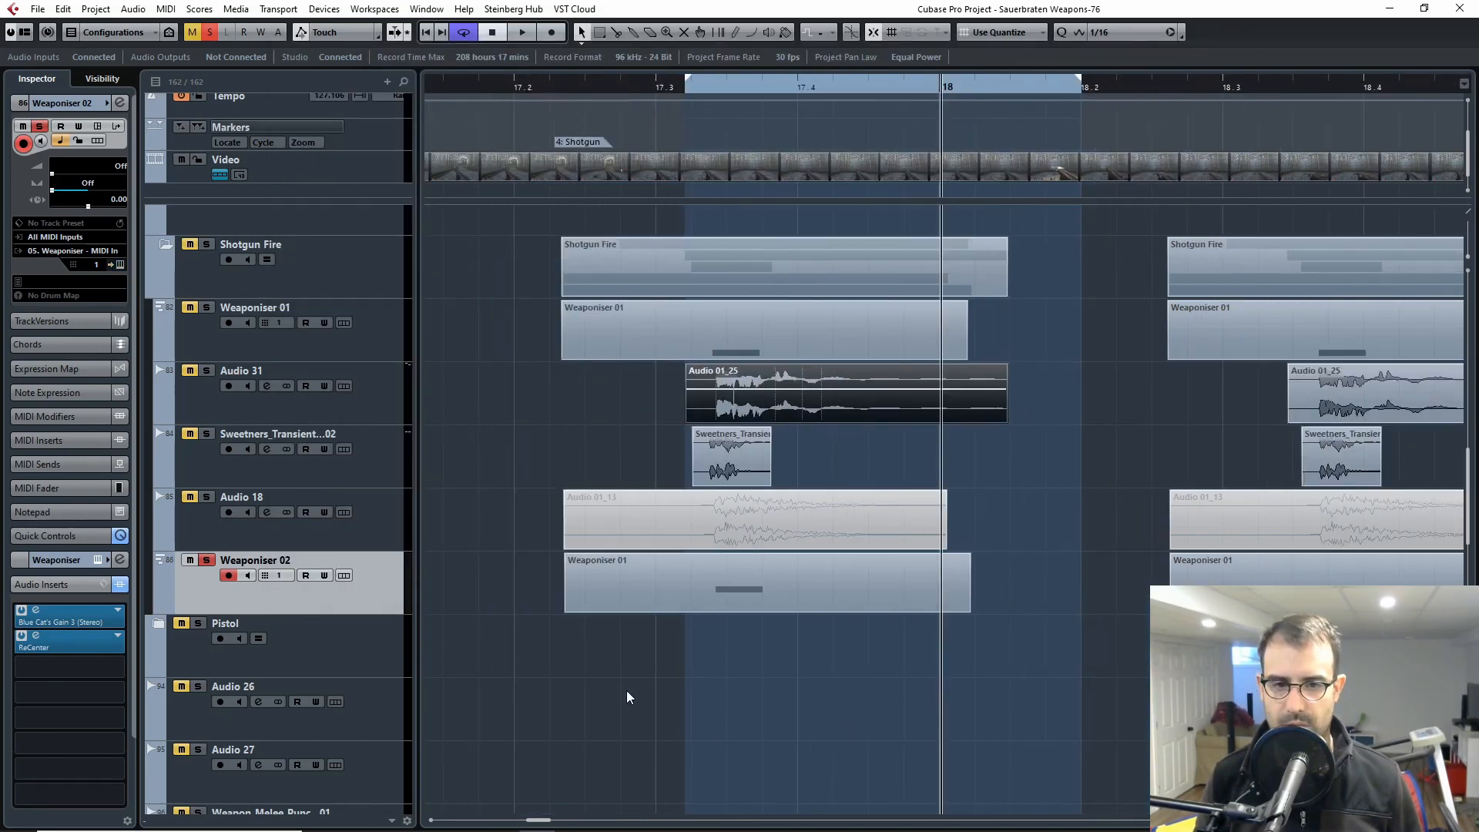
scroll(770, 655, left, 2)
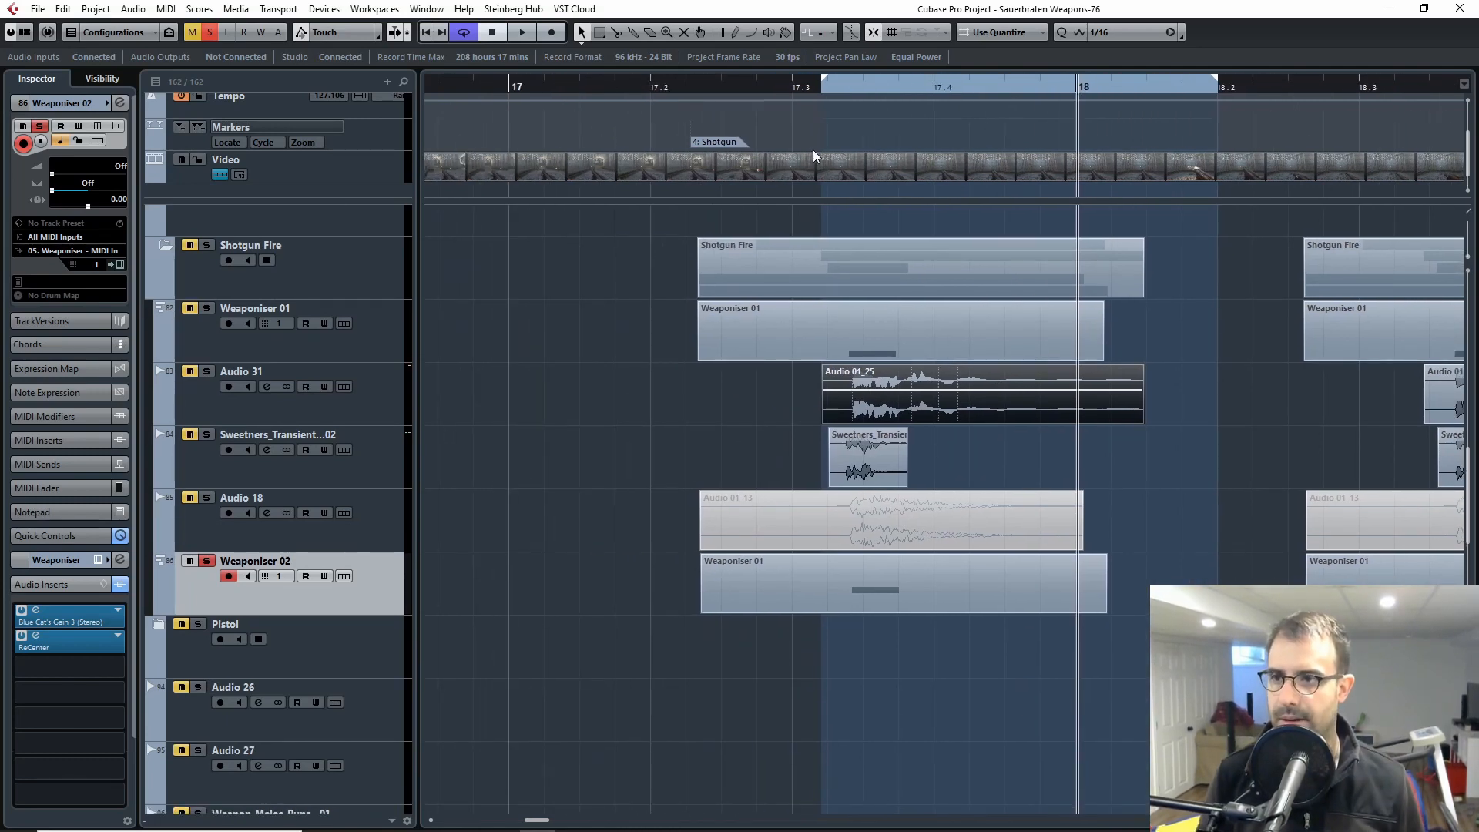
Step: Show the Video Player and solo the Shotgun Fire folder with Weaponiser 02 left out of the solo
key(F8)
click(207, 562)
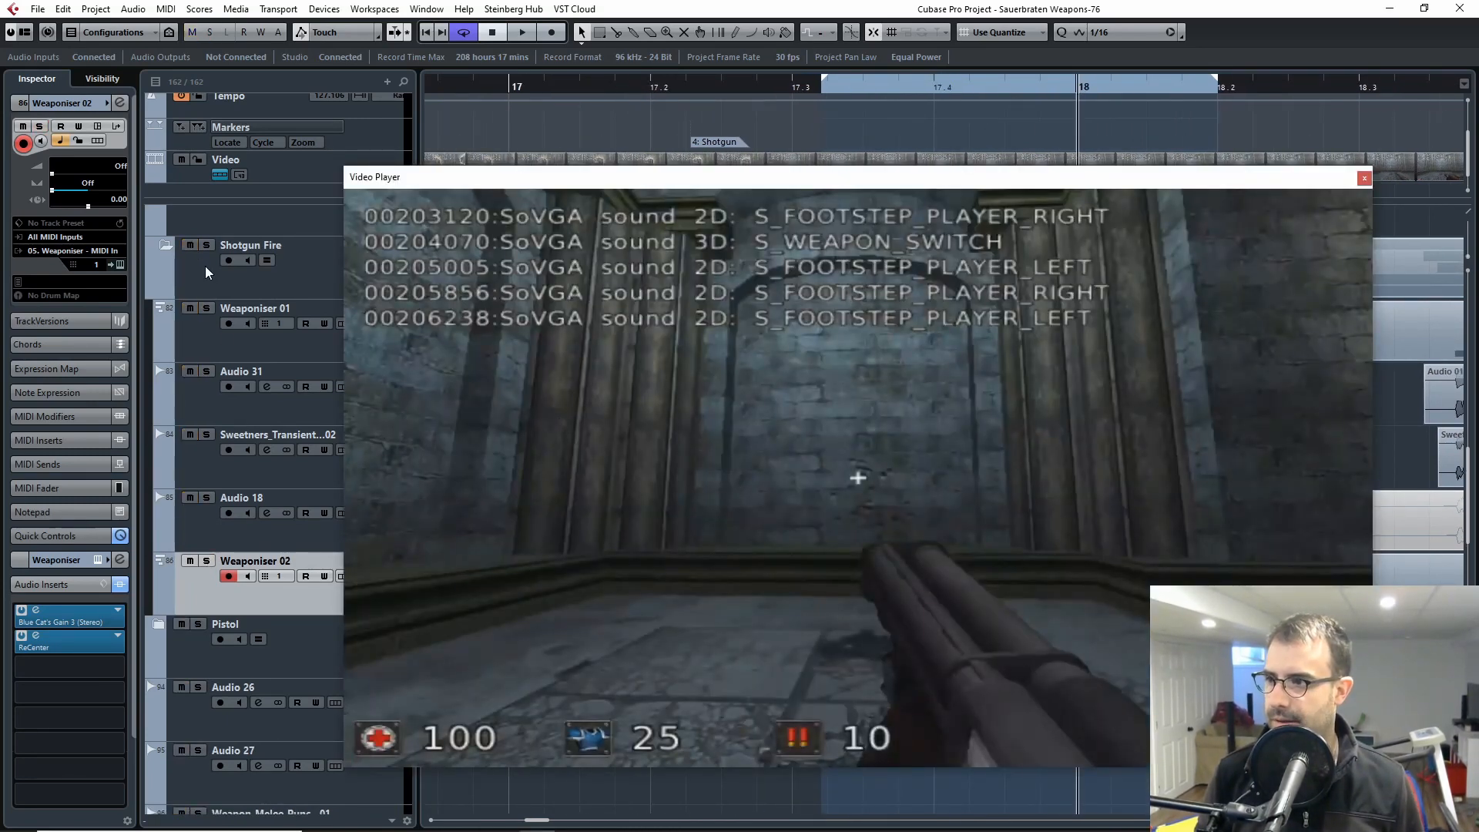
click(207, 245)
click(206, 560)
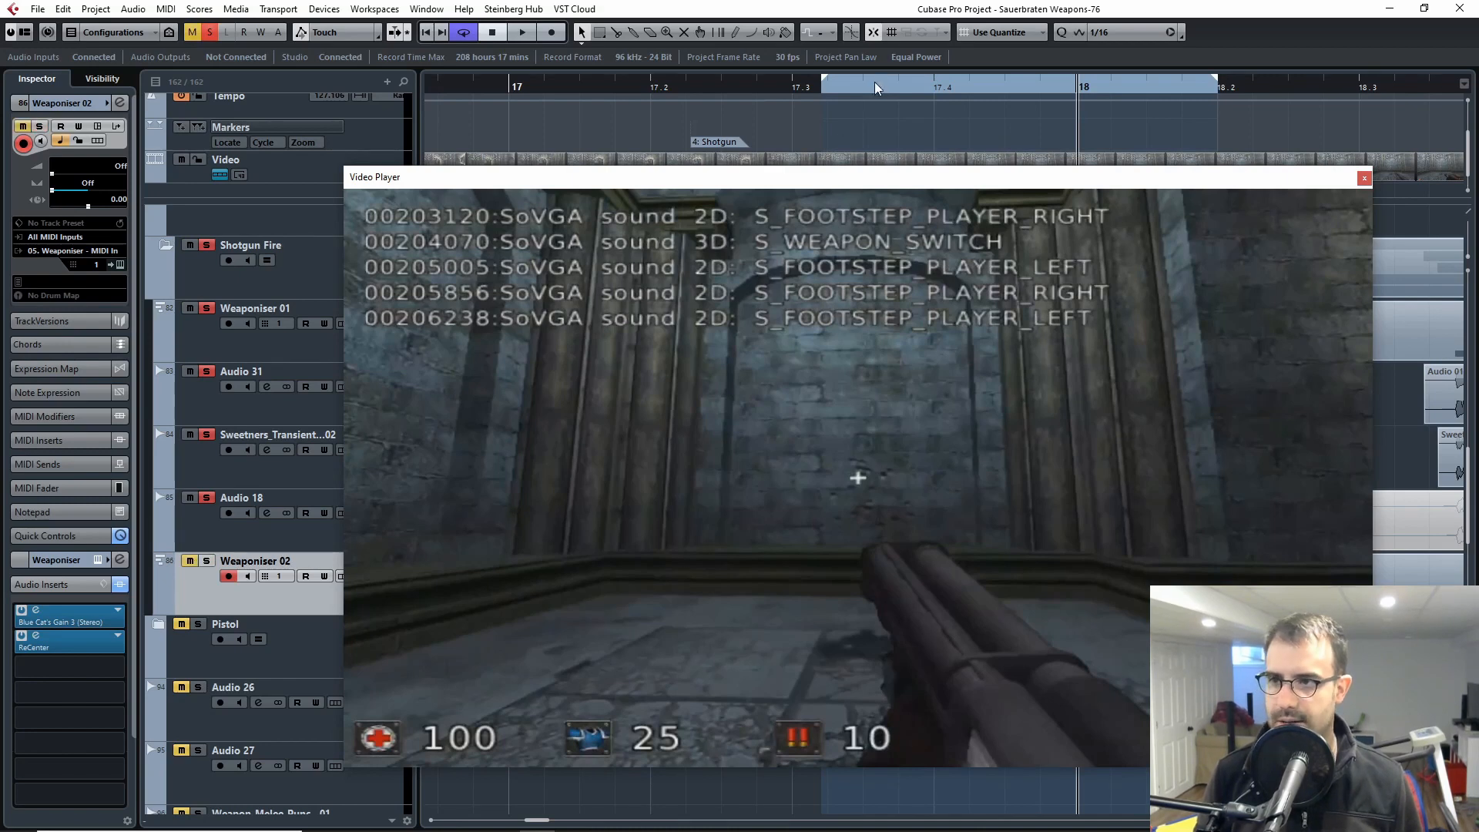
Step: Play the Shotgun Fire layers without Weaponiser 02 against the video from just before the shot
click(785, 91)
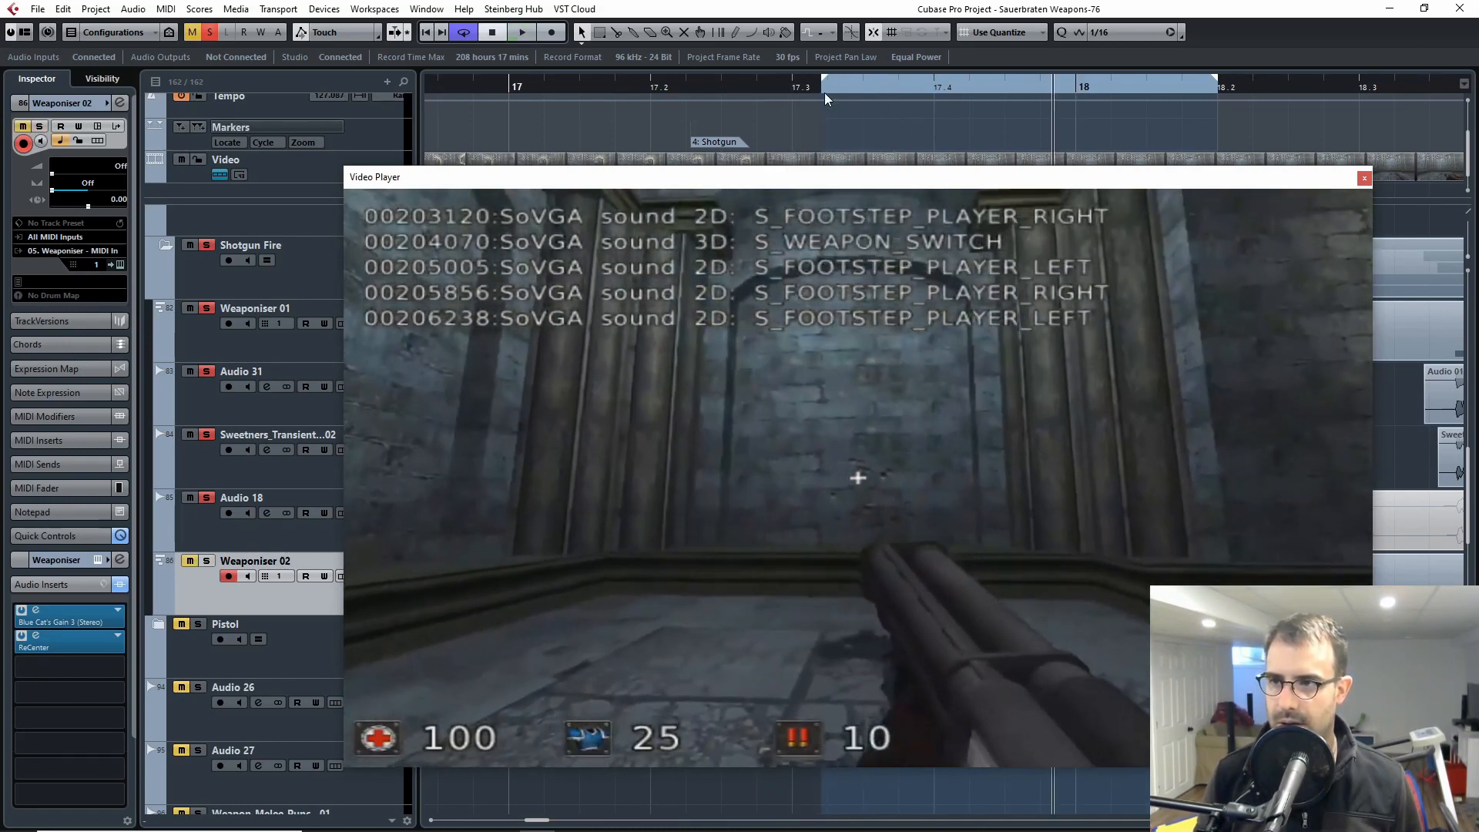
click(801, 91)
click(791, 90)
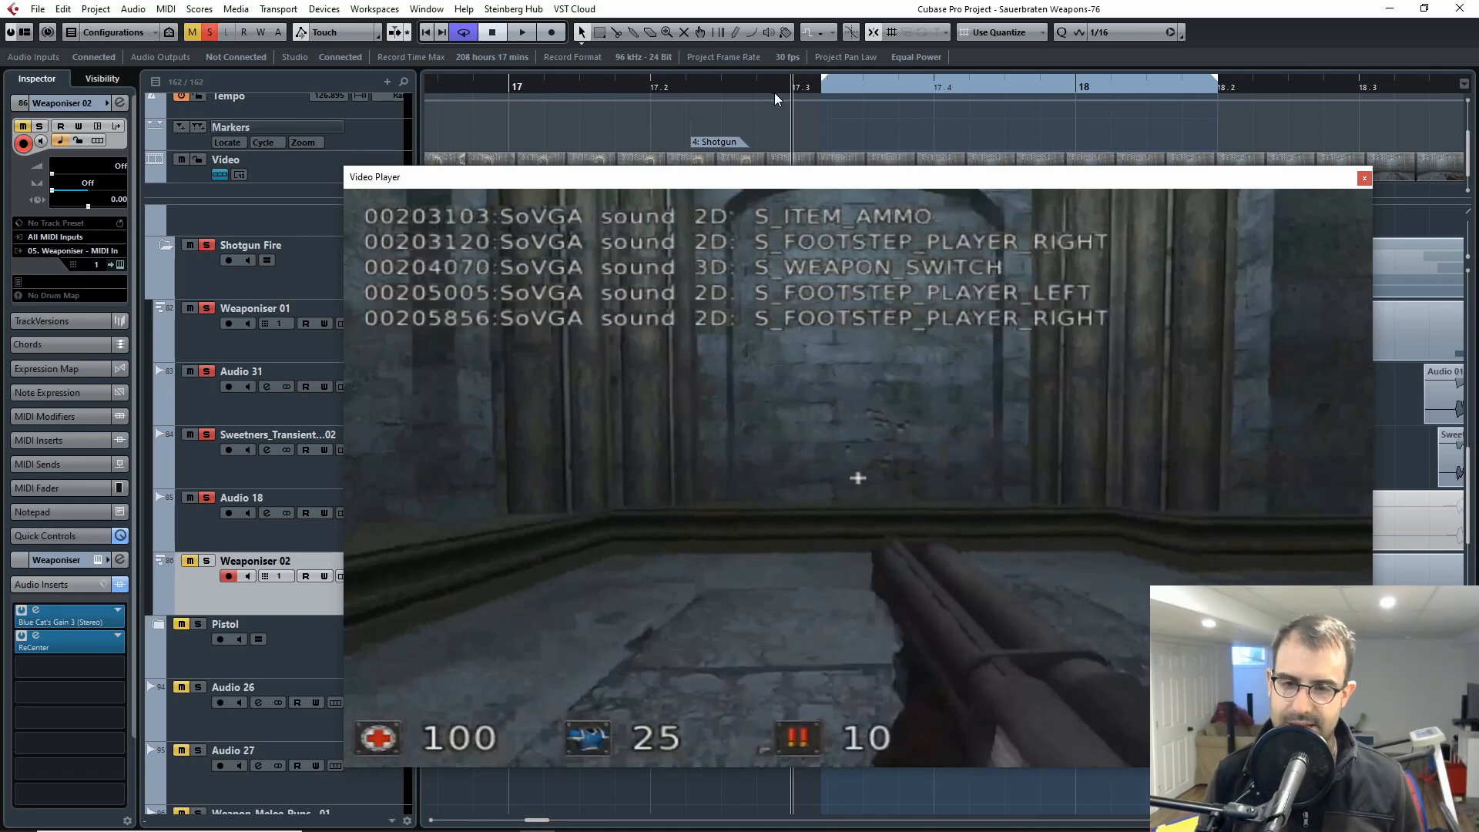
key(space)
Step: Add Weaponiser 02 to the solo, replay all the Shotgun Fire layers and close the Video Player
click(213, 564)
key(space)
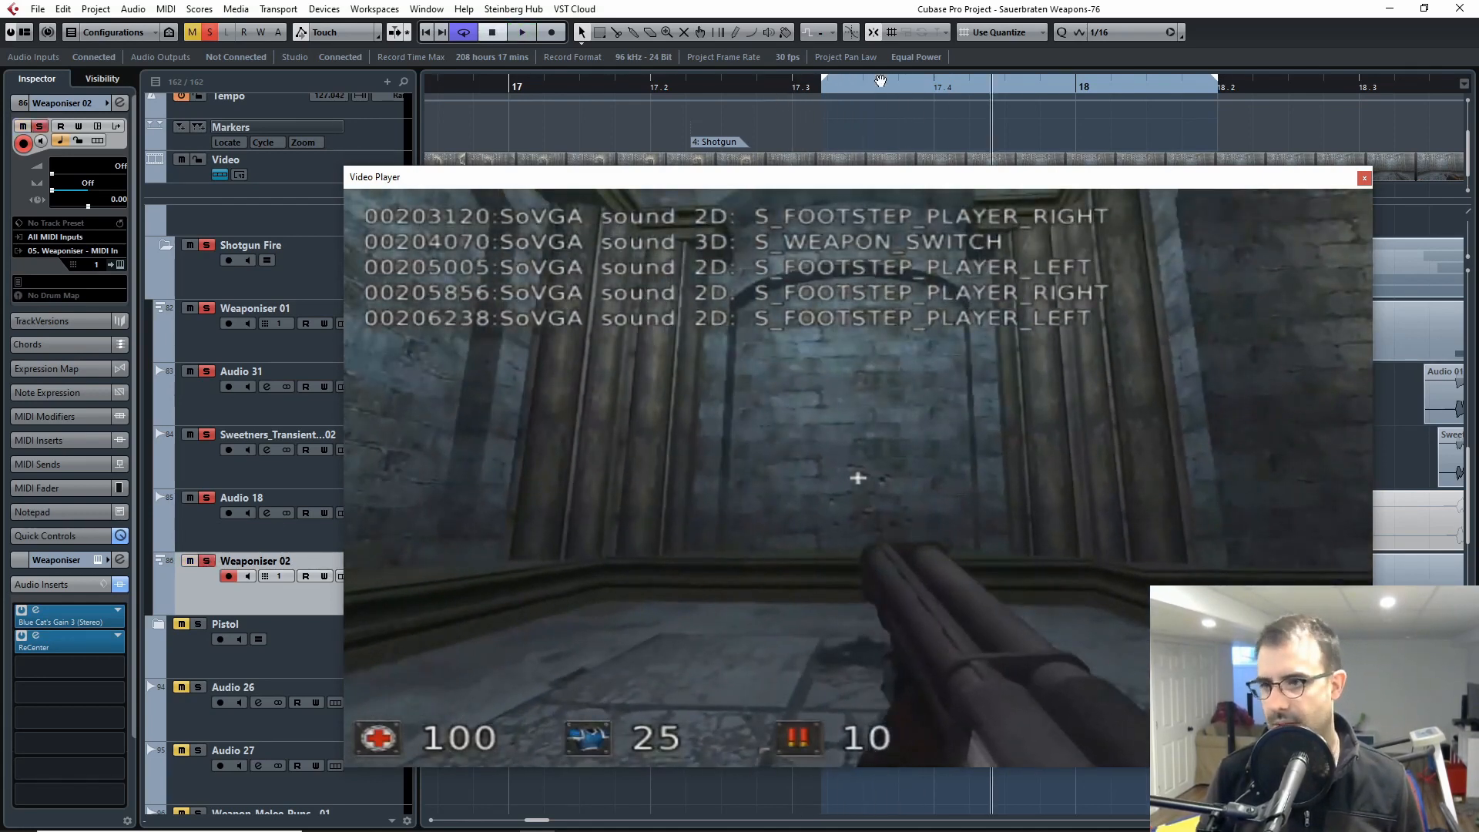
click(813, 90)
click(738, 90)
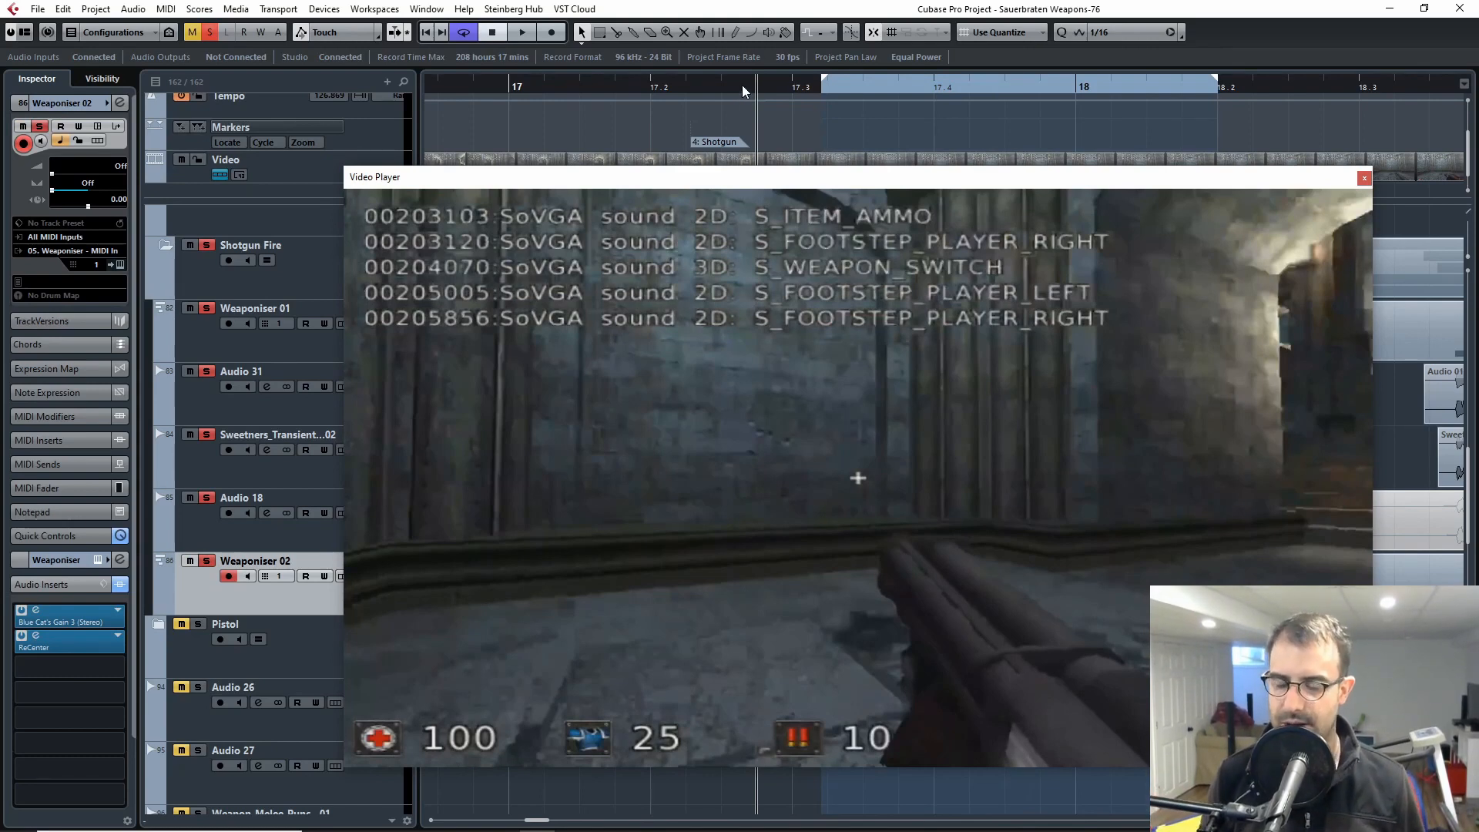
key(space)
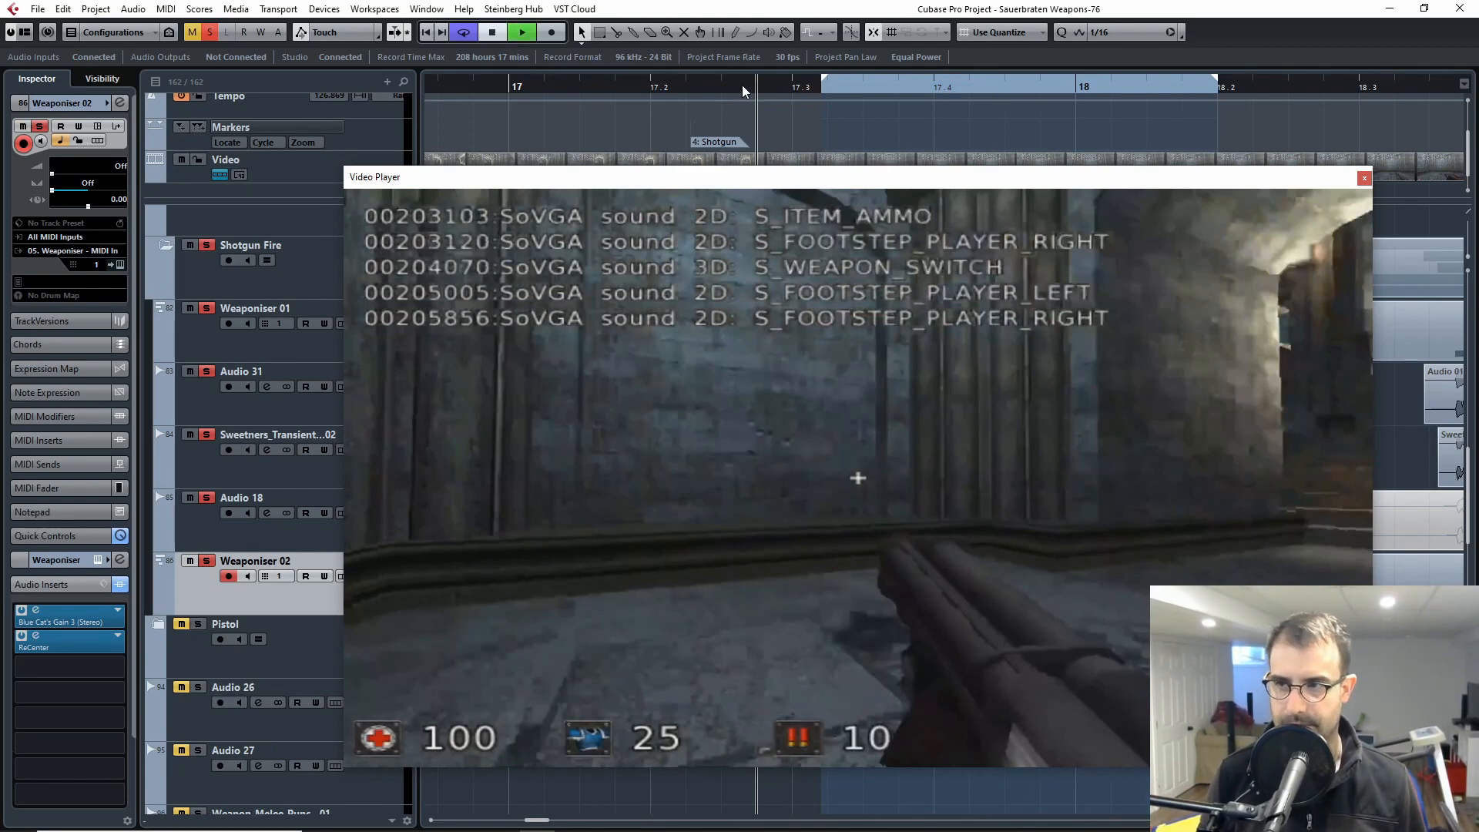
click(1364, 178)
key(space)
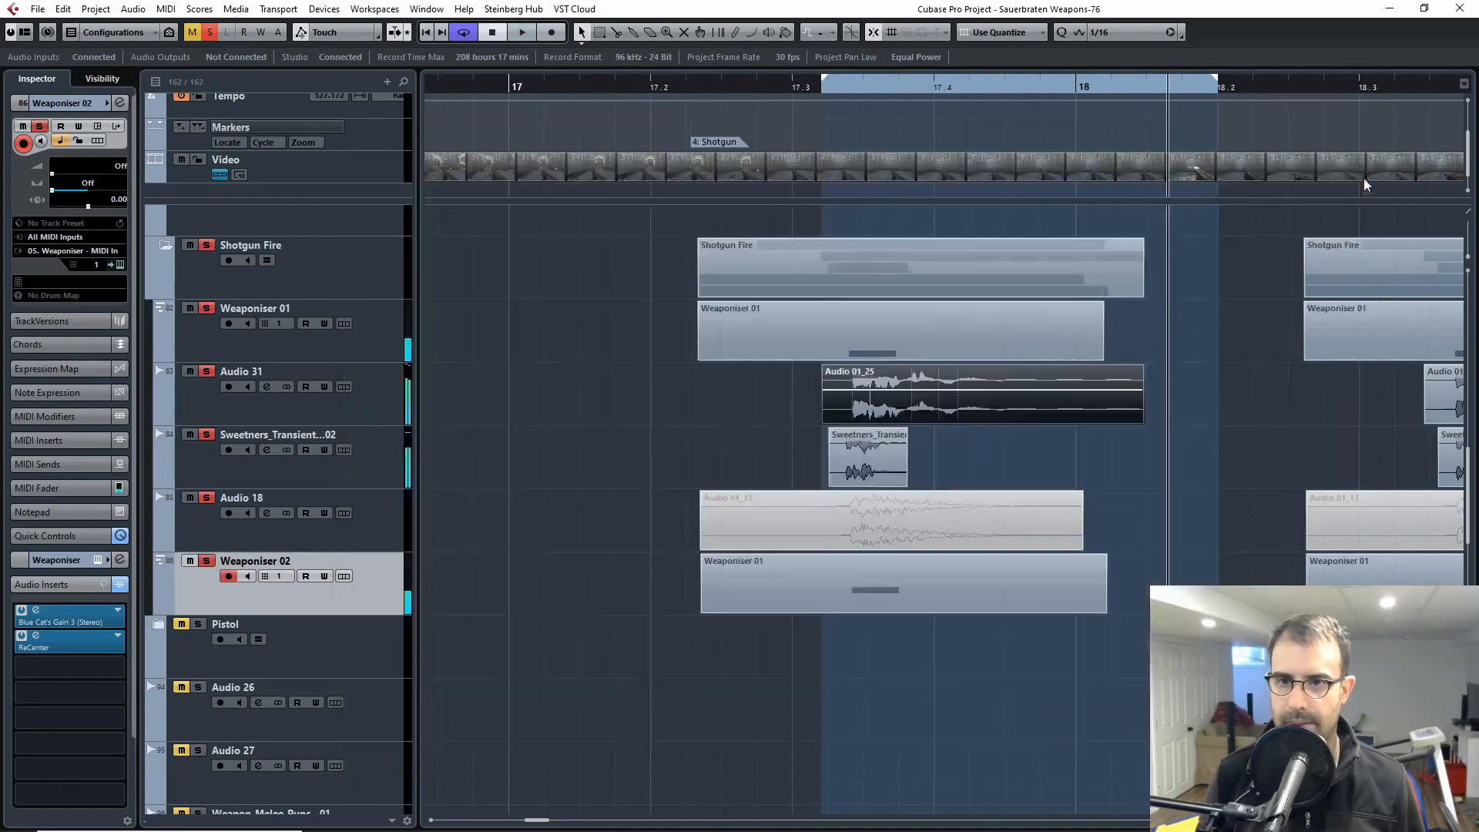
Step: Place the playhead at about 17.3, just before the Audio 31 clip, with all Shotgun Fire layers in view
click(806, 91)
drag(1155, 531, 1079, 524)
key(h)
key(h)
key(h)
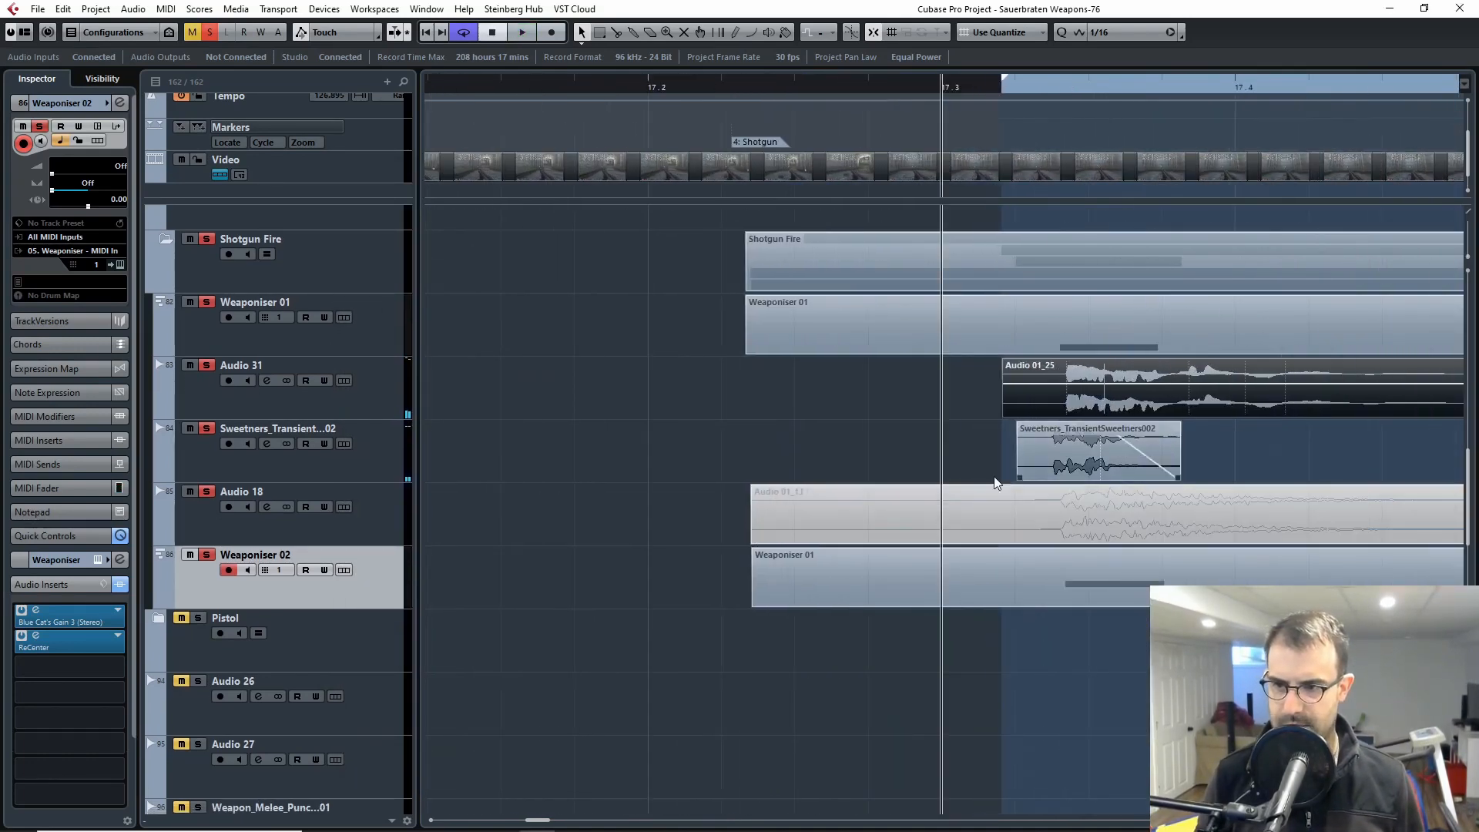
key(g)
key(g)
drag(1257, 481, 885, 582)
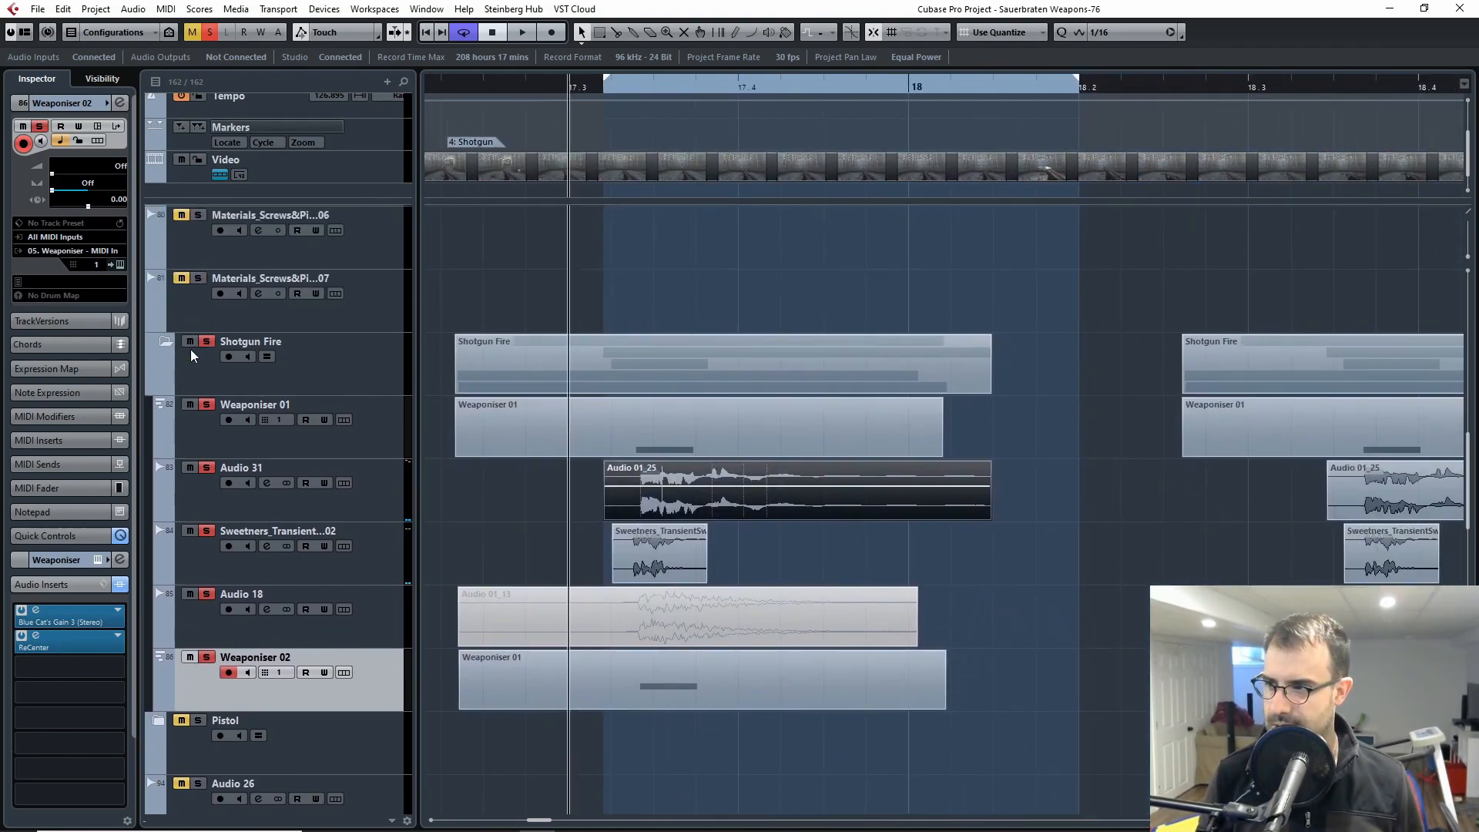
Step: Select the Shotgun Fire folder together with all its tracks down to Weaponiser 02, and deselect the clips
click(209, 363)
click(210, 698)
shift+click(242, 383)
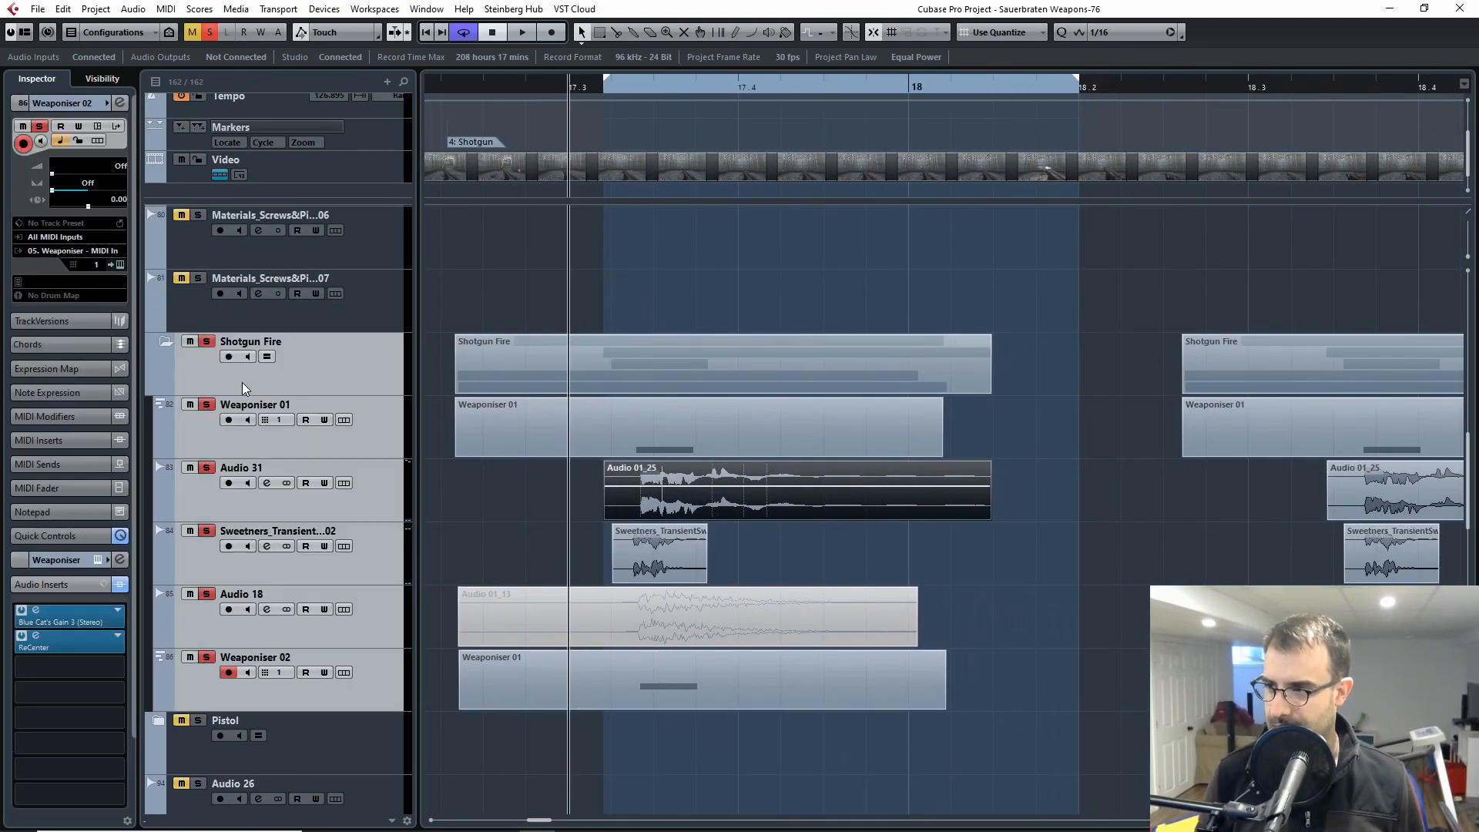
click(614, 751)
Step: Select Weaponiser 02's shotgun clip, solo only that track instead of the Shotgun Fire folder, and play it
click(384, 704)
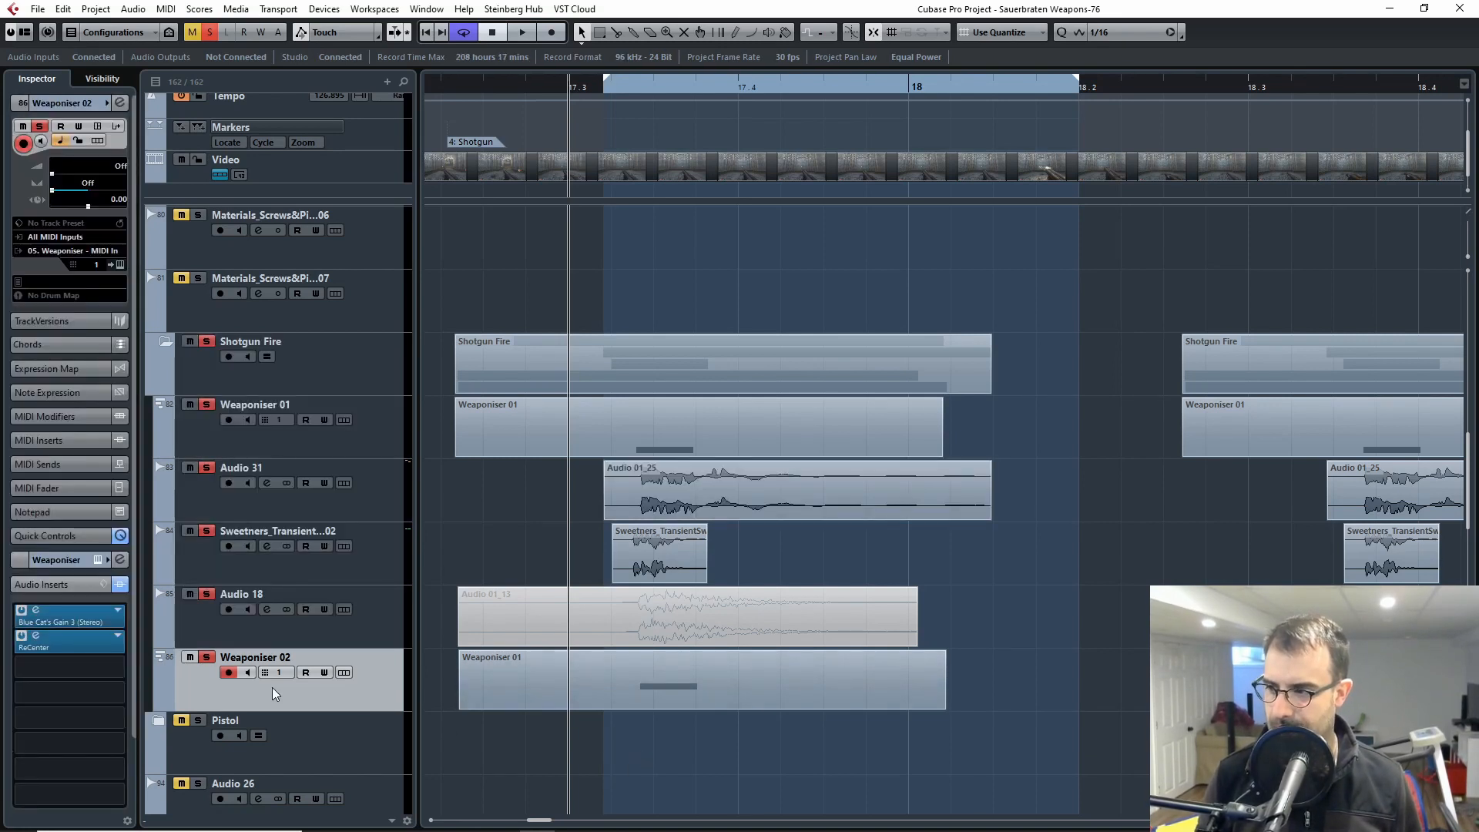
click(698, 688)
click(207, 341)
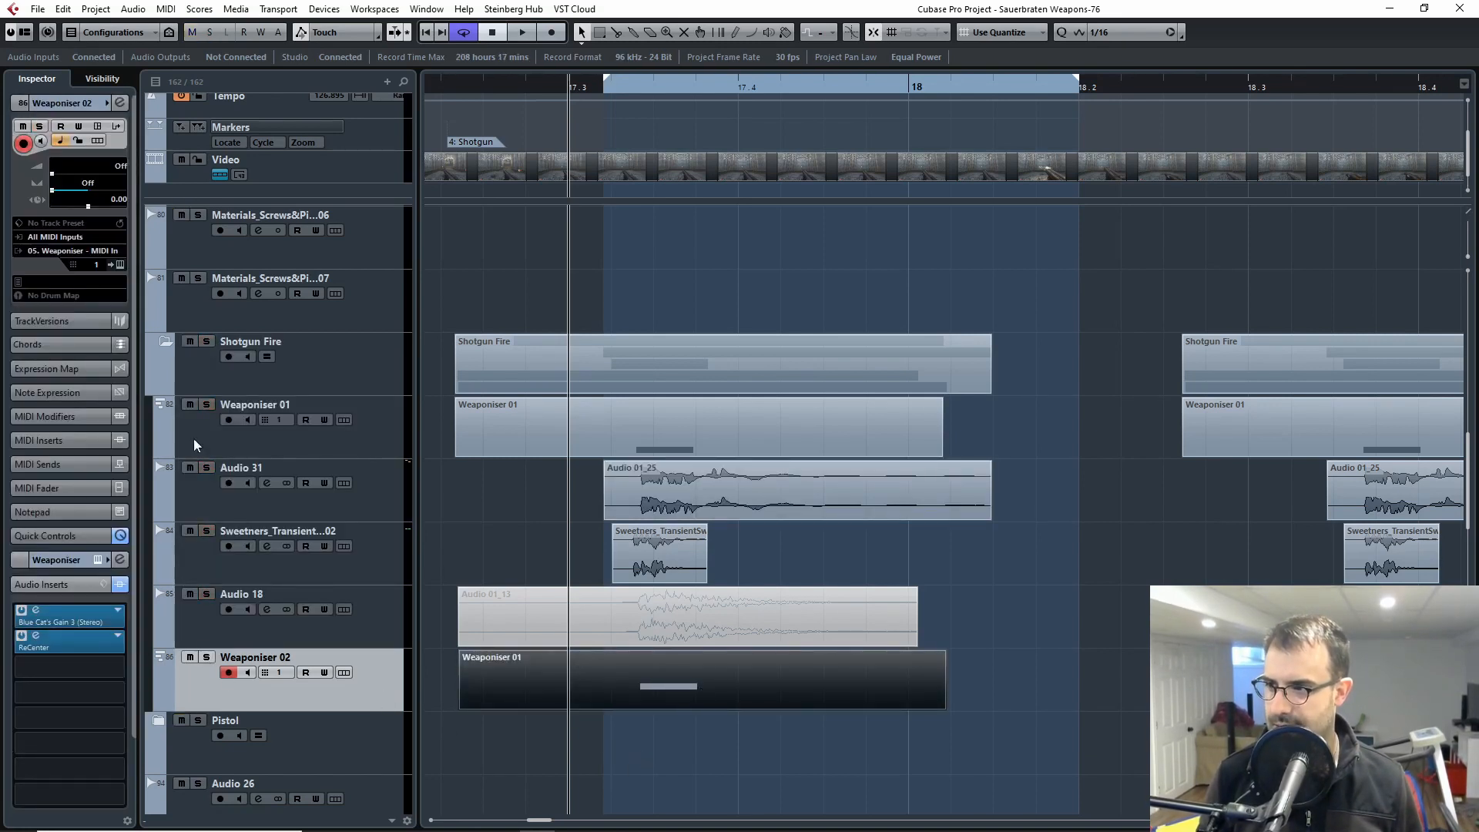
click(207, 657)
key(space)
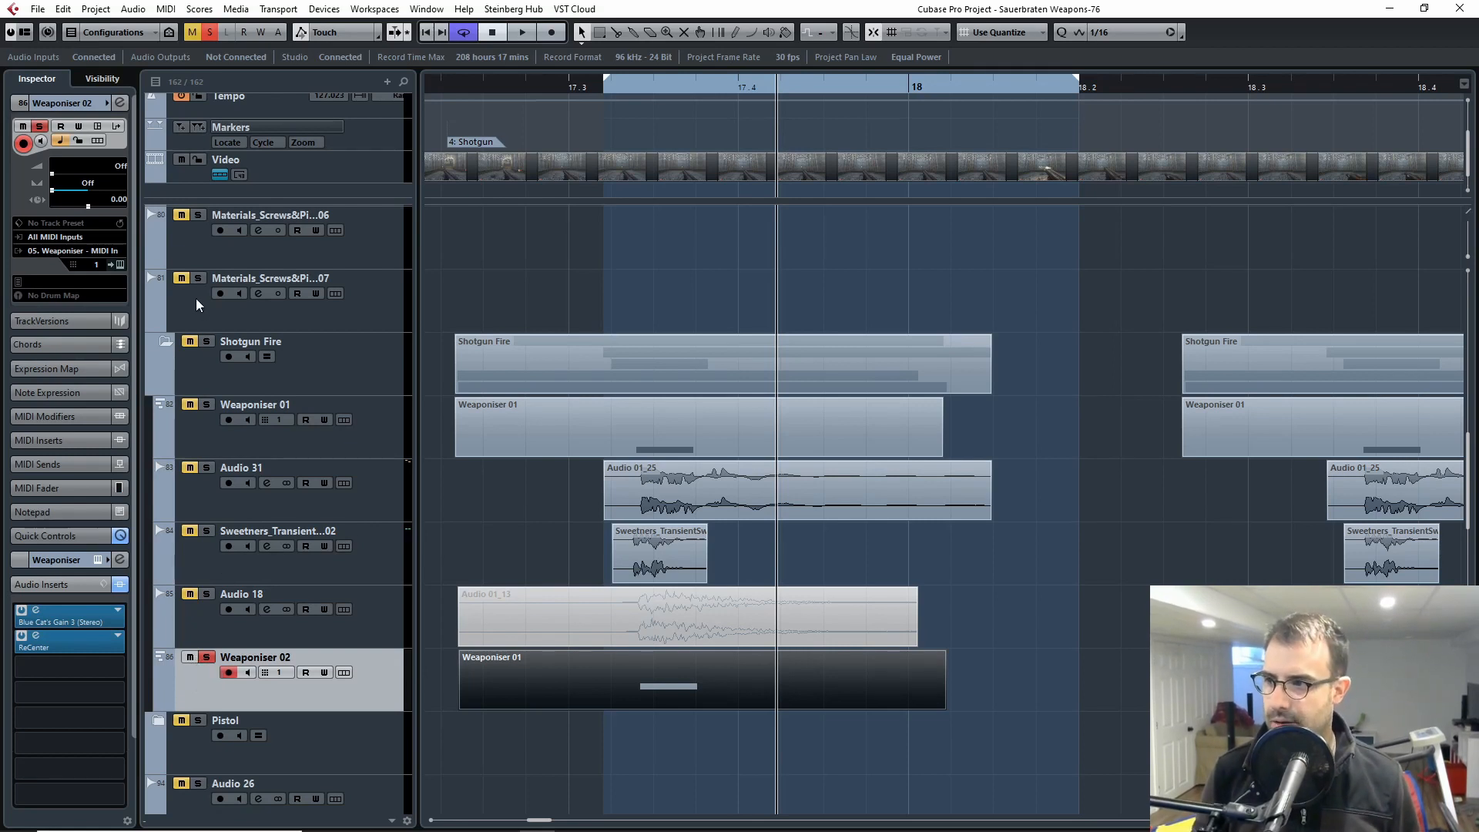
Step: Solo the whole Shotgun Fire folder and place the playhead just before 17.3, ahead of the first Audio 31 clip
click(220, 377)
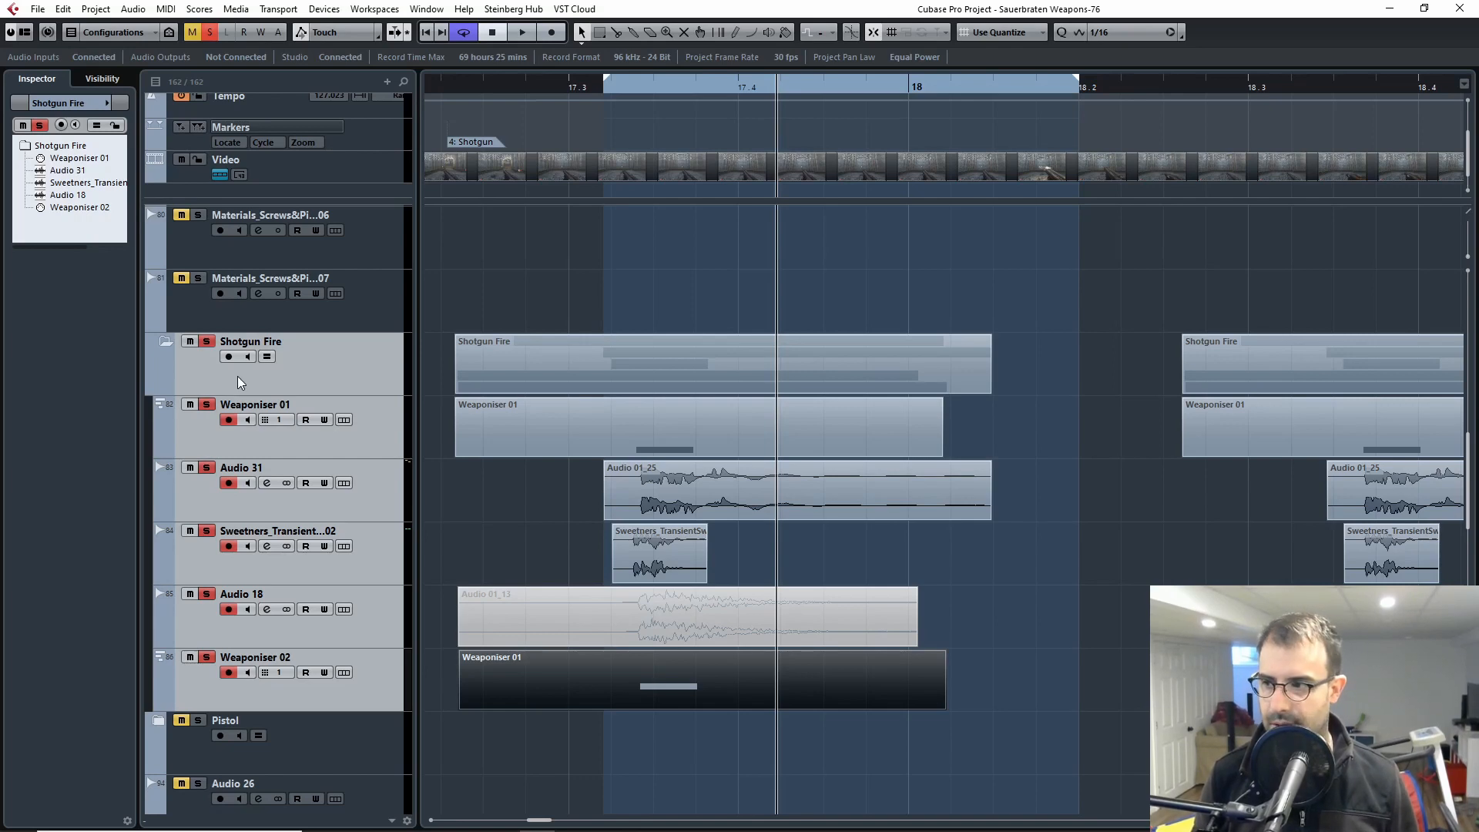
key(h)
key(h)
key(h)
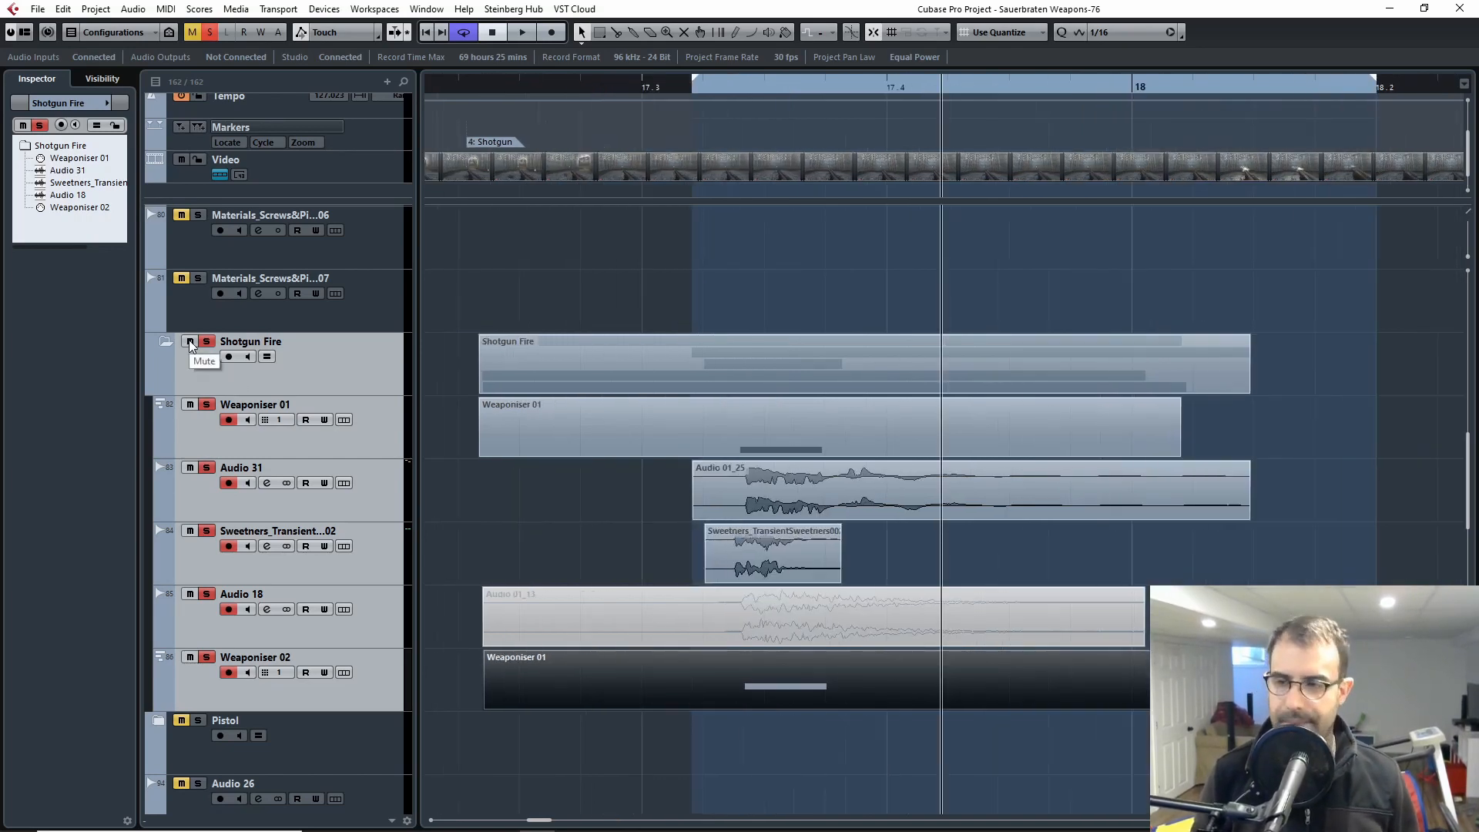
key(g)
click(700, 100)
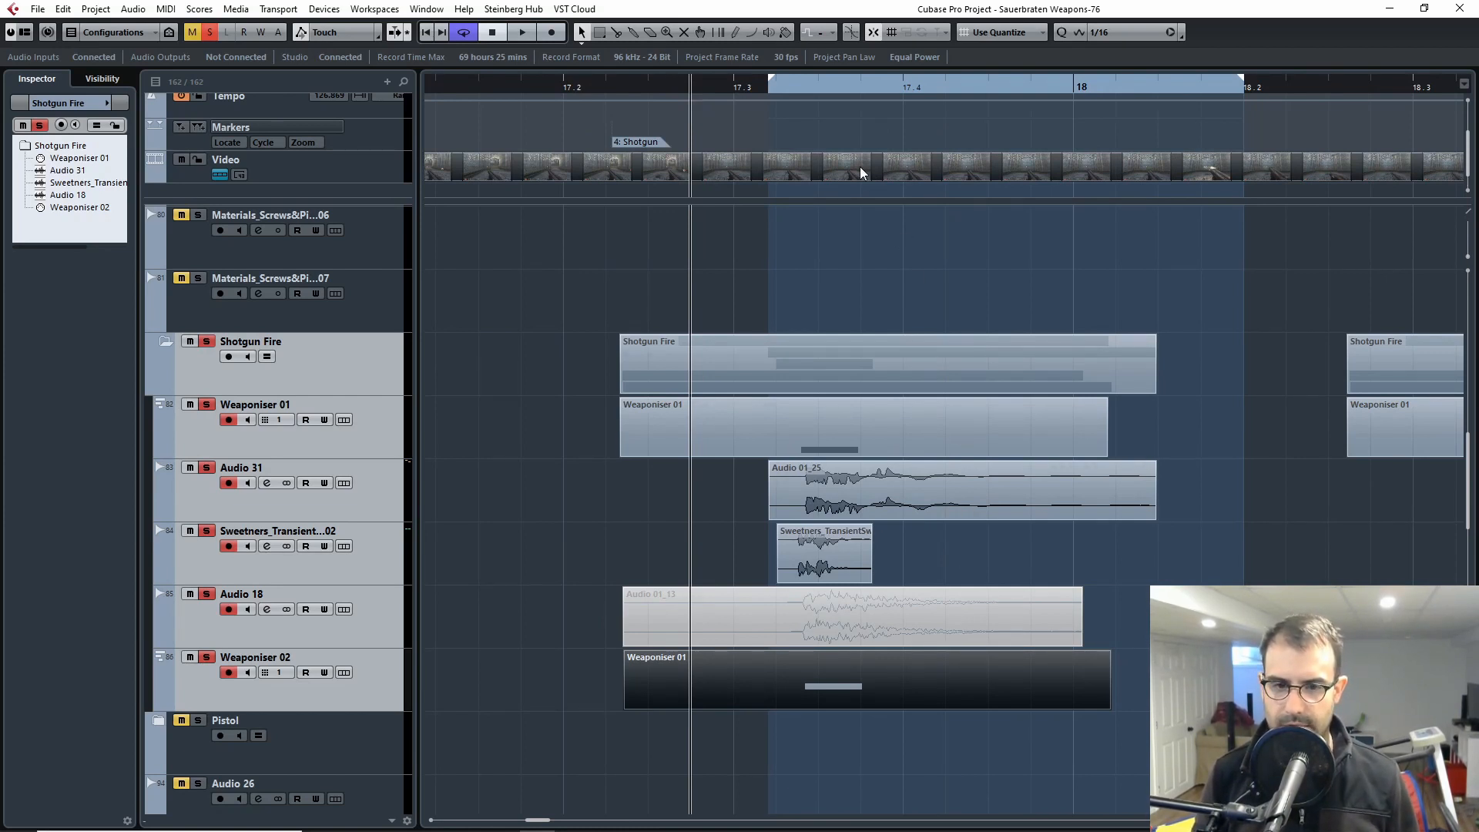
key(g)
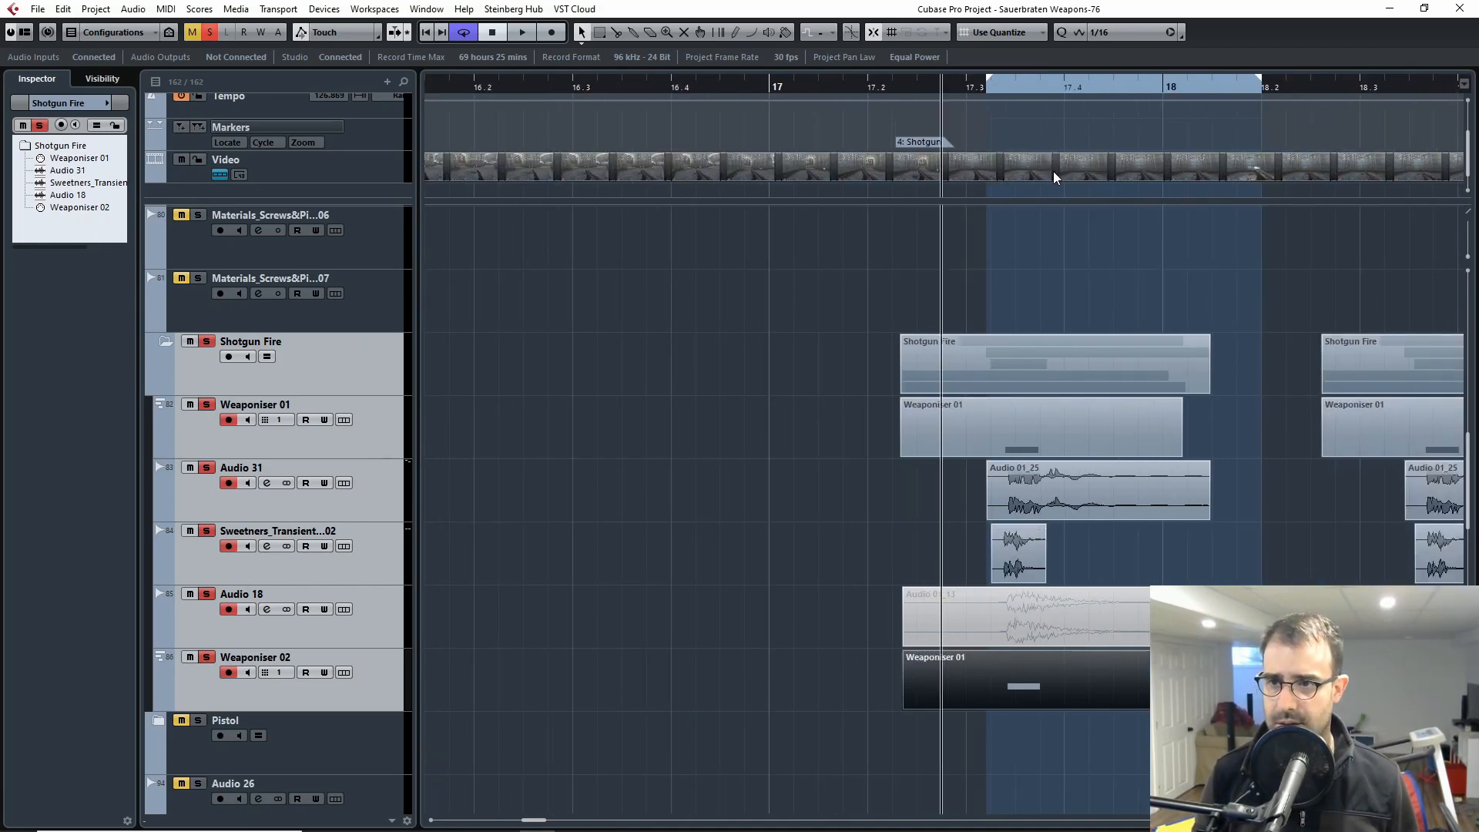
Step: Play all the Shotgun Fire layers against the gameplay footage in the Video Player, and close the player
key(F8)
key(space)
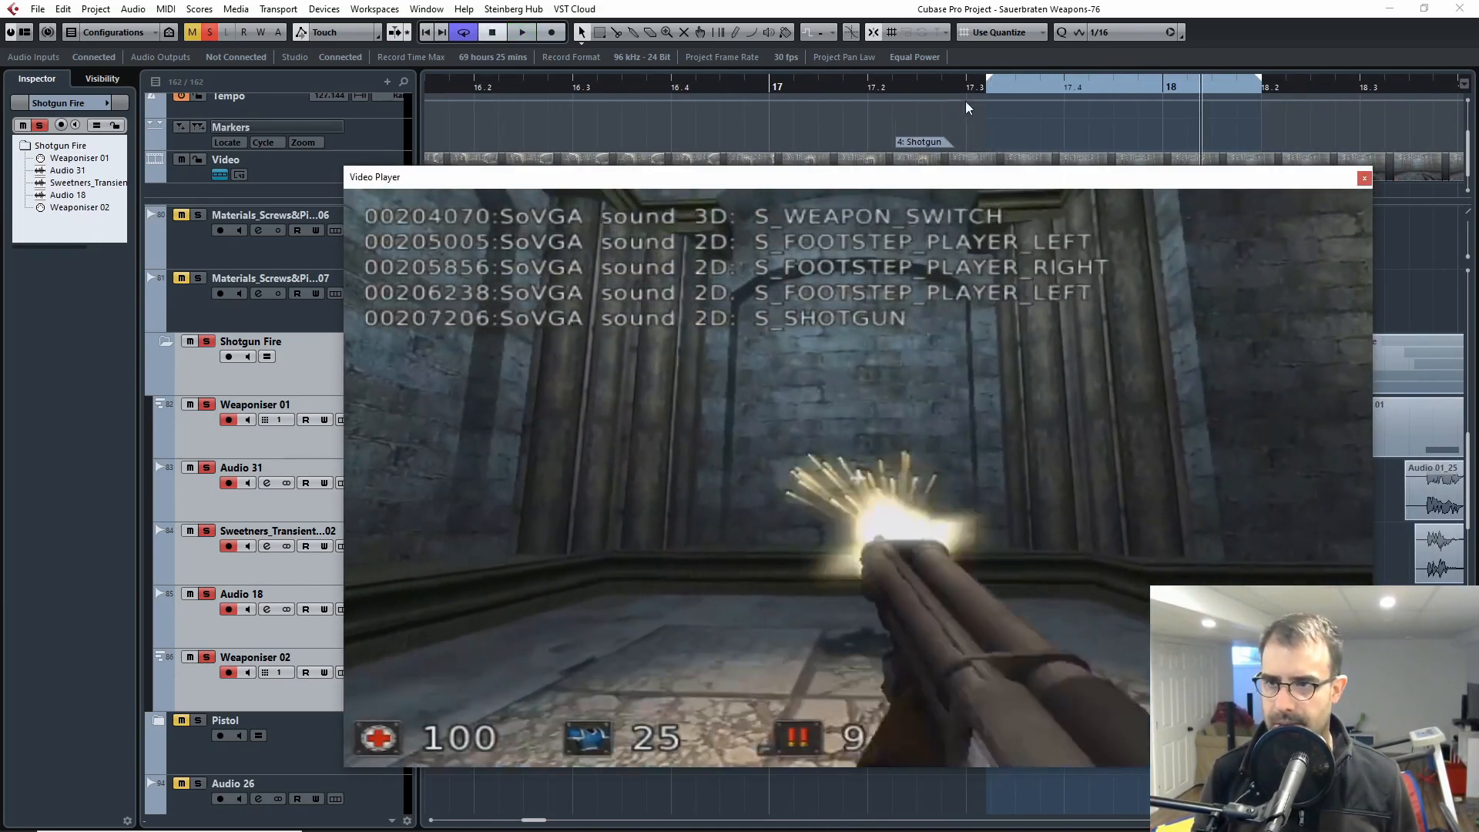
click(1364, 178)
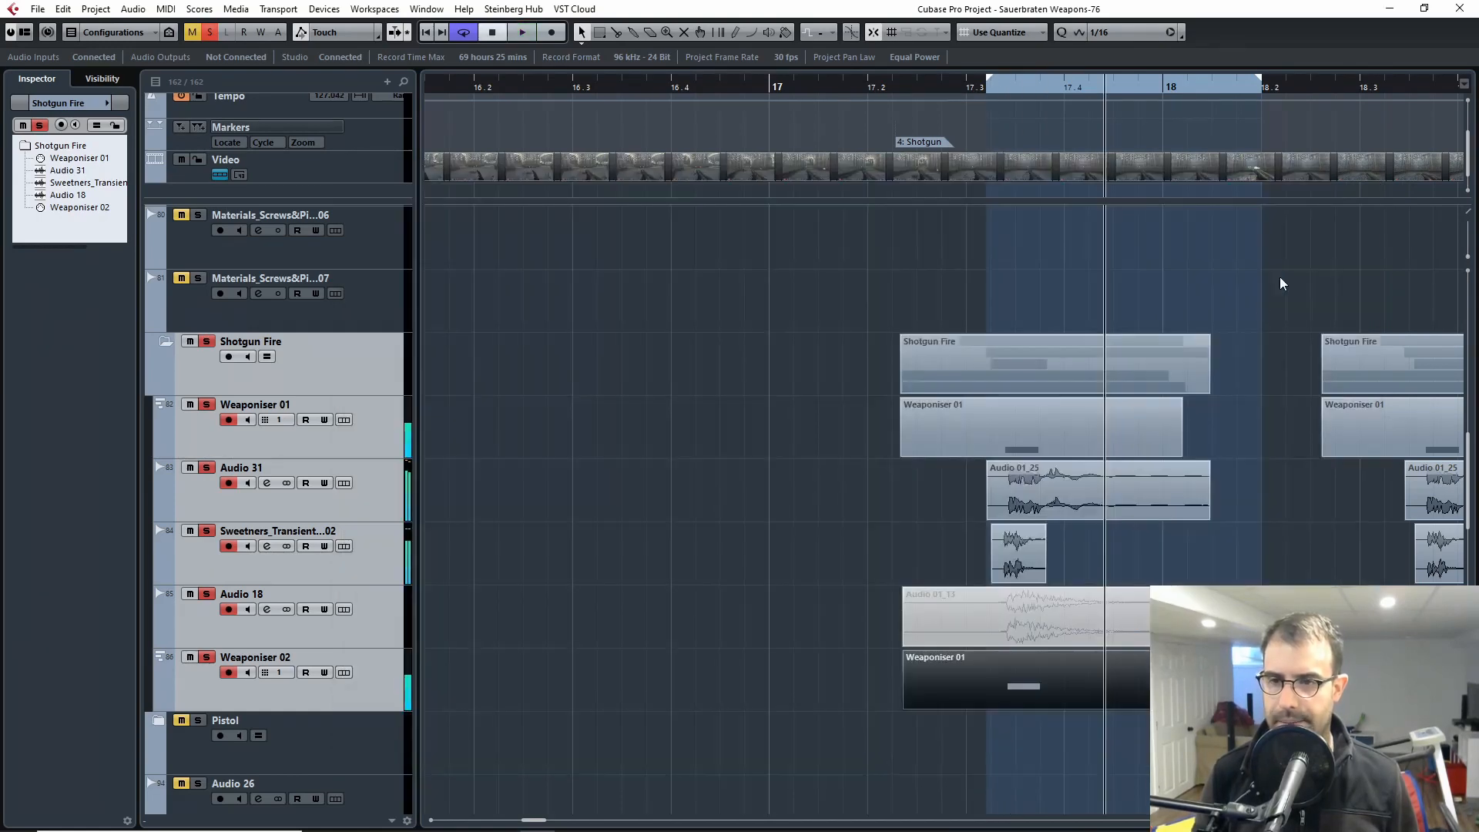
Step: Turn off the solo on the Shotgun Fire folder and collapse it, with the whole weapon timeline in view
key(g)
key(g)
key(g)
key(g)
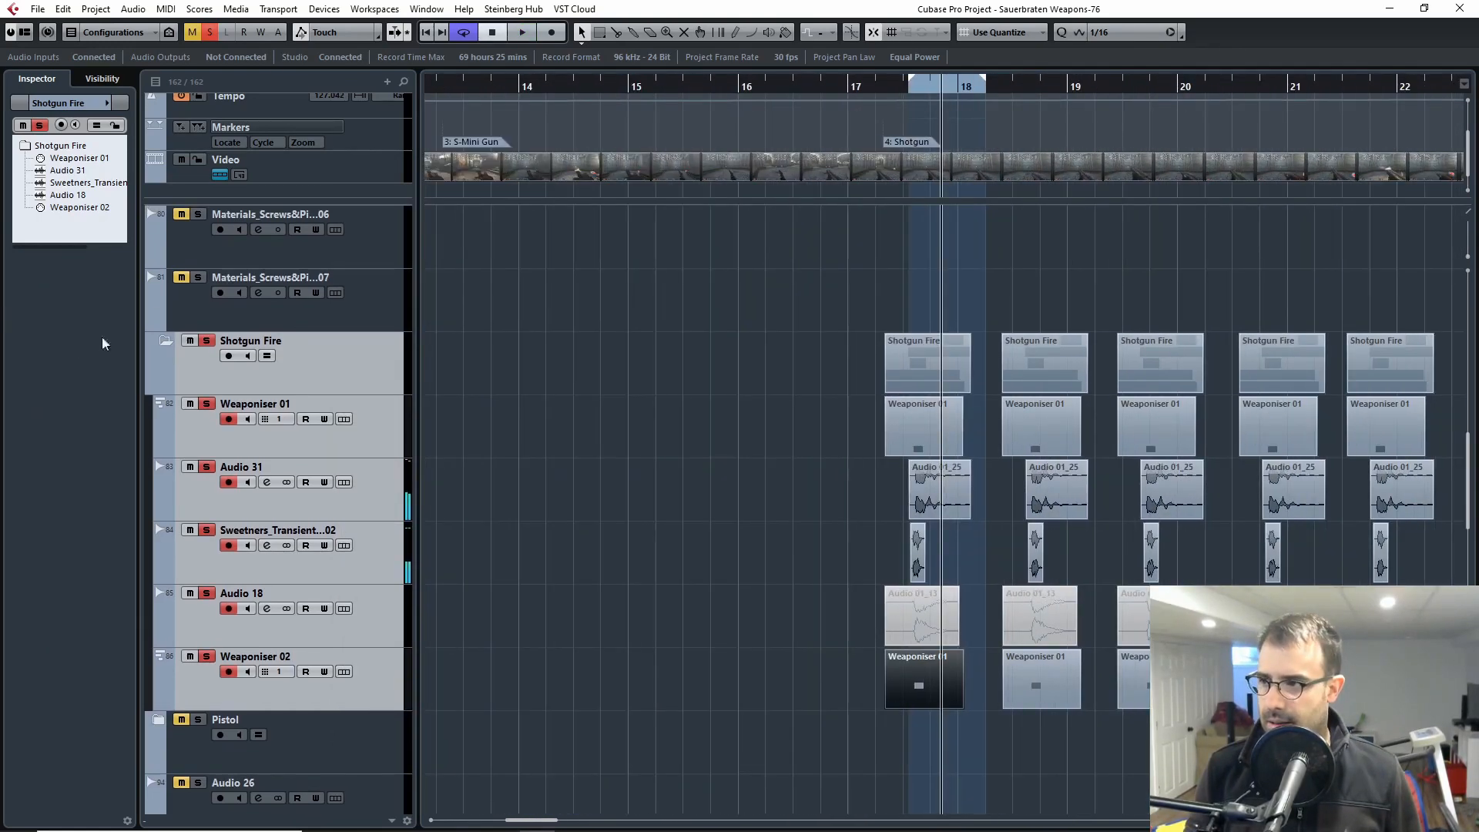
key(g)
key(g)
click(207, 341)
click(164, 341)
key(g)
key(g)
key(g)
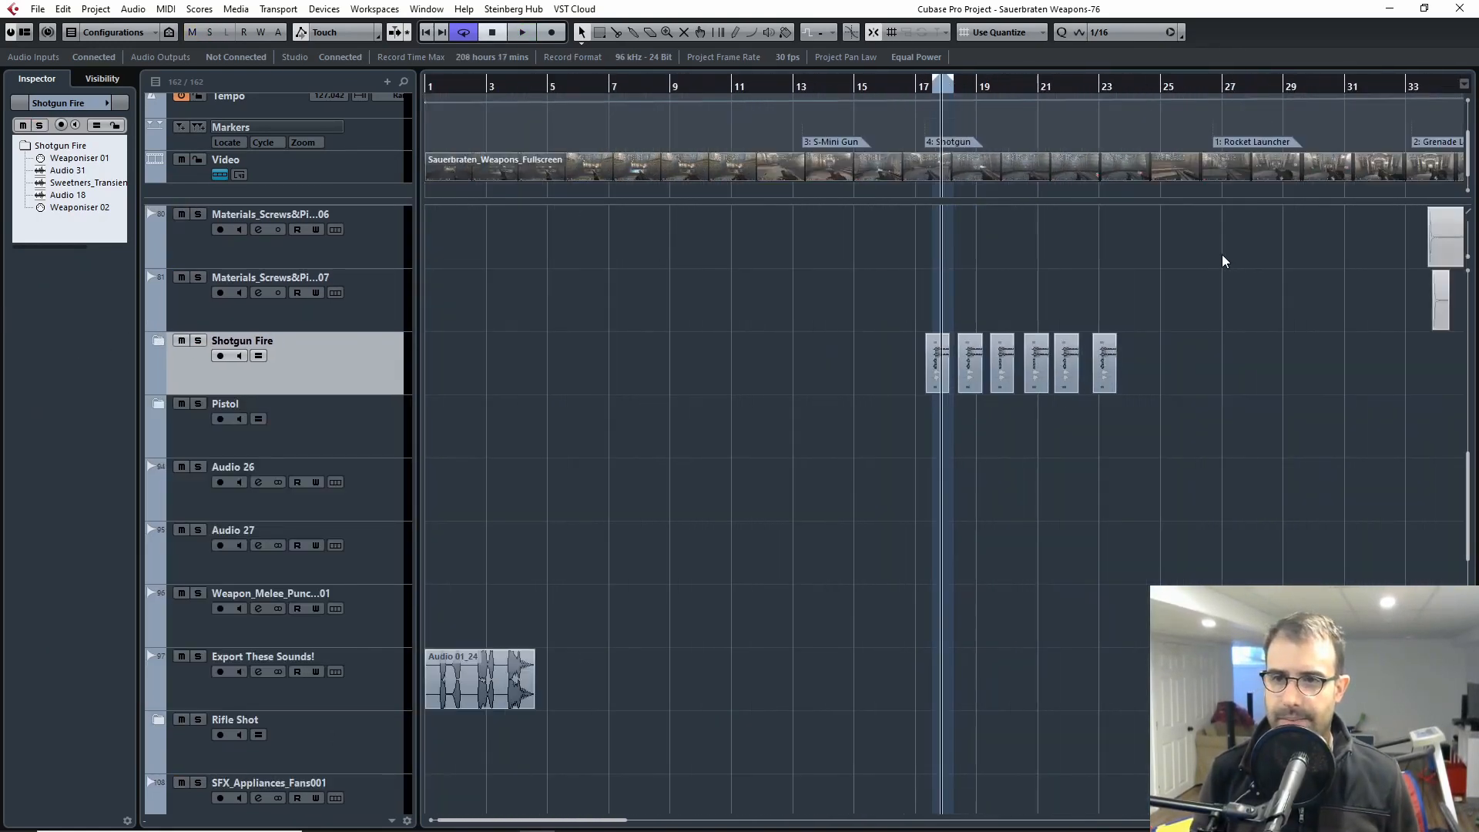
Step: Place the playhead at the Rocket Launcher marker, check that frame in the Video Player and close it
key(g)
drag(1095, 224, 743, 387)
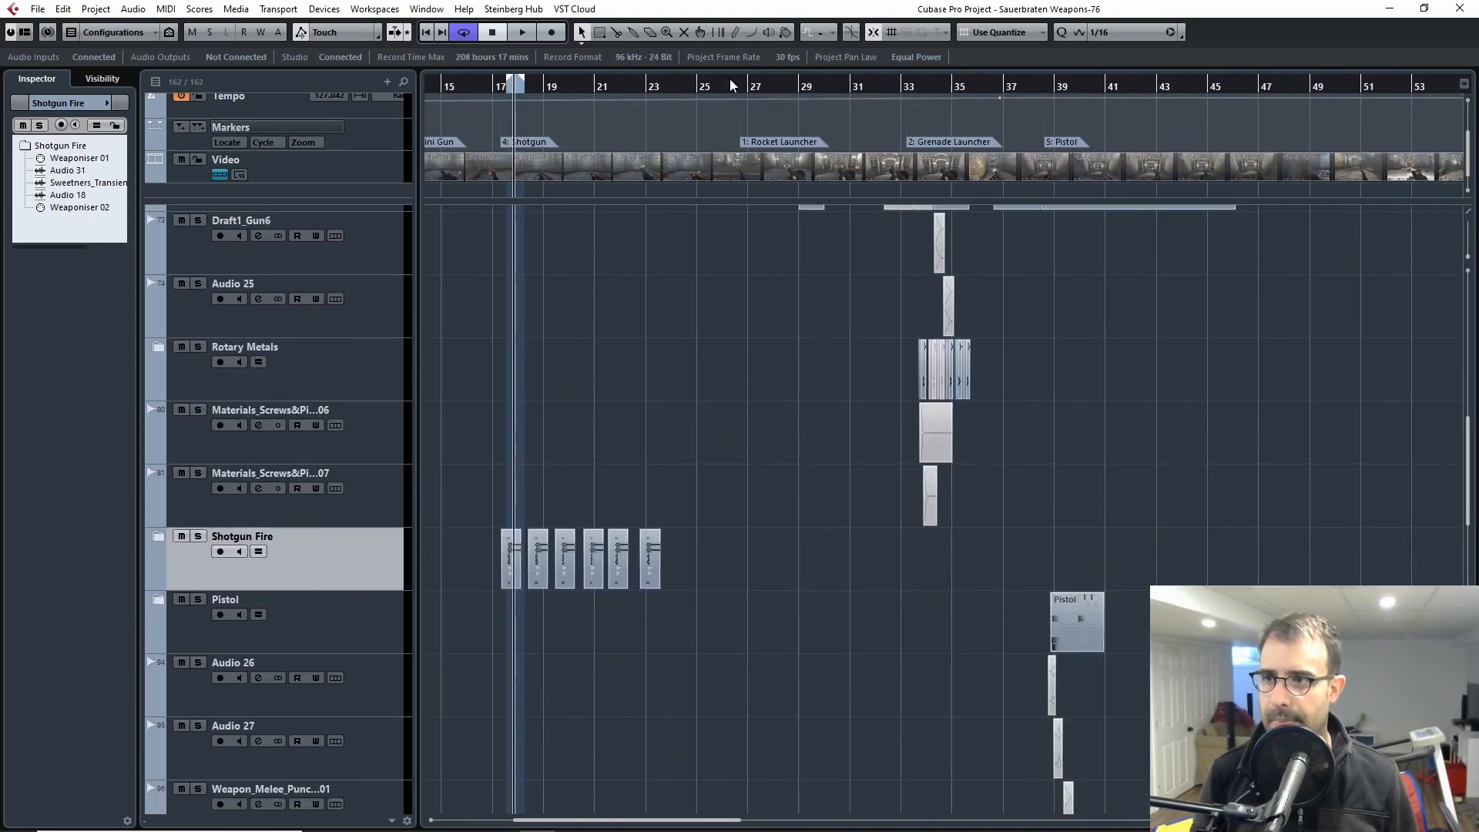
click(742, 86)
double_click(797, 166)
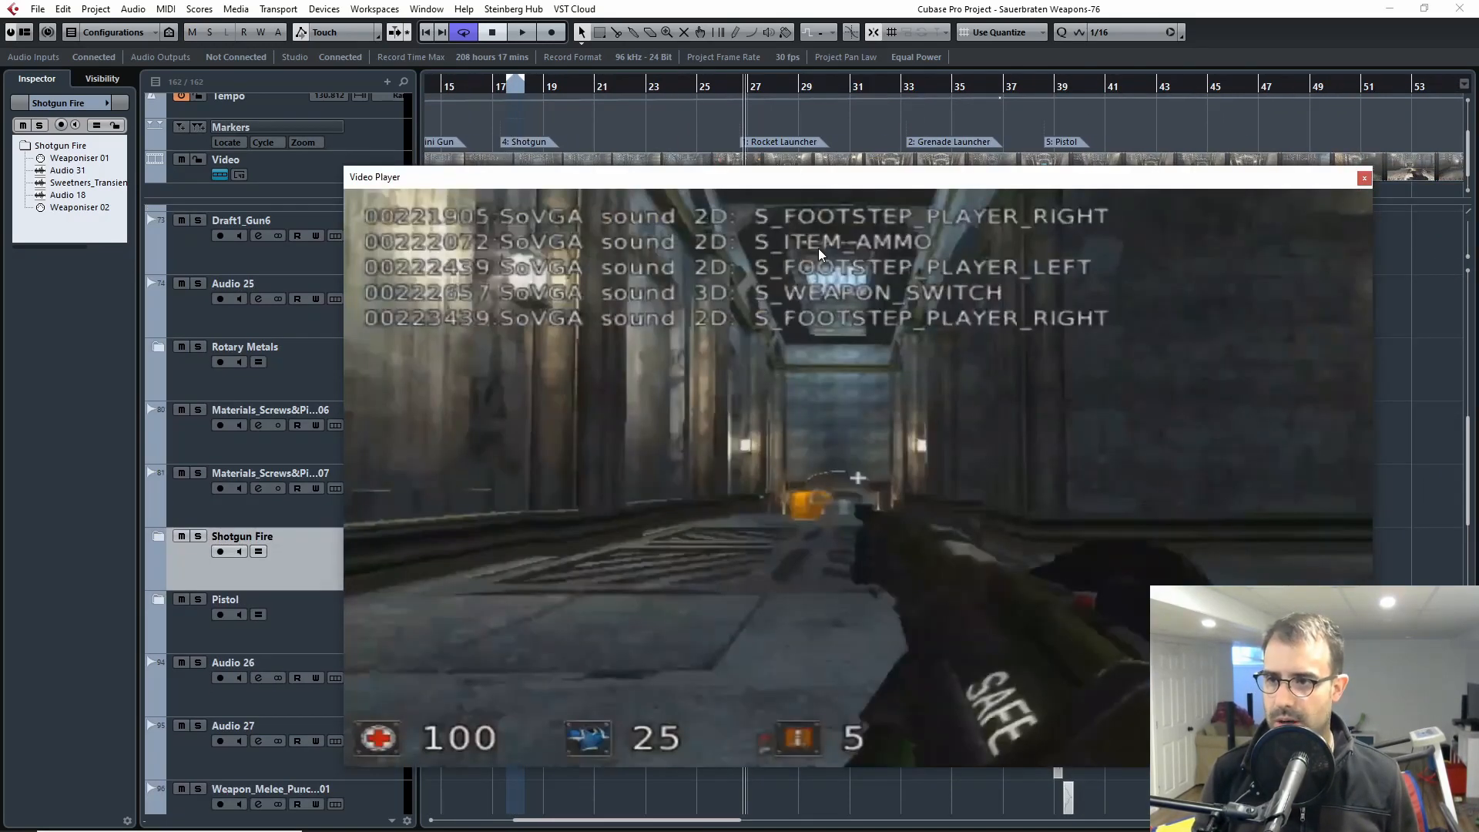
click(1363, 179)
Step: Bring the Rocket Fire #1 clips into view and play the footage in the Video Player from about 26.4, then close the player
scroll(799, 475, up, 15)
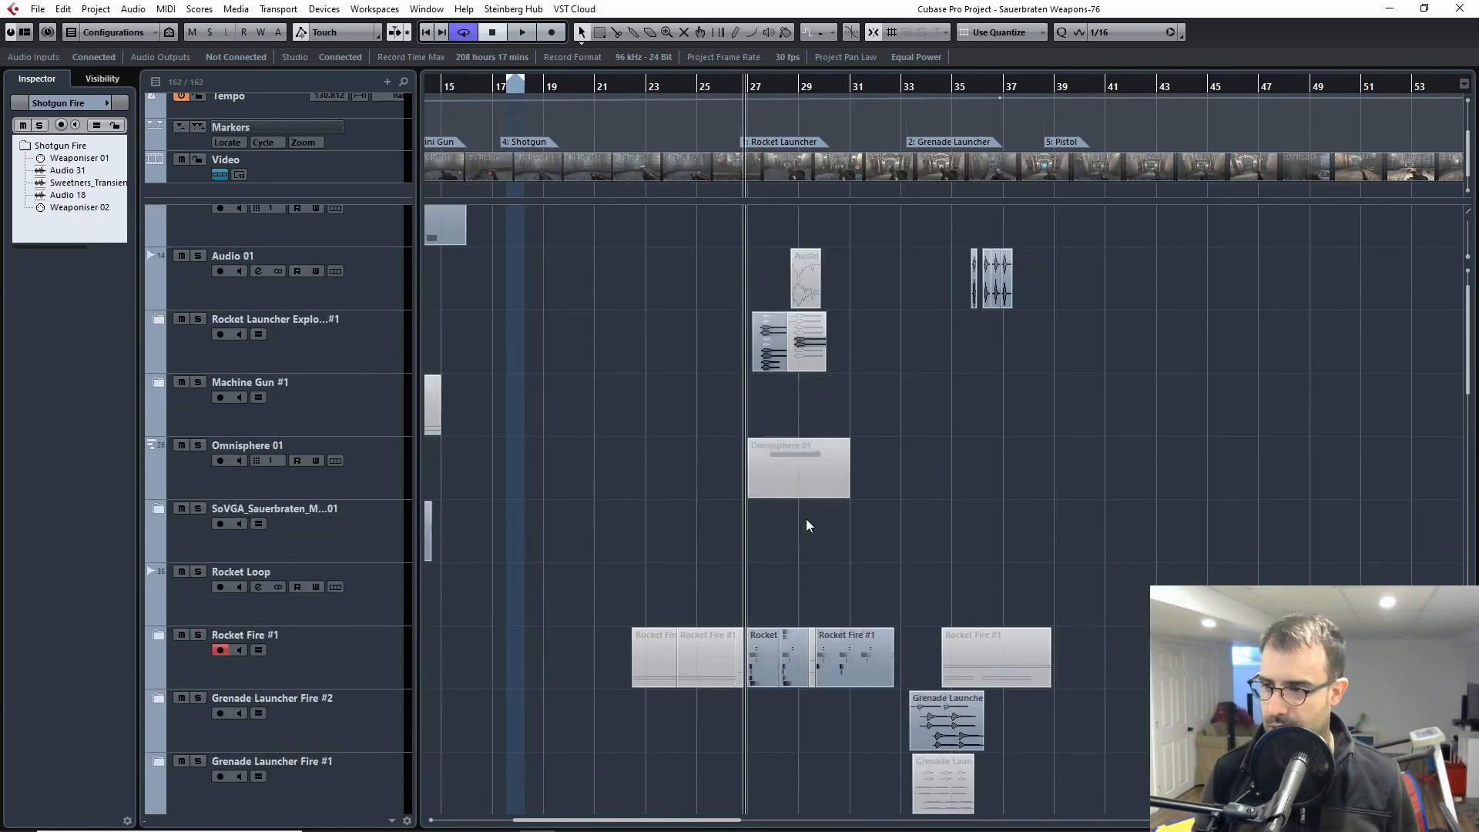
key(h)
key(h)
key(h)
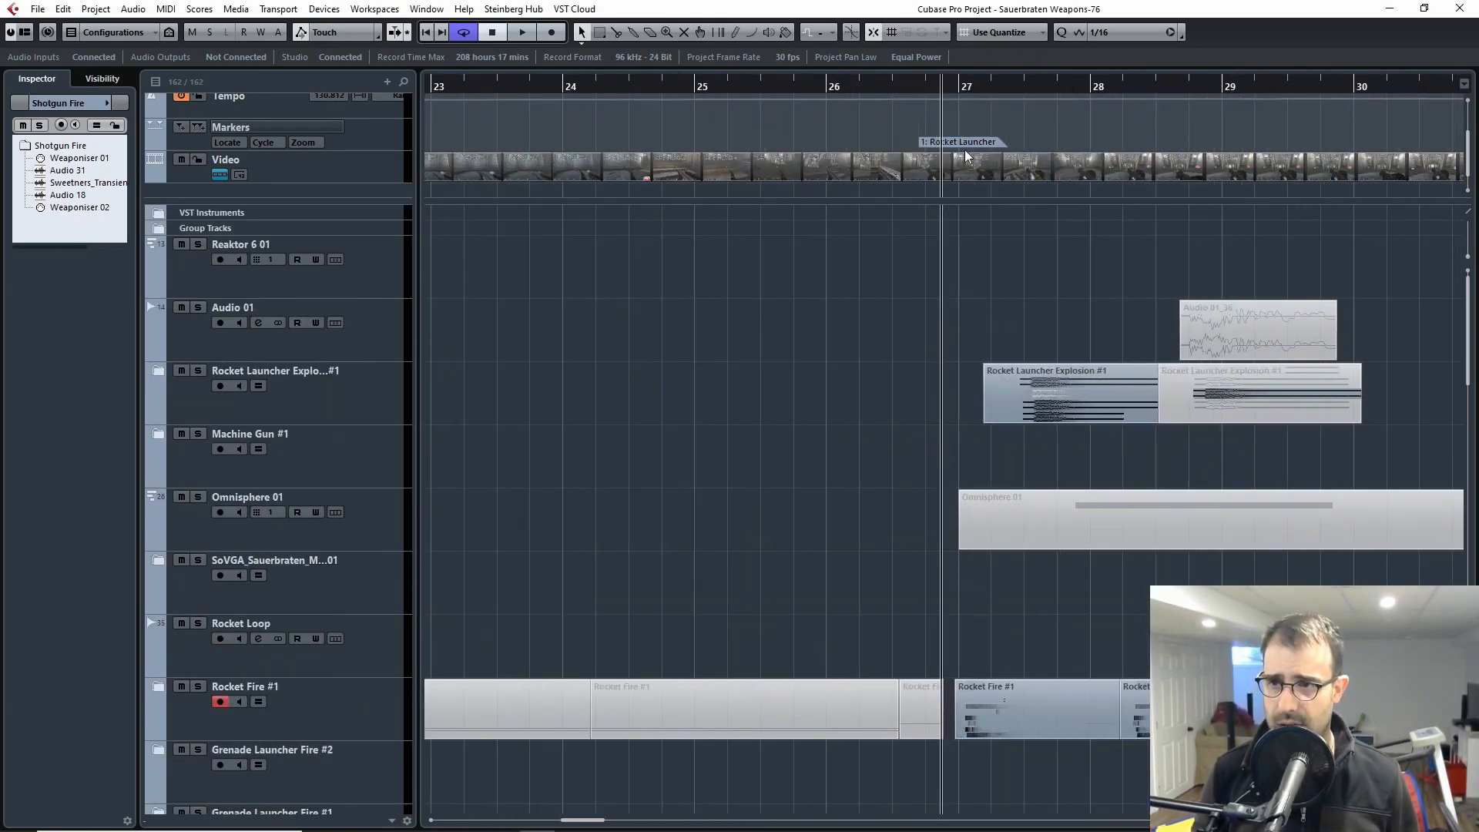
double_click(961, 163)
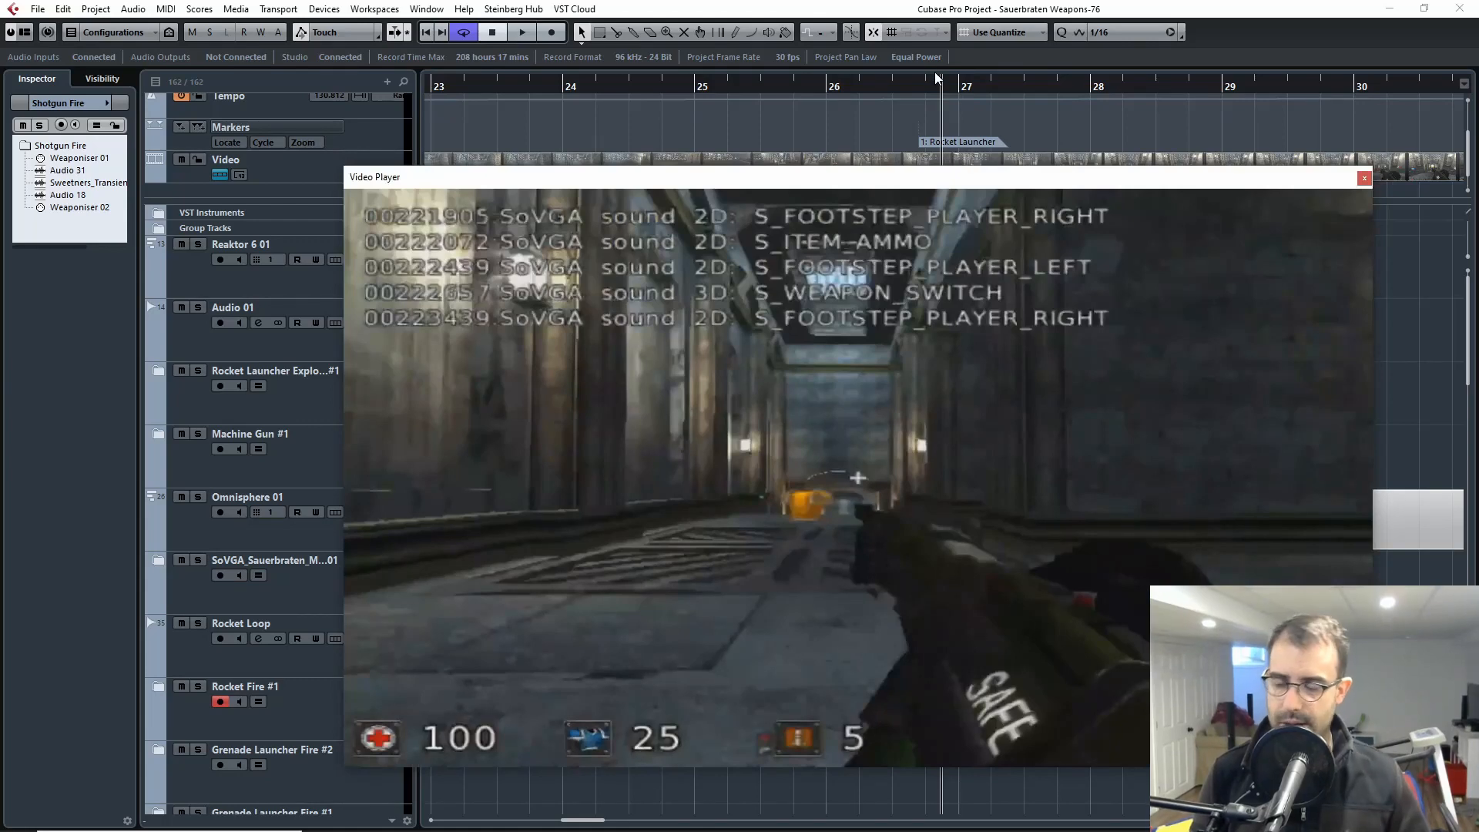
drag(937, 80, 927, 85)
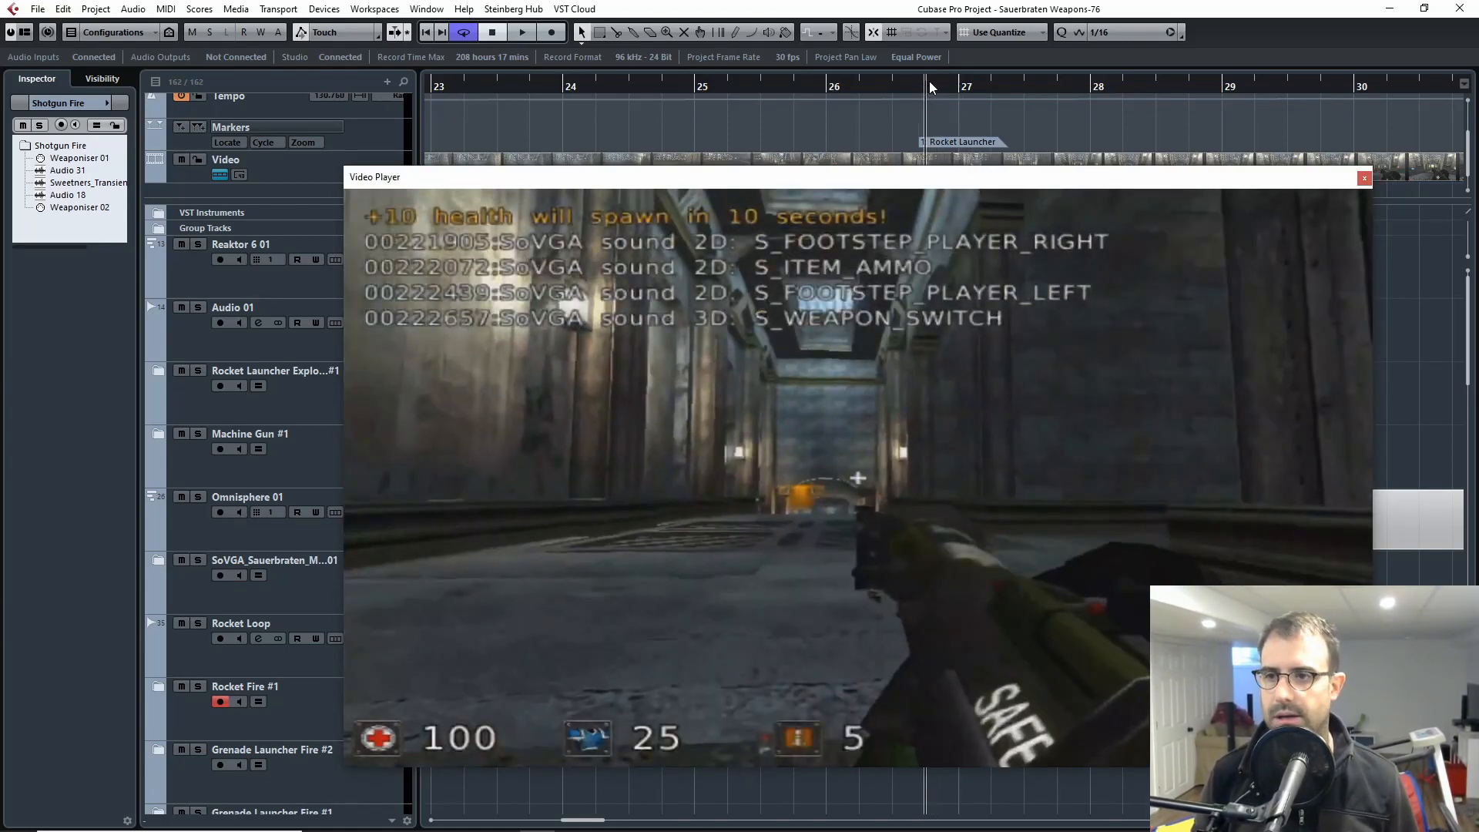
key(space)
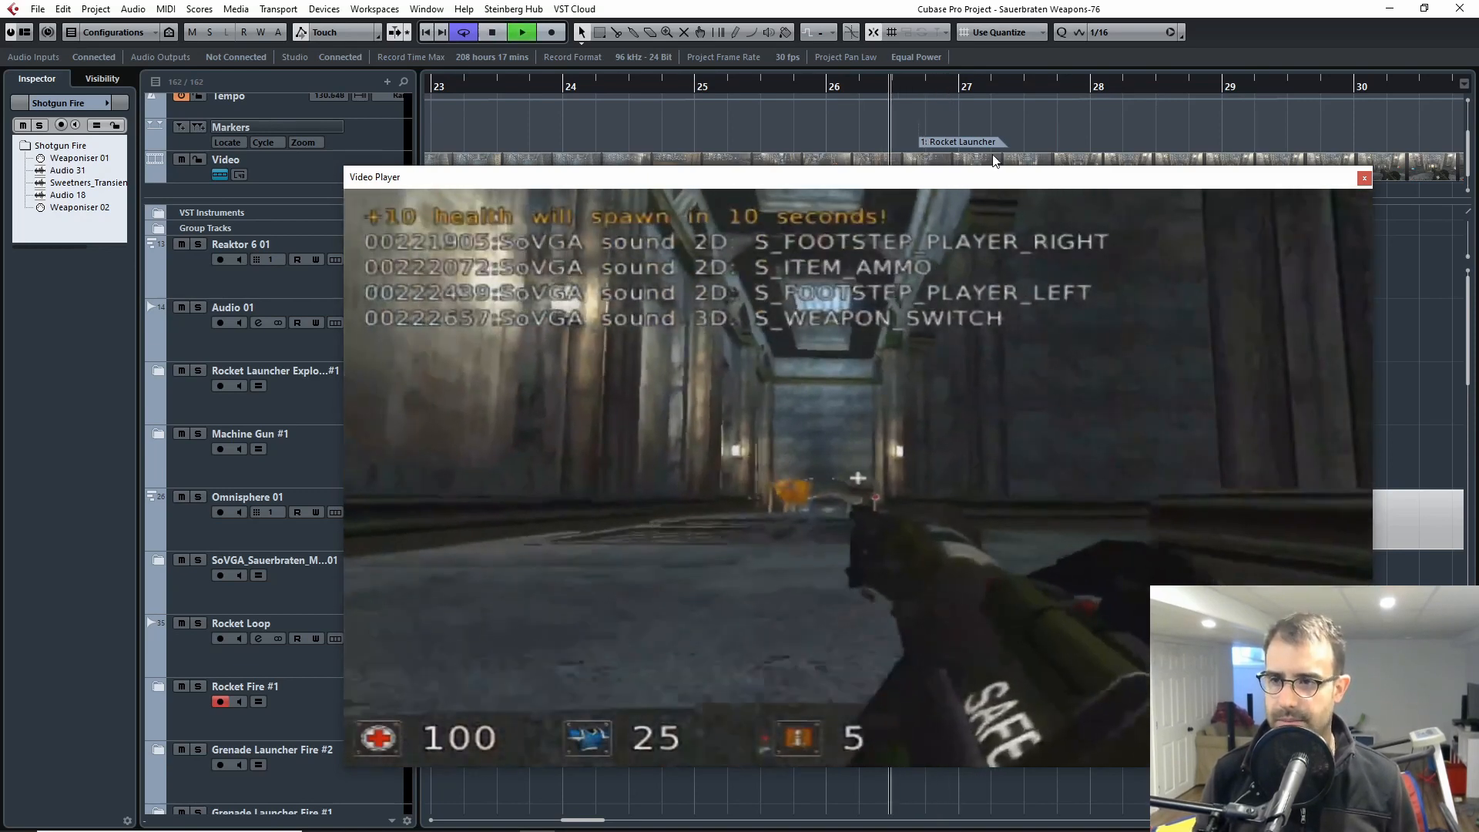
click(1364, 178)
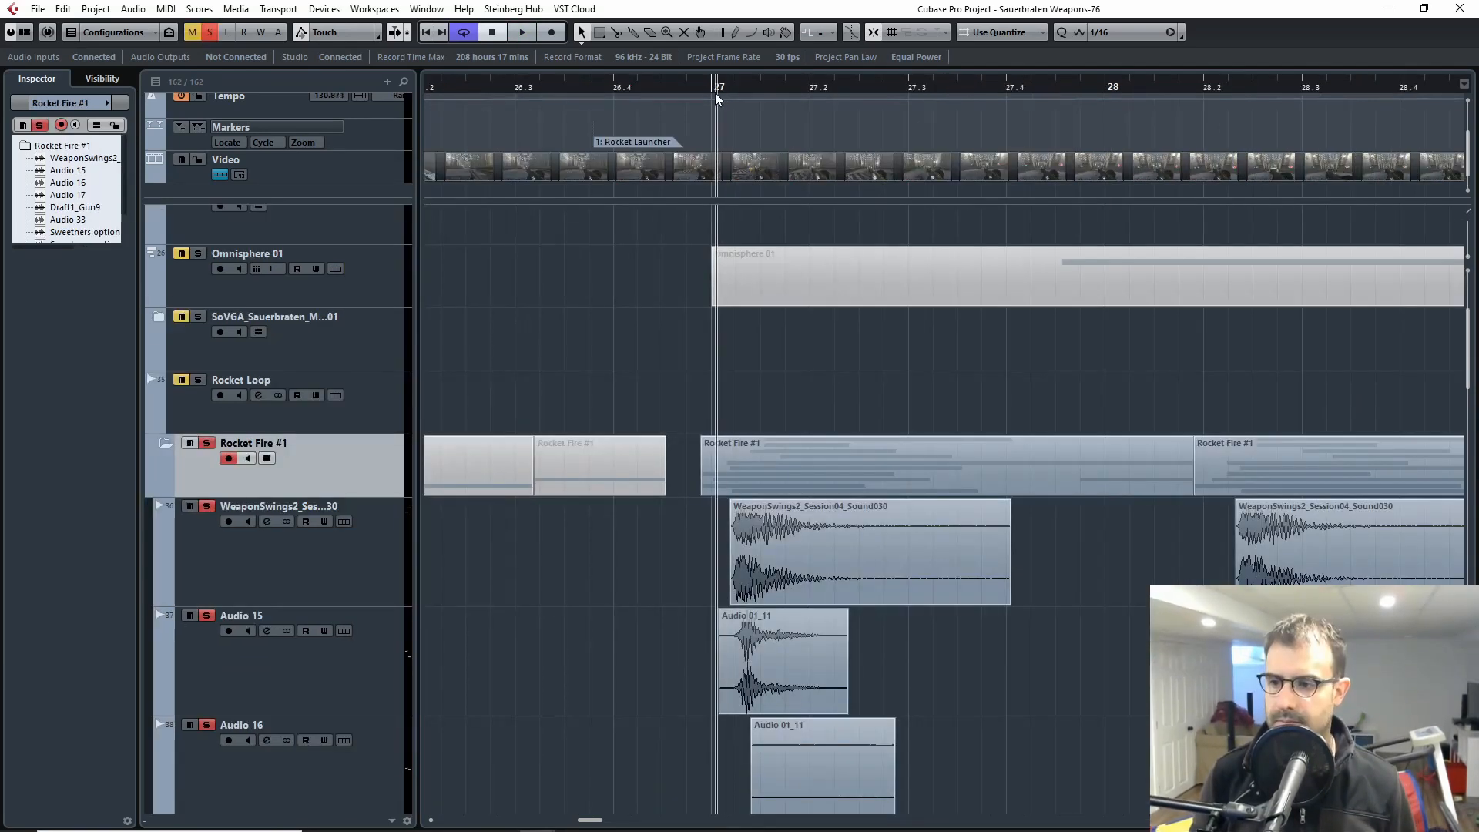
Step: Play the soloed Rocket Fire #1 layers from about bar 27, stop, and return the playhead to bar 27
key(space)
drag(723, 87, 710, 114)
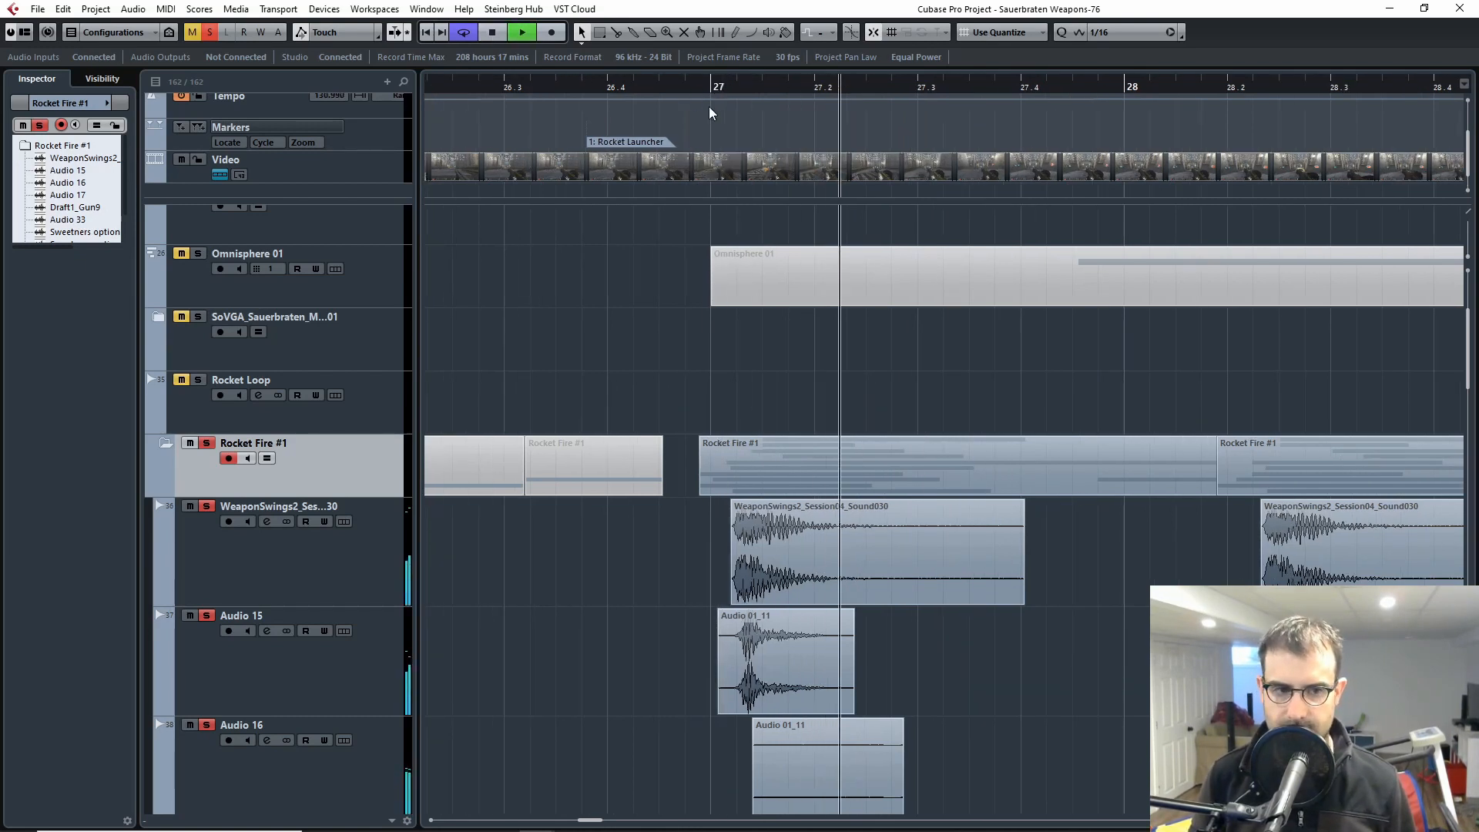
key(space)
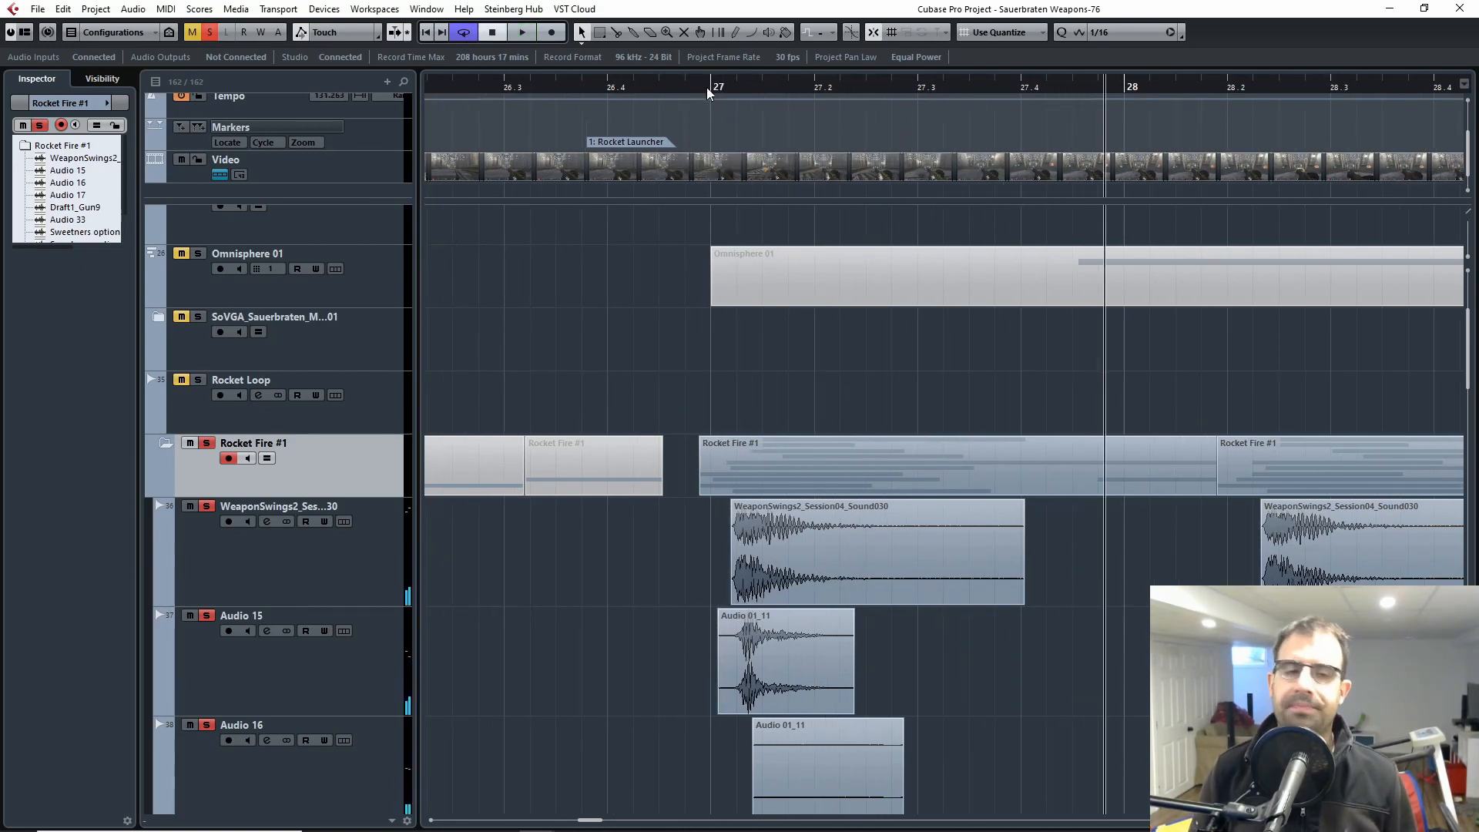
click(709, 93)
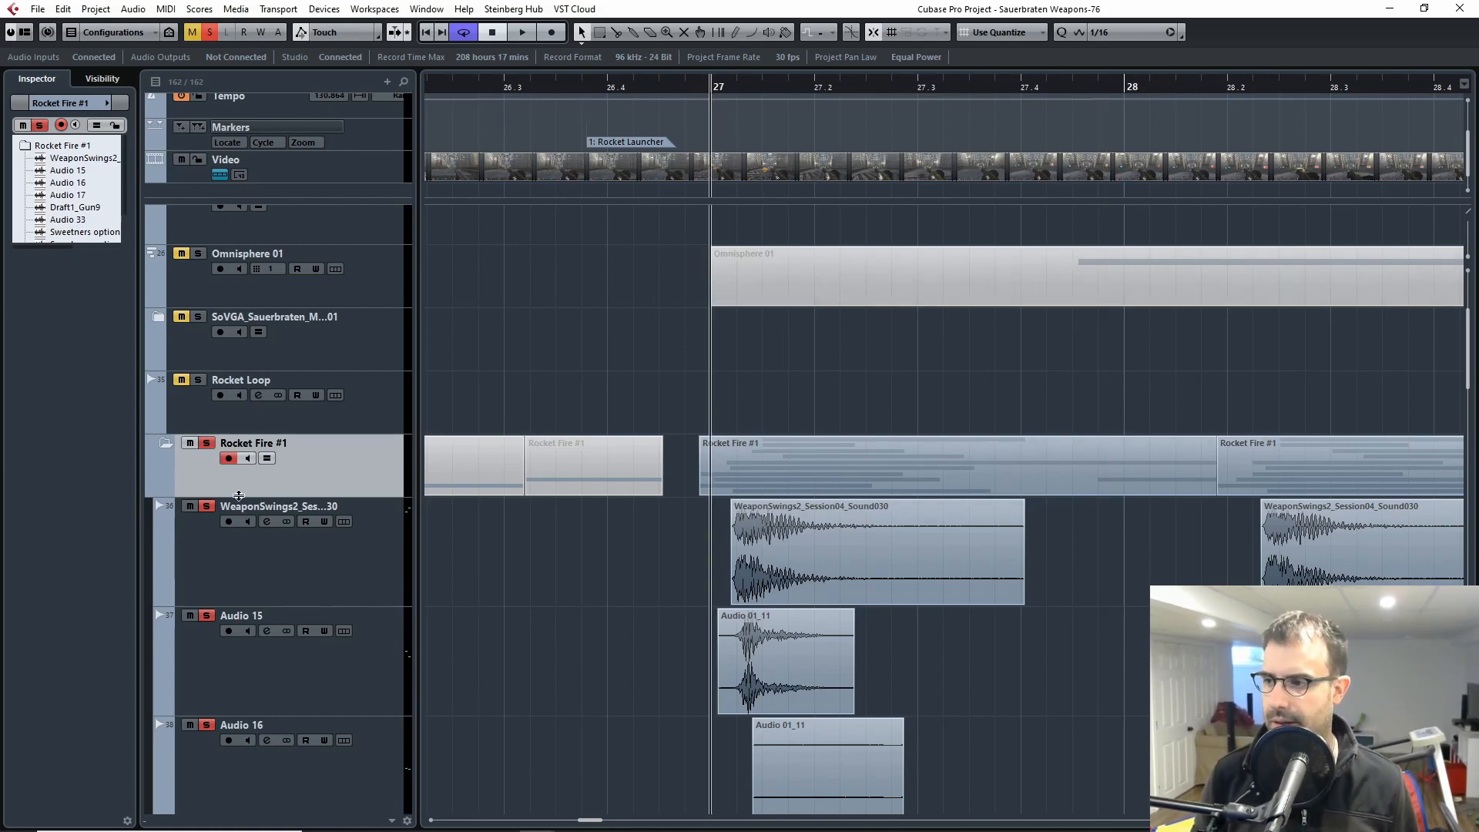
Step: Select the WeaponSwings2 track and replay all the Rocket Fire #1 layers from just before bar 27
scroll(640, 510, down, 5)
scroll(639, 510, up, 3)
scroll(653, 501, left, 3)
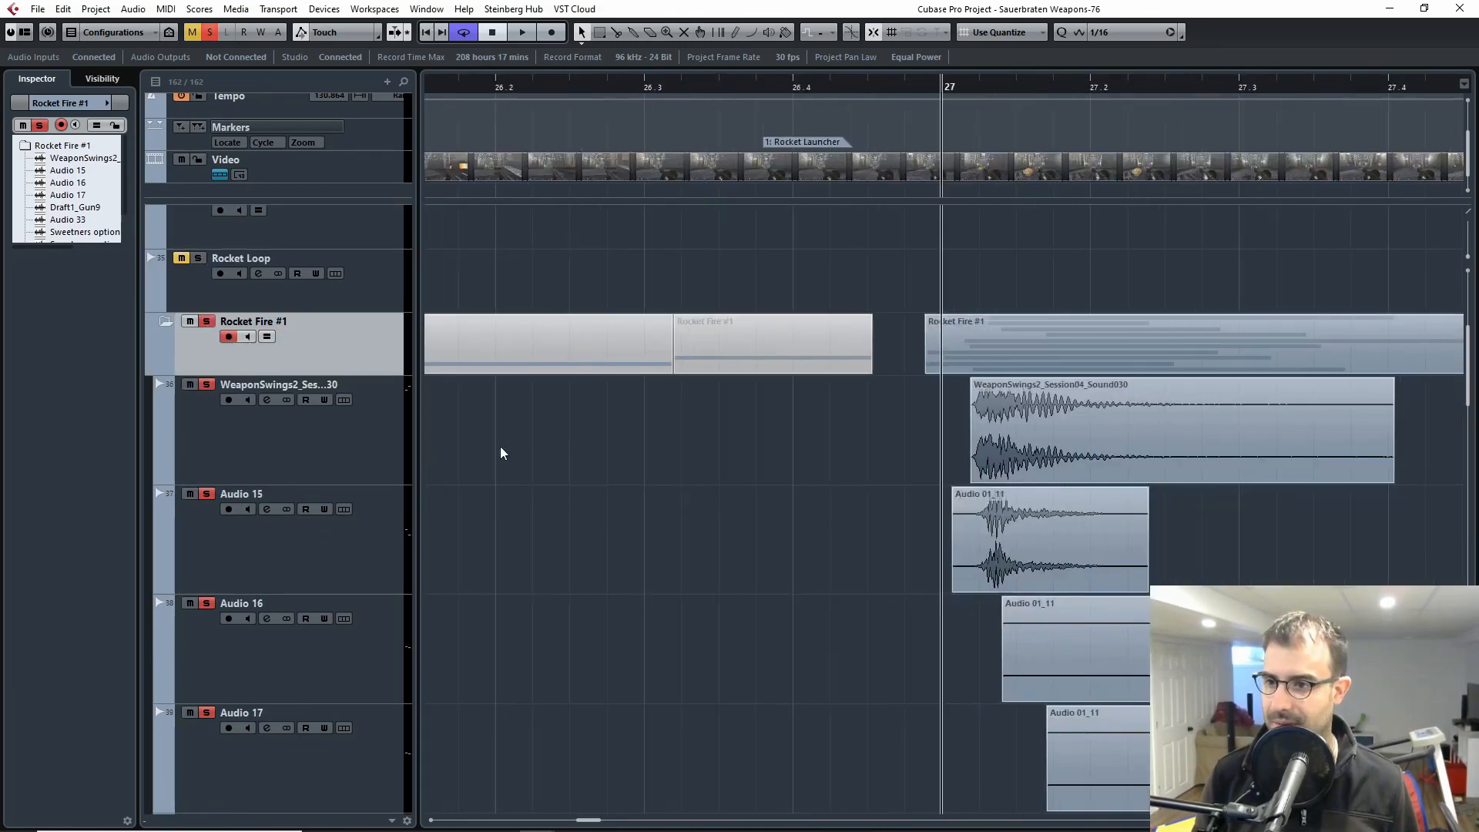
click(308, 455)
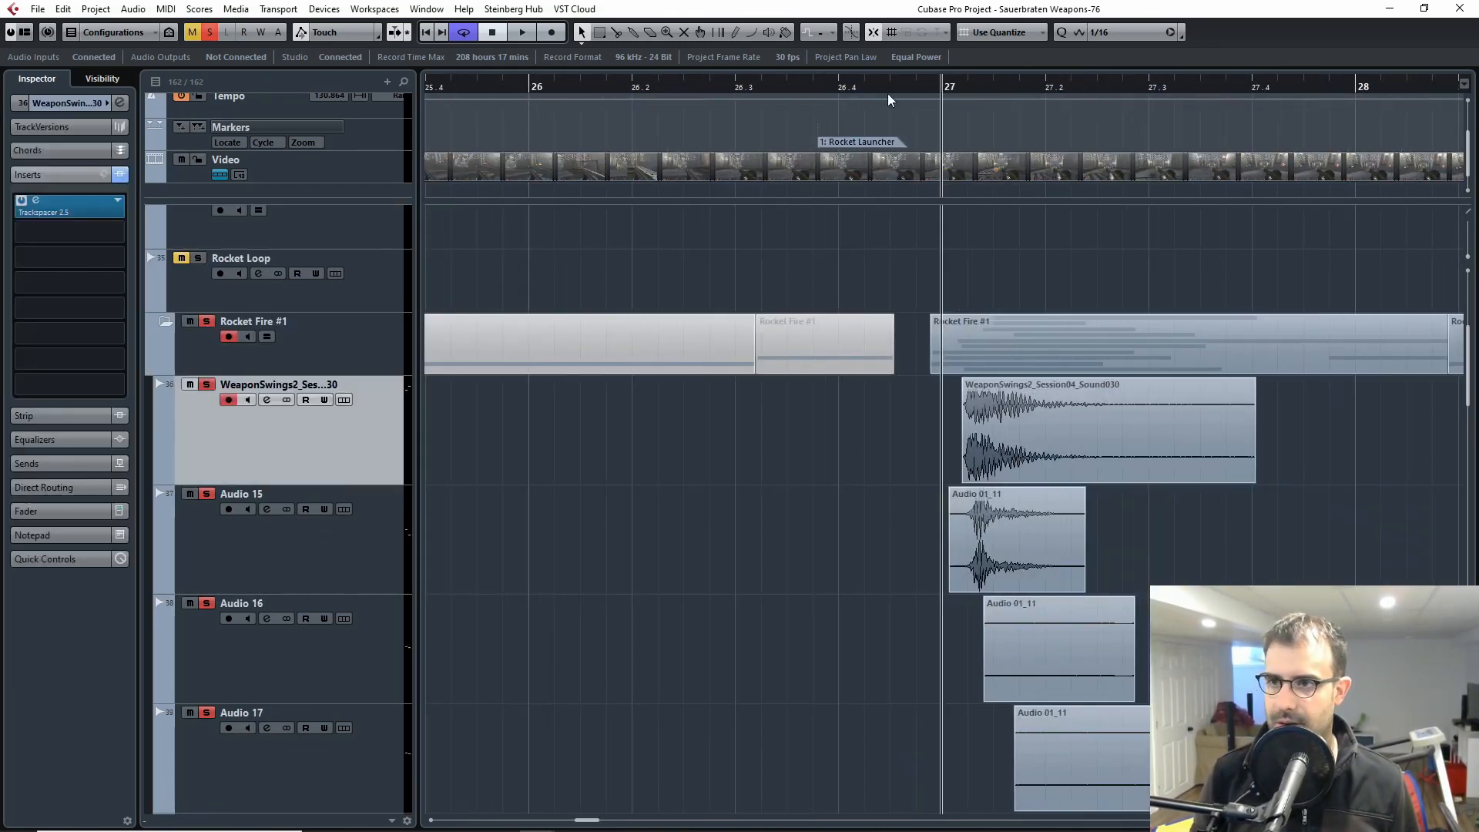
drag(931, 87, 915, 87)
key(g)
key(g)
key(g)
drag(1206, 533, 1028, 512)
key(space)
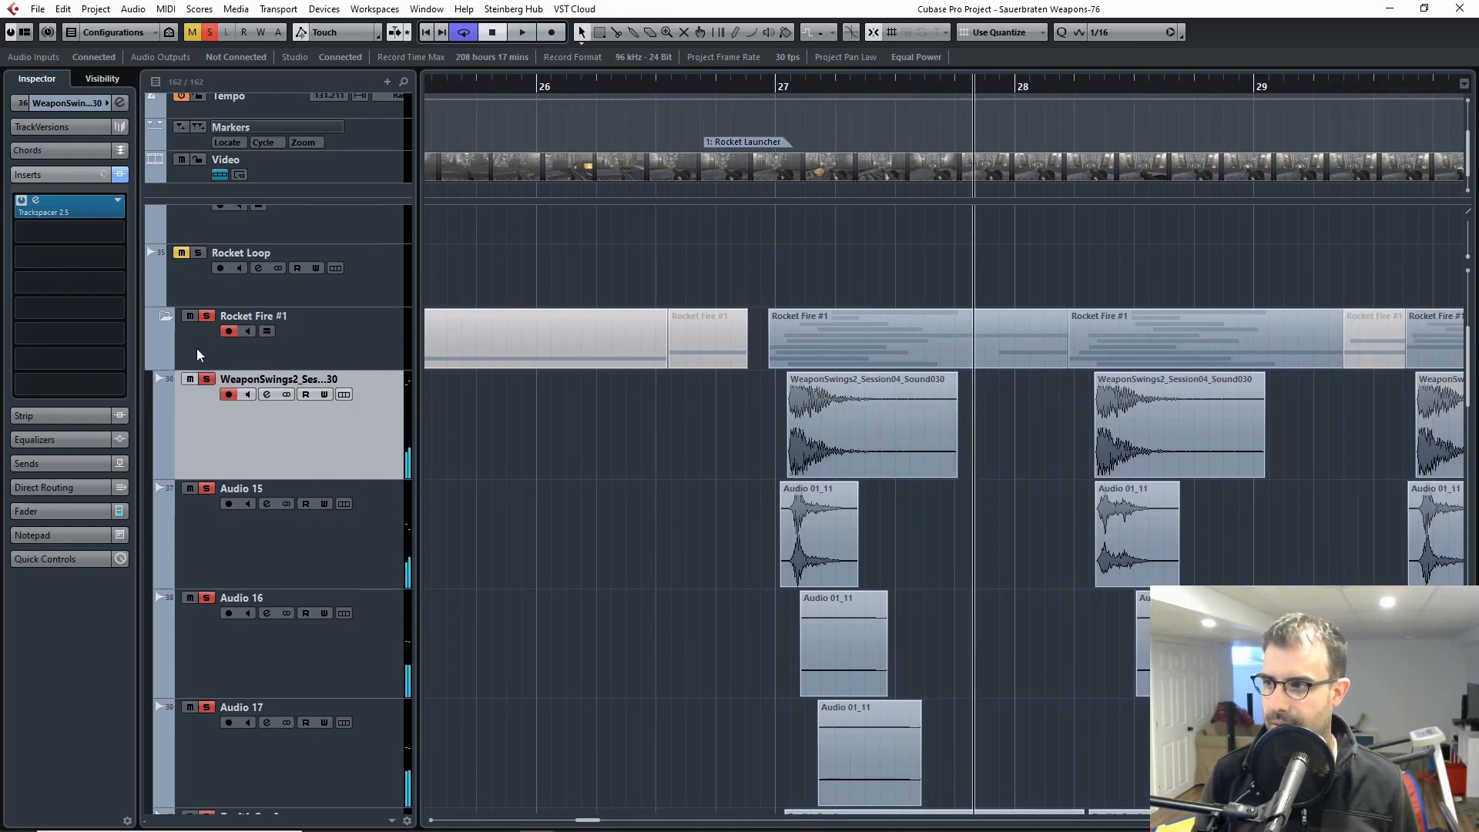
Step: Turn off the solo on the Rocket Fire #1 folder and solo only its WeaponSwings2 track
key(h)
key(h)
key(h)
click(207, 316)
click(207, 379)
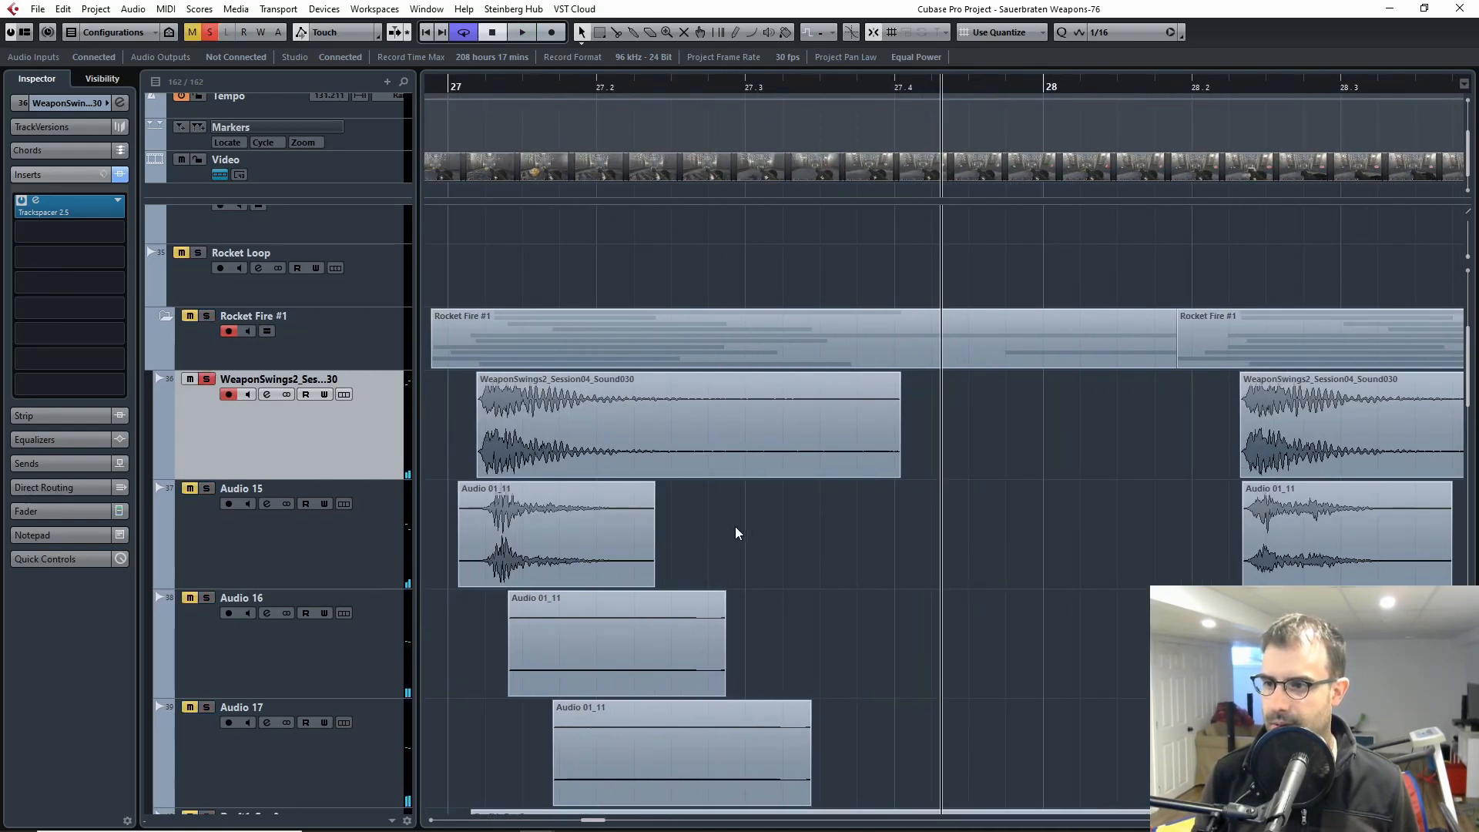
Step: Audition the soloed WeaponSwings2 layer repeatedly from around bar 27
key(space)
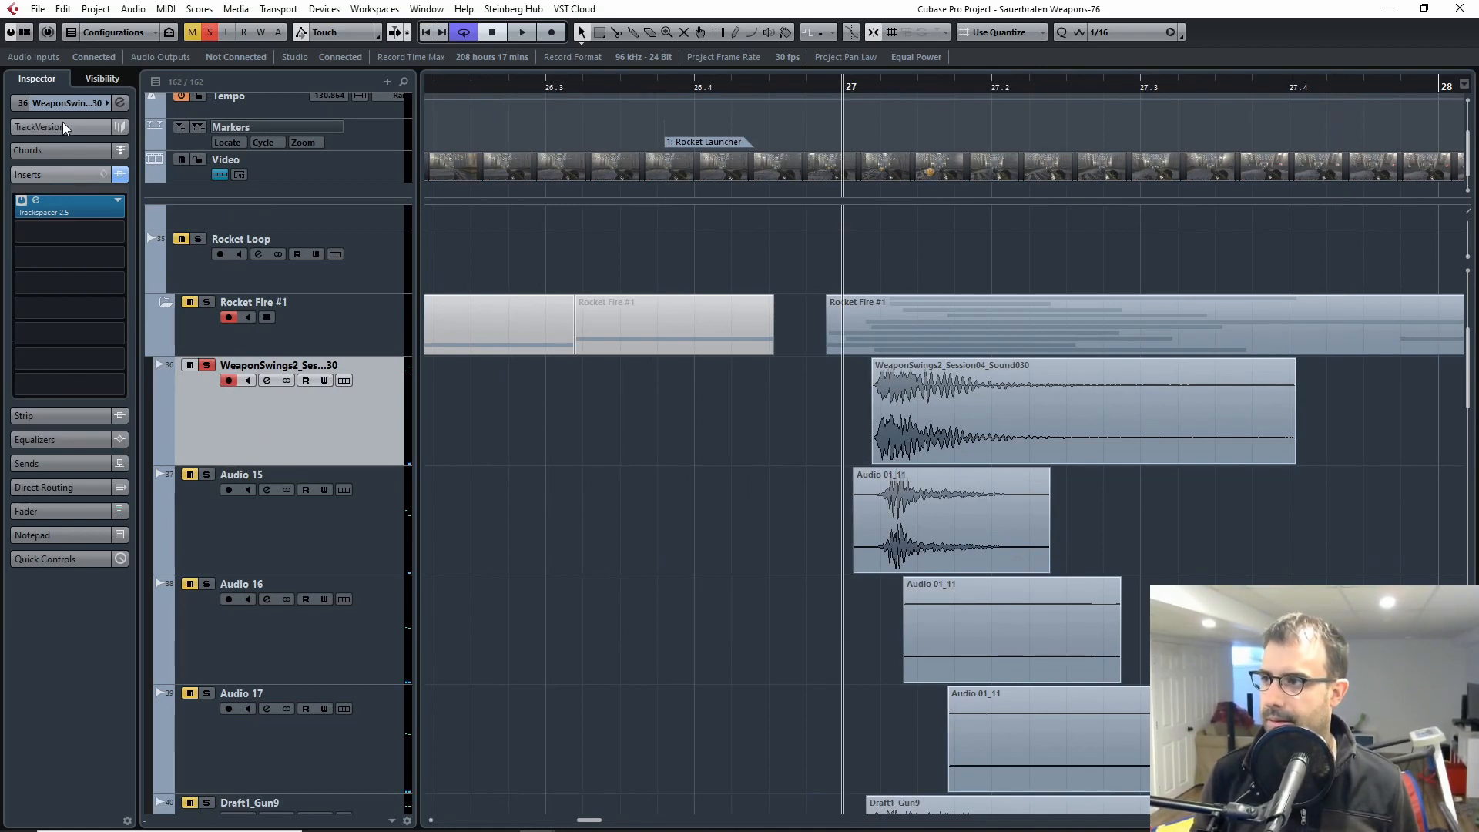
key(space)
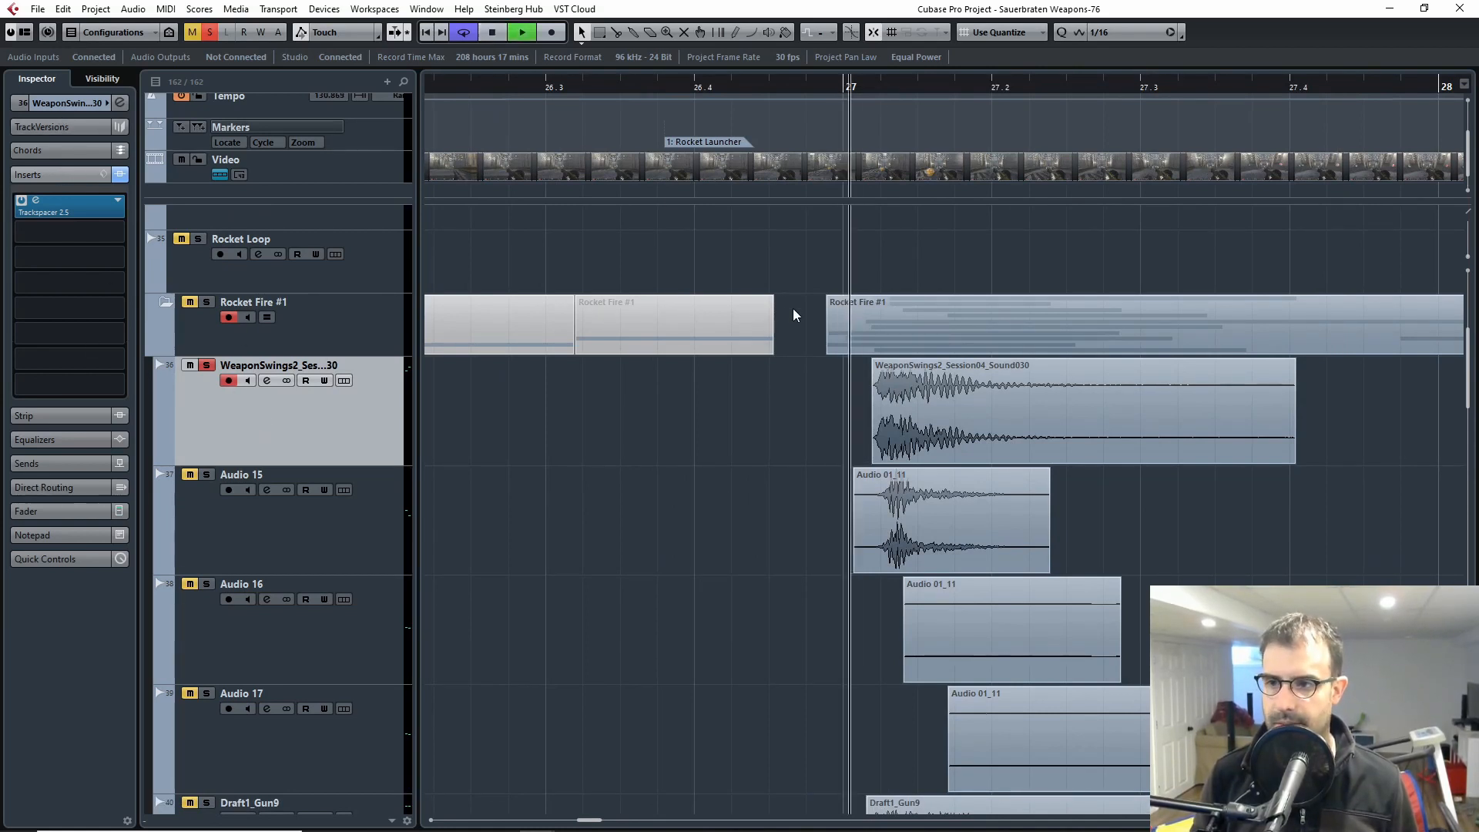
key(space)
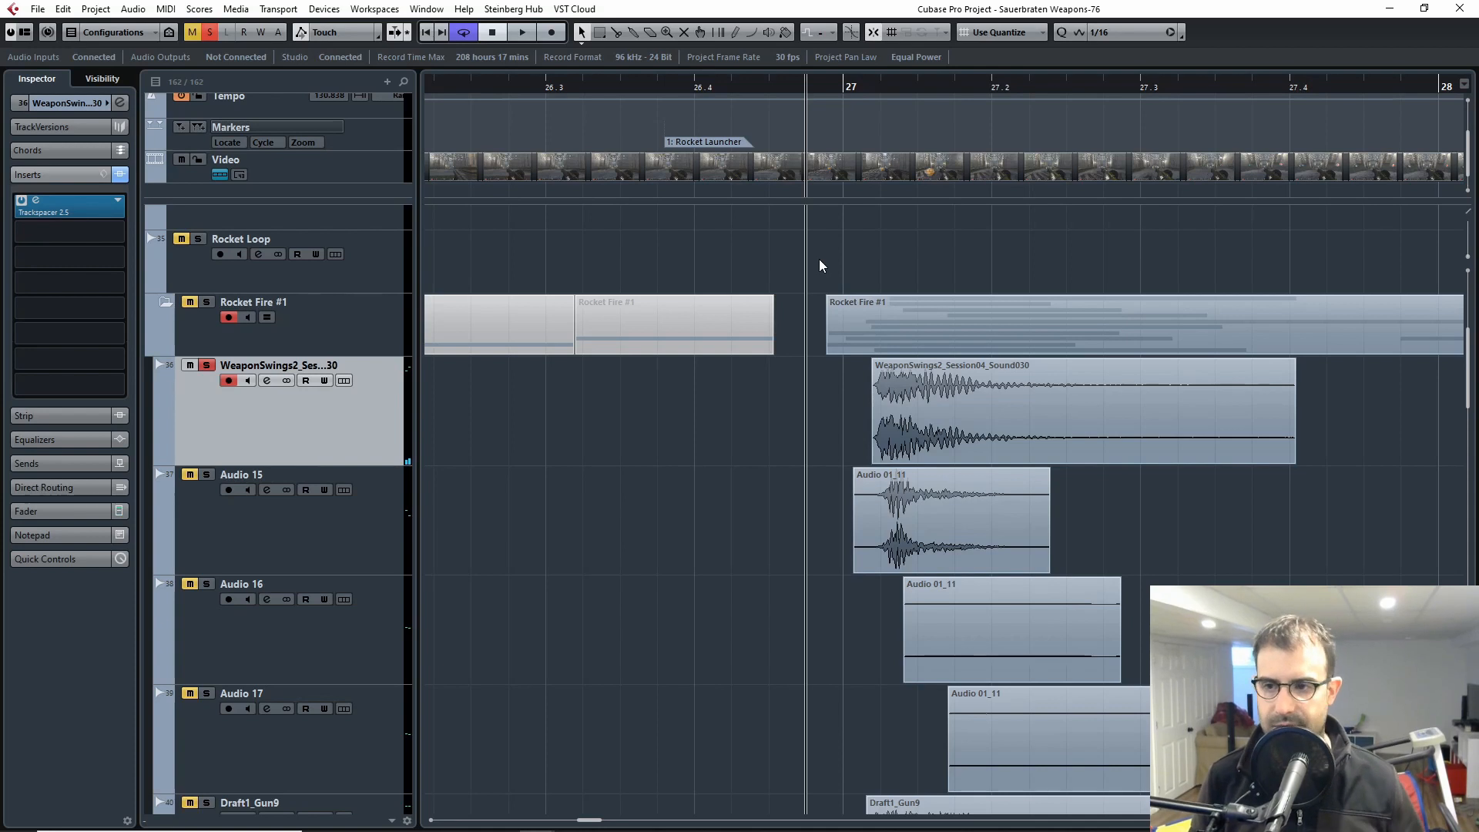
key(space)
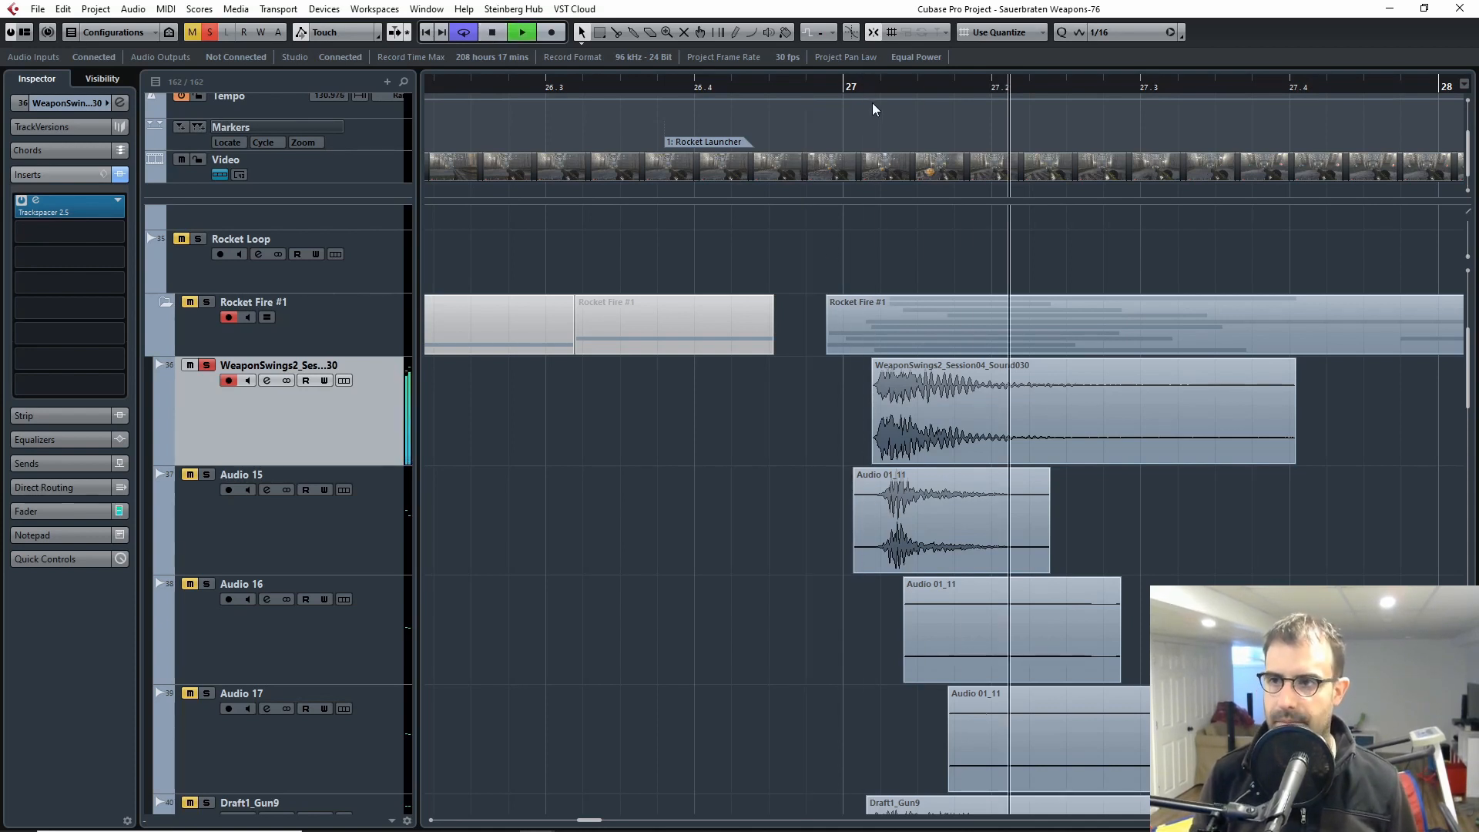
Step: Stop playback, inspect the Trackspacer 2.5 insert on the WeaponSwings2 track, and close the plug-in window
key(space)
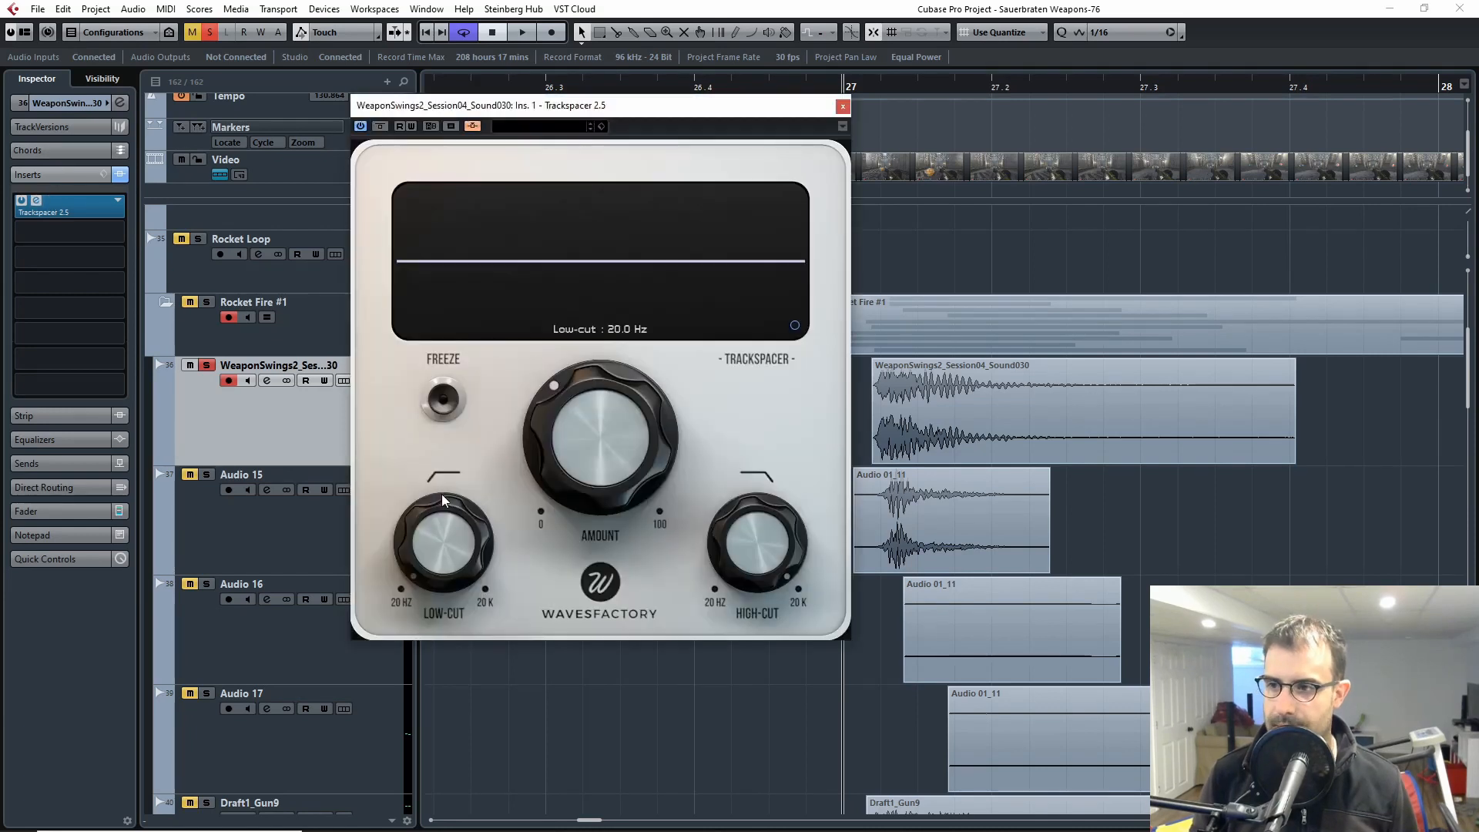
drag(504, 108, 542, 115)
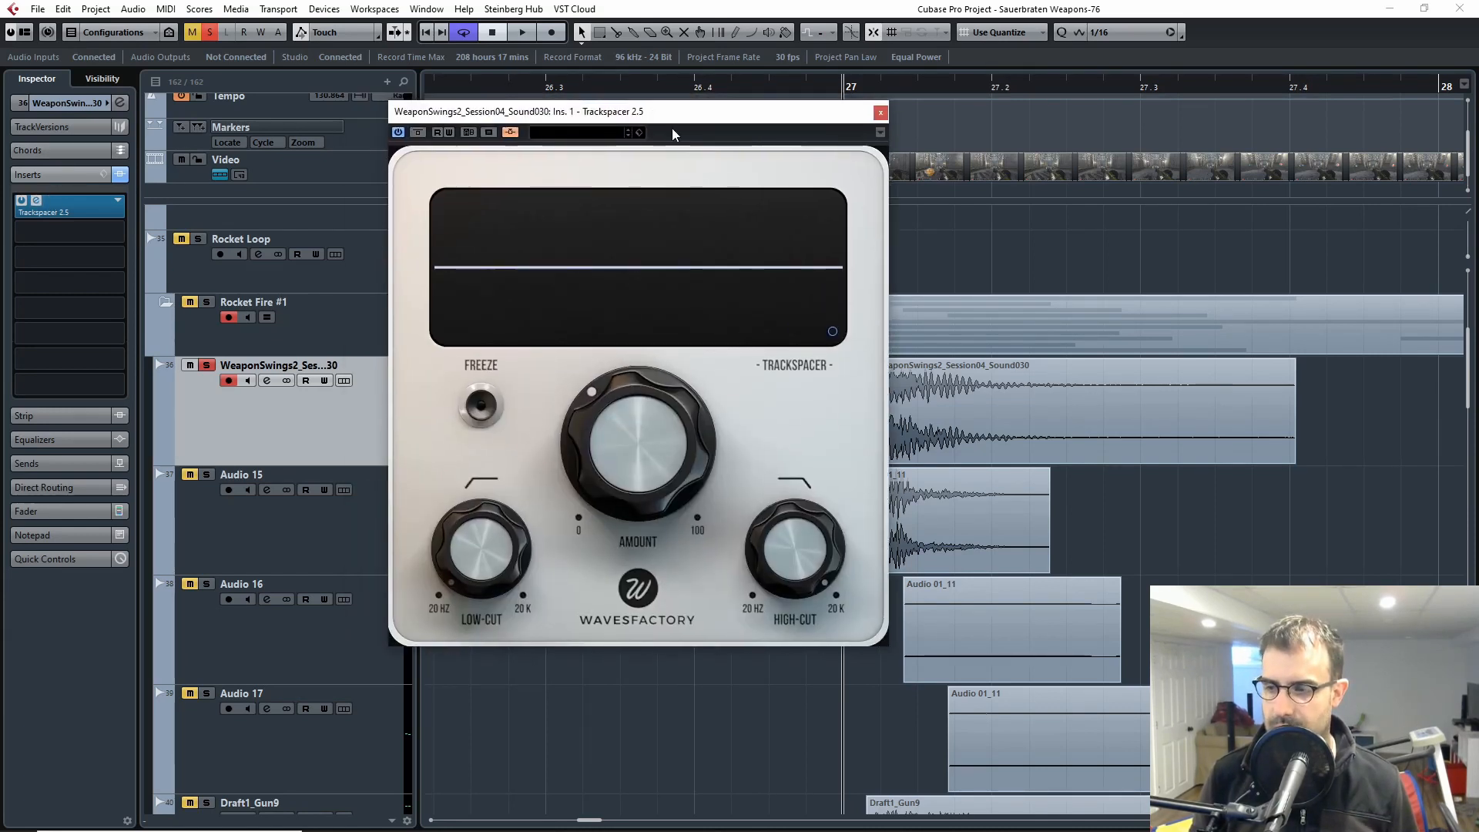
click(879, 112)
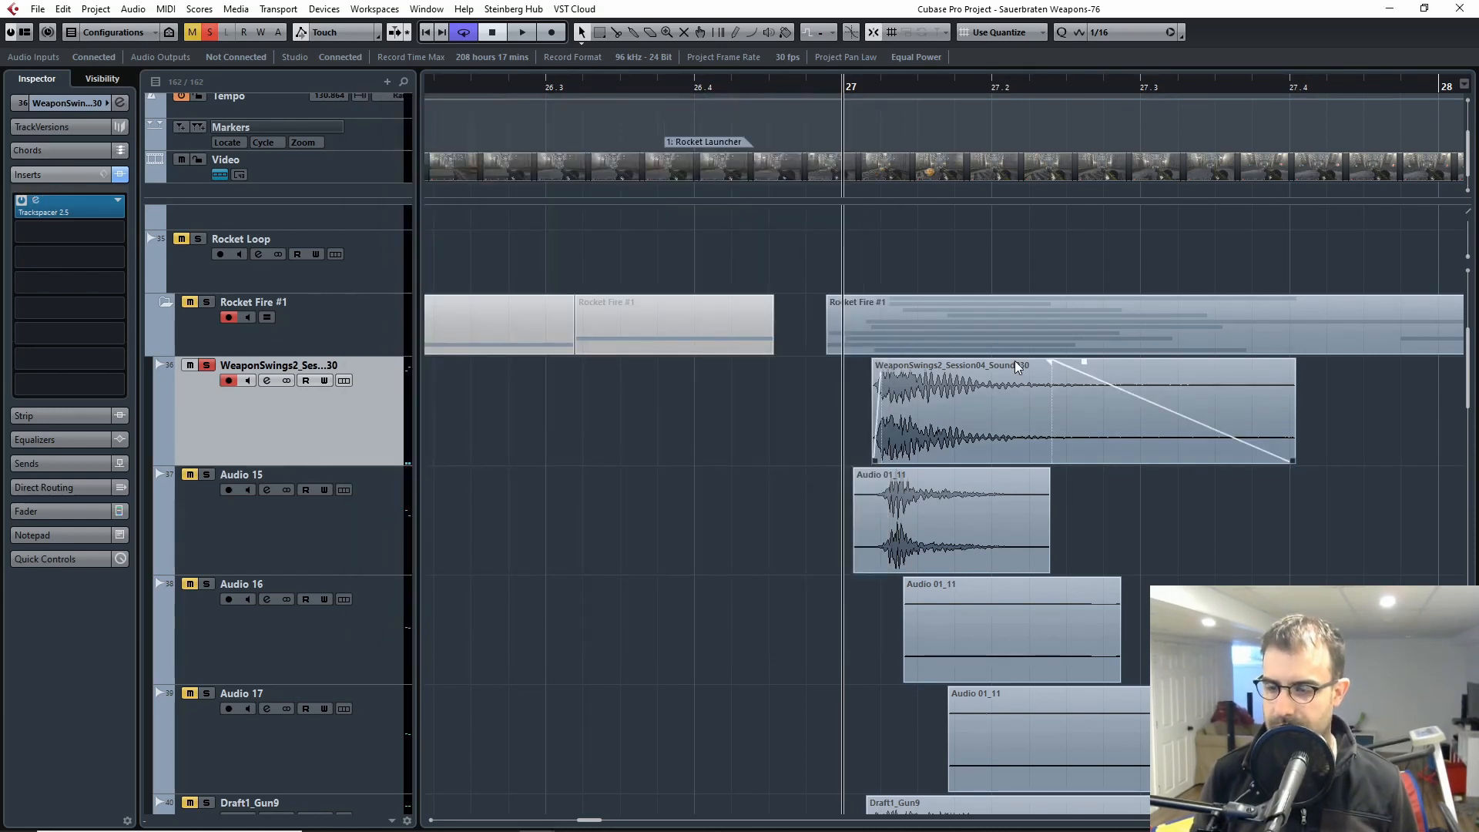
Step: Check the insert effects on the Audio 15, Audio 16 and Audio 17 tracks in turn
click(274, 532)
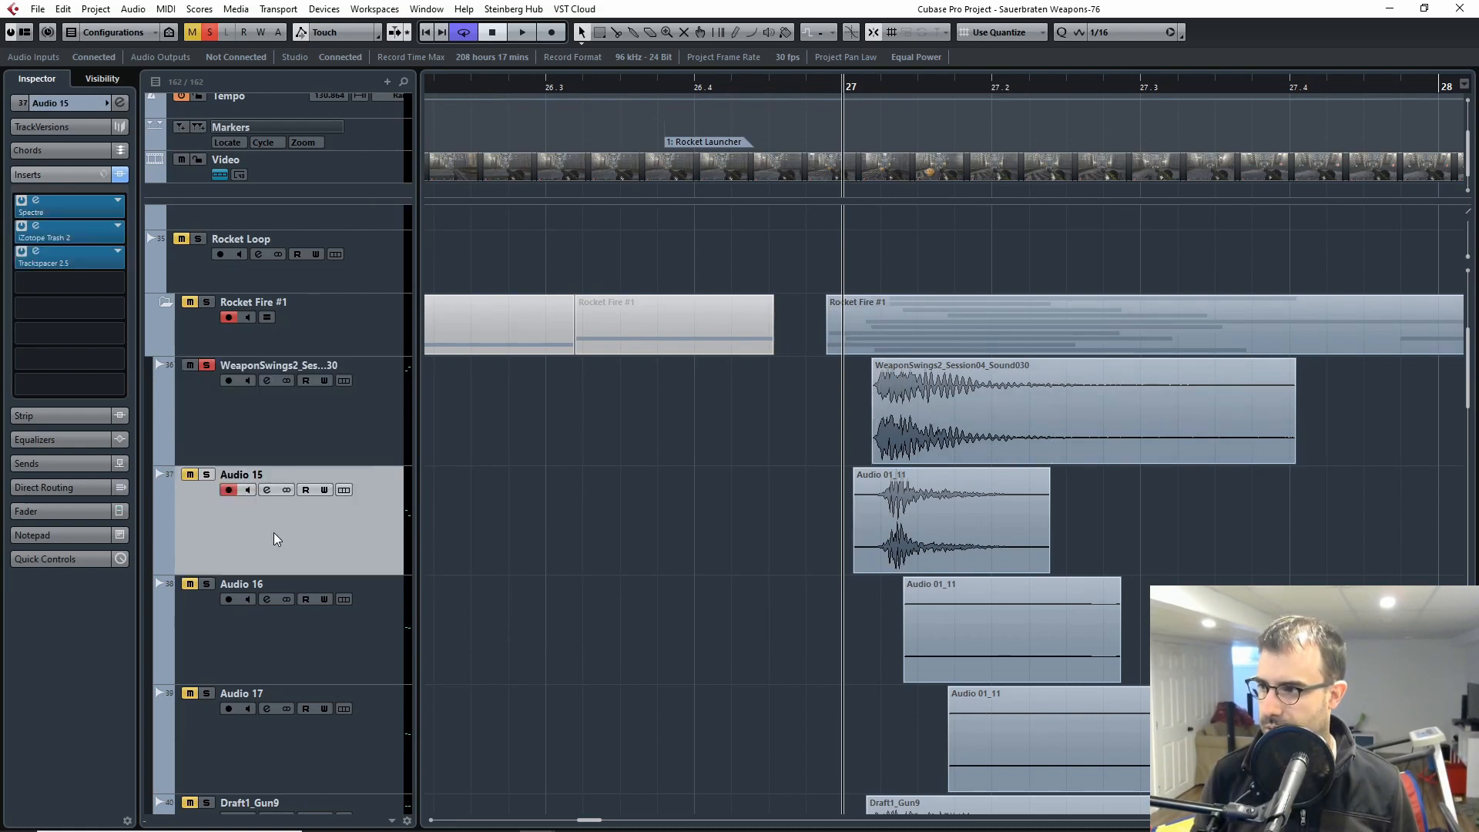
click(293, 662)
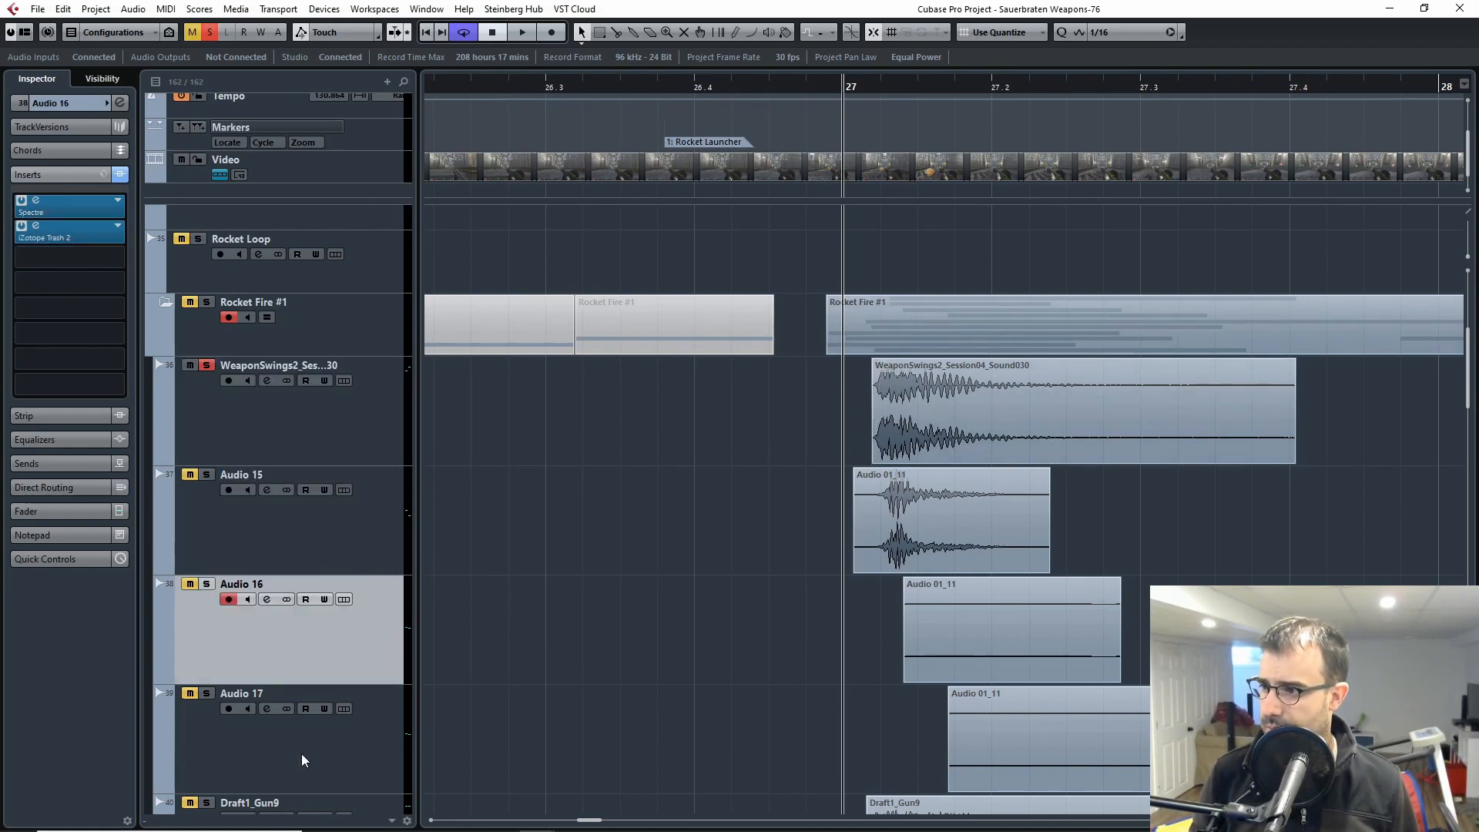
click(303, 752)
Step: Look over the remaining Rocket Fire #1 layers, select the Draft1_Gun9 track and show its sends
scroll(353, 676, down, 5)
scroll(323, 617, down, 1)
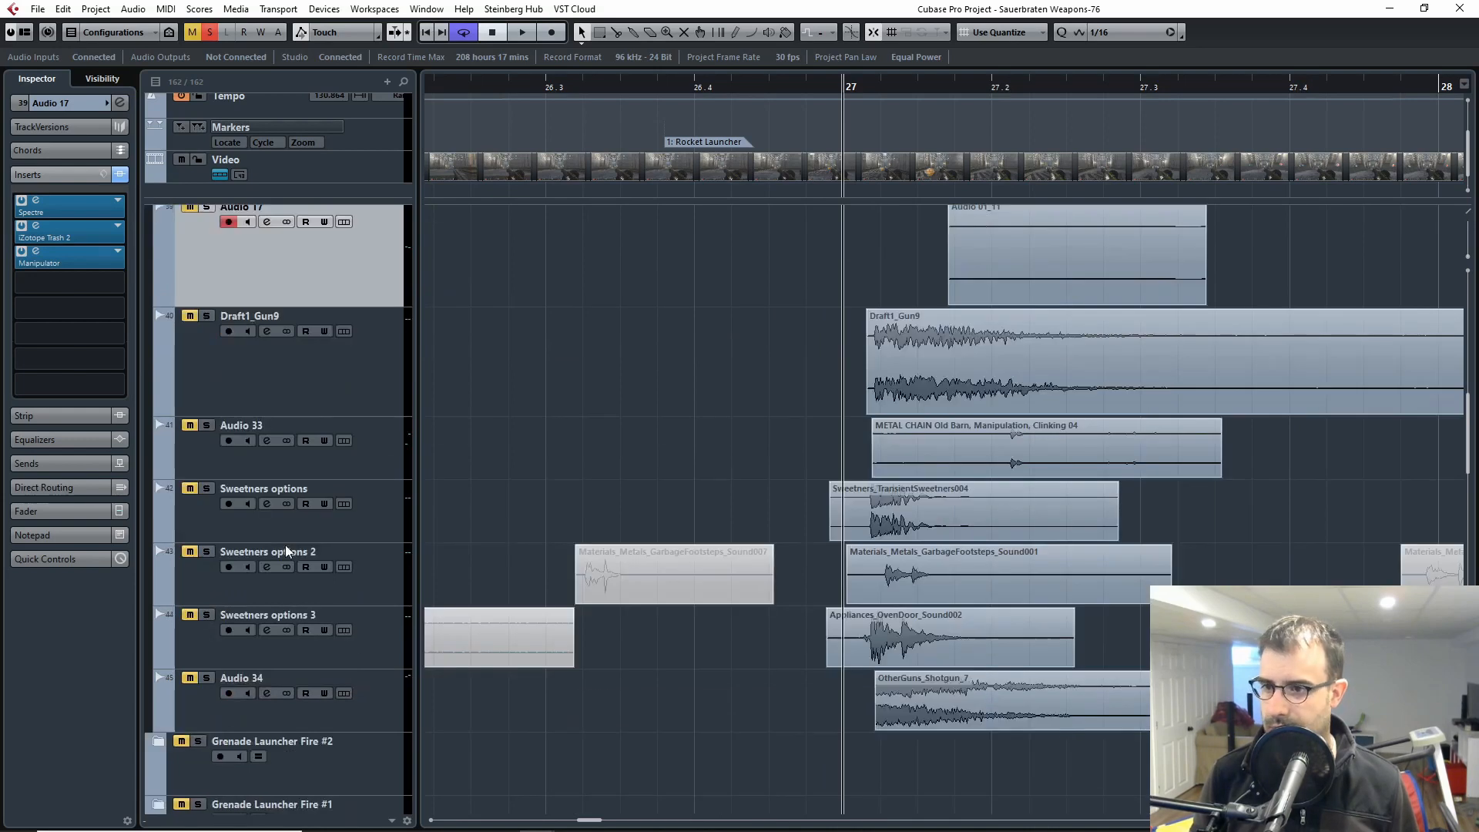
scroll(285, 544, up, 1)
click(246, 509)
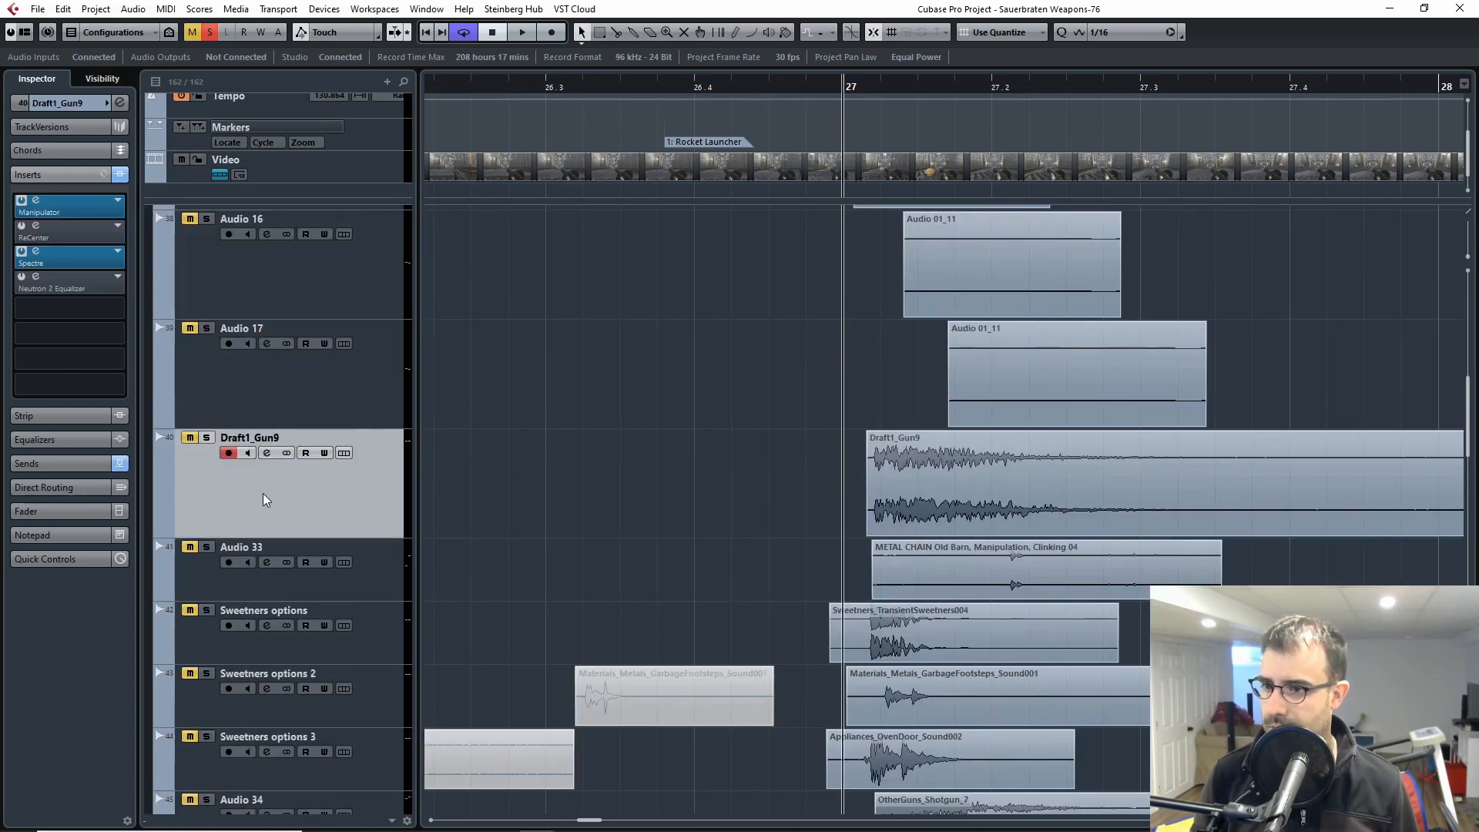
click(26, 463)
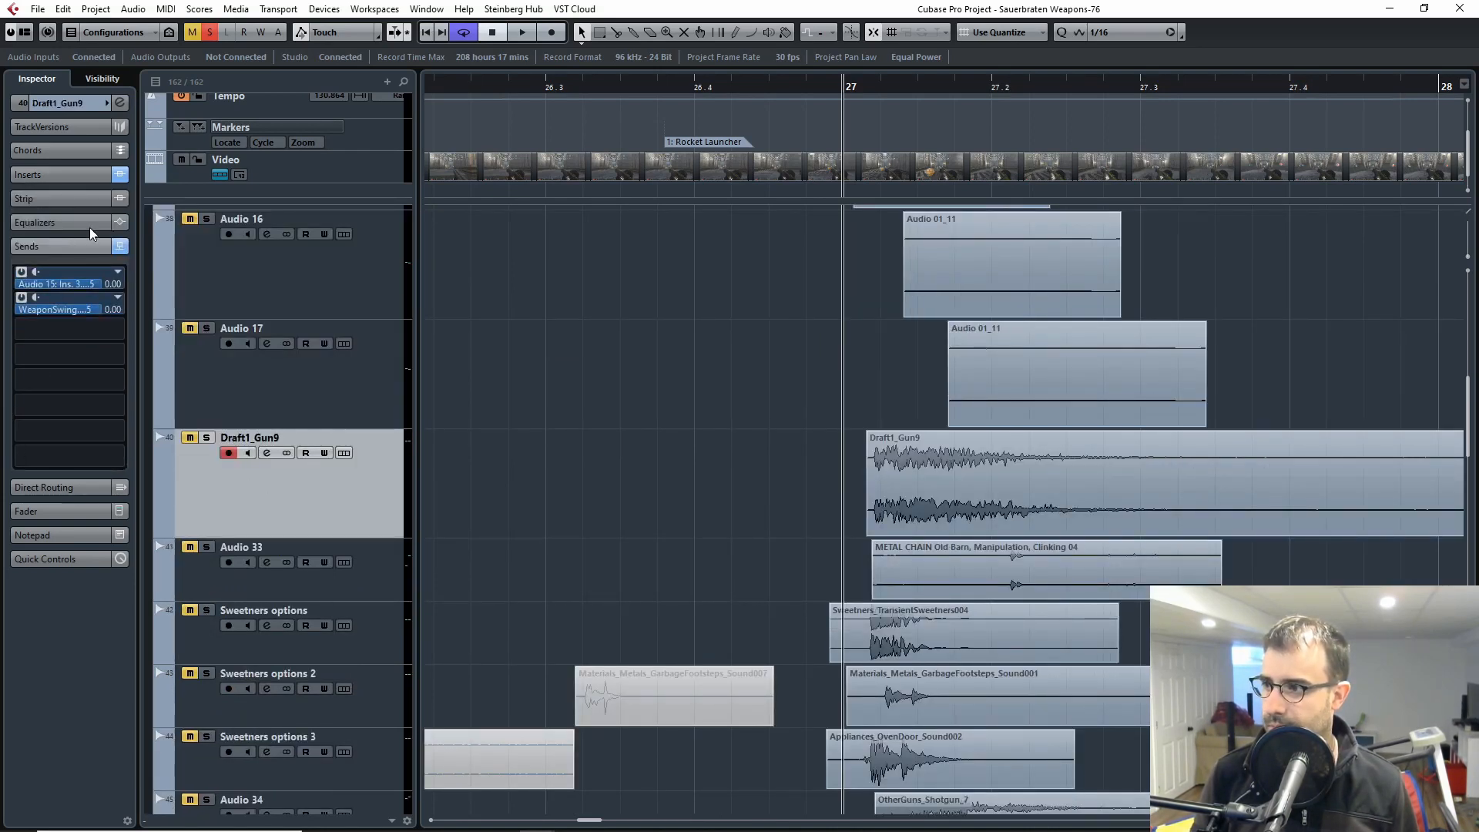
Step: Show the Draft1_Gun9 track's insert effects and look over the neighbouring Rocket Fire #1 layers
click(65, 175)
scroll(770, 462, down, 5)
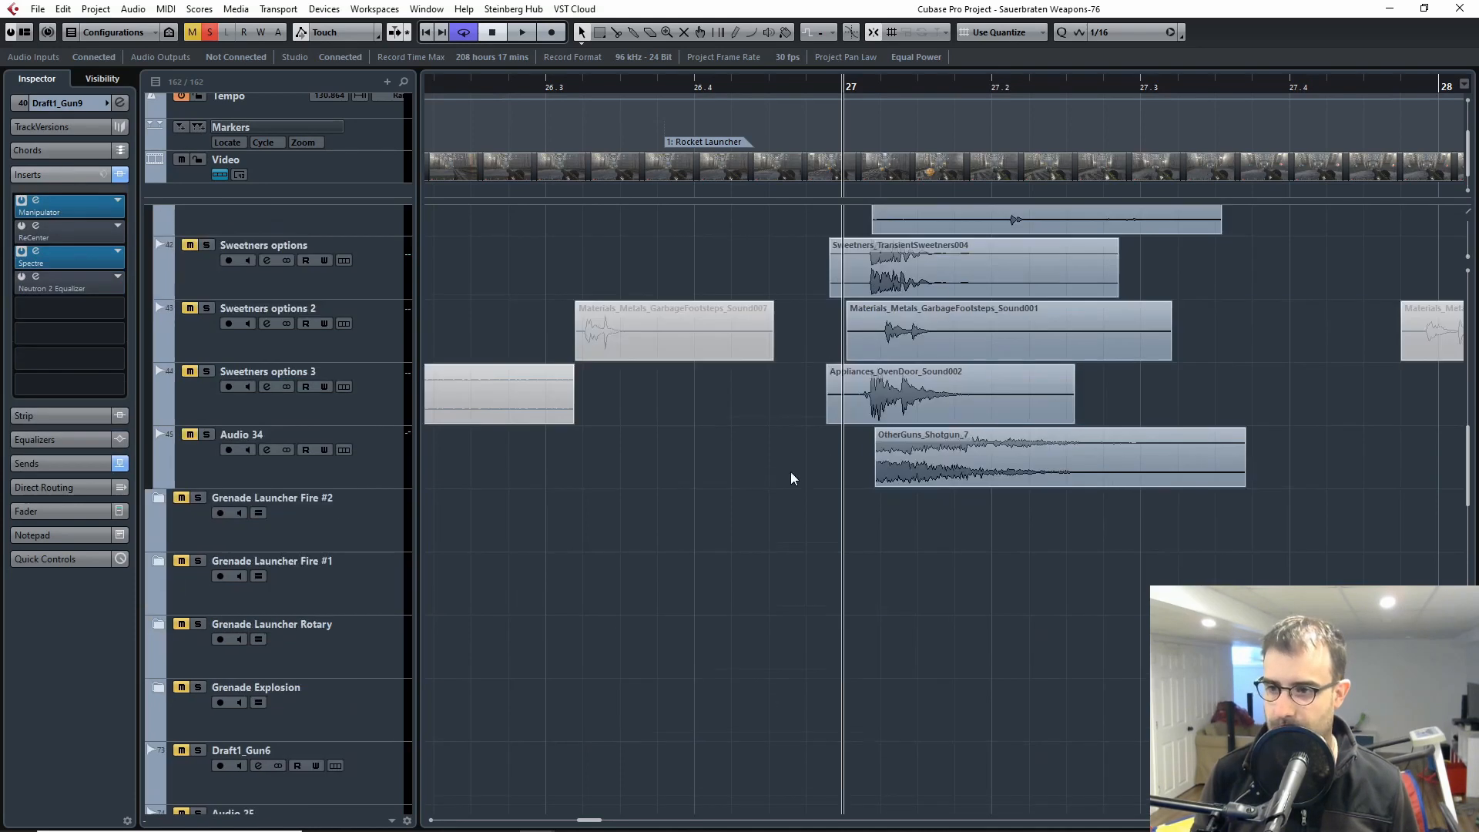
scroll(731, 539, up, 8)
scroll(847, 597, up, 6)
scroll(971, 570, down, 4)
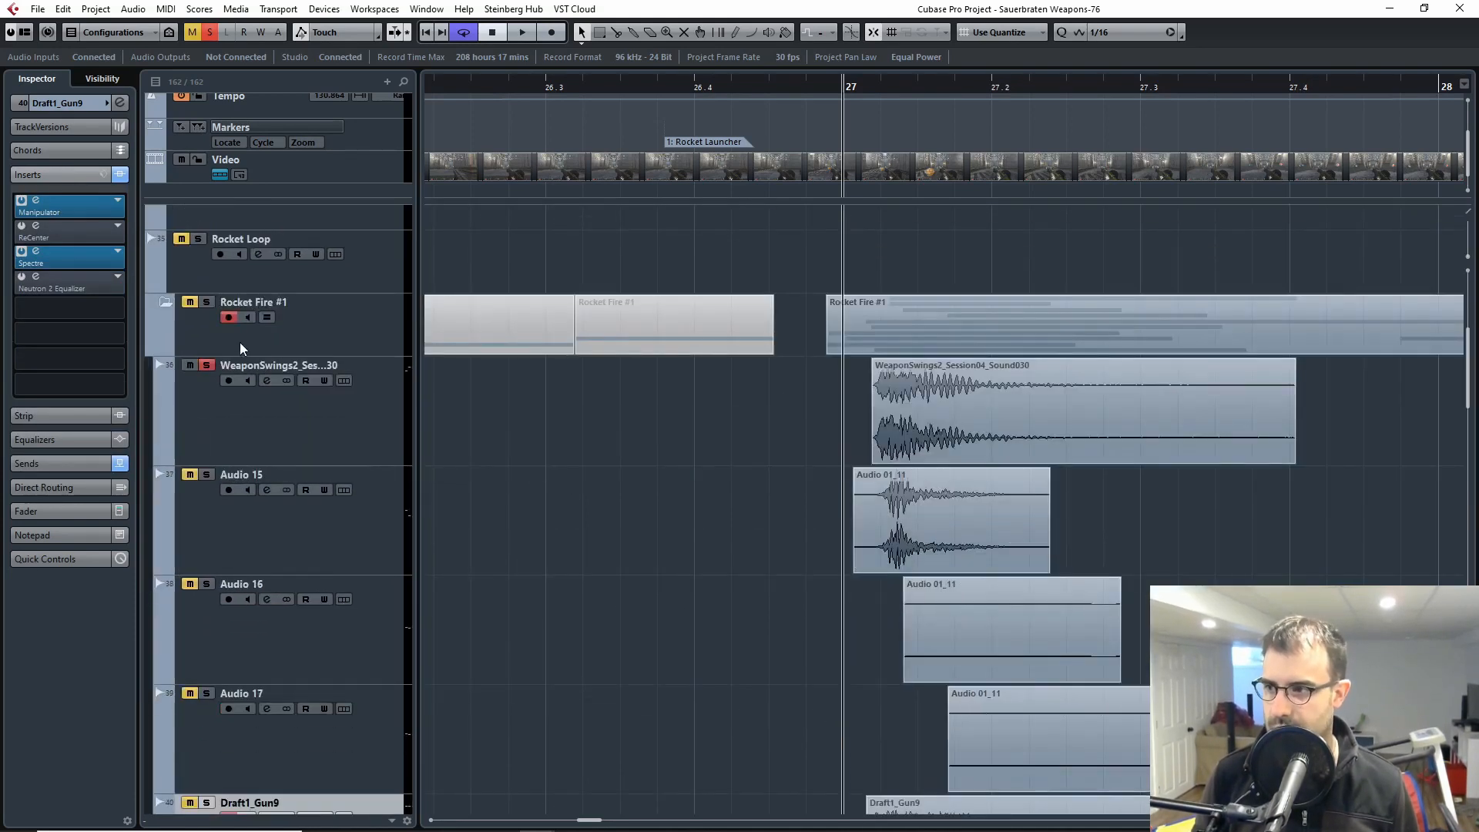
Step: Unsolo the WeaponSwings2 track, solo Audio 15 instead and audition it from bar 27
click(207, 368)
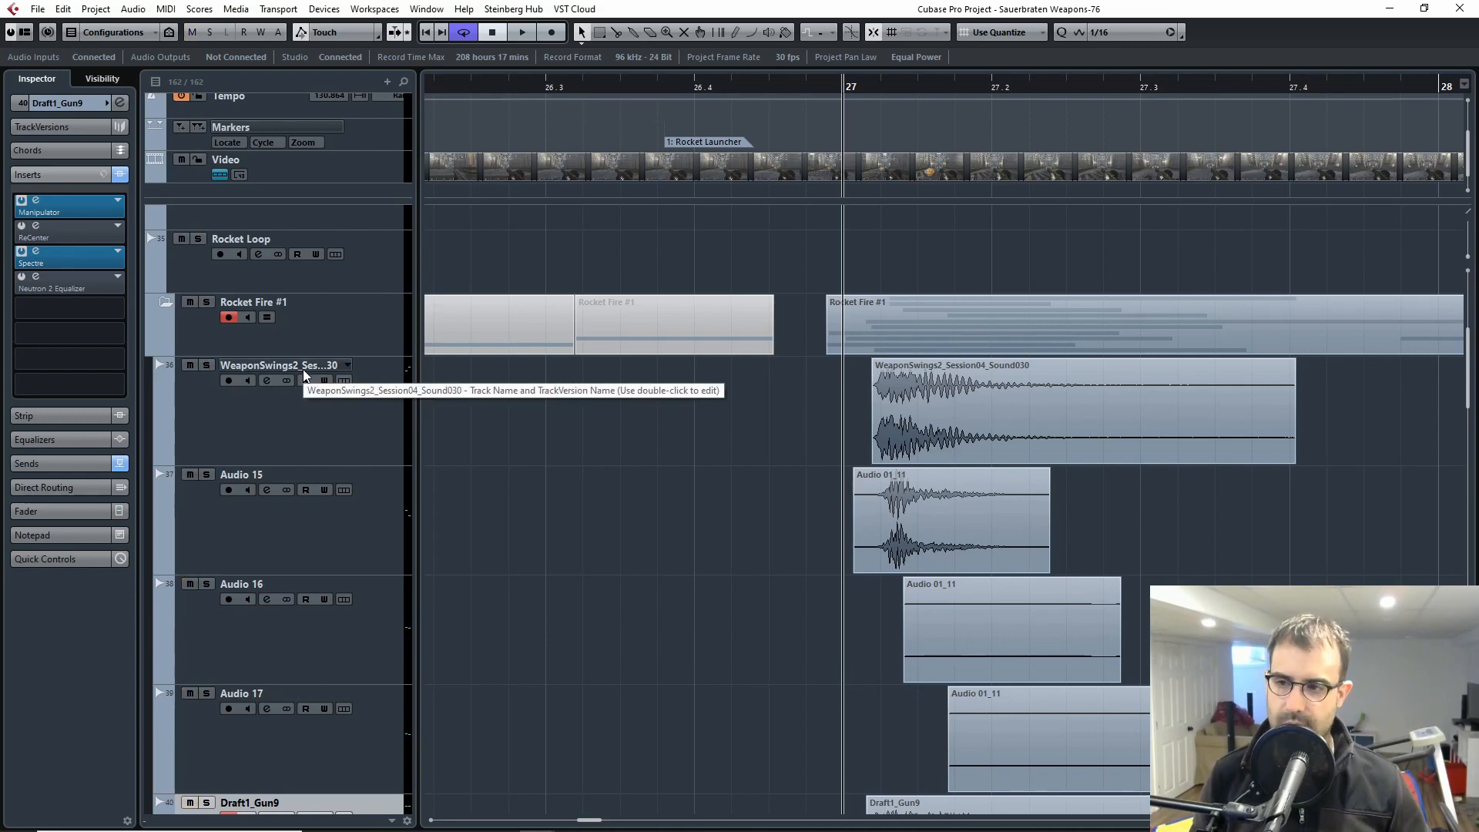
click(207, 474)
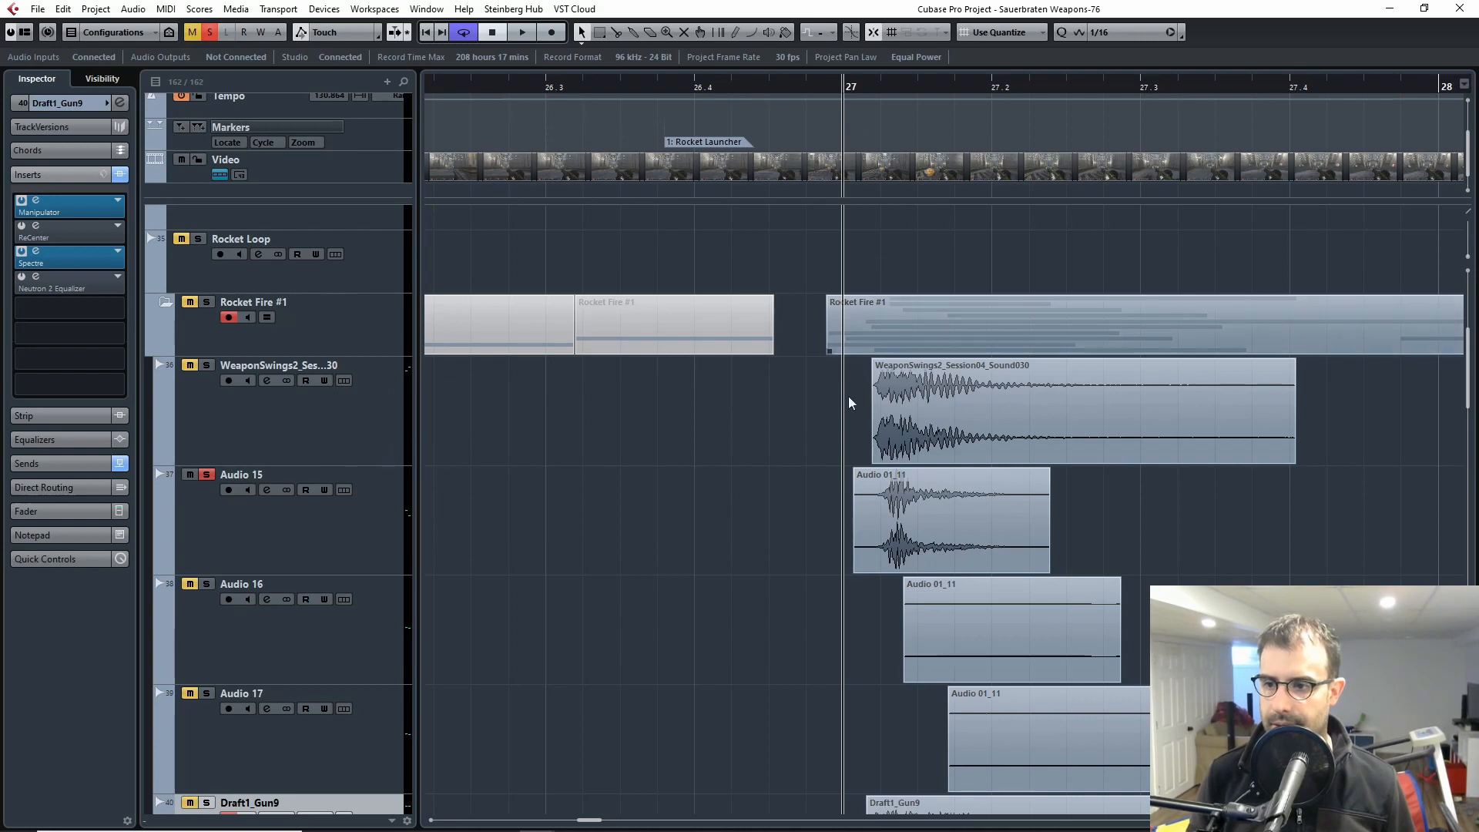
click(232, 531)
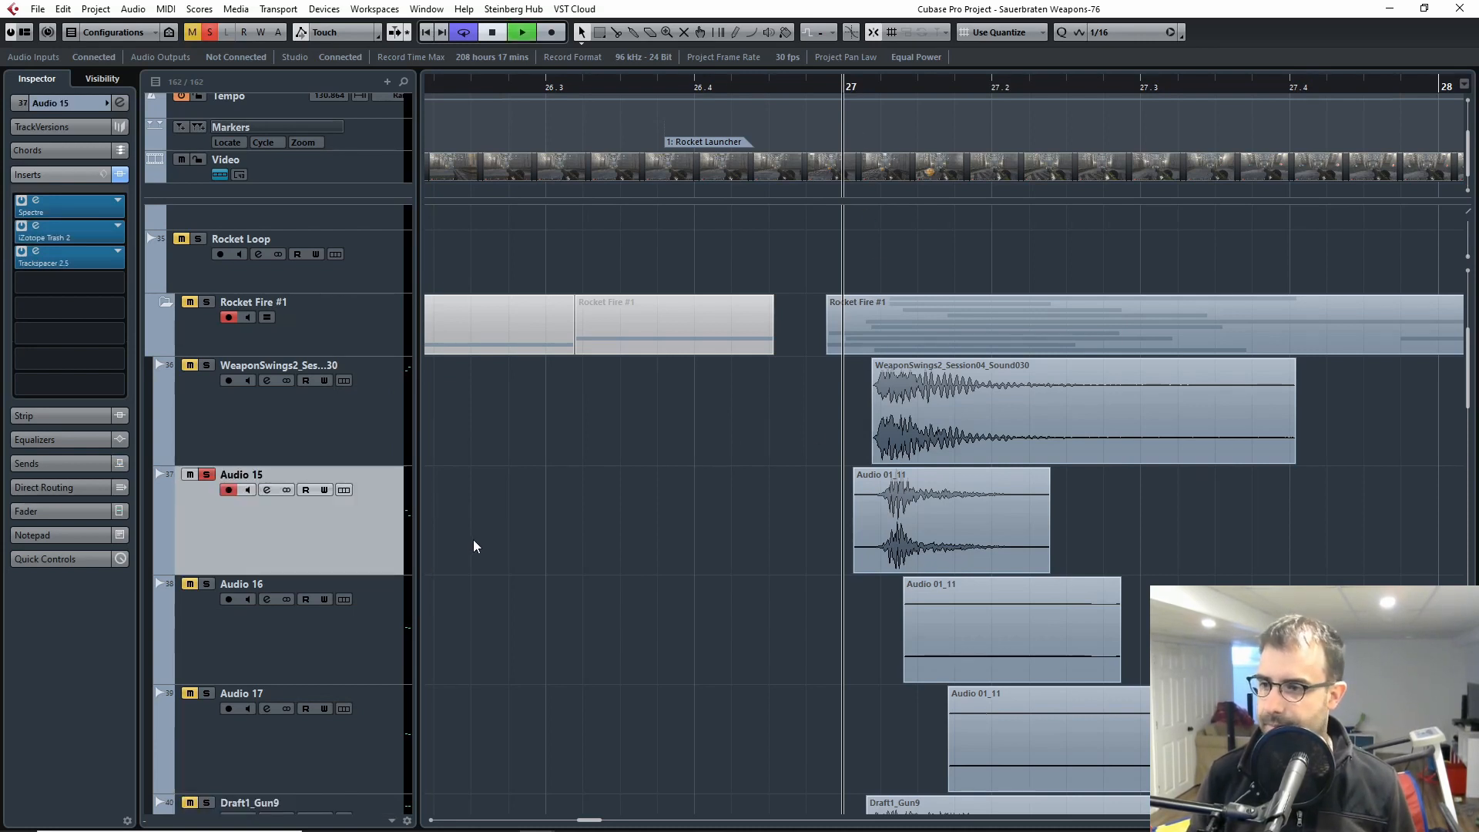
key(space)
click(842, 90)
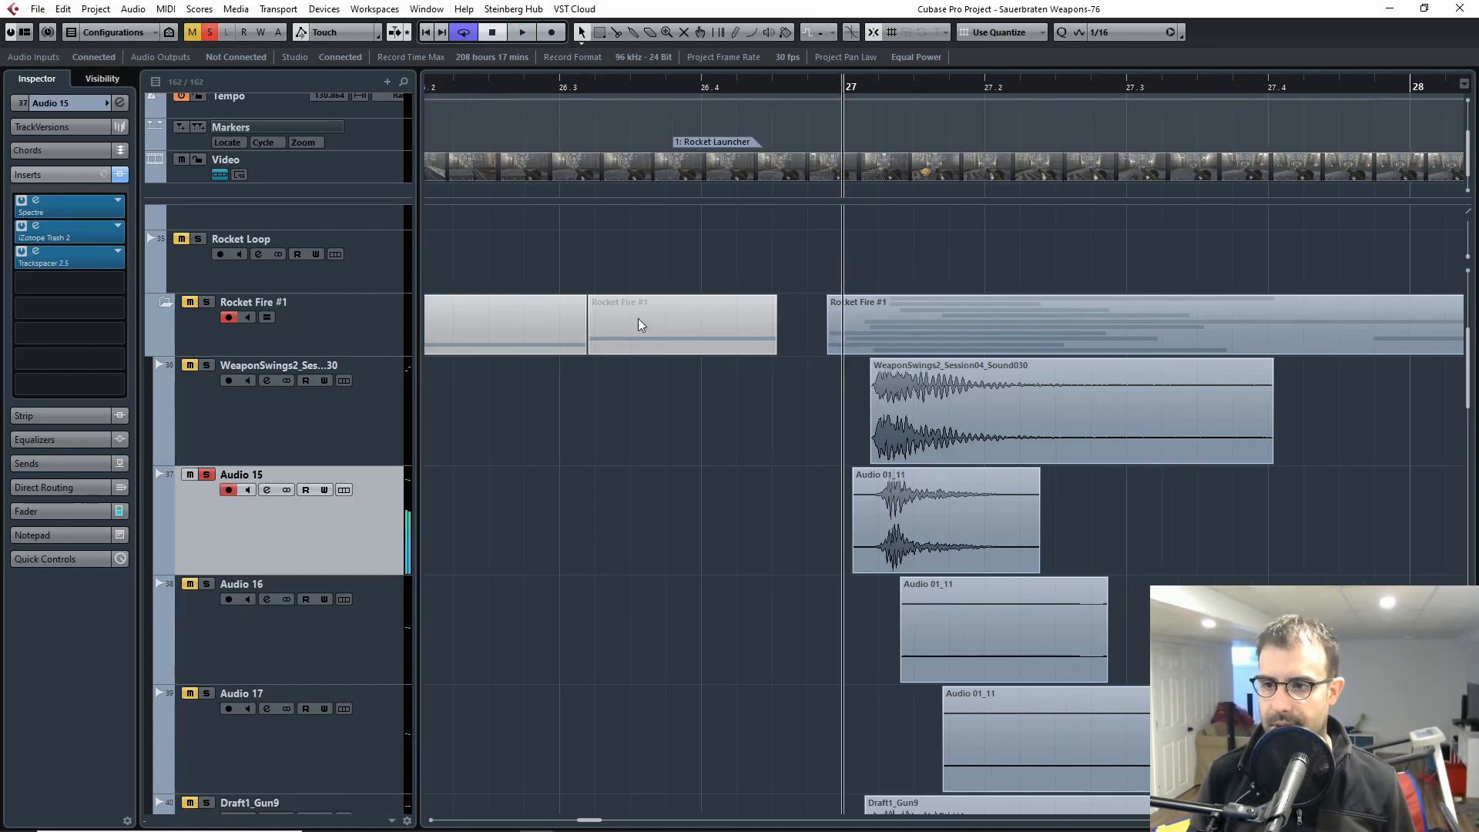
Step: Check the insert effects on the WeaponSwings2 and Audio 15 tracks and look closely at the Audio 15 clip
click(261, 381)
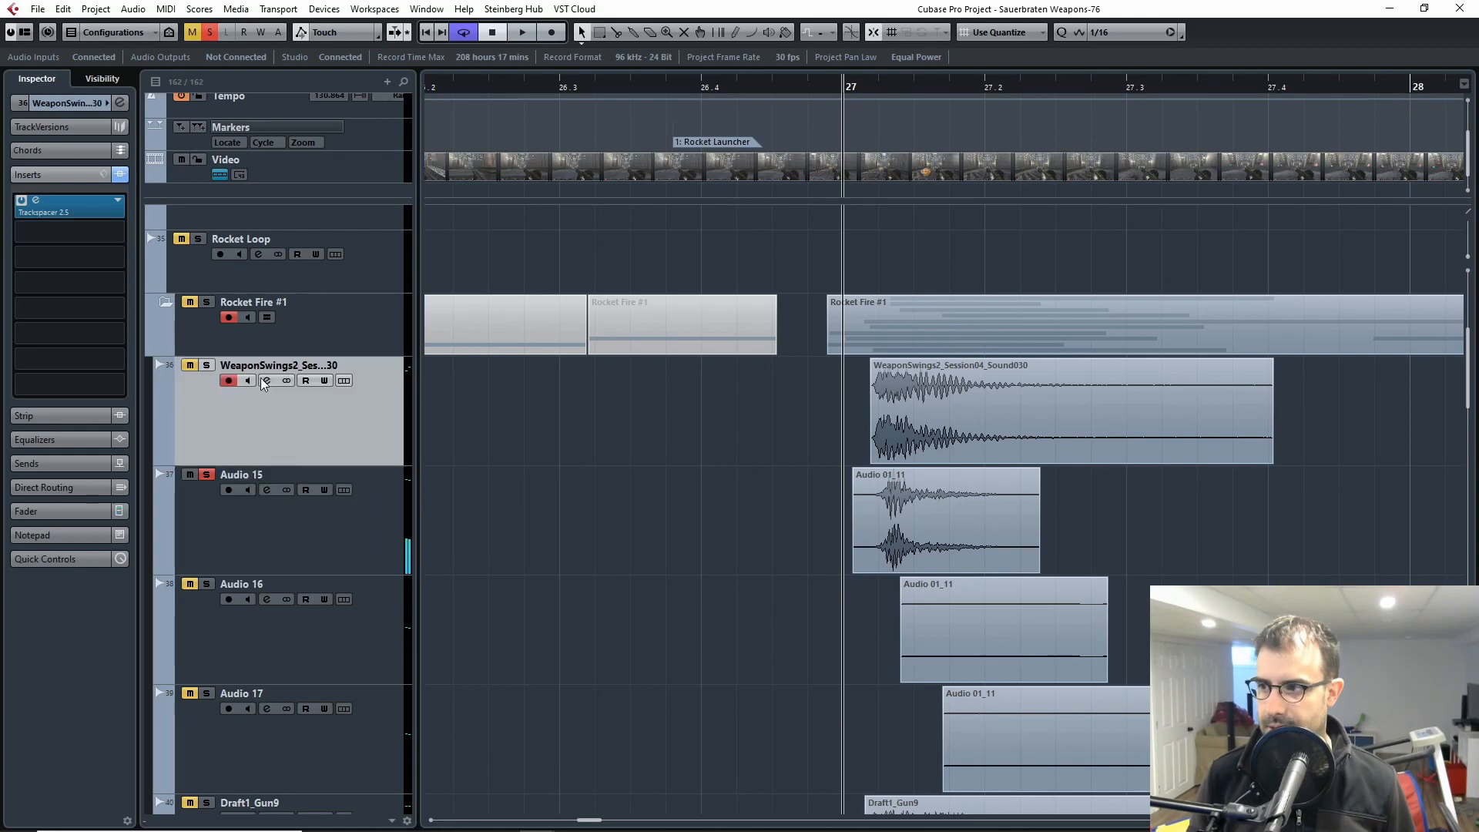
click(259, 560)
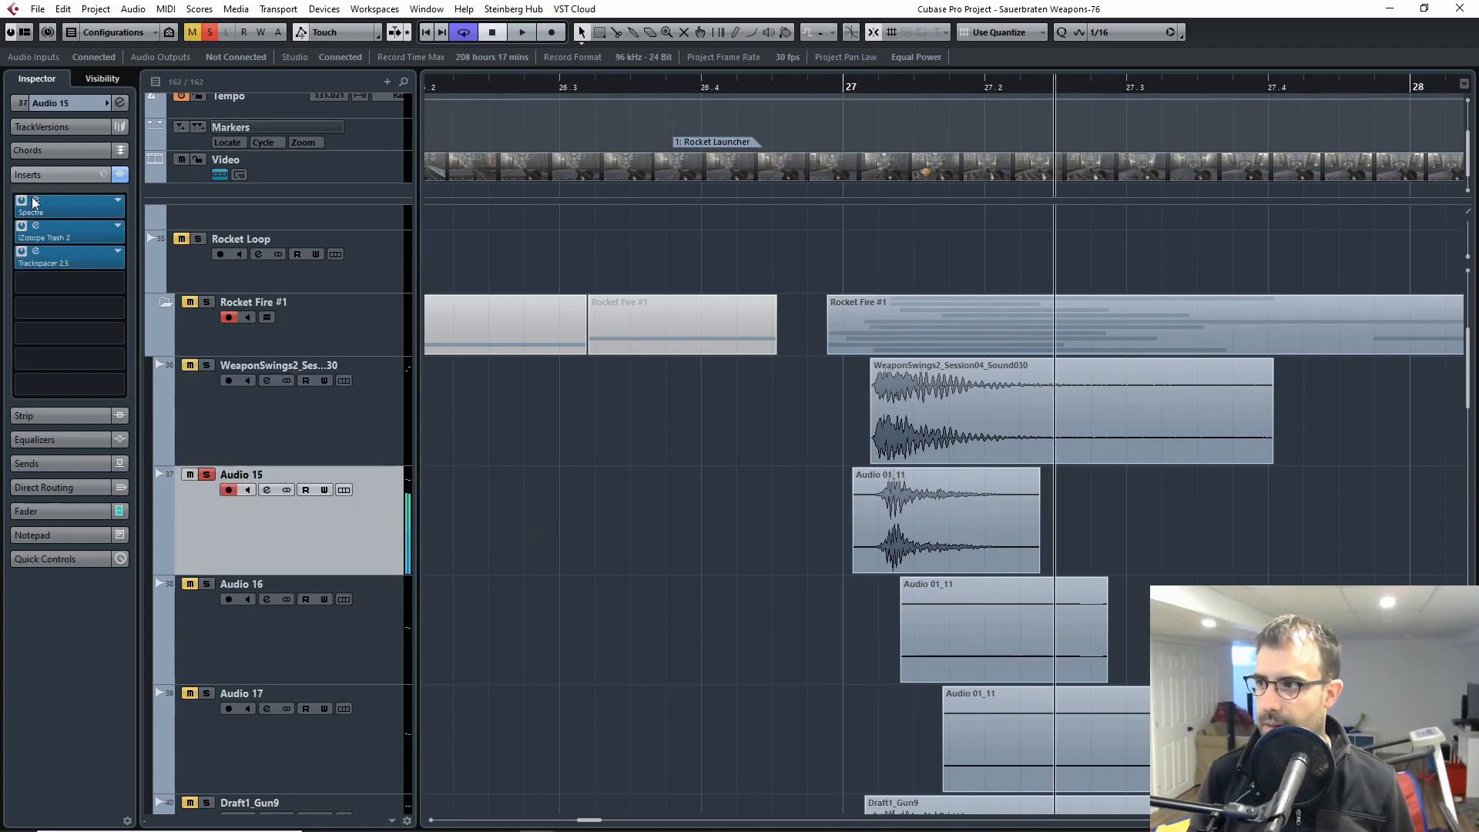
key(h)
key(h)
drag(476, 531, 595, 543)
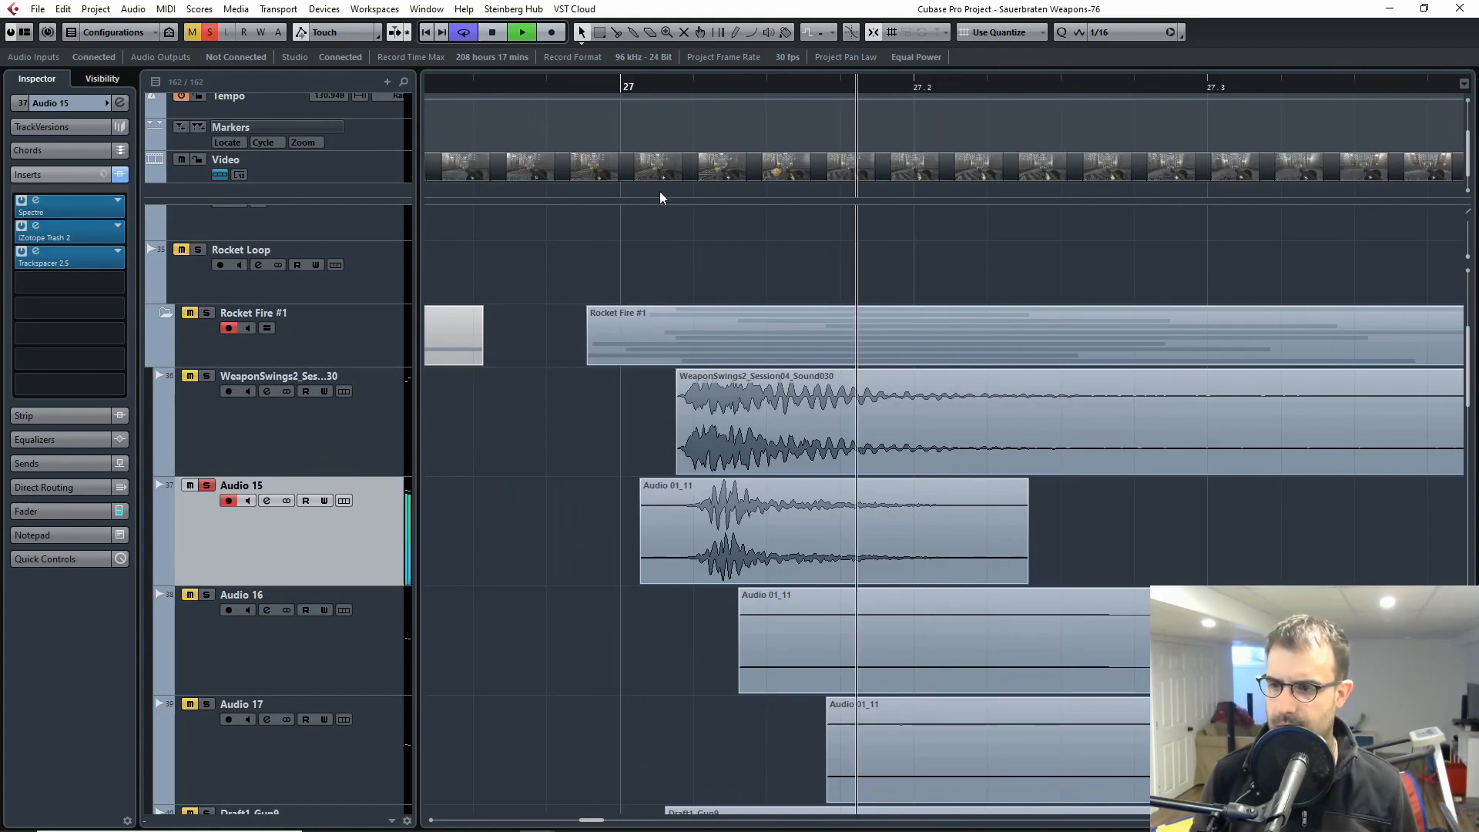
Step: Bypass all inserts on the Audio 15 track and audition the dry layer repeatedly from bar 27
click(121, 175)
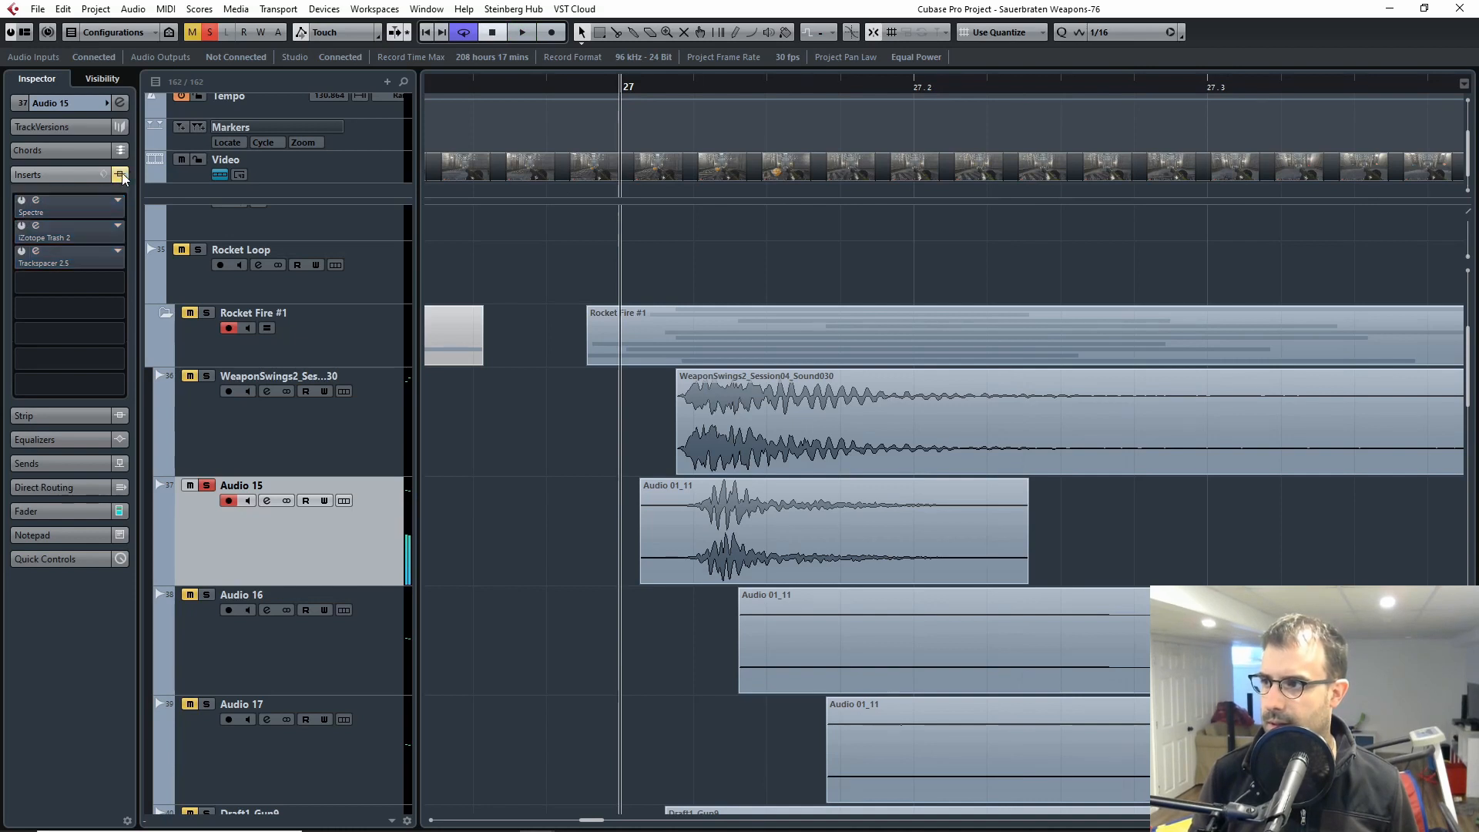
drag(616, 89, 612, 93)
key(space)
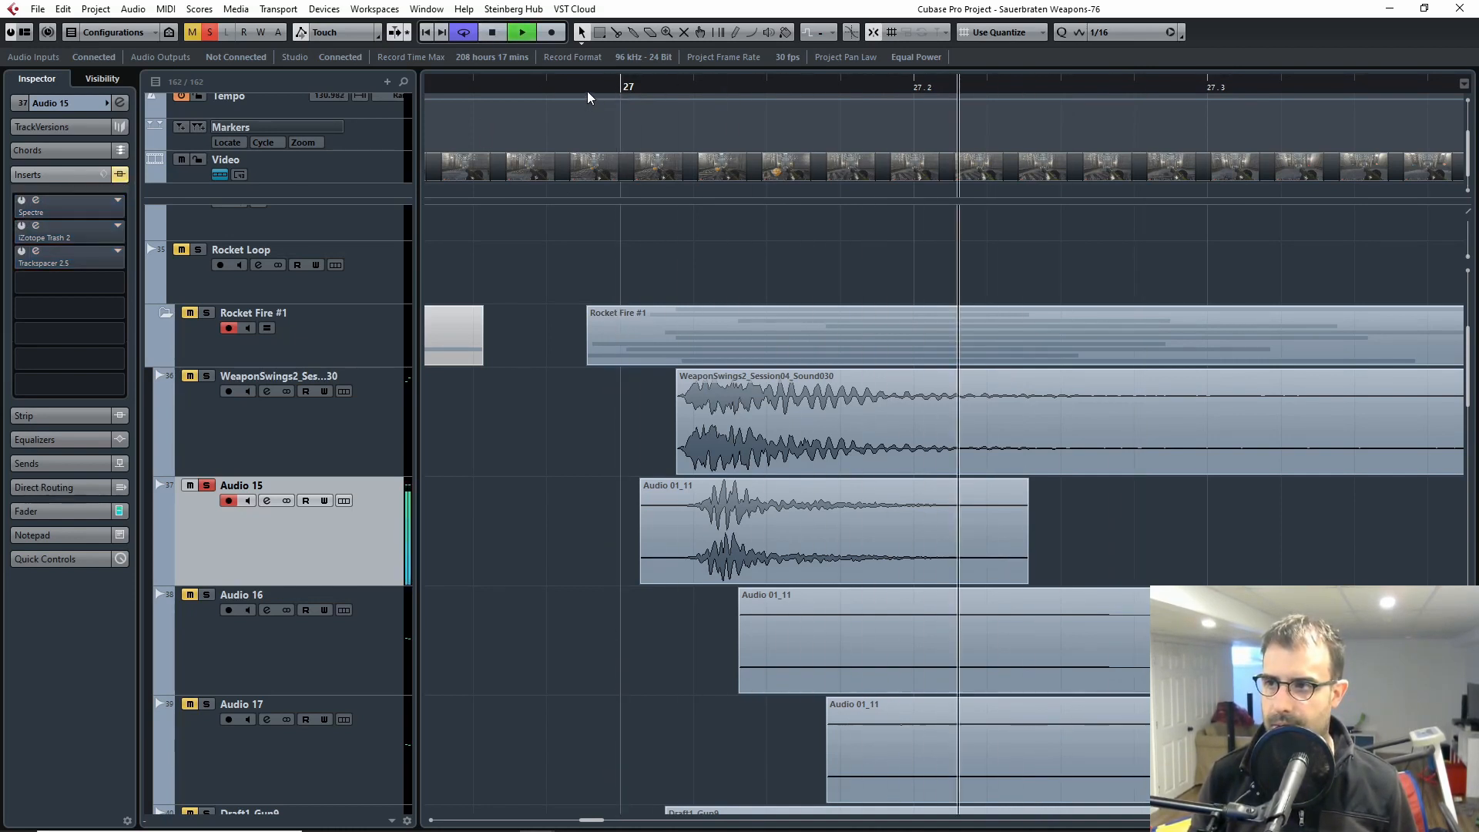
key(space)
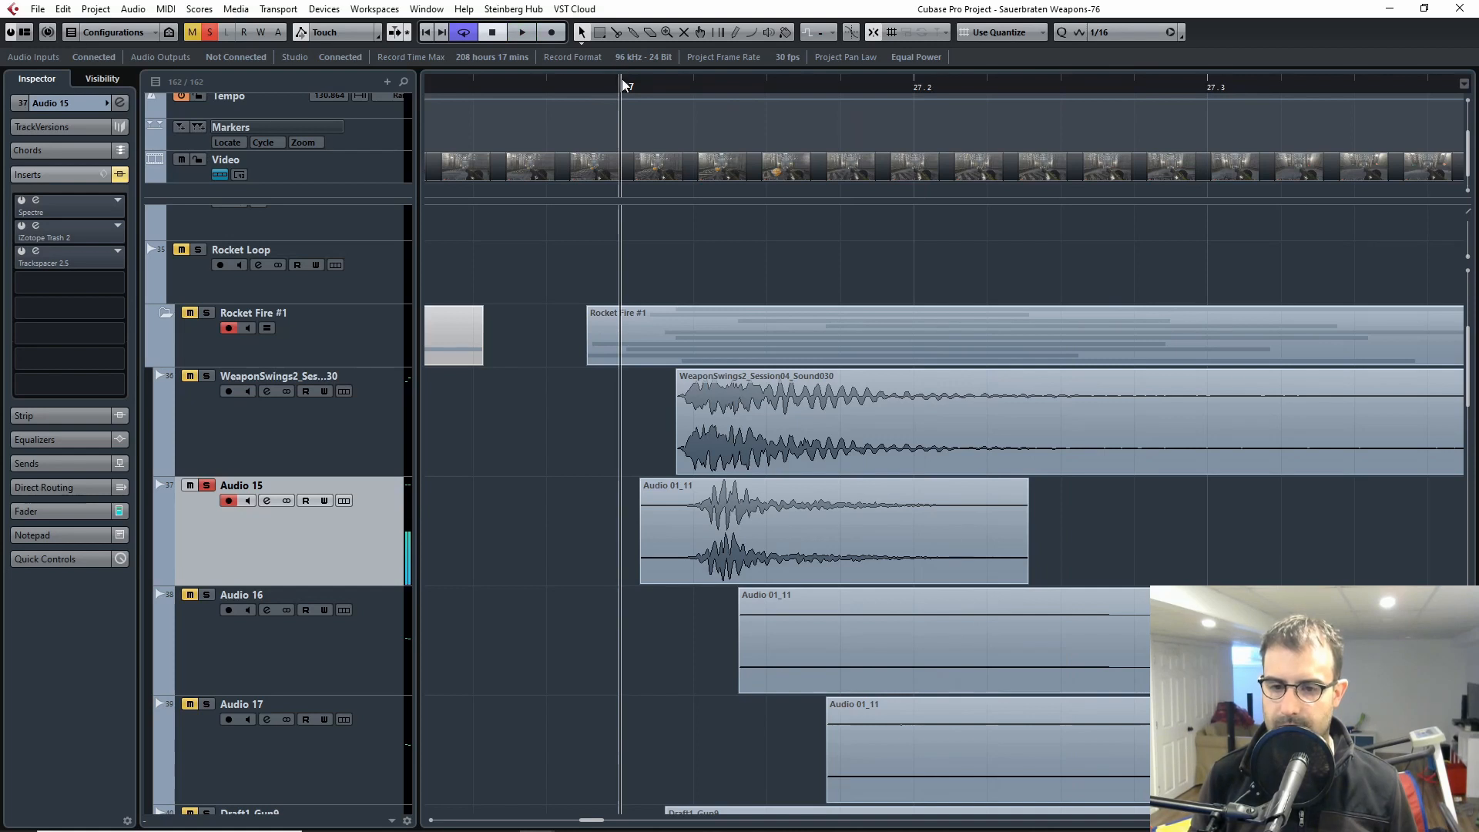
key(space)
key(space)
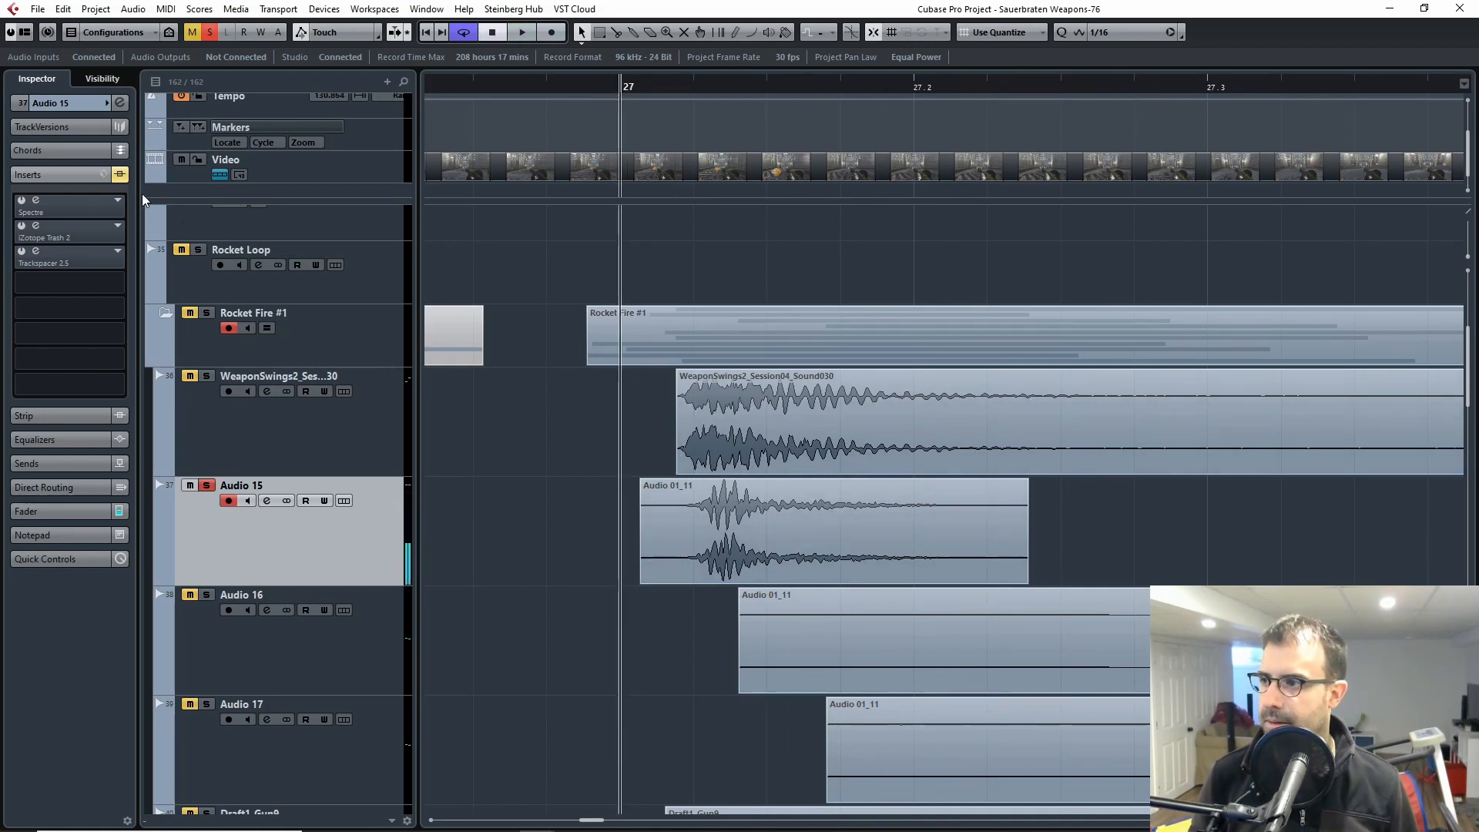
Step: Reactivate the Spectre insert on Audio 15, examine its low-frequency boosts and close the plug-in window
click(77, 202)
click(581, 222)
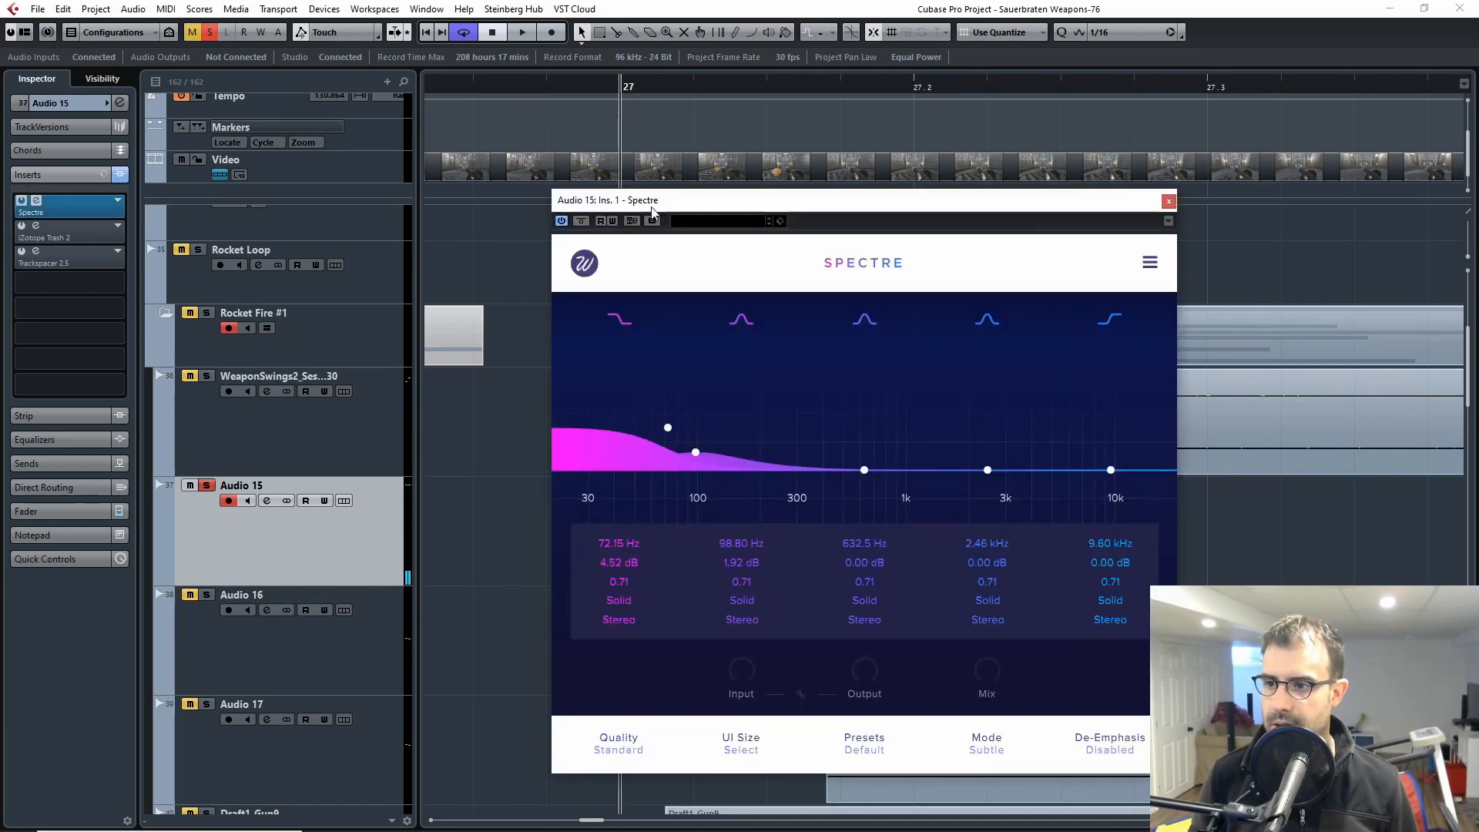
drag(1162, 210, 893, 185)
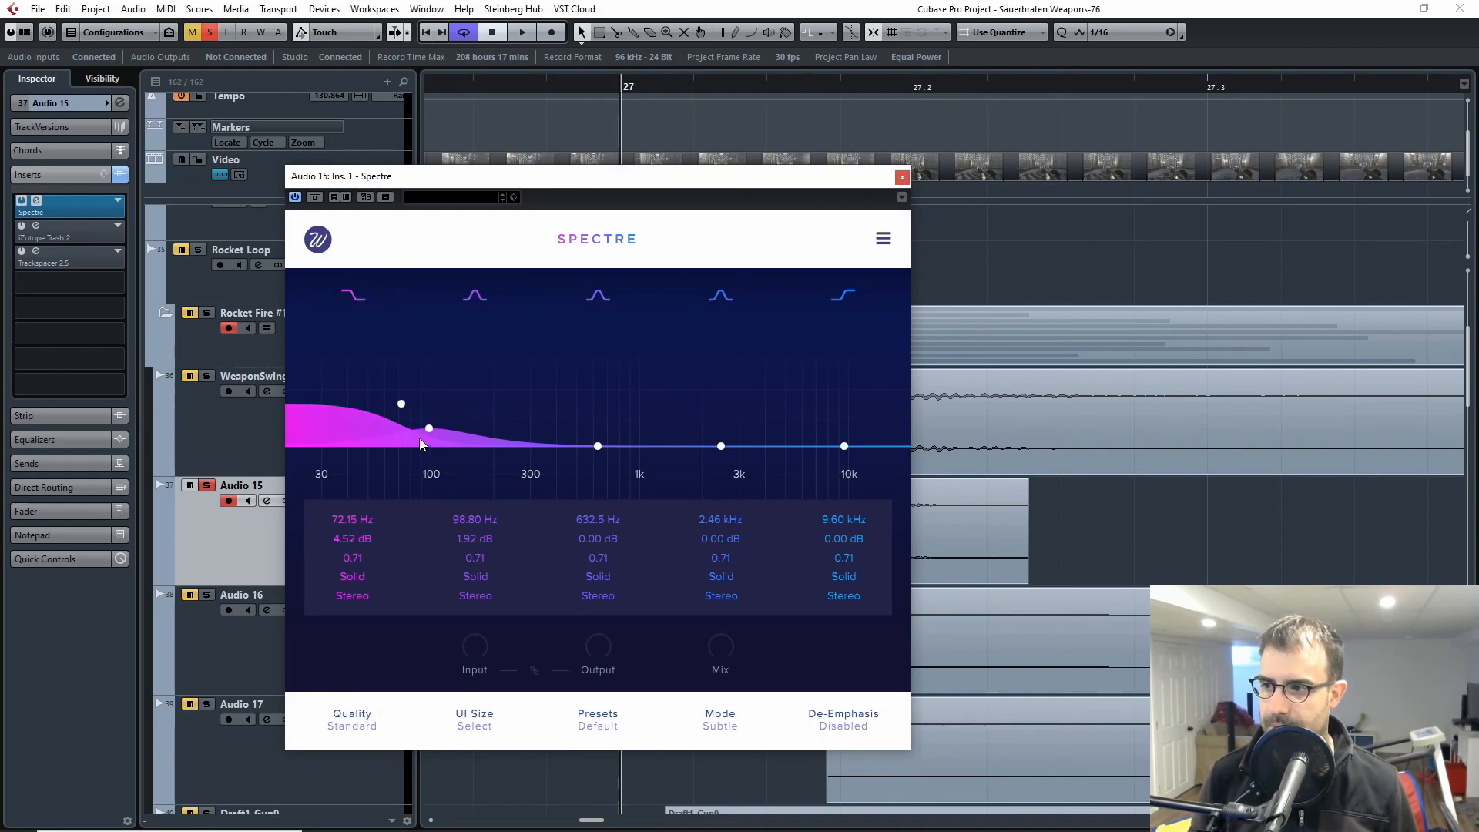
click(901, 178)
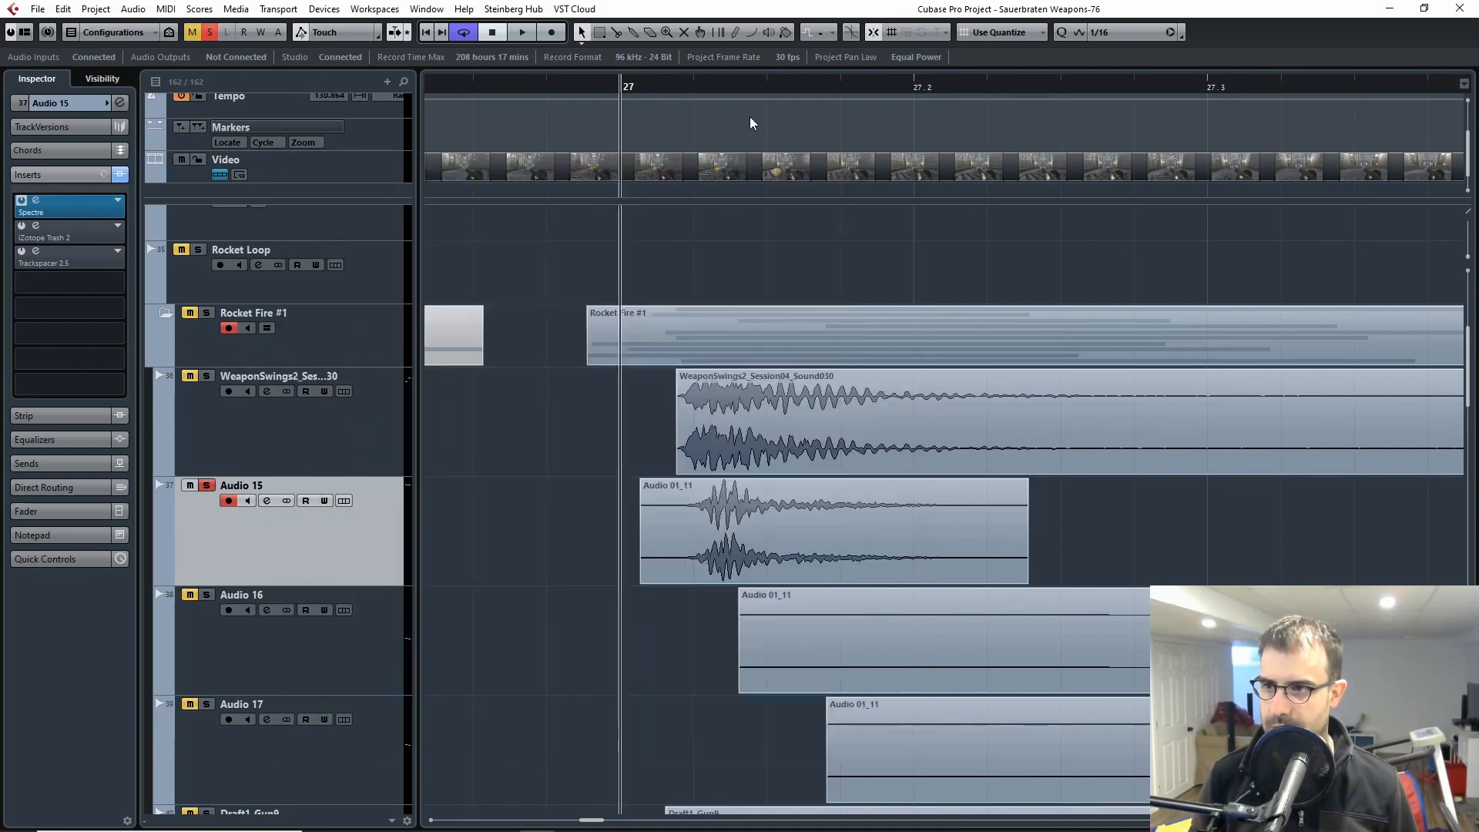
Step: Compare Audio 15 with Spectre active and bypassed, leave it active and close its window
key(space)
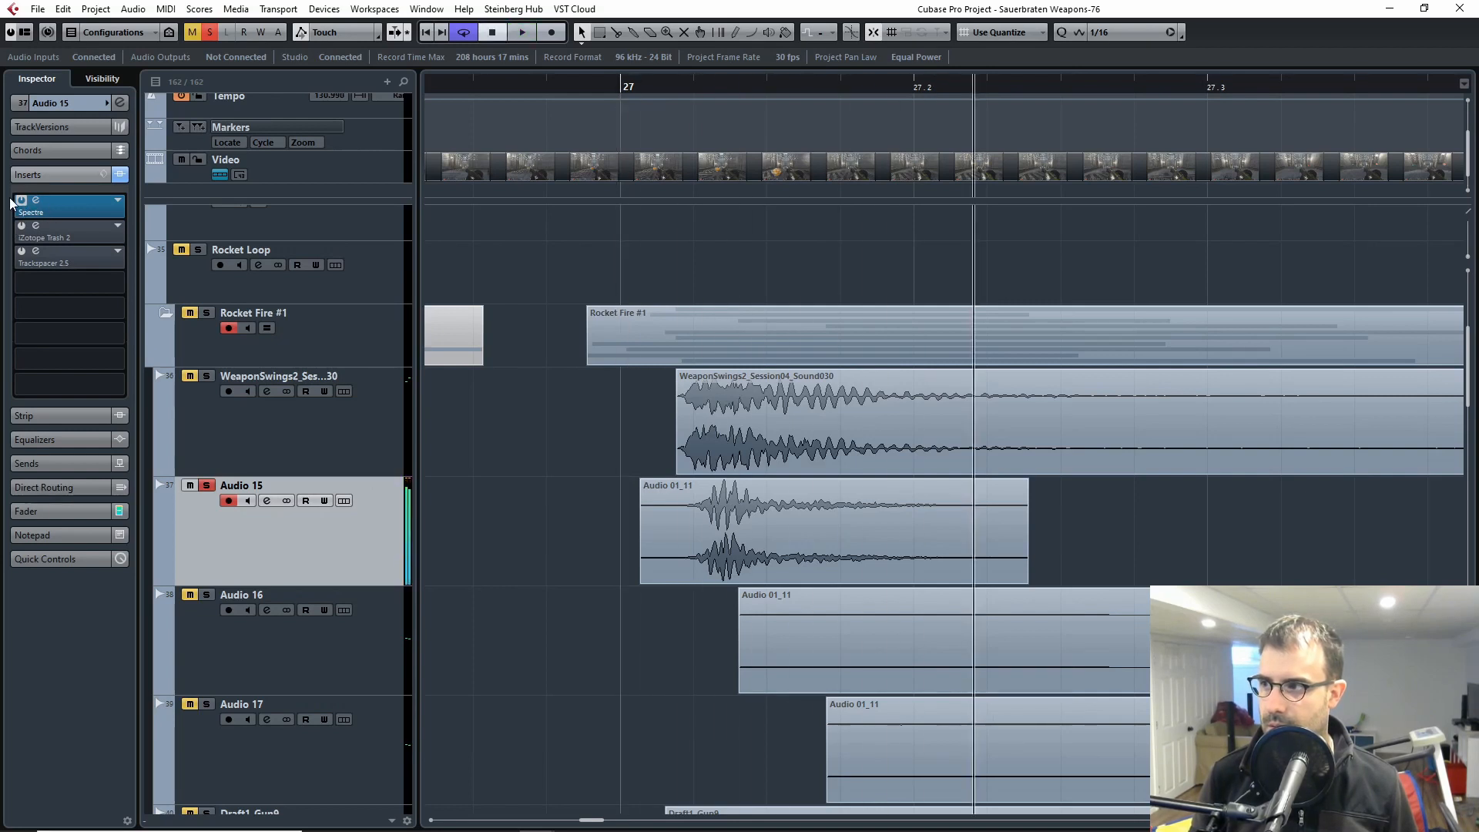
click(38, 207)
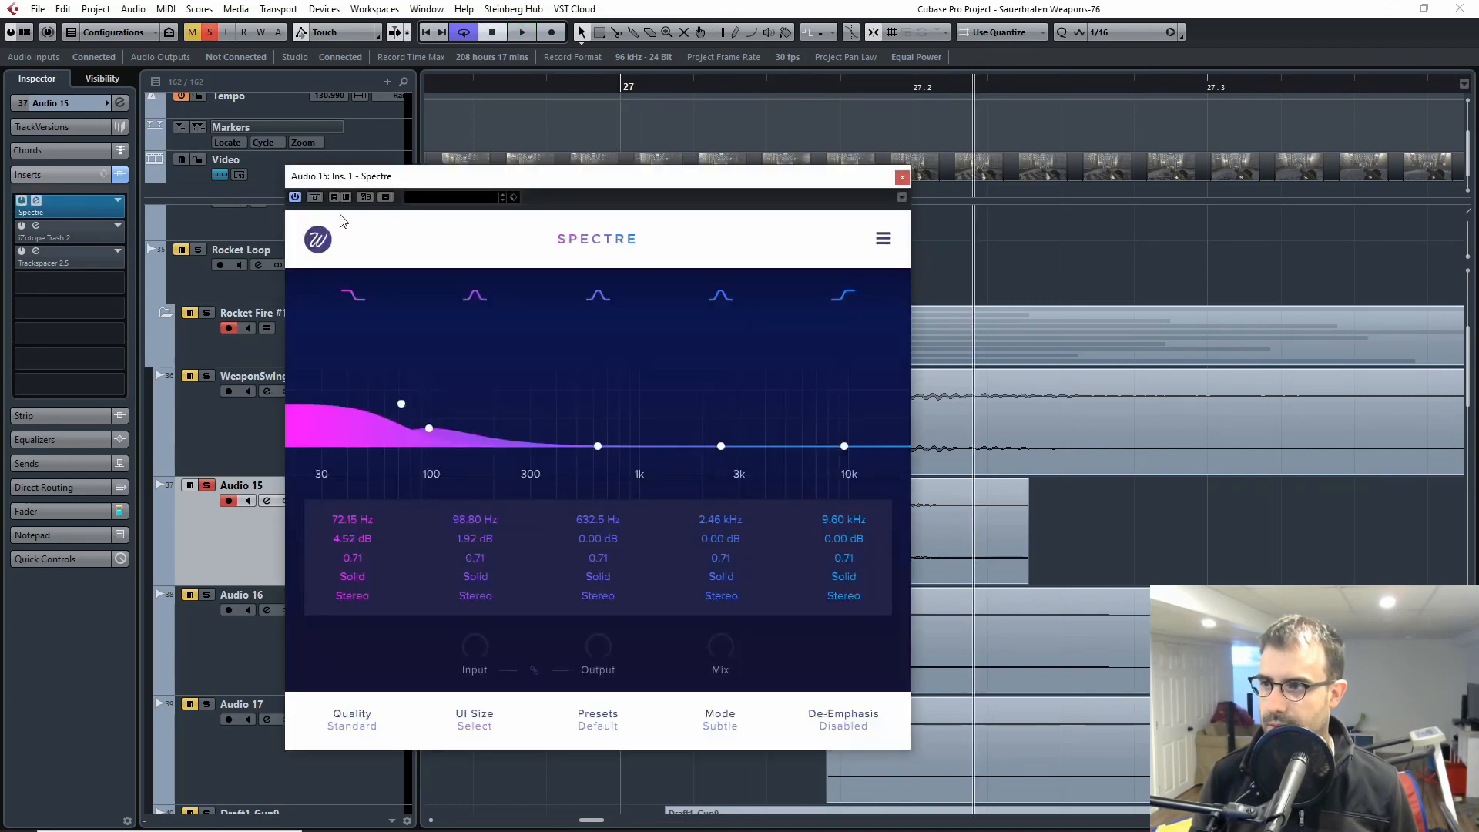
click(603, 82)
key(space)
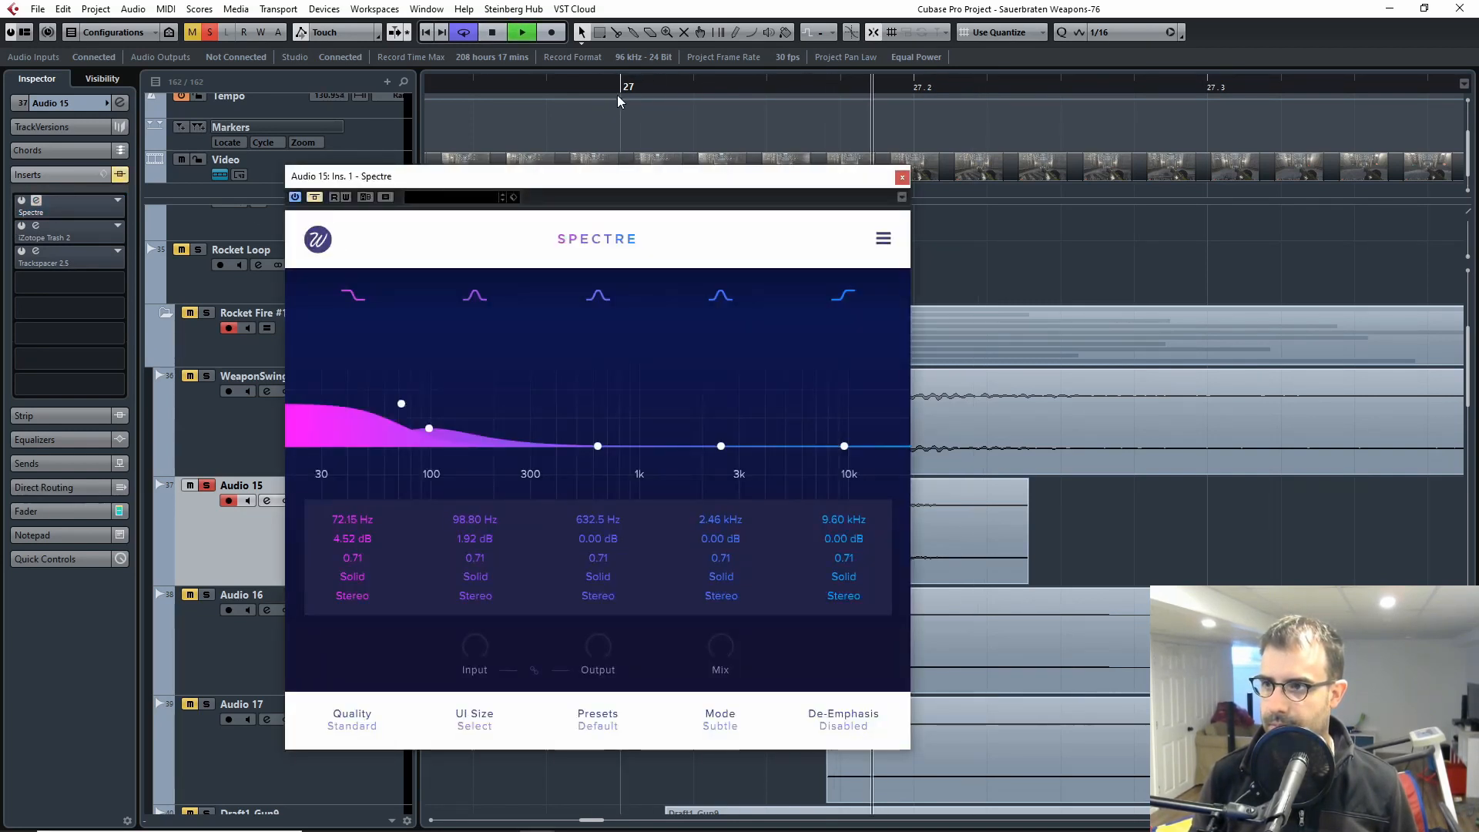
click(535, 86)
key(space)
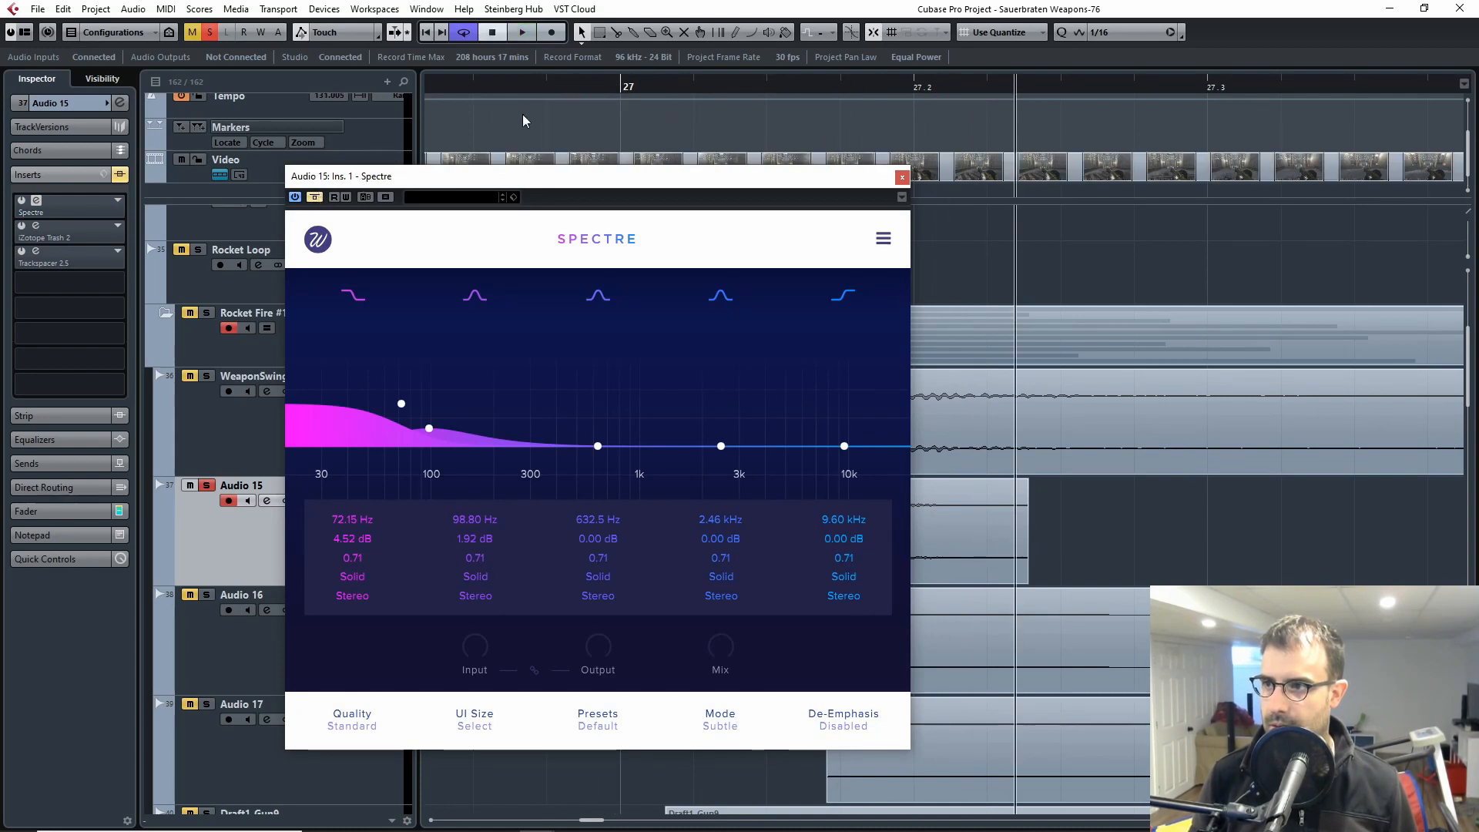
click(316, 197)
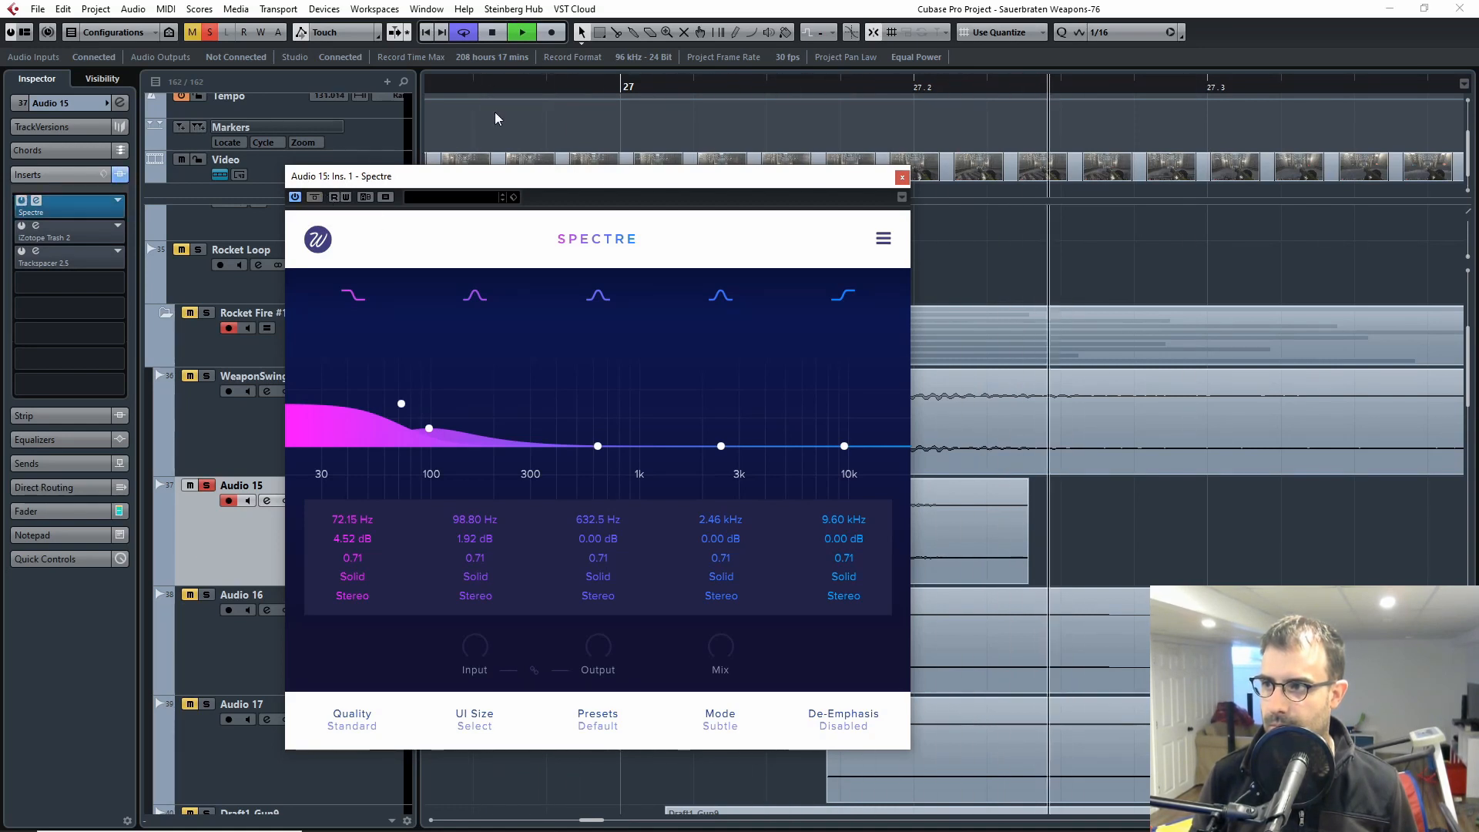
click(901, 178)
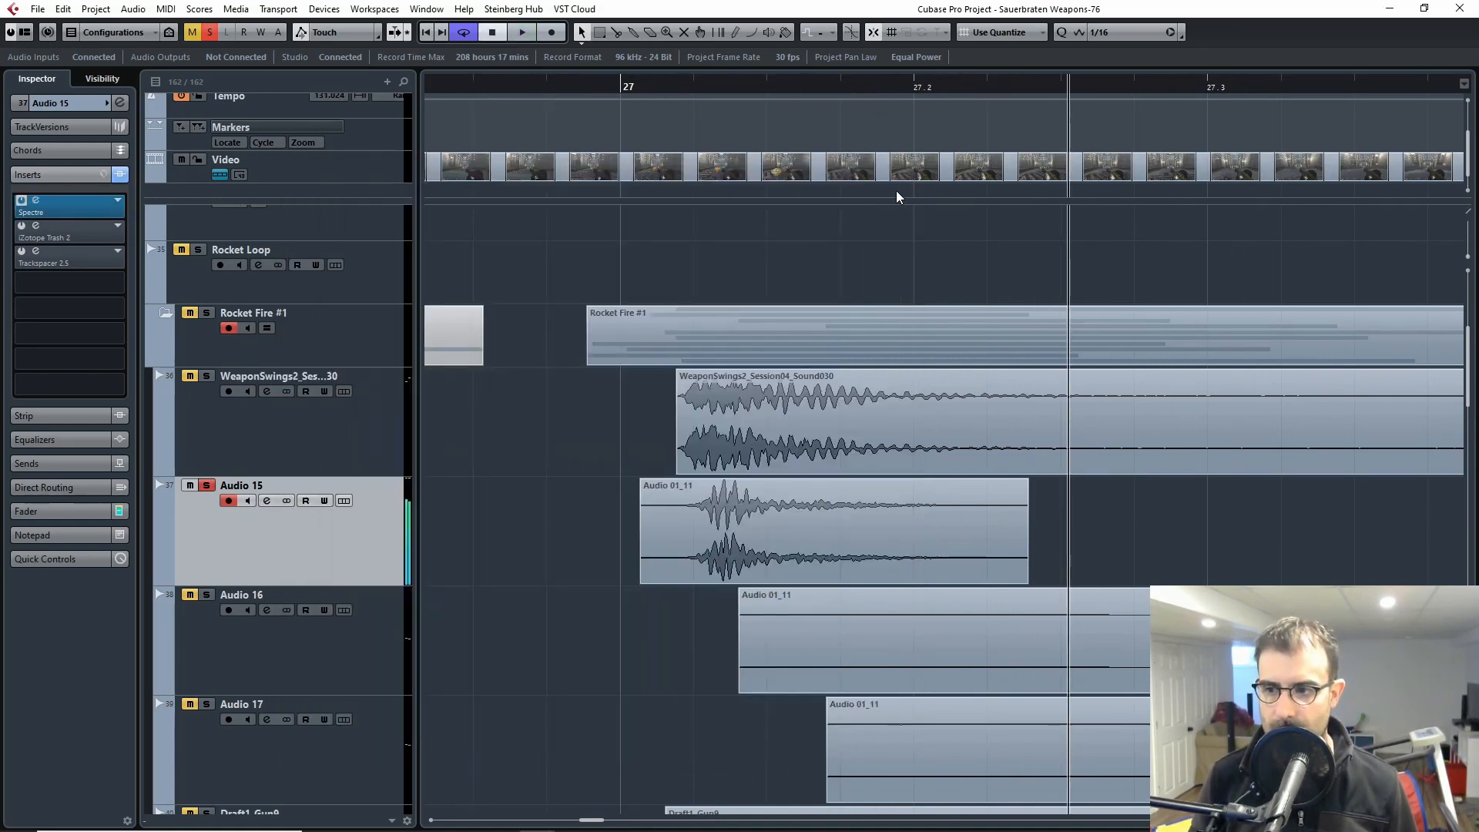
Step: Open iZotope Trash 2 on Audio 15 and loop playback around the track's clip, starting just before bar 27
click(36, 226)
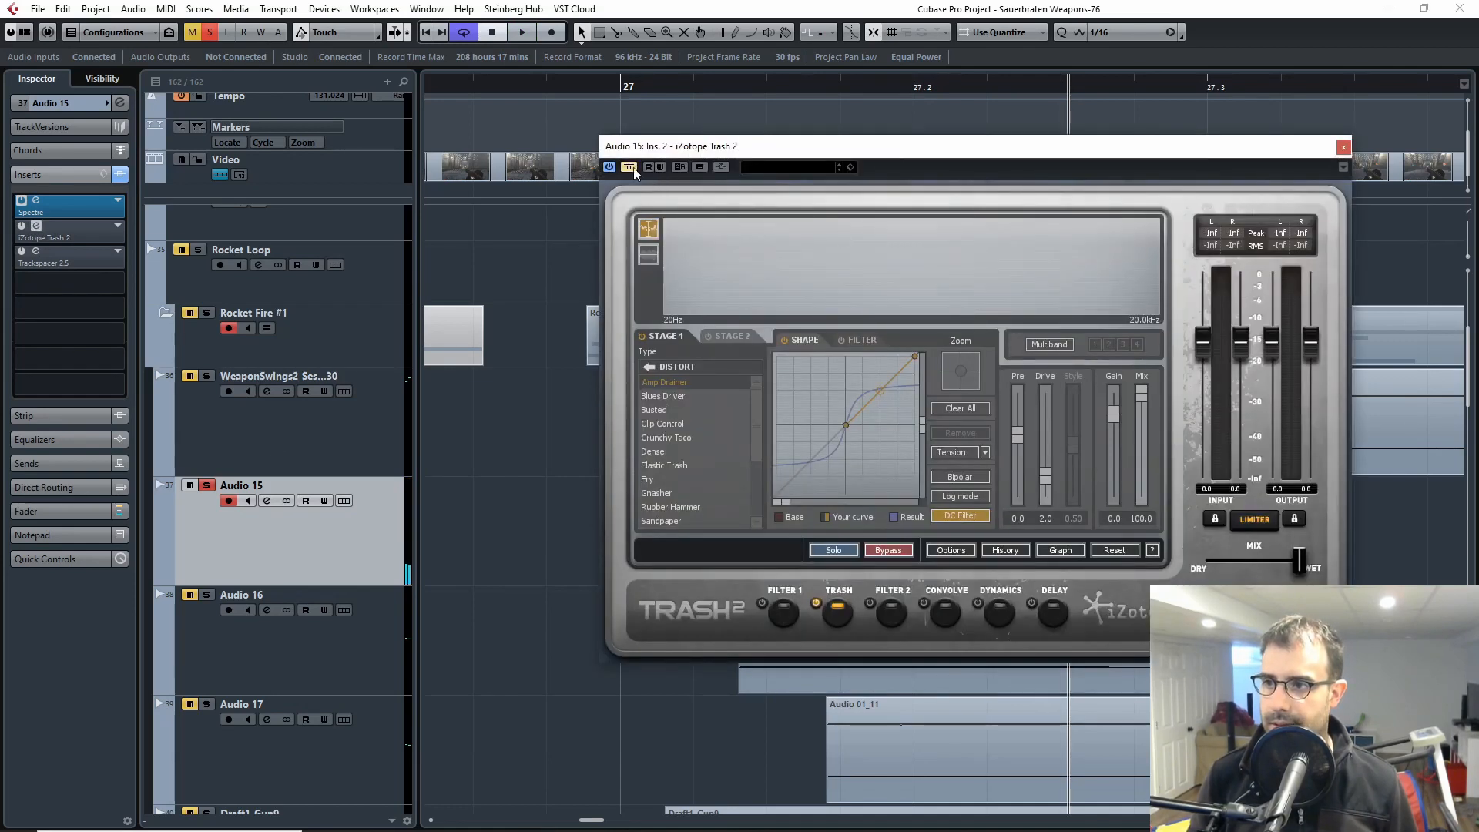
drag(717, 147, 190, 228)
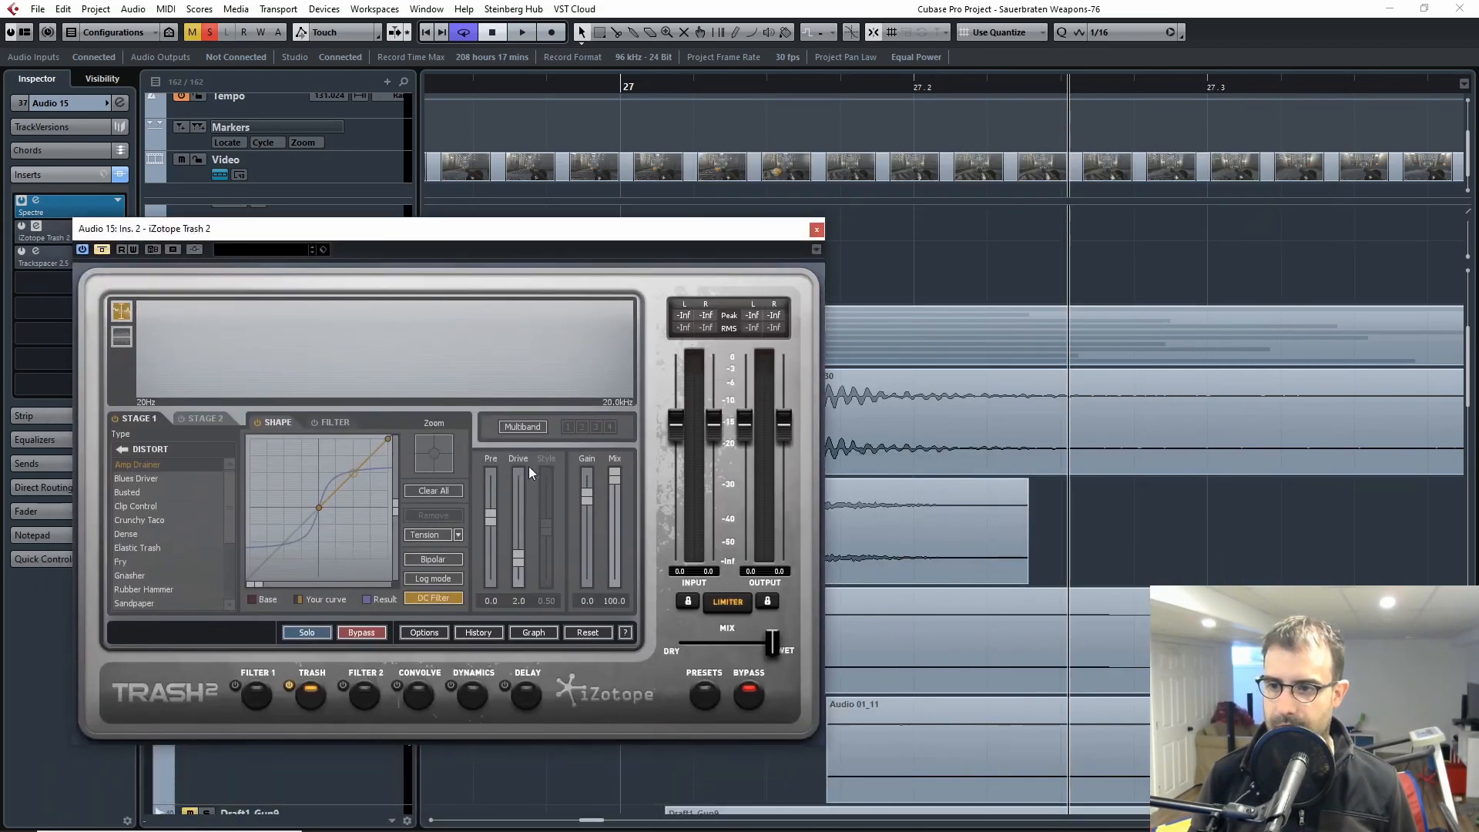
click(892, 525)
key(p)
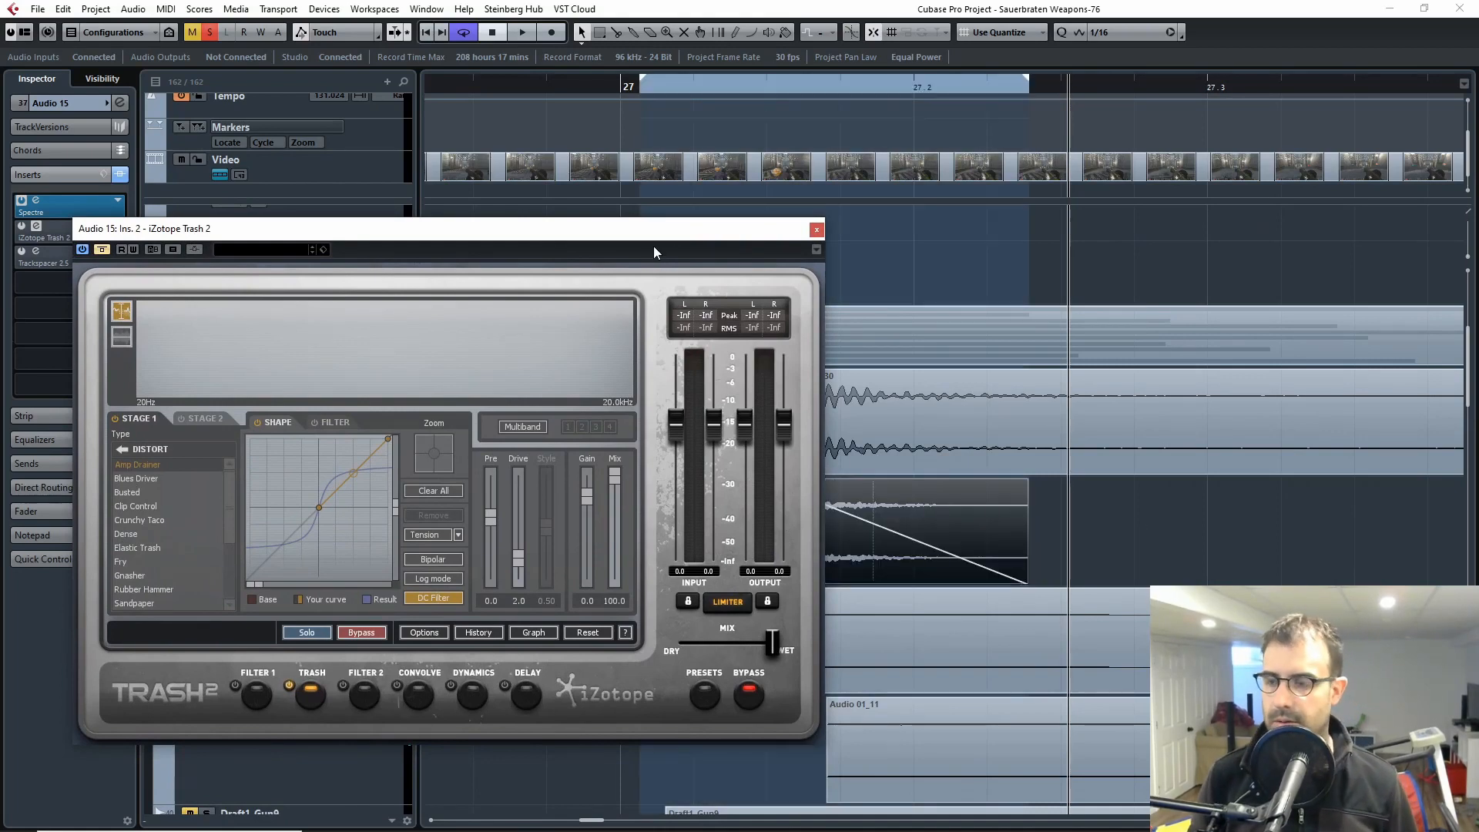
click(673, 244)
drag(649, 234, 1161, 222)
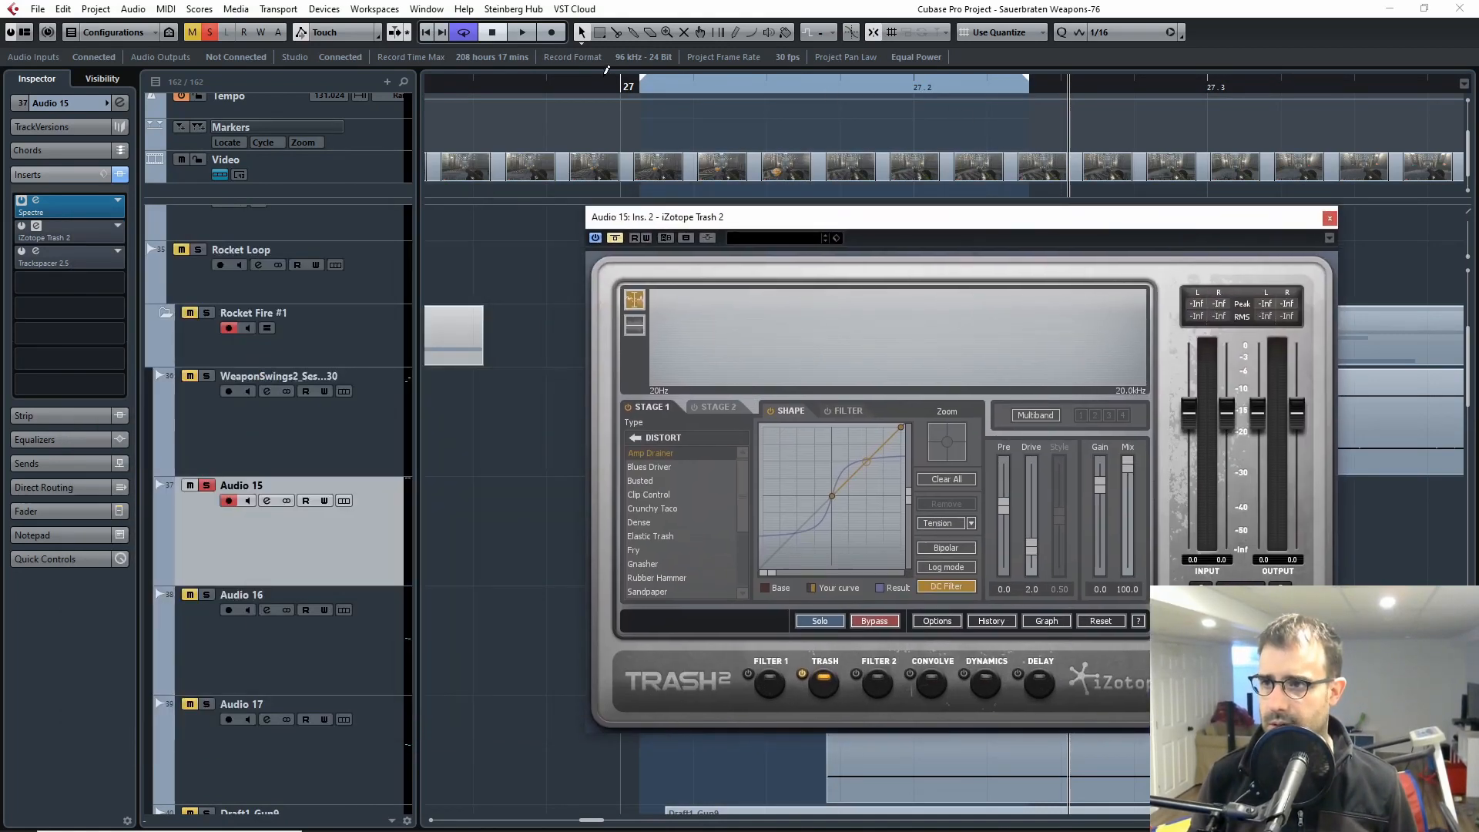
click(620, 81)
key(space)
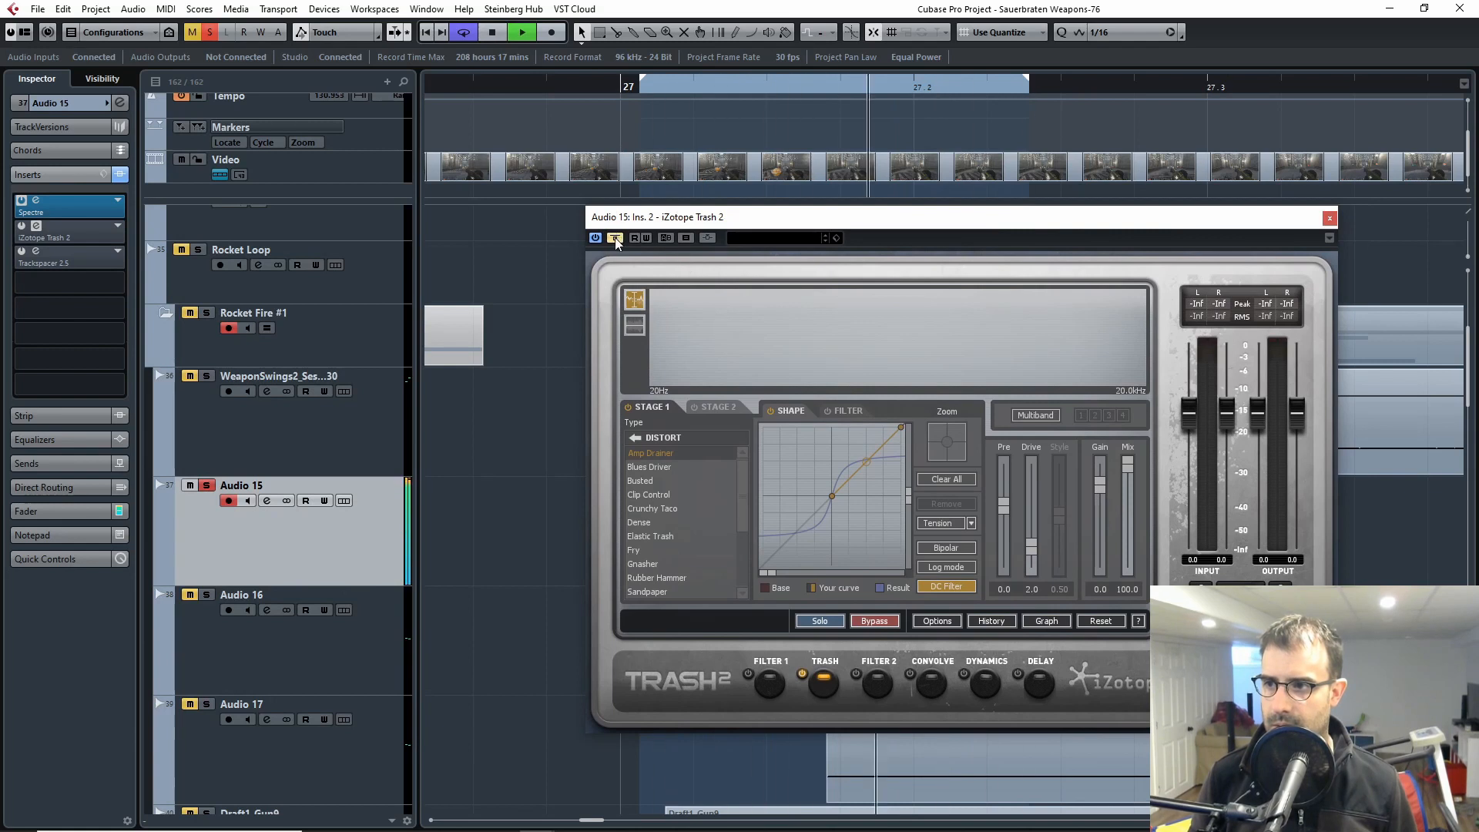
drag(642, 81, 476, 85)
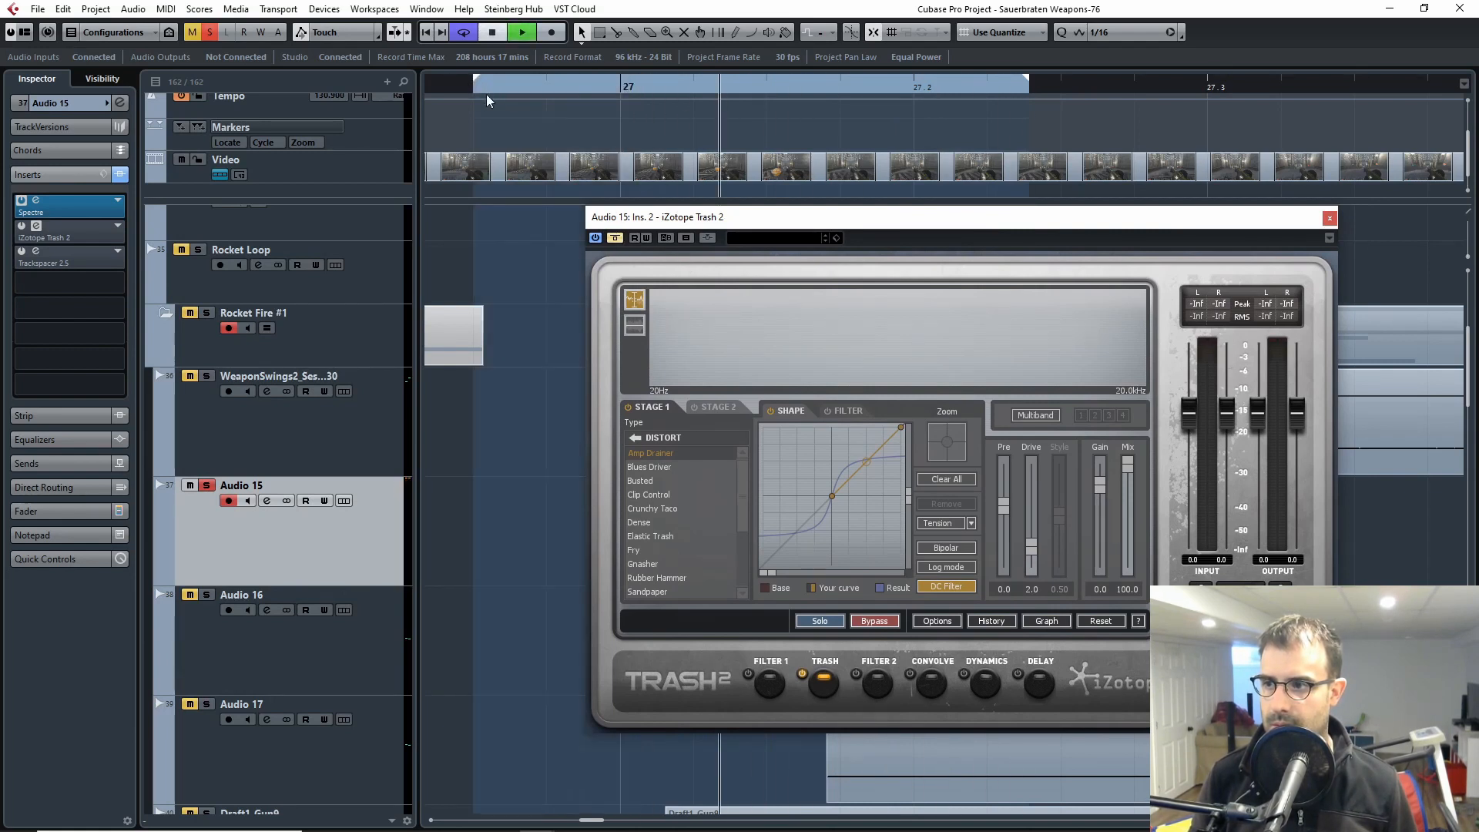
Step: Compare Trash 2 active and bypassed during playback, leave it active, stop playback and close the plug-in window
click(614, 238)
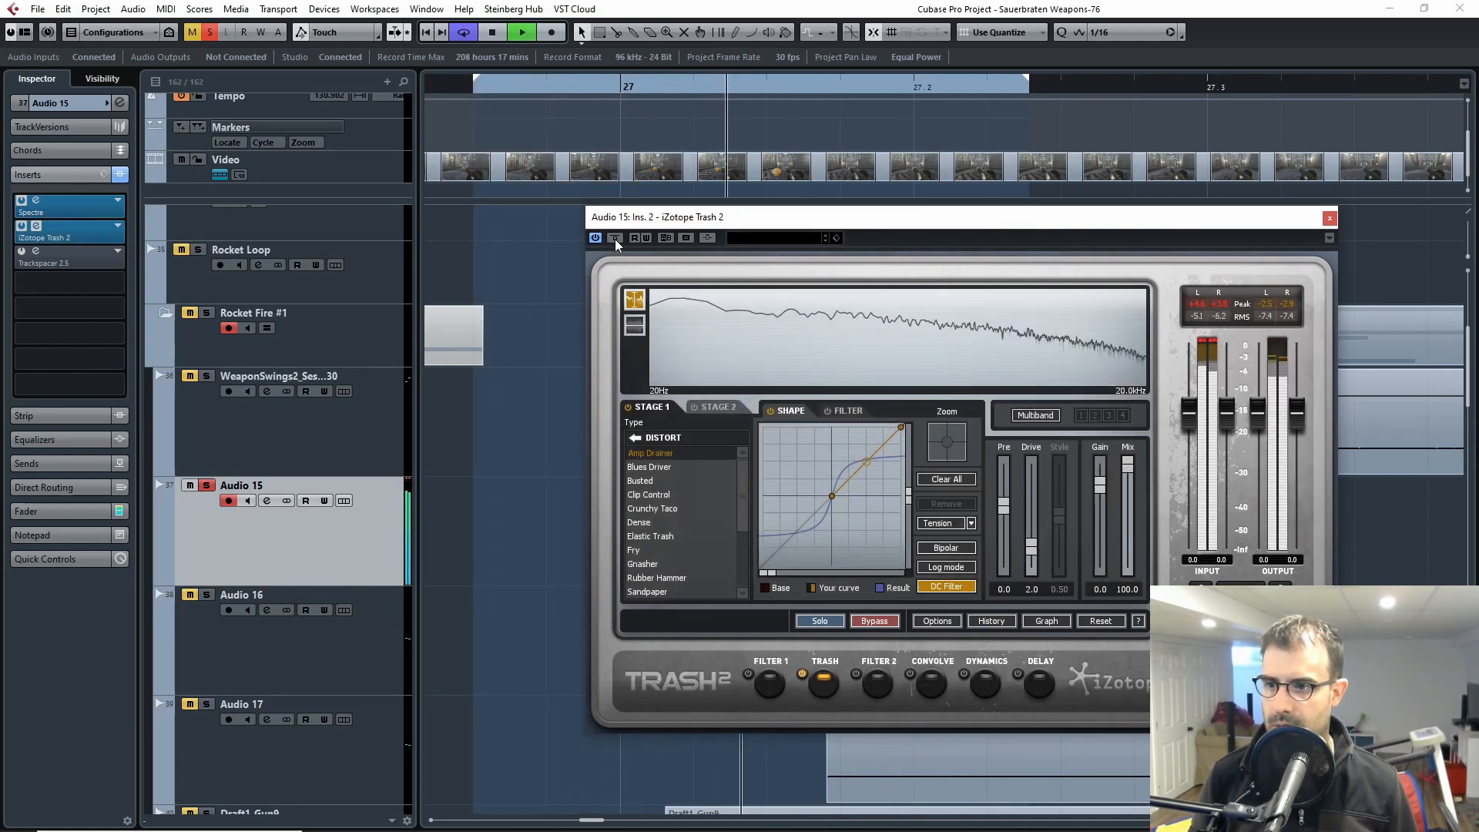
click(615, 239)
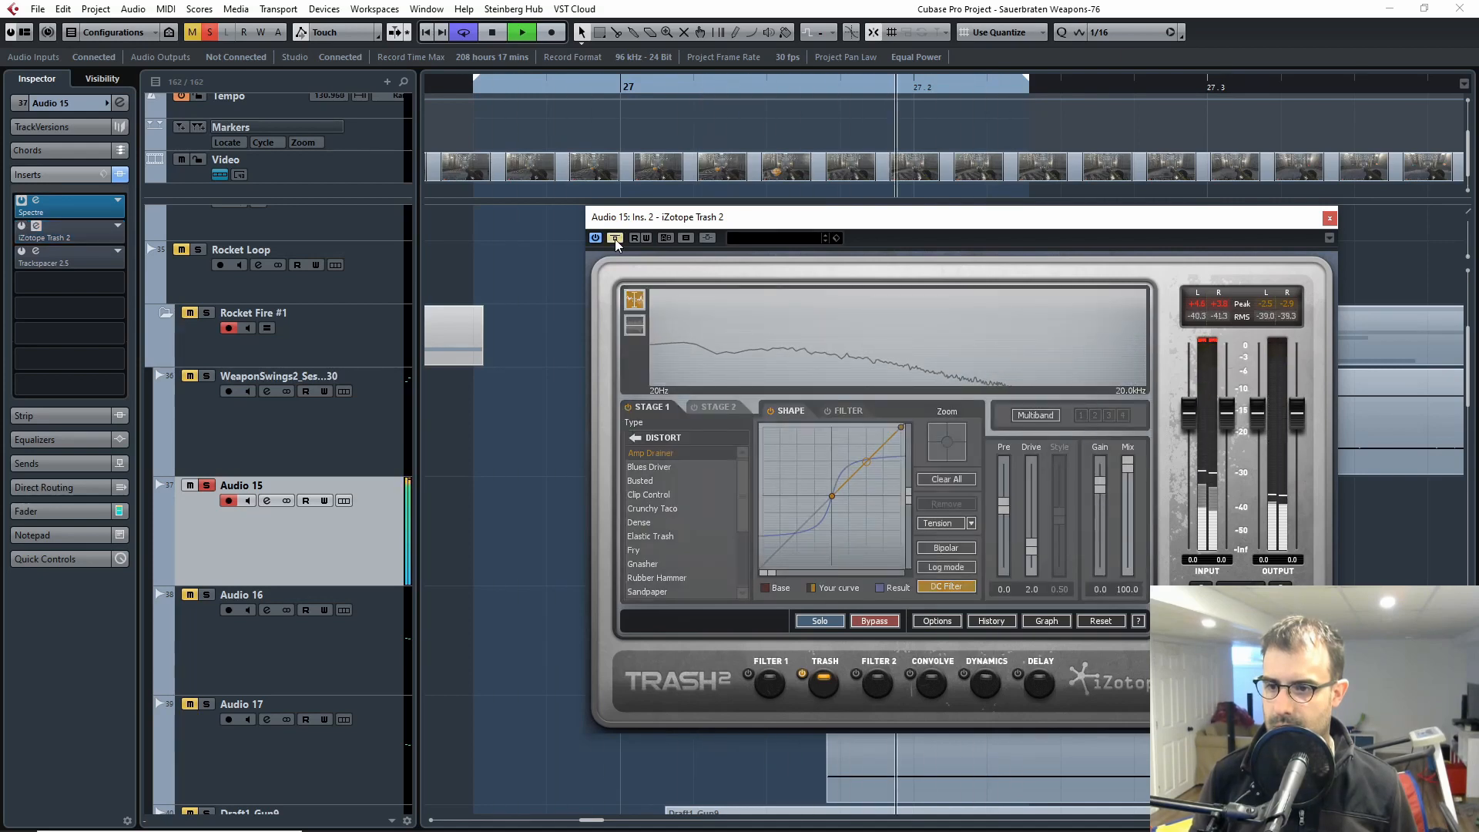
click(615, 238)
key(space)
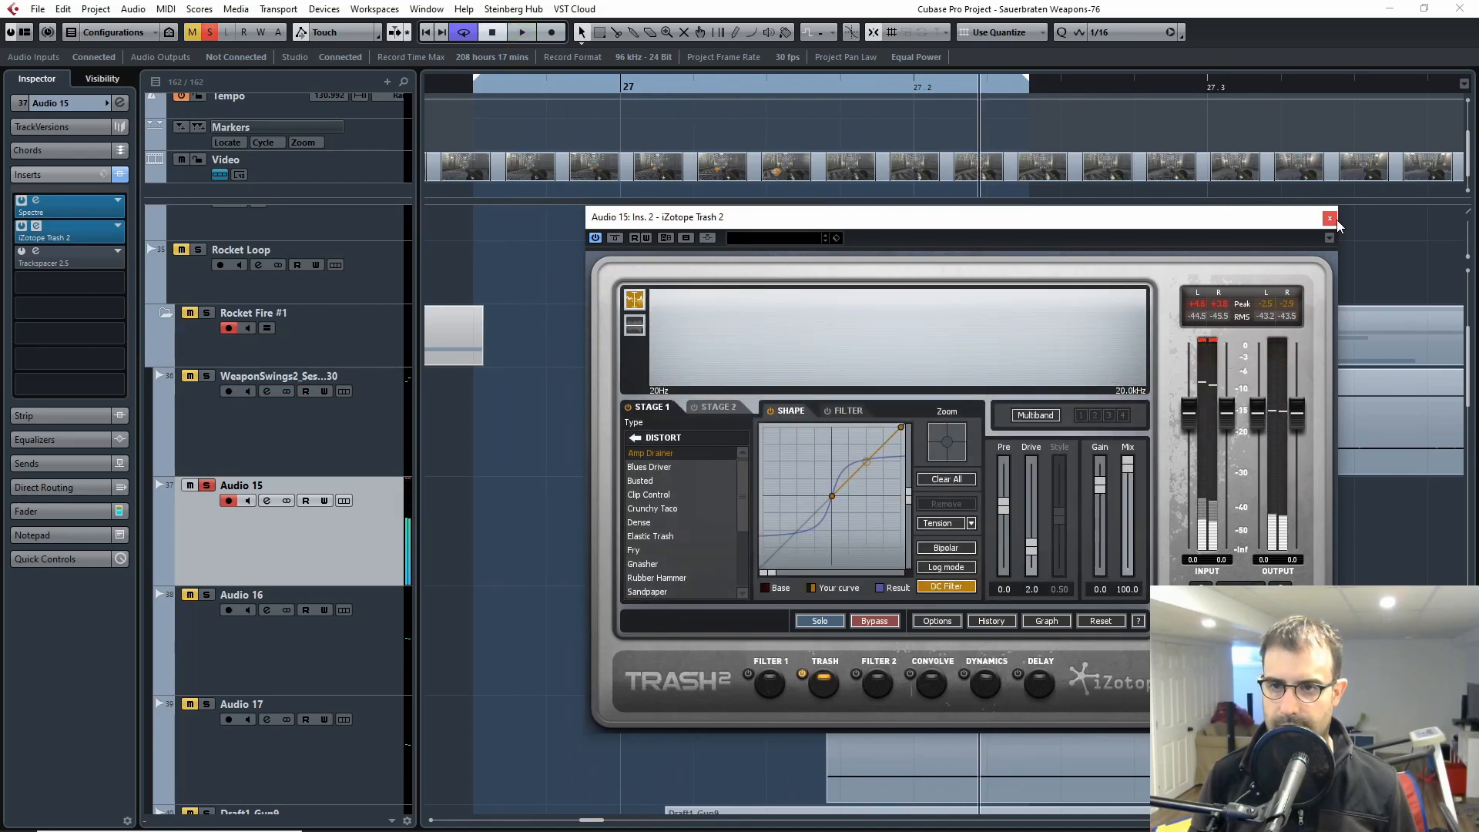
click(1330, 218)
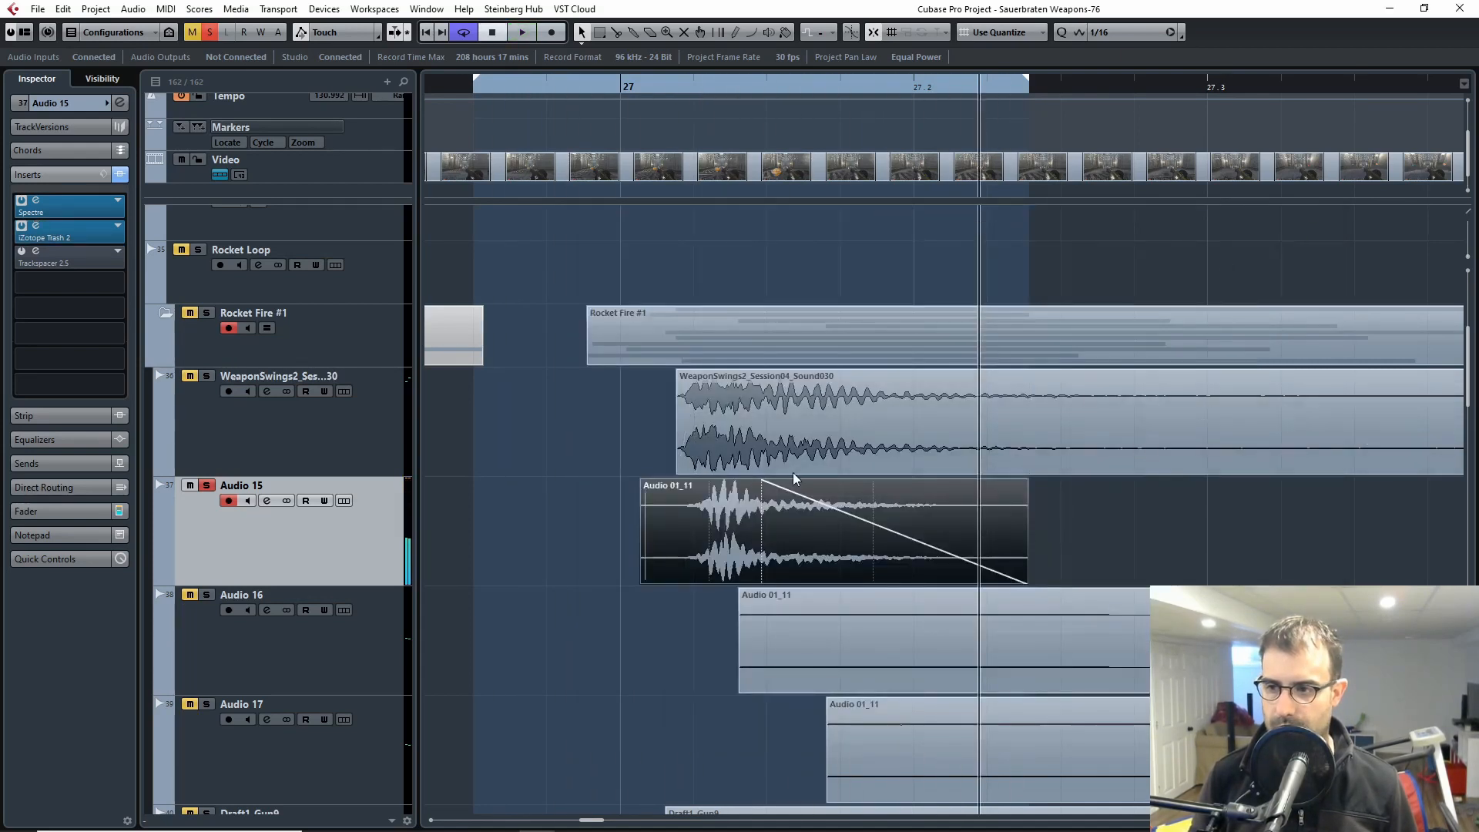
Step: Unsolo Audio 15, reactivate its Trackspacer 2.5 insert and close the plug-in window
click(207, 487)
click(36, 251)
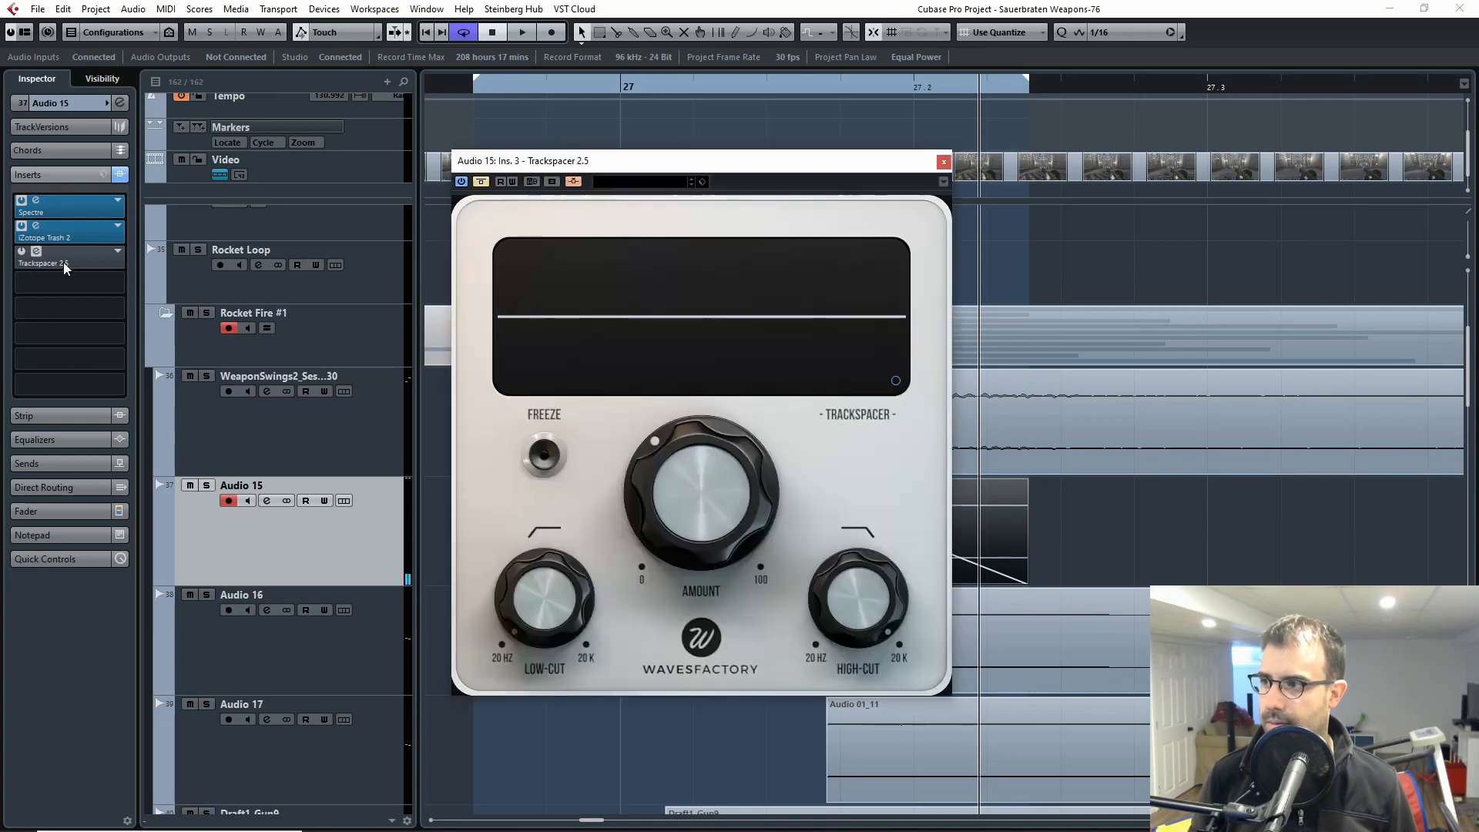
click(482, 182)
click(943, 161)
Step: Look over the Rocket Fire #1 layers, comparing the insert chains of Draft1_Gun9, the WeaponSwings2 track and Audio 15
scroll(452, 511, down, 5)
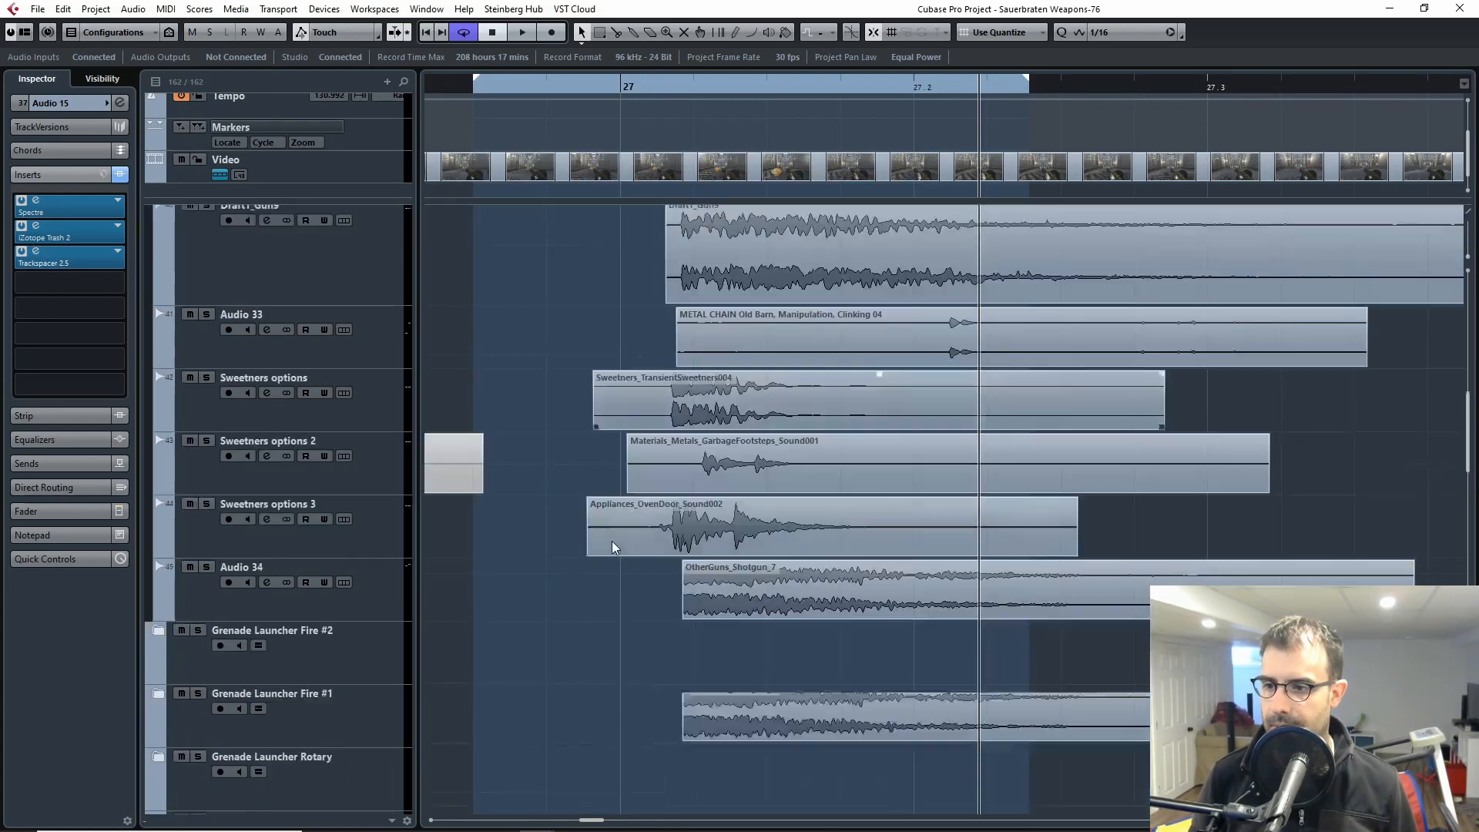
click(219, 517)
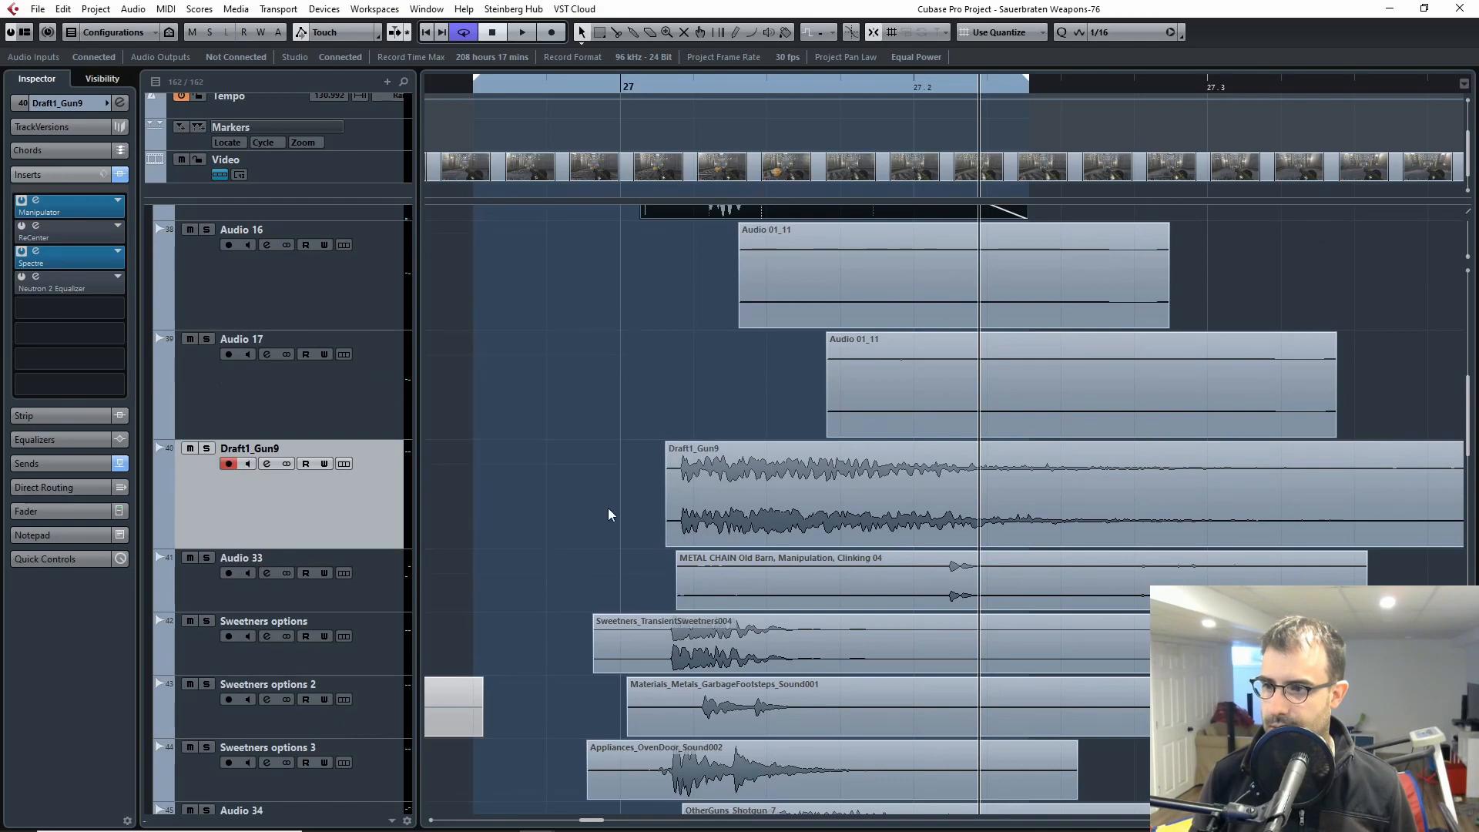
scroll(607, 507, up, 5)
scroll(733, 551, down, 5)
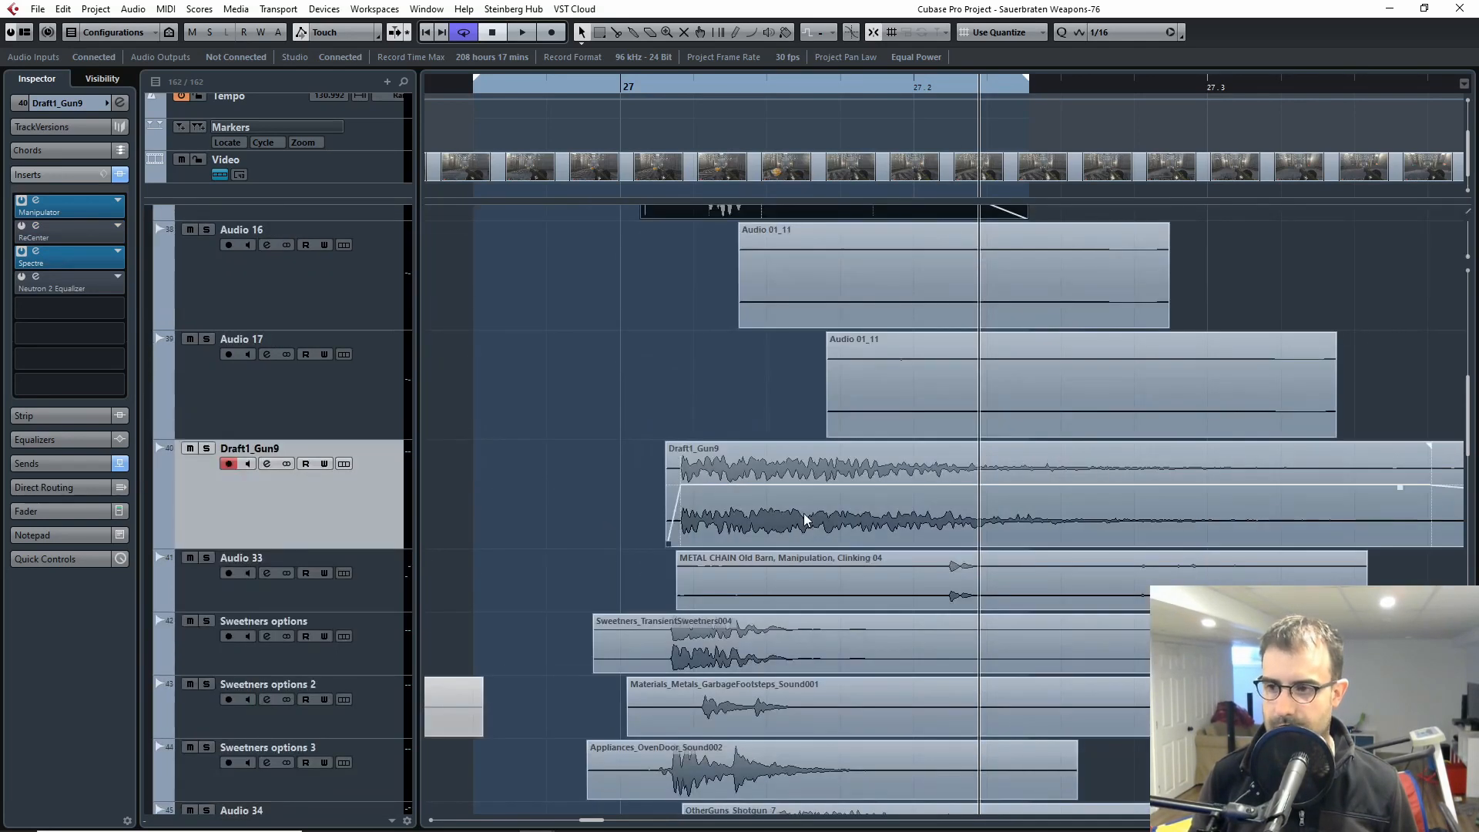
scroll(918, 522, up, 2)
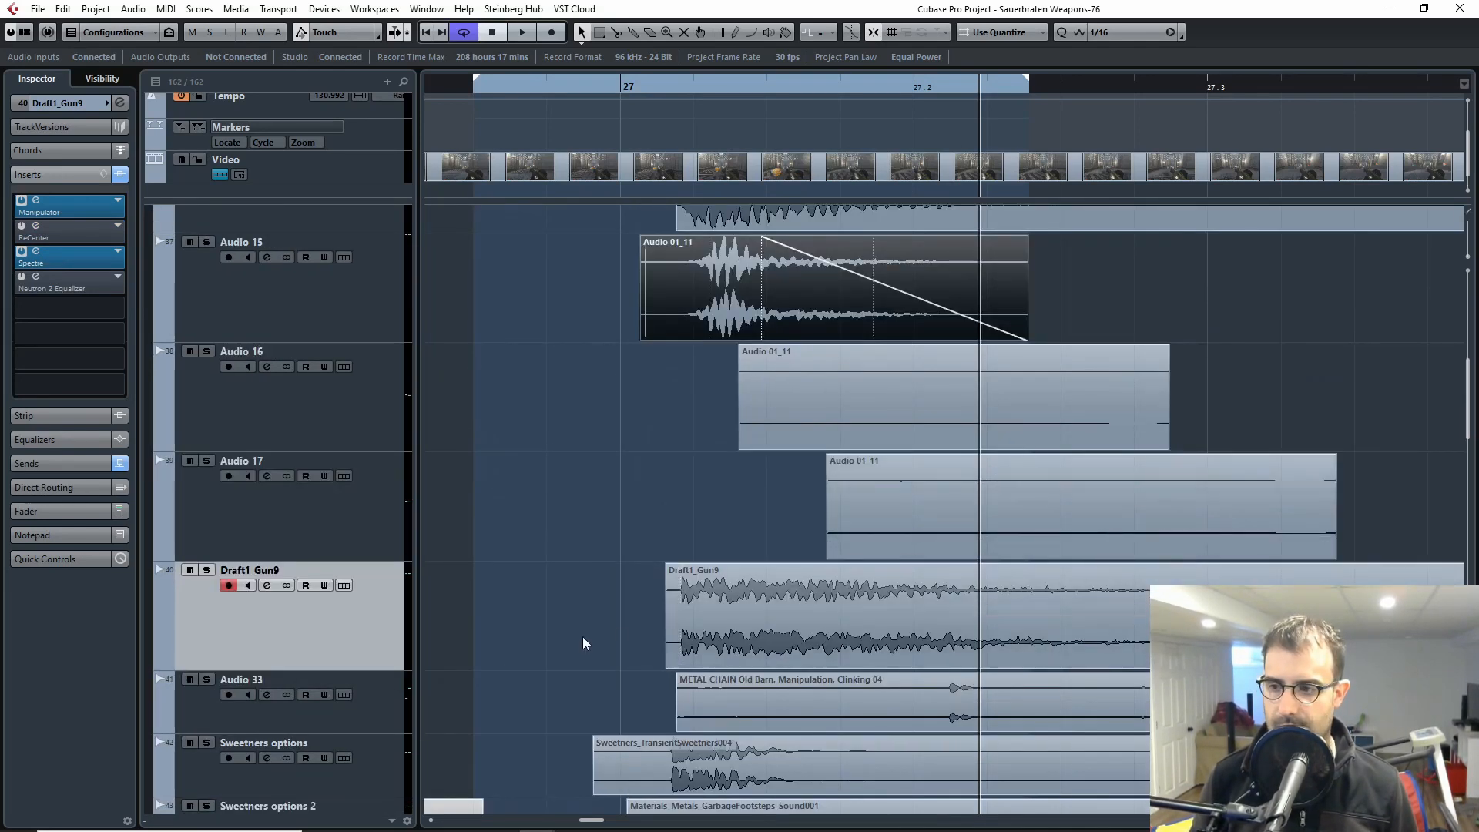
scroll(616, 632, up, 3)
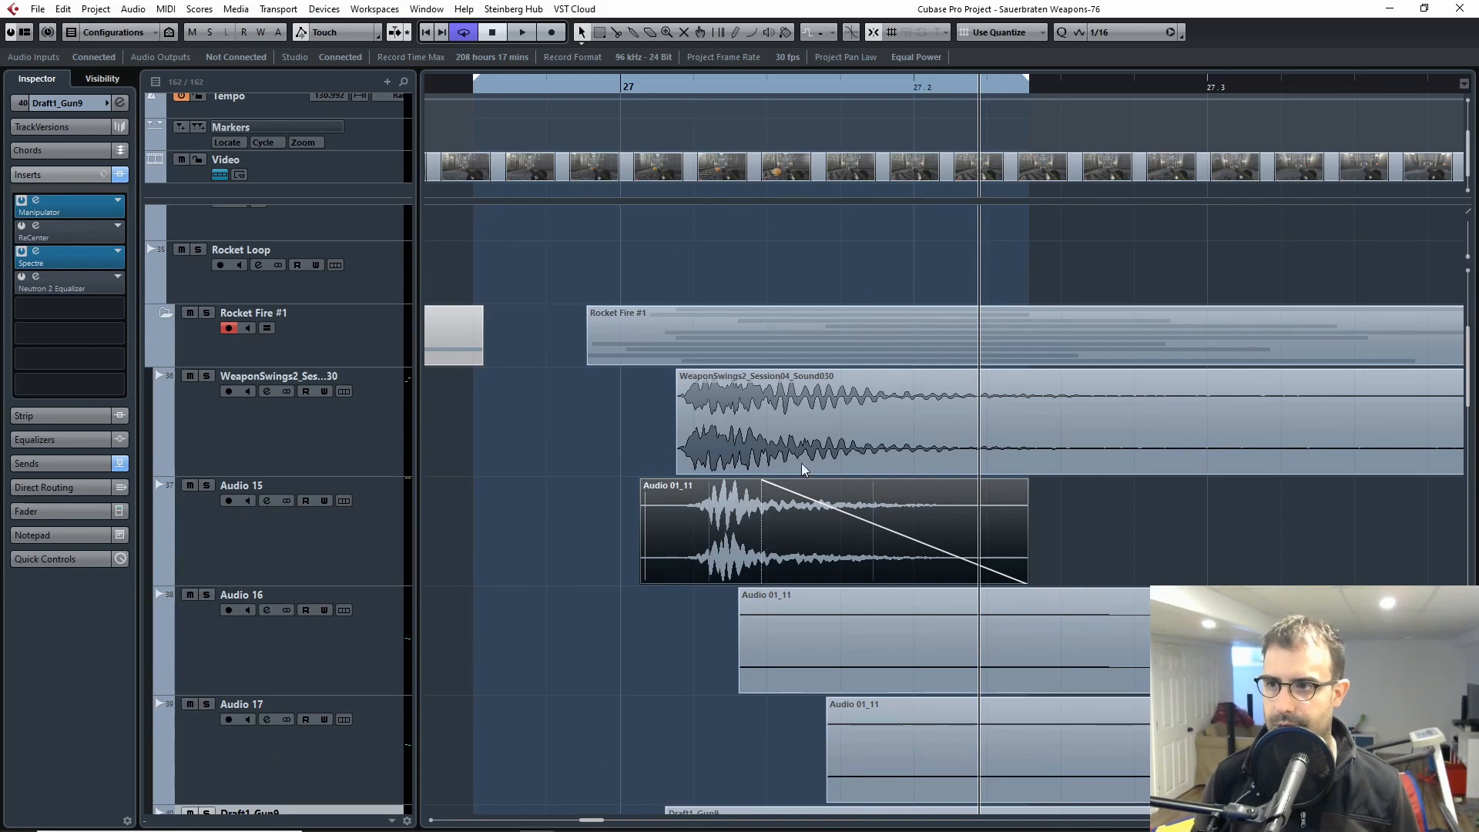
scroll(616, 524, down, 4)
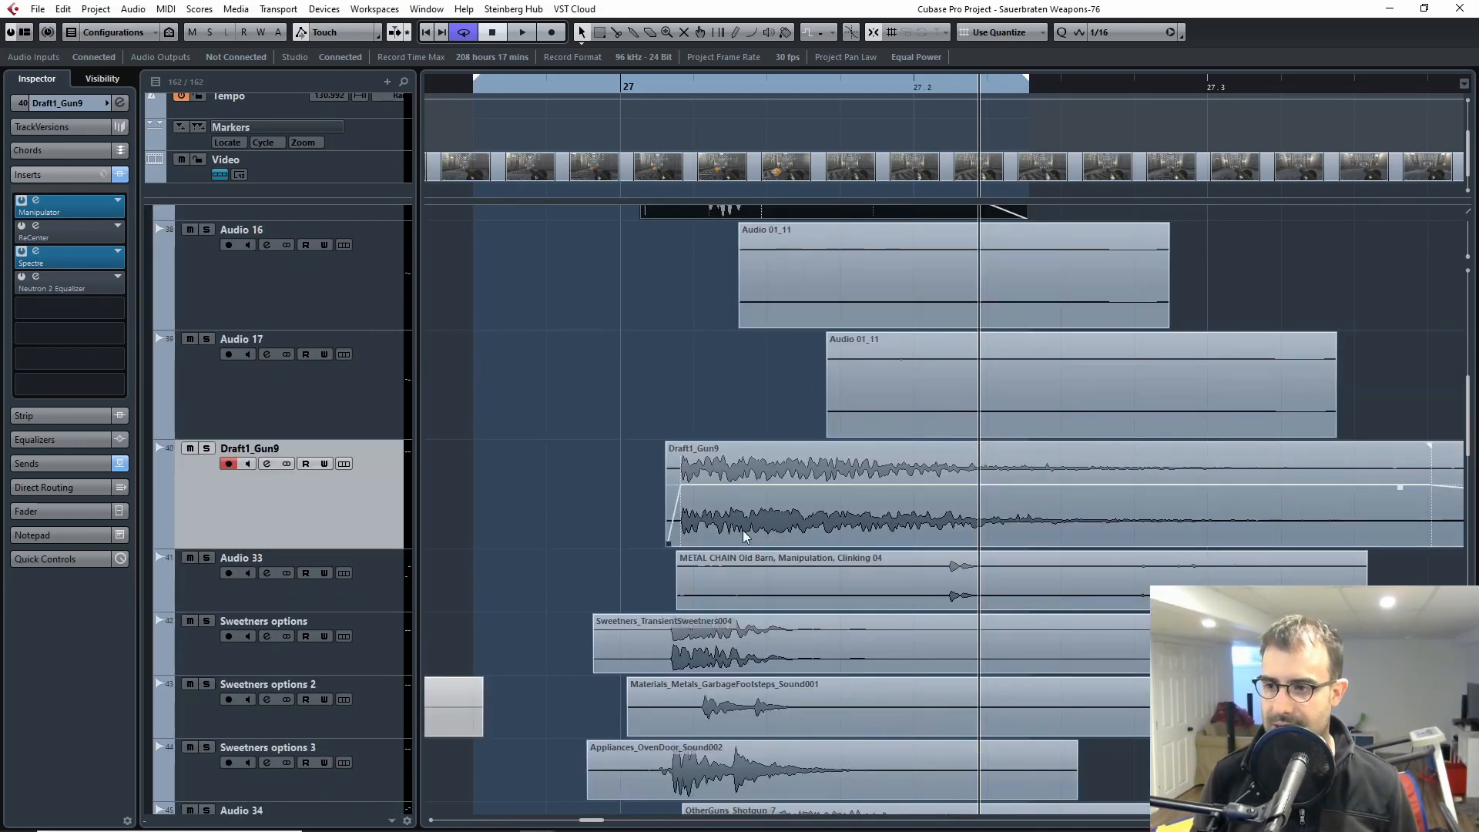
scroll(655, 501, up, 5)
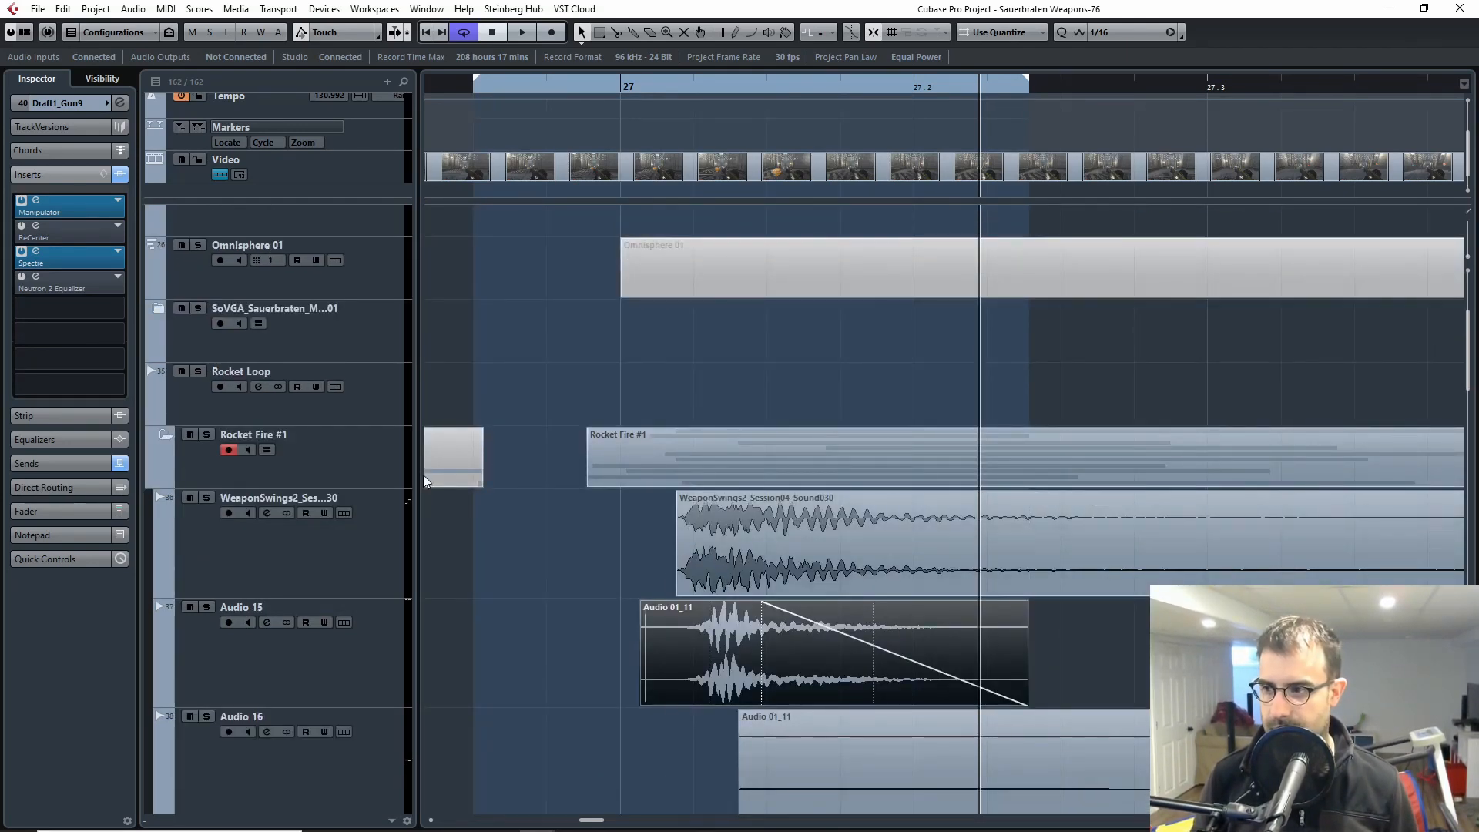
click(231, 547)
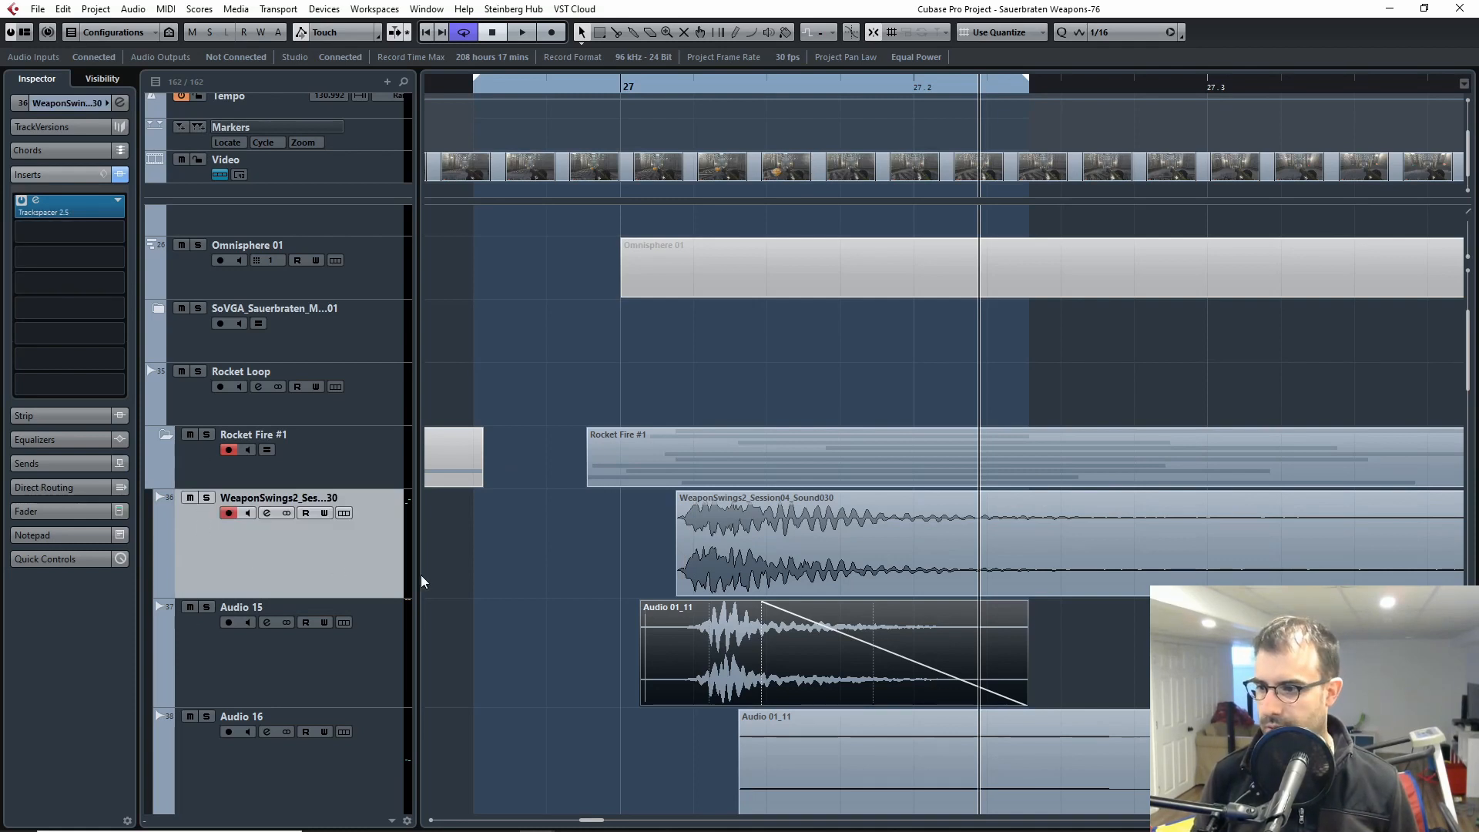
click(185, 650)
scroll(296, 566, down, 1)
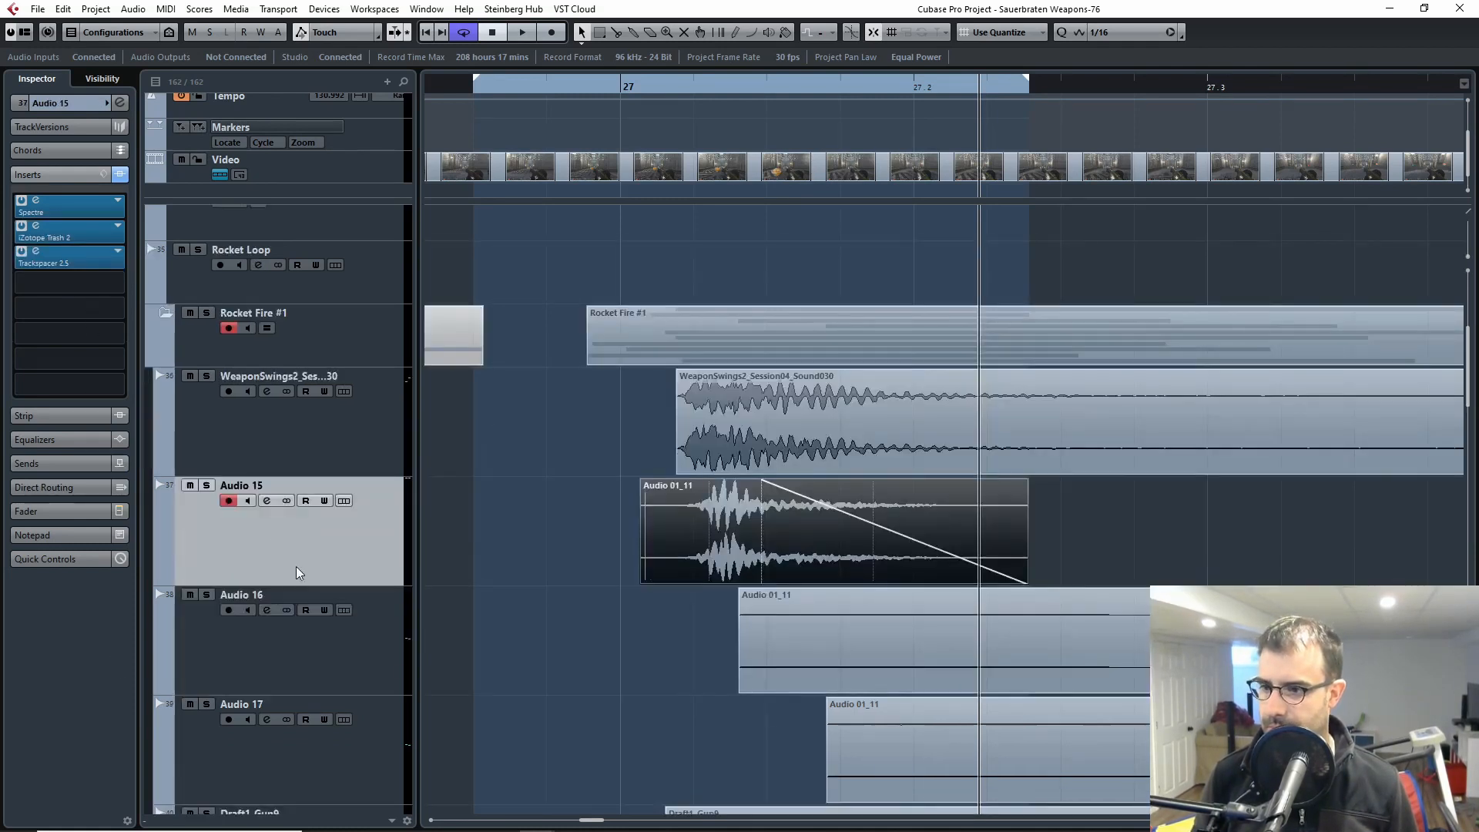
Step: Solo Audio 16 and Audio 17 and audition the two layers together
click(248, 645)
key(s)
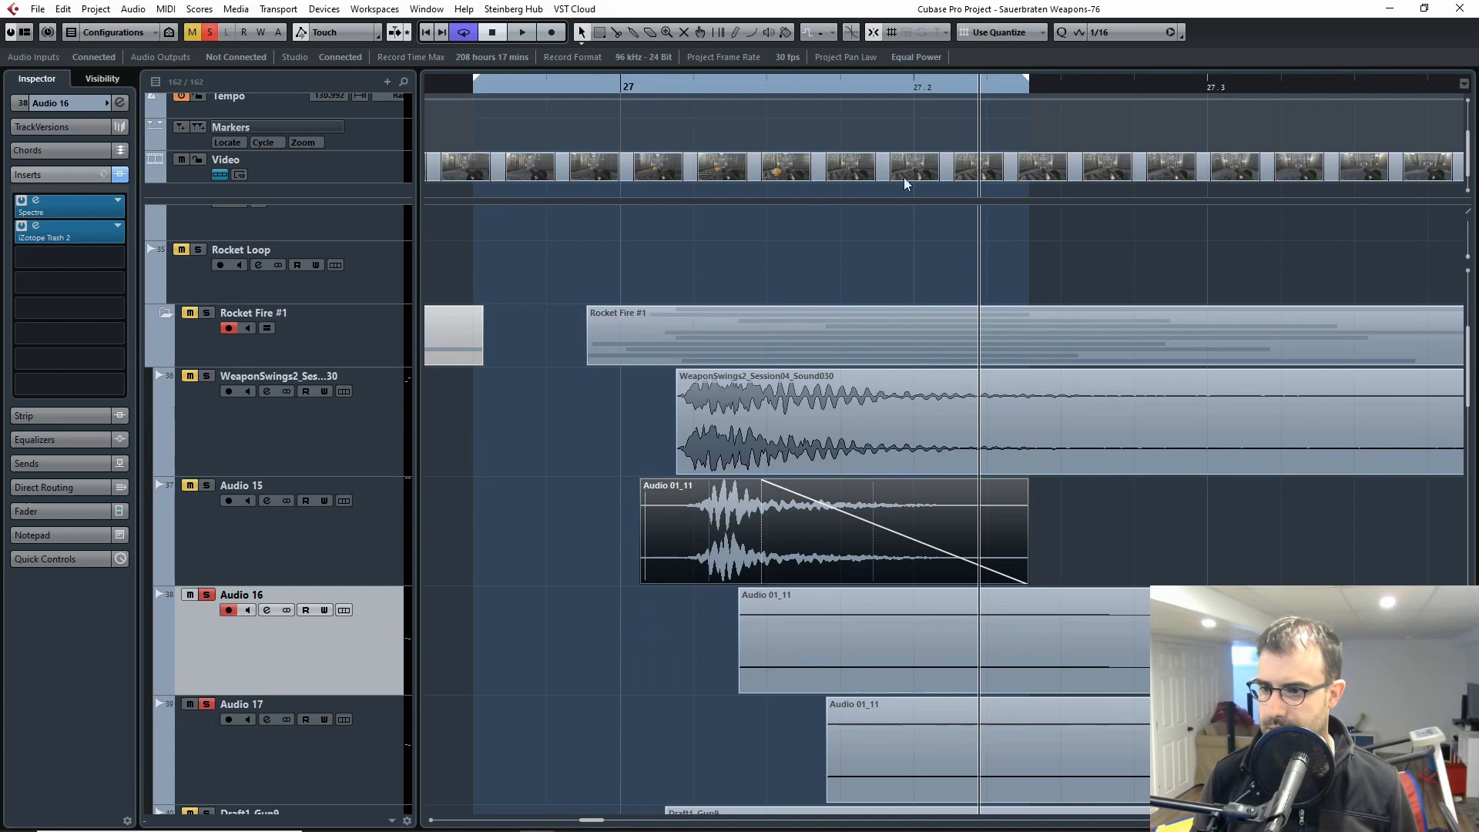
key(space)
scroll(588, 491, down, 2)
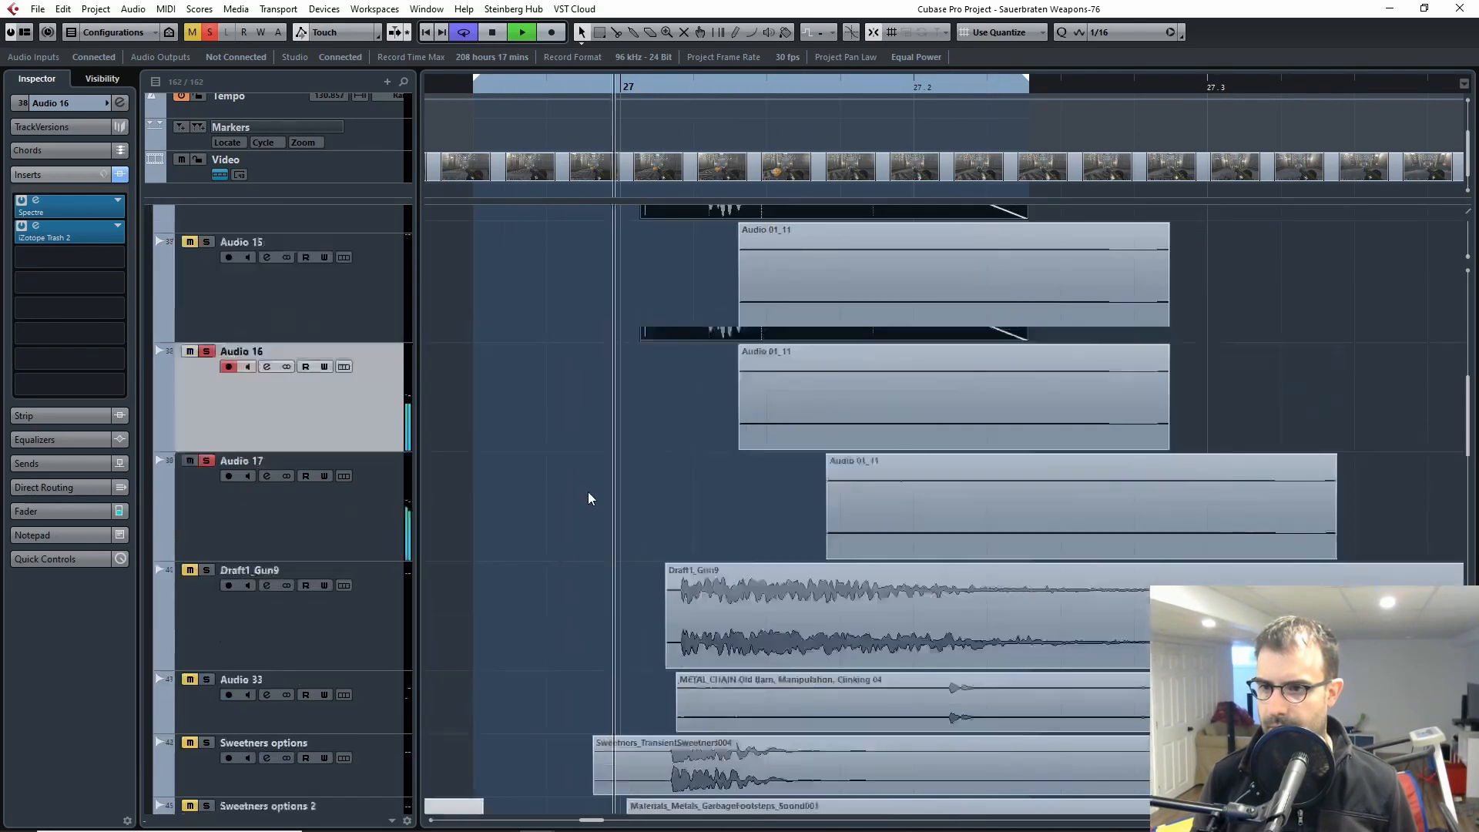
scroll(483, 543, up, 2)
key(space)
Step: Set the loop range from bar 27 to the end of Audio 17's clip and play from just before bar 27
scroll(750, 627, down, 2)
drag(689, 413, 1130, 500)
key(p)
drag(739, 84, 546, 82)
key(space)
key(space)
Step: Audition Audio 15, Audio 16 and Audio 17 soloed together, and return the playhead to just before bar 27
scroll(639, 292, up, 3)
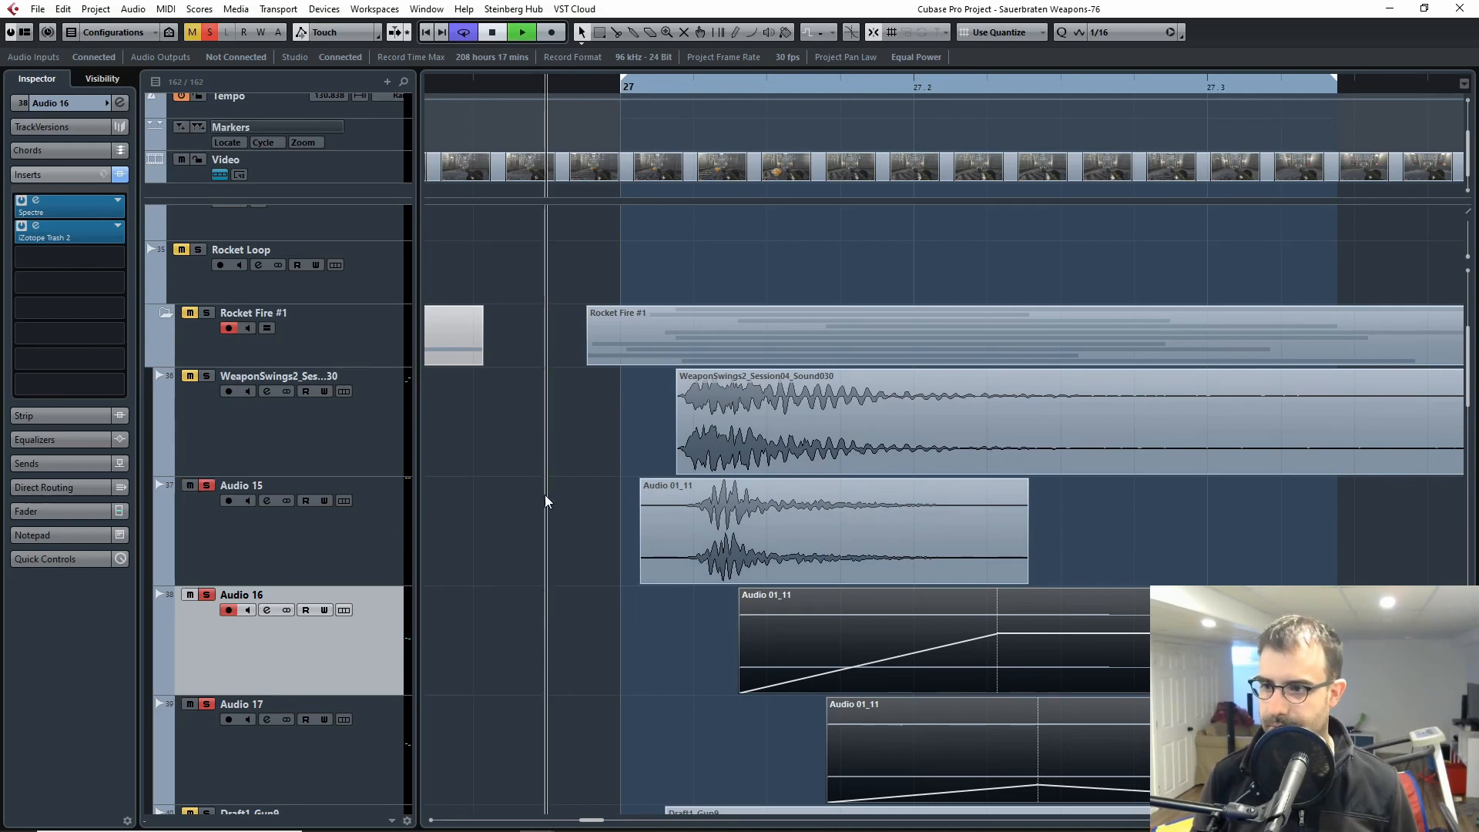
key(space)
click(698, 90)
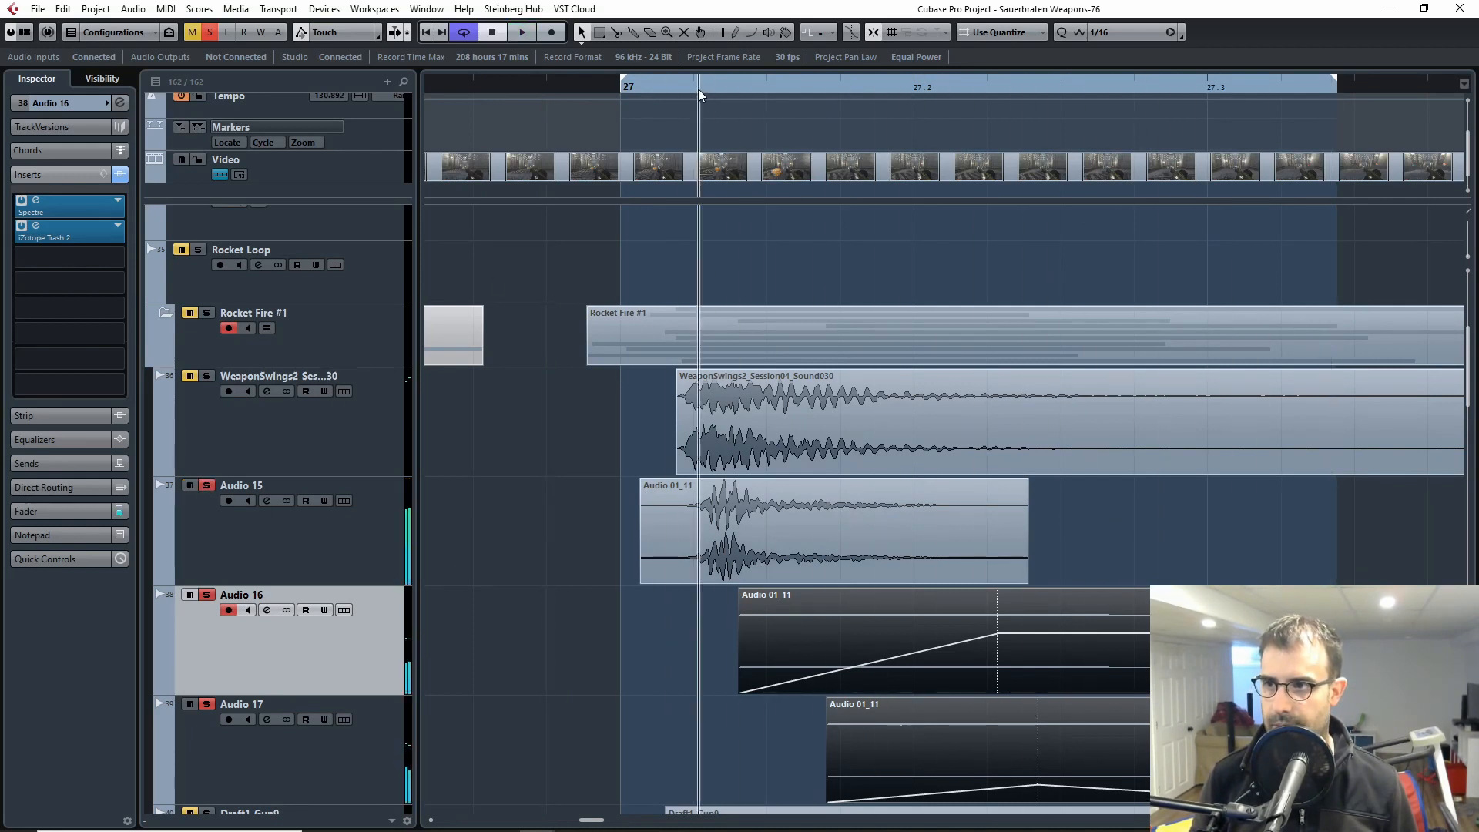
drag(698, 90, 546, 86)
scroll(921, 468, down, 2)
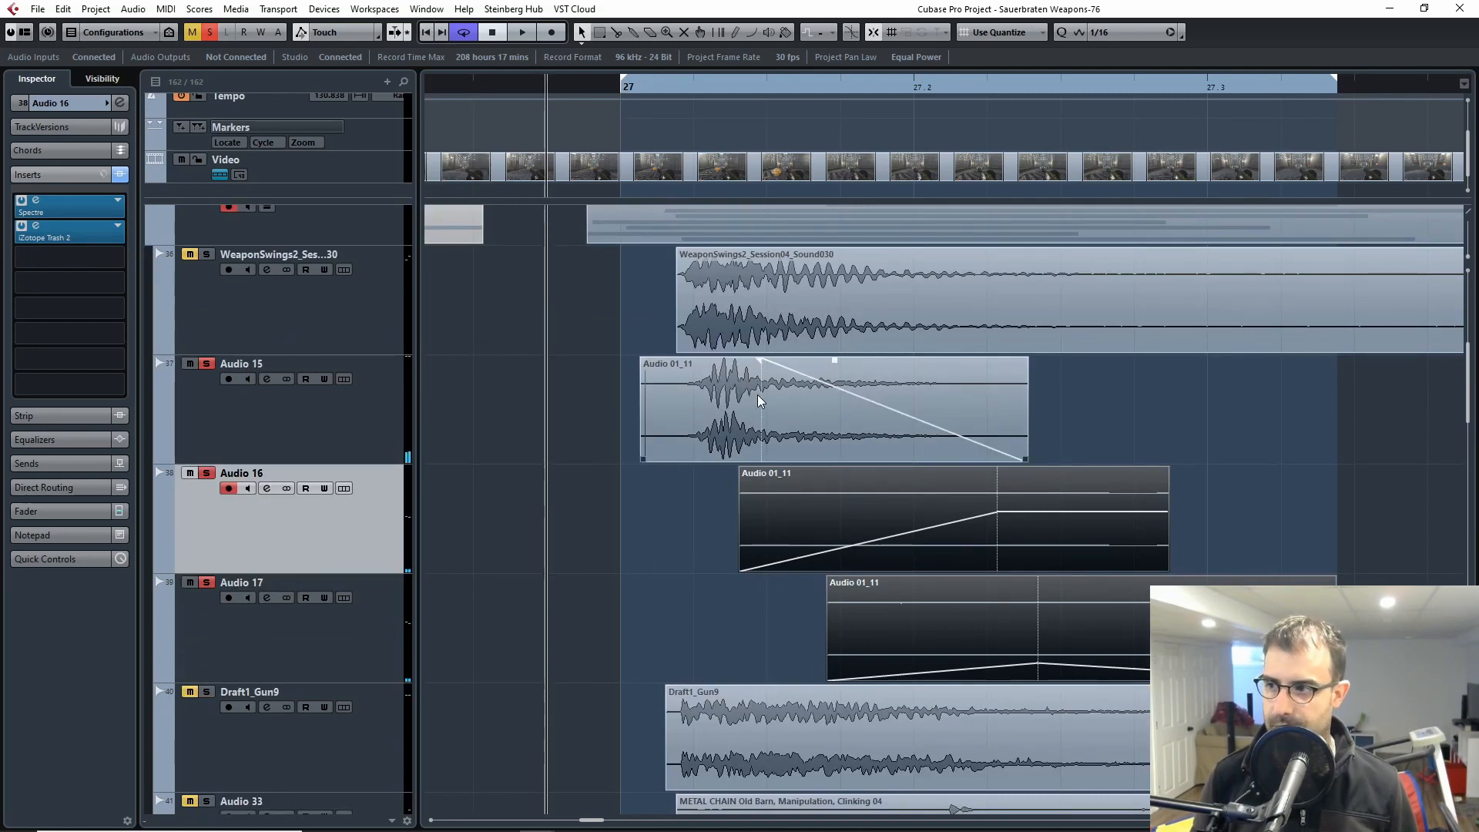
Step: Unsolo Audio 16 and Audio 17 and audition Audio 15 alone
click(354, 426)
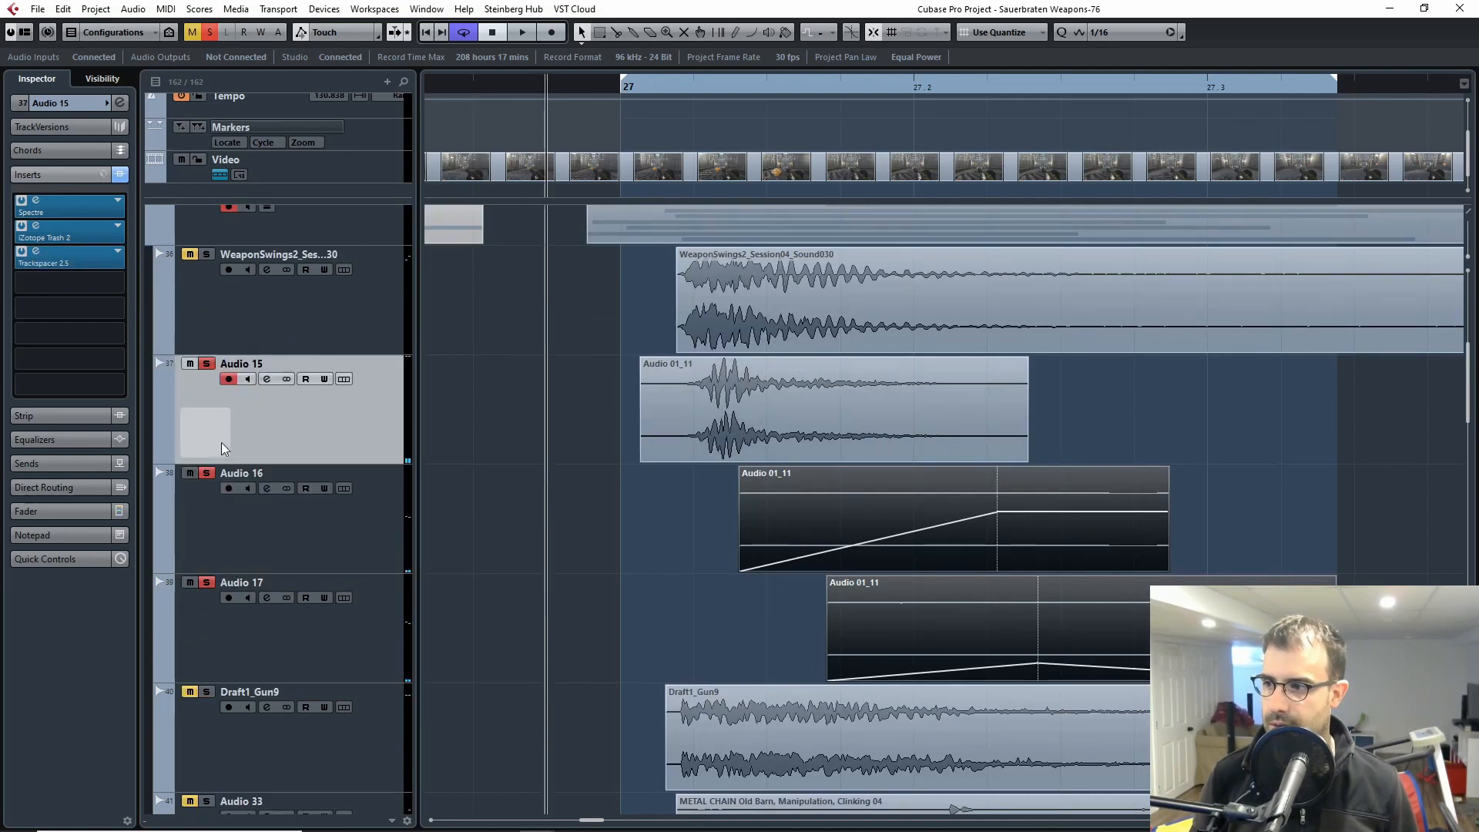
click(205, 583)
key(space)
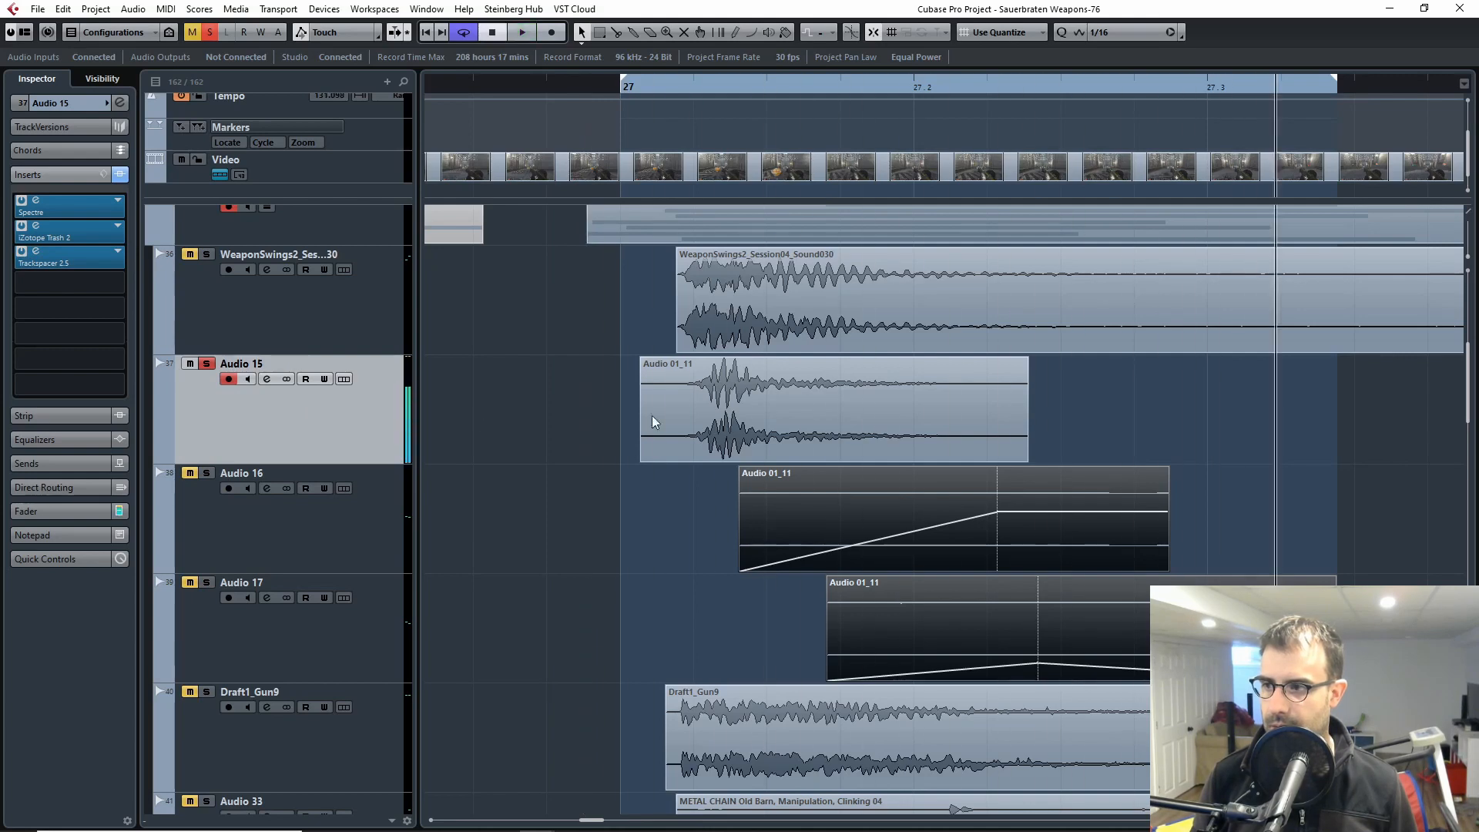
Step: Open the video player and scrub through the rocket launcher footage around bars 27 and 28
double_click(797, 177)
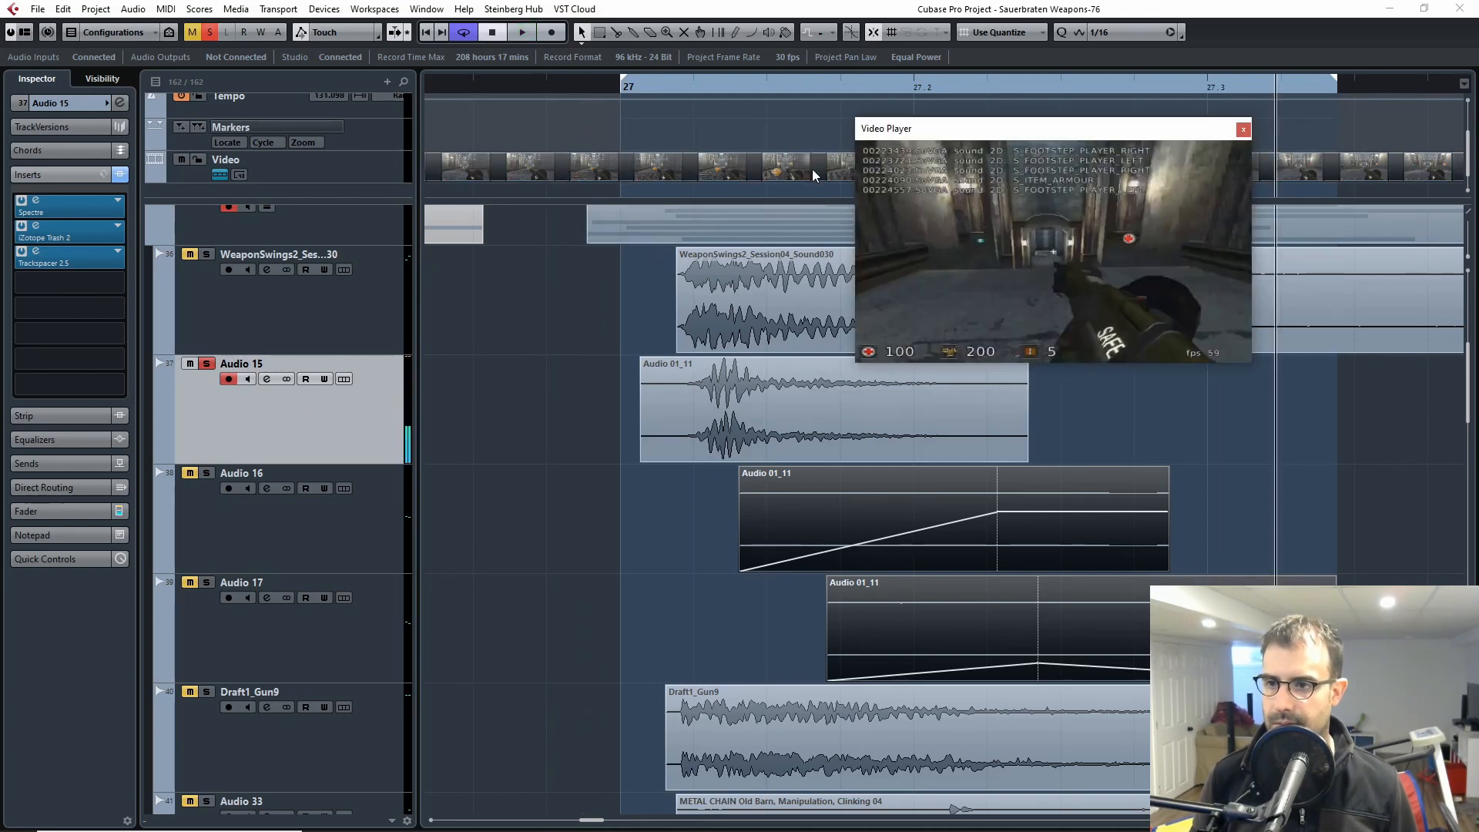
drag(730, 84, 1155, 197)
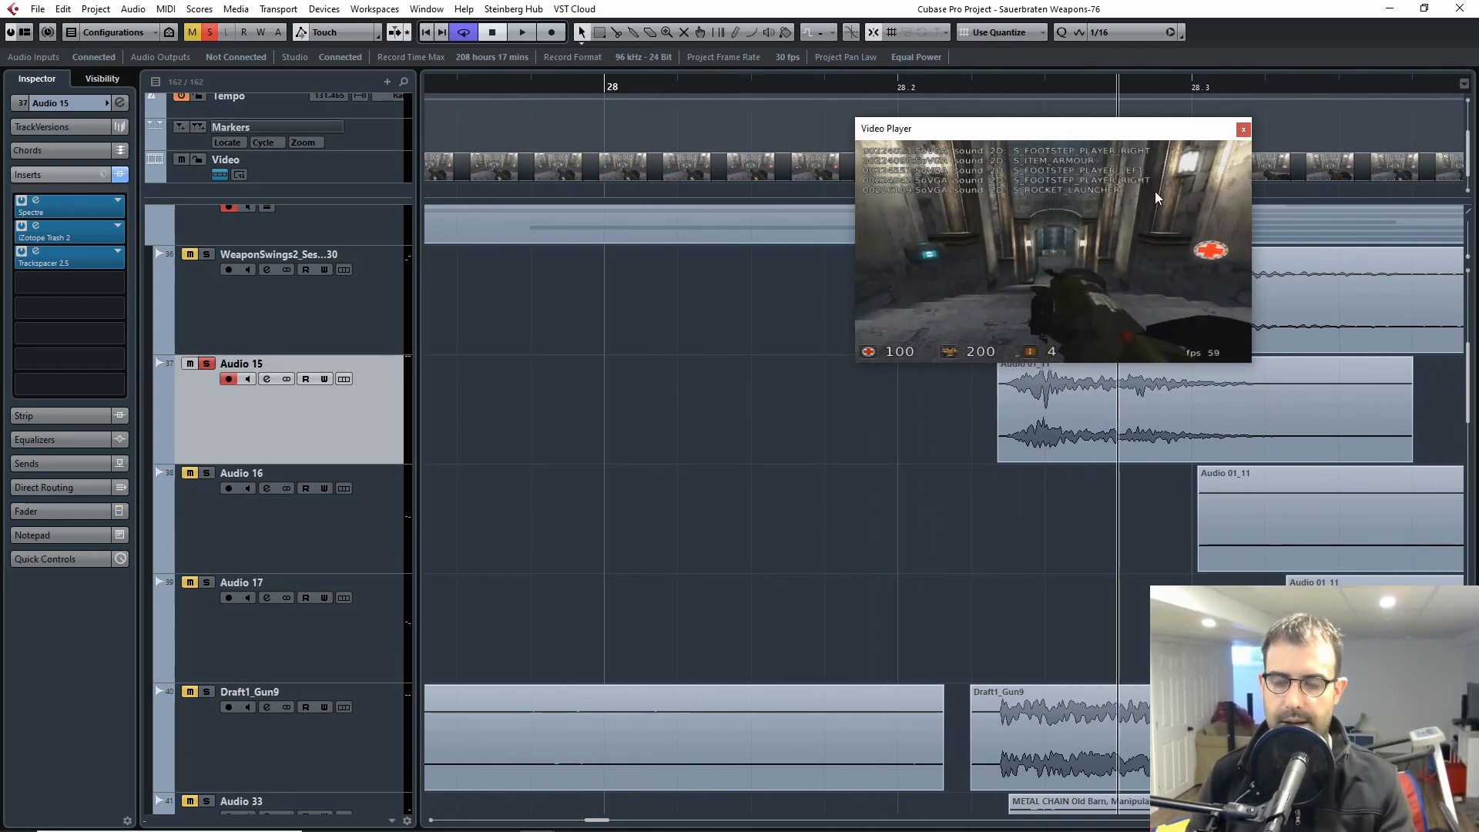
drag(535, 402, 1202, 414)
drag(755, 515, 1108, 439)
drag(611, 513, 632, 487)
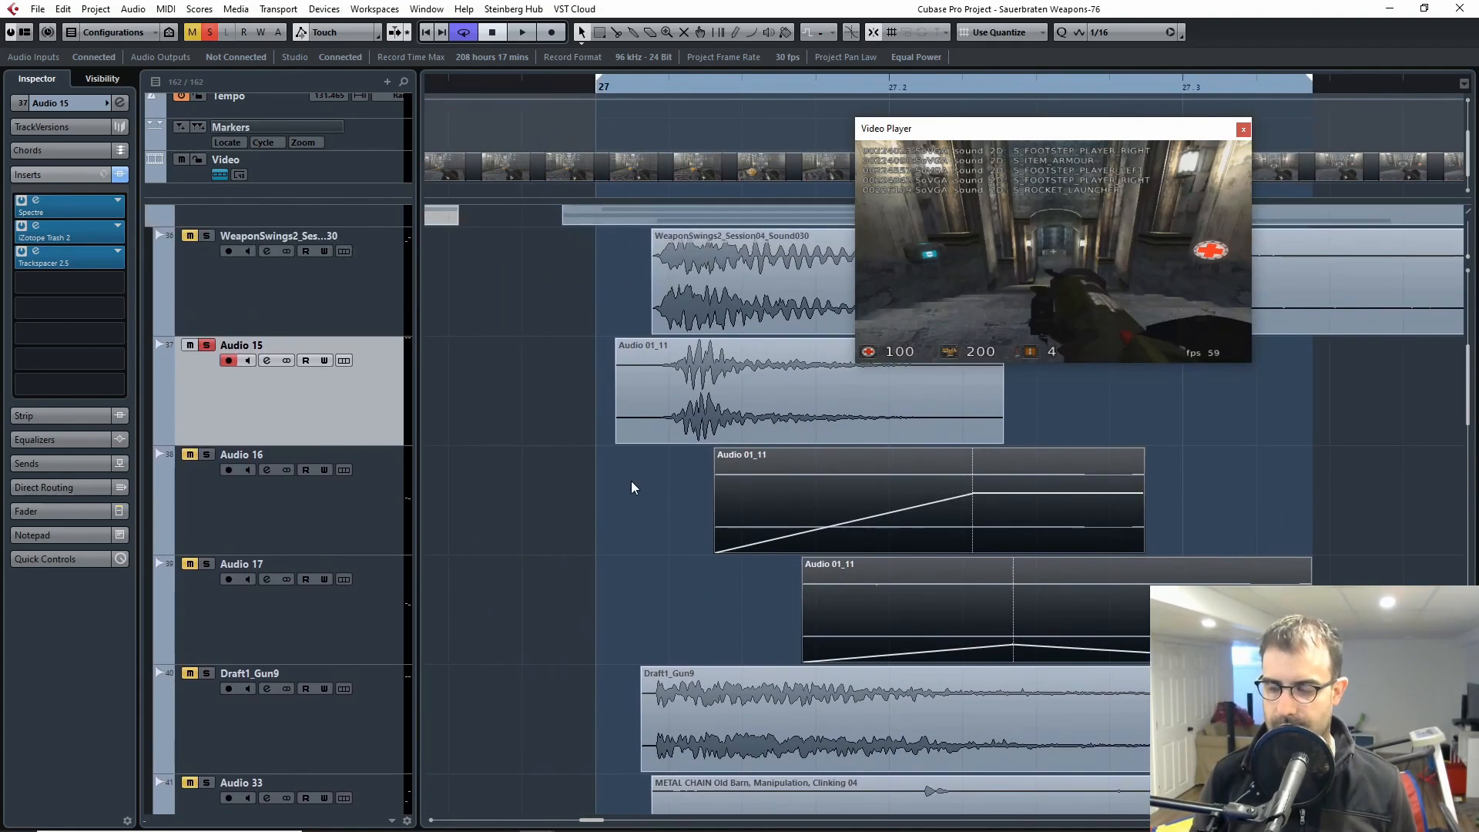
drag(657, 88, 1129, 155)
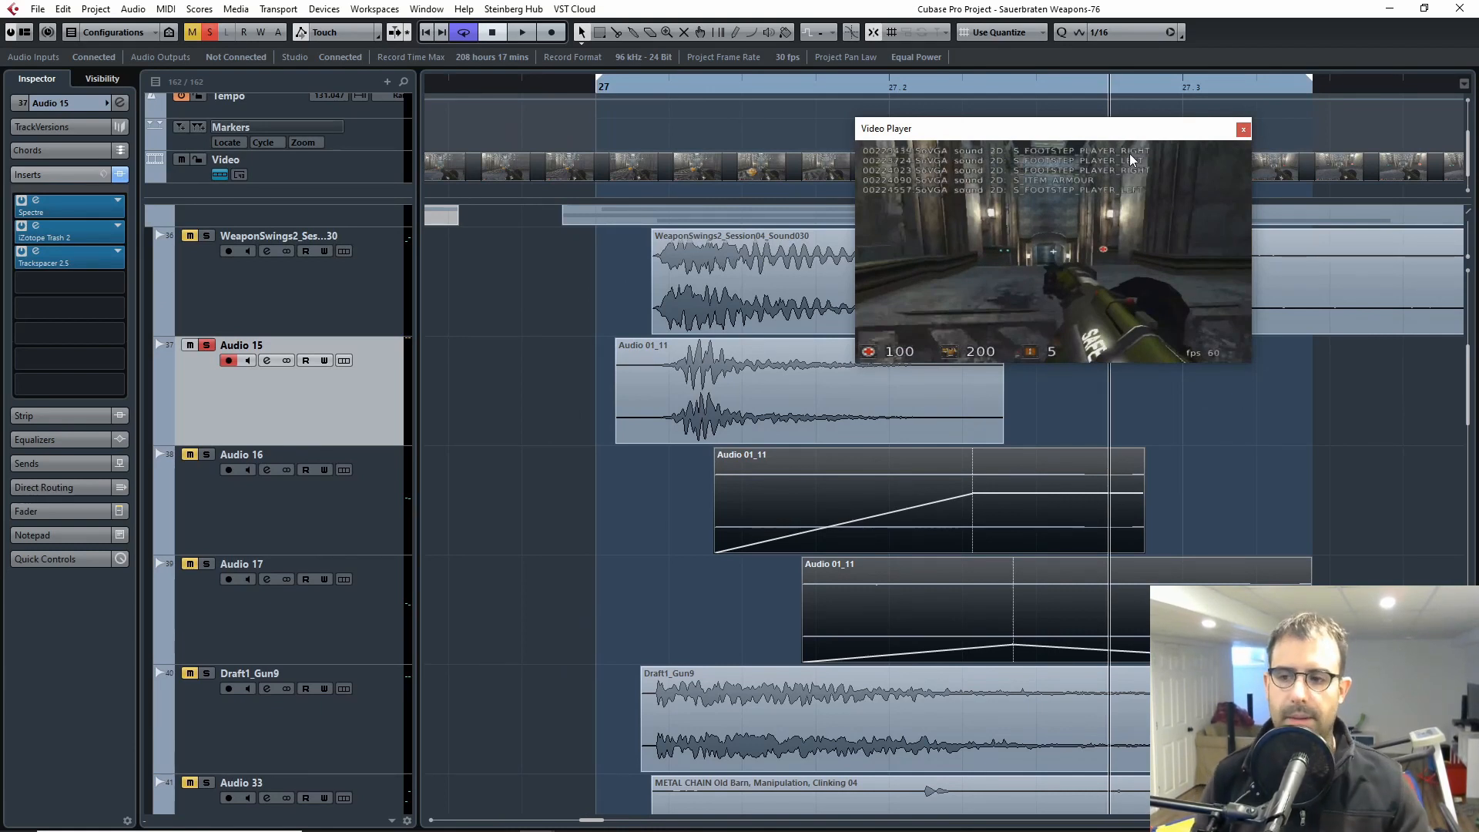
Step: Solo Audio 16 and Audio 17 alongside Audio 15, deselect the clips and play the three layers
click(206, 454)
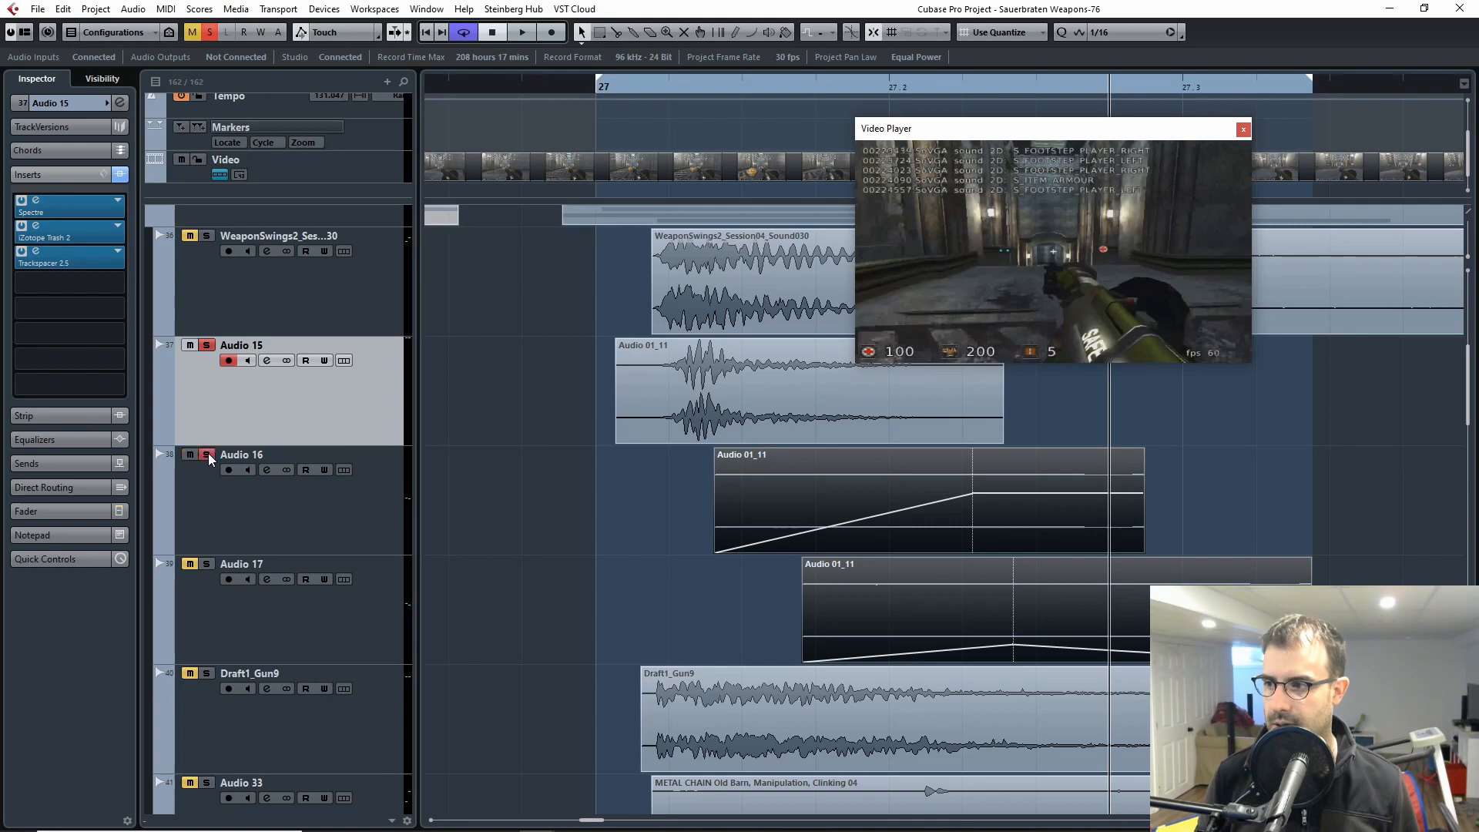
click(206, 564)
click(737, 402)
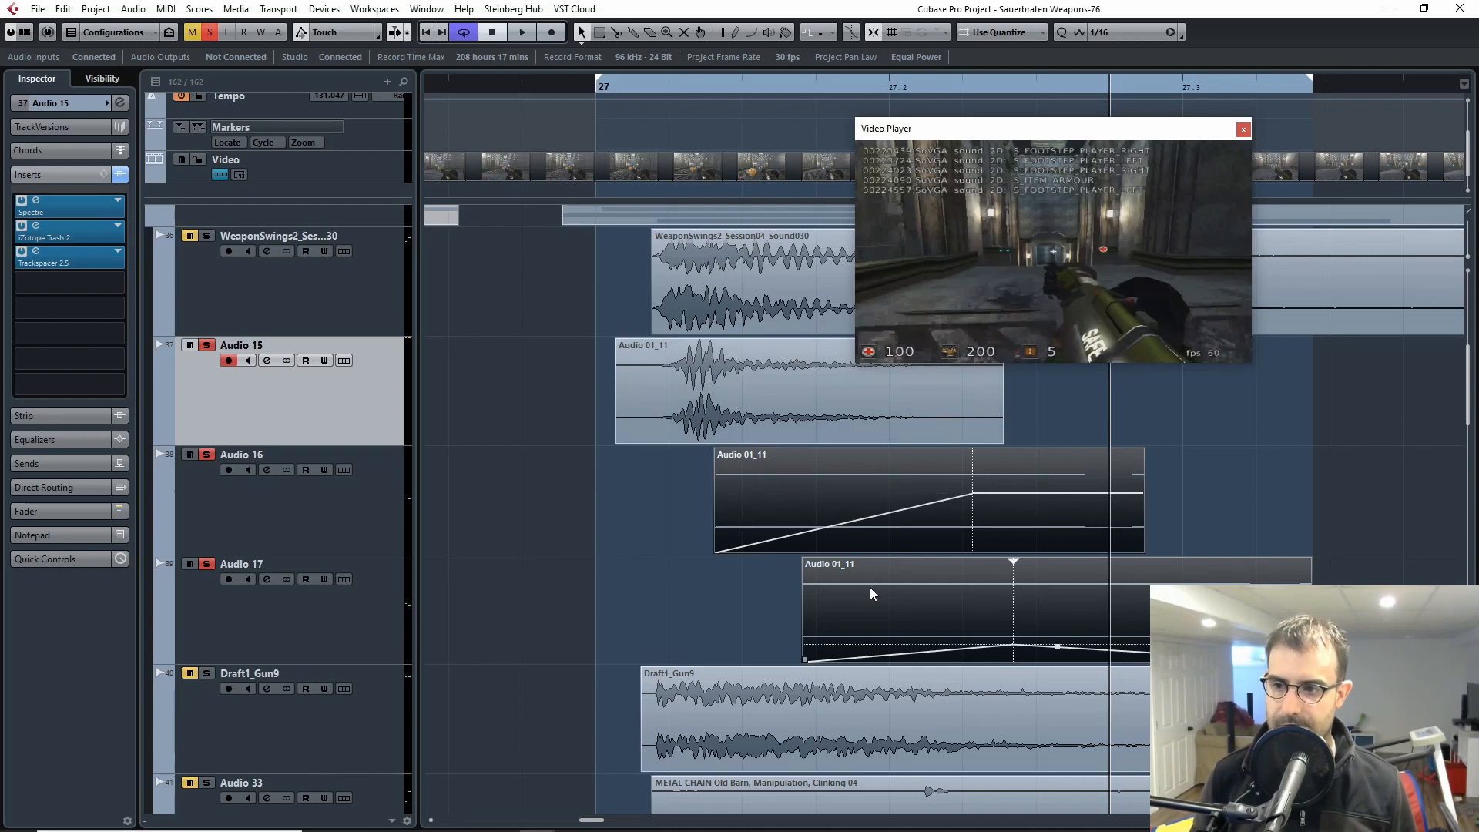
click(721, 601)
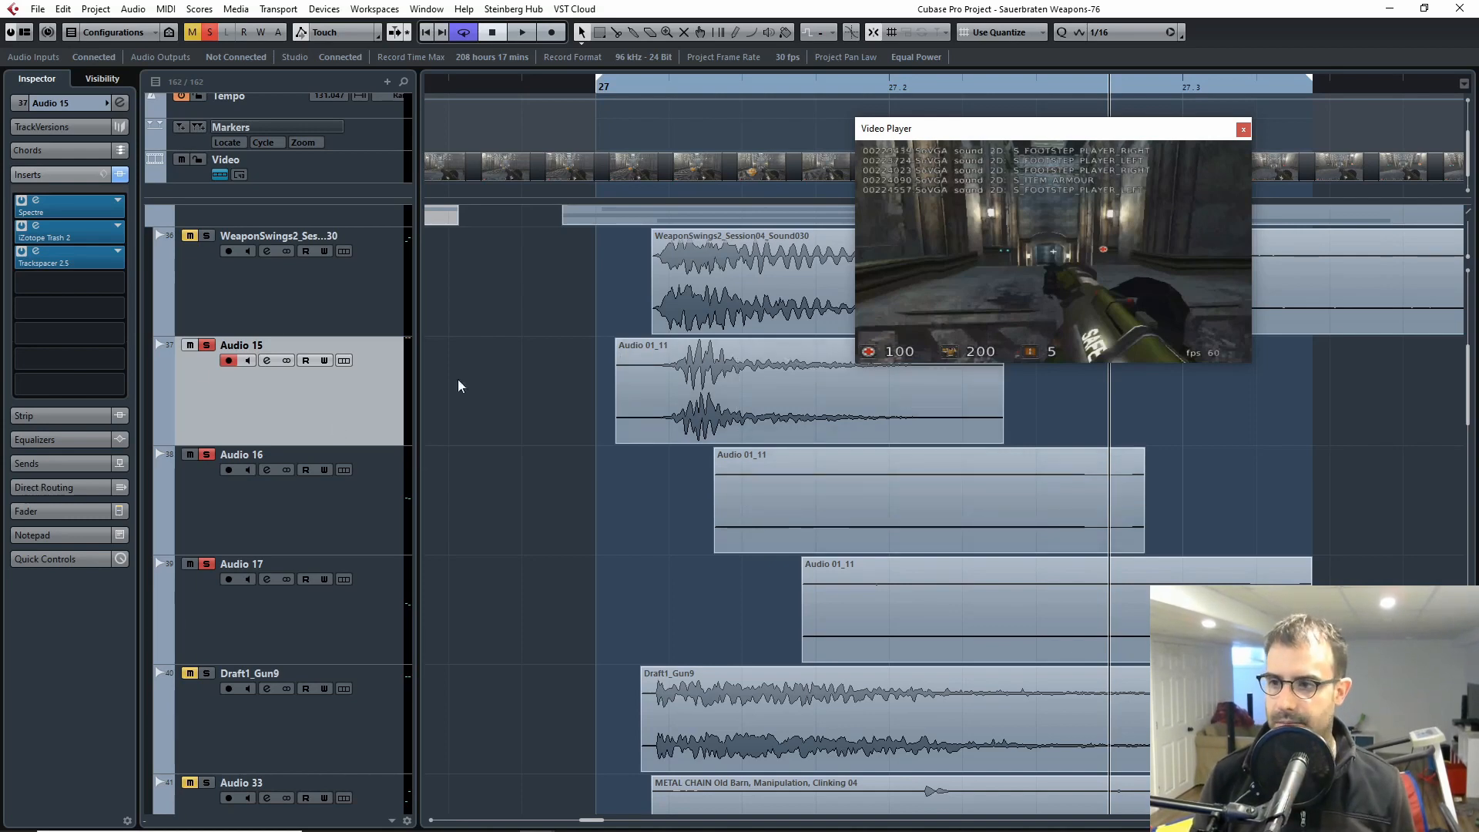
key(space)
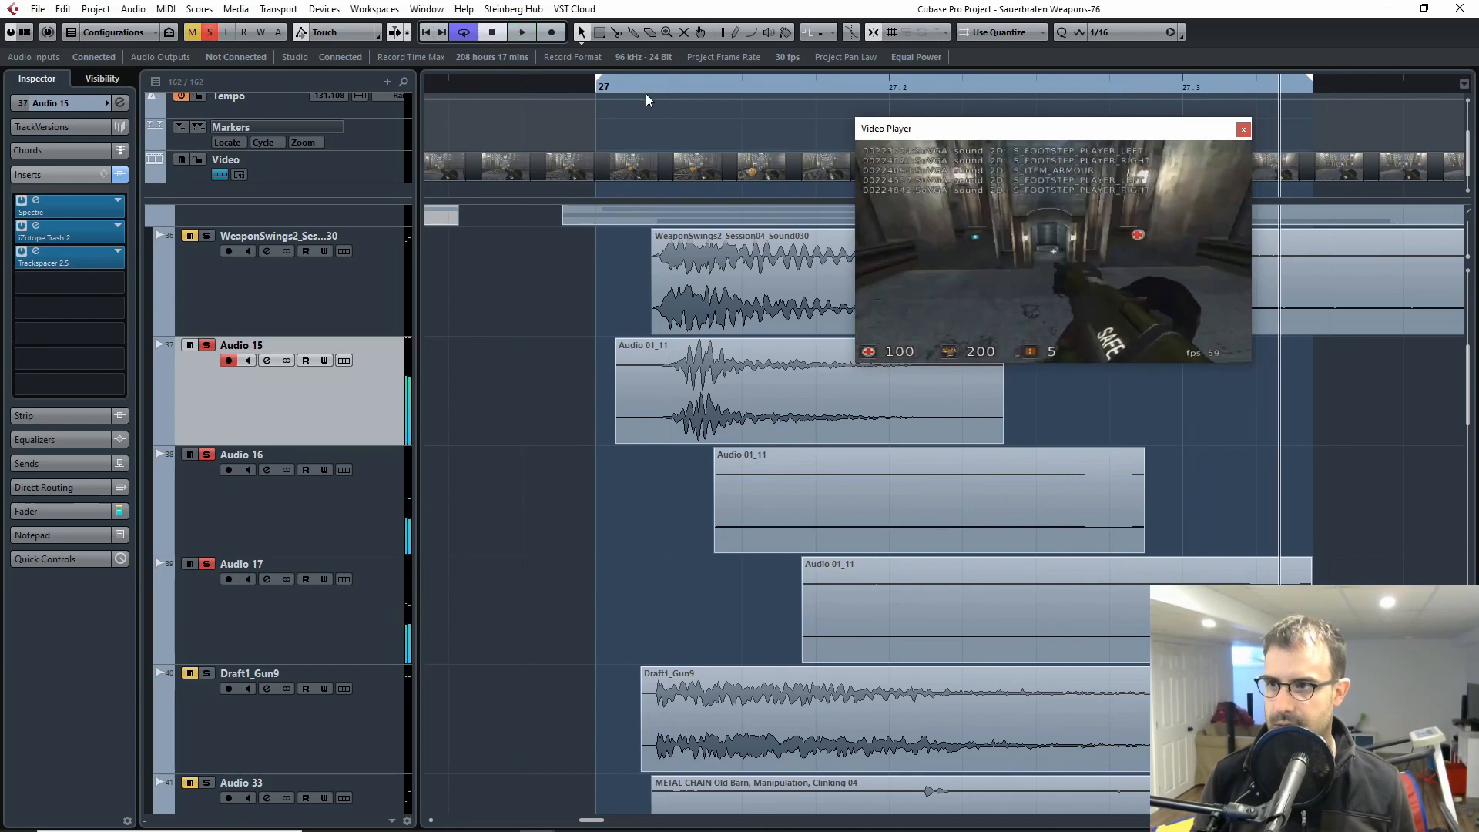
Step: Compare looped playback of Audio 15 with and without Audio 16 and Audio 17, leaving both soloed and playback stopped
click(238, 501)
shift+click(211, 590)
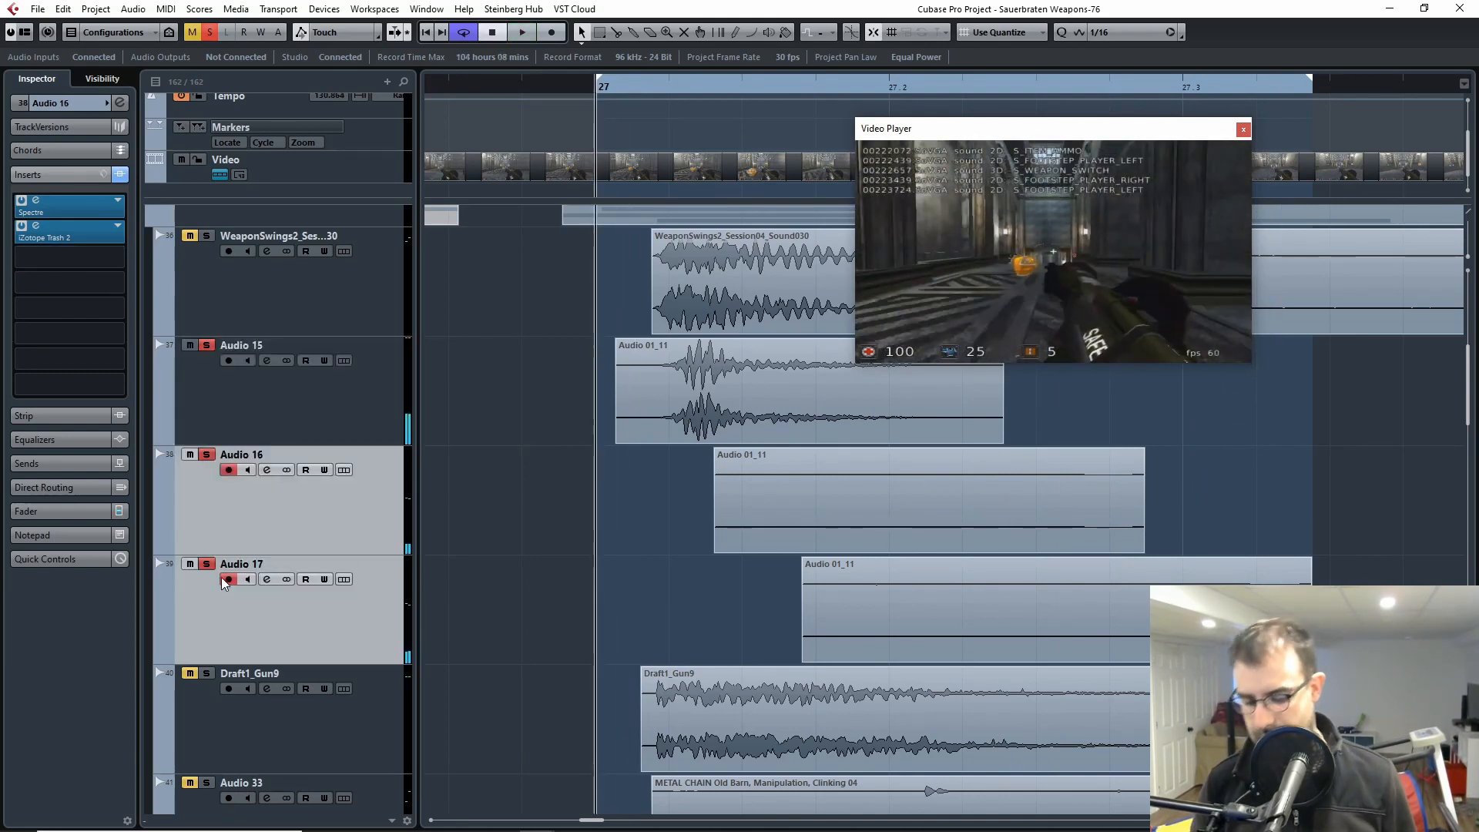
key(s)
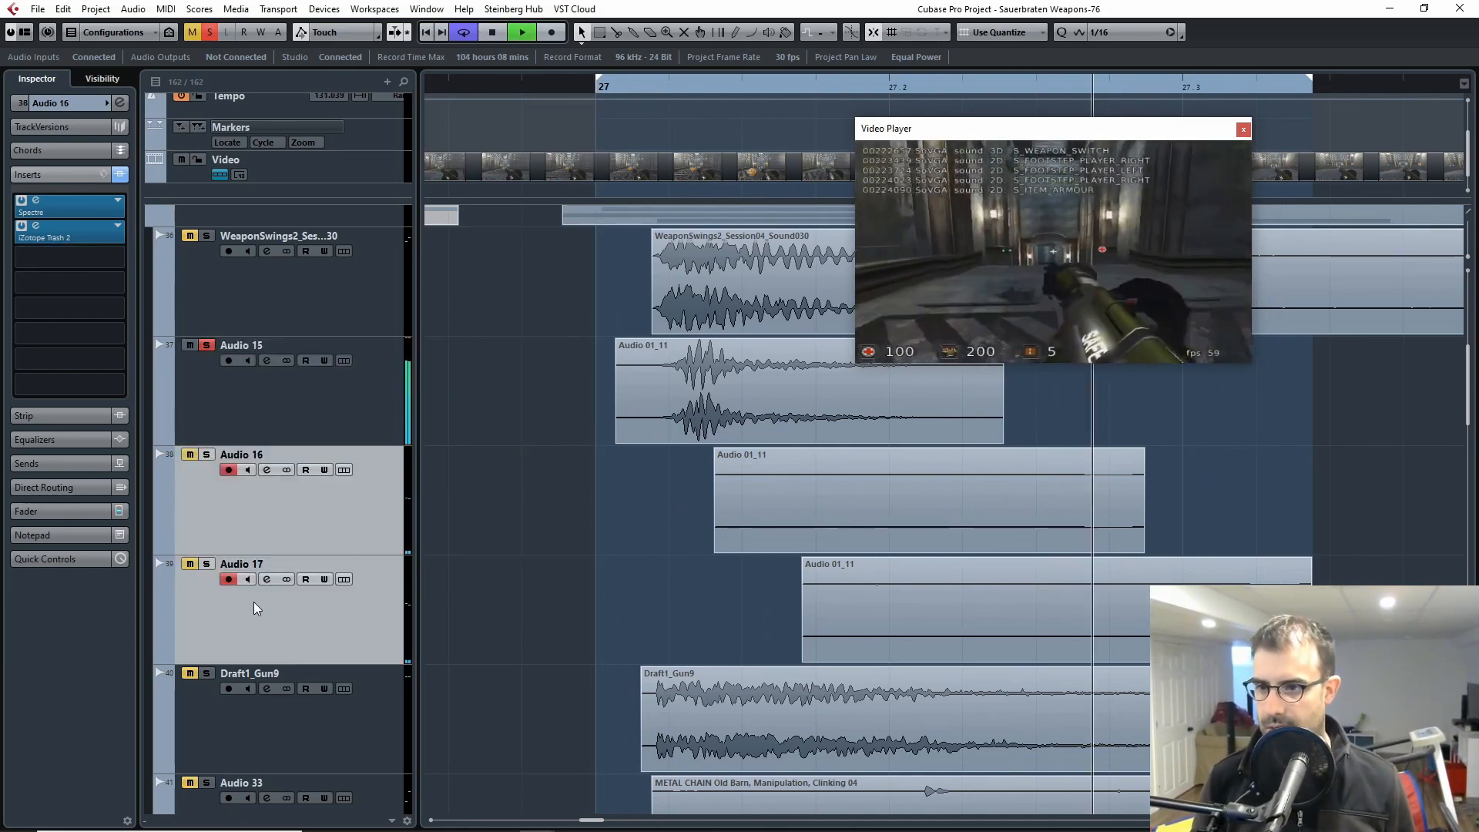
key(space)
key(s)
key(space)
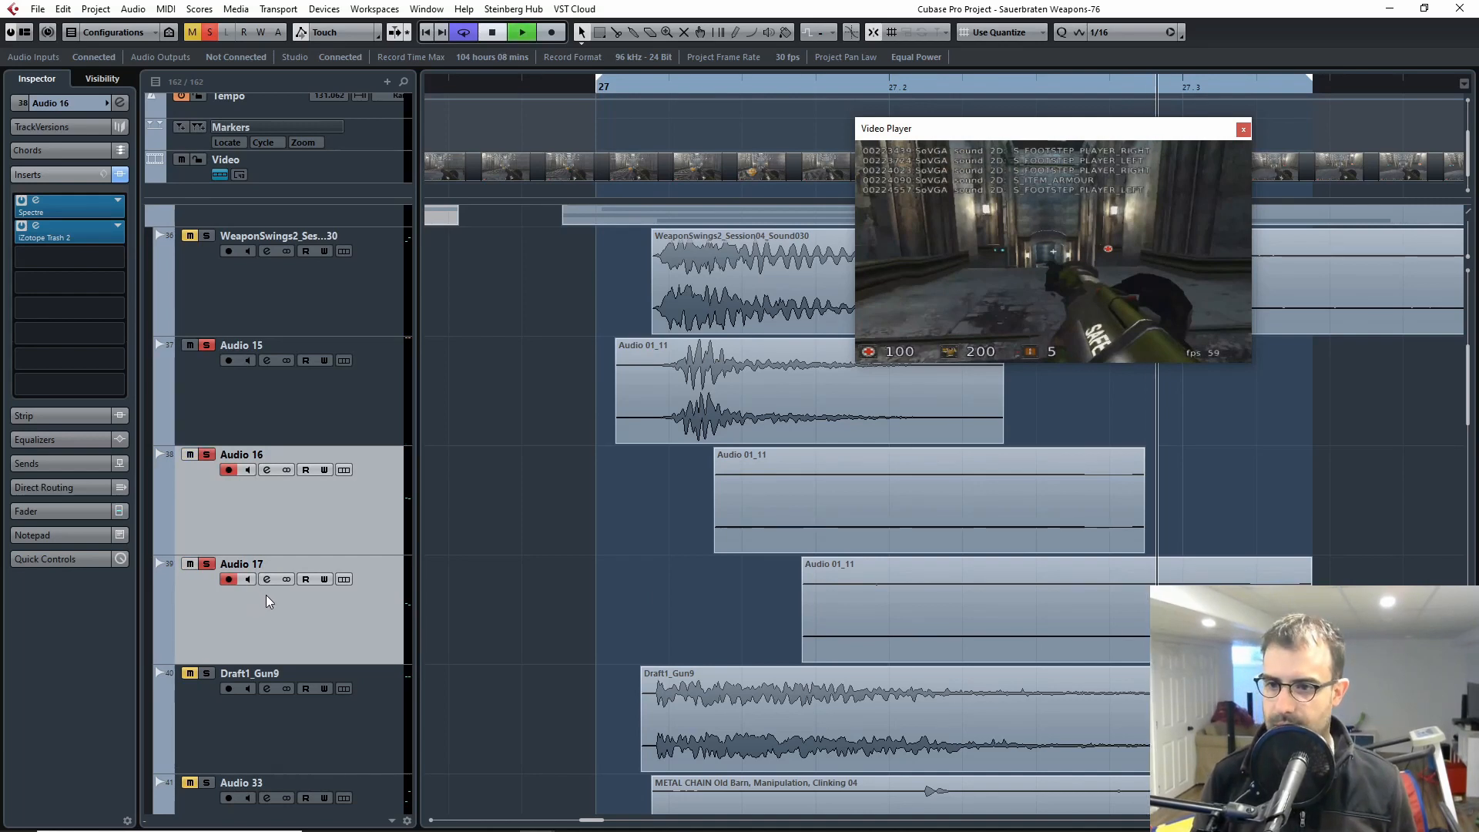
key(space)
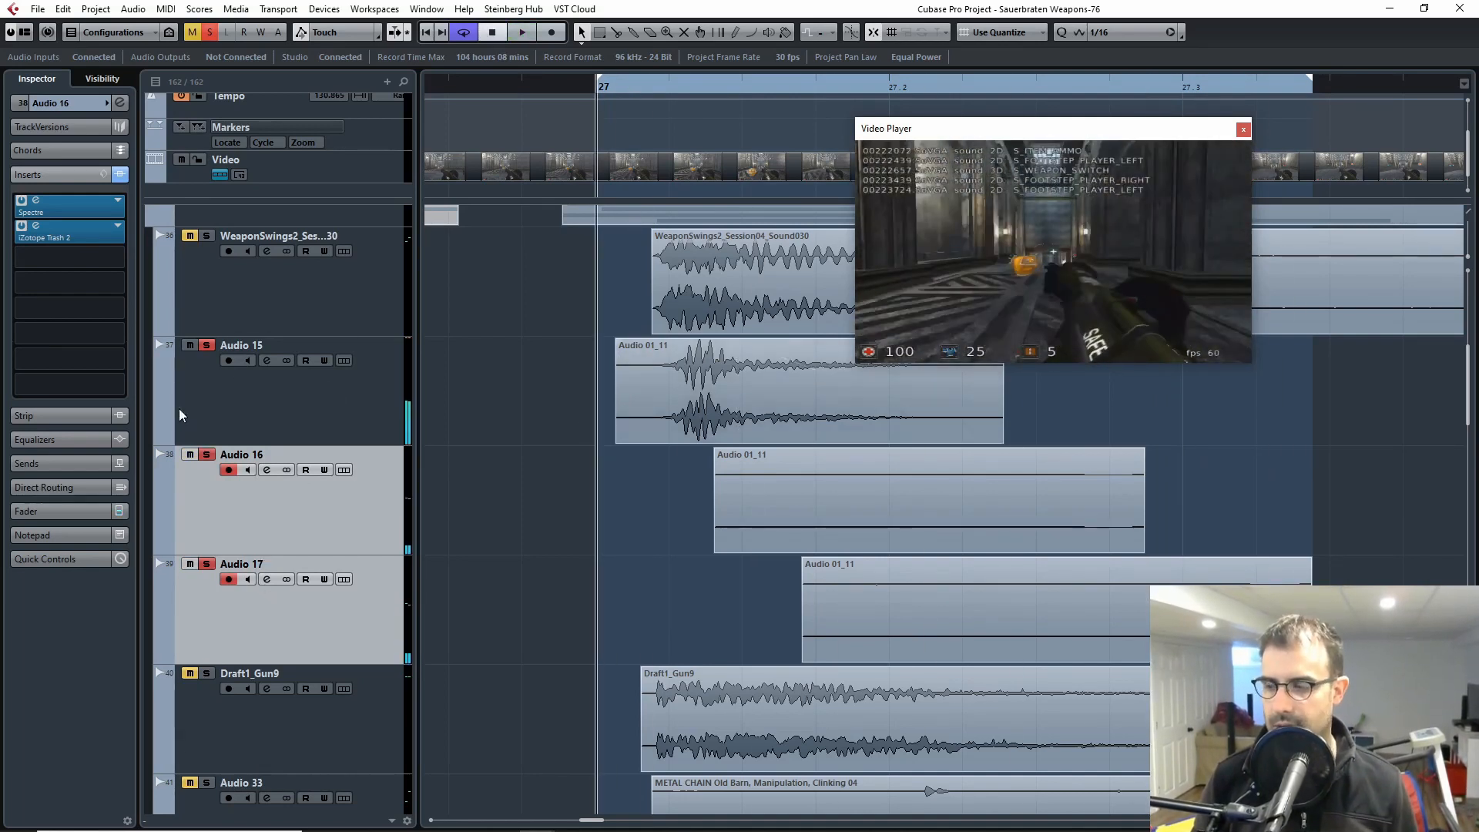
Step: Unsolo Audio 15, Audio 16 and Audio 17
click(207, 345)
click(207, 454)
click(207, 564)
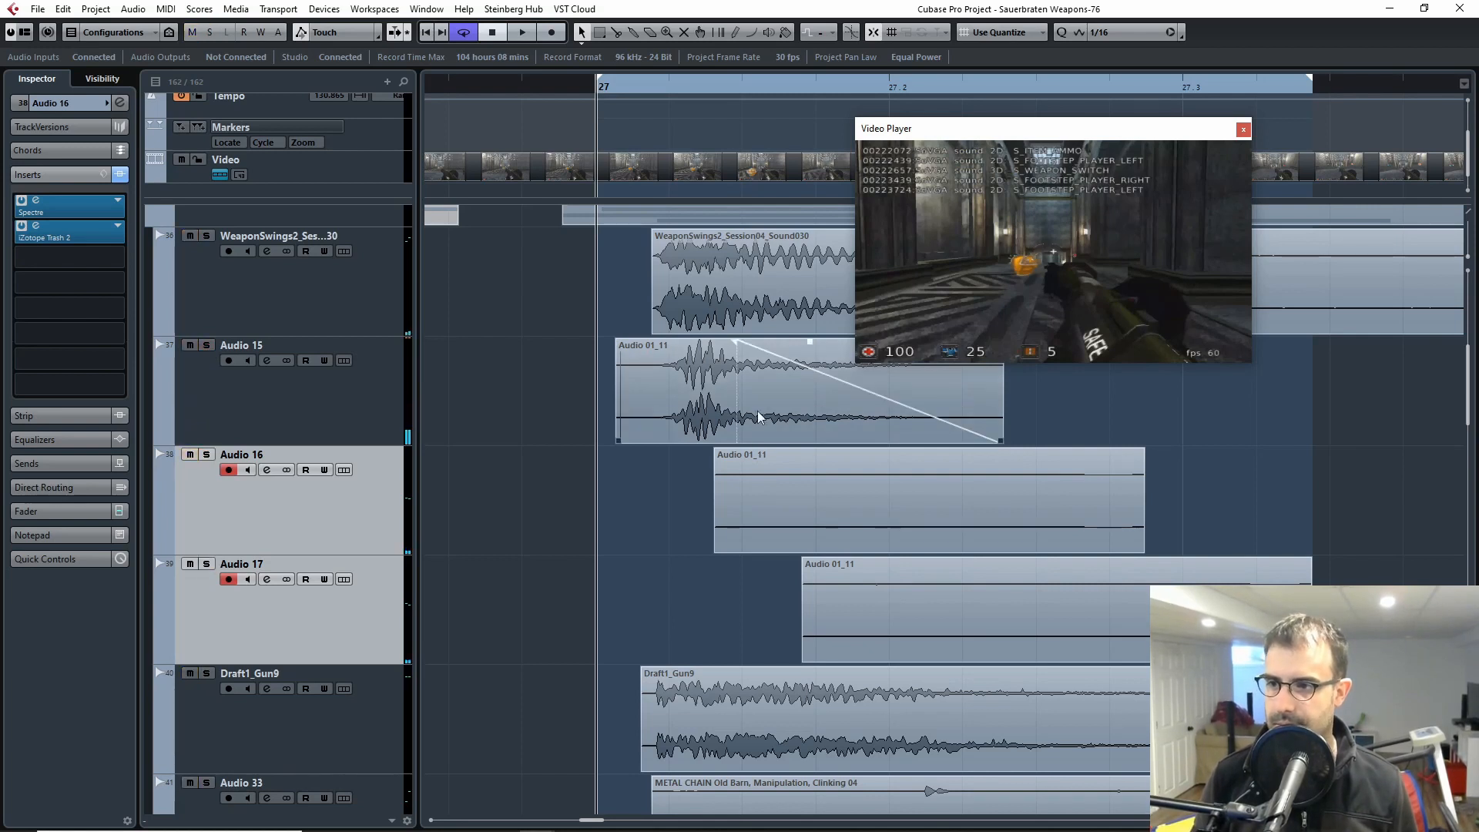
Step: Examine the insert chains of Audio 16, Audio 15 and Audio 17, and the fades on the Audio 15 and Audio 17 clips
click(386, 529)
click(377, 600)
click(376, 541)
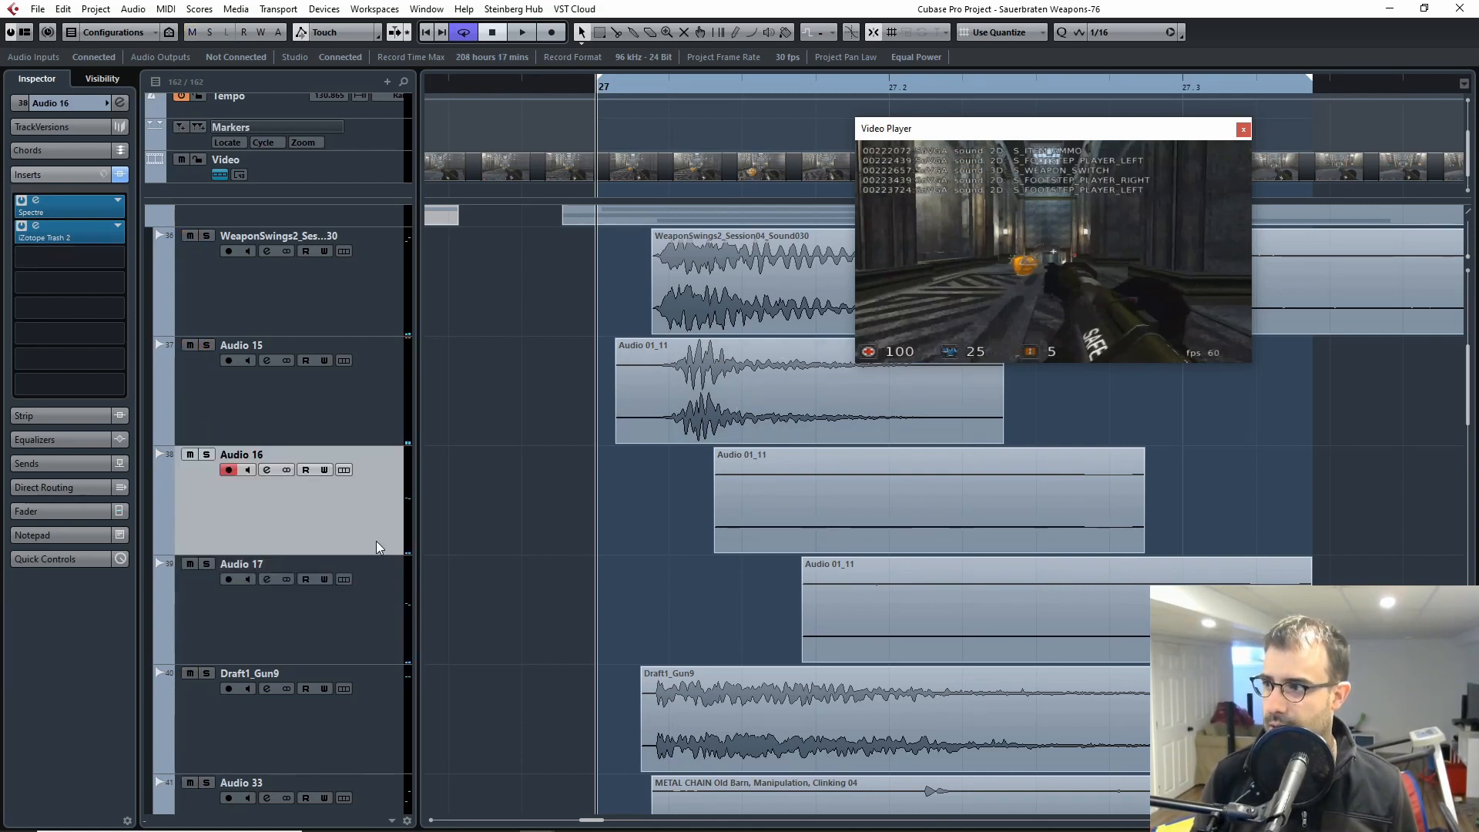
click(47, 198)
click(901, 178)
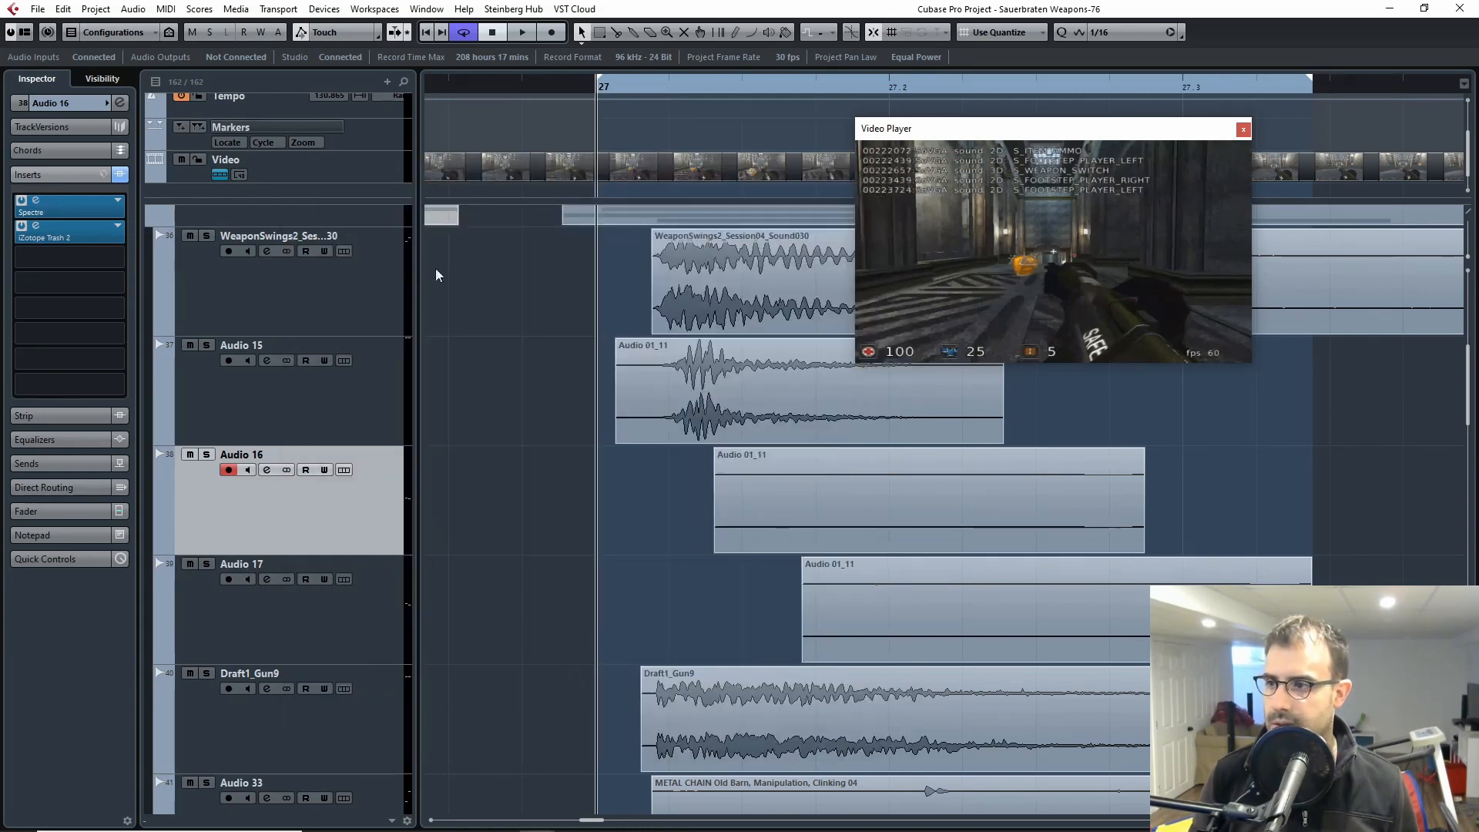
click(284, 416)
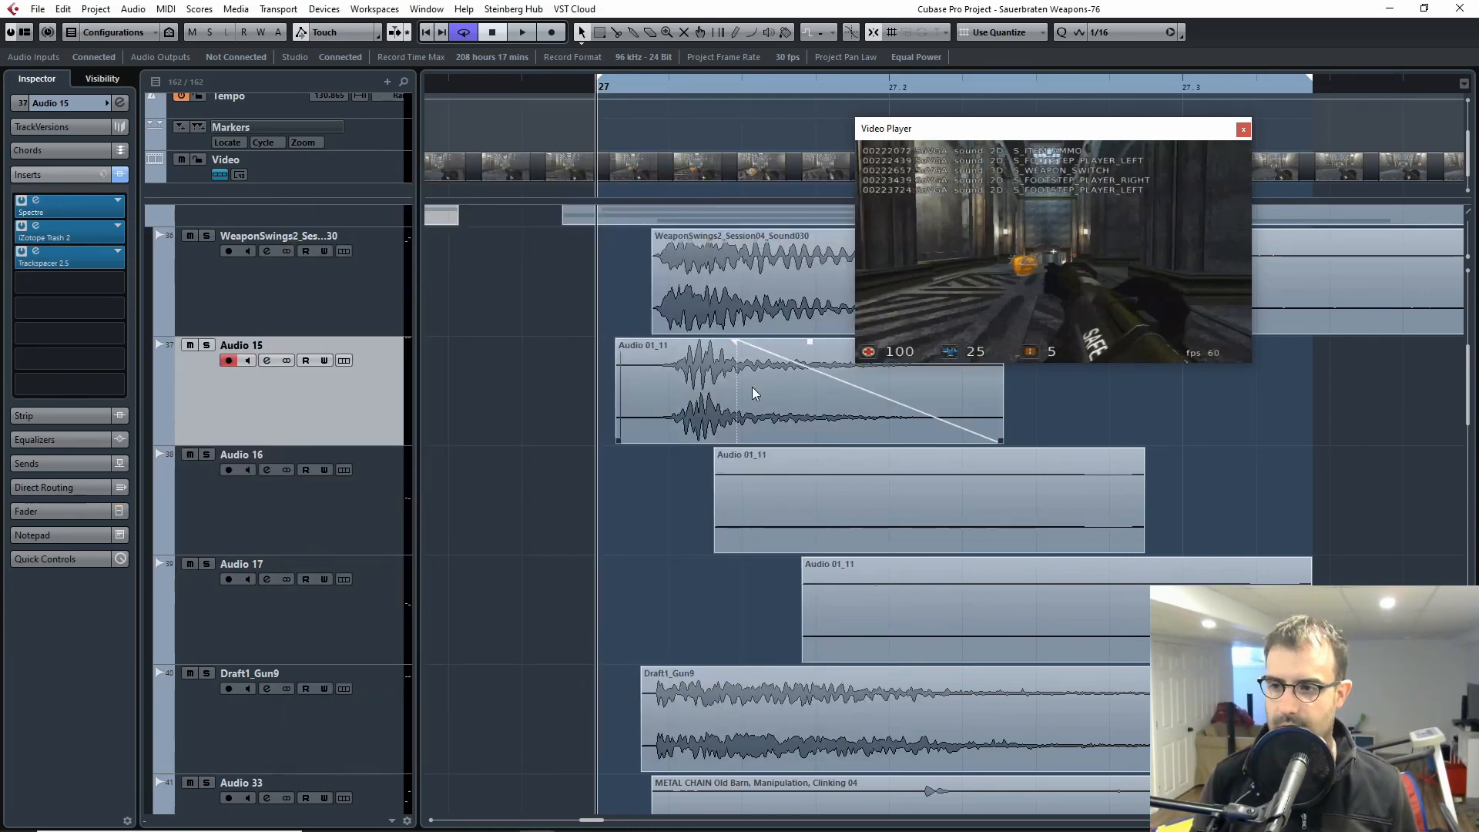
click(719, 393)
click(307, 514)
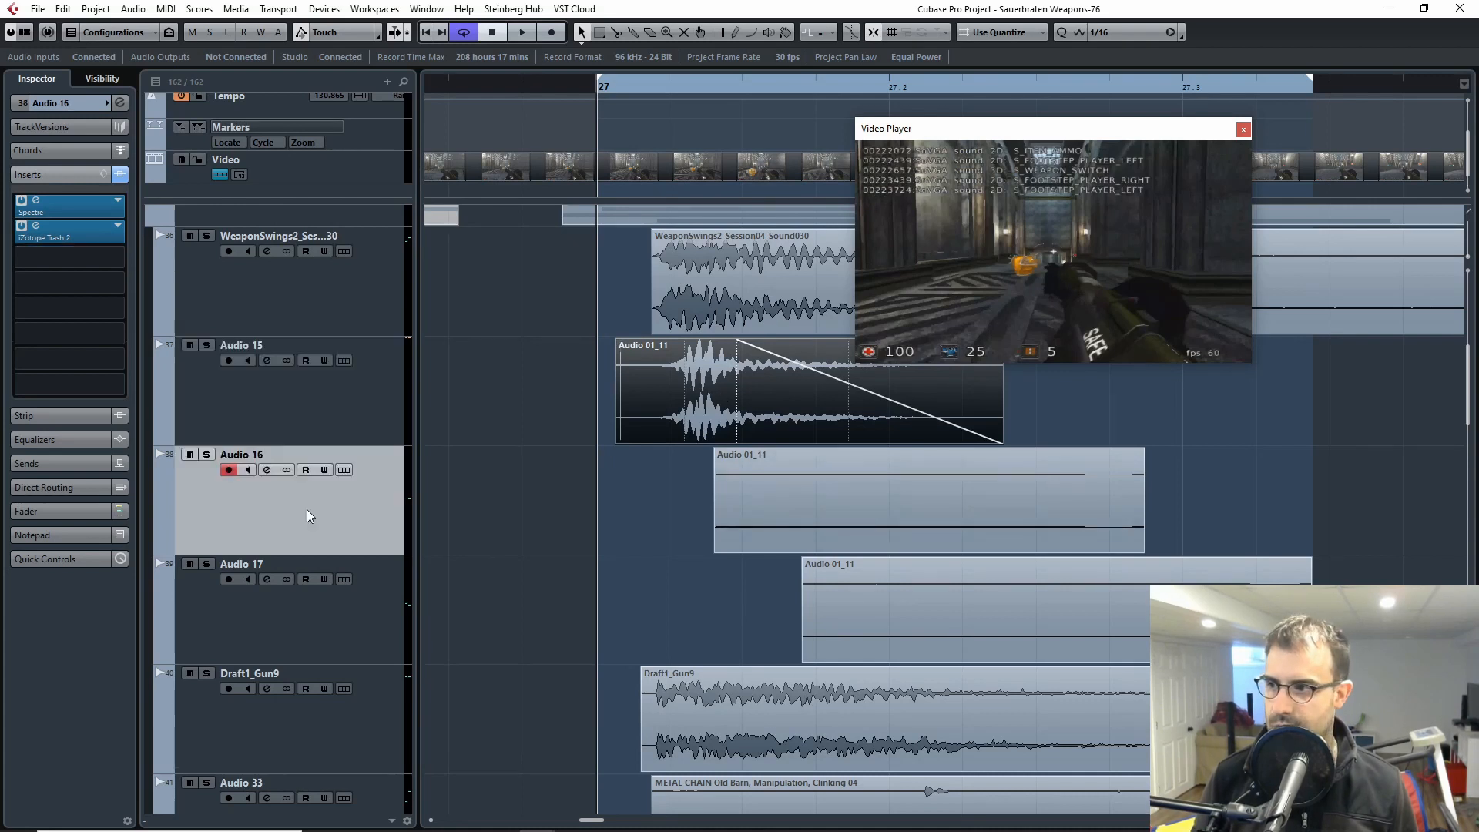
click(312, 562)
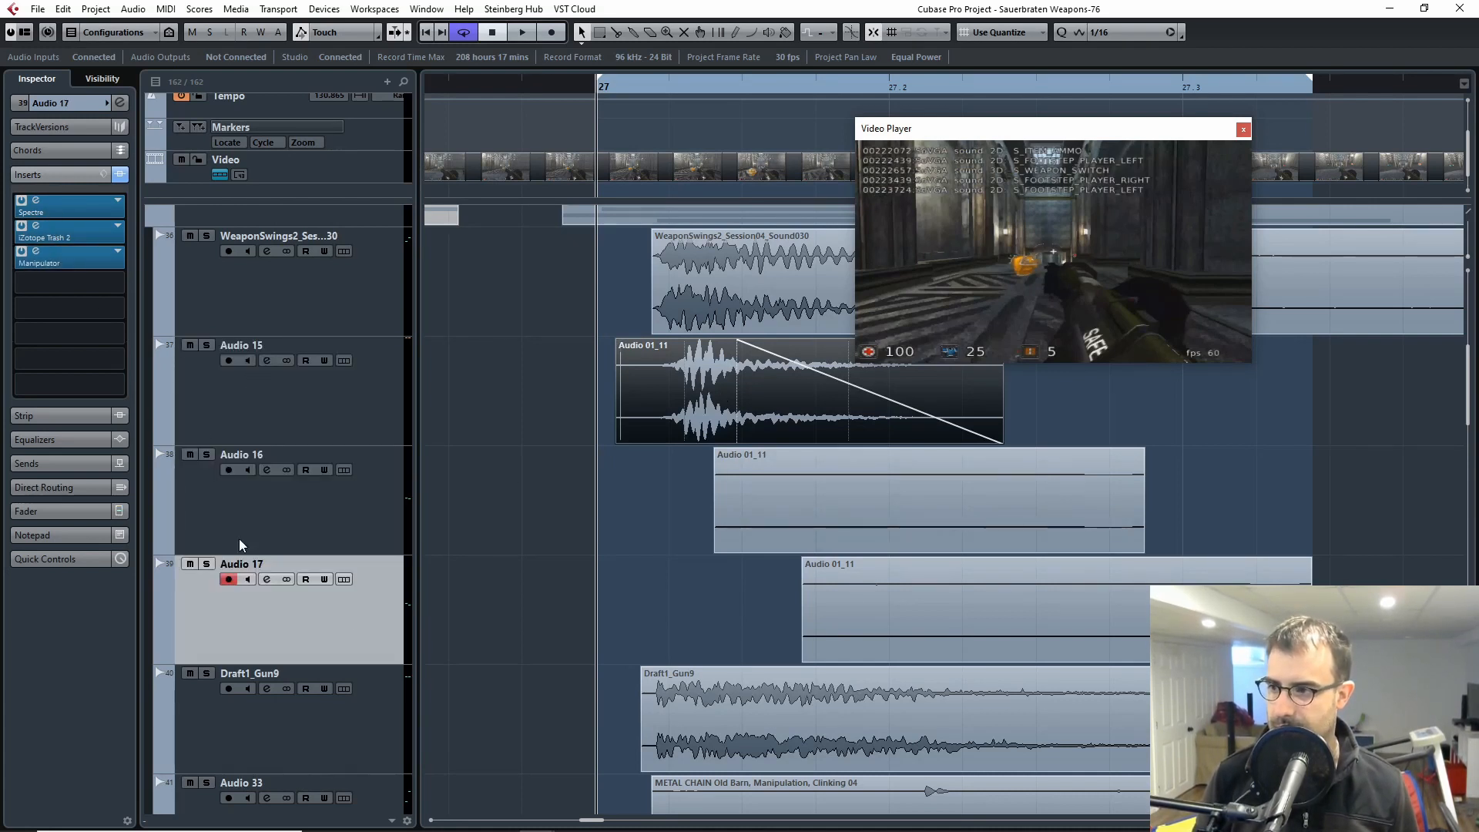
scroll(493, 535, down, 2)
click(926, 477)
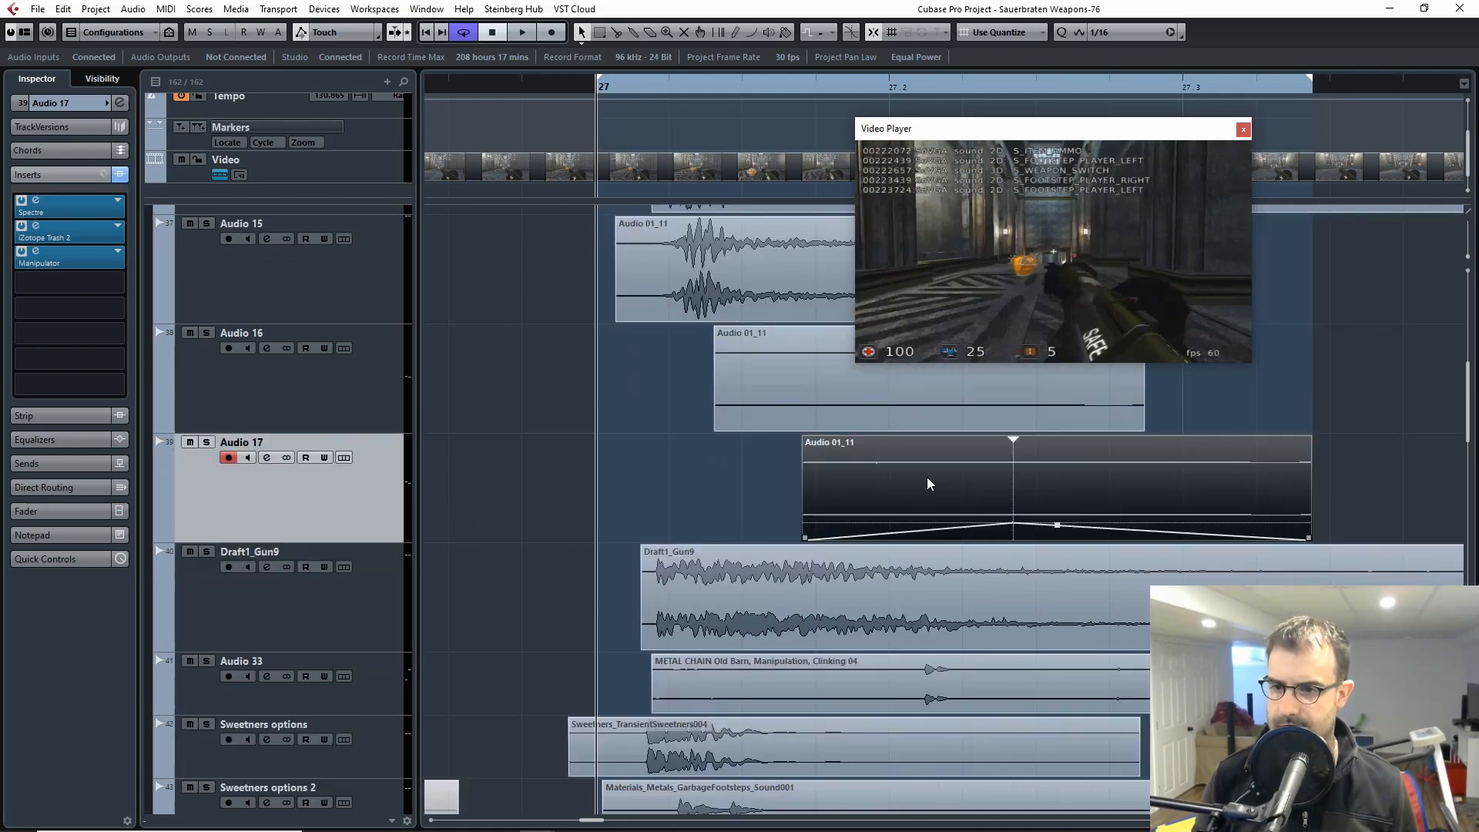
Step: Deselect the Audio 17 clip and examine the Manipulator settings in that track's insert chain
click(611, 526)
click(870, 488)
click(657, 479)
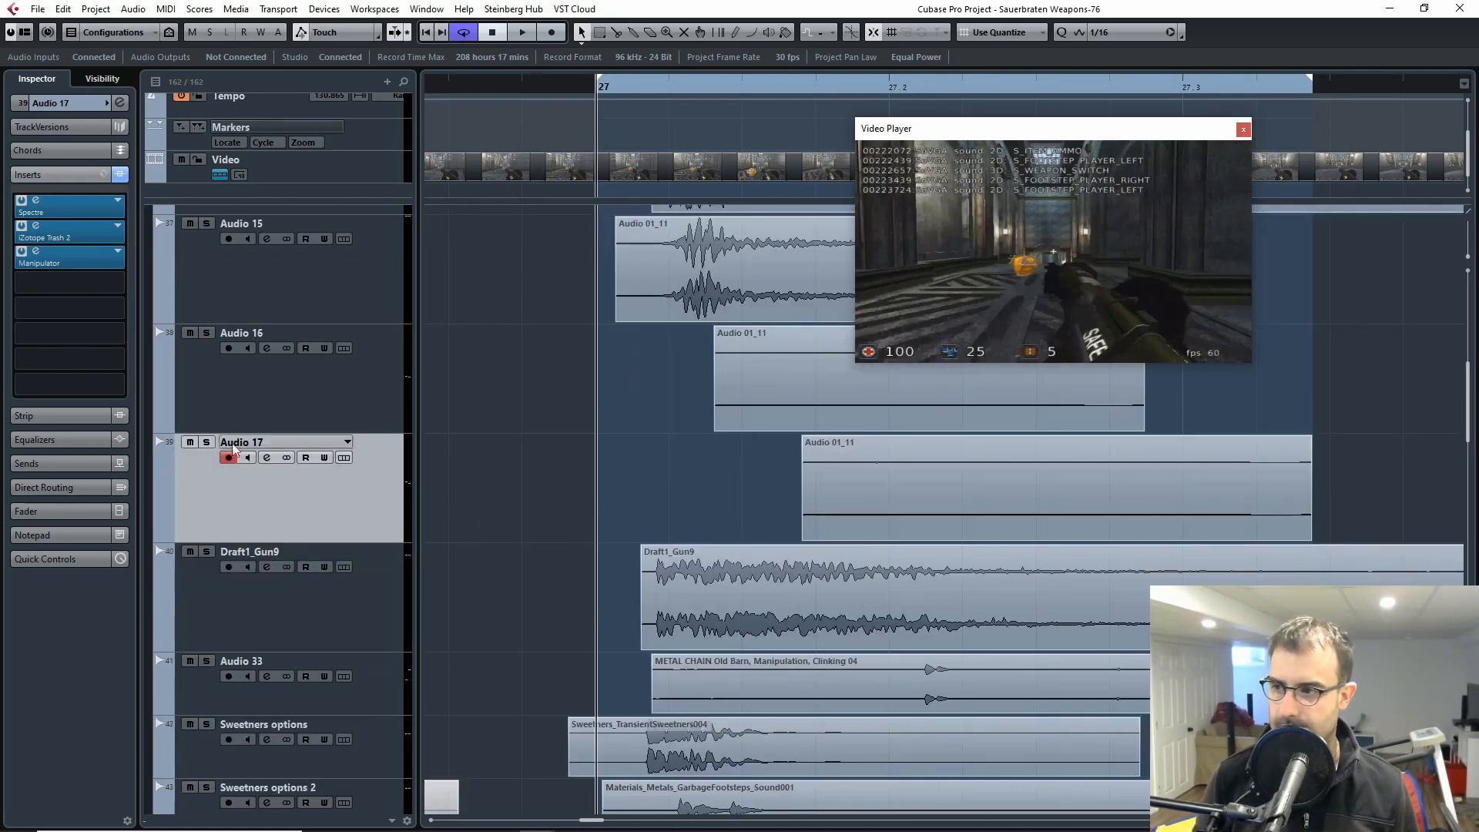
click(69, 257)
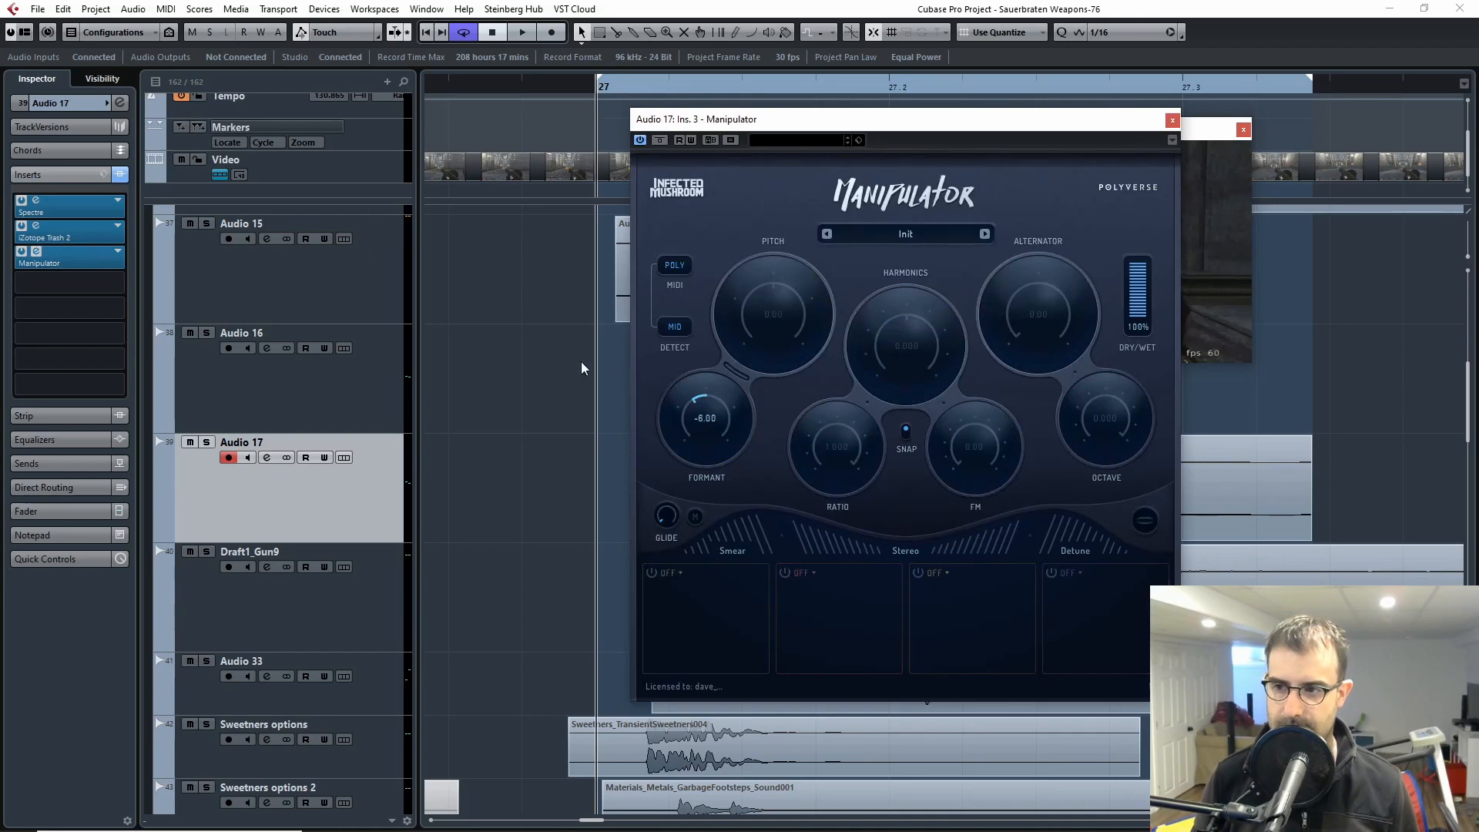
click(1171, 121)
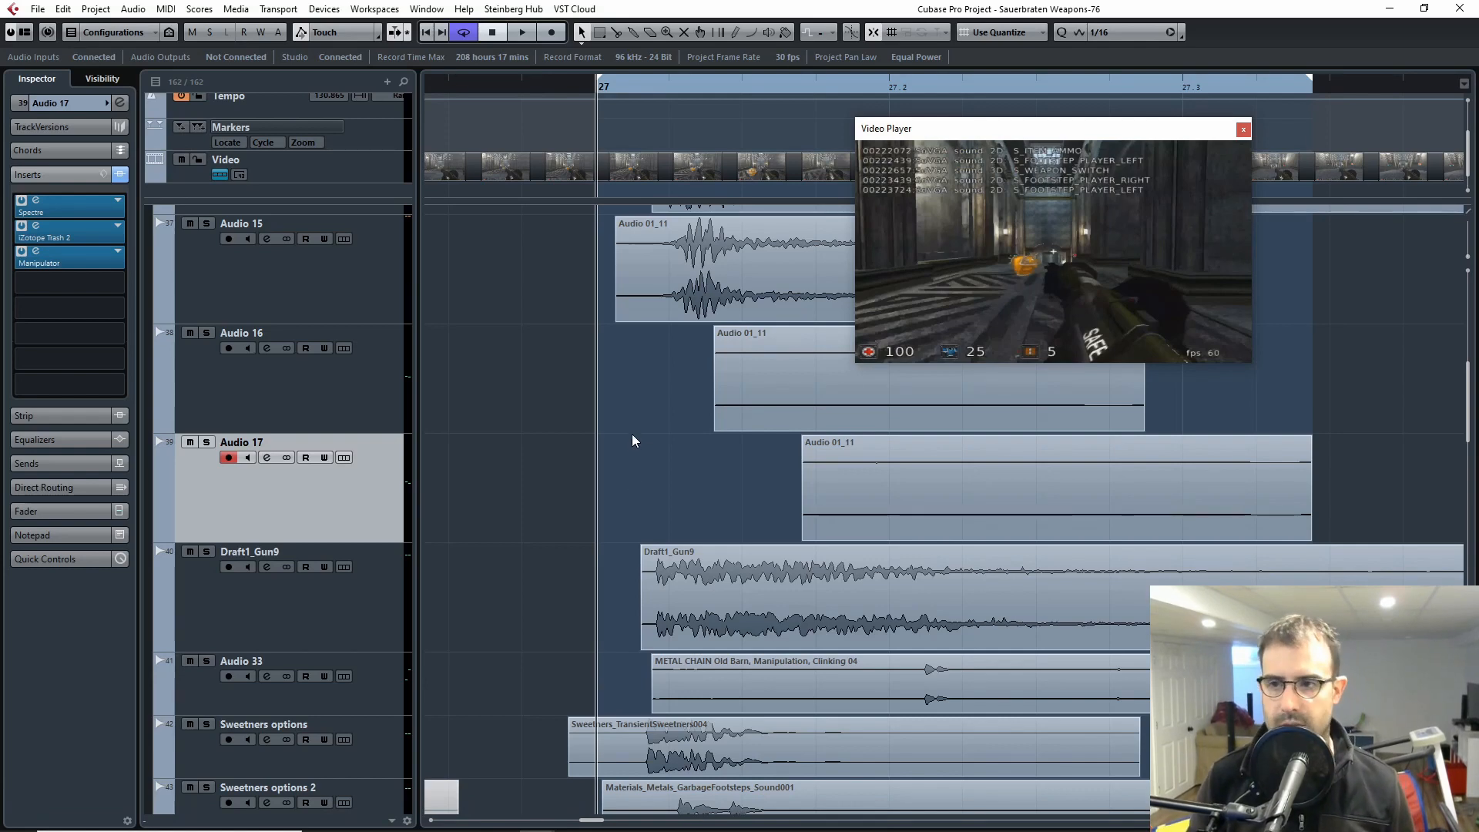
Step: Solo the Draft1_Gun9 track and play the layer against the video from around bar 27
scroll(629, 432, down, 2)
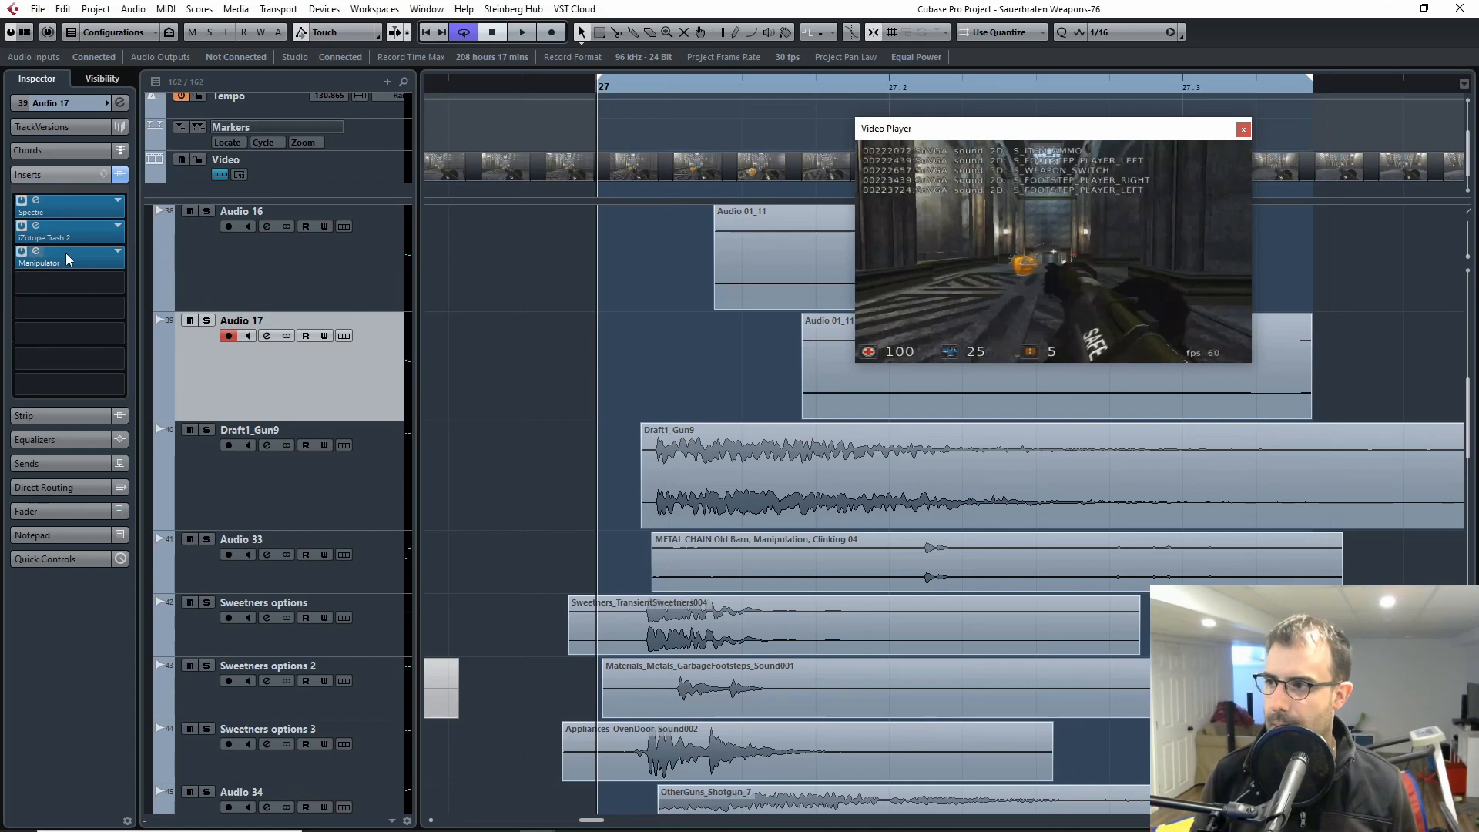
click(327, 489)
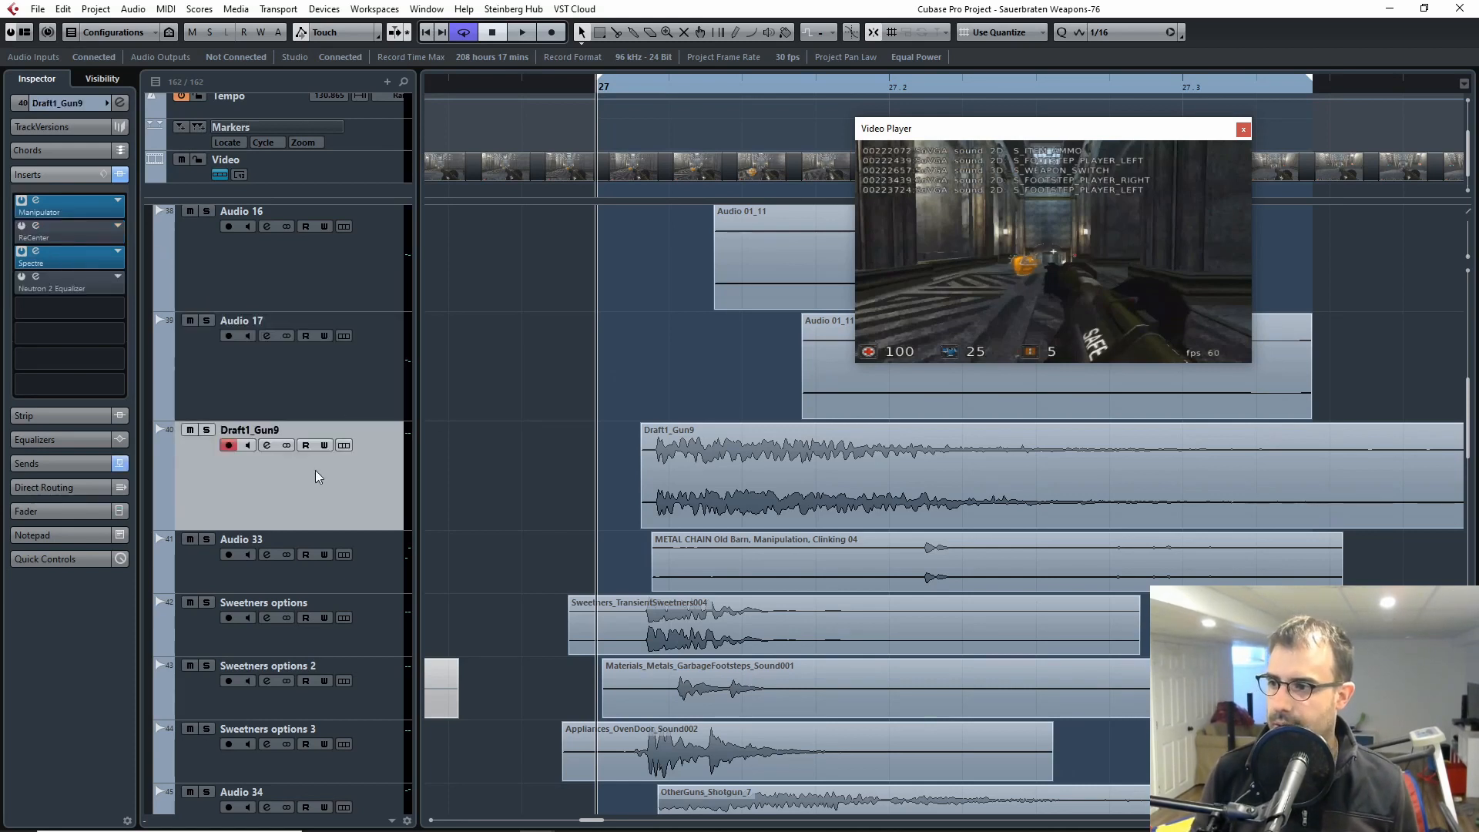
click(207, 430)
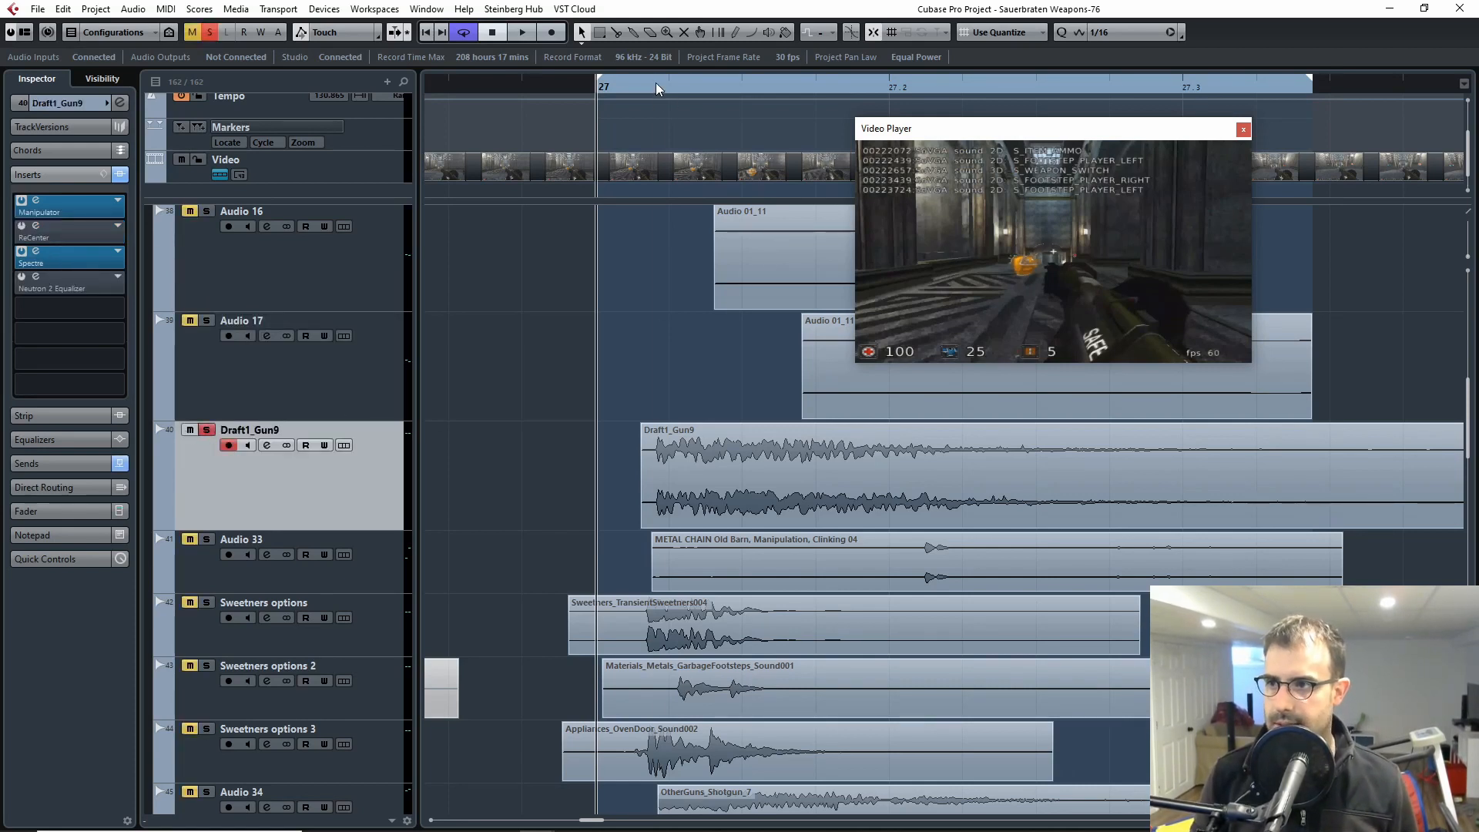
key(space)
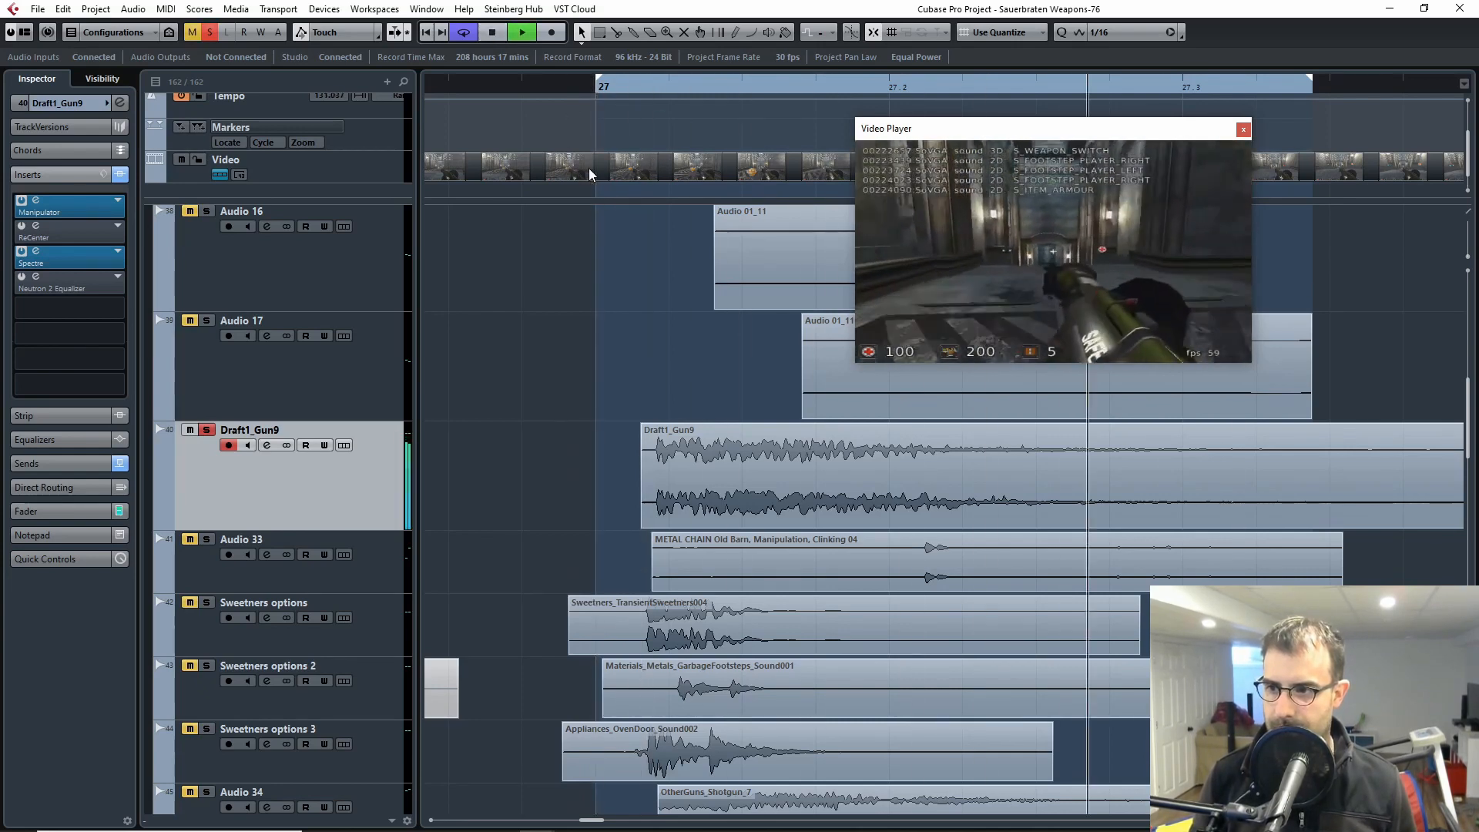
key(space)
click(520, 88)
key(space)
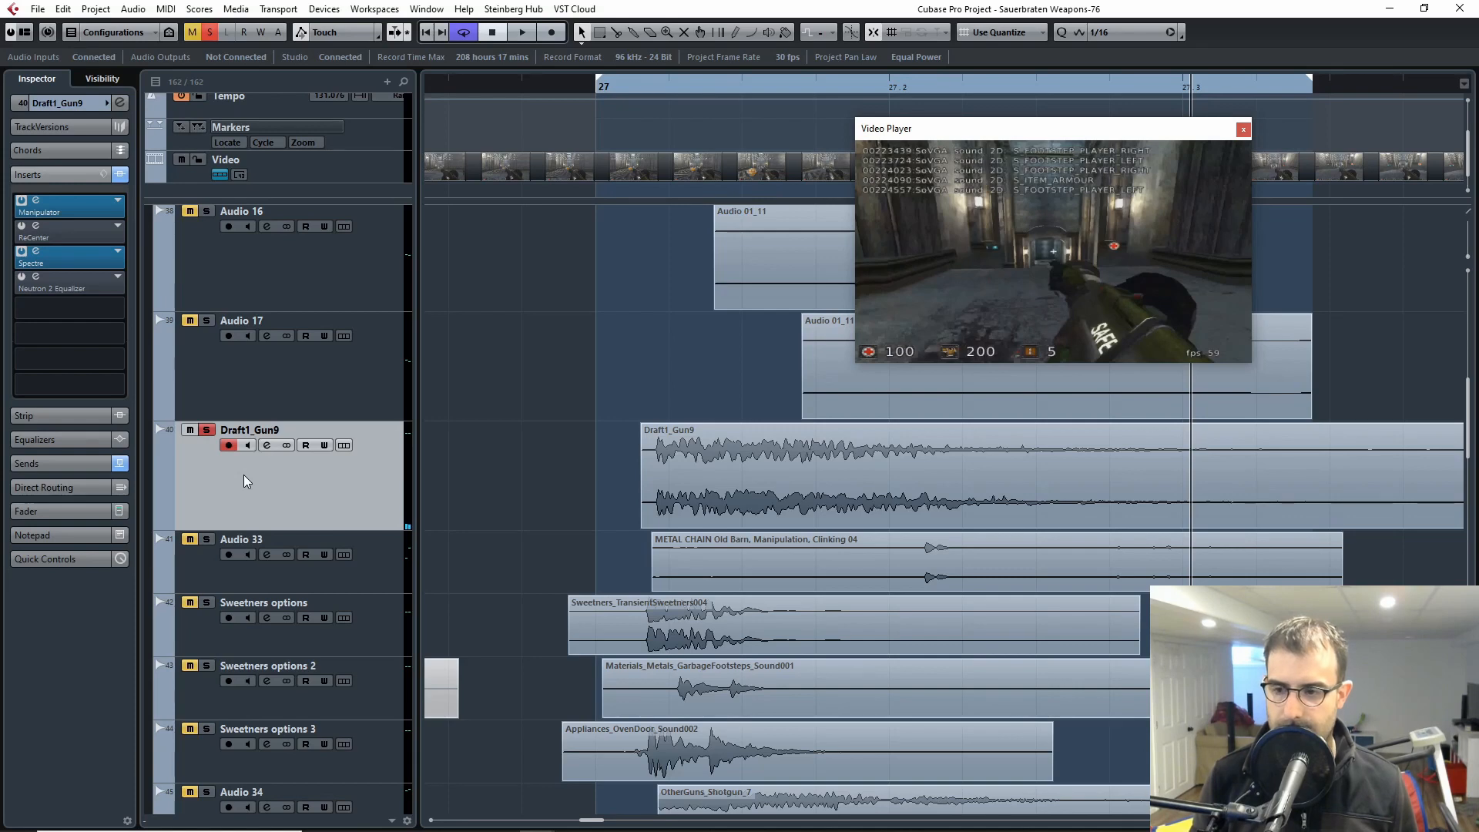
Step: Bypass all inserts on the Draft1_Gun9 track and play the dry layer from bar 27
key(g)
key(g)
key(g)
key(g)
key(g)
key(h)
key(h)
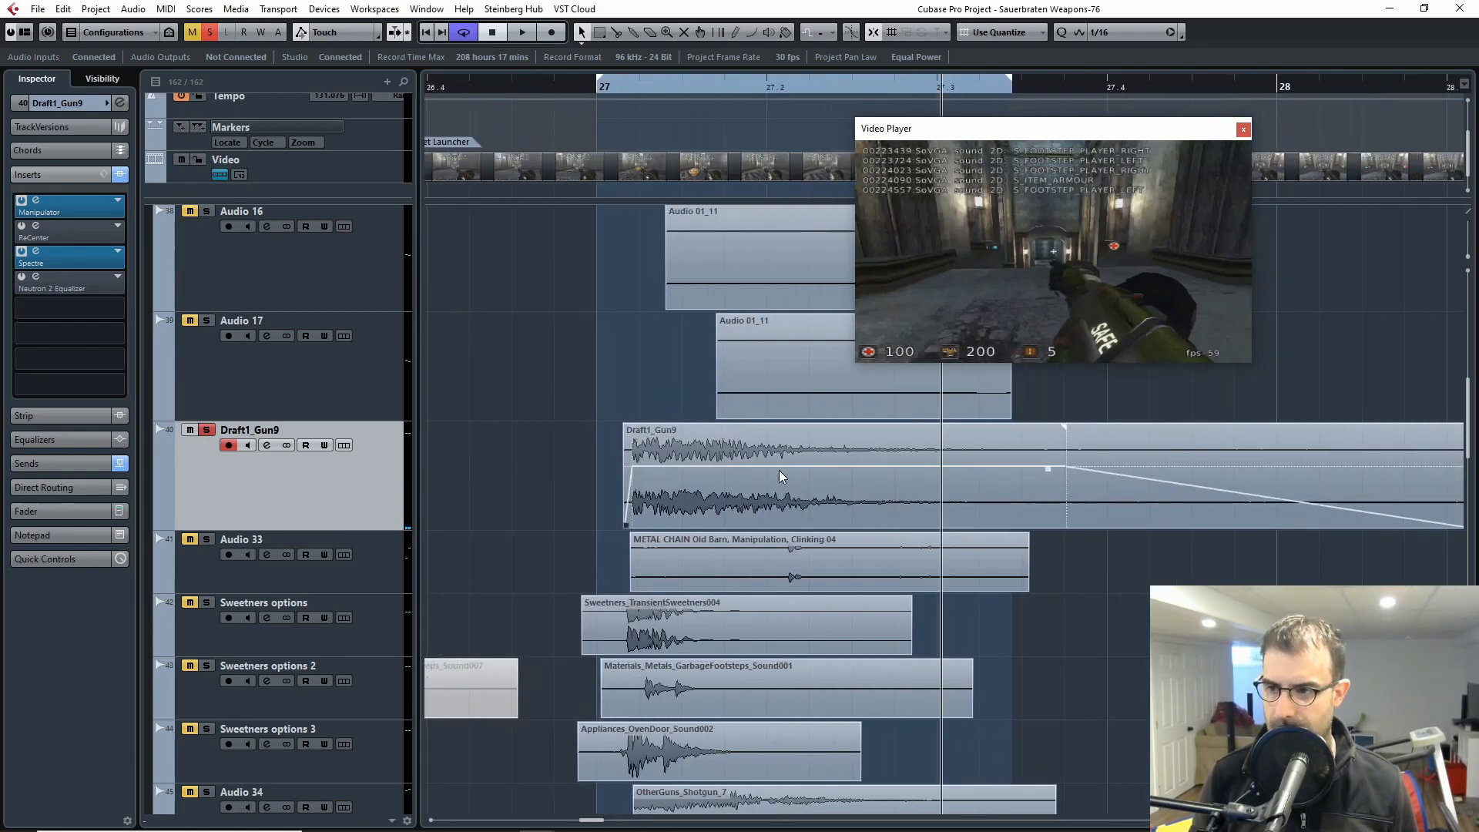
key(h)
drag(496, 378, 569, 380)
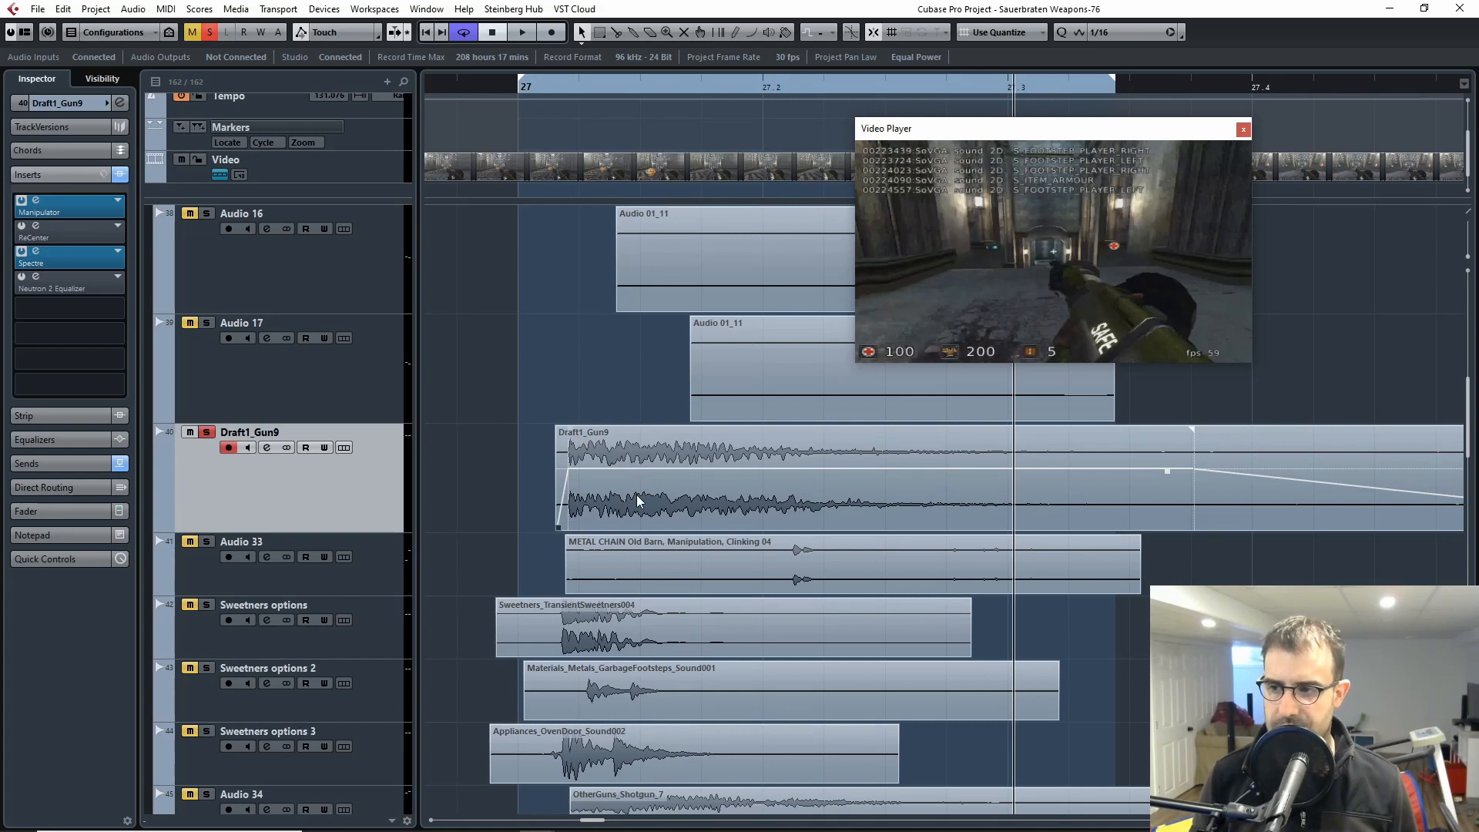
scroll(609, 391, up, 1)
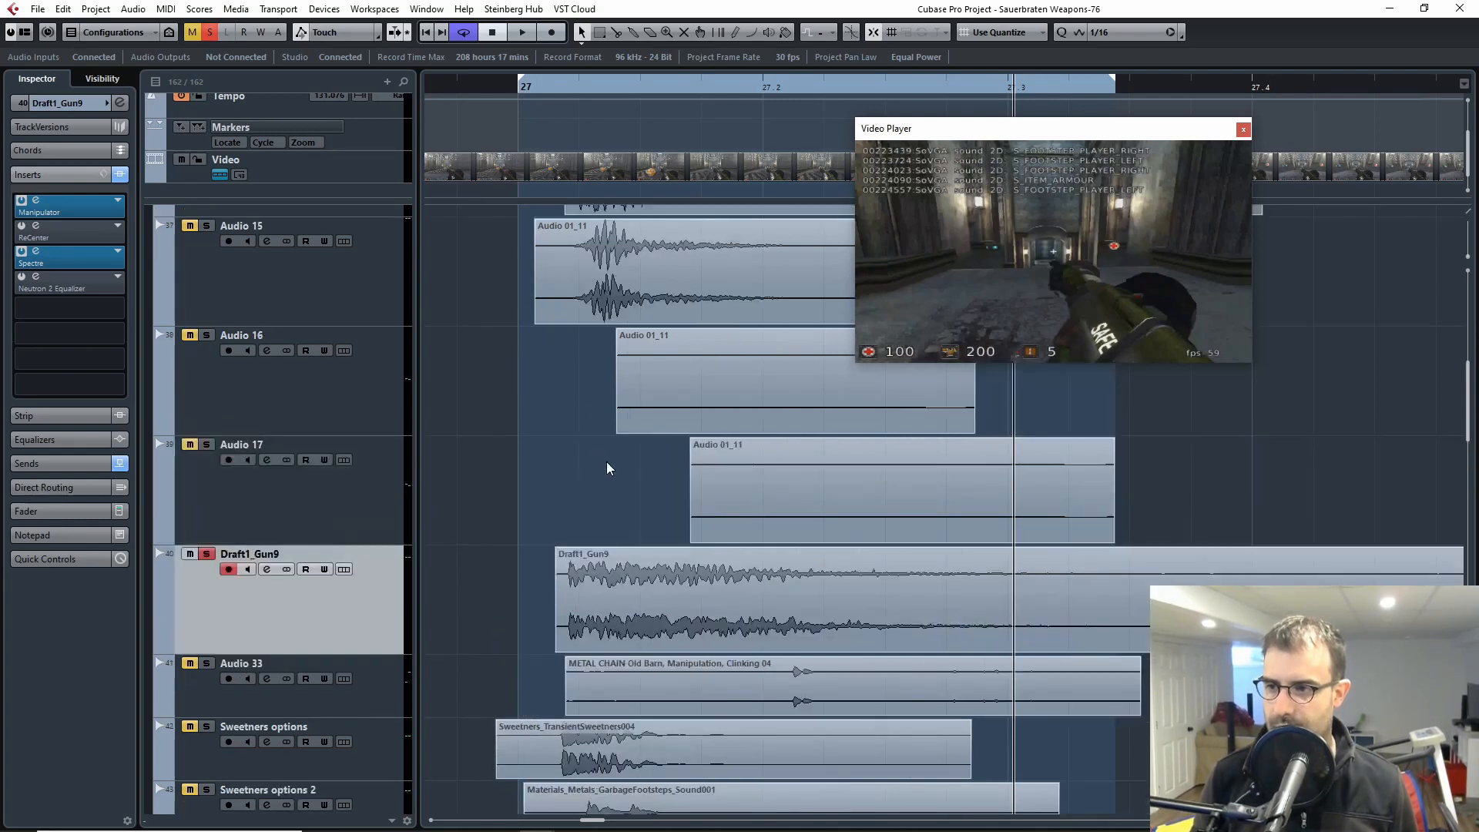
scroll(606, 461, down, 1)
click(120, 174)
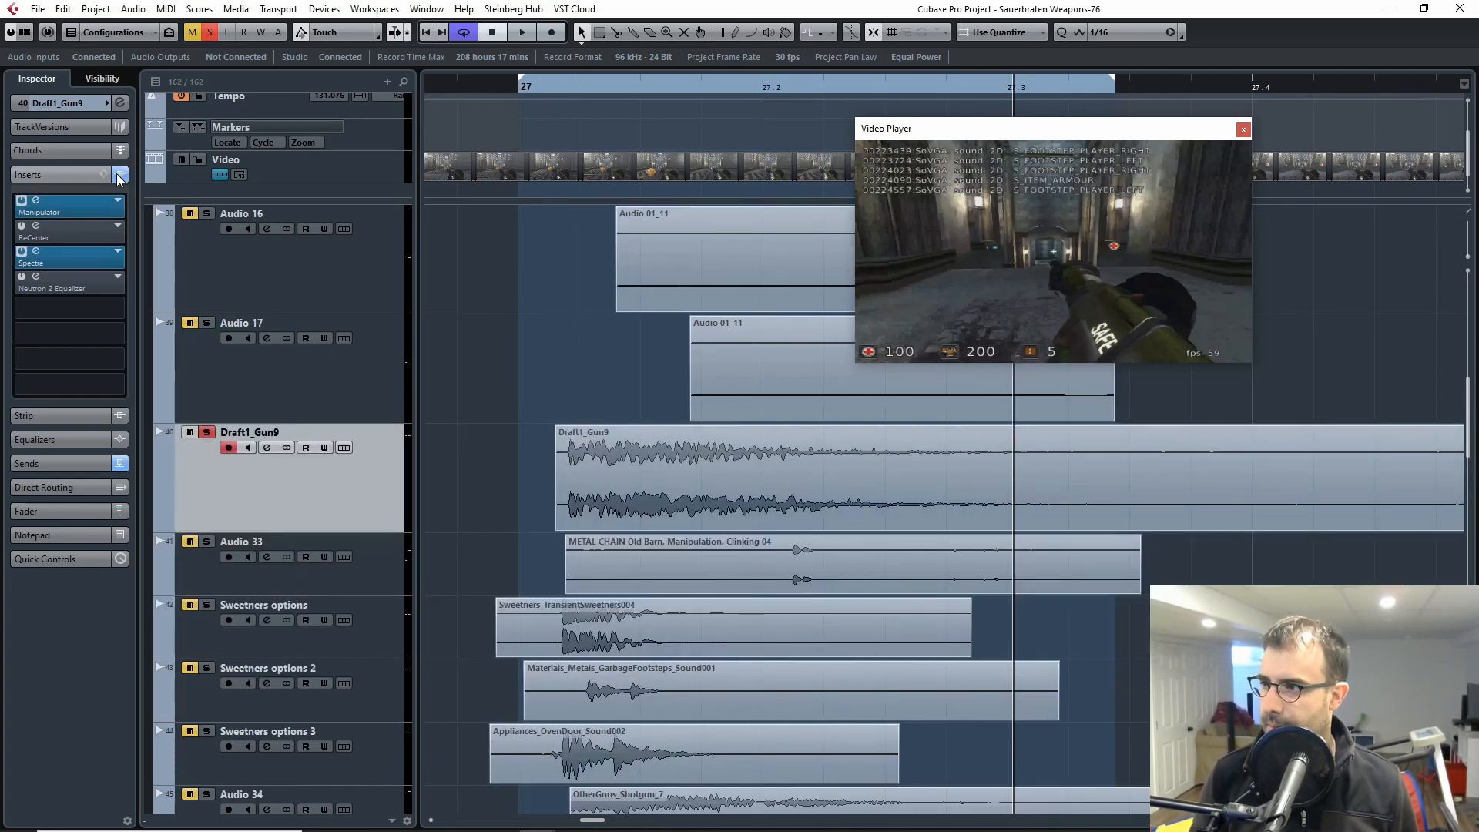
drag(550, 91, 495, 123)
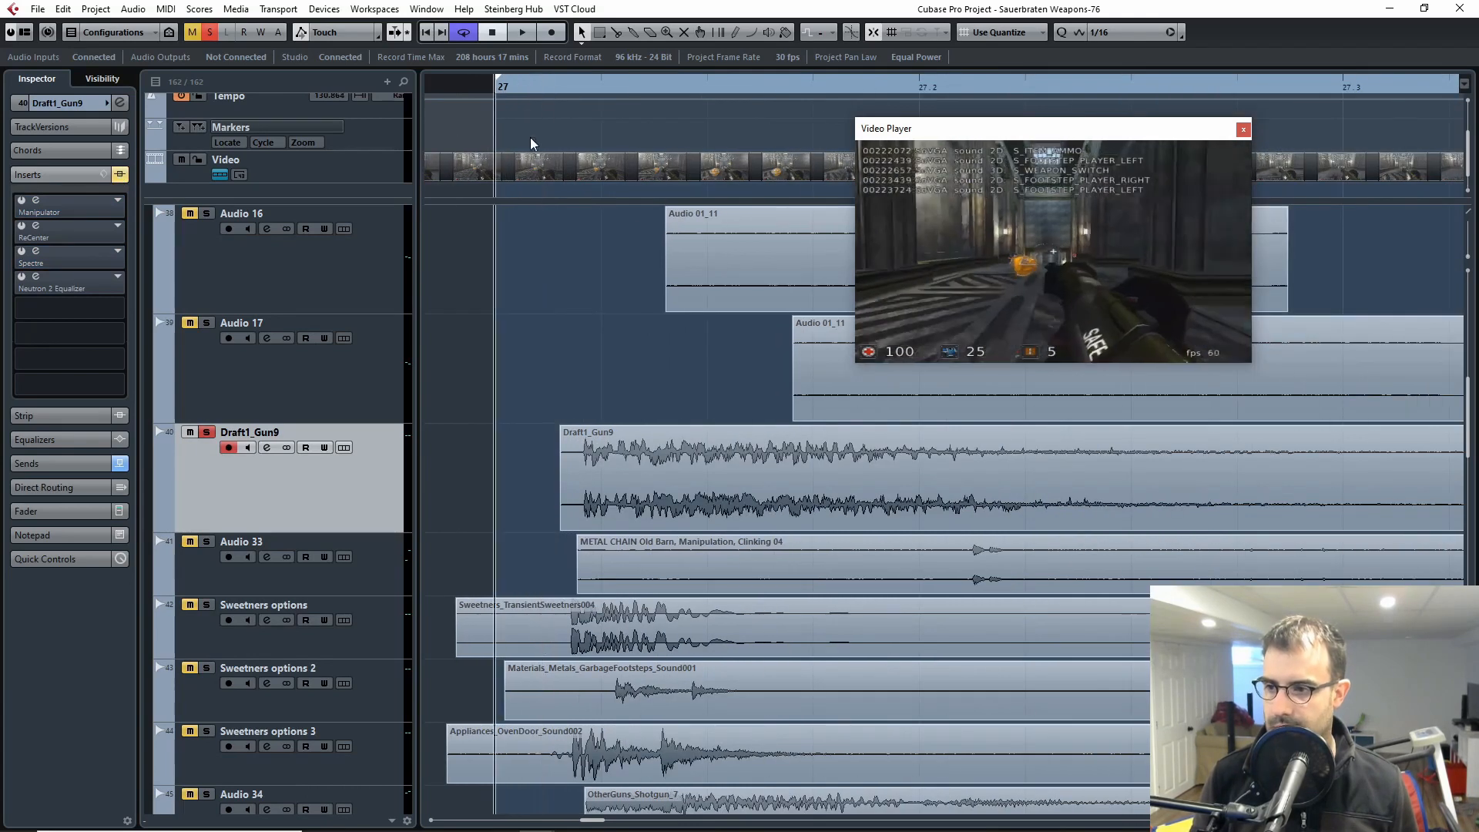
key(space)
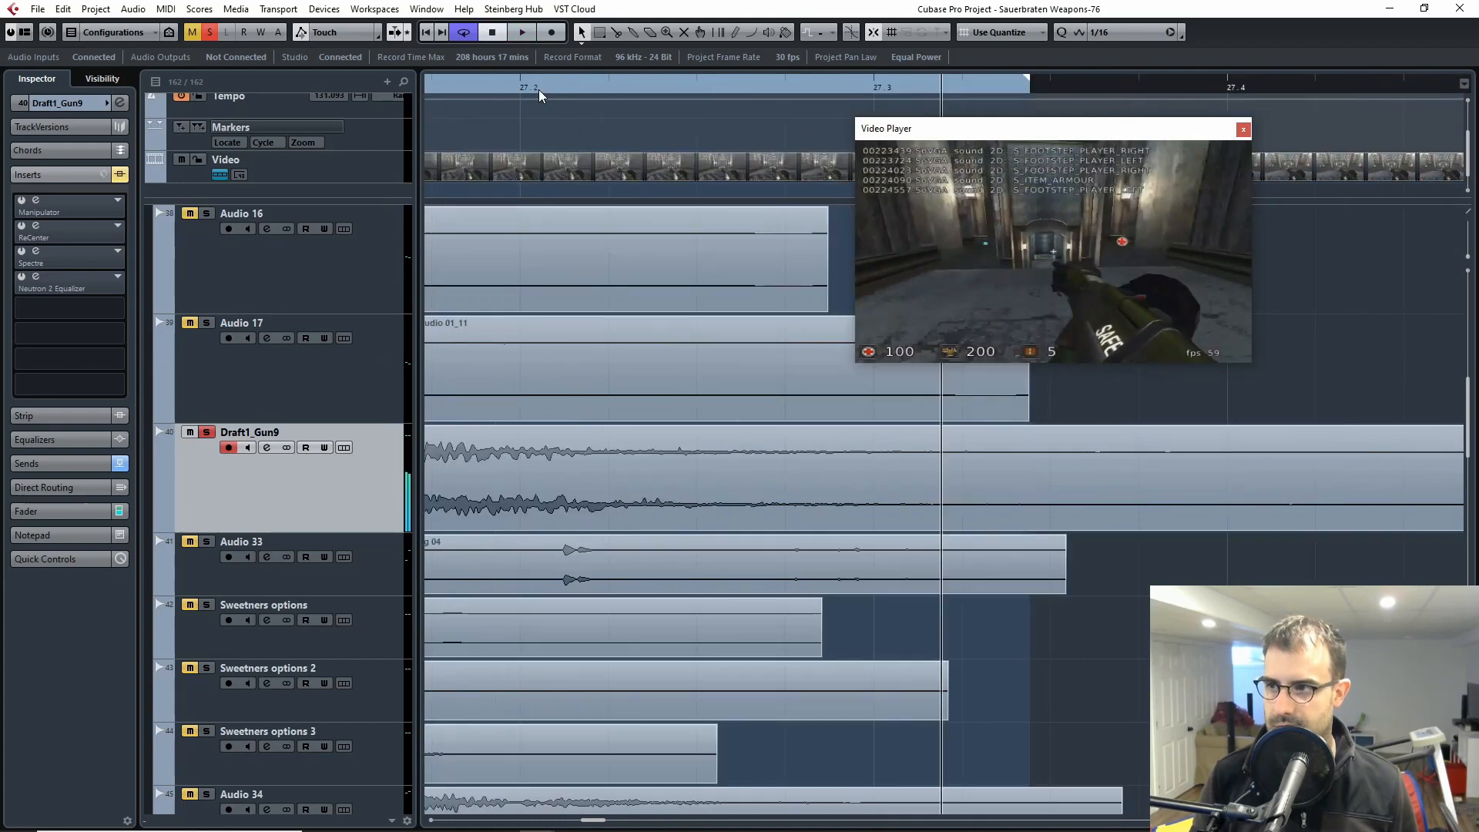
key(space)
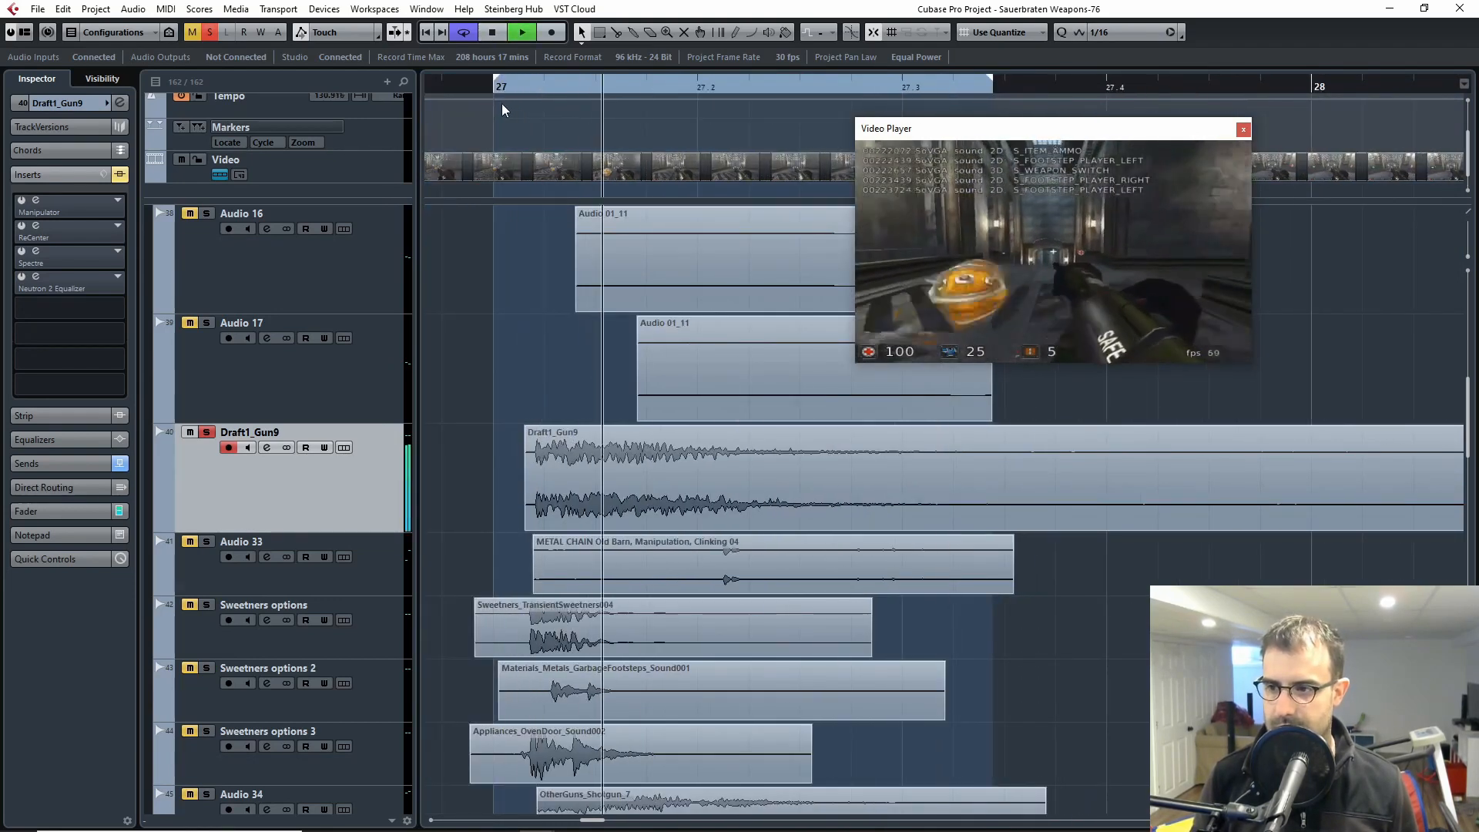
key(space)
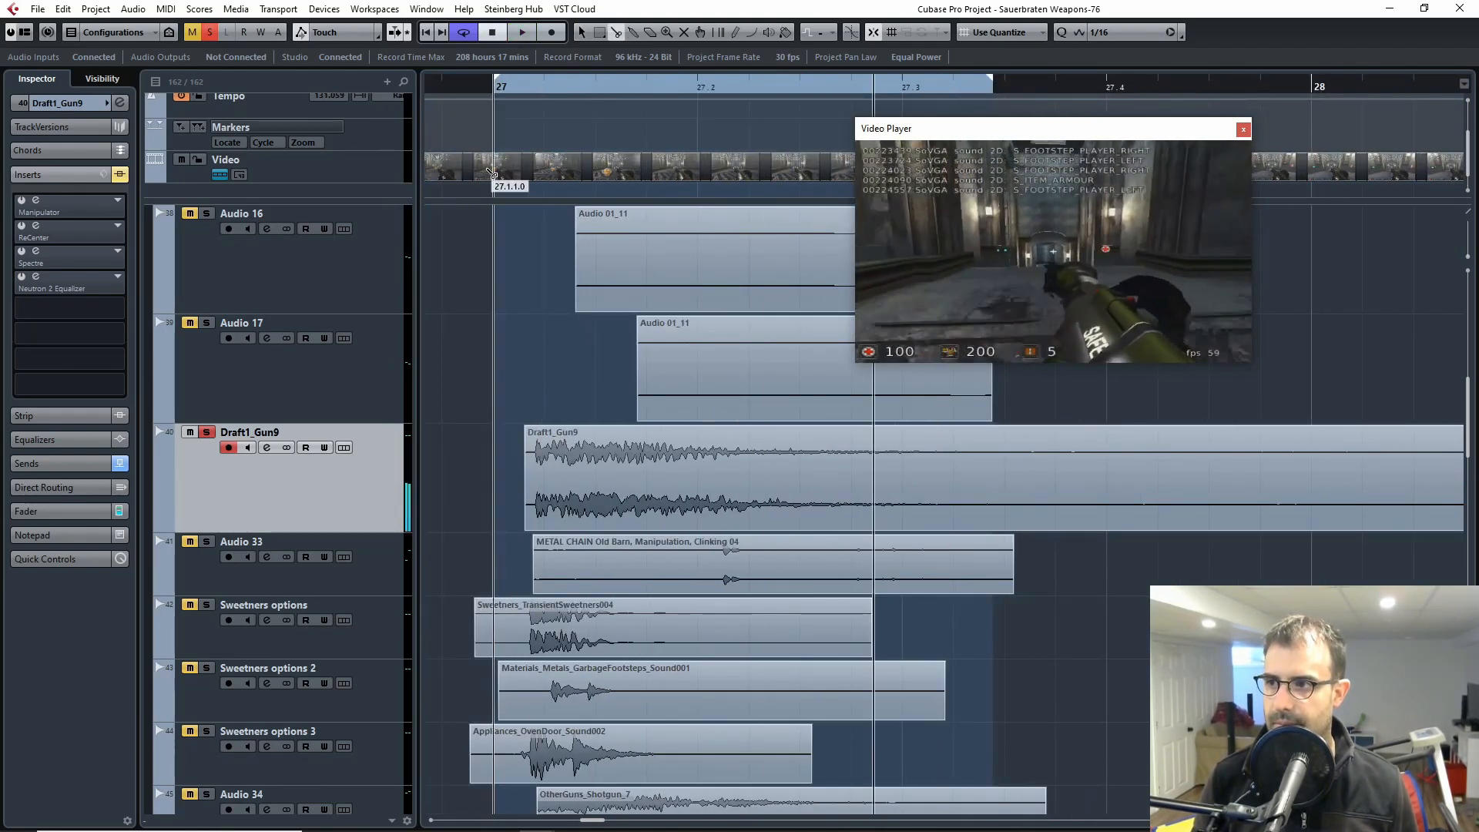
Step: Split the video clip at 27.1.1.0 and shift its remaining part earlier to line up the rocket launch with the gun sound
alt+click(496, 178)
drag(647, 181, 547, 171)
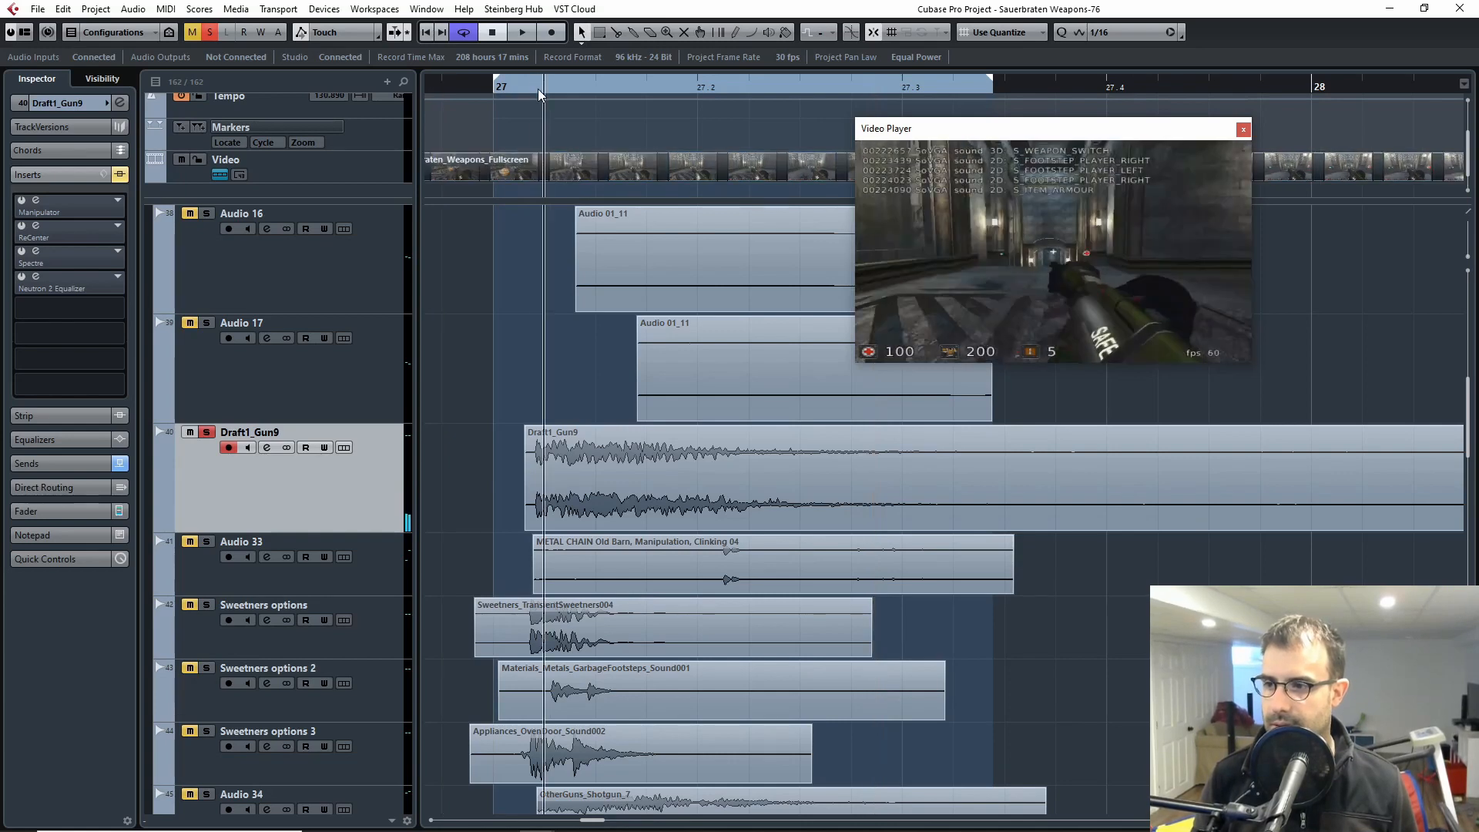
click(538, 89)
drag(545, 83, 1001, 104)
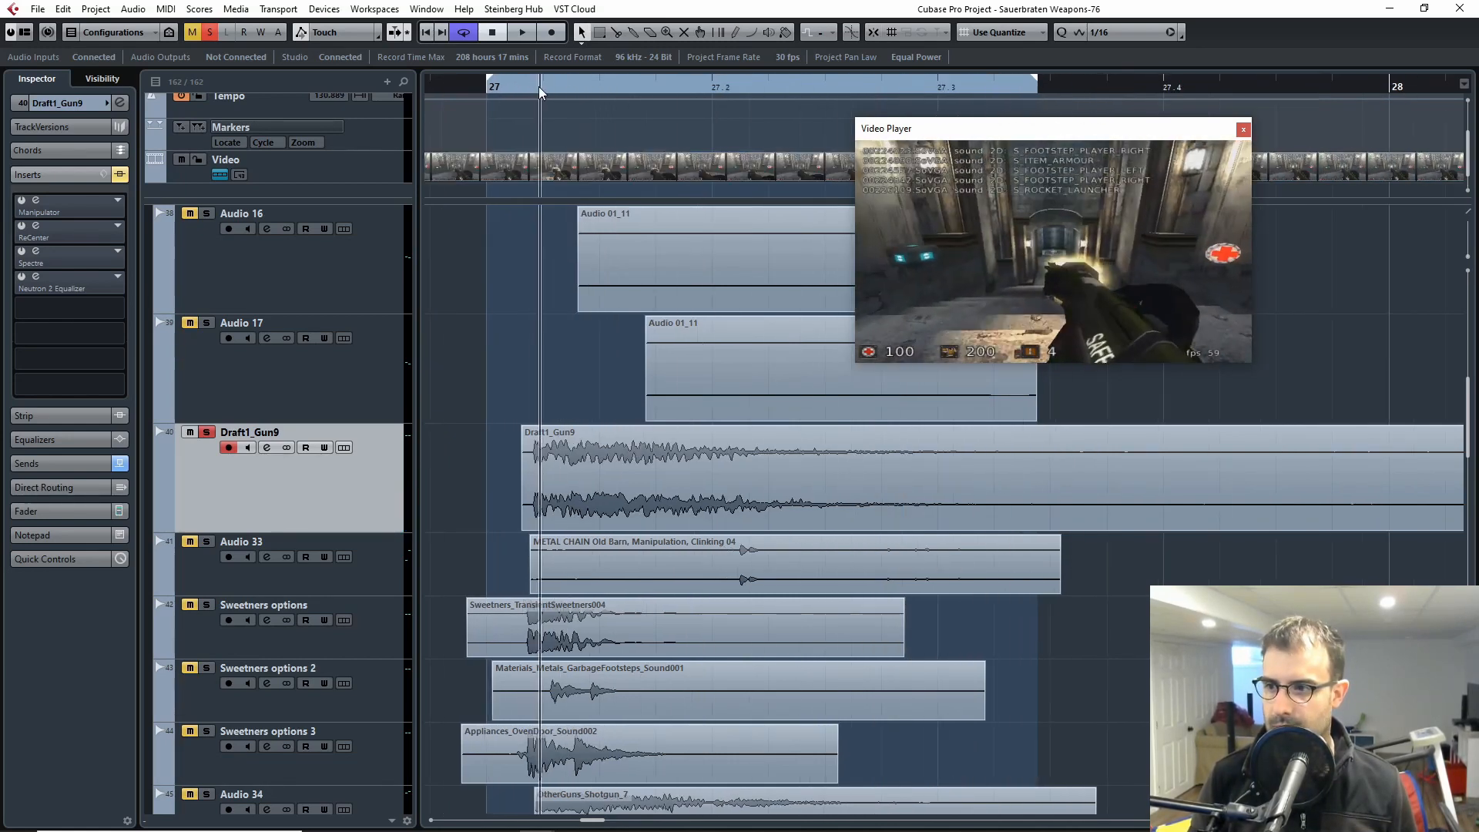
drag(539, 86, 460, 88)
key(space)
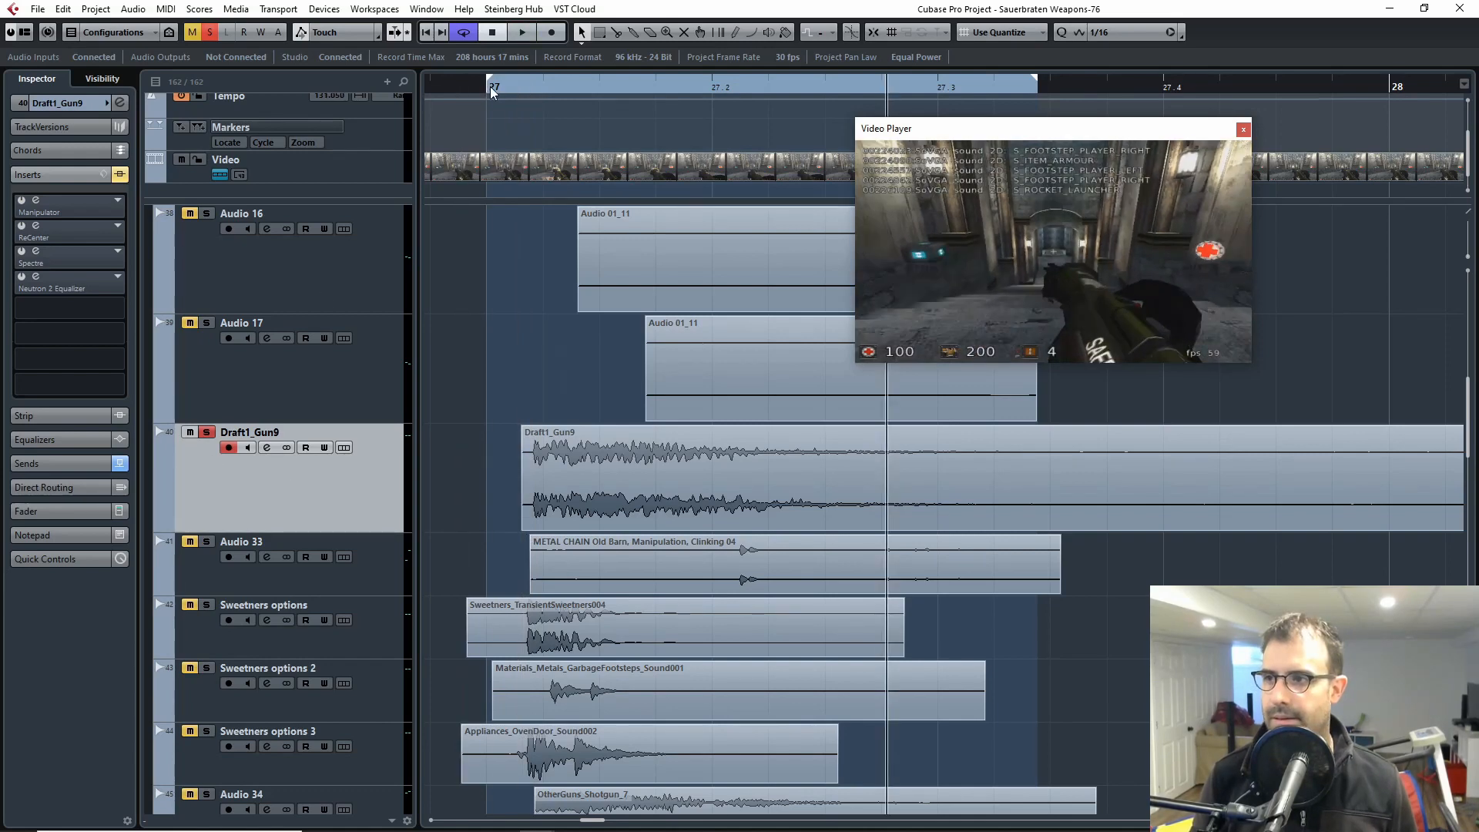
Step: Play the dry Draft1_Gun9 layer repeatedly against the shifted video from around bar 27, and close the video player
click(491, 87)
key(space)
key(space)
drag(511, 91, 464, 114)
key(space)
key(space)
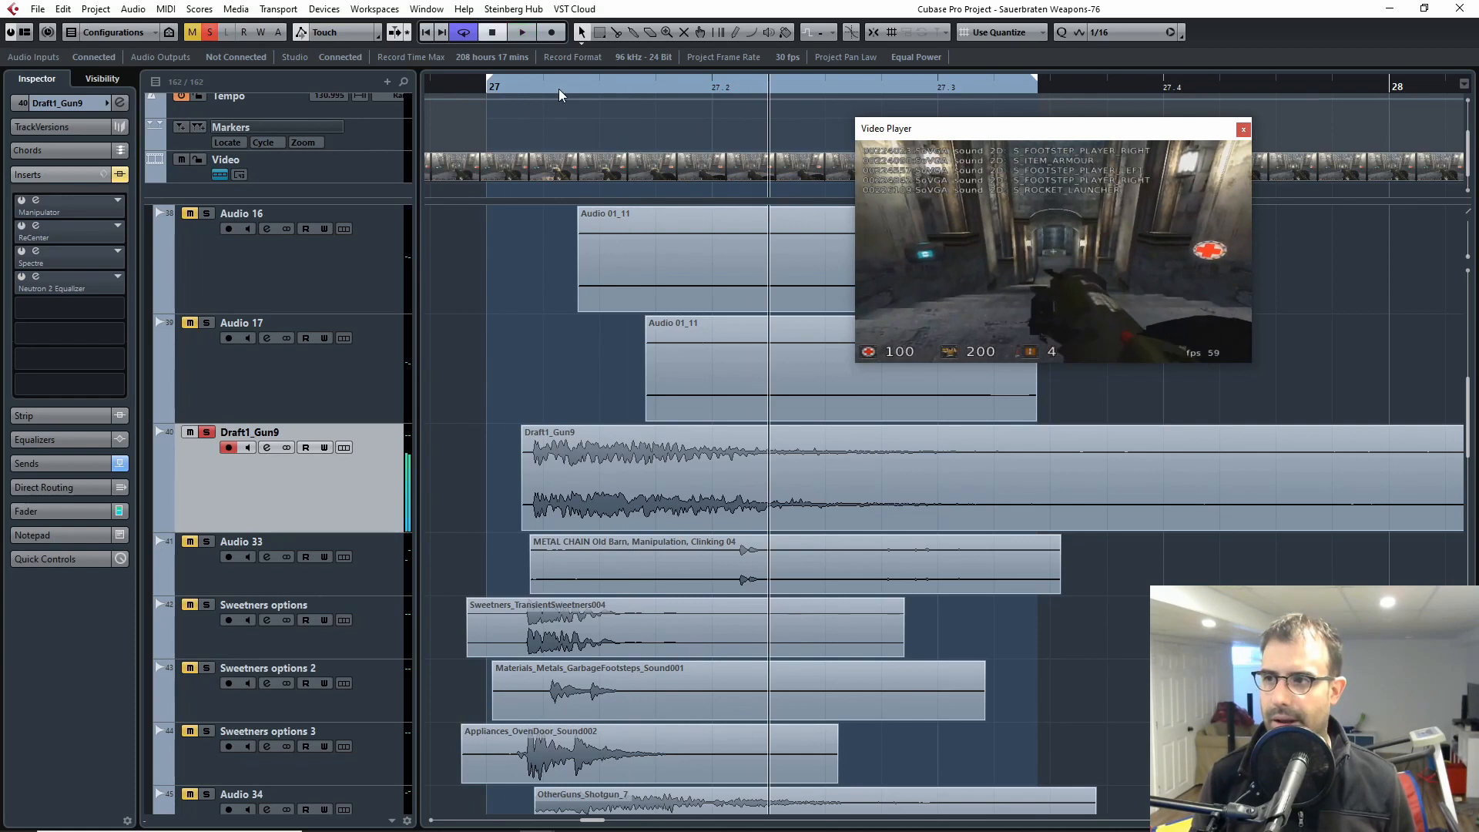
click(470, 91)
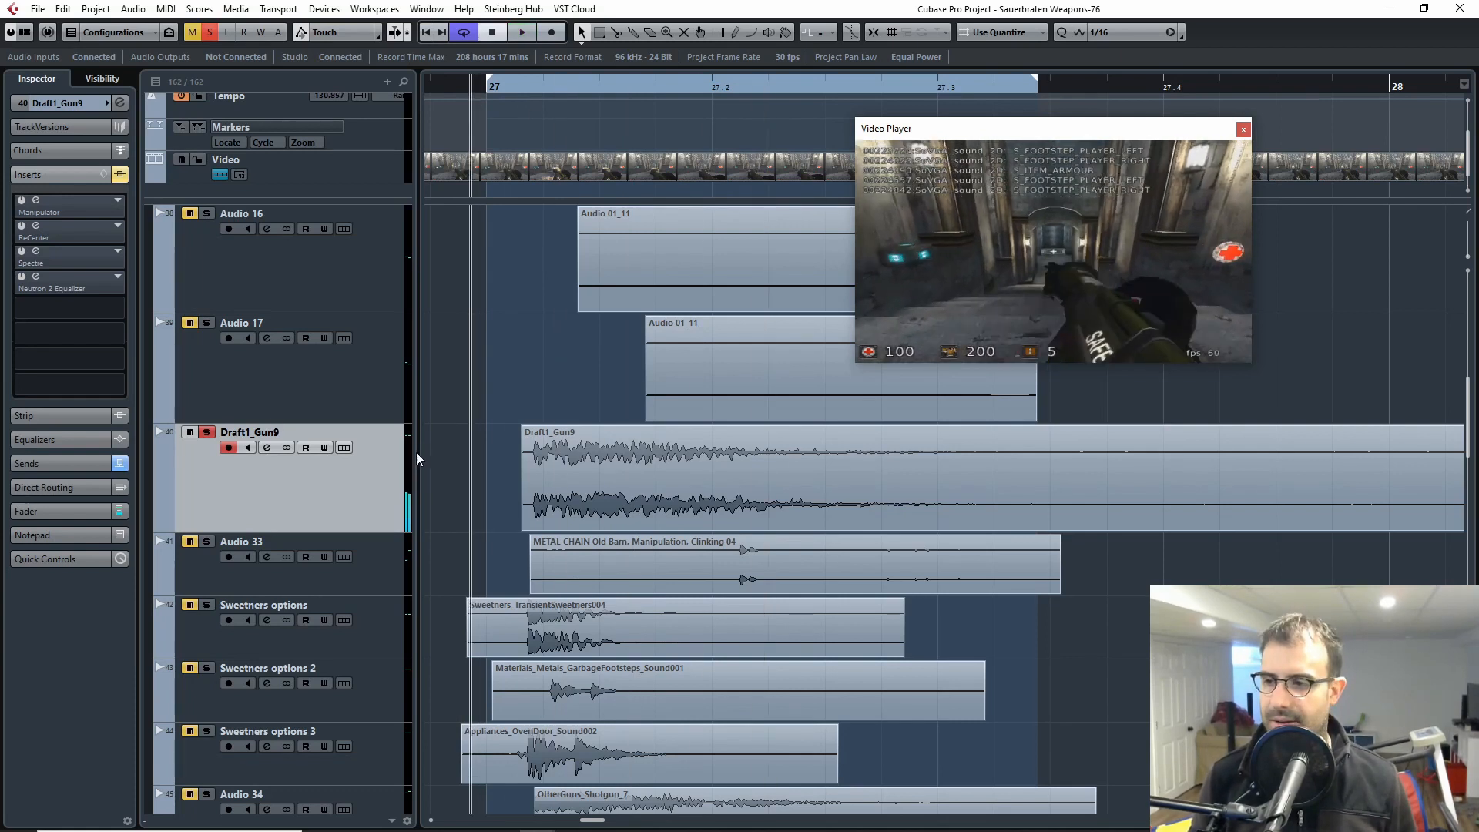
key(space)
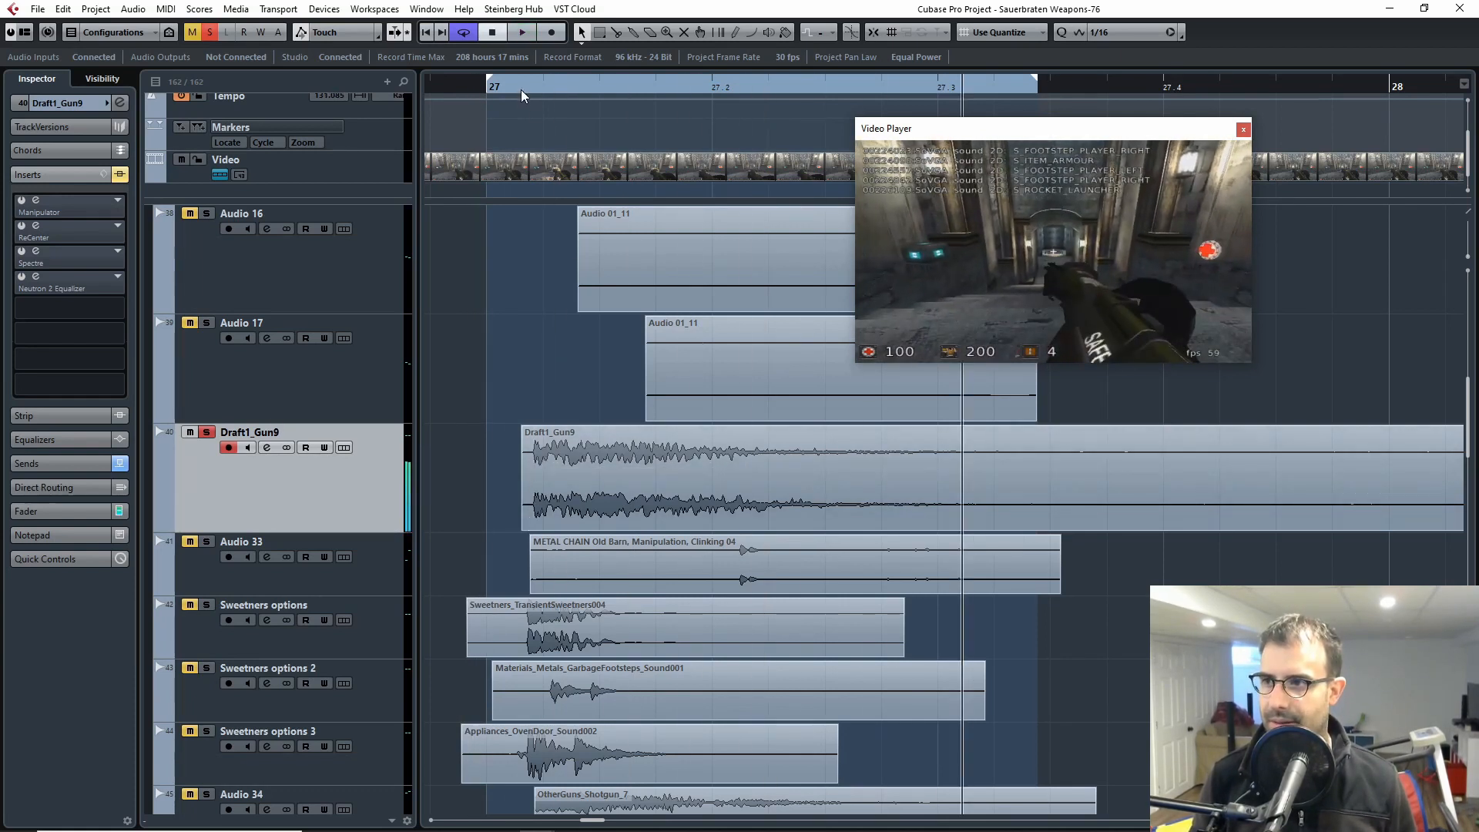
key(space)
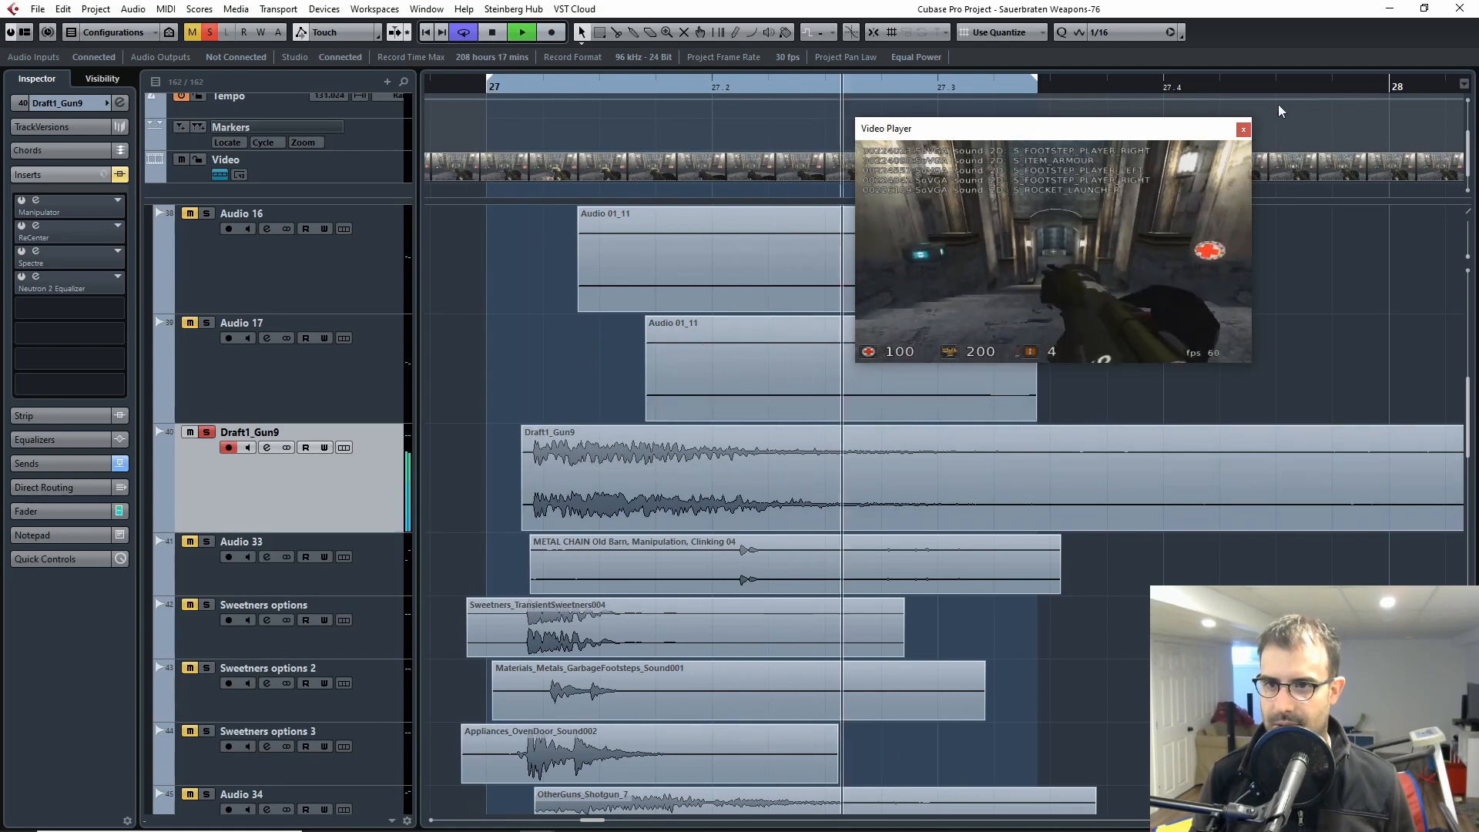
key(space)
click(1243, 129)
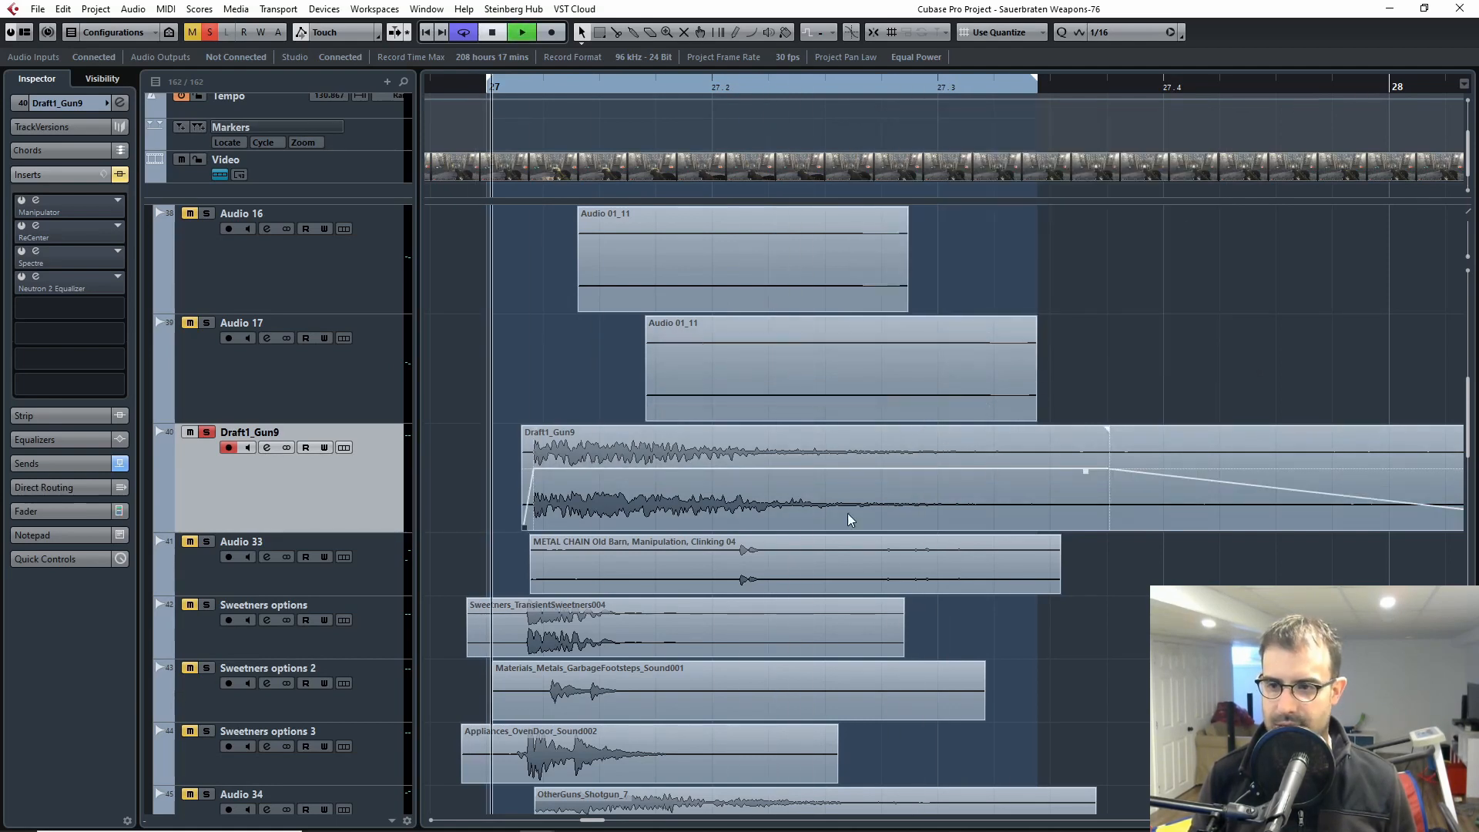
Step: Select the Draft1_Gun9 clip at bar 27 and set the loop range to the clip's full length
key(g)
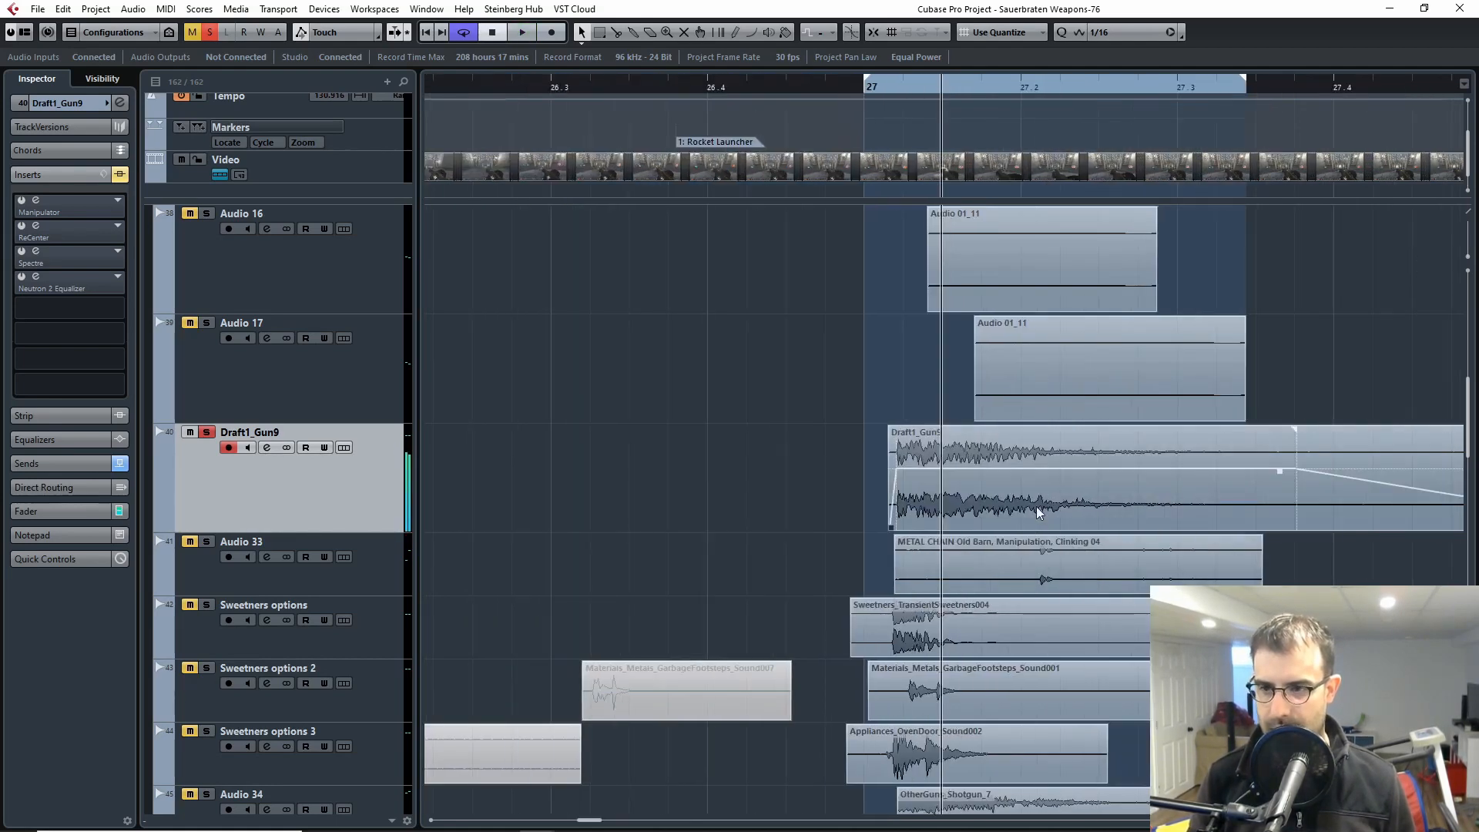
key(g)
click(1065, 495)
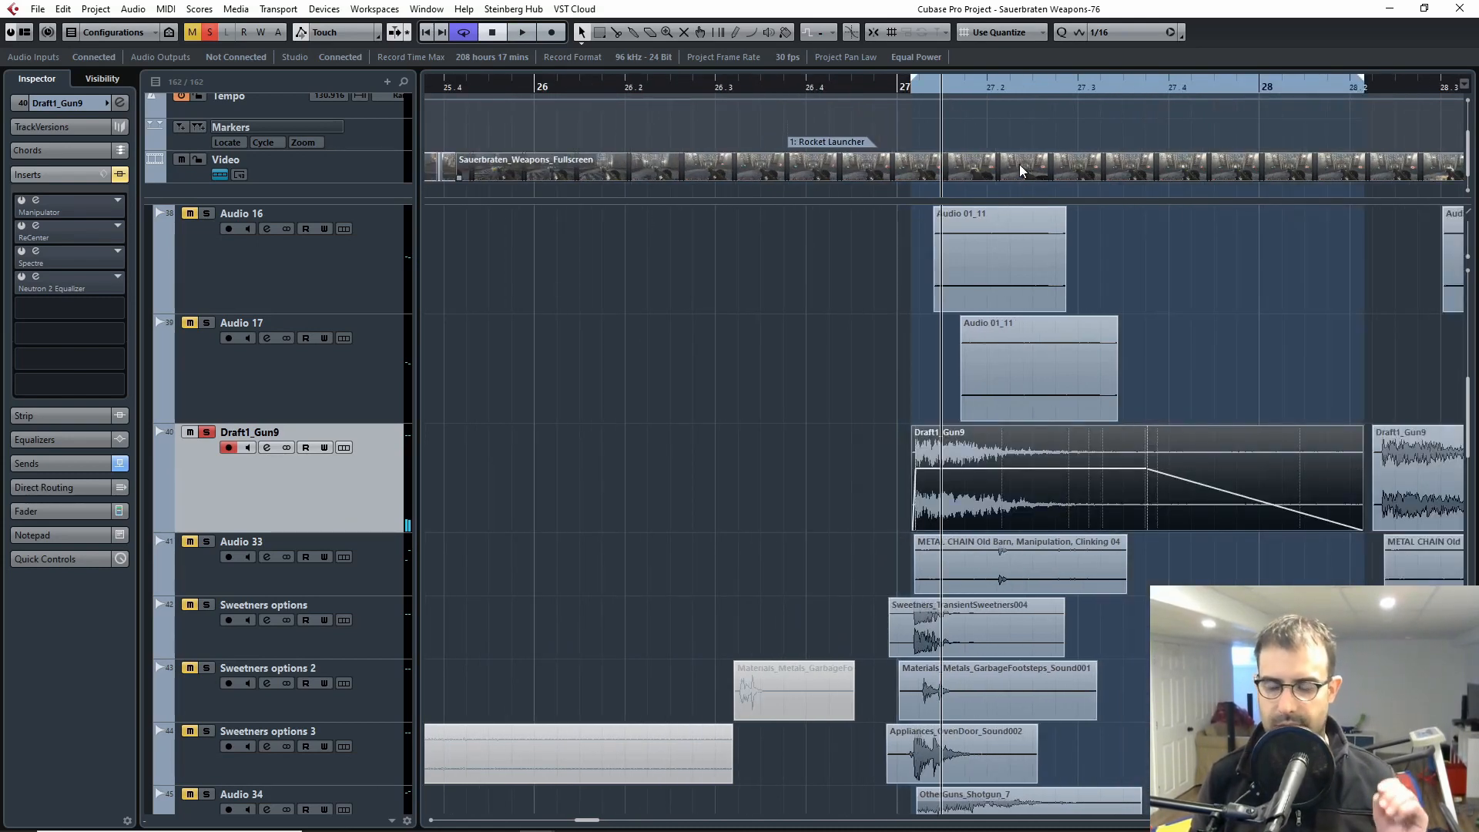
key(h)
key(h)
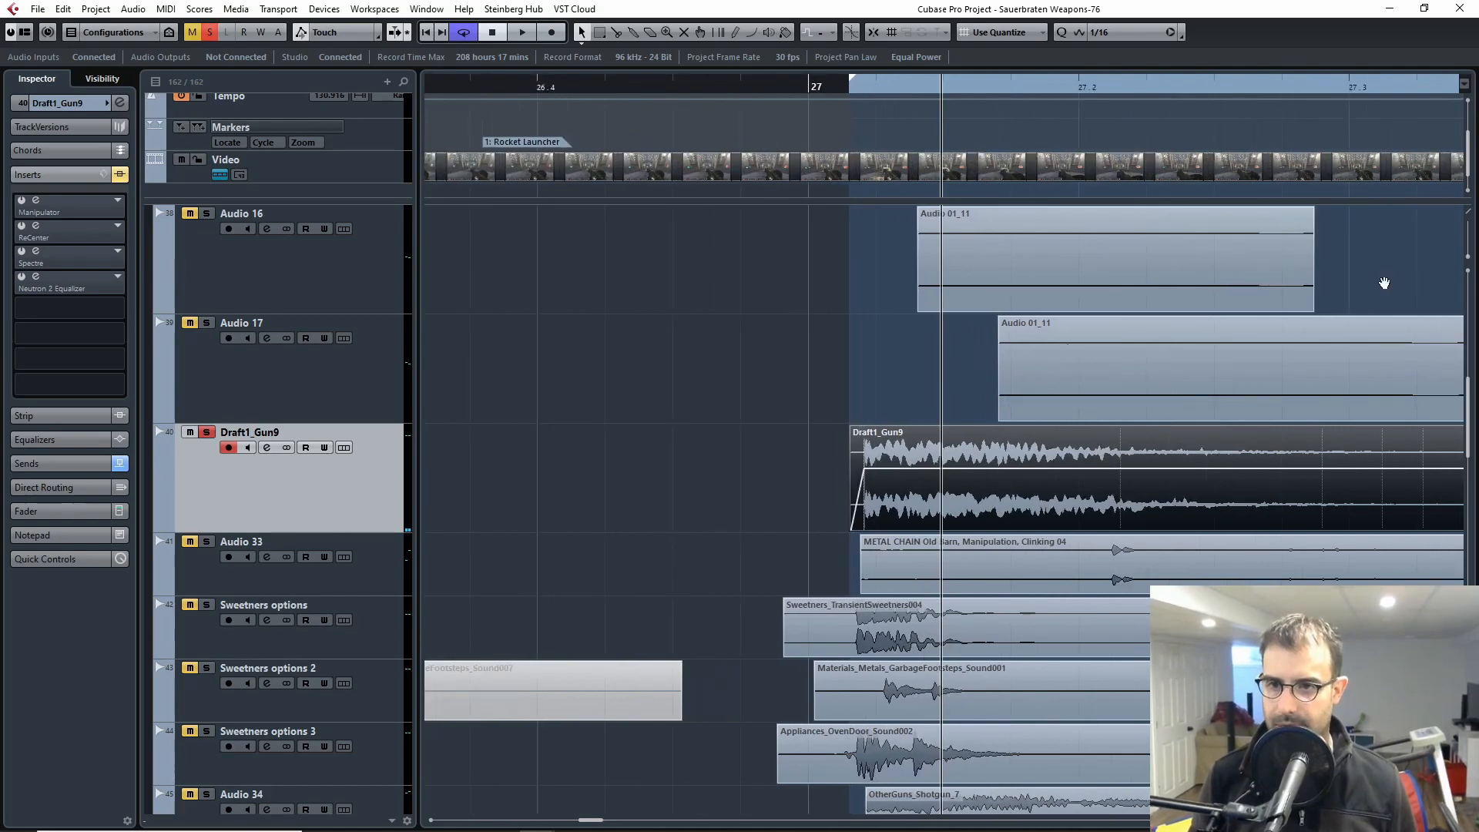
drag(1385, 284, 914, 309)
key(g)
key(g)
drag(1198, 358, 1000, 354)
key(h)
key(g)
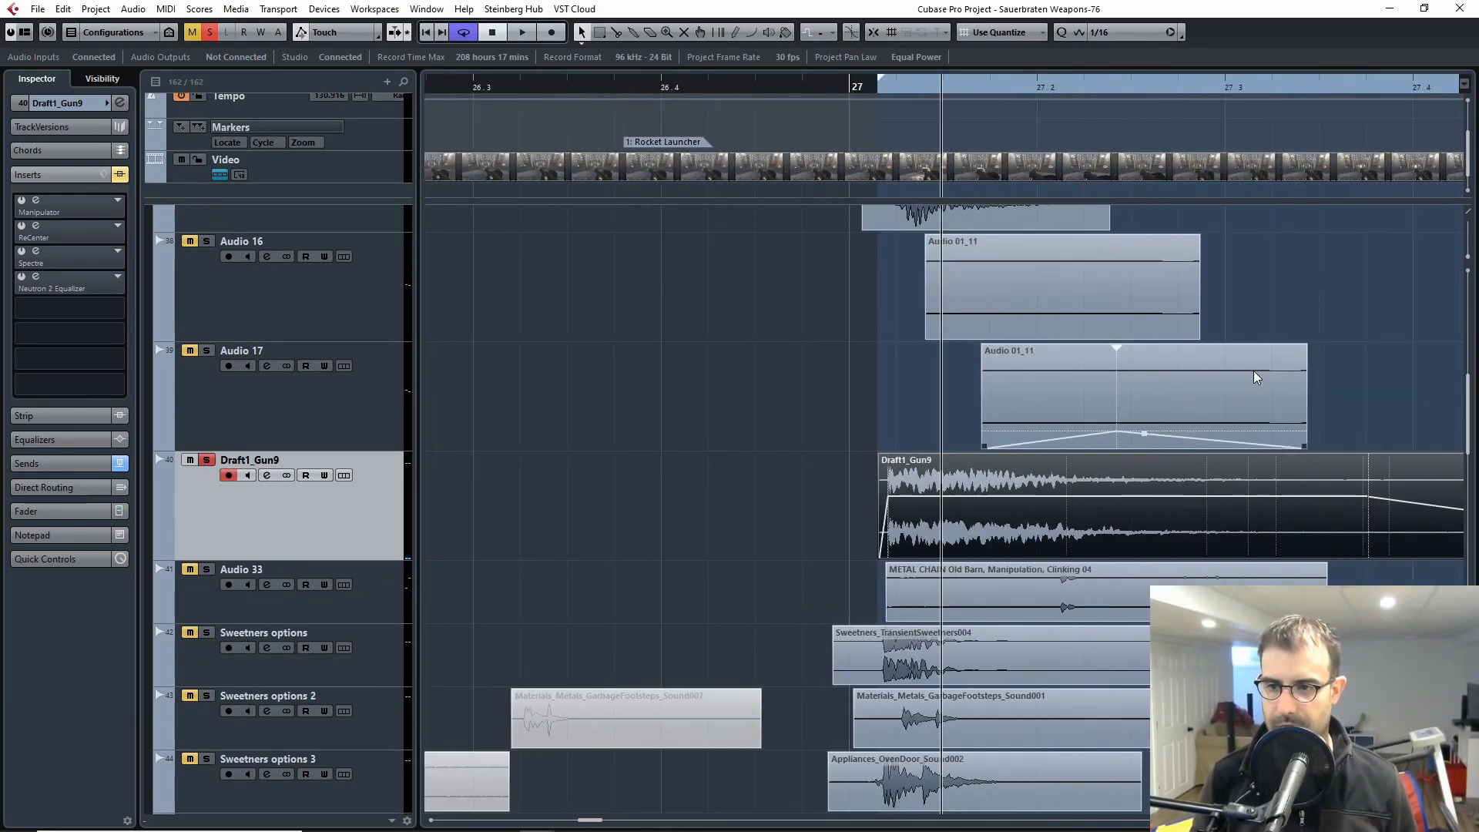
drag(1254, 376, 972, 368)
Step: Play the selected Draft1_Gun9 clip without its inserts and return the playhead to just before the clip
key(space)
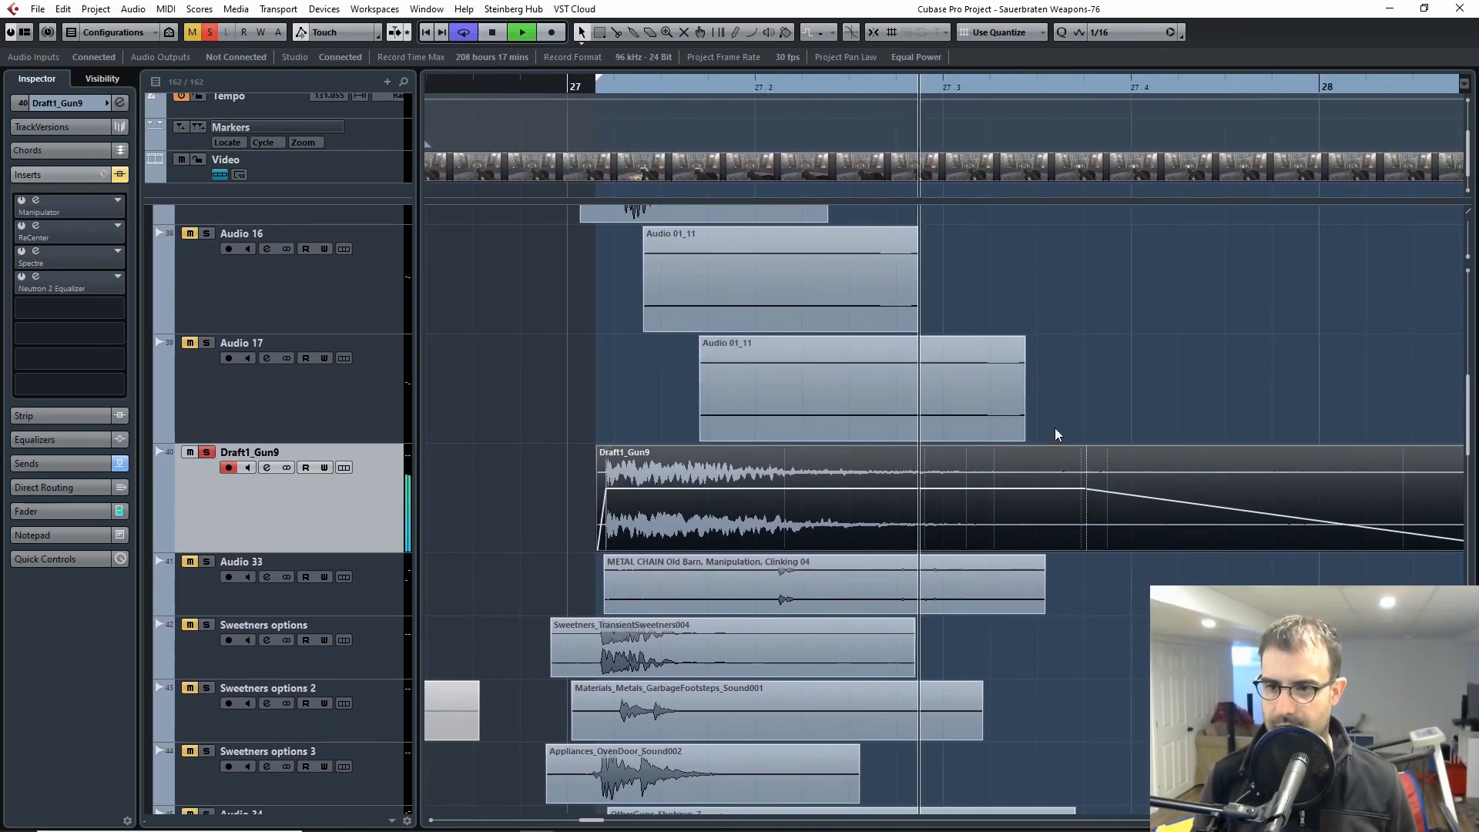
key(space)
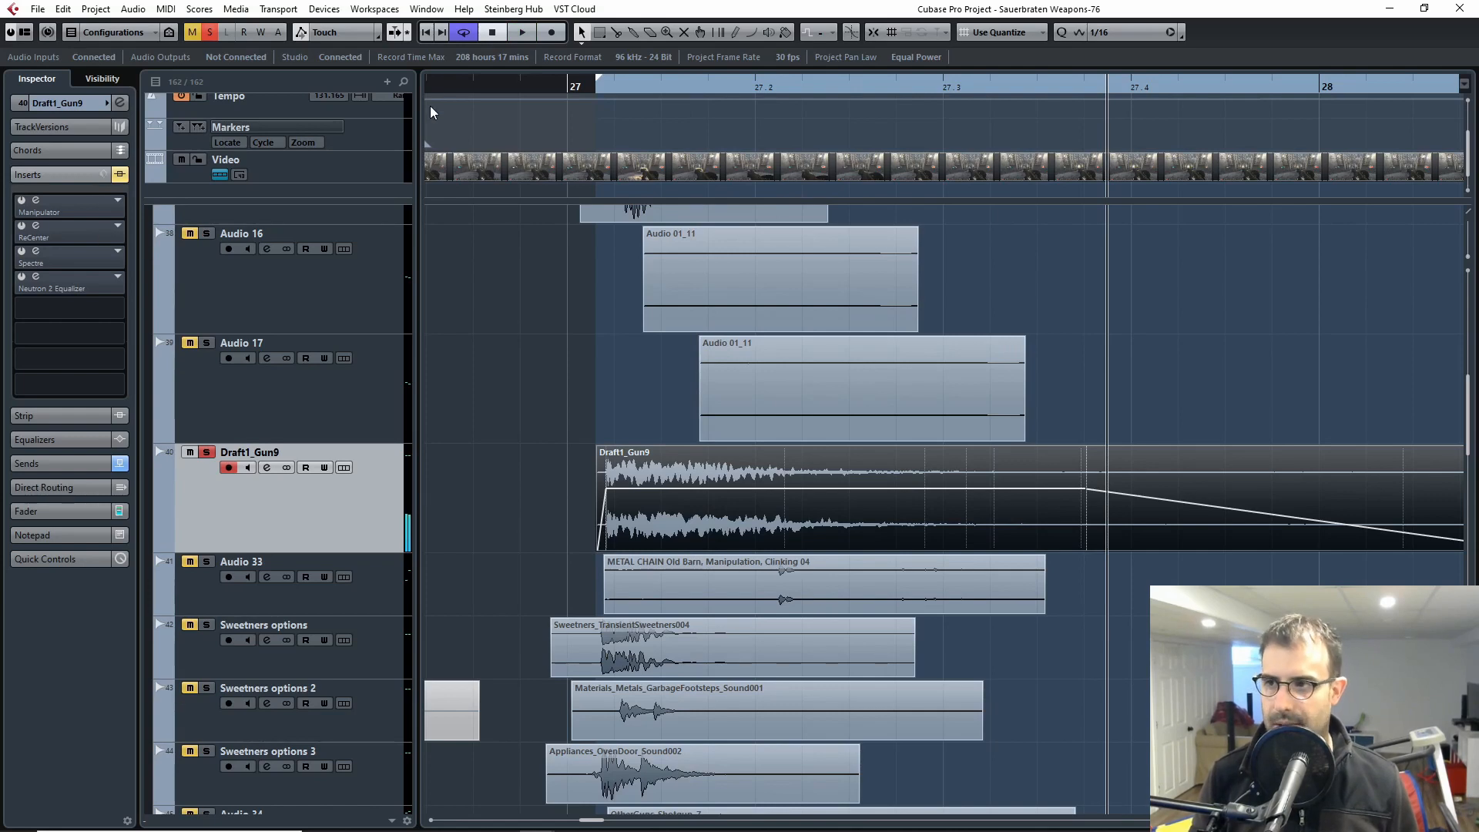
click(584, 93)
Step: Reactivate the Draft1_Gun9 inserts, examine the Manipulator and Spectre settings, and place the playhead at bar 27 with Spectre open beside the clip
scroll(534, 429, up, 3)
scroll(415, 422, down, 5)
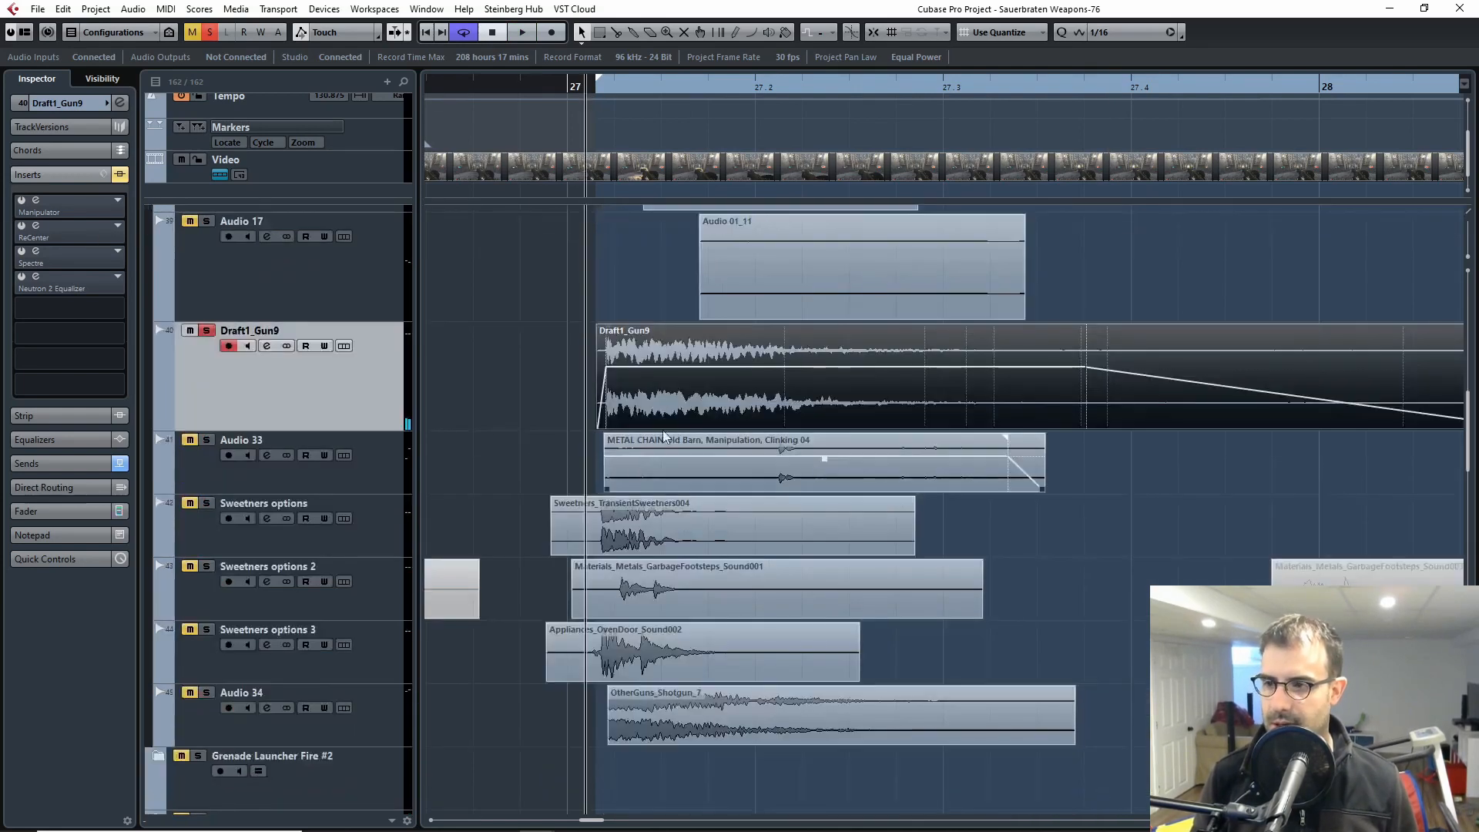
scroll(271, 346, up, 2)
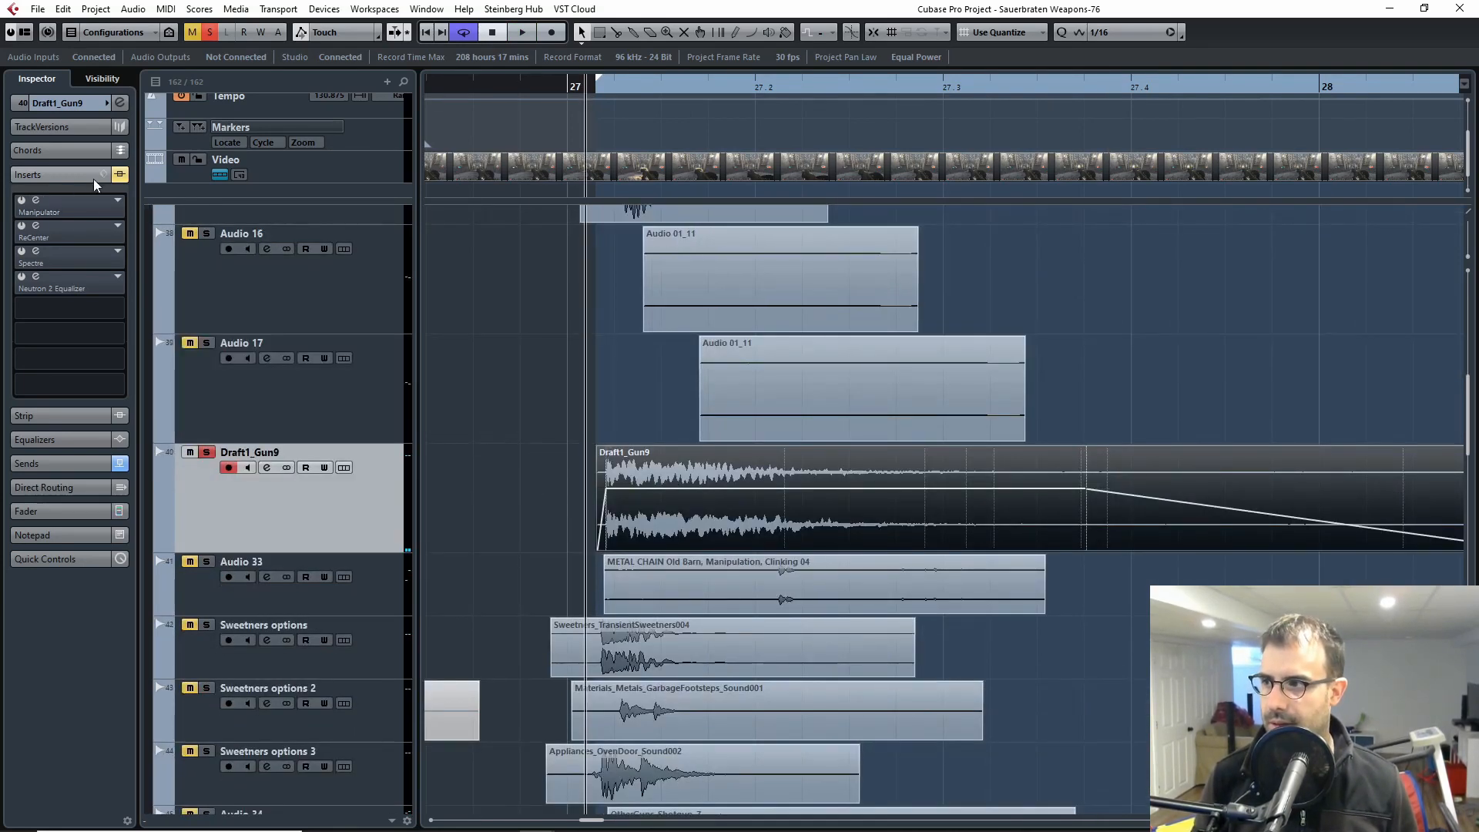
click(35, 200)
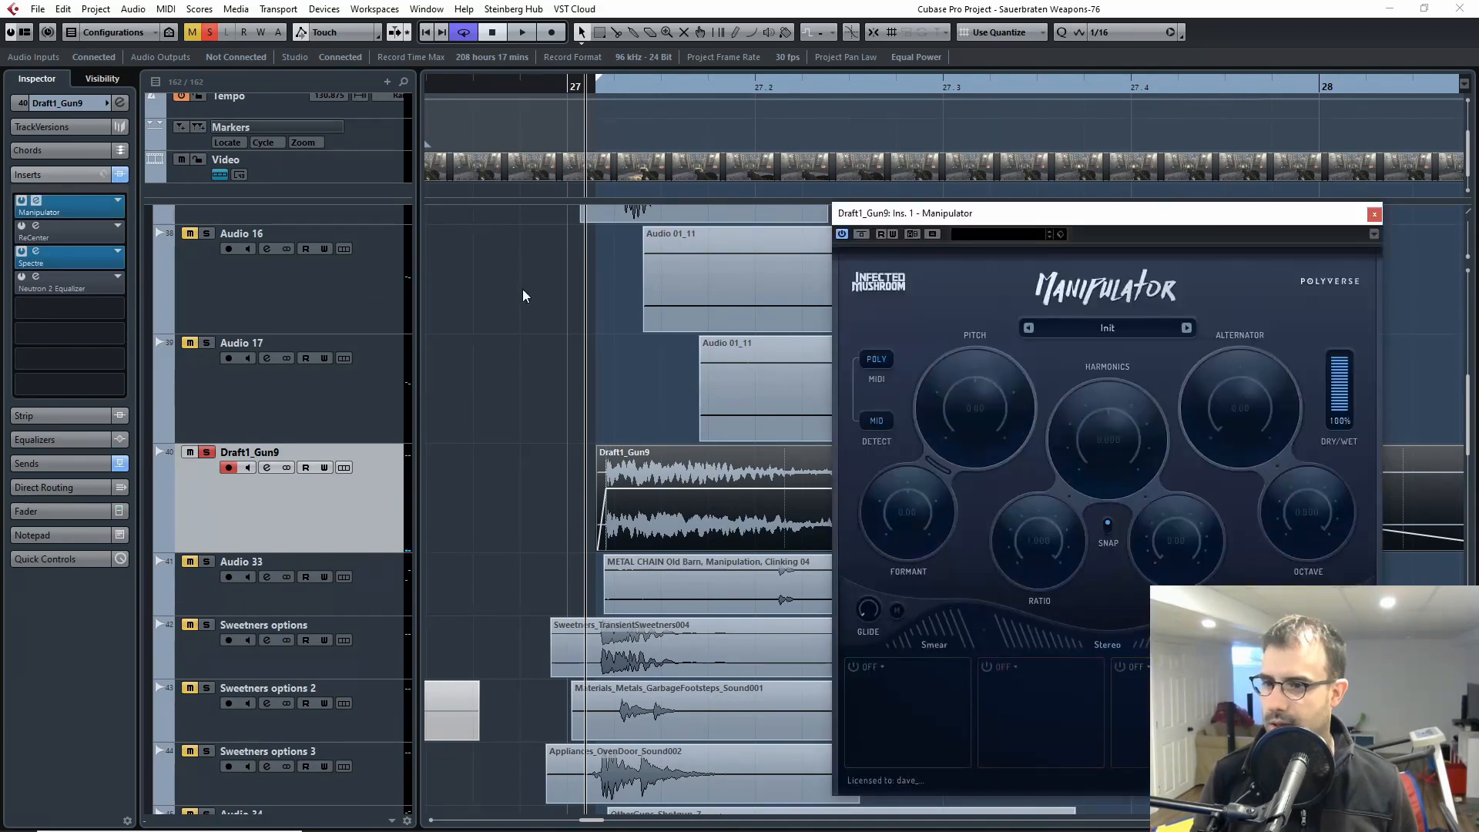
click(1374, 213)
click(36, 251)
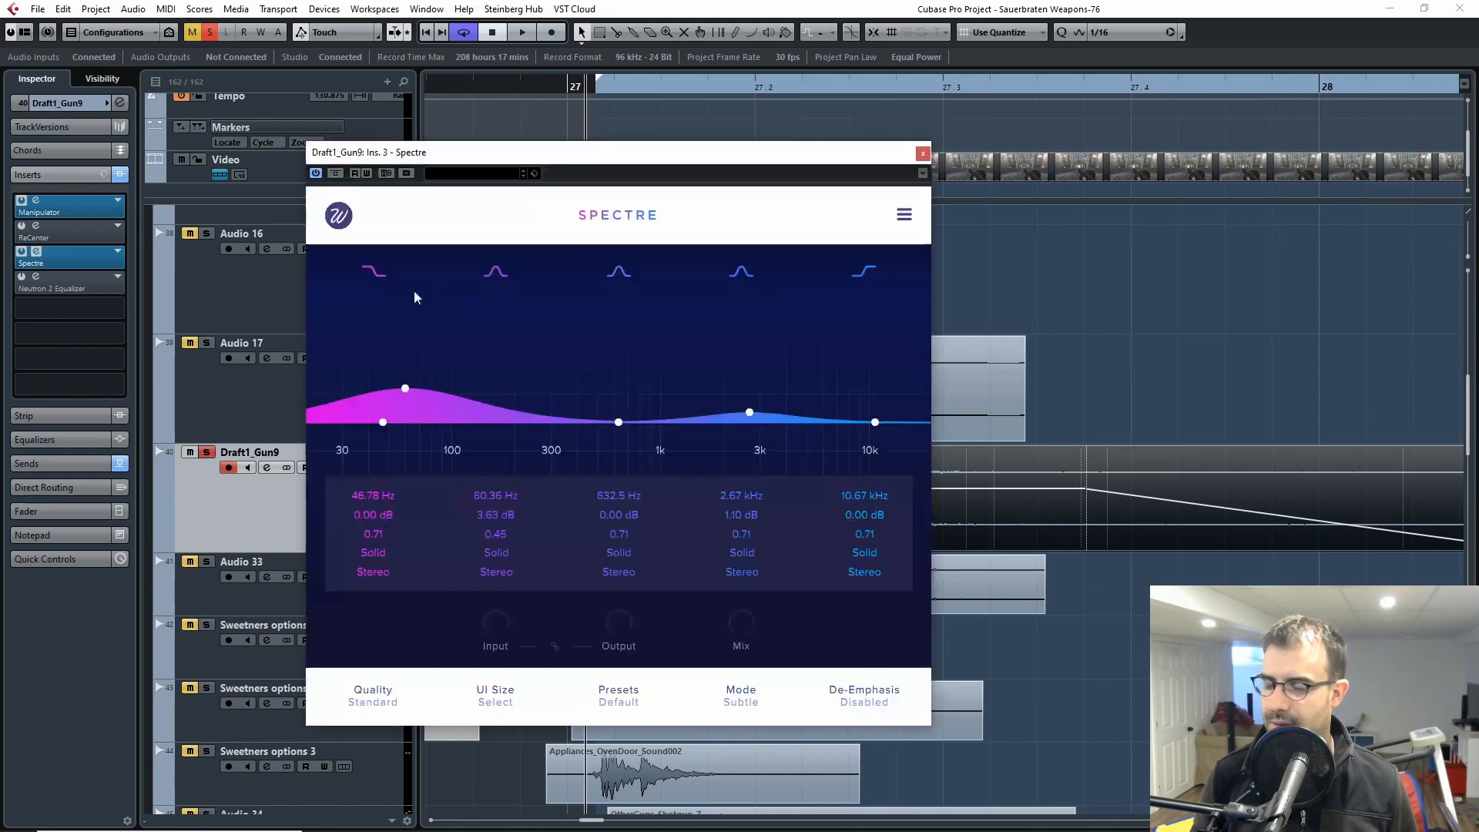
drag(641, 165, 1153, 191)
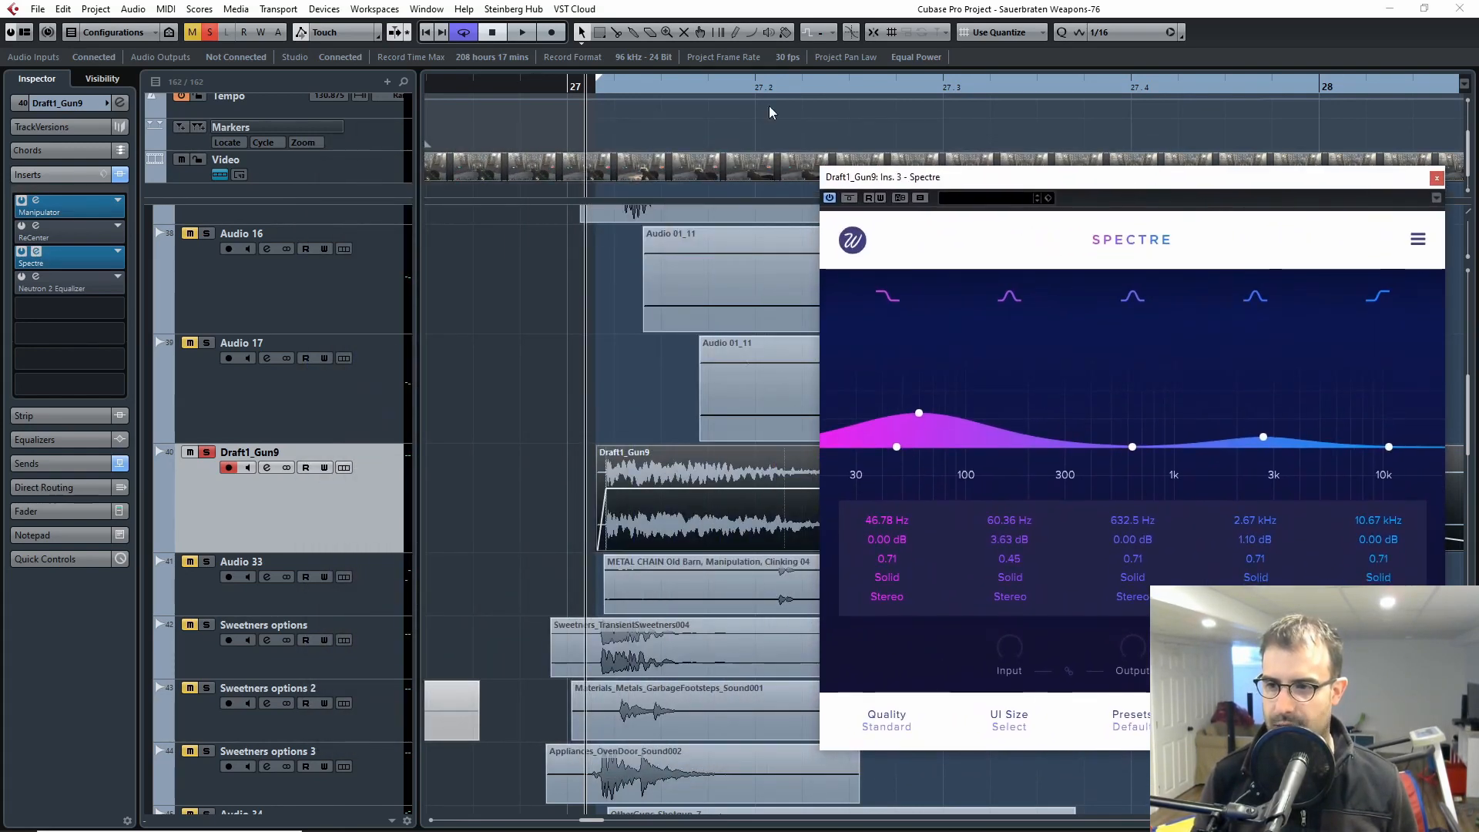
drag(599, 91, 574, 100)
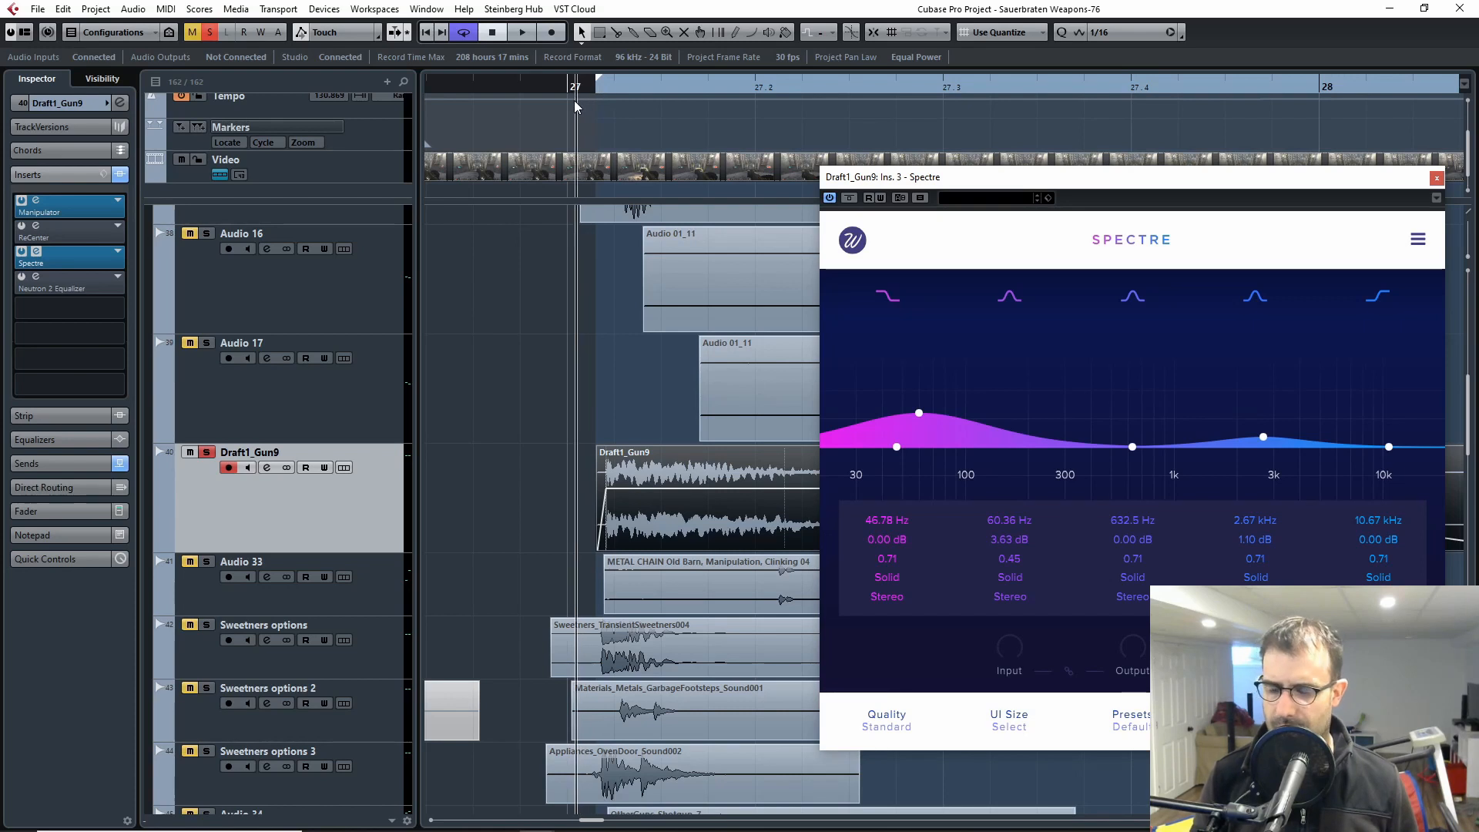
Step: Play the Draft1_Gun9 layer with its inserts against the video from around bar 27, and close the video player and Spectre
double_click(684, 168)
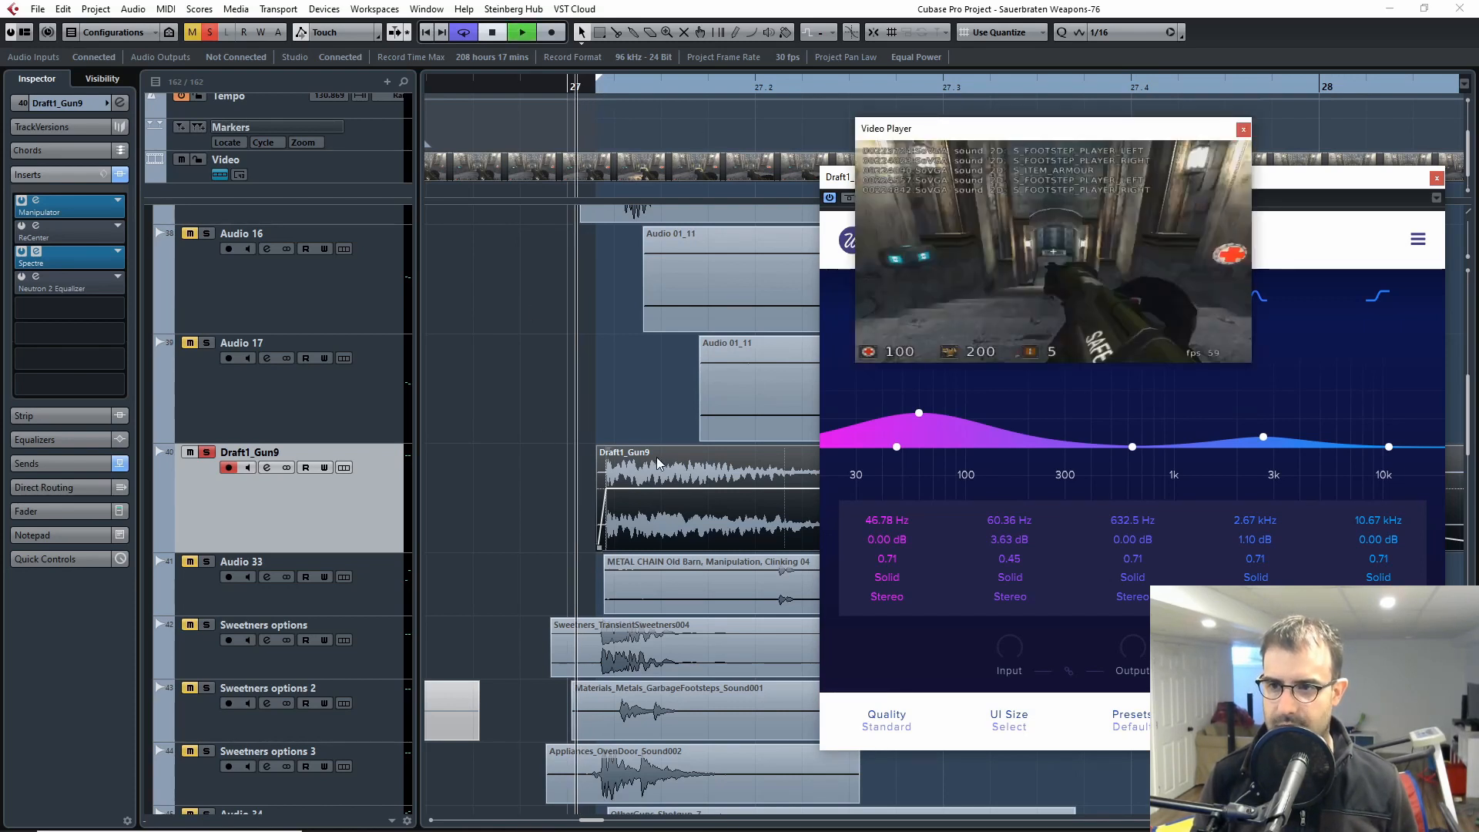
key(space)
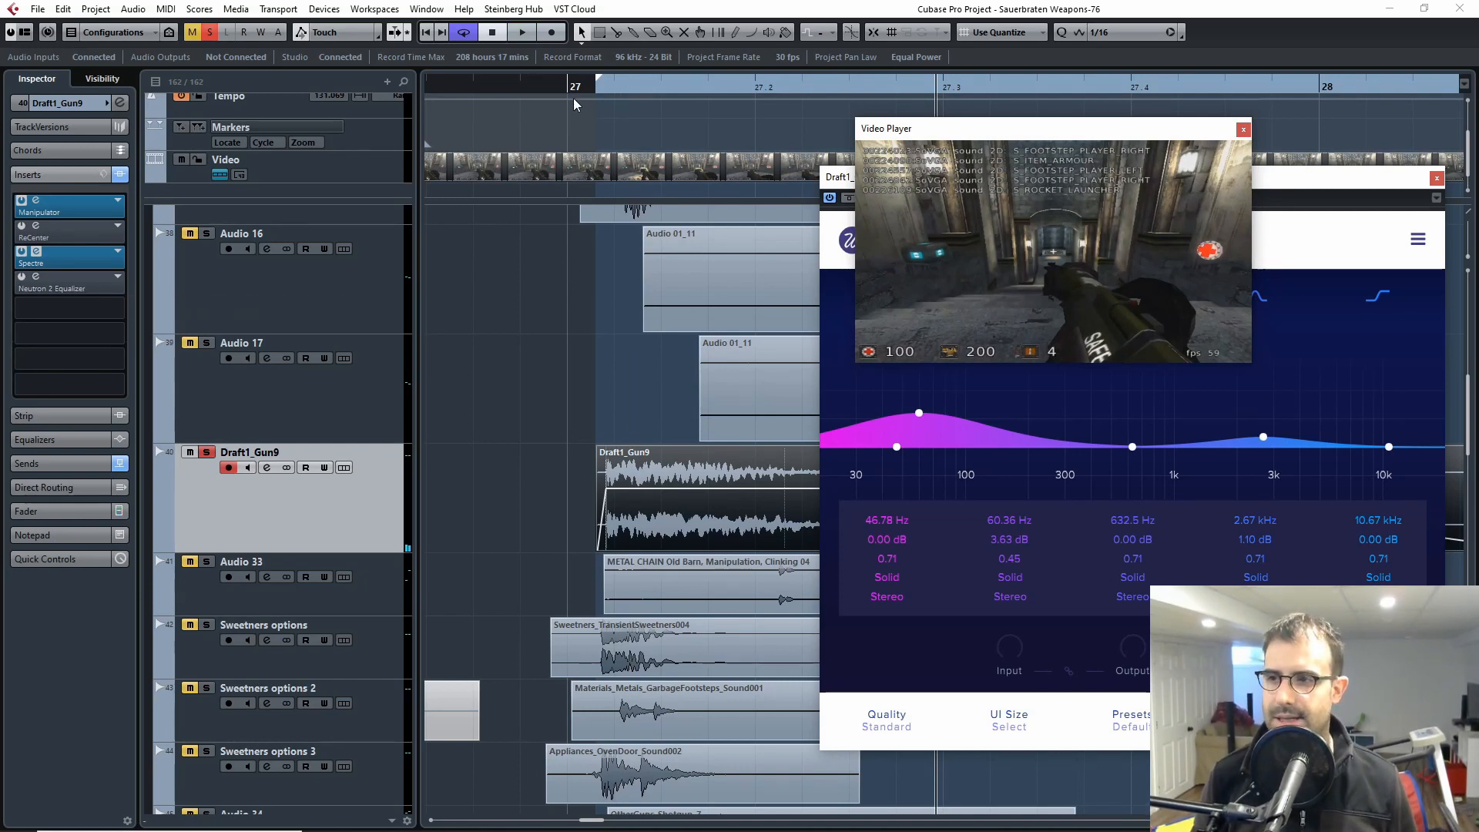
click(602, 88)
key(space)
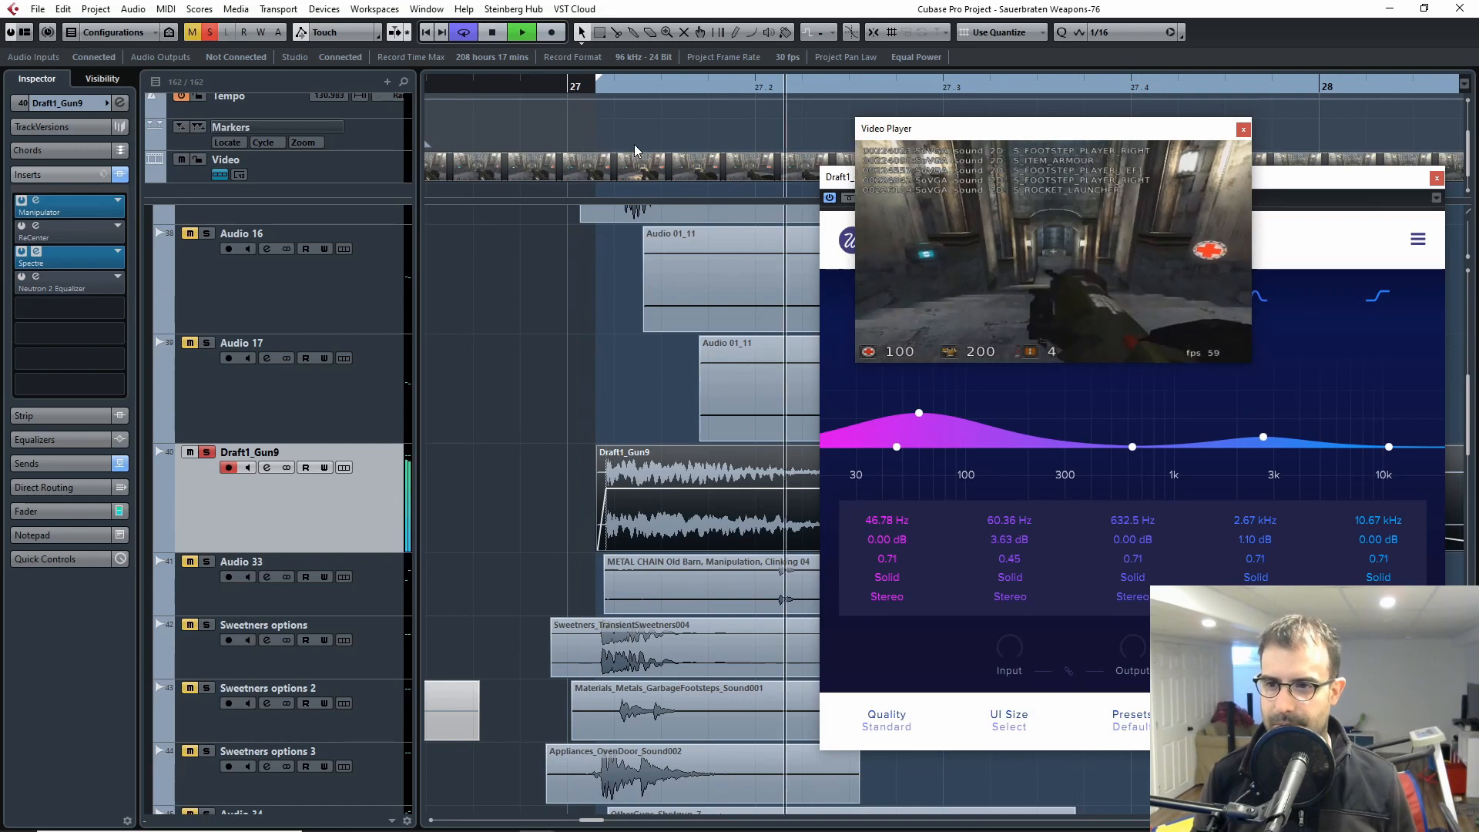
click(582, 91)
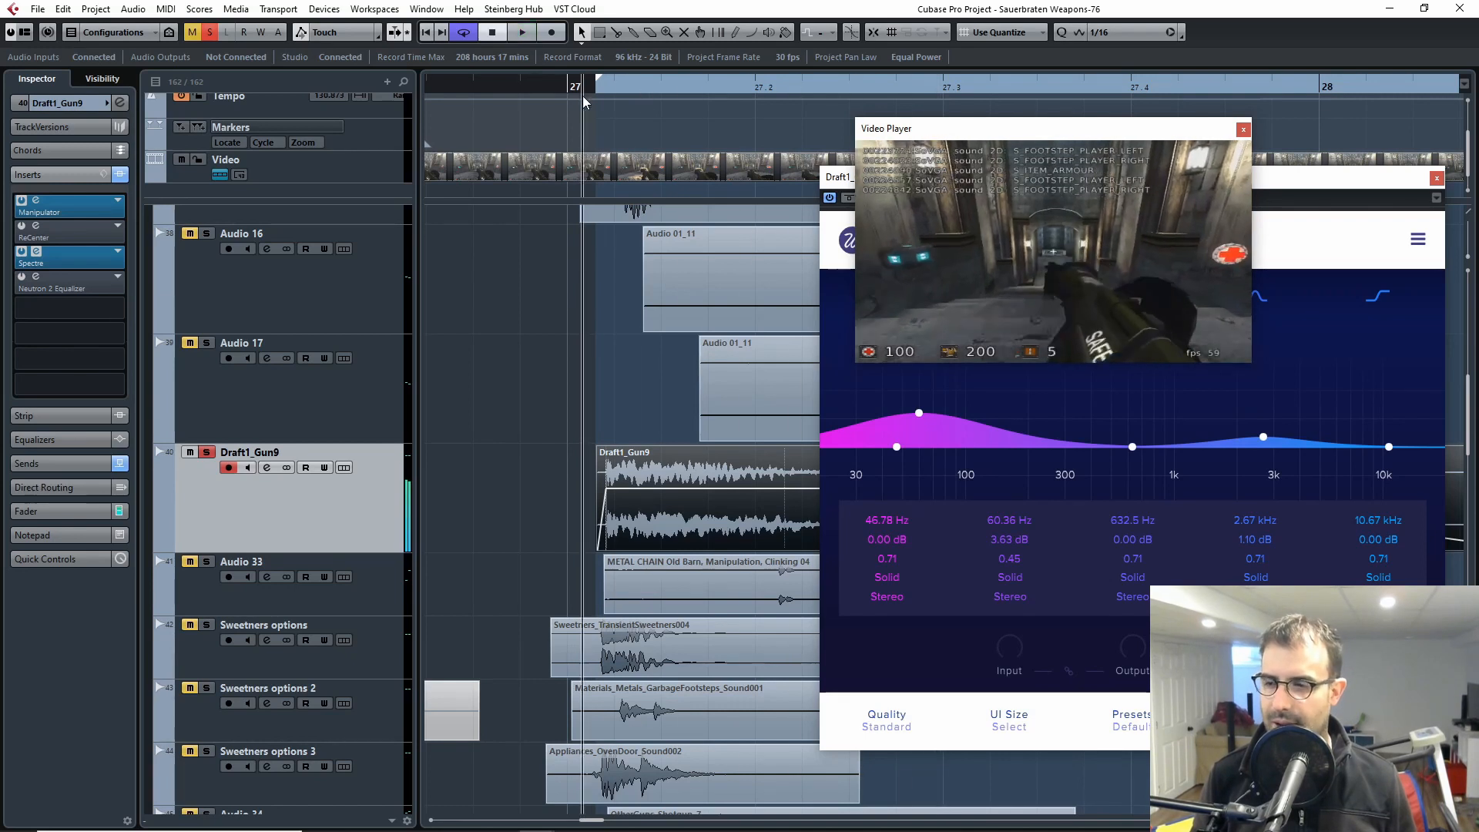
click(1244, 131)
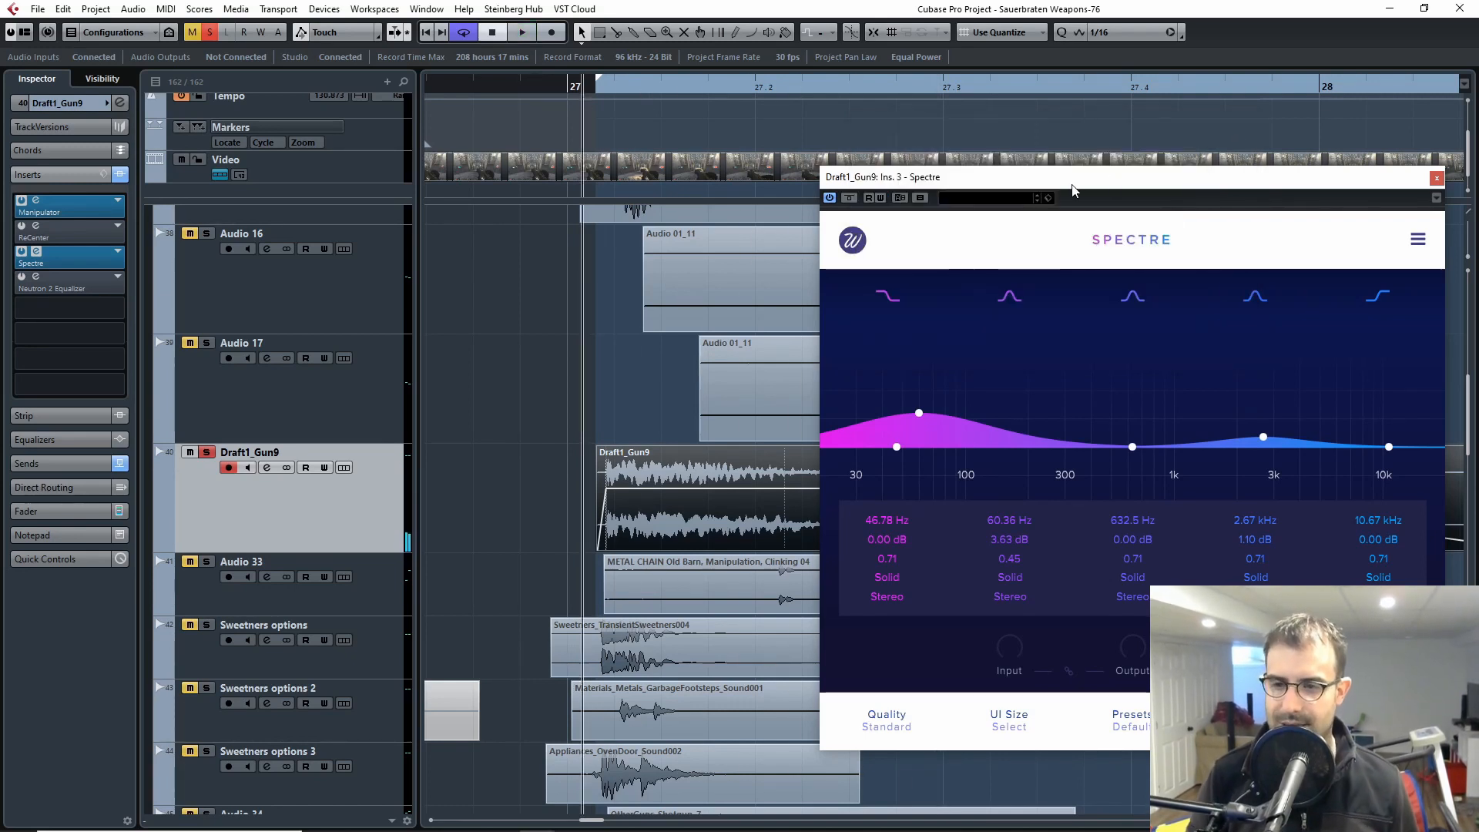
key(space)
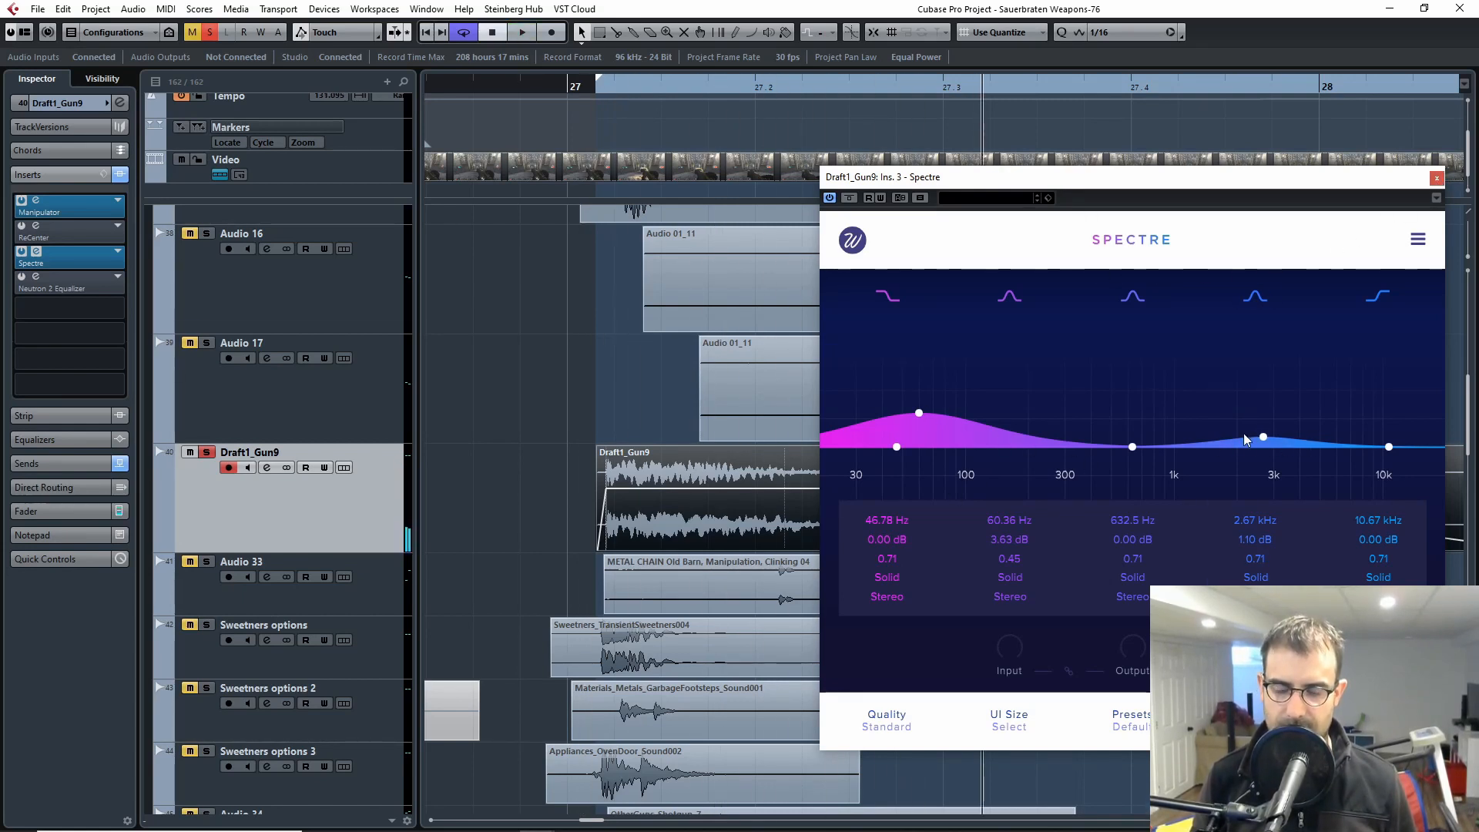
click(1436, 179)
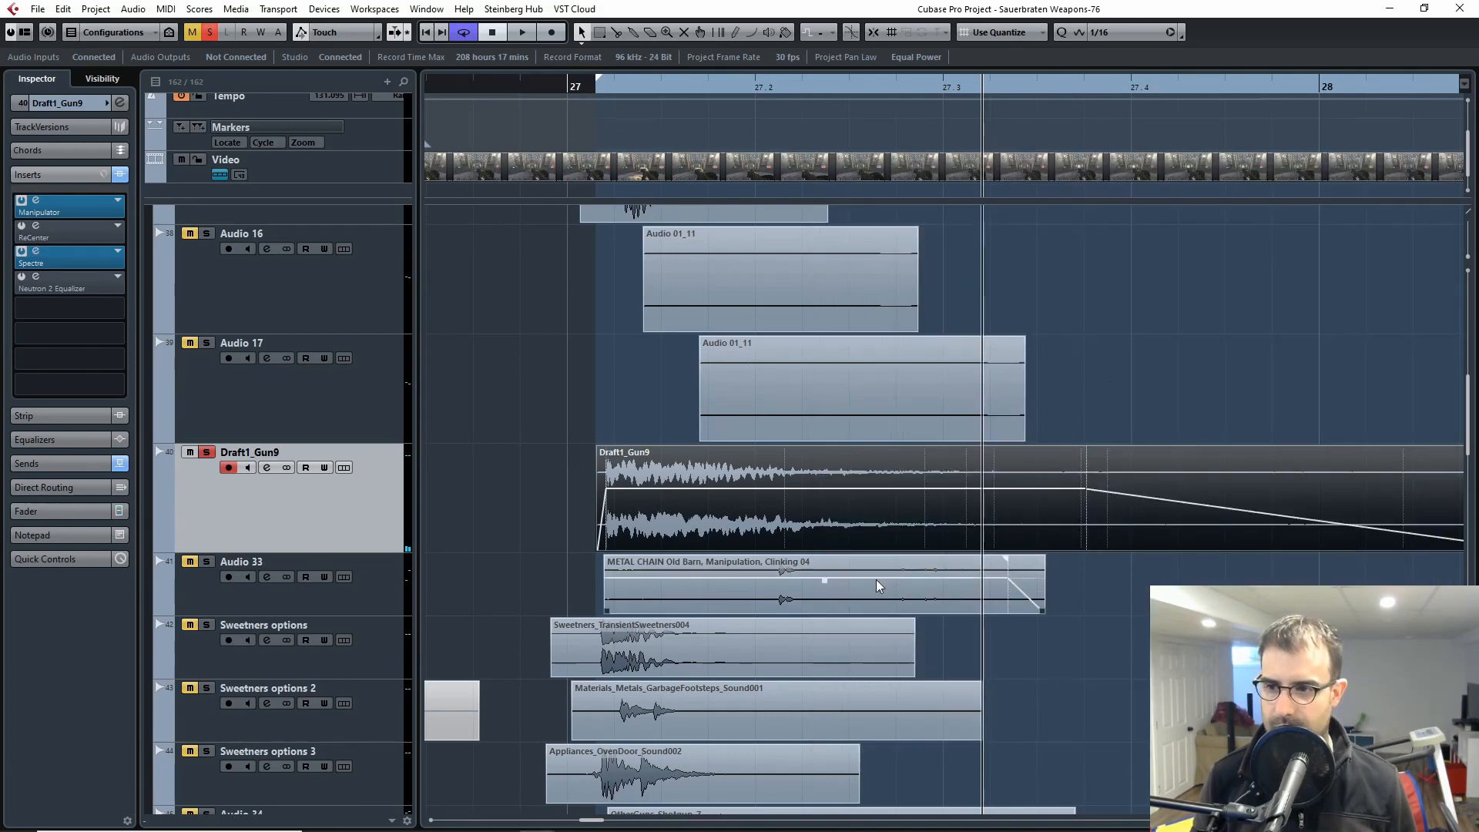
Step: Switch the solo from Draft1_Gun9 to Audio 33, play its metal chain clip, and return the playhead to just before the clip
click(205, 452)
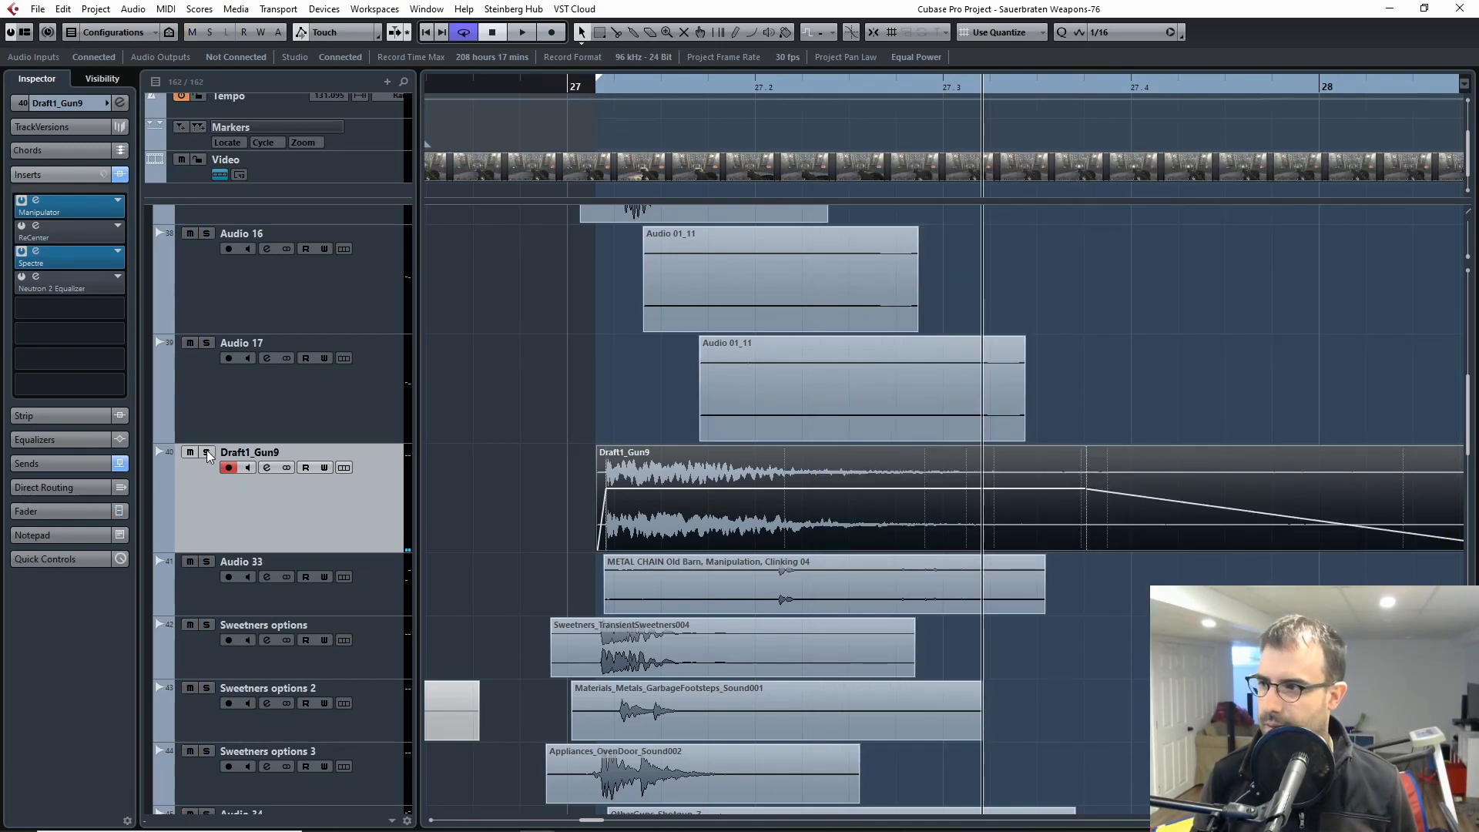
click(248, 598)
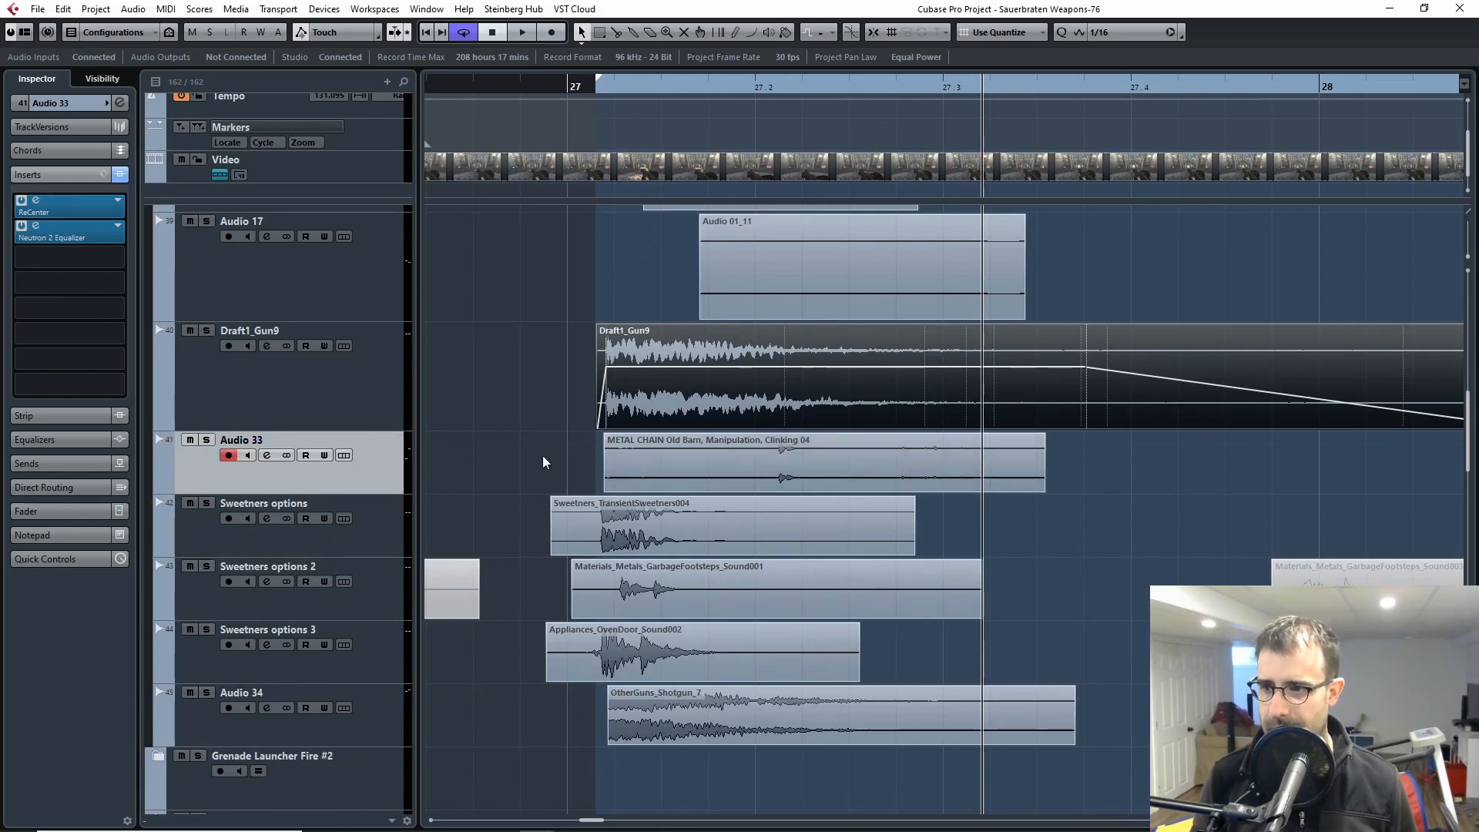
click(206, 439)
click(649, 85)
key(space)
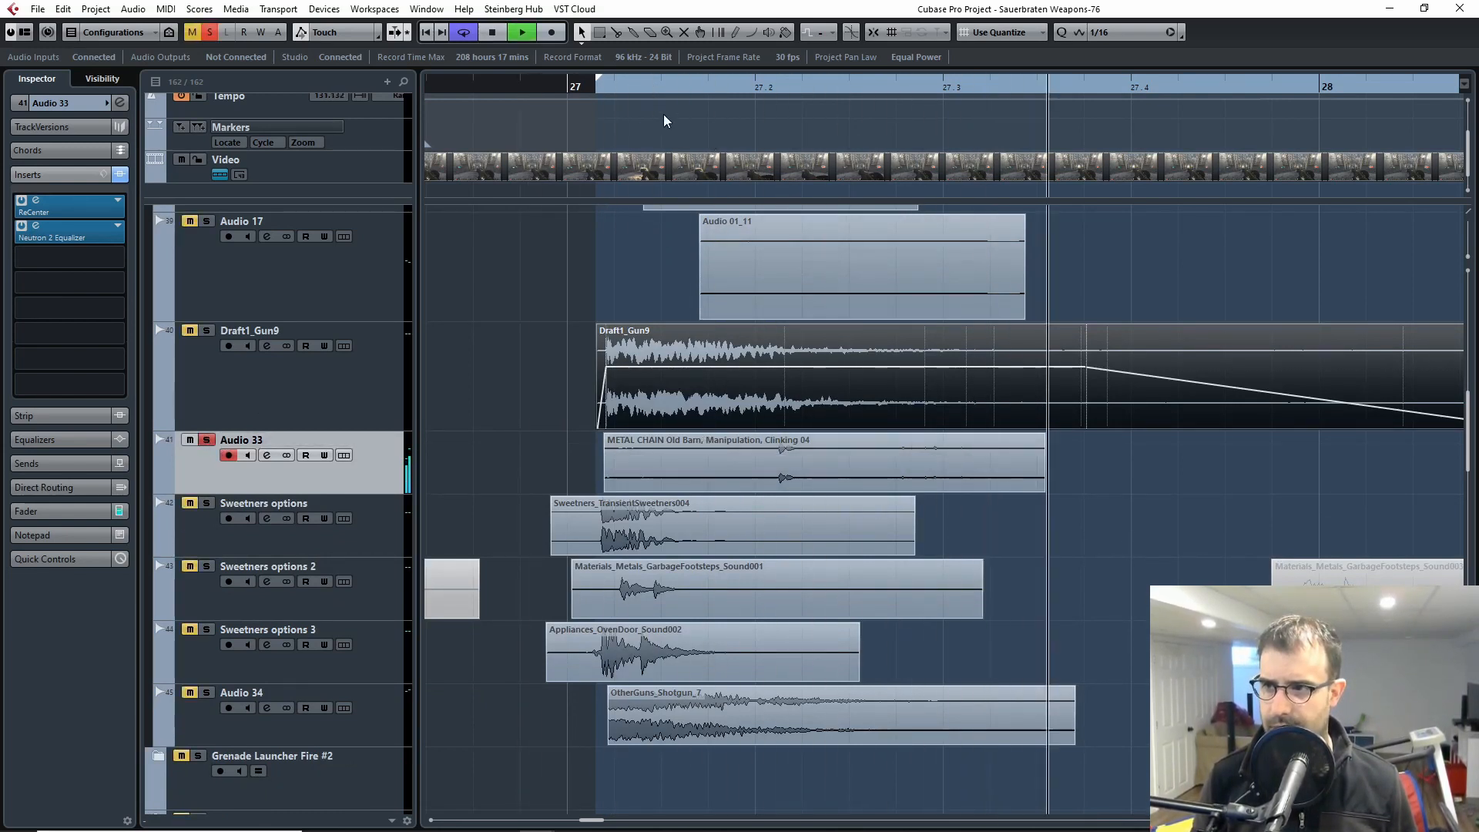
key(space)
drag(637, 88, 582, 96)
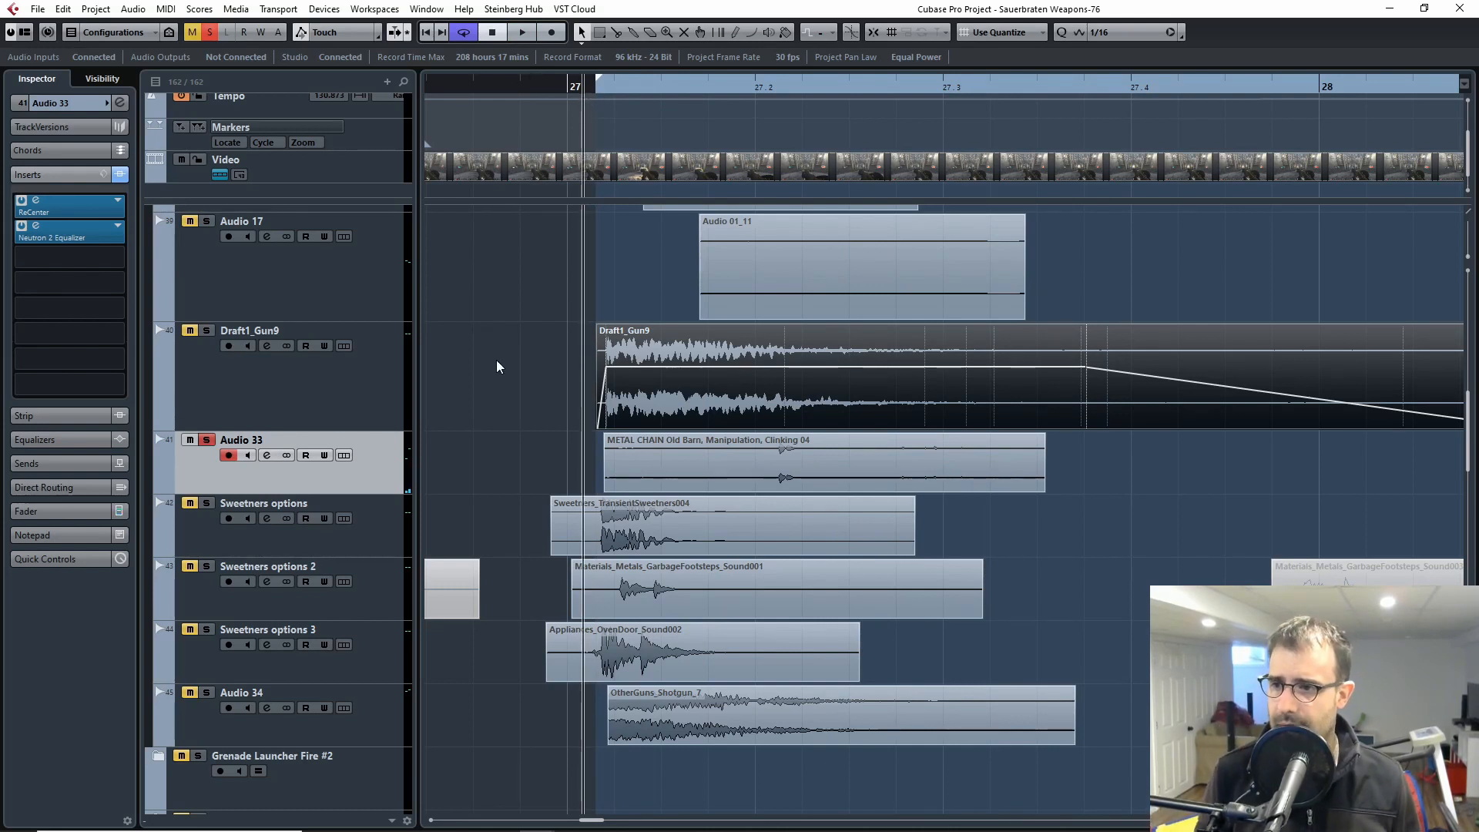
click(723, 468)
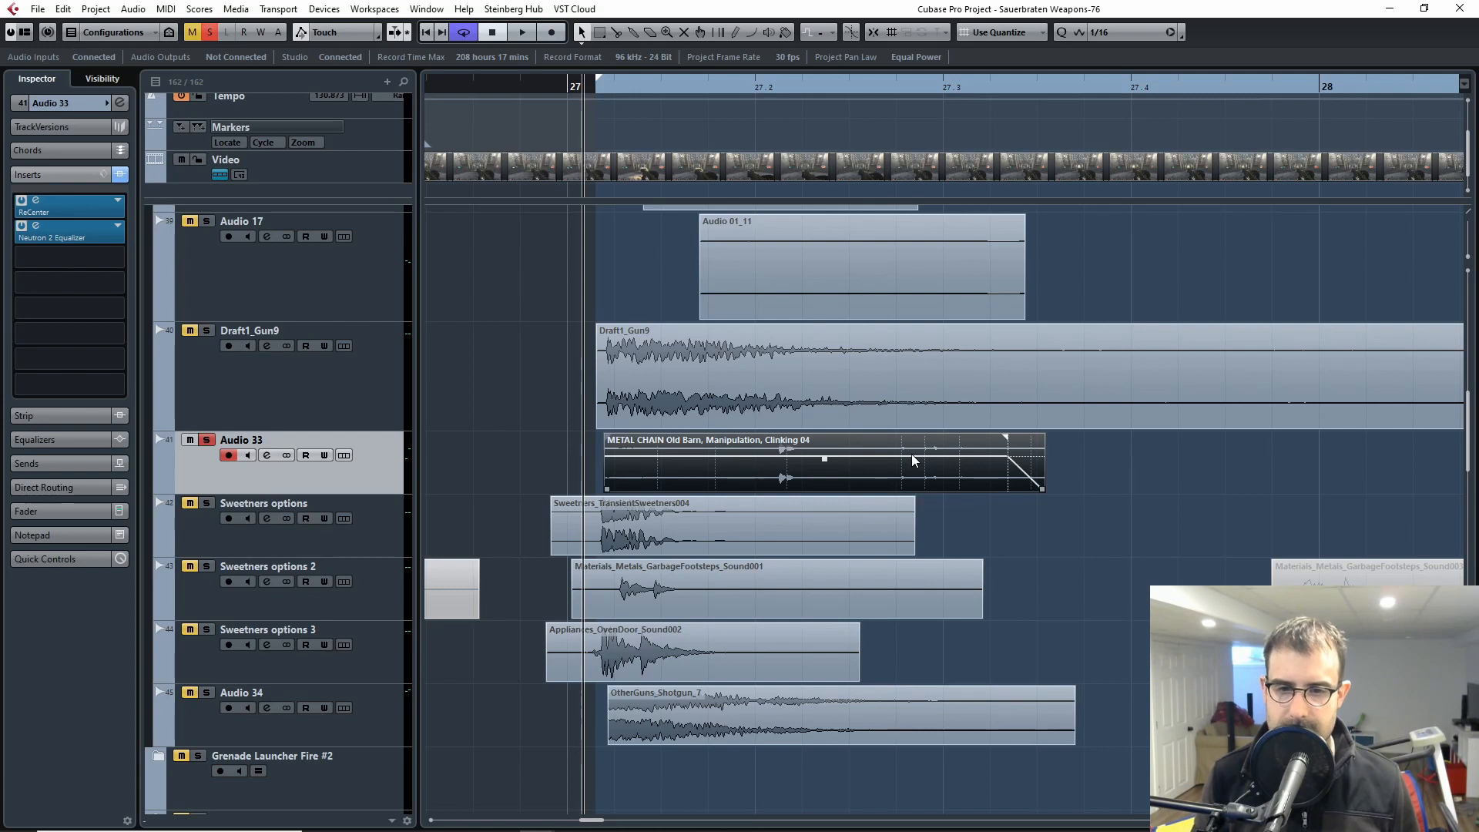
drag(1206, 450, 1020, 457)
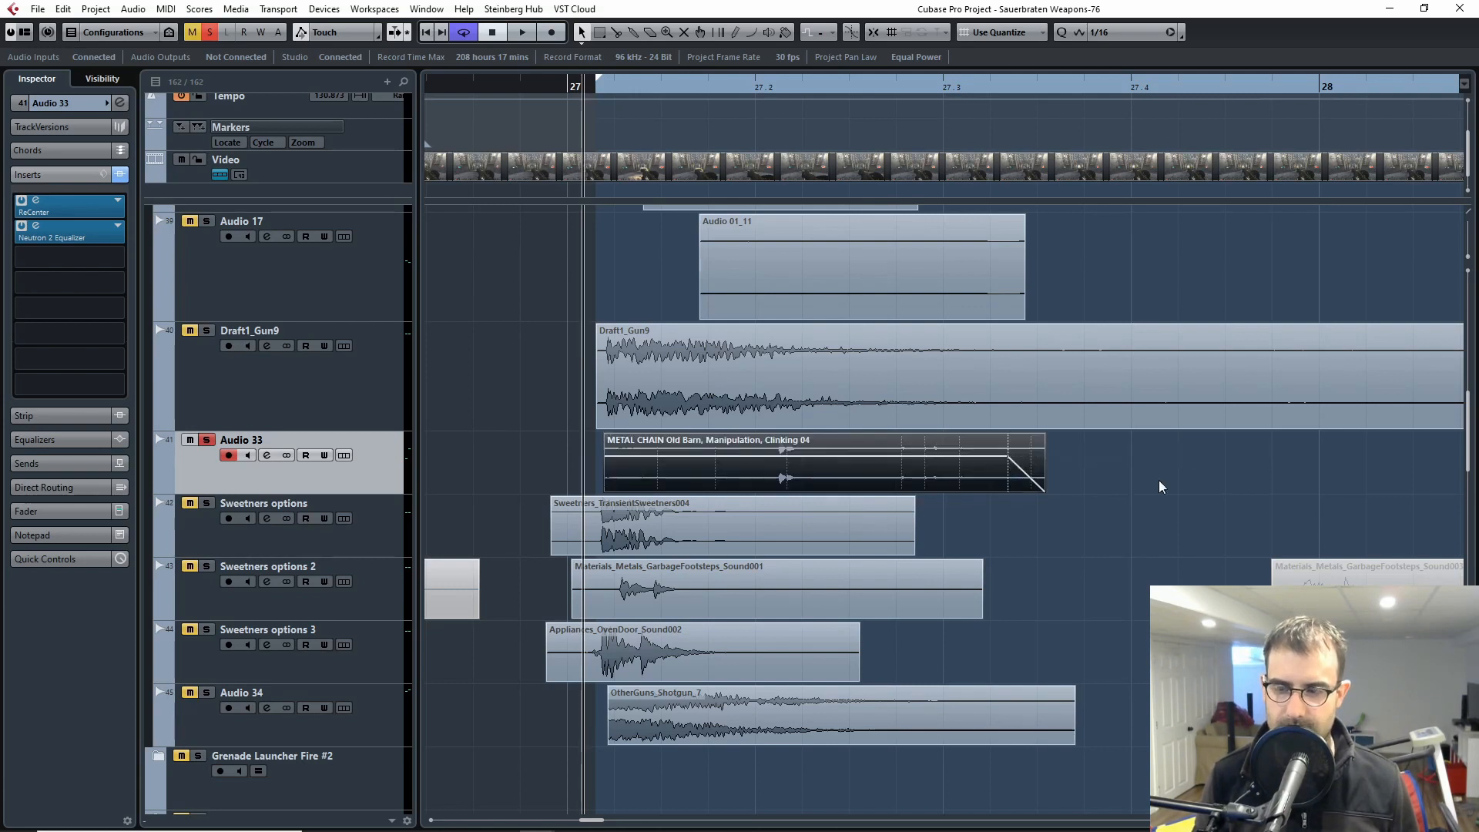
click(1243, 466)
click(948, 470)
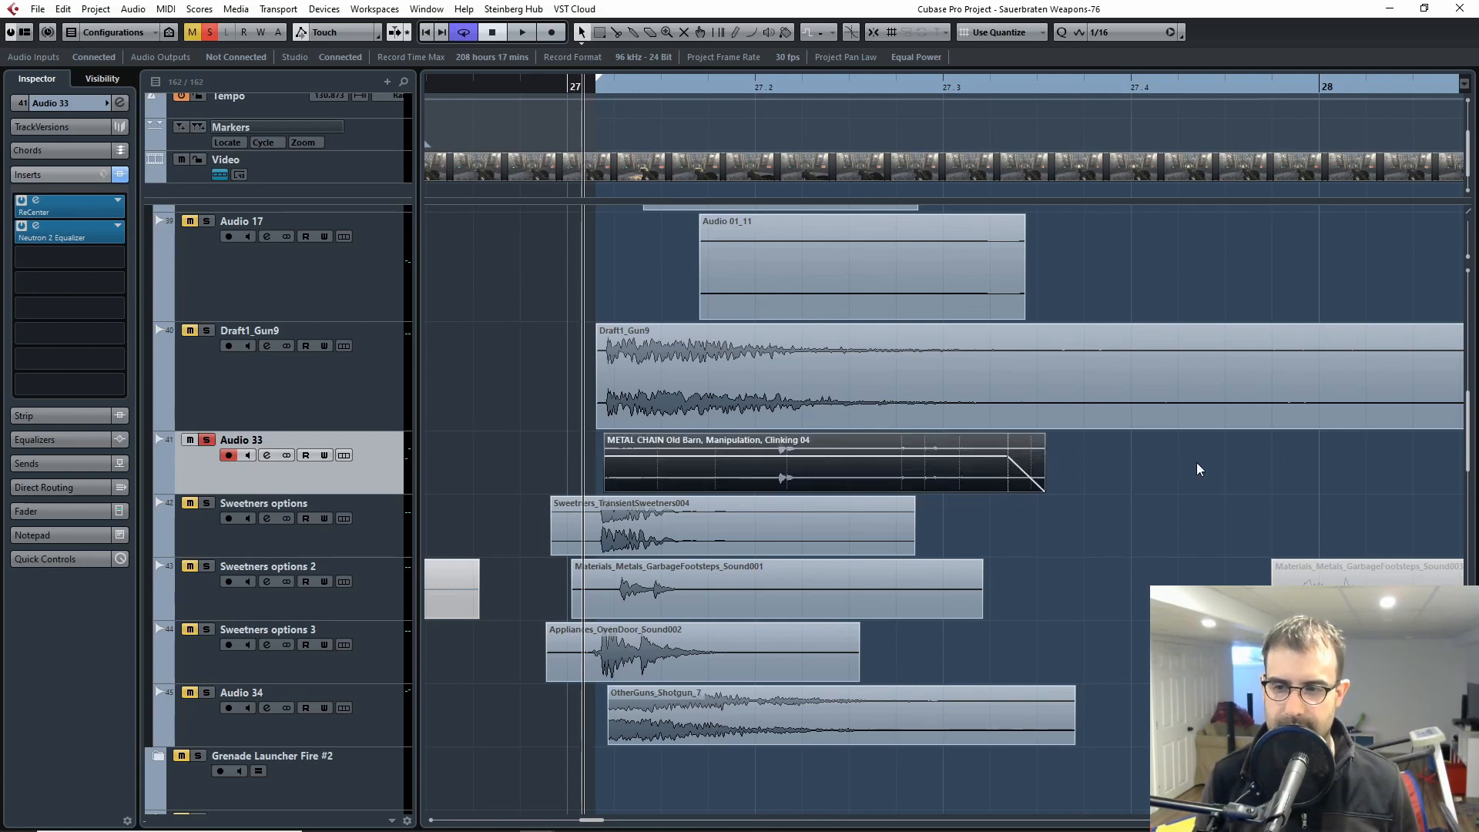
click(1116, 462)
click(950, 464)
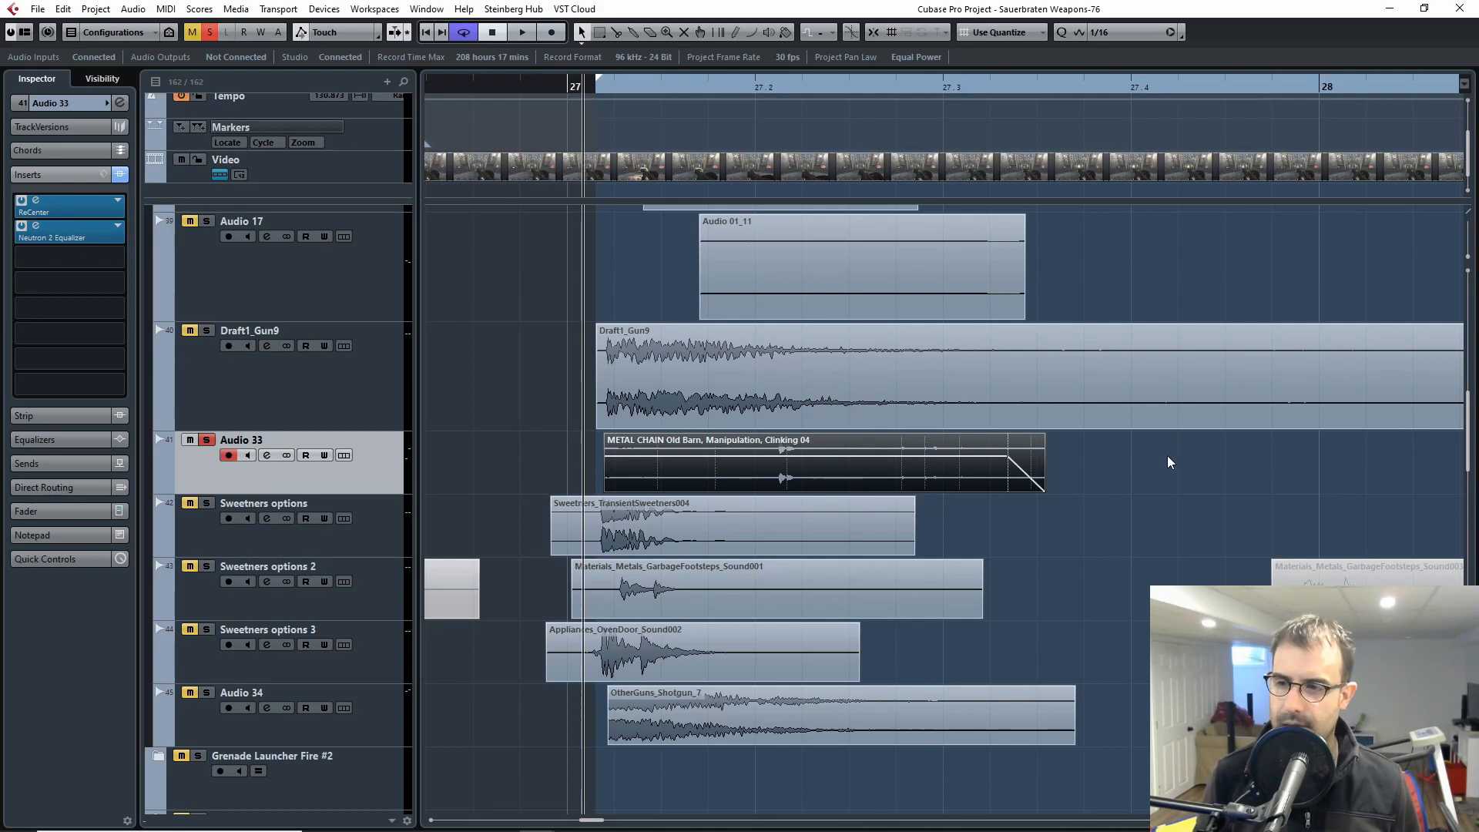
click(1167, 455)
click(931, 455)
click(1175, 469)
click(955, 464)
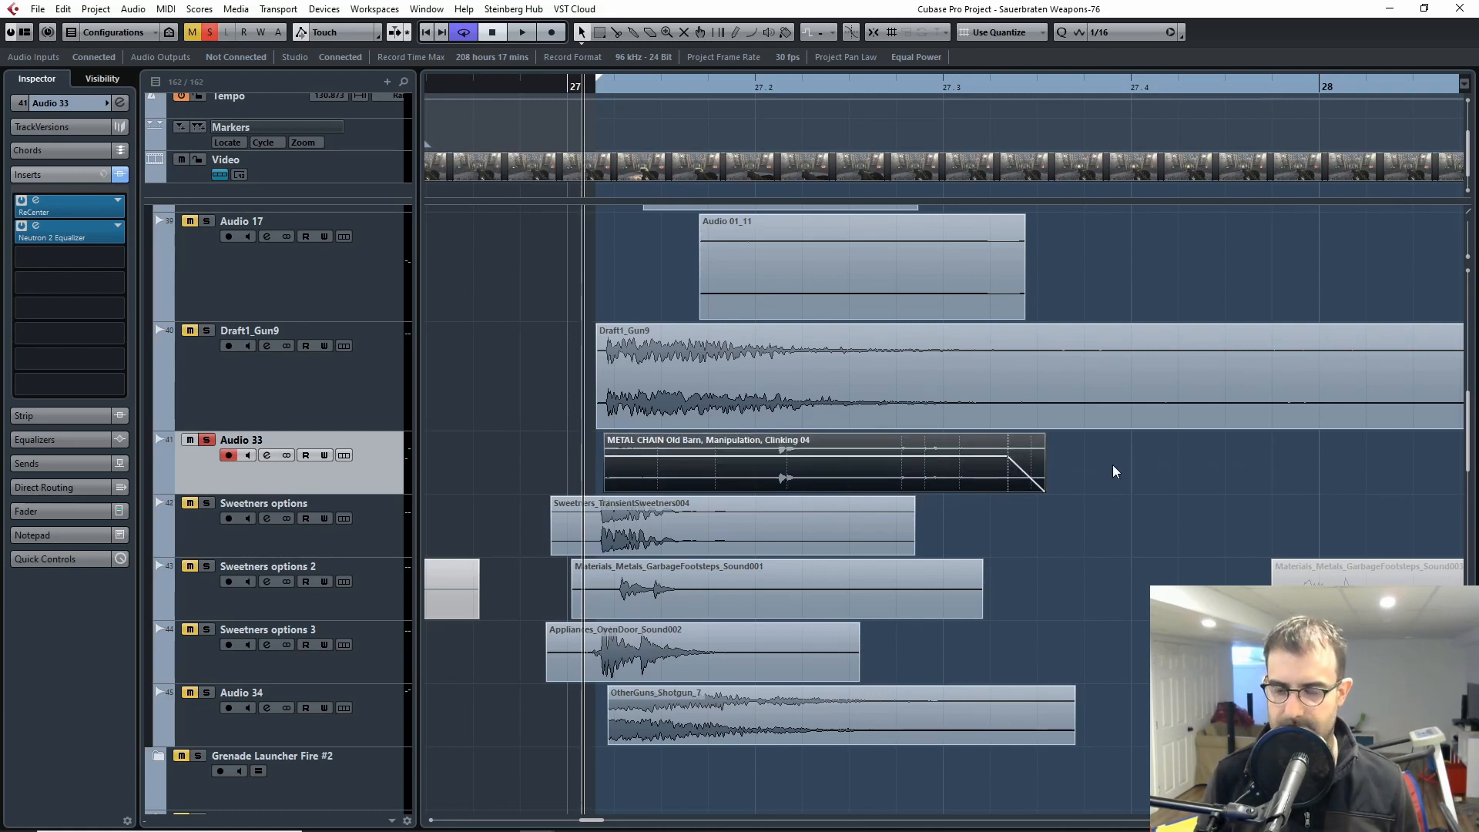
click(1145, 468)
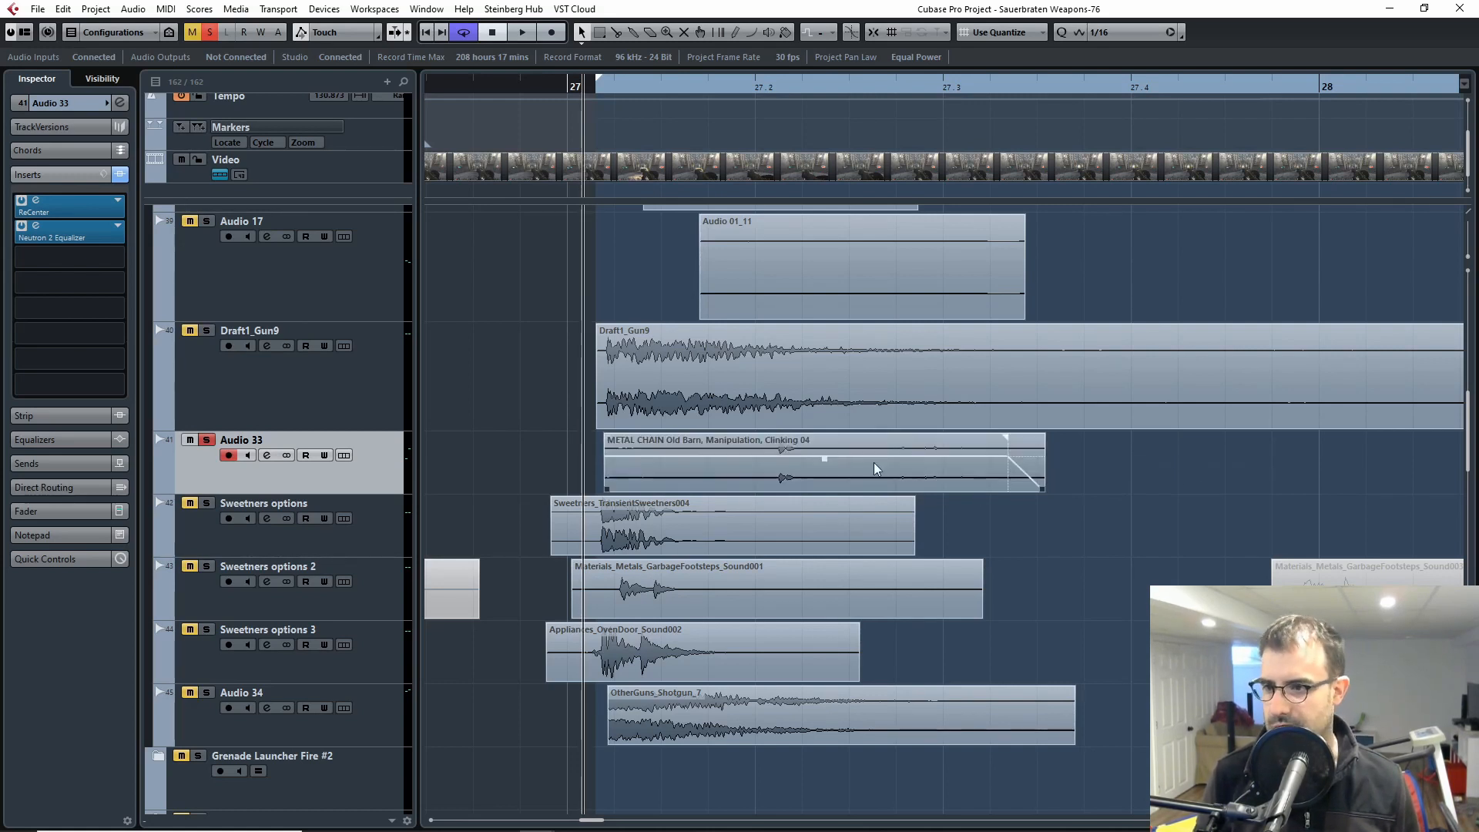
Step: Bypass the Audio 33 inserts, open ReCenter beside the metal chain clip, and play the clip dry from around bar 27
click(123, 178)
click(53, 202)
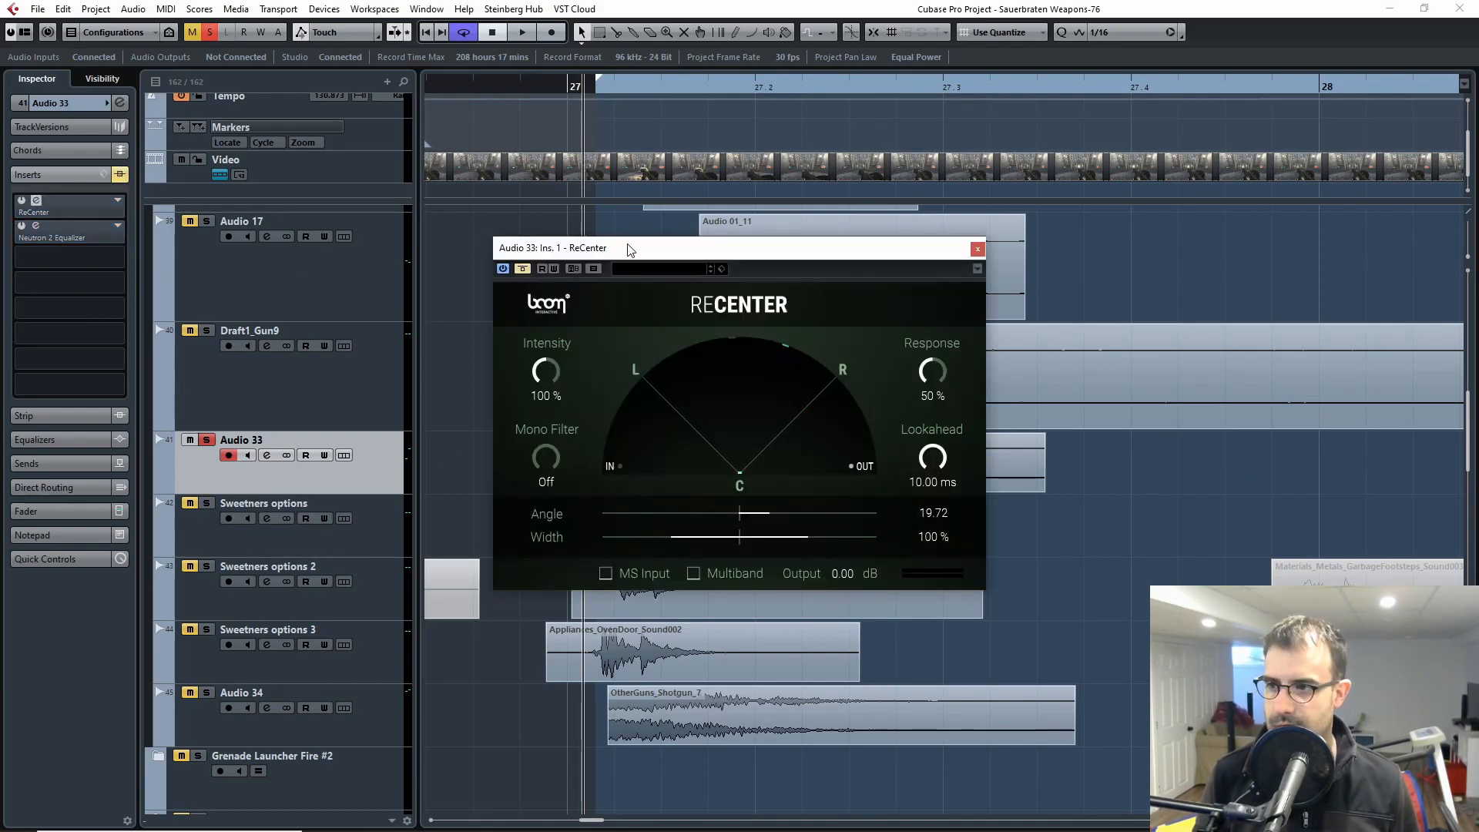
key(space)
drag(834, 248, 1170, 275)
key(space)
click(599, 89)
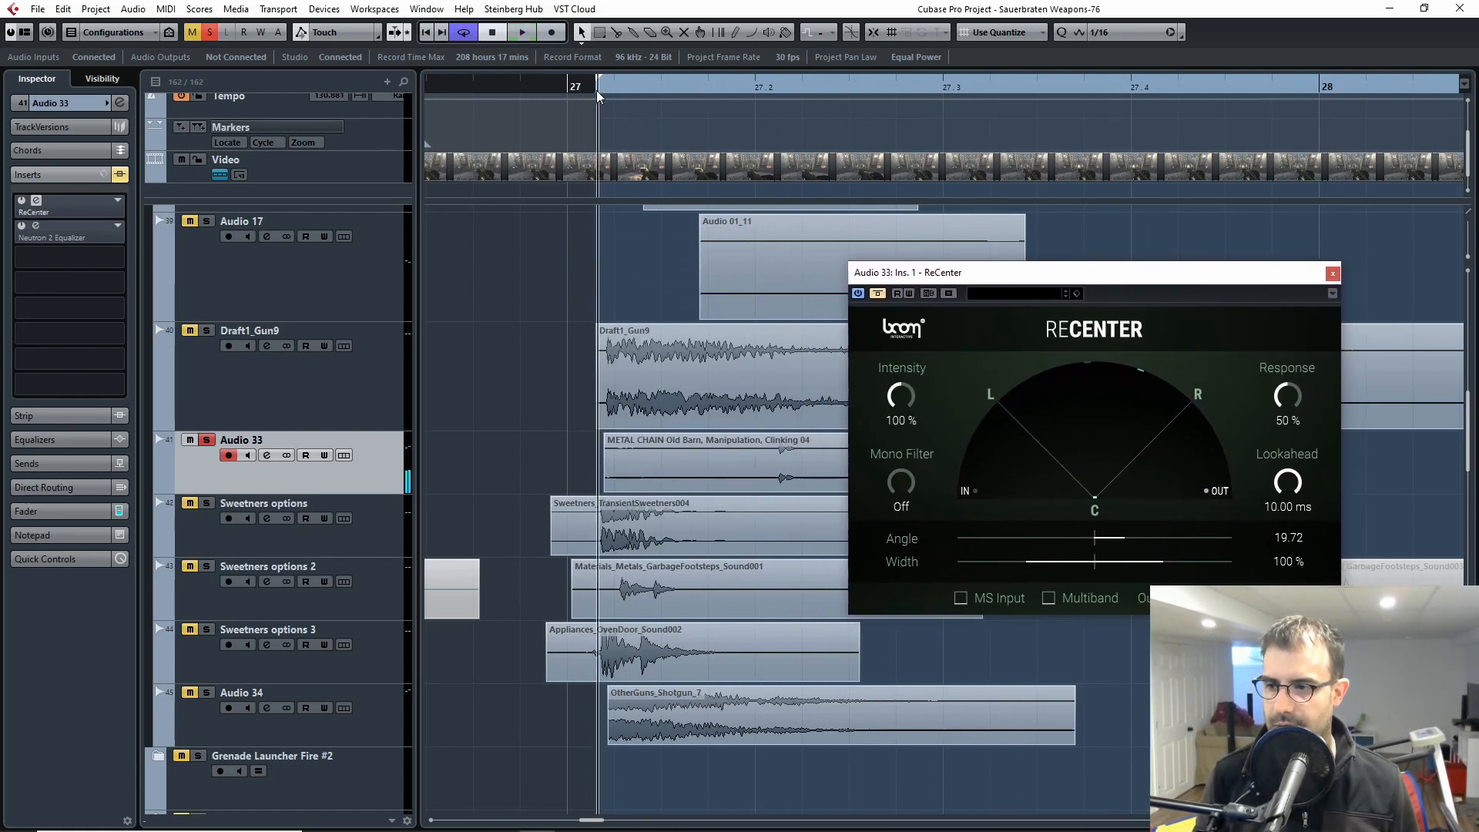
key(space)
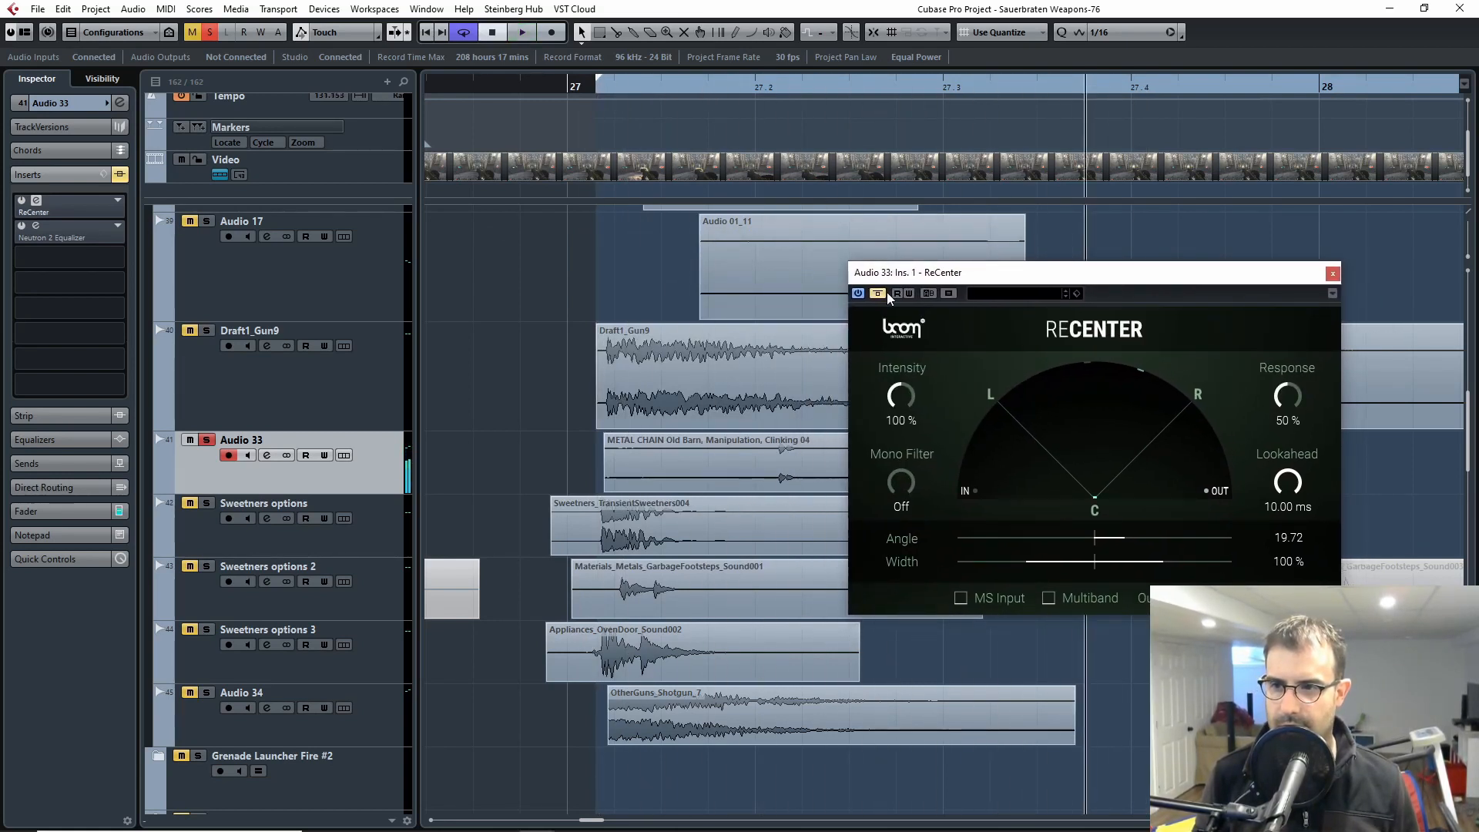
Step: Reactivate ReCenter on Audio 33 and replay the metal chain clip through it from around bar 27
click(879, 293)
click(604, 91)
key(space)
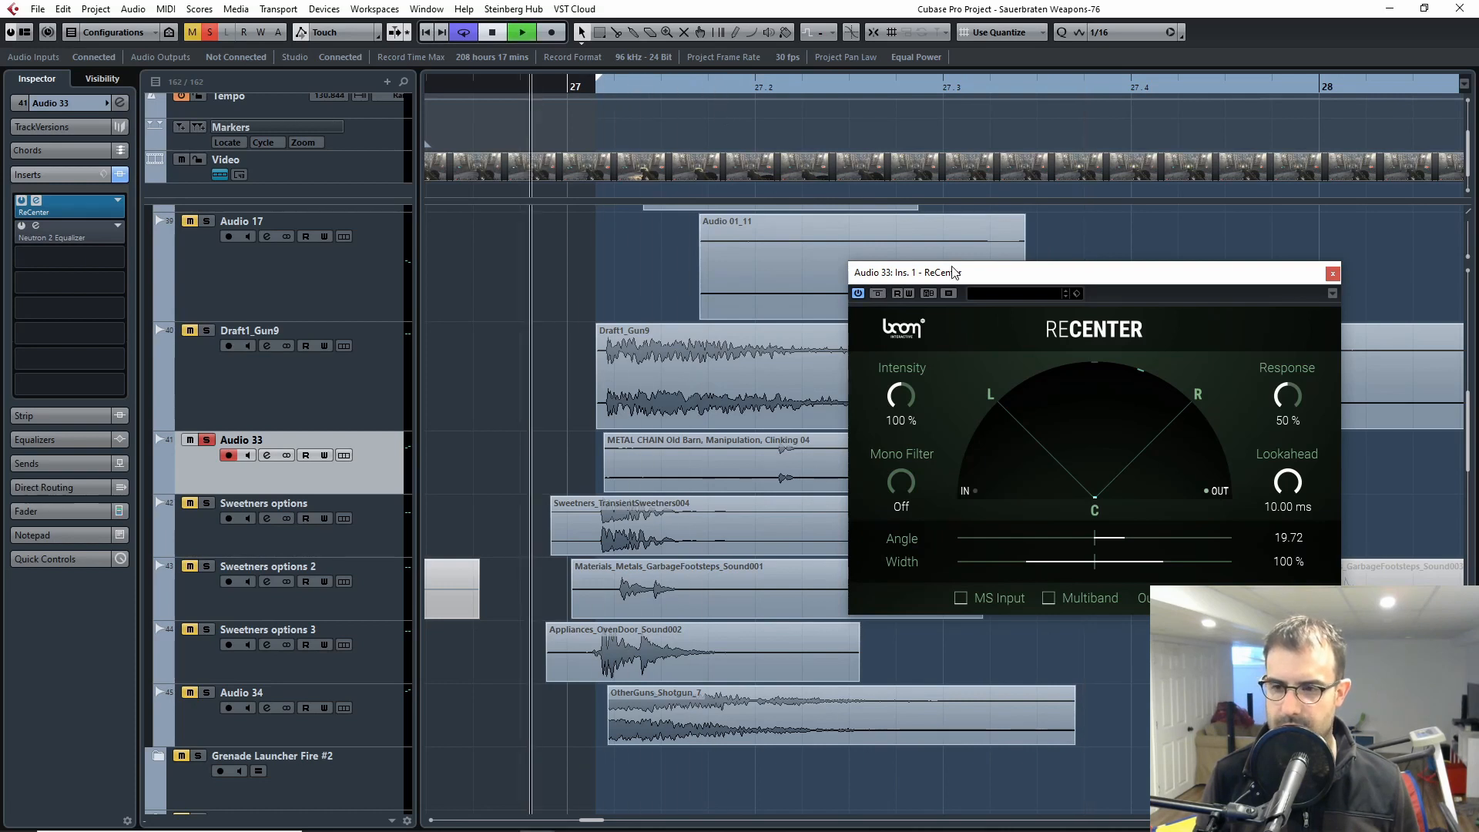
key(space)
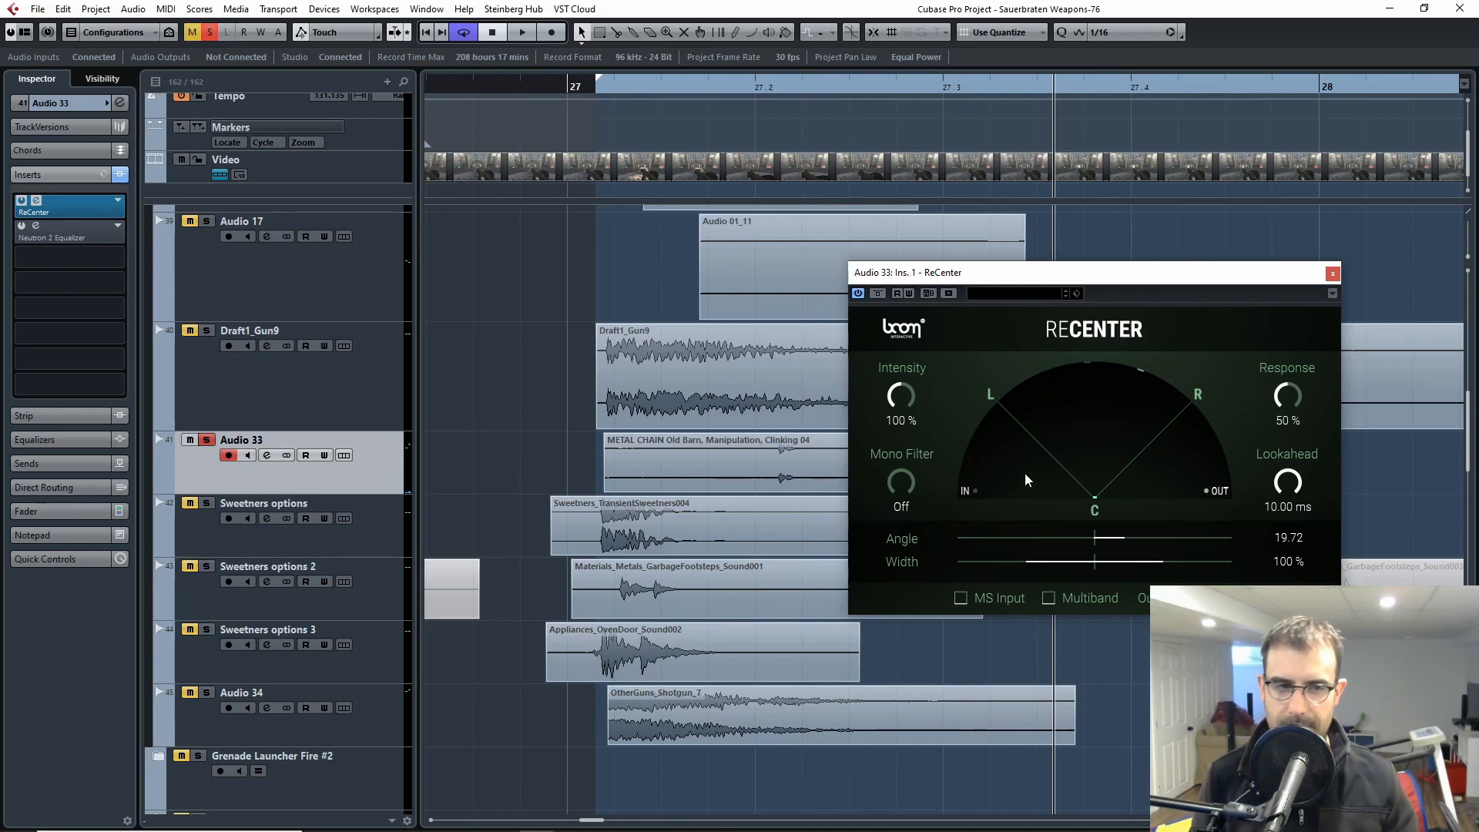
Step: Open the video player and scrub through the rocket launcher shot between beats 27.2 and 27.3
key(F8)
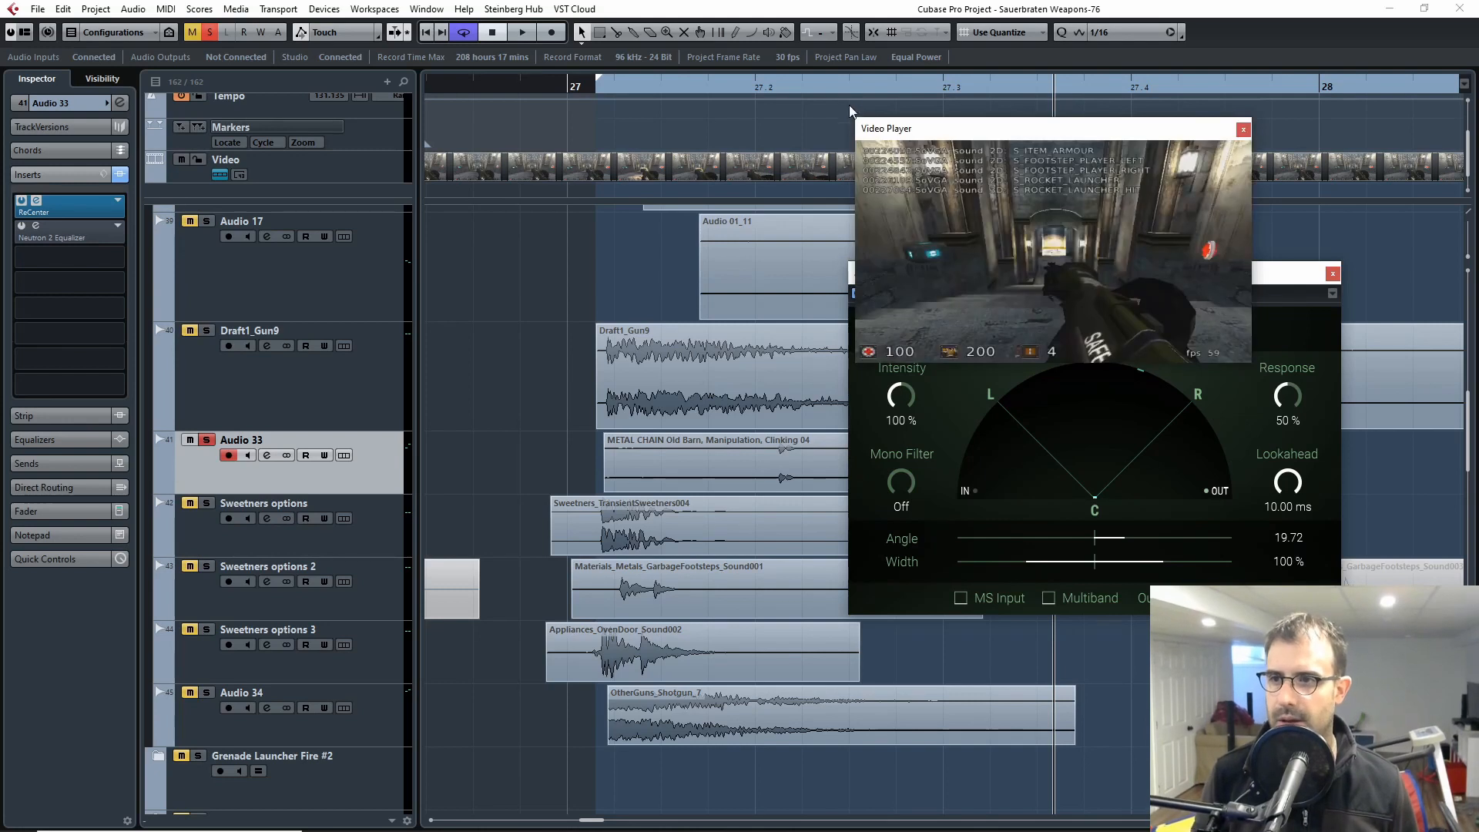
drag(832, 86, 862, 115)
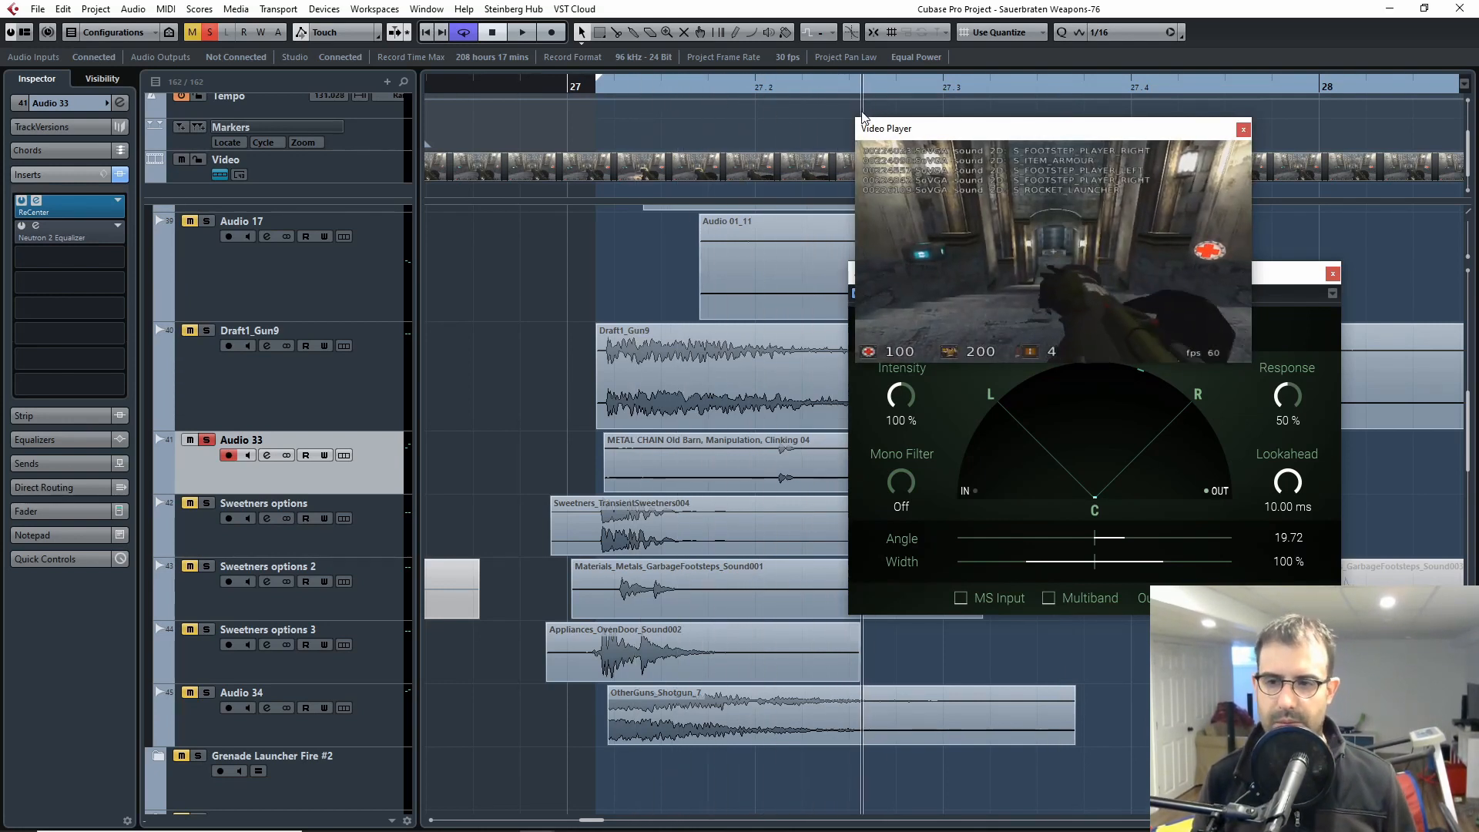
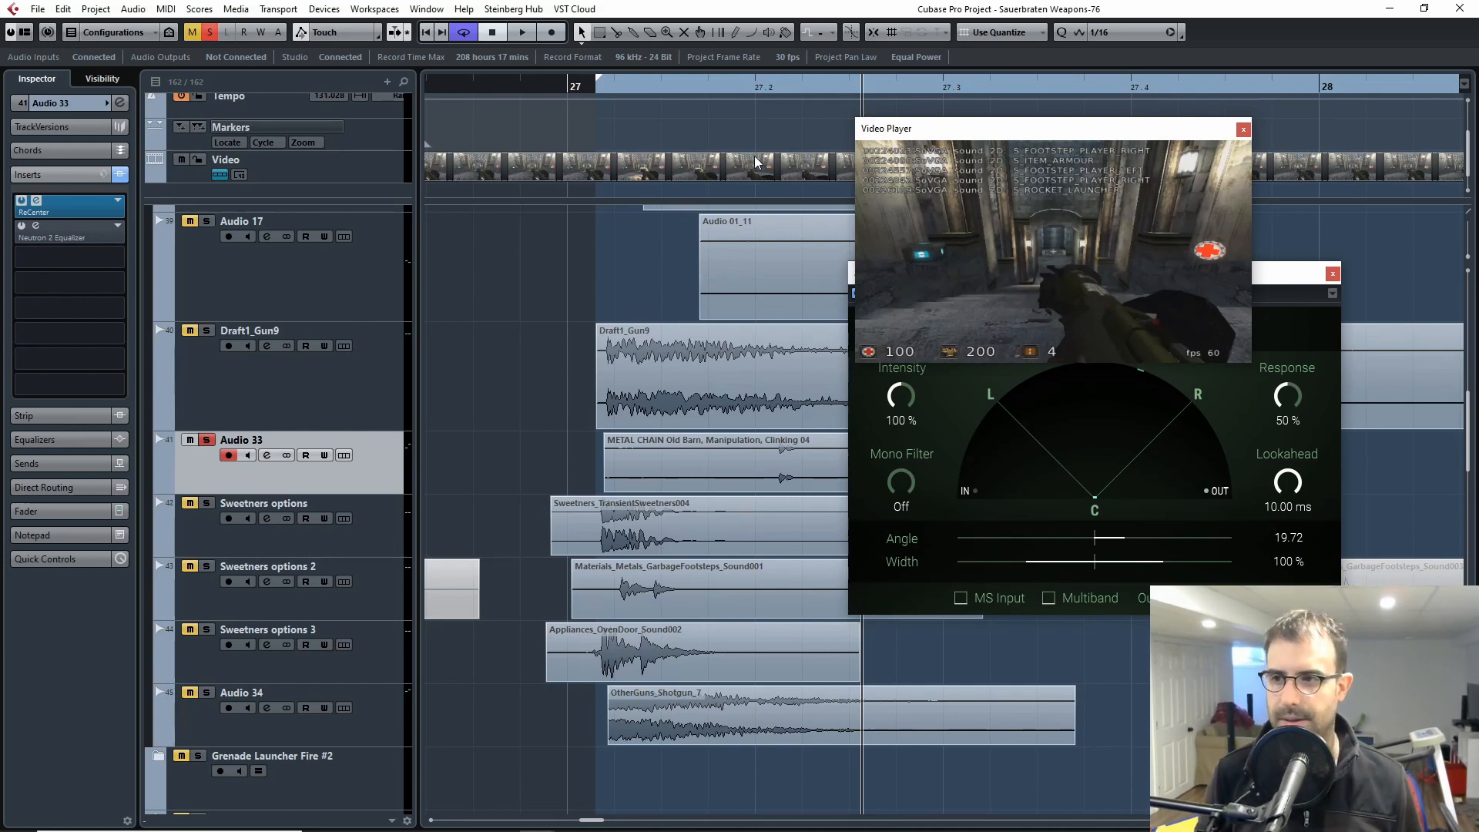
Step: Scrub back to just before the rocket launcher shot and play the metal chain clip against the video
click(777, 88)
click(722, 87)
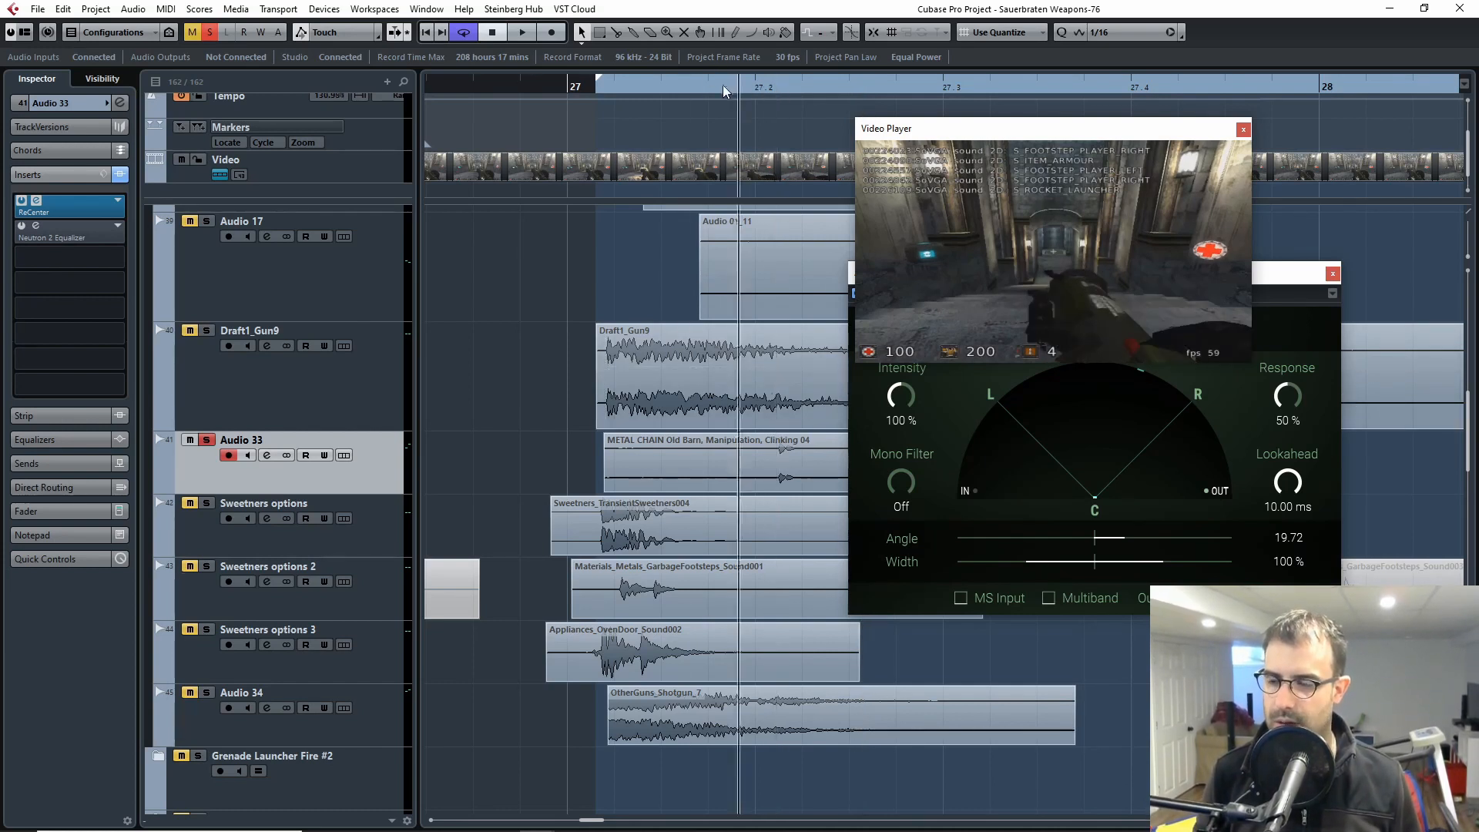
drag(722, 85, 607, 137)
key(space)
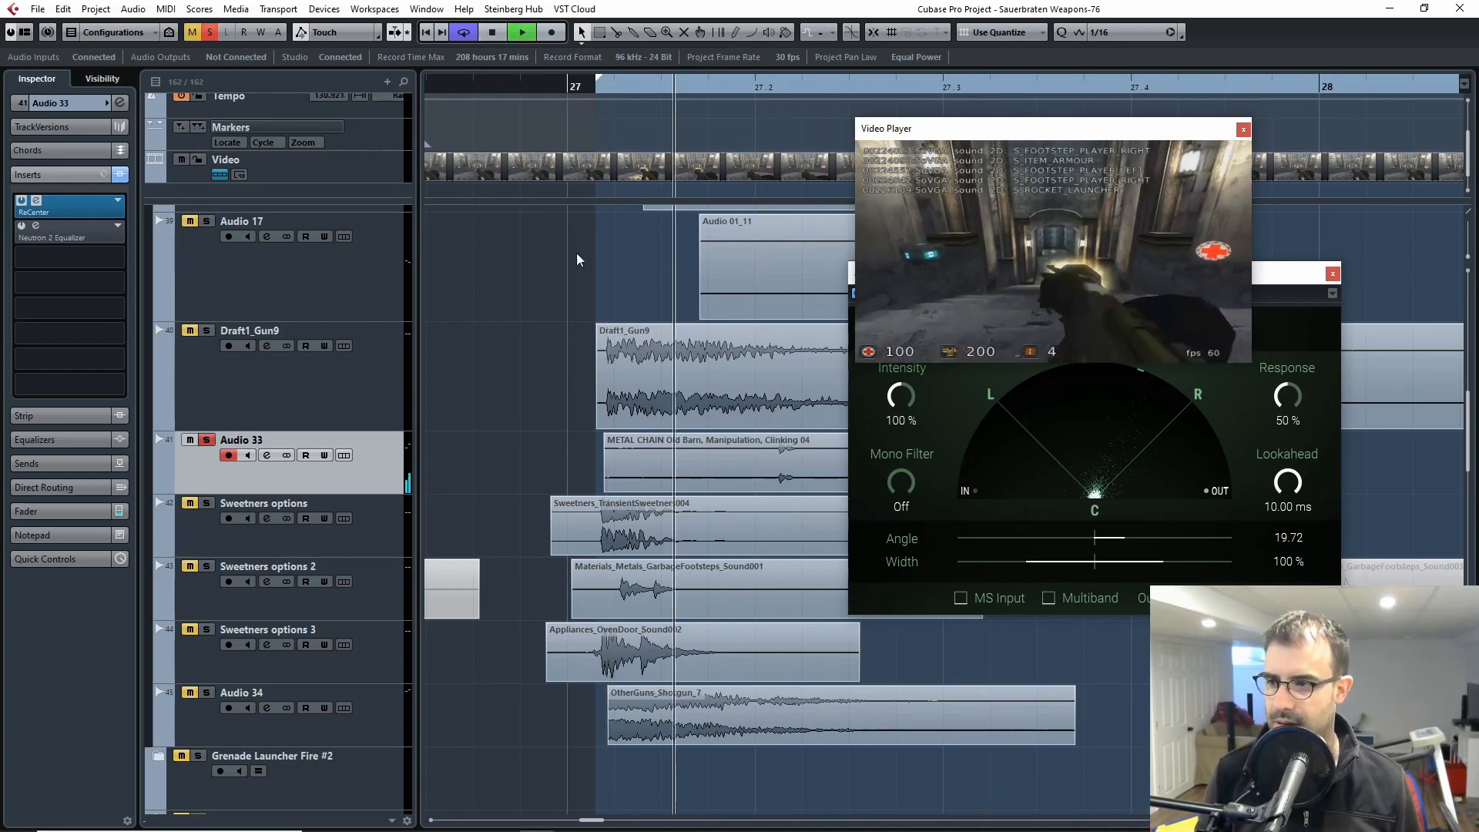
click(737, 86)
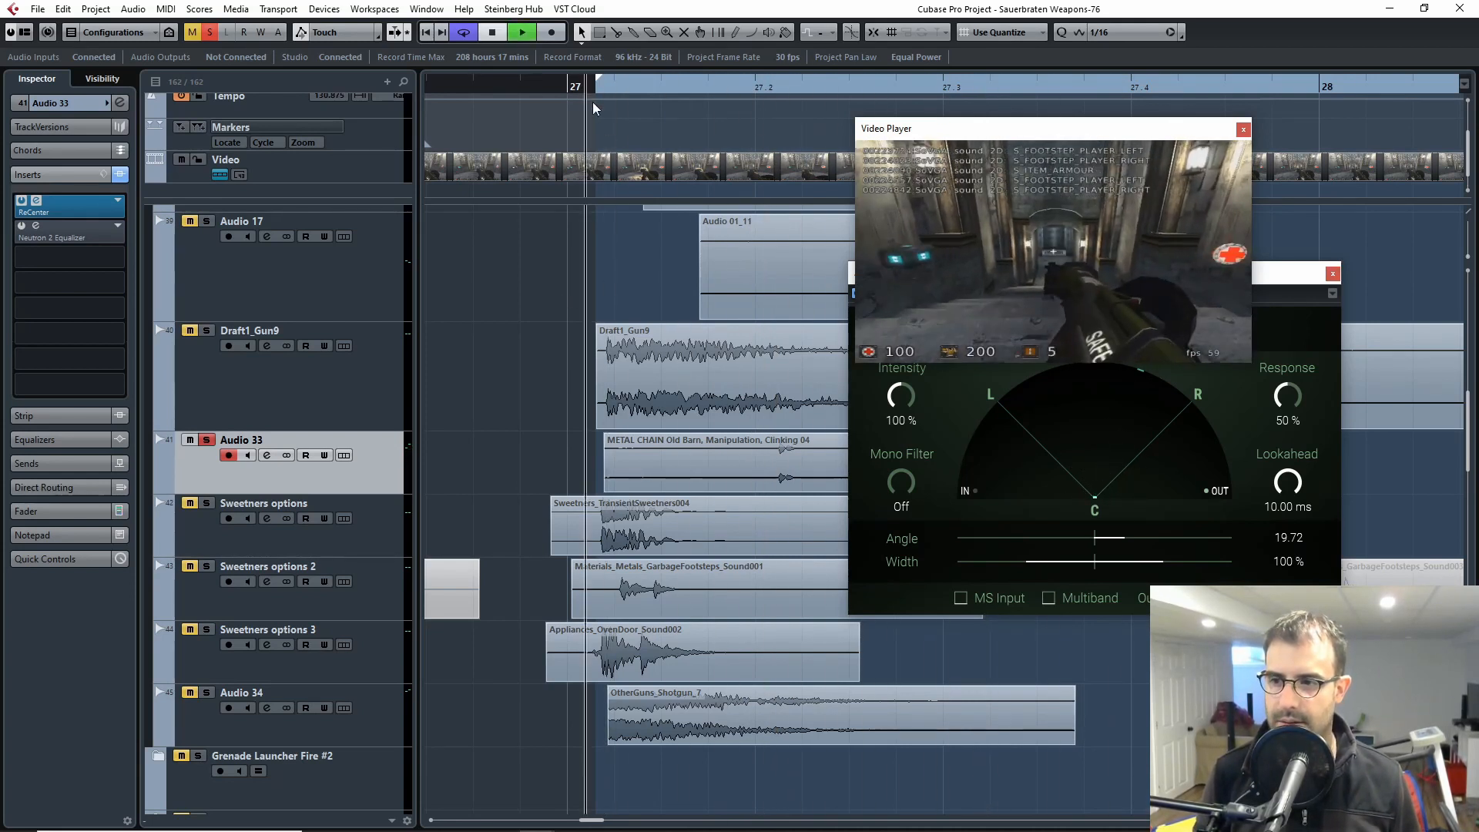
key(space)
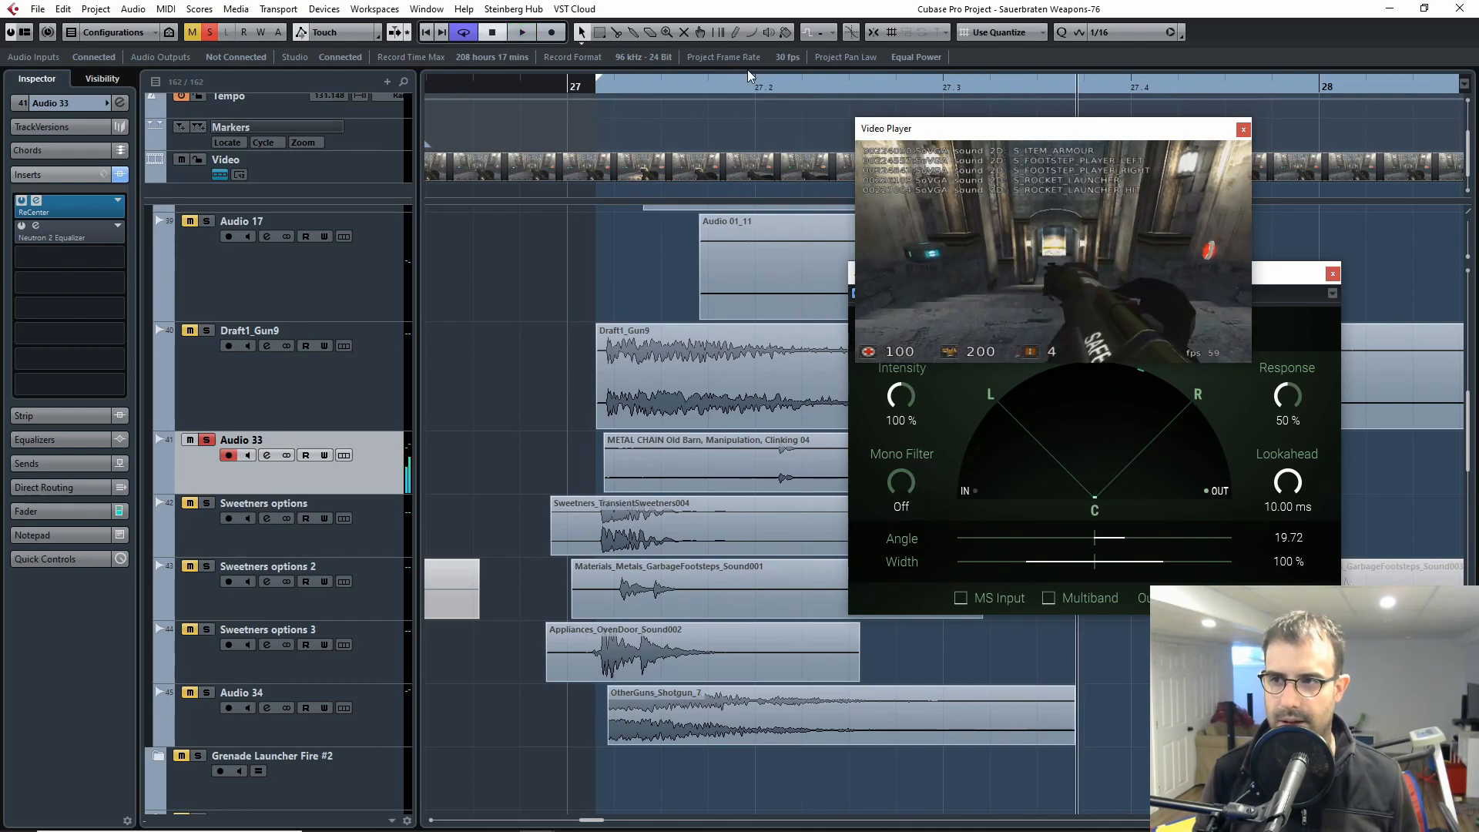
Step: Scrub through the shot near beat 27.2 and replay the metal chain clip from around bar 27
drag(763, 86, 714, 126)
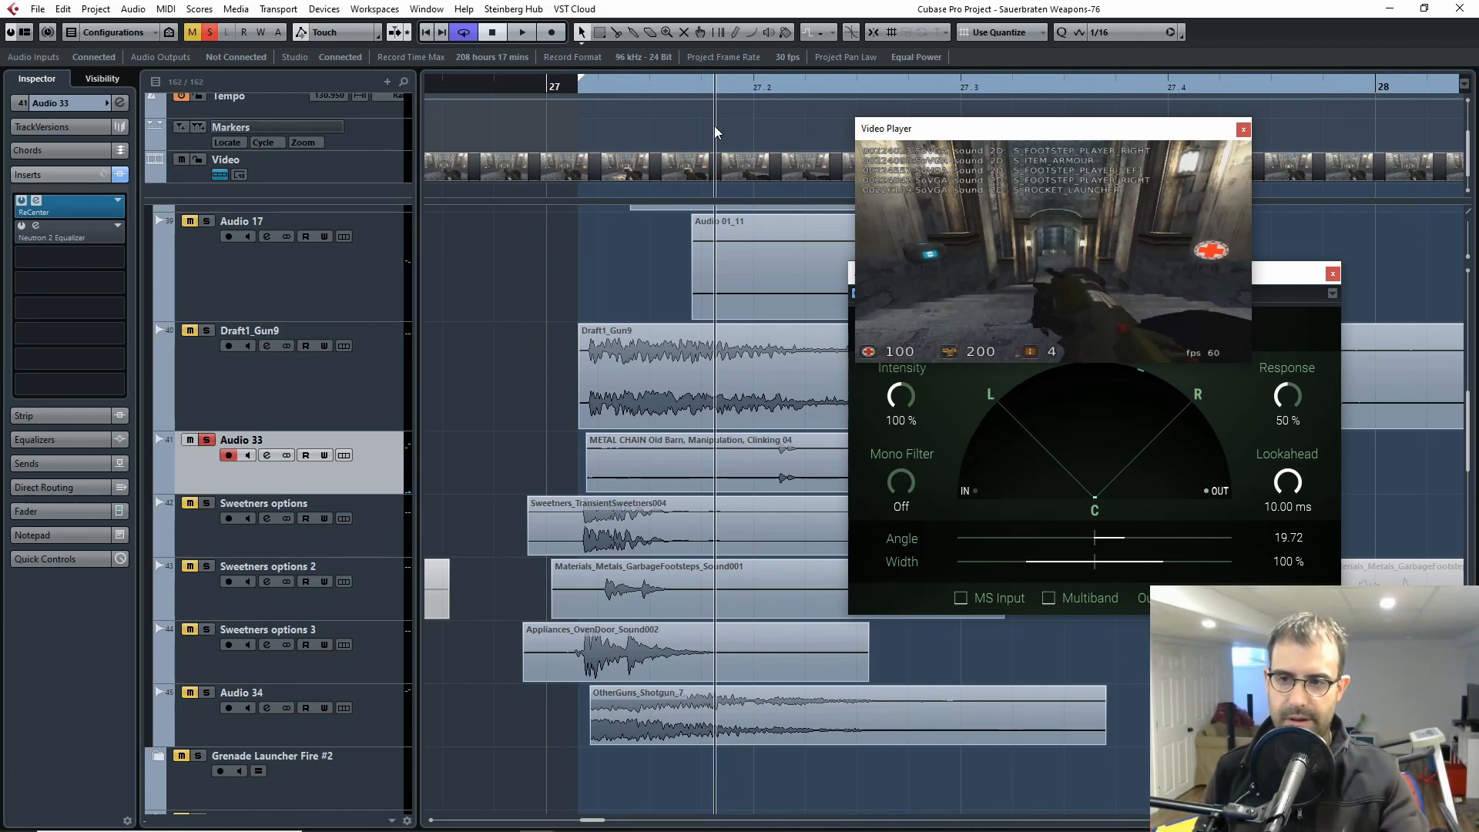
key(space)
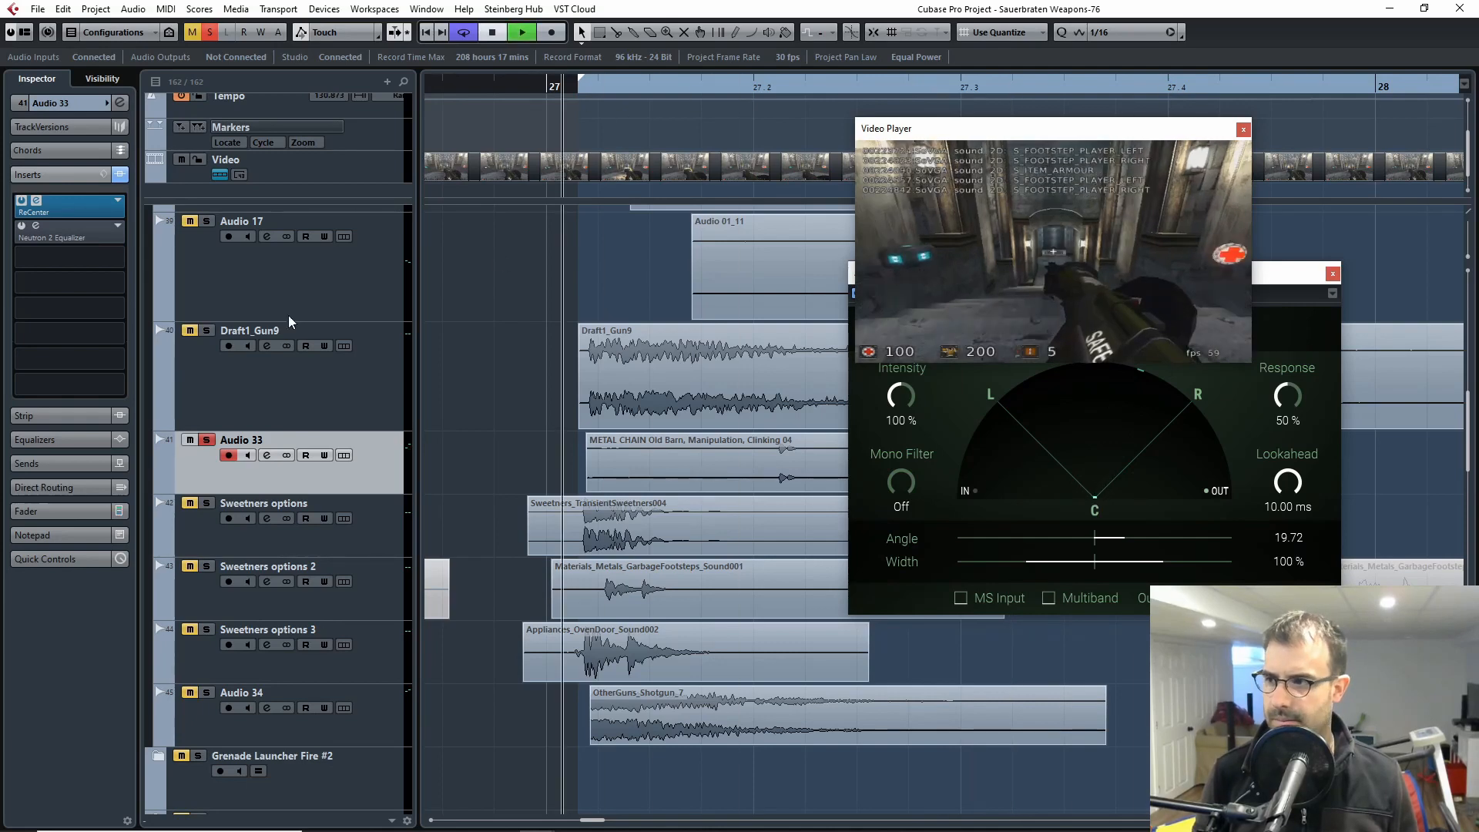
key(space)
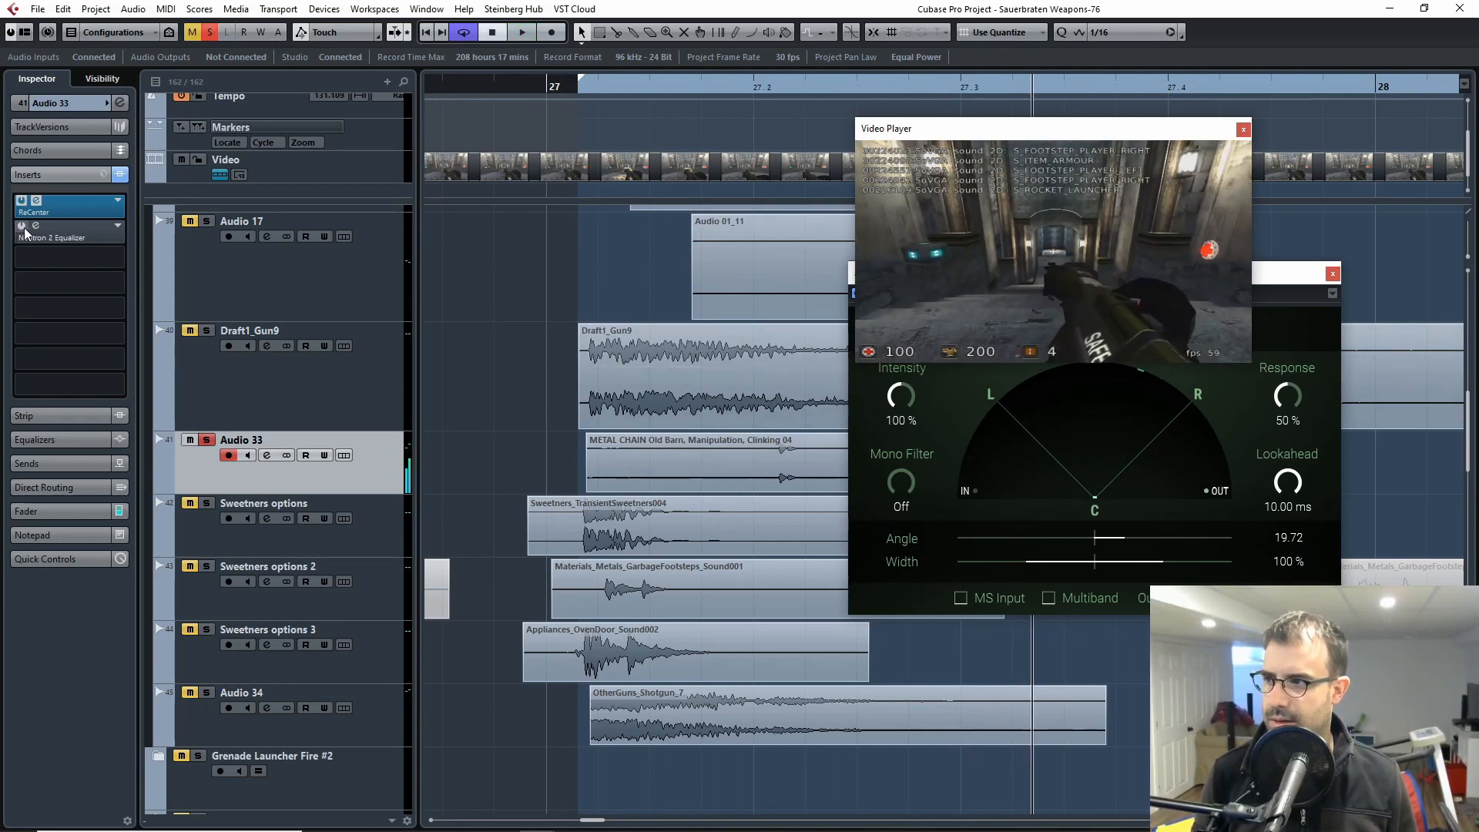
Step: Reactivate Neutron 2 Equalizer on Audio 33, examine its EQ curve, and close both plug-in windows
click(25, 233)
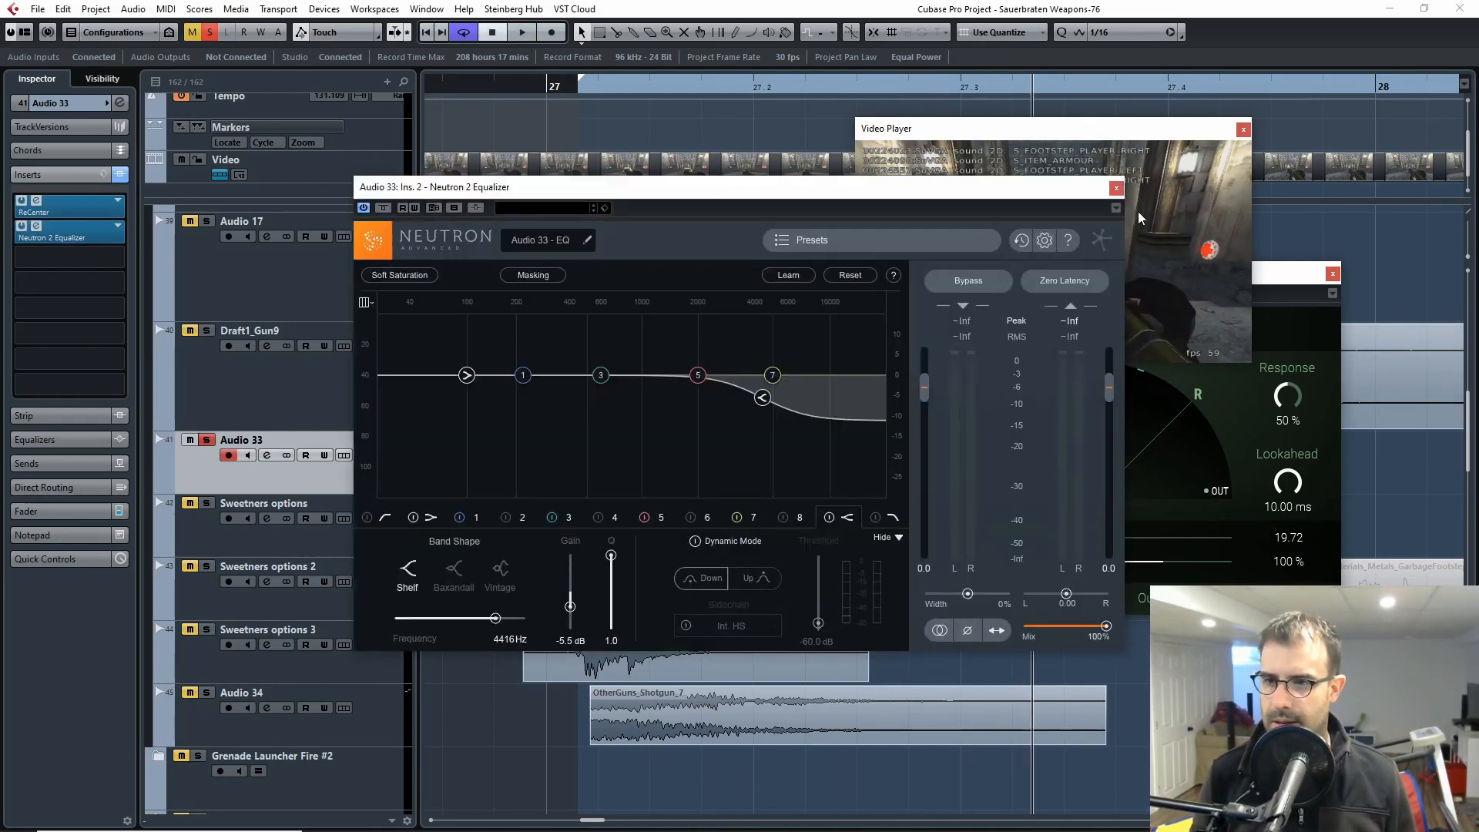
click(1116, 188)
click(99, 256)
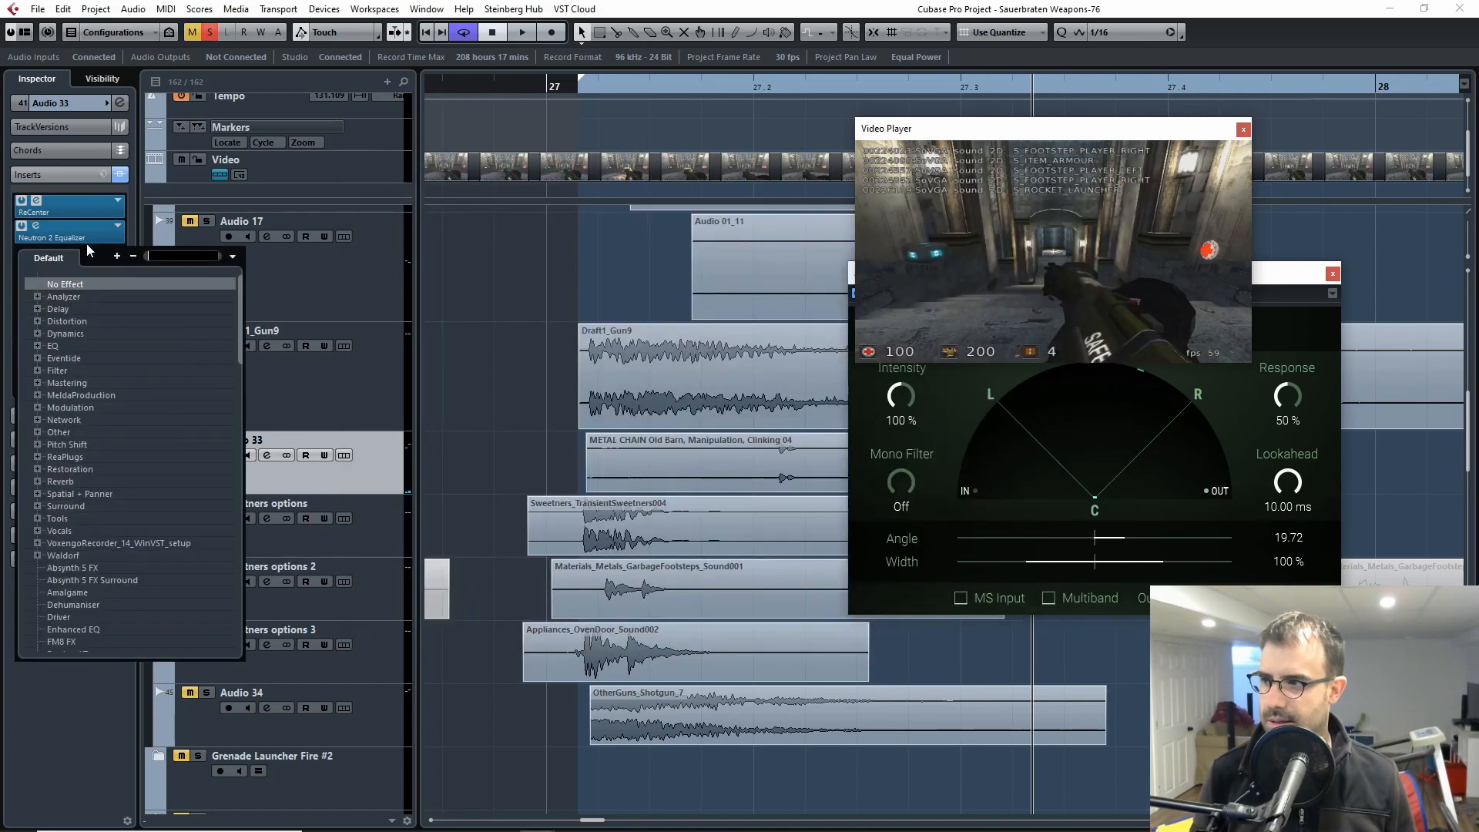
click(81, 225)
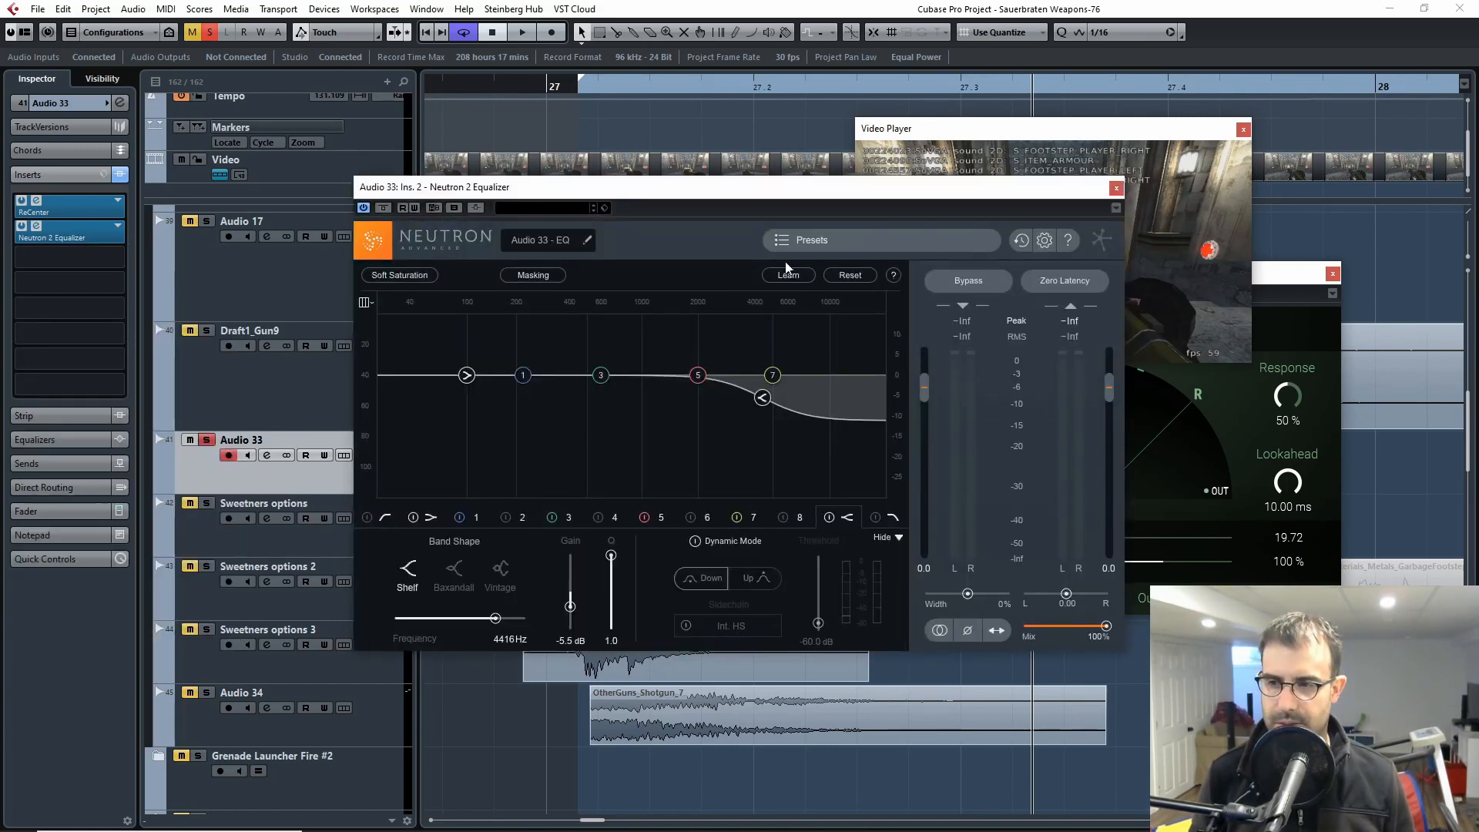
drag(1030, 185, 1314, 283)
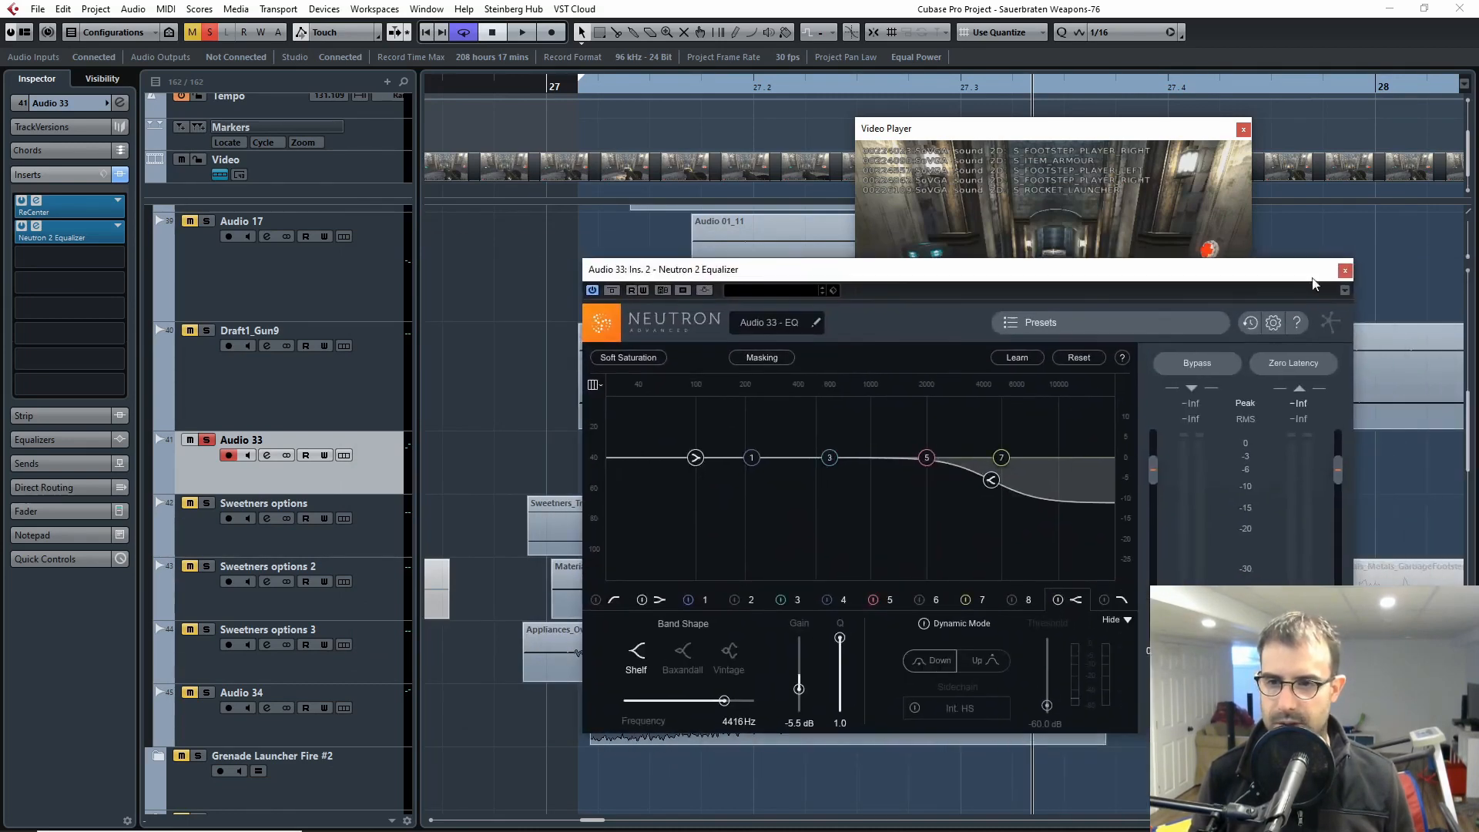
click(1342, 271)
click(1335, 273)
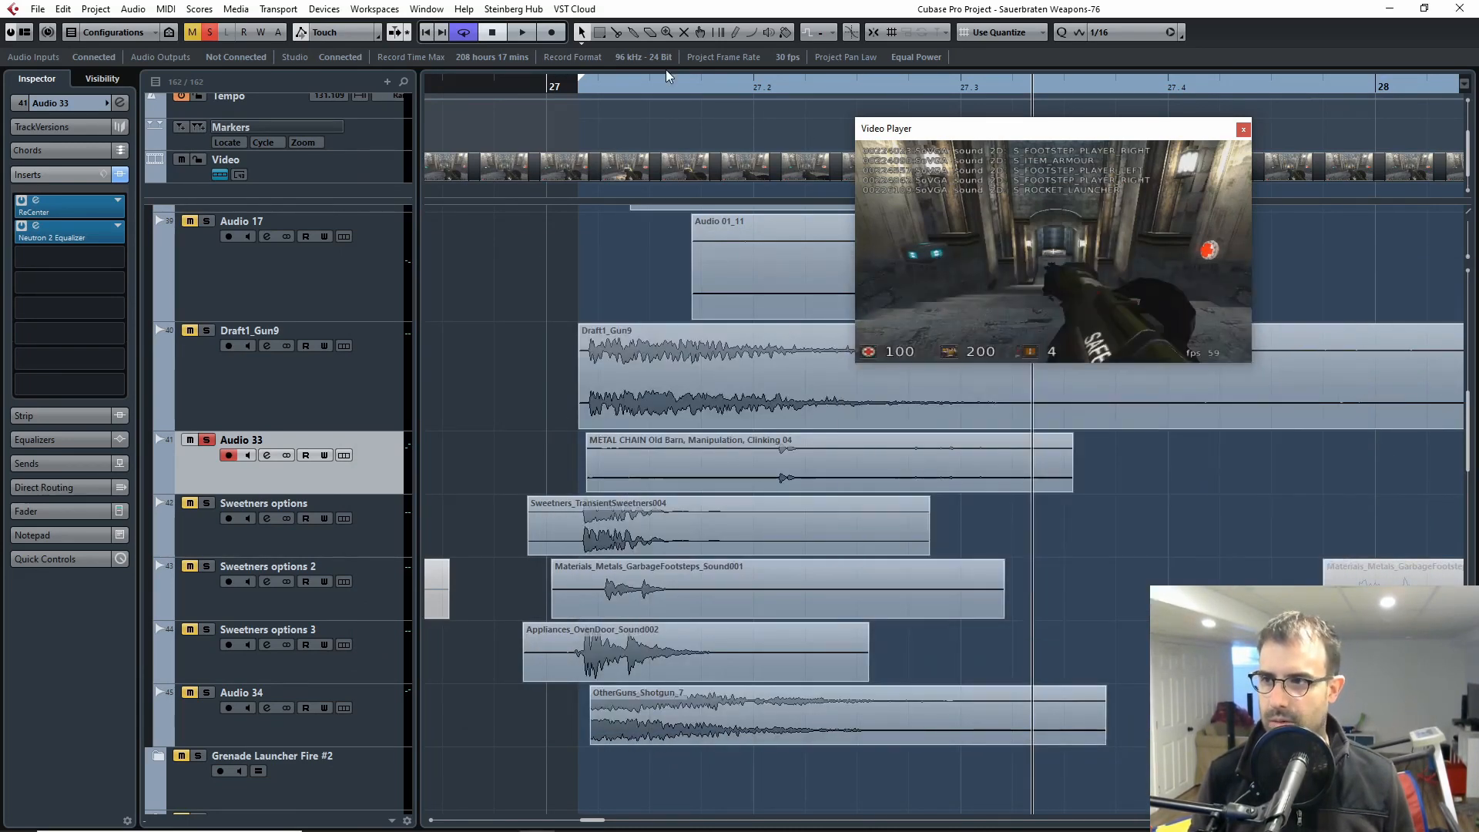
Step: Play the metal chain clip with both ReCenter and Neutron 2 Equalizer active
click(649, 87)
key(space)
key(space)
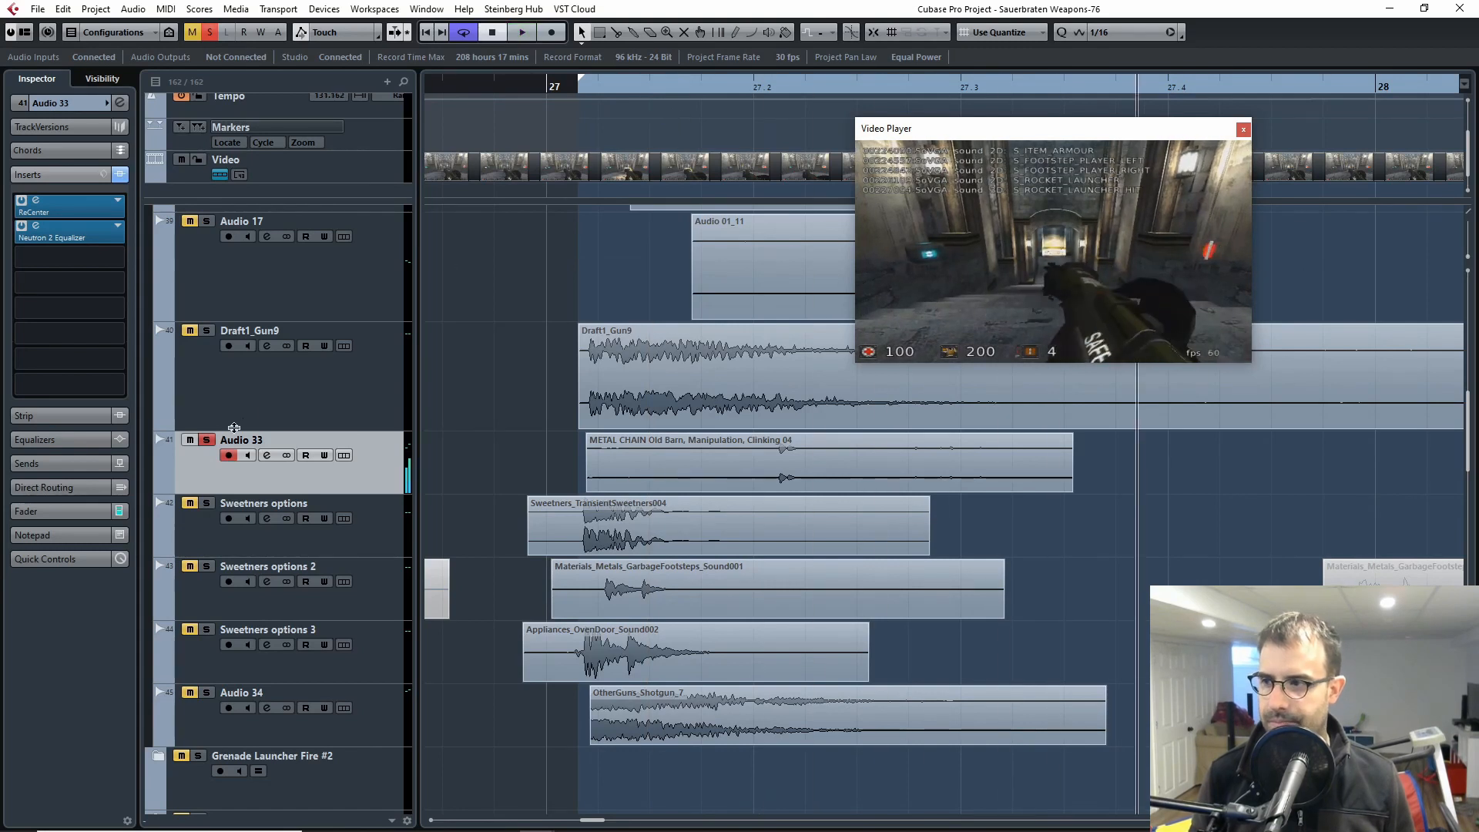
Step: Switch the solo from Audio 33 to Sweetners options and play its transient sweetener clip from around bar 27
click(213, 443)
click(206, 503)
click(229, 536)
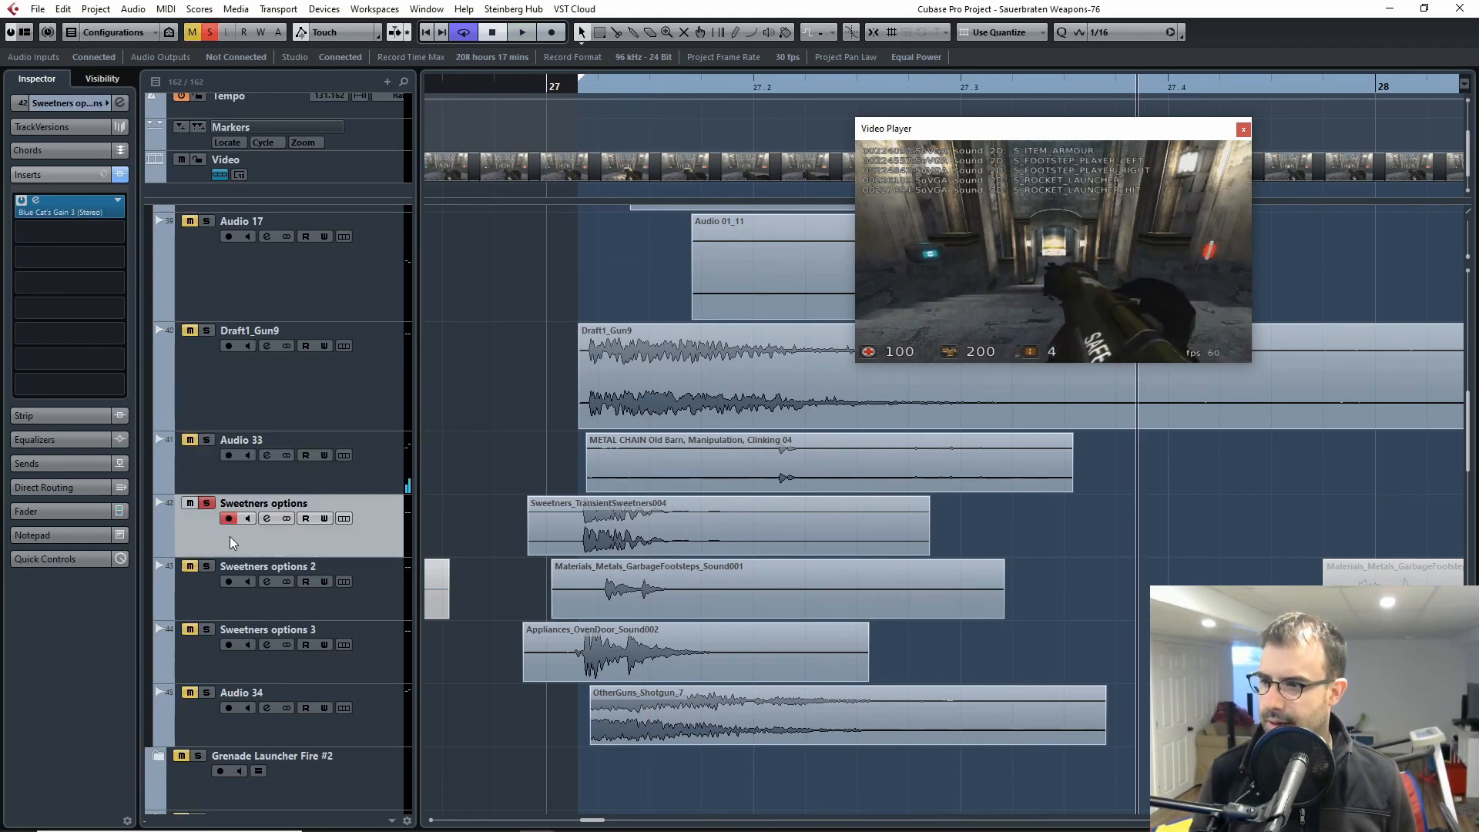
drag(573, 87, 548, 86)
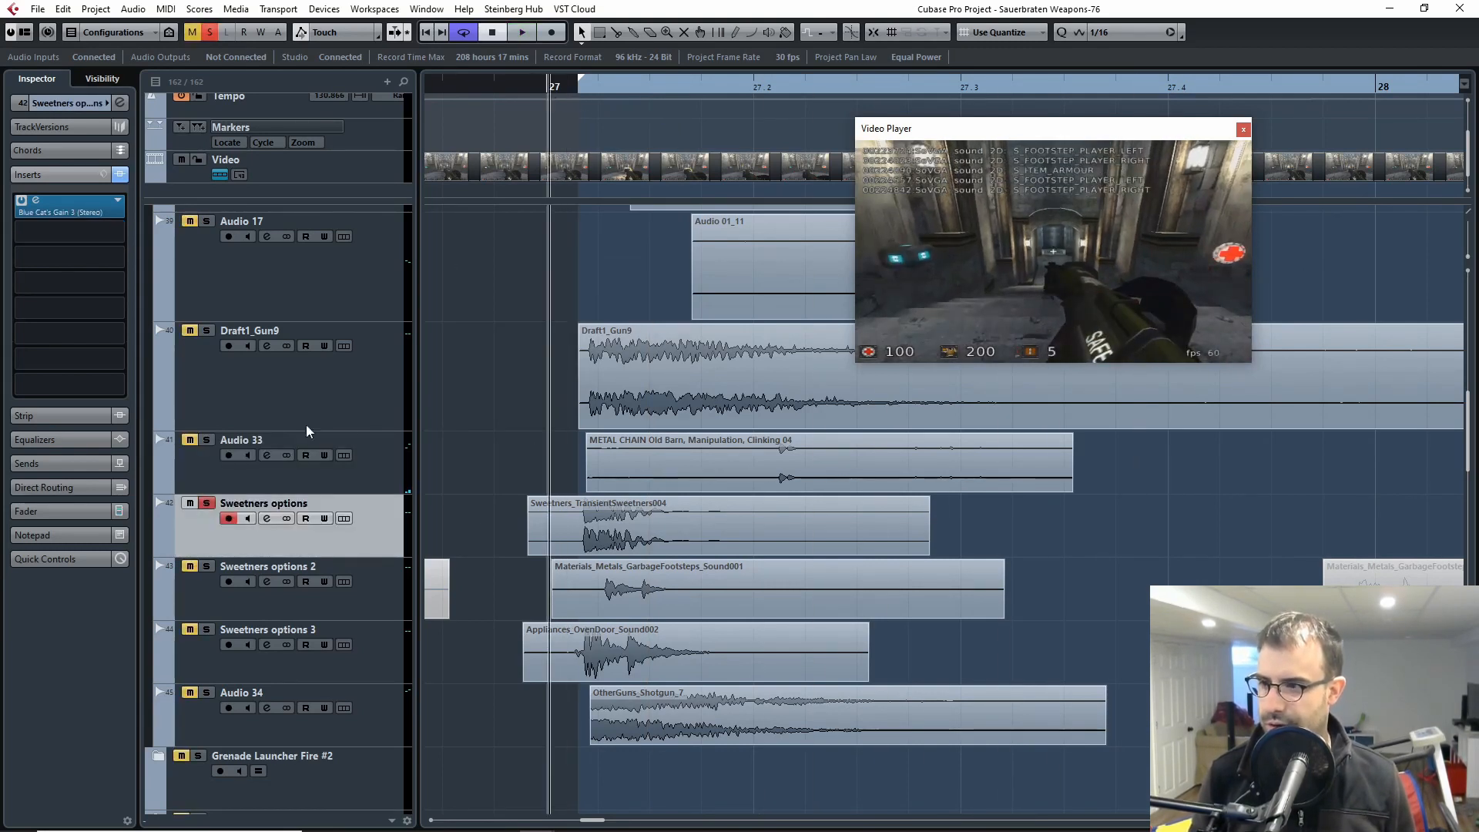
key(space)
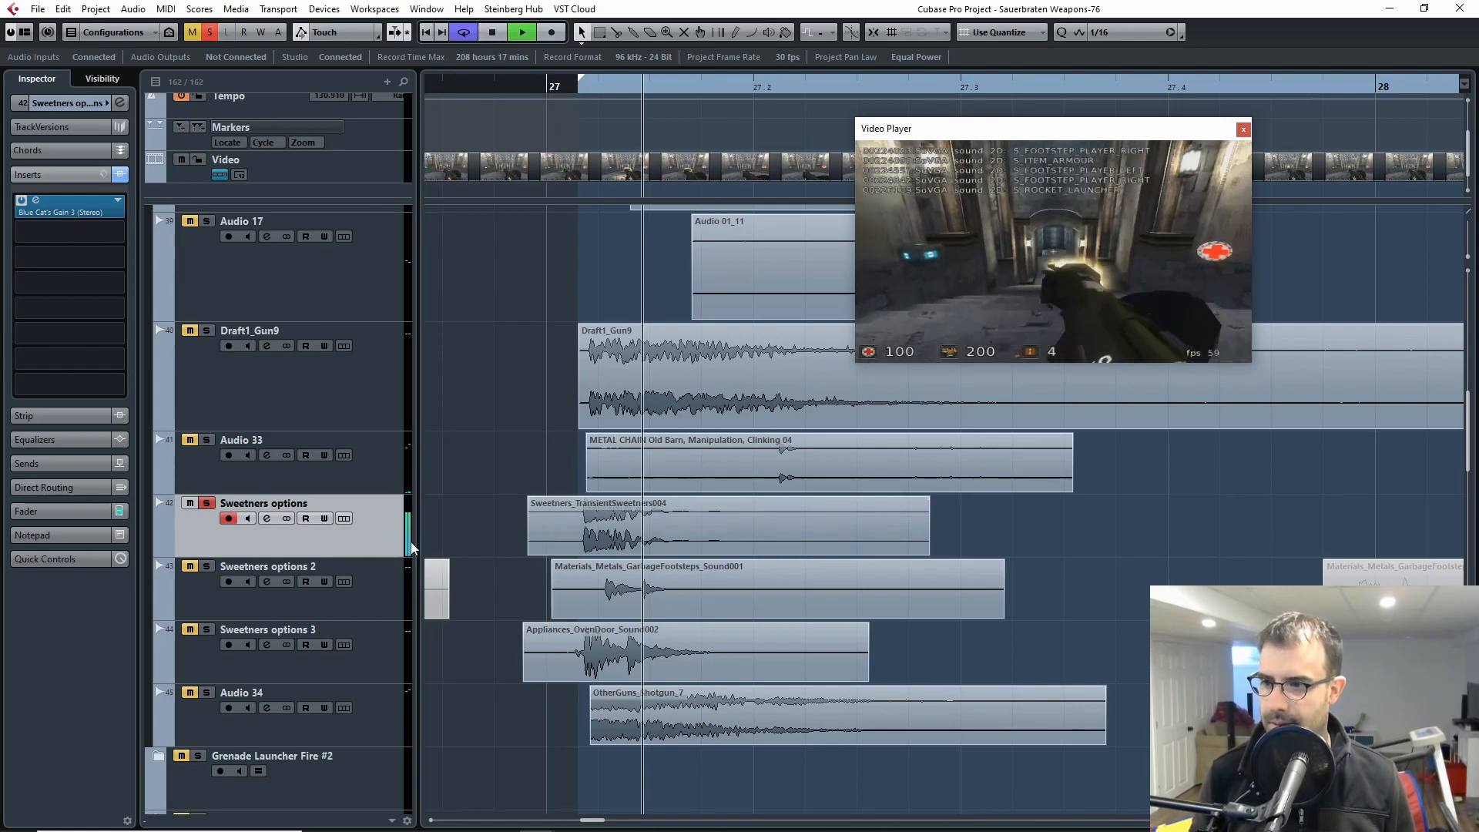
click(598, 88)
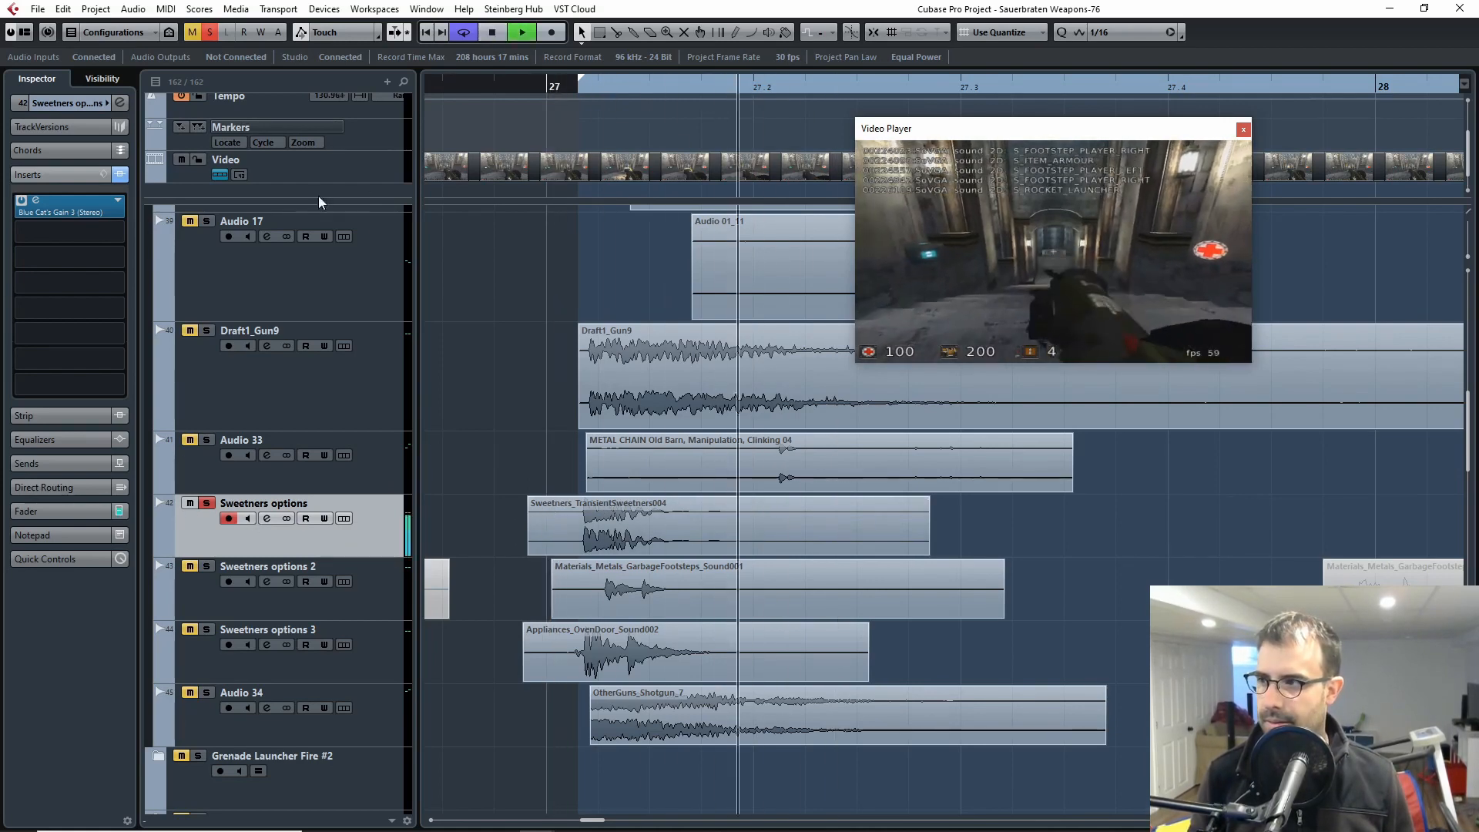
key(space)
Step: Examine the Blue Cat's Gain 3 insert on Sweetners options, close it, and replay the transient sweetener clip
click(35, 199)
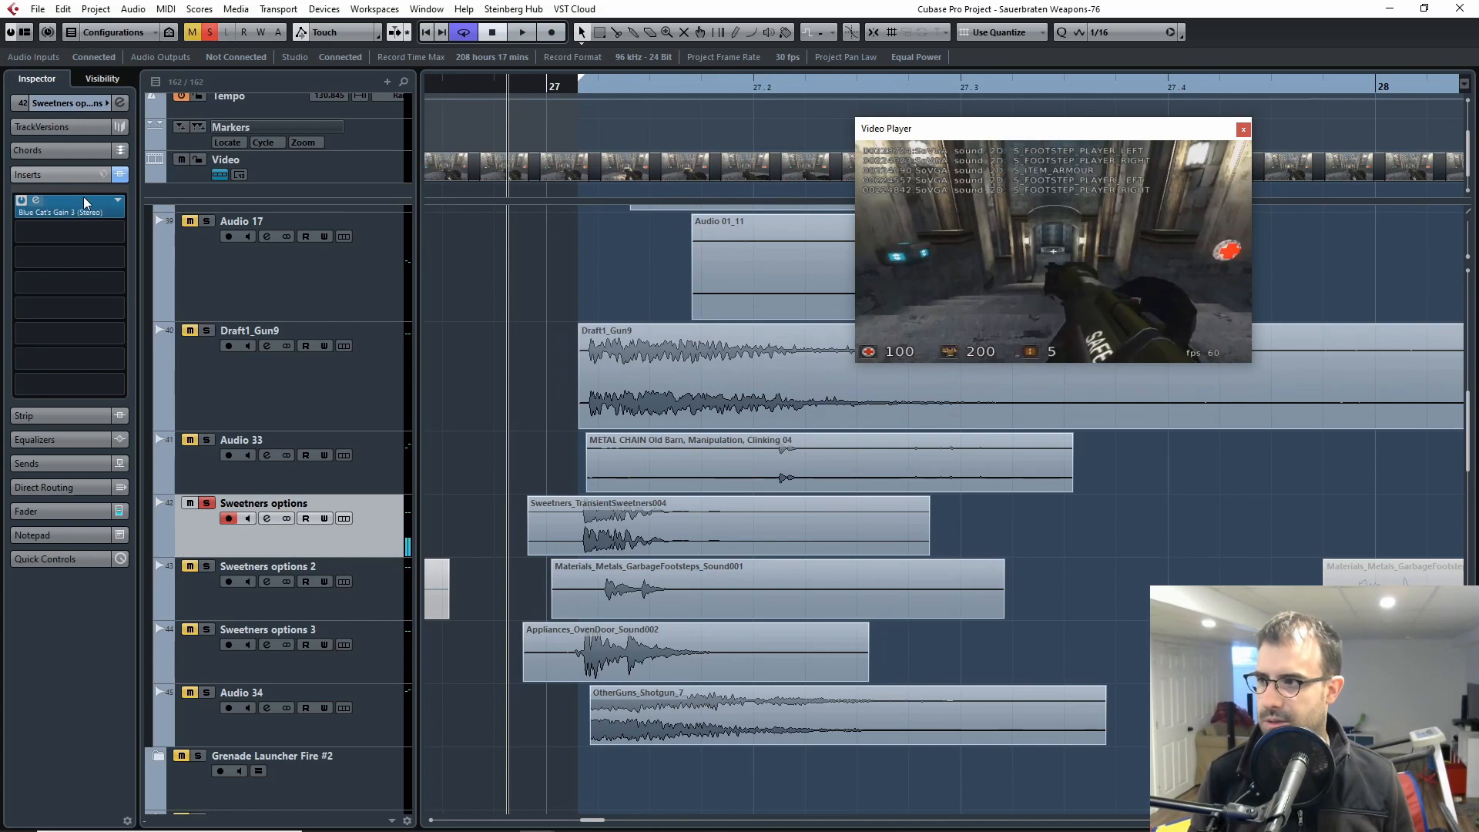
drag(1398, 379, 1046, 391)
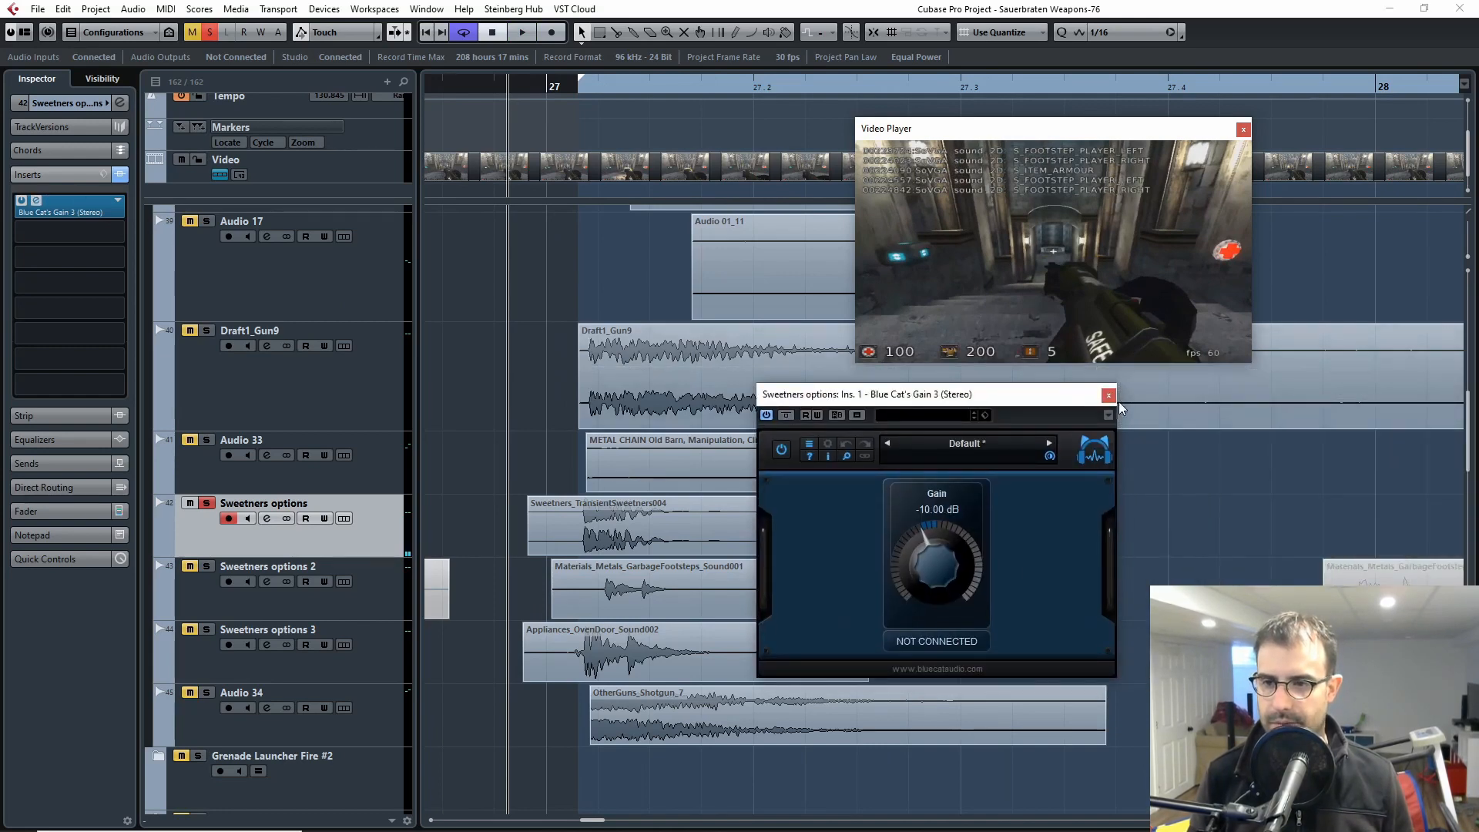
click(1108, 392)
key(space)
click(559, 87)
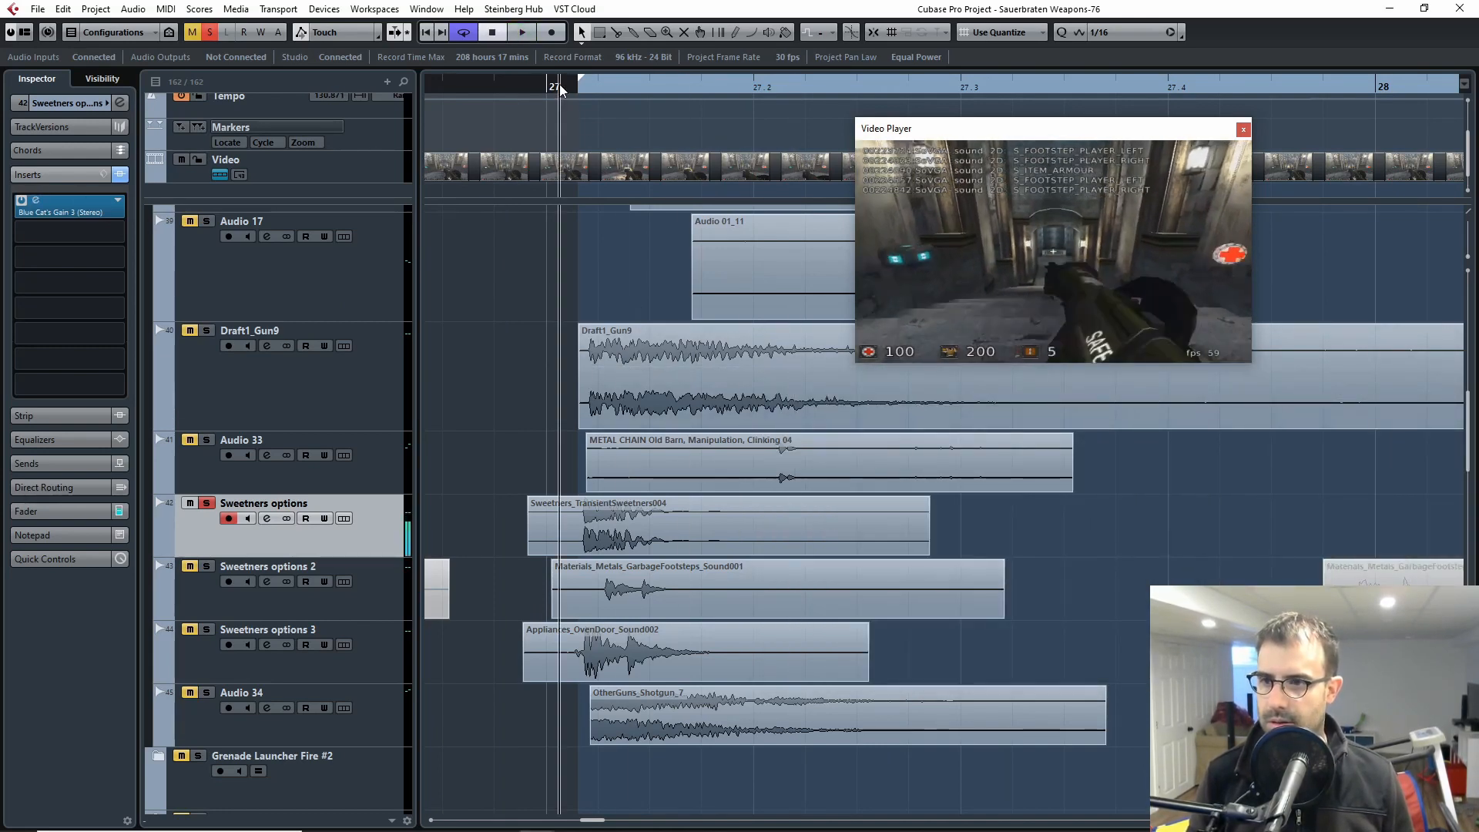
click(557, 88)
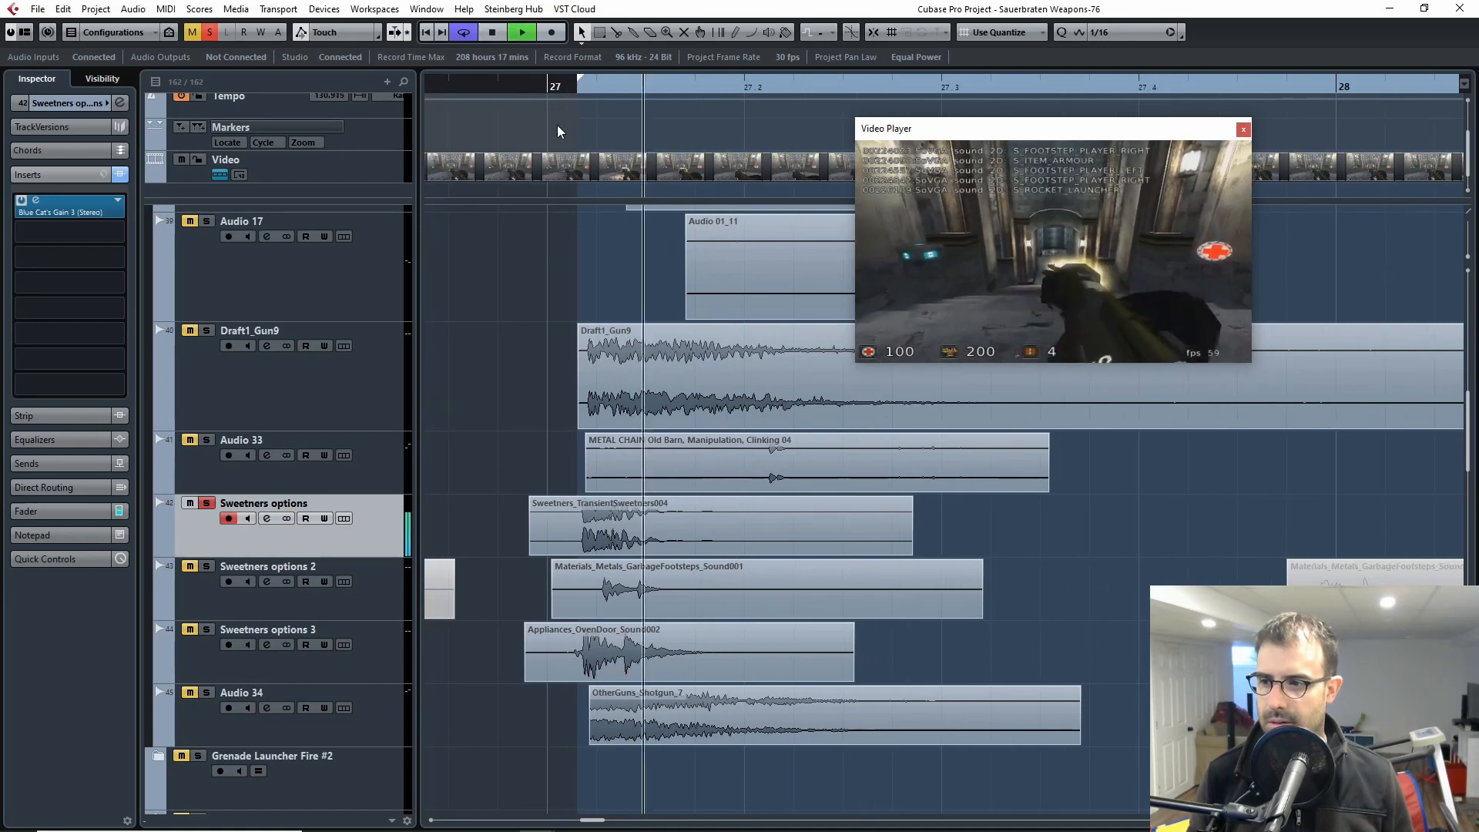
key(space)
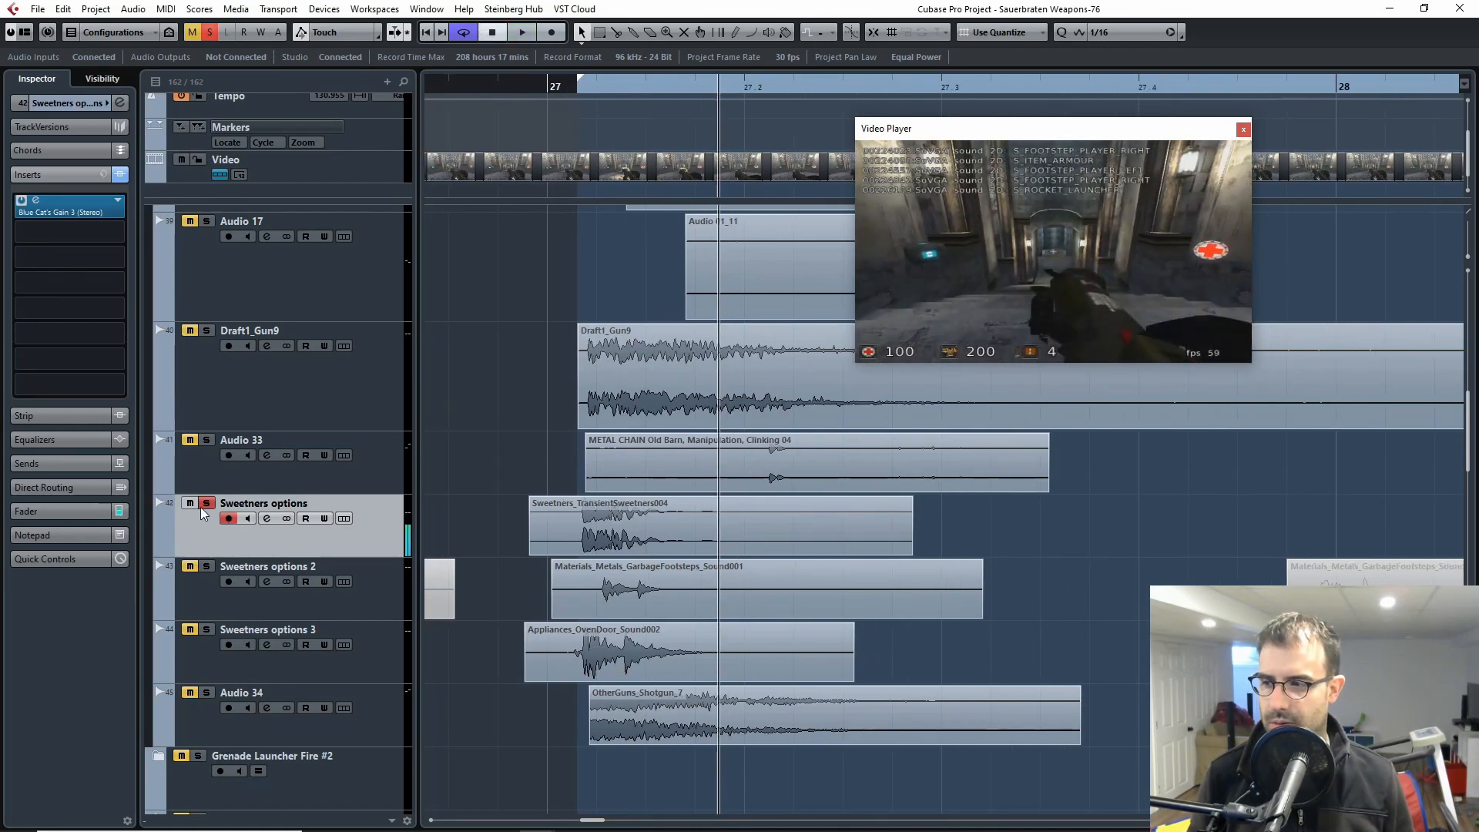
Step: Switch the solo to Sweetners options 2 and play its garbage footsteps clip from just after bar 27
click(205, 601)
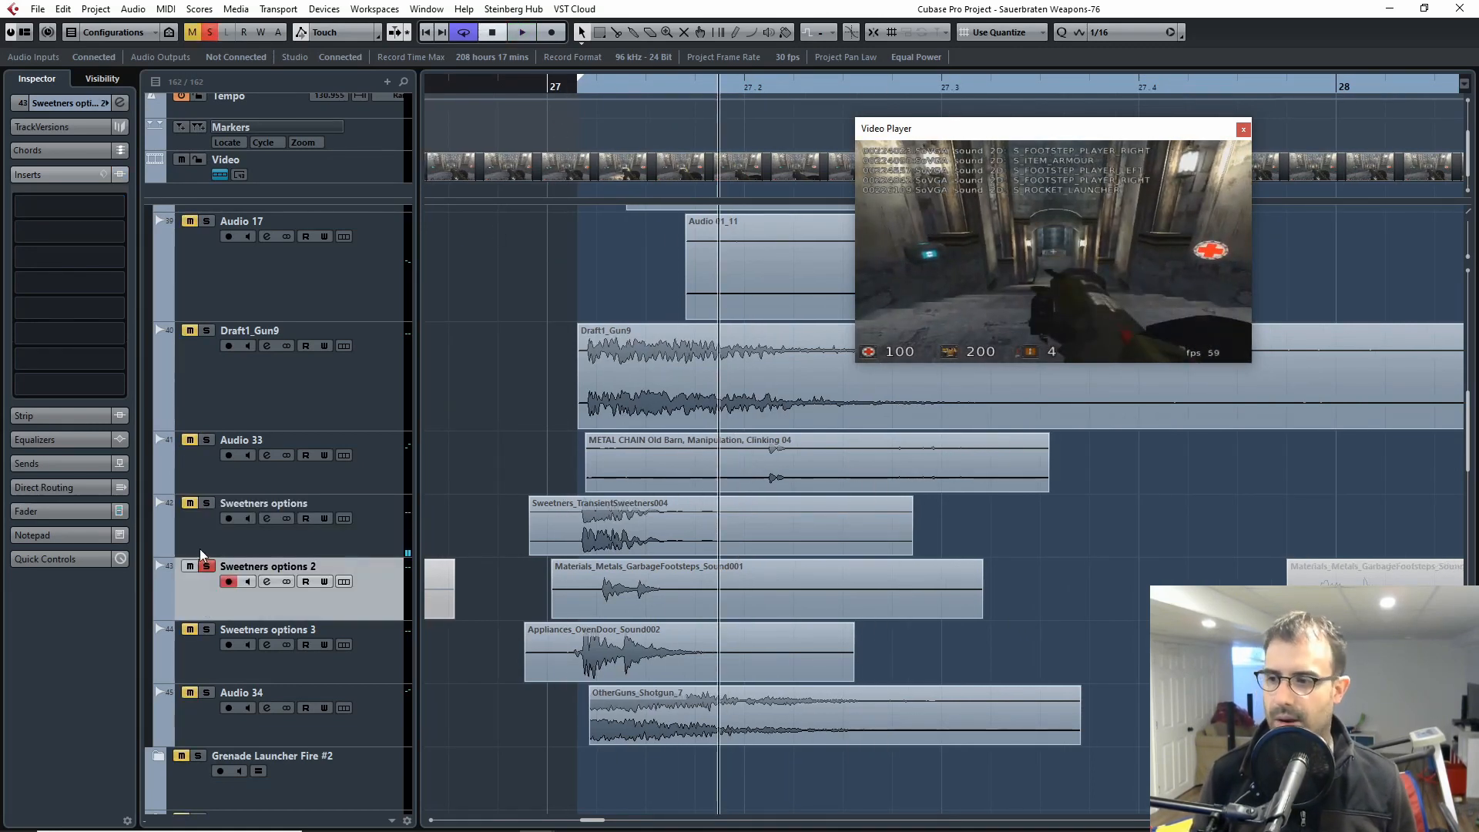
click(570, 87)
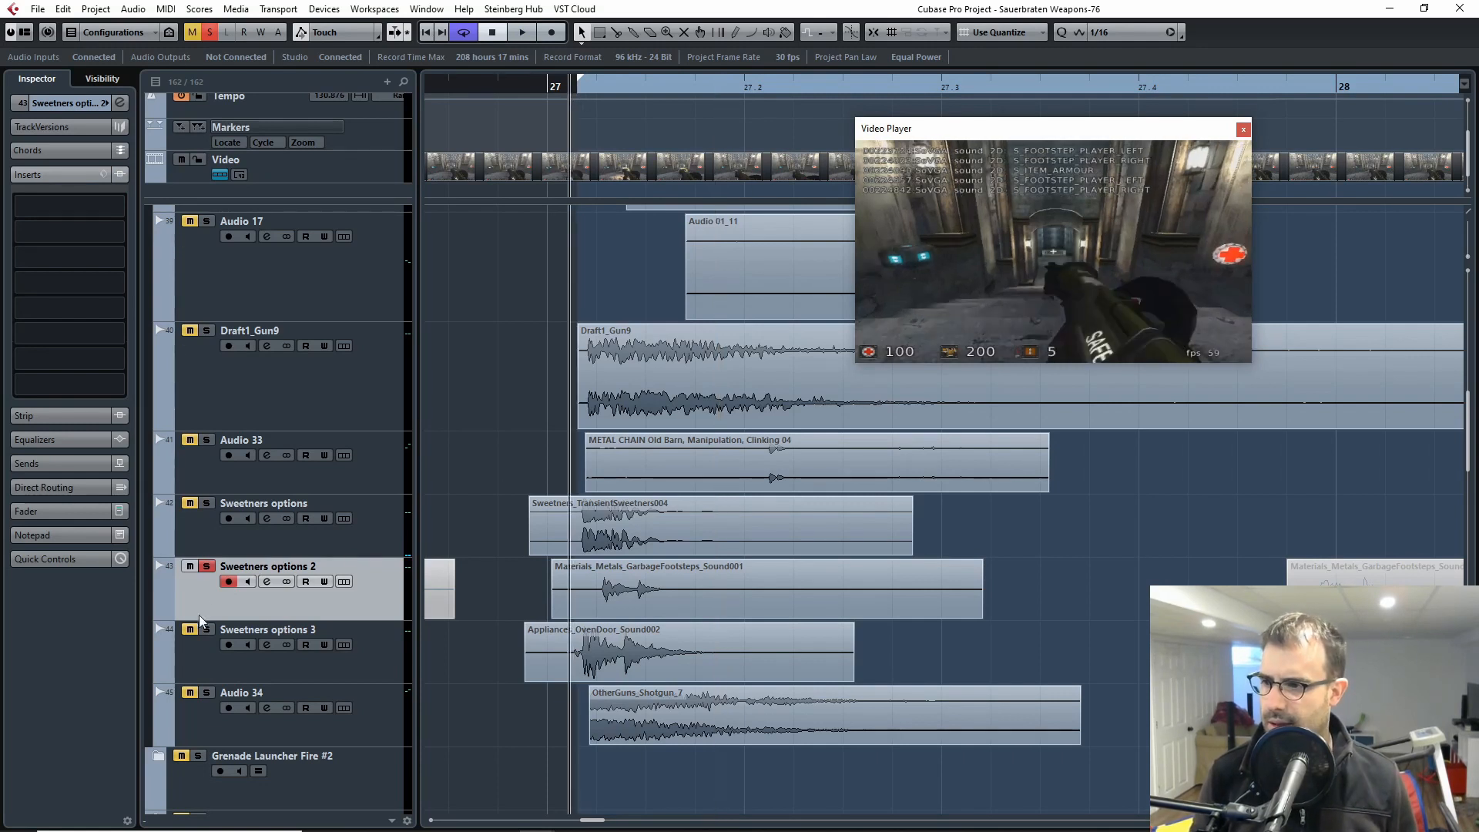
key(space)
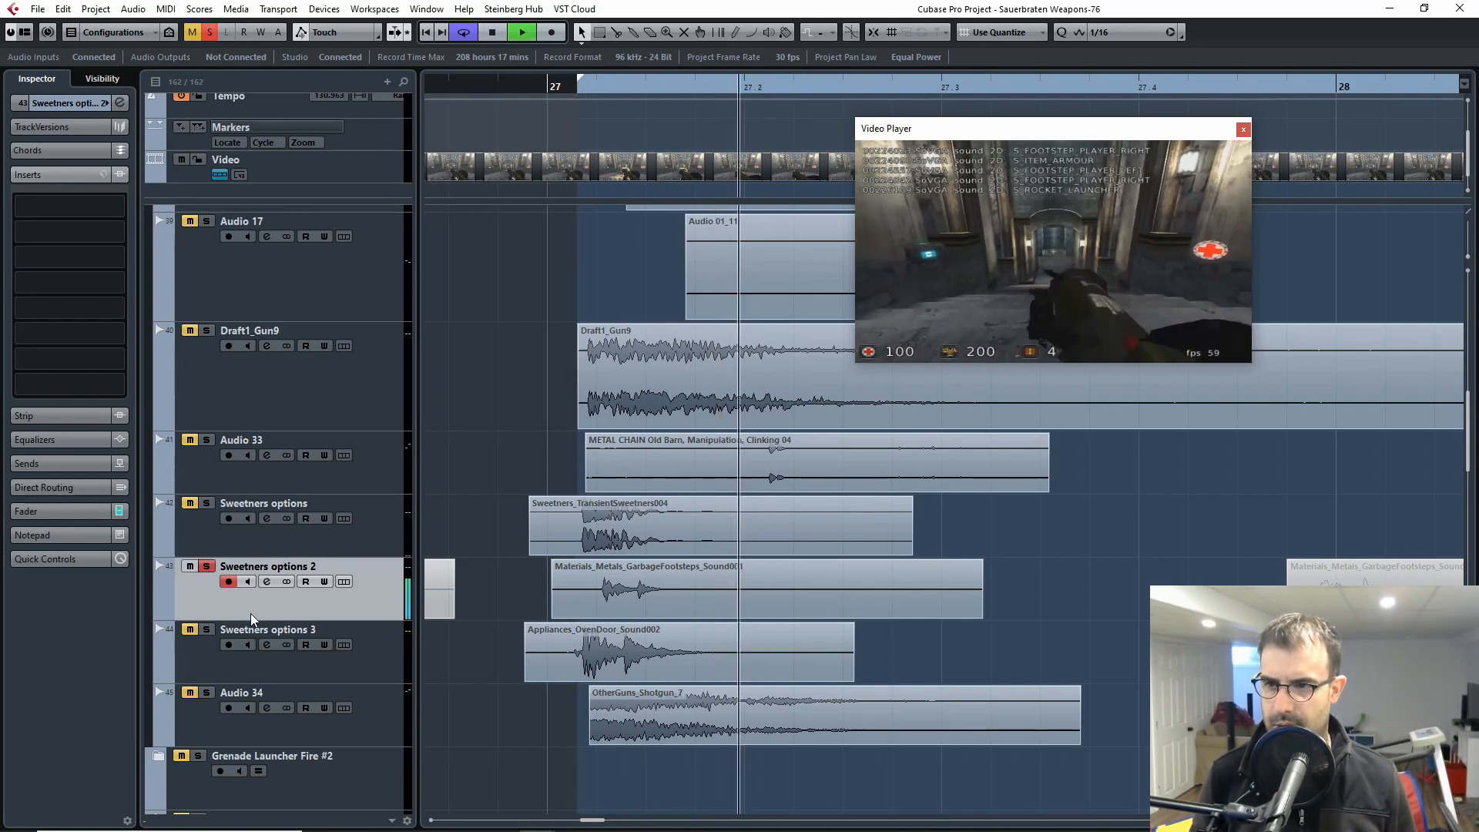
Step: Replay the garbage footsteps clip on Sweetners options 2 twice against the rocket launcher shot
click(517, 85)
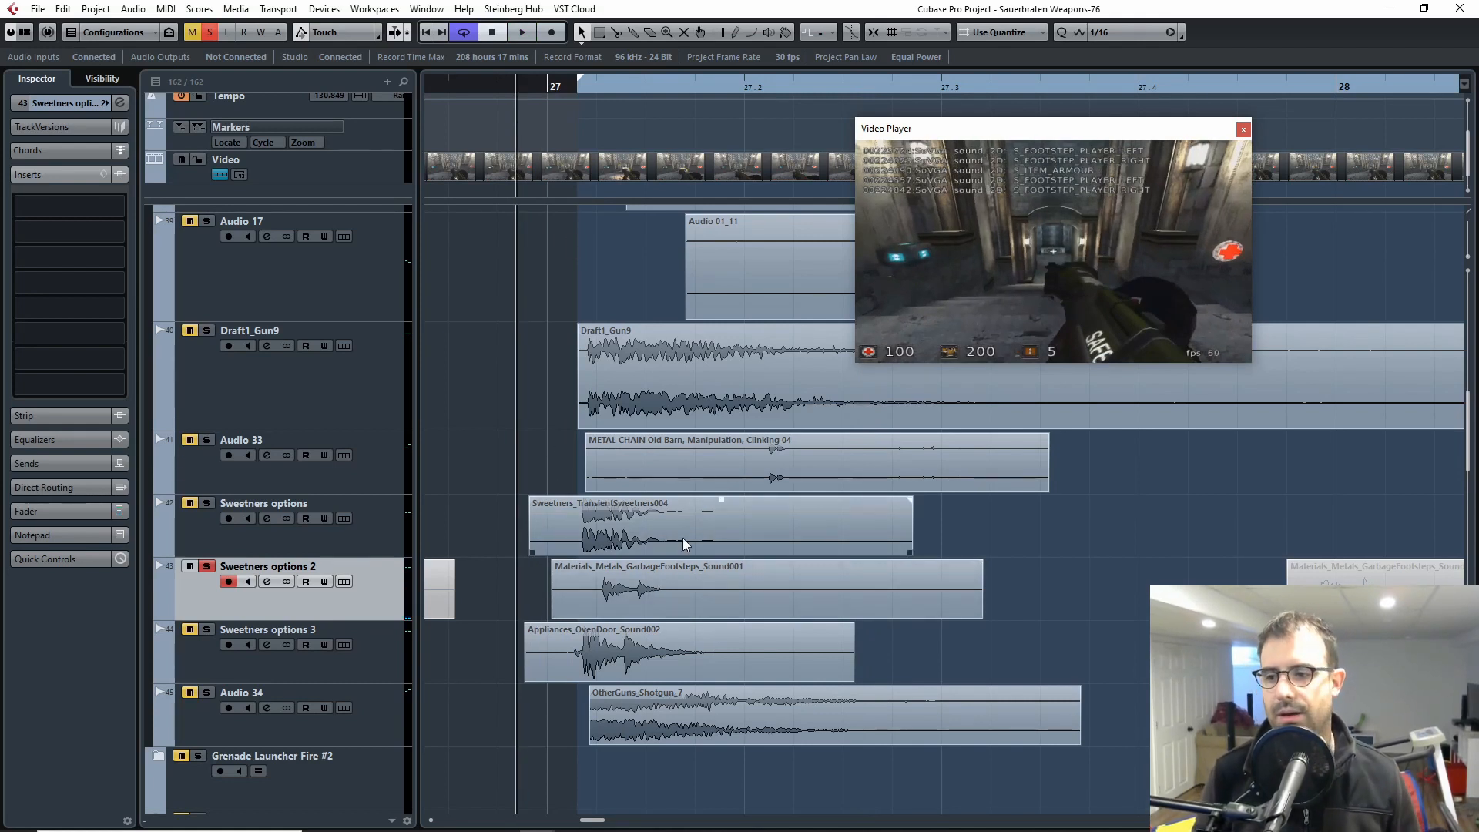
key(space)
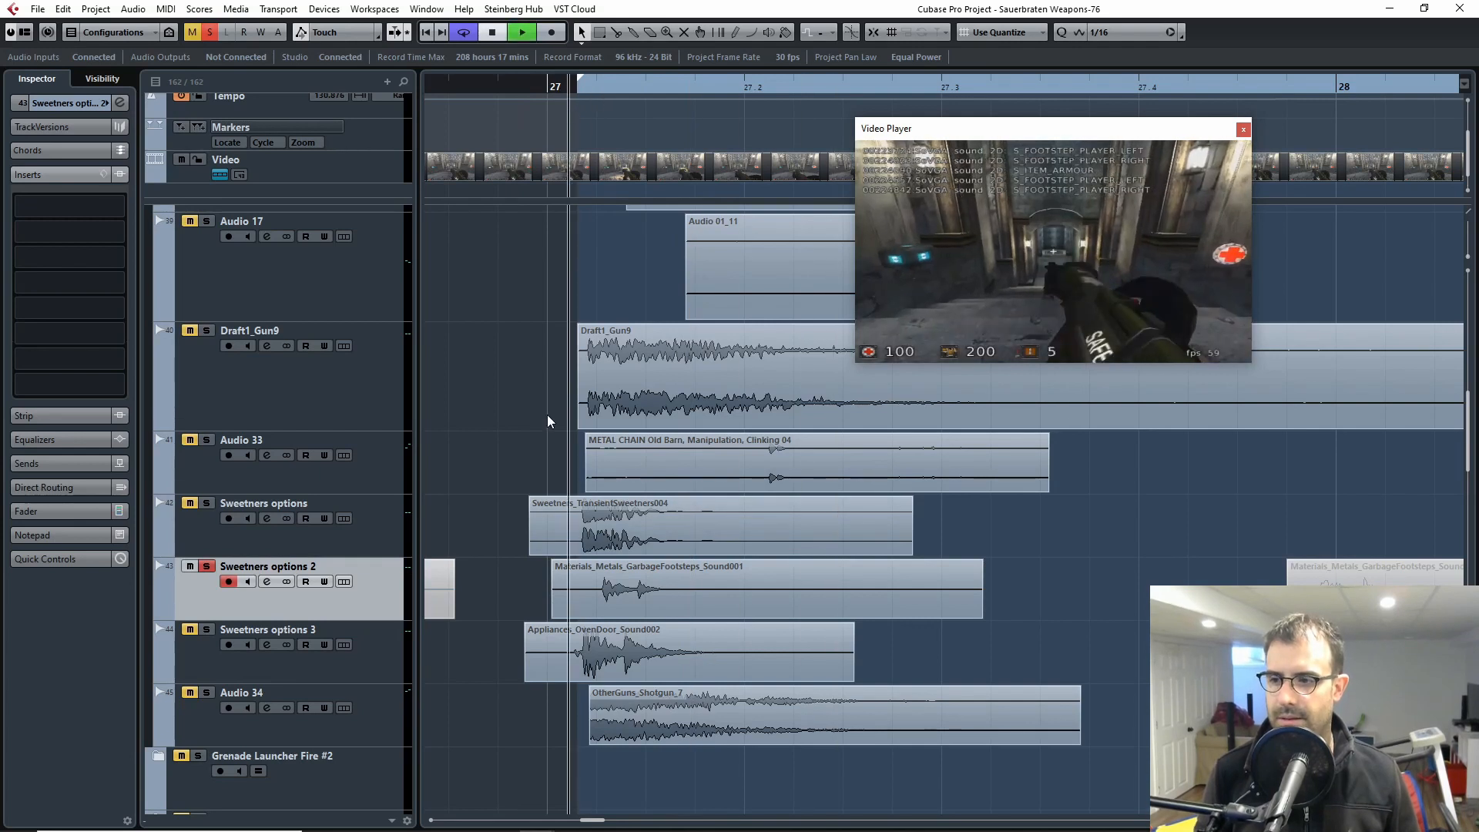
key(space)
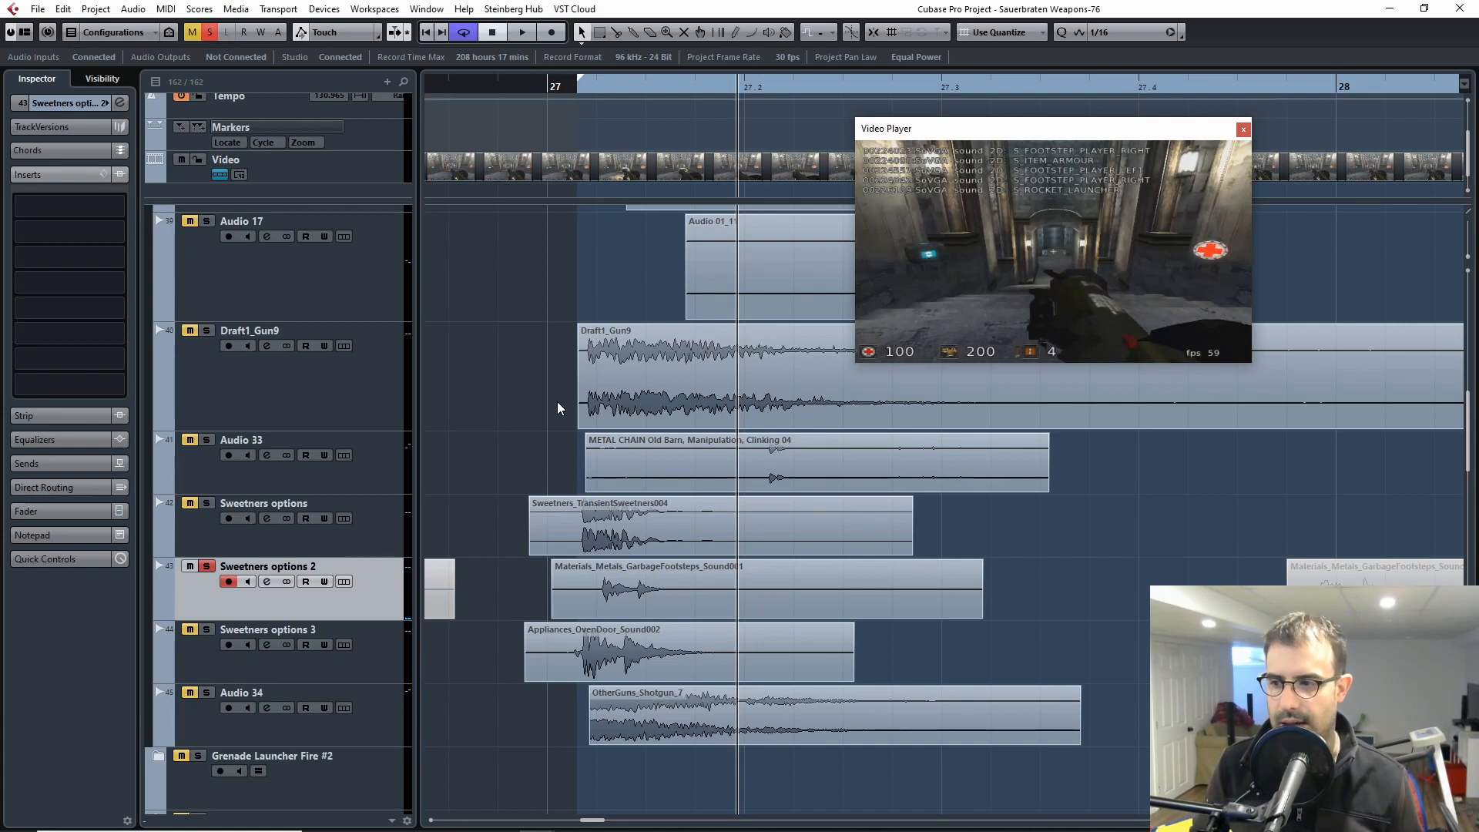
click(579, 91)
key(space)
key(space)
key(Up)
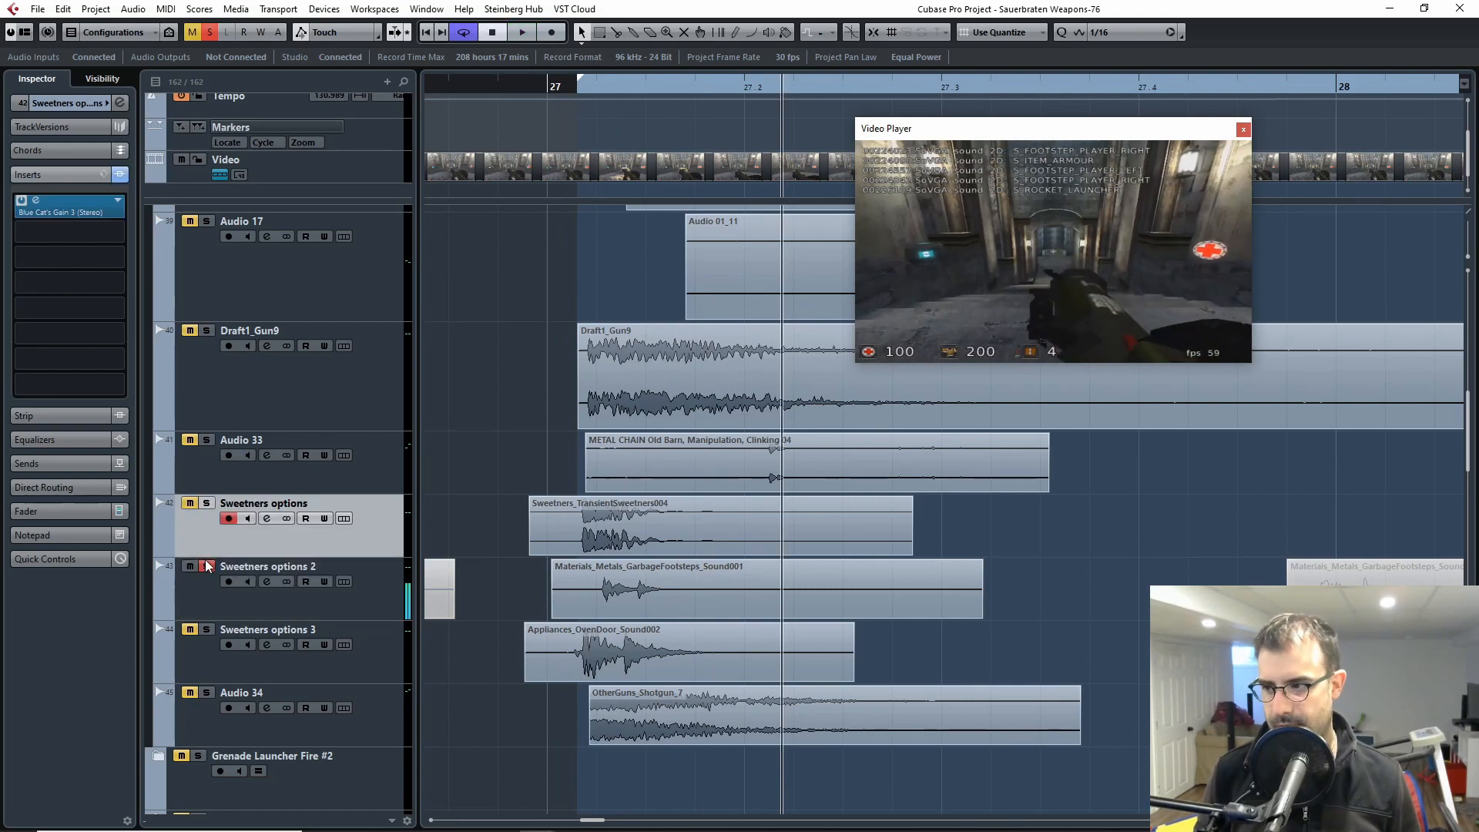
Step: Switch the solo to Sweetners options 3 and audition its oven door clip repeatedly from around bar 27
click(206, 567)
click(207, 630)
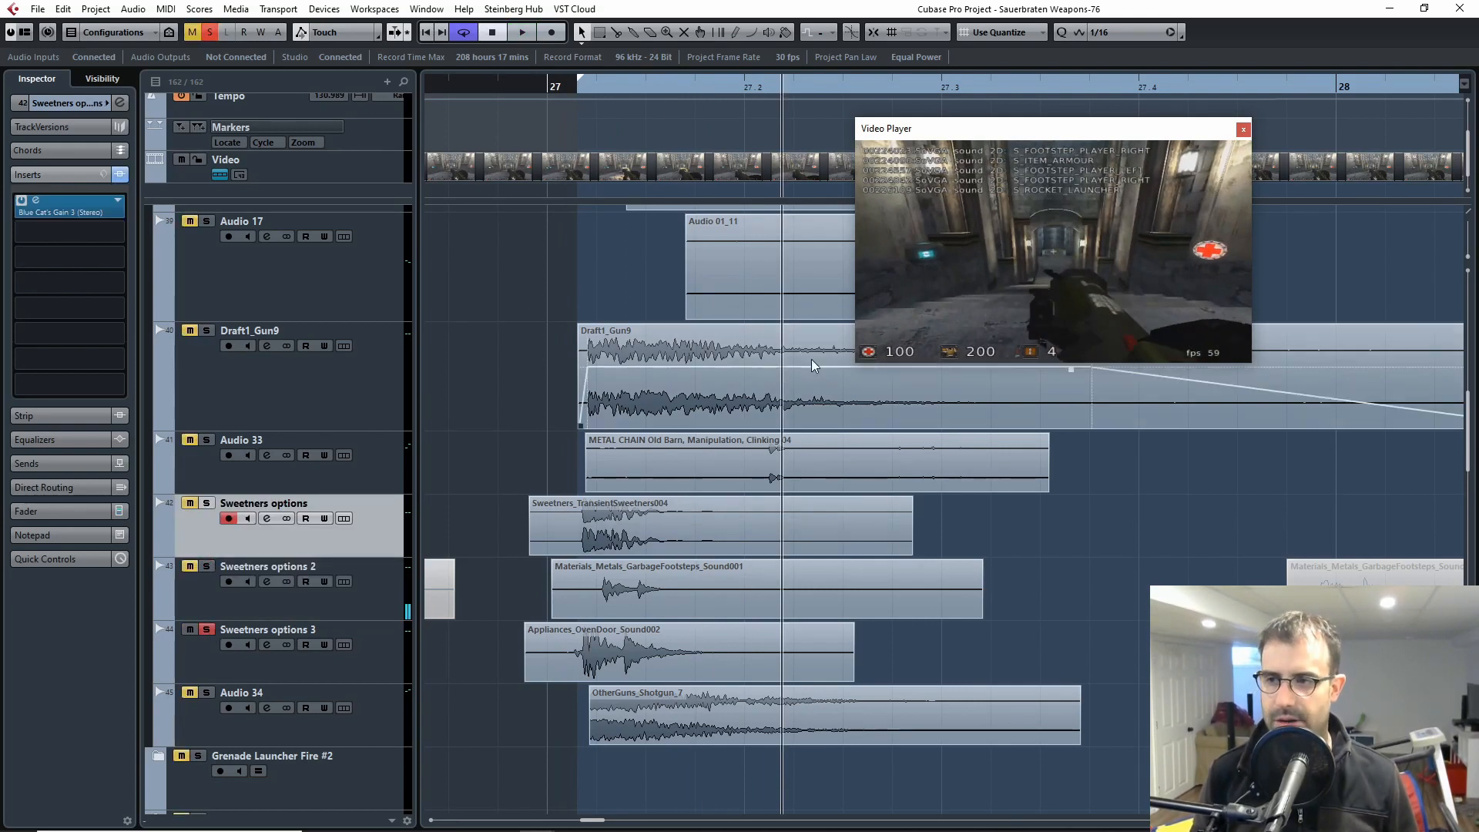
click(556, 99)
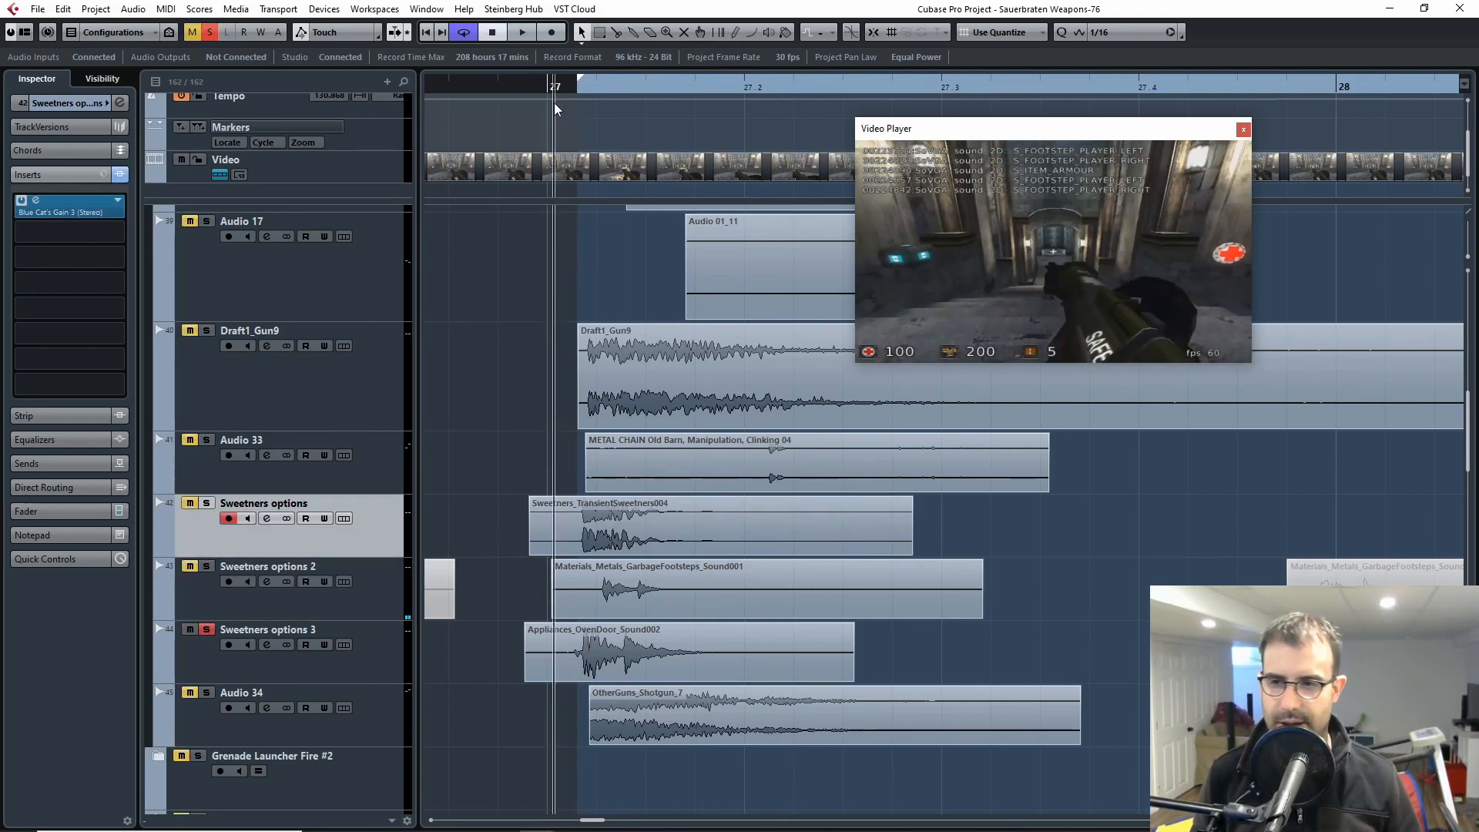
key(space)
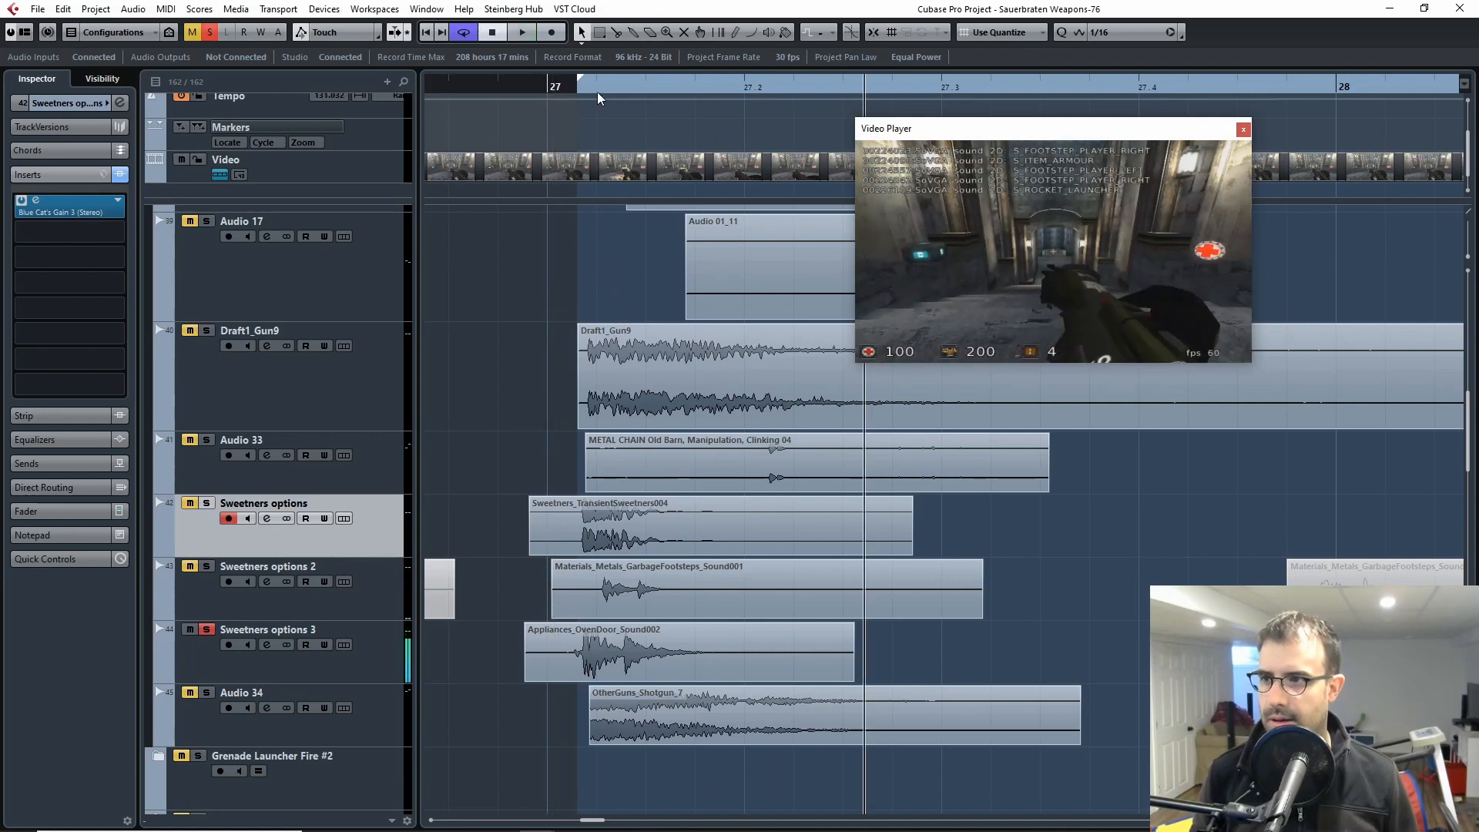
key(space)
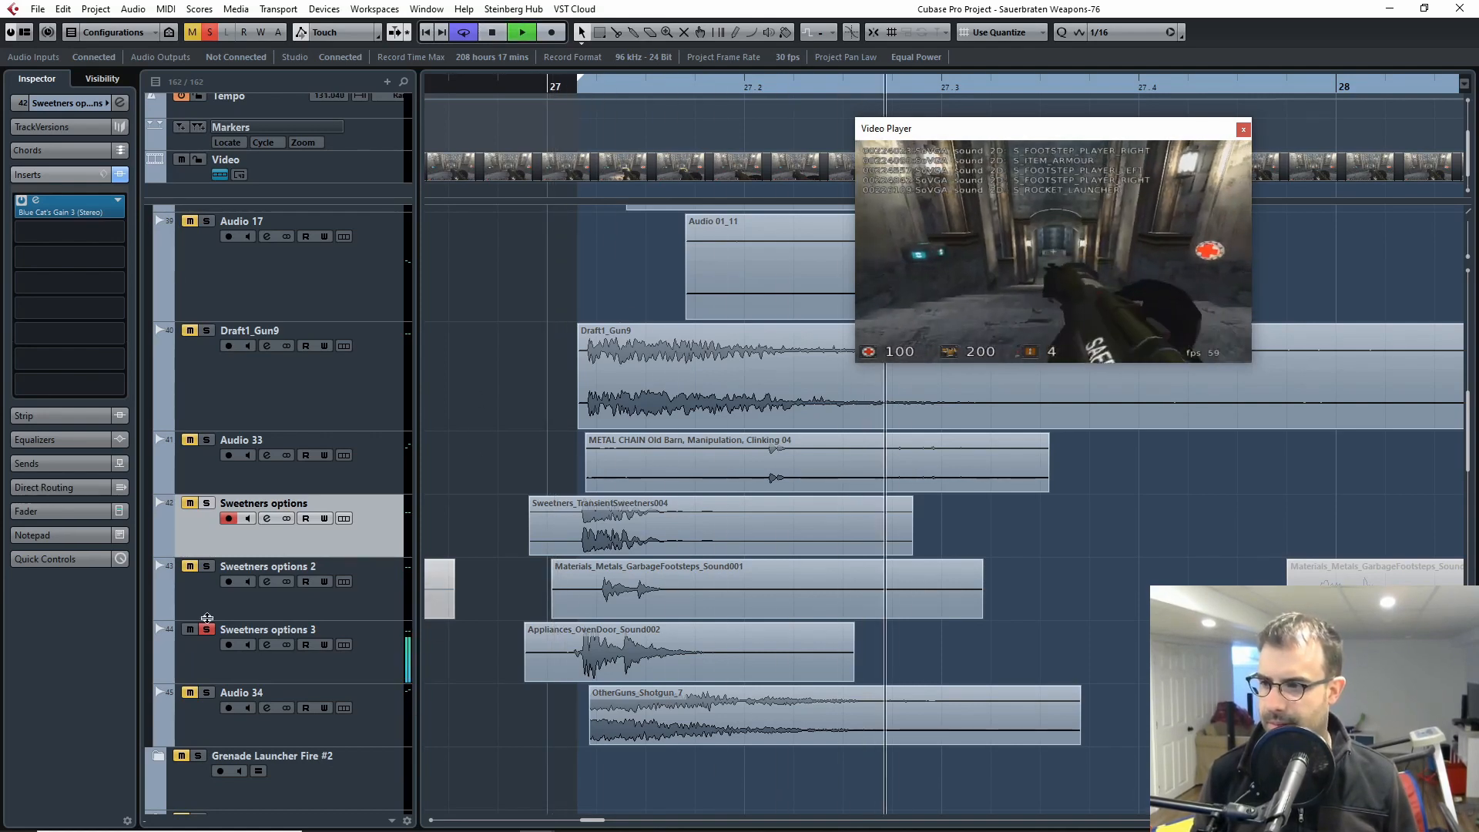
key(space)
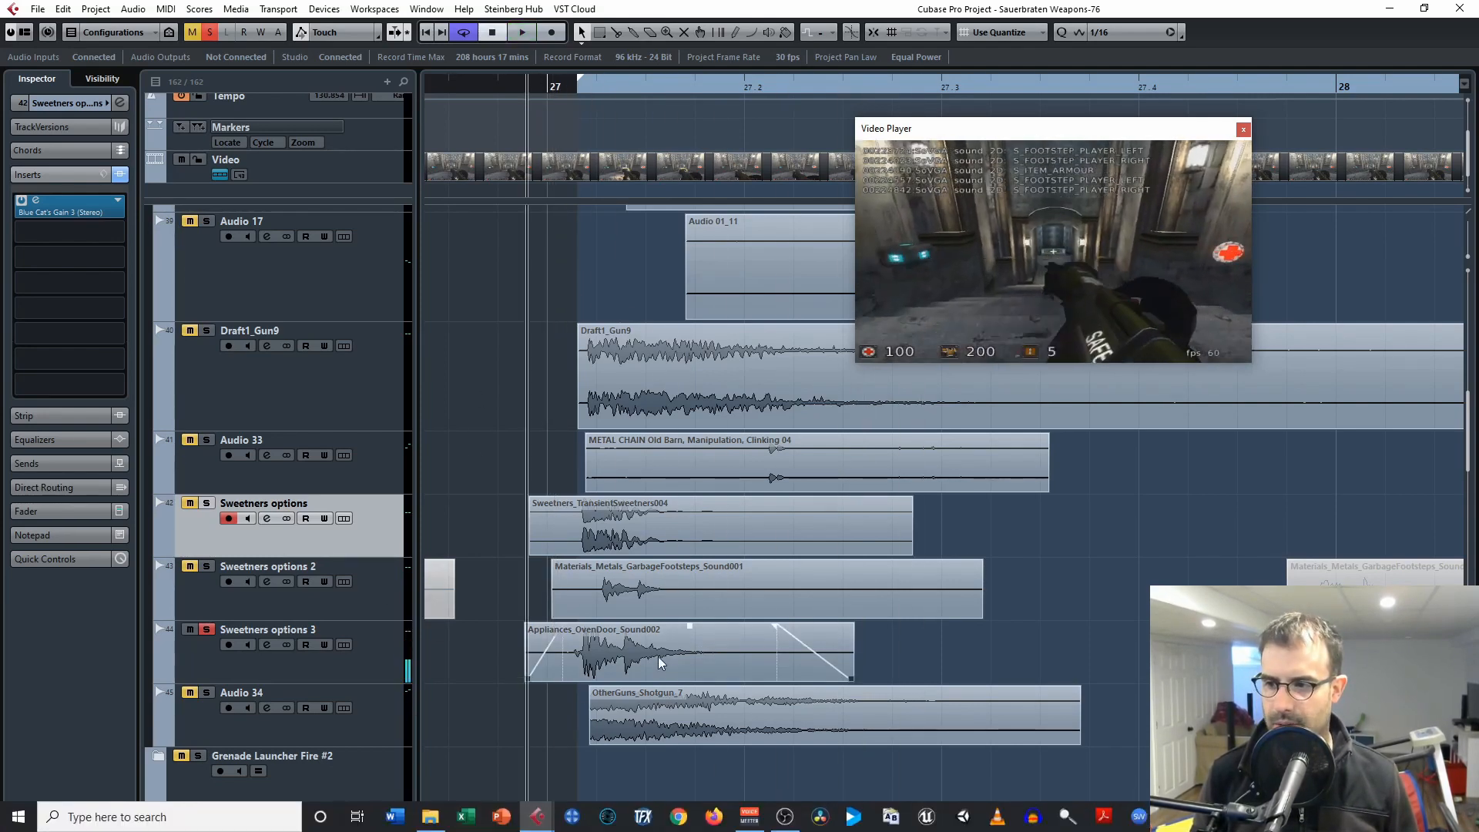
key(space)
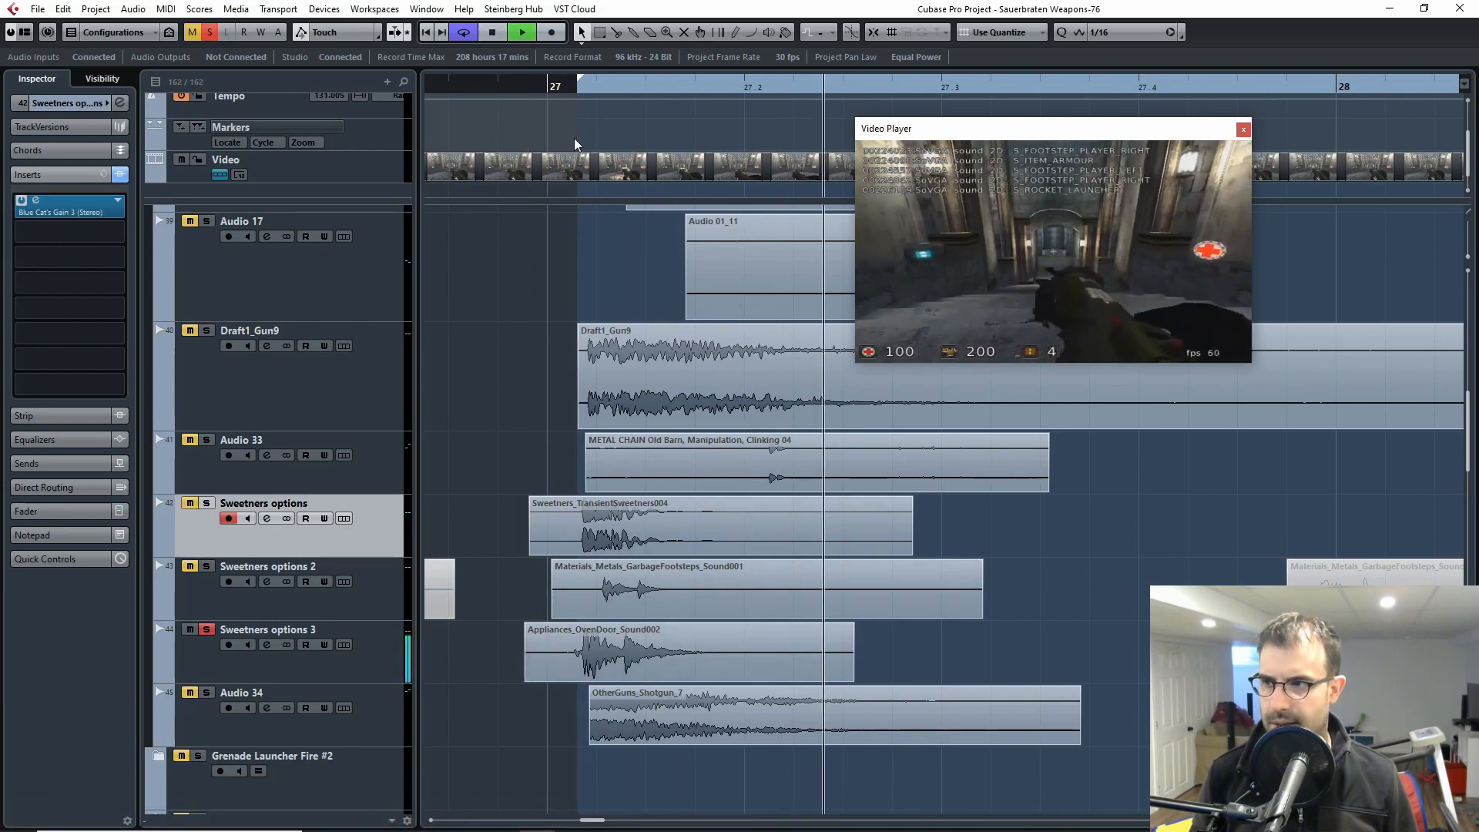
Step: Stop playback, clear the solo on Sweetners options 3, and solo the Audio 34 track
key(space)
click(206, 630)
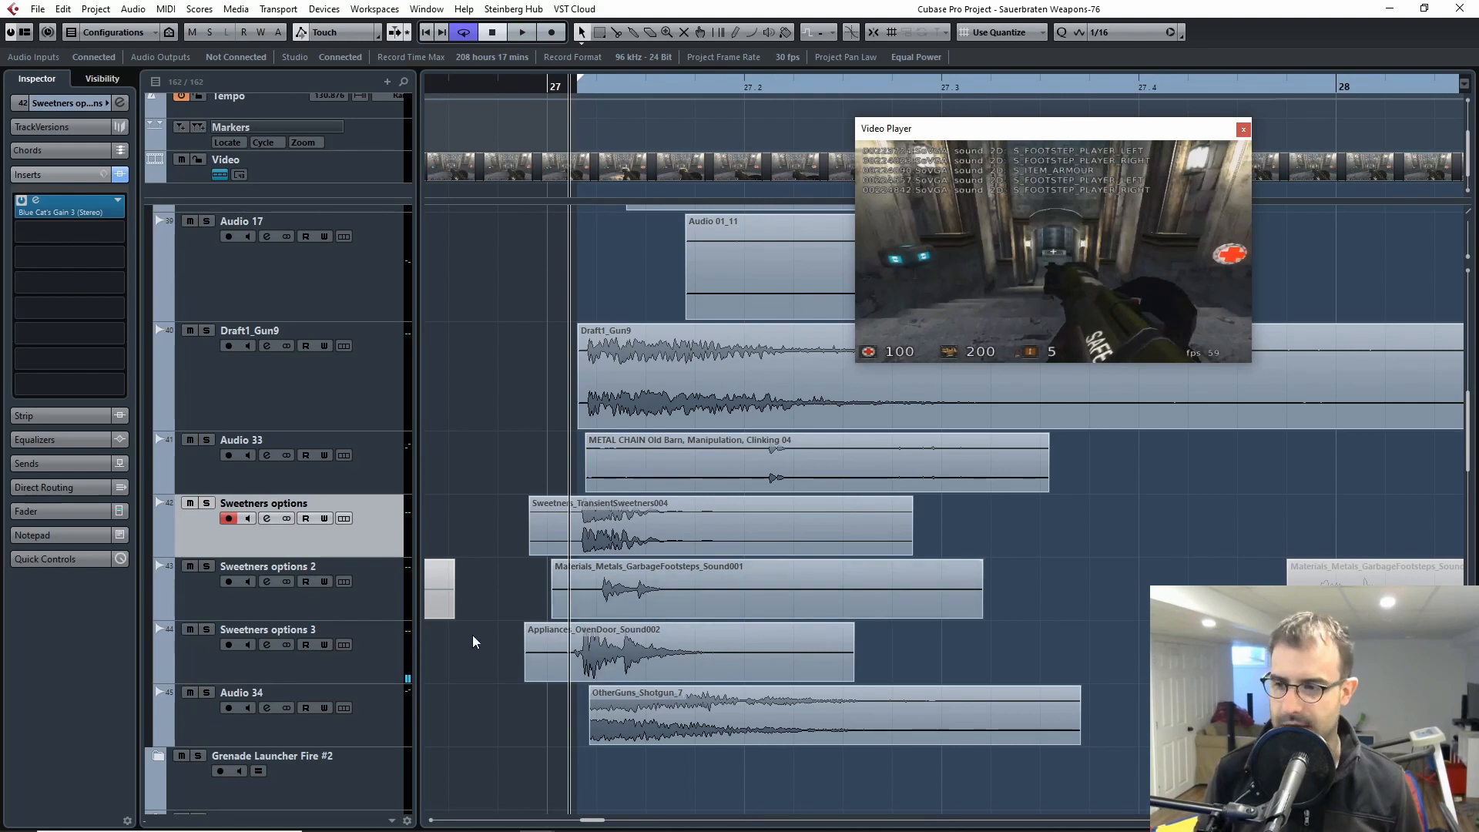
click(213, 727)
key(s)
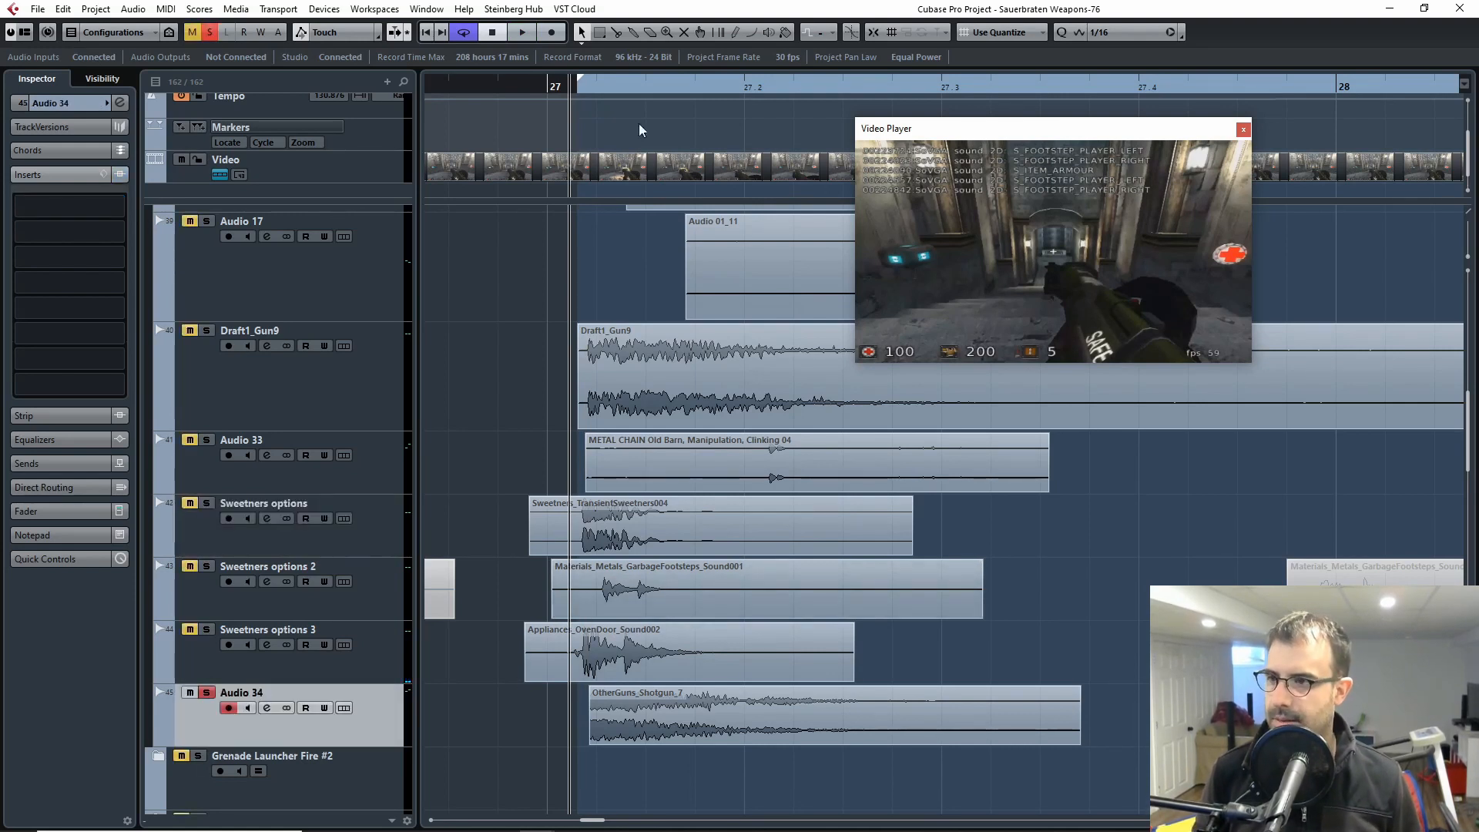
key(Up)
key(Up)
key(Up)
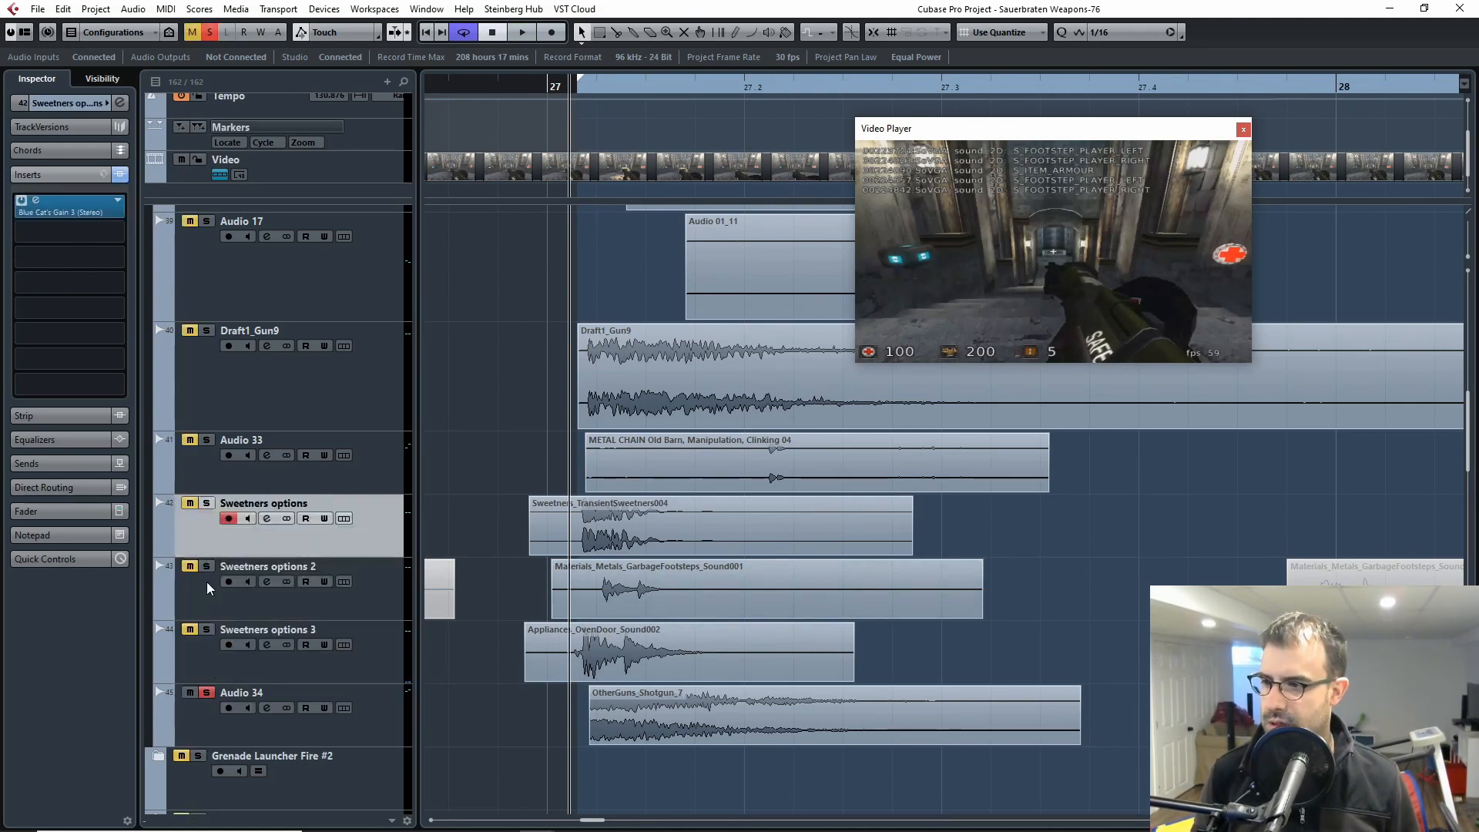
click(206, 728)
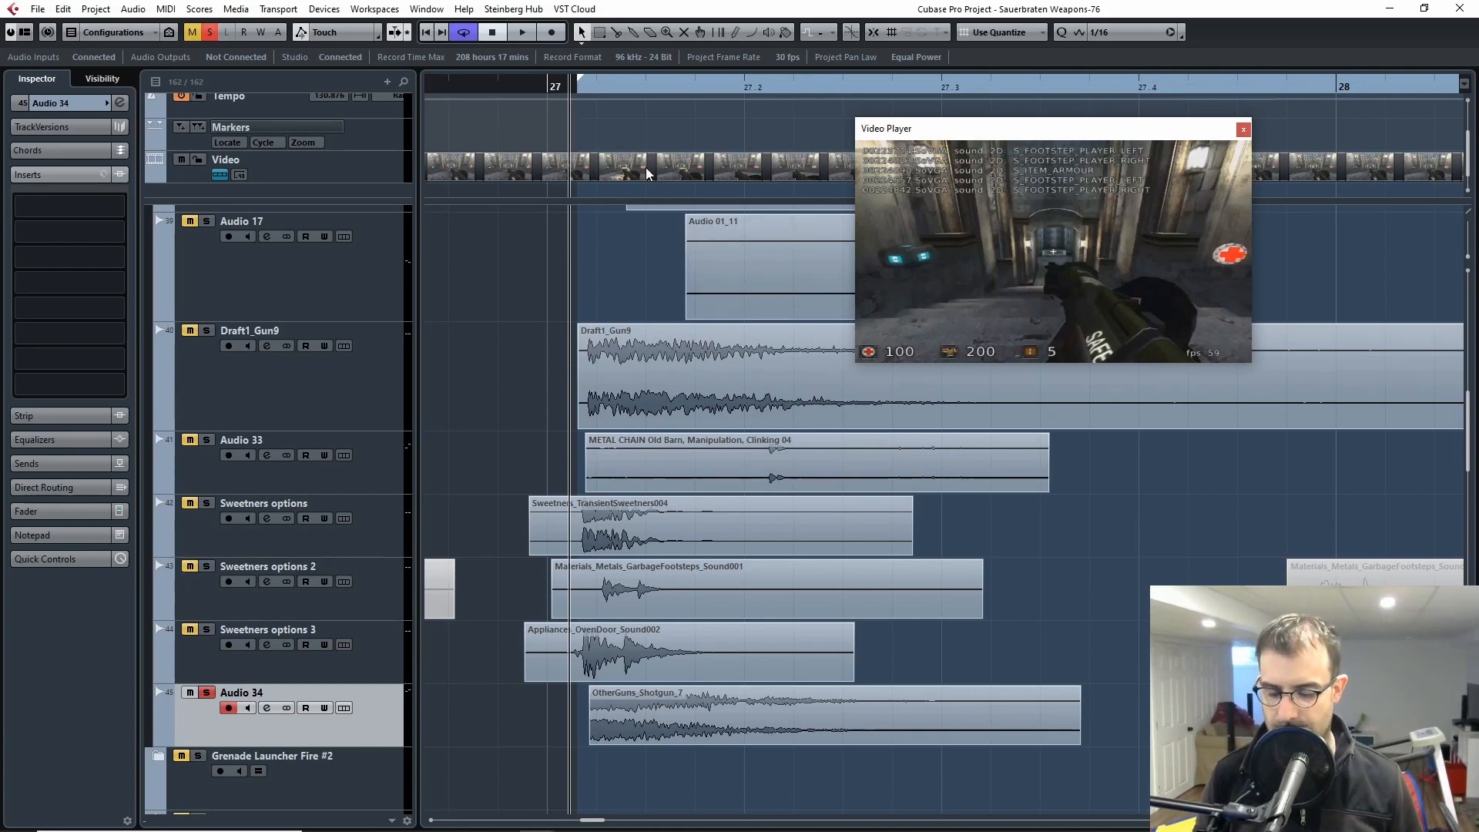
Step: Audition the OtherGuns_Shotgun_7 clip on the soloed Audio 34 track from around bar 27
scroll(670, 185, down, 2)
key(h)
scroll(1143, 451, down, 4)
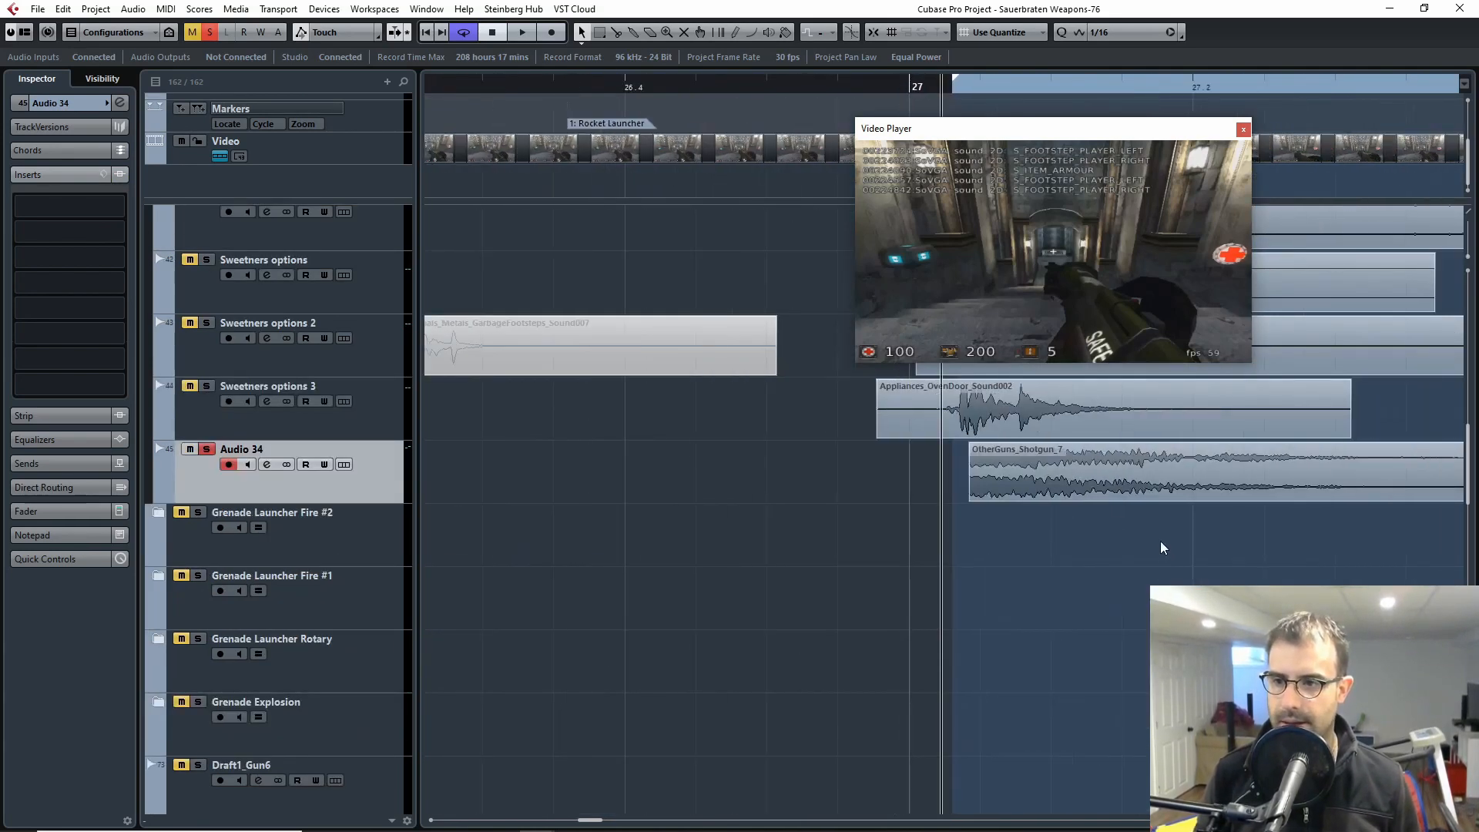
key(g)
drag(1211, 627, 836, 653)
key(g)
key(g)
drag(1123, 658, 620, 709)
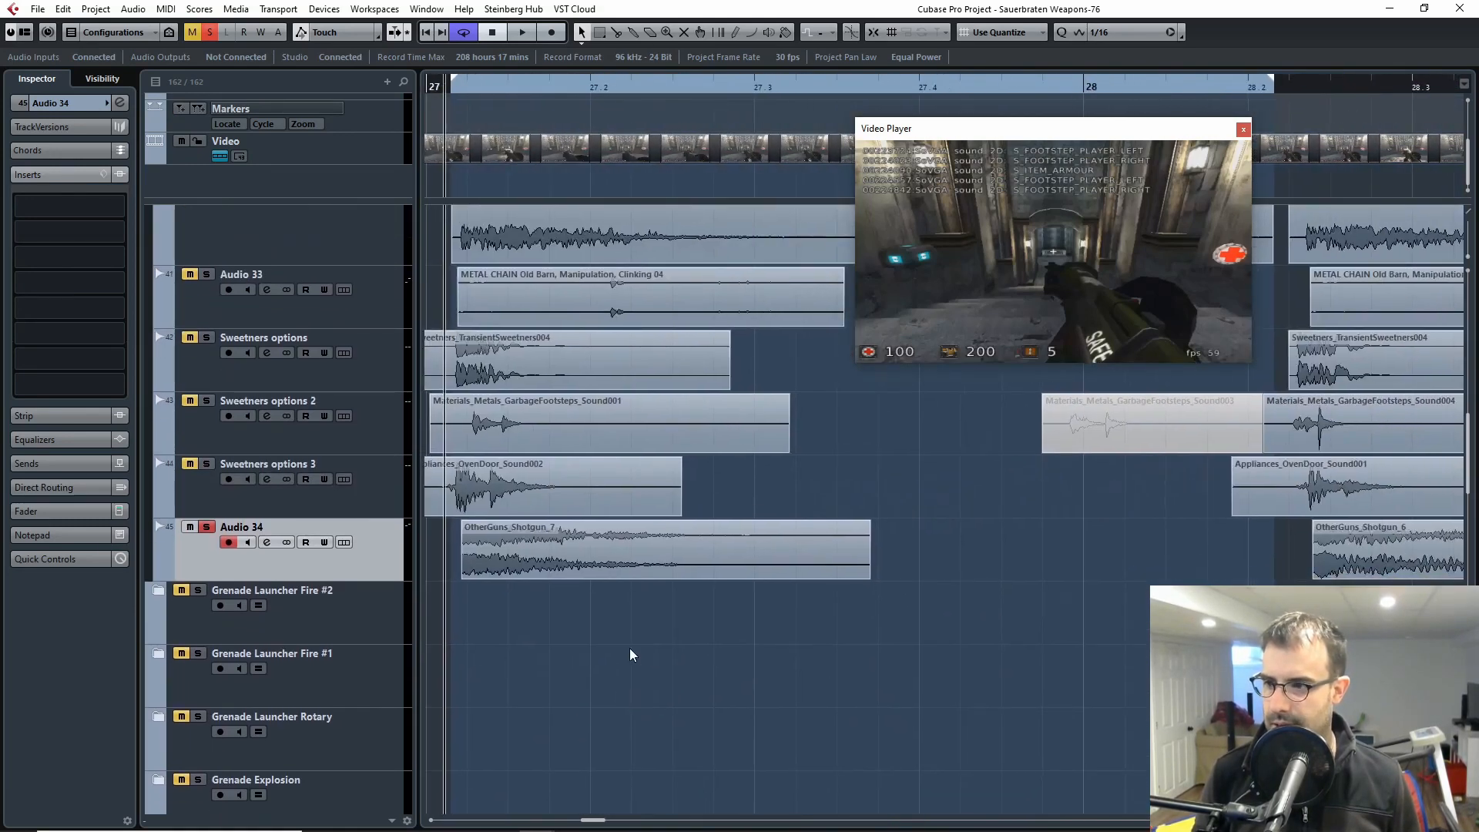
key(space)
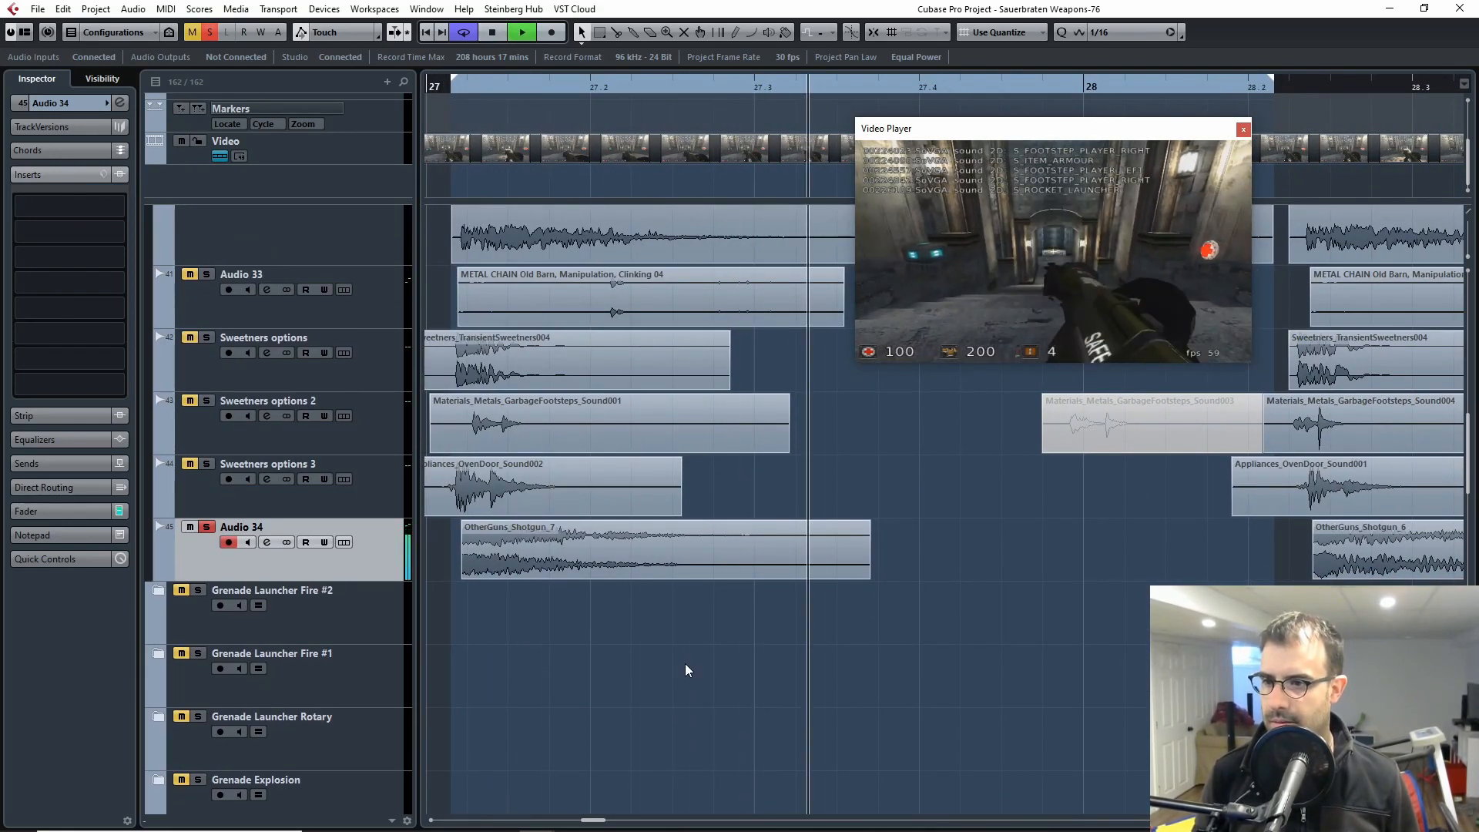
drag(686, 670, 850, 660)
key(g)
key(g)
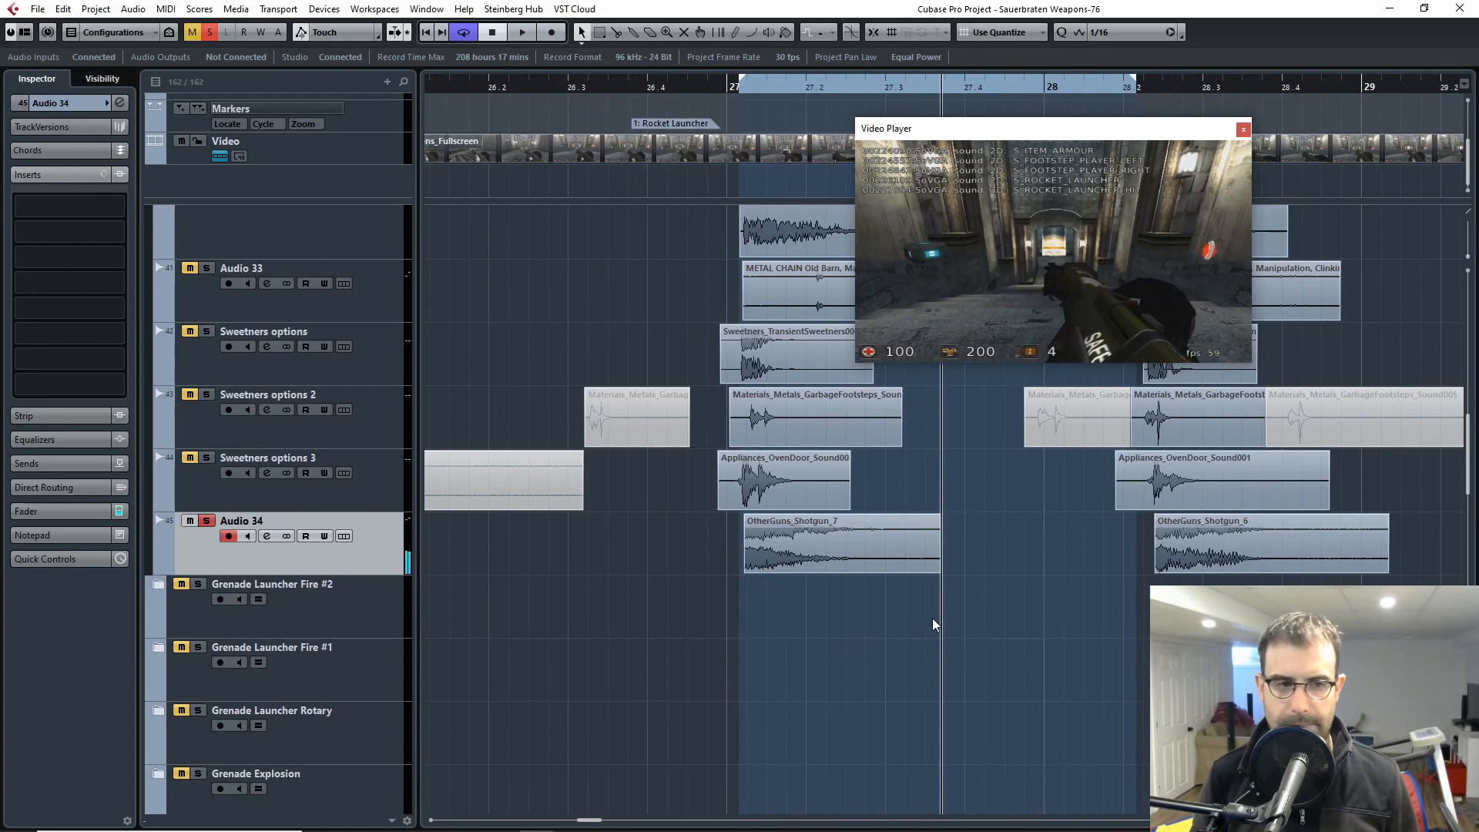
Step: Replay the shotgun clip from just before bar 27 and close the Video Player window
click(720, 90)
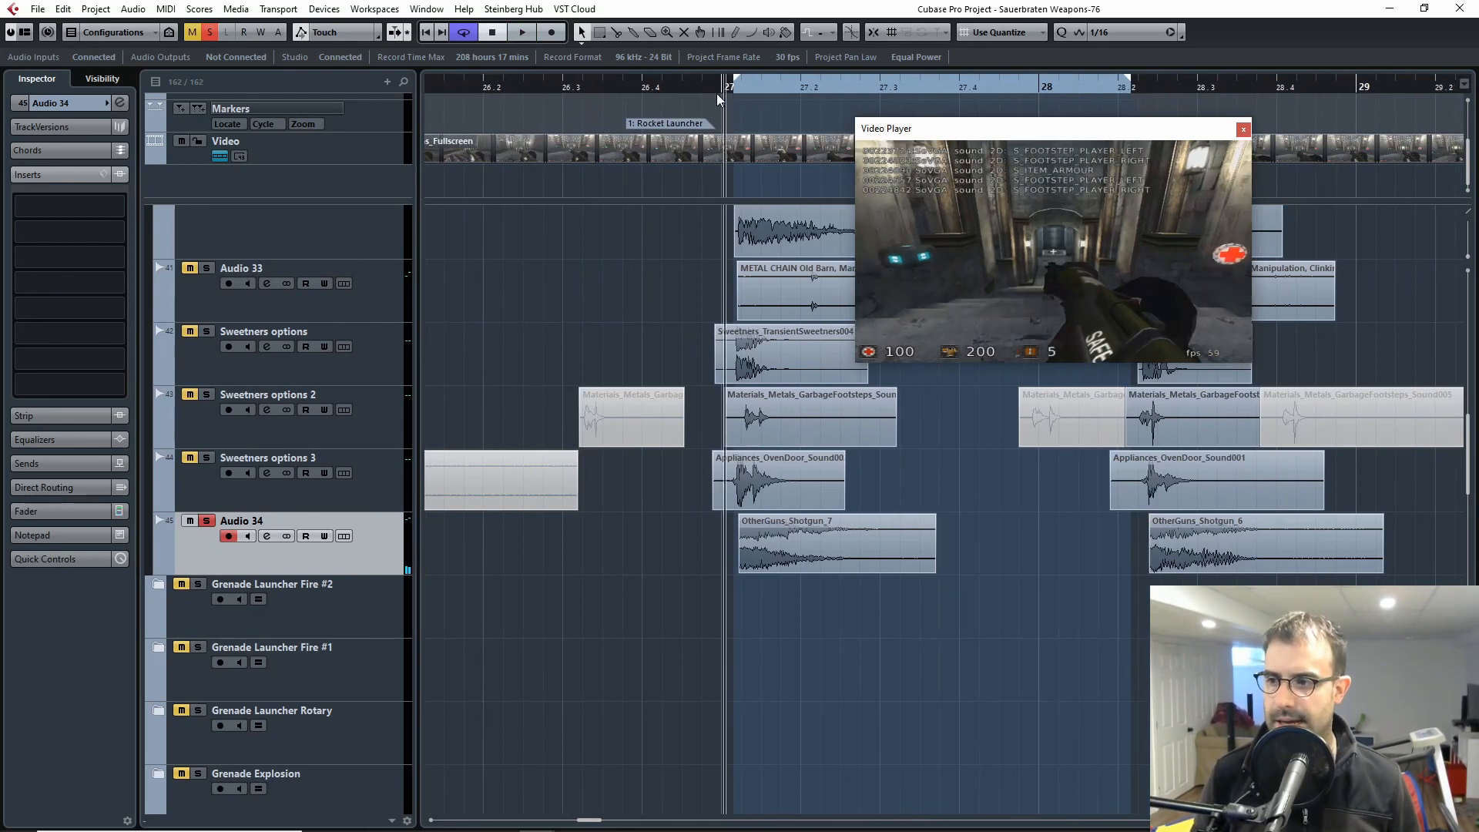
key(space)
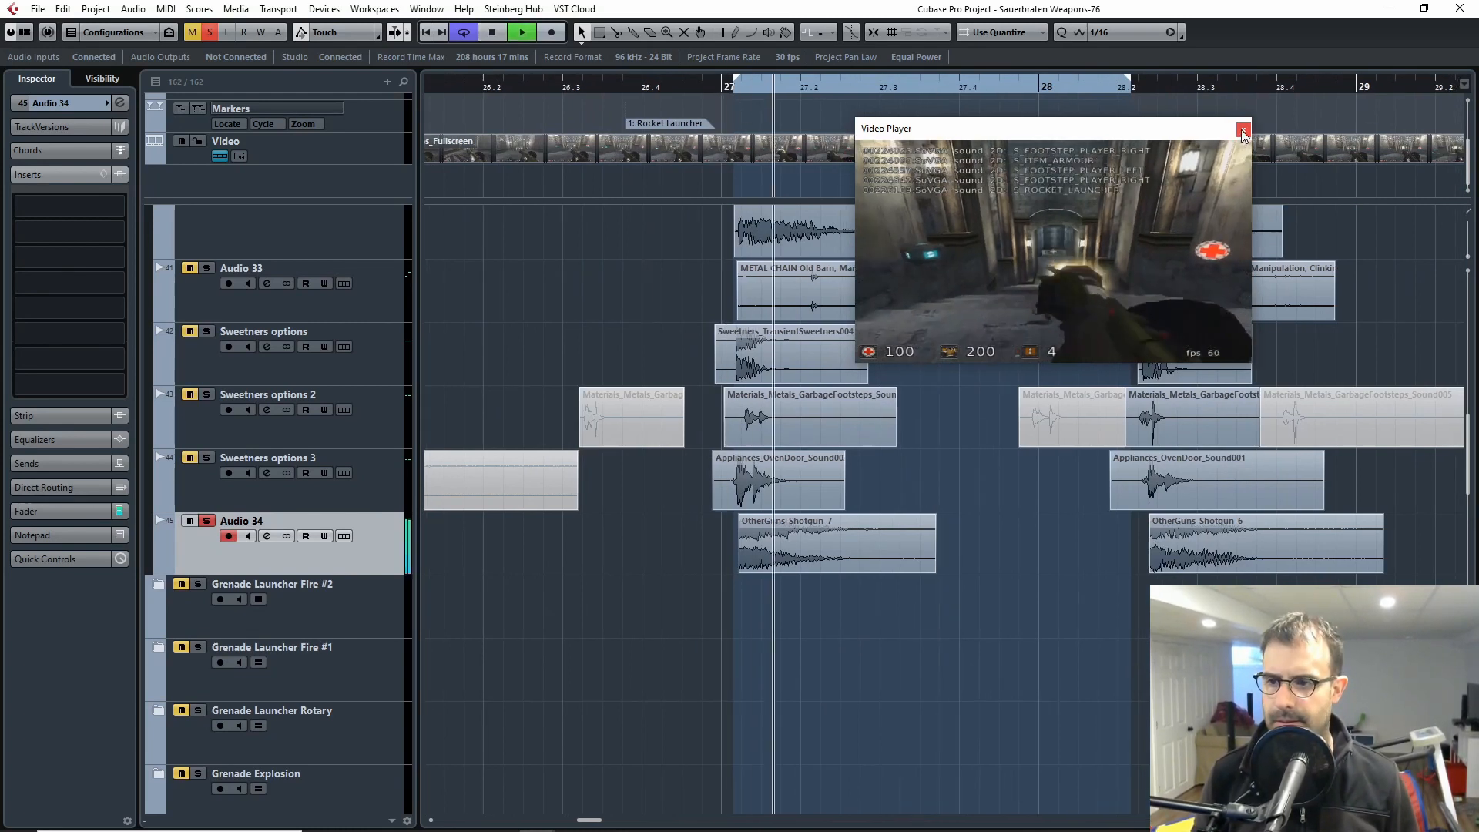
click(1242, 133)
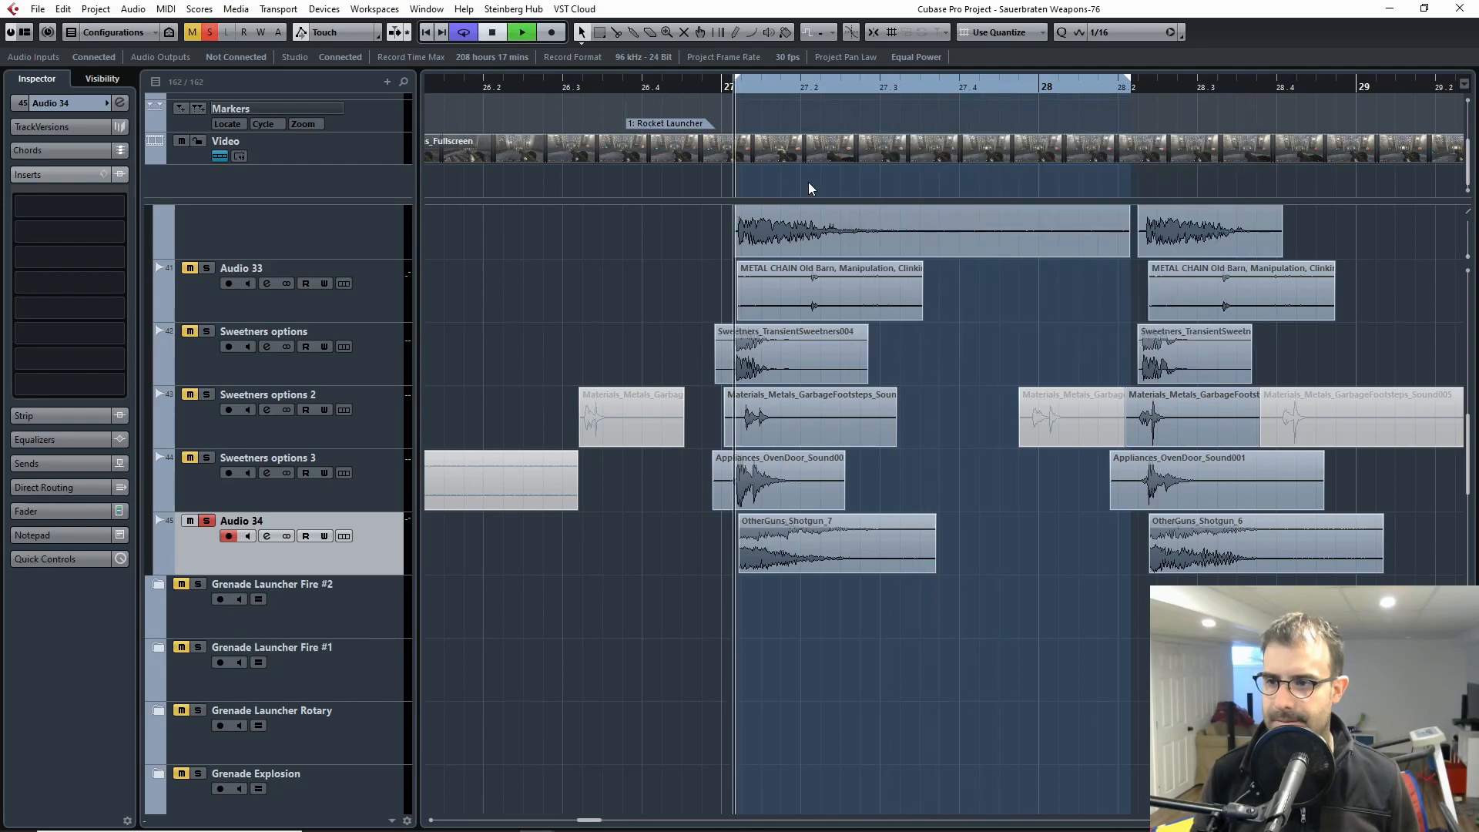
key(space)
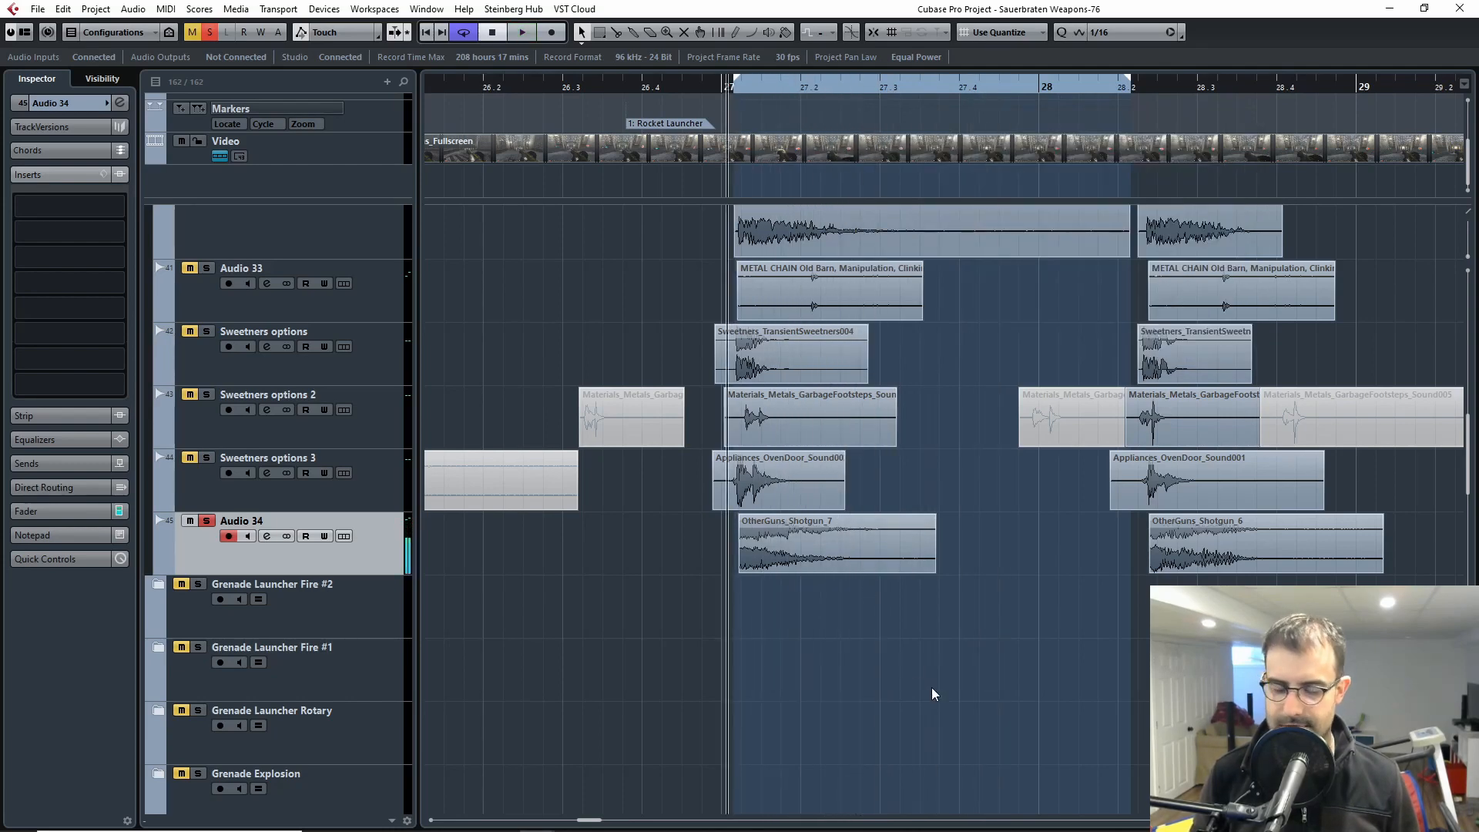
key(h)
key(h)
key(h)
key(h)
key(g)
key(g)
key(g)
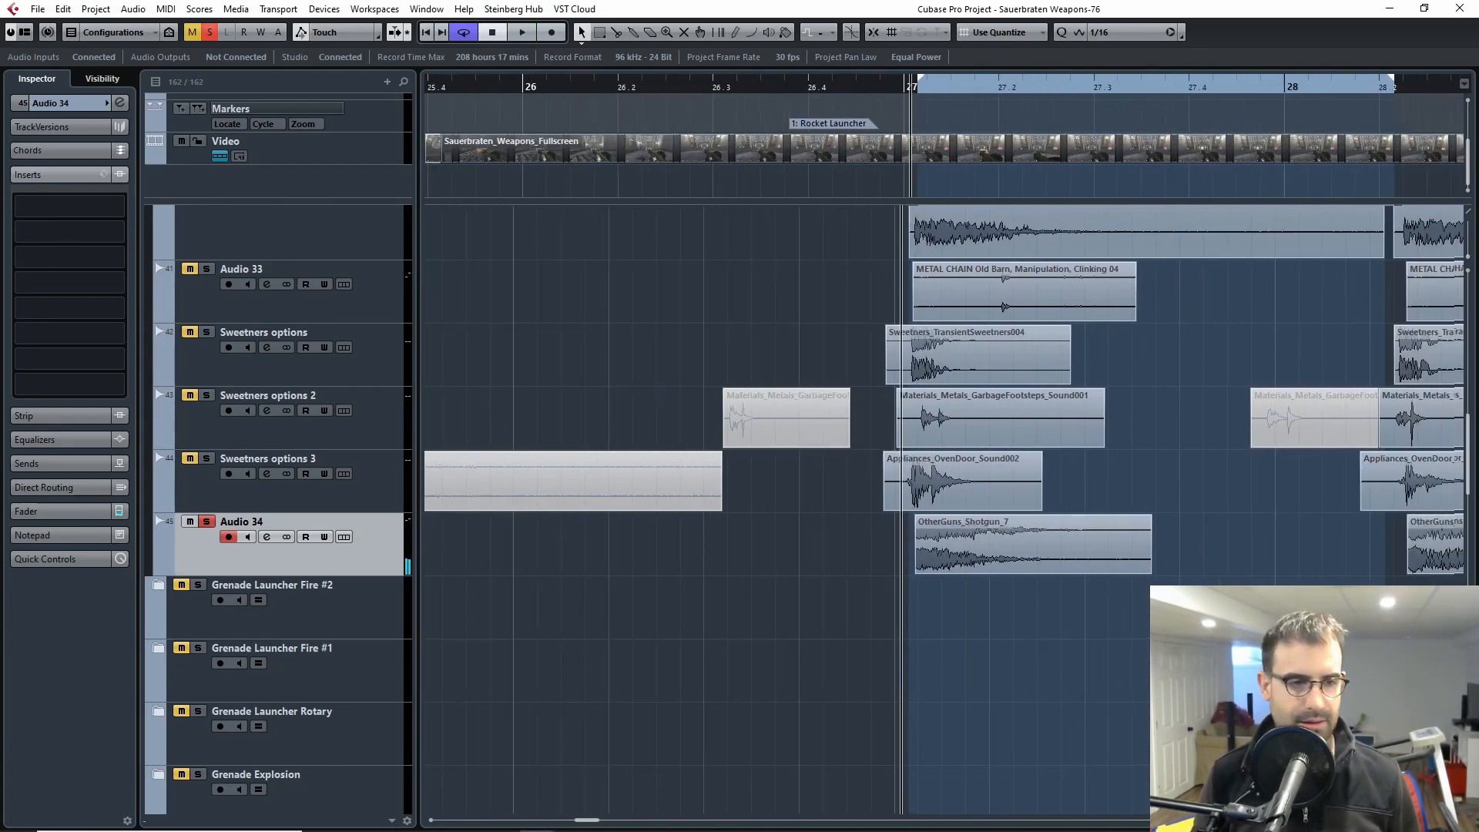
drag(1244, 613, 1128, 632)
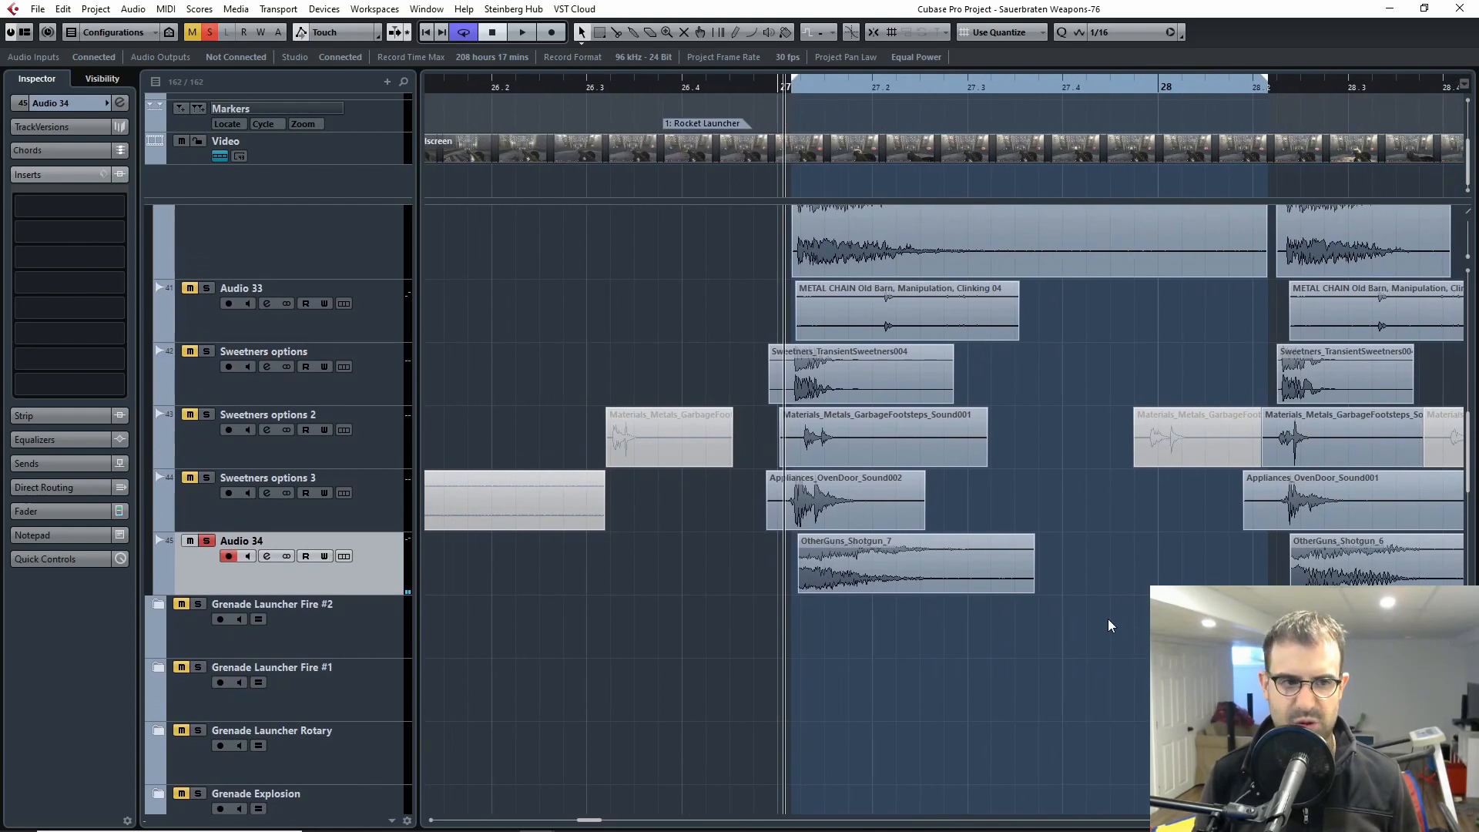
key(g)
key(h)
key(h)
key(h)
drag(1255, 630, 1021, 664)
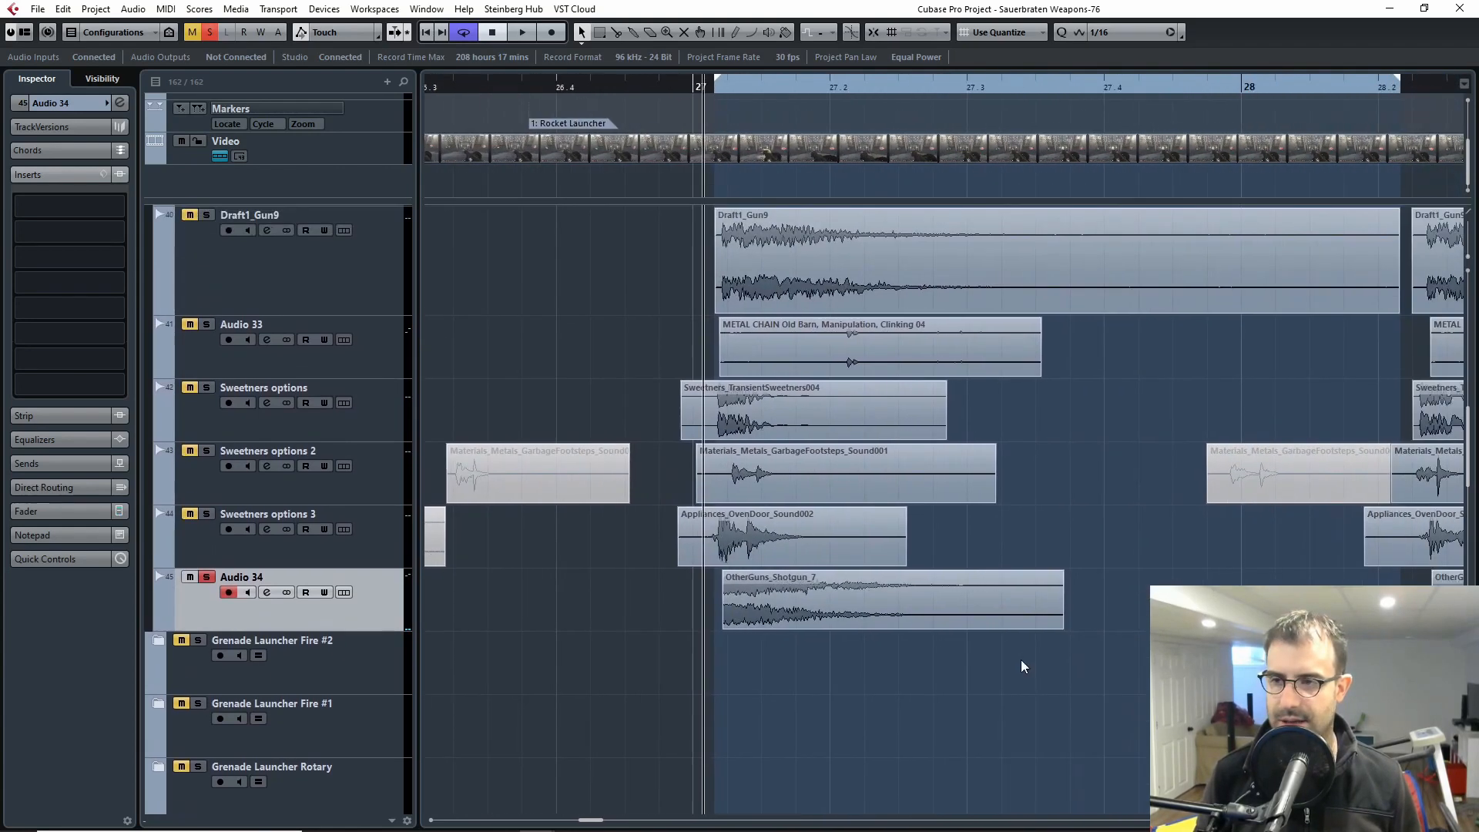
scroll(1061, 648, up, 3)
scroll(1015, 559, down, 3)
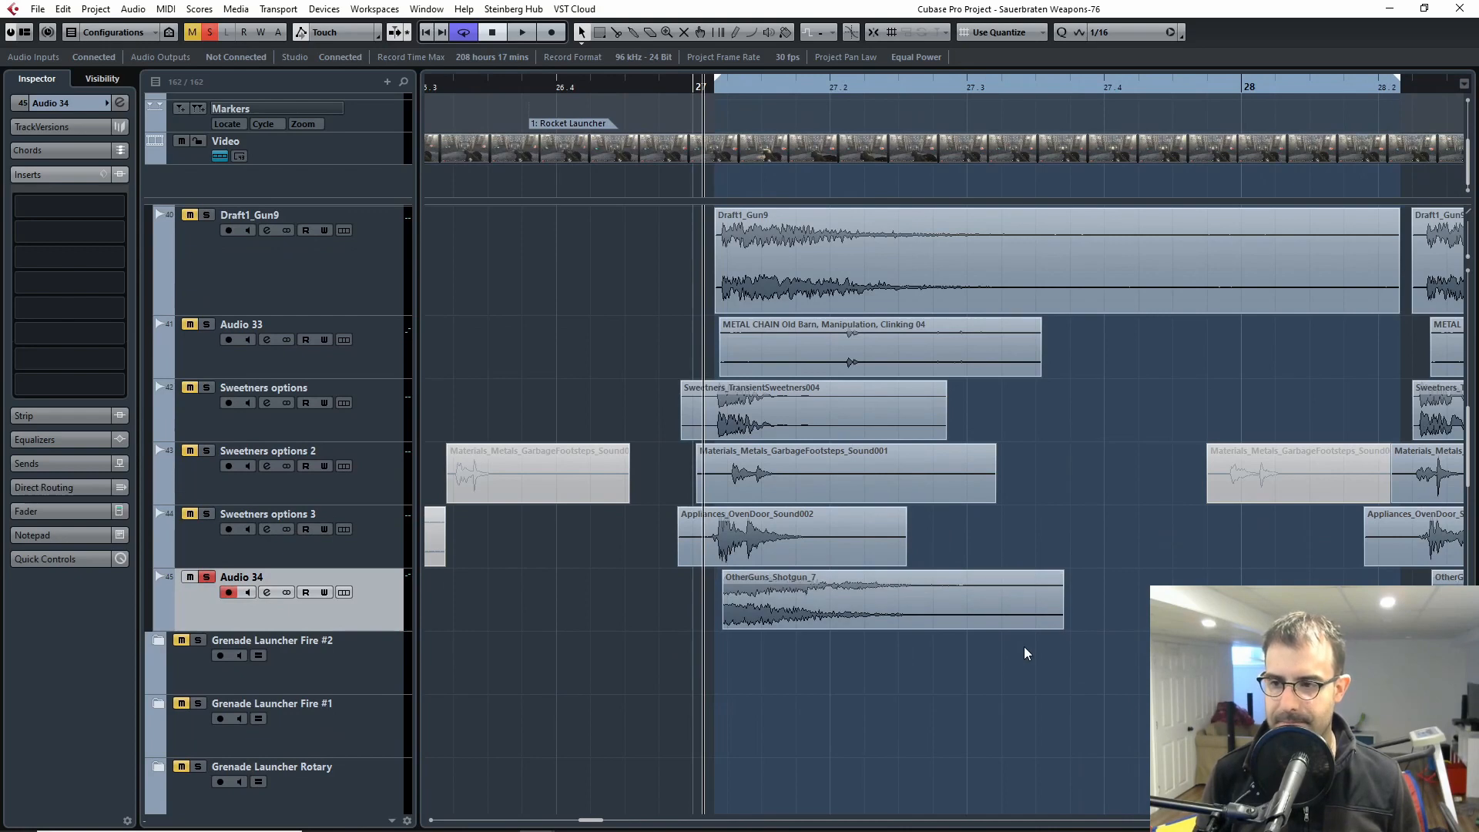
key(g)
key(g)
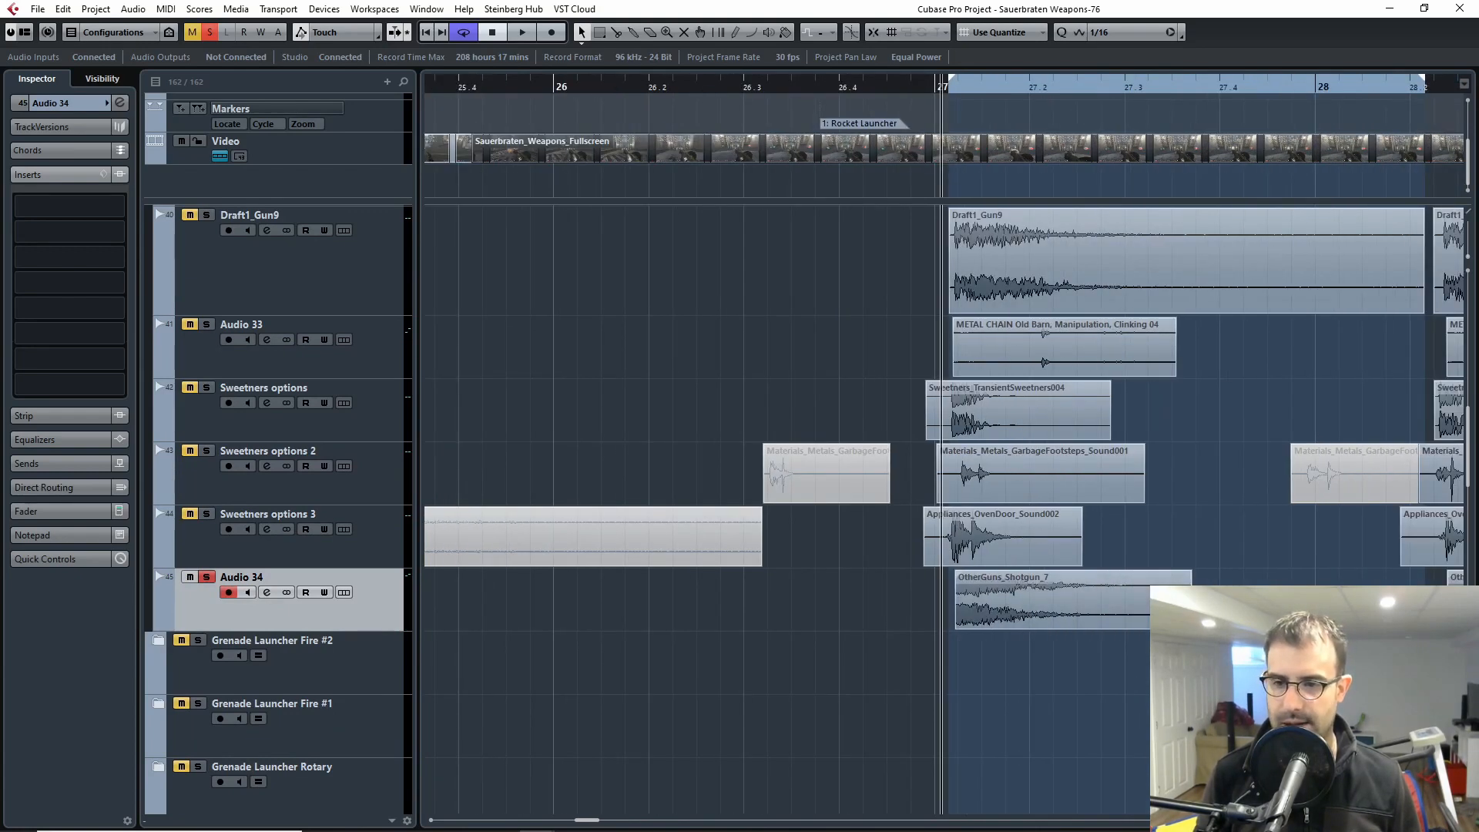
drag(1237, 654, 975, 635)
scroll(878, 614, down, 2)
scroll(875, 614, up, 2)
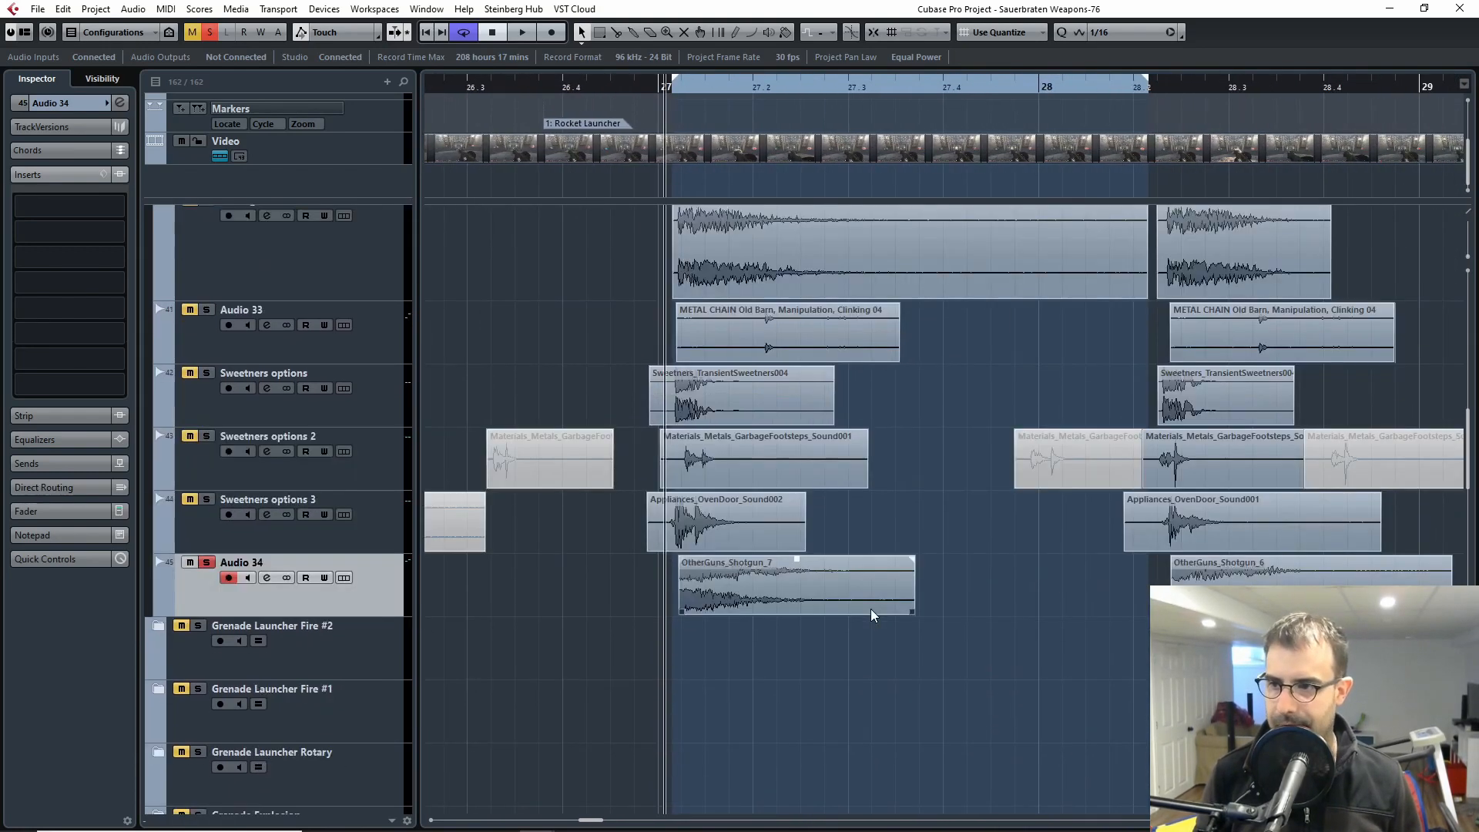
Step: Play the shotgun clip on Audio 34 repeatedly, restarting from just before bar 27
key(space)
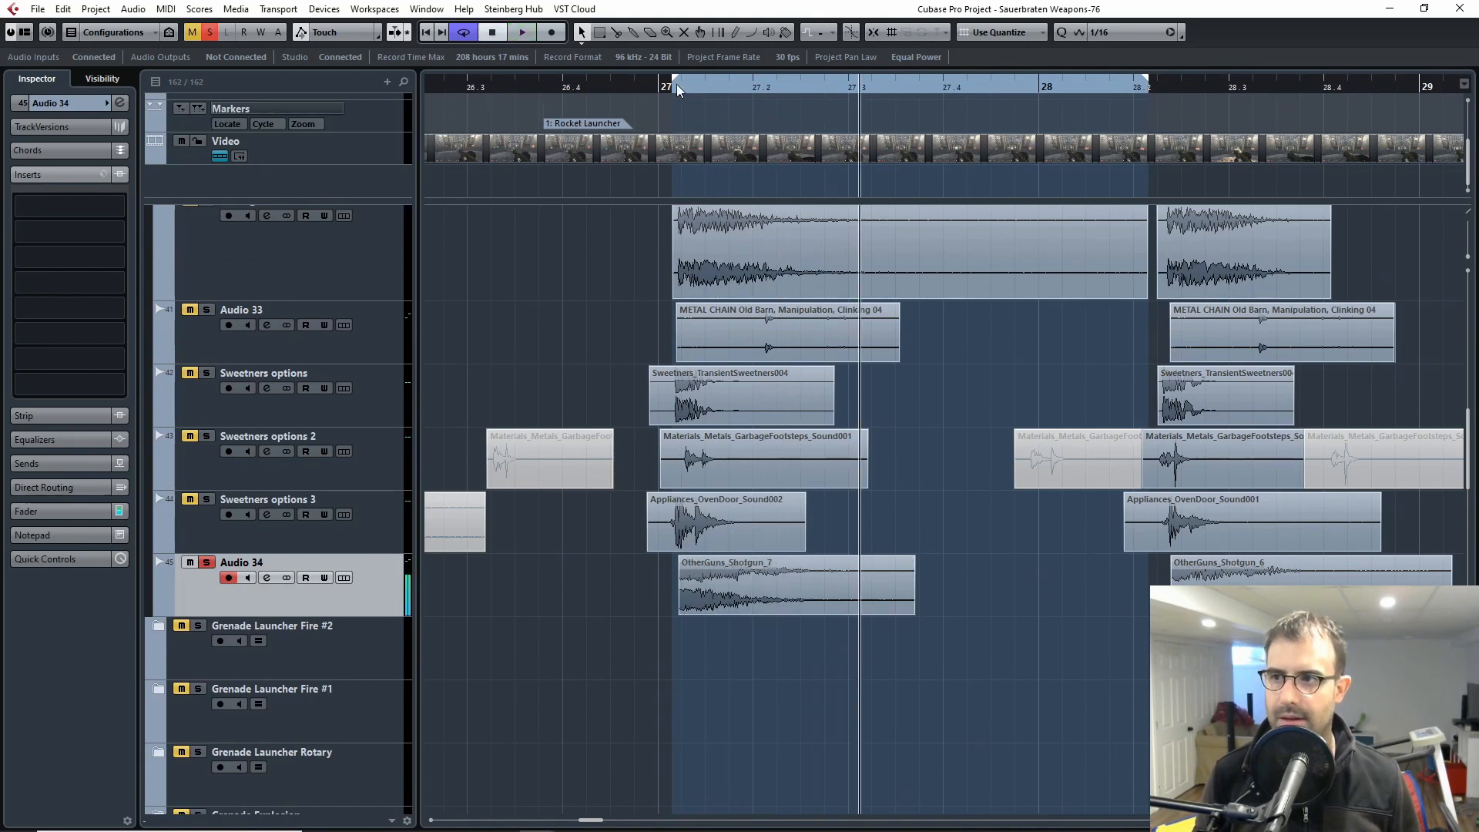
click(681, 85)
key(space)
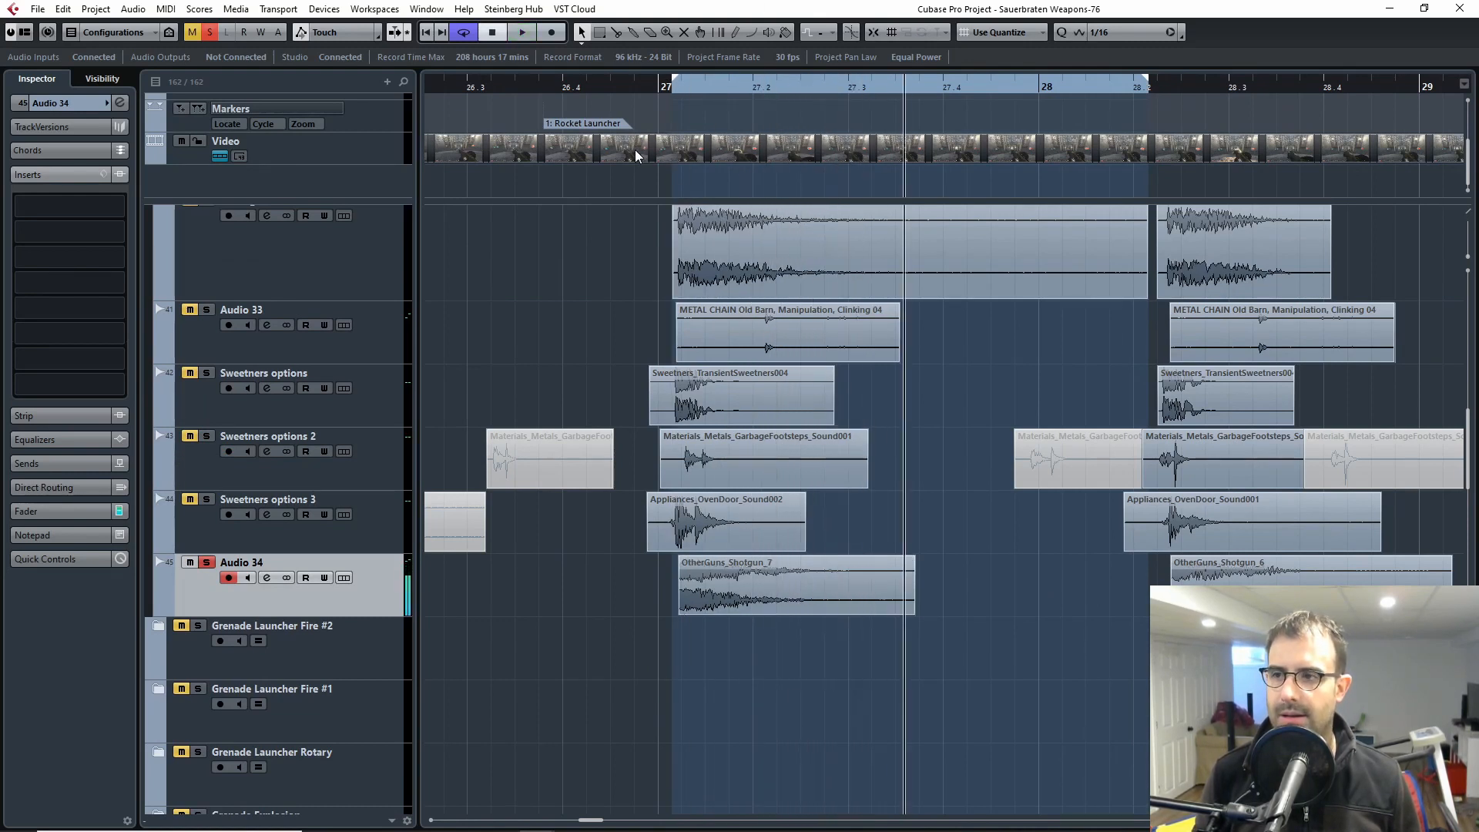
drag(678, 89, 663, 94)
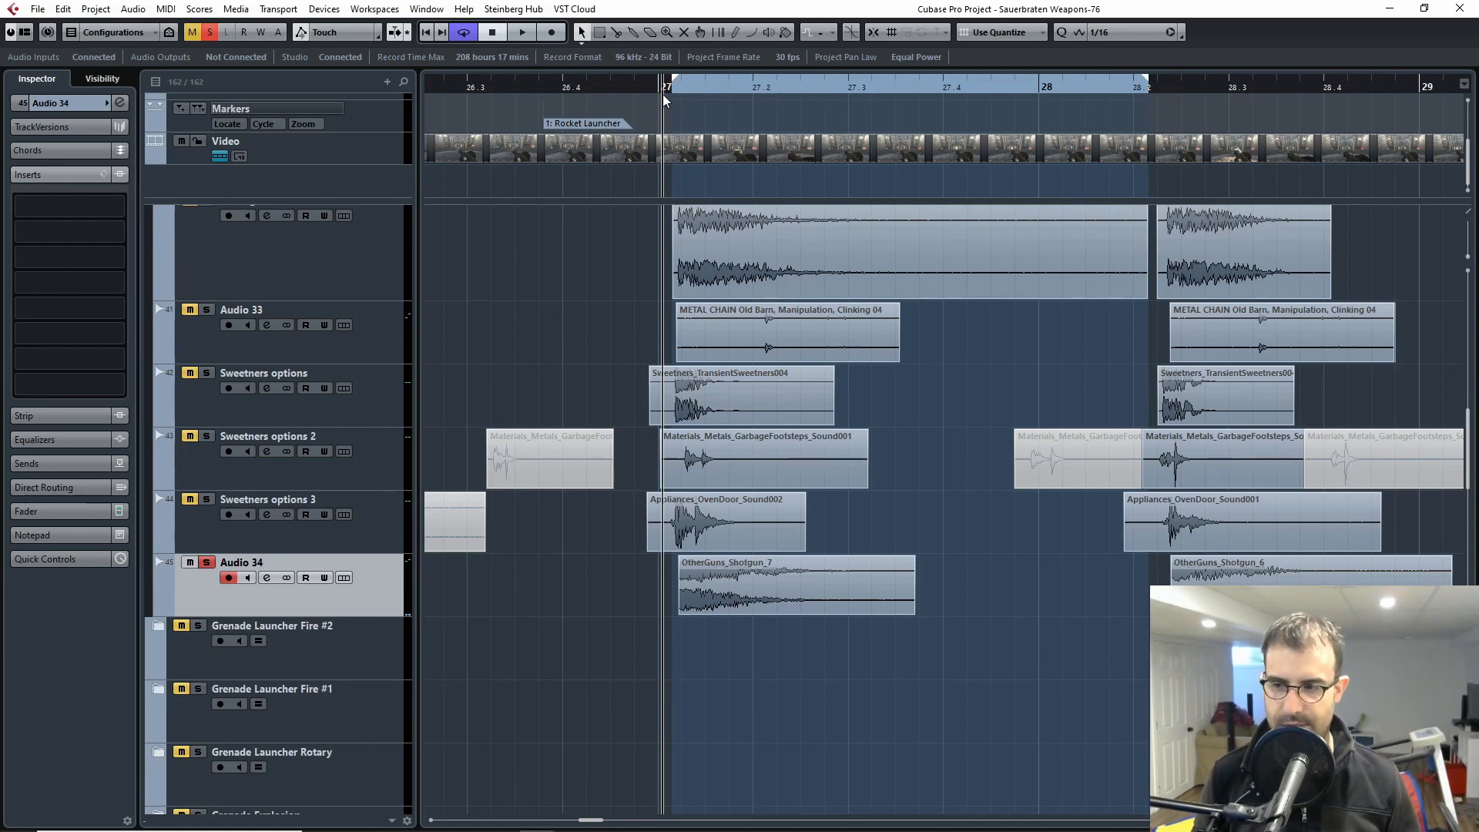
key(space)
Step: Audition only the tail of the shotgun clip on Audio 34, starting just before 27.2
key(space)
drag(680, 91, 744, 94)
key(space)
key(space)
key(space)
key(space)
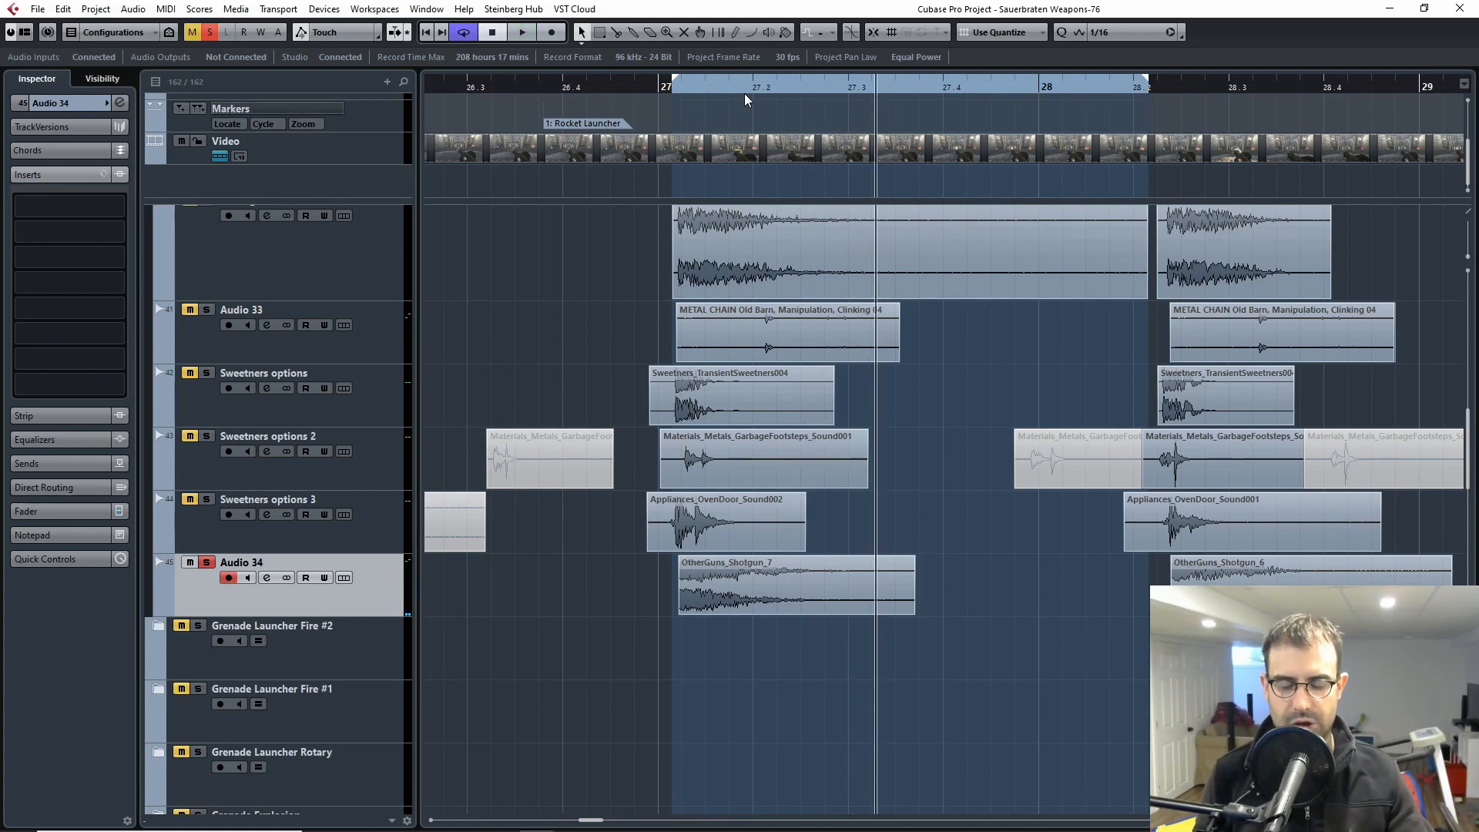
drag(741, 85, 739, 81)
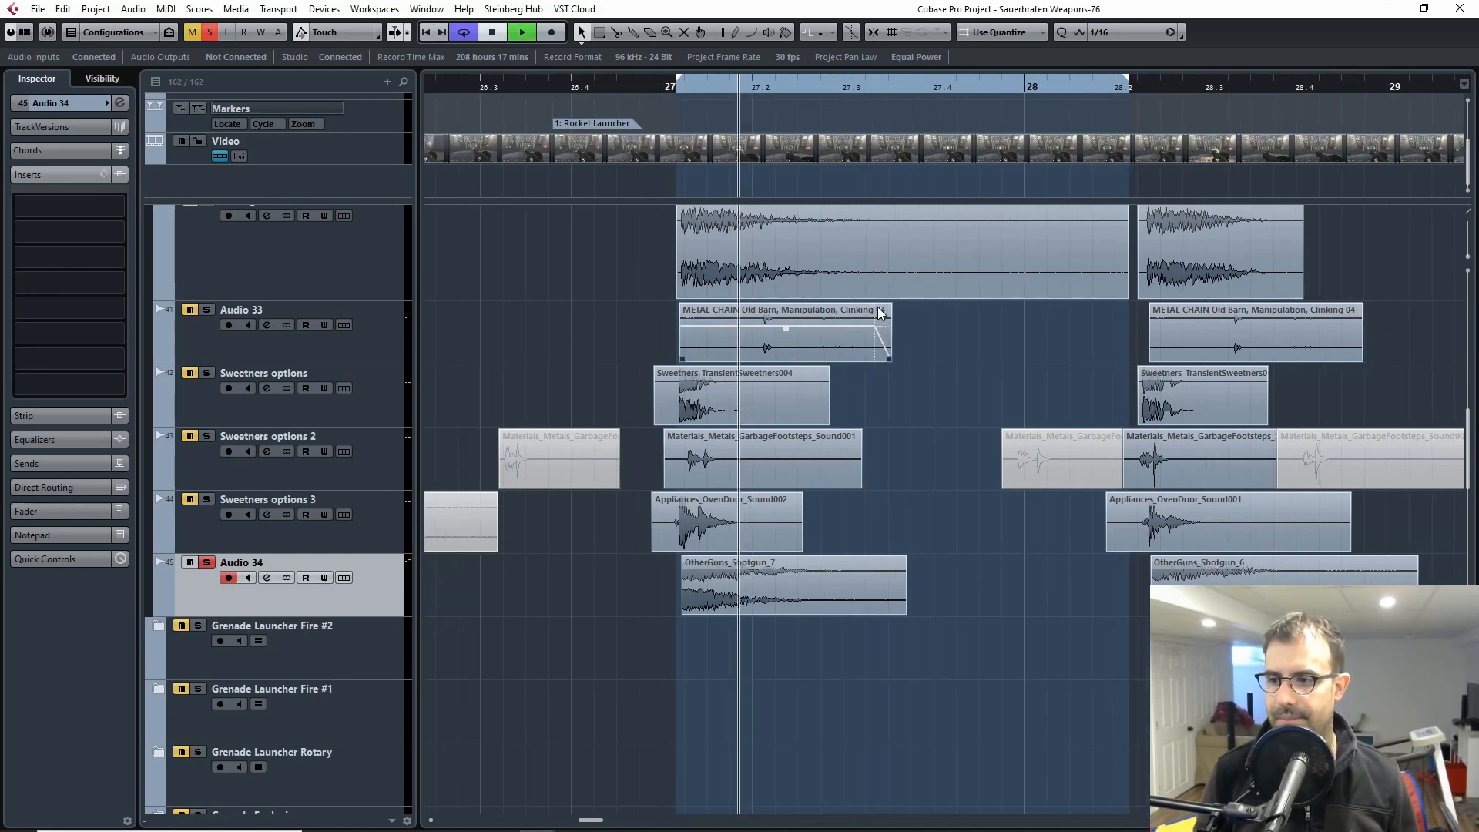
key(space)
key(space)
Step: Switch the solo from Audio 34 to the Rocket Fire #1 folder and play its layers from just after 26.4
click(206, 563)
scroll(256, 521, up, 5)
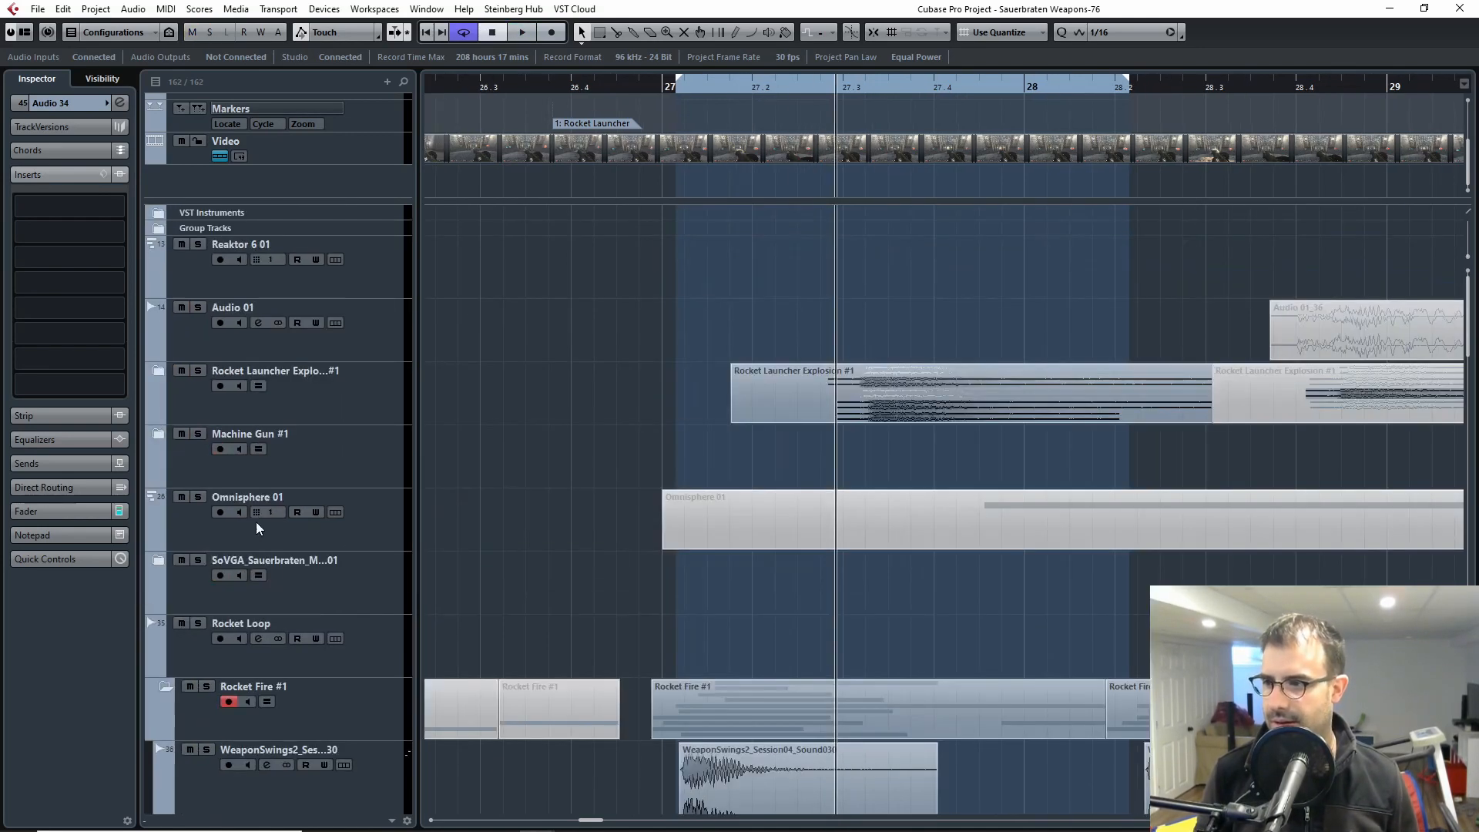
click(206, 322)
click(598, 98)
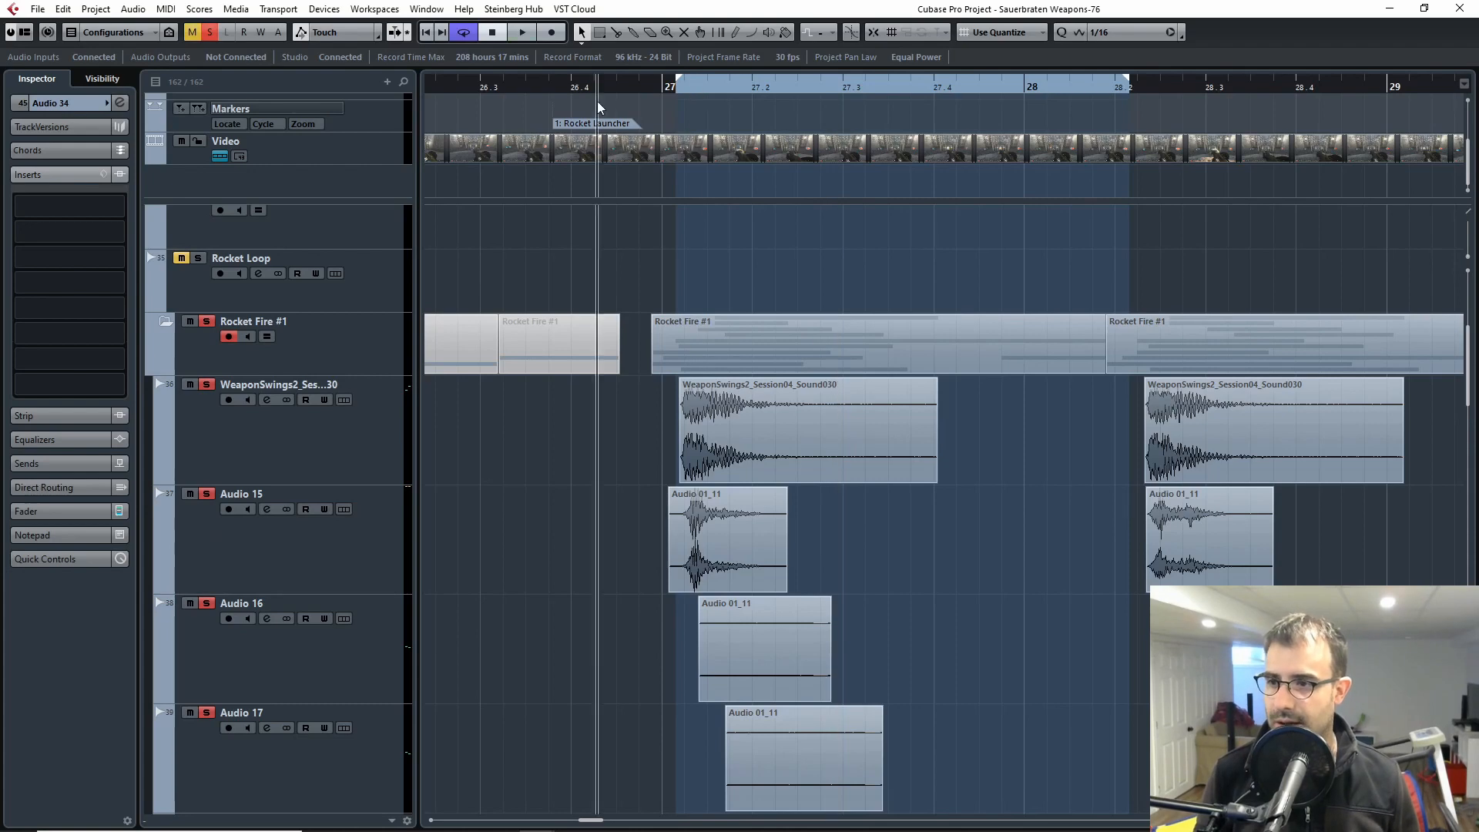
key(space)
Step: Replay the full Rocket Fire #1 mix several times while looking over its layers from WeaponSwings2 to Audio 34
key(space)
scroll(865, 462, down, 5)
scroll(865, 462, up, 6)
key(space)
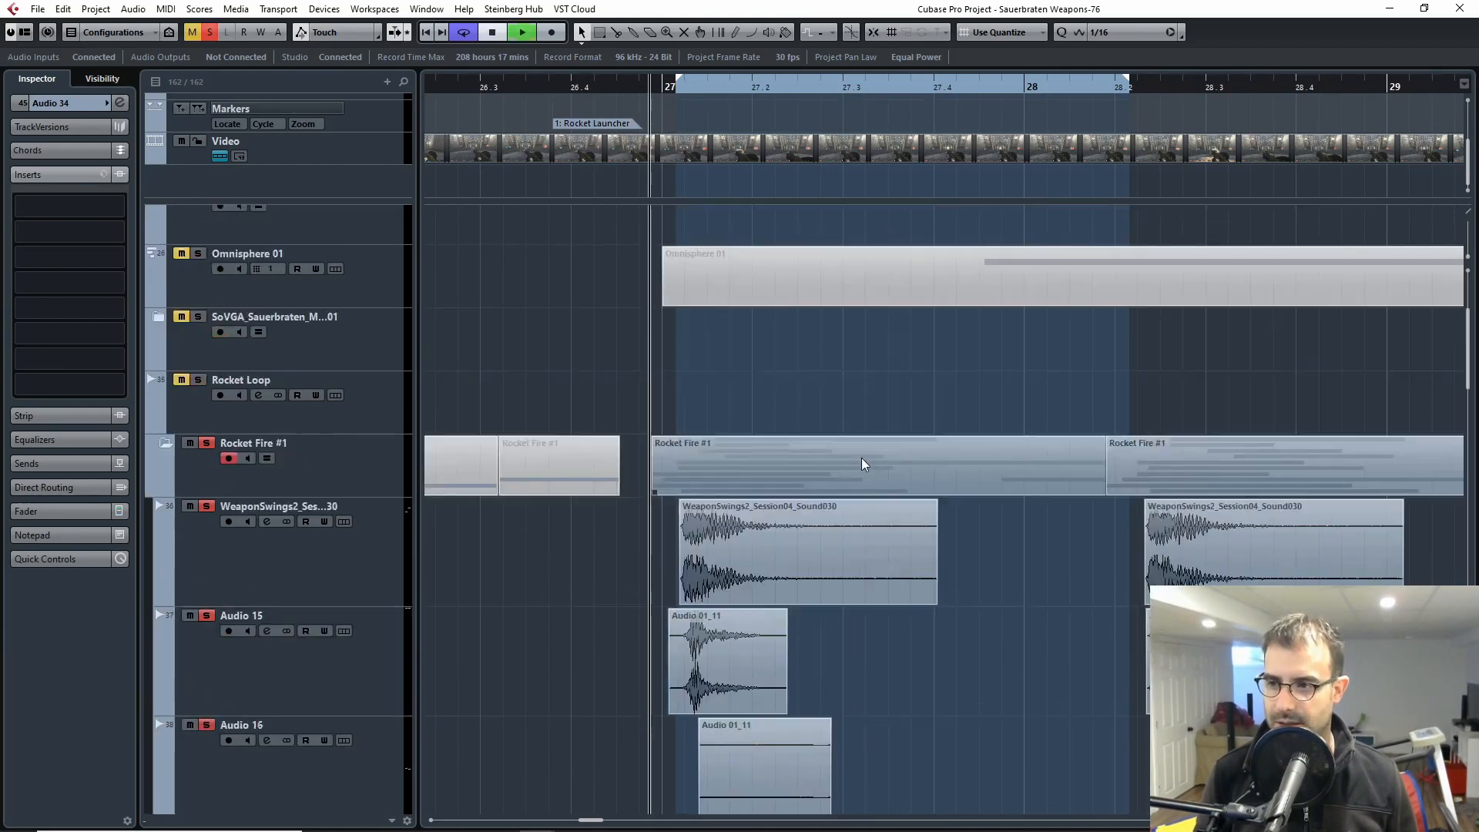
scroll(863, 465, down, 3)
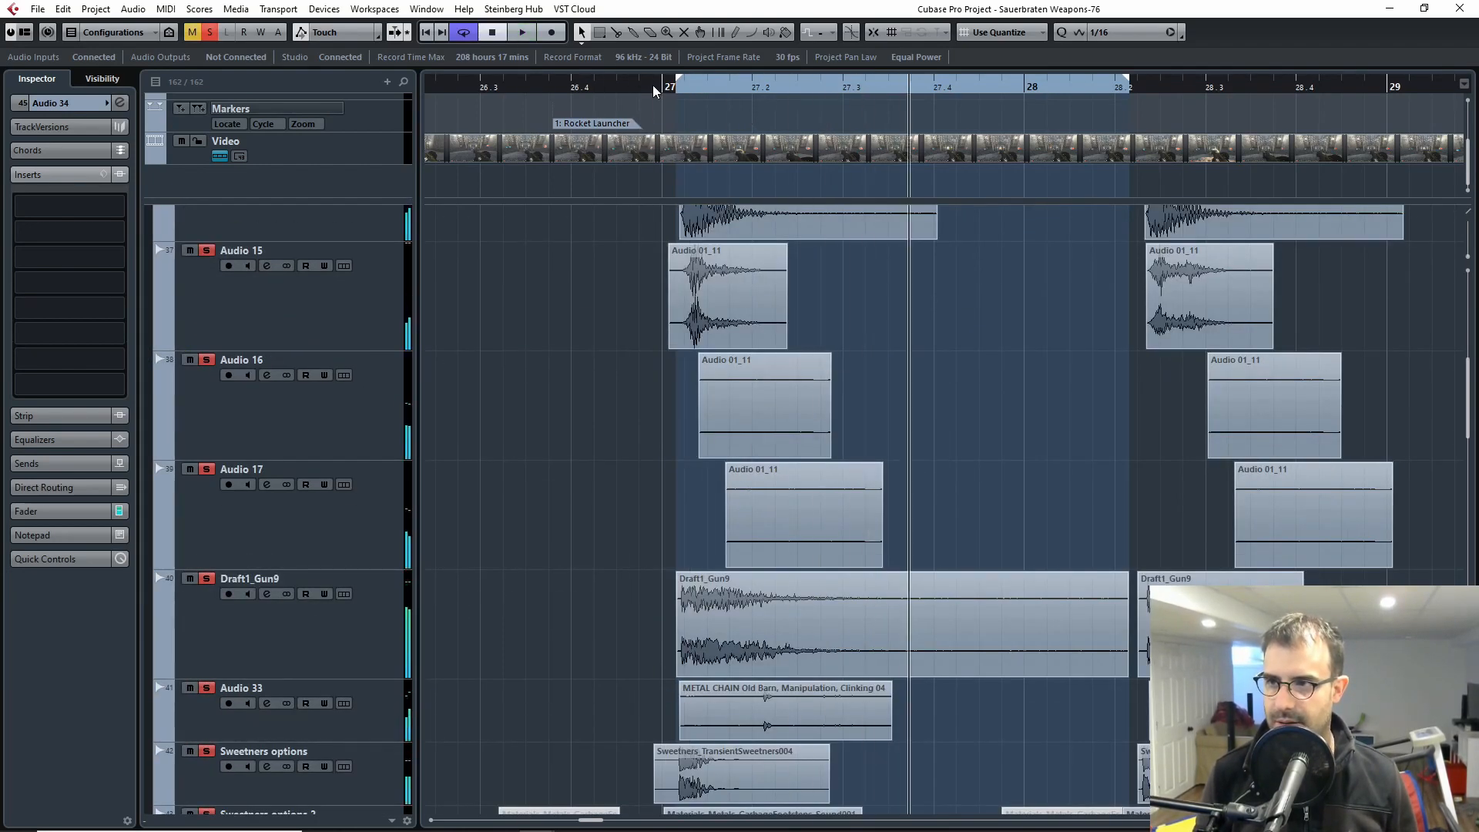
key(space)
key(space)
scroll(724, 510, up, 3)
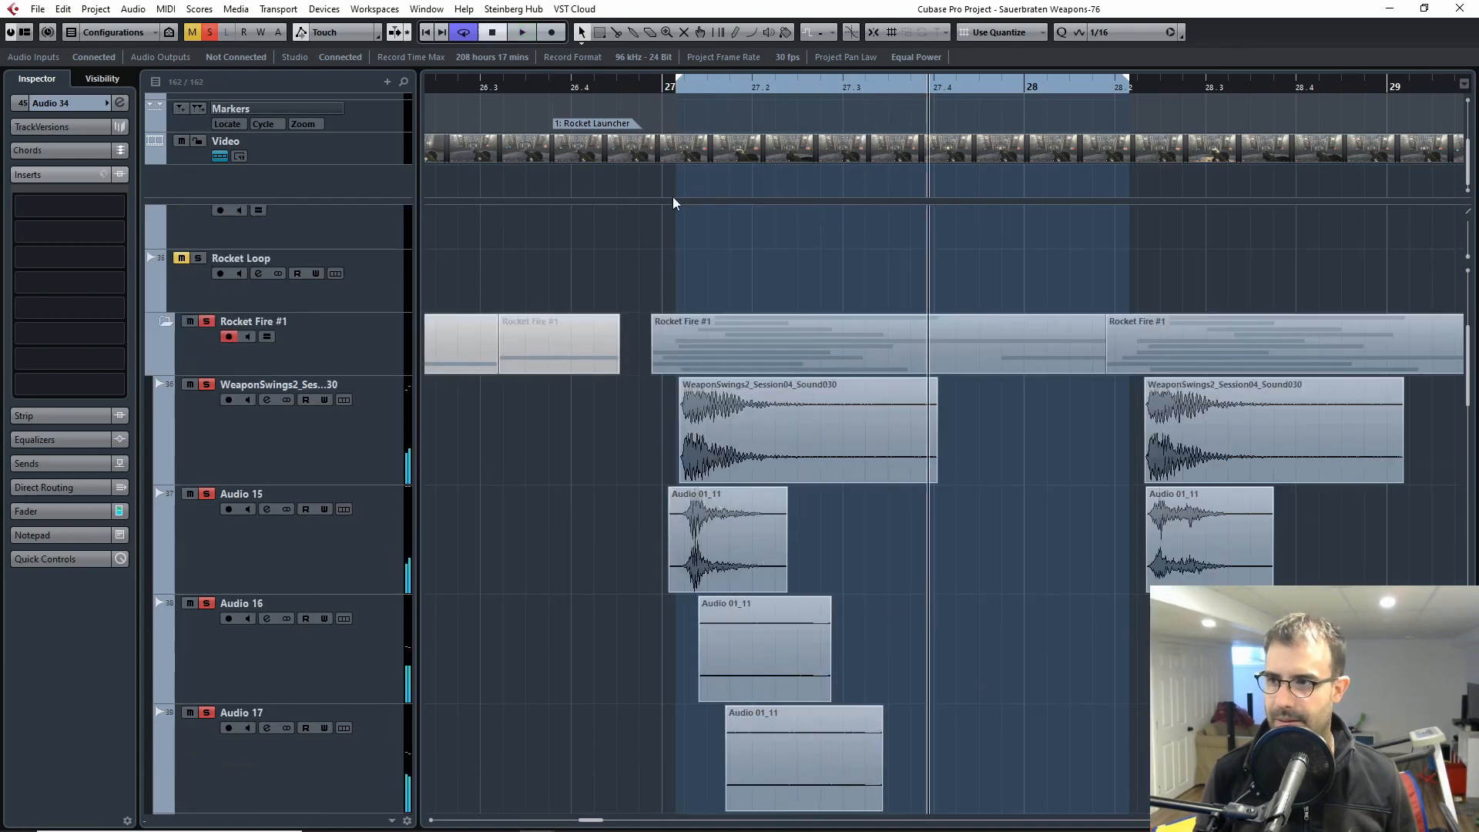
key(space)
scroll(748, 667, down, 6)
key(space)
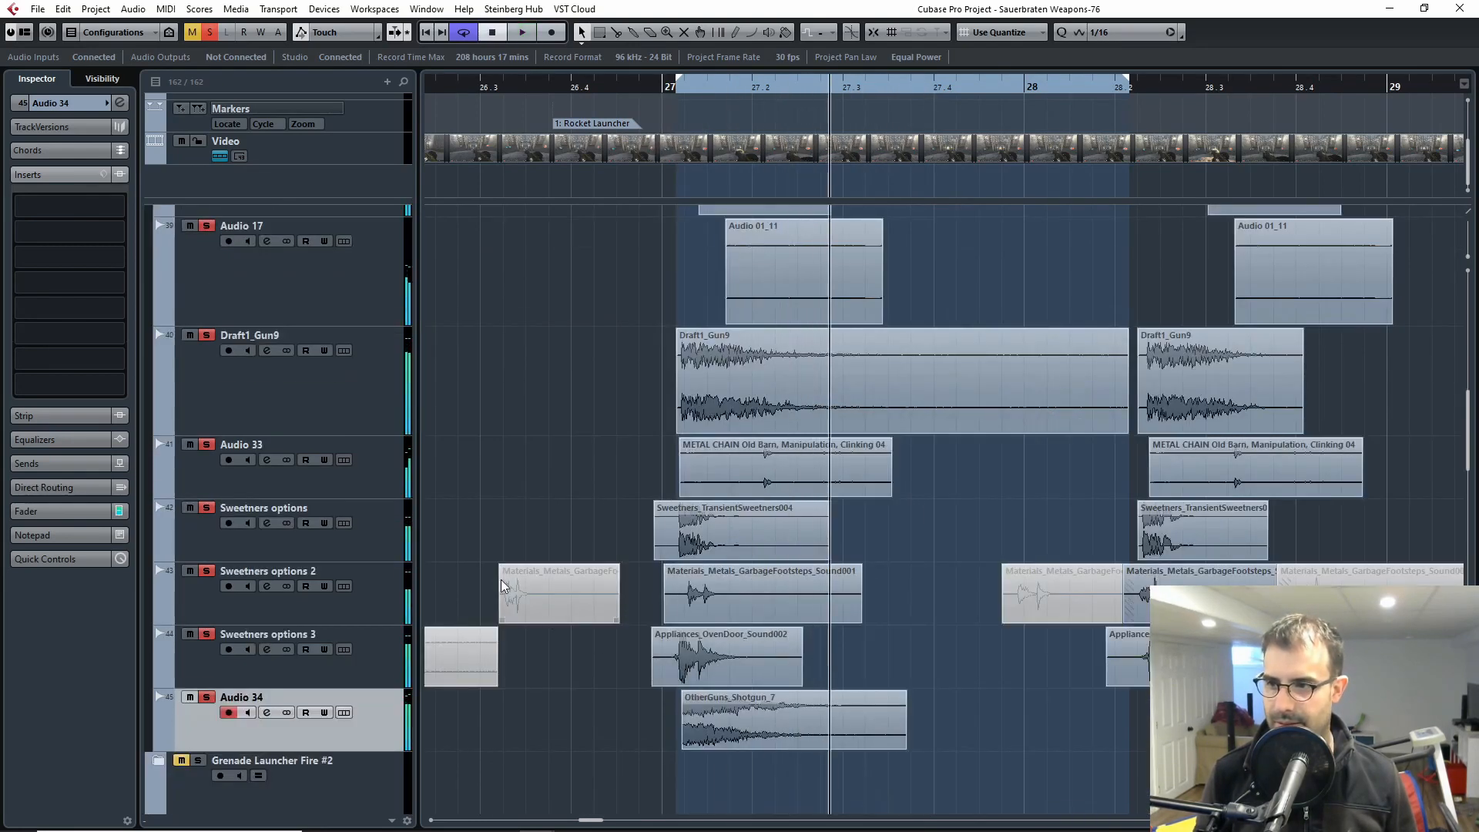
Step: Clear the Rocket Fire #1 folder solo, then select and solo the tracks from WeaponSwings2 through Draft1_Gun9
scroll(354, 485, up, 8)
click(206, 443)
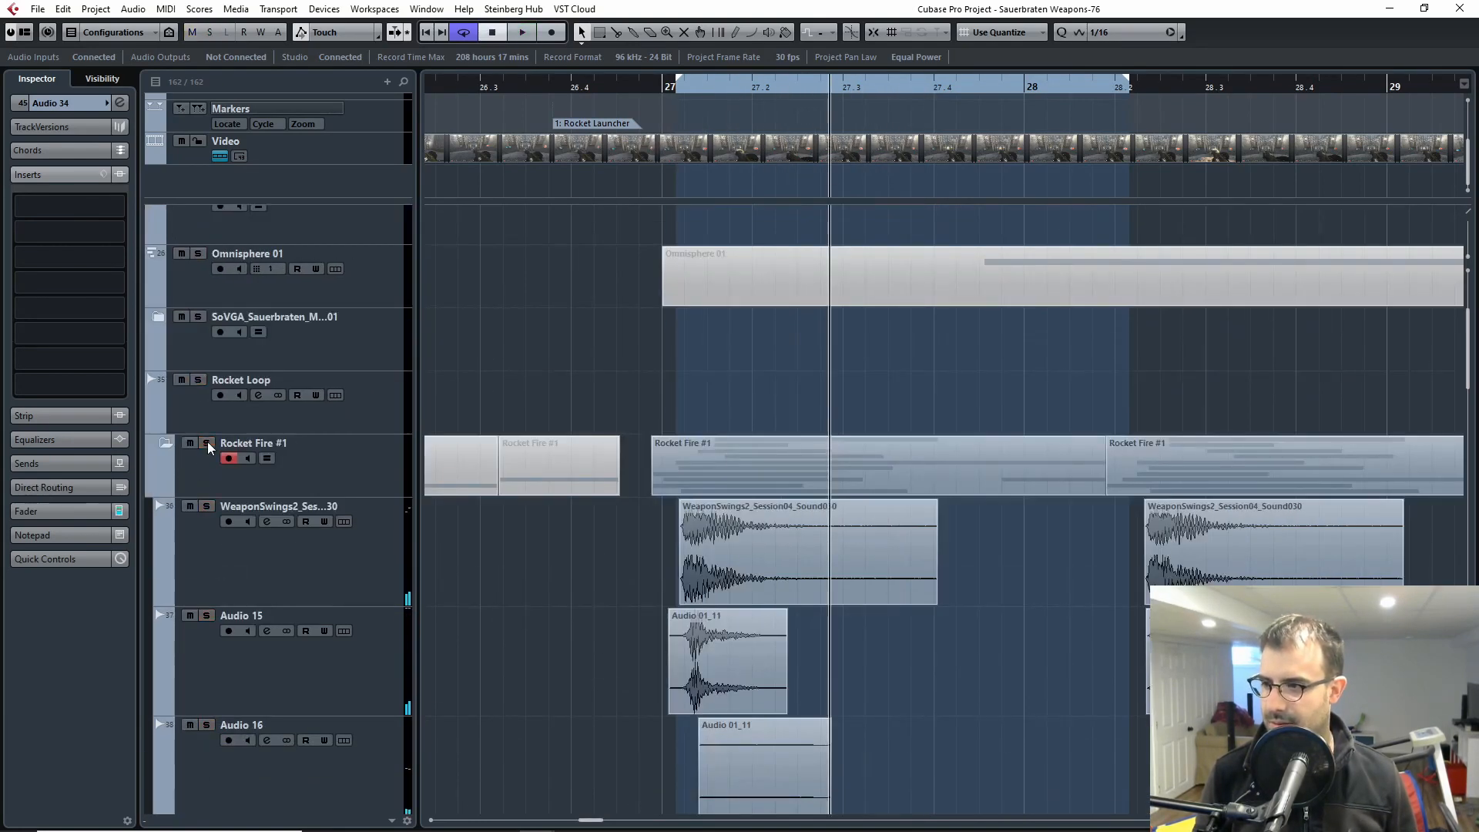
scroll(252, 479, down, 2)
click(265, 460)
scroll(308, 524, down, 6)
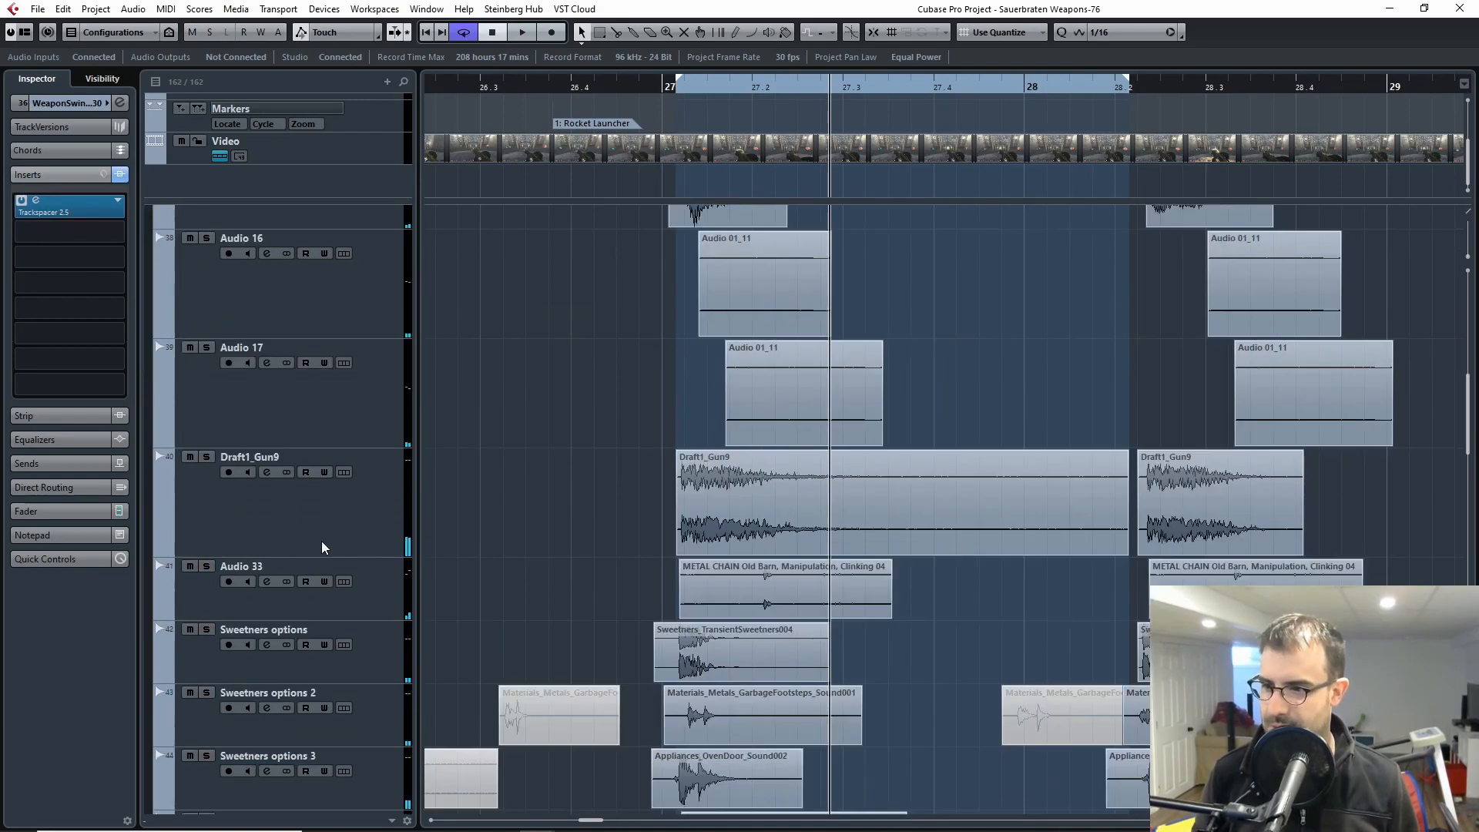
shift+click(242, 526)
click(207, 457)
click(669, 87)
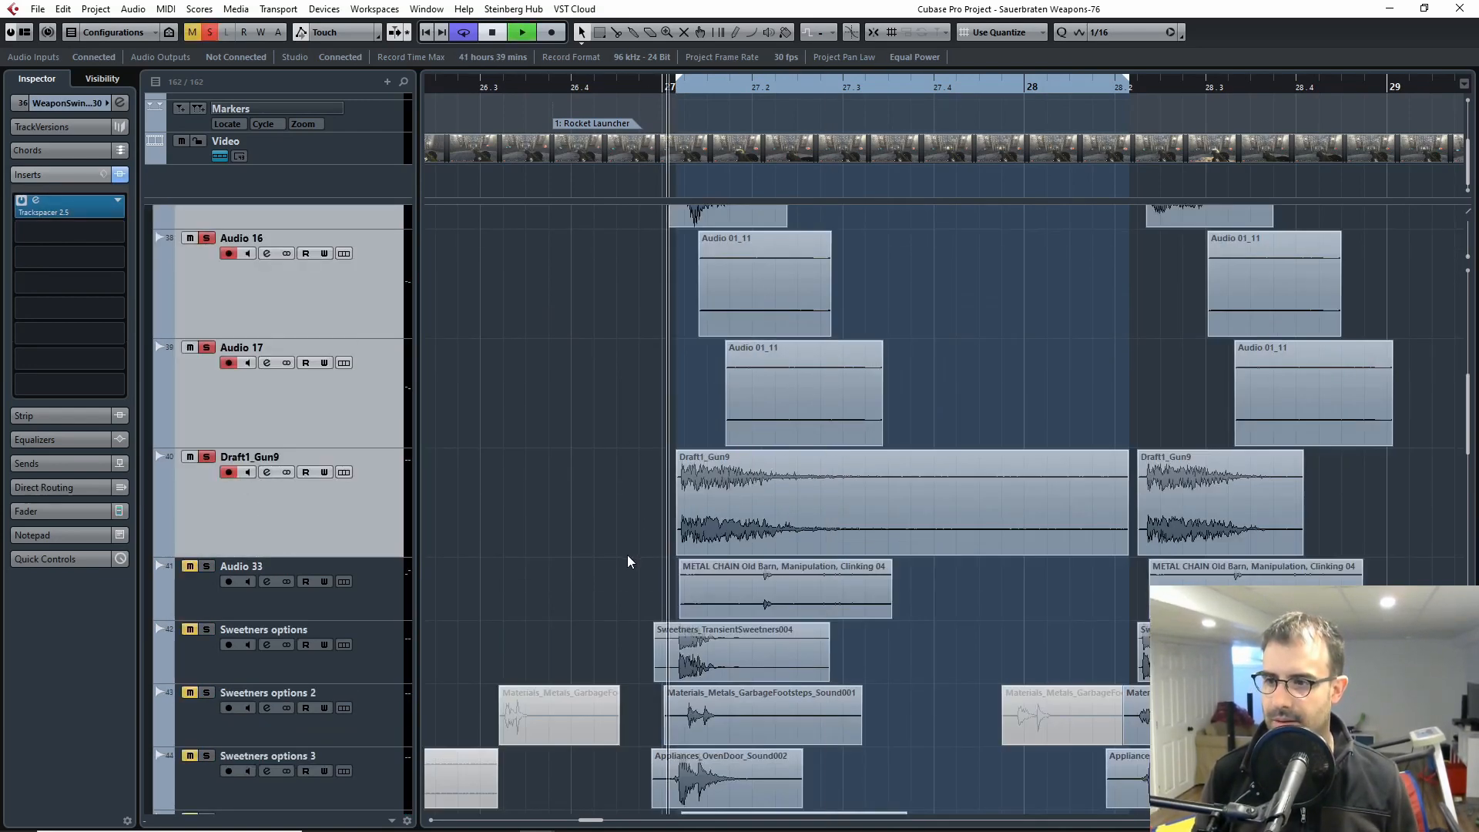
Step: Audition the five soloed main layers without the sweeteners repeatedly from just before bar 27
key(space)
scroll(626, 568, up, 4)
key(space)
drag(667, 85, 640, 109)
scroll(630, 292, down, 6)
scroll(269, 290, up, 6)
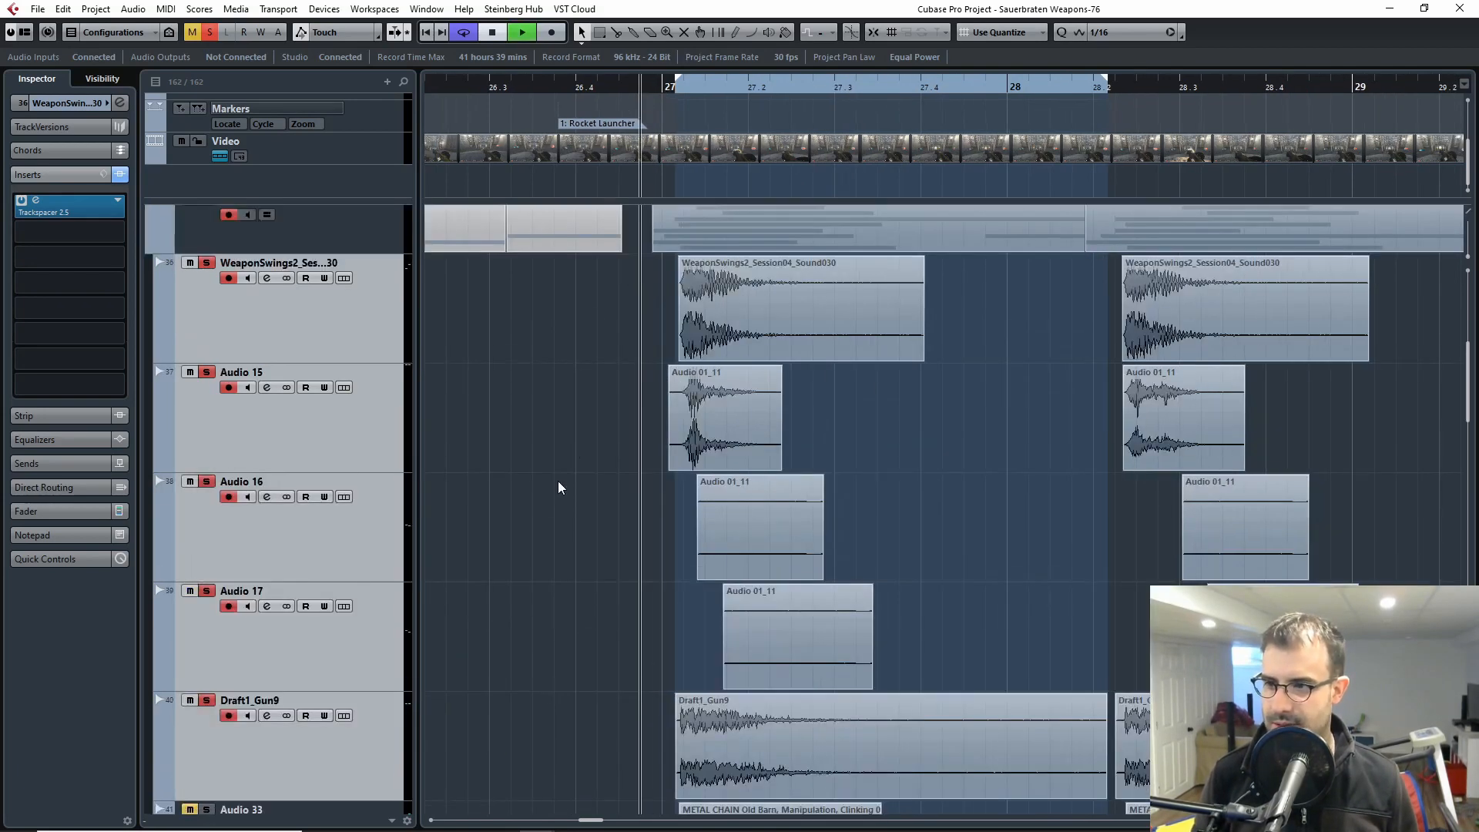
key(space)
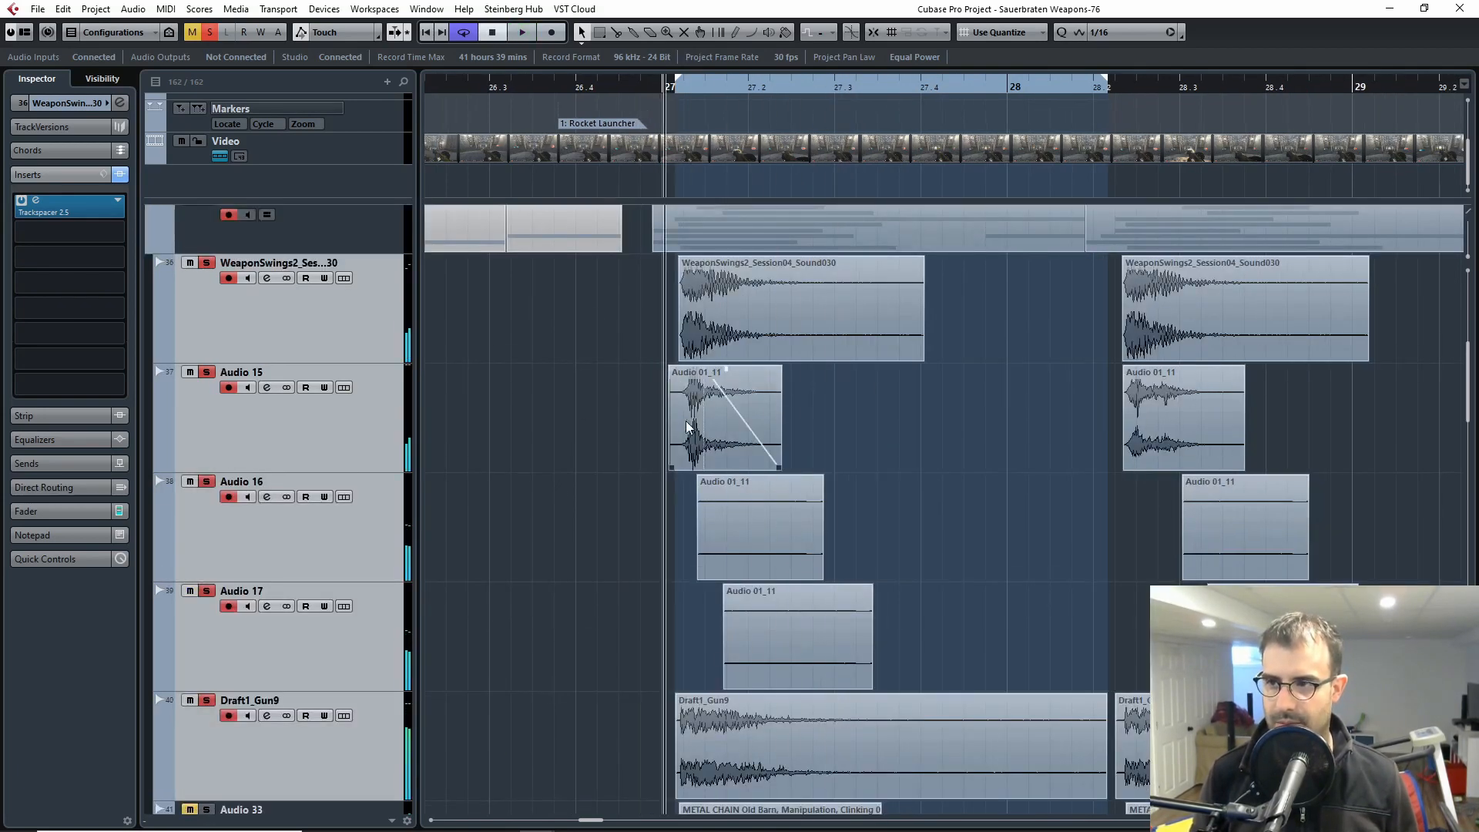
key(space)
Step: Select the tracks from WeaponSwings2 through Audio 17 and take them out of the solo, leaving Draft1_Gun9 audible alone
key(space)
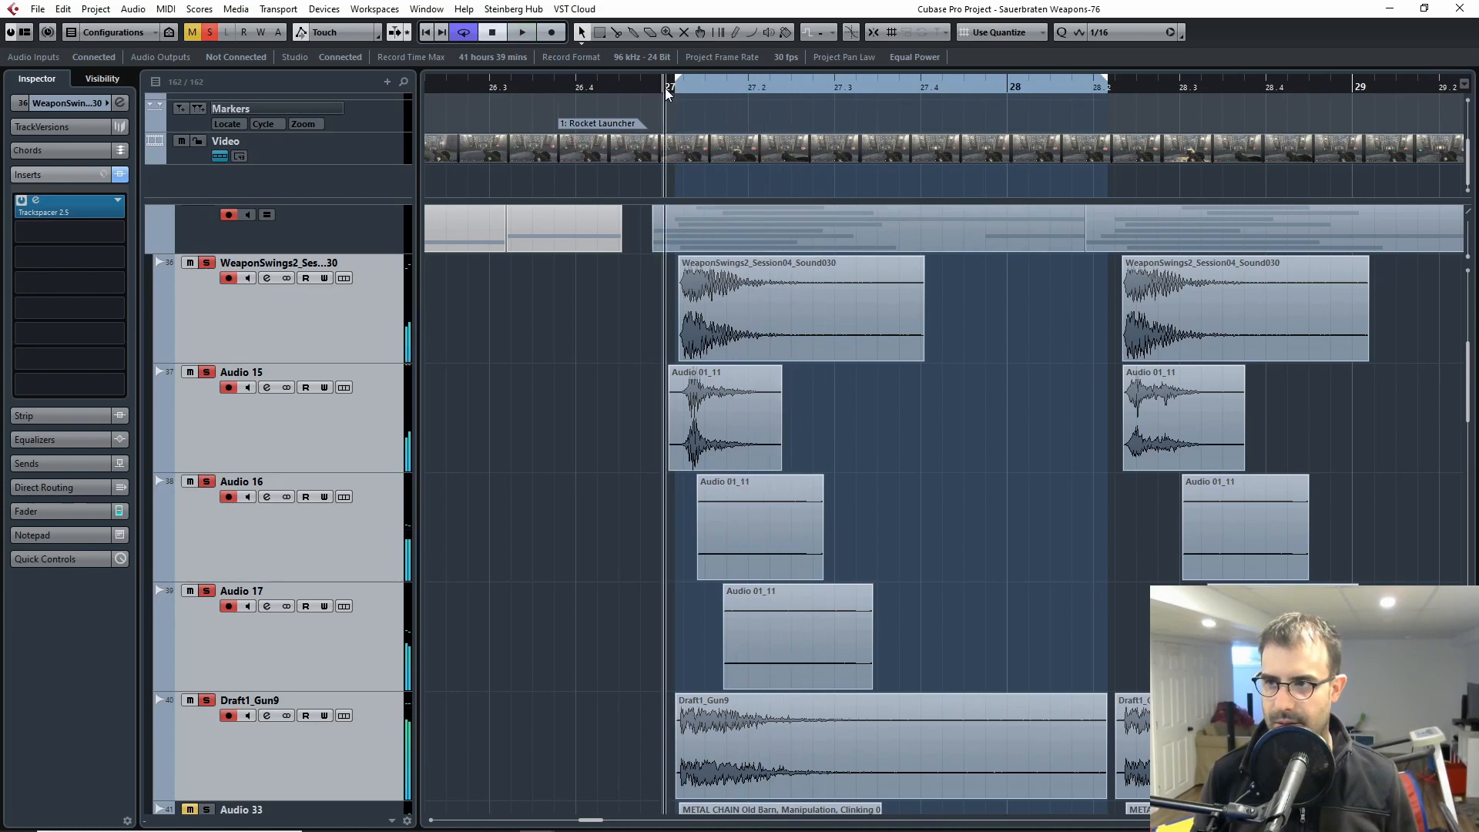
key(space)
key(space)
click(206, 304)
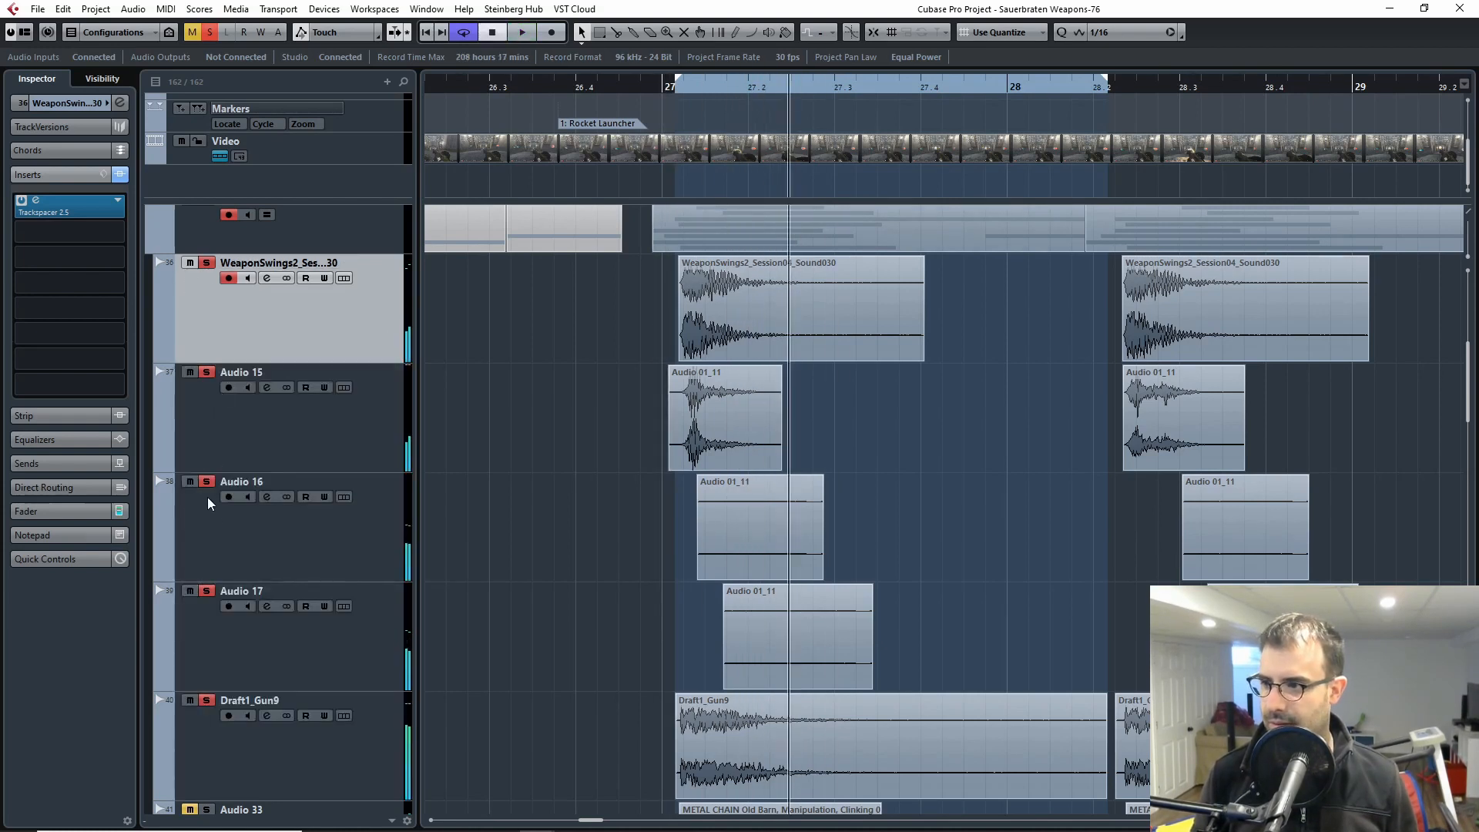
shift+click(225, 528)
shift+click(223, 662)
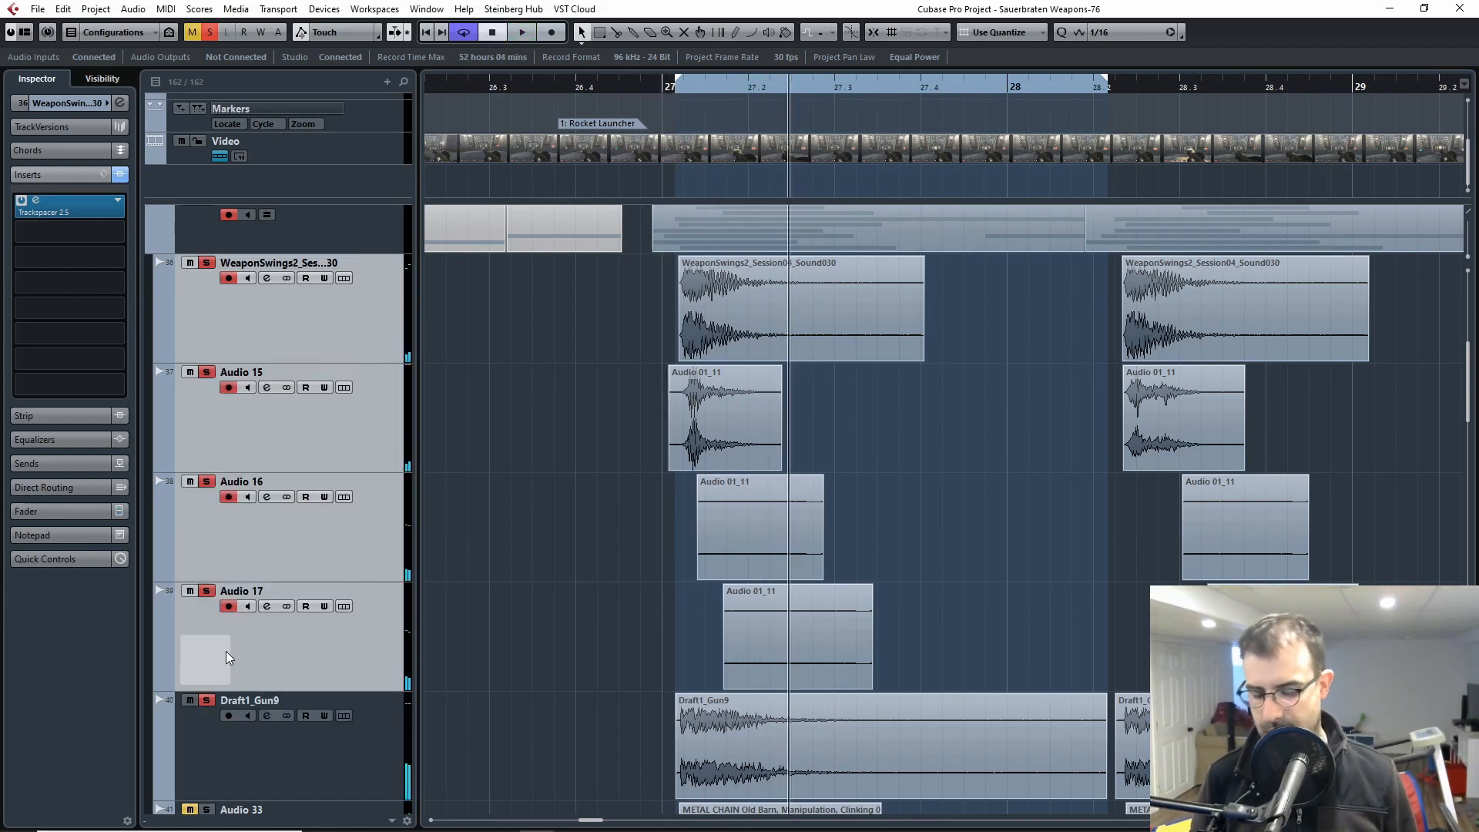
key(m)
Step: Audition Draft1_Gun9 alone several times from just before bar 27
click(663, 87)
key(space)
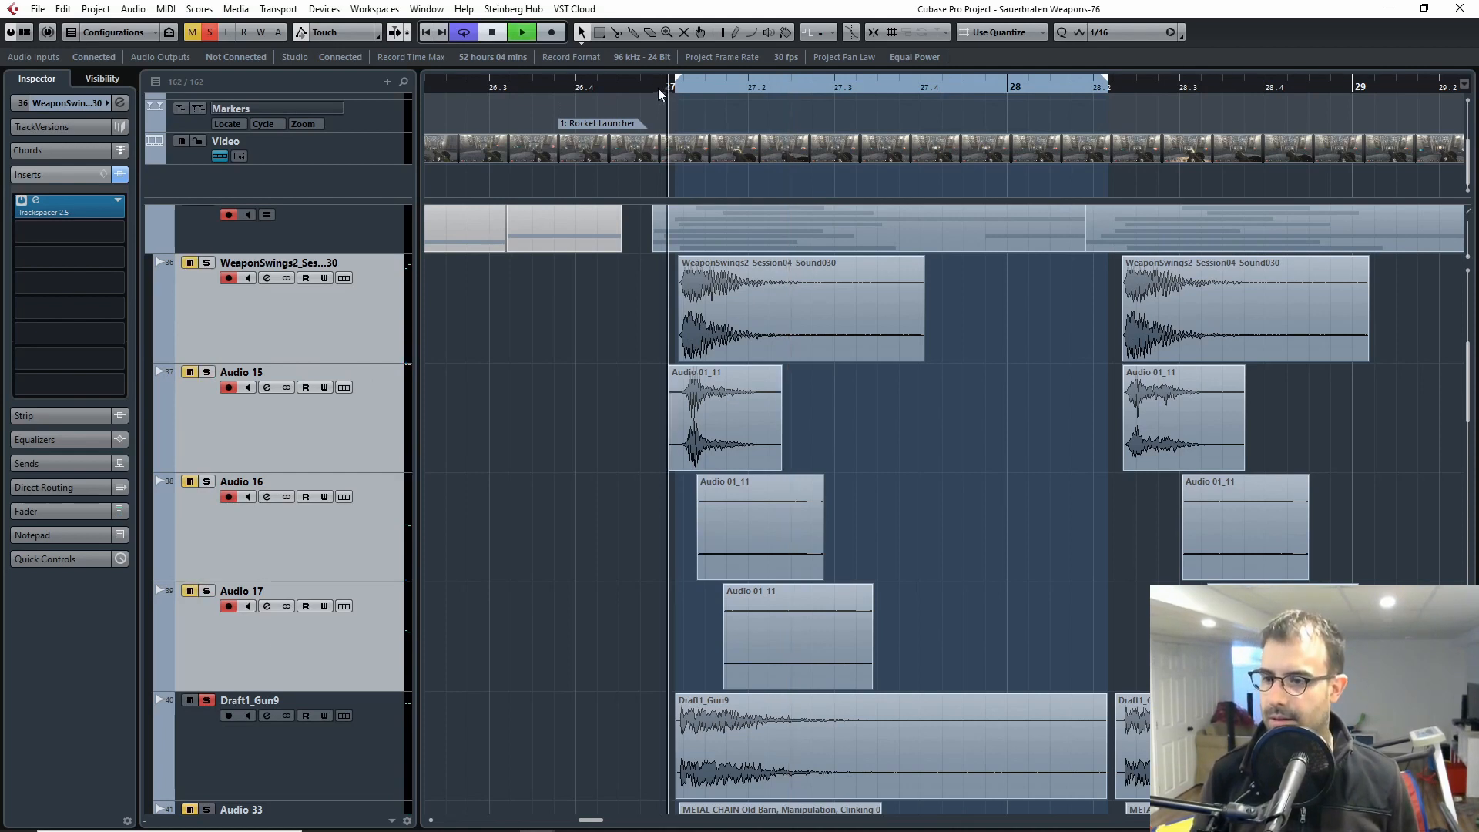
key(space)
click(662, 86)
key(space)
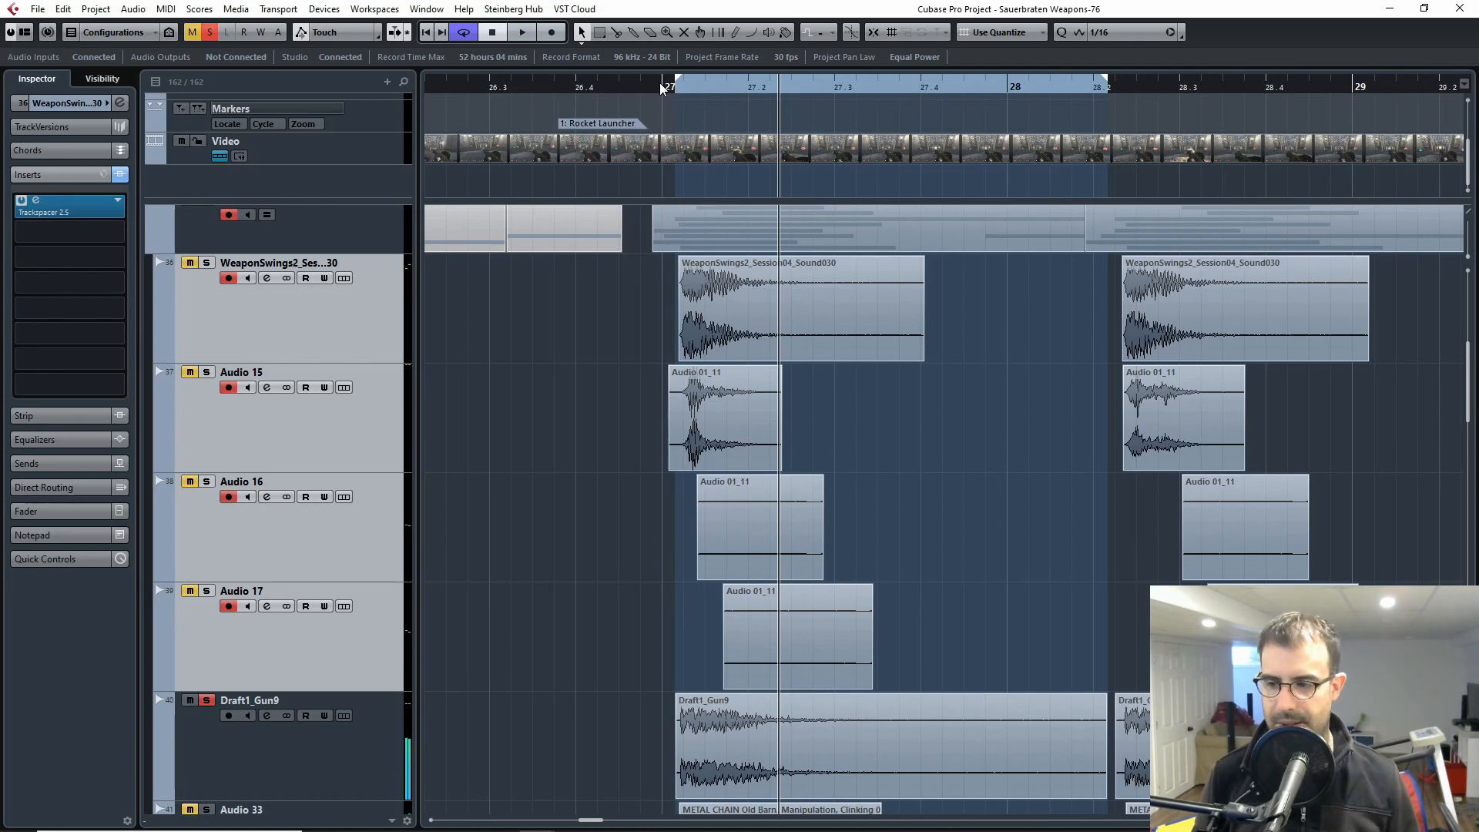
key(space)
key(space)
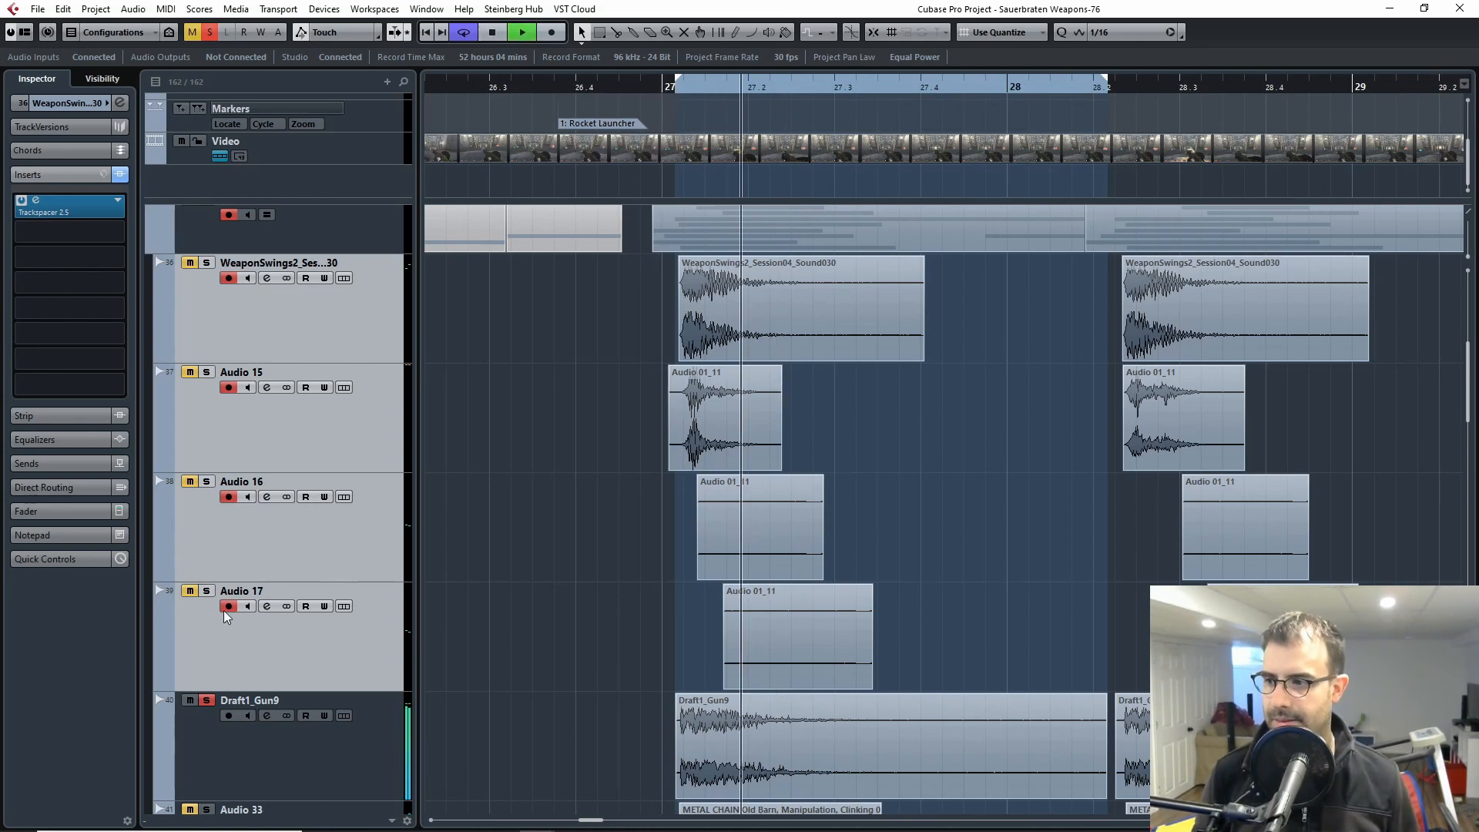
Step: Solo the selected WeaponSwings2 through Audio 17 tracks again and replay all five main layers from just before bar 27
key(s)
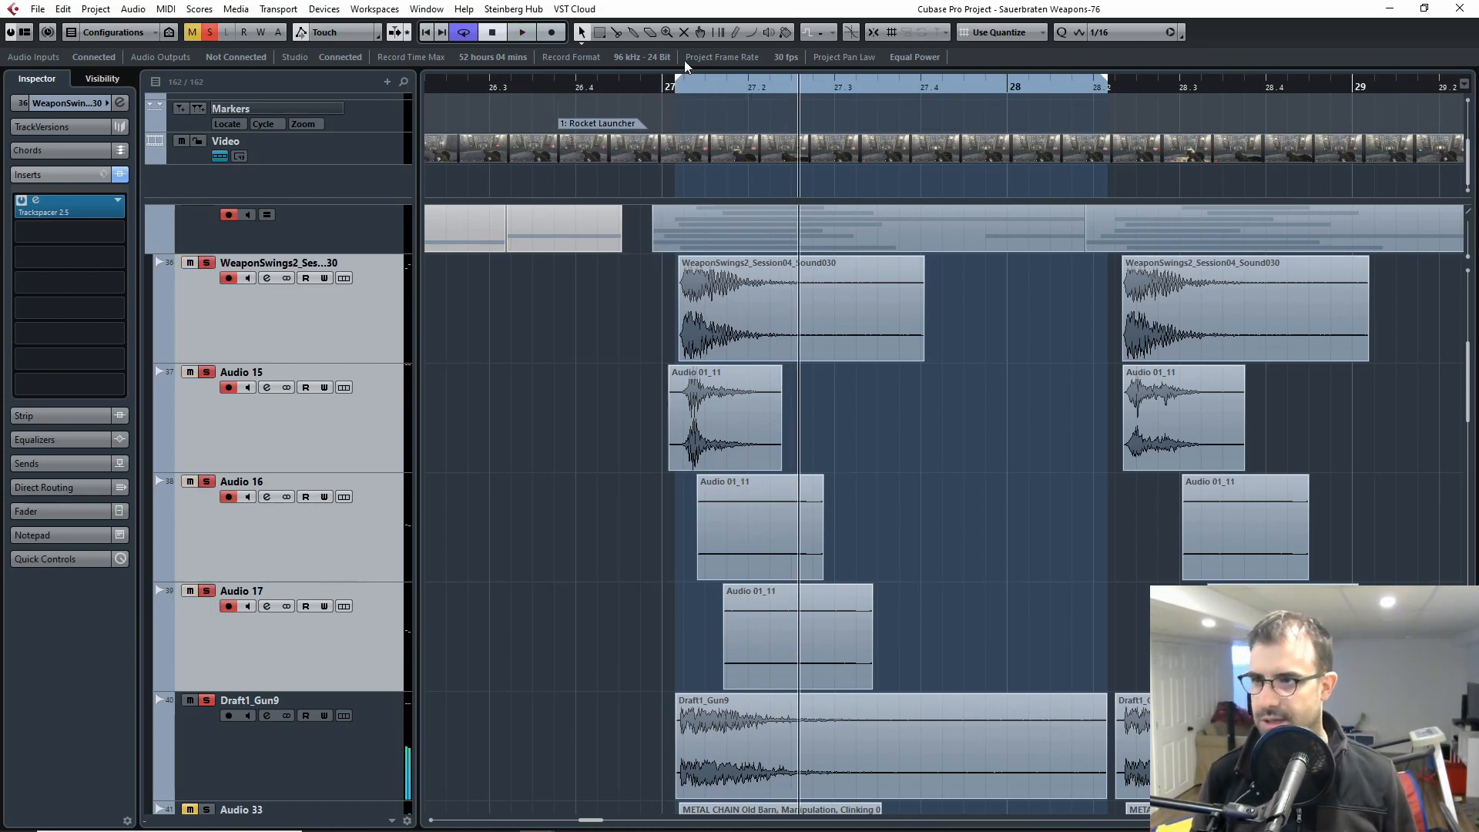
click(657, 86)
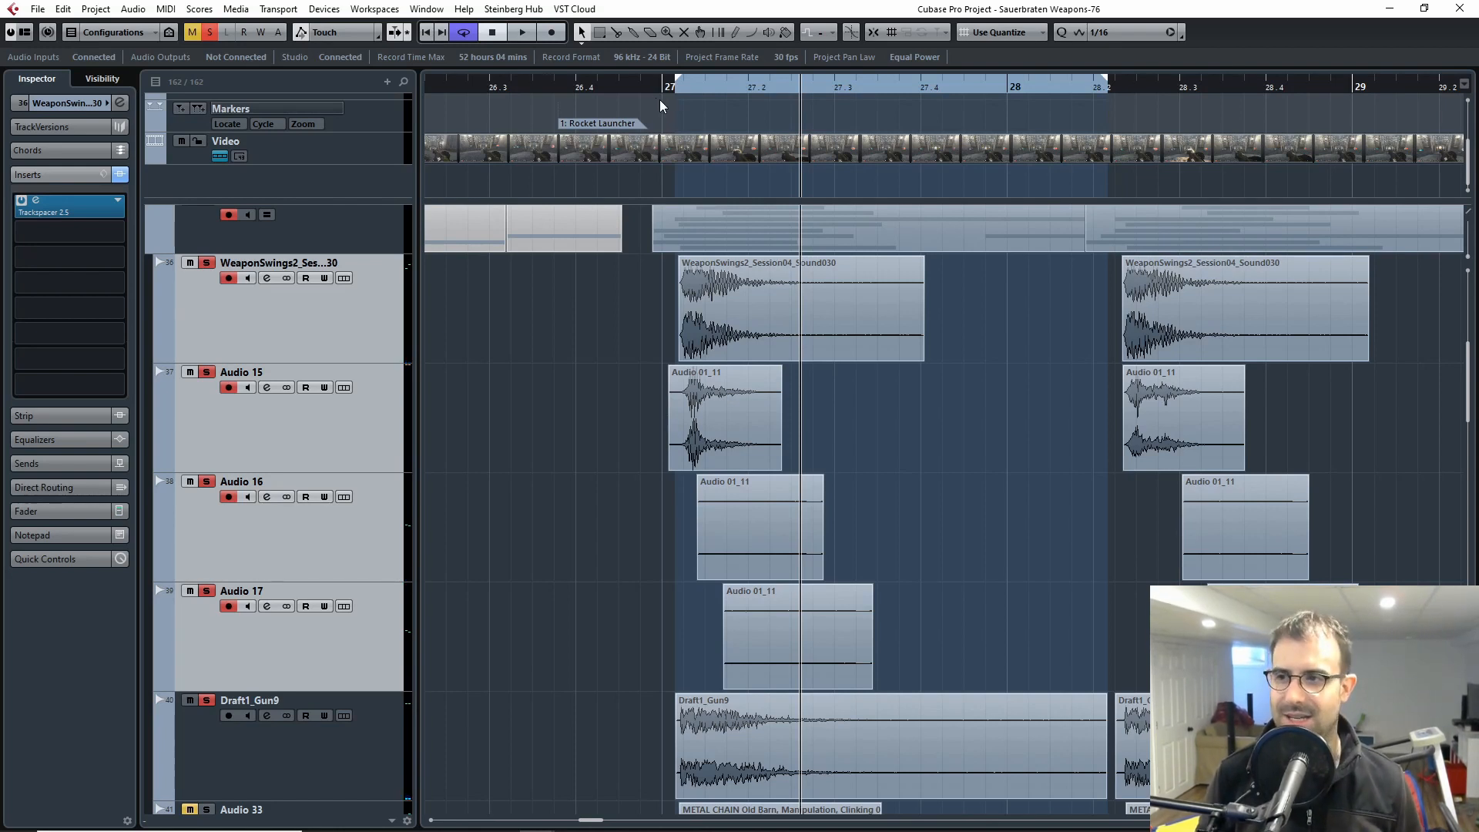
key(space)
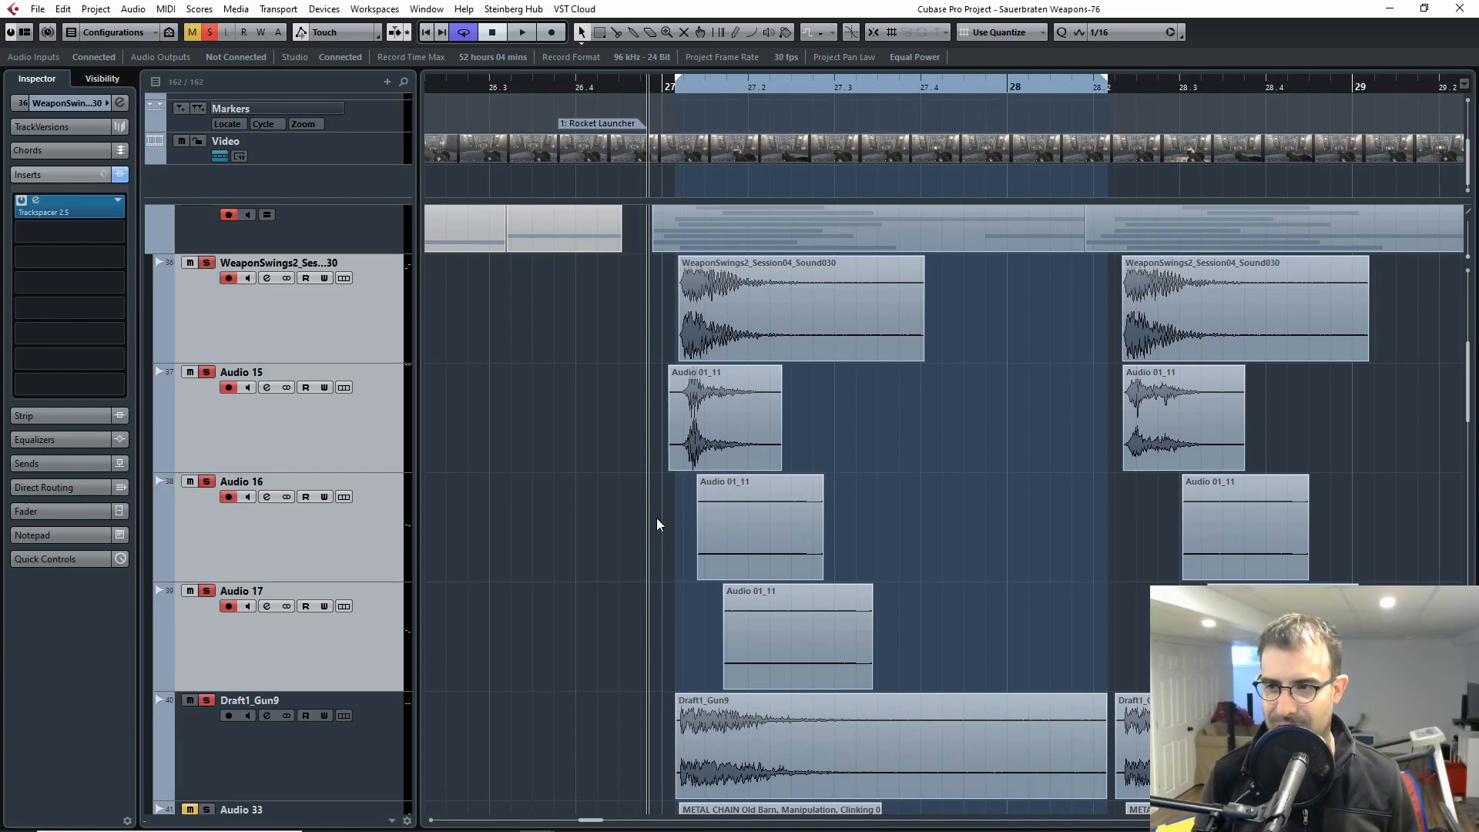
key(space)
Step: Select the Sweetners options, Sweetners options 2 and Sweetners options 3 tracks and add them to the solo
scroll(659, 516, down, 3)
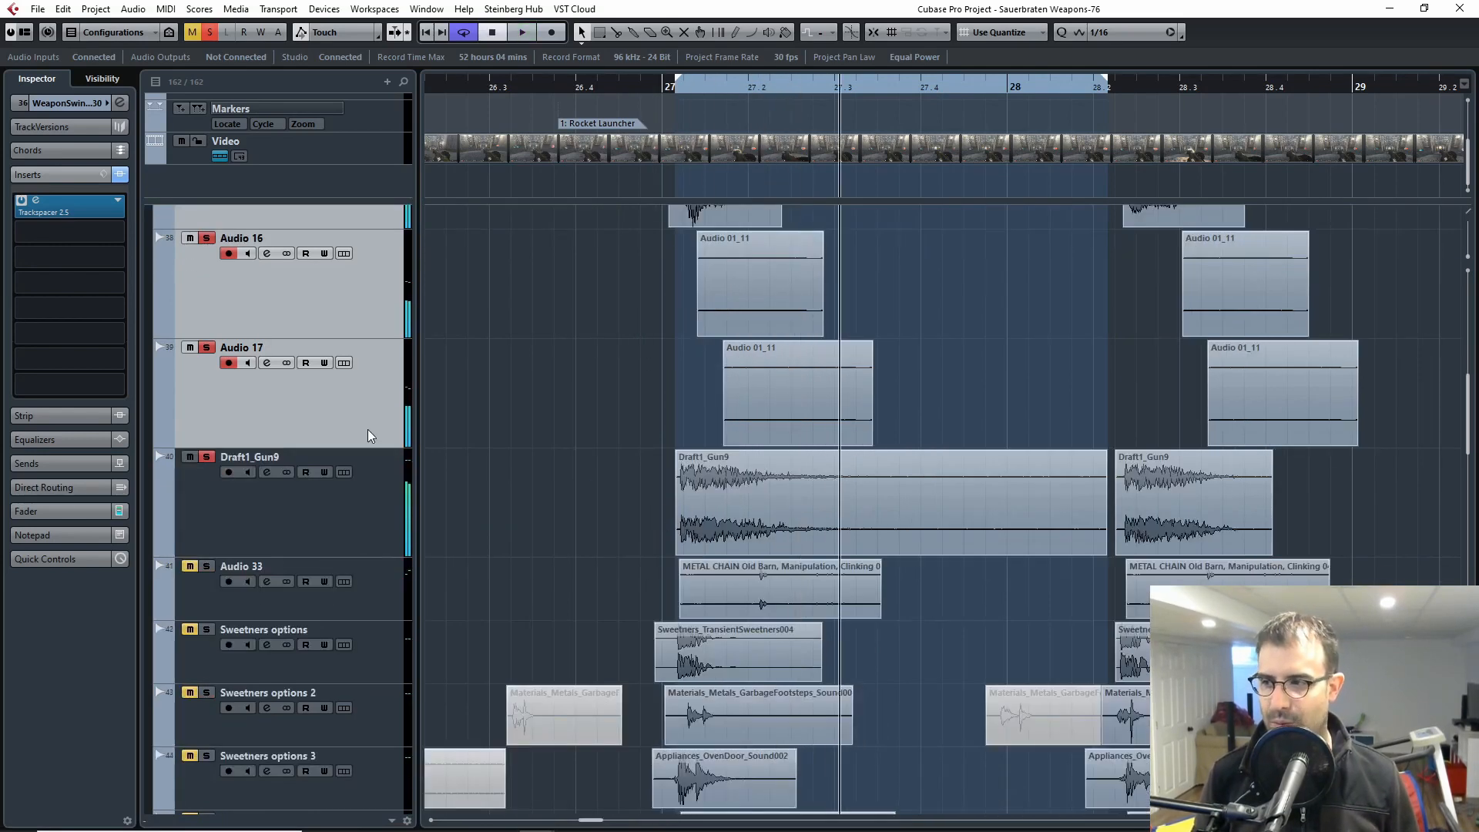
ctrl+click(308, 527)
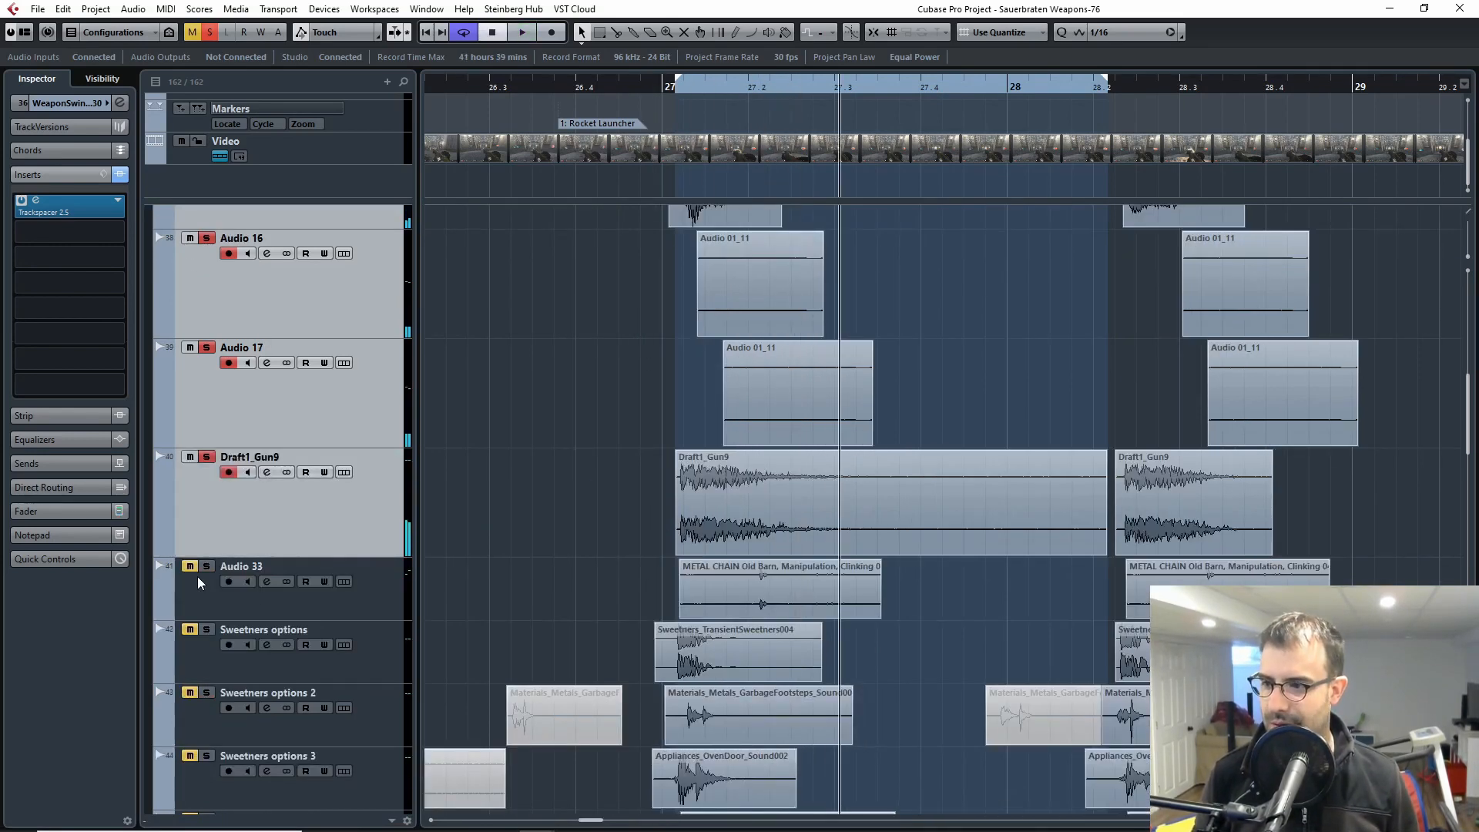
scroll(206, 640, down, 1)
click(205, 534)
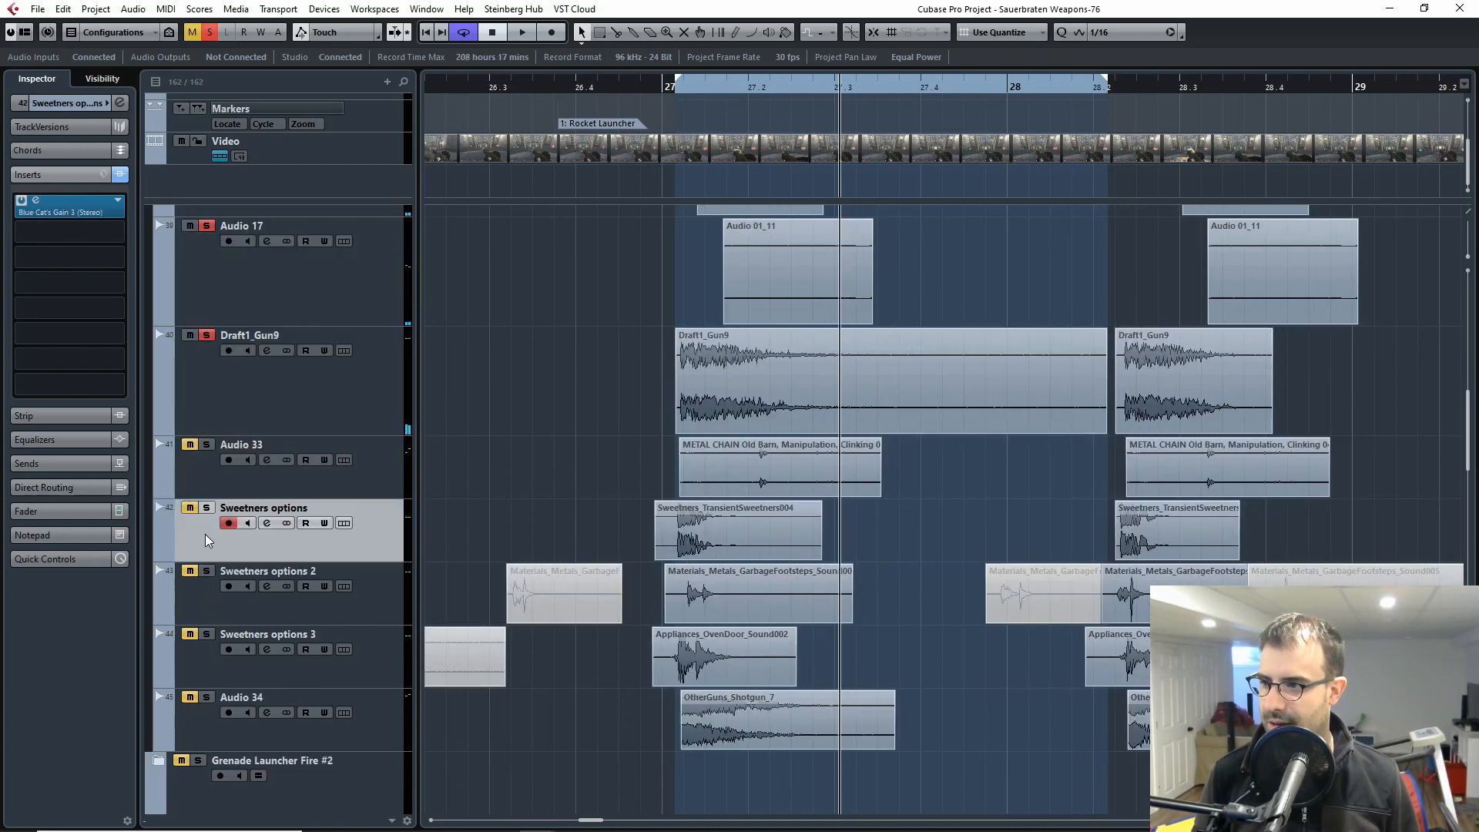
ctrl+click(210, 610)
ctrl+click(209, 658)
key(s)
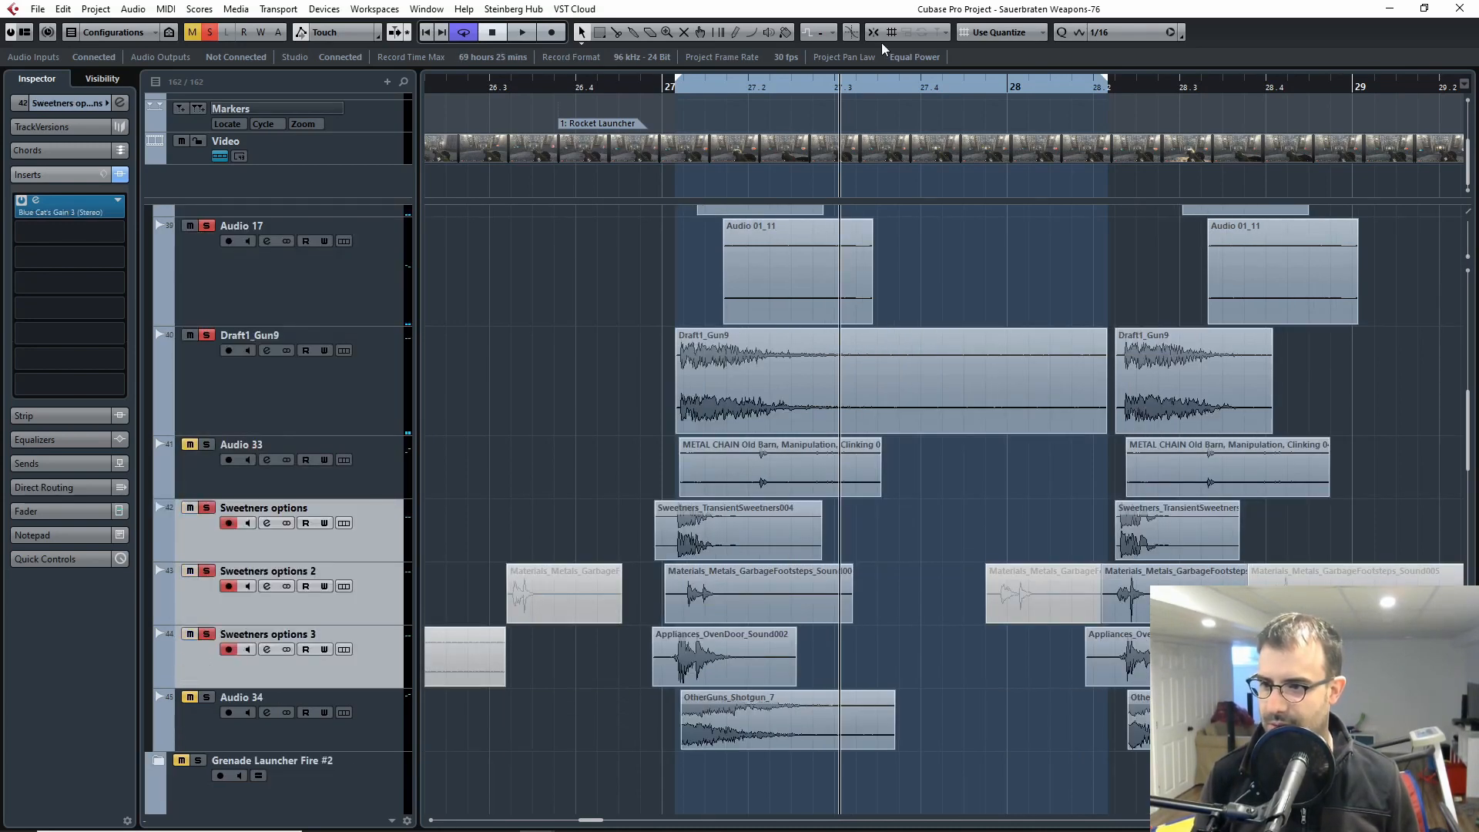
Step: Compare the main layers with and without the three soloed Sweetners options tracks, replaying from just before bar 27
click(668, 94)
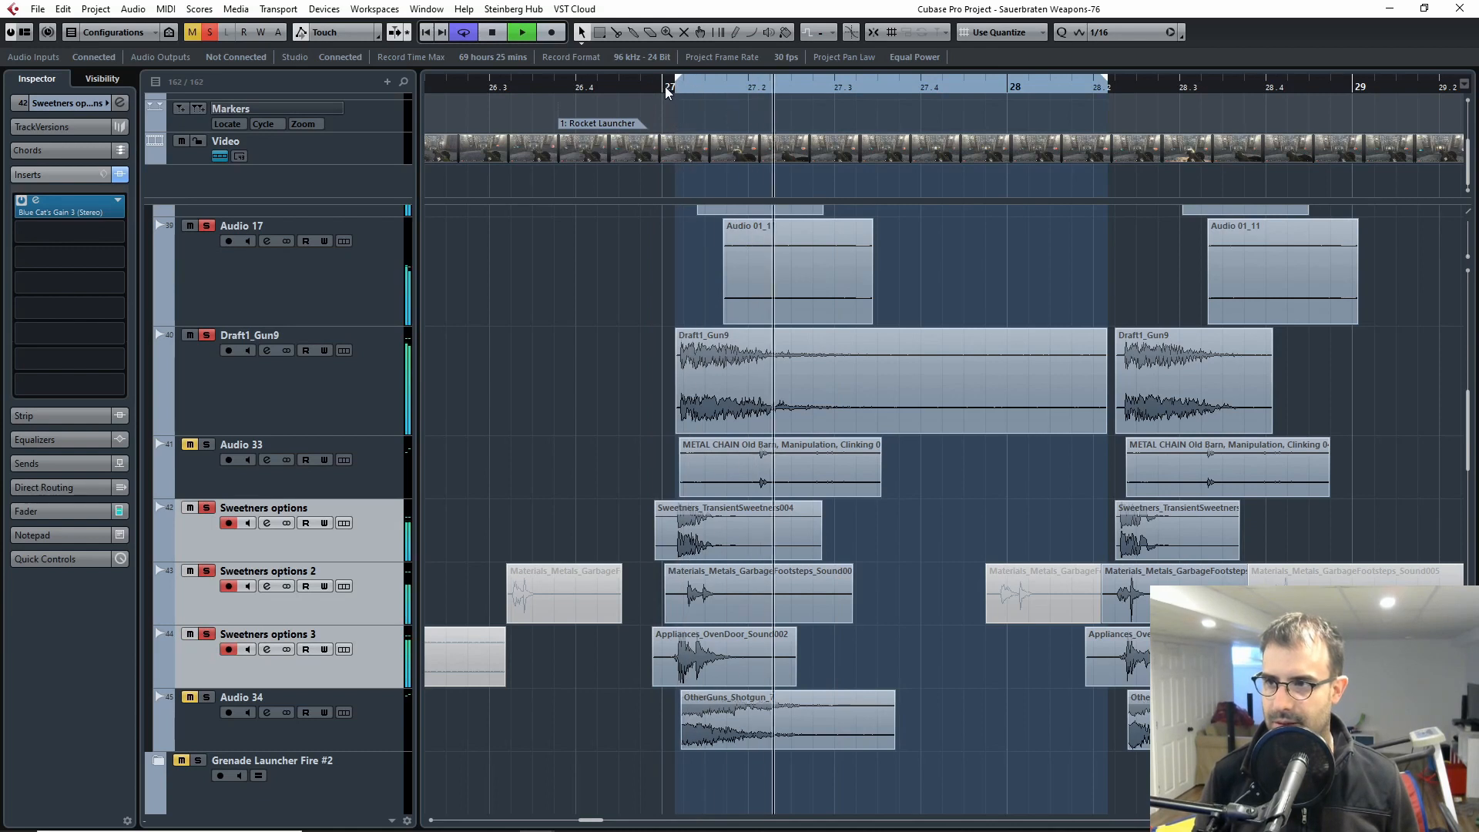
key(s)
drag(666, 87, 625, 88)
key(space)
key(space)
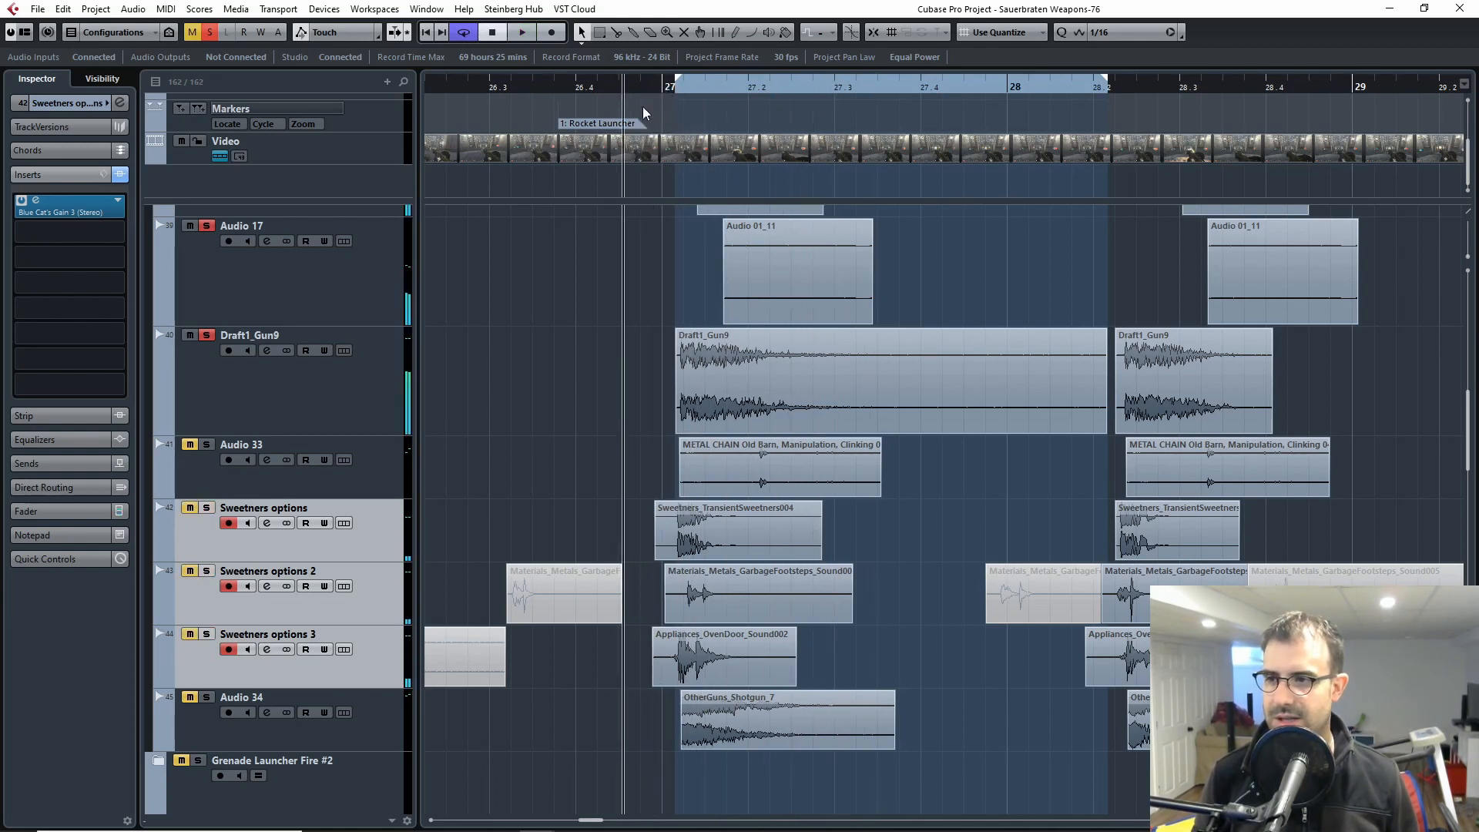
key(space)
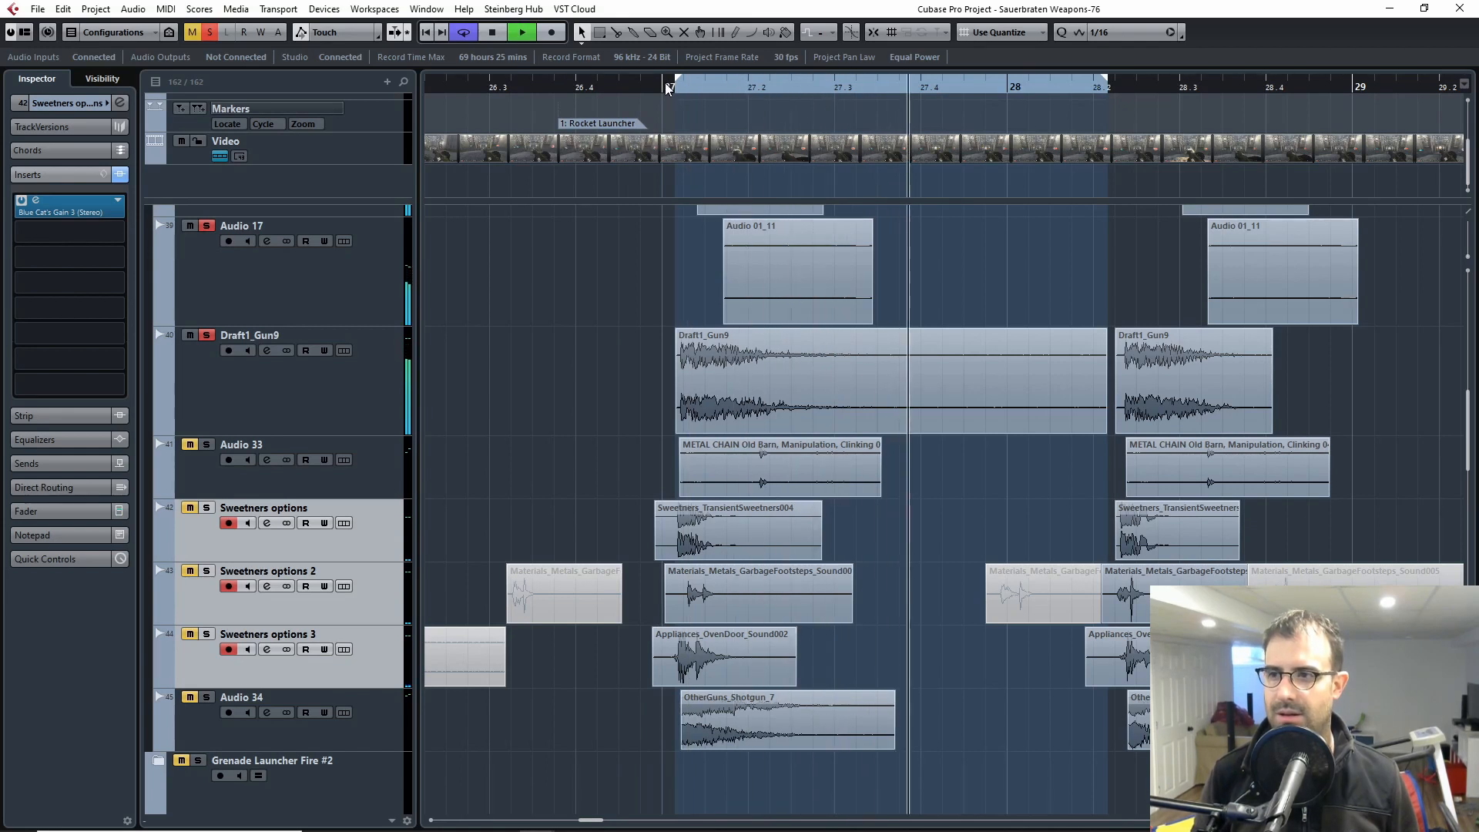
key(space)
key(s)
click(657, 87)
drag(656, 88, 630, 92)
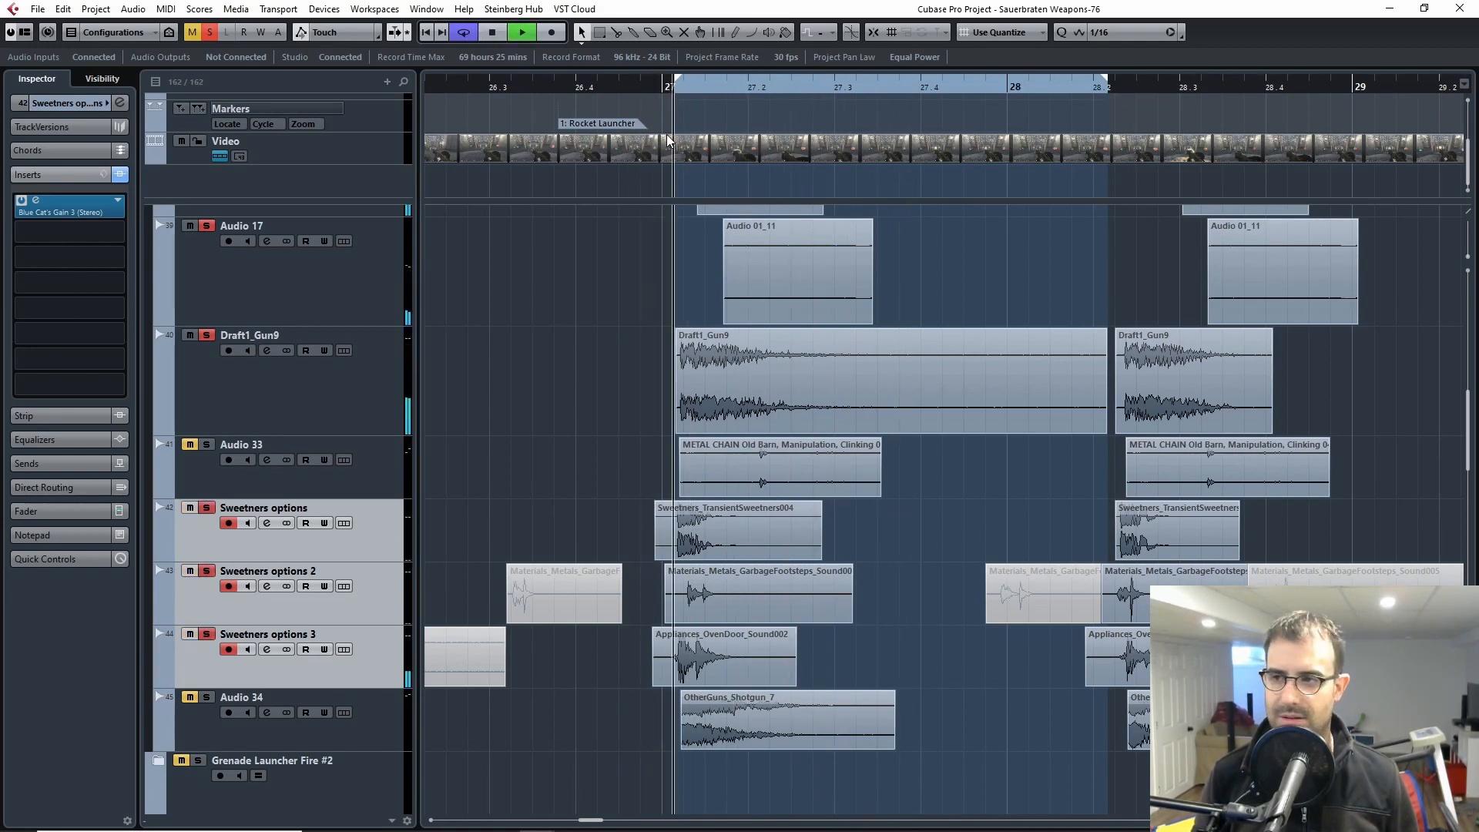
key(s)
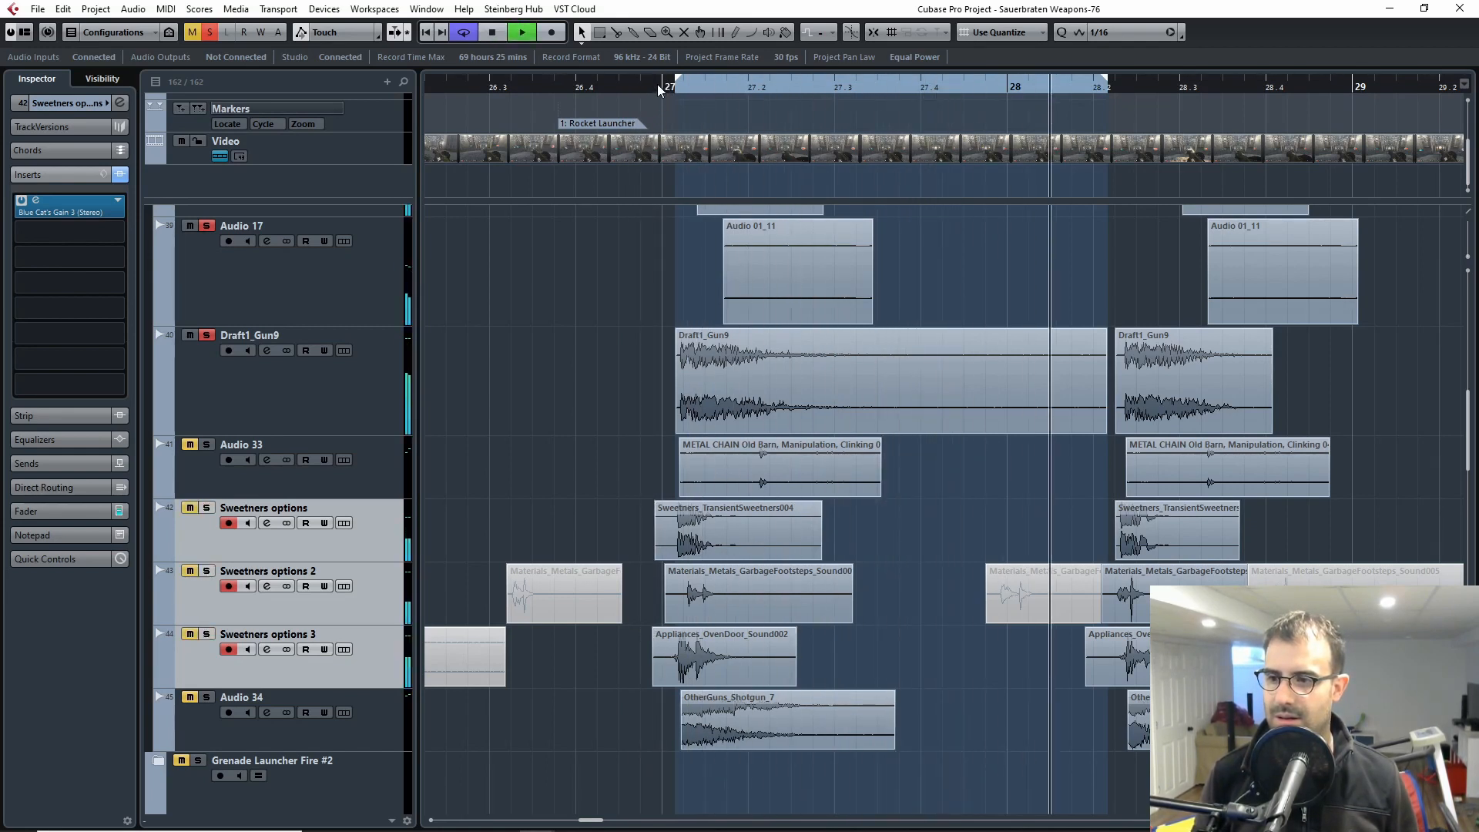
Step: Move the cycle range's start back to about bar 27 and toggle the three Sweetners options solos while it loops
drag(676, 86, 660, 83)
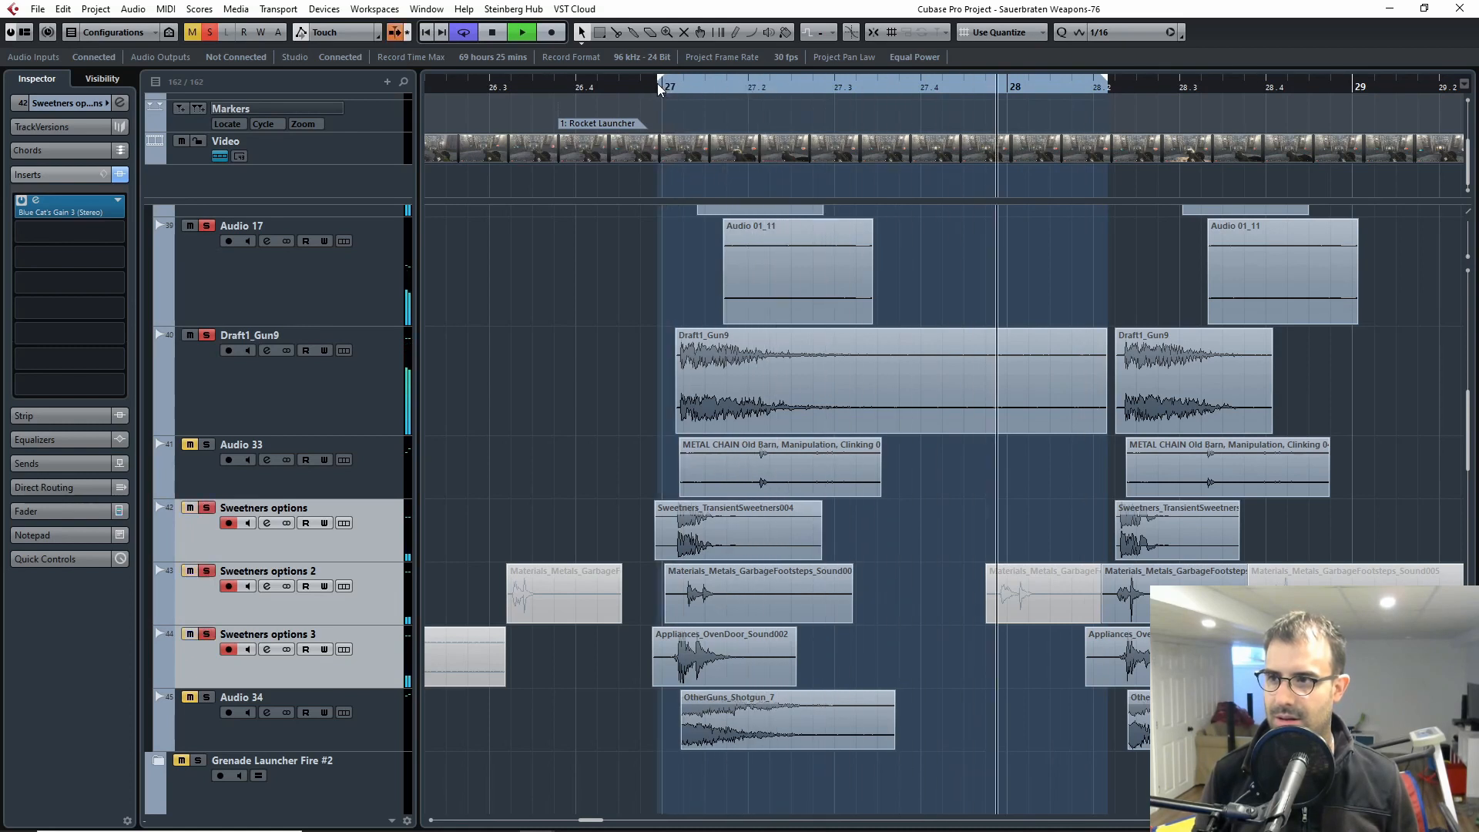
key(s)
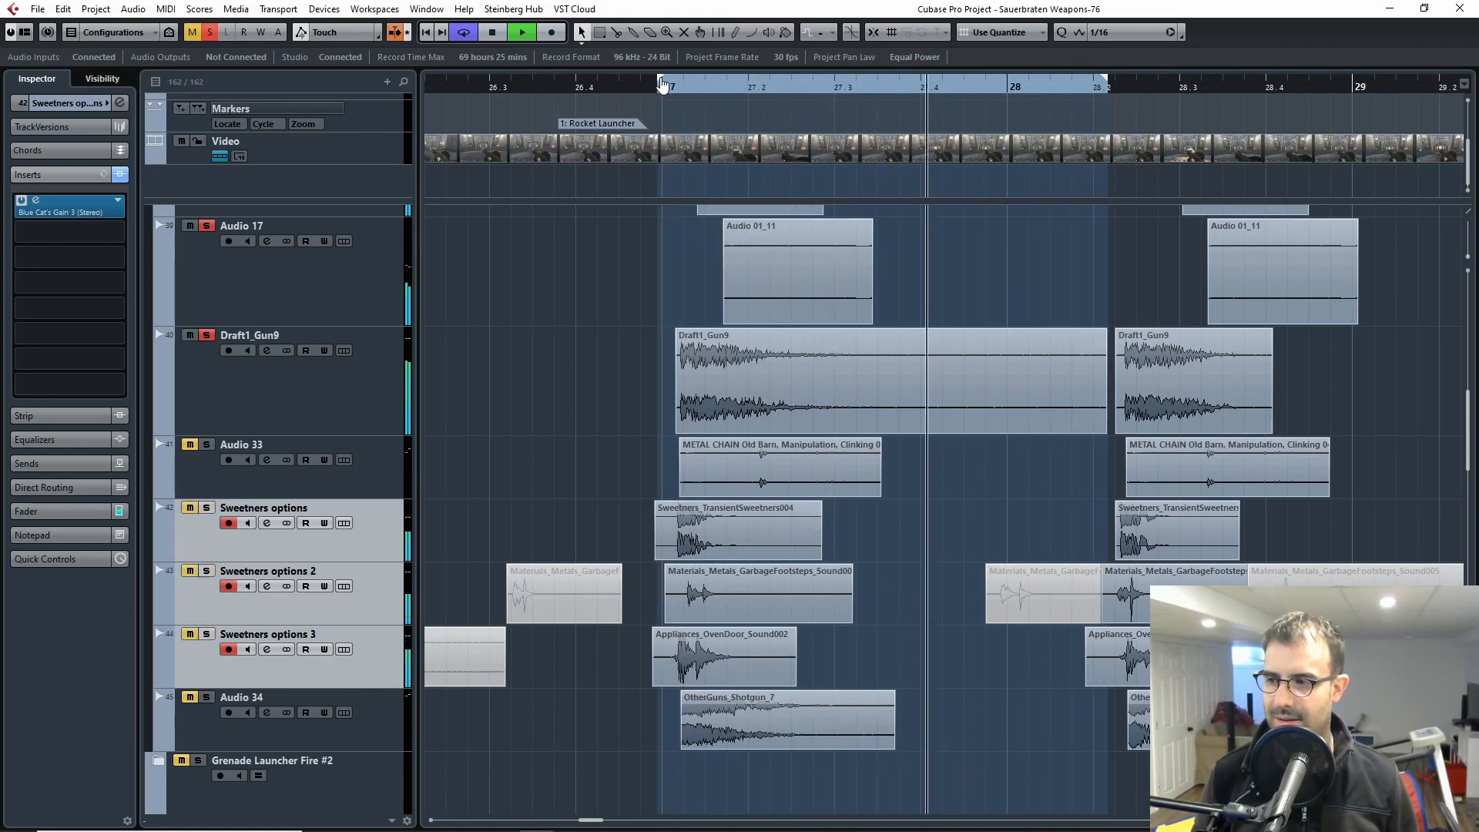
key(s)
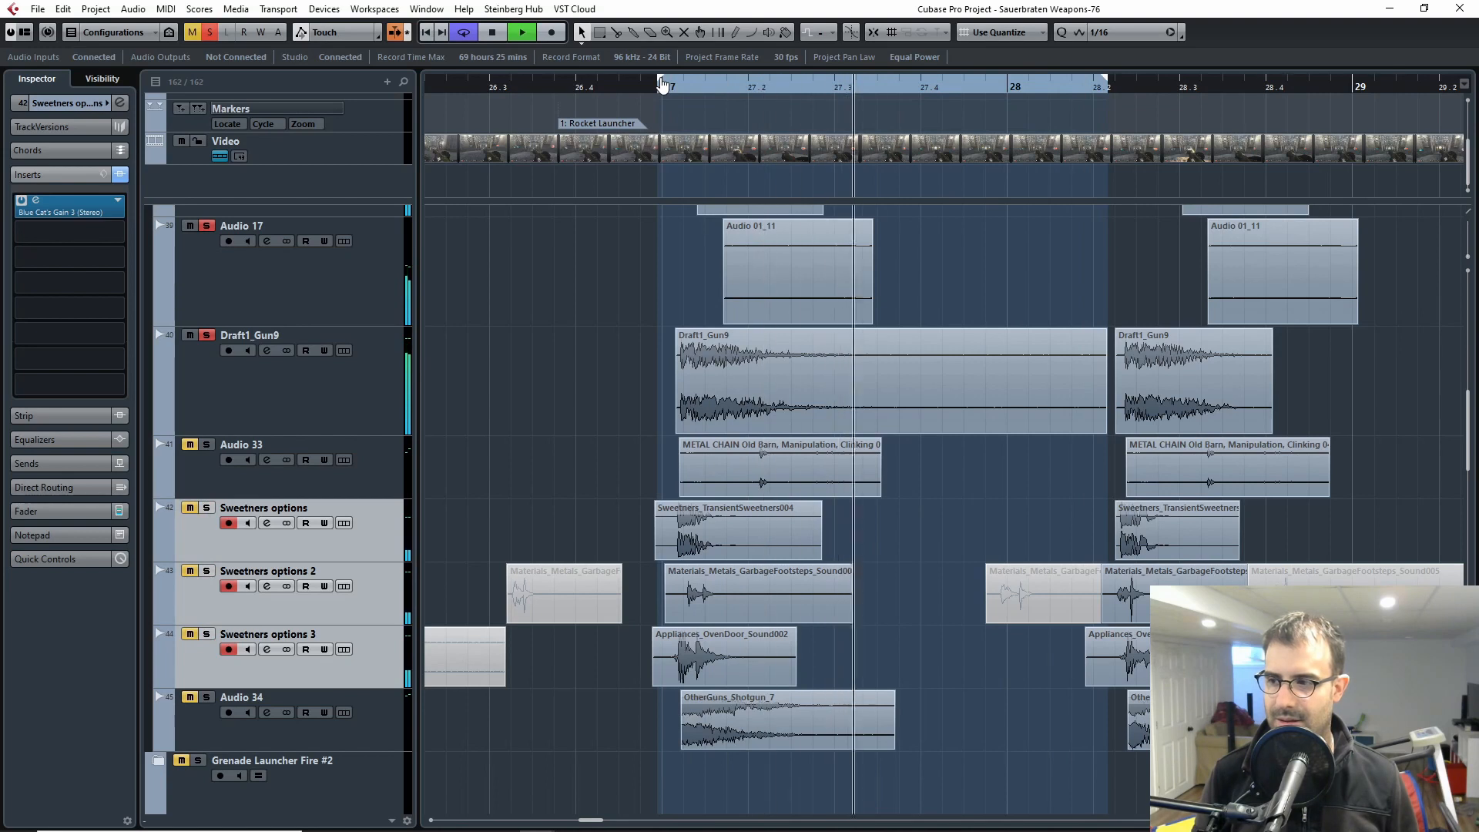
key(s)
key(space)
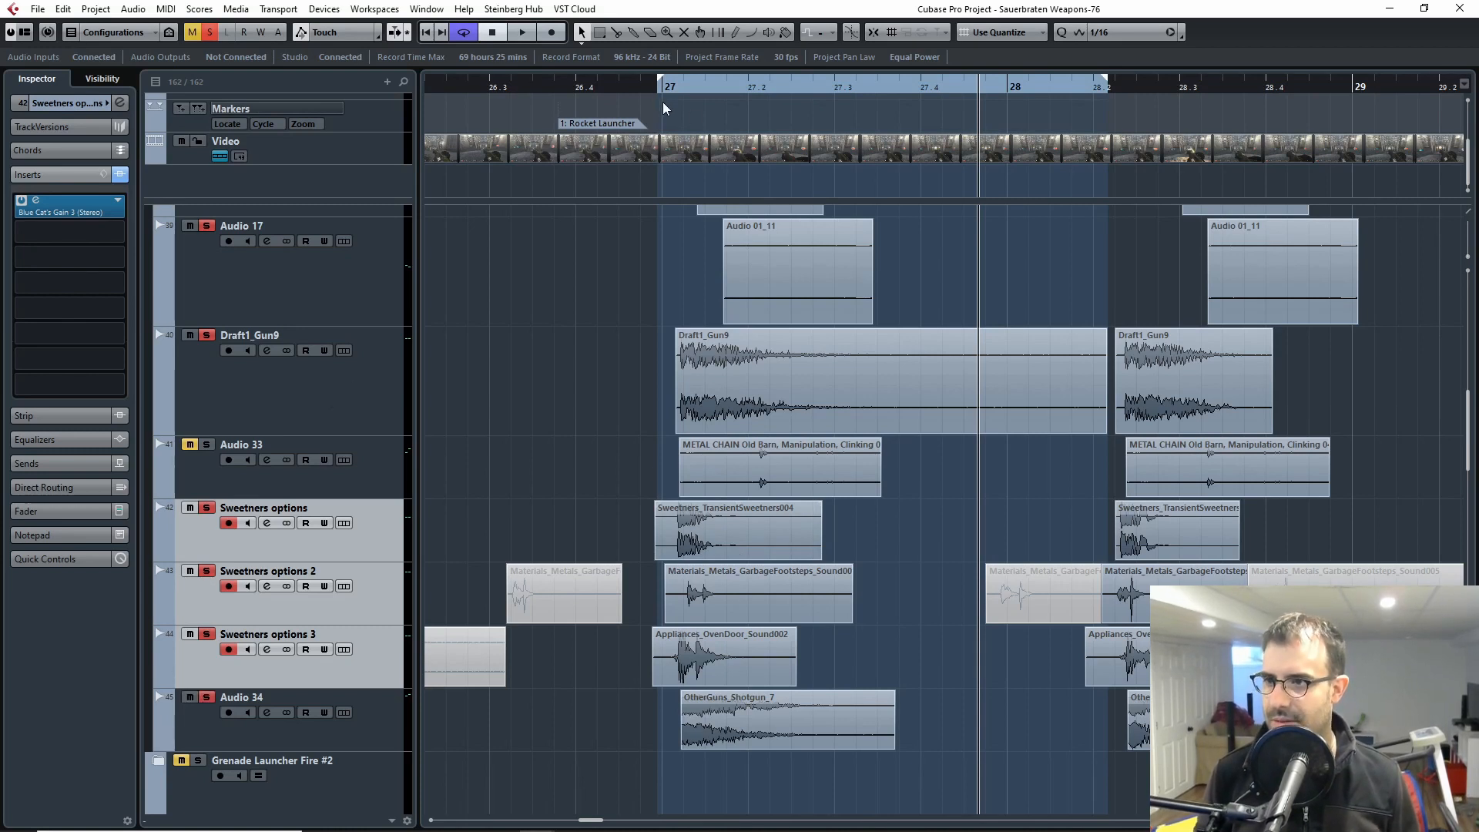
Step: Replay the main layers with the sweeteners and Audio 34 from just before bar 27, and select the OtherGuns_Shotgun_7 clip
click(639, 88)
key(space)
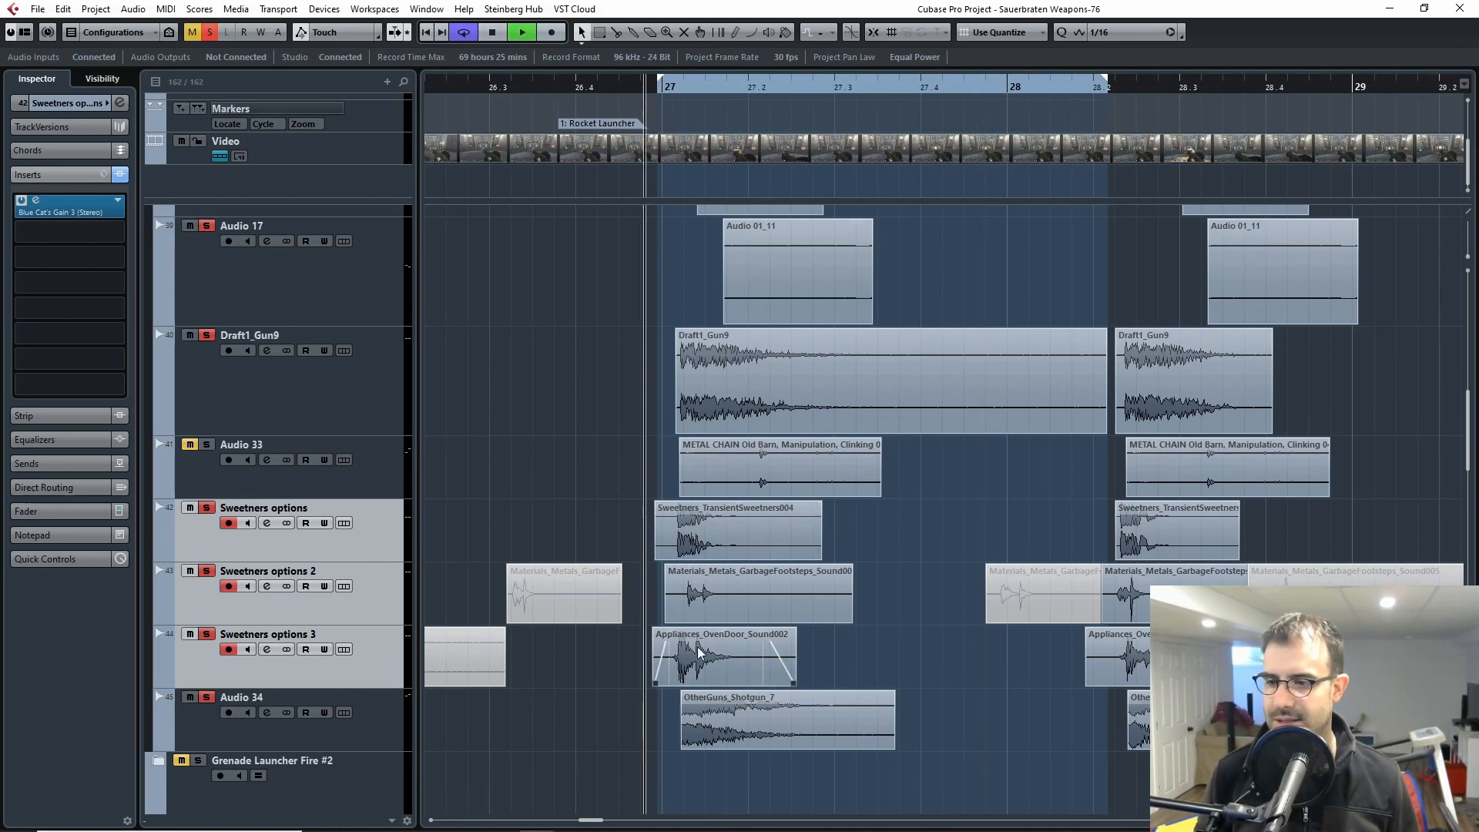
click(591, 372)
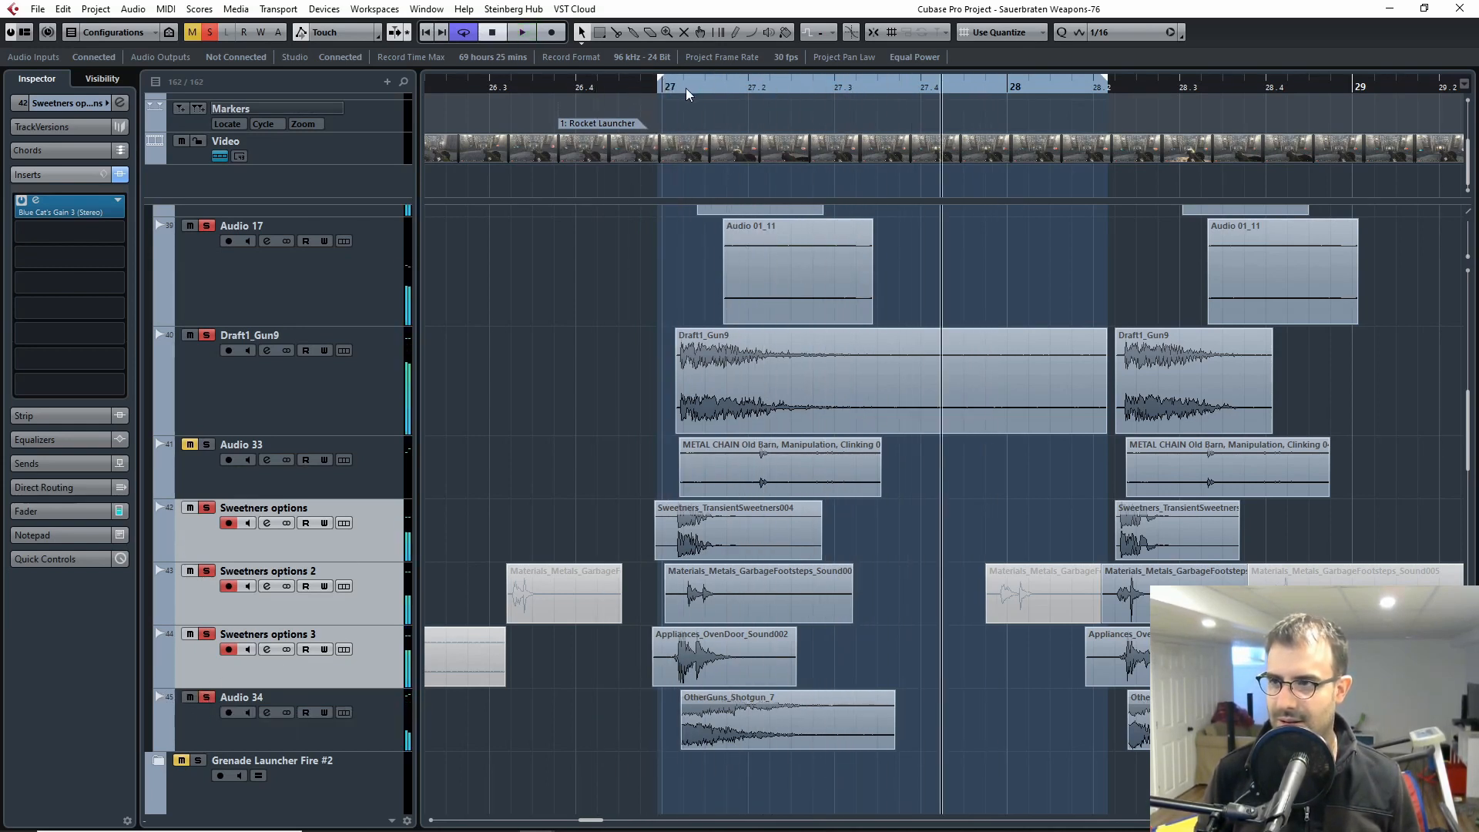
key(space)
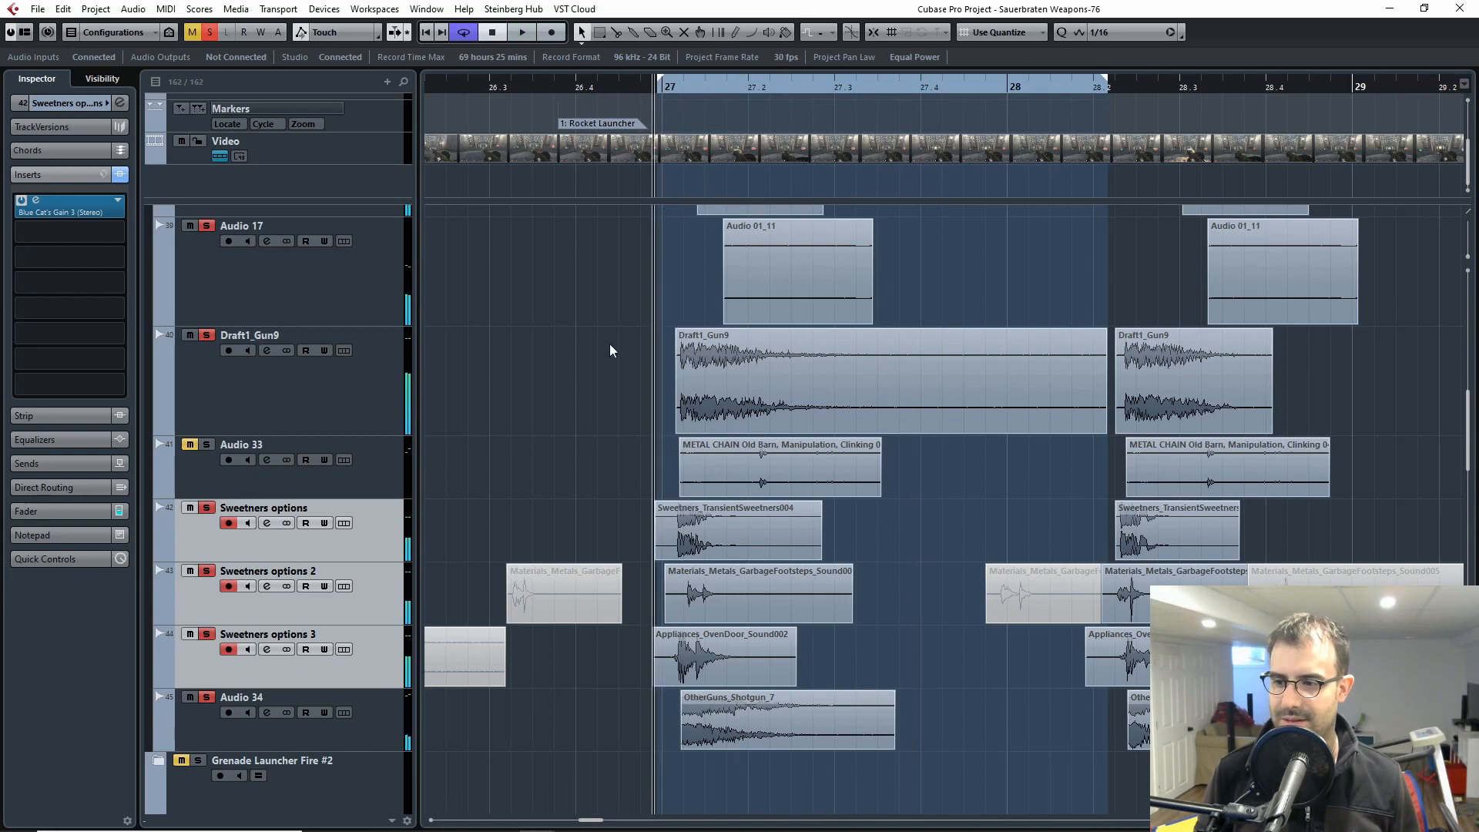
click(842, 744)
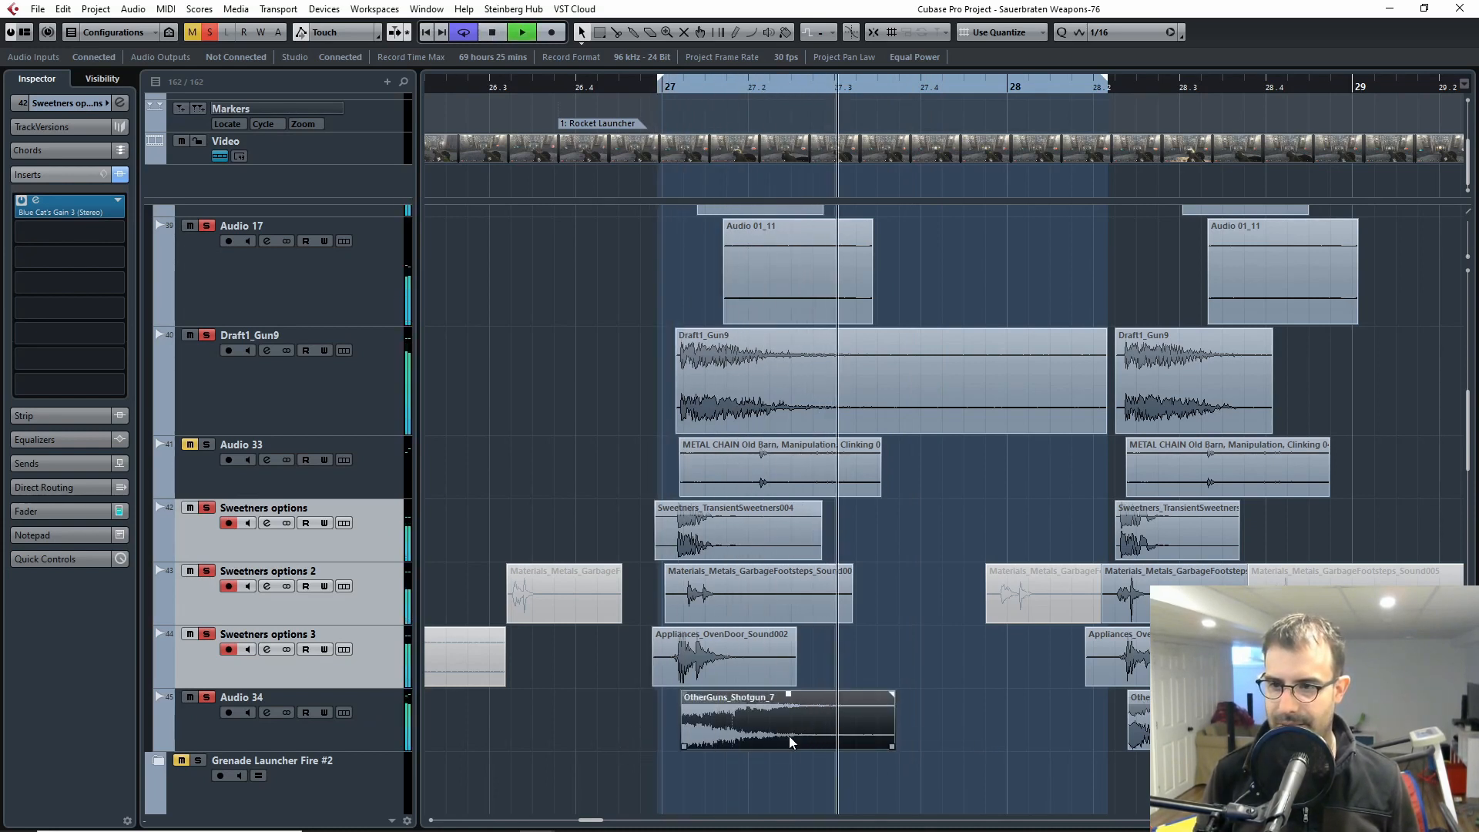
key(space)
Step: Add Audio 33 to the solo and audition the complete rocket fire mix from around bar 27
click(207, 445)
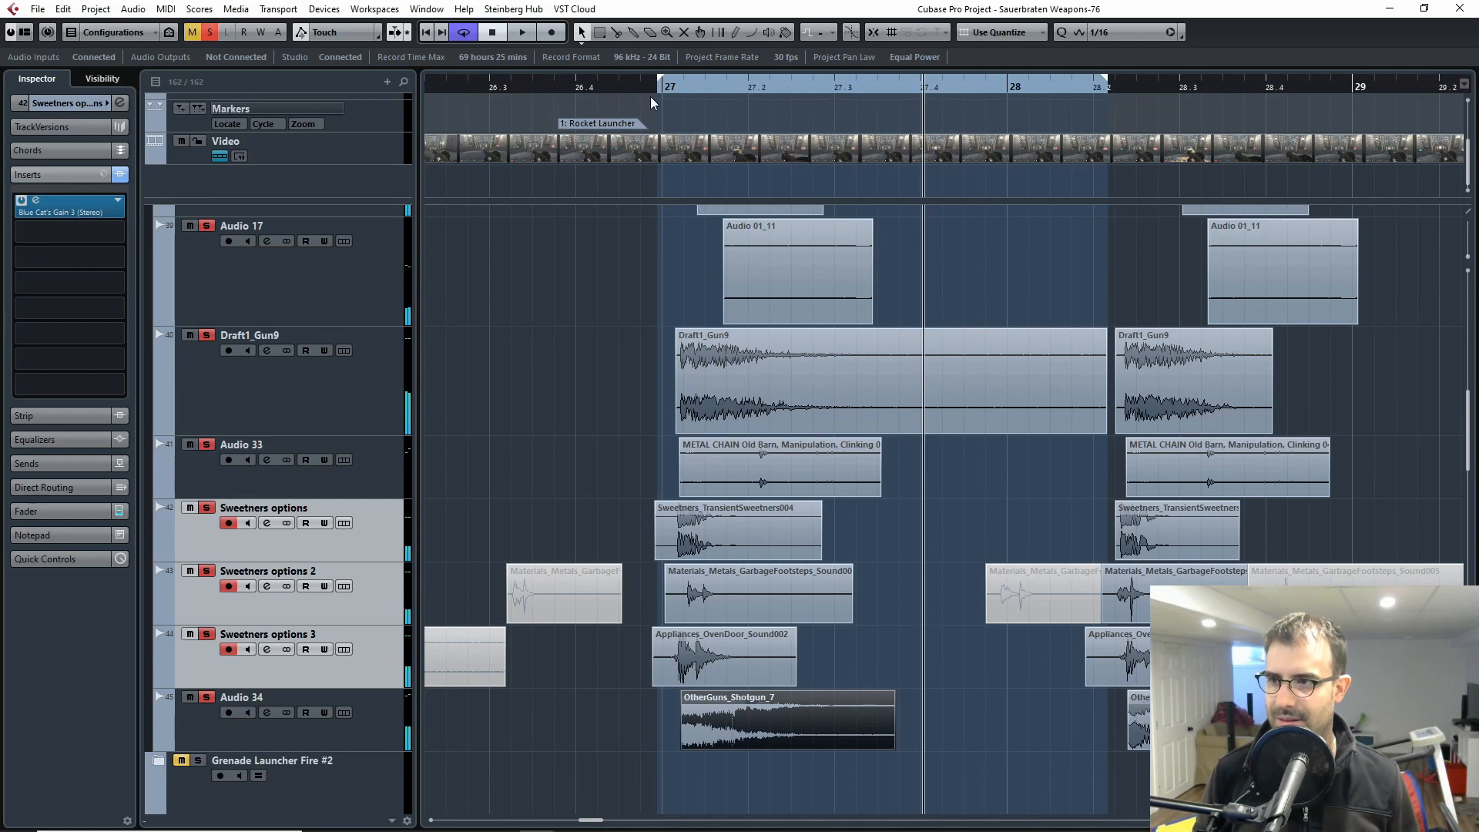
drag(654, 90, 654, 85)
key(space)
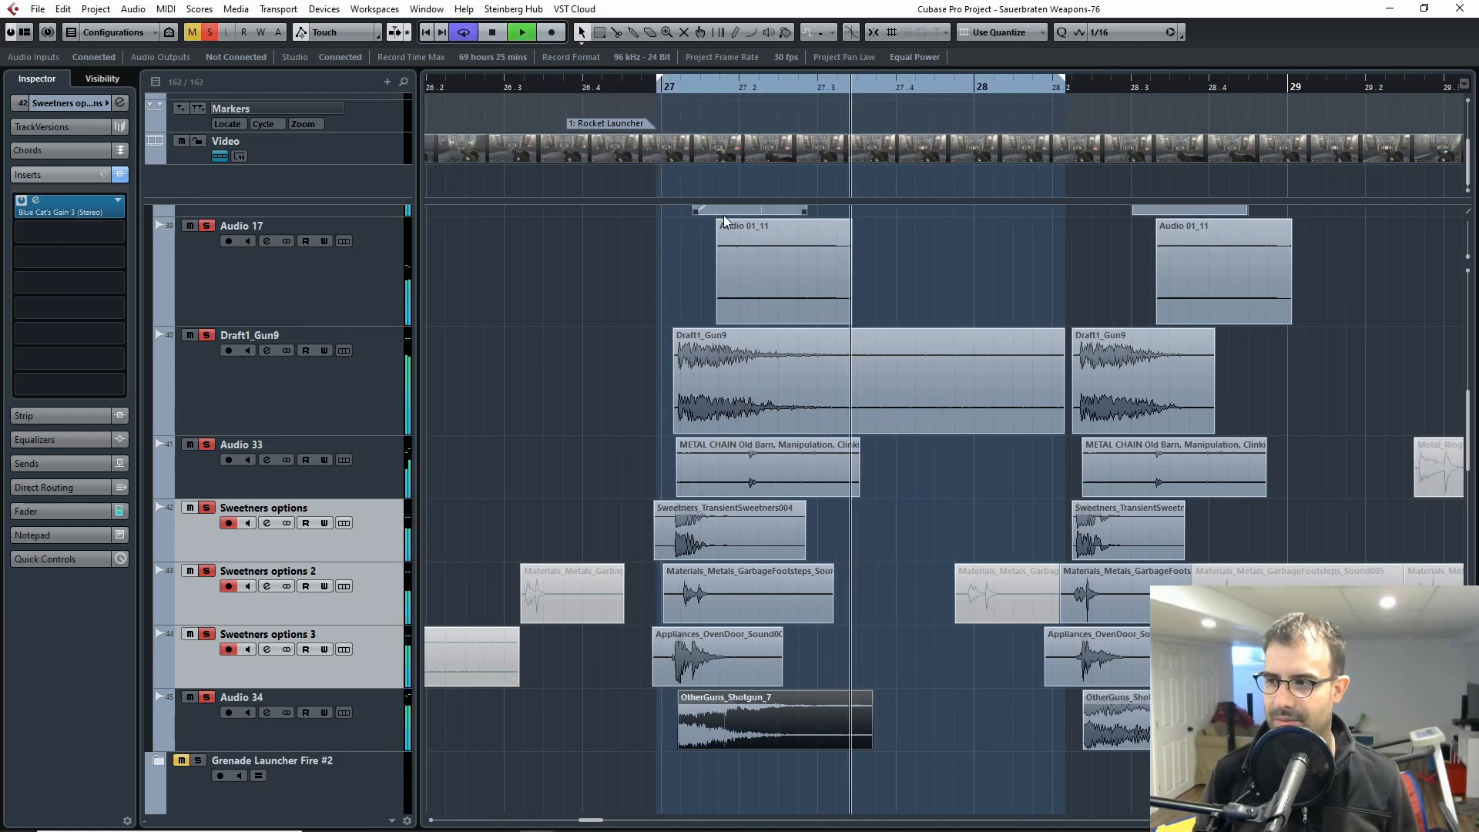
key(space)
click(692, 91)
key(space)
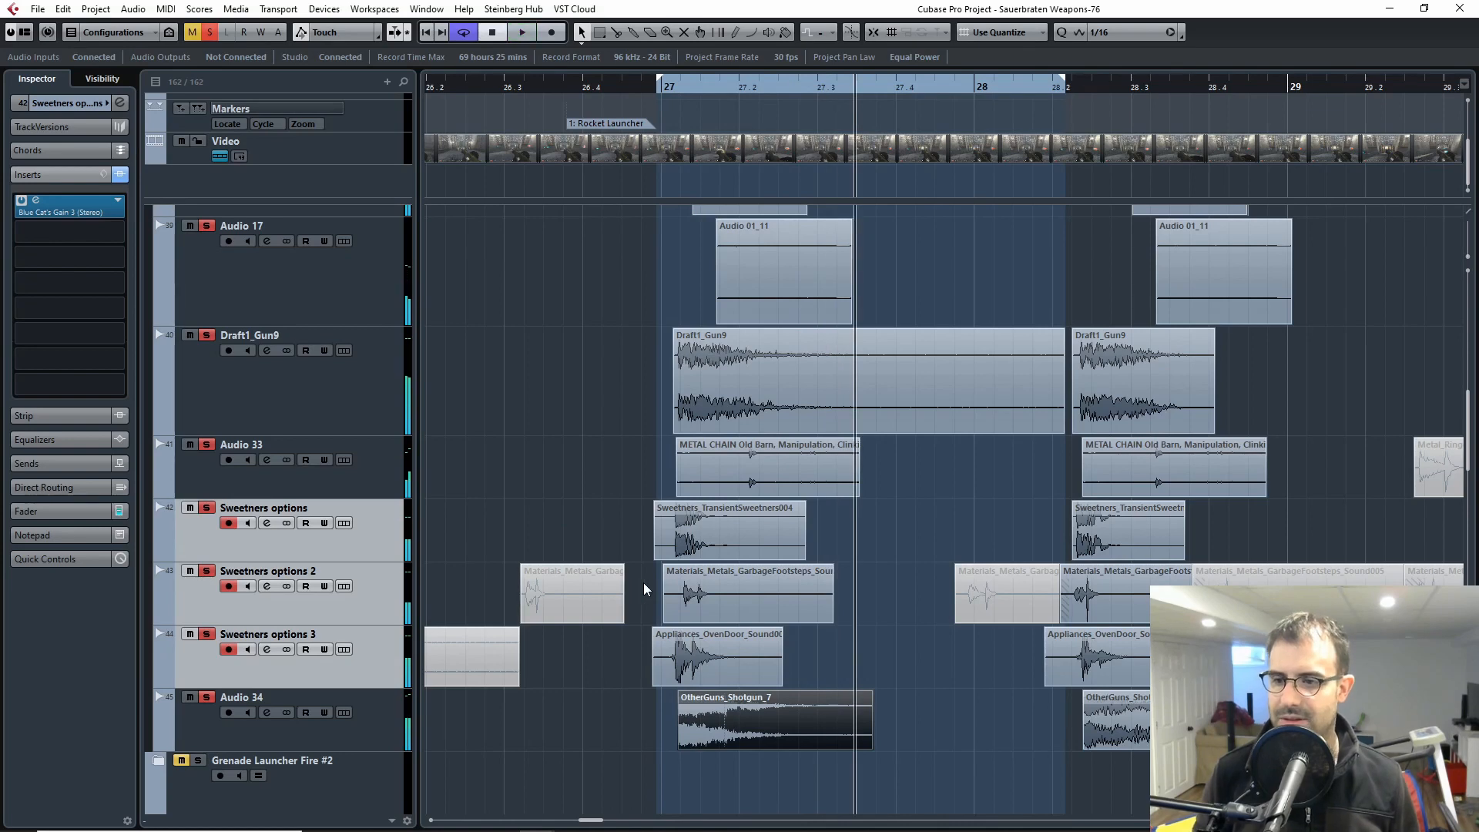
Step: Clear the solos on the Rocket Fire #1 layers and collapse the Rocket Fire #1 folder
scroll(645, 593, up, 3)
key(g)
key(g)
scroll(639, 511, up, 6)
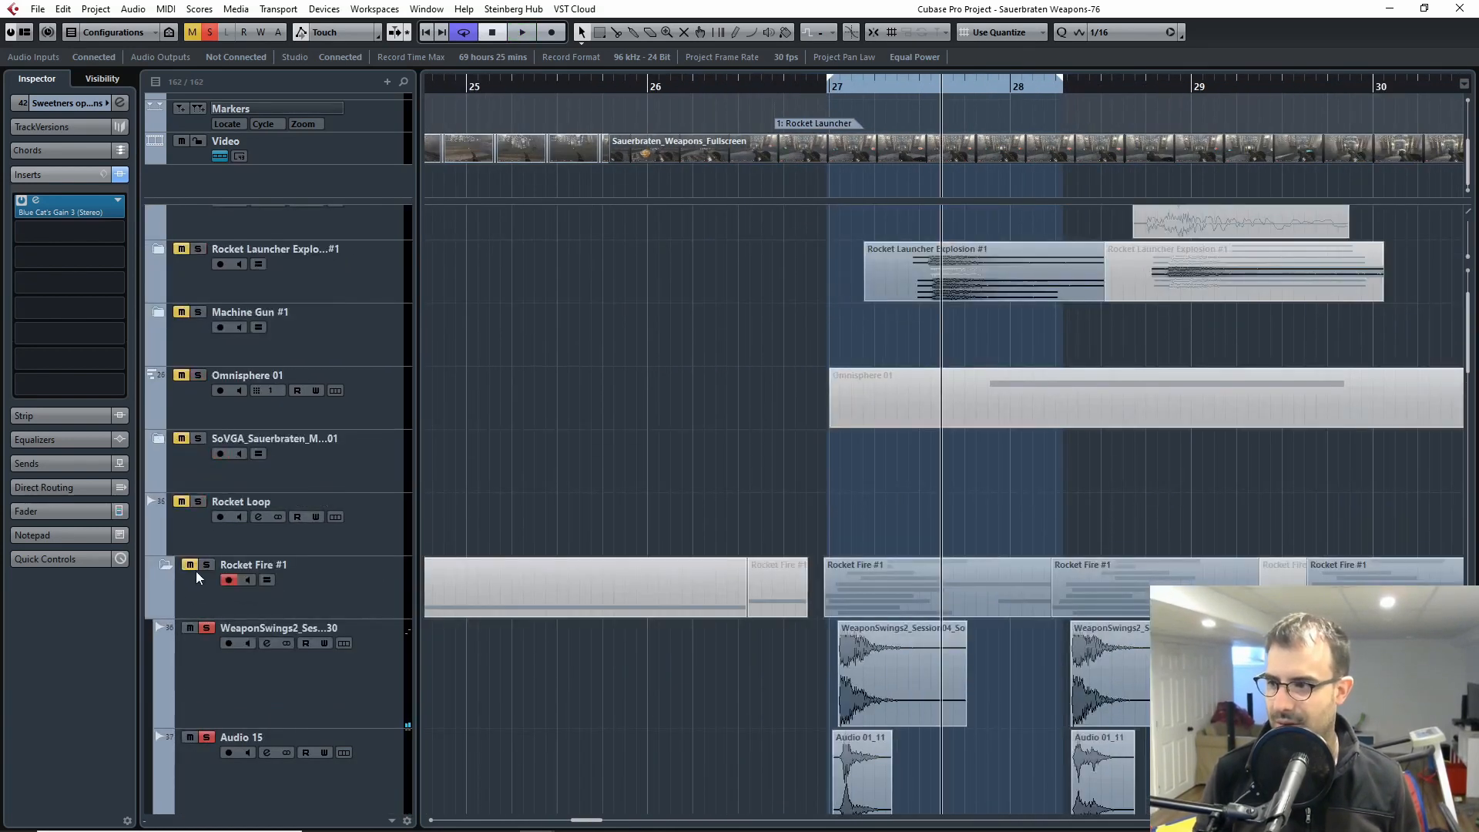
click(207, 567)
click(165, 564)
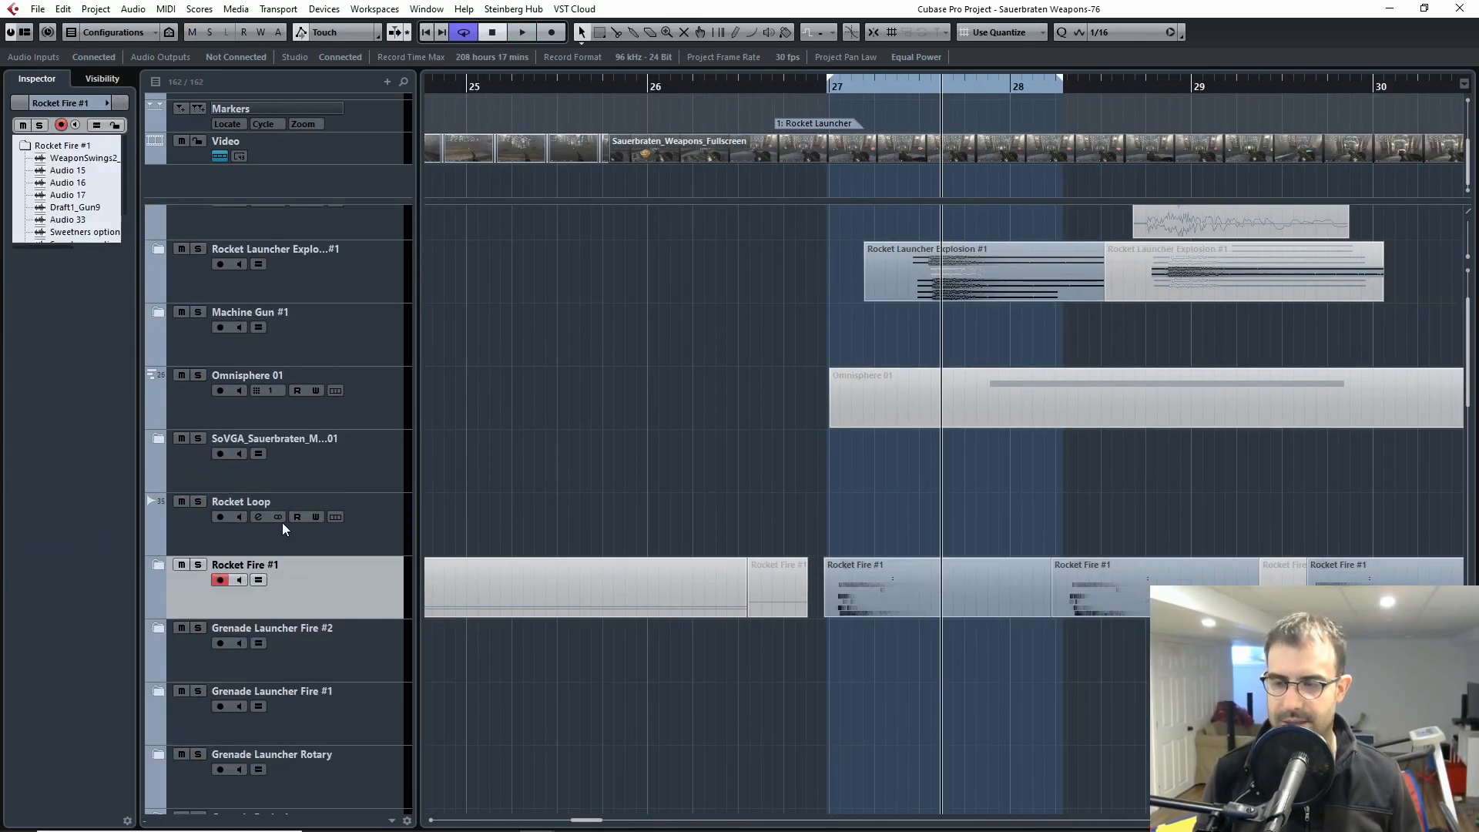
Step: Expand the Rocket Launcher Explosion #1 folder and select its Audio 03 track
key(g)
key(g)
scroll(801, 468, up, 2)
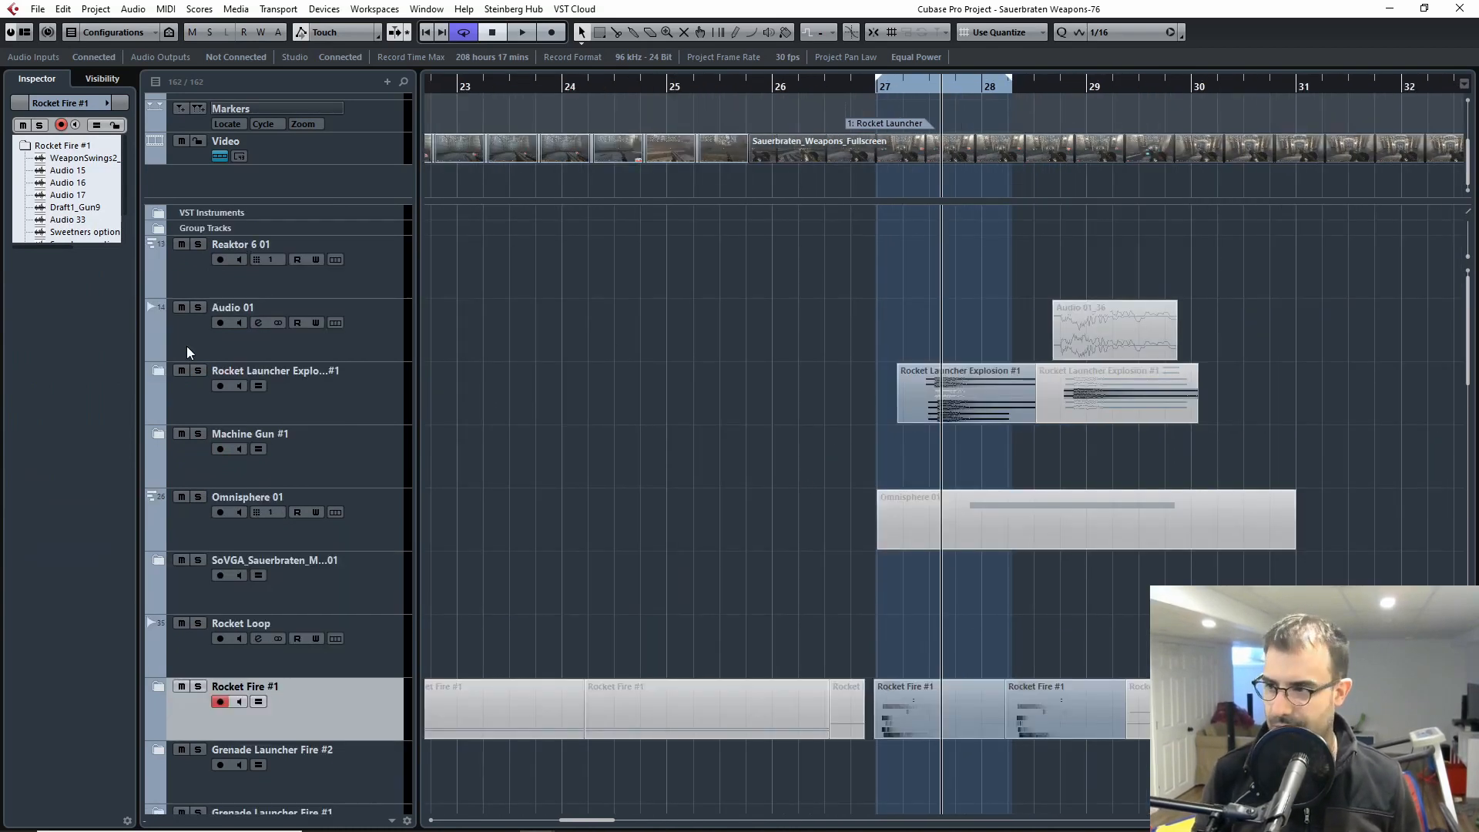
click(157, 370)
key(h)
key(h)
key(h)
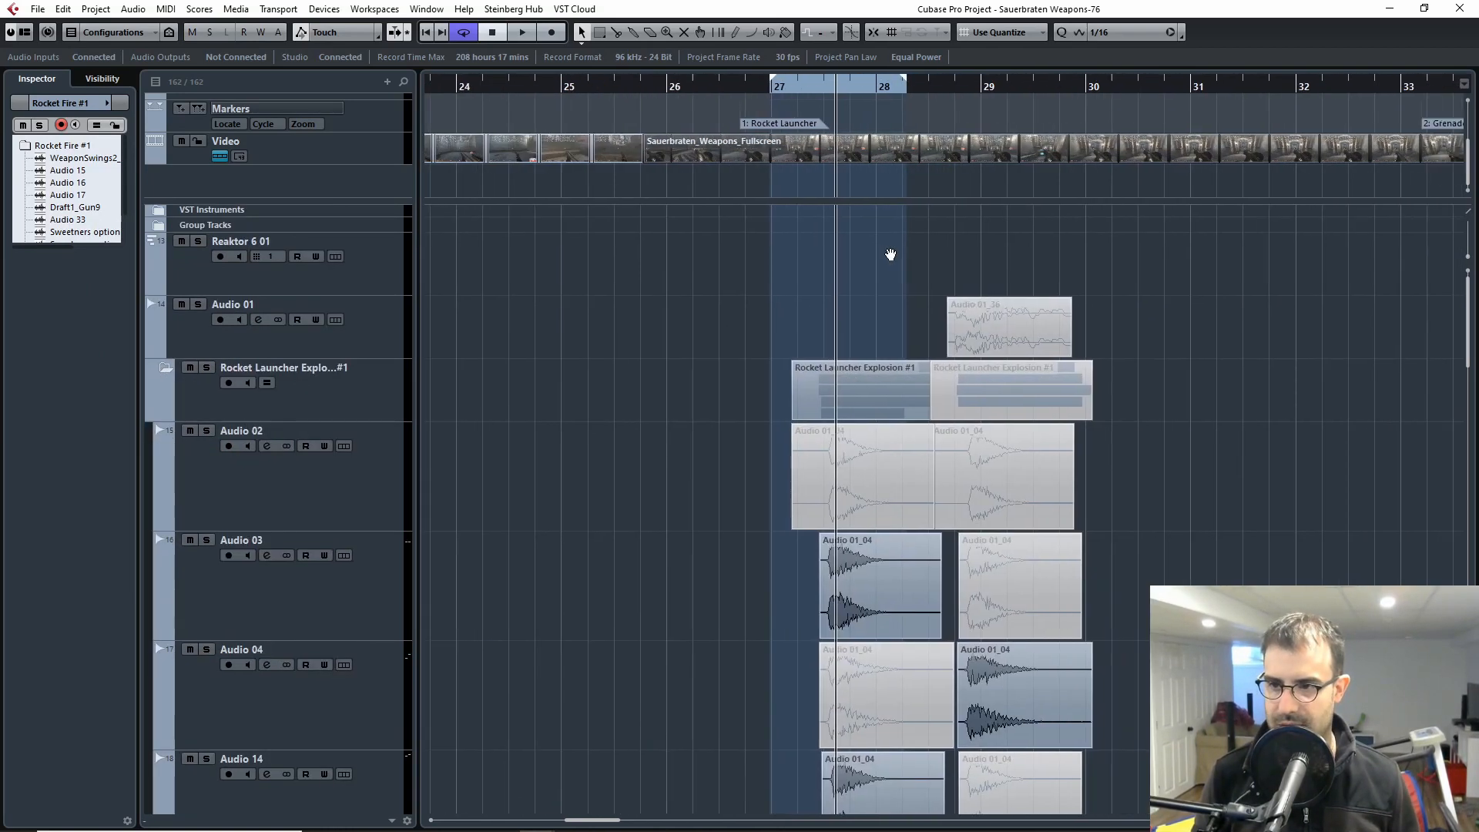
scroll(982, 481, down, 4)
scroll(982, 478, up, 3)
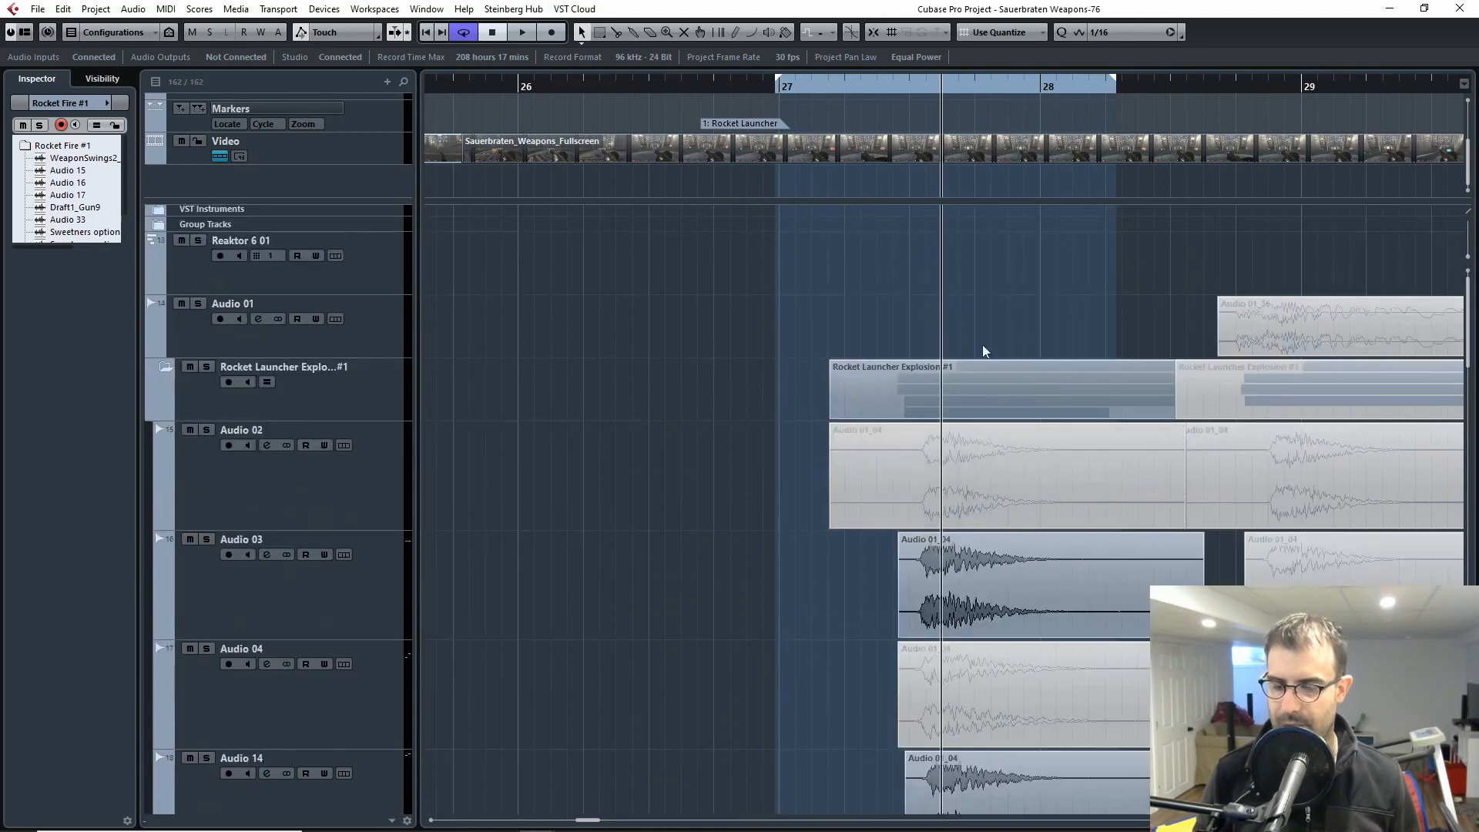
scroll(955, 327, down, 1)
click(297, 486)
scroll(565, 534, up, 2)
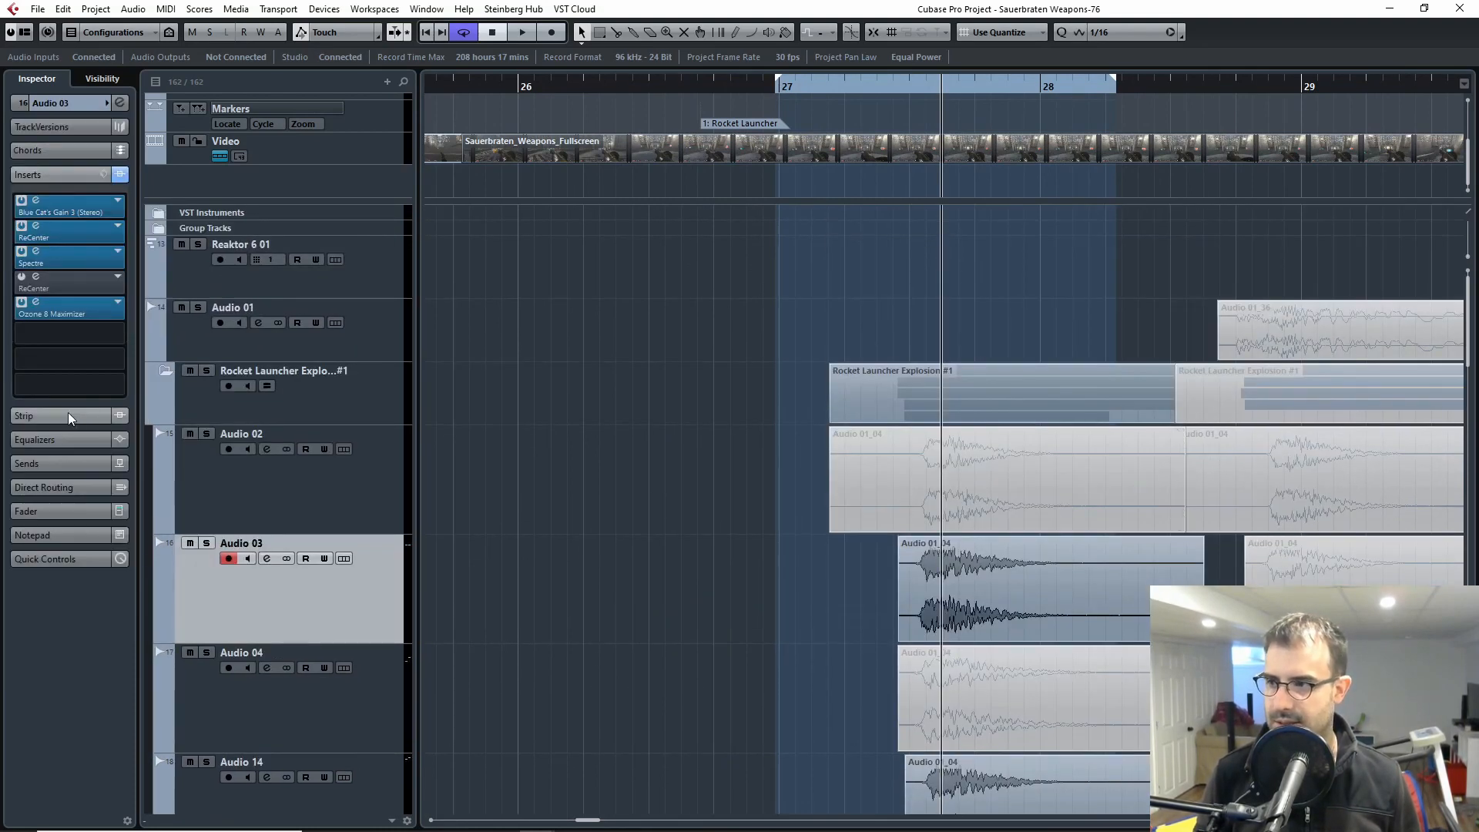
Step: Solo the Rocket Launcher Explosion #1 folder and open the Video Player window
click(207, 371)
key(F8)
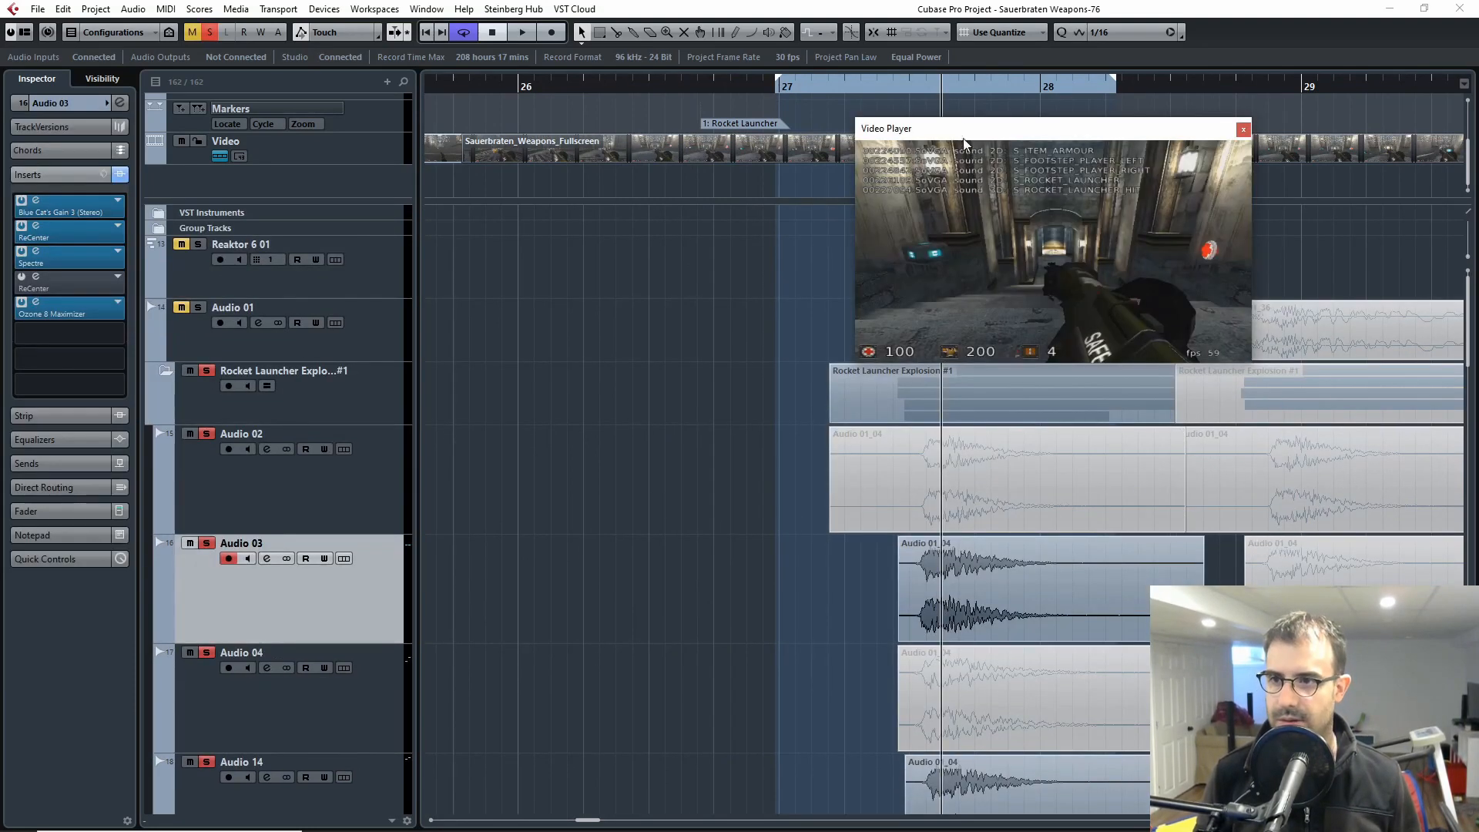
Step: Audition the soloed Rocket Launcher Explosion #1 layers against the video from around bar 27, and close the Video Player
drag(893, 82, 878, 81)
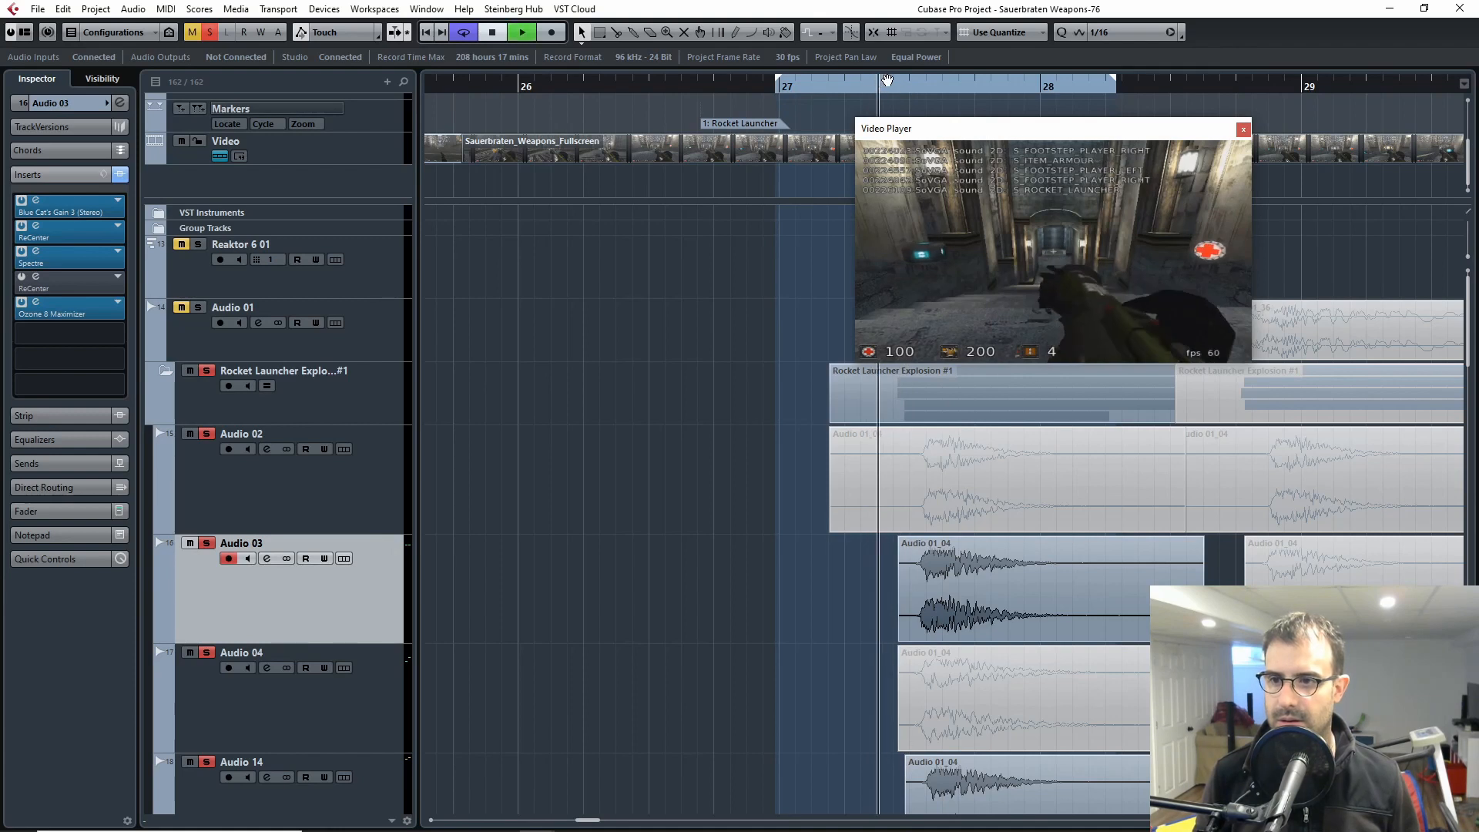
key(space)
key(space)
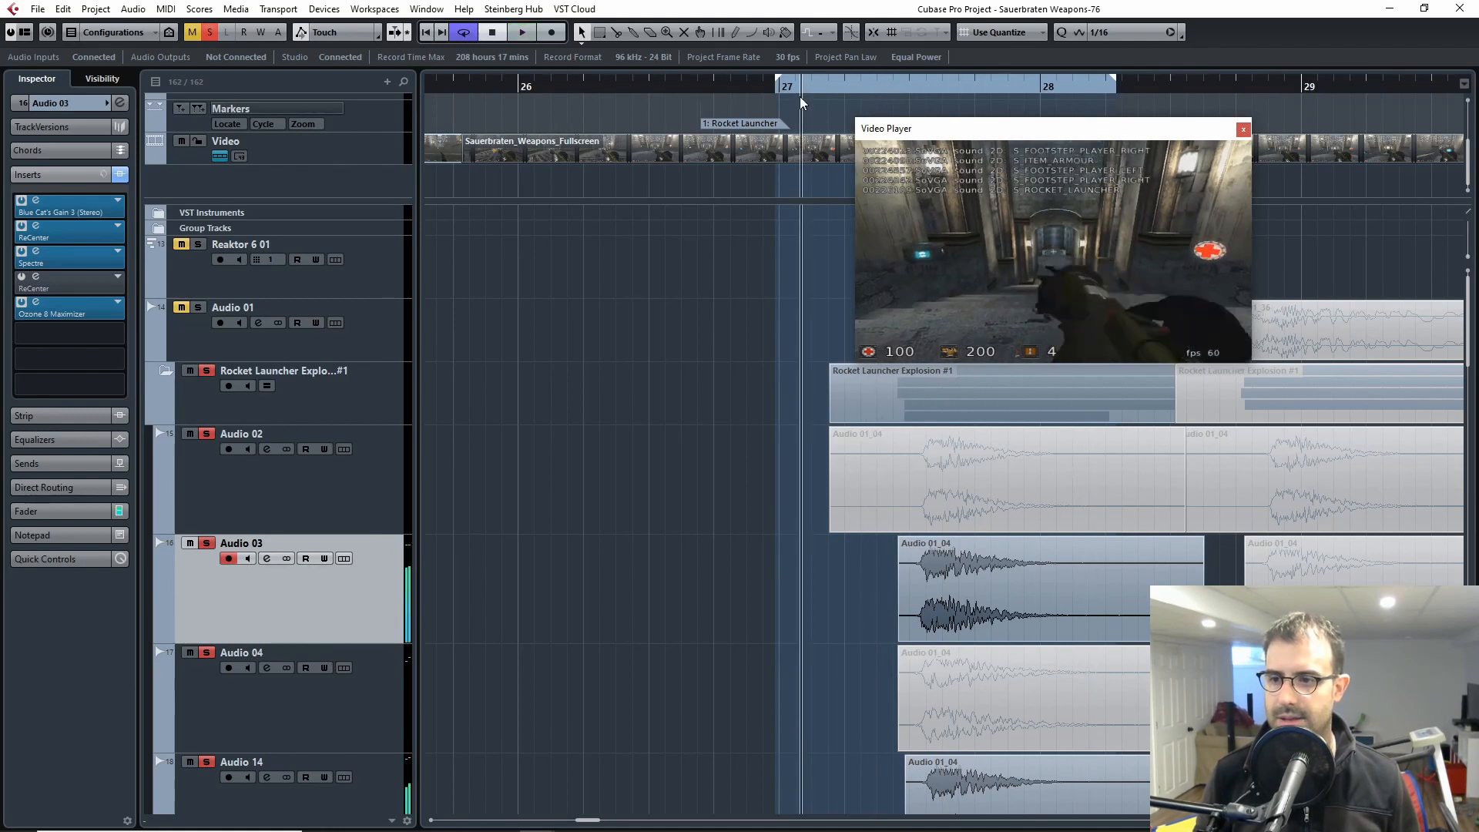
click(799, 91)
key(space)
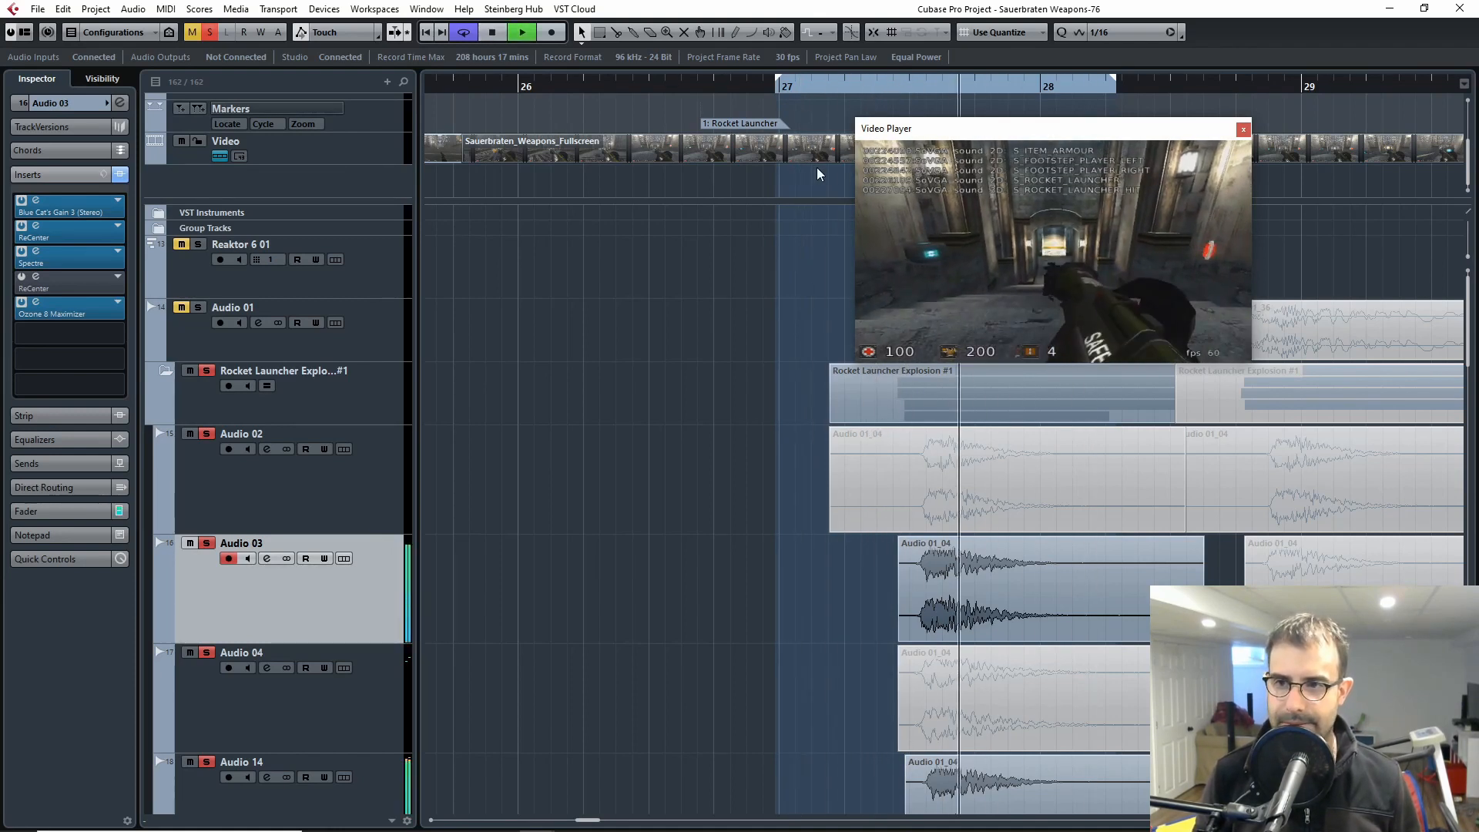
key(space)
click(1243, 130)
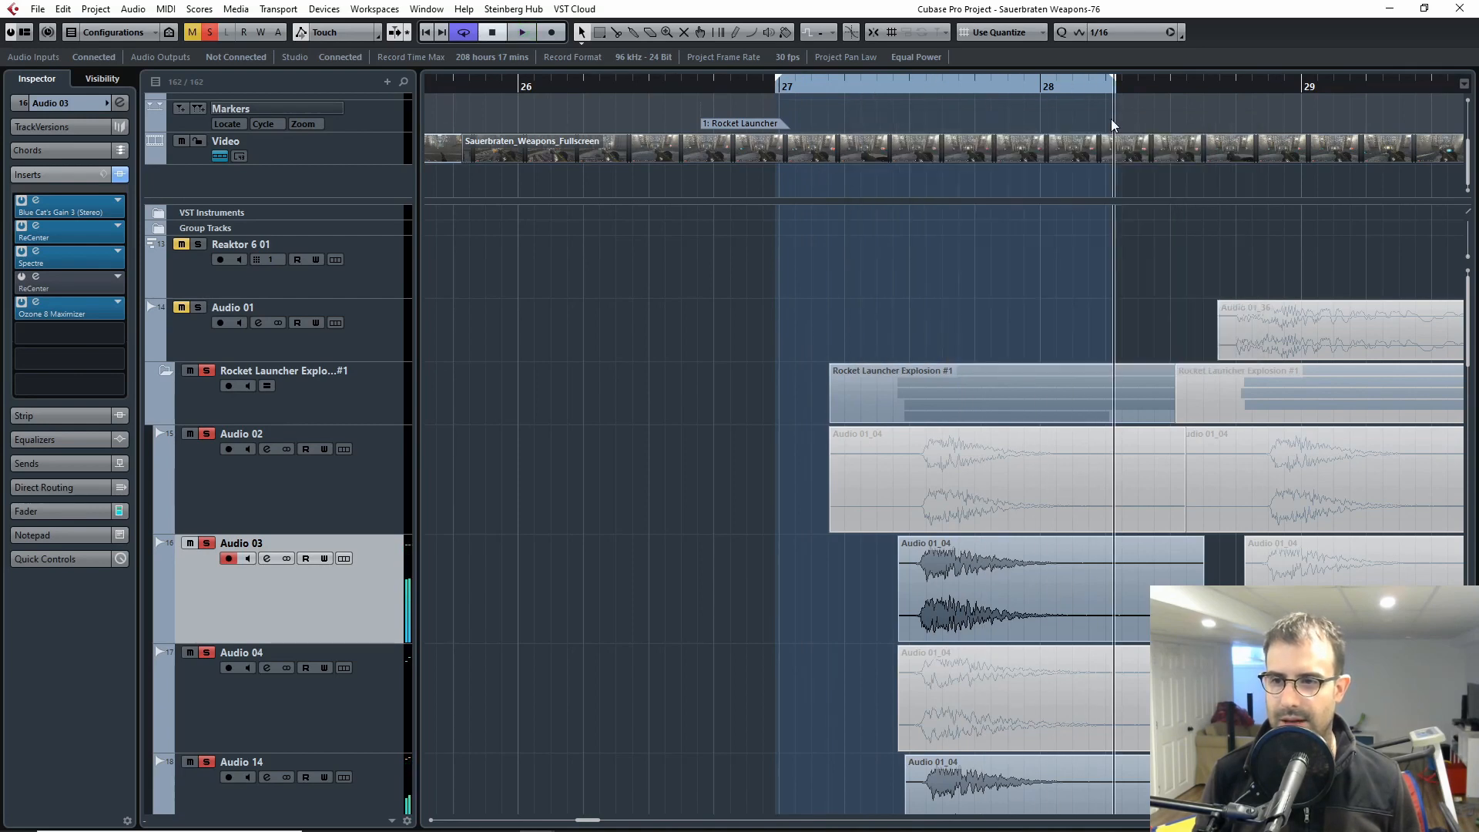
Step: Clear the Rocket Launcher Explosion #1 folder solo, solo only its Audio 03 track, and audition that layer from around bar 27
click(864, 90)
scroll(875, 509, down, 5)
scroll(924, 532, up, 3)
key(g)
key(g)
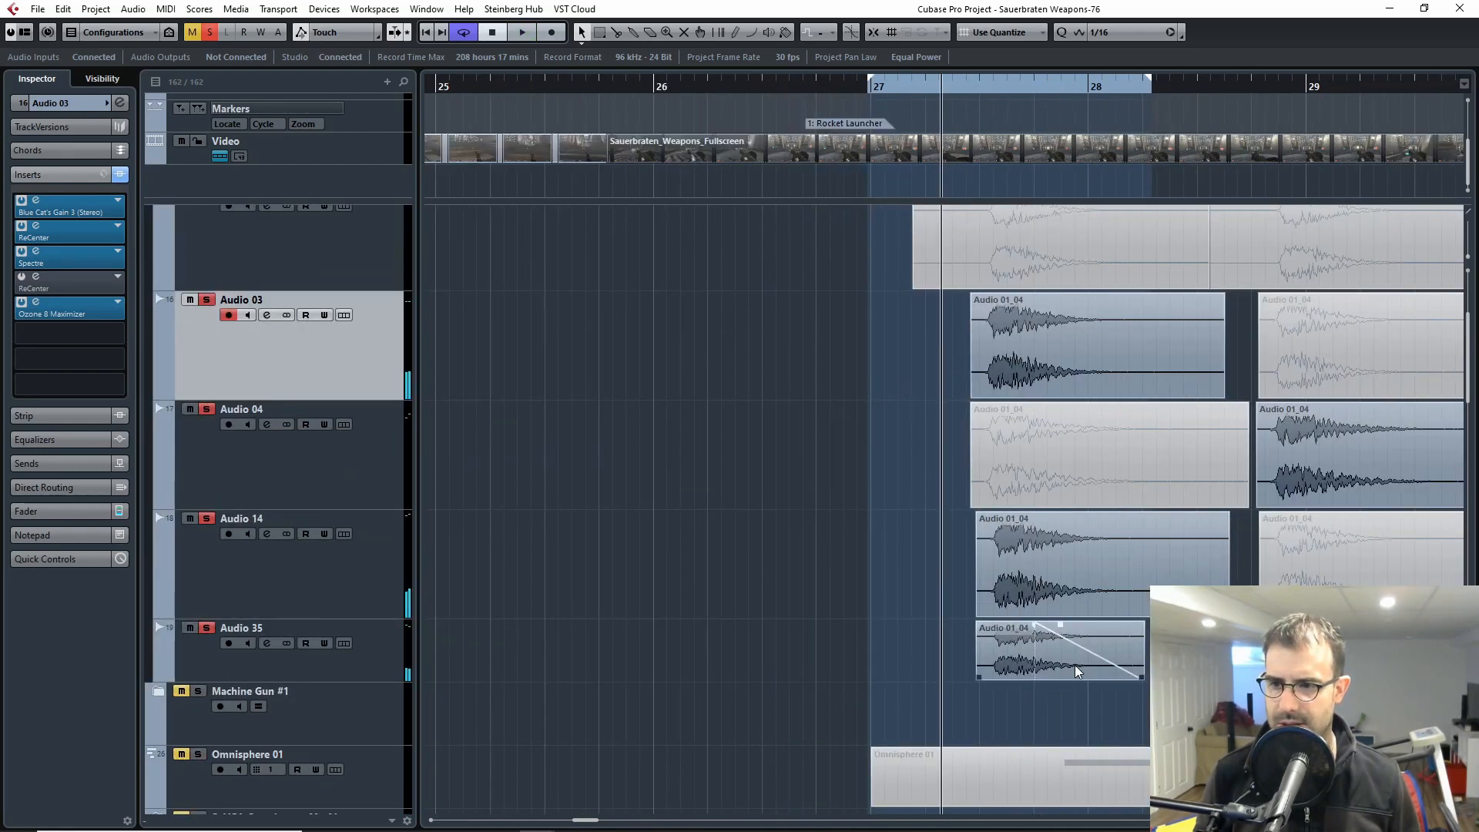
drag(1177, 679, 932, 715)
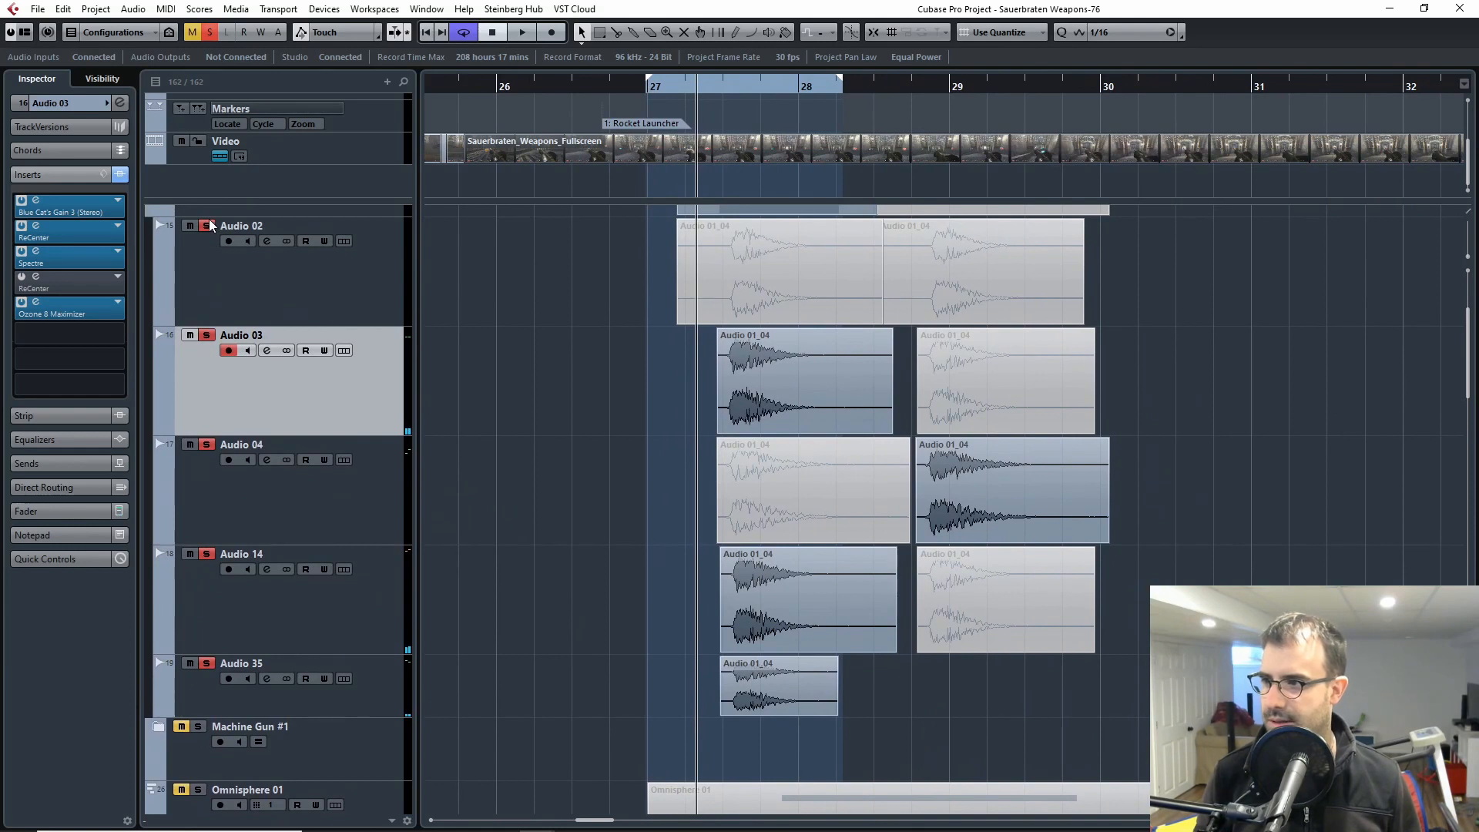
scroll(212, 226, up, 2)
click(206, 284)
click(205, 457)
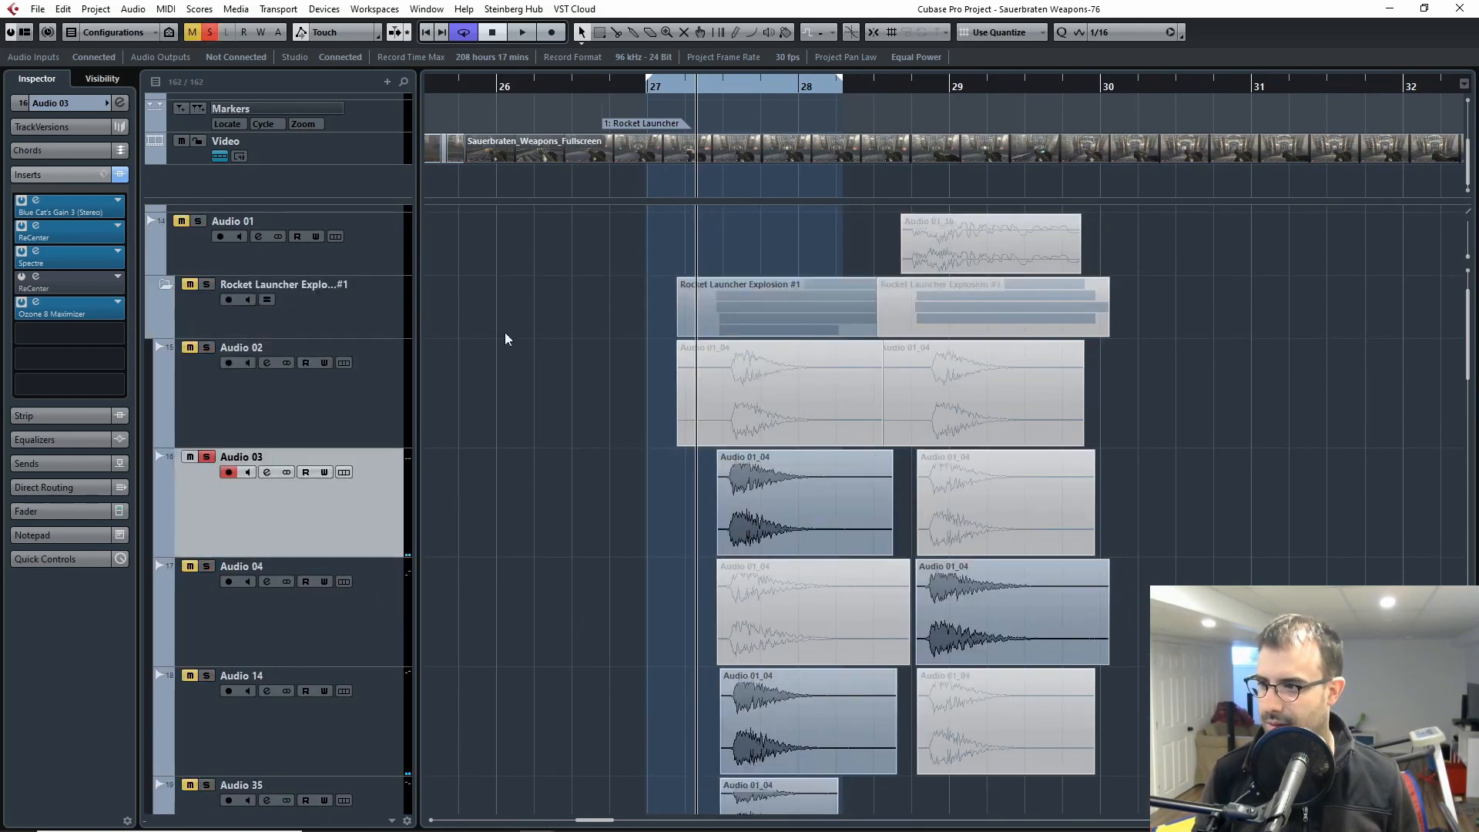
key(space)
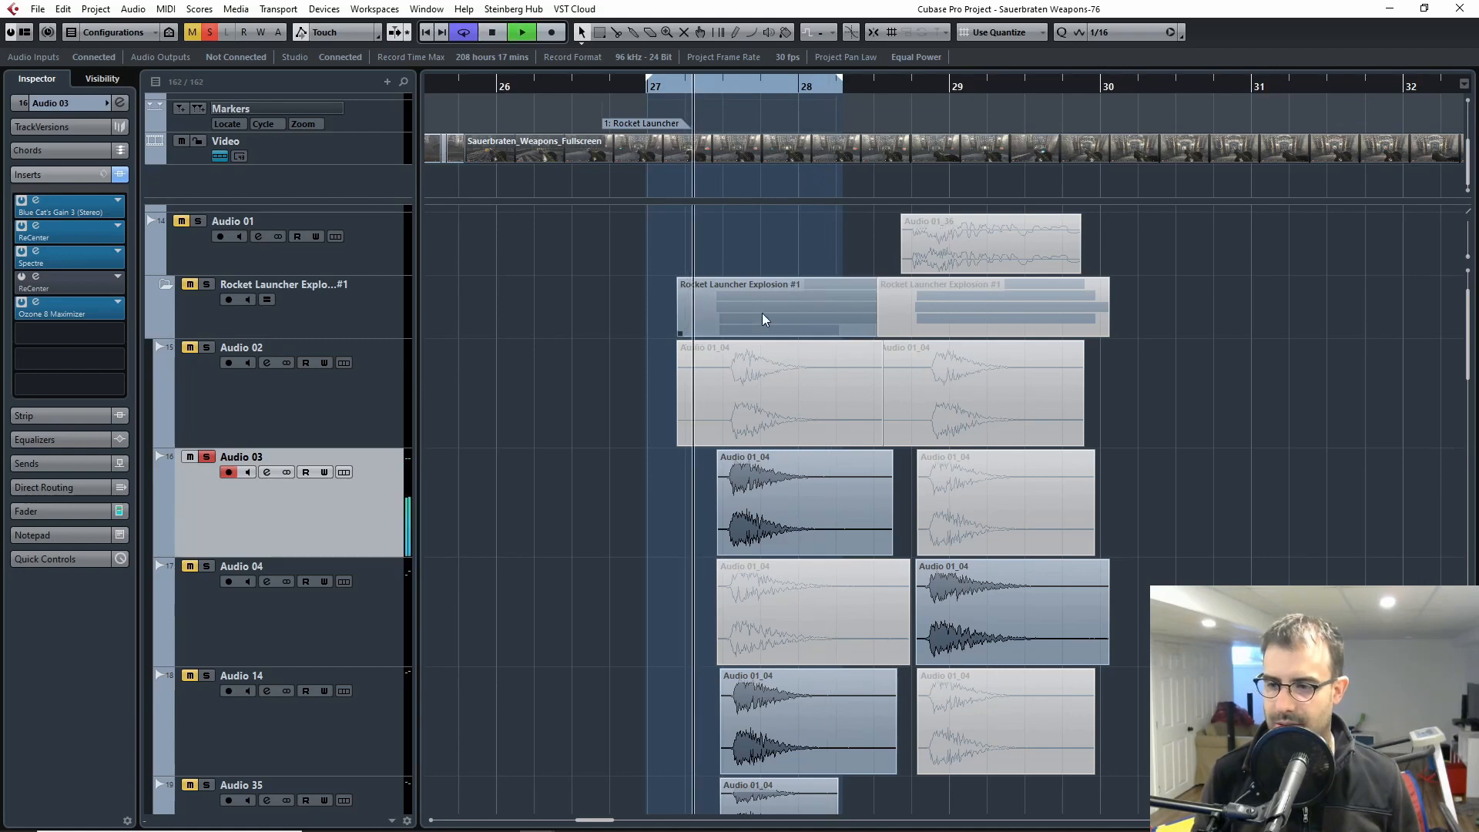
key(space)
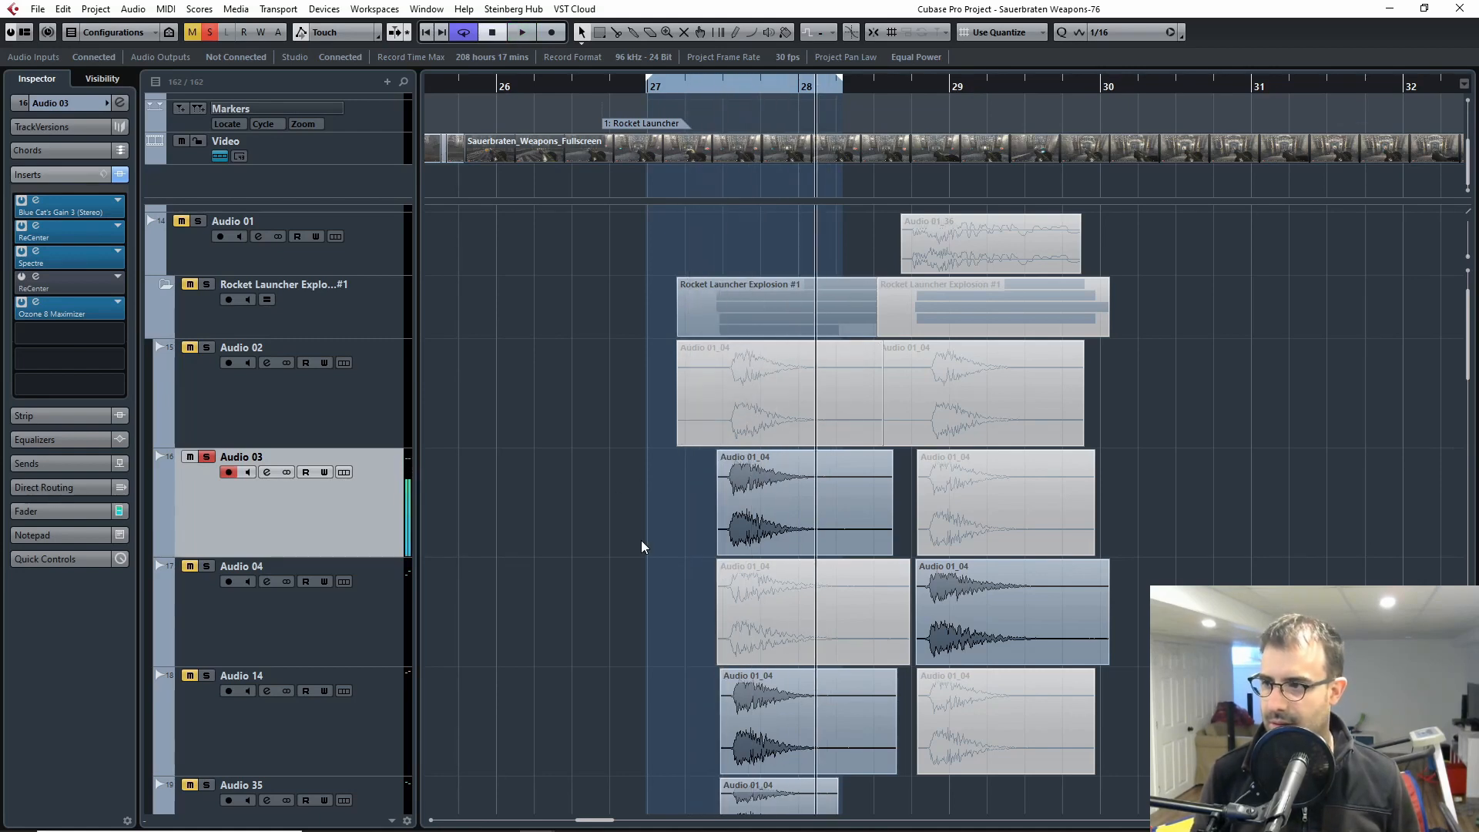
Step: Select the Reaktor 6 01 and Audio 01 tracks, examine the Kit_Diver patch in the Reaktor 6 instrument window, and close it
scroll(636, 531, down, 5)
scroll(637, 530, up, 5)
ctrl+scroll(644, 528, up, 5)
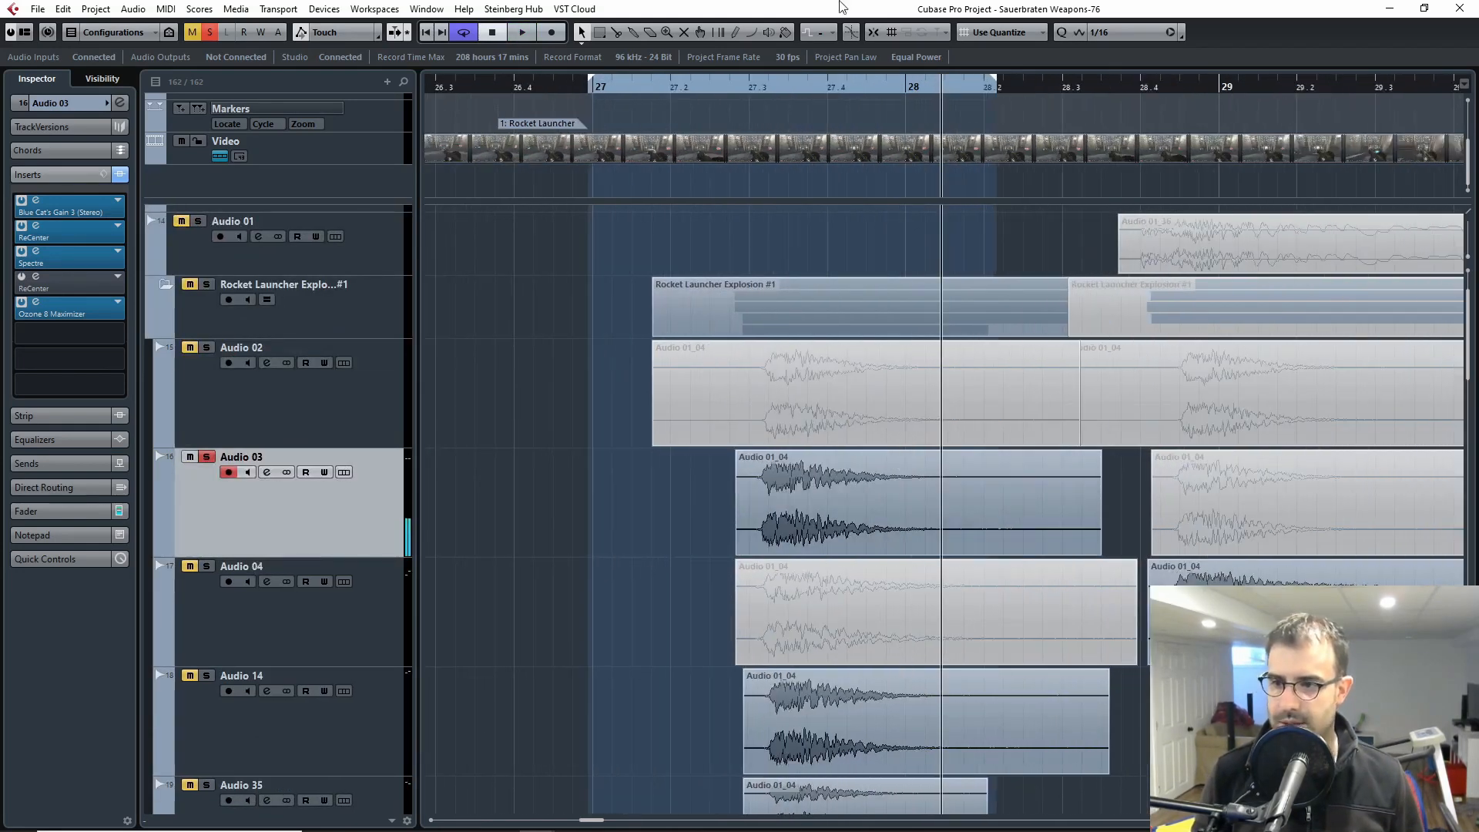
click(758, 88)
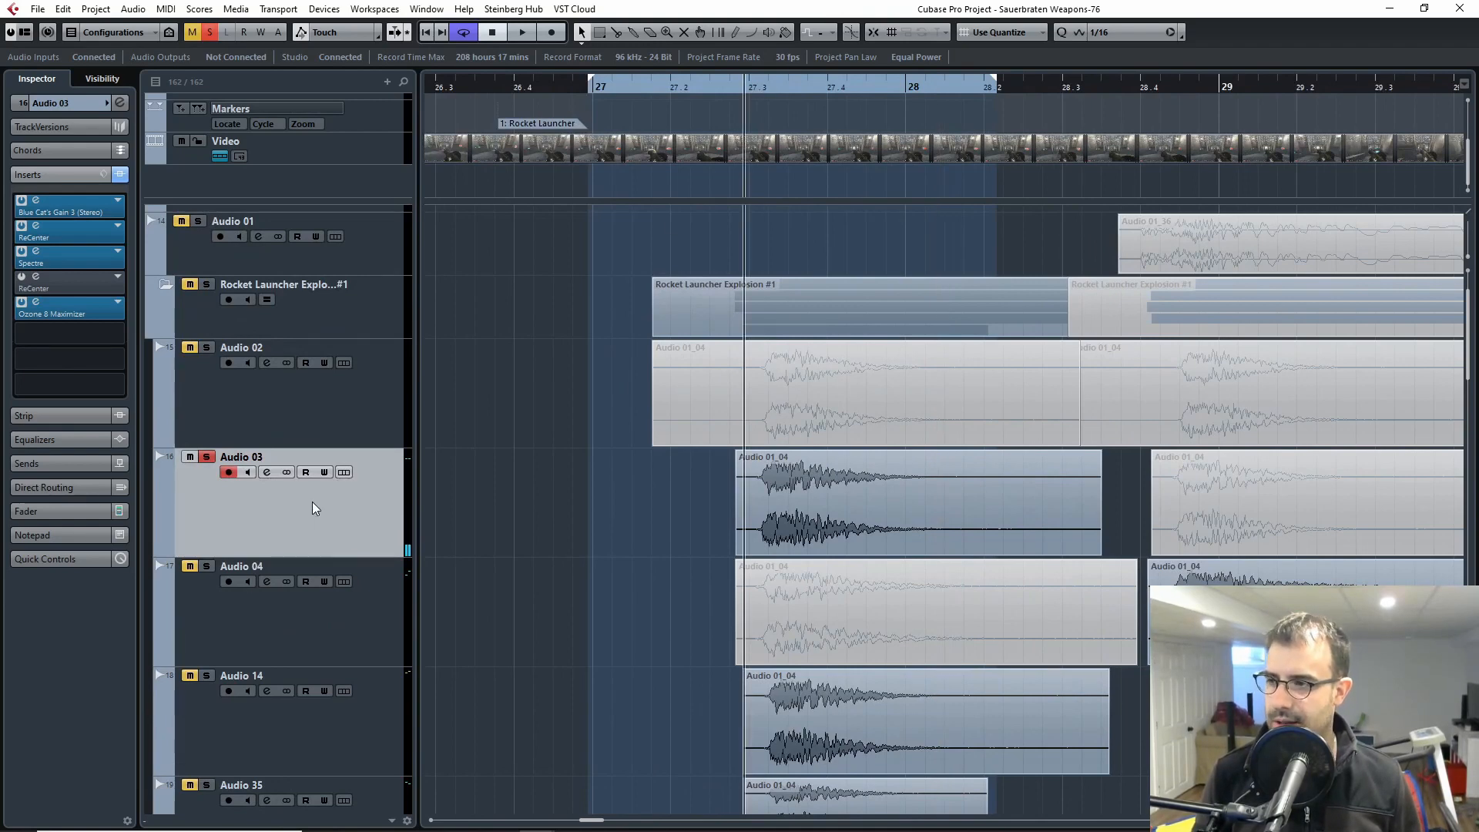
scroll(309, 482, up, 1)
click(232, 284)
shift+click(238, 343)
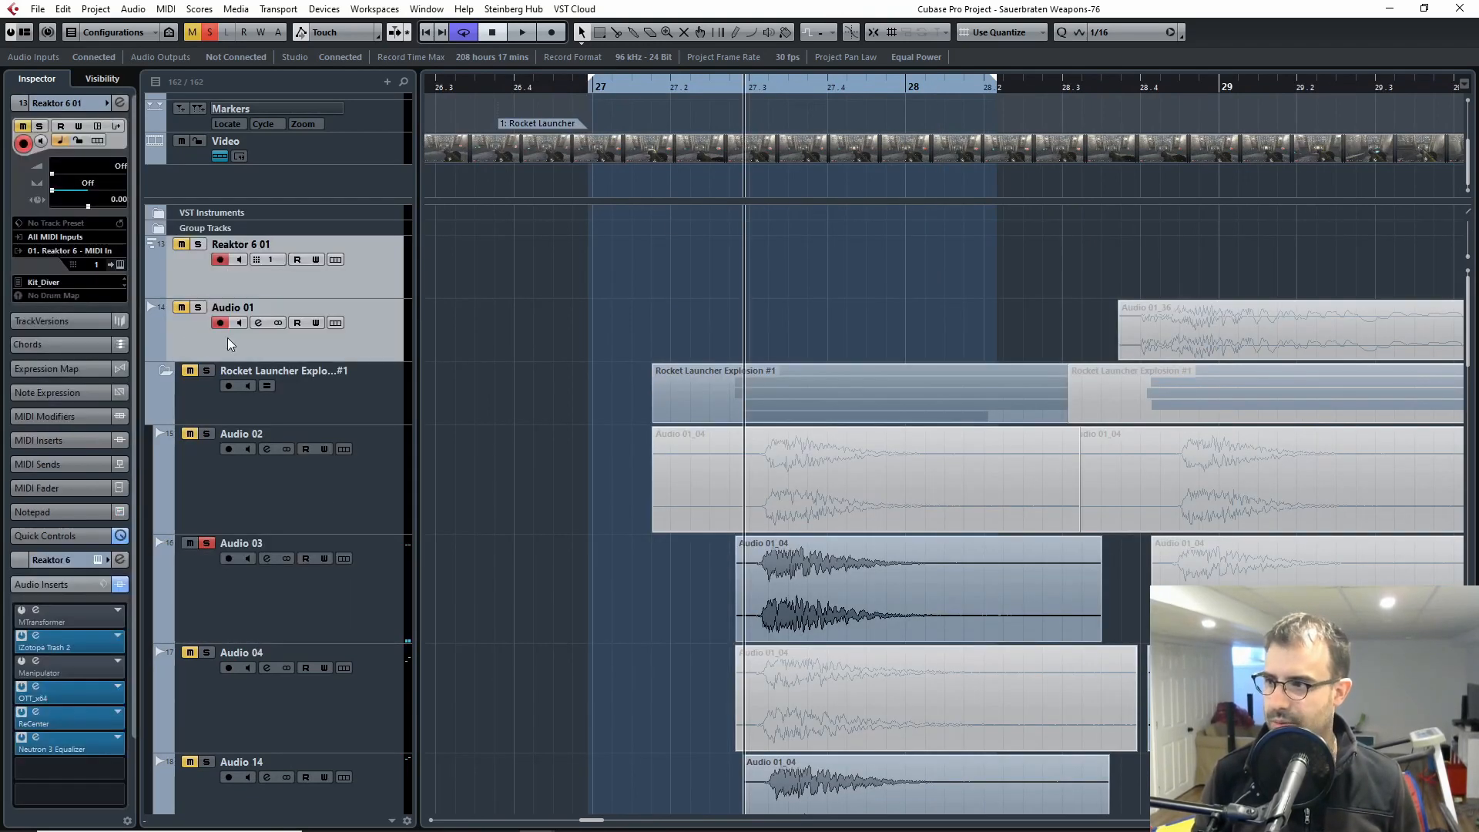
click(120, 266)
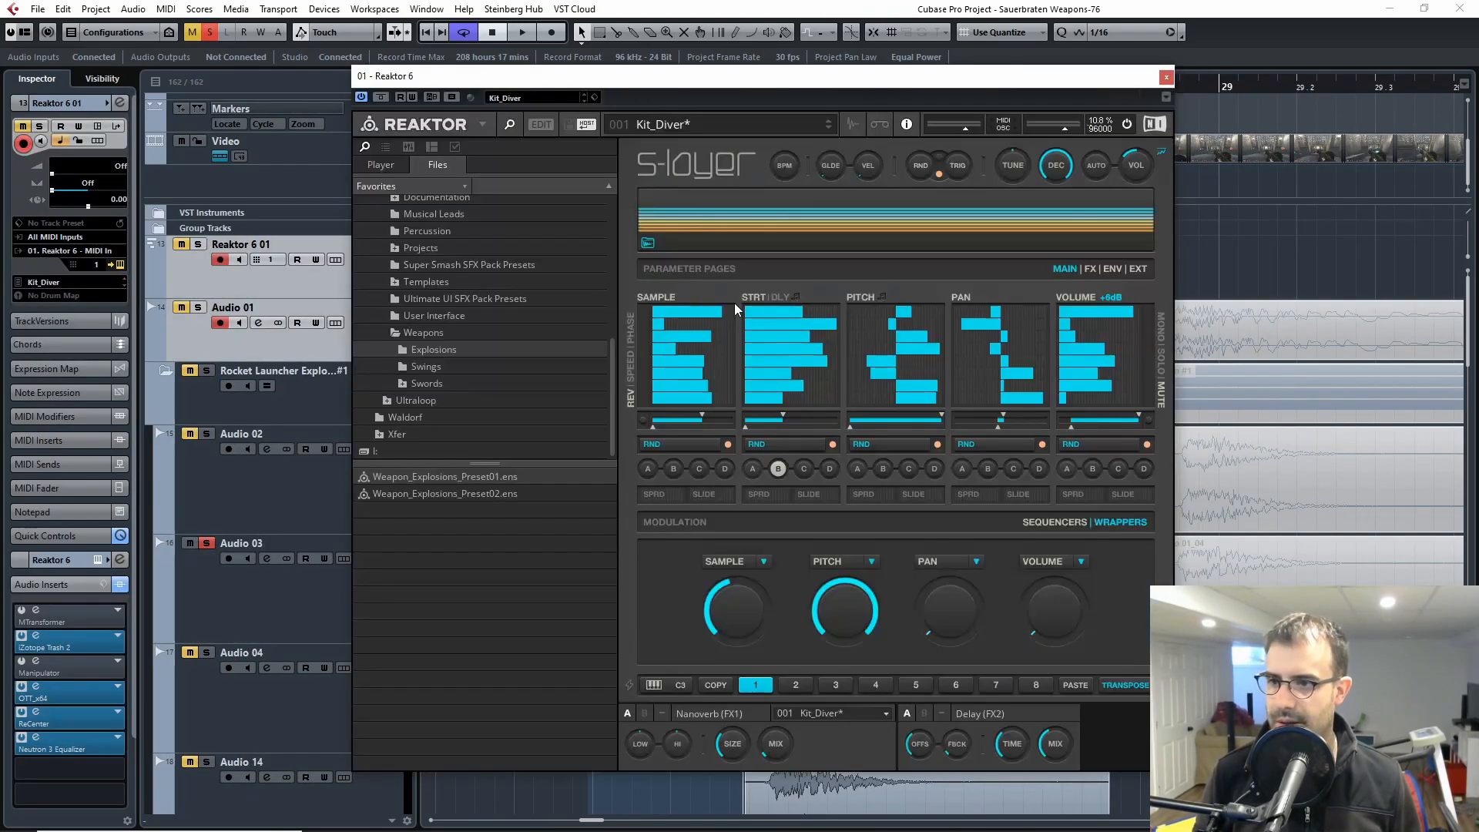
click(1166, 77)
Step: Reselect the Audio 03 explosion track and audition it with its insert effects active
scroll(495, 600, down, 2)
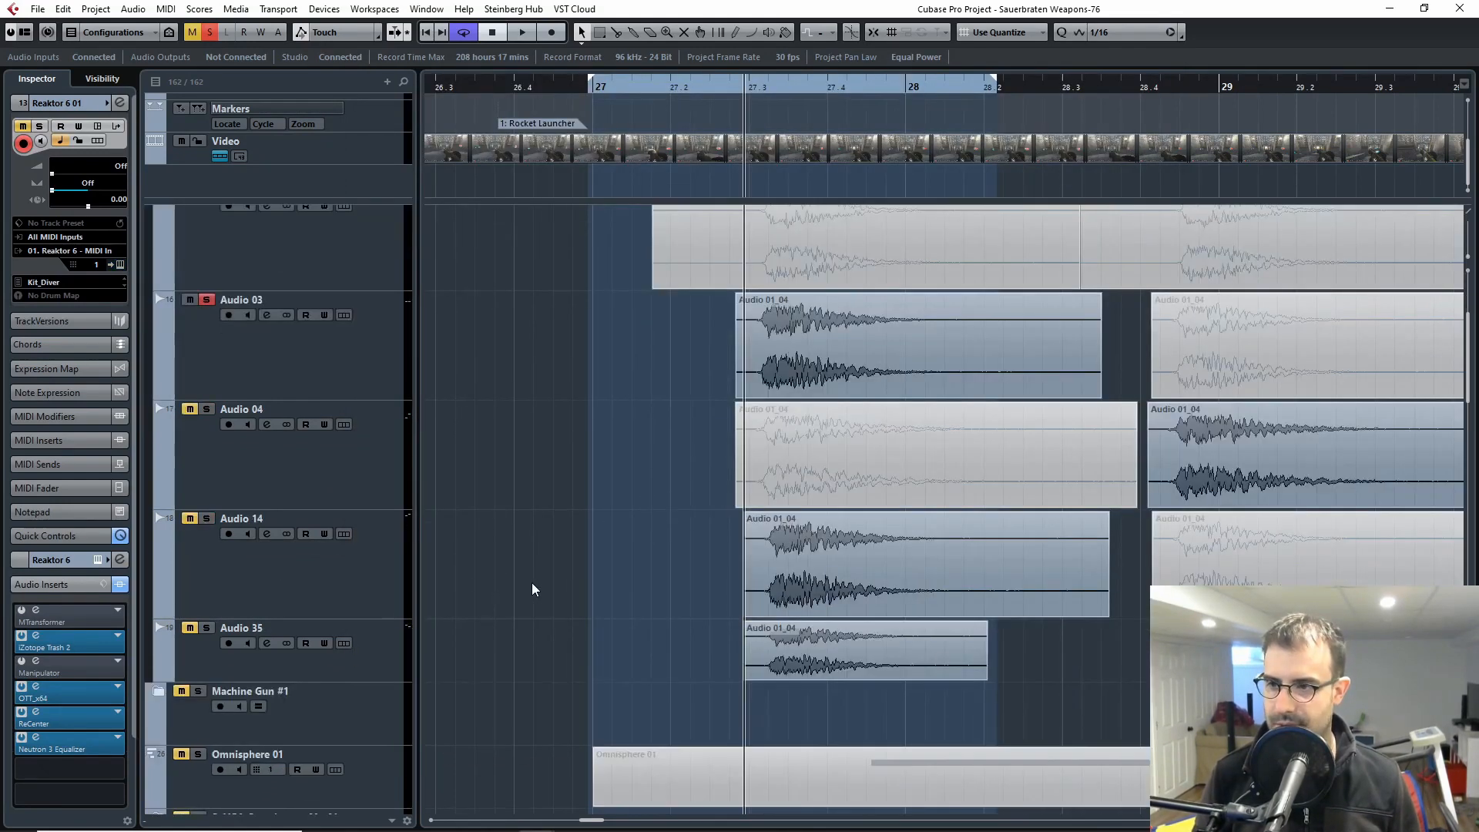
scroll(341, 486, up, 1)
click(256, 475)
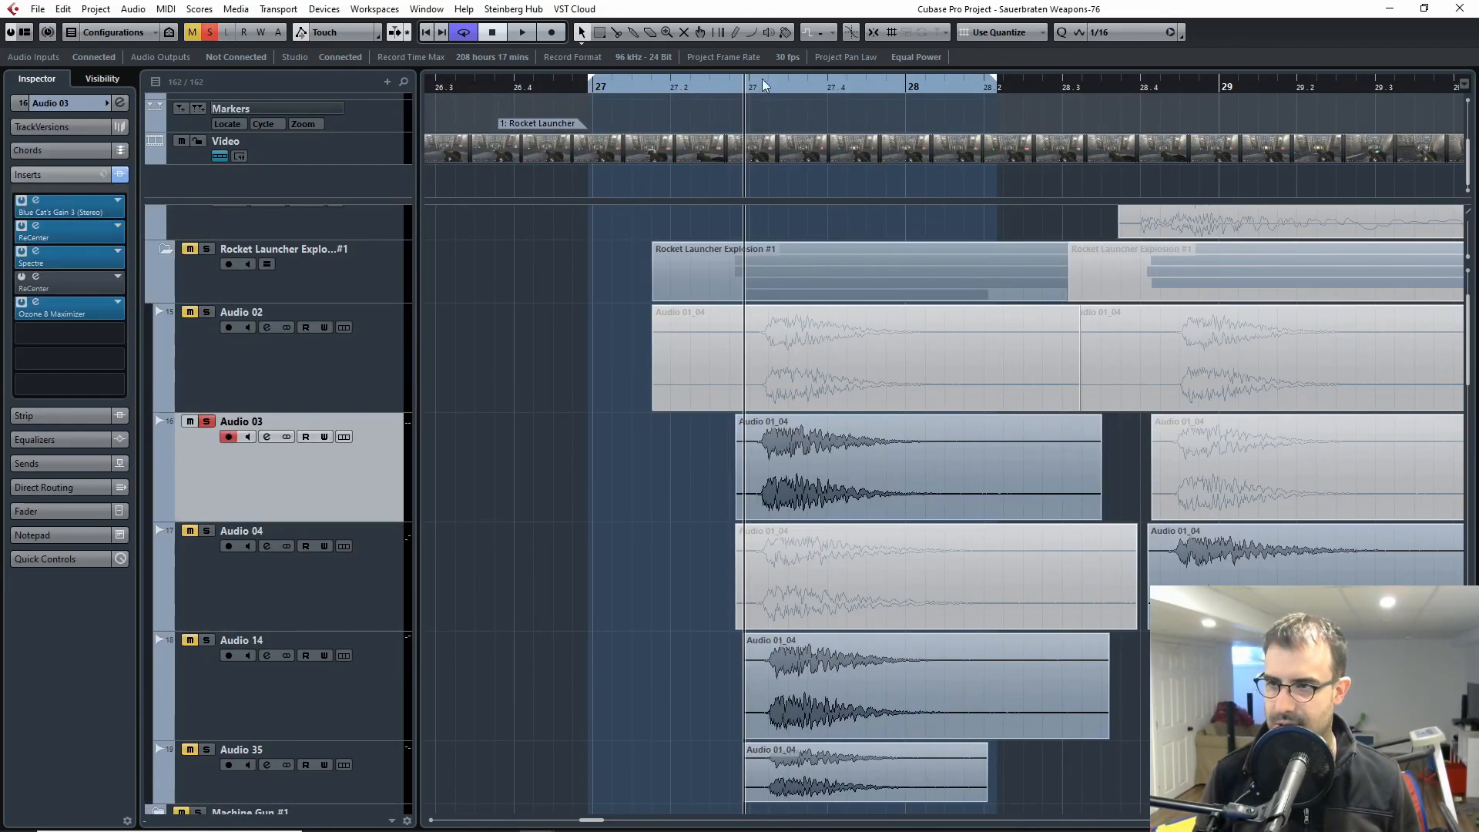
key(space)
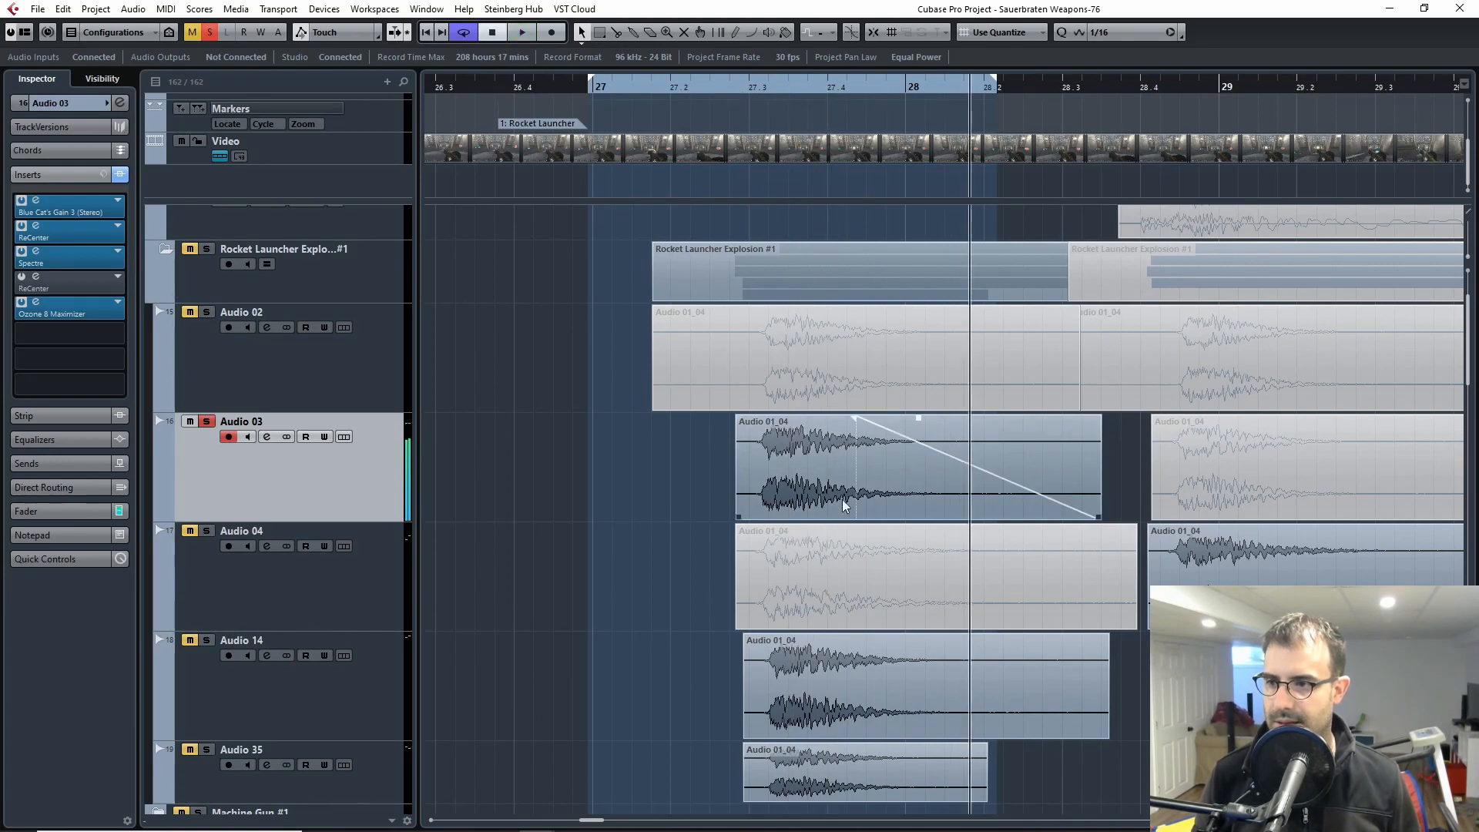
Step: Bypass all inserts on Audio 03, audition the dry explosion from just before bar 27.3, and re-enable the inserts
click(120, 174)
click(736, 81)
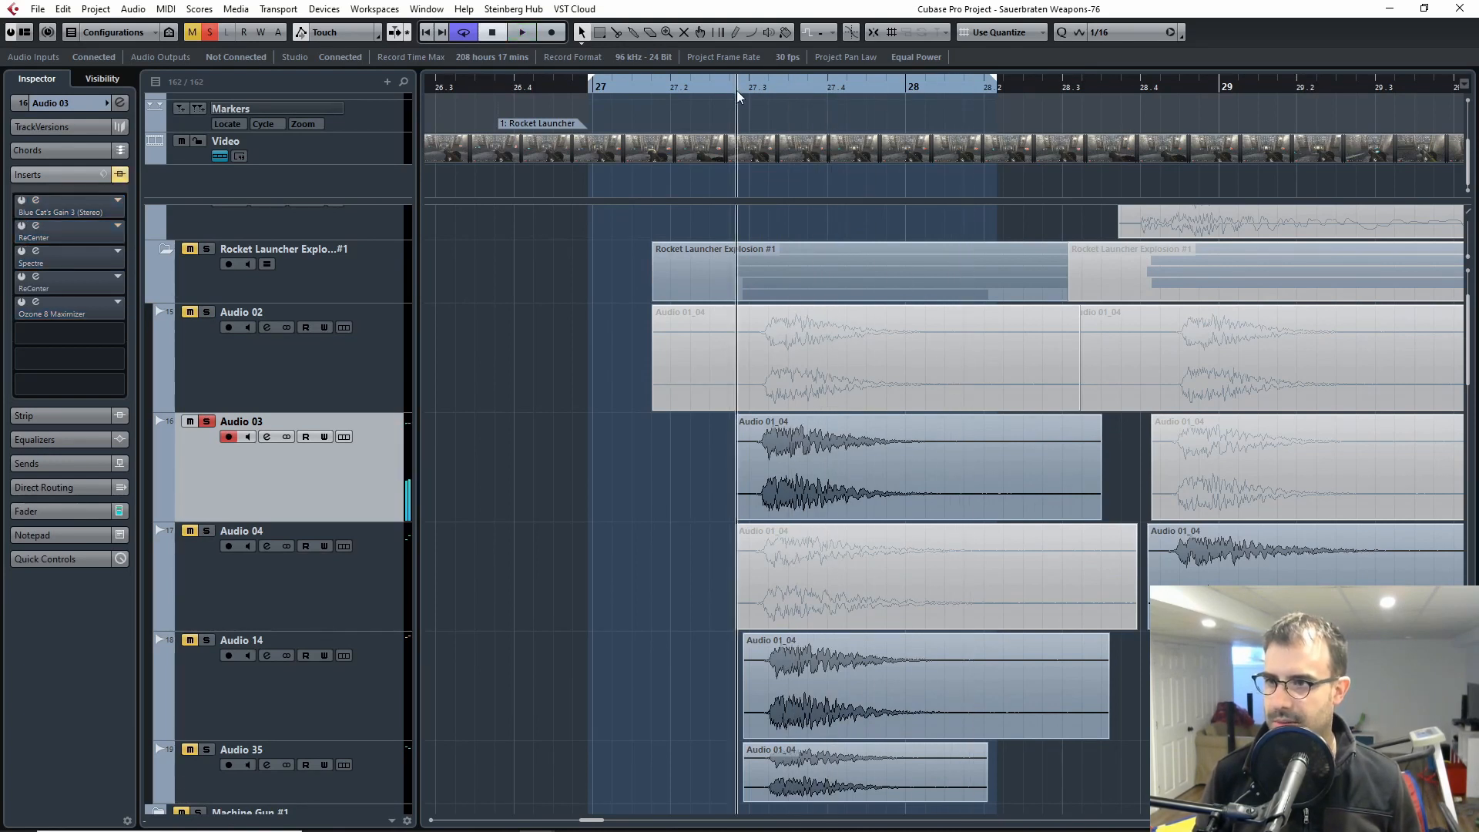
key(space)
key(space)
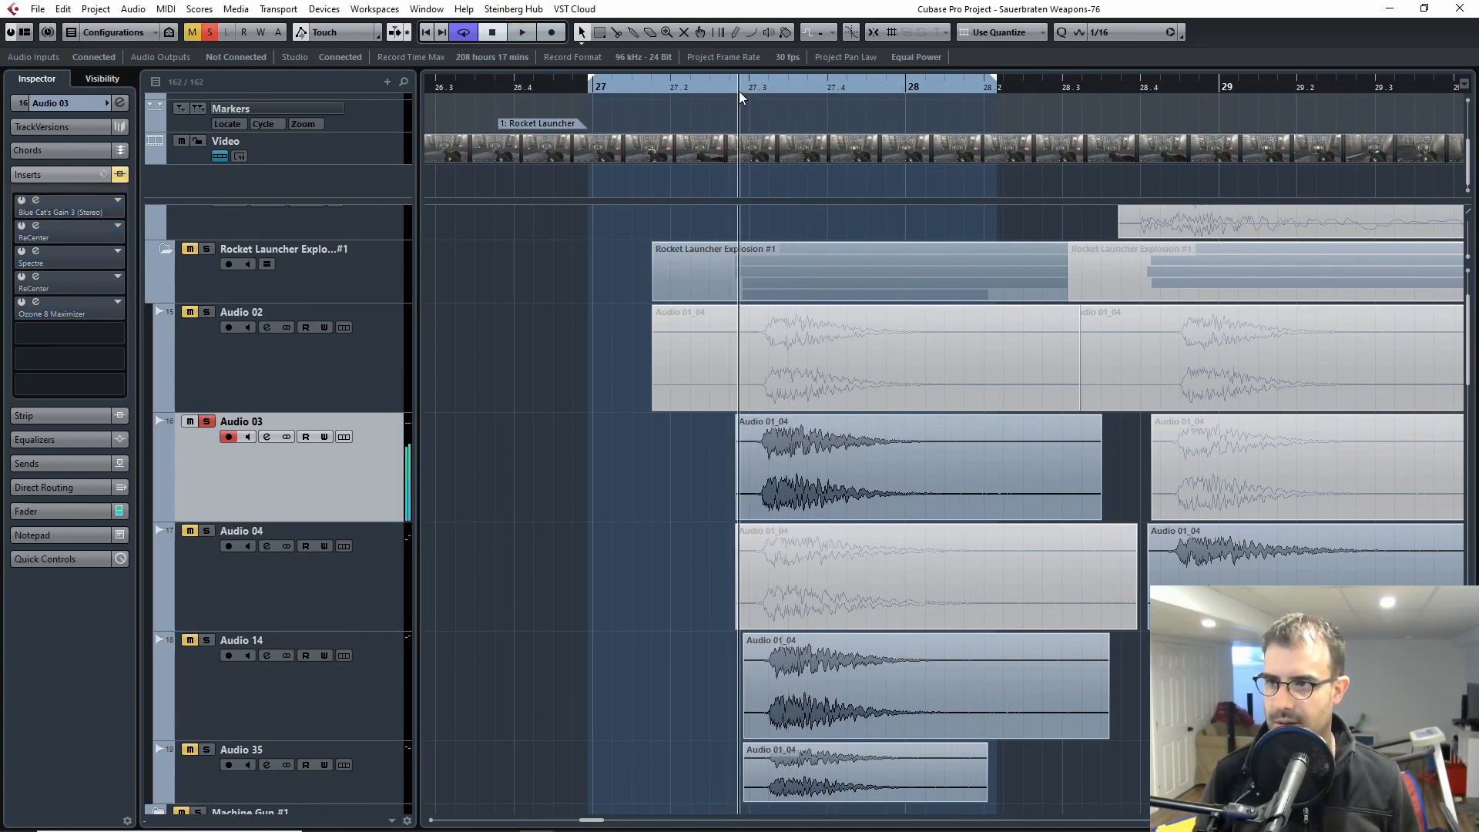
click(739, 90)
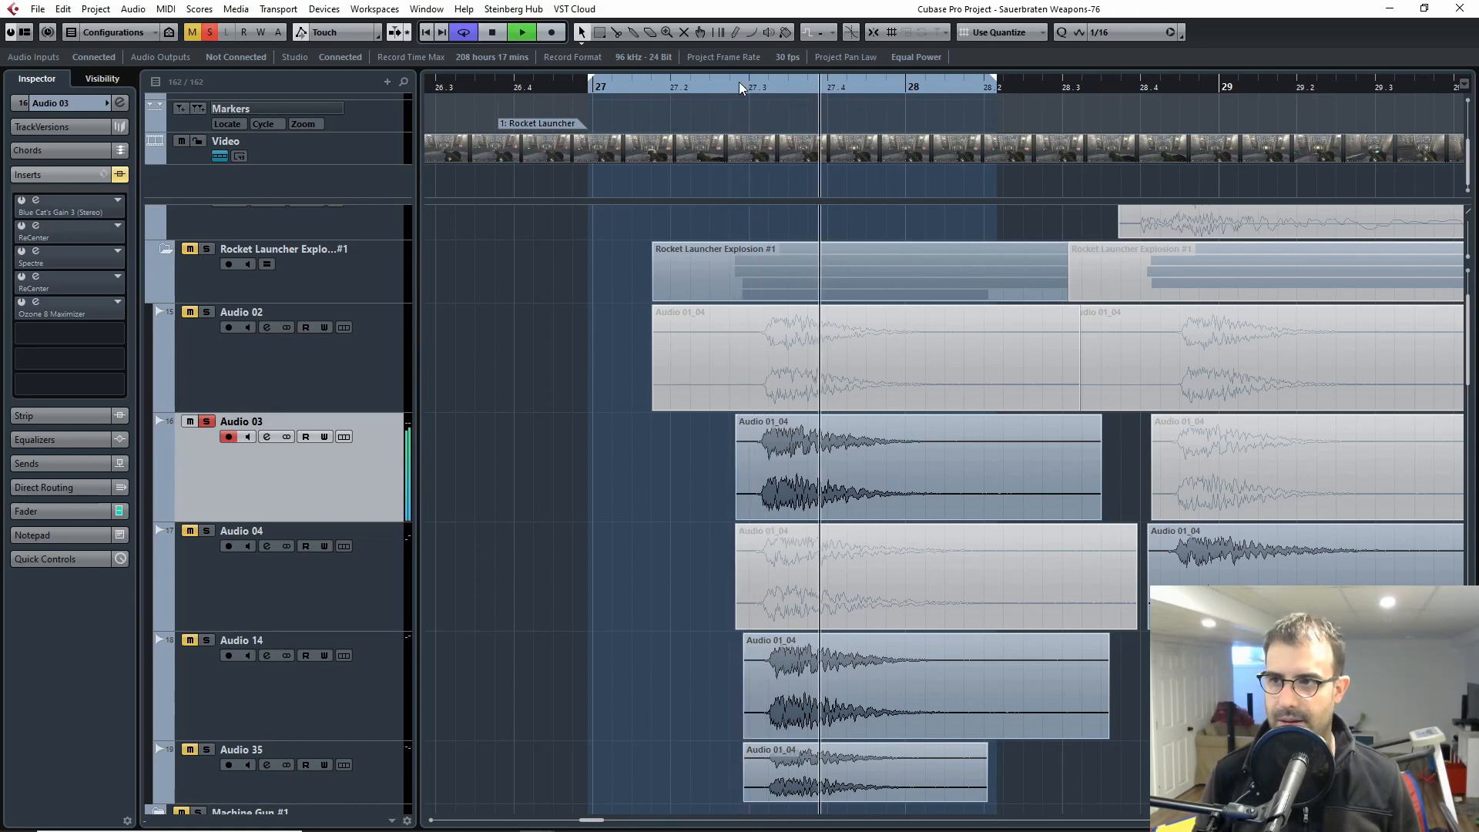
drag(738, 87, 729, 88)
click(728, 89)
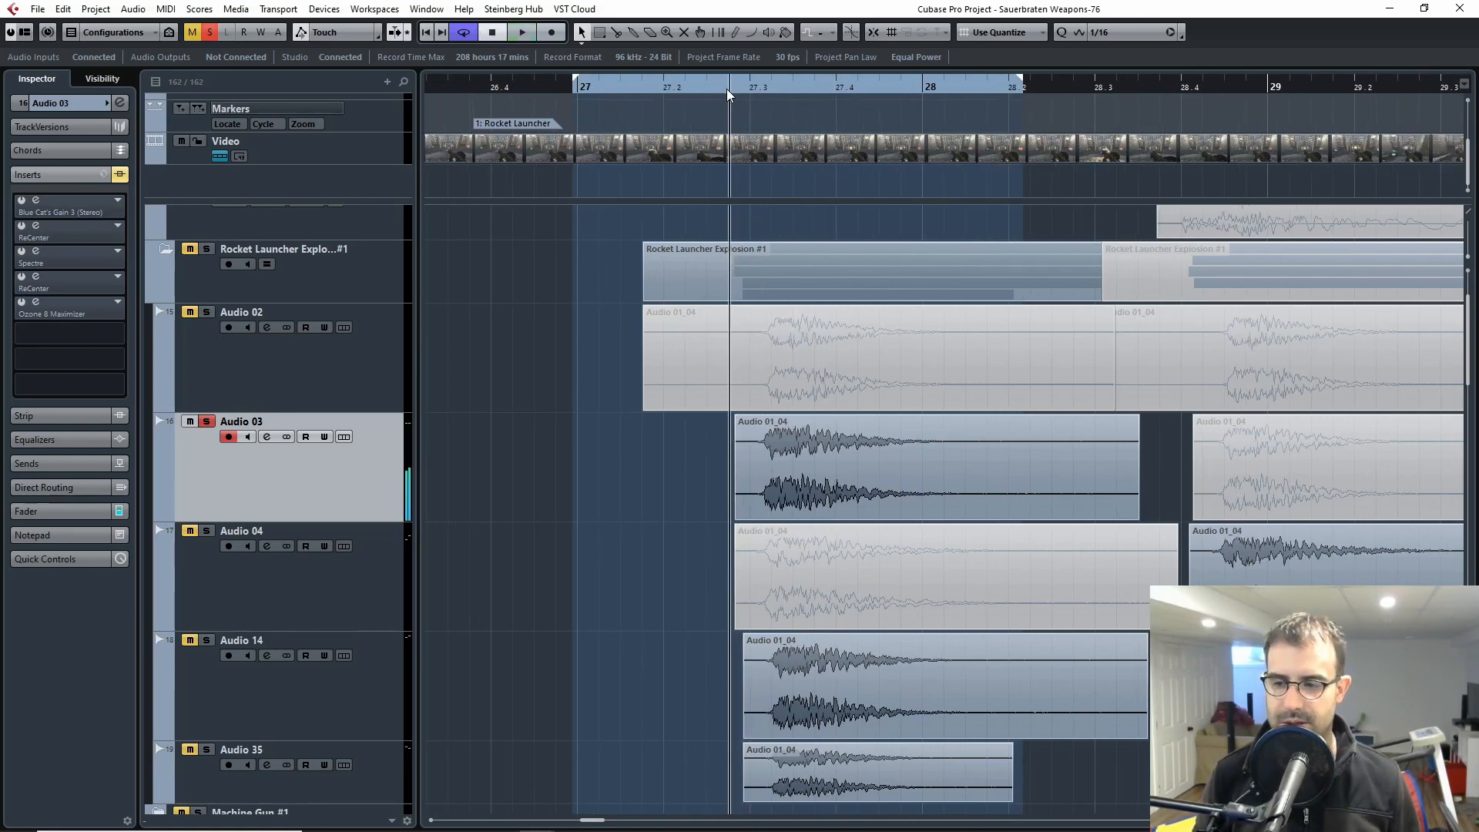
key(space)
click(119, 174)
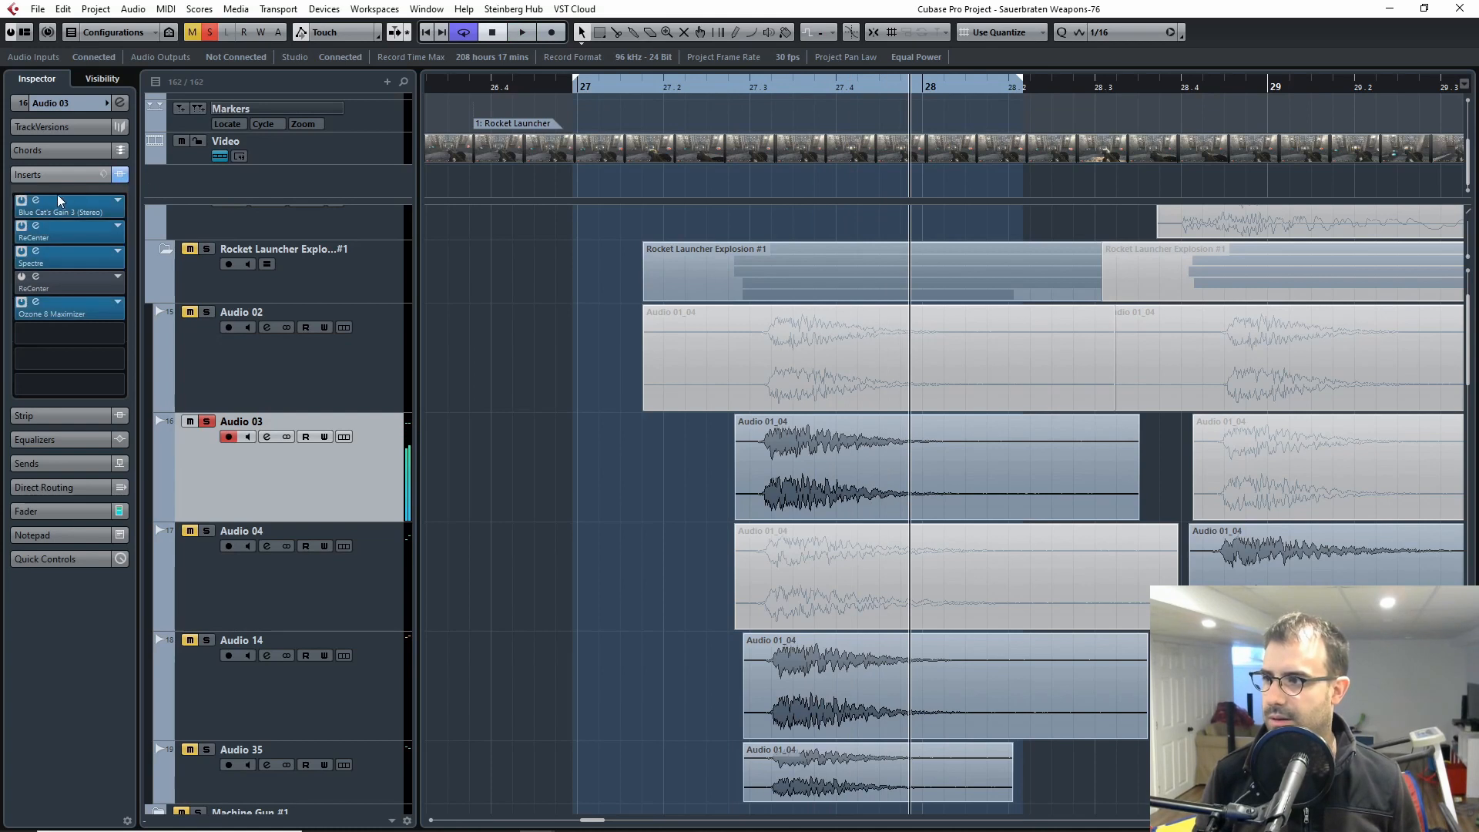
Step: Inspect the Blue Cat's Gain 3 insert on Audio 03, and open the first ReCenter insert and bypass it
click(36, 207)
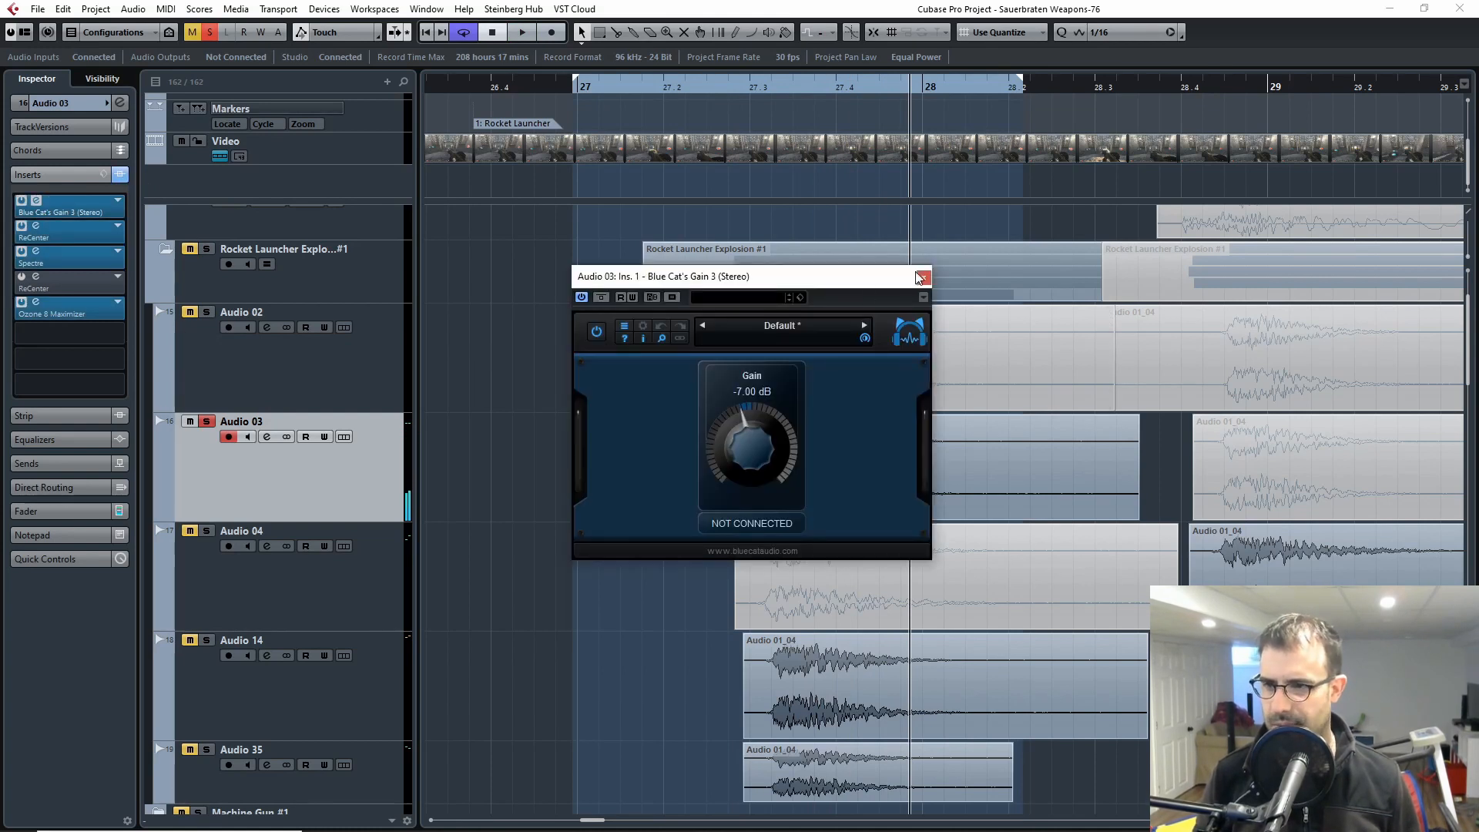
click(922, 276)
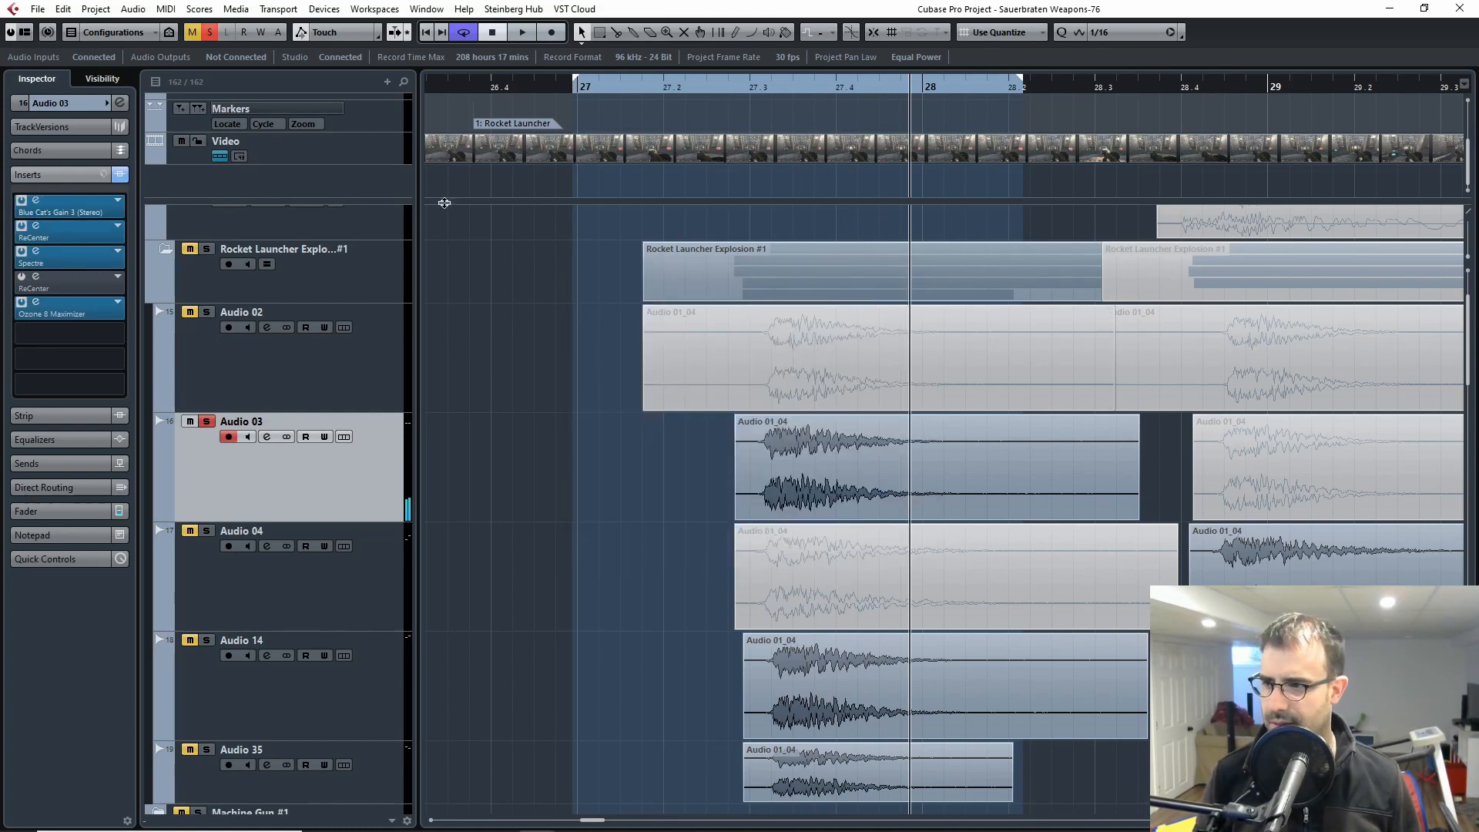
click(55, 228)
click(707, 299)
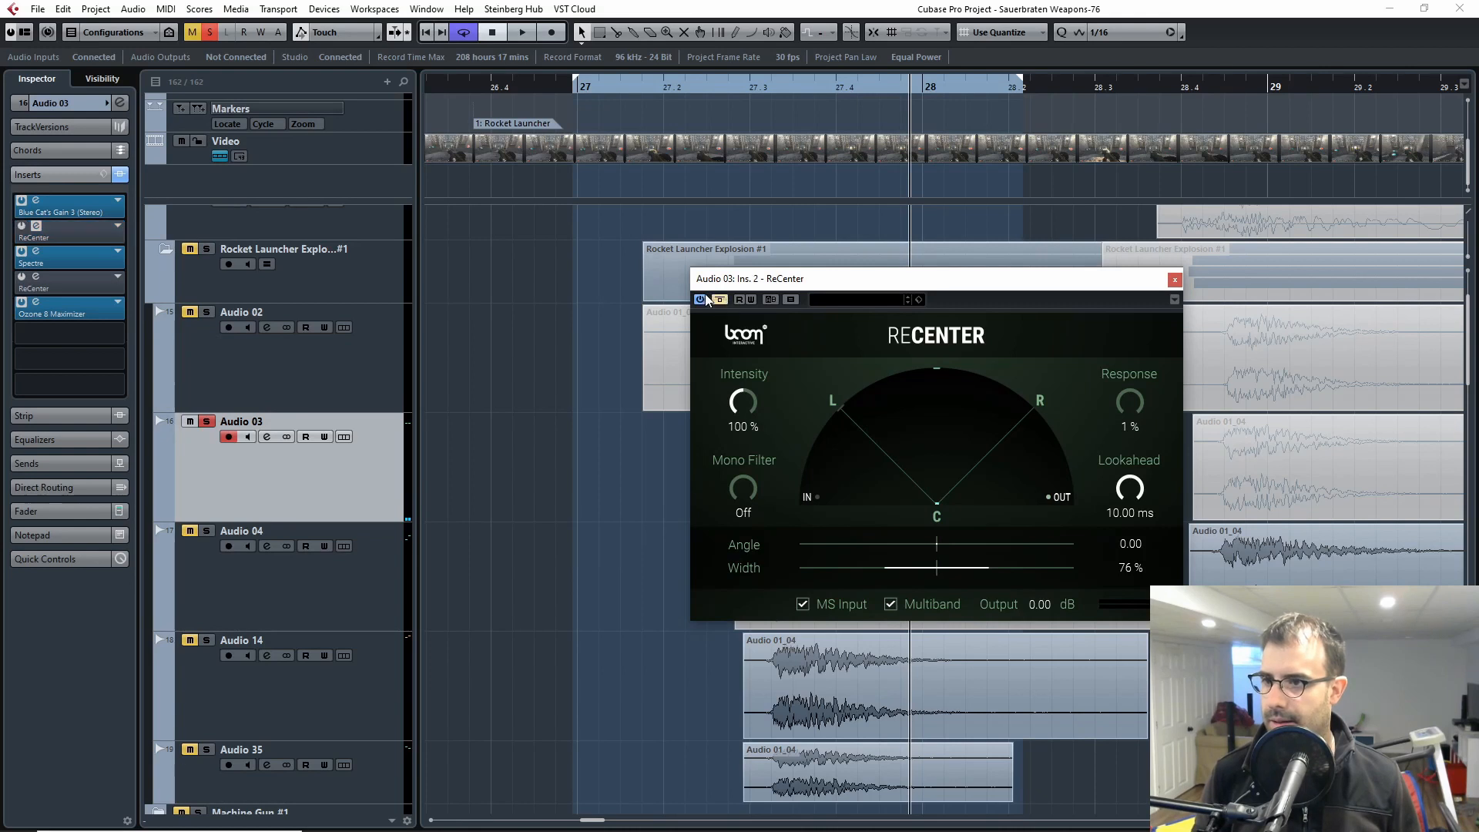
Step: Deactivate the Spectre and Ozone 8 Maximizer inserts on Audio 03, keeping the ReCenter window open
click(25, 226)
click(19, 230)
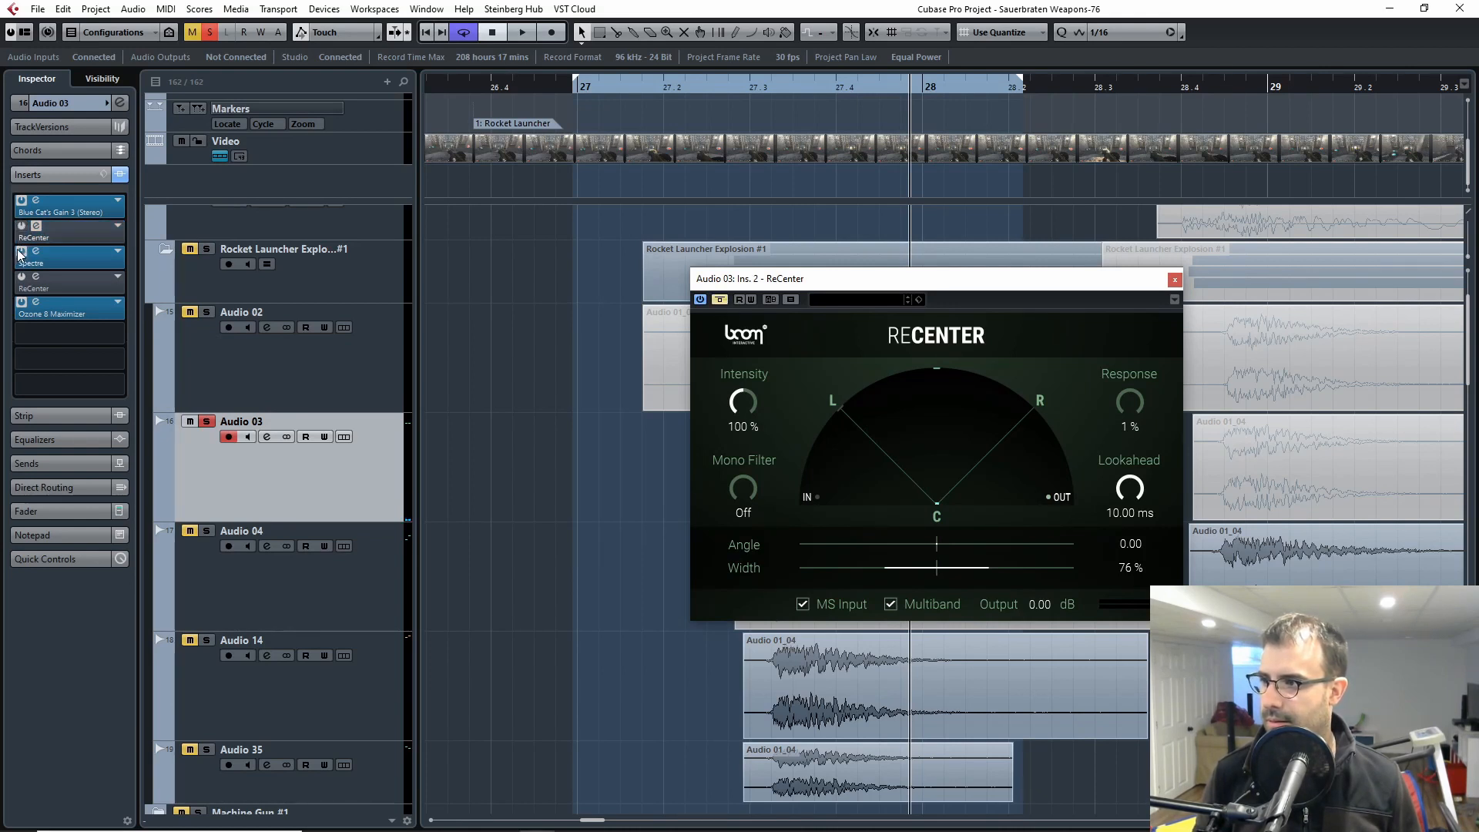
click(21, 303)
click(22, 252)
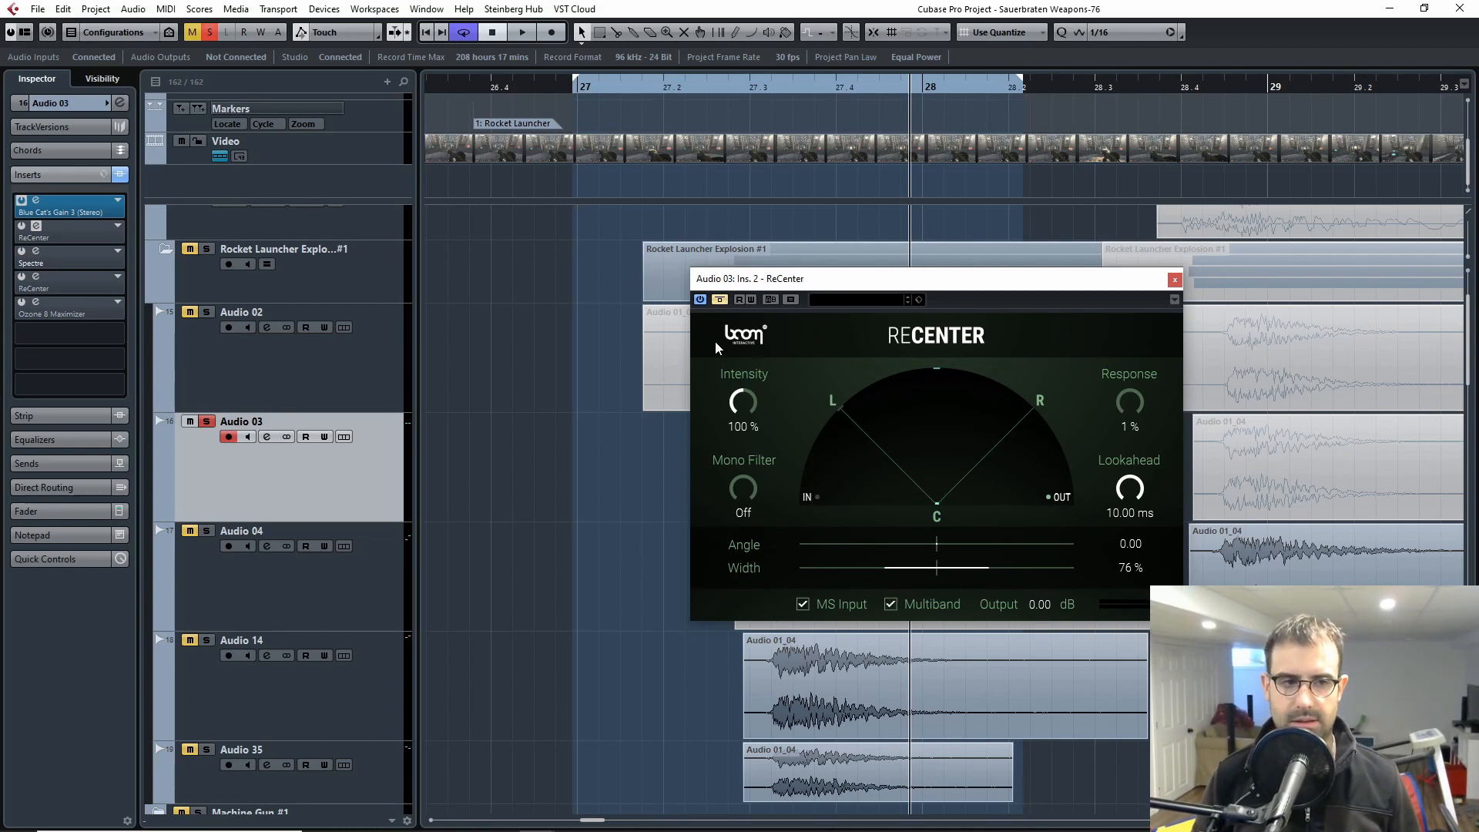
drag(731, 278, 760, 289)
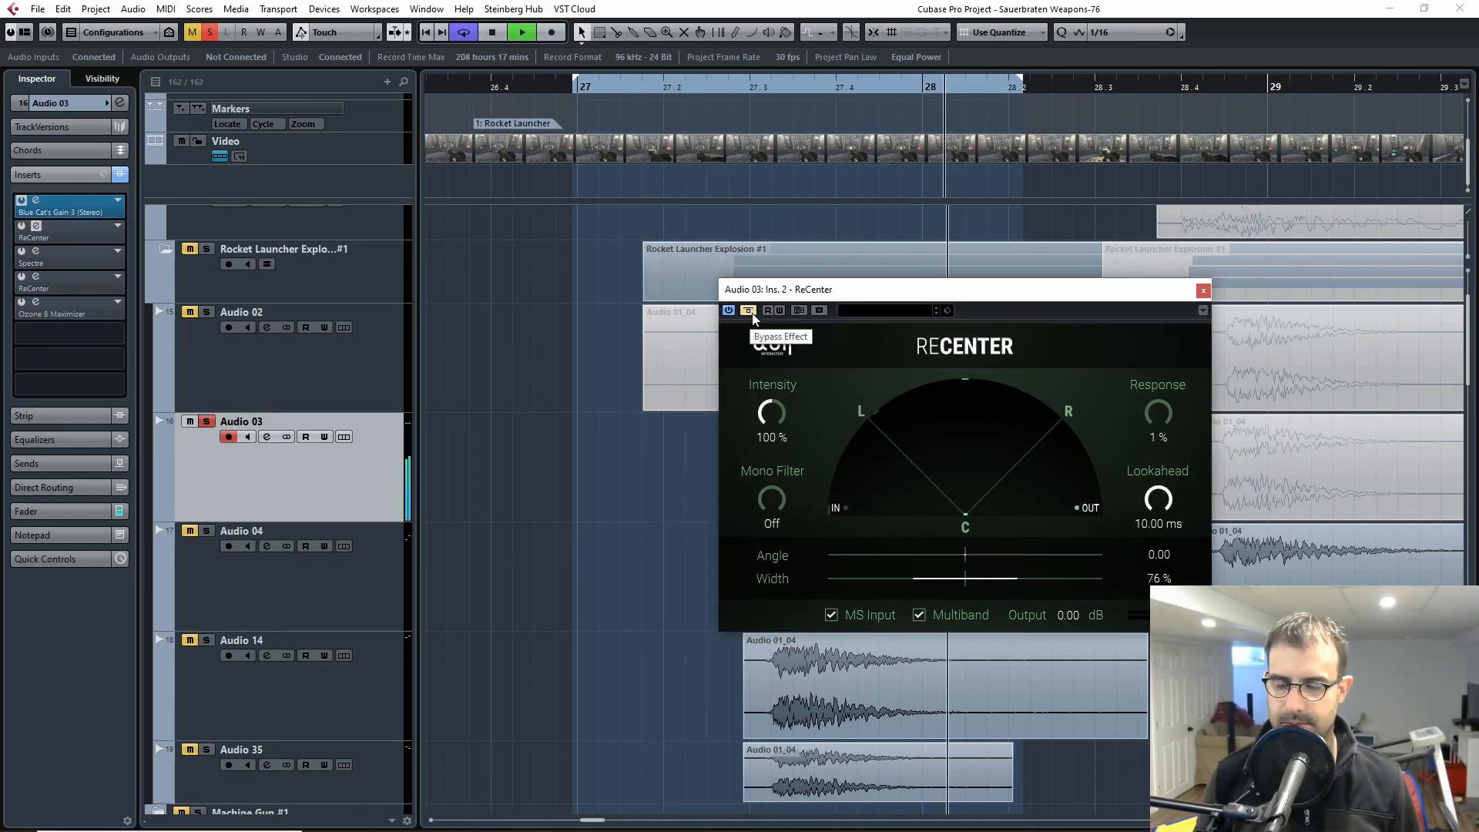
Step: Audition Audio 03 with ReCenter enabled, and bypass the effect again after stopping playback
click(752, 311)
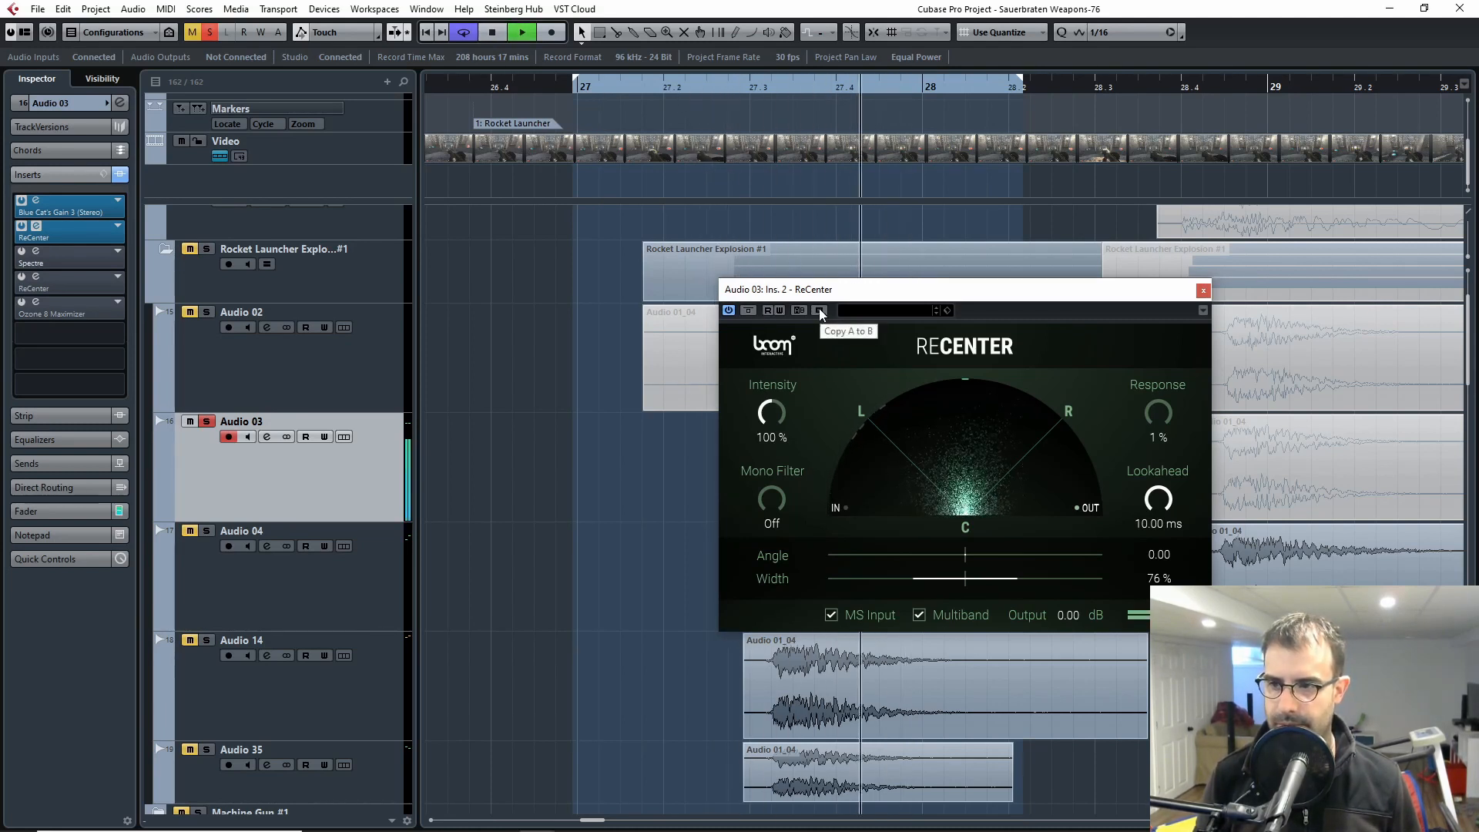
key(space)
click(752, 311)
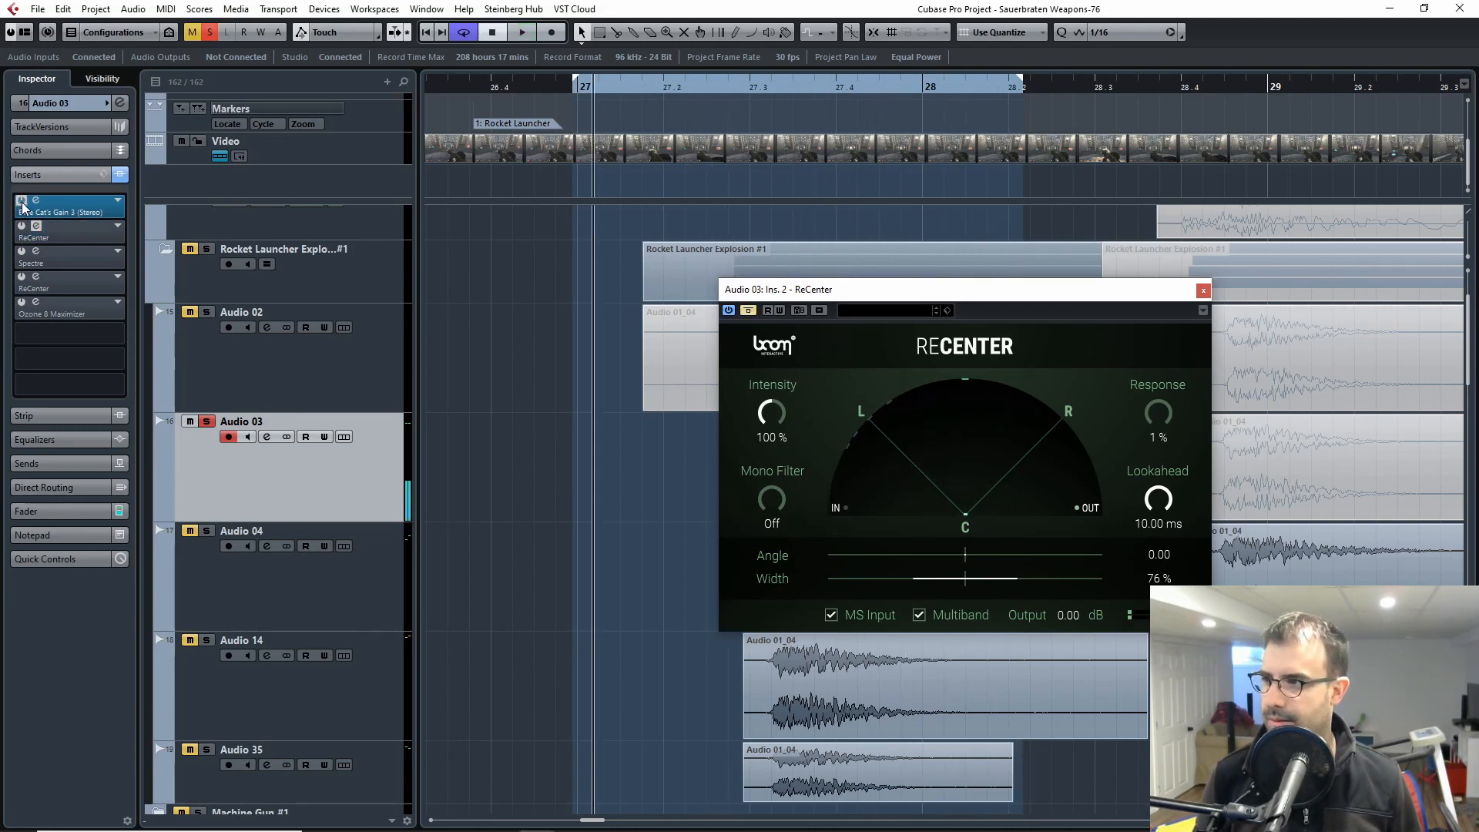
Step: Deactivate the Blue Cat's Gain 3 insert and compare Audio 03 without and with ReCenter
click(21, 202)
click(723, 90)
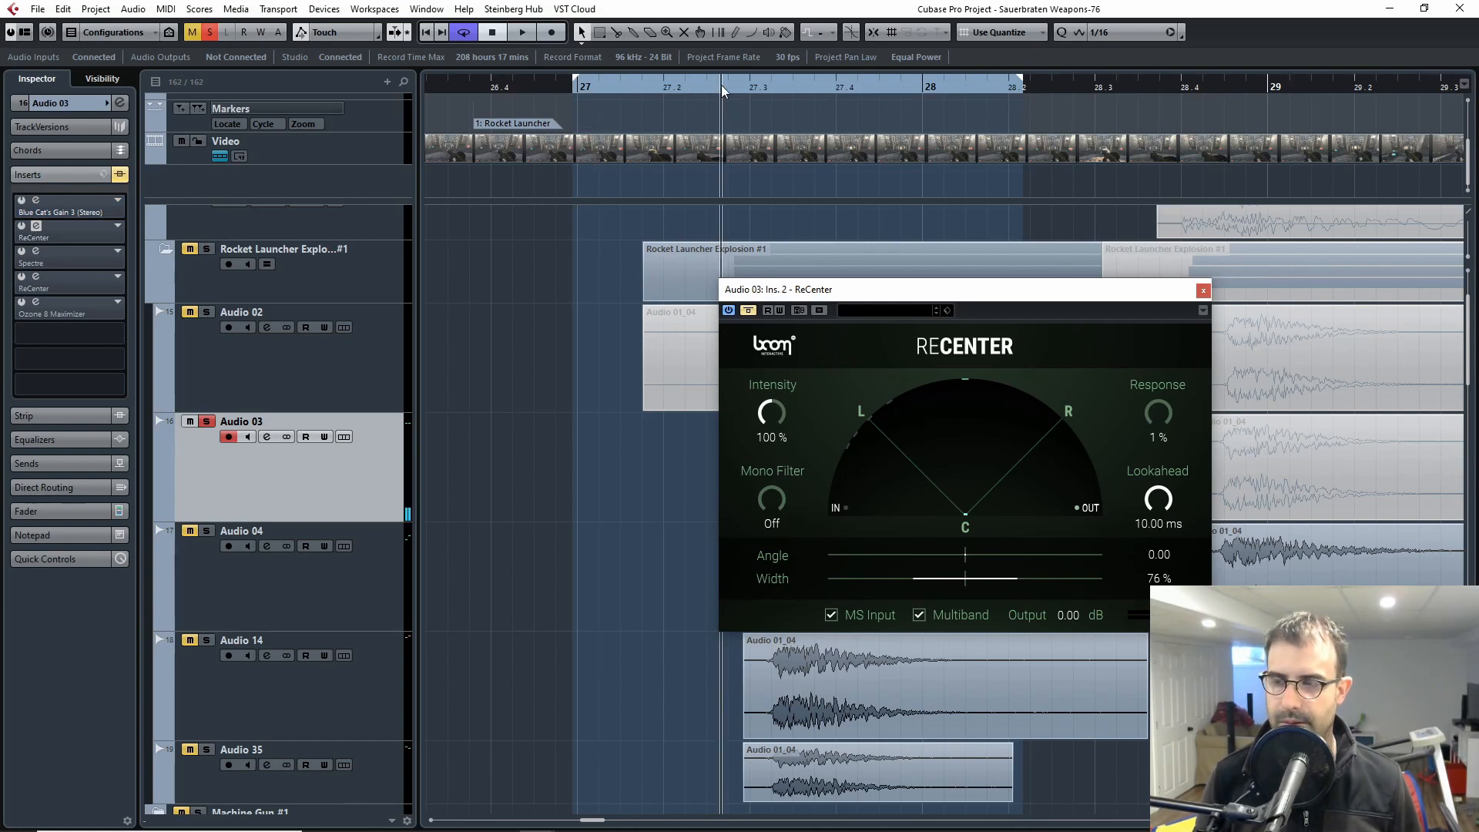
key(space)
click(748, 311)
key(space)
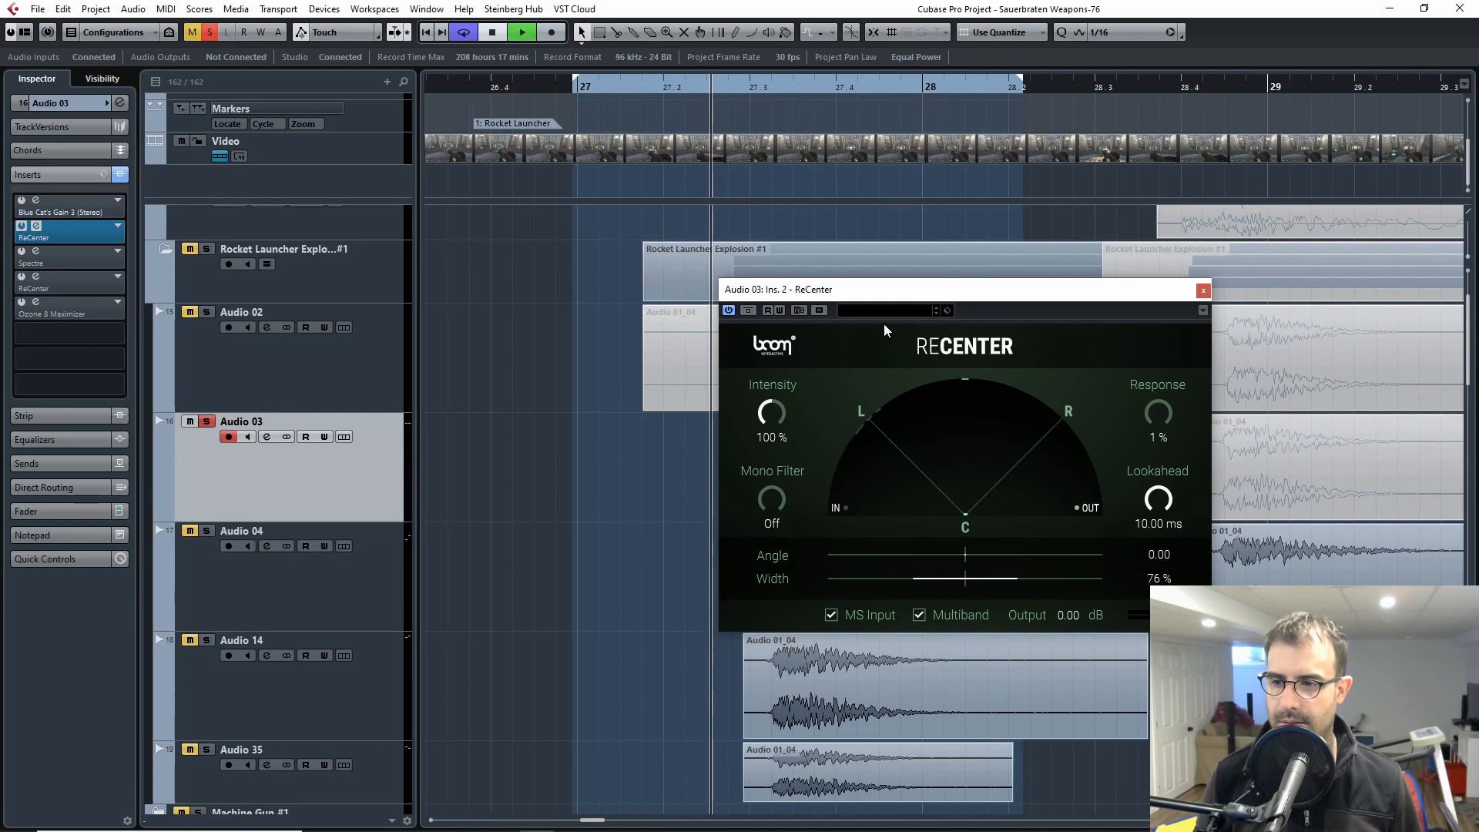
key(space)
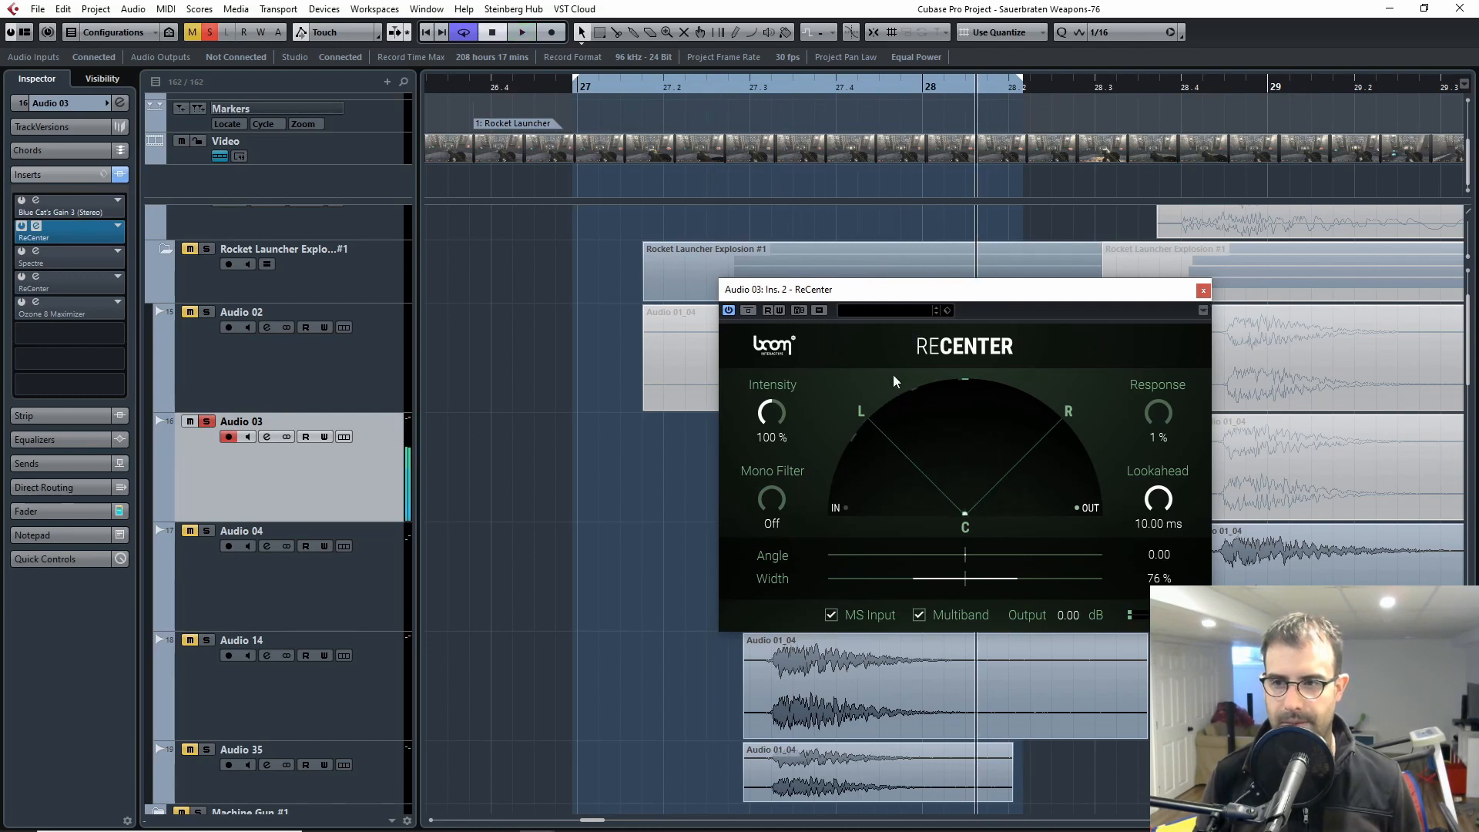
Step: Repeat the bypassed and enabled ReCenter comparison on Audio 03, playing the explosion from between bars 27.2 and 27.3
click(748, 310)
click(715, 91)
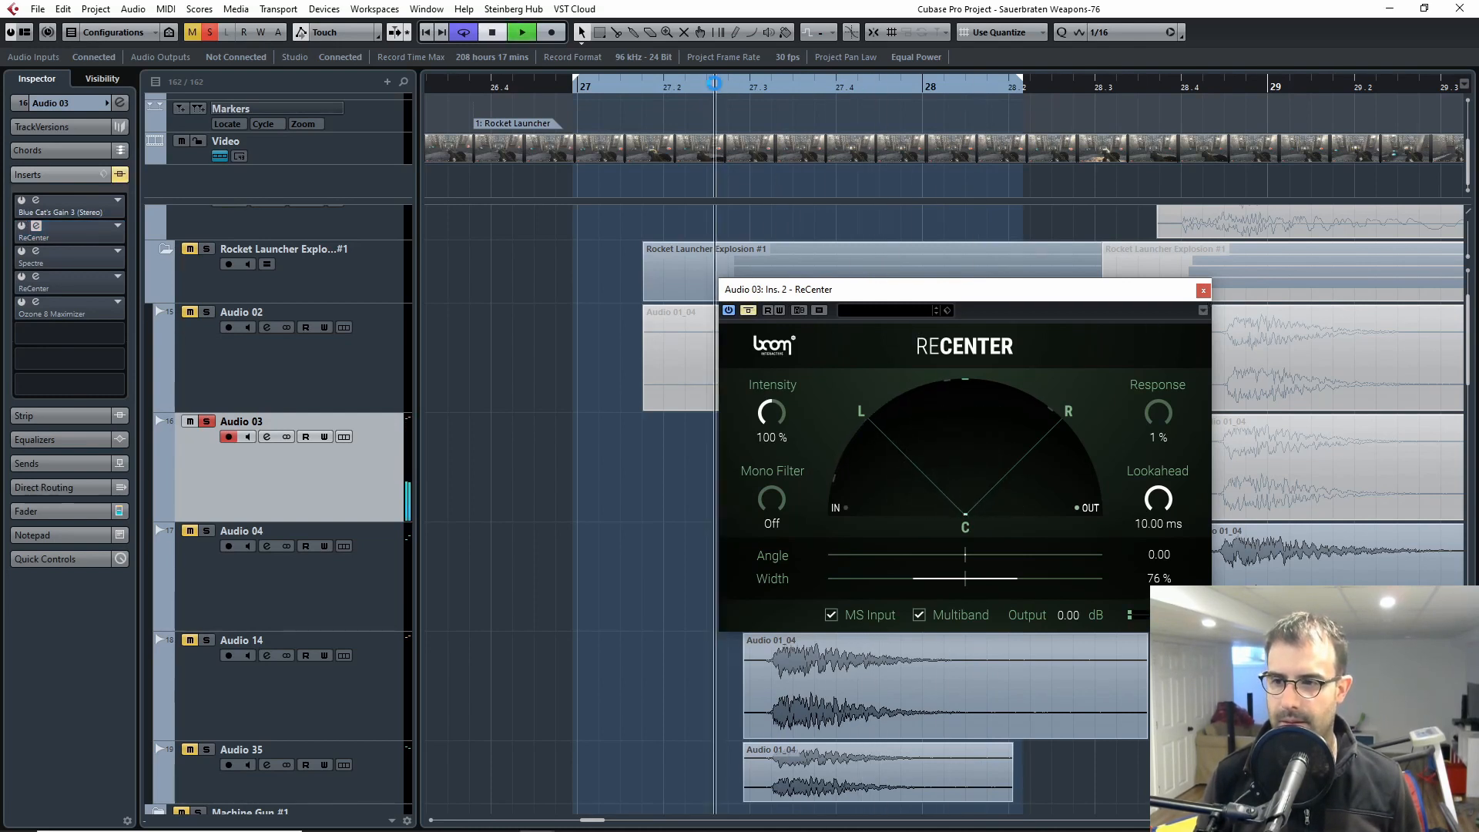
key(space)
click(748, 311)
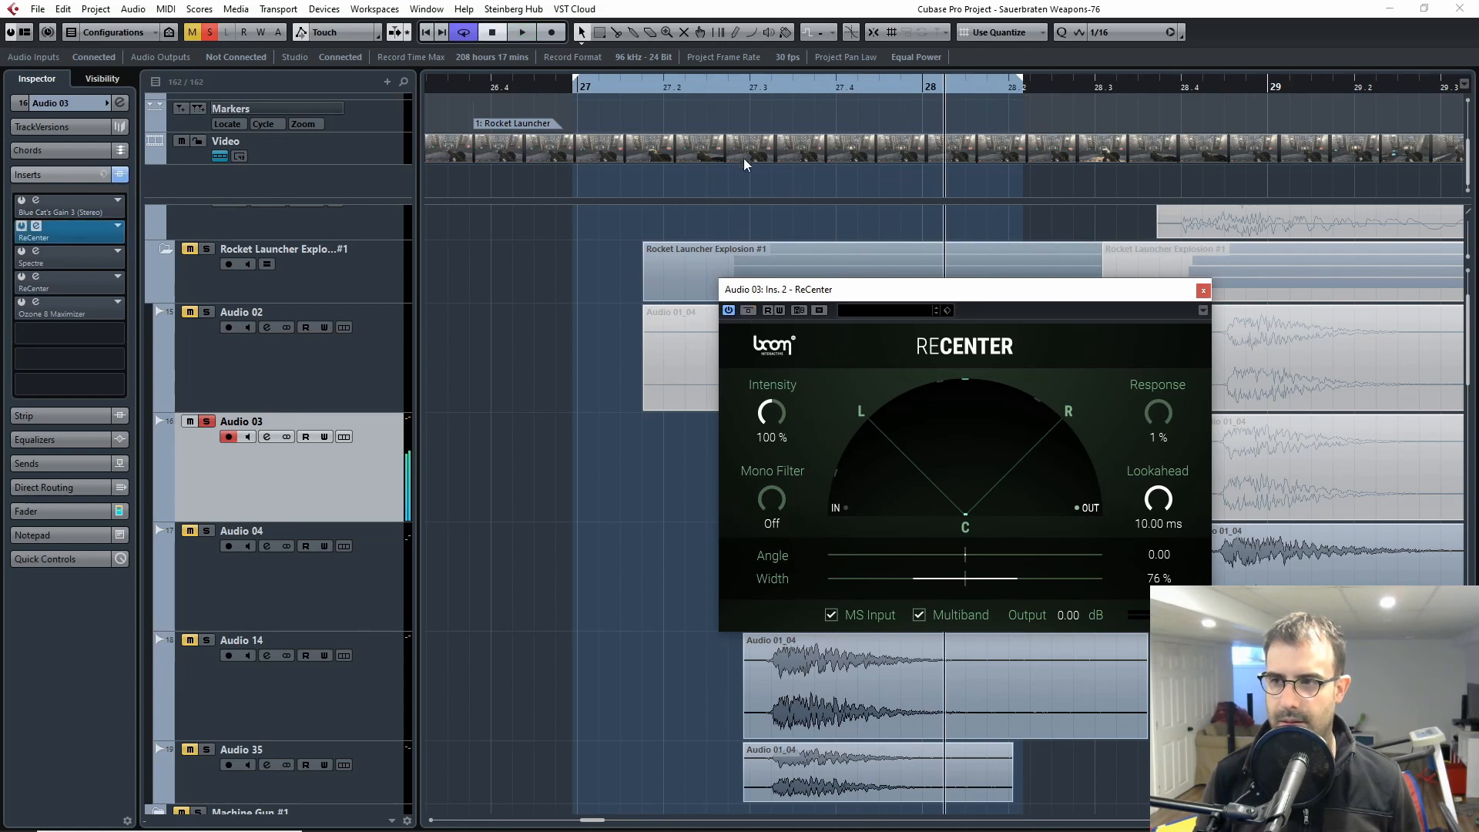
click(719, 86)
key(space)
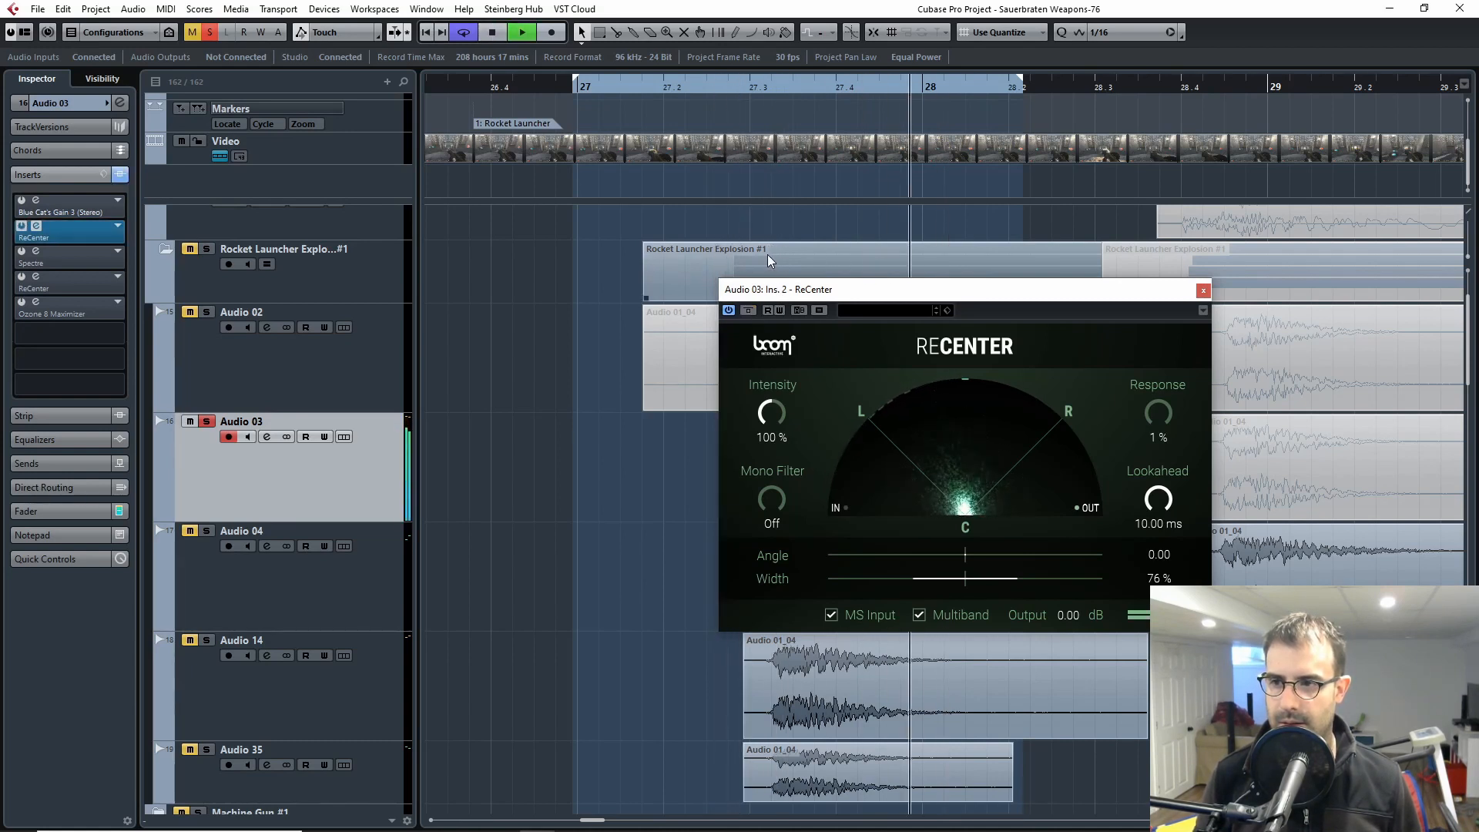
Step: Compare Audio 03 with the first ReCenter bypassed and enabled, replaying the explosion, and close the effect window after stopping playback
key(space)
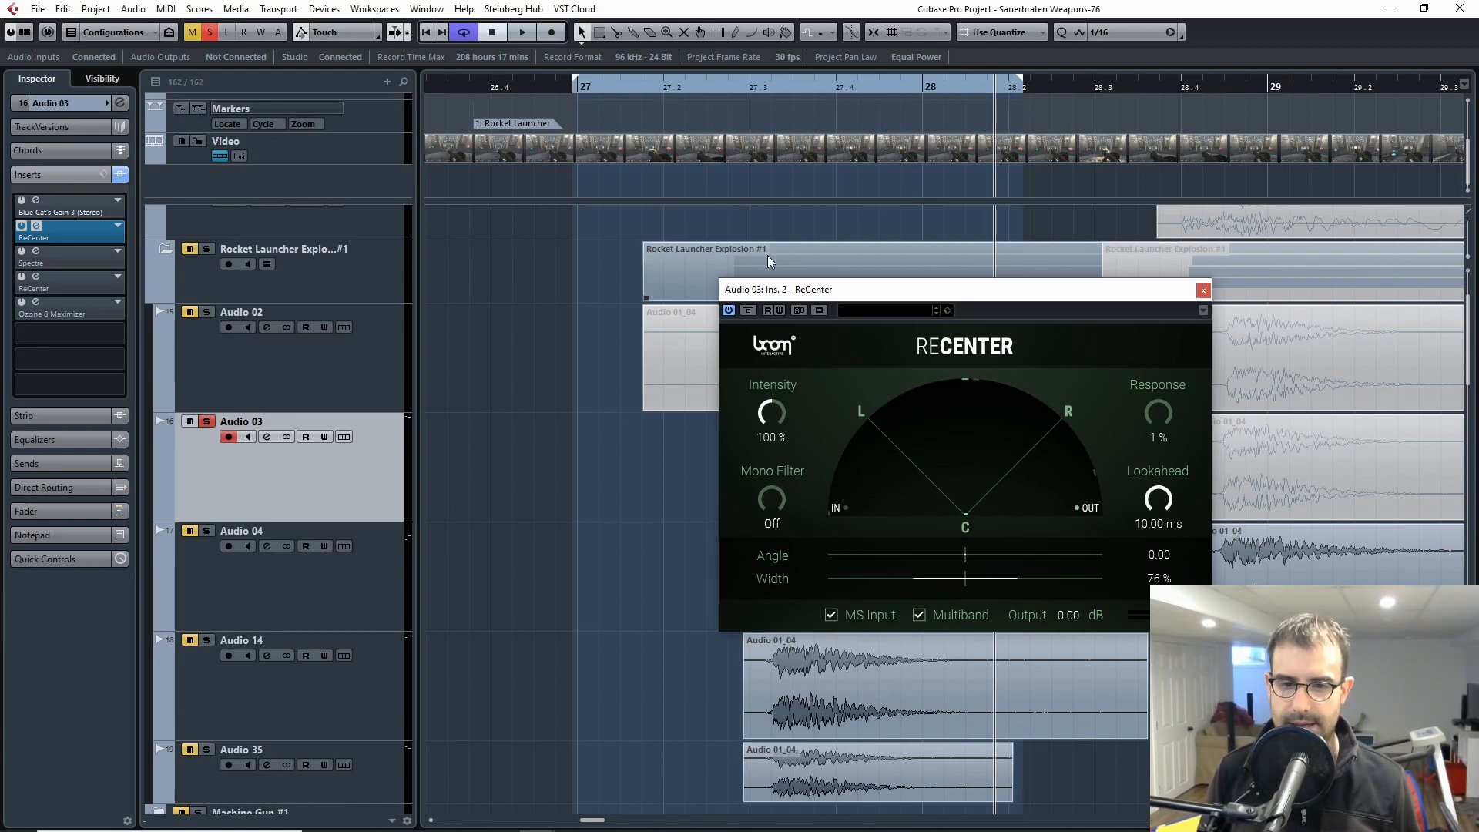
click(815, 358)
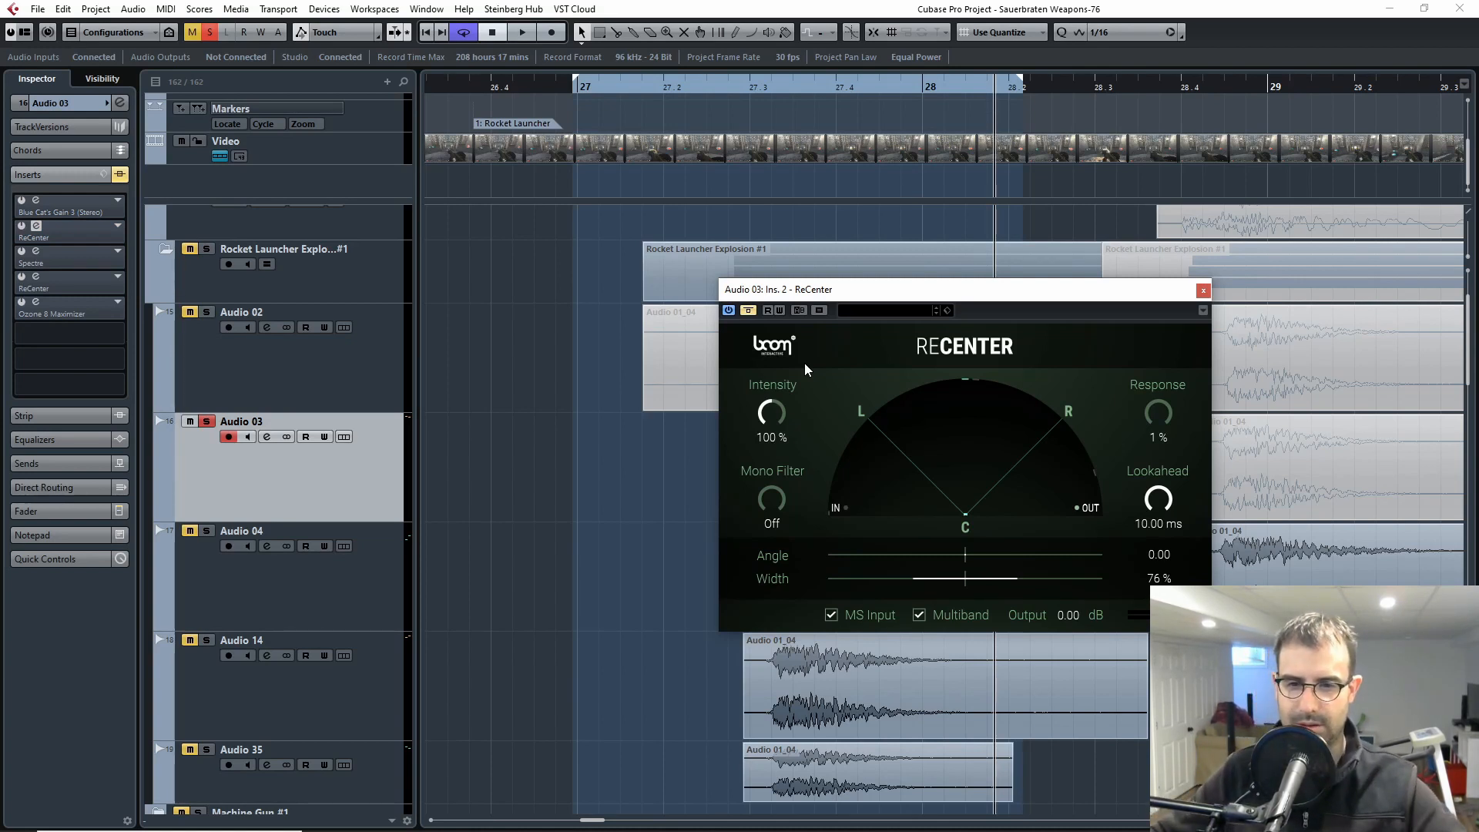
click(748, 310)
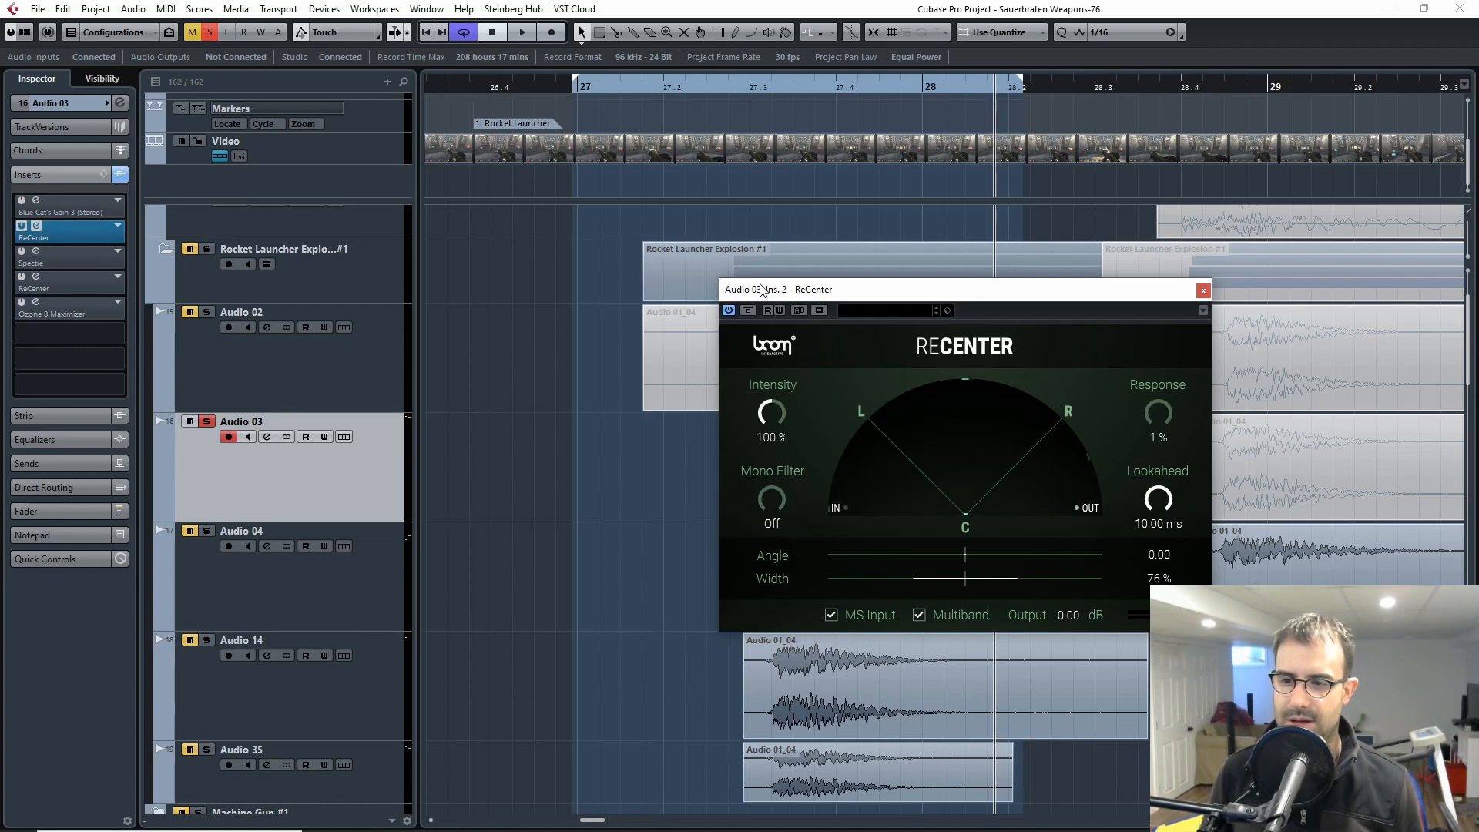
double_click(739, 90)
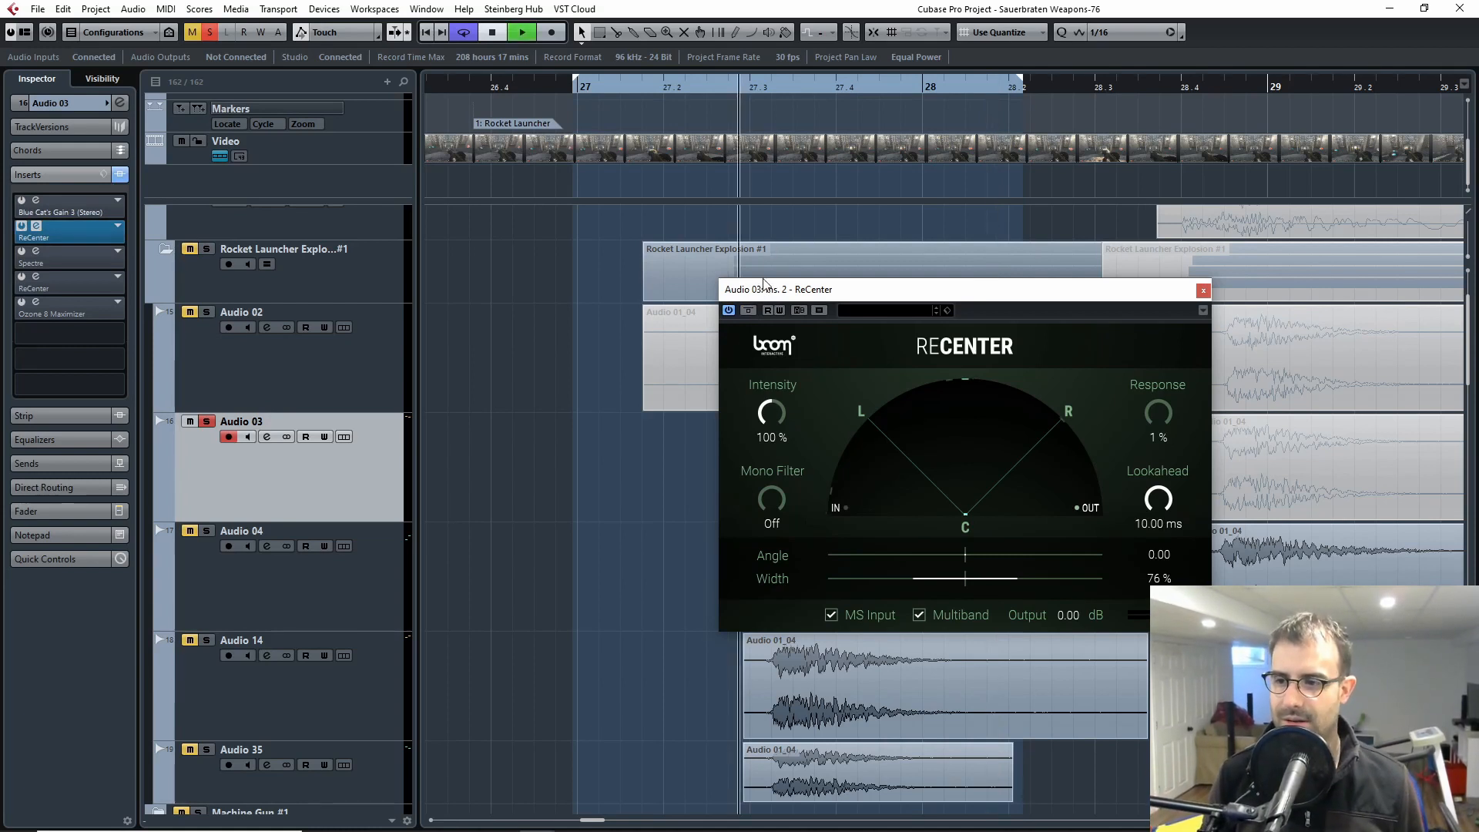
click(718, 94)
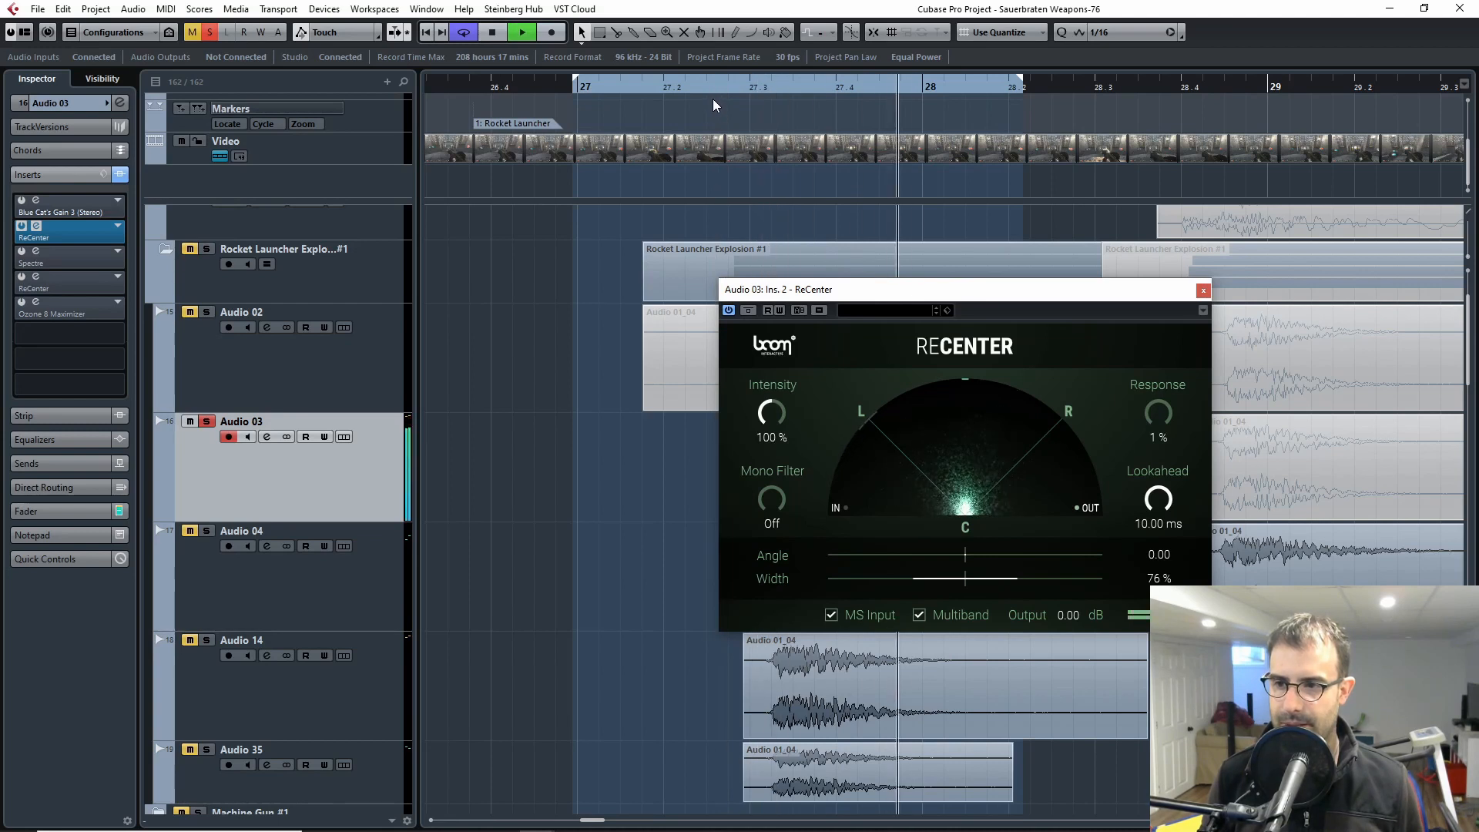
key(space)
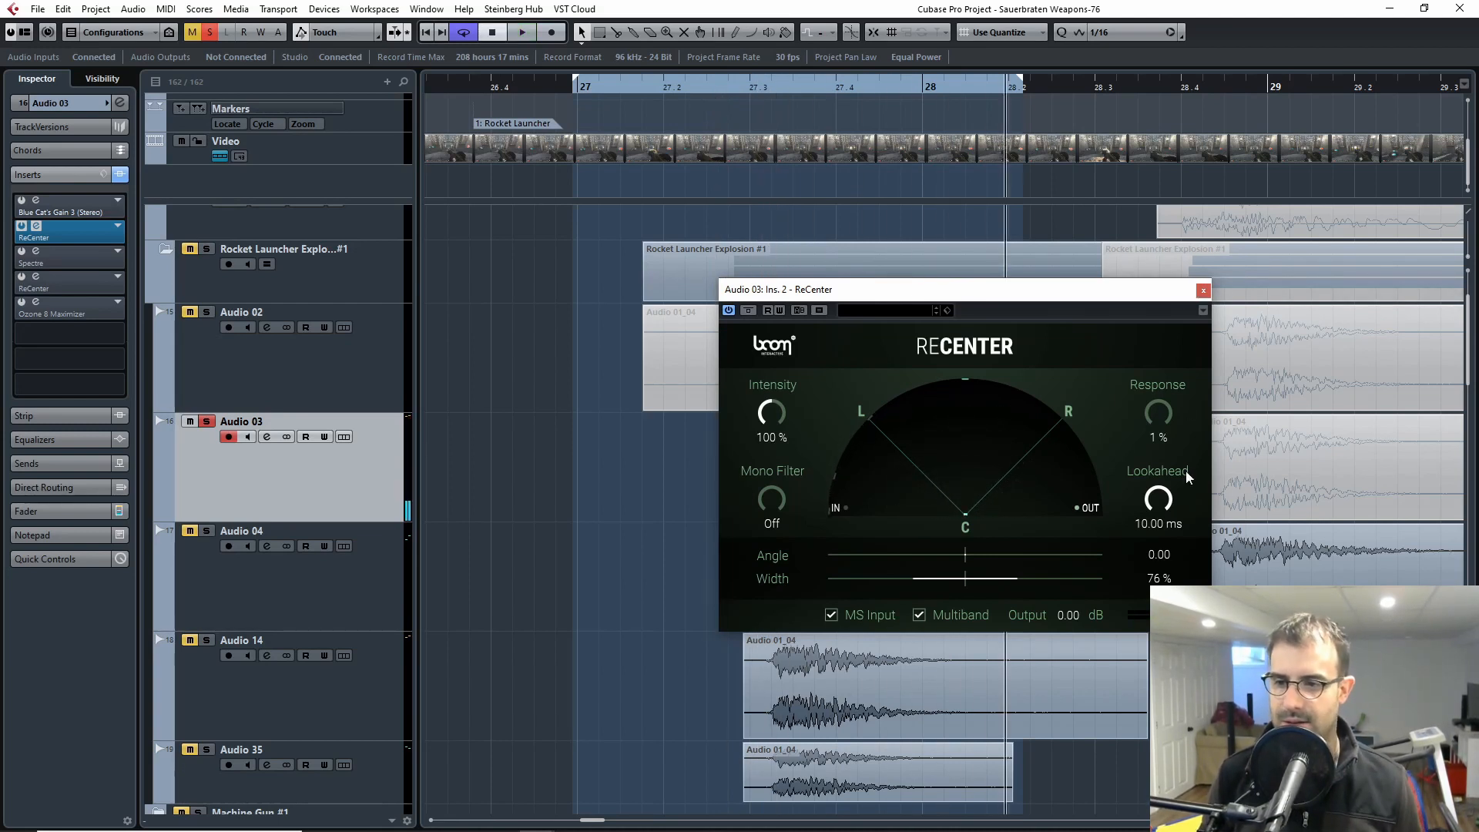
click(1202, 291)
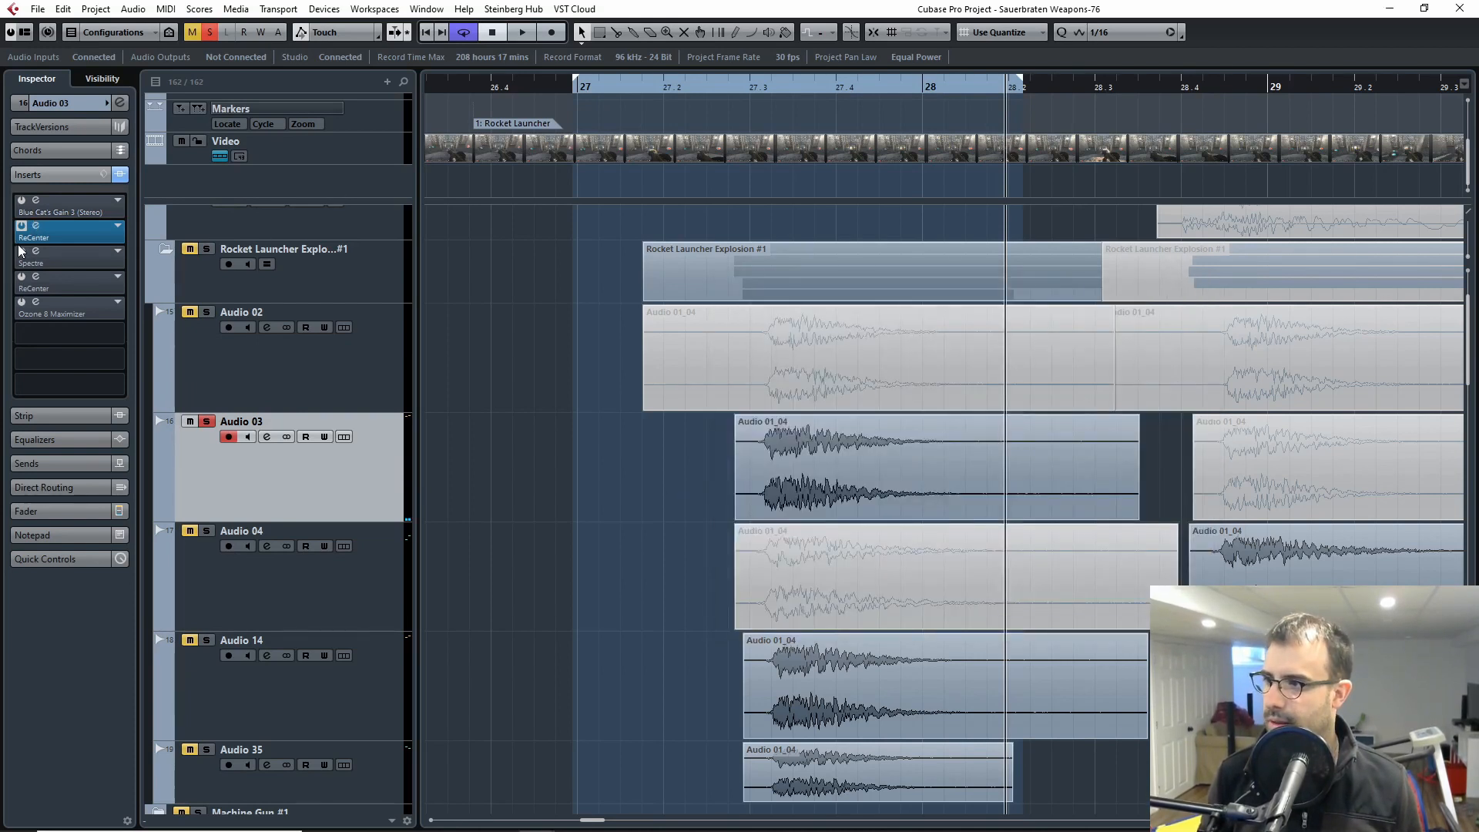
Step: Open the Spectre insert on Audio 03 and audition the explosion with the effect enabled, starting between bars 27.2 and 27.3
click(702, 88)
click(35, 251)
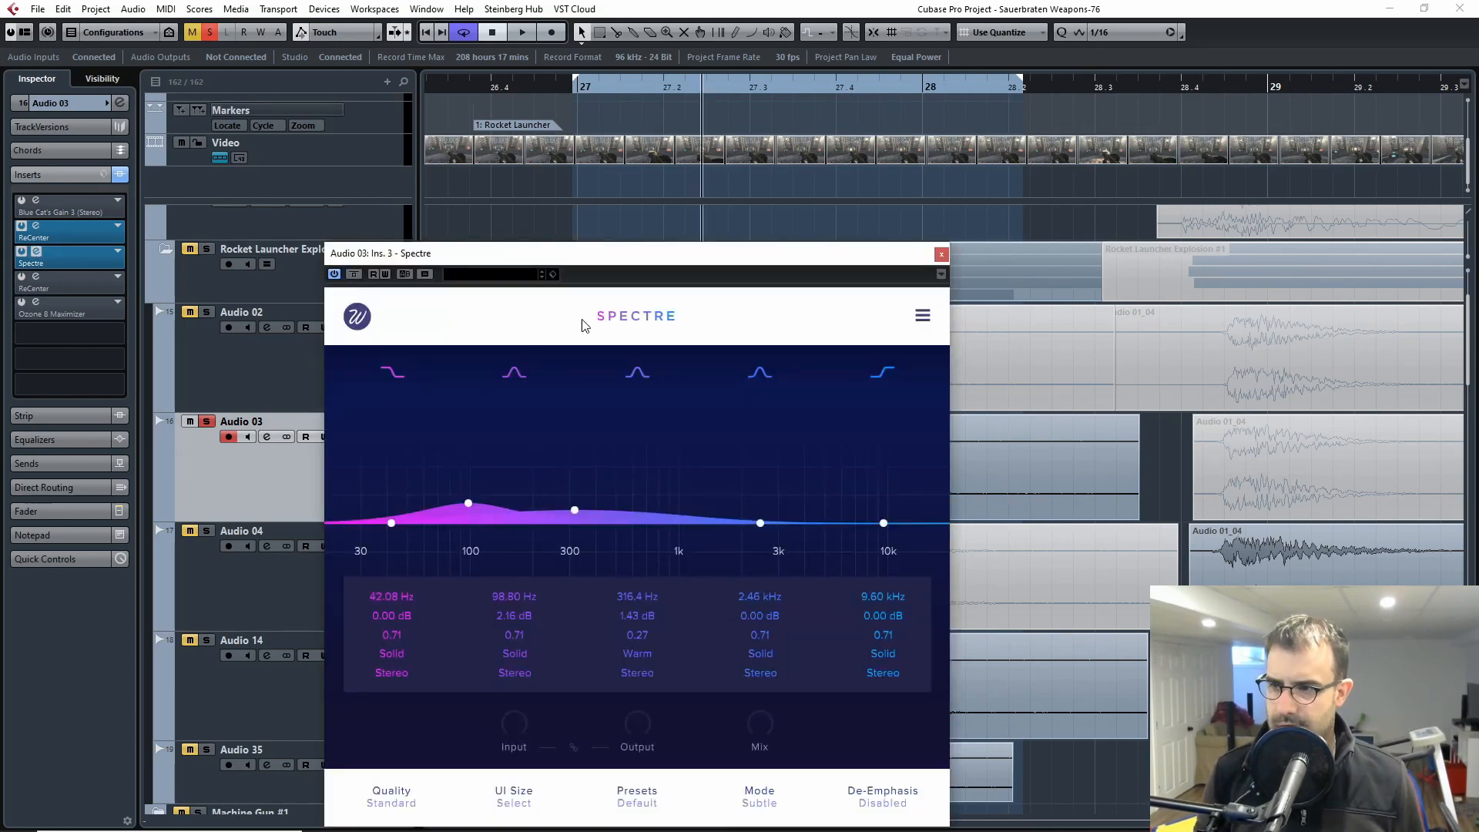
drag(723, 255, 800, 234)
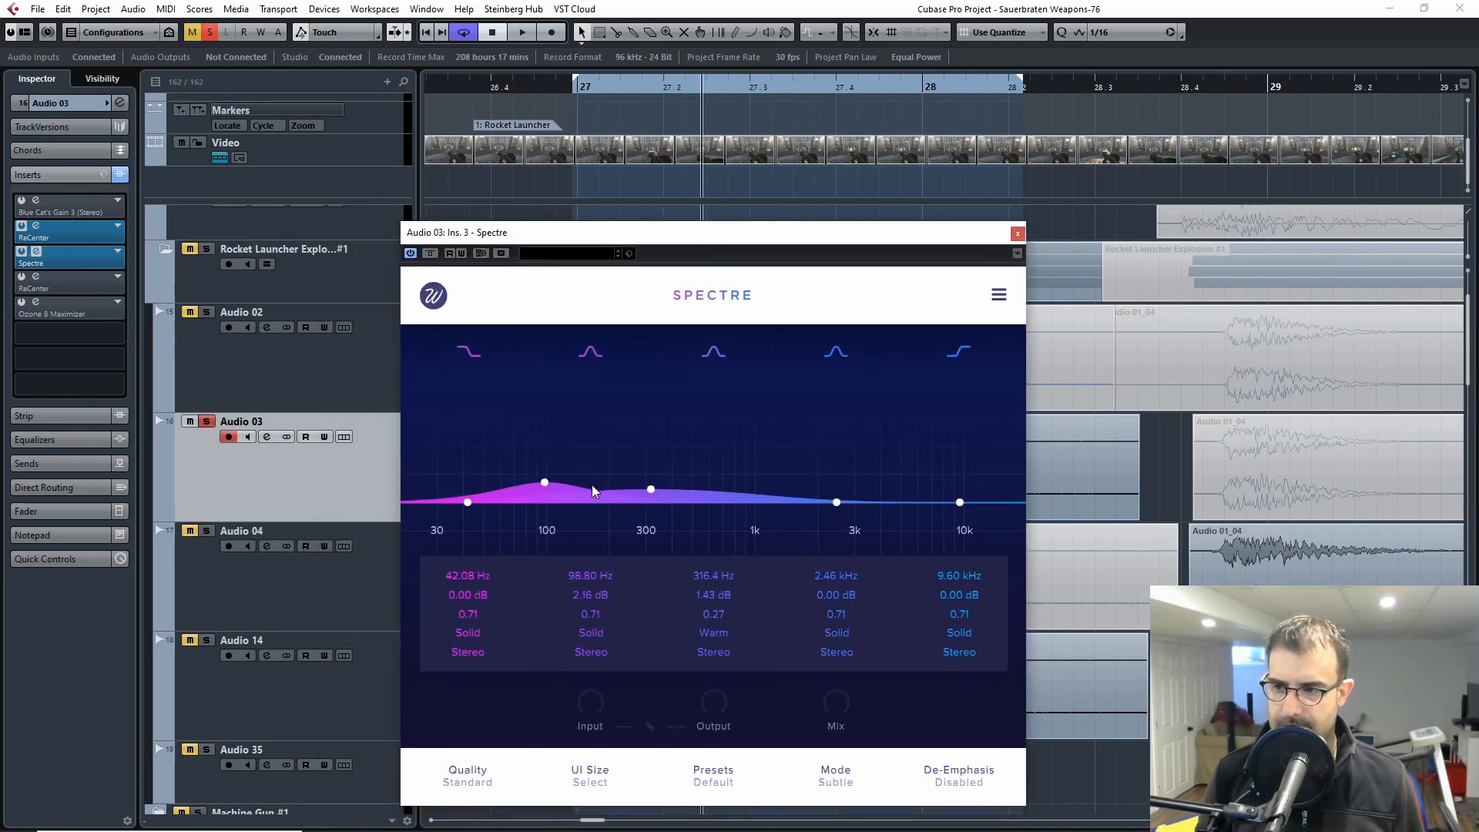
drag(966, 240, 595, 203)
click(718, 88)
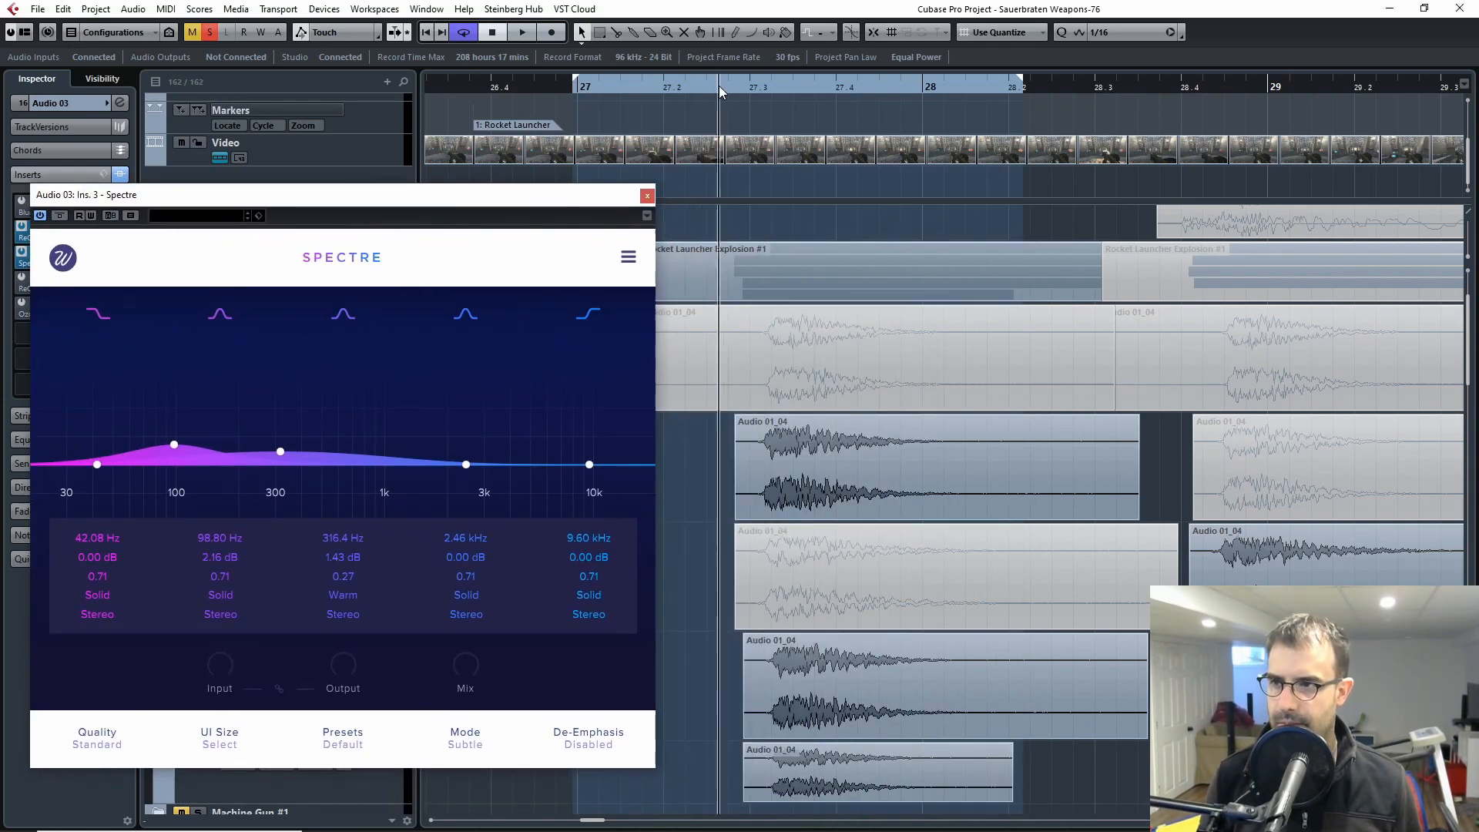
key(space)
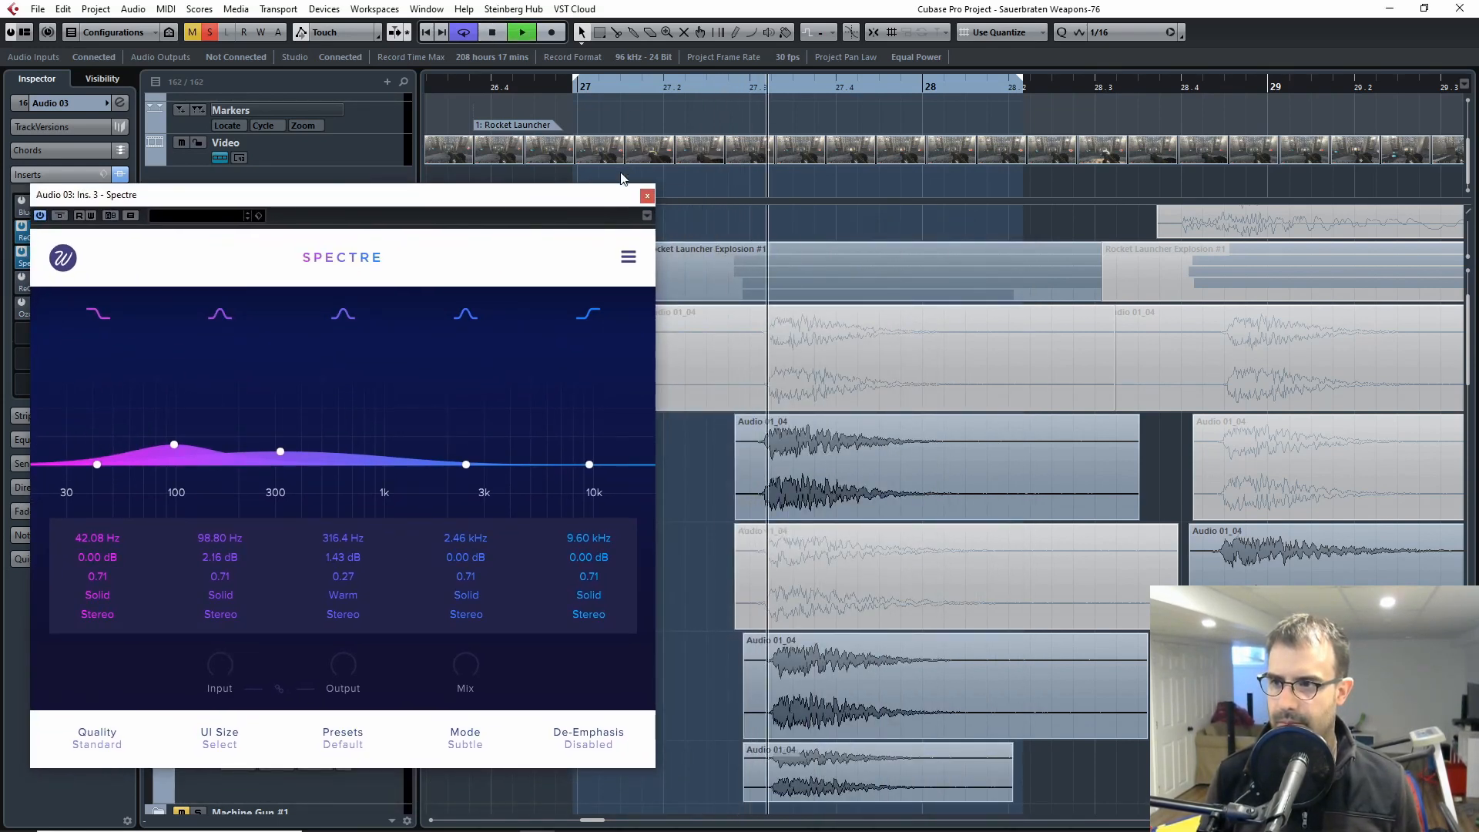
Step: Replay Audio 03 with Spectre bypassed and re-enabled for comparison, and close the Spectre window
click(699, 89)
drag(526, 194, 704, 198)
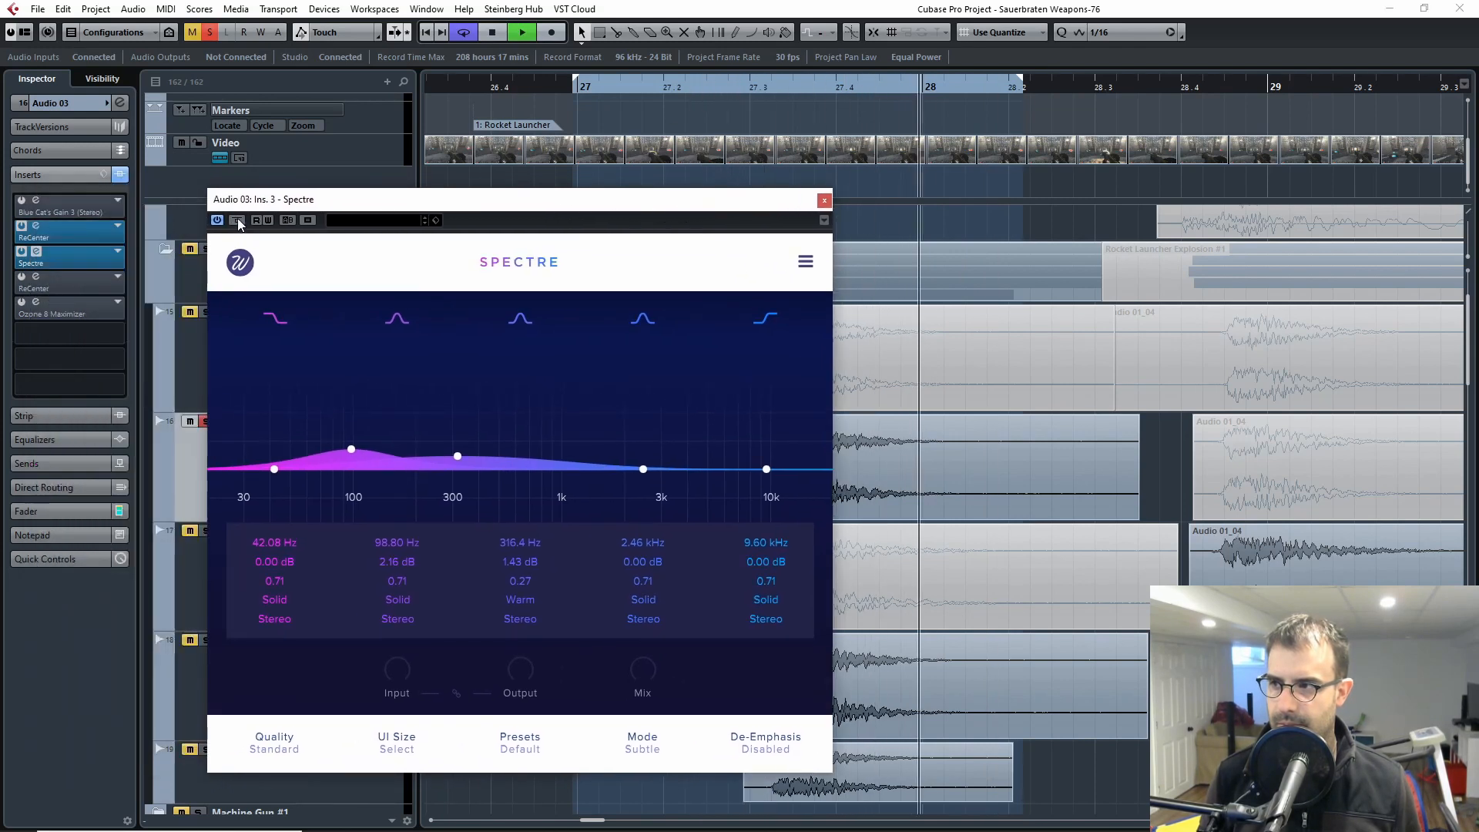
key(space)
click(639, 89)
key(space)
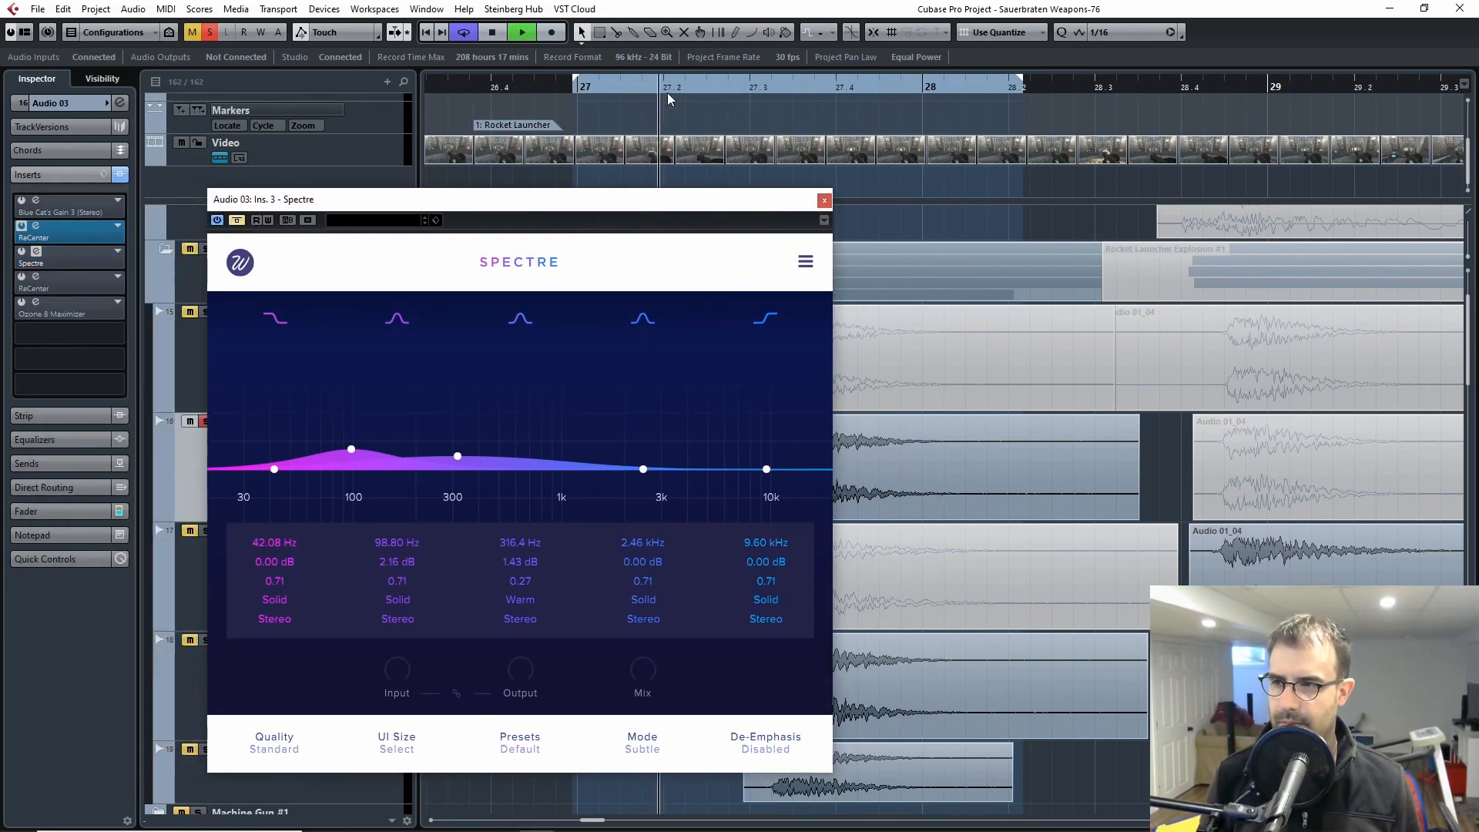
click(236, 220)
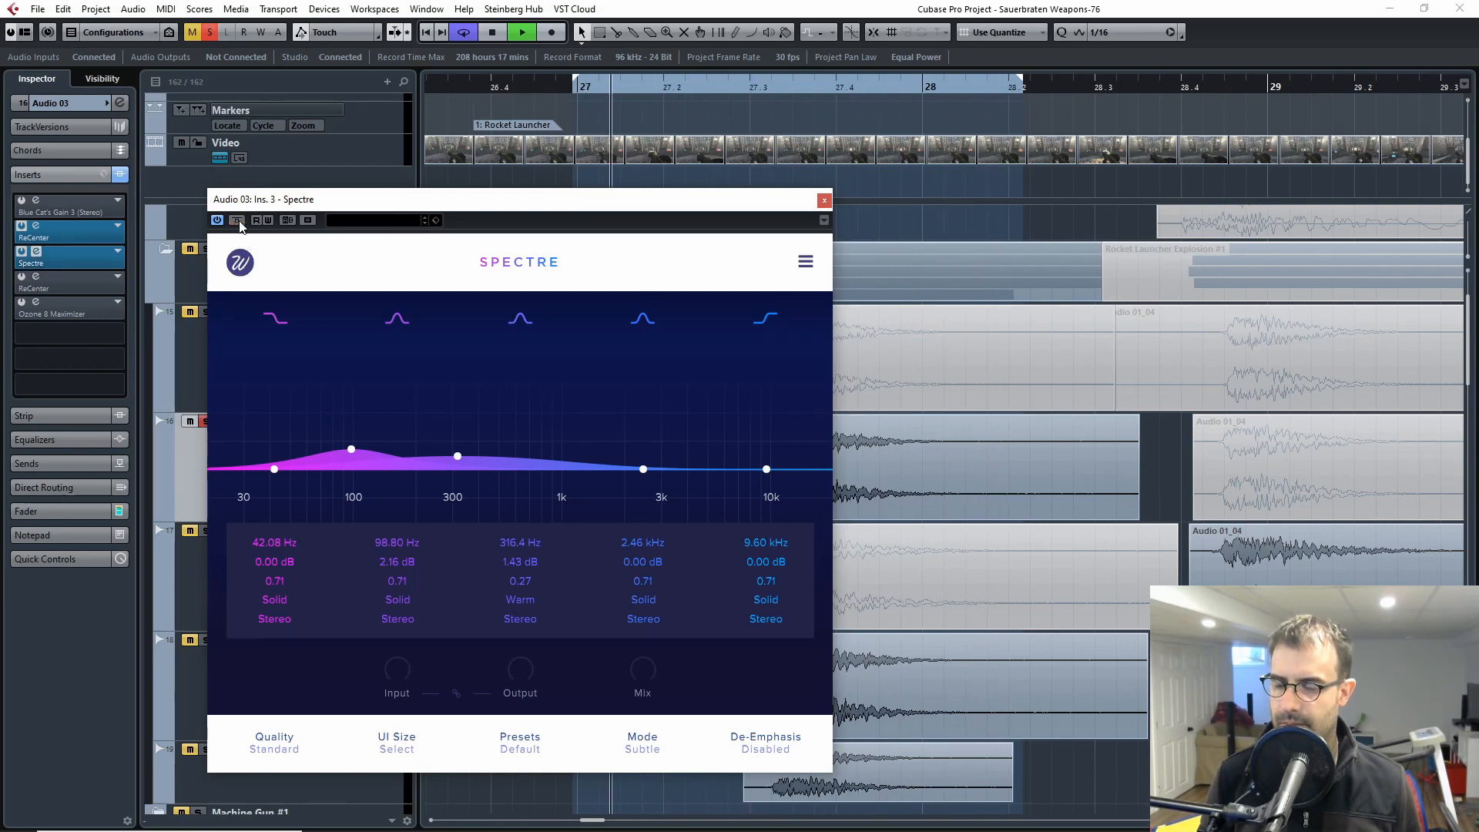
click(825, 200)
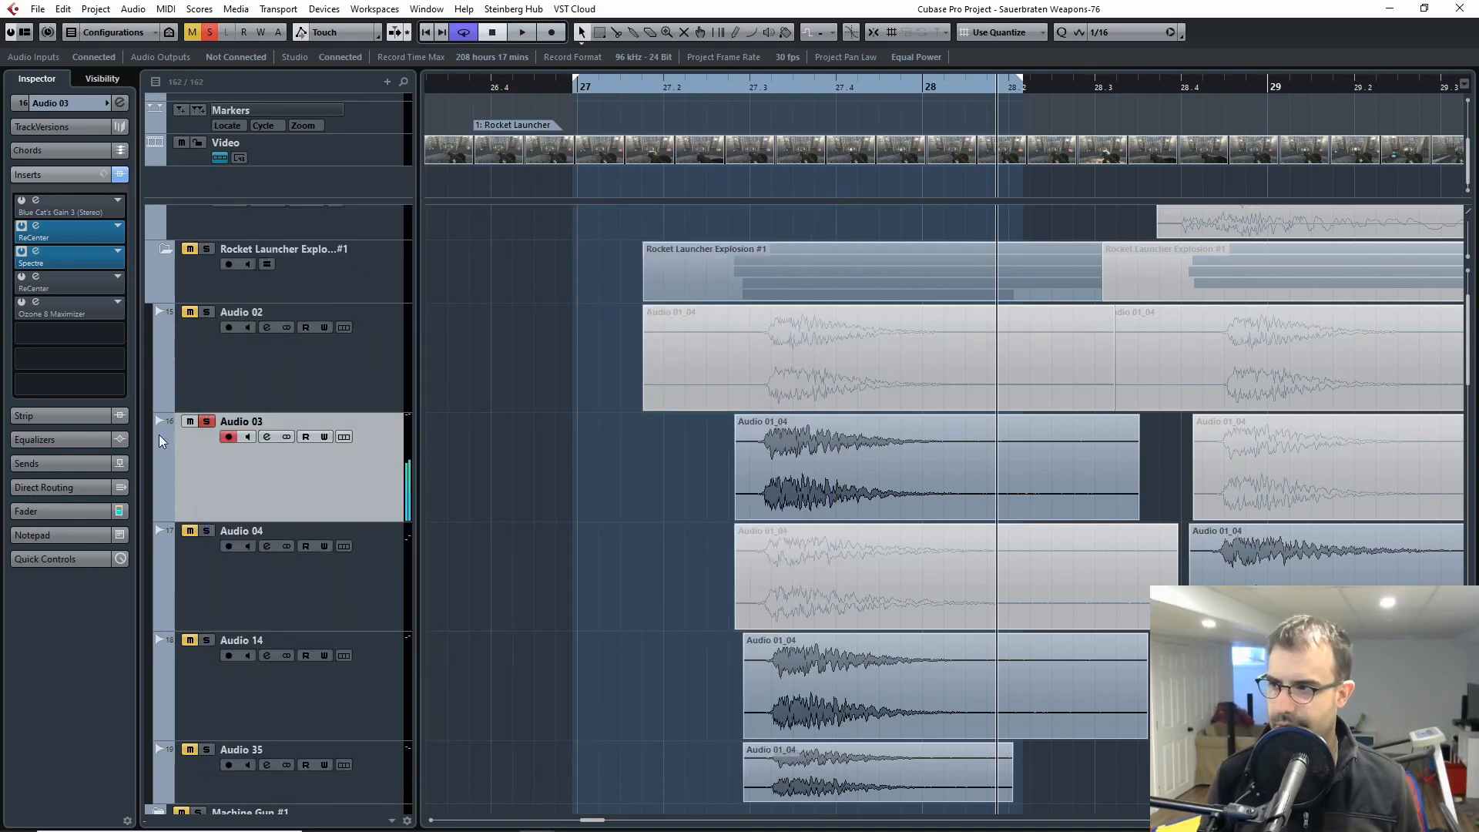
Step: Activate Ozone 8 Maximizer on Audio 03, audition the explosion through it, and deactivate the insert again
click(26, 305)
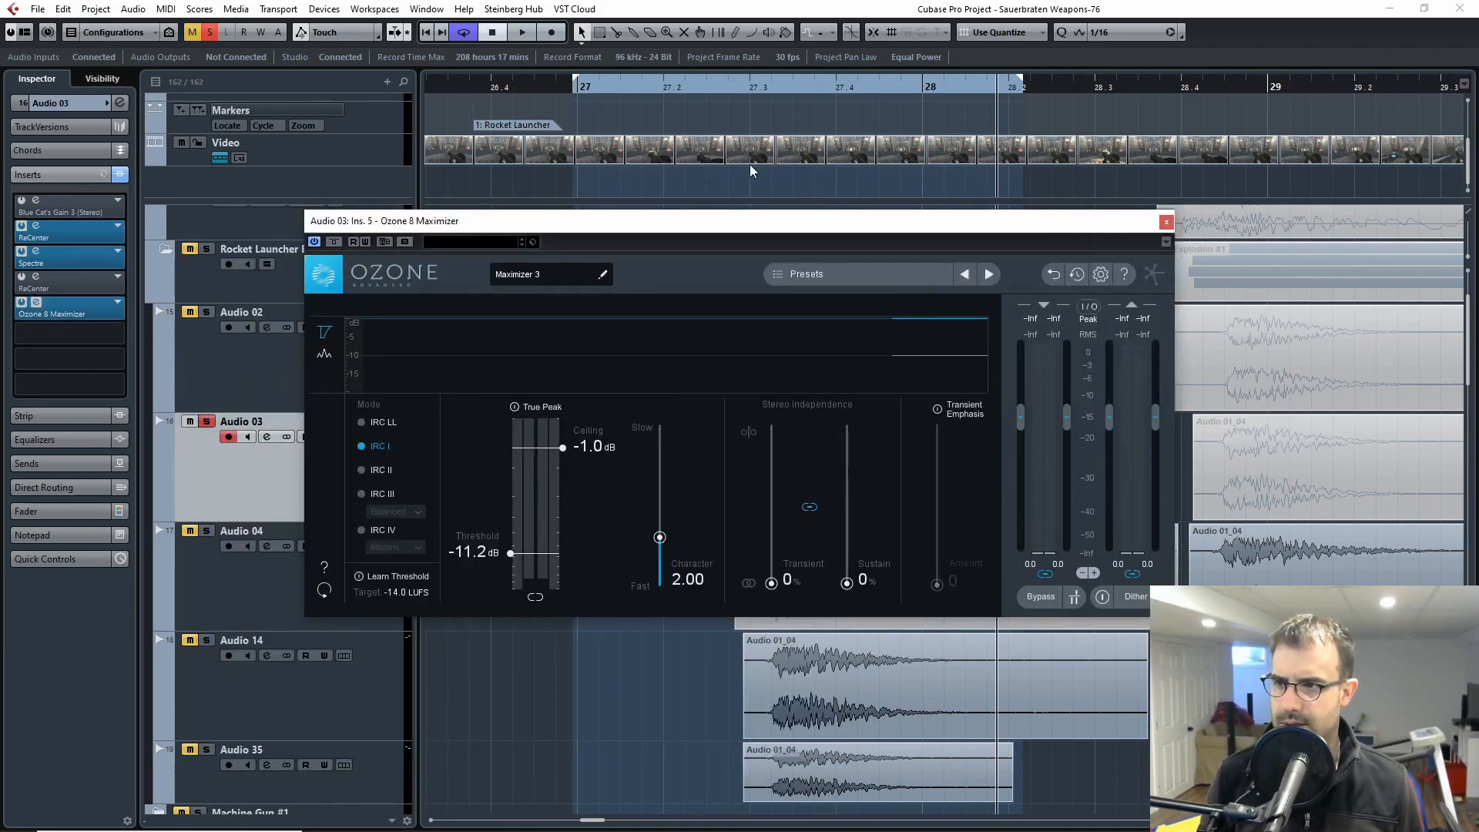
key(space)
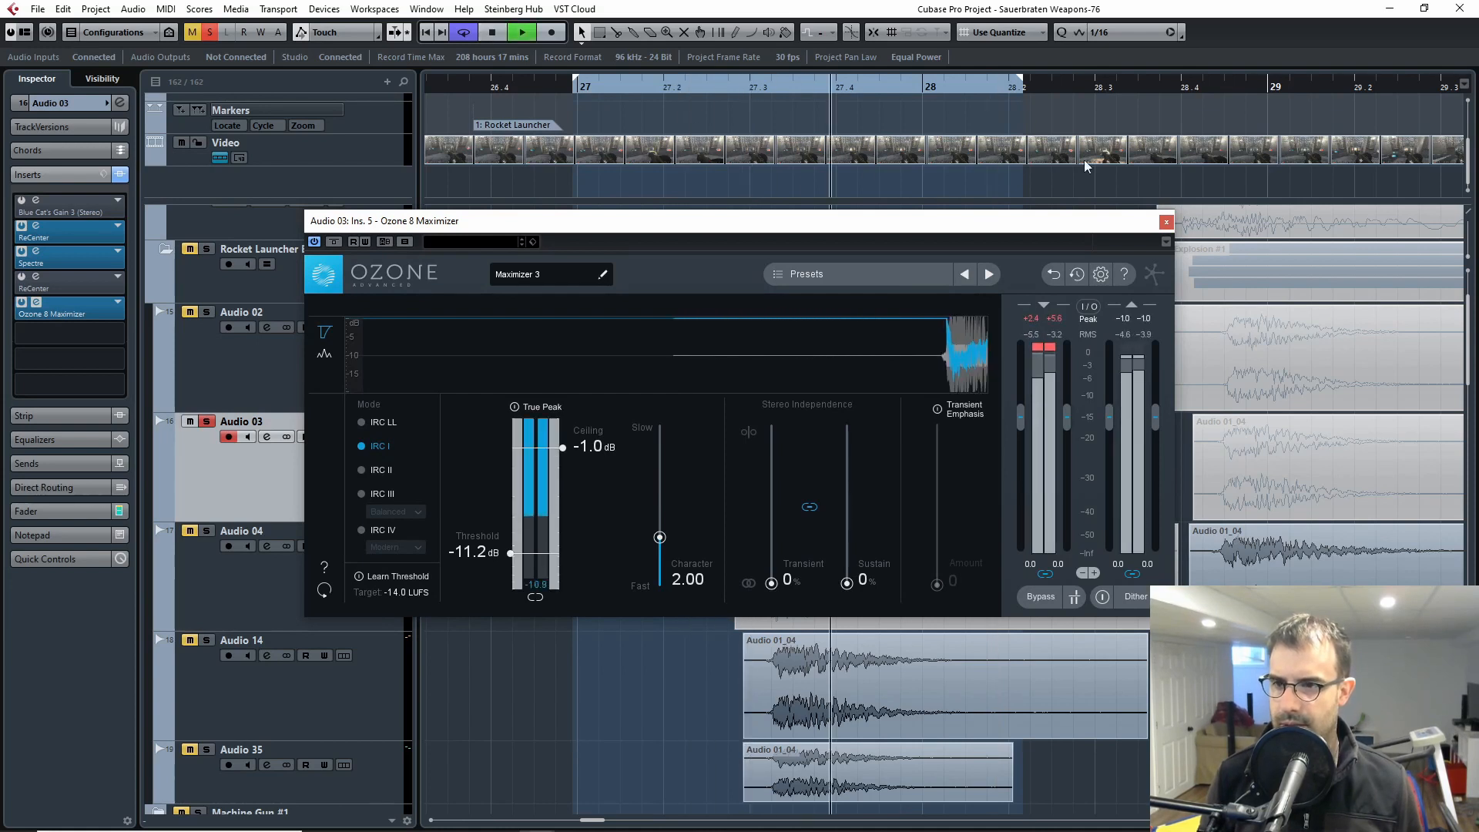
key(space)
click(1166, 222)
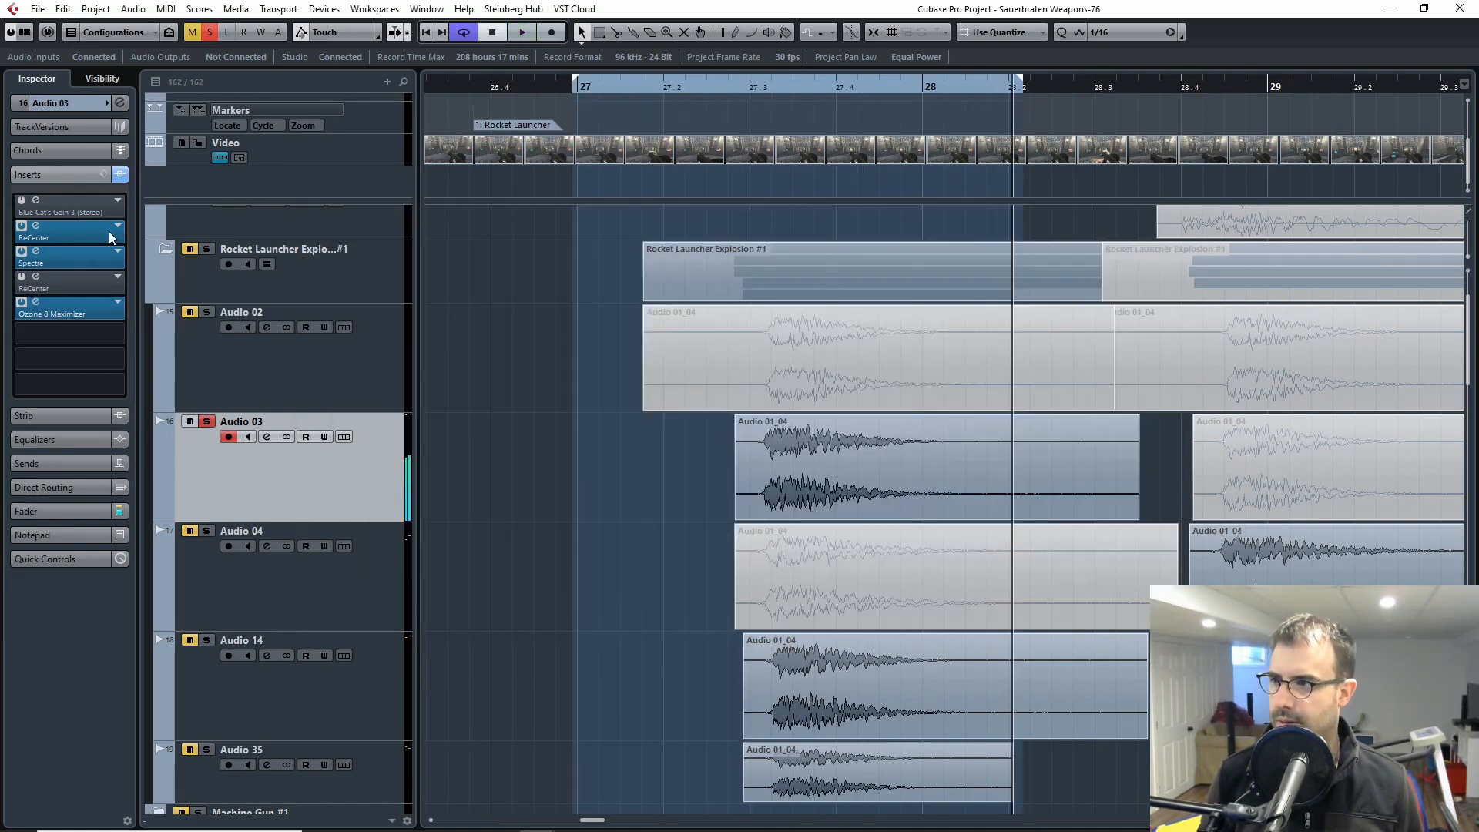
click(22, 302)
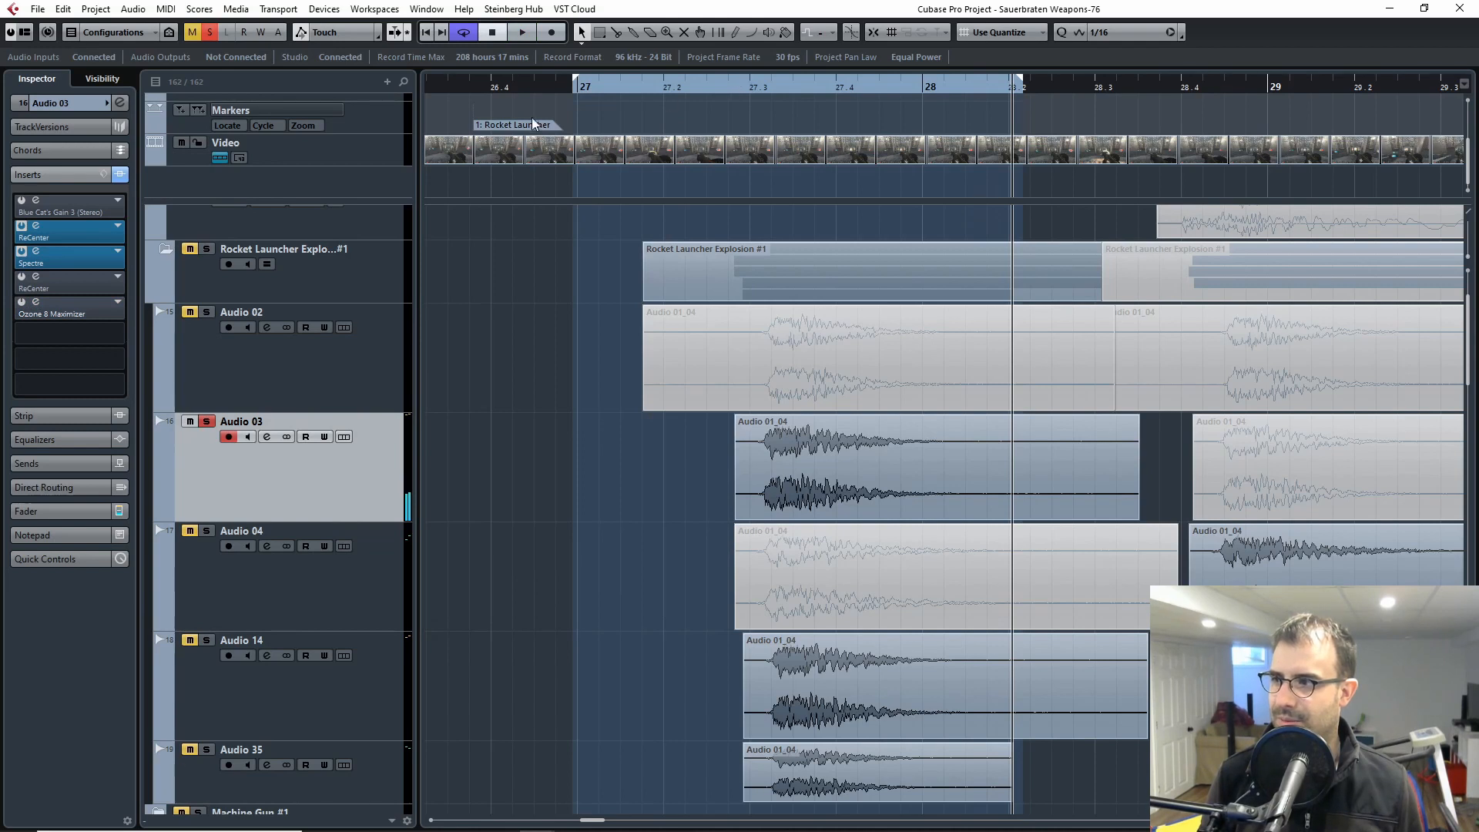
Step: Activate Blue Cat's Gain 3 and the second ReCenter on Audio 03, and audition the explosion with the first ReCenter deactivated
click(17, 214)
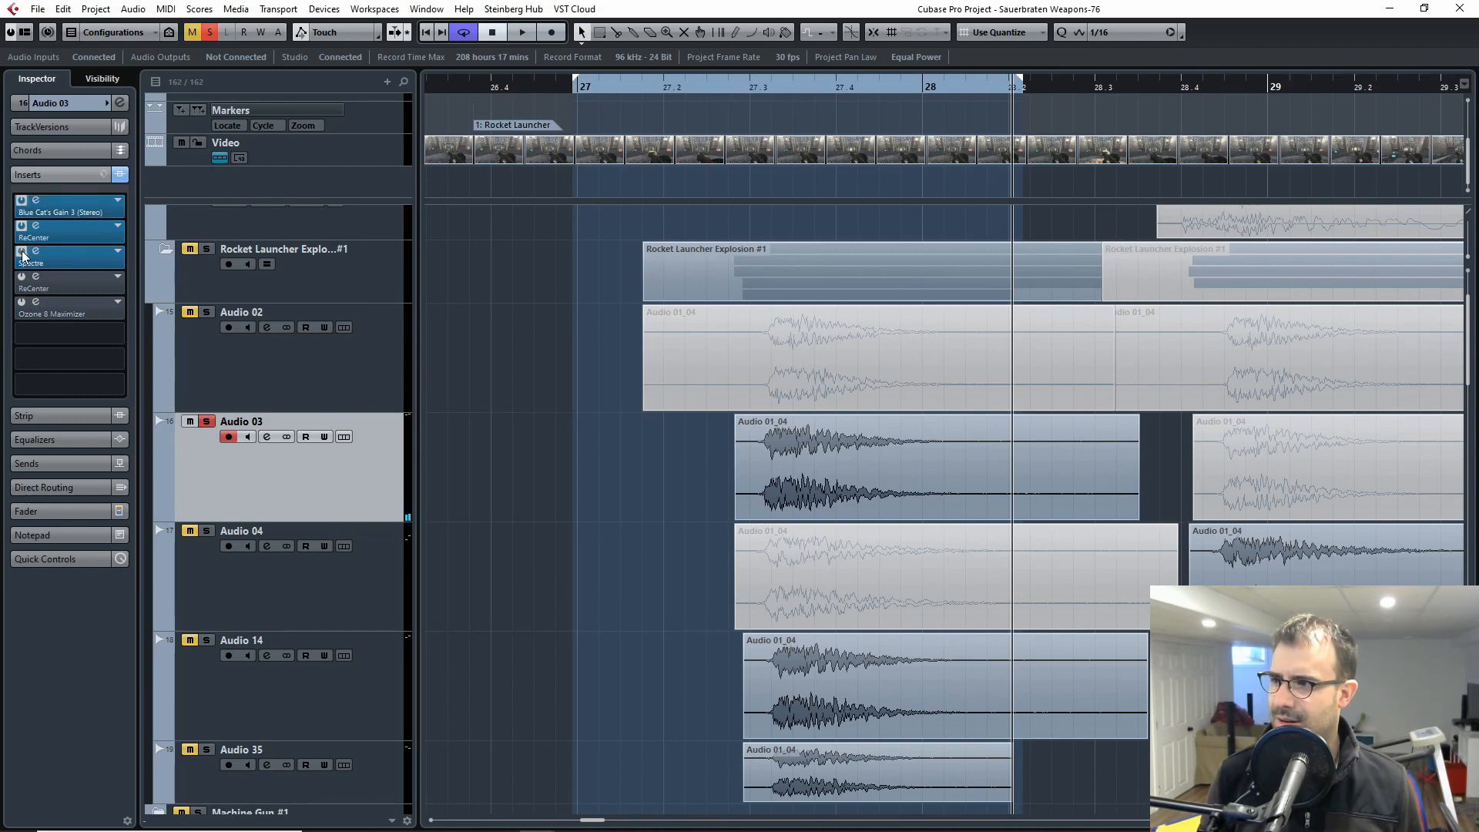
click(23, 279)
click(36, 276)
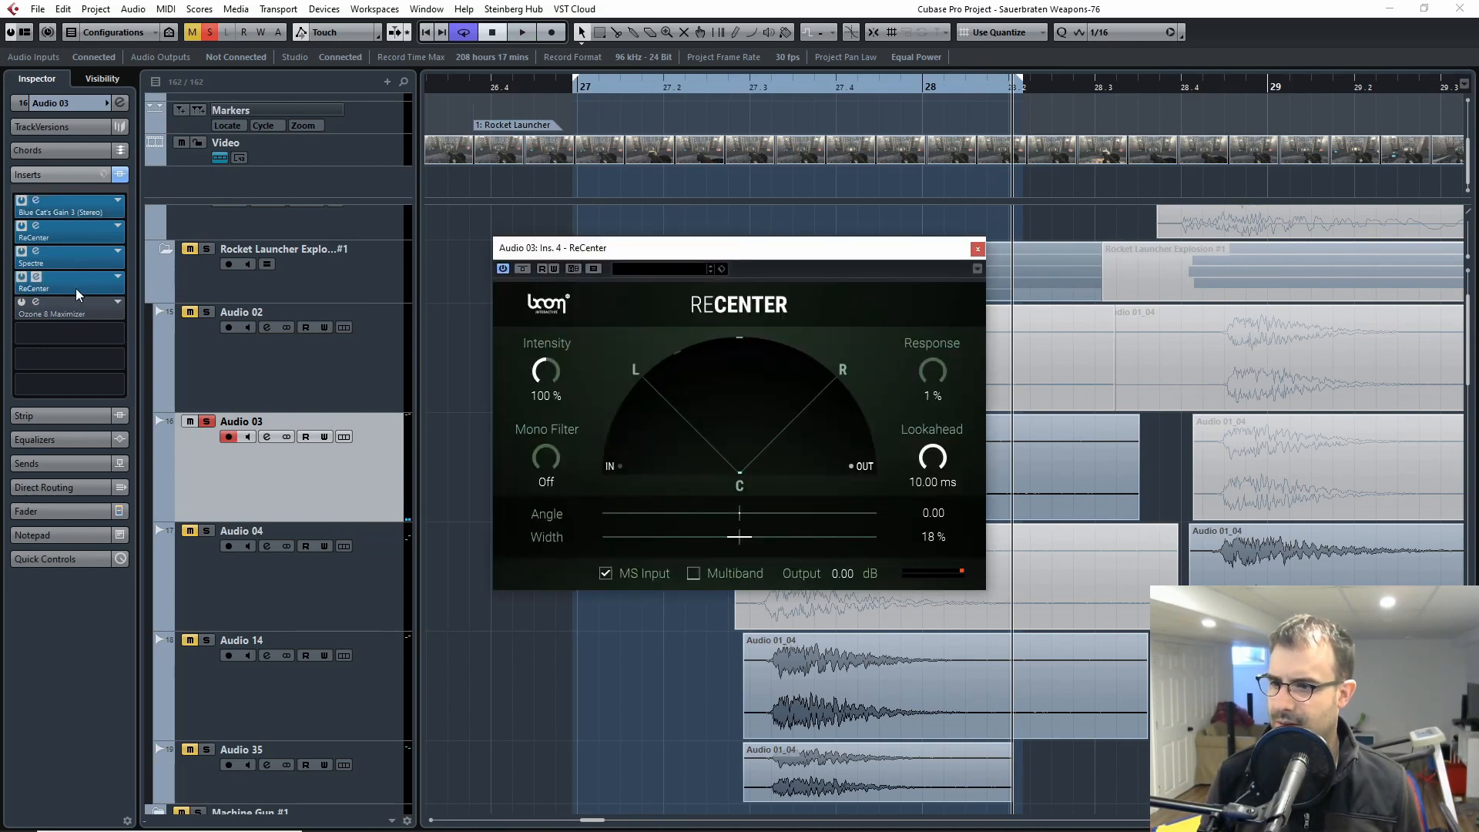
click(21, 251)
click(21, 251)
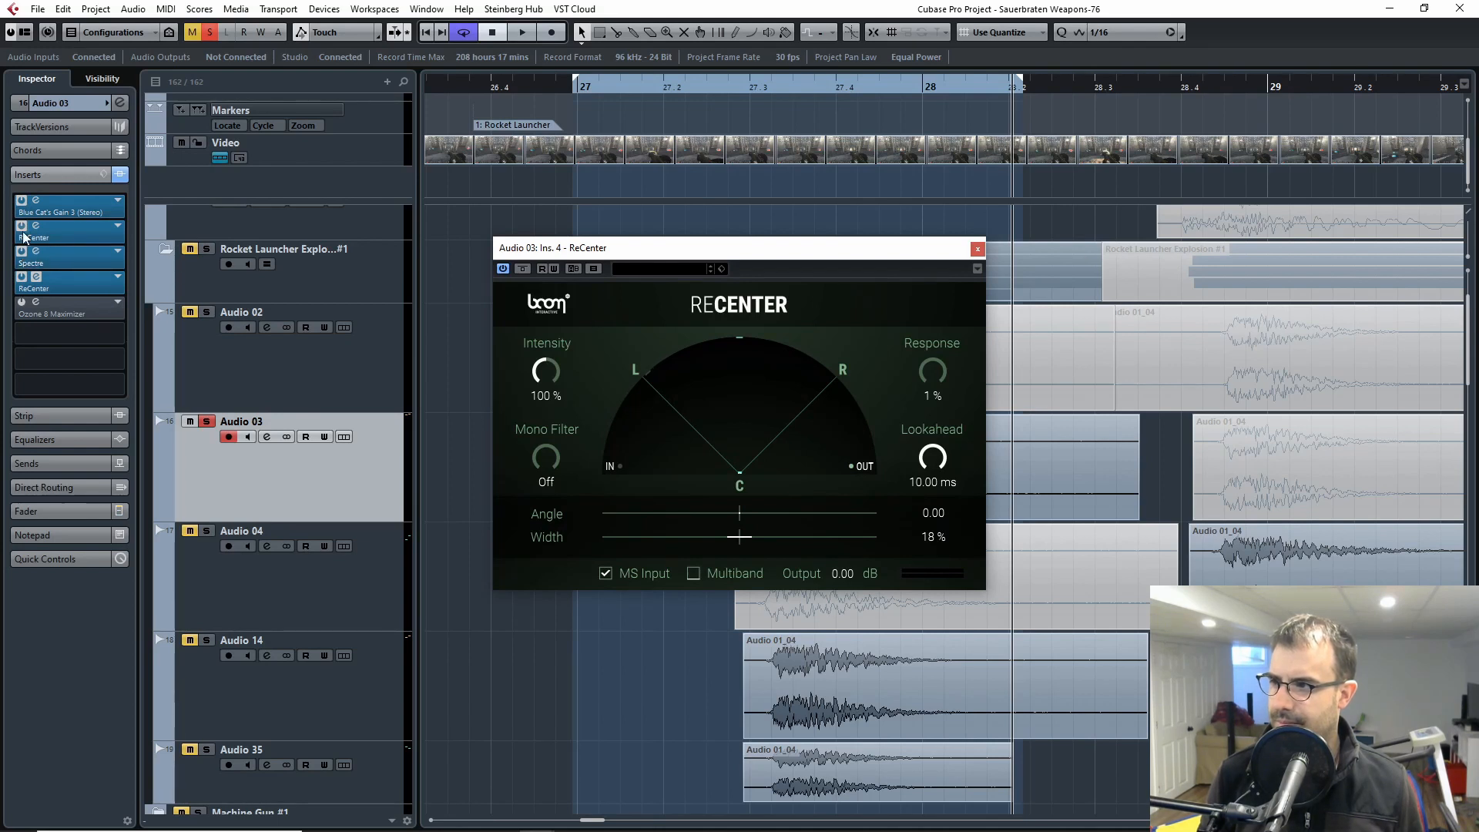
click(22, 228)
key(space)
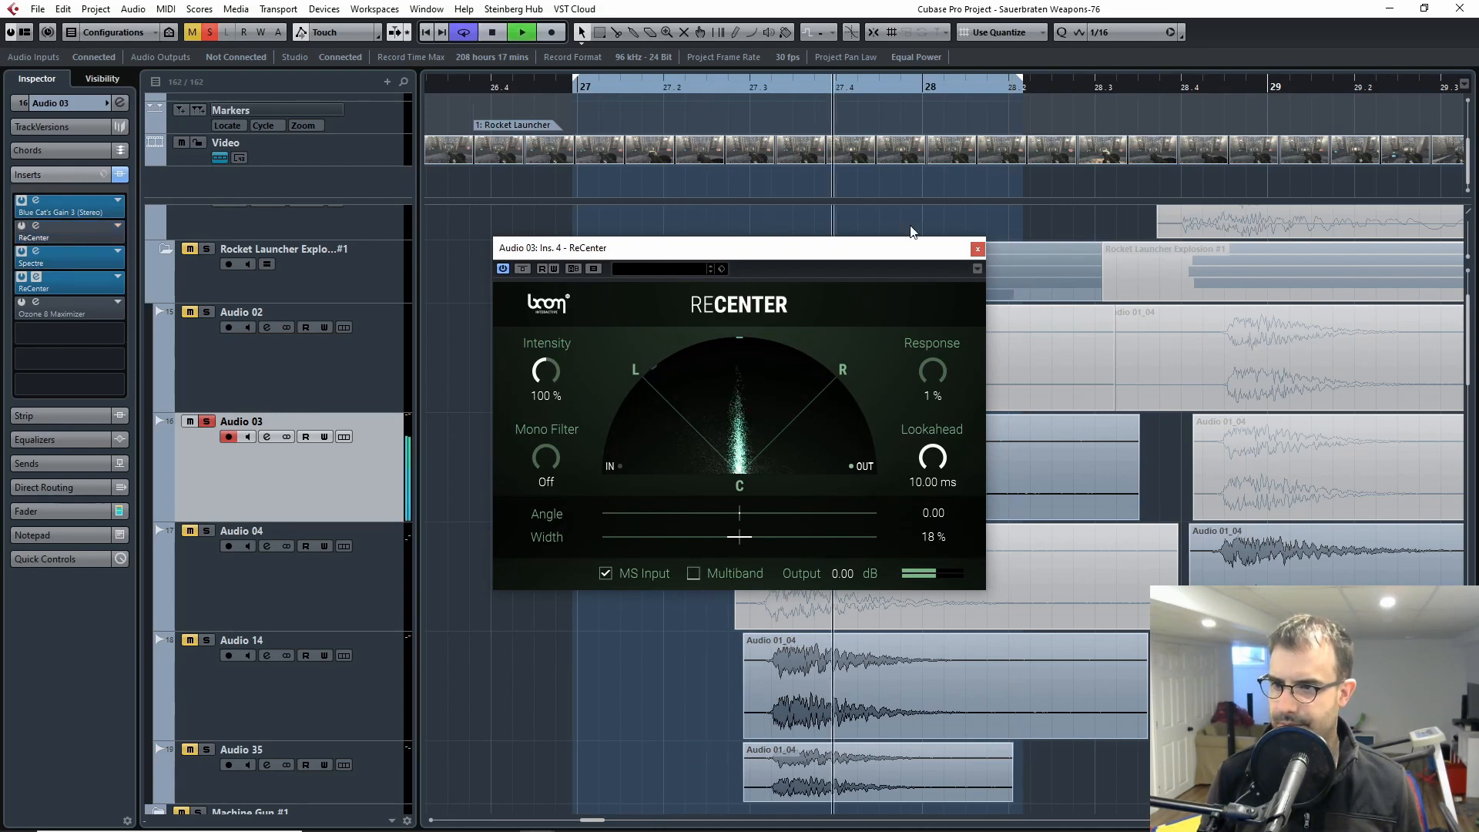
key(space)
Step: Reactivate the first ReCenter on Audio 03, bypass the second one, and audition the explosion while closing the effect window
click(21, 225)
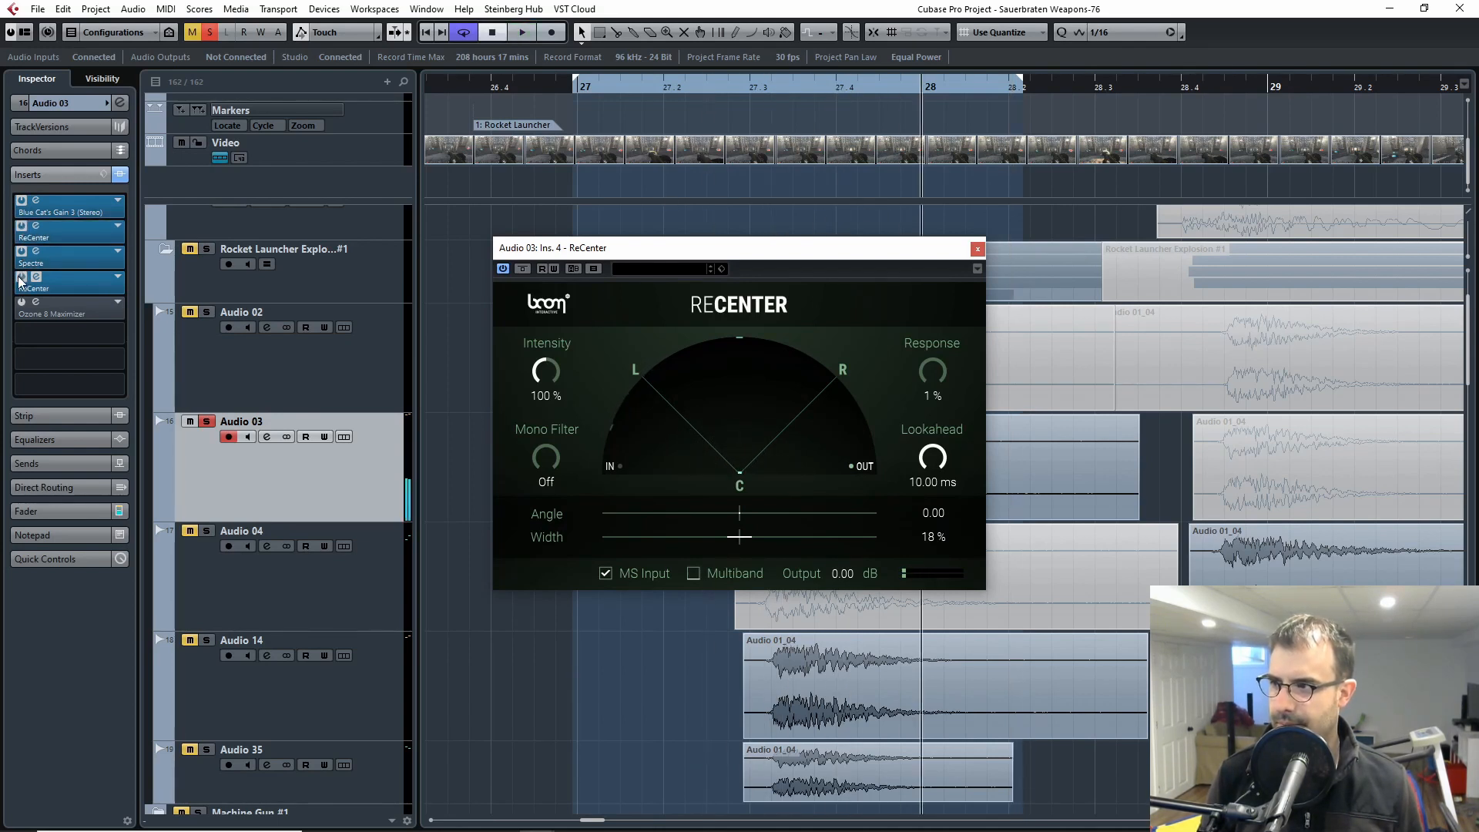
click(21, 279)
click(710, 90)
key(space)
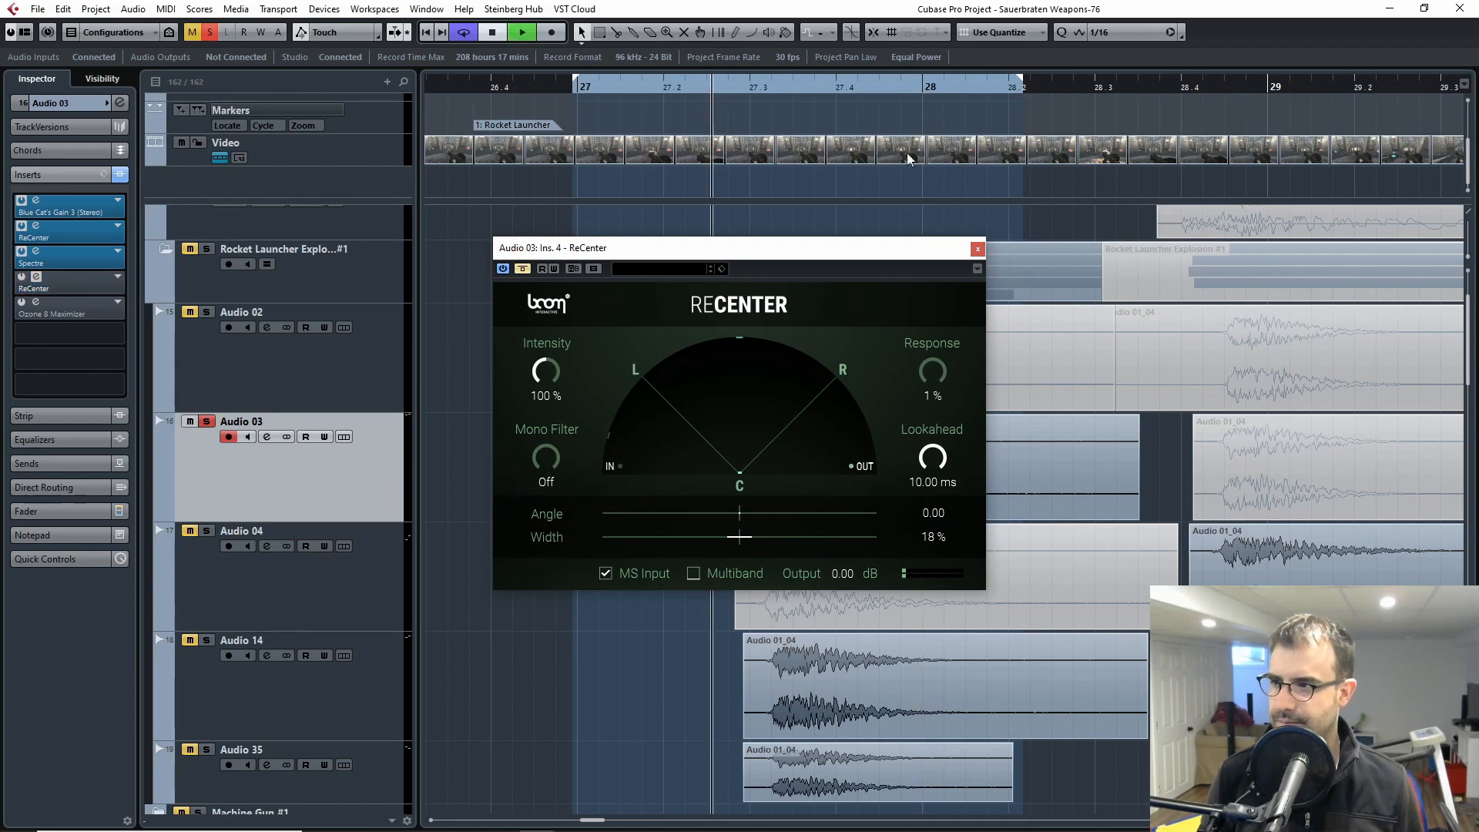
click(976, 248)
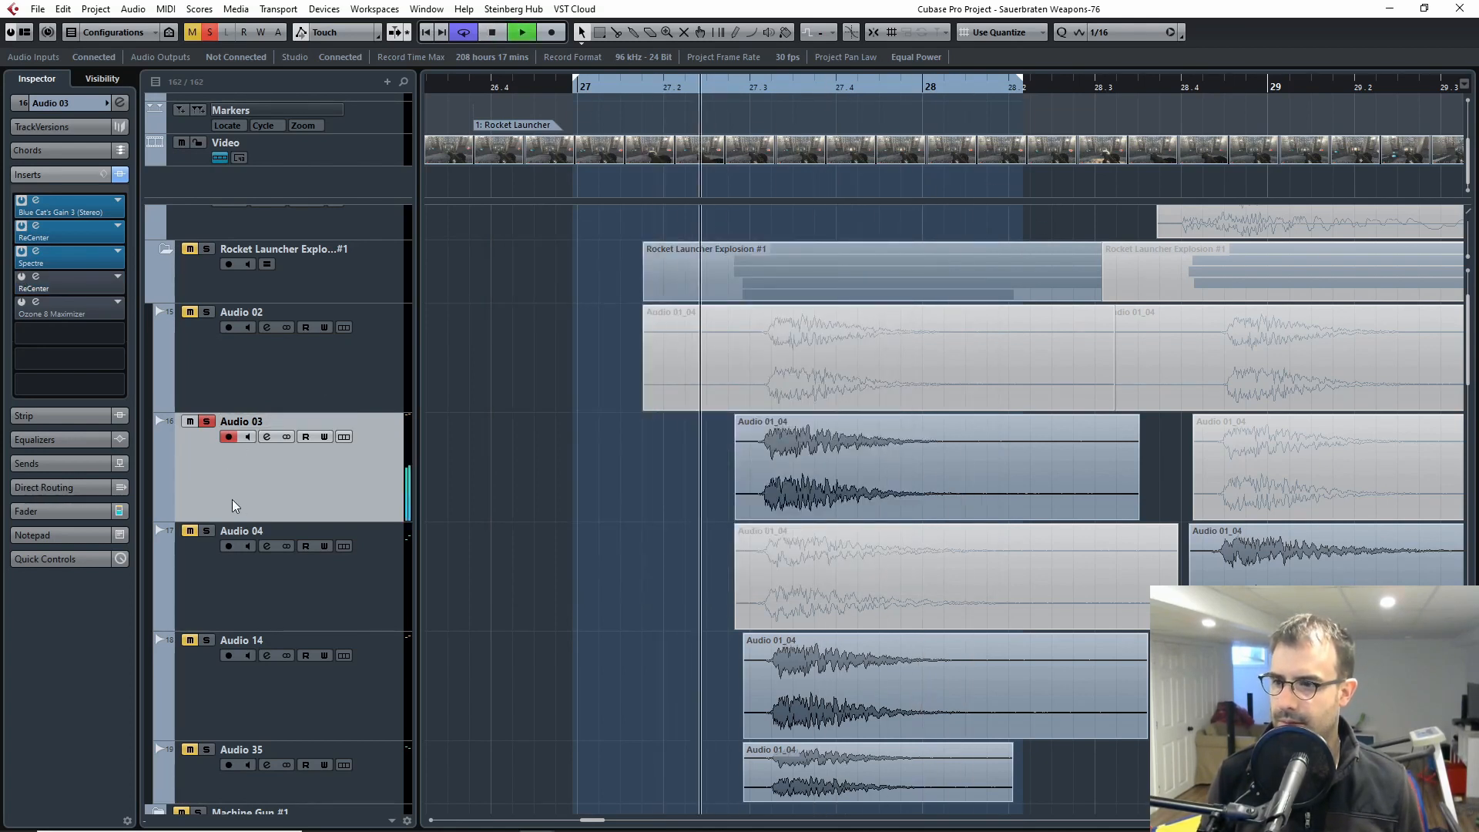
key(space)
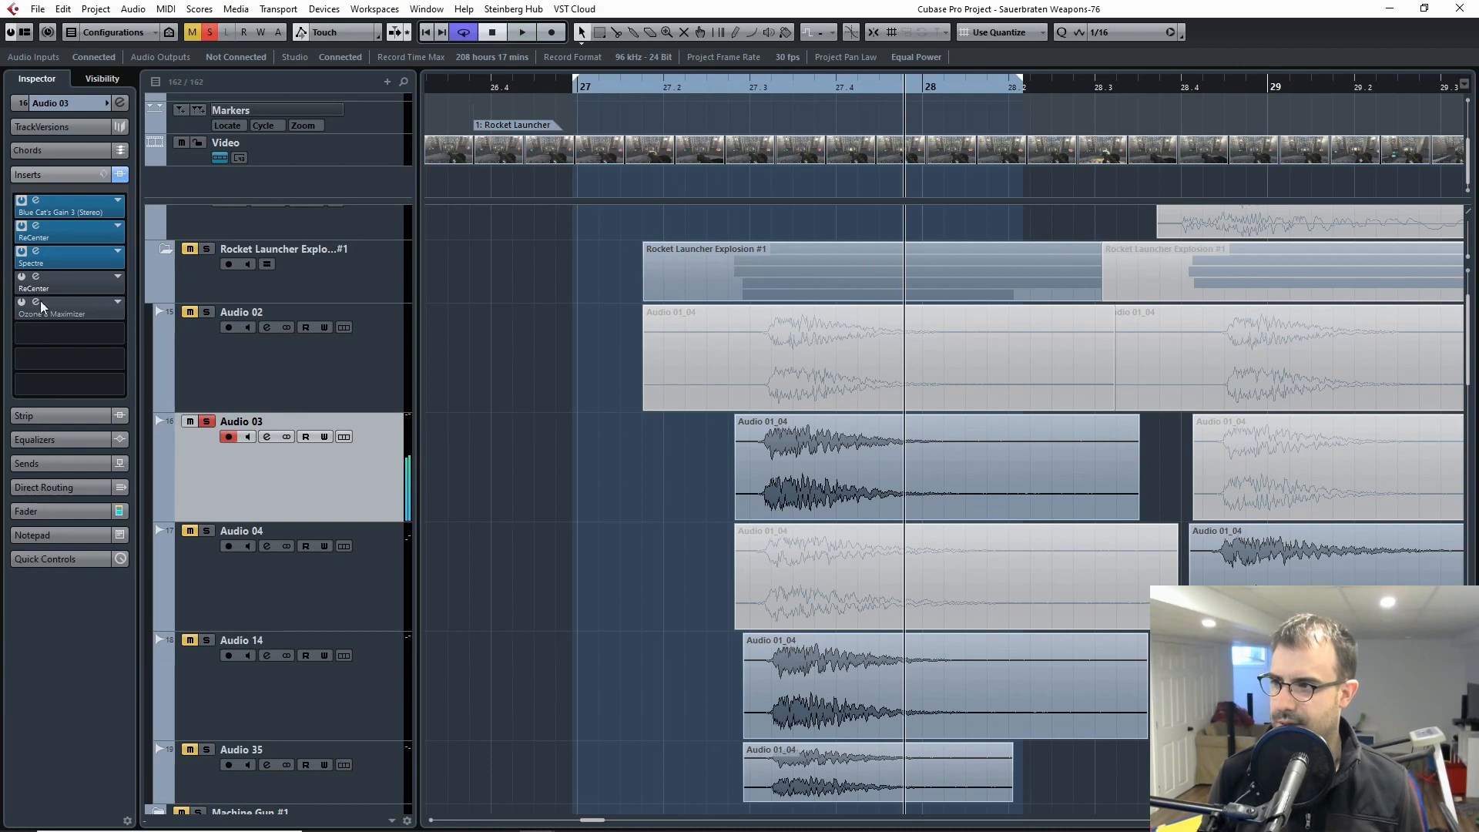
Step: Replay the Audio 03 explosion from between bars 27.2 and 27.3 with the second ReCenter bypassed
click(718, 84)
key(space)
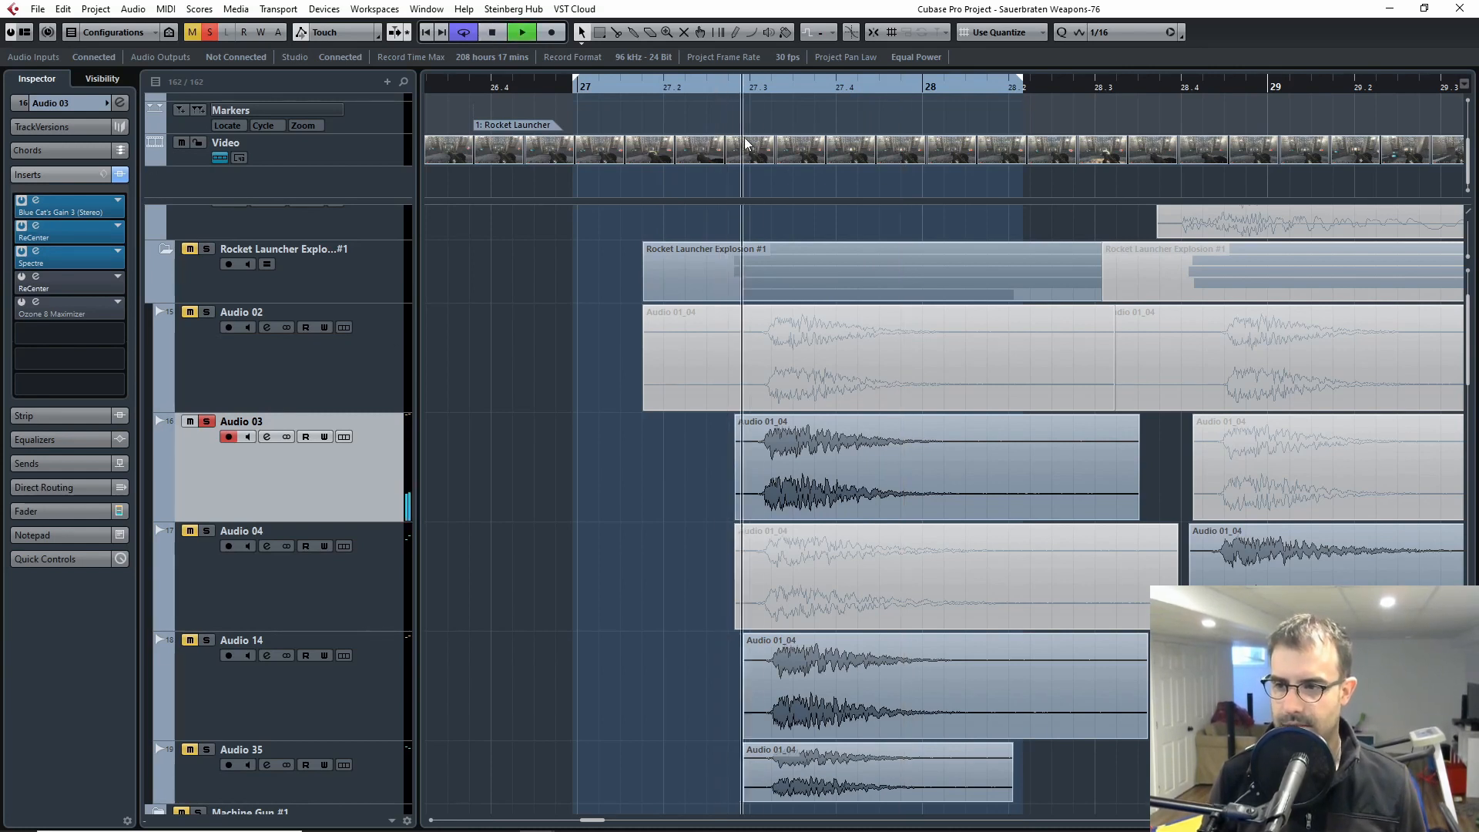
key(space)
key(space)
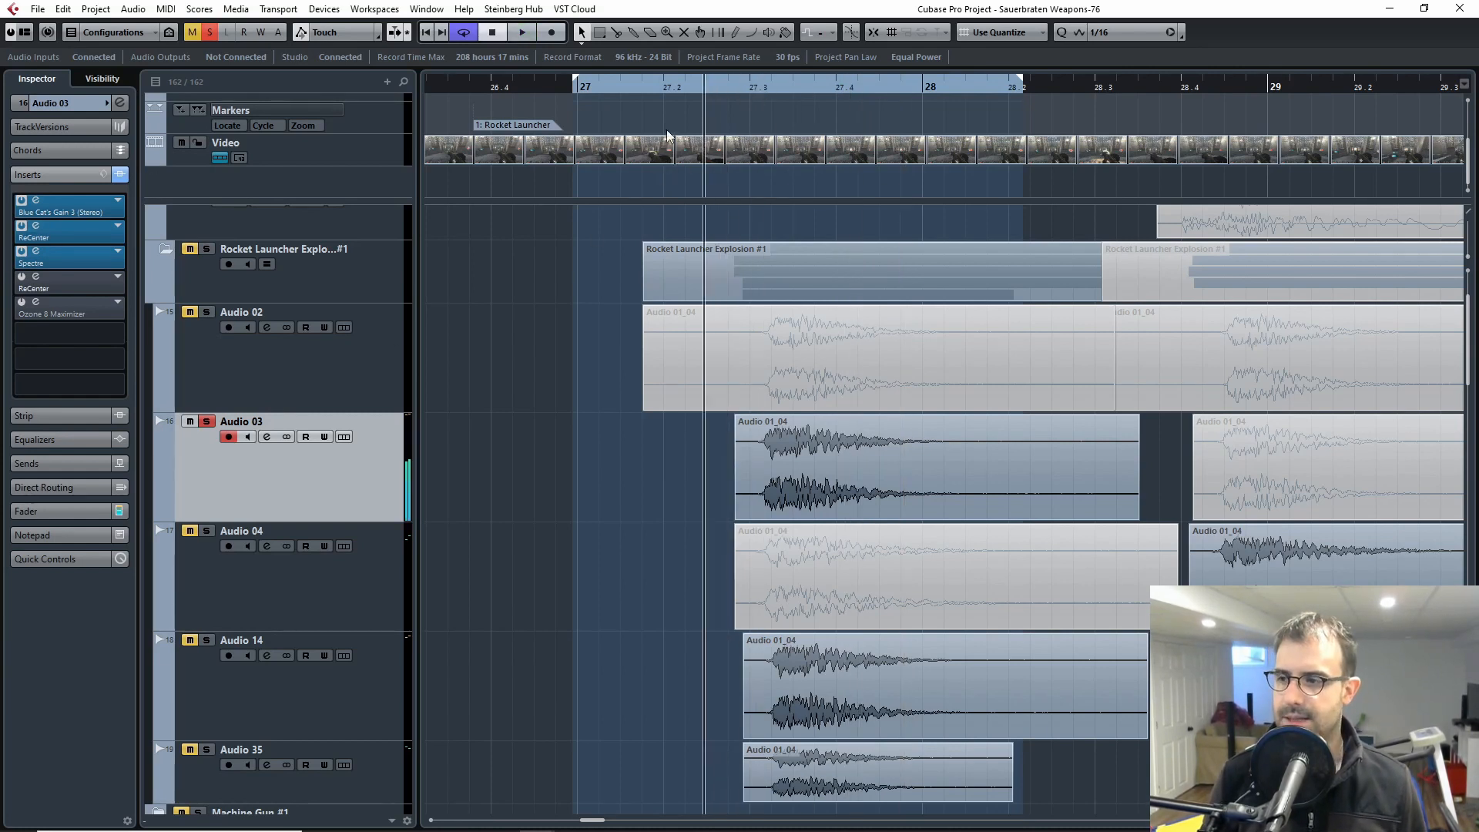
key(space)
Step: Unsolo Audio 03, solo Audio 14, and open its Spectre insert with the window moved clear of the waveforms
click(207, 422)
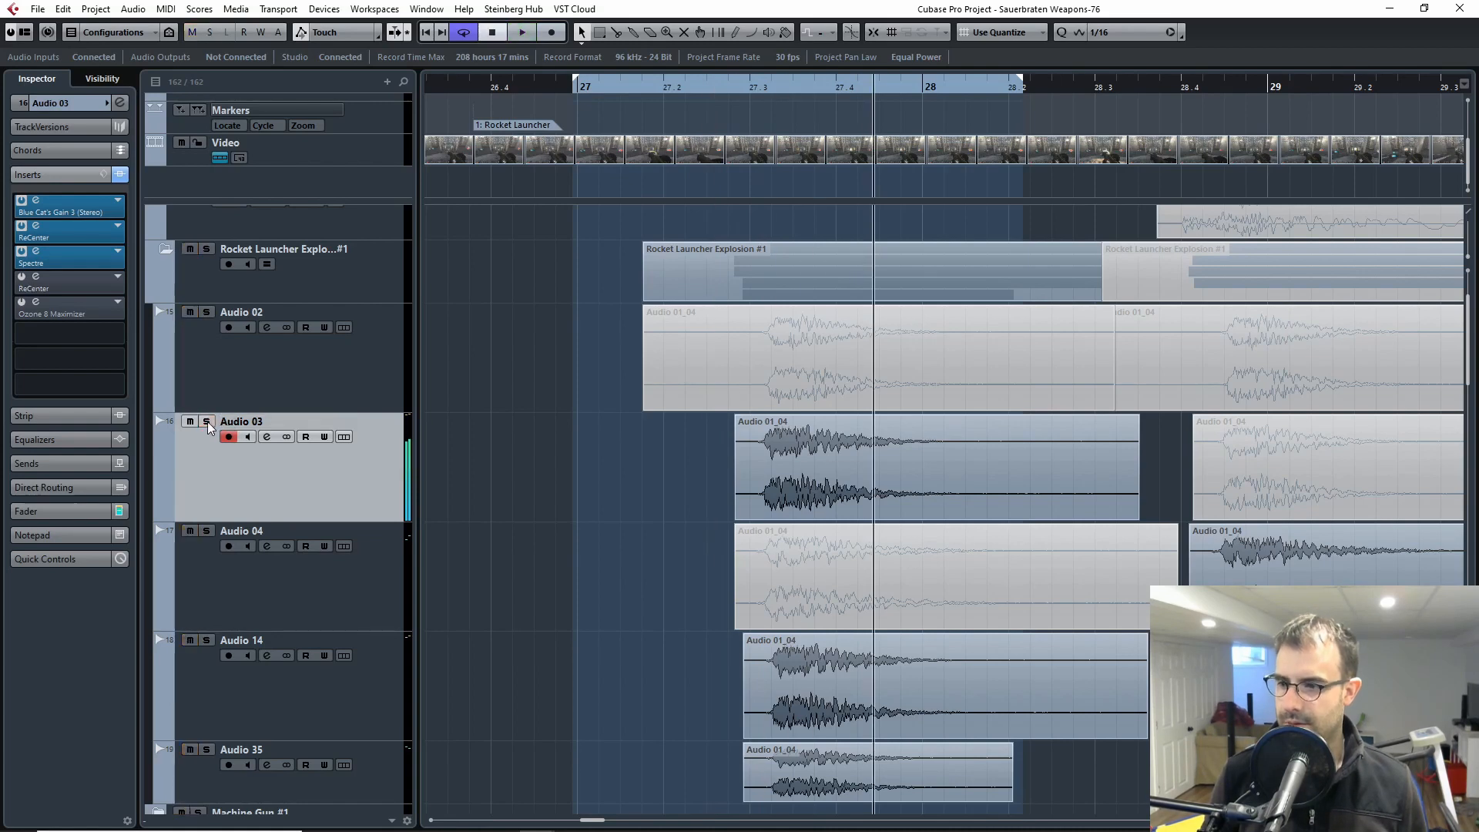
click(239, 676)
click(207, 640)
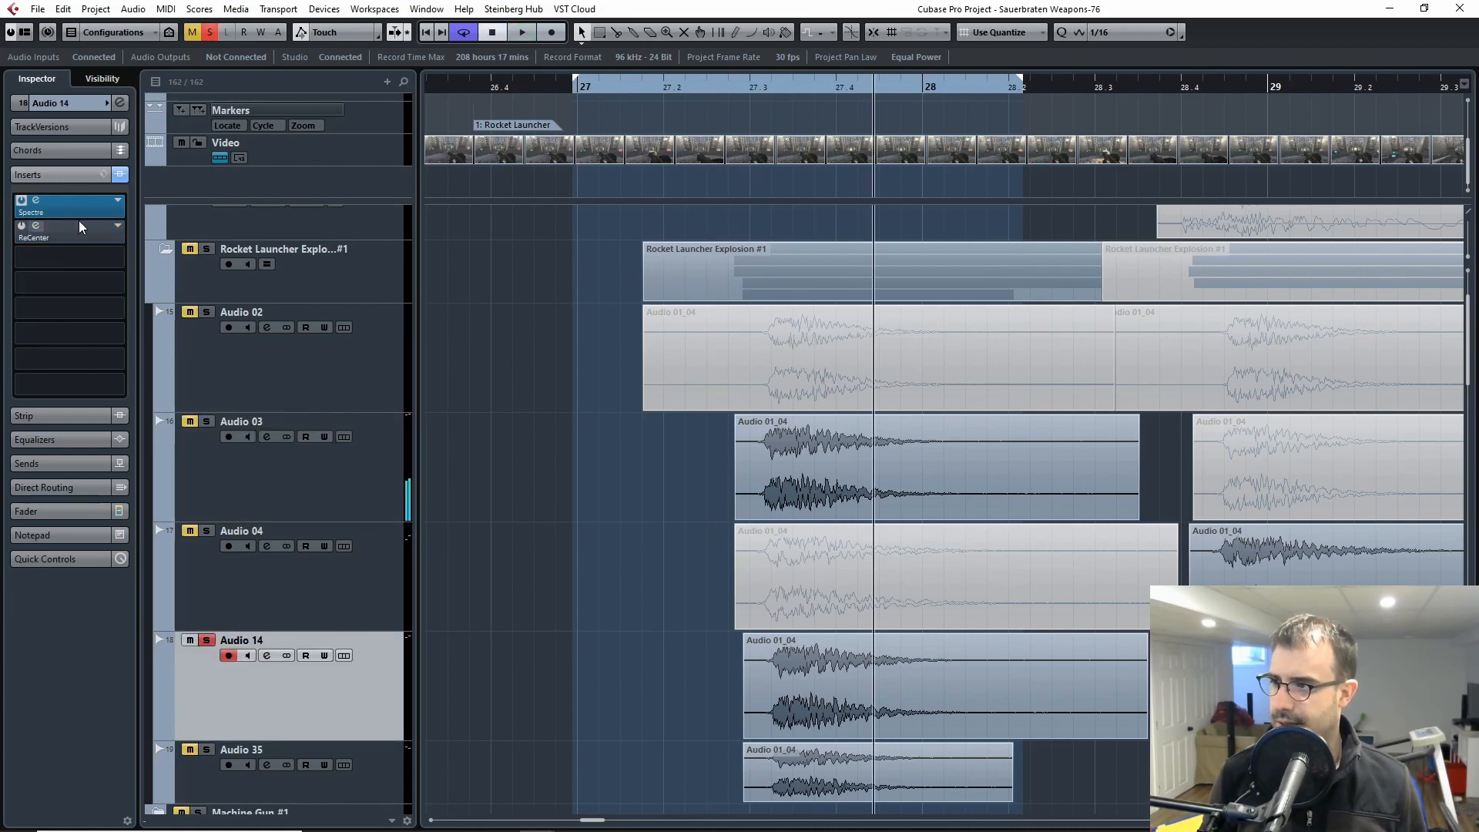
click(71, 201)
drag(374, 146, 1241, 83)
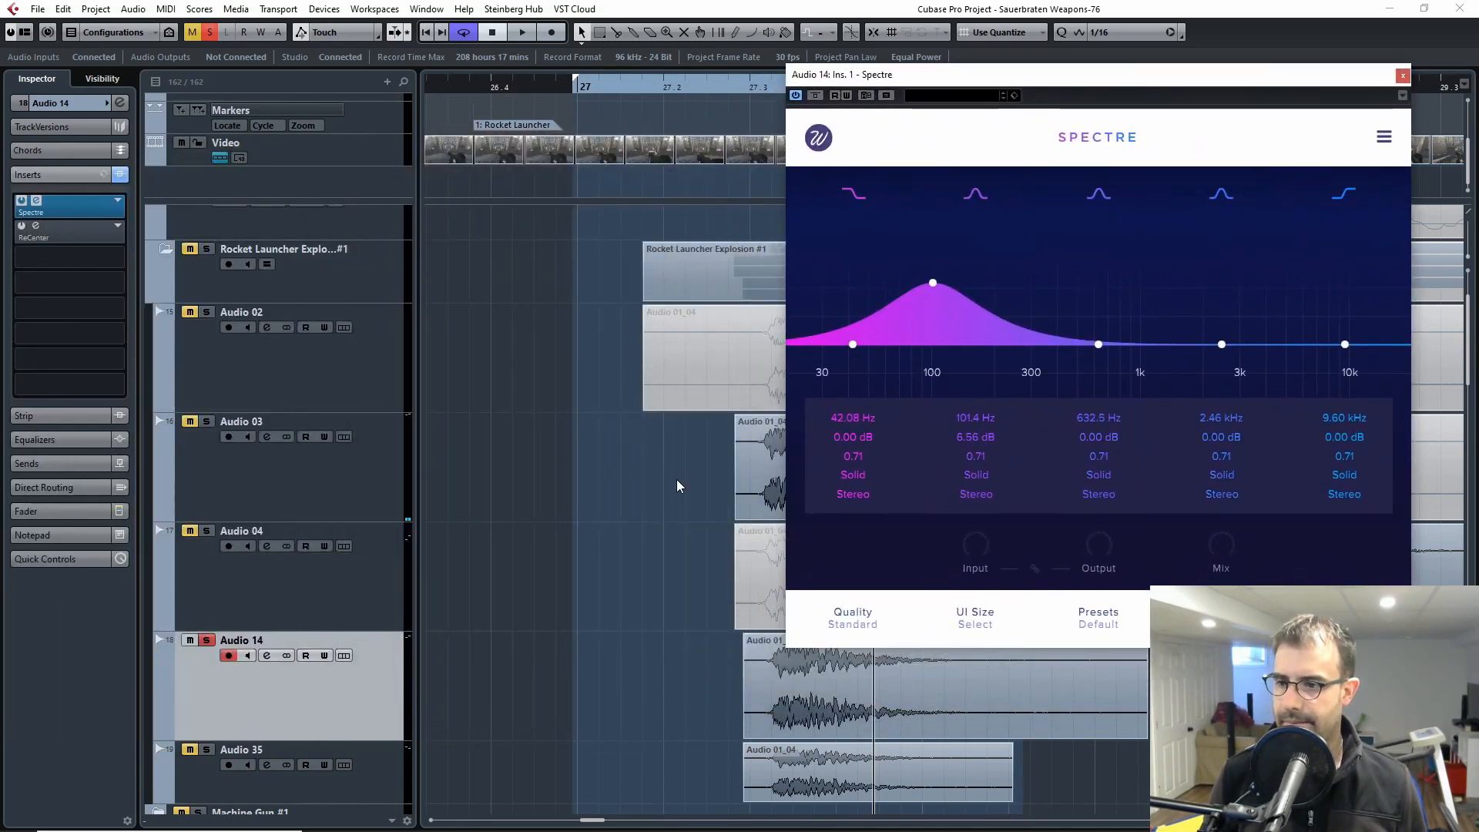
drag(1037, 77, 1155, 68)
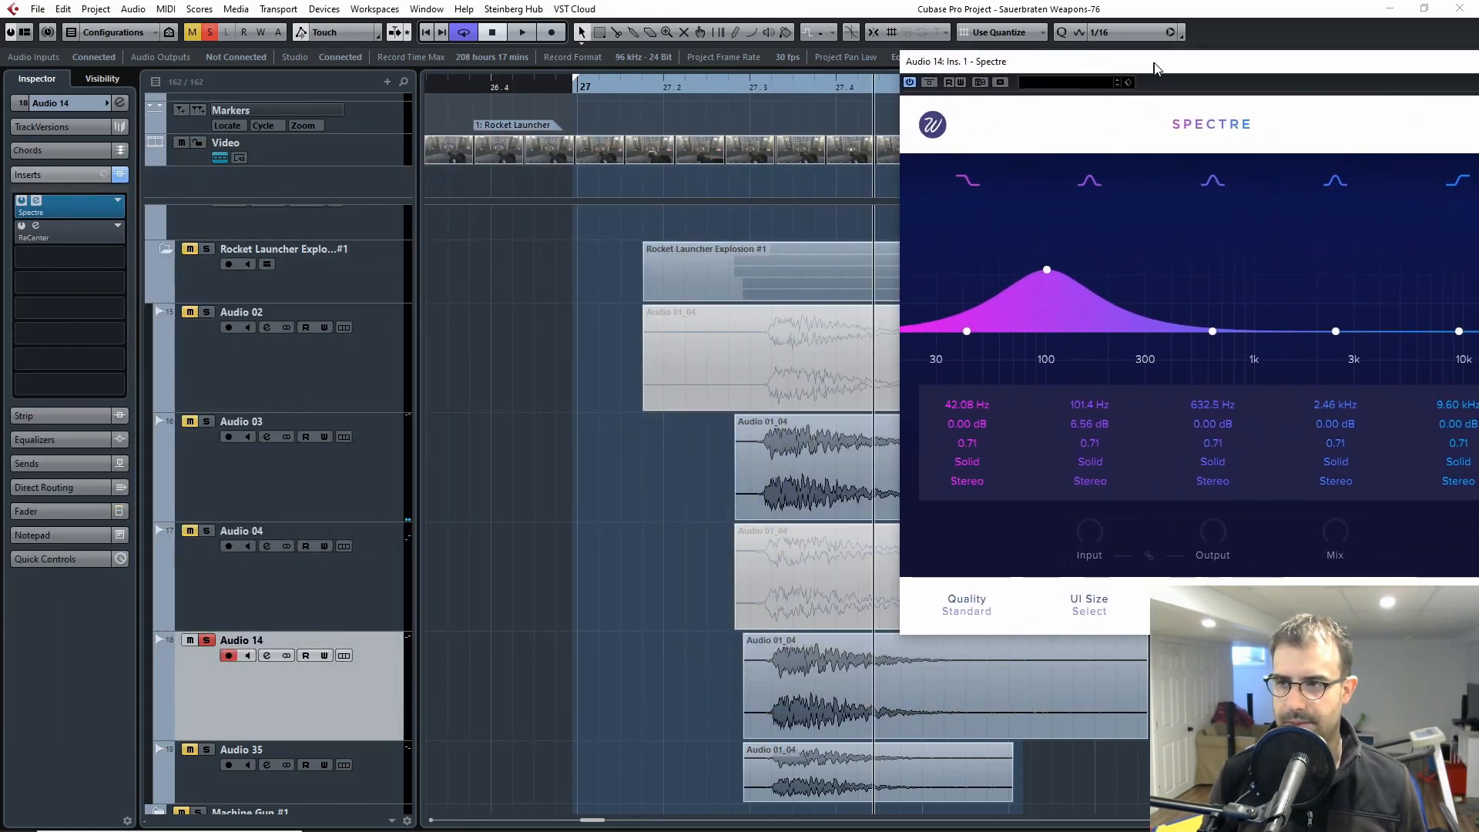
Step: Bypass Spectre on Audio 14 and audition the explosion from between bars 27.2 and 27.3
double_click(822, 164)
drag(759, 81, 713, 81)
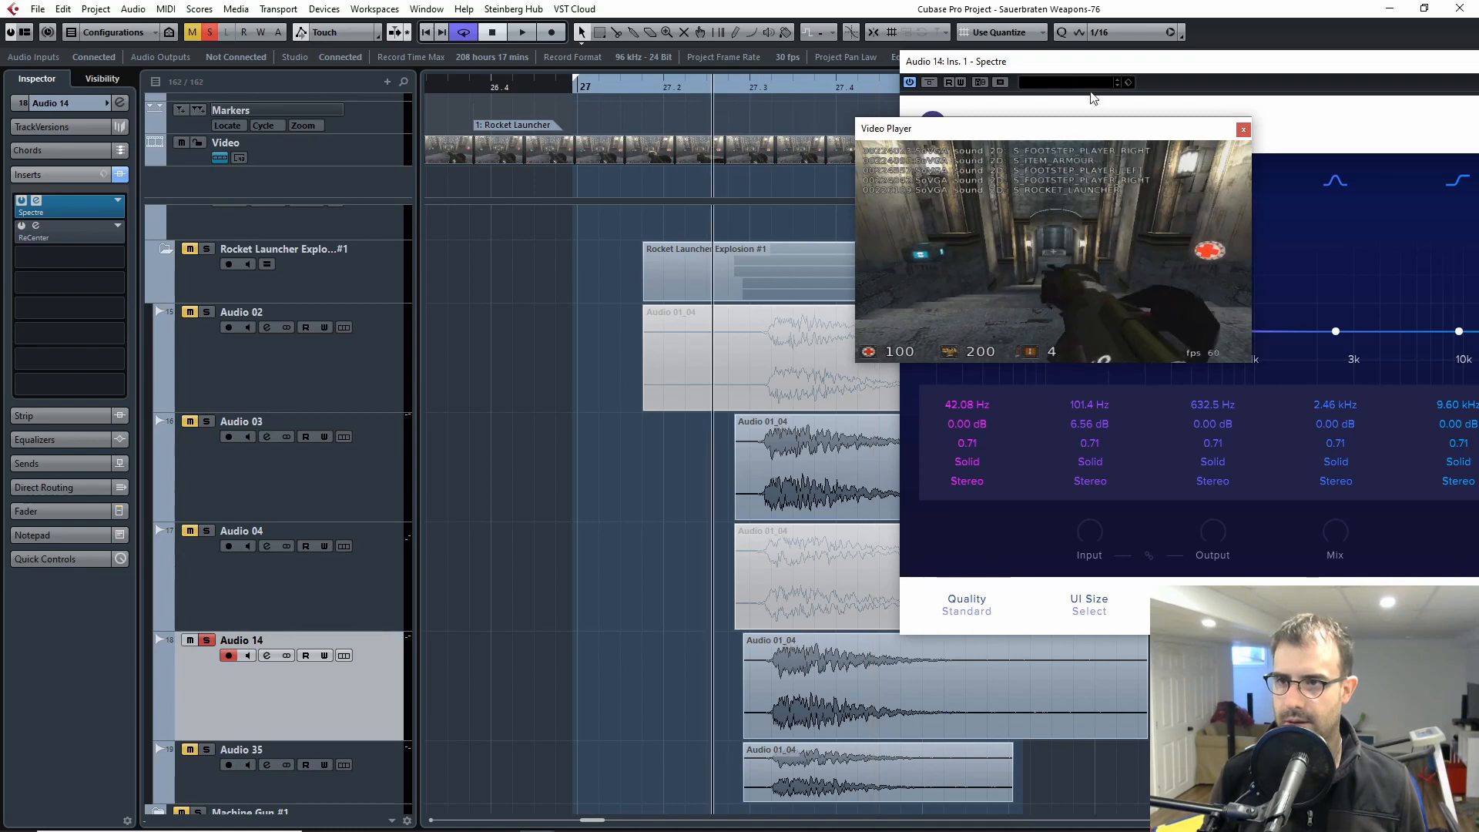
click(932, 82)
key(space)
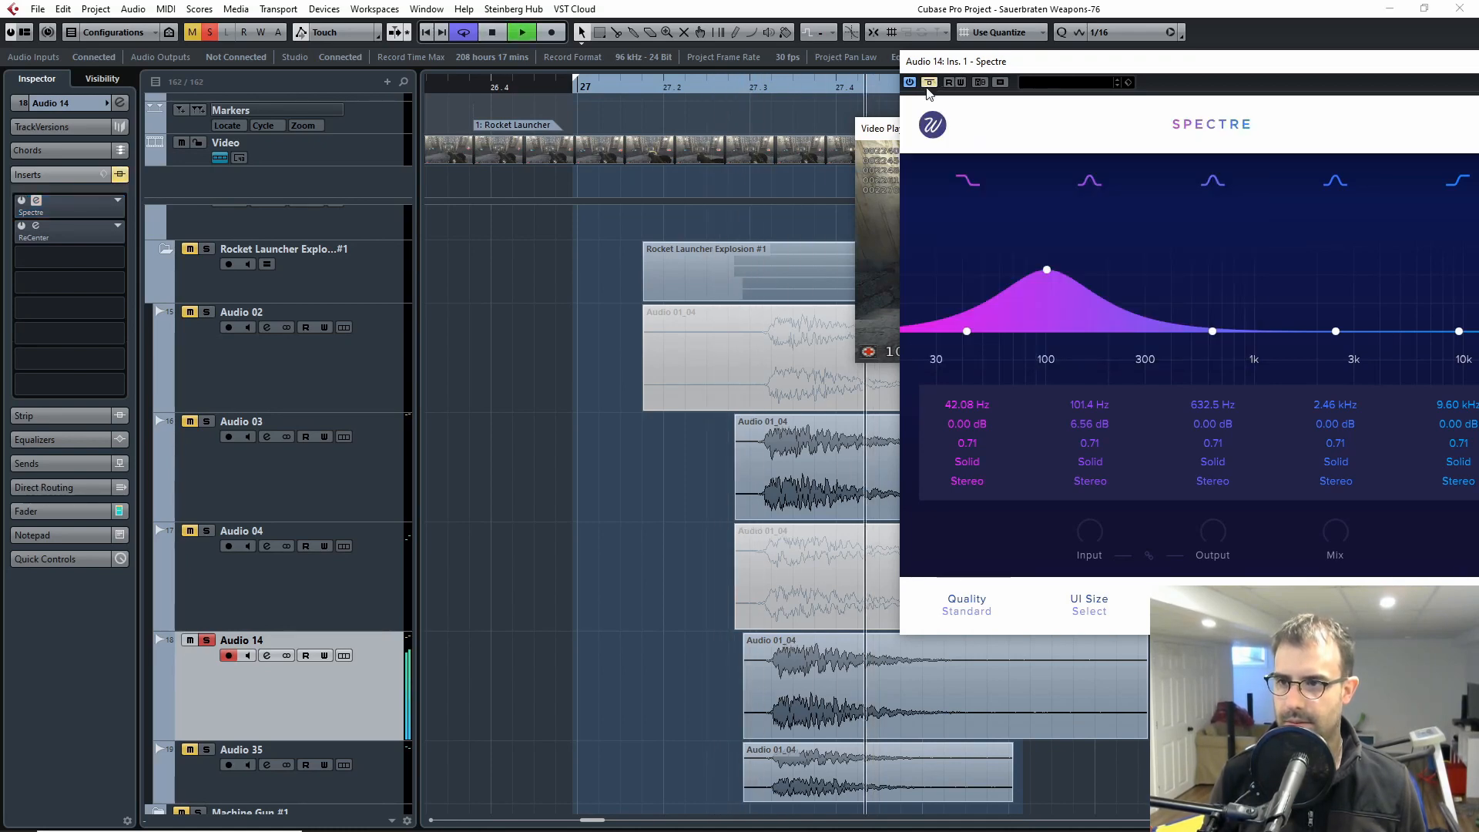
drag(874, 133, 454, 154)
click(823, 150)
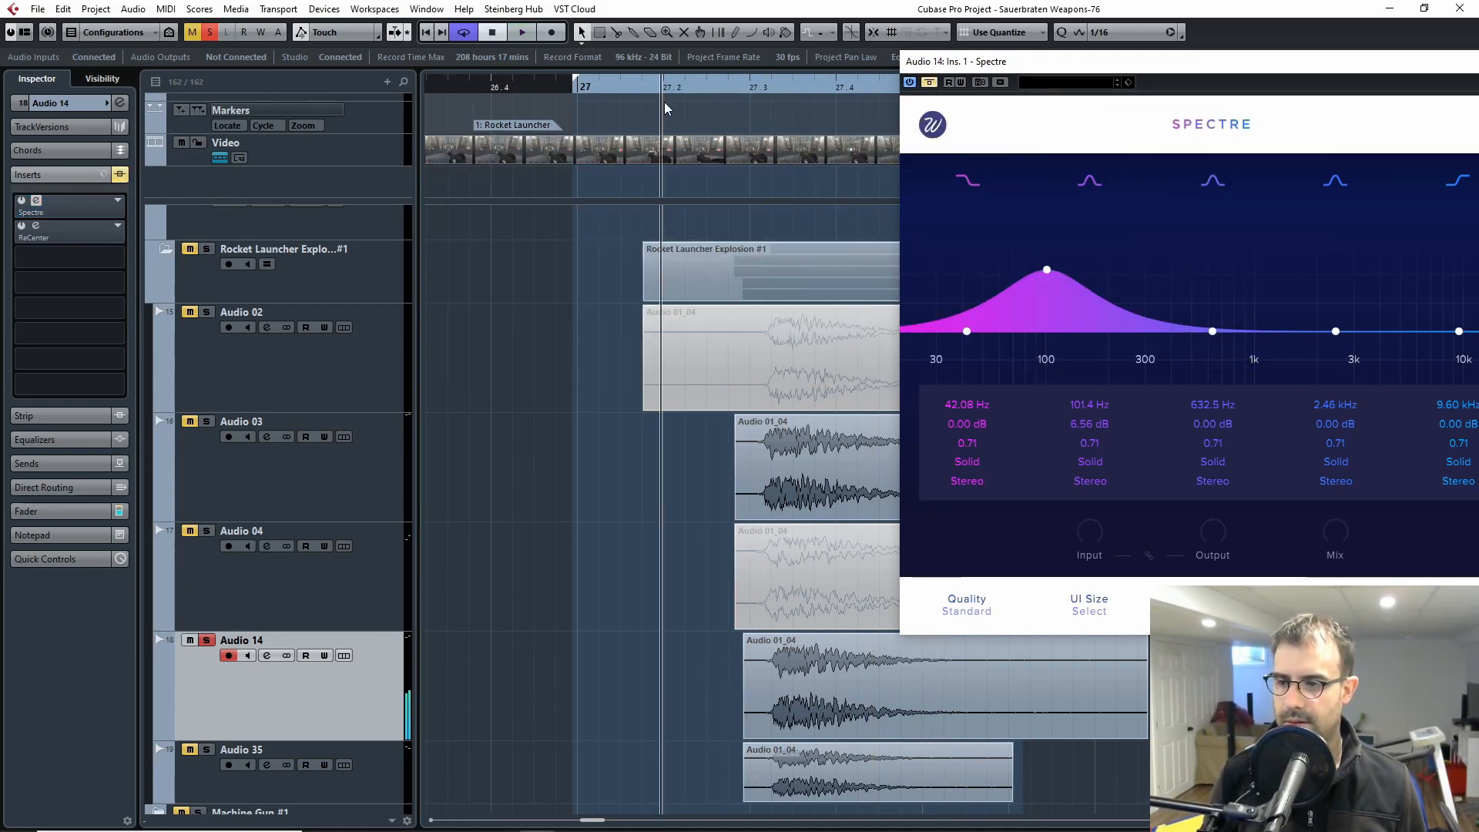
Step: Reactivate Spectre on Audio 14 during playback, then stop and close the effect window
click(928, 83)
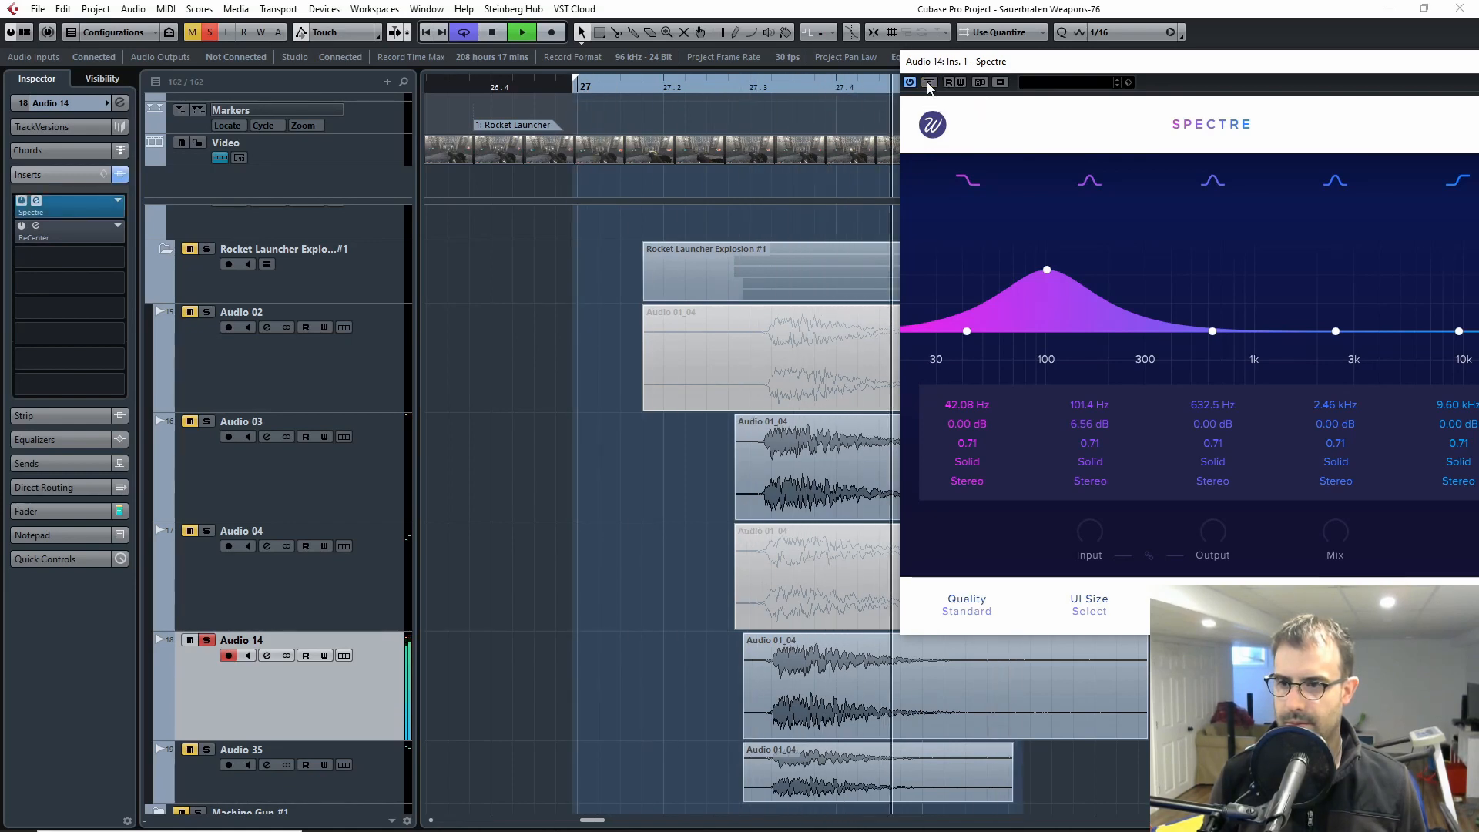
key(space)
drag(1181, 61, 822, 107)
click(1161, 109)
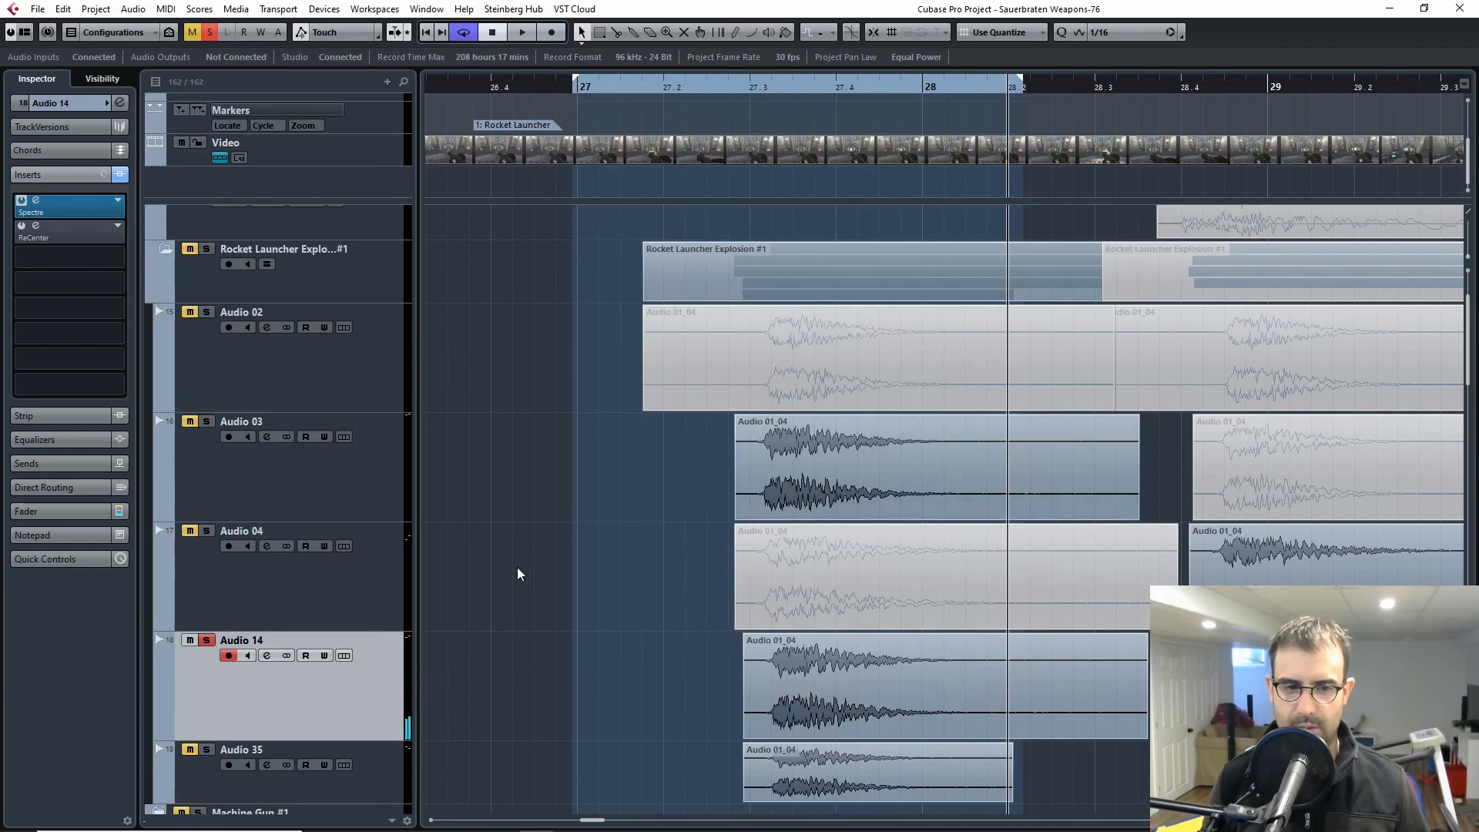
Step: Unsolo Audio 14 and solo the Audio 35 explosion layer
click(205, 639)
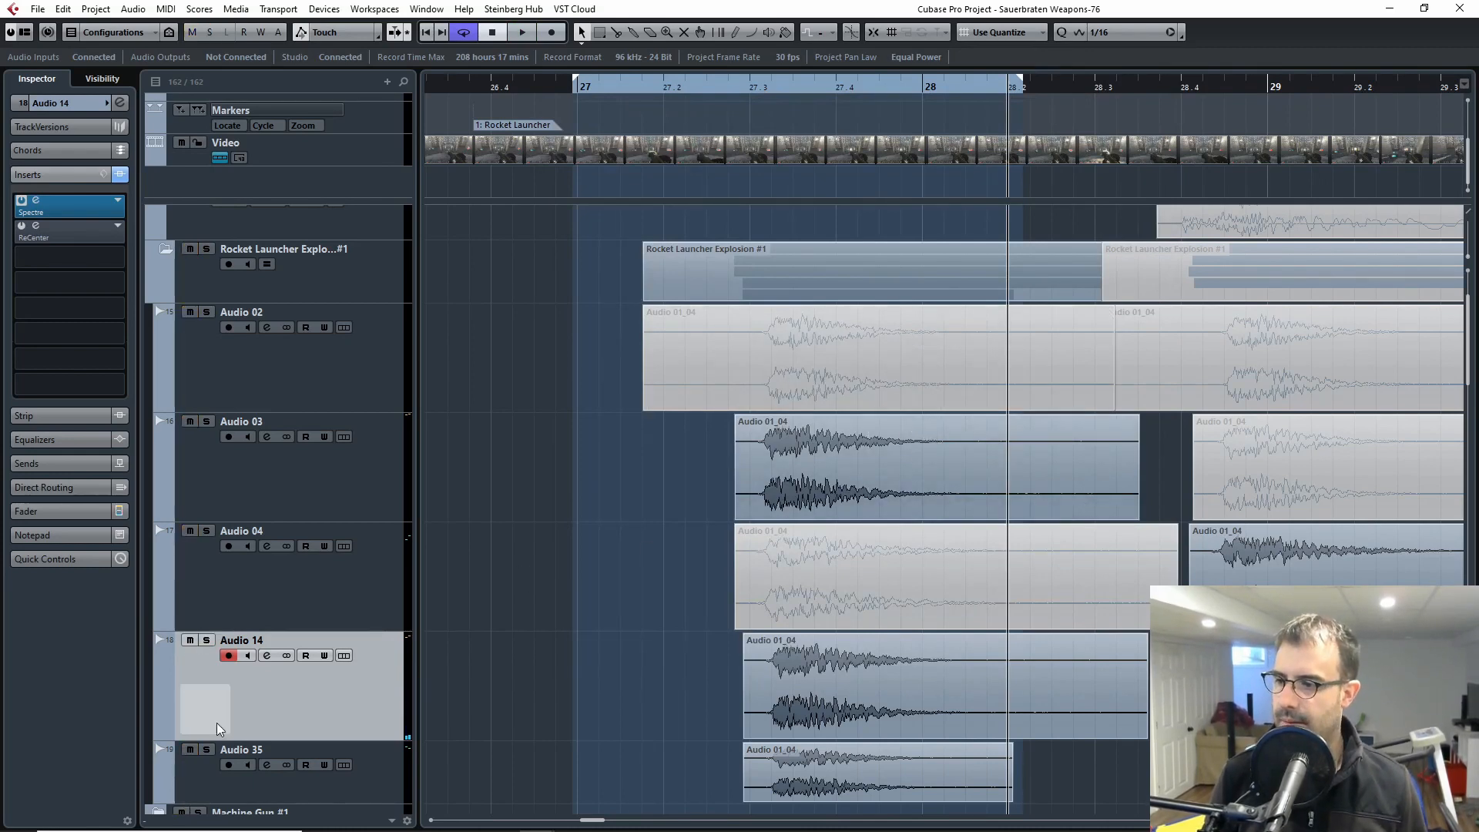
click(206, 749)
scroll(257, 603, down, 3)
click(223, 546)
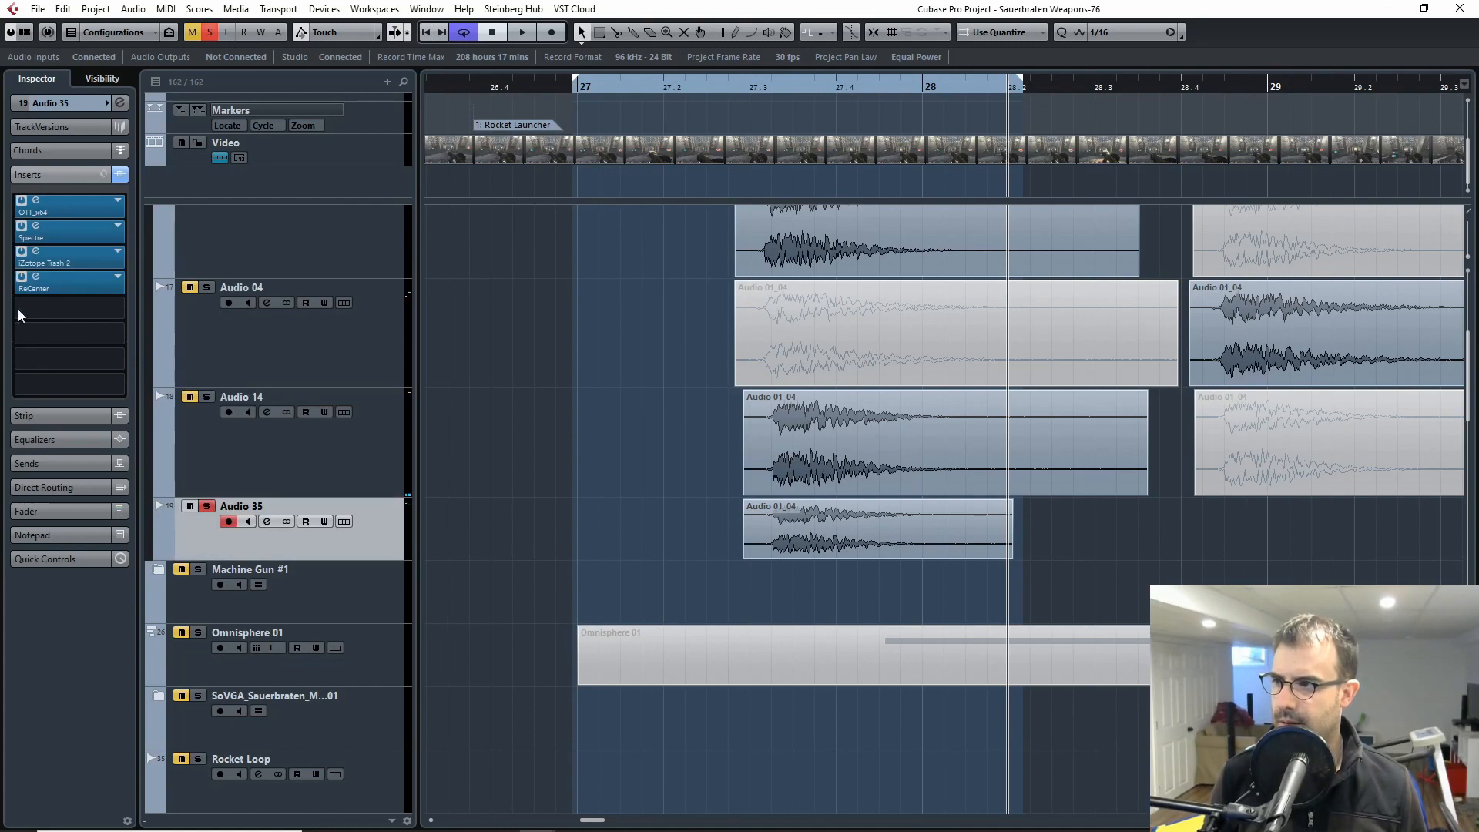
Step: Audition the Audio 35 explosion with all its inserts active and return the cursor to just before bar 27.3
click(730, 87)
key(space)
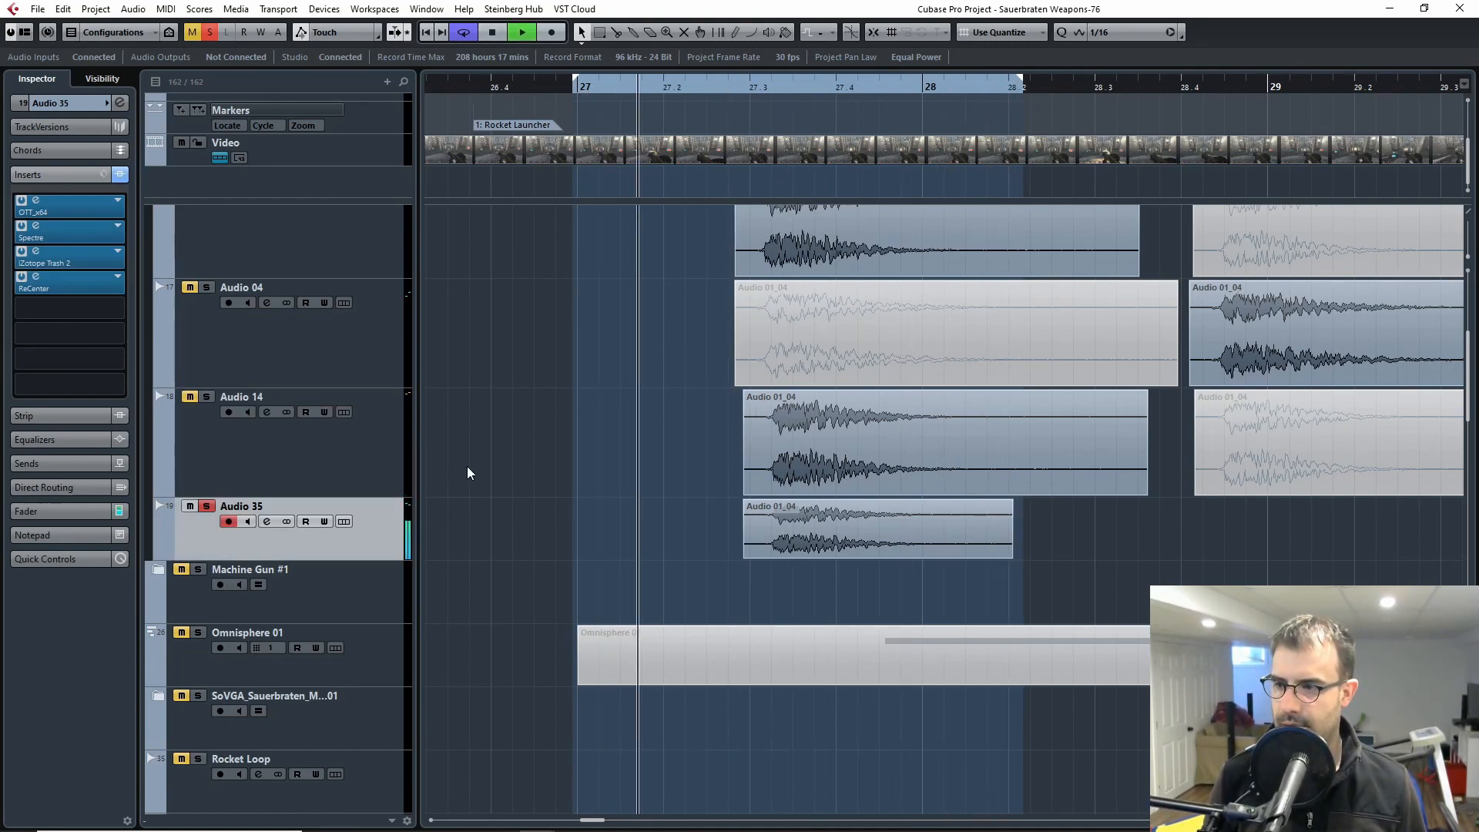
key(space)
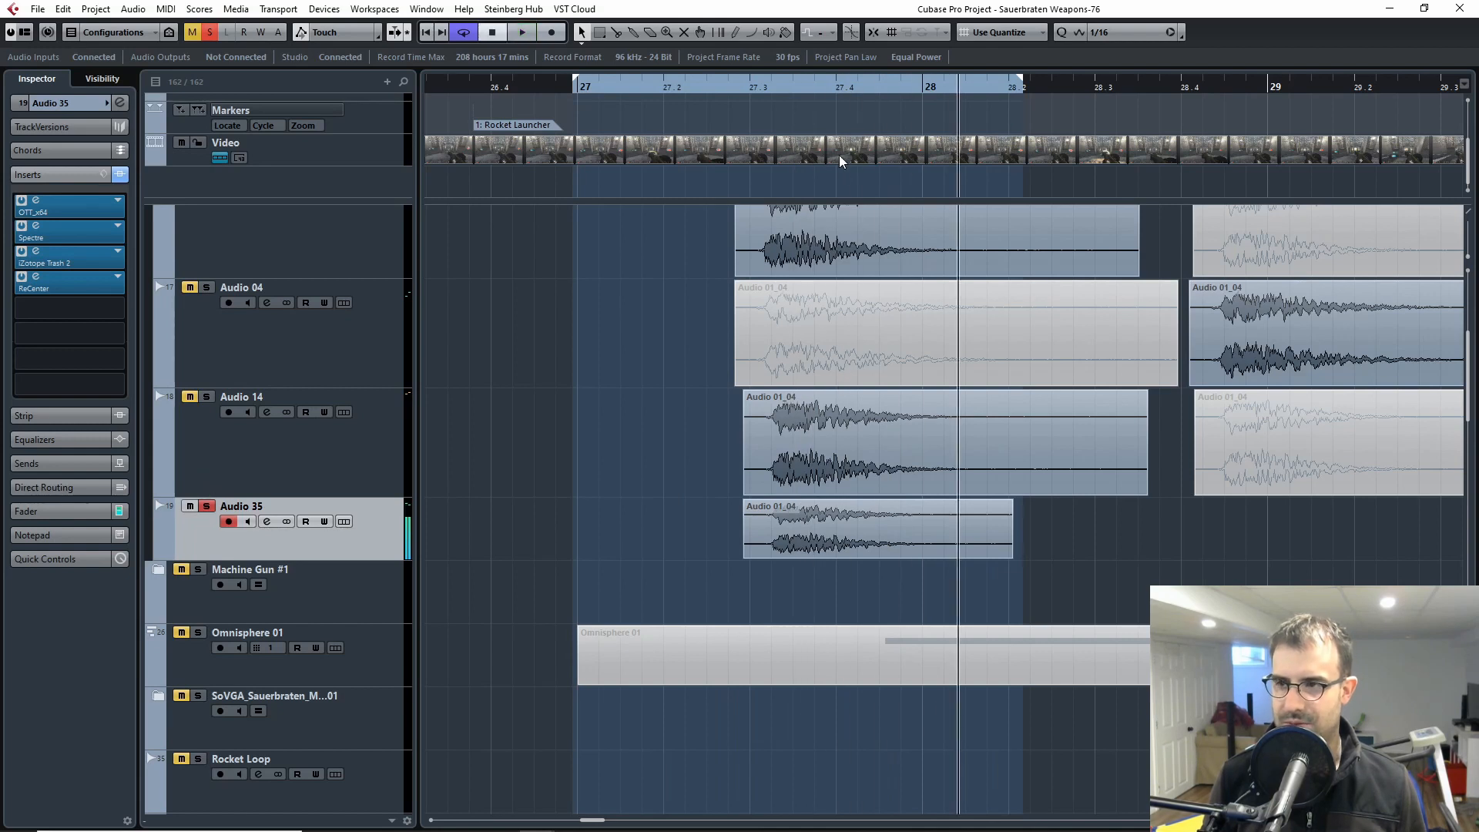
click(731, 93)
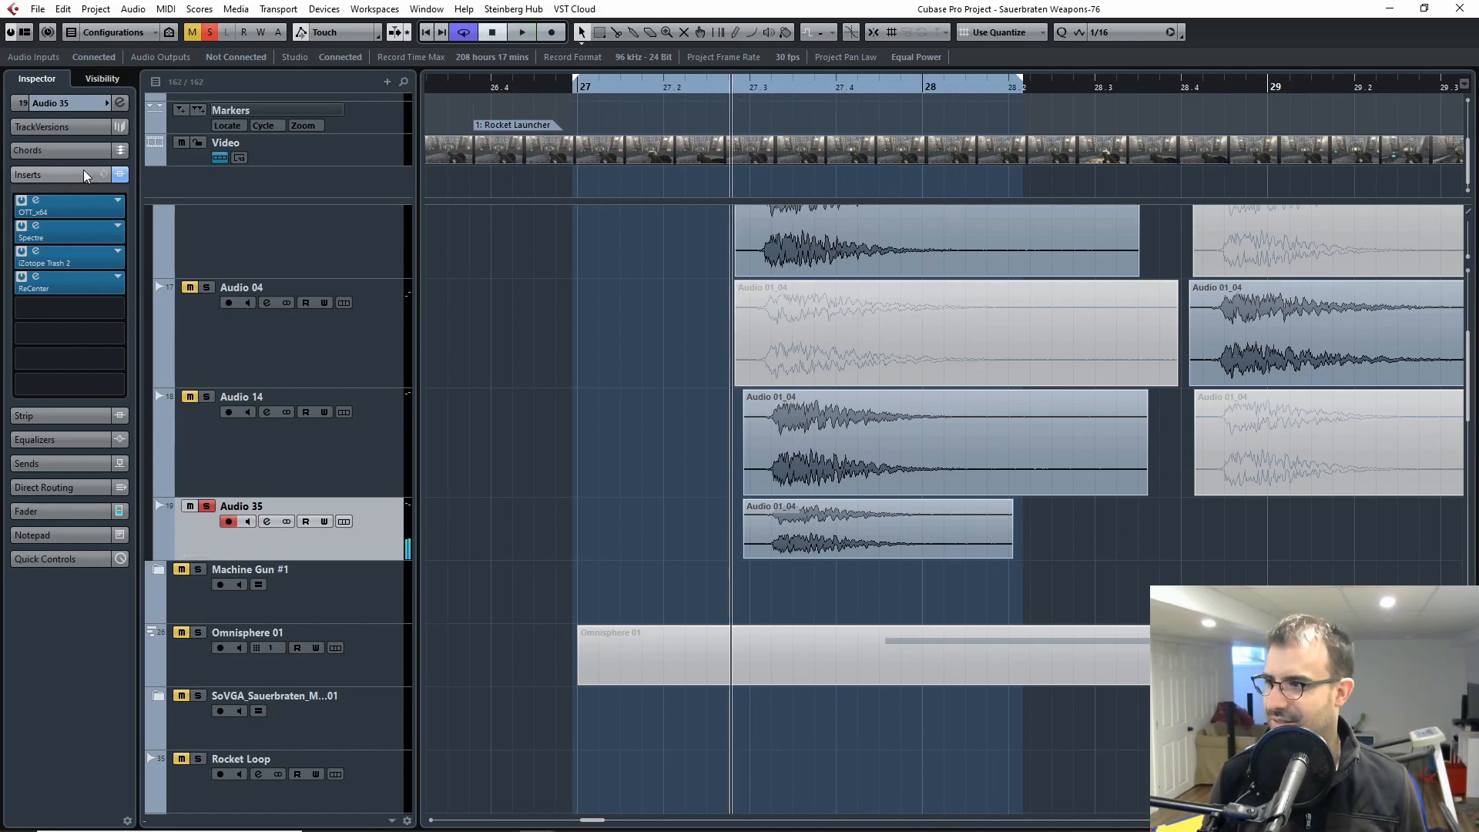
Step: Bypass all inserts on Audio 35 and place the OTT window clear of the track's explosion clip
click(64, 211)
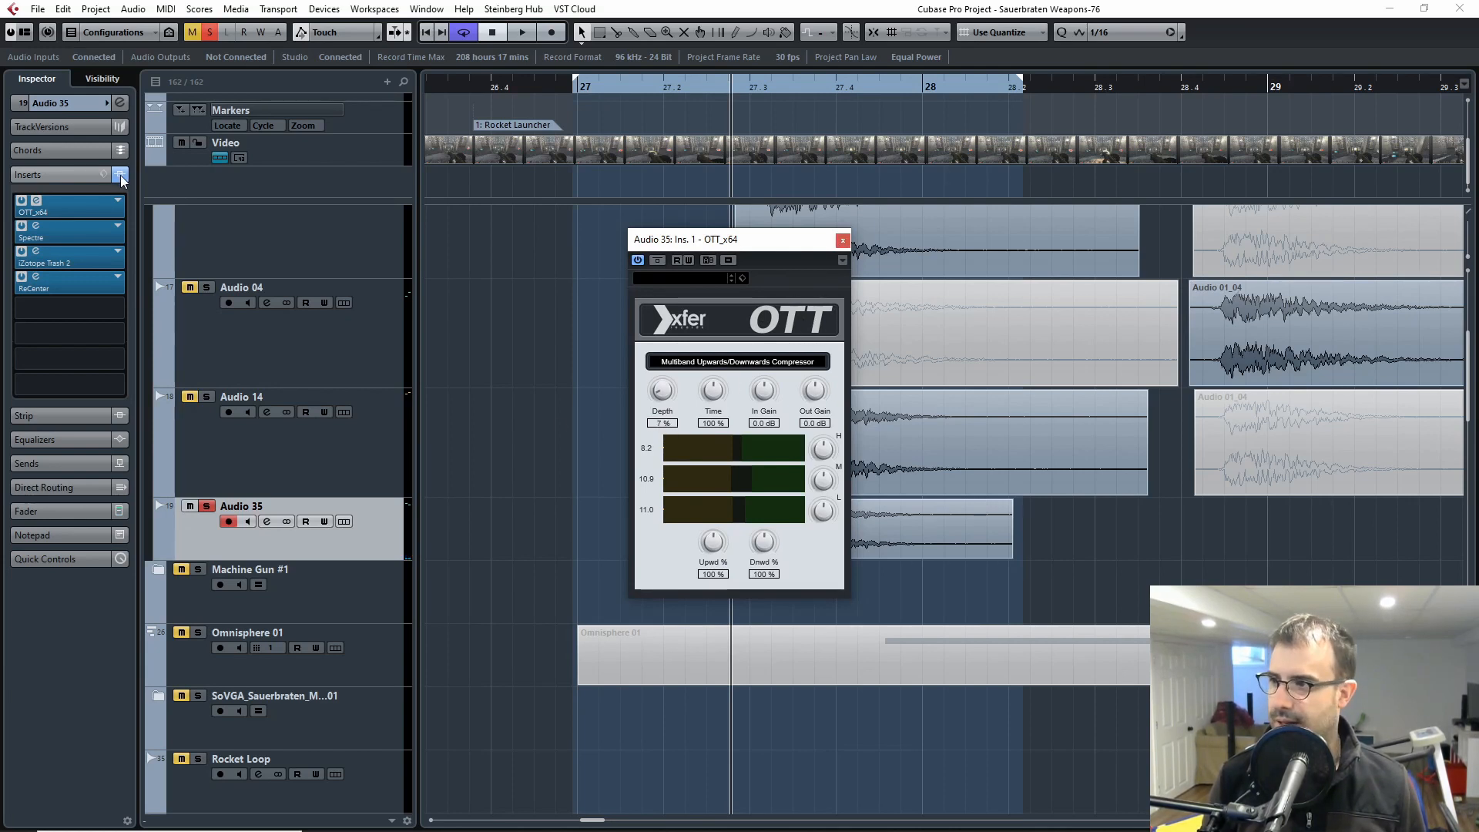
click(657, 260)
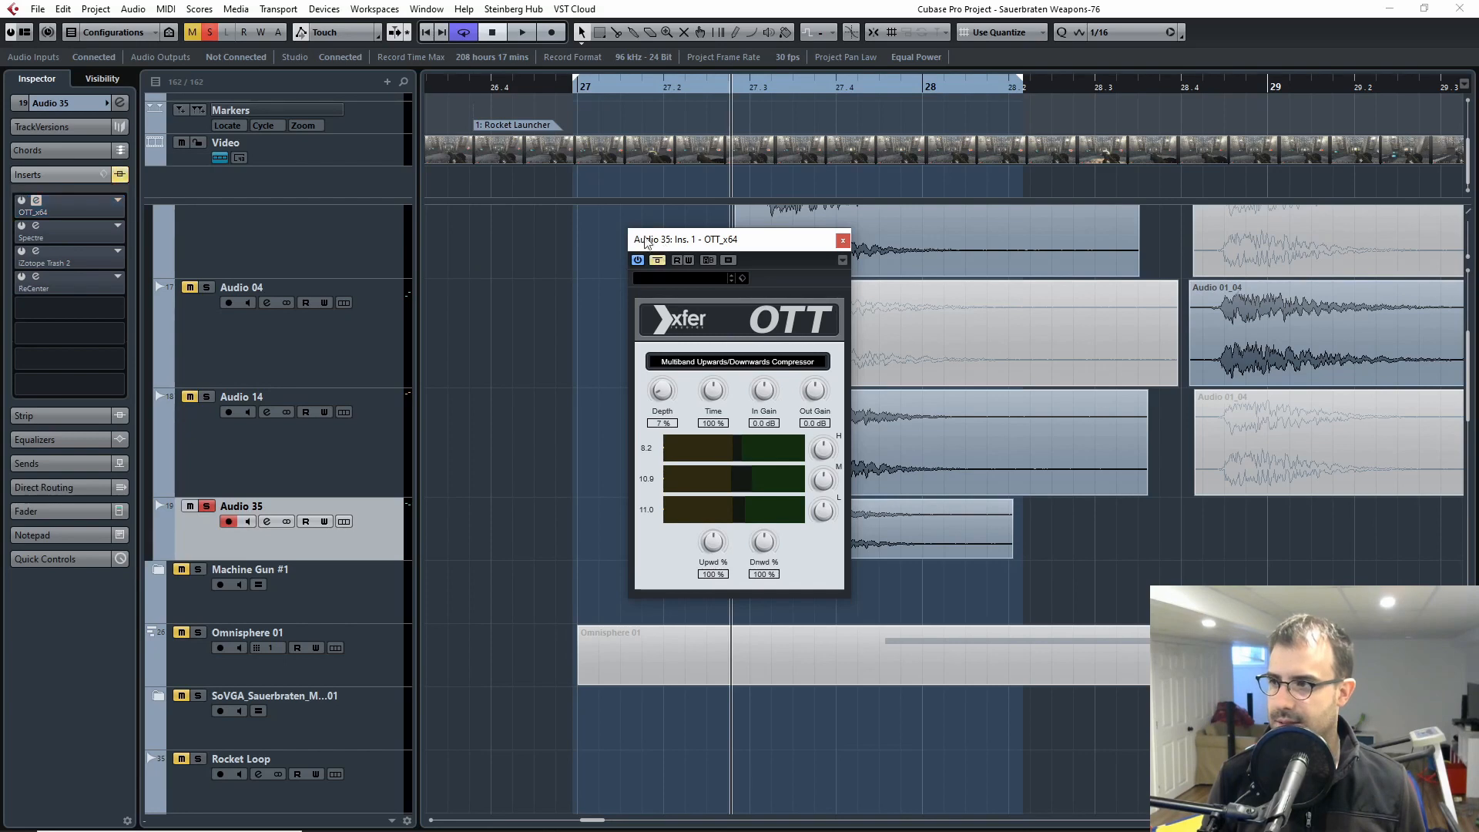
drag(711, 244, 1218, 202)
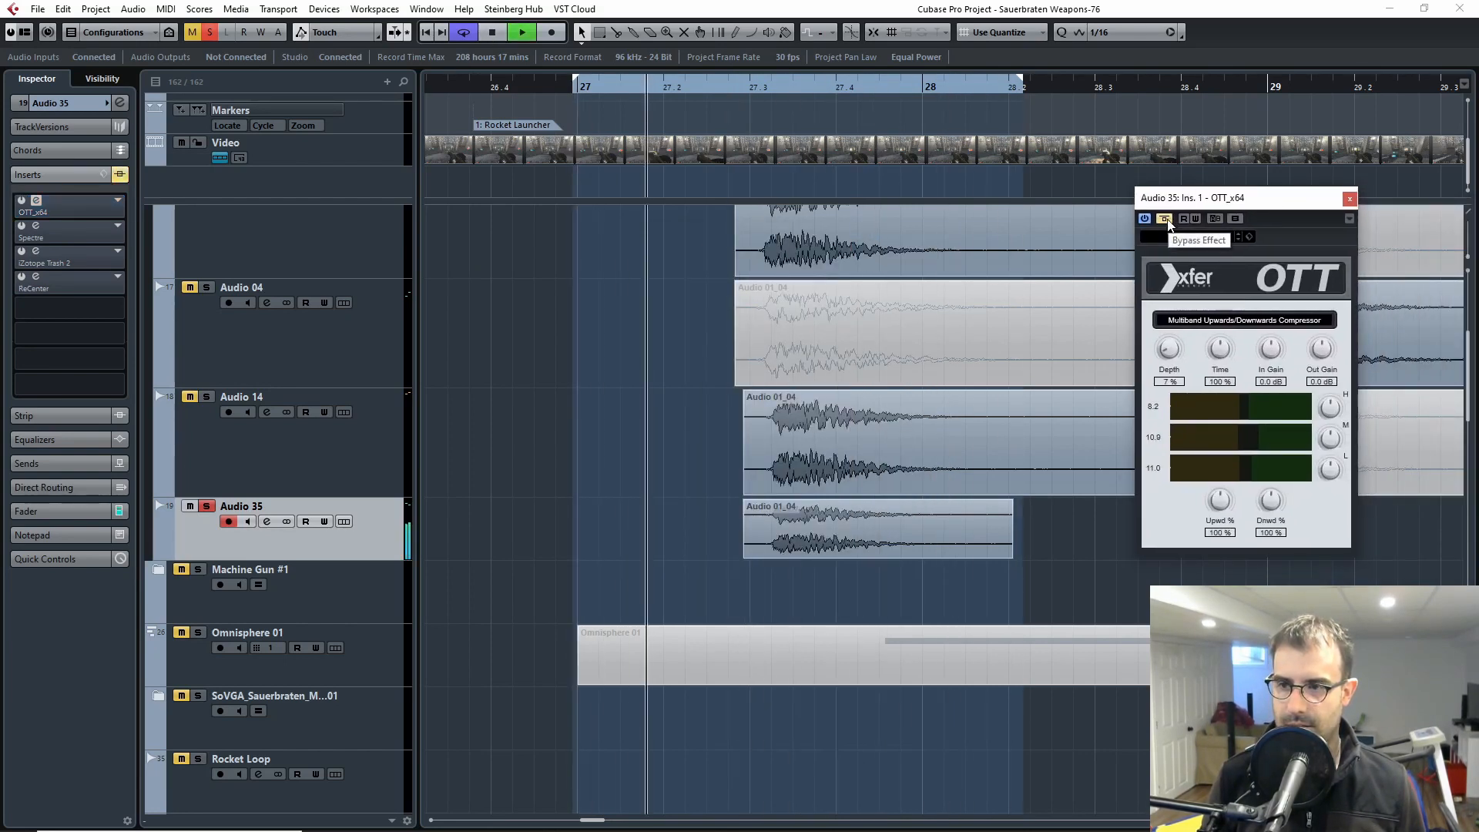
Step: Compare the Audio 35 explosion with OTT active and bypassed during looped playback, ending with it bypassed
click(1163, 219)
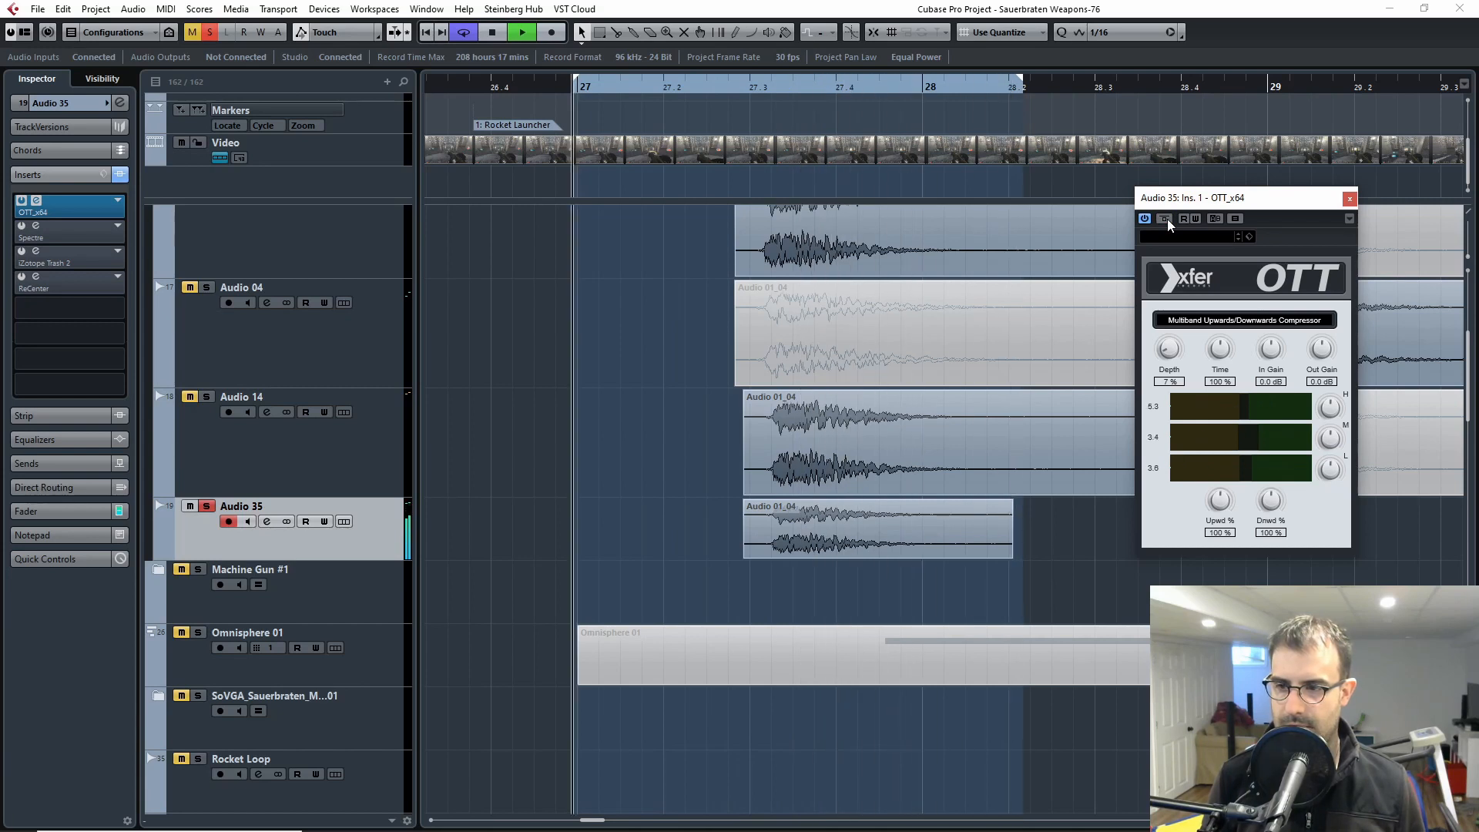
click(1163, 220)
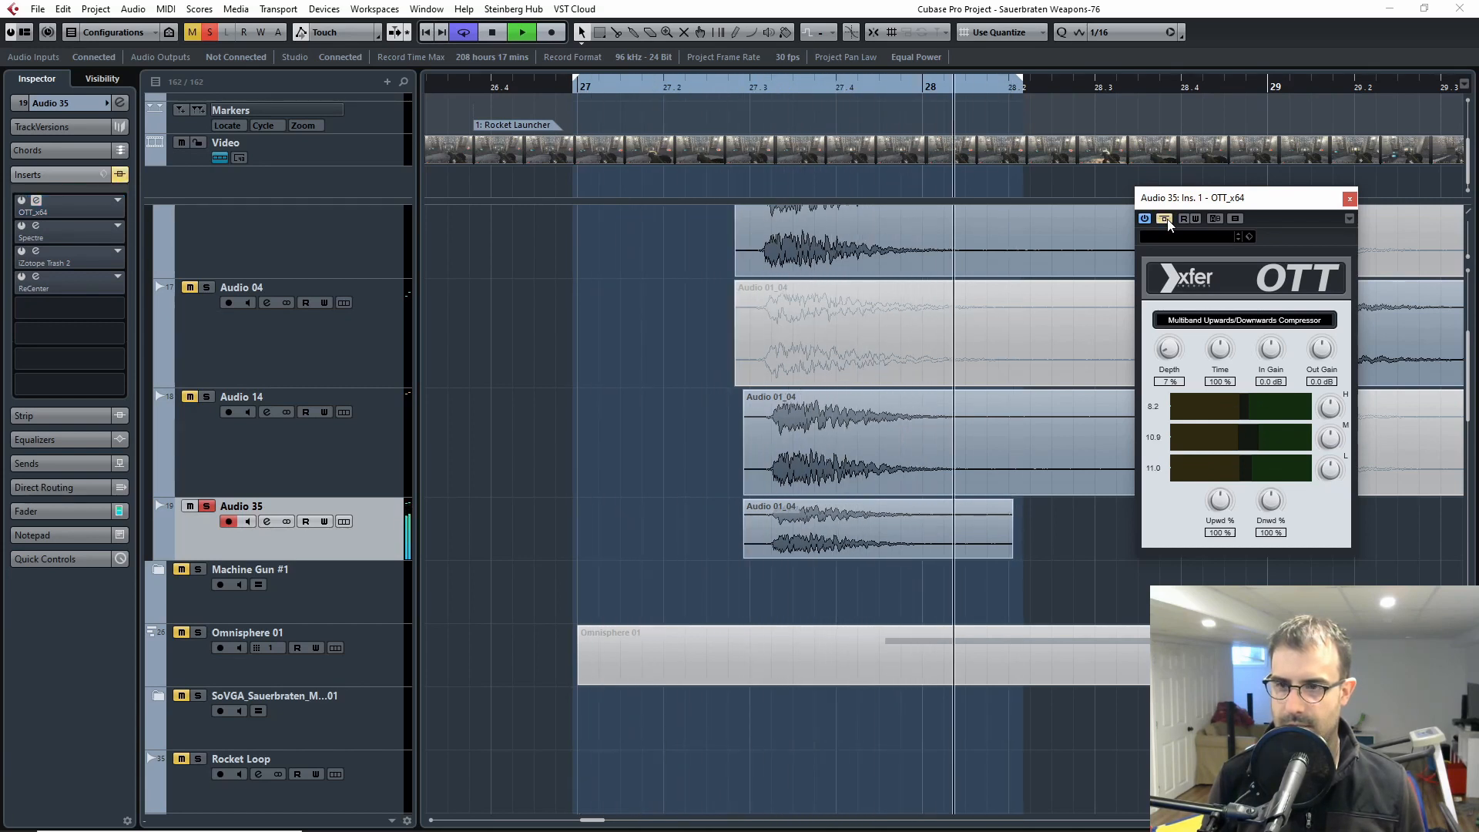
click(1164, 219)
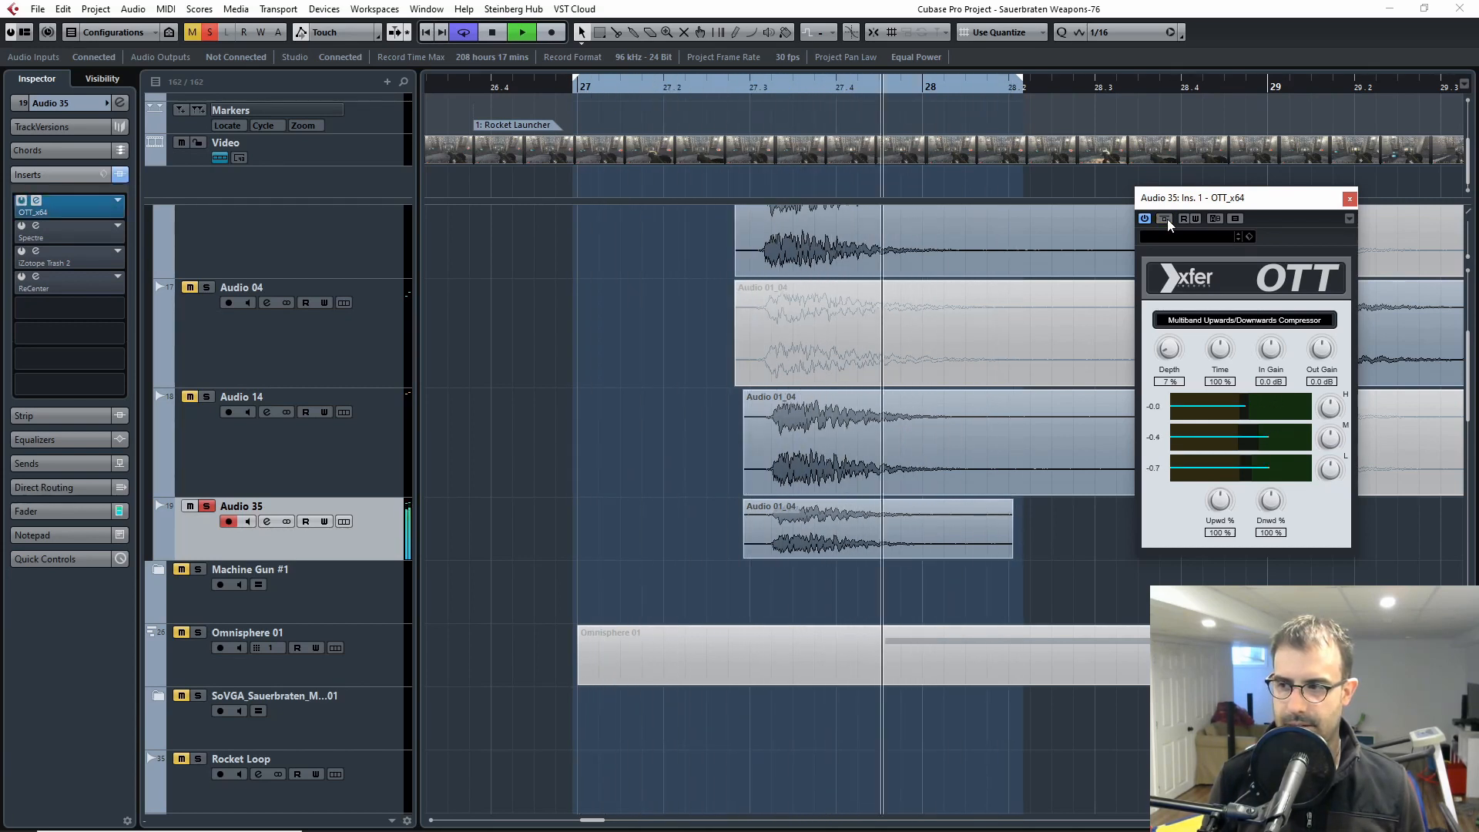
click(1164, 218)
key(space)
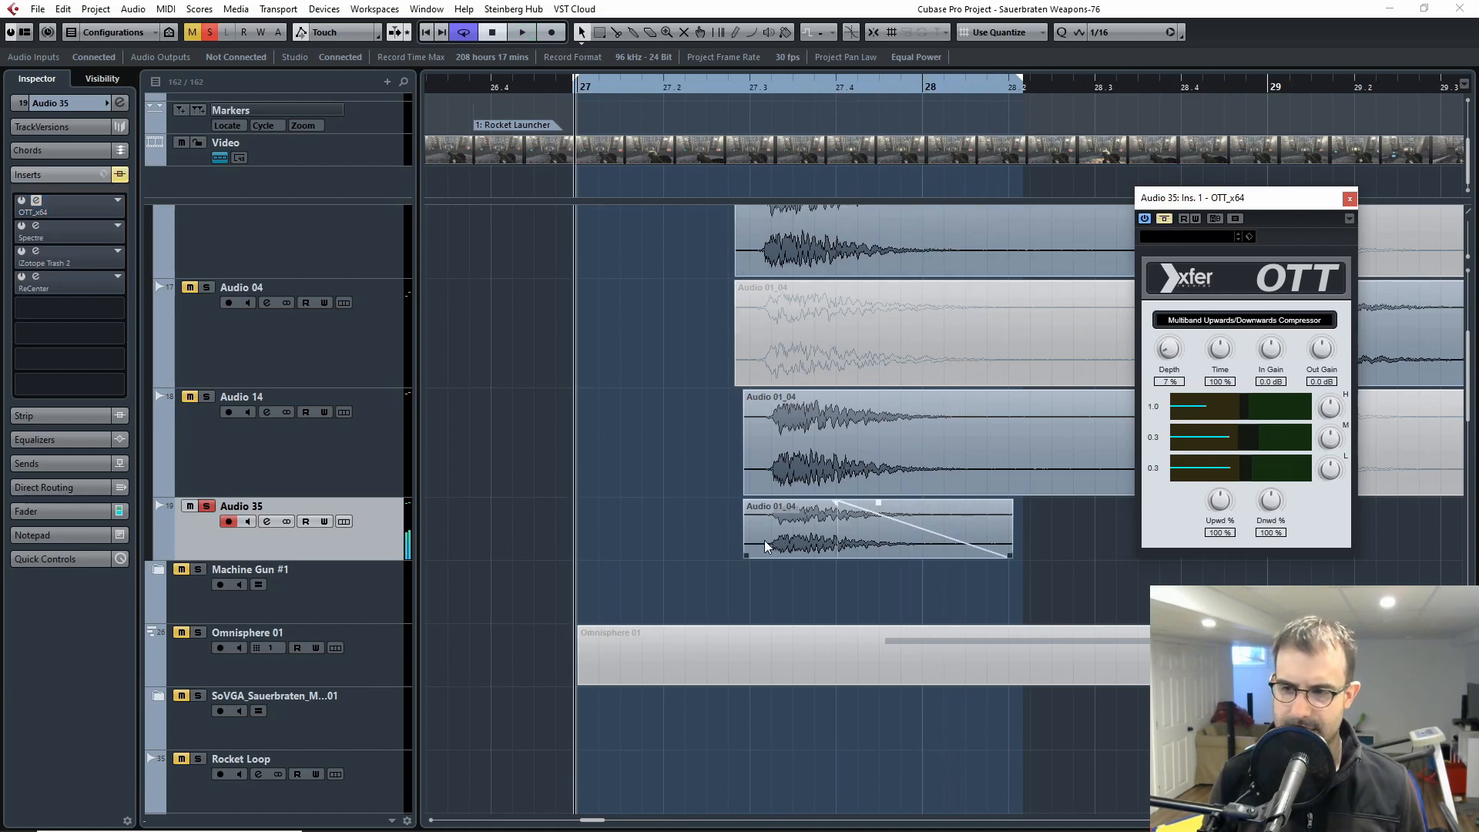
Step: Compare the explosion clips on Audio 03, Audio 14 and Audio 35 by selecting each, ending on the Audio 35 clip
scroll(831, 549, up, 2)
click(840, 349)
click(795, 583)
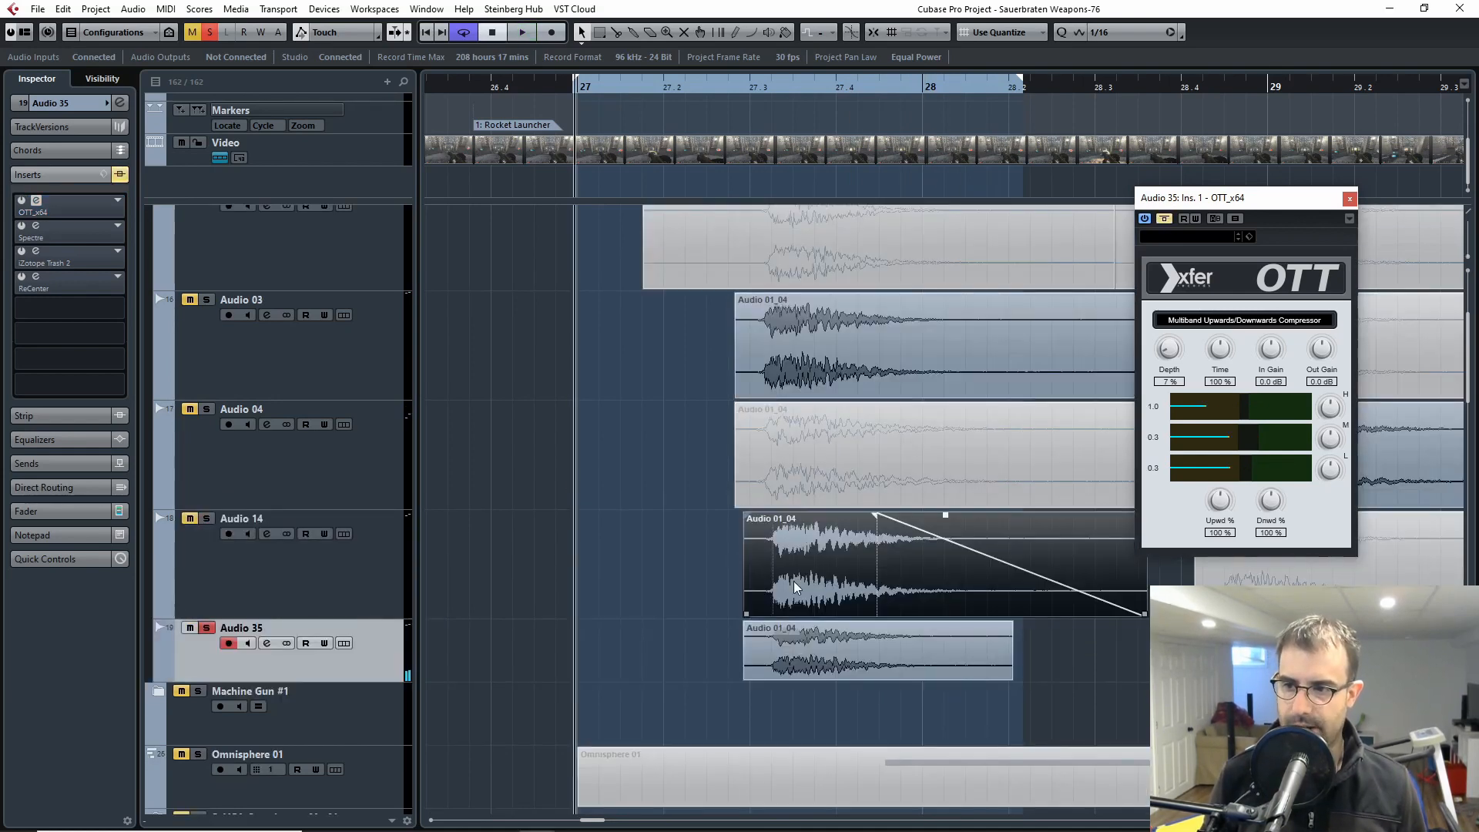
click(791, 643)
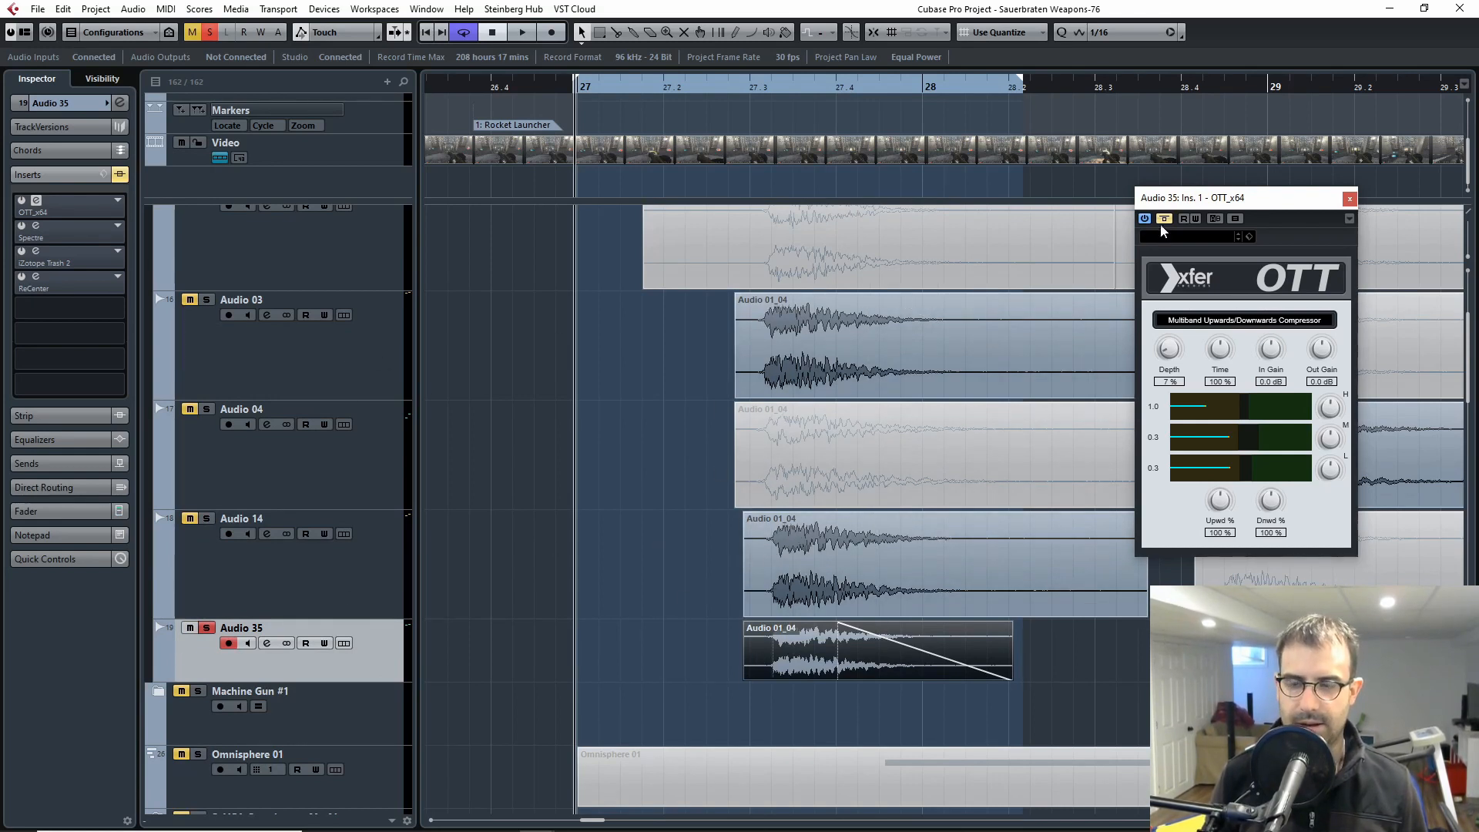
click(766, 337)
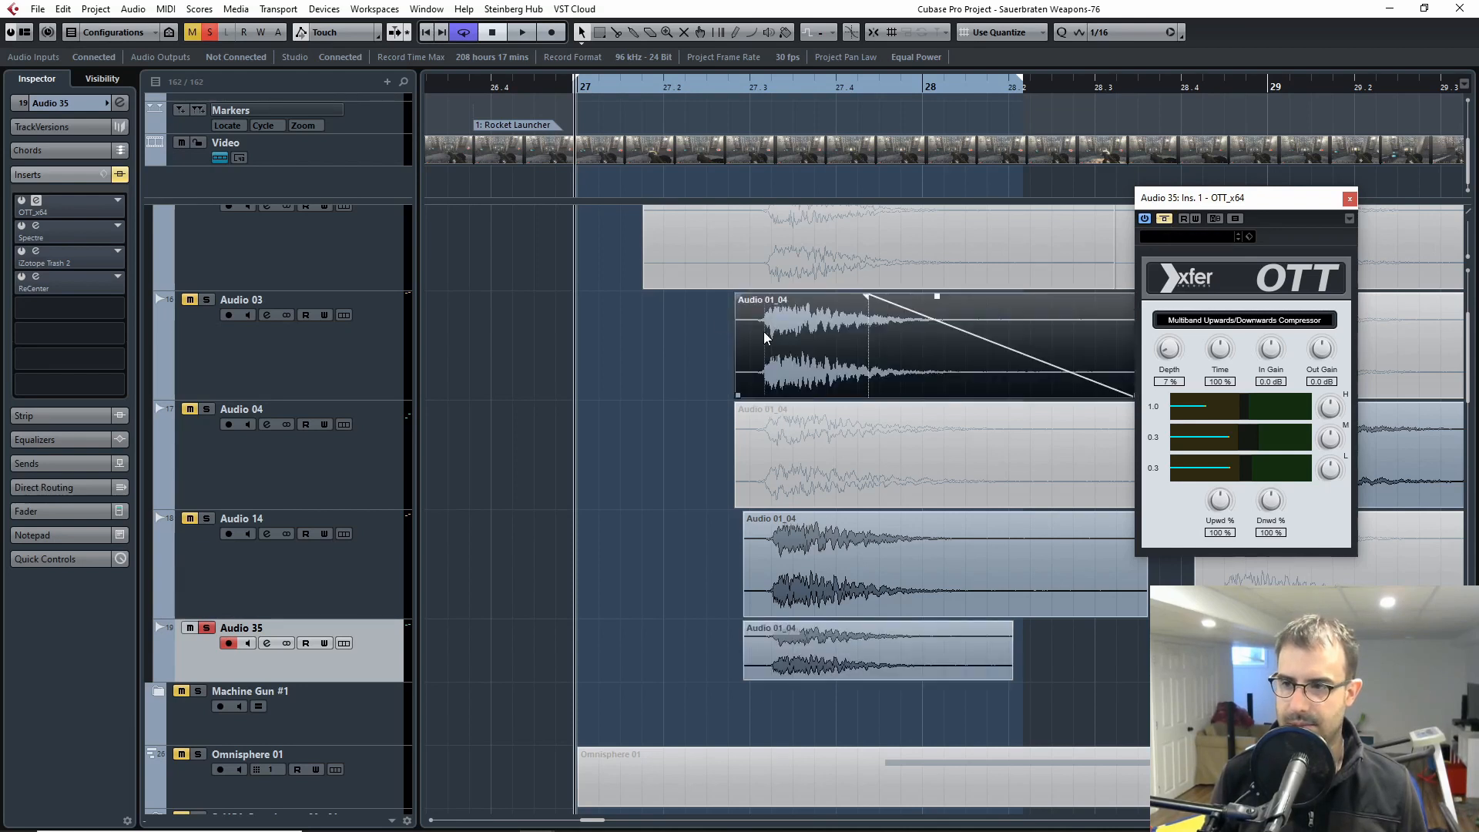
click(882, 587)
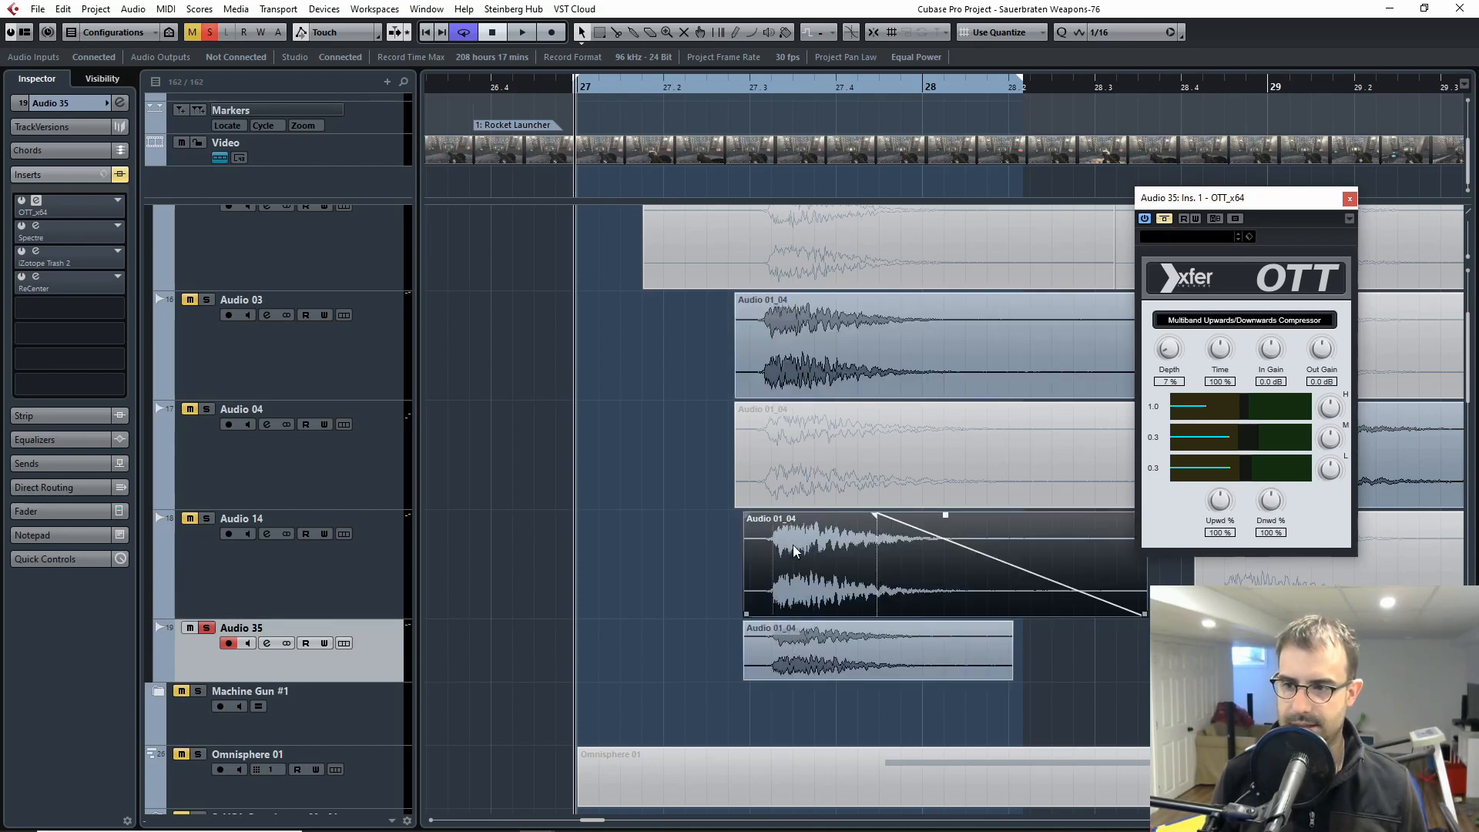
click(797, 641)
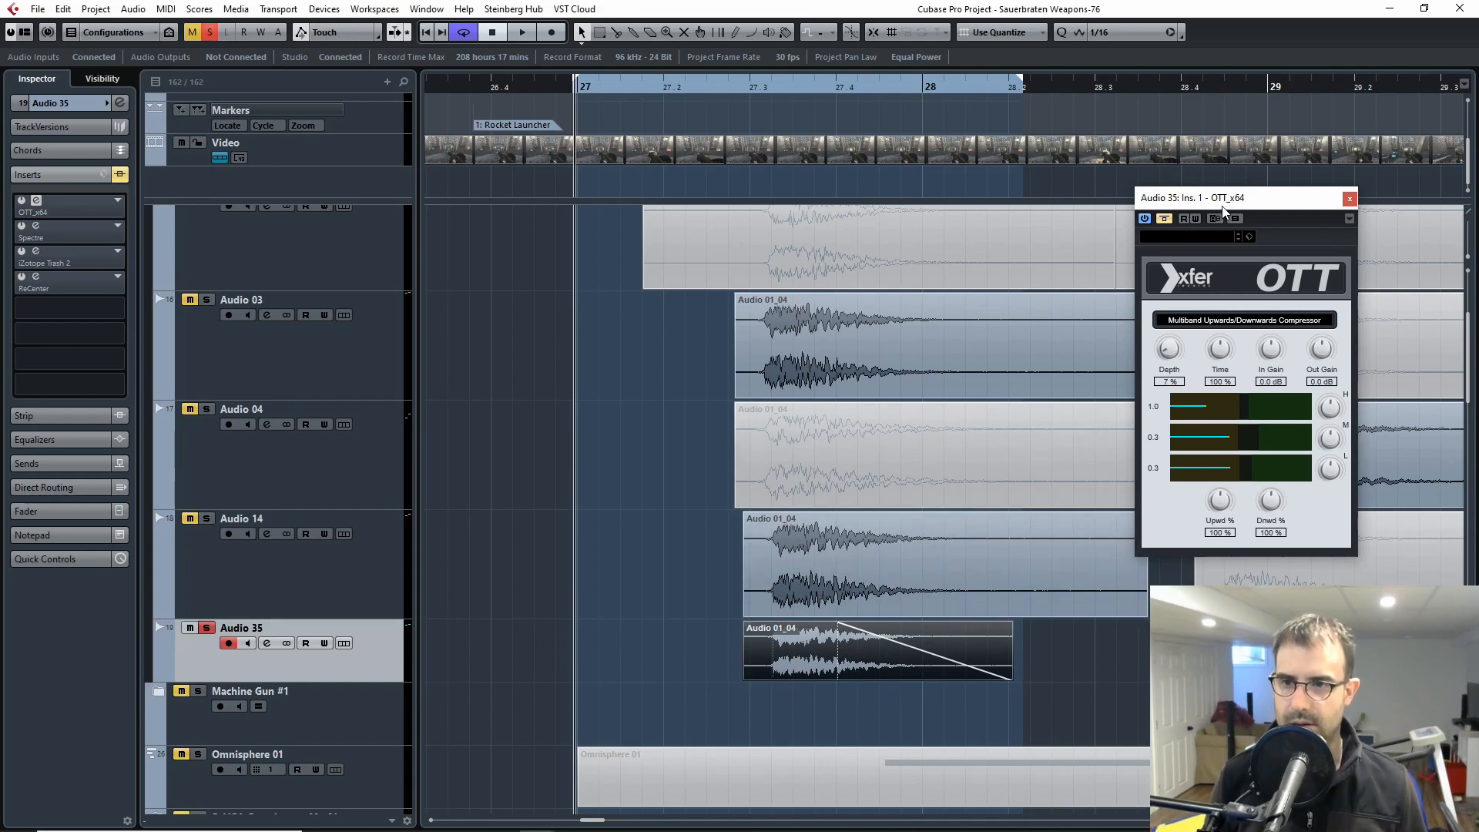
Step: Open Spectre on Audio 35, activate it while auditioning the explosion, and close its window after viewing the settings
click(35, 226)
drag(548, 143, 988, 127)
key(space)
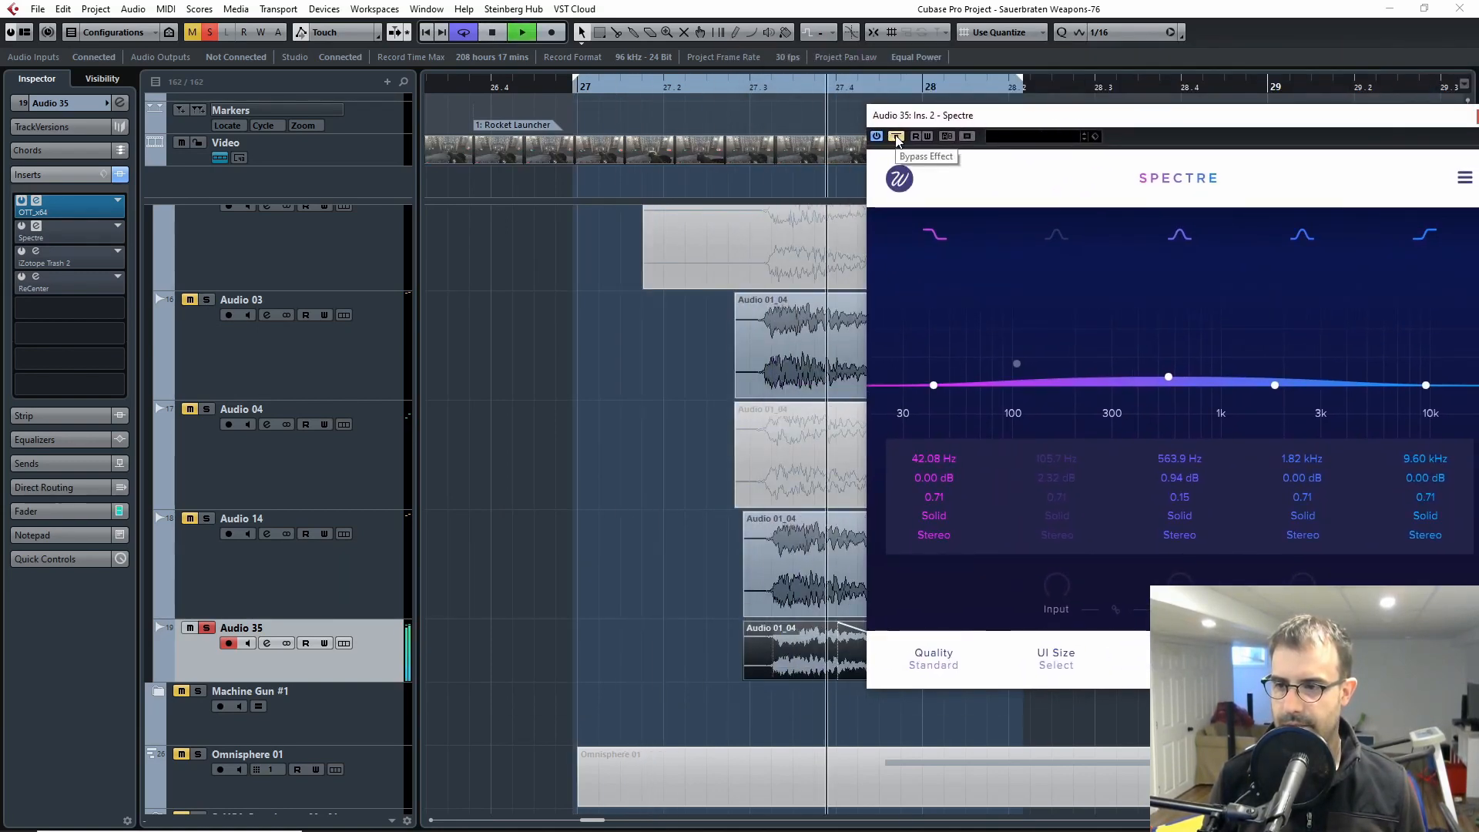
click(895, 137)
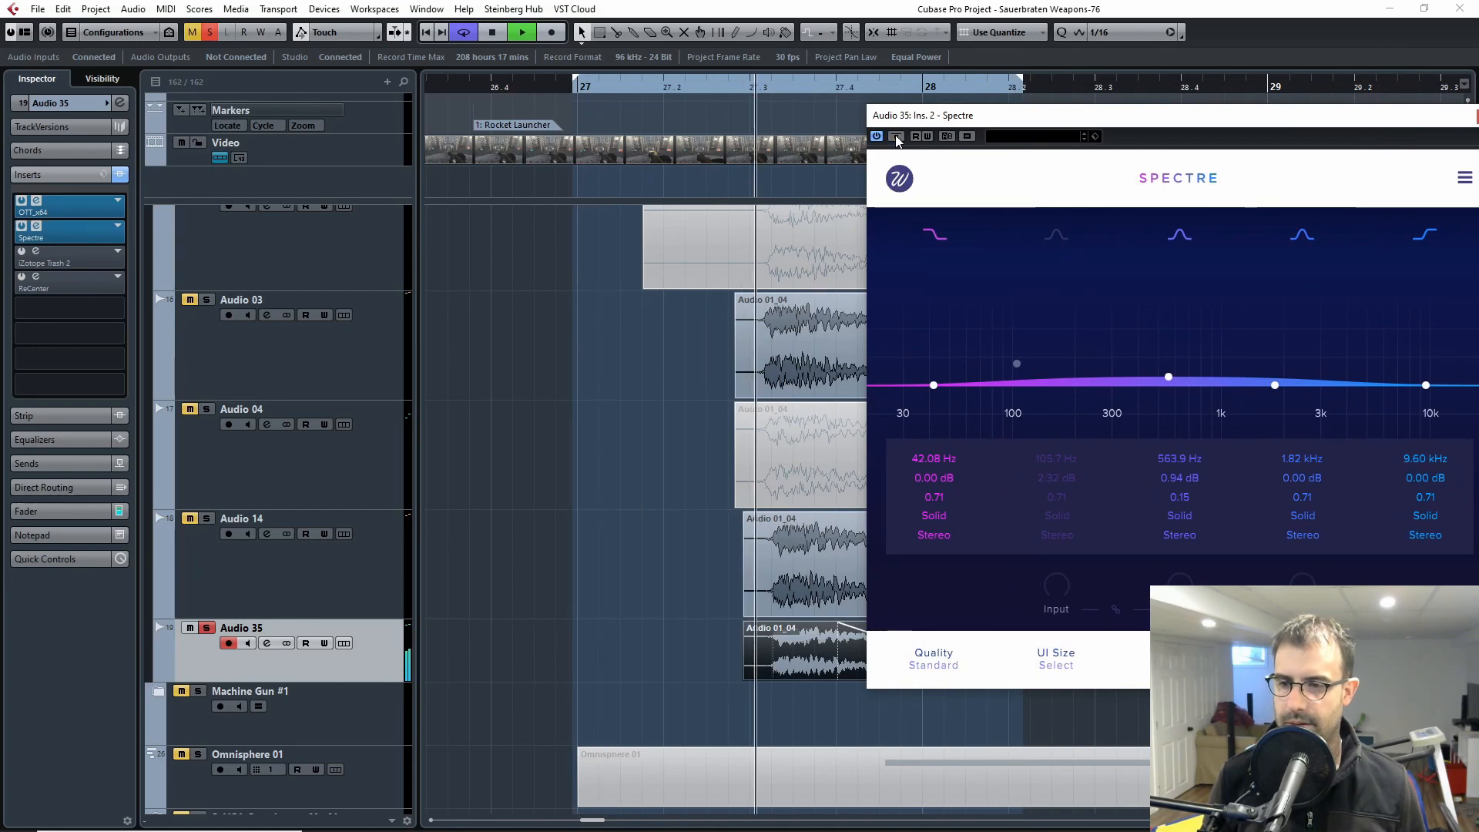
key(space)
drag(1144, 133, 834, 205)
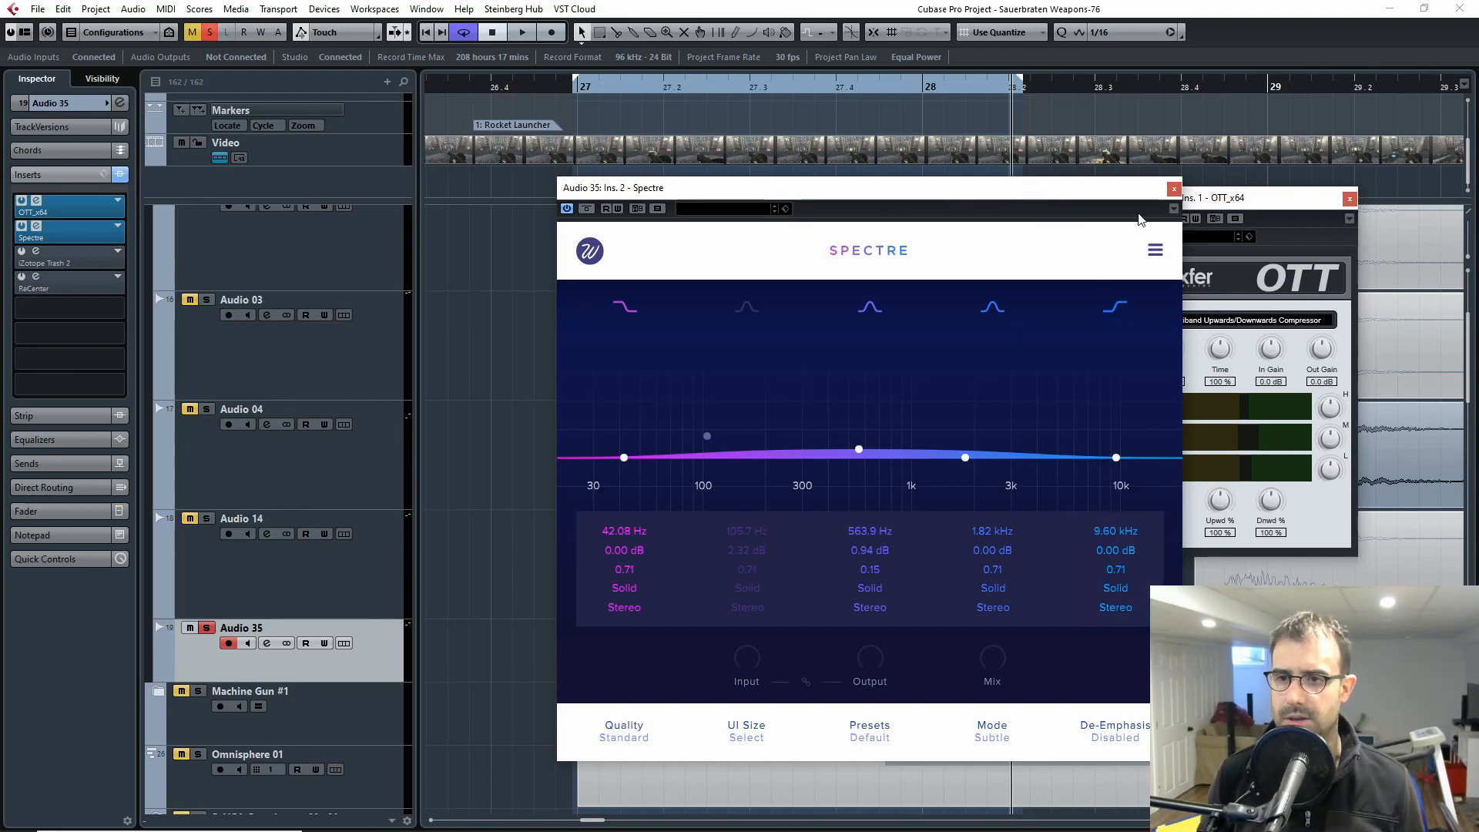
click(1173, 189)
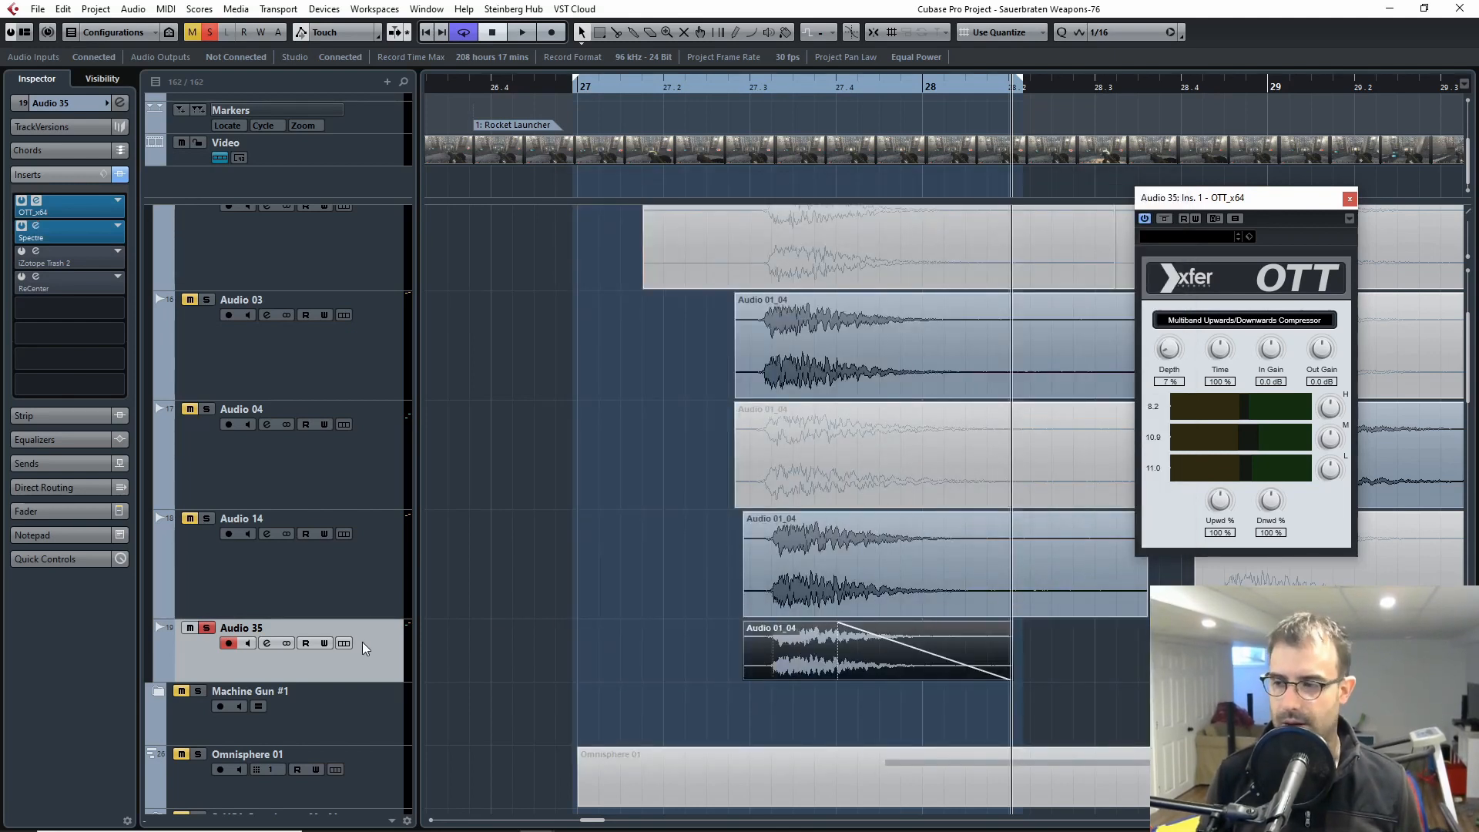
Step: Open iZotope Trash 2 on Audio 35 and activate it while auditioning the explosion
click(36, 252)
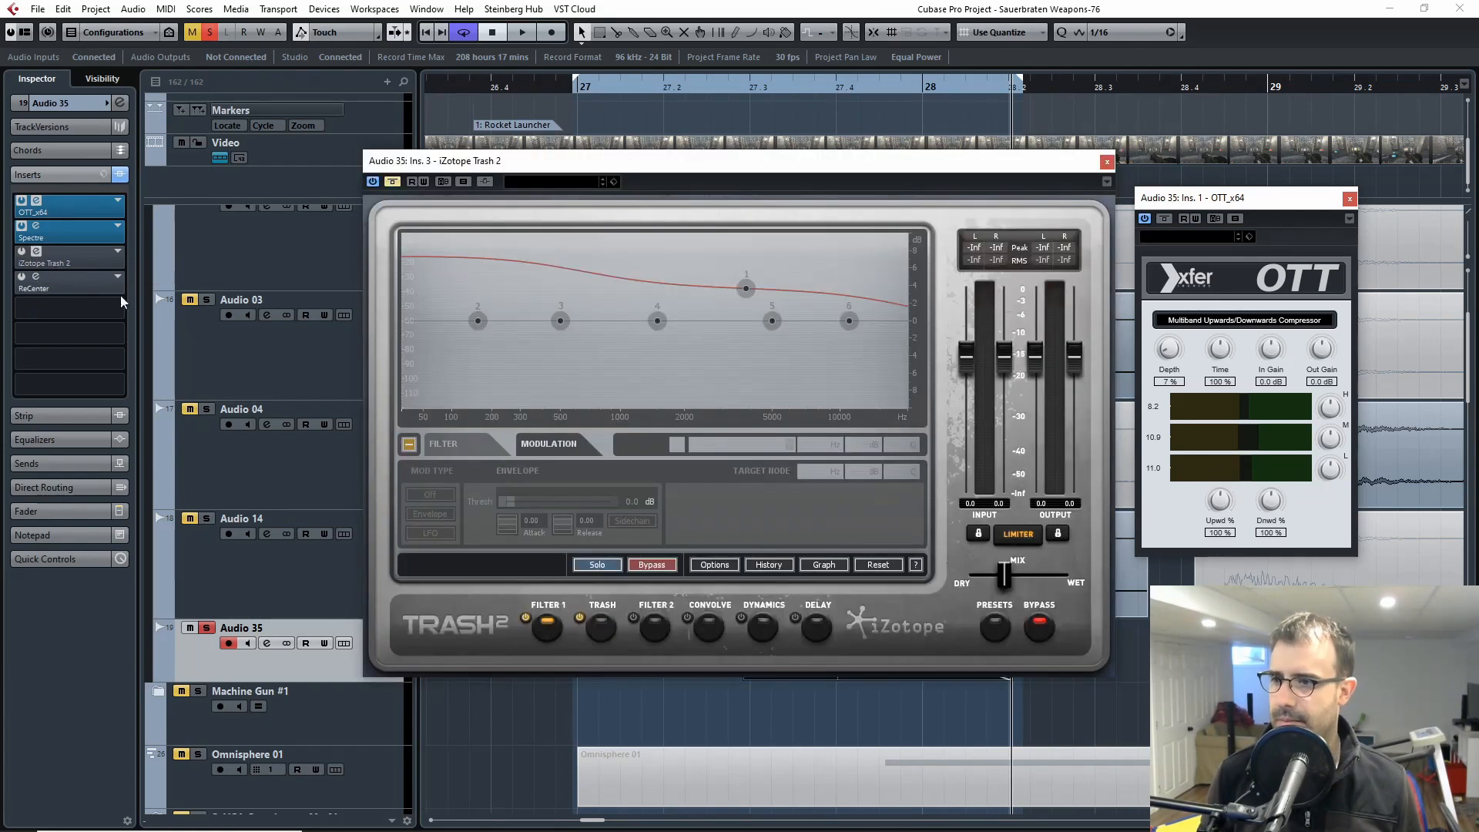
drag(579, 160, 907, 166)
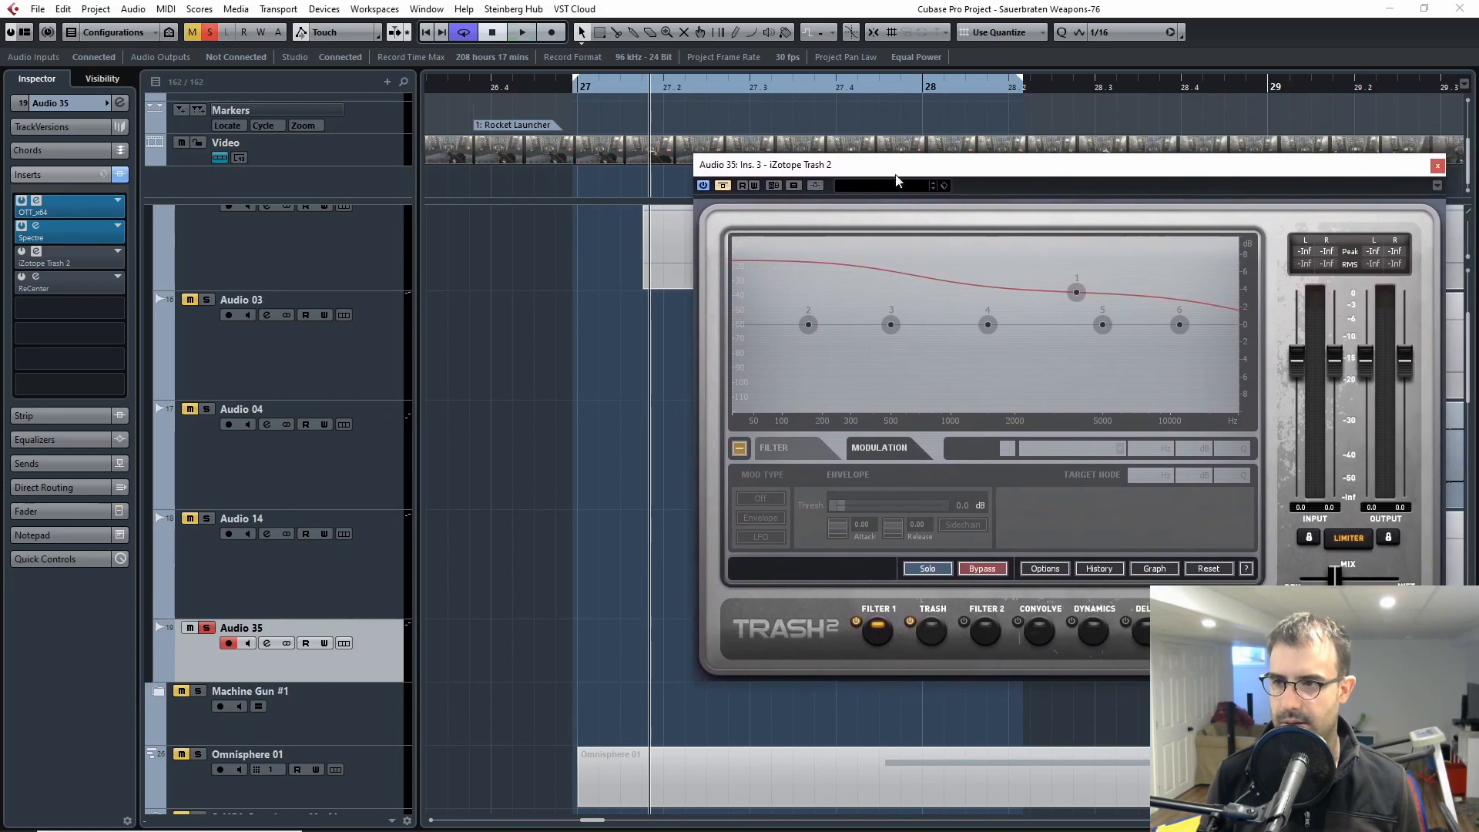
key(space)
click(723, 186)
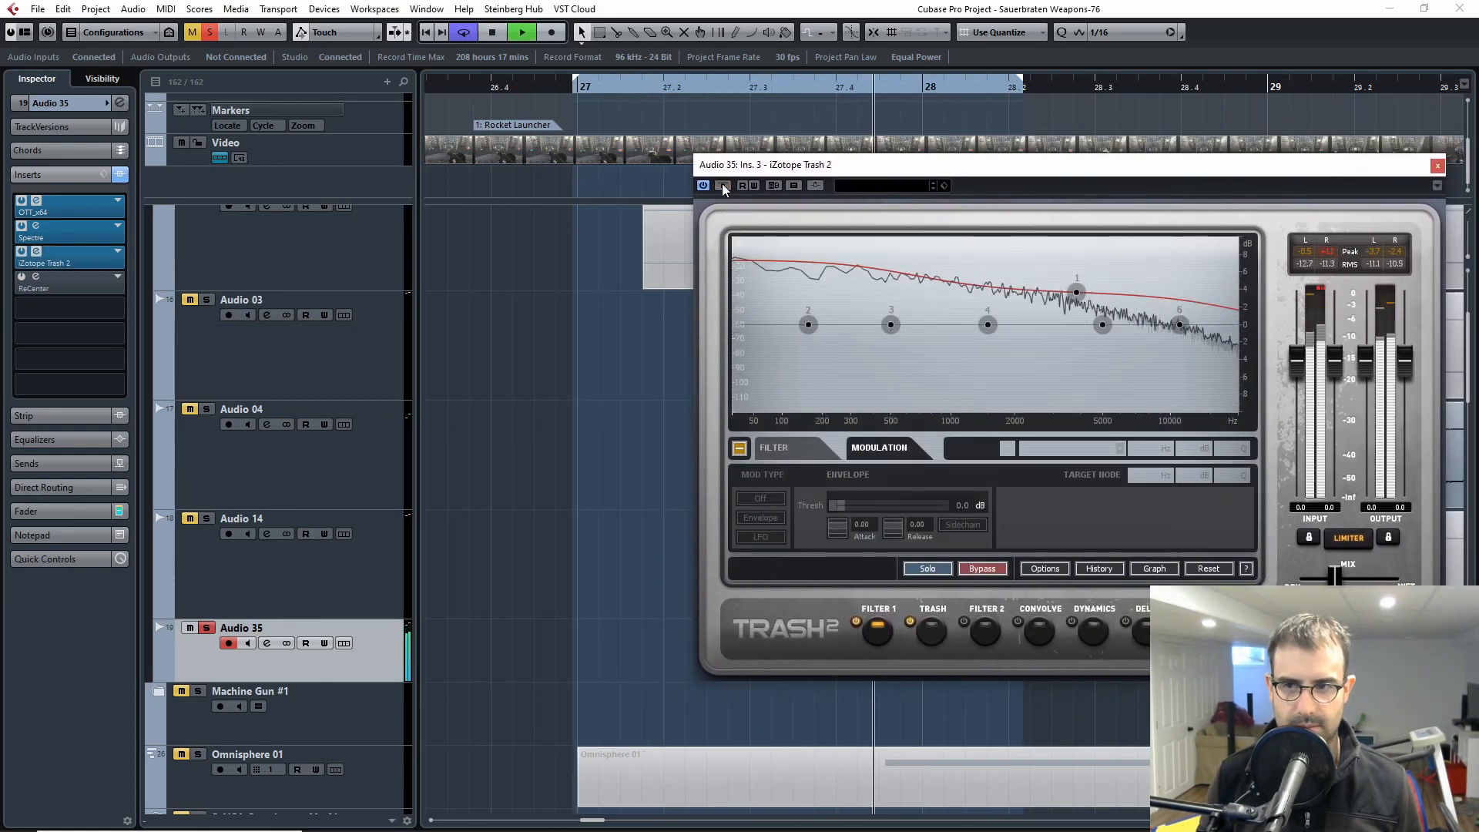
key(space)
Step: Compare Audio 35 with Trash 2 bypassed and active, then view its Trash distortion stage and close the window
drag(1273, 171, 1078, 208)
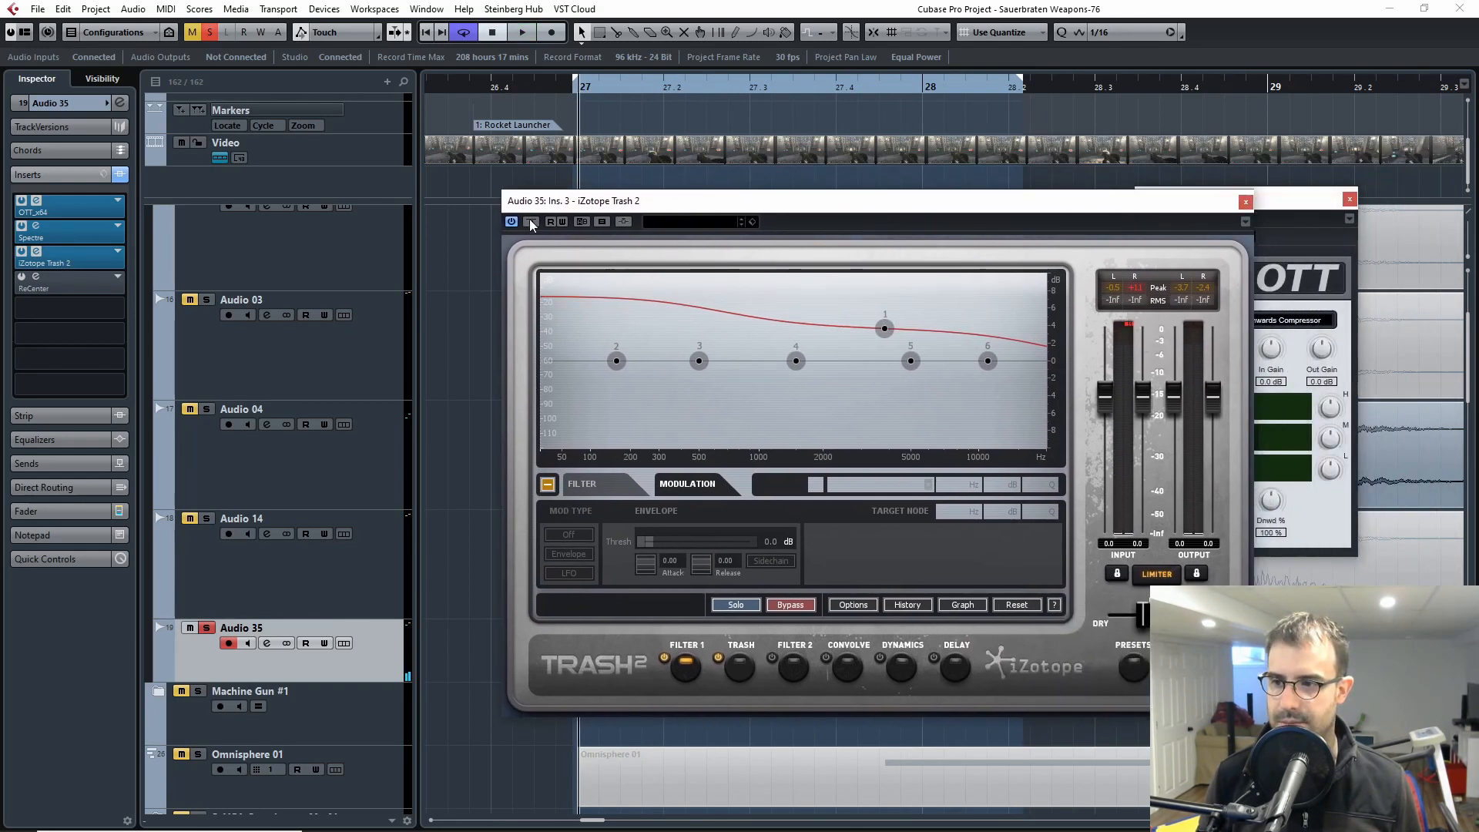
key(space)
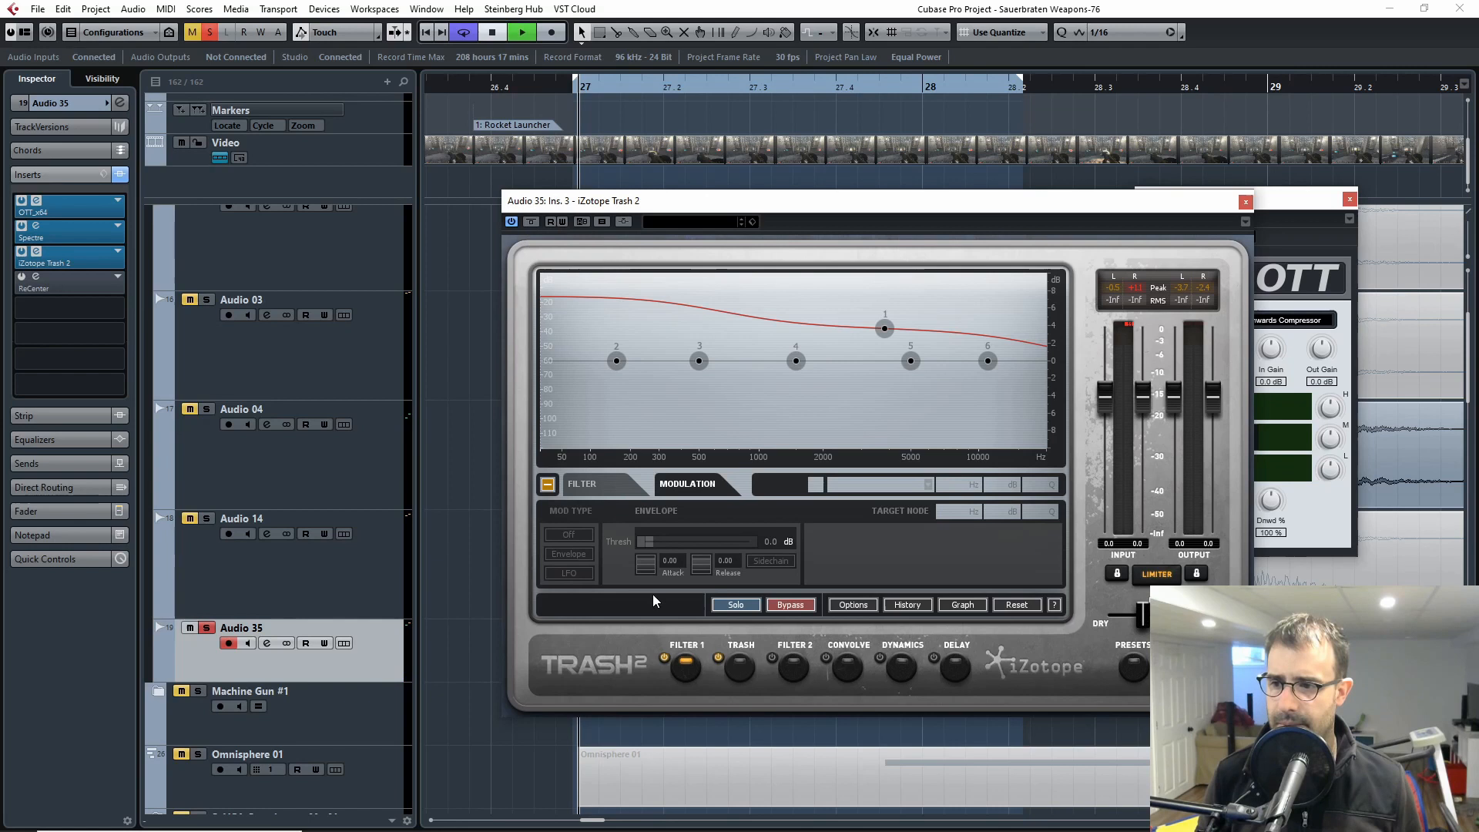
click(531, 223)
click(531, 224)
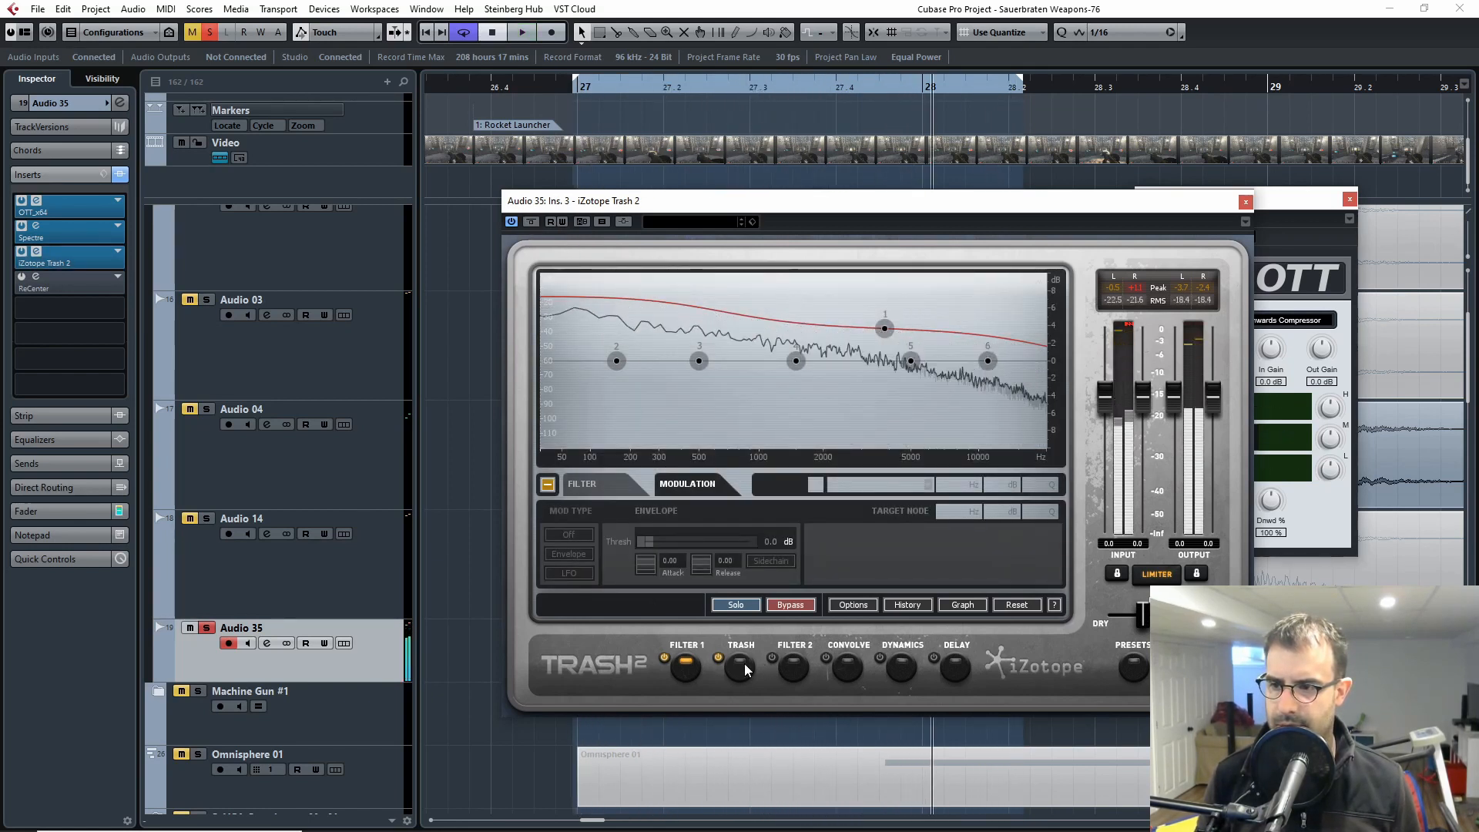
key(space)
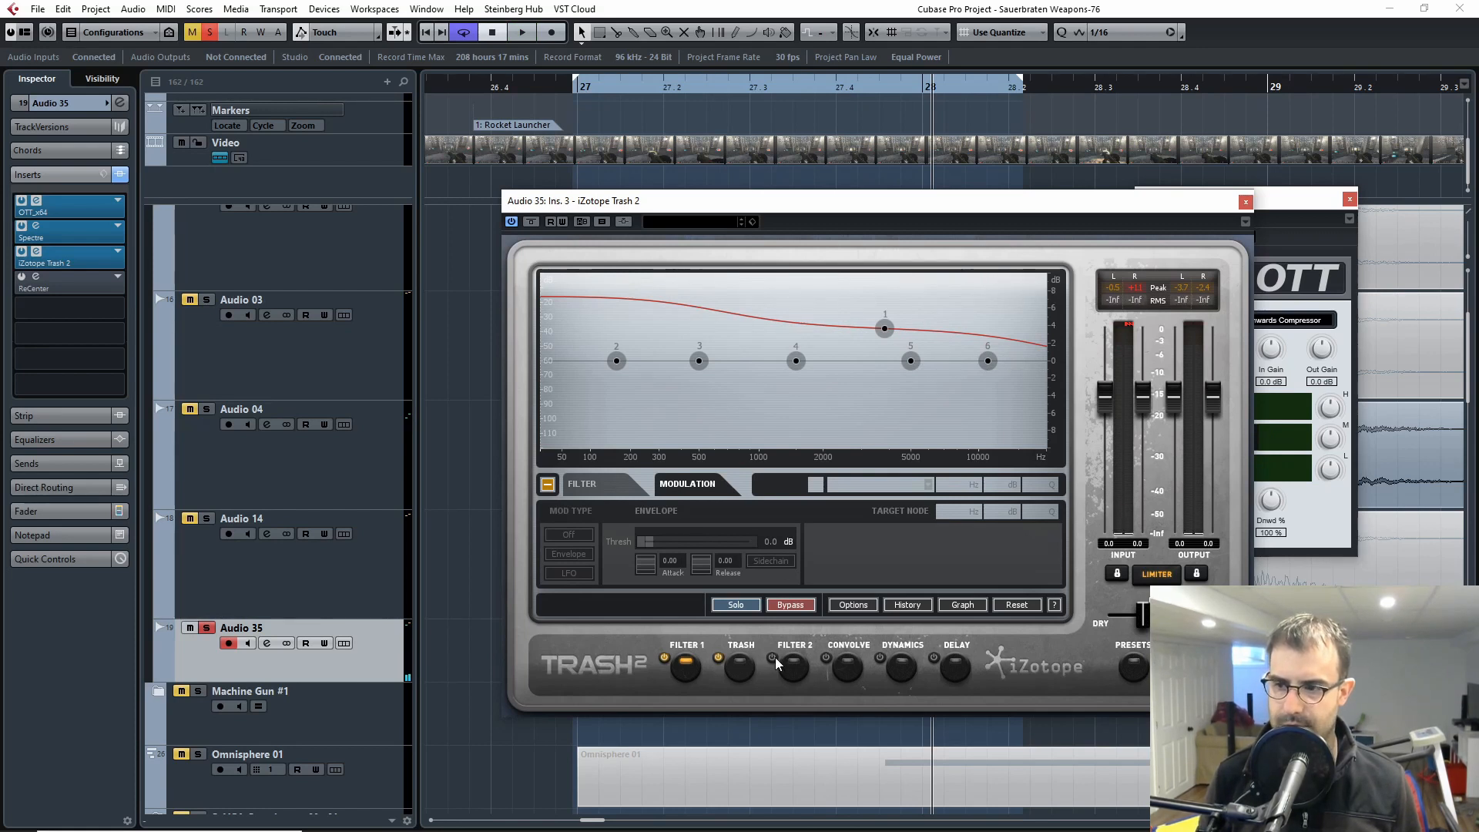
click(741, 662)
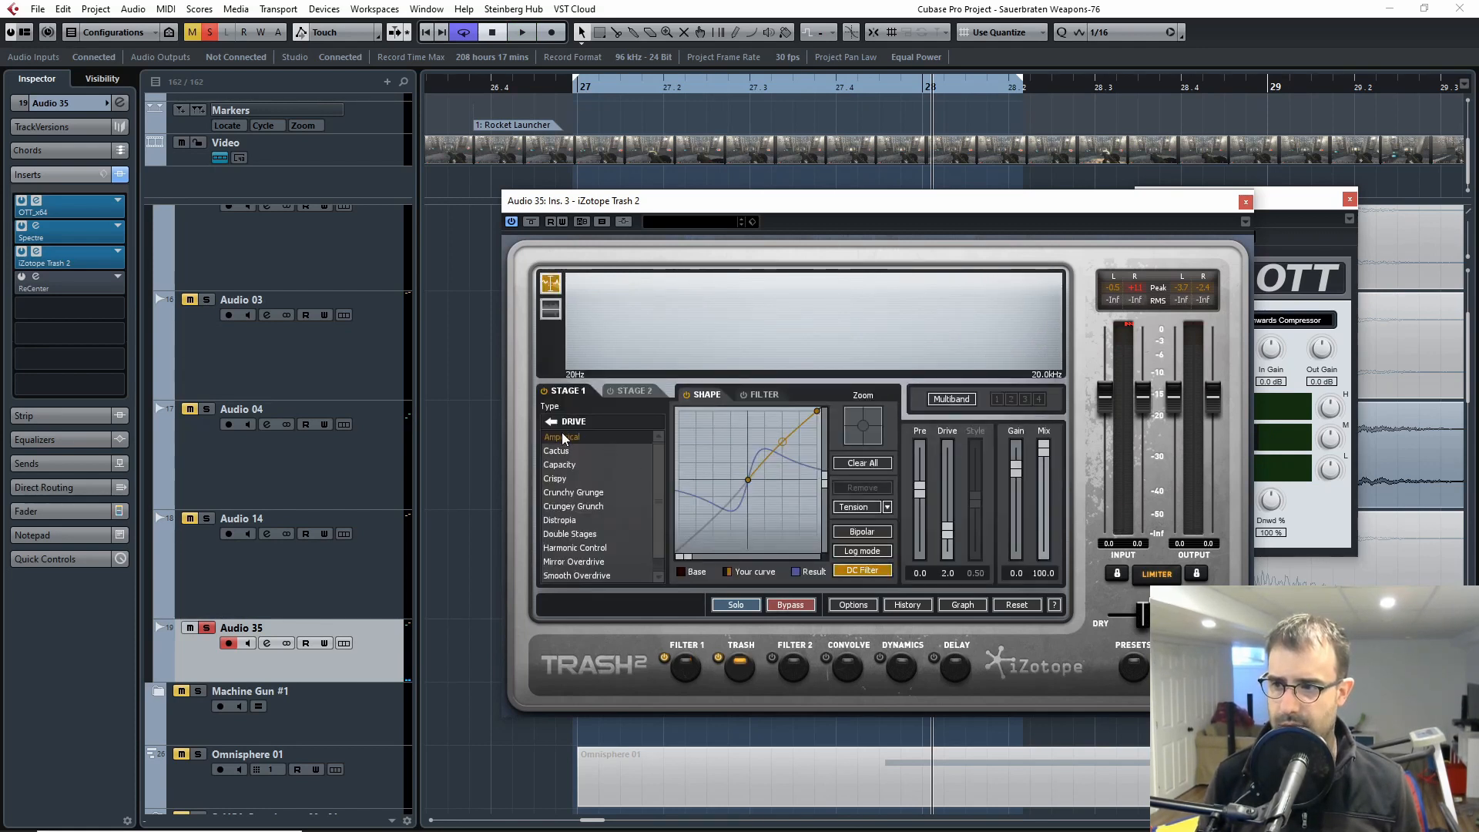
click(1246, 201)
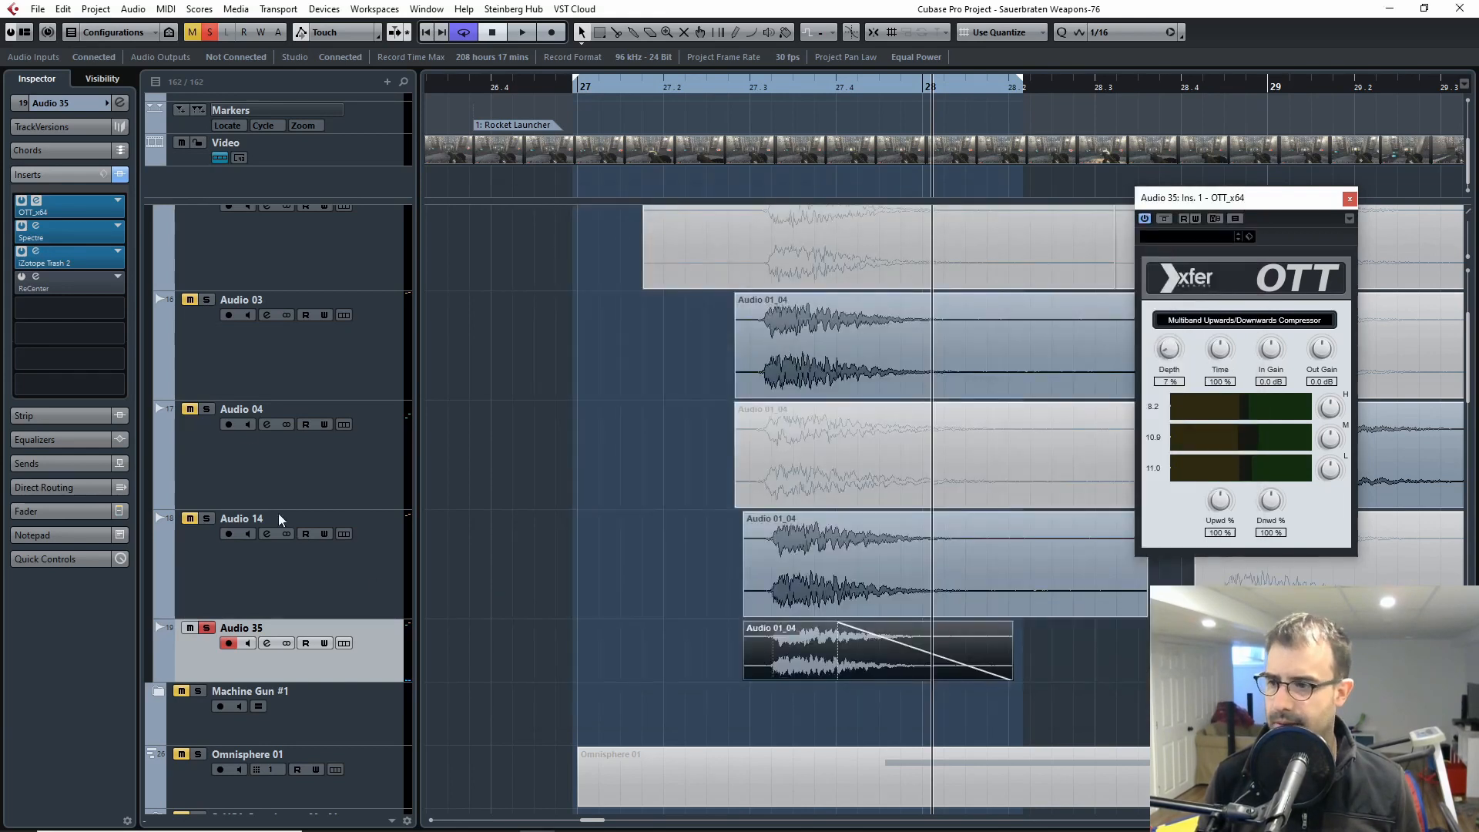
Step: Activate ReCenter on Audio 35, audition the explosion through it, and close the ReCenter and OTT windows
click(29, 285)
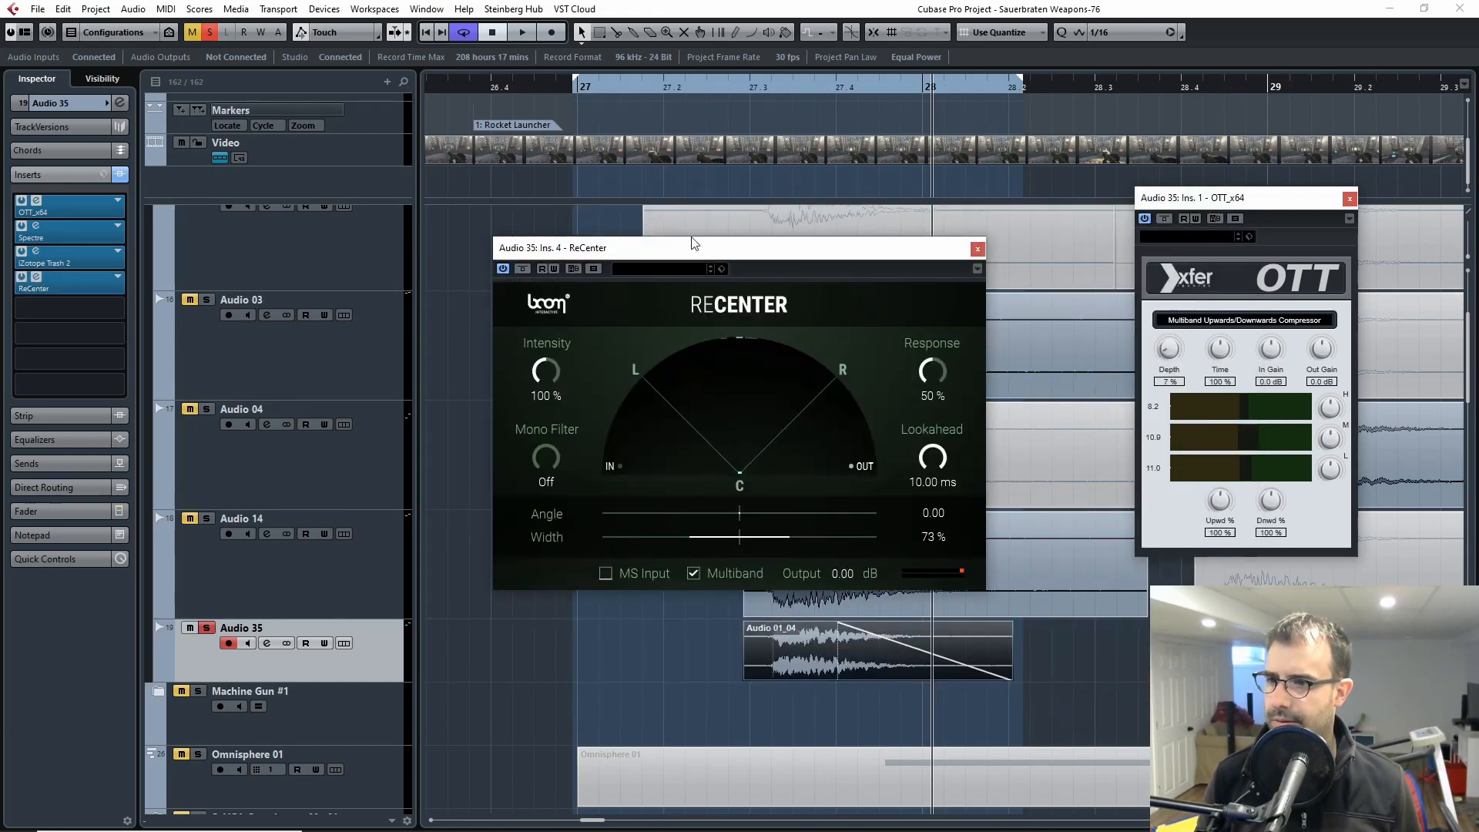
click(694, 94)
key(space)
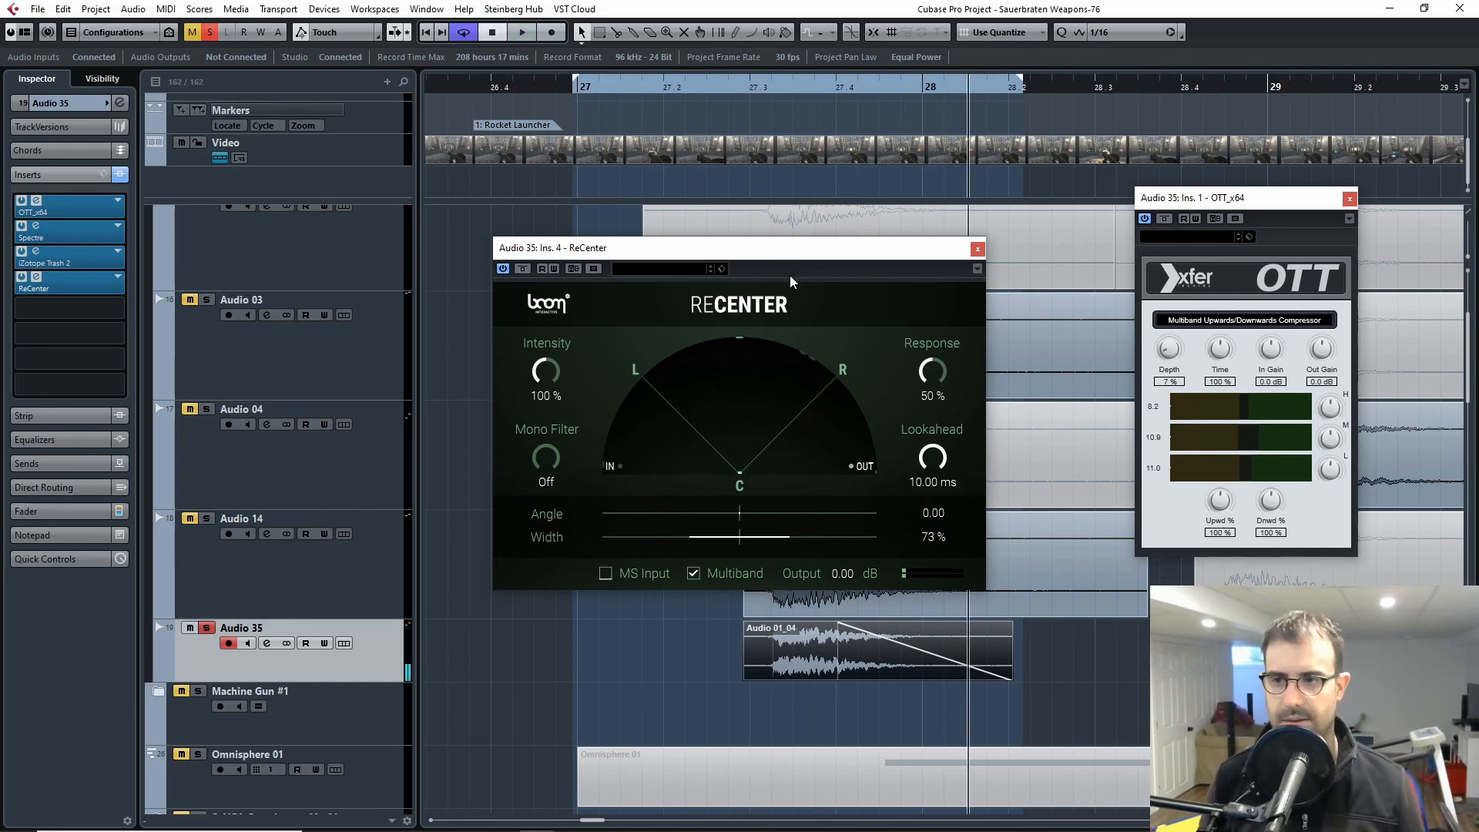
click(976, 248)
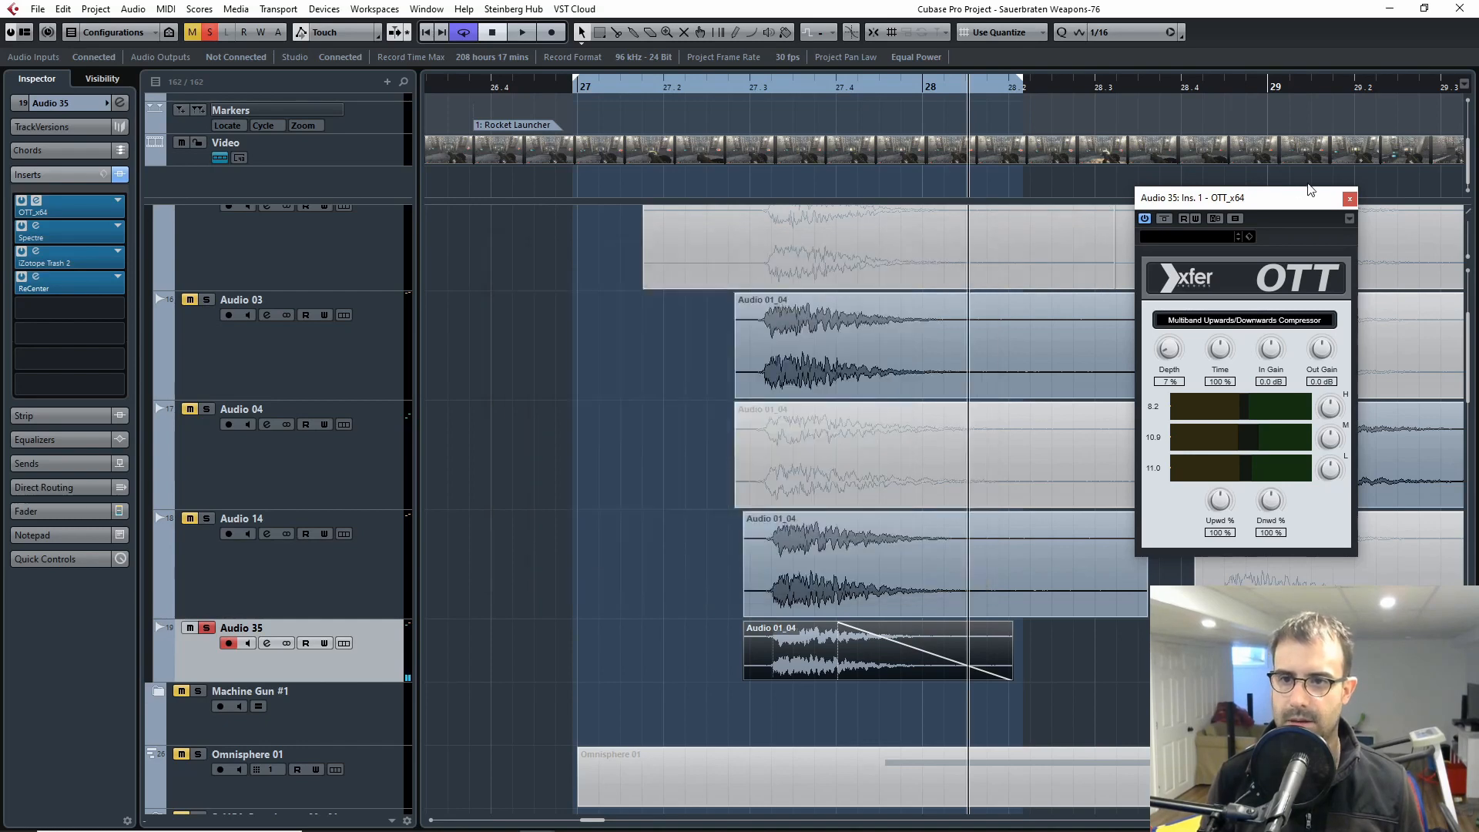
click(1349, 198)
Step: Open the video player, play the processed Audio 35 explosion against the gameplay footage, and close the player
key(F8)
click(703, 88)
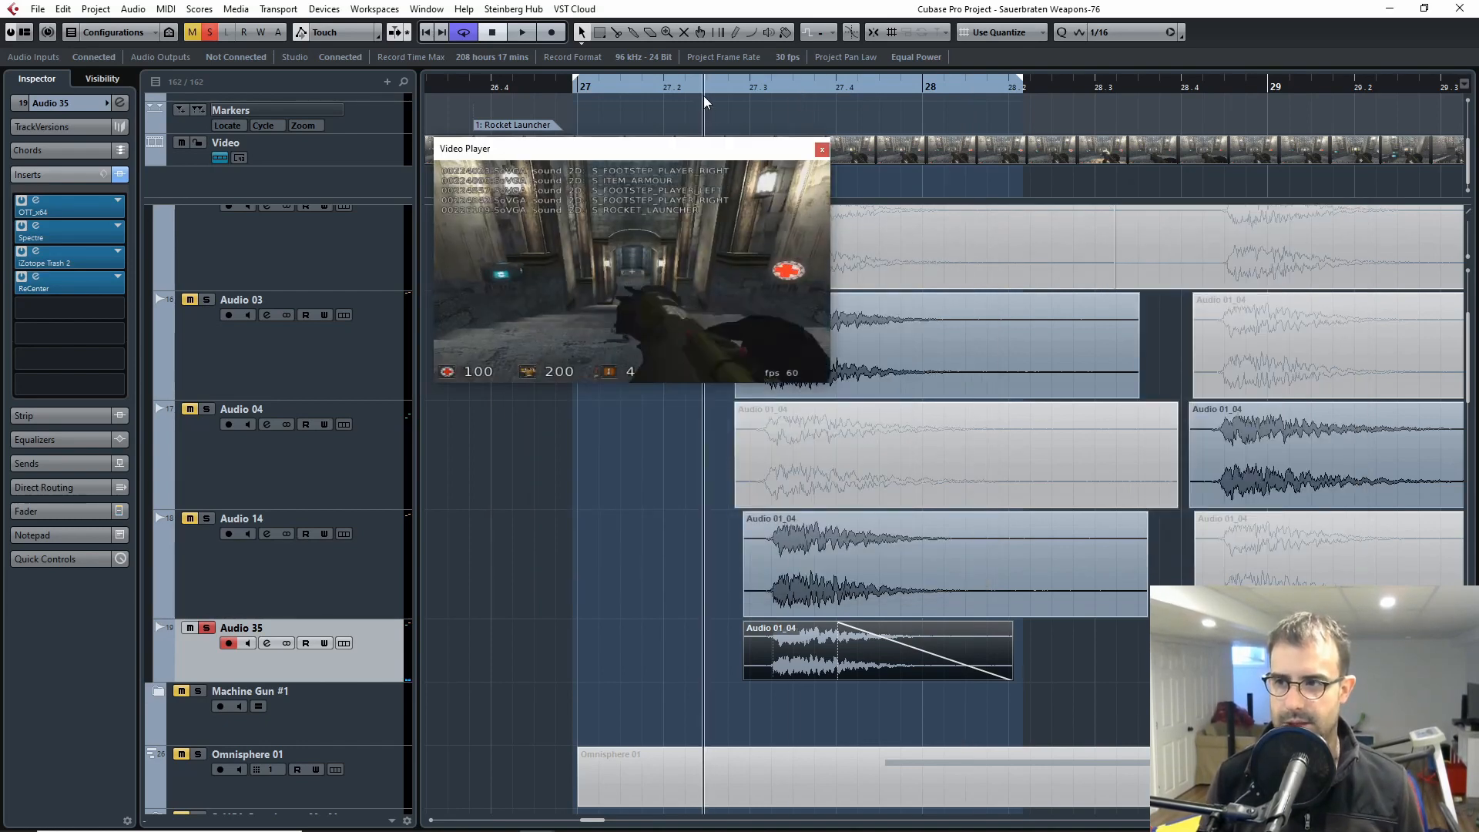
key(space)
key(space)
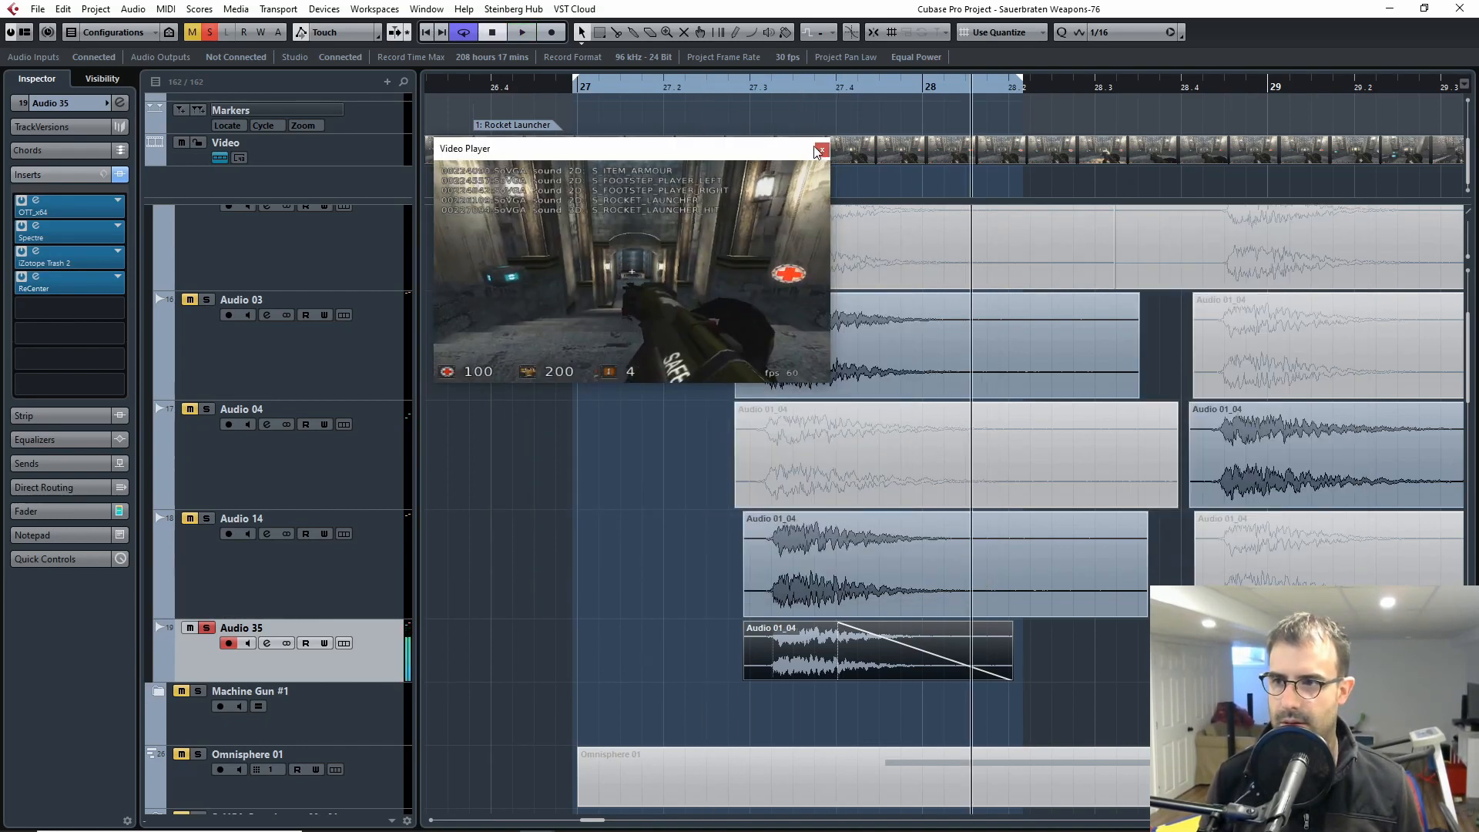
click(821, 150)
Step: Solo the Rocket Launcher Explosion #1 folder and audition all its explosion layers together
click(273, 556)
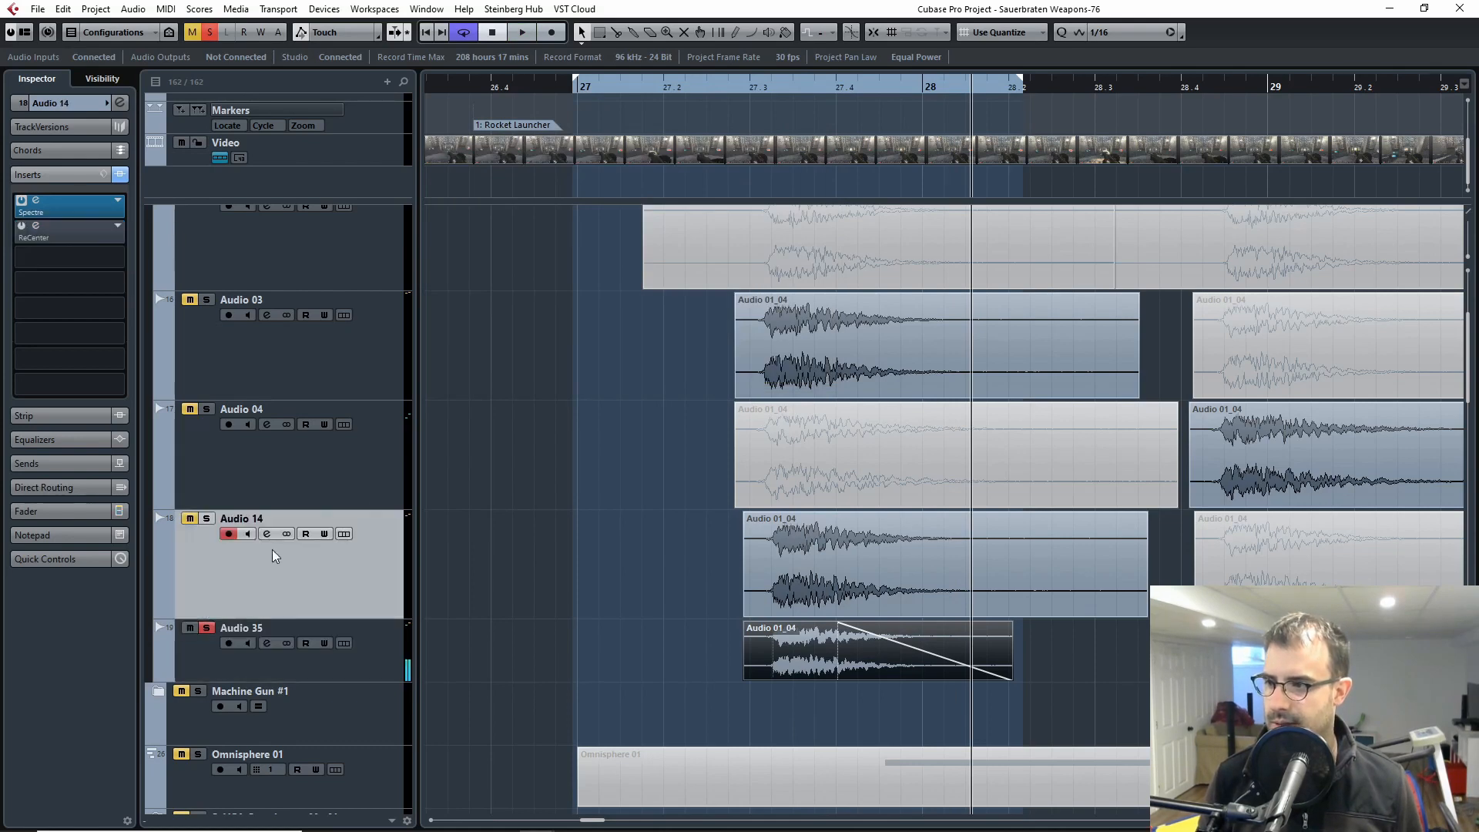
scroll(262, 535, up, 4)
click(205, 371)
click(709, 87)
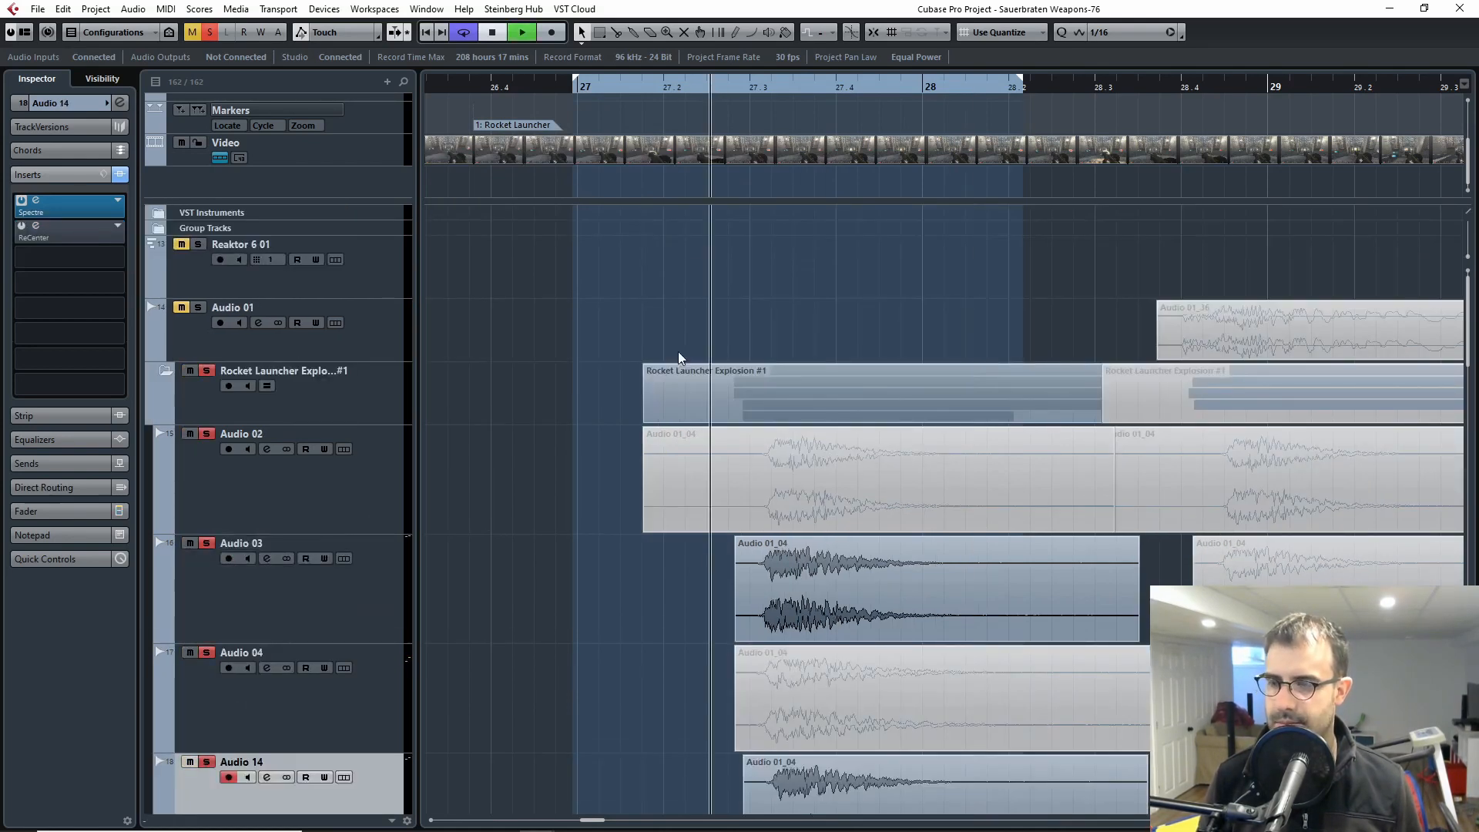
key(space)
scroll(640, 498, down, 4)
scroll(610, 514, up, 4)
click(738, 86)
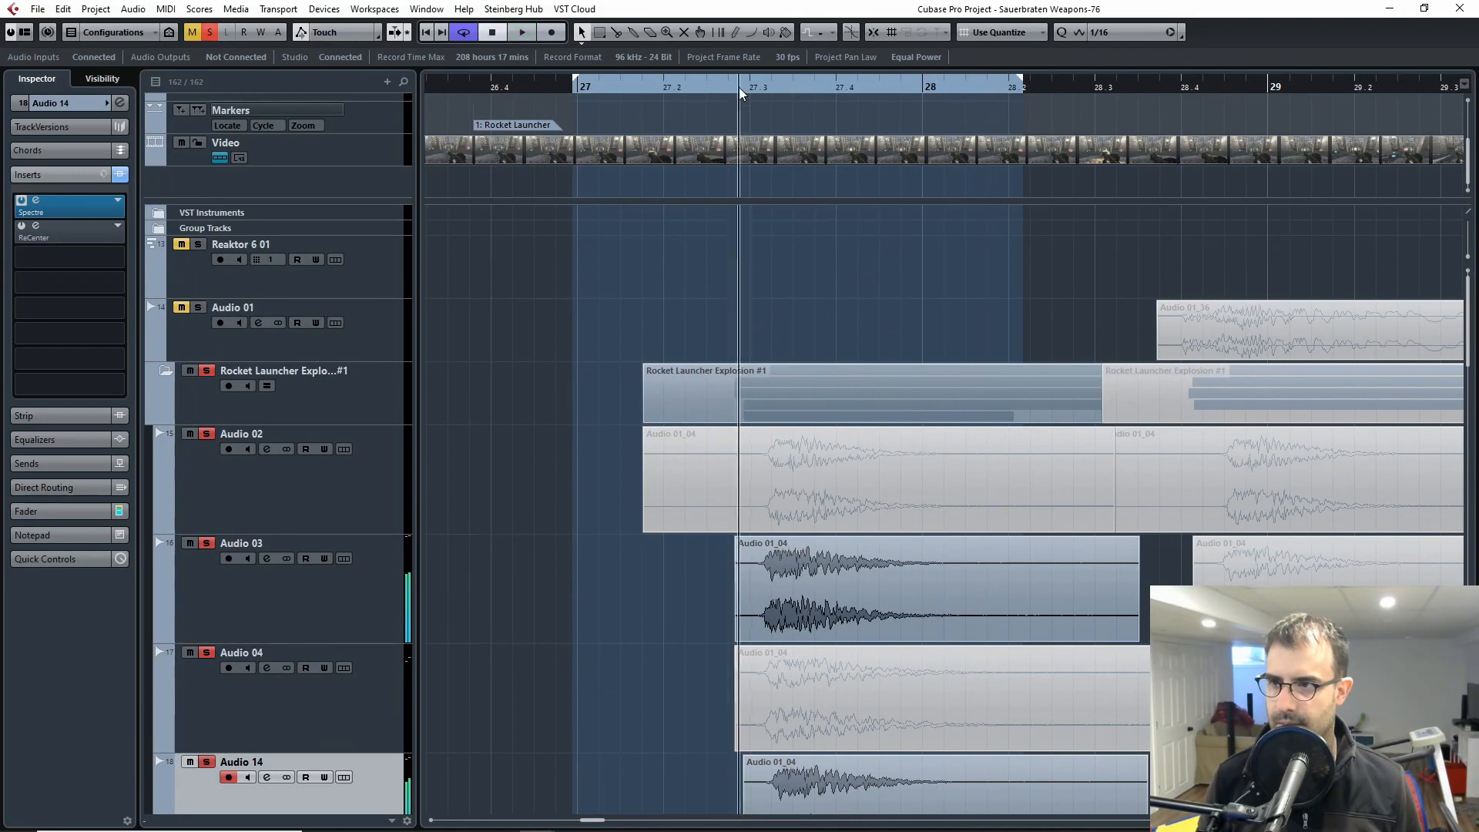
scroll(571, 456, down, 4)
scroll(579, 464, up, 4)
key(space)
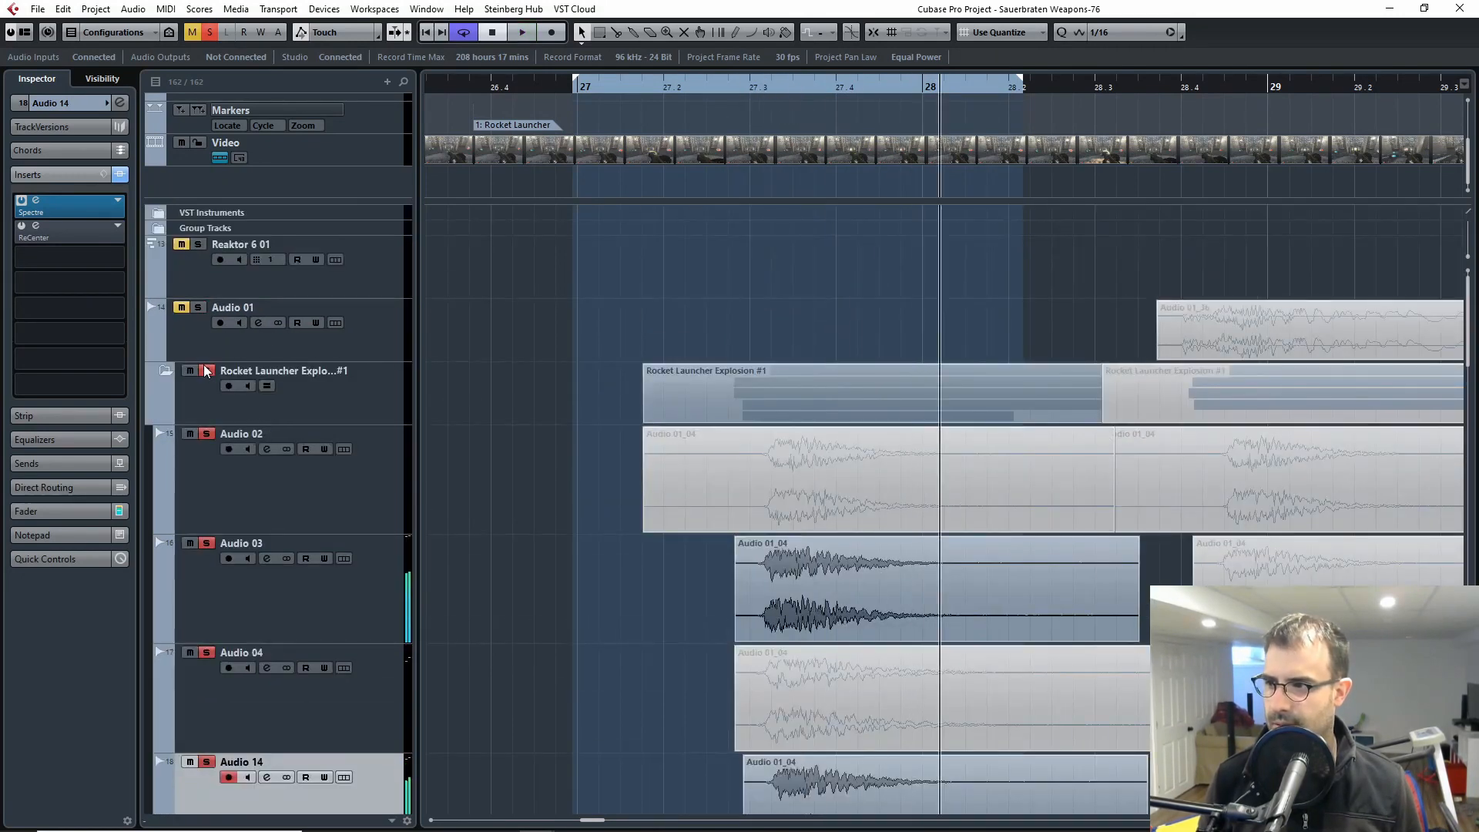
Step: Unsolo the Rocket Launcher Explosion #1 folder and collapse it
click(205, 371)
click(167, 371)
Step: Look through the arrangement's weapon folders and timeline markers for the grenade launcher section
key(h)
key(h)
key(h)
key(h)
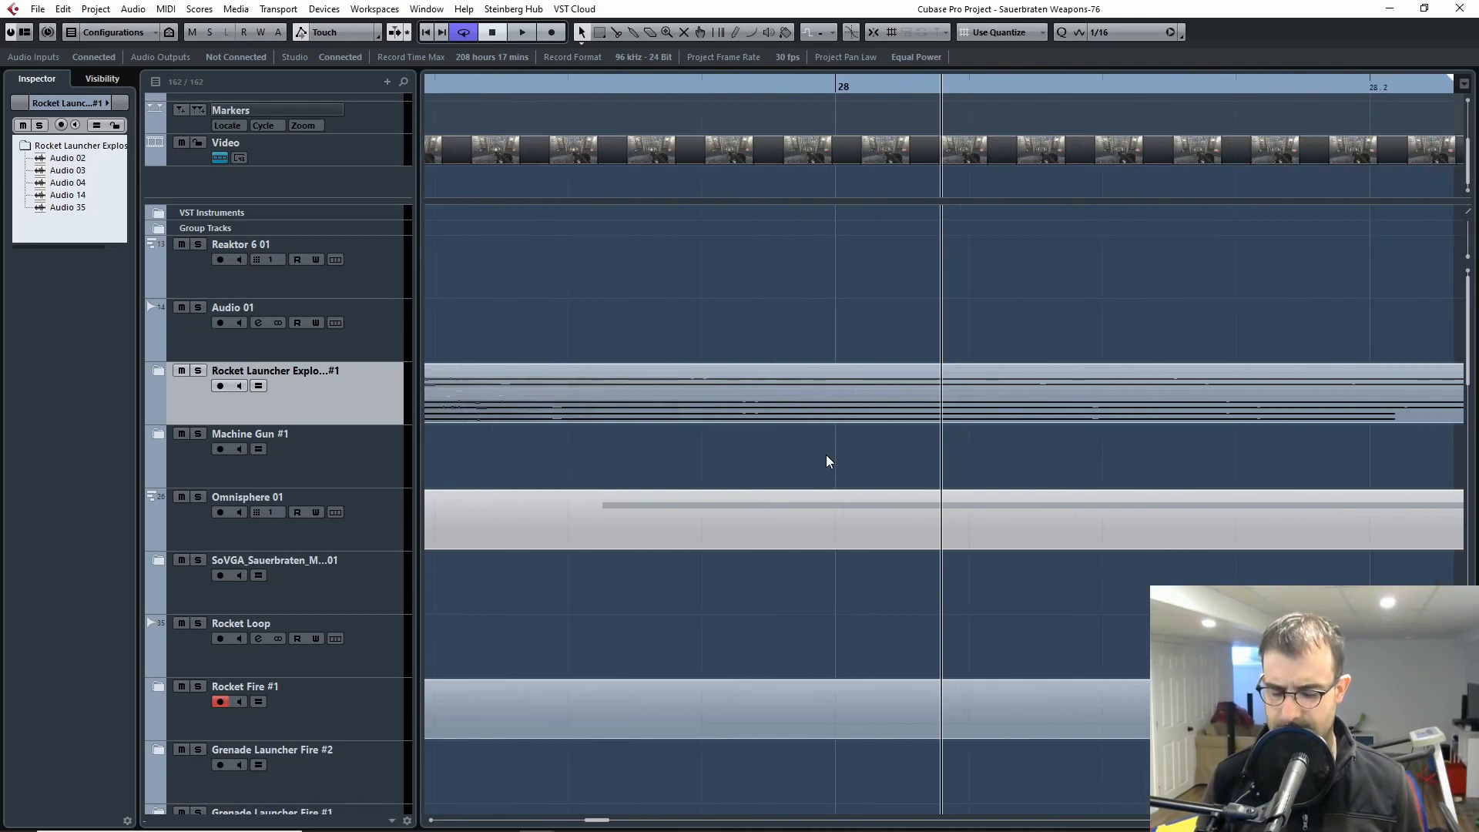
key(g)
key(g)
key(g)
key(g)
key(g)
key(g)
key(g)
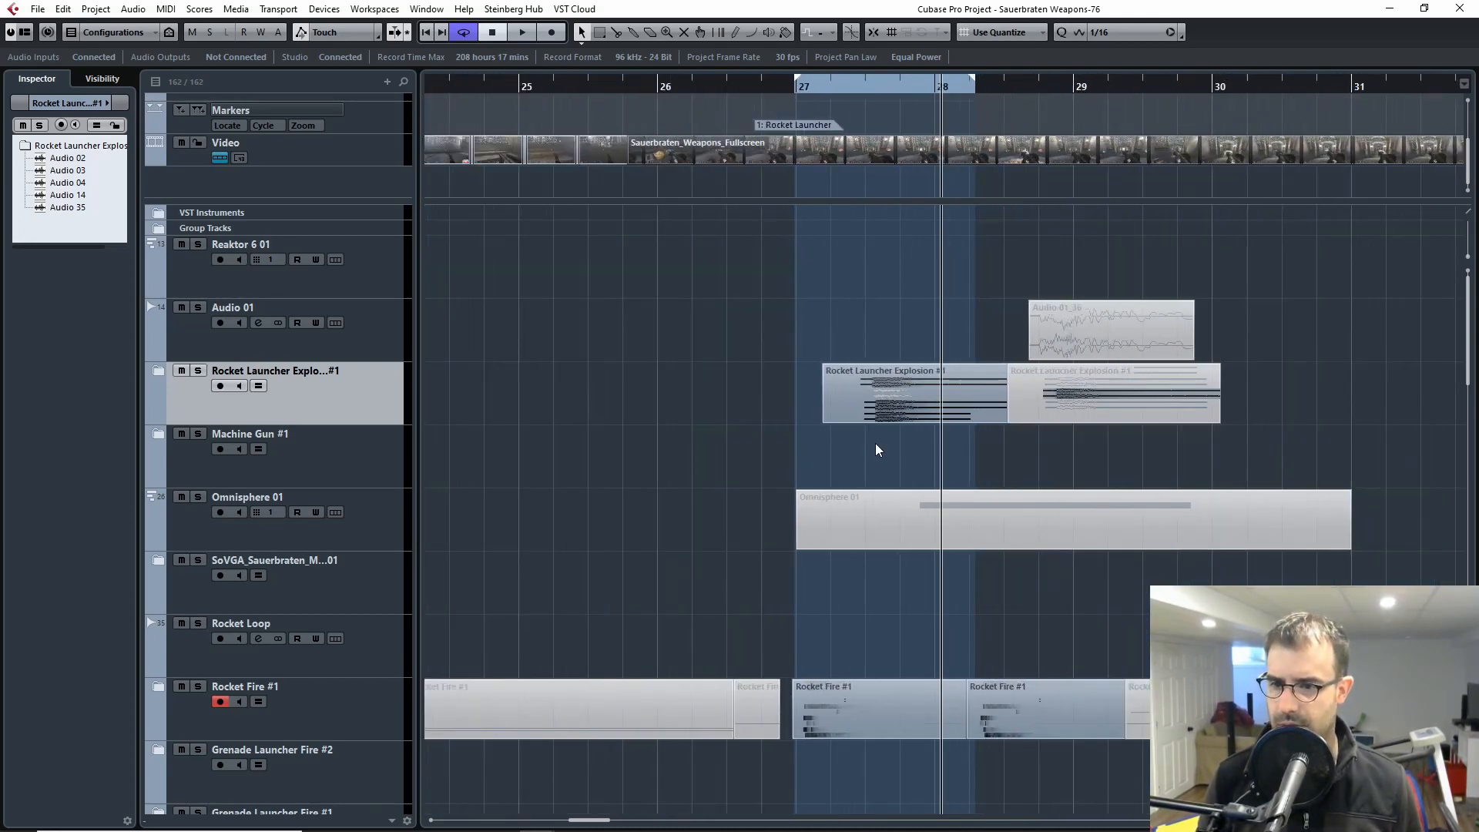
scroll(780, 470, down, 6)
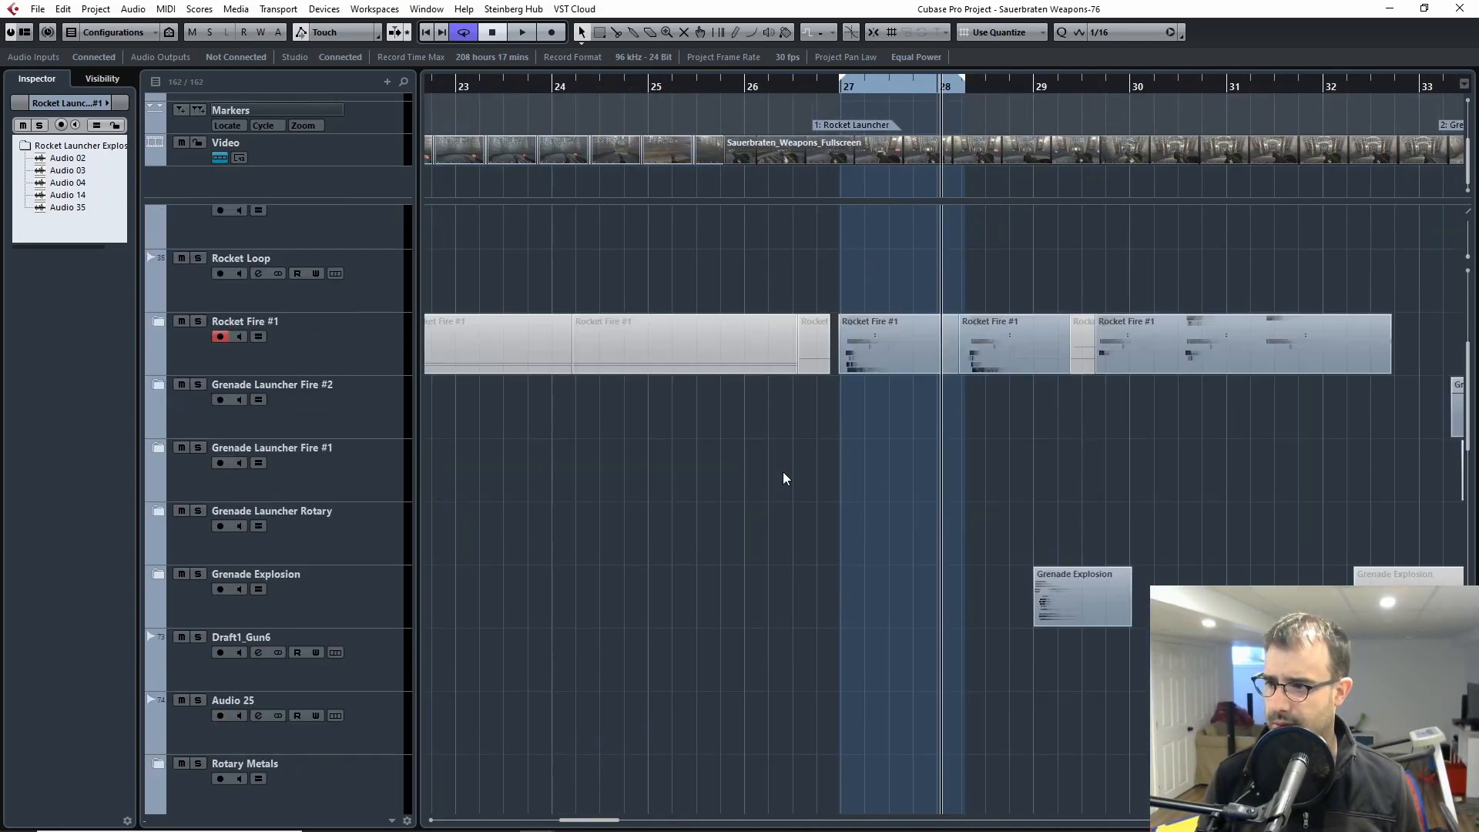
scroll(783, 473, down, 20)
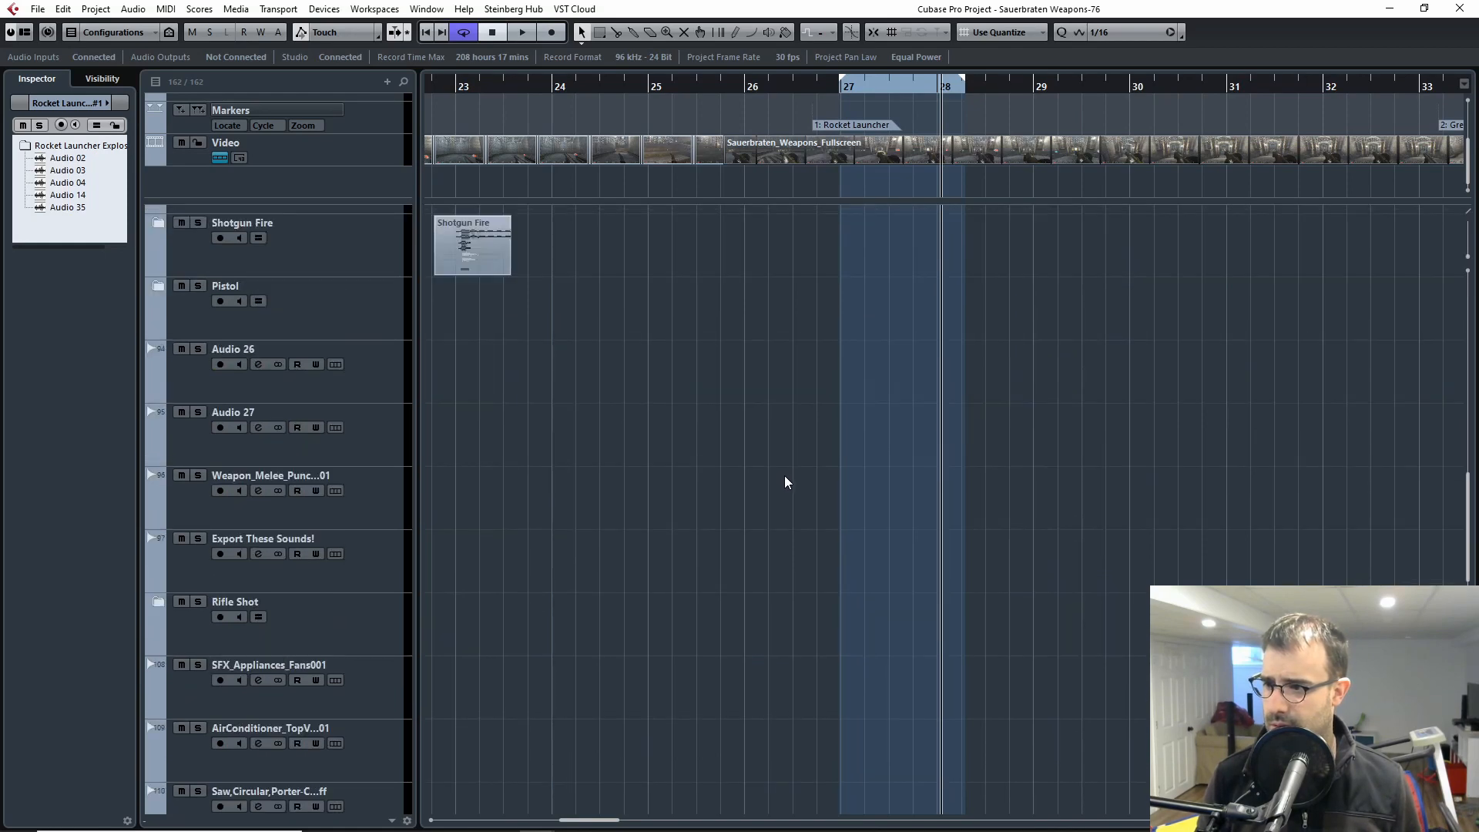
scroll(784, 482, down, 3)
scroll(801, 466, up, 20)
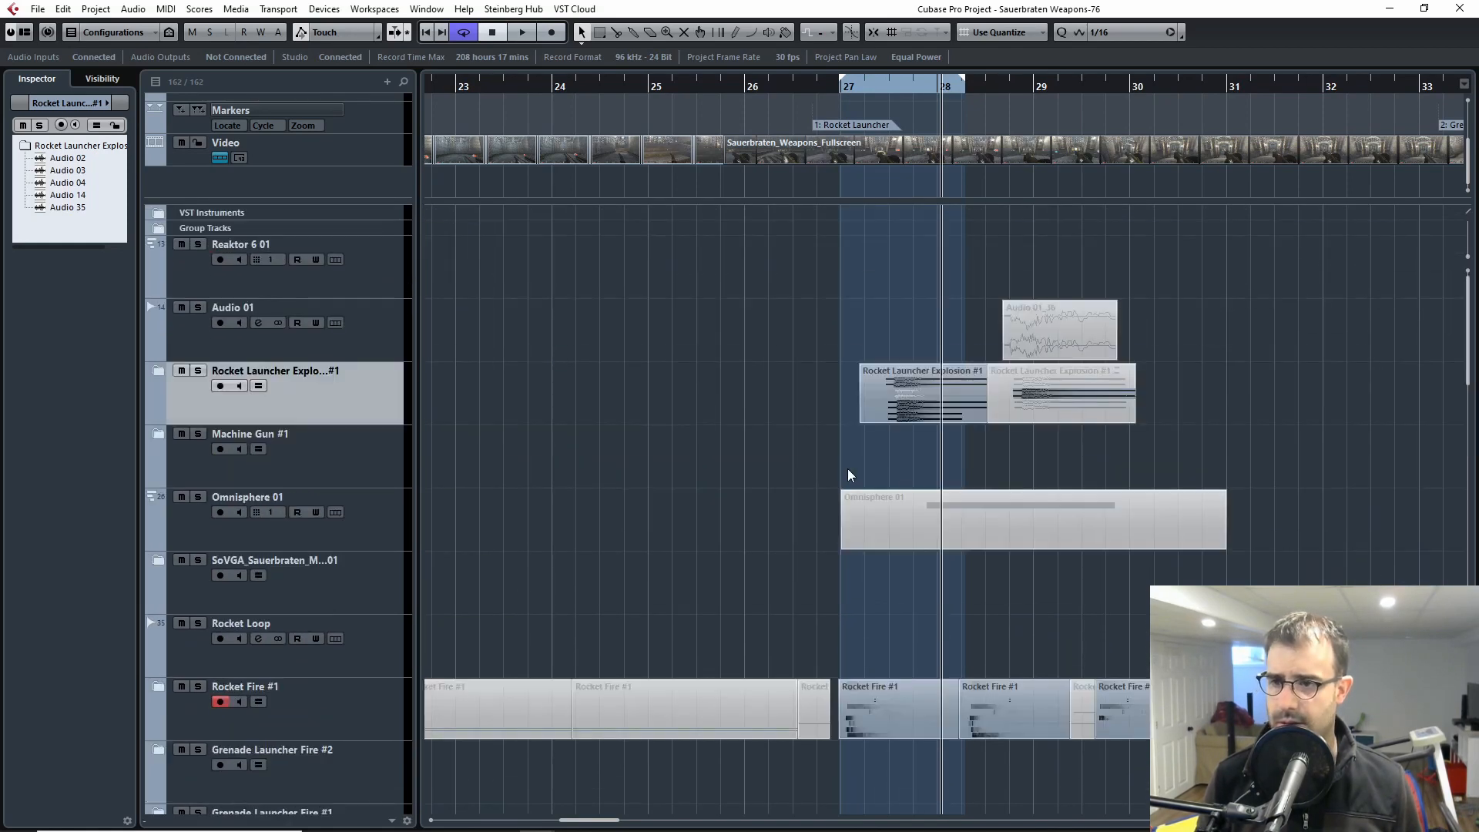
key(h)
key(h)
key(h)
key(g)
key(g)
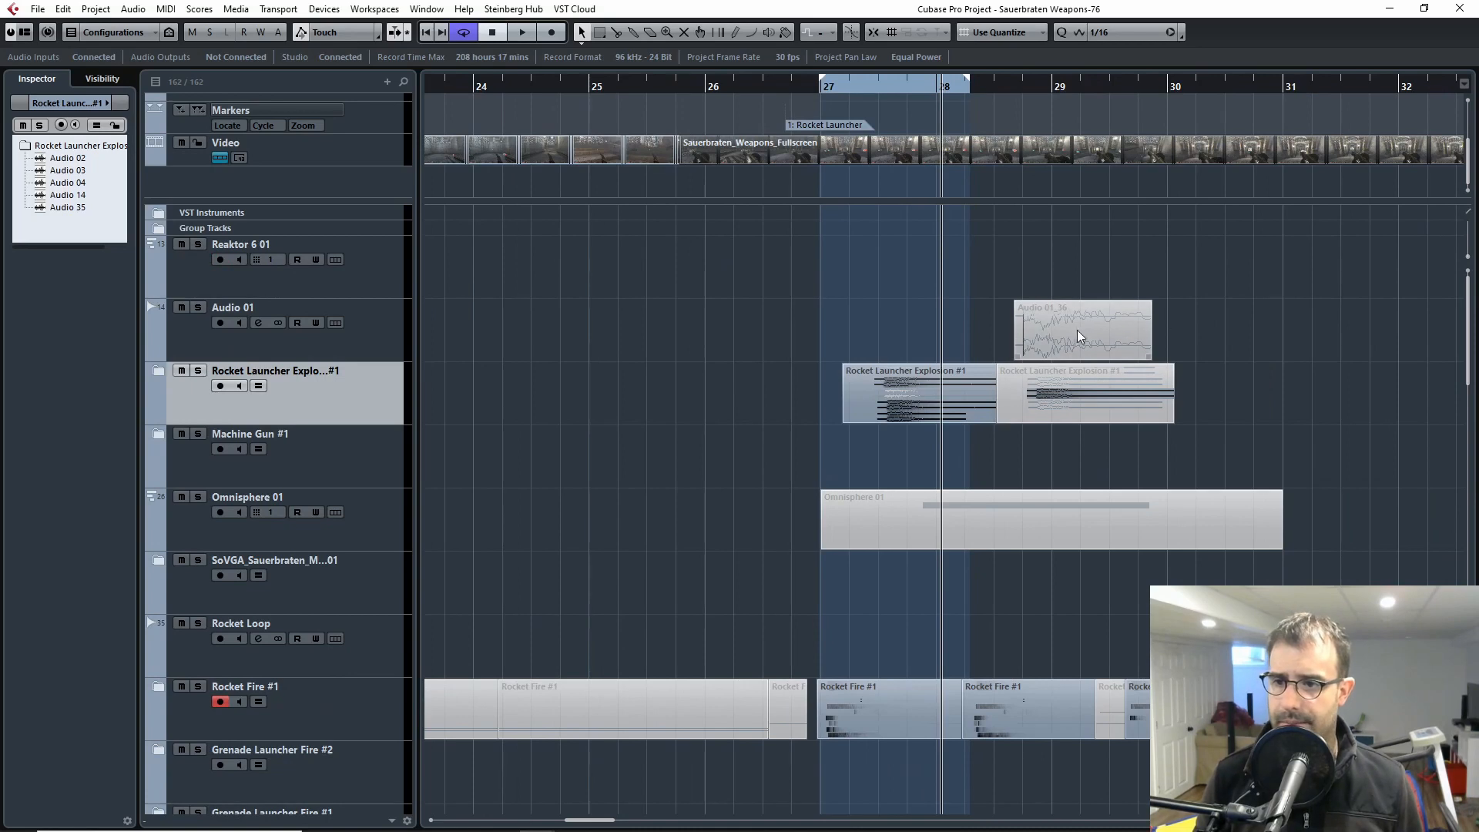
key(g)
key(g)
key(g)
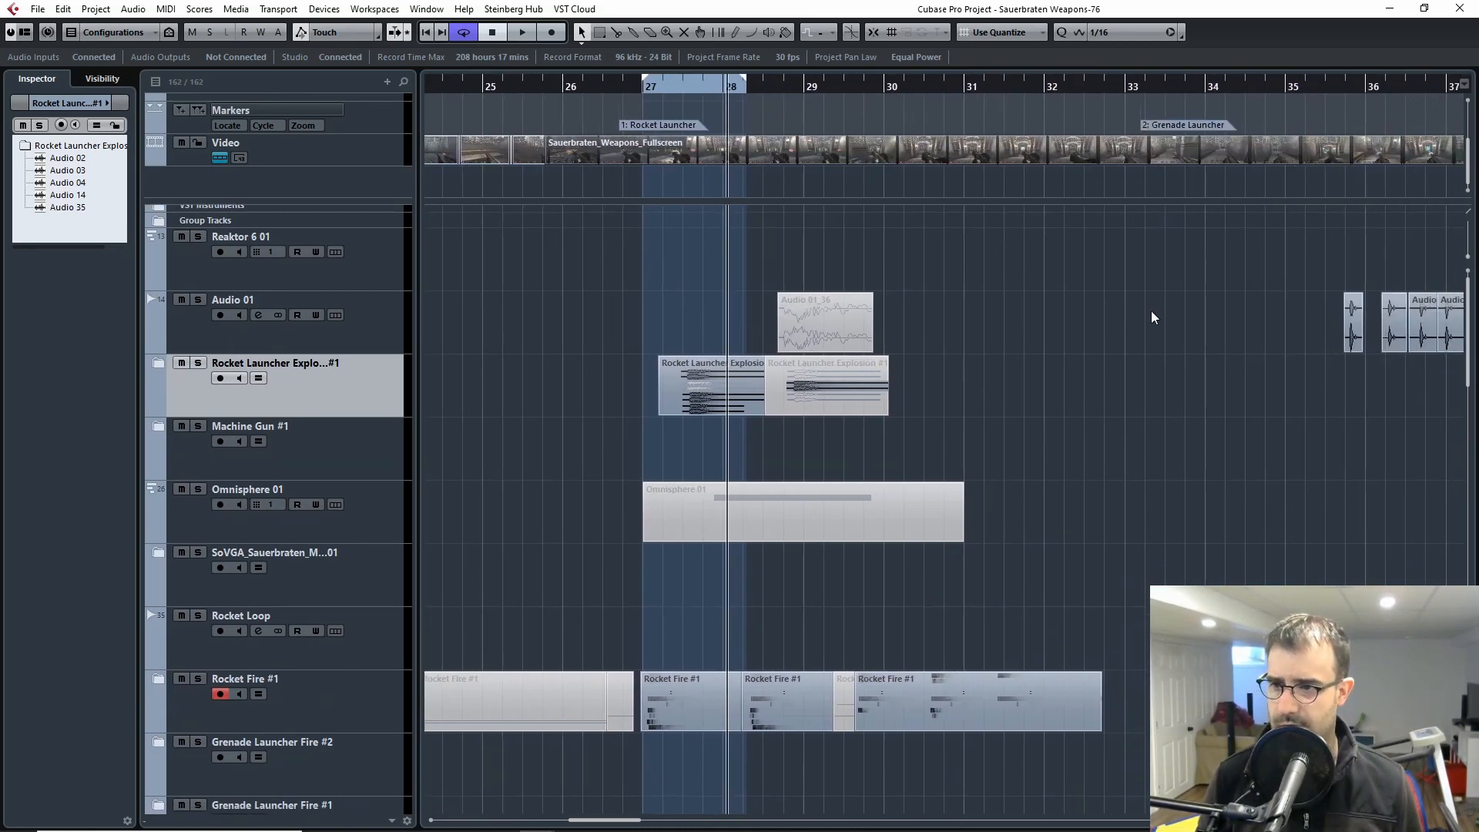
scroll(1210, 314, down, 2)
scroll(1118, 338, up, 1)
scroll(1210, 318, right, 5)
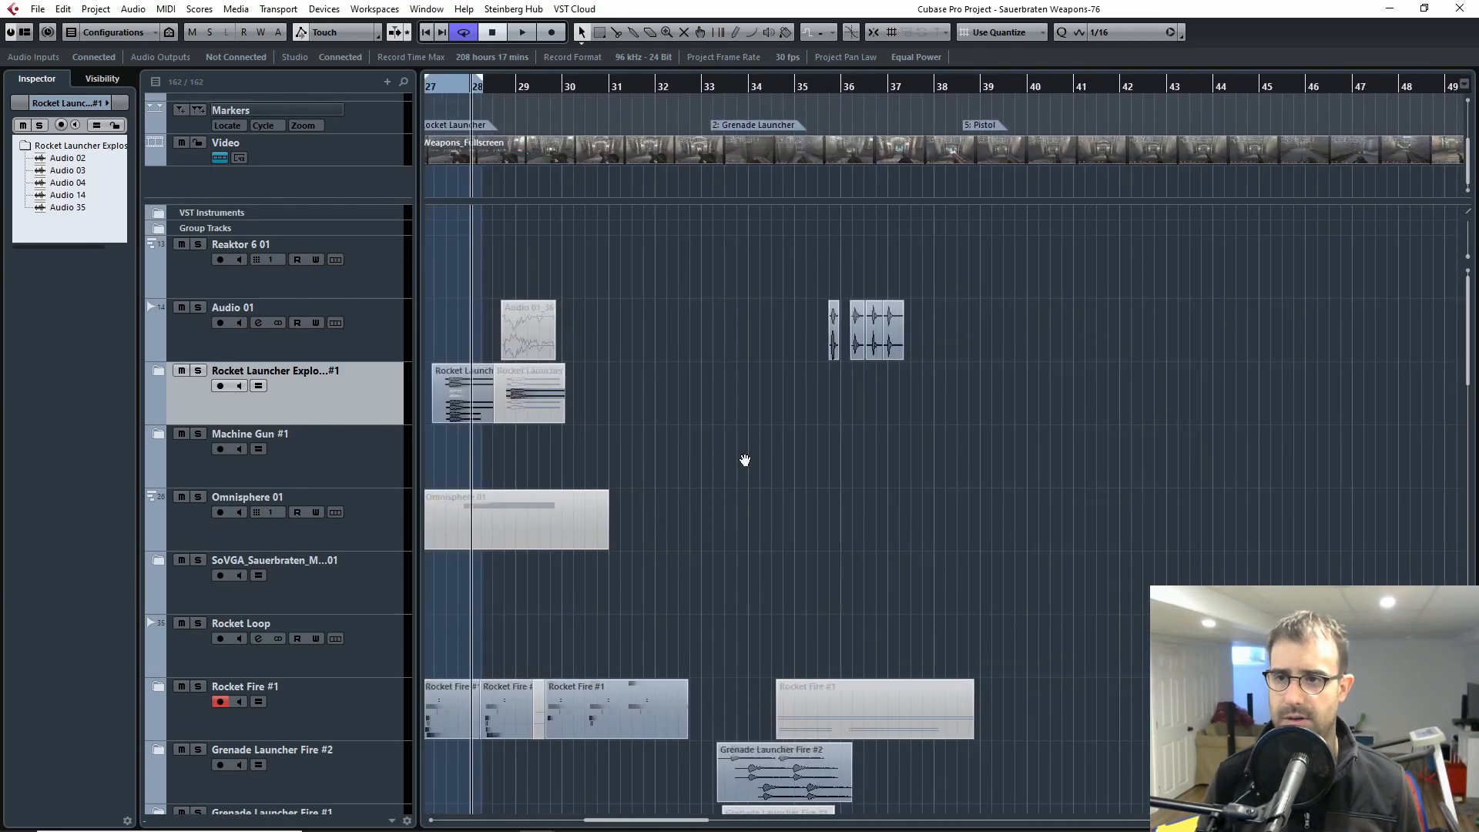
Step: Place the playhead at the start of the Grenade Launcher marker, near bar 33
click(710, 86)
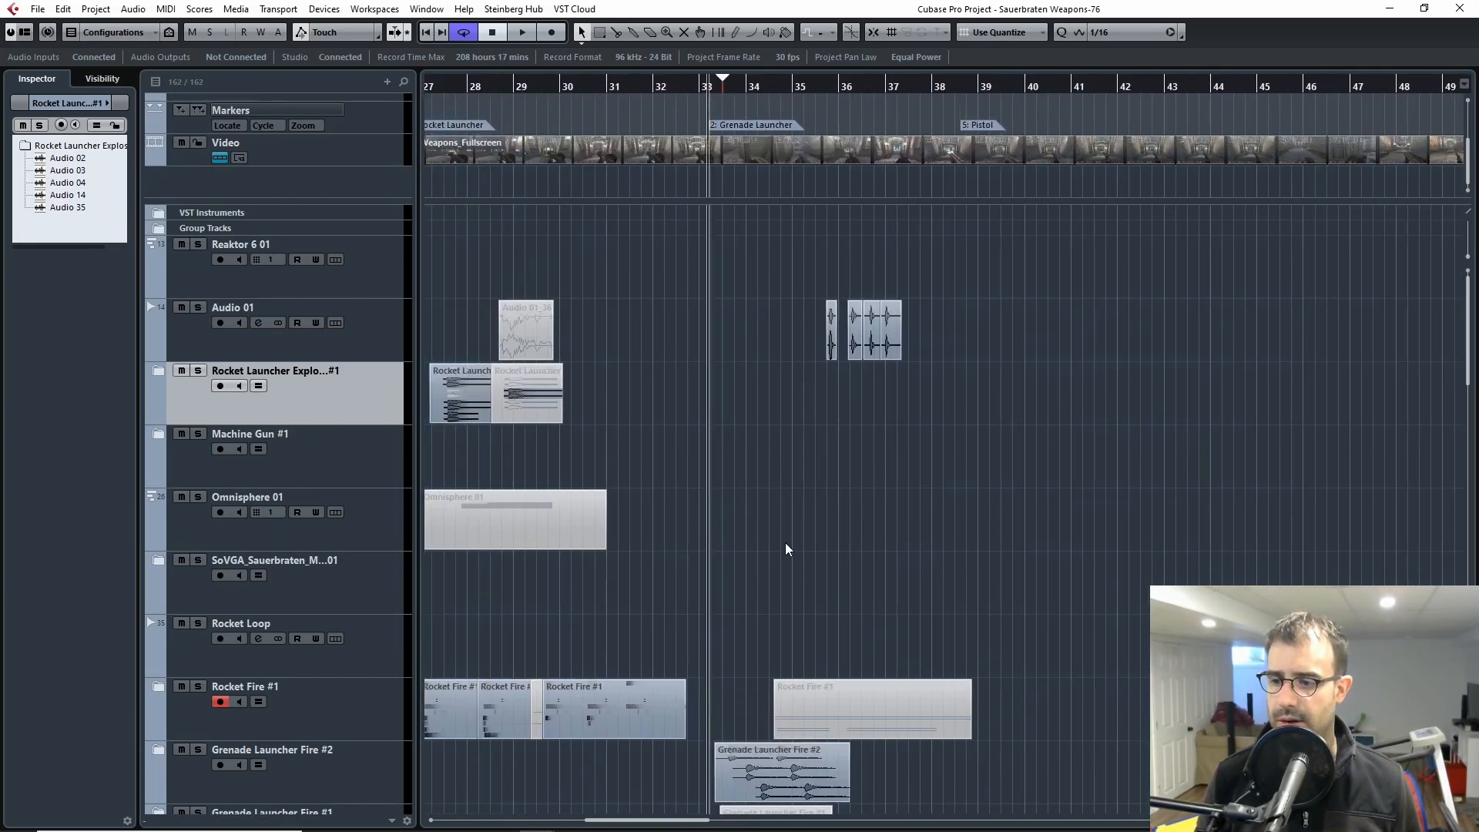
scroll(786, 548, down, 5)
key(h)
key(h)
key(h)
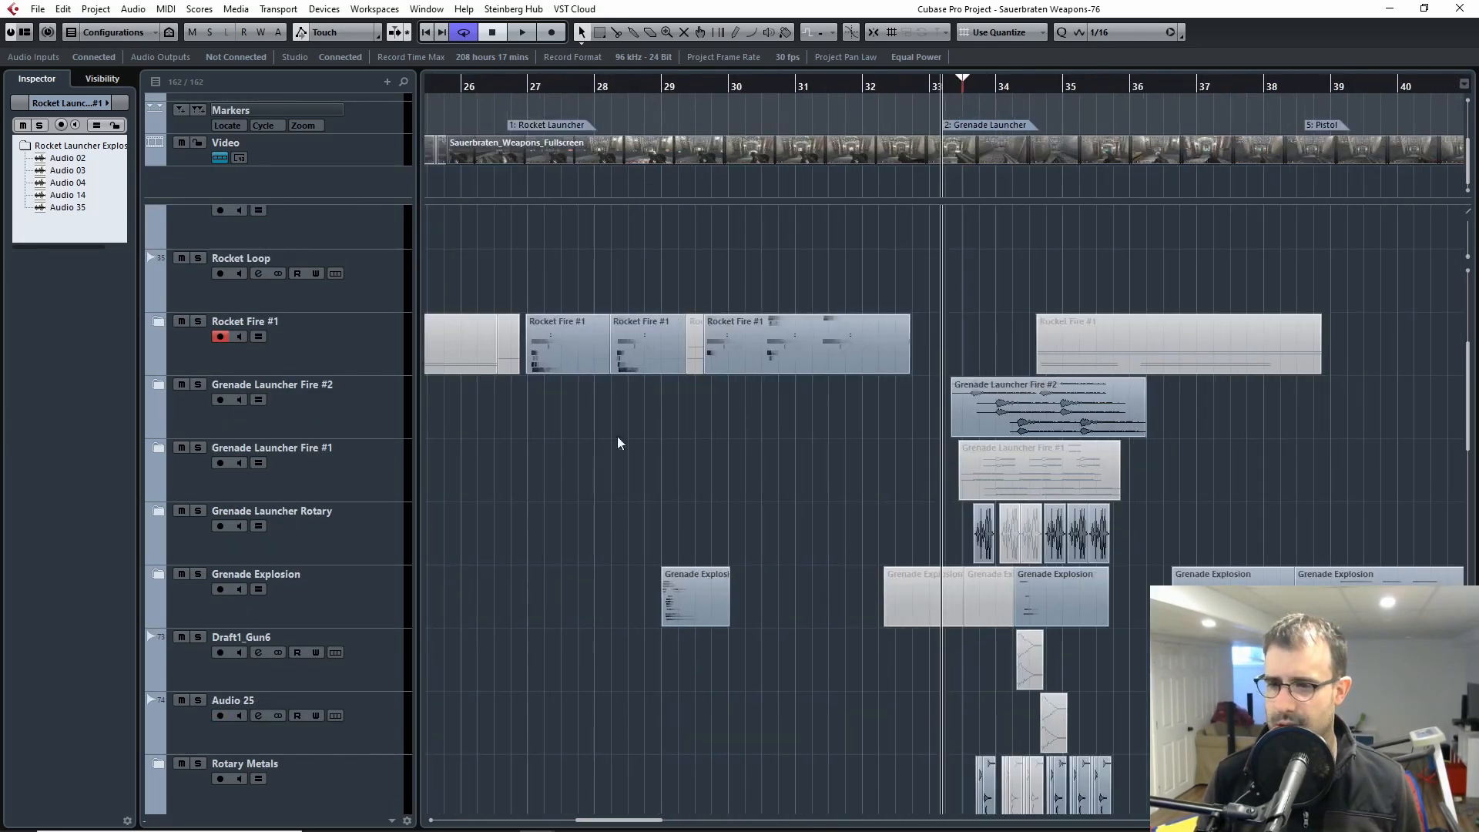
drag(1059, 312, 781, 314)
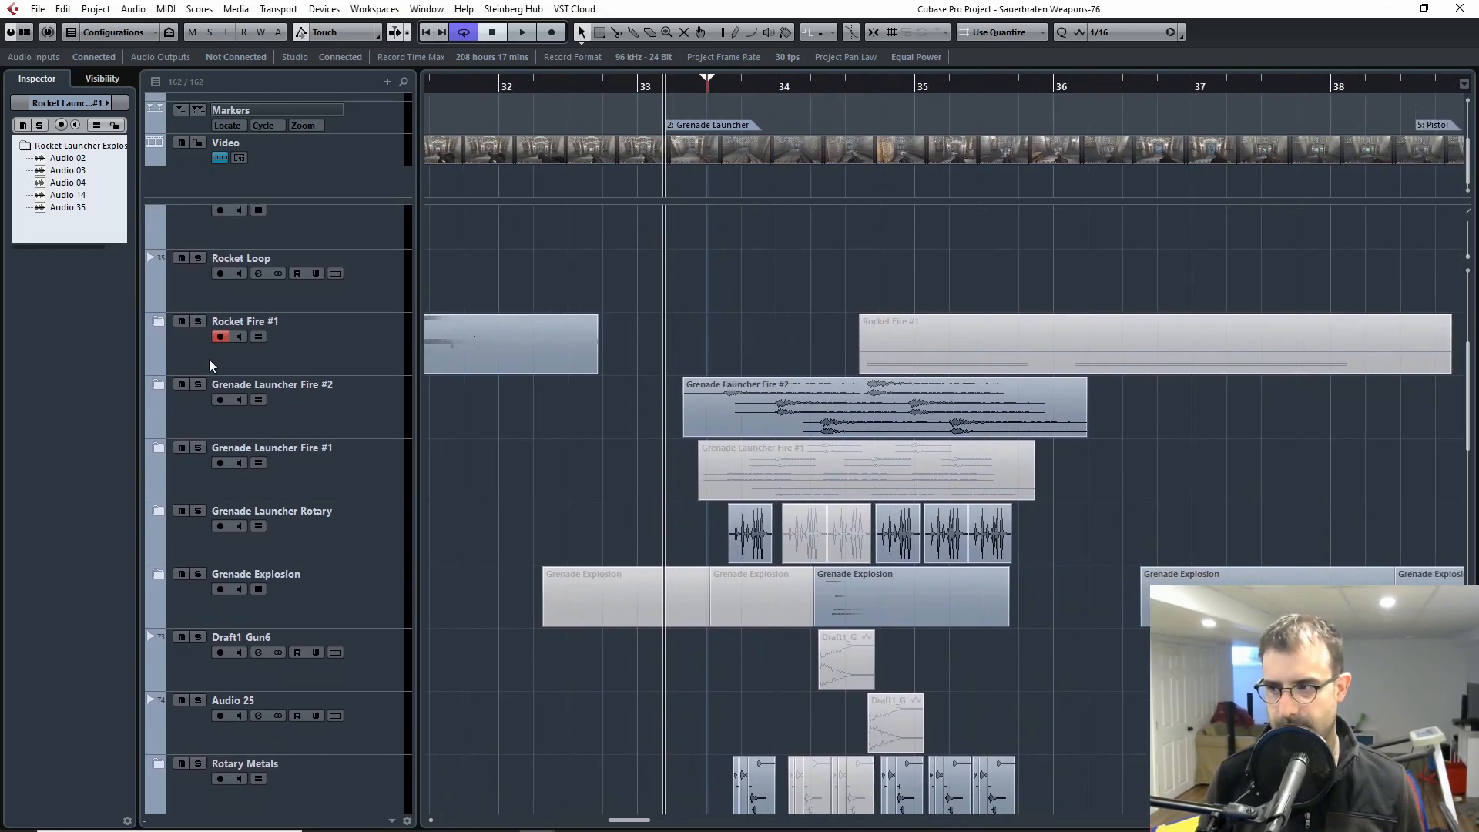
Step: Expand the Grenade Launcher Fire #1 folder to check its layers and collapse it again
click(196, 414)
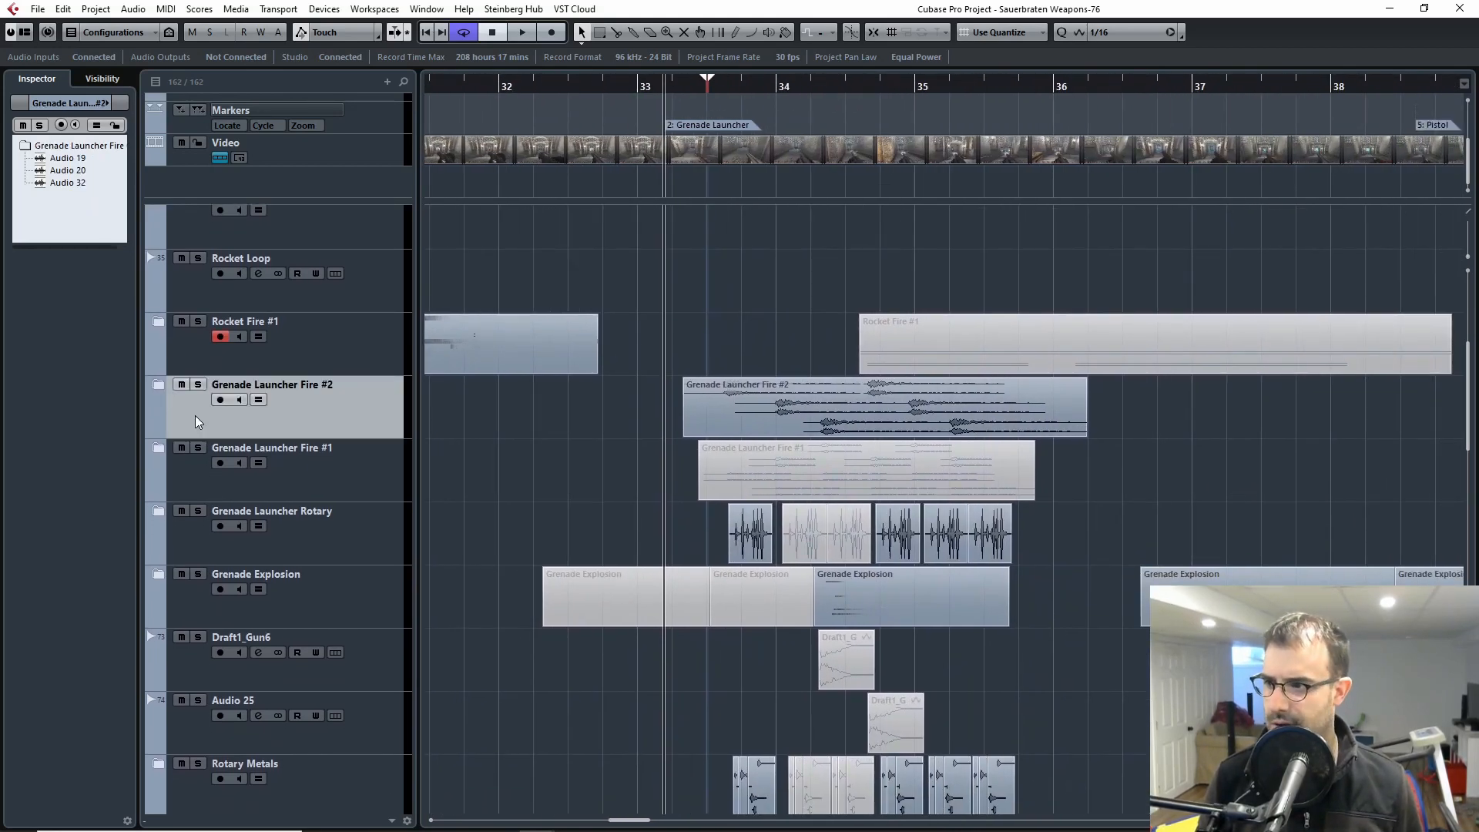
click(204, 487)
click(154, 446)
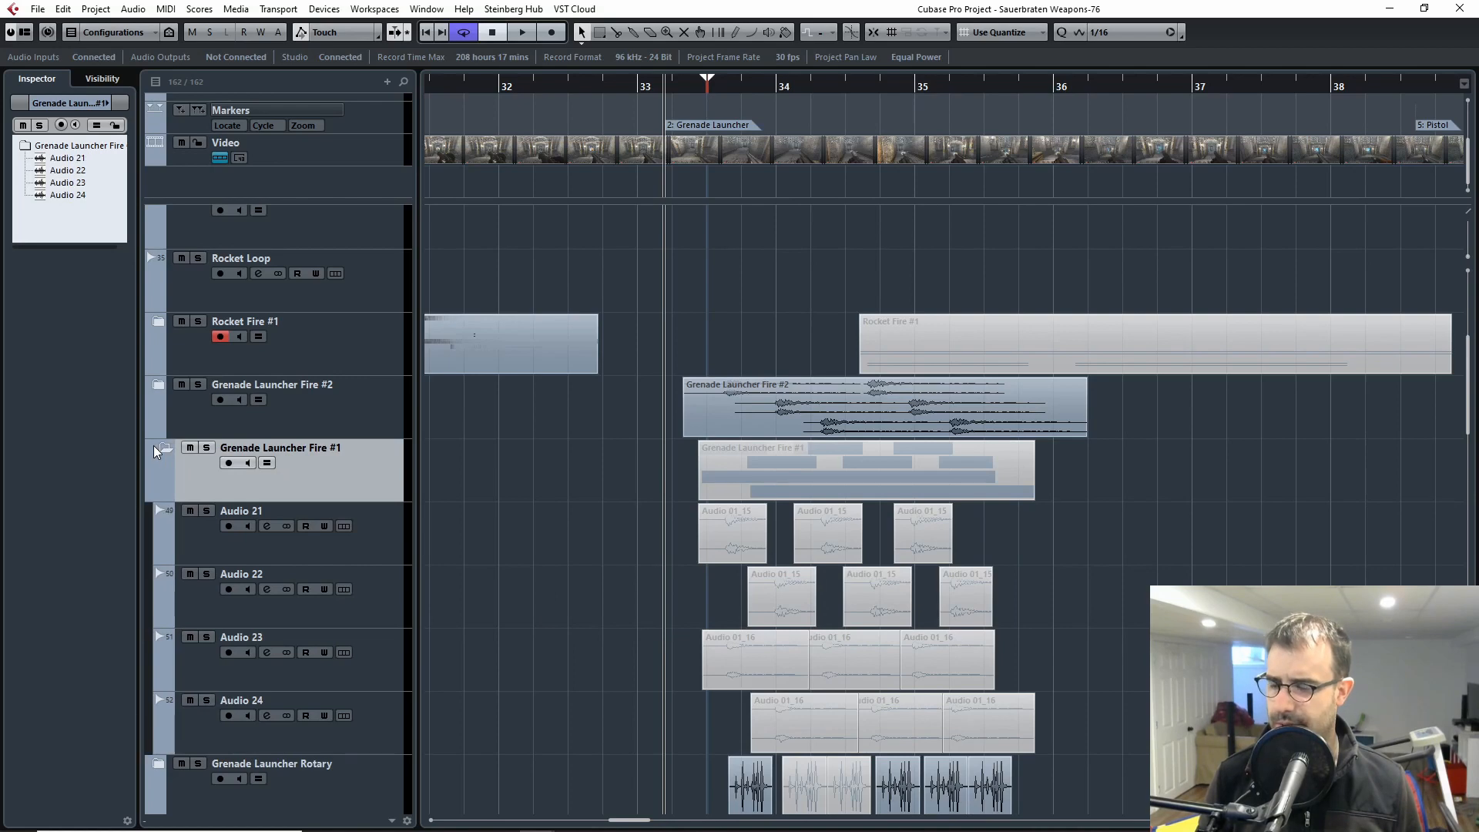
click(154, 447)
Step: Expand the Grenade Launcher Fire #2 folder and solo it
click(187, 407)
click(158, 384)
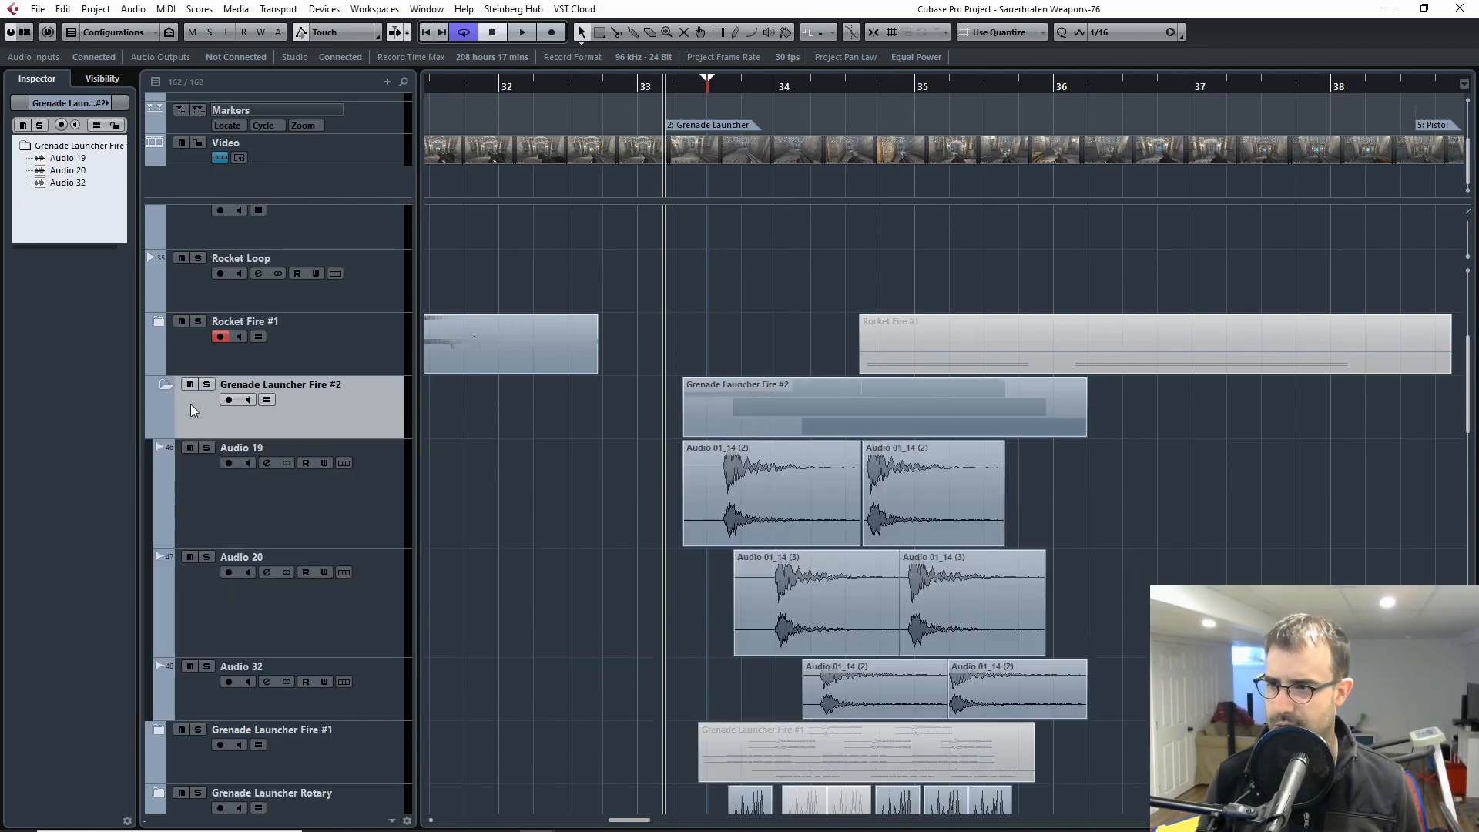
click(206, 385)
Step: Place the playhead just before the first clip of Grenade Launcher Fire #2
key(h)
drag(910, 660, 532, 584)
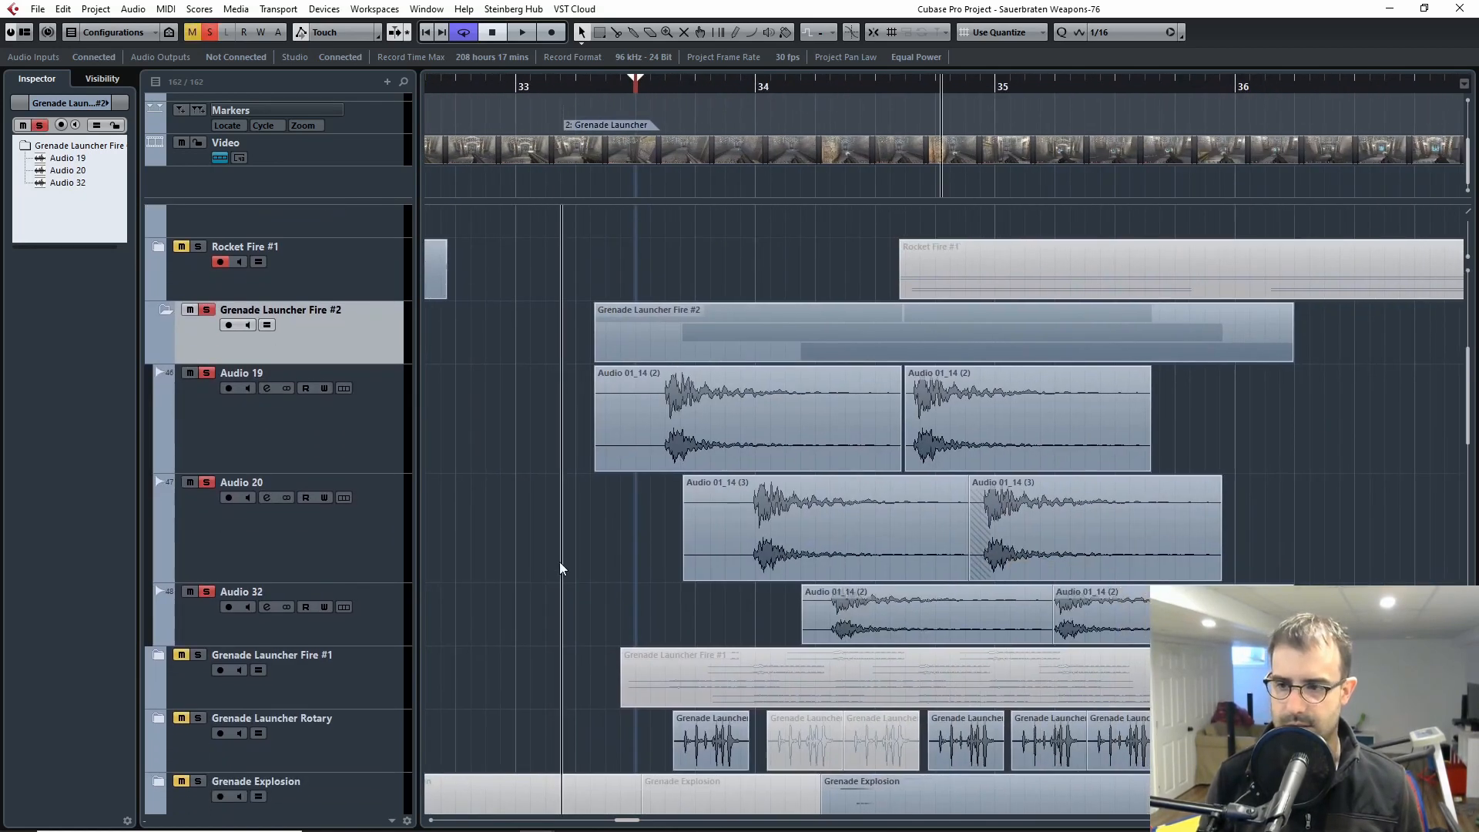
key(g)
drag(869, 528, 433, 556)
drag(528, 88, 520, 89)
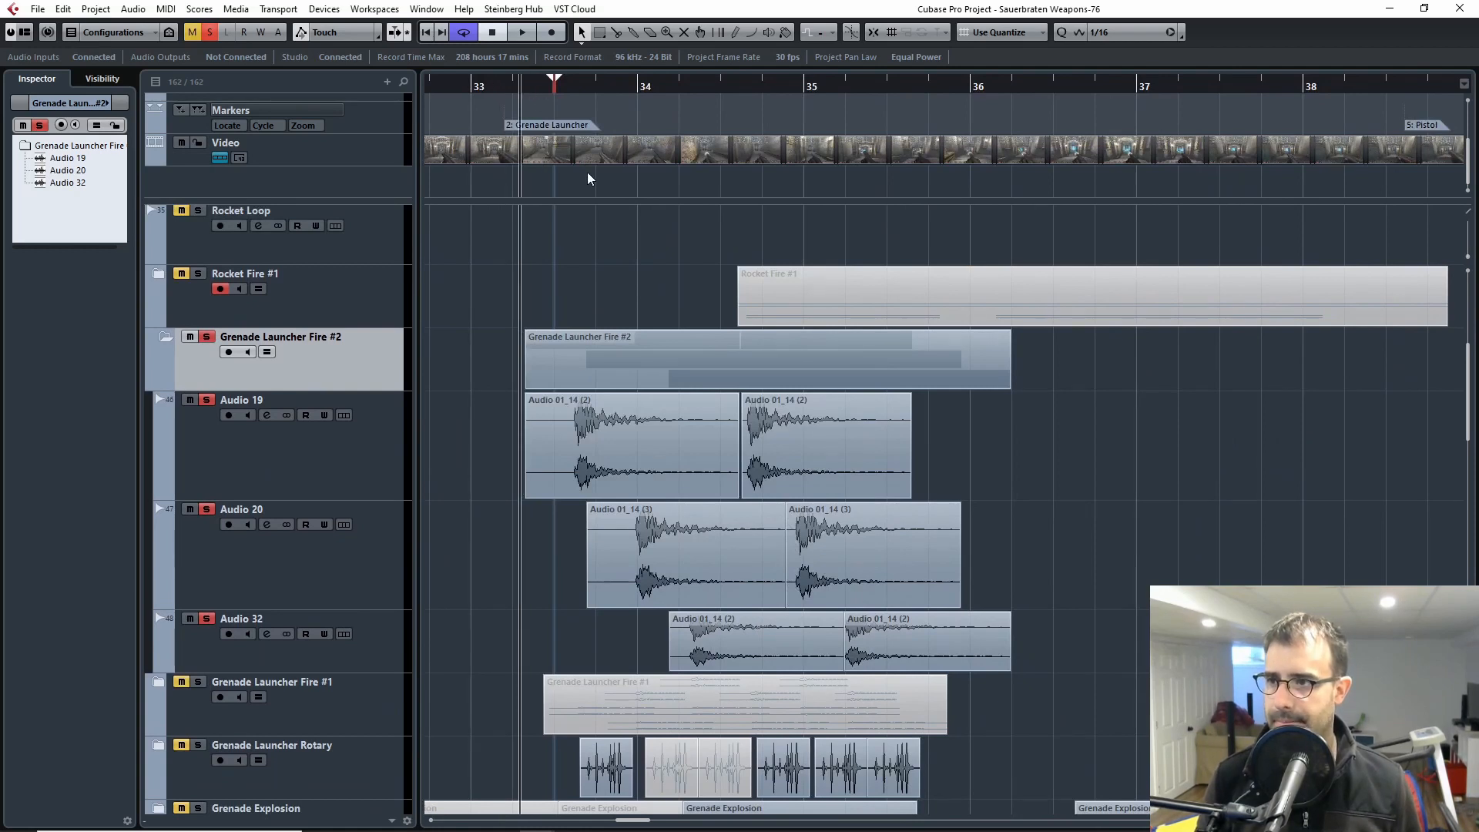
Step: Open the video player, shrink it, and move it clear of the Audio 19 and Audio 20 clips
key(F8)
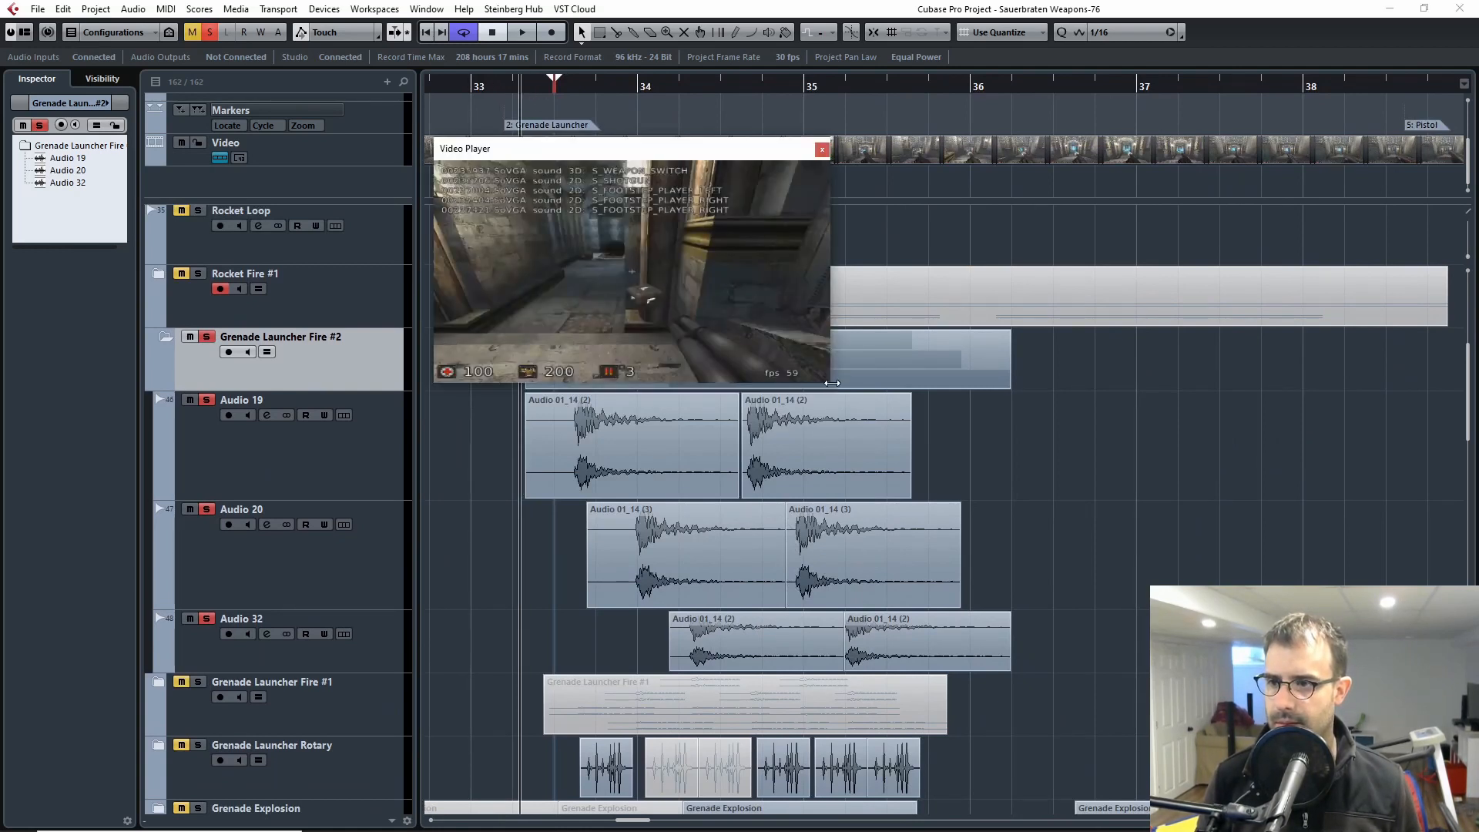
drag(841, 383, 752, 331)
drag(664, 158, 979, 135)
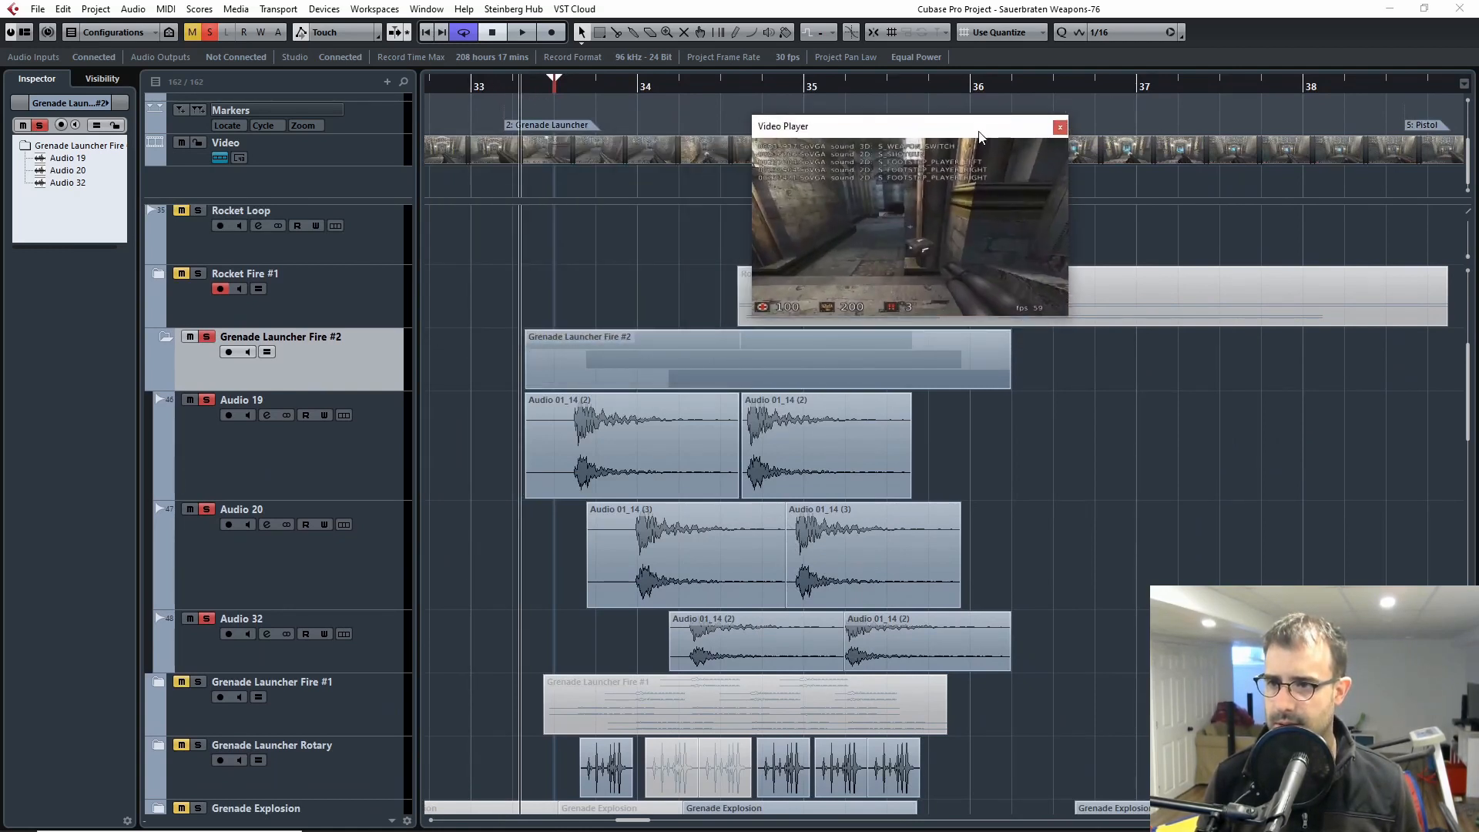
Step: Play the soloed grenade launcher shots against the gameplay footage twice and close the video player
key(space)
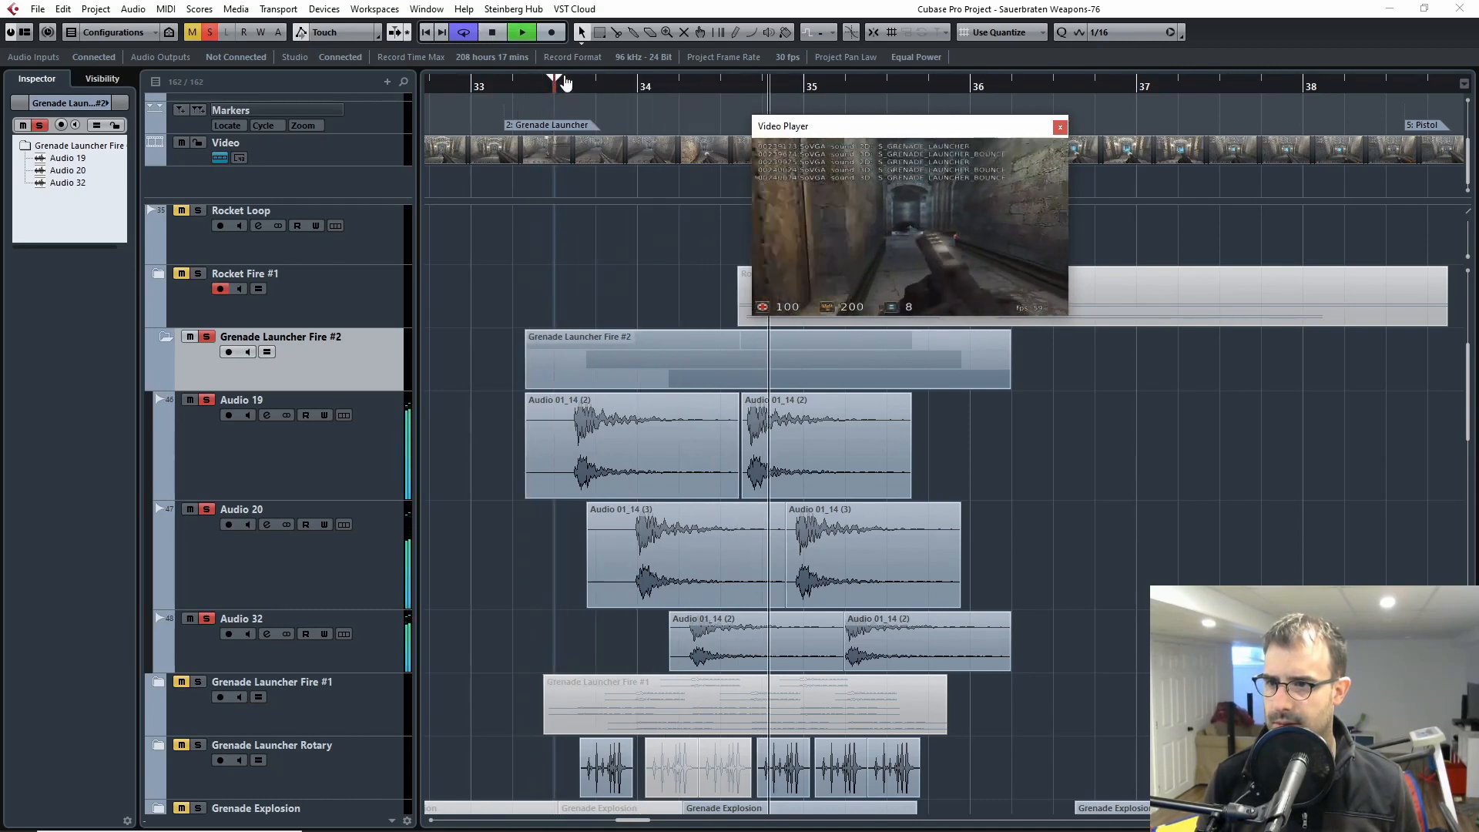
click(567, 86)
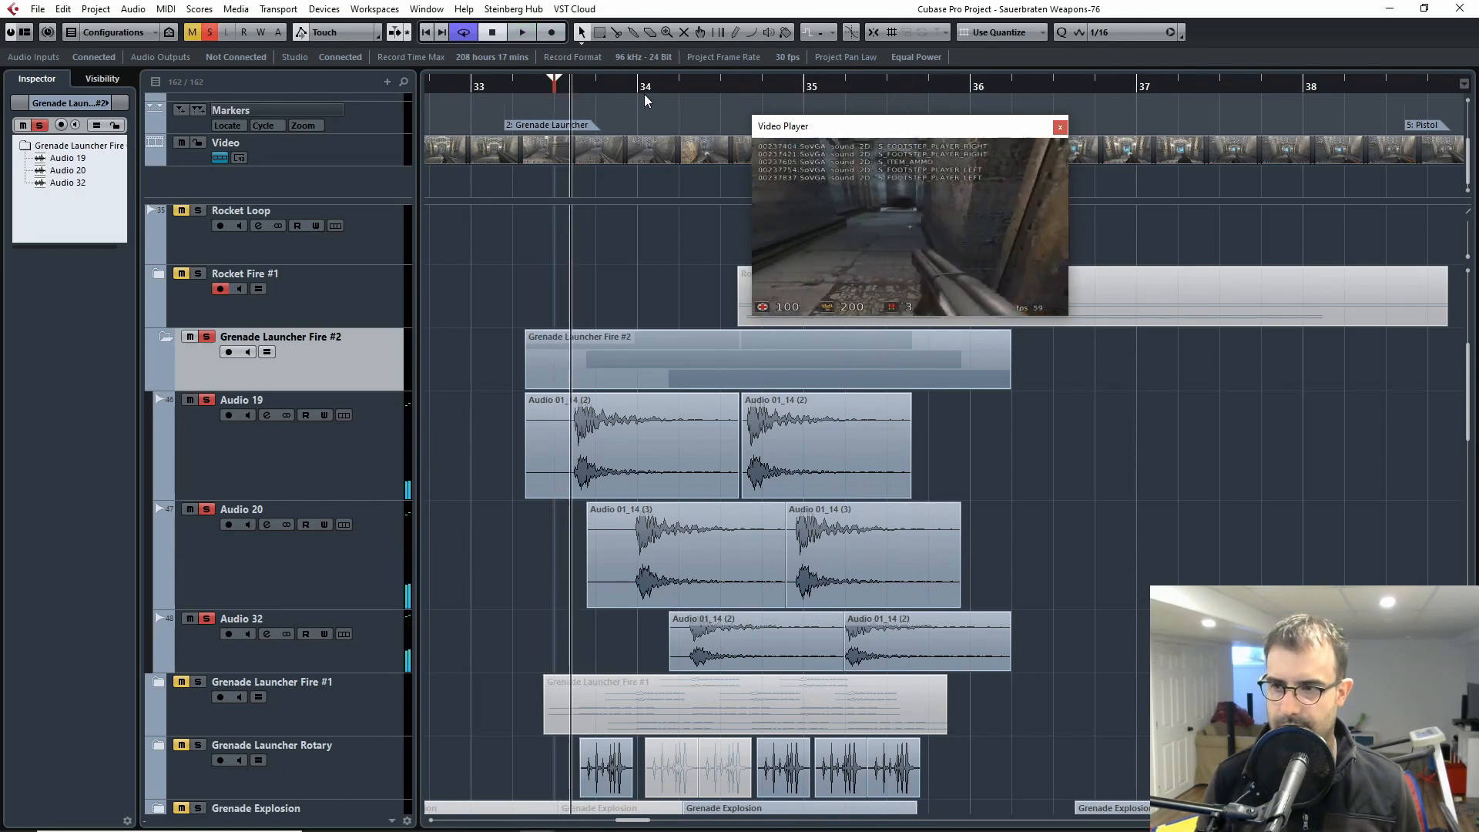
key(space)
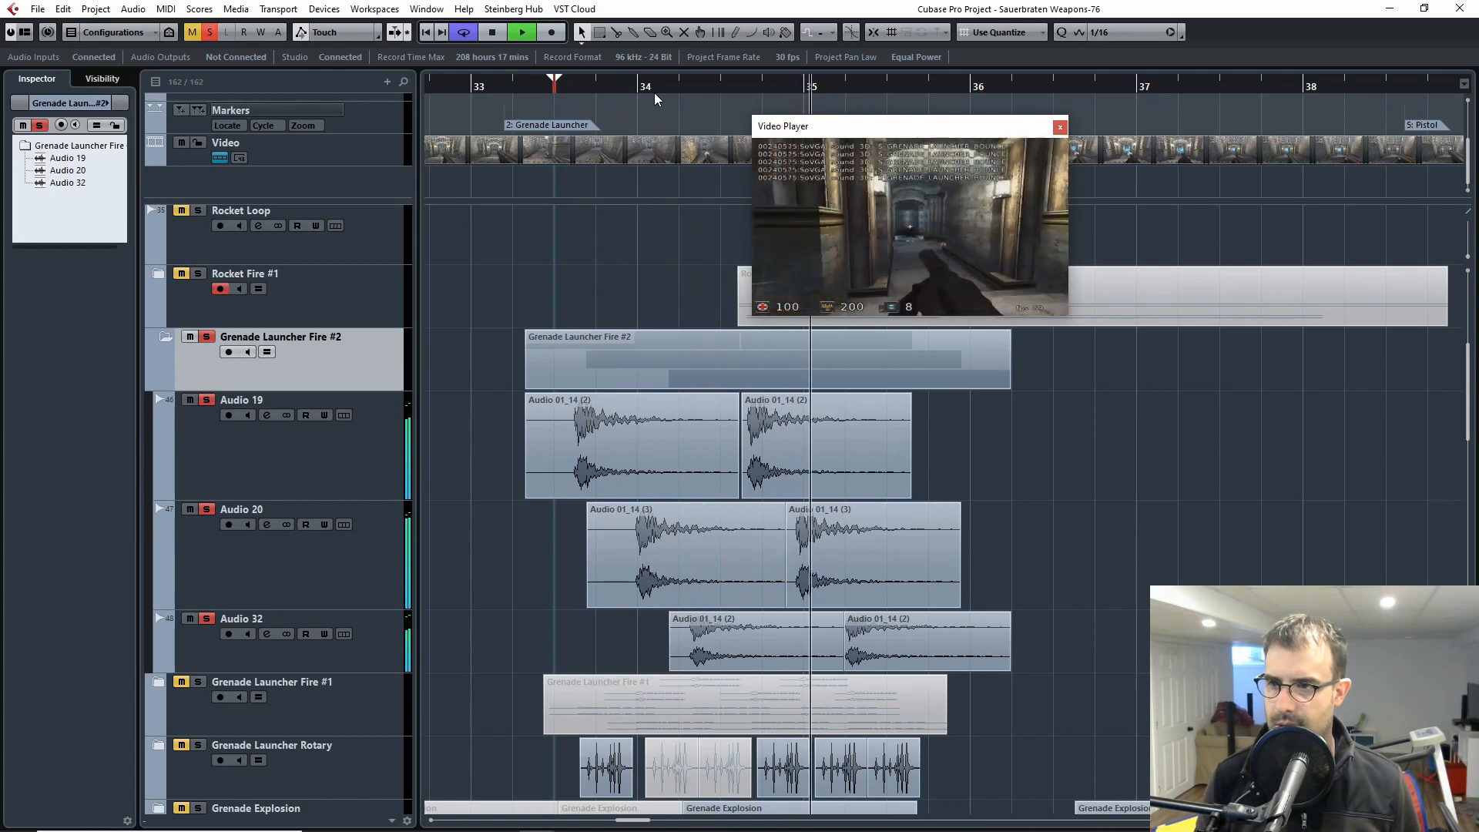
key(space)
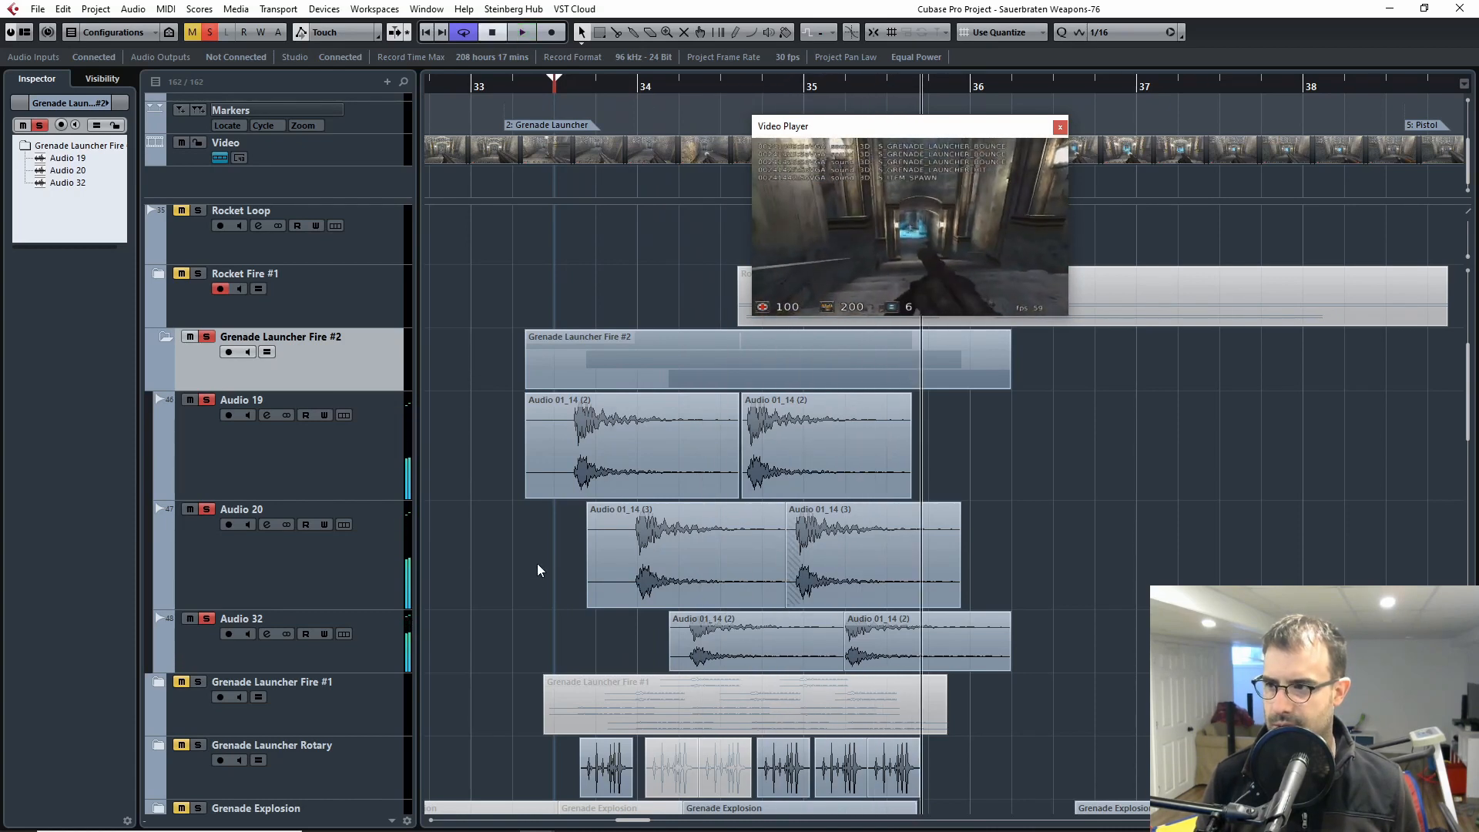
click(1059, 127)
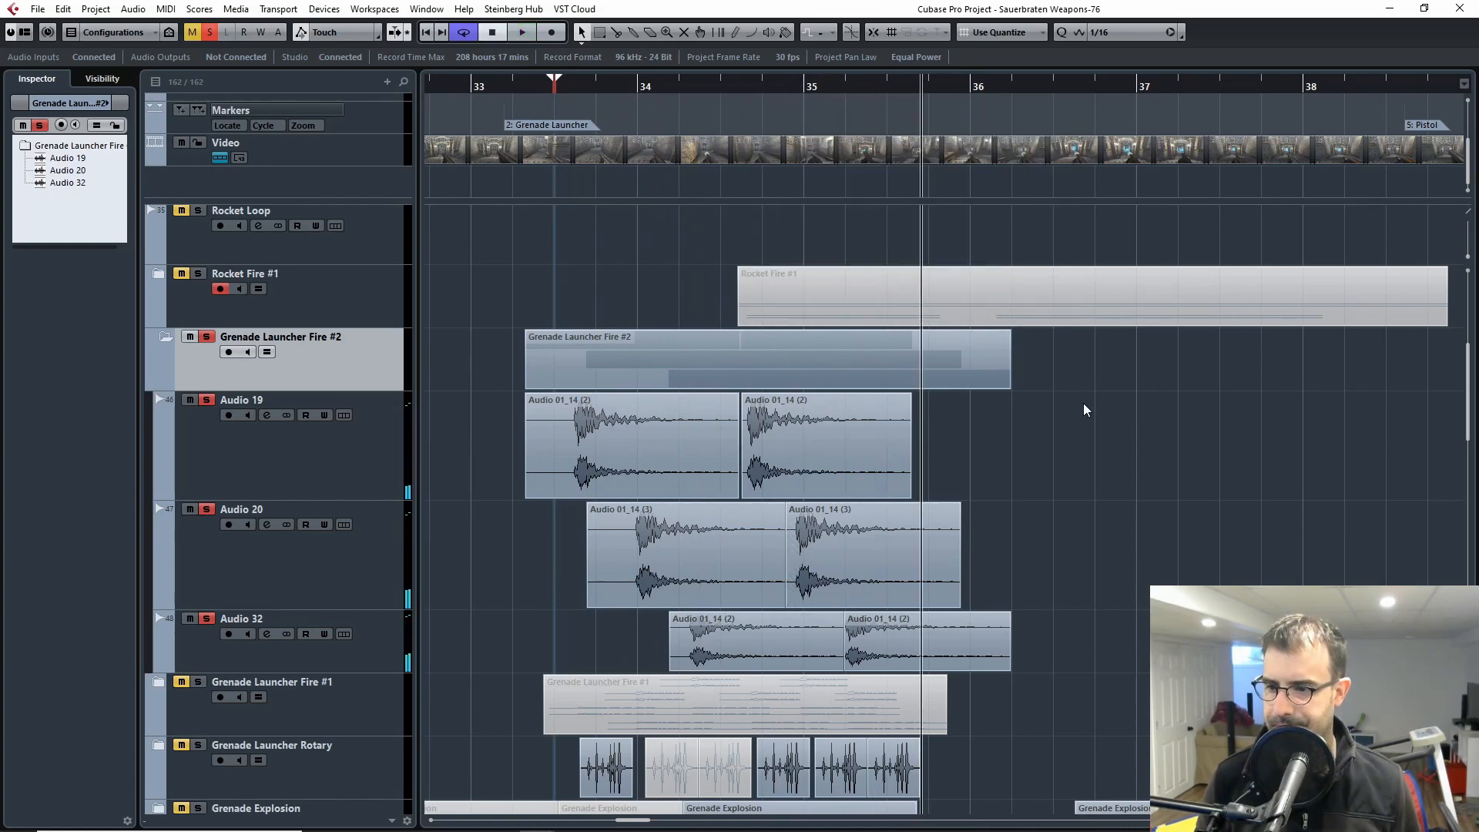
Step: Select the Audio 19 track in Grenade Launcher Fire #2 to show its insert effects
scroll(1084, 409, down, 3)
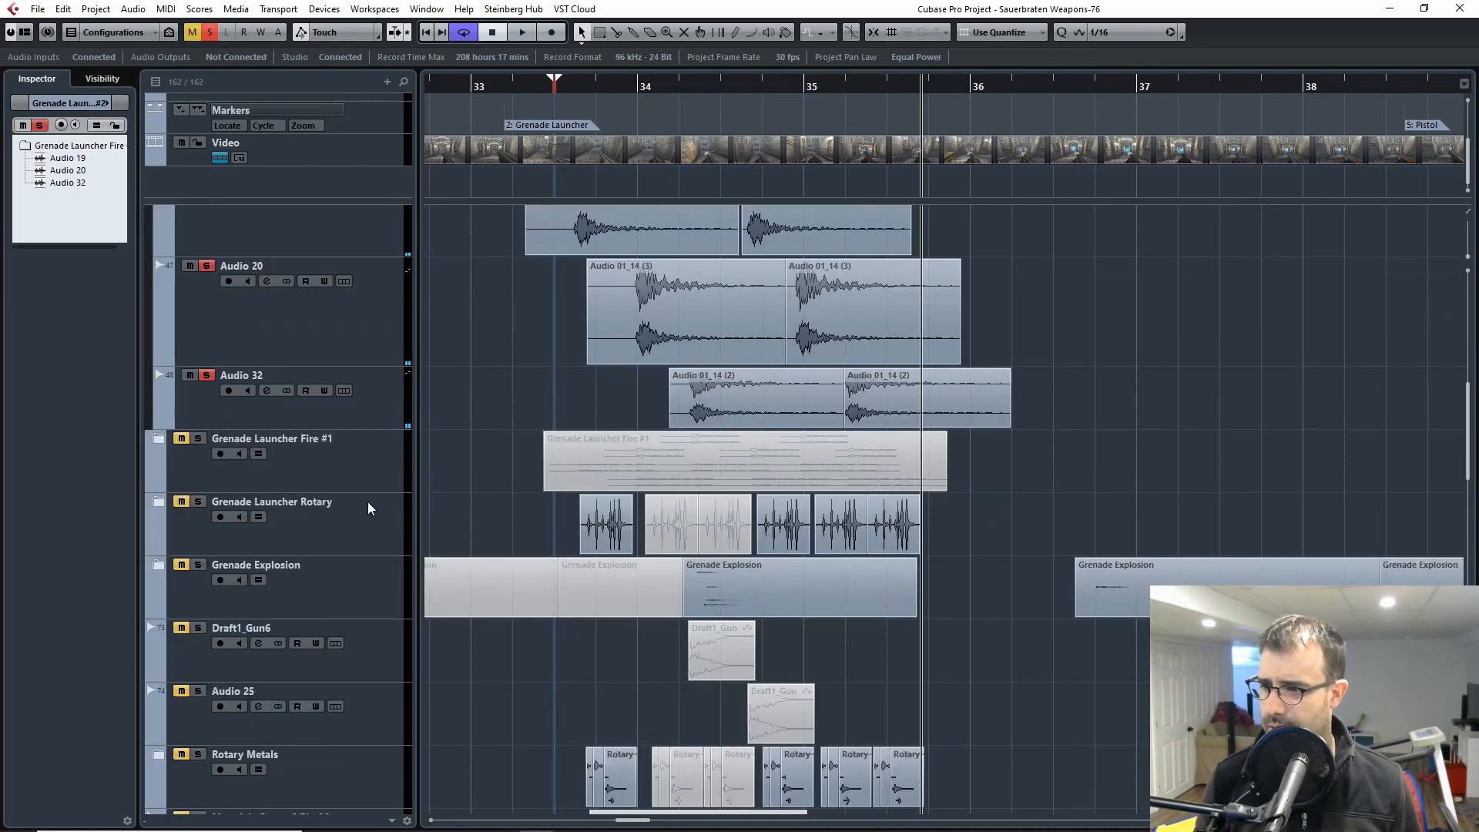
scroll(509, 458, up, 4)
key(h)
key(h)
key(h)
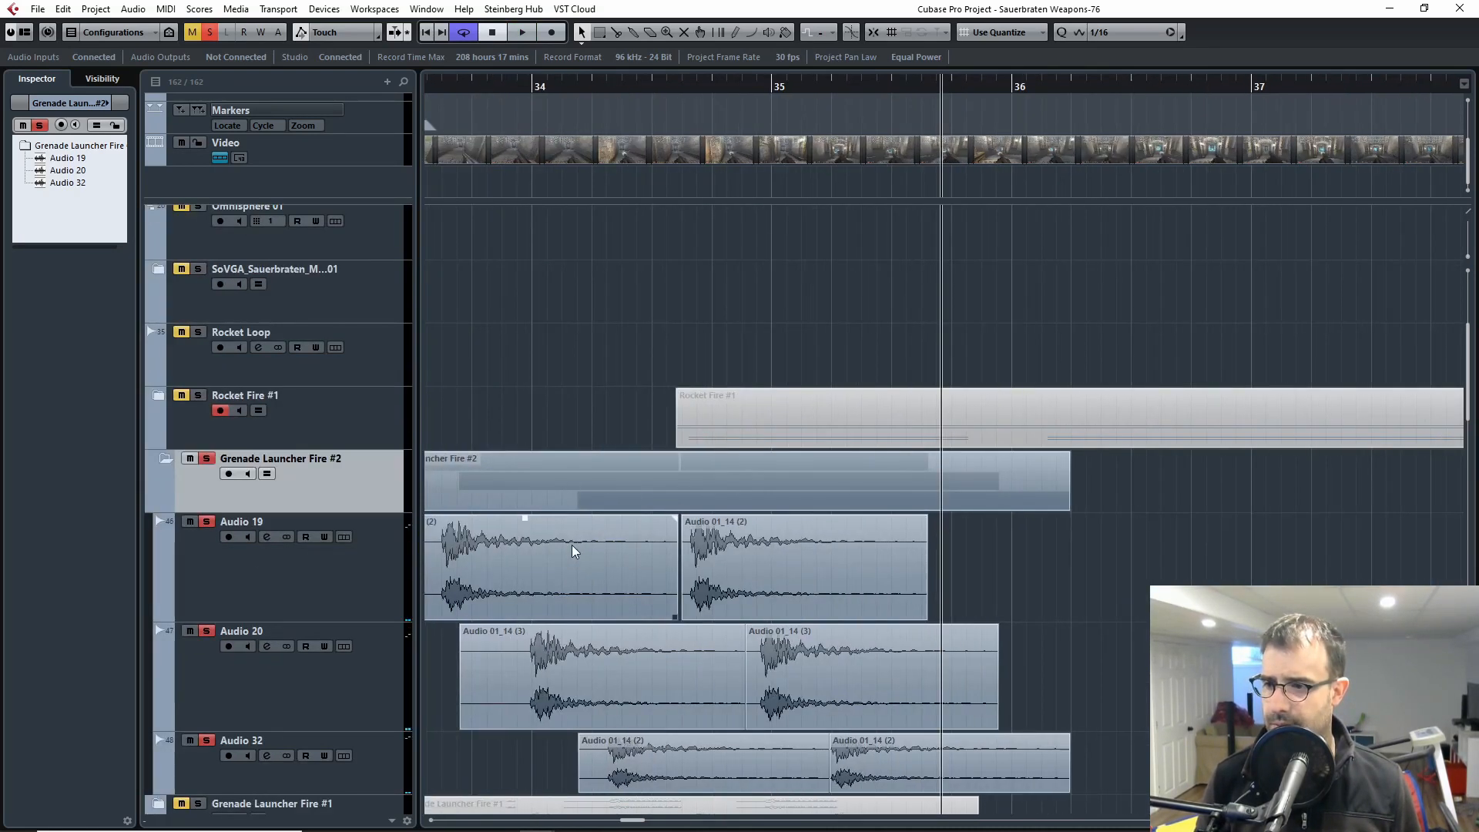
key(g)
scroll(986, 530, down, 1)
key(g)
key(g)
click(279, 547)
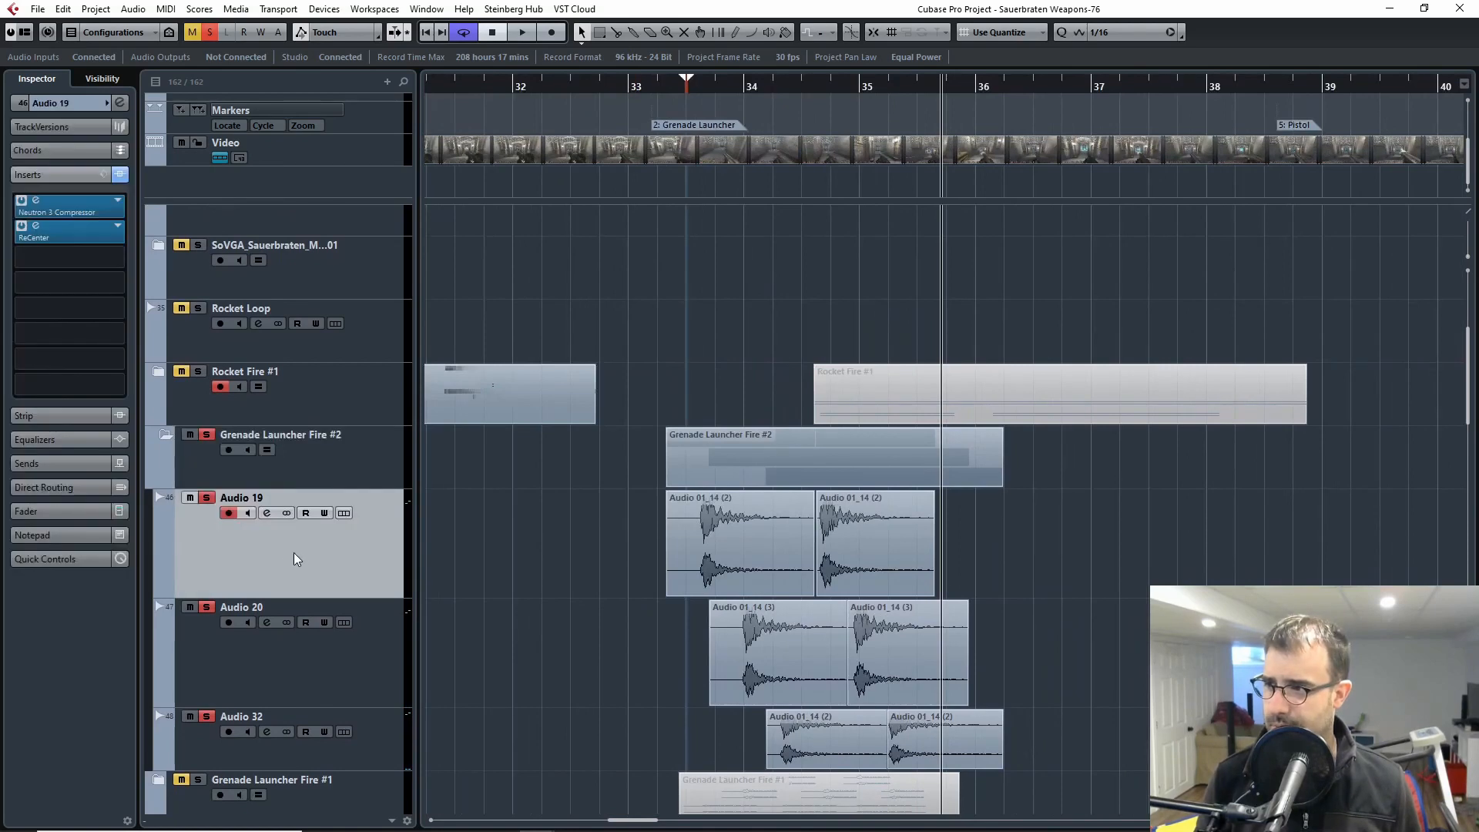
Step: Bypass all insert effects on the Audio 19 track in Grenade Launcher Fire #2
click(120, 175)
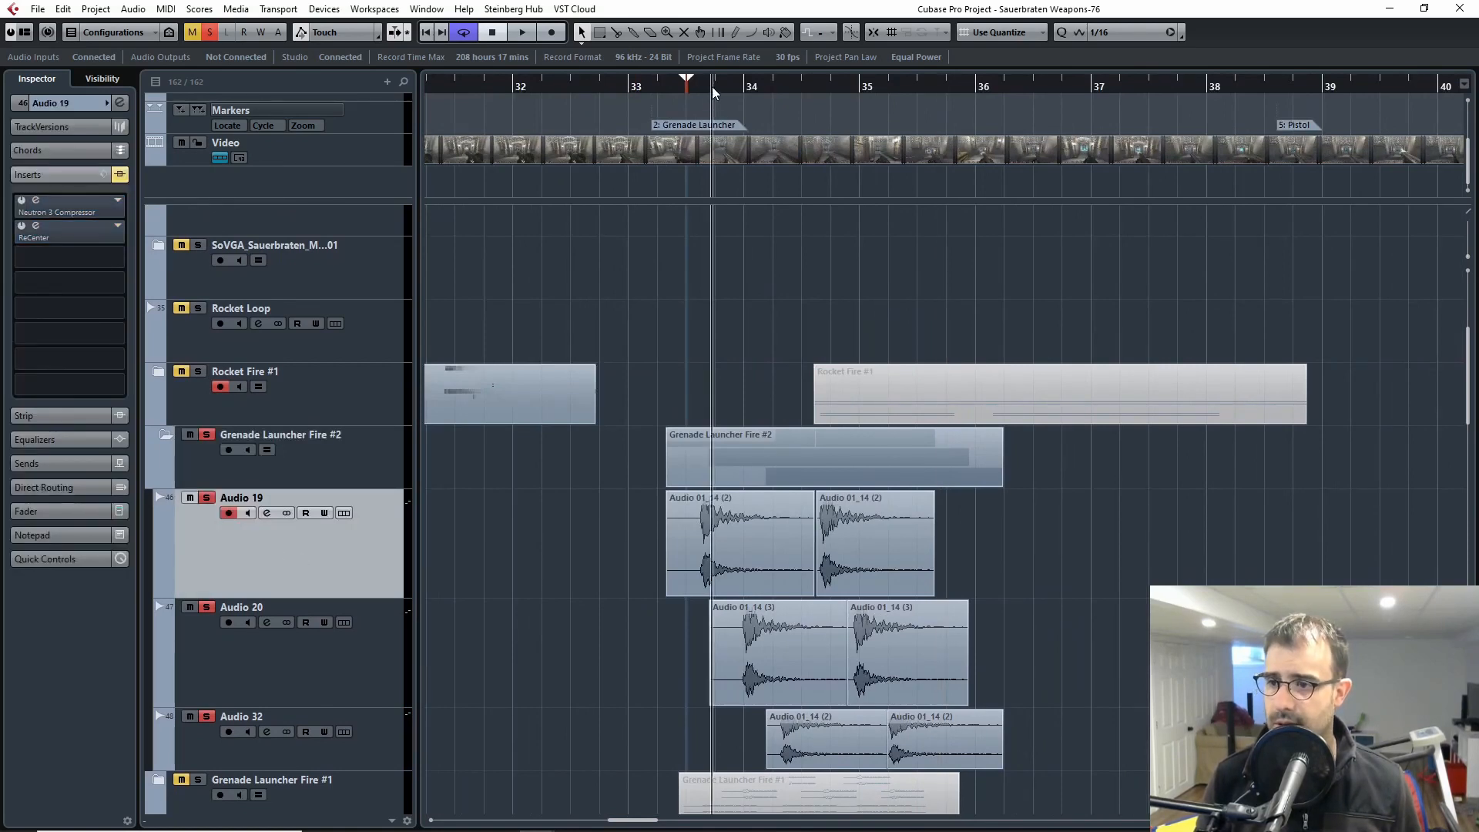
scroll(209, 291, up, 5)
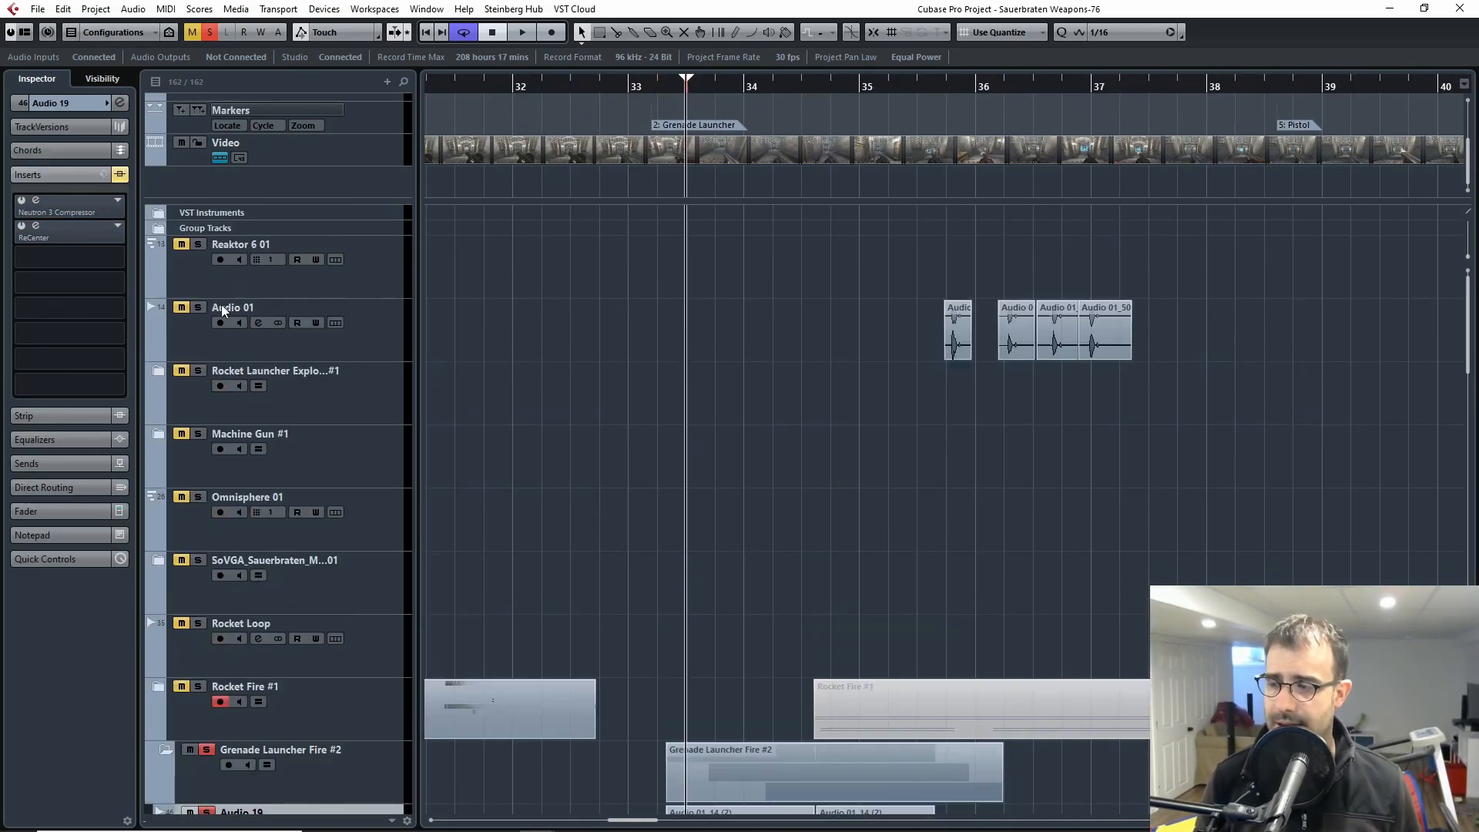
scroll(289, 345, down, 8)
scroll(389, 422, up, 2)
key(h)
key(h)
key(h)
key(h)
key(h)
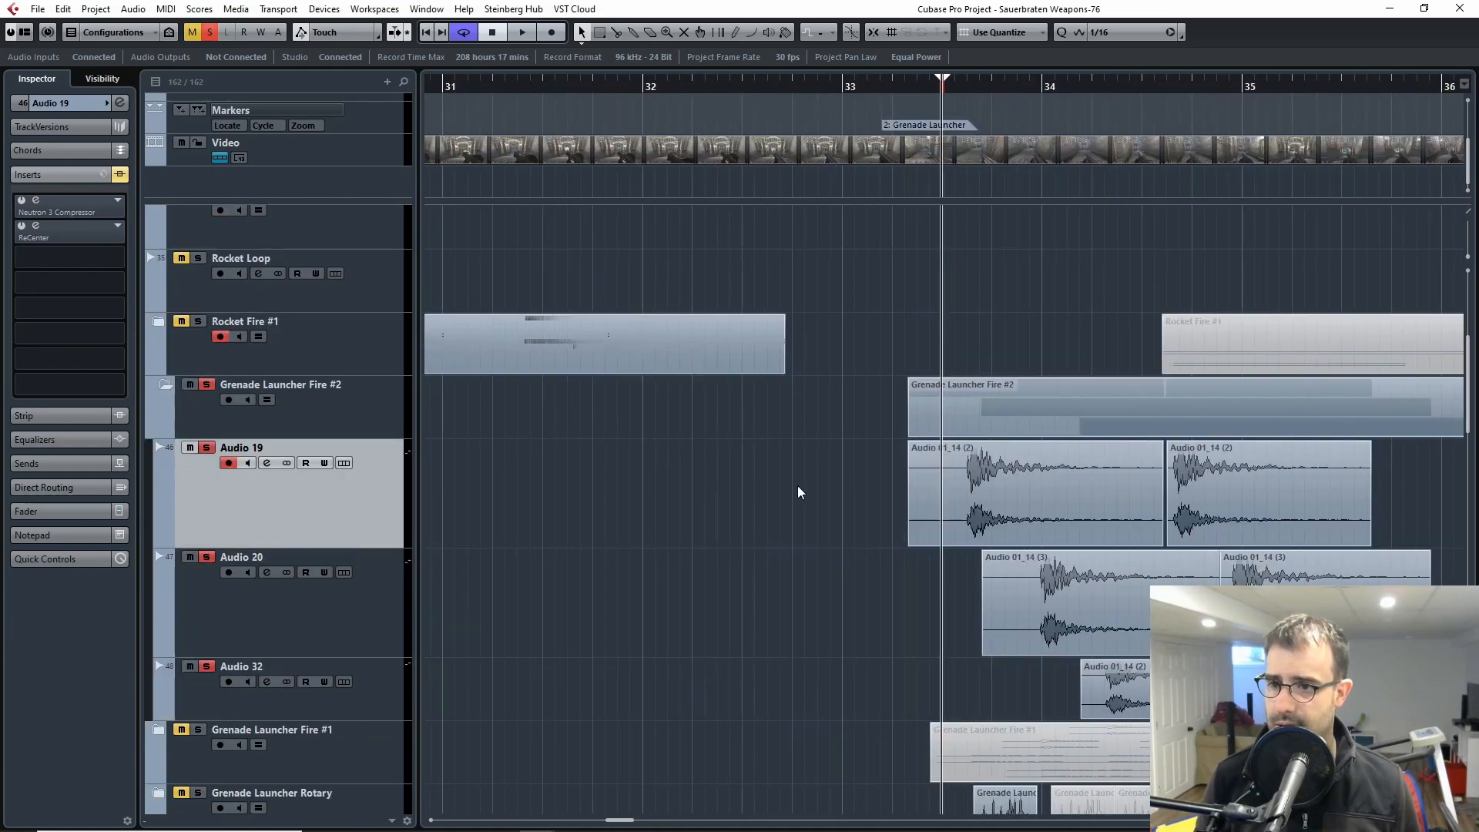
drag(903, 591, 633, 596)
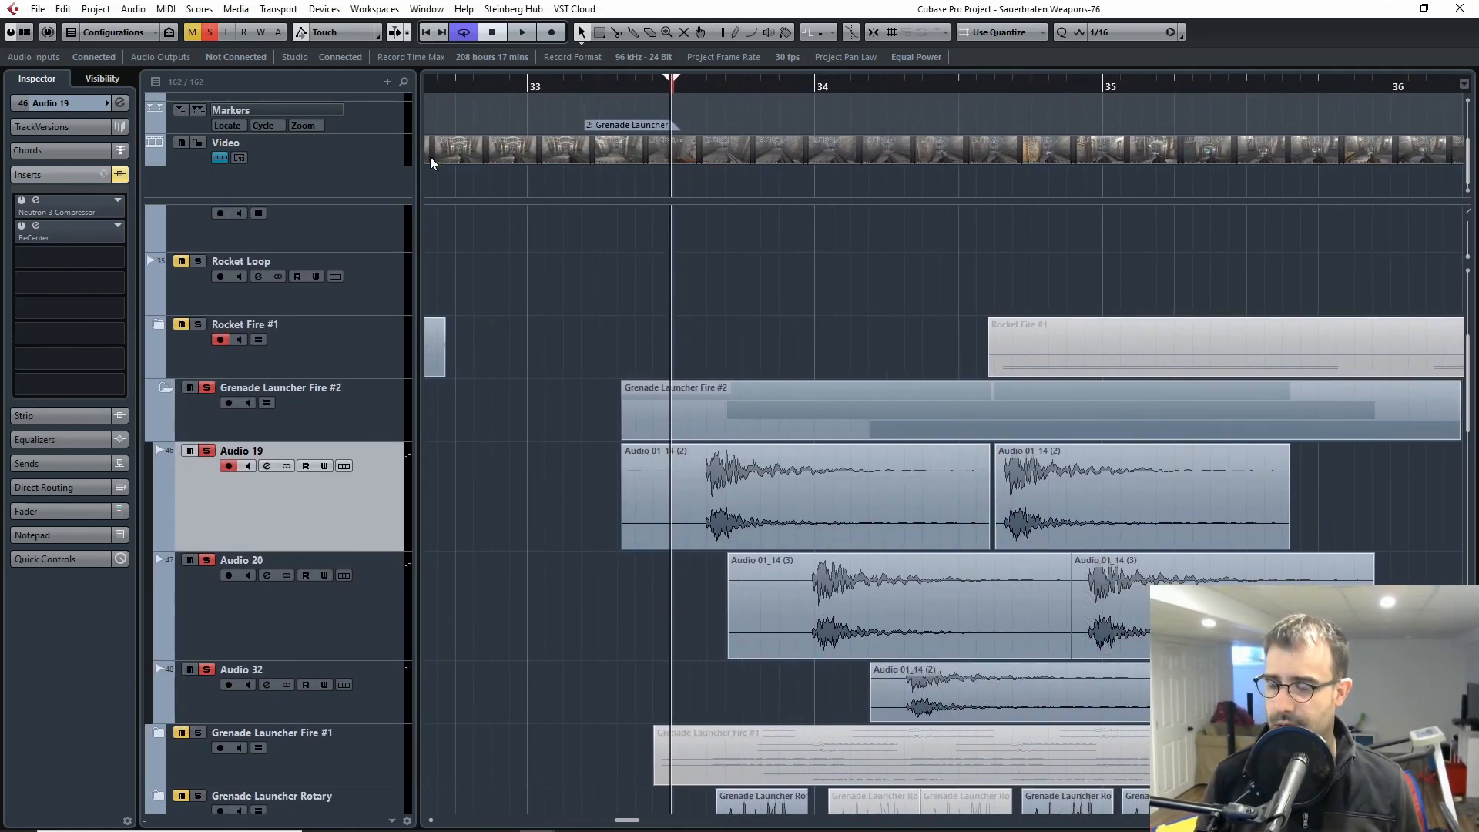
Step: Play the grenade launcher fire clips while viewing Audio 19's Neutron 3 Compressor with ReCenter bypassed, and close the compressor window
key(space)
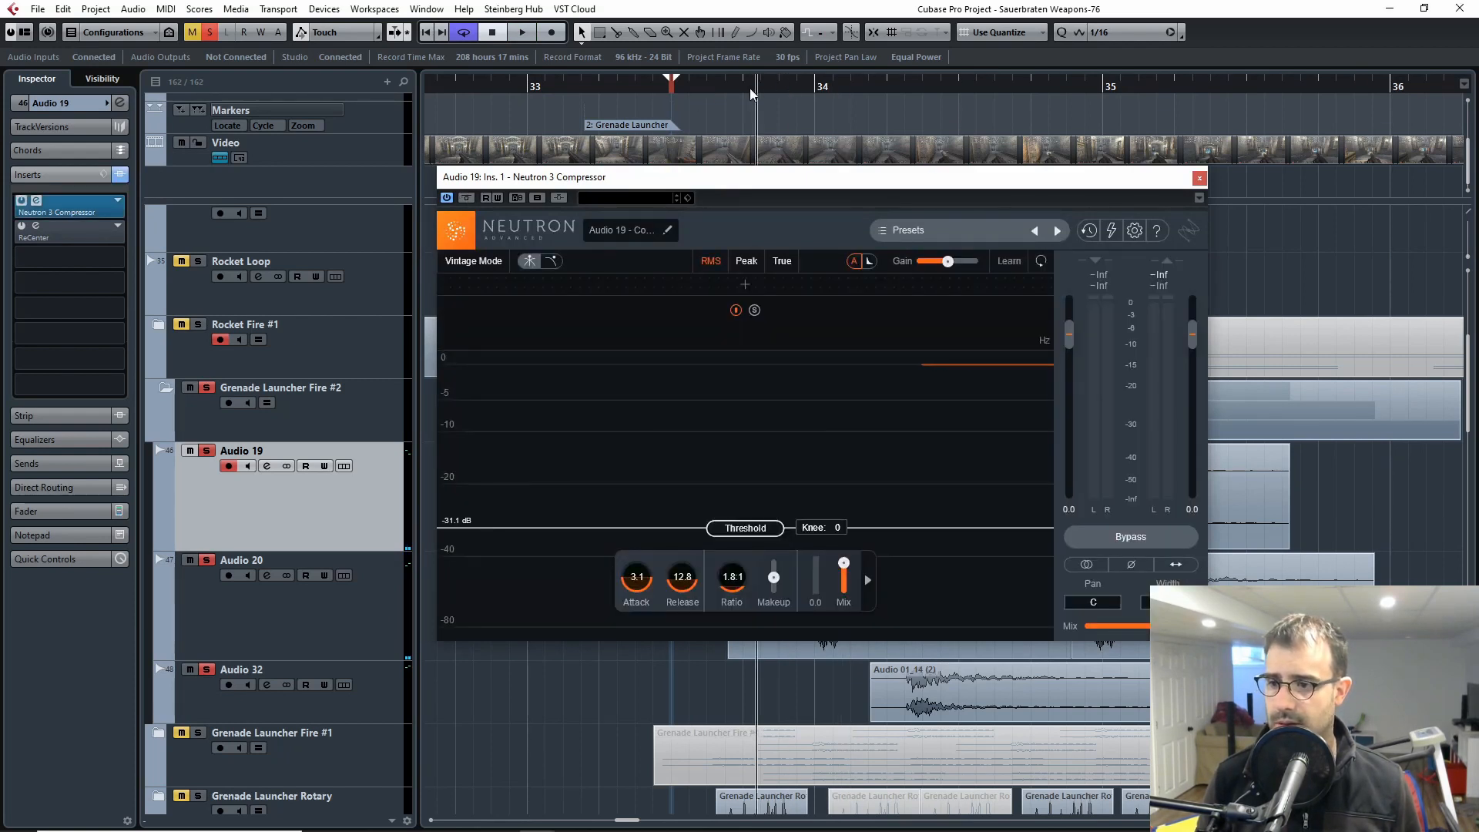
key(space)
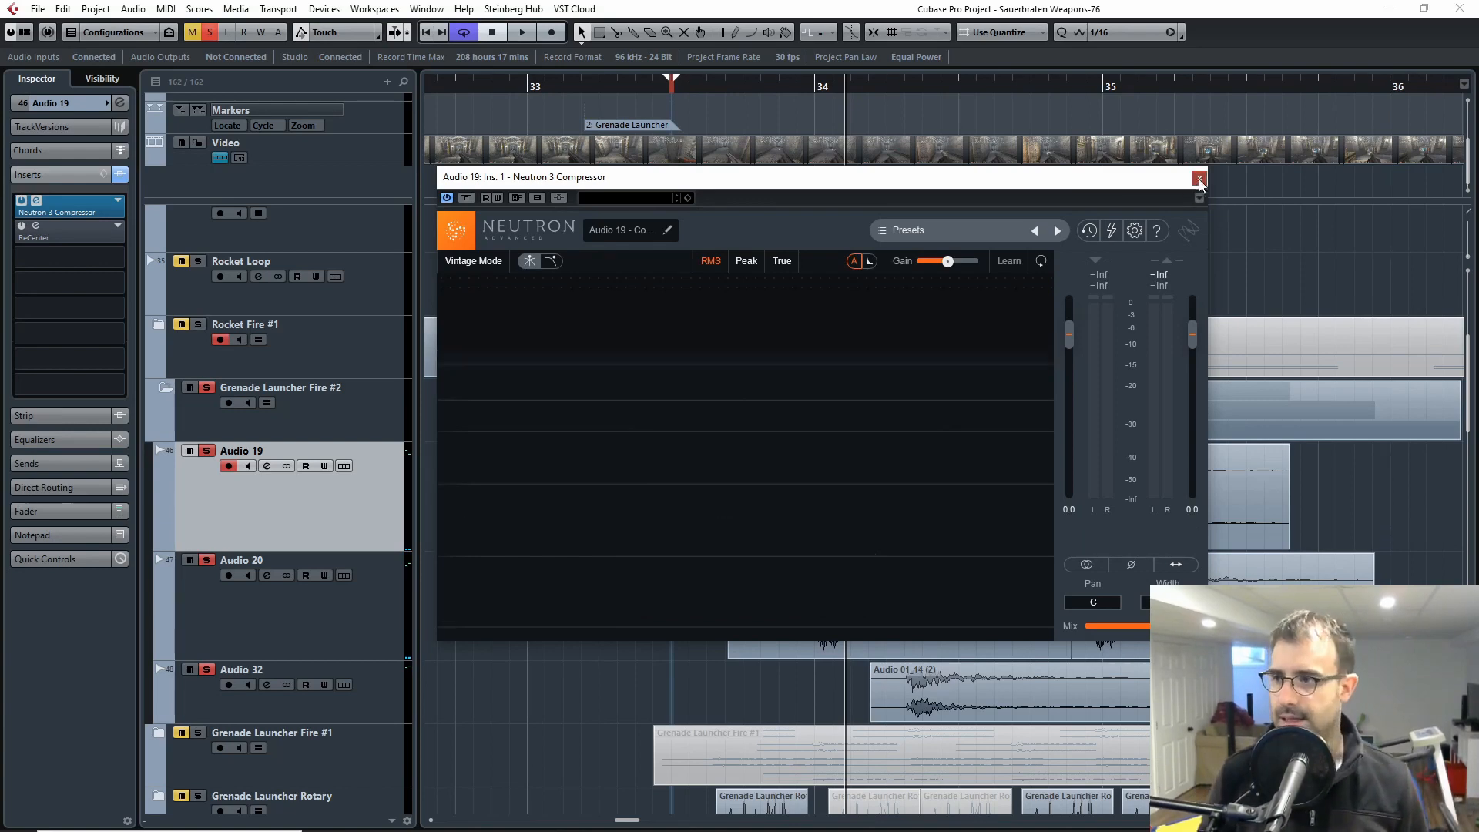
click(1199, 178)
Step: Open Audio 19's ReCenter insert, move its window clear of the first clip, and solo only the Audio 19 track
click(38, 225)
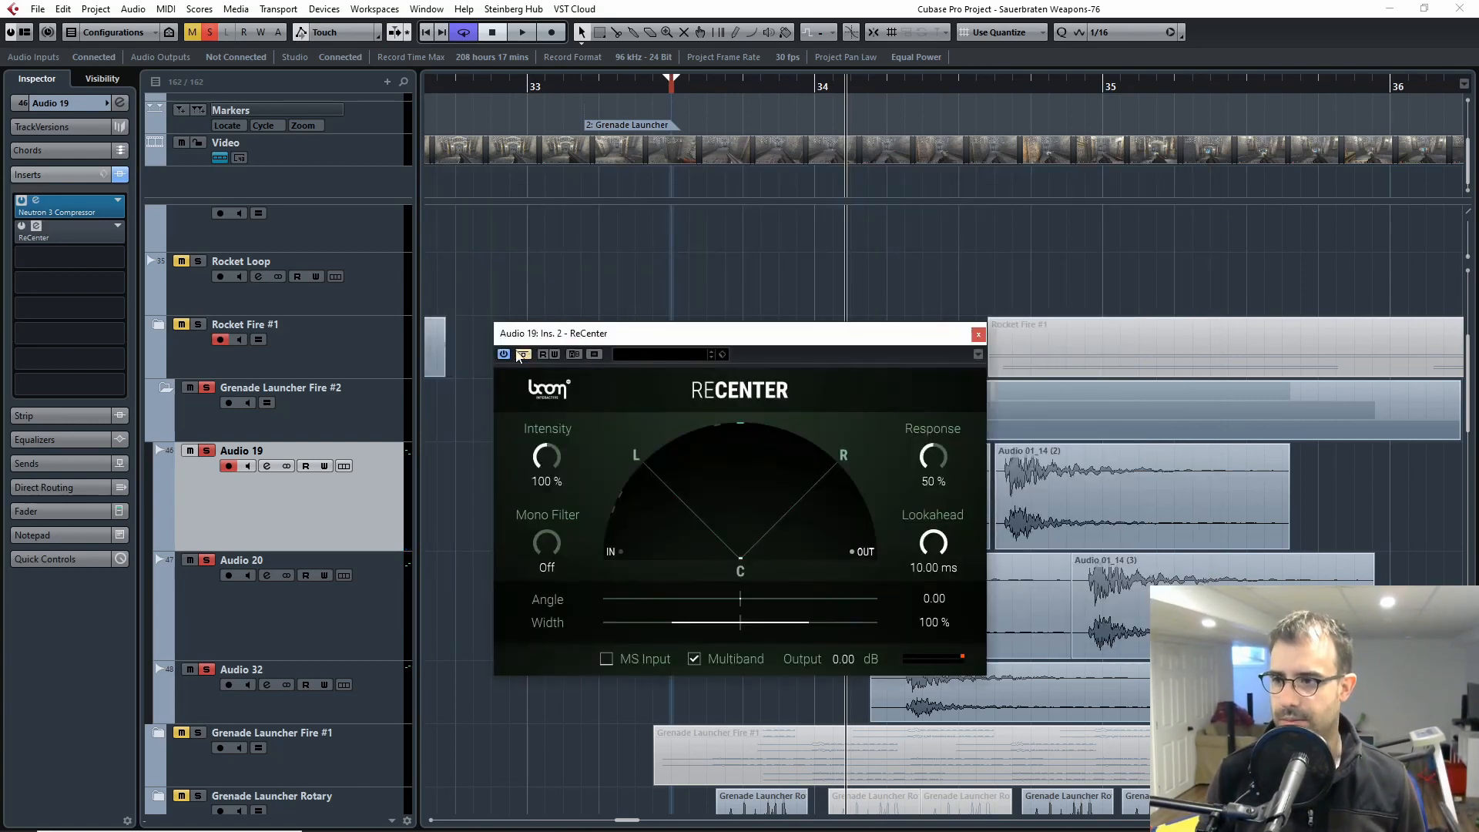
drag(747, 334, 1129, 270)
click(207, 388)
click(206, 450)
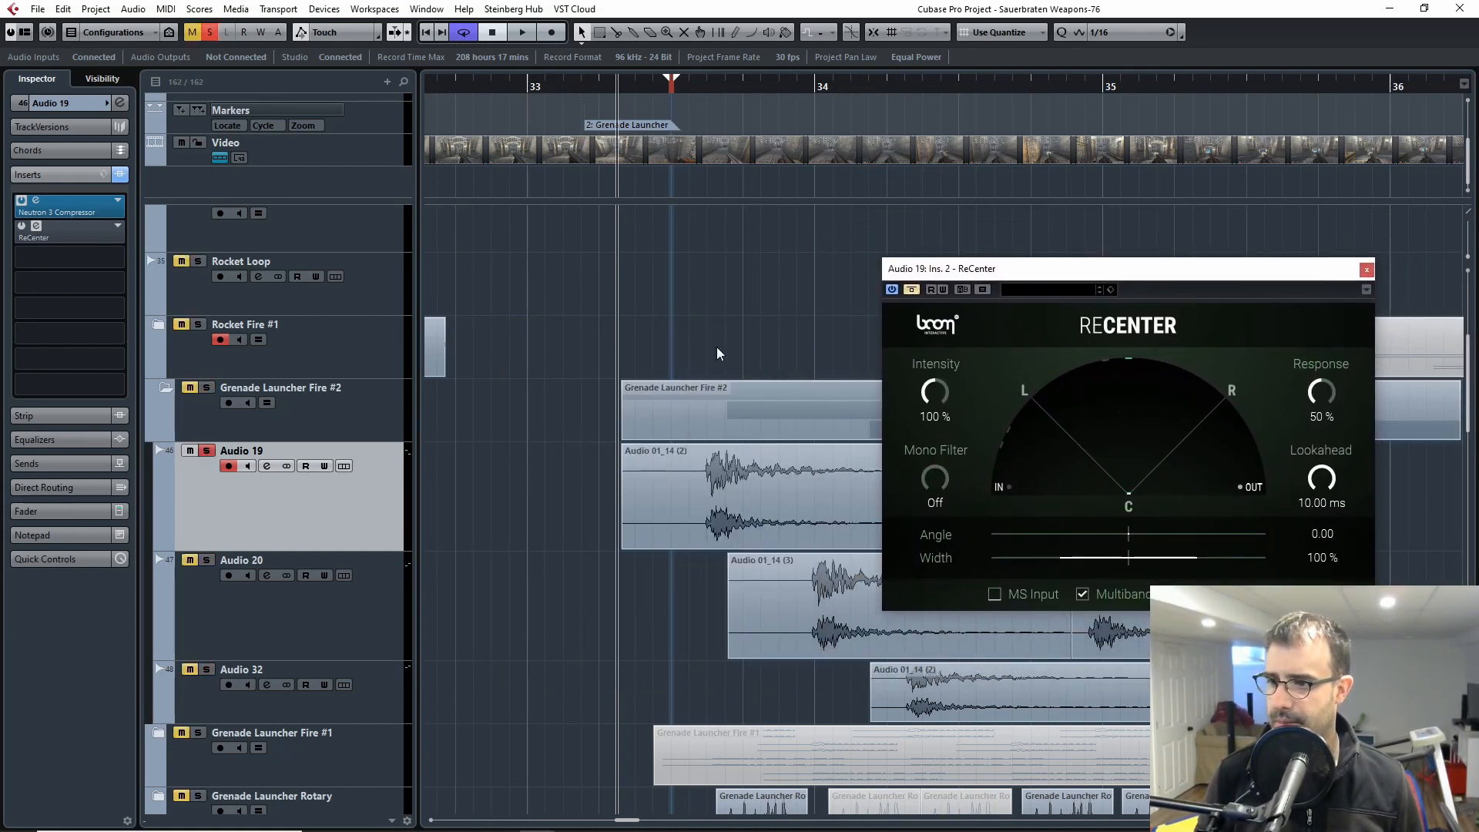
Step: Play the first Audio 19 shot with ReCenter bypassed, and replay it with ReCenter active
key(space)
key(space)
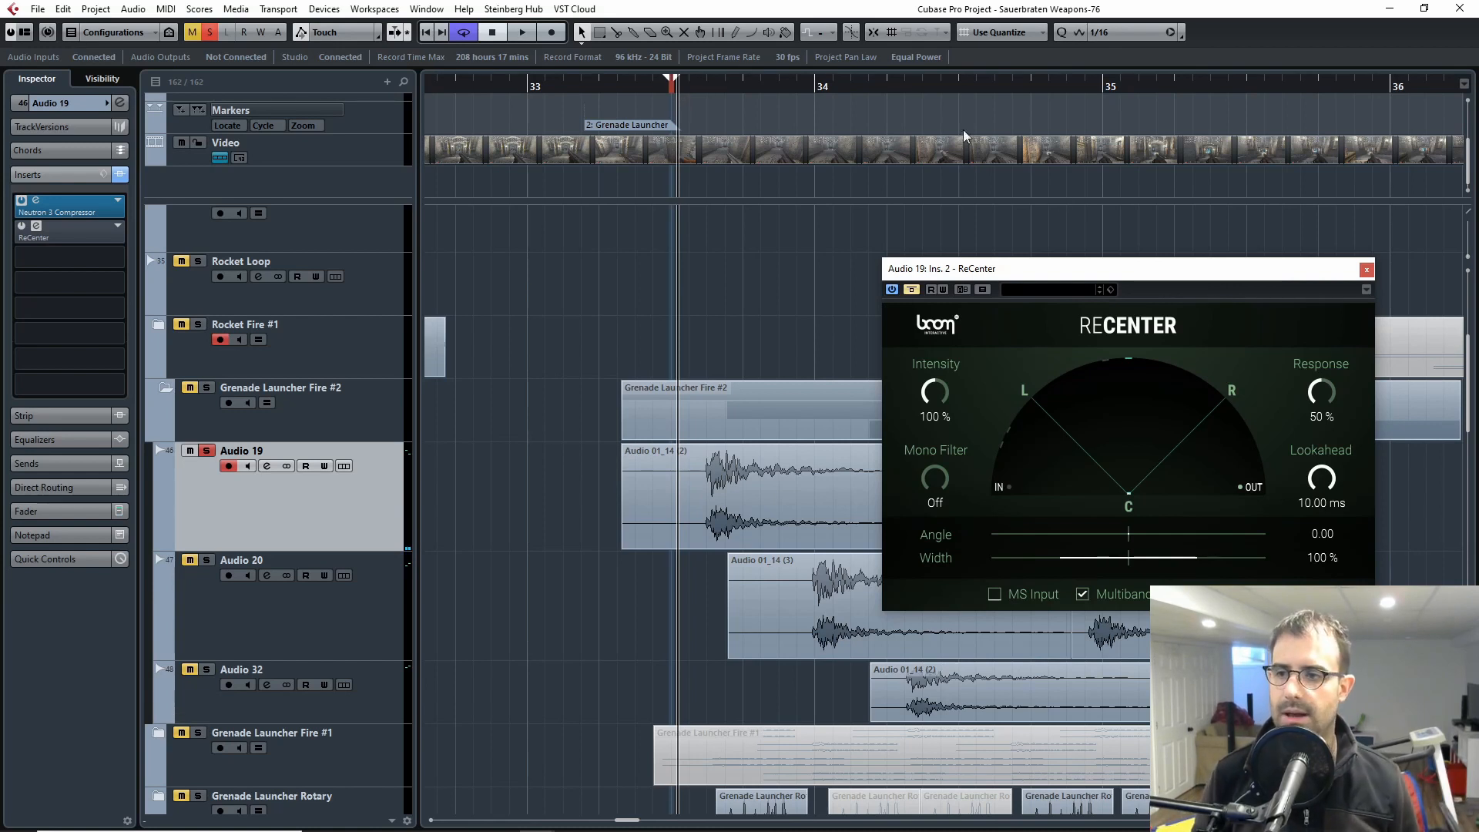
click(913, 289)
drag(689, 86, 691, 105)
key(space)
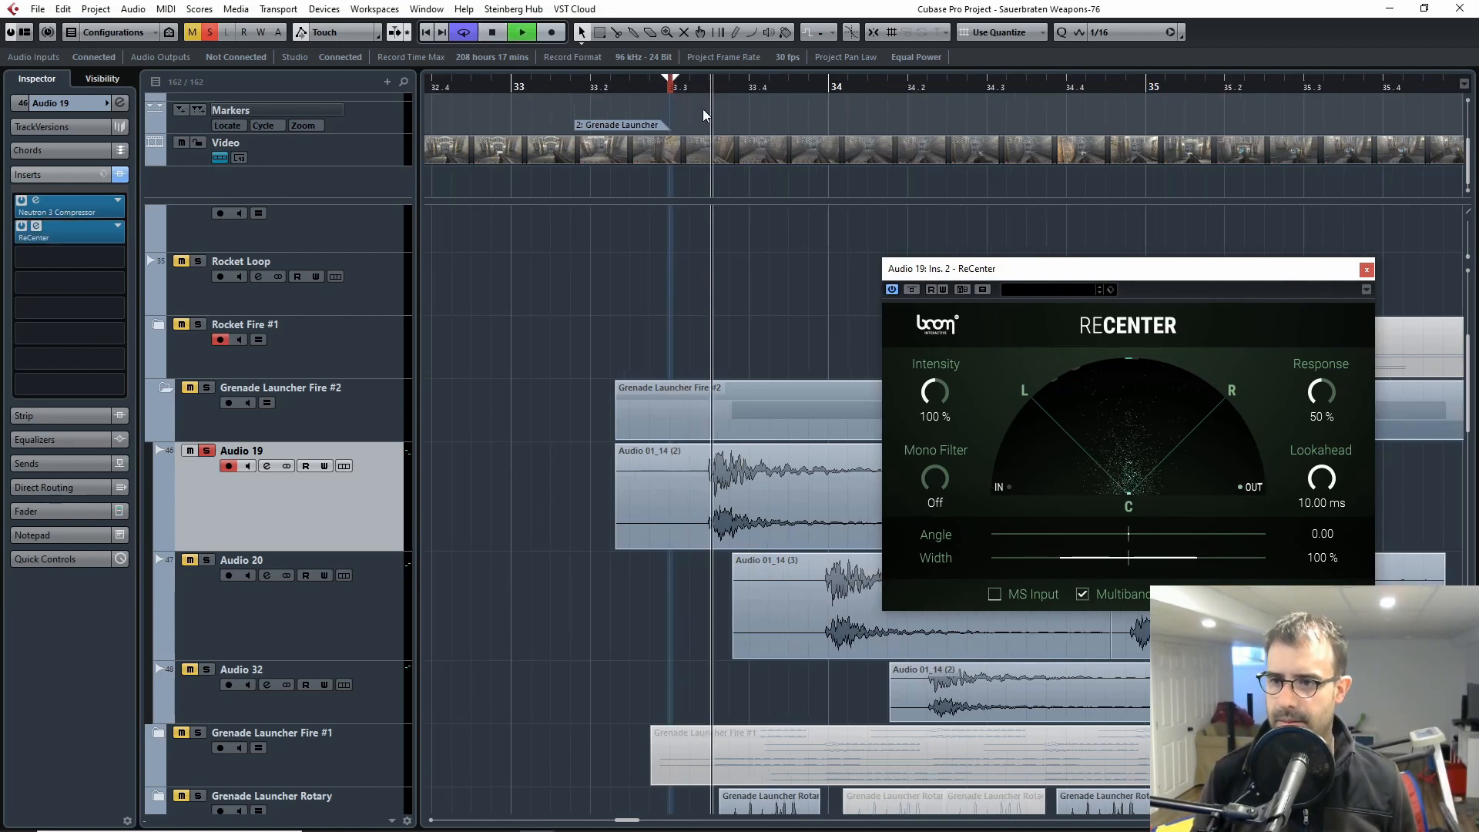
key(space)
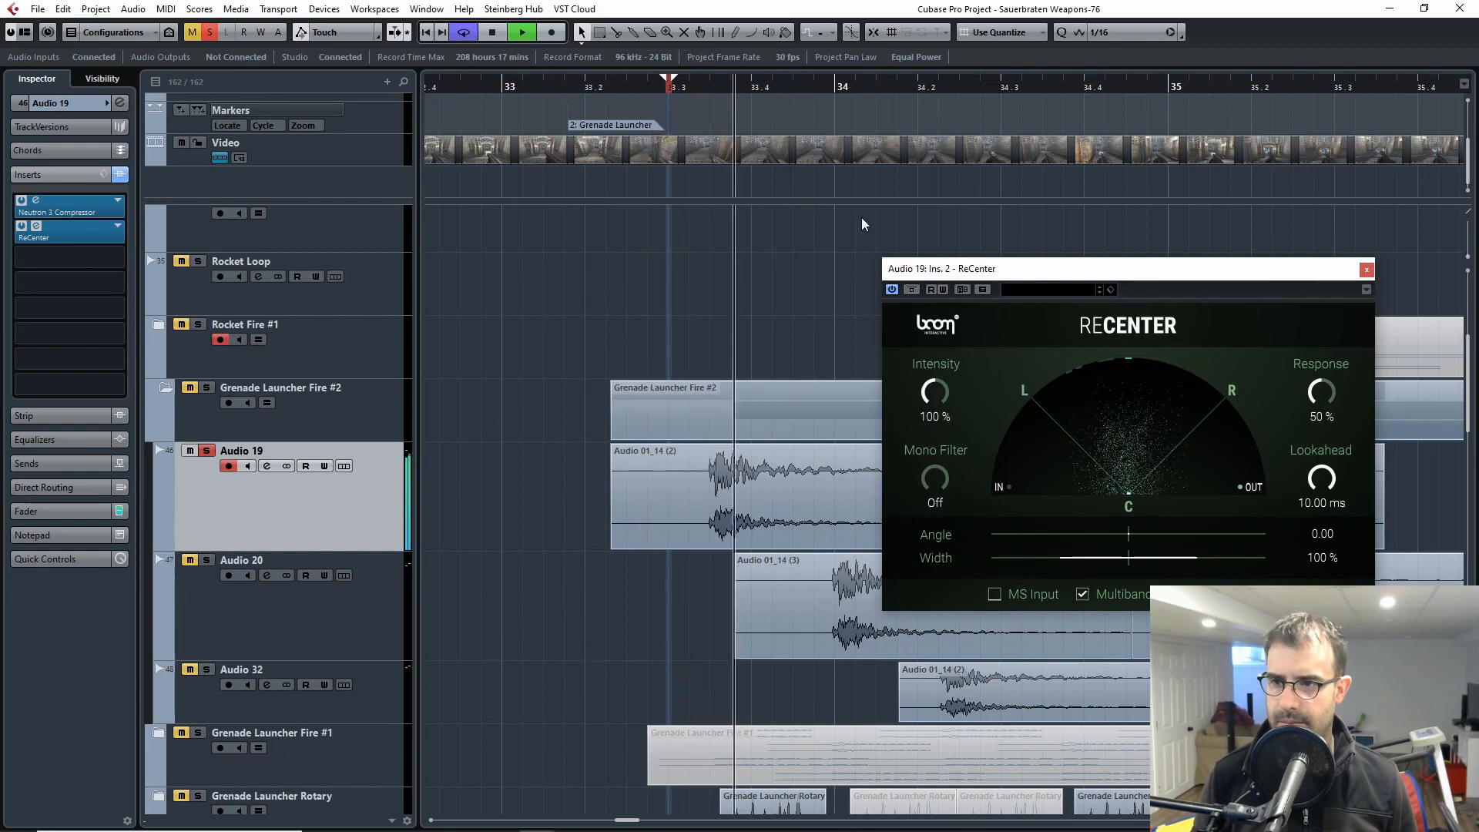
key(space)
Step: Bypass ReCenter while replaying the first Audio 19 shot, and reactivate it for another comparison
click(911, 289)
click(693, 87)
key(space)
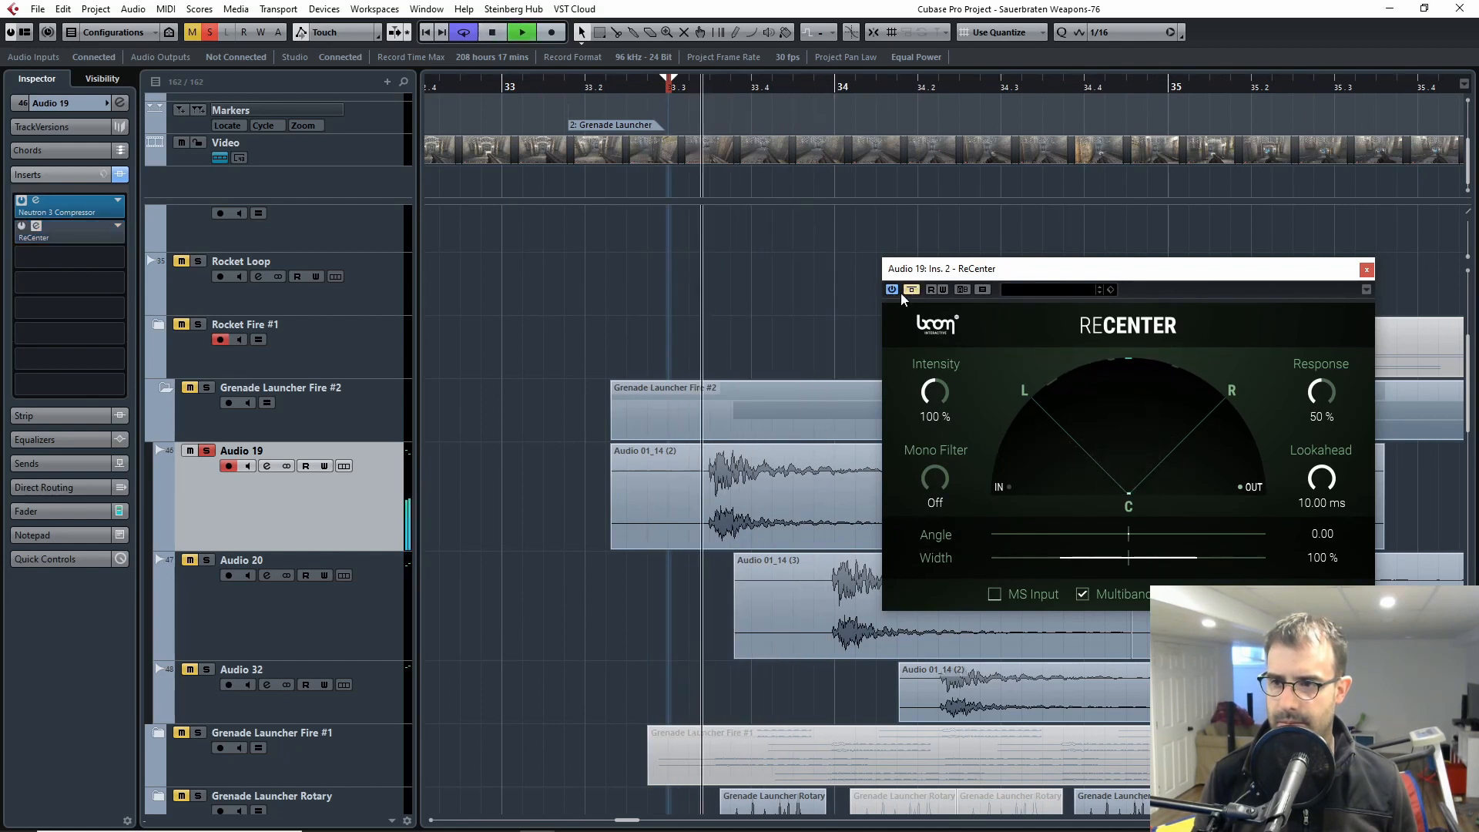
click(676, 90)
key(space)
click(912, 291)
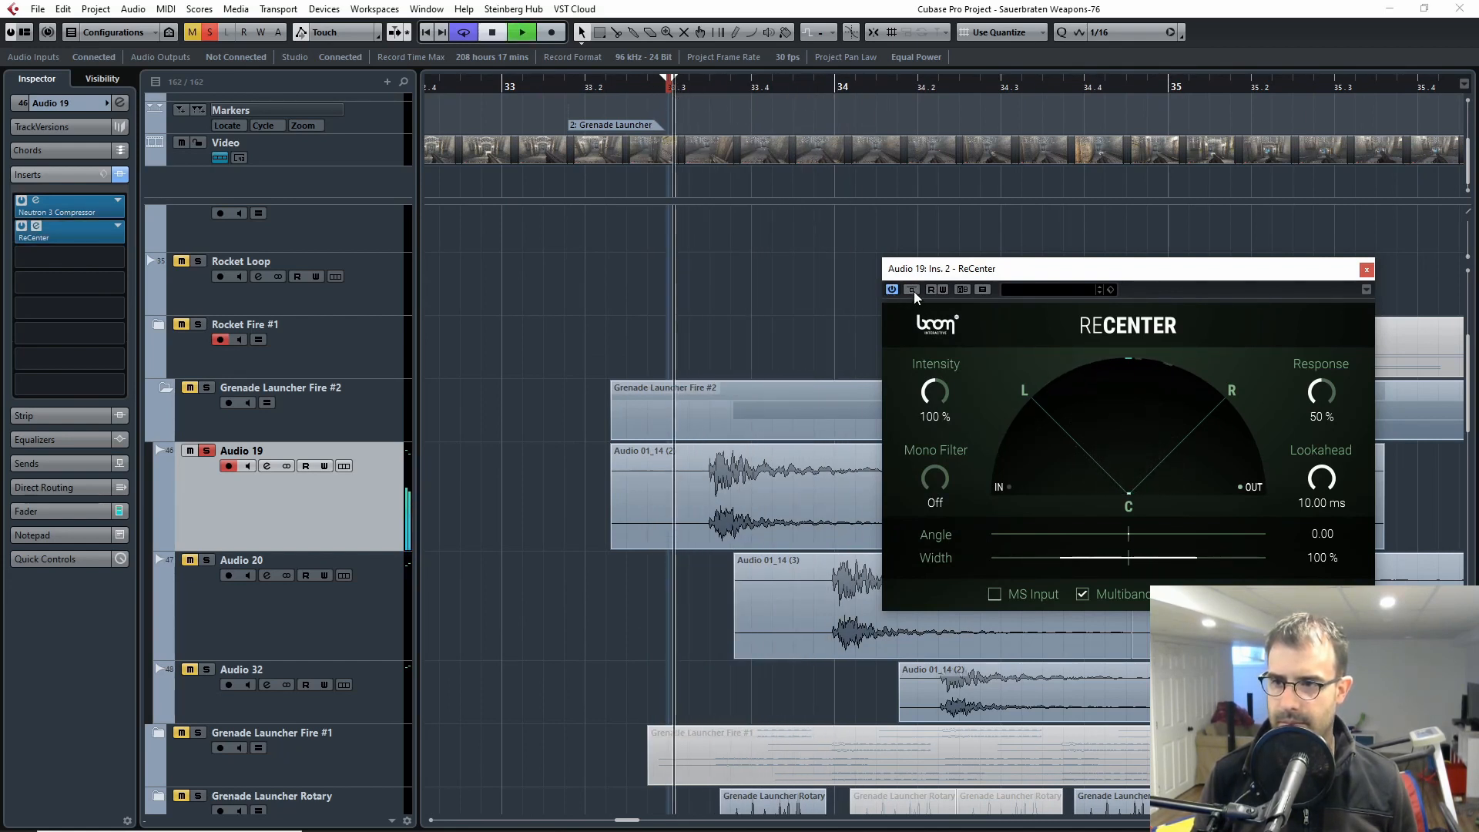
key(space)
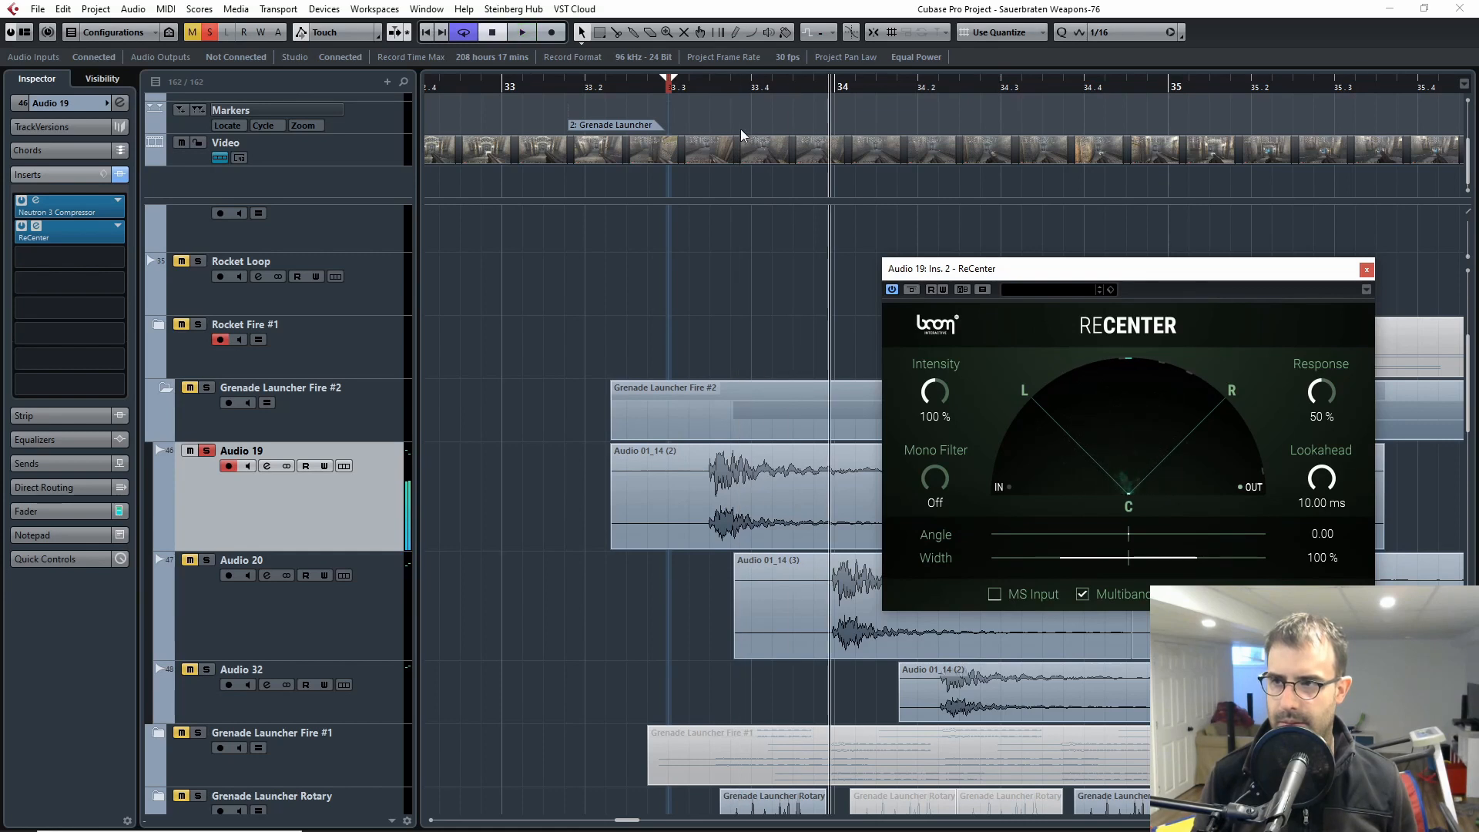
Step: Replay the first Audio 19 shot with ReCenter active and close the plug-in window
click(688, 91)
key(space)
key(space)
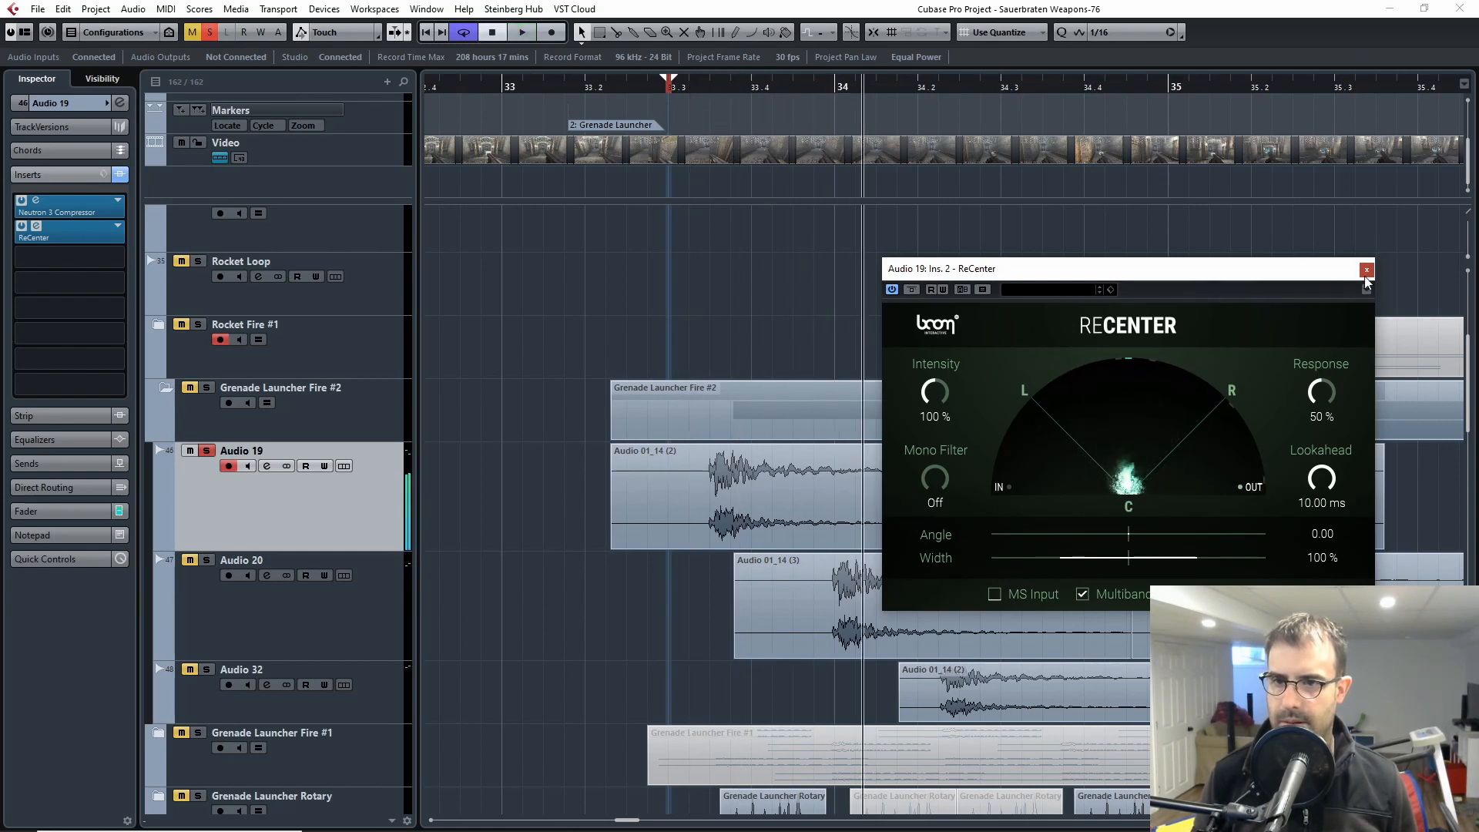
click(1366, 269)
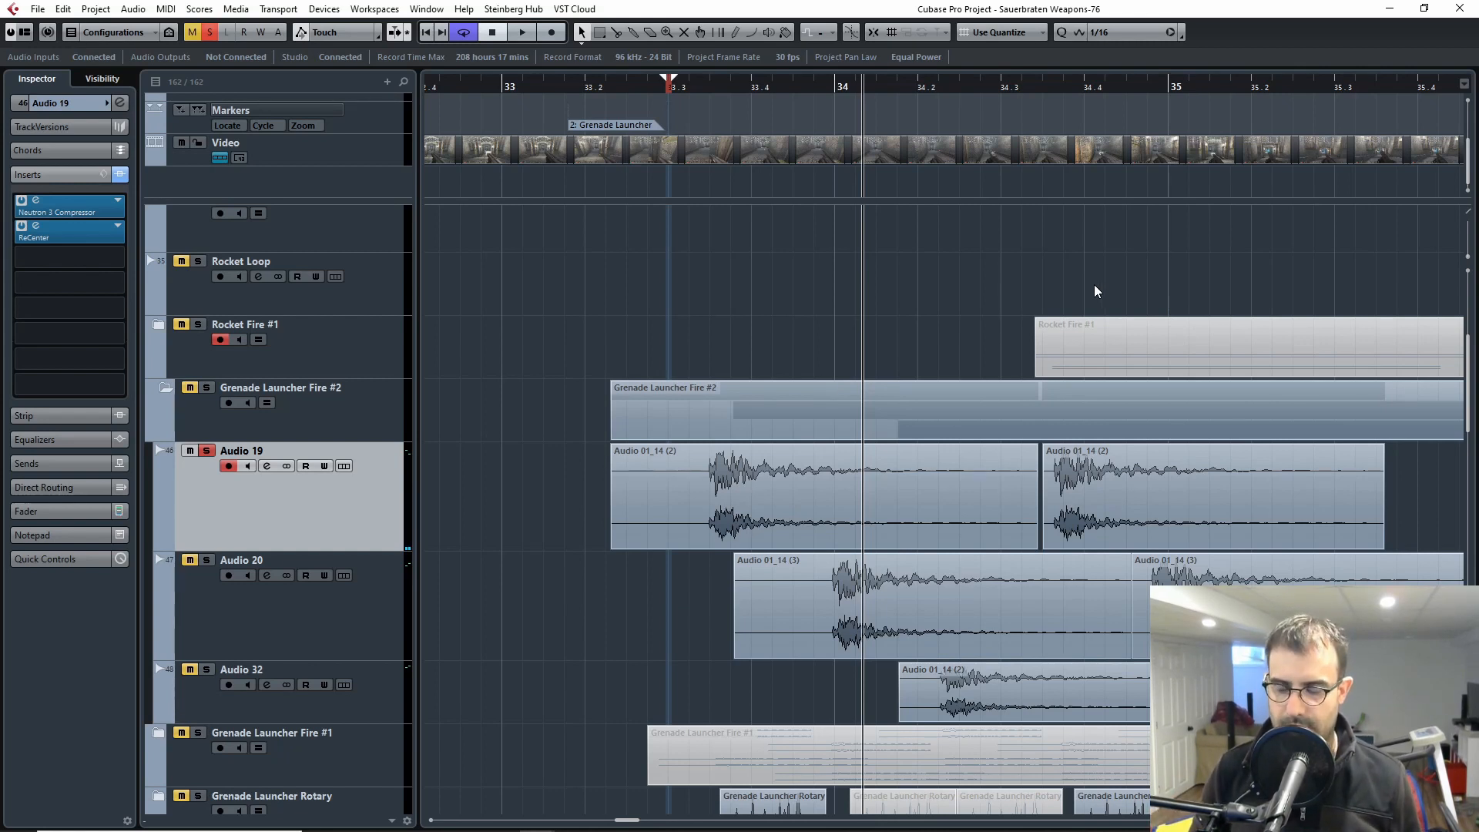
Step: Reopen Audio 19's ReCenter insert to examine its stereo settings, and close it
drag(703, 86, 690, 80)
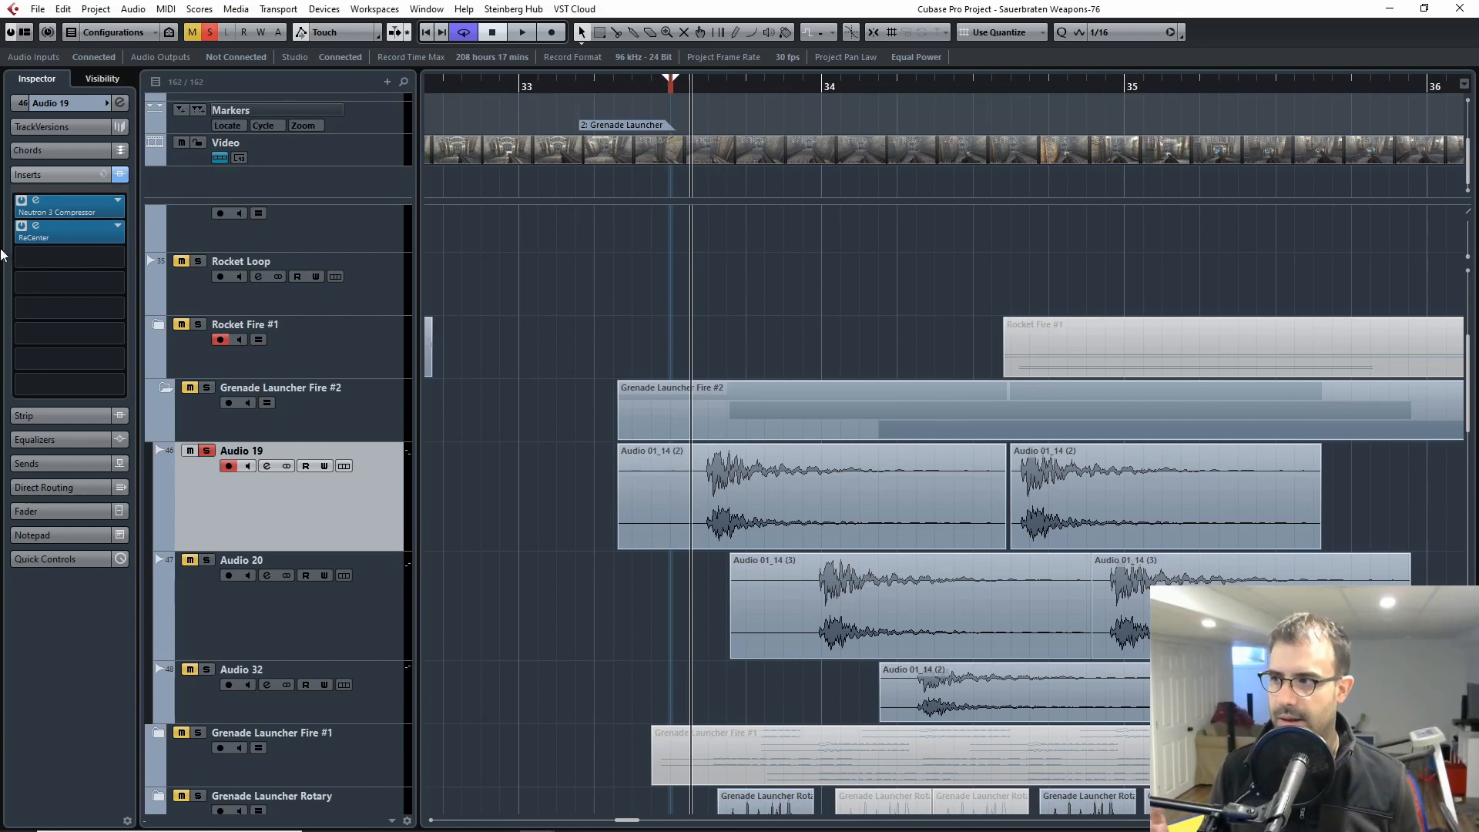
double_click(81, 234)
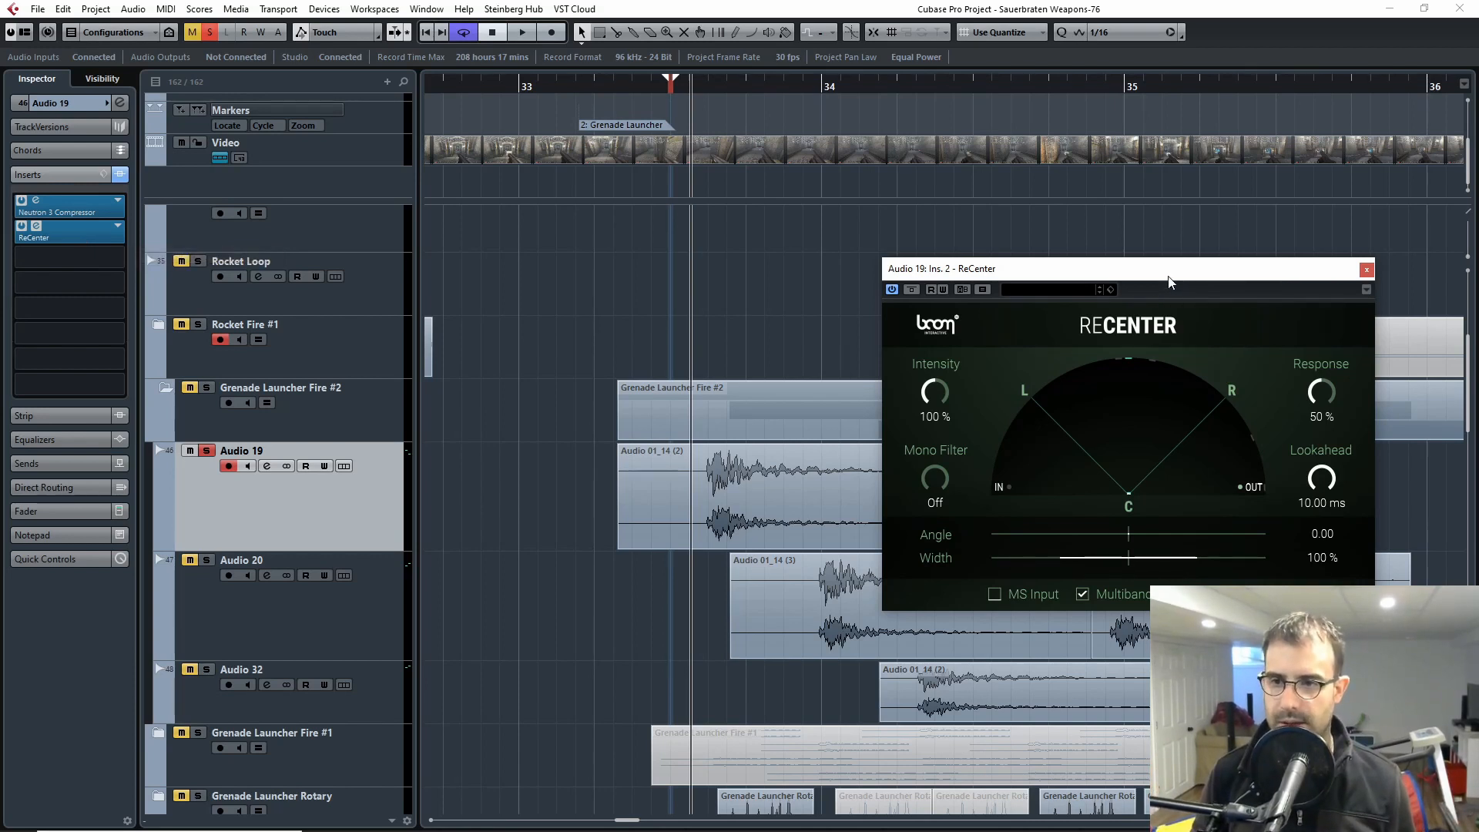
drag(1212, 261, 1052, 236)
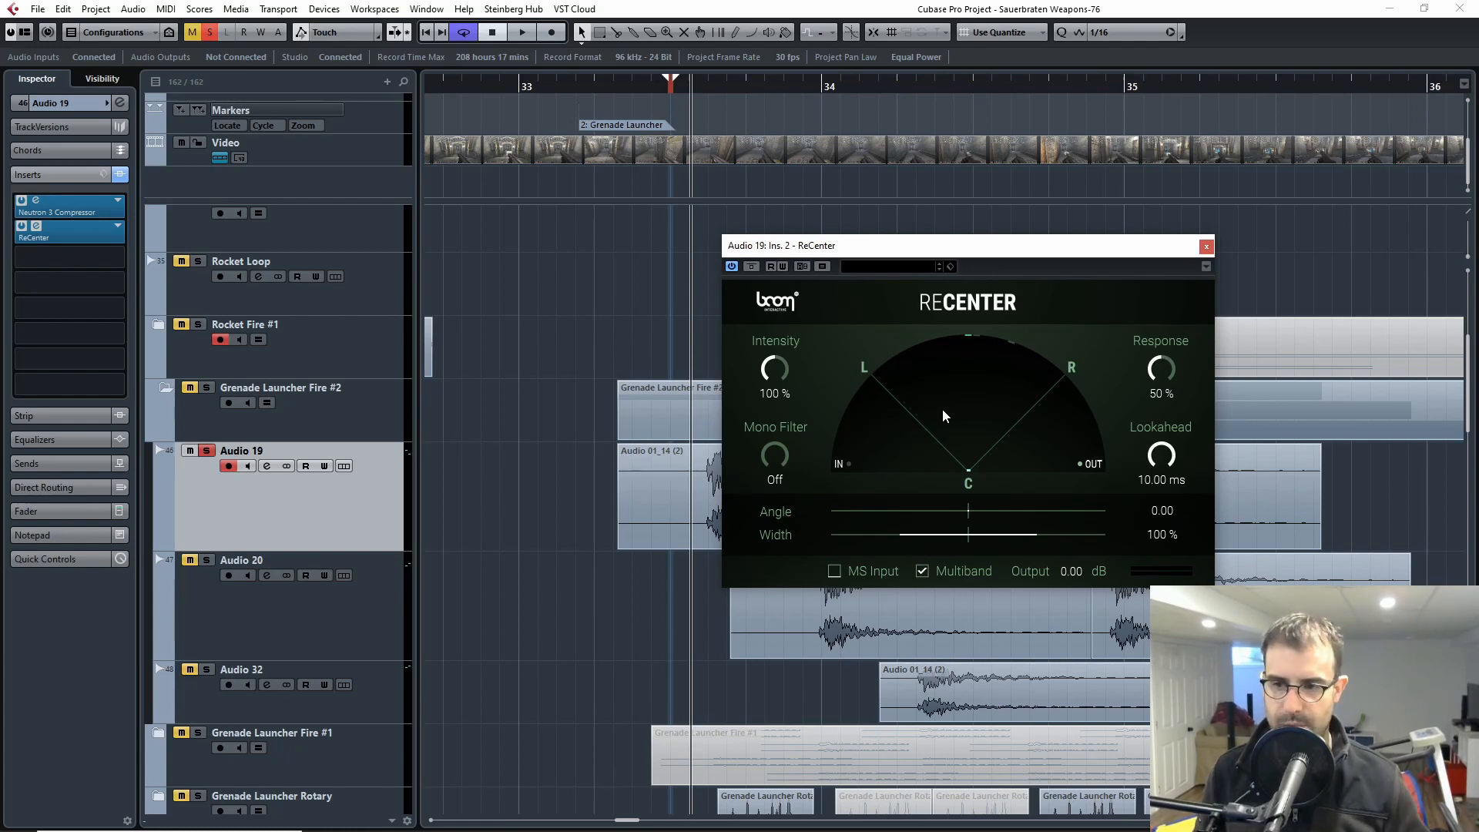
click(1206, 246)
Step: Collapse and unsolo the Grenade Launcher Fire #2 folder, and solo and expand Grenade Launcher Rotary
click(205, 387)
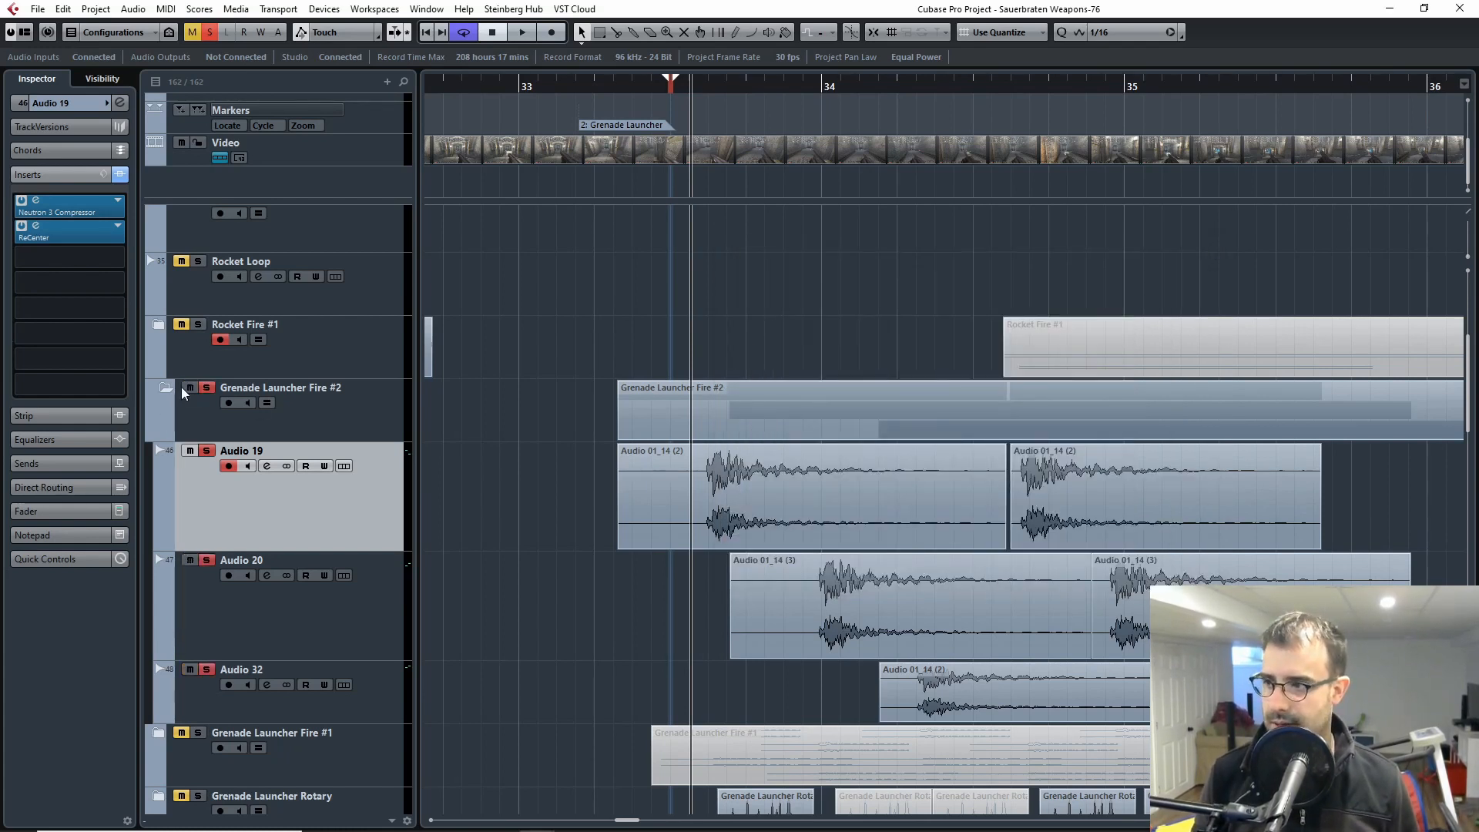
click(166, 387)
click(197, 388)
click(197, 513)
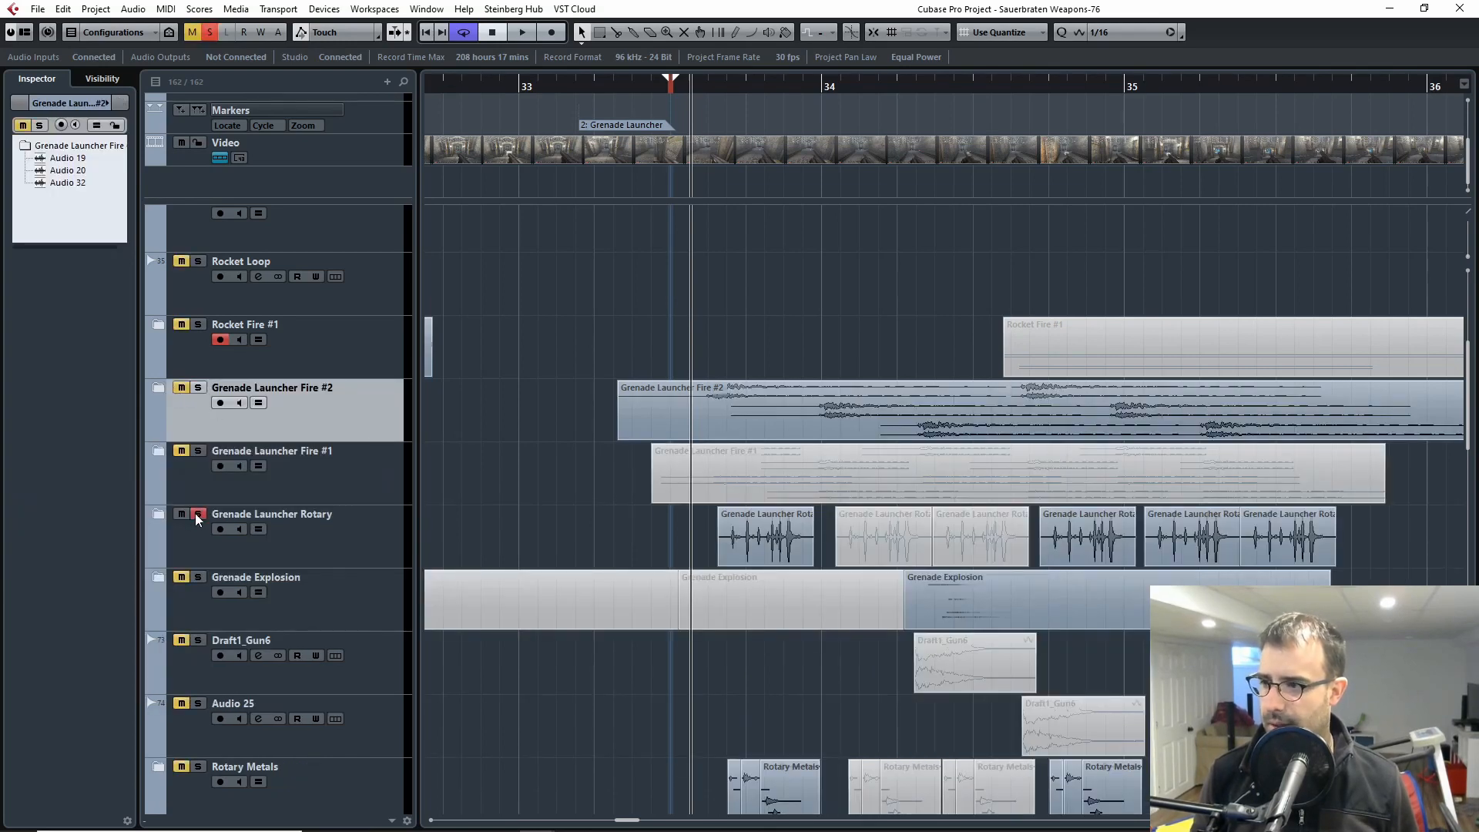
click(158, 513)
Step: Open the video player and check the soloed Grenade Launcher Rotary clips against the weapon switch footage
double_click(767, 157)
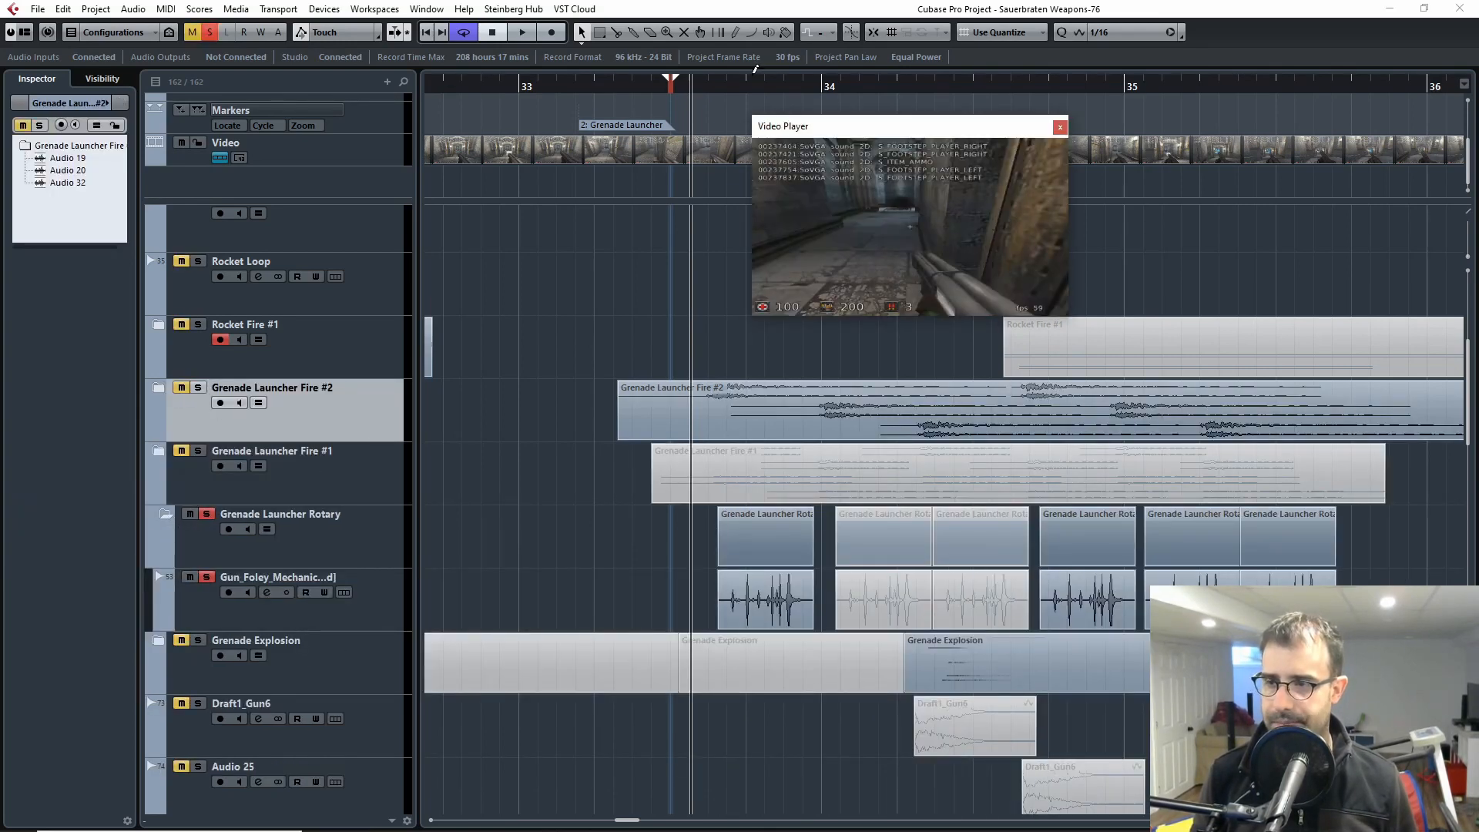
key(space)
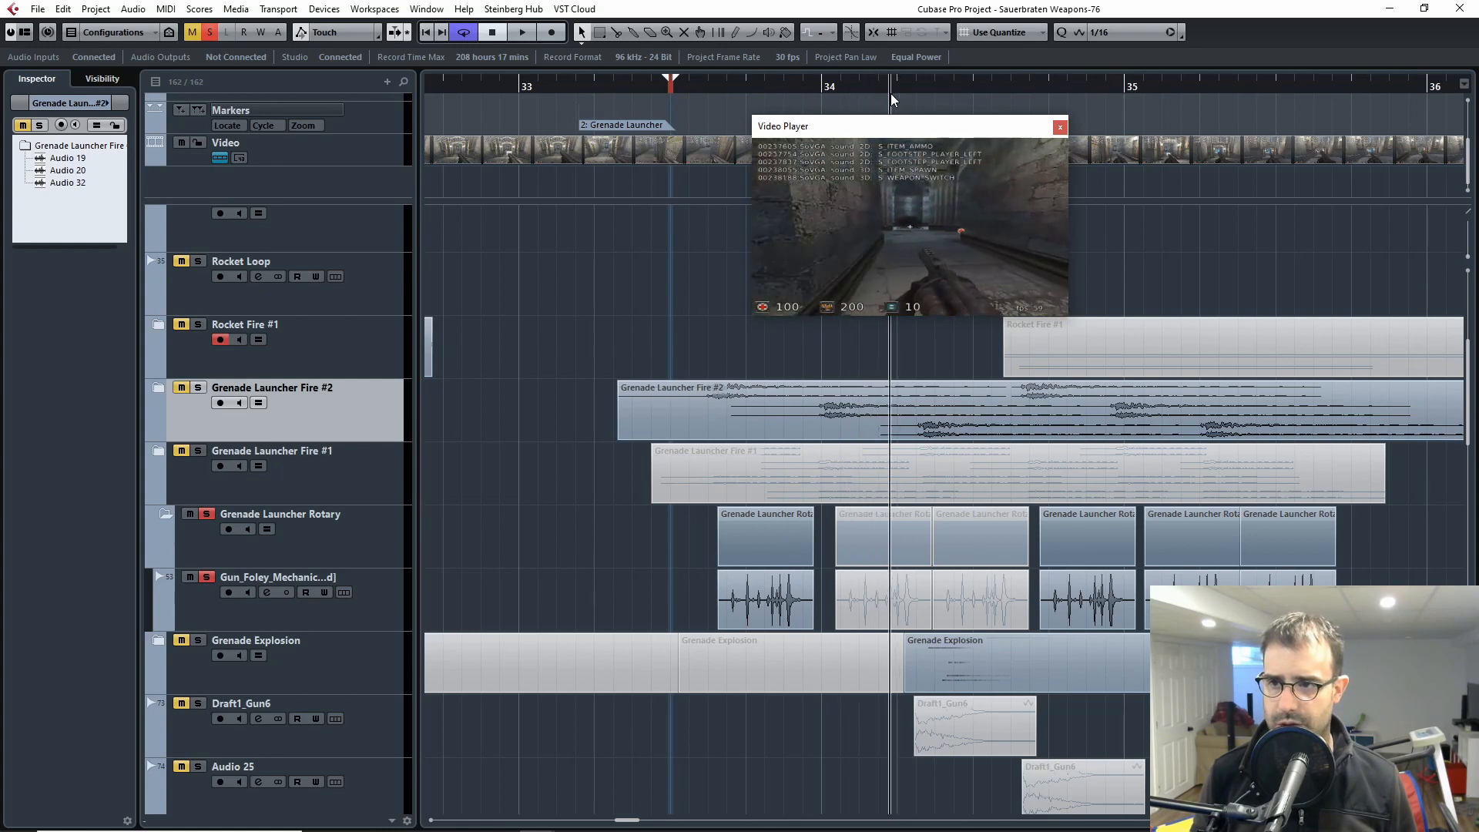
drag(913, 96, 719, 109)
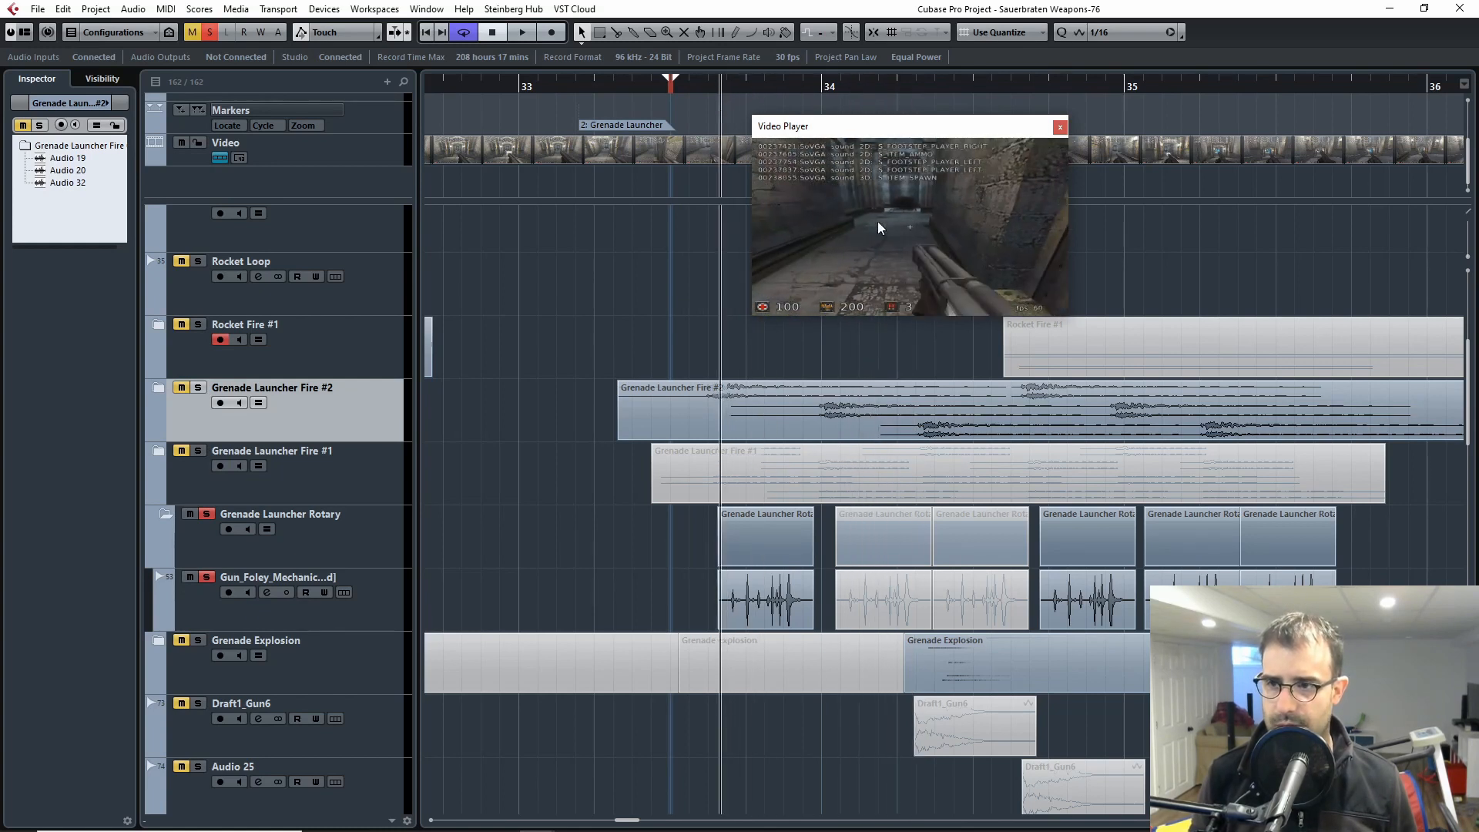
click(875, 83)
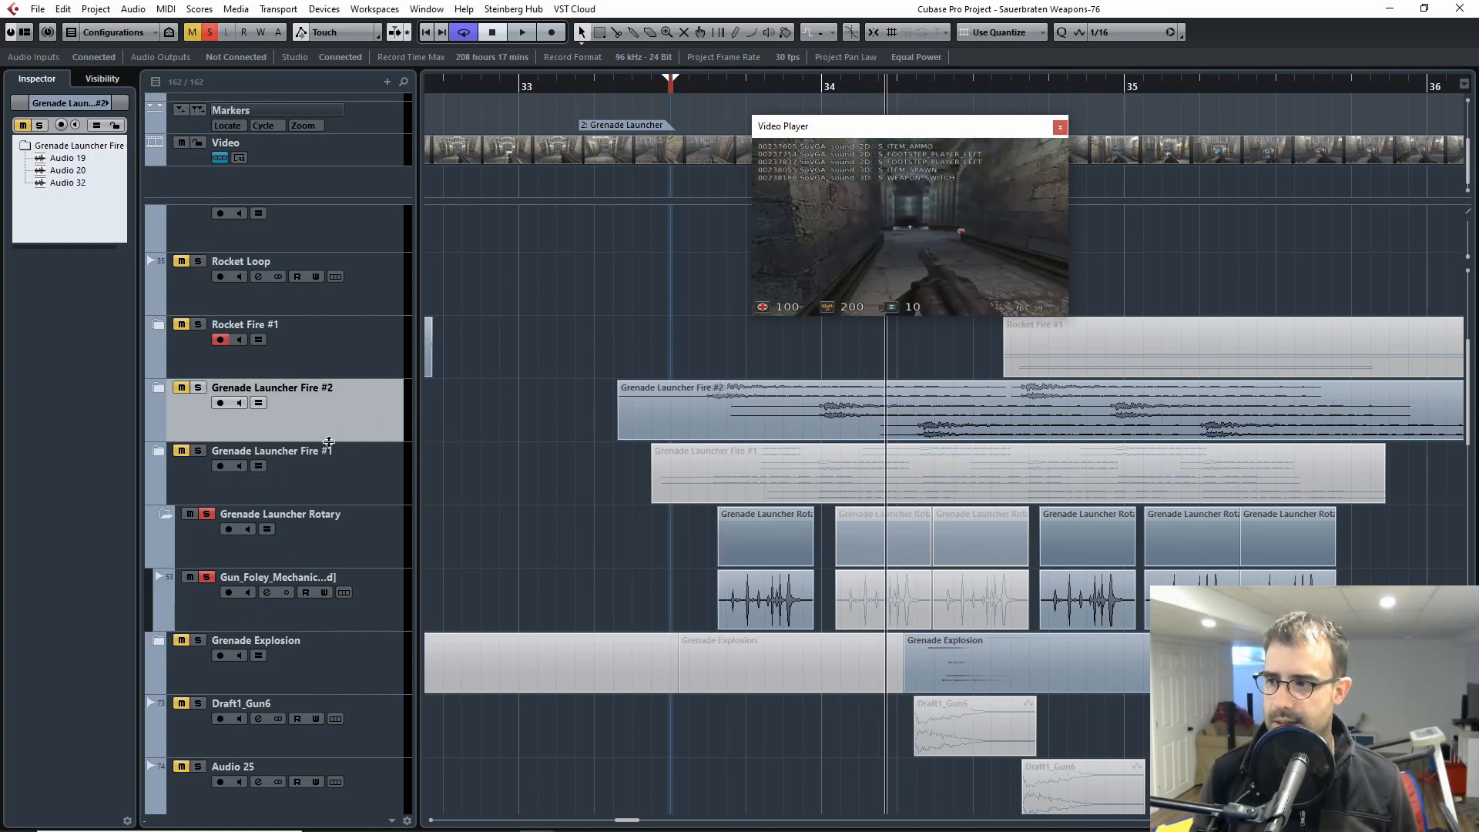
Step: Unsolo Grenade Launcher Rotary and mute it together with Grenade Launcher Fire #2 and Grenade Launcher Fire #1
click(205, 514)
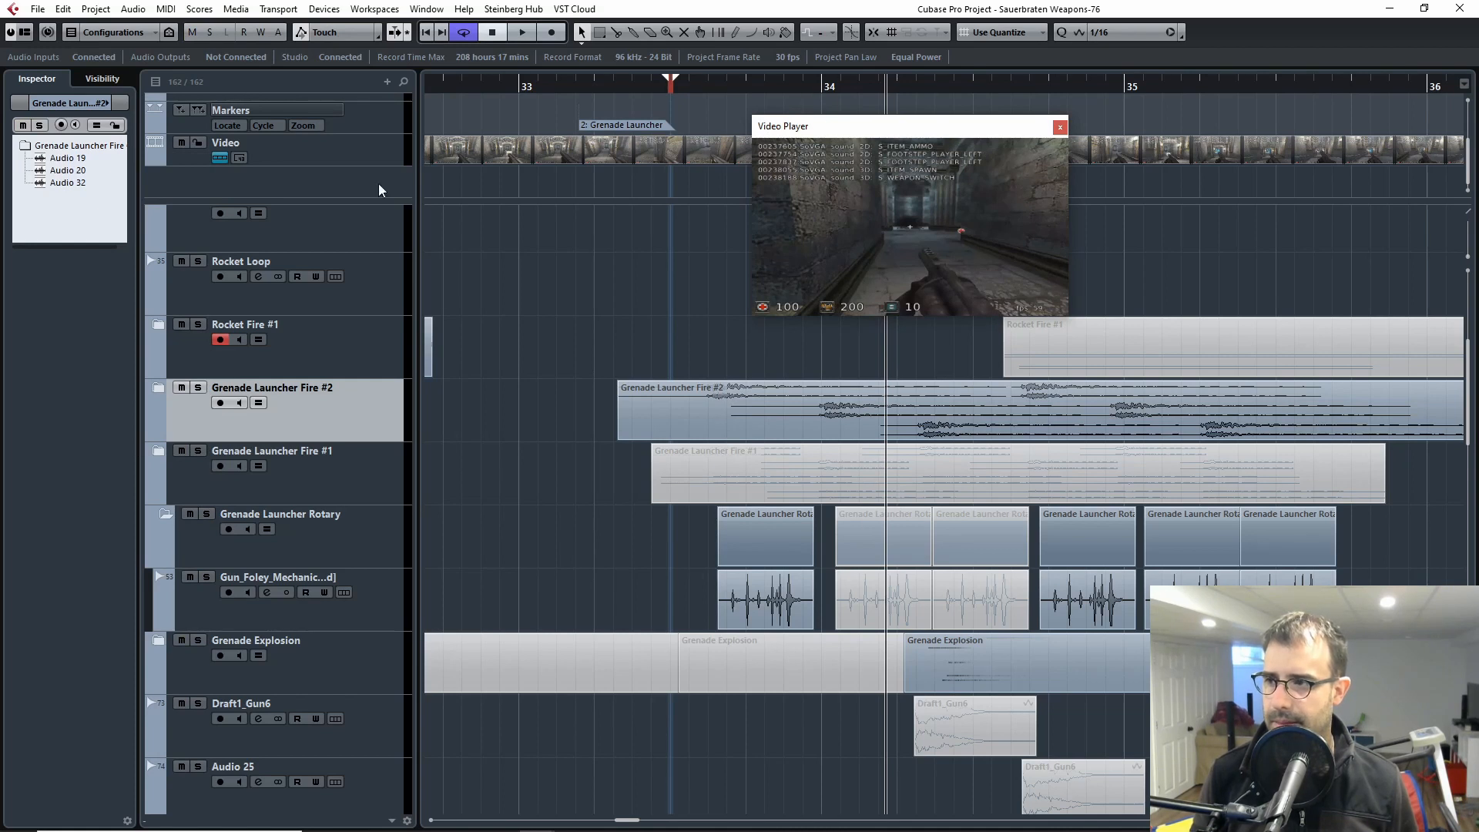
click(181, 388)
click(190, 514)
click(180, 452)
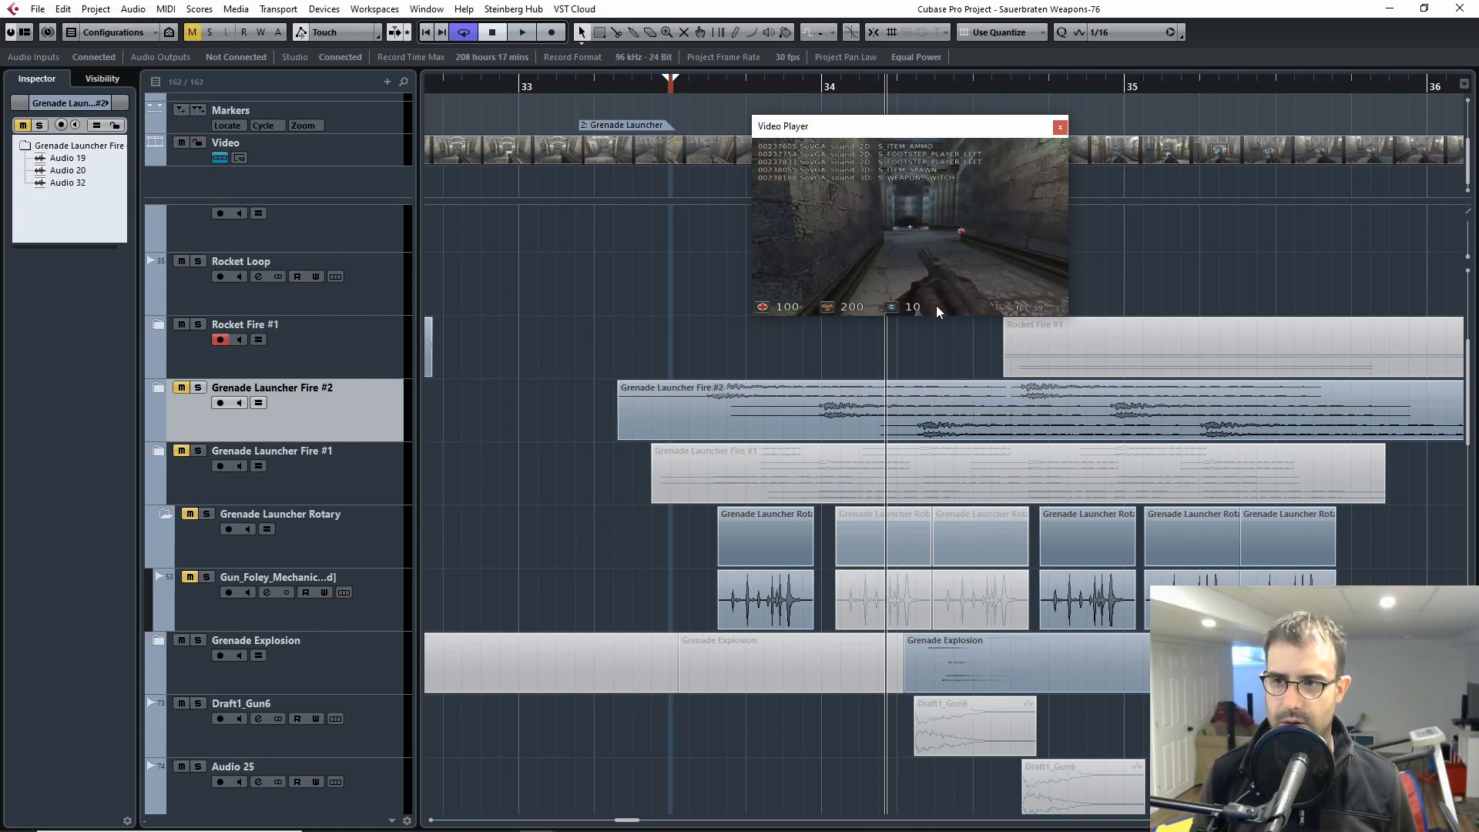
Step: Play the gameplay footage with the grenade launcher fire and rotary folders muted, and close the video player
key(space)
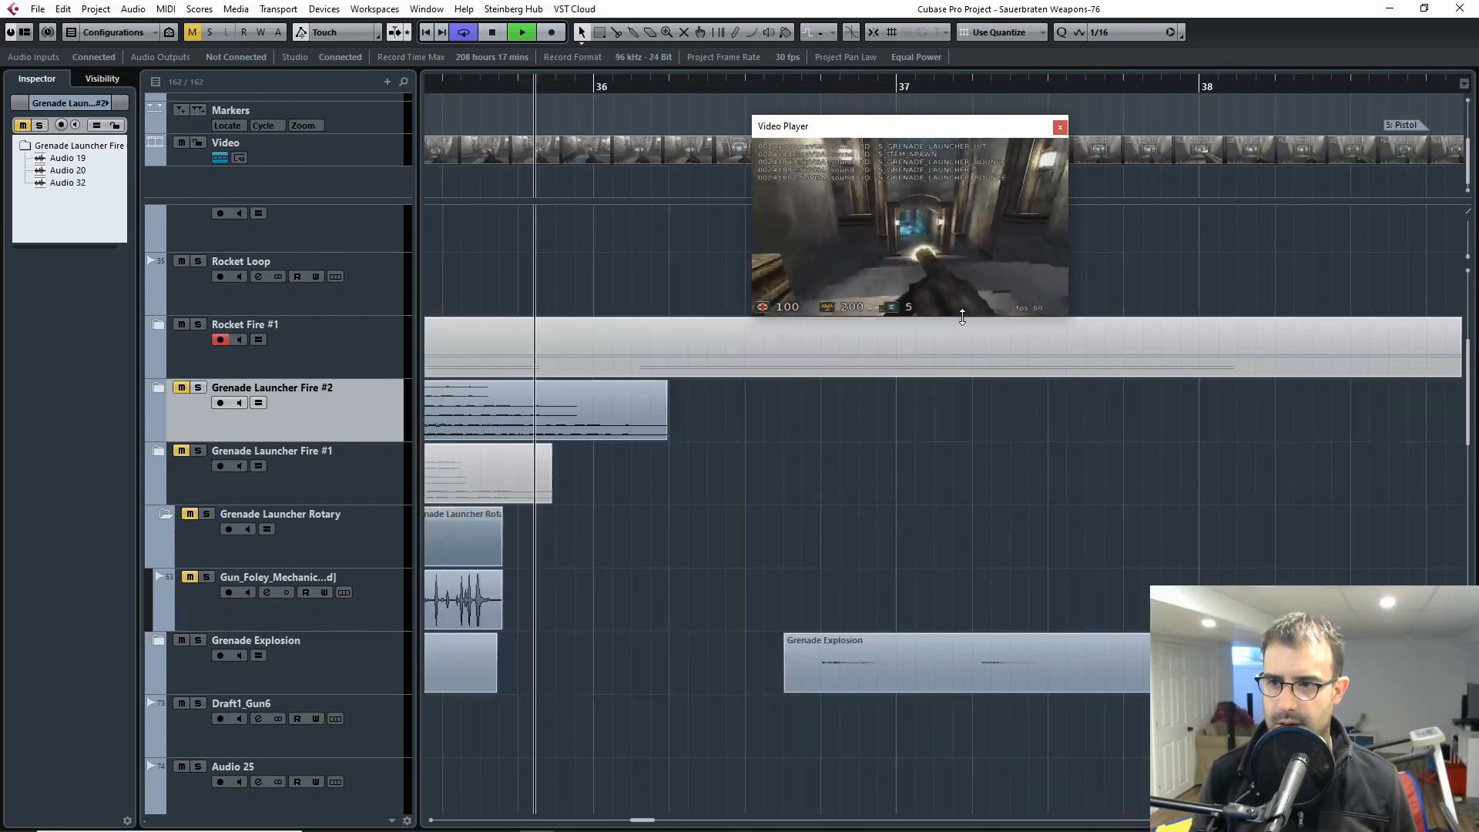
key(space)
key(g)
key(g)
key(g)
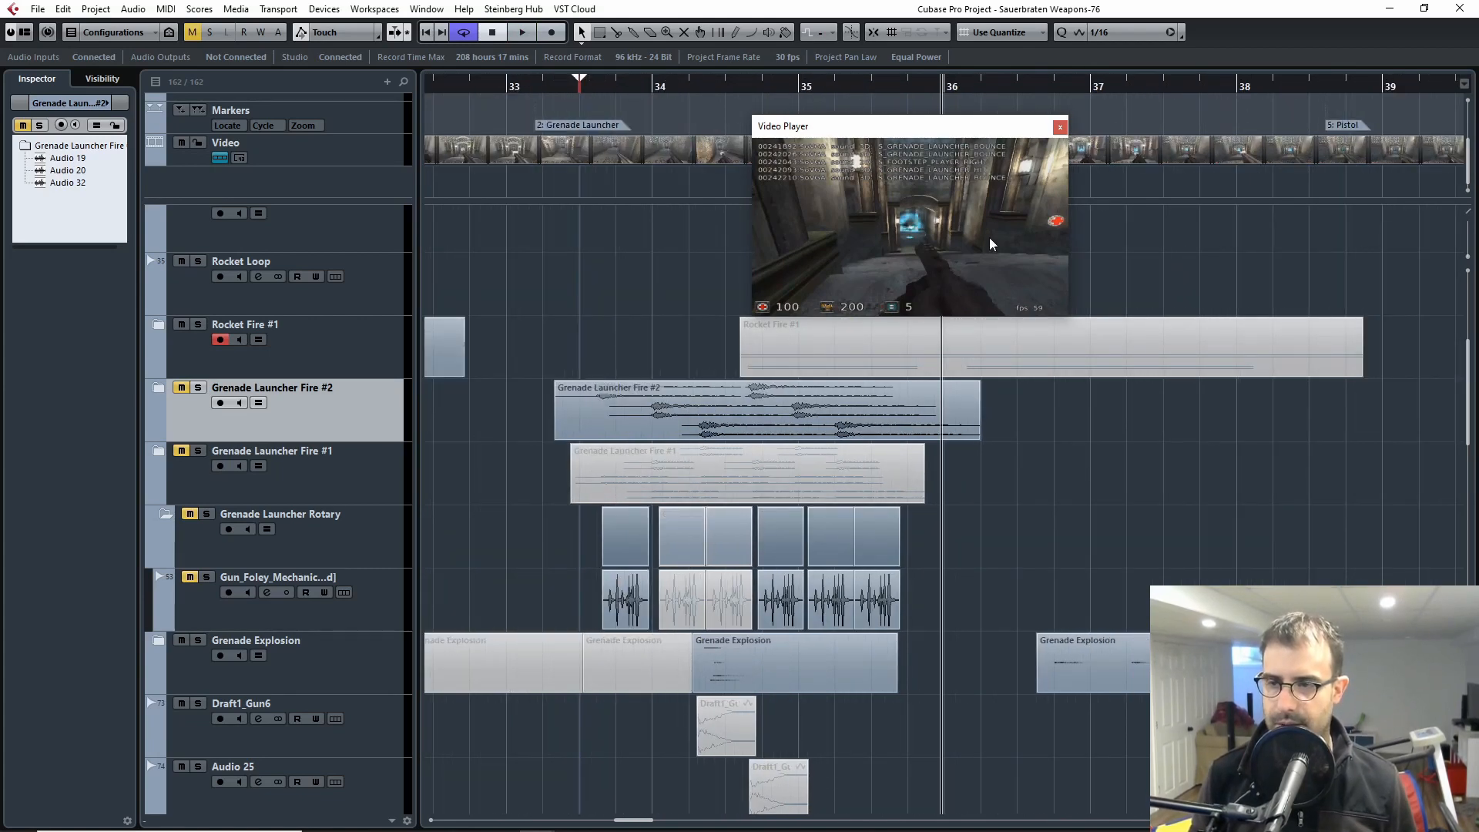
click(1059, 128)
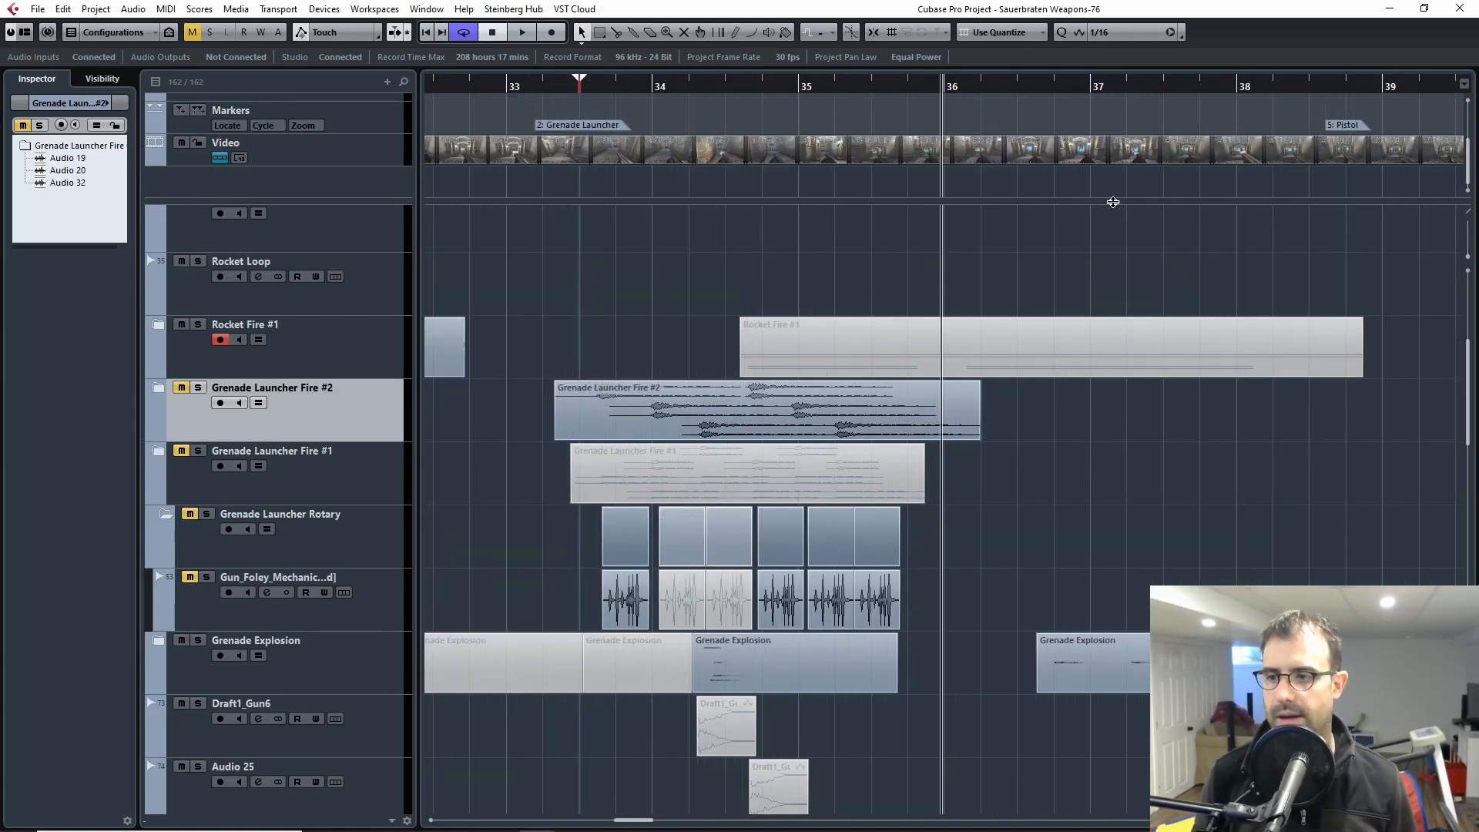
Step: Clear all track mutes and solo the Grenade Launcher Rotary folder
click(192, 34)
click(203, 515)
key(h)
key(h)
key(h)
key(h)
key(h)
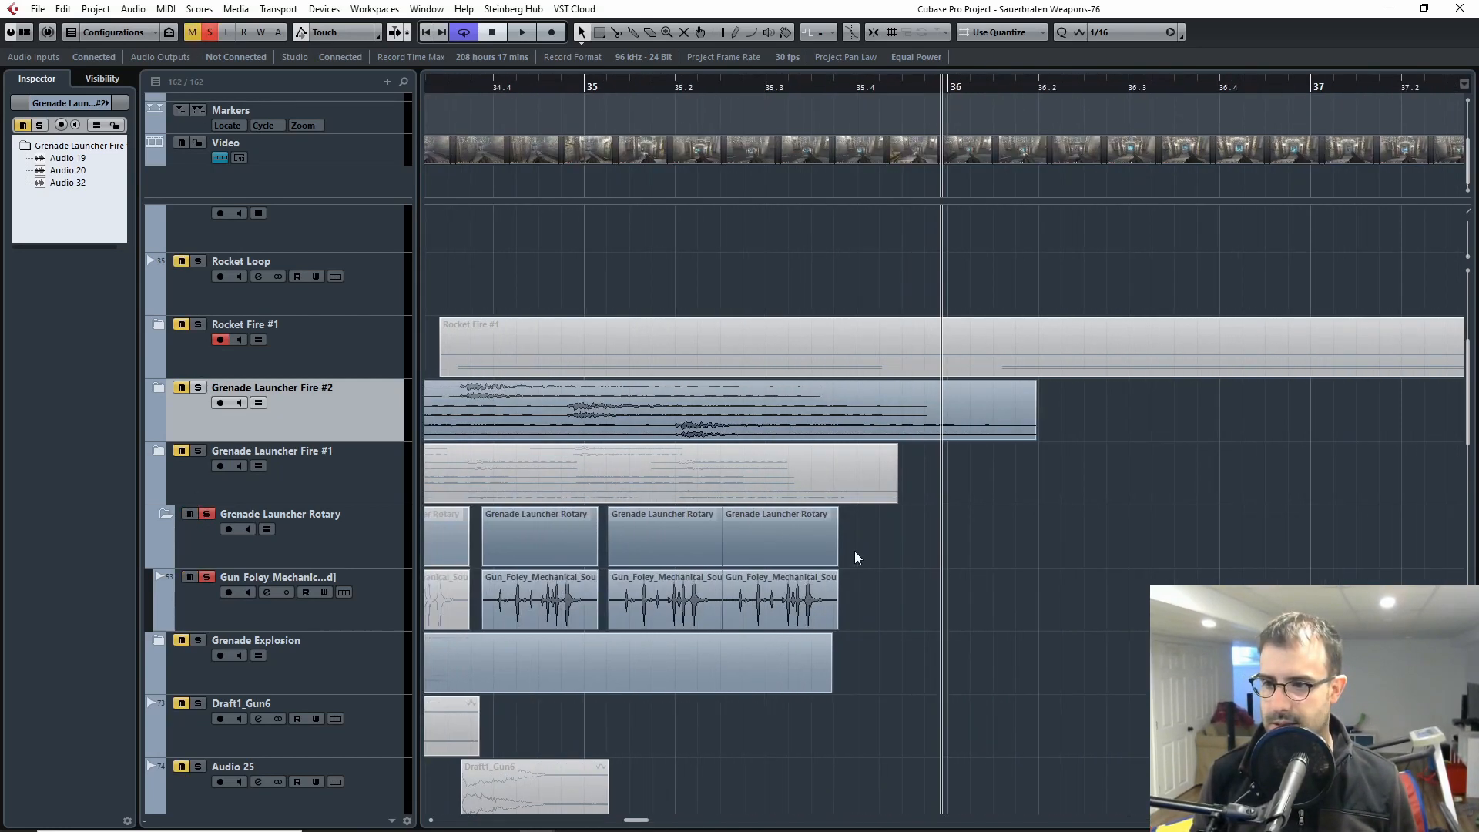
Step: Select the Gun_Foley_Mechanical track in Grenade Launcher Rotary to show its insert effects
scroll(788, 485, down, 1)
scroll(789, 485, left, 4)
key(g)
key(g)
drag(789, 489, 954, 469)
key(h)
key(h)
key(h)
key(h)
key(g)
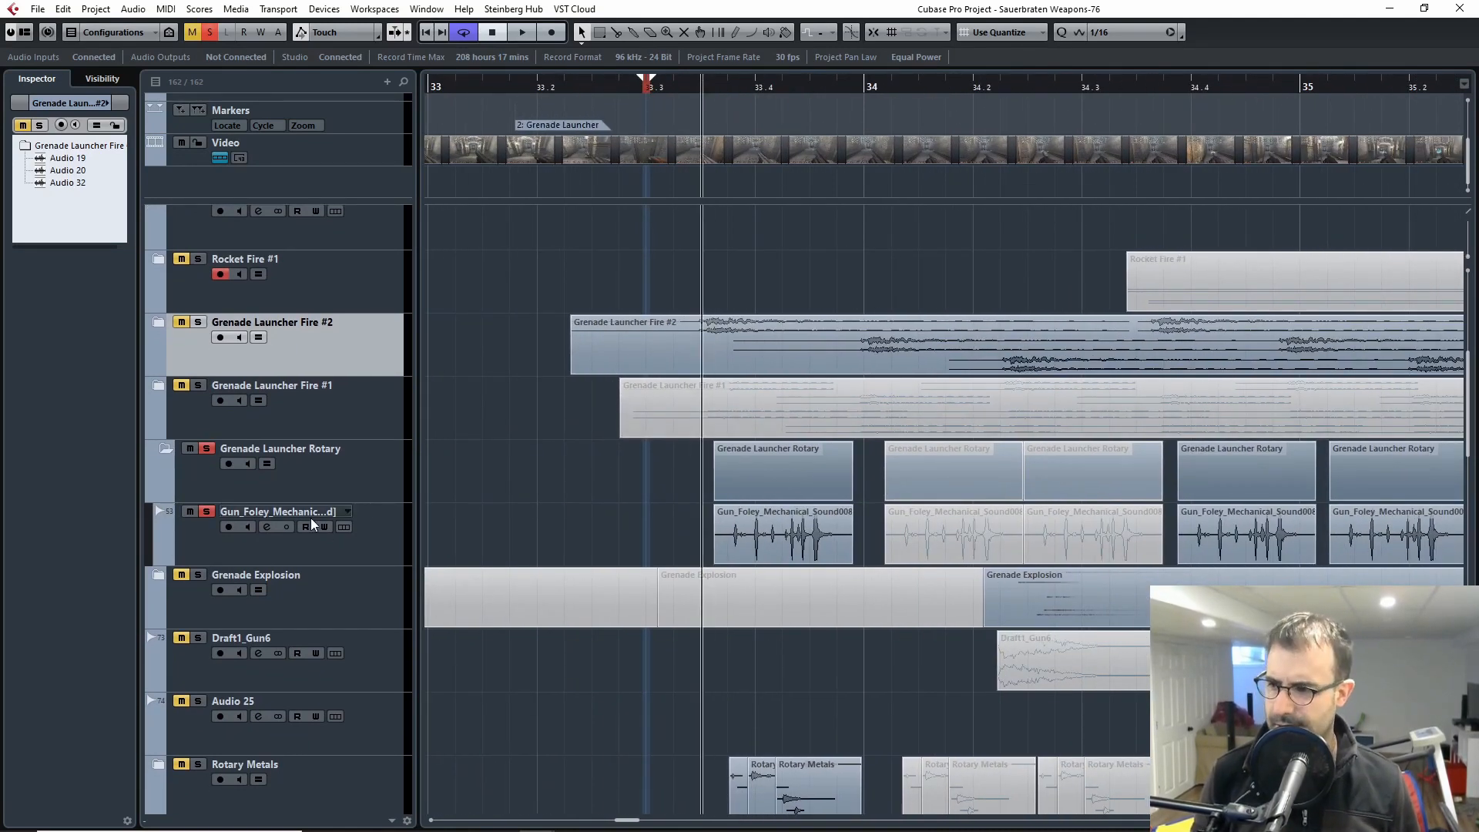
click(441, 537)
key(g)
key(g)
drag(878, 514, 333, 502)
key(h)
key(h)
key(h)
key(h)
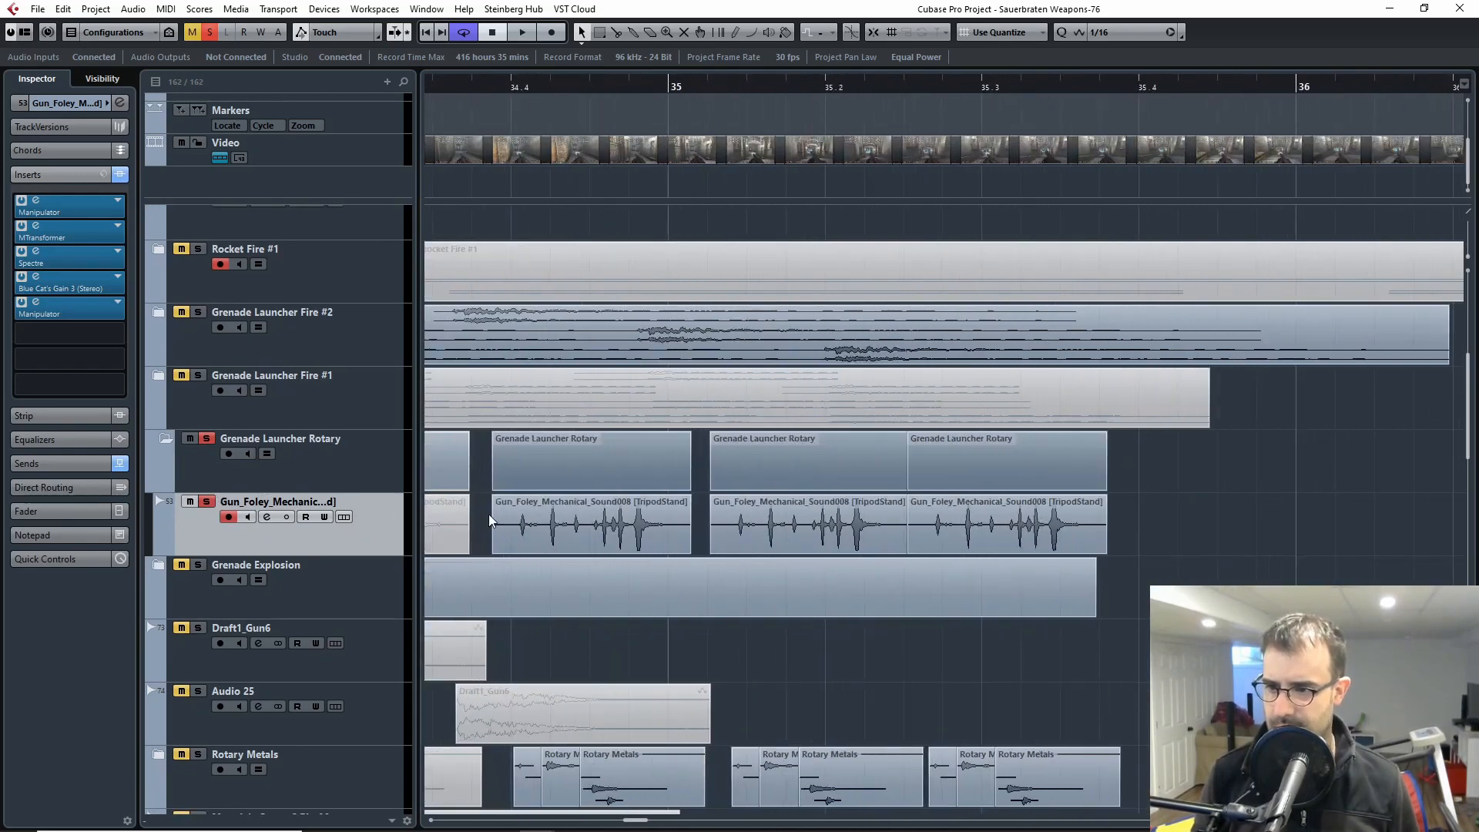
Step: Play the first Gun_Foley_Mechanical_Sound008 clip with its insert effects active and restart playback from the clip's start
drag(492, 518, 993, 514)
key(space)
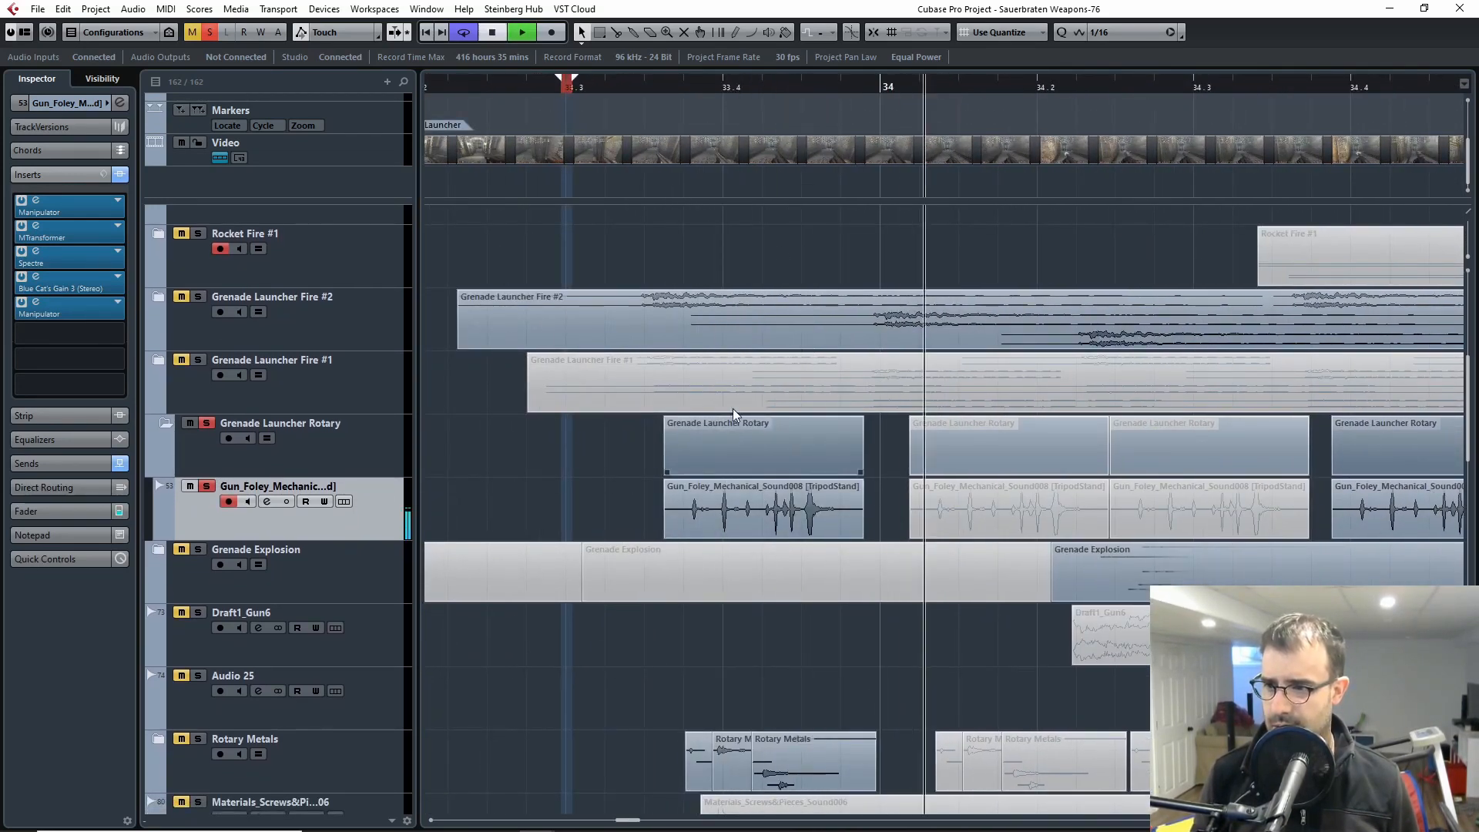
click(667, 80)
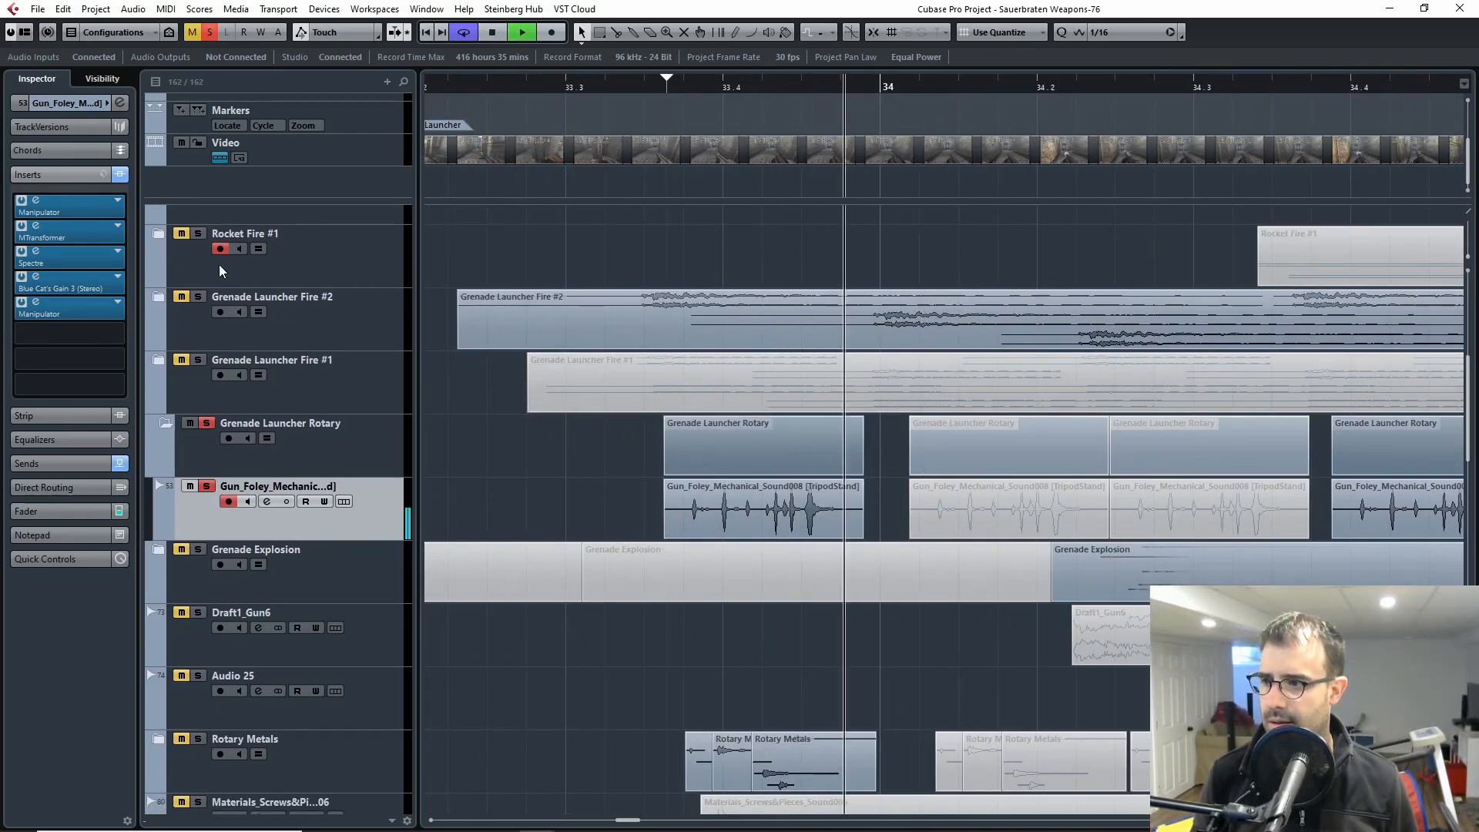
Step: Bypass all insert effects on the Gun_Foley_Mechanical track and replay its first clip from just before its start
click(121, 176)
click(654, 81)
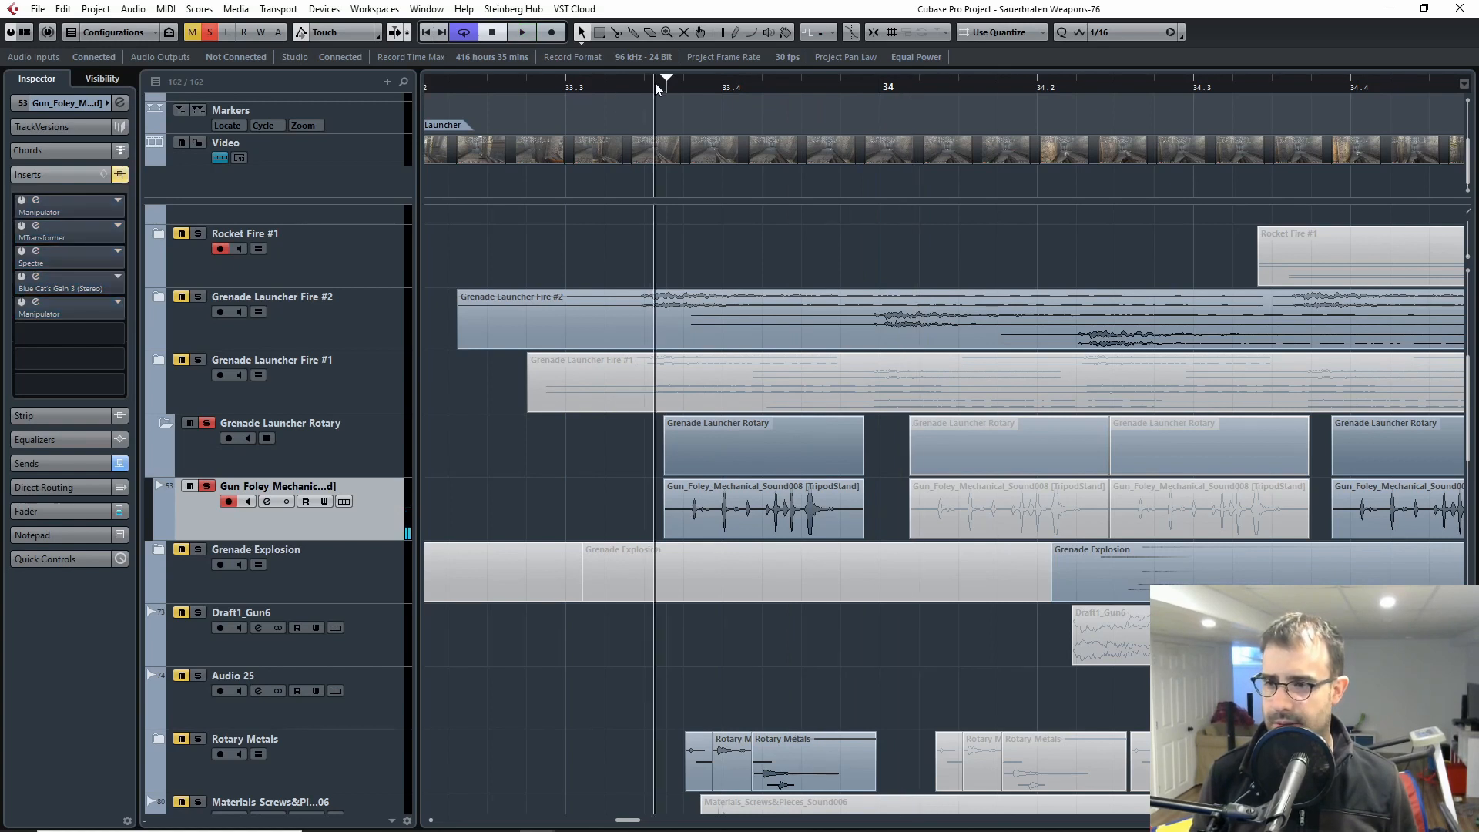
click(658, 85)
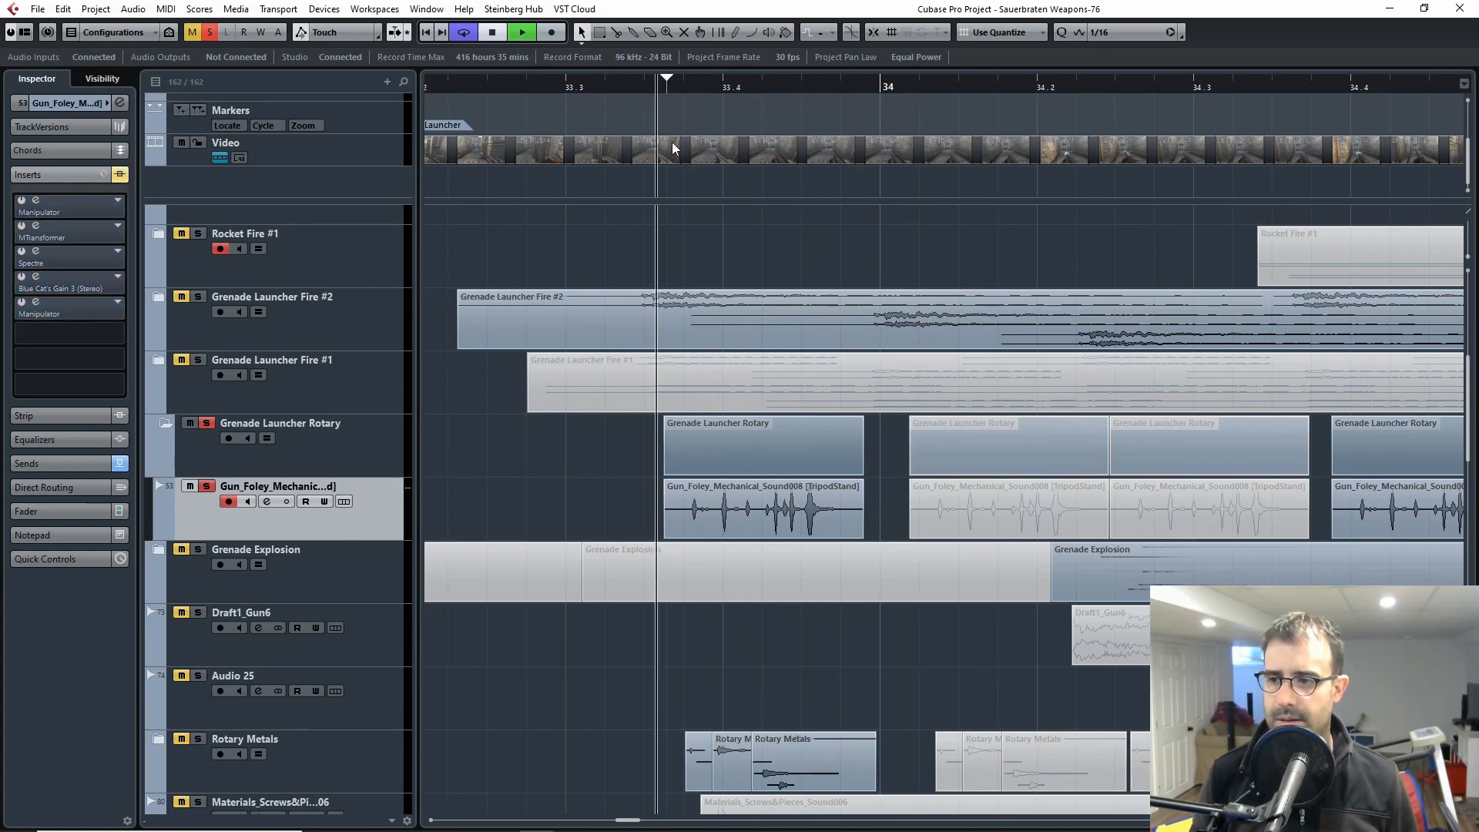
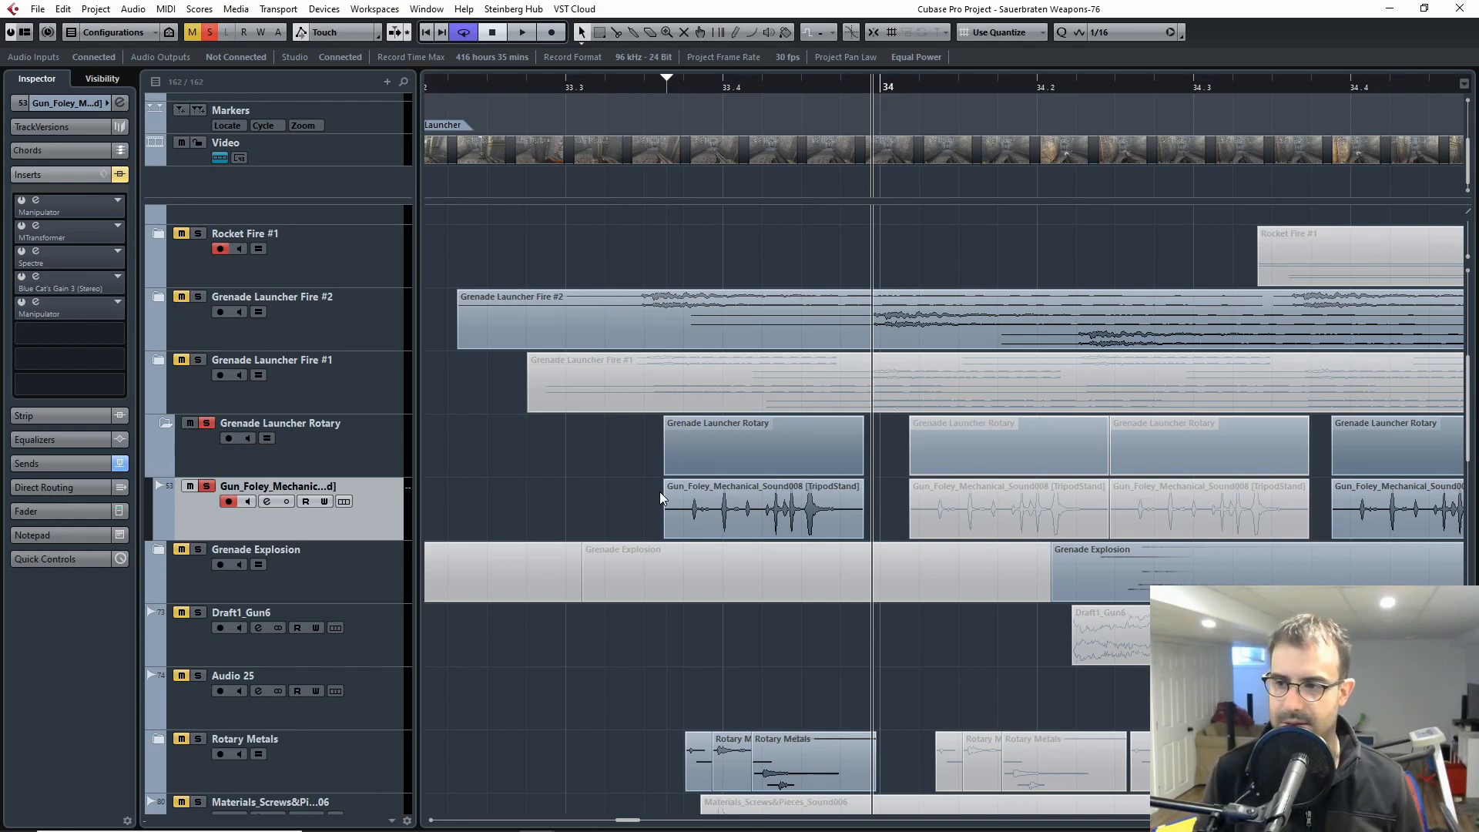
Step: Expand the Rotary Metals folder and check its Materials_Screws&Pieces tracks one by one for insert effects
click(691, 91)
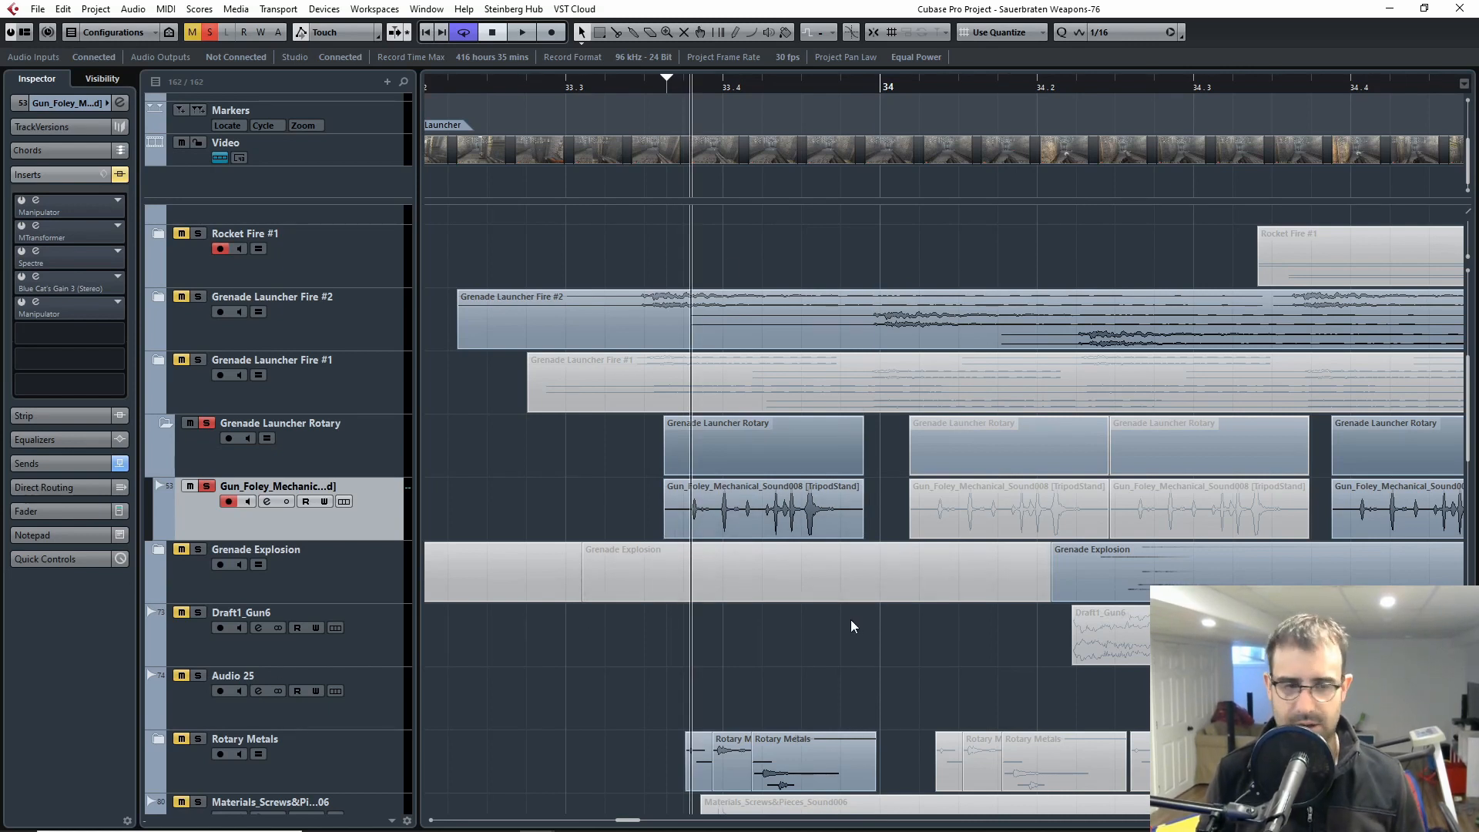
scroll(449, 693, down, 4)
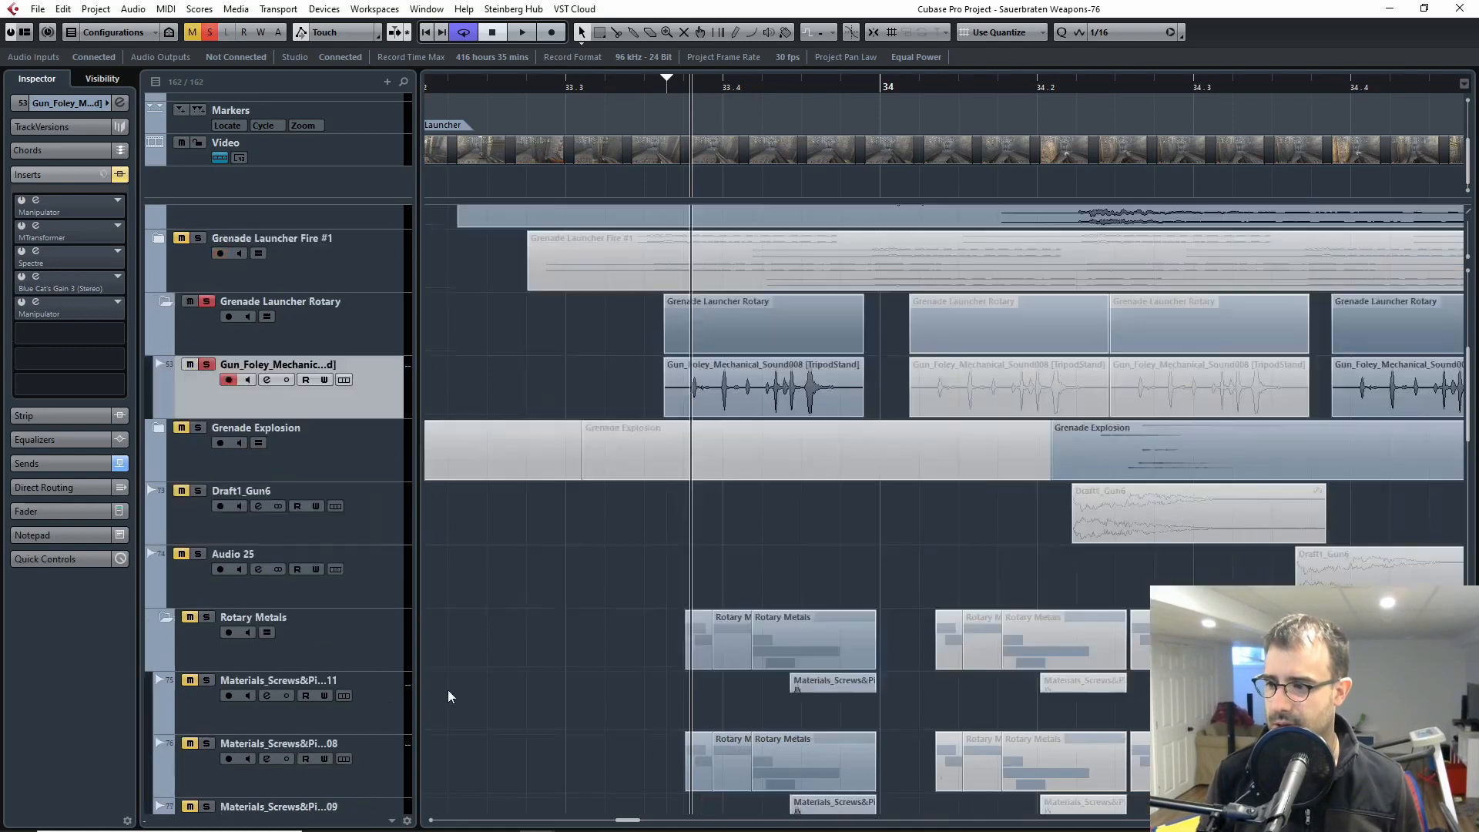
scroll(646, 625, down, 4)
ctrl+scroll(924, 466, up, 3)
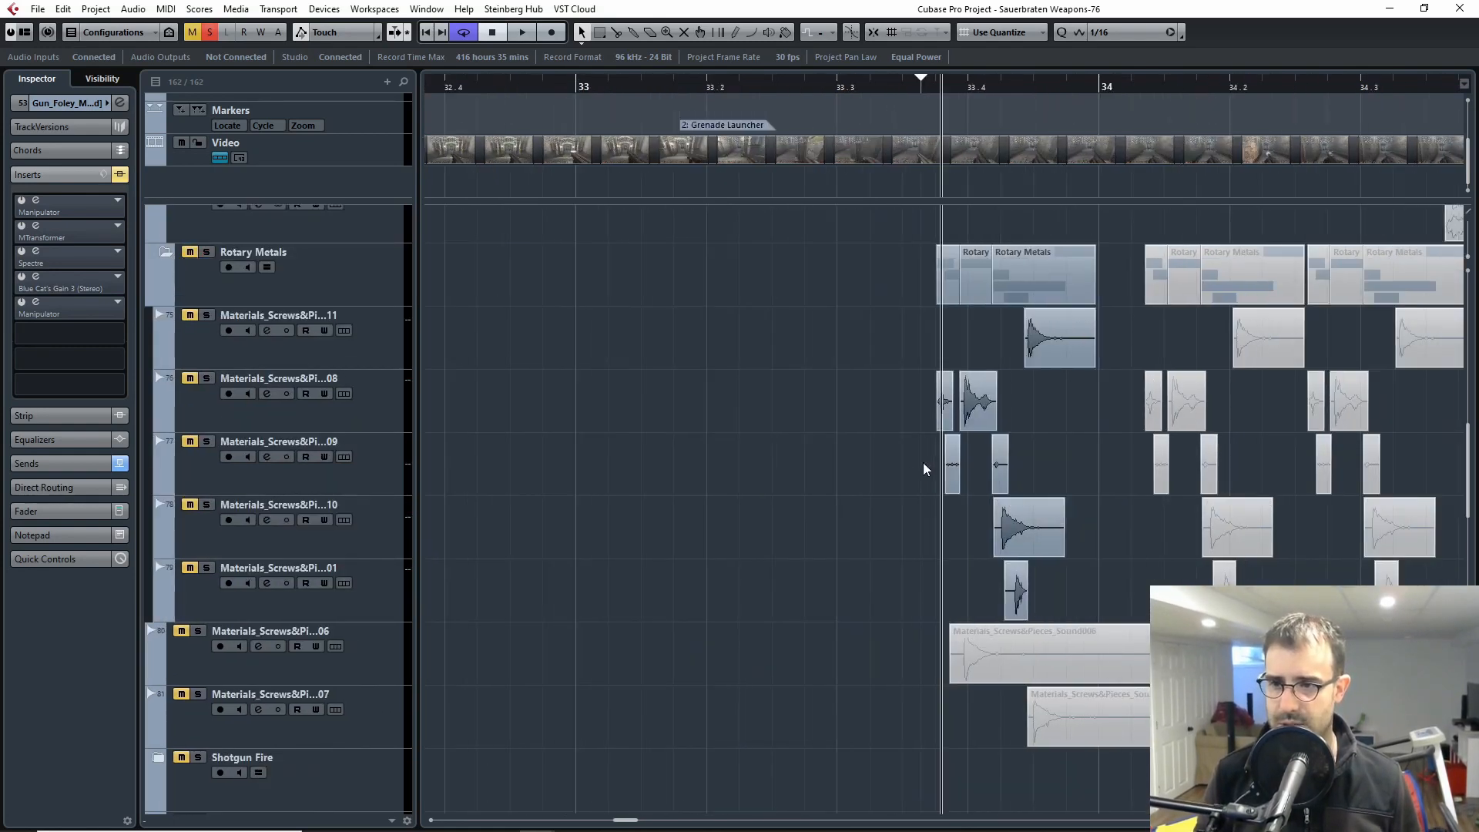
scroll(1246, 458, right, 3)
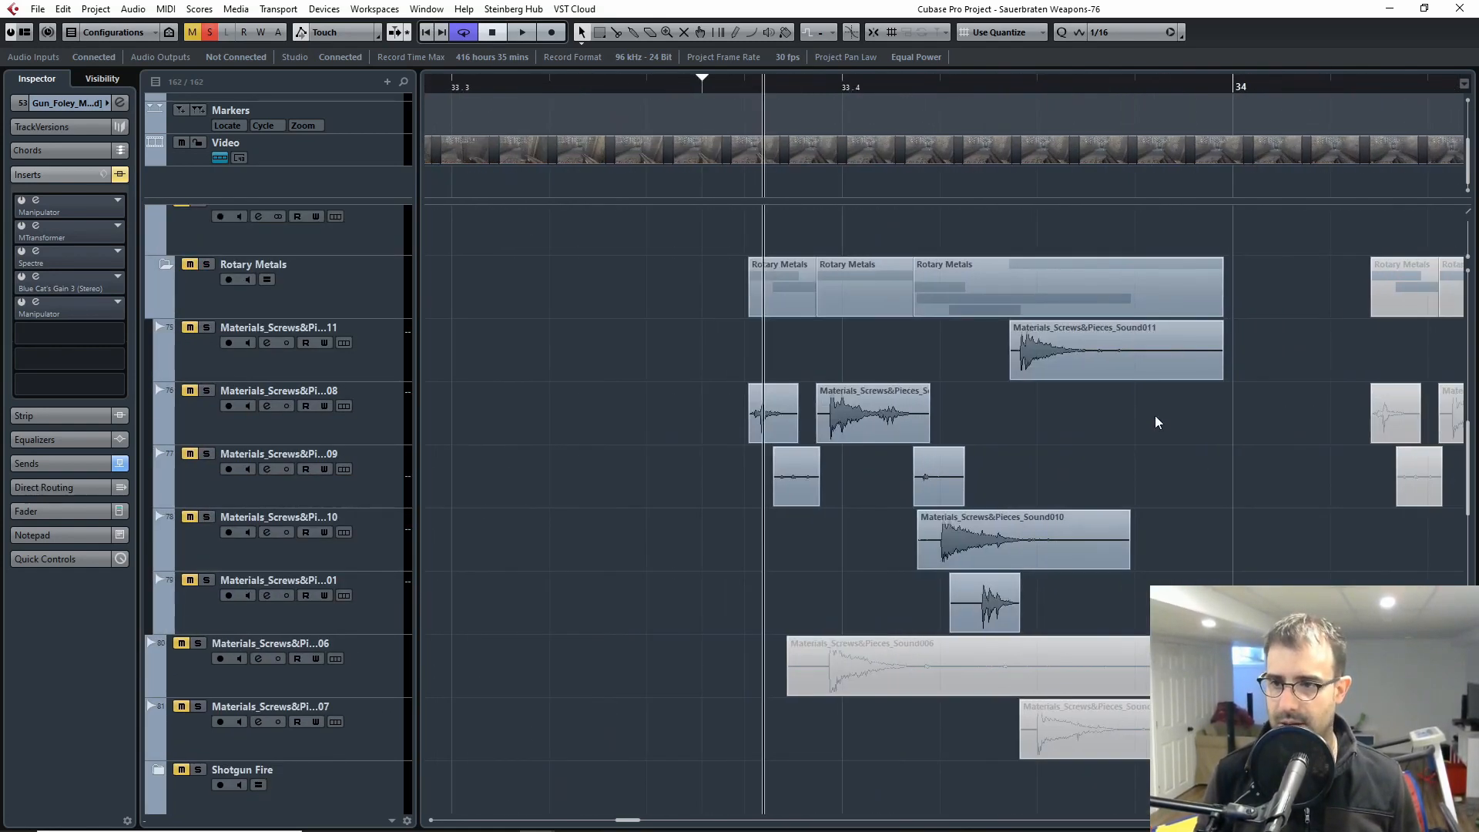
click(242, 367)
click(218, 431)
click(218, 473)
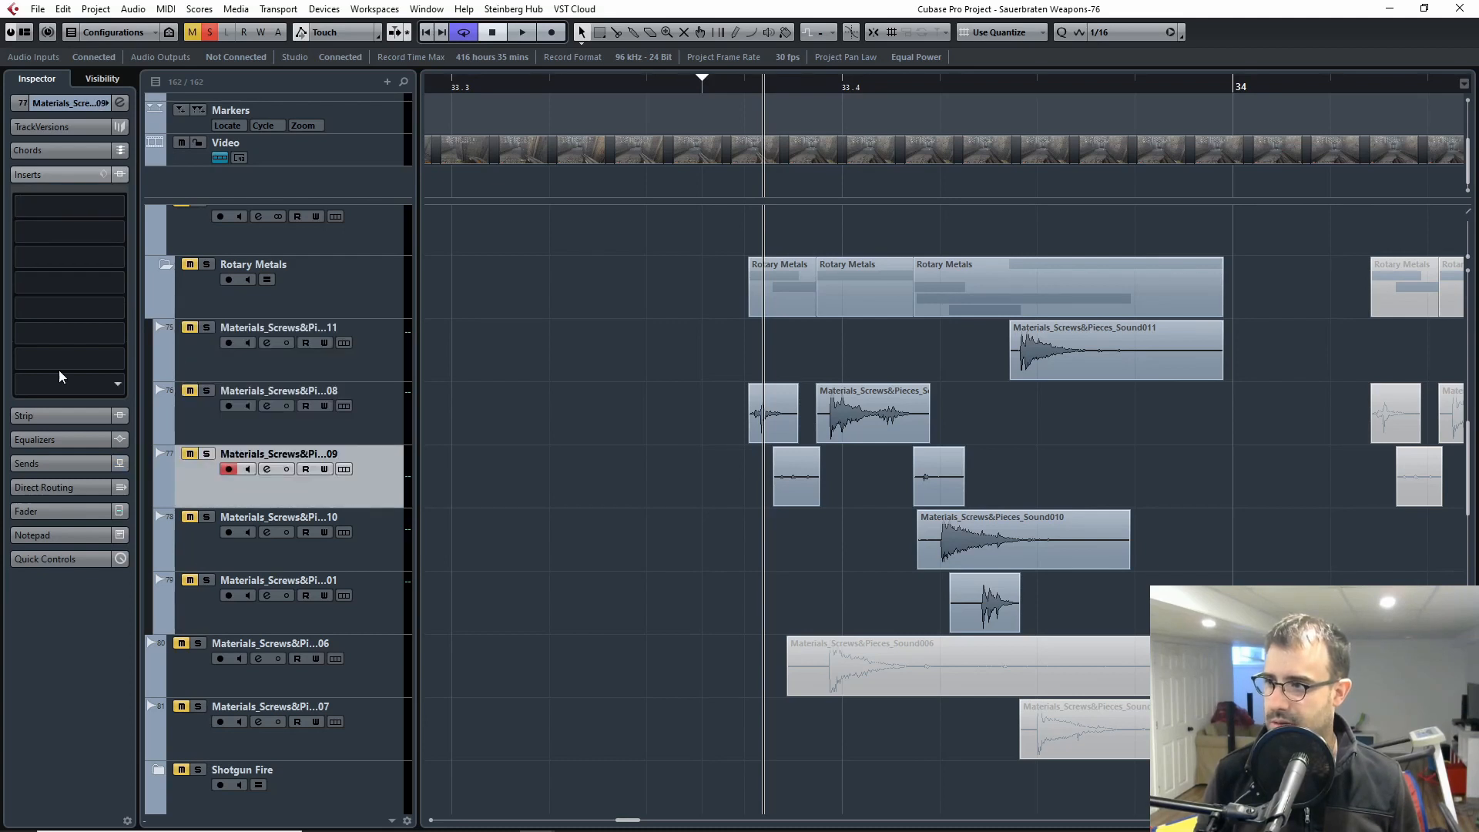
click(207, 556)
click(214, 622)
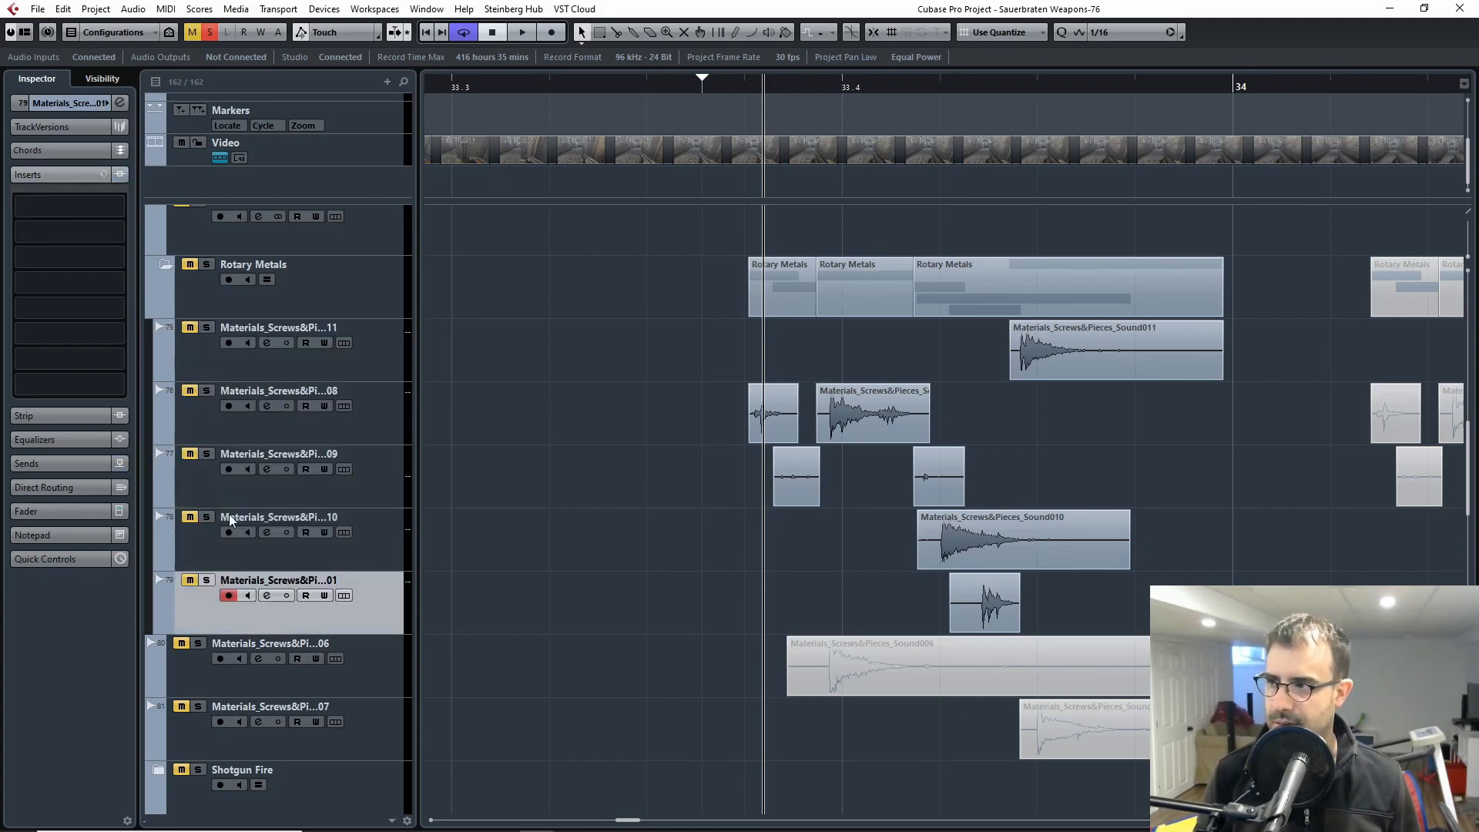
Step: View the Blue Cat's Gain 3 insert on the Materials_Screws&Pieces_Sound010 track and close its window
click(213, 556)
click(39, 213)
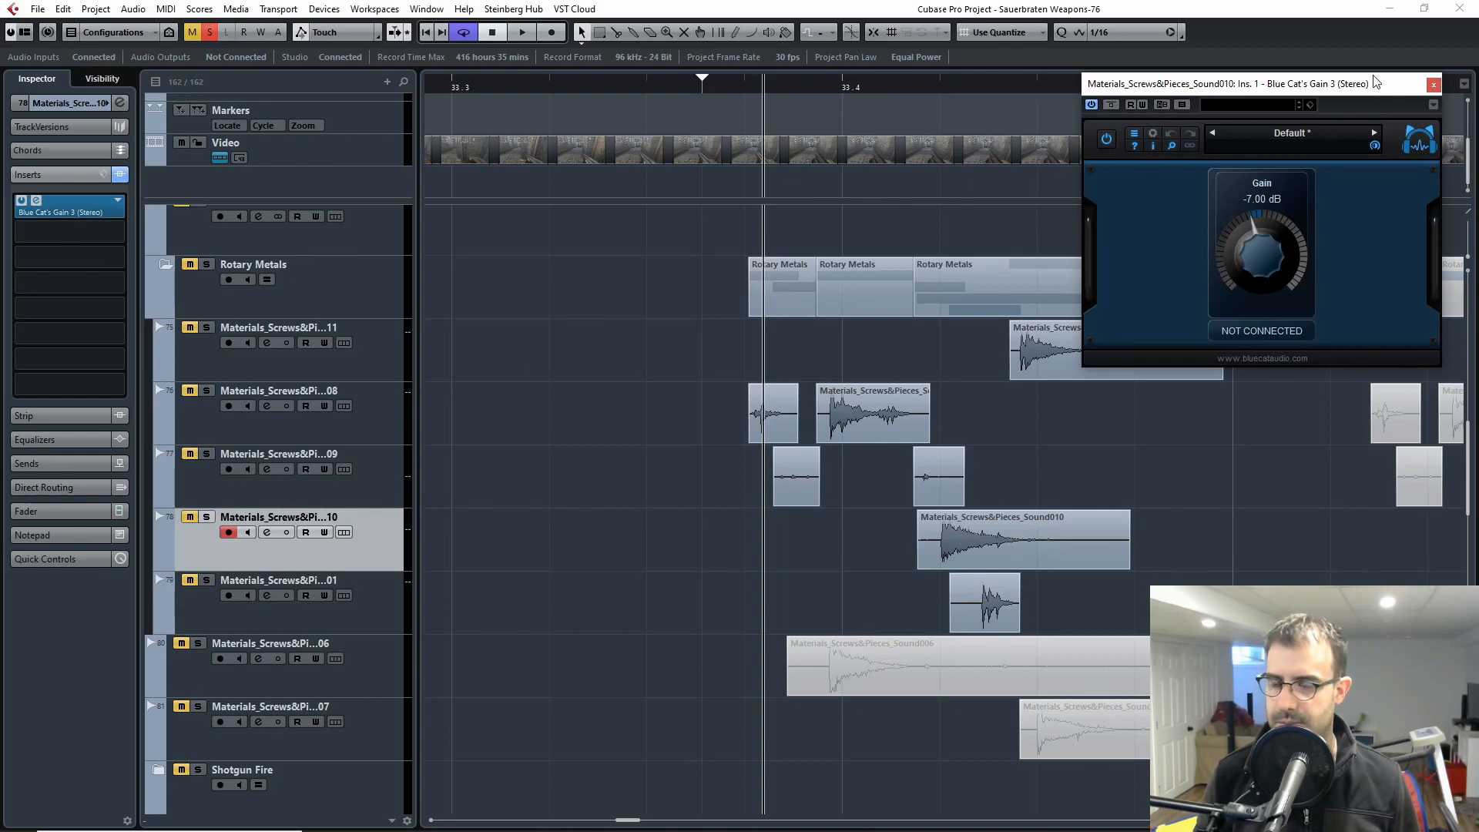
click(1433, 85)
Step: Select the Rotary Metals folder track and collapse it
key(g)
key(g)
key(g)
key(g)
key(g)
drag(1221, 556, 931, 569)
key(h)
key(h)
key(h)
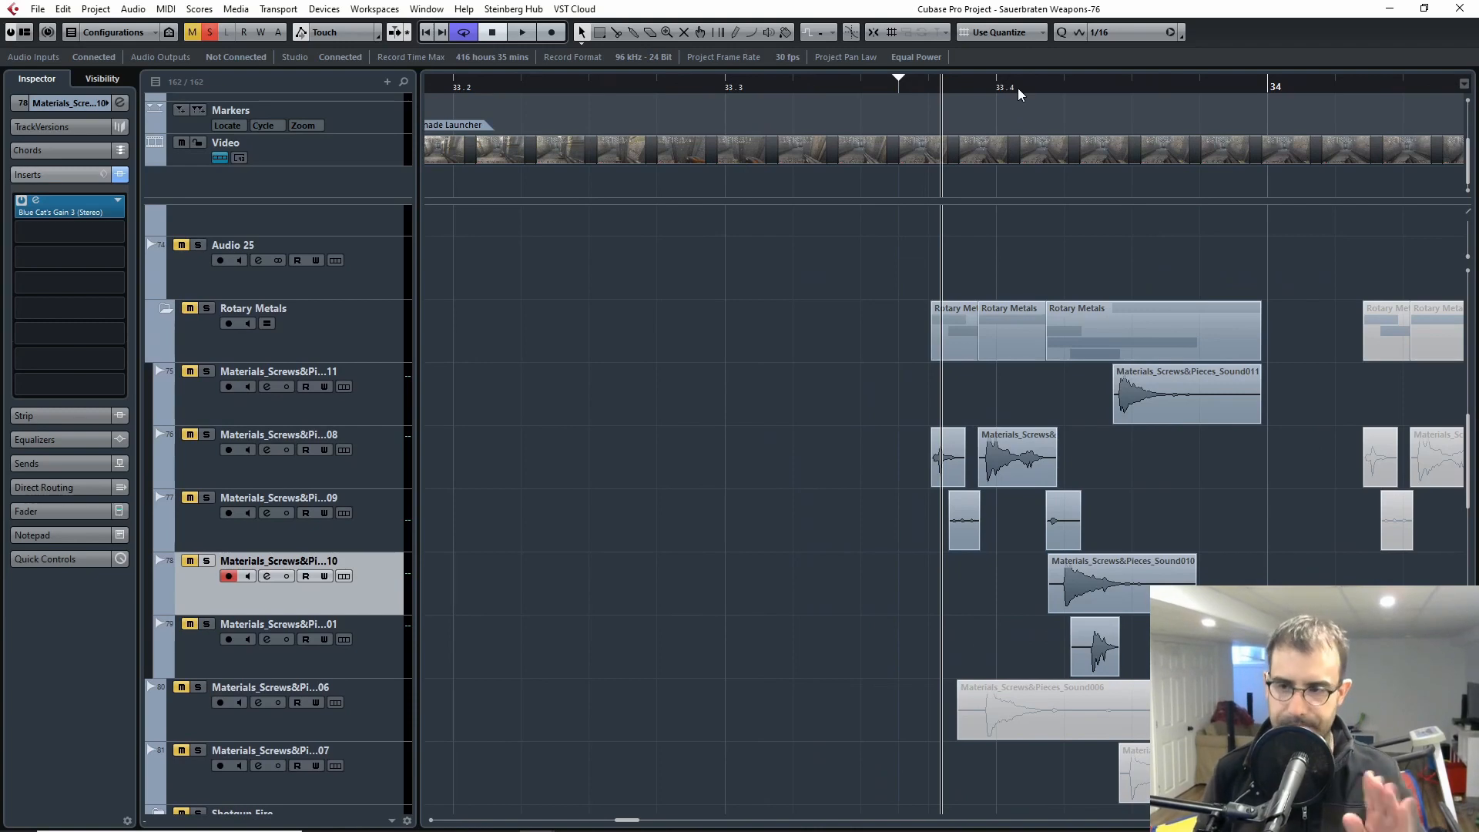
scroll(303, 511, up, 4)
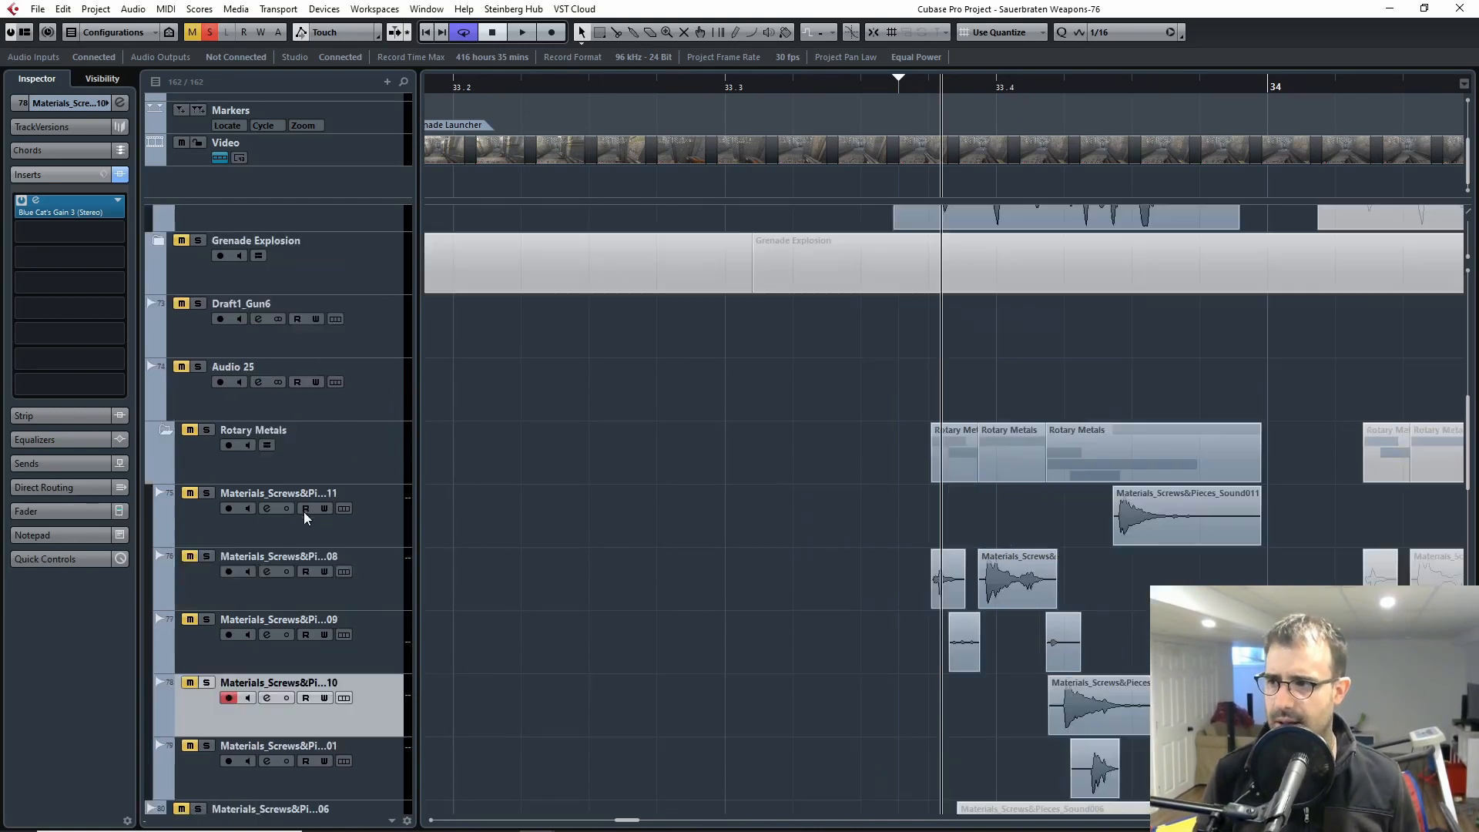
click(206, 552)
click(214, 552)
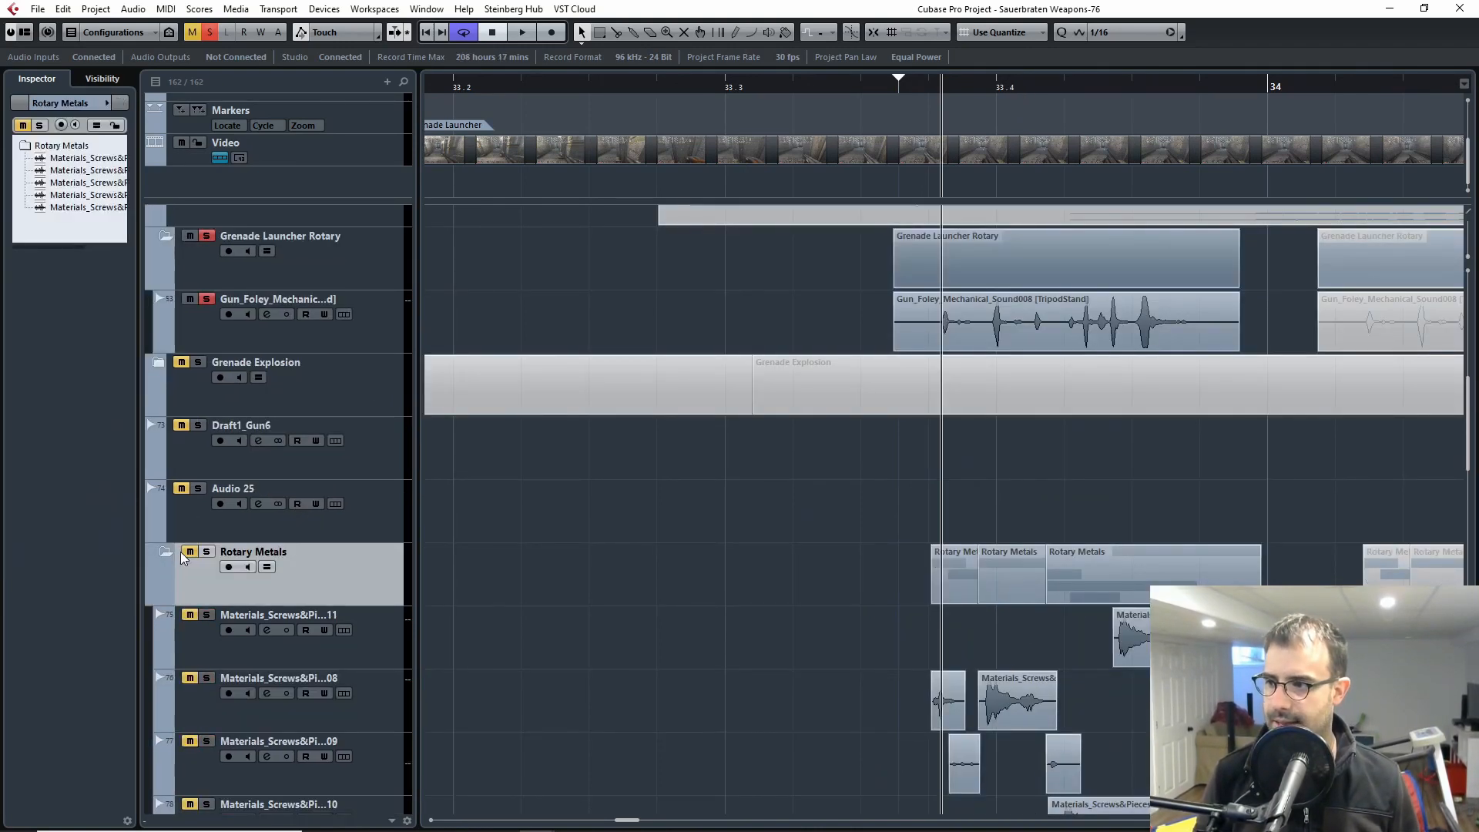
click(165, 552)
click(197, 551)
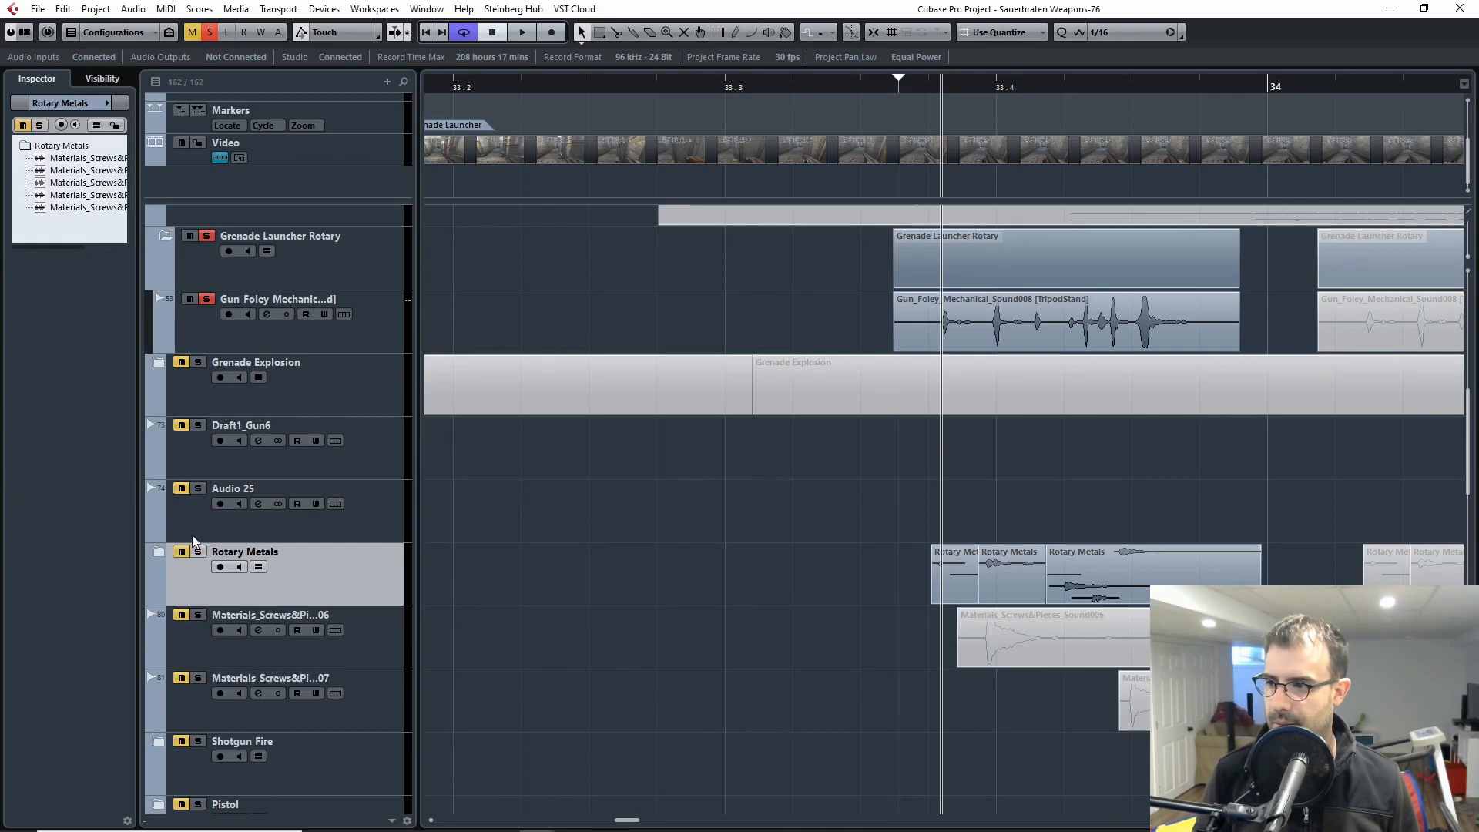
Step: Select the Gun_Foley_Mechanical track and play its first clip with all insert effects bypassed
scroll(1047, 400, up, 4)
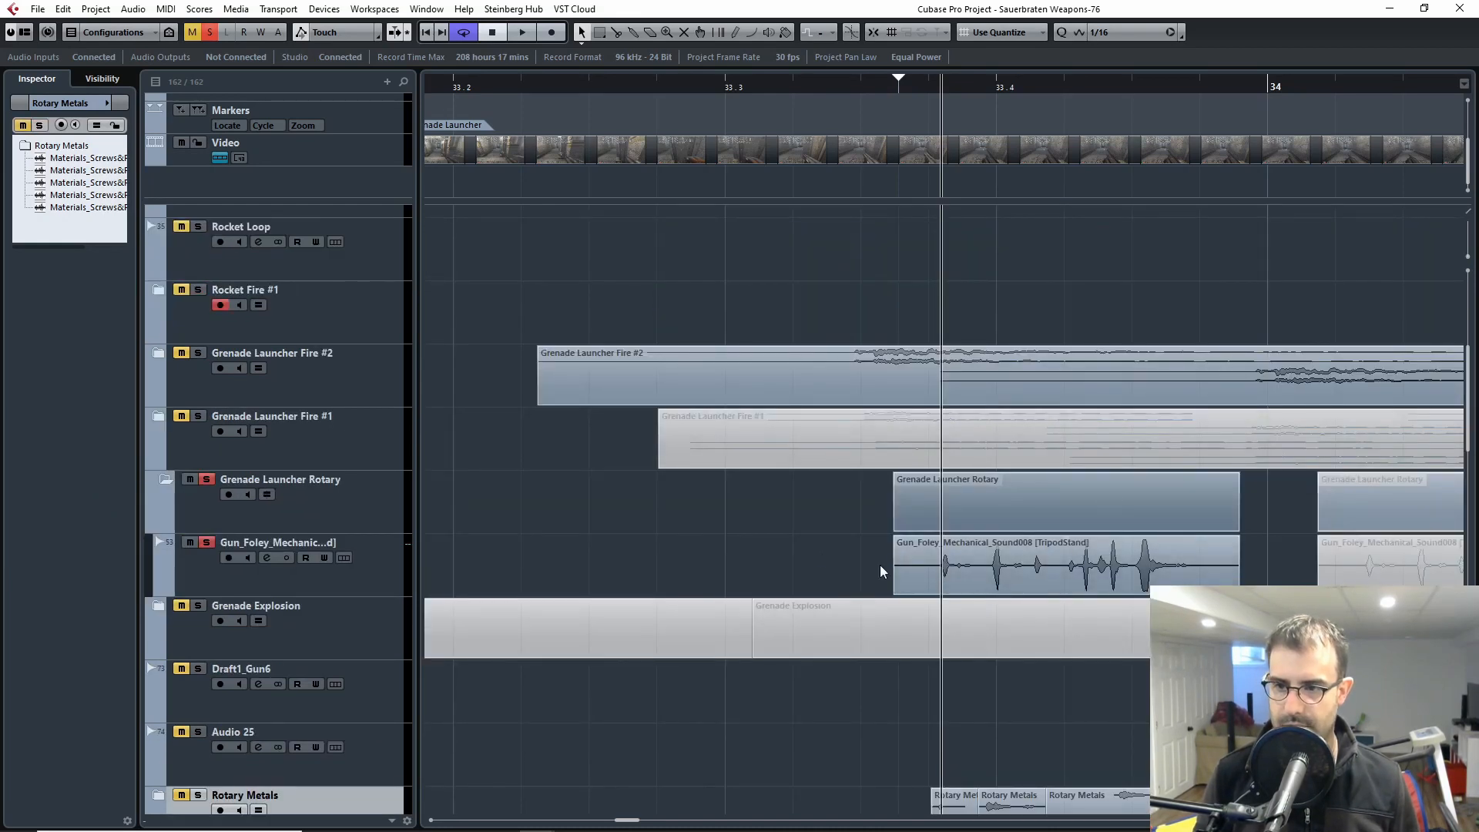
scroll(978, 557, right, 3)
scroll(978, 557, down, 1)
click(197, 549)
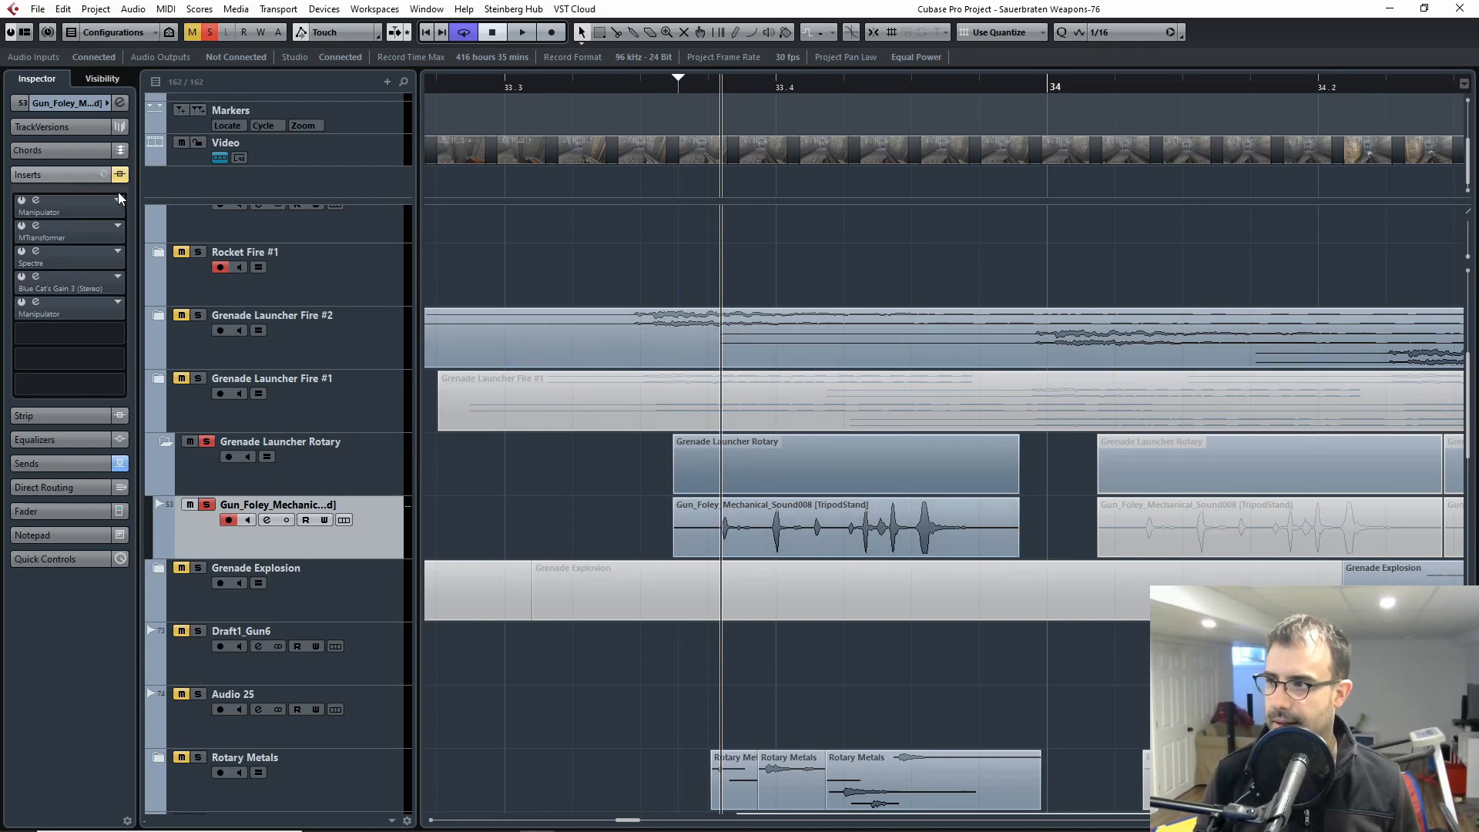
click(667, 93)
drag(666, 94, 663, 97)
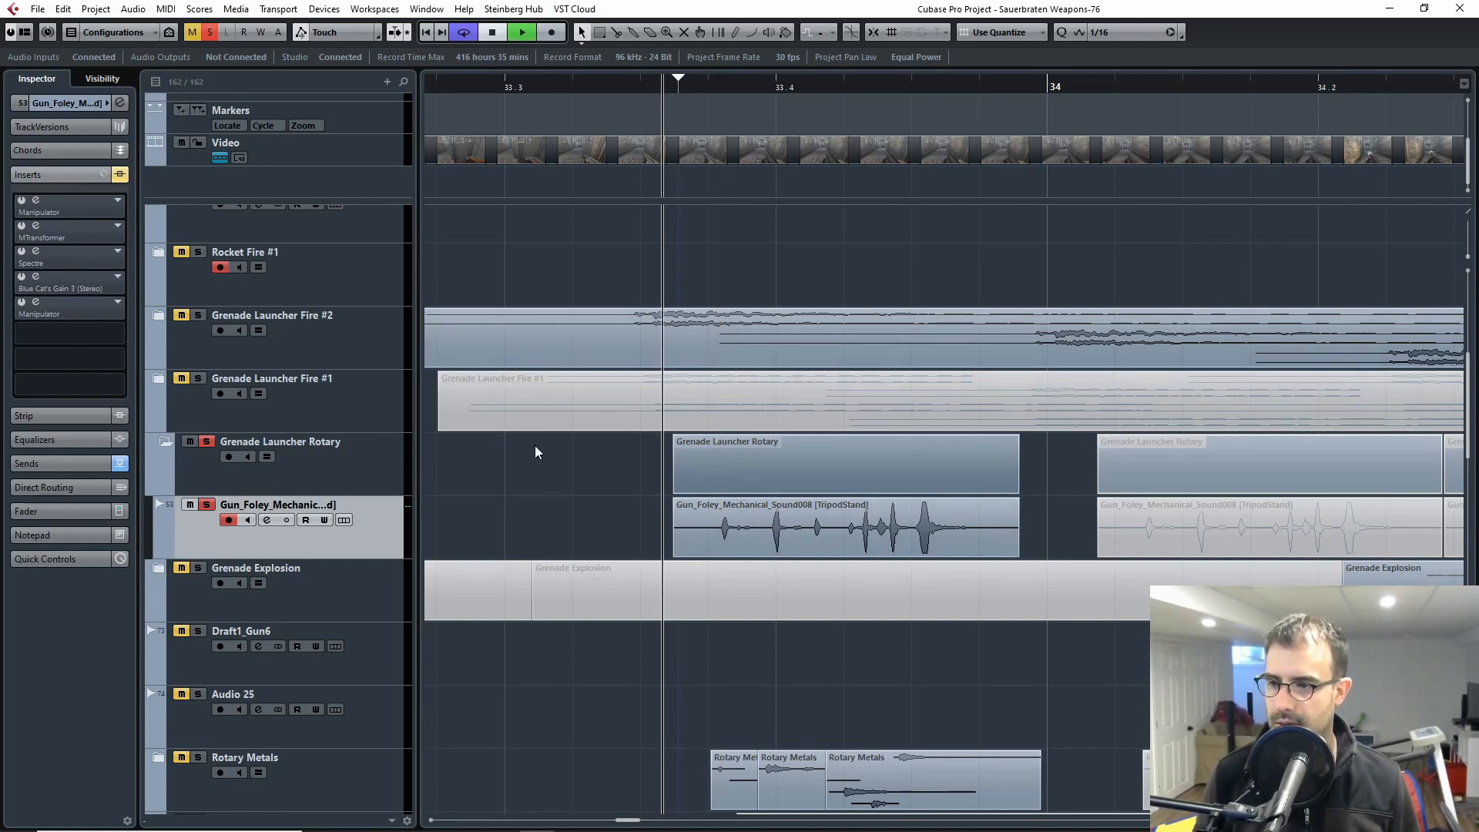
key(space)
key(space)
Step: Activate only the first Manipulator insert on Gun_Foley_Mechanical, move its window aside and play the first clip through it
click(647, 88)
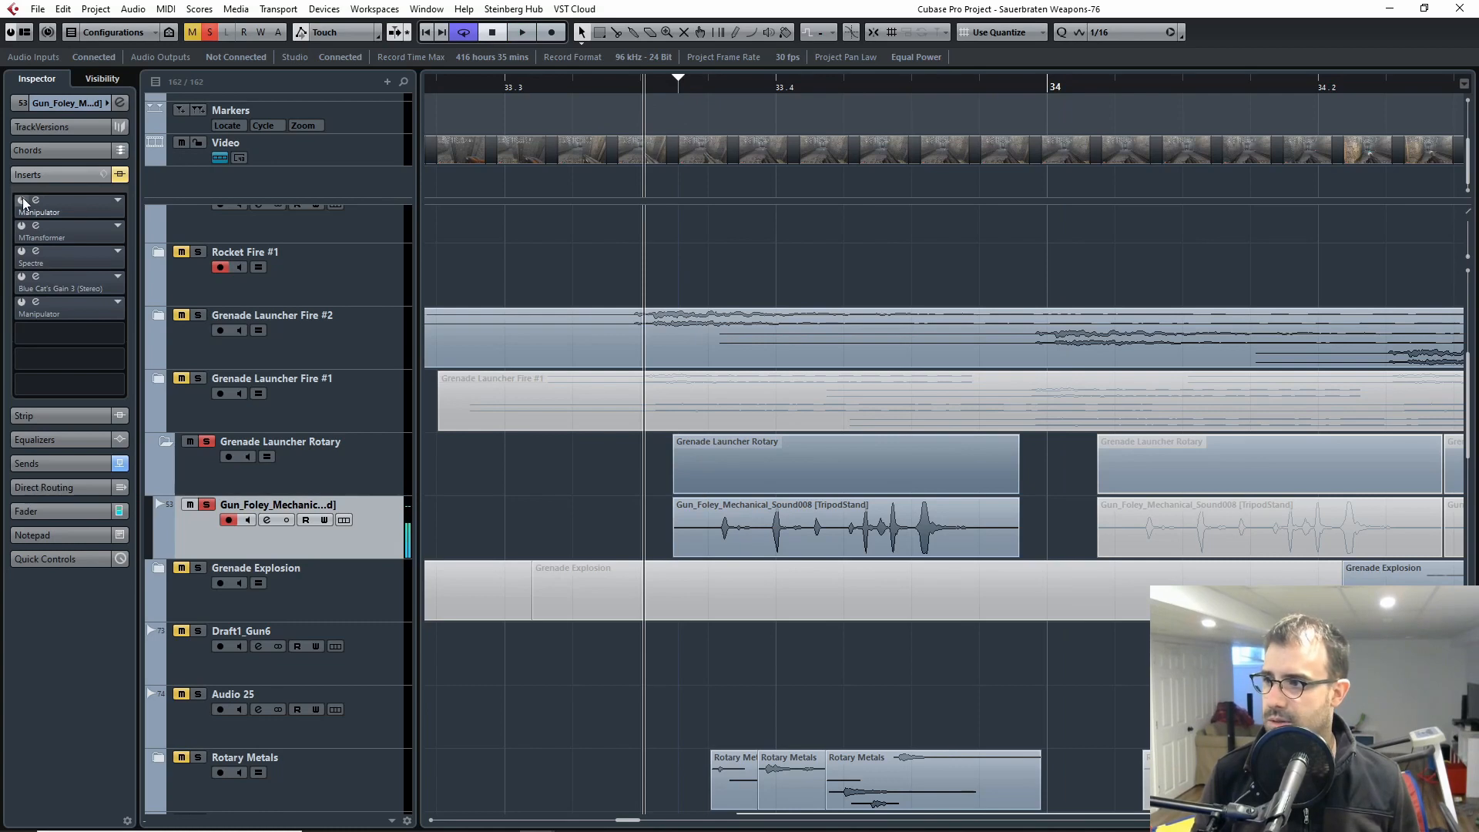
click(46, 206)
drag(584, 194, 1282, 142)
key(space)
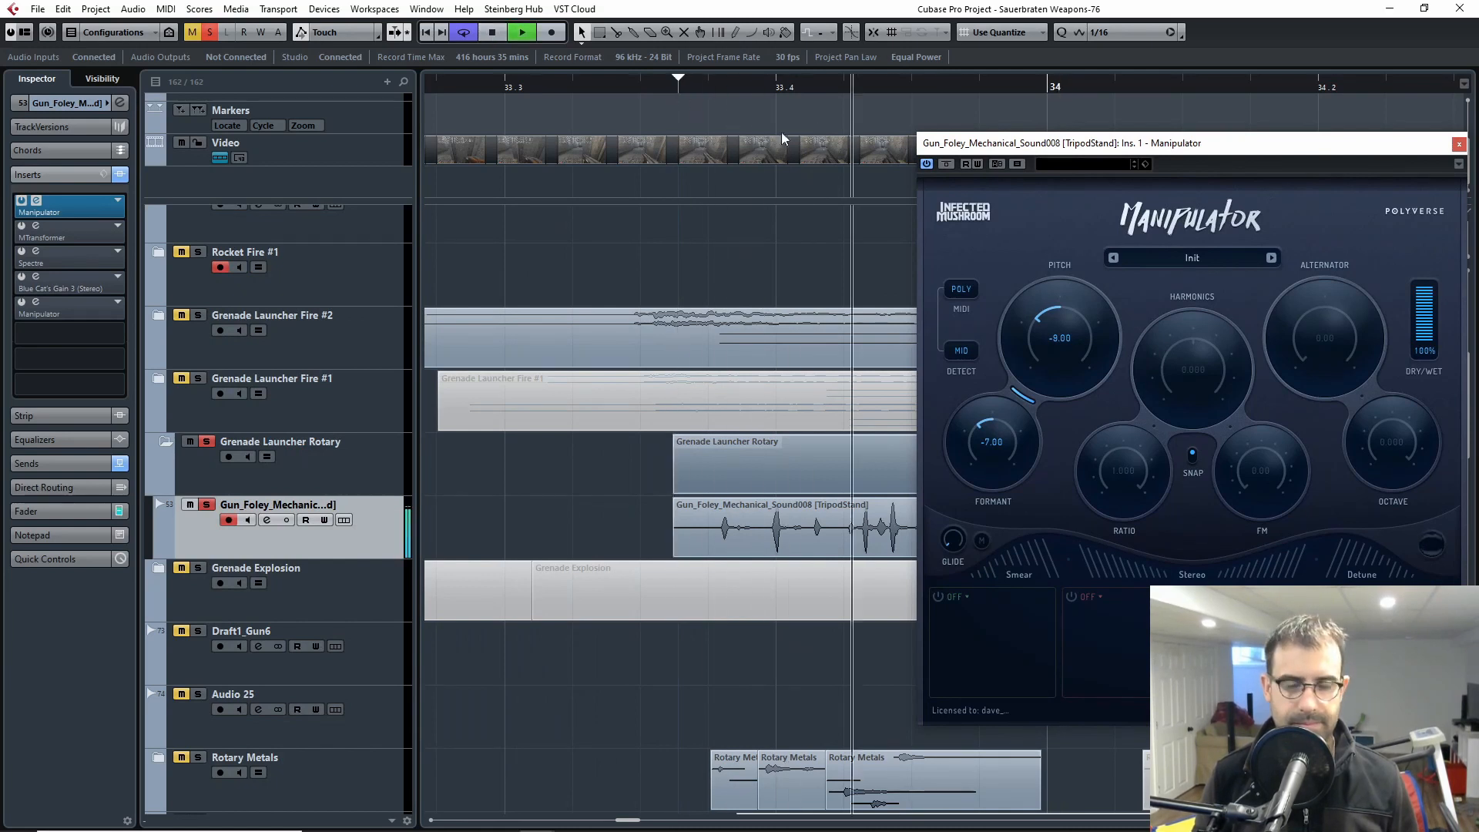
Step: Show the Video Player, split the video clip just before the first Grenade Launcher Rotary clip and shift its later part earlier
key(F8)
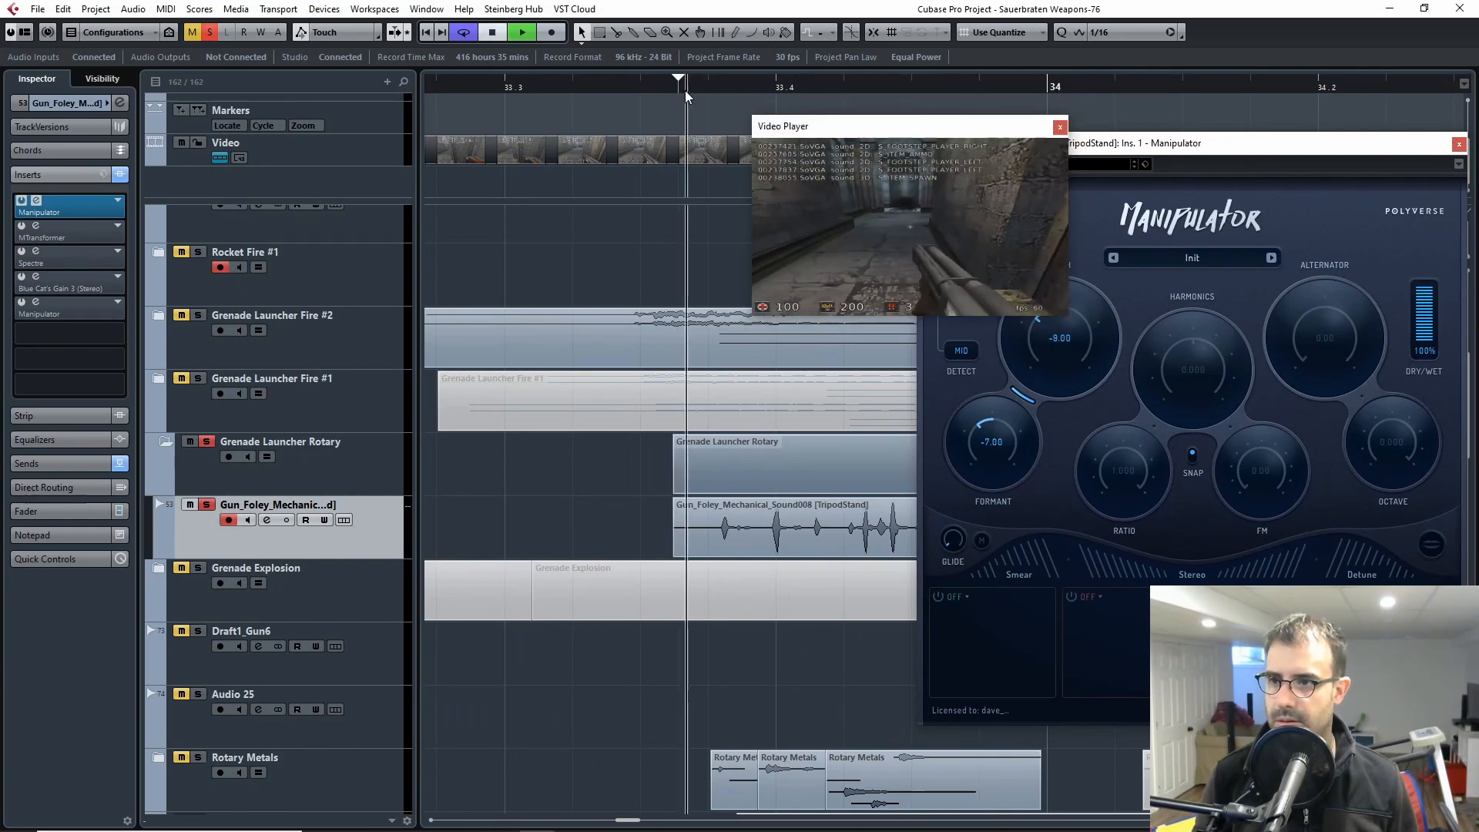
key(space)
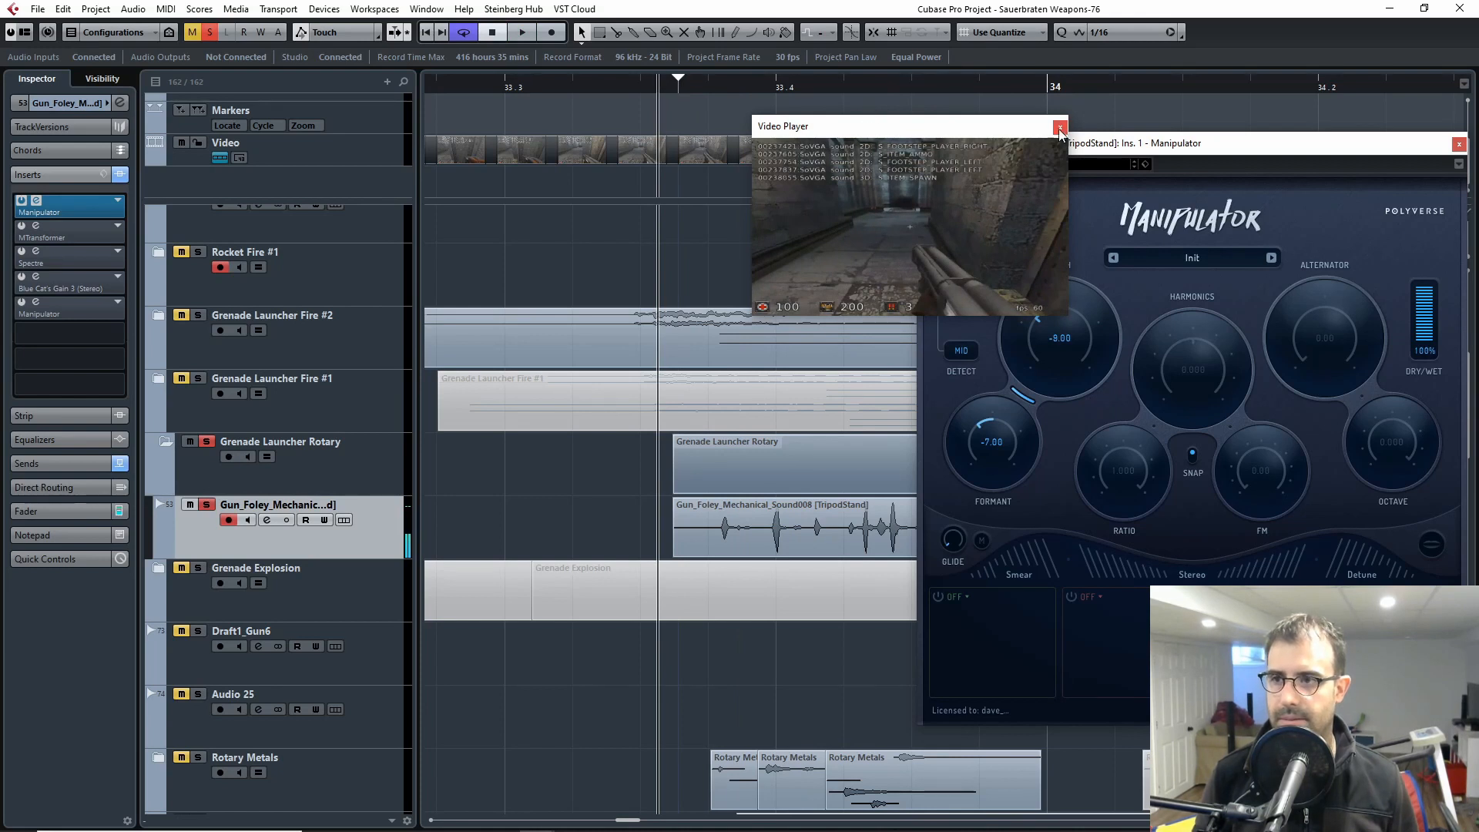
alt+click(662, 157)
drag(717, 154, 536, 153)
click(673, 89)
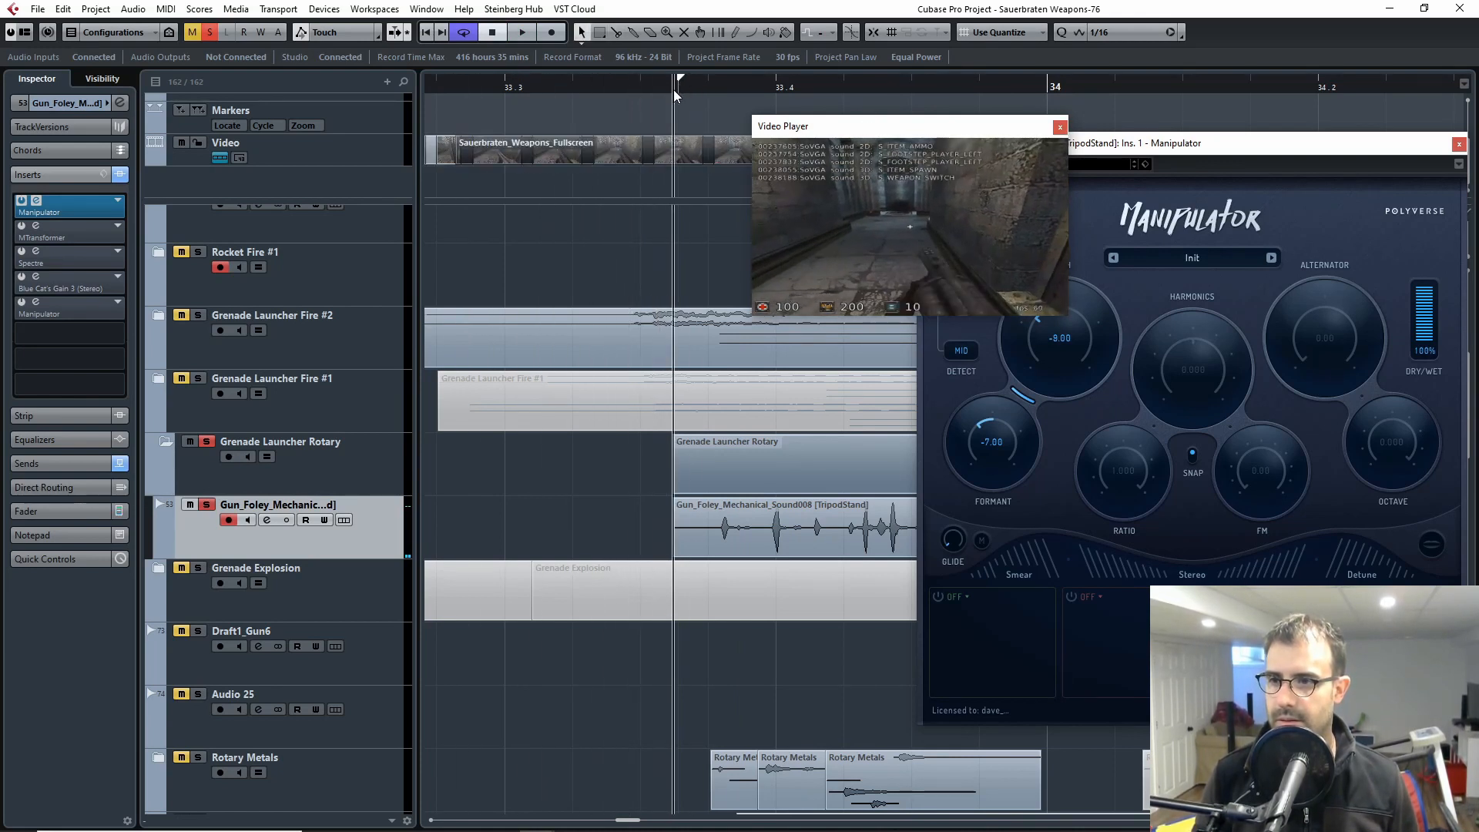
Step: Check the rotary clip against the picture, shift the split video part further earlier and replay
key(space)
key(space)
drag(695, 145, 556, 151)
click(661, 88)
key(space)
Step: Nudge the split video part earlier twice more, replaying the rotary clip against the picture after each shift
key(space)
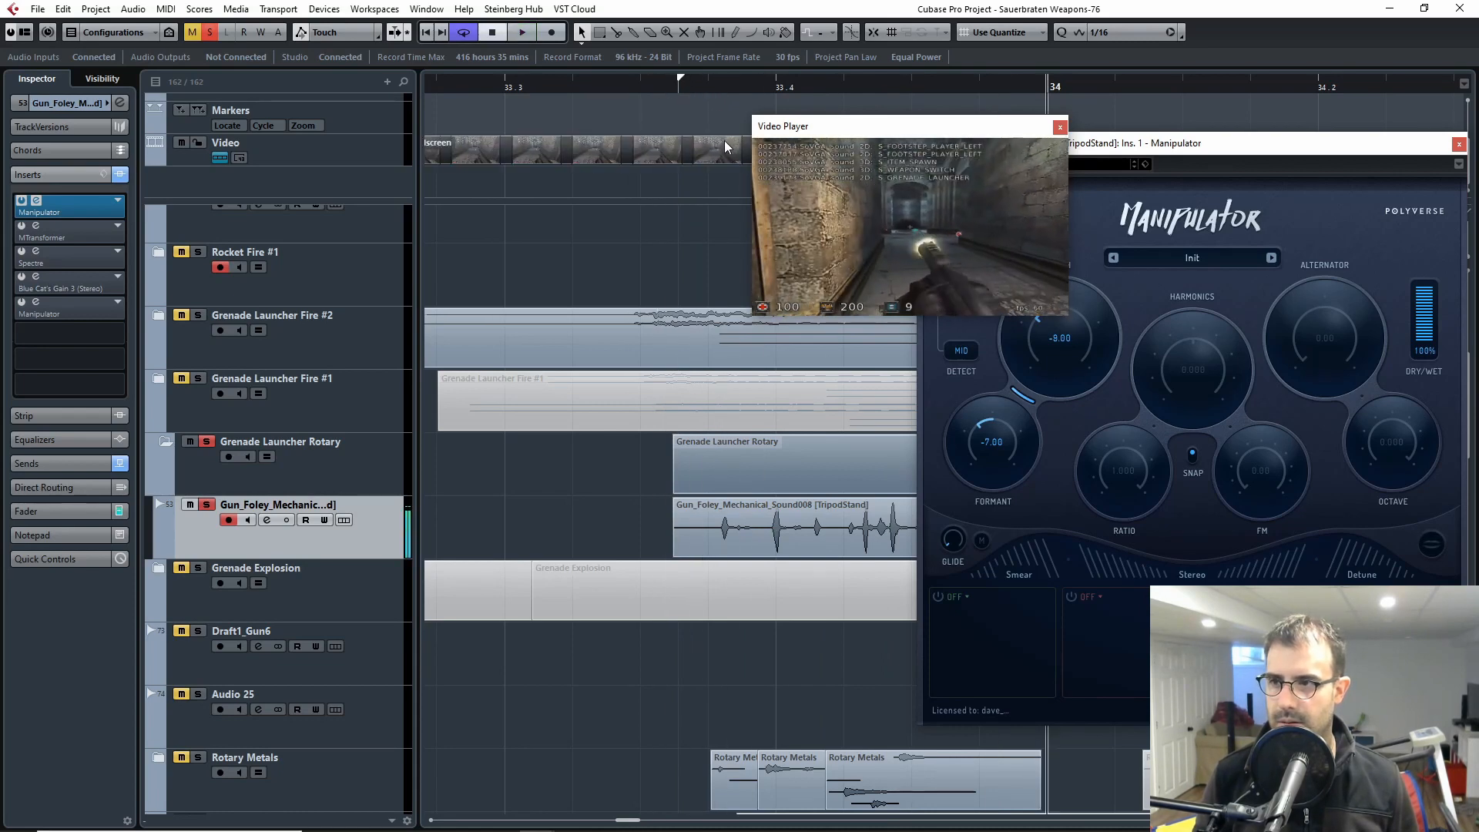
drag(724, 143, 617, 149)
click(667, 88)
key(space)
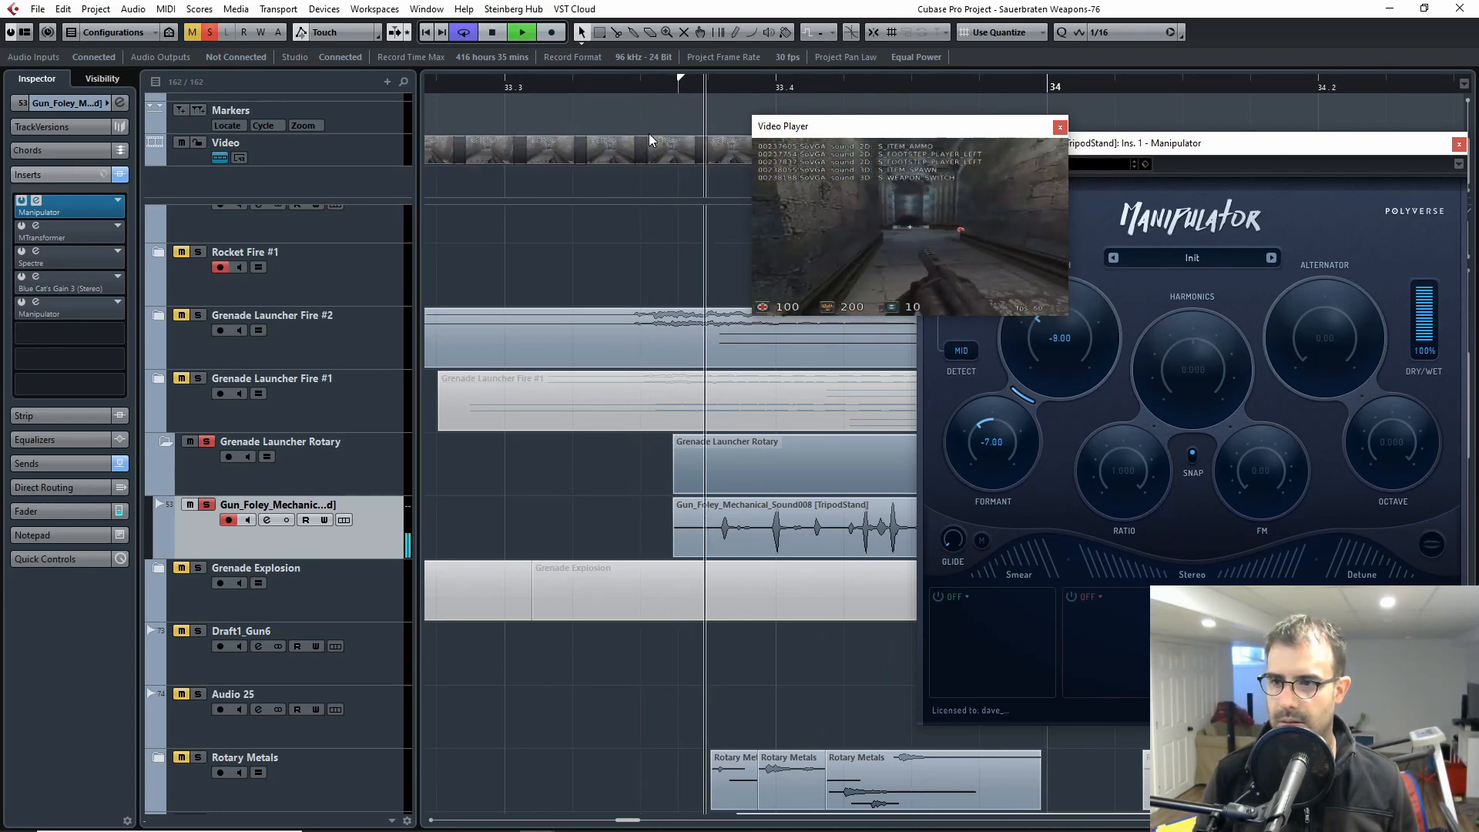
drag(718, 156, 677, 154)
click(685, 83)
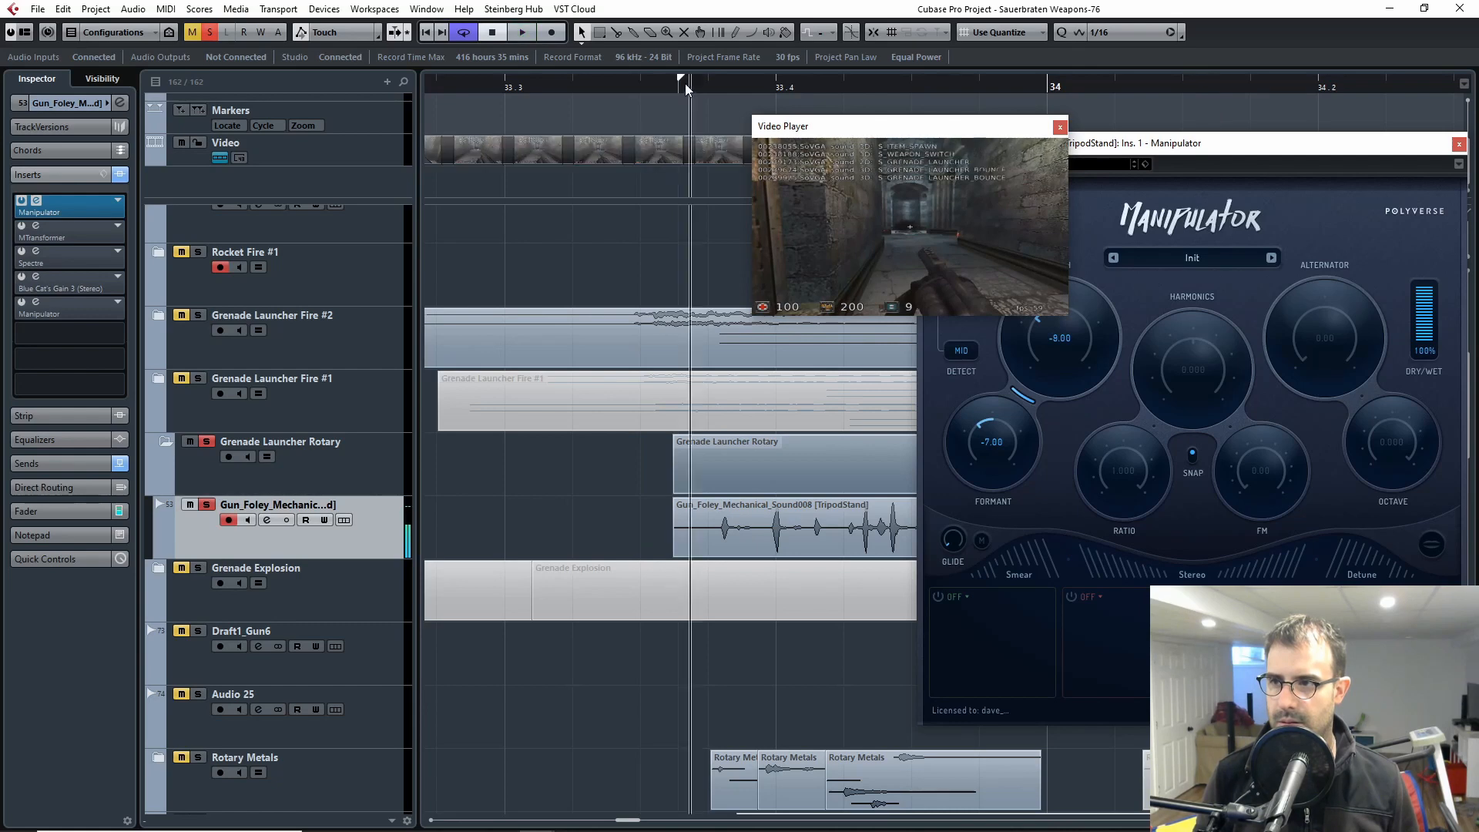
key(space)
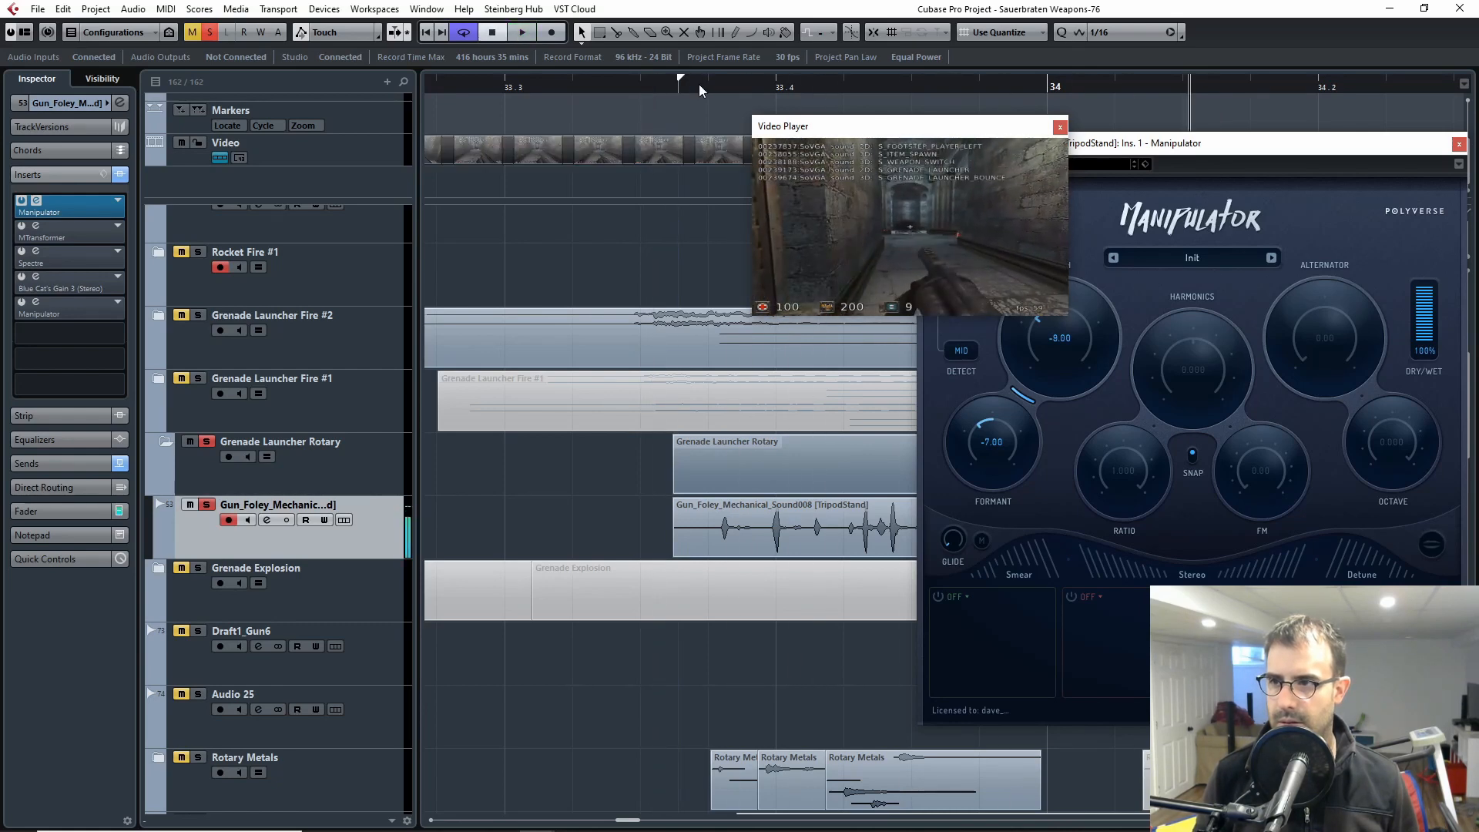
Step: Play the first rotary clip against the realigned video, moving the Video Player aside, and close the player
click(667, 91)
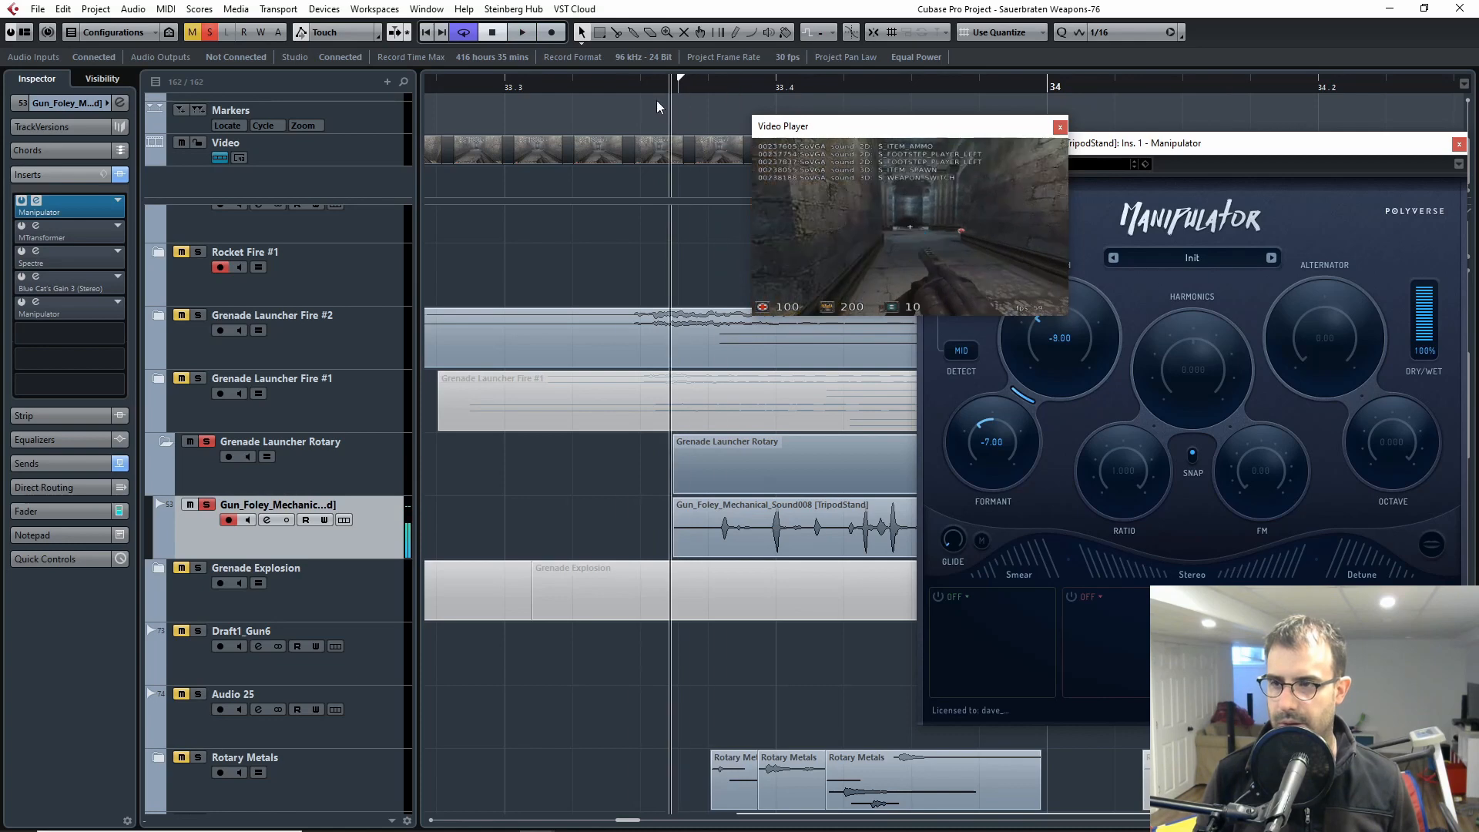
key(space)
drag(884, 136, 799, 136)
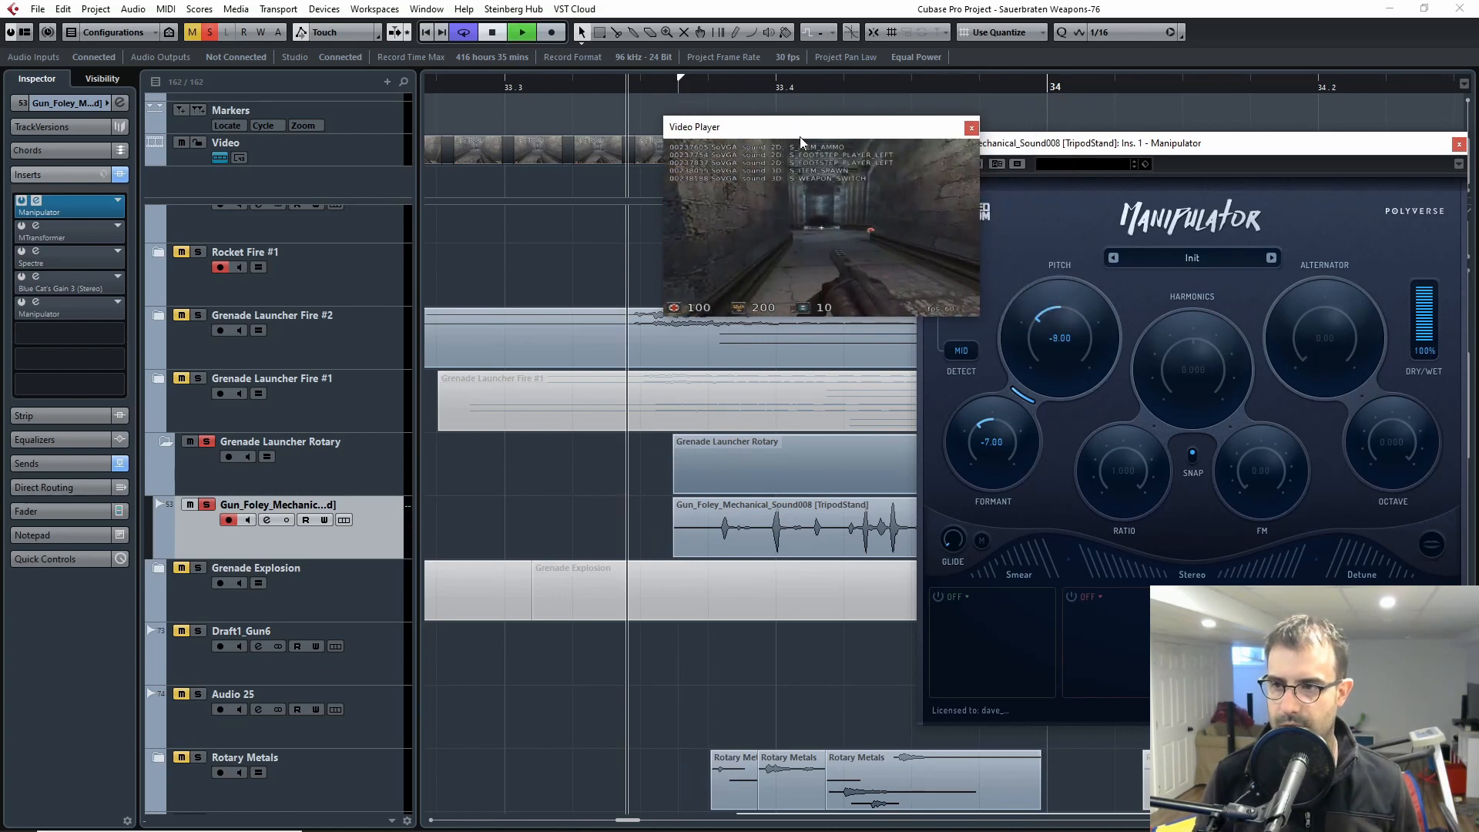
key(space)
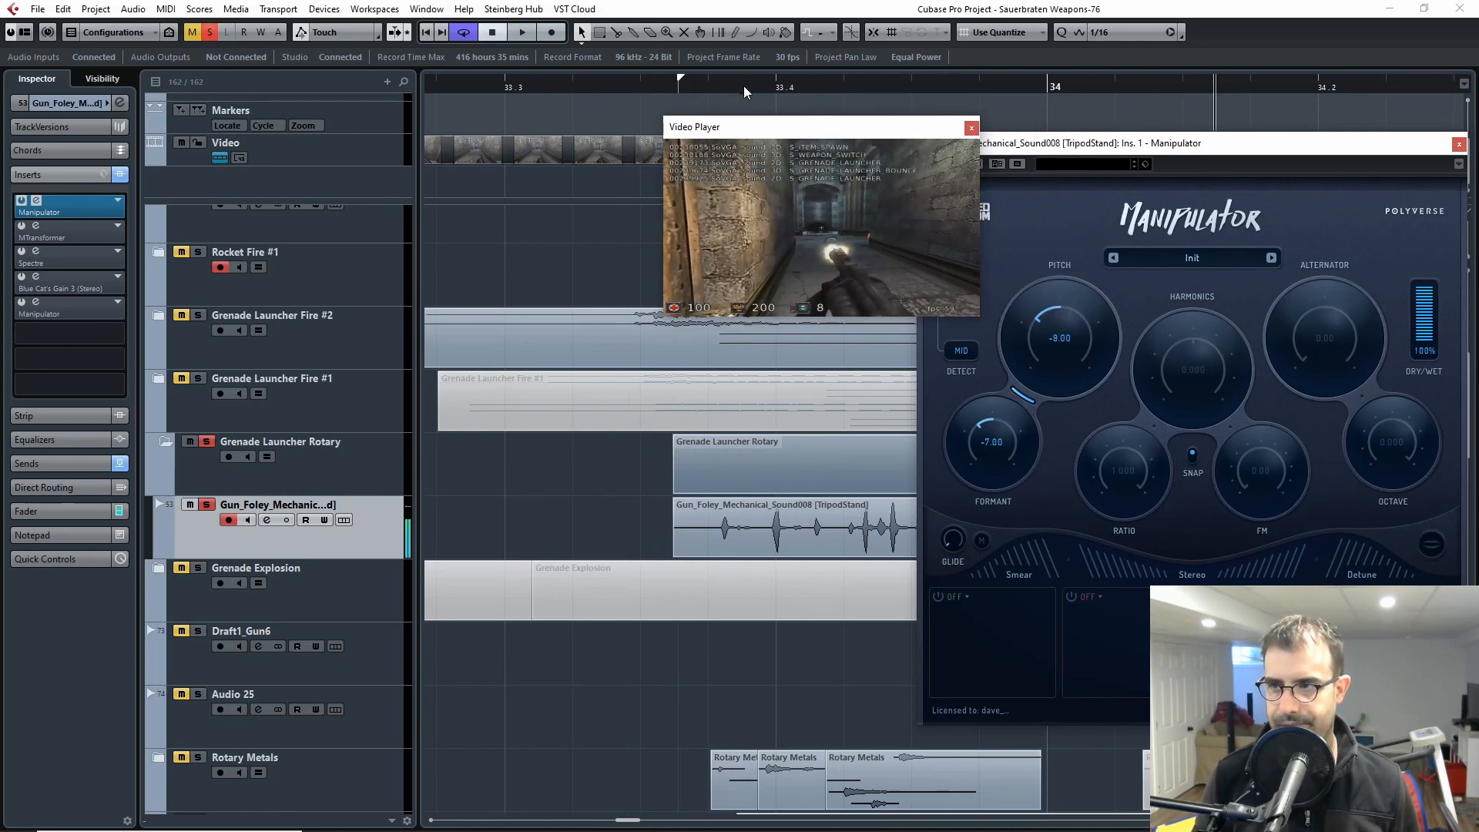
click(606, 82)
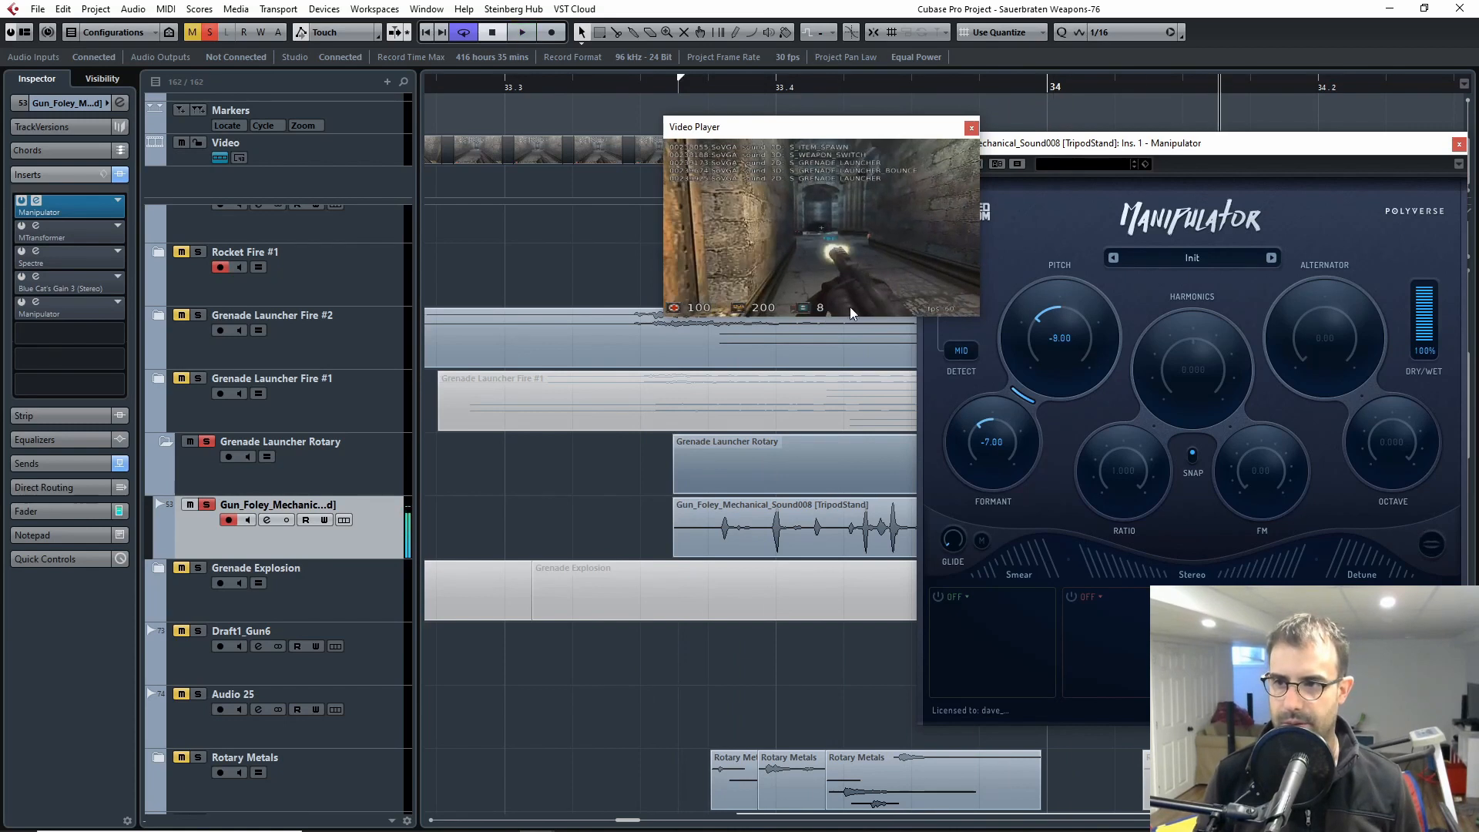
click(977, 130)
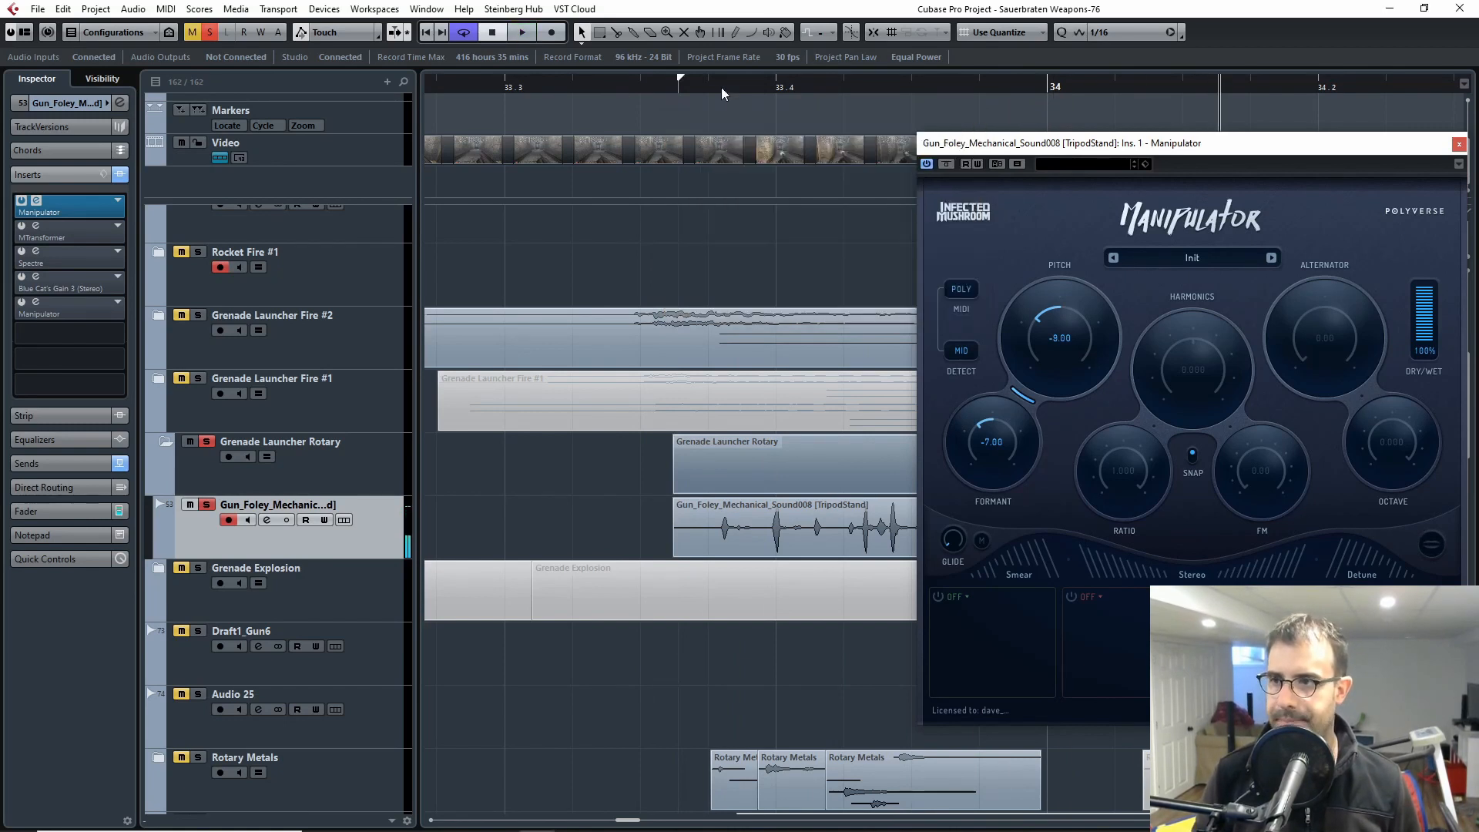
Step: Activate the MTransformer insert on Gun_Foley_Mechanical and move its window clear of the first rotary clip
click(692, 207)
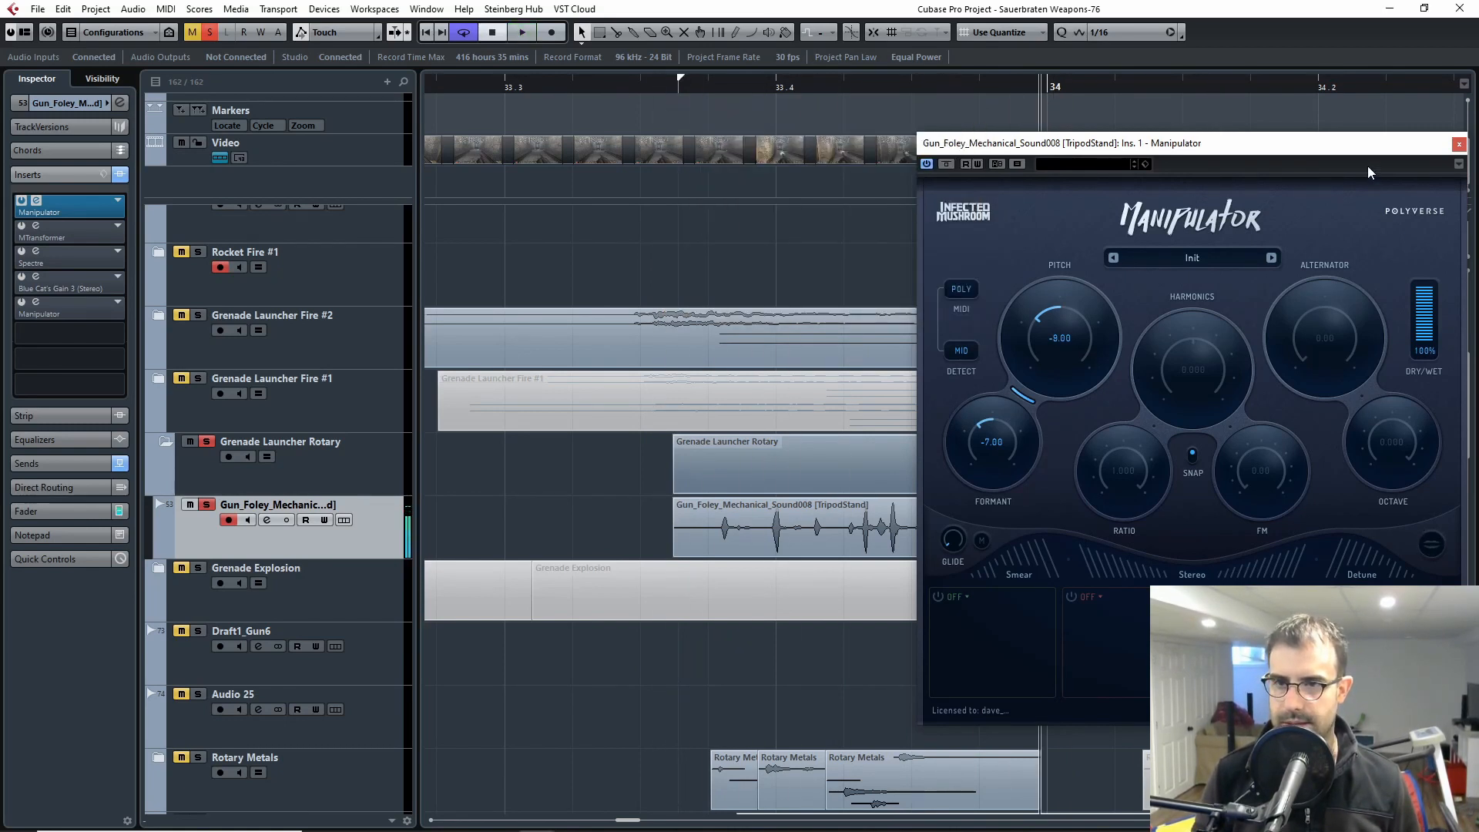
click(36, 226)
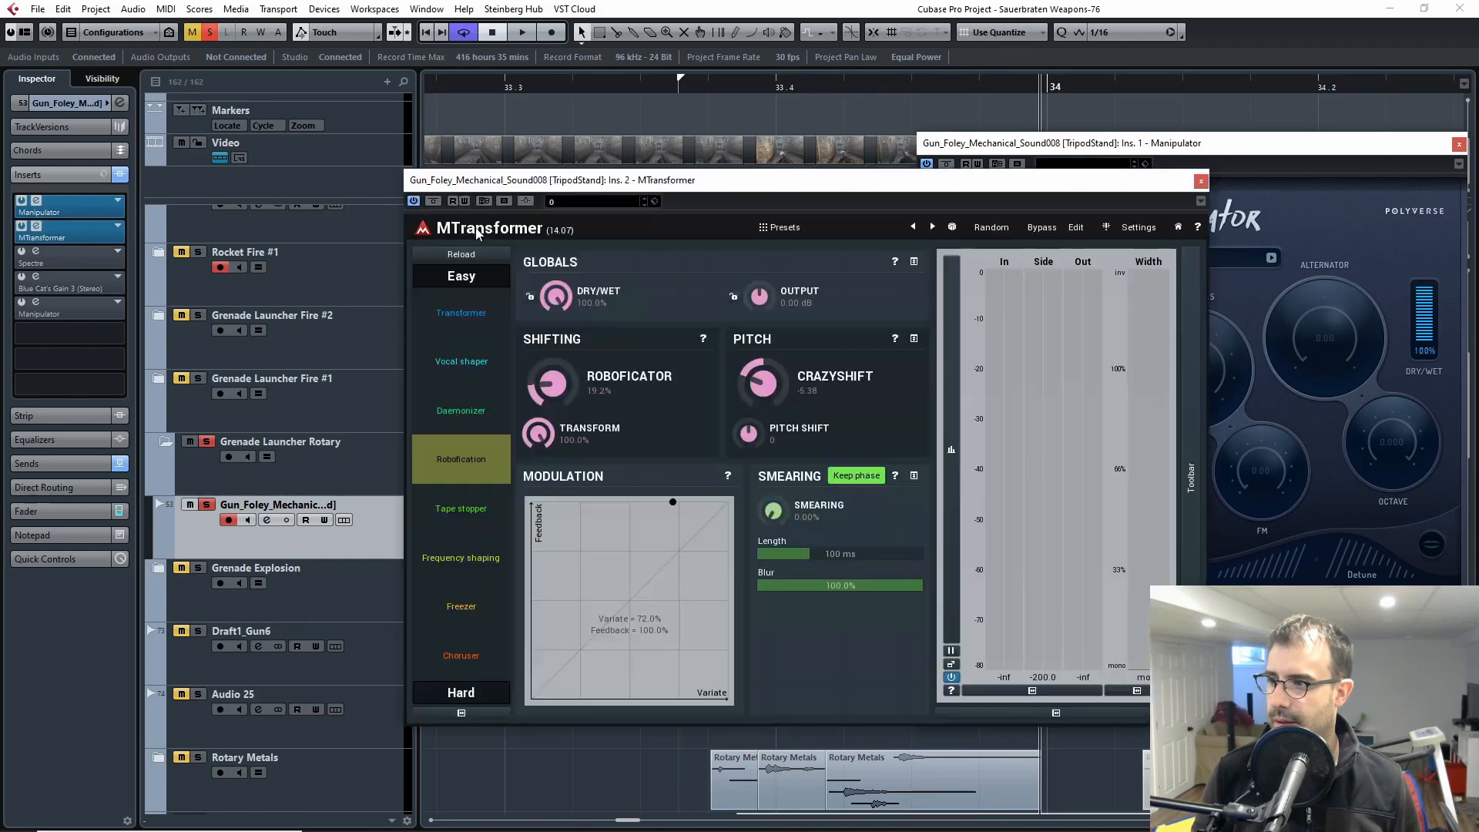
drag(813, 186, 992, 207)
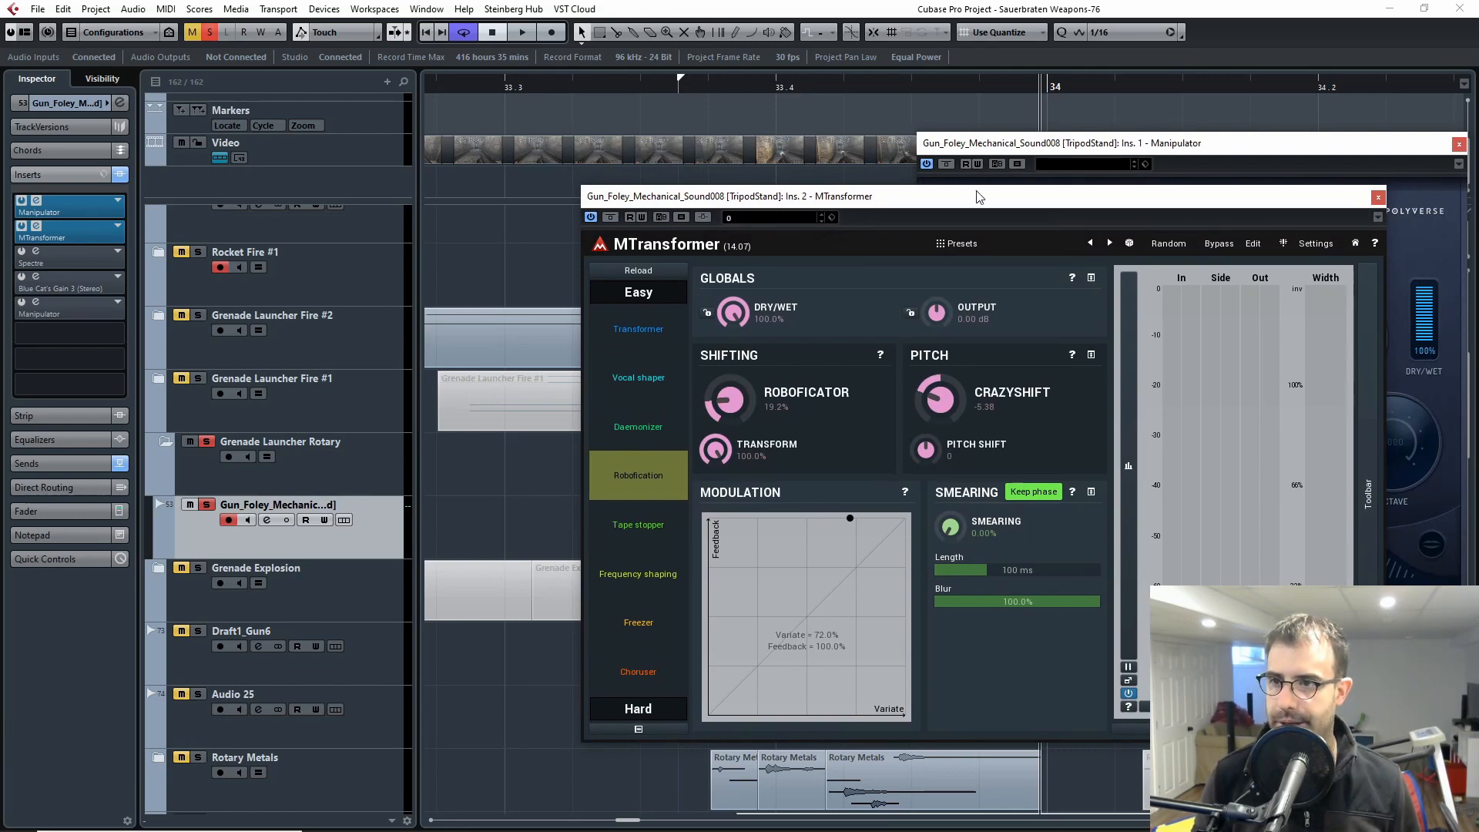
drag(977, 197, 1203, 223)
Step: Play the first Gun_Foley_Mechanical clip repeatedly from just before its start through the Manipulator and MTransformer inserts
drag(751, 87, 665, 88)
key(space)
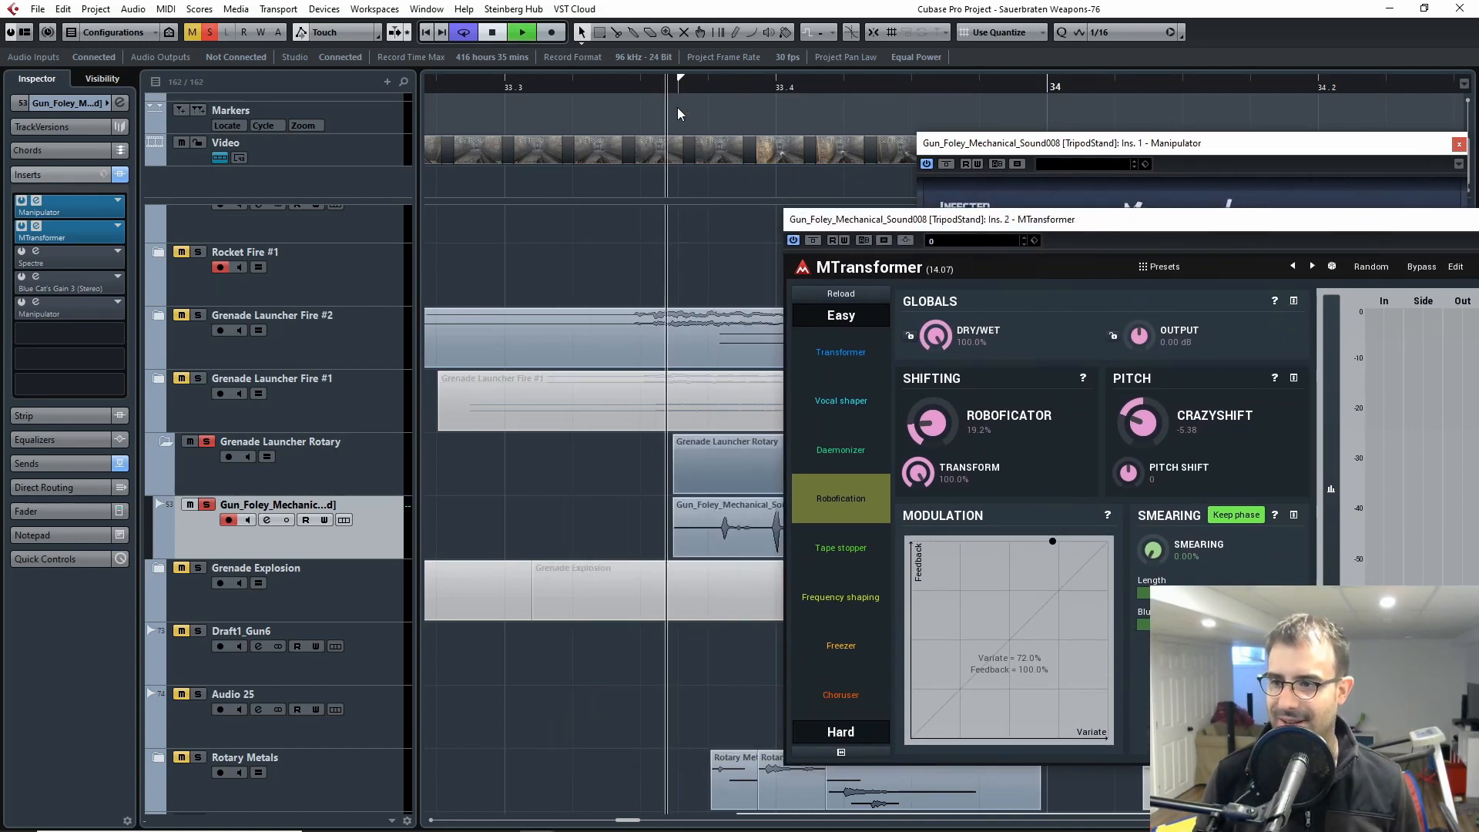
key(space)
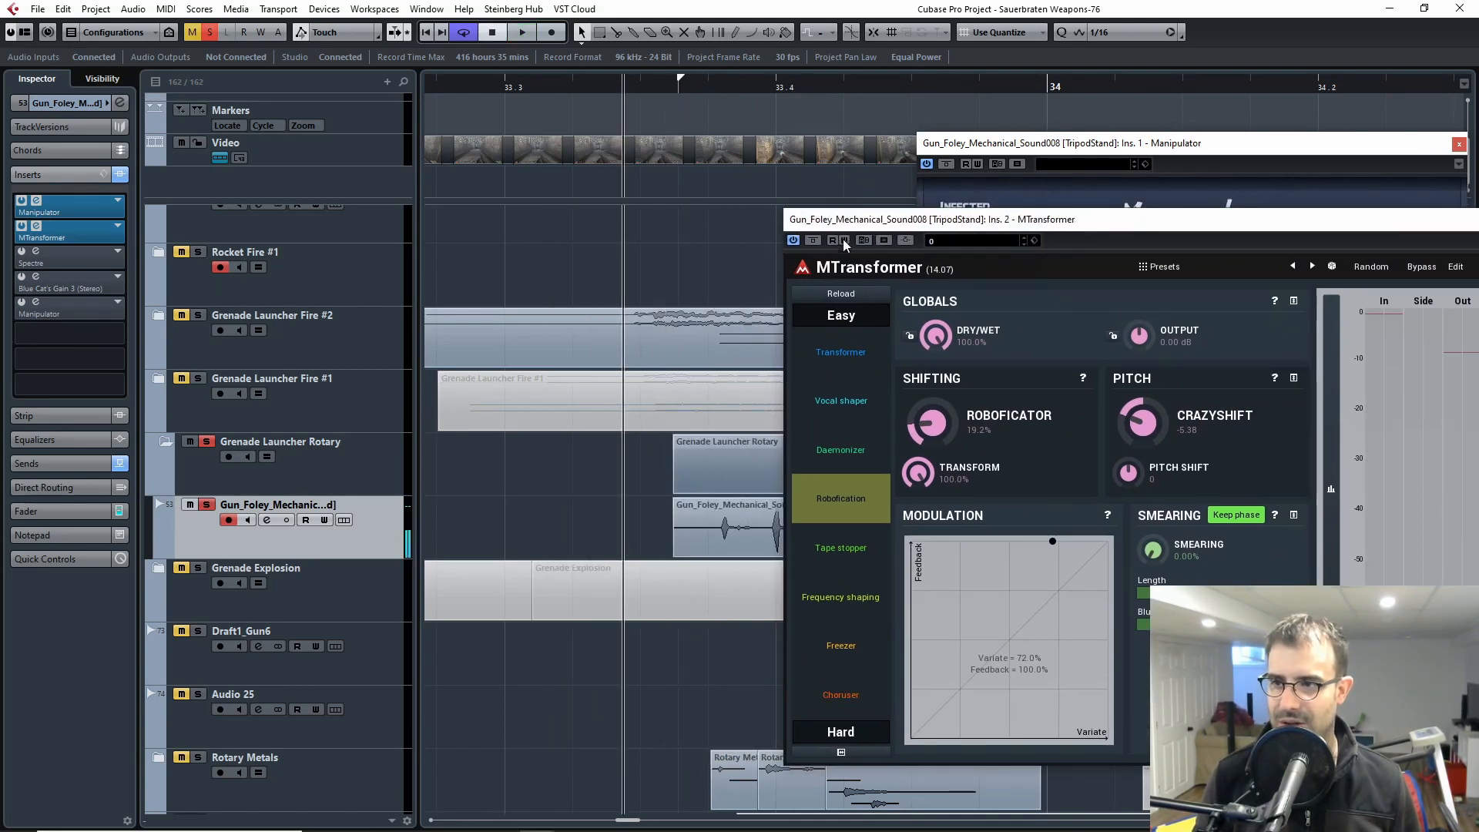
key(space)
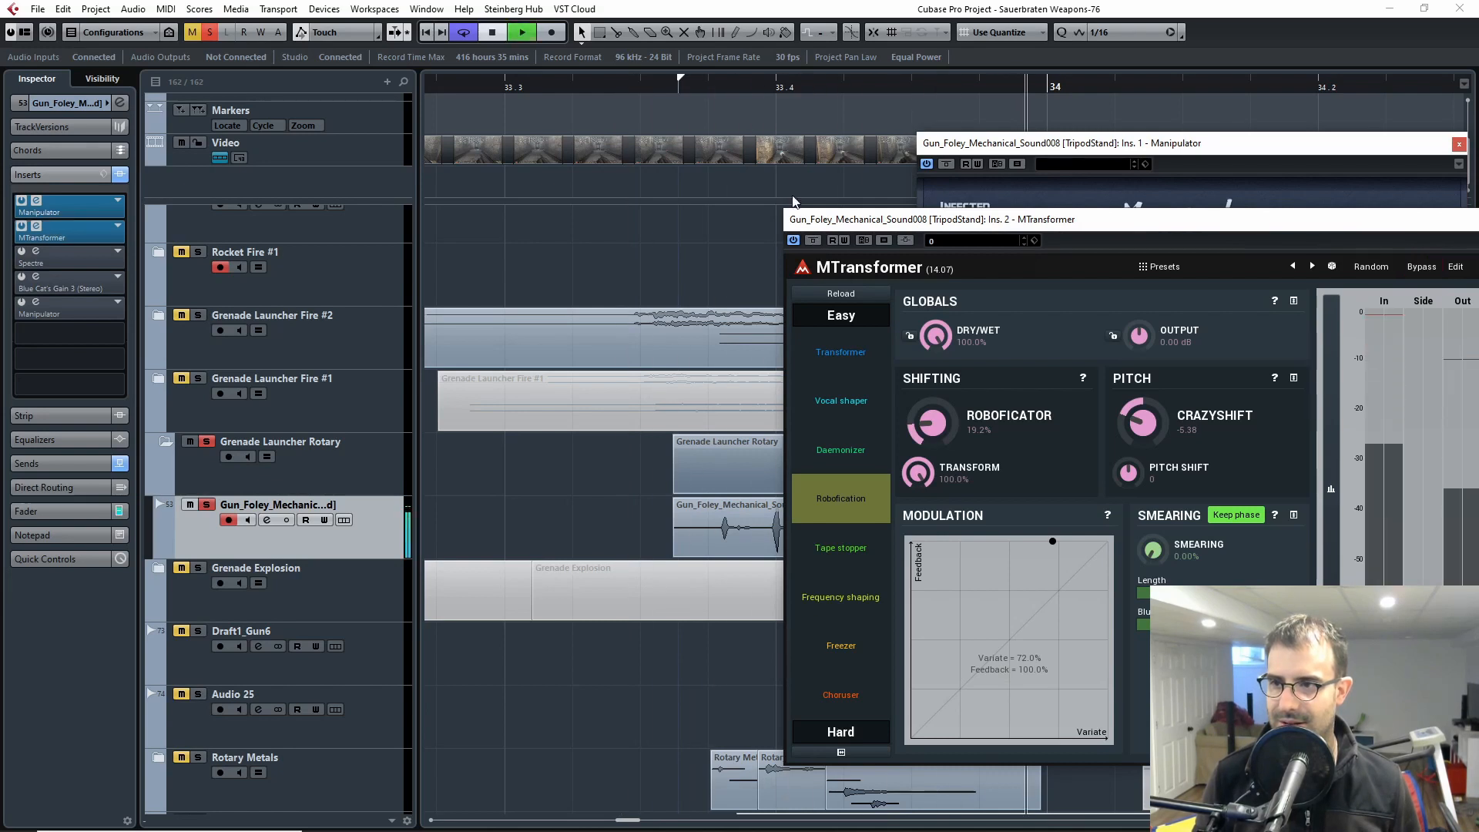
key(space)
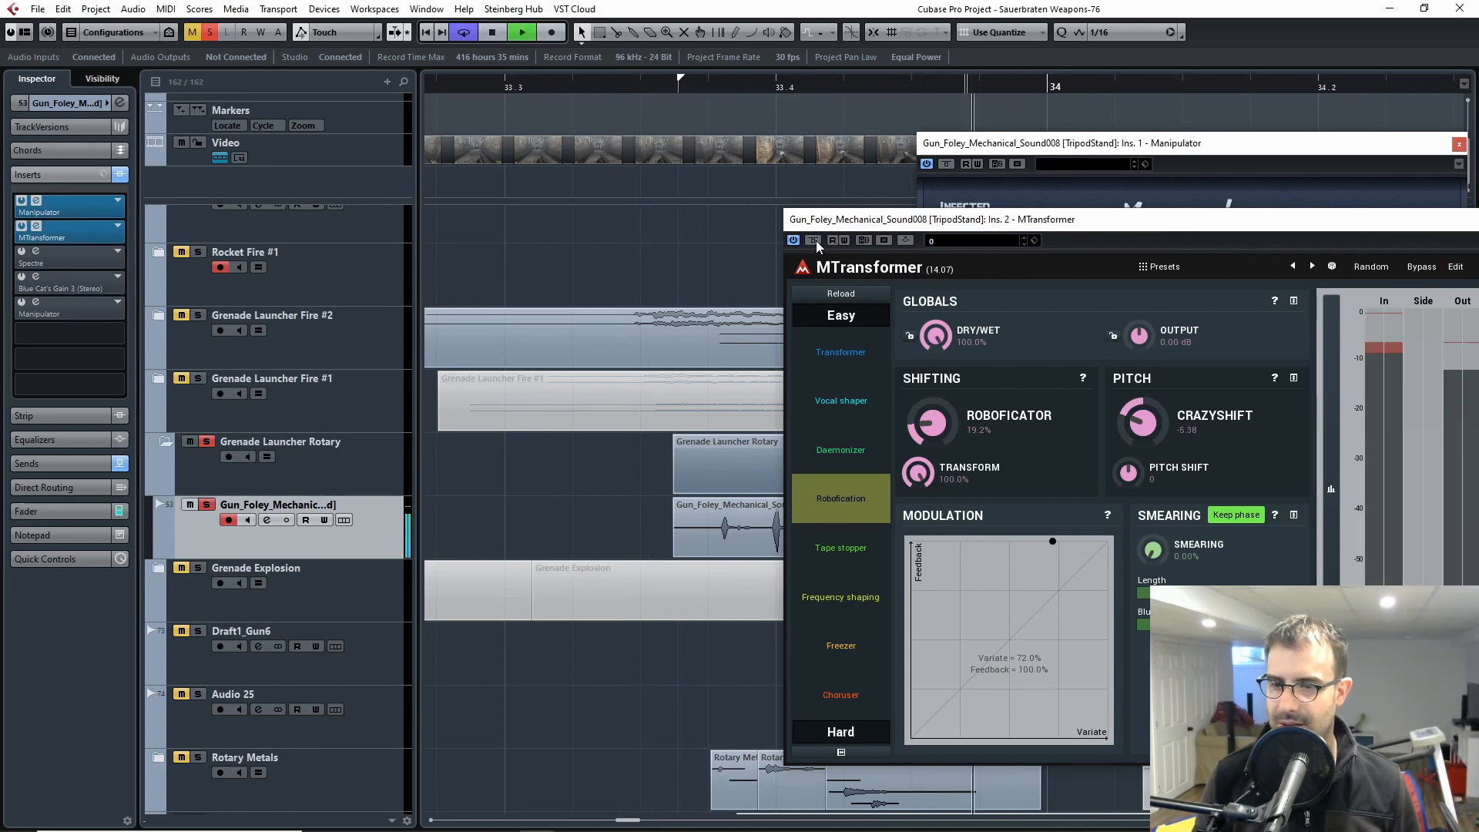
Step: Compare the first Gun_Foley_Mechanical clip with the MTransformer bypassed and active, and close the MTransformer window
drag(1122, 211, 816, 183)
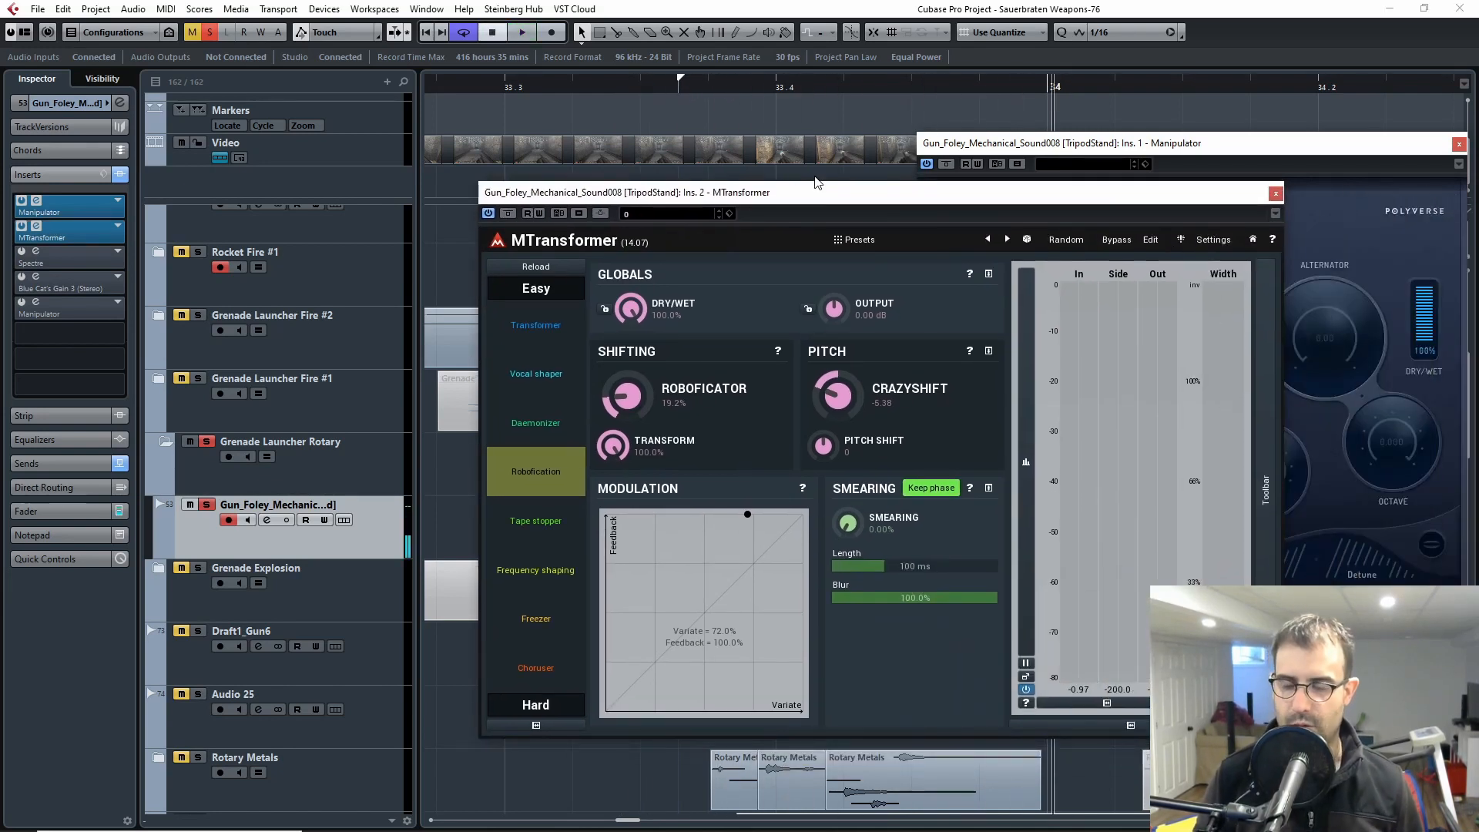
drag(784, 87, 585, 98)
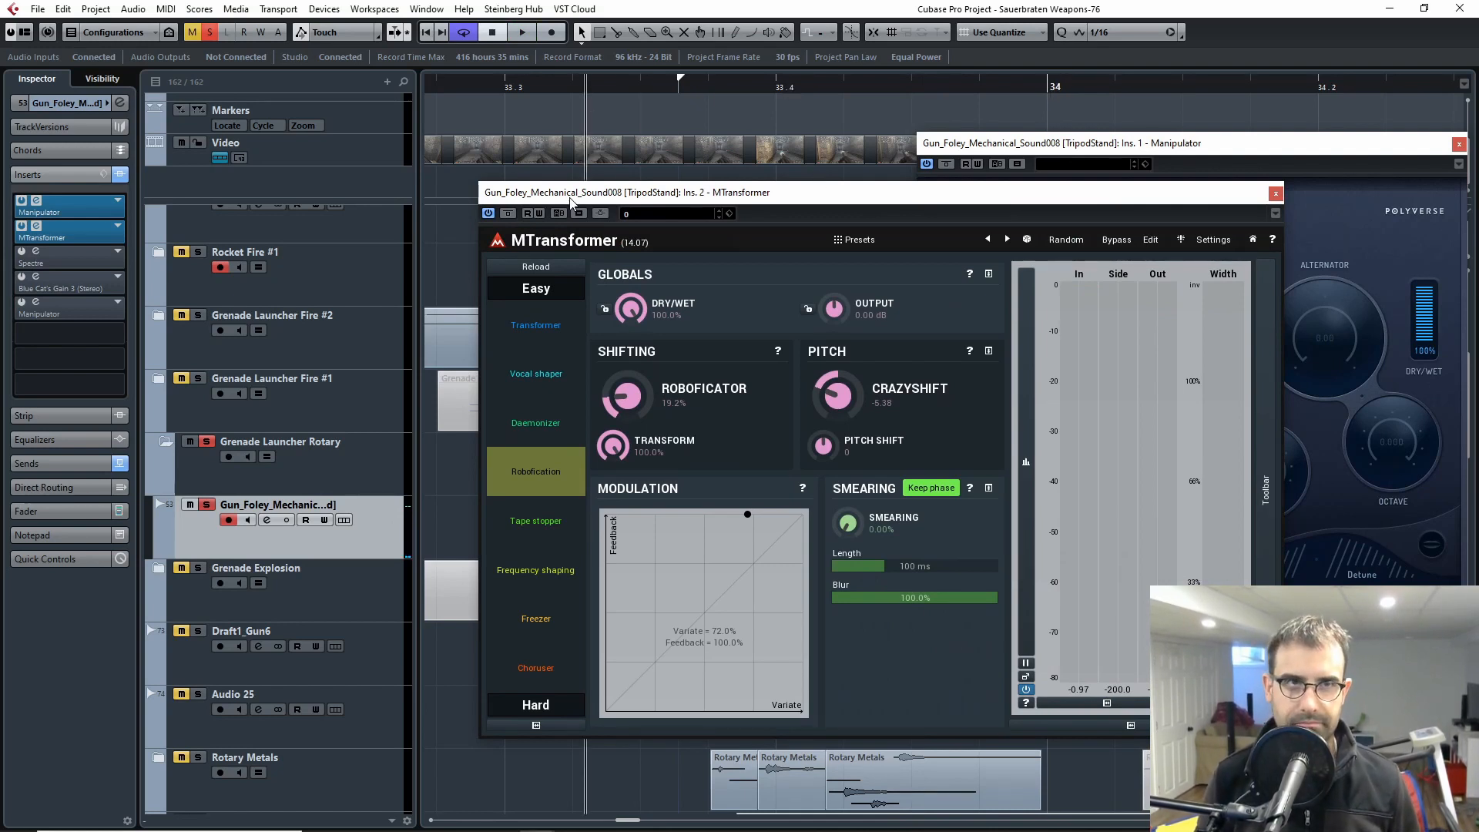
click(507, 213)
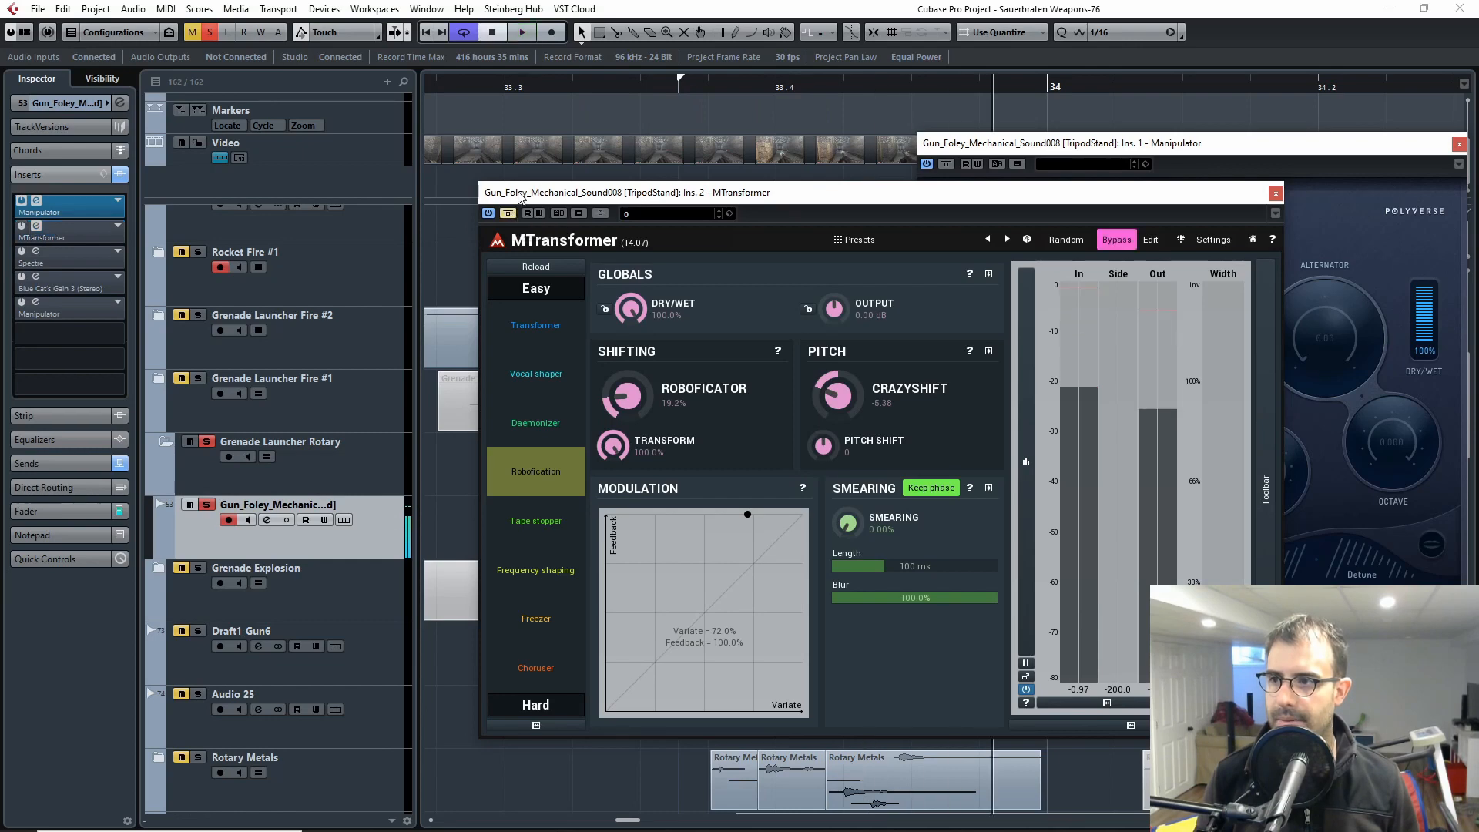
click(508, 213)
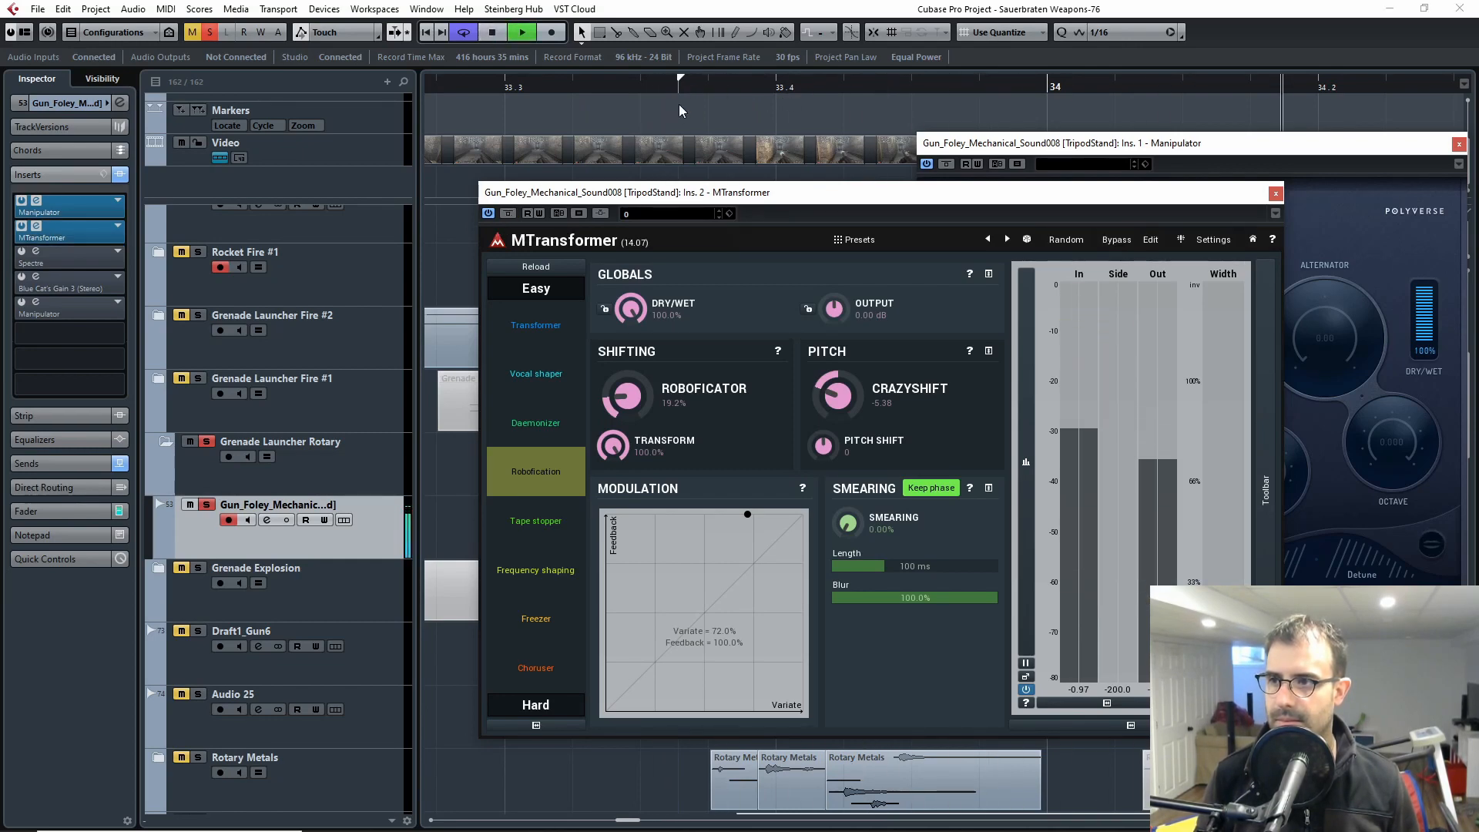
click(622, 90)
key(space)
click(1275, 193)
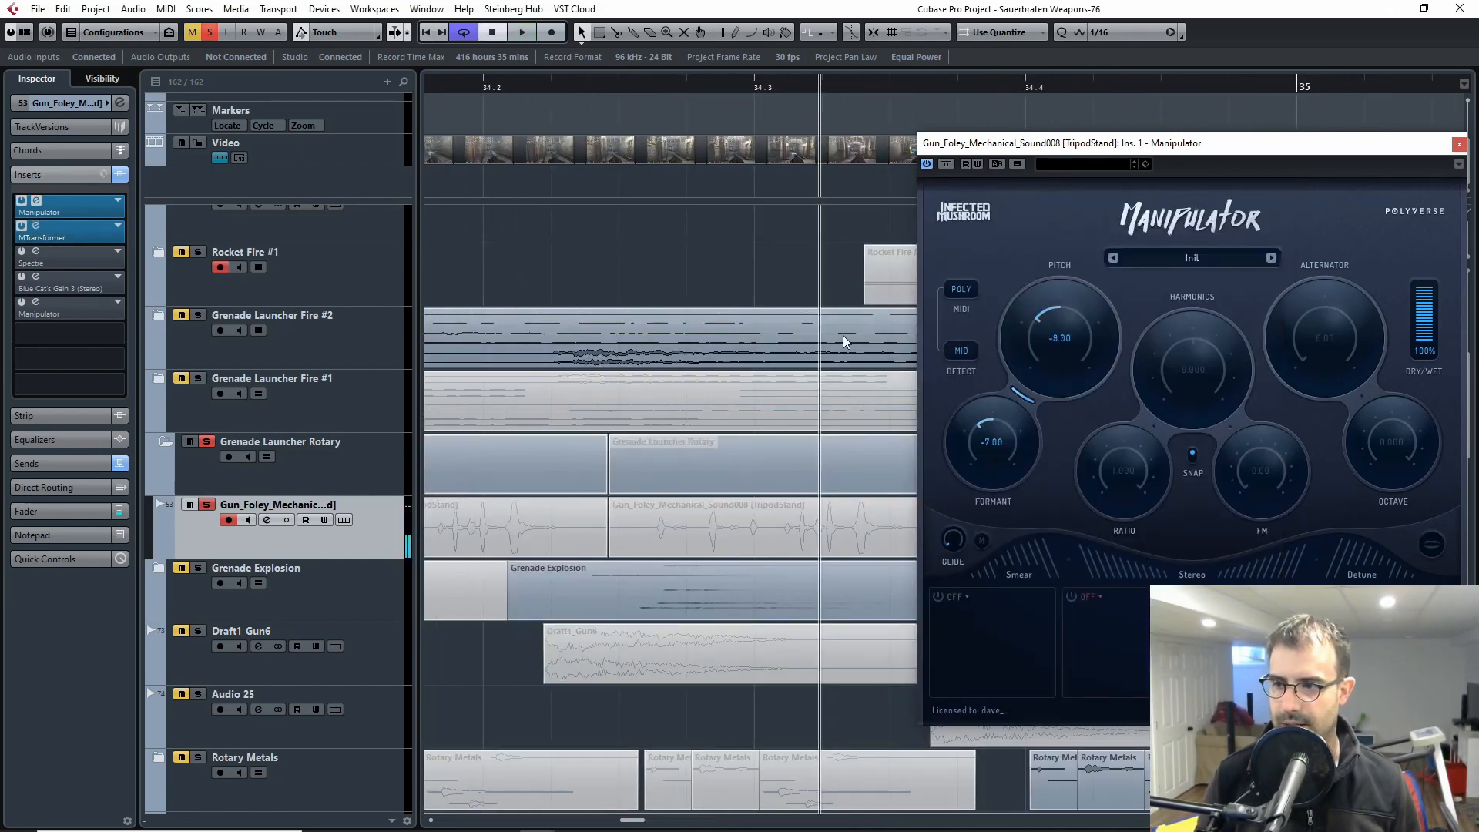
Step: Activate the Spectre and Blue Cat's Gain 3 inserts on Gun_Foley_Mechanical, play the first clip through them, and close the gain window
drag(640, 89, 605, 91)
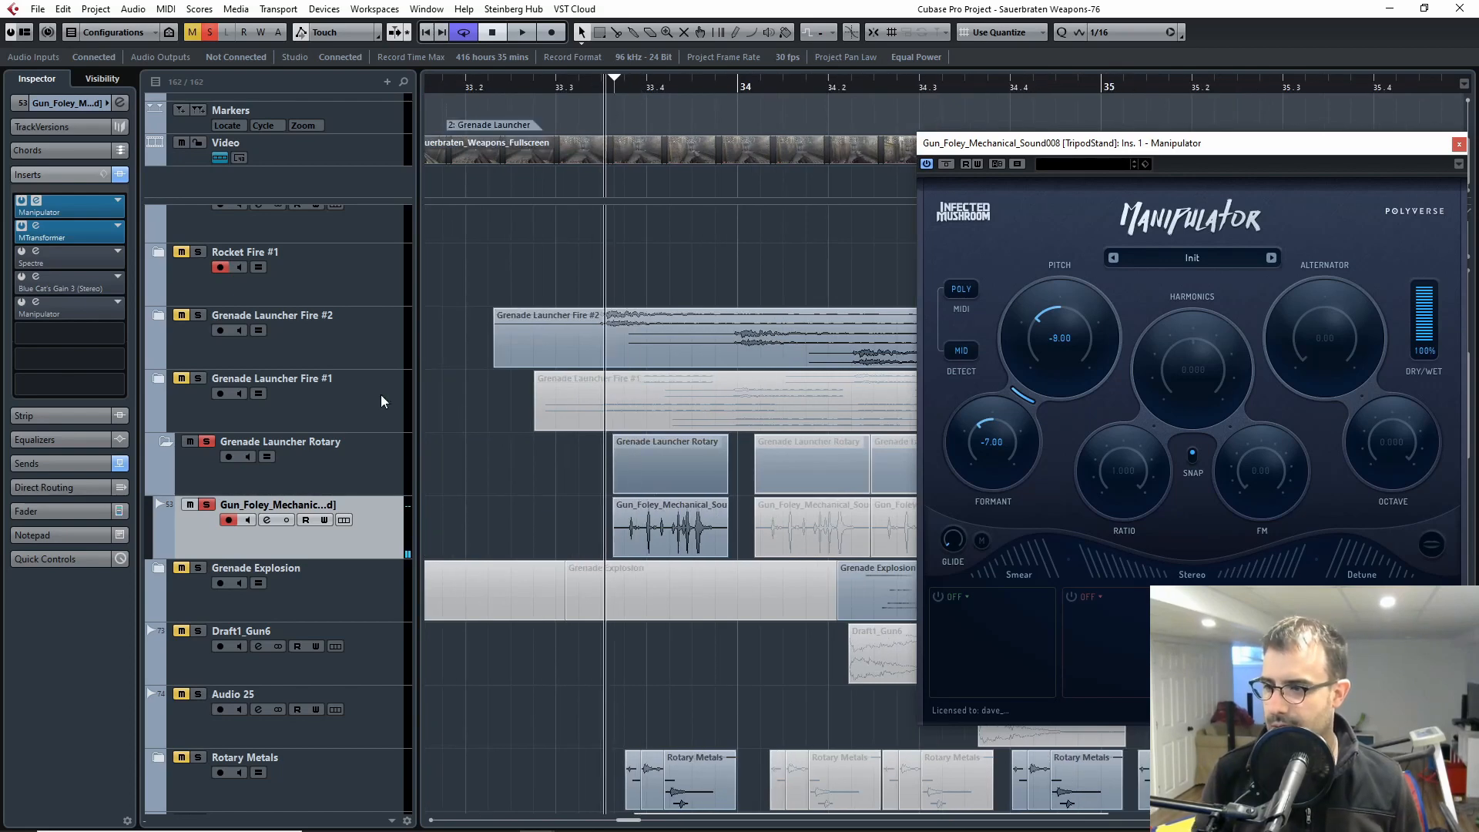
click(21, 252)
click(36, 251)
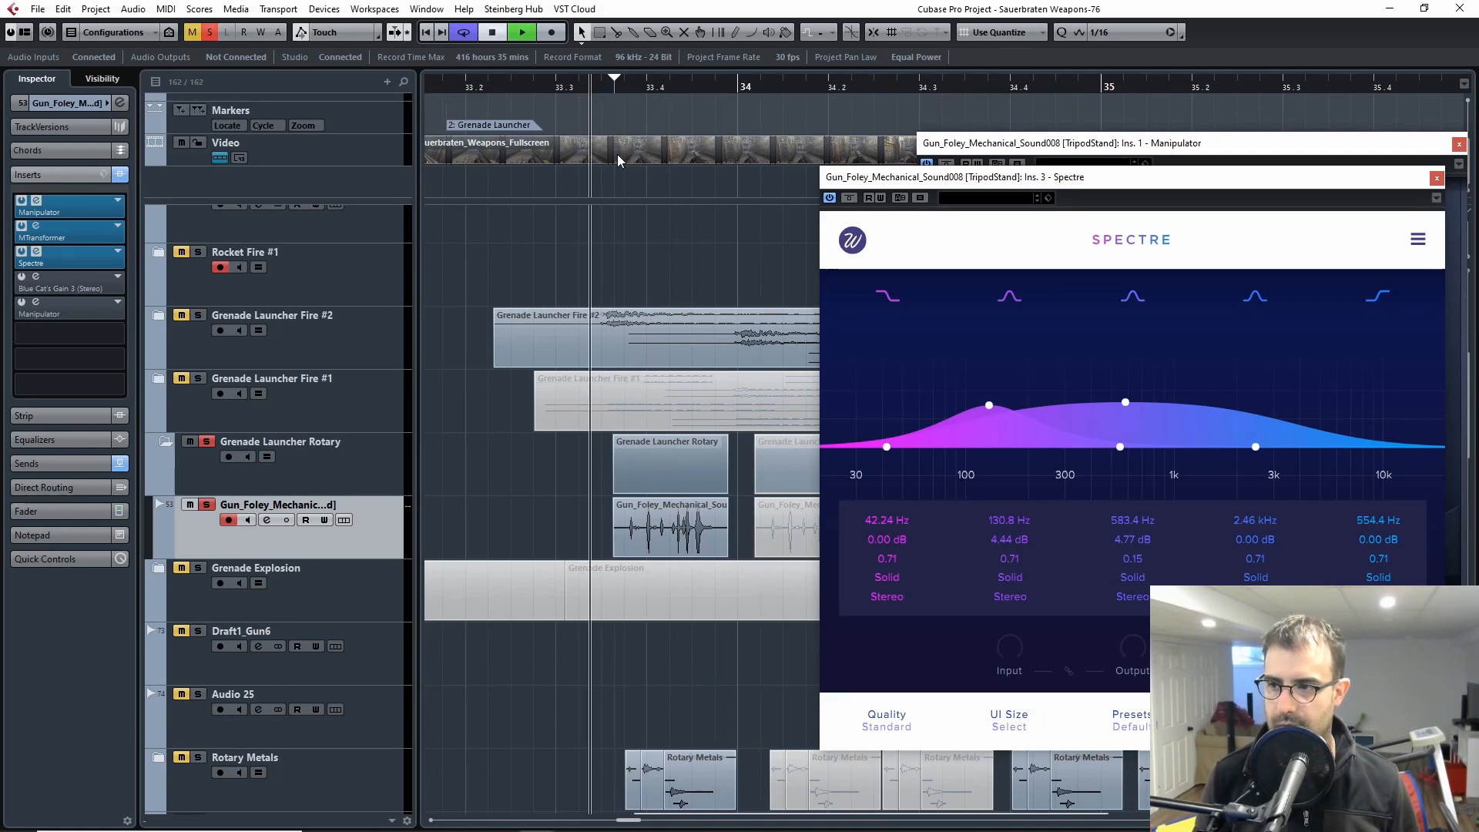
click(35, 275)
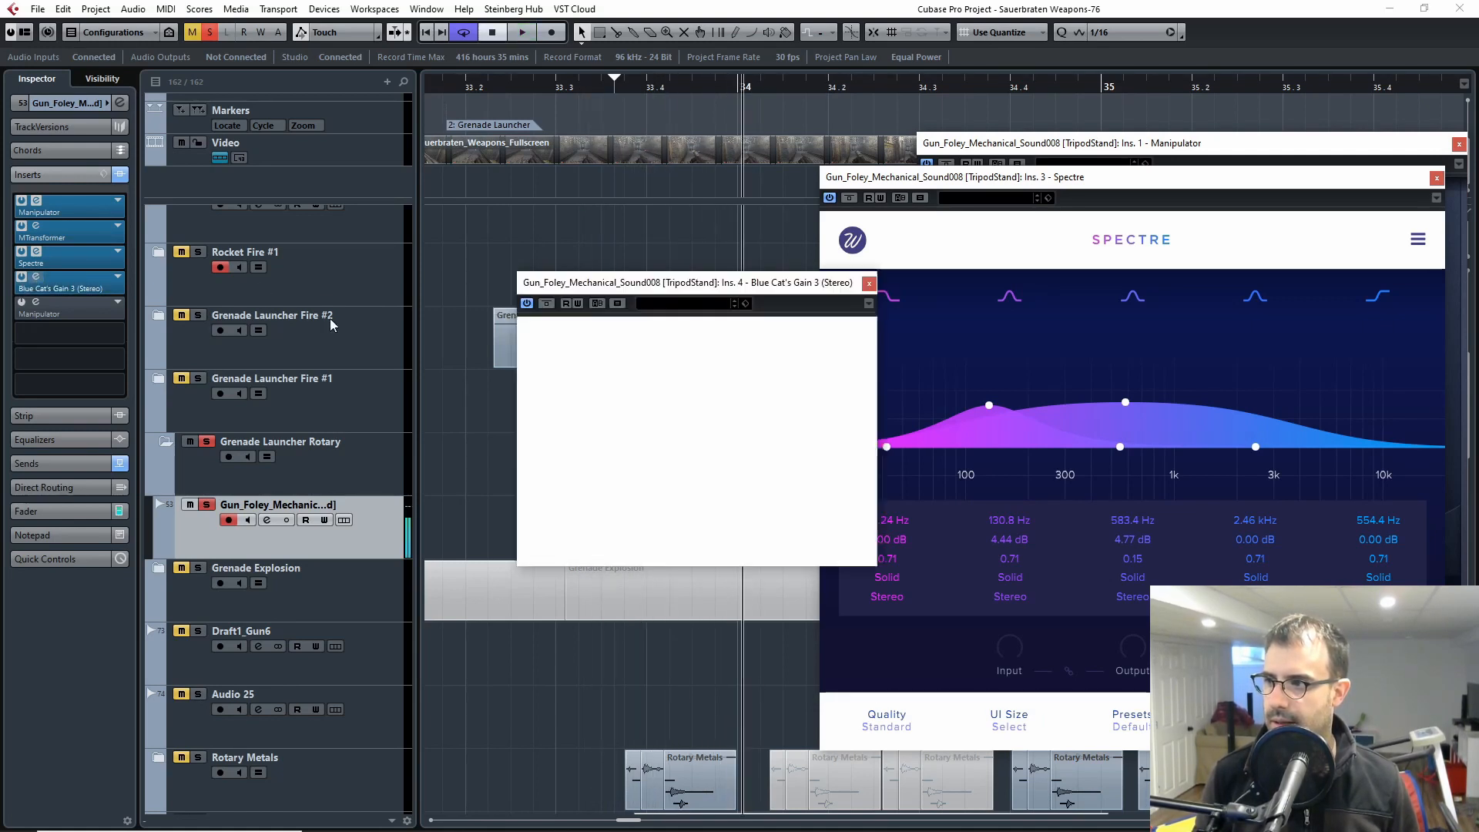
click(869, 283)
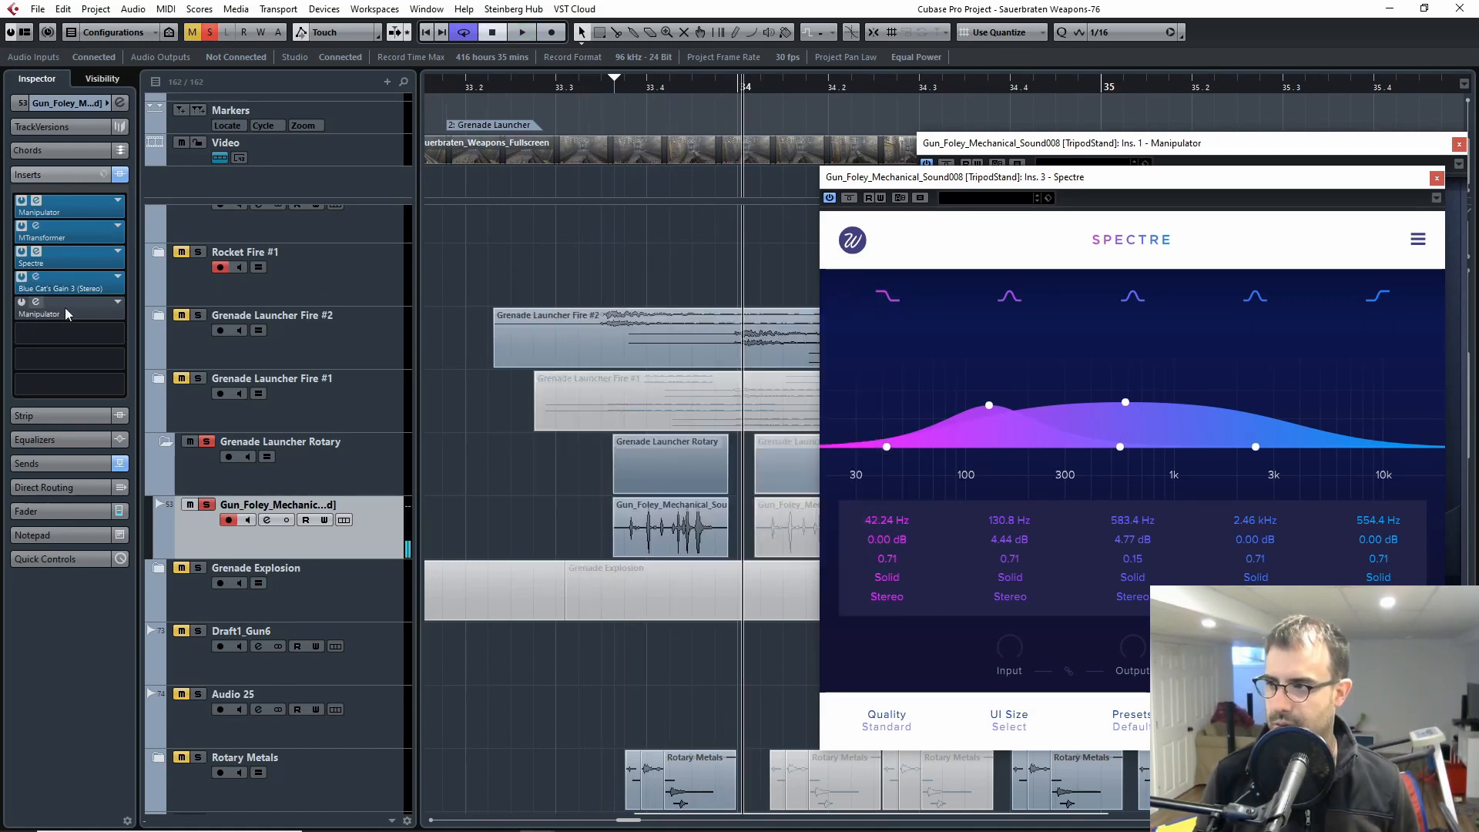
Step: Activate the second Manipulator insert on Gun_Foley_Mechanical, move its window clear of the first clip, and play the clip
click(36, 301)
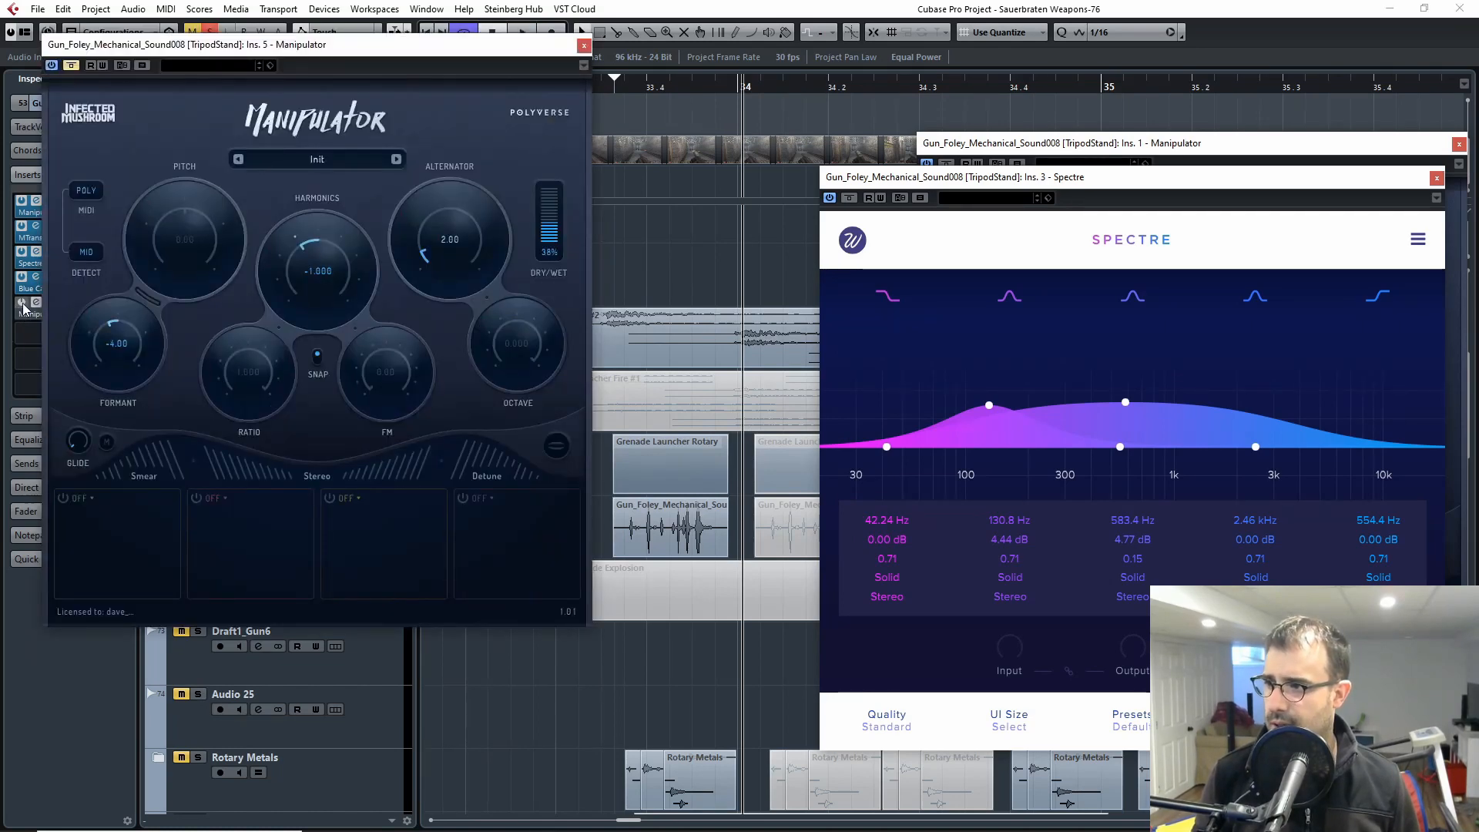
click(22, 303)
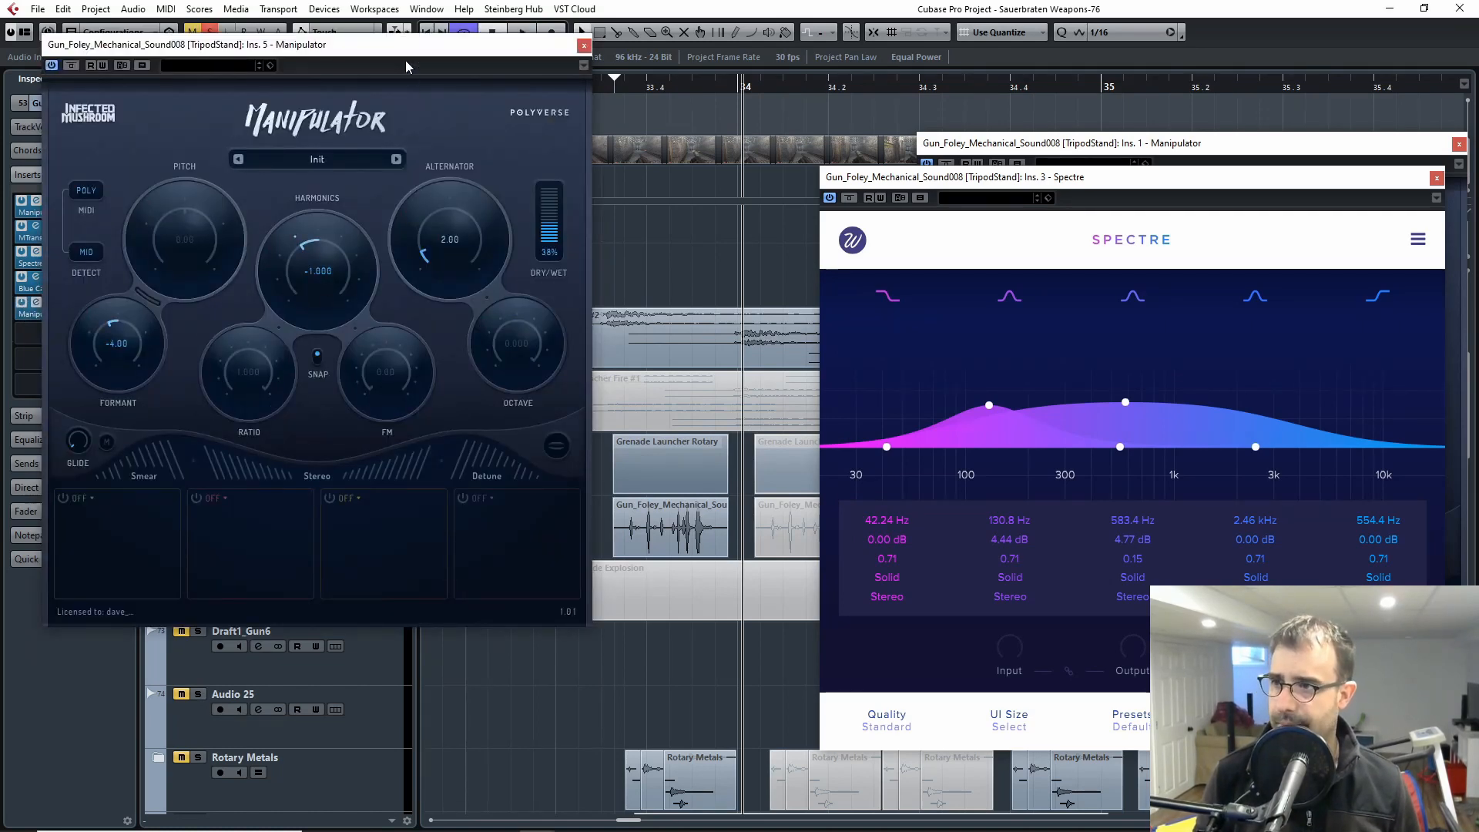
drag(340, 60, 525, 119)
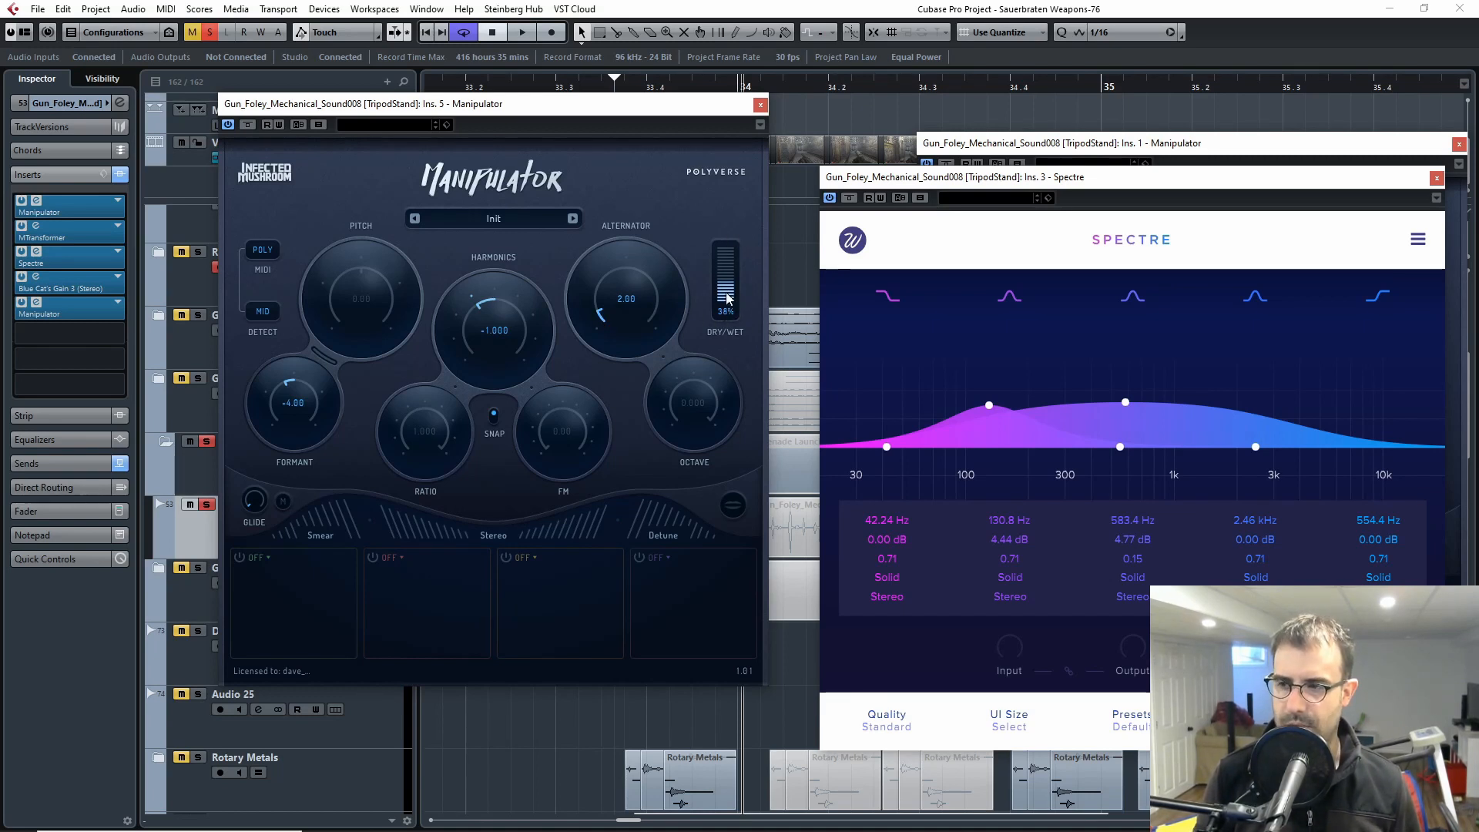
drag(681, 108, 1368, 209)
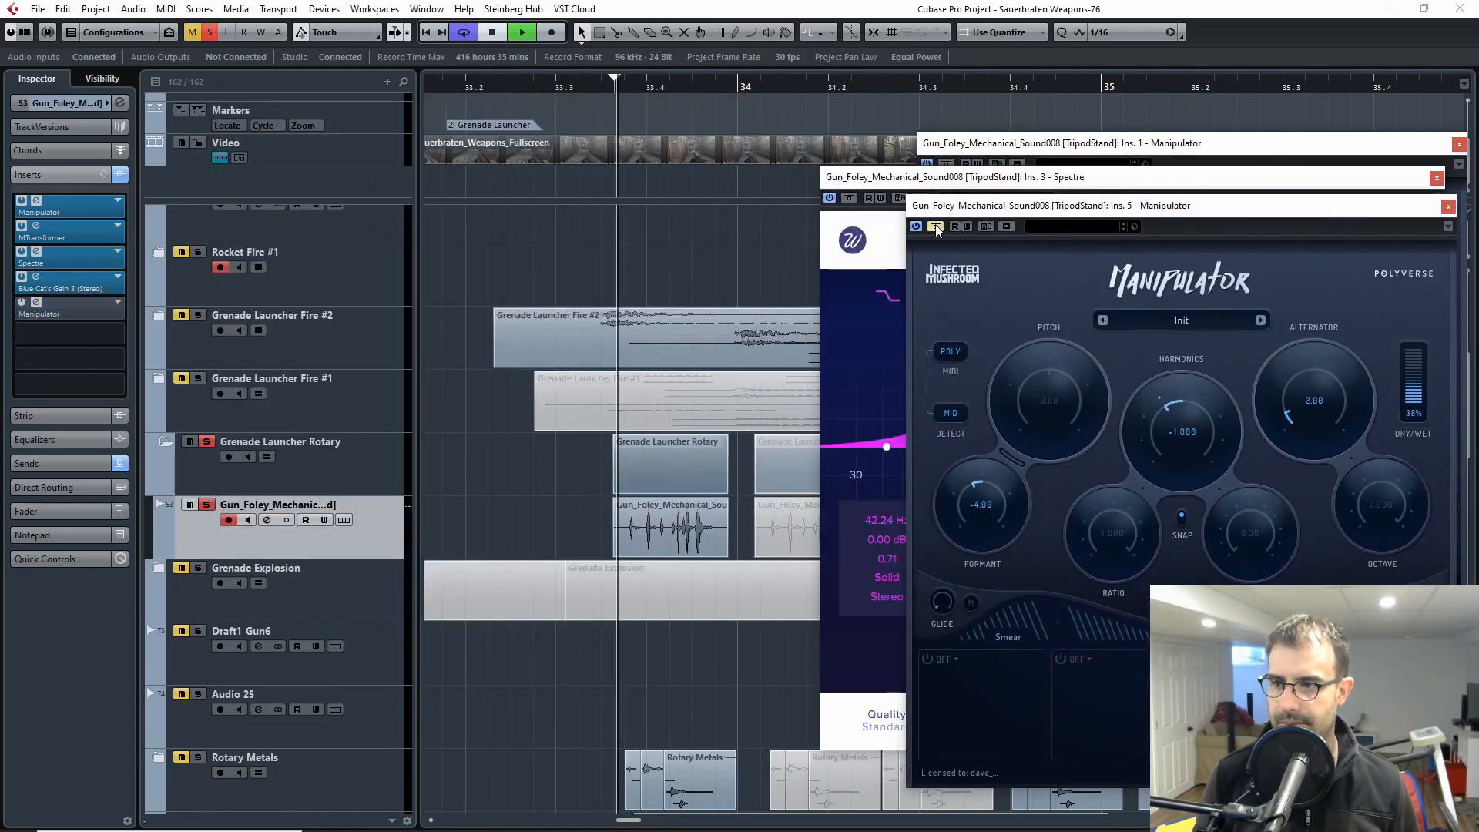
key(space)
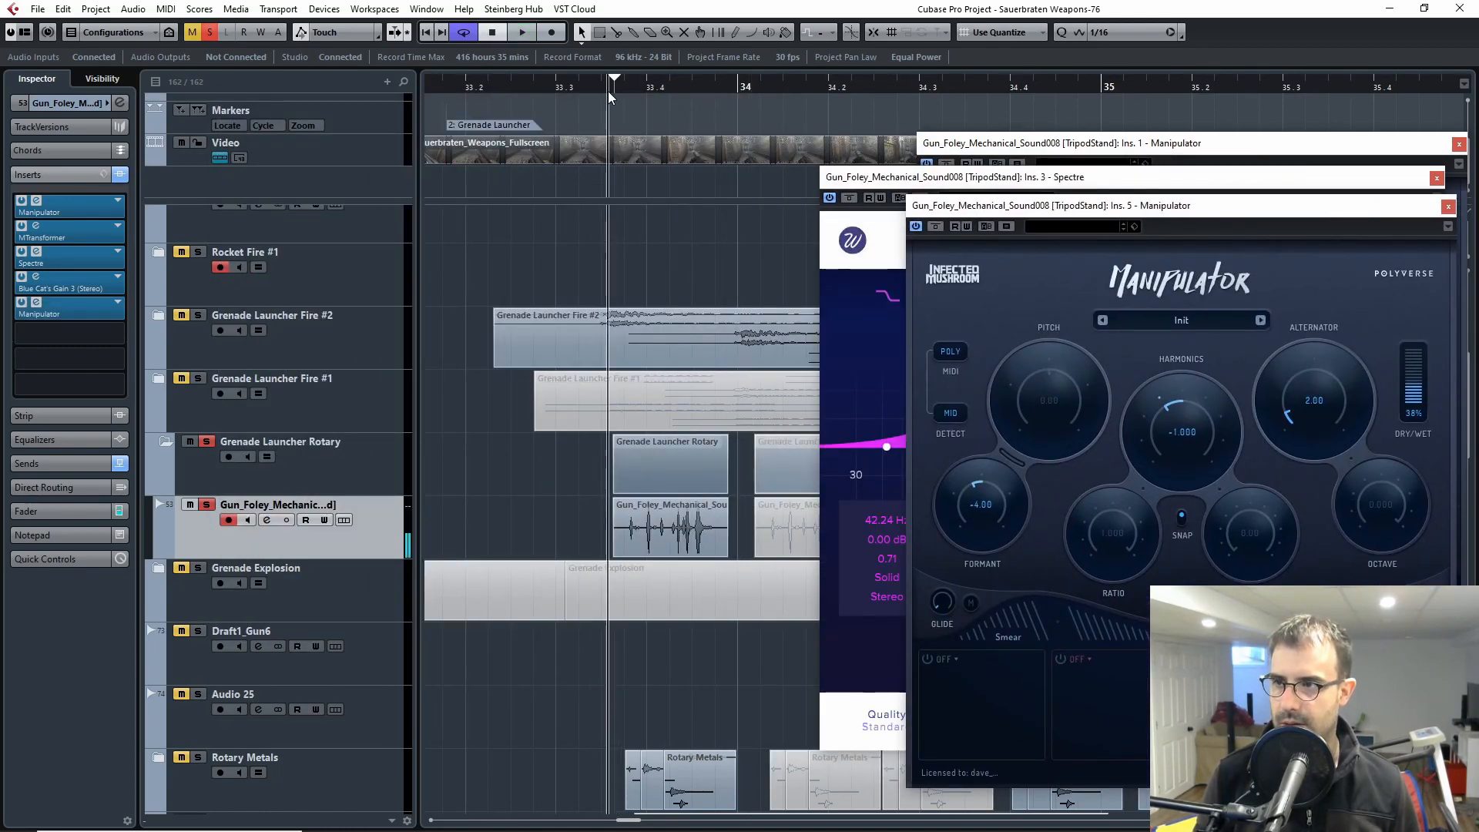
Step: Deactivate Blue Cat's Gain 3 and set the loop range to the first foley clip, extending its start back to about 33.3
click(716, 531)
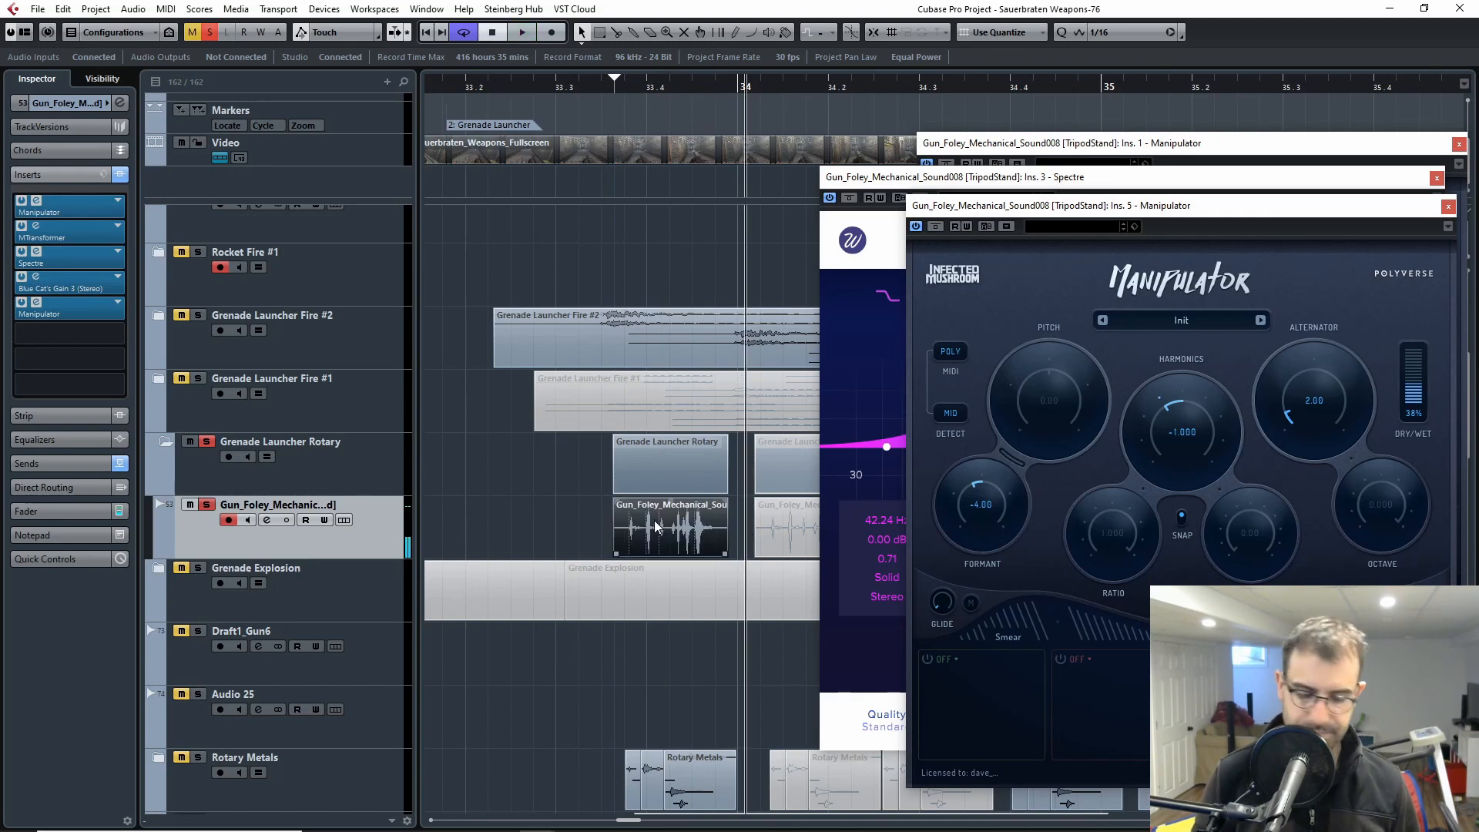
key(p)
click(20, 277)
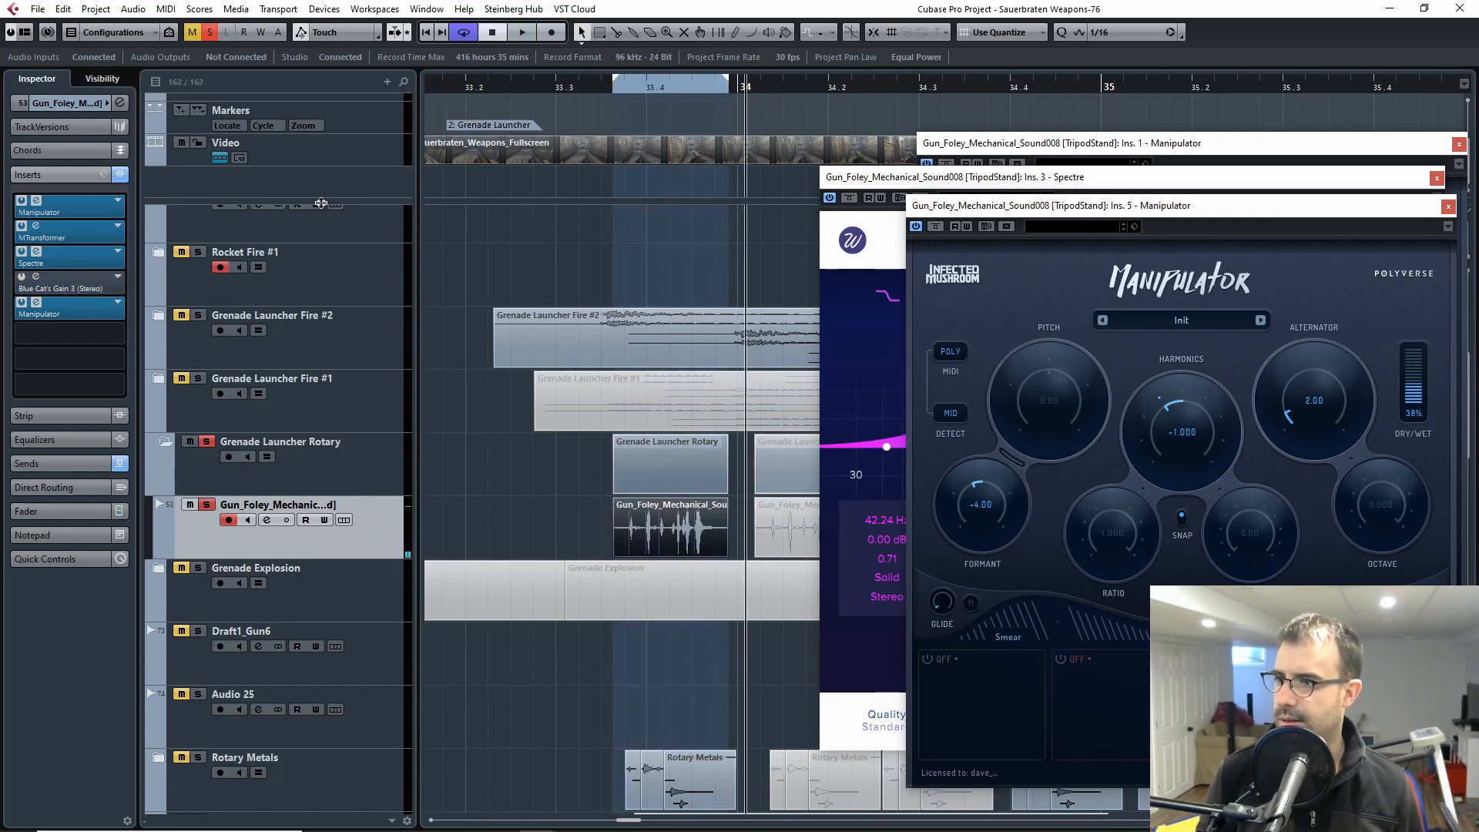
click(600, 91)
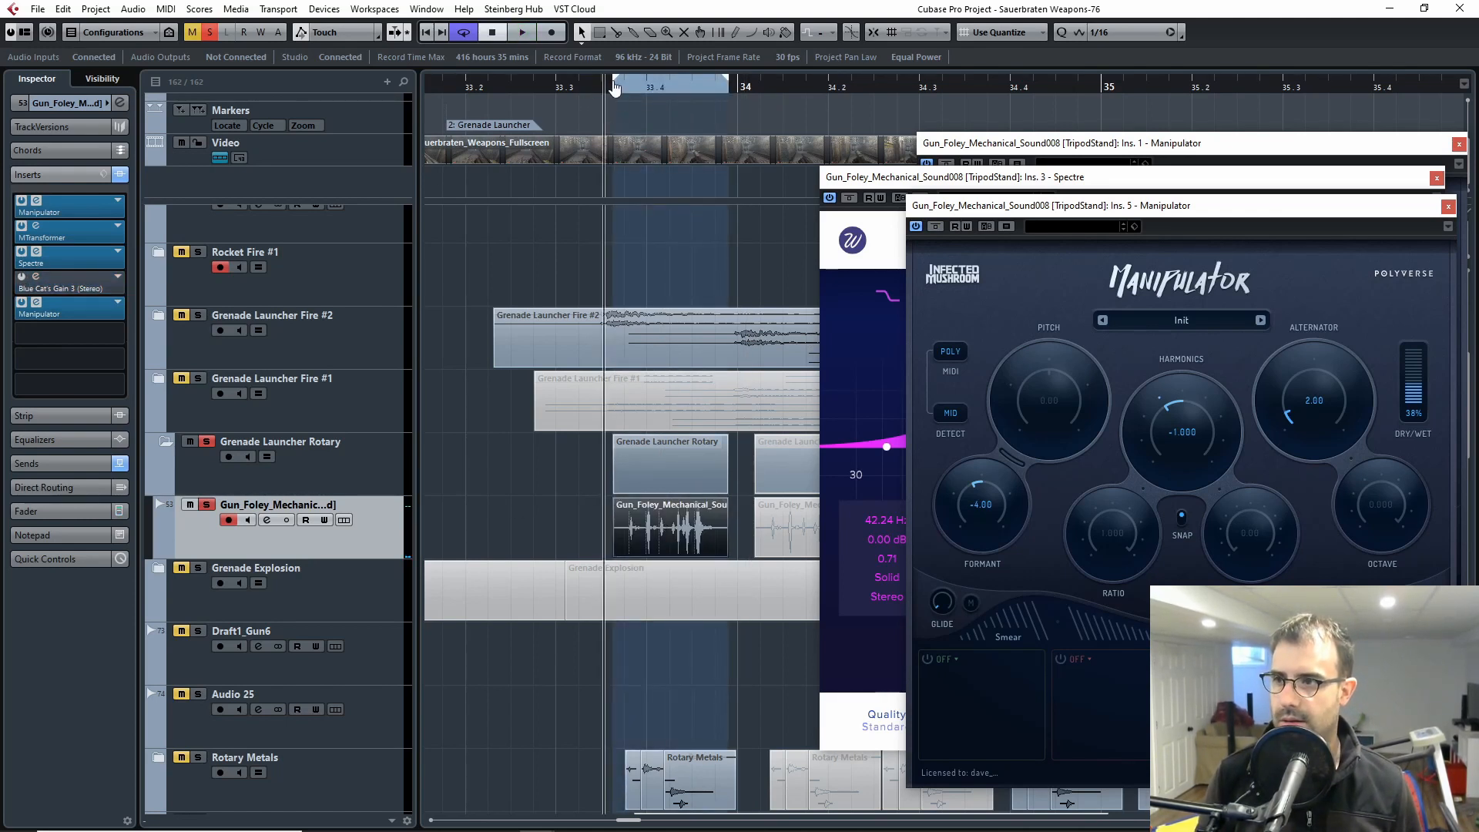
drag(614, 87, 548, 87)
Step: Loop the first foley clip while switching the second Manipulator's bypass on and off to compare the sound
key(space)
click(937, 226)
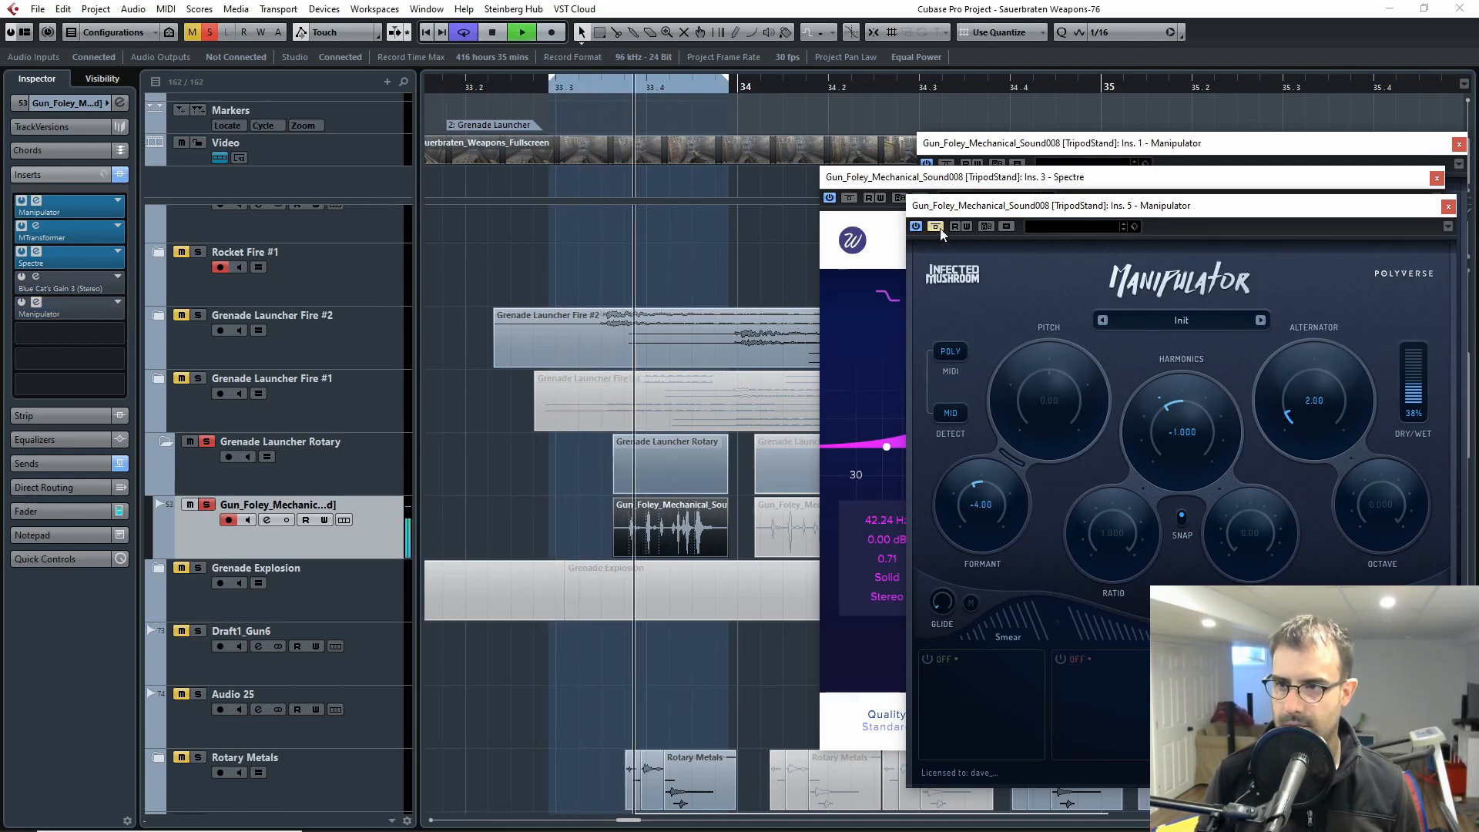
click(935, 226)
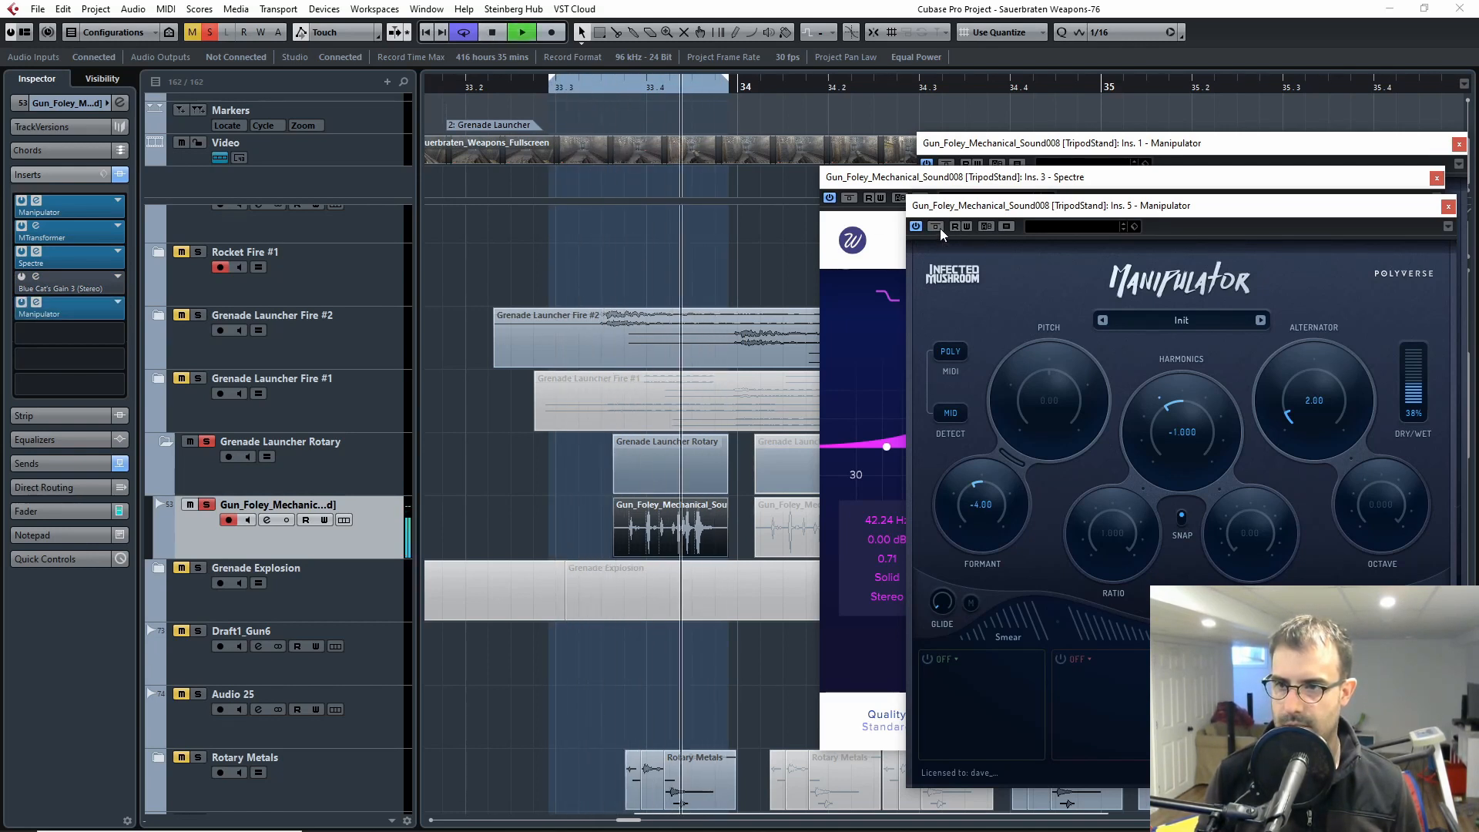
click(939, 228)
click(939, 228)
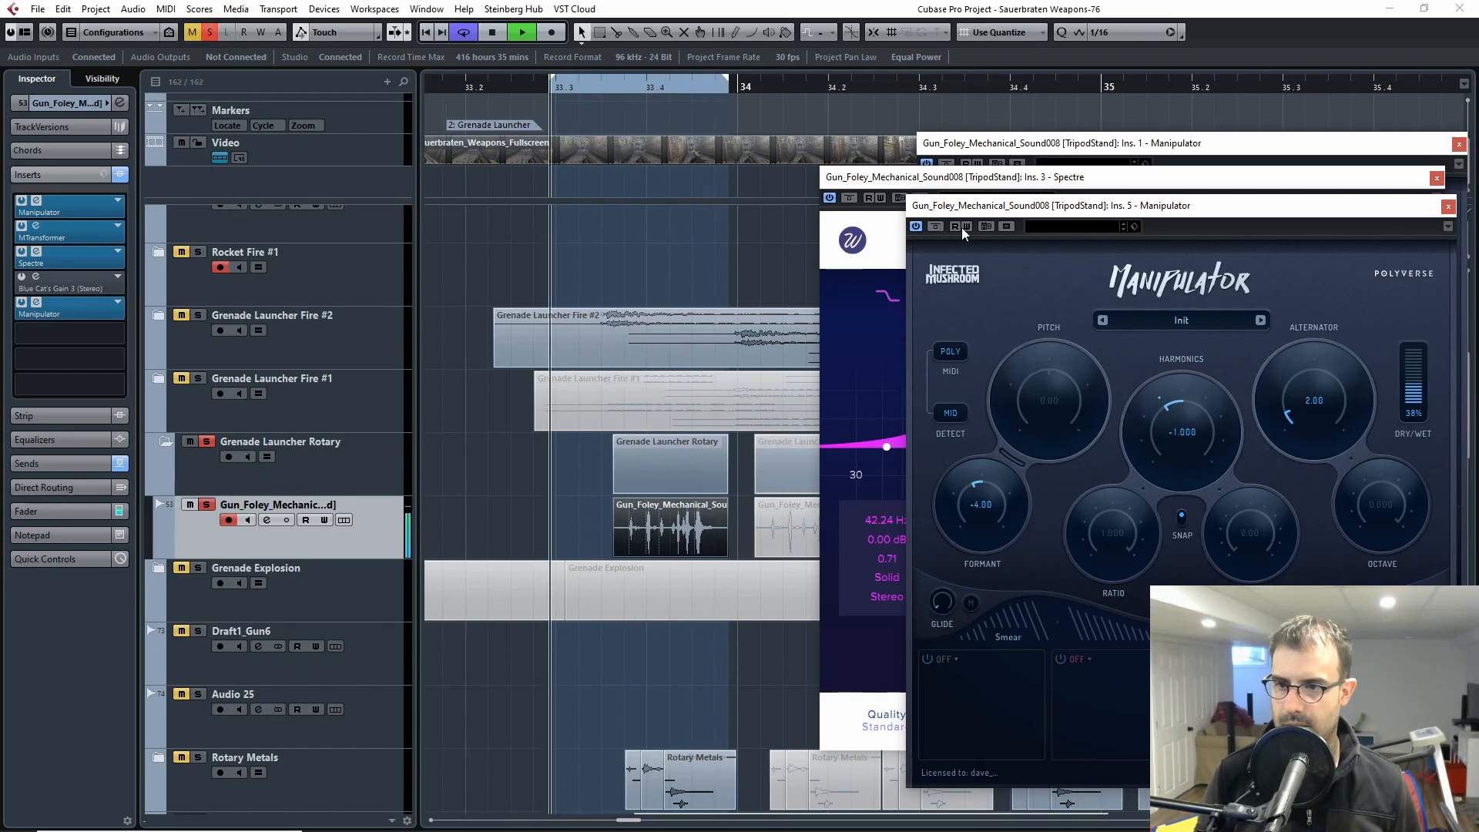
Step: Close the open Manipulator and Spectre windows and reactivate the Blue Cat's Gain 3 insert
click(1448, 205)
click(1436, 178)
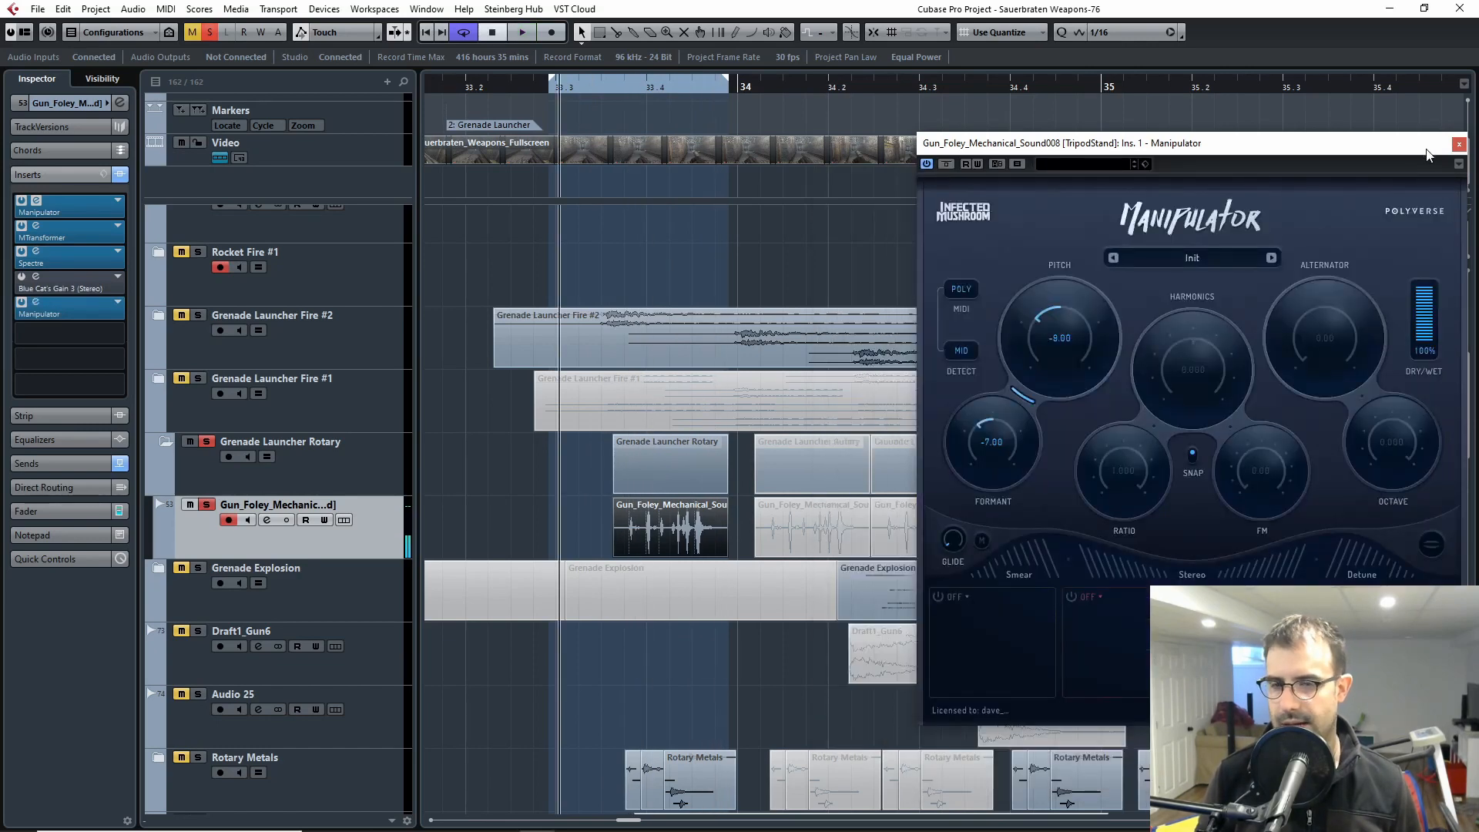
click(1459, 144)
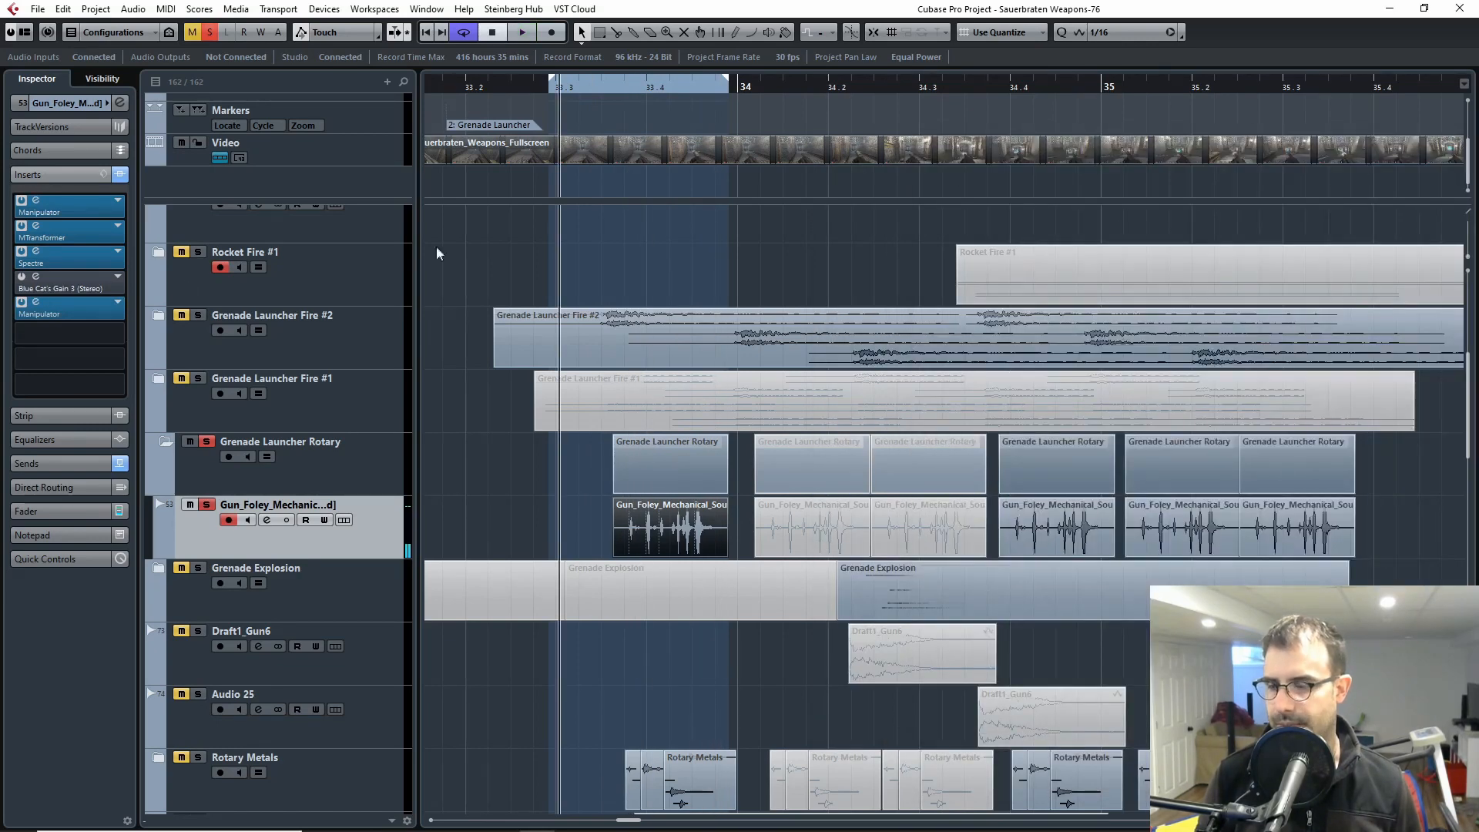
click(22, 278)
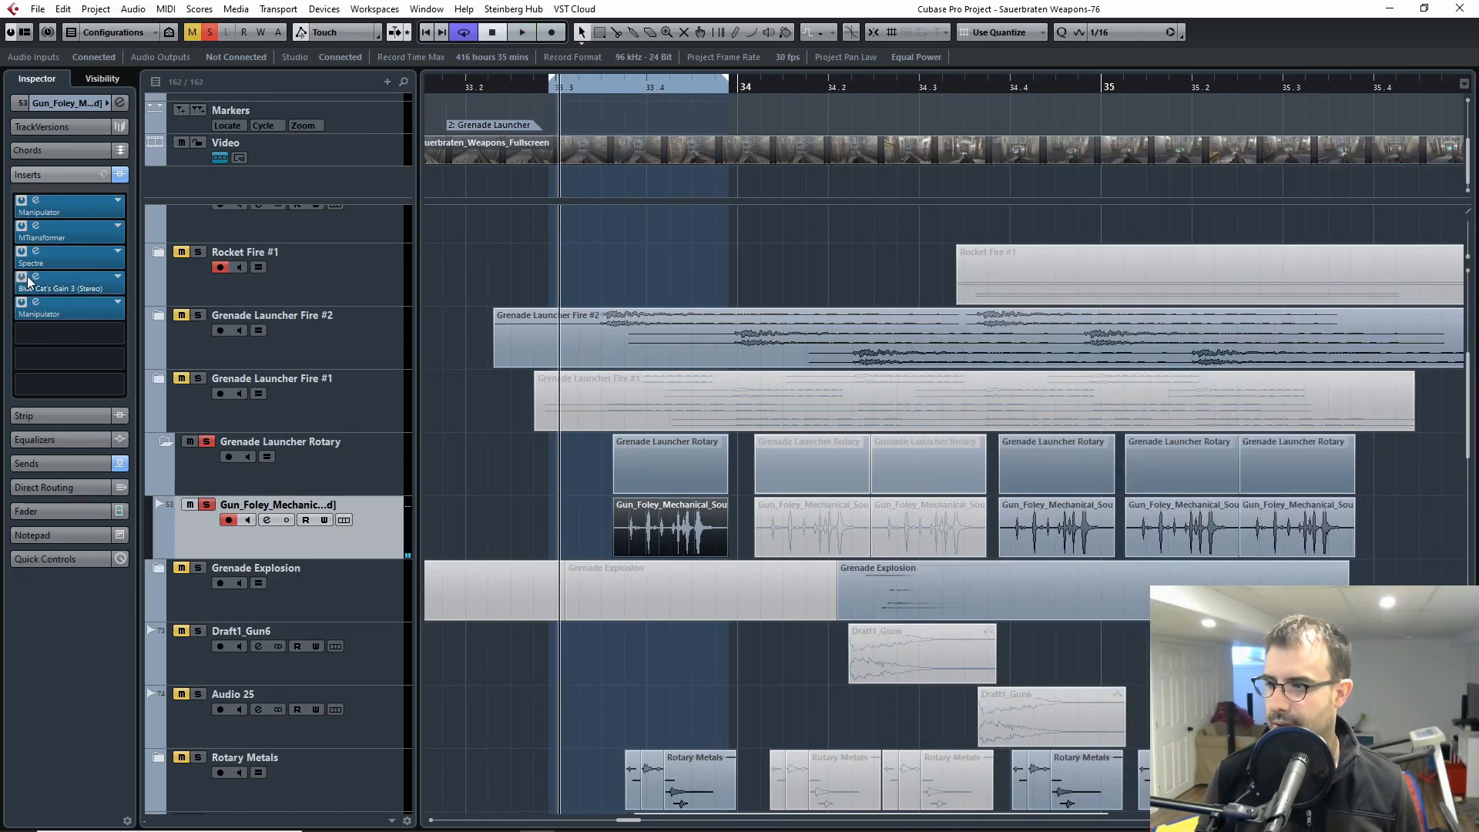
Step: Play the Grenade Launcher Rotary in solo through its full insert chain, and release the solo
click(206, 444)
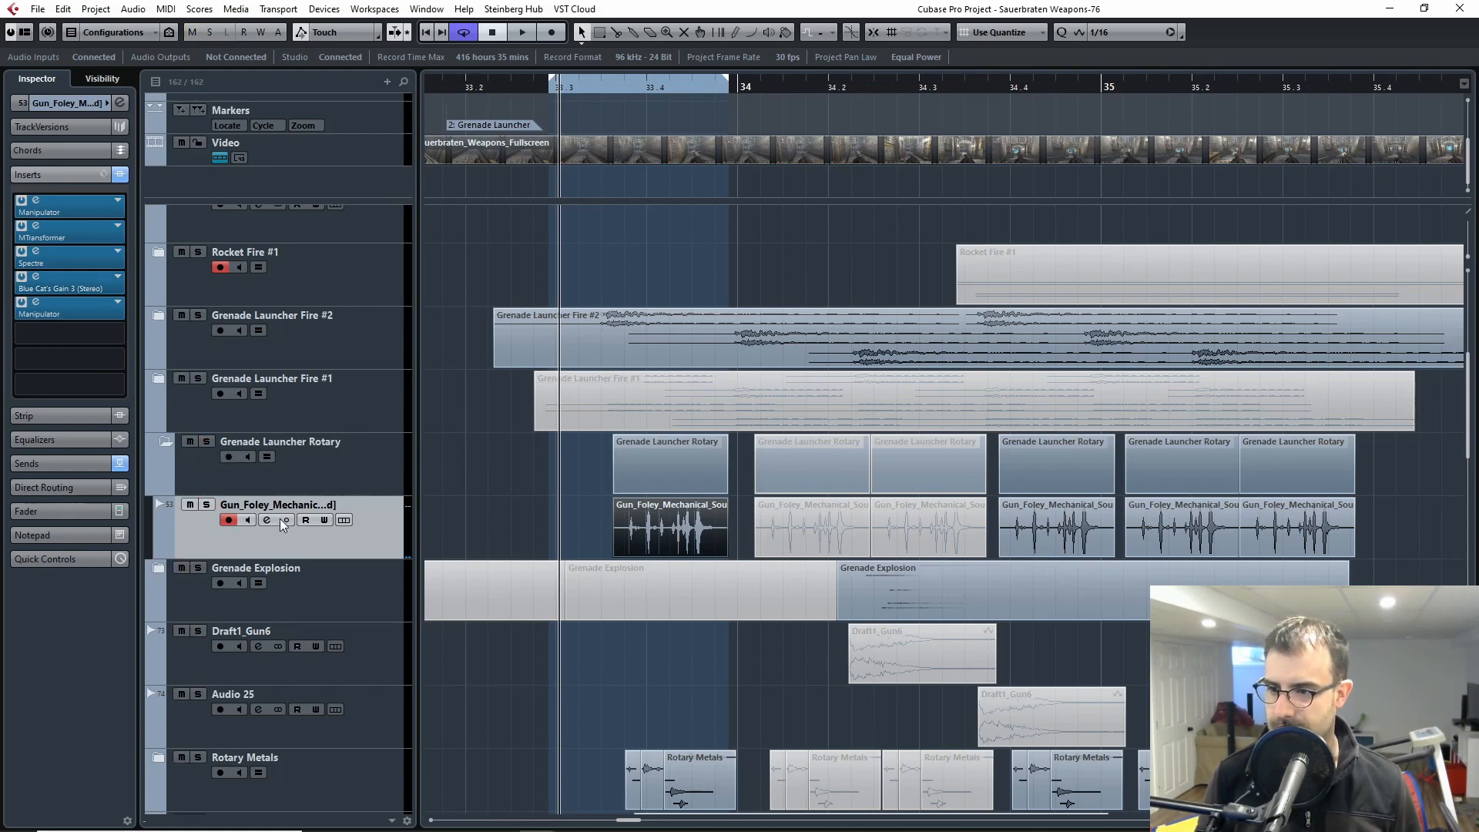
click(206, 442)
key(space)
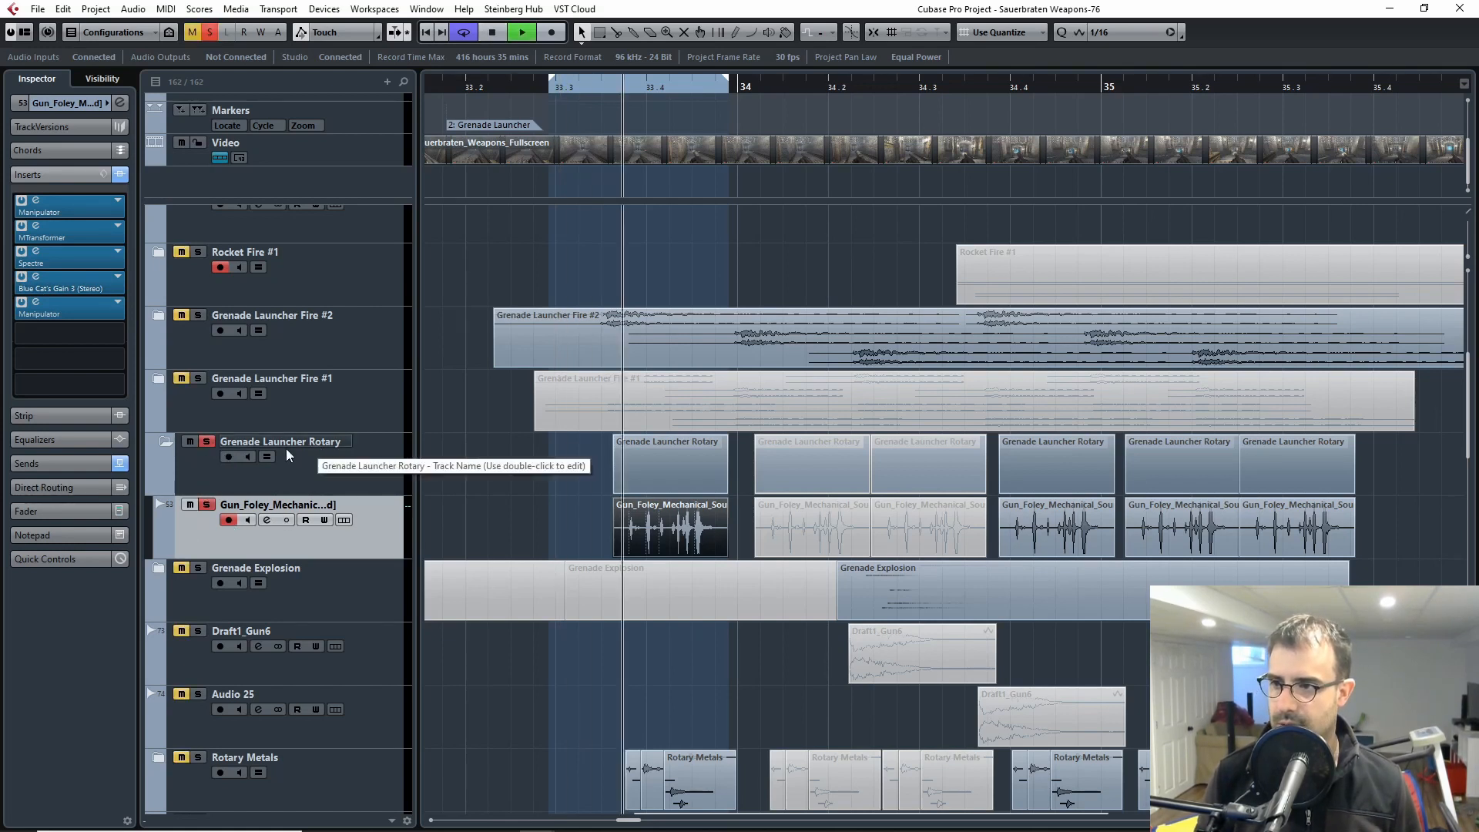
click(207, 442)
key(space)
Step: Solo Grenade Launcher Fire #2 together with the rotary, extend the loop end to about 34.2, play both layers, and clear the solos
click(198, 315)
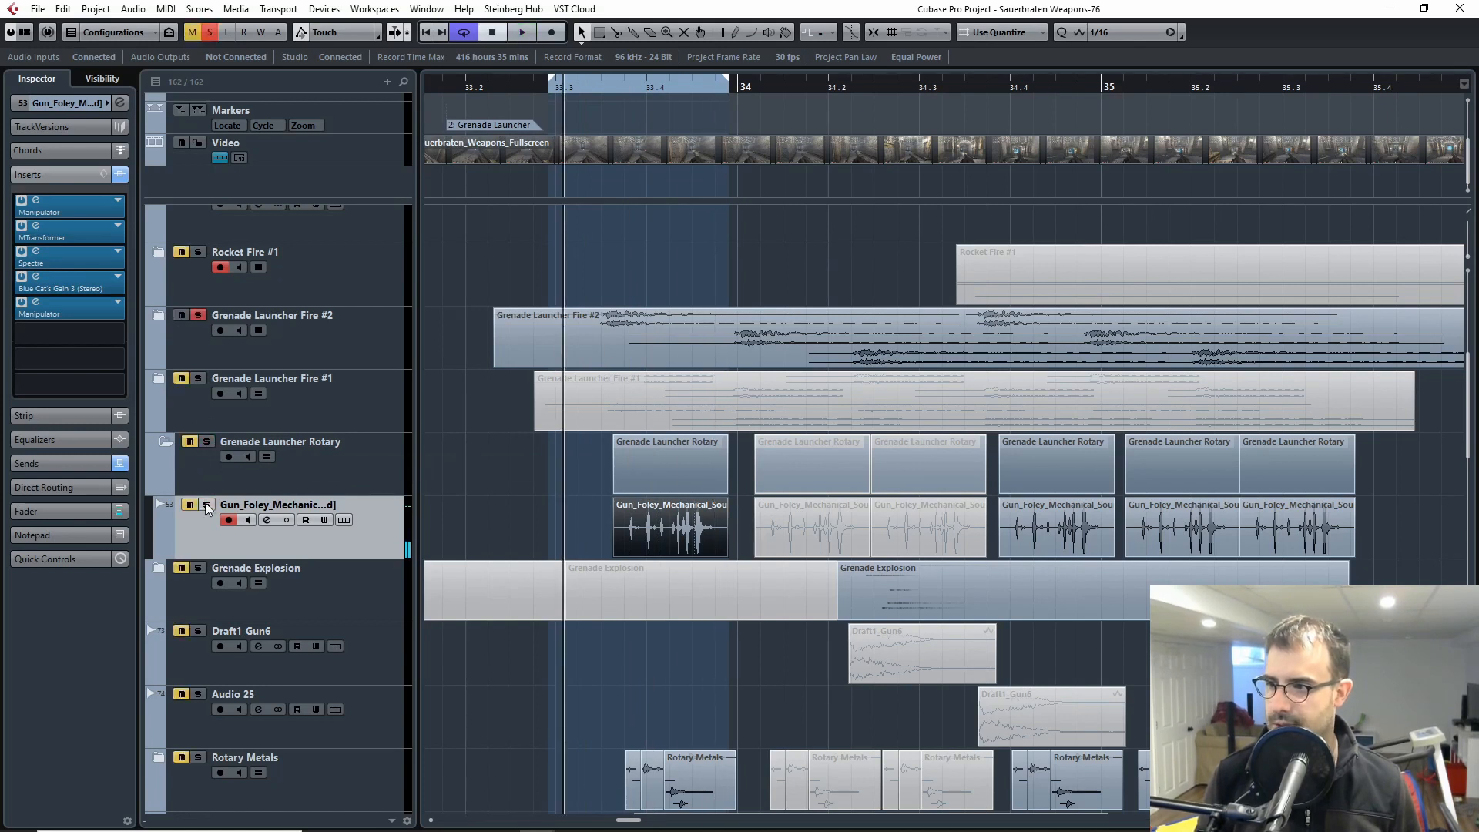
click(543, 87)
key(space)
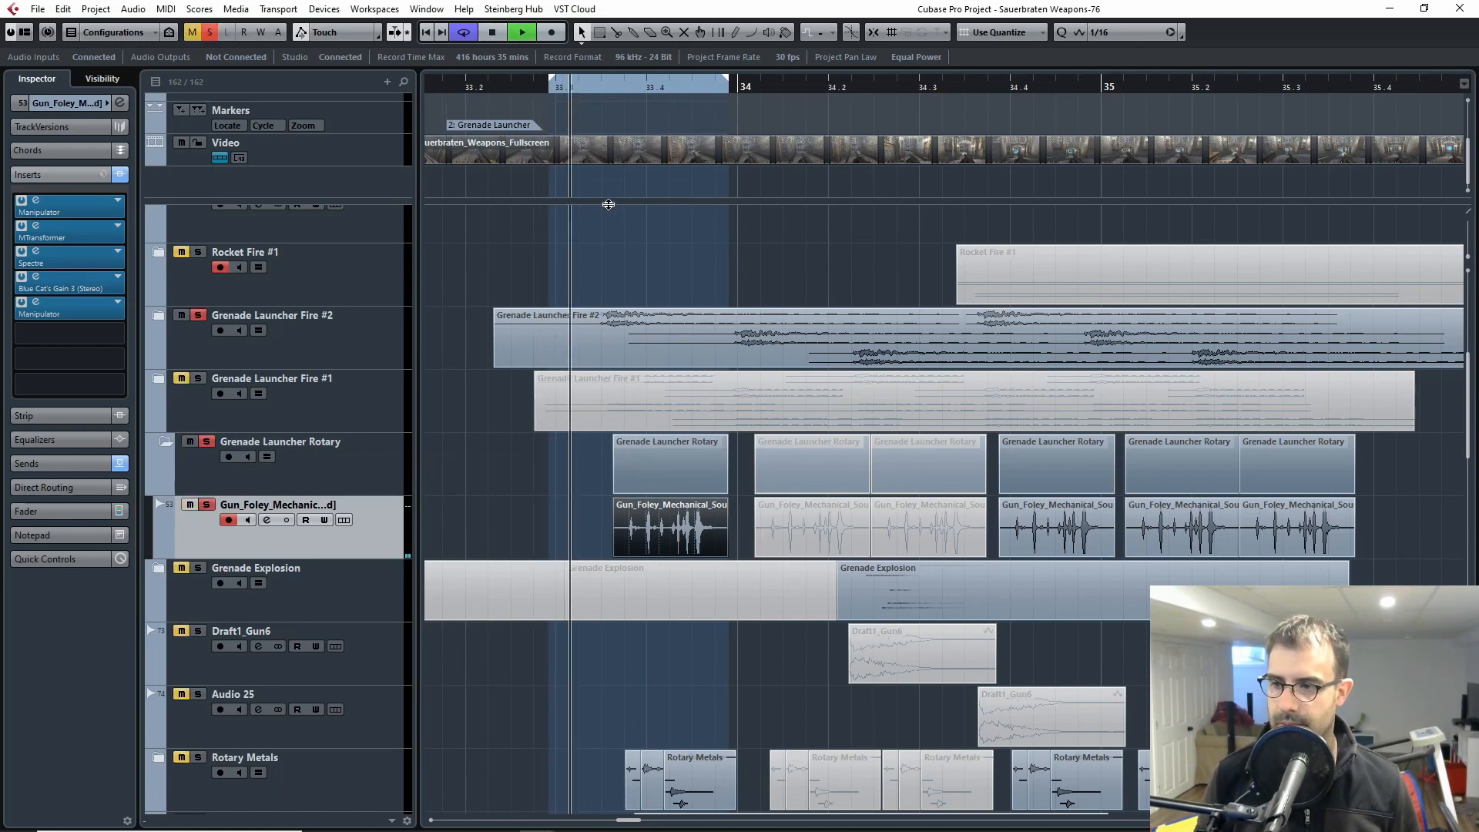
key(space)
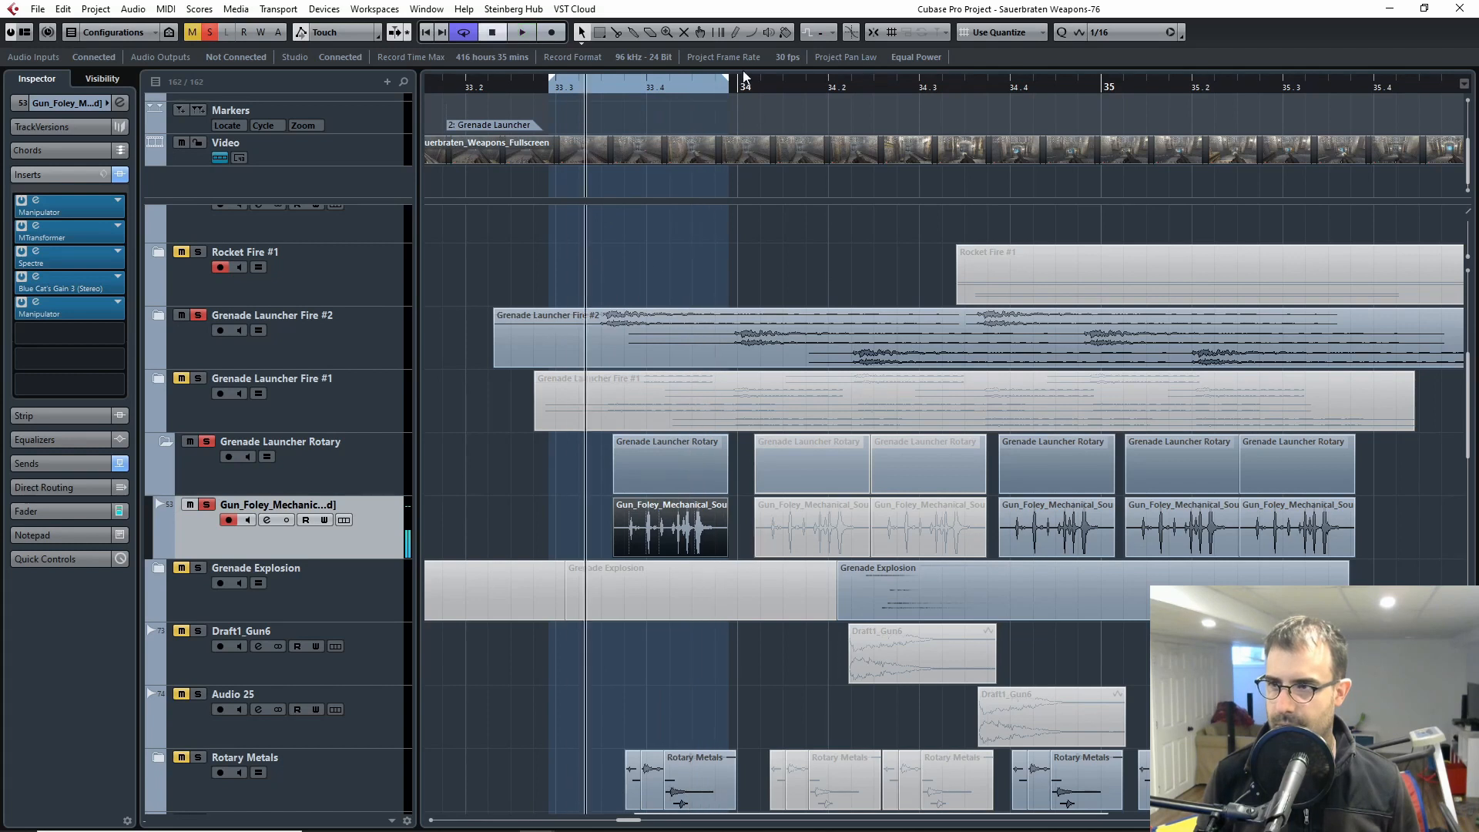
drag(728, 83, 838, 88)
key(space)
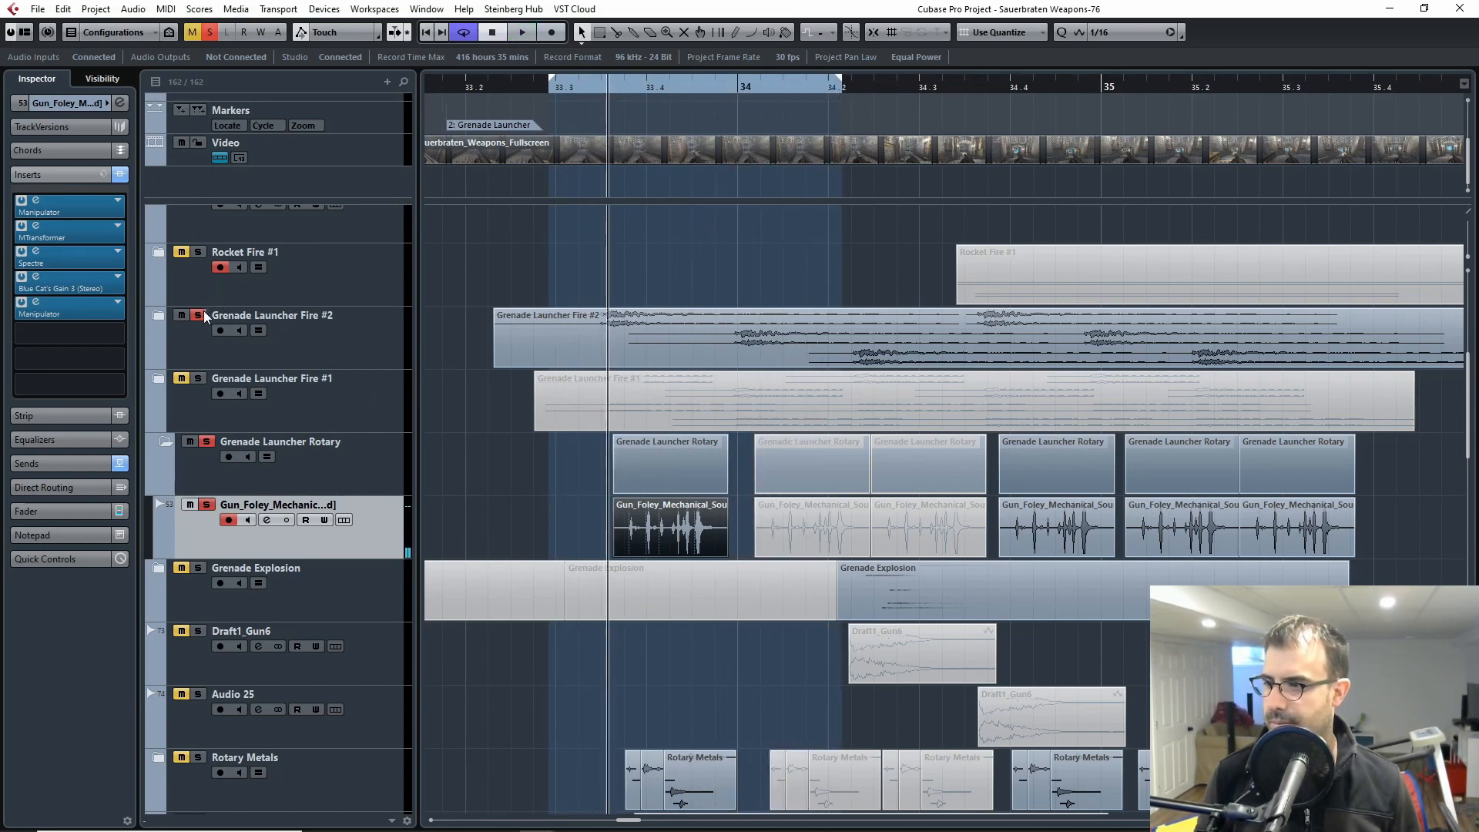
key(s)
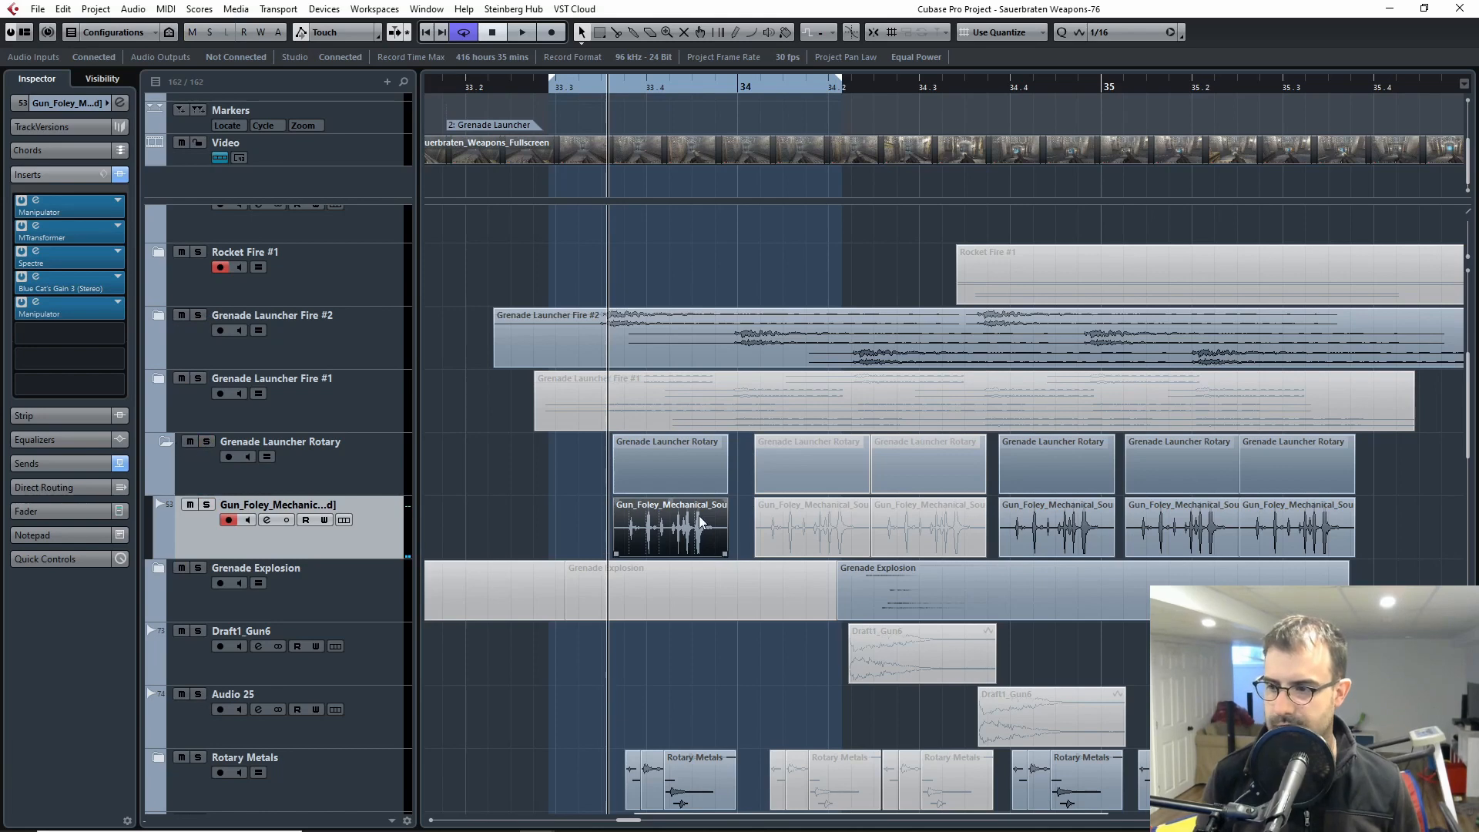
Step: Collapse the Grenade Launcher Rotary folder track
scroll(700, 516, down, 4)
key(g)
key(g)
key(g)
key(g)
scroll(770, 499, up, 2)
drag(930, 537, 663, 538)
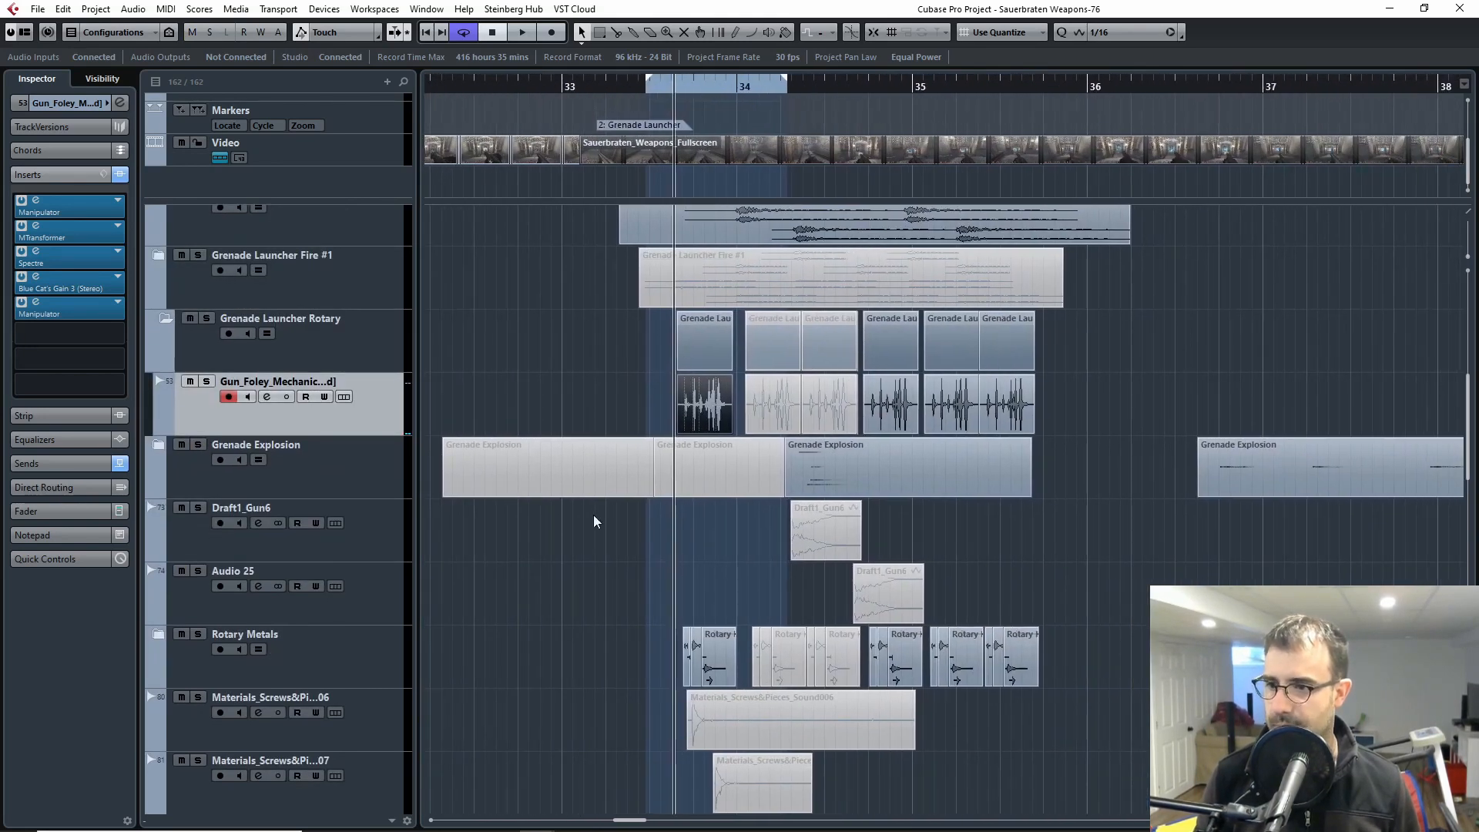
scroll(575, 524, down, 3)
scroll(575, 523, up, 4)
scroll(575, 524, down, 2)
scroll(342, 449, up, 3)
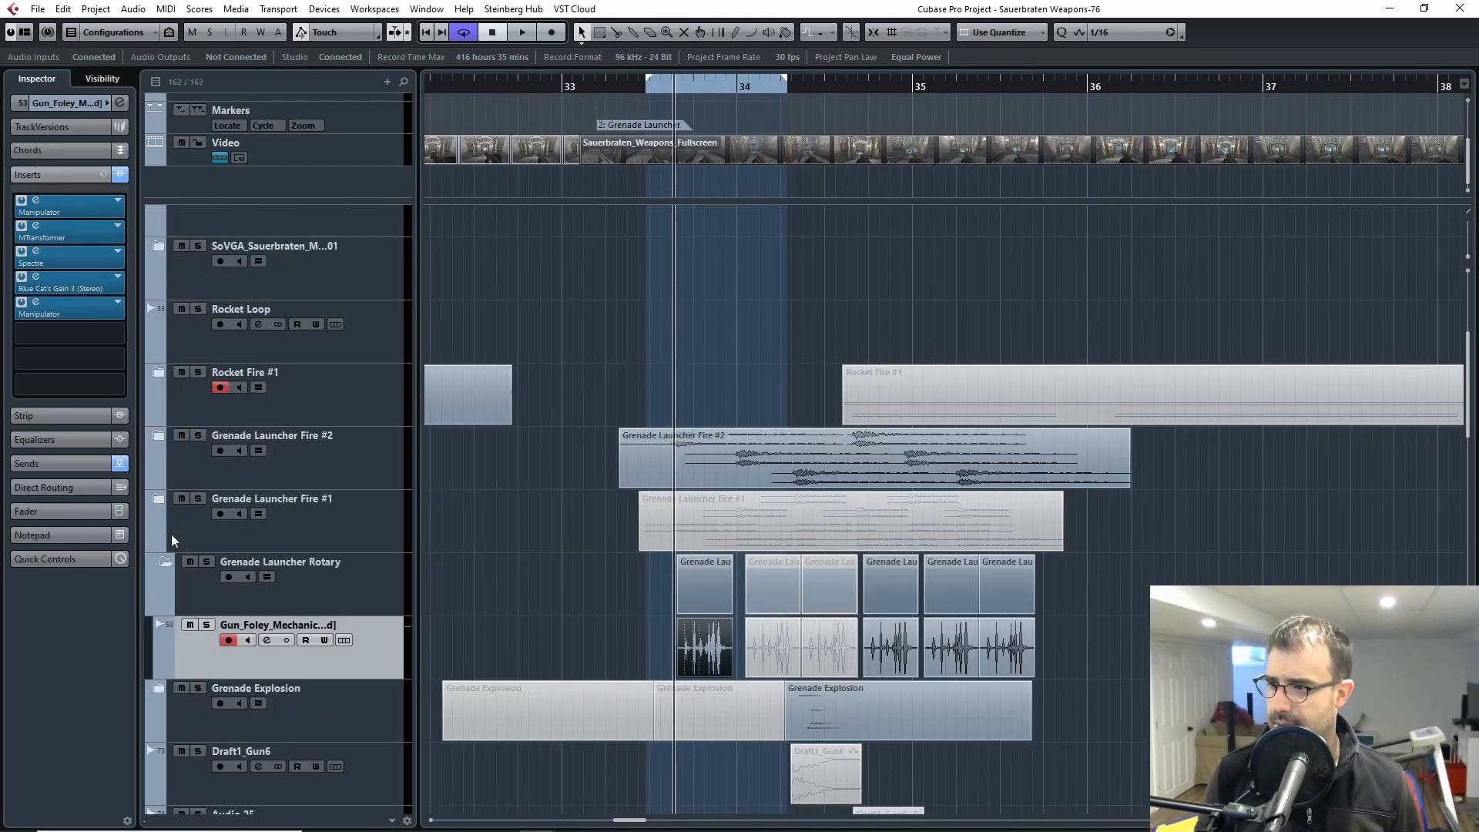
click(160, 570)
click(159, 564)
click(159, 564)
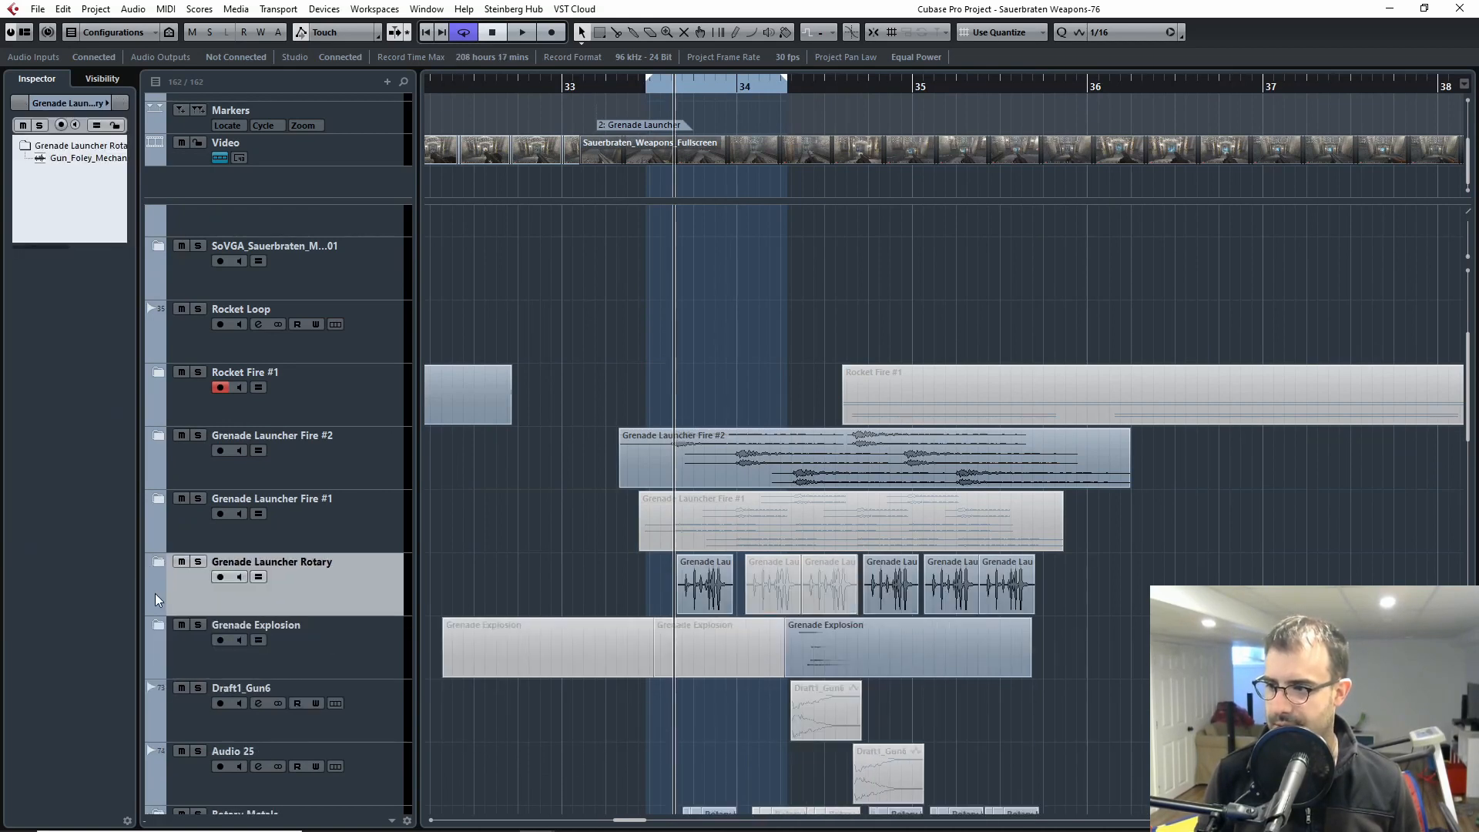
Step: Expand the Grenade Explosion folder and bring its layer tracks and clips into view
click(154, 630)
scroll(816, 594, down, 2)
key(h)
key(h)
key(h)
key(h)
key(h)
drag(1071, 606, 494, 571)
scroll(982, 547, down, 4)
scroll(984, 547, up, 2)
key(g)
key(g)
key(g)
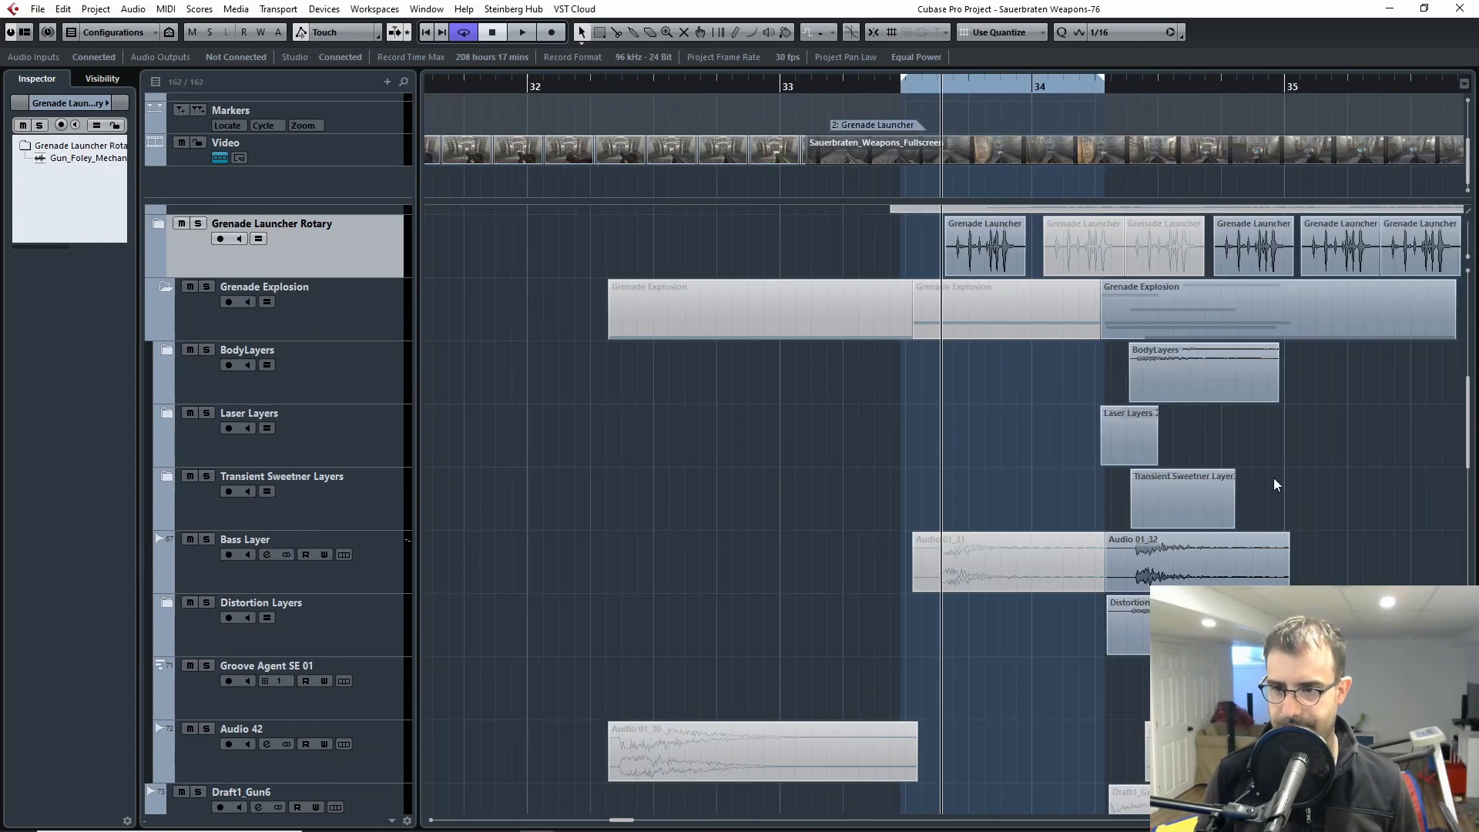
drag(1309, 485, 879, 506)
key(h)
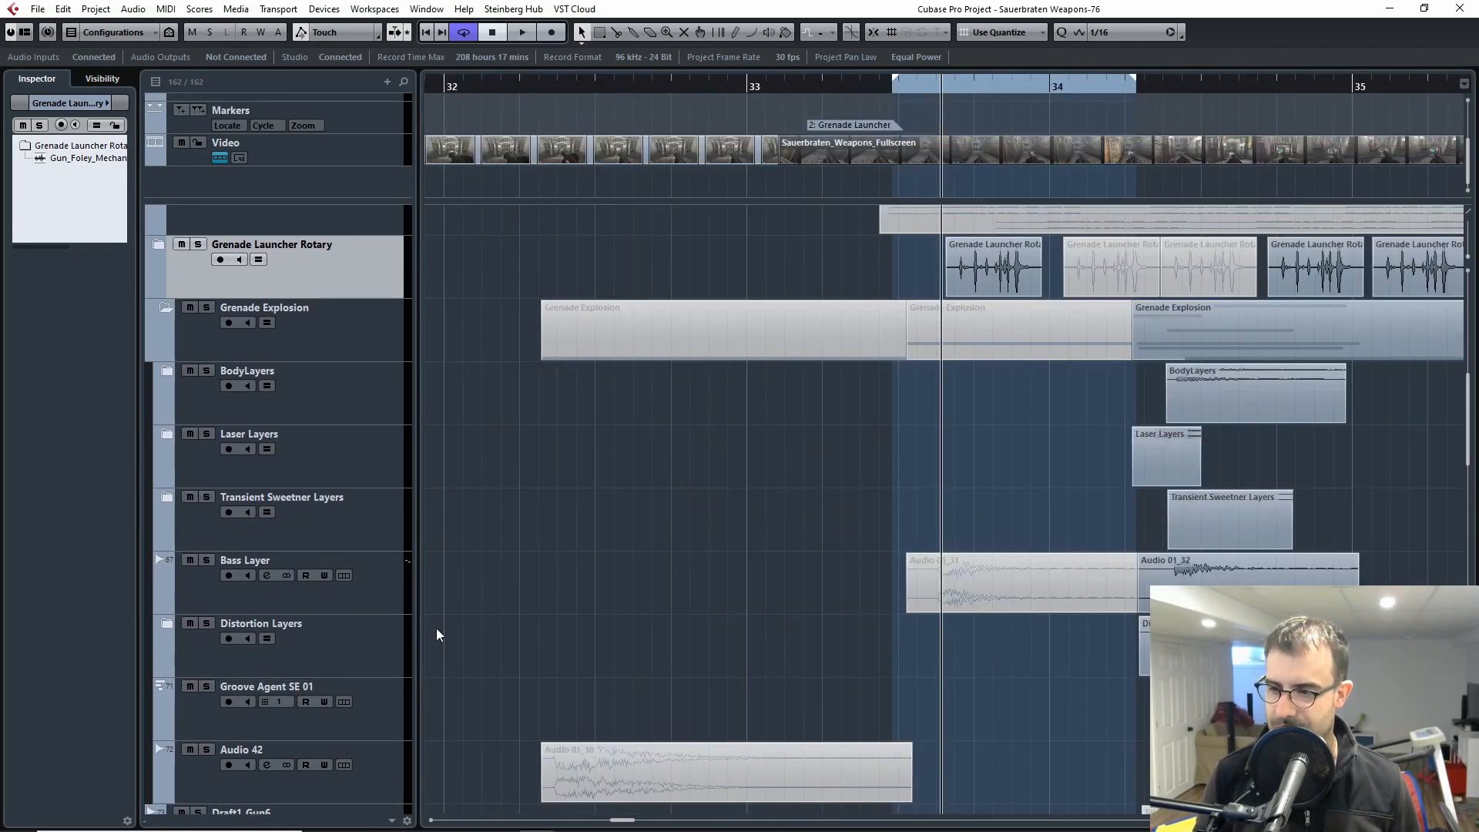
Step: Solo the Grenade Explosion folder and open the video player to see the explosion against the gameplay footage
drag(1425, 614, 1001, 582)
drag(1159, 562, 982, 572)
click(206, 290)
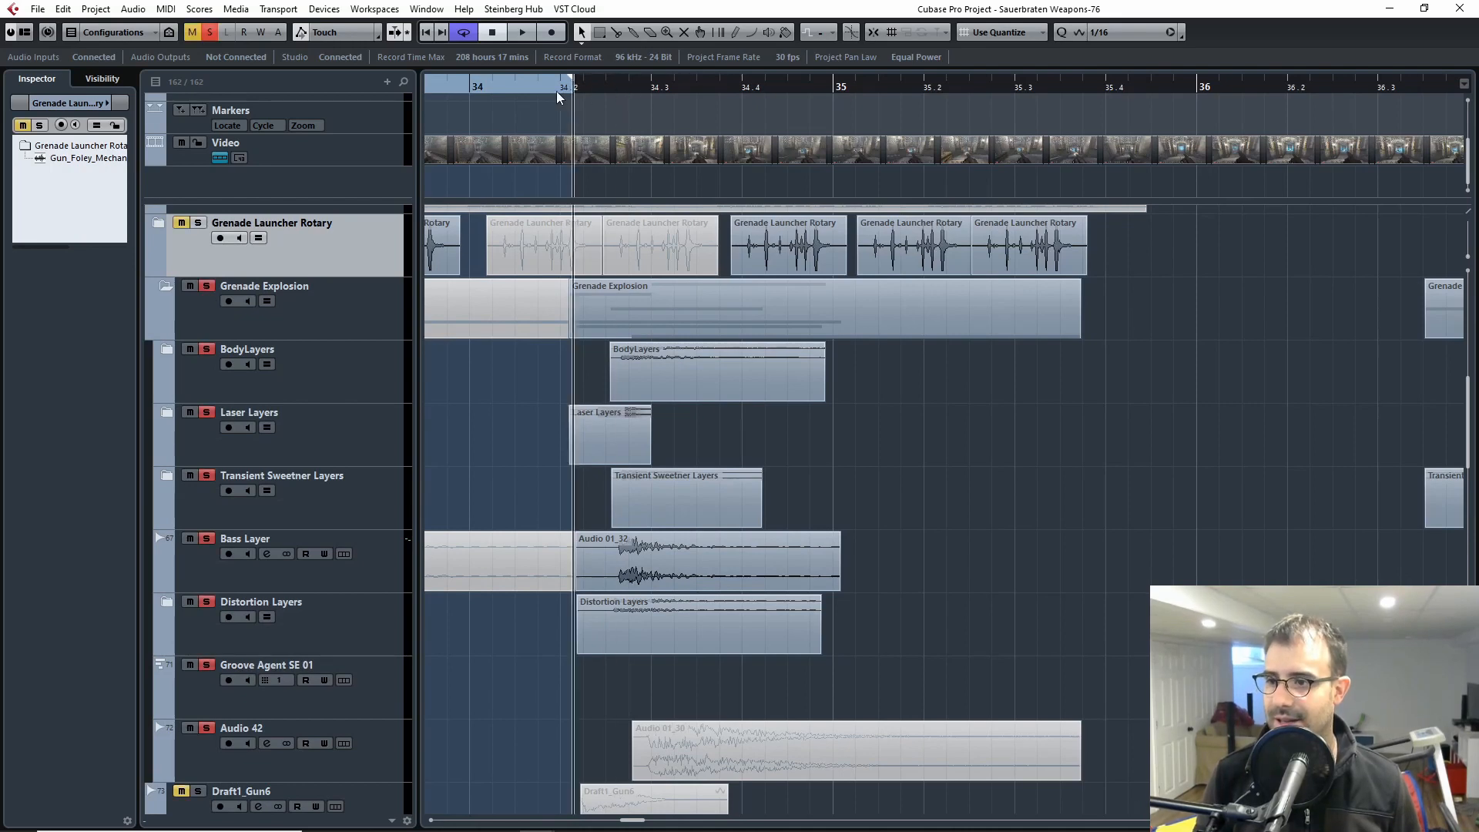
key(F8)
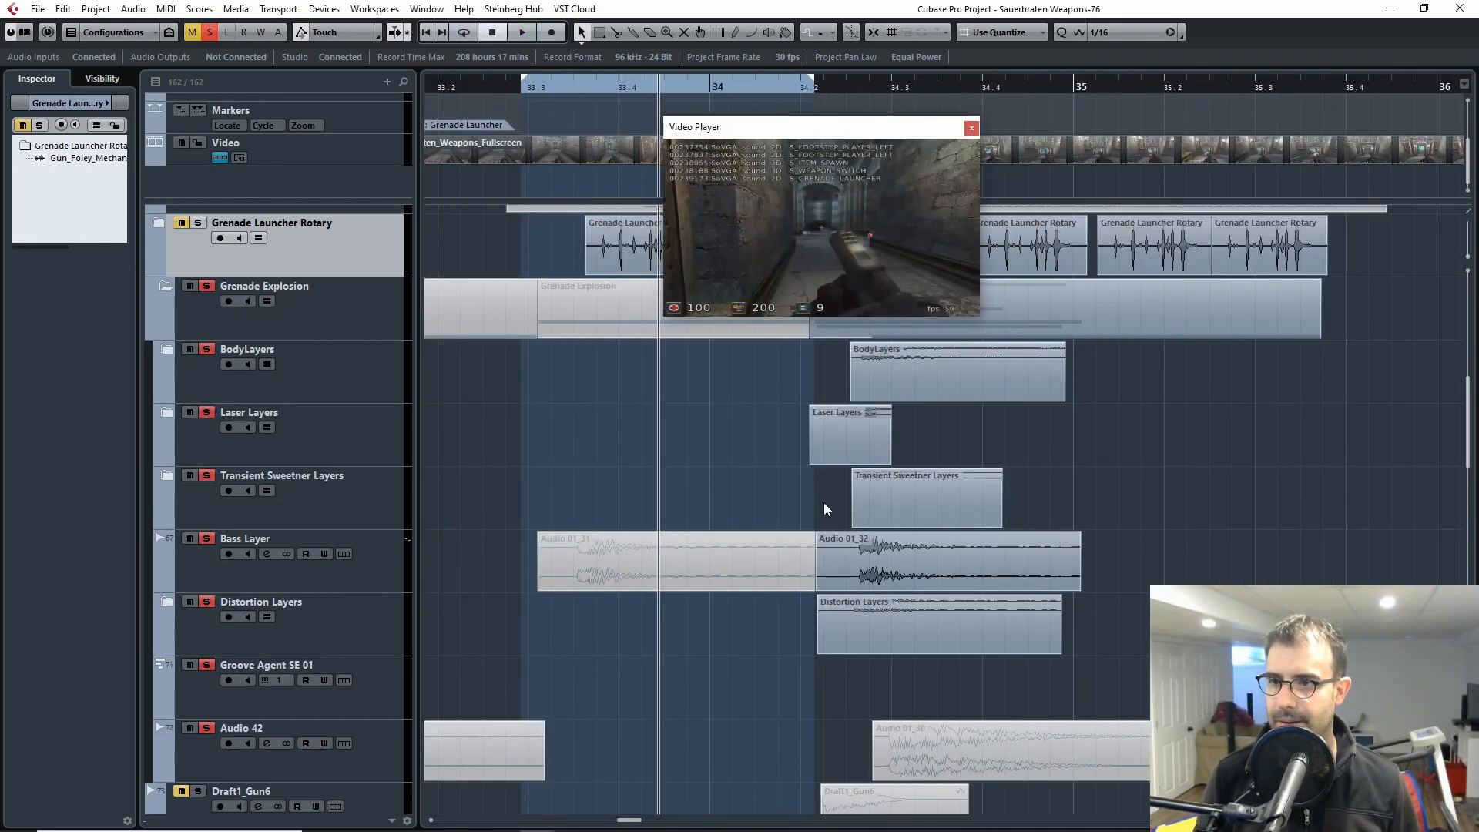
Step: Set the loop range to the active Grenade Explosion clips, from about 34.2 to 35.3, and play them against the video
drag(1136, 612, 1046, 352)
key(p)
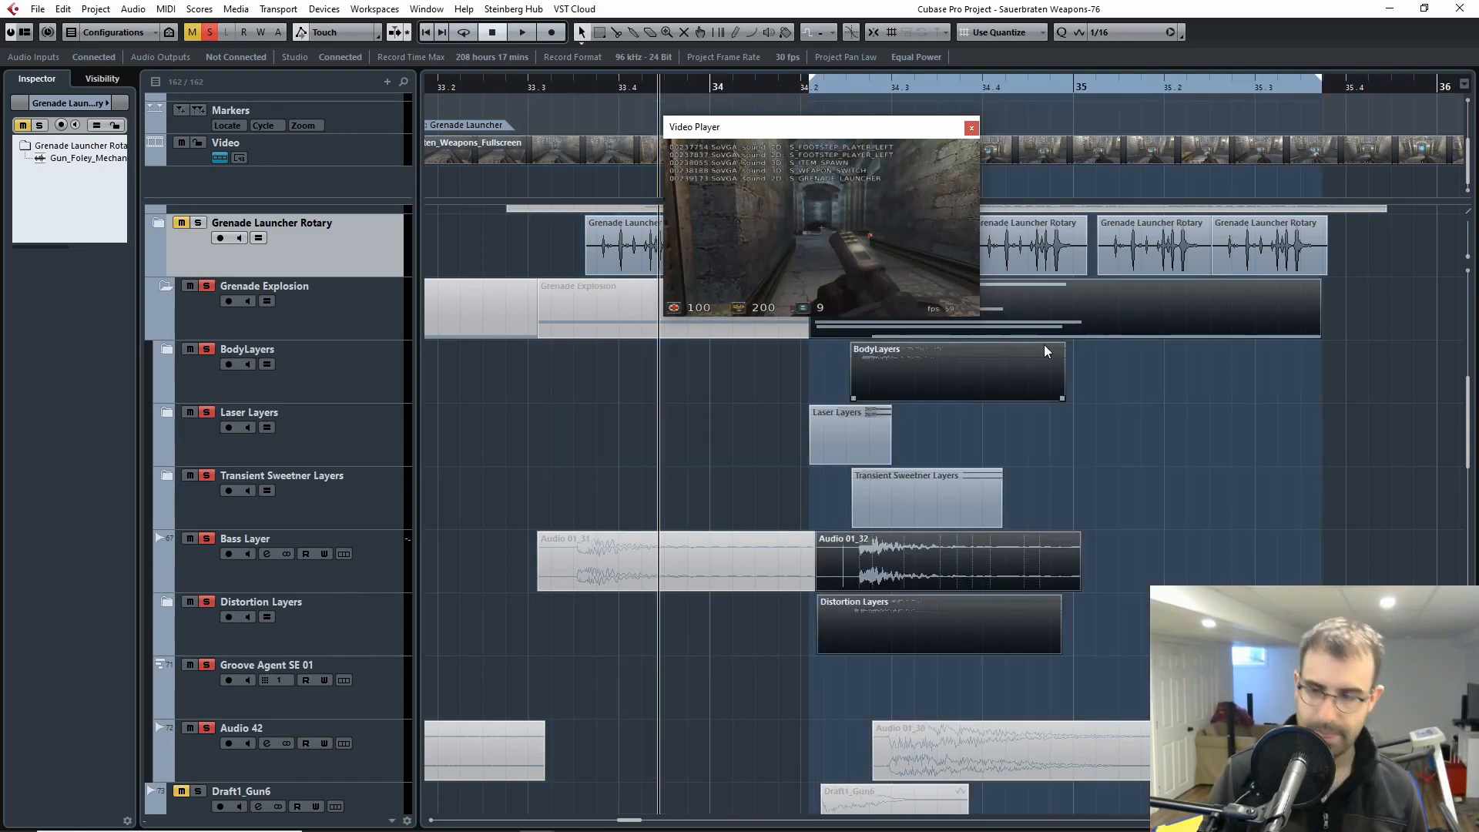
key(space)
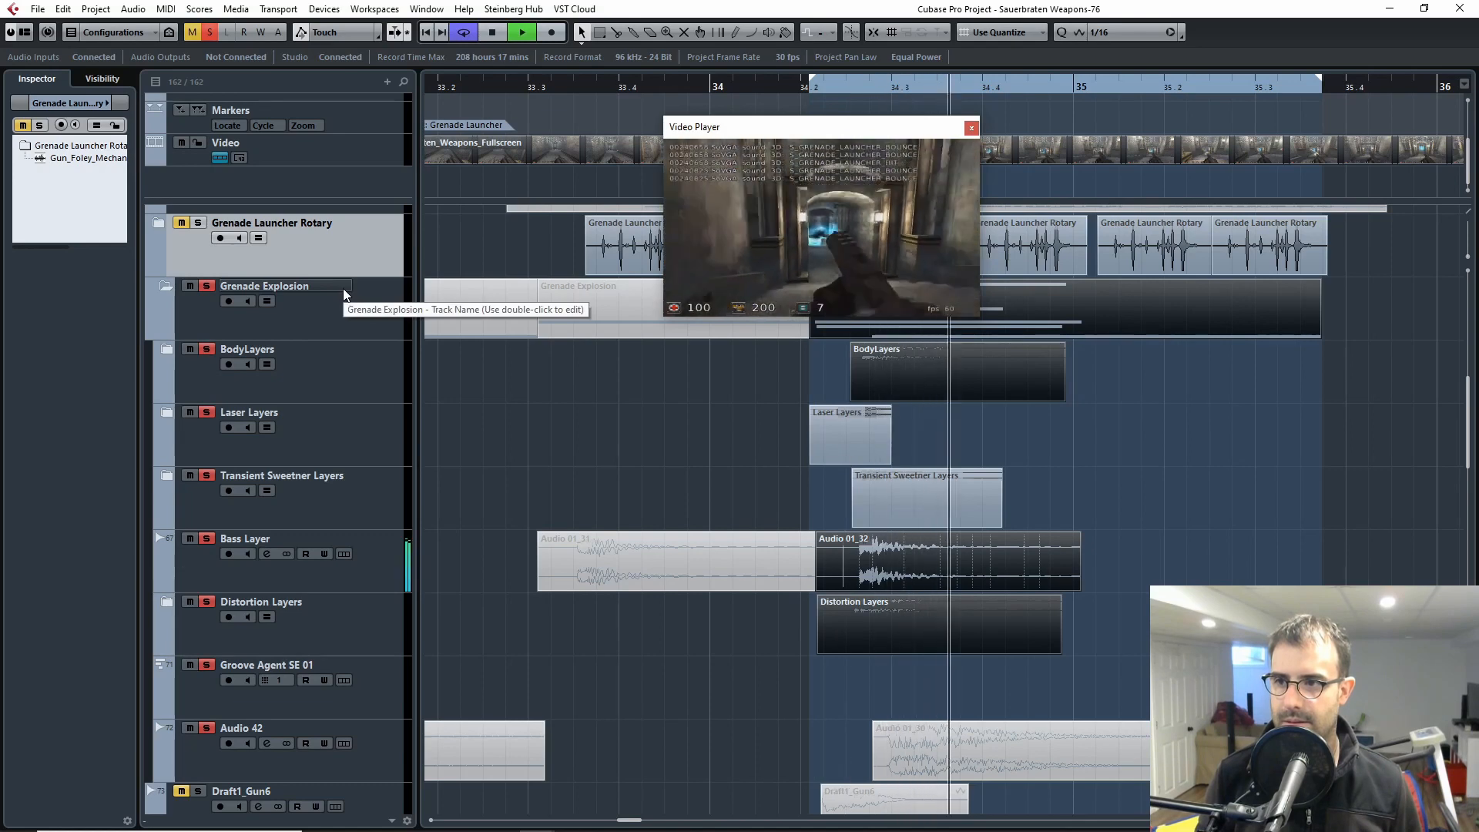
key(space)
click(822, 94)
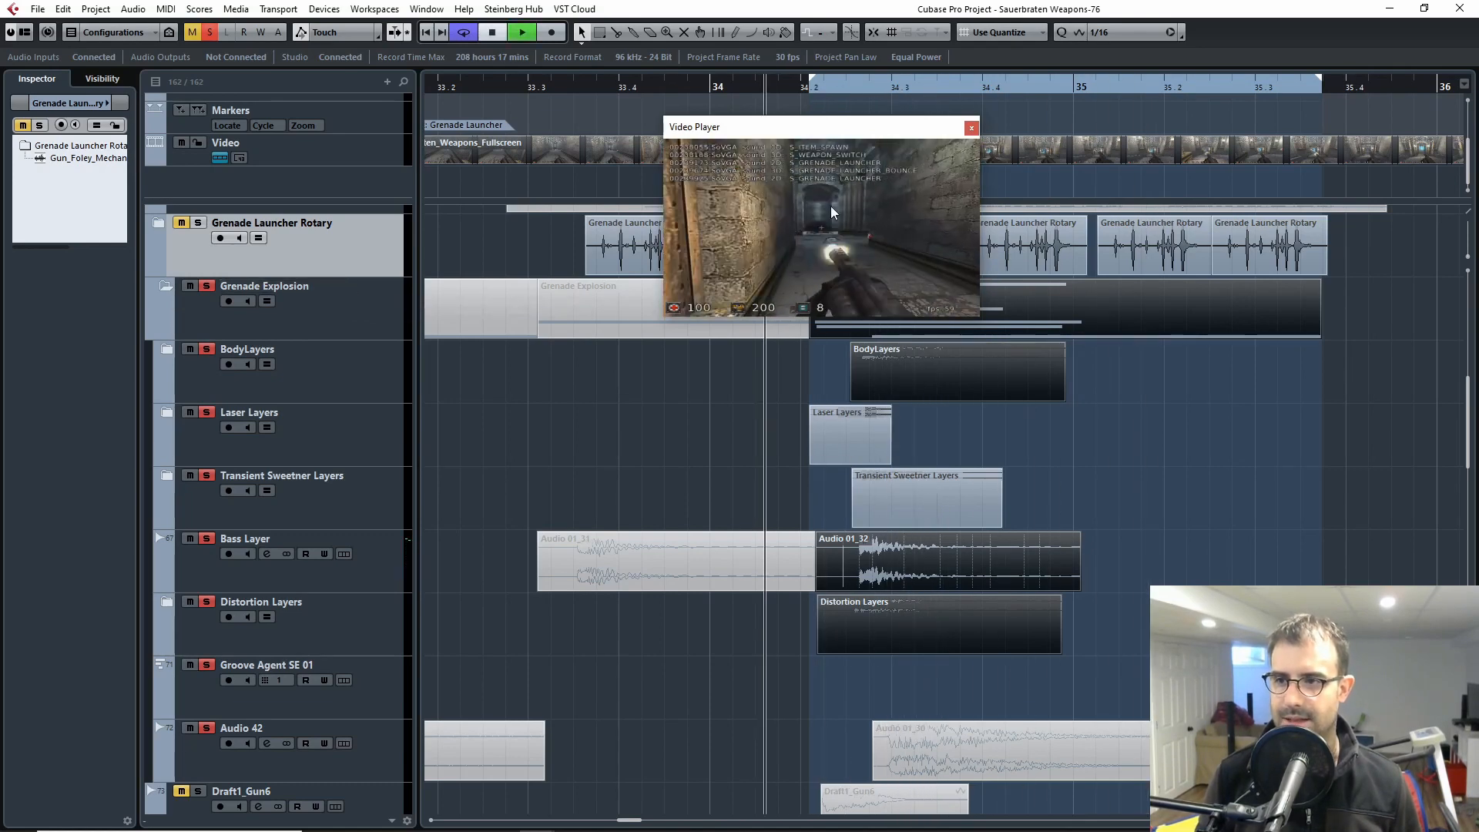
key(space)
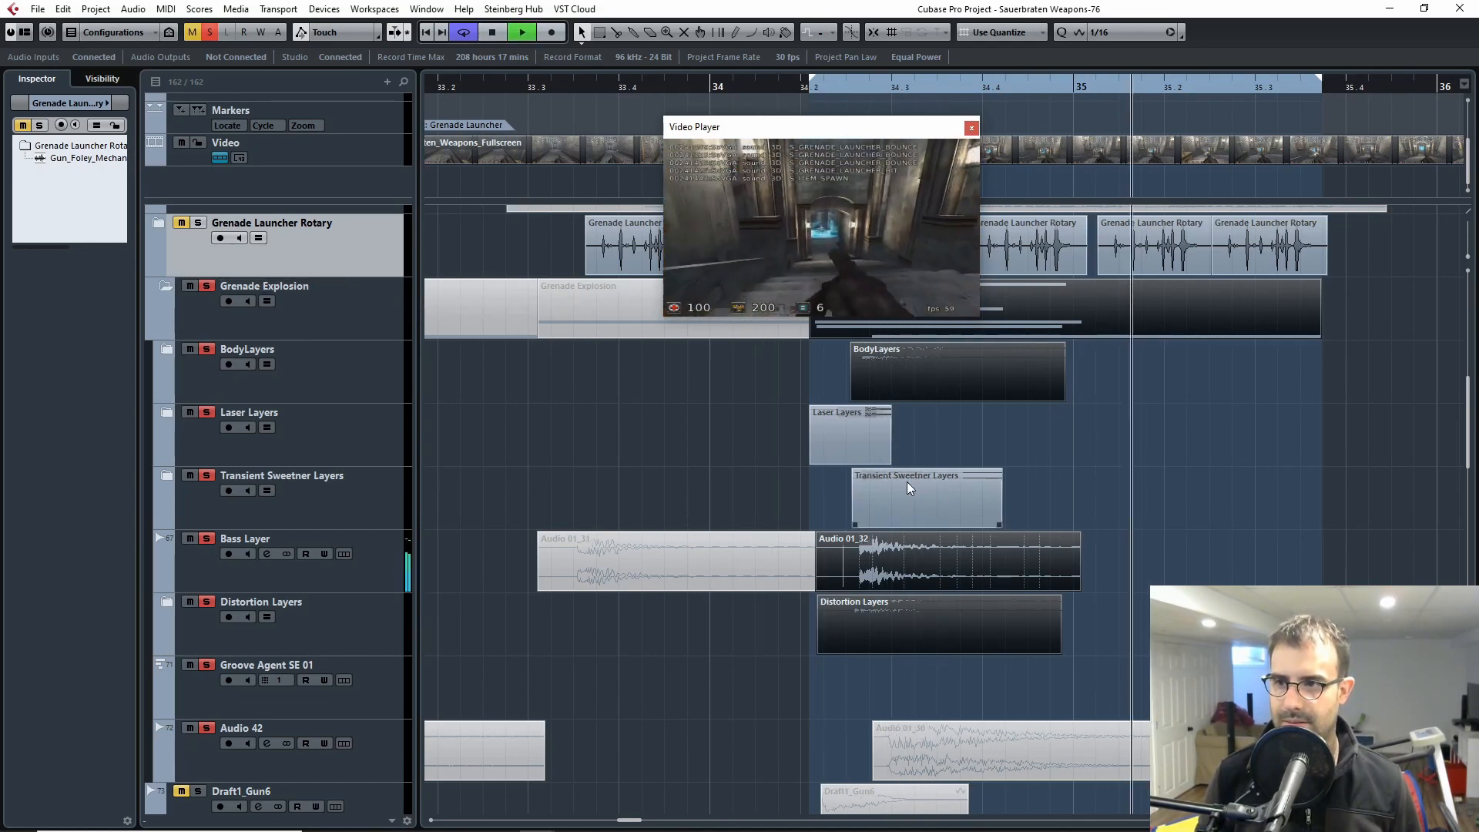
key(space)
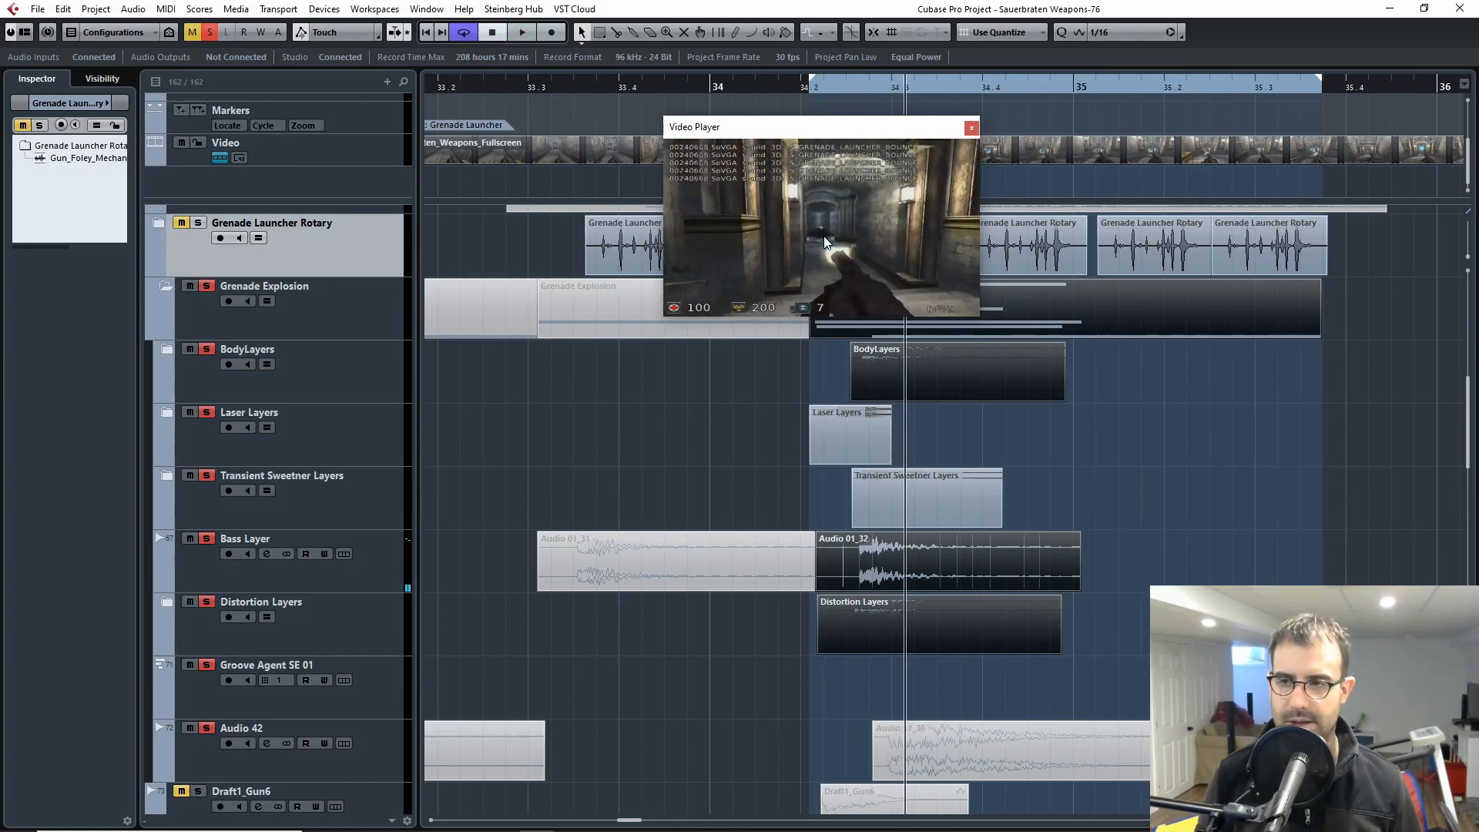
Step: Scrub back and forth through the explosion section to examine the matching video frames, and close the video player
drag(814, 89, 878, 209)
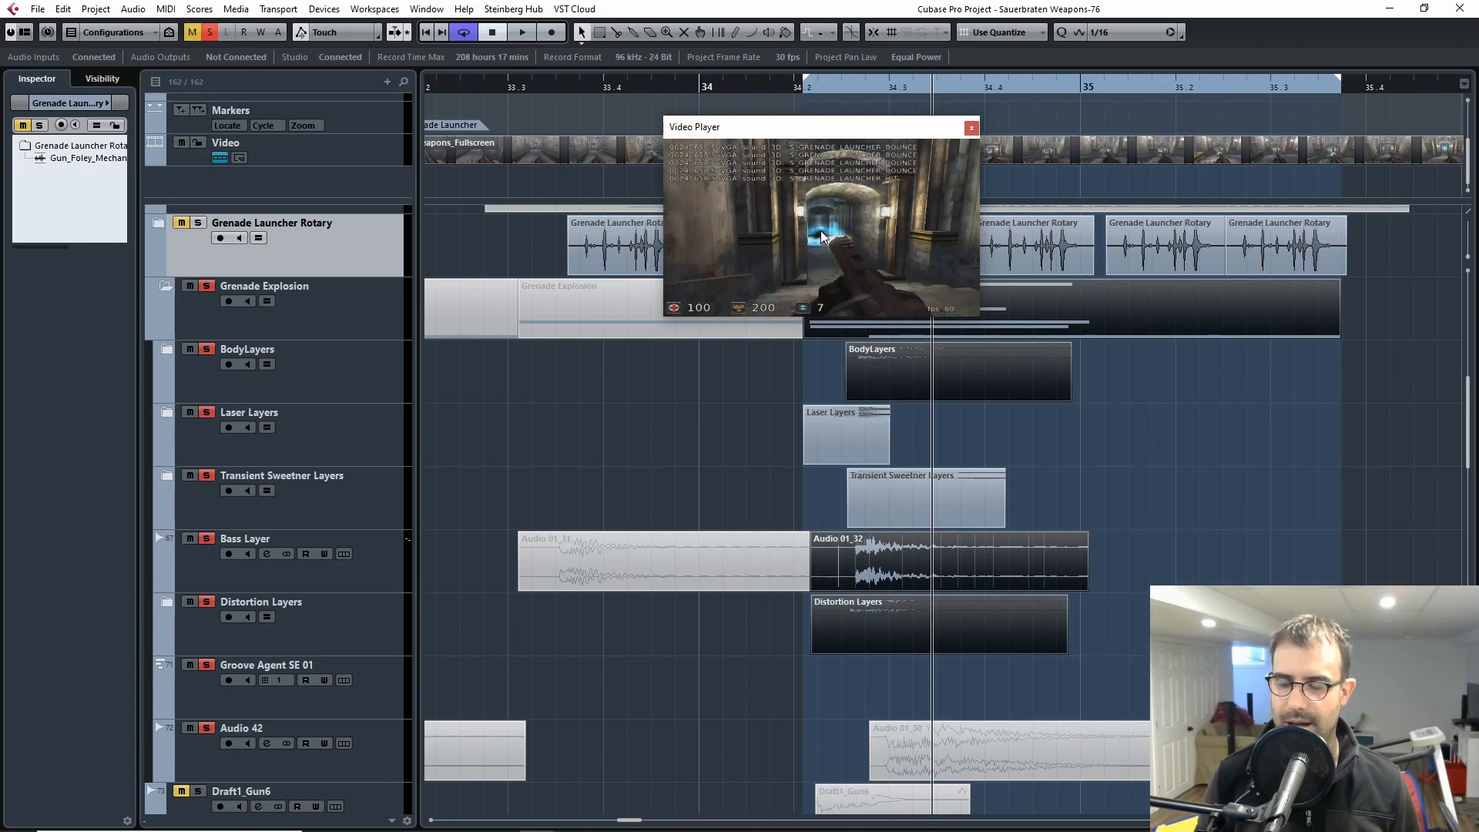
drag(936, 87, 1028, 98)
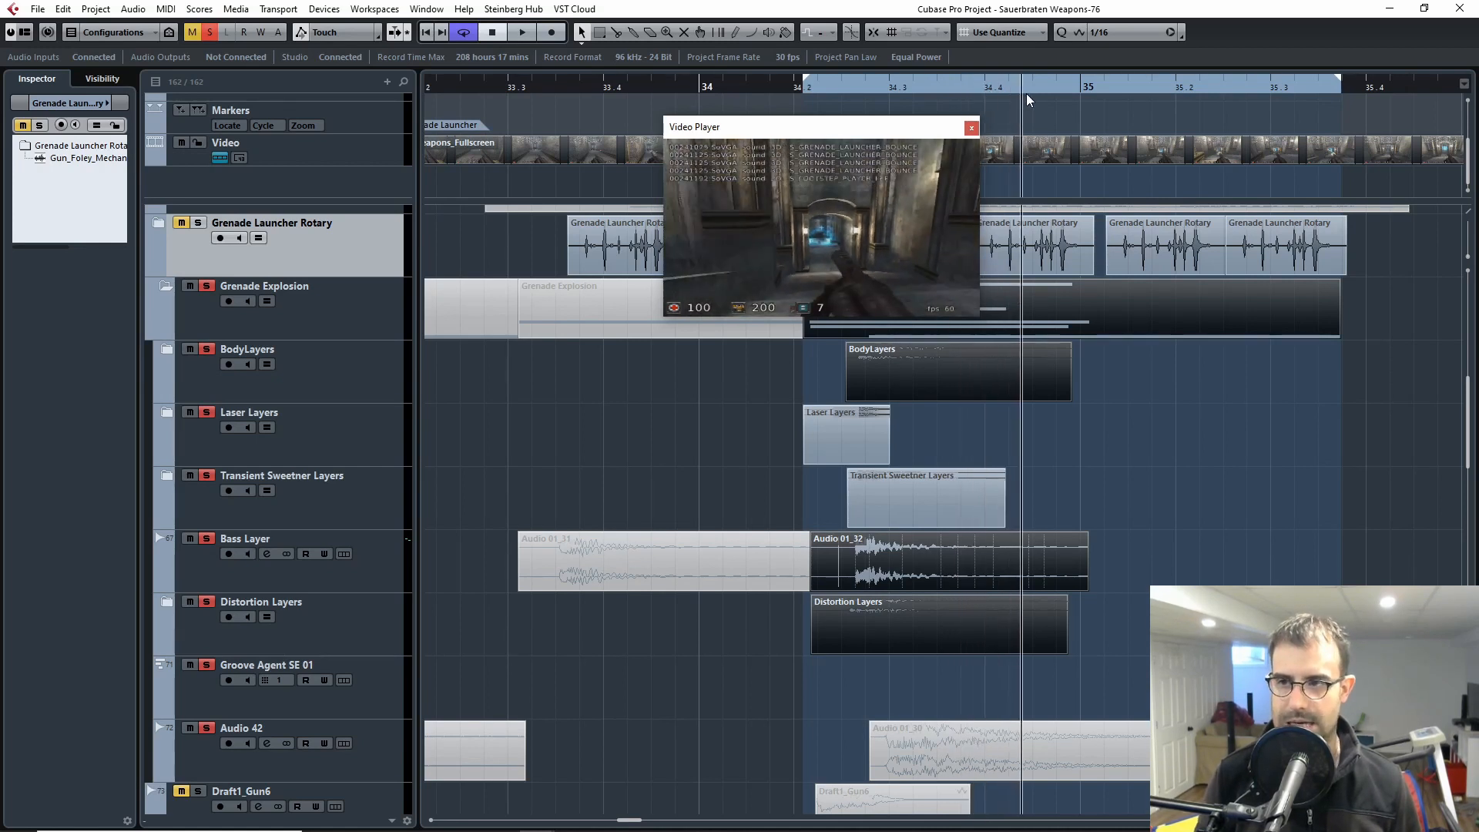
drag(1024, 96, 950, 90)
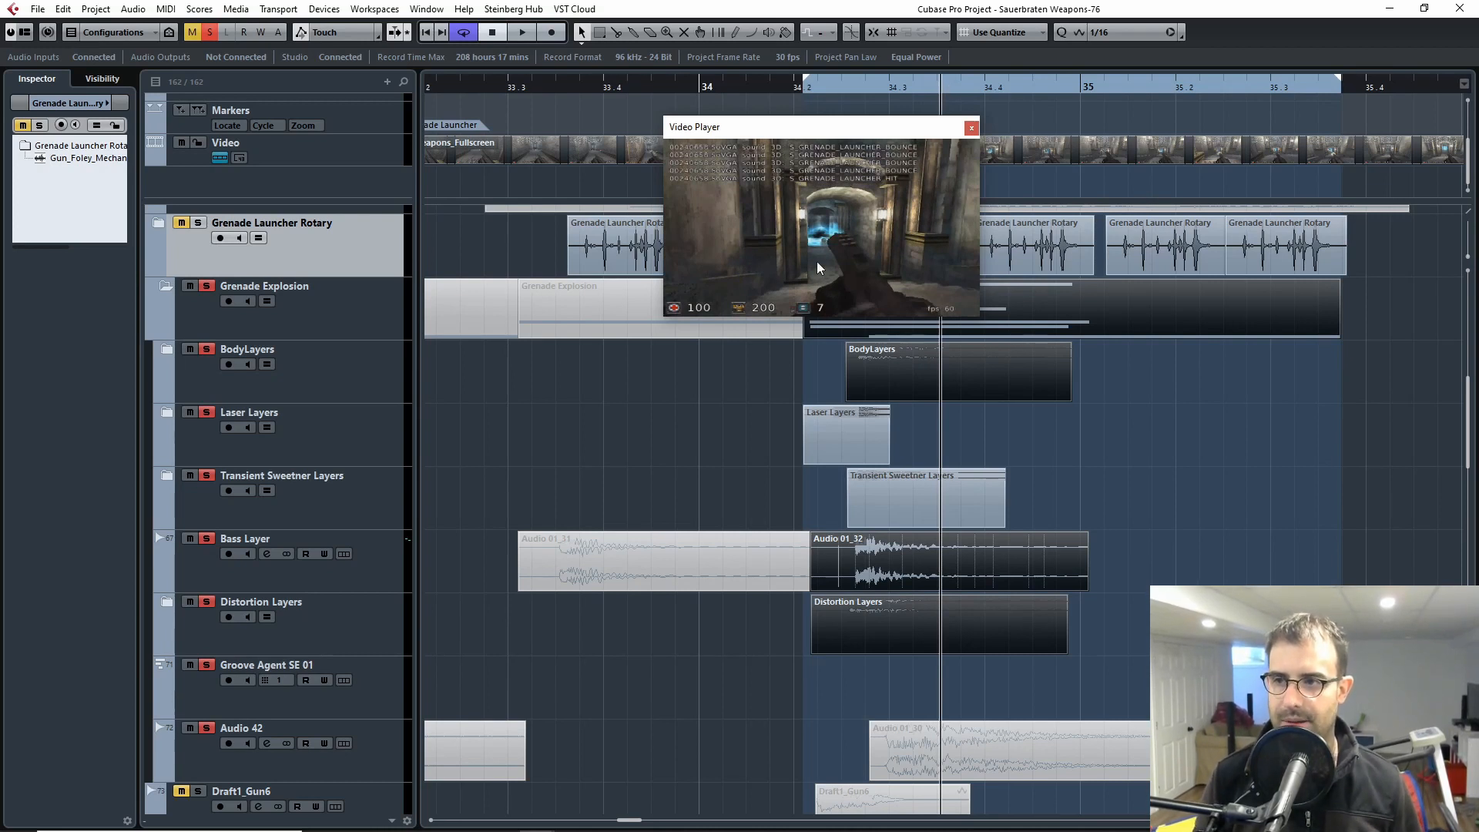
click(971, 128)
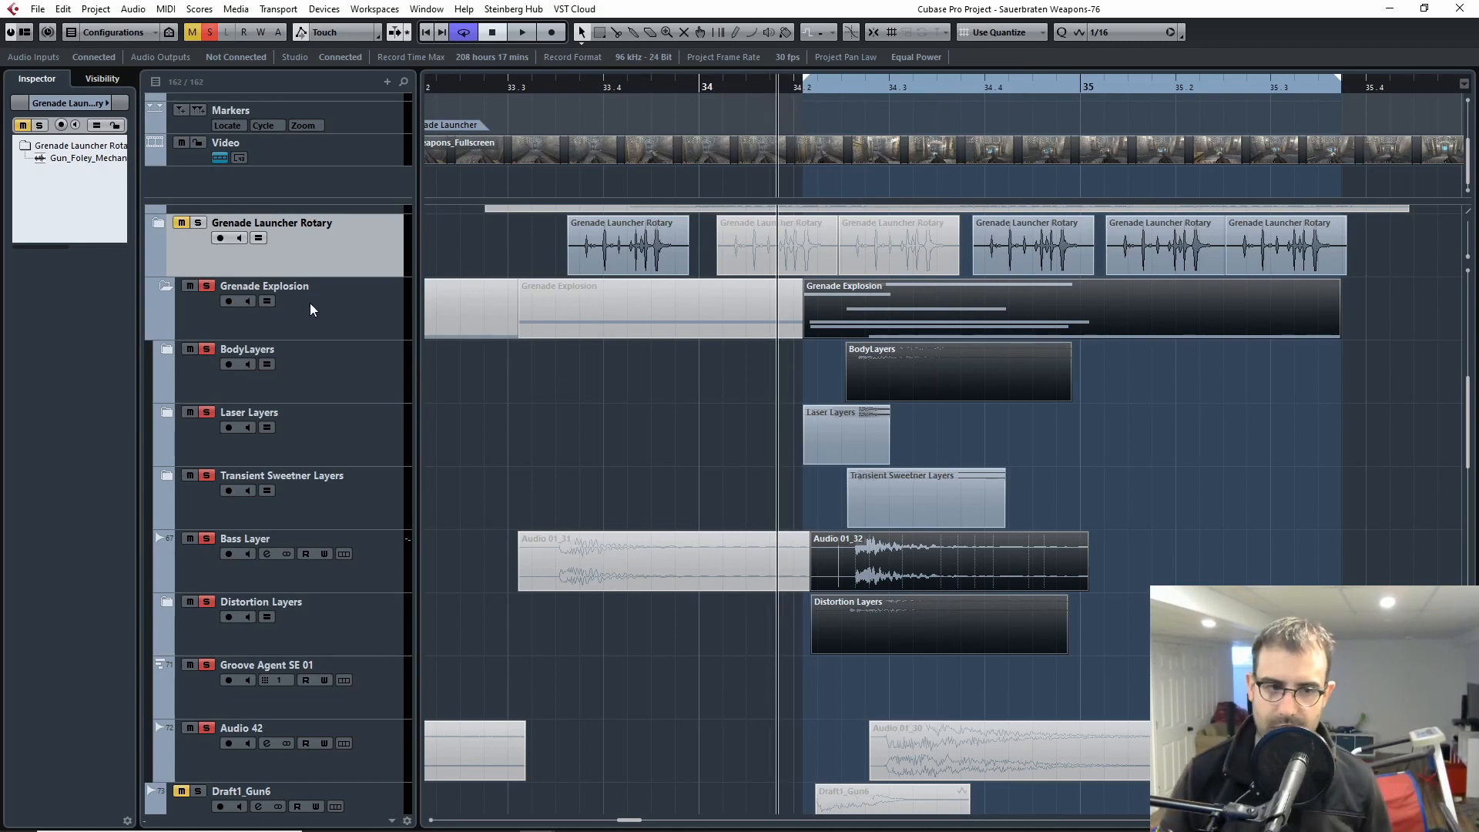
Step: Play the soloed Grenade Explosion layers from just before 34.2 and release the folder's solo
key(space)
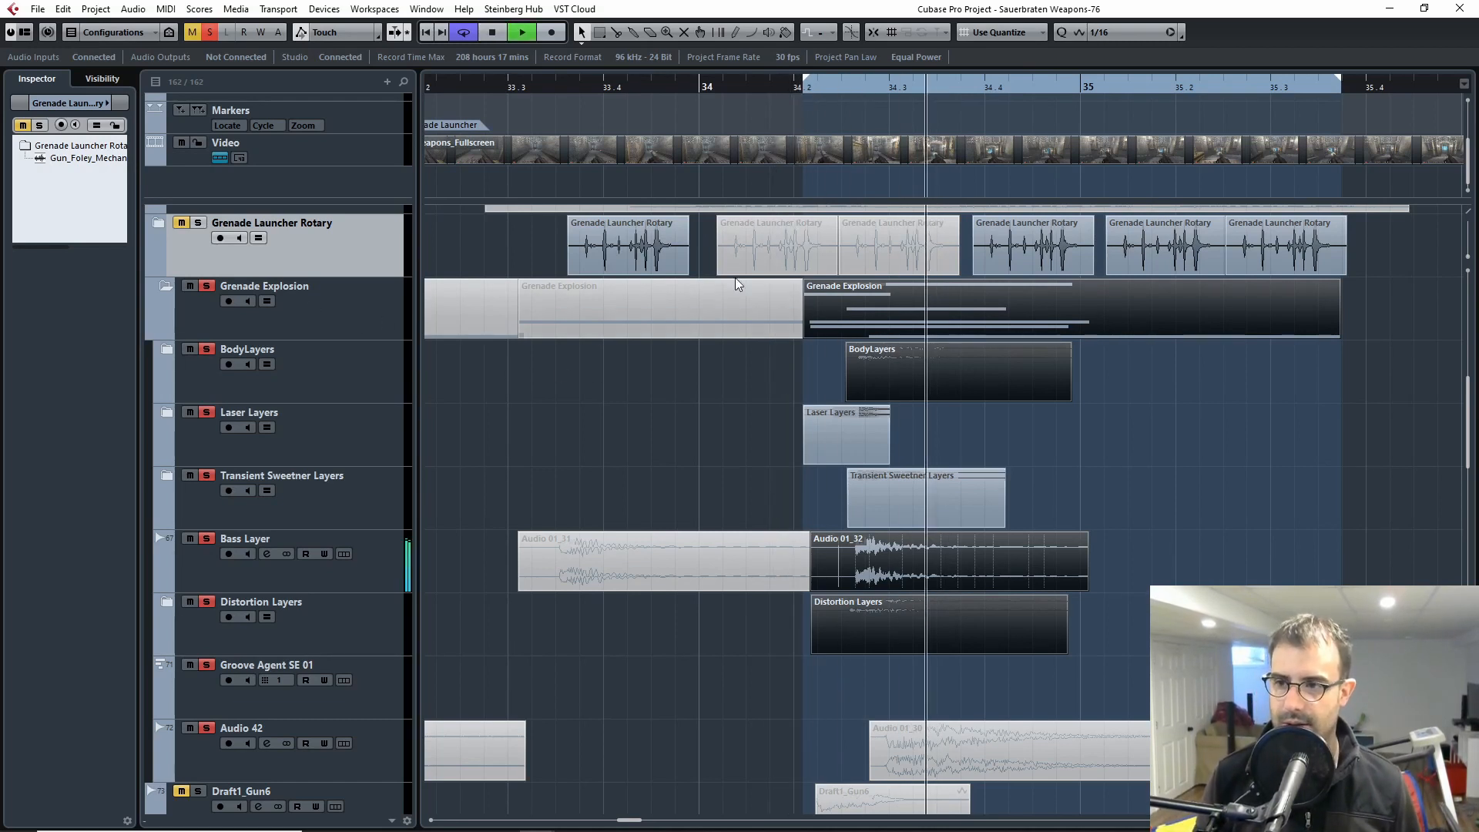
key(space)
drag(845, 91, 771, 116)
key(space)
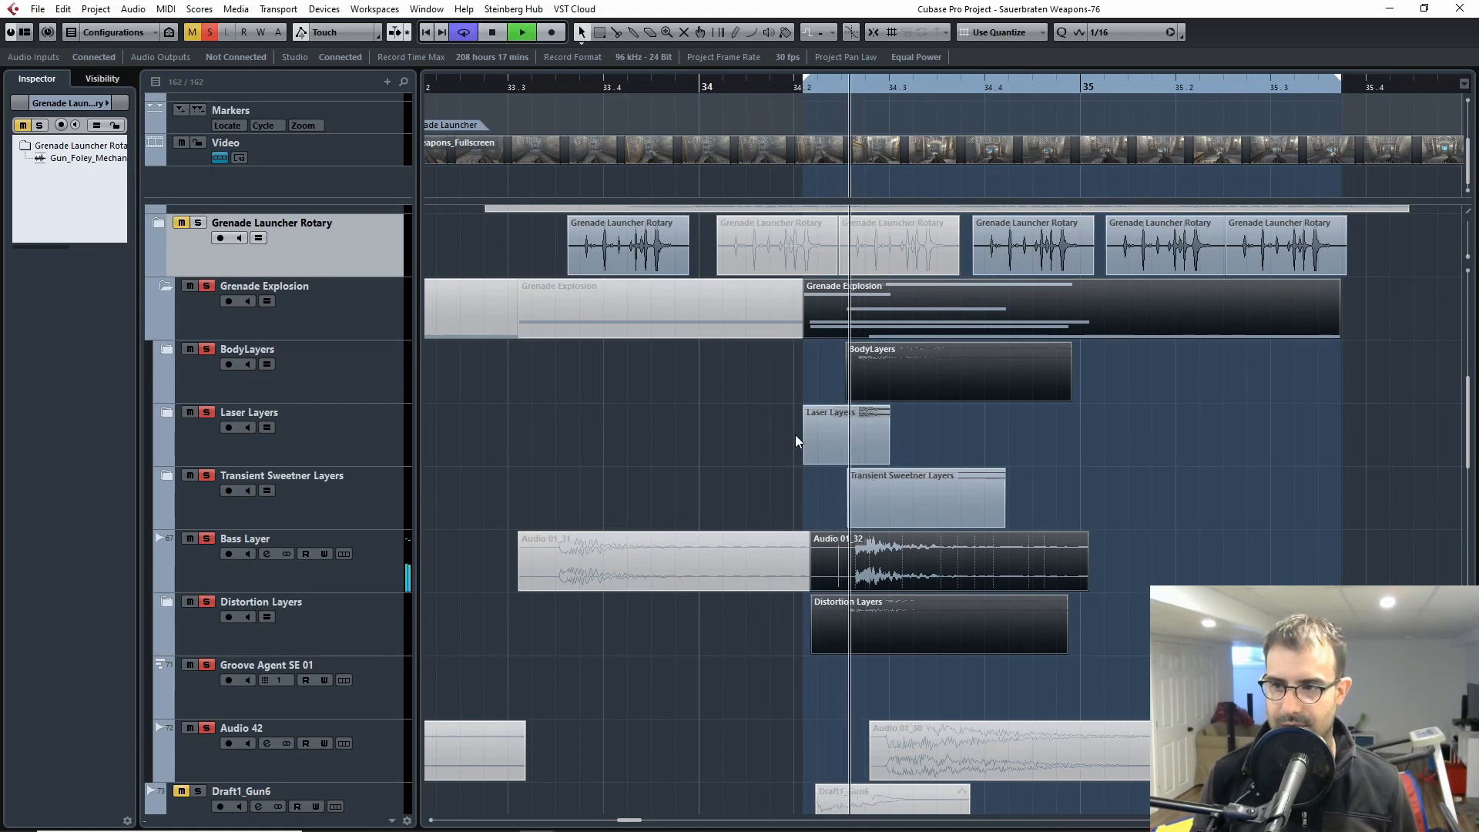
key(space)
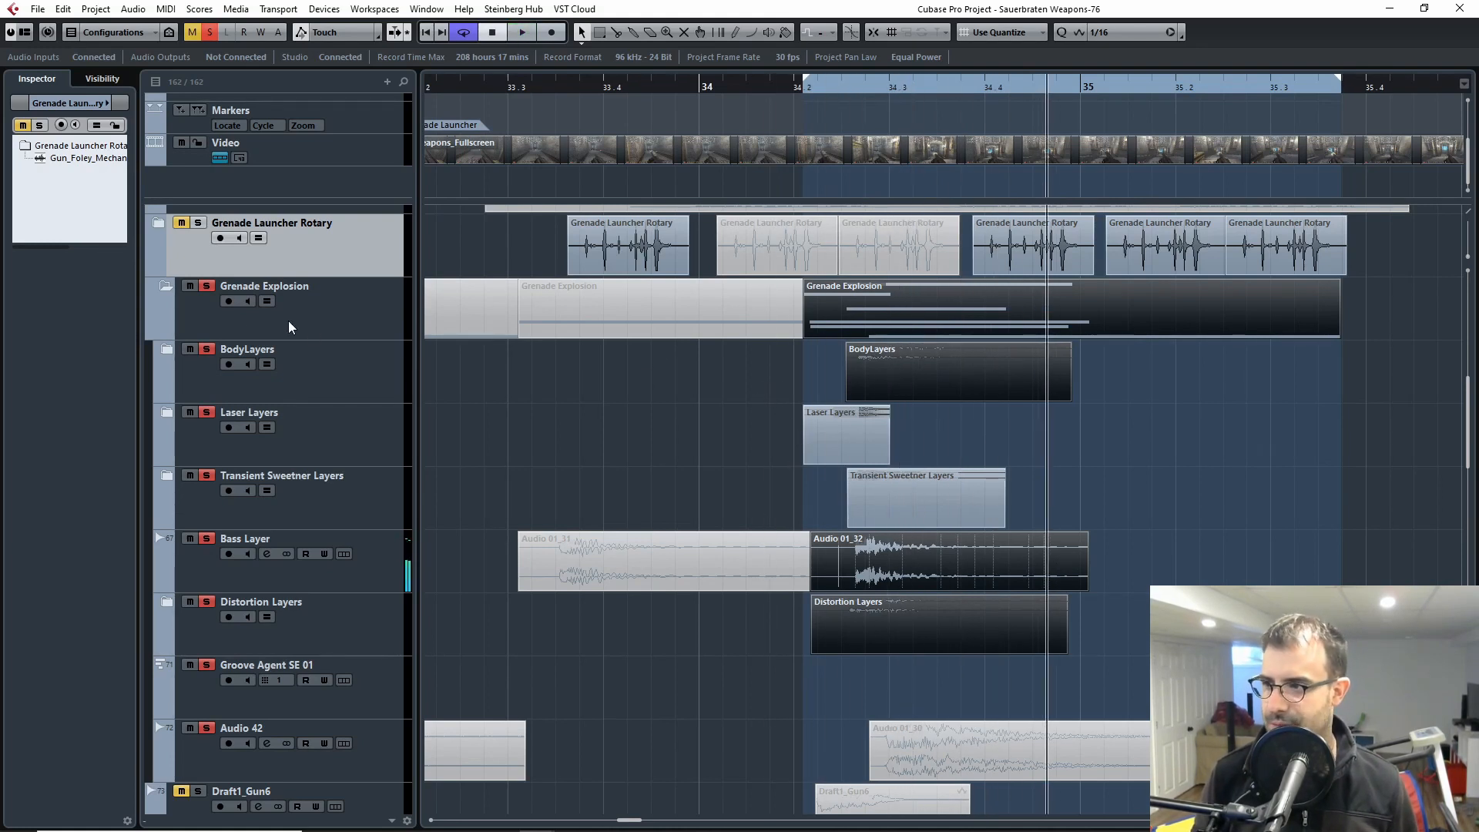
click(210, 290)
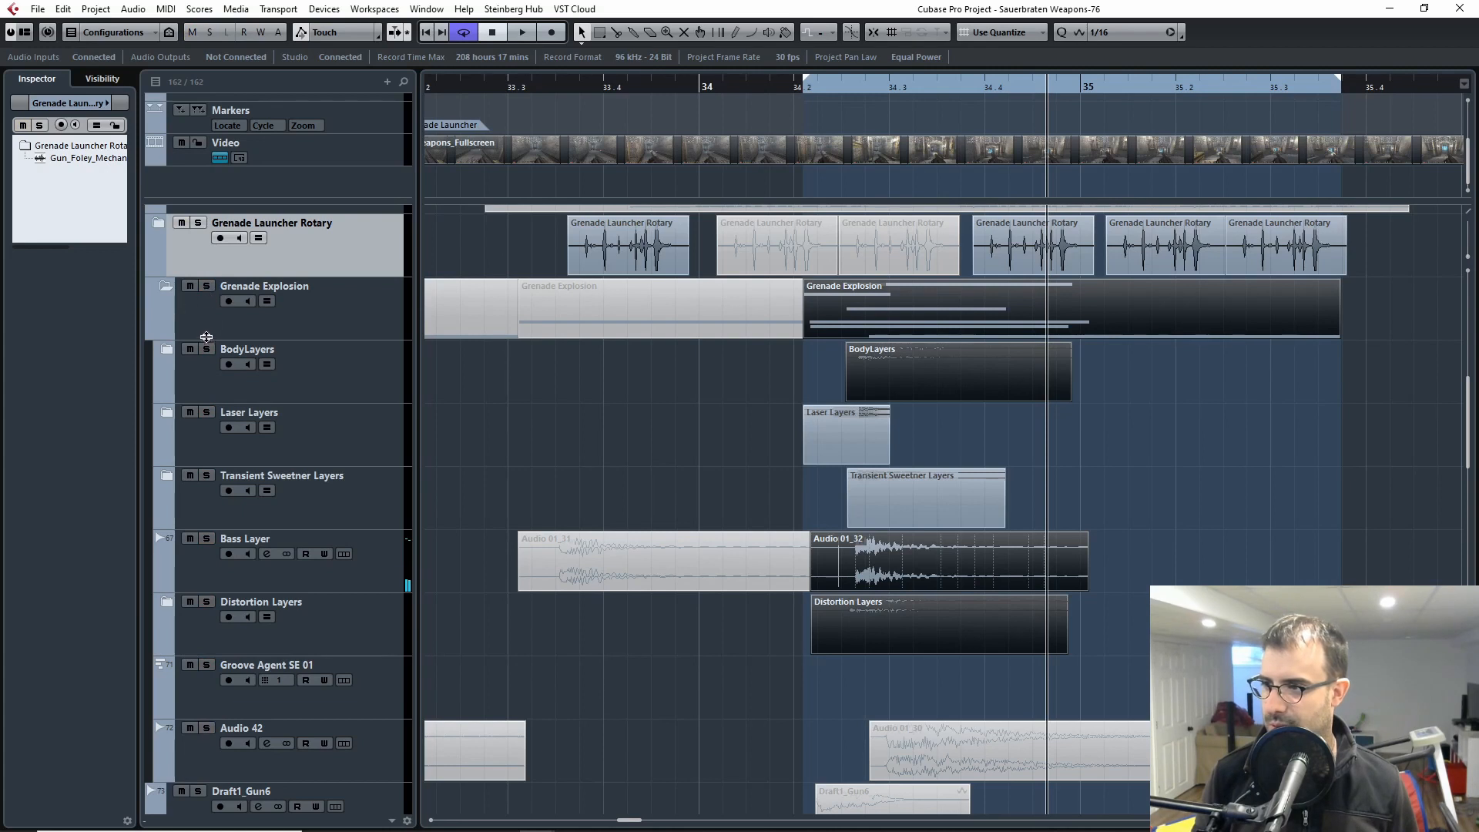
Step: Solo and expand the BodyLayers folder, and play its clip from just before 34.2
click(207, 351)
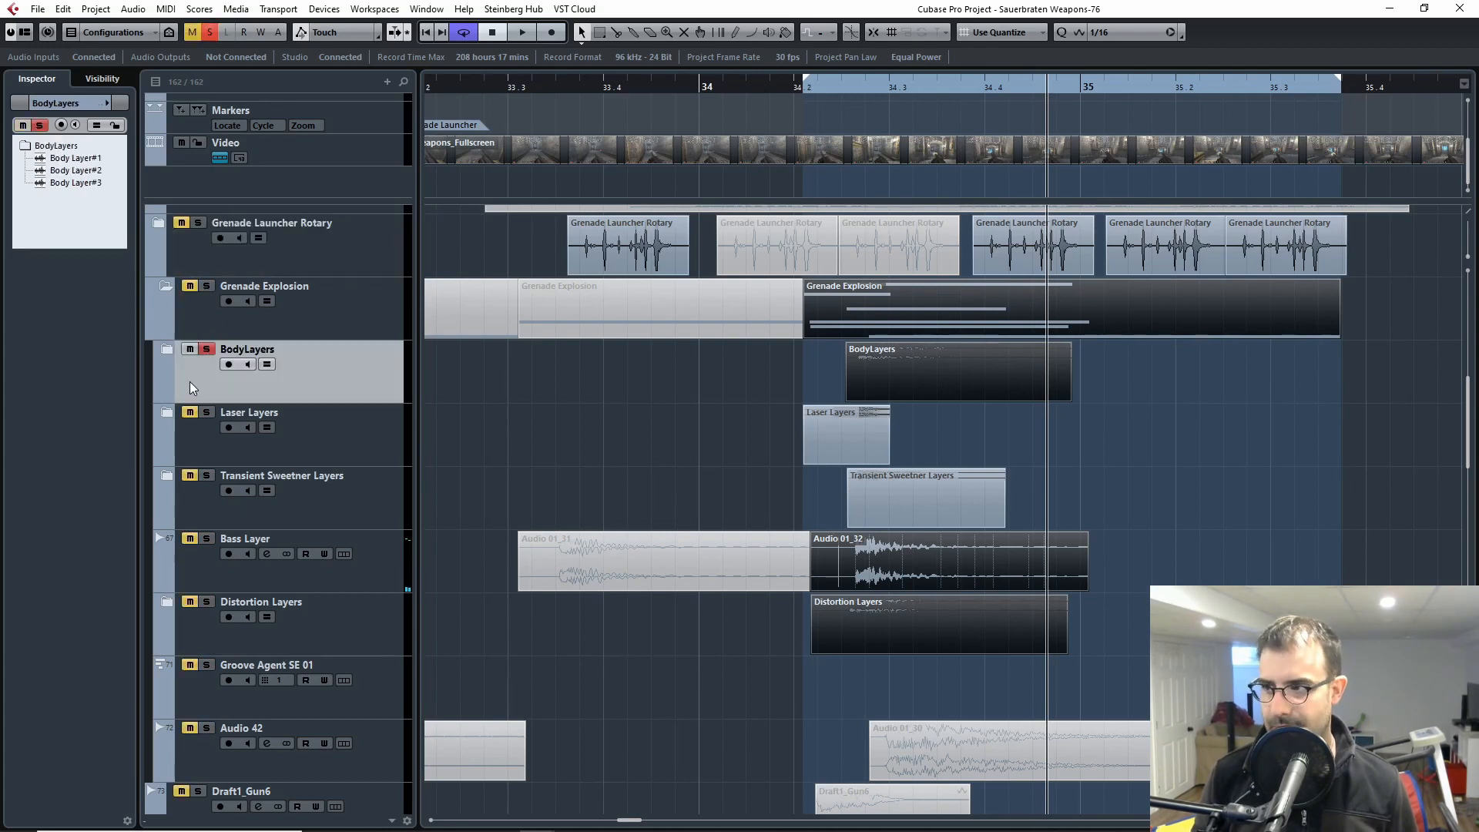
click(164, 349)
drag(861, 87, 799, 87)
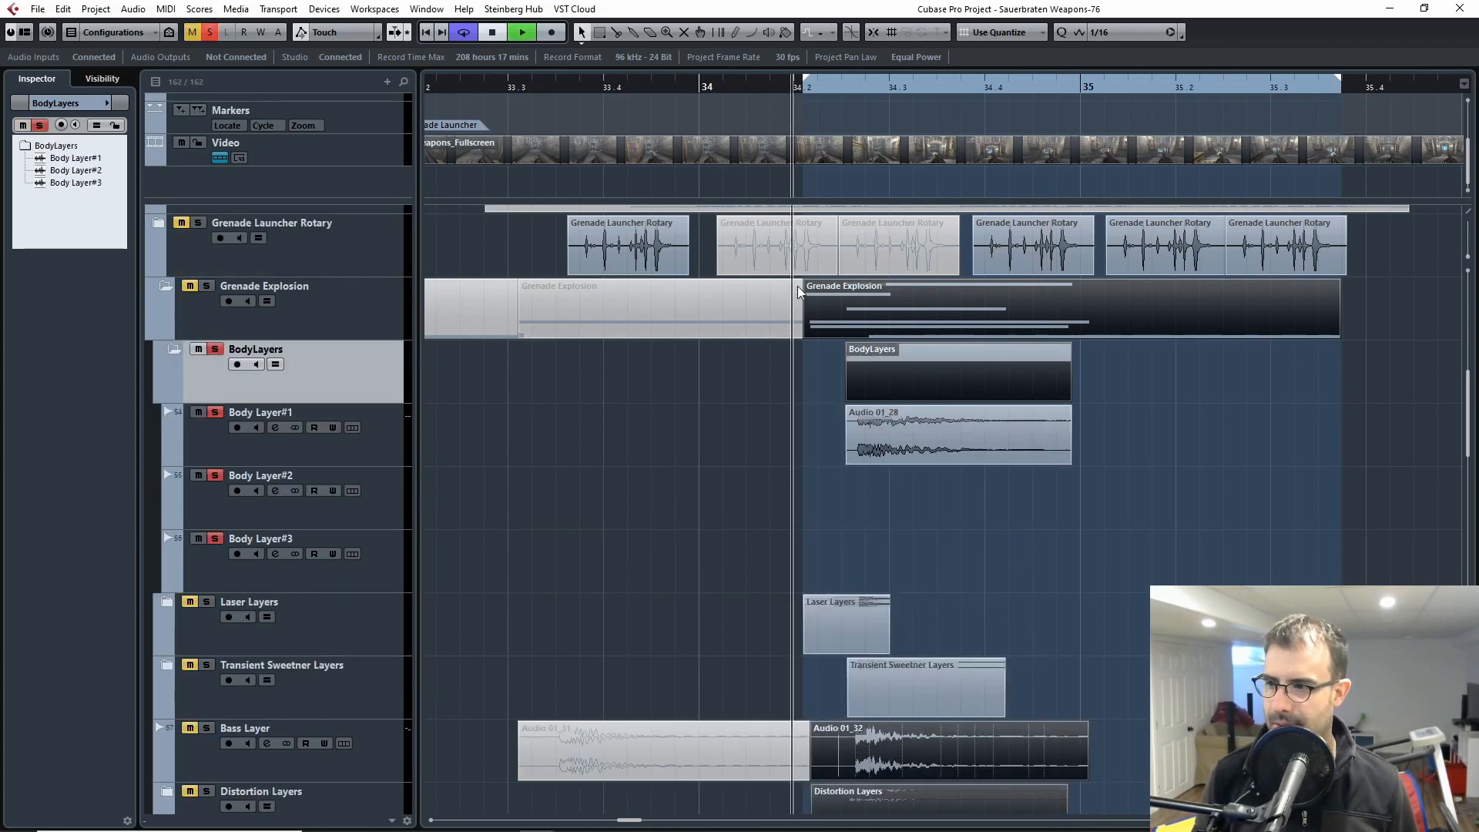
key(space)
click(834, 89)
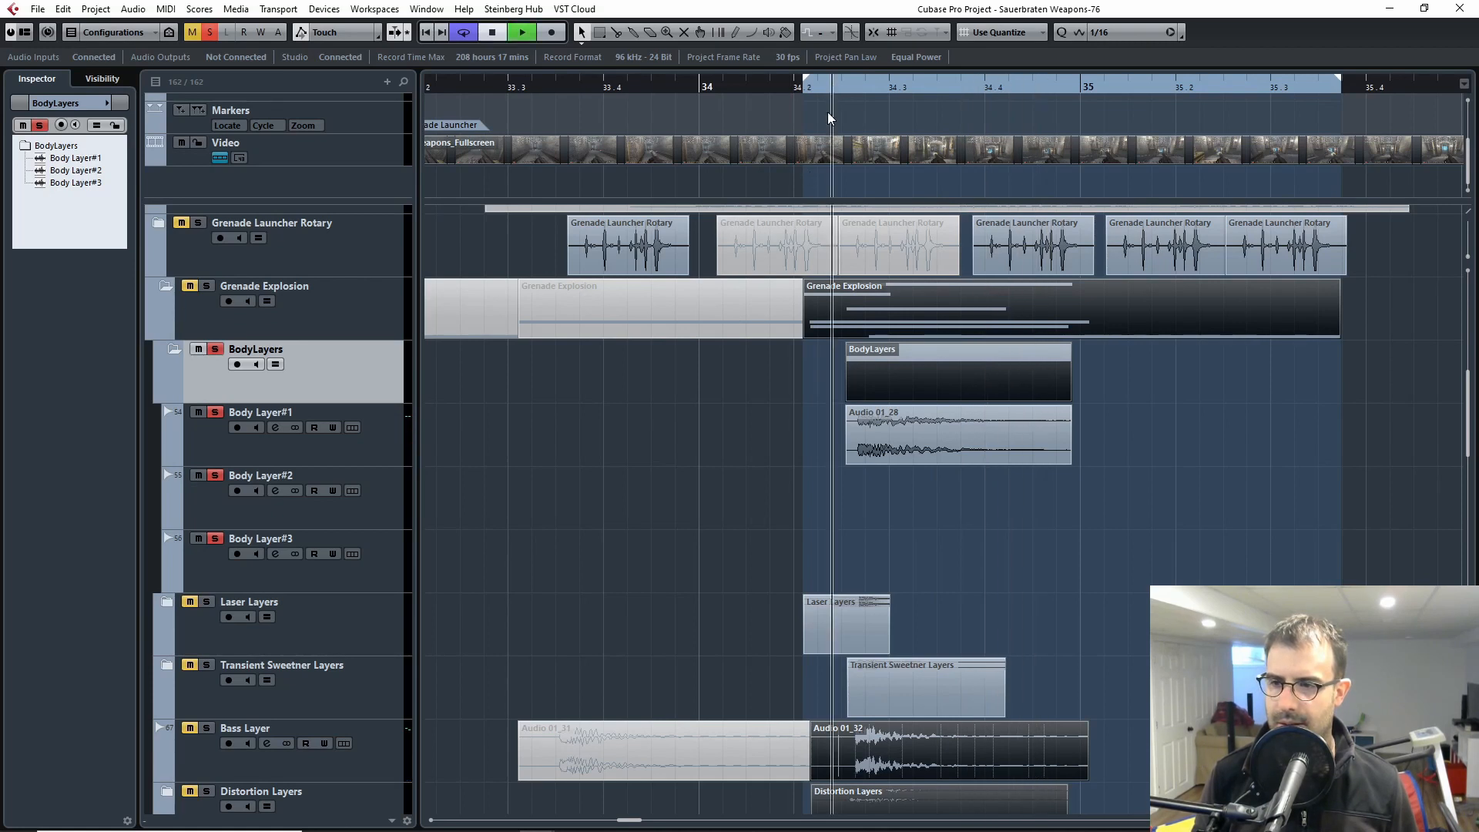
click(774, 94)
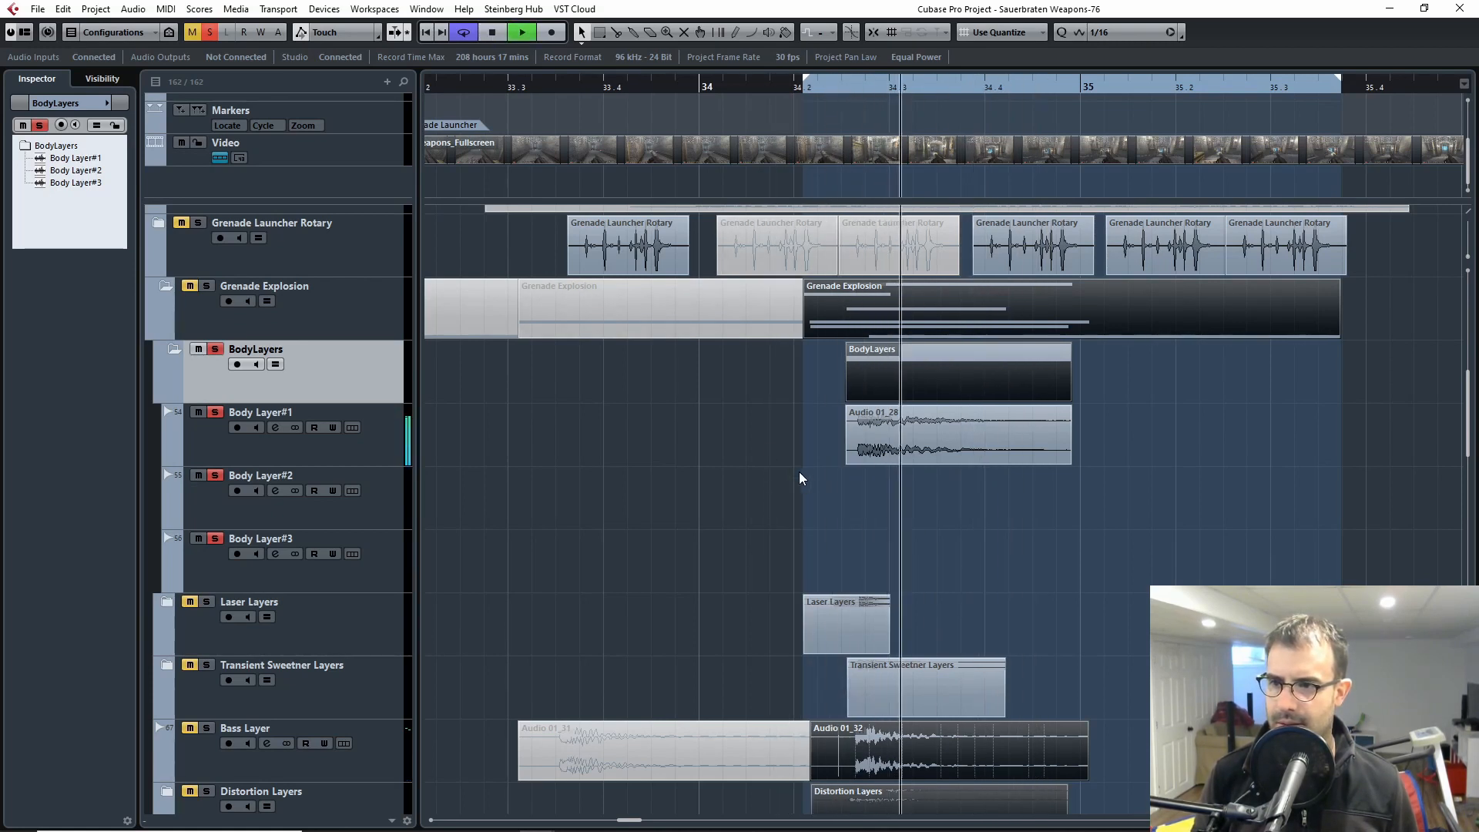
Step: Select Body Layer#1, play its clip up close, and release the BodyLayers solo
click(281, 450)
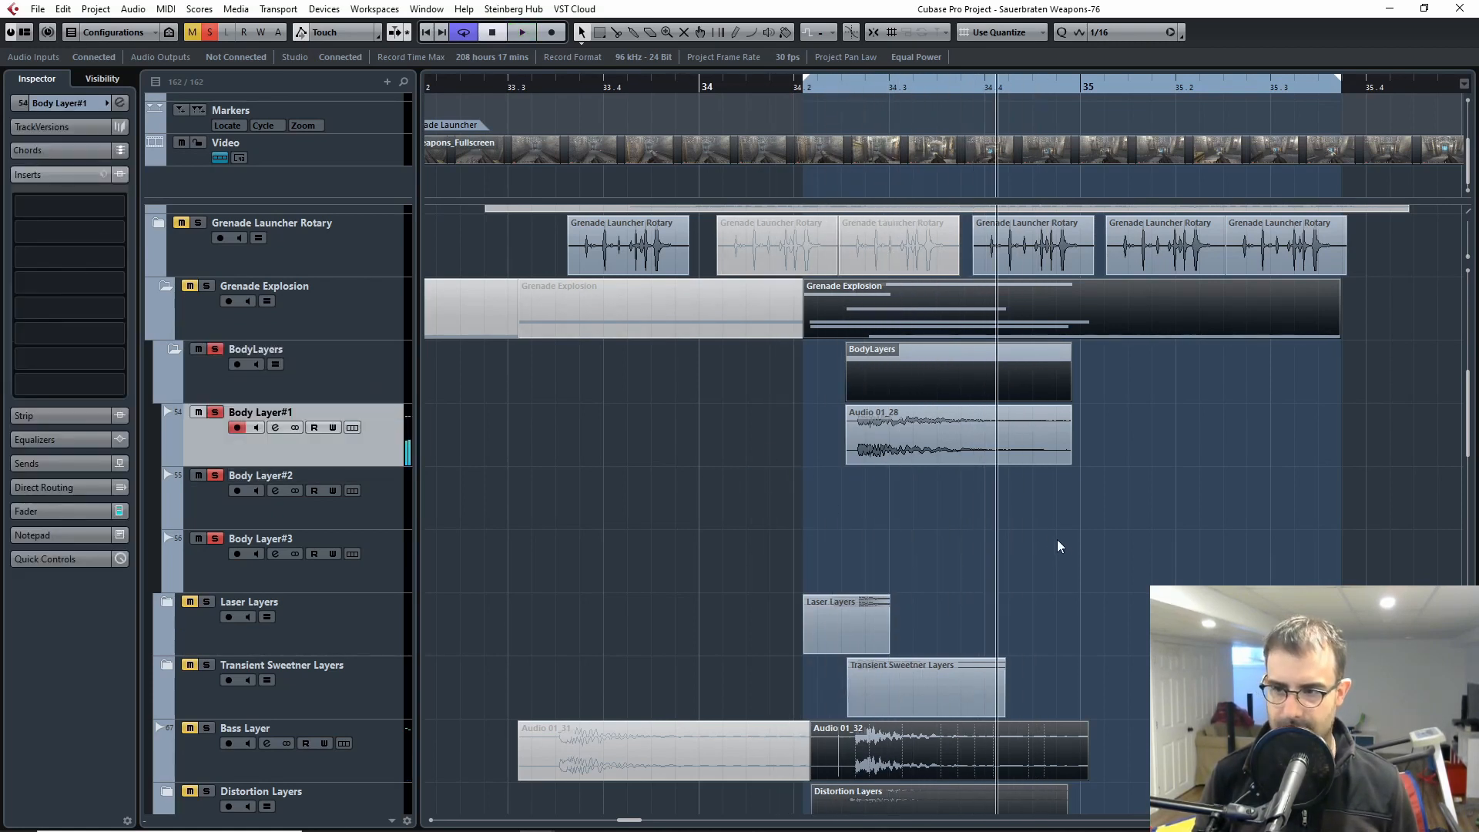
scroll(1067, 521, up, 1)
scroll(1095, 557, up, 3)
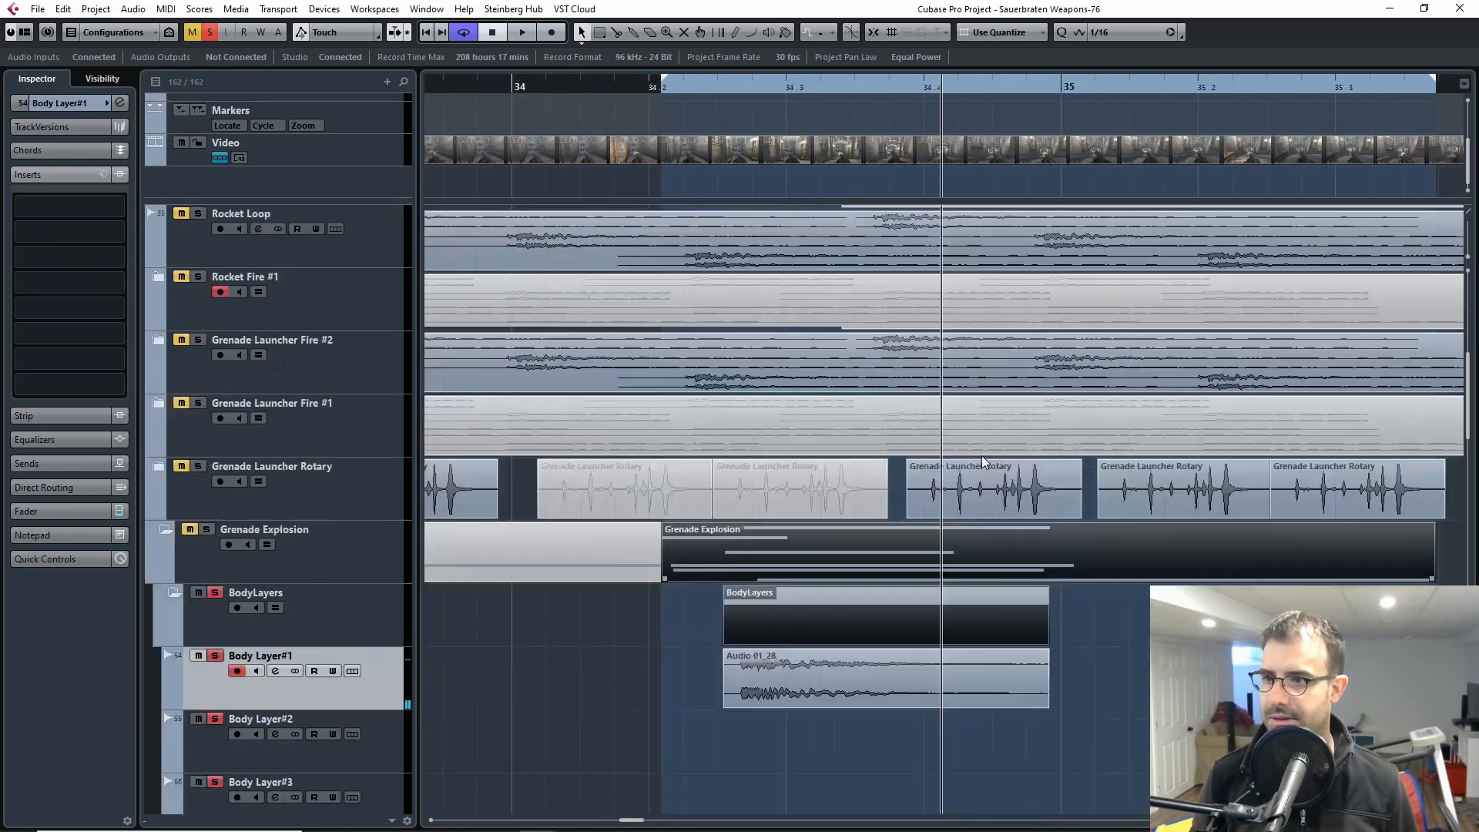
scroll(881, 516, down, 3)
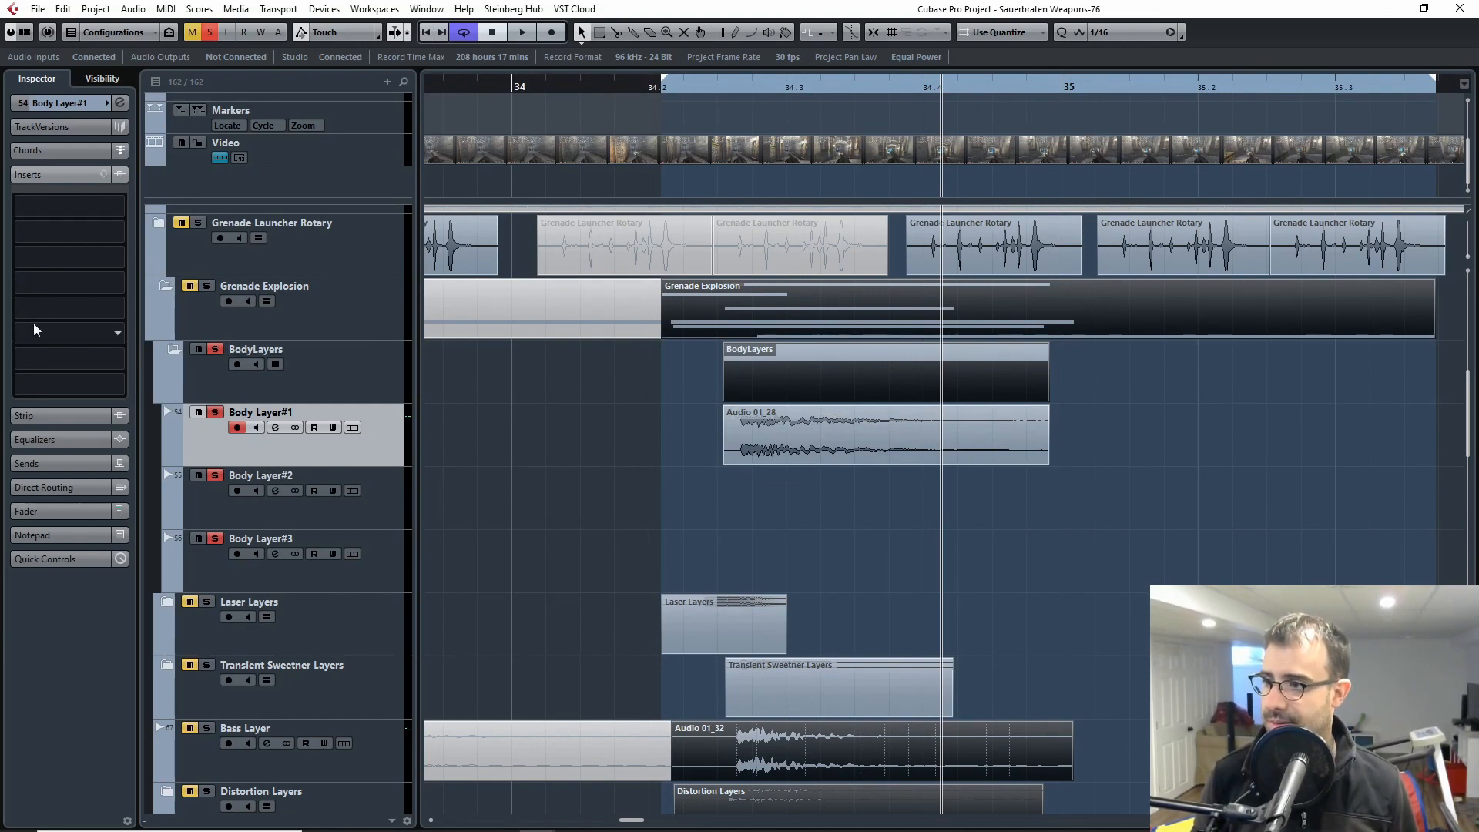
click(697, 89)
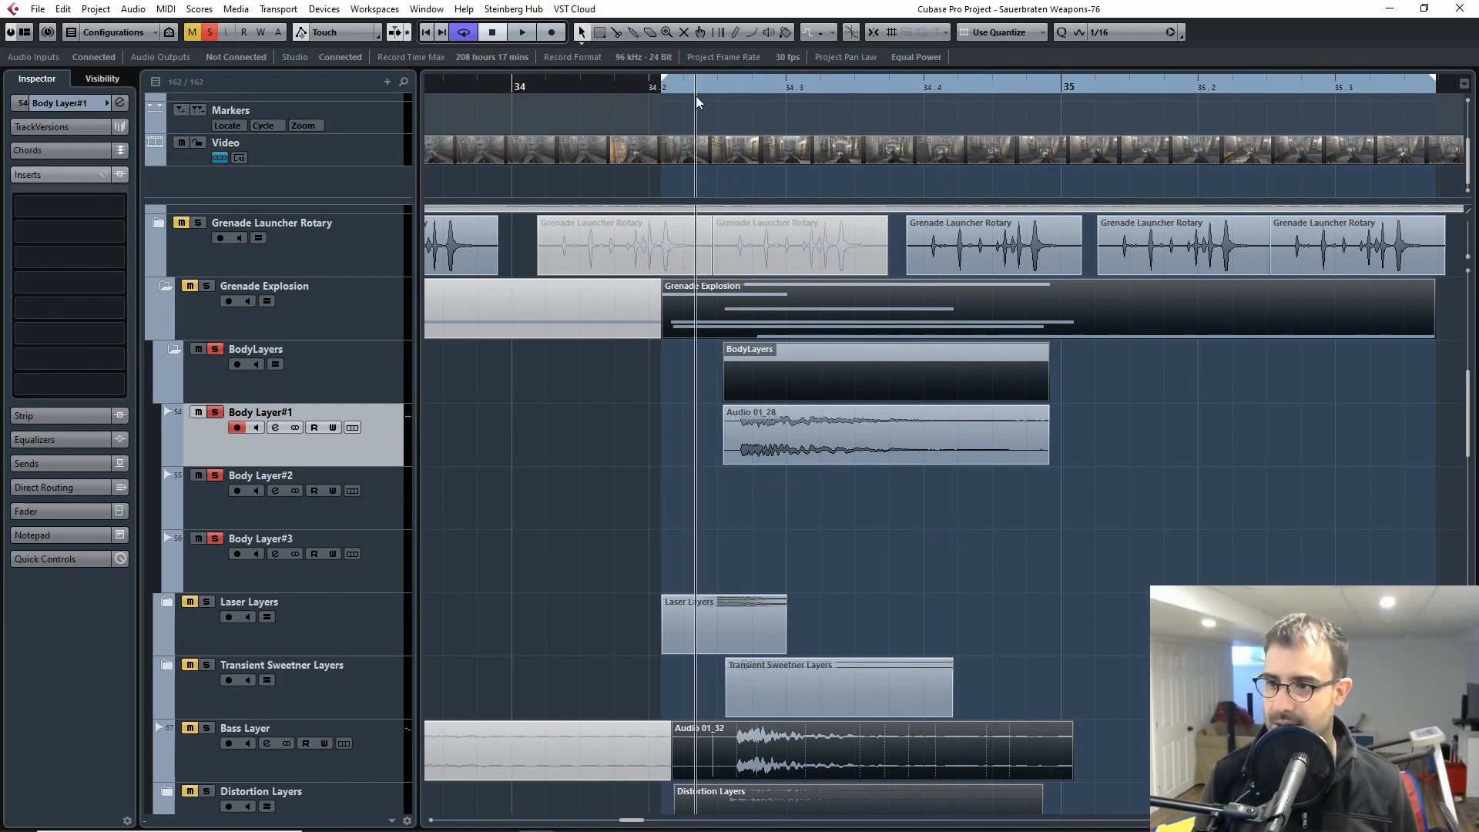
key(space)
key(space)
click(215, 351)
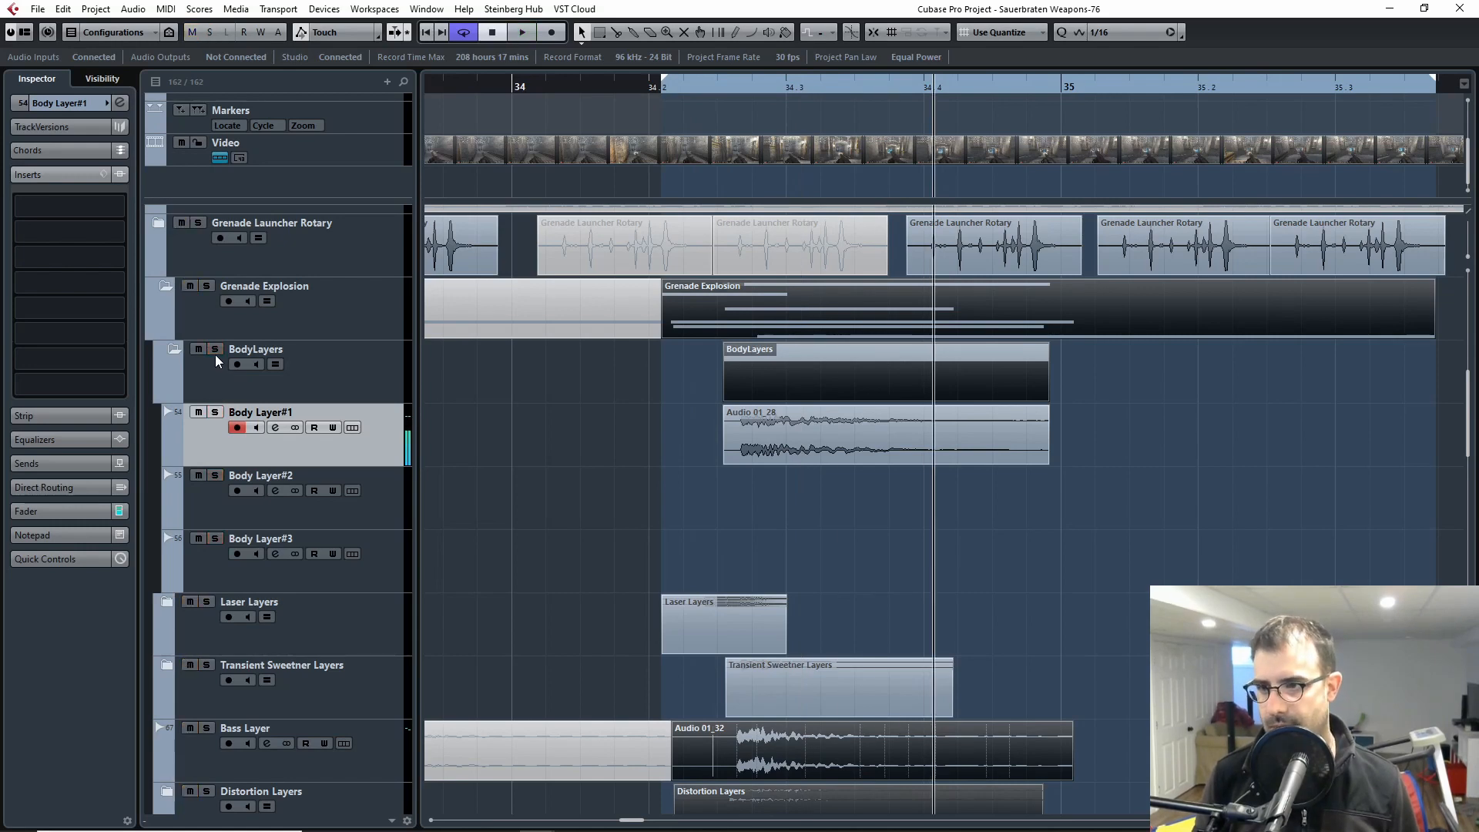
Step: Survey the wider timeline for the other Grenade Explosion clips and their body layers
key(g)
key(g)
key(g)
key(g)
key(g)
key(g)
key(h)
key(h)
key(h)
key(h)
key(h)
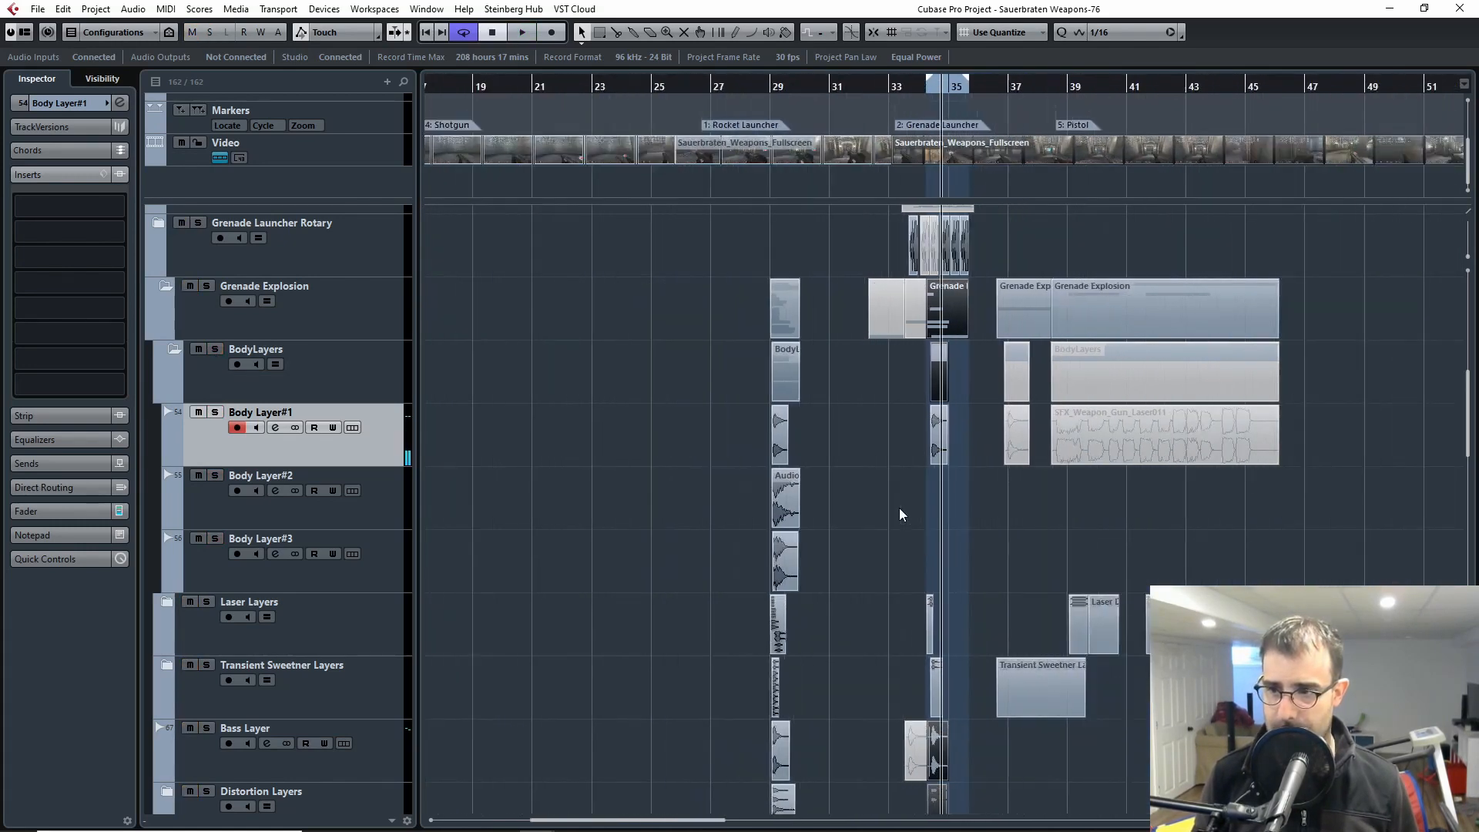
key(g)
key(g)
key(g)
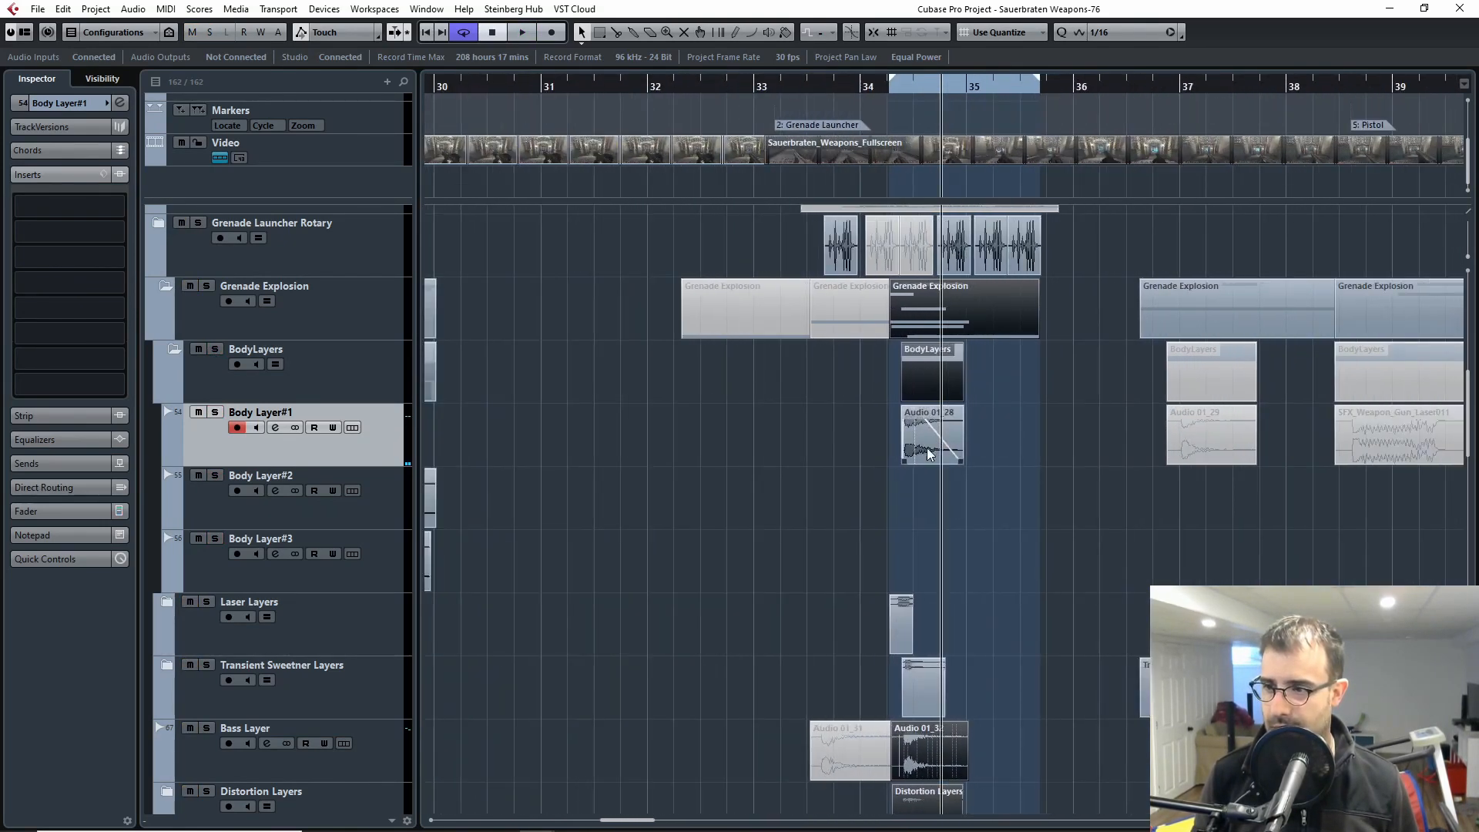
Step: Select and solo Body Layer#2, and play its clip at bar 29
click(216, 512)
scroll(771, 539, left, 4)
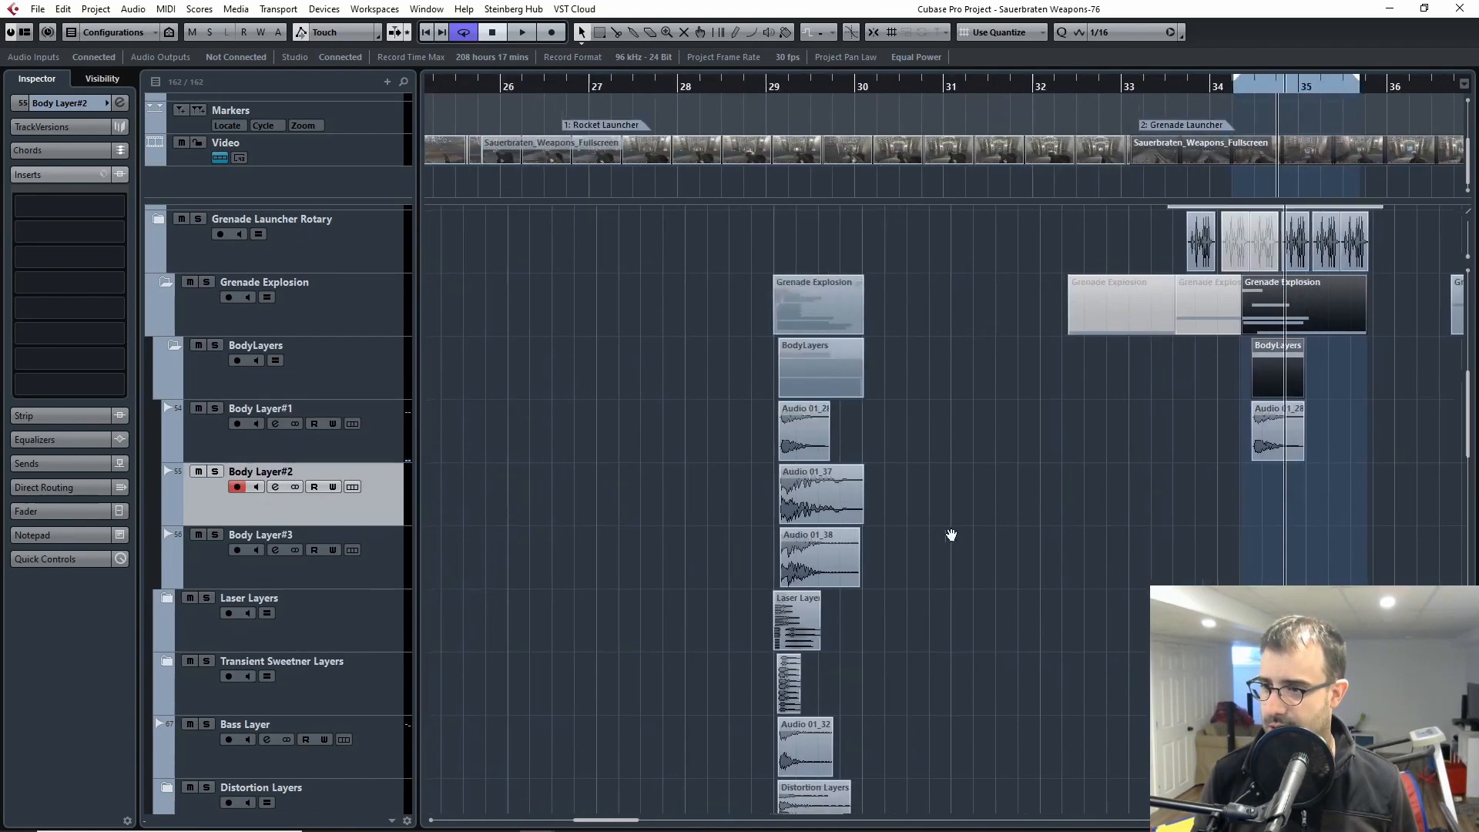
scroll(951, 535, down, 2)
key(s)
click(788, 88)
key(space)
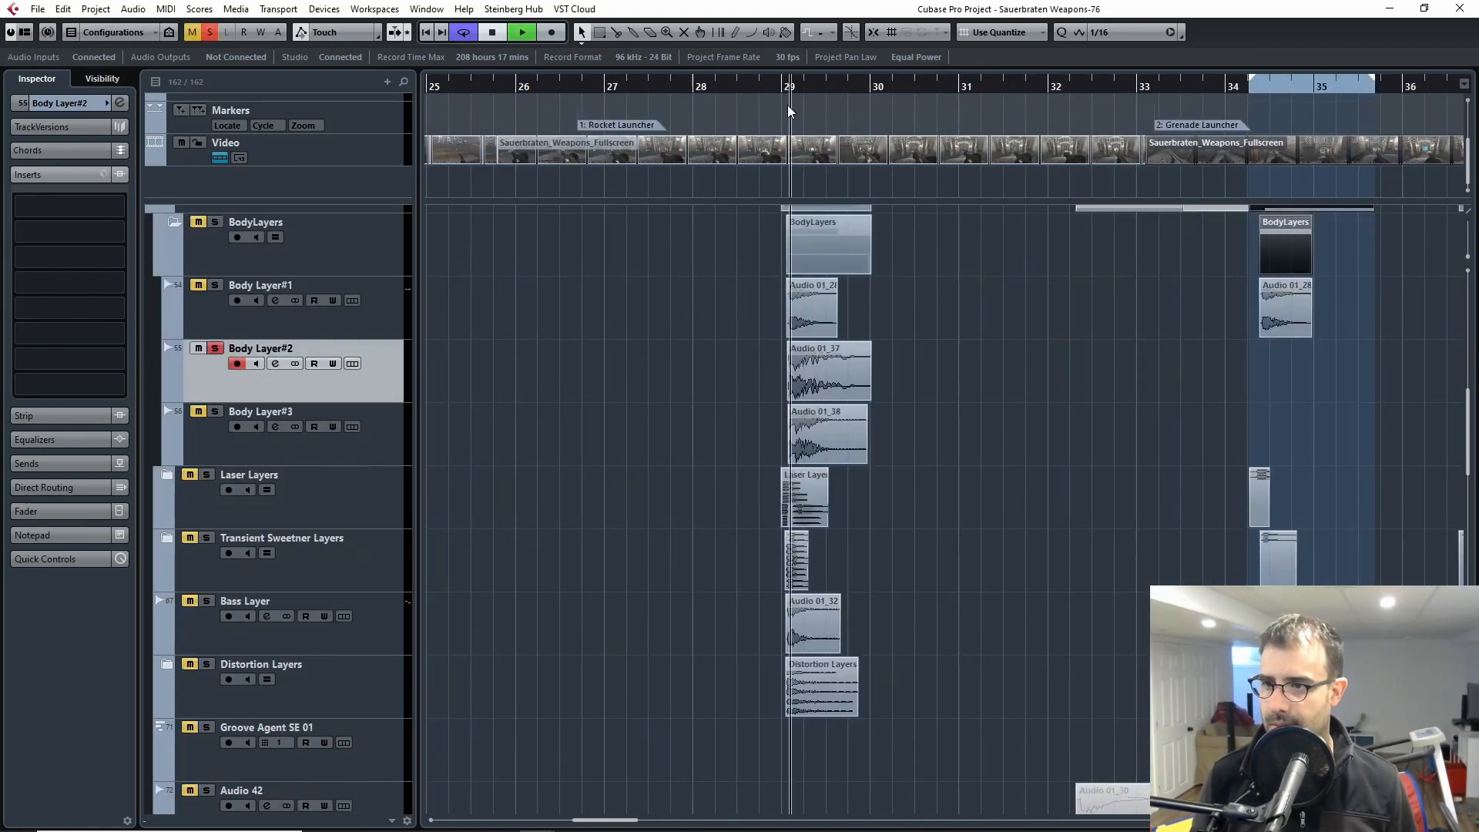
click(782, 90)
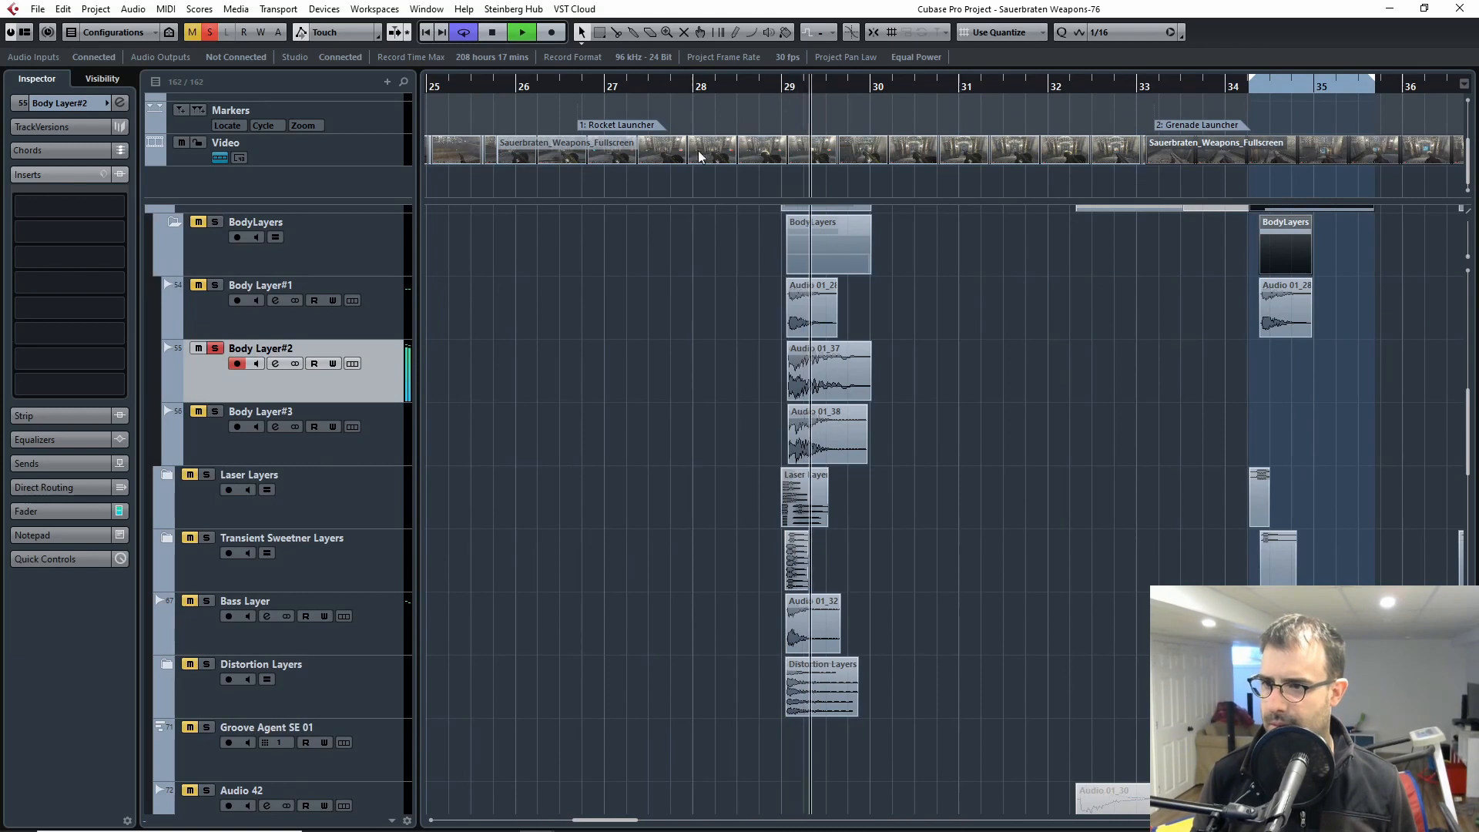
key(space)
Step: Replay the Body Layer#2 clip from the start of bar 29 and release the track's solo
click(215, 348)
click(215, 350)
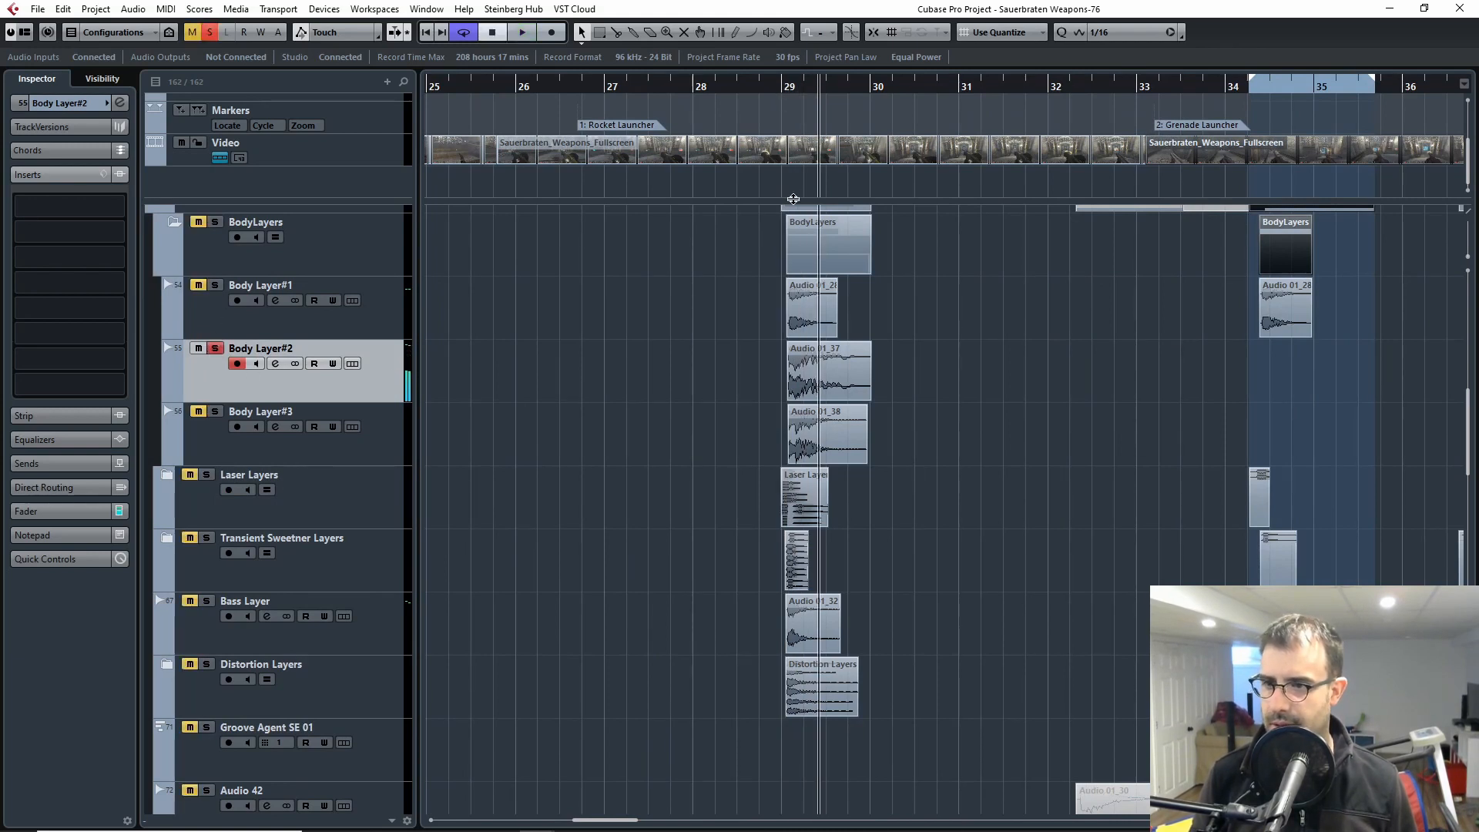
click(785, 83)
key(space)
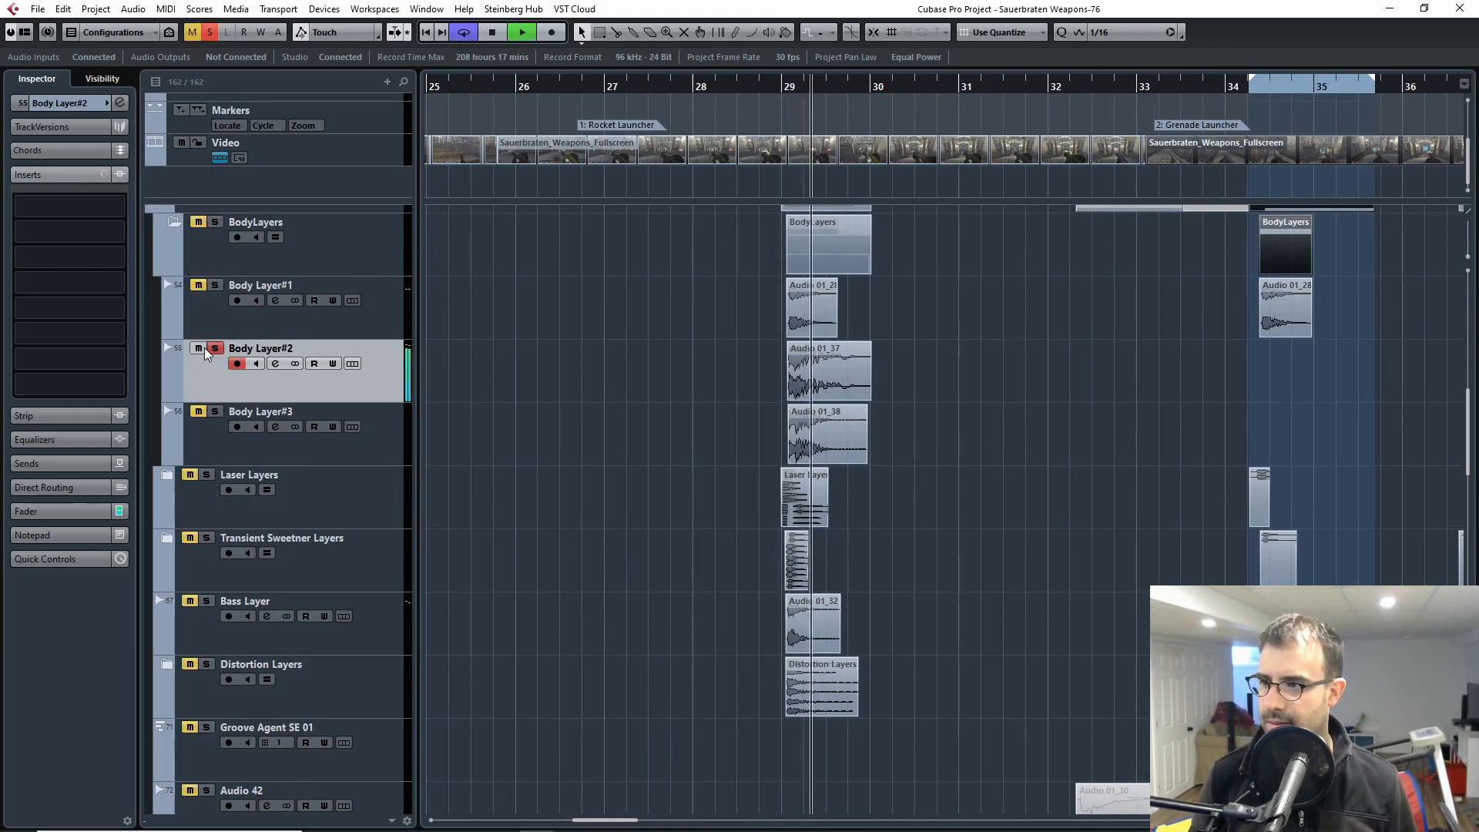
key(space)
click(215, 349)
Step: Select and solo Body Layer#3, play its clip at bar 29, and release the solo
click(210, 445)
click(215, 411)
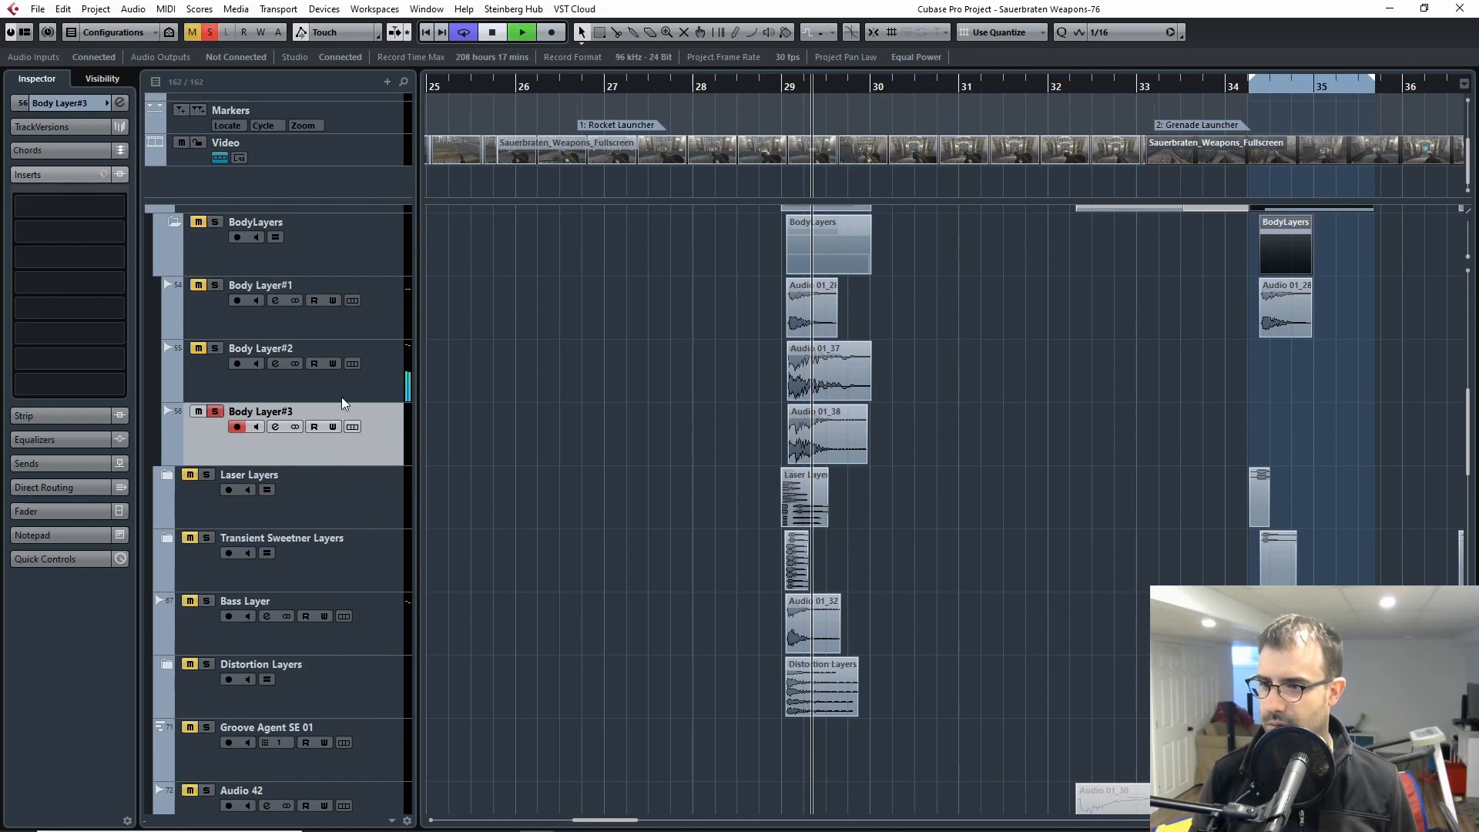
key(space)
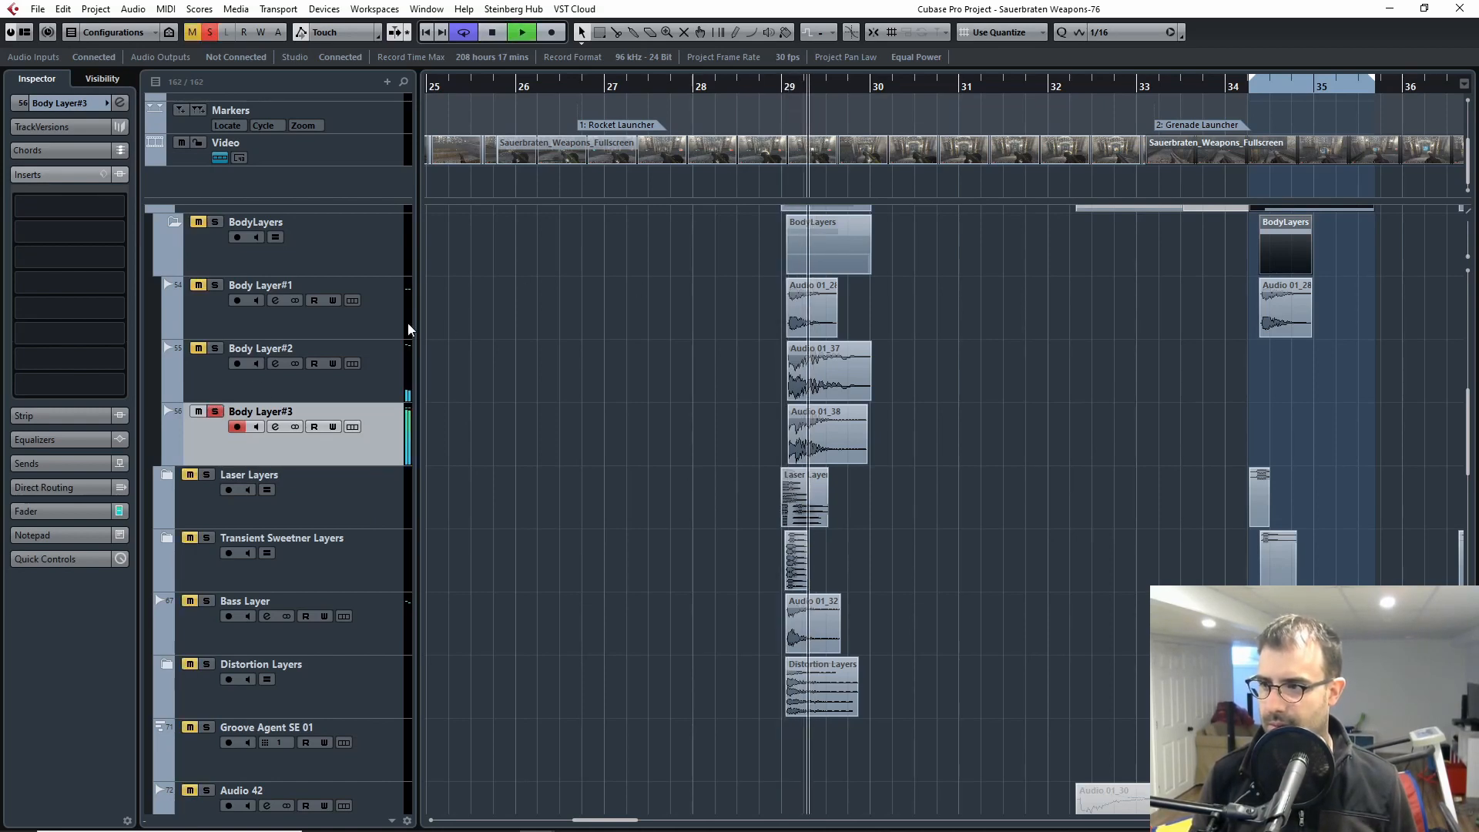
key(space)
click(214, 414)
Step: Examine the three body layer clips at bar 29 up close and alongside the rest of the Grenade Explosion folder
key(h)
key(h)
key(h)
key(h)
key(h)
key(h)
key(h)
key(h)
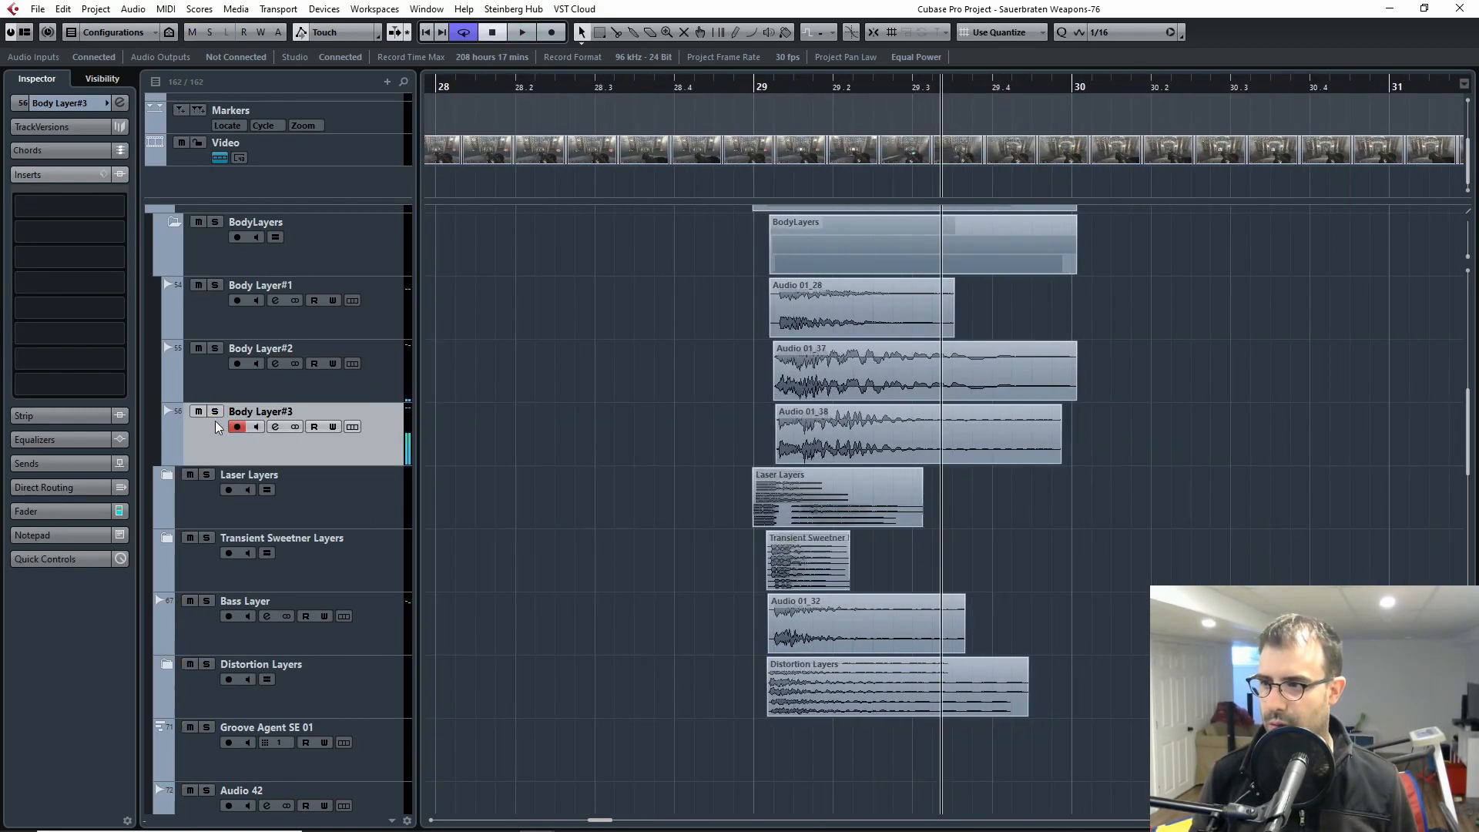
click(215, 415)
scroll(371, 451, up, 2)
key(g)
key(g)
key(g)
key(g)
click(215, 533)
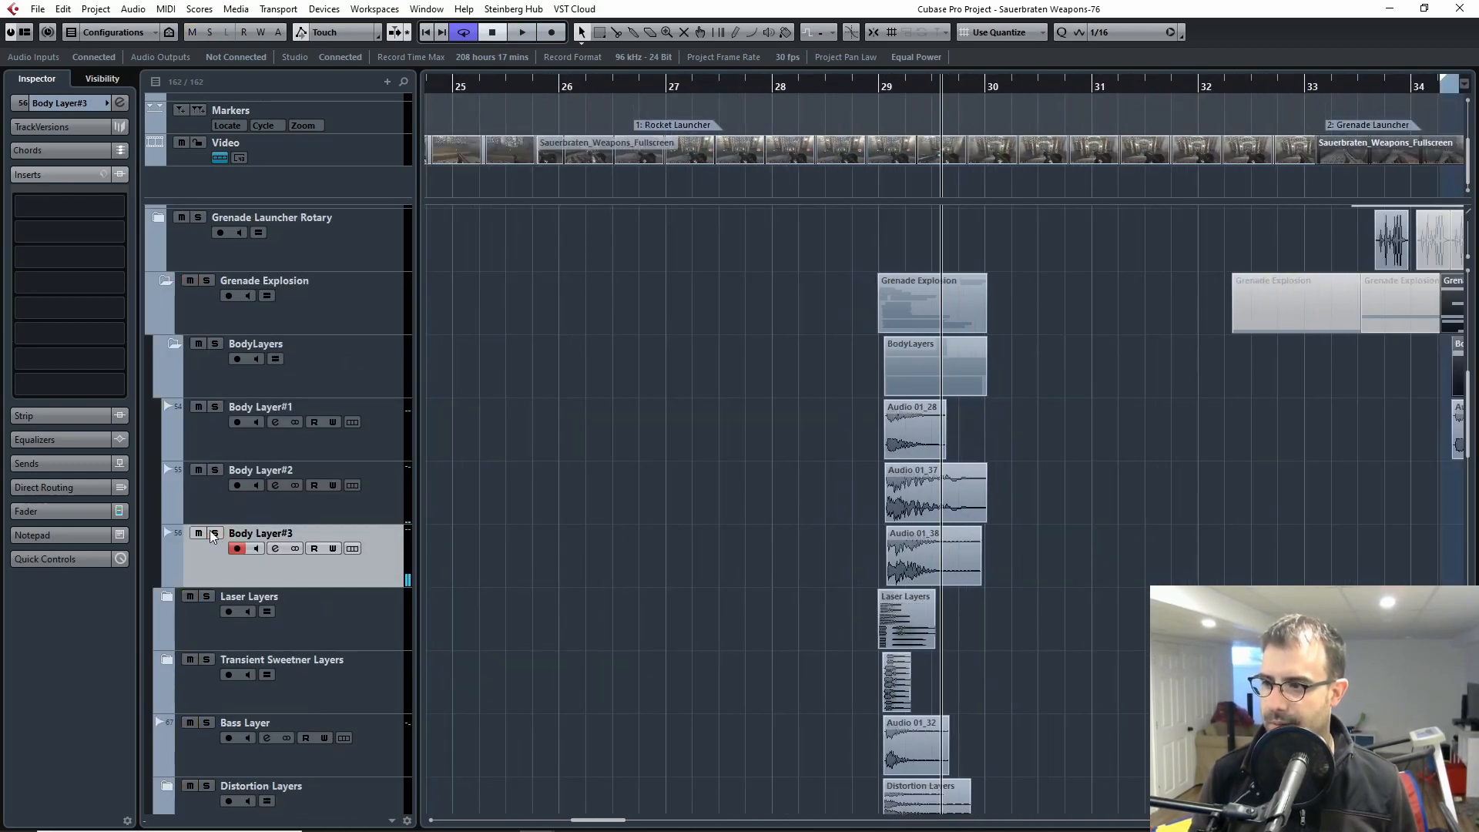
Step: Select Body Layer#1, solo it and Body Layer#2 in turn, place the playhead at bar 29, and release the solo
key(g)
key(g)
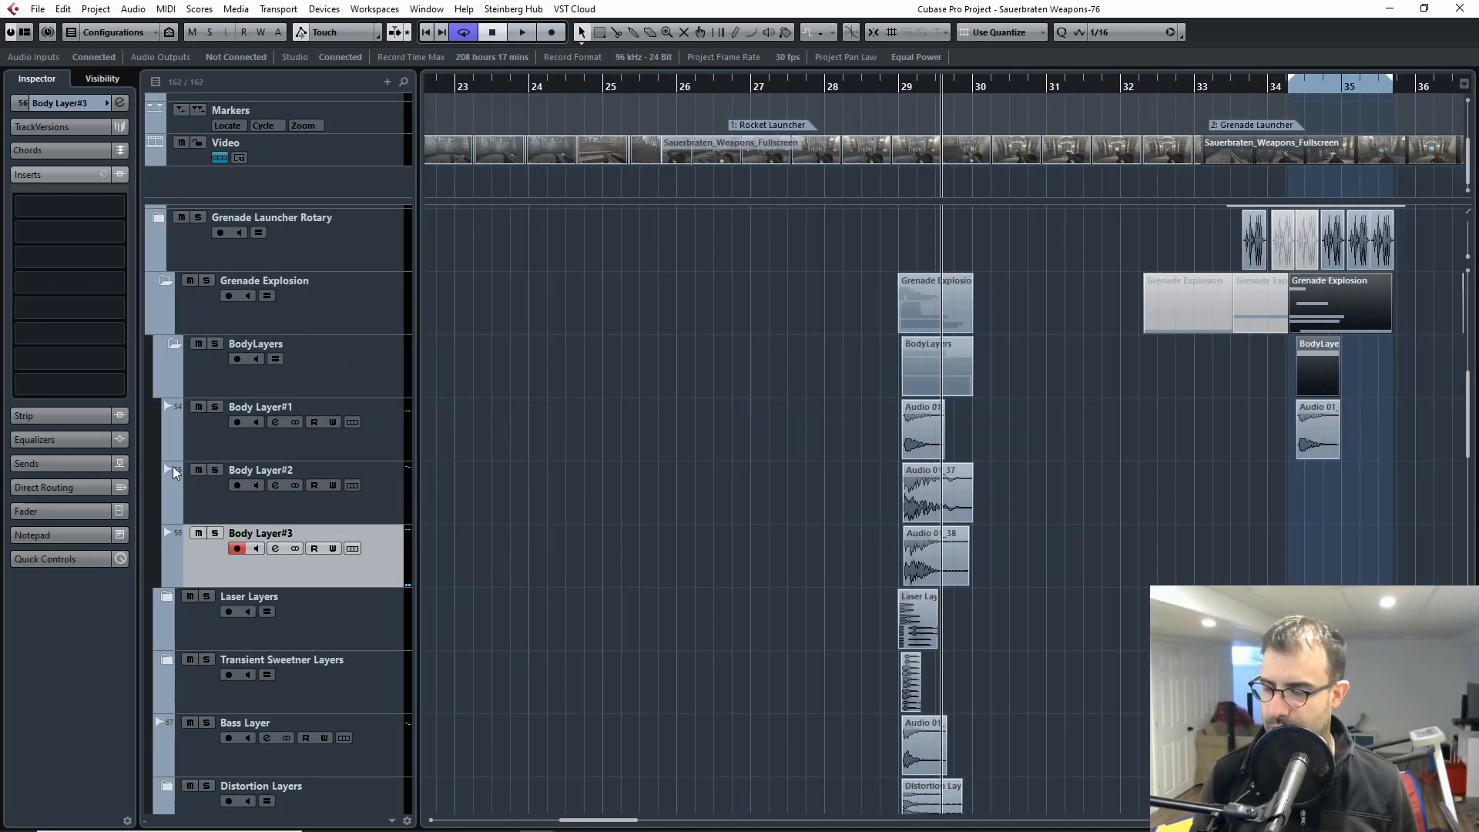
click(202, 443)
click(209, 498)
click(206, 551)
click(206, 451)
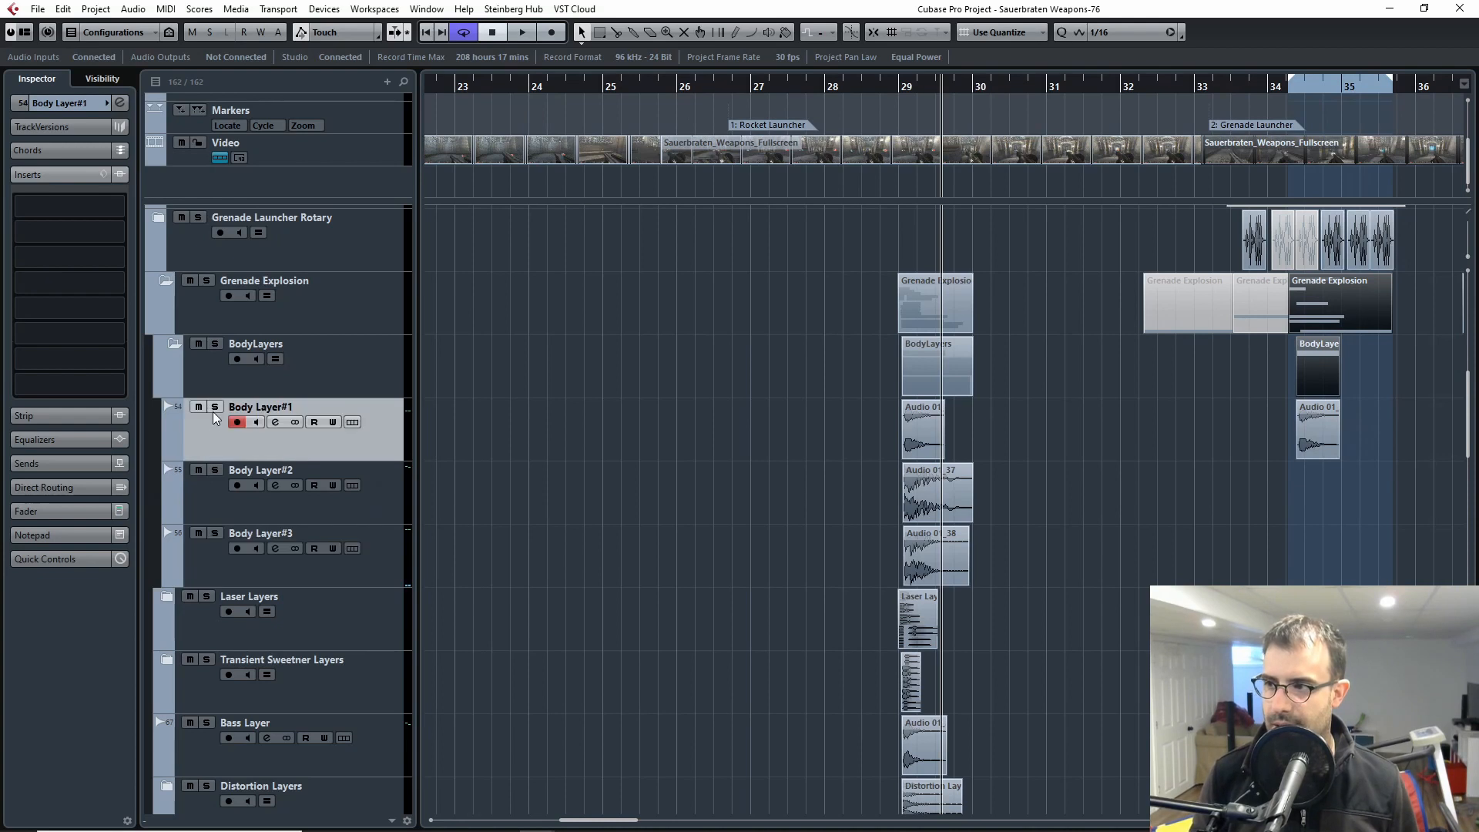
click(215, 407)
click(215, 407)
click(215, 470)
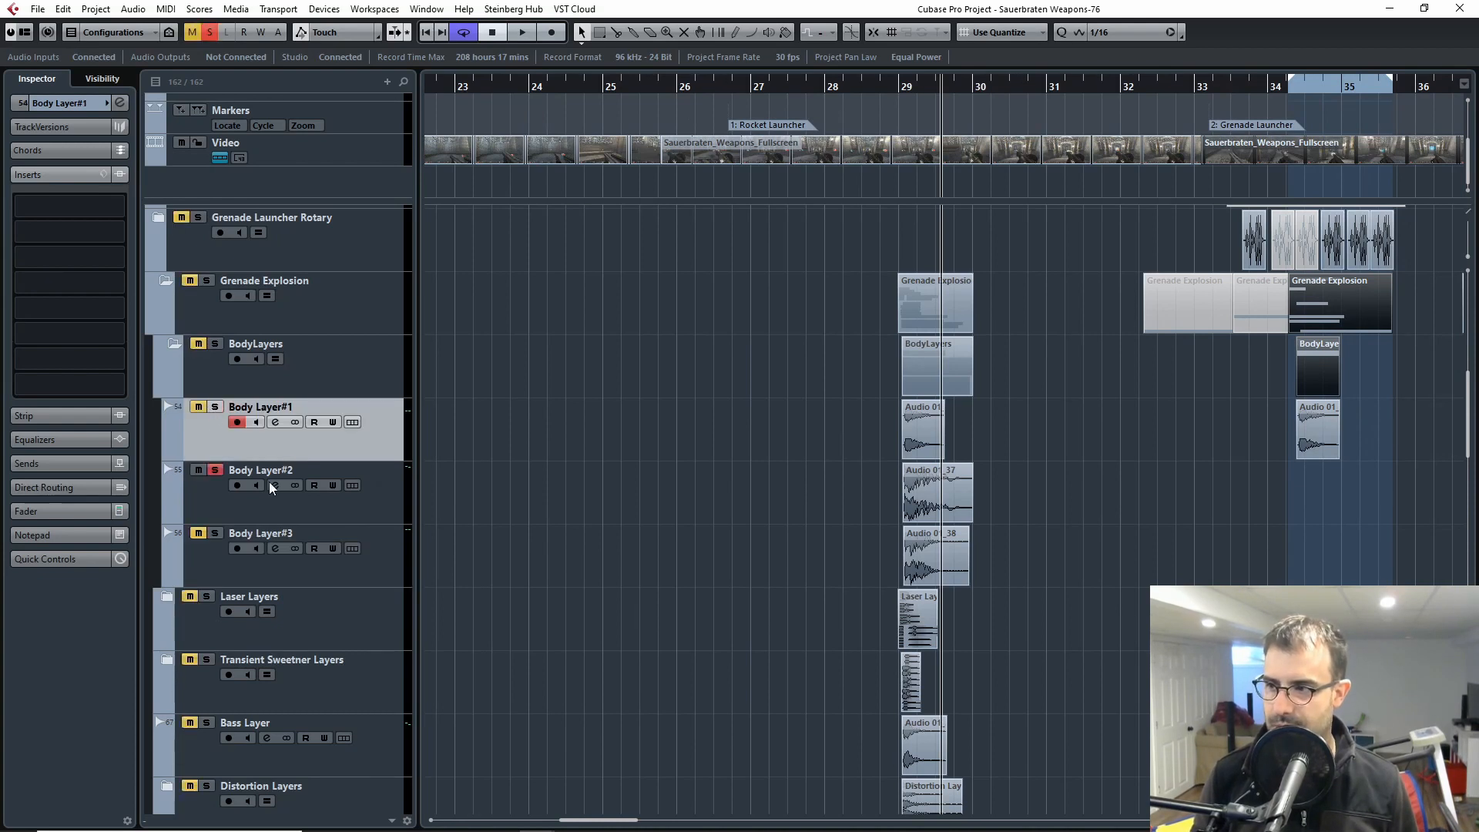
click(912, 92)
click(215, 470)
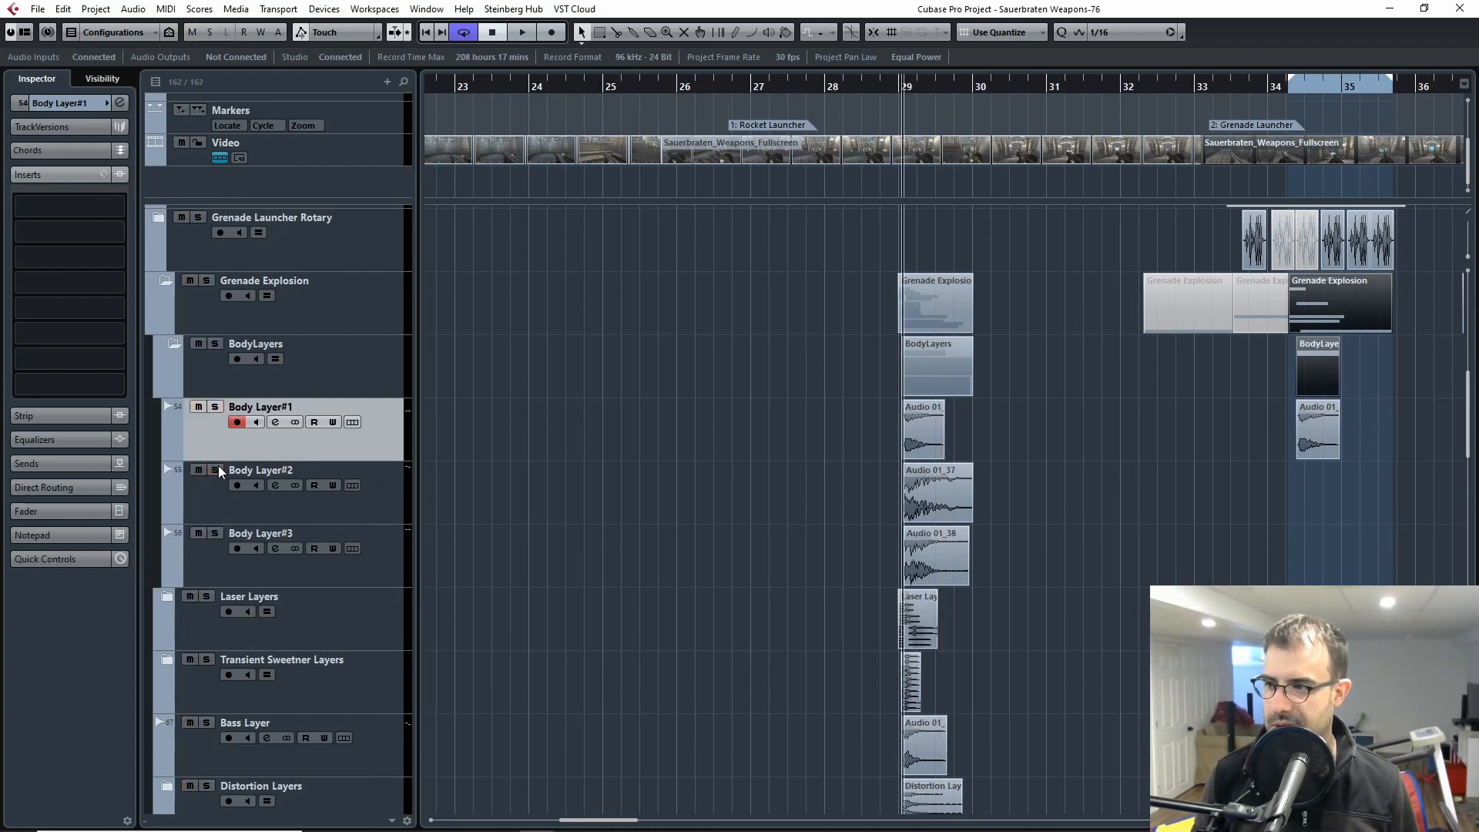
Step: Select the BodyLayers folder track inside the Grenade Explosion folder
key(h)
key(h)
key(h)
key(h)
key(h)
key(h)
key(h)
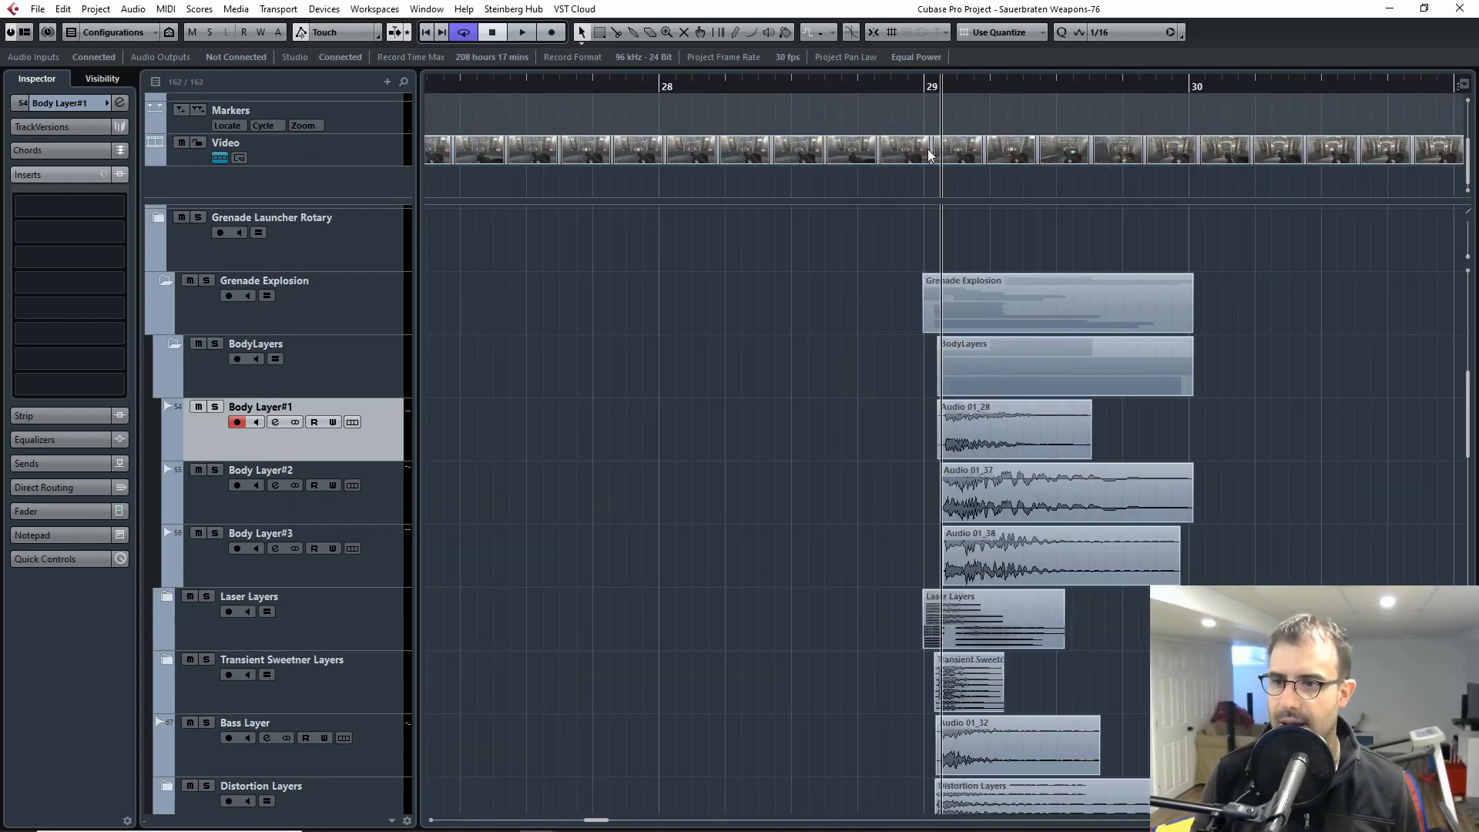
key(g)
key(g)
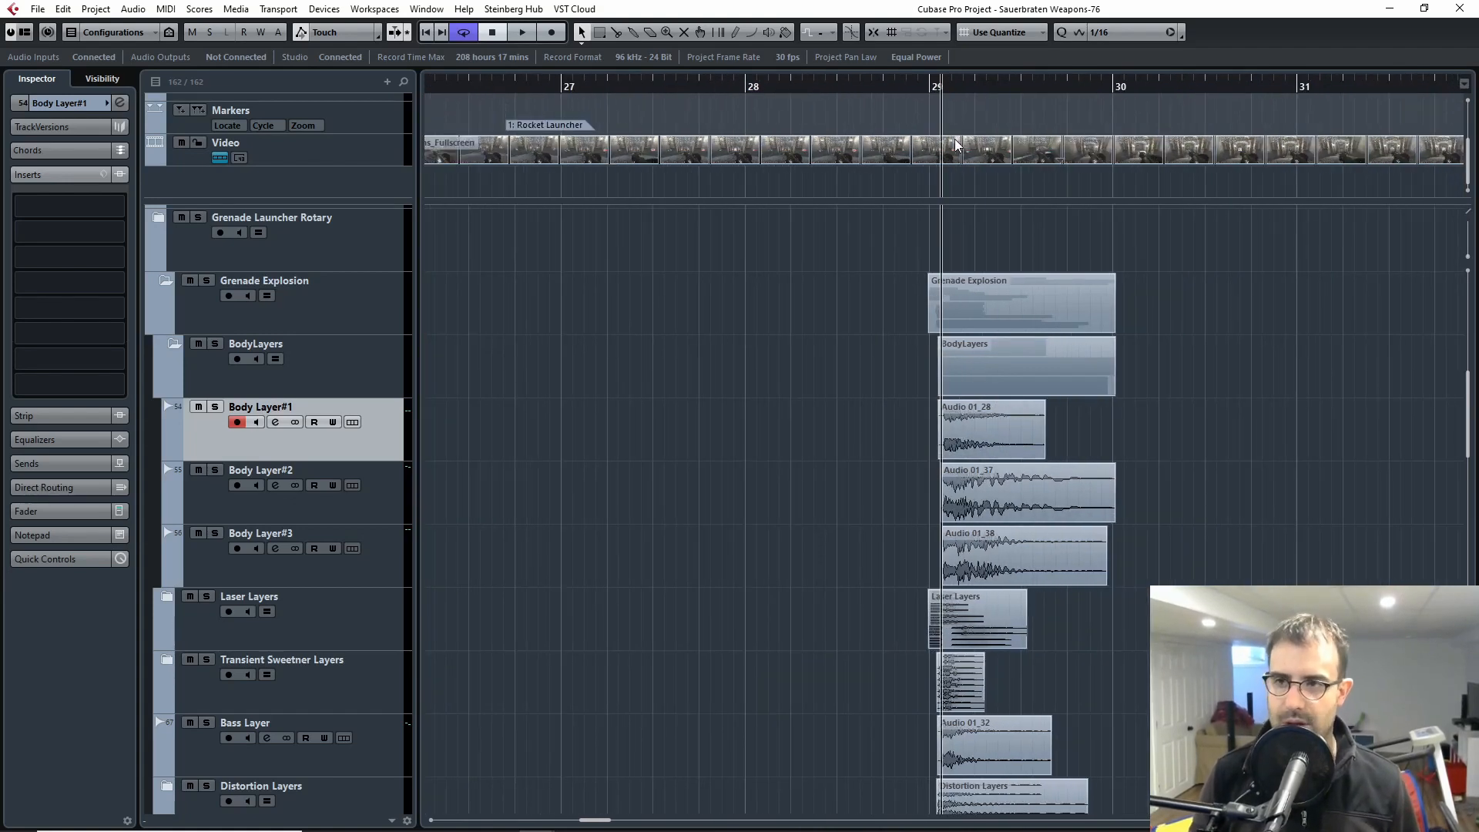
click(176, 353)
click(175, 353)
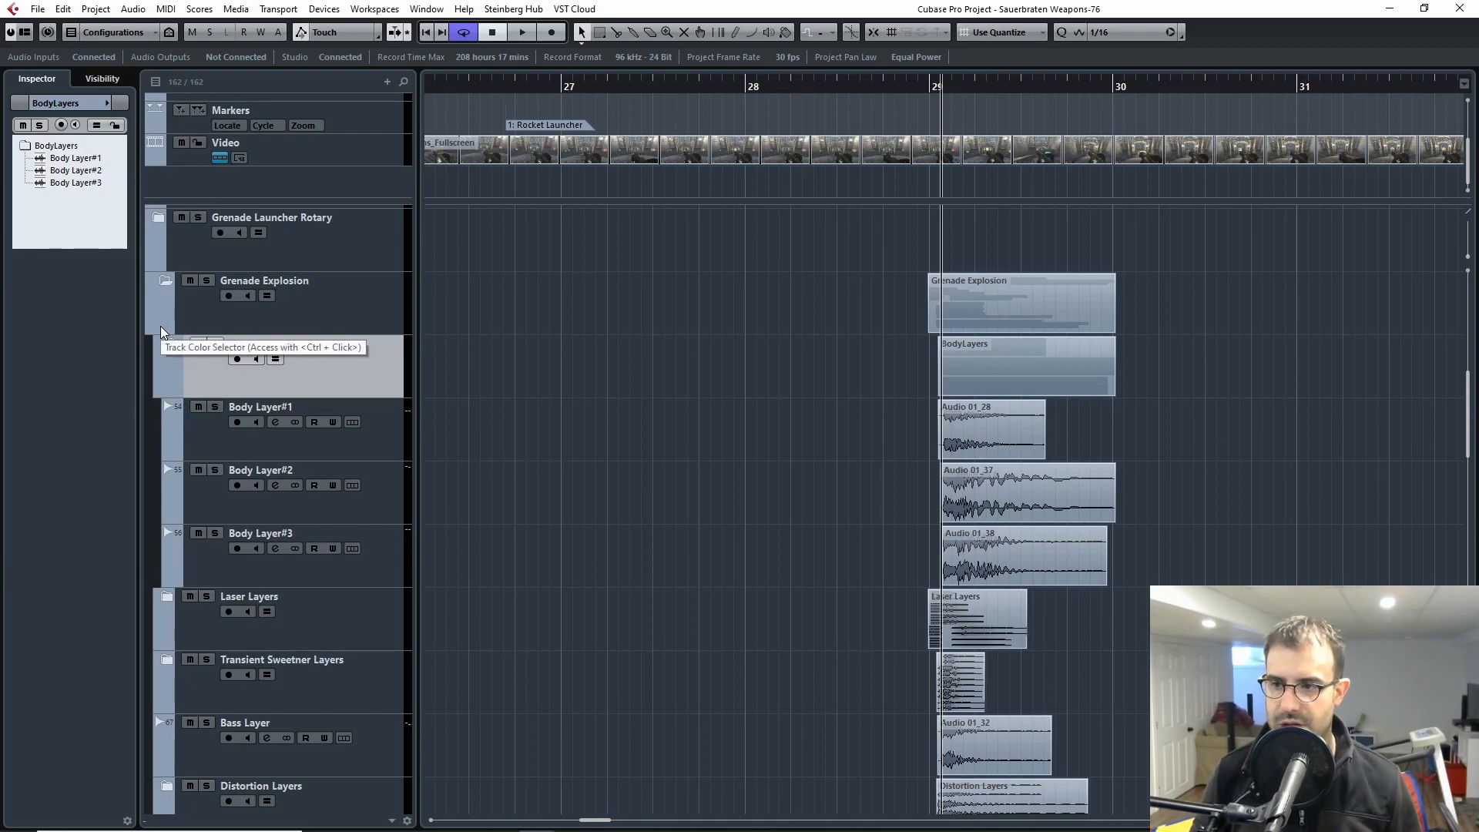
Step: Examine the start offsets and lengths of the body layer clips at bar 29 against the other explosion layers
key(h)
key(h)
key(h)
key(h)
key(h)
key(h)
key(h)
key(h)
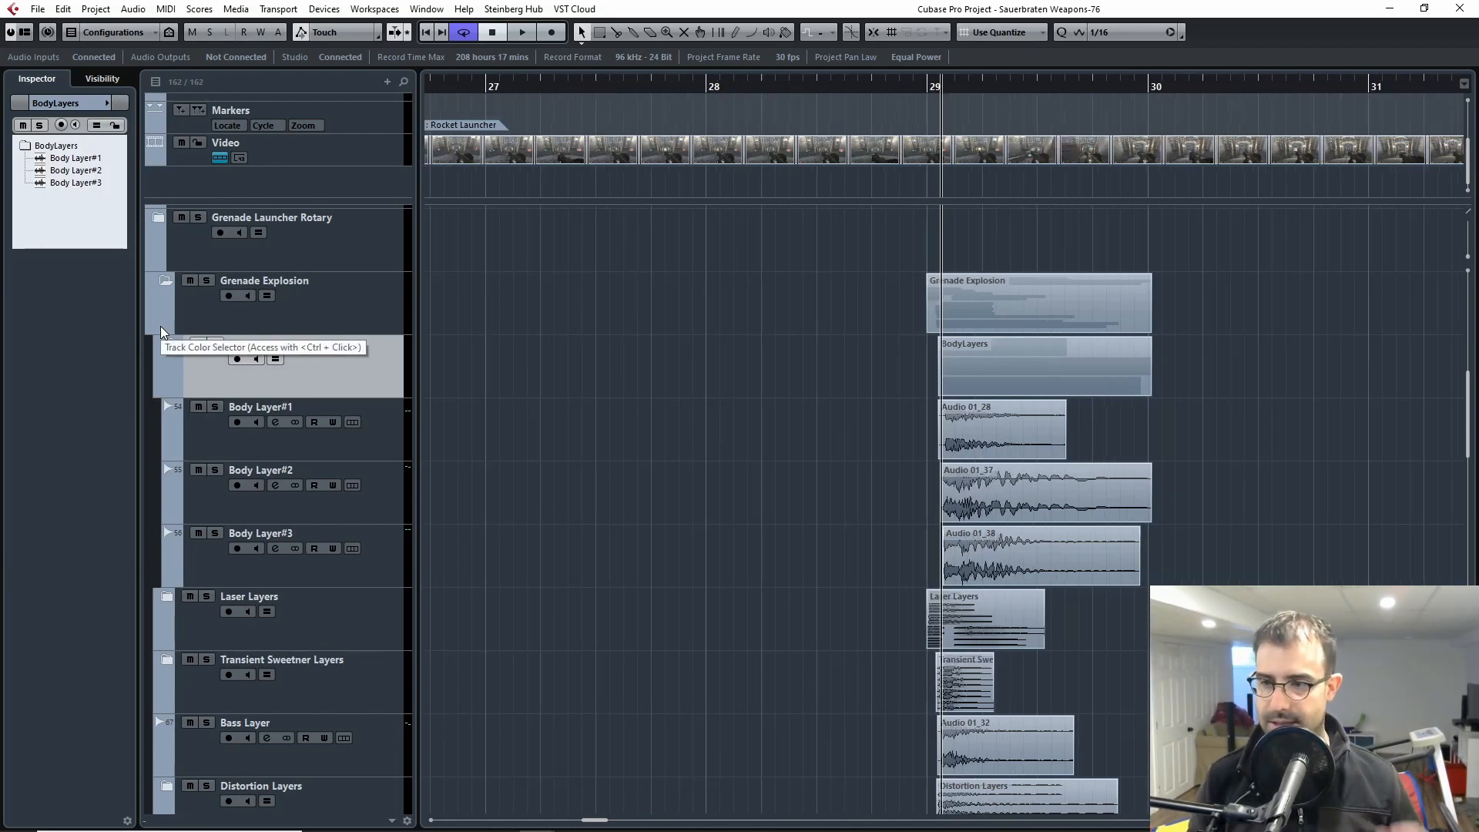
drag(778, 485, 622, 456)
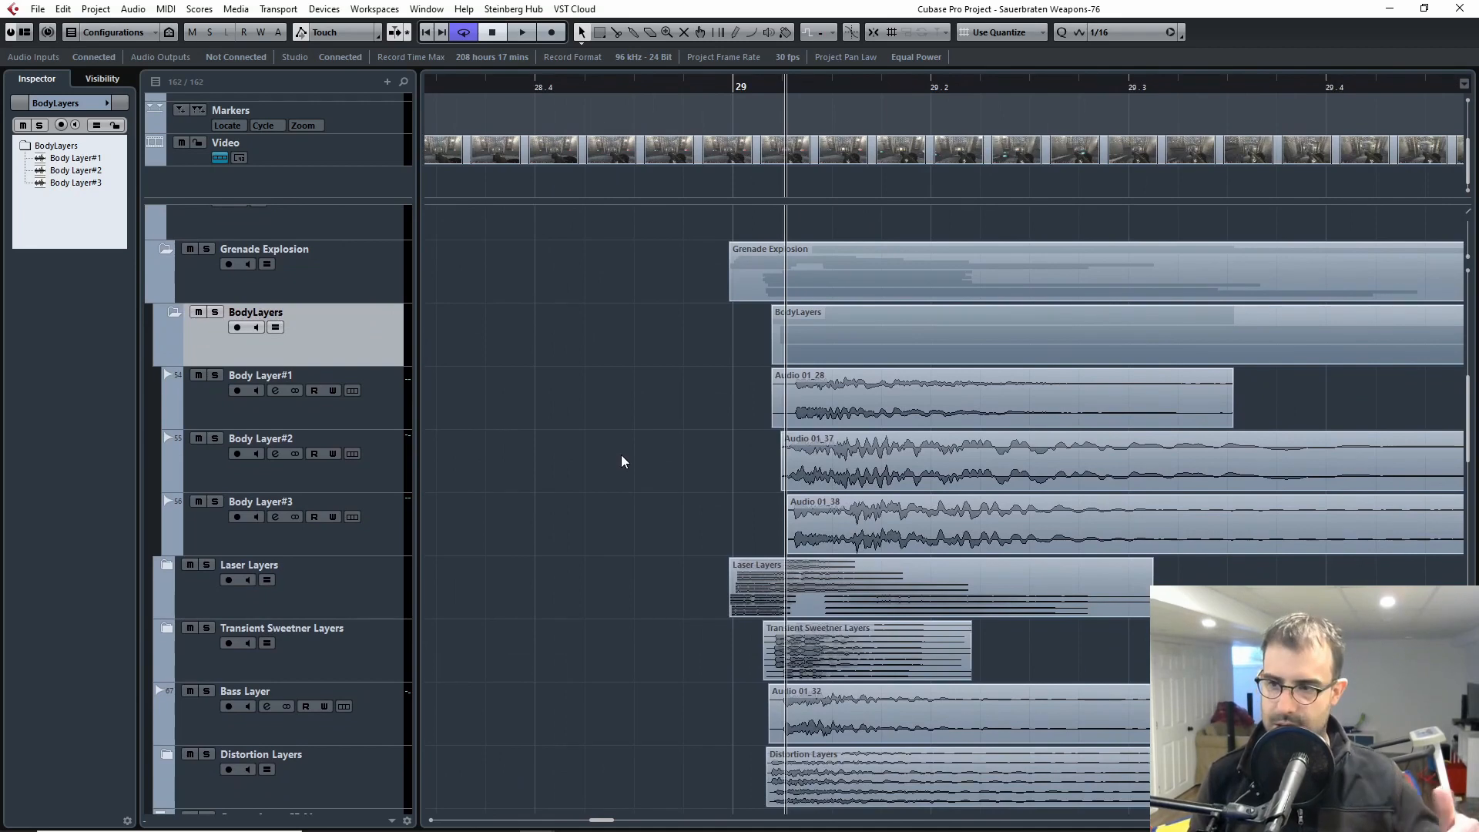
scroll(624, 463, left, 2)
key(g)
drag(1263, 425, 762, 436)
key(g)
key(g)
key(g)
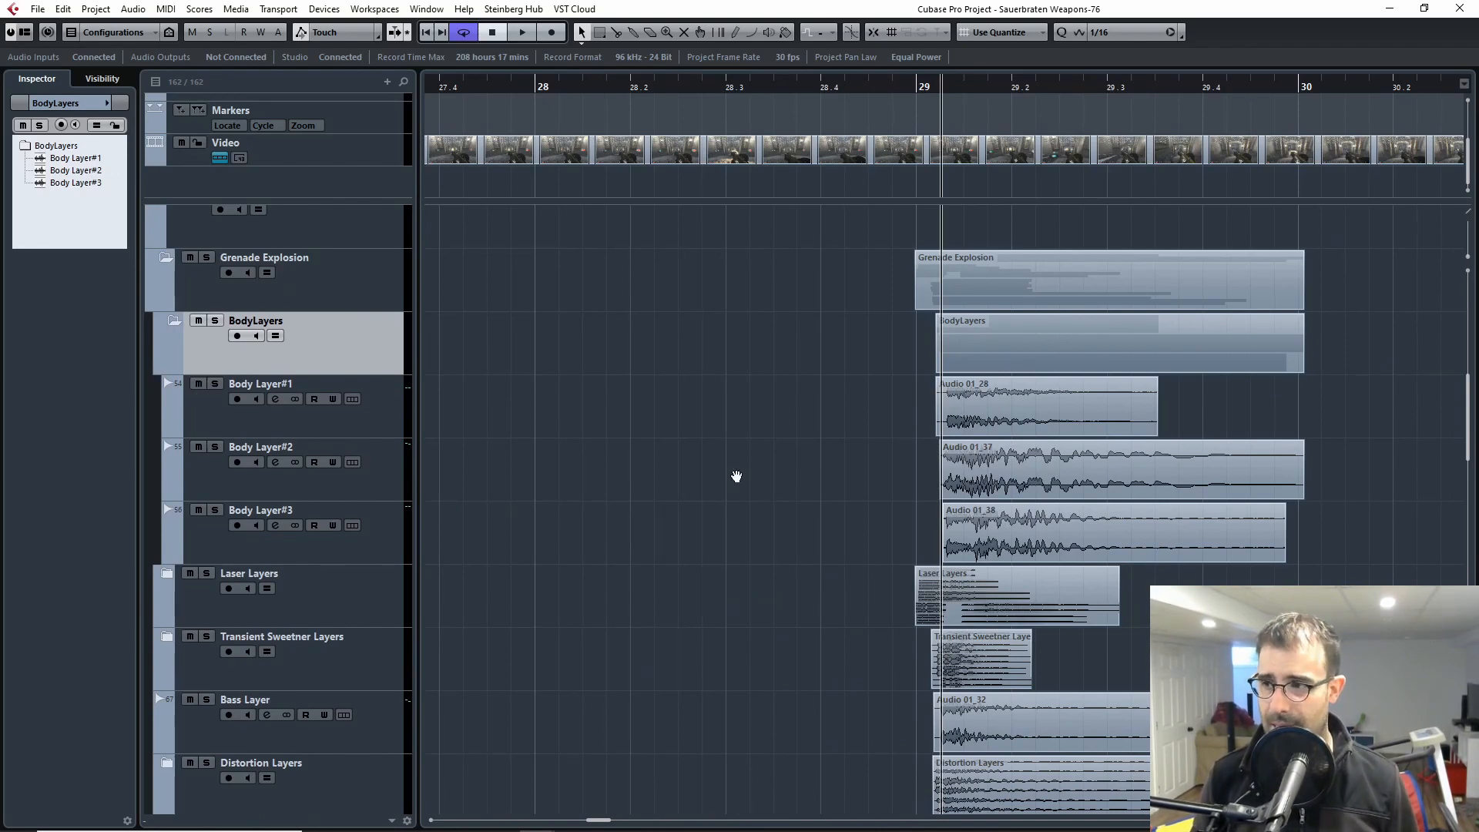
drag(813, 463, 418, 438)
mouse_move(624, 426)
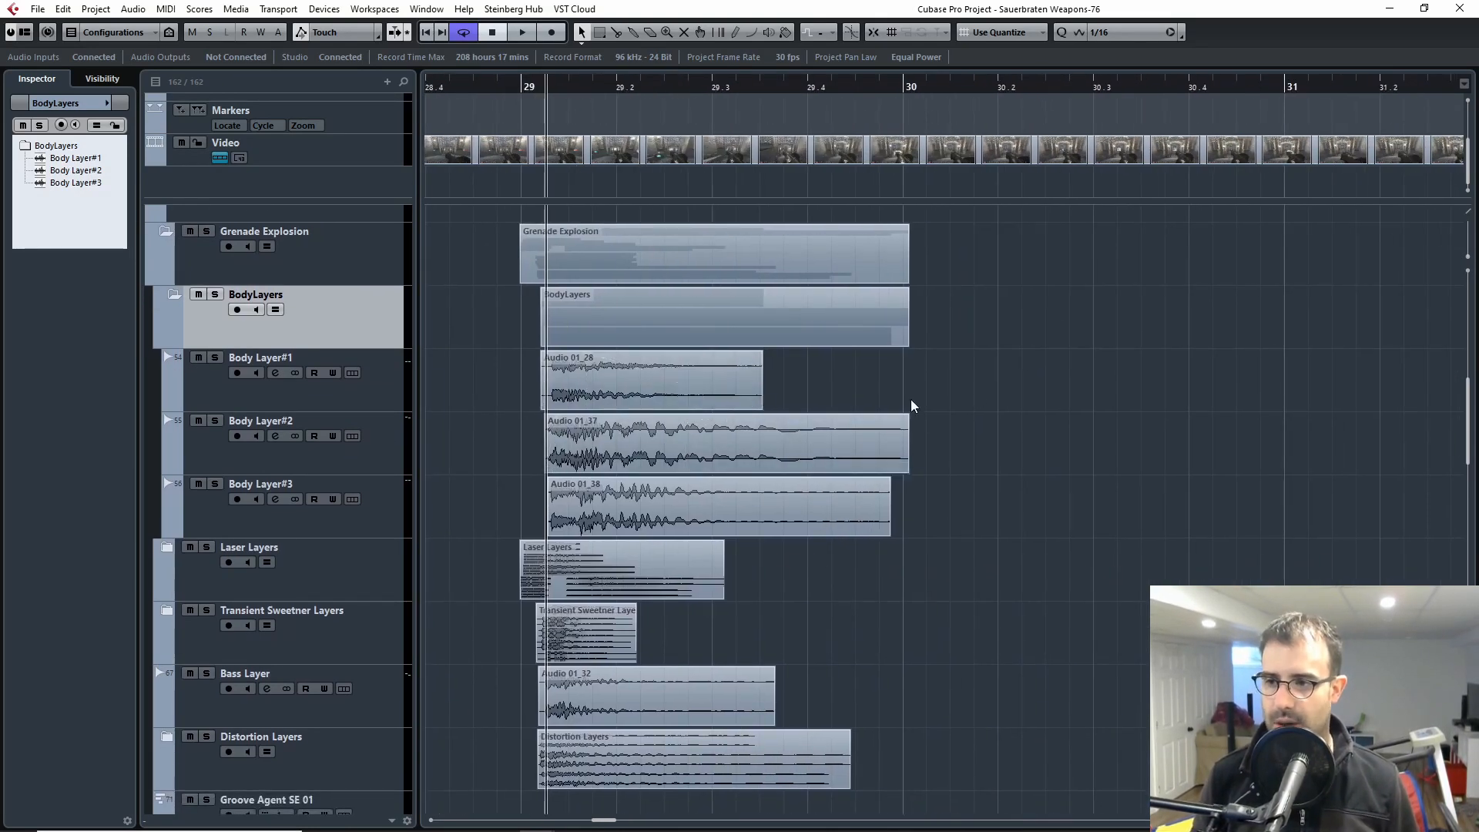
drag(725, 459, 721, 461)
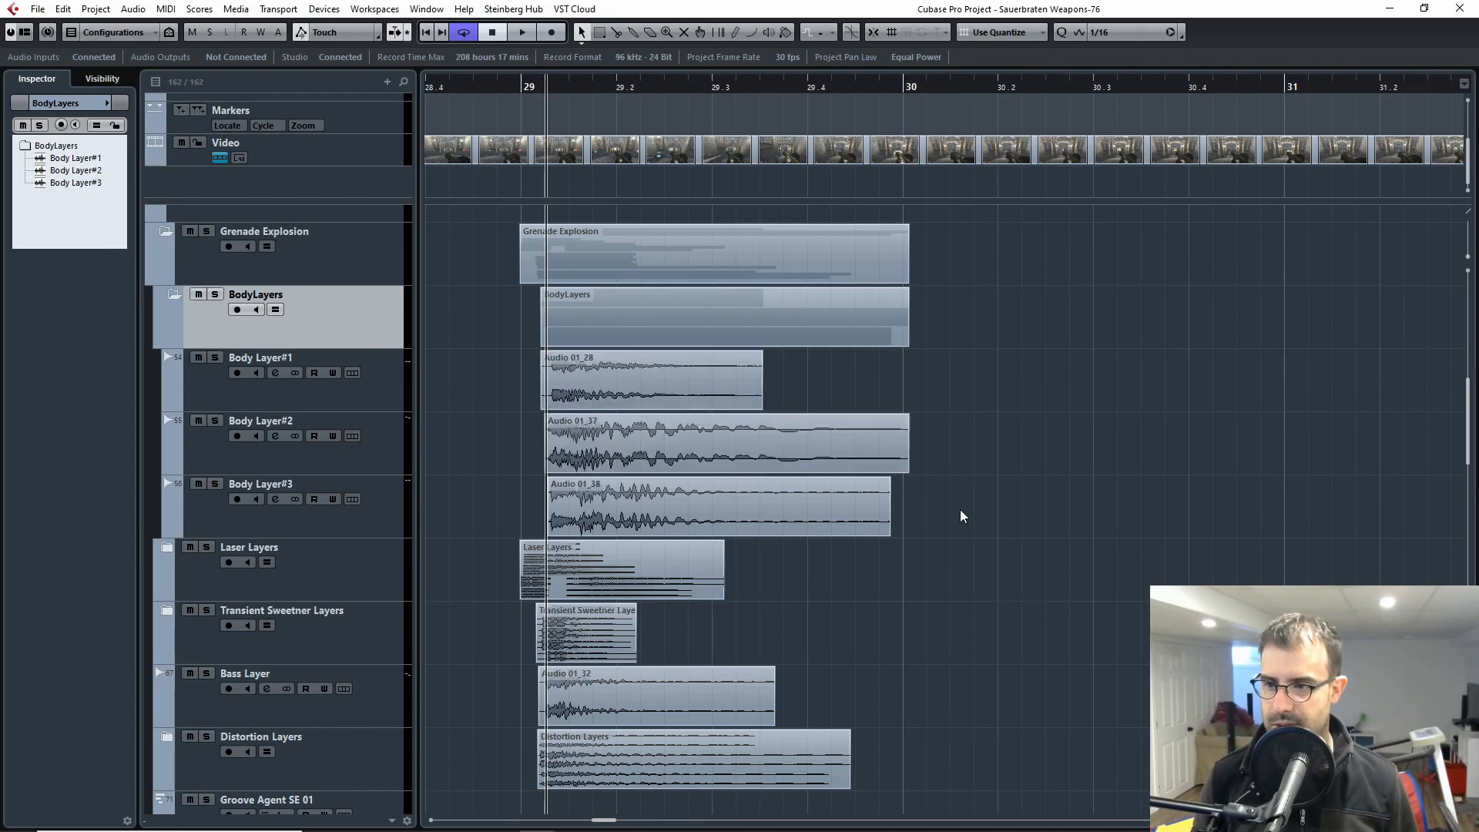
Step: Highlight the Body Layer#2 and Body Layer#3 clips in turn to inspect their fade-outs, and clear the selection
drag(960, 511, 798, 508)
key(g)
key(g)
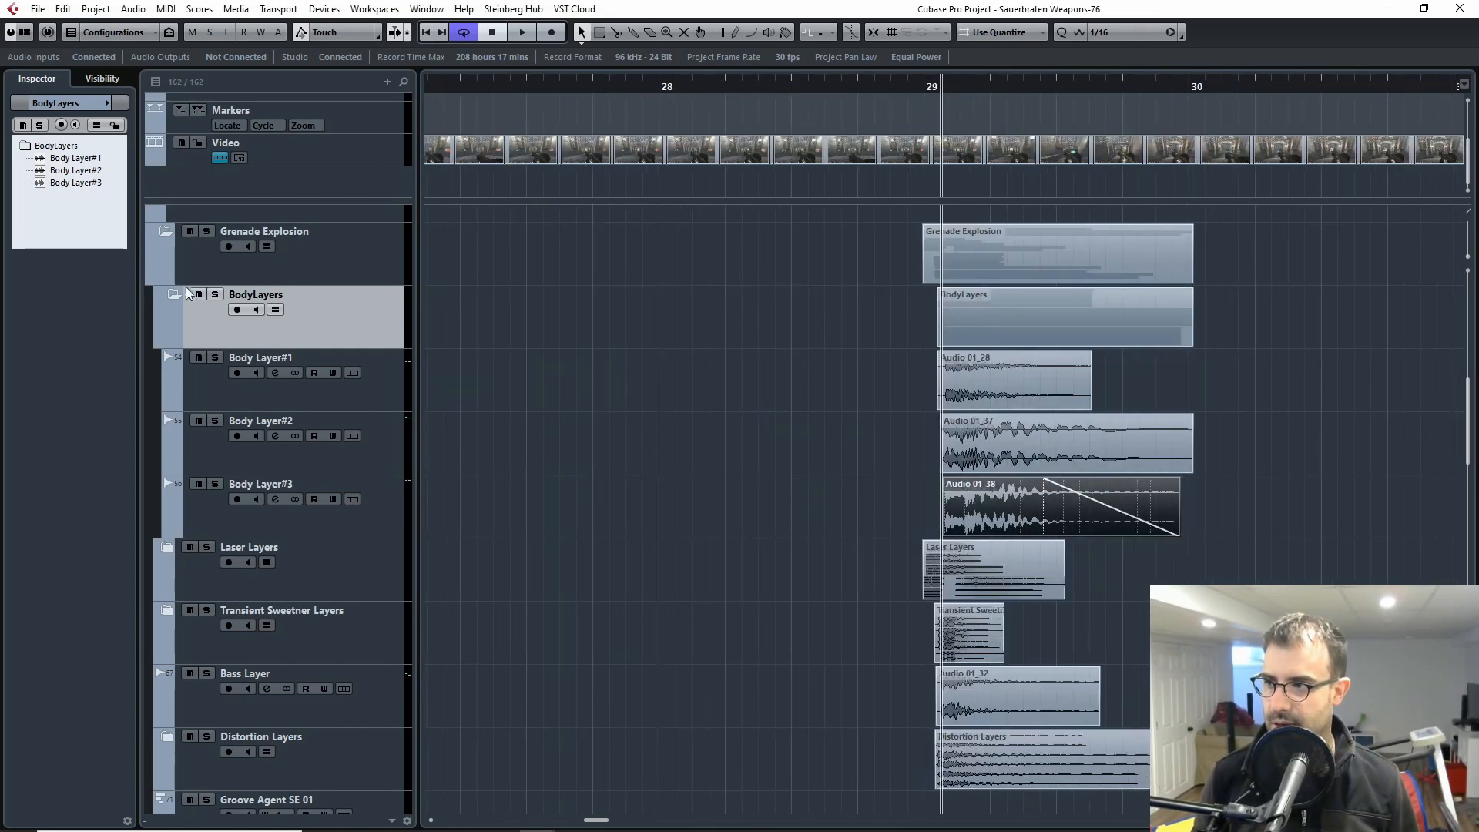
click(1344, 462)
scroll(1310, 455, right, 3)
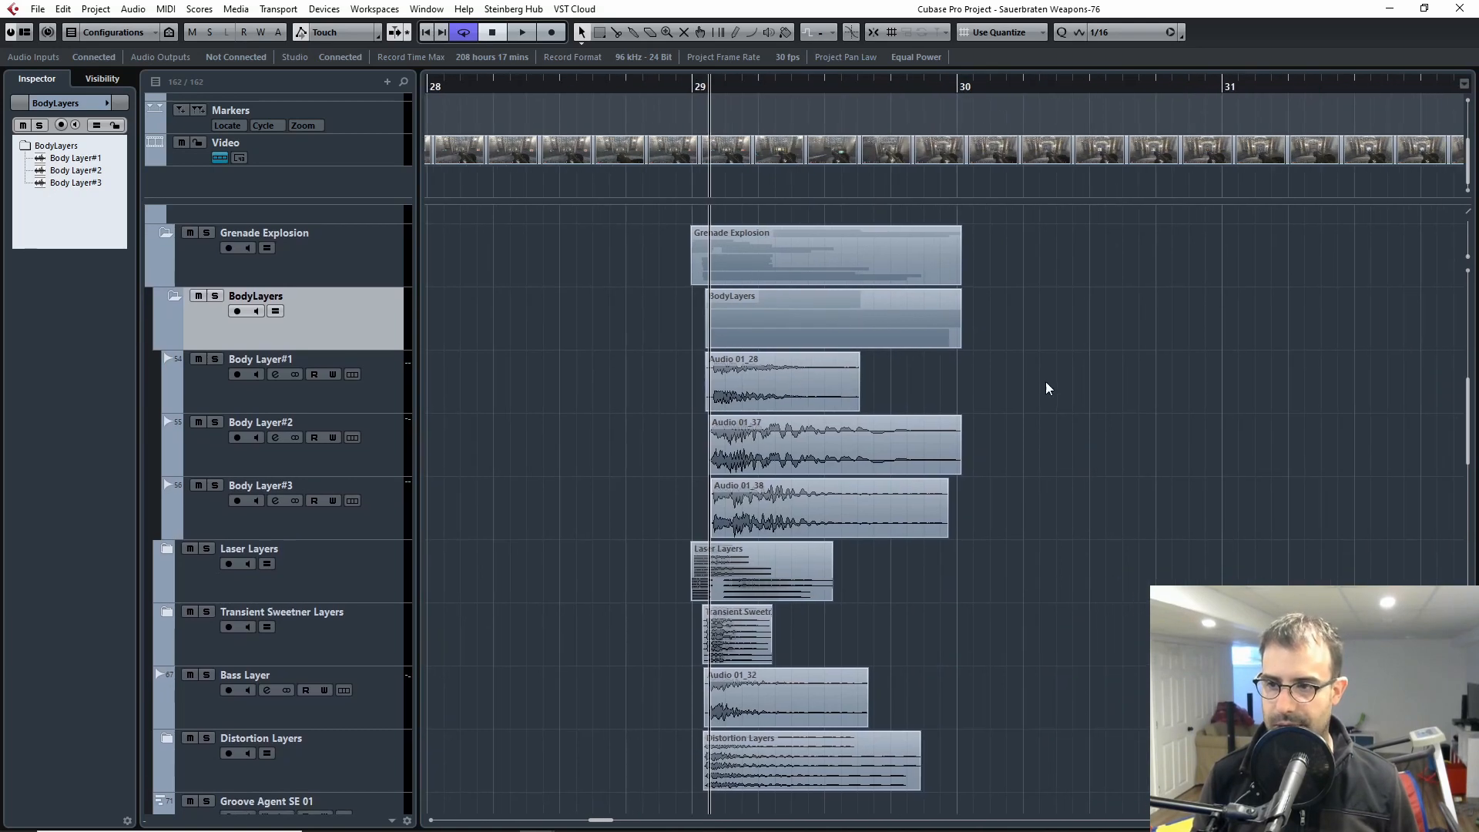
drag(1082, 391, 805, 392)
drag(1032, 427, 877, 440)
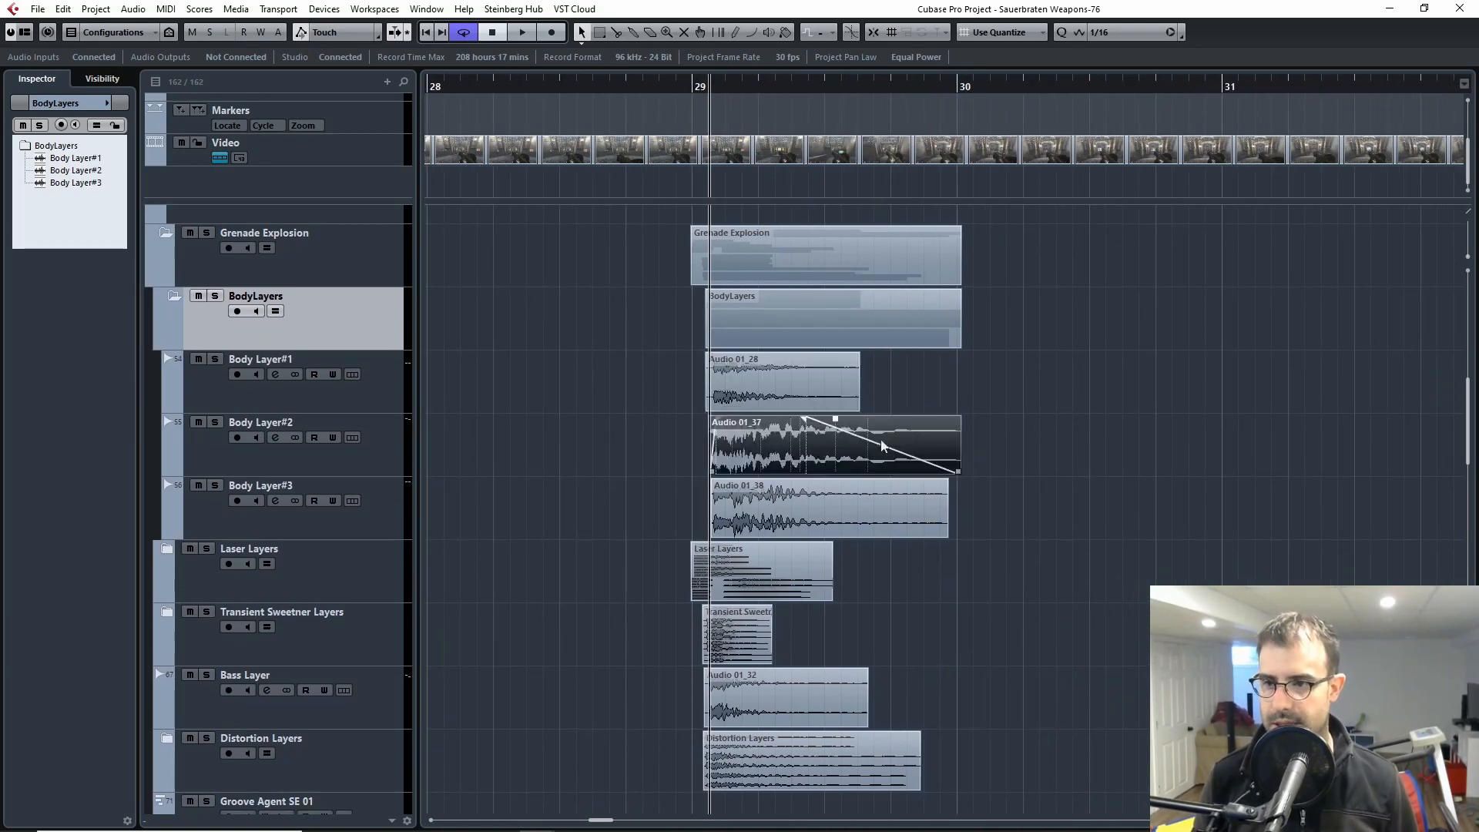
drag(1057, 505, 769, 506)
click(769, 506)
key(g)
key(g)
key(g)
key(g)
drag(1270, 501, 1066, 497)
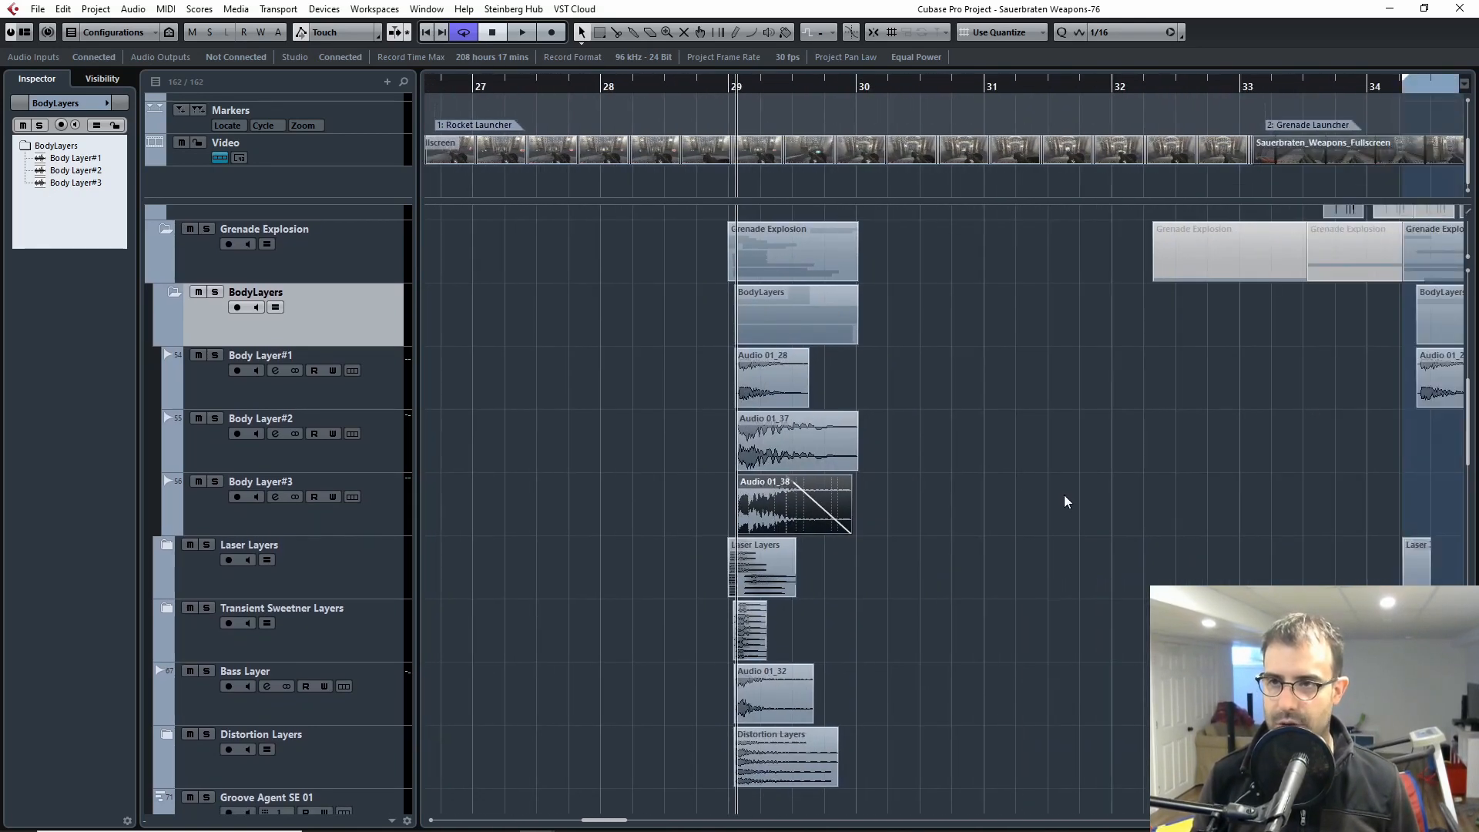
click(1059, 496)
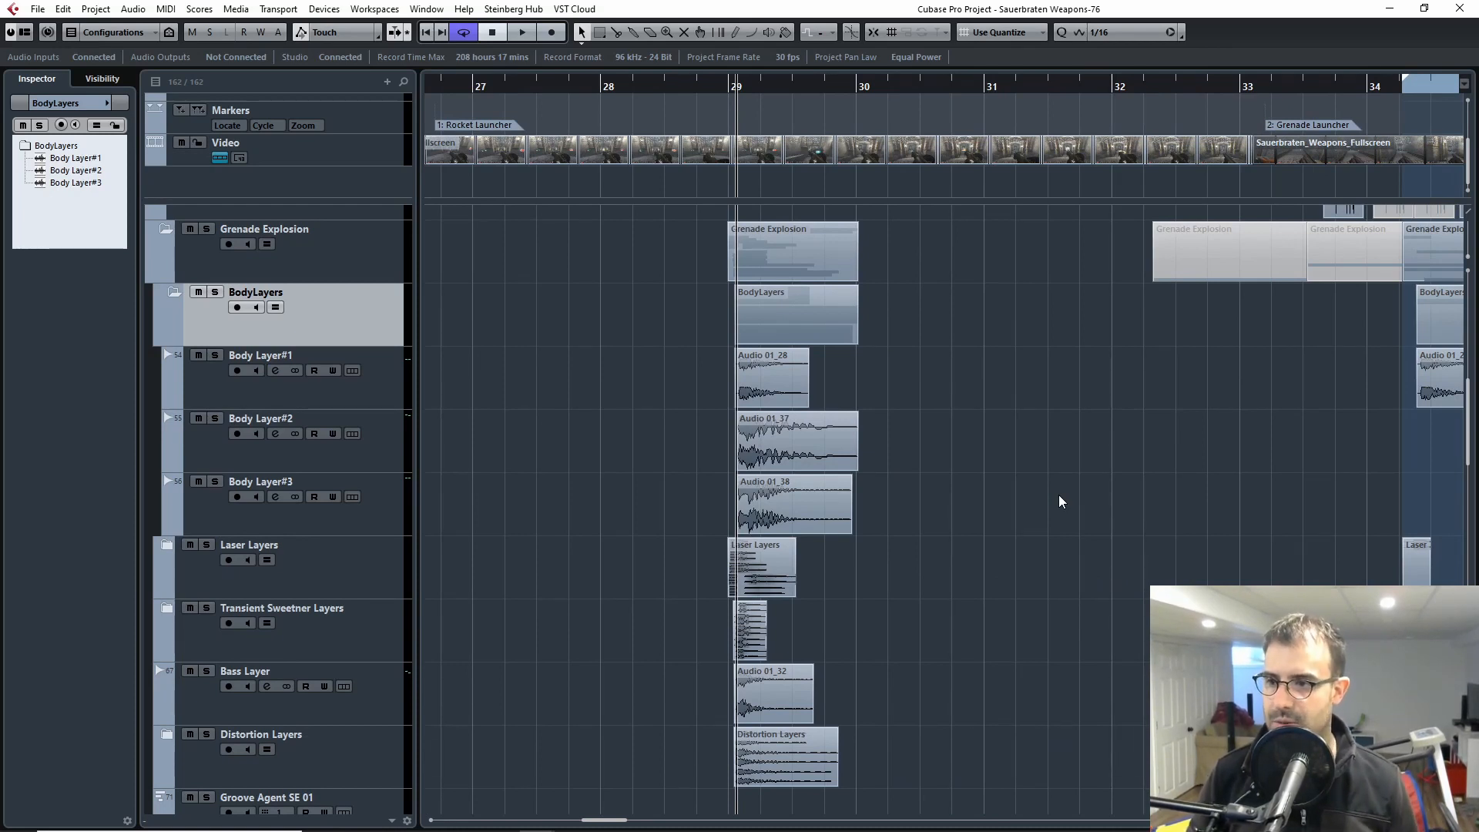
click(771, 374)
click(789, 440)
click(979, 534)
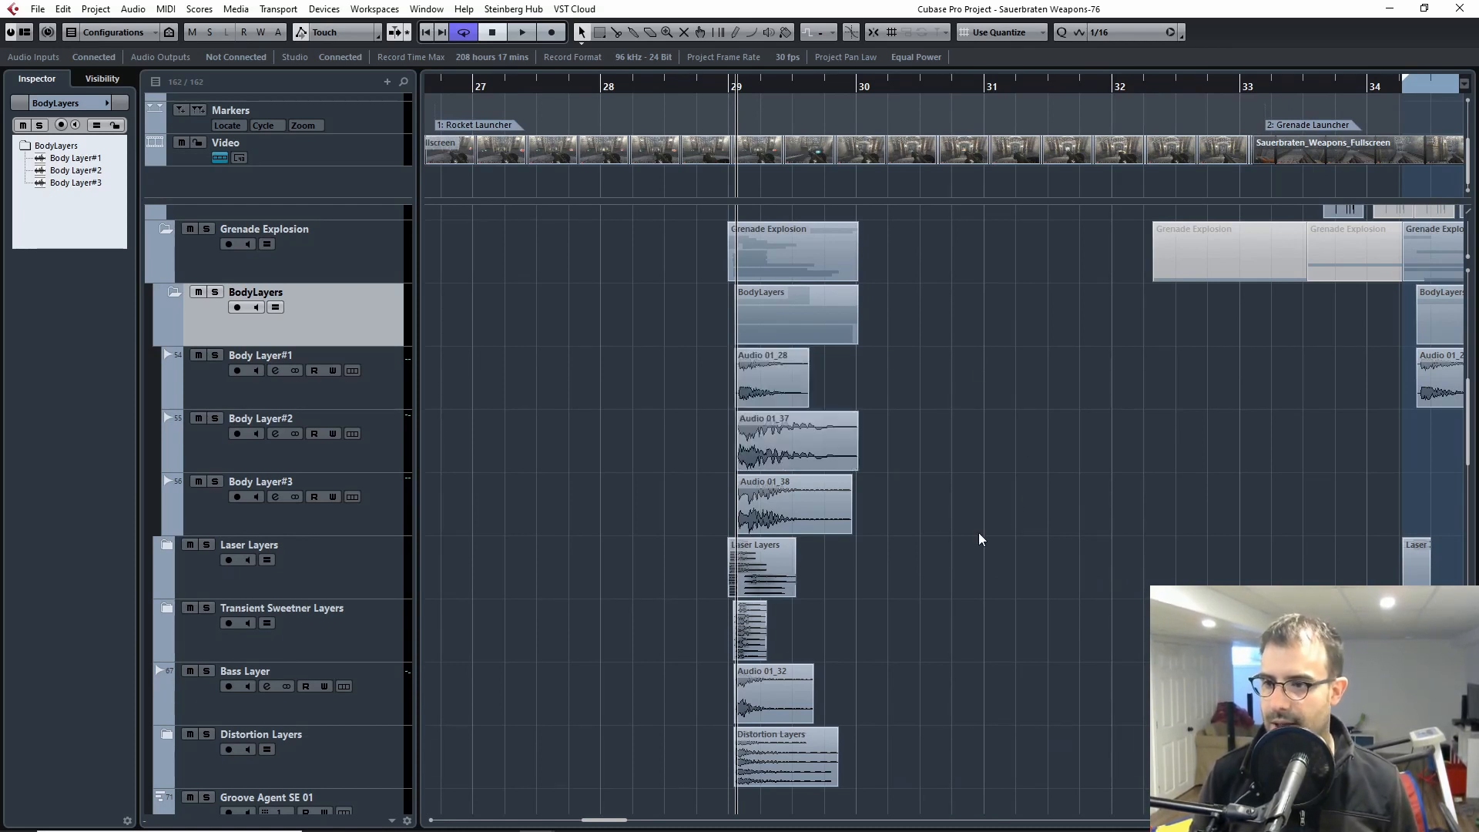
Step: Collapse the BodyLayers folder and move the track selection through Laser Layers to Transient Sweetner Layers
click(172, 293)
click(182, 388)
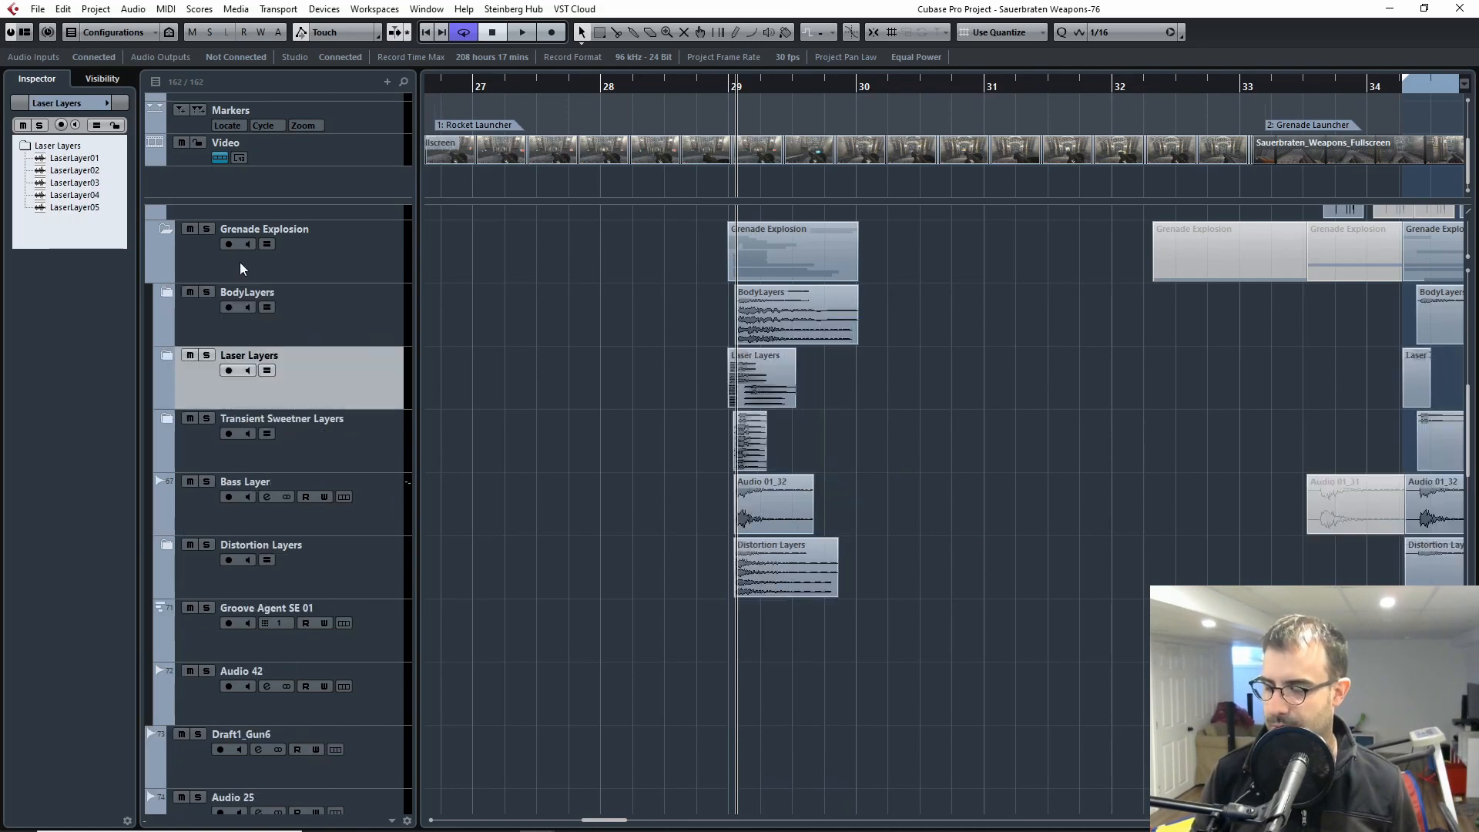
click(206, 461)
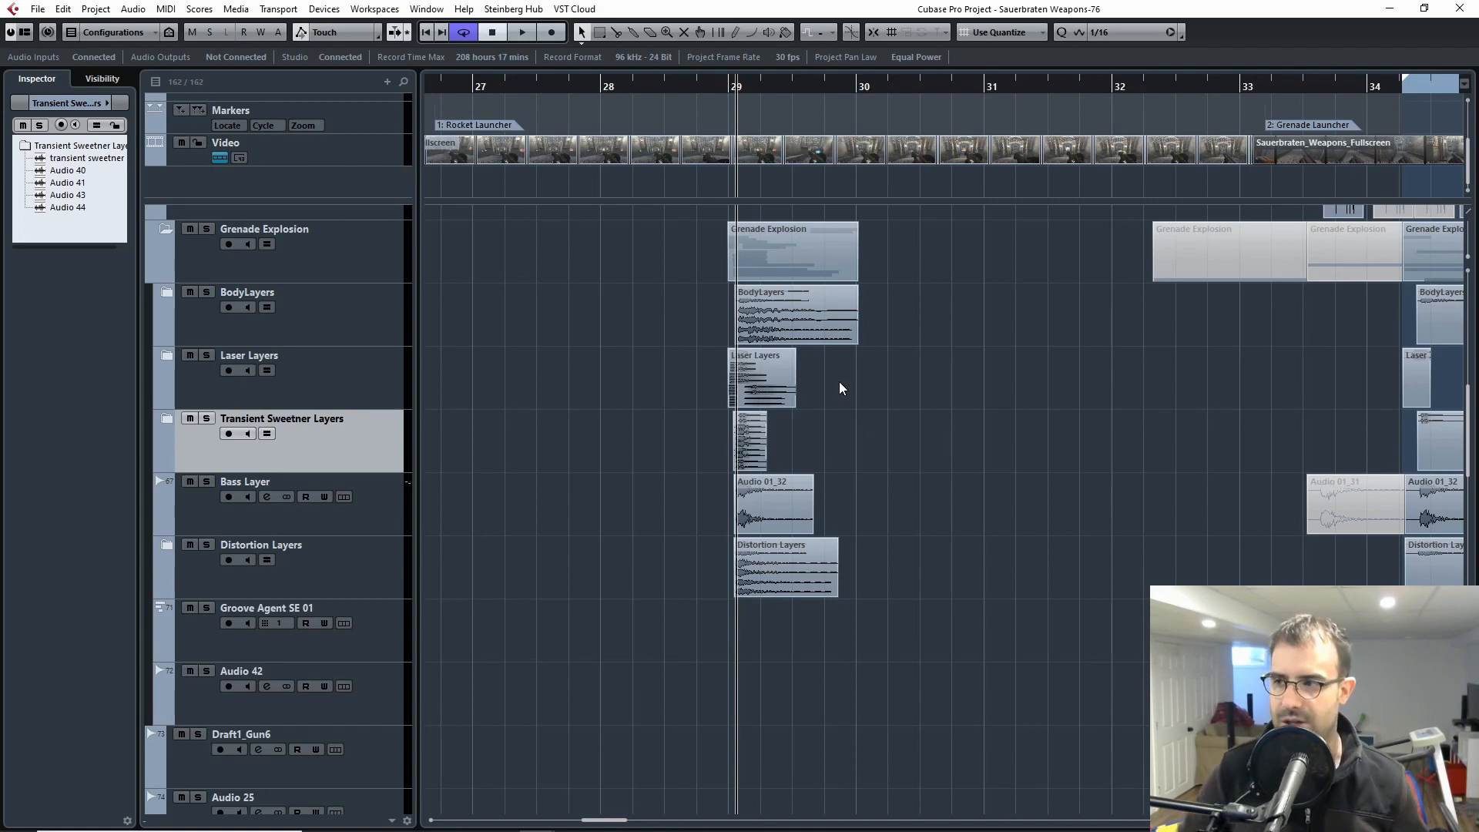
Step: Expand the BodyLayers folder, select Body Layer#1, and examine the body layer clips at bar 29 up close
click(167, 292)
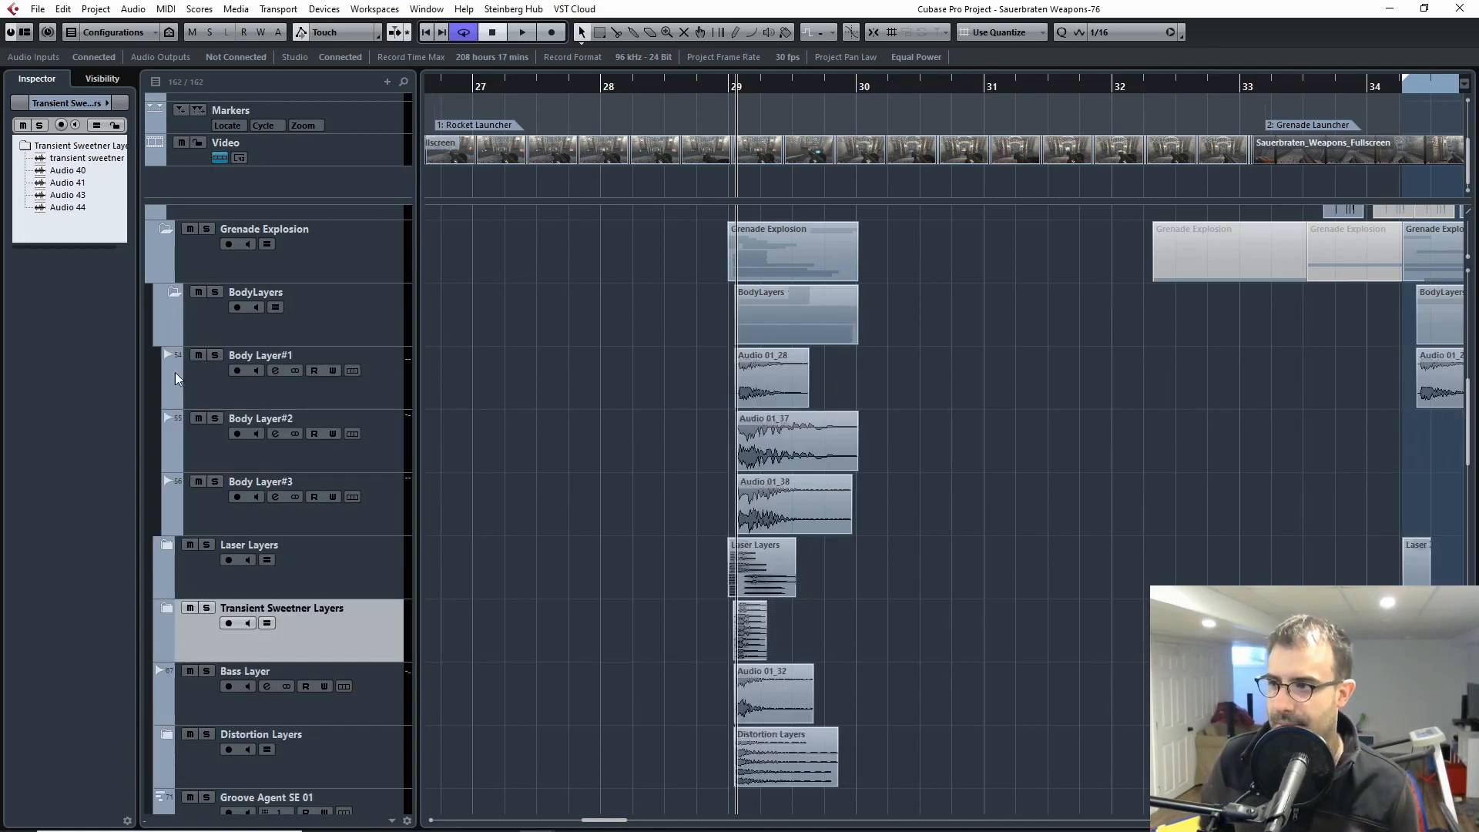
click(200, 395)
key(h)
key(h)
key(h)
key(h)
key(h)
key(h)
key(h)
key(h)
key(h)
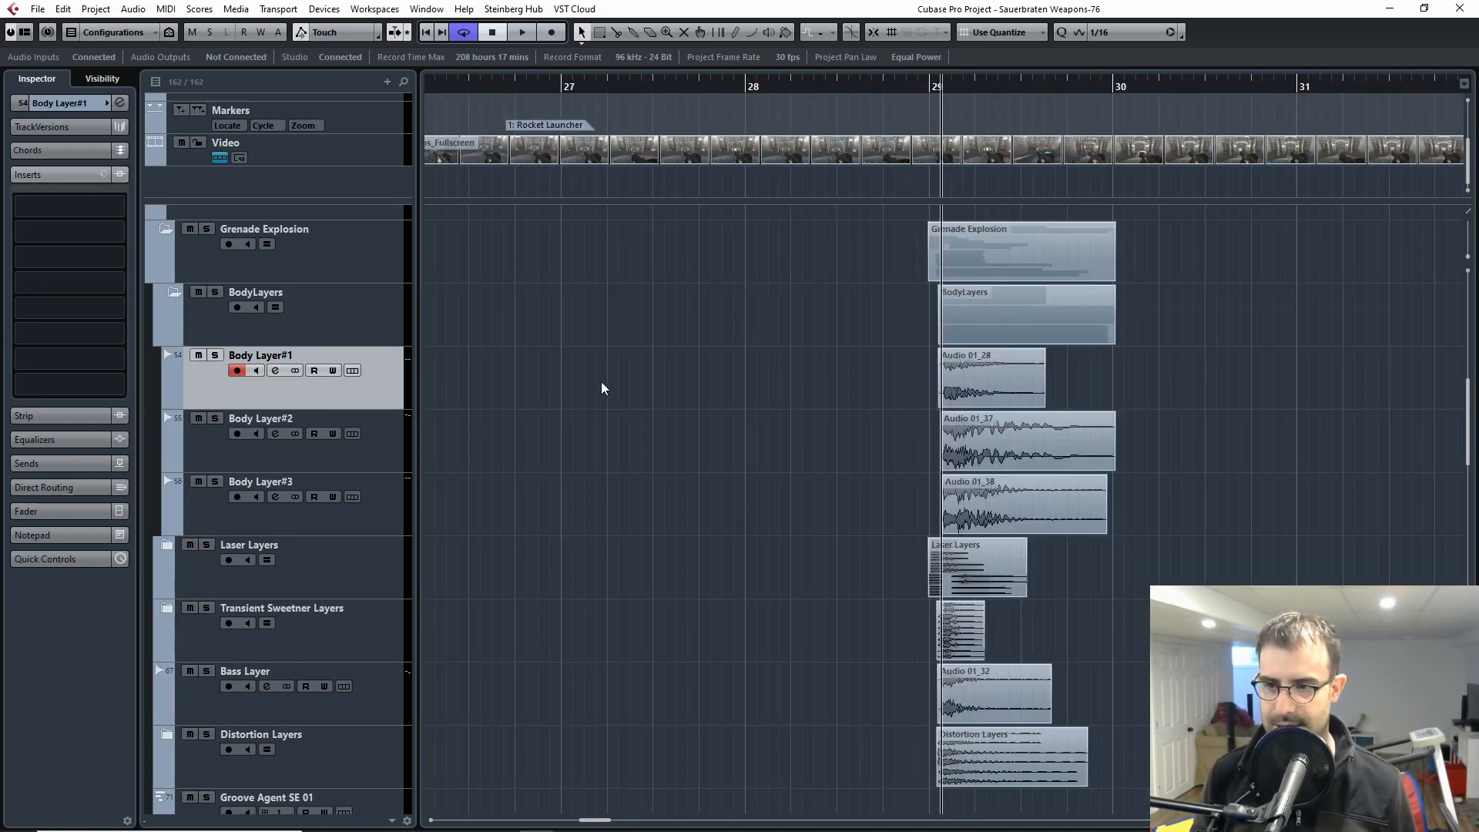
key(g)
key(g)
key(g)
key(g)
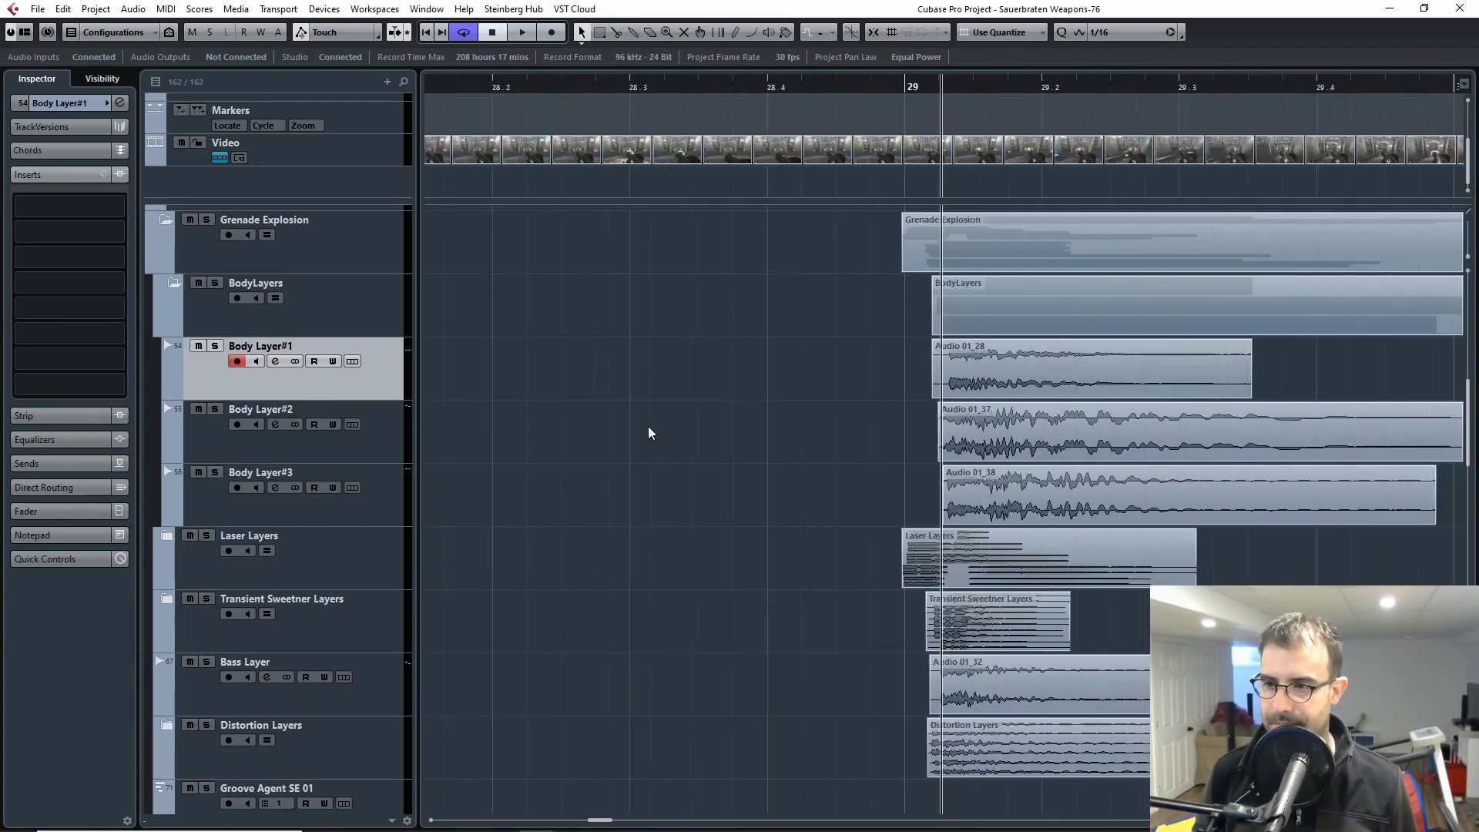
key(h)
key(h)
drag(1345, 475, 940, 517)
key(h)
key(h)
key(g)
key(g)
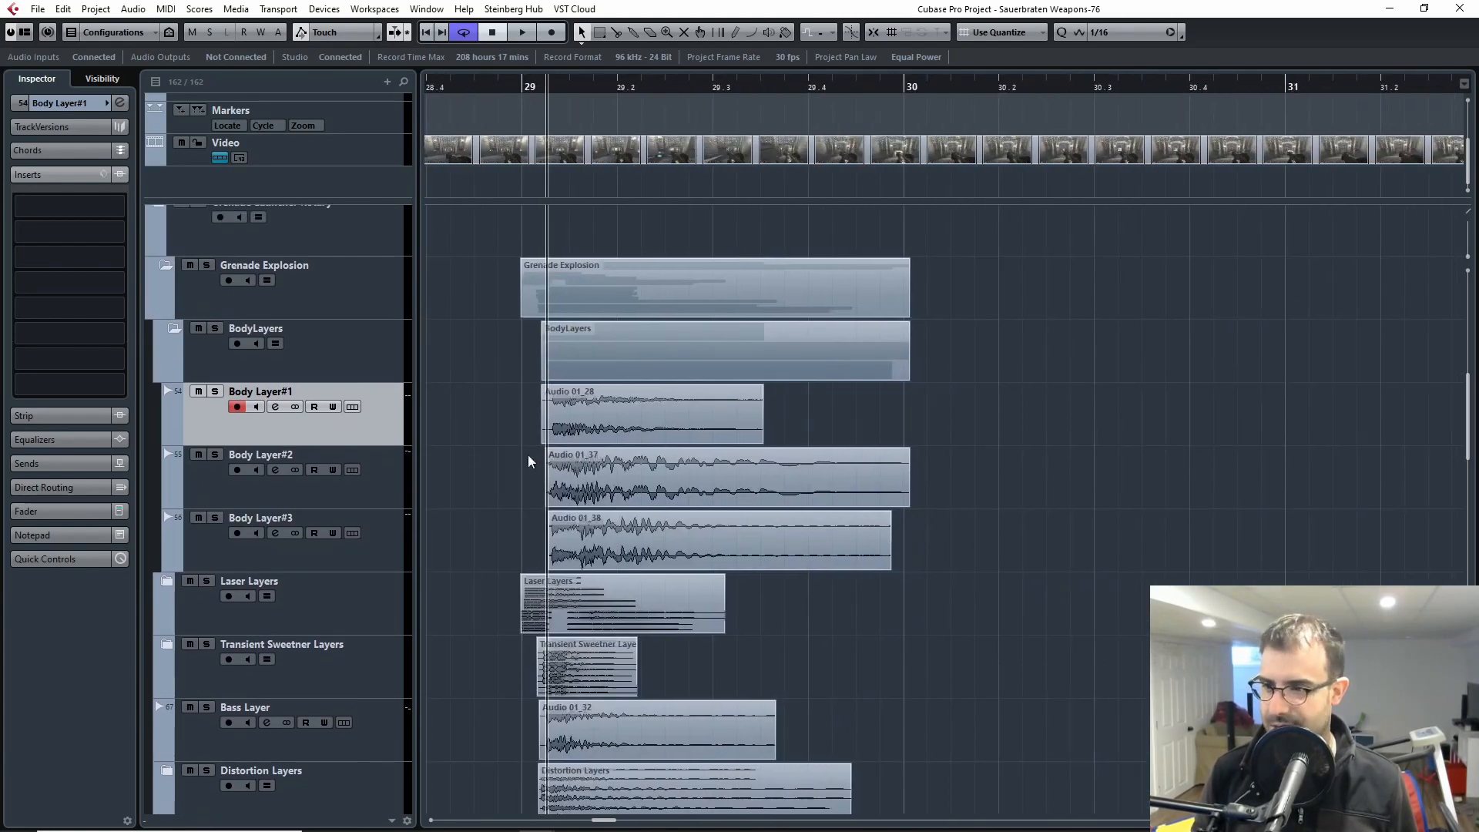
Step: Solo only Body Layer#1 and play its clip from the start of bar 29
click(215, 454)
click(535, 78)
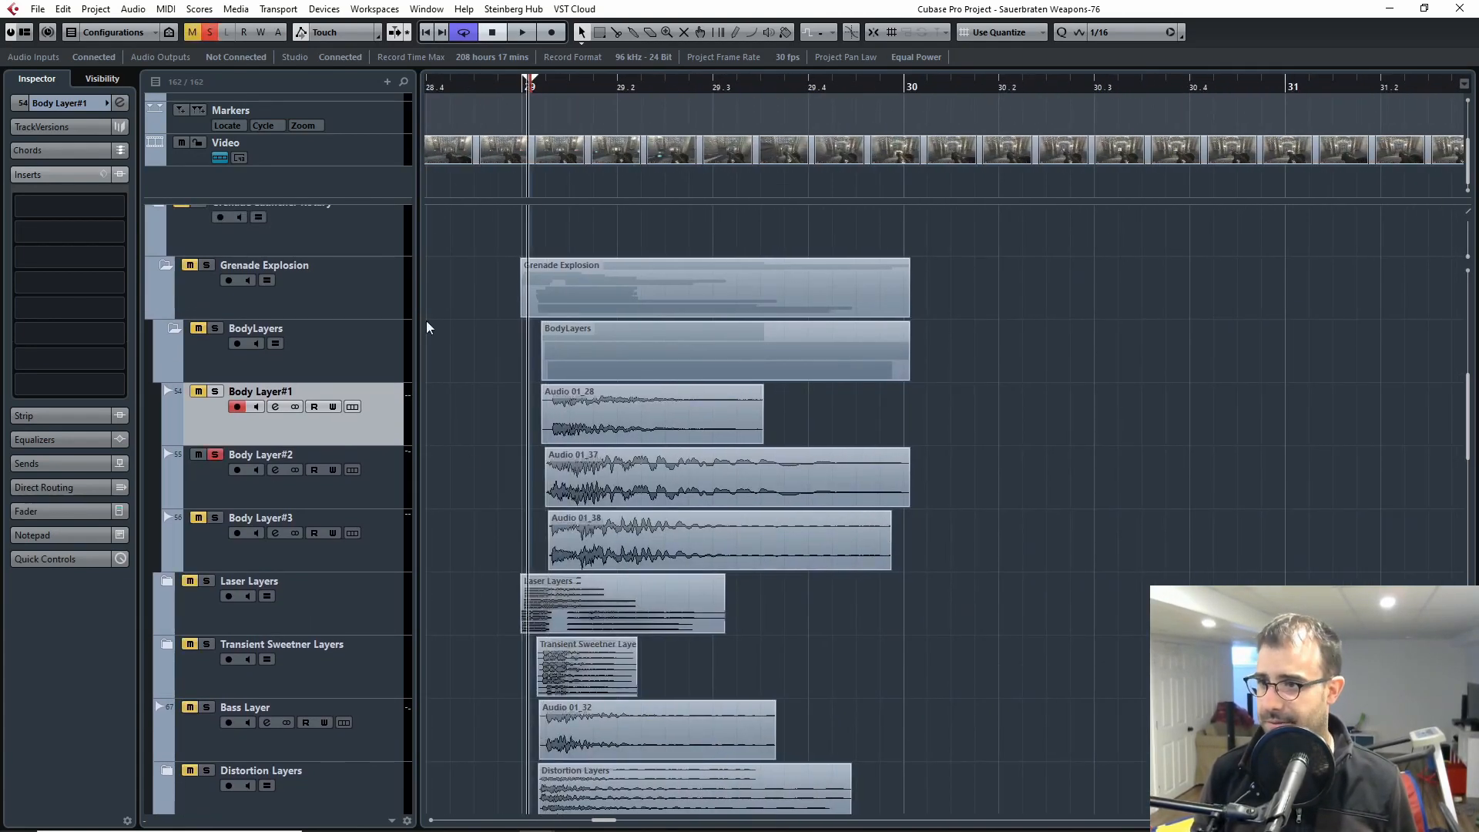
click(215, 392)
click(214, 455)
key(space)
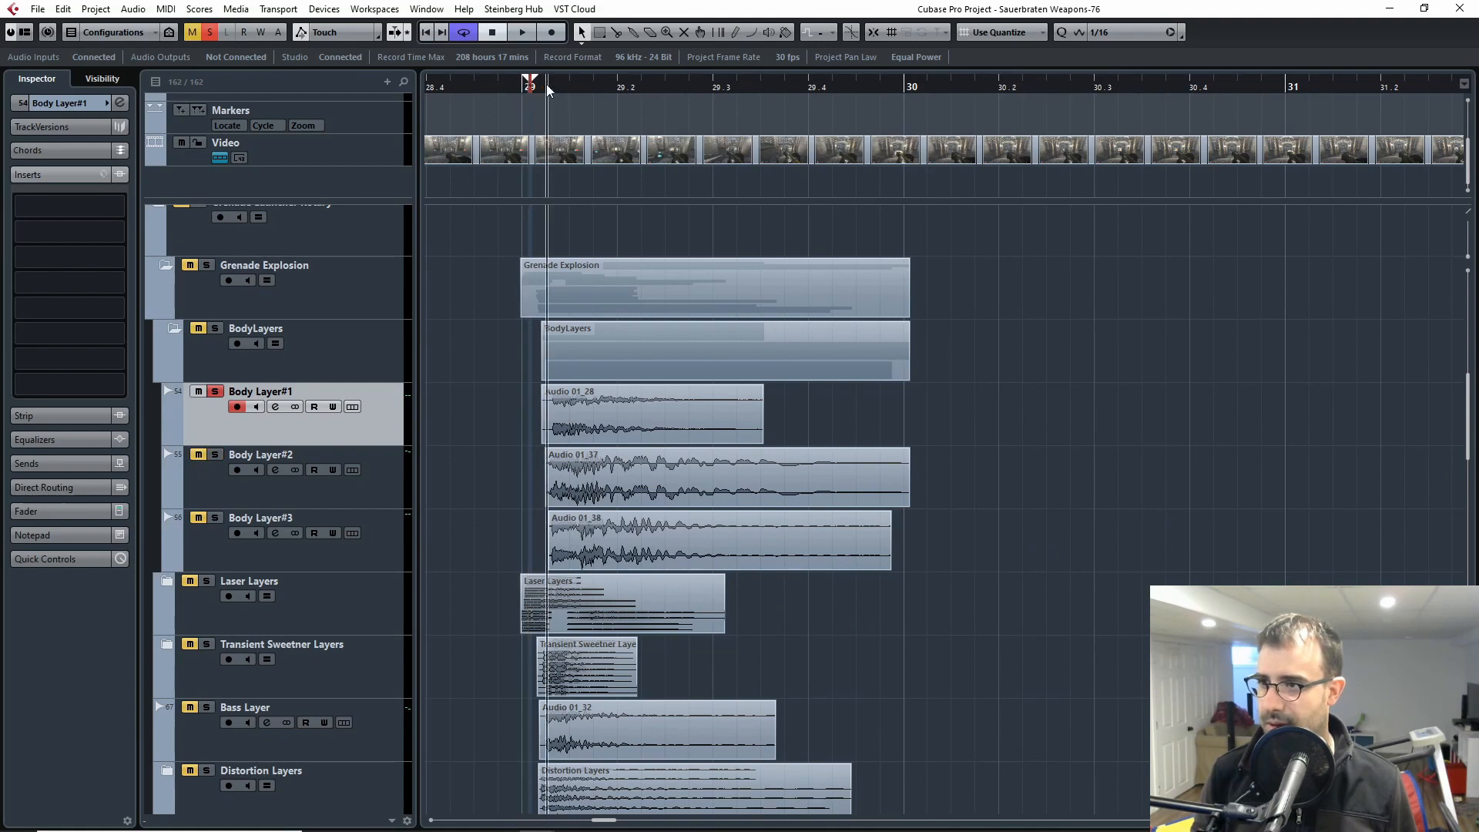
key(space)
Step: Switch the solo to Body Layer#2, select the track, play its clip from bar 29, and release the solo
click(215, 454)
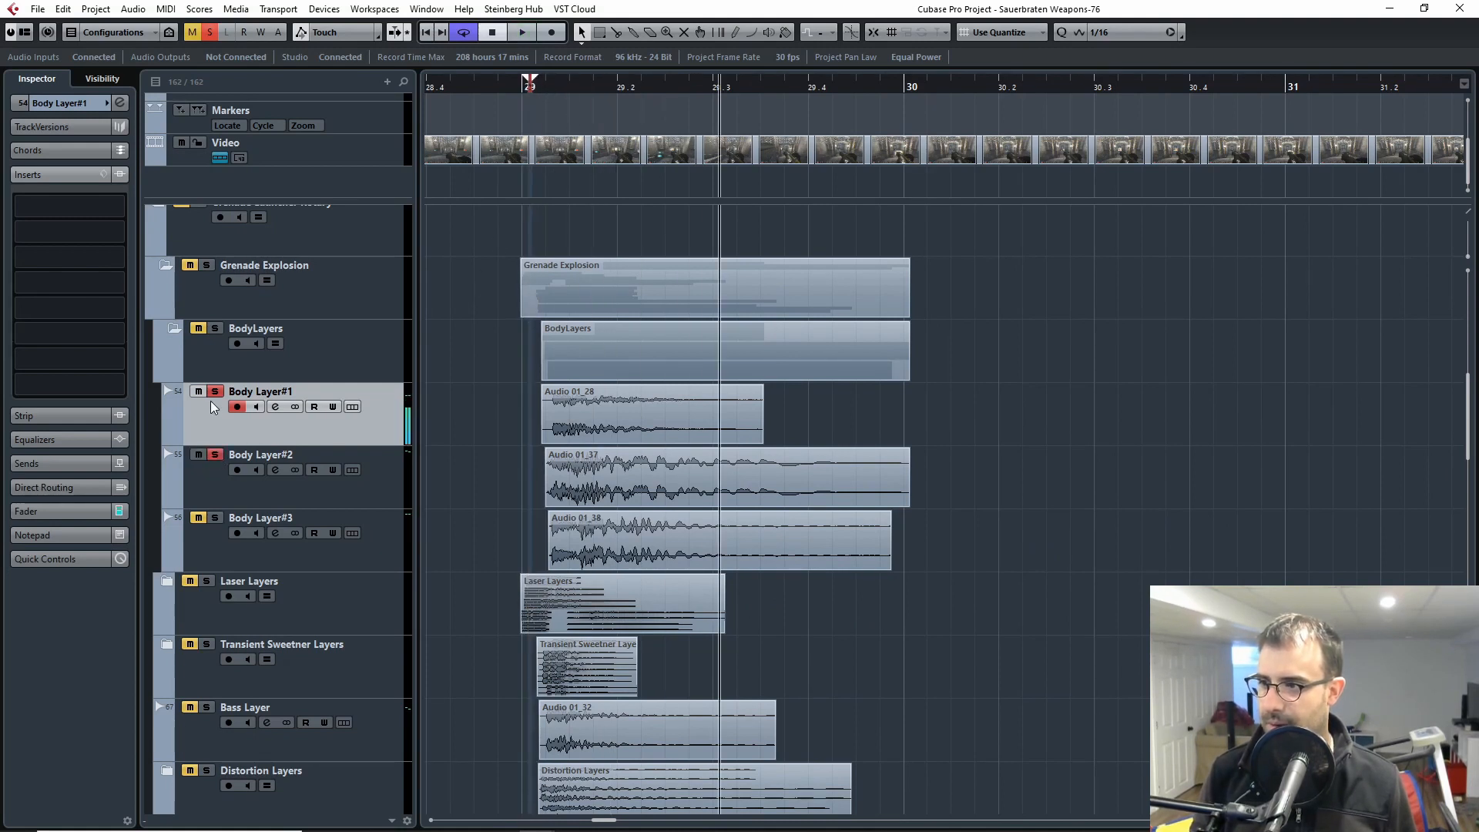
click(215, 391)
click(222, 470)
click(548, 92)
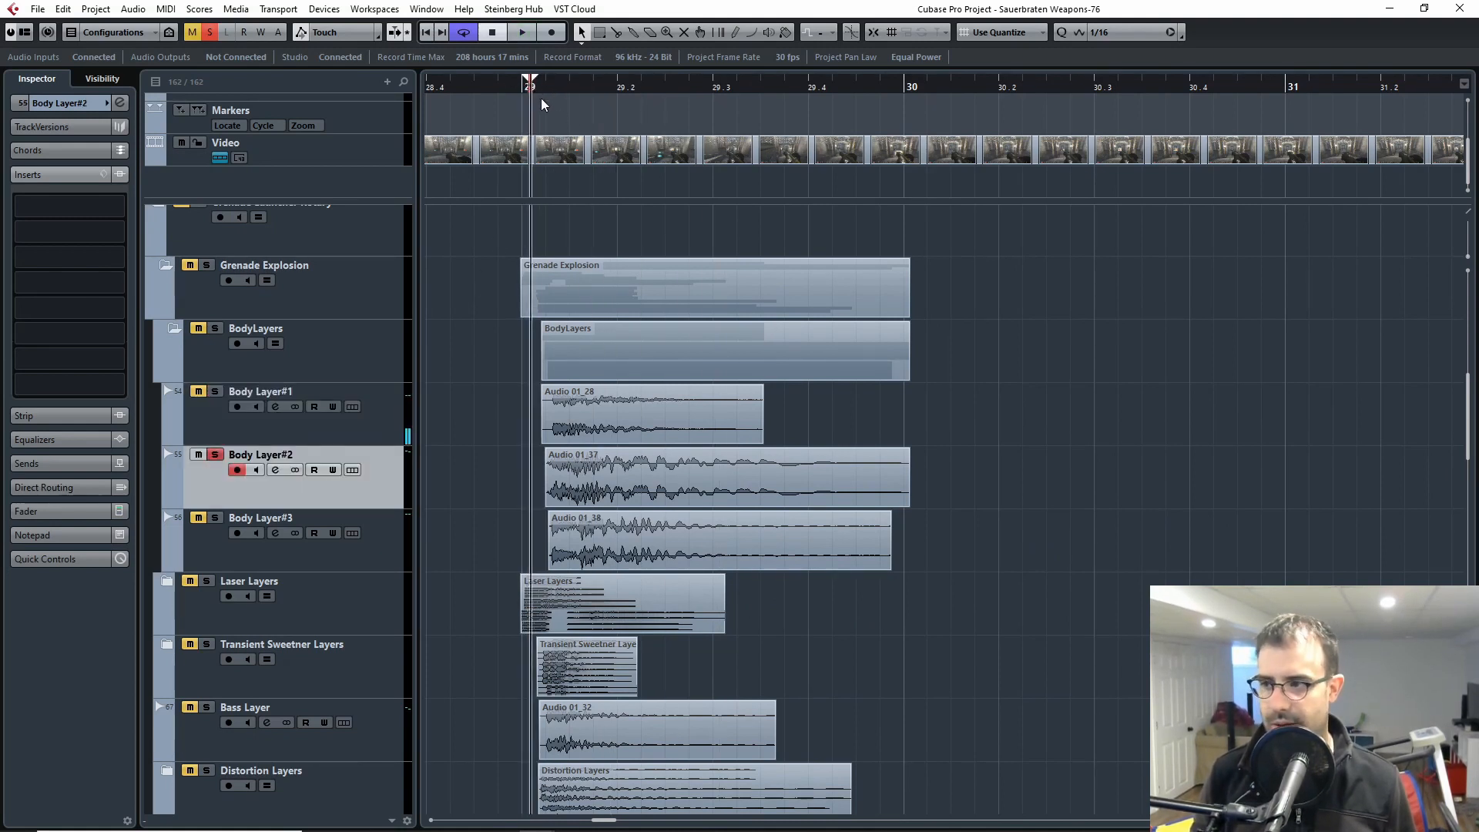
key(space)
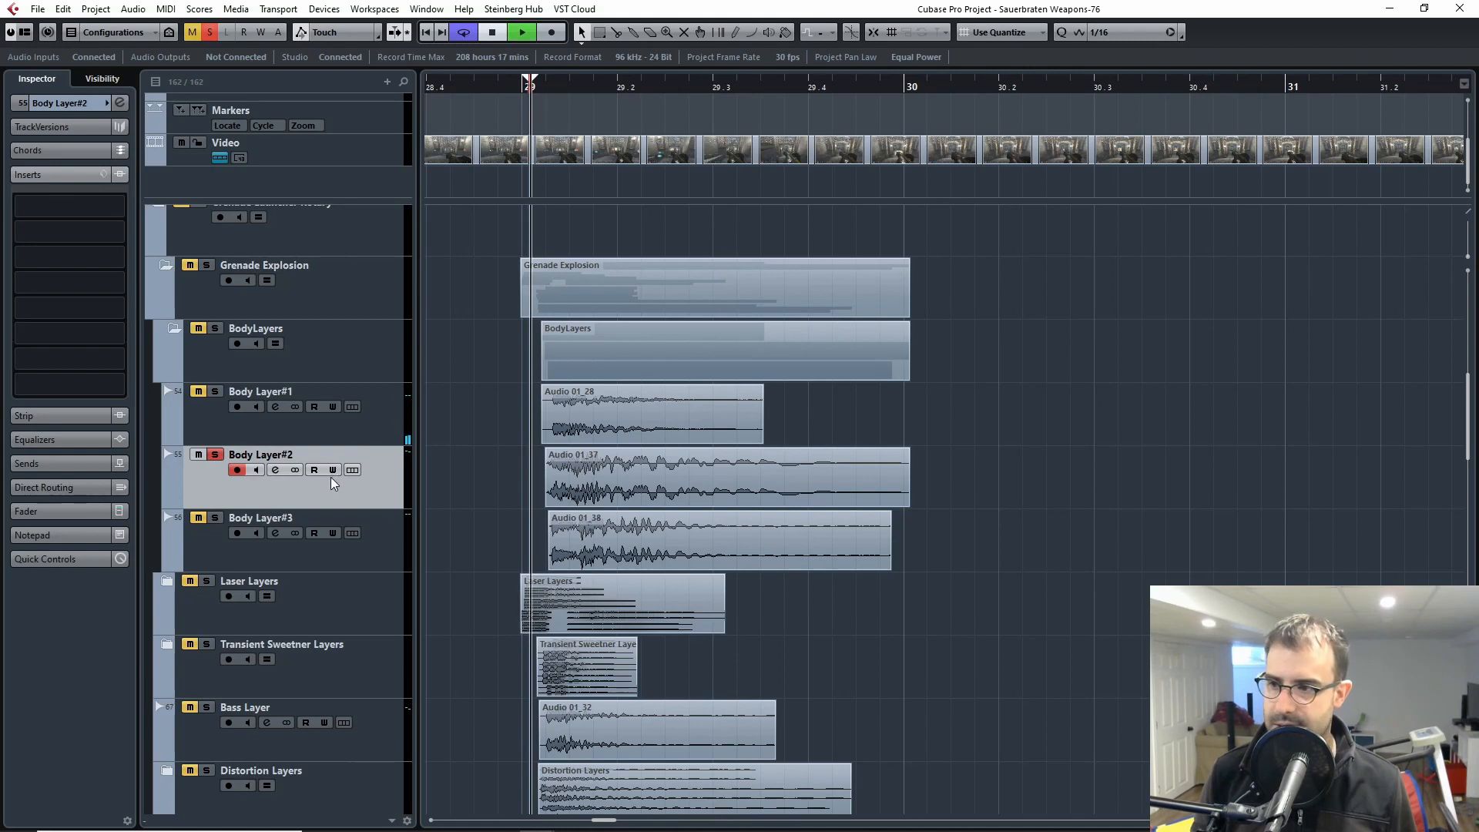
key(space)
click(215, 454)
Step: Solo and select Body Layer#3, play its clip from the start of bar 29, and release the solo
click(215, 518)
click(224, 533)
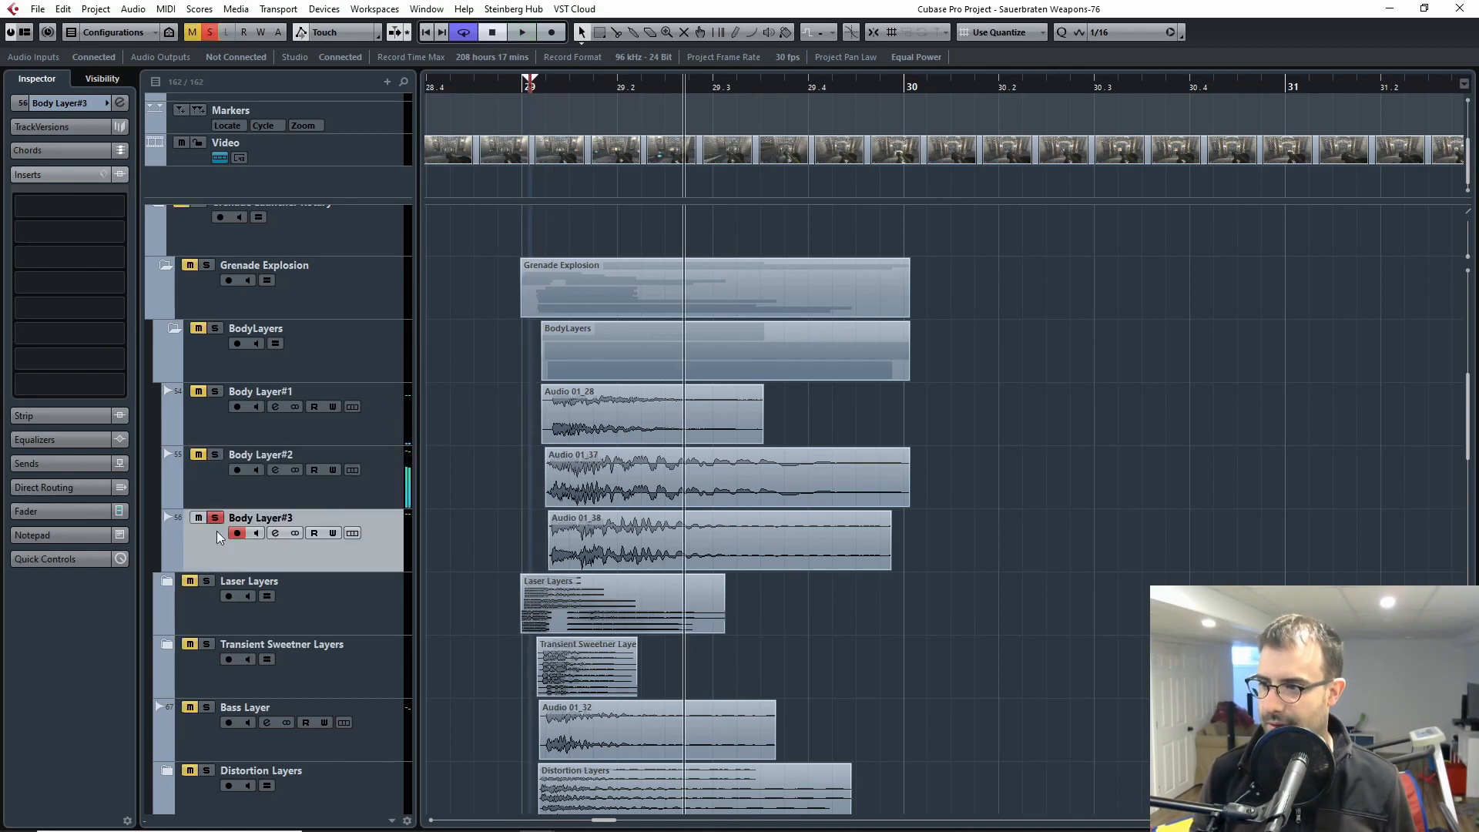
click(551, 92)
key(space)
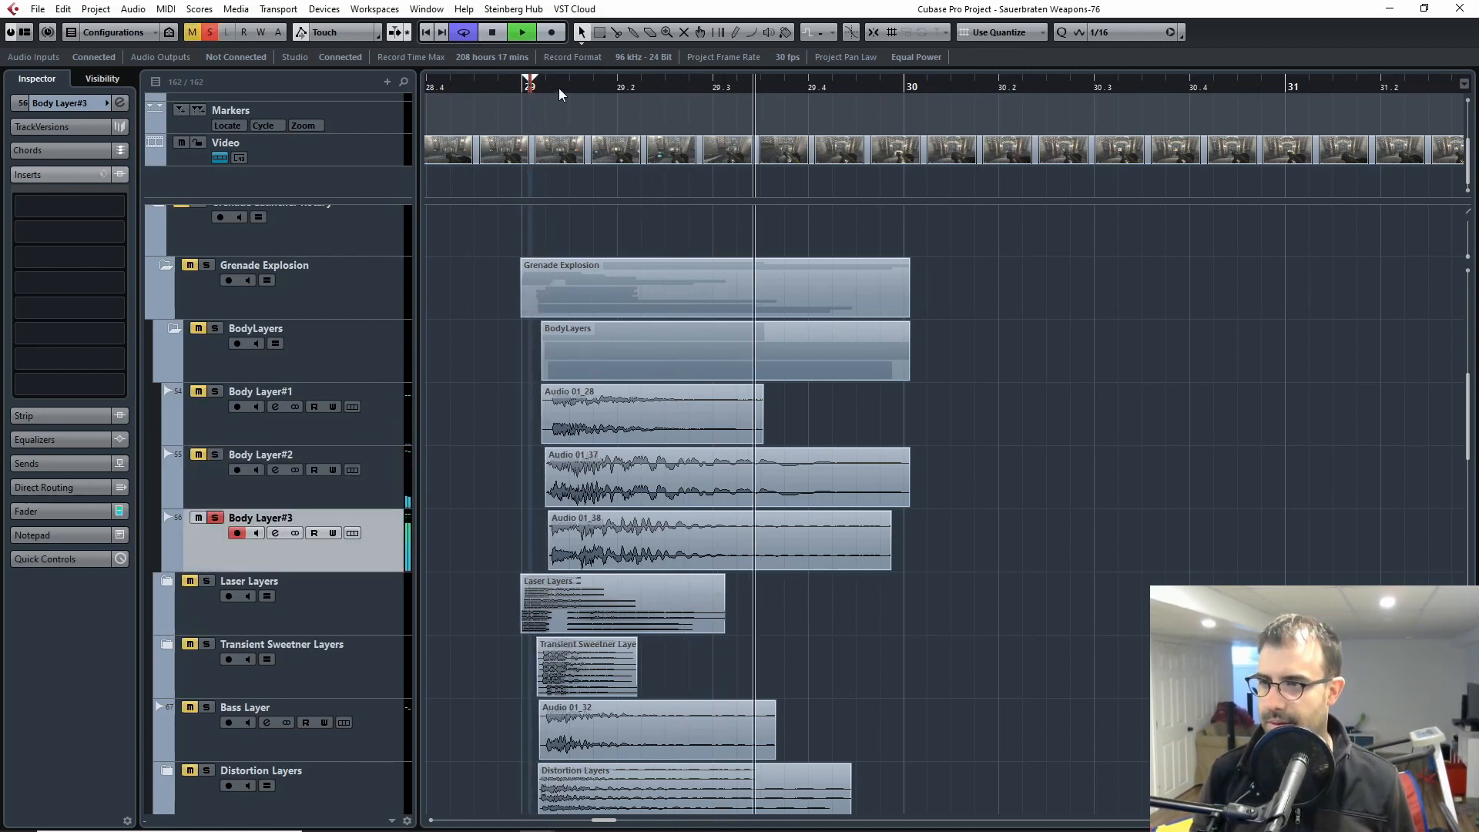
key(space)
click(215, 518)
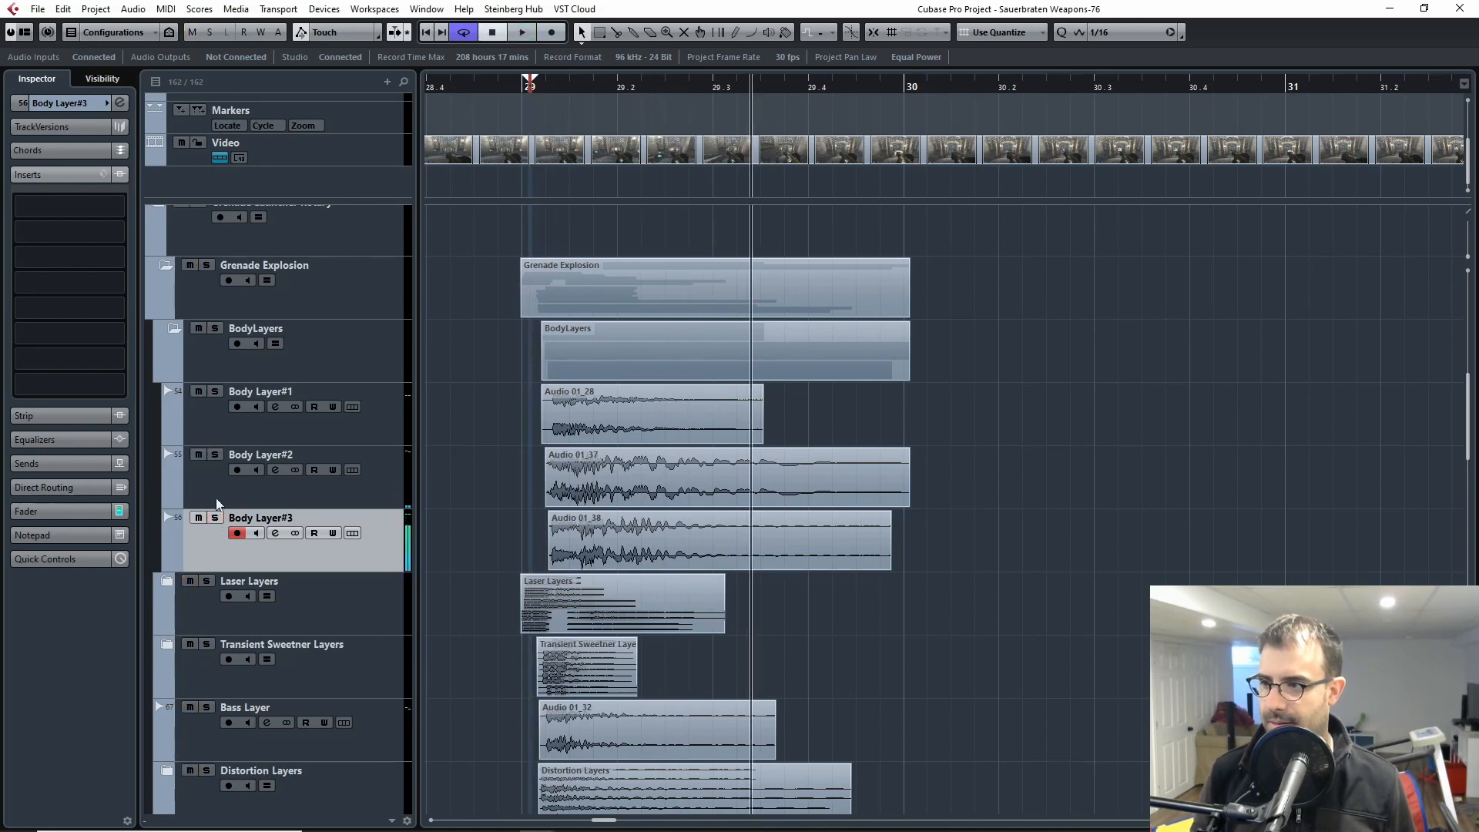
Step: Collapse the BodyLayers folder within the Grenade Explosion folder
click(216, 420)
click(209, 487)
click(200, 548)
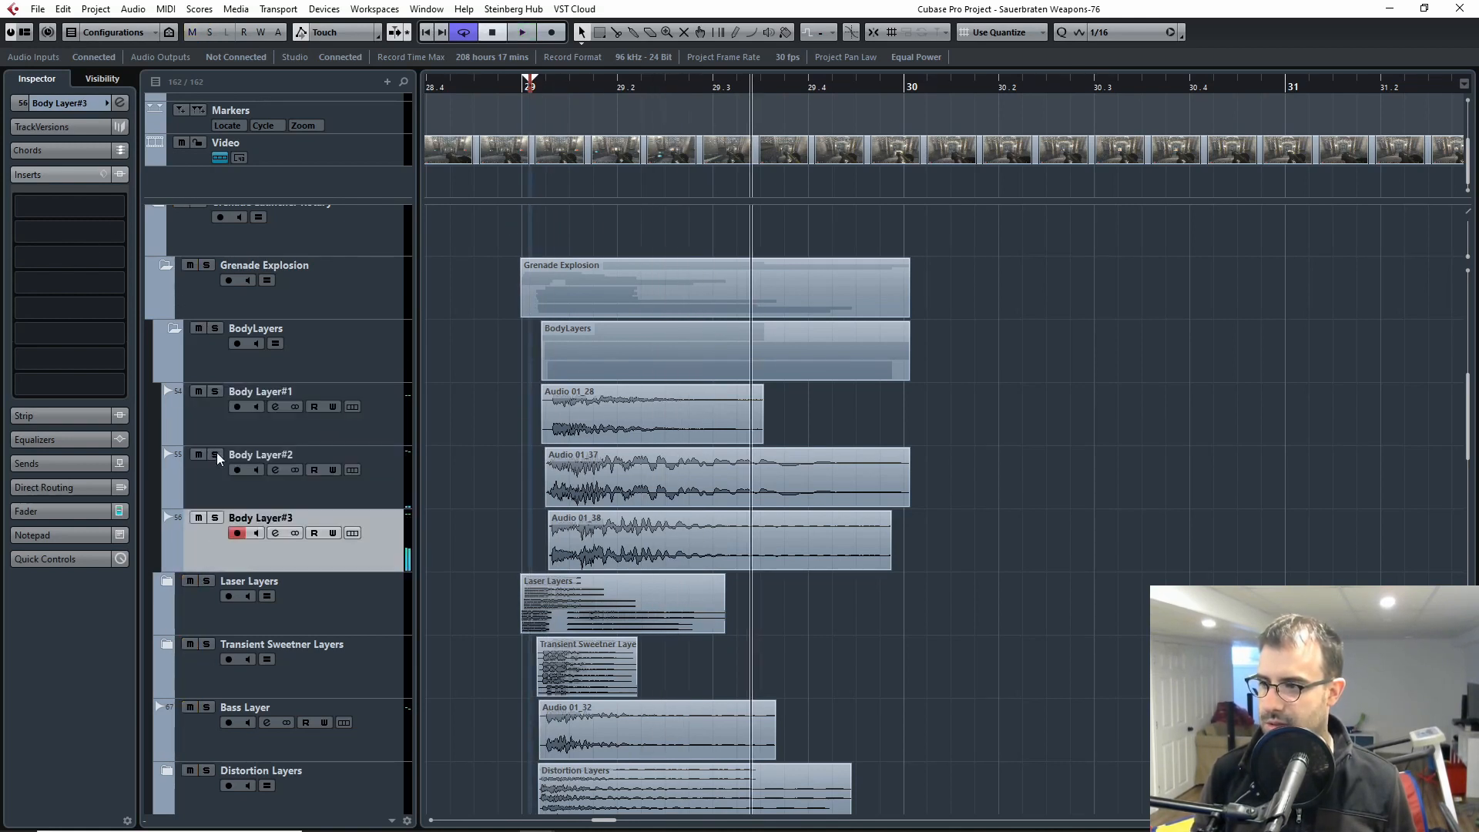
click(220, 483)
click(214, 545)
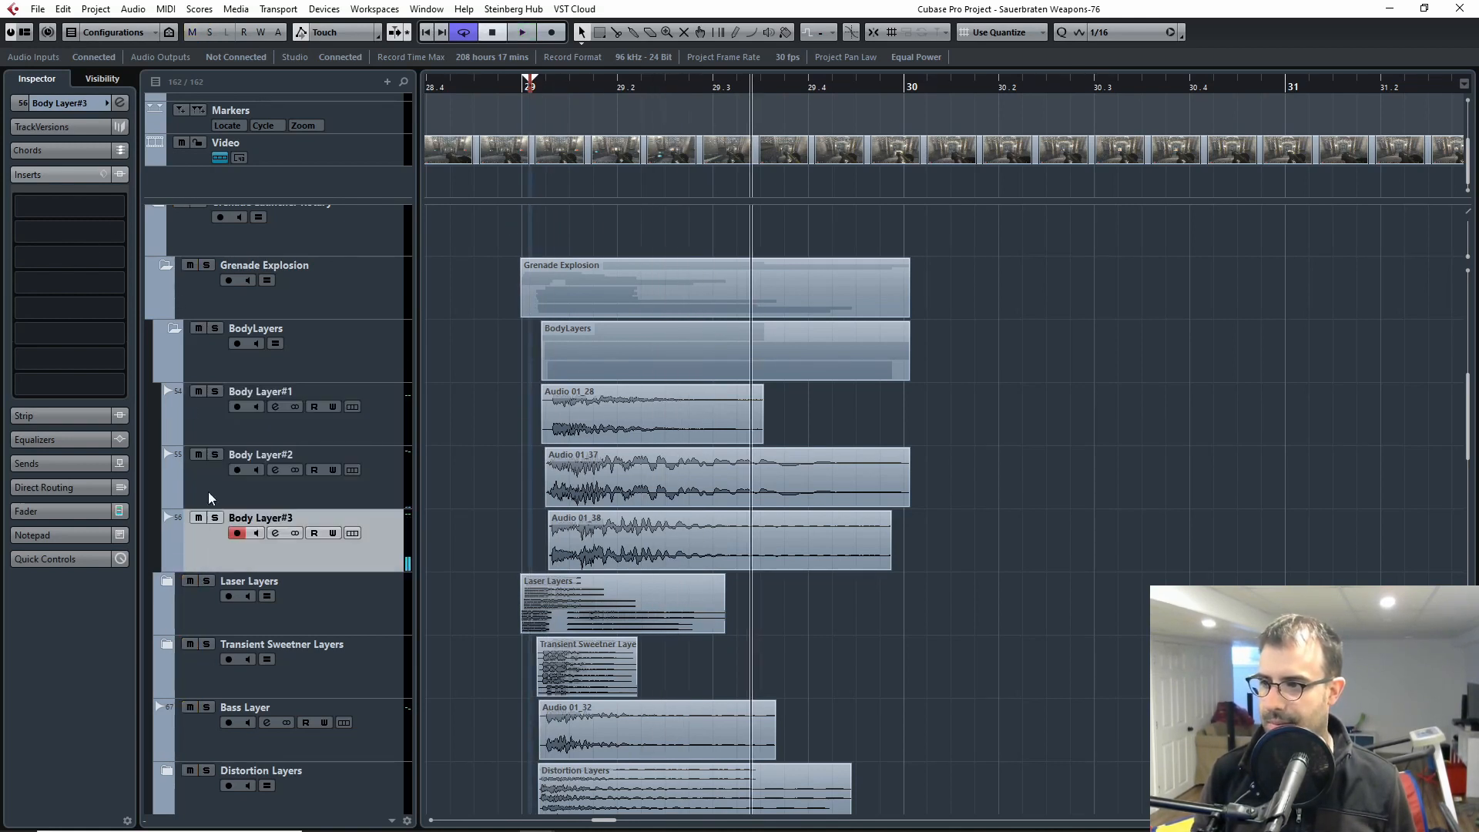
click(174, 331)
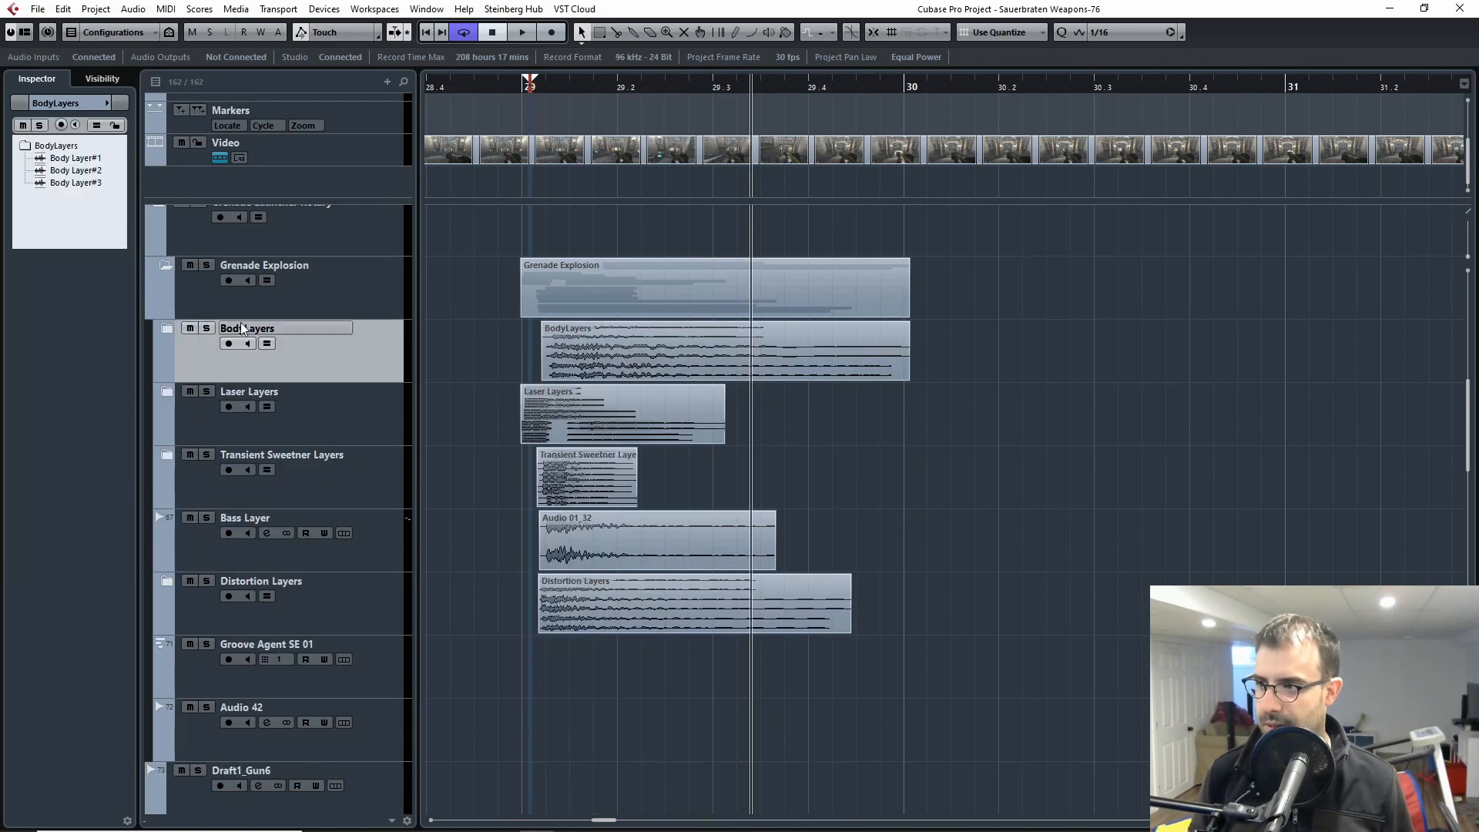
Step: Expand the Laser Layers folder within the Grenade Explosion folder and solo it
click(206, 413)
click(166, 393)
click(215, 391)
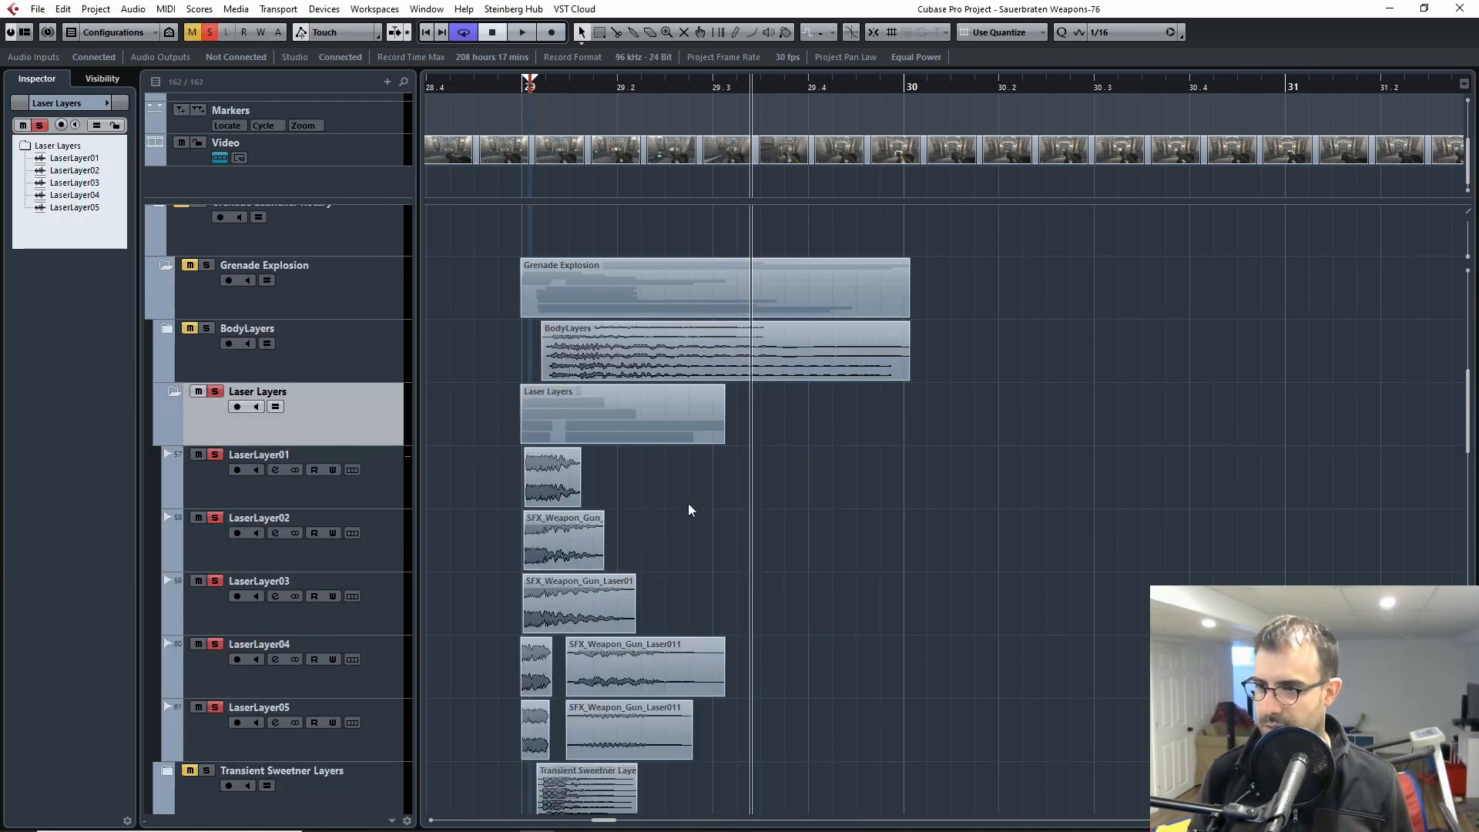
Step: Play the soloed Laser Layers clip located shortly after bar 34 and select the LaserLayer01 track
drag(788, 545, 967, 532)
key(g)
key(g)
key(g)
drag(1211, 511, 462, 501)
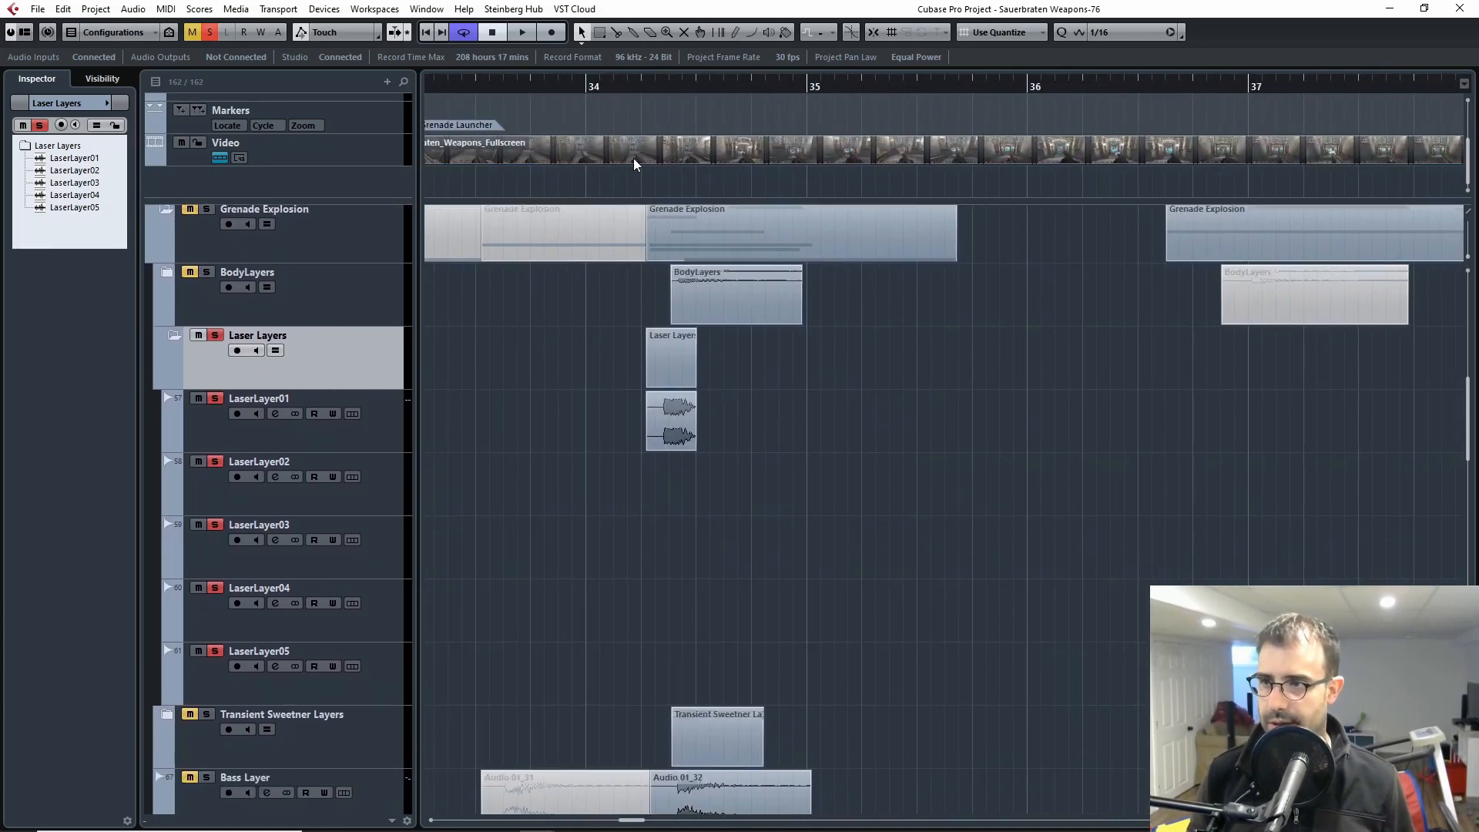
click(646, 91)
key(space)
key(Down)
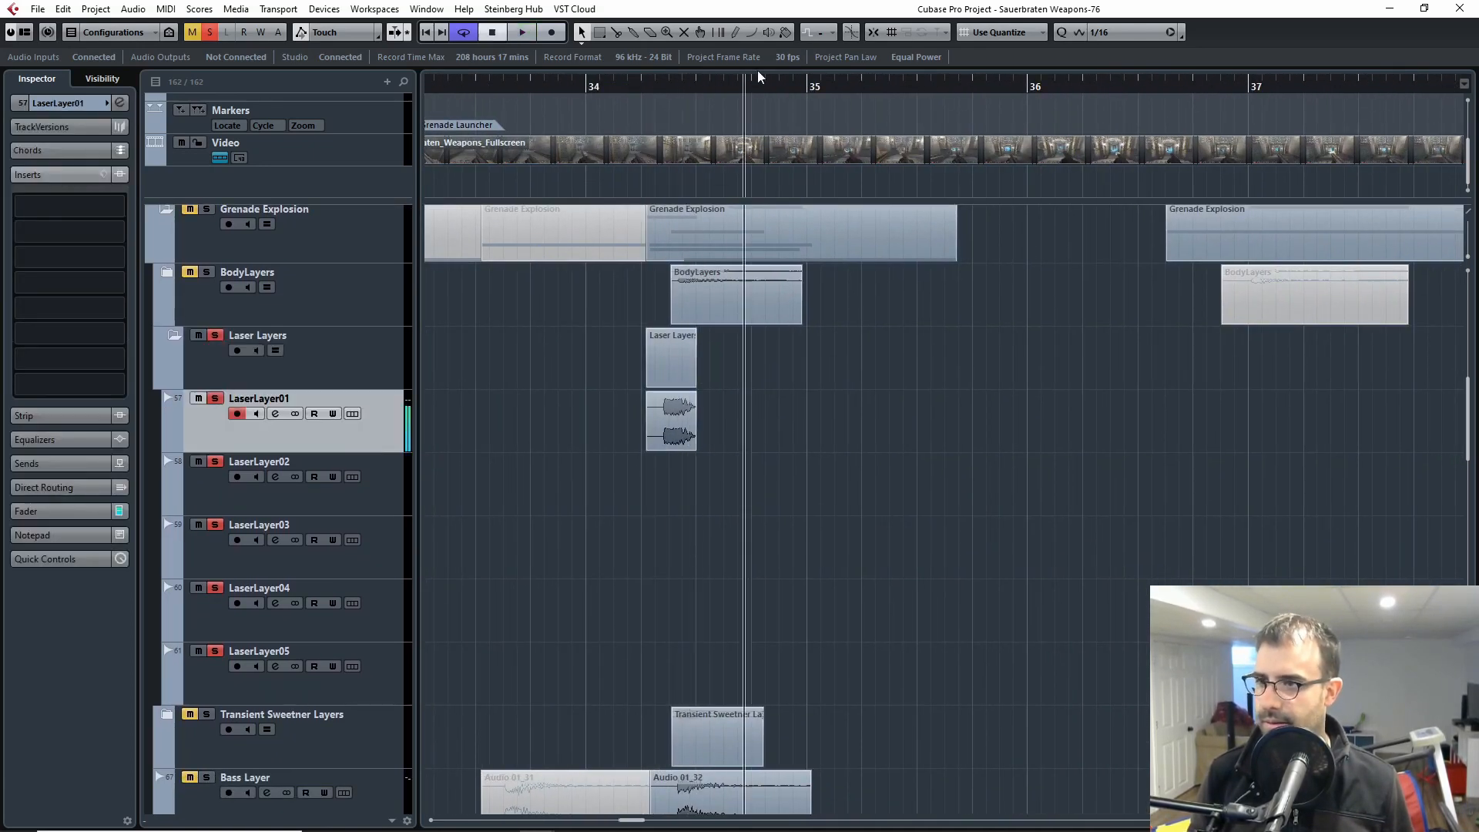
Step: Replay the LaserLayer01 clip after bar 34 twice from its start, stopping playback after each pass
click(647, 91)
key(space)
key(space)
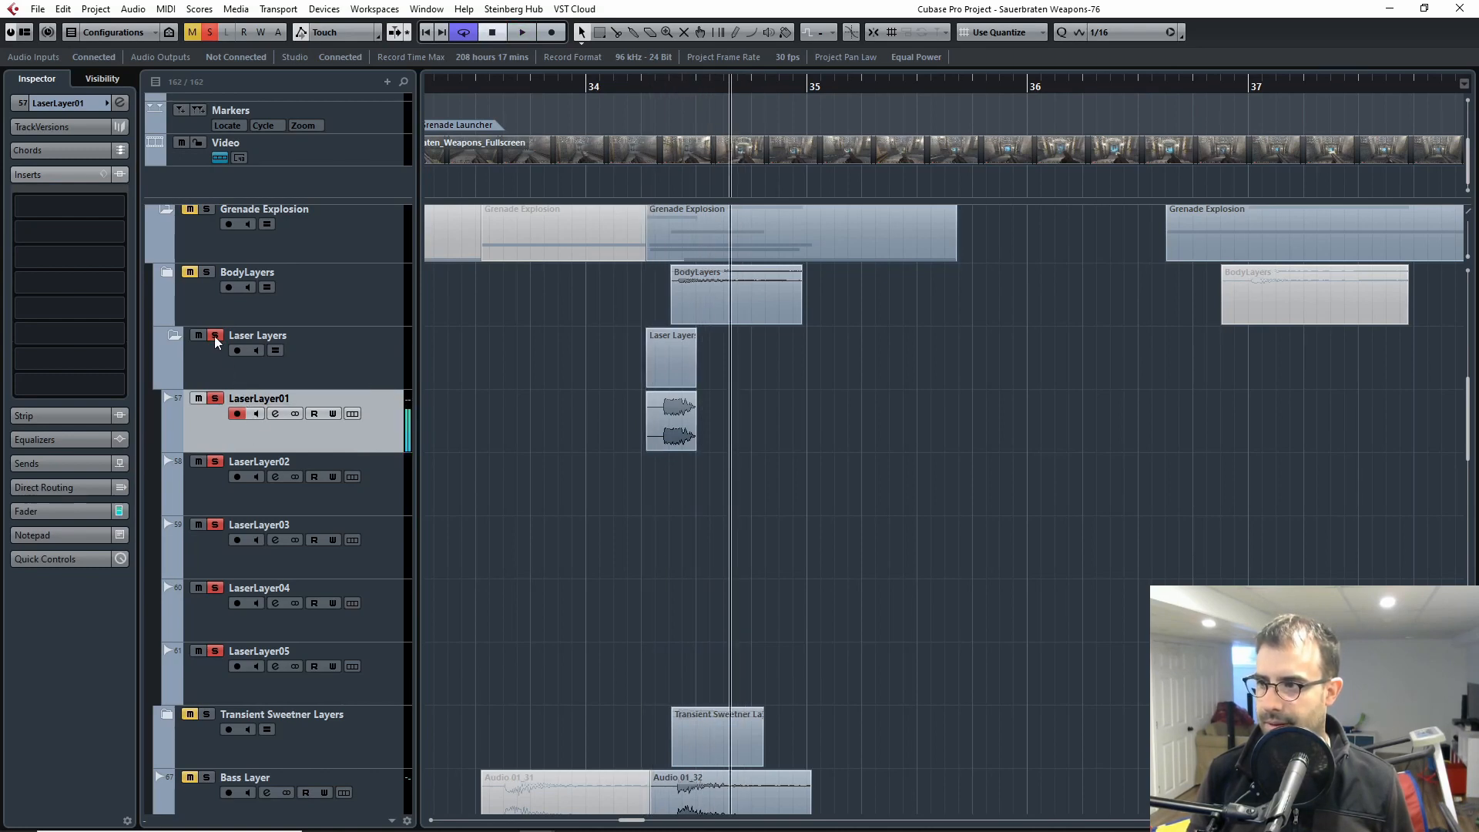
click(645, 90)
key(space)
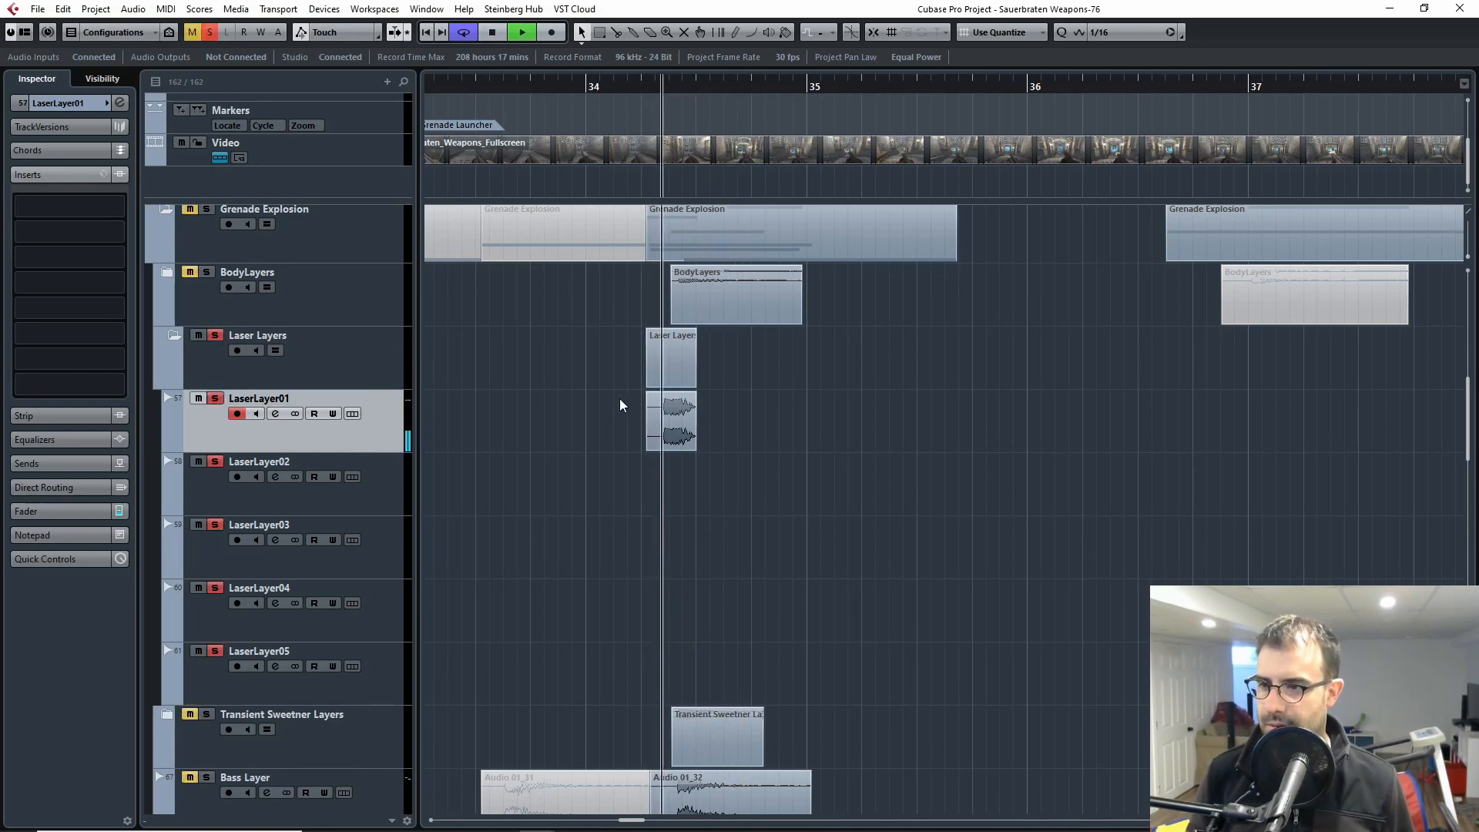
key(space)
Step: Return to the laser clips at bar 29 and solo only LaserLayer01
key(g)
key(g)
key(g)
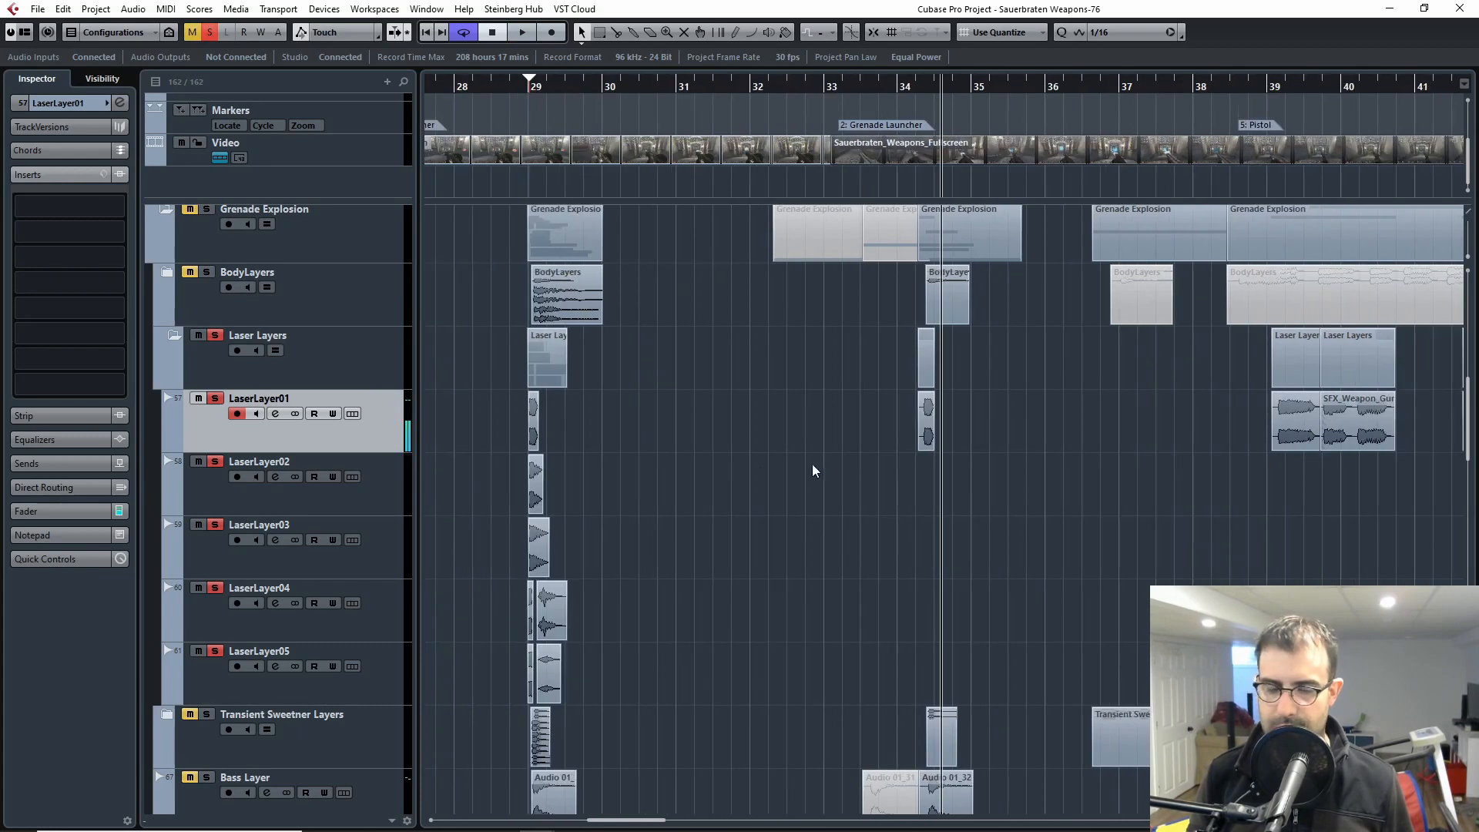
drag(627, 497, 1181, 510)
key(h)
key(h)
drag(996, 508, 1179, 499)
key(h)
key(h)
key(h)
key(h)
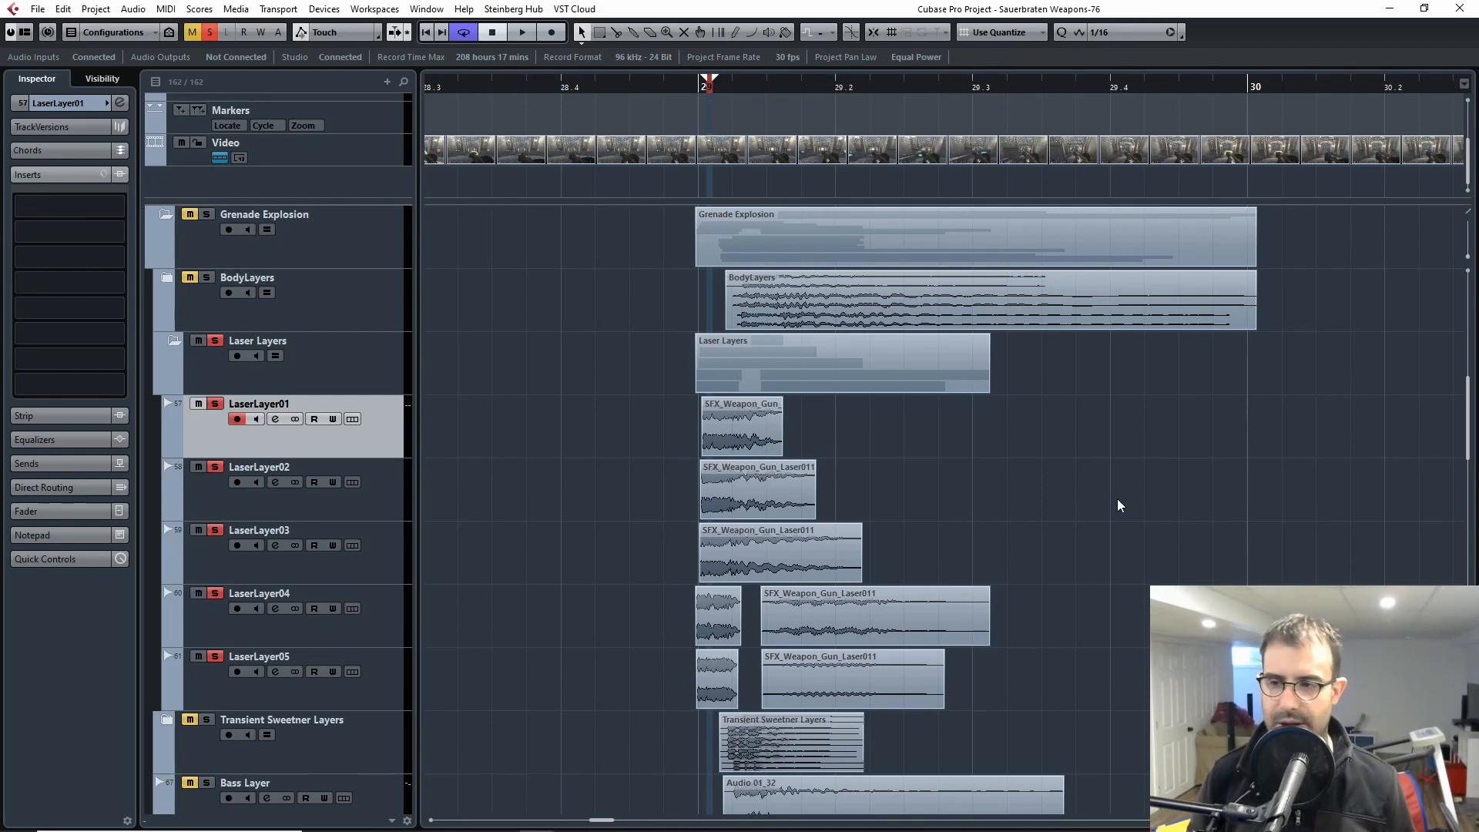
ctrl+click(215, 404)
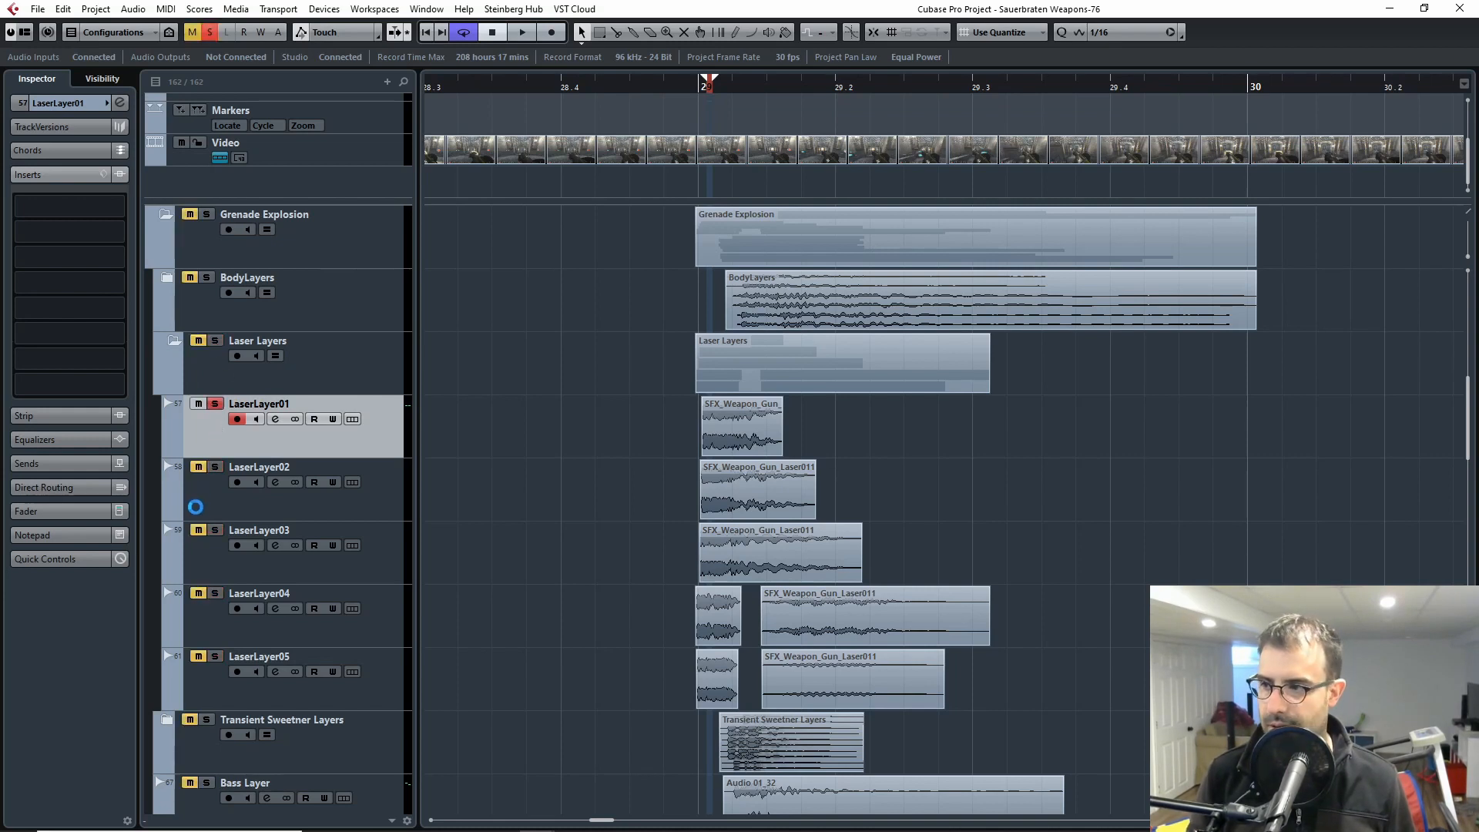
click(200, 464)
click(204, 438)
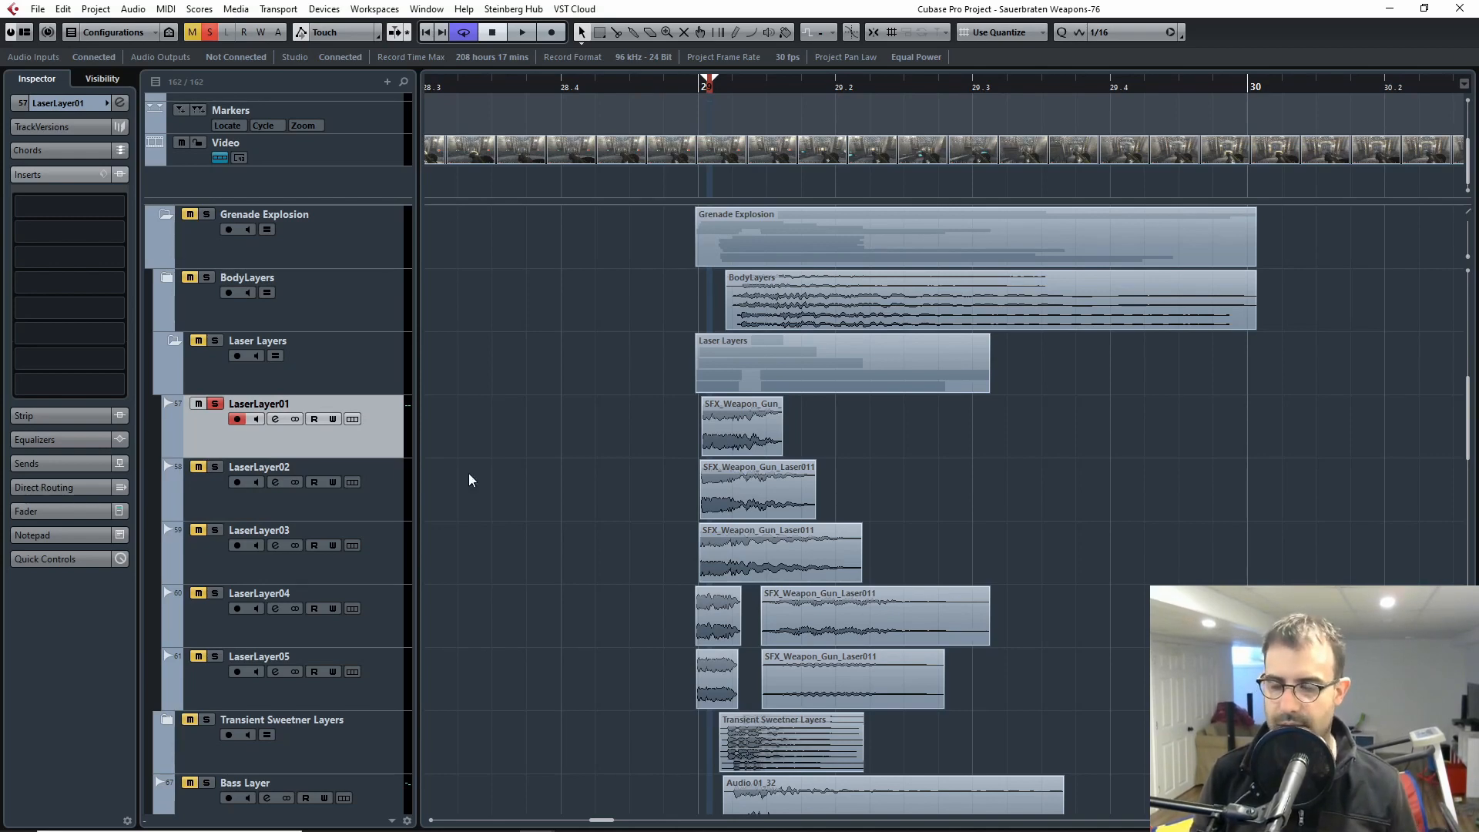
Step: Examine the five laser layers' clips at bar 29 up close, comparing where they start
key(h)
key(h)
key(h)
key(g)
key(g)
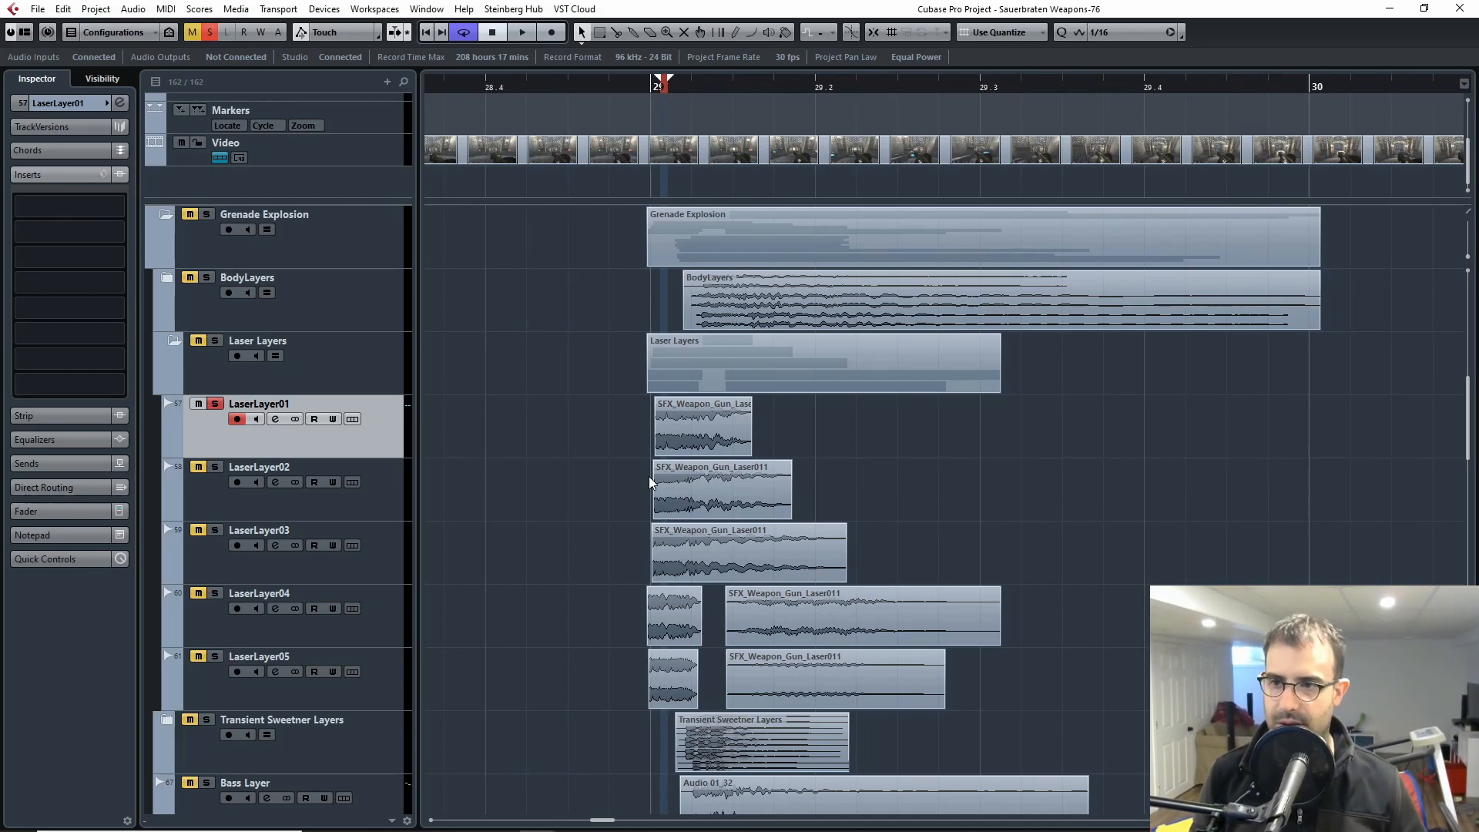
key(h)
key(h)
key(h)
key(g)
key(g)
scroll(536, 457, up, 4)
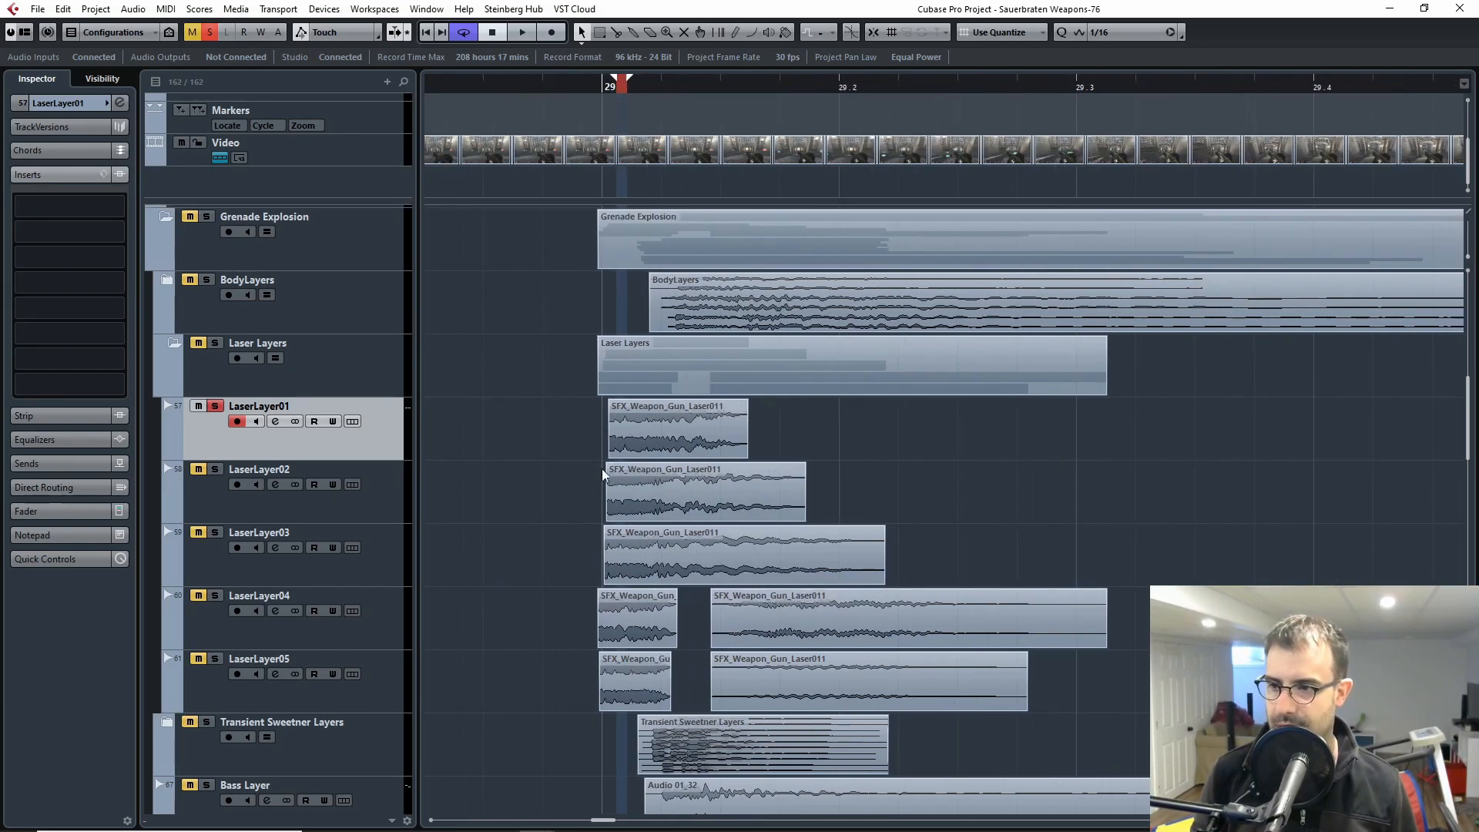
drag(536, 457, 562, 476)
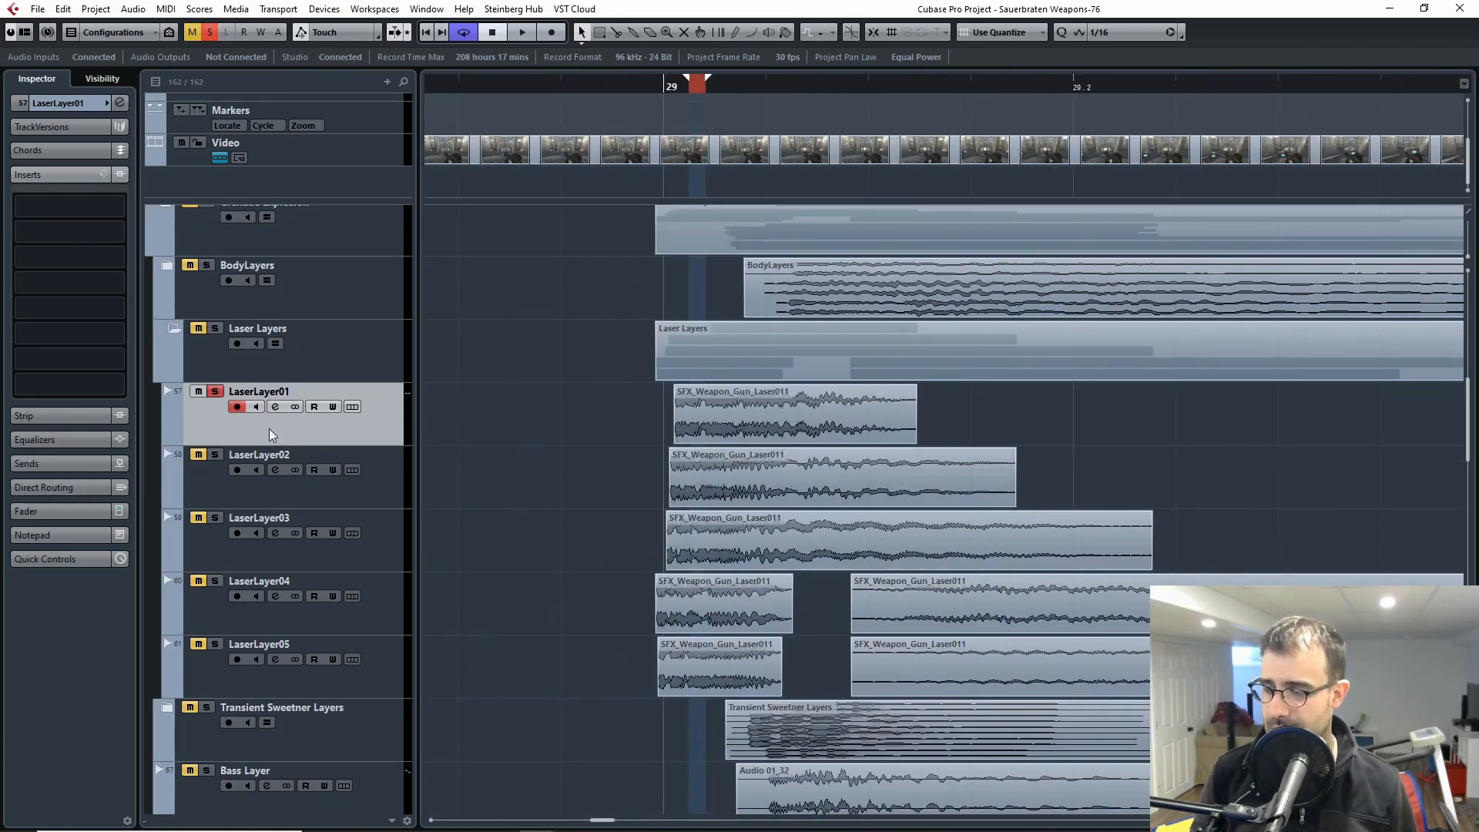
Step: Switch the solo from LaserLayer01 to LaserLayer02, play its clip from bar 29, and return the playhead to just before the clip
click(215, 454)
click(213, 390)
click(223, 494)
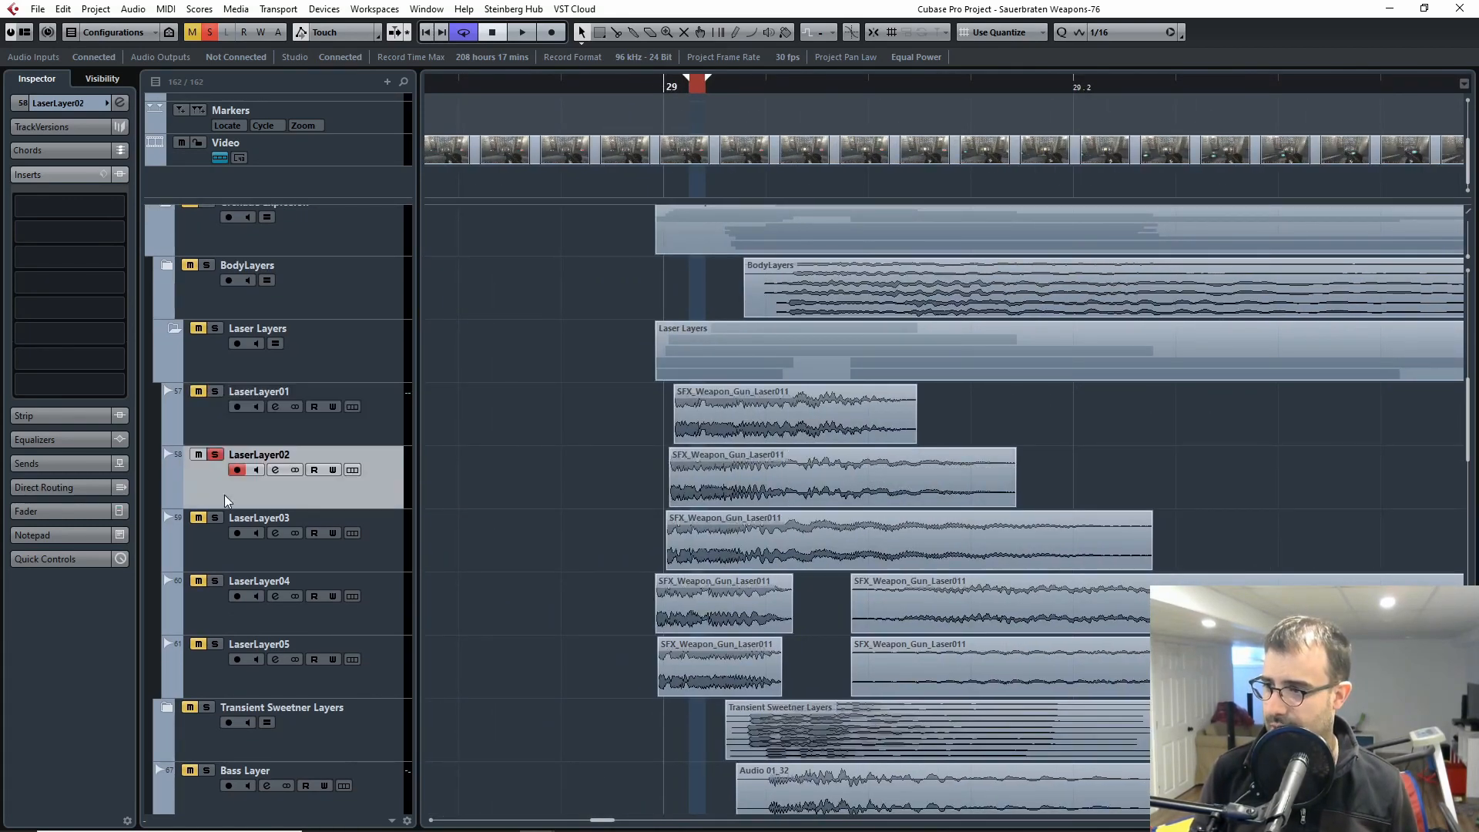
click(661, 85)
key(space)
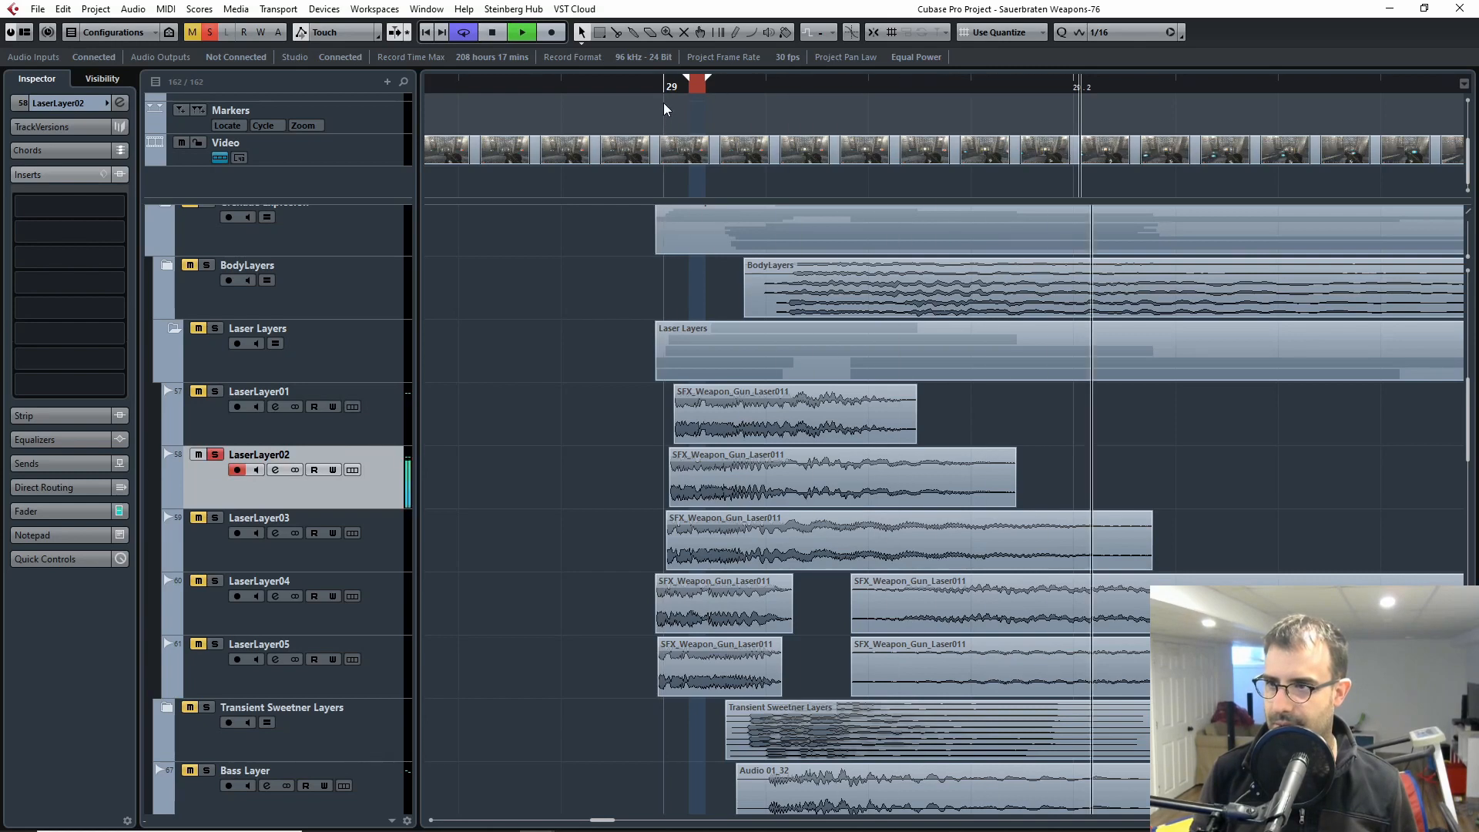
key(space)
drag(652, 90, 645, 87)
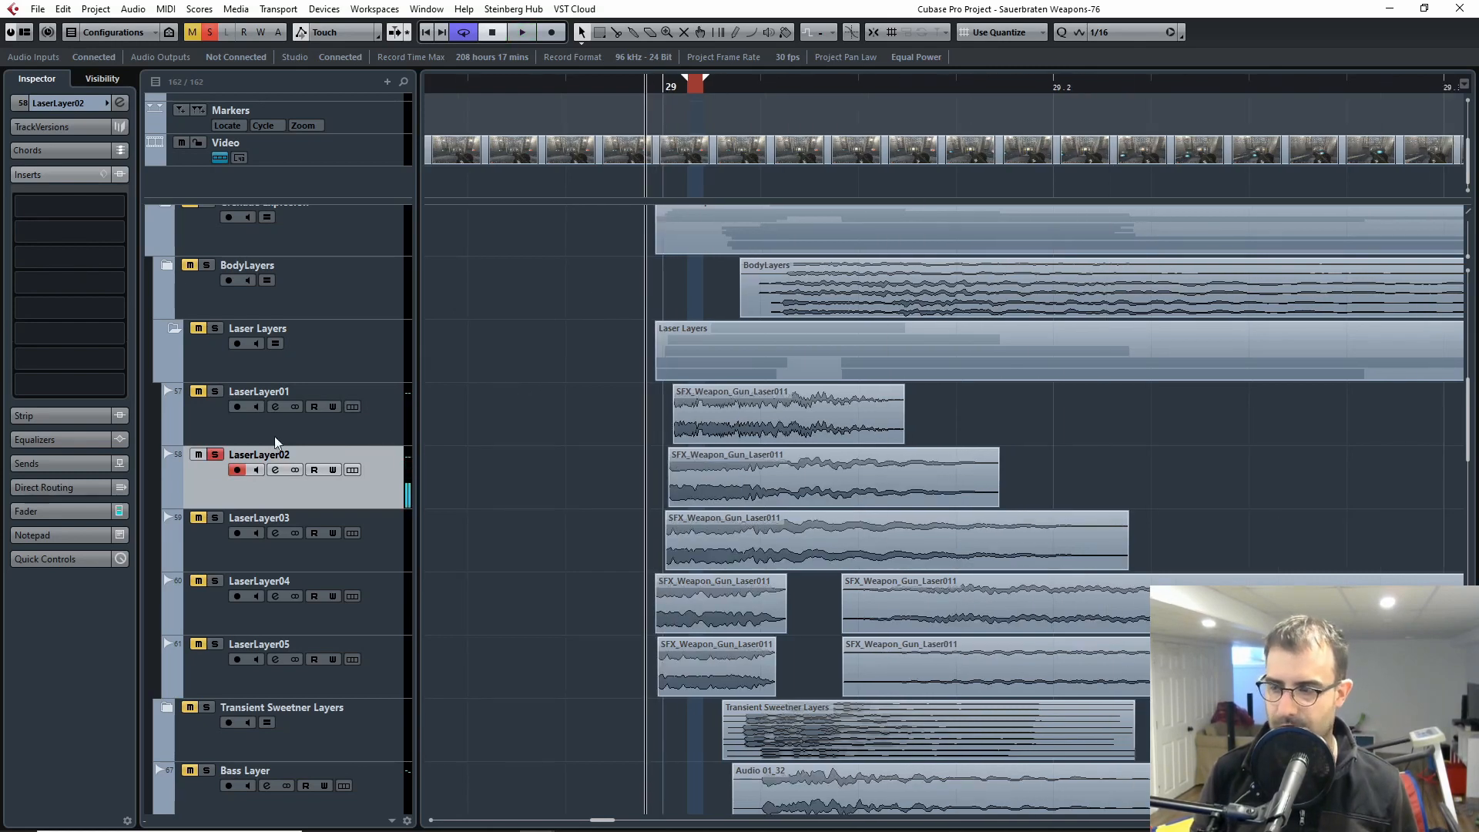
click(215, 392)
click(212, 429)
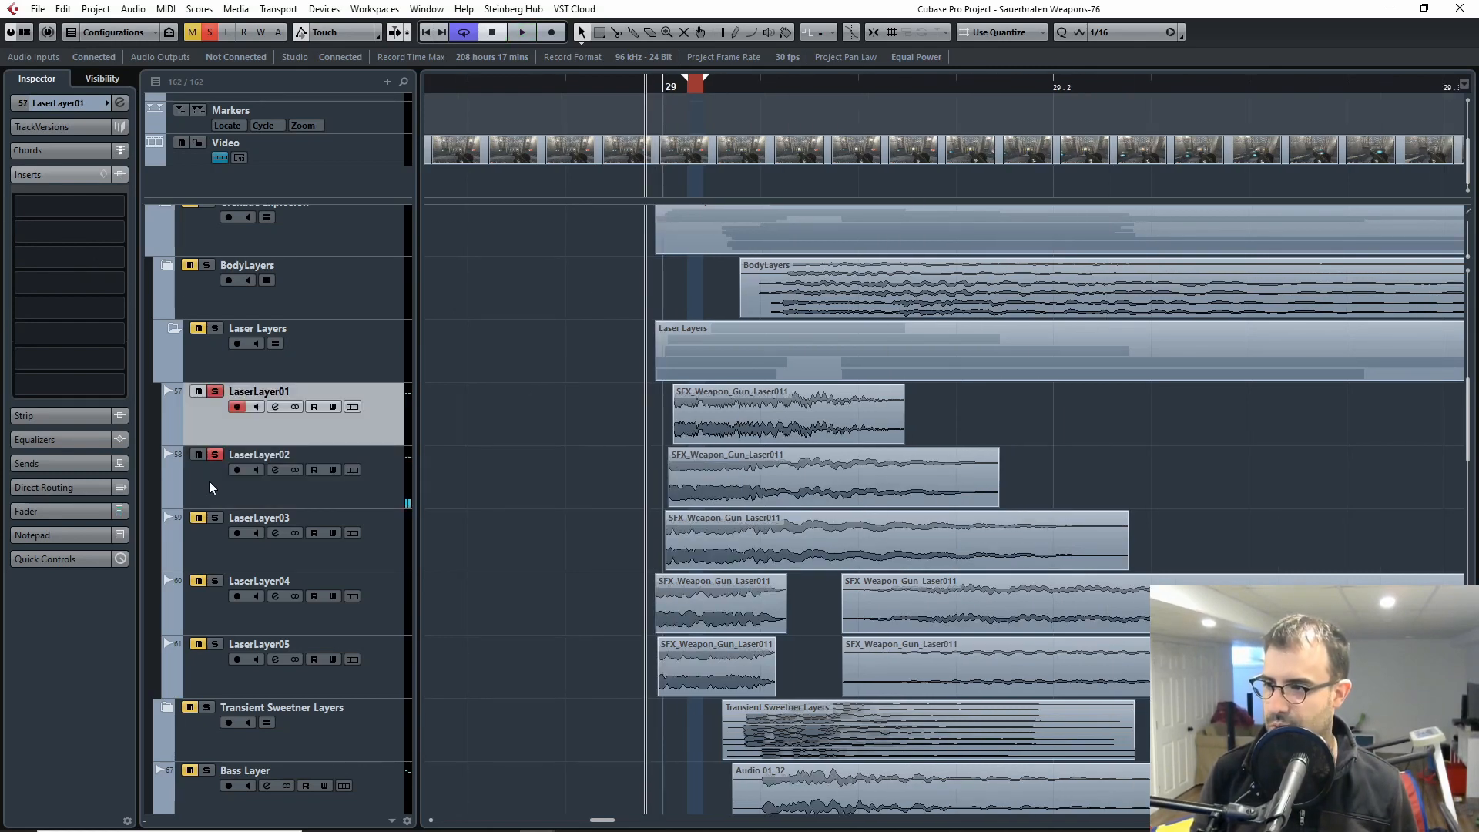
click(215, 391)
click(205, 485)
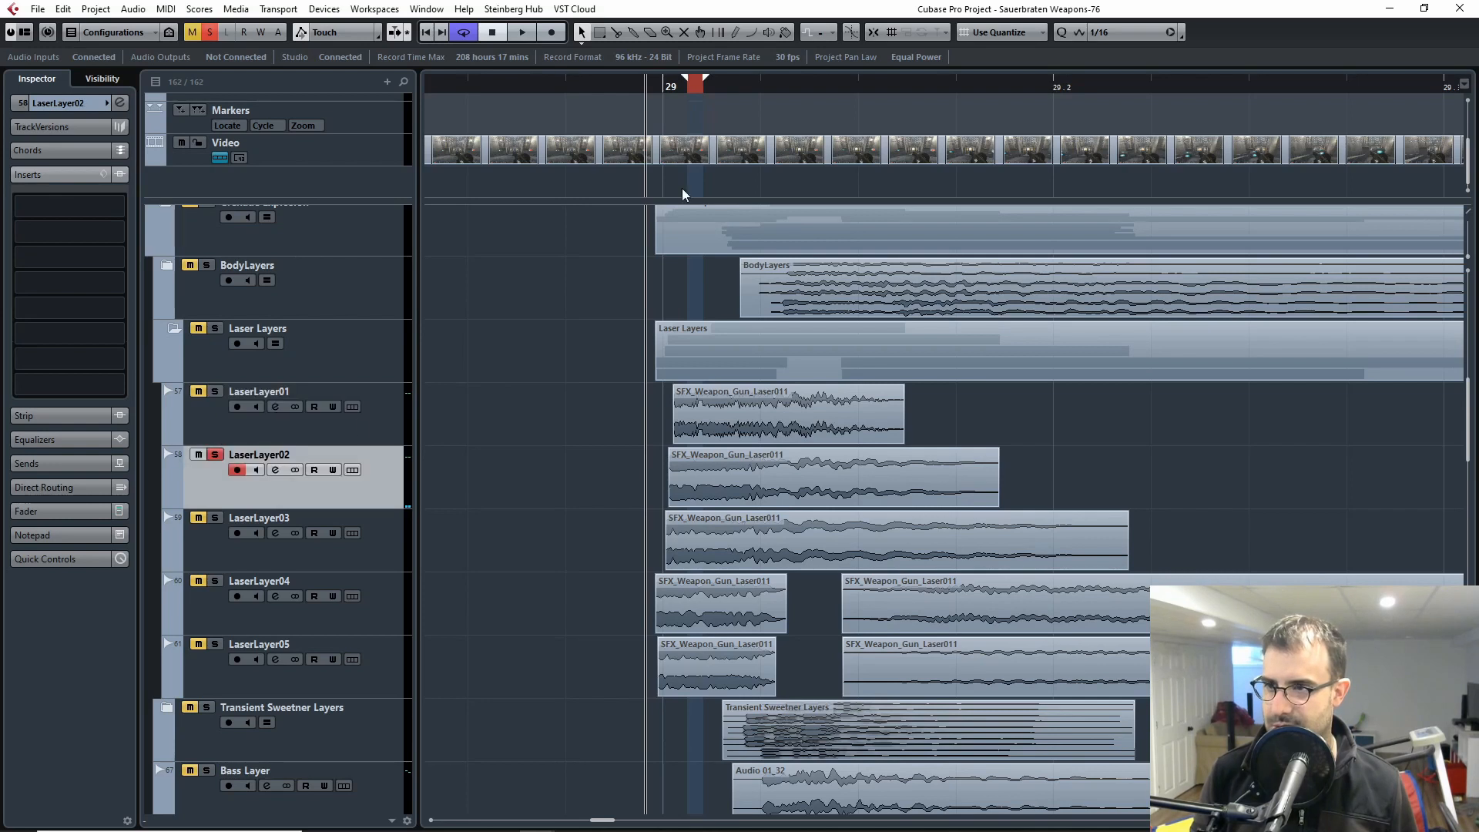
Step: Play the soloed LaserLayer02 clip again from just before bar 29
click(655, 87)
key(space)
key(space)
Step: Switch the solo to LaserLayer03, play its clip from just before bar 29, and release the solo
click(215, 455)
click(215, 518)
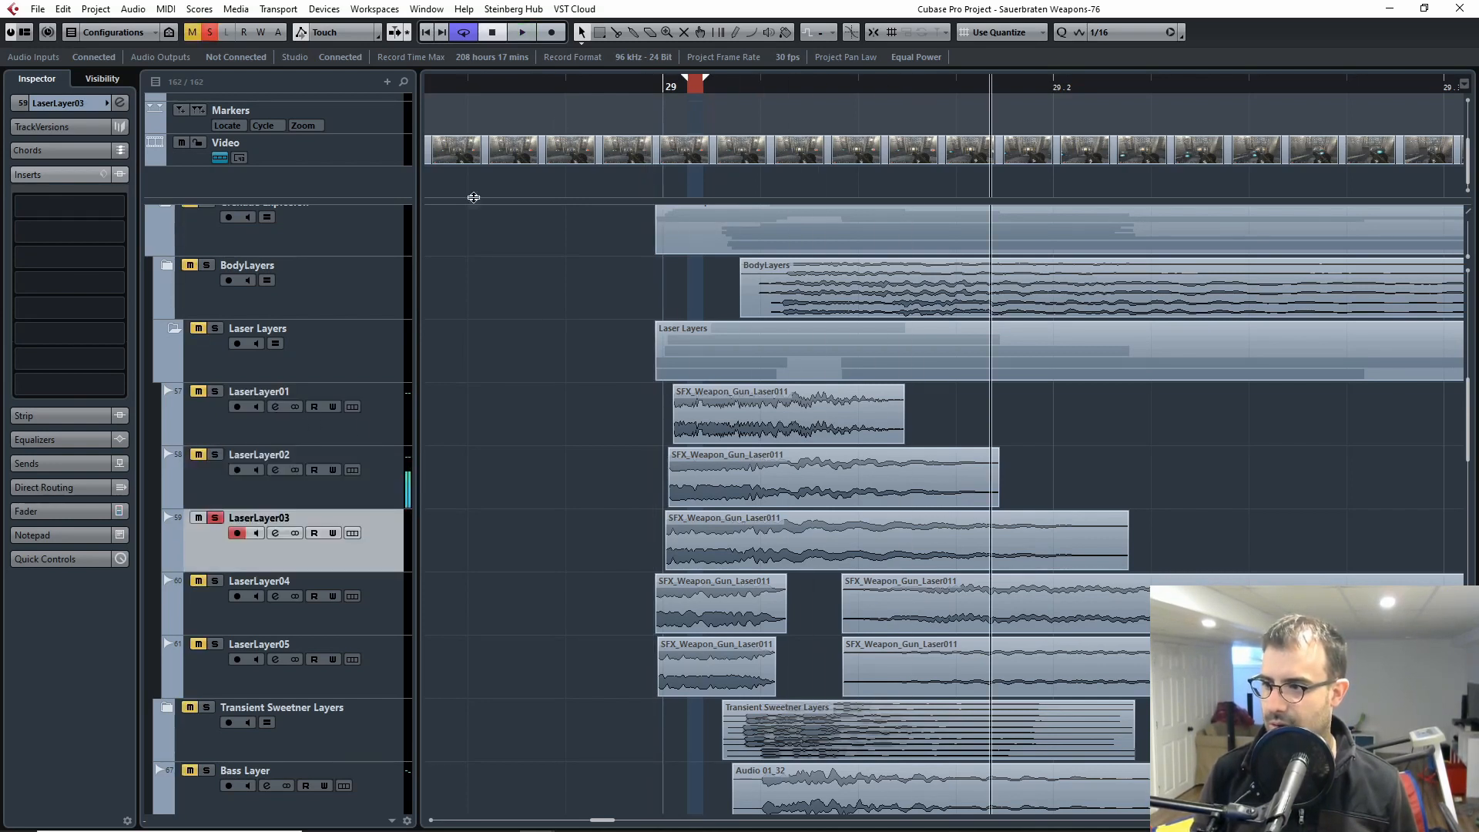
click(639, 87)
key(space)
key(space)
click(214, 518)
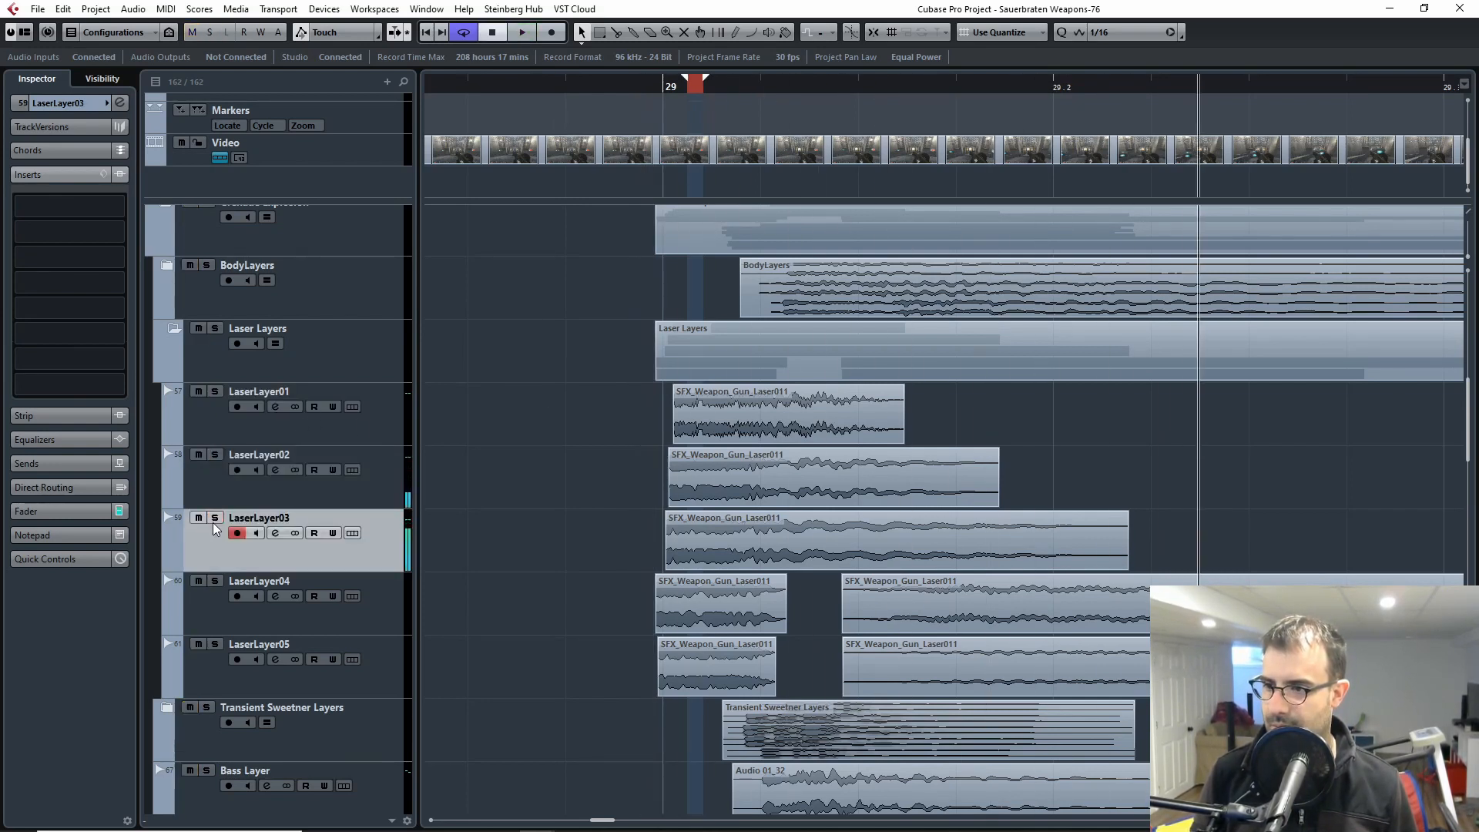
Step: Select and solo LaserLayer04 and play its two clips from just before bar 29
click(212, 602)
click(214, 581)
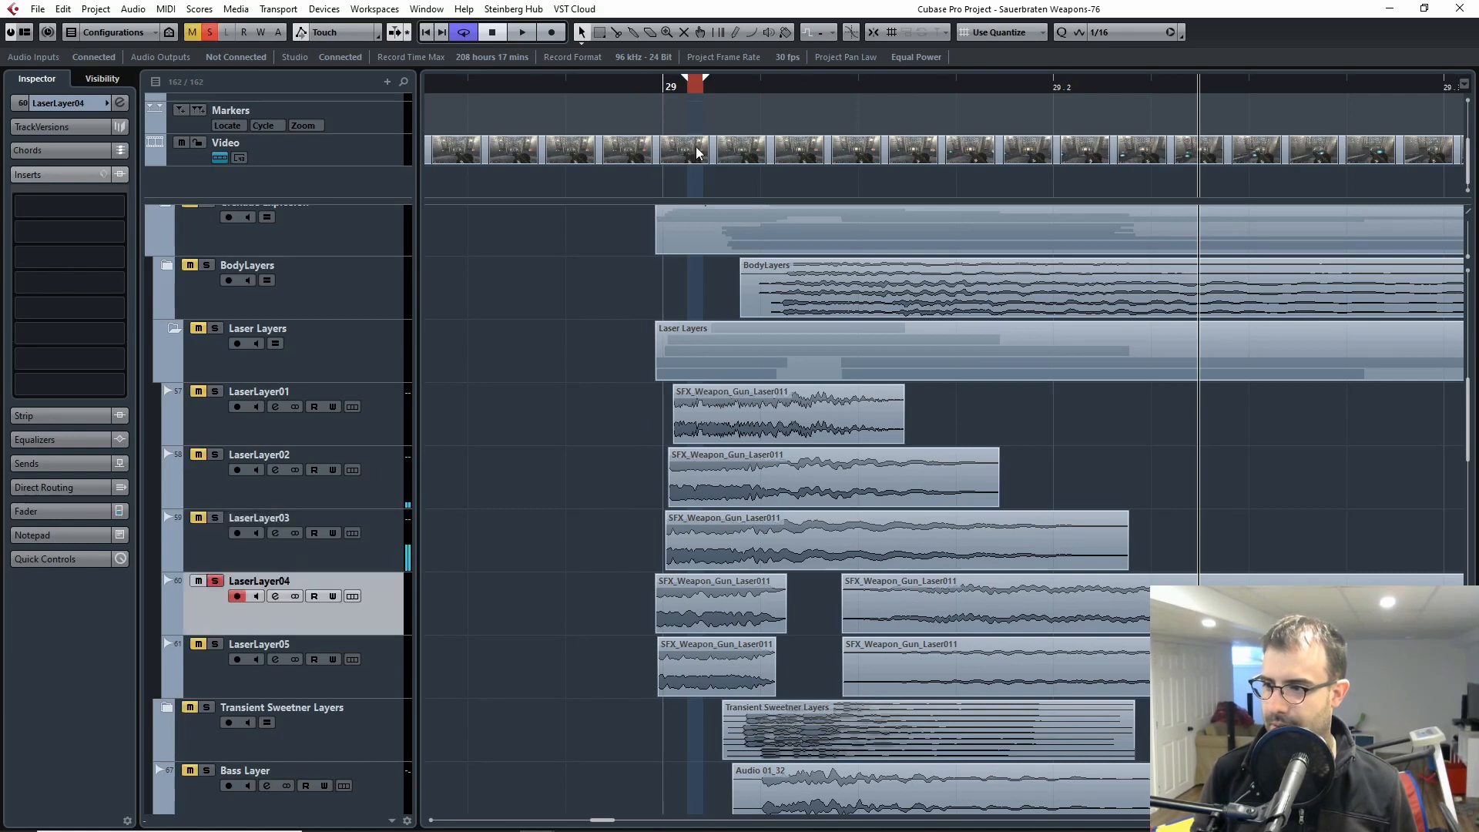
click(649, 91)
key(space)
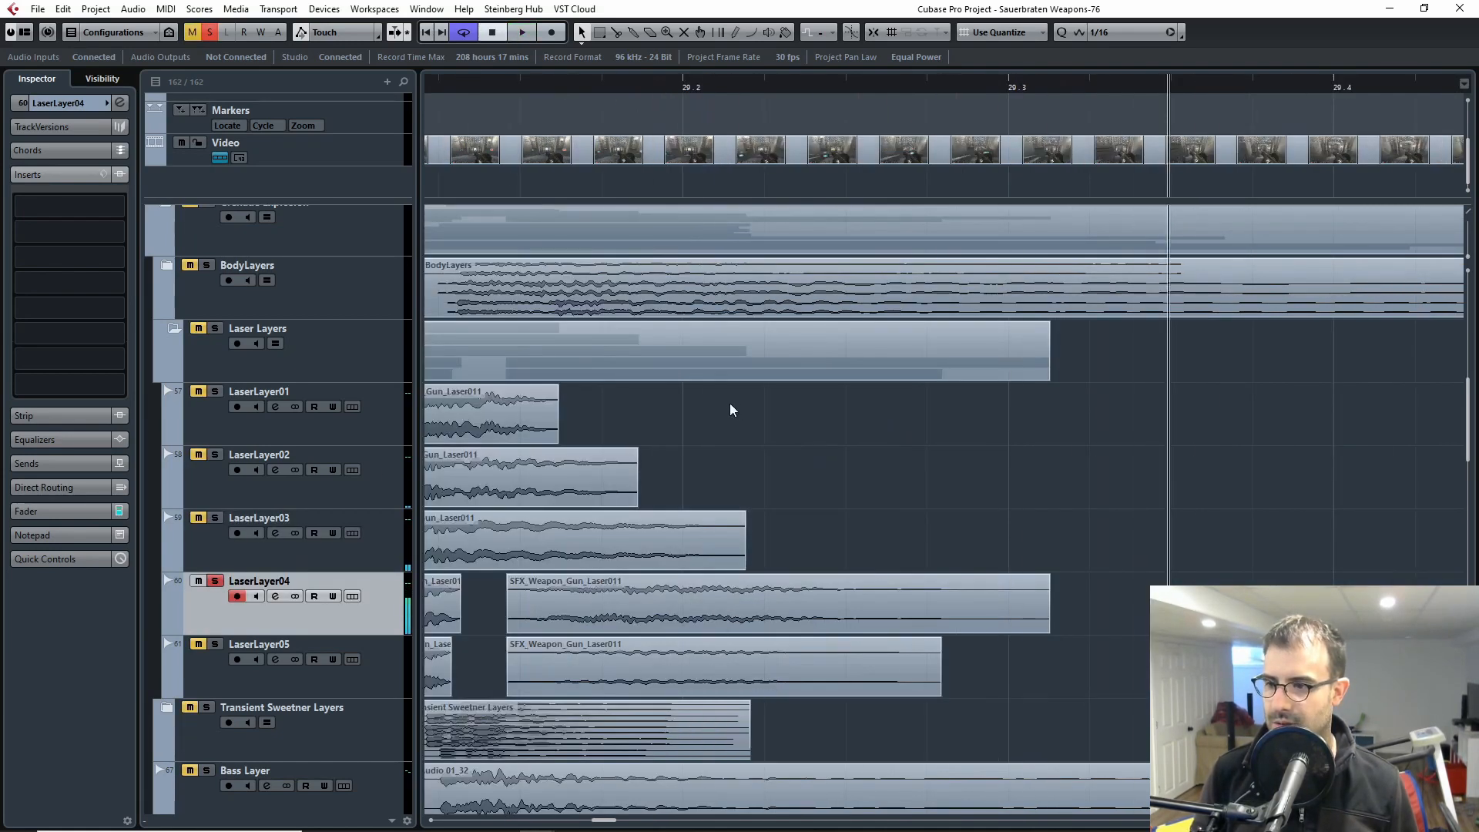
key(space)
scroll(731, 409, down, 1)
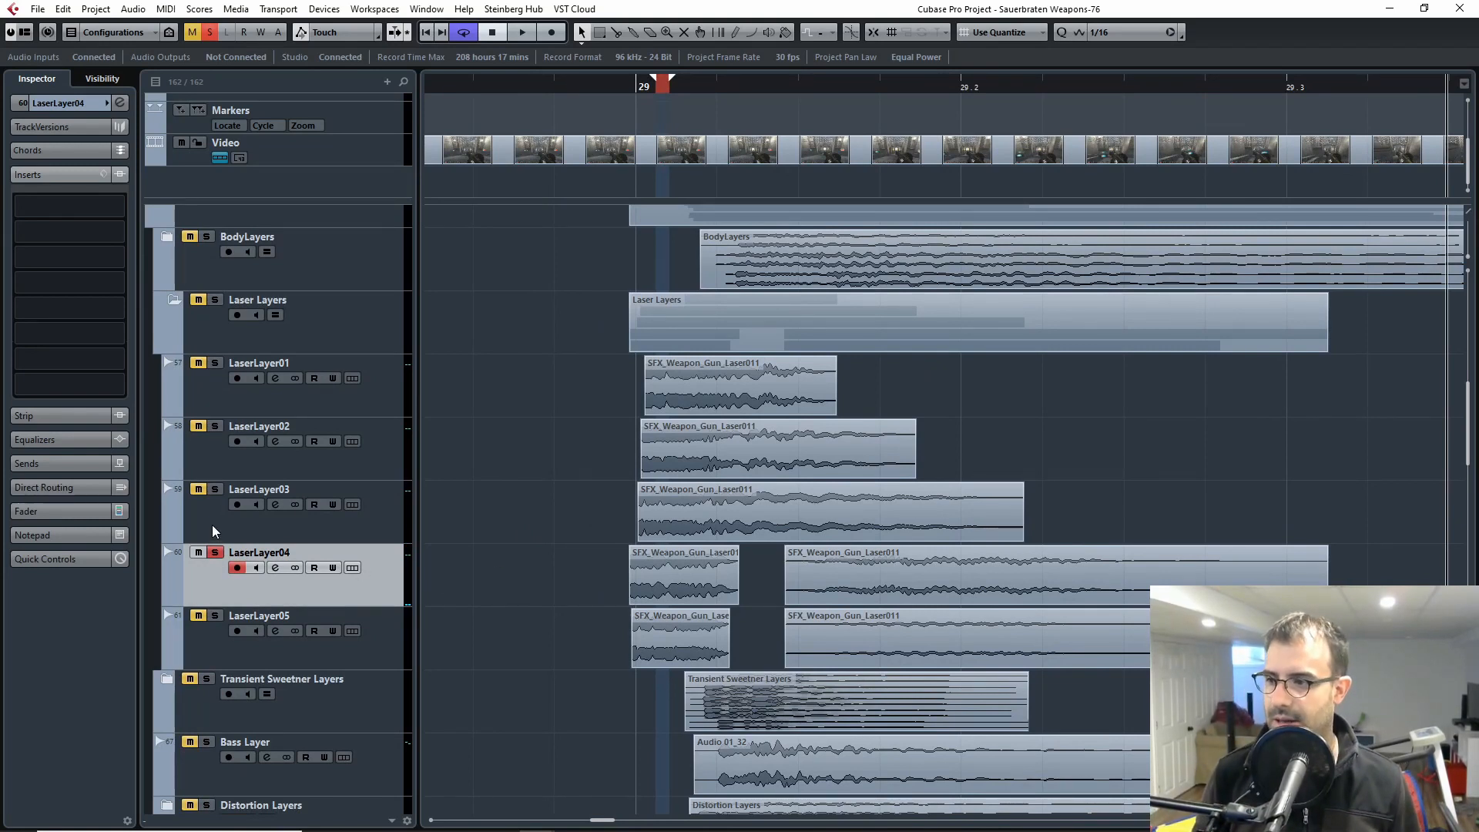
Step: Examine the gap between LaserLayer04's two clips against the other layers, marking it with the playhead
key(Down)
click(209, 583)
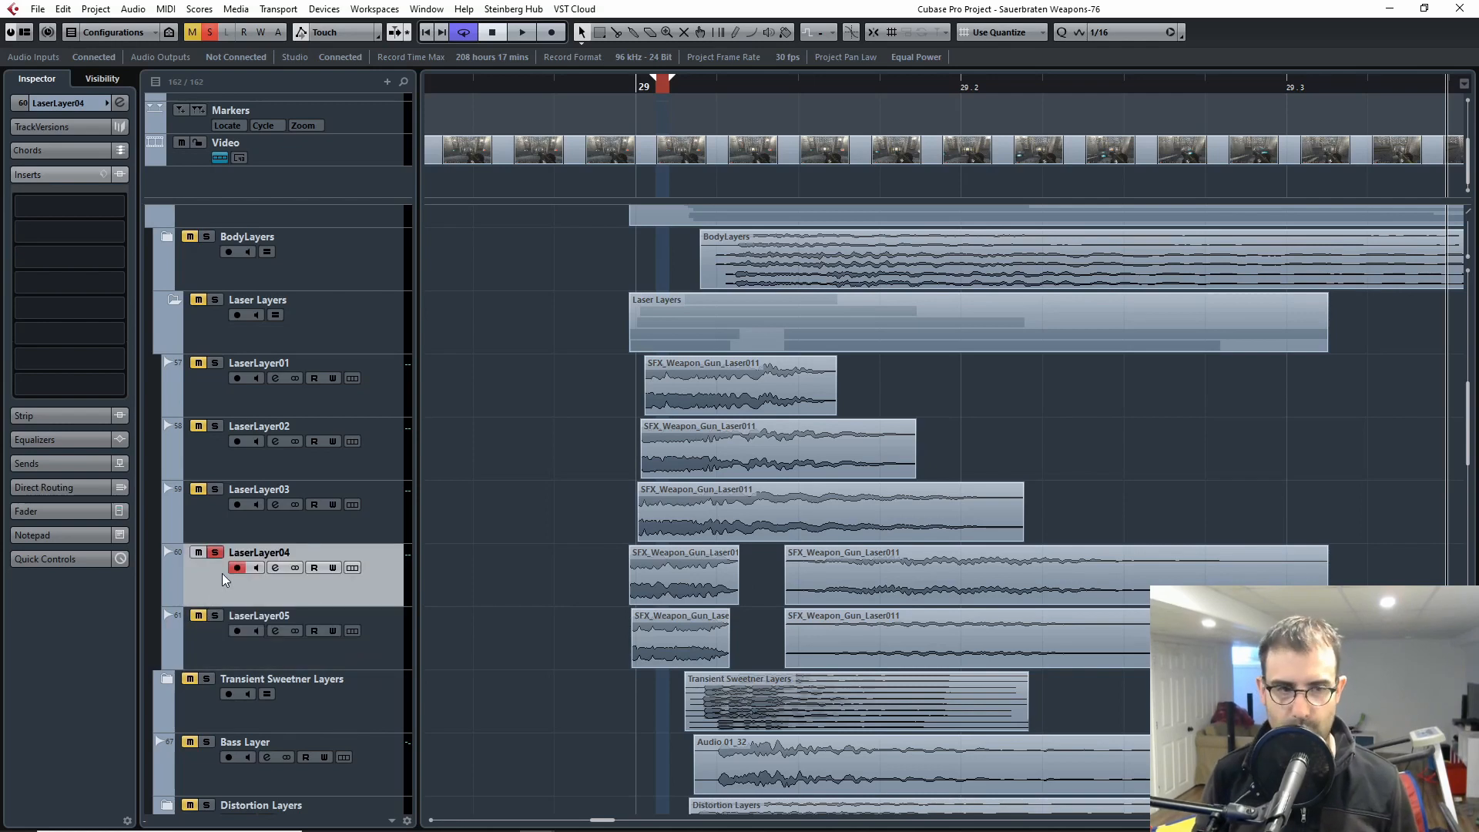
scroll(699, 603, down, 2)
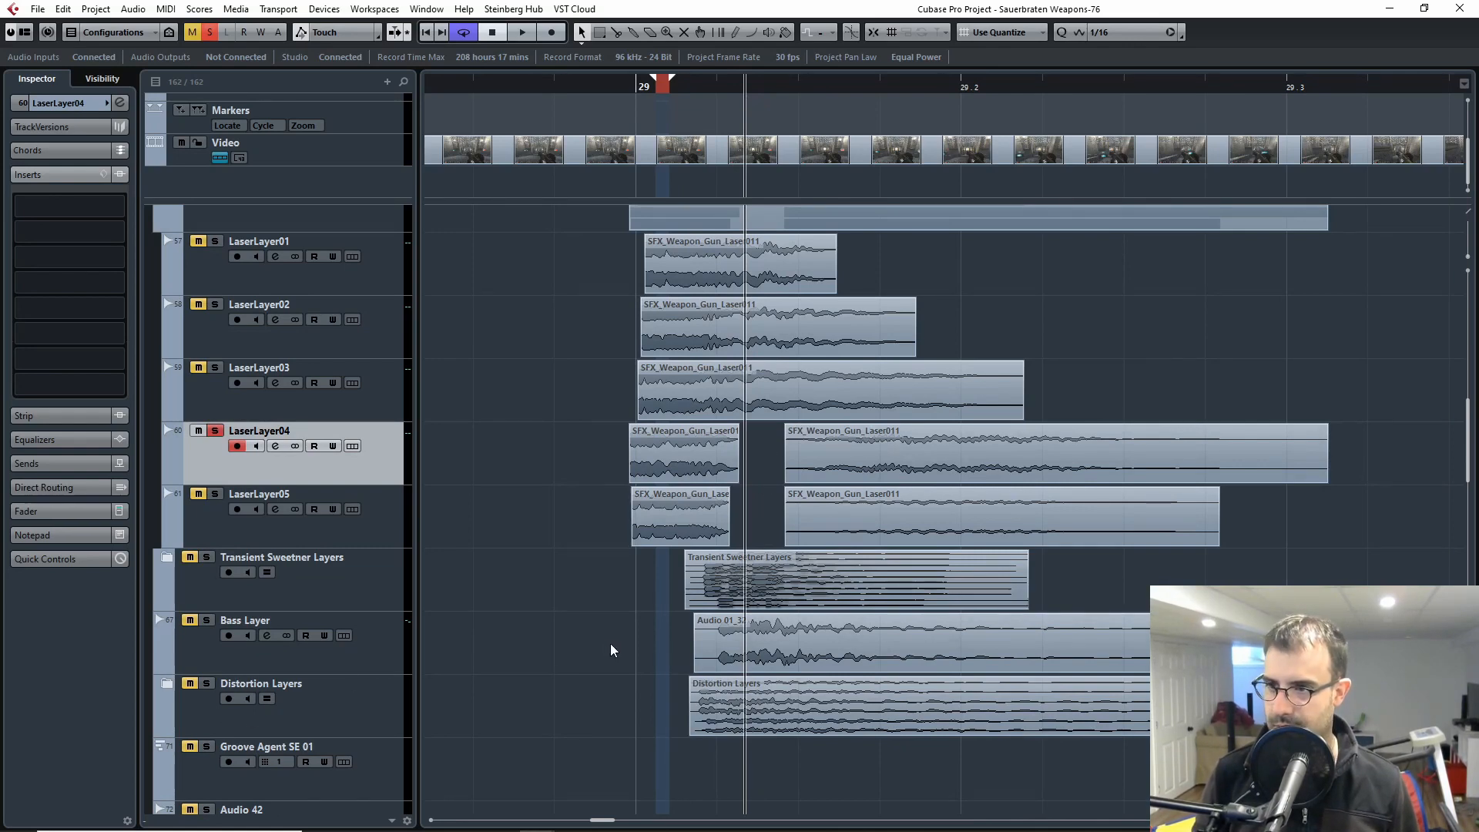
scroll(612, 651, up, 4)
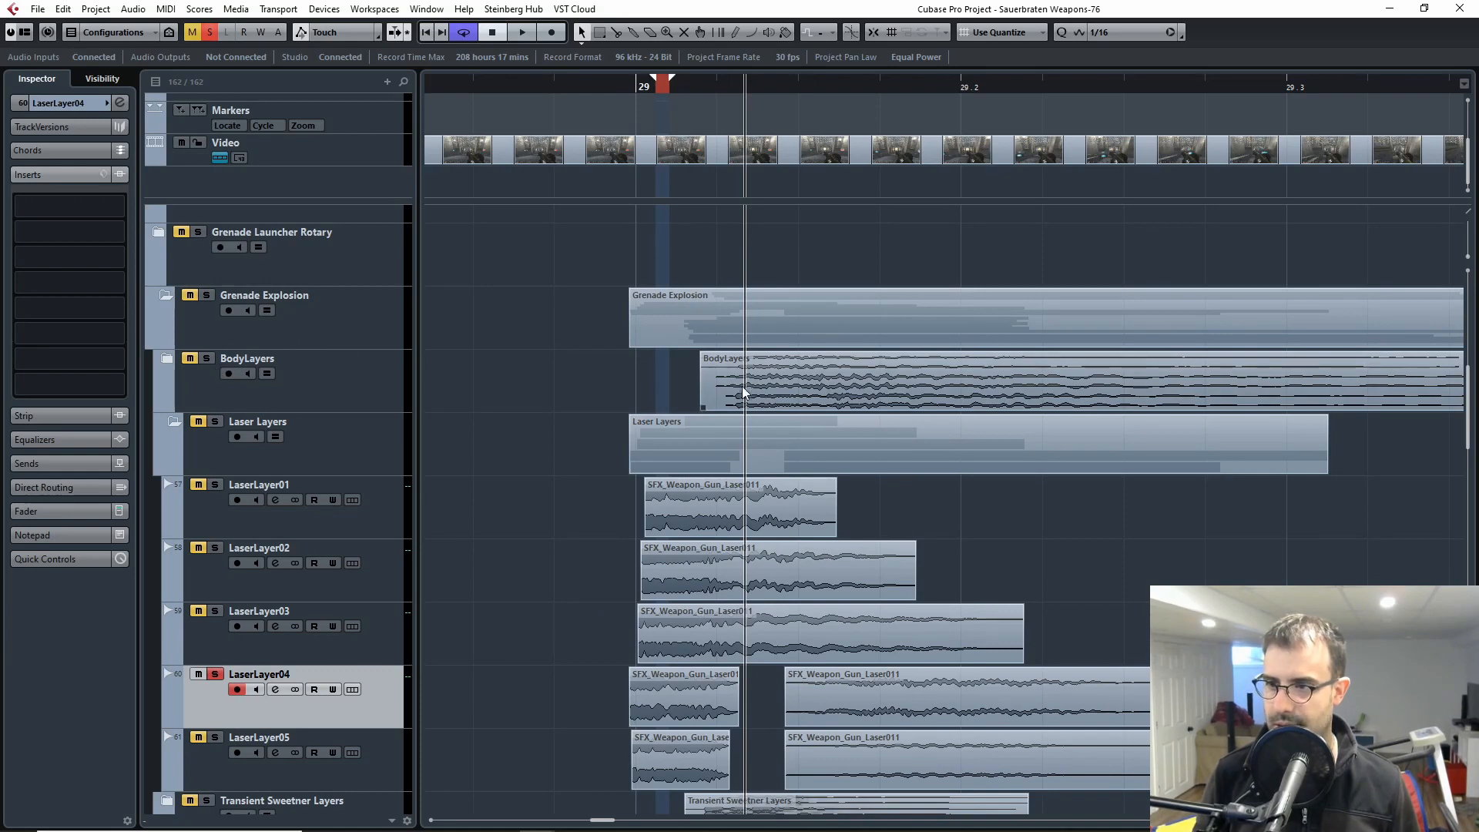
scroll(745, 389, down, 2)
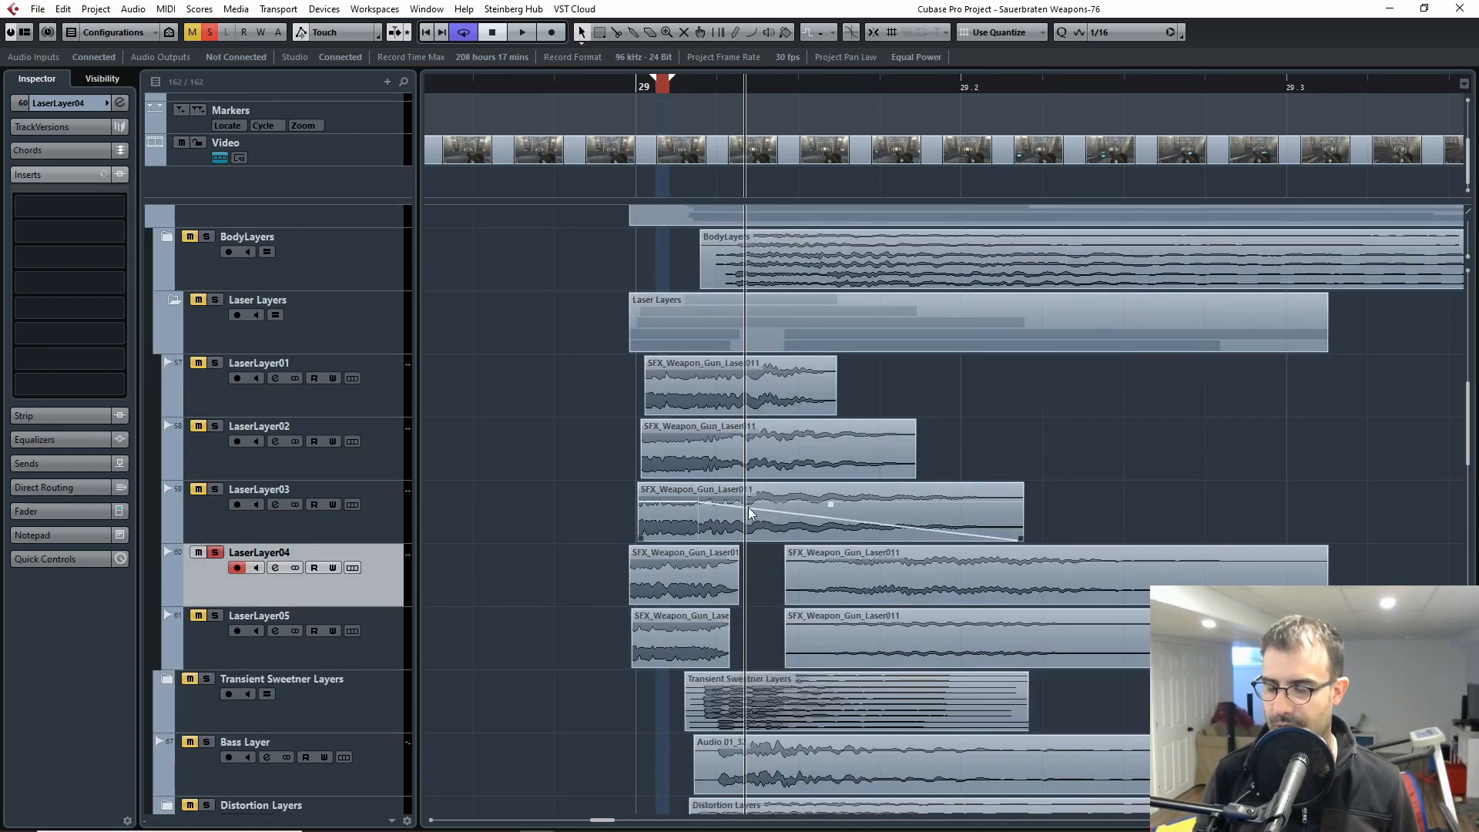
drag(745, 91, 752, 132)
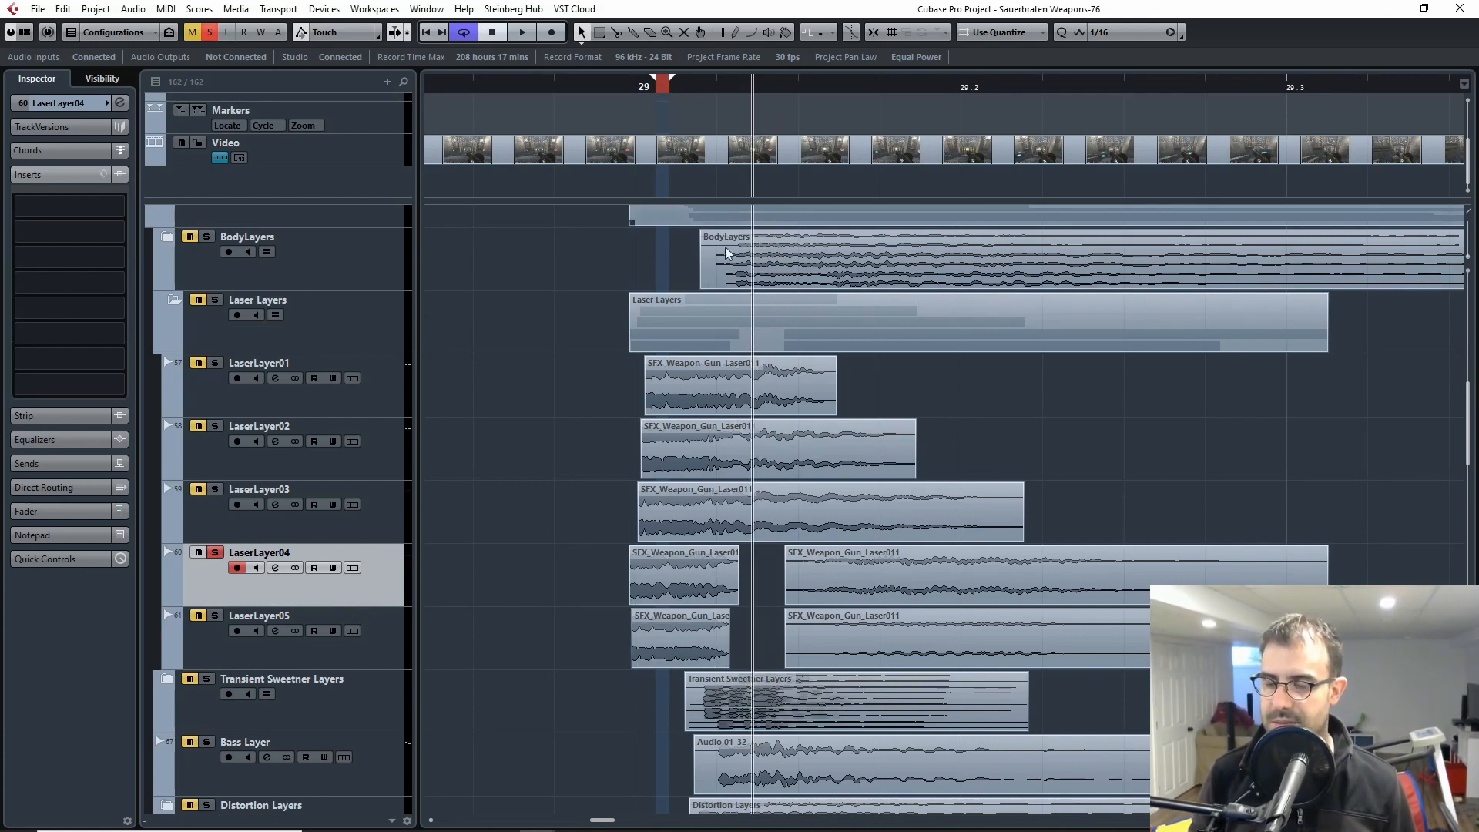
click(741, 90)
click(341, 277)
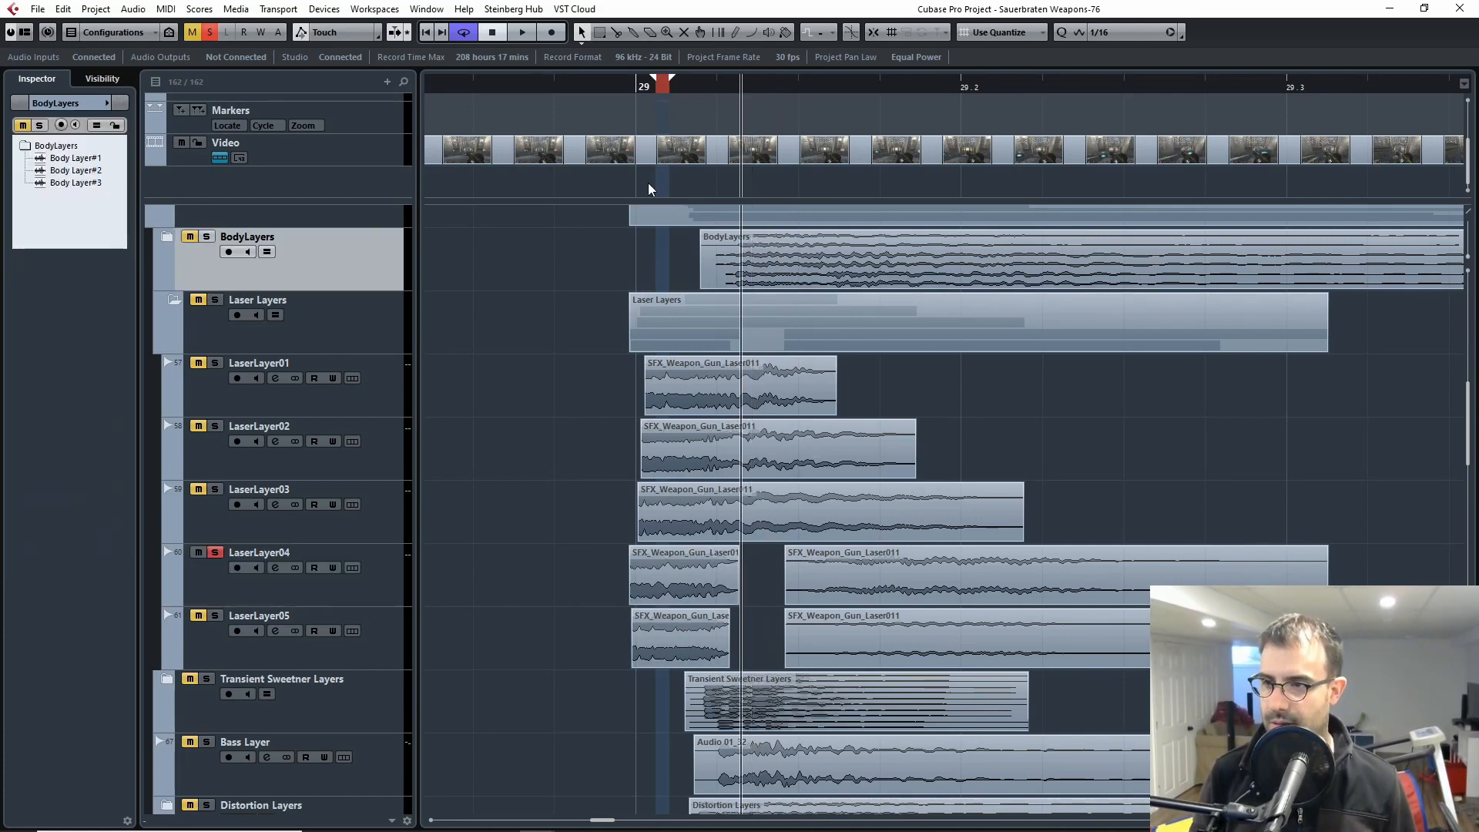
drag(742, 82, 745, 77)
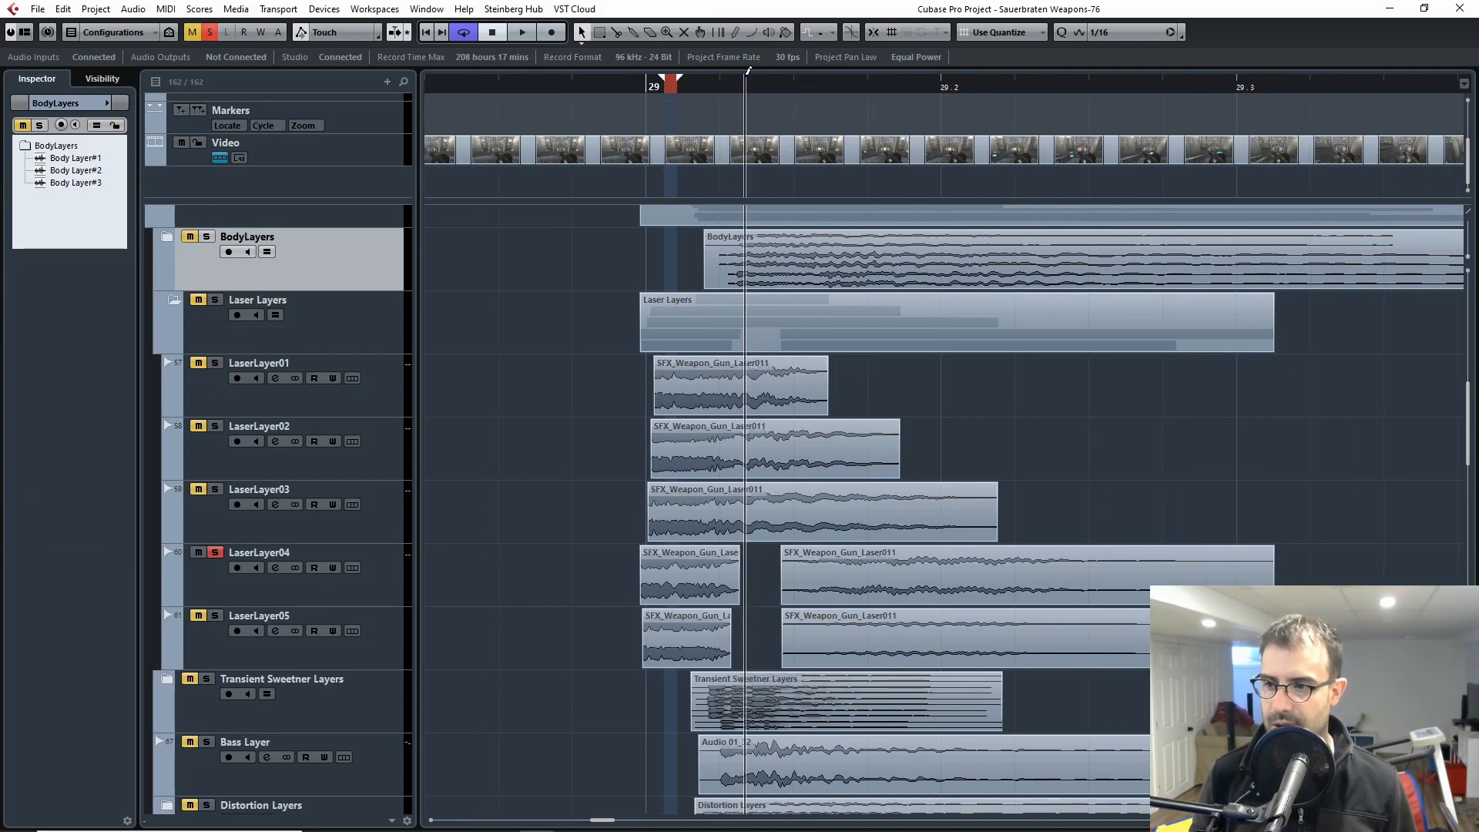
click(302, 588)
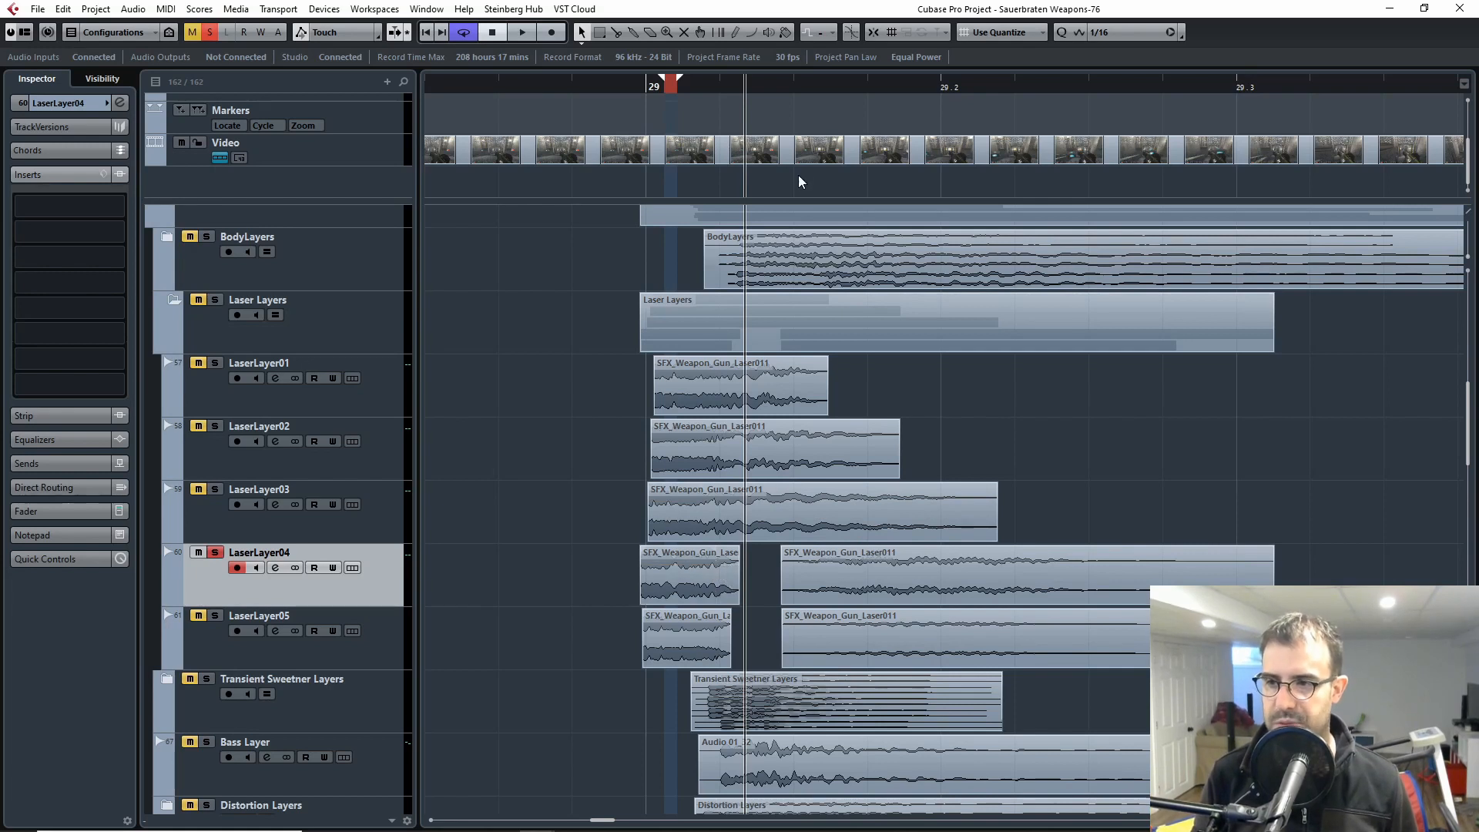
Step: Play LaserLayer04 from bar 29 and inspect the fades on its second clip
click(644, 84)
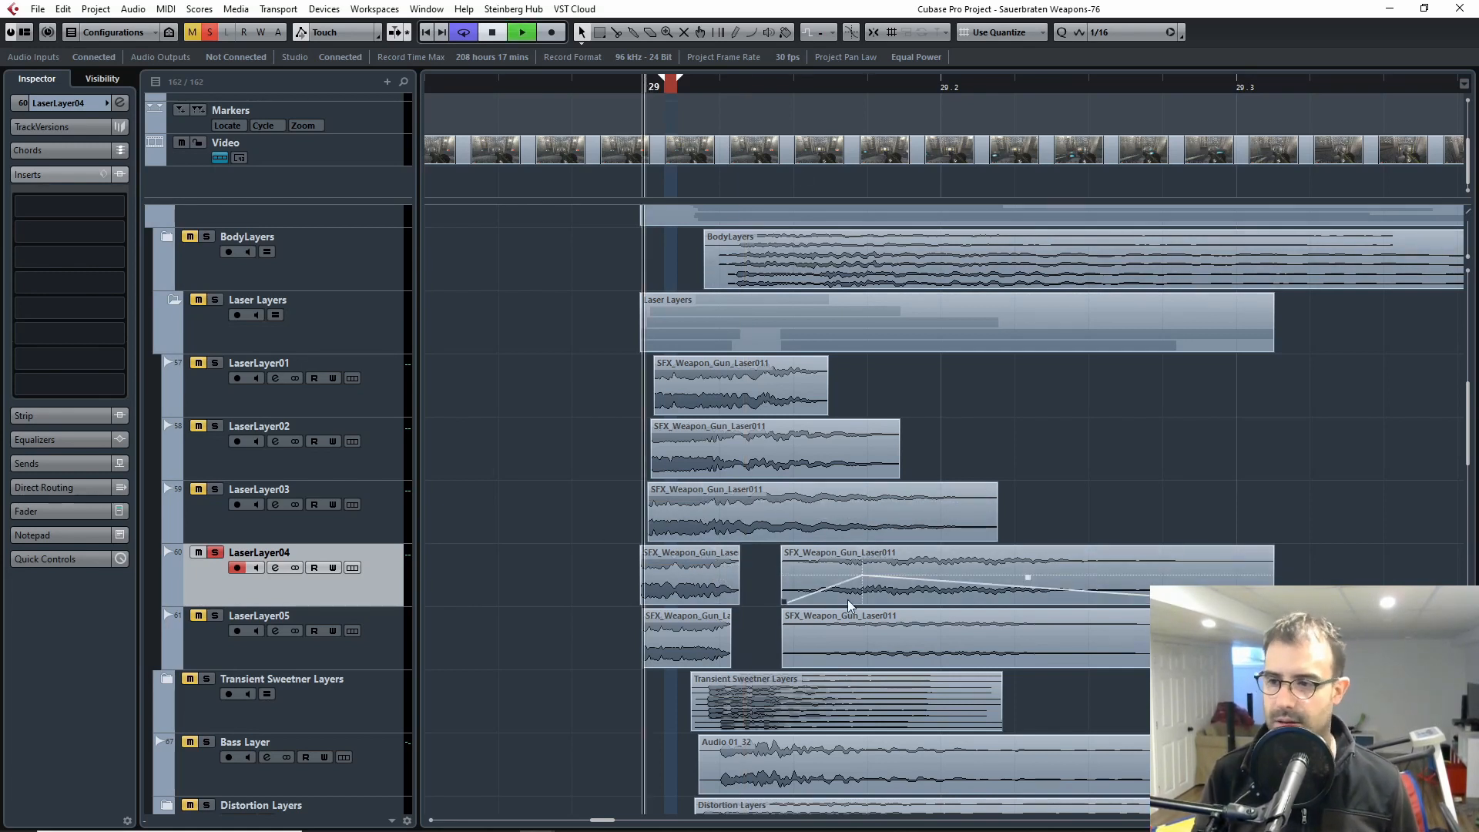
key(space)
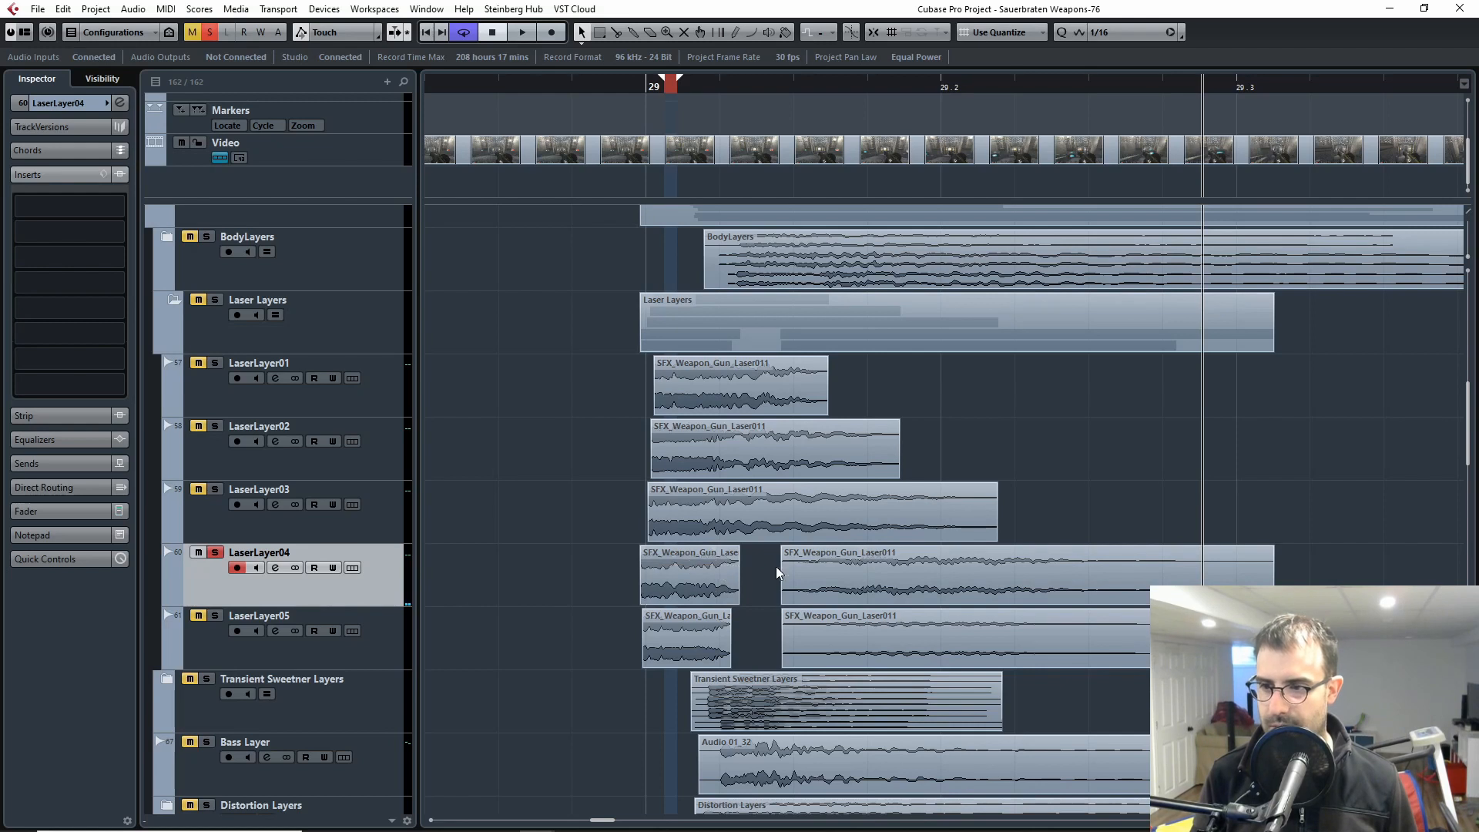
click(798, 572)
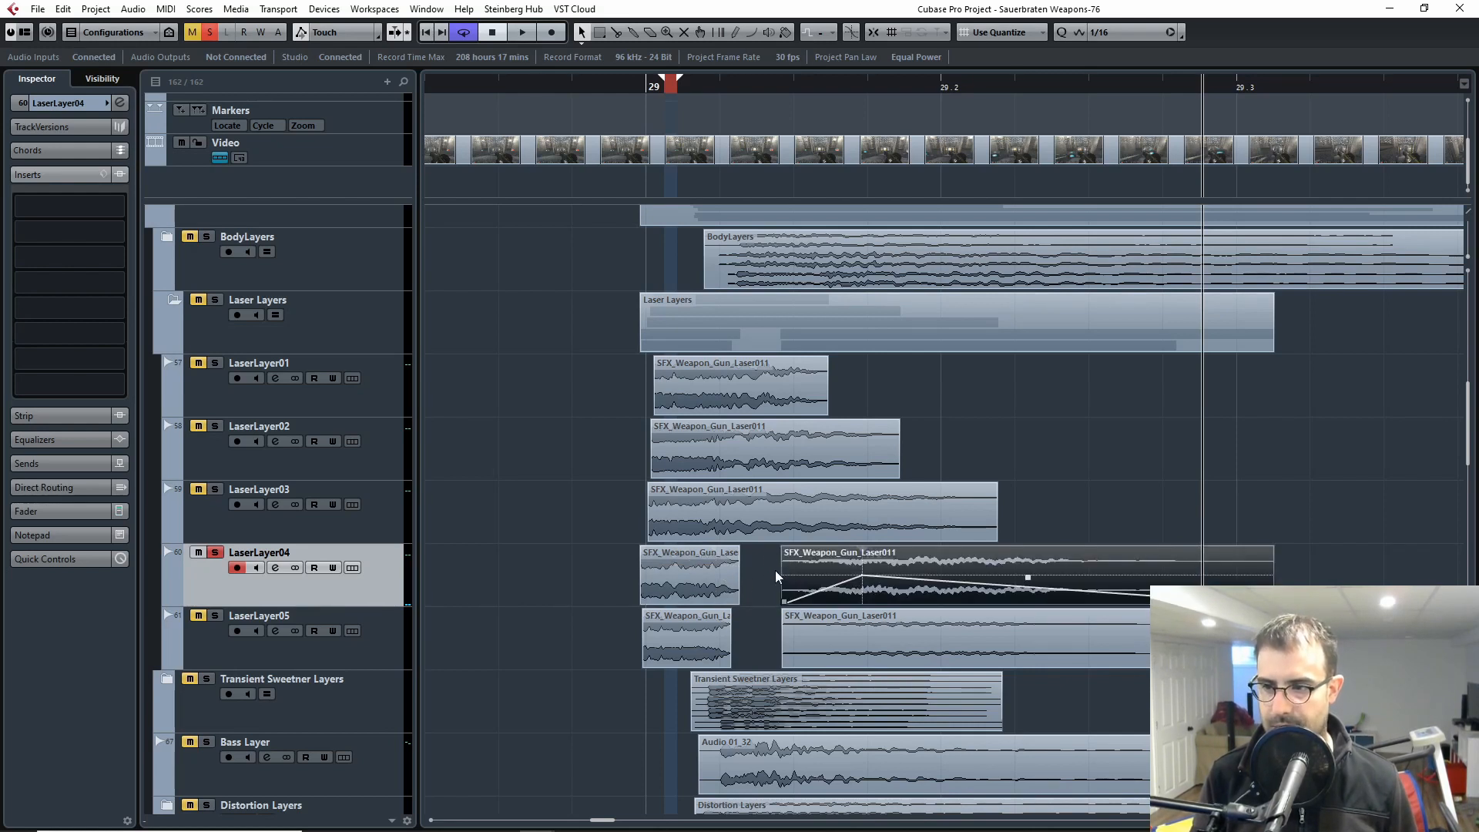
click(747, 582)
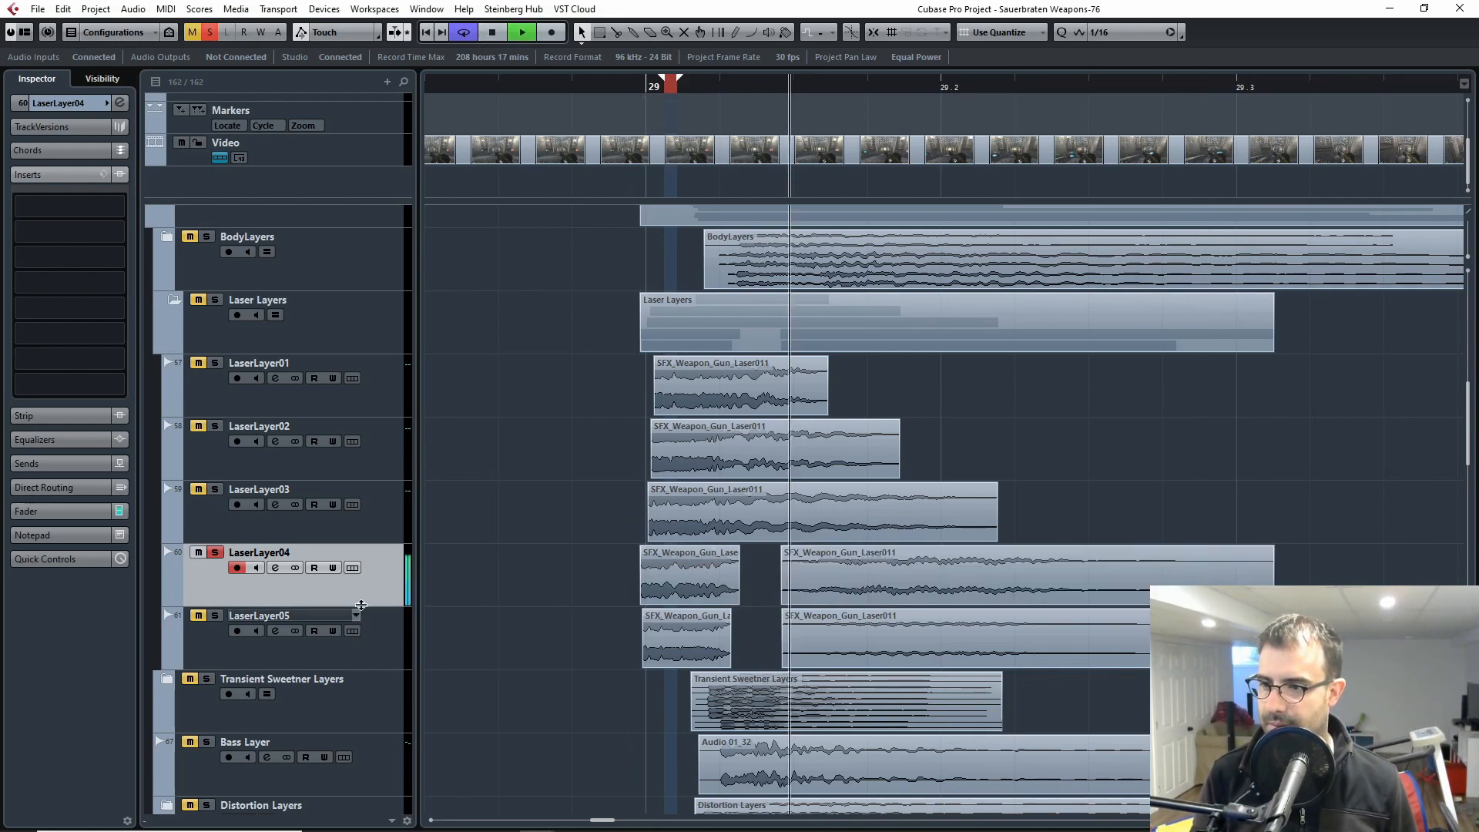
Step: Switch the solo from LaserLayer04 to LaserLayer05, play its clips, and release the solo
click(215, 553)
click(217, 616)
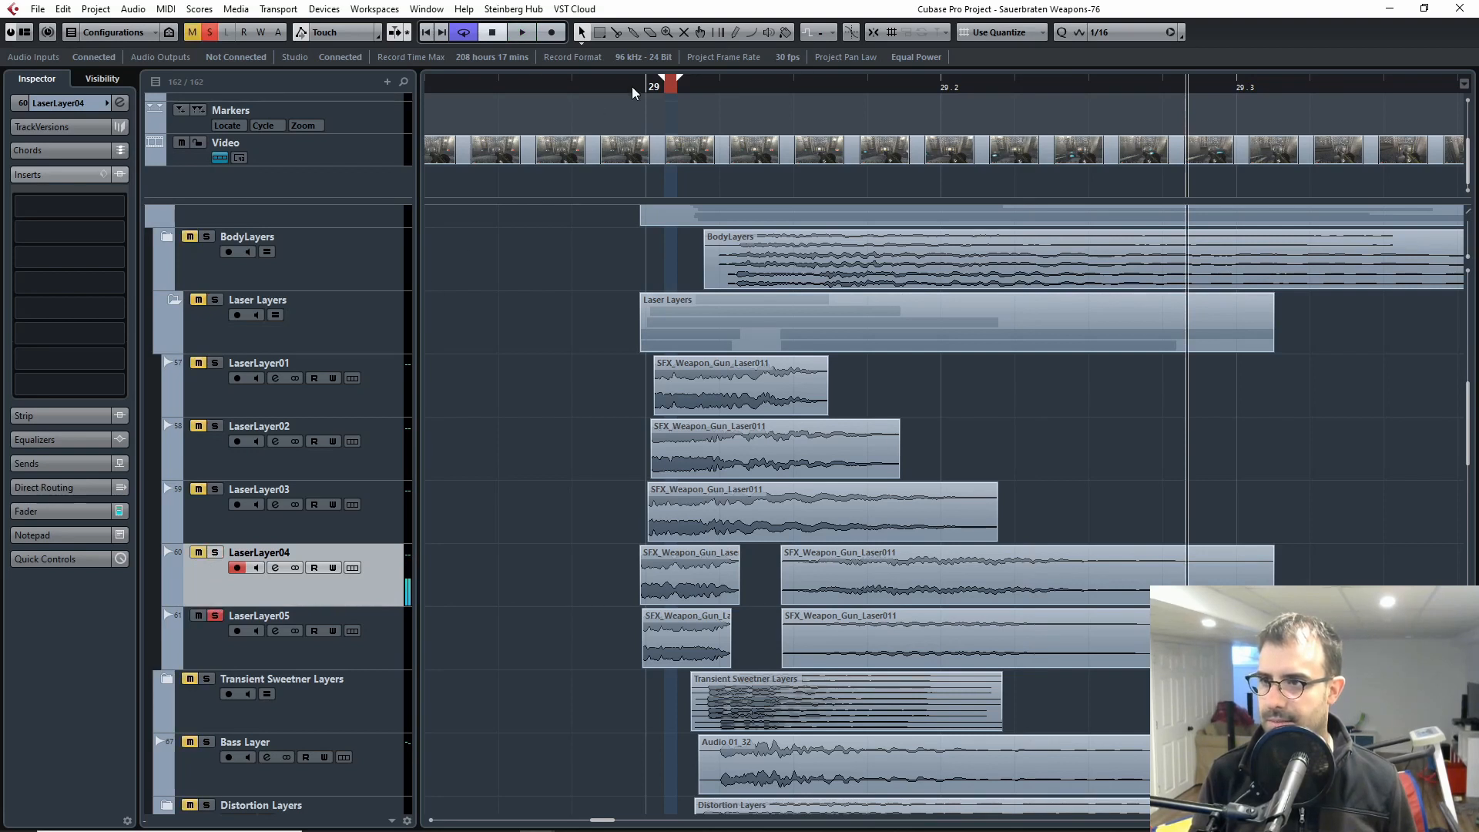
click(237, 633)
key(space)
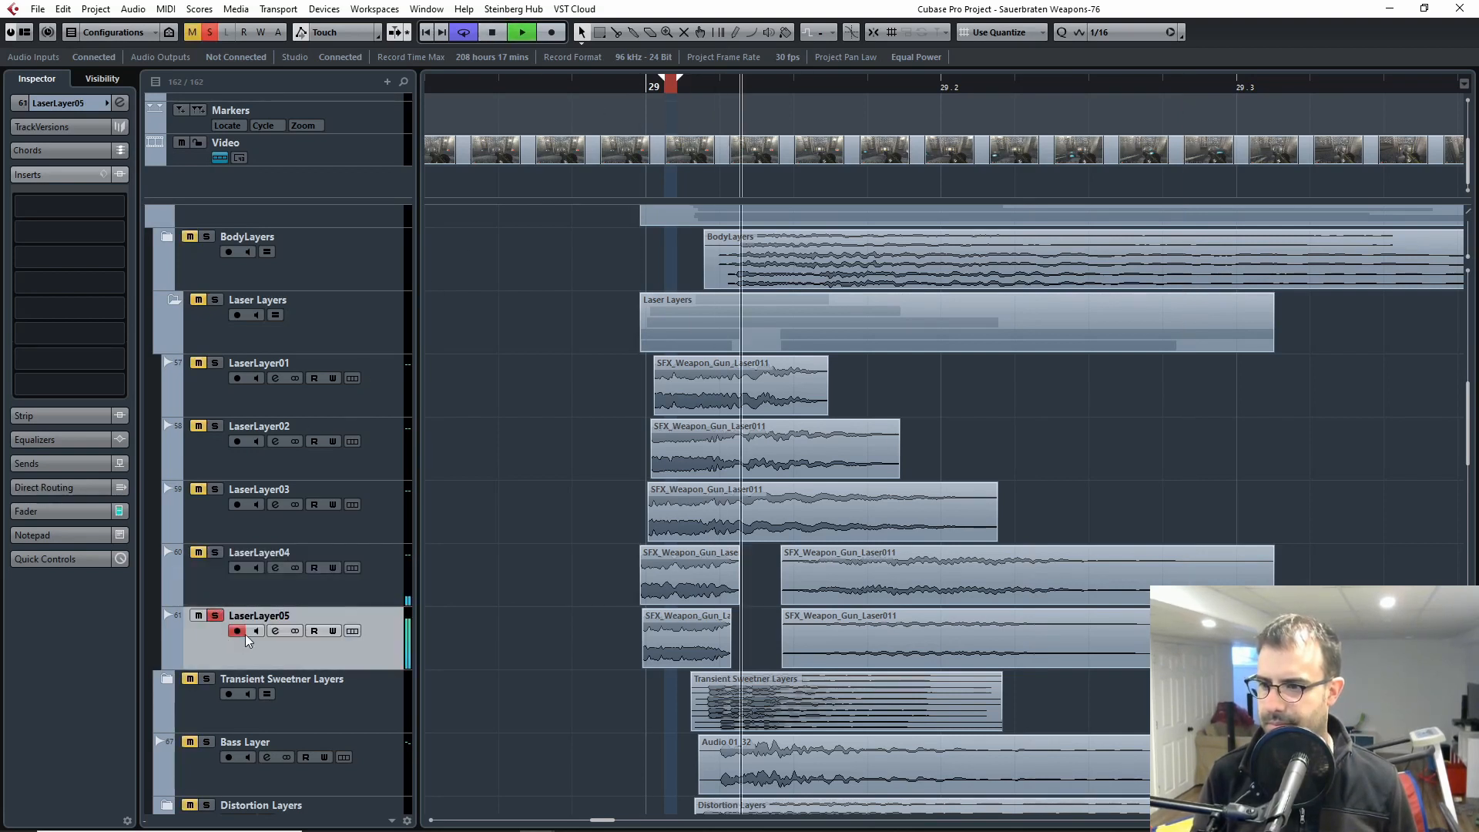
key(space)
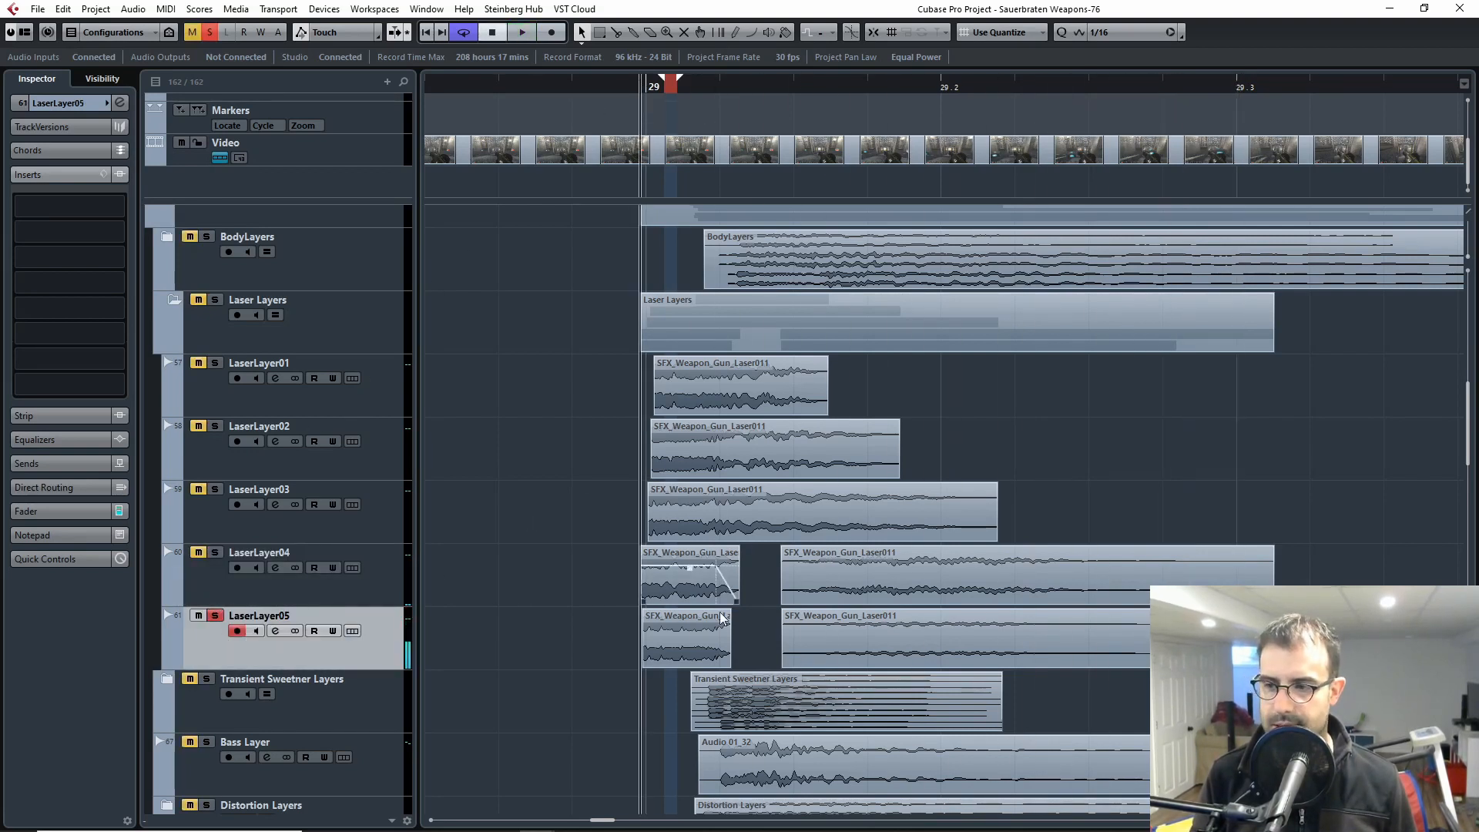
click(215, 616)
Step: Collapse the Laser Layers folder and expand the Transient Sweetner Layers folder
click(174, 300)
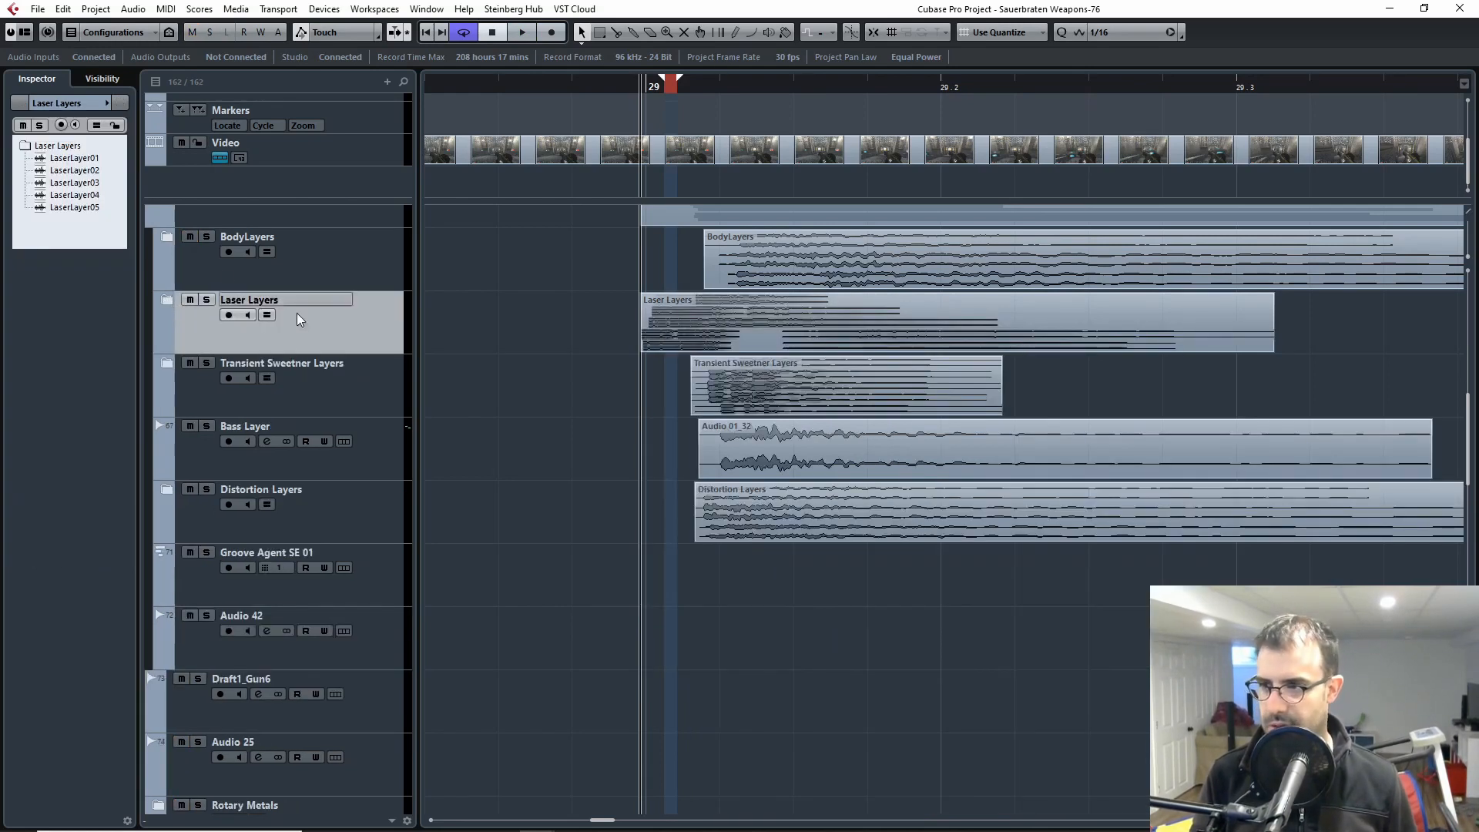
click(167, 363)
click(201, 394)
key(g)
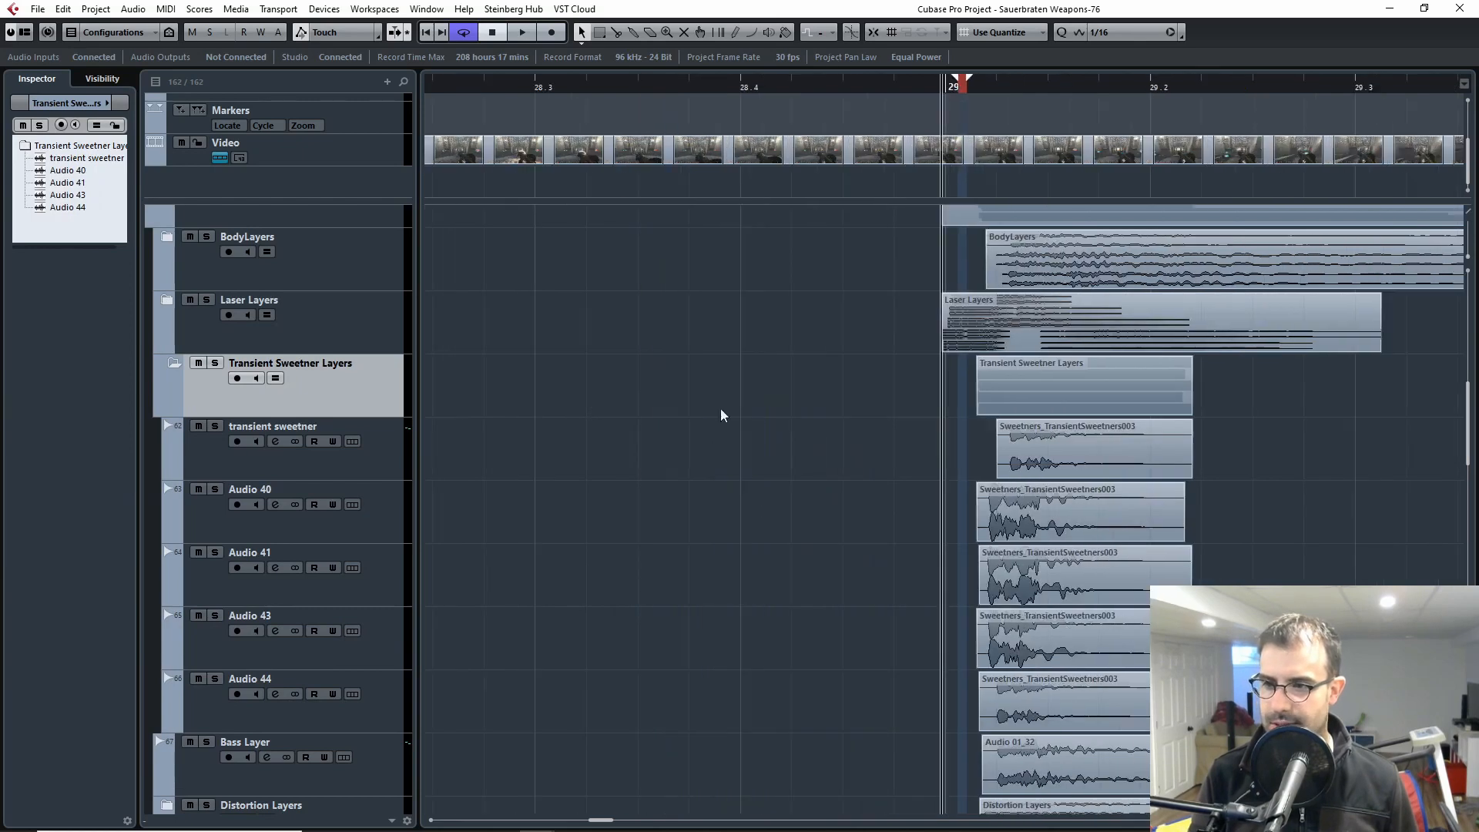
key(h)
Step: Select and solo the transient sweetner track and play its clip from just after bar 29
click(213, 429)
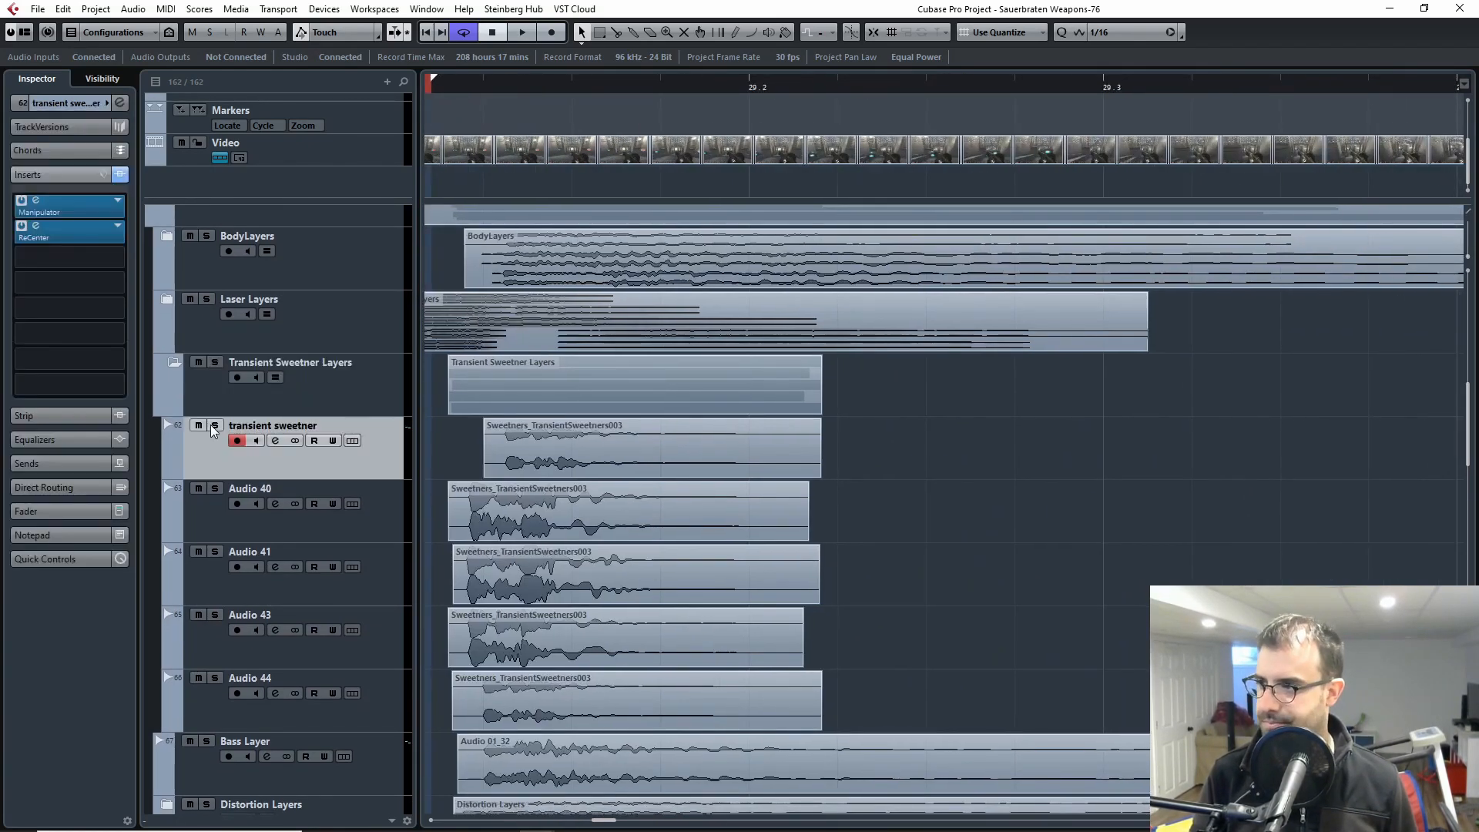
click(213, 430)
key(space)
key(space)
click(625, 86)
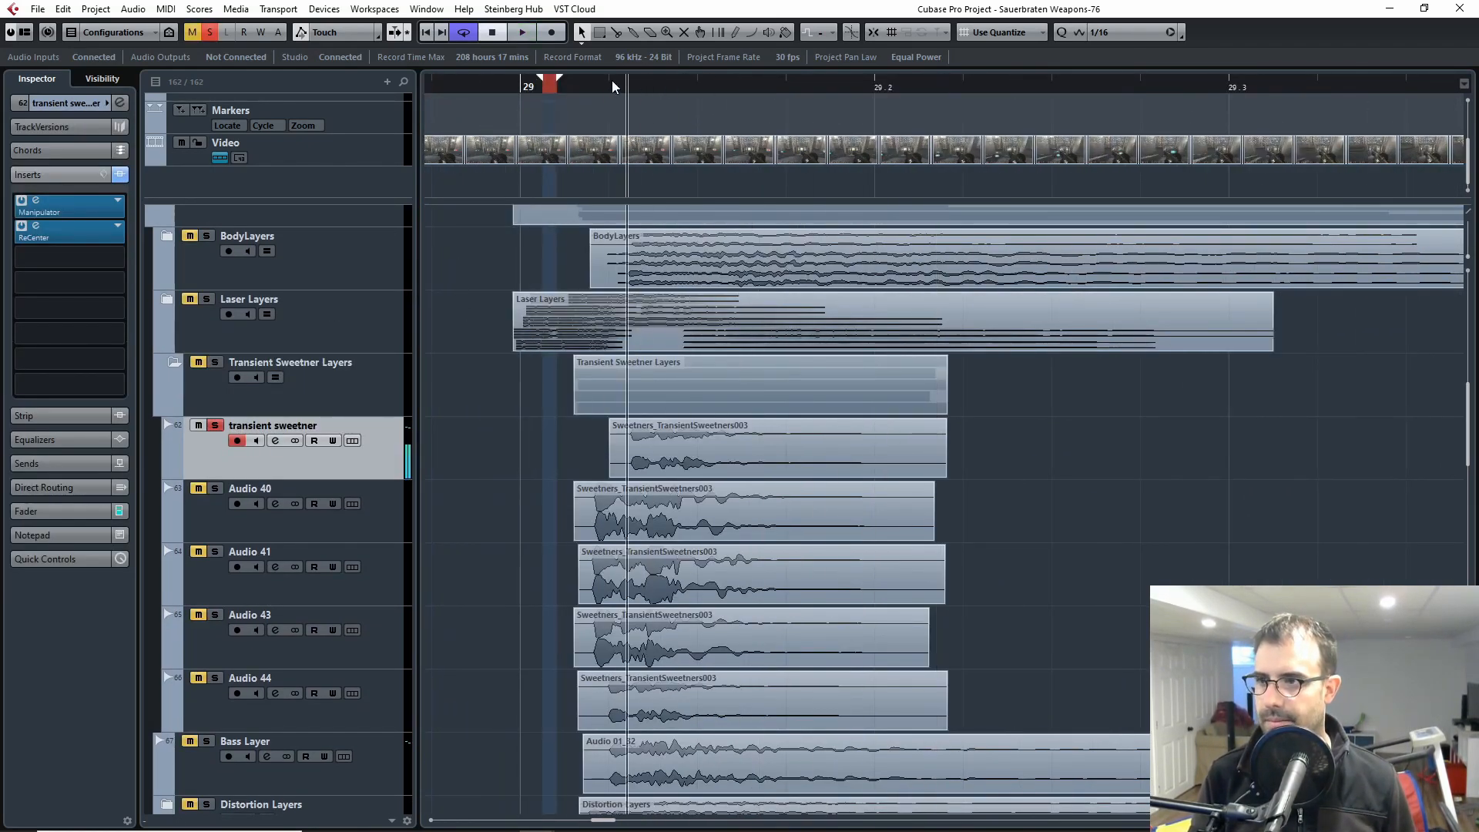
key(space)
key(space)
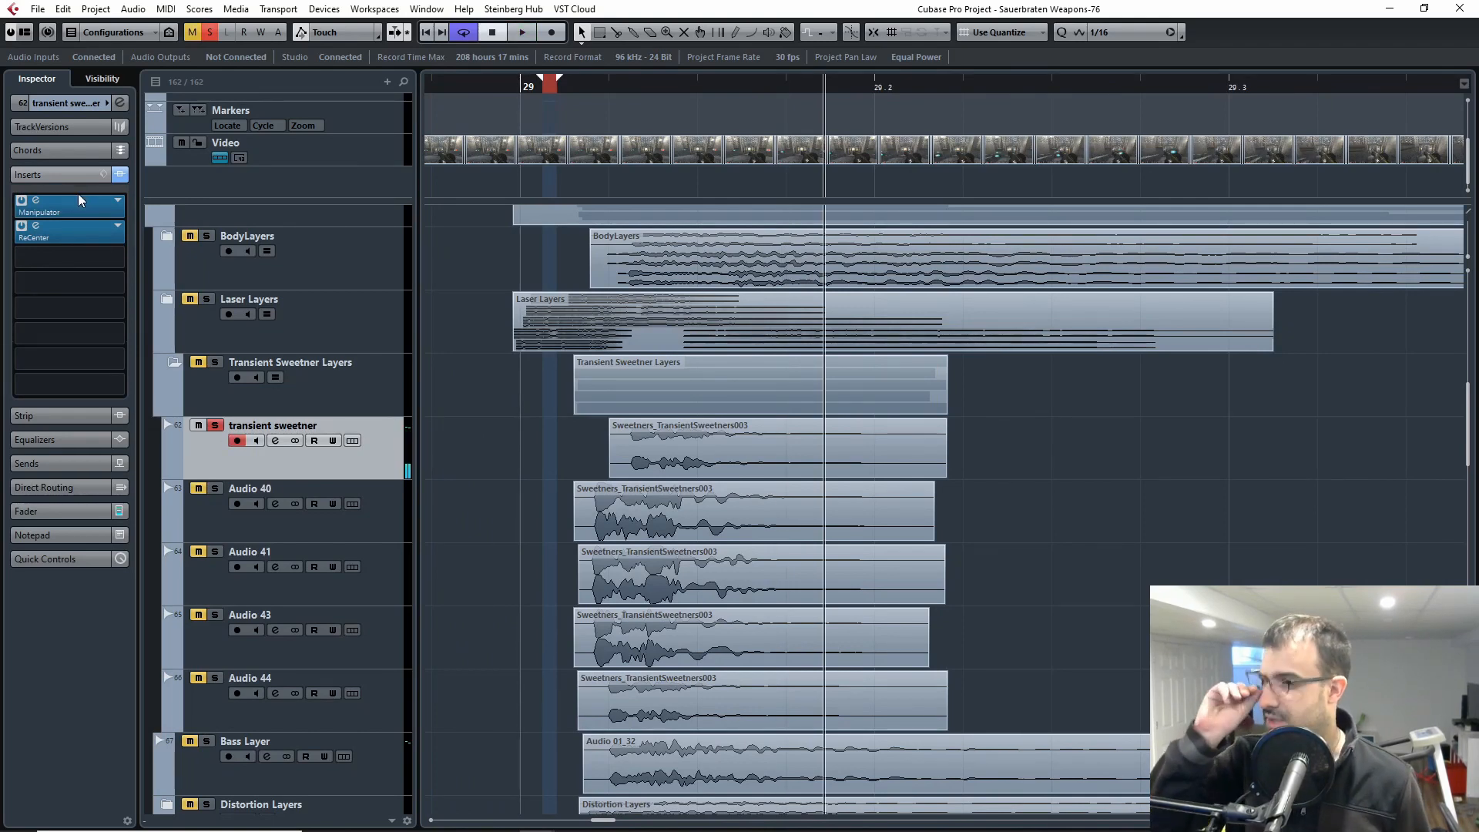
Step: Open the transient sweetner's Manipulator insert, then play the clip with both Manipulator and ReCenter bypassed
click(116, 214)
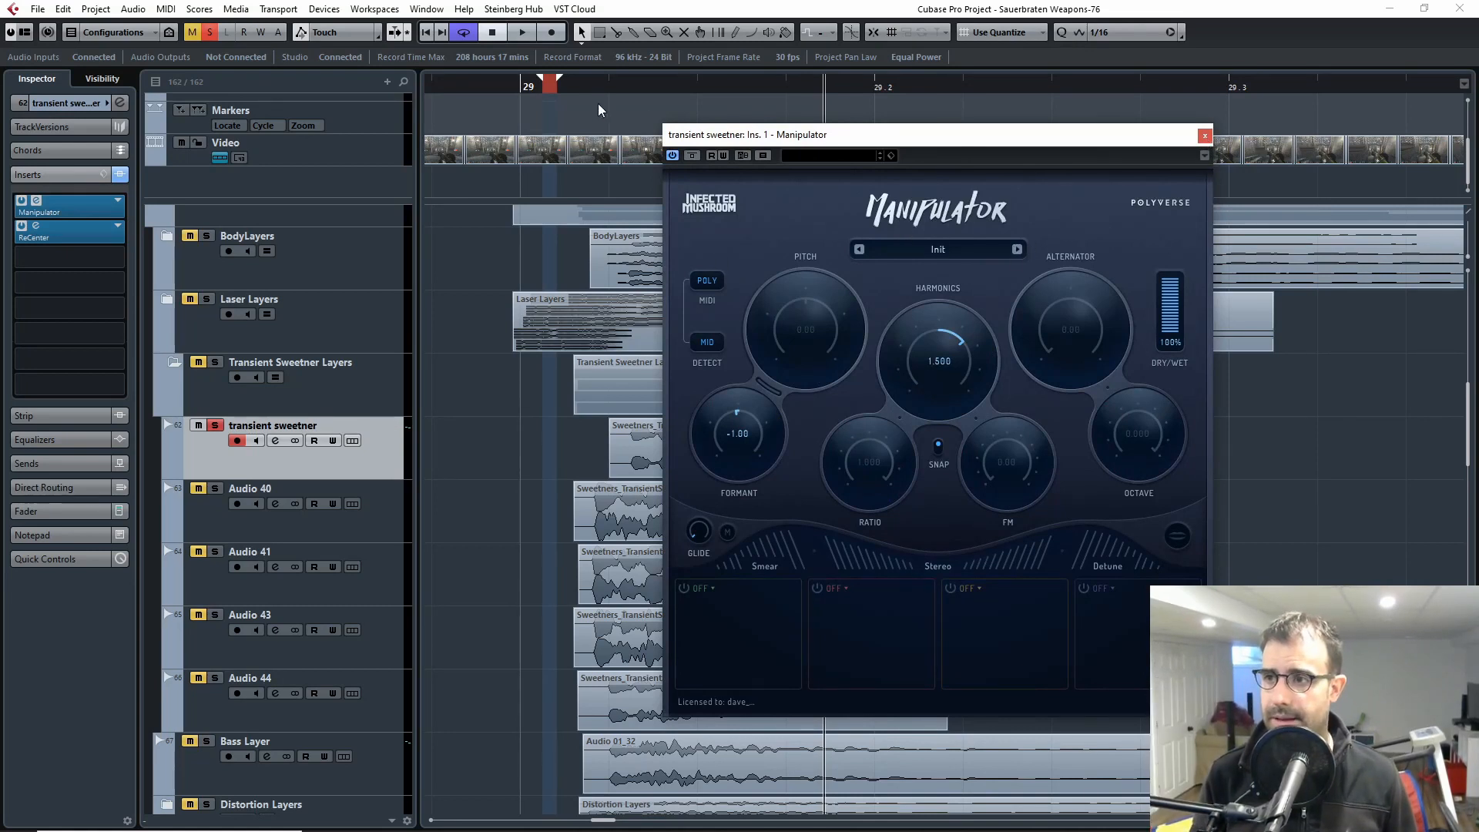
drag(599, 84, 581, 86)
click(692, 156)
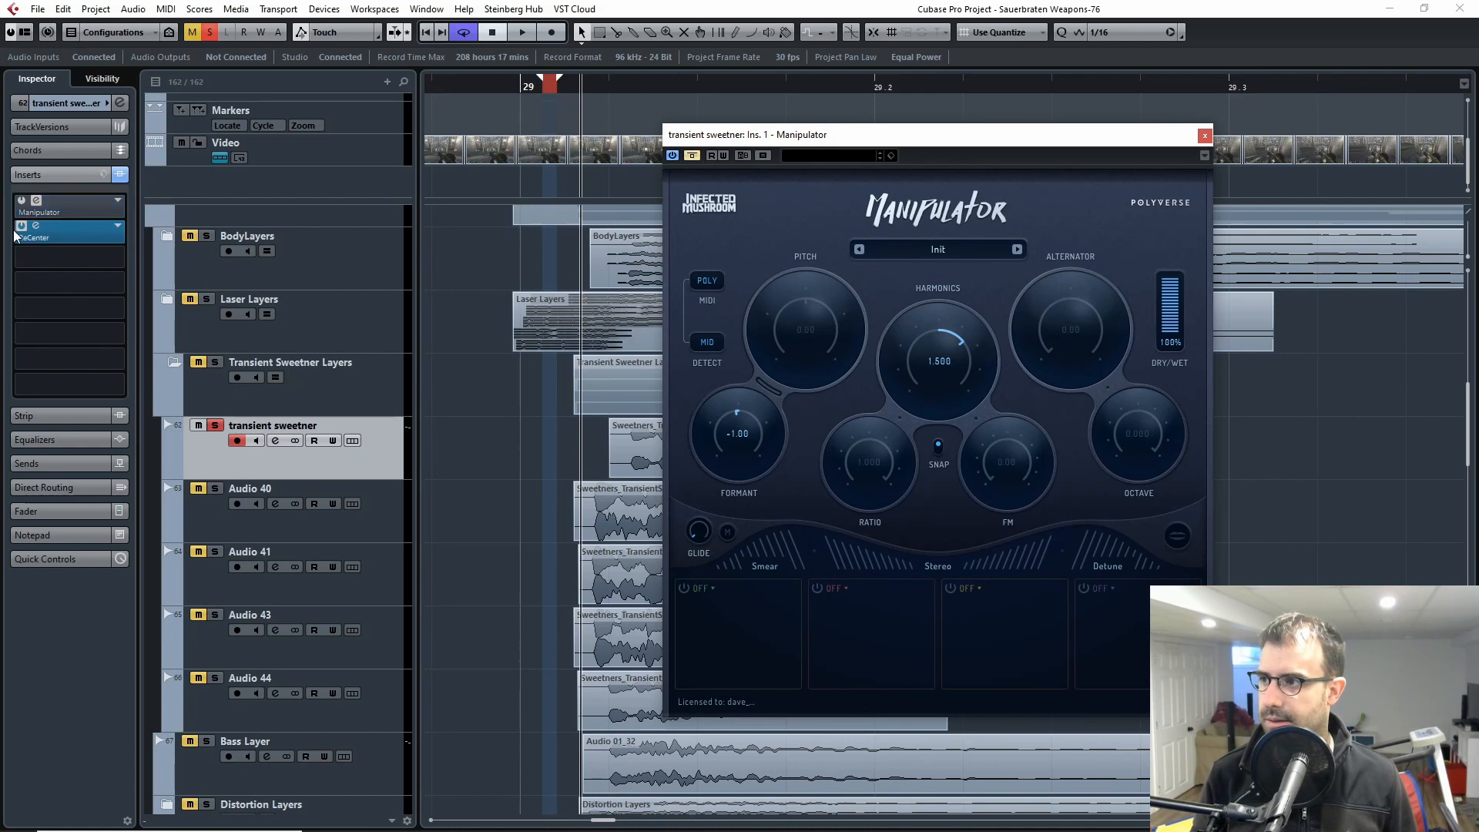
click(22, 227)
key(space)
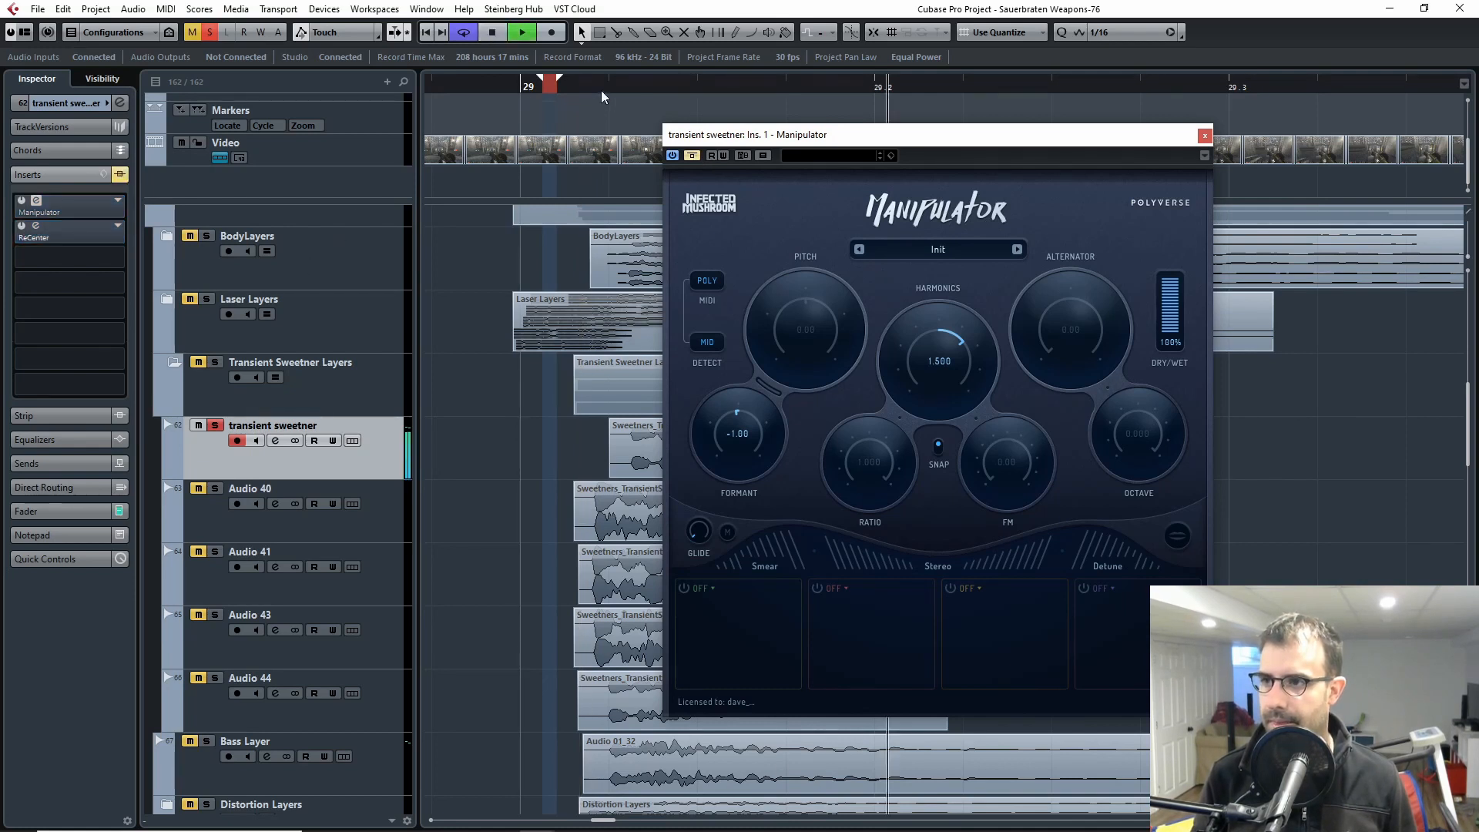
key(space)
drag(594, 87, 547, 148)
key(space)
Step: Replay the unprocessed transient sweetner, then reactivate Manipulator with its window open and play the clip through it
key(space)
click(1205, 135)
key(space)
key(space)
click(21, 201)
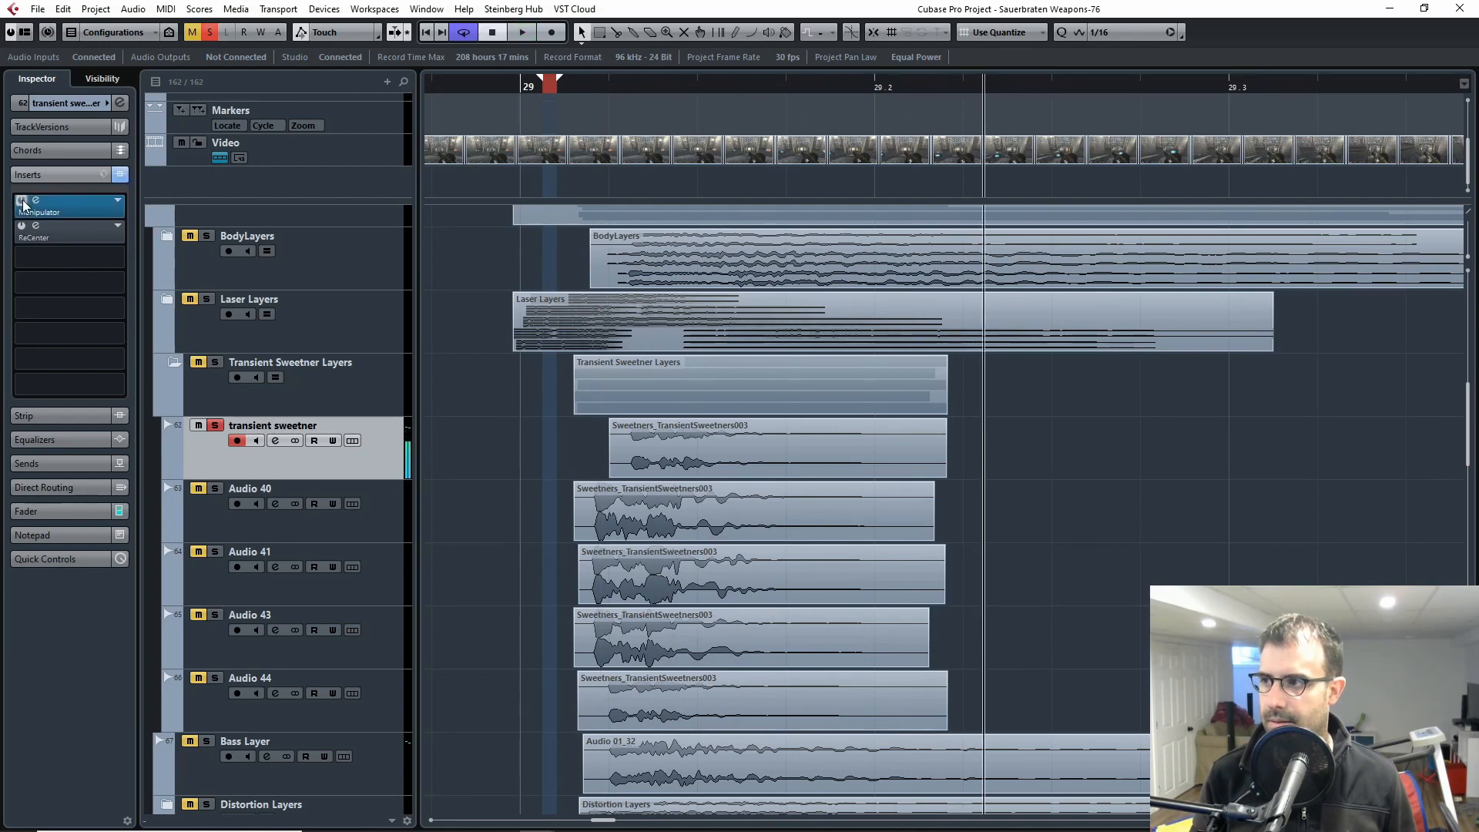
click(36, 201)
key(space)
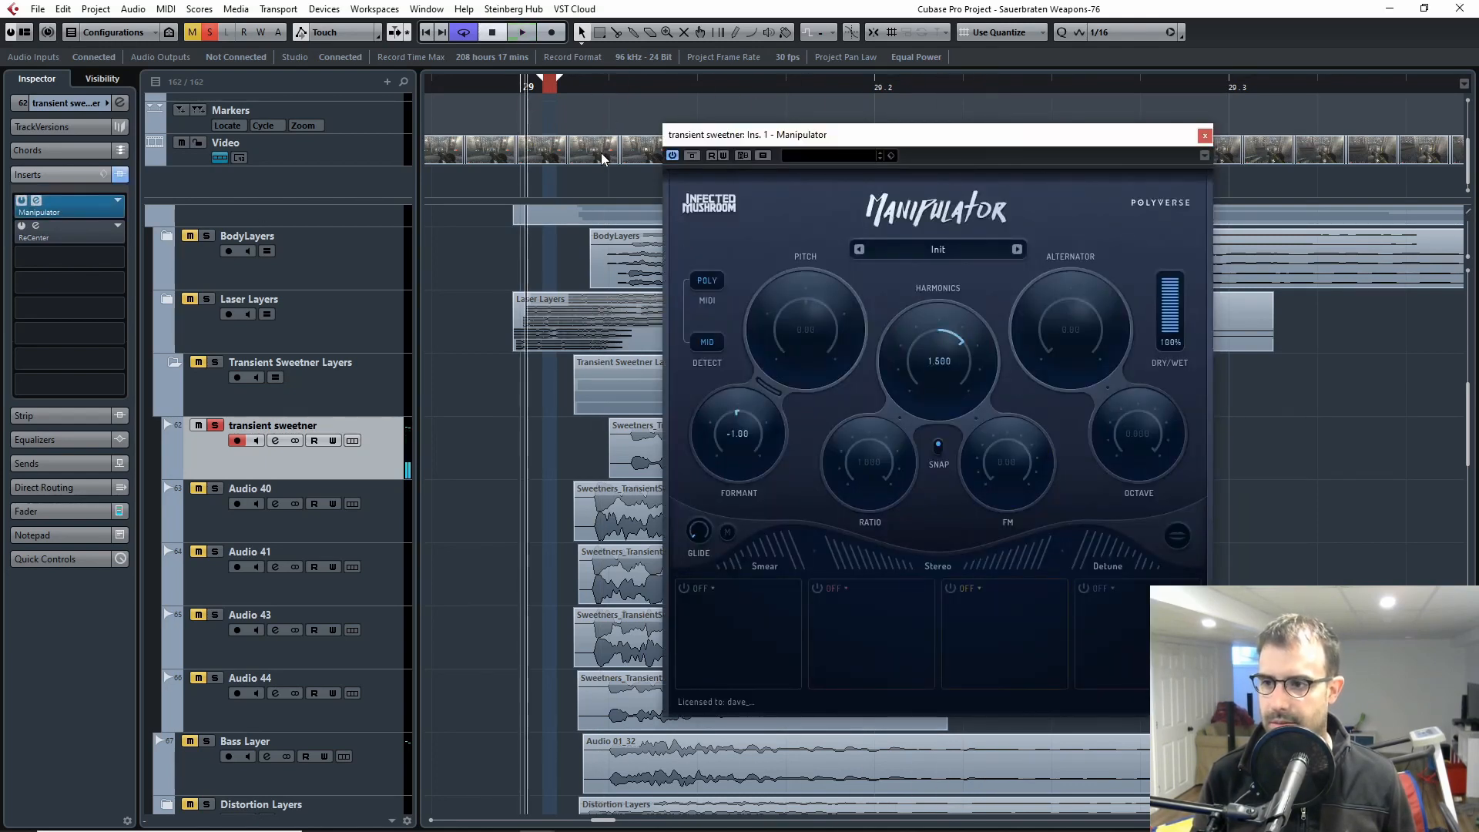
click(537, 91)
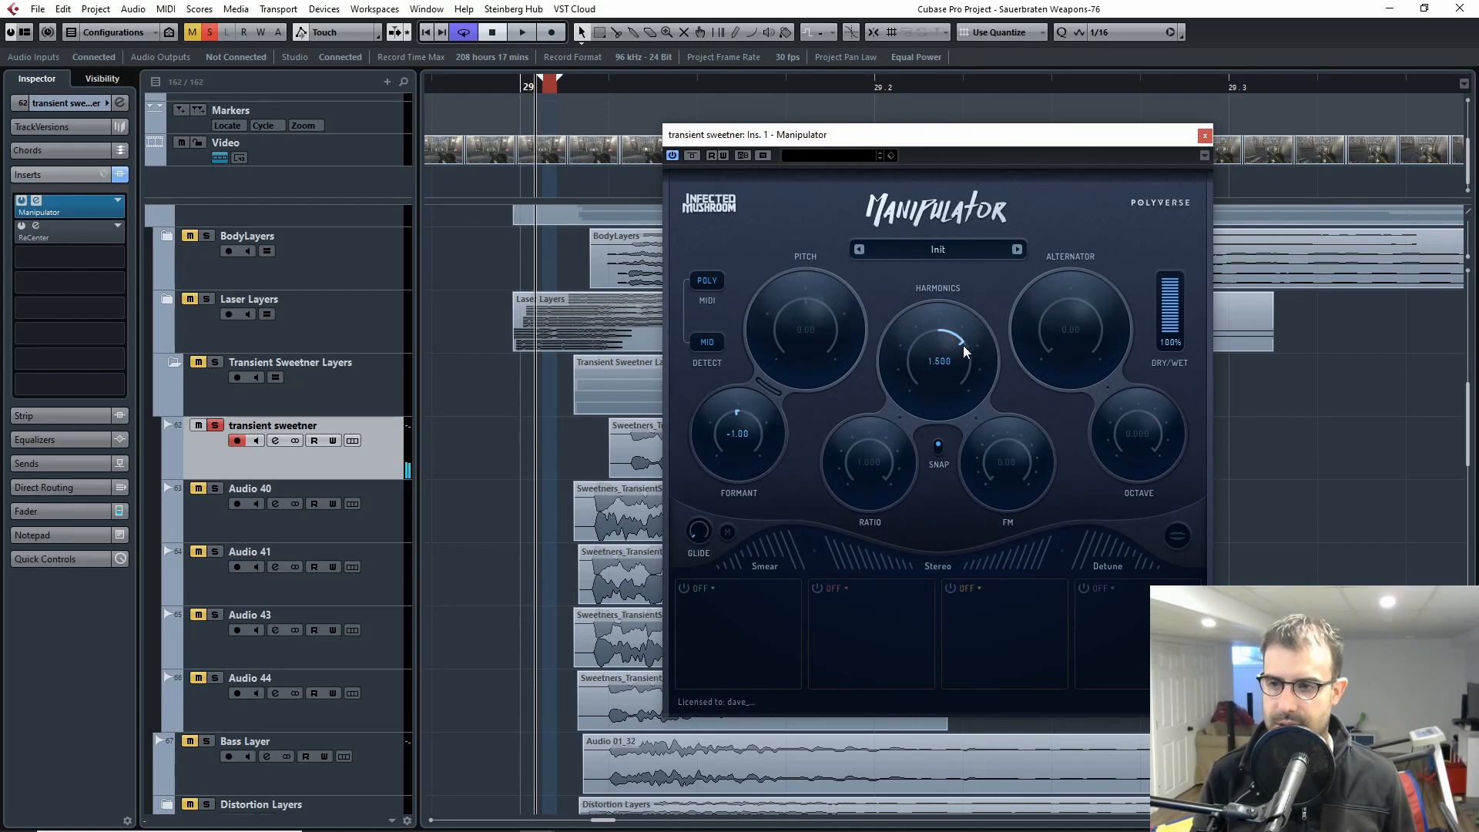
key(space)
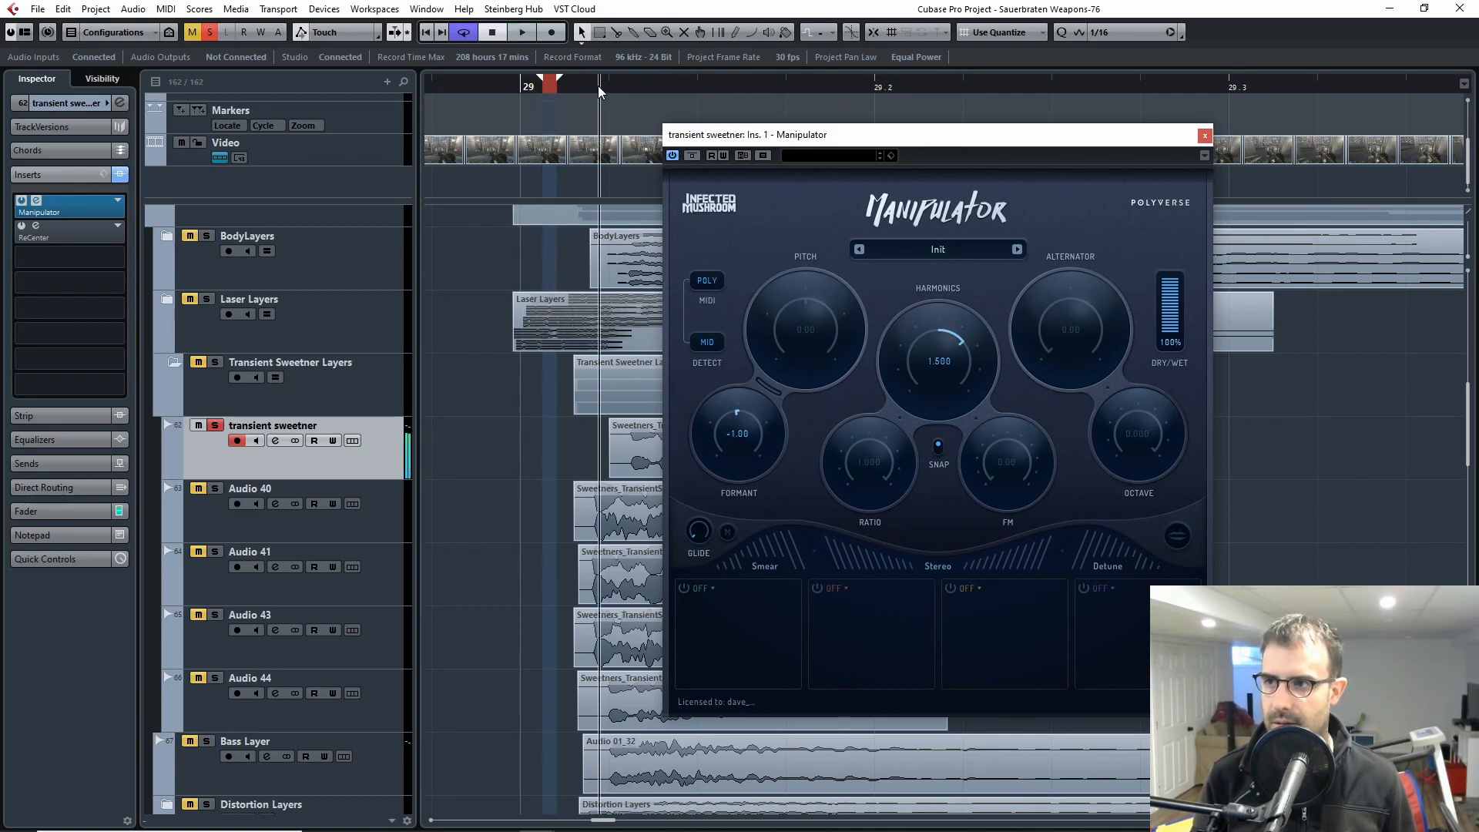
key(space)
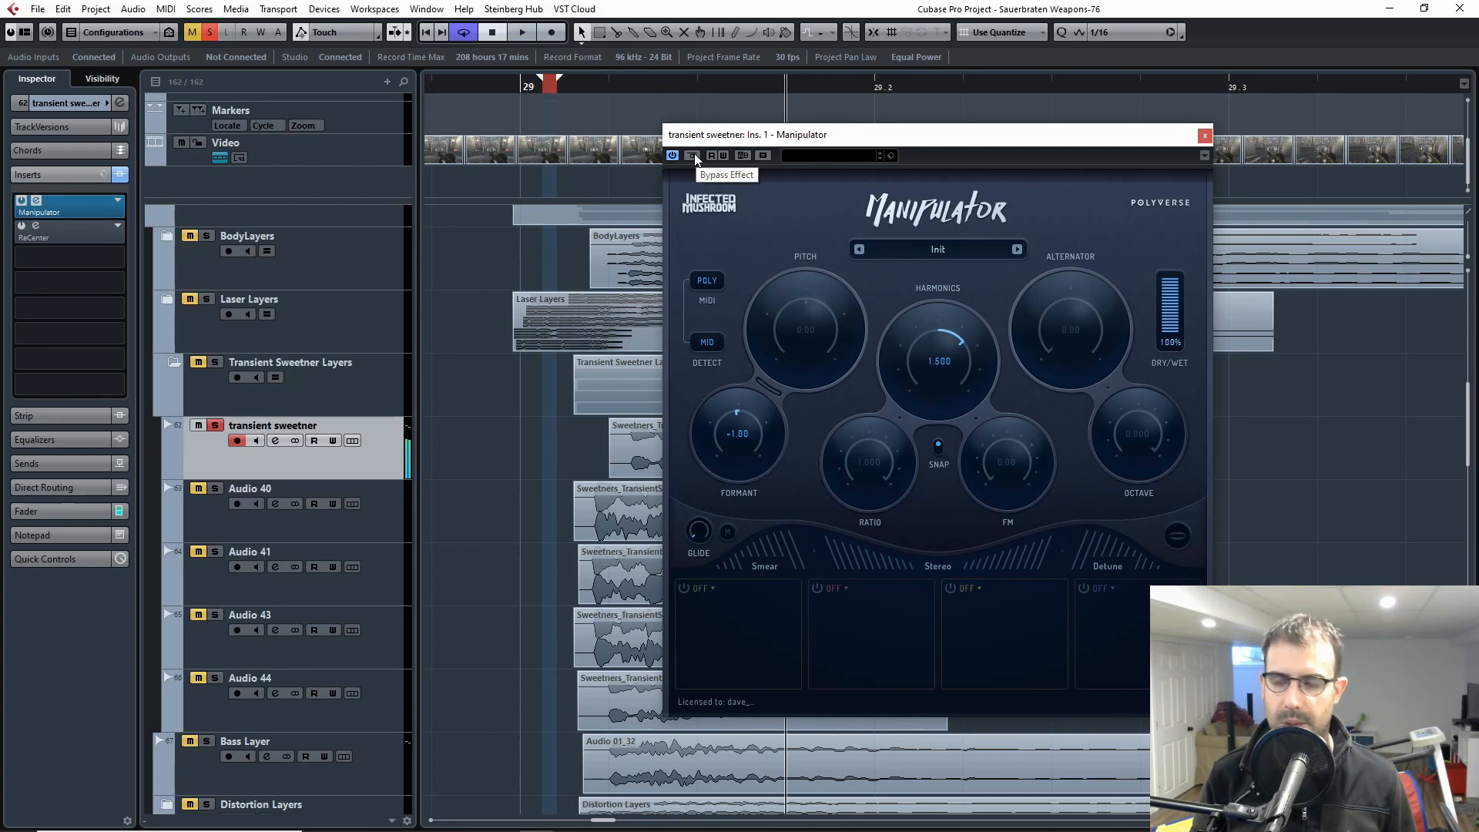
Step: Compare the transient sweetner with Manipulator bypassed and active by playing the clip in each state
click(693, 157)
click(572, 91)
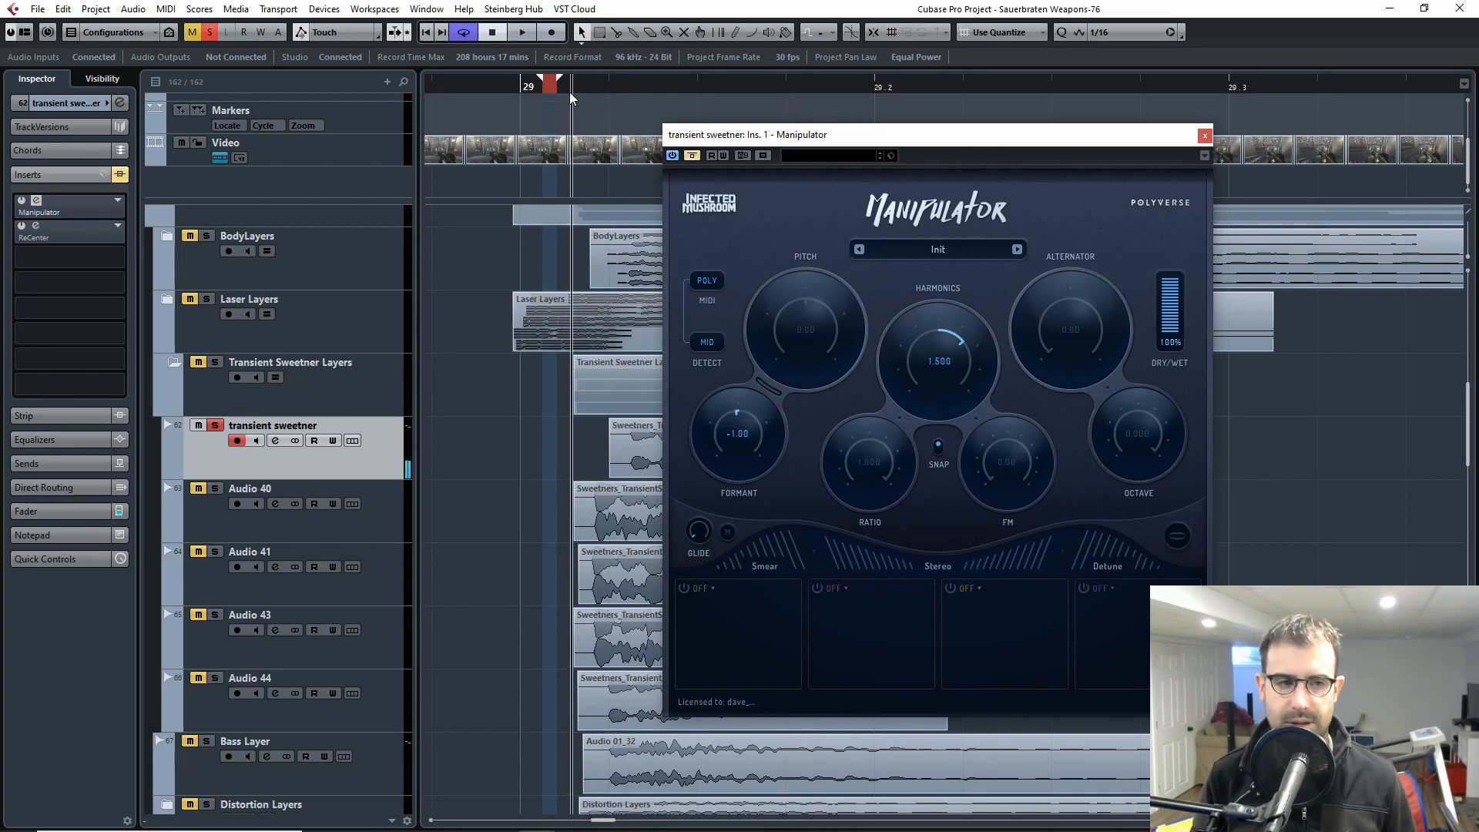
key(space)
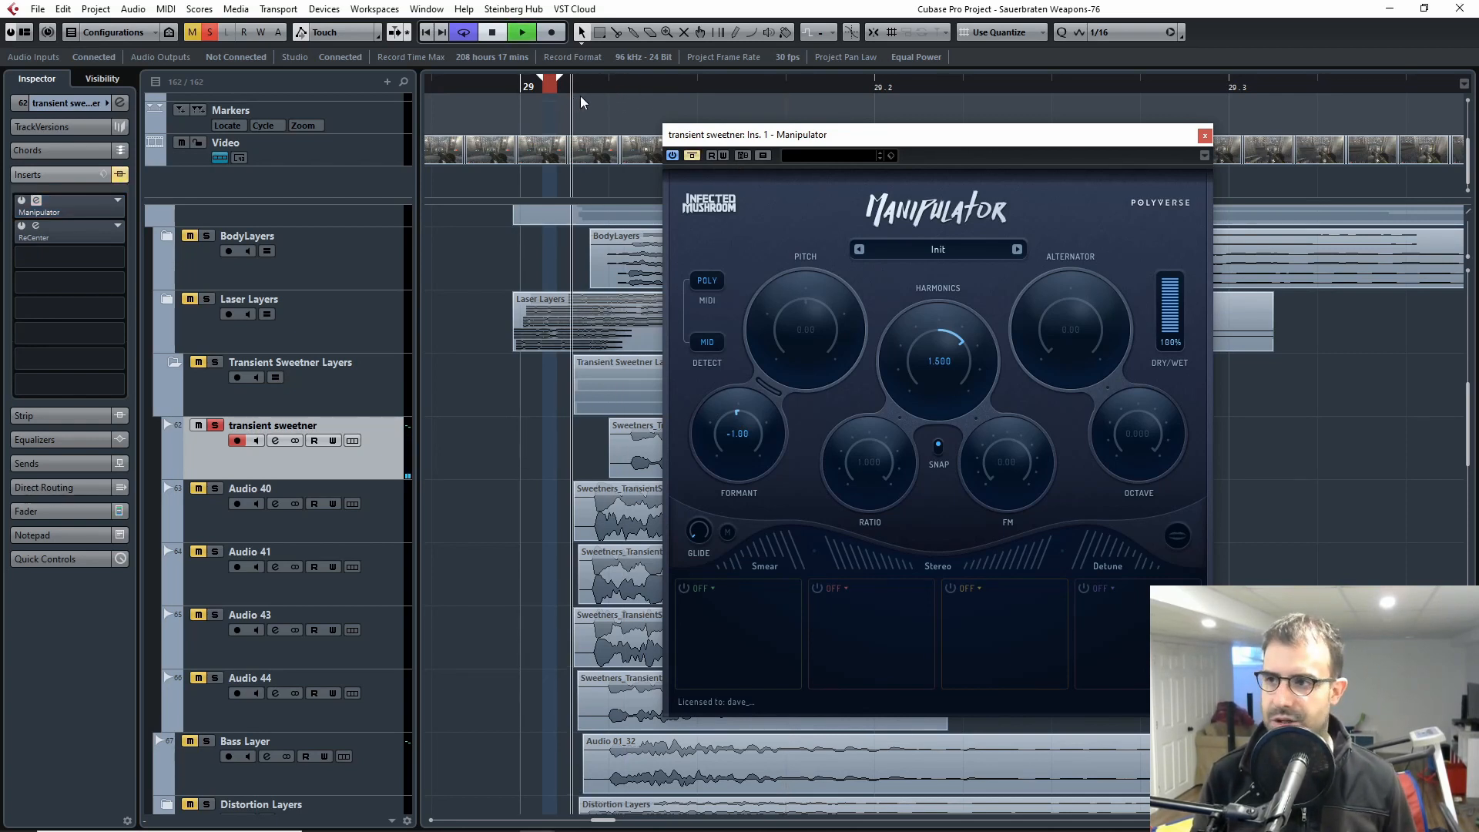
click(693, 156)
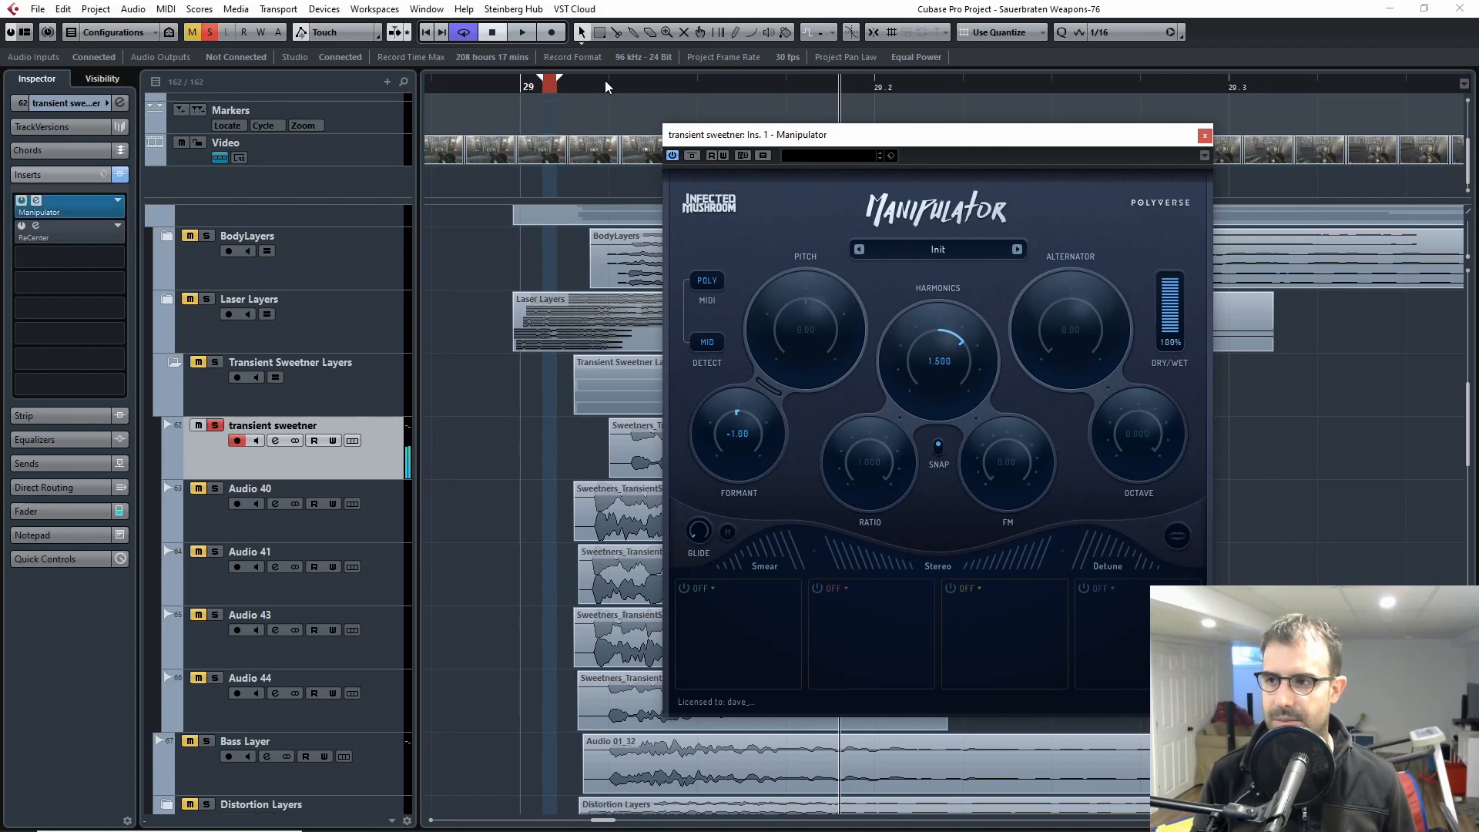
key(space)
Step: Replay the transient sweetner with Manipulator active and close the Video Player window
key(space)
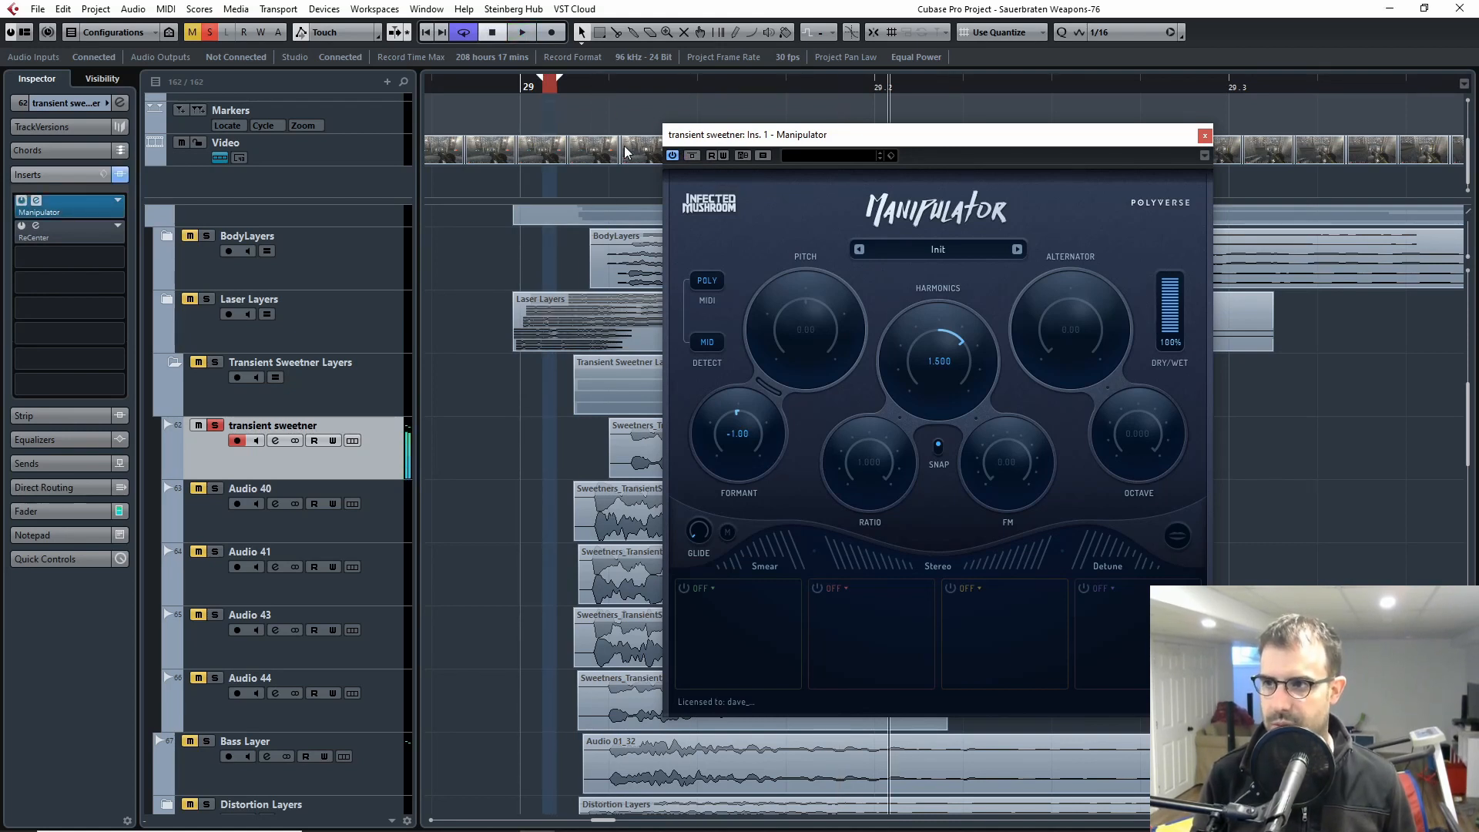
double_click(623, 148)
click(590, 88)
key(space)
key(space)
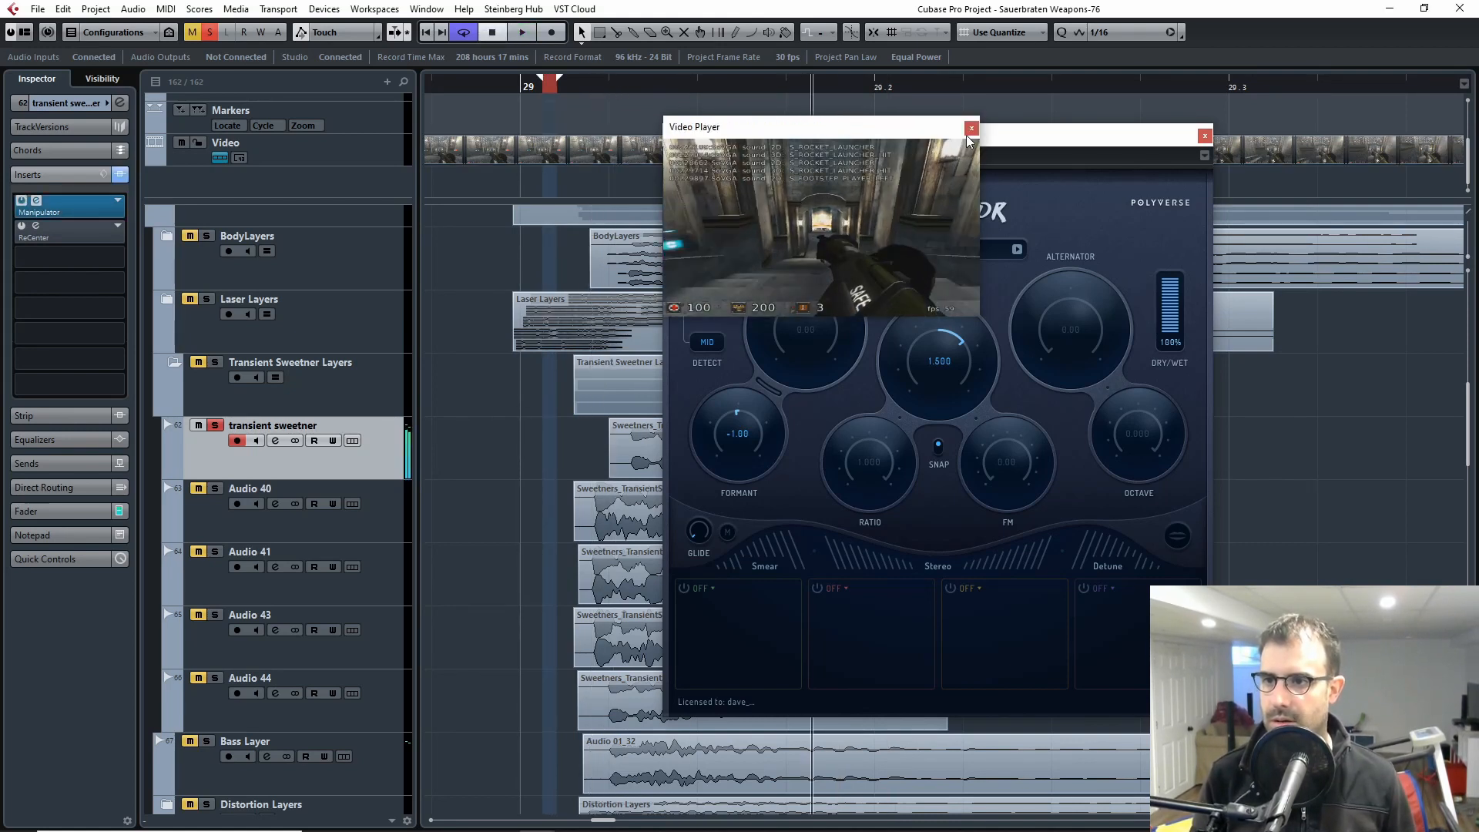
click(971, 129)
key(space)
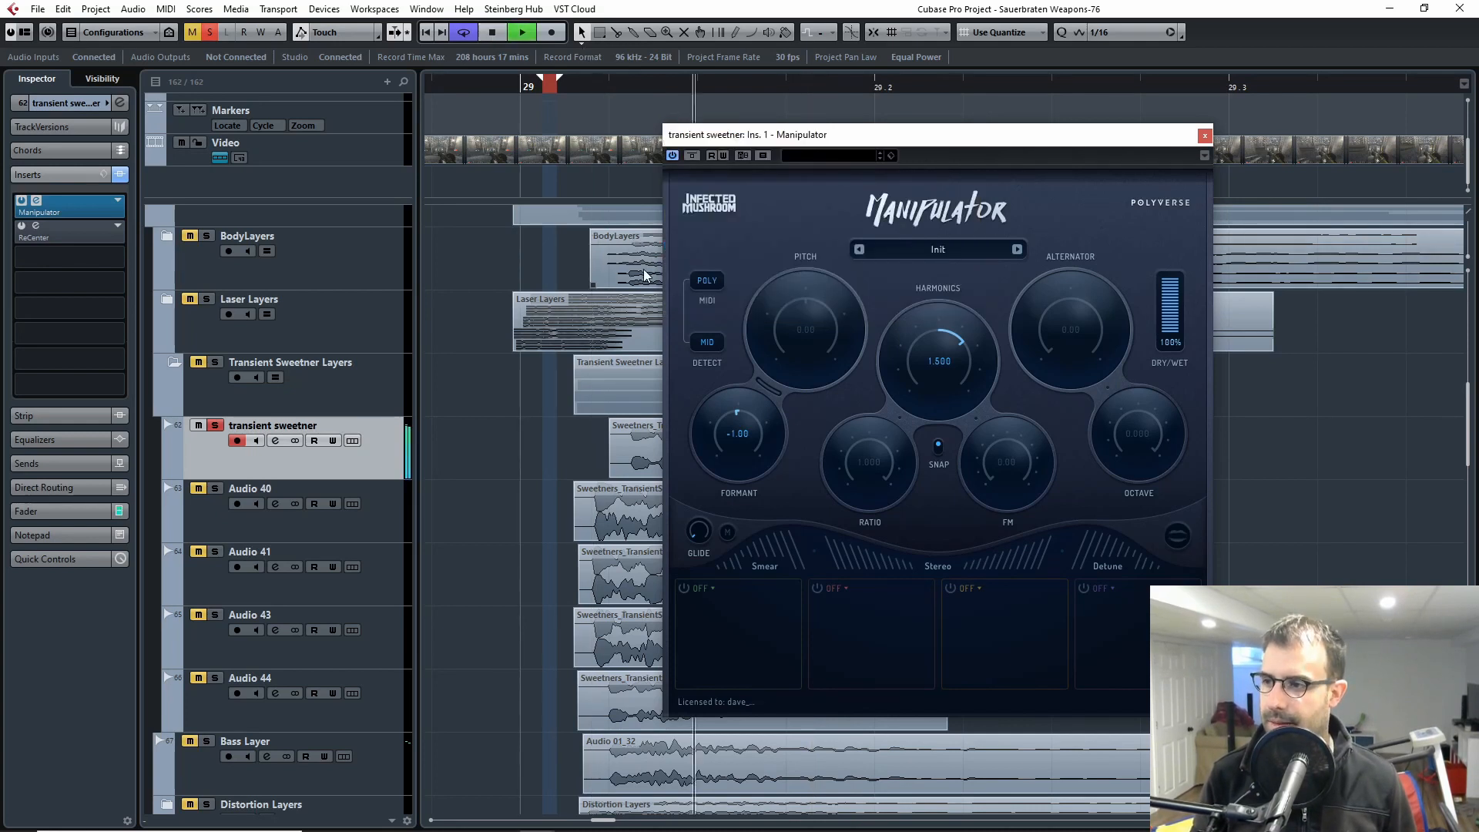
Step: Open and activate the ReCenter insert, play the clip through both effects, and close both plug-in windows
click(35, 226)
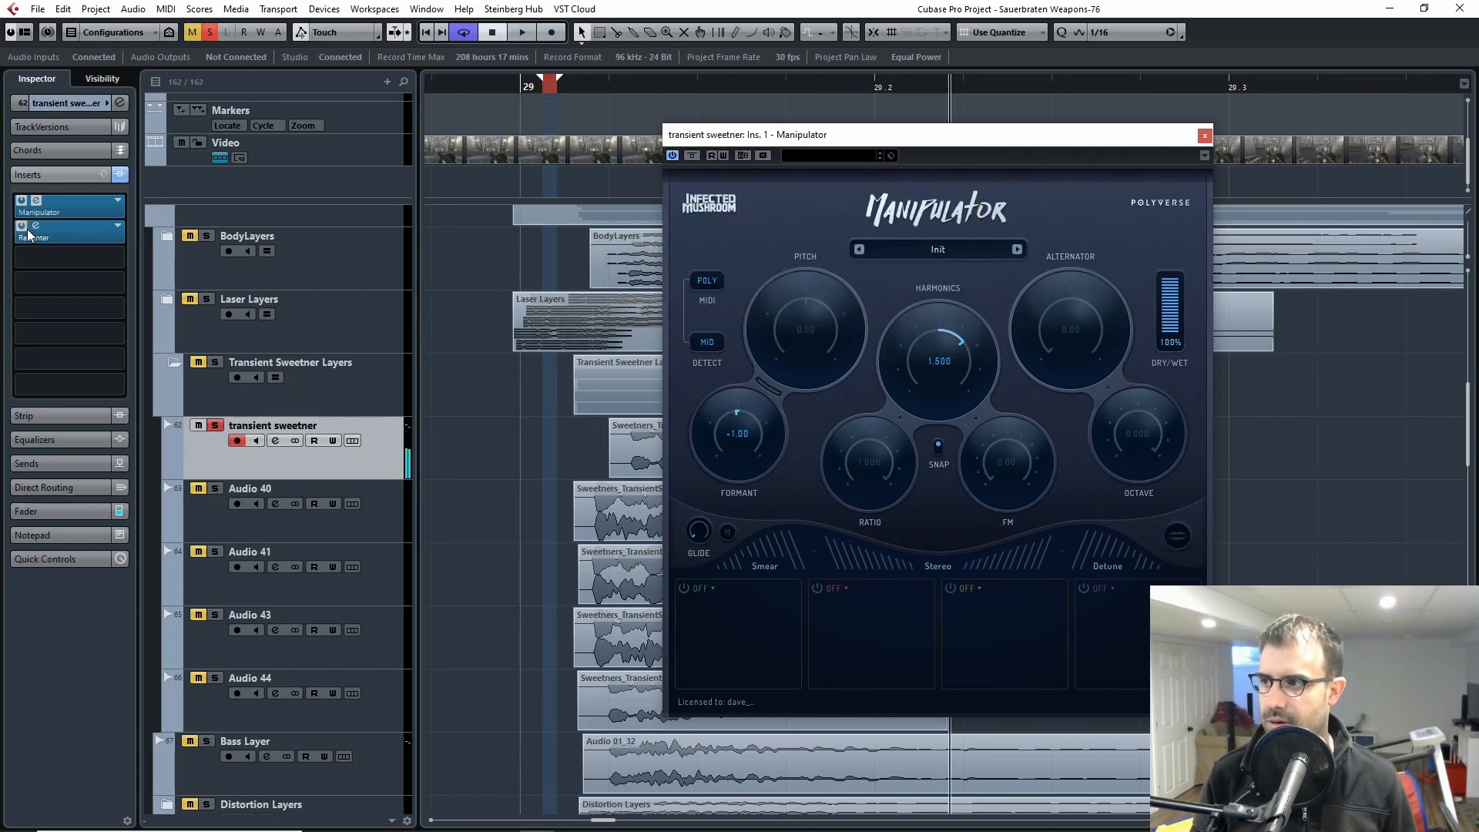
drag(600, 247, 772, 292)
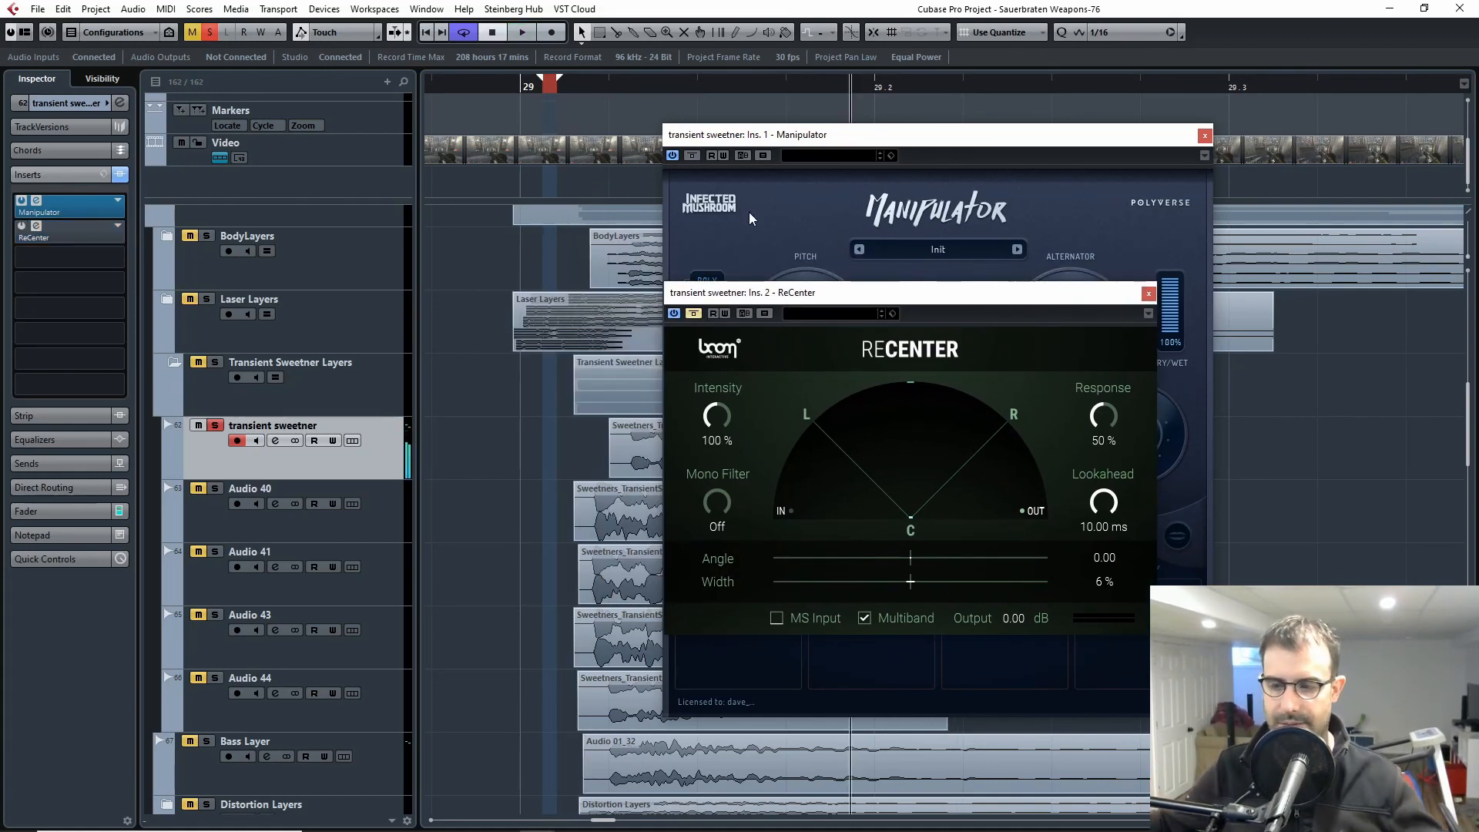
click(693, 313)
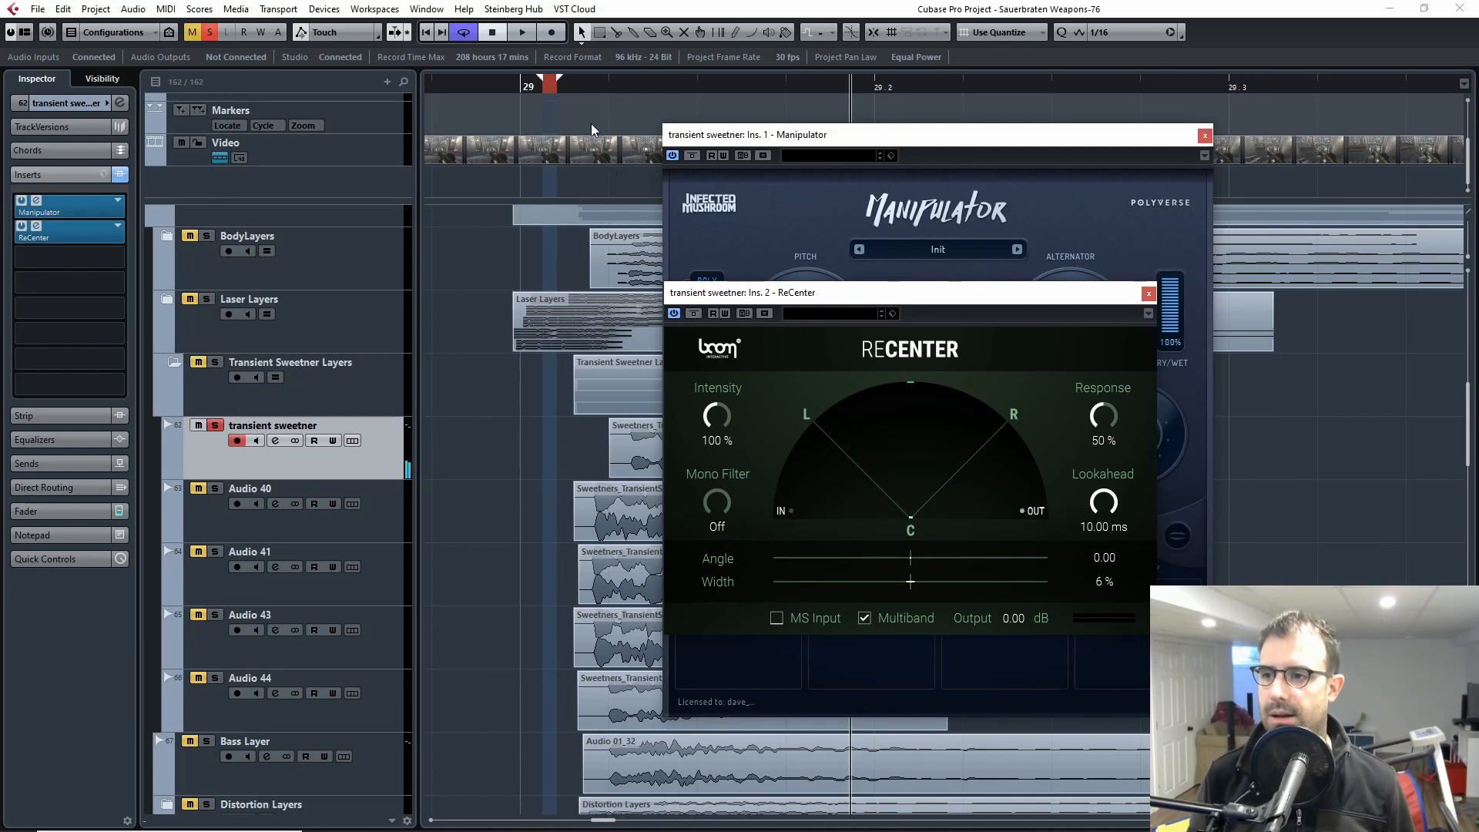
click(588, 86)
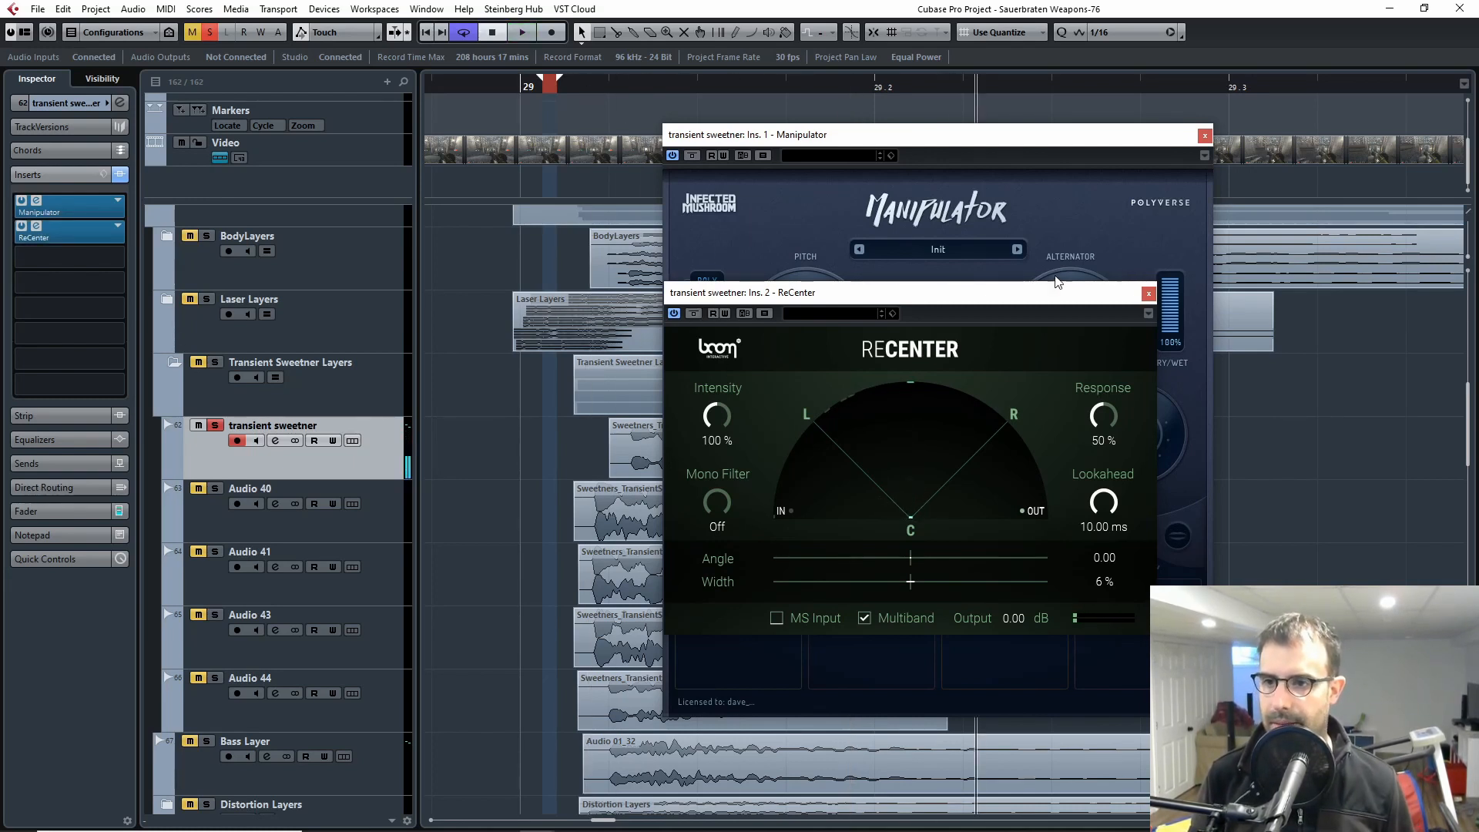
click(1149, 293)
click(1204, 136)
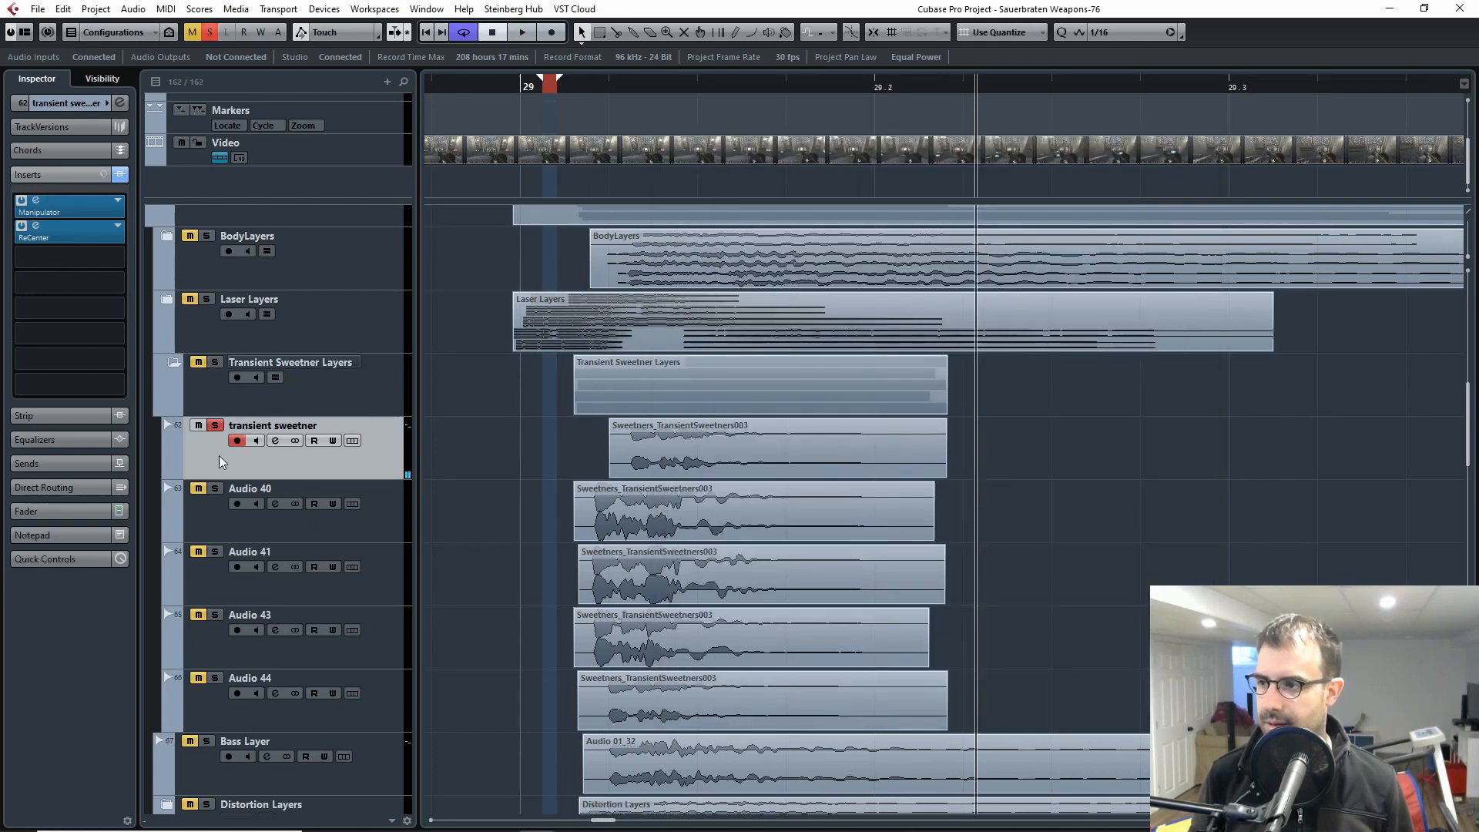
Step: Switch the solo from transient sweetner to Audio 40 and play its clip from just after bar 29
click(215, 488)
click(219, 522)
click(216, 439)
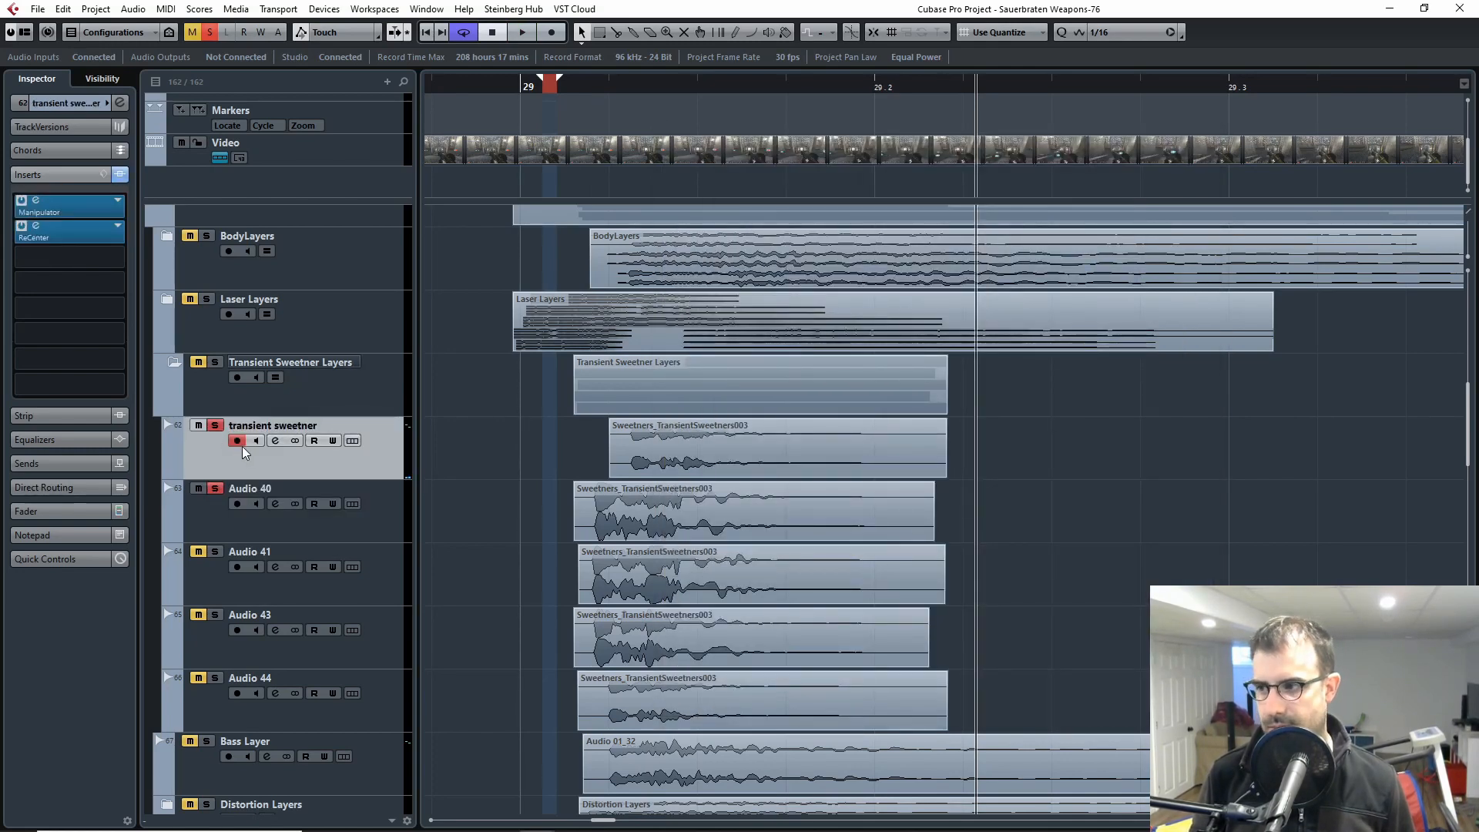
click(215, 426)
click(229, 524)
double_click(568, 89)
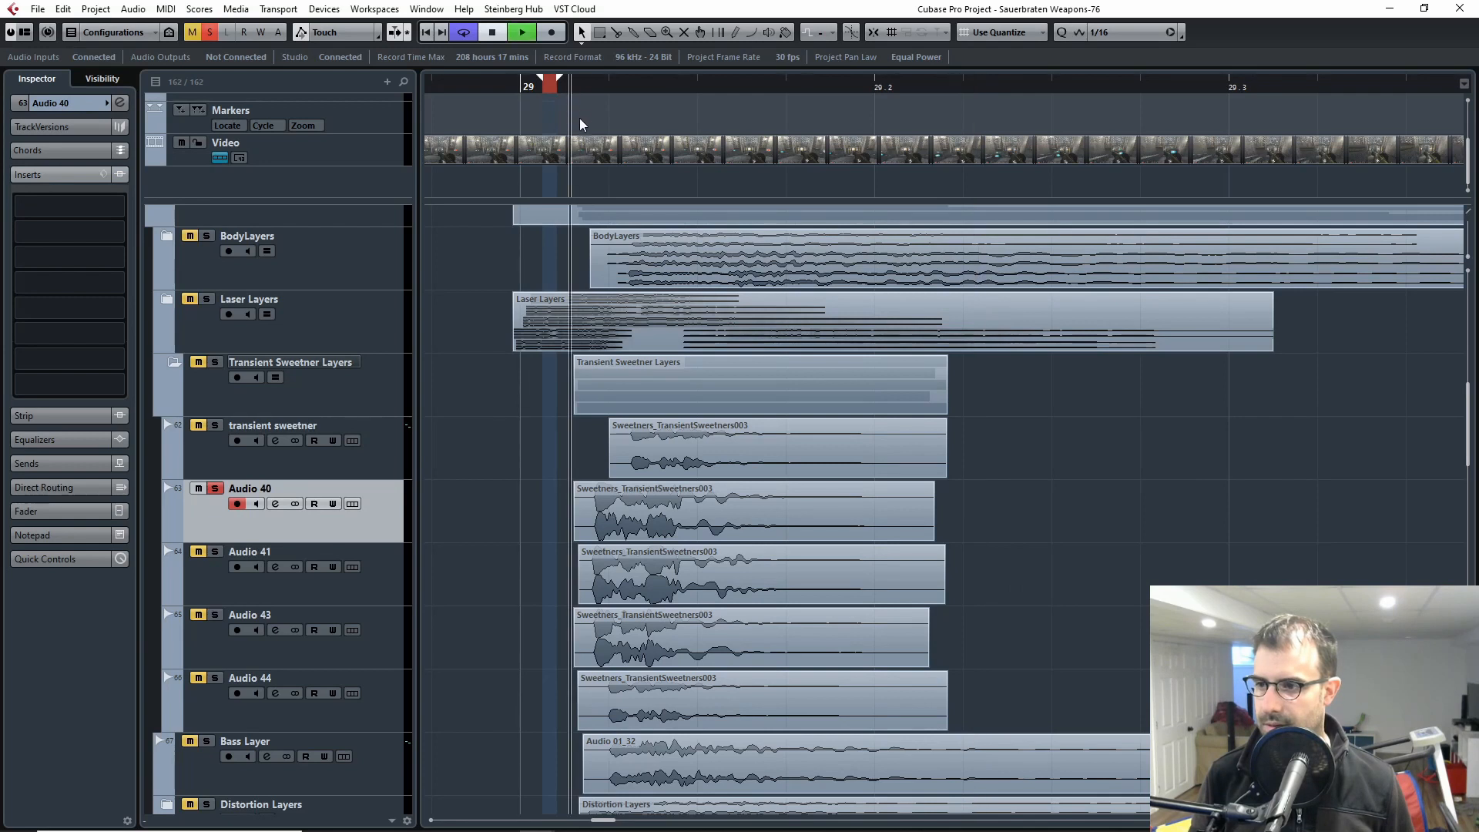
key(space)
Step: Switch the solo from Audio 40 to Audio 41, play its clip, and release the solo
click(216, 489)
click(217, 552)
click(207, 593)
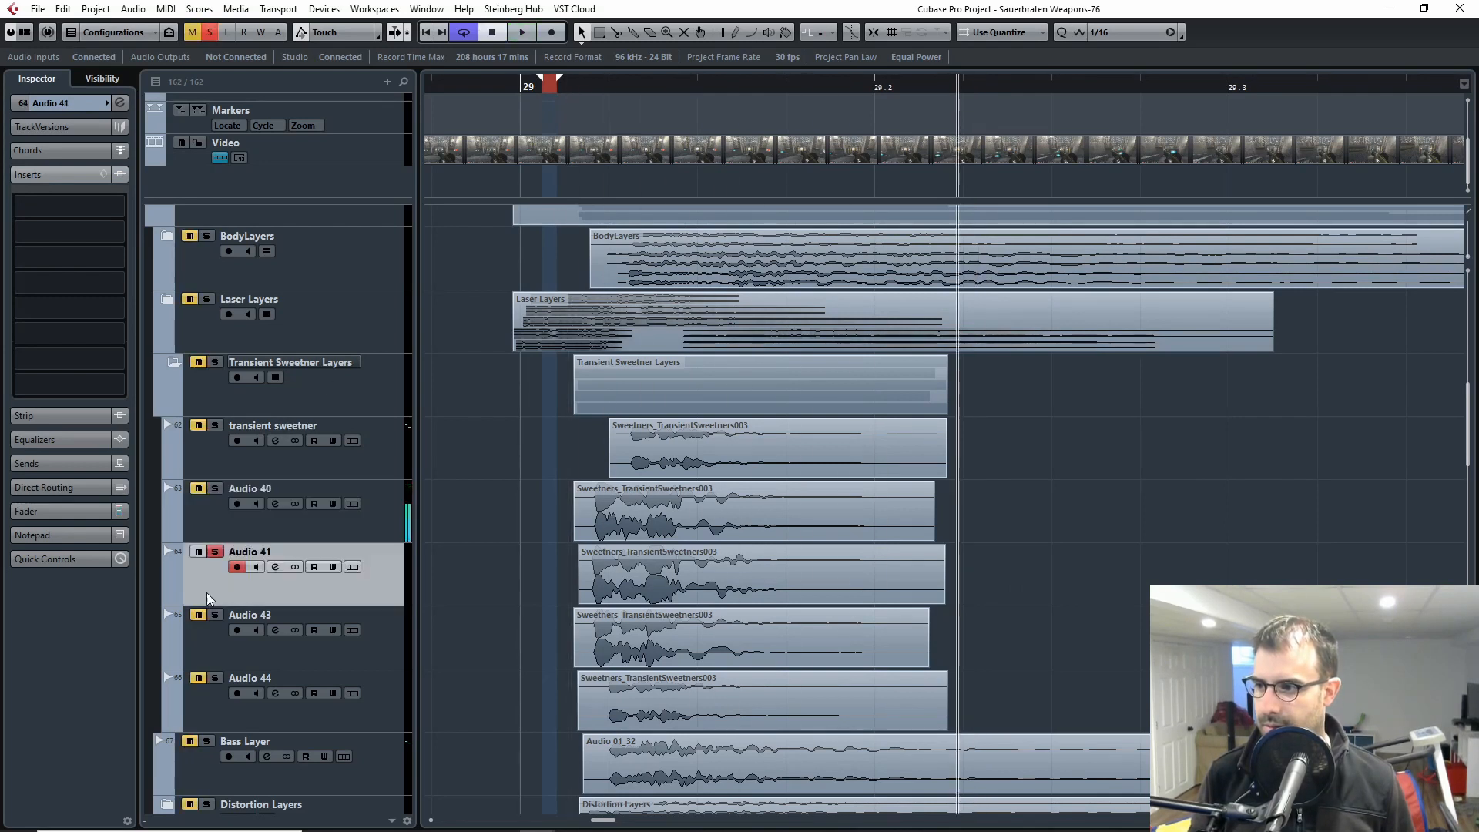
key(space)
click(215, 551)
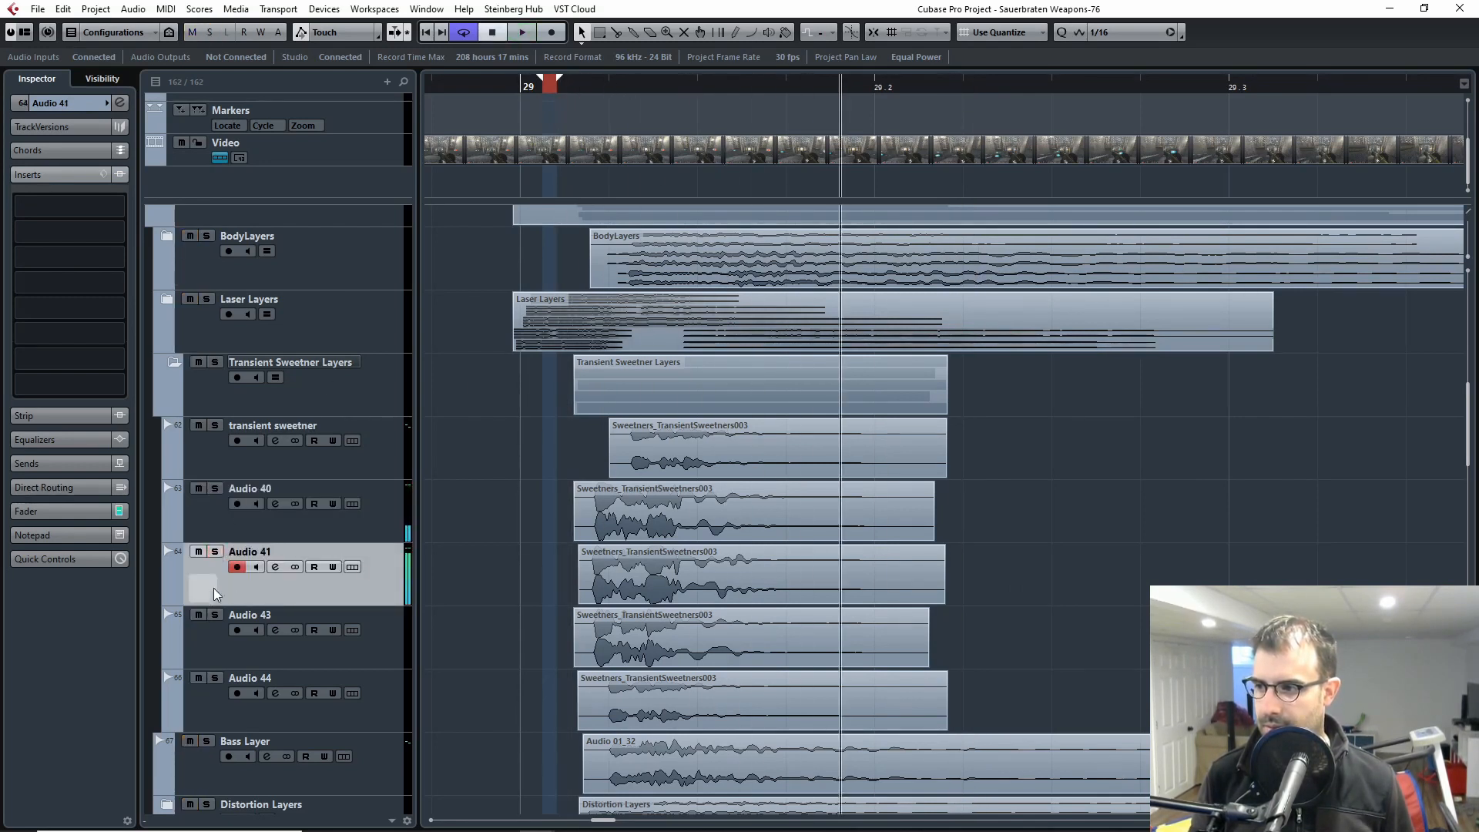
Step: Select and solo Audio 43, play its clip, and release the solo
click(215, 615)
click(205, 636)
key(space)
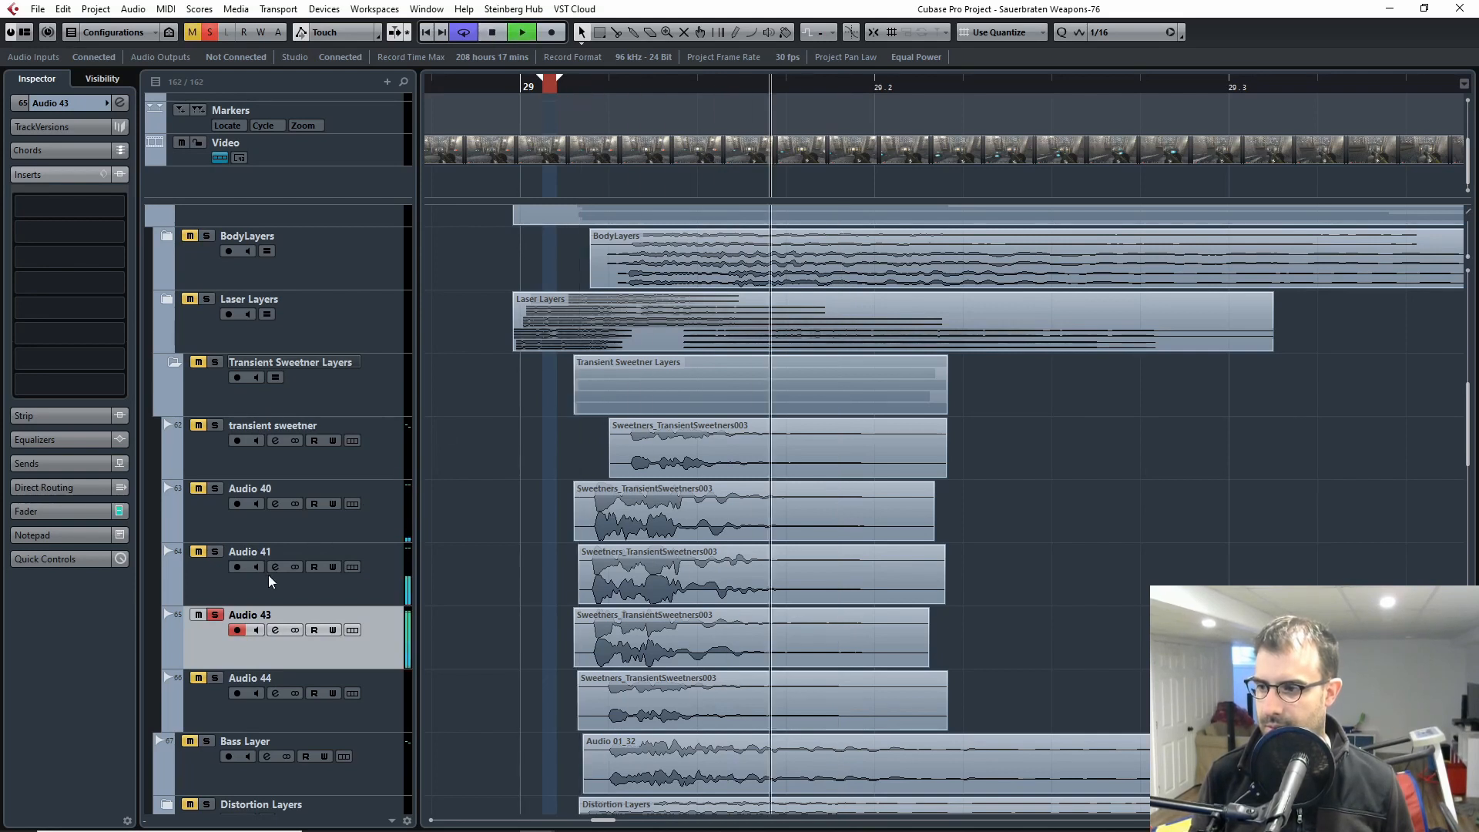
click(215, 614)
Step: Select and solo Audio 44, play its clip, and release the solo
click(206, 701)
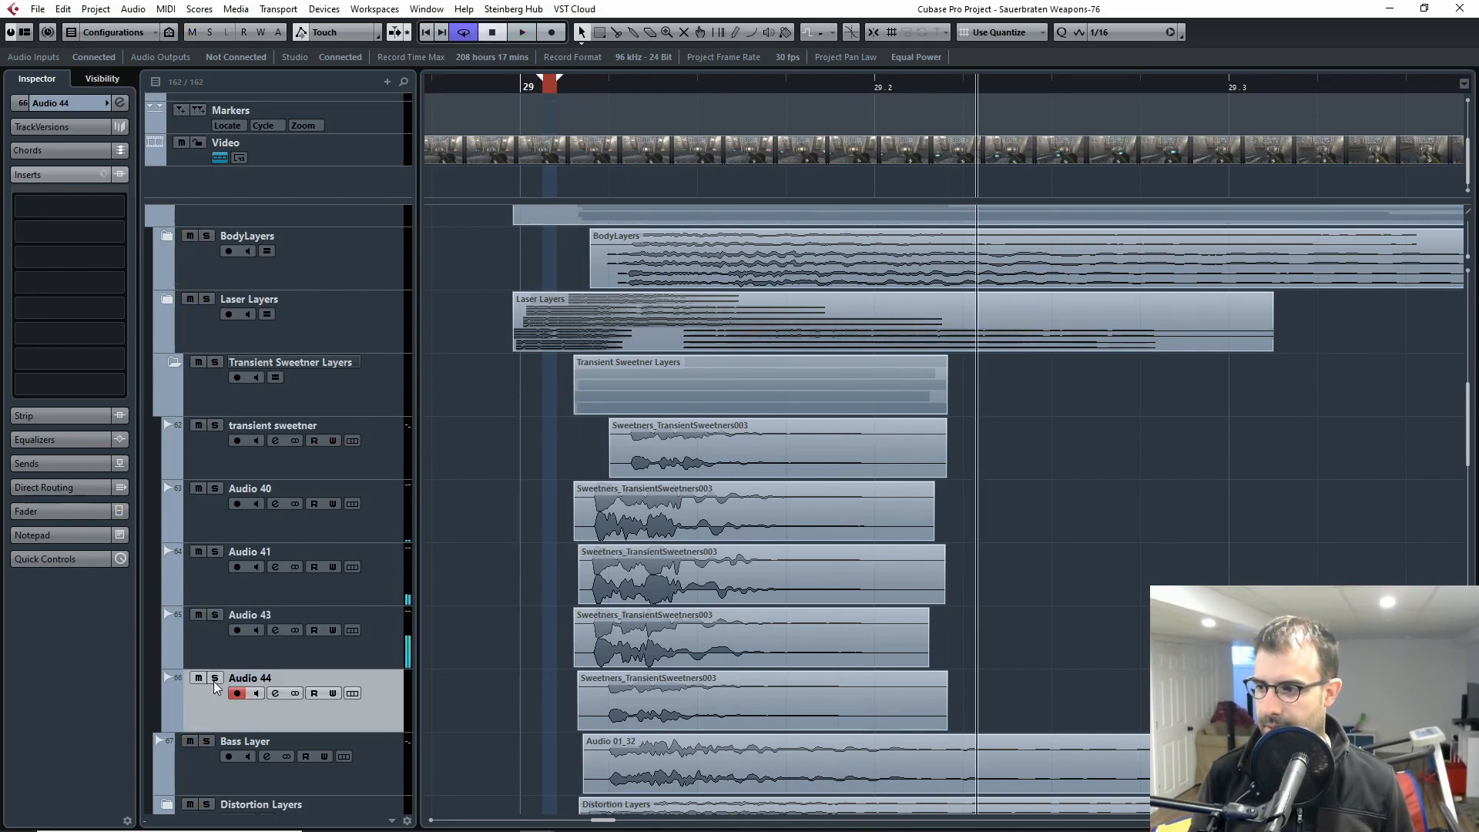
click(215, 678)
key(space)
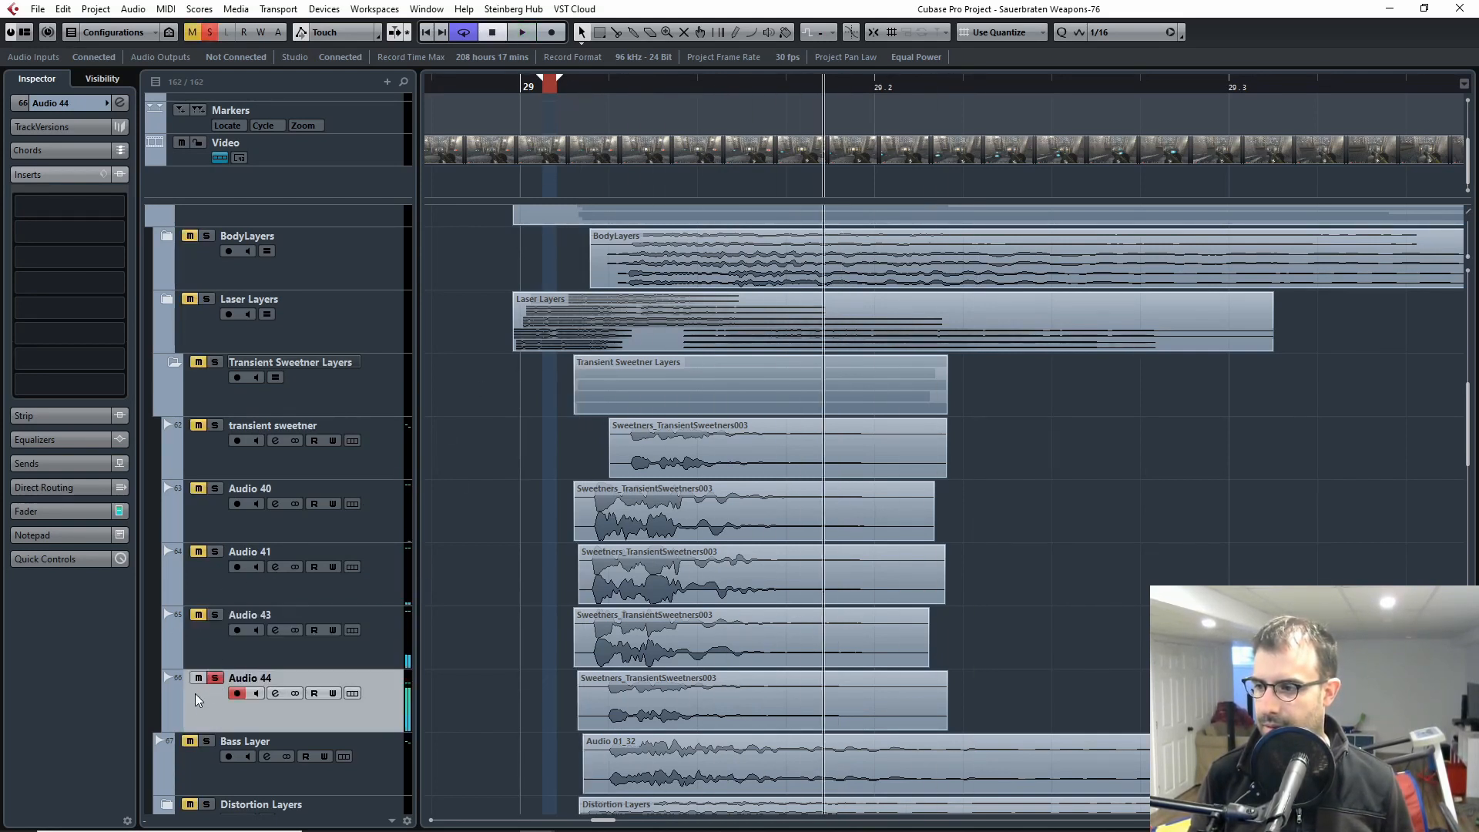
click(215, 679)
scroll(220, 624, down, 3)
scroll(277, 578, up, 5)
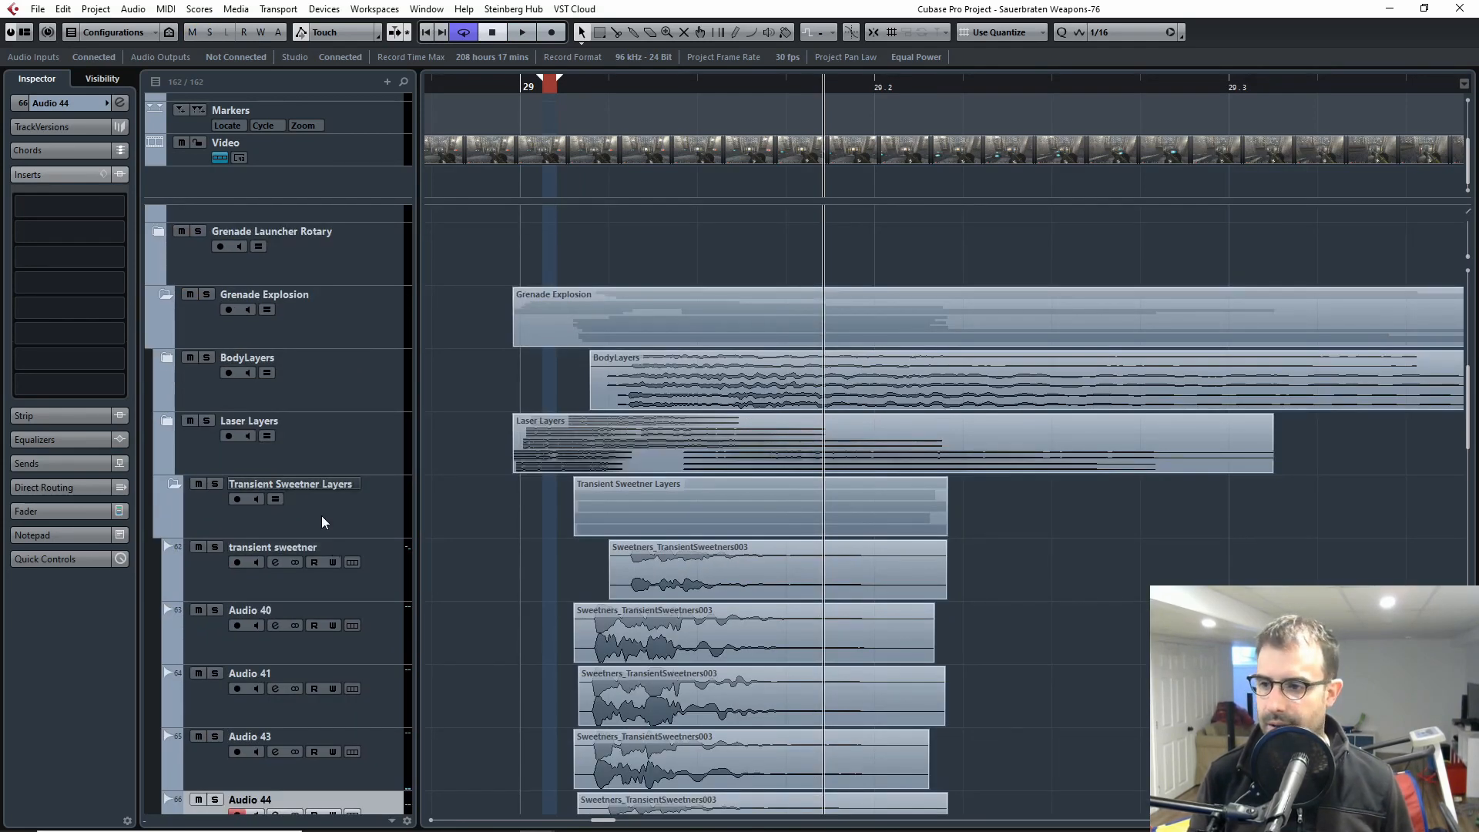
Step: Select the transient sweetner track and examine the clips of the Transient Sweetner Layers alongside the layers below them
click(238, 583)
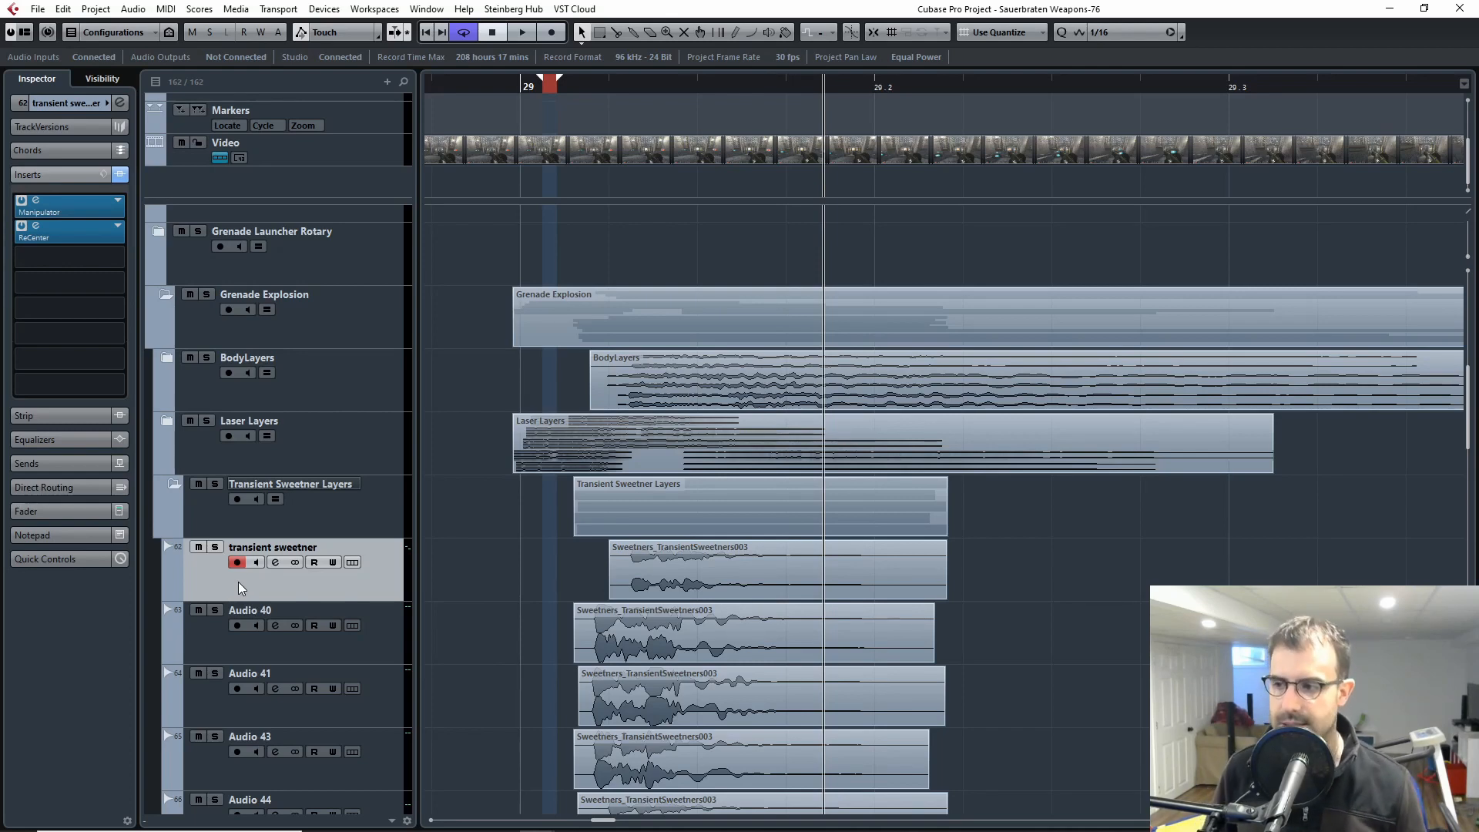
key(h)
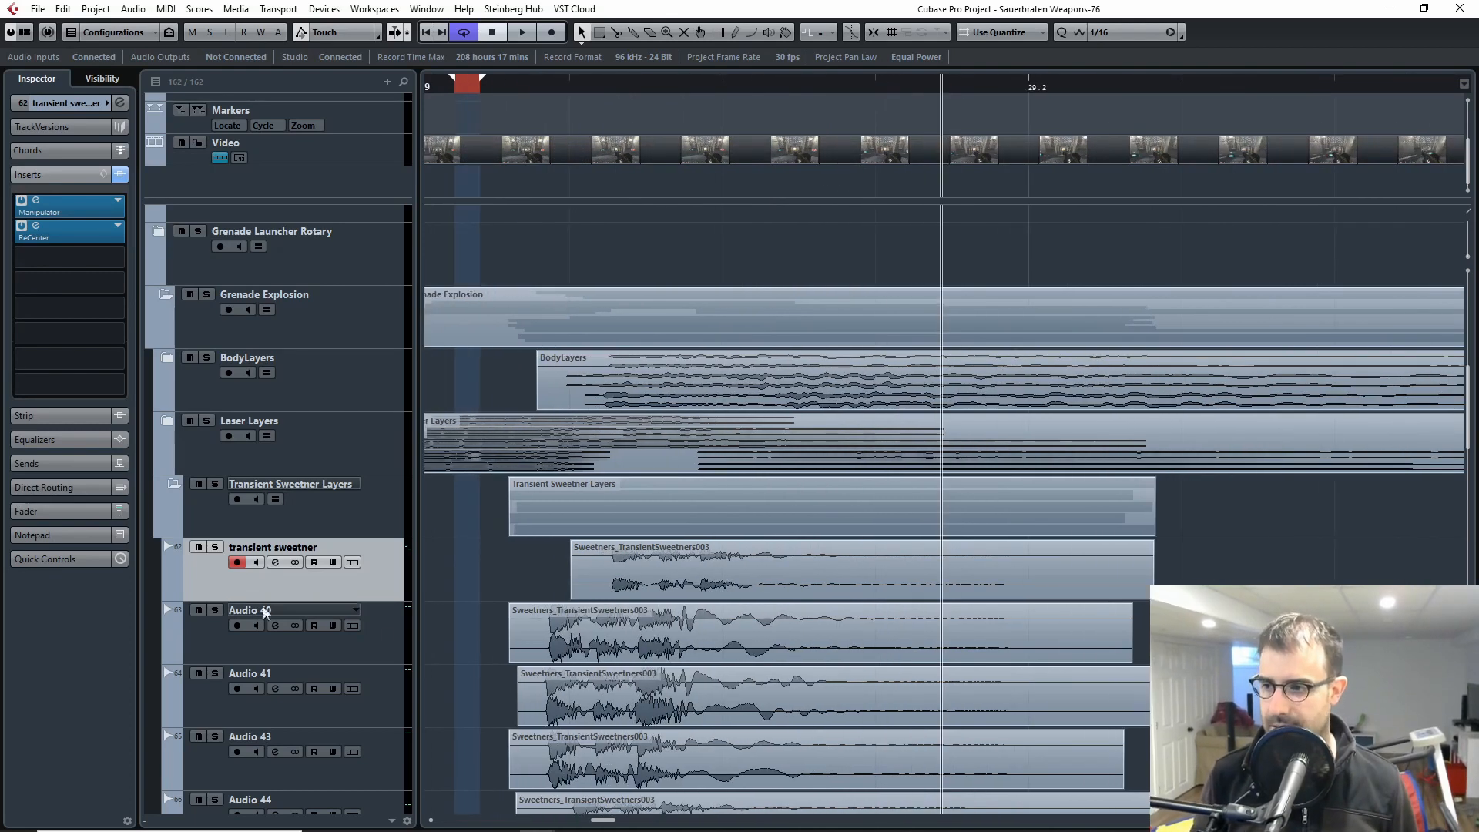
scroll(627, 482, down, 2)
scroll(668, 550, up, 2)
scroll(683, 567, down, 3)
scroll(524, 508, up, 1)
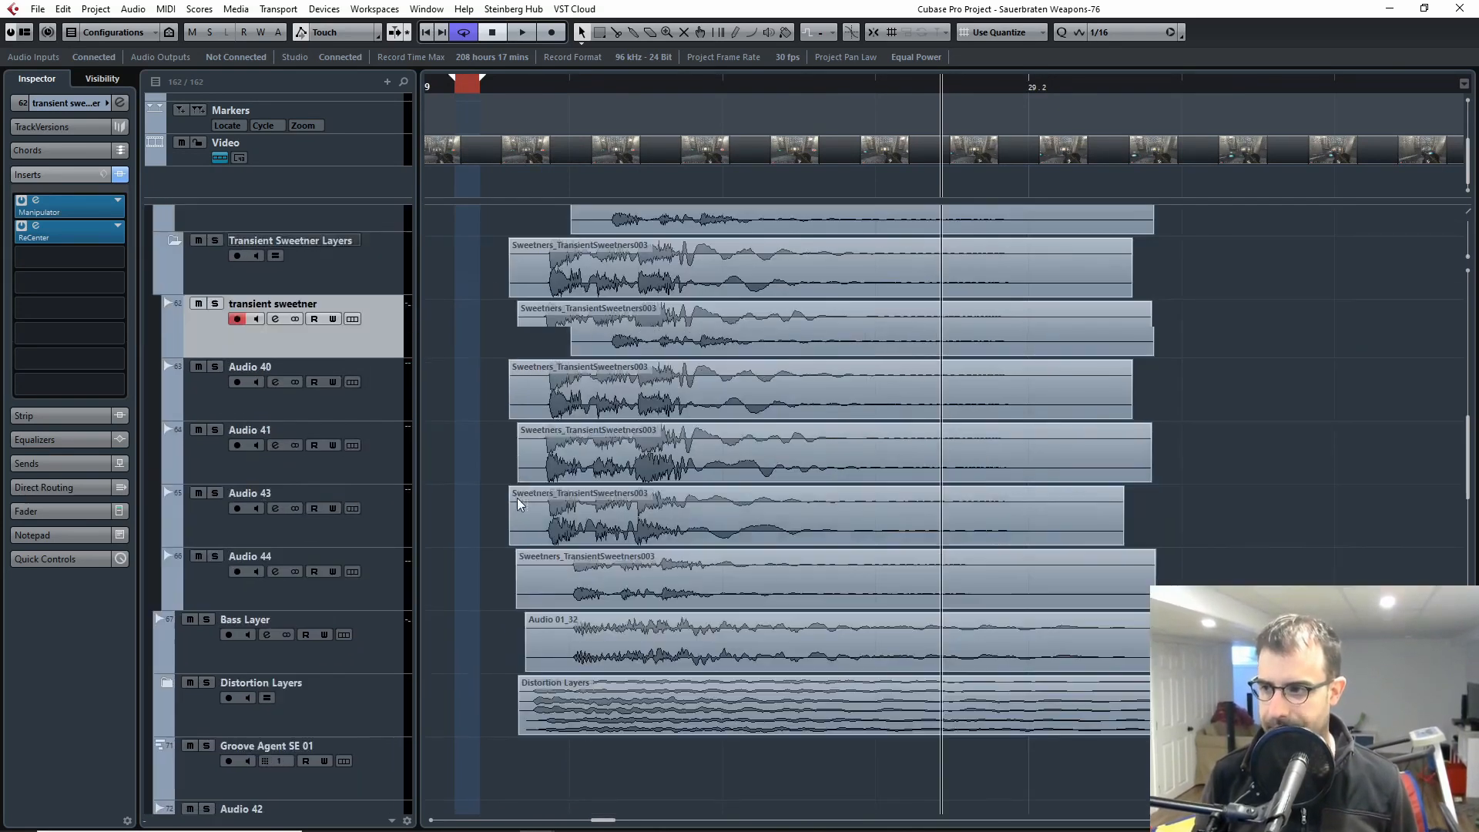
scroll(235, 406, up, 2)
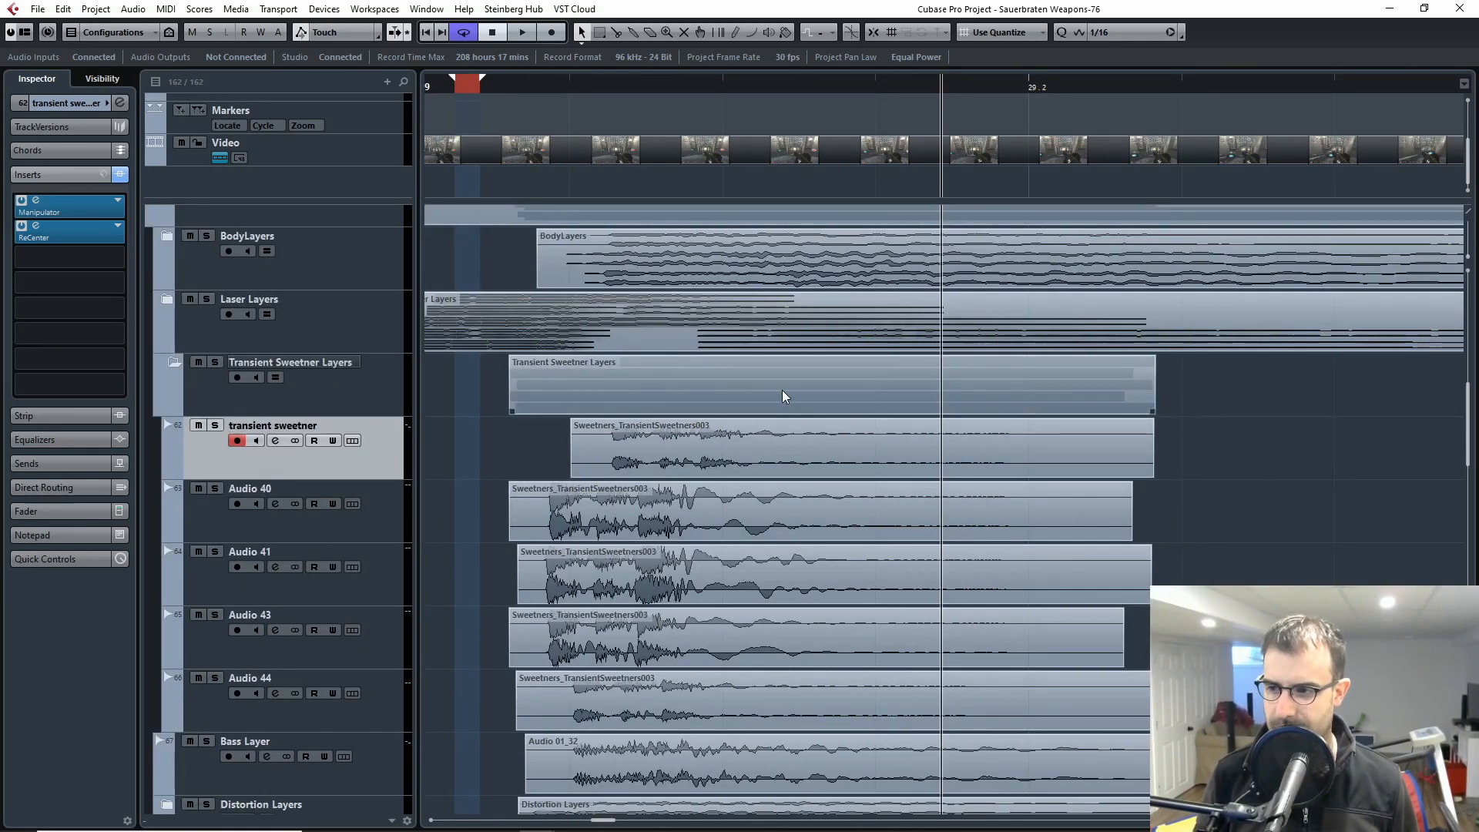
key(g)
key(g)
key(g)
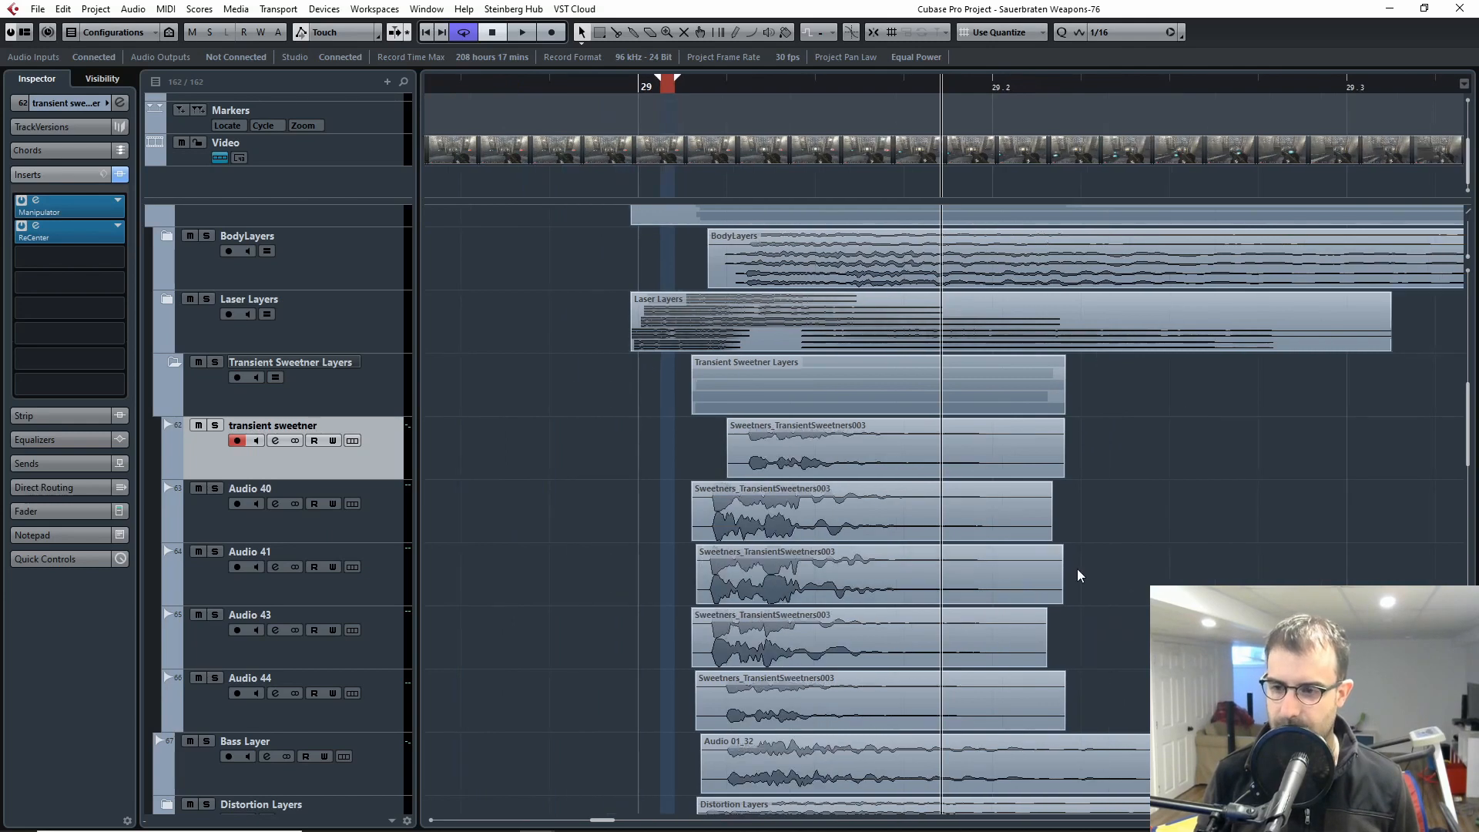
Step: Collapse the Transient Sweetner Layers folder, then solo the Bass Layer and play its clip from just after bar 29
click(174, 362)
click(222, 453)
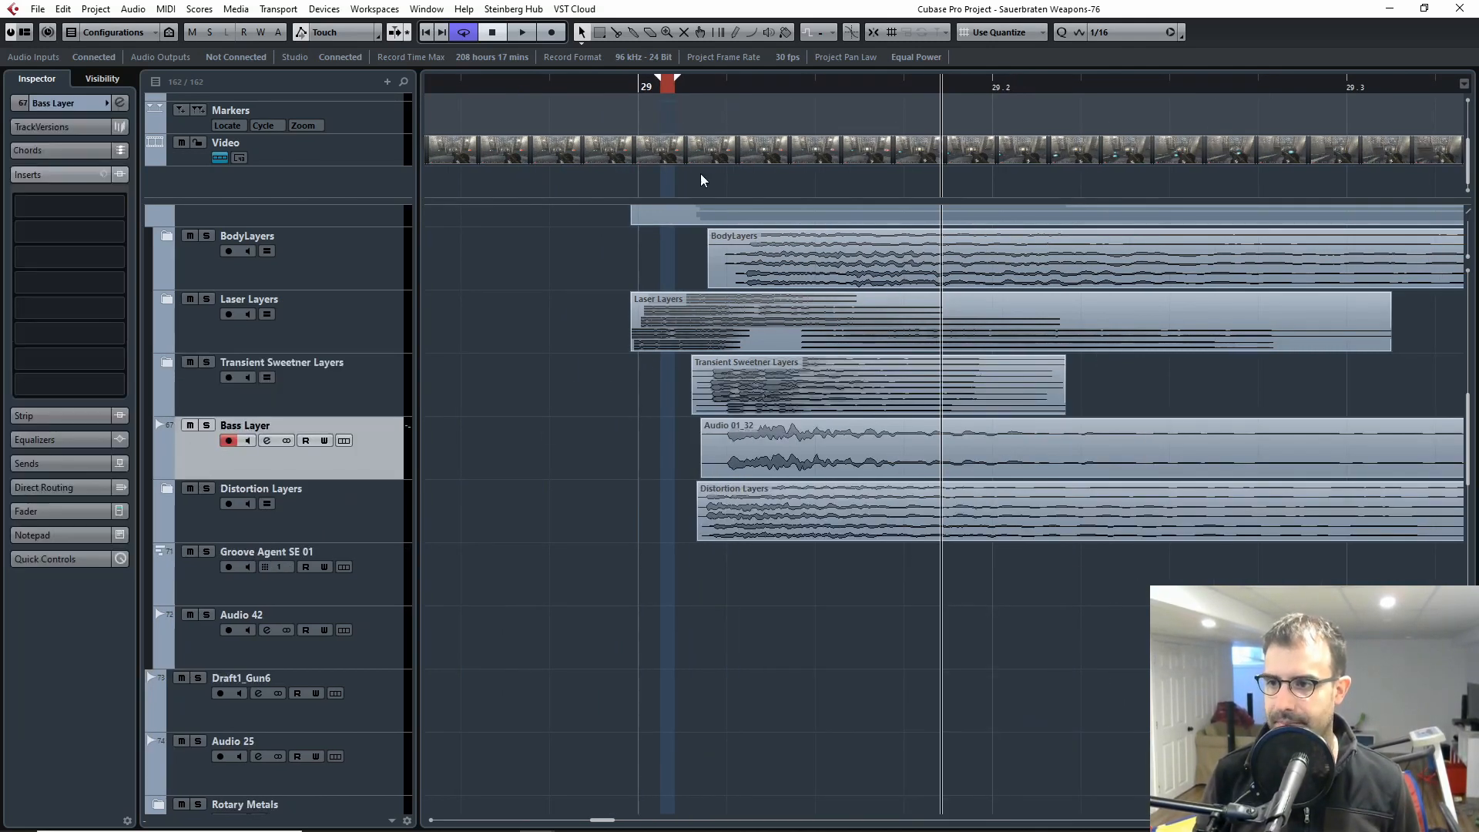
key(s)
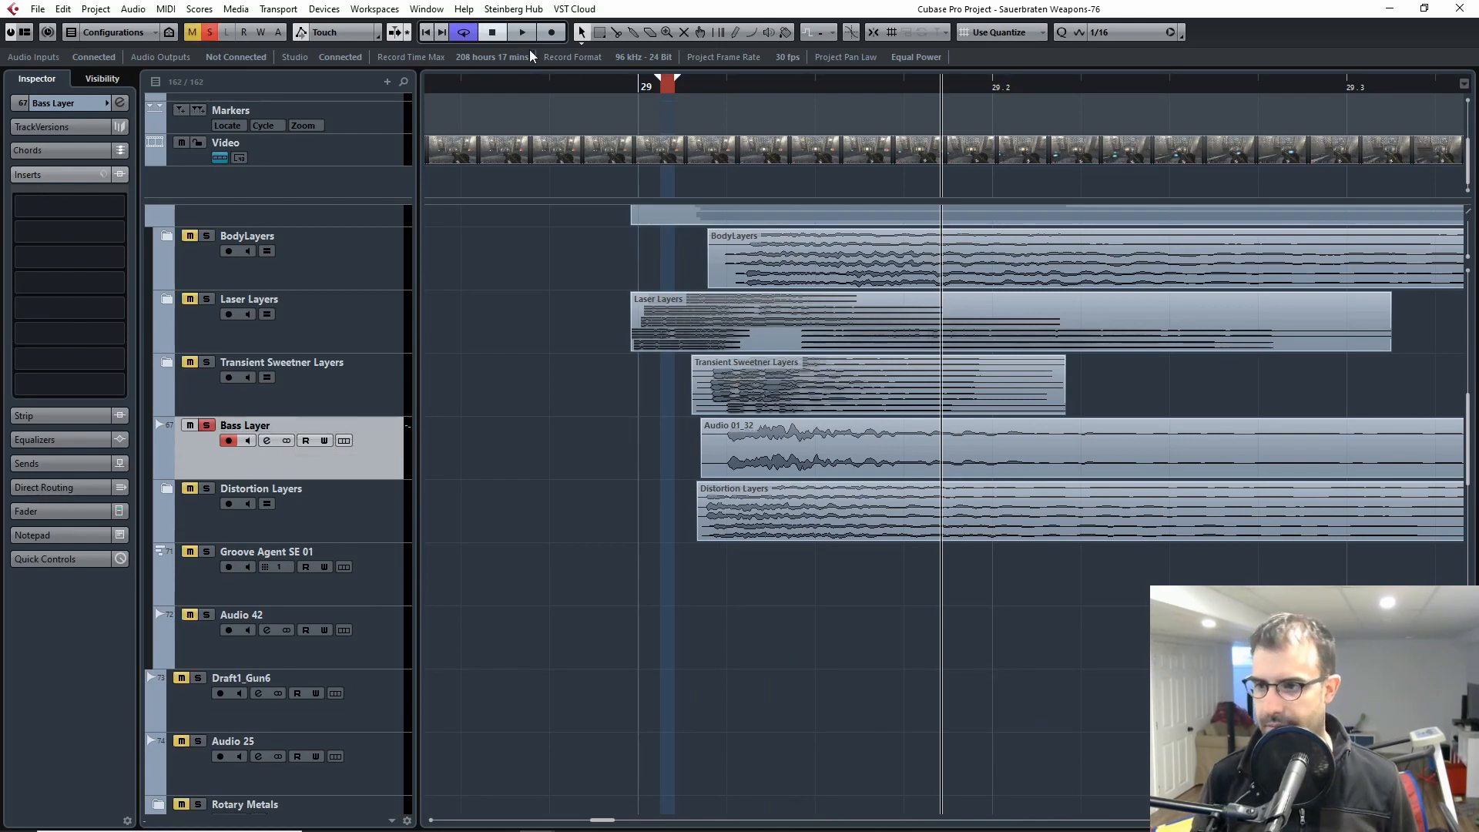
drag(720, 92, 694, 96)
key(space)
key(g)
key(g)
key(g)
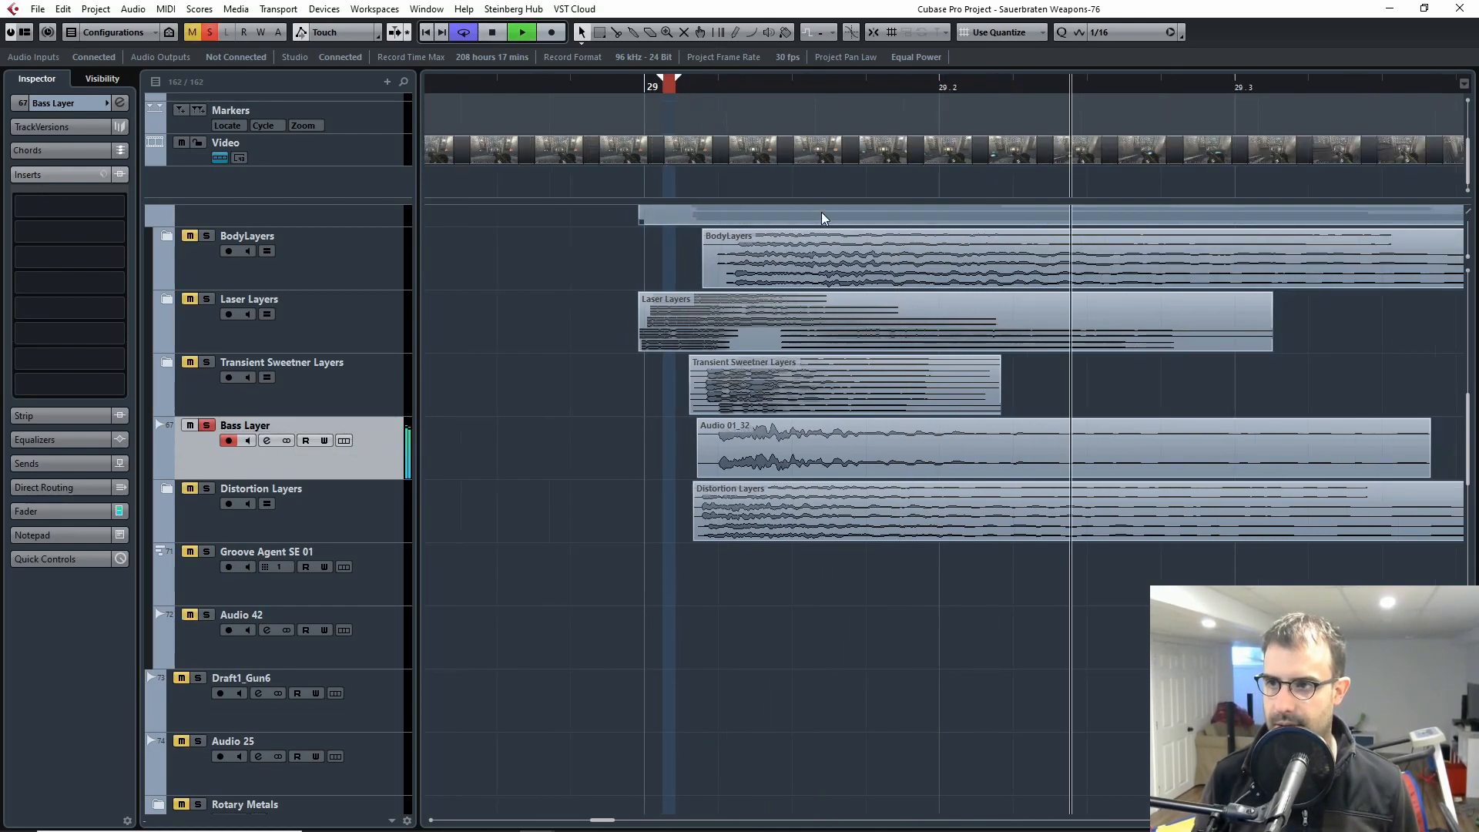
key(space)
Step: Replay the soloed Bass Layer clip twice, restarting from just after bar 29
drag(597, 87, 585, 90)
key(space)
key(space)
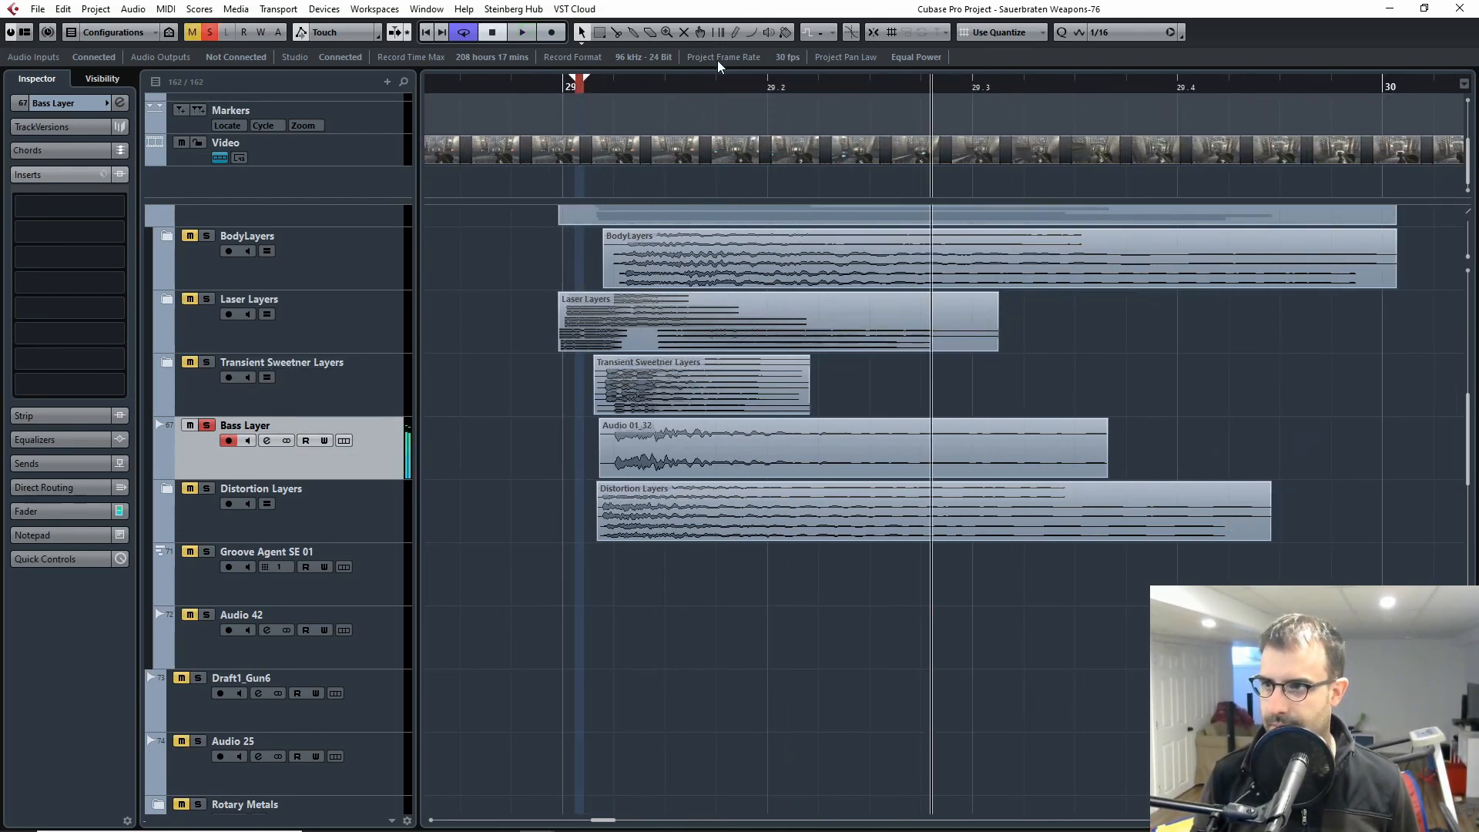
click(601, 87)
key(space)
key(space)
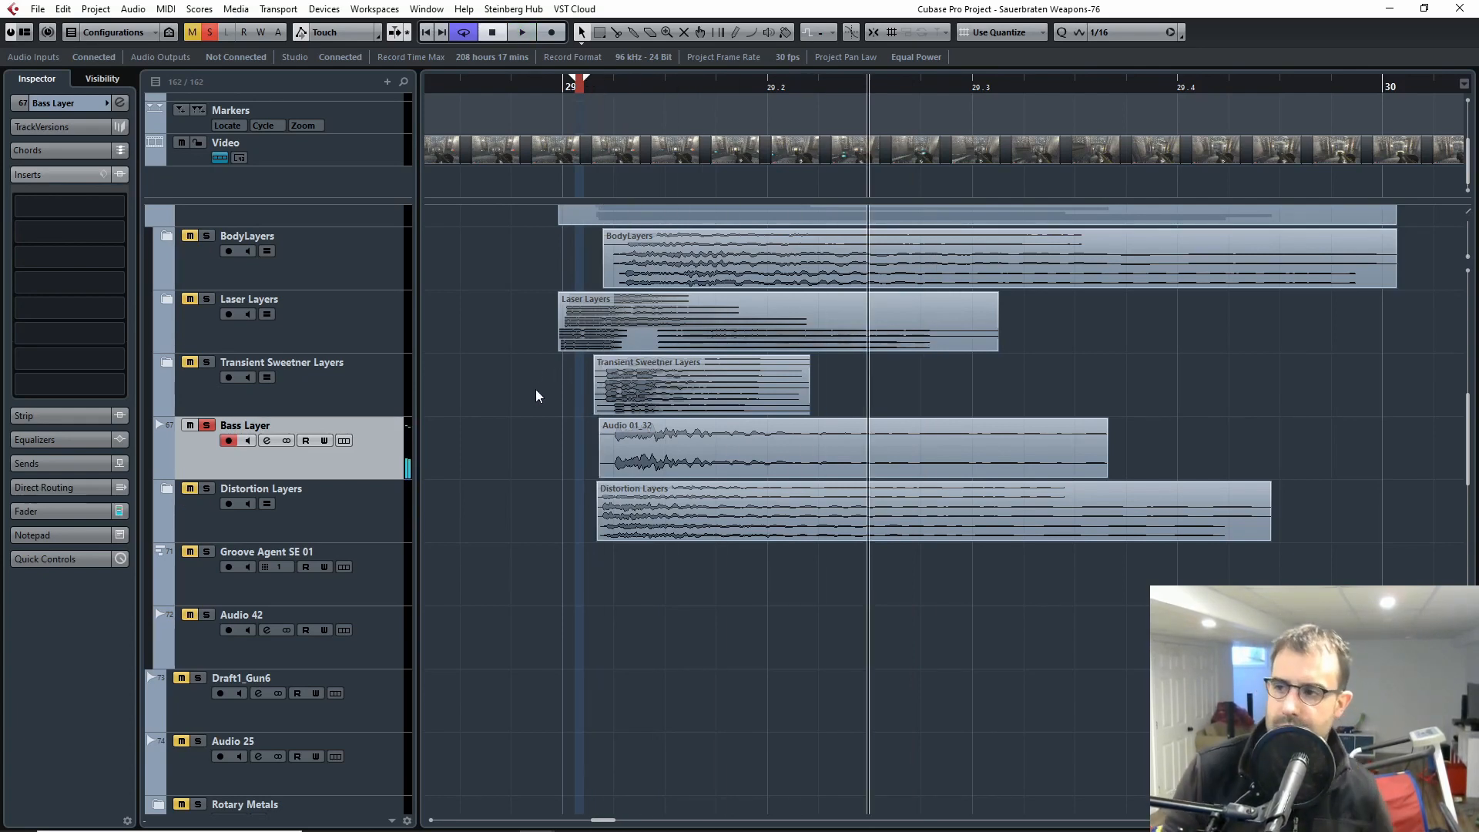
Step: Open the Reaktor 6 01 instrument, browse its S-Layer Weapons preset folders, and close its window
scroll(533, 390, up, 15)
click(215, 245)
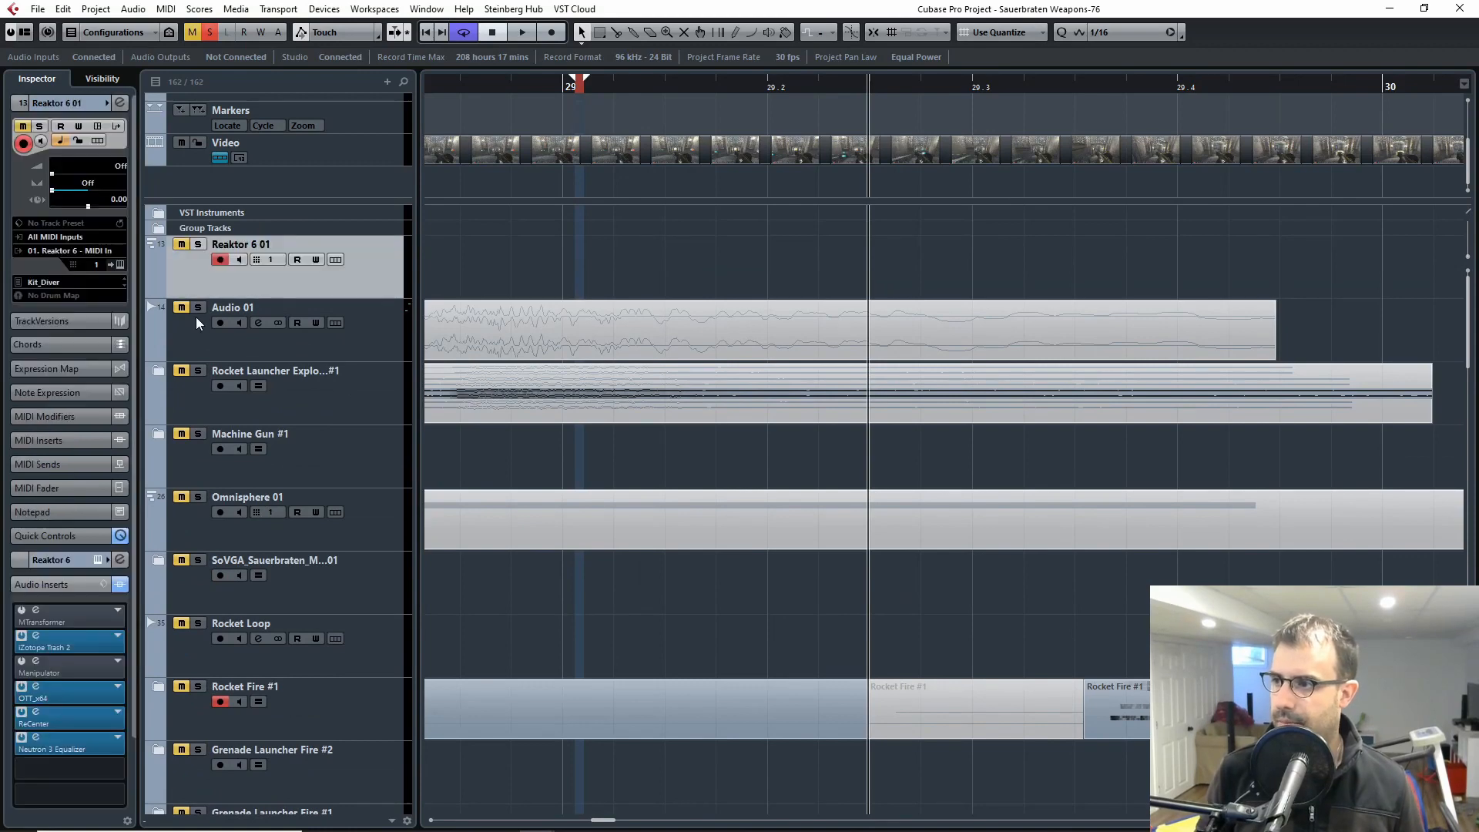
shift+click(196, 317)
click(117, 264)
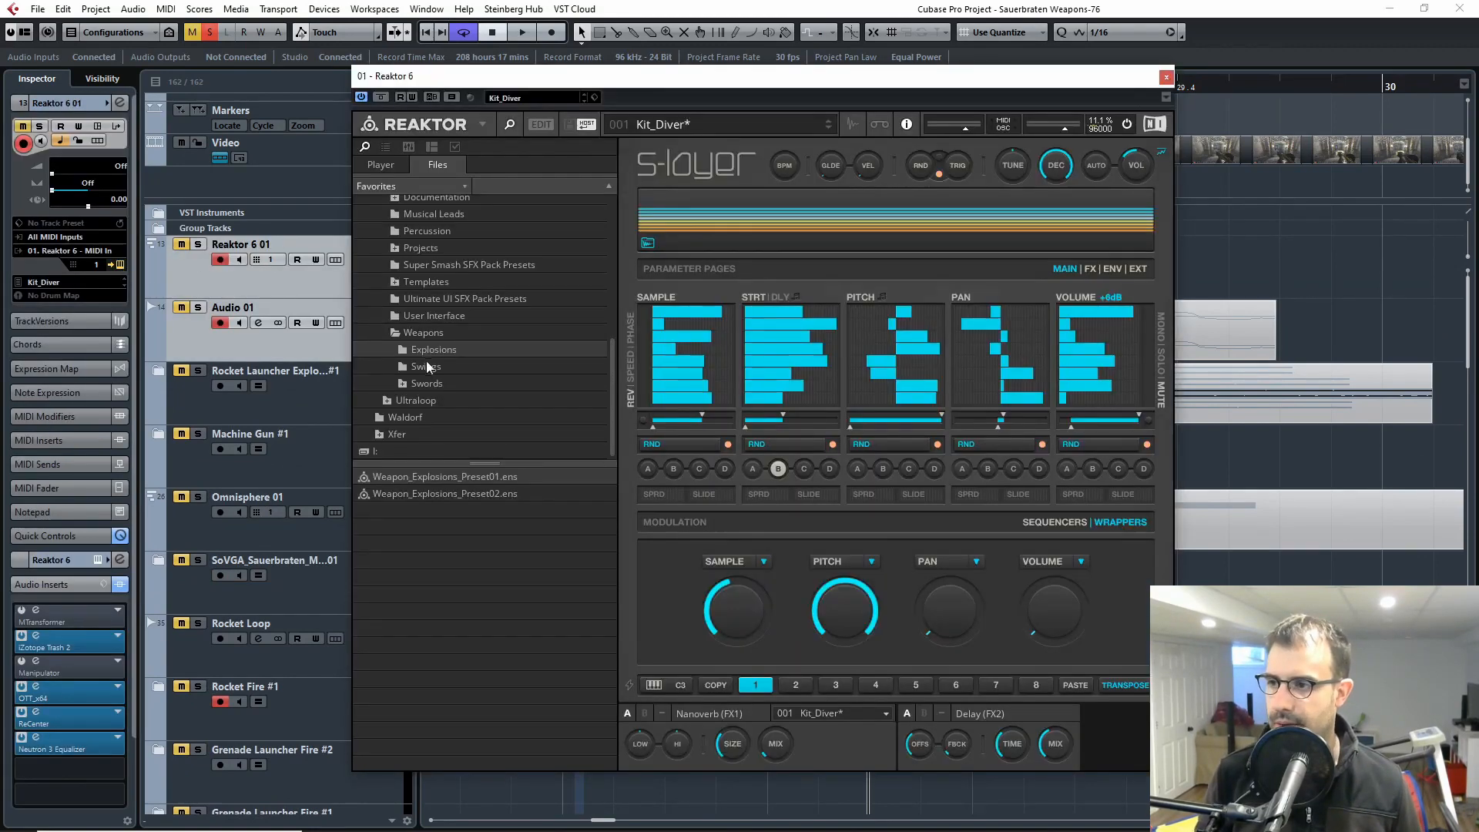
scroll(431, 324, up, 2)
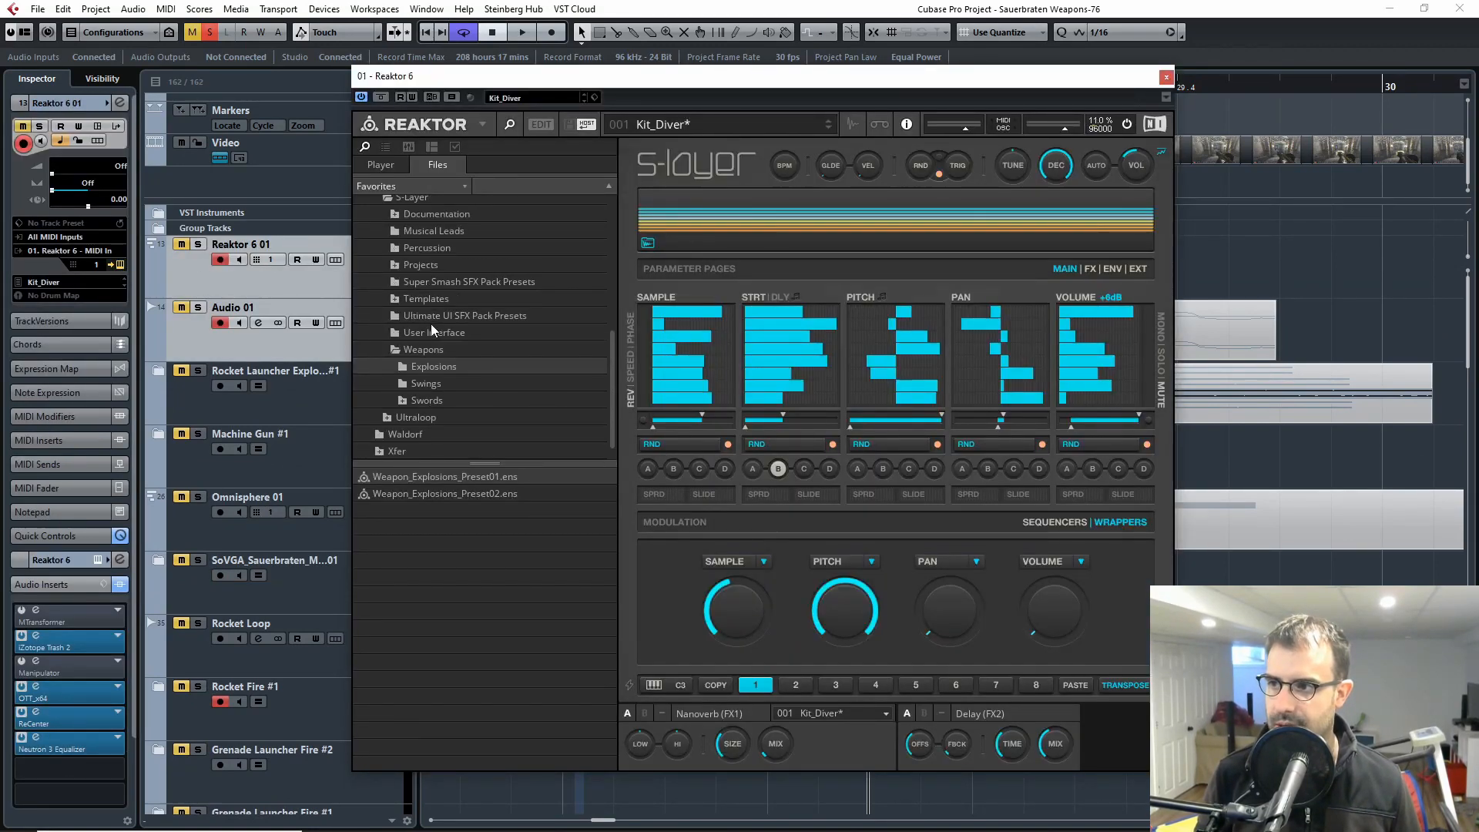
scroll(441, 383, down, 2)
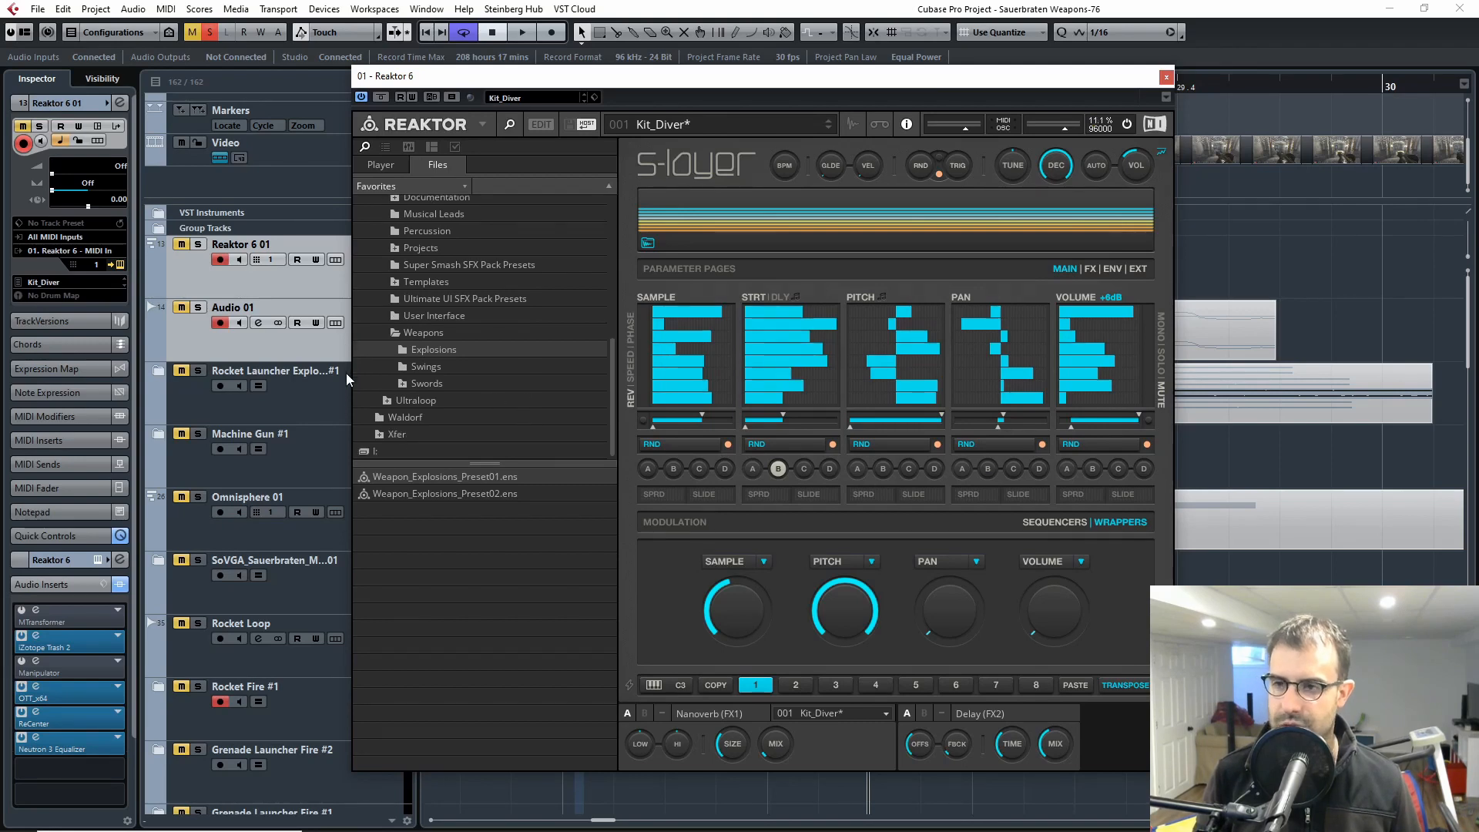
click(1166, 77)
Step: Select the Bass Layer track and audition its soloed clip again from its beginning
scroll(765, 459, down, 15)
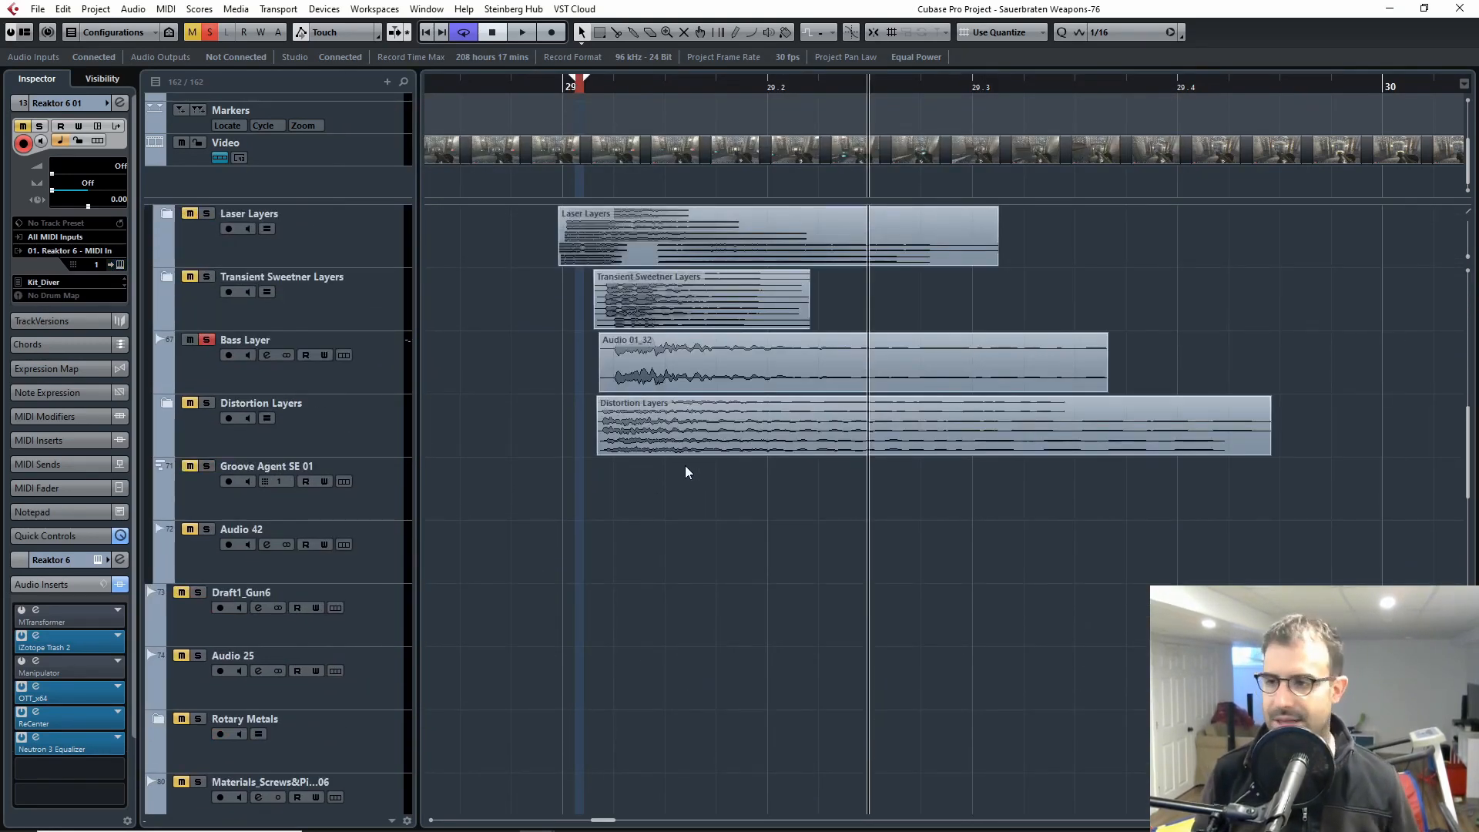
click(272, 327)
click(604, 91)
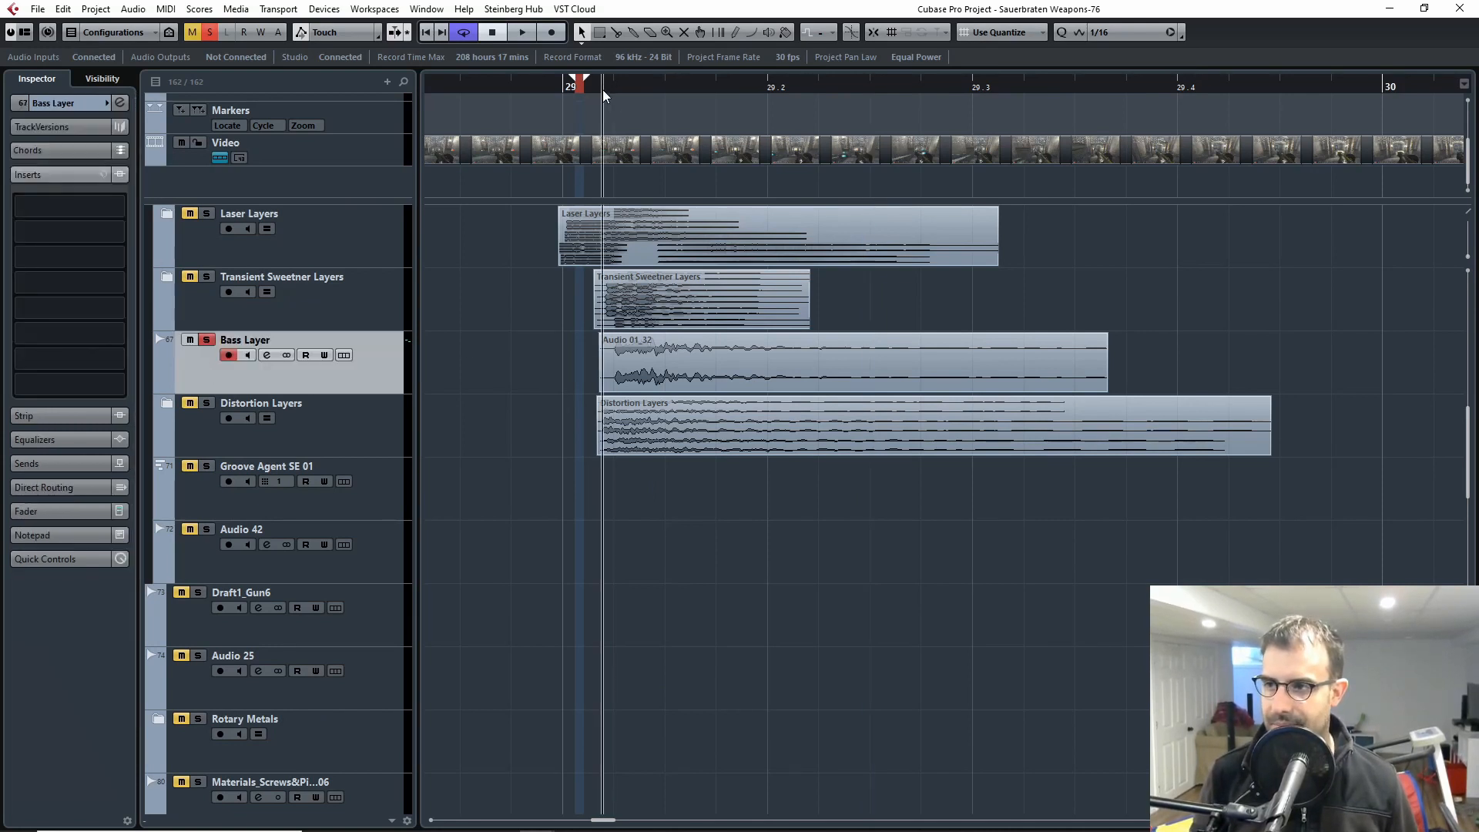
key(space)
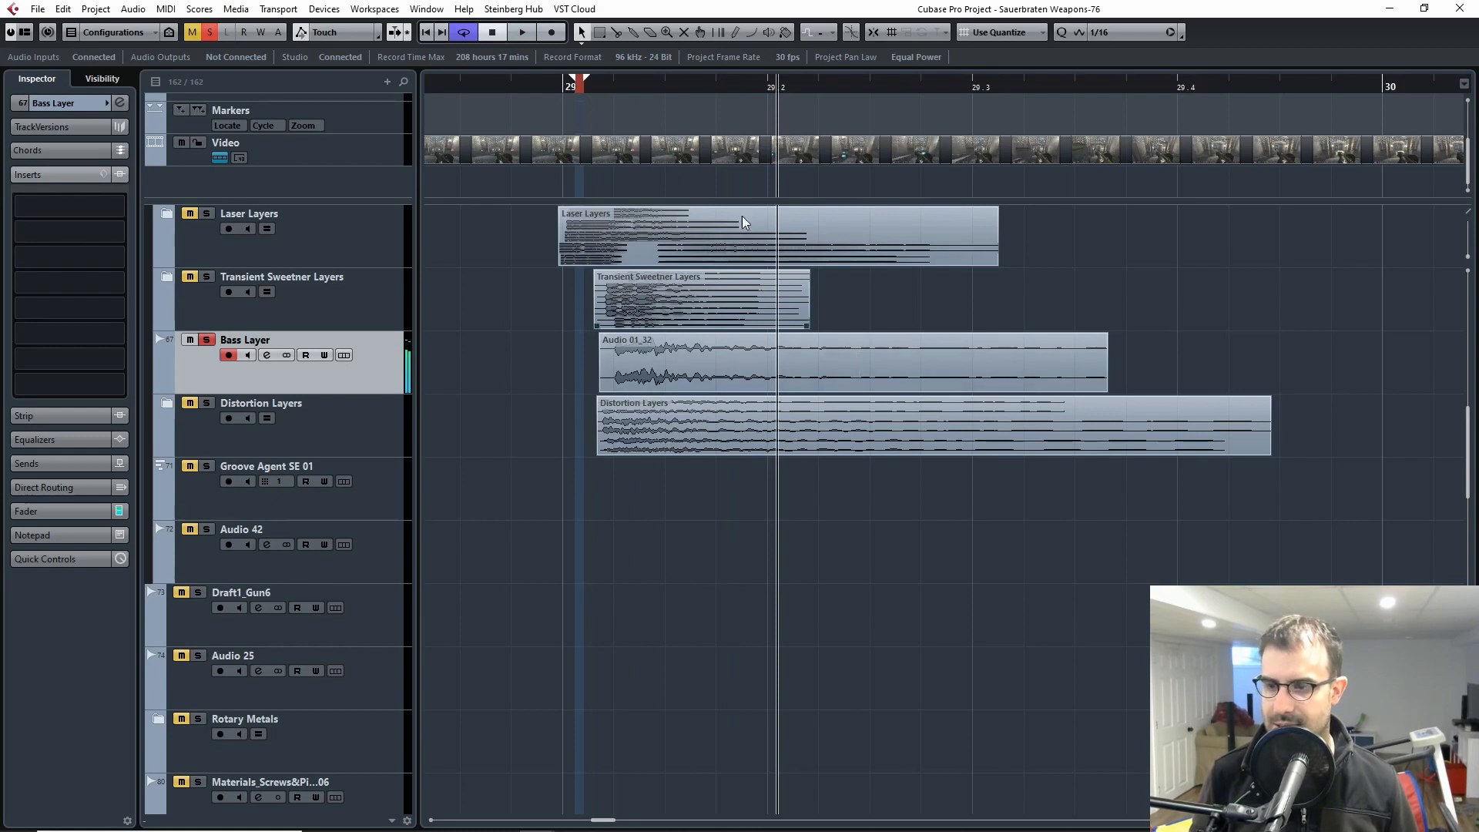
key(space)
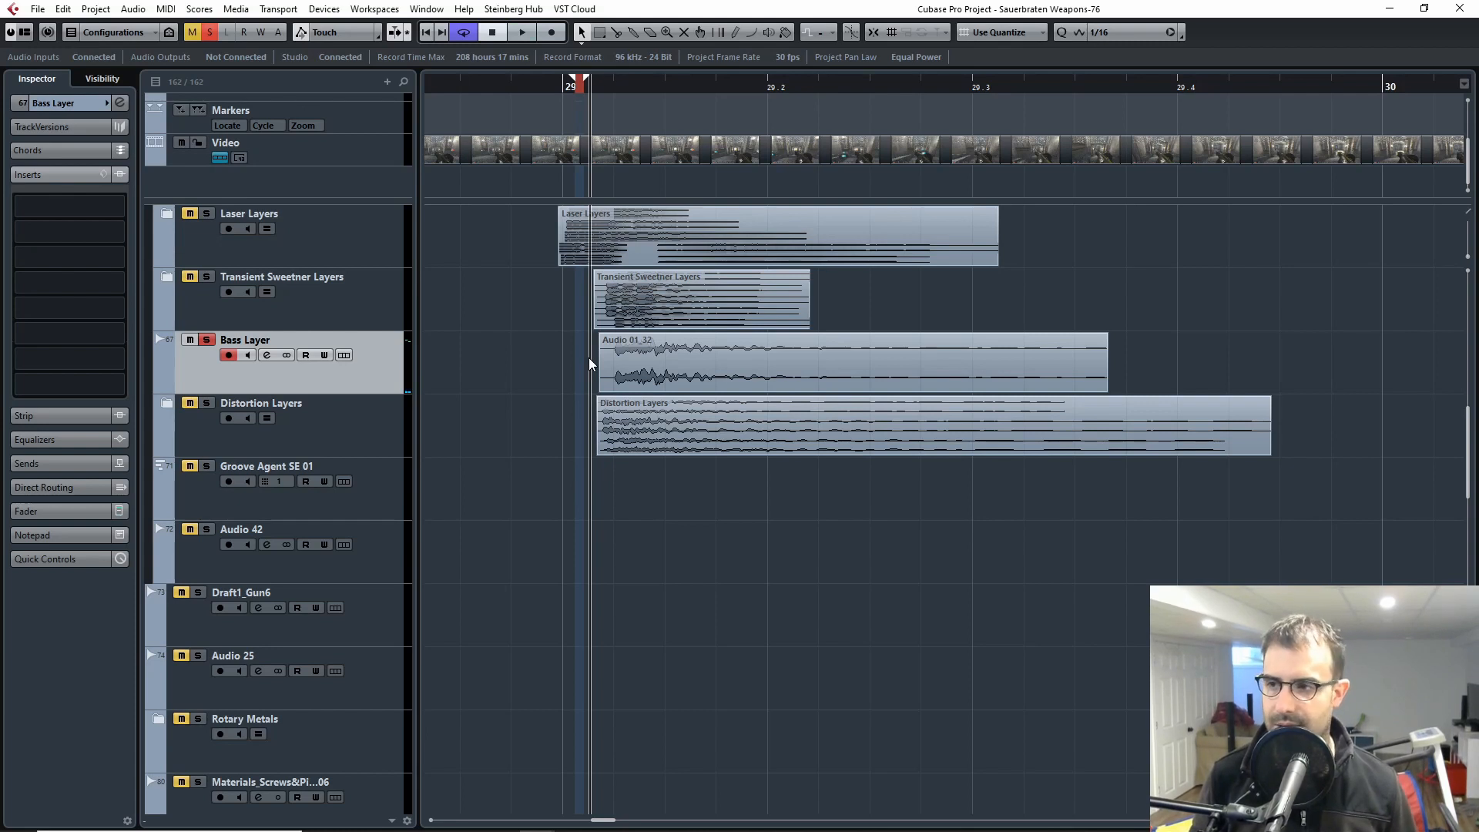
key(space)
key(space)
drag(626, 90, 586, 89)
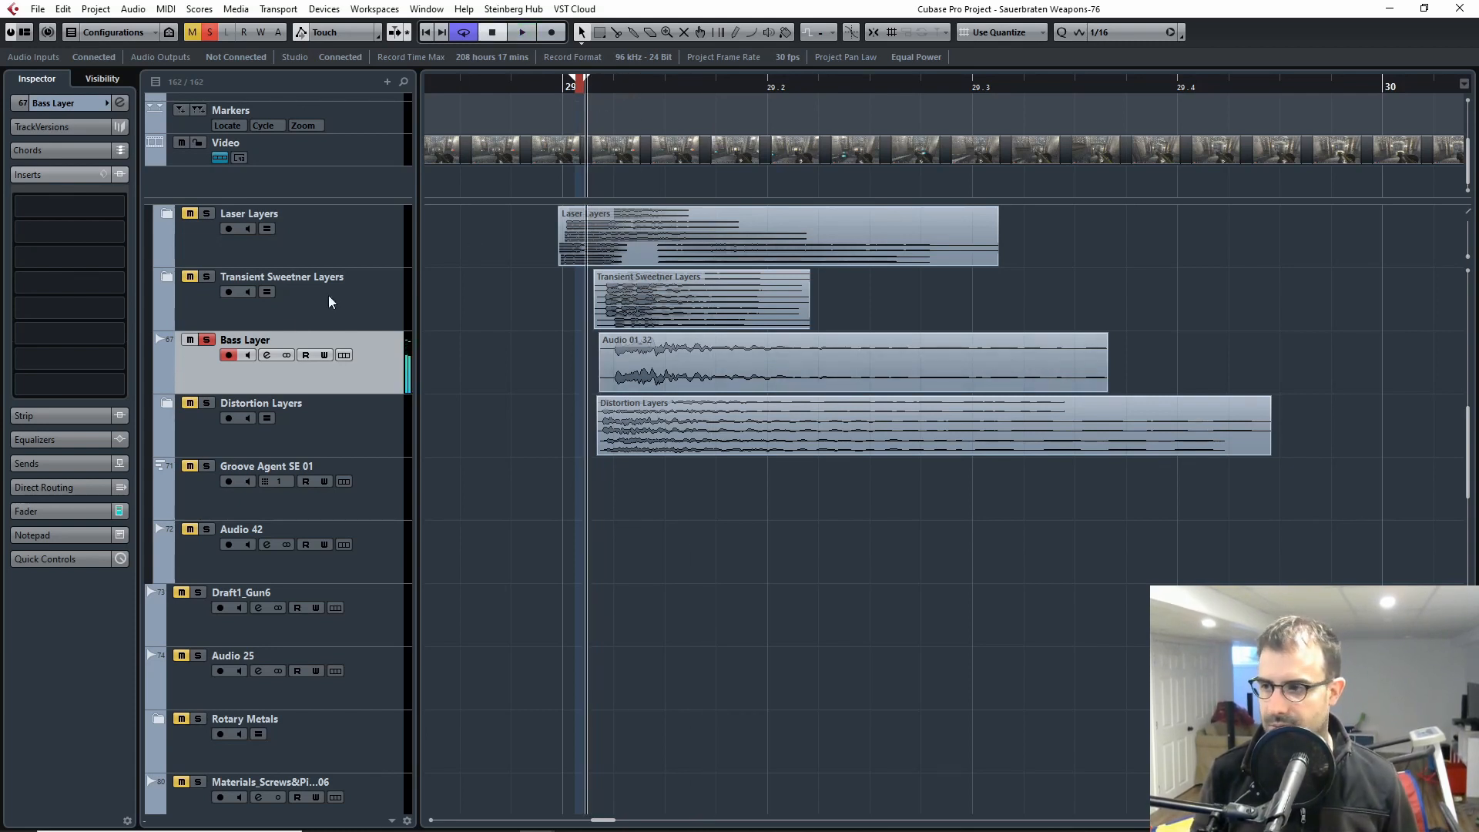
Step: Switch the solo from the Bass Layer to the Distortion Layers folder and expand the folder
click(207, 340)
click(208, 403)
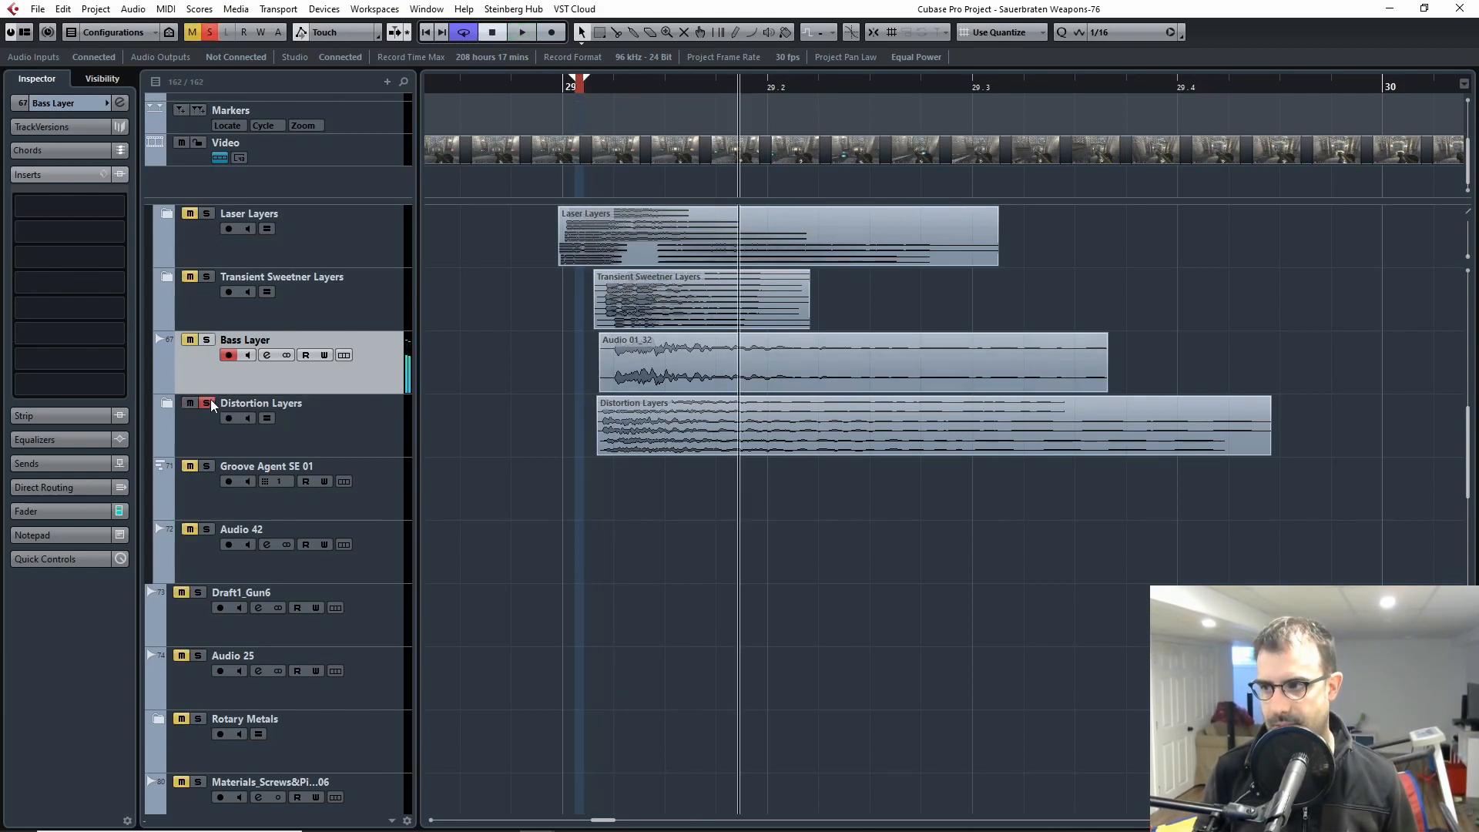
click(205, 439)
click(166, 403)
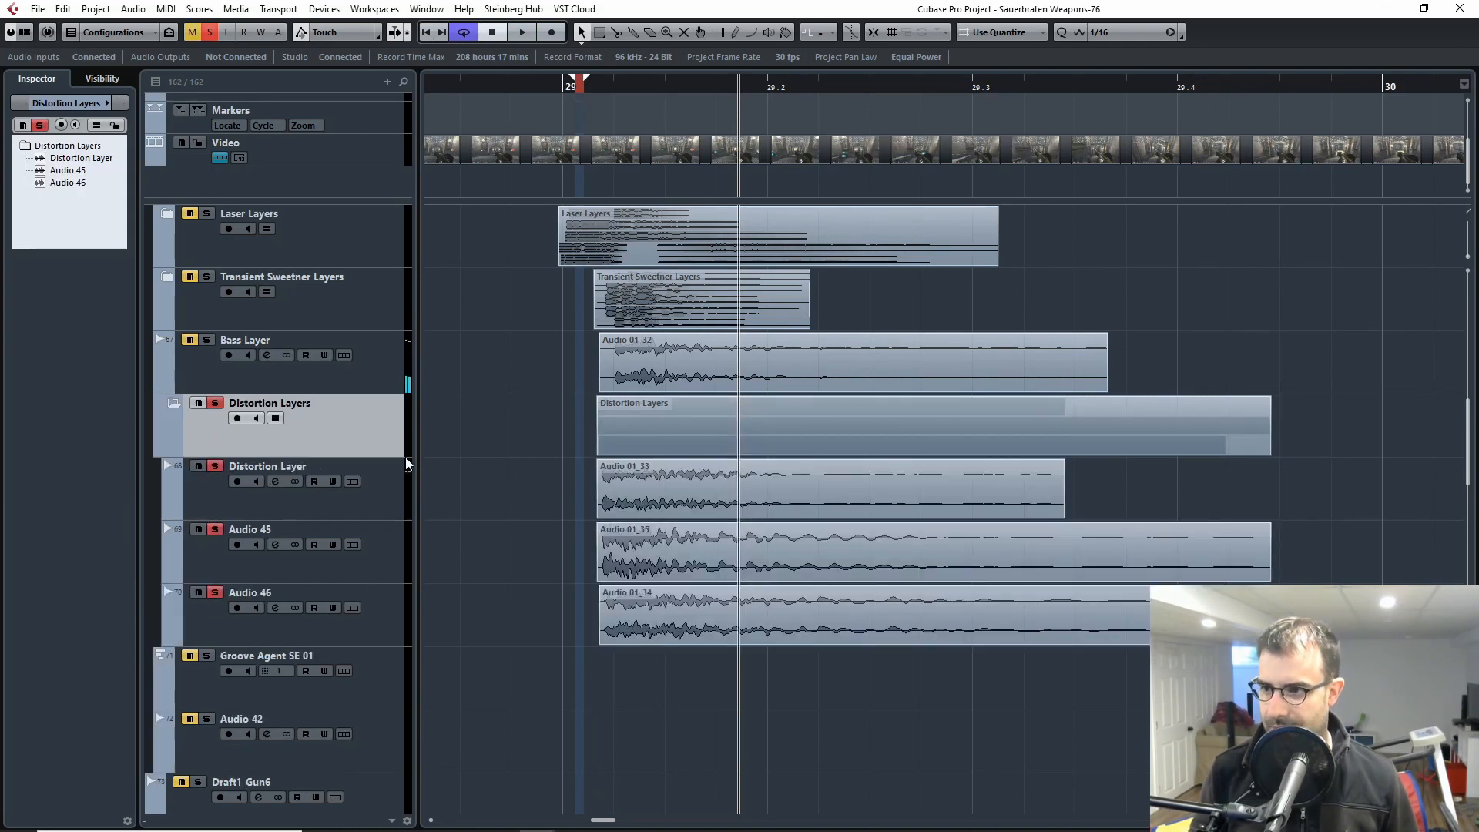
Step: Select the Distortion Layer track, solo it alone, and play its clip from the beginning
click(258, 505)
drag(601, 89, 597, 90)
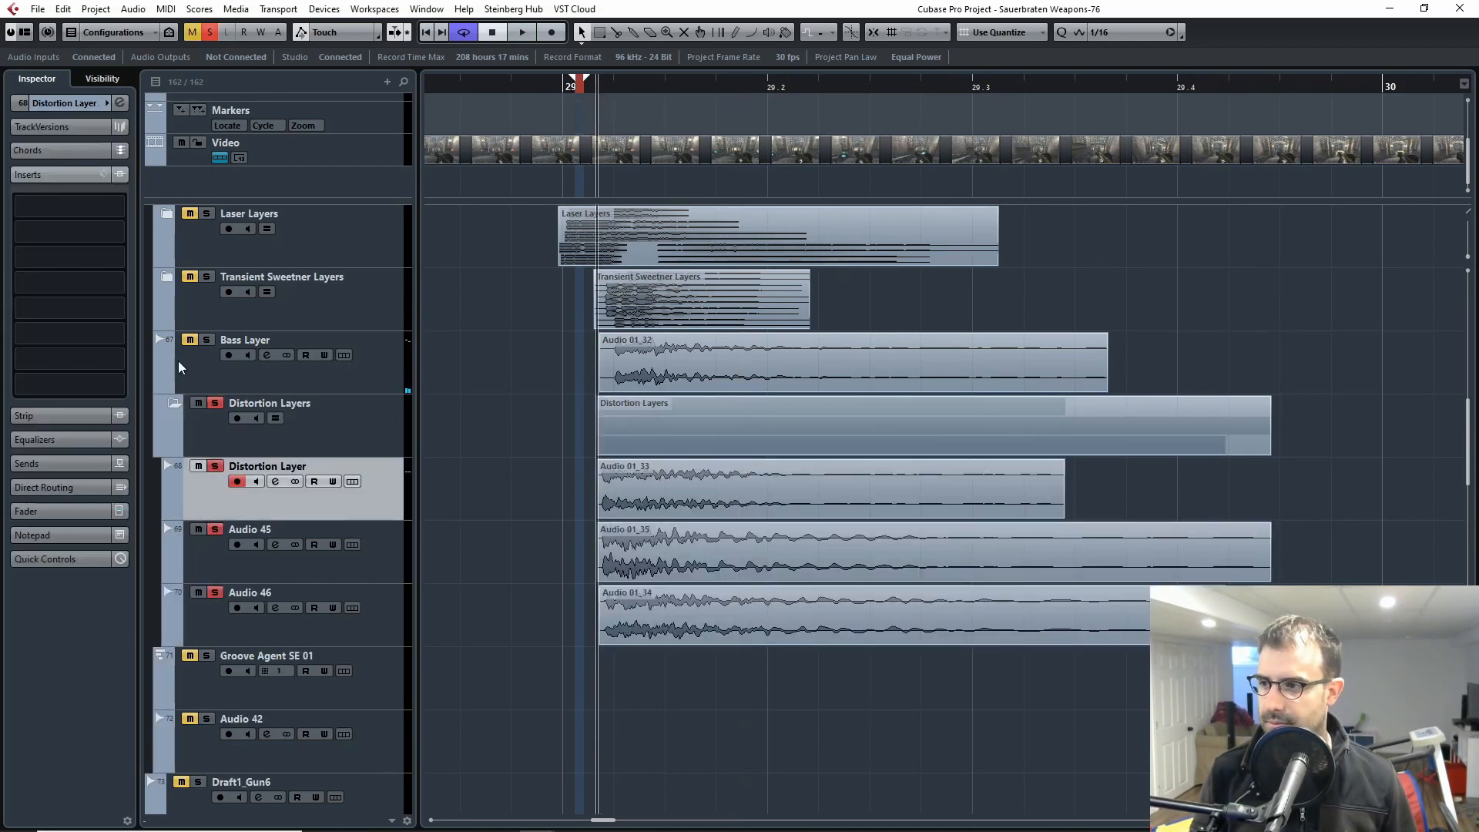
click(215, 466)
click(215, 466)
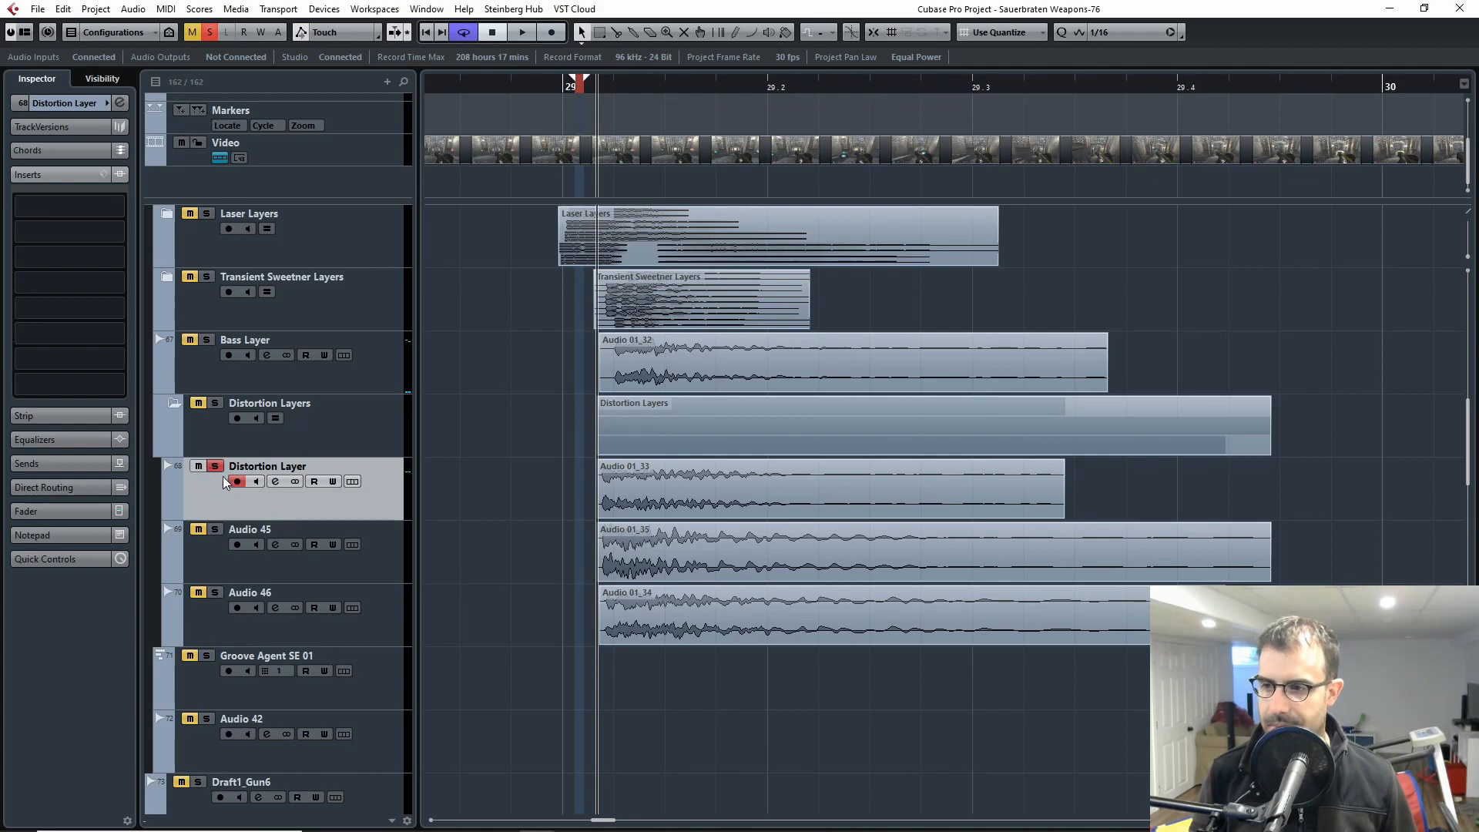
key(space)
key(space)
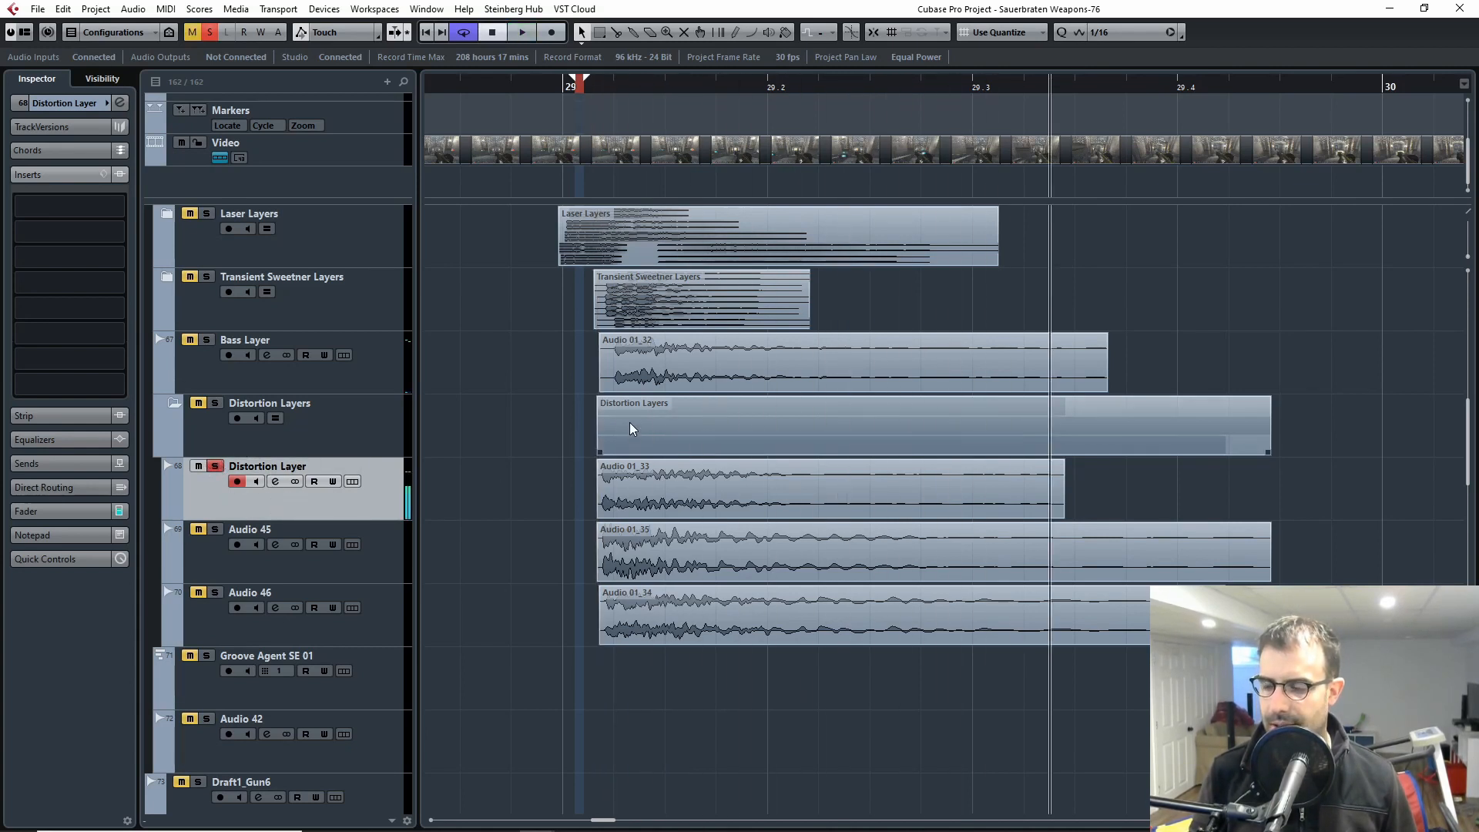
Step: Select Audio 46, the Bass Layer clip and the Distortion Layer track in turn to compare the explosion's layers
click(241, 567)
click(221, 631)
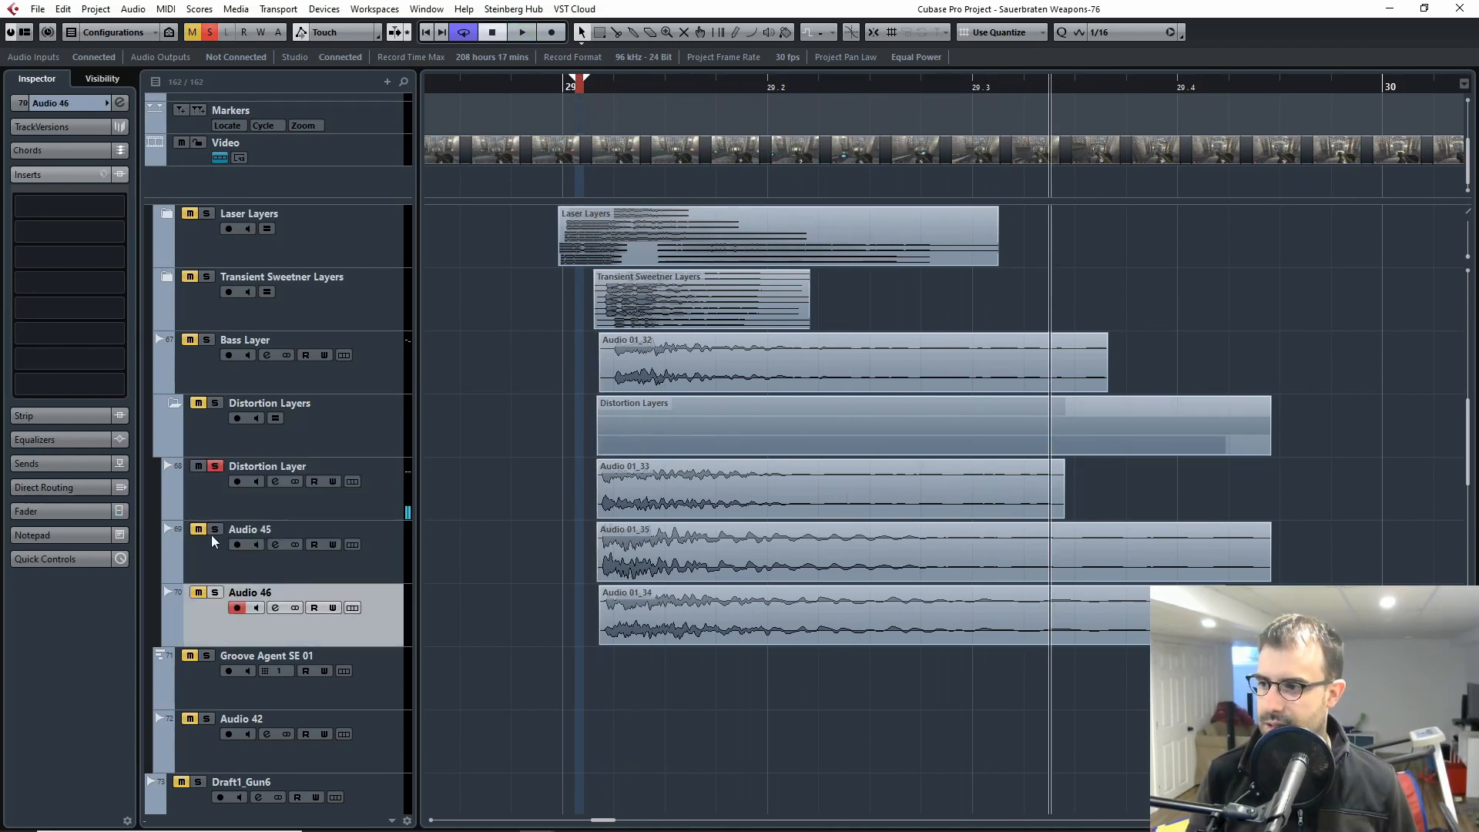
click(215, 511)
click(676, 359)
click(350, 381)
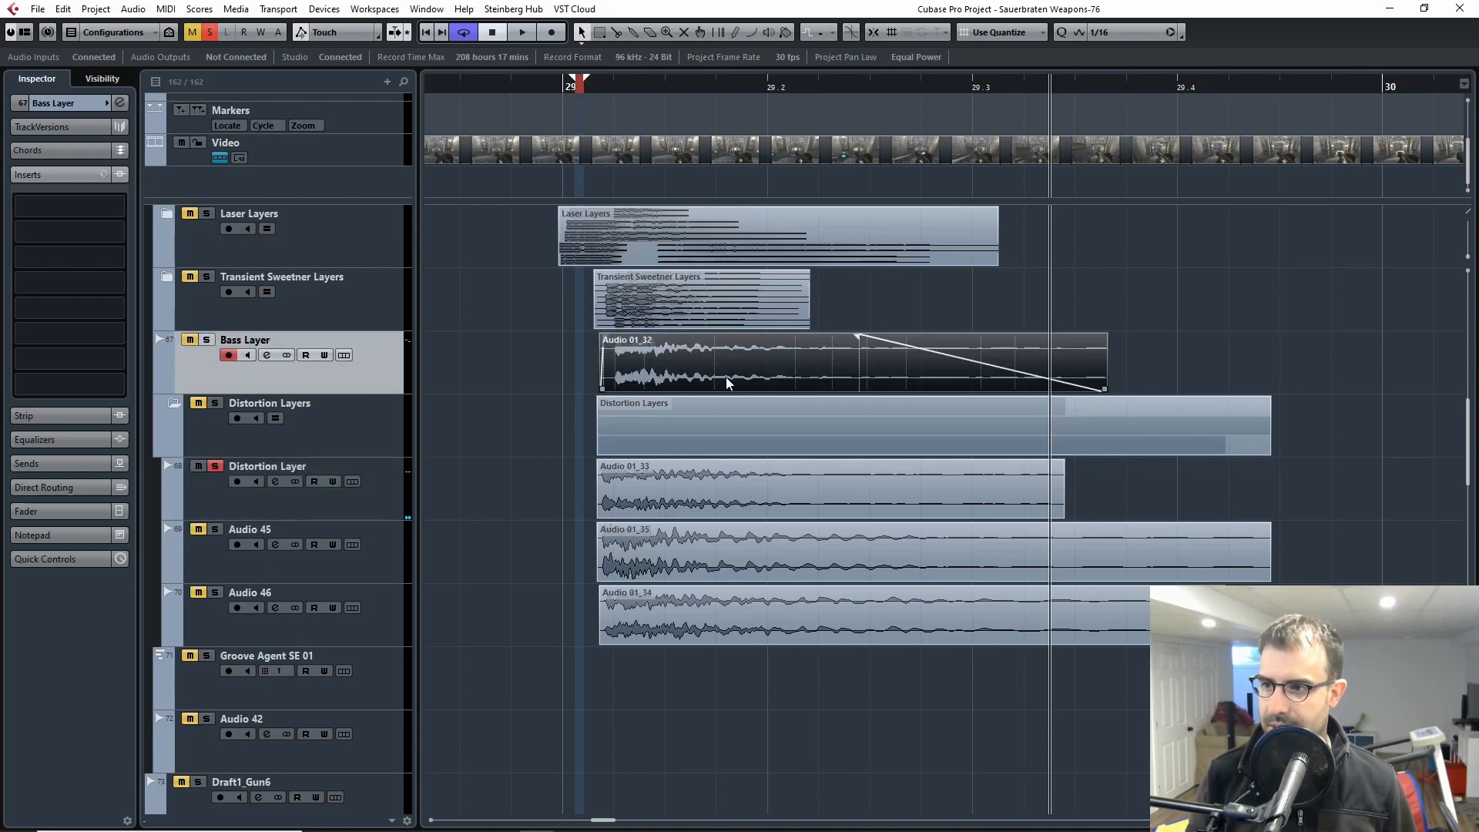
click(250, 516)
Step: Select the Reaktor 6 01 and Audio 01 tracks, reopen the Reaktor instrument, and move its window clear of the track list
scroll(189, 381, up, 7)
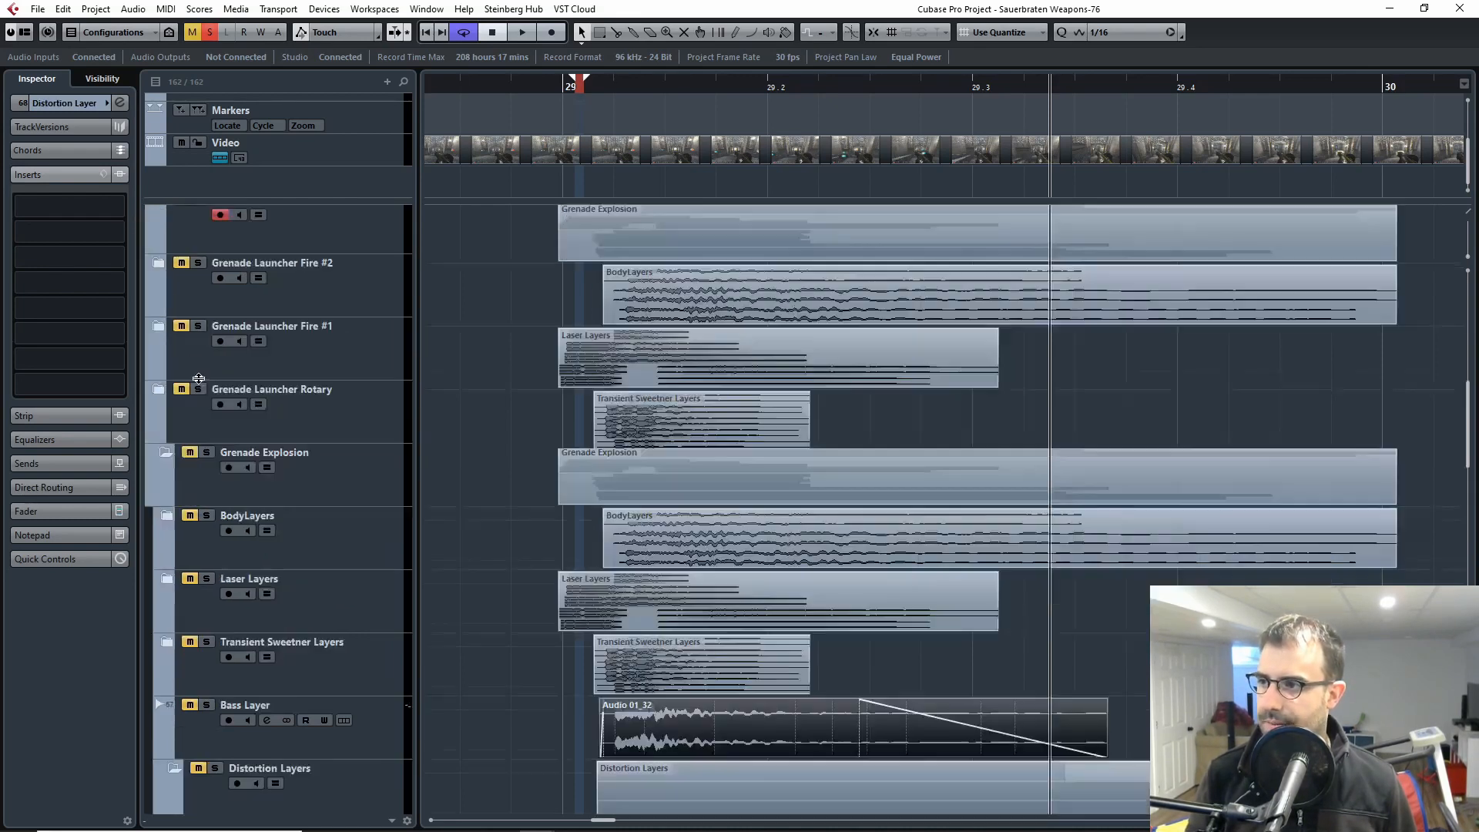
scroll(299, 540, down, 12)
scroll(299, 540, up, 10)
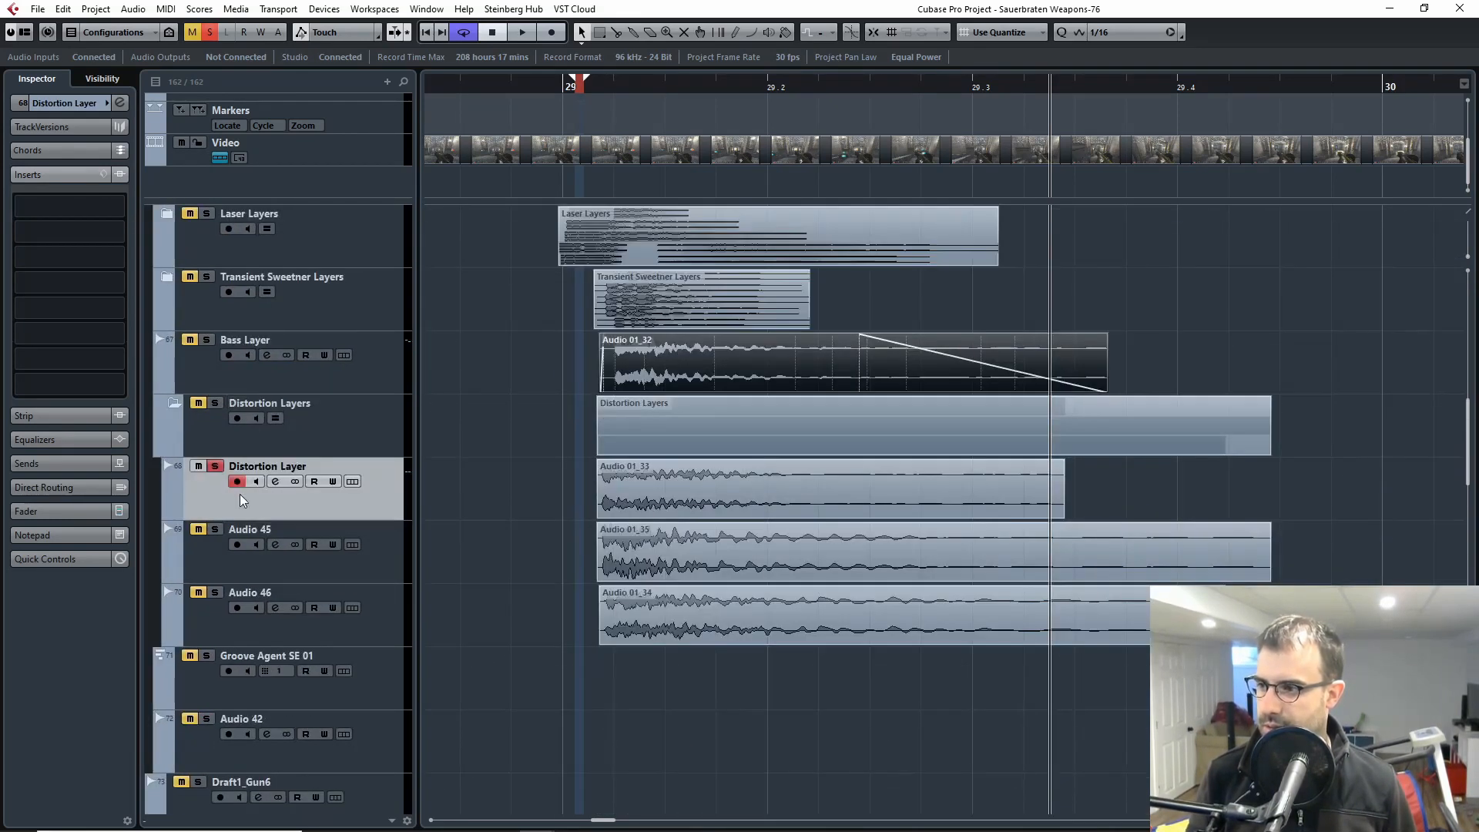
scroll(199, 426, up, 10)
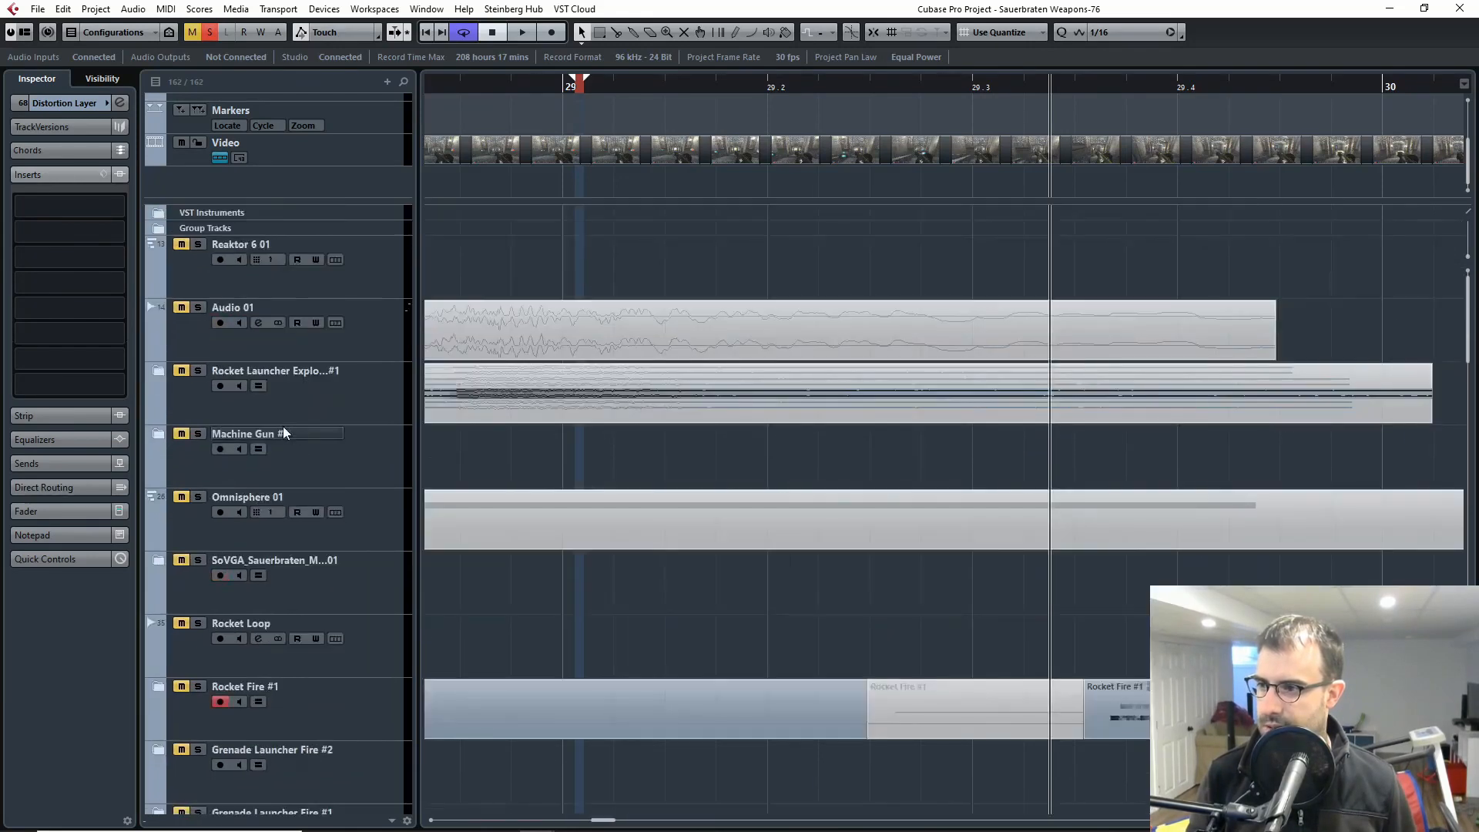
click(205, 293)
shift+click(198, 340)
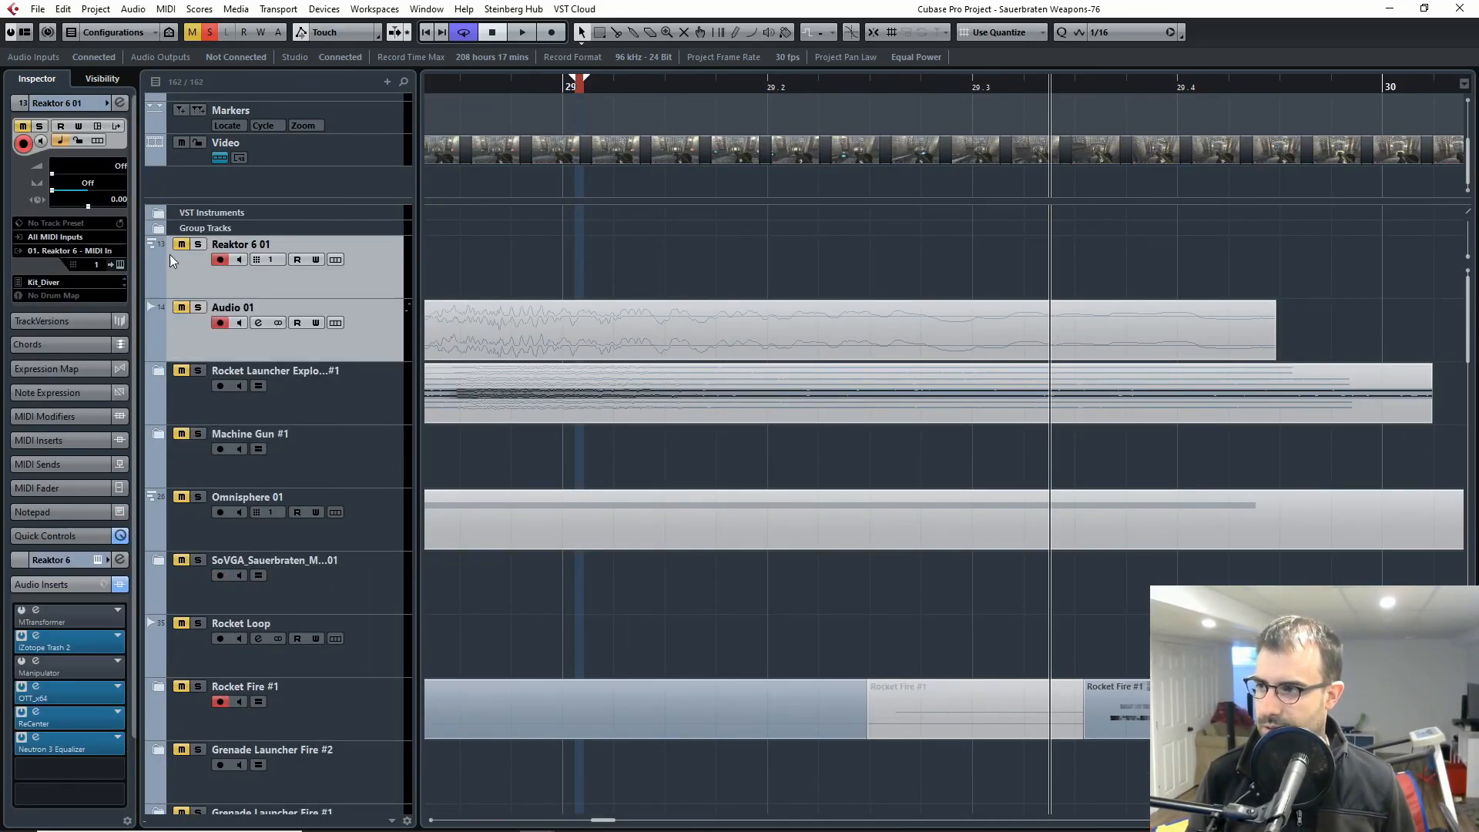
click(120, 266)
drag(609, 79, 816, 71)
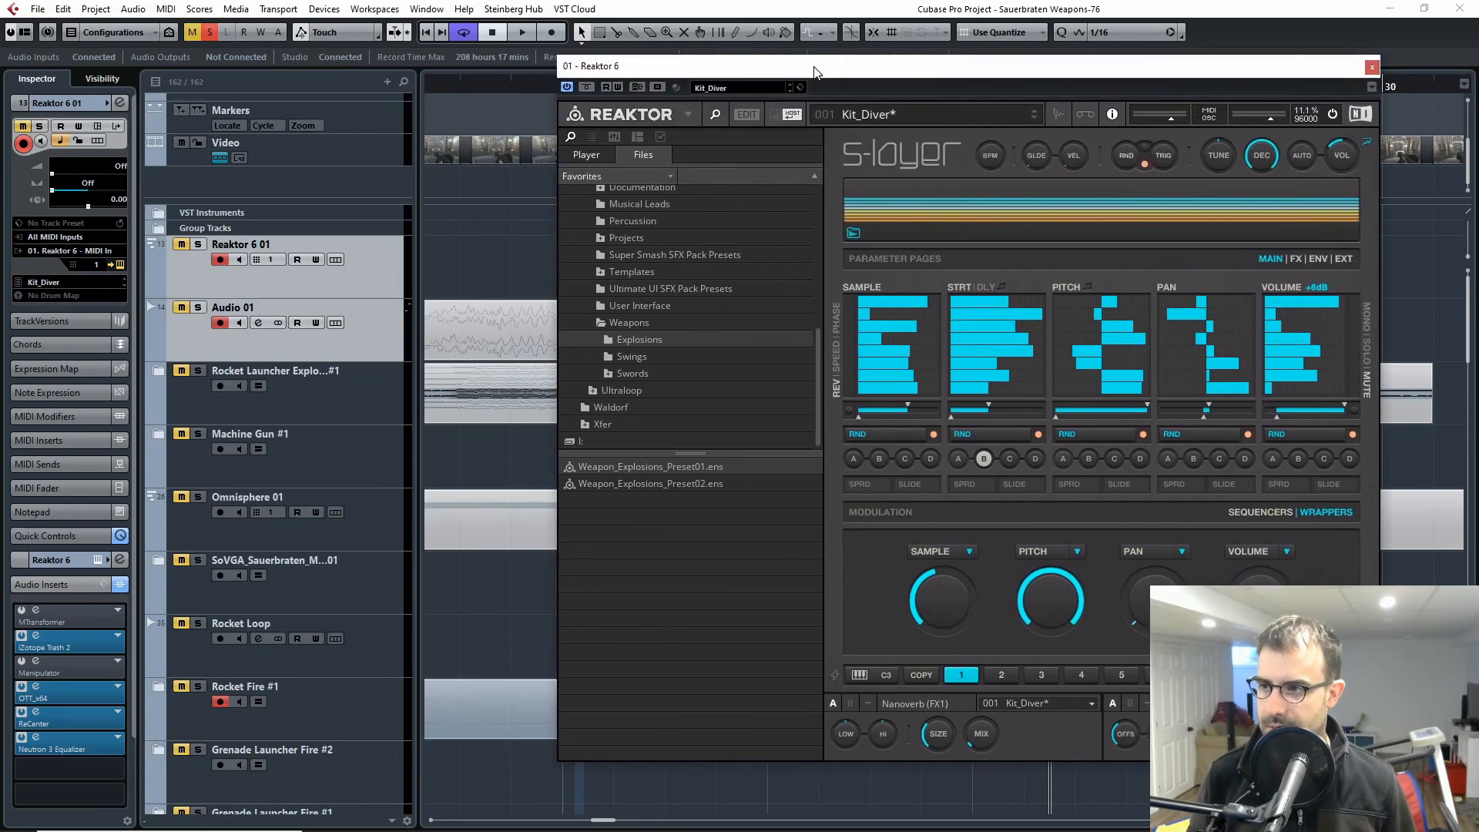
Step: Select only Reaktor 6 01, inspect its iZotope Trash 2 insert's distortion settings, and close both plug-in windows
click(243, 291)
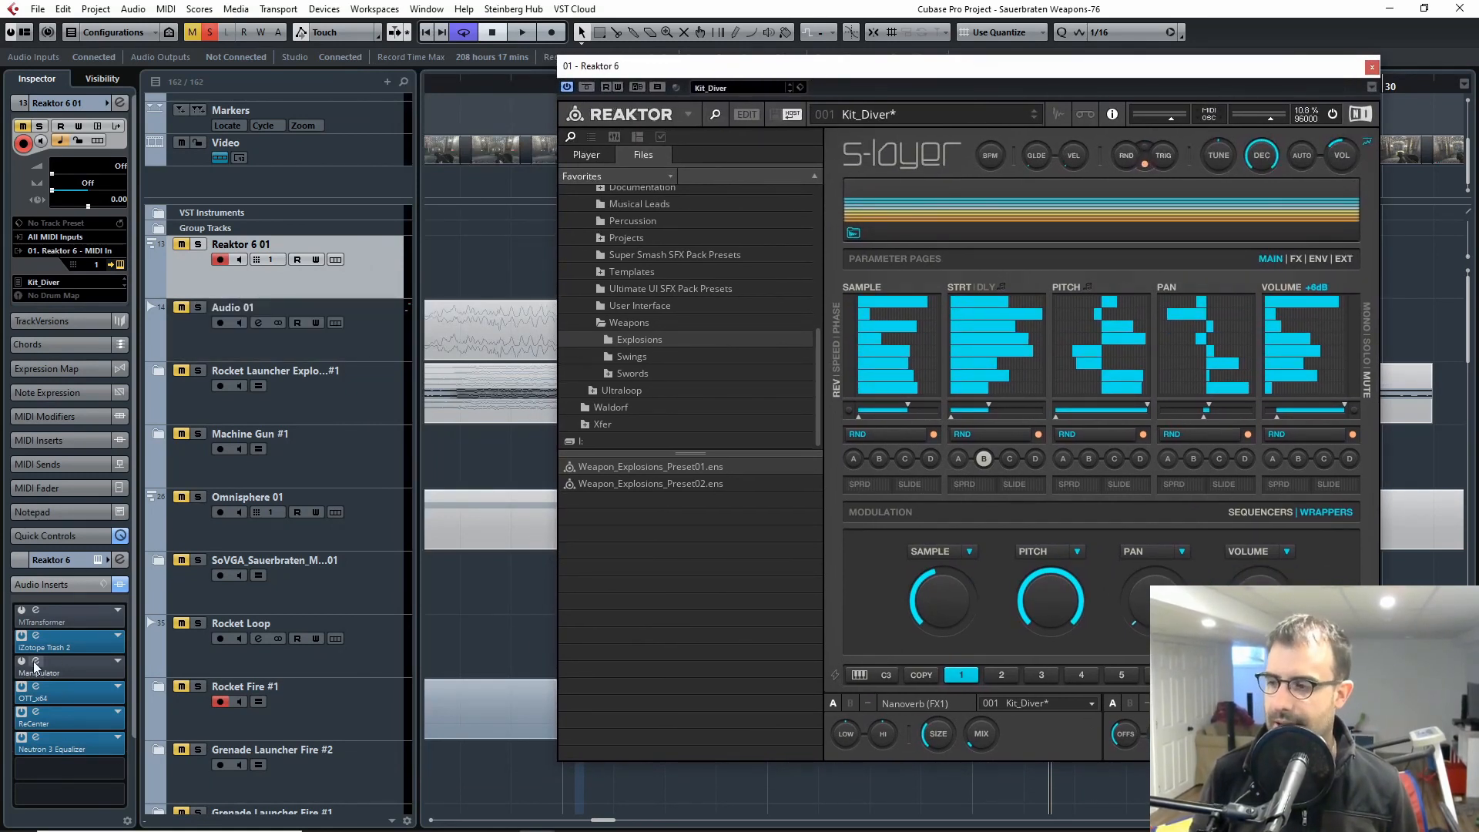
click(80, 643)
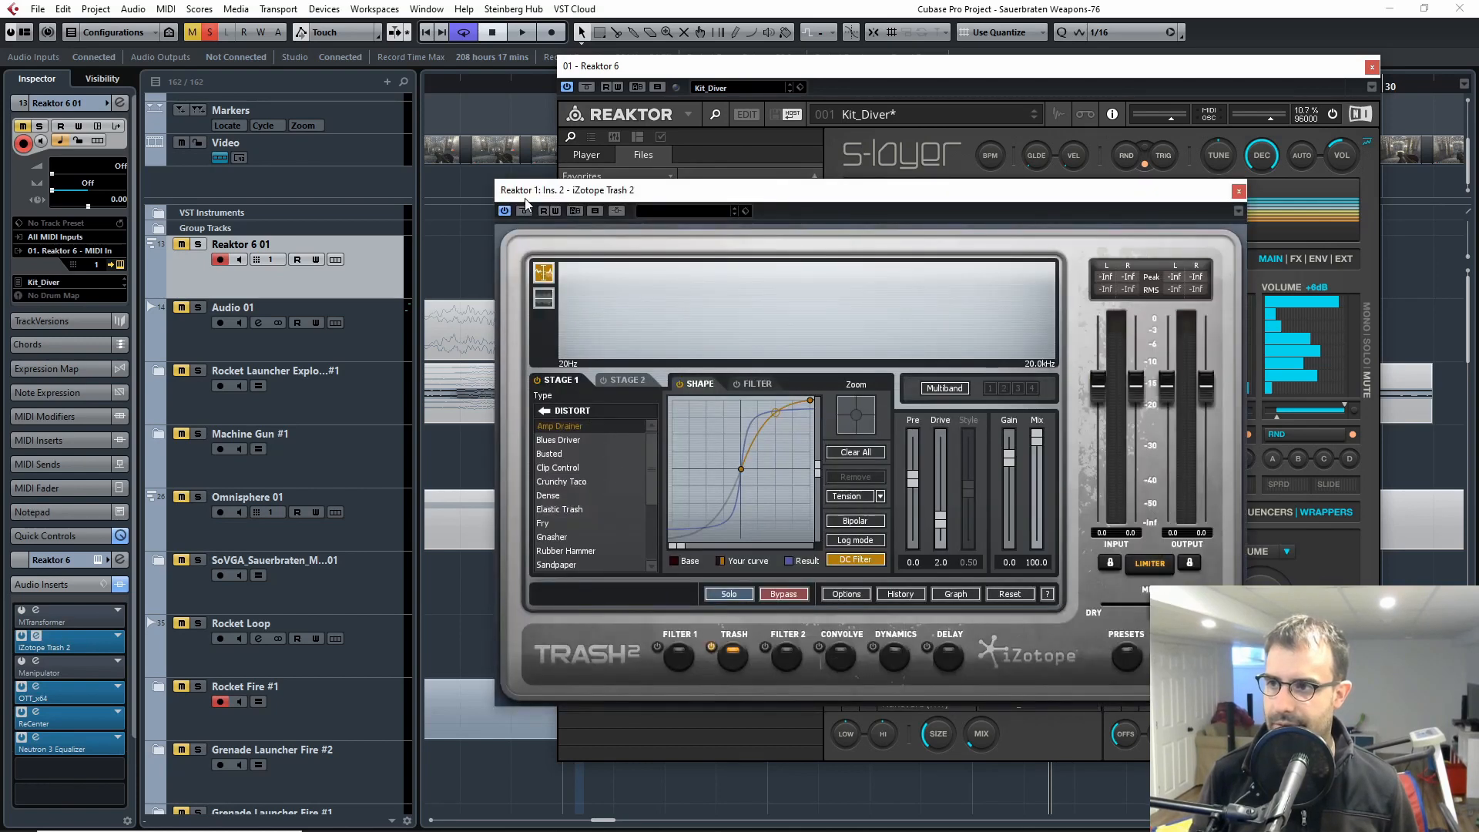
click(1238, 190)
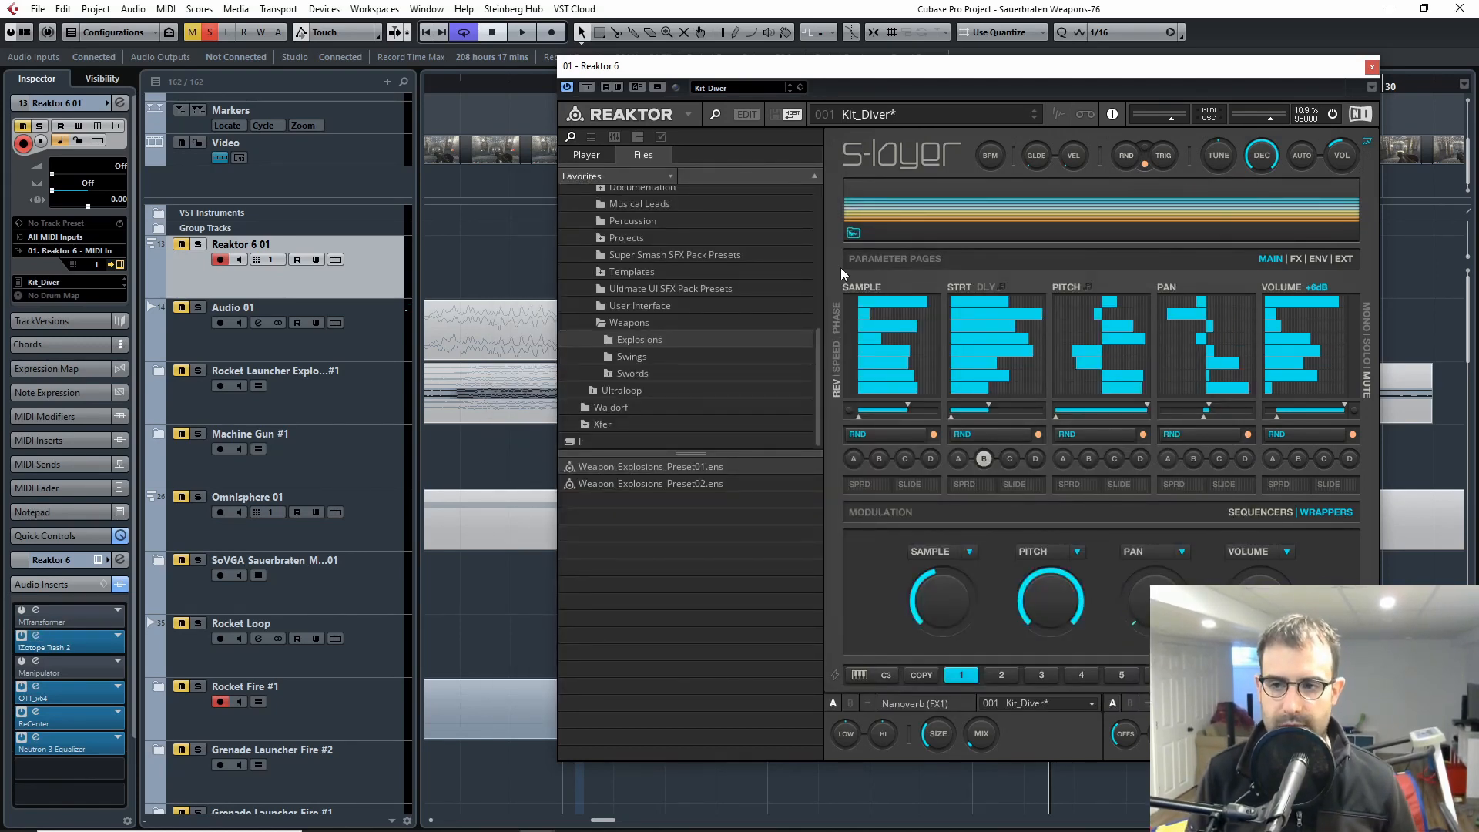
click(1371, 67)
Step: Return to the grenade explosion layers and select the Distortion Layer track inside the Distortion Layers folder
scroll(769, 510, down, 20)
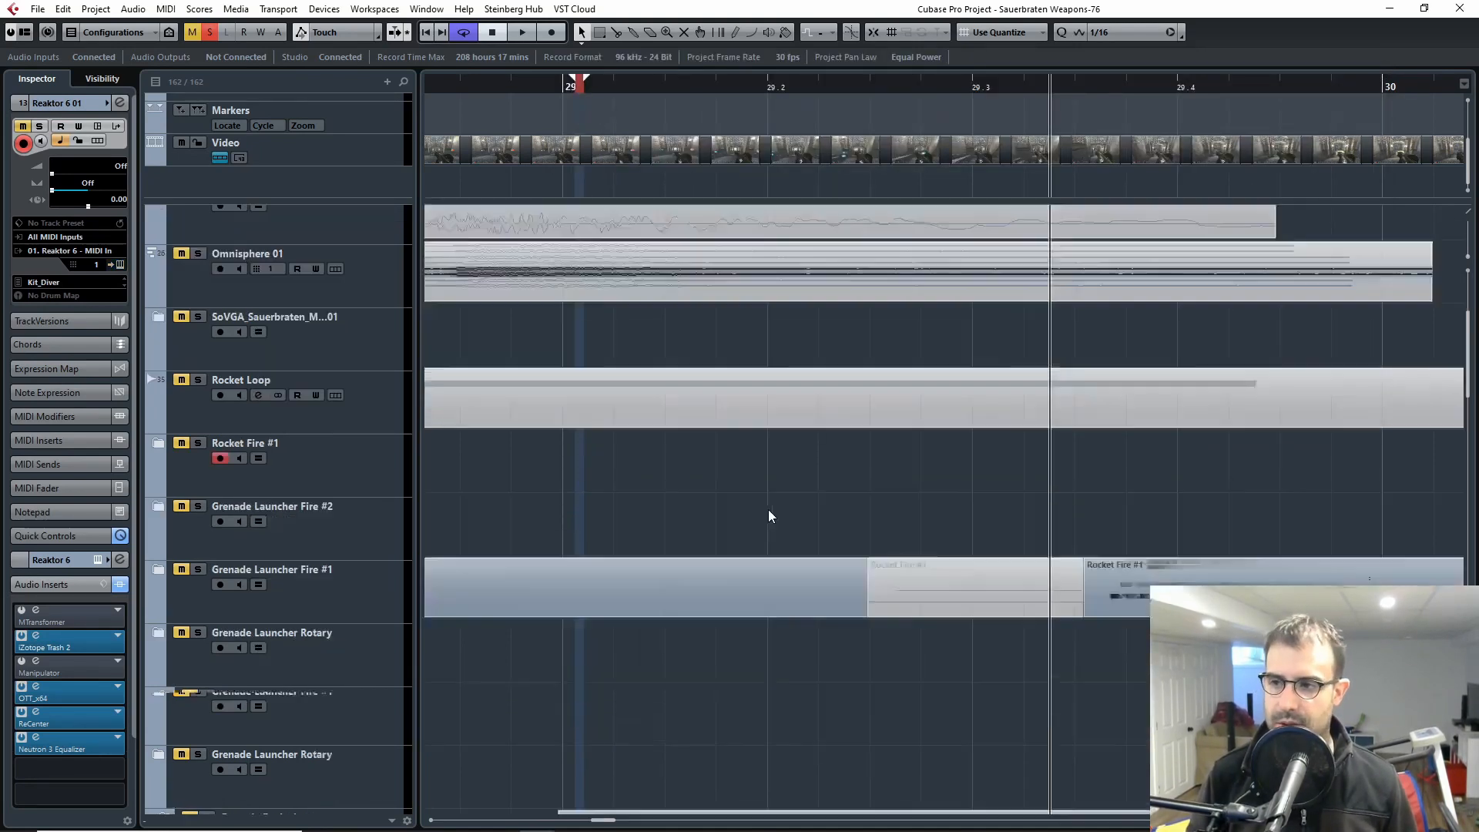
scroll(731, 558, up, 6)
key(g)
key(g)
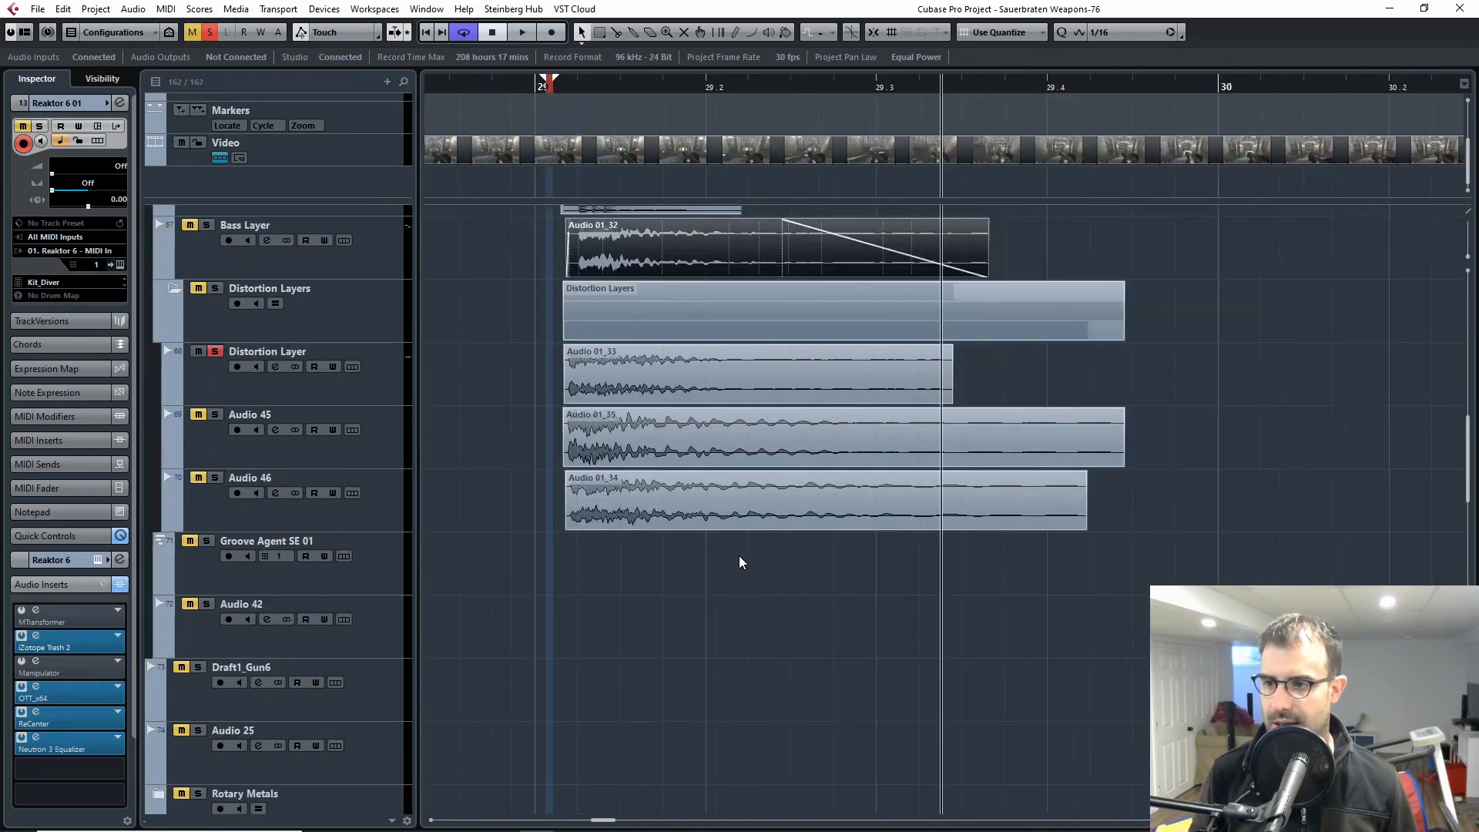
scroll(663, 569, up, 4)
scroll(685, 569, down, 3)
click(297, 513)
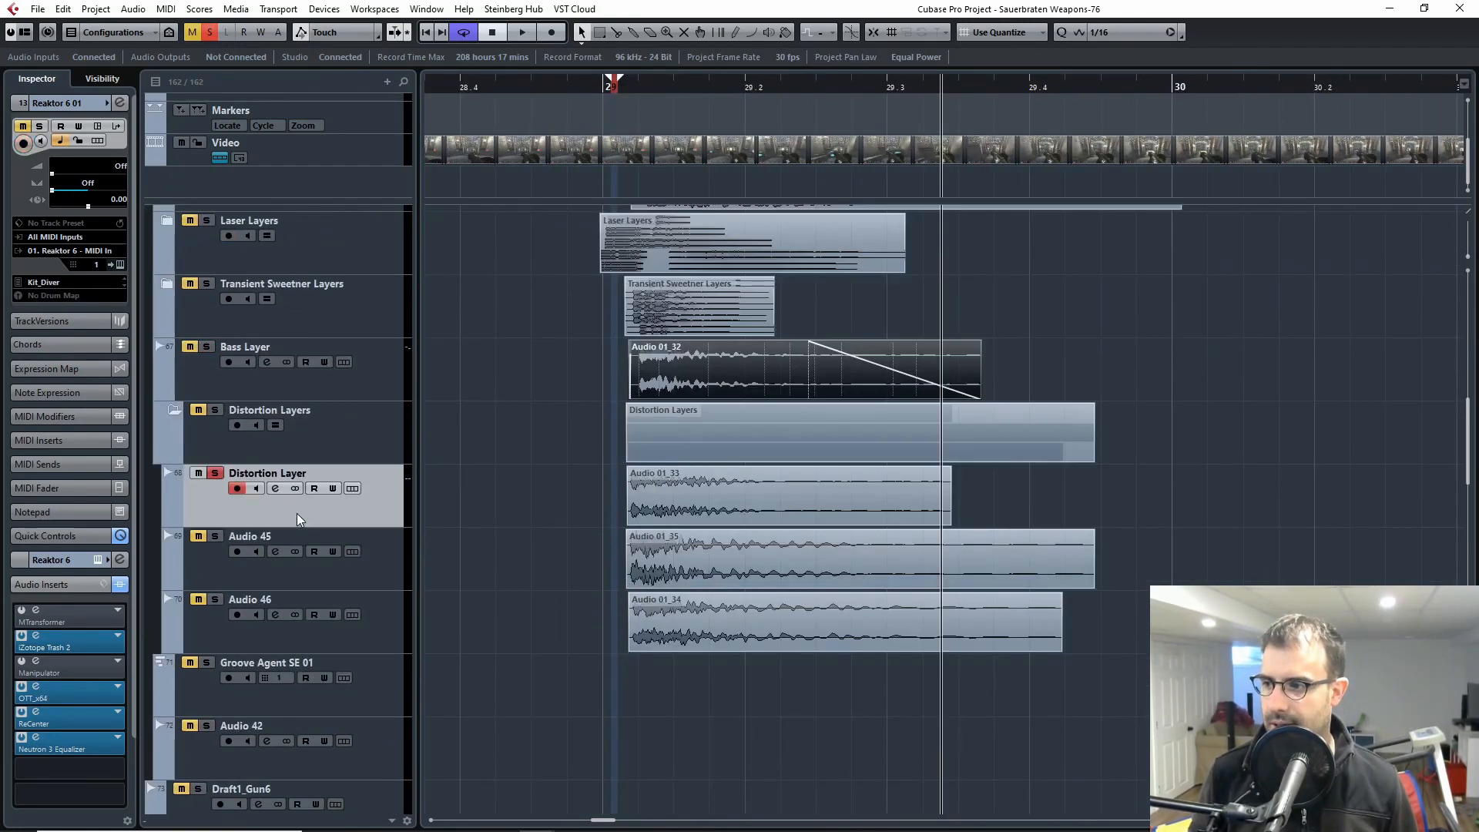
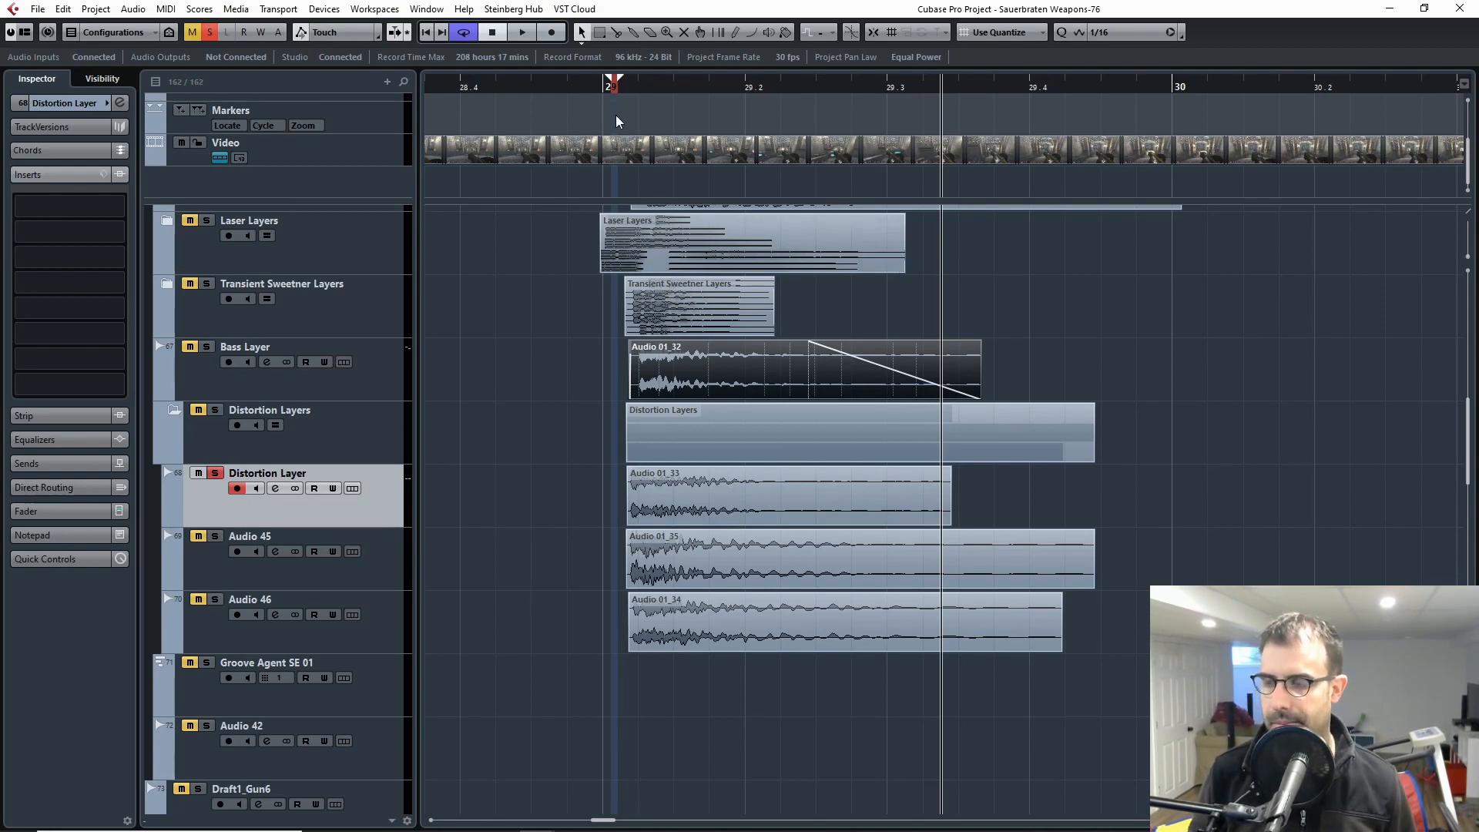
Step: Solo the Audio 45 track in the Distortion Layers folder and play its clip from just before bar 29
scroll(641, 501, up, 10)
scroll(625, 575, down, 15)
scroll(650, 570, up, 4)
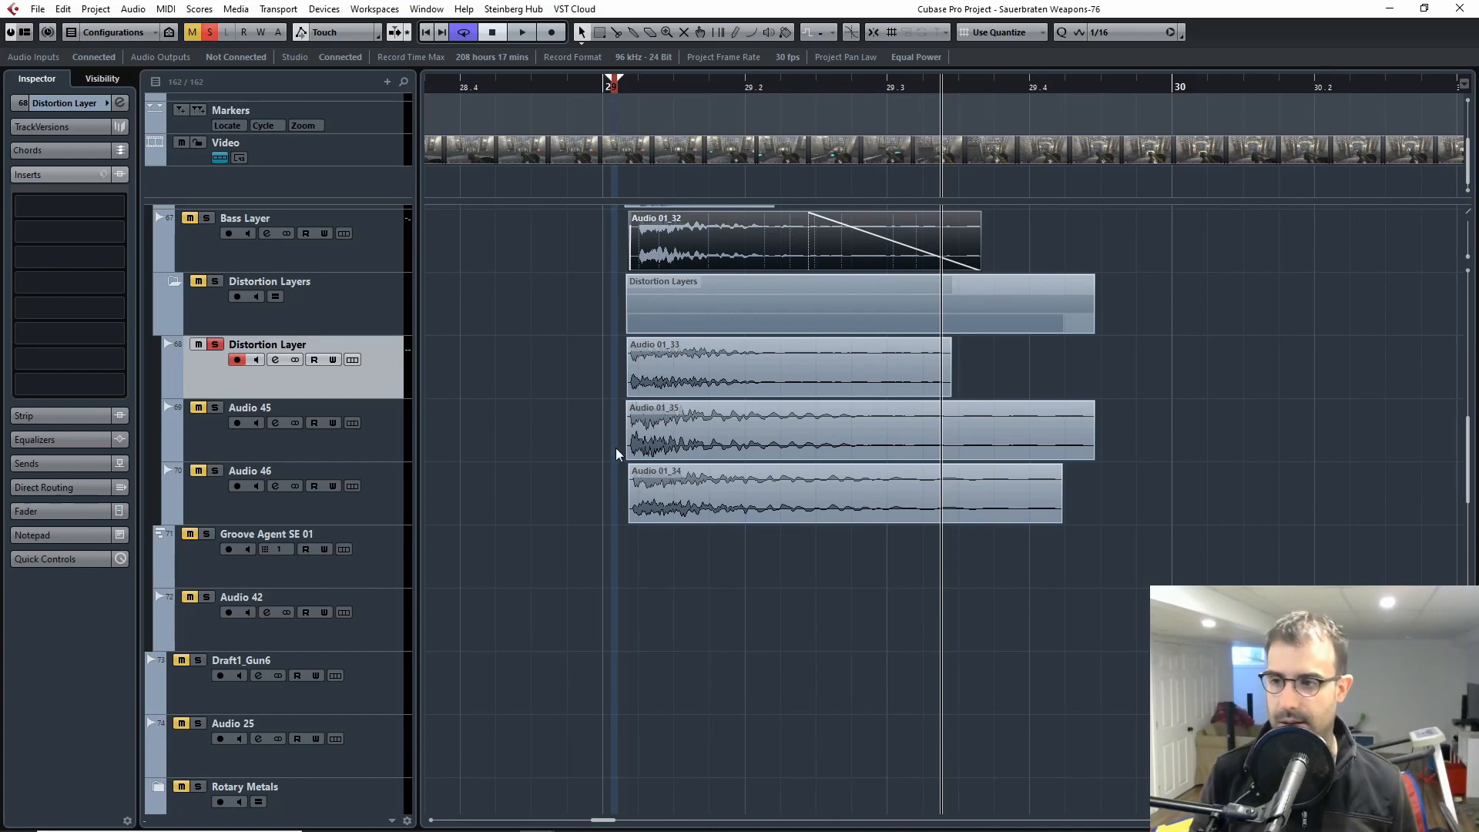
scroll(670, 588, up, 5)
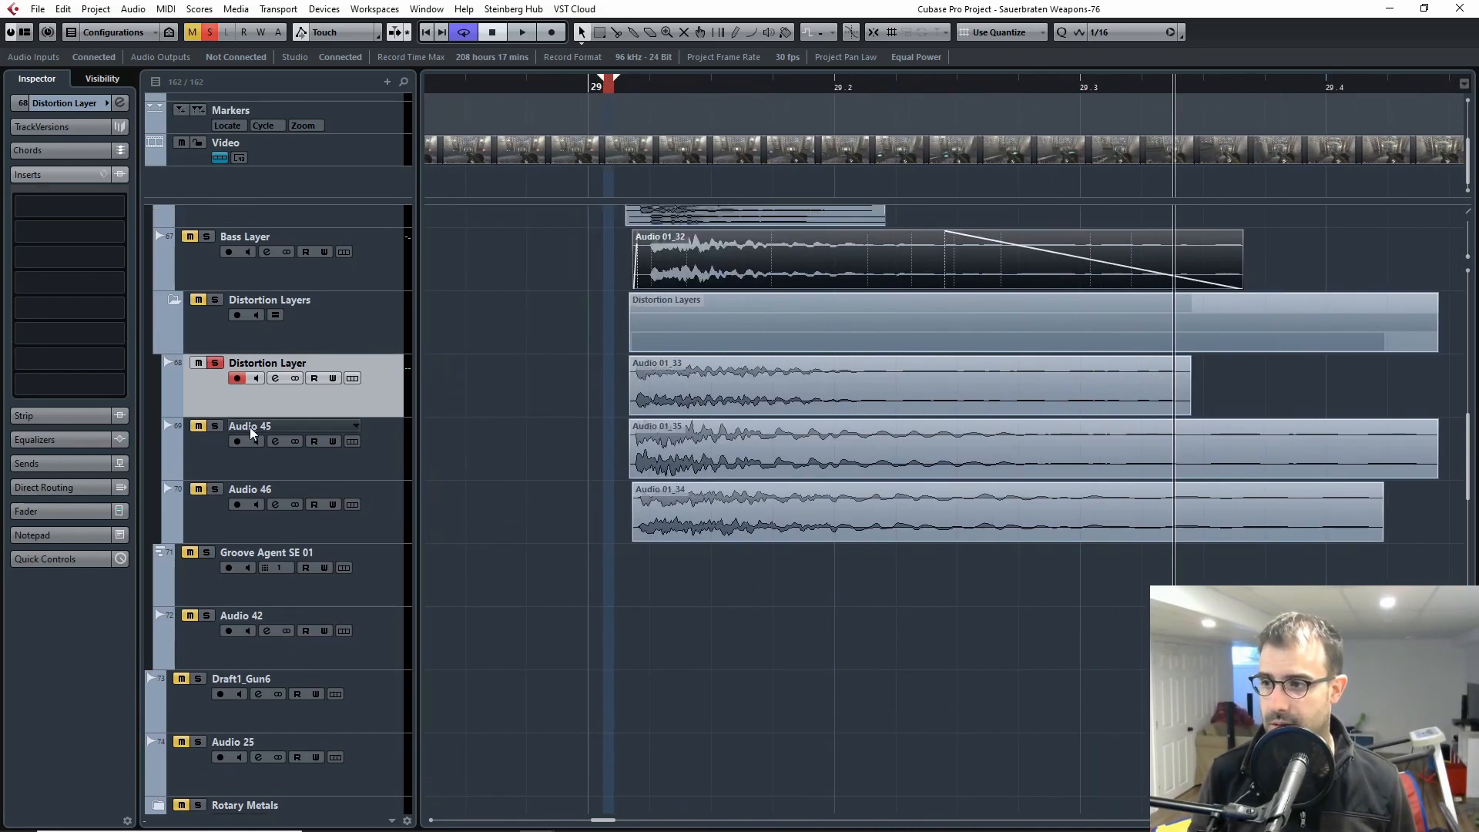
click(262, 434)
click(227, 393)
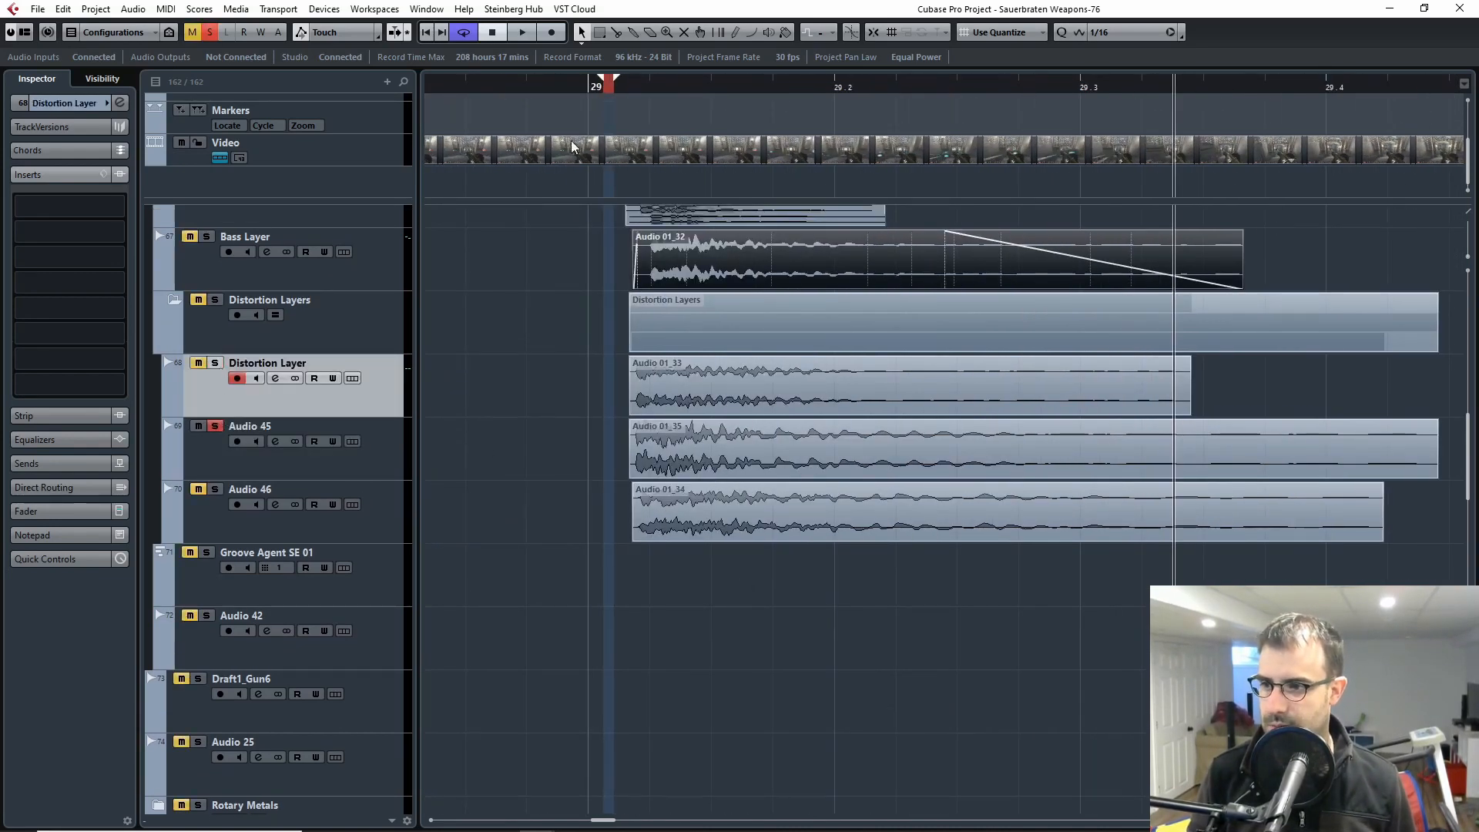
drag(652, 76, 623, 92)
key(space)
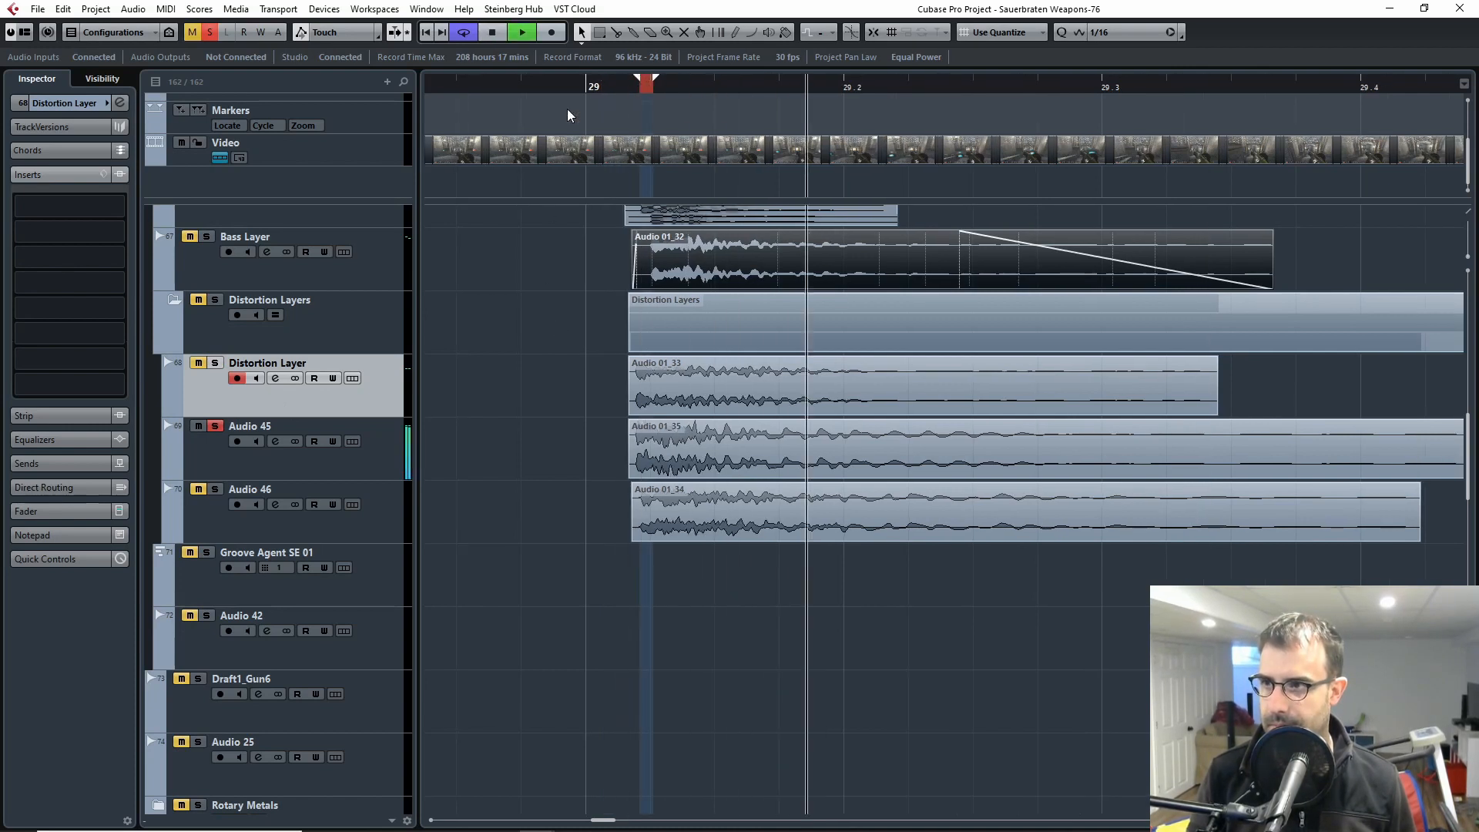
key(space)
Step: Solo the Audio 46 track instead of Audio 45, turn off cycle playback, and play its clip
click(215, 426)
click(214, 504)
click(215, 490)
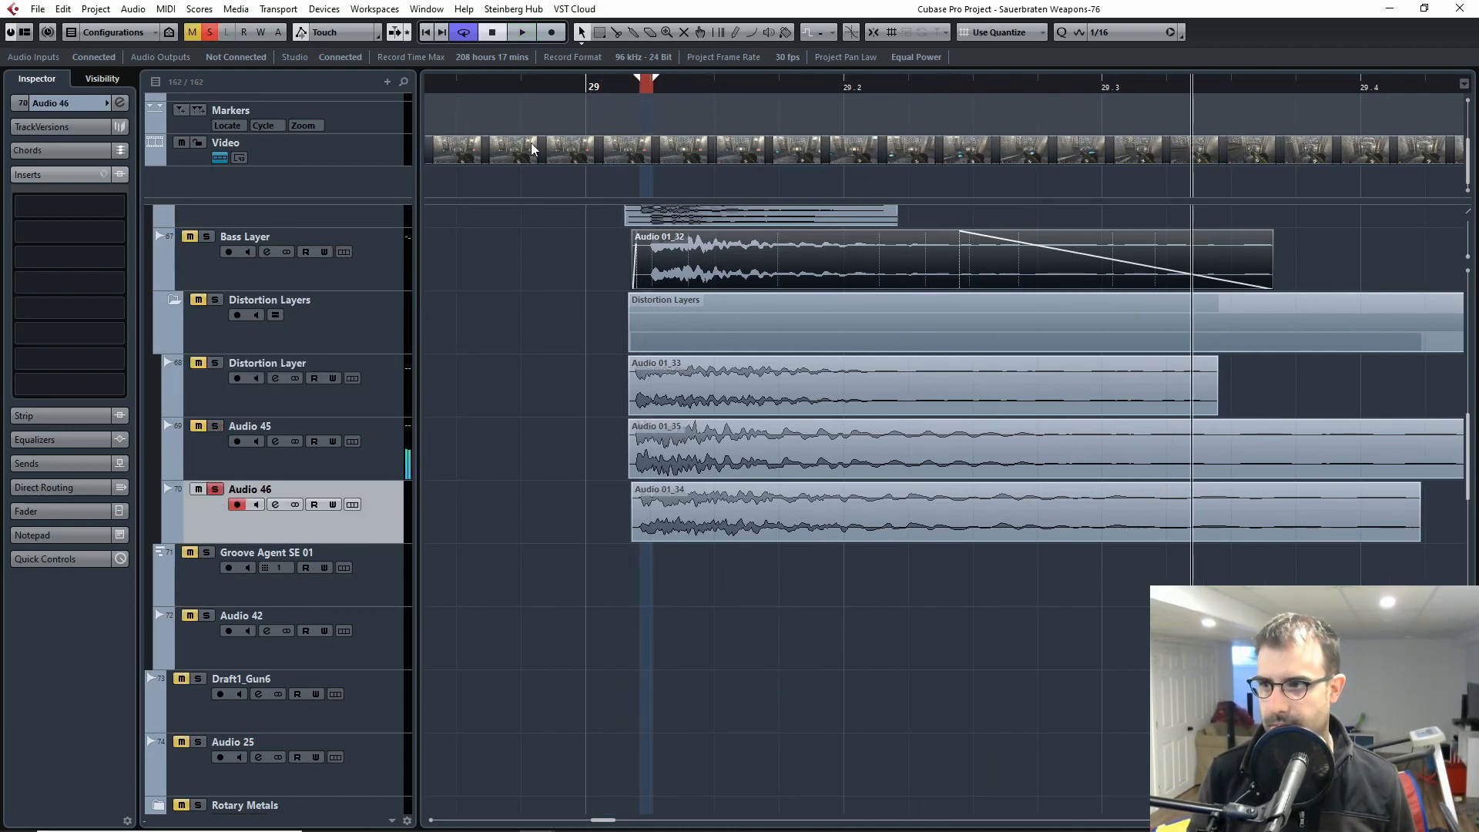
drag(651, 75, 619, 77)
drag(603, 87, 573, 87)
click(464, 31)
key(space)
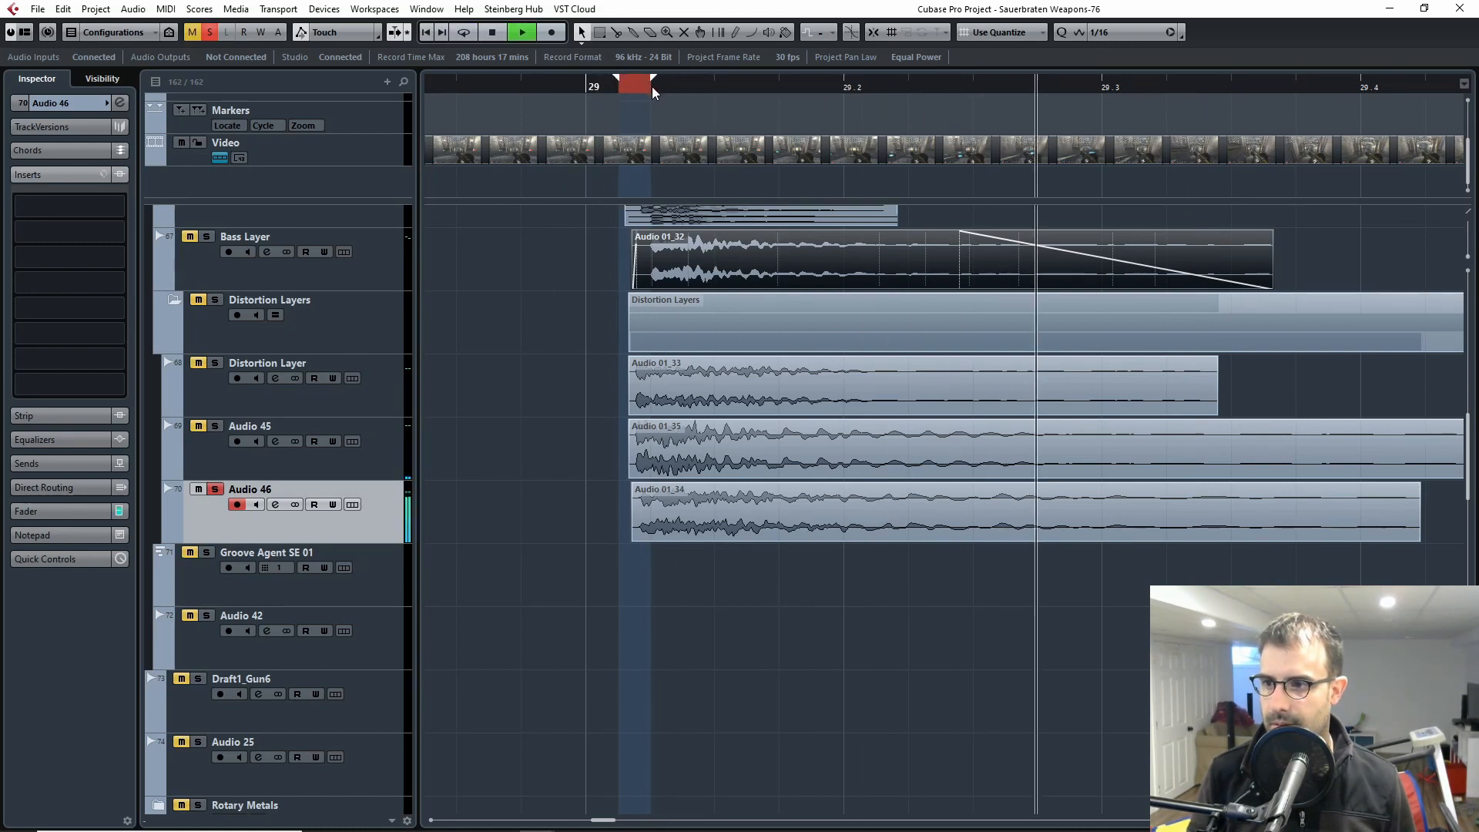
Step: Unsolo the Audio 46 track and collapse the Distortion Layers folder
click(215, 490)
click(175, 301)
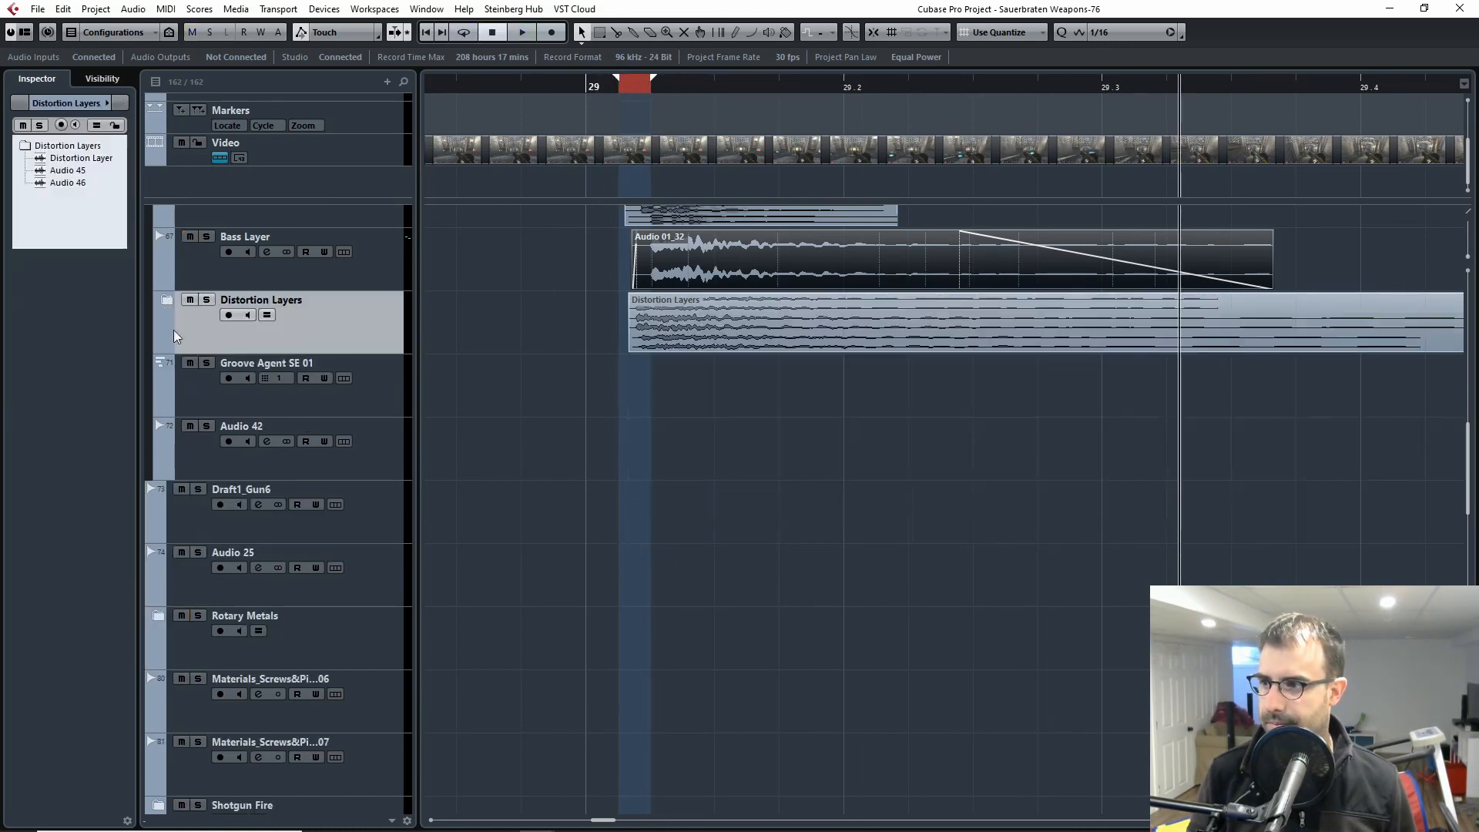
Step: Examine the Grenade Explosion layers alongside the grenade launcher clips across the arrangement around bars 28 to 37
key(g)
key(g)
key(g)
key(g)
key(g)
key(g)
key(g)
scroll(759, 500, up, 4)
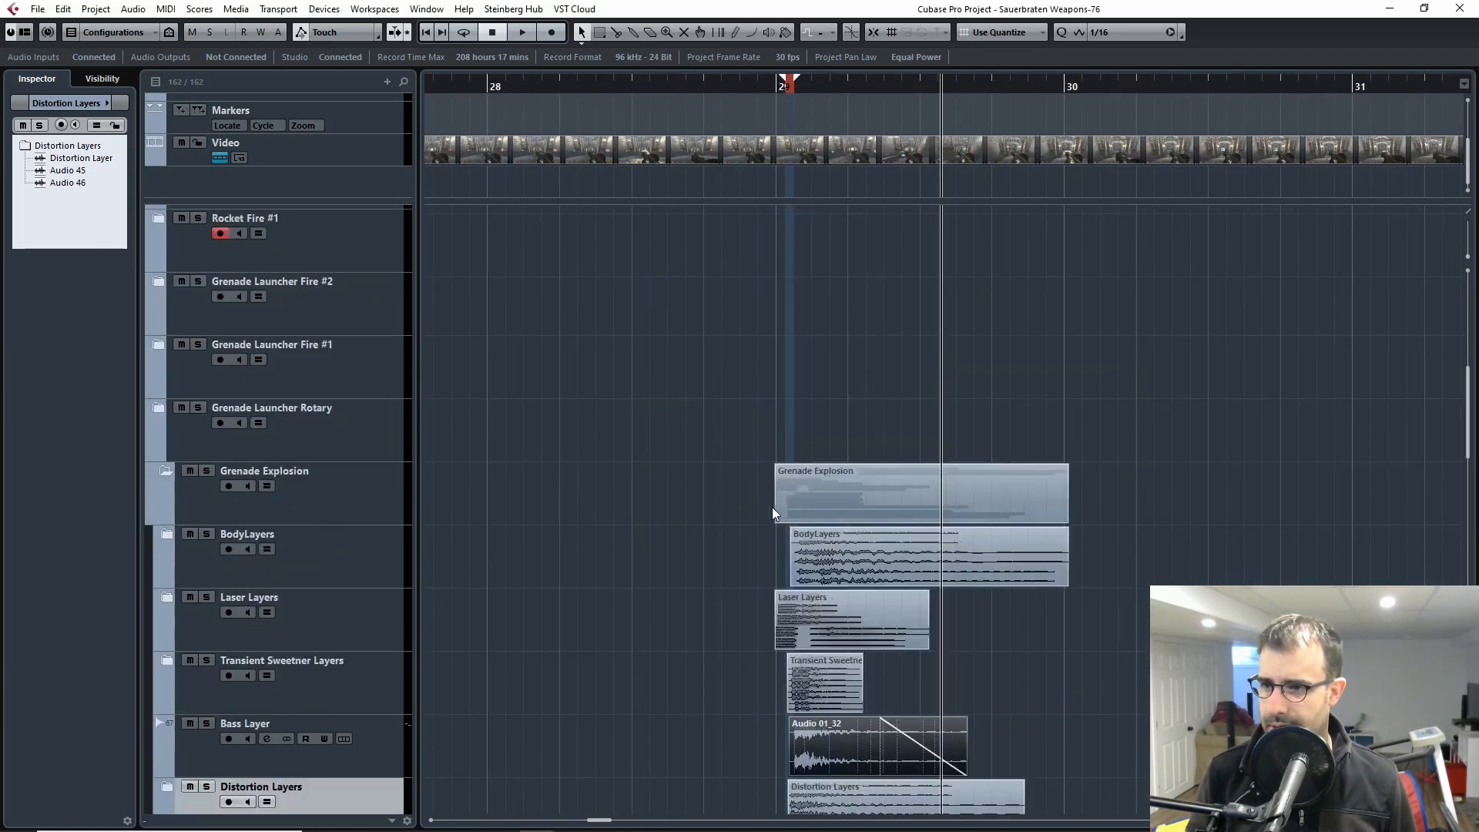
key(g)
scroll(793, 528, down, 4)
key(g)
key(g)
key(g)
scroll(1132, 436, up, 4)
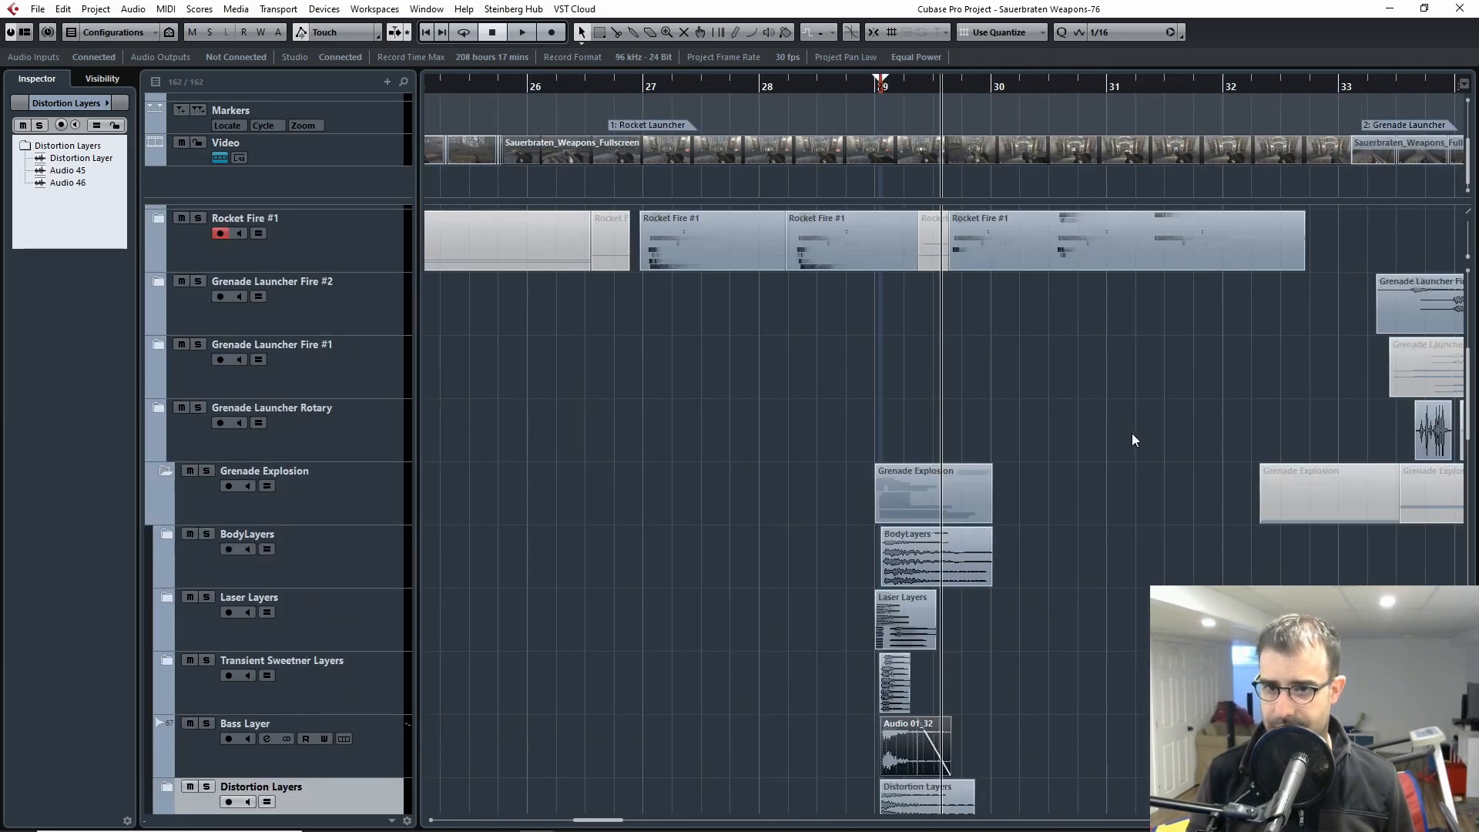
scroll(1153, 419, down, 4)
scroll(888, 435, right, 5)
scroll(340, 429, up, 4)
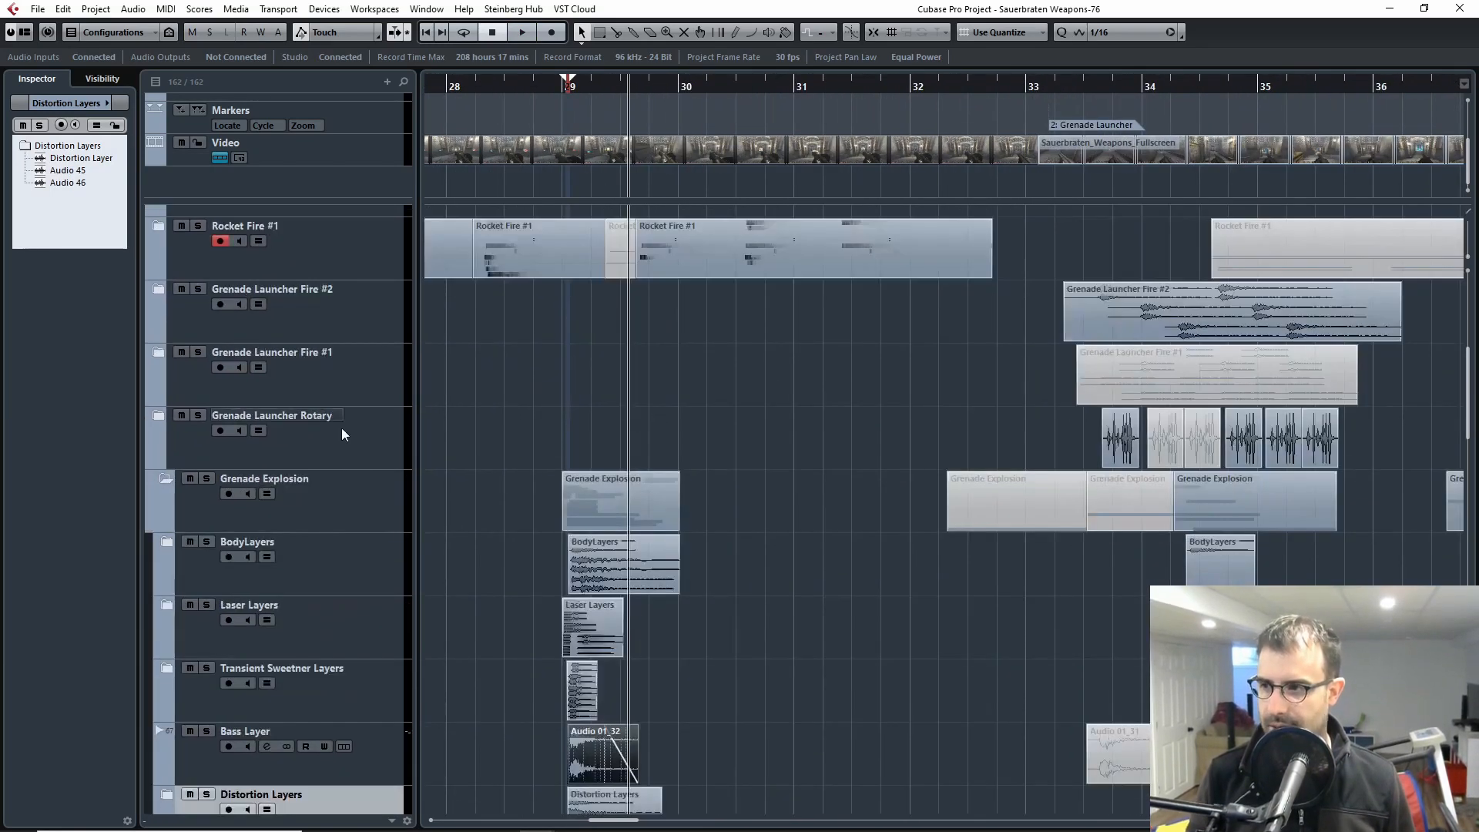
scroll(676, 303, down, 2)
scroll(949, 501, right, 2)
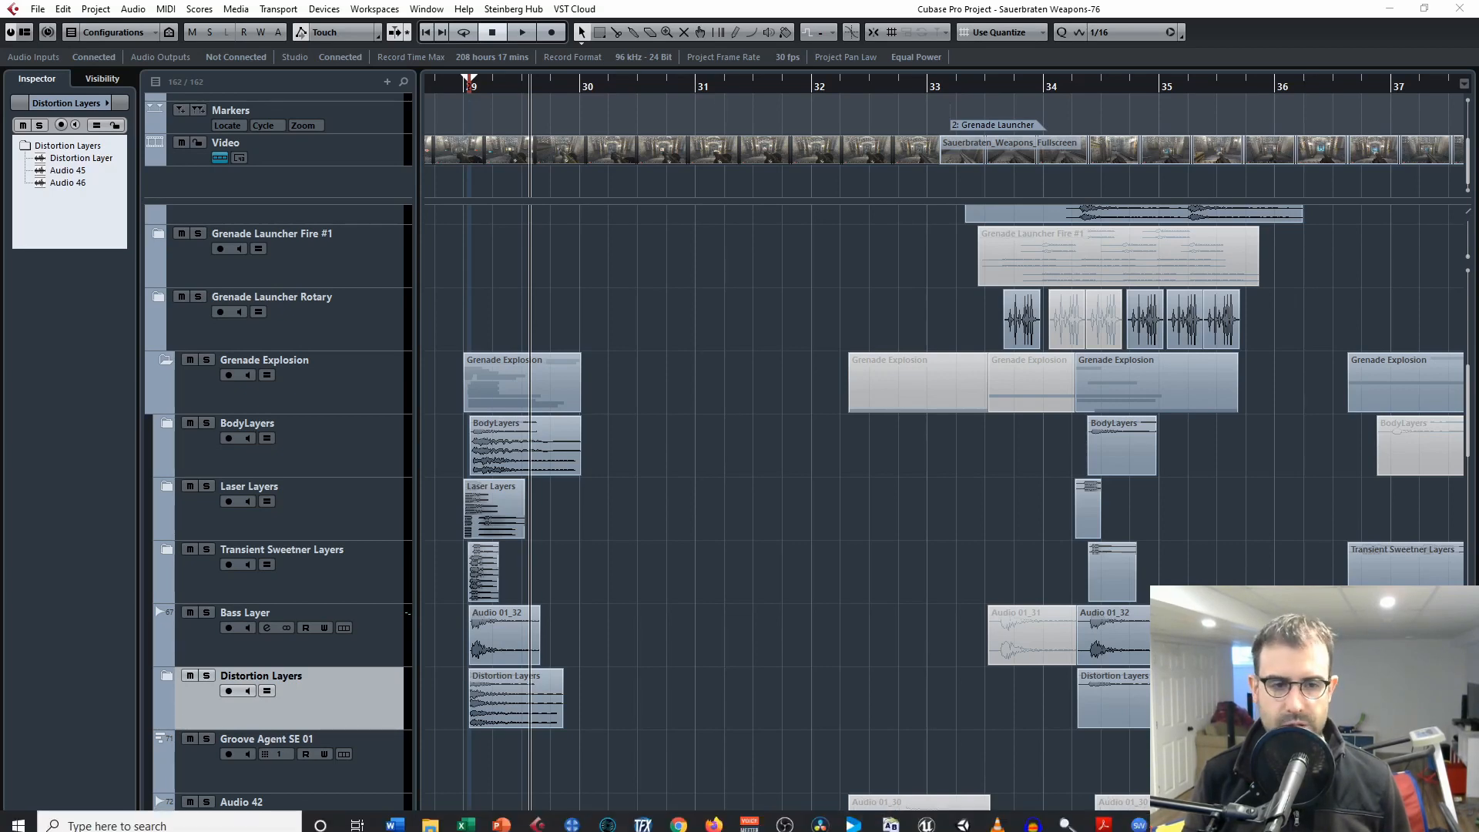
Step: Switch to FMOD Studio and open the GrenadeLauncher_Explosion event in the editor
key(alt+Tab)
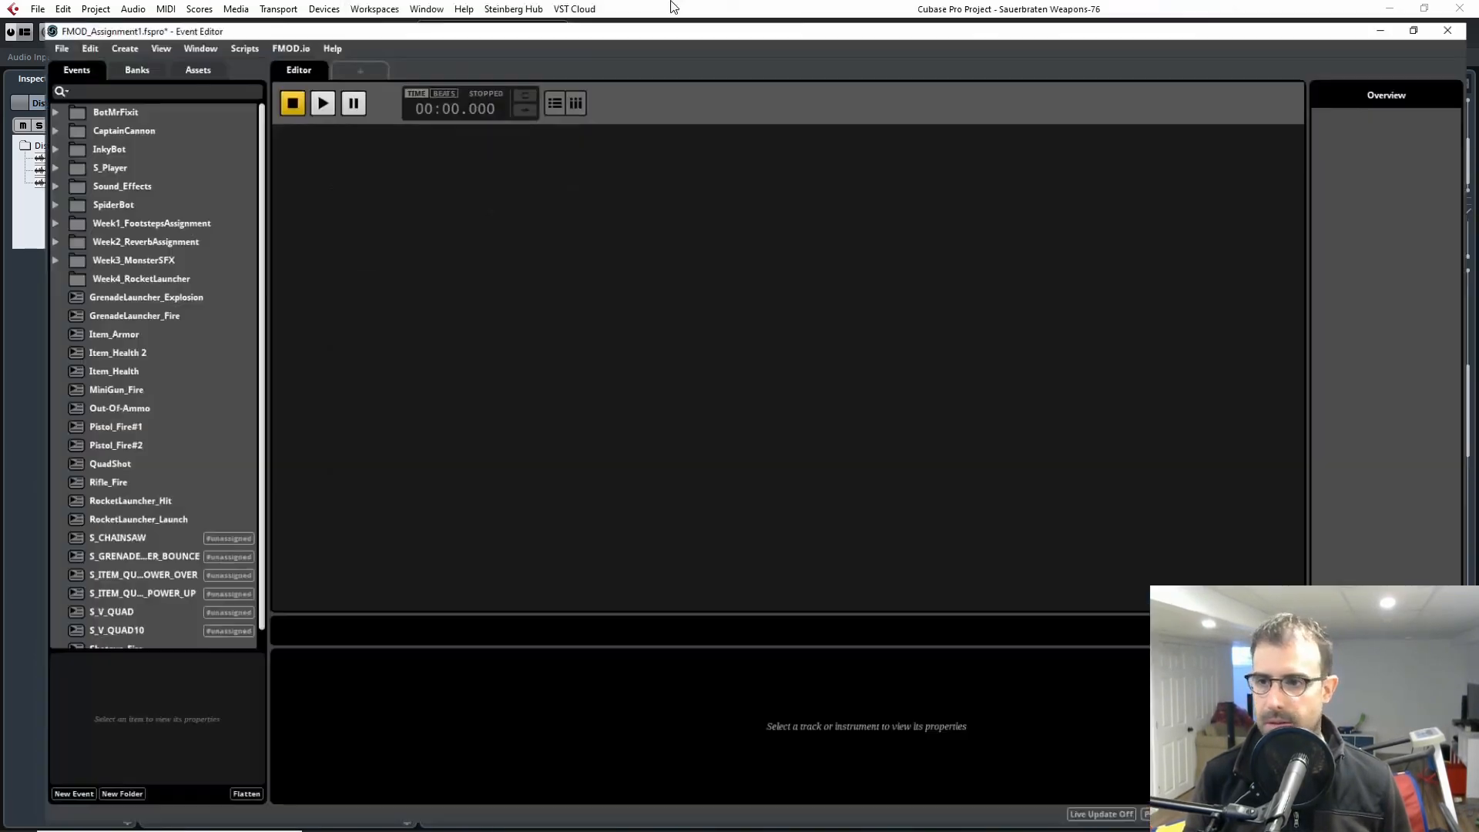
scroll(96, 557, up, 1)
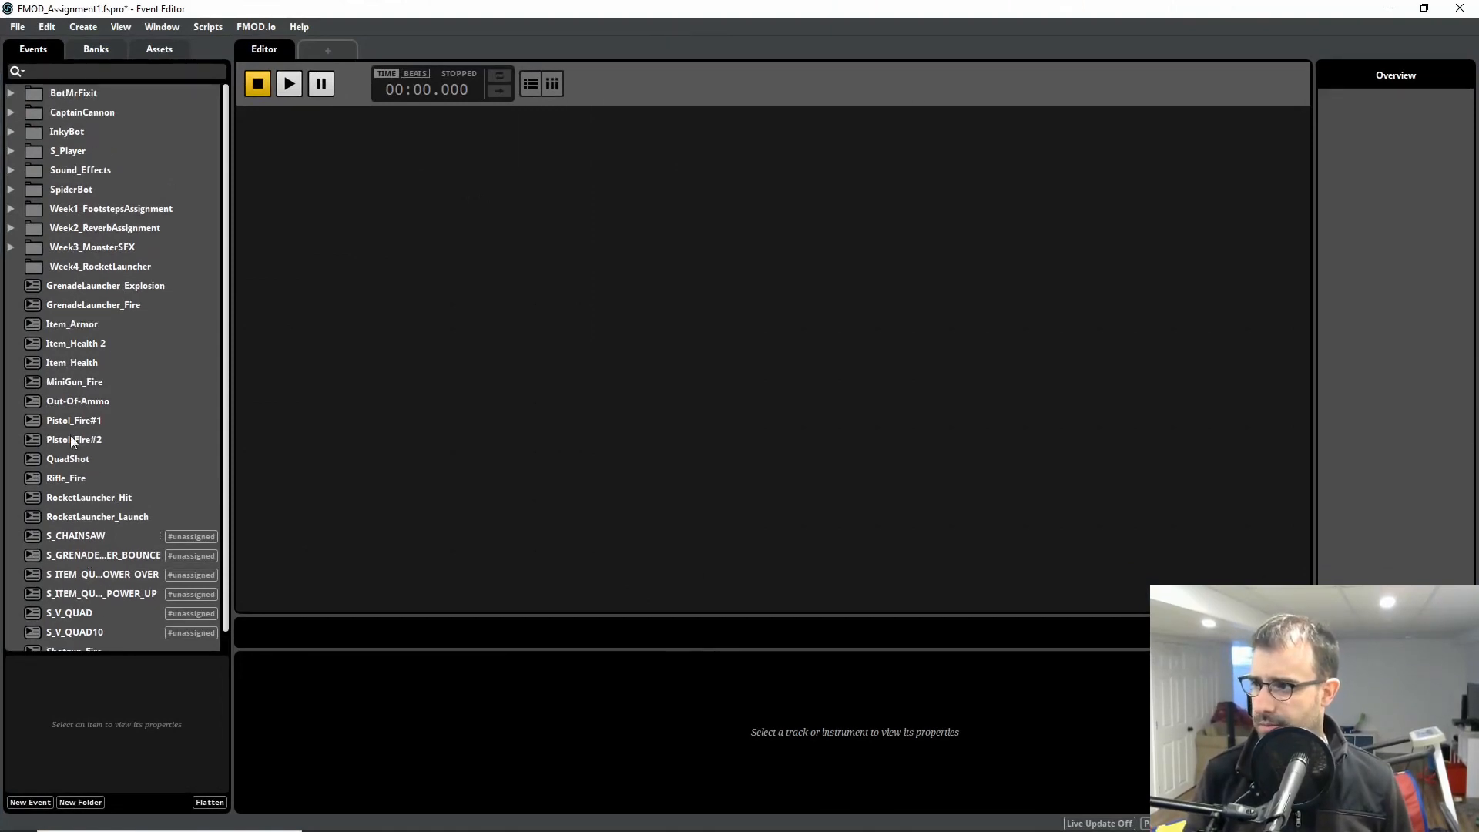
double_click(109, 285)
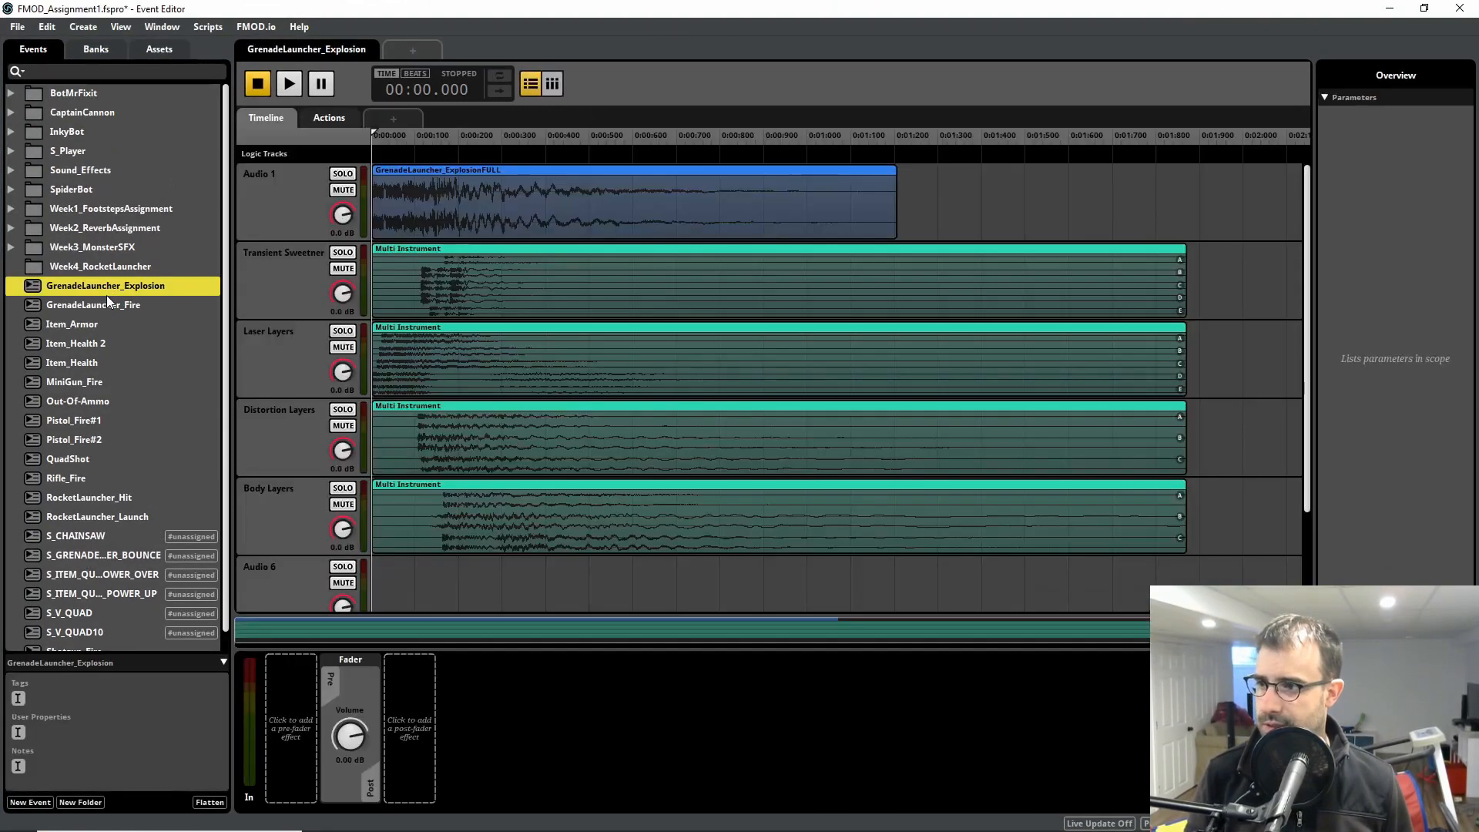
Step: Play the GrenadeLauncher_Explosion event several times to hear how its randomized layers combine
click(287, 86)
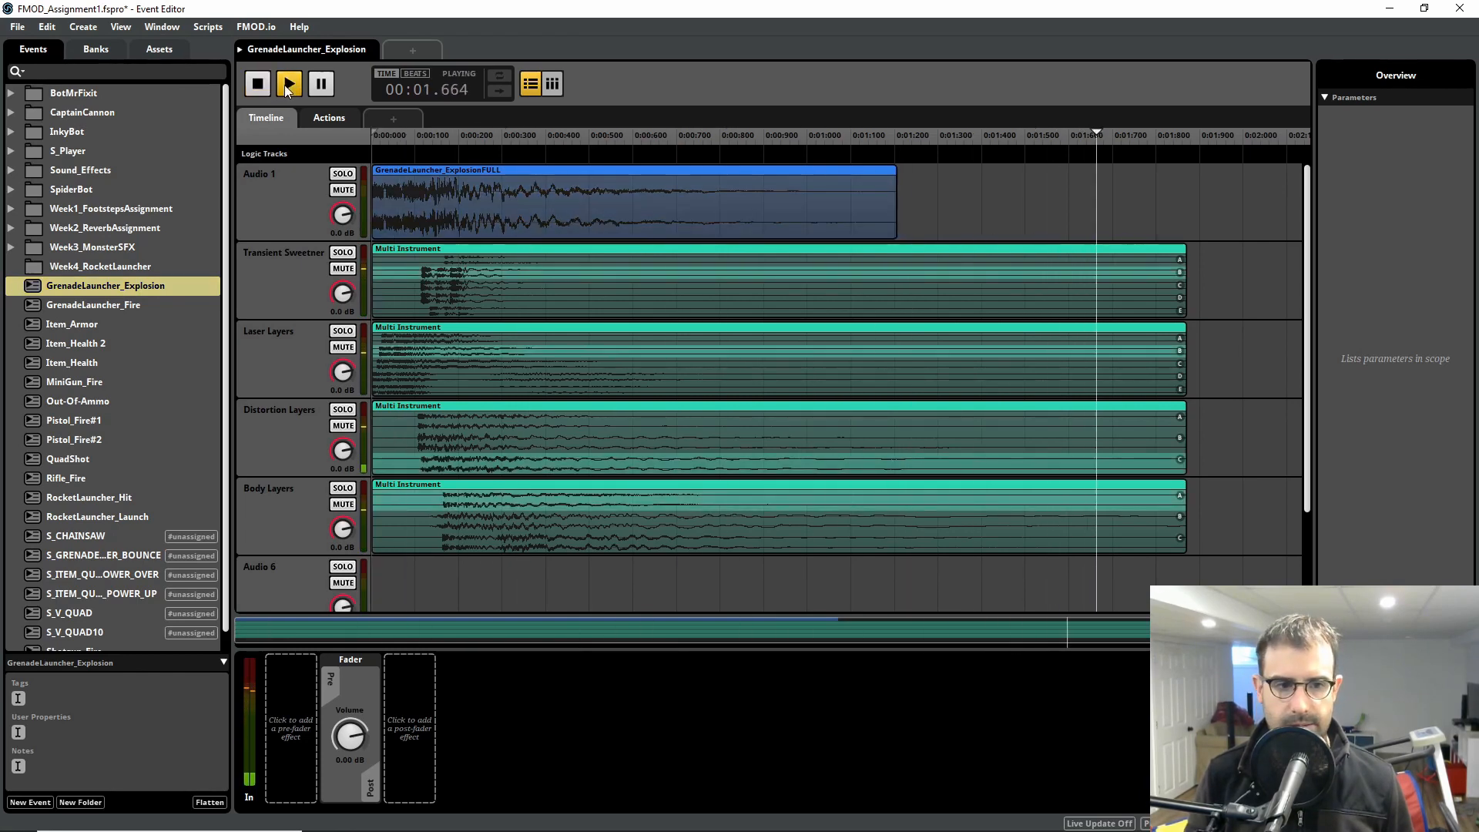
click(287, 86)
click(287, 87)
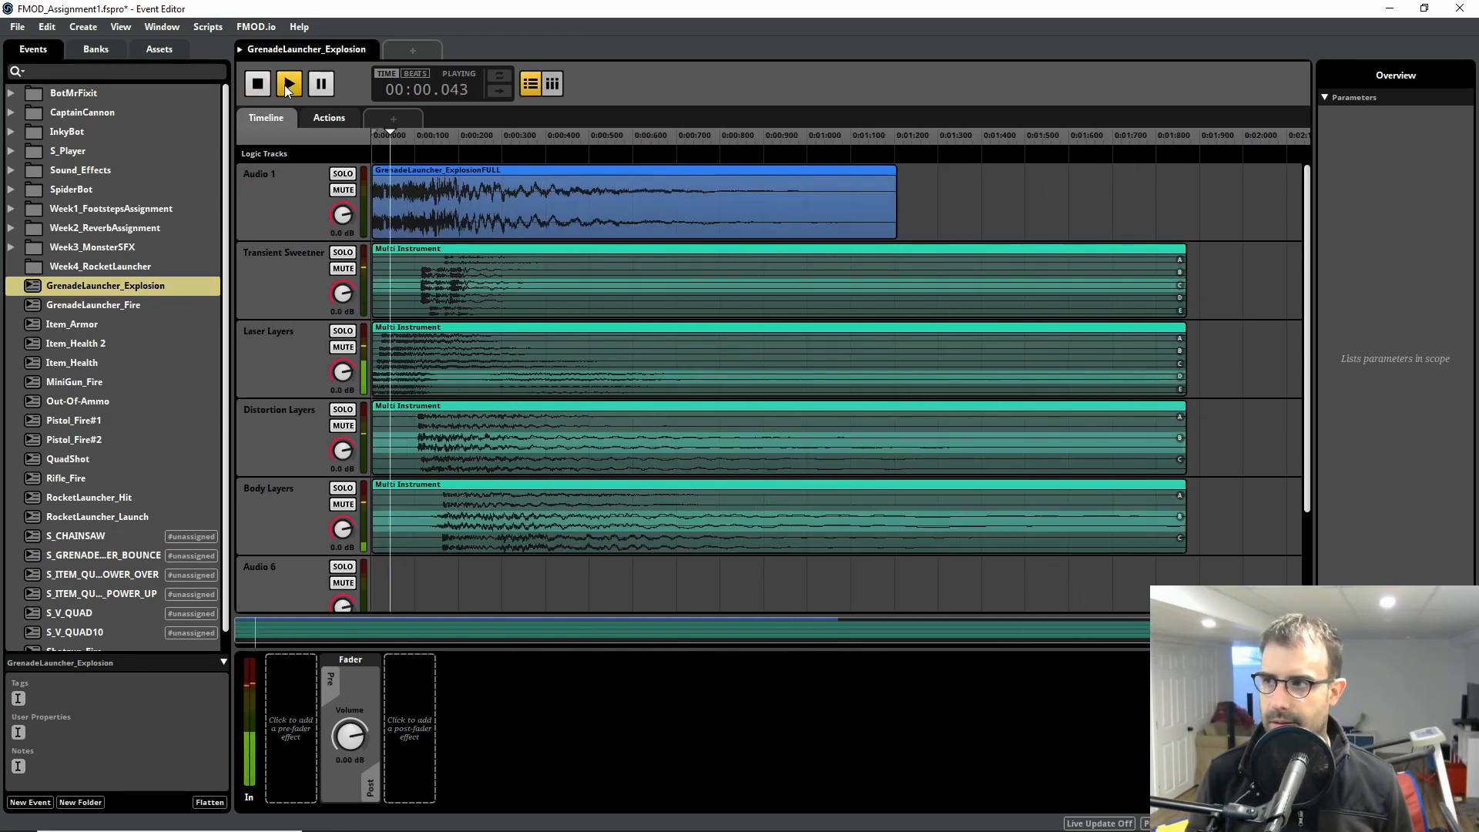
click(287, 87)
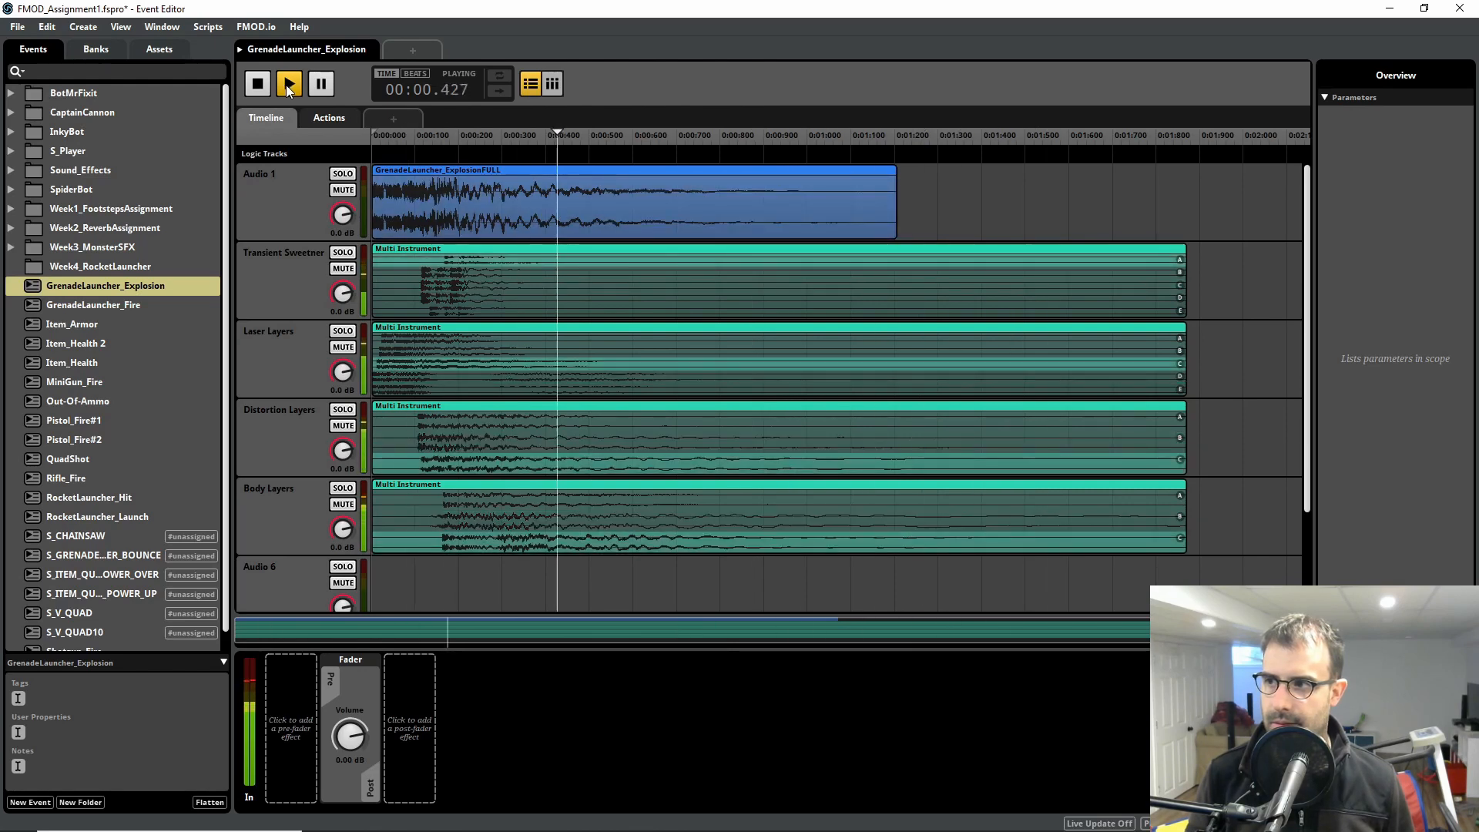
Step: Select the GrenadeLauncher_ExplosionFULL instrument on Audio 1, replay the event repeatedly to compare variations, and stop playback
click(443, 173)
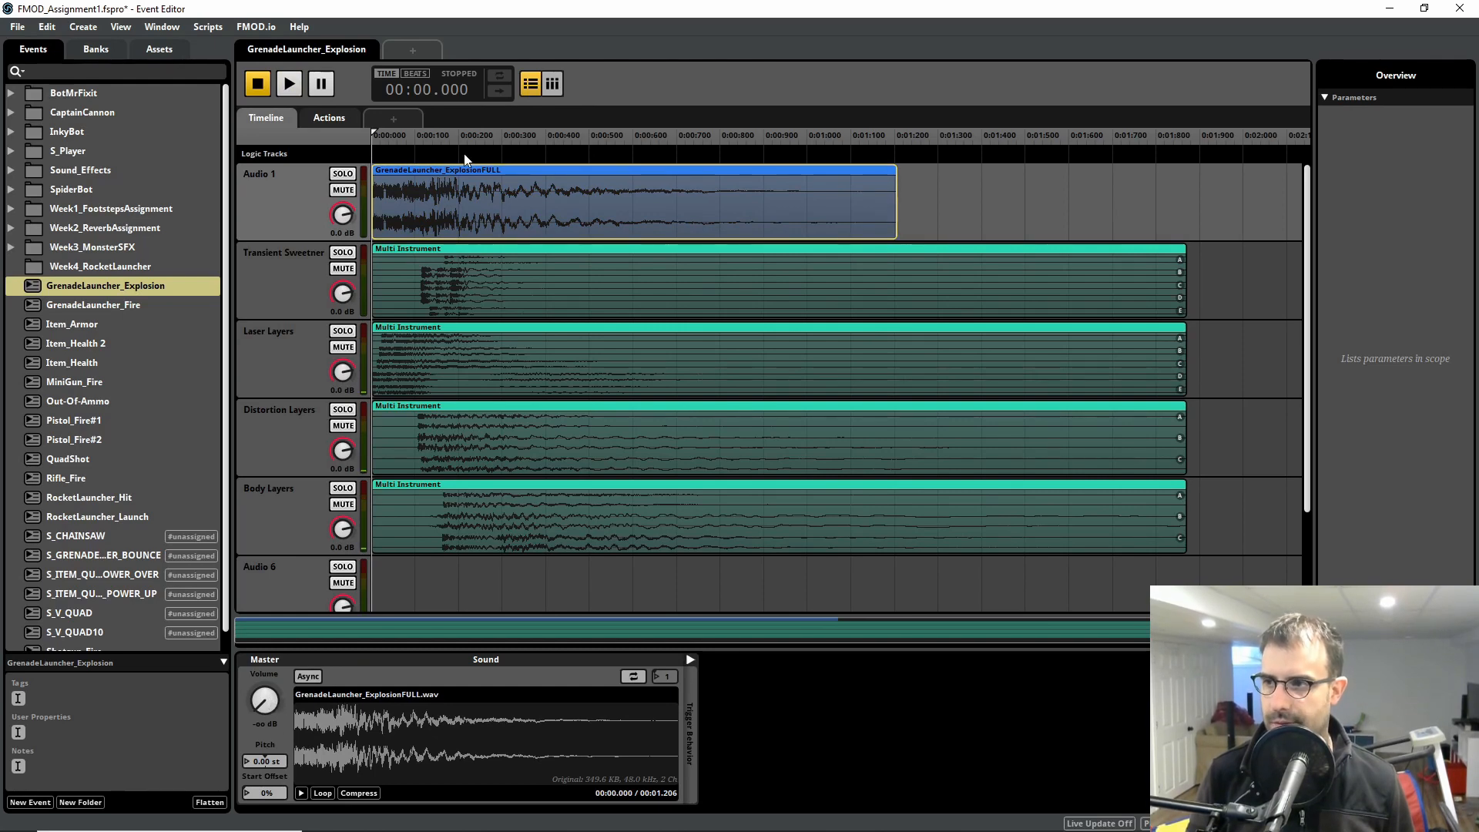
click(287, 84)
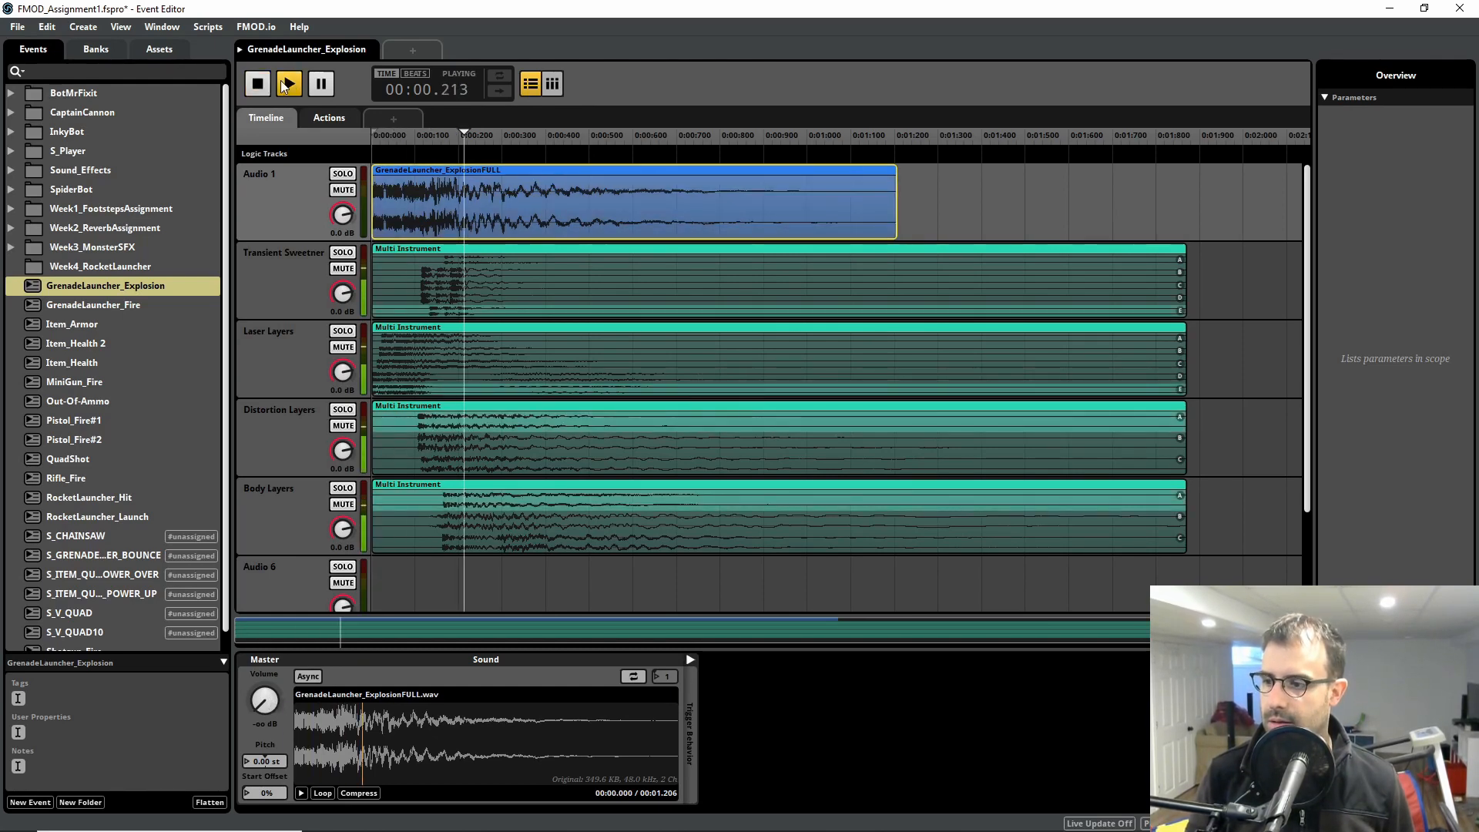
click(287, 83)
click(288, 83)
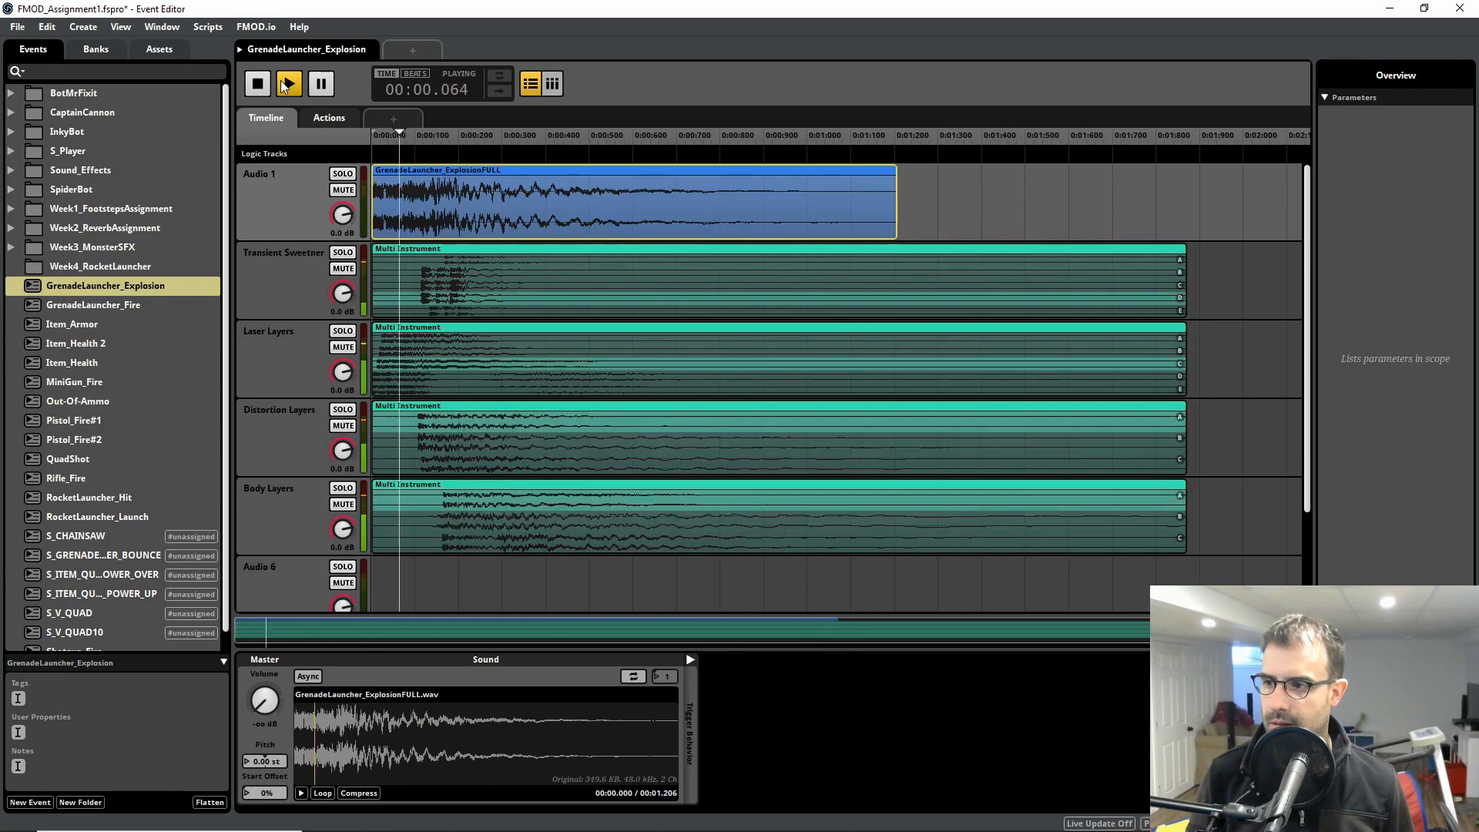
click(287, 83)
click(287, 83)
click(288, 83)
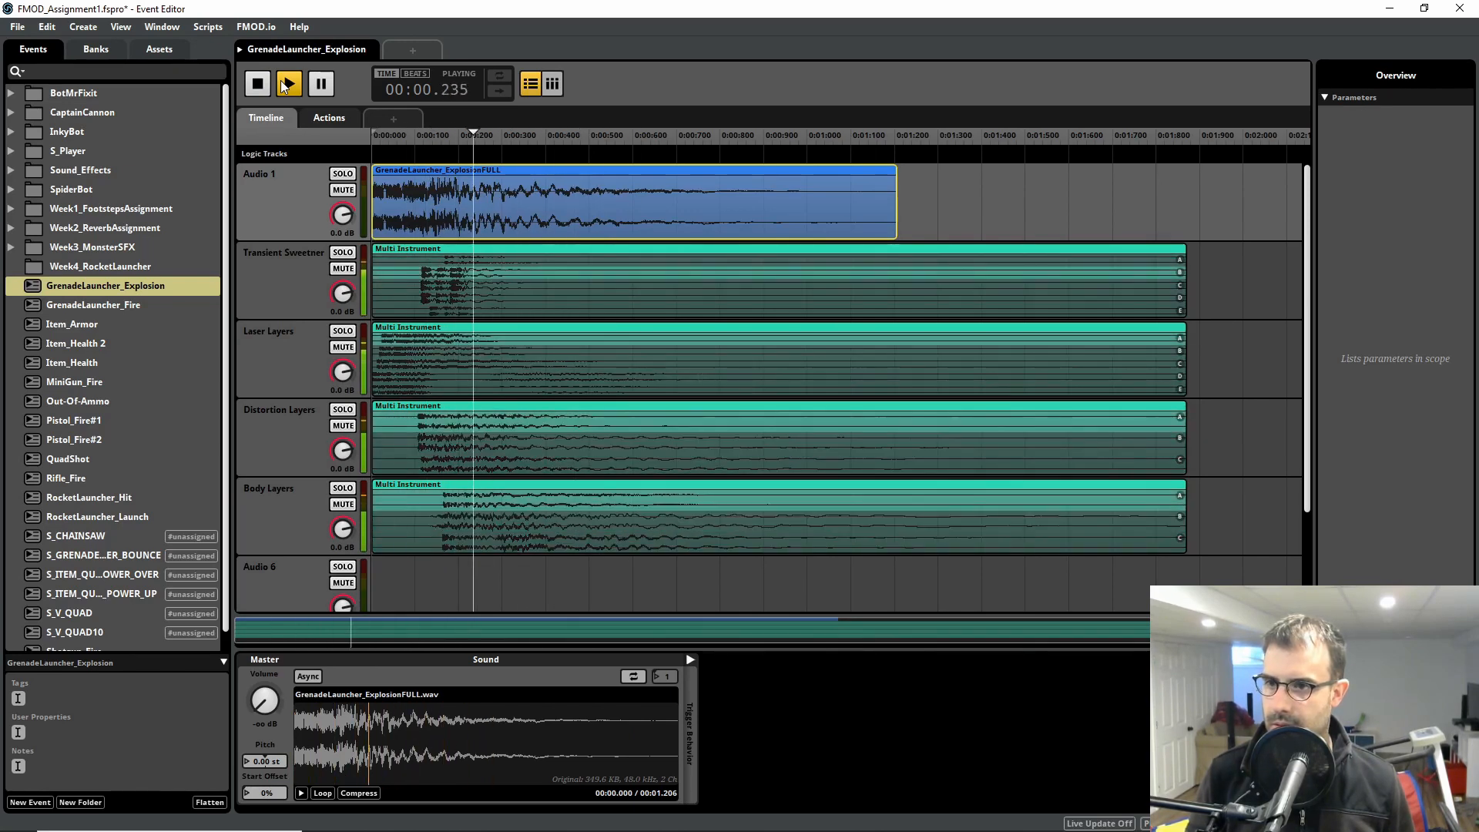
click(287, 84)
click(287, 83)
click(287, 83)
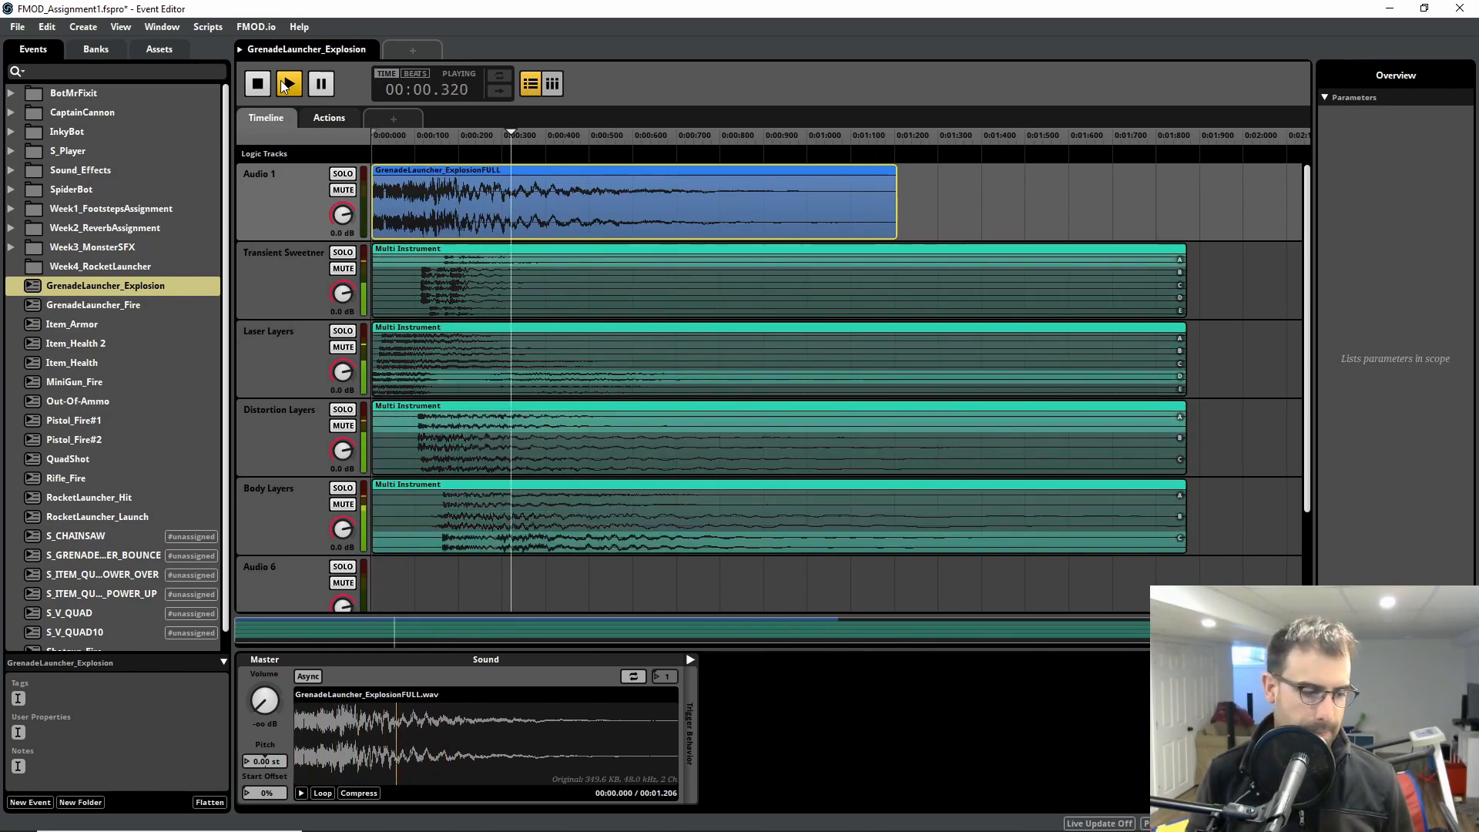
click(287, 83)
click(287, 83)
key(space)
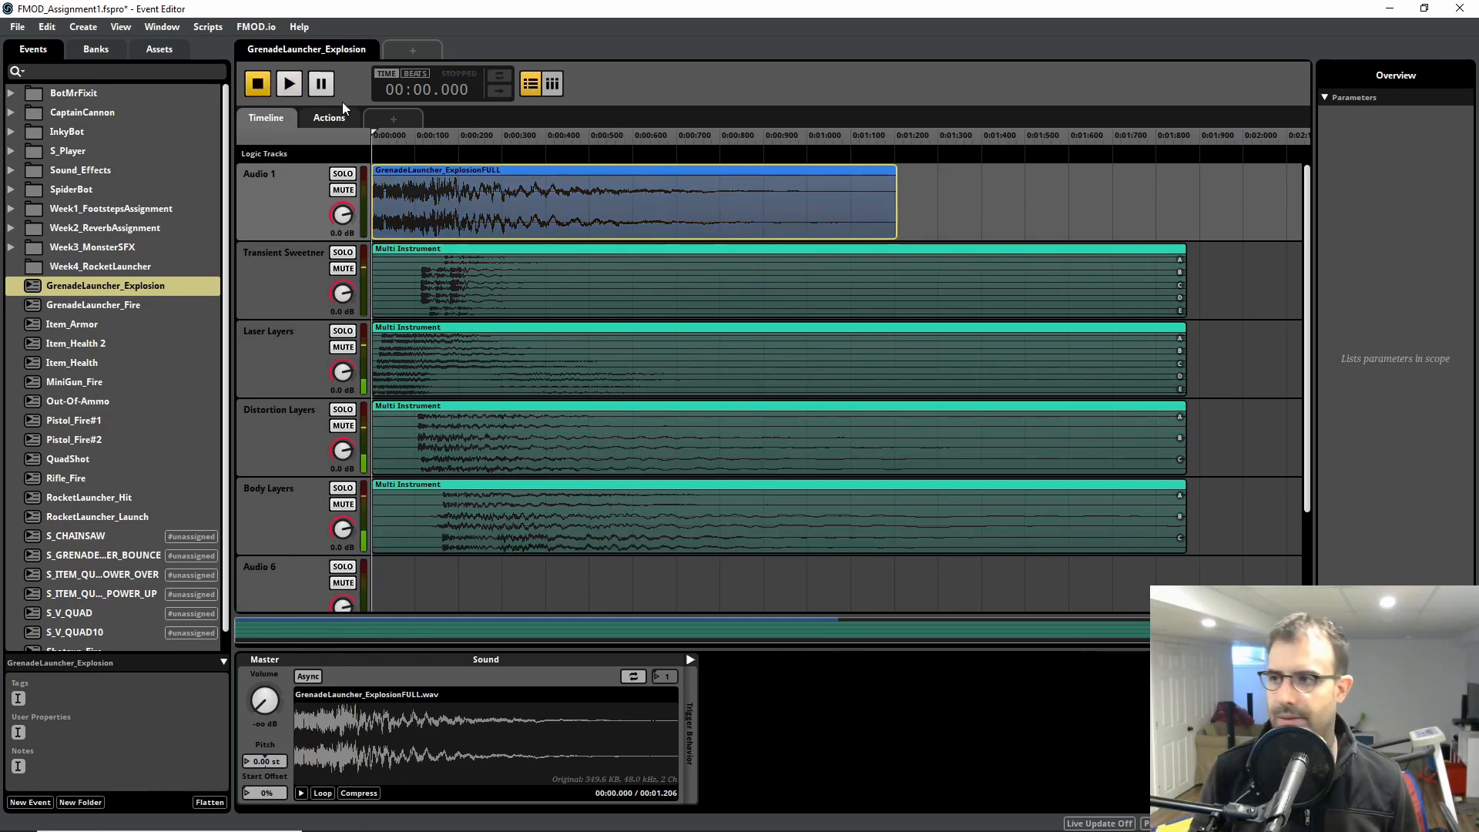
Step: Inspect the Transient Sweetner multi instrument's playlist and go through the Transient Sweetner, Laser, Distortion and Body Layers tracks one by one
click(456, 246)
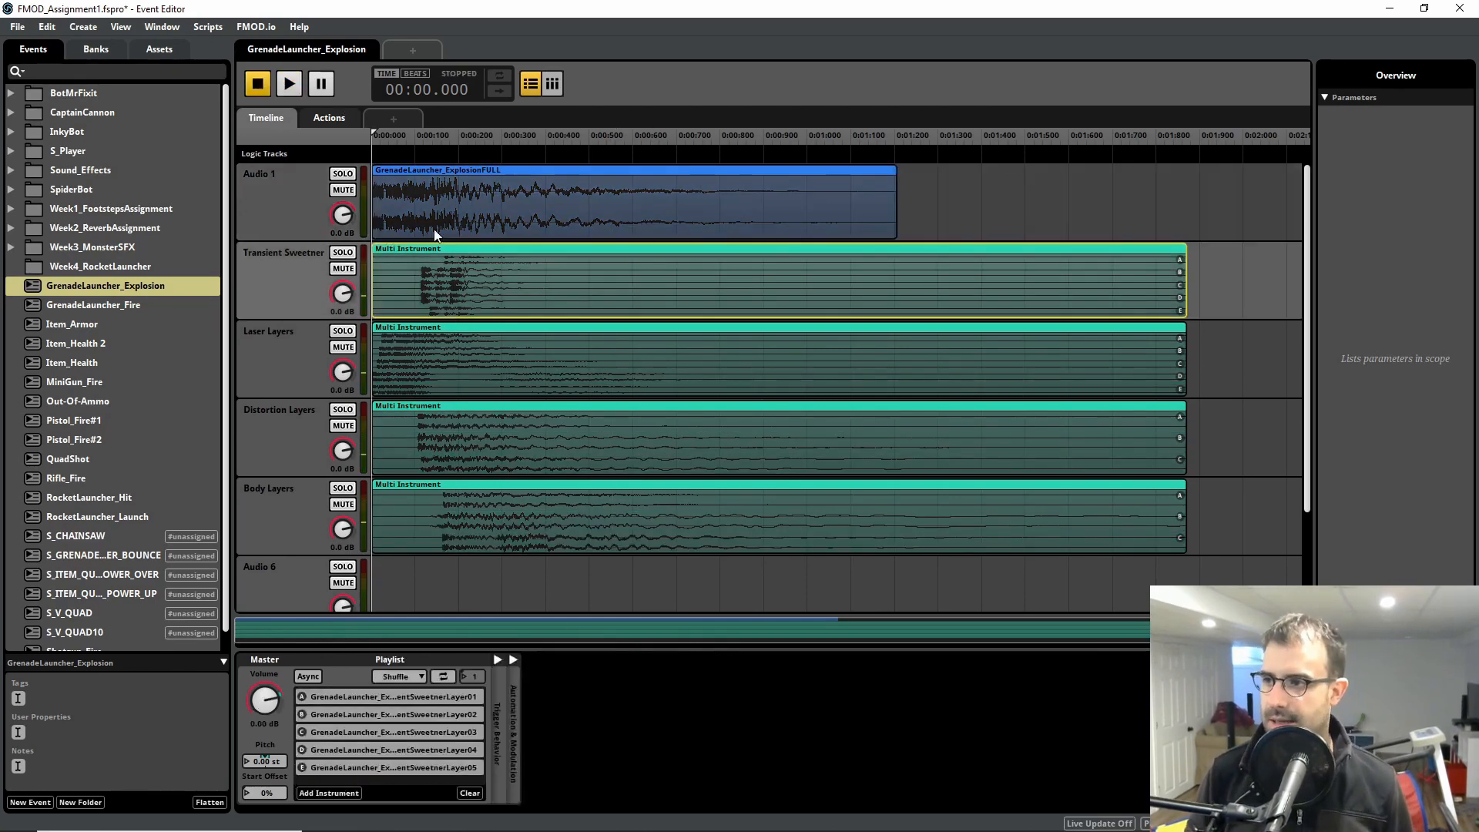
click(270, 279)
key(Down)
click(277, 280)
click(287, 379)
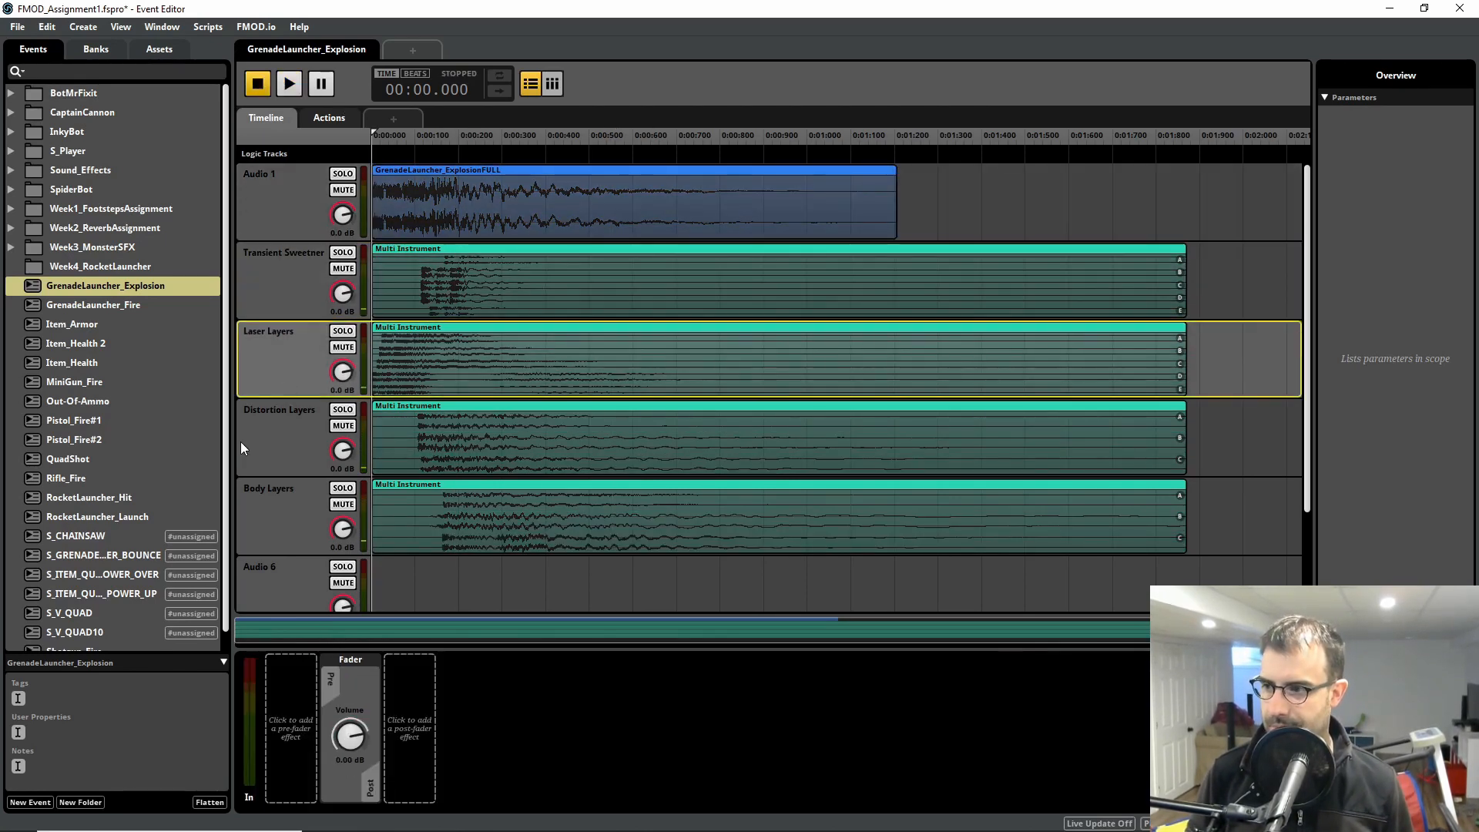
click(242, 442)
click(261, 521)
click(271, 270)
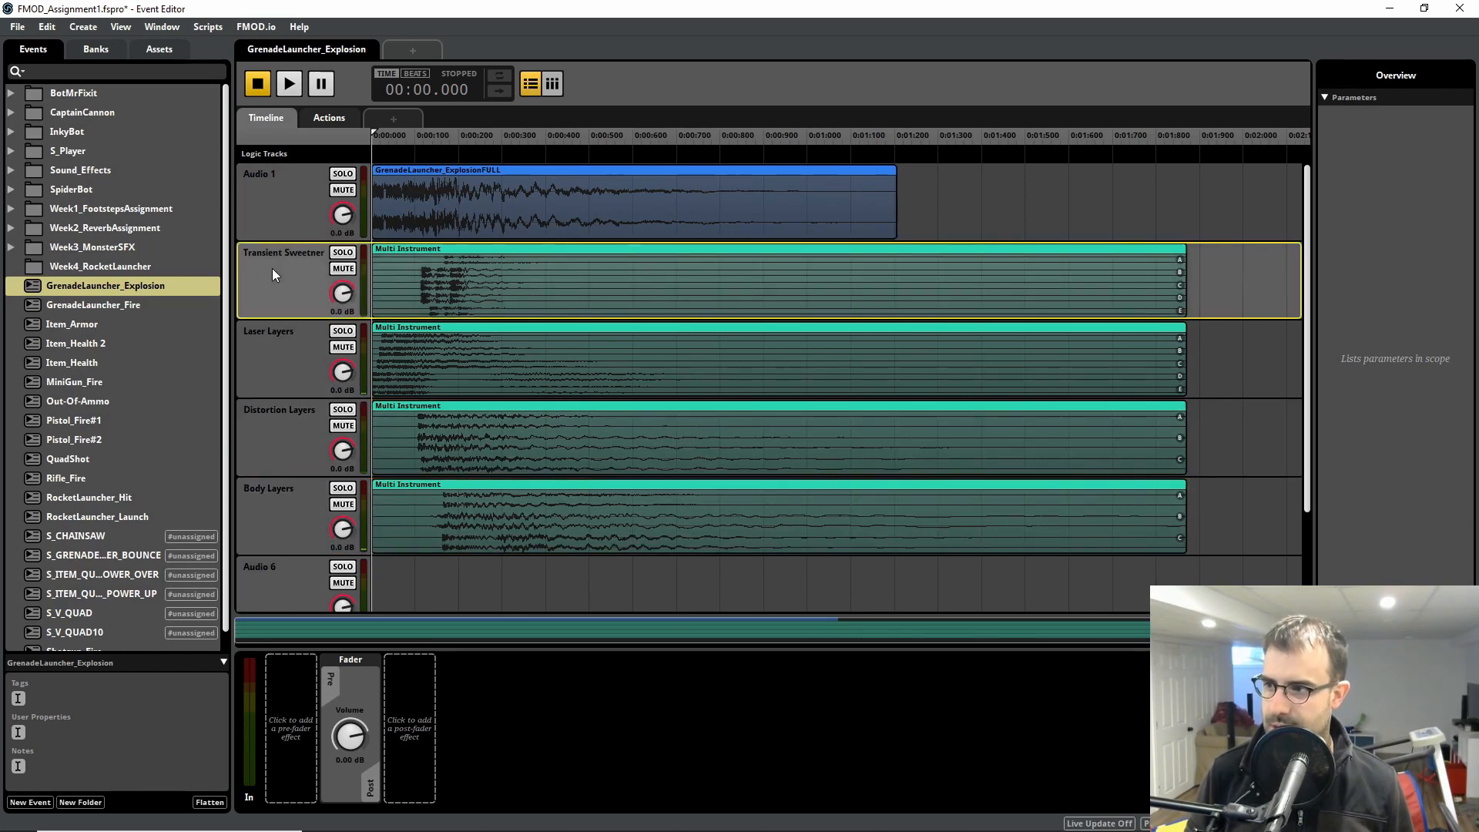
click(286, 363)
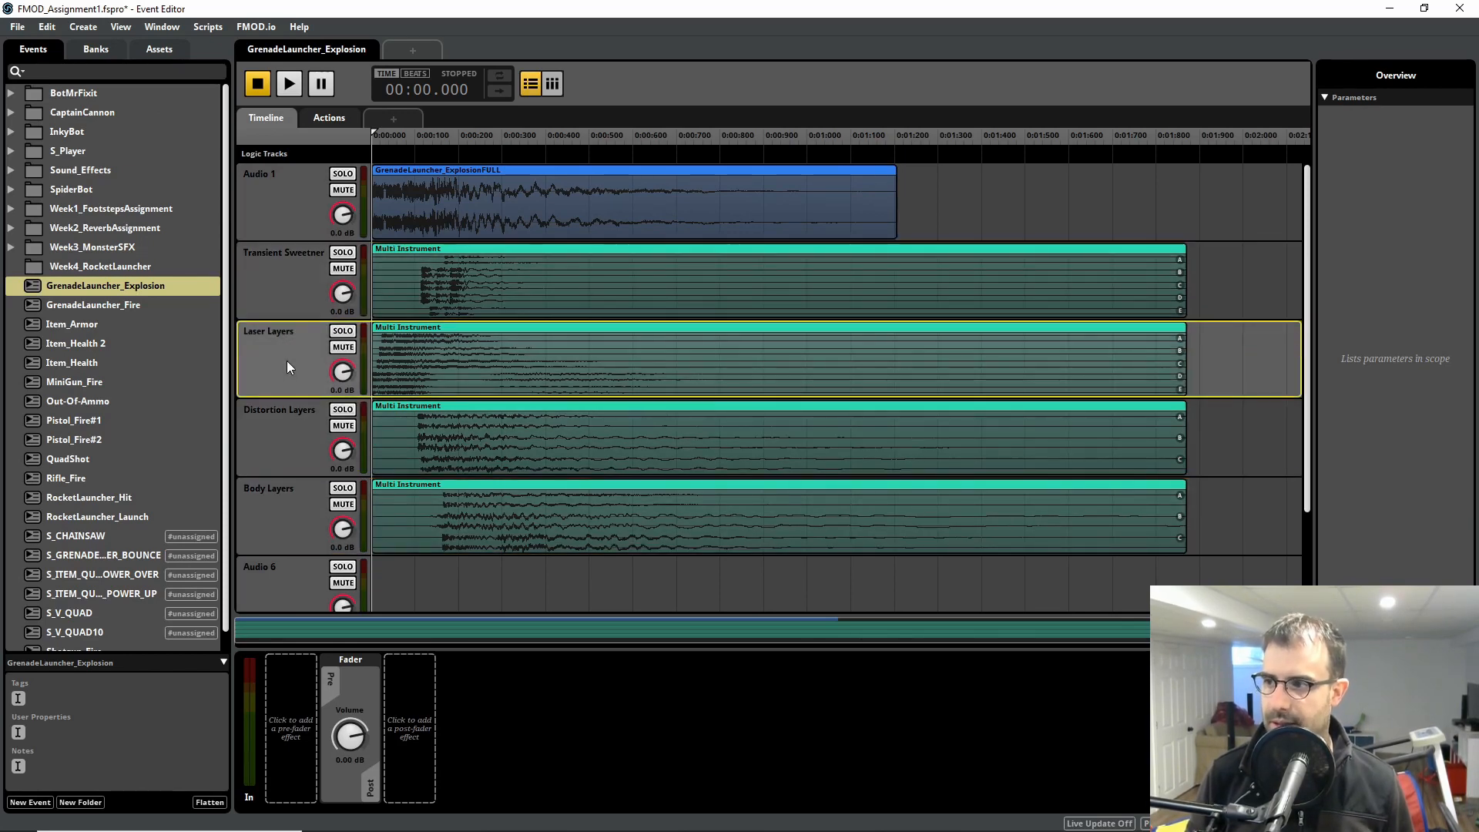
click(265, 437)
click(257, 516)
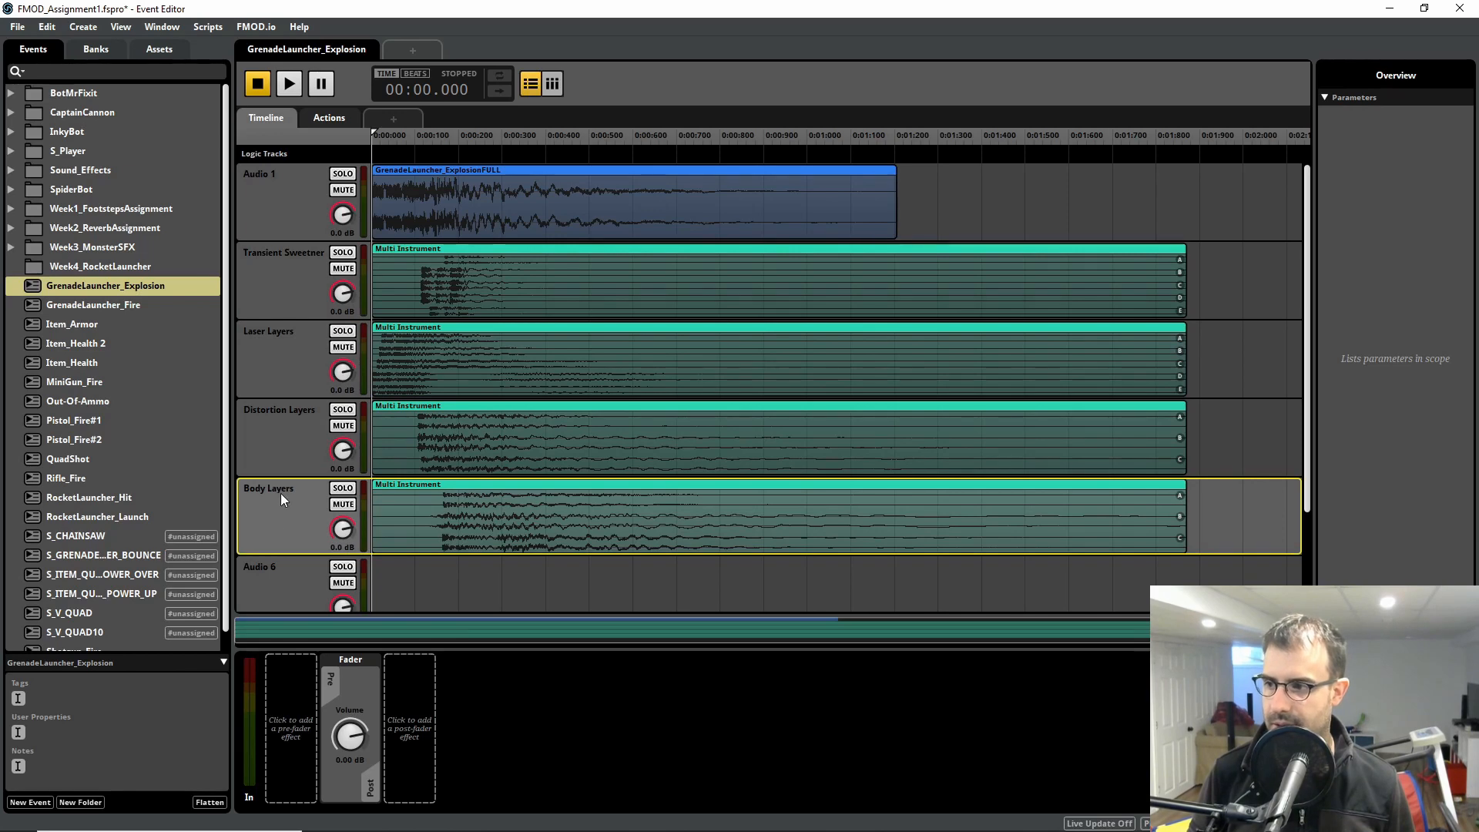
click(274, 278)
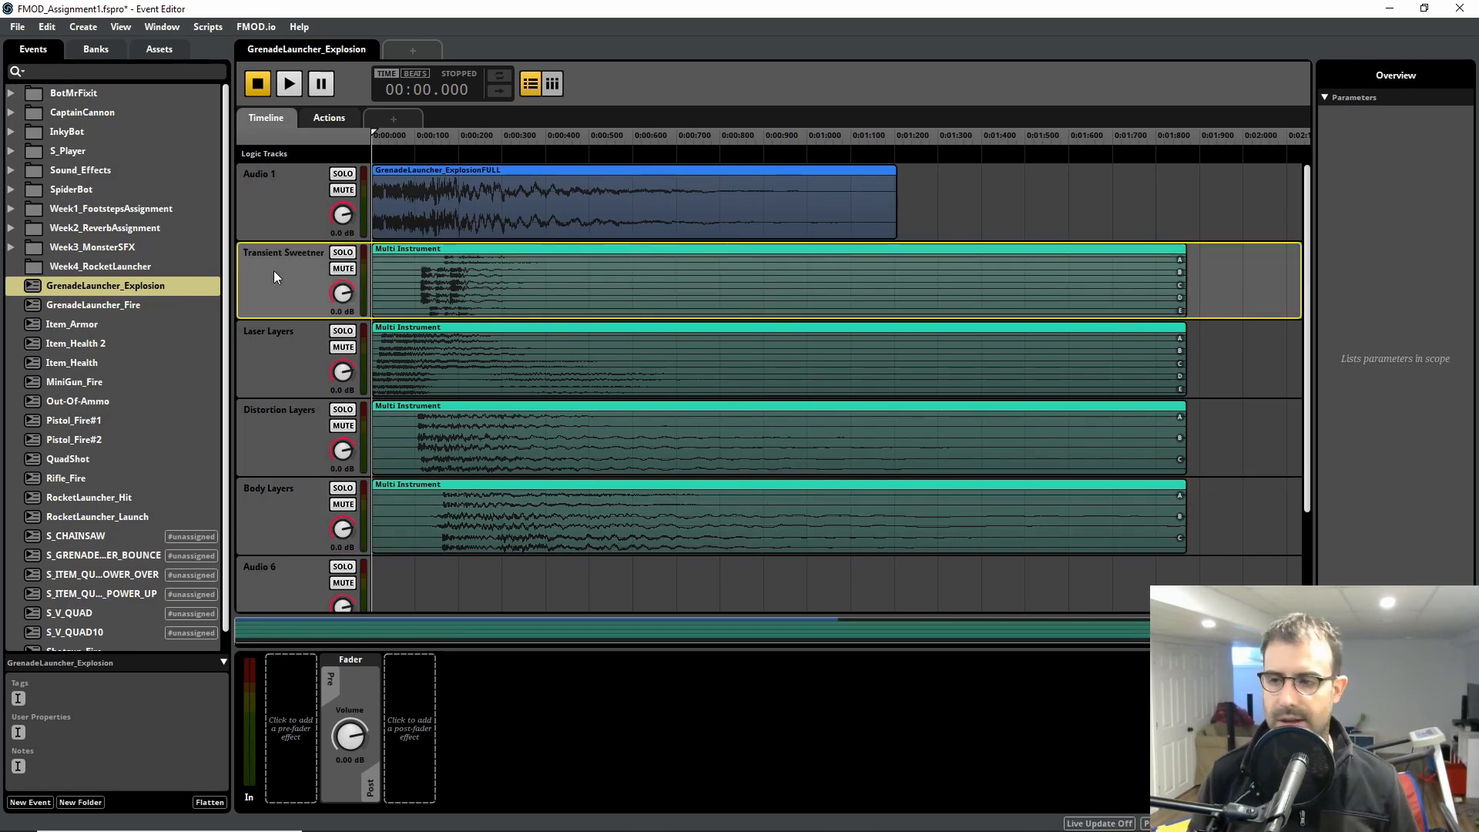
click(289, 350)
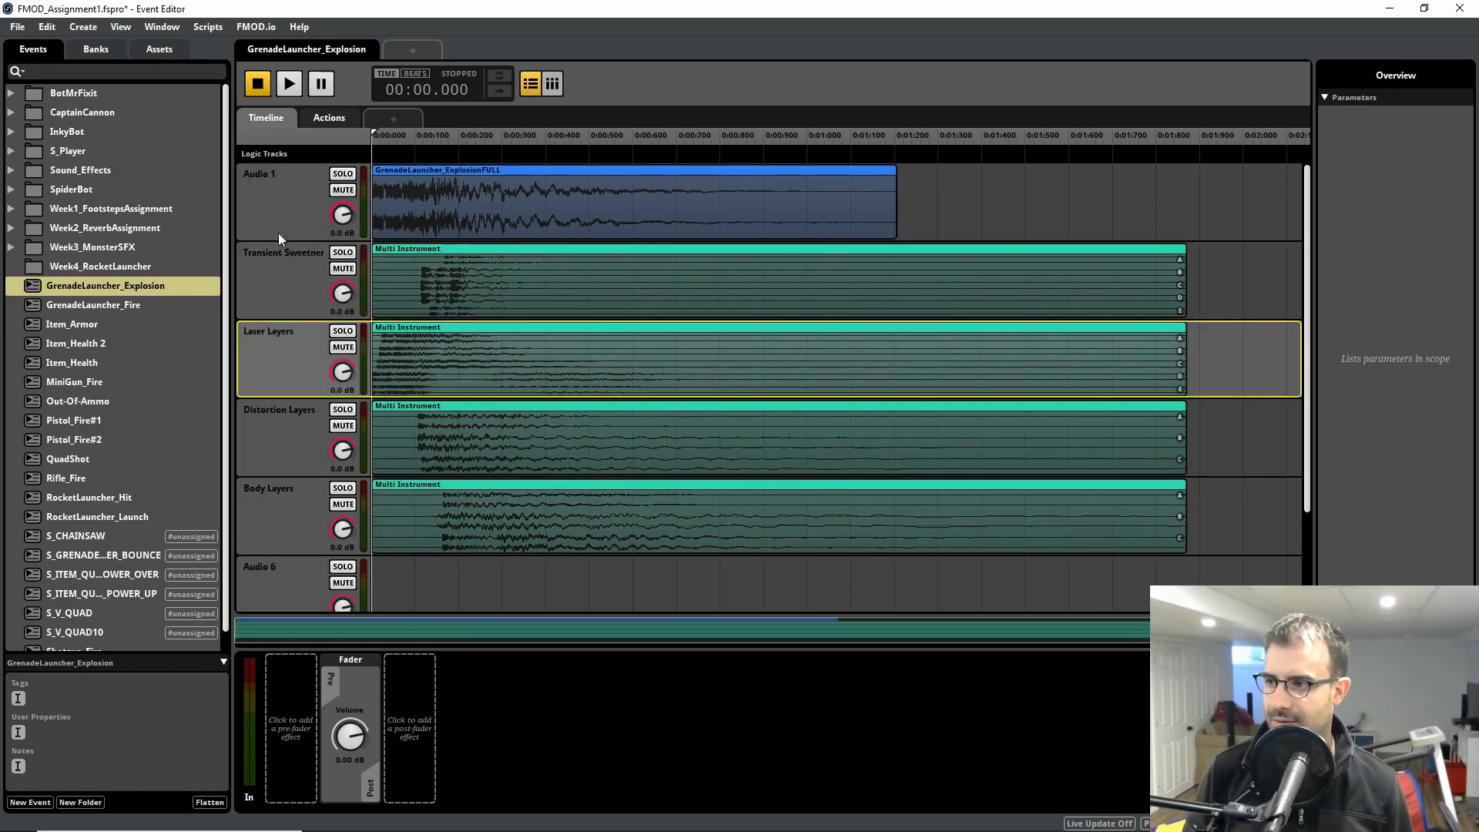
click(279, 231)
click(283, 279)
click(288, 371)
click(297, 455)
click(289, 514)
click(279, 434)
click(270, 339)
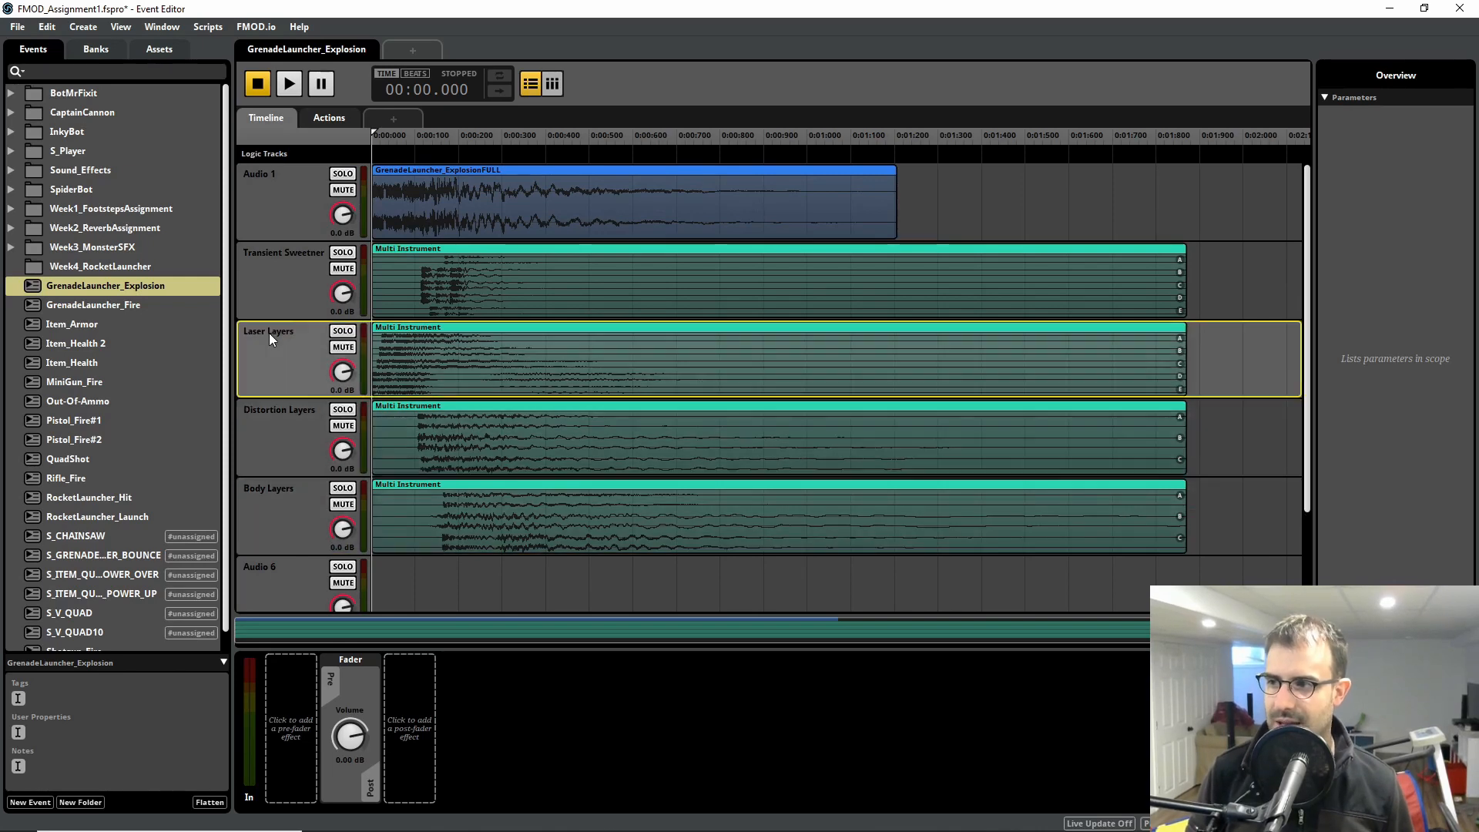
click(276, 283)
click(298, 359)
click(300, 447)
click(286, 493)
click(282, 436)
click(276, 350)
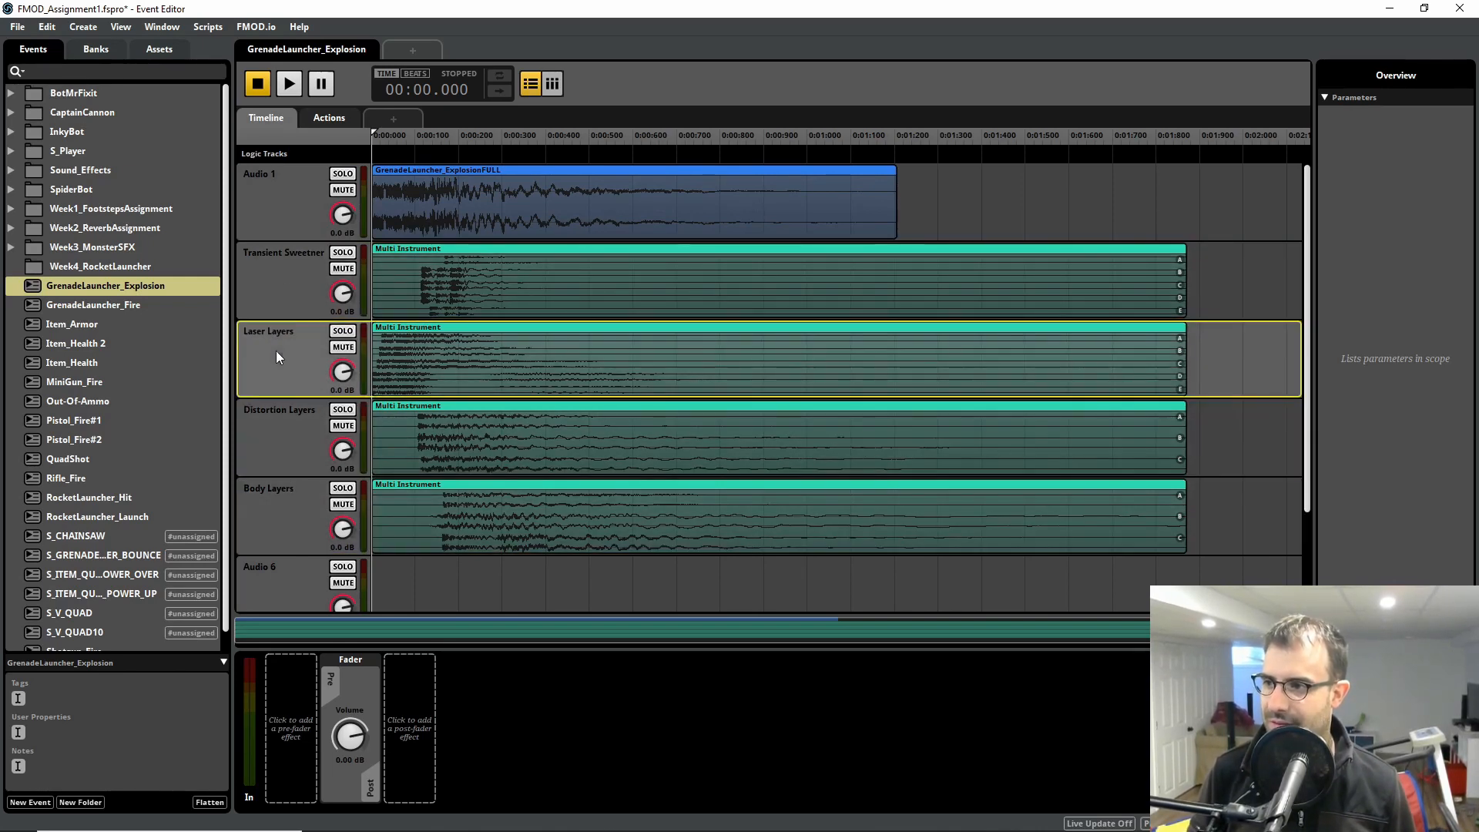
click(280, 266)
Step: Minimize FMOD Studio to return to Cubase and review the Grenade Explosion layer clips around bars 28 to 35
click(1389, 9)
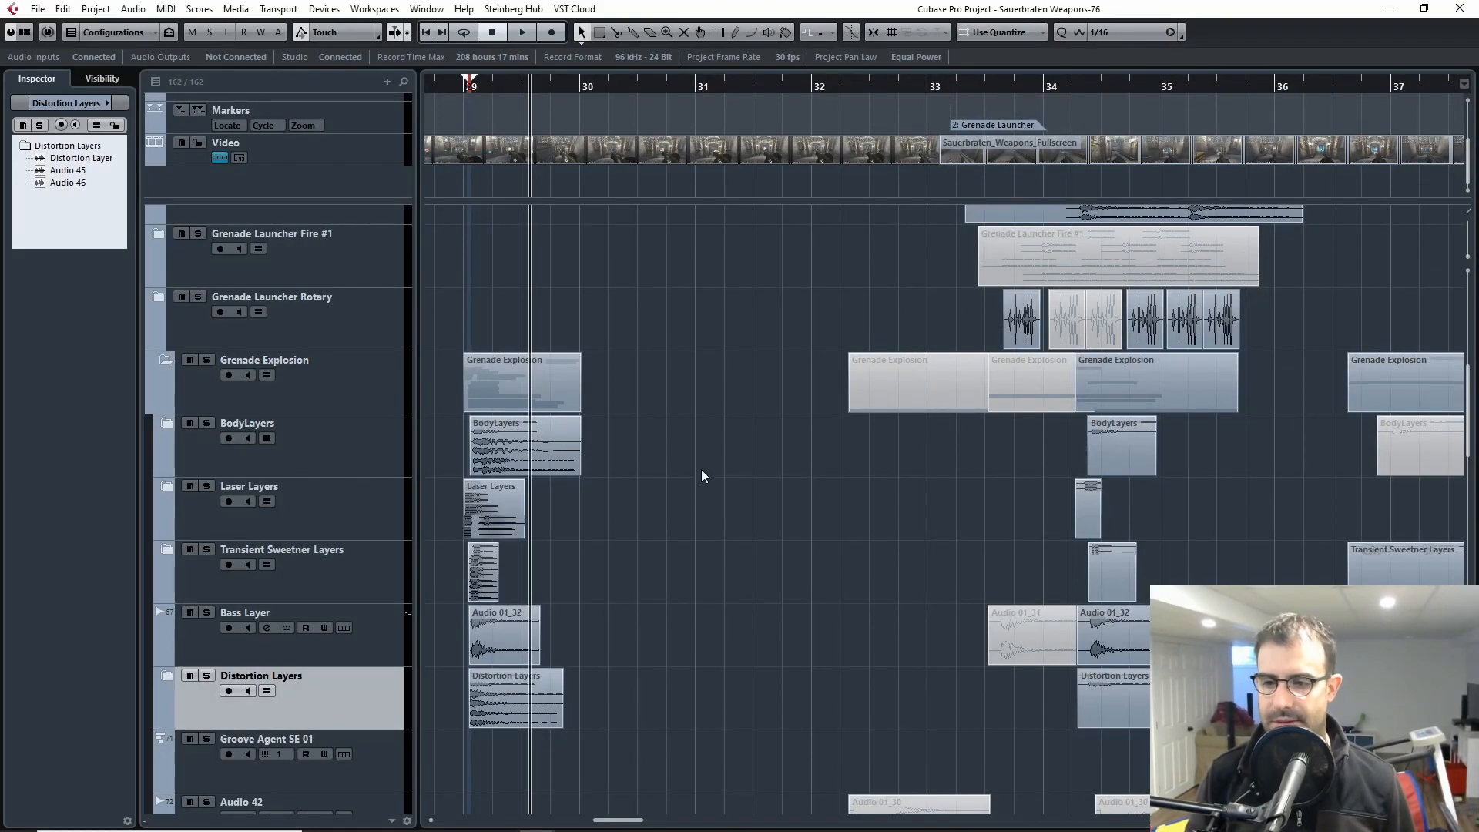
key(g)
key(g)
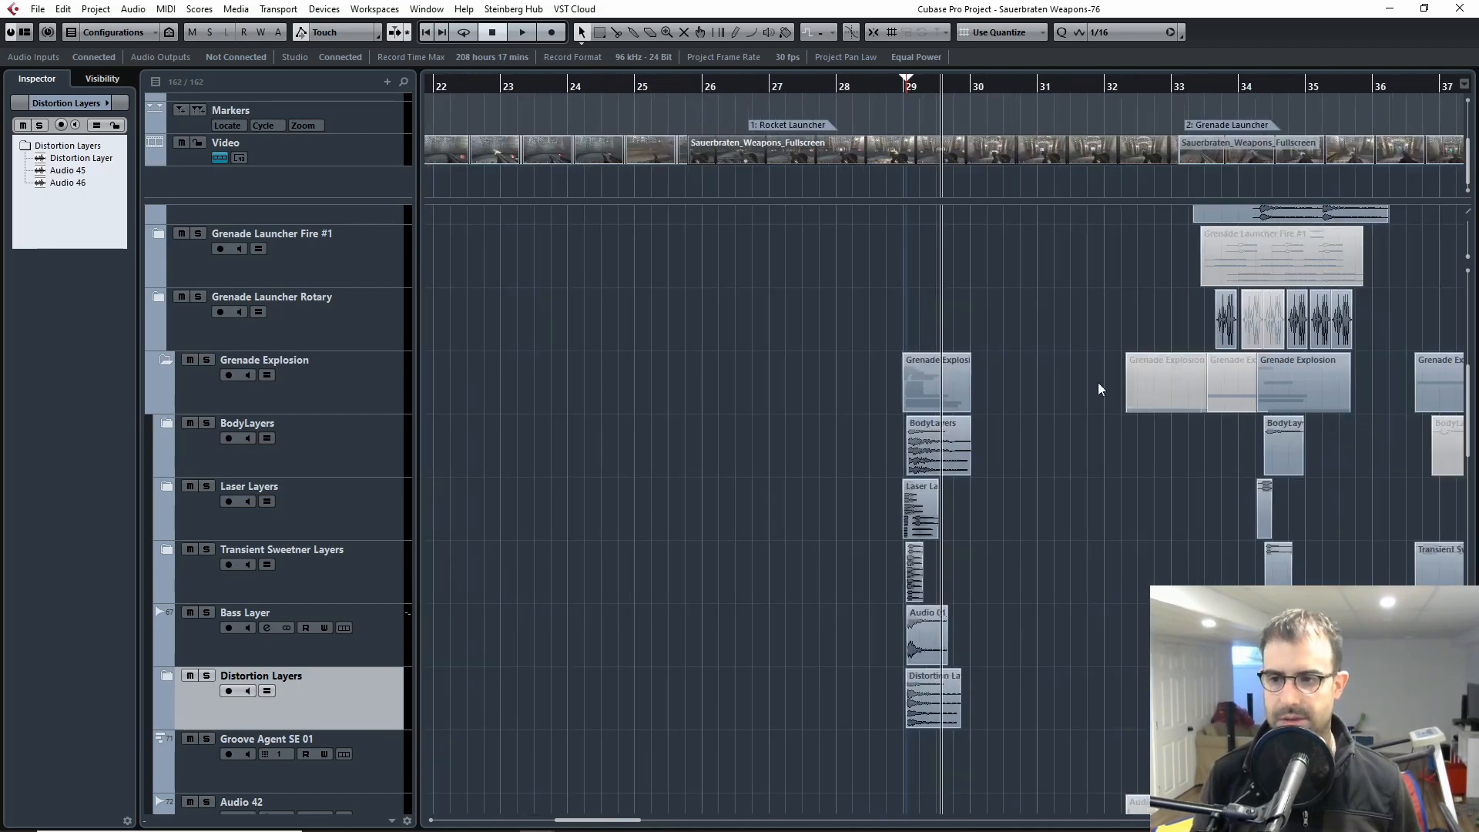
key(h)
key(h)
Step: Collapse the Grenade Explosion folder track so its layer tracks are hidden
key(h)
drag(1227, 527, 959, 490)
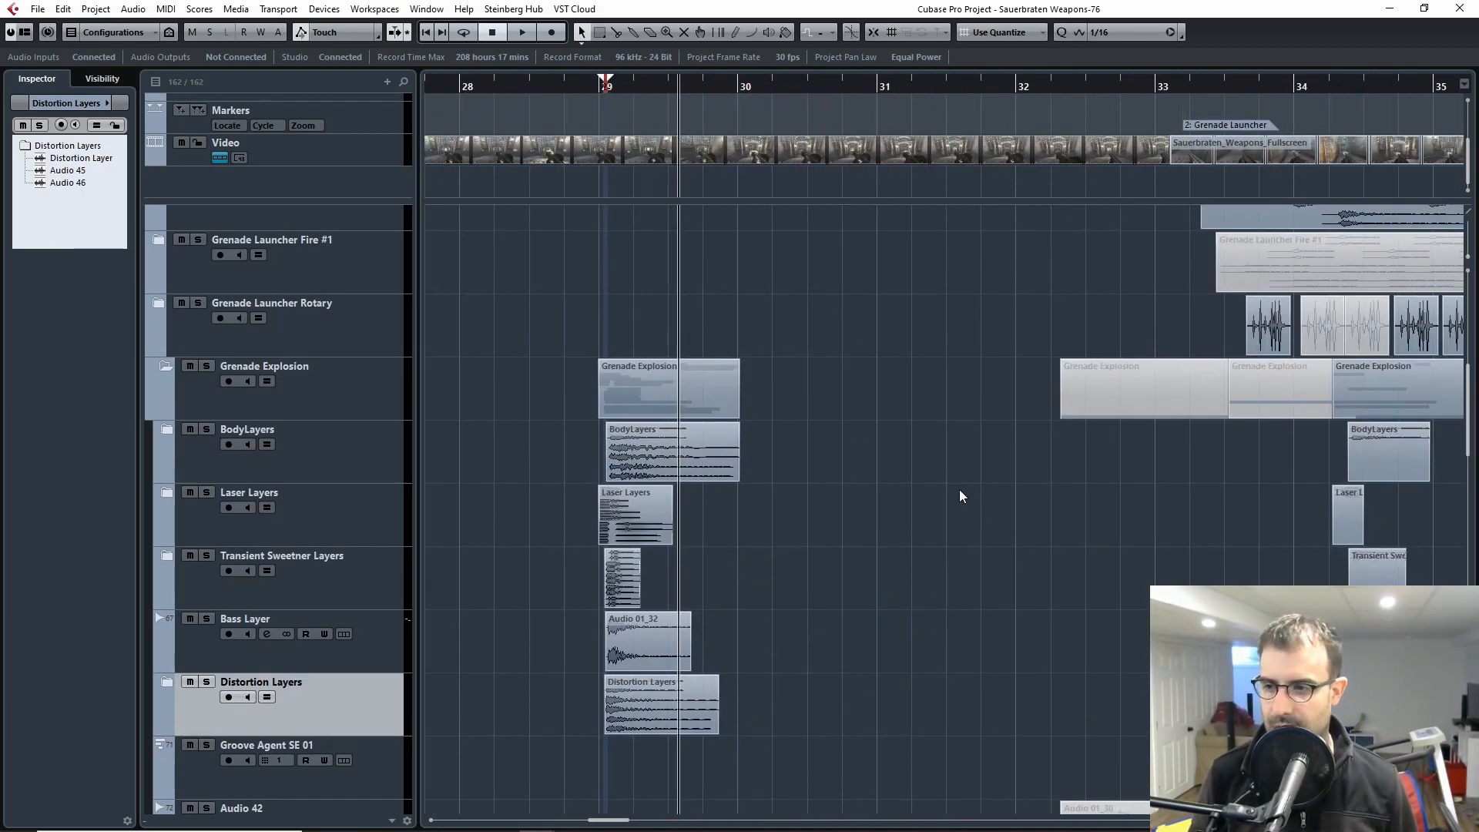
key(g)
key(g)
drag(1302, 511, 695, 463)
key(h)
key(h)
drag(778, 484, 1086, 469)
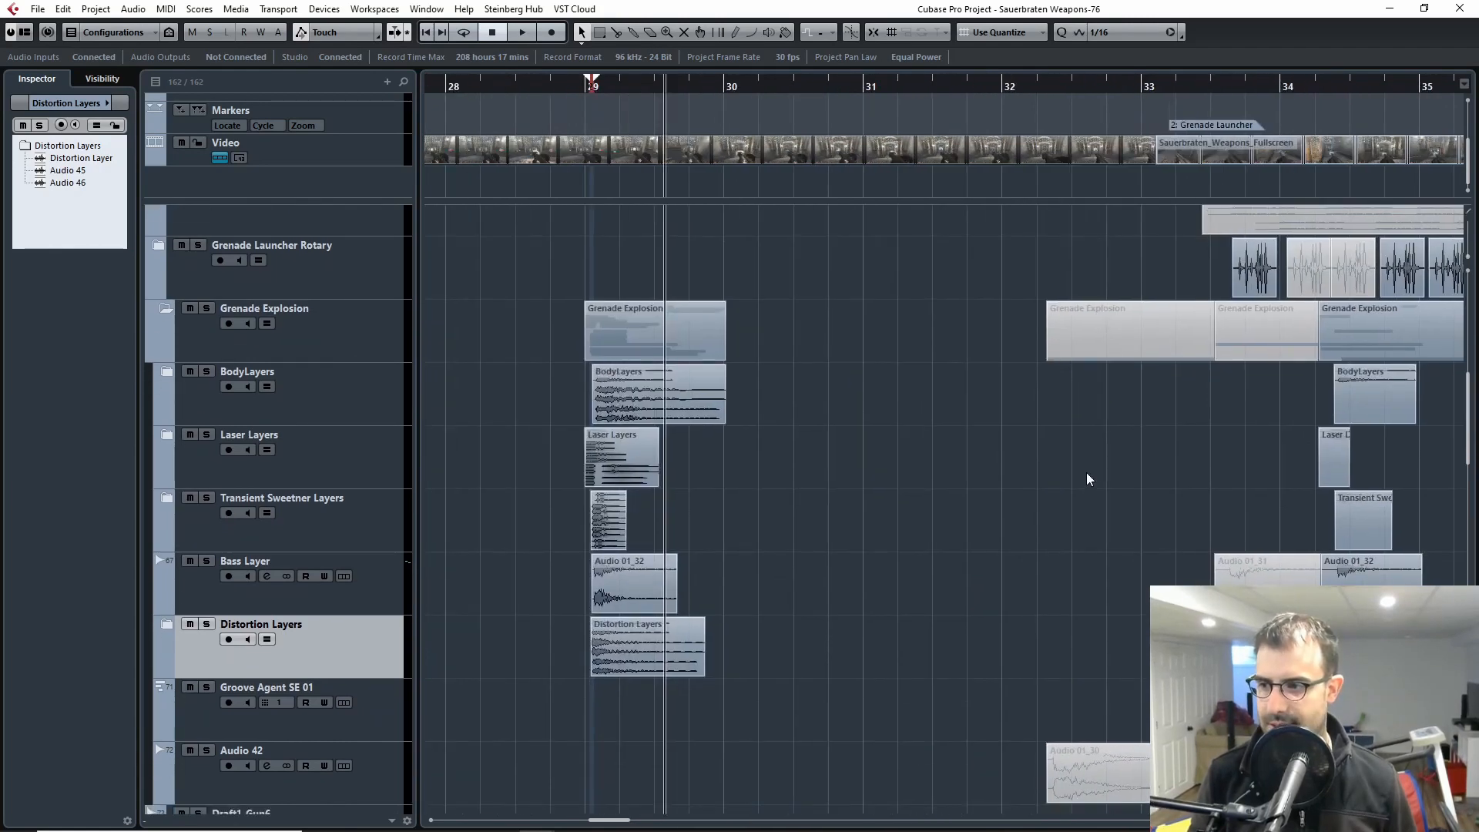
key(g)
key(g)
drag(1201, 514, 724, 515)
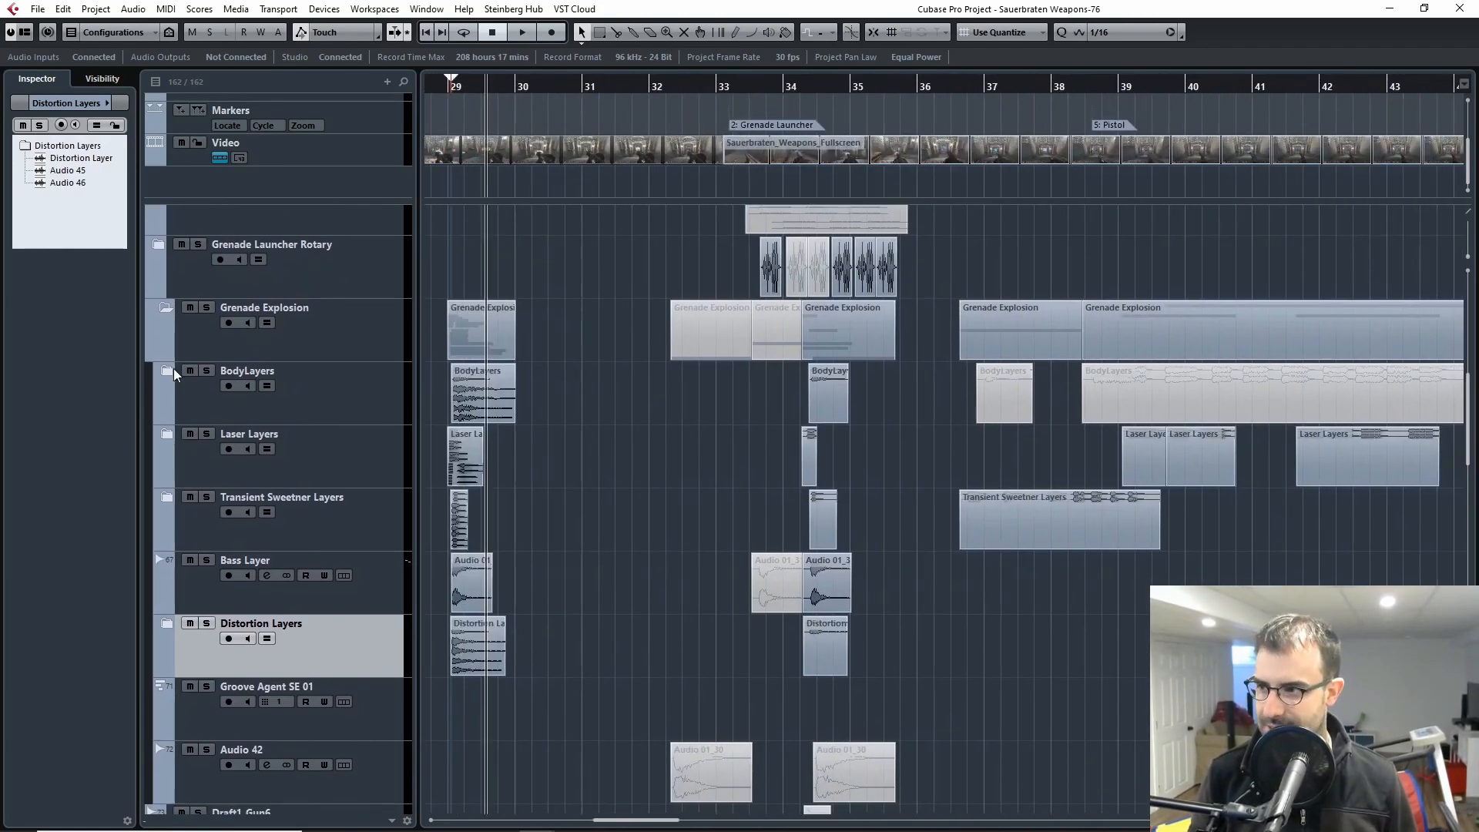
click(163, 310)
Step: Locate the Pistol marker on the timeline and place the playhead there, just before bar 39
scroll(681, 424, up, 3)
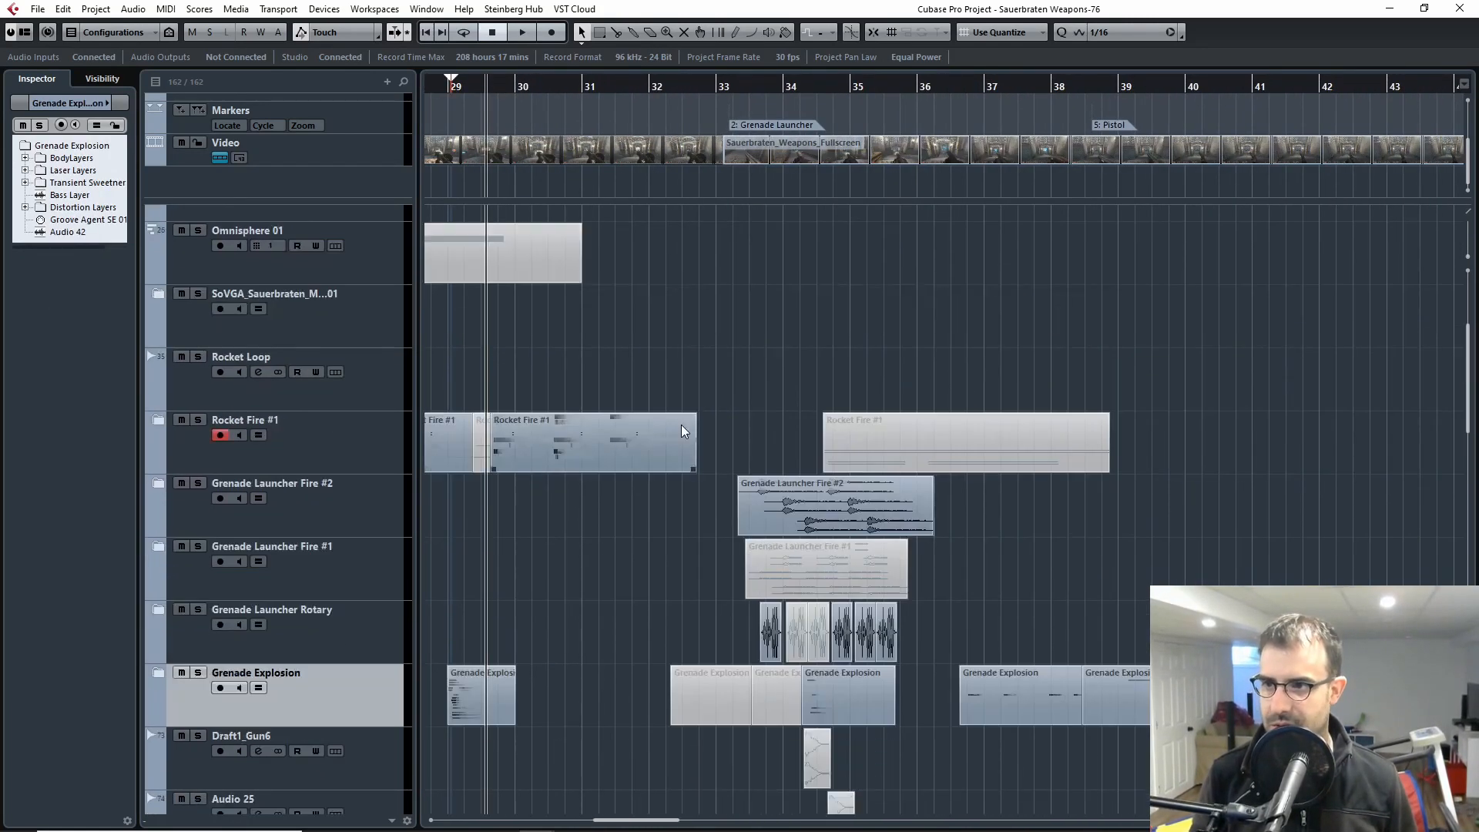
scroll(694, 418, down, 2)
key(g)
key(g)
scroll(1117, 423, up, 1)
key(g)
key(g)
key(g)
key(g)
key(g)
drag(1194, 453, 818, 453)
key(h)
key(h)
key(h)
key(h)
drag(1336, 468, 878, 485)
click(895, 85)
Step: Expand the Pistol folder track and solo it together with its layers
scroll(940, 426, down, 5)
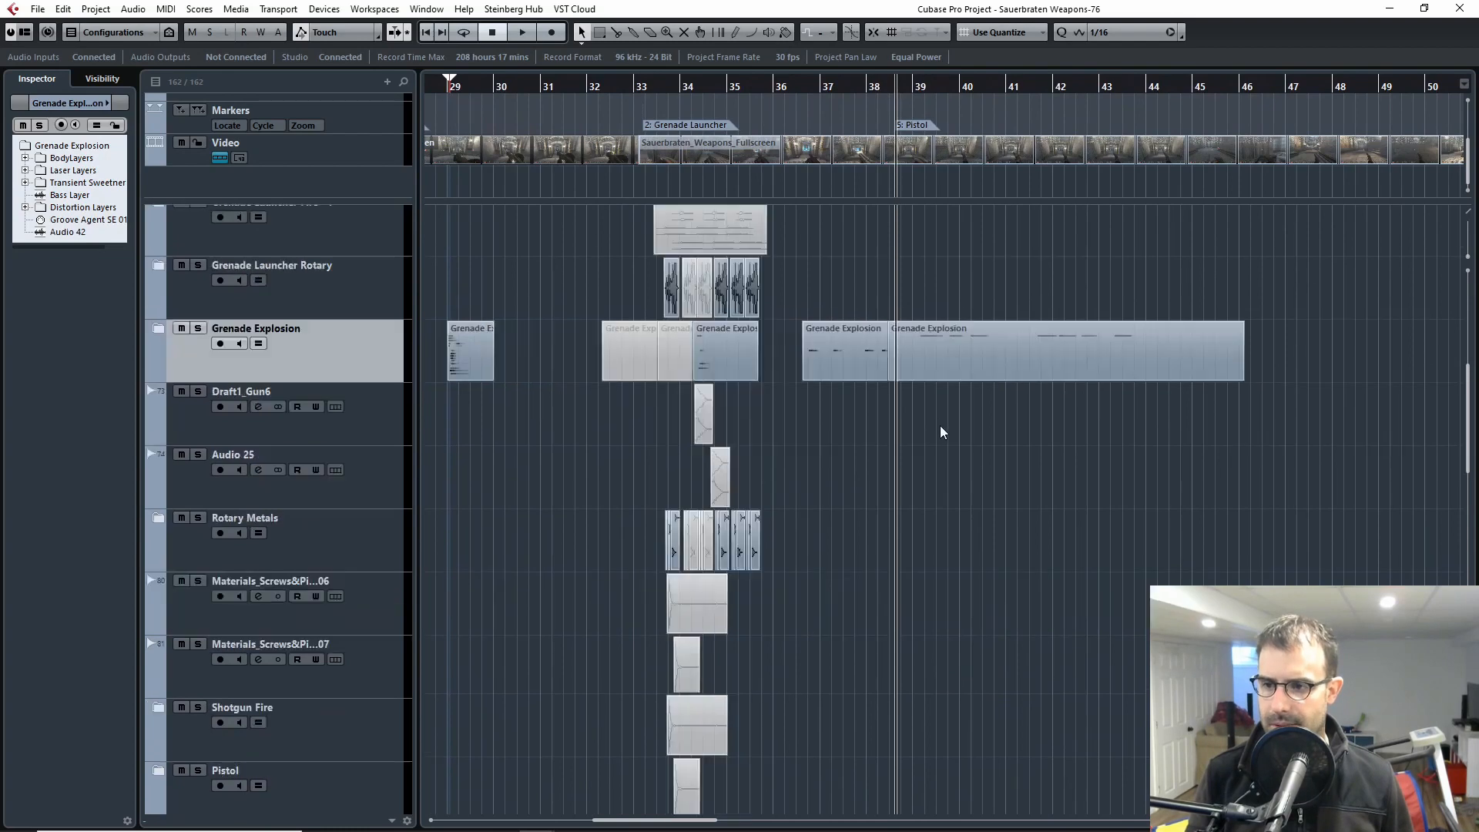
key(h)
key(h)
scroll(991, 471, up, 3)
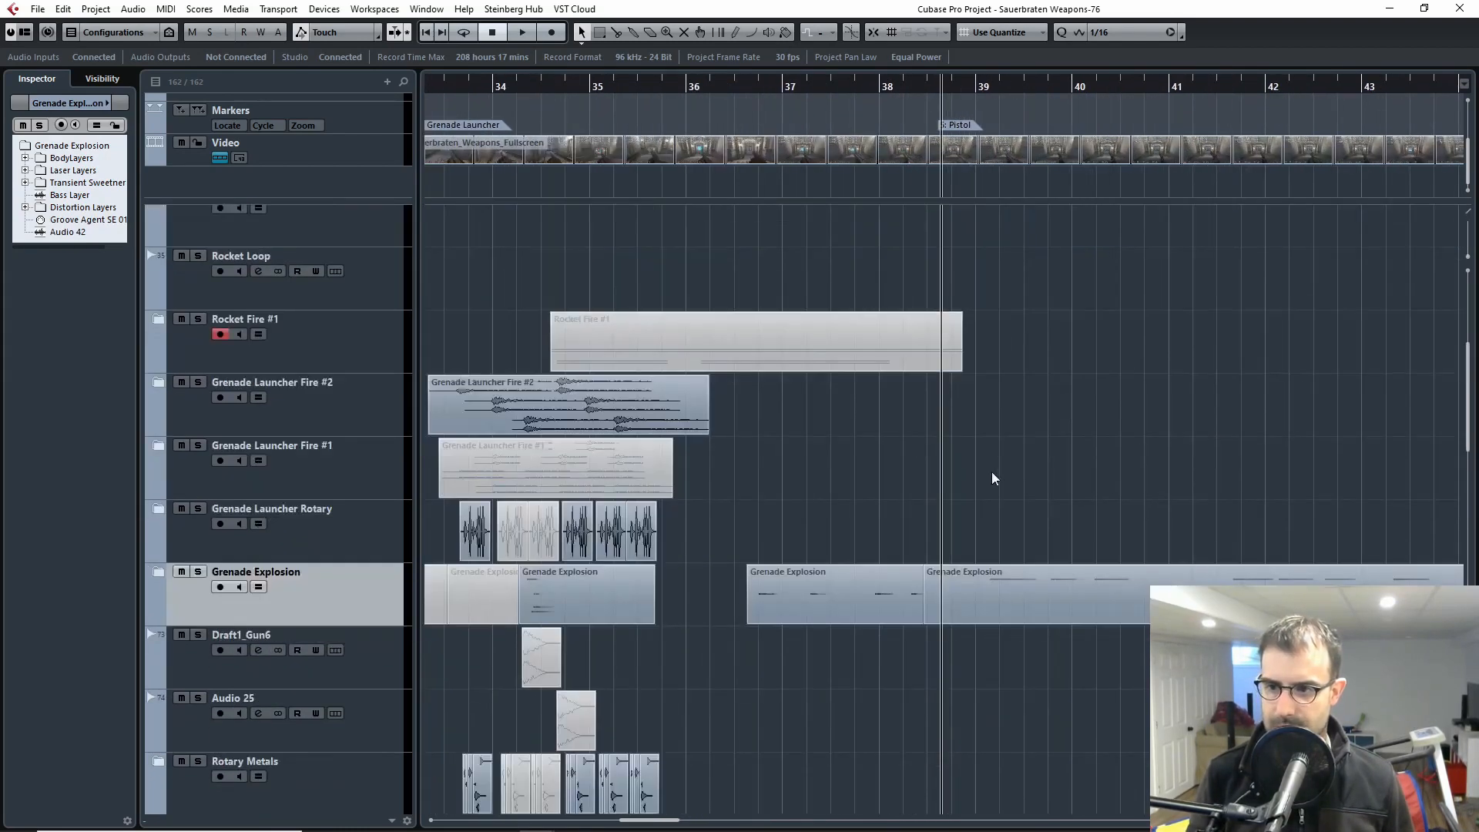
scroll(982, 479, down, 10)
scroll(972, 483, up, 5)
click(158, 405)
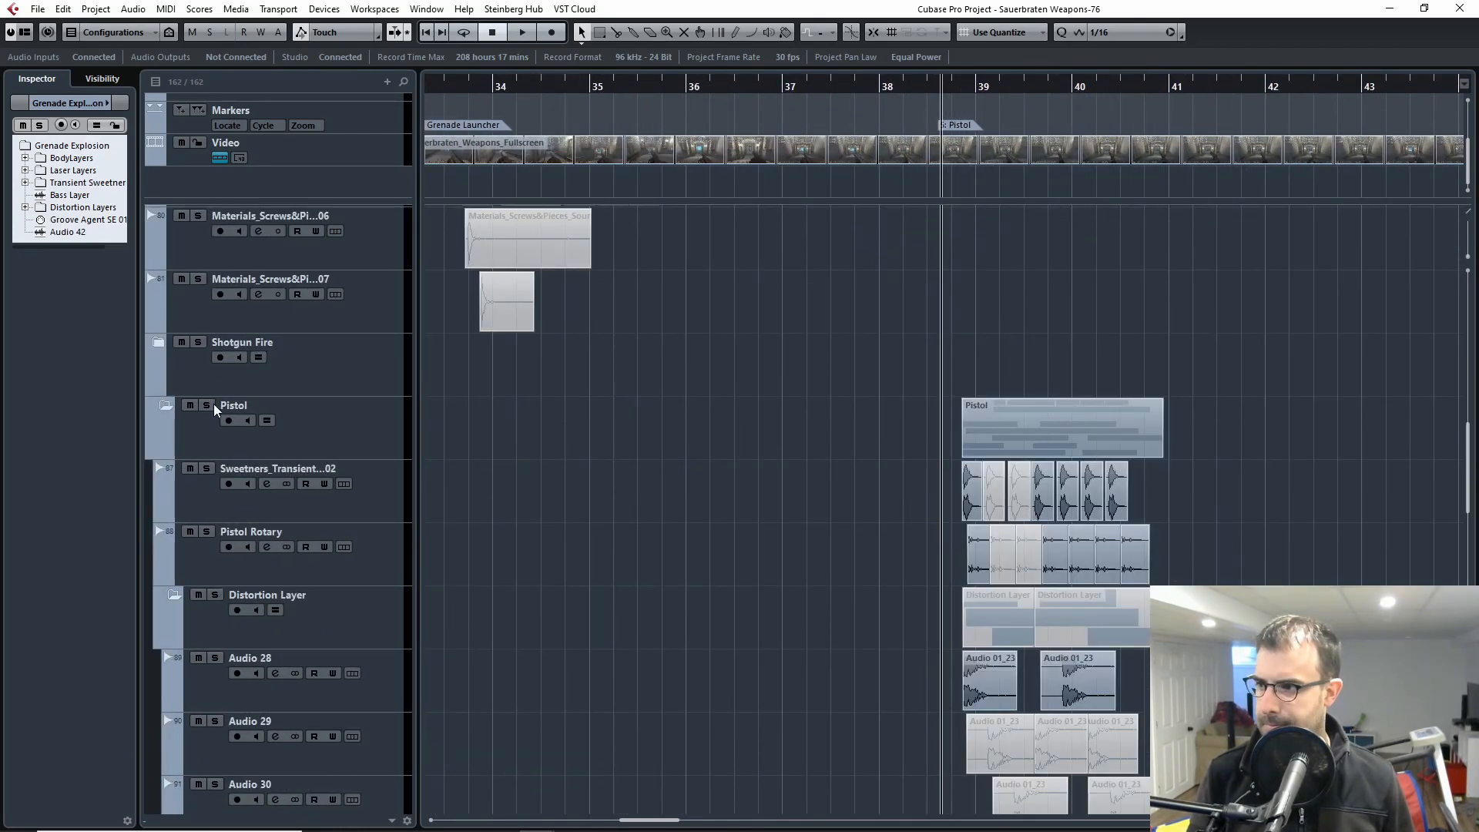
click(207, 405)
Step: Show the Video Player and play the soloed pistol layers against the gameplay footage from just before bar 39
key(h)
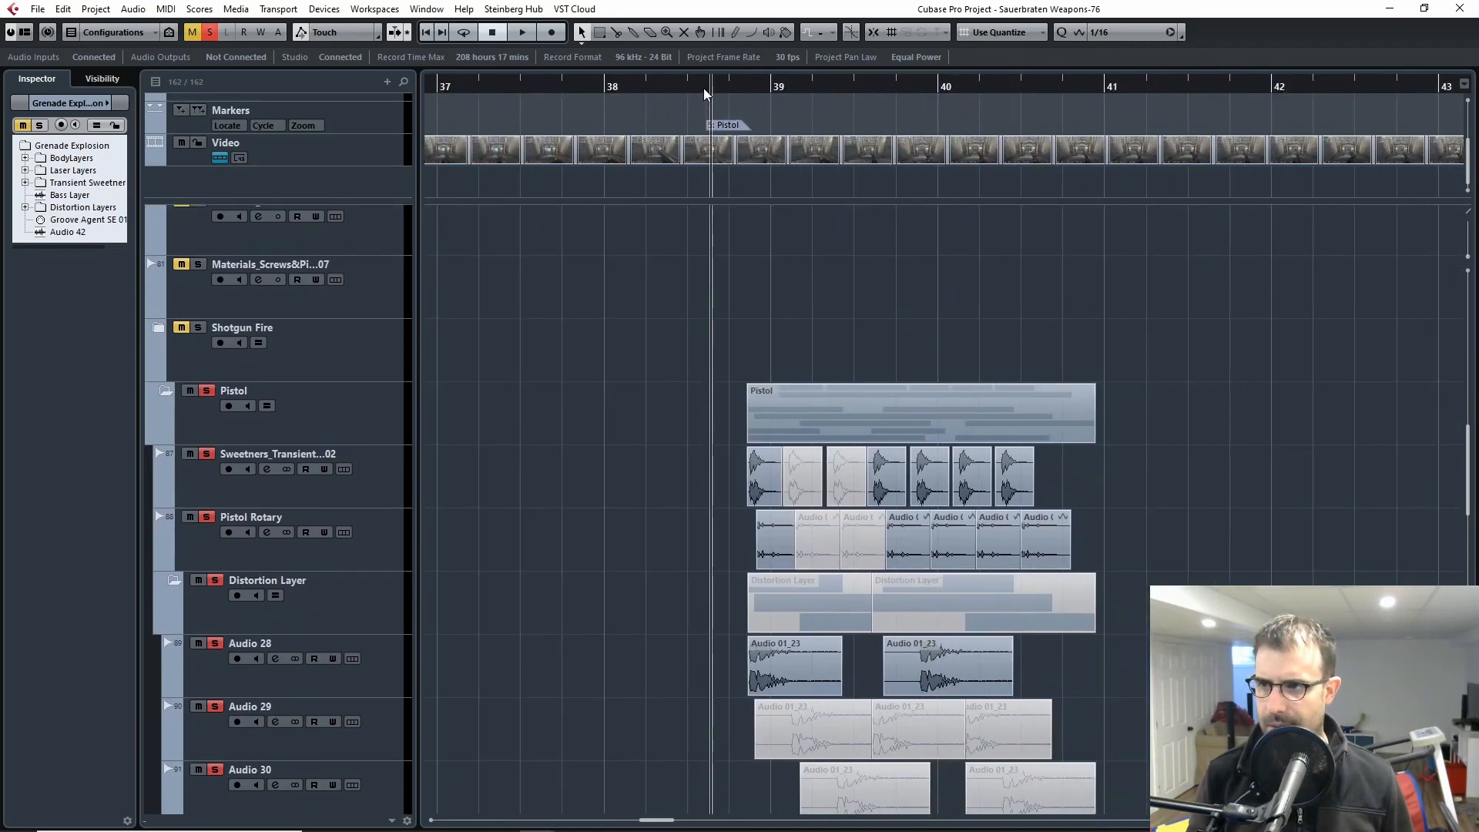
click(731, 91)
double_click(850, 158)
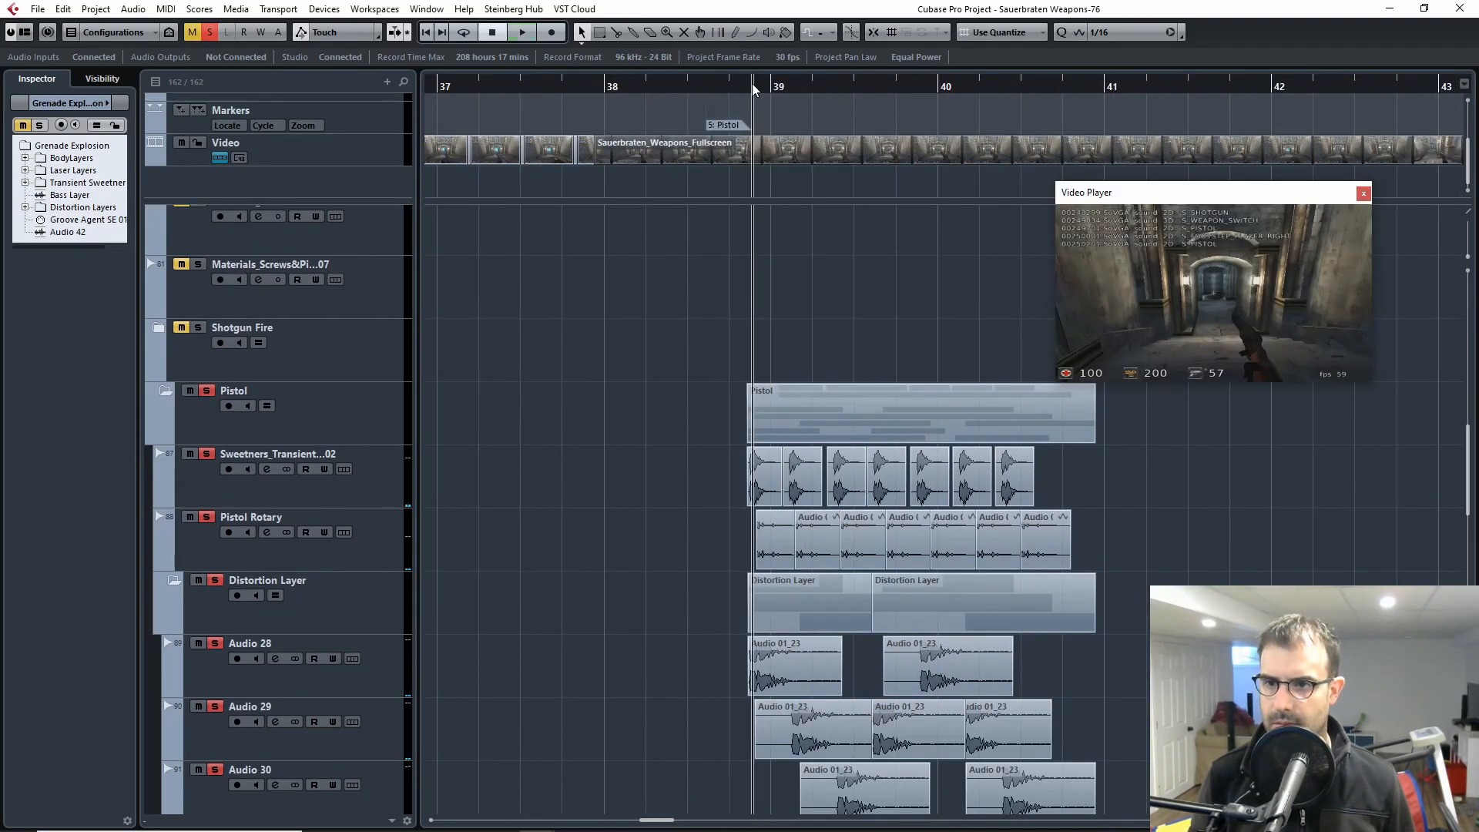
key(space)
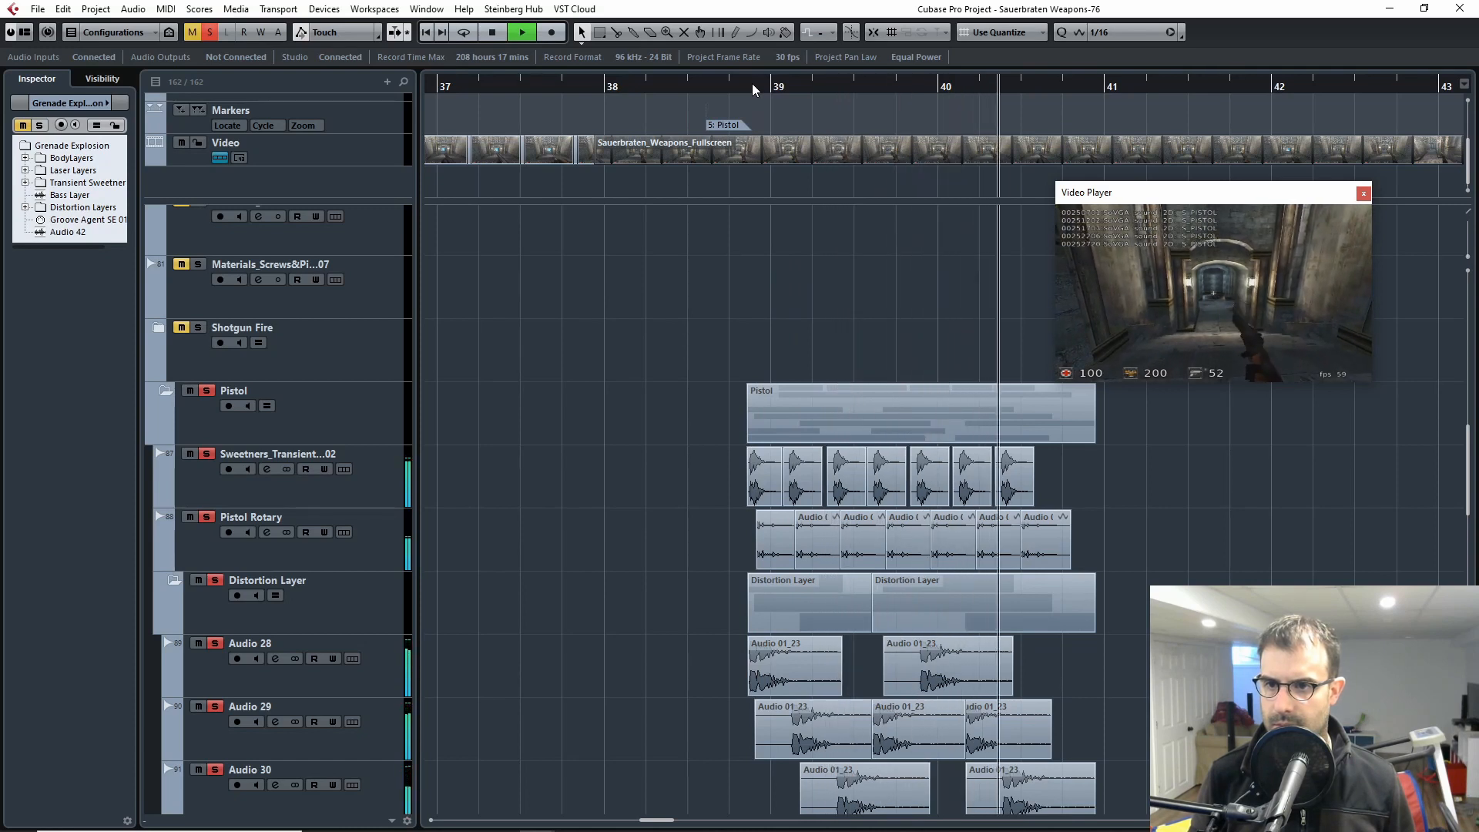
key(space)
Step: Shift the Sauerbraten_Weapons_Fullscreen video clip about a third of a bar later, replay the pistol section, and close the Video Player
drag(795, 153, 847, 157)
click(757, 86)
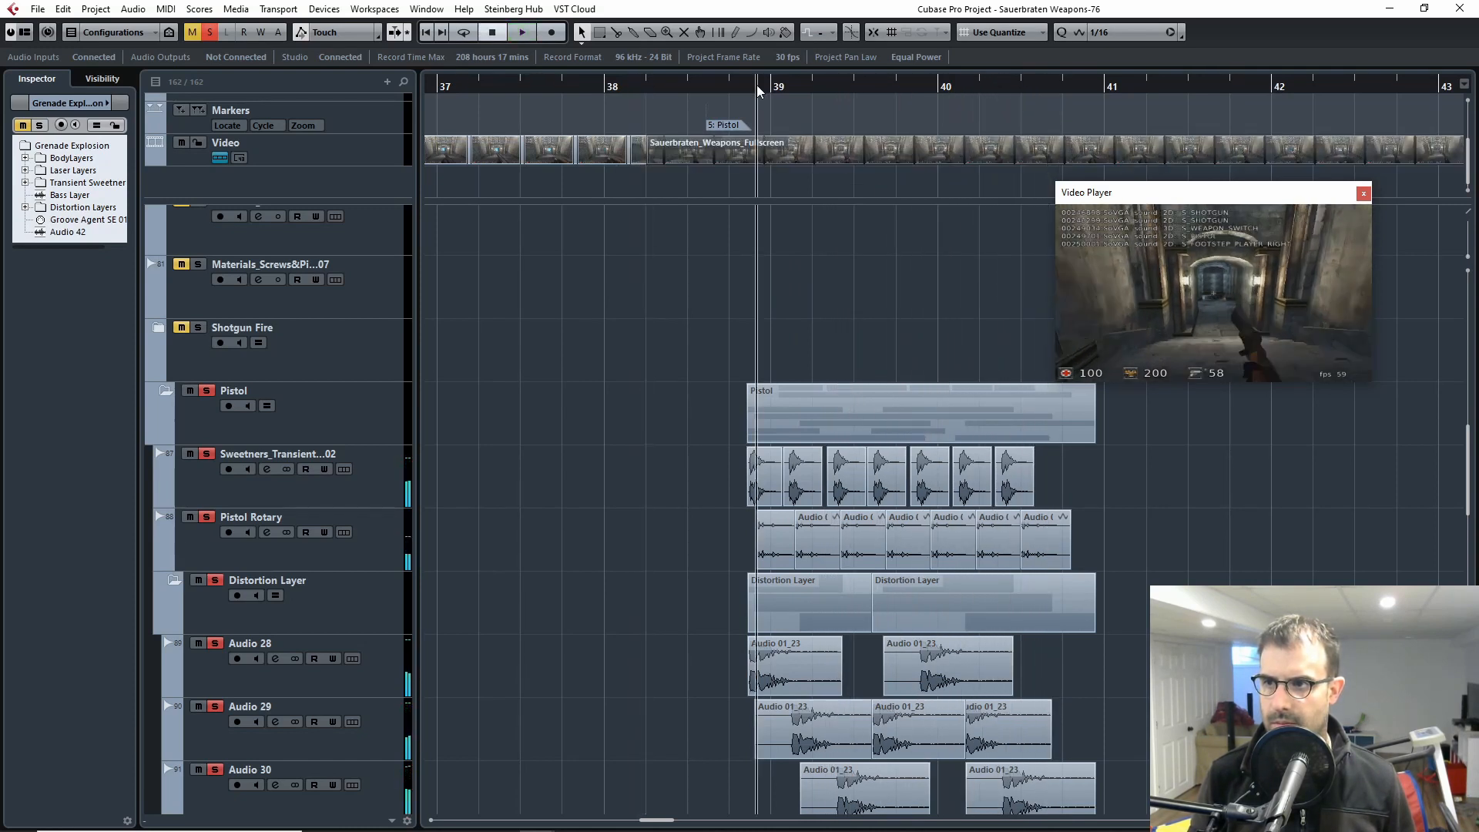
click(748, 90)
key(space)
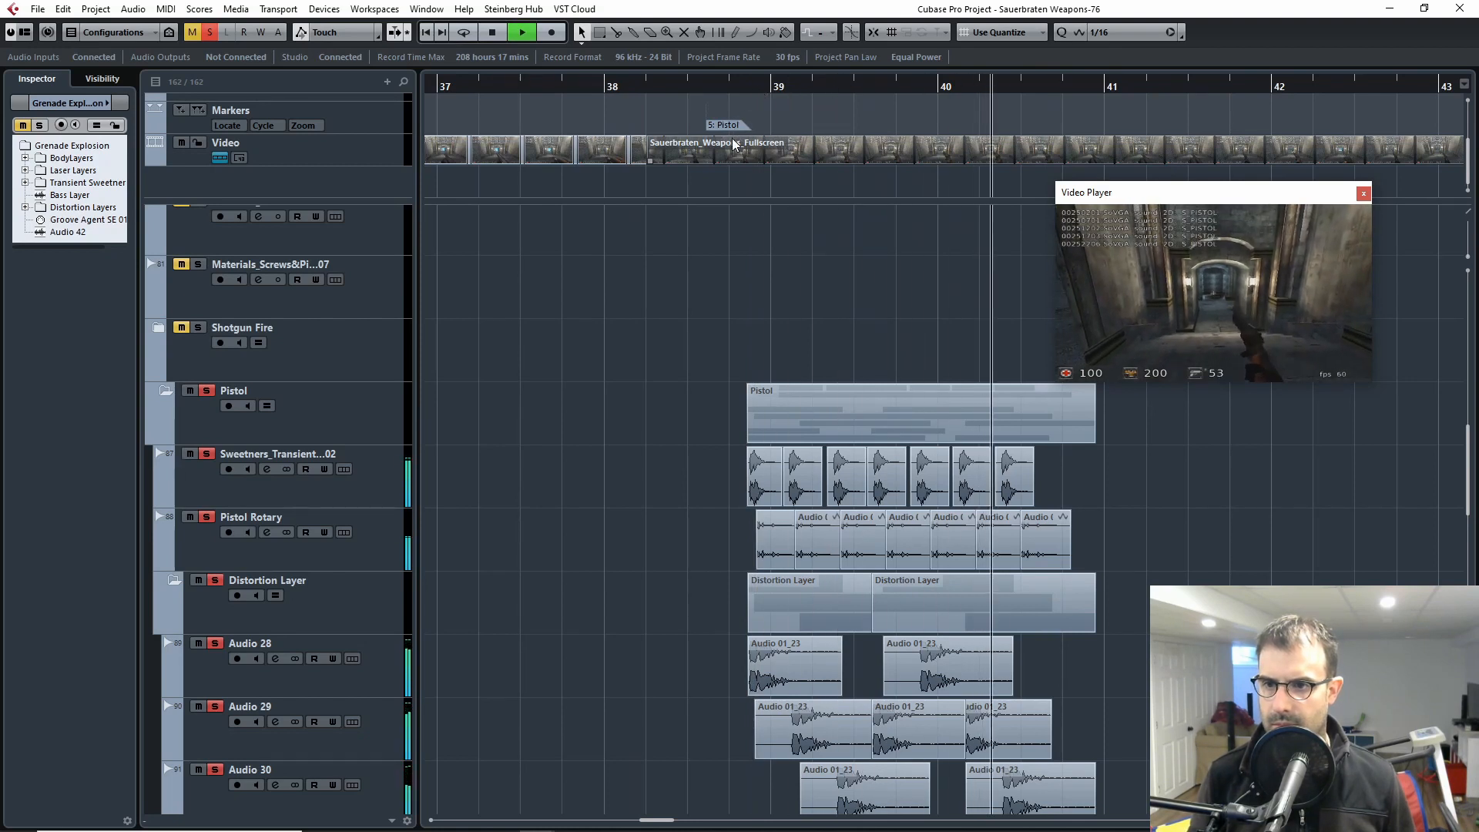
key(space)
drag(752, 90, 731, 89)
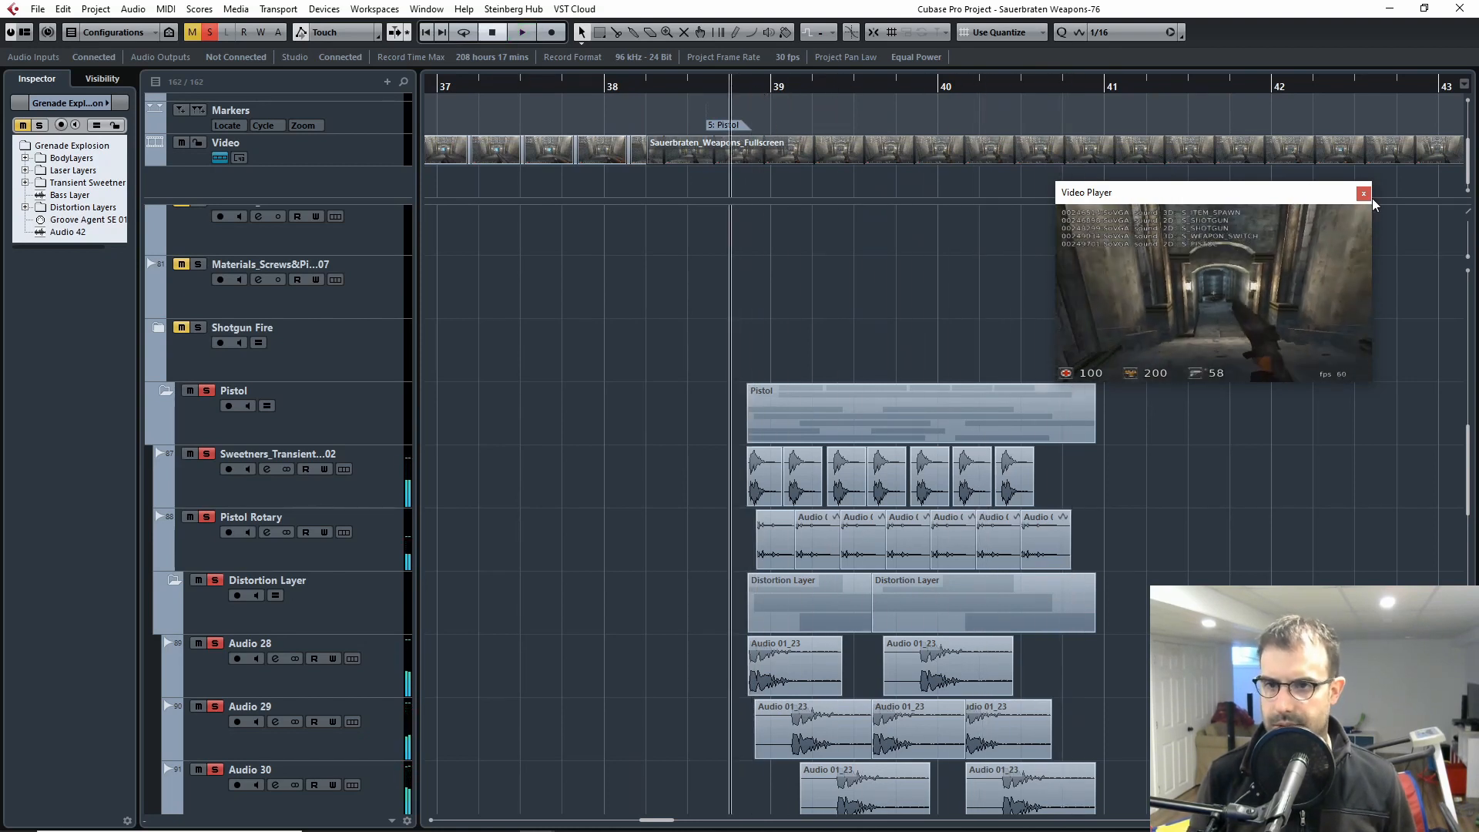
click(1361, 197)
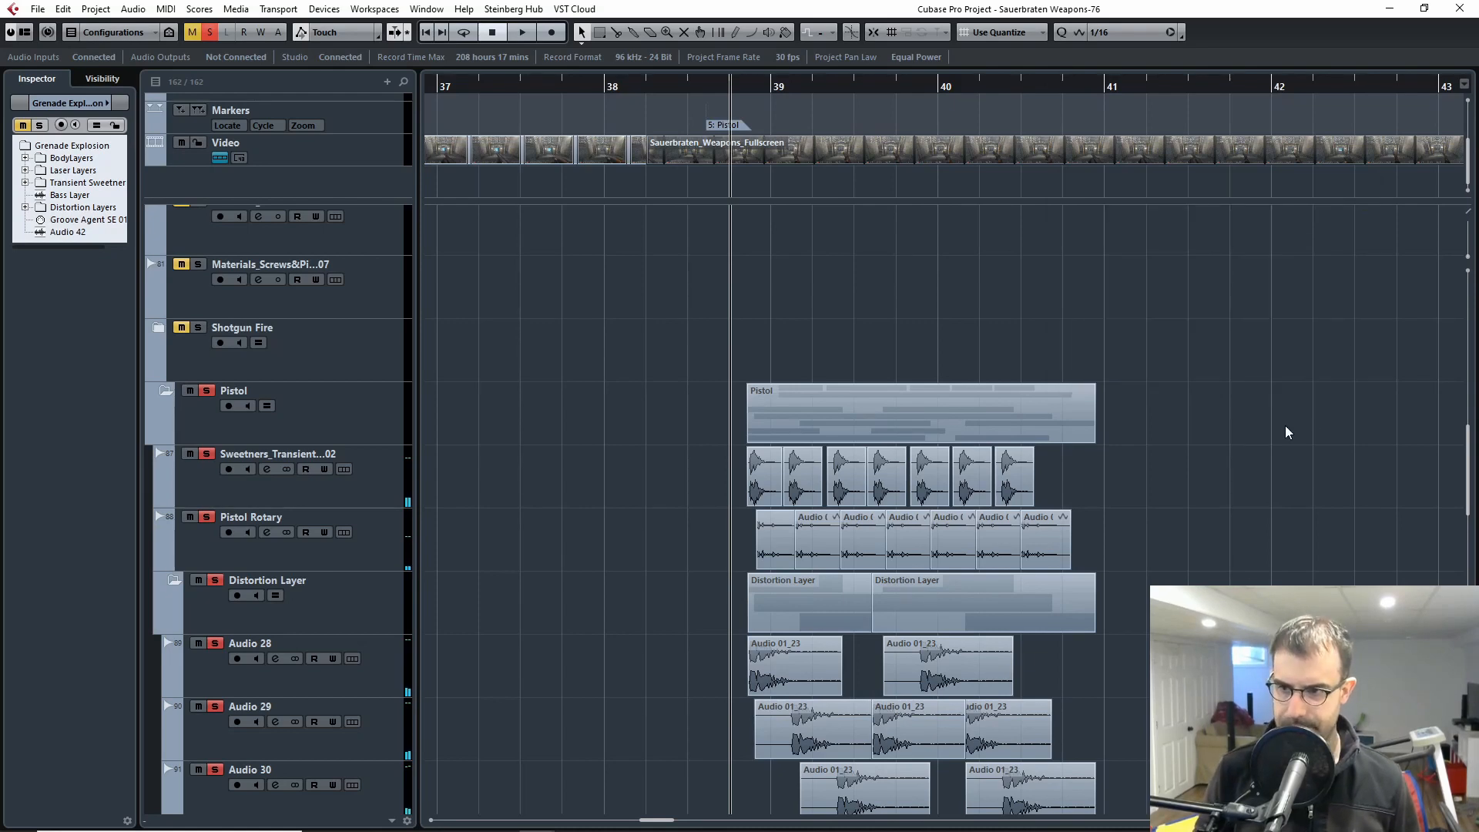
Step: Examine the Pistol folder's layer clips around bars 38 to 41, from the transient sweeteners and rotary down to the body layers
scroll(1279, 438, down, 2)
scroll(1280, 437, down, 2)
key(h)
key(h)
key(h)
key(h)
key(h)
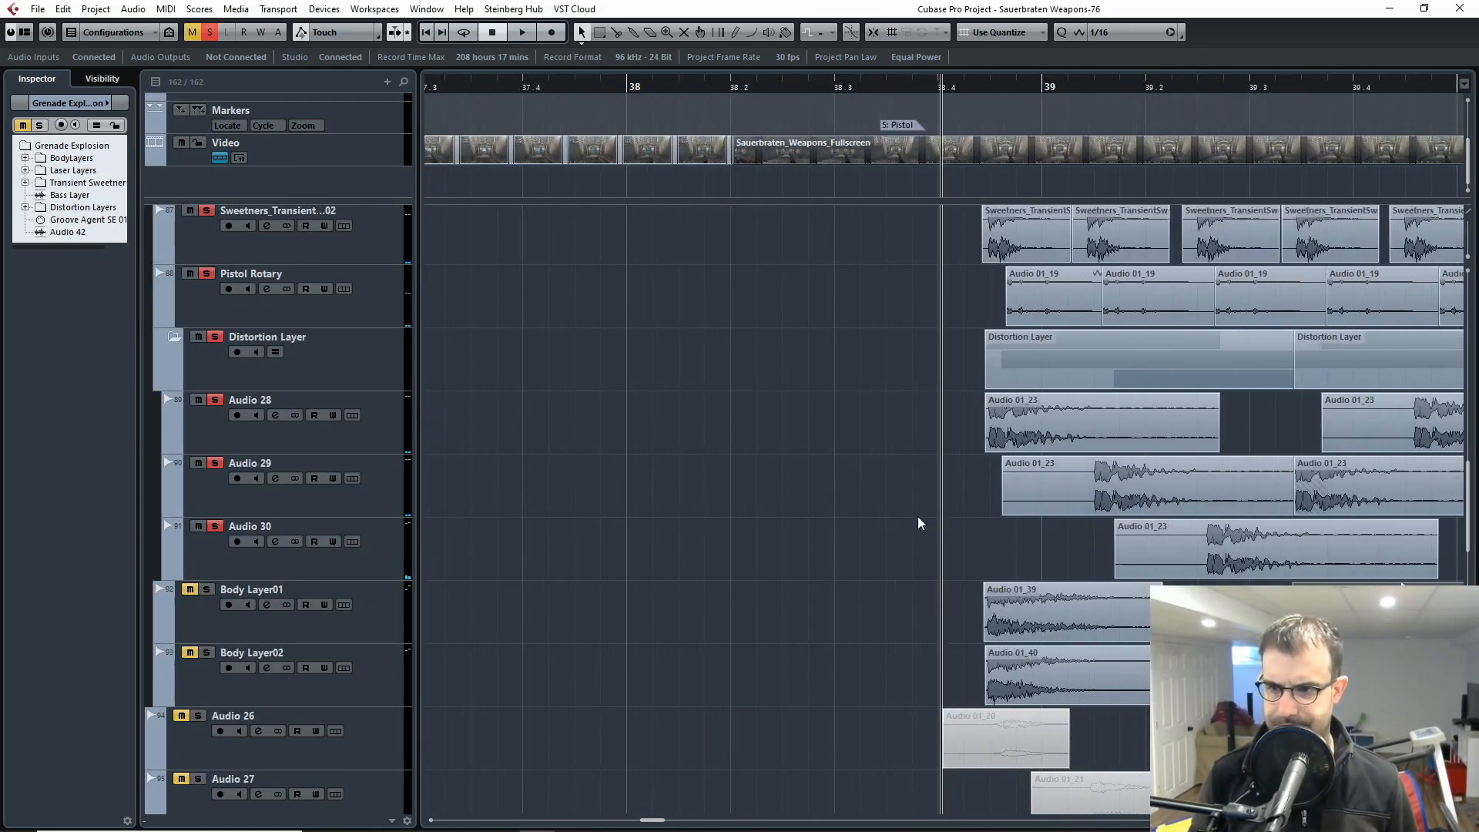
scroll(914, 493, up, 2)
key(h)
drag(936, 478, 561, 534)
key(g)
key(g)
drag(924, 542, 597, 551)
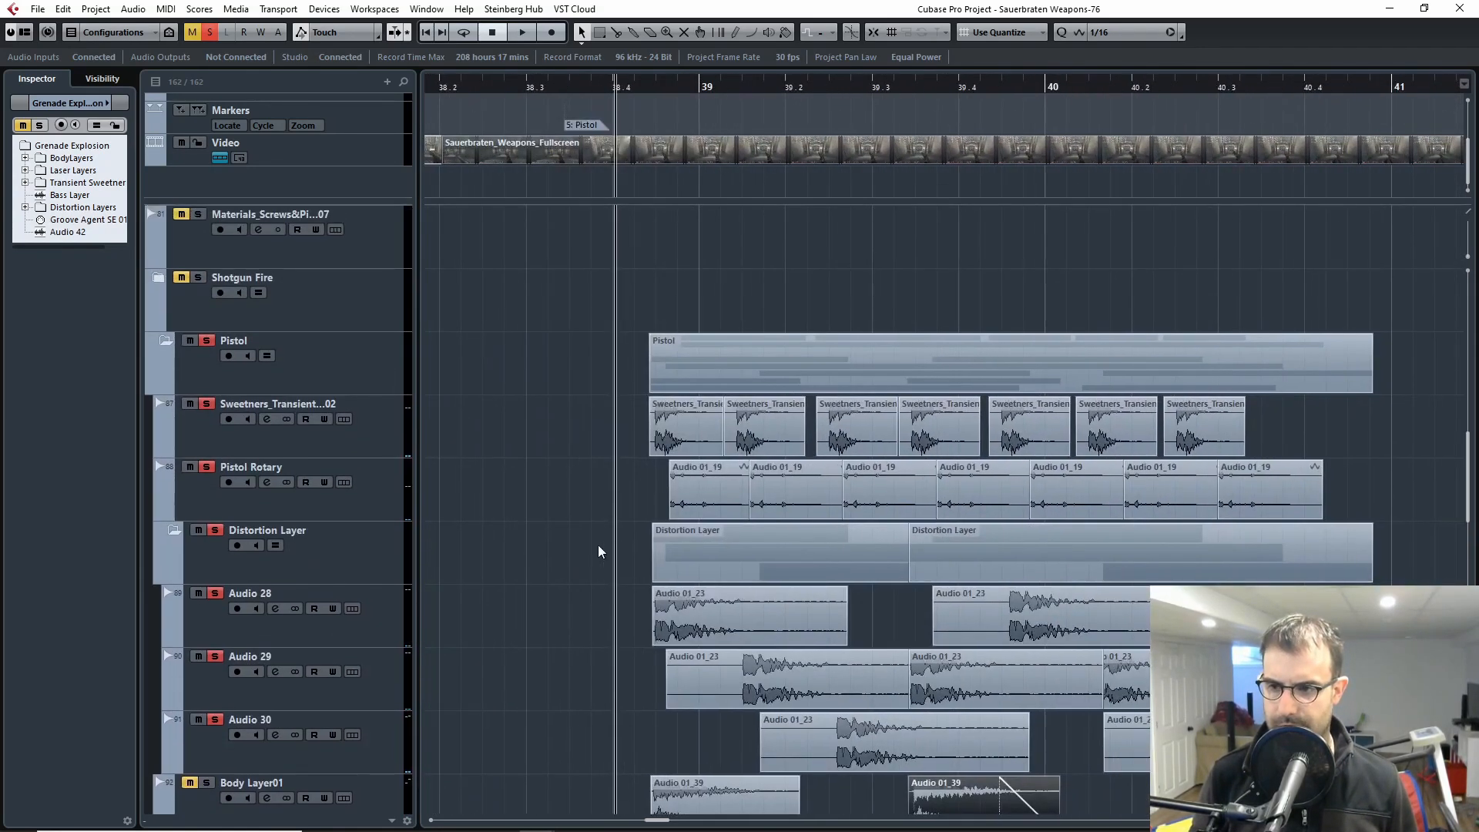
key(g)
key(h)
drag(1352, 583, 944, 547)
key(g)
scroll(1001, 539, up, 2)
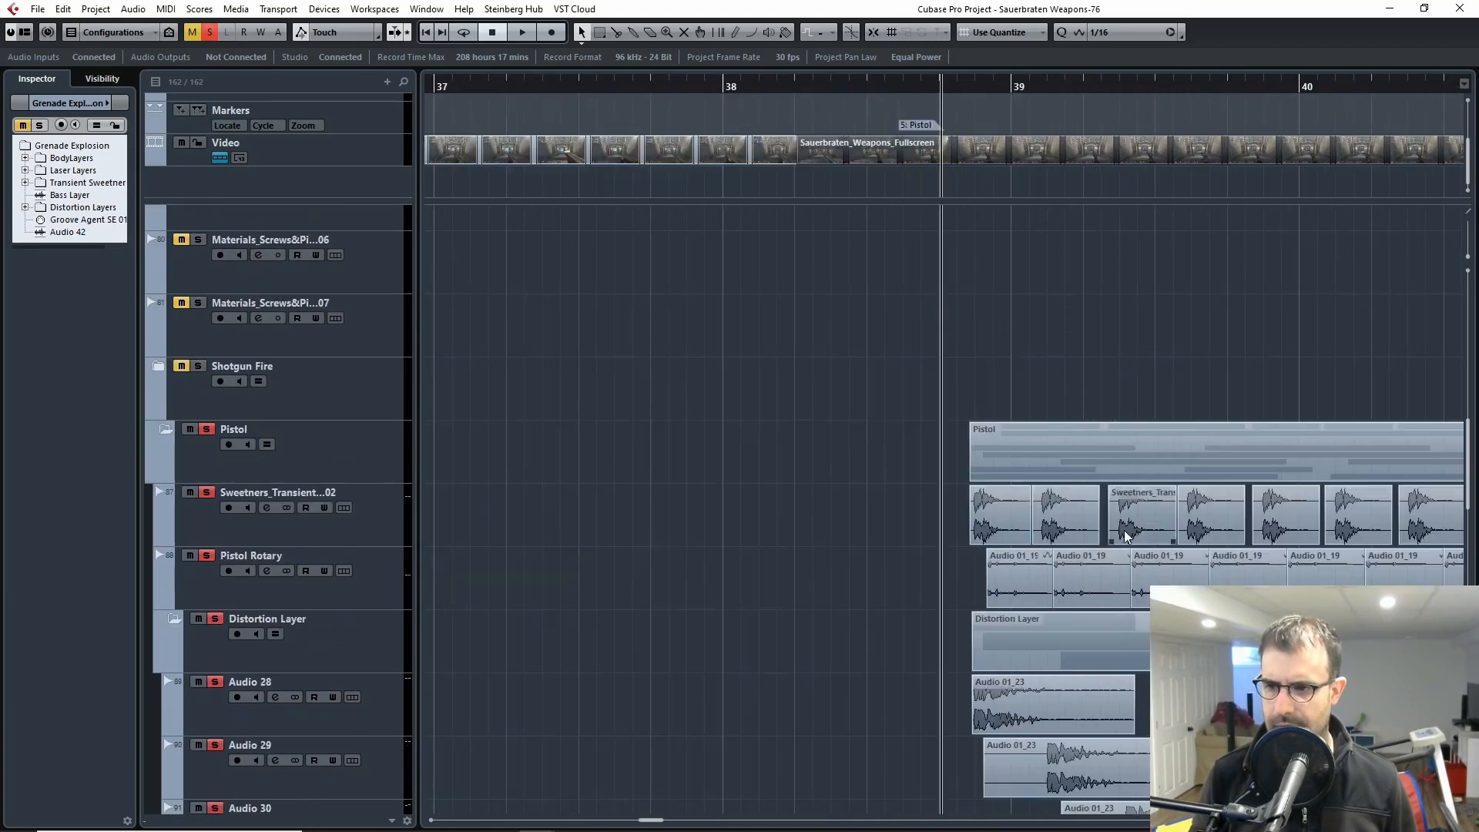
drag(1170, 532, 668, 375)
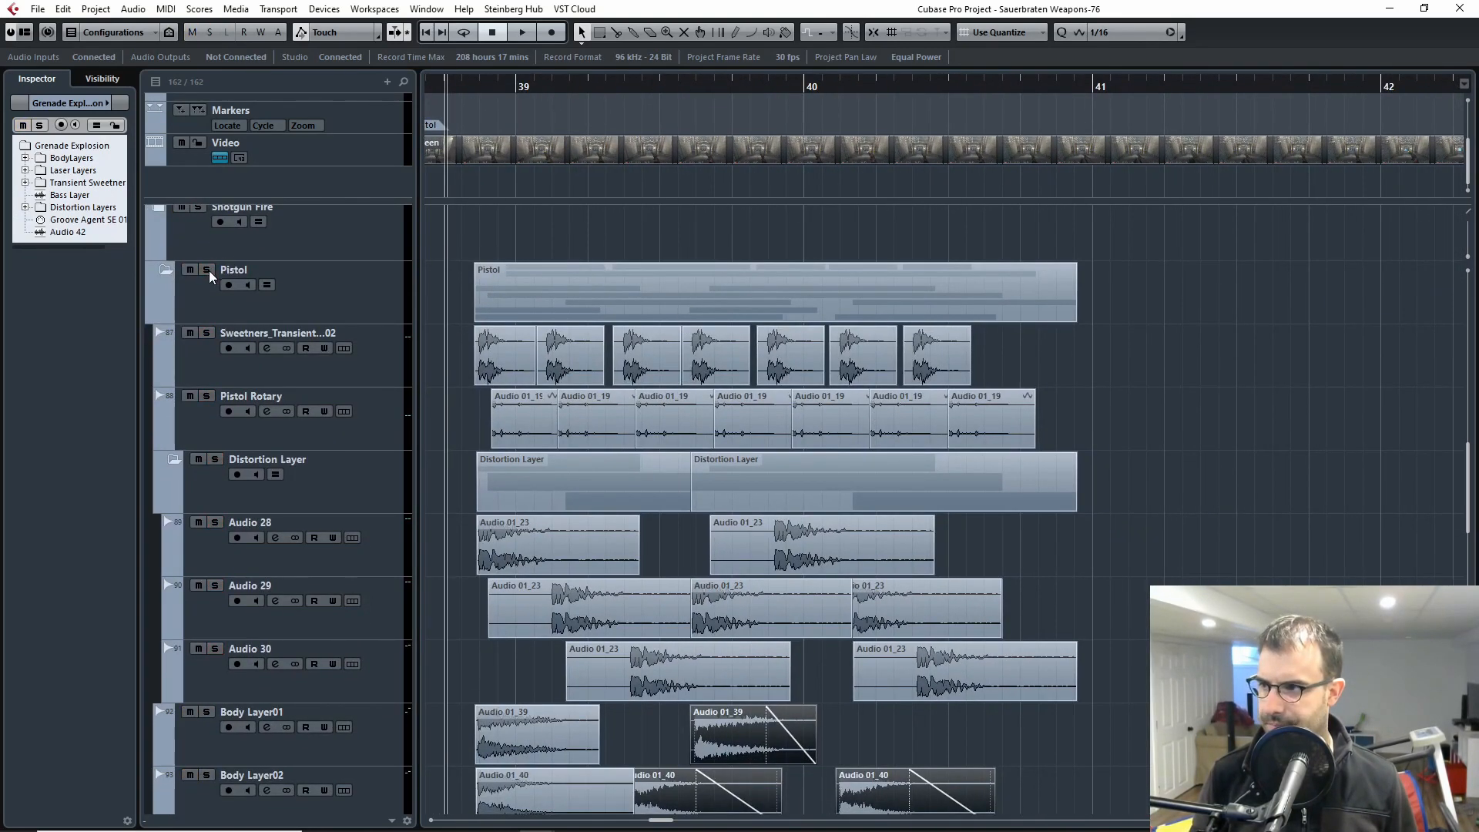
Step: Solo only the Sweetners_Transient track in the Pistol folder and bypass all its insert effects
ctrl+click(206, 334)
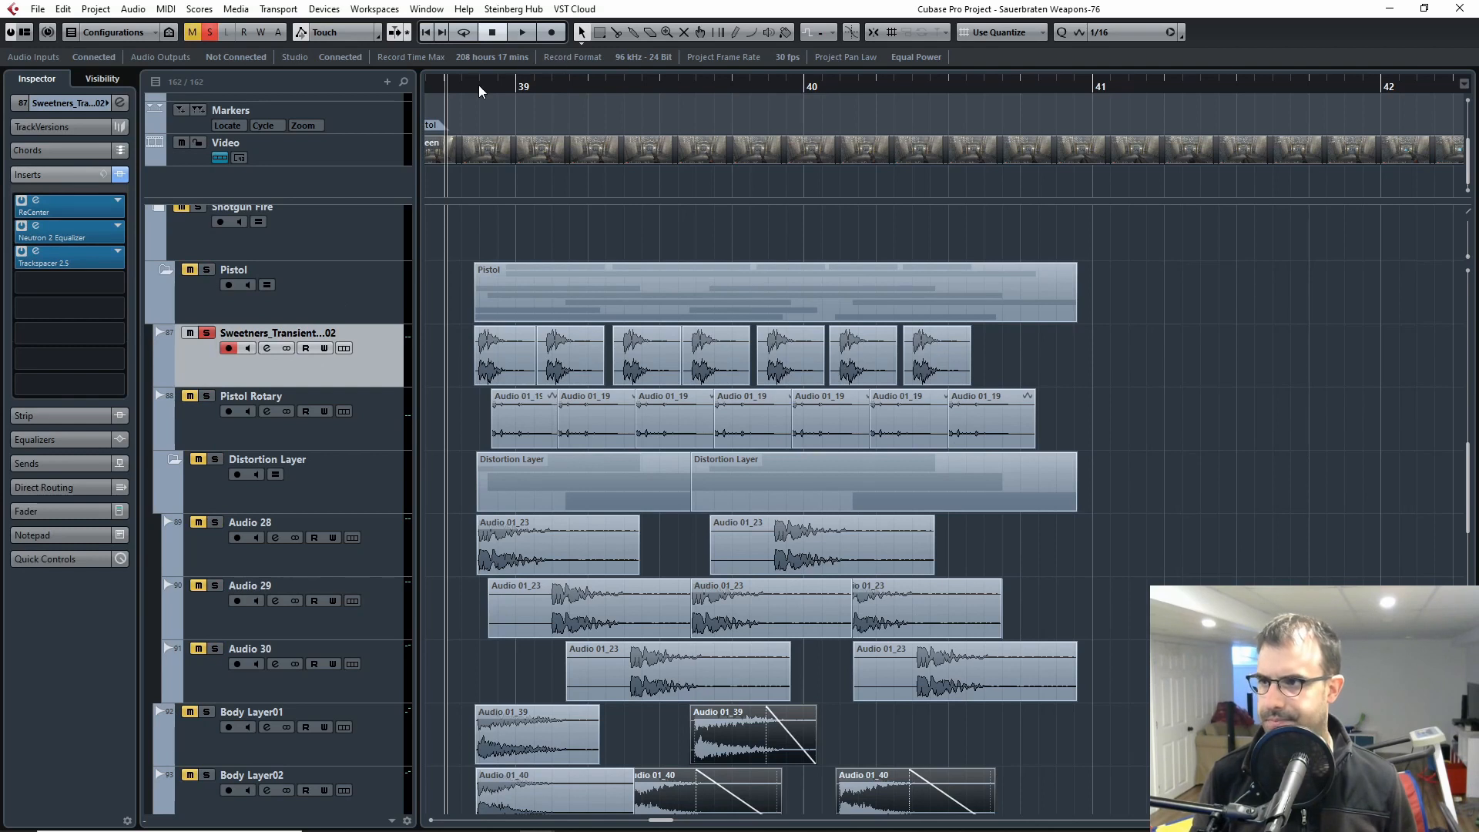
drag(477, 85, 468, 105)
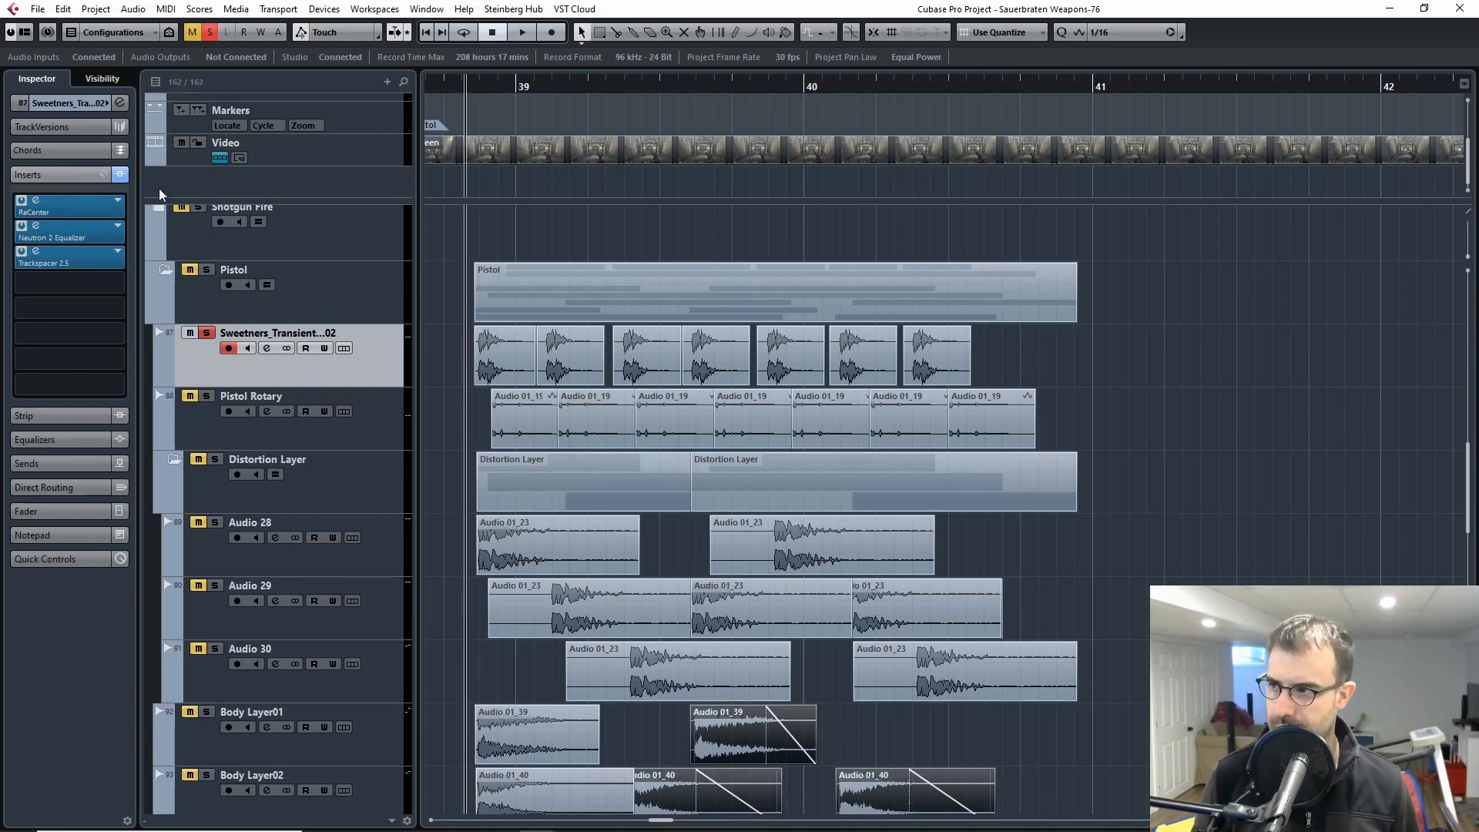
click(120, 175)
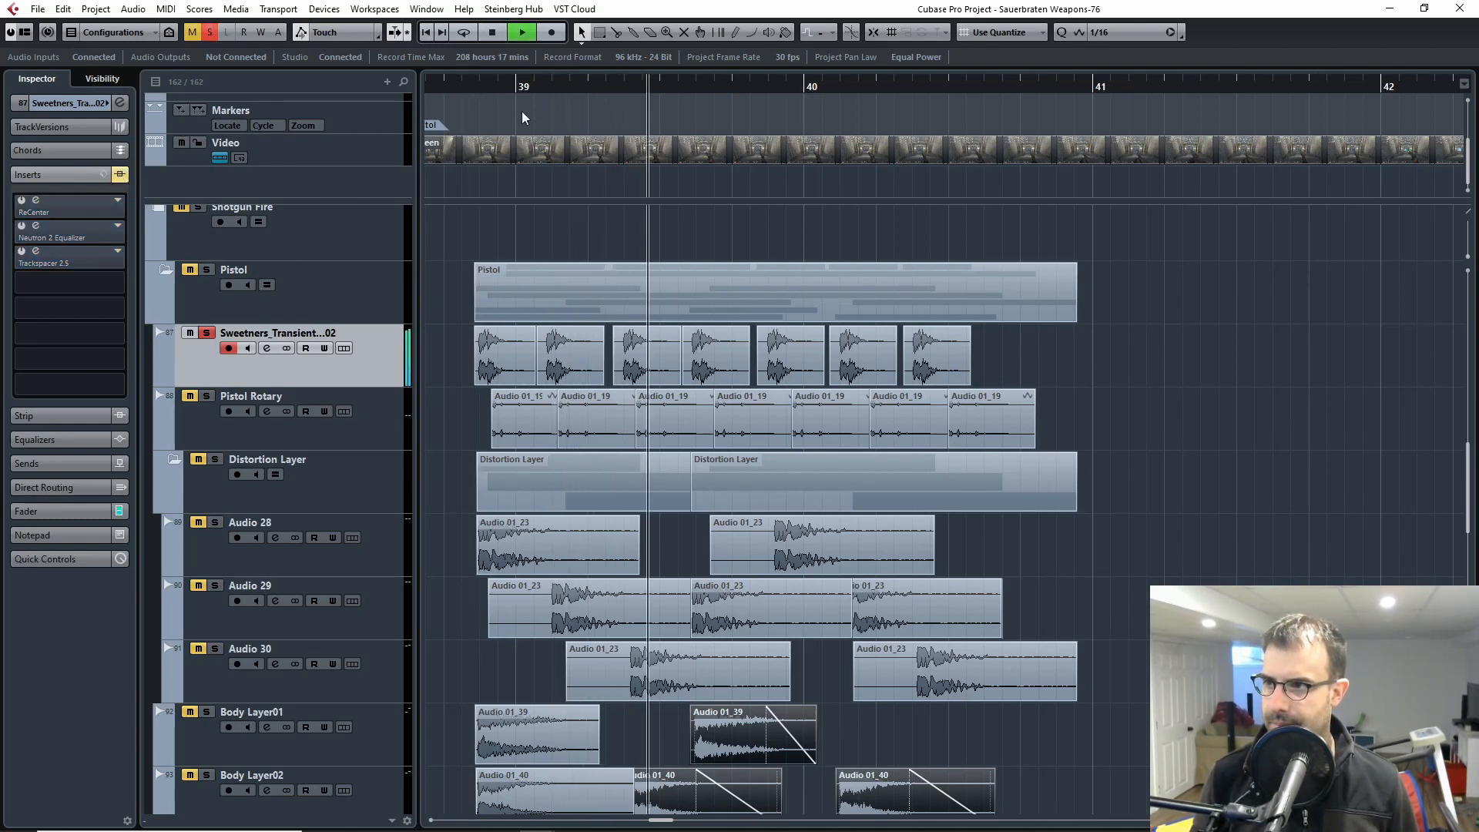
Step: Play the dry transient sweetener clips repeatedly from just before bar 39 to hear them without effects
click(479, 89)
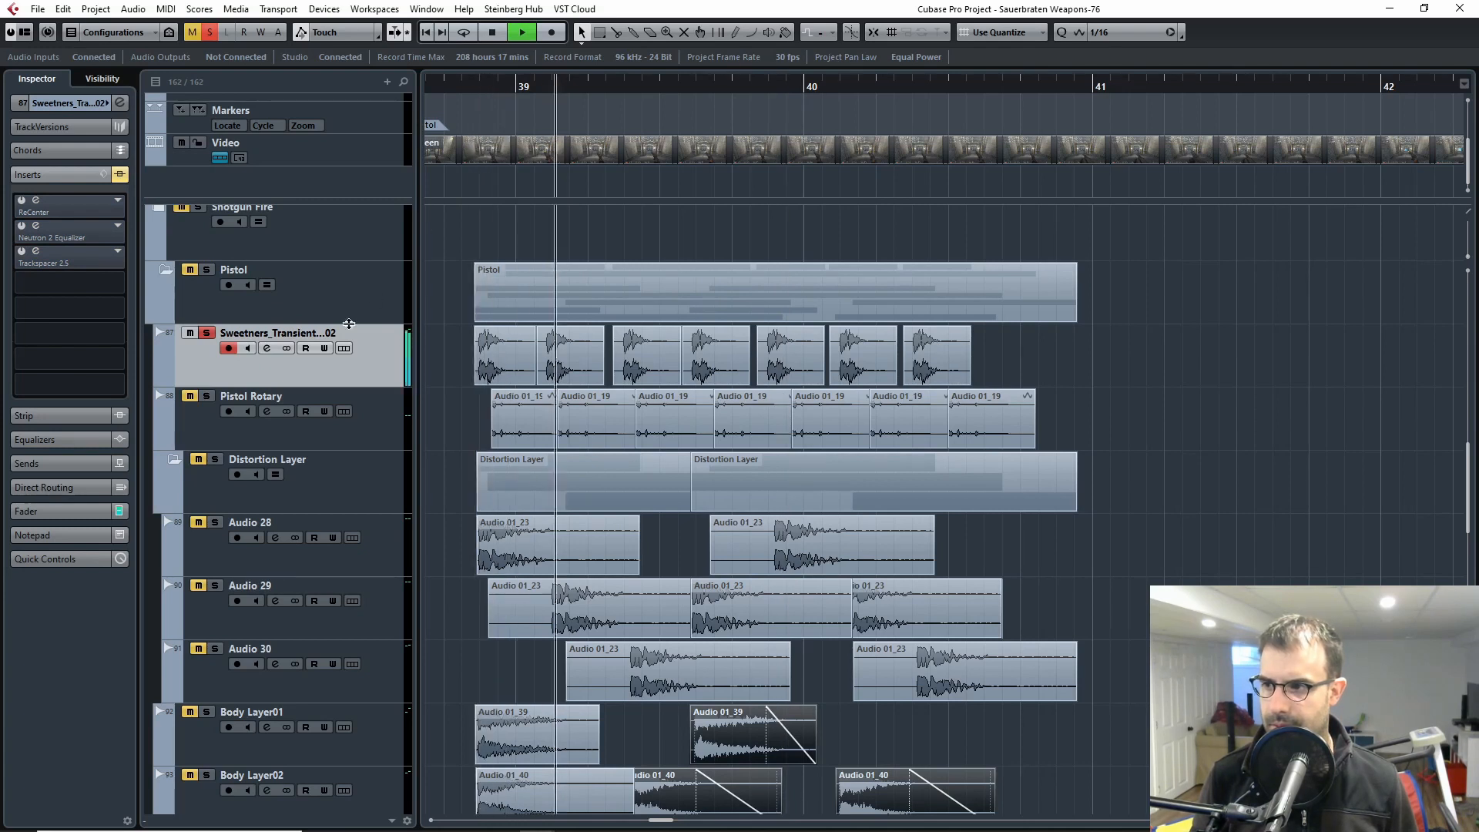
key(space)
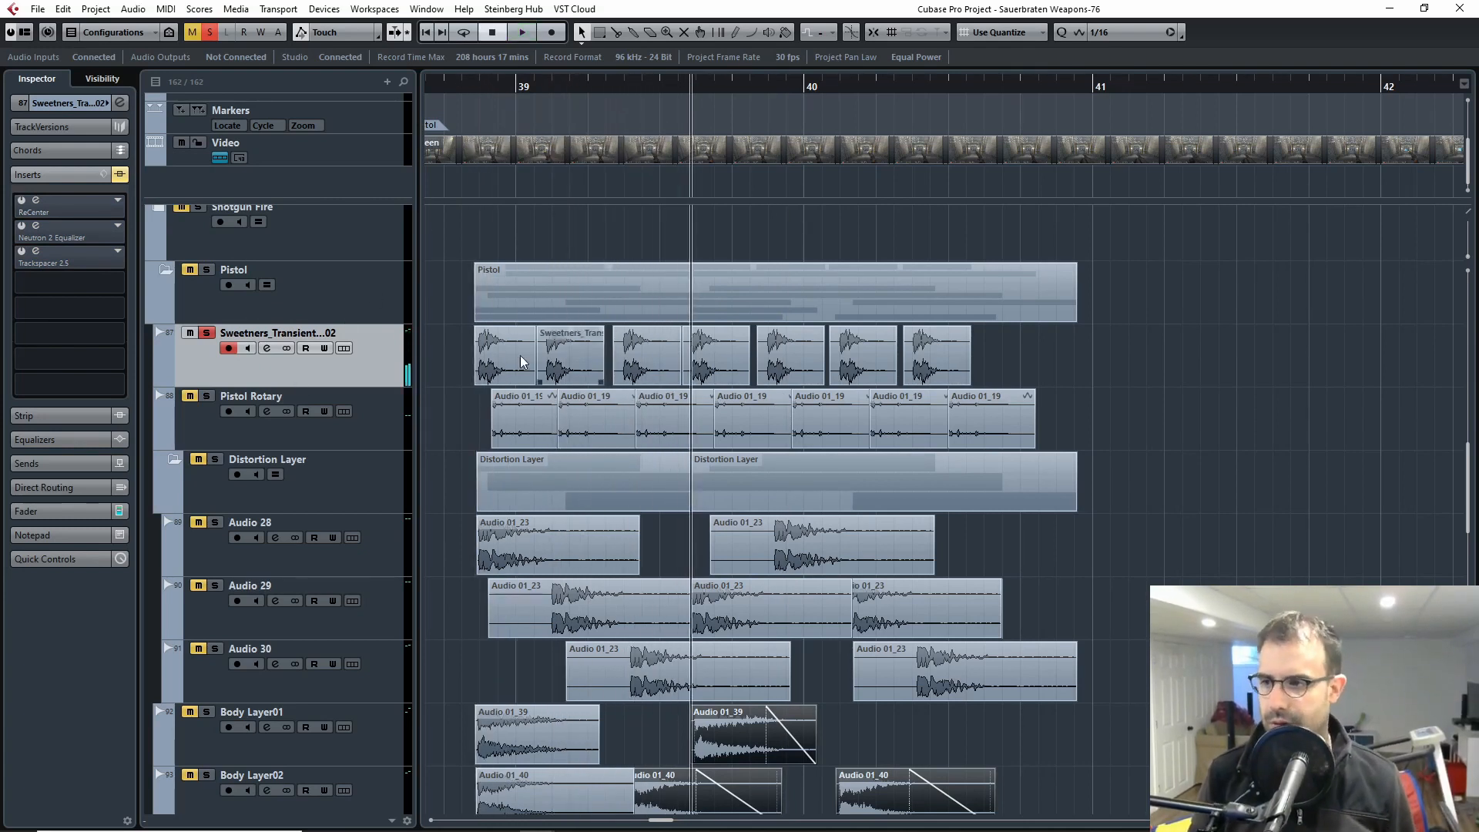
click(485, 89)
click(453, 77)
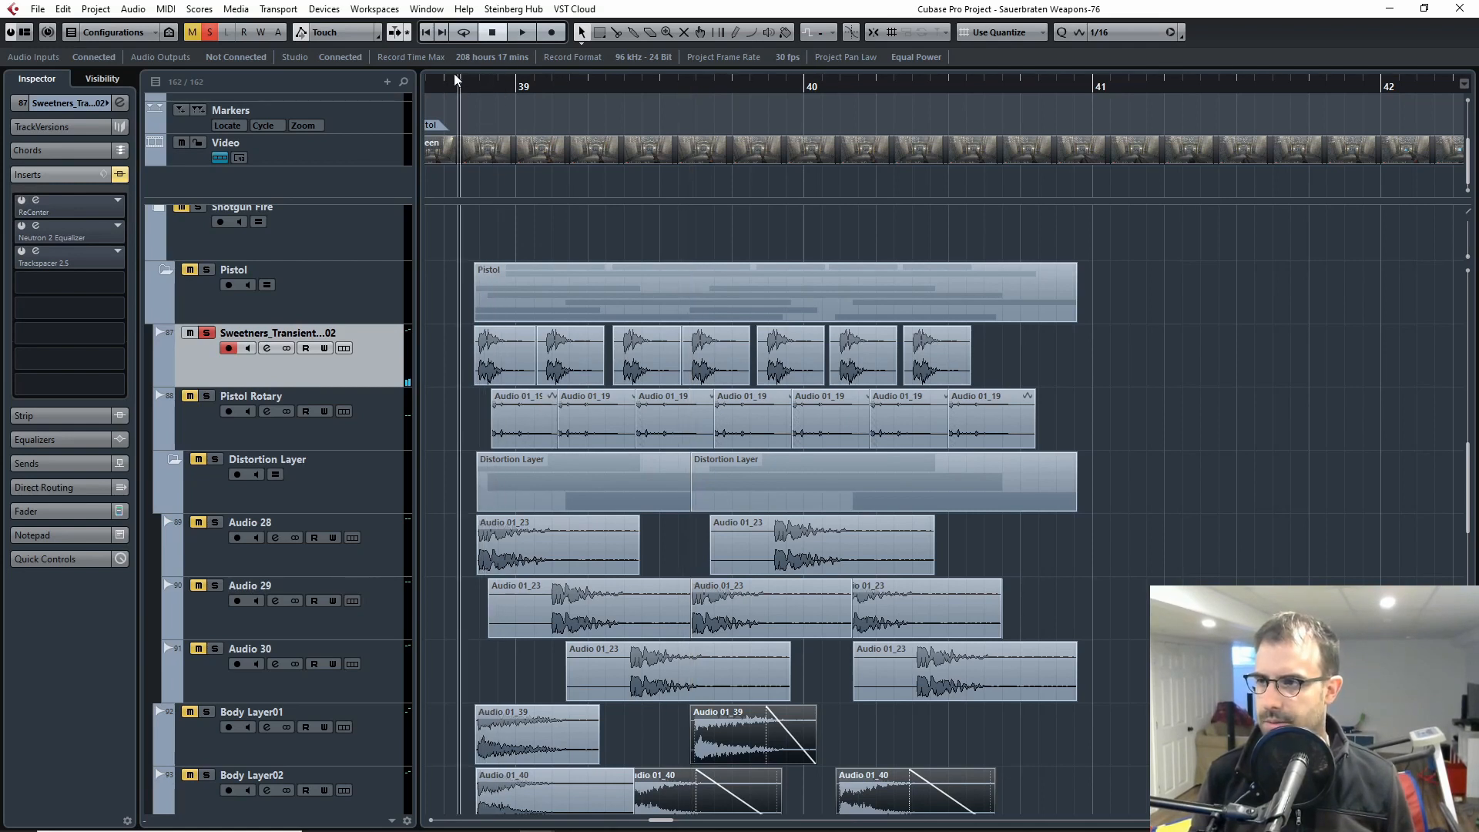
key(space)
key(space)
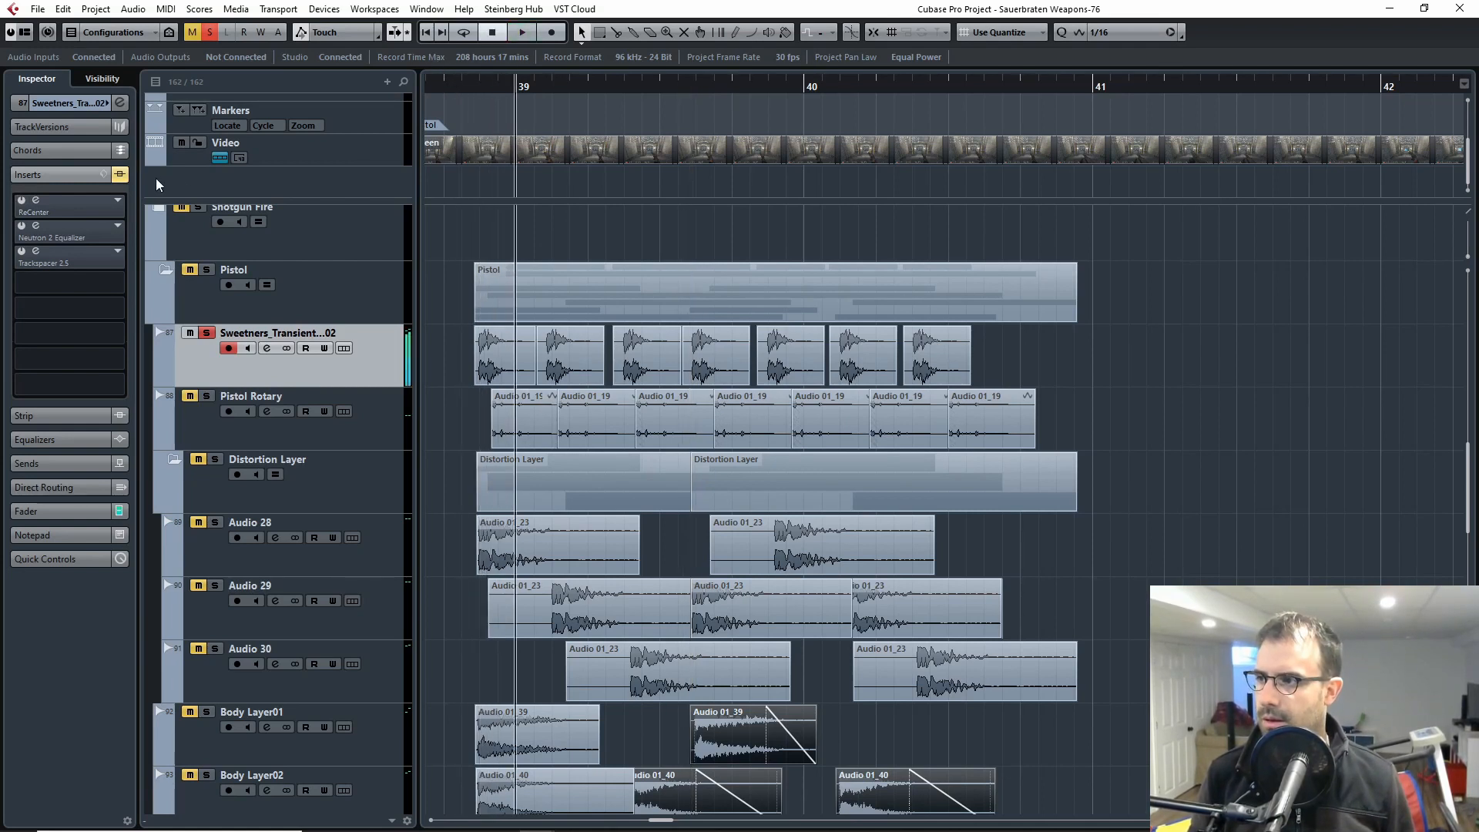
Step: Enable the ReCenter insert on the Sweetners_Transient track, bypass it in its plugin window, and audition the clips
click(23, 205)
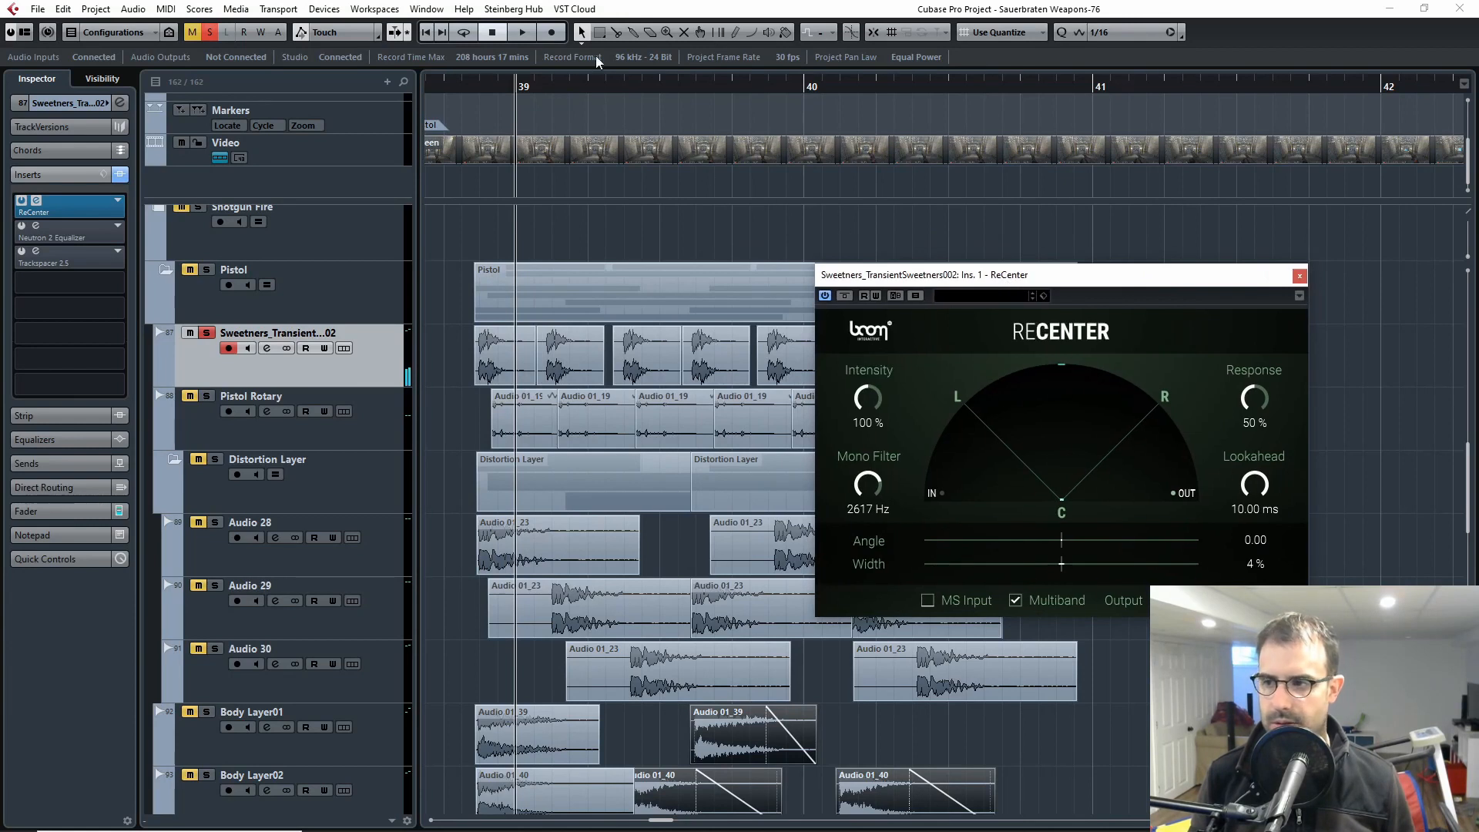
click(844, 296)
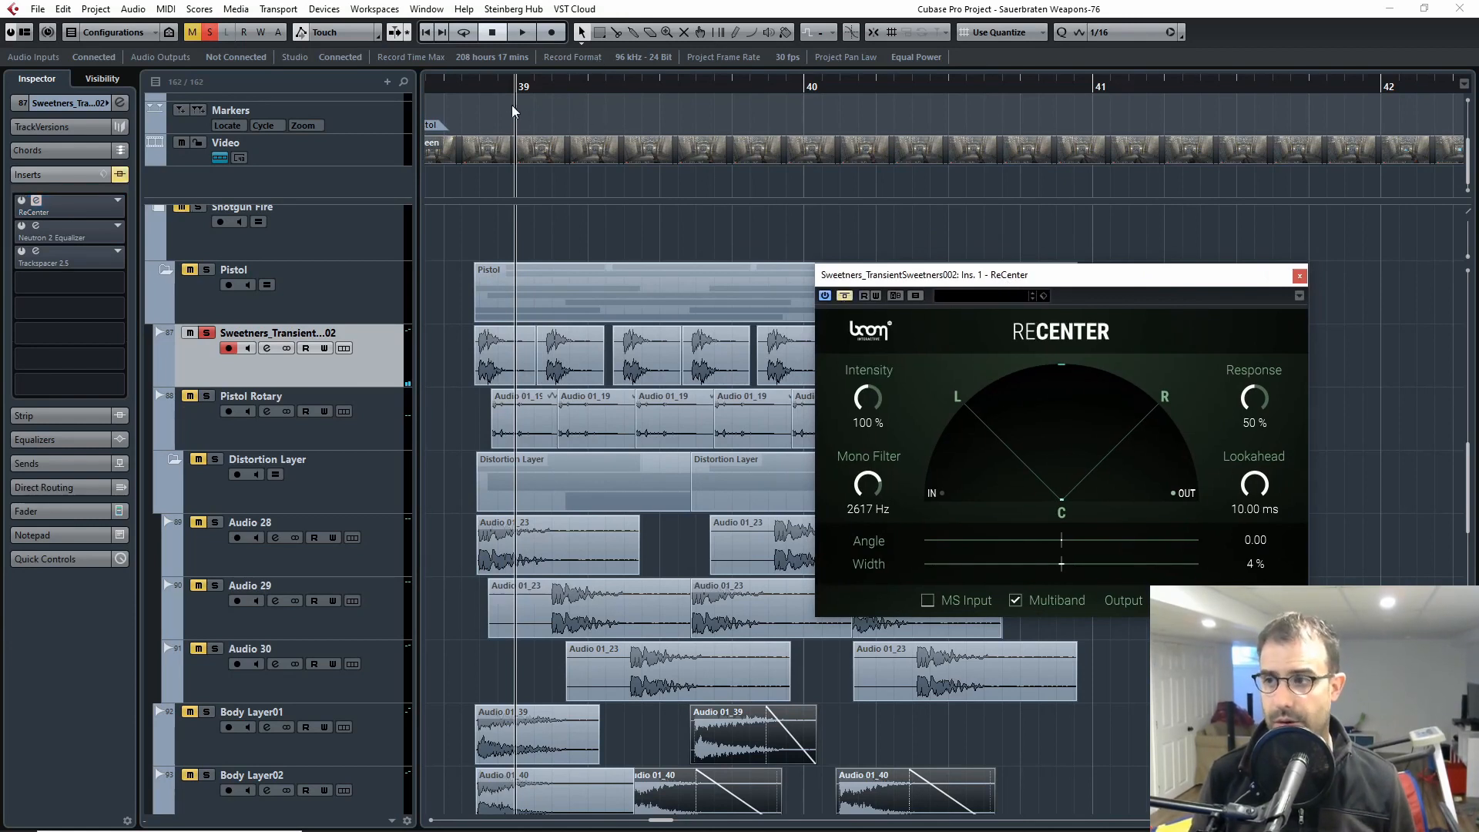
click(464, 85)
key(space)
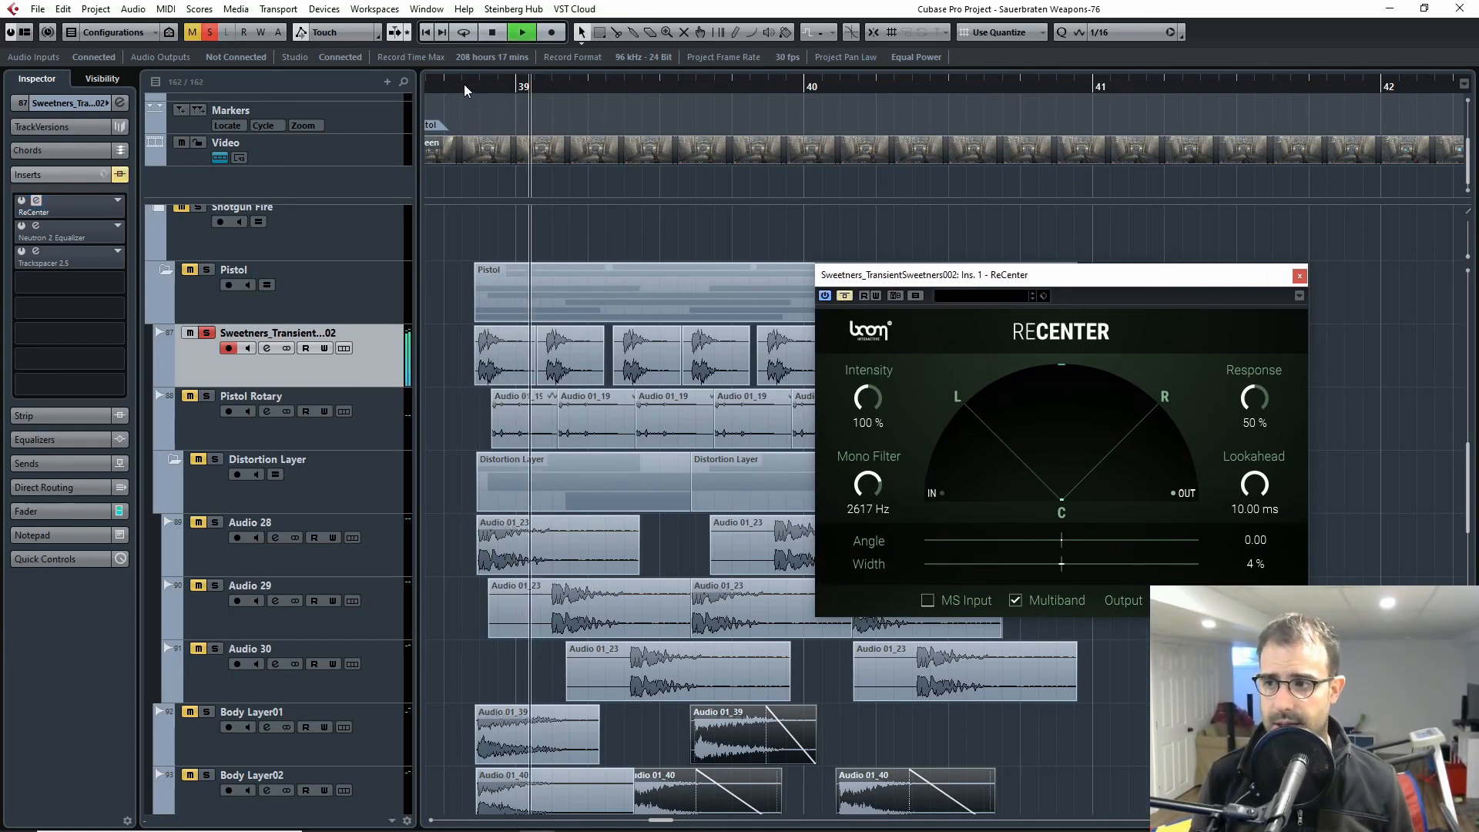
key(space)
Step: Take ReCenter out of bypass, replay the transient clips to compare the centering, and close the plugin window
click(844, 296)
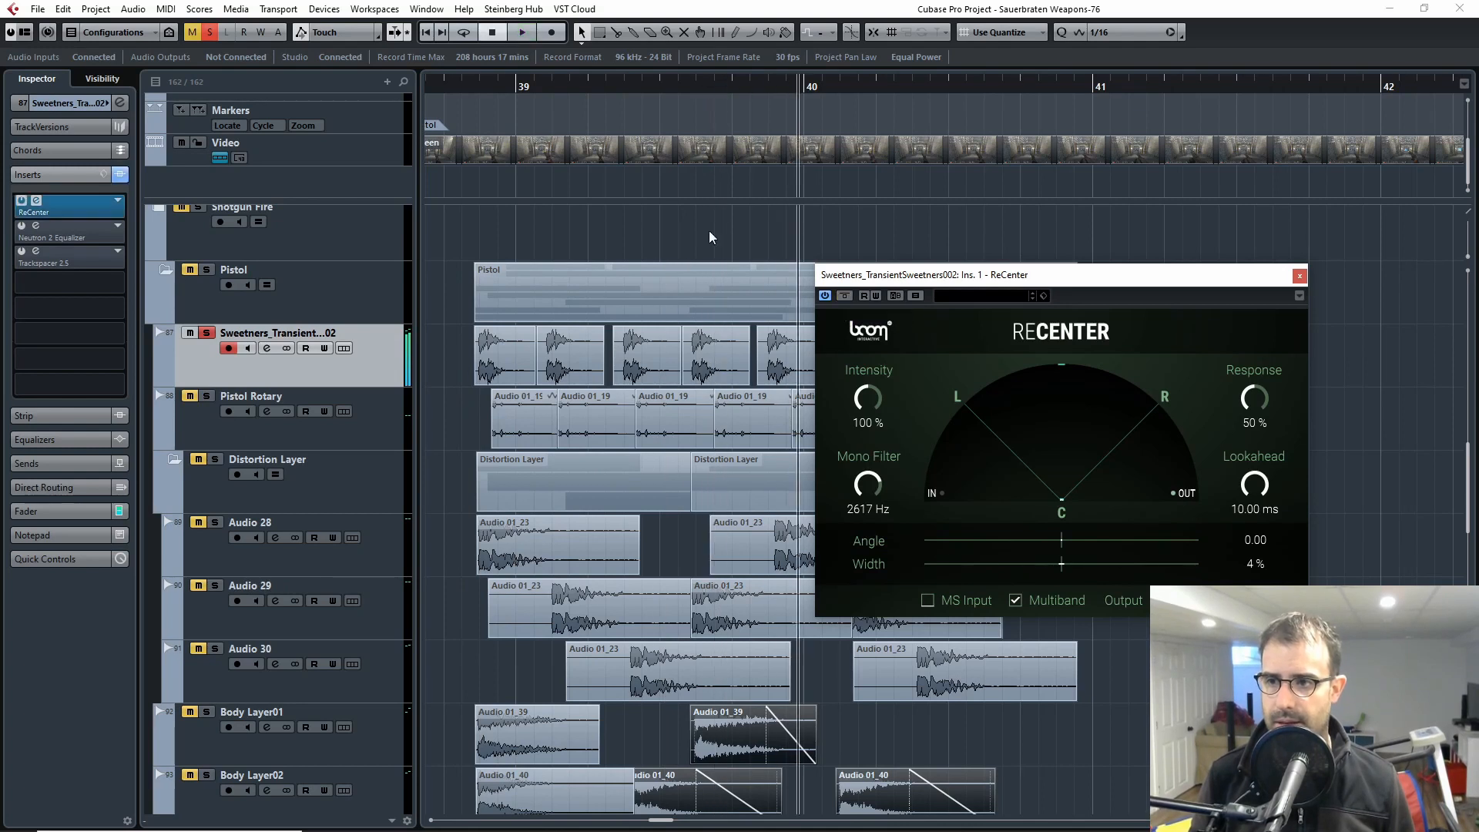
click(467, 91)
key(space)
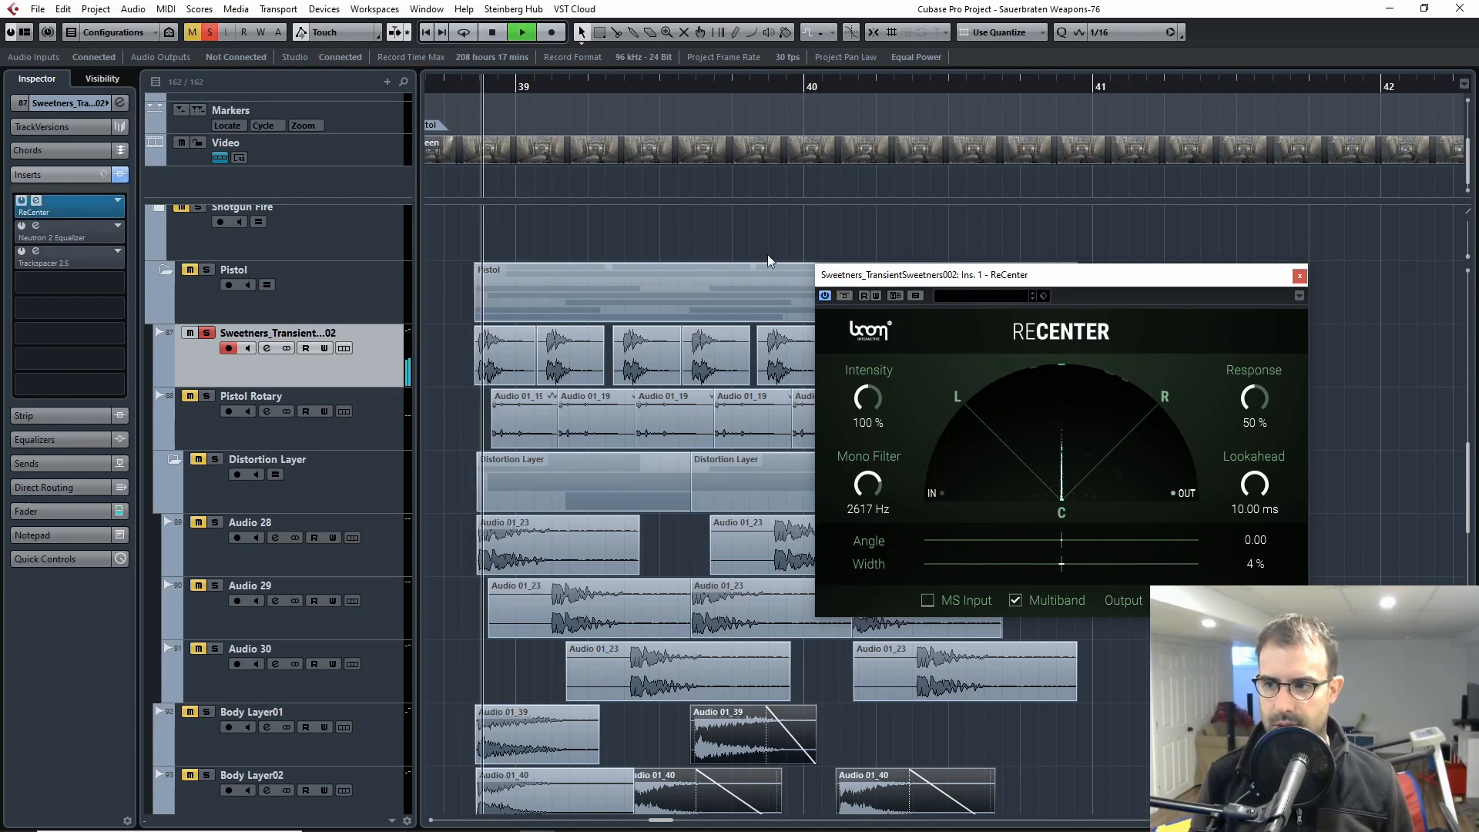
key(space)
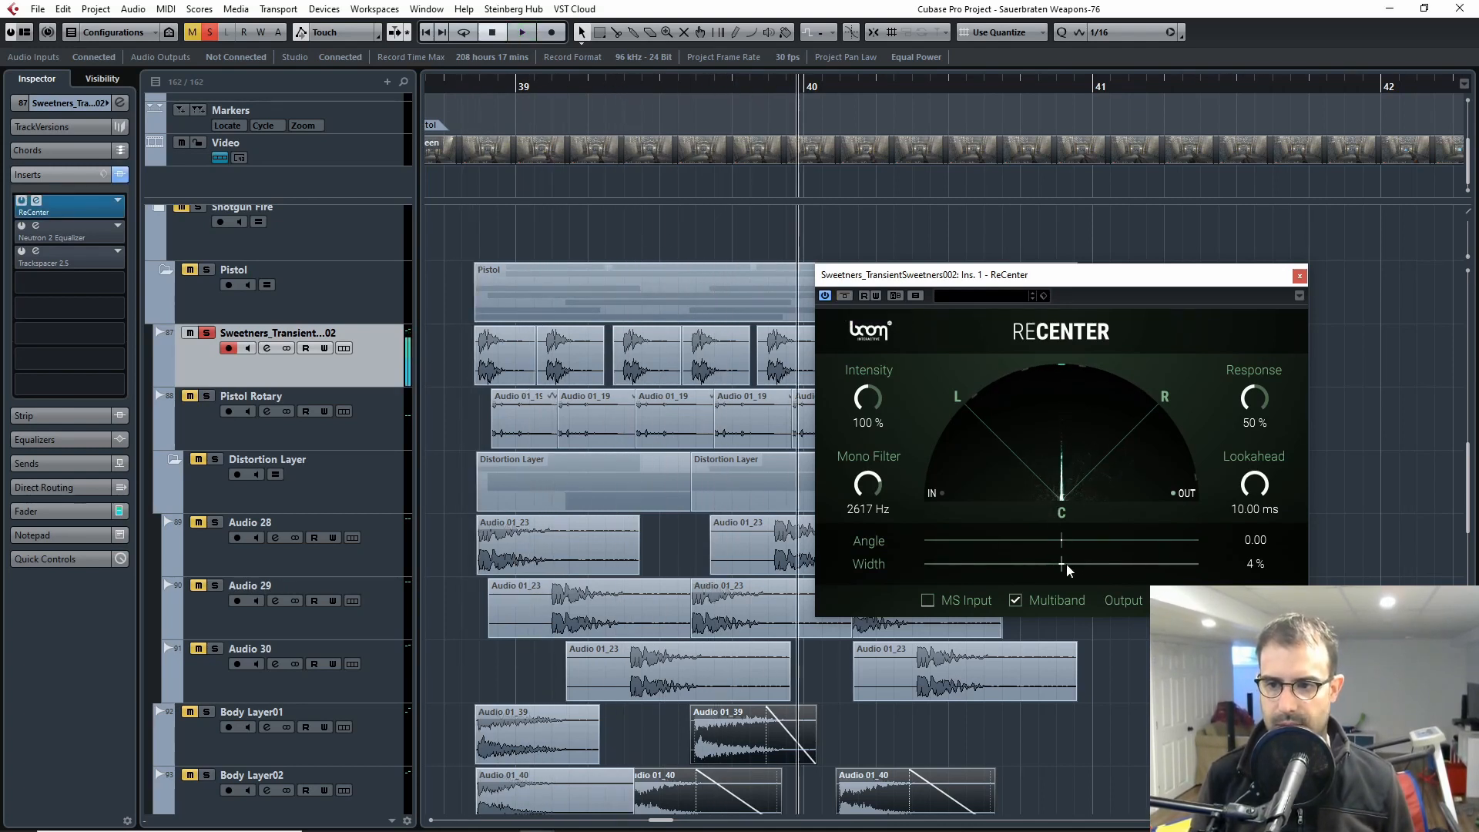
click(1299, 275)
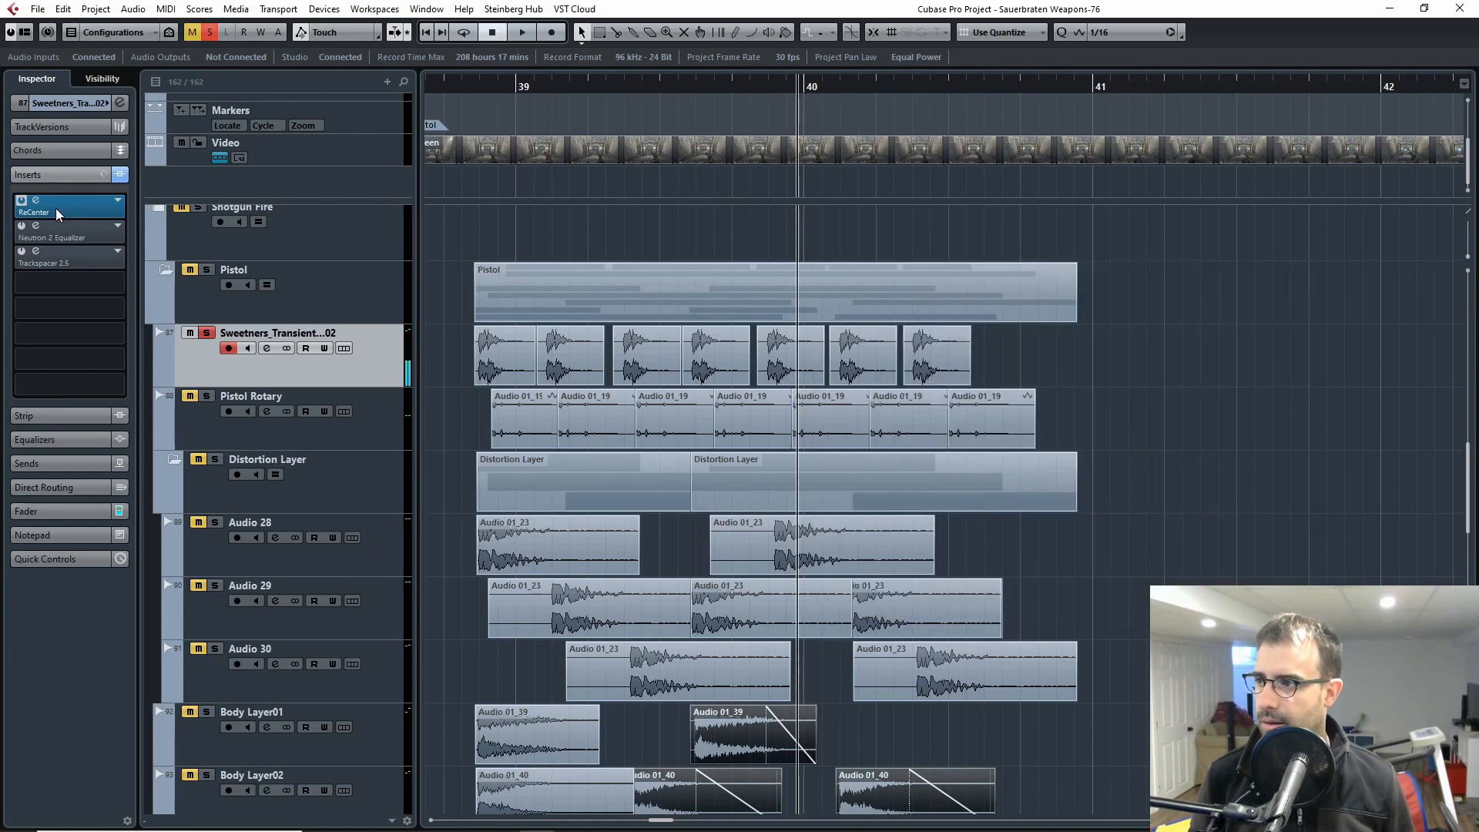
Step: Enable and open the track's Neutron 2 Equalizer insert and play the transient clips through its low-frequency dynamic cut
click(48, 235)
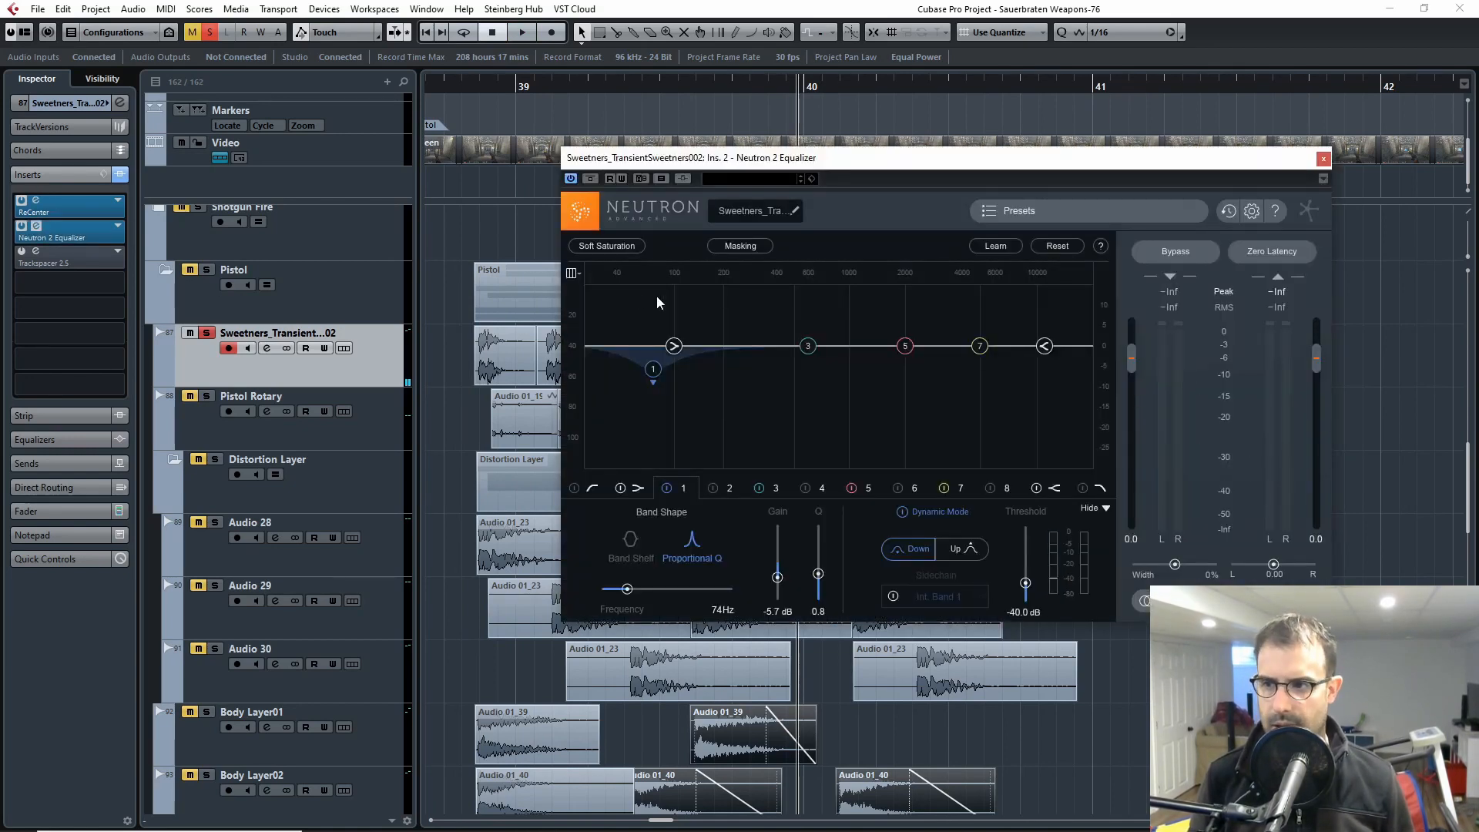
drag(753, 159, 971, 155)
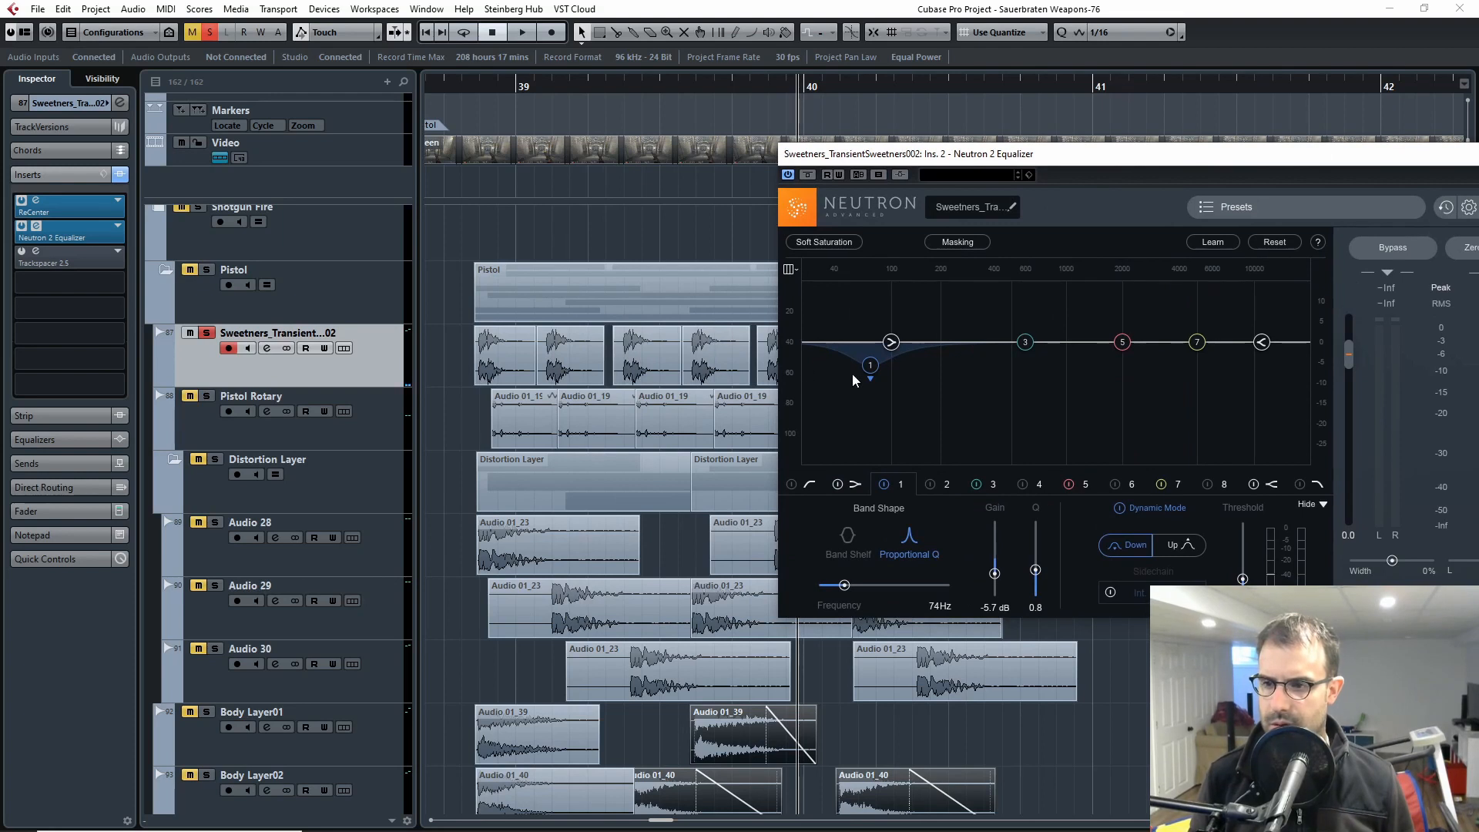
click(482, 99)
key(space)
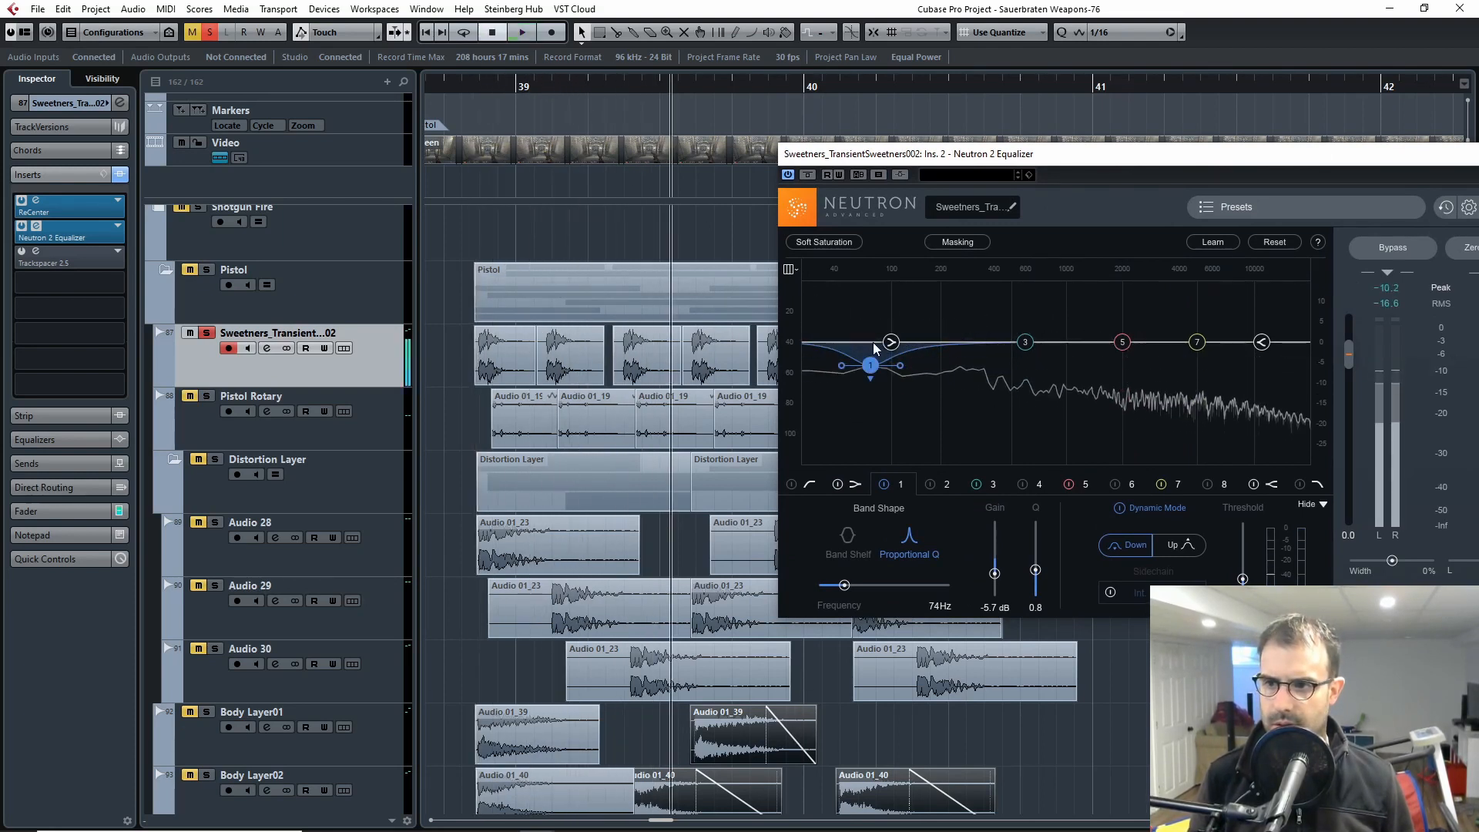
key(space)
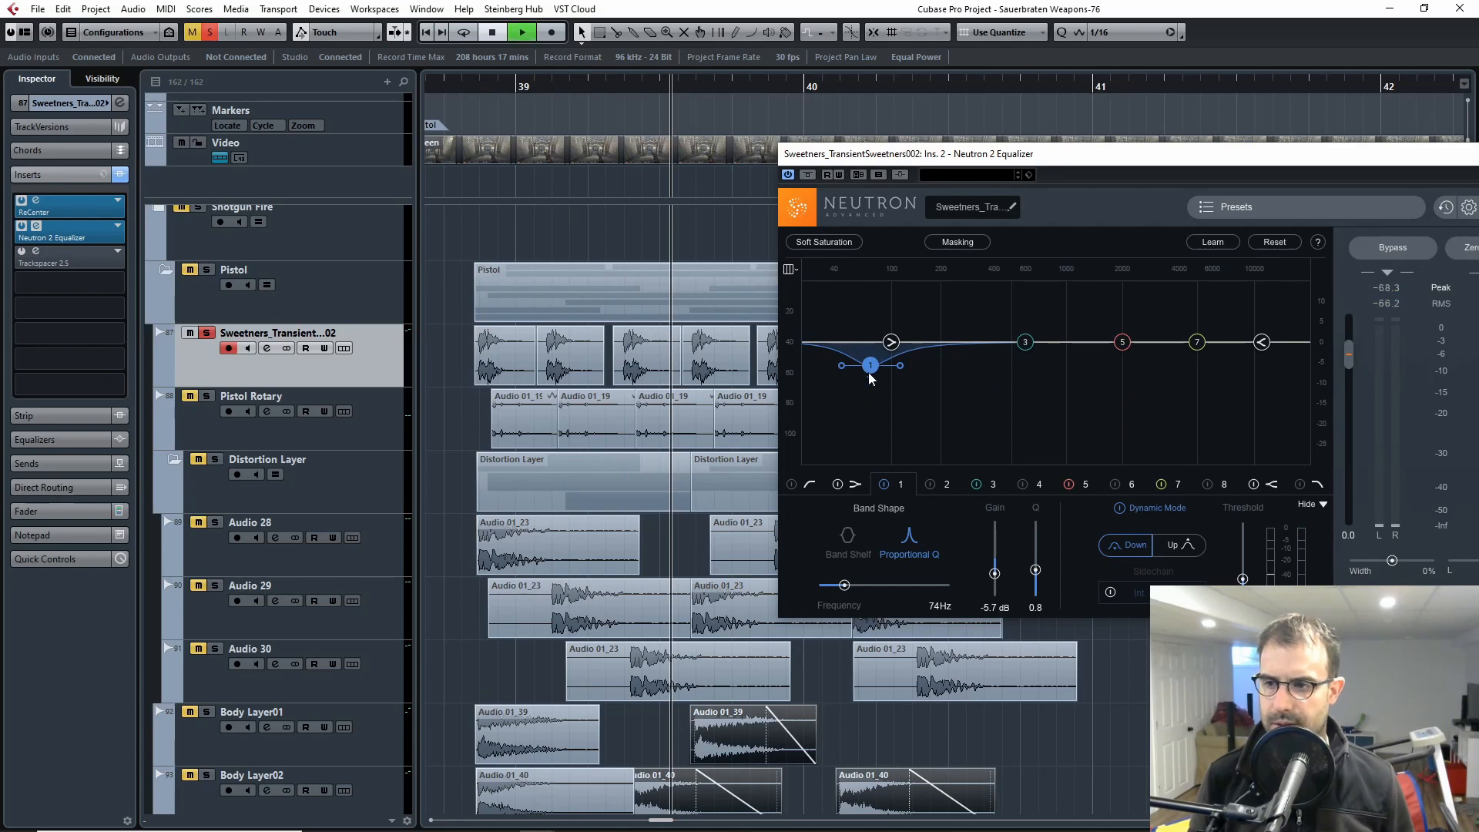
Step: Stop playback, close the Neutron 2 Equalizer window and enable the Trackspacer 2.5 insert on the Sweetners_Transient track
drag(1431, 158, 1231, 182)
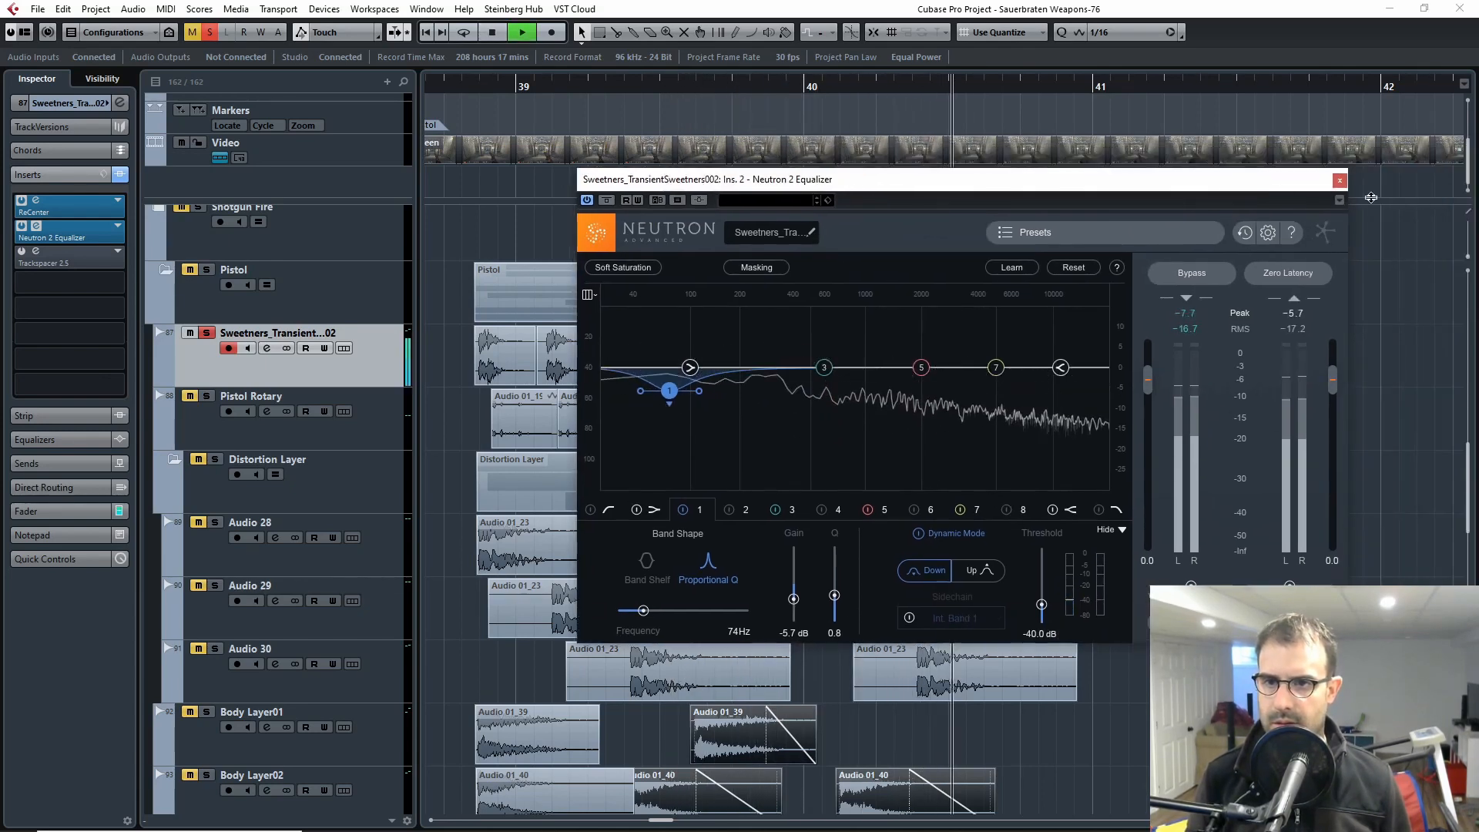
key(space)
click(1340, 180)
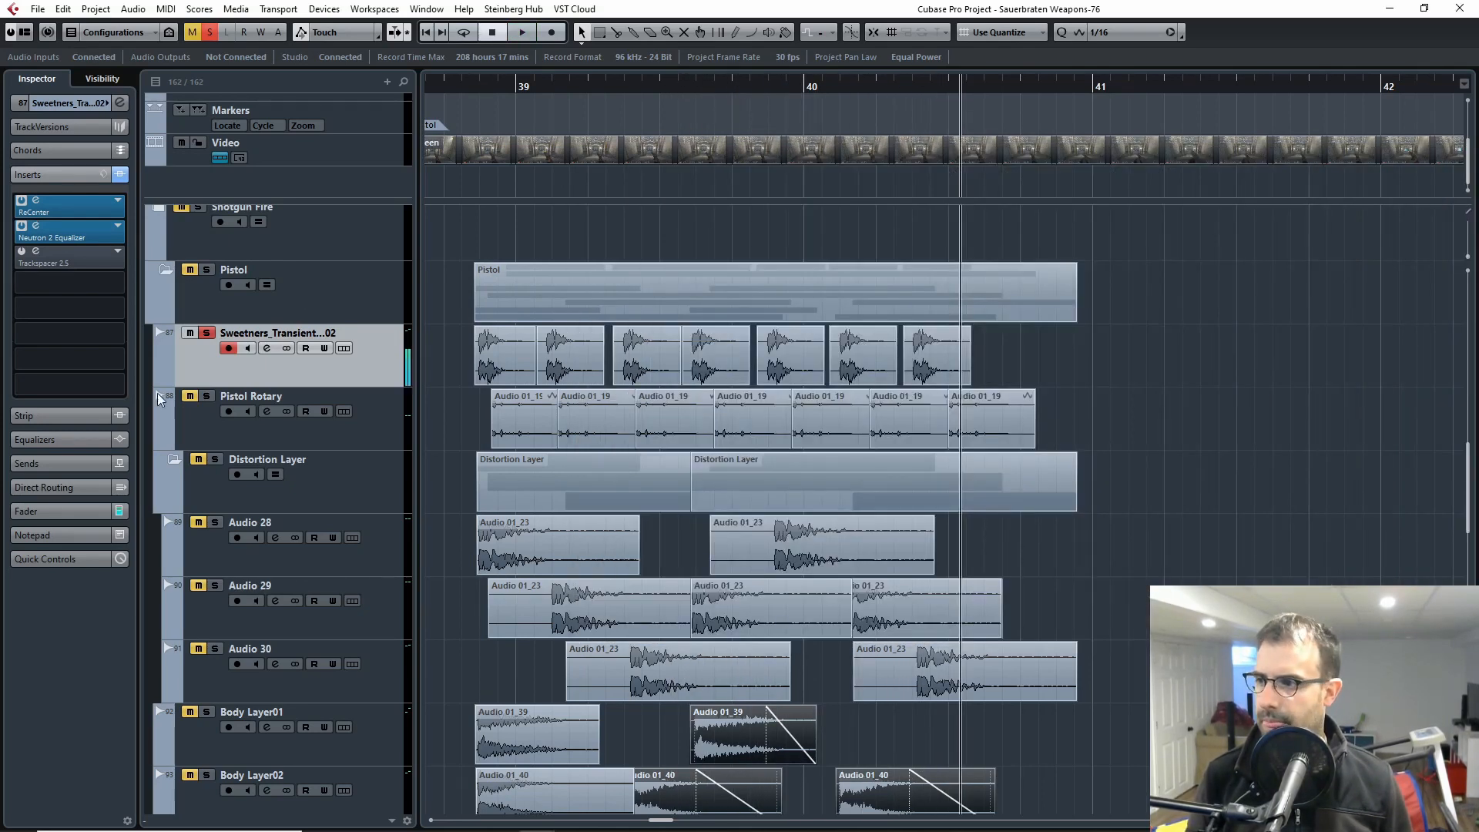
click(22, 251)
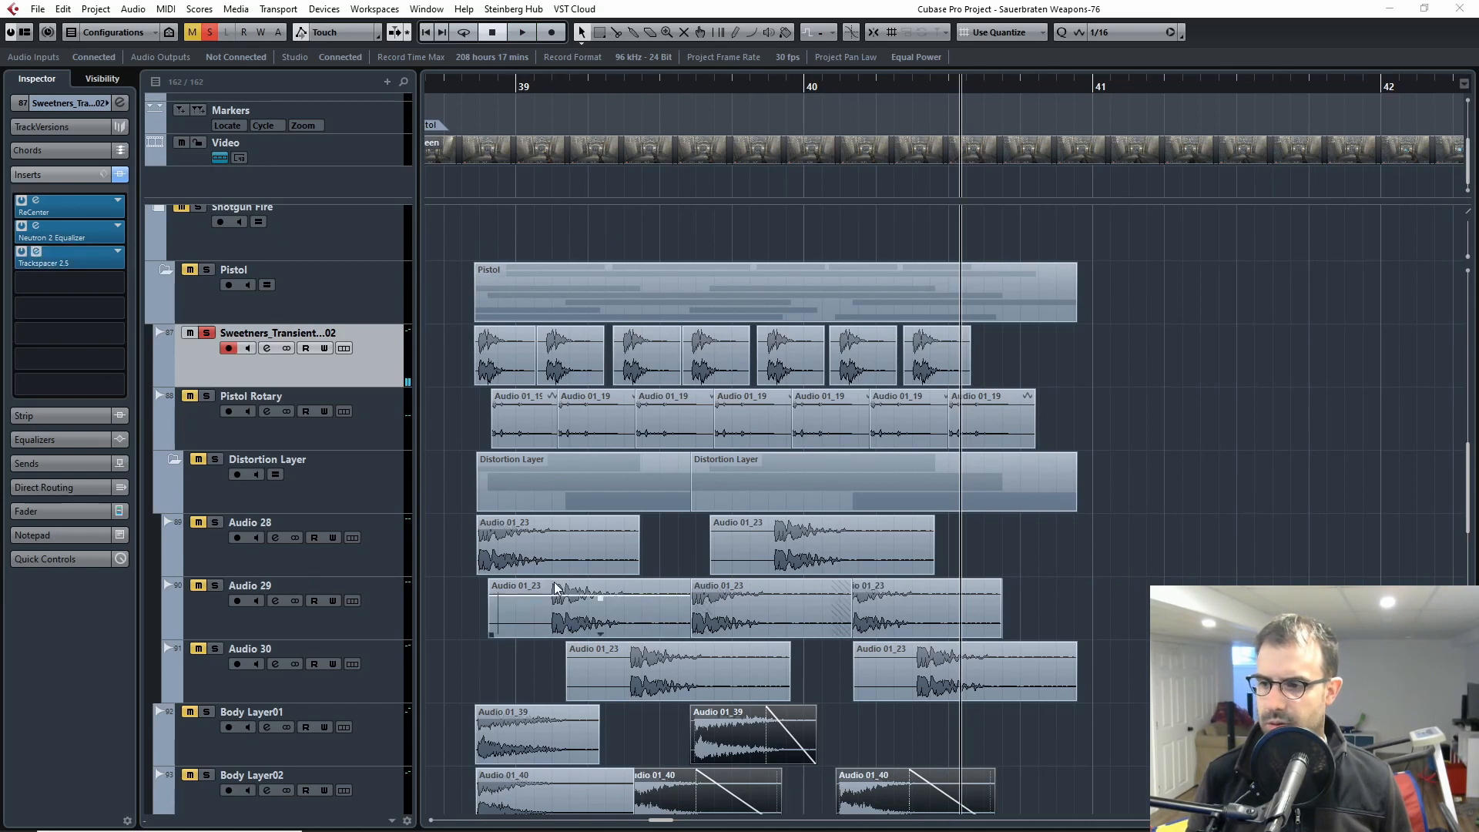
Step: Select all the transient sweetener clips and inspect the track's Trackspacer 2.5 plugin window, closing it when done
click(306, 566)
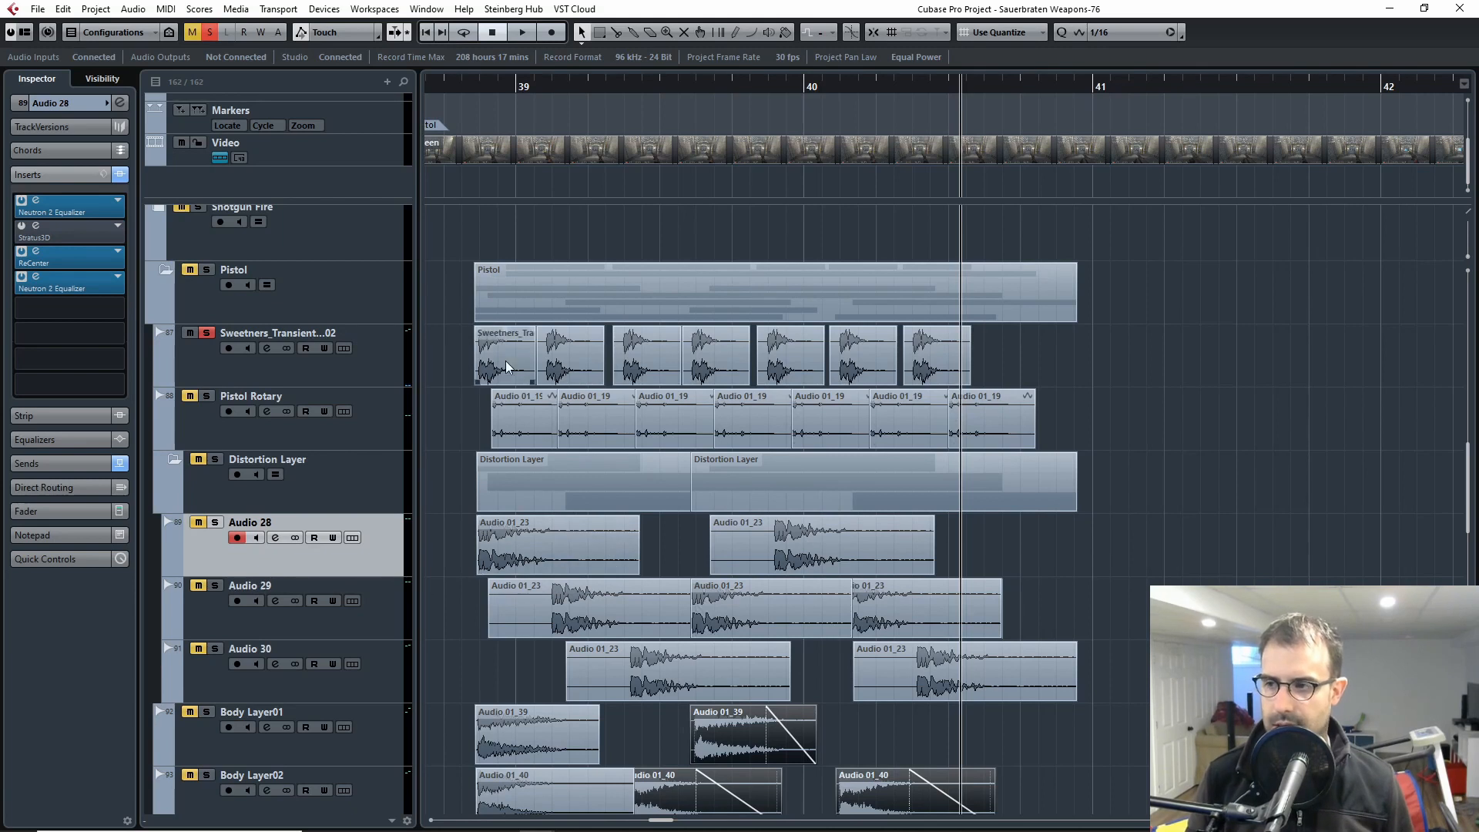
drag(1057, 355, 441, 354)
click(481, 88)
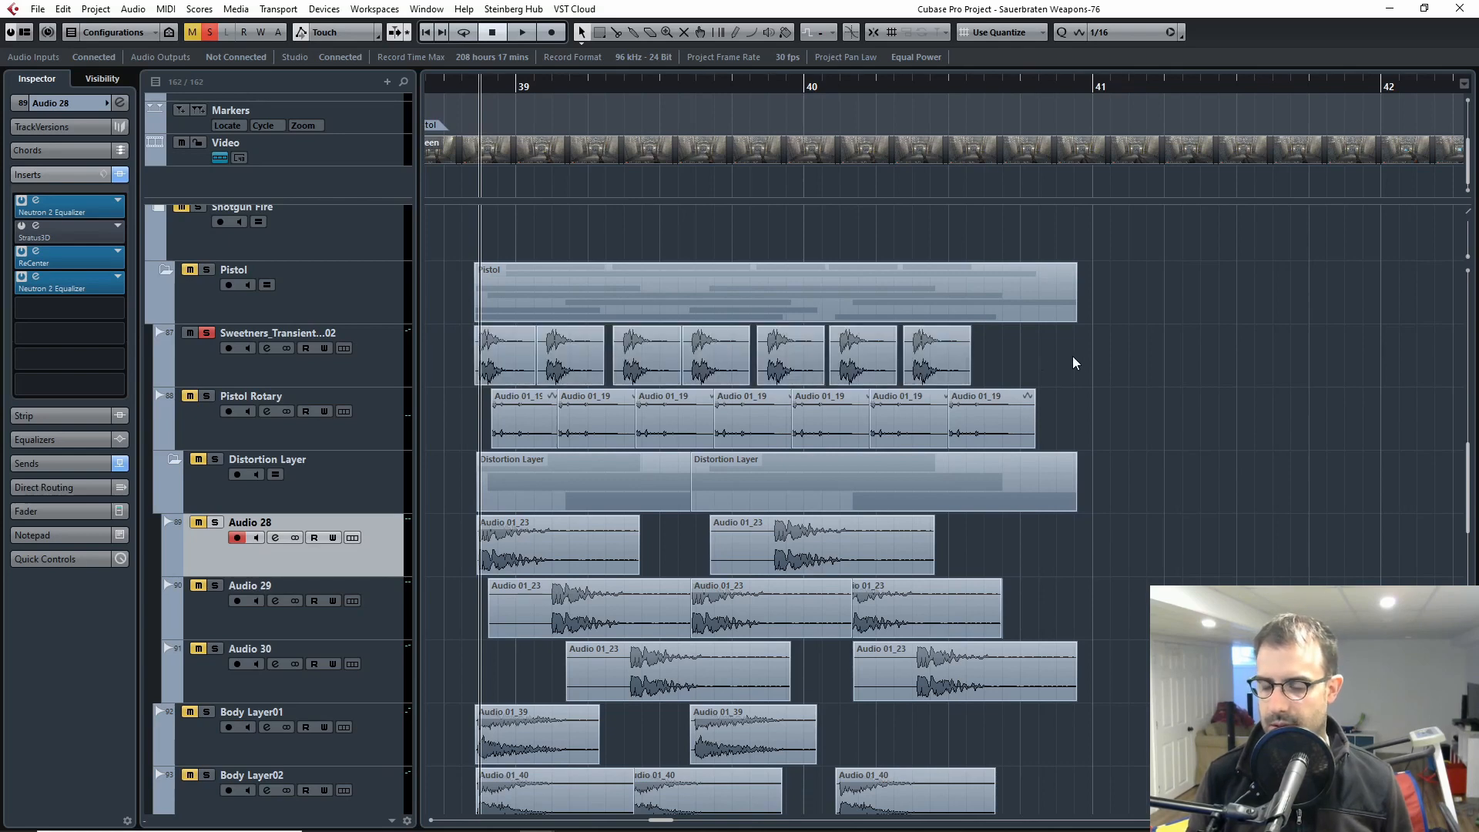
drag(1075, 355, 442, 346)
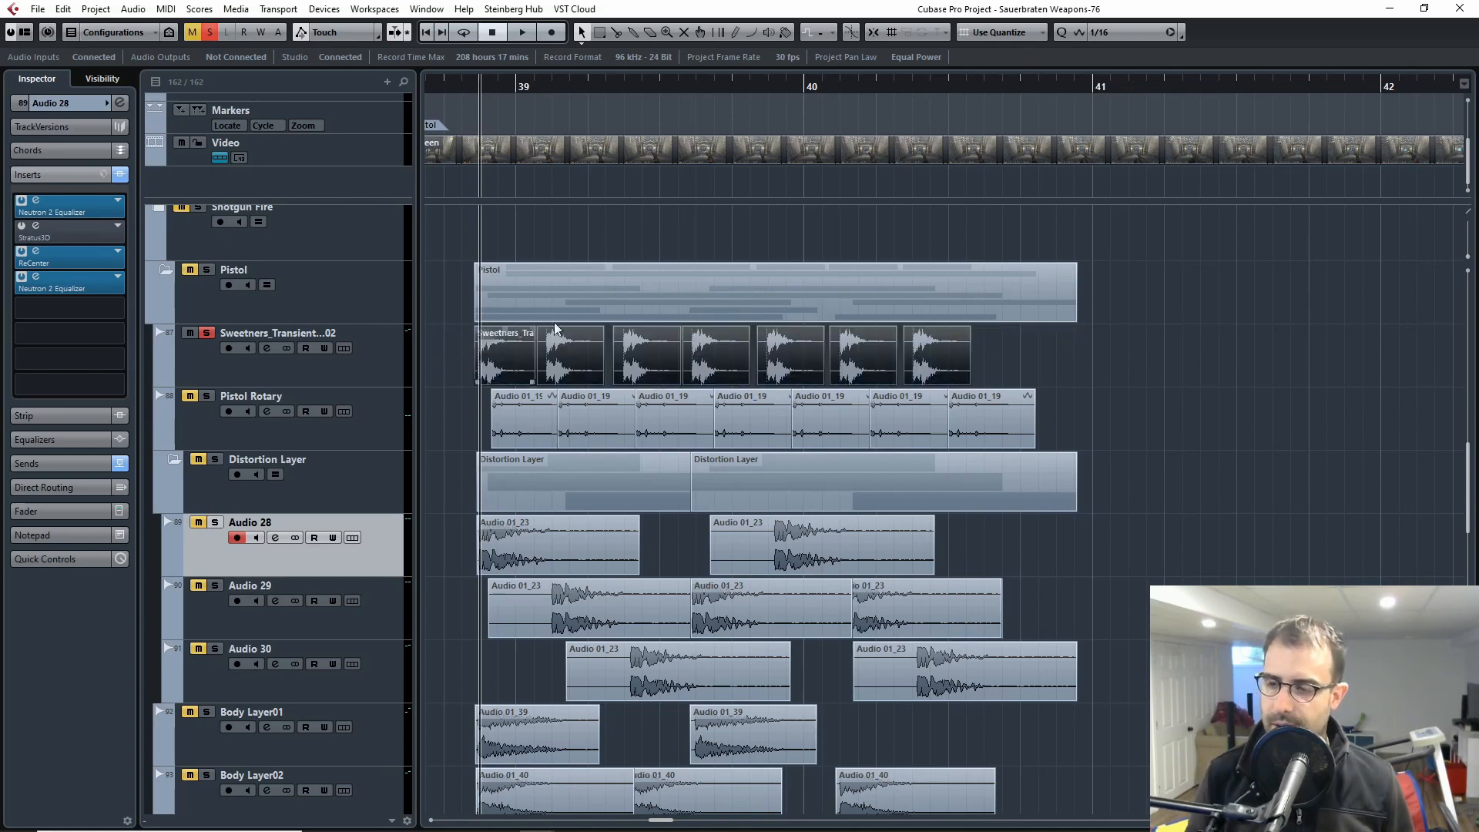
drag(0, 154, 1177, 175)
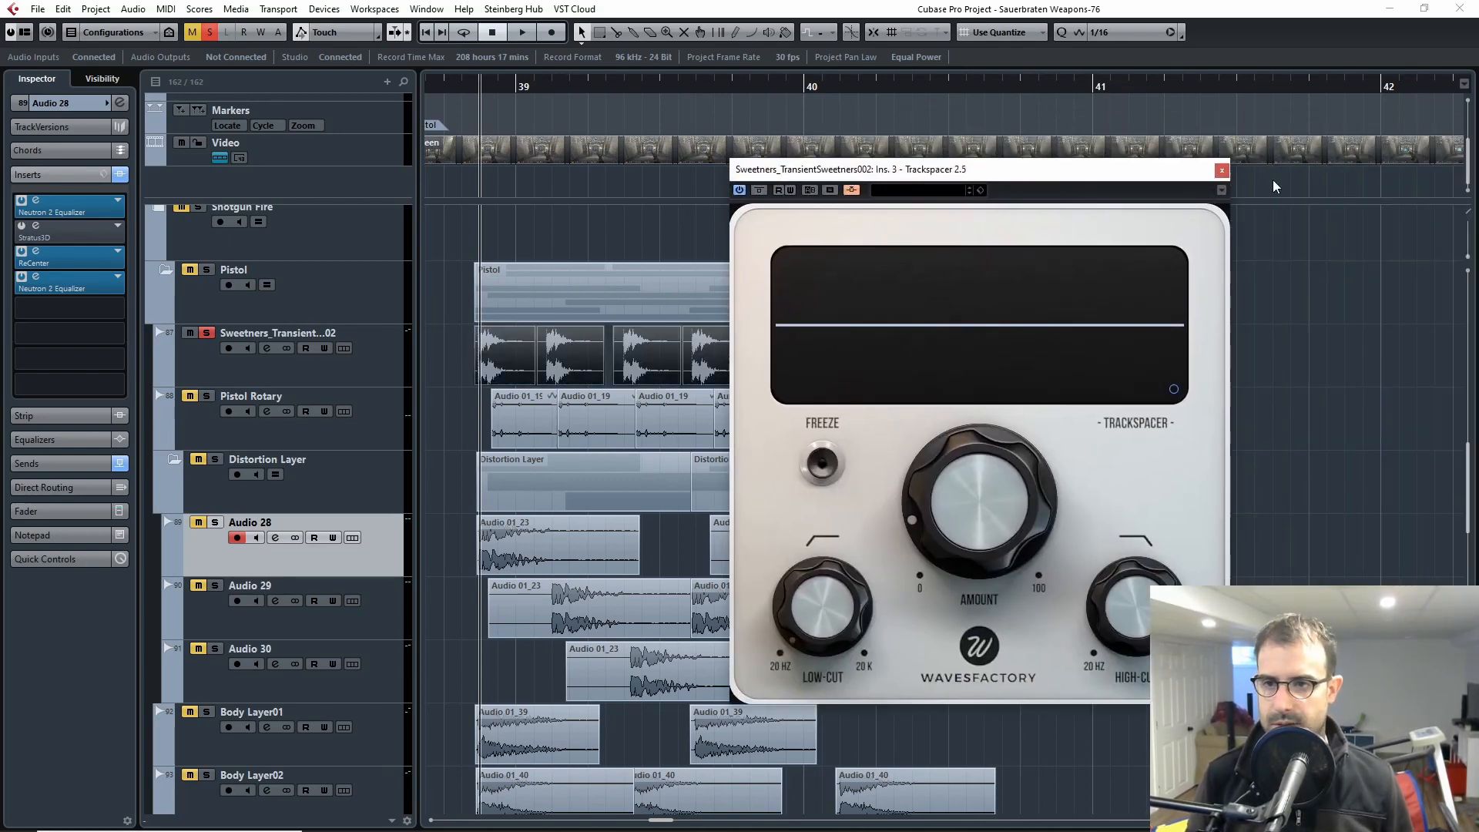
click(1222, 171)
Step: Reselect the Sweetners_Transient track, recheck its Trackspacer insert and deselect the transient clips
click(186, 371)
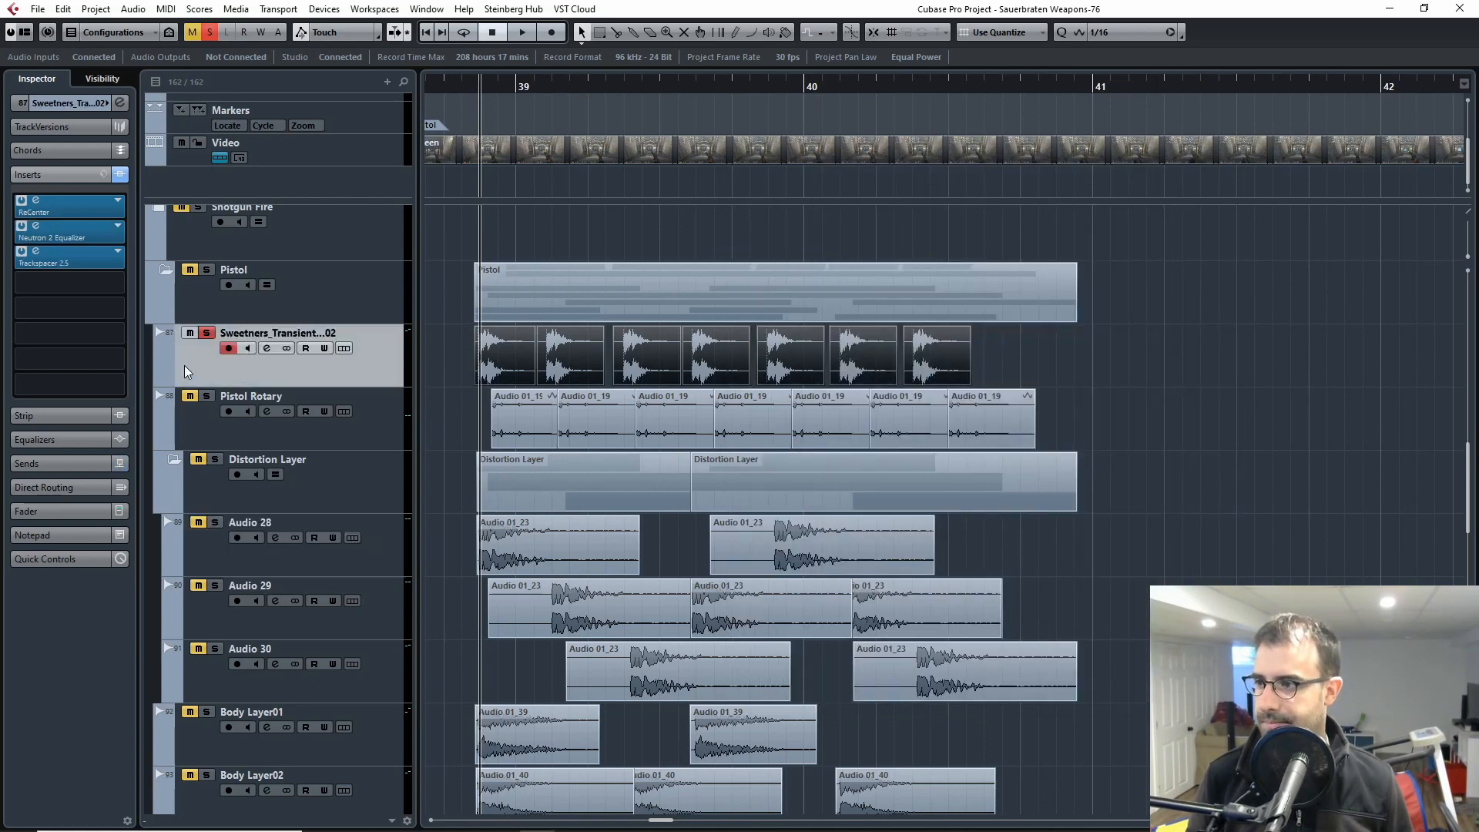
click(68, 260)
click(1228, 164)
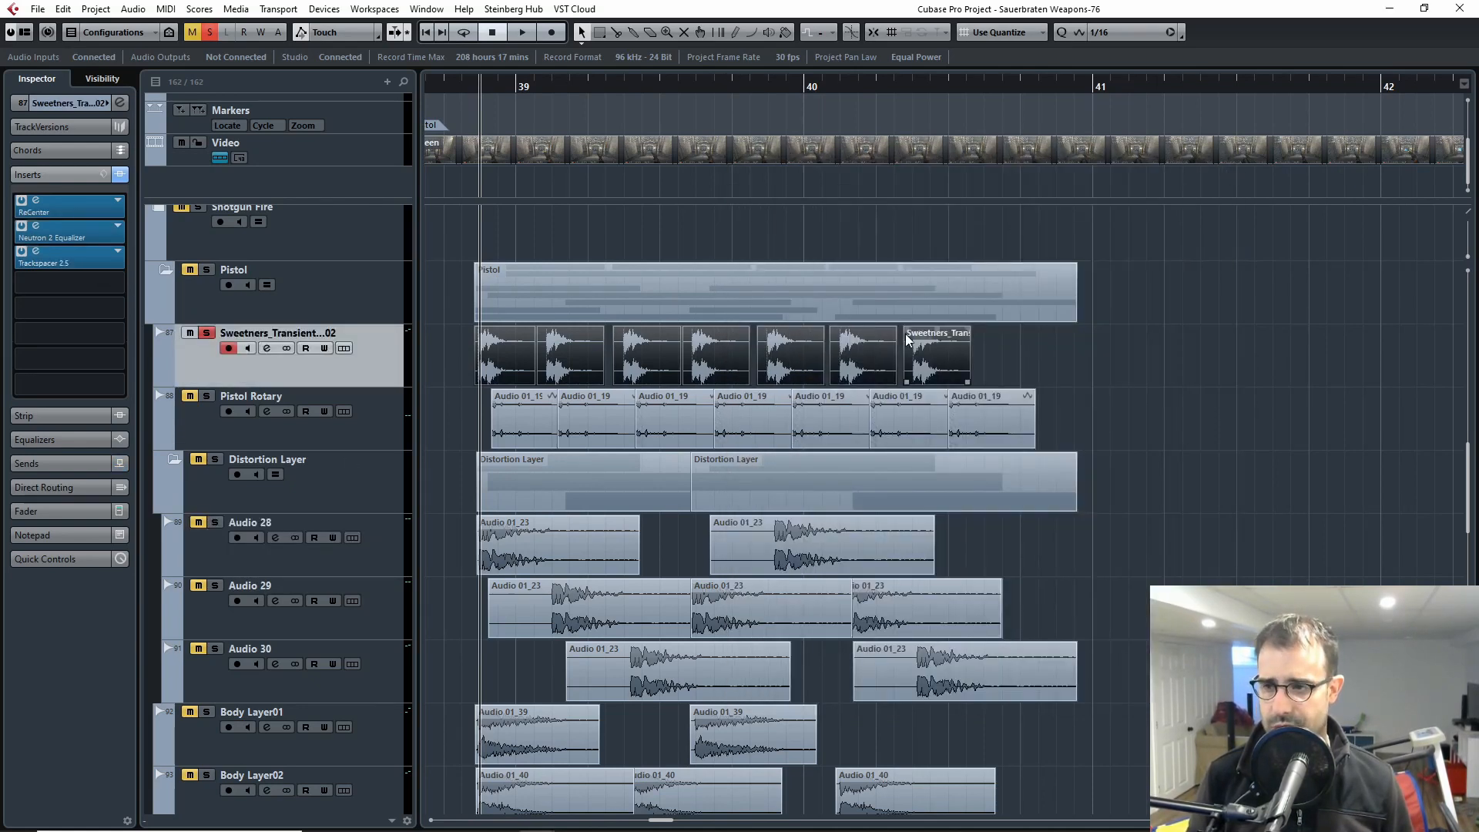
click(429, 531)
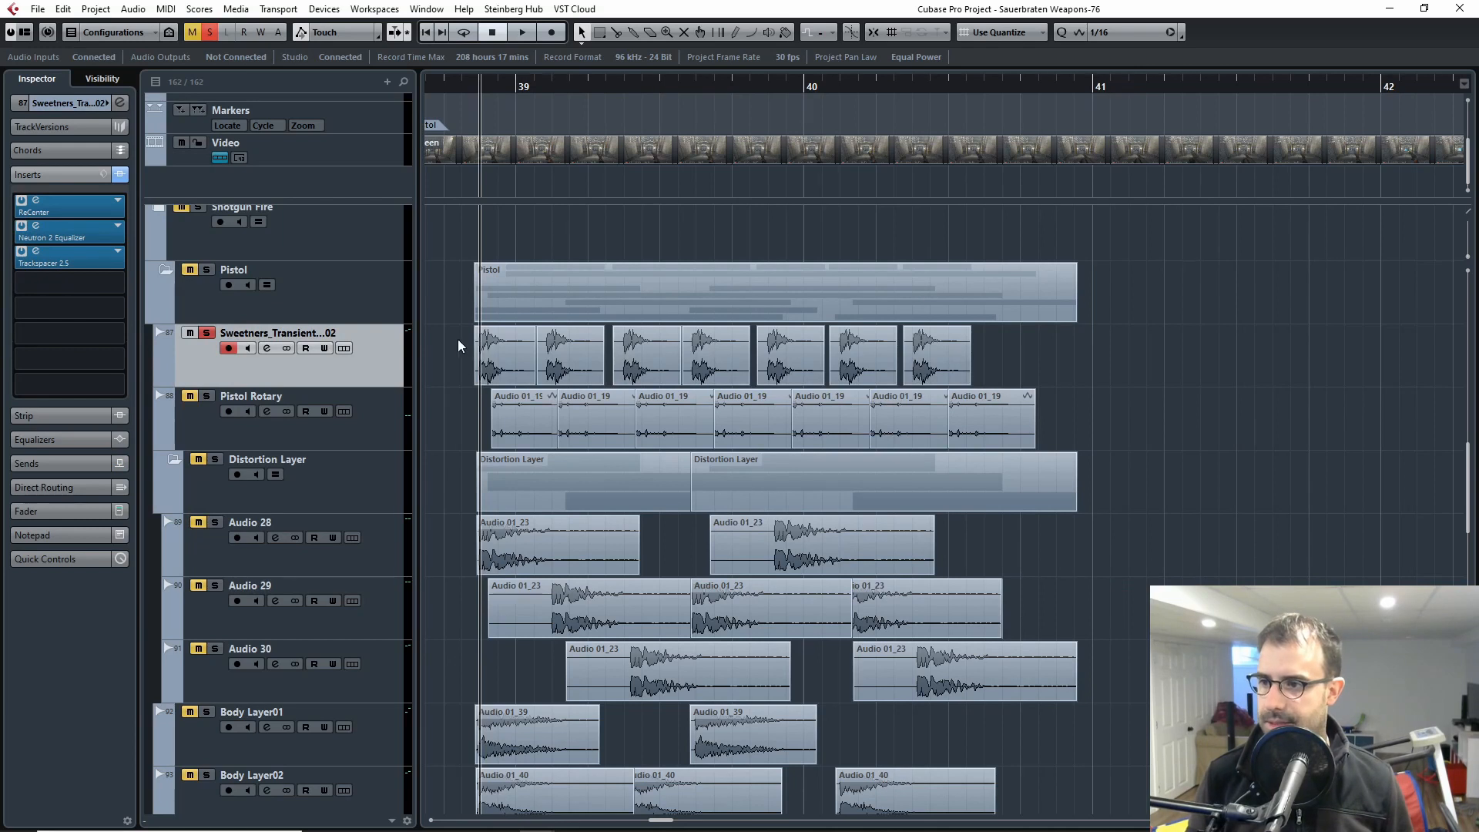
Step: Solo the Pistol Rotary track and play it against the video from just before bar 39, closing the Video Player at the end
click(250, 433)
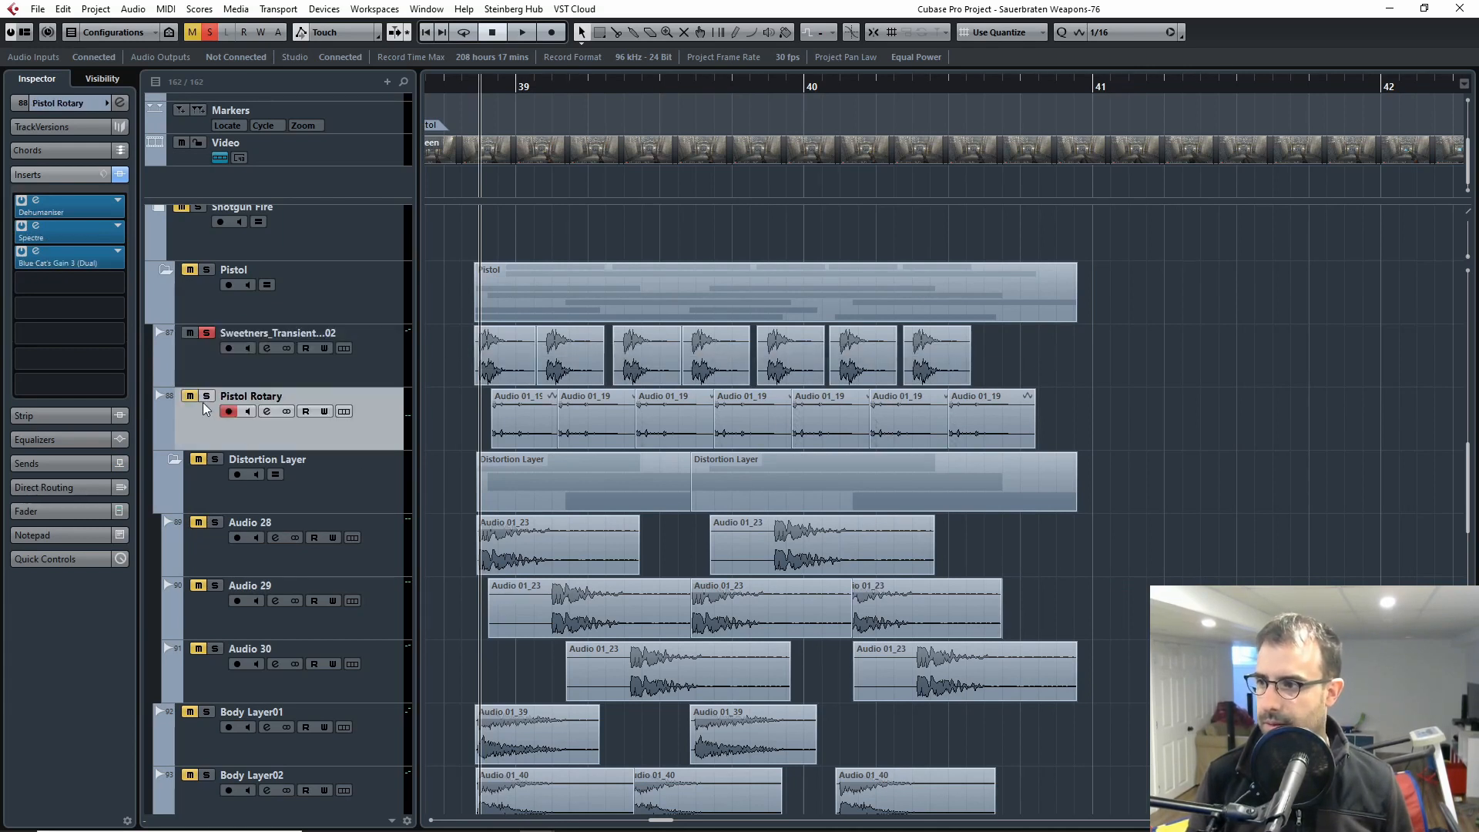
click(470, 83)
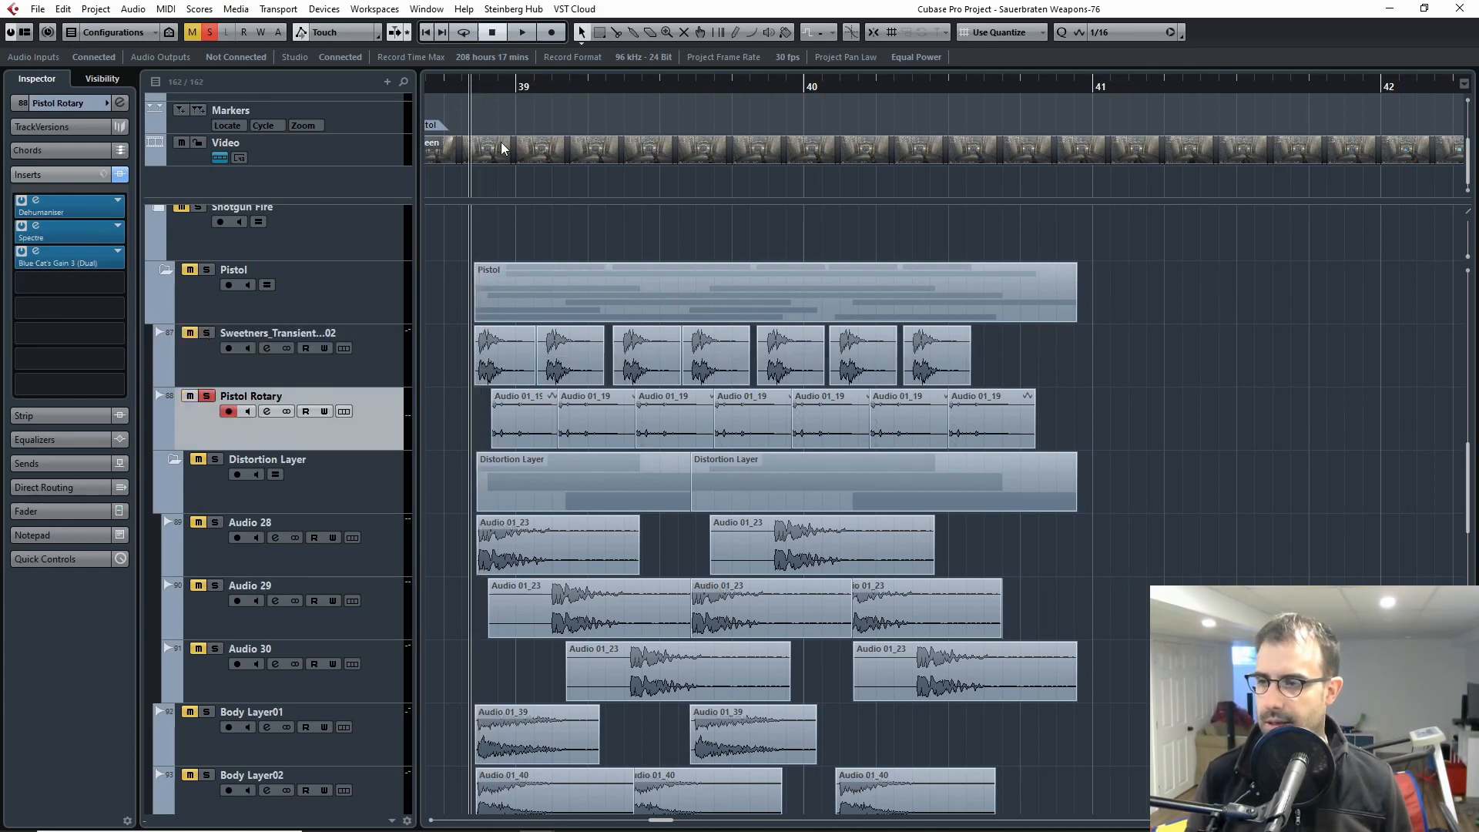
key(F8)
key(space)
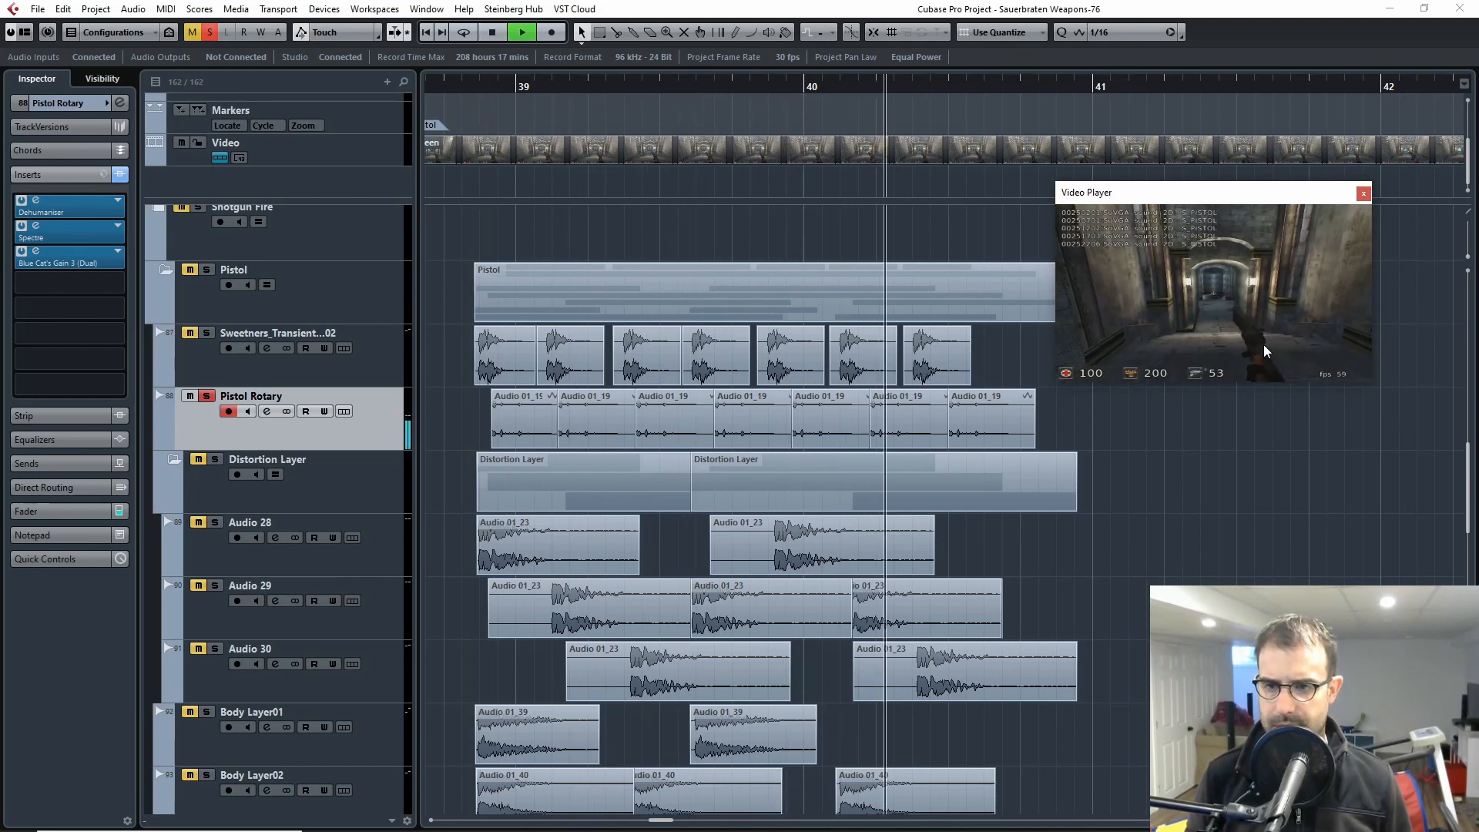
key(space)
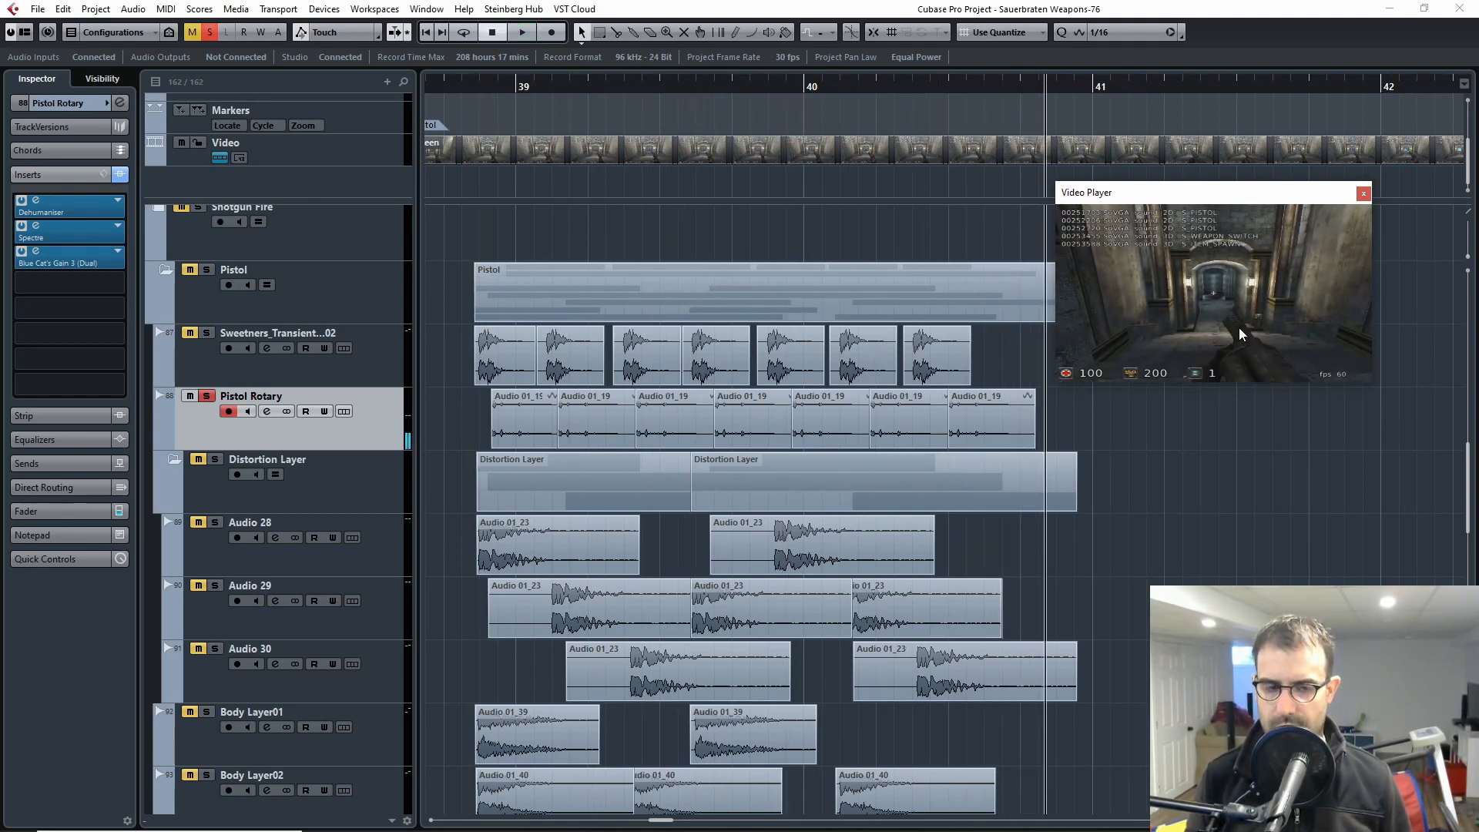
click(1364, 194)
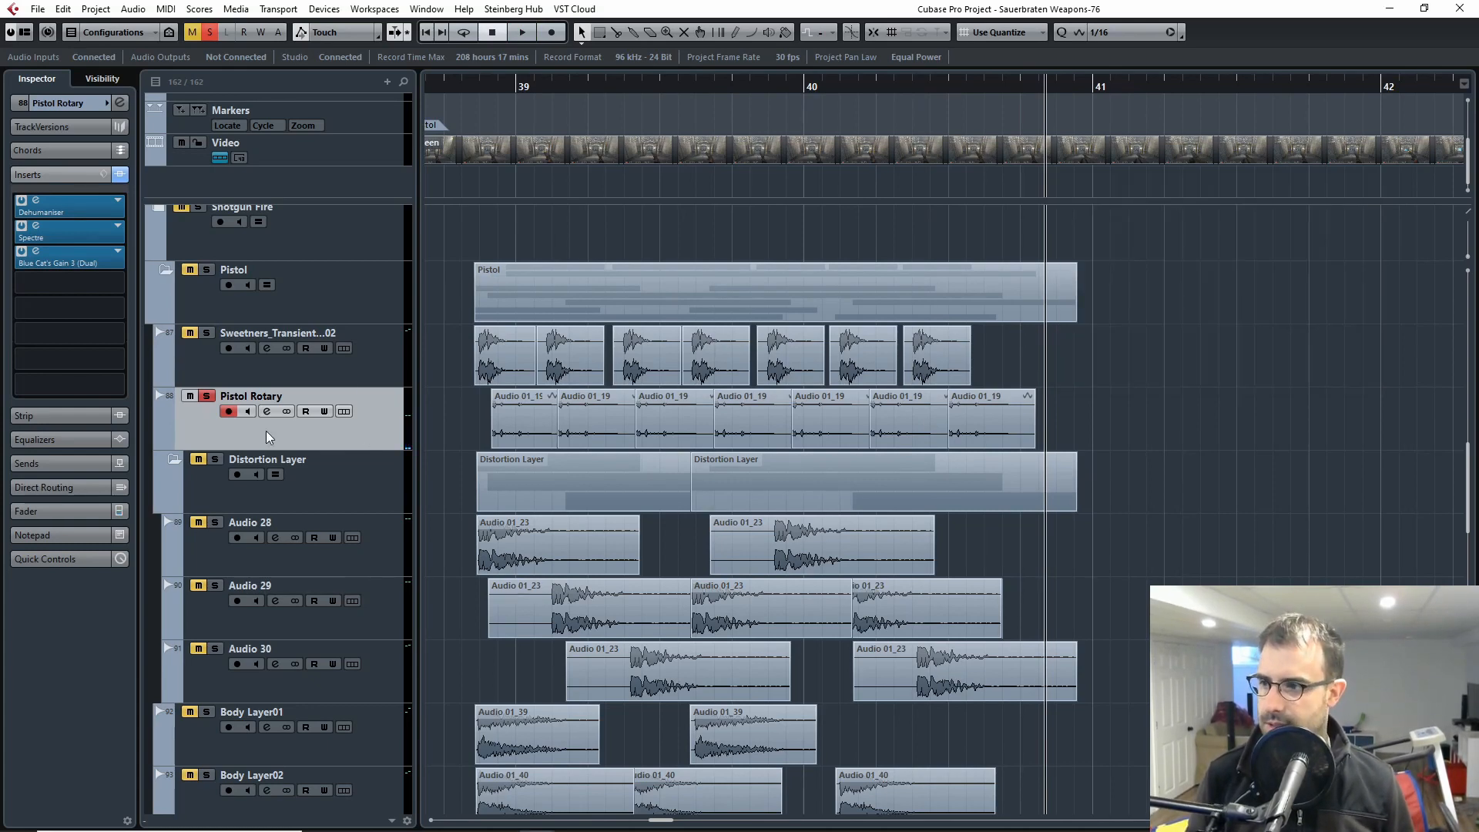
Step: Bypass all inserts on the Pistol Rotary track and audition its dry clips around bar 39
key(h)
key(h)
drag(725, 421, 1335, 423)
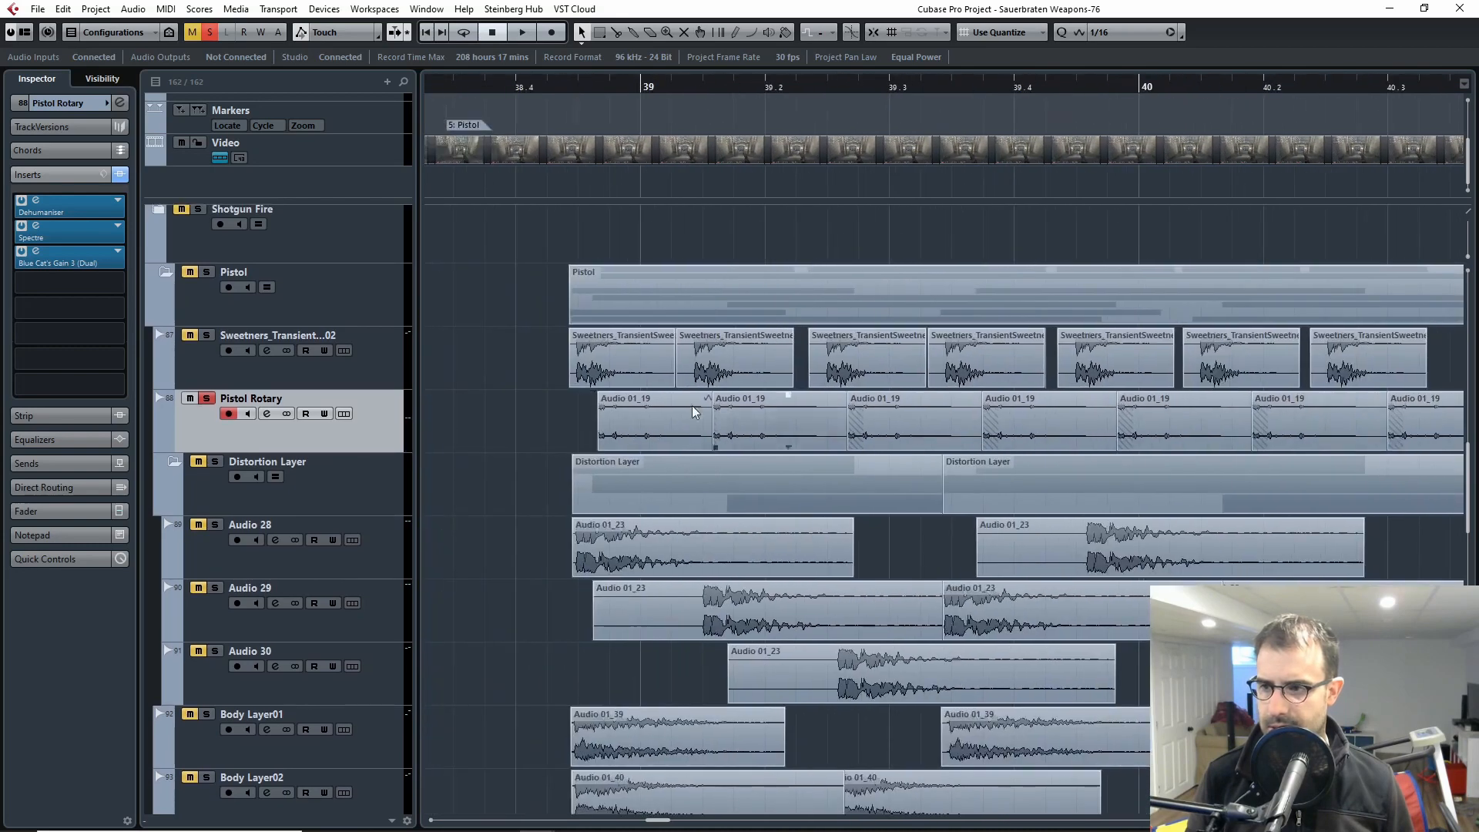
click(316, 378)
click(364, 435)
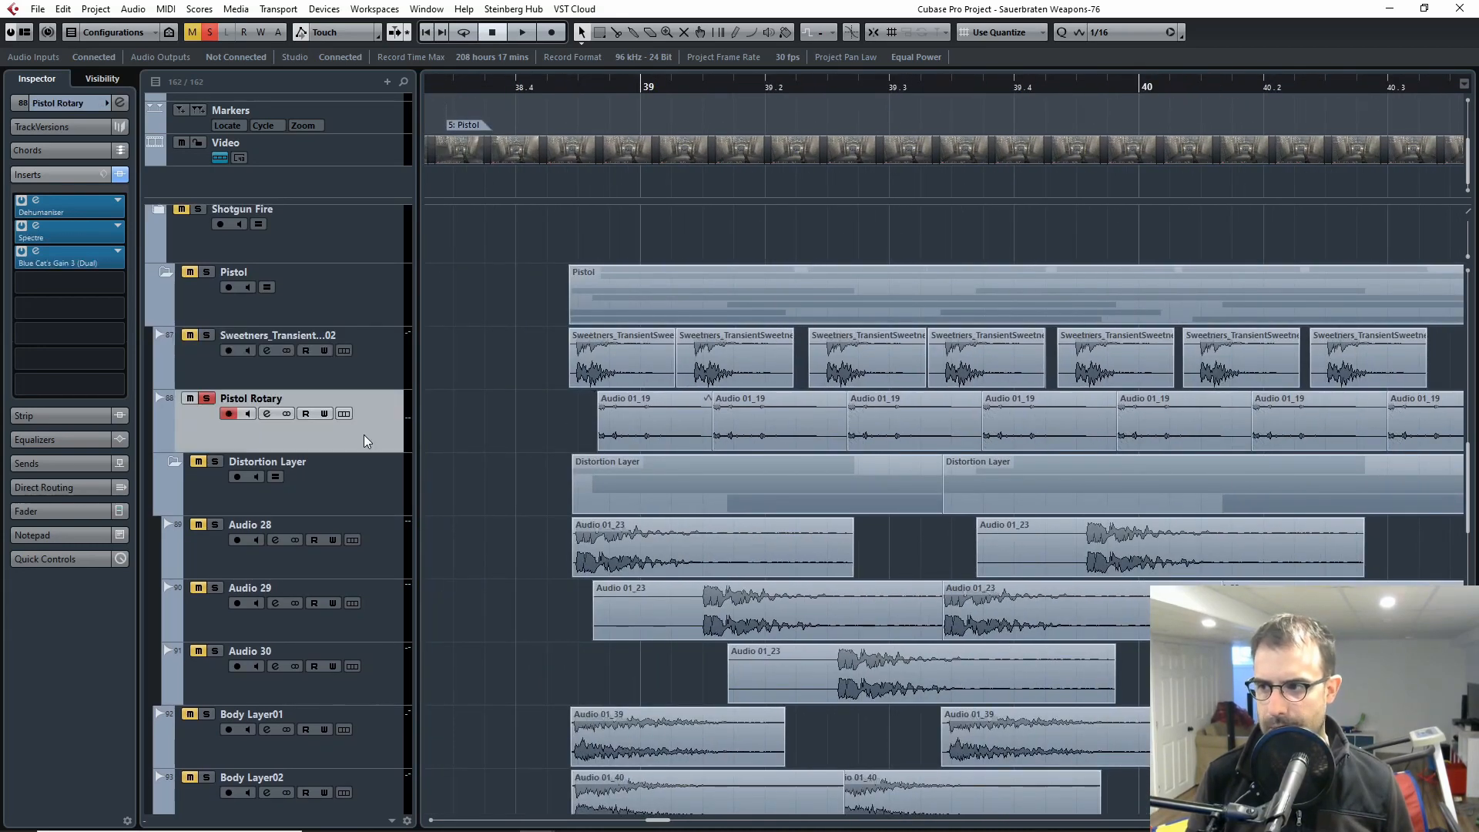
click(580, 94)
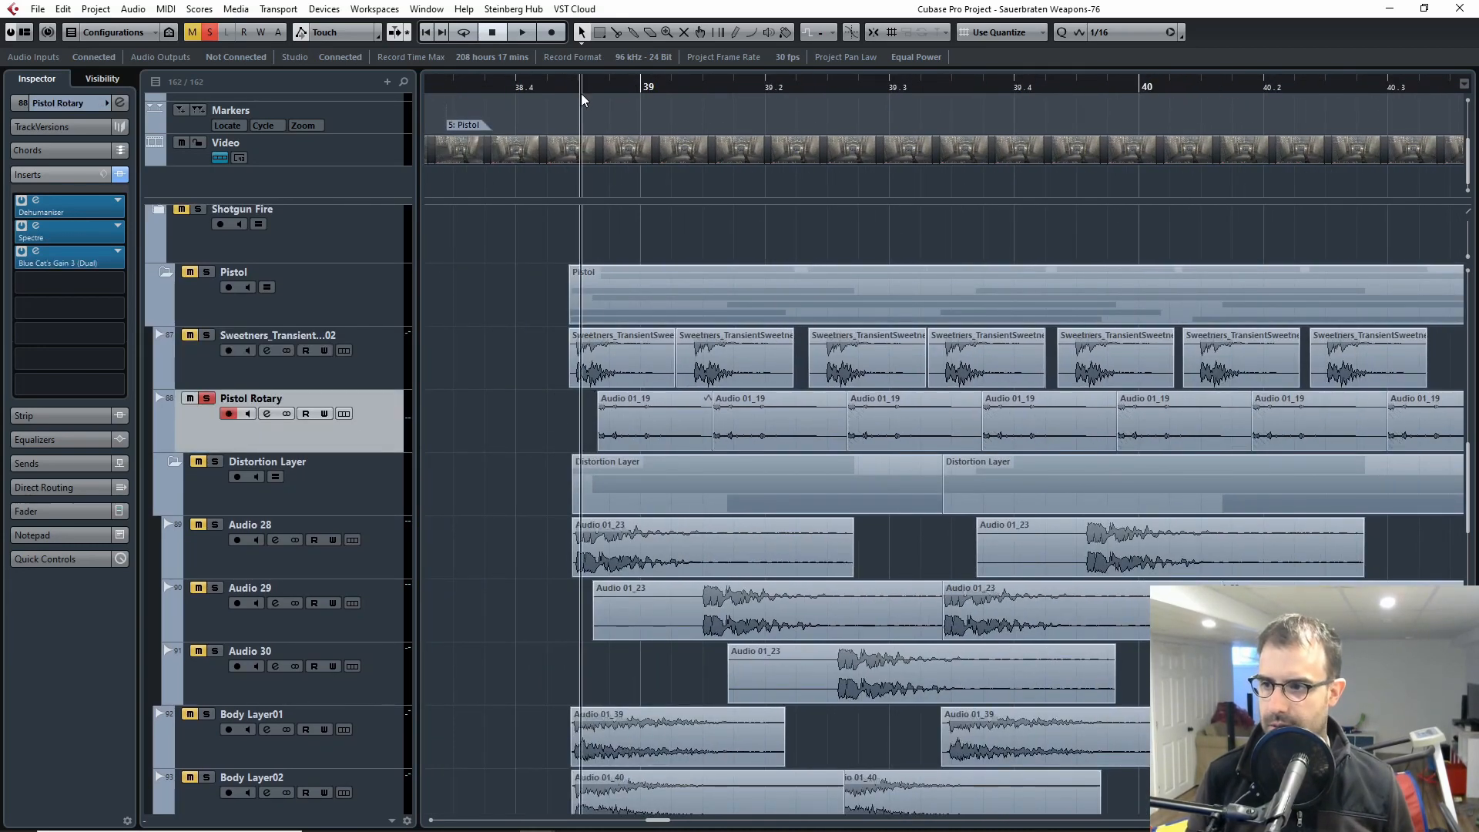
key(space)
click(119, 176)
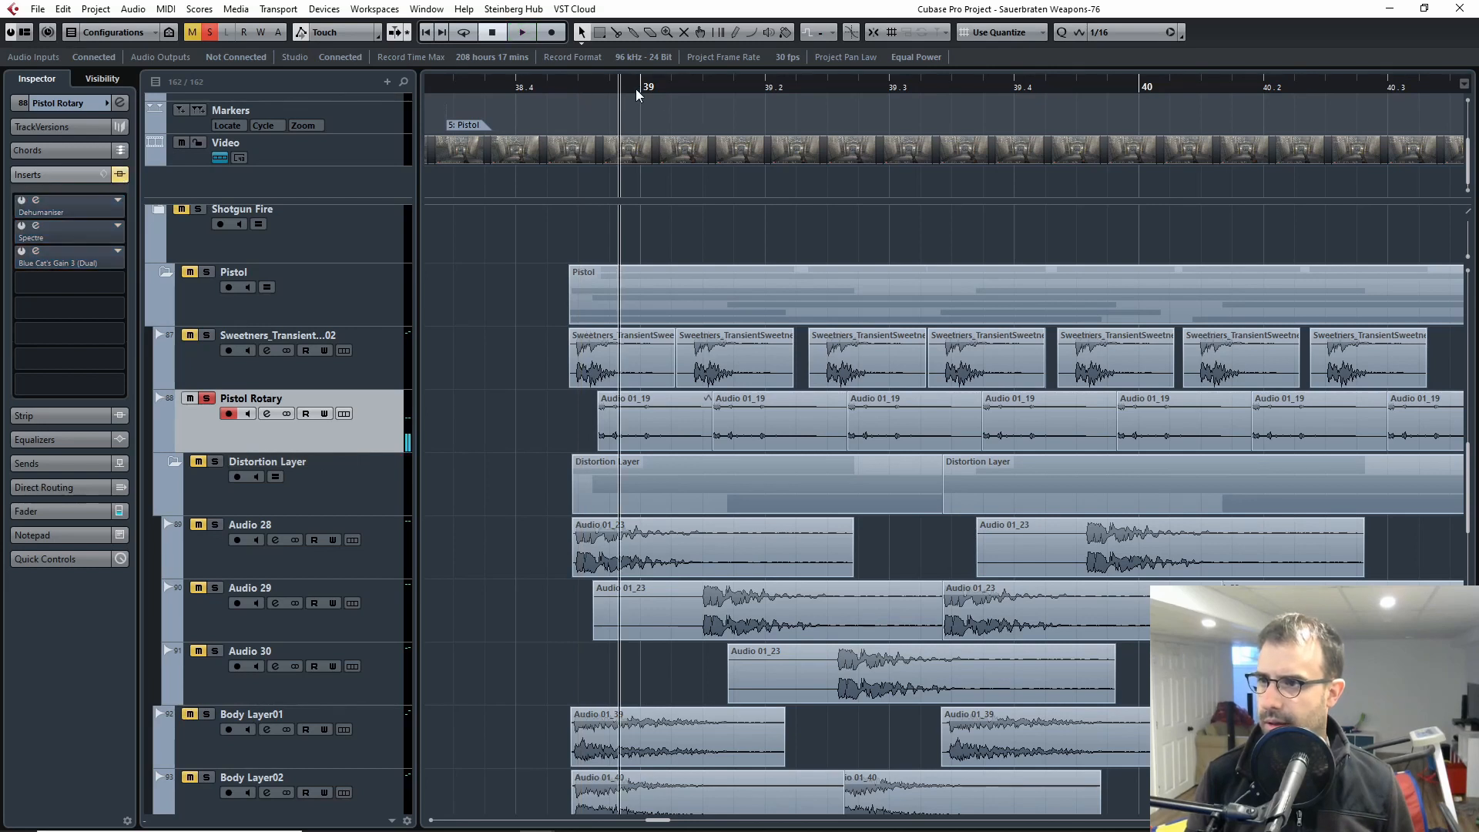
key(space)
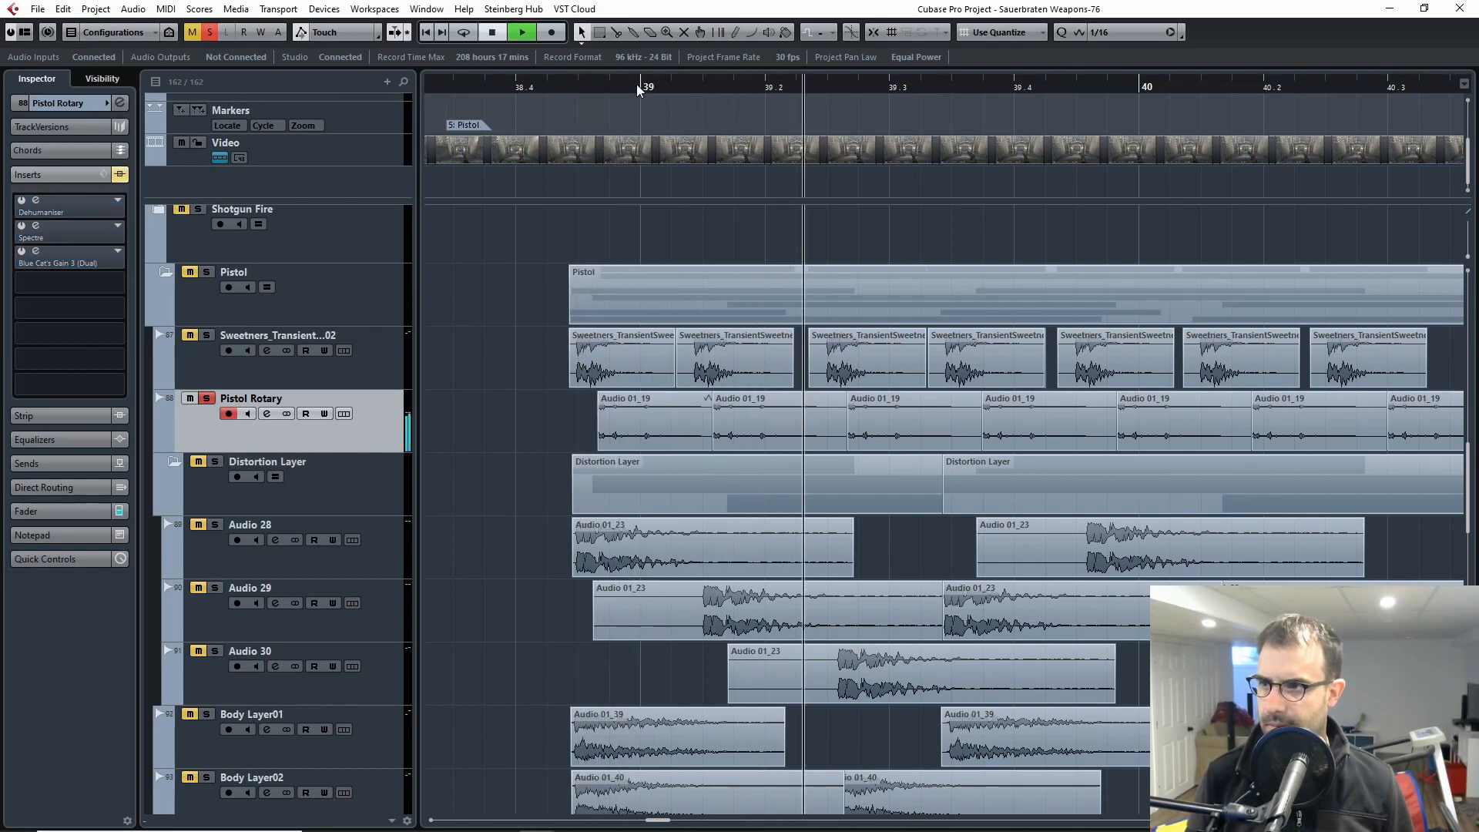
key(space)
Step: Replay the unprocessed Pistol Rotary clips from just before bar 39, toggling the track's insert bypass along the way
drag(635, 86, 593, 89)
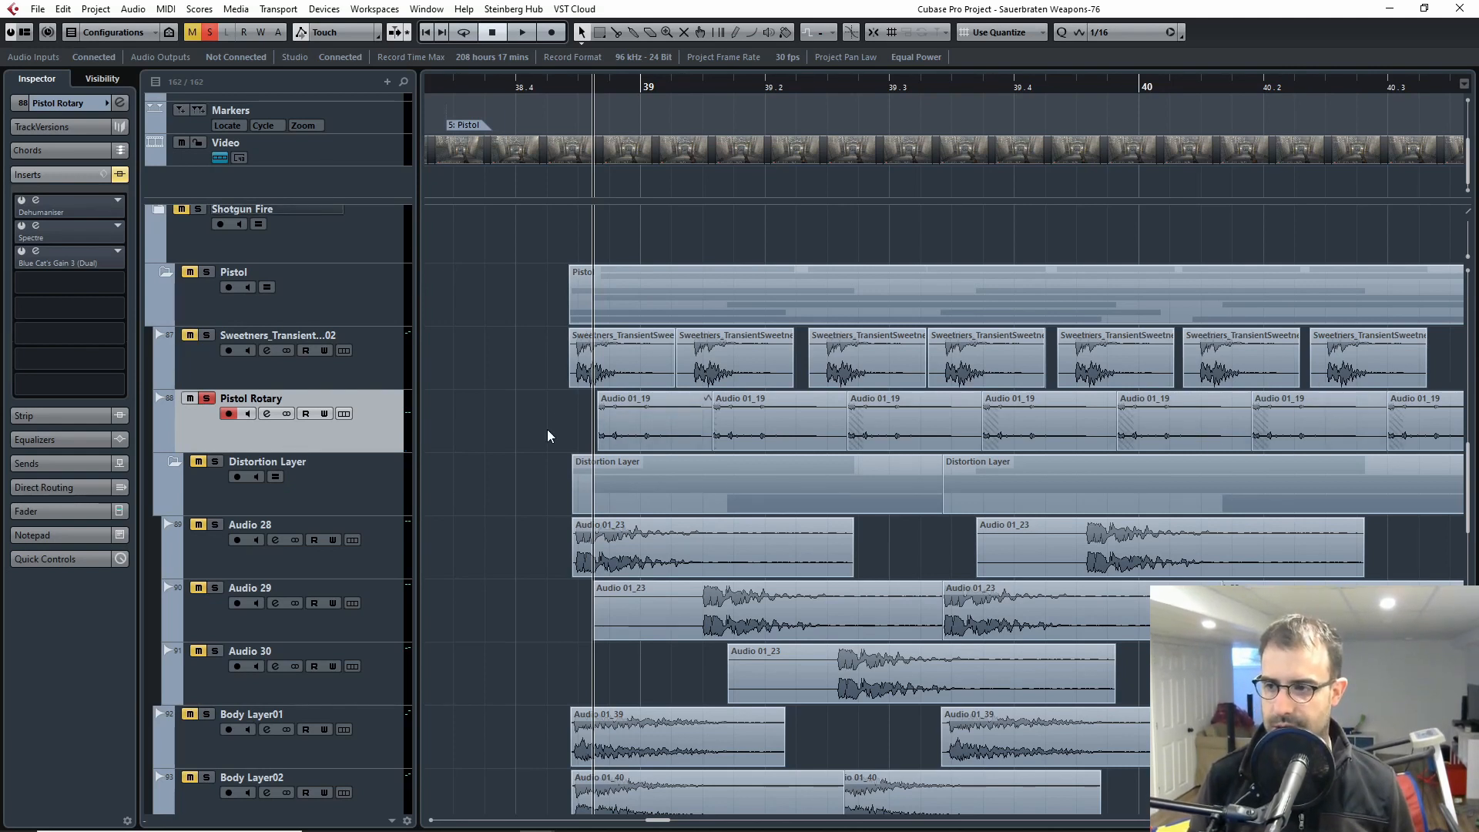
key(space)
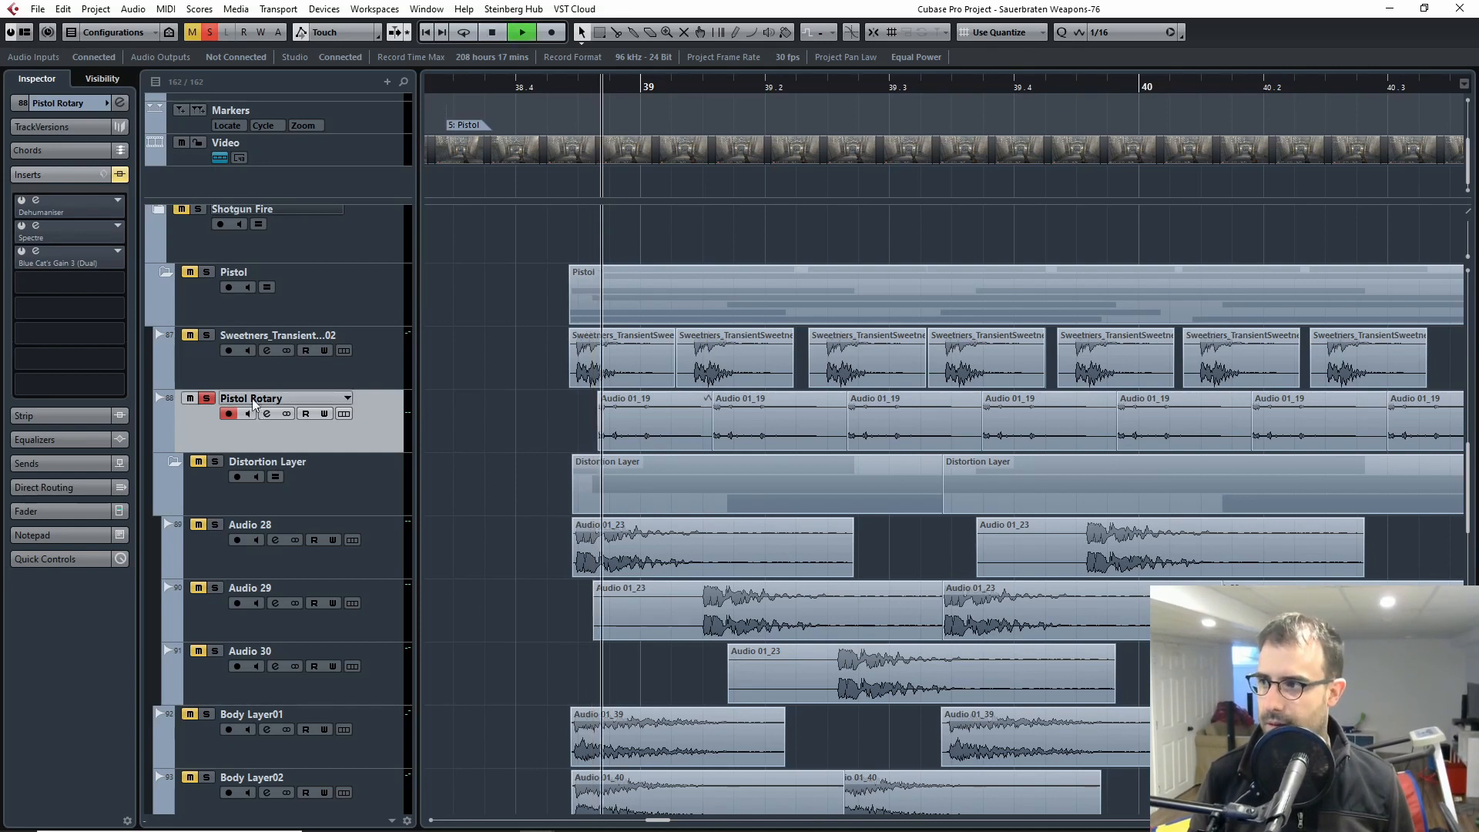
click(120, 174)
click(119, 174)
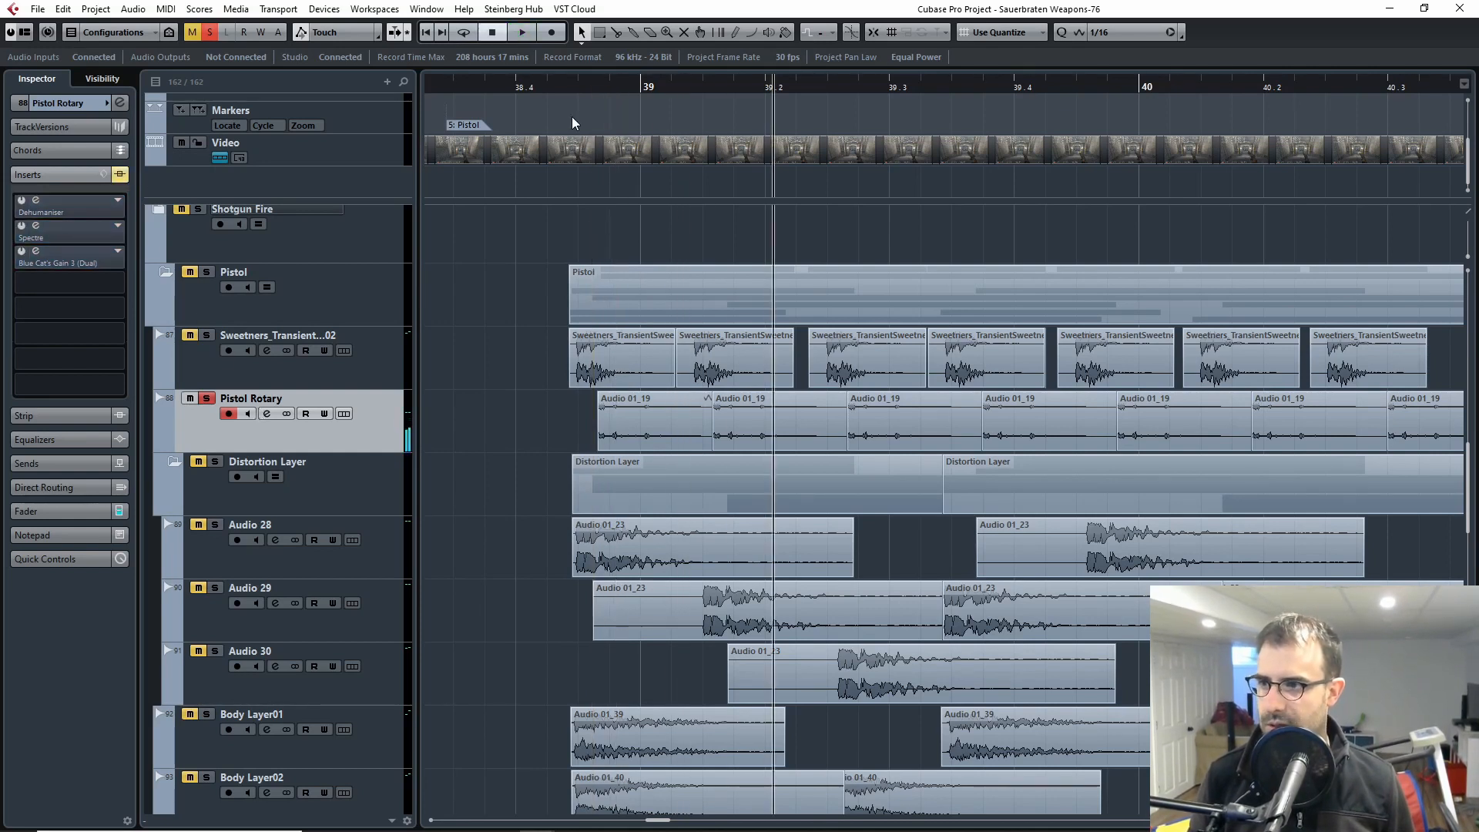
click(593, 88)
click(573, 89)
click(563, 94)
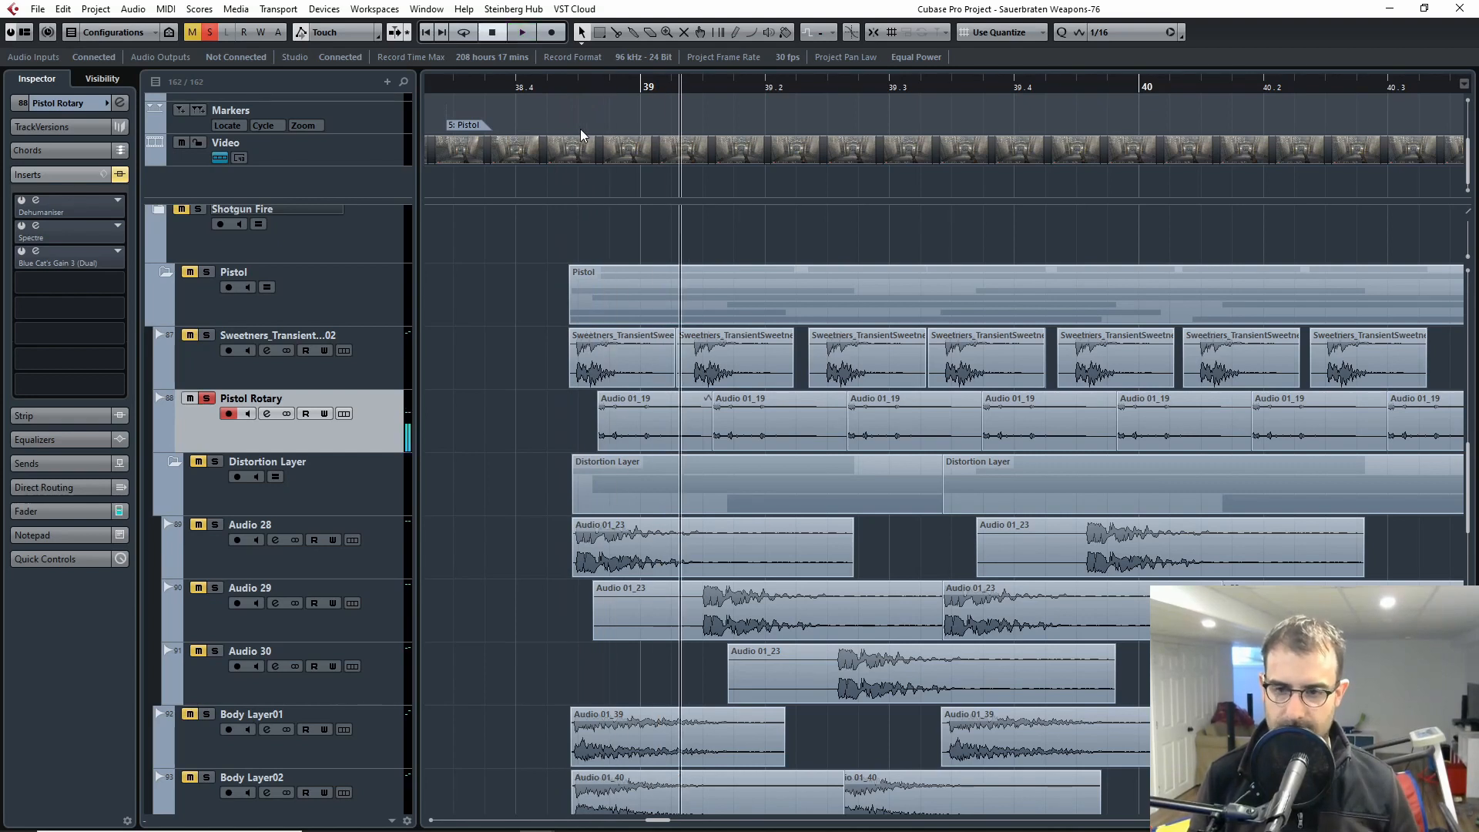
Step: Activate only the Dehumaniser insert on Pistol Rotary, open its window and show the Pitch Shifting 1 module's settings
drag(599, 86, 589, 88)
click(34, 204)
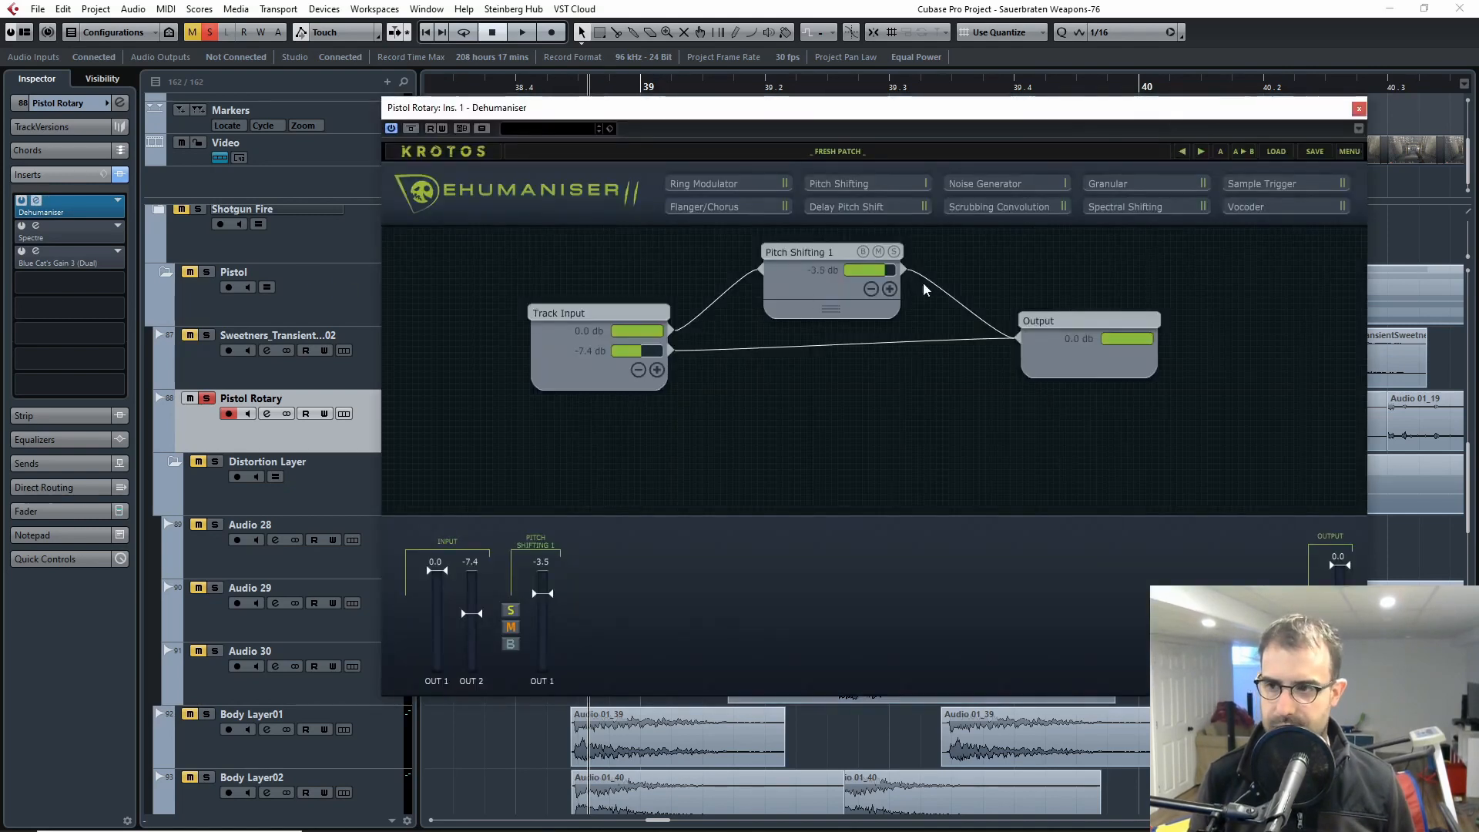
click(830, 255)
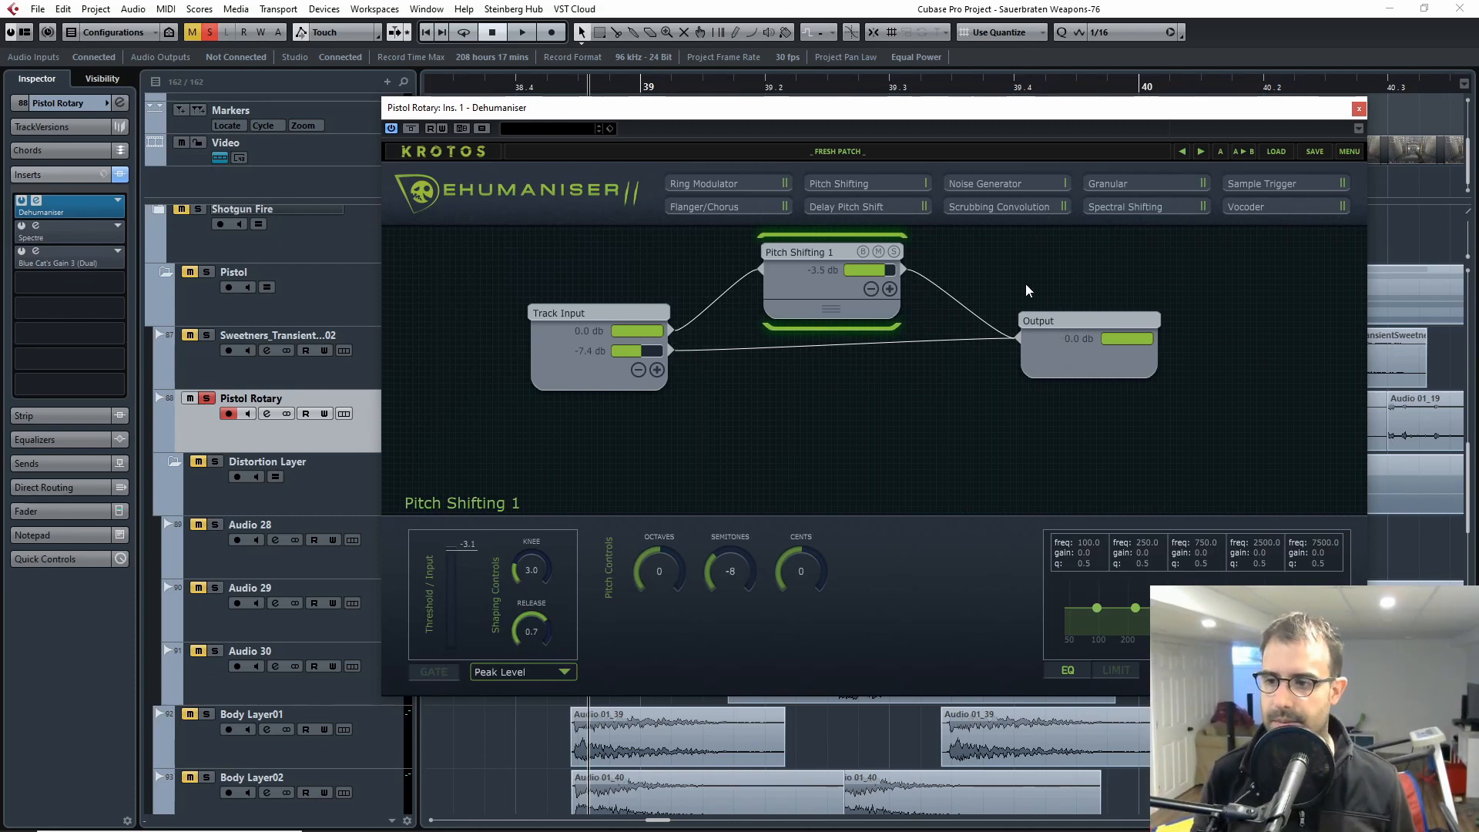
Step: Play the Pistol Rotary clips through Dehumaniser's pitch shifting, keeping the plugin window in view
drag(961, 113, 1449, 132)
drag(581, 88, 555, 88)
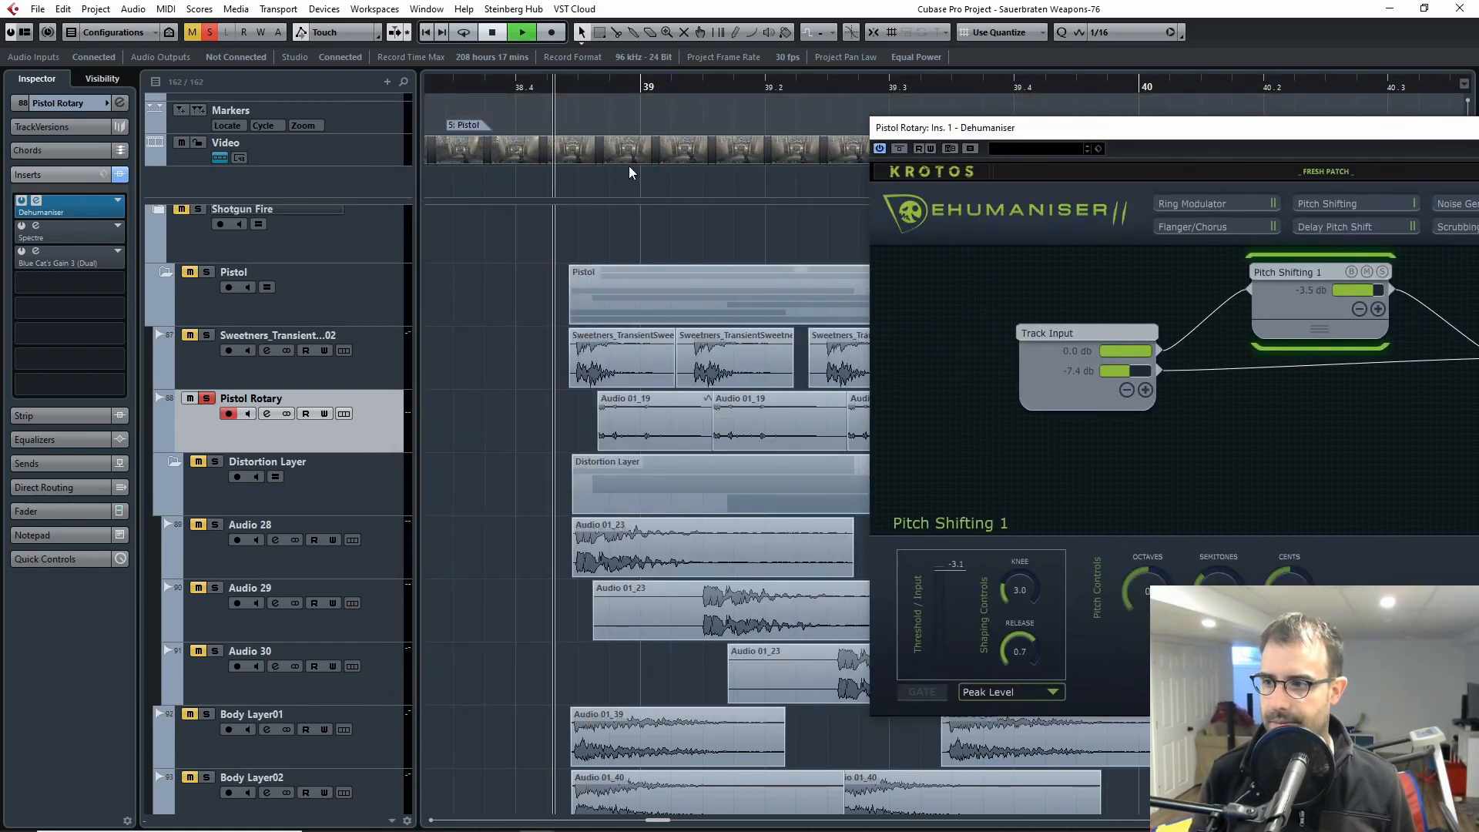
key(space)
drag(1155, 128, 839, 129)
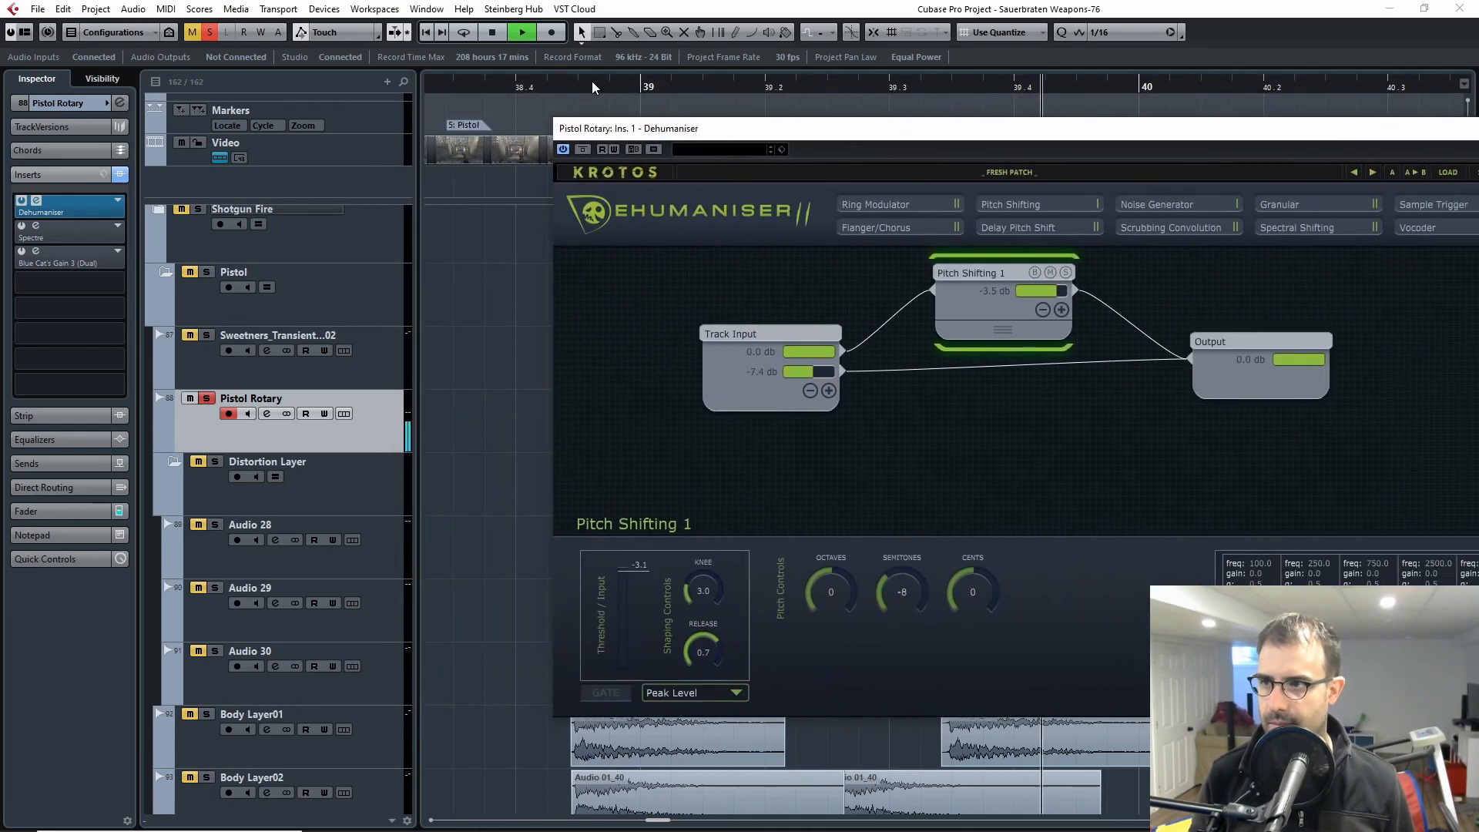
key(space)
Step: Compare the rotary clips with Dehumaniser bypassed and active during playback, and close the plugin window
drag(697, 137, 587, 165)
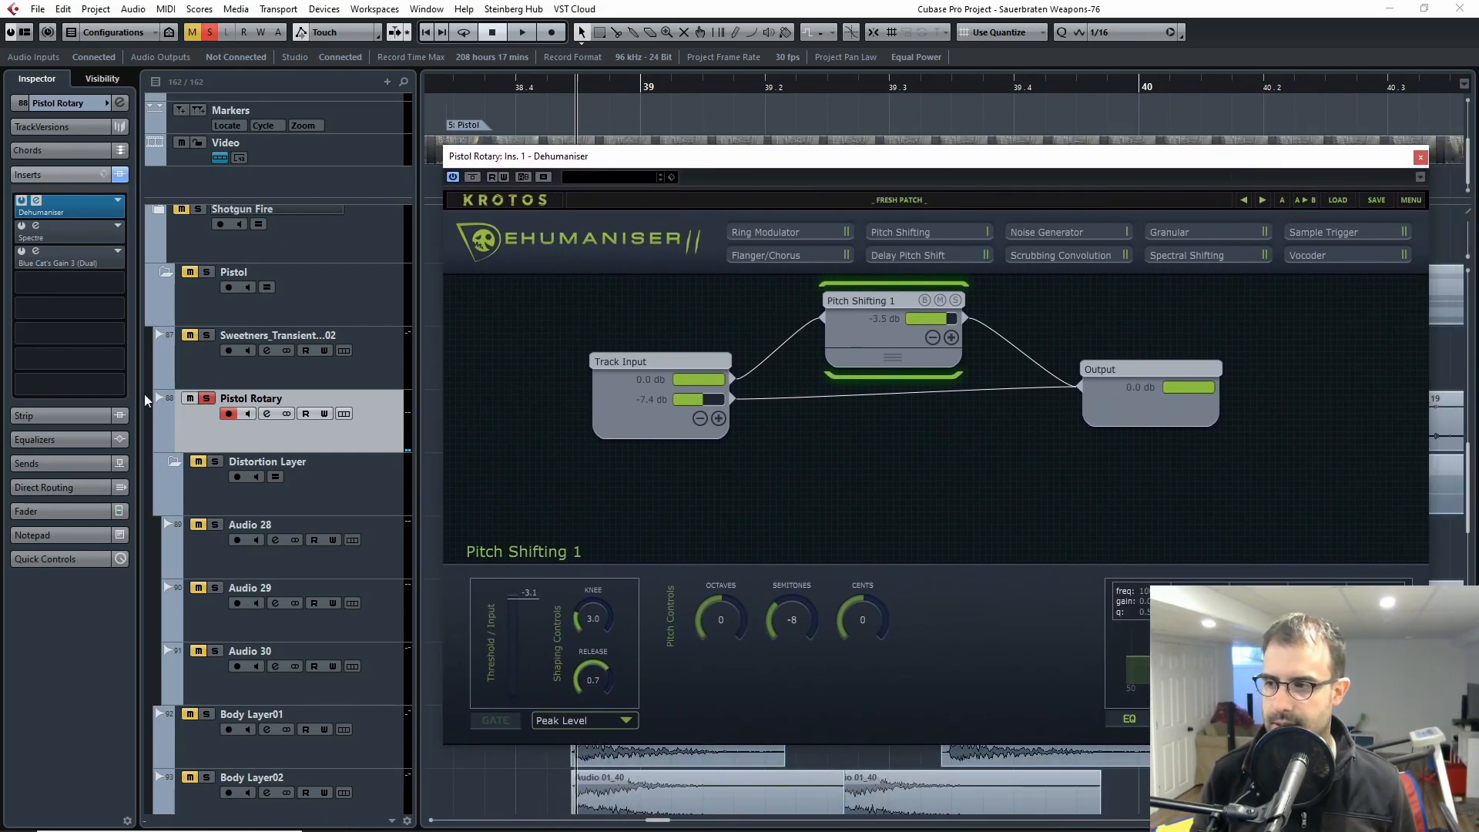
key(space)
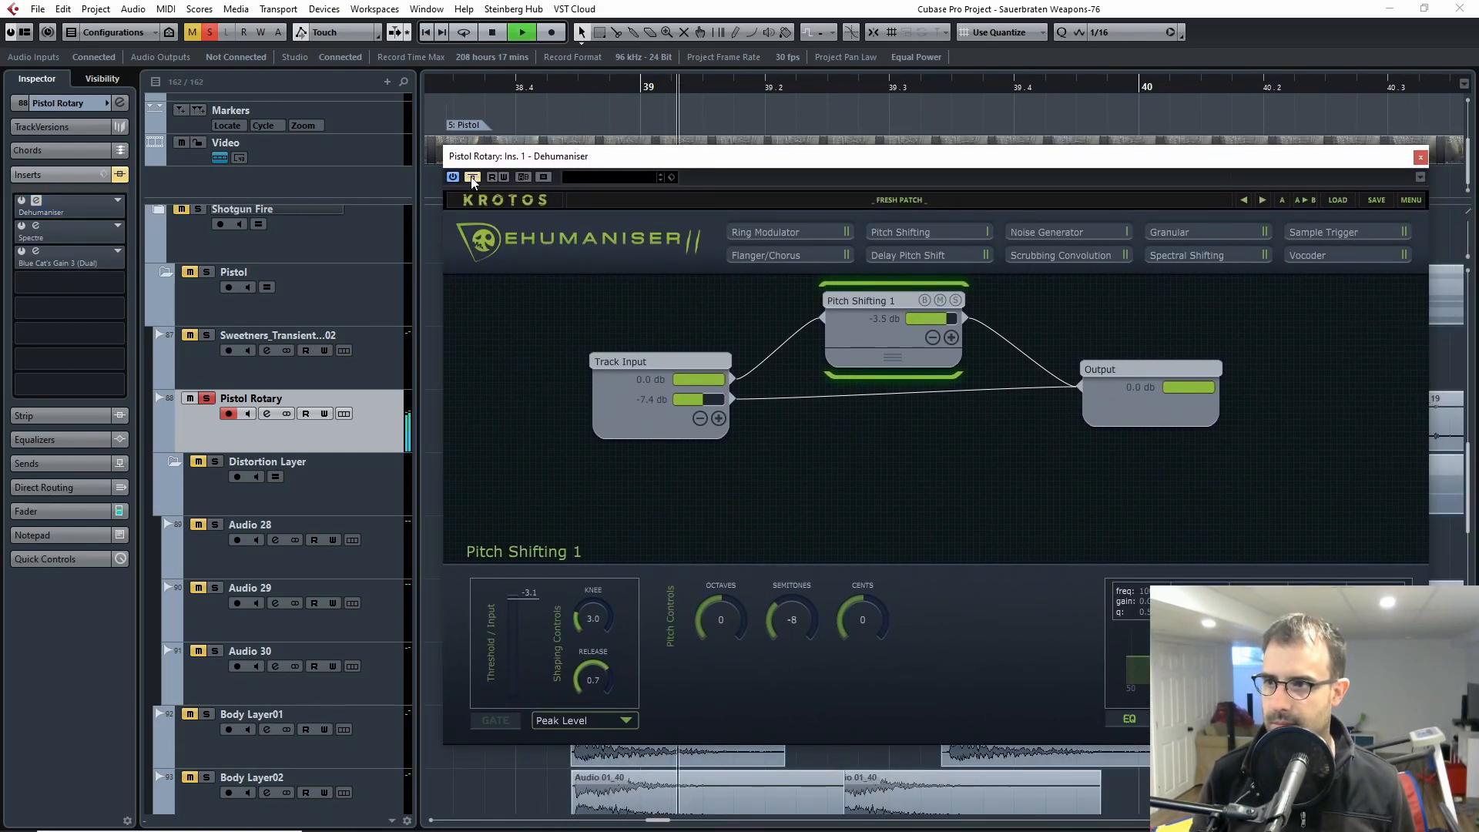
key(space)
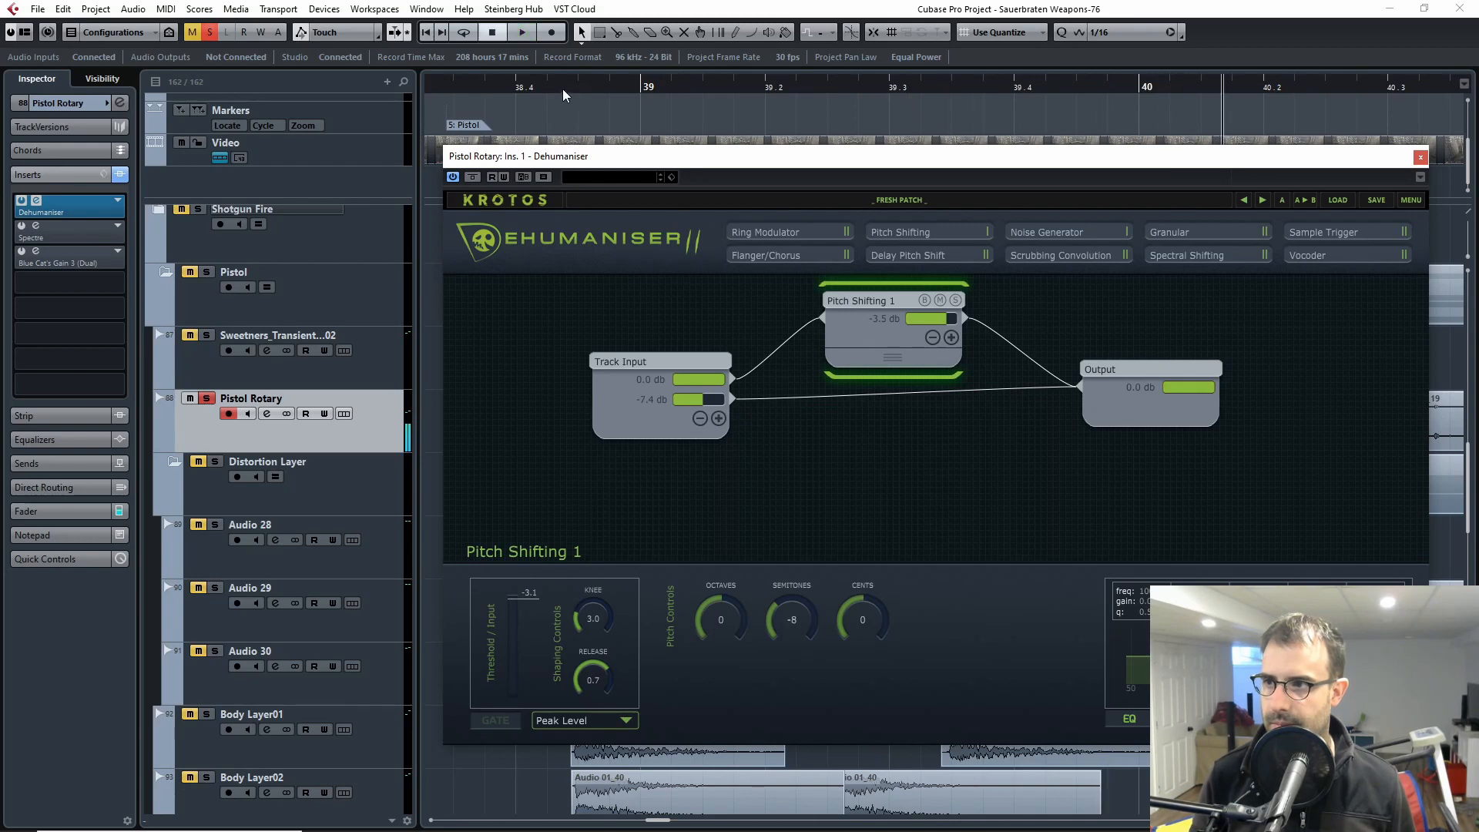
click(1418, 158)
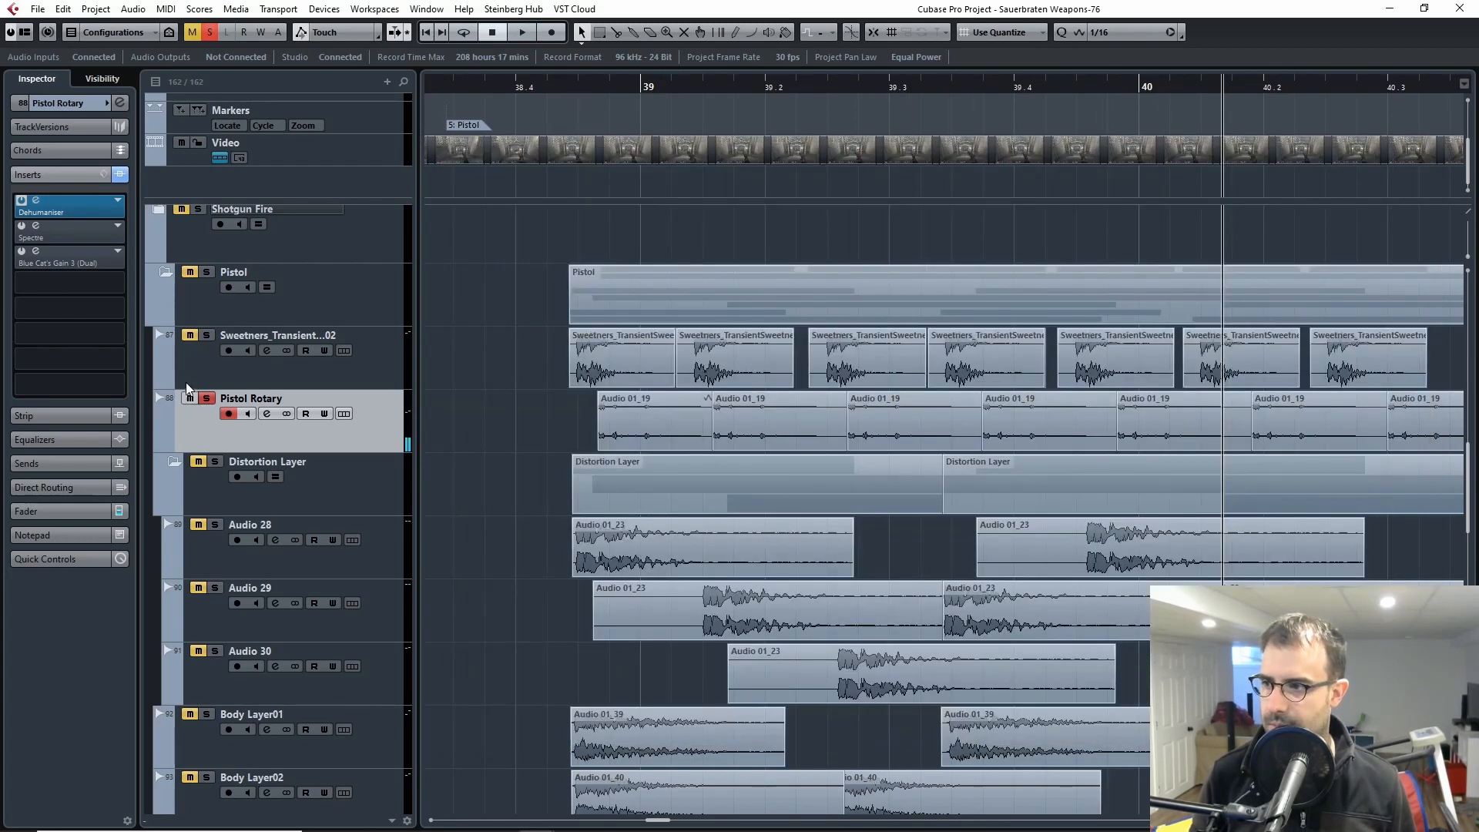
Step: Return the cursor to just before bar 39, check the pistol footage in the Video Player and close it
click(590, 83)
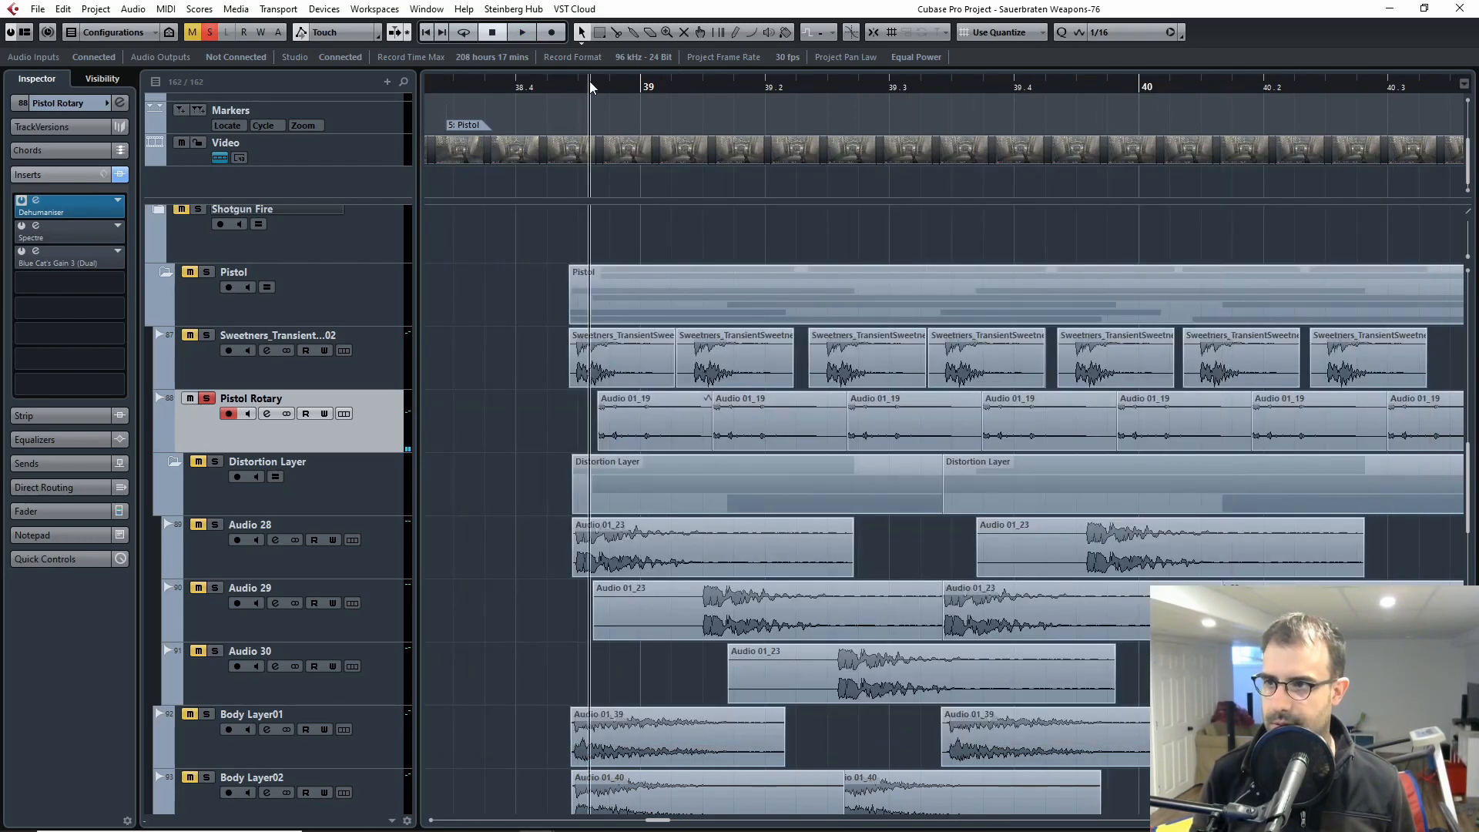
double_click(754, 156)
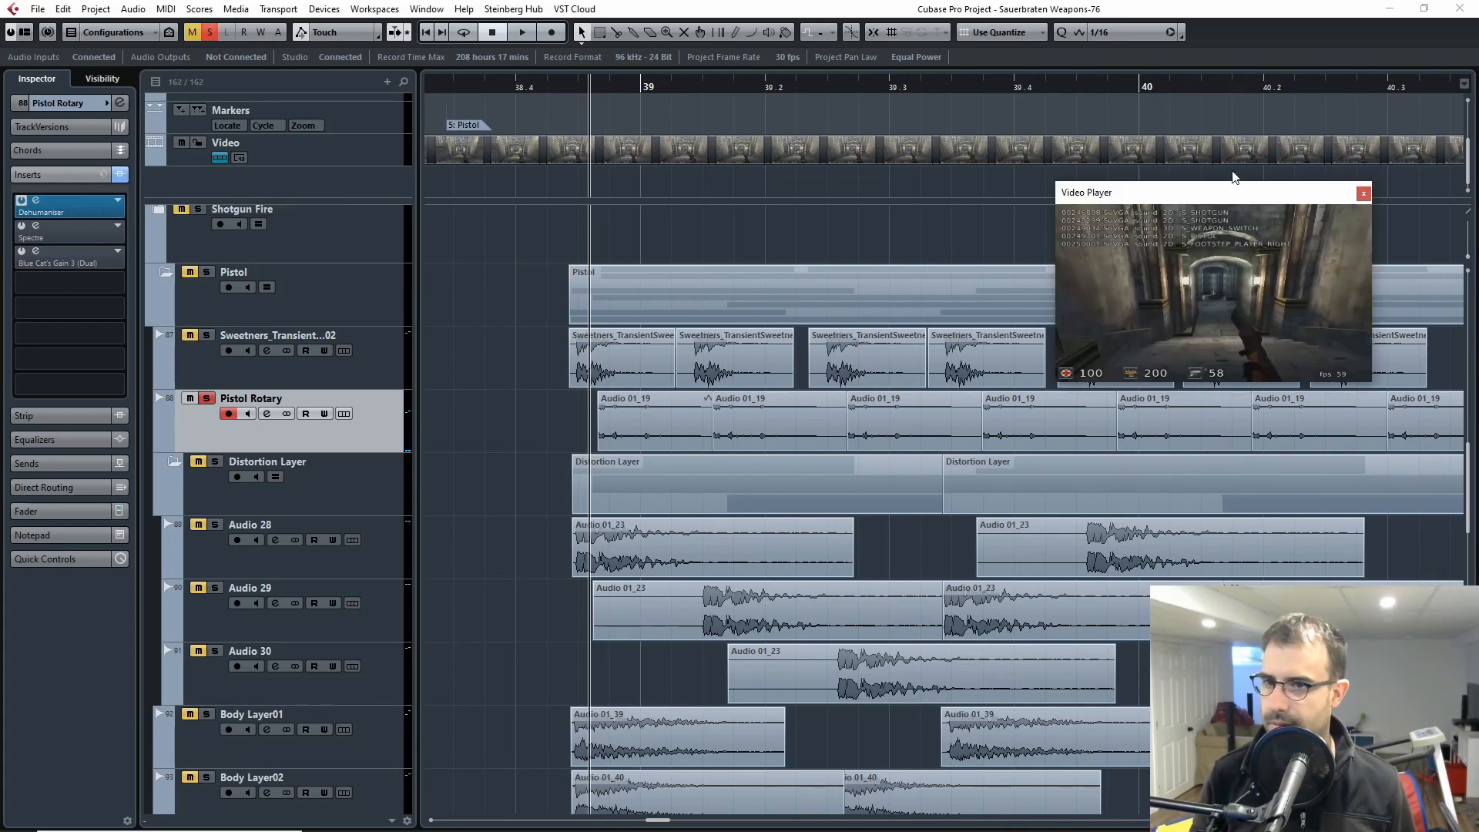
click(1363, 193)
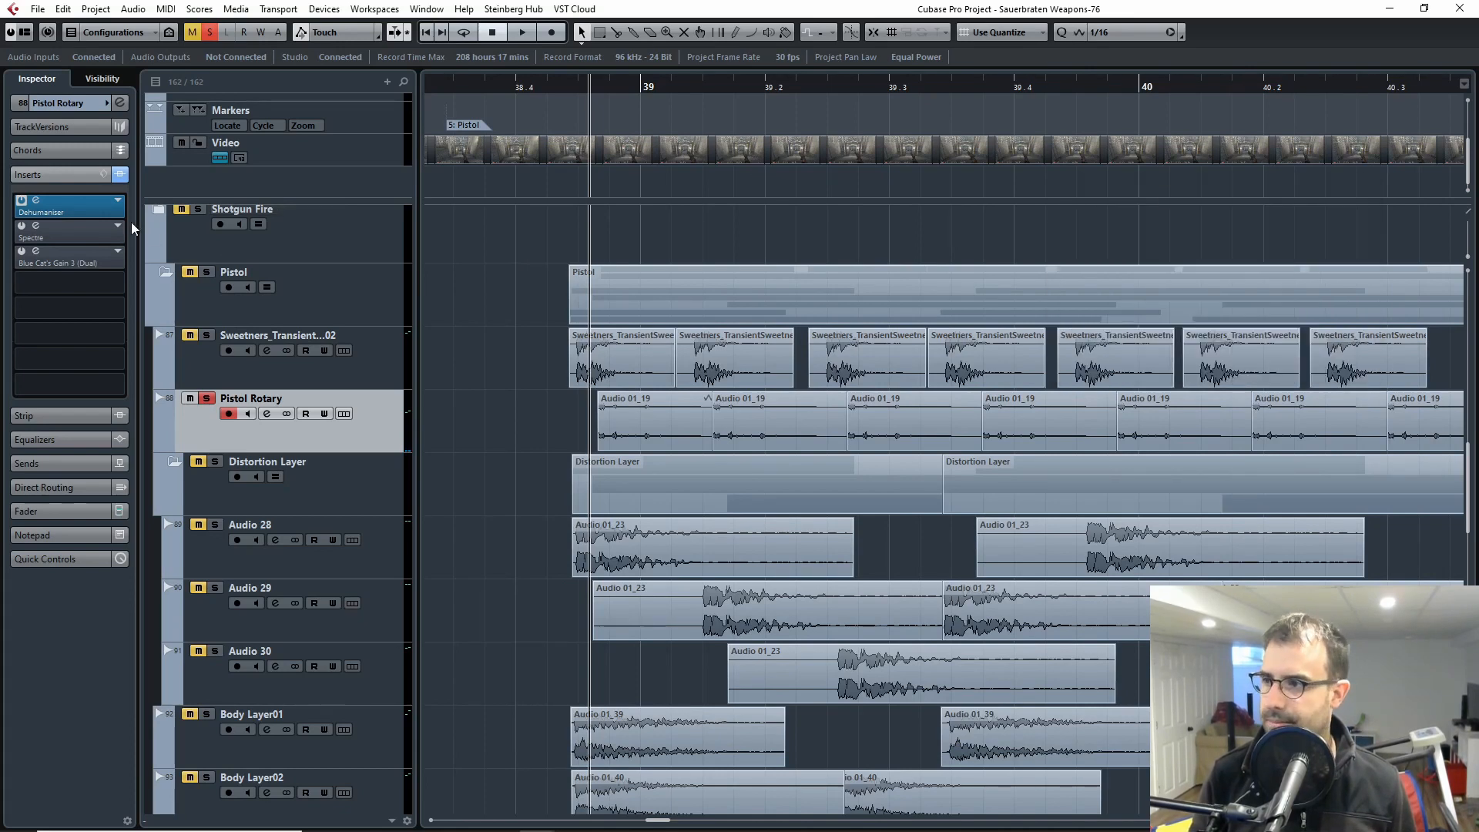
Step: Activate the Spectre insert on Pistol Rotary, inspect its equalizer bands in the plugin window and close it
click(36, 226)
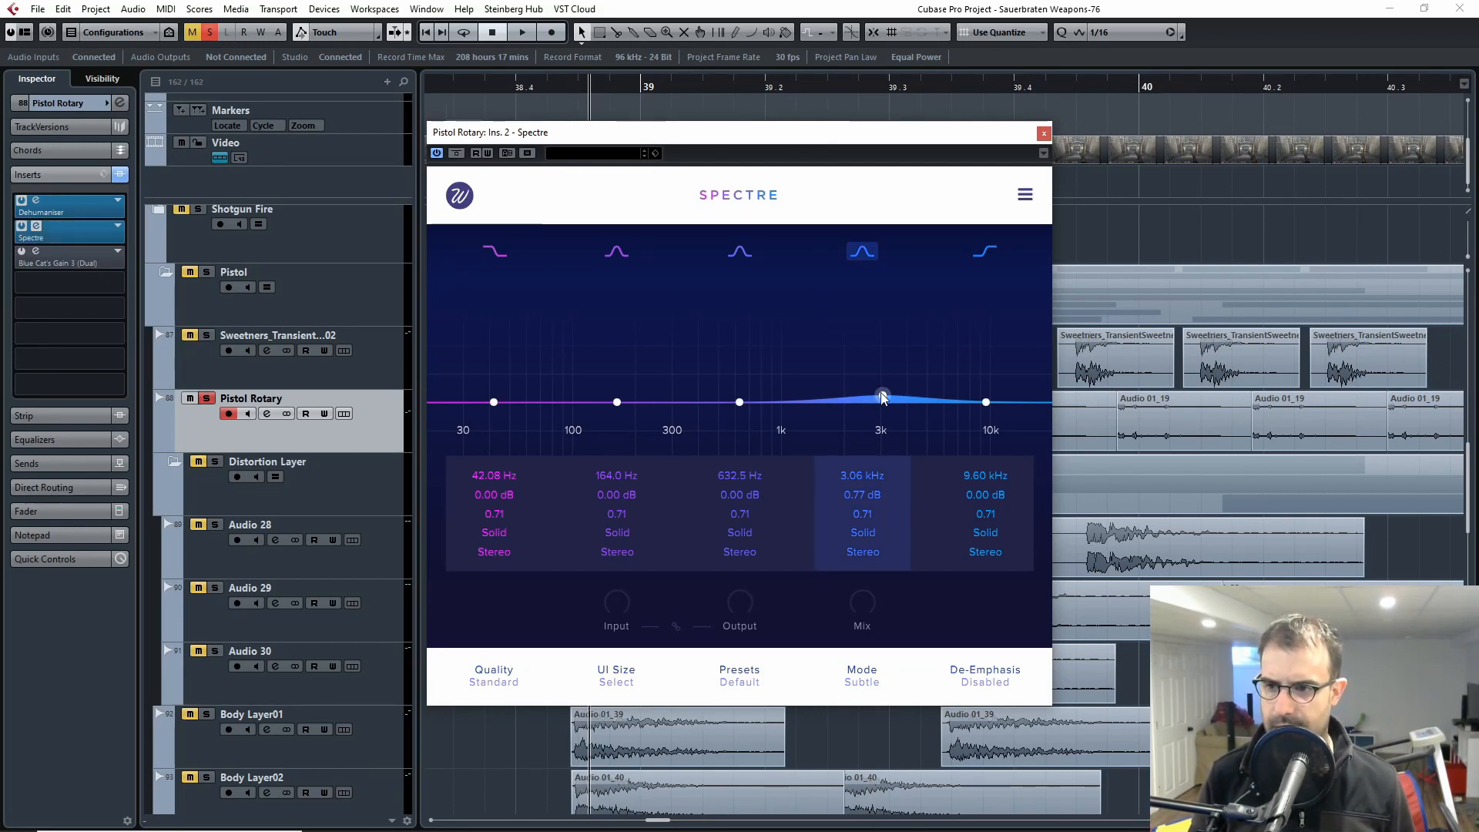
click(1043, 134)
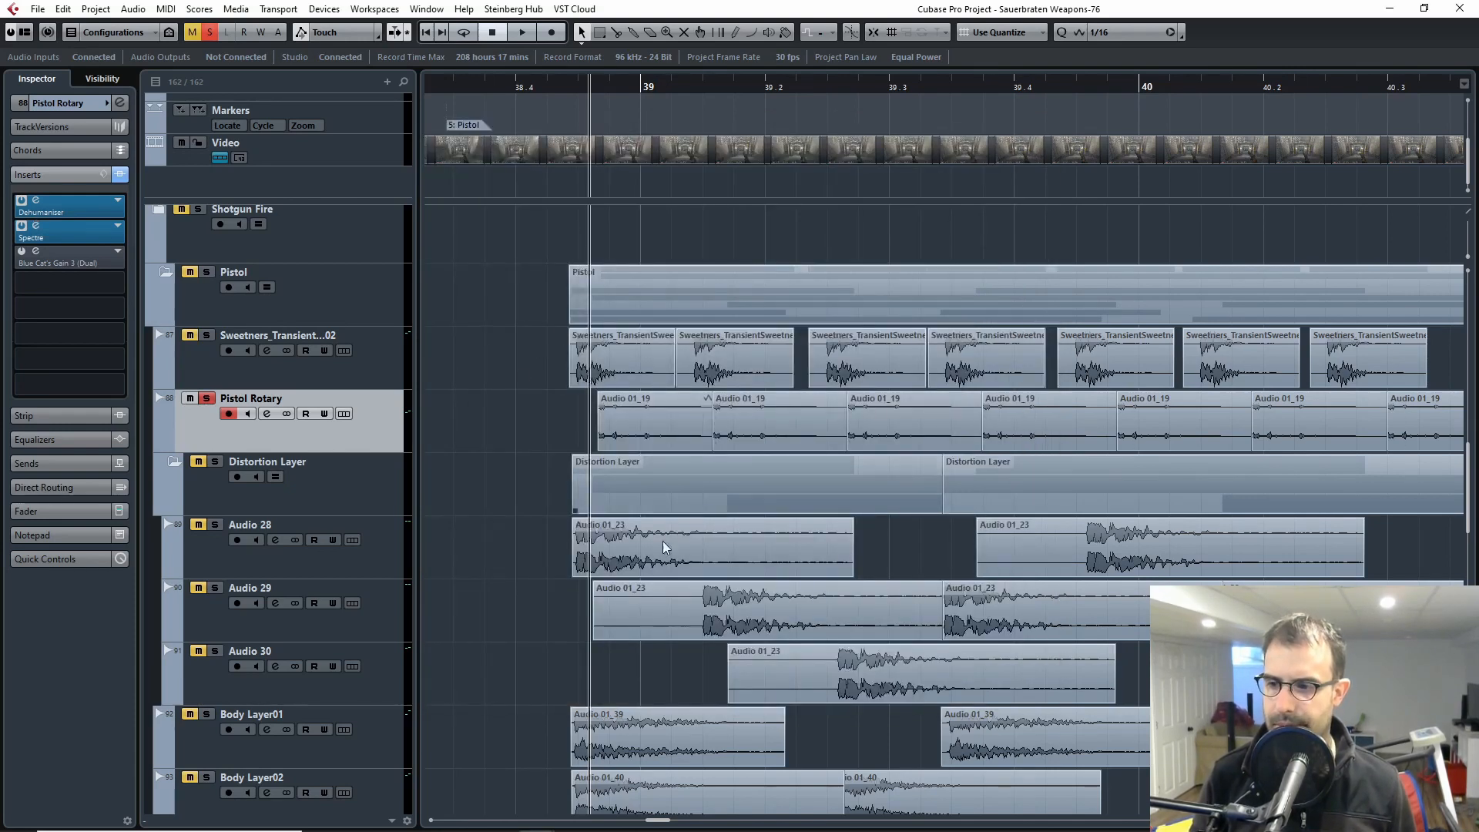
click(787, 609)
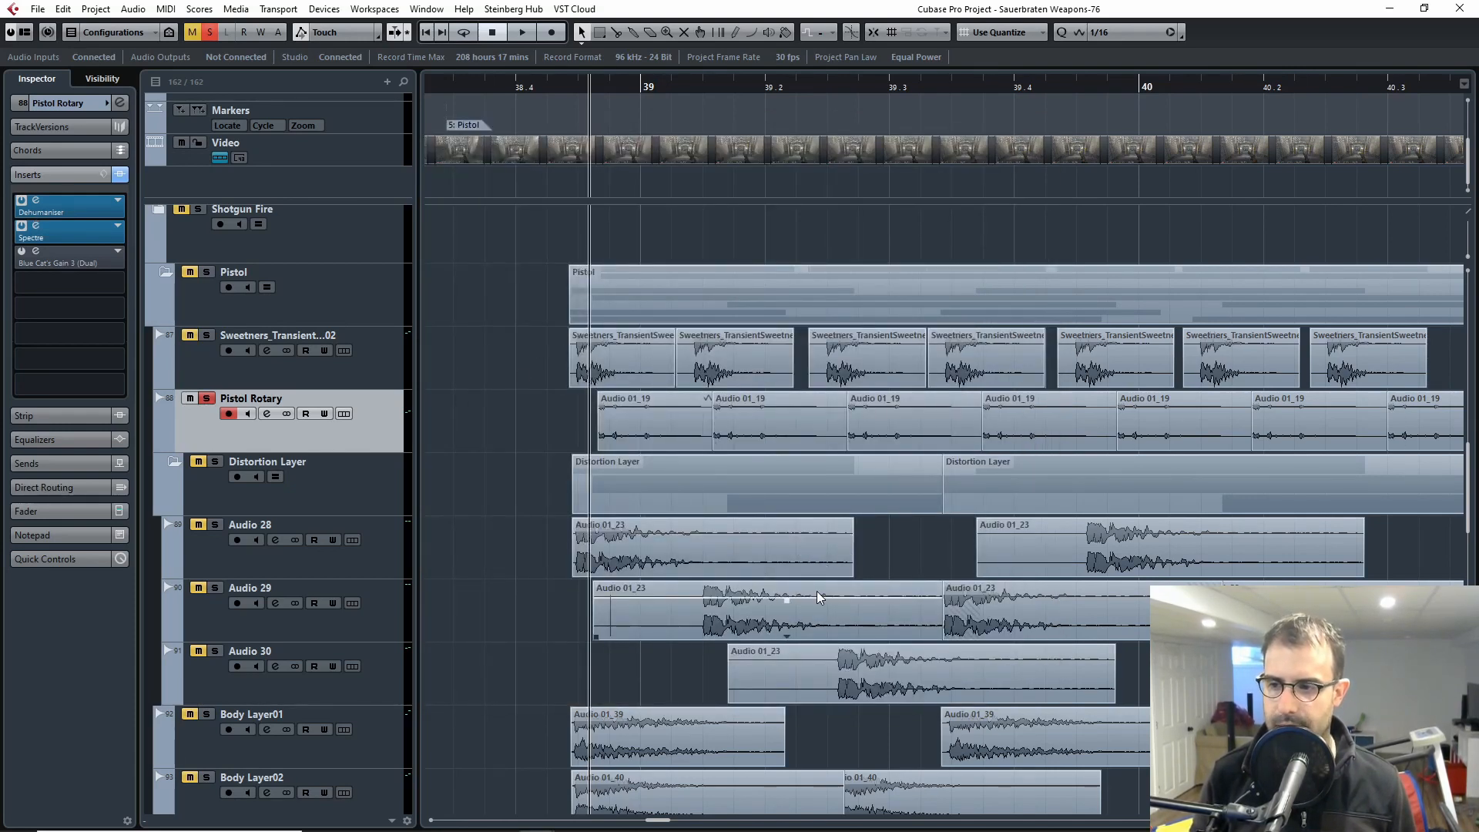
click(736, 556)
click(716, 443)
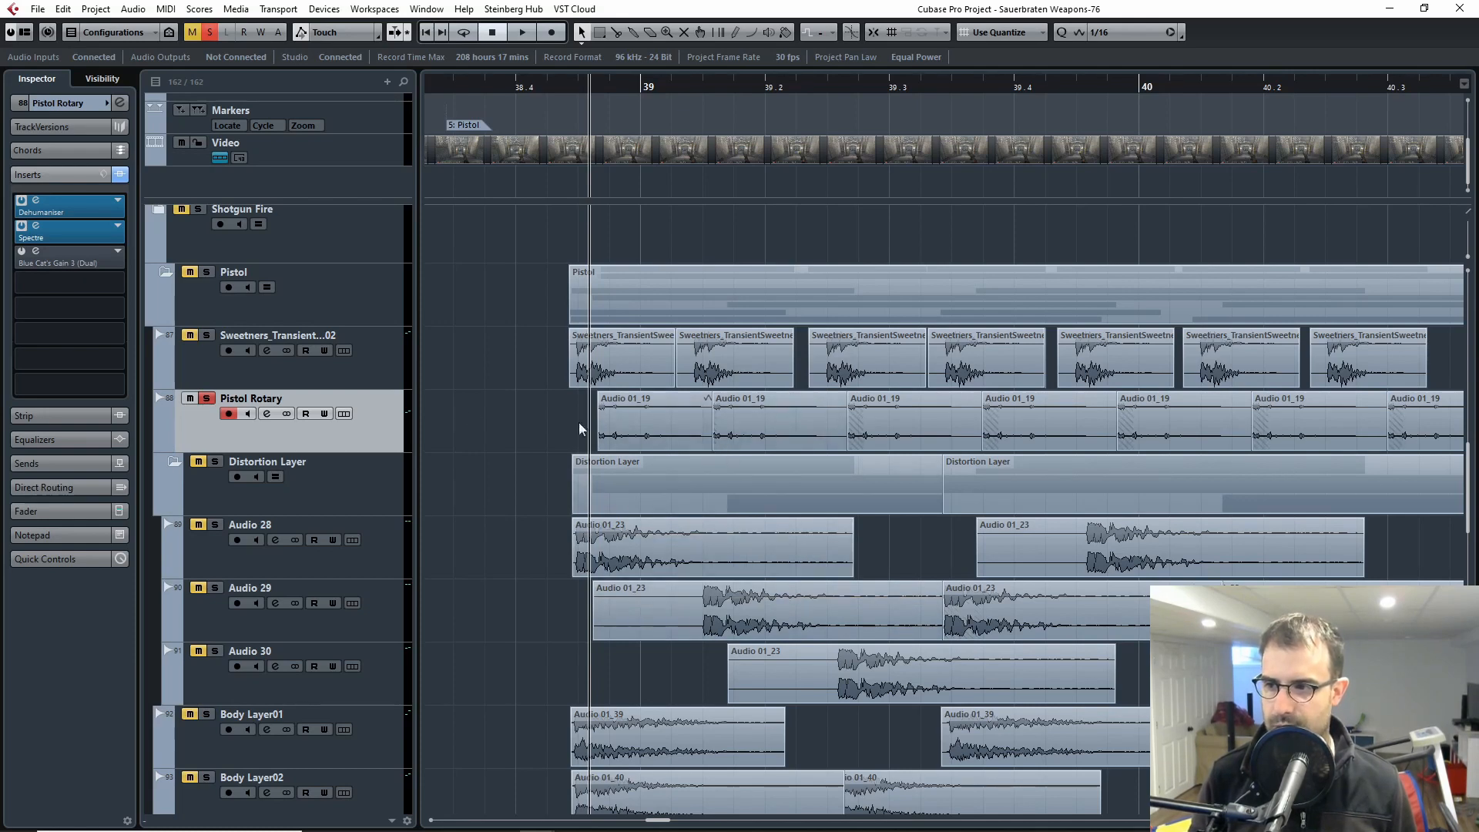
click(52, 231)
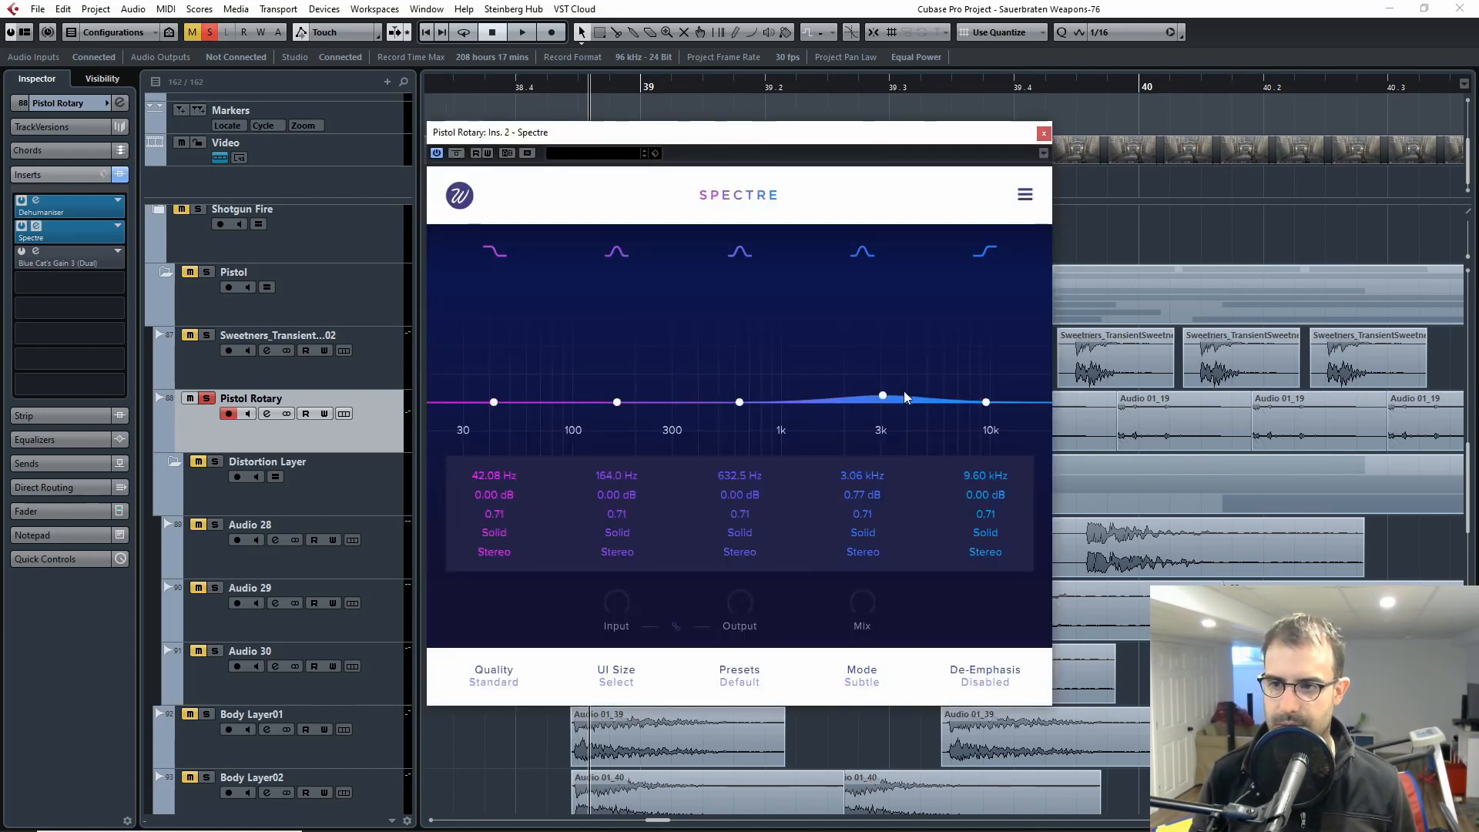
click(1043, 134)
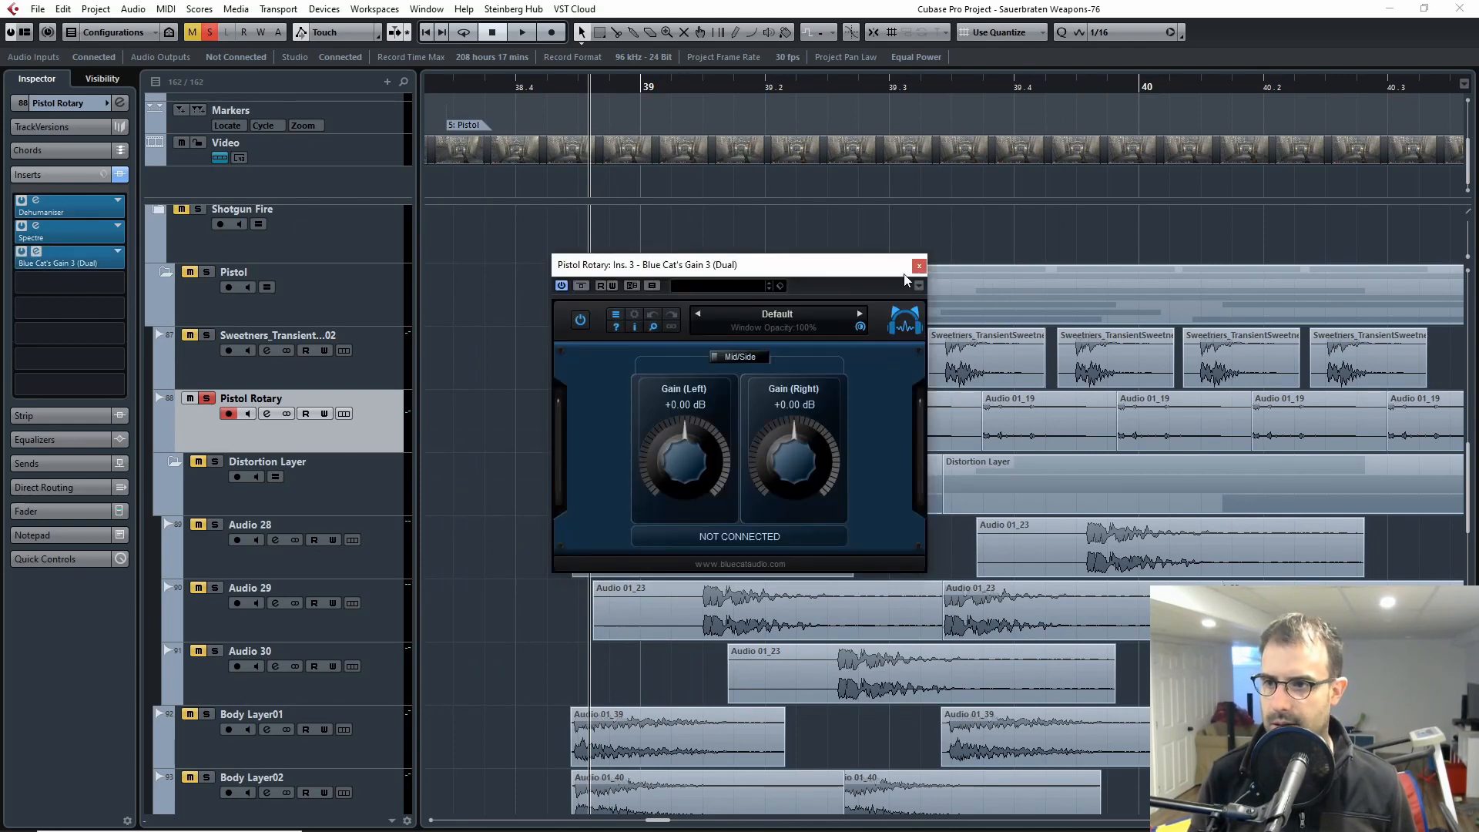
Step: Check the Blue Cat's Gain 3 (Dual) window, remove that insert from Pistol Rotary and play the rotary clips
click(917, 268)
click(117, 252)
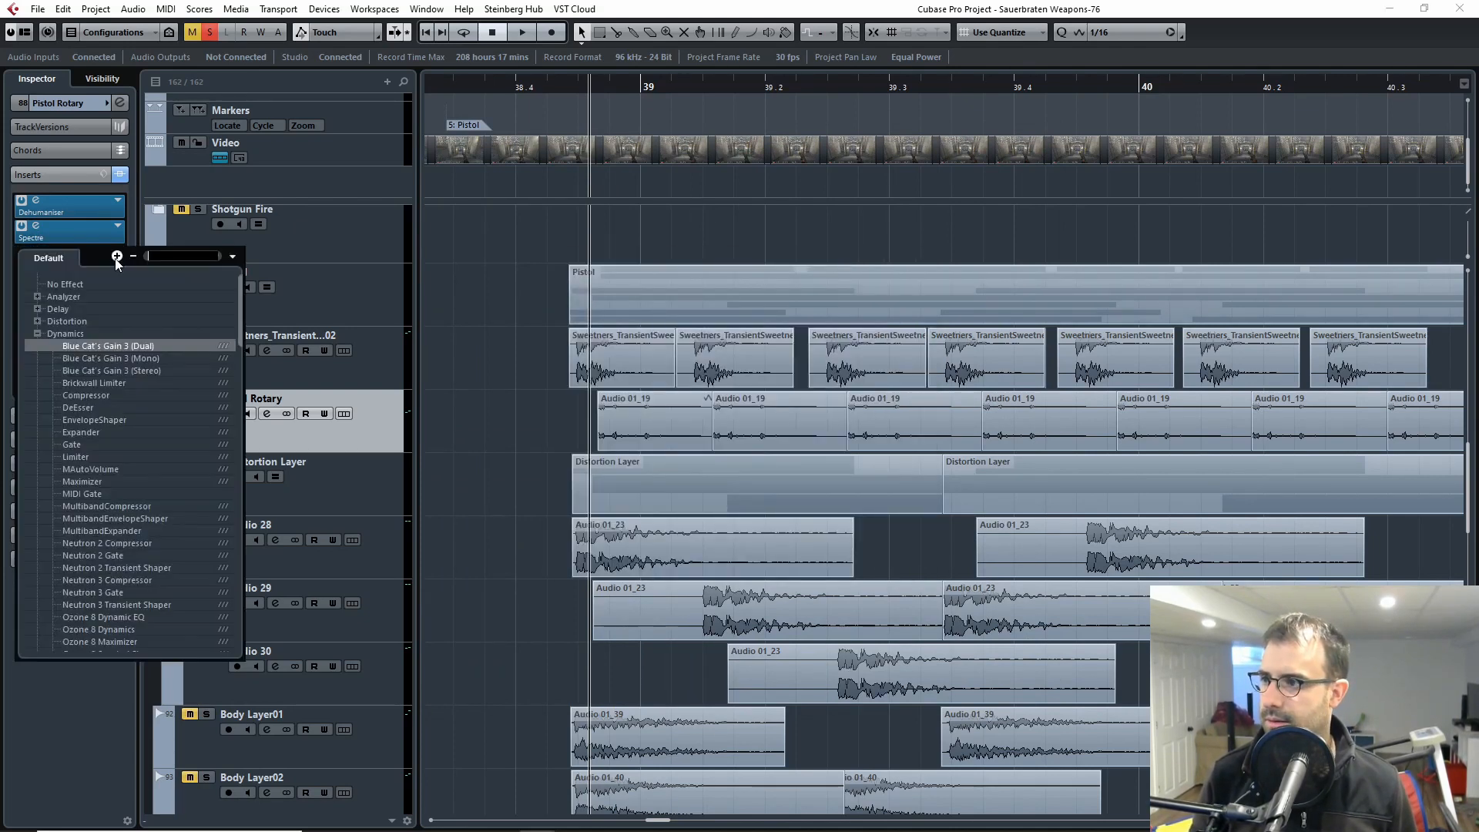
click(72, 284)
key(space)
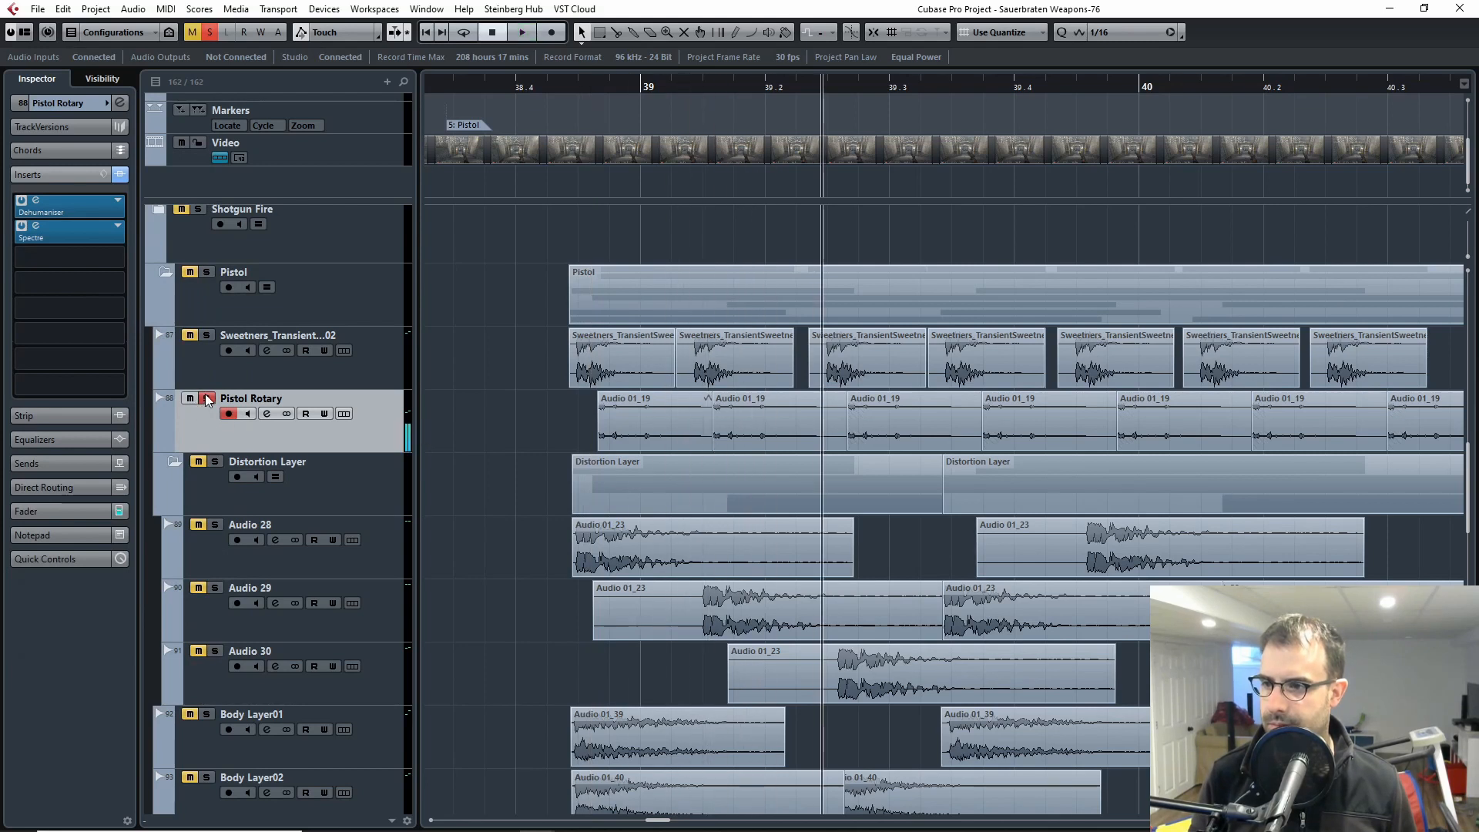
Step: Unsolo Pistol Rotary, solo the Distortion Layer folder and play its tracks from just before bar 39
click(205, 398)
click(210, 544)
click(215, 461)
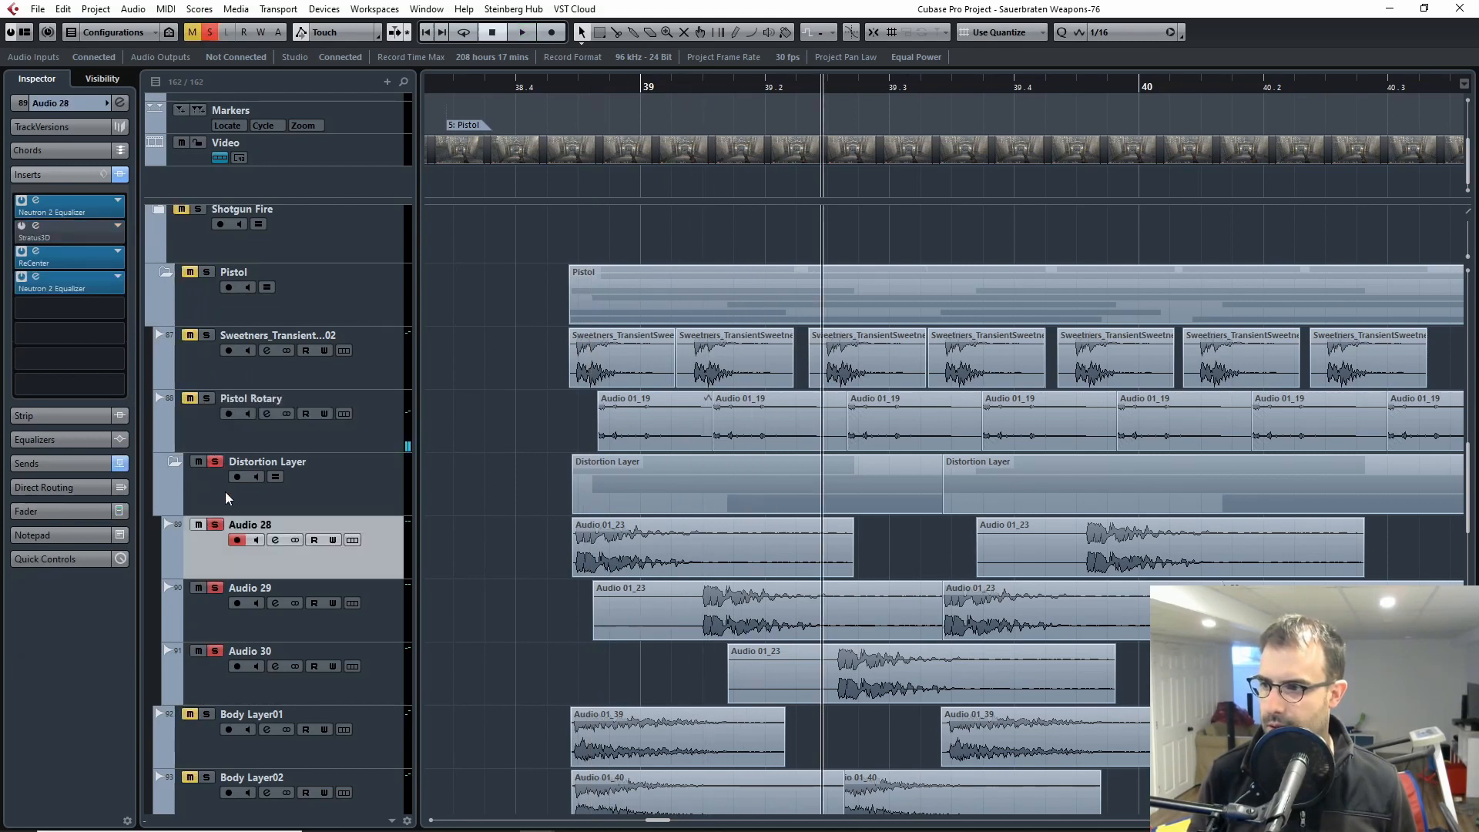
click(620, 87)
key(space)
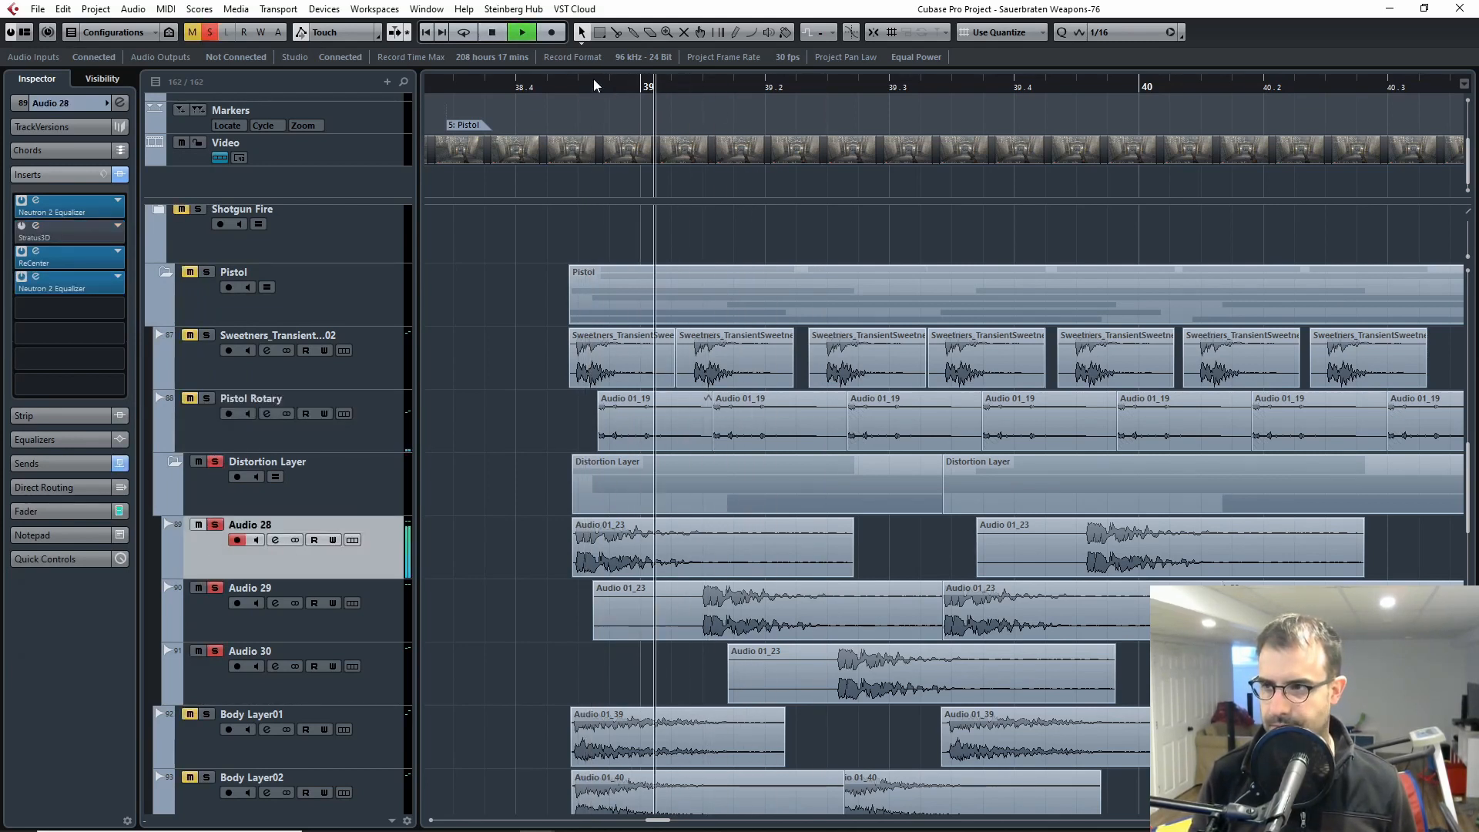
key(space)
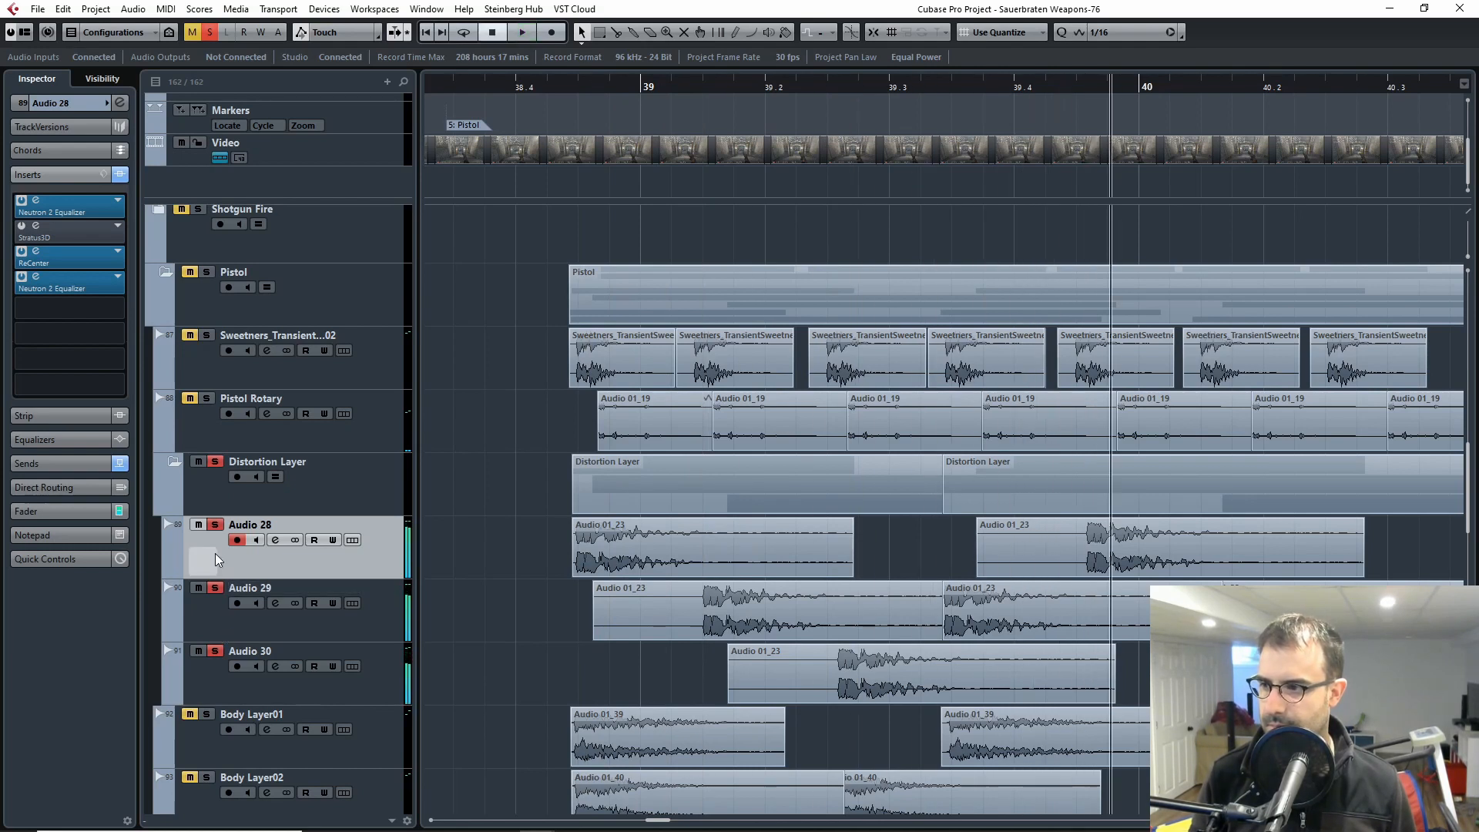
Step: Solo only Audio 28, place the cursor at the start of its first clip and bypass all its inserts
click(215, 461)
click(215, 524)
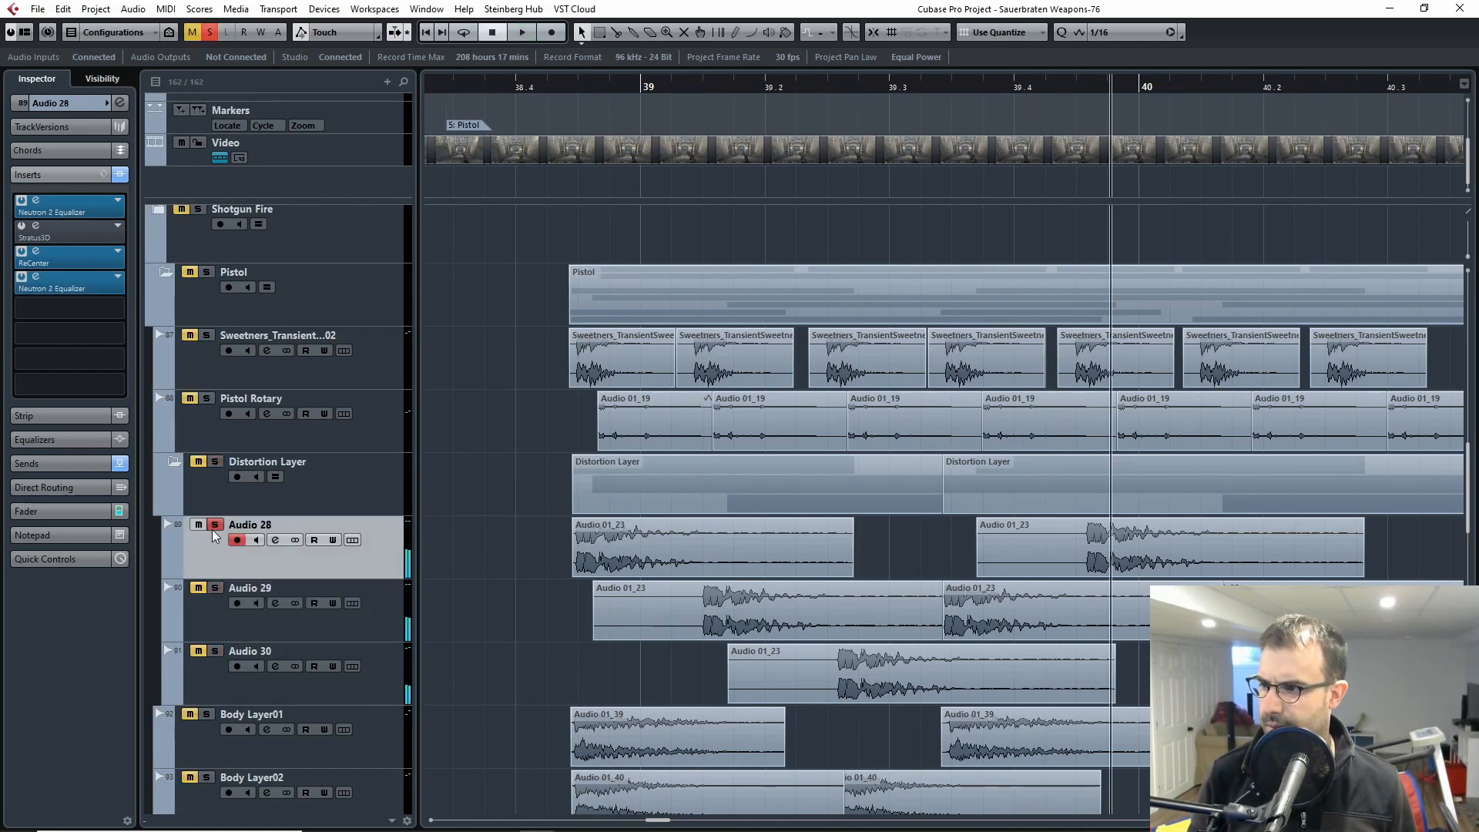
drag(597, 86, 573, 86)
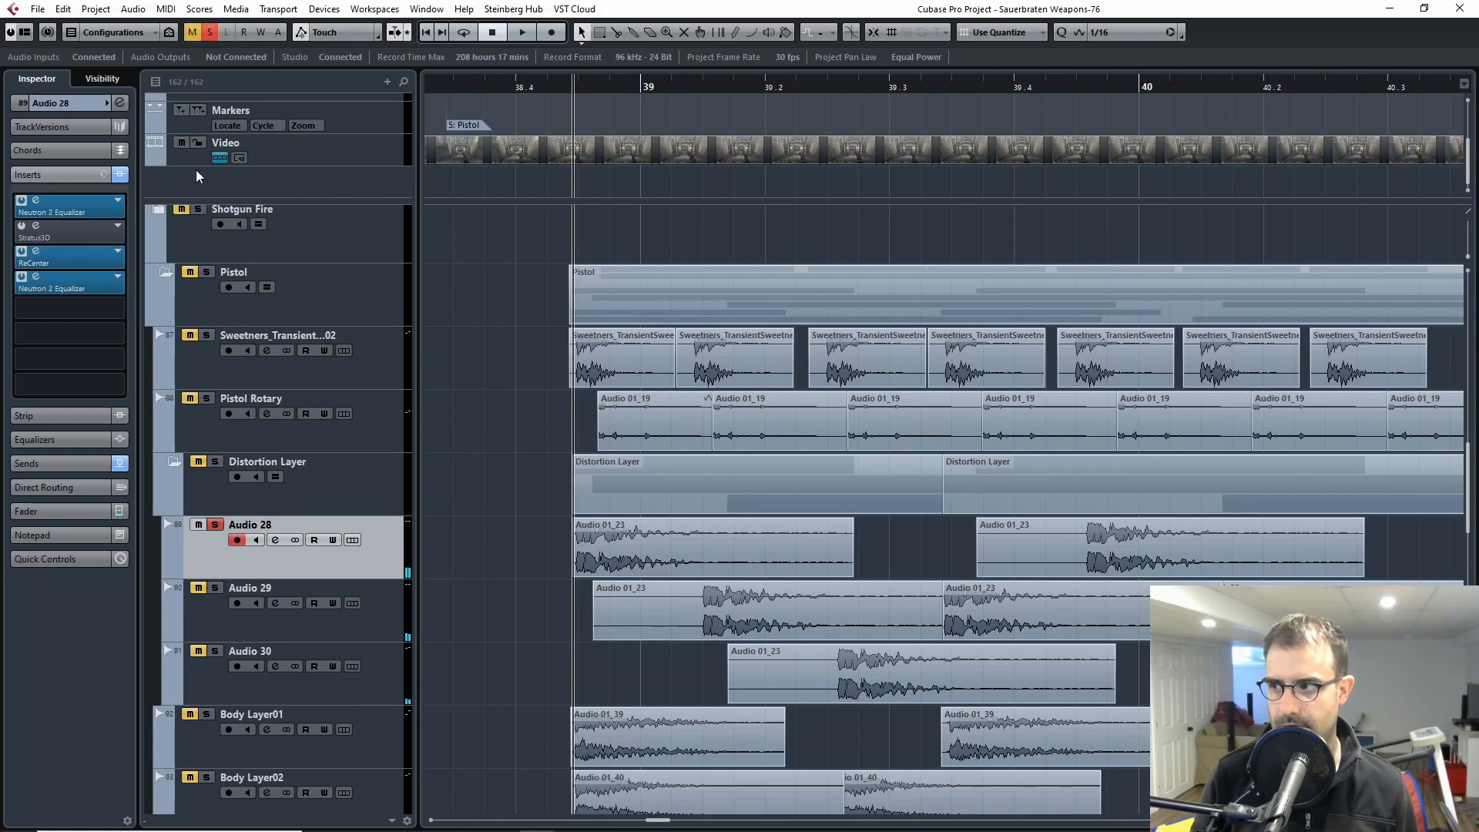
click(119, 175)
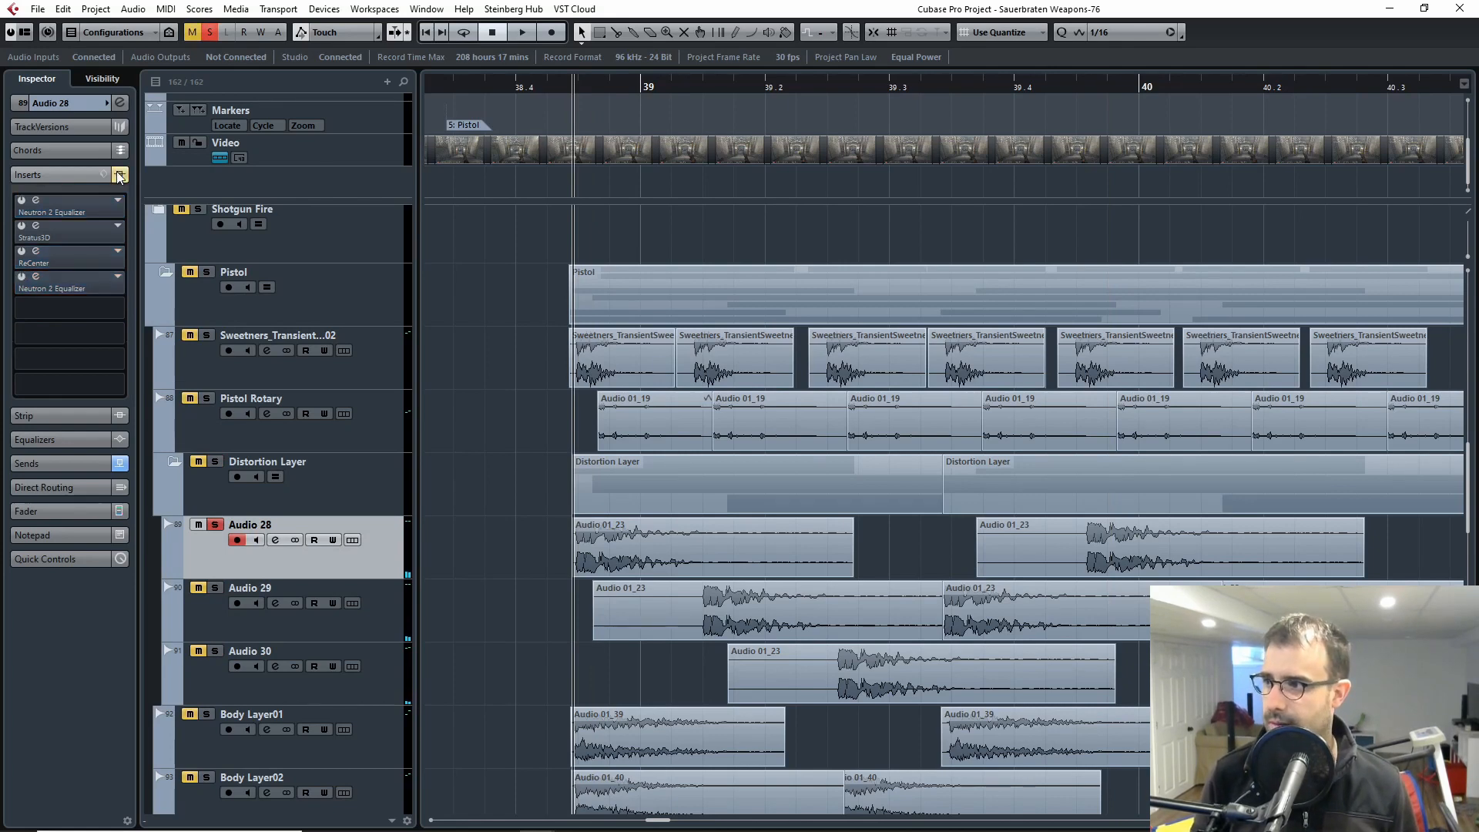
Step: Open Audio 28's first Neutron 2 Equalizer, compare the clip with it active and bypassed during playback, and close the window
click(37, 201)
click(519, 158)
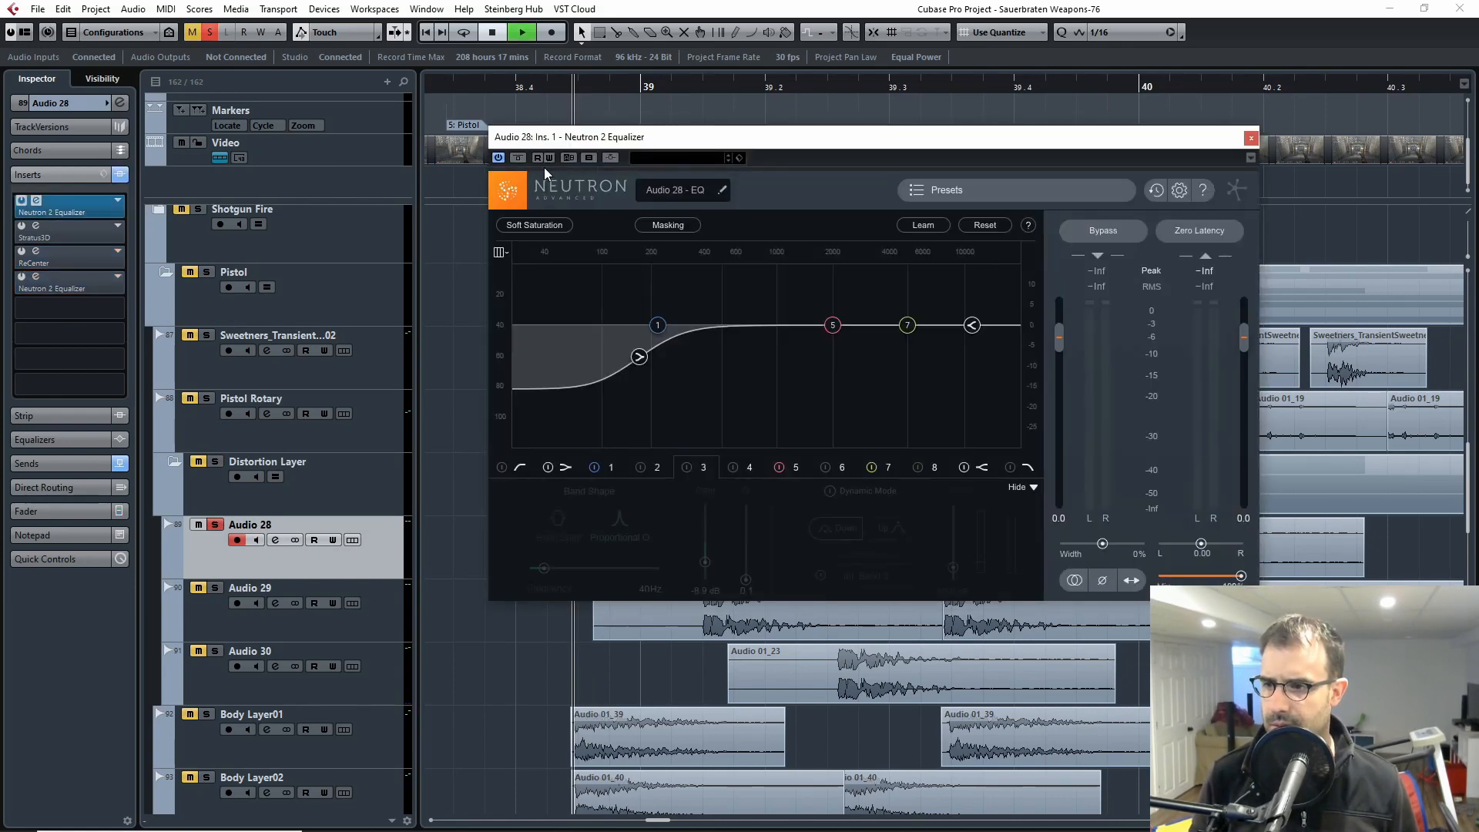
key(space)
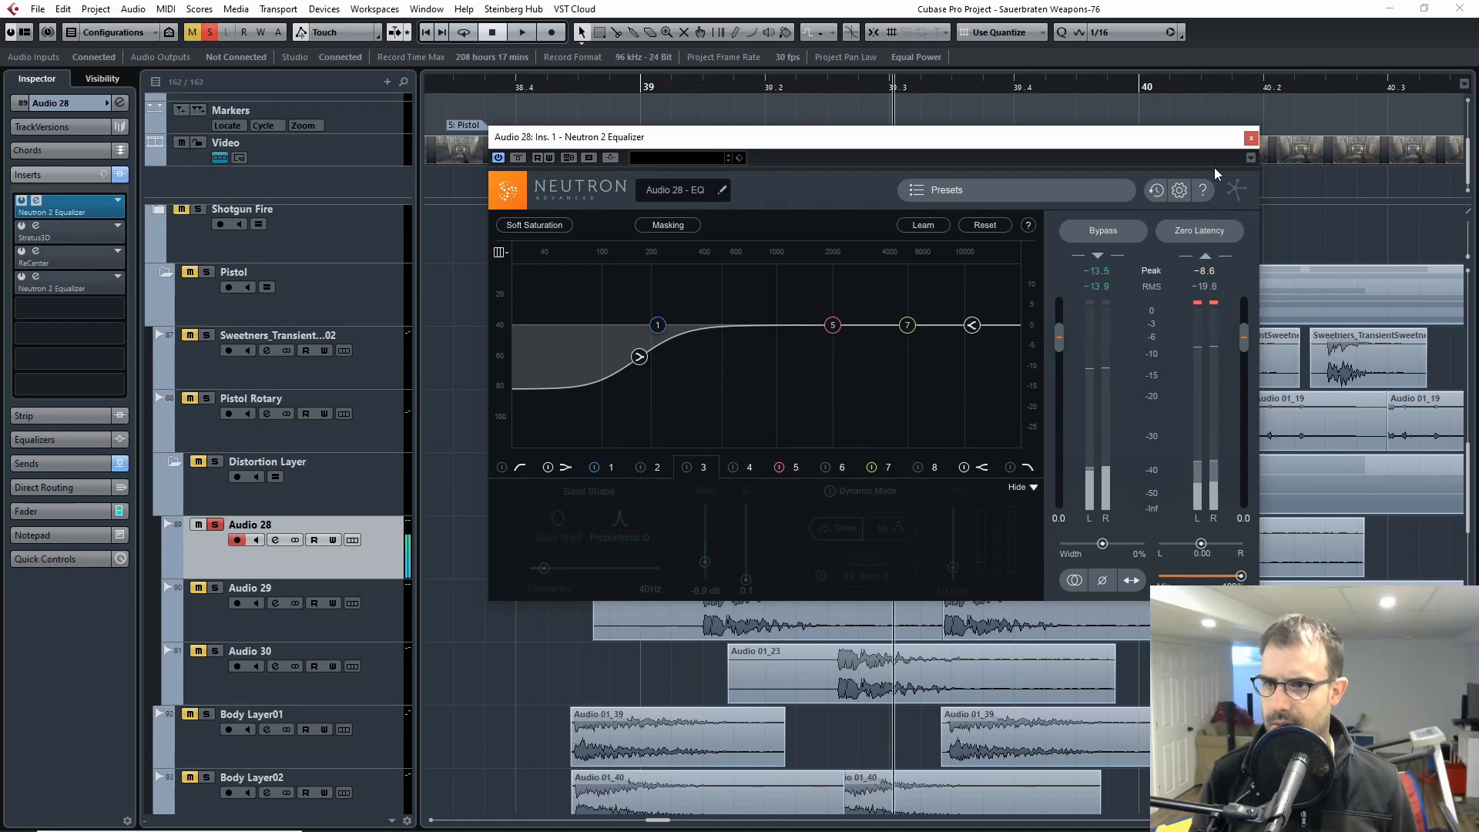
click(520, 158)
drag(539, 137, 872, 148)
key(space)
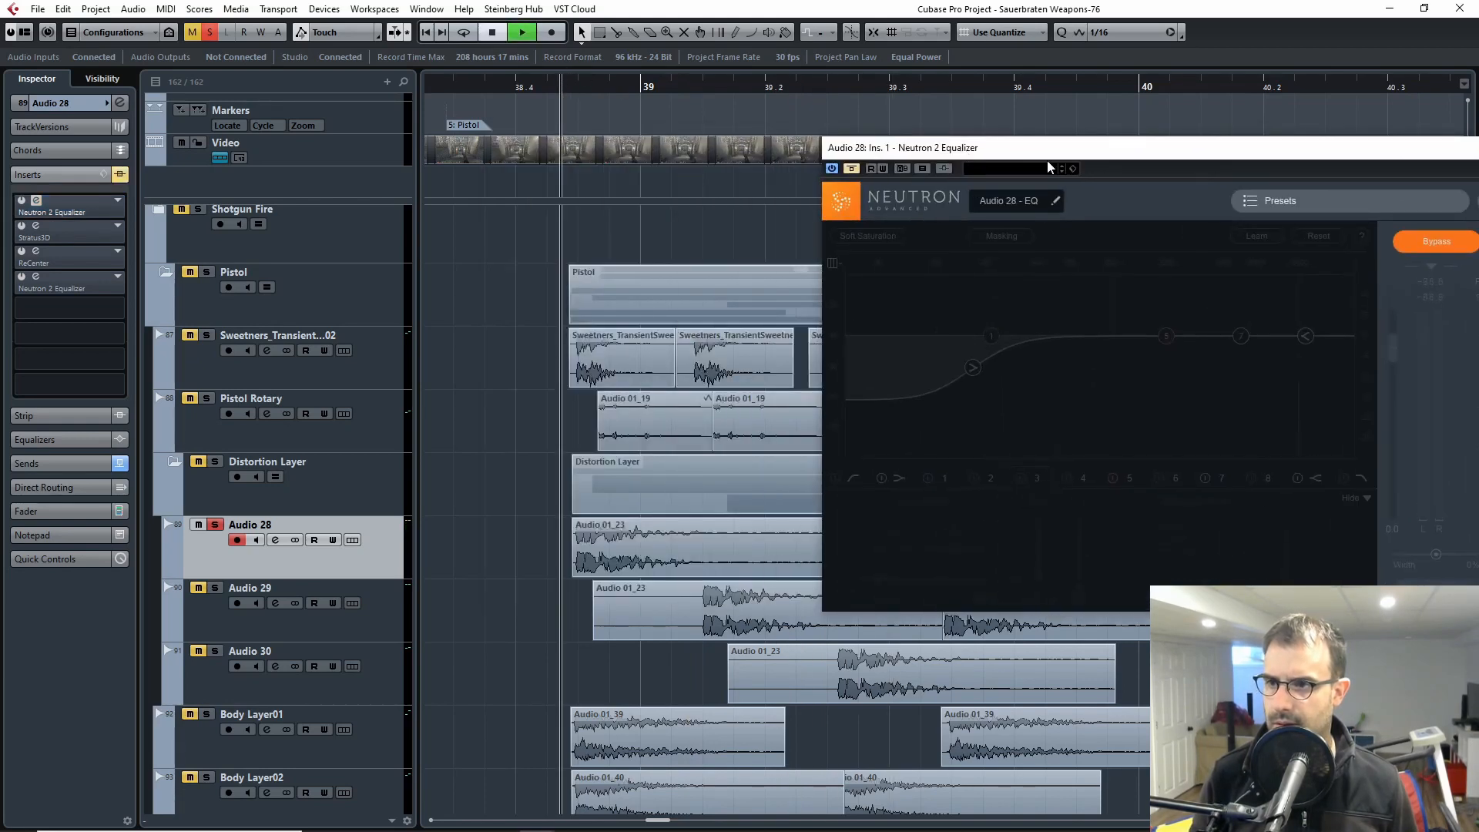
drag(1074, 155, 799, 168)
key(space)
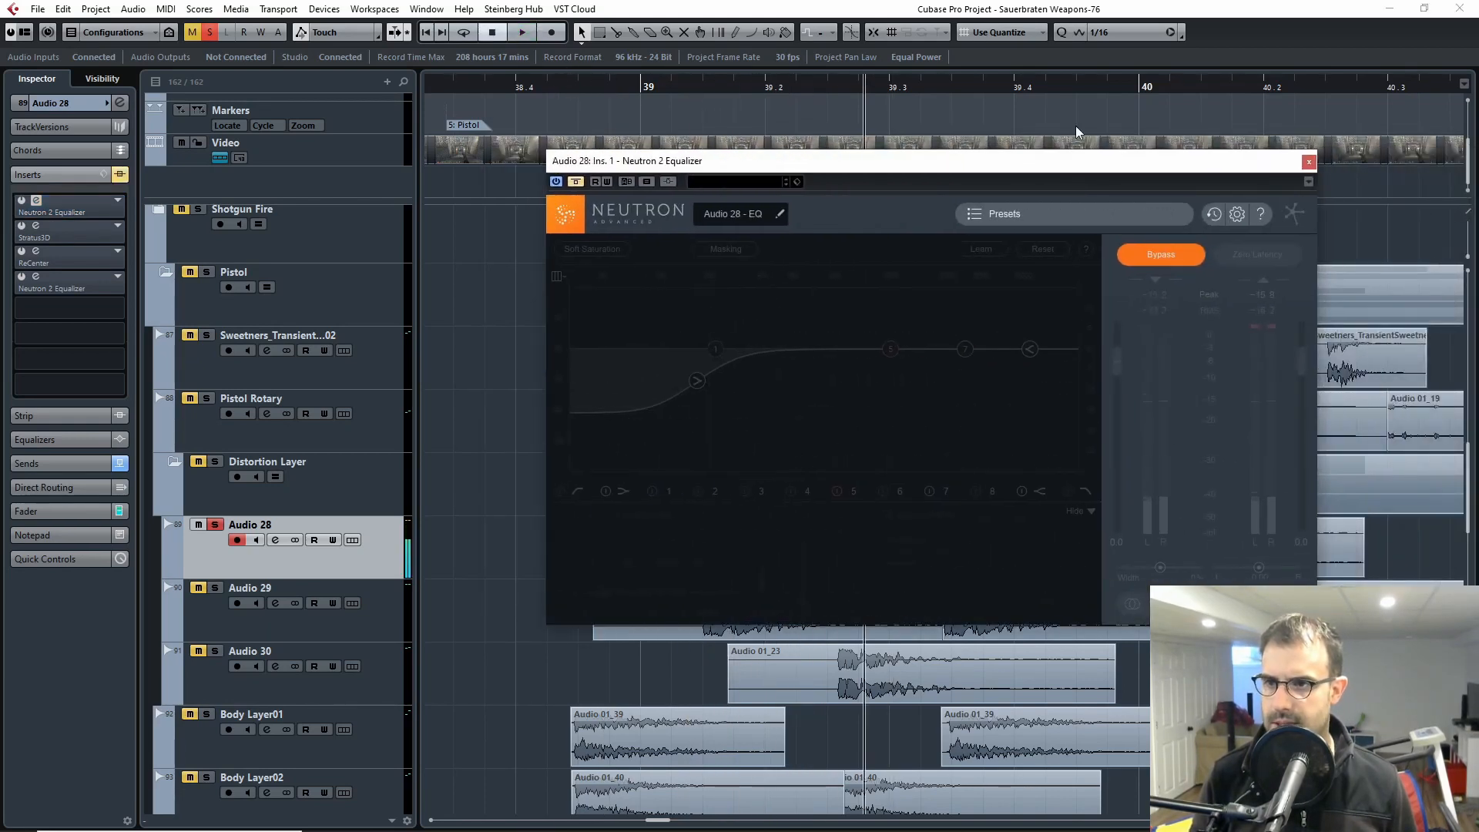
click(1308, 162)
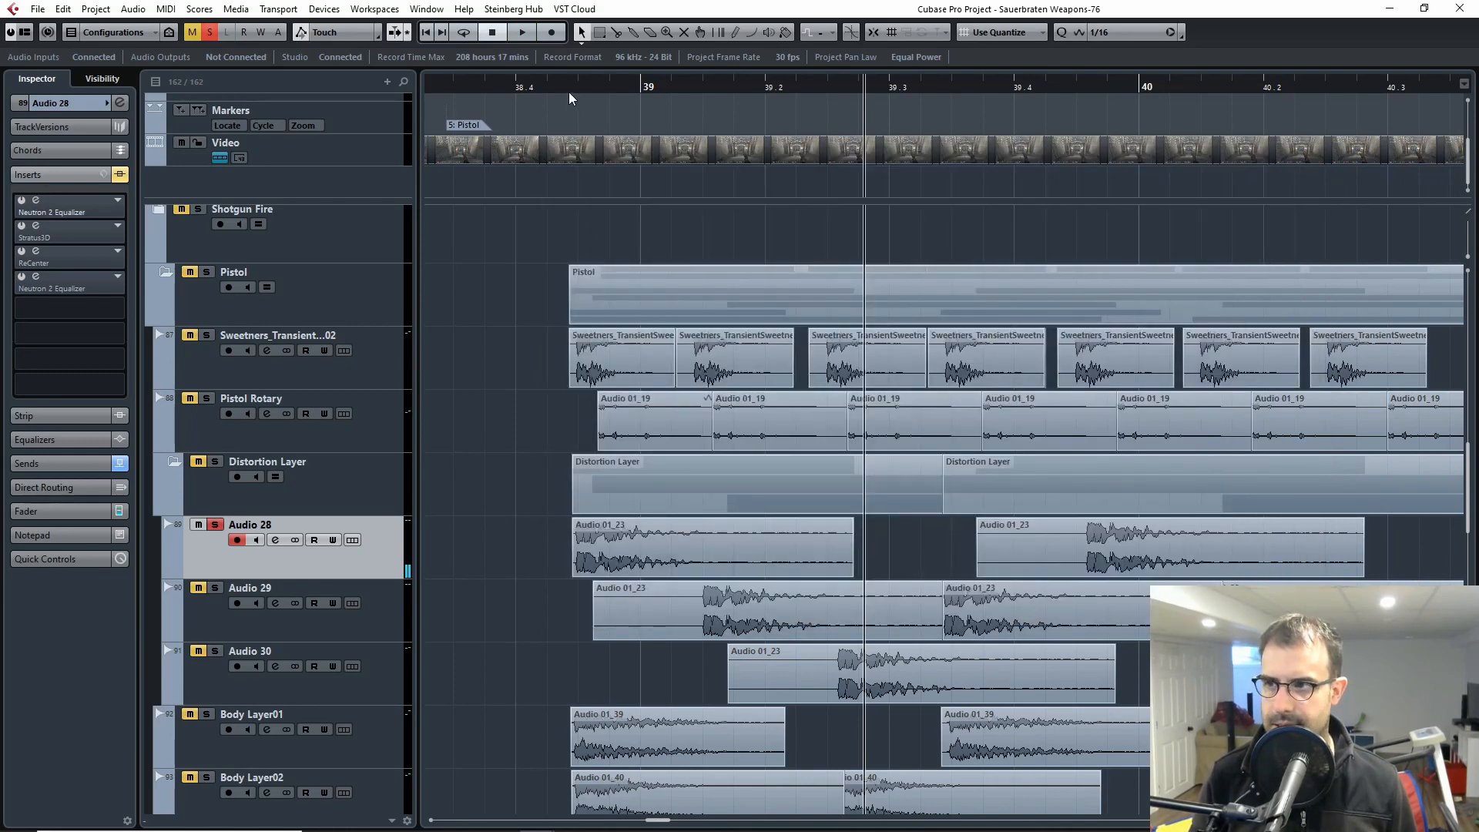
Step: Play Audio 28 without its inserts from just before bar 39 and return the cursor ahead of the clip
click(562, 90)
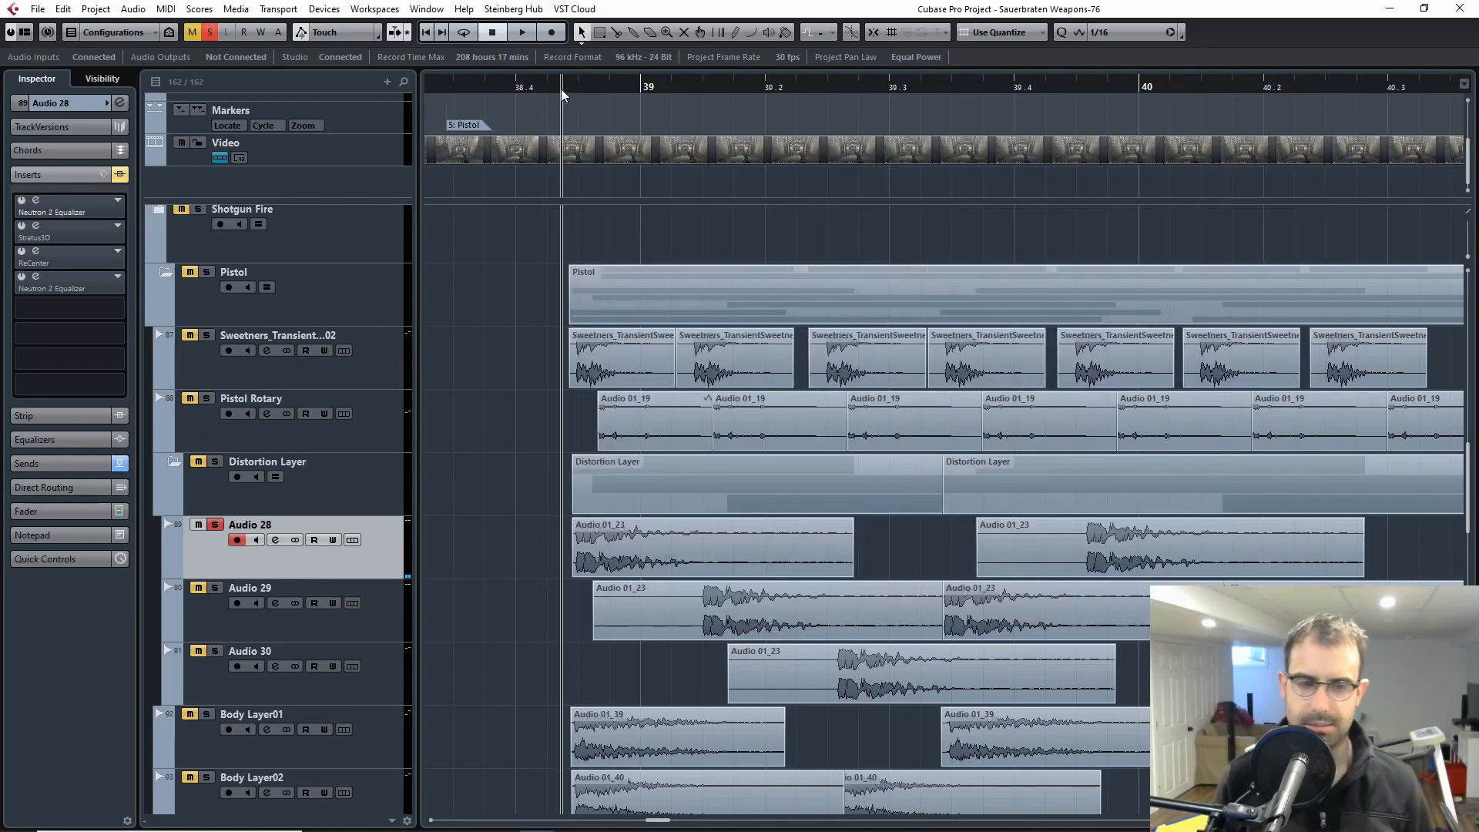
key(space)
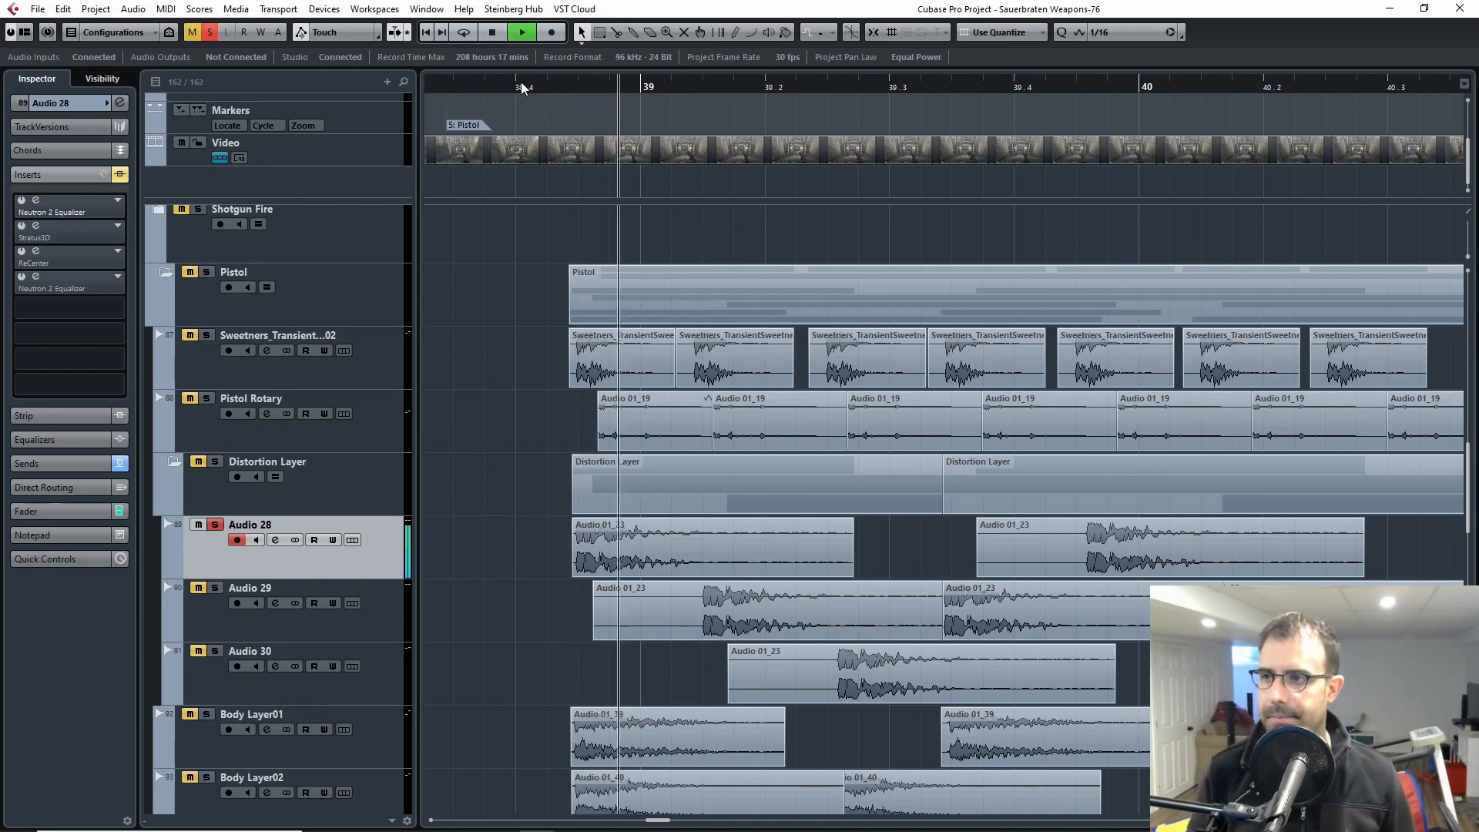
key(space)
click(553, 90)
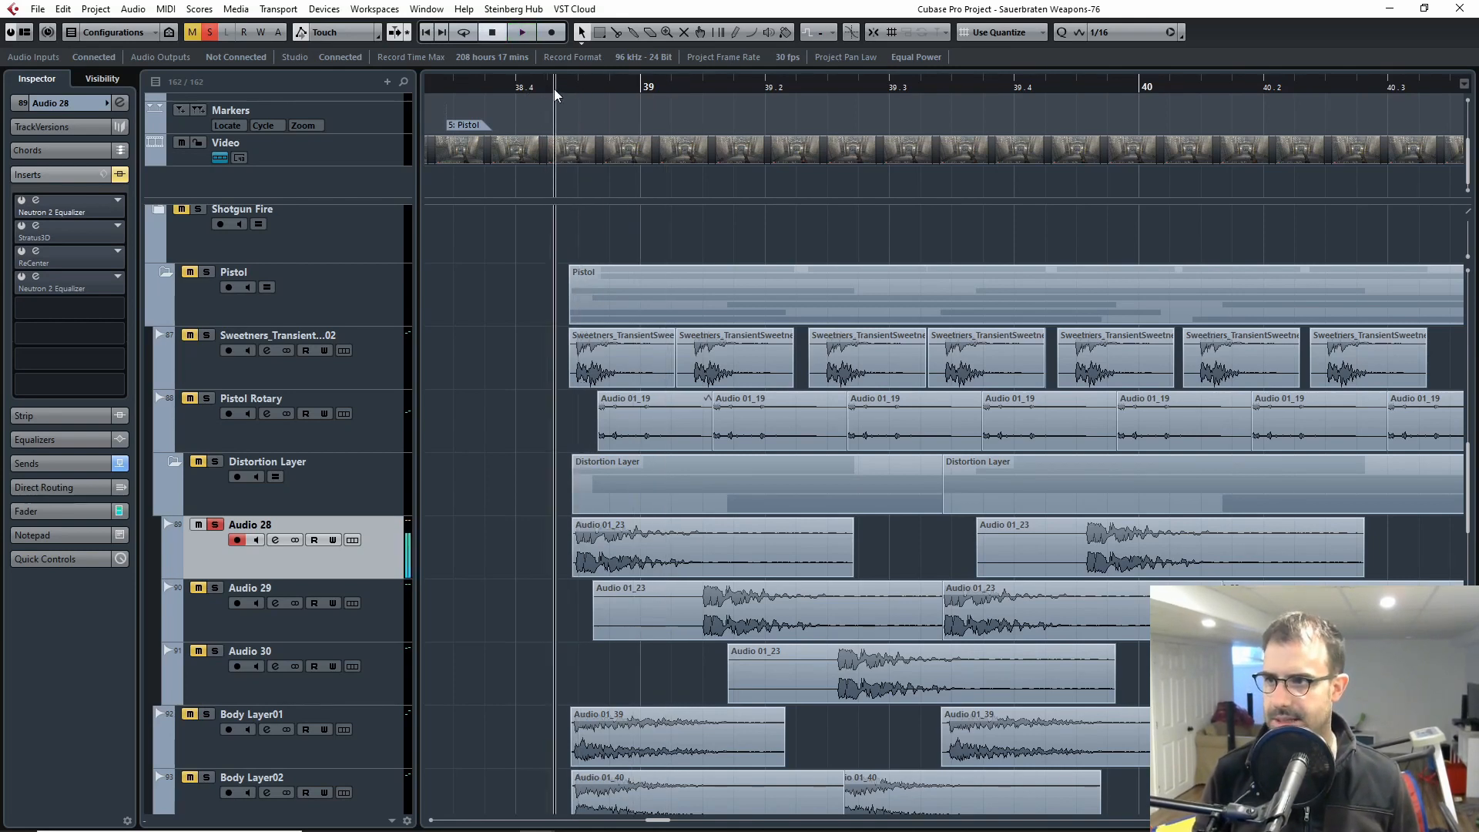
Step: Reactivate Audio 28's first Neutron 2 Equalizer, play the clip through it and set the low shelf's frequency to 149 Hz
click(48, 204)
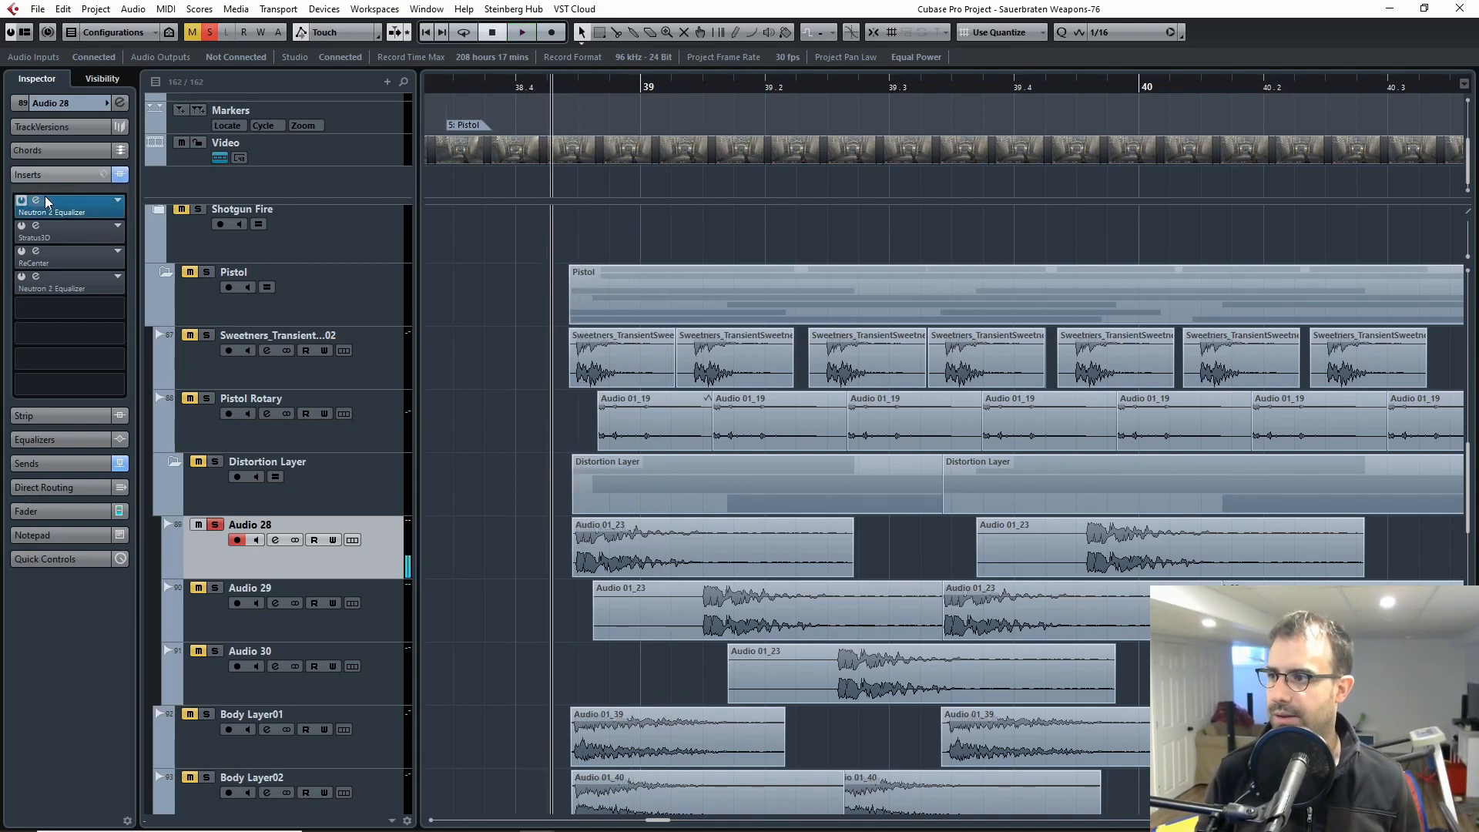
key(space)
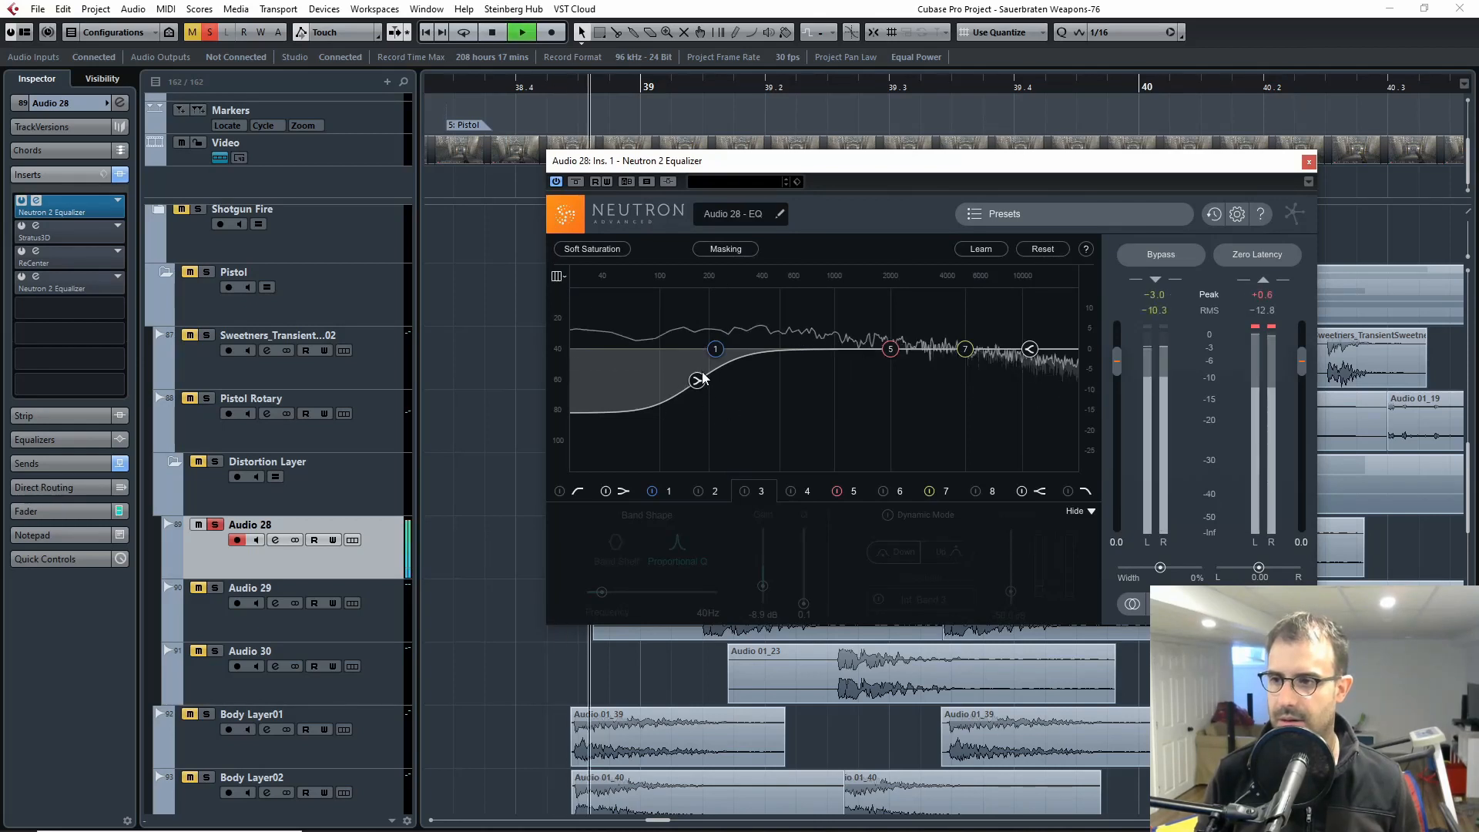
click(697, 380)
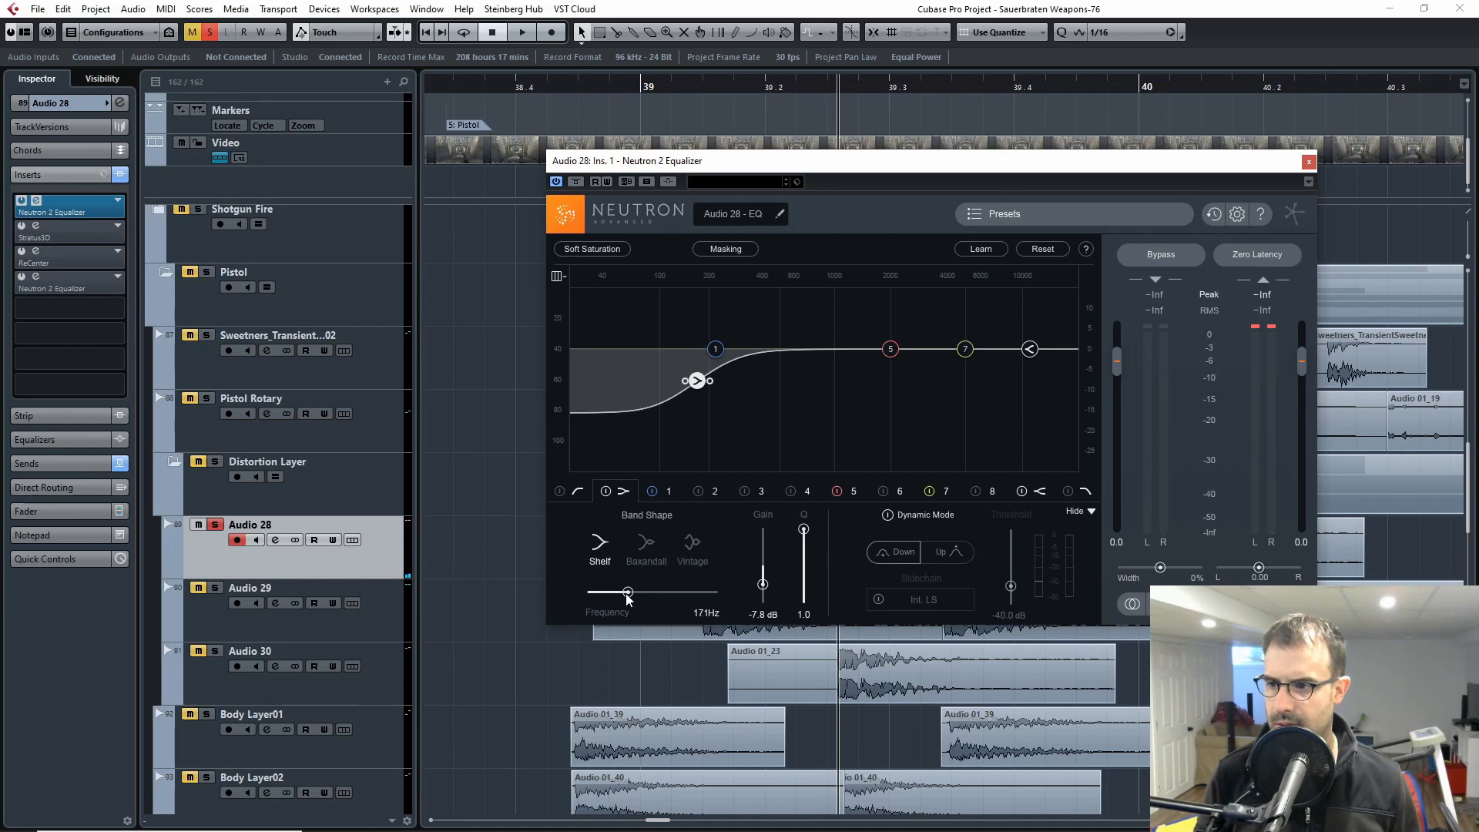
drag(628, 593, 625, 593)
Step: Play Audio 28 through the adjusted equalizer, close the plugin window and replay the clip from just before bar 39
click(578, 86)
key(space)
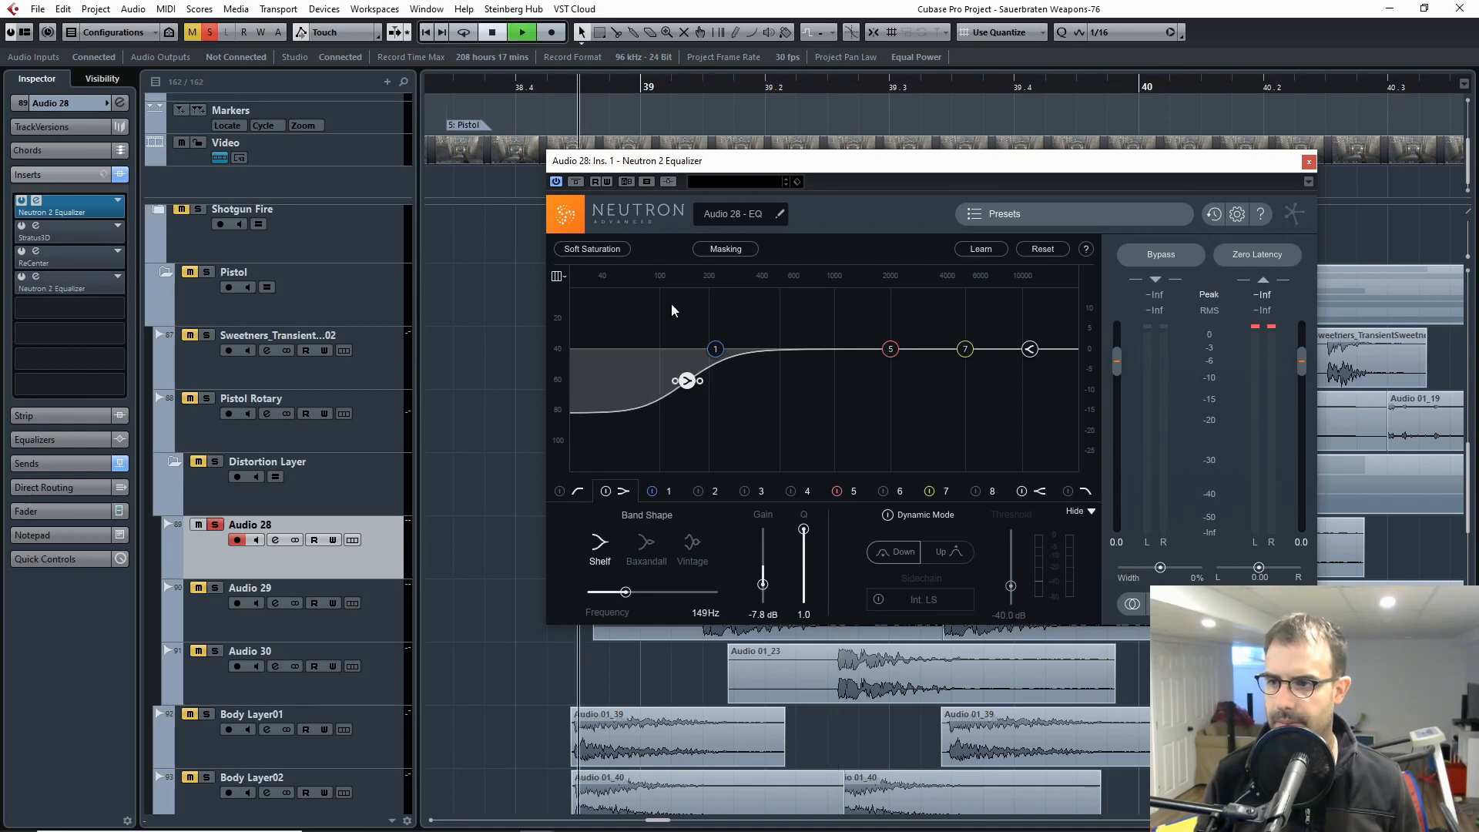
click(564, 86)
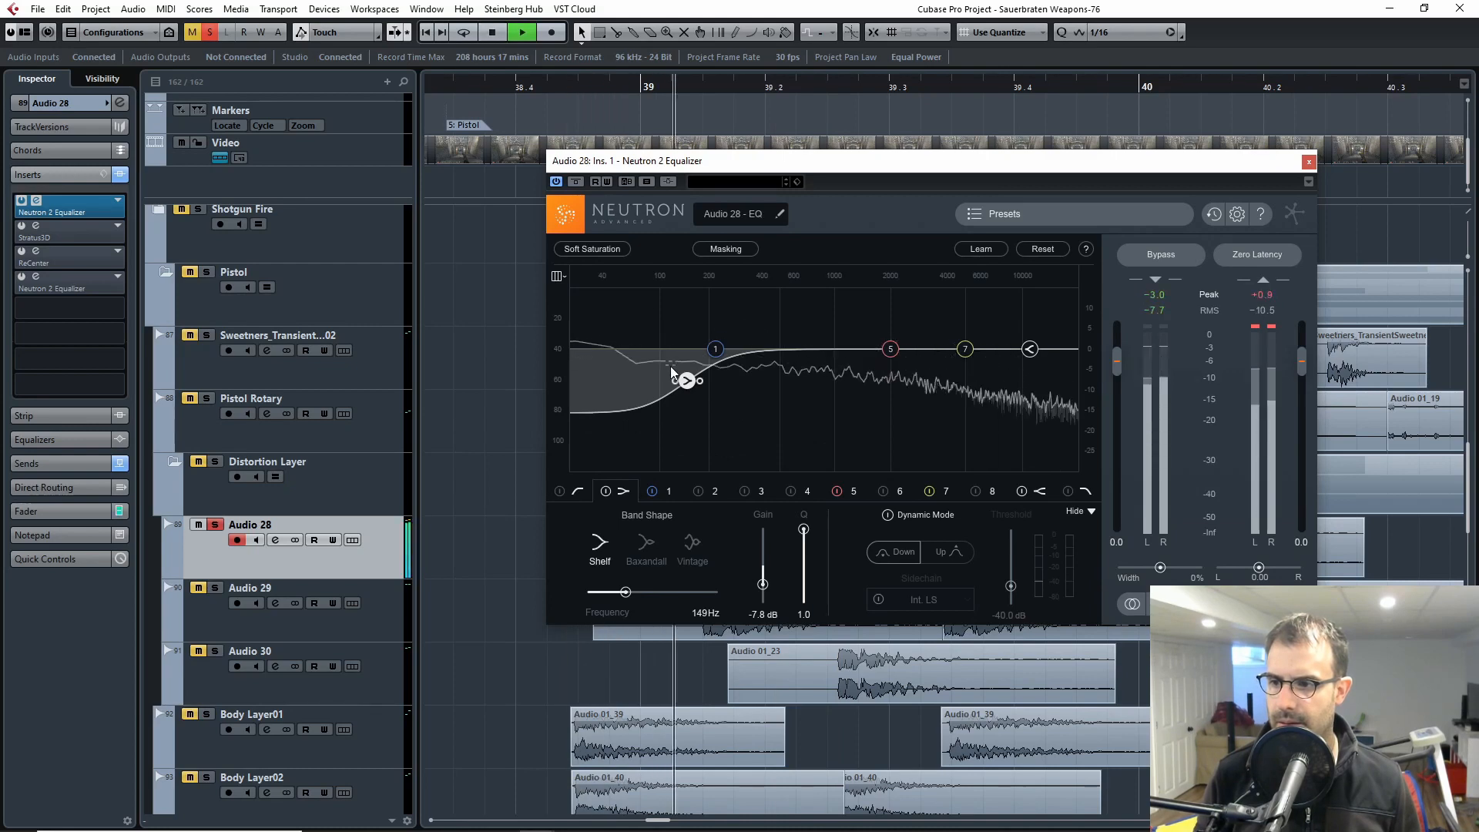
key(space)
click(1308, 162)
click(562, 86)
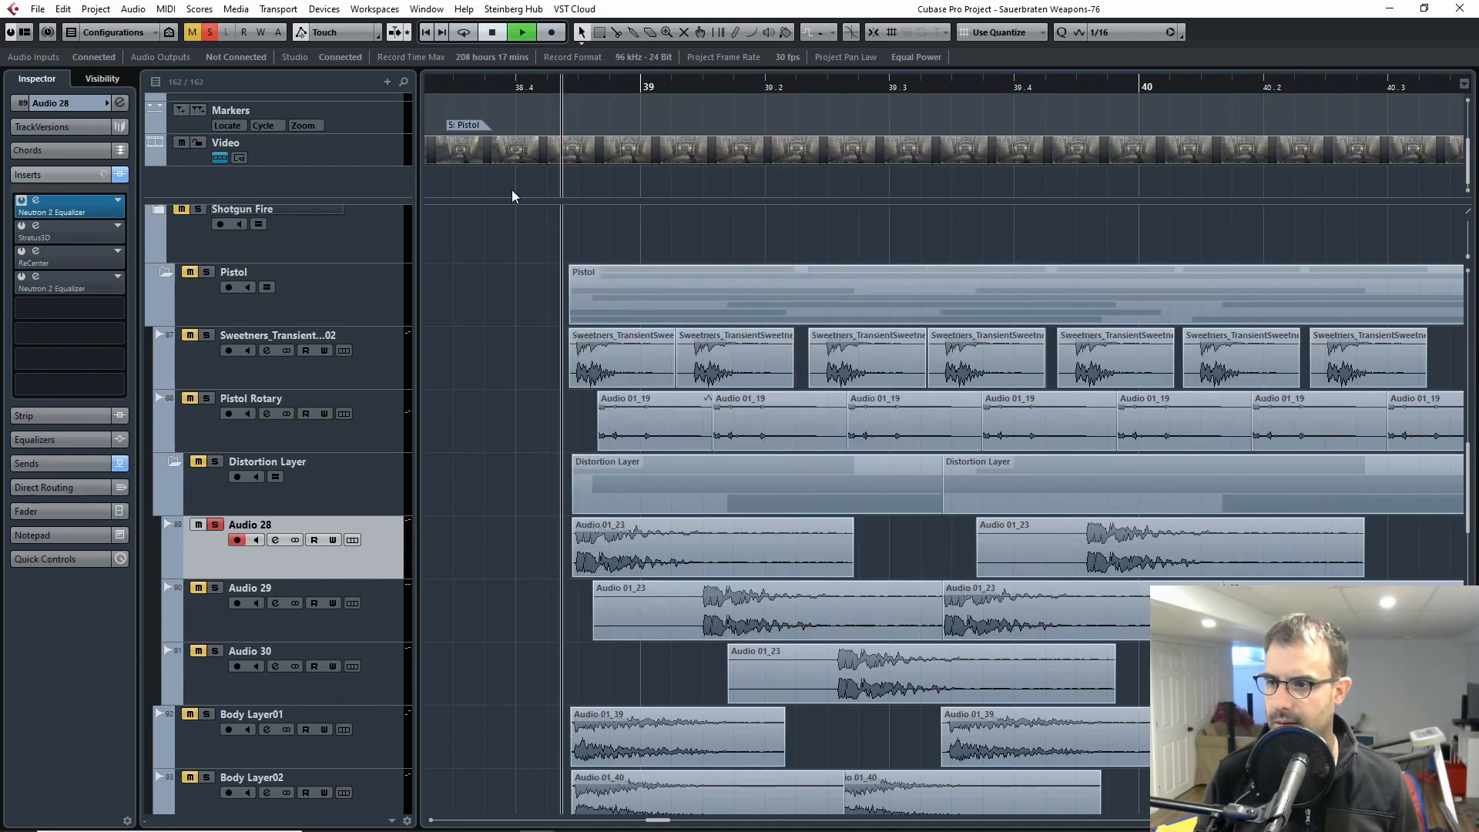
key(space)
key(space)
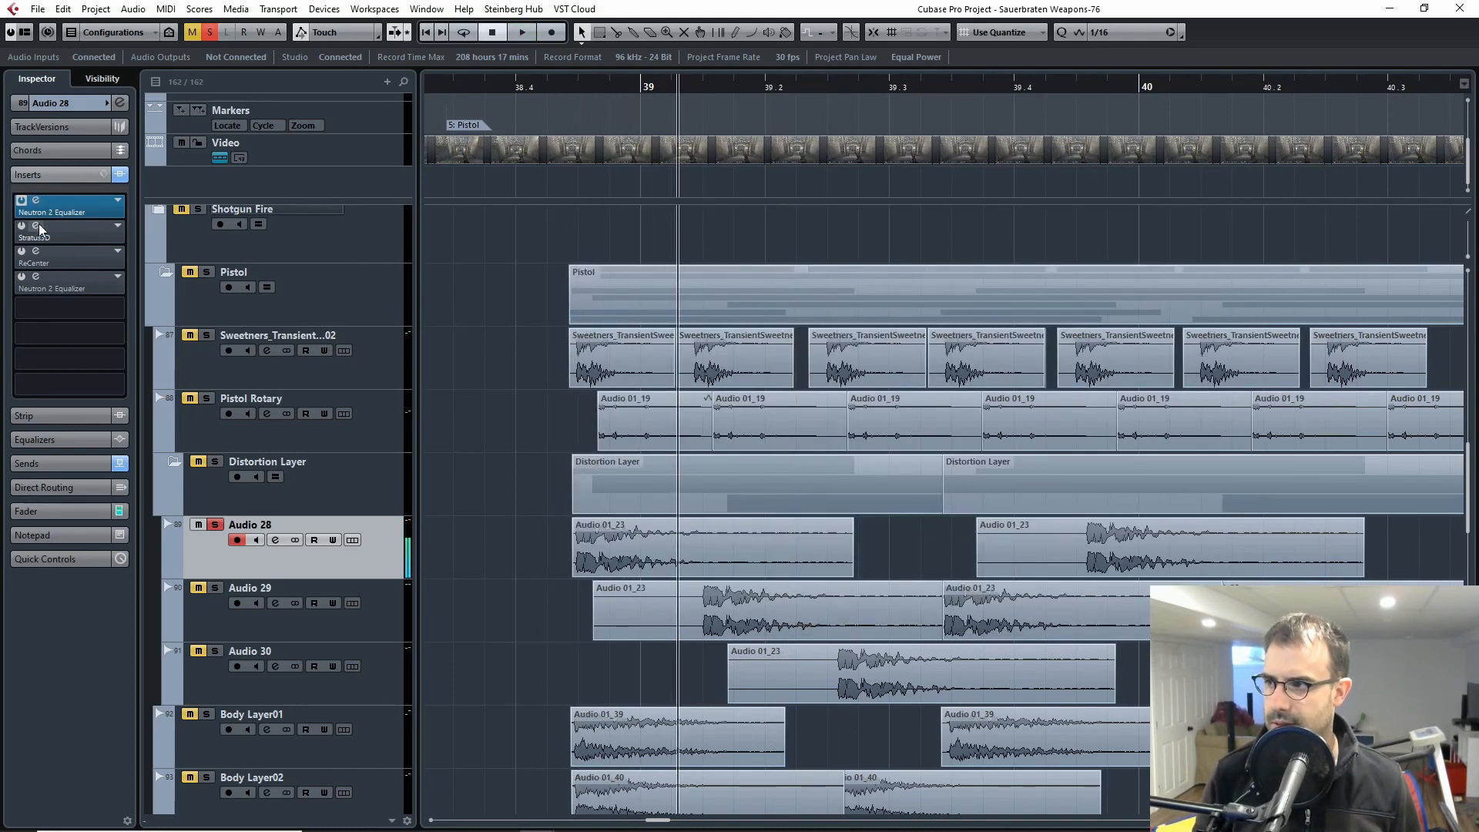
Step: Activate ReCenter on Audio 28, play the clip with its window and the Video Player open, and close the ReCenter window
click(37, 257)
click(541, 86)
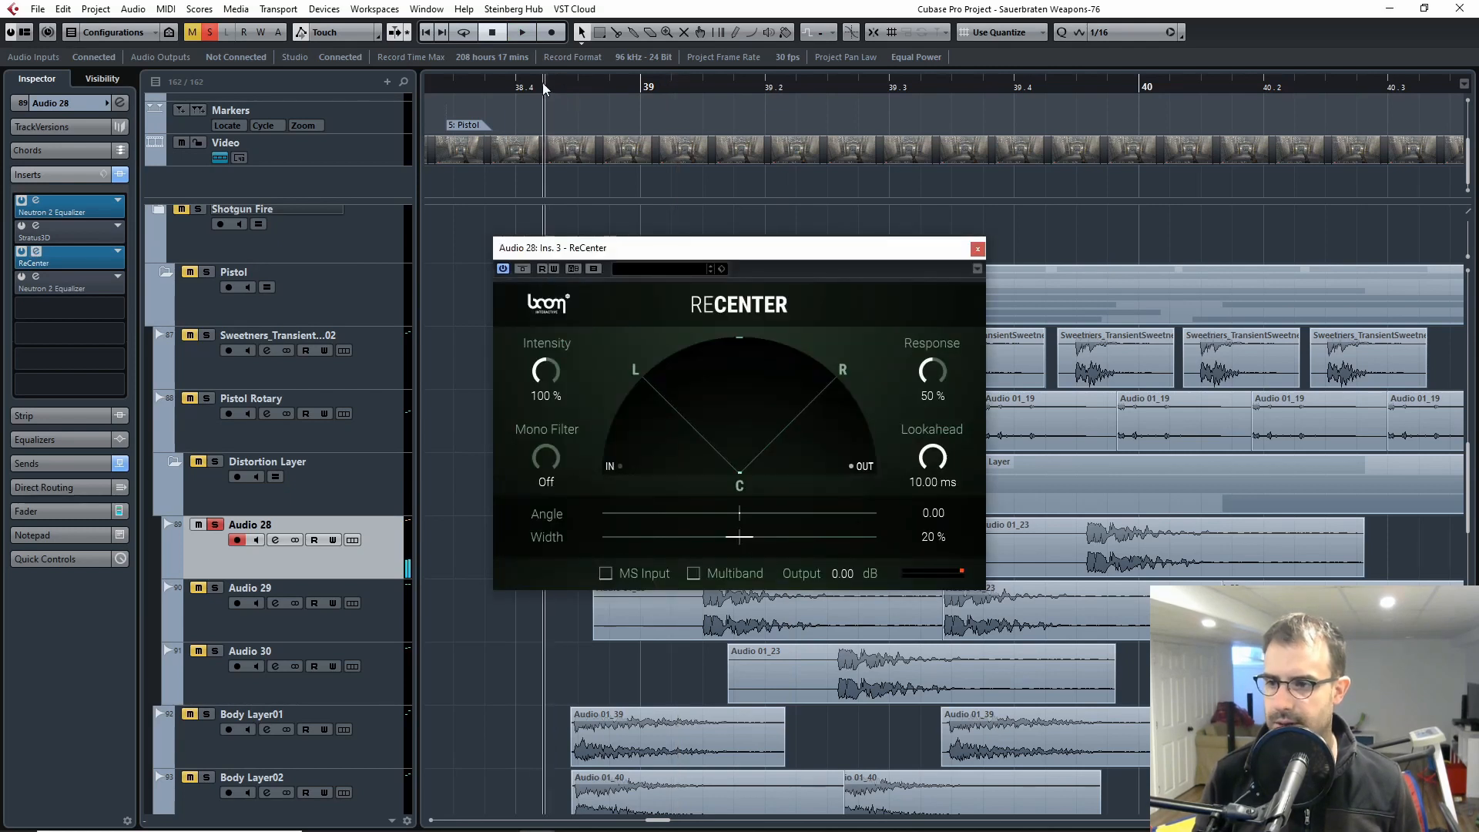
key(F8)
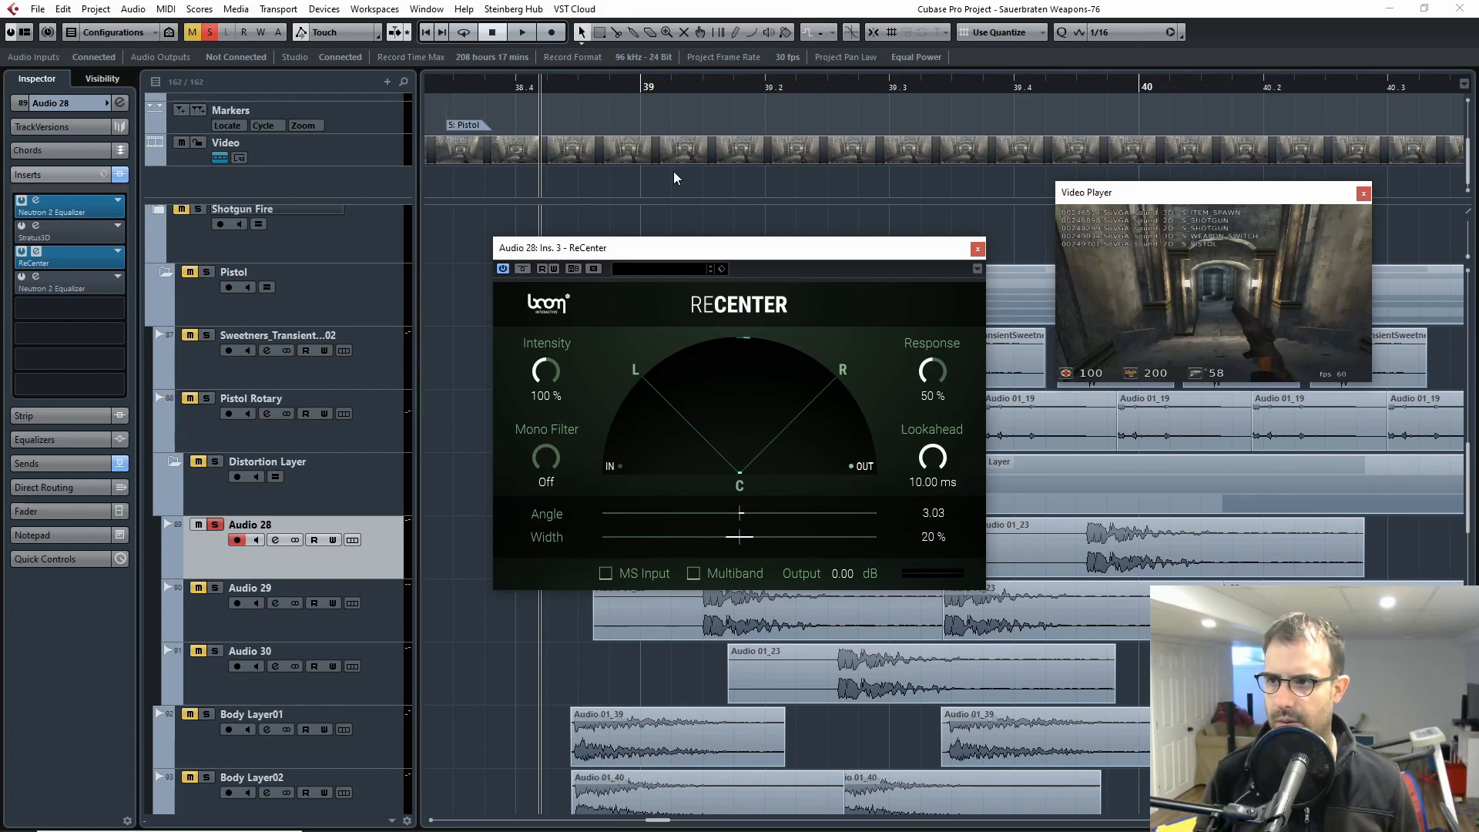
key(space)
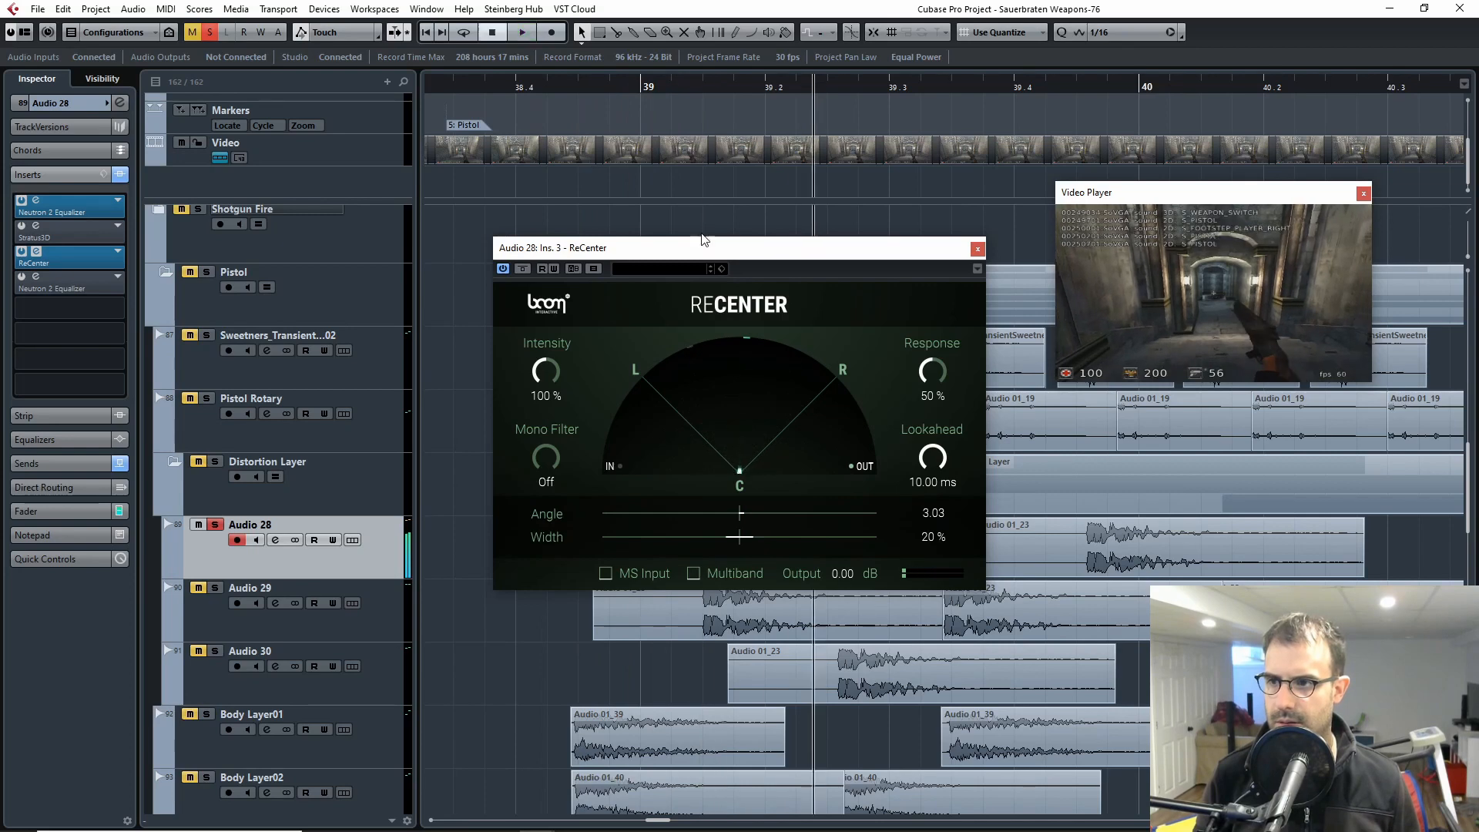
key(space)
click(977, 248)
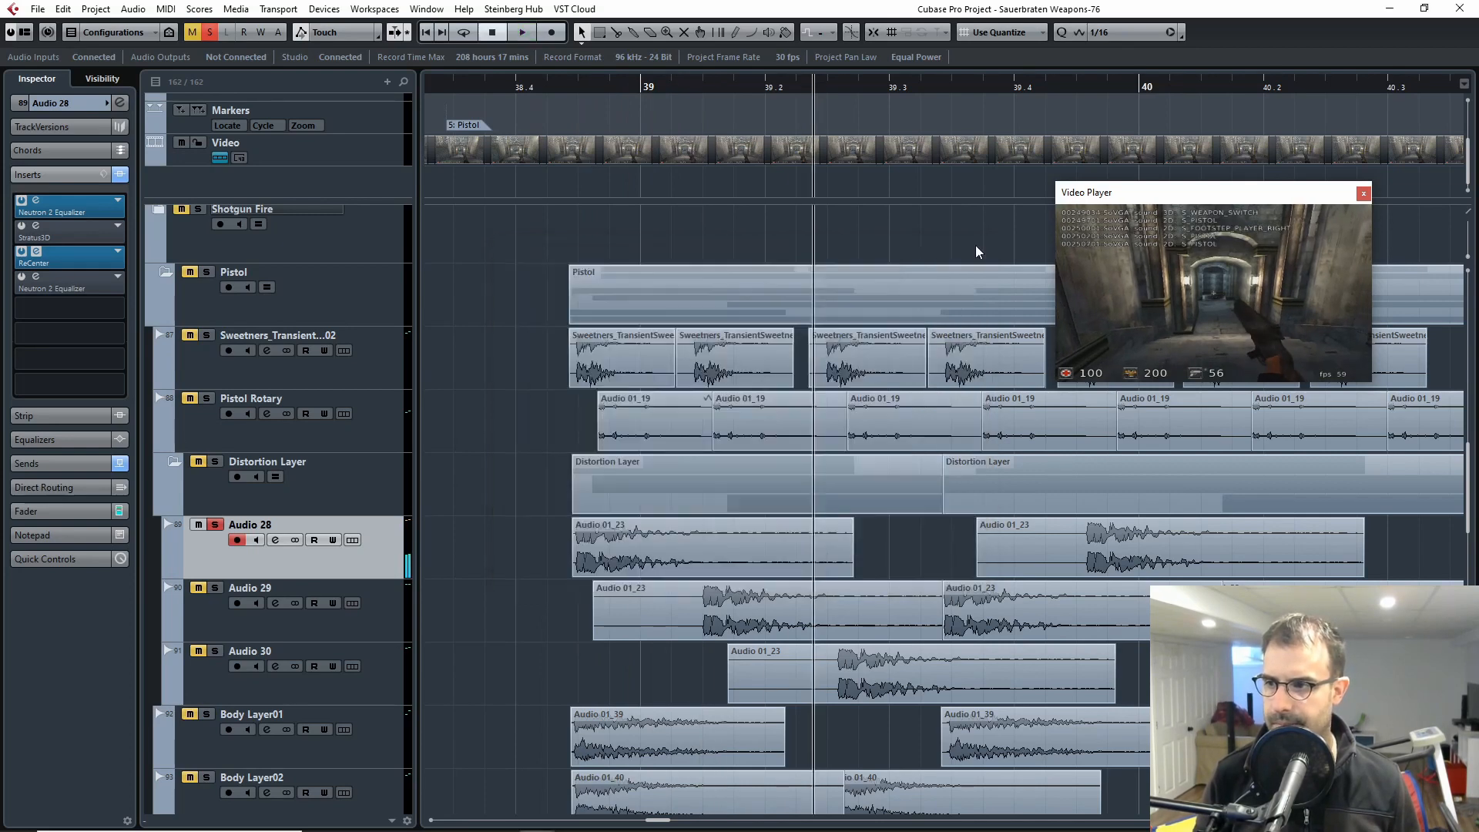
Step: Activate Audio 28's second Neutron 2 Equalizer, play the clip while toggling its bypass on and off, and close the plugin window
click(22, 277)
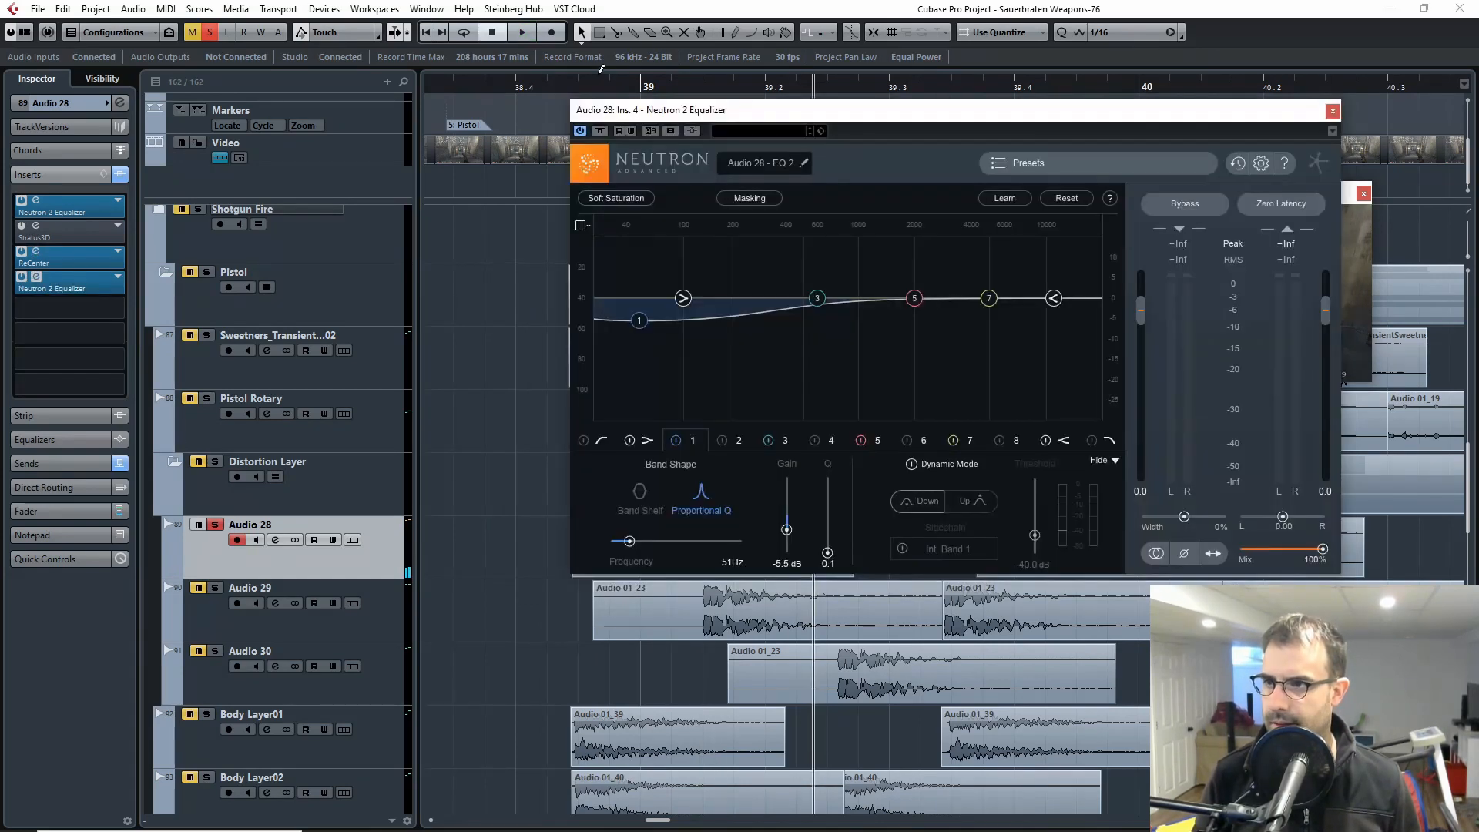
drag(568, 88, 536, 93)
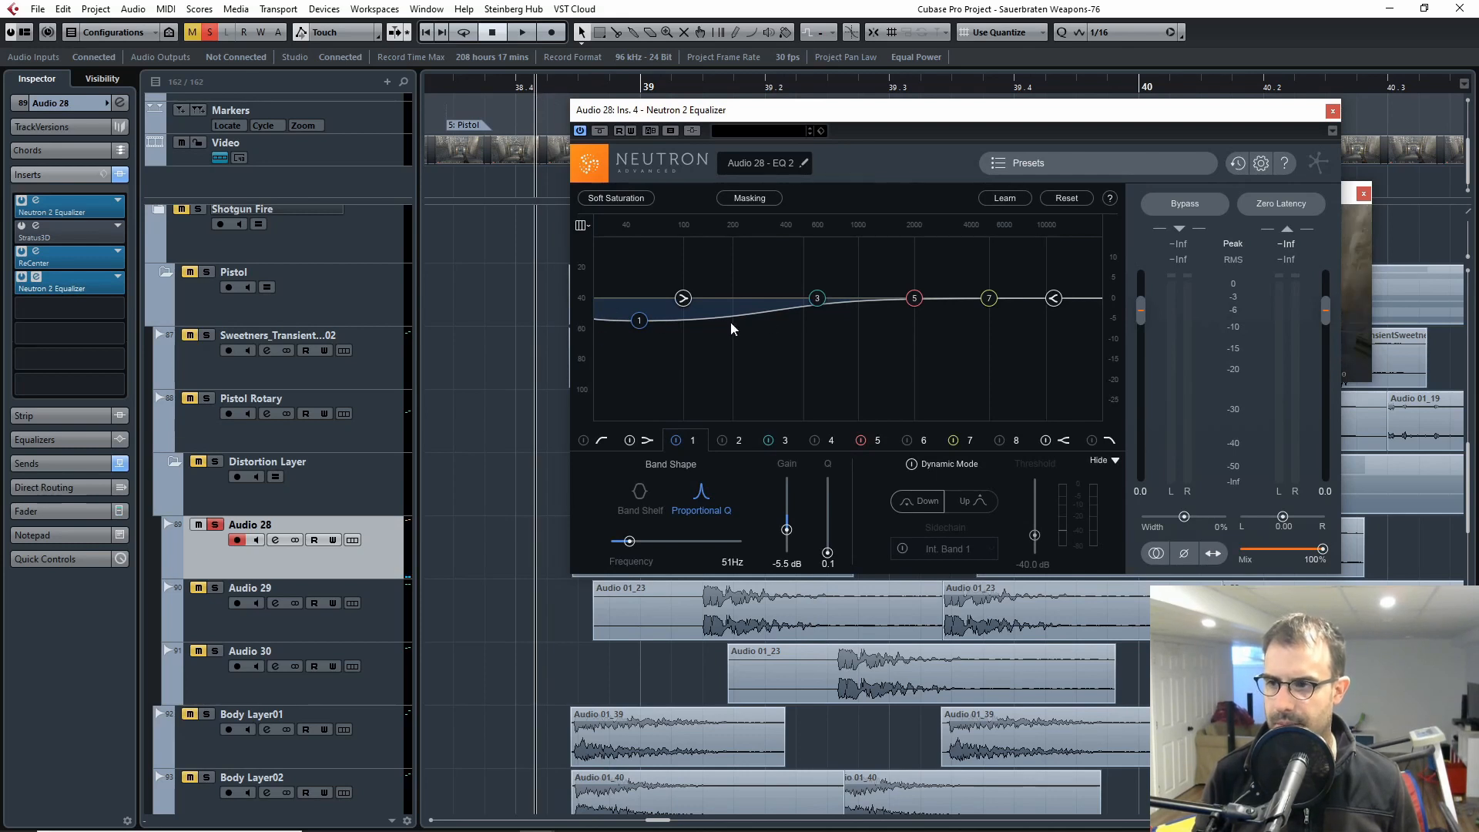
key(space)
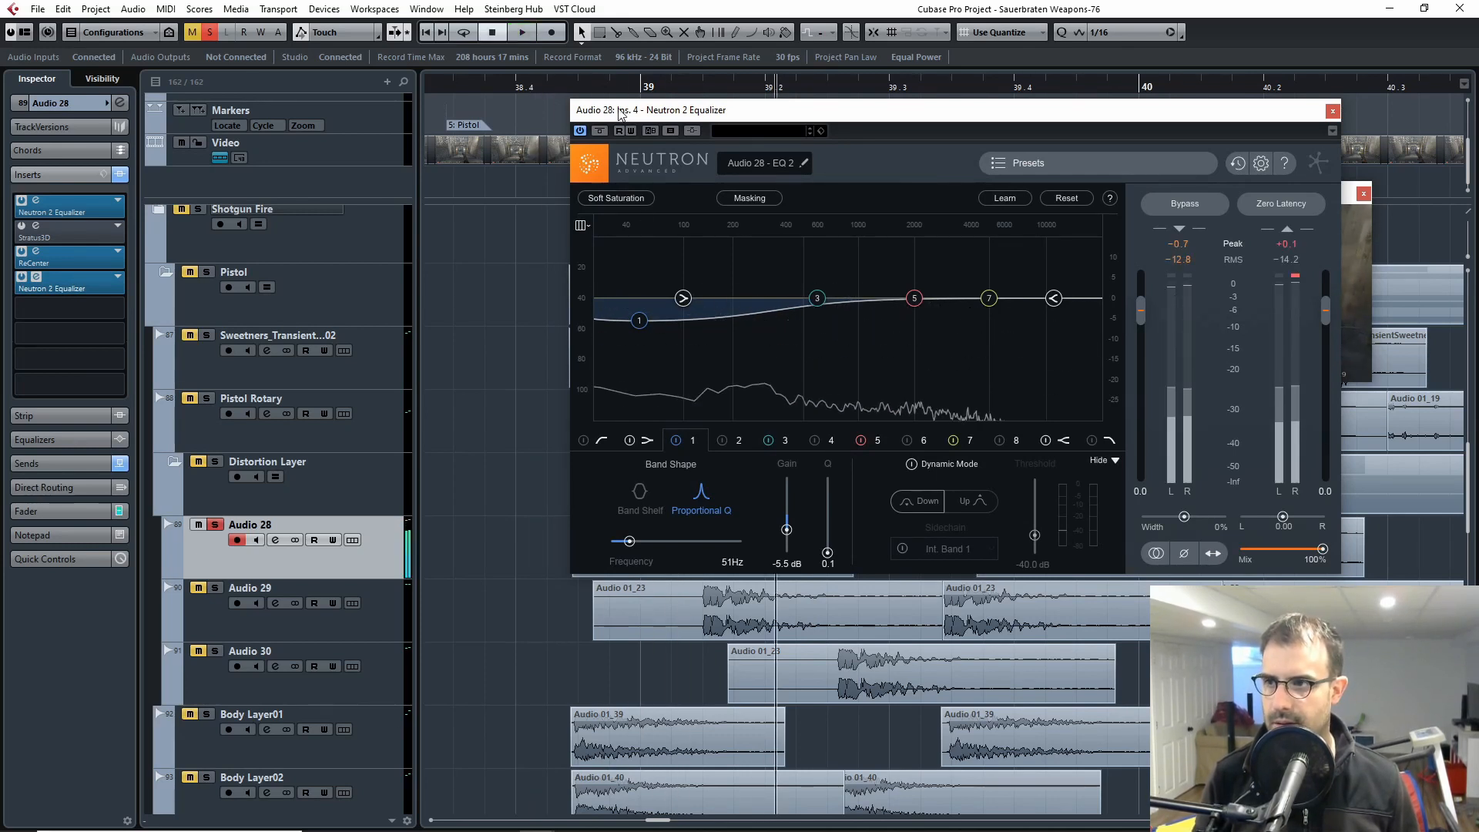
click(527, 90)
click(600, 130)
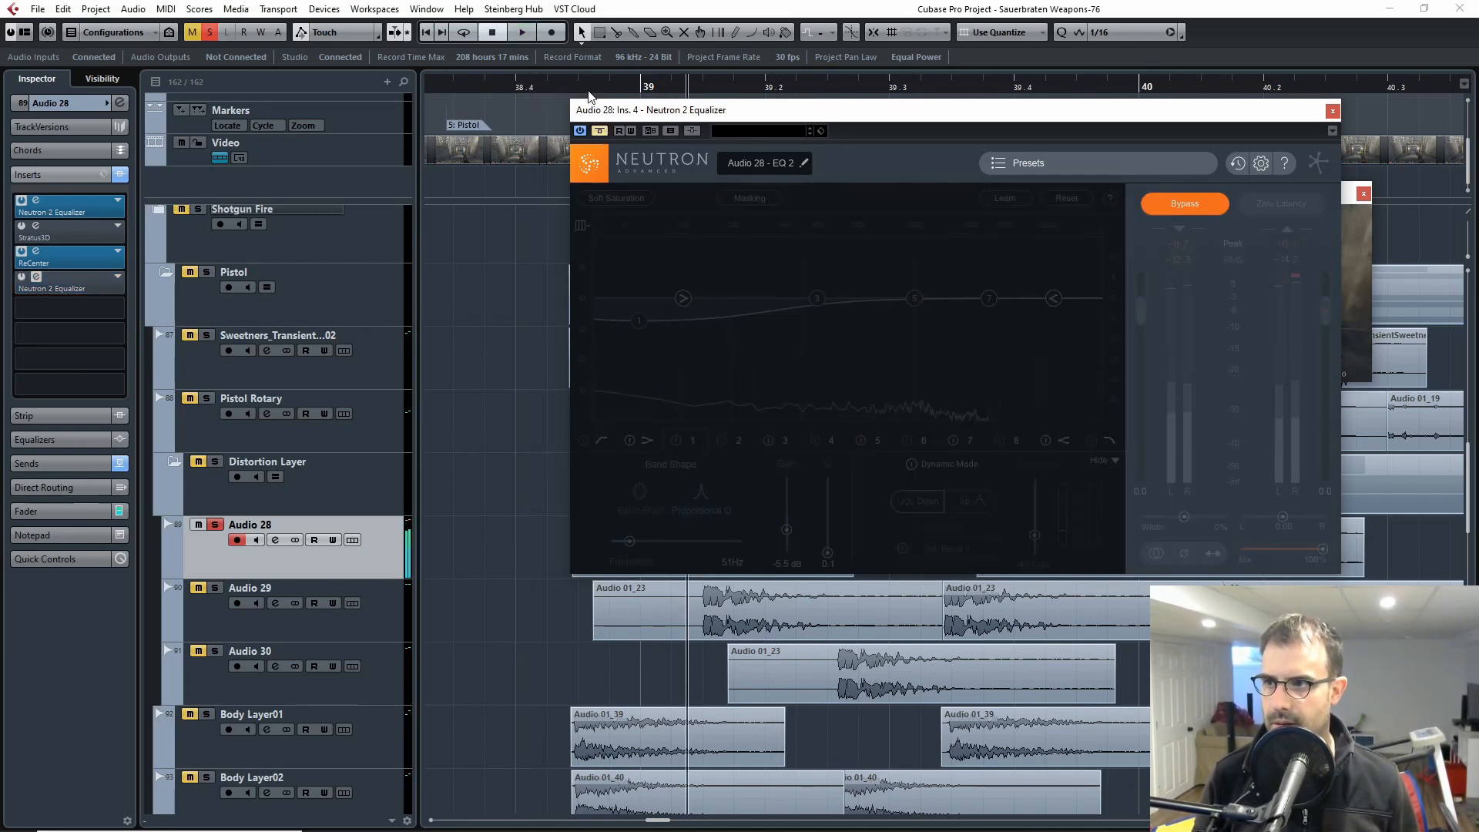
click(600, 130)
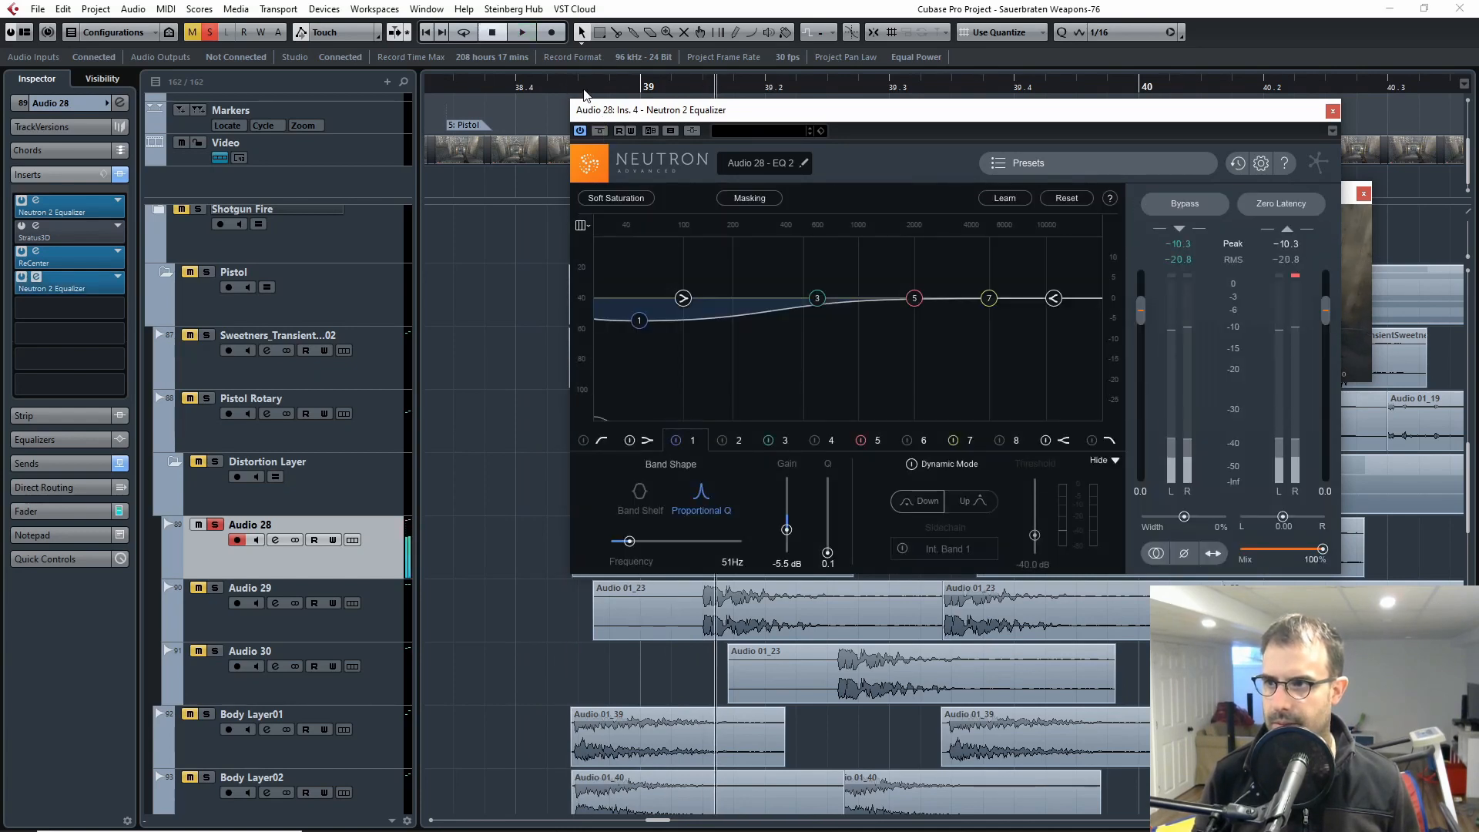
key(space)
click(1332, 111)
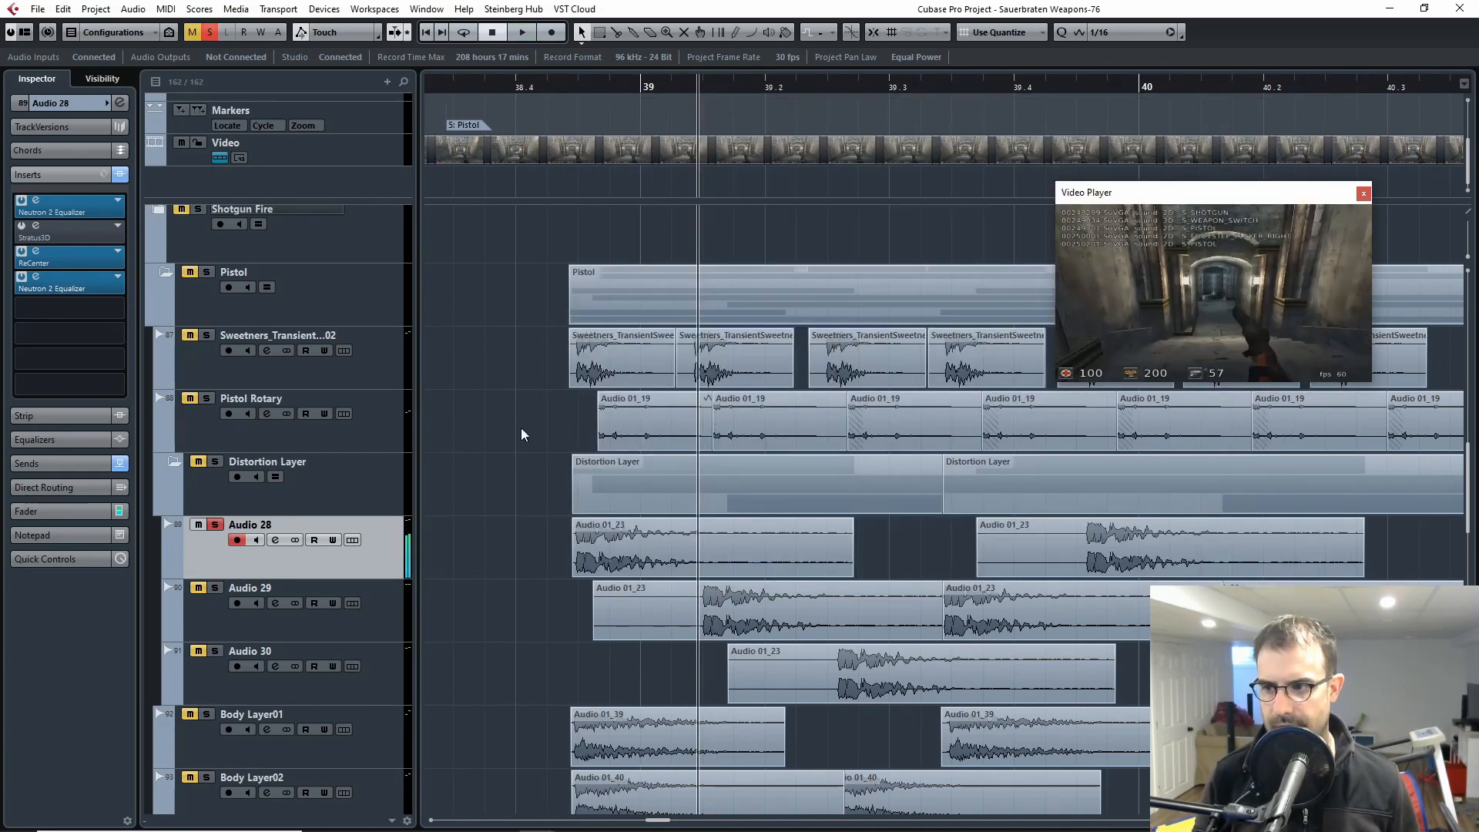
Step: Turn off solo on Audio 28 and select the Distortion Layer folder track
click(216, 524)
click(221, 449)
click(223, 466)
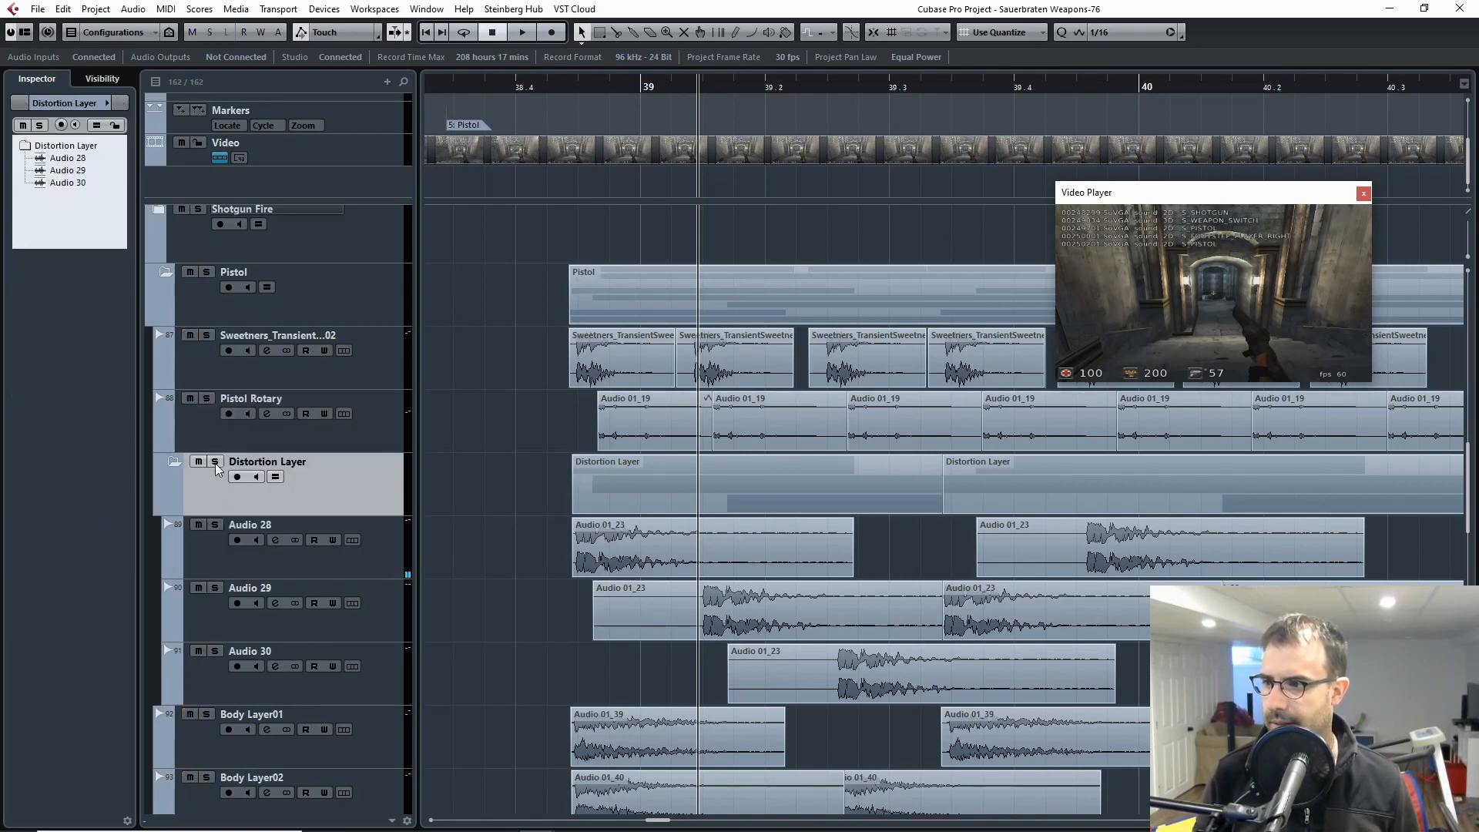
Step: Mute all the clips on the Body Layer01 and Body Layer02 tracks
scroll(559, 596, down, 3)
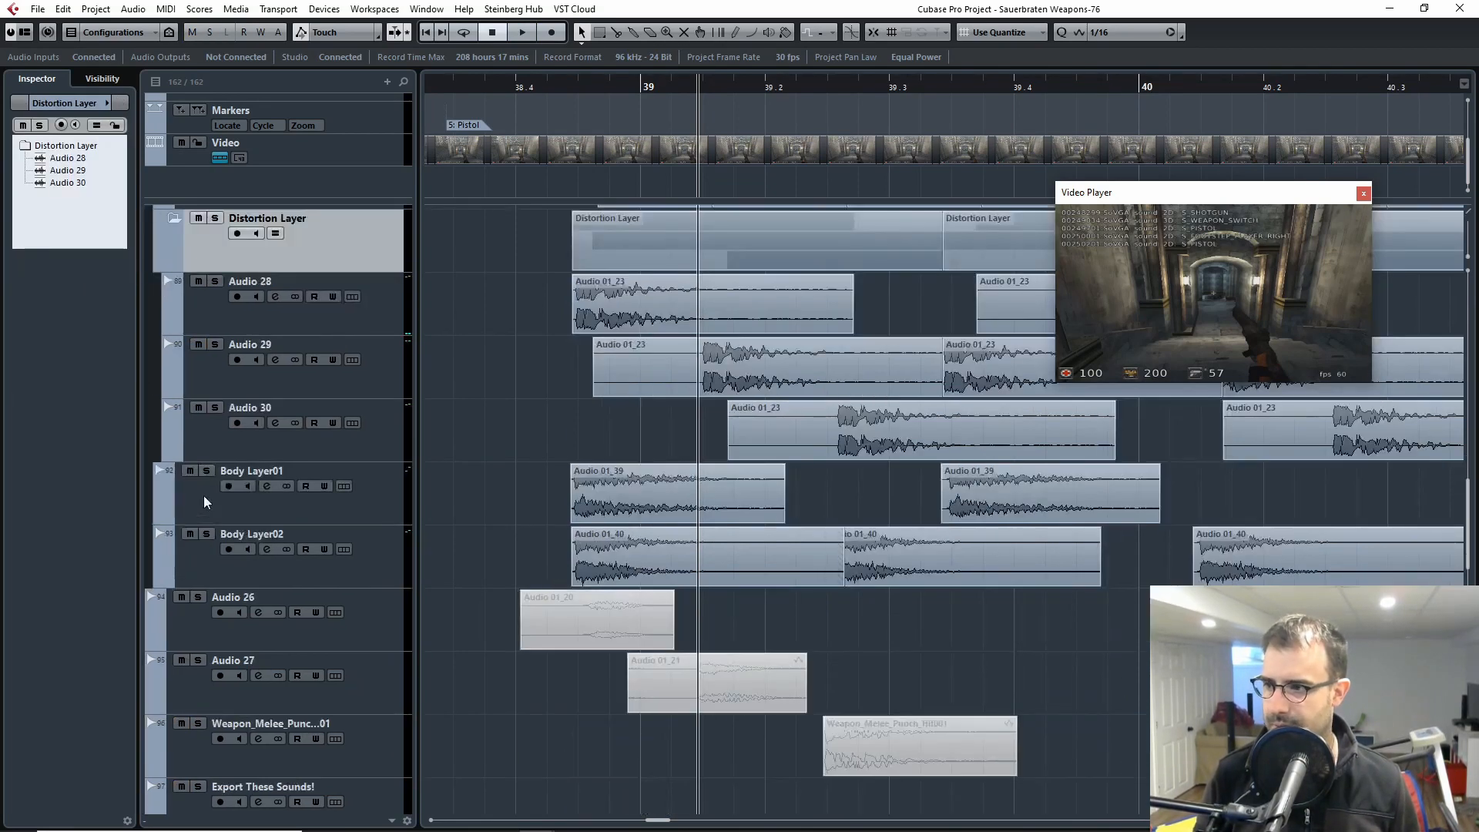
scroll(727, 487, left, 2)
key(g)
key(g)
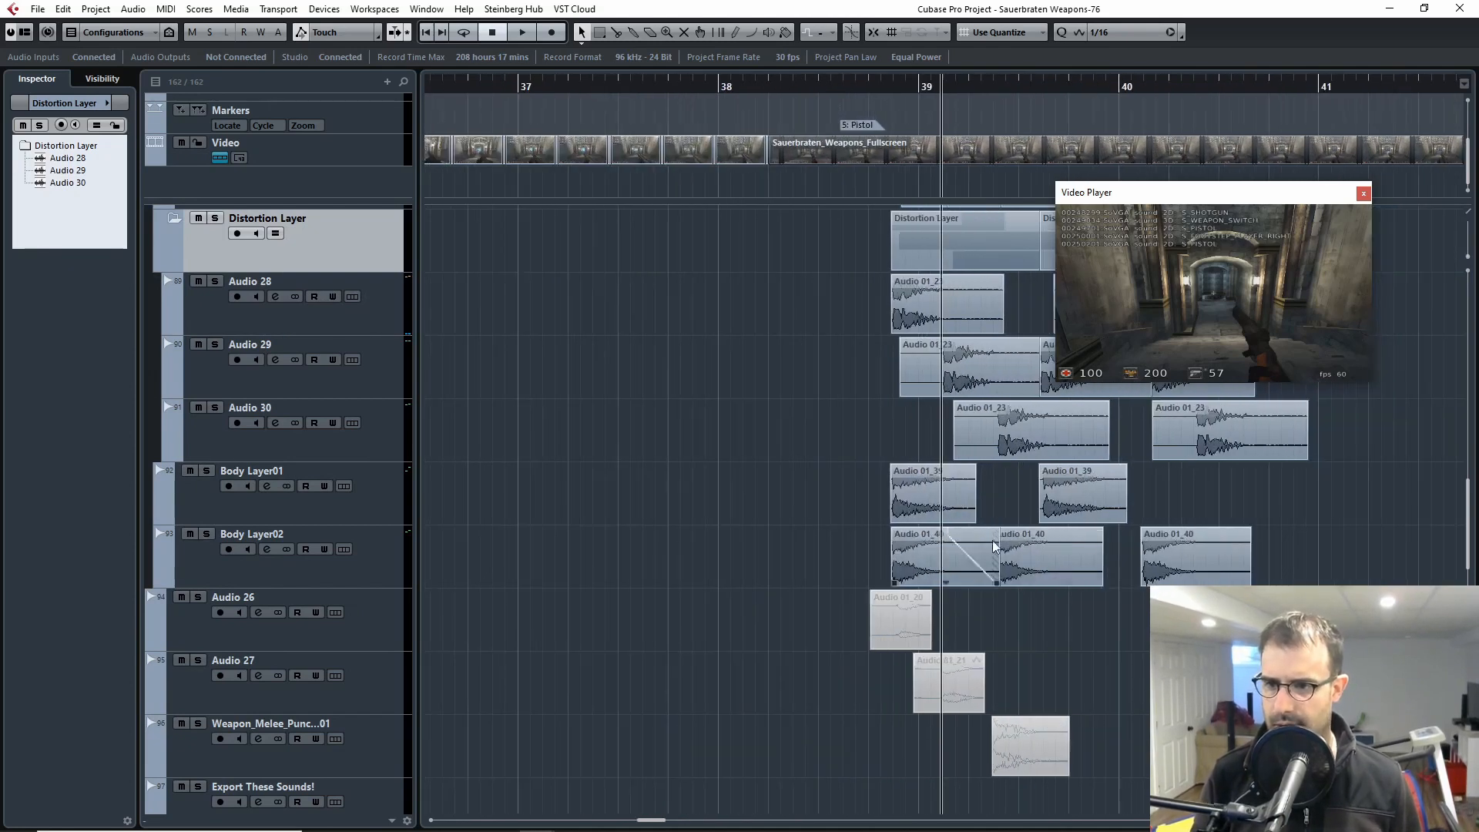
scroll(1225, 517, right, 3)
drag(1059, 497, 569, 561)
key(shift+m)
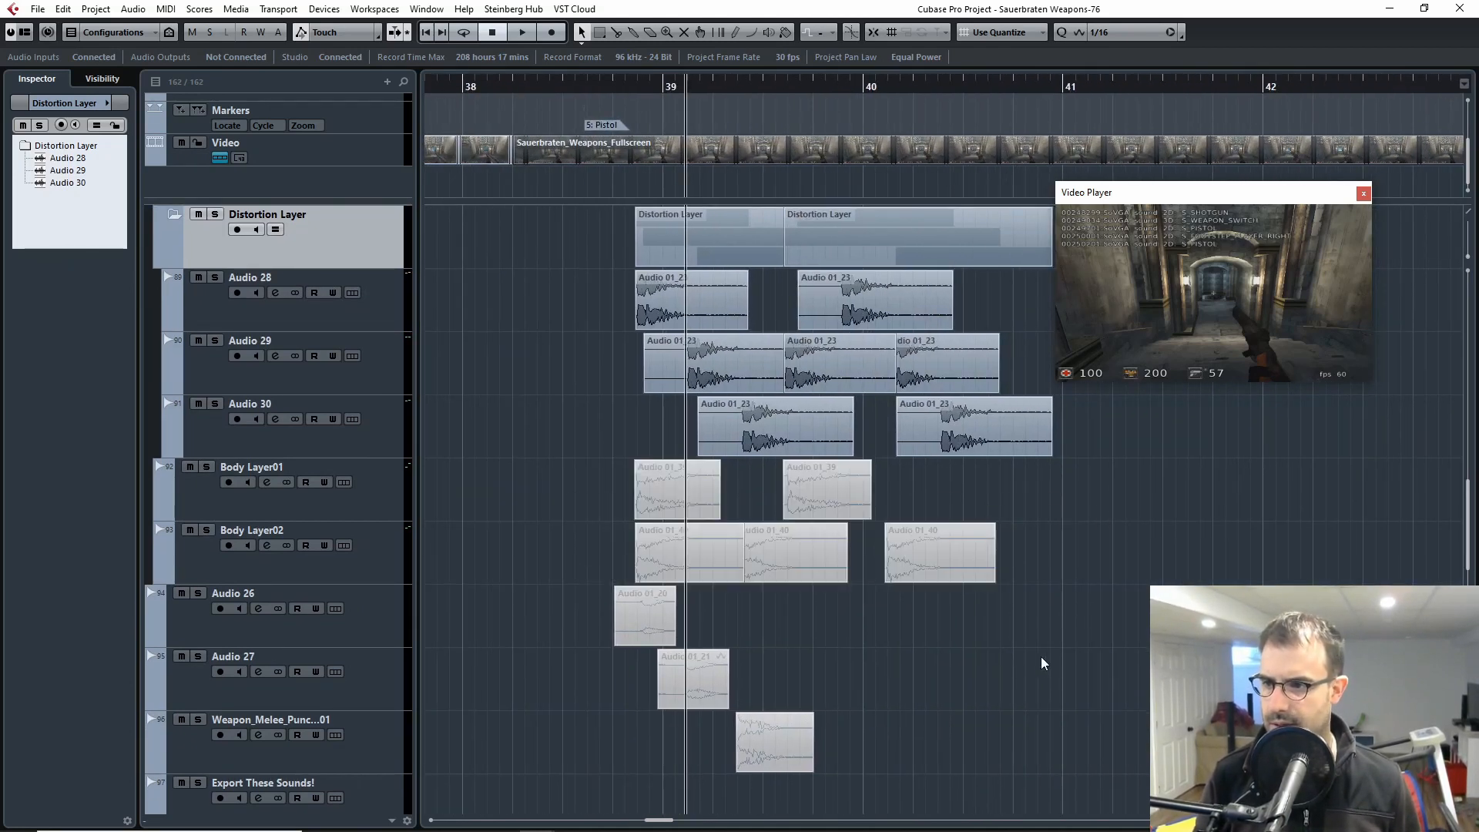
Step: Play the pistol video without the body layers from just before bar 39
drag(663, 90, 614, 91)
key(space)
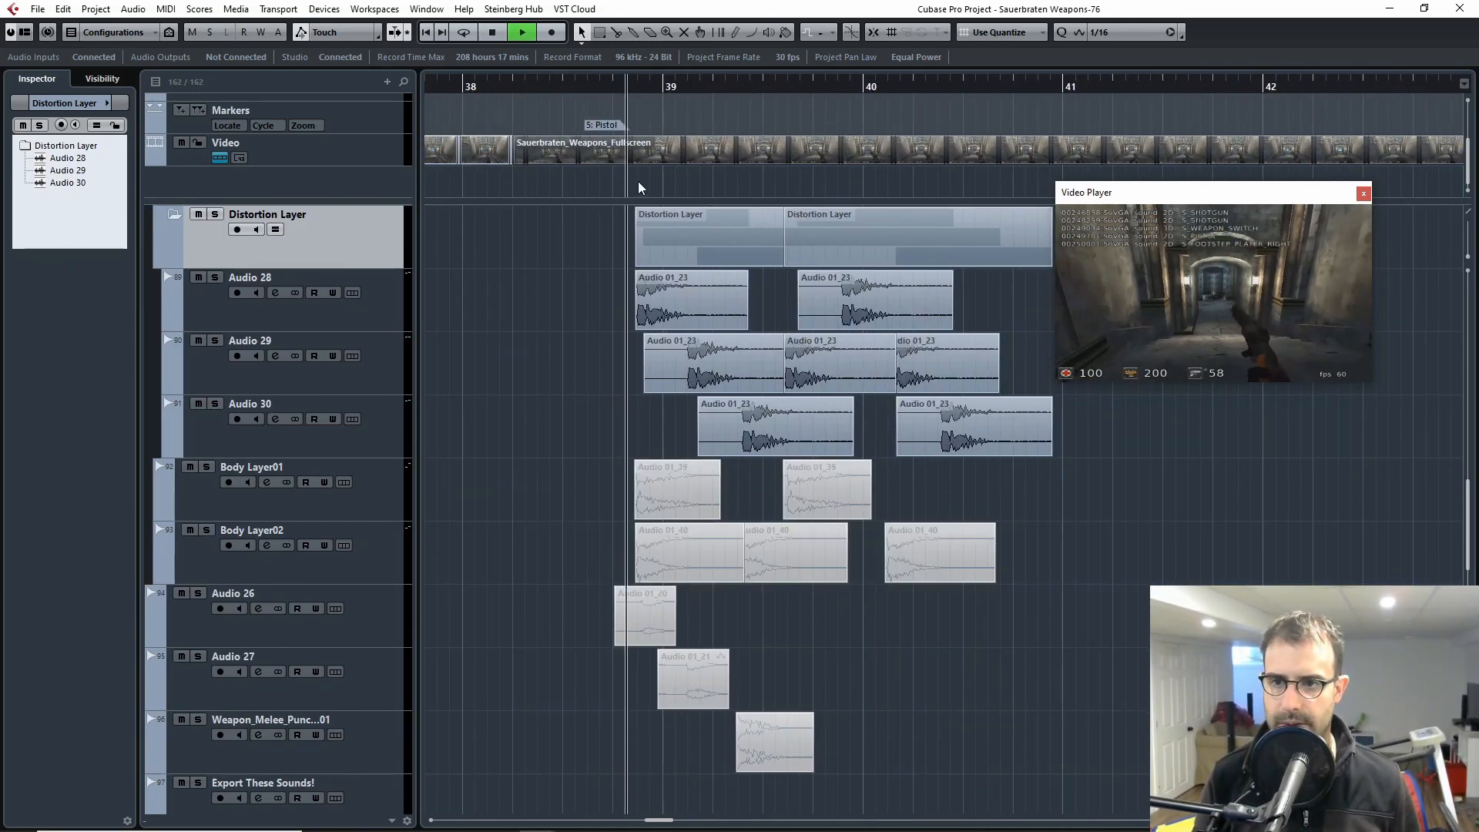
scroll(621, 269, up, 4)
key(space)
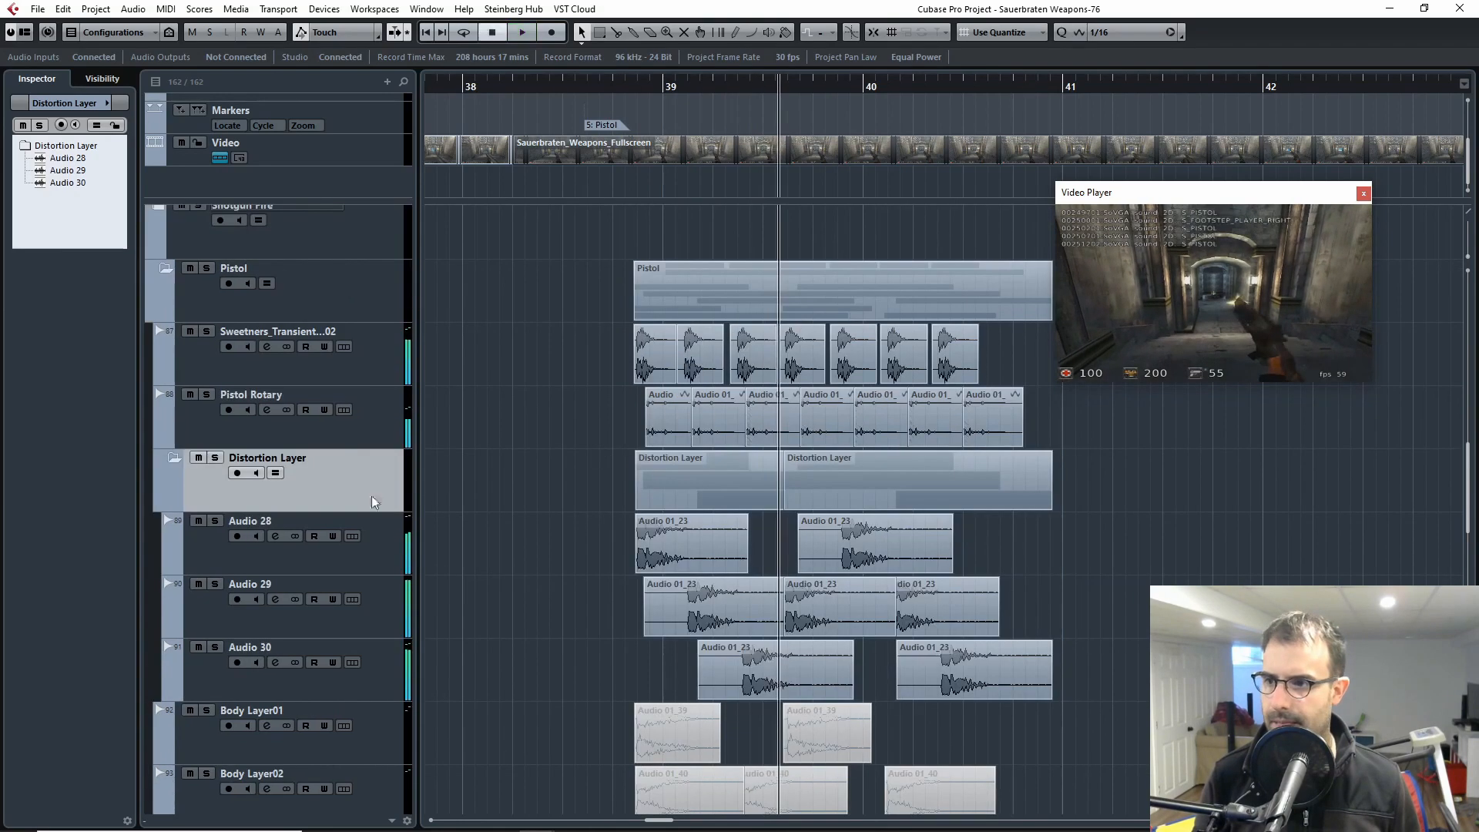
Step: Solo the Pistol folder and replay its layers from the start of the pistol clips
click(206, 268)
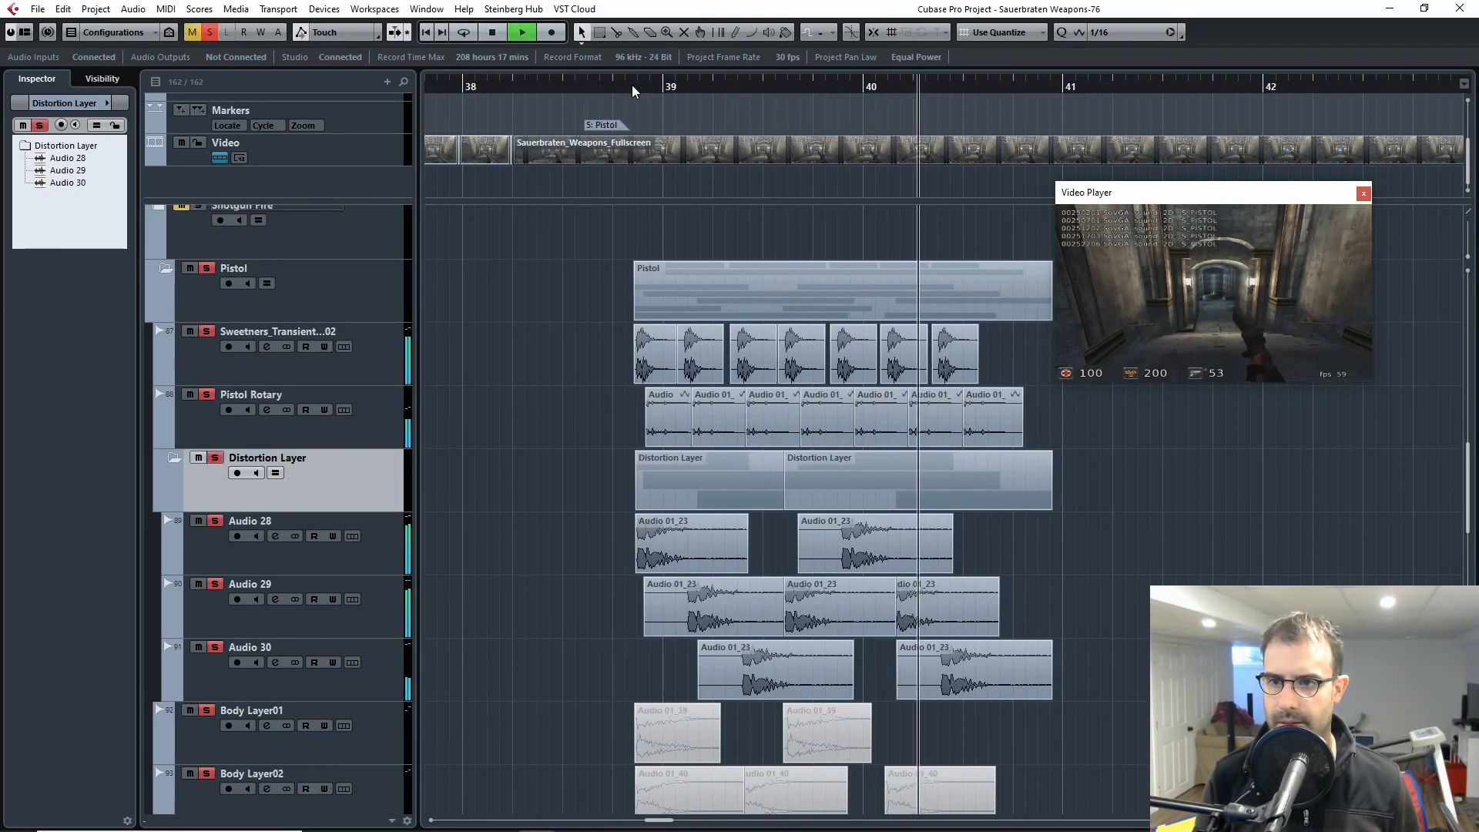
key(space)
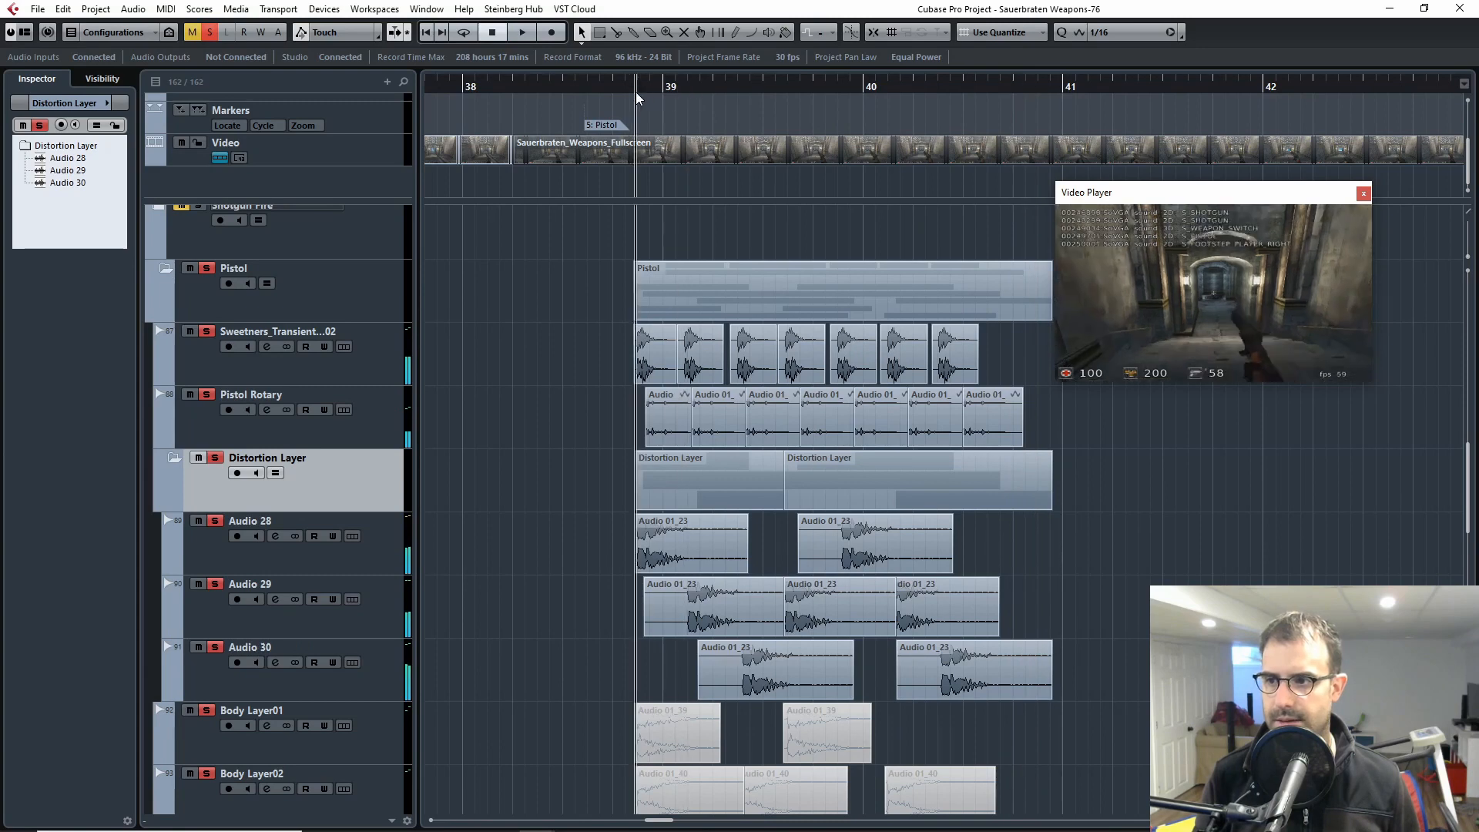
key(g)
key(g)
key(g)
key(g)
key(space)
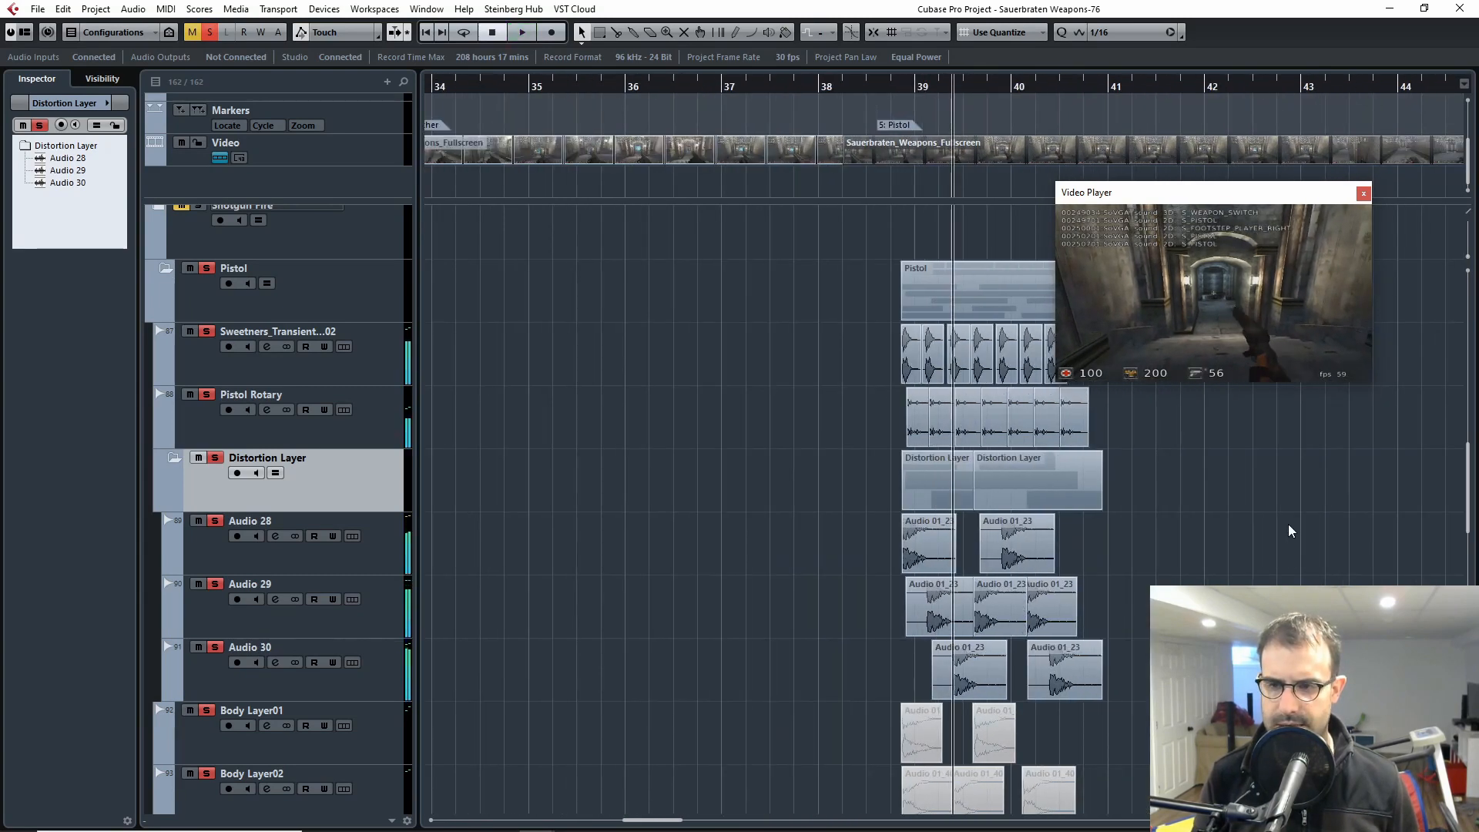
Step: Close the Video Player and move the cursor near the Rifle marker on the timeline
scroll(1287, 535, up, 5)
scroll(1224, 551, up, 6)
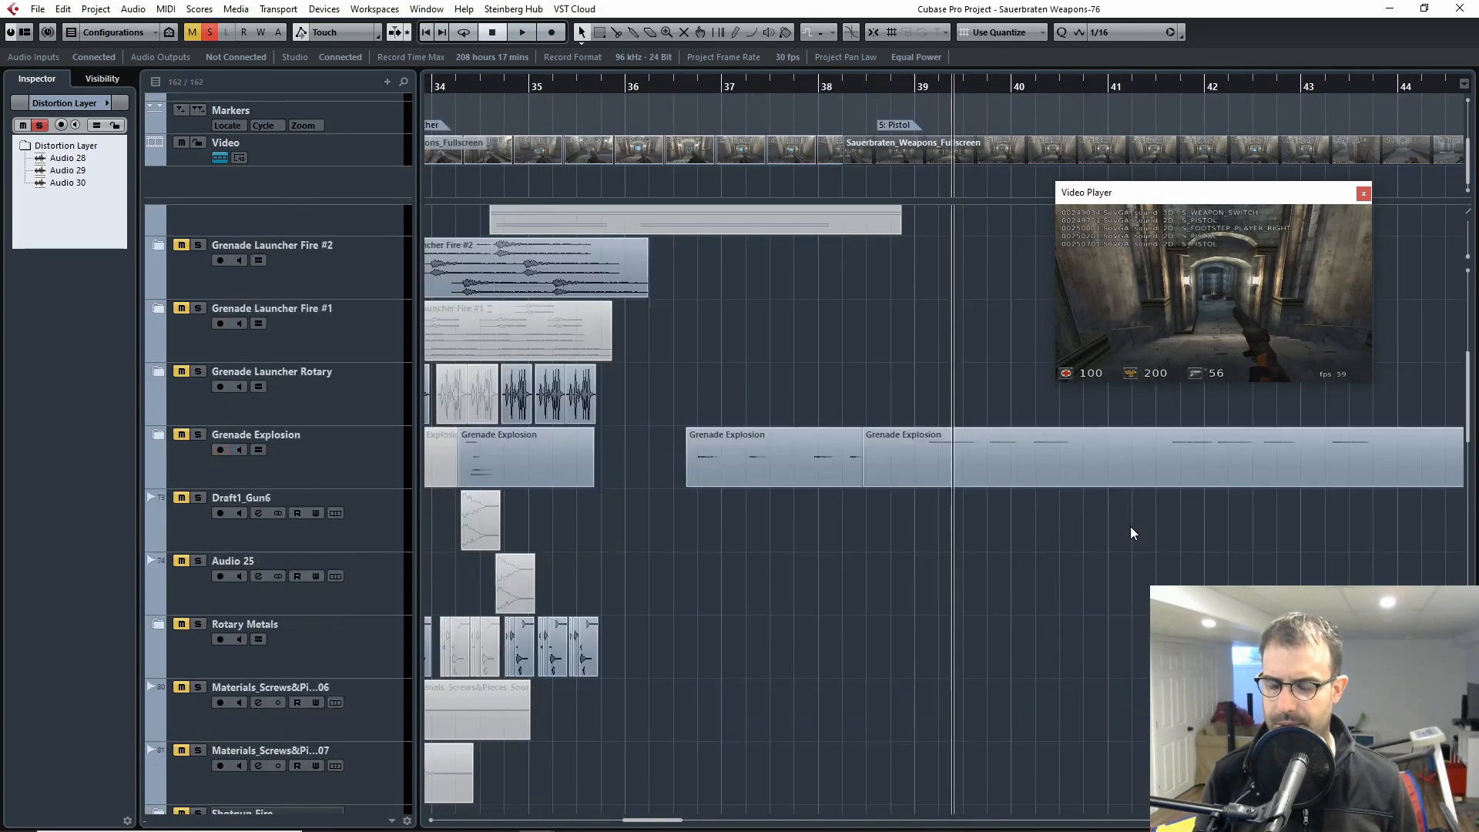
scroll(1129, 526, down, 6)
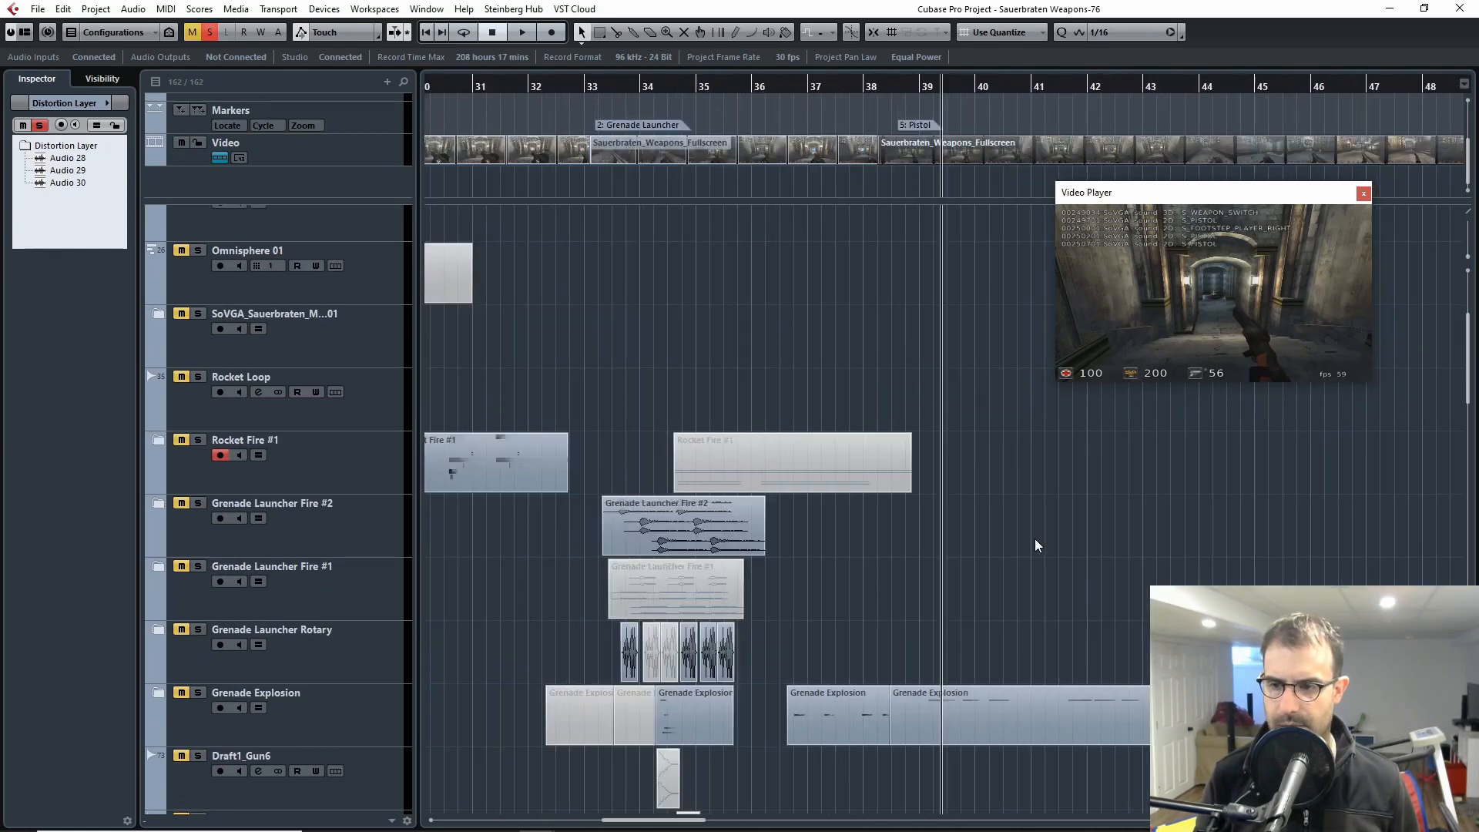
scroll(1206, 568, up, 4)
key(g)
key(g)
key(g)
key(g)
key(g)
scroll(1206, 569, down, 6)
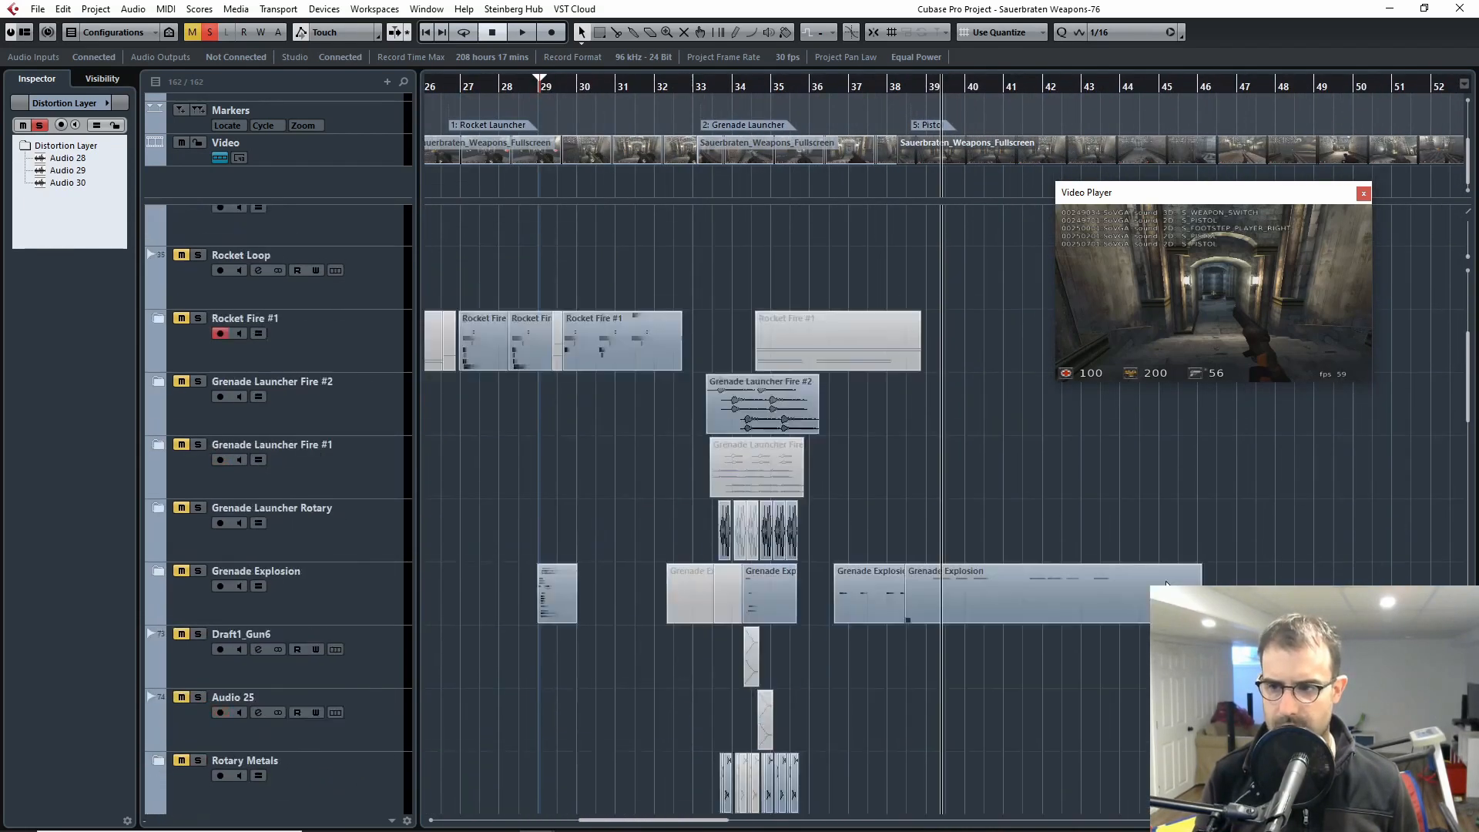
scroll(1140, 560, up, 15)
key(g)
key(g)
key(g)
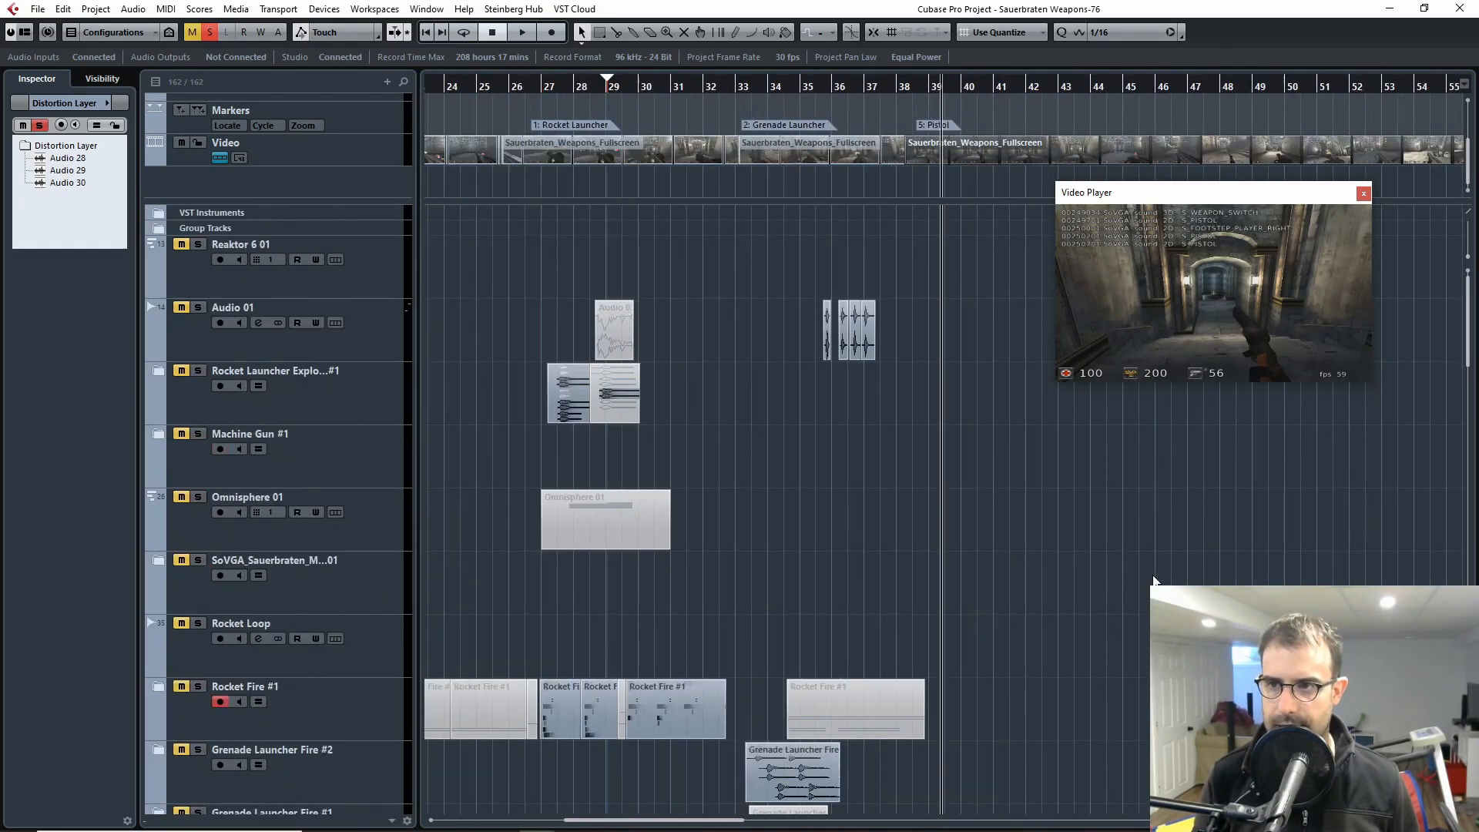
key(g)
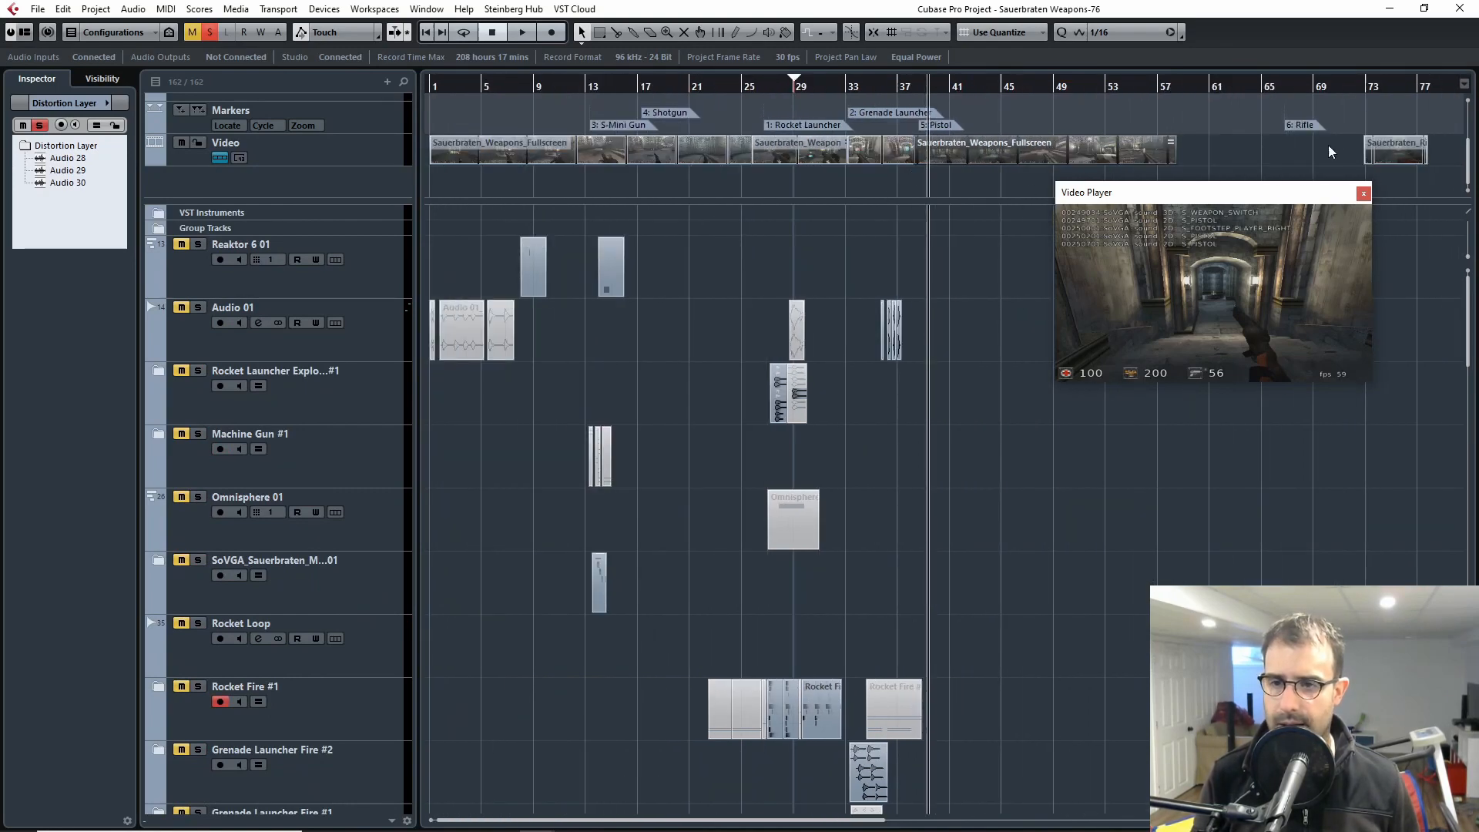
click(1363, 194)
click(1287, 86)
scroll(864, 327, right, 5)
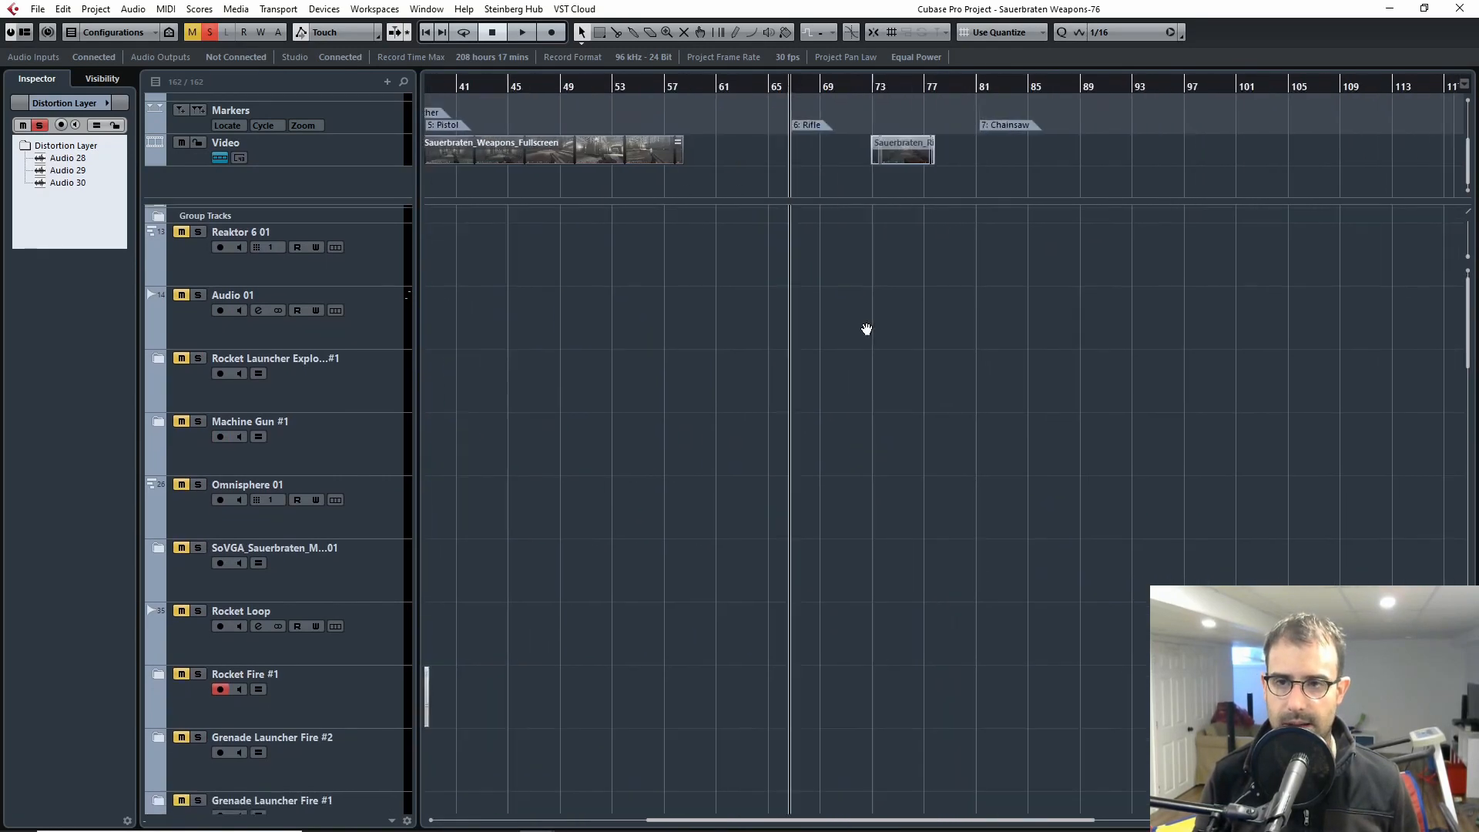
Step: Play the rifle video from about bar 73 in a moved and enlarged Video Player window, then close the player
scroll(733, 265, down, 1)
click(555, 75)
mouse_move(547, 84)
mouse_down()
mouse_move(508, 85)
mouse_move(571, 98)
mouse_move(396, 95)
mouse_move(601, 100)
mouse_move(366, 93)
mouse_move(1407, 128)
mouse_move(1414, 140)
mouse_move(1076, 157)
mouse_move(1055, 89)
mouse_move(982, 90)
mouse_up()
key(F8)
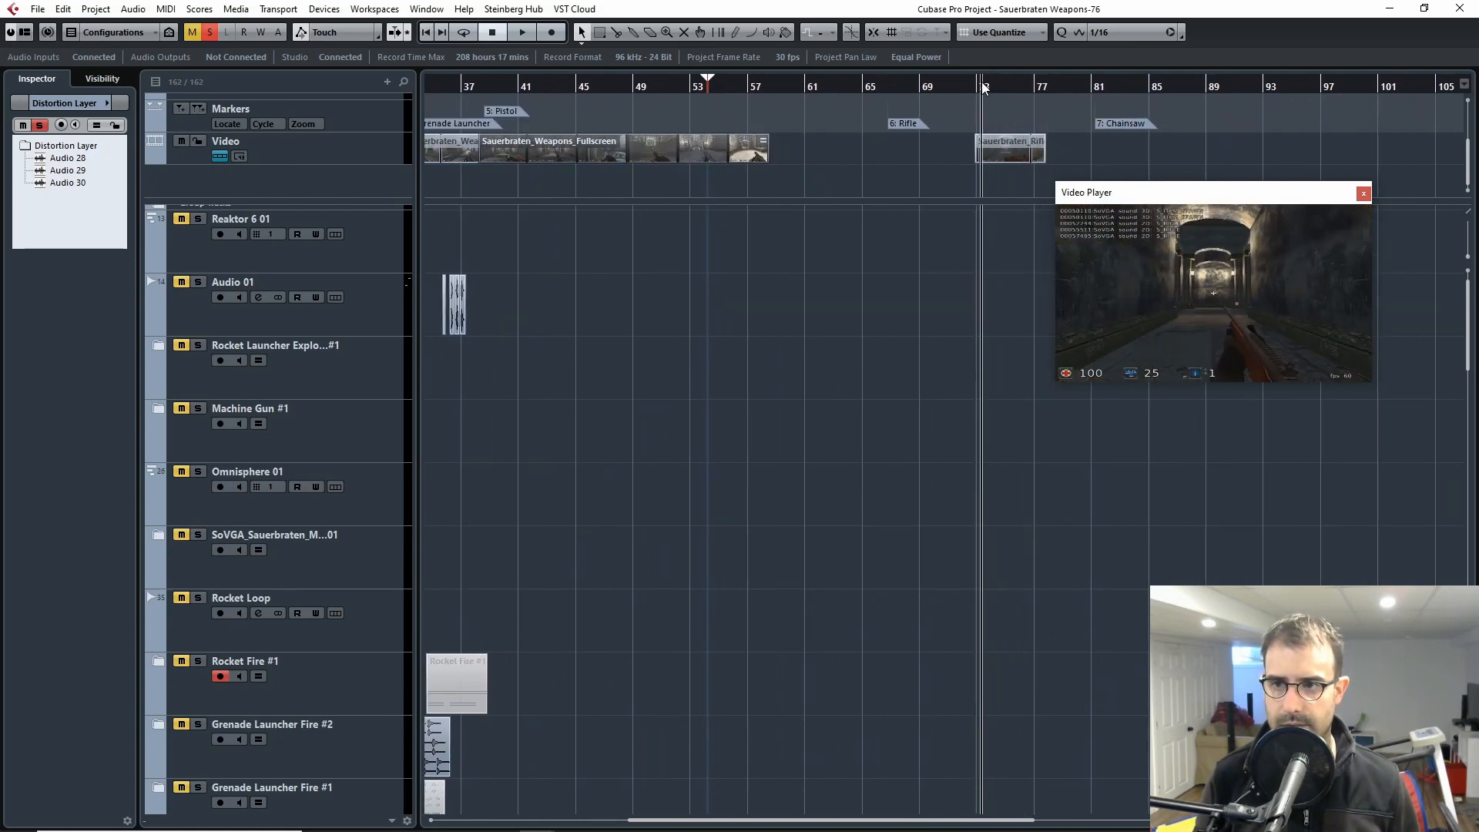
drag(1264, 193, 1103, 179)
key(space)
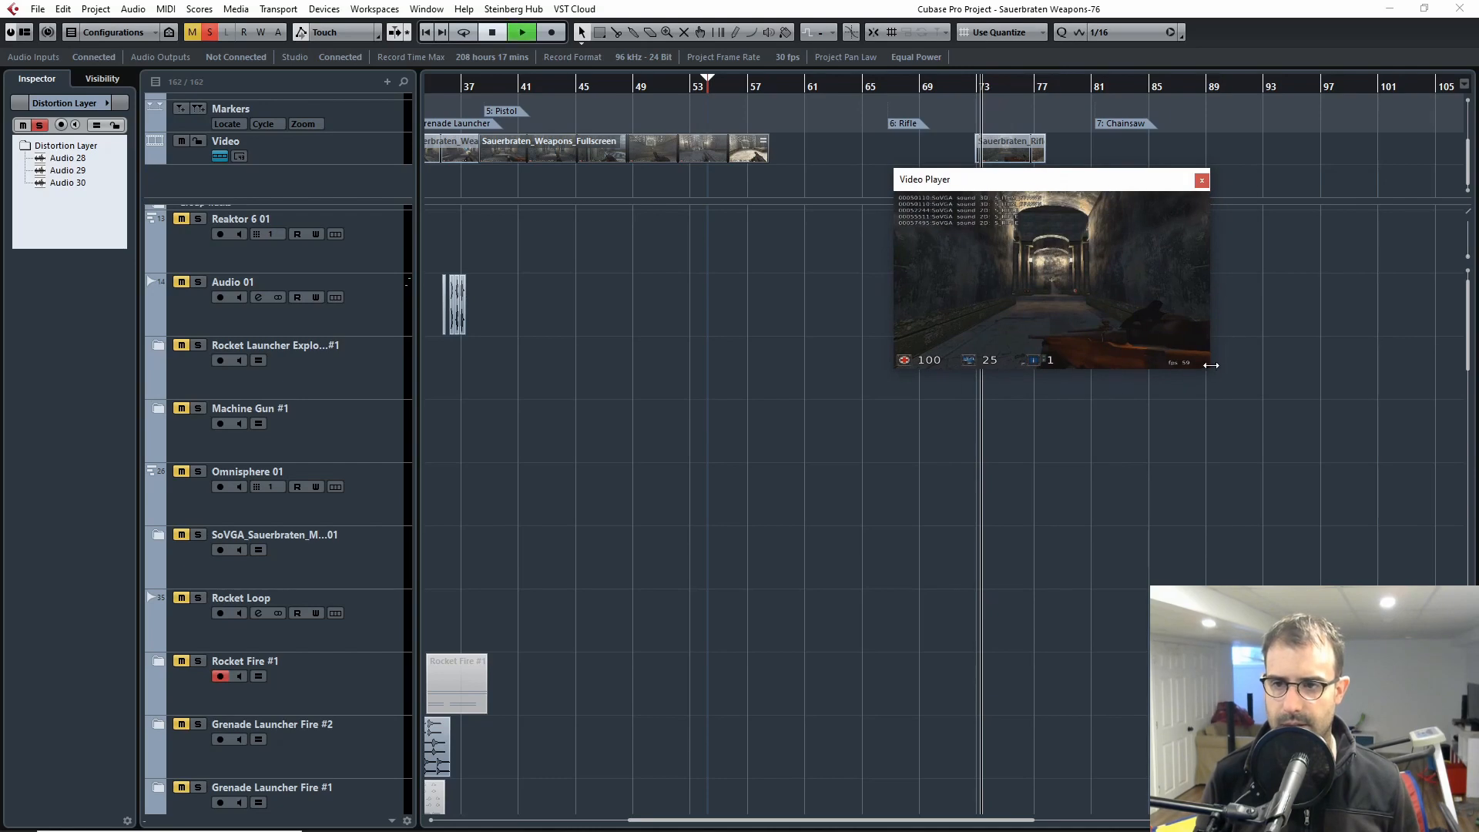
drag(1213, 369, 1385, 450)
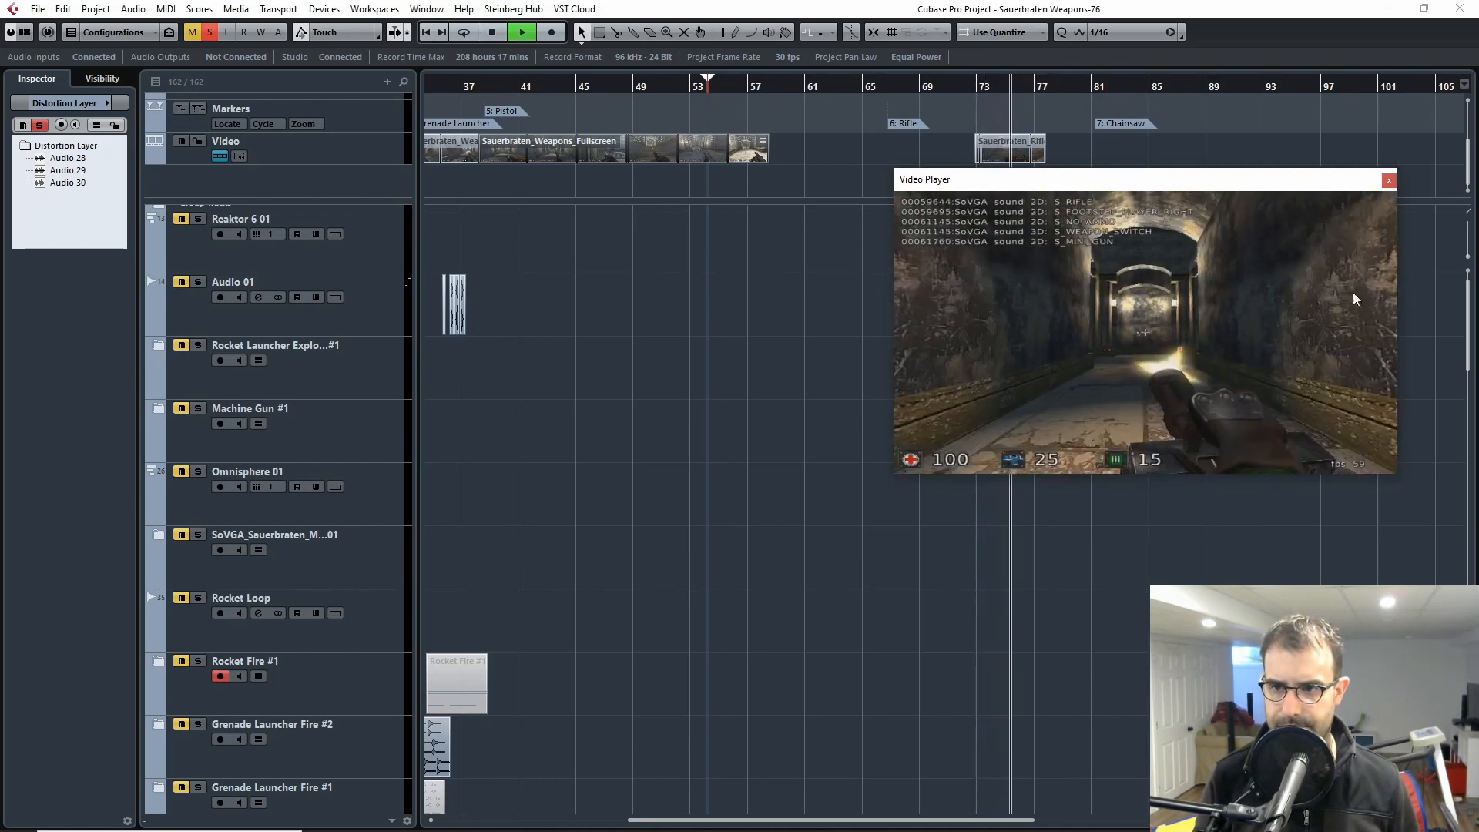
key(space)
click(1389, 179)
Step: Place the cursor at the Rifle marker and deactivate all solo states in the project
click(891, 87)
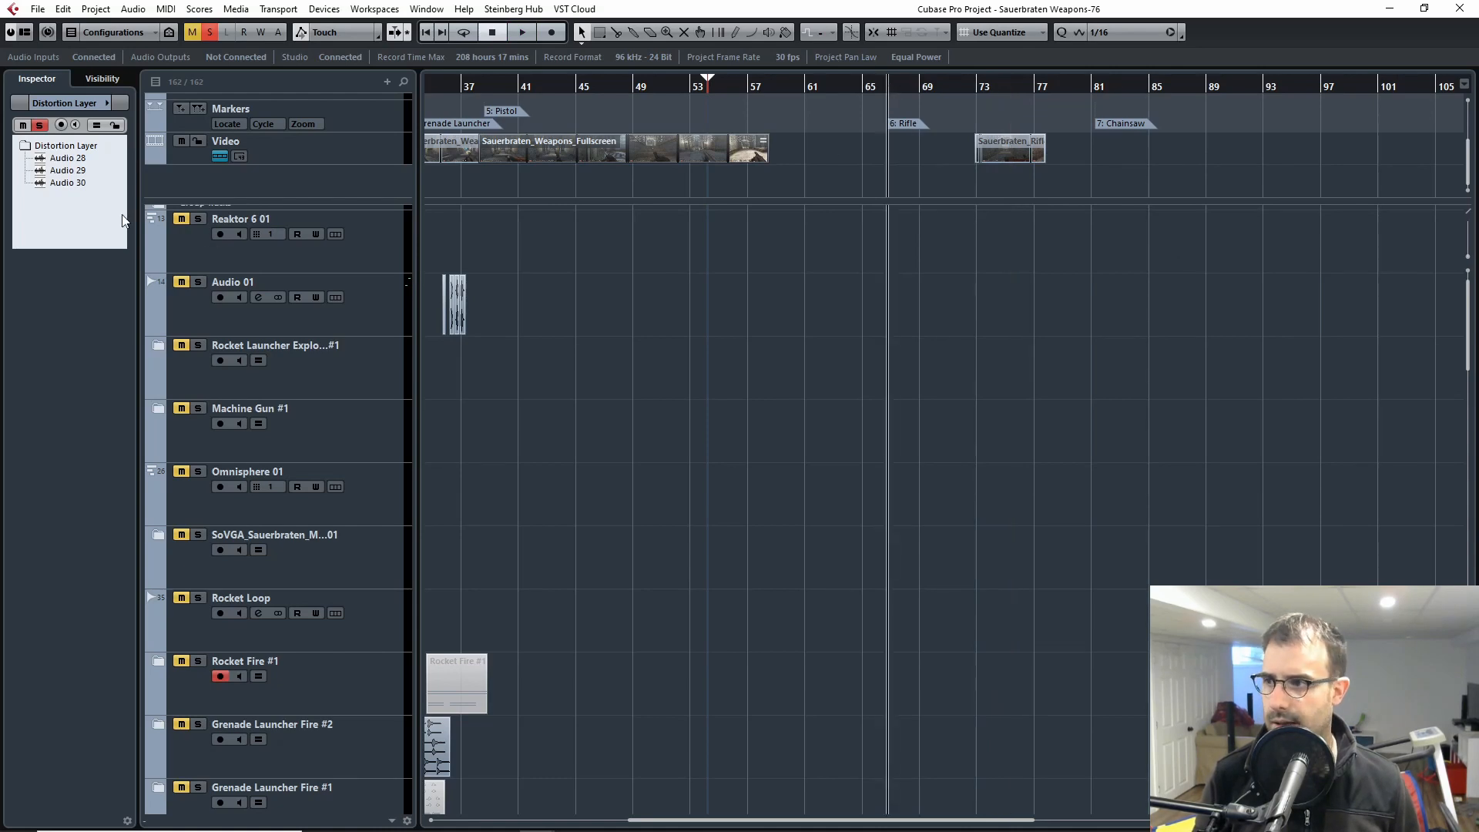
click(205, 35)
Step: Move the Sauerbraten_Rifle_Fullscreen video clip so it starts at the Rifle marker, in line with the Rifle Shot clip
scroll(959, 361, down, 20)
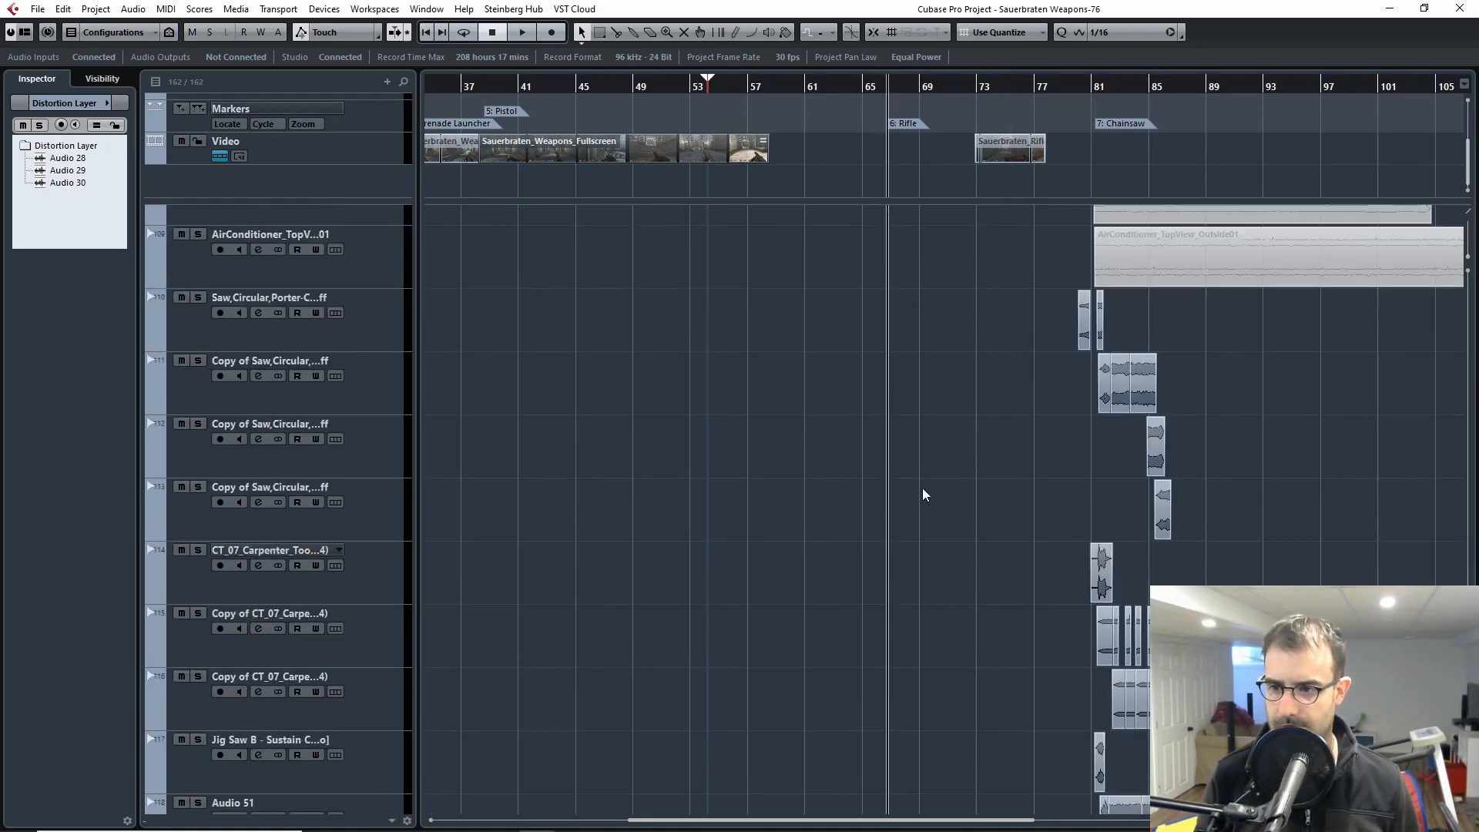
scroll(924, 497, up, 2)
key(h)
key(h)
key(h)
key(h)
key(h)
key(h)
key(h)
key(h)
key(h)
key(g)
key(g)
key(g)
key(g)
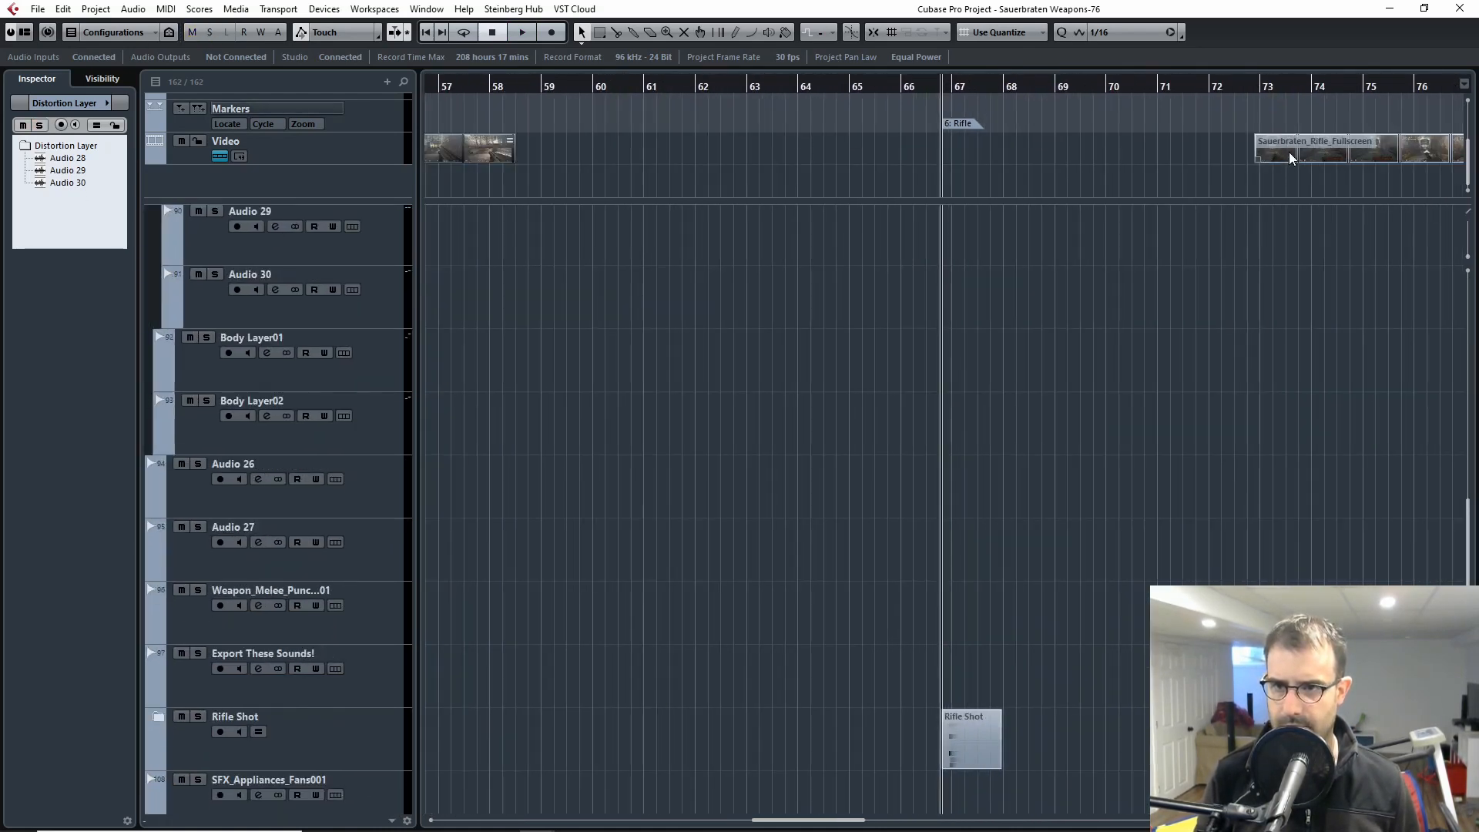
mouse_move(1335, 156)
mouse_down()
mouse_move(1055, 163)
mouse_move(1072, 160)
mouse_up()
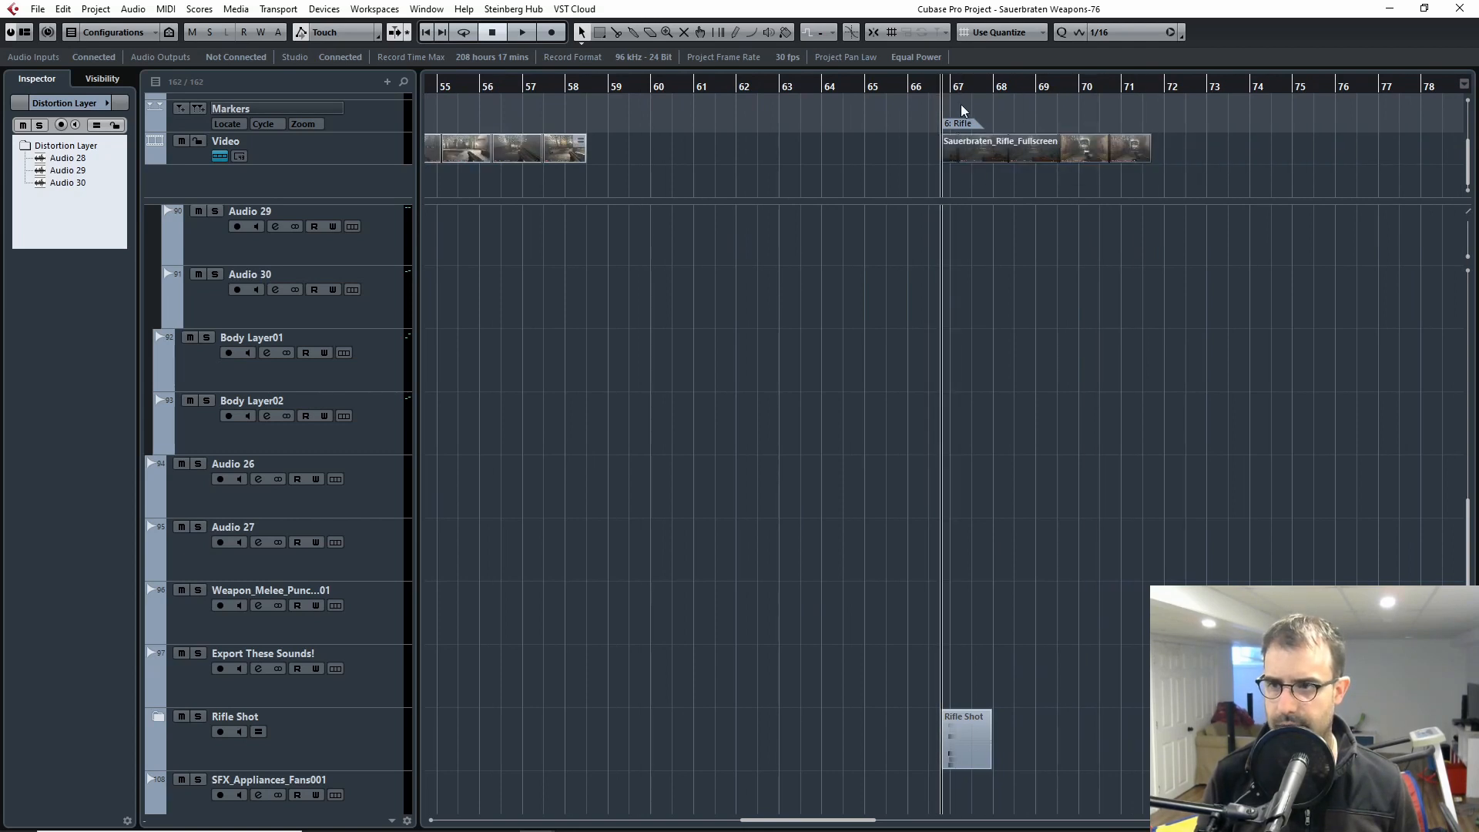
Step: Open the Video Player on the rifle clip, shrink its window and move it clear of the clip
click(950, 88)
double_click(975, 152)
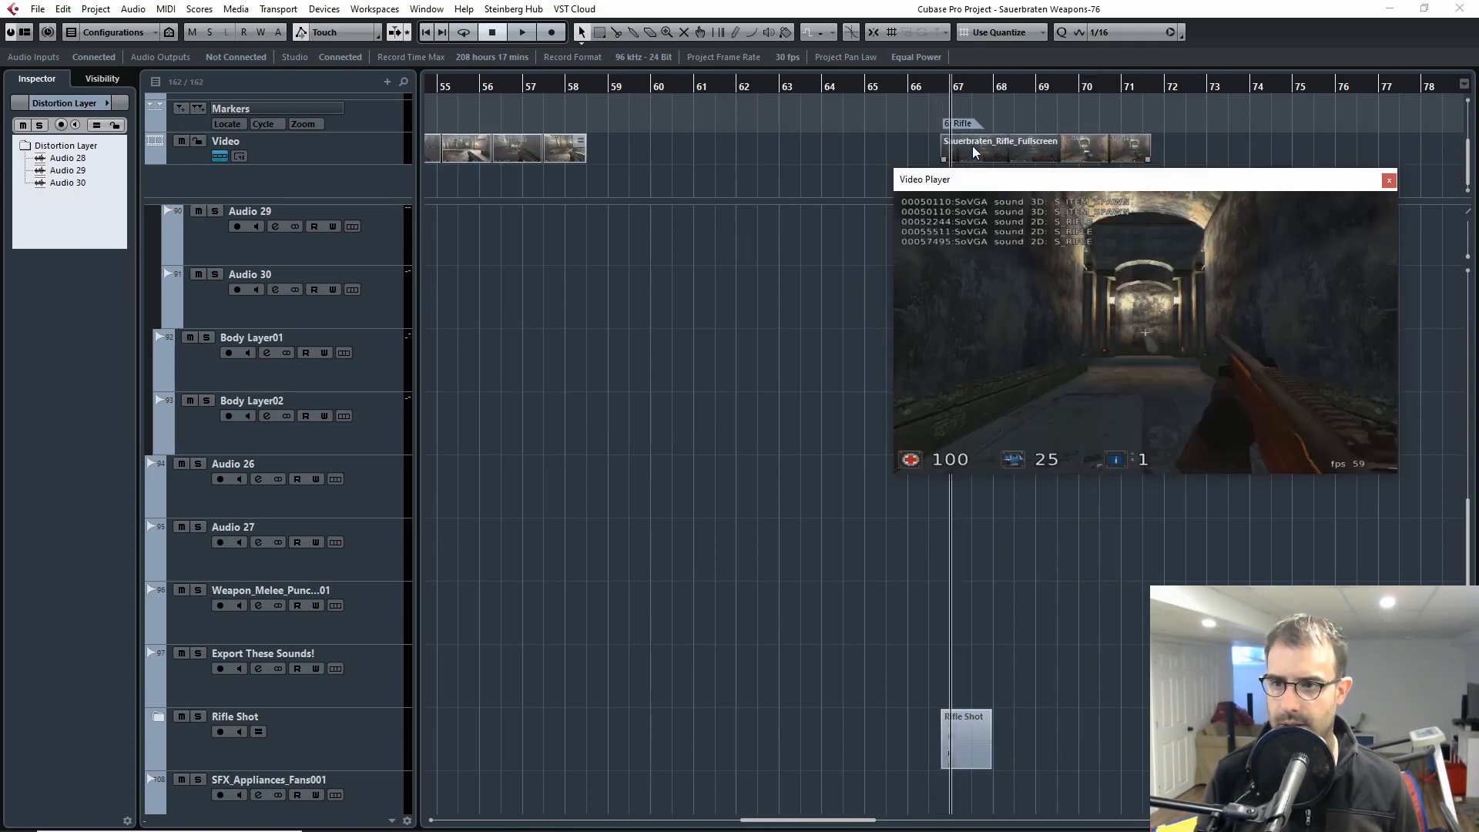
drag(1396, 473, 1179, 363)
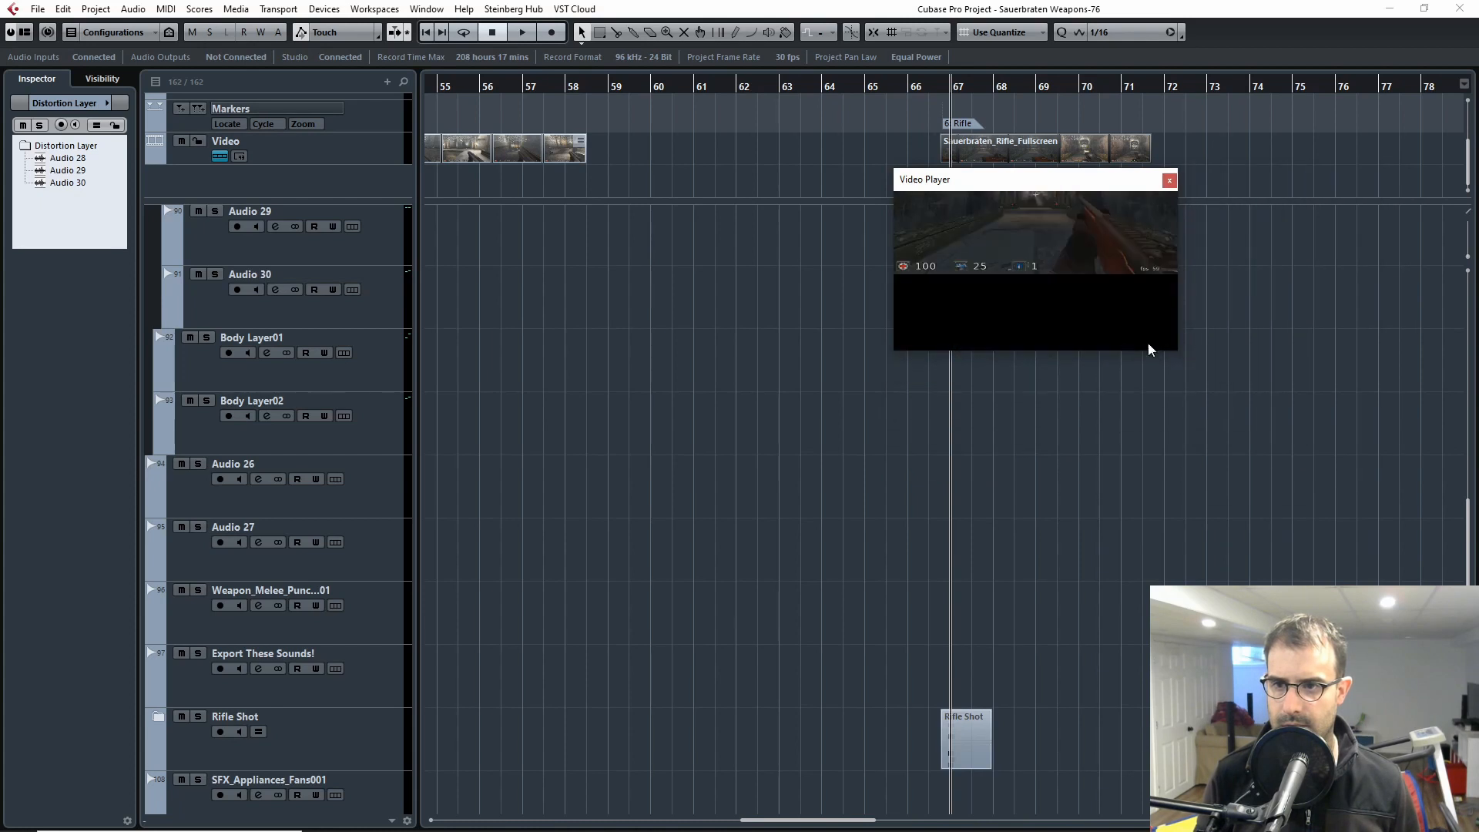
drag(1057, 187, 1201, 213)
Step: Play the rifle clip repeatedly from the Rifle marker and close the Video Player
drag(955, 90, 948, 89)
key(space)
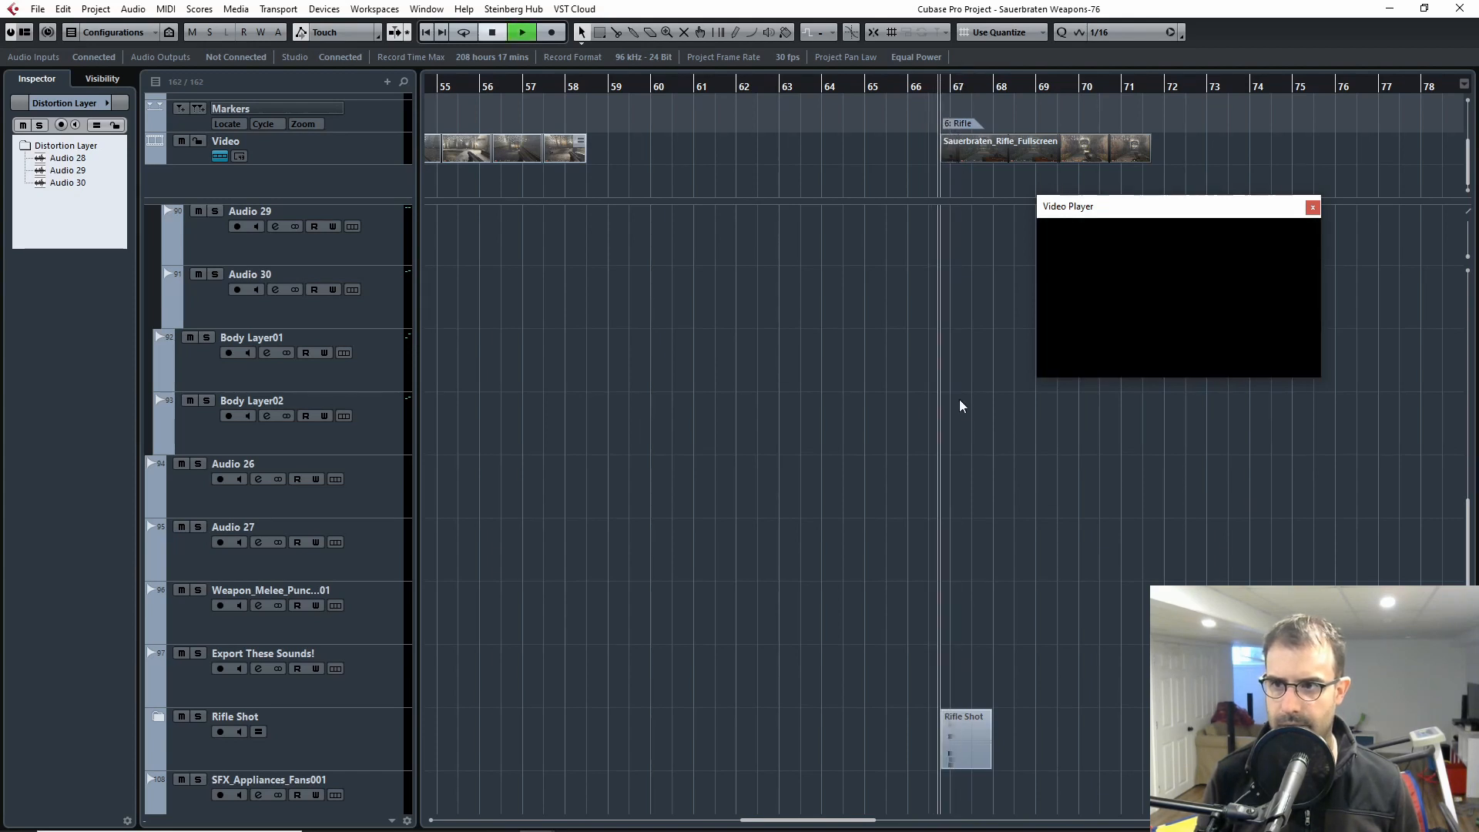
click(945, 88)
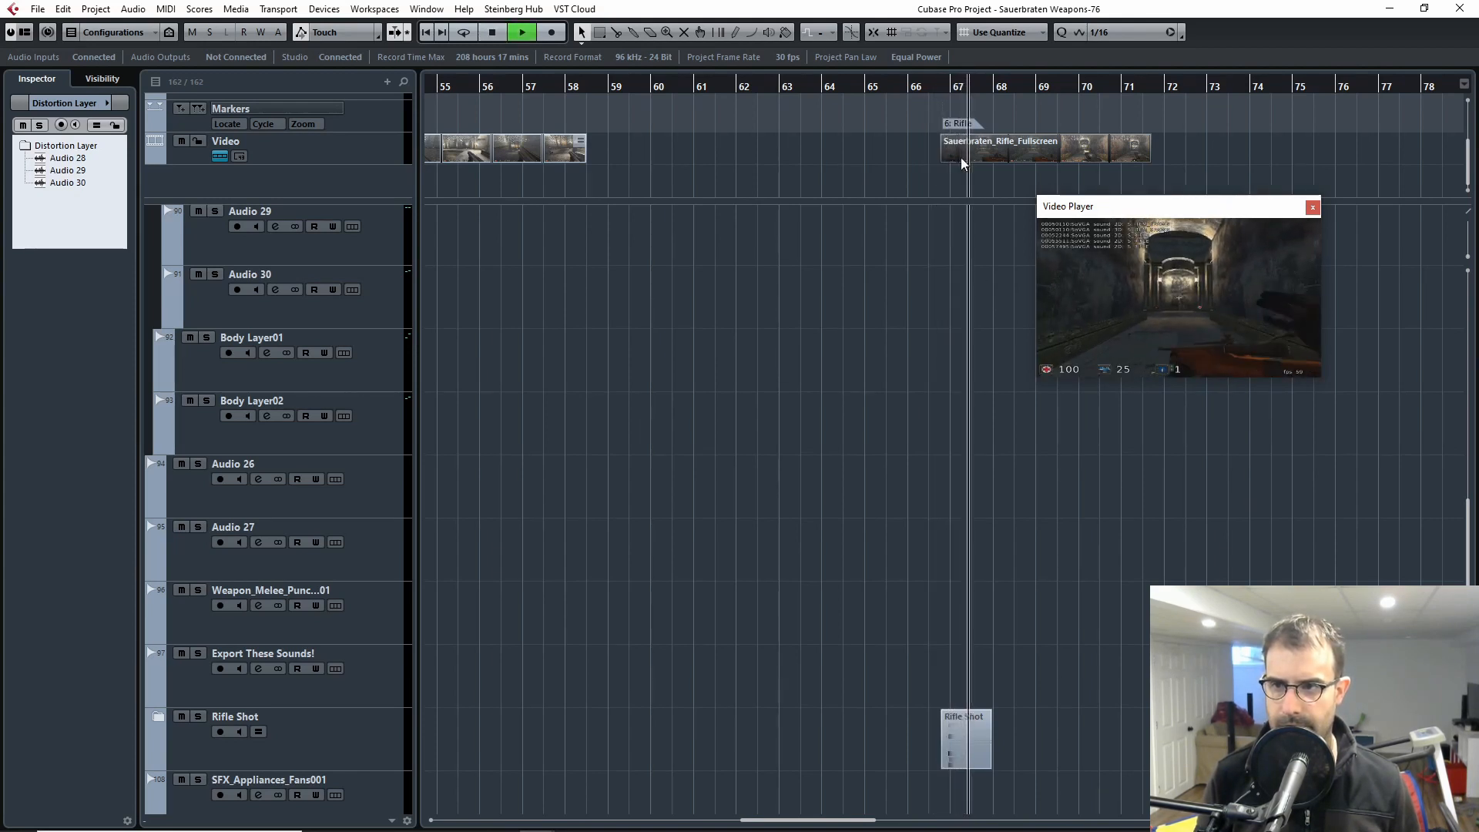
click(939, 87)
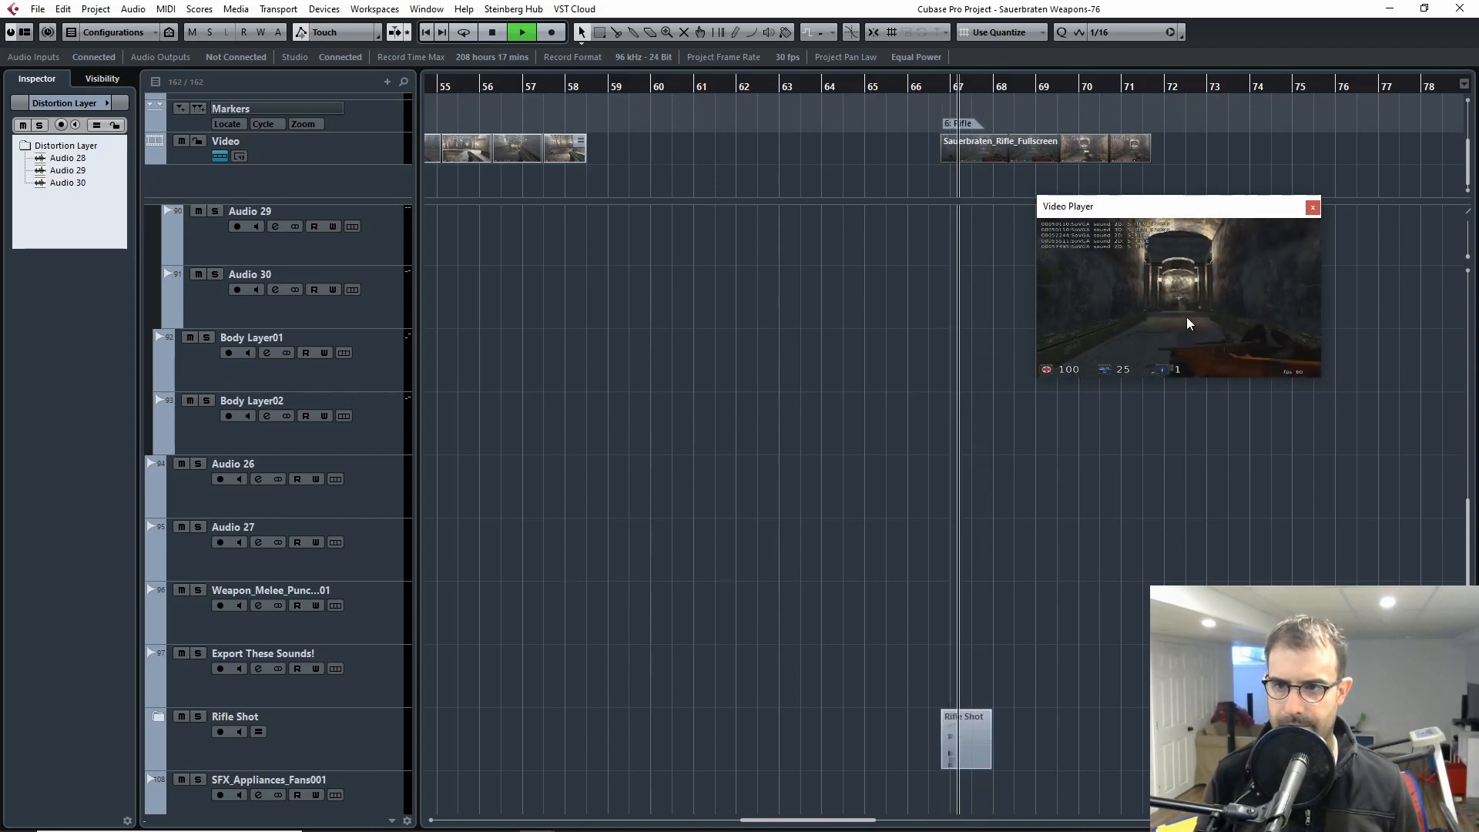
key(space)
click(1312, 207)
Step: Expand the Rifle Shot folder track and bring its layer tracks into close view around bar 67
scroll(1115, 408, down, 4)
key(h)
key(h)
key(h)
key(h)
key(h)
key(h)
scroll(864, 655, up, 3)
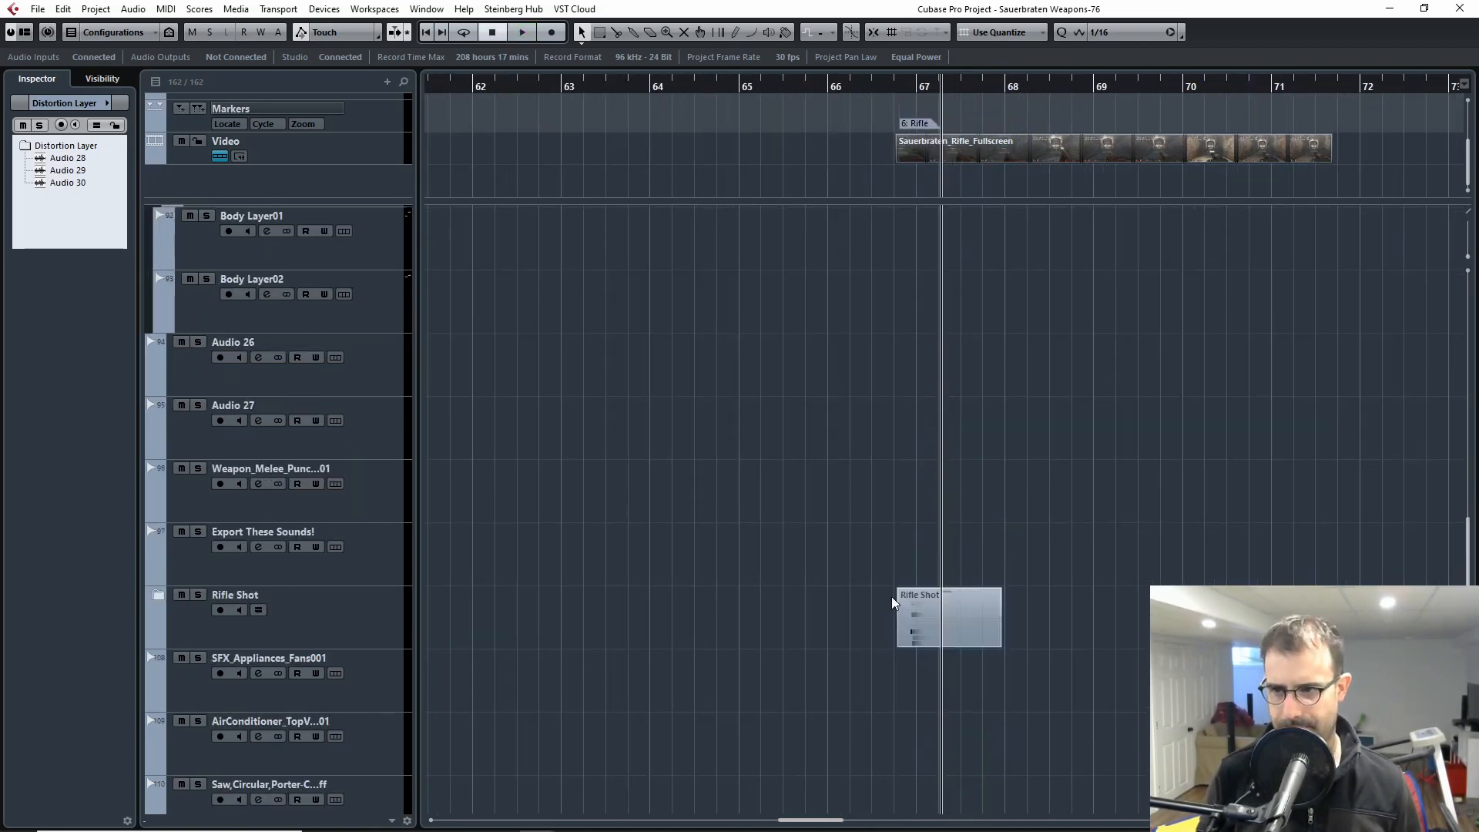
click(186, 620)
click(157, 596)
scroll(493, 615, down, 4)
key(h)
key(h)
key(h)
key(h)
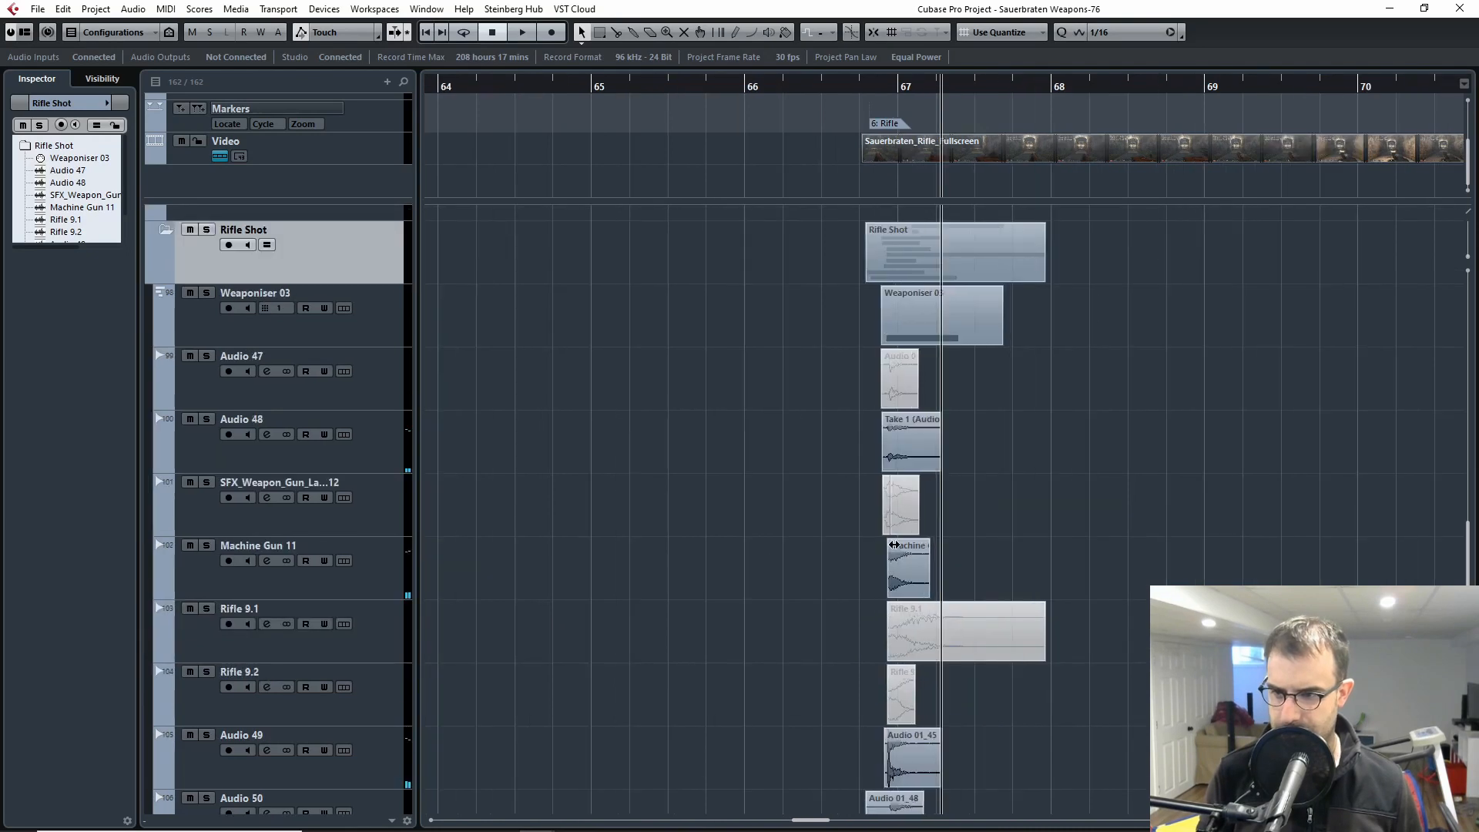
Step: Examine the layer tracks inside the Rifle Shot folder, from Weaponiser 03 down to the Sweetners_Transient track
key(g)
key(g)
key(g)
key(g)
scroll(972, 530, down, 3)
key(h)
key(h)
key(h)
key(h)
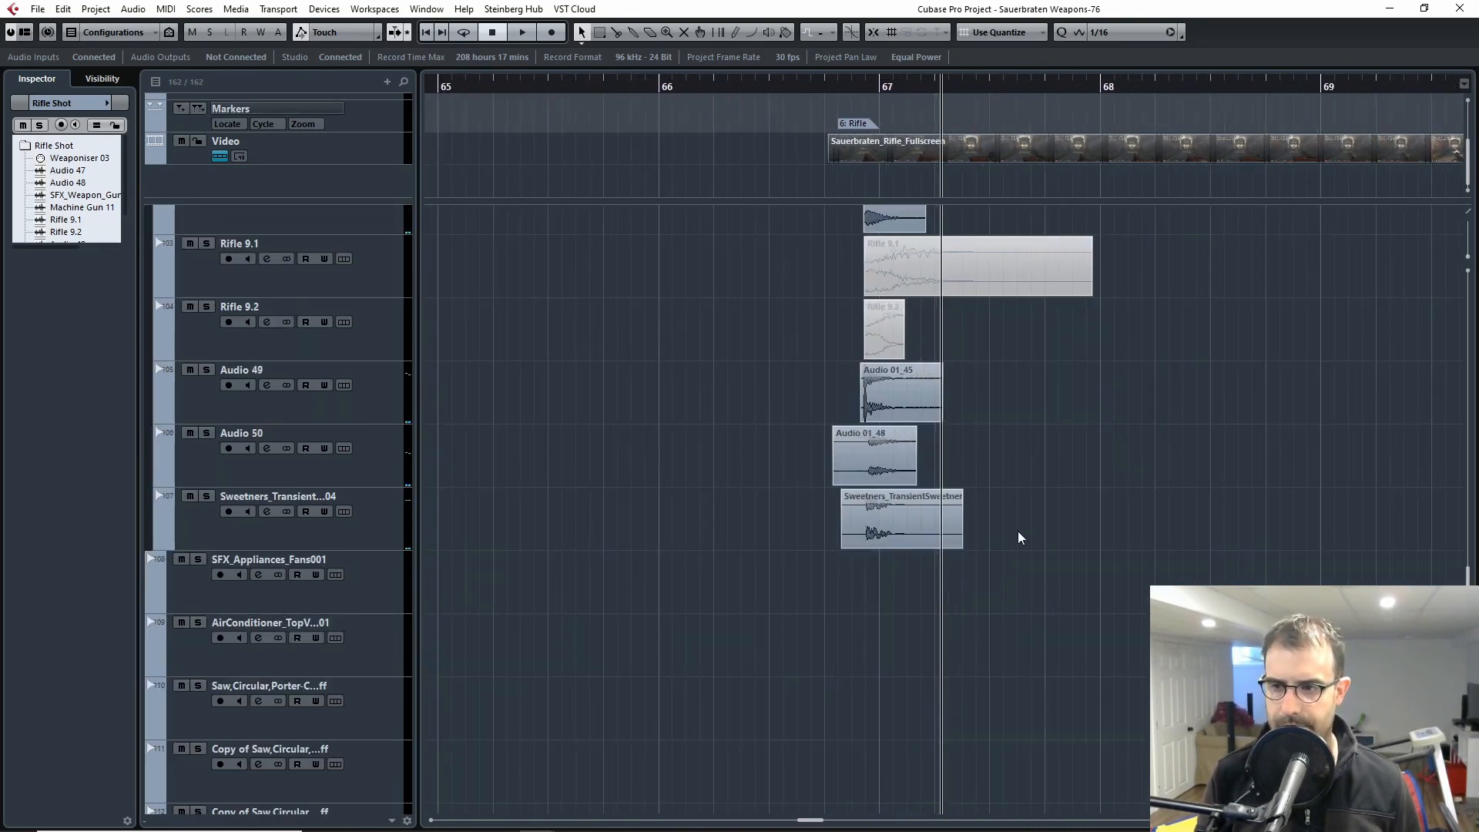
scroll(1018, 537, up, 5)
key(g)
key(g)
key(g)
scroll(1056, 580, down, 4)
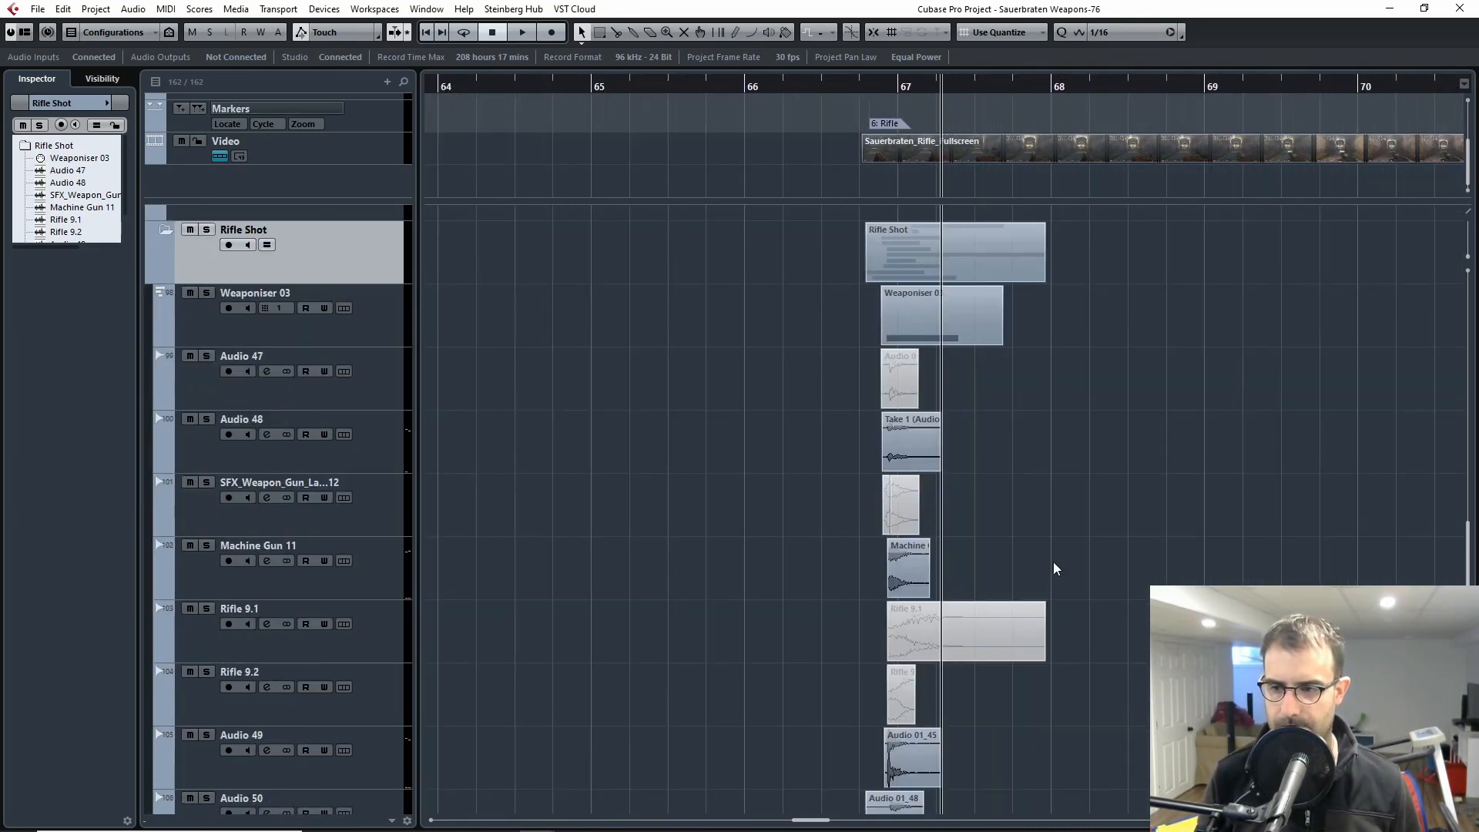
Step: Select all the Rifle Shot layer clips around bar 67
drag(1155, 258, 834, 809)
scroll(847, 462, up, 4)
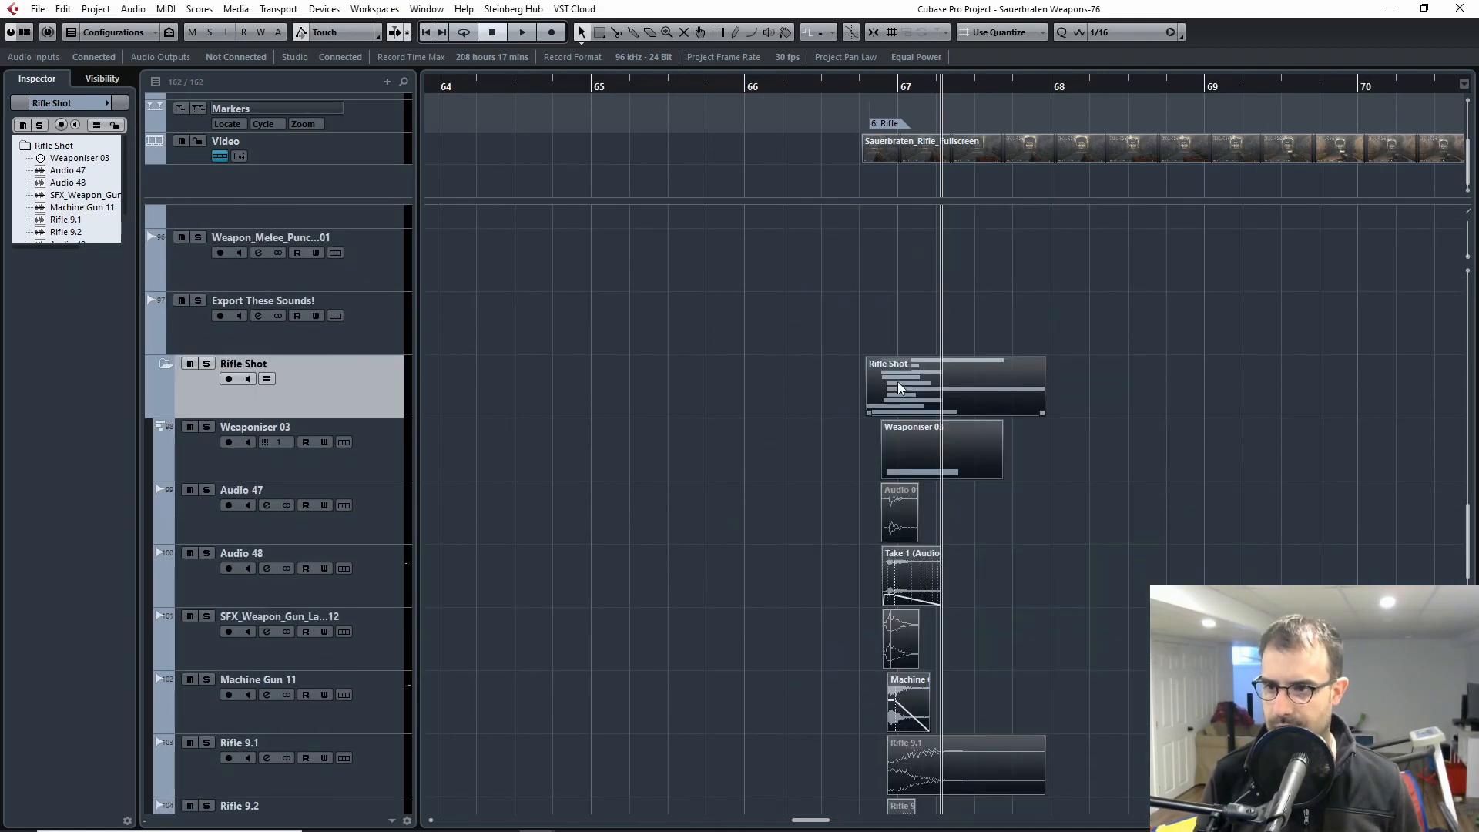
key(ctrl+a)
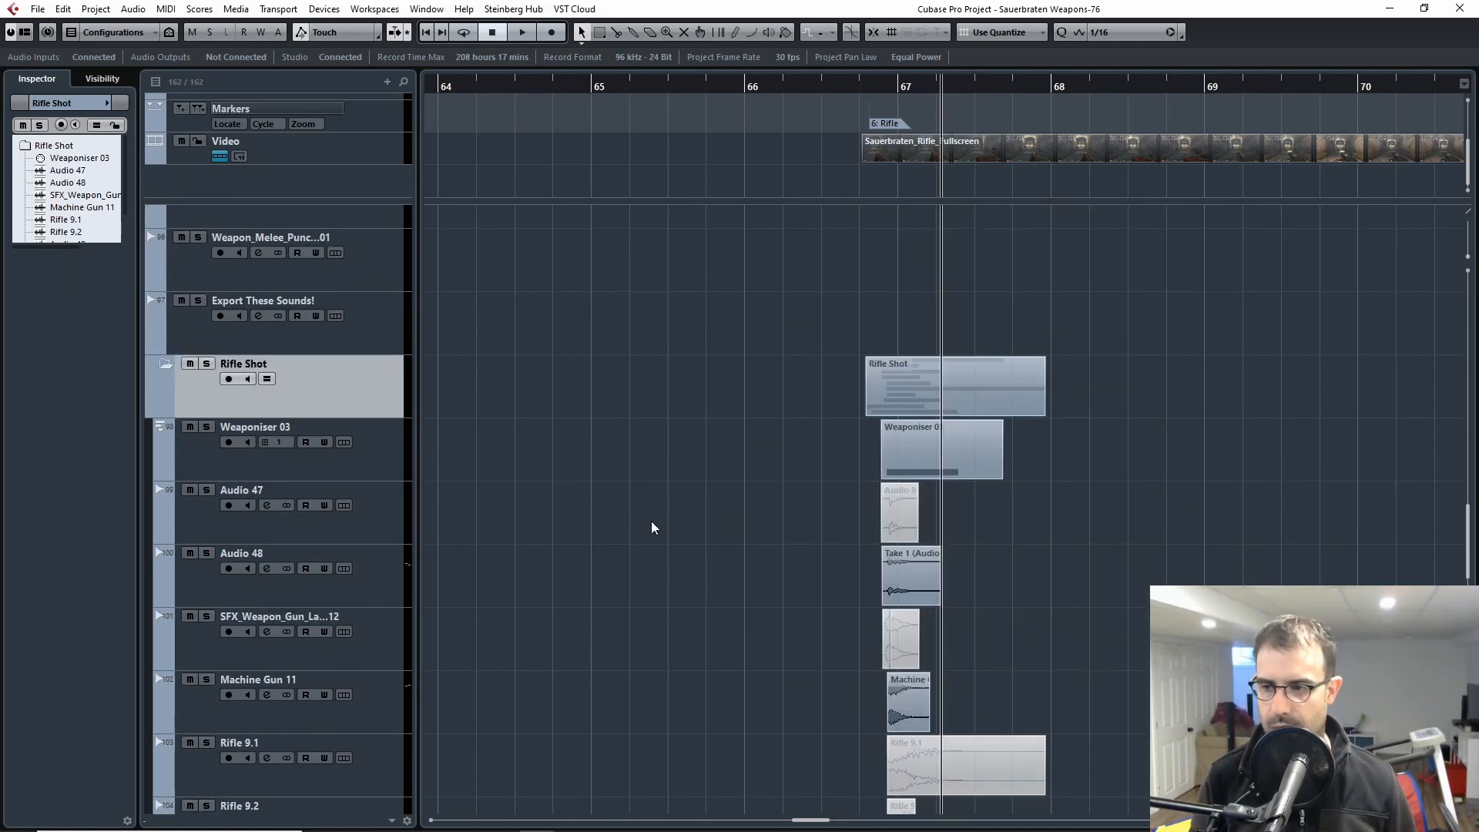
Step: Solo the Weaponiser 03 track and play its clip from the Rifle marker
click(374, 471)
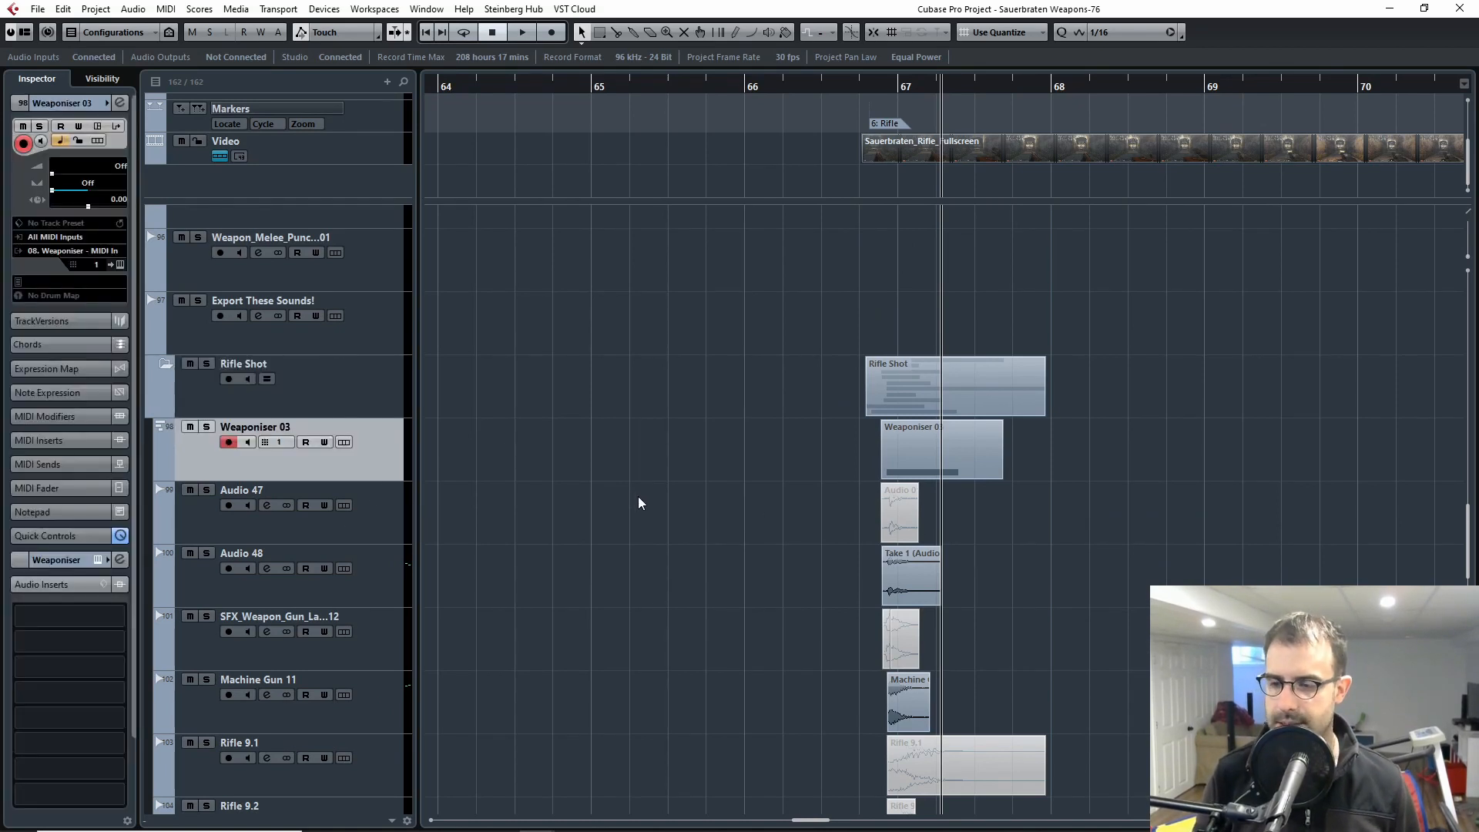
click(365, 507)
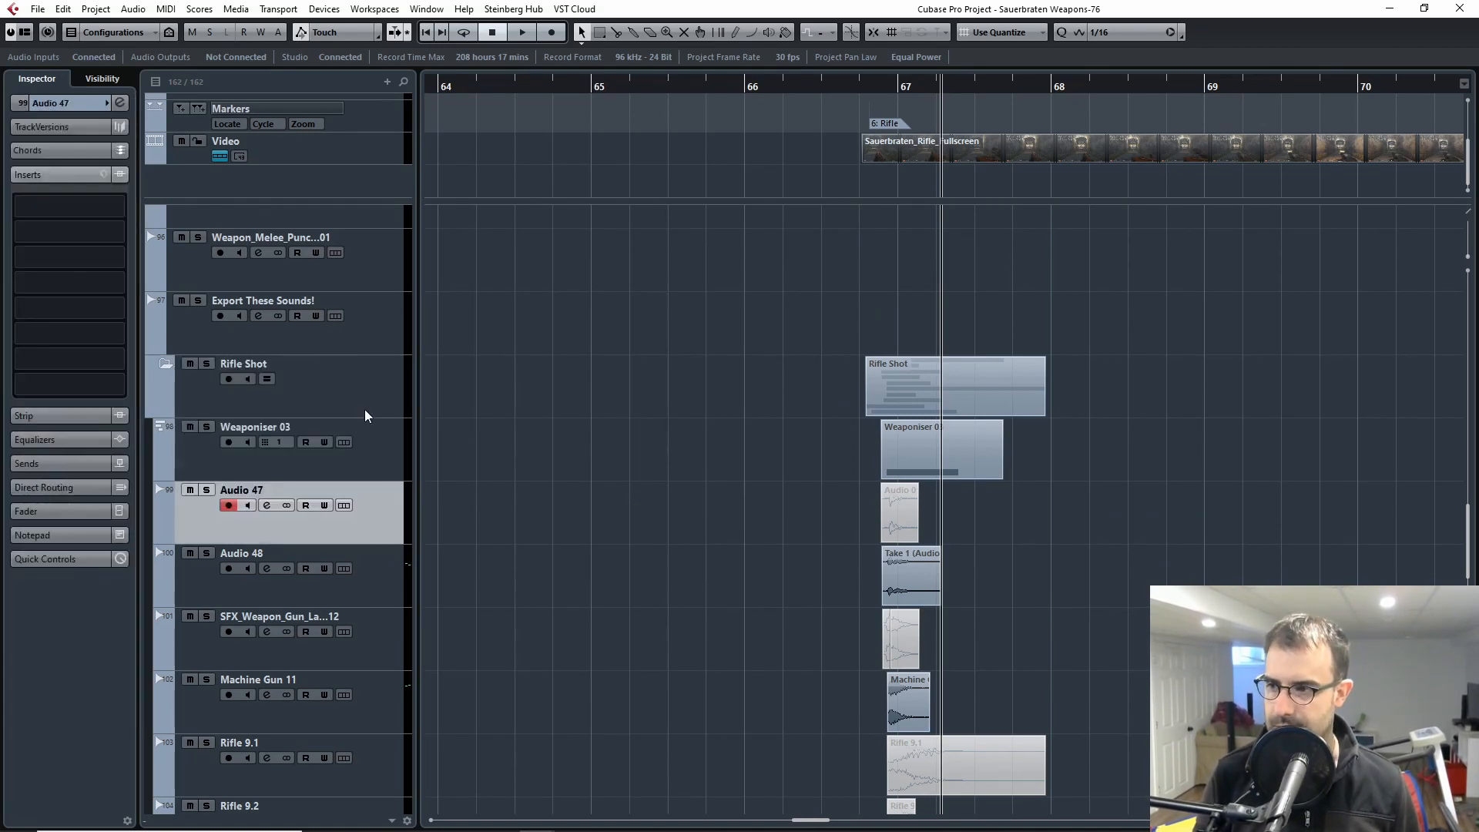
click(357, 397)
click(377, 439)
click(208, 428)
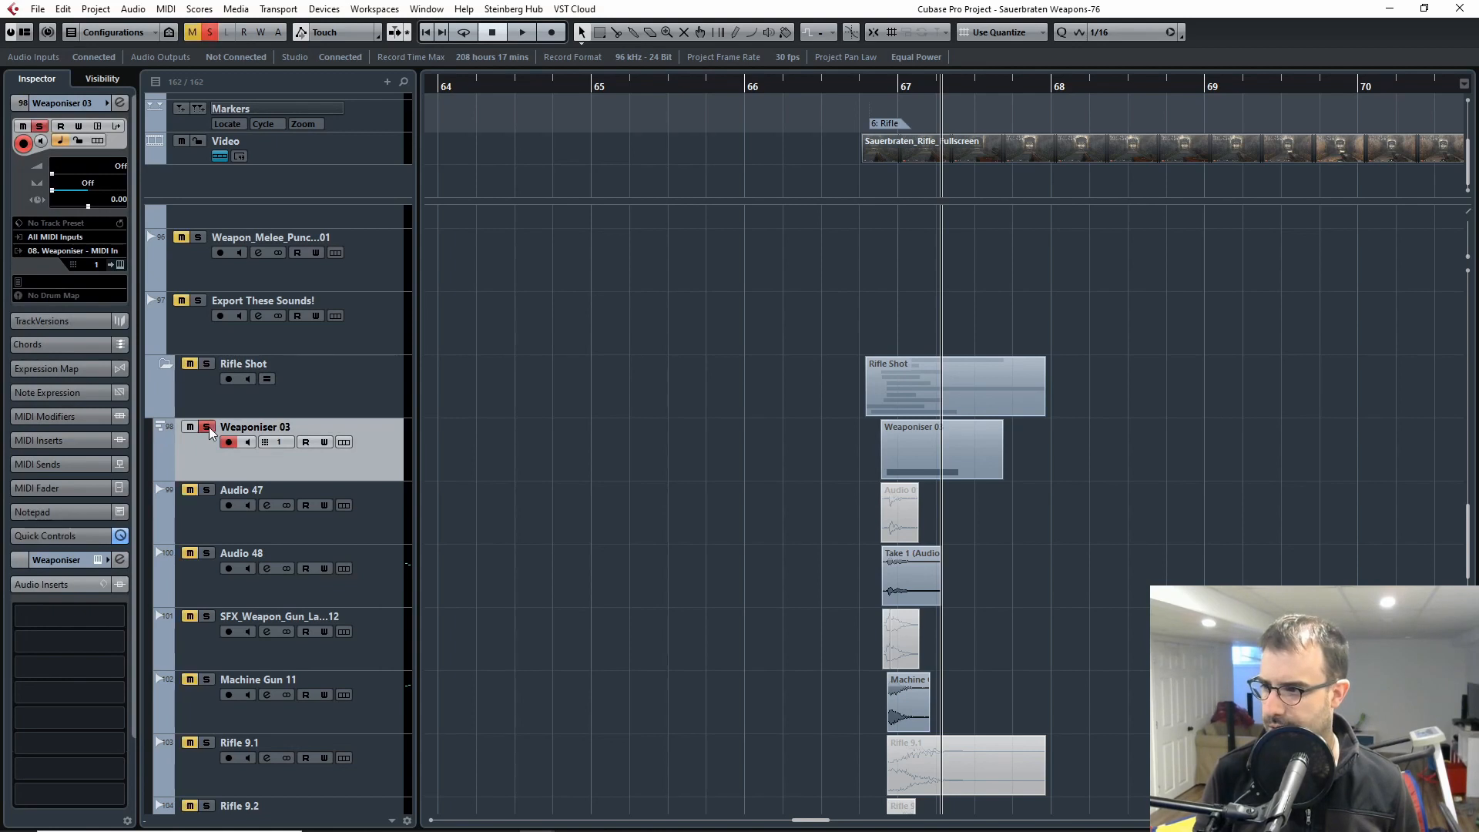
click(871, 84)
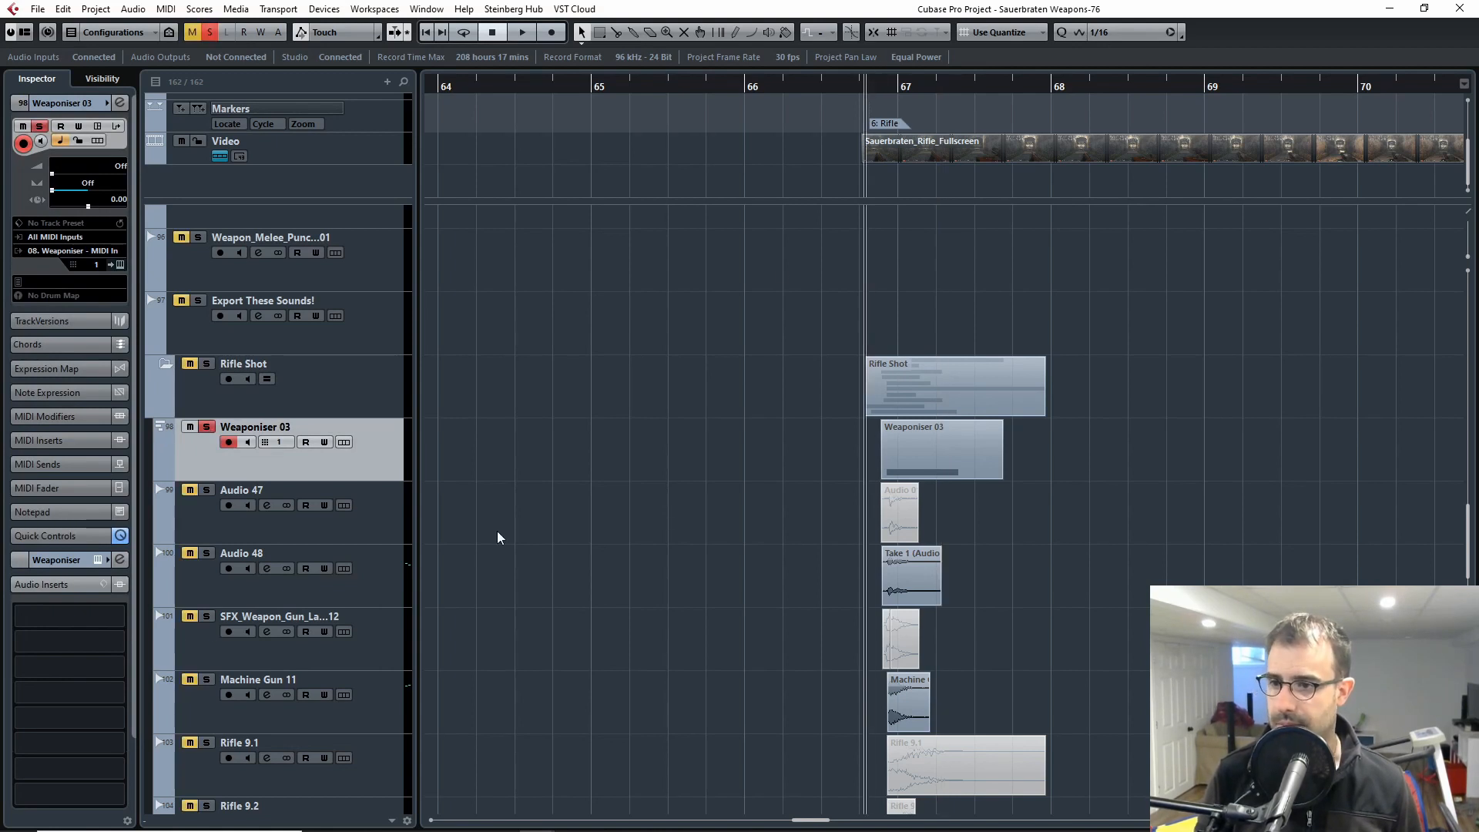
key(space)
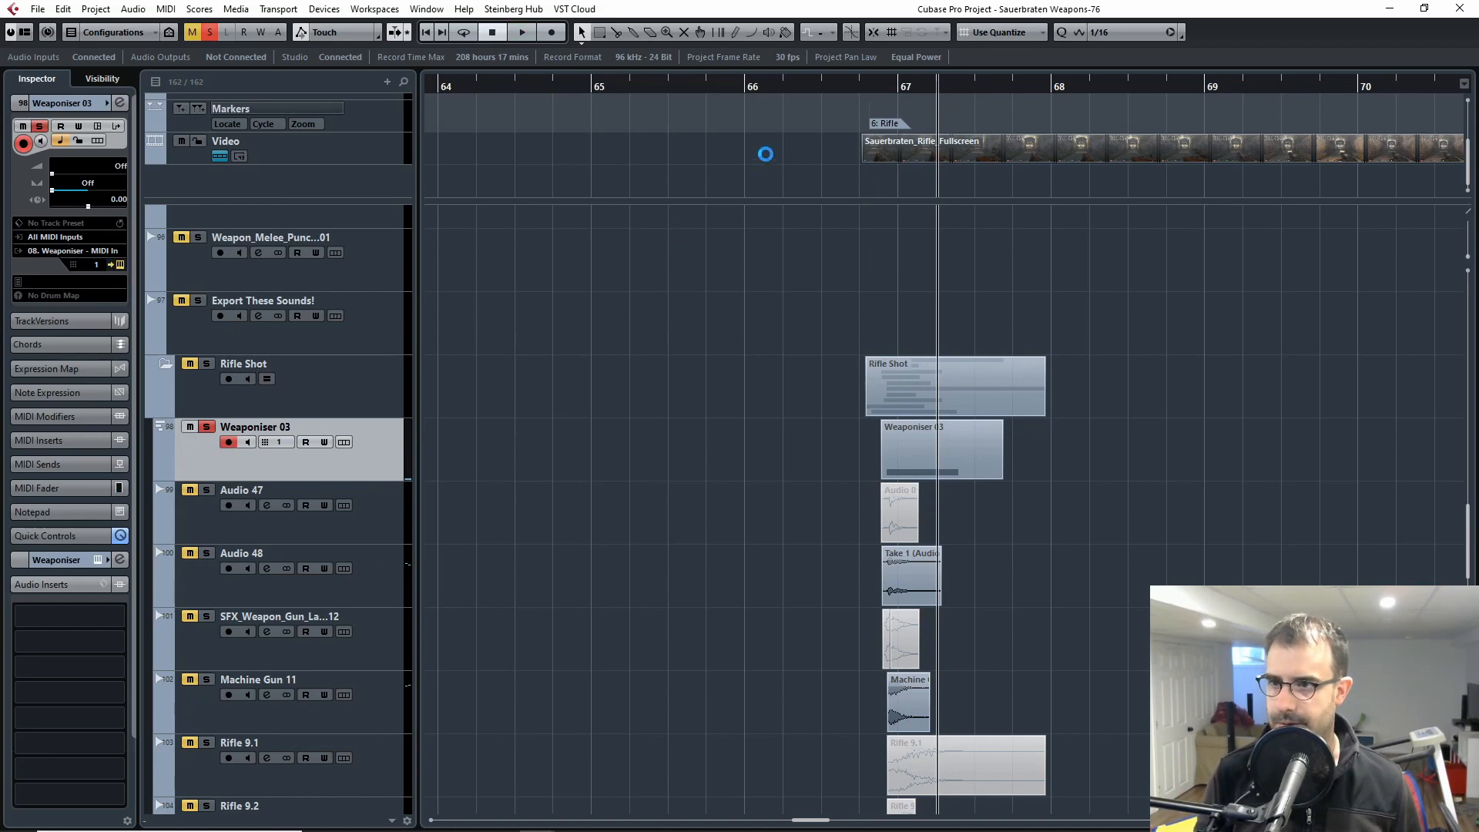
Step: Open the Weaponiser instrument window and replay the soloed layer from midway through bar 66
key(e)
drag(871, 87, 814, 89)
key(space)
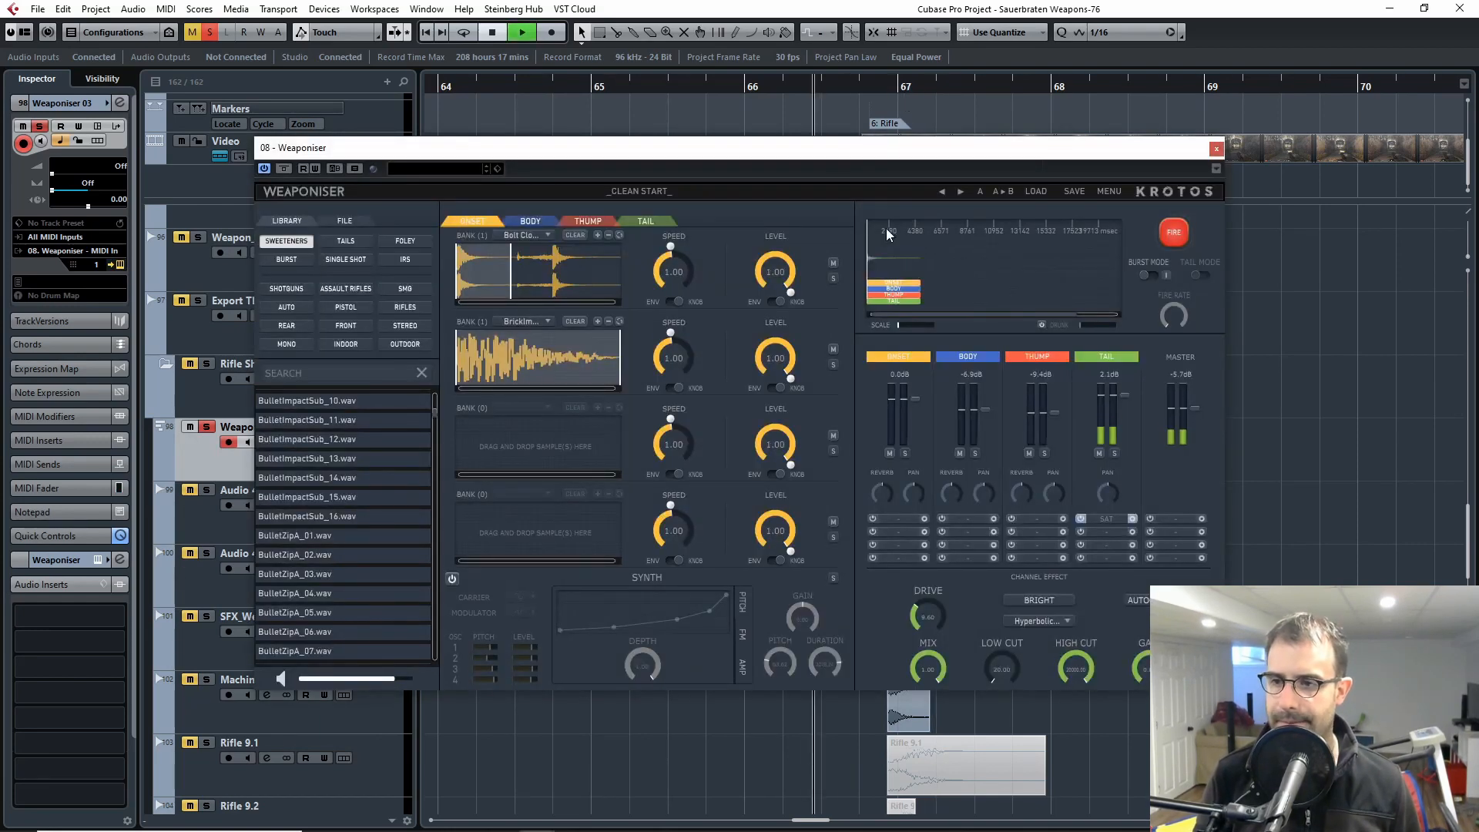
key(space)
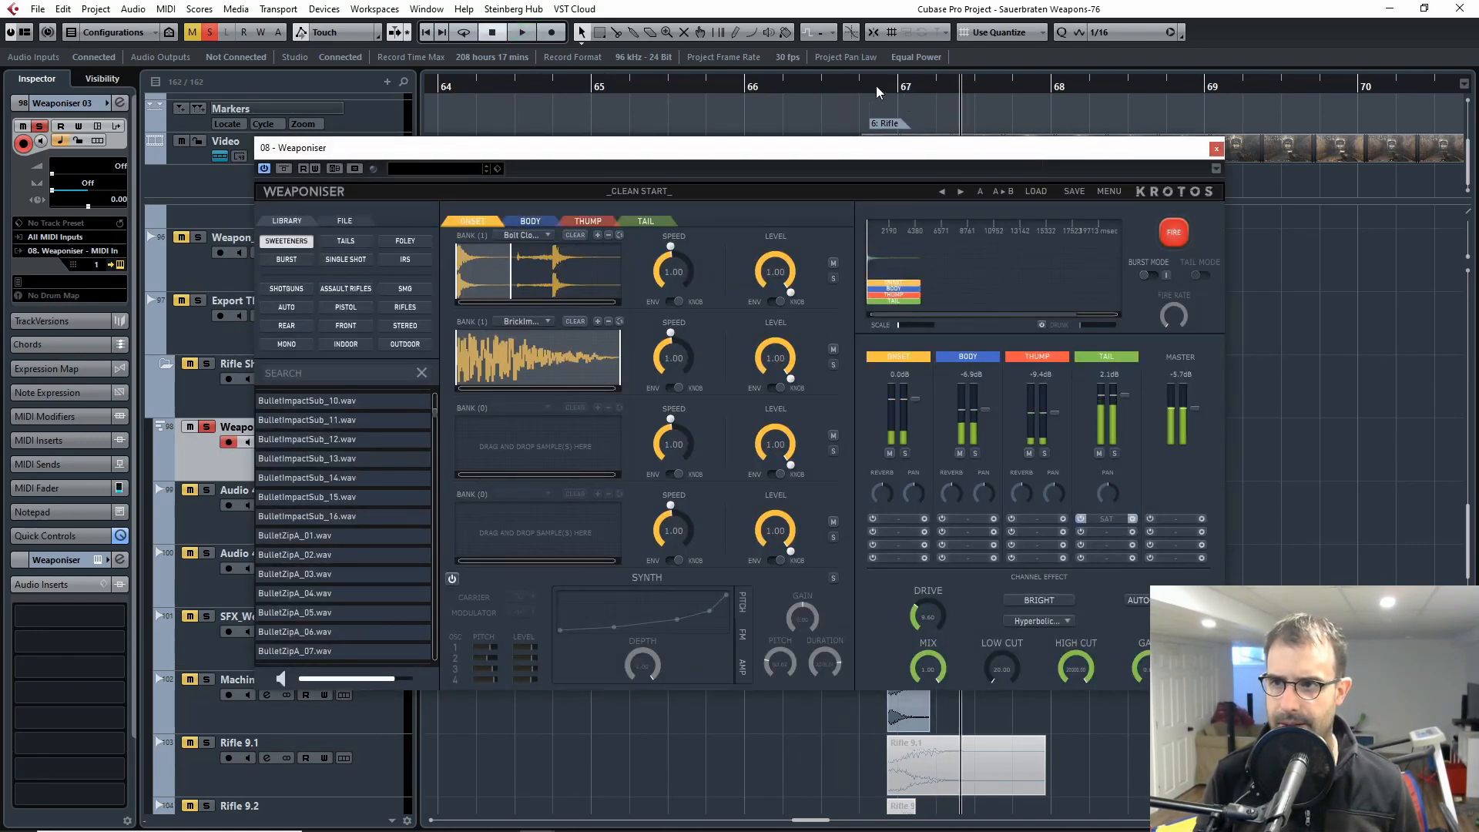
Step: Replay the layer with the Weaponiser window moved aside, and bring the window back to test-fire the full sound
drag(1176, 155, 784, 28)
key(space)
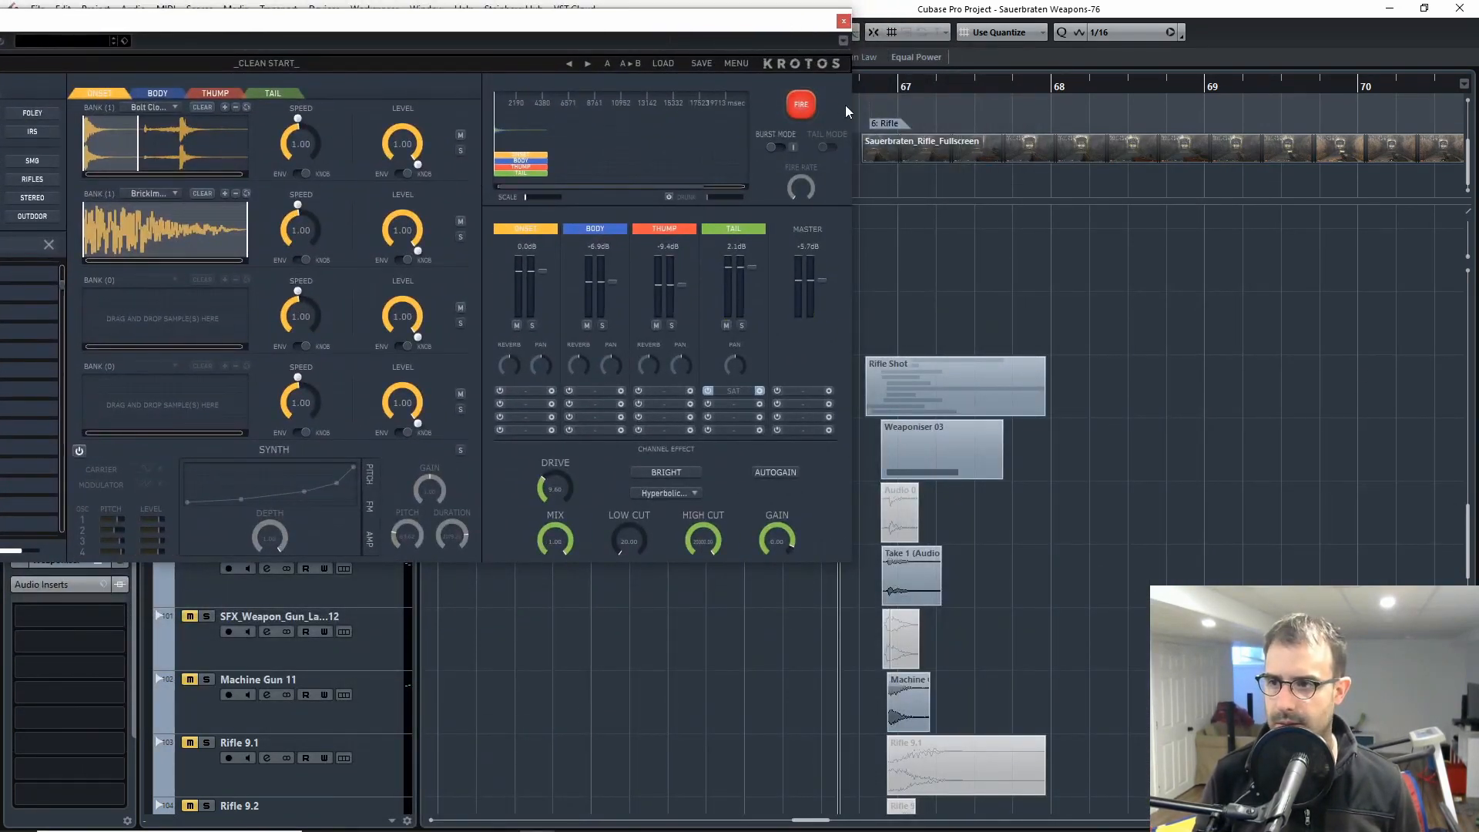
drag(779, 22, 1158, 96)
click(1184, 177)
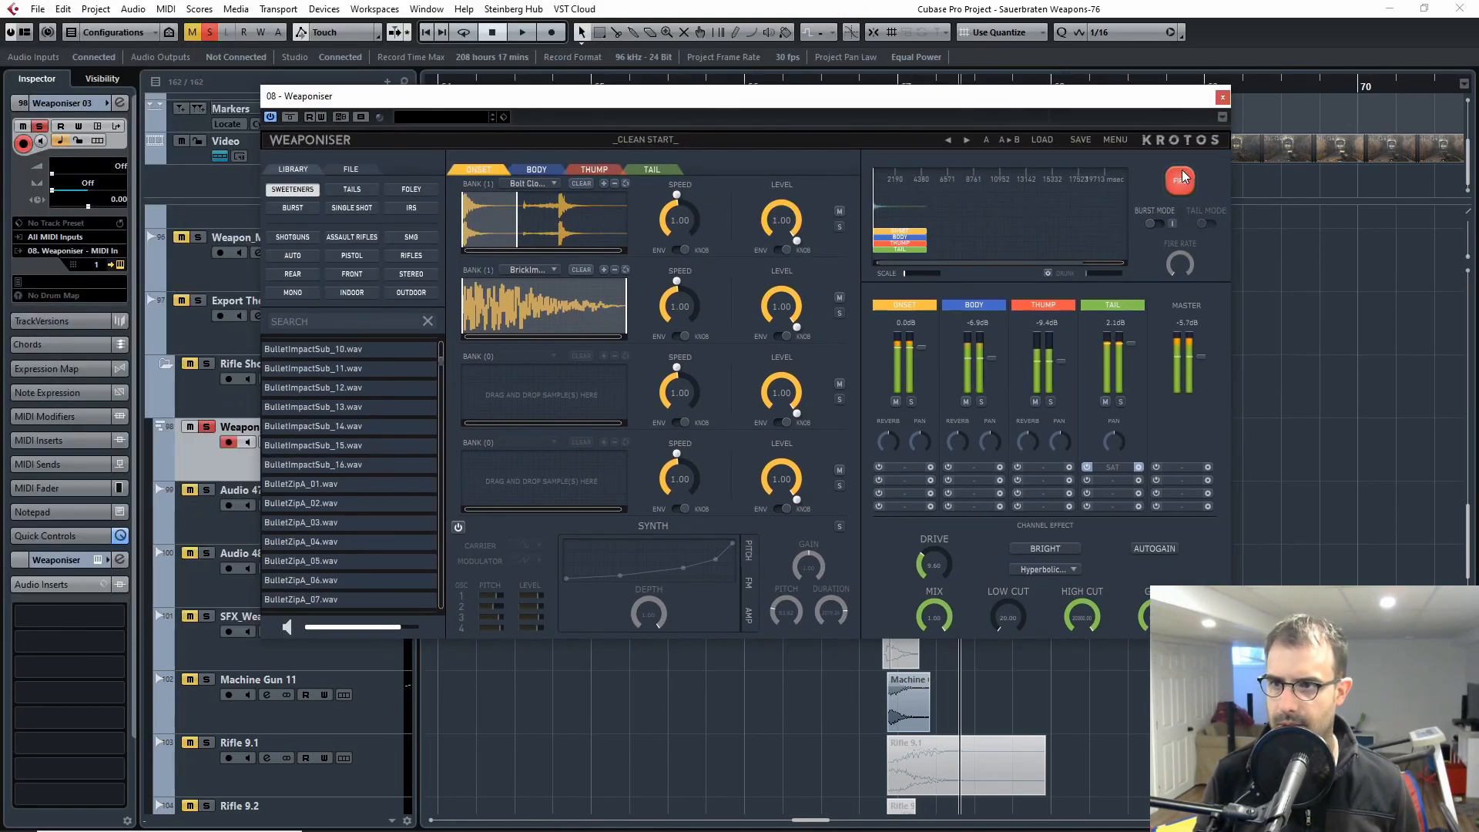
drag(1023, 98, 1093, 124)
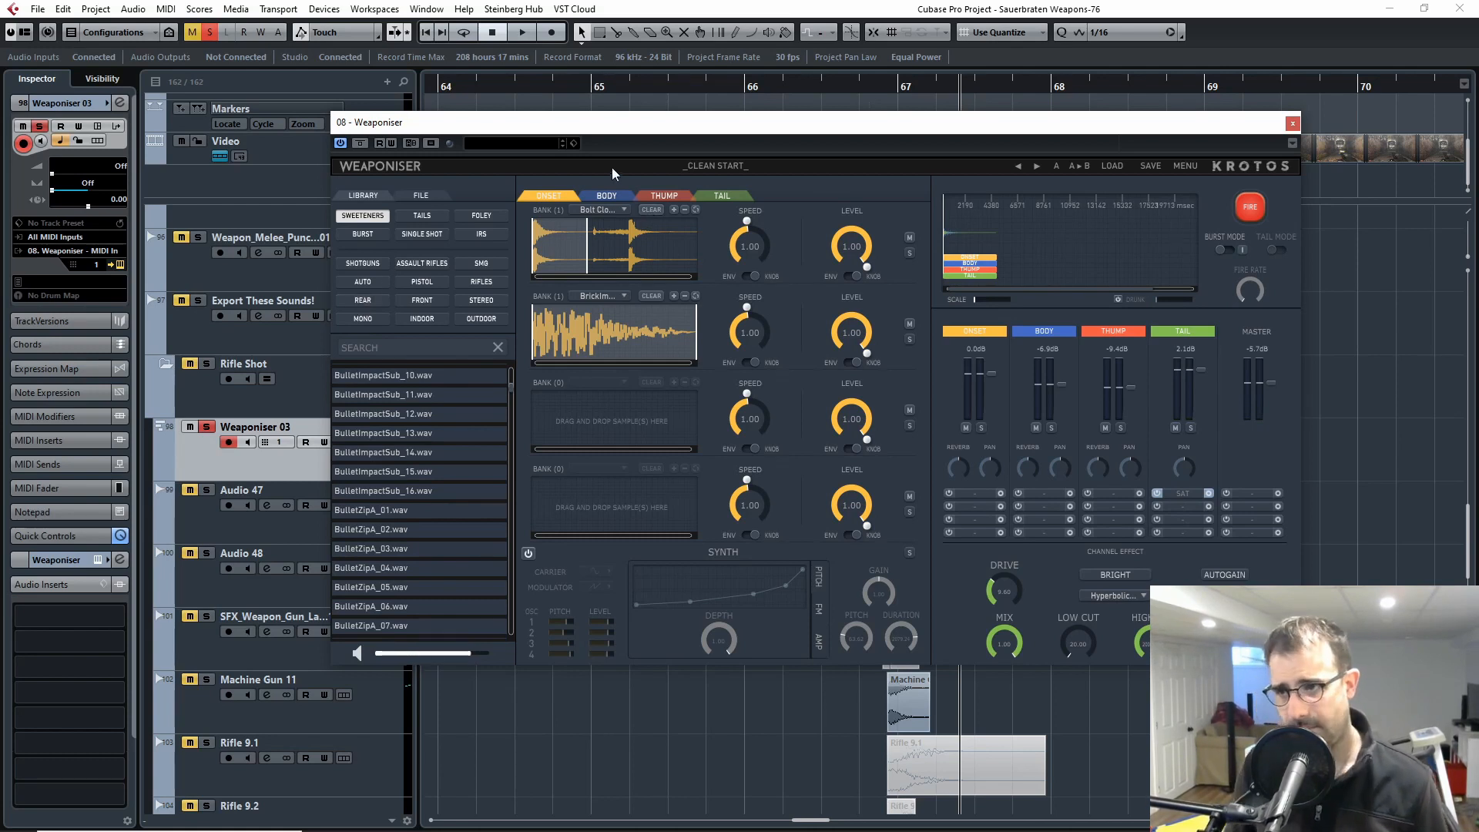
Step: Solo the Onset channel in Weaponiser, fire it repeatedly and check the name of its bank 1 sample
click(602, 216)
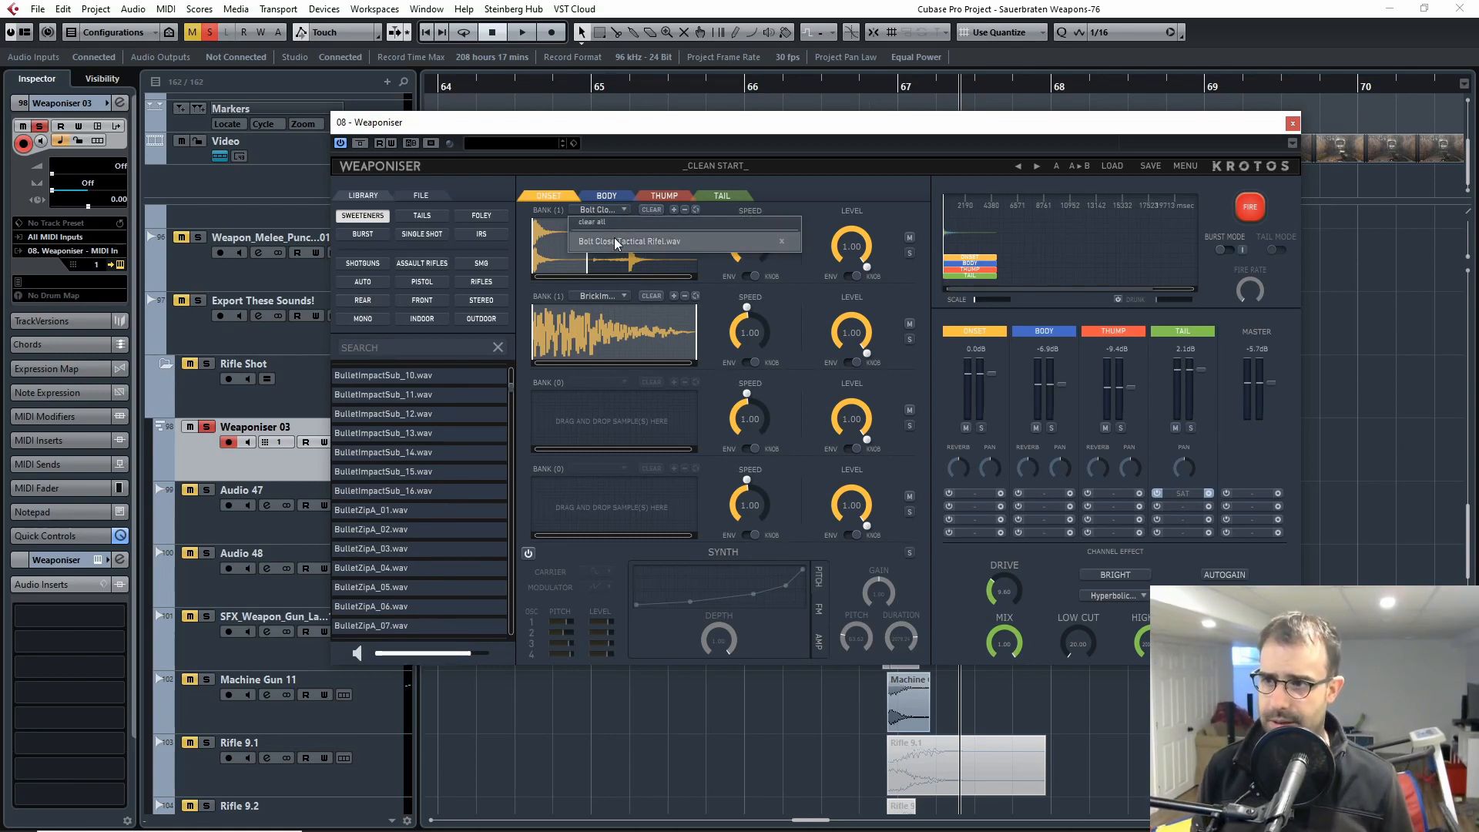
click(982, 429)
click(1247, 206)
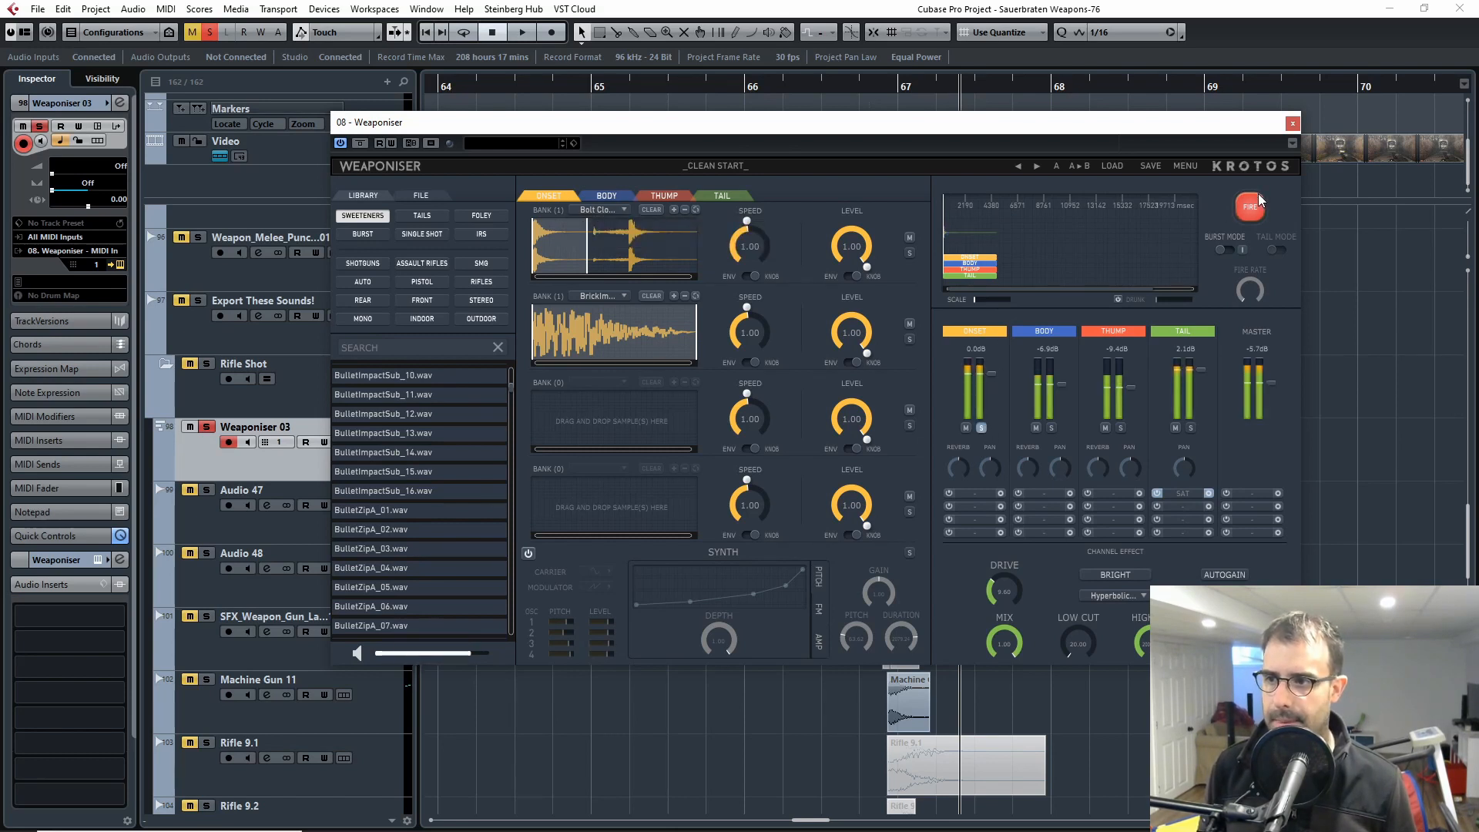
click(1259, 200)
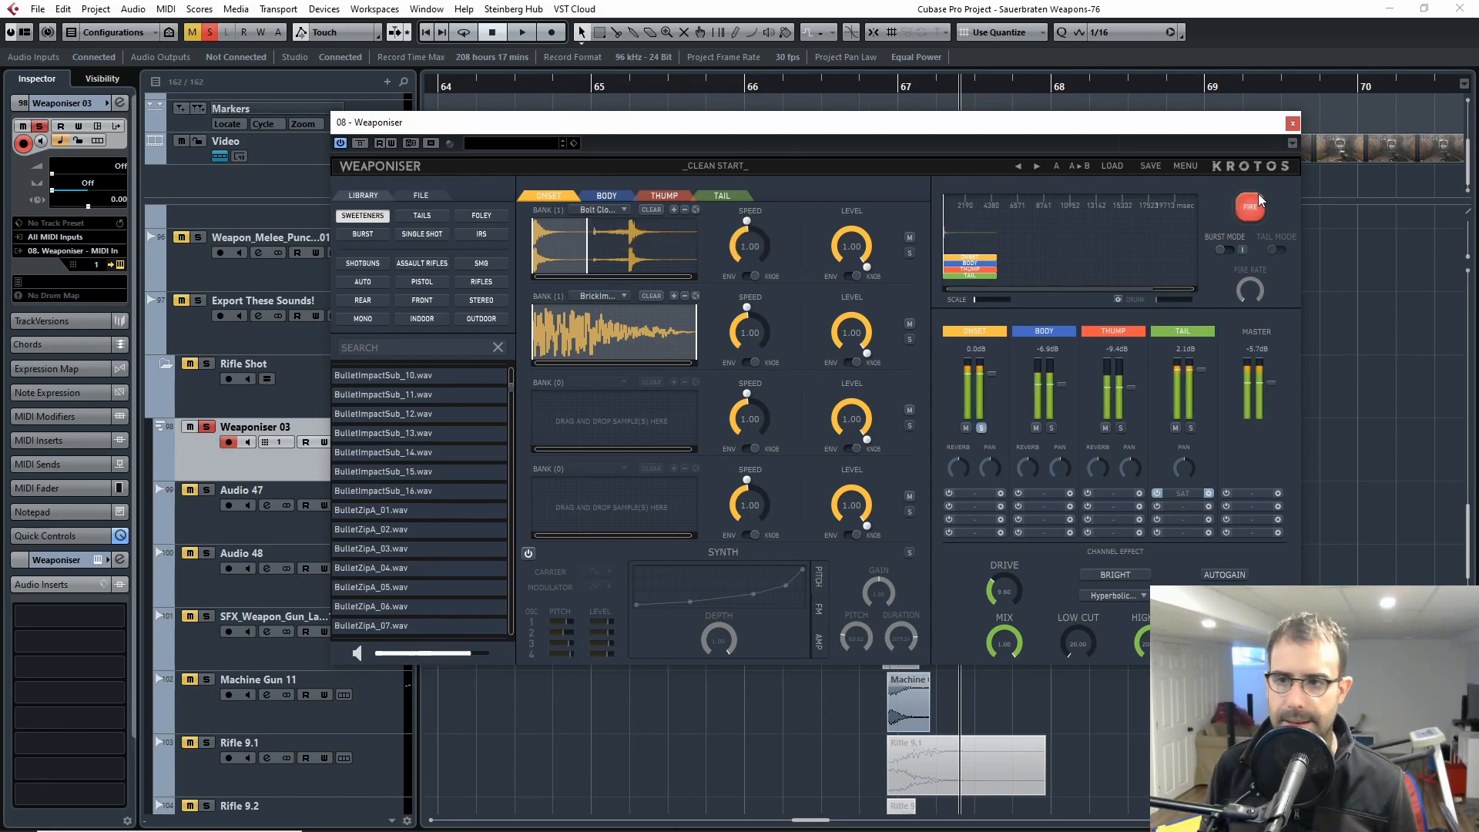
click(624, 210)
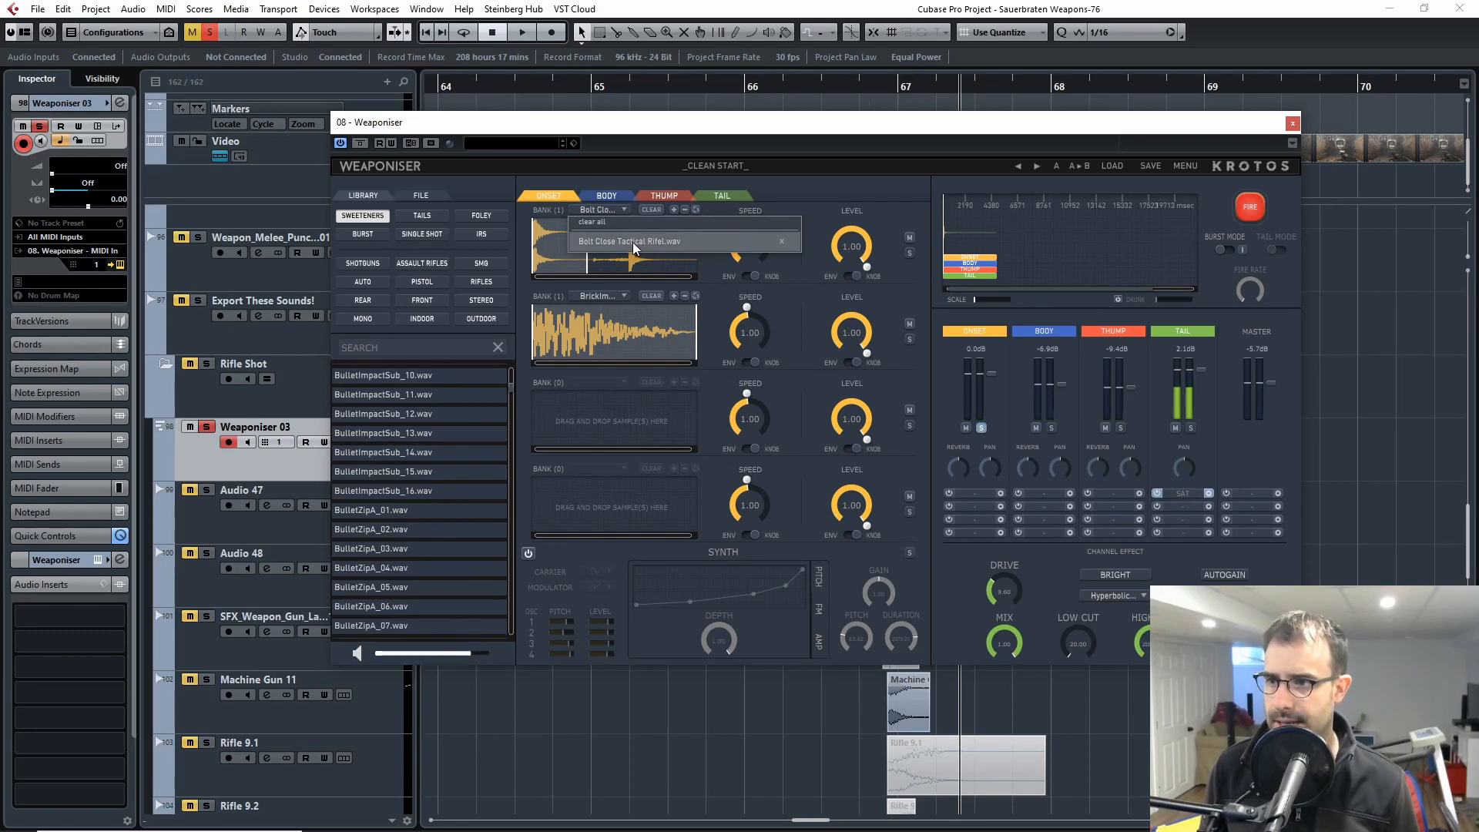
click(841, 174)
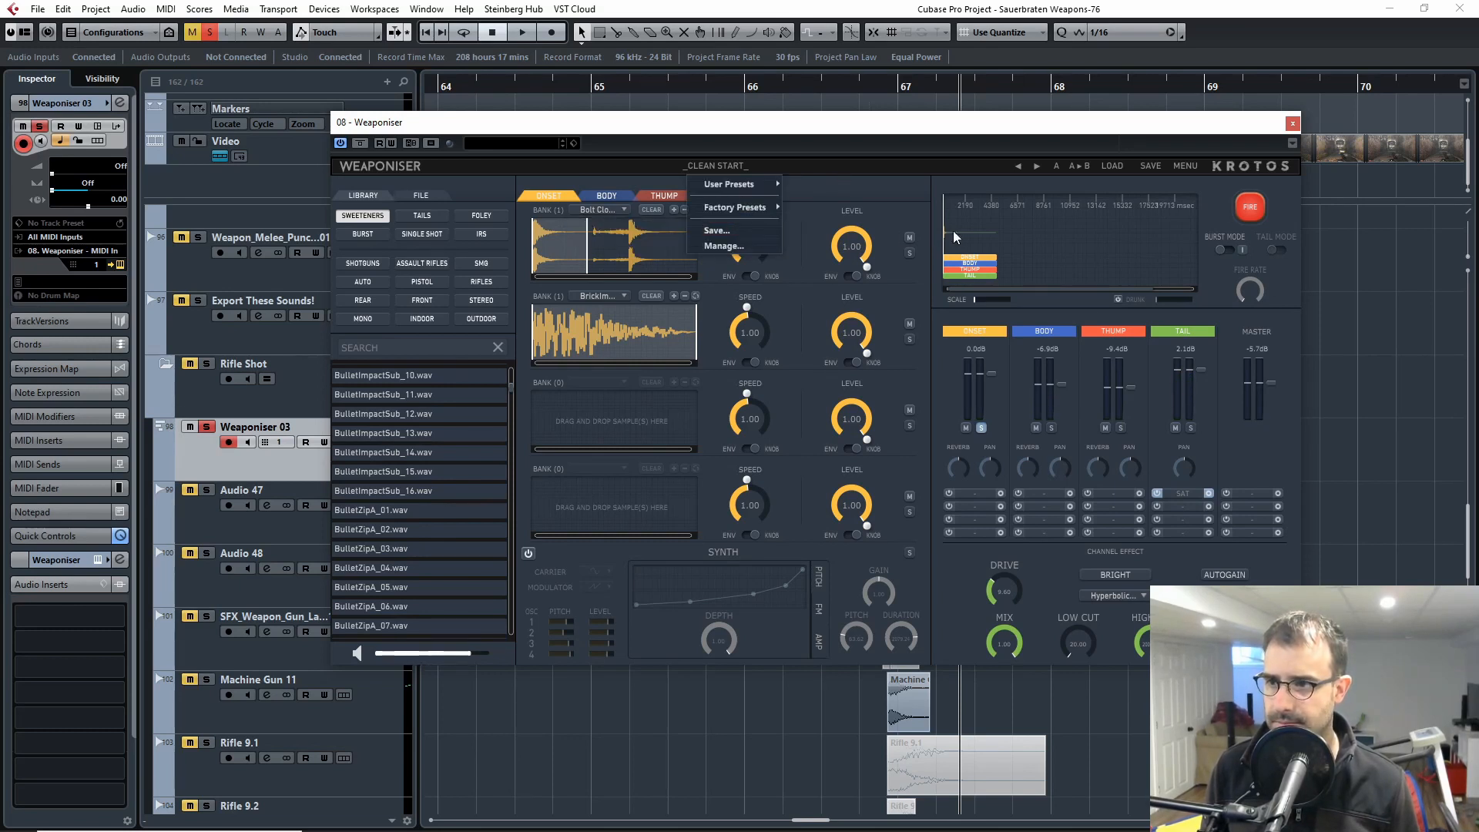
click(1255, 205)
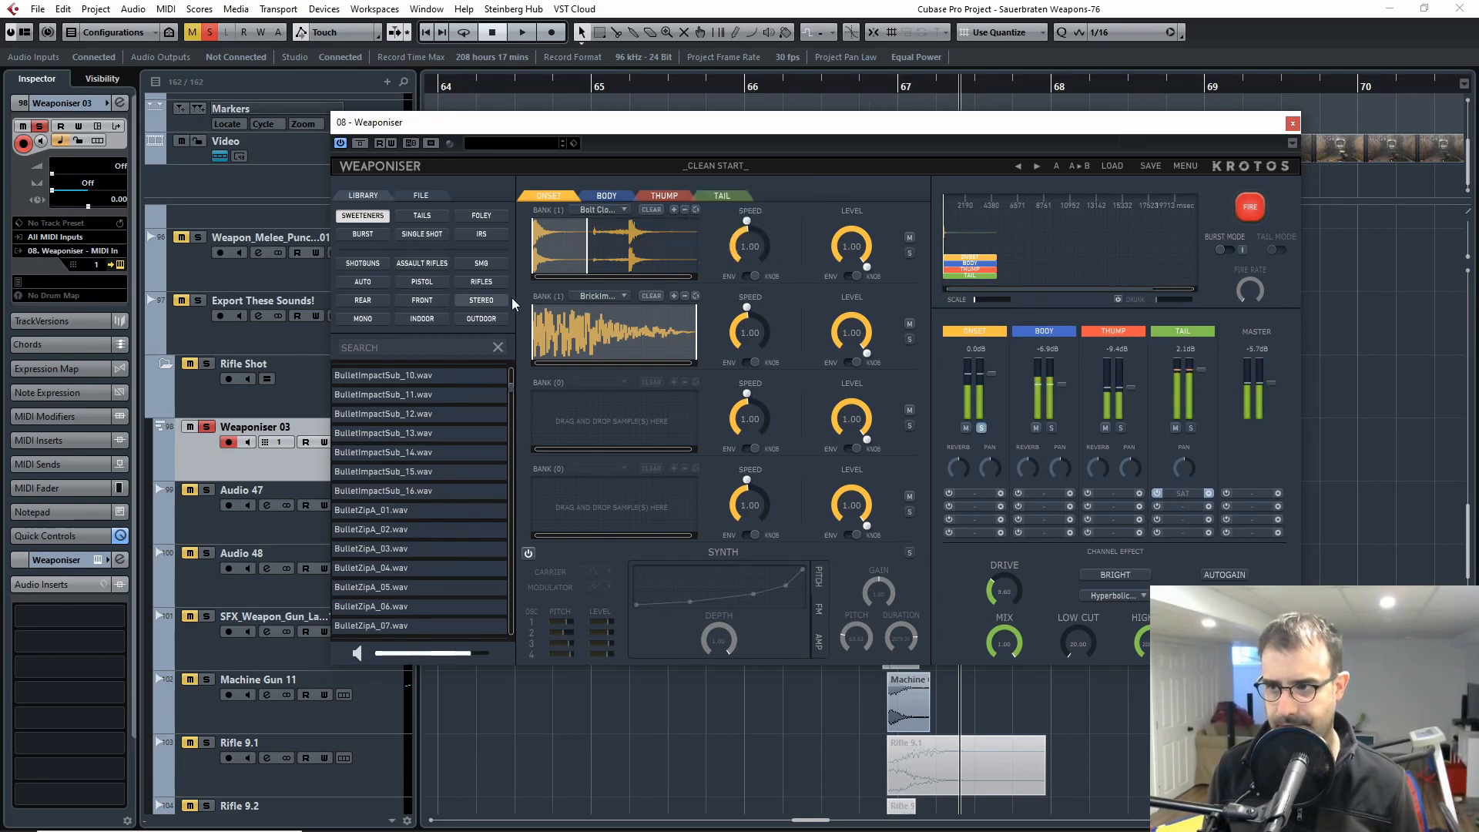
Step: Check the Onset's second sample bank and fire the channel with that bank muted to hear the bolt sample alone
click(597, 296)
click(1249, 206)
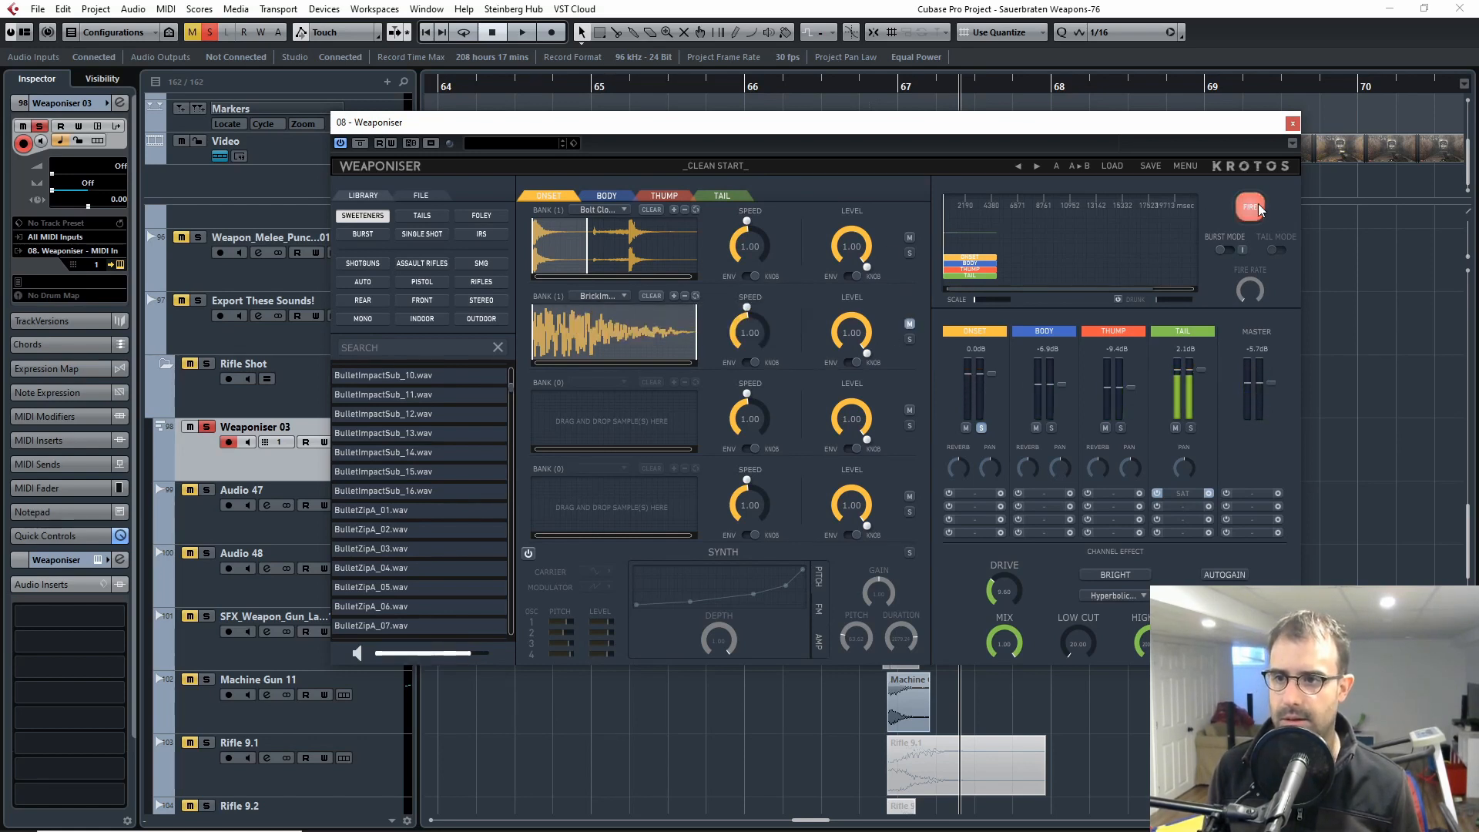
click(1259, 208)
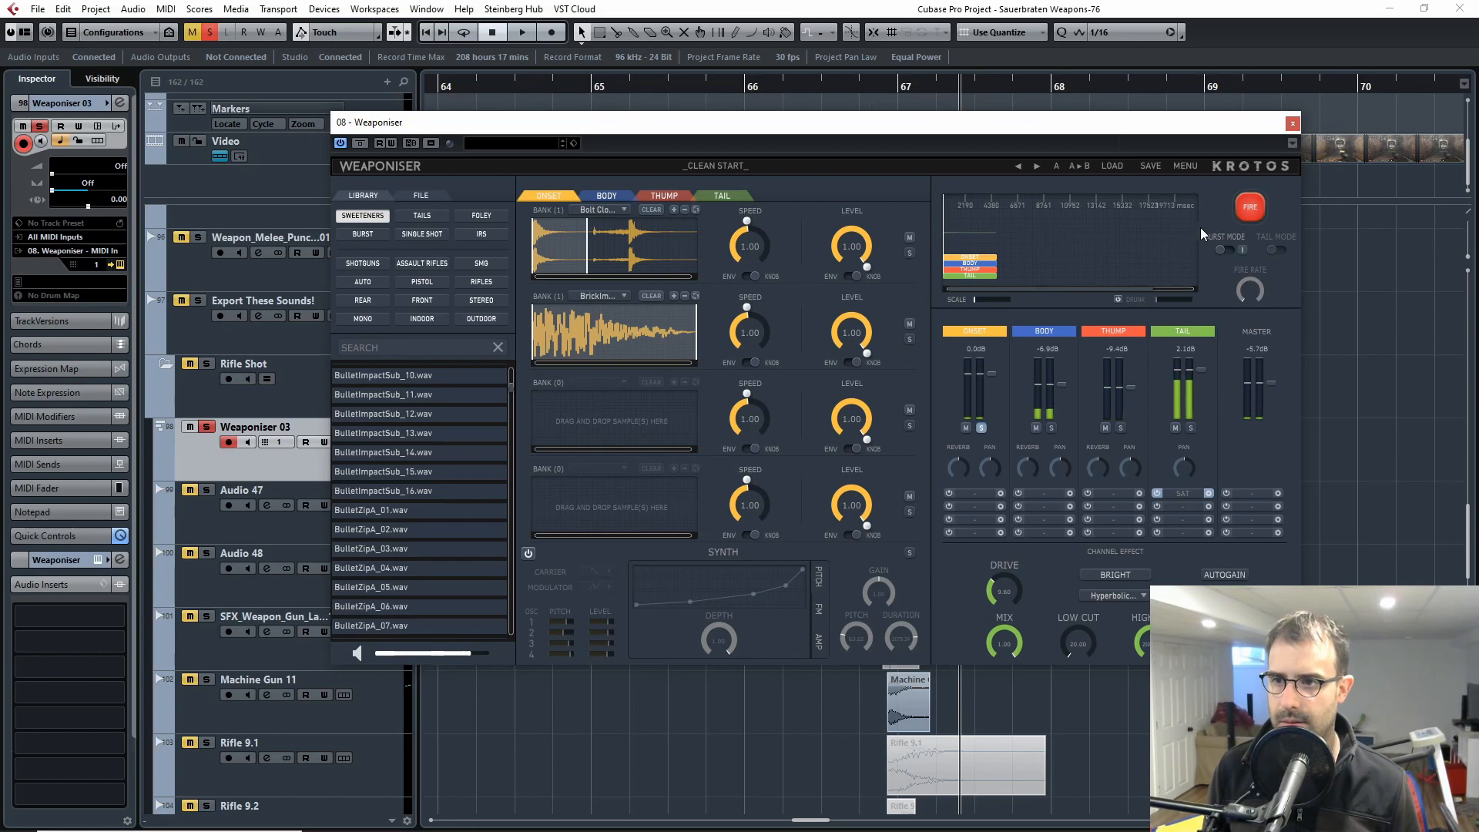
Step: Fire the Onset repeatedly with its first bank muted, and again with both banks active
click(1250, 207)
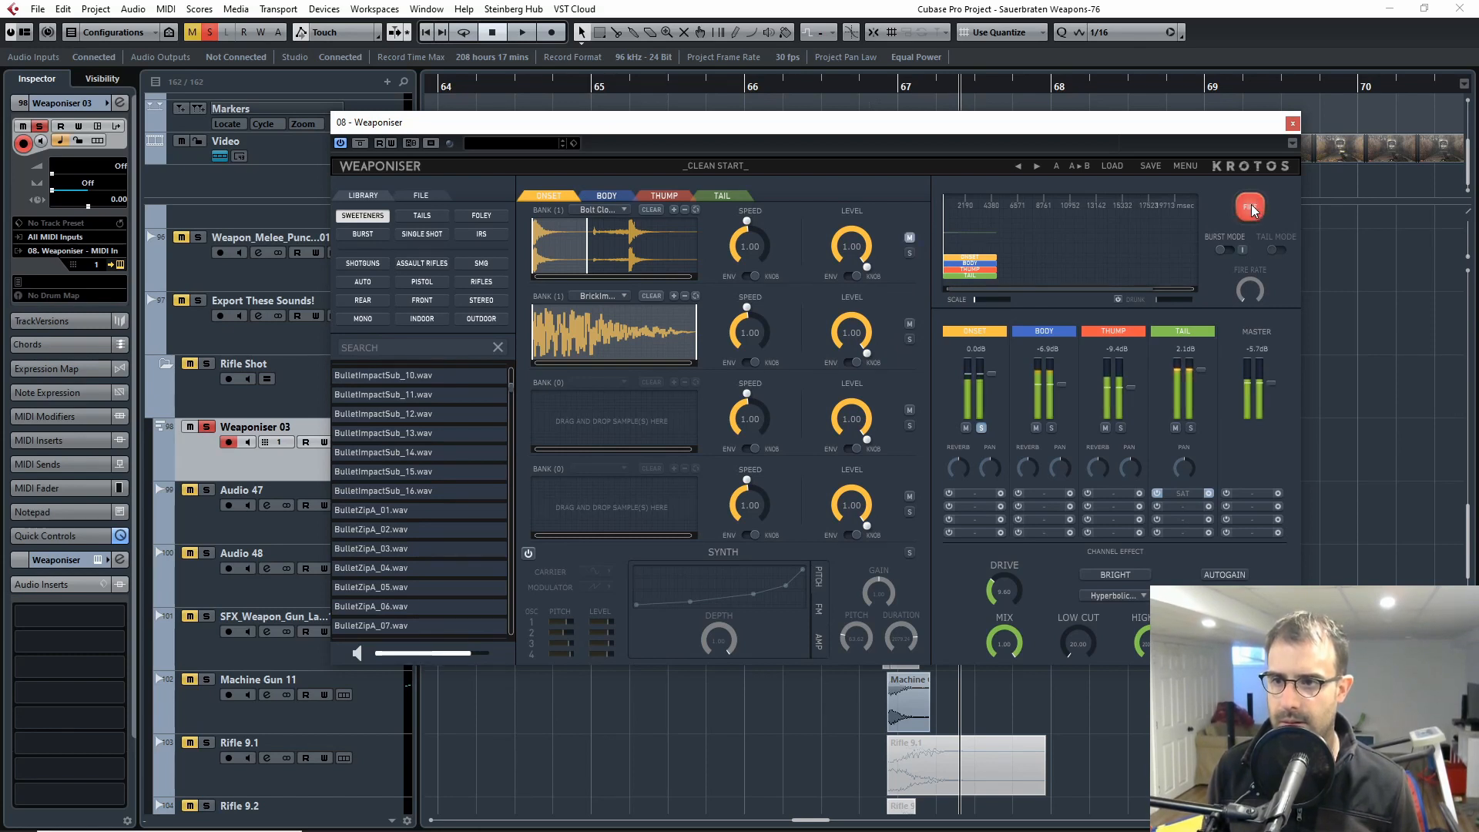
click(1251, 210)
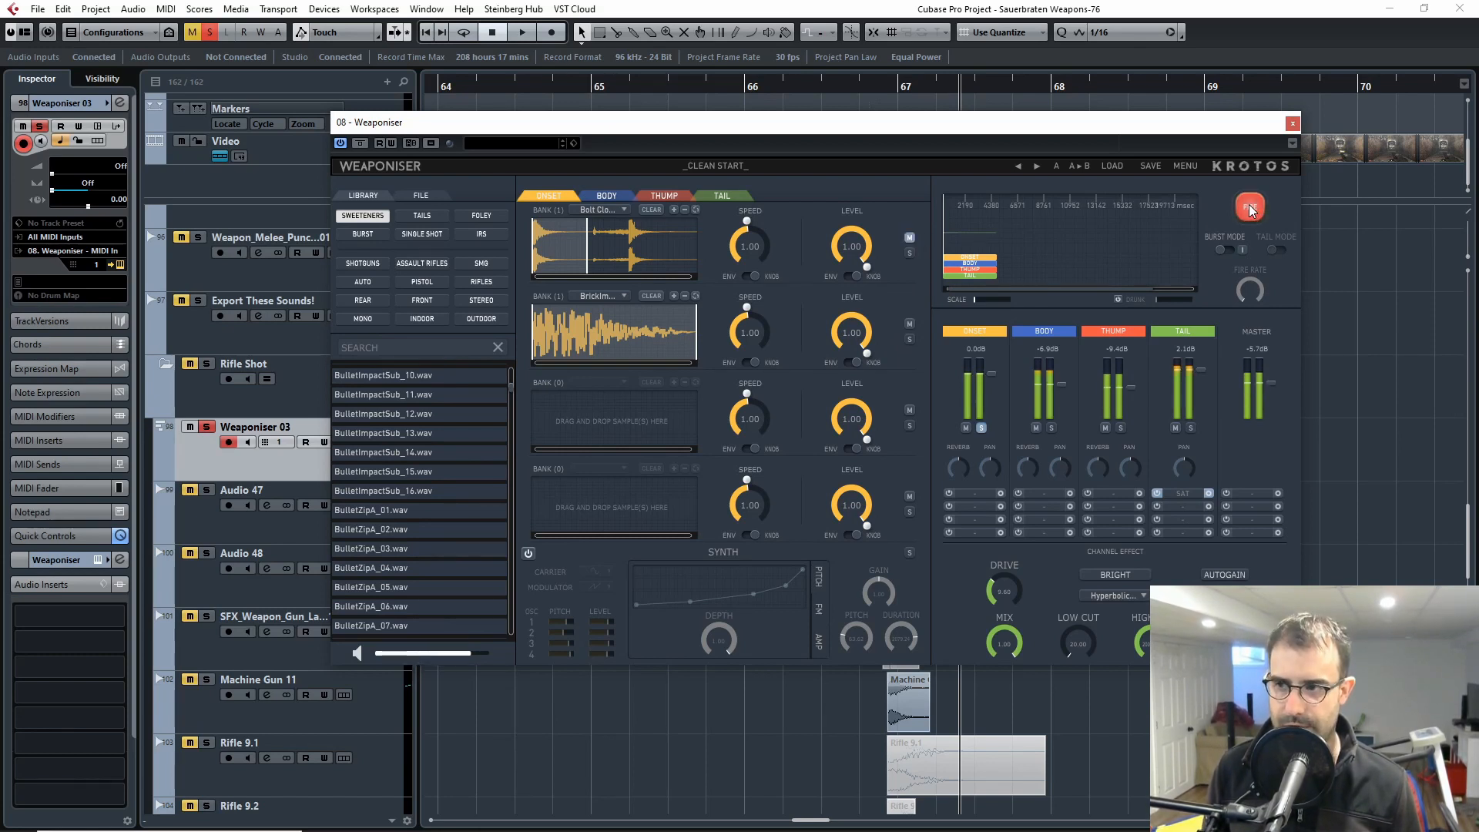
click(1251, 209)
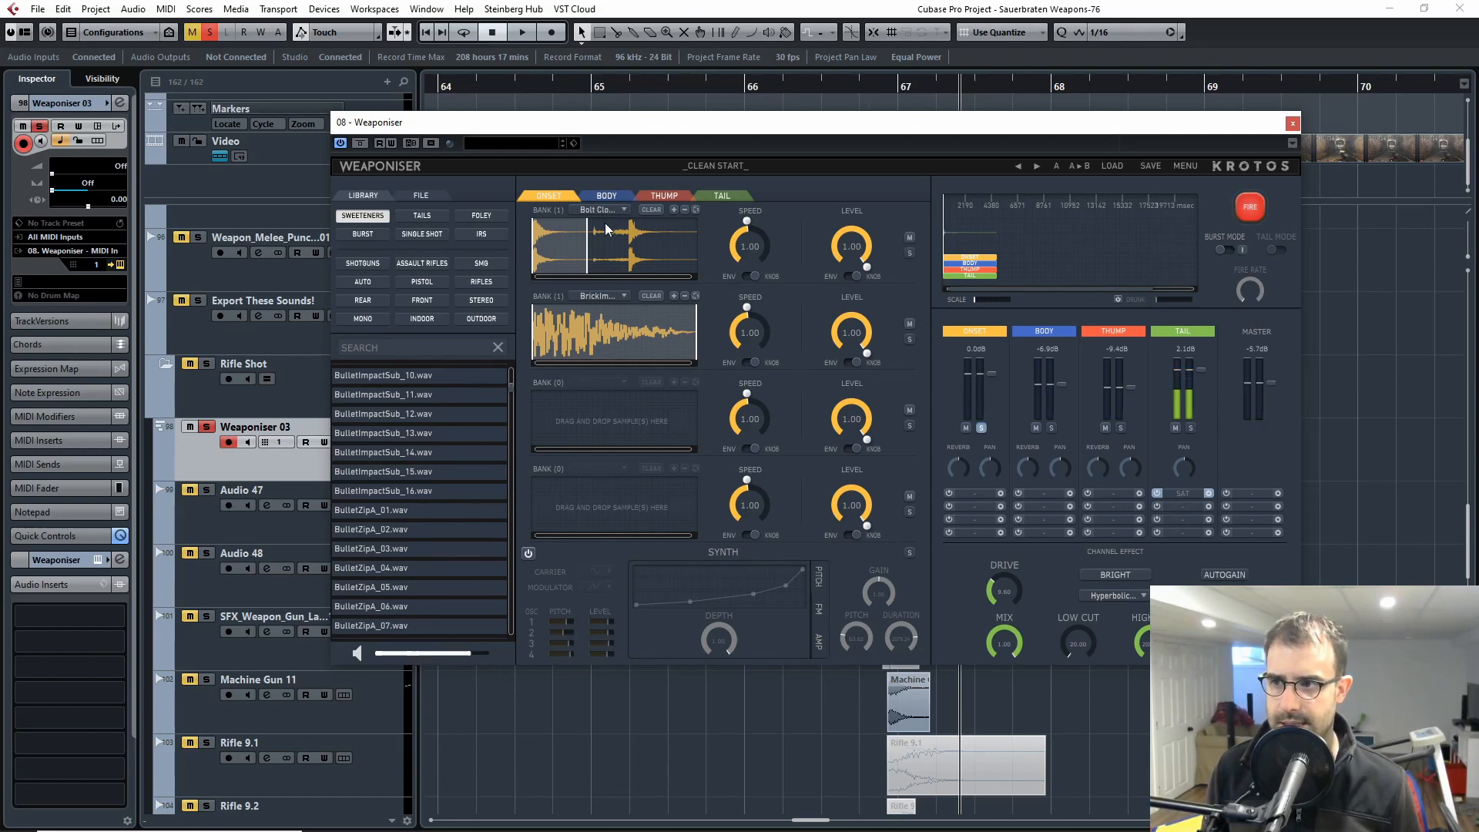
click(1249, 203)
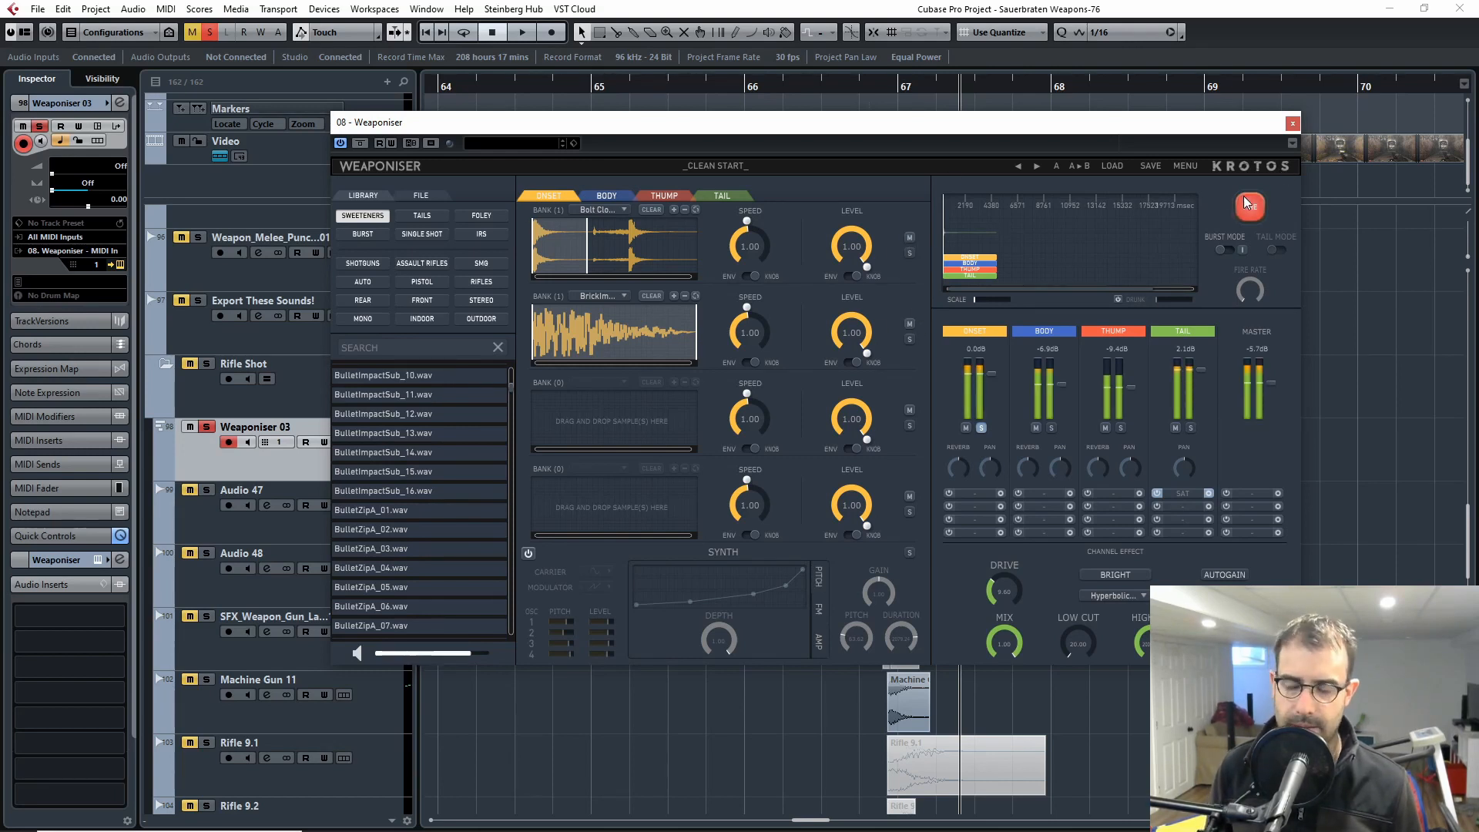
click(1245, 202)
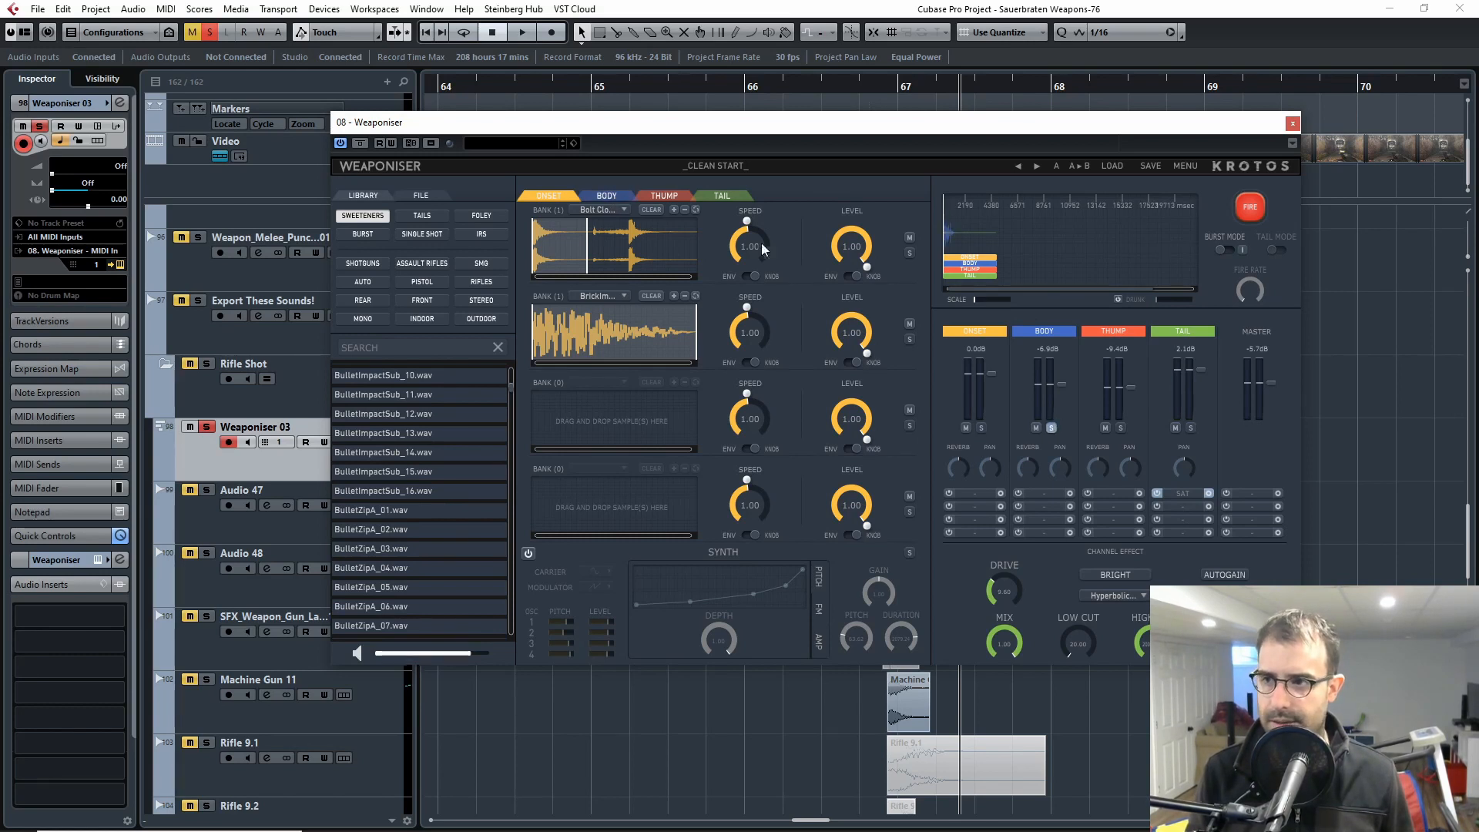
Step: Show the Body section's banks, check its sample name and fire the Body channel soloed several times
click(629, 195)
click(1244, 205)
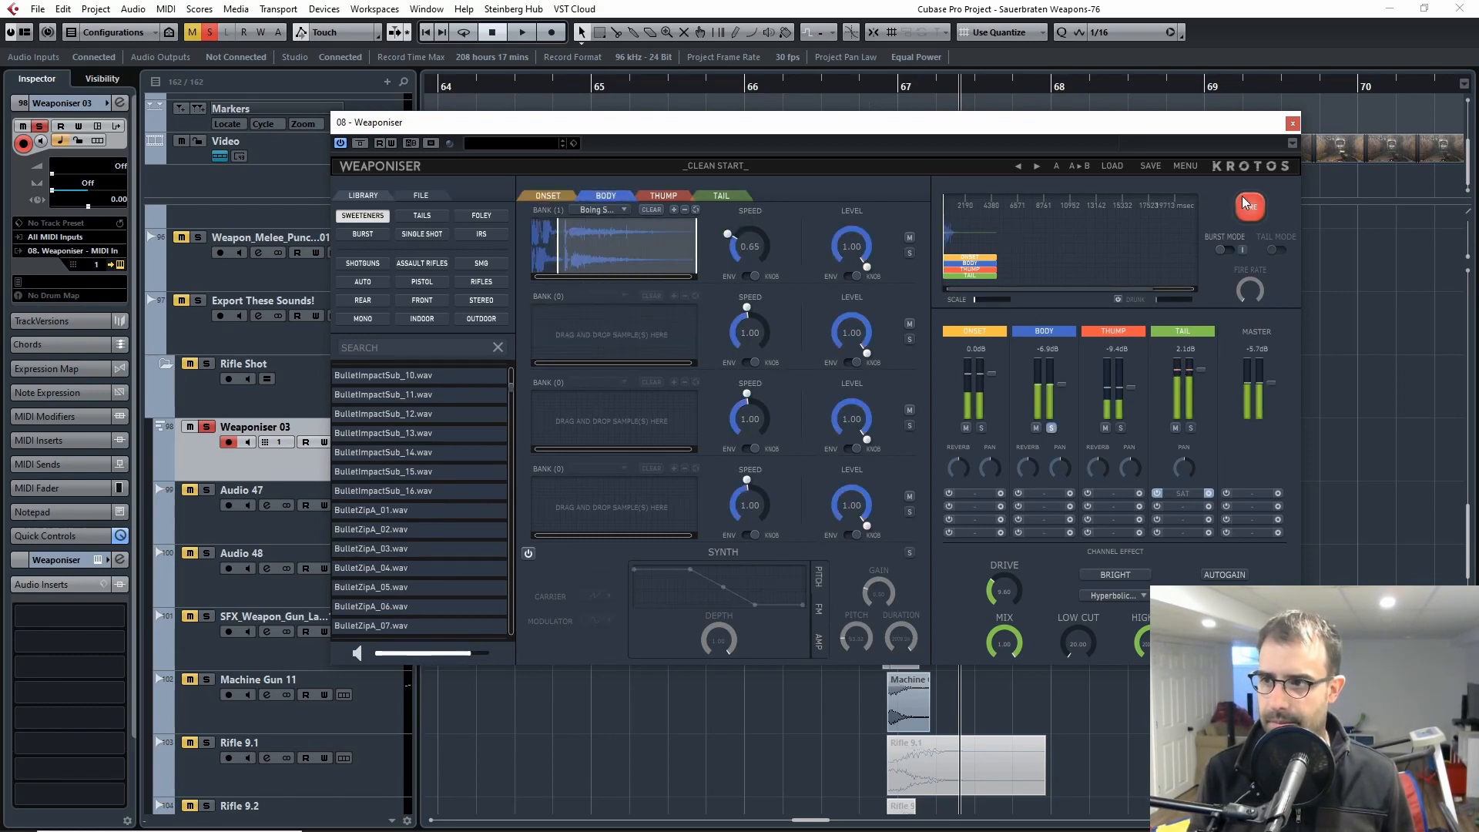
click(1243, 204)
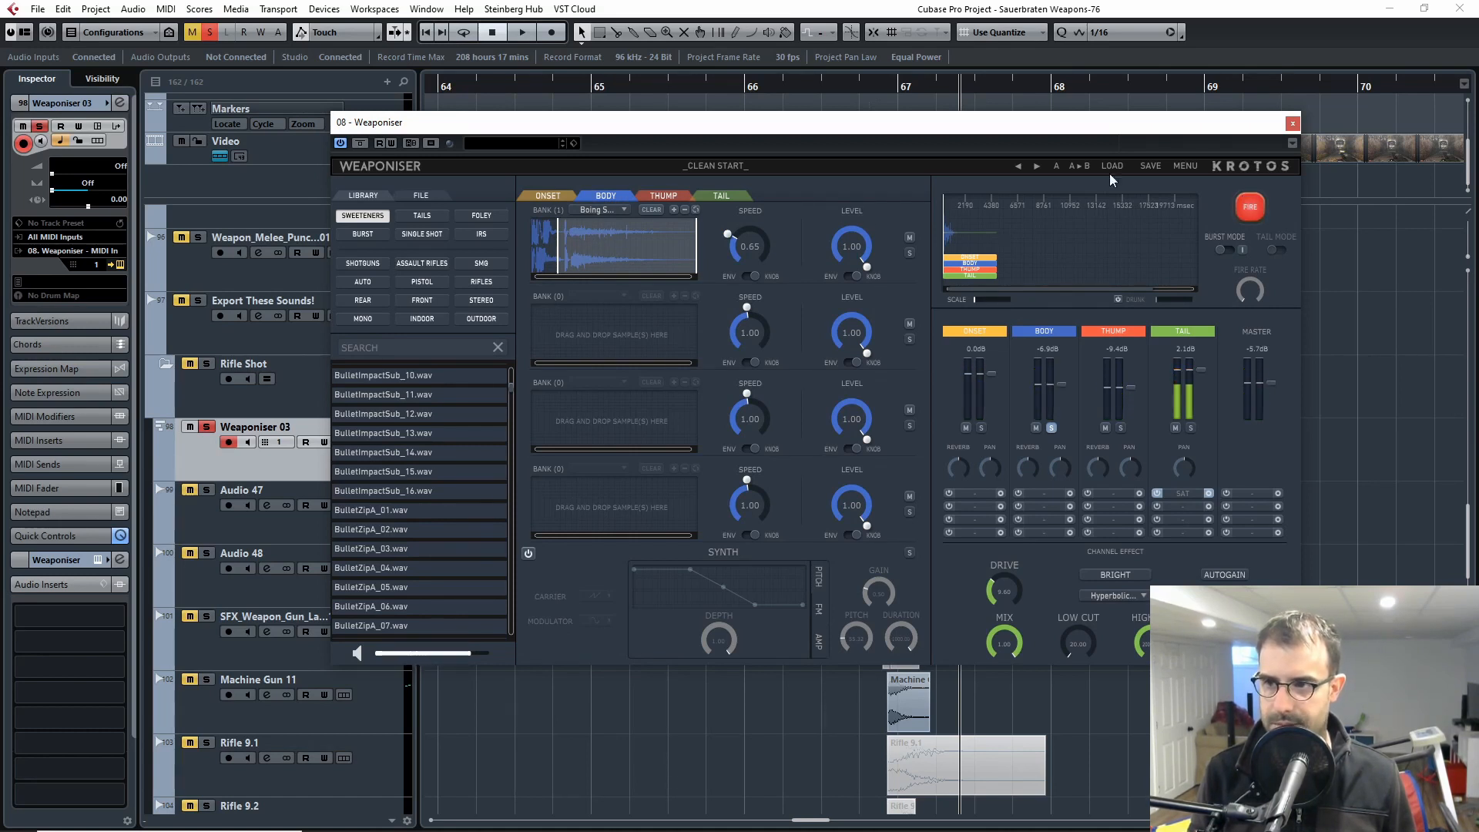
click(617, 211)
click(782, 187)
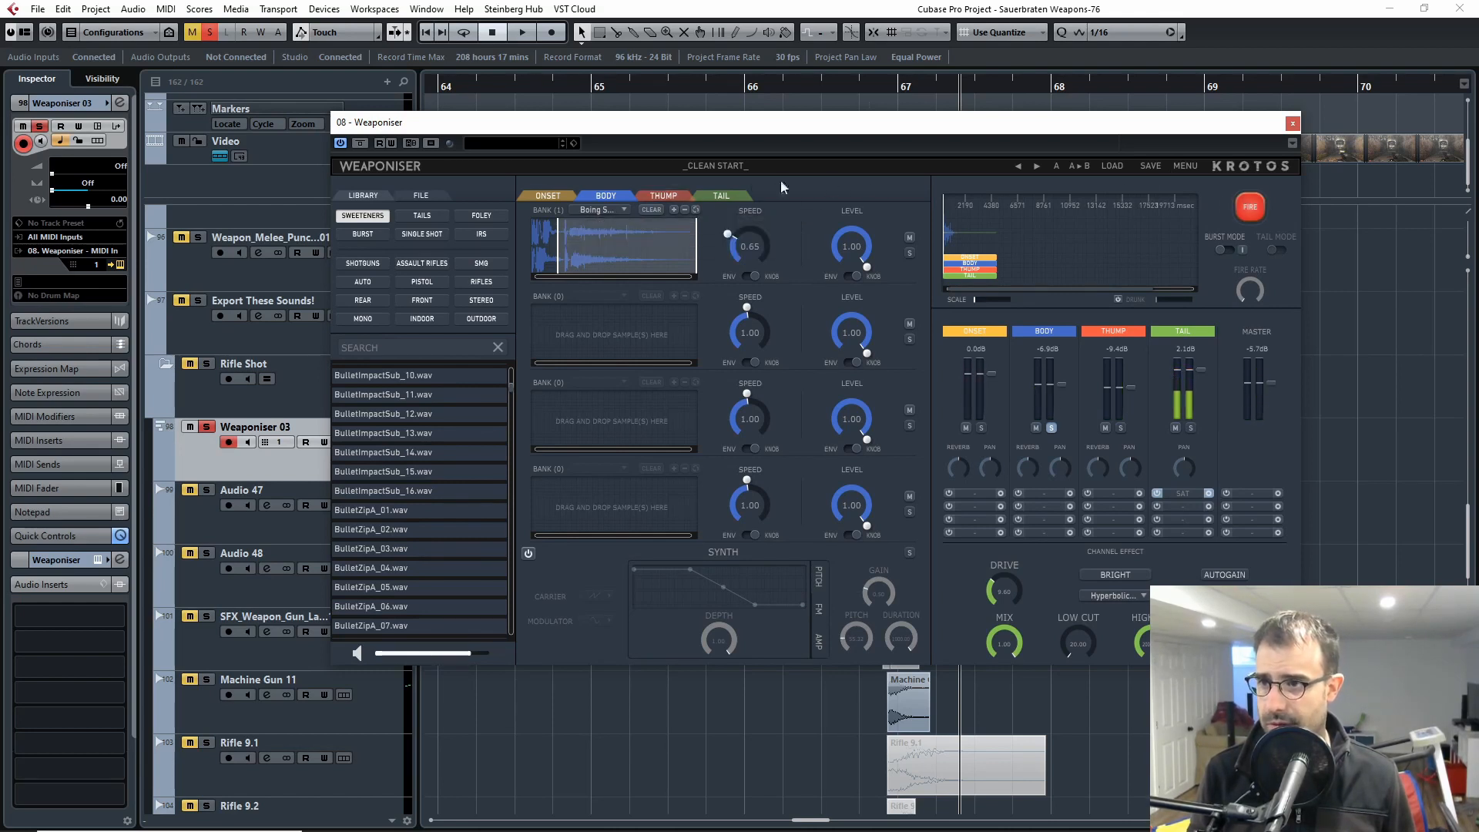
click(1260, 203)
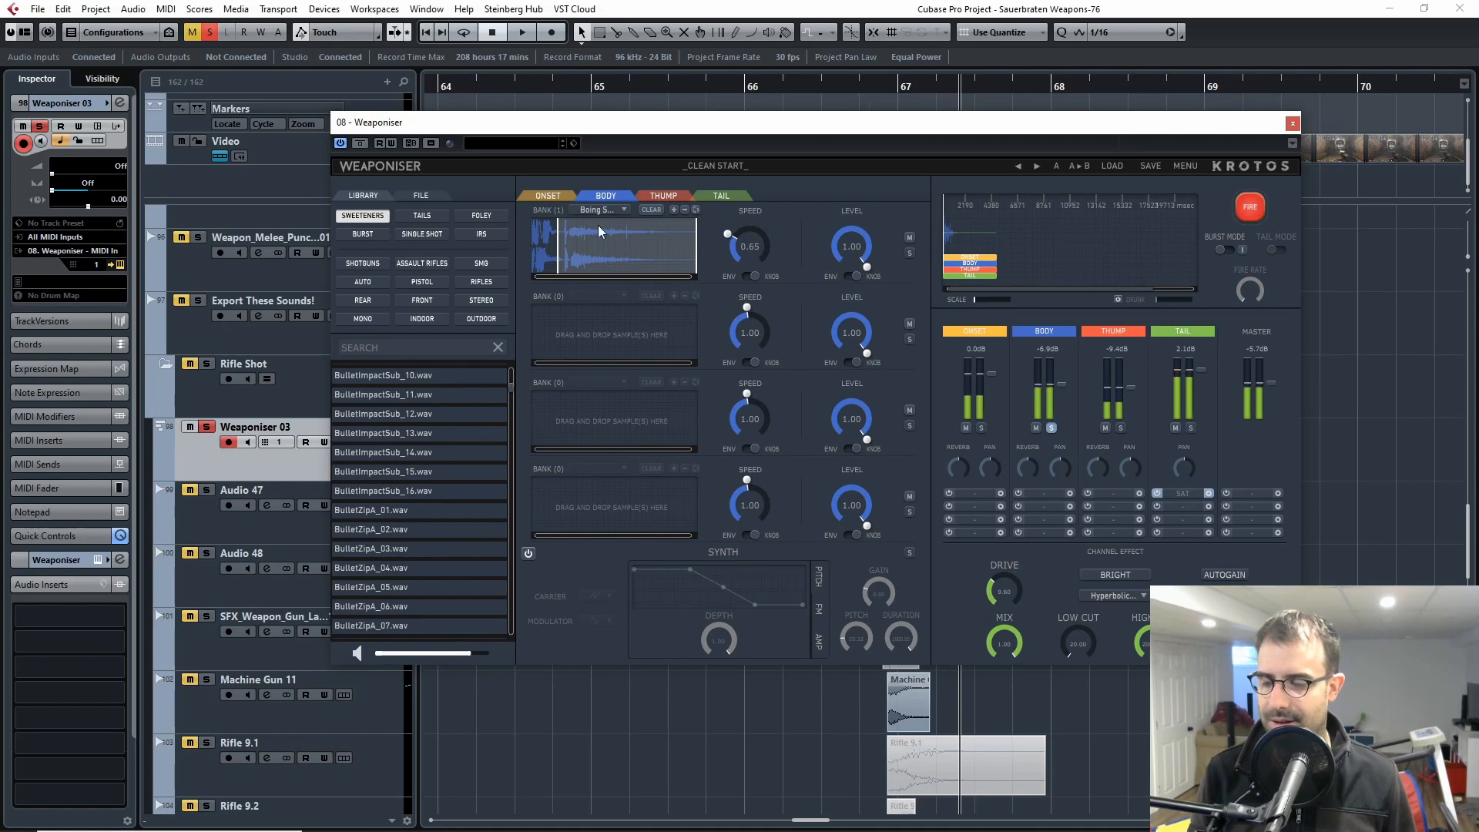
click(1255, 203)
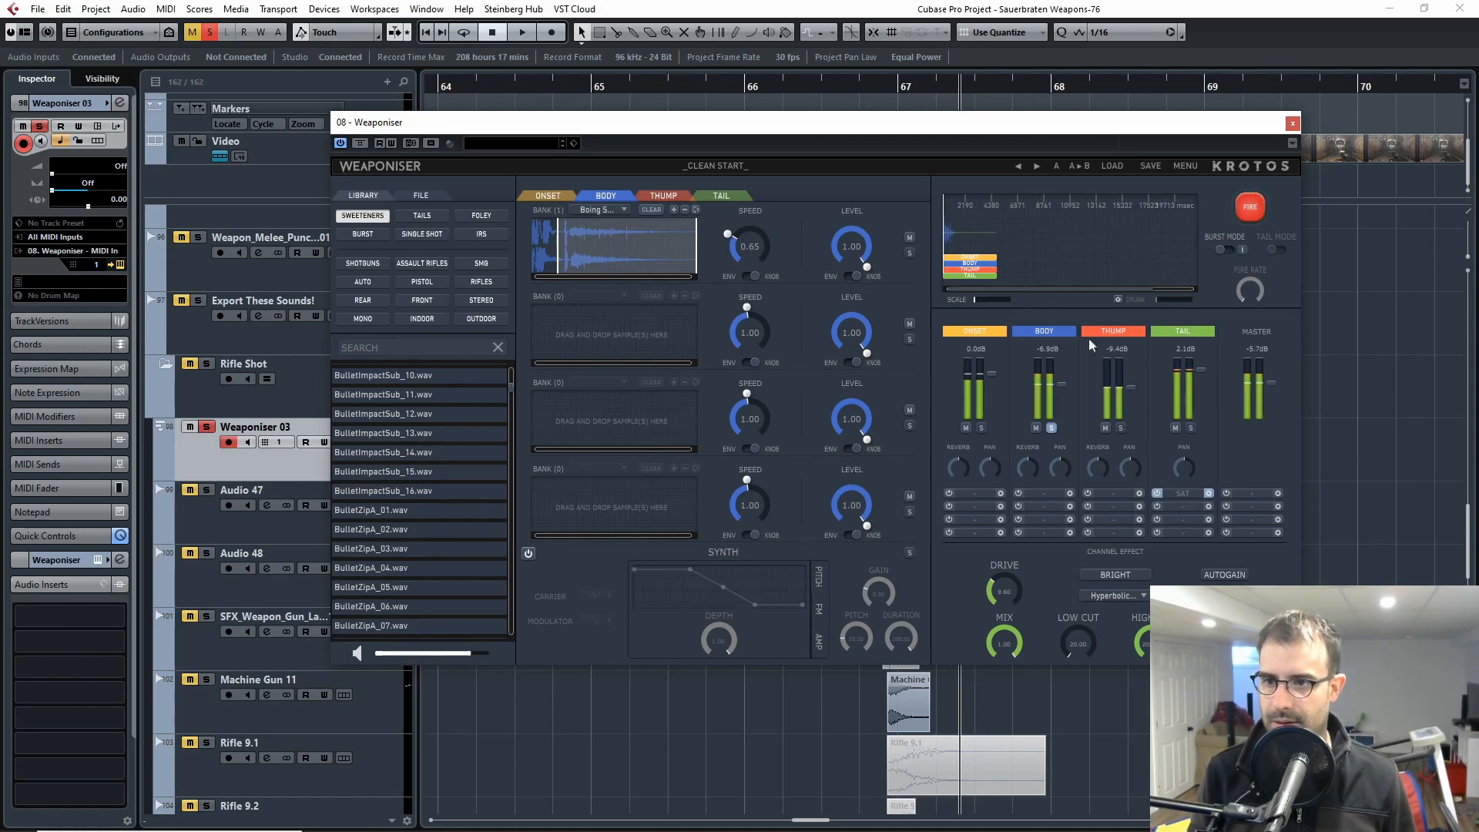
Step: Fire the Onset and Body channels soloed together, and clear both solos before returning to the Onset banks
click(1255, 203)
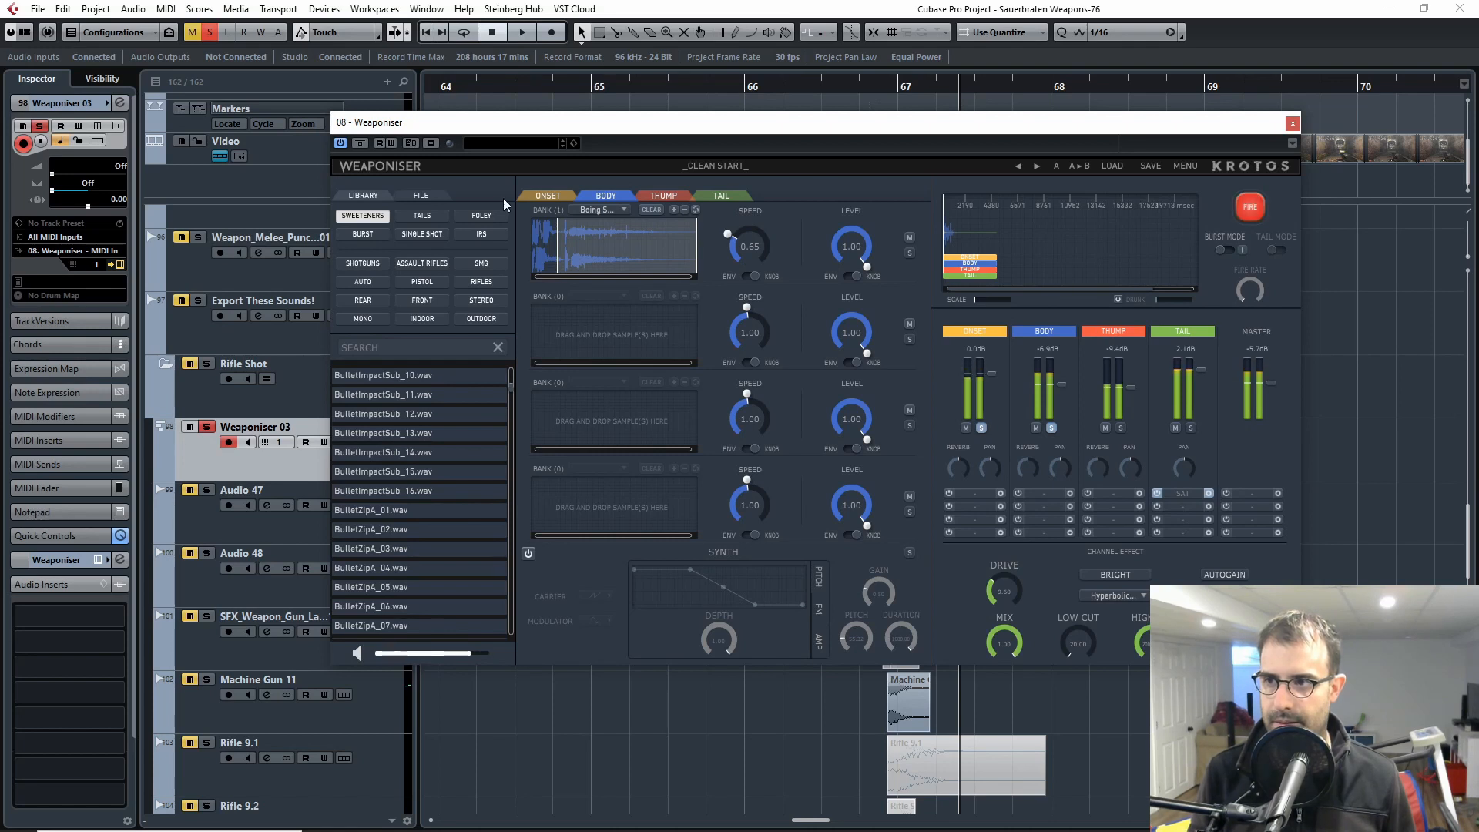
click(1052, 427)
click(982, 429)
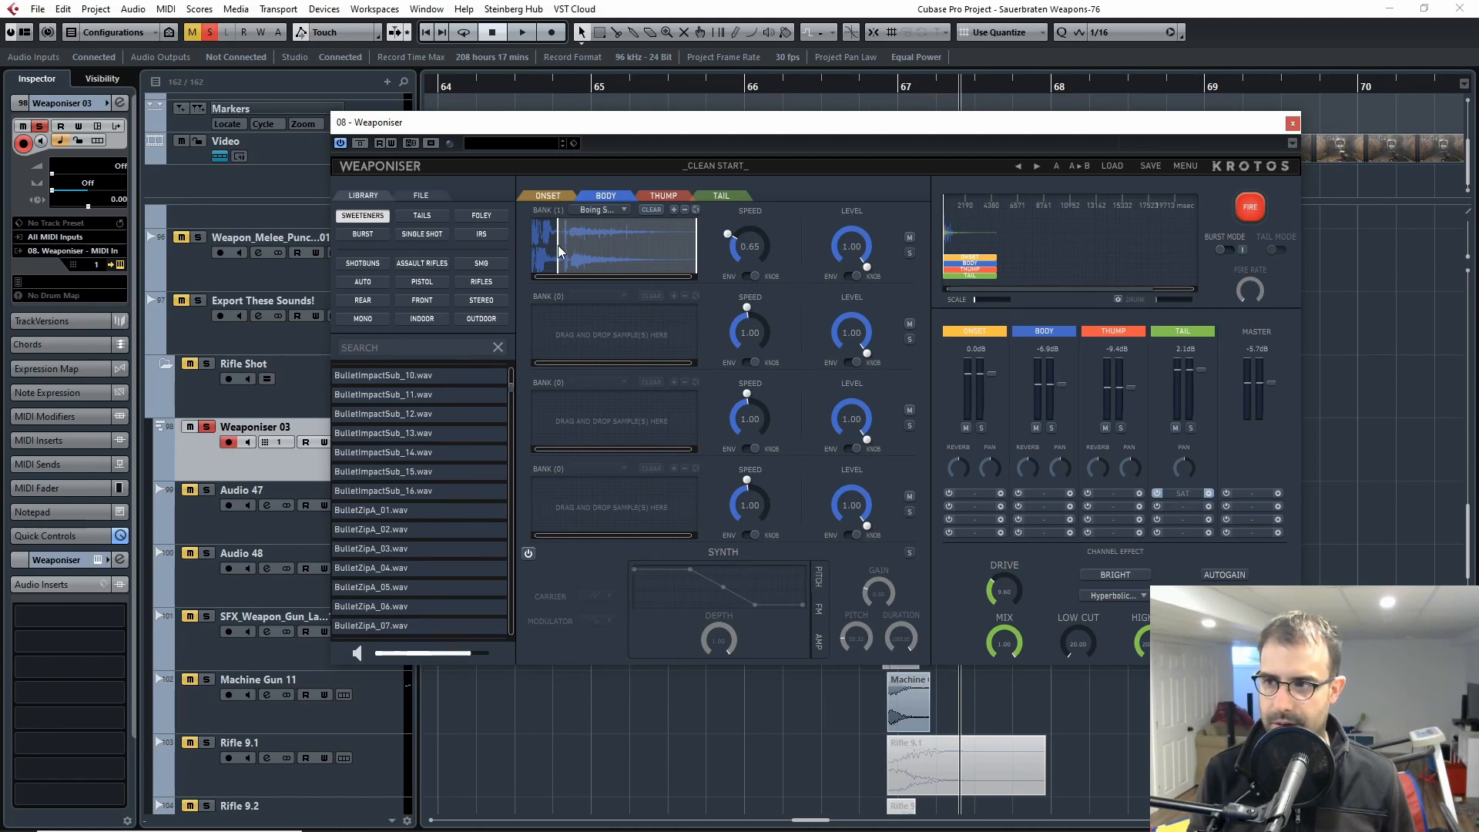
click(549, 195)
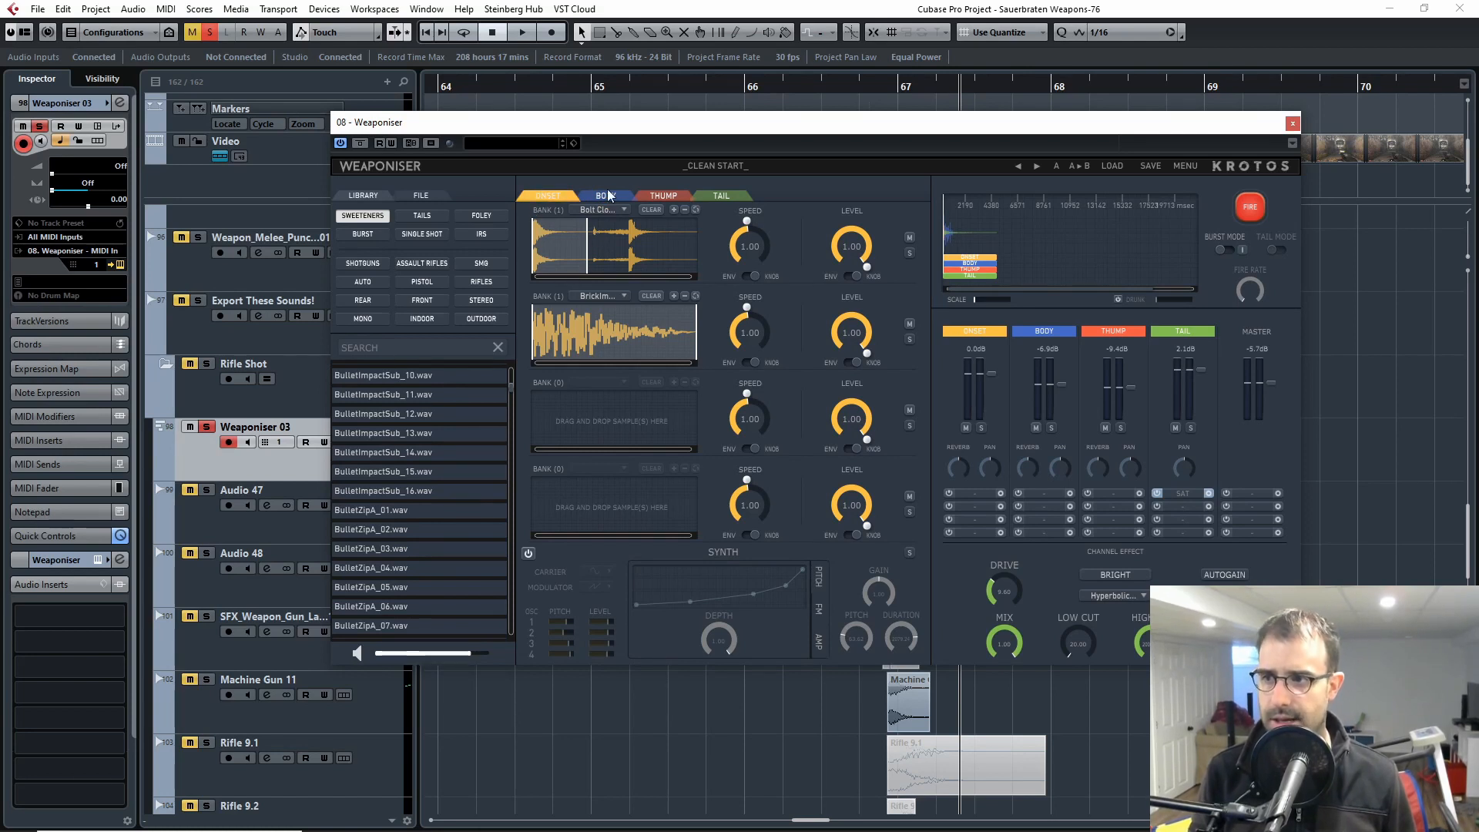
Step: Look over the Body banks, show the Thump section and fire the Thump channel soloed several times
click(607, 196)
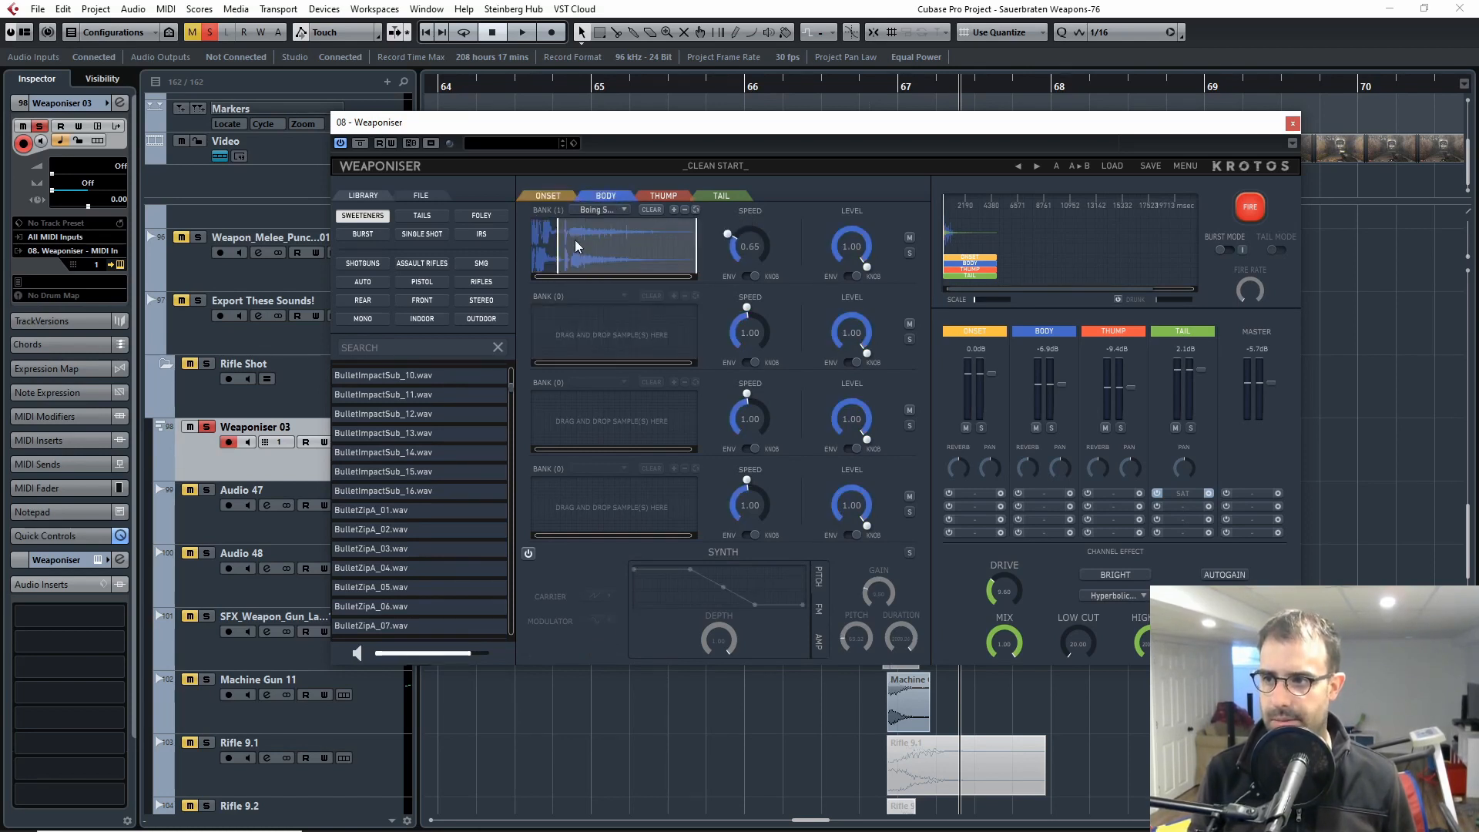
click(664, 196)
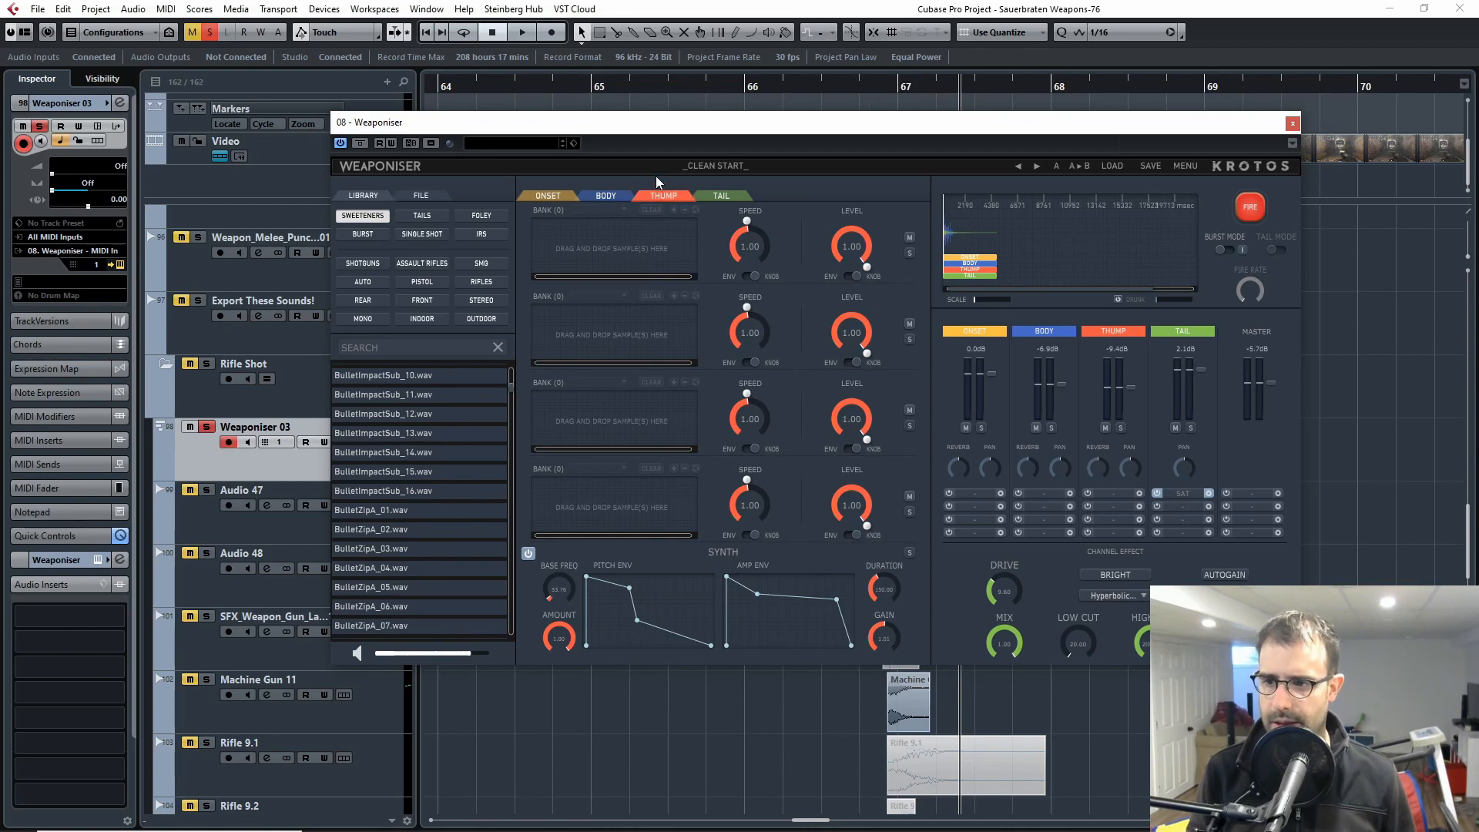
click(1121, 427)
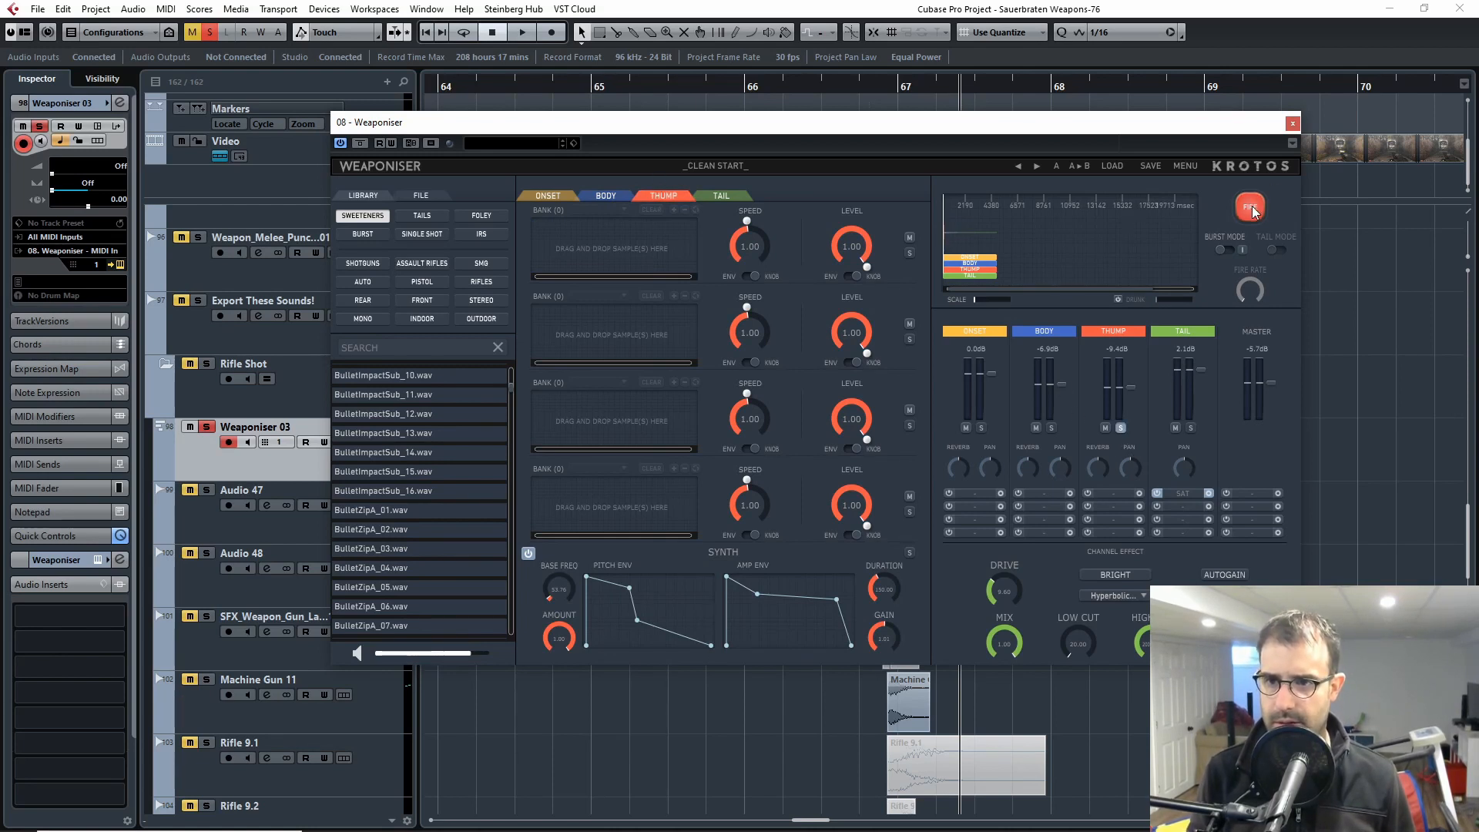
click(1251, 206)
click(1251, 206)
click(1251, 206)
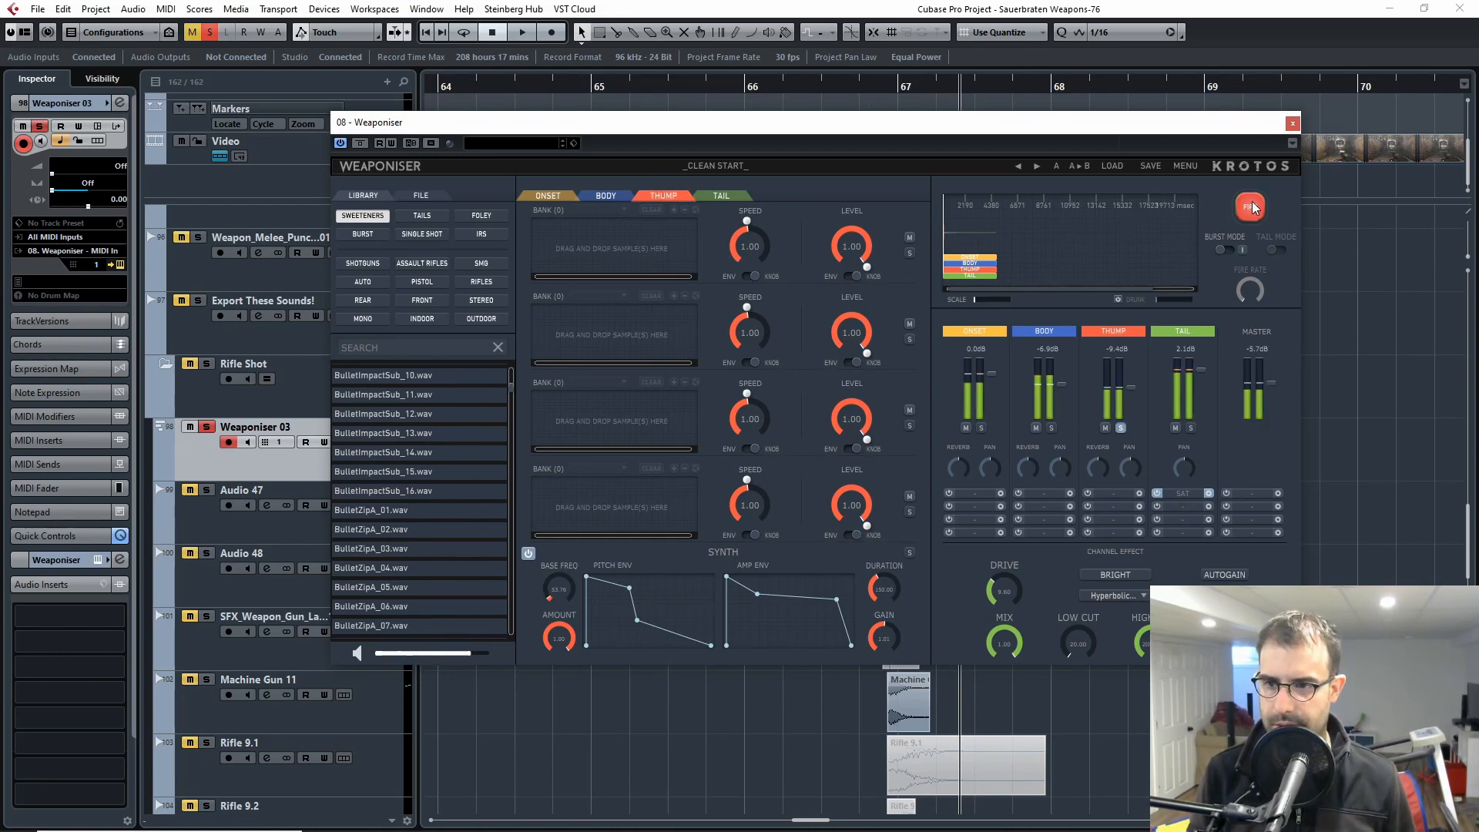
click(1251, 206)
click(1250, 206)
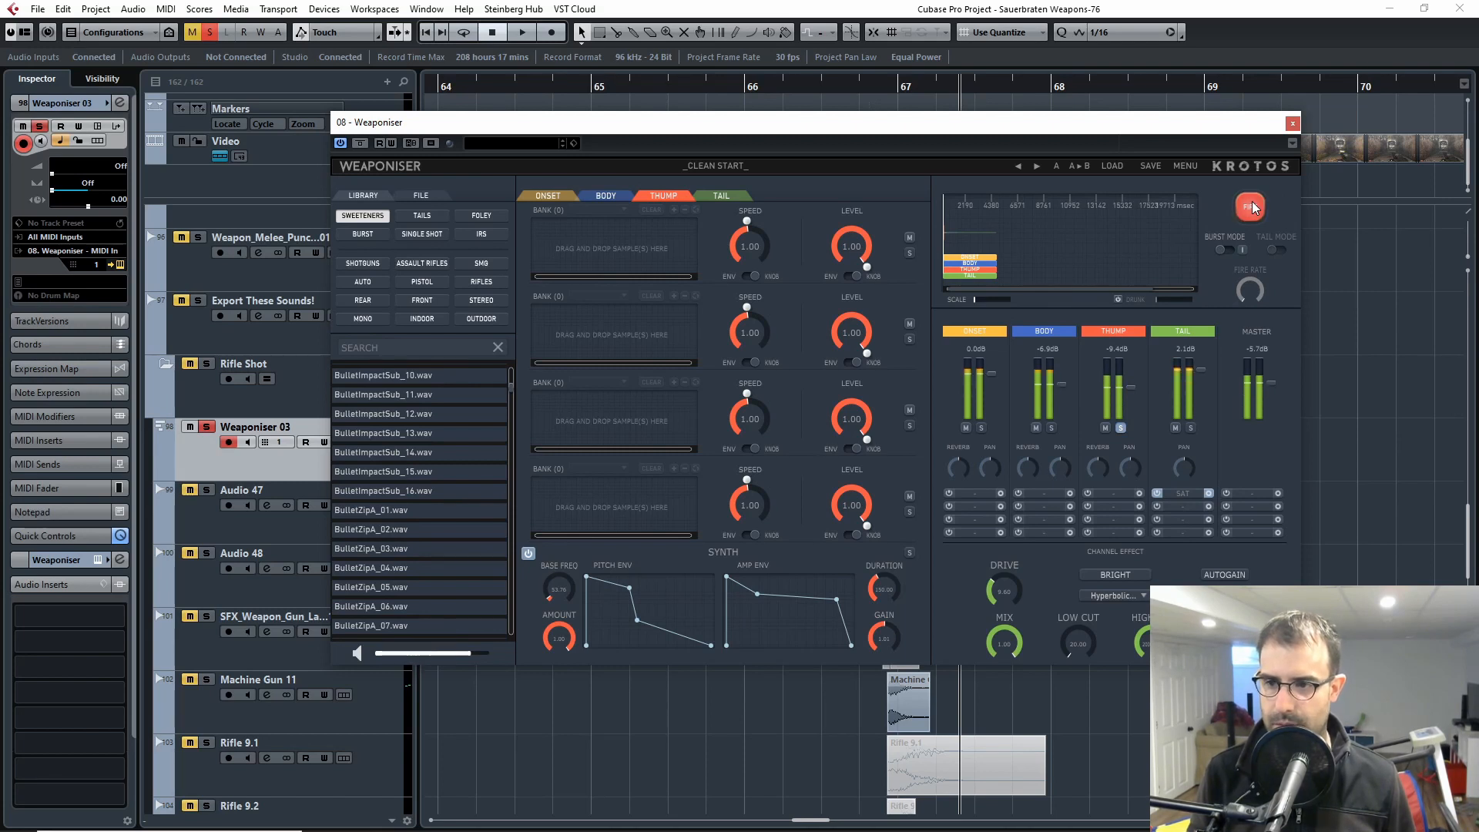
click(1251, 207)
Step: Fire the soloed Thump channel at a level of 0.0 dB, and set its level to -5.7 dB
click(1122, 421)
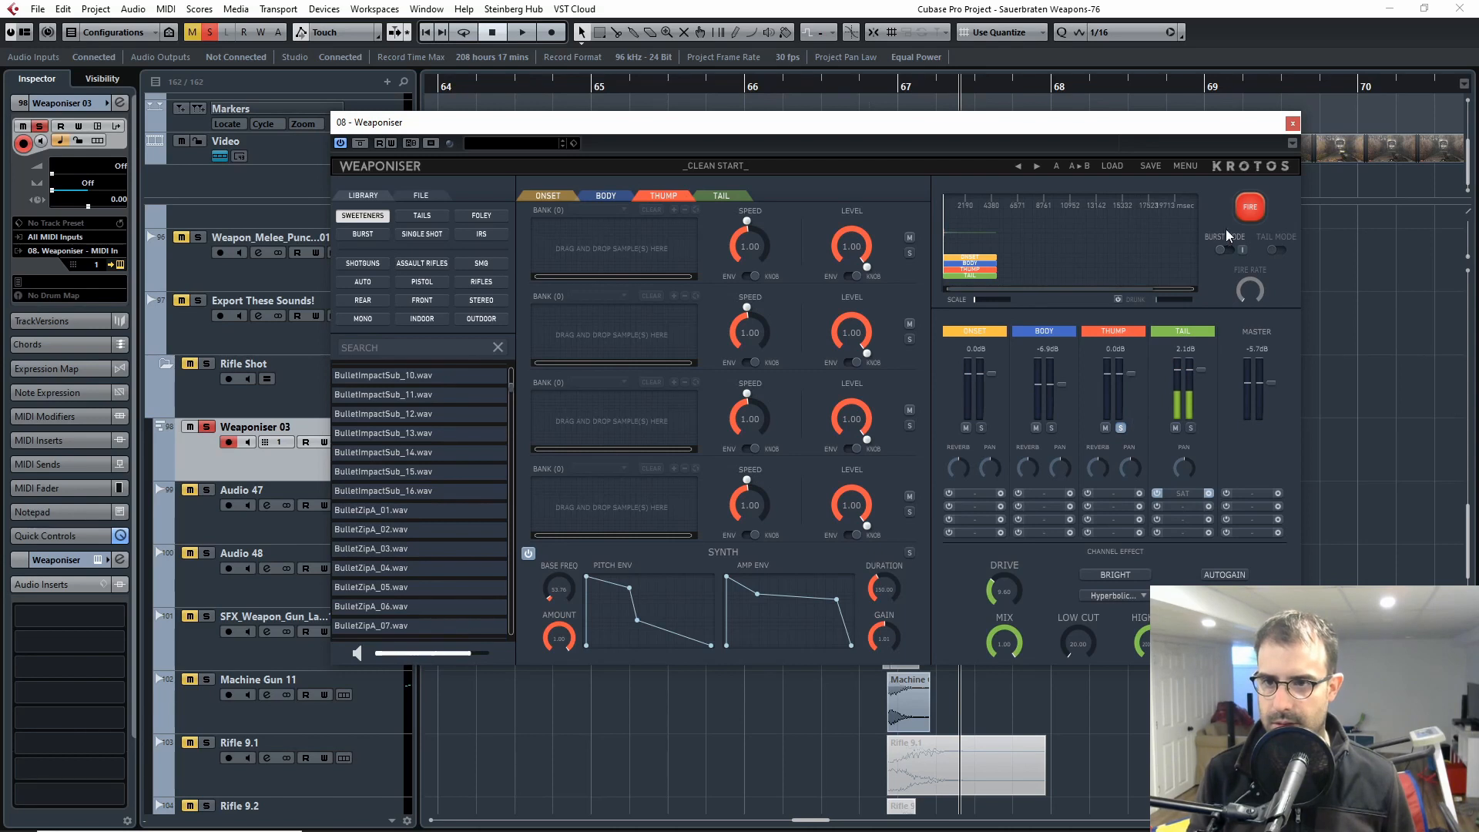
click(1249, 207)
click(1249, 206)
drag(1132, 375, 1131, 385)
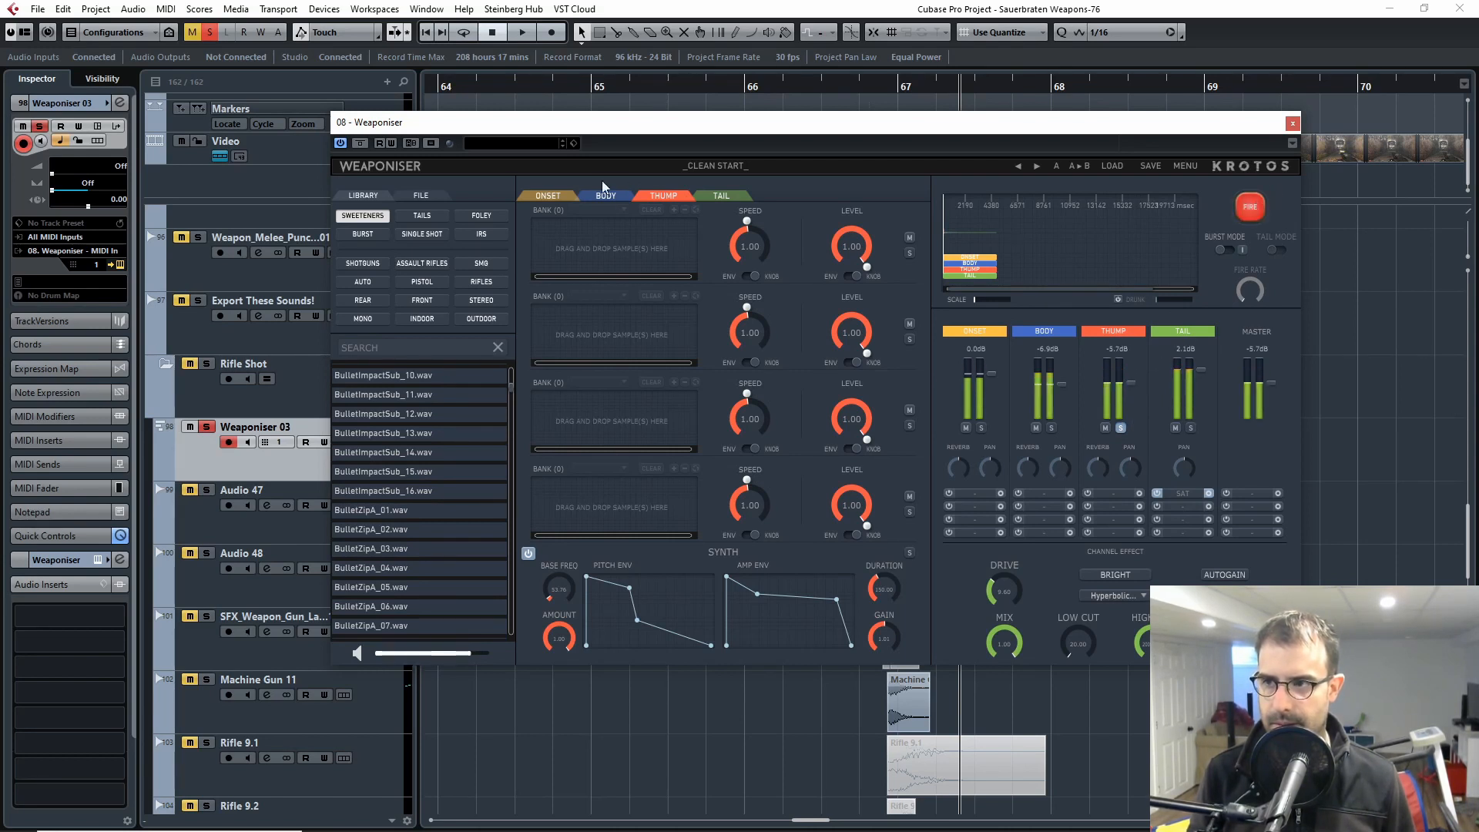
Step: Show the Tail section, fire its channel soloed and check the list of AK47 samples in its first bank
click(735, 195)
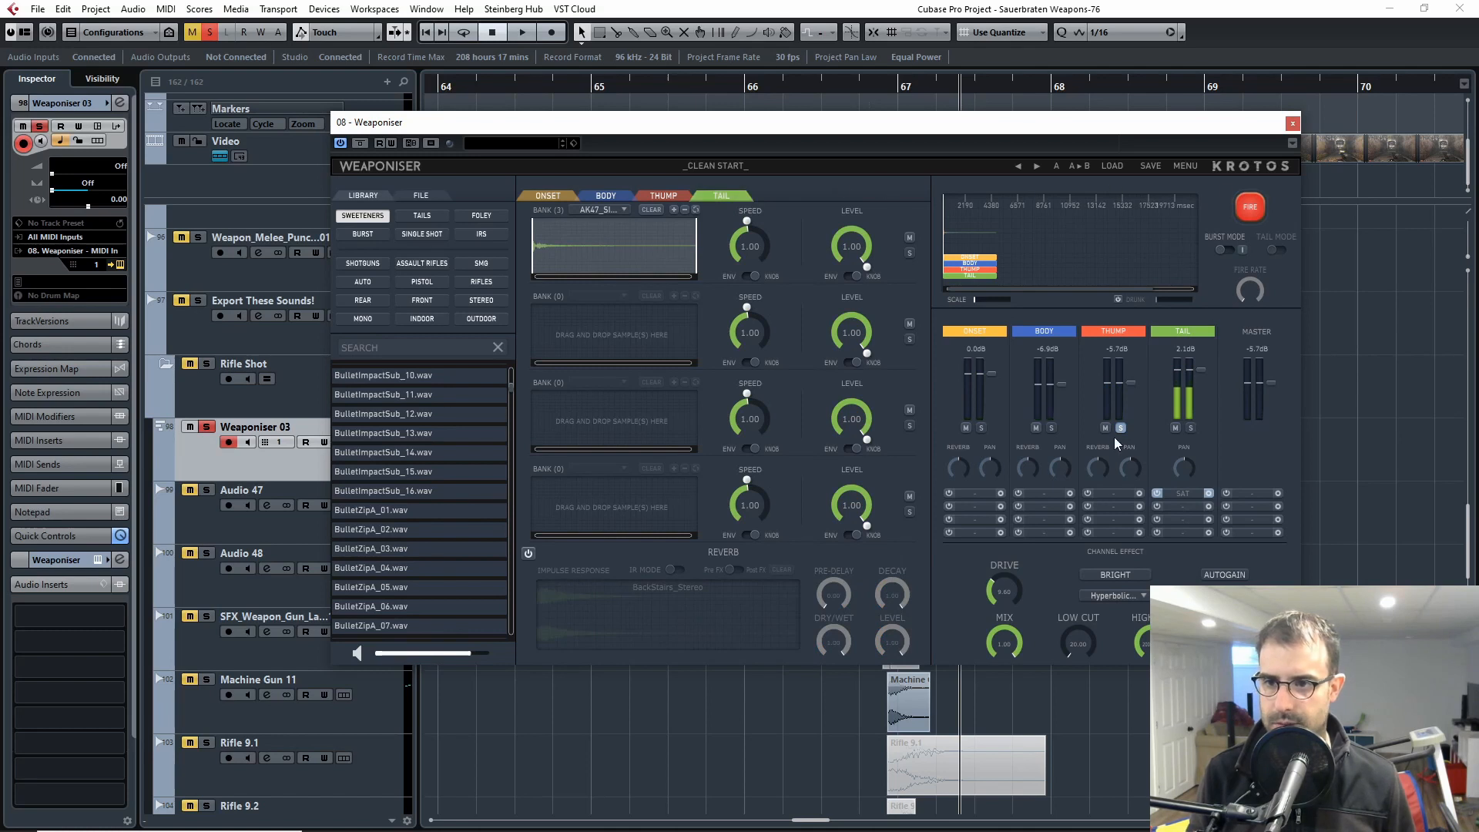
click(1249, 206)
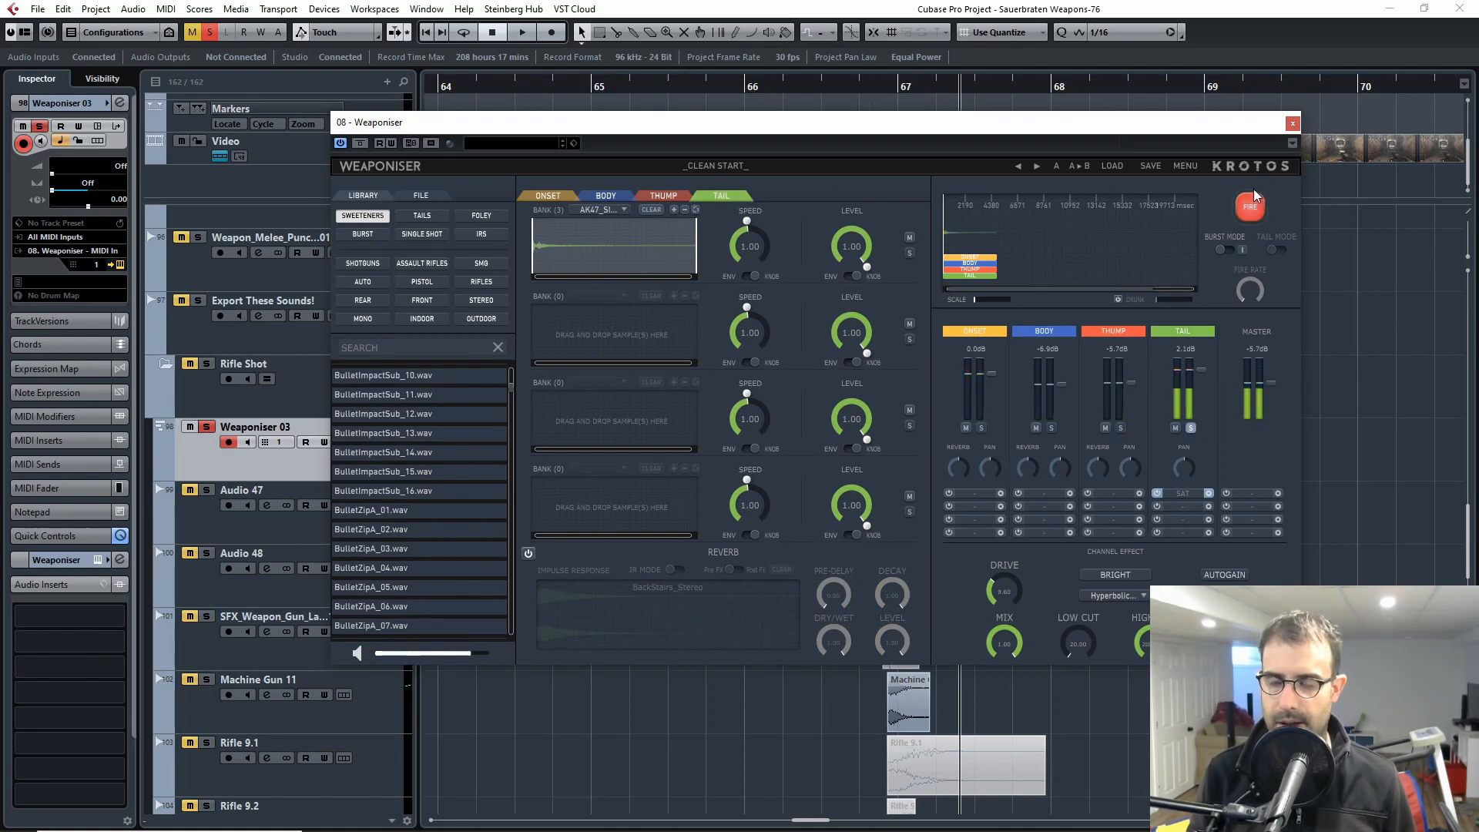
click(1250, 202)
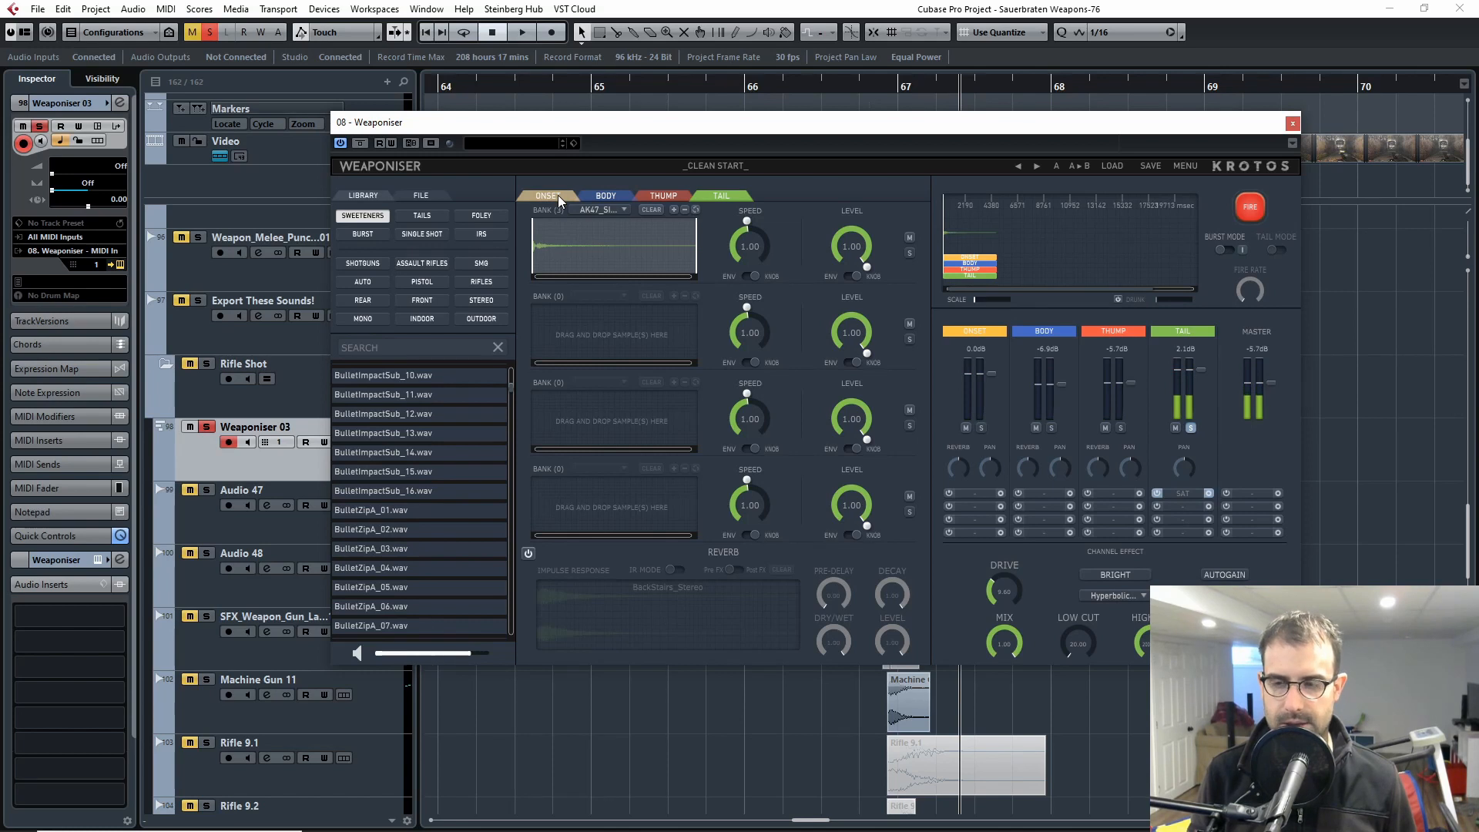
click(1237, 204)
click(608, 210)
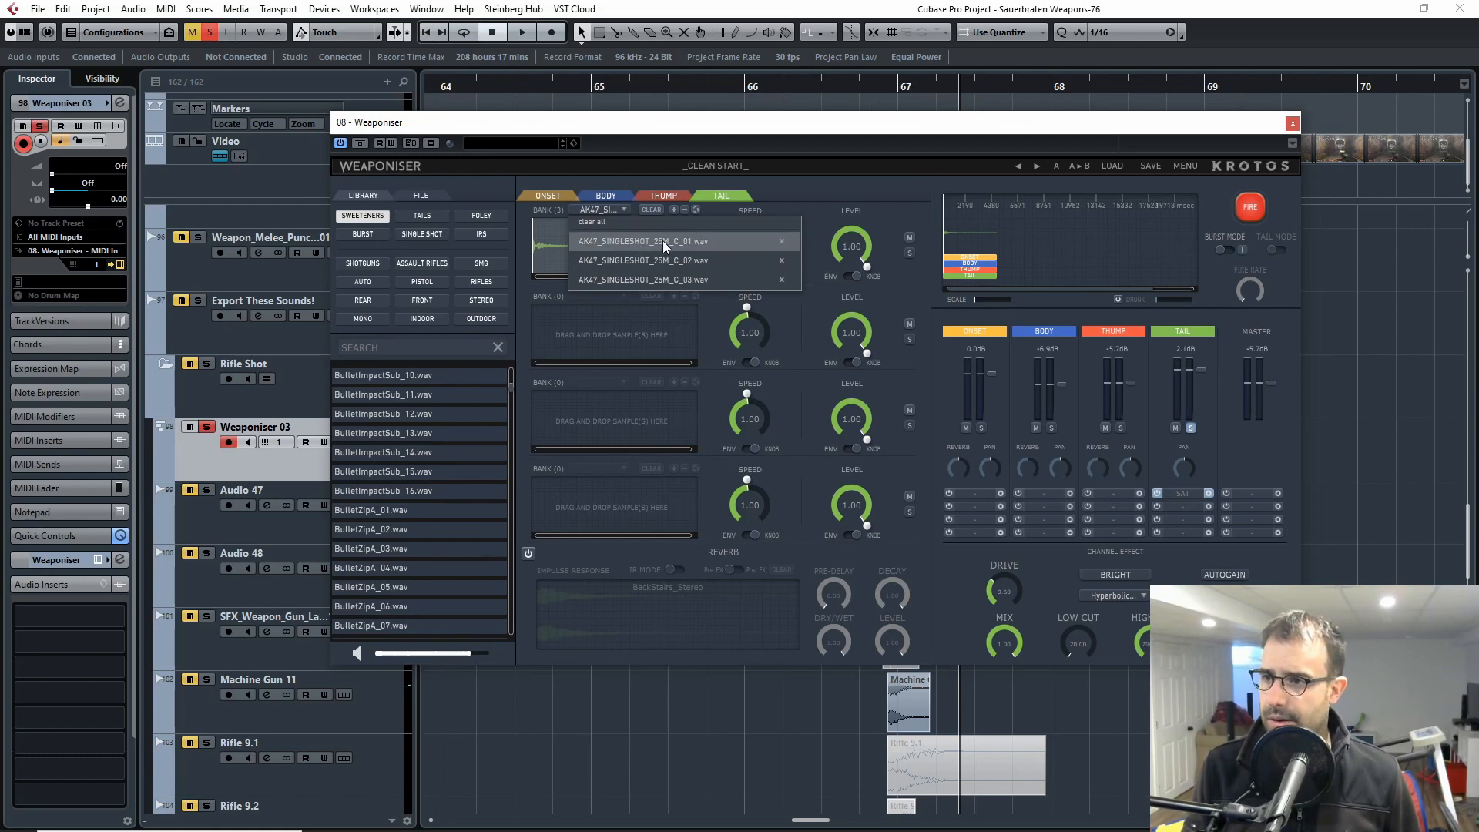
click(995, 169)
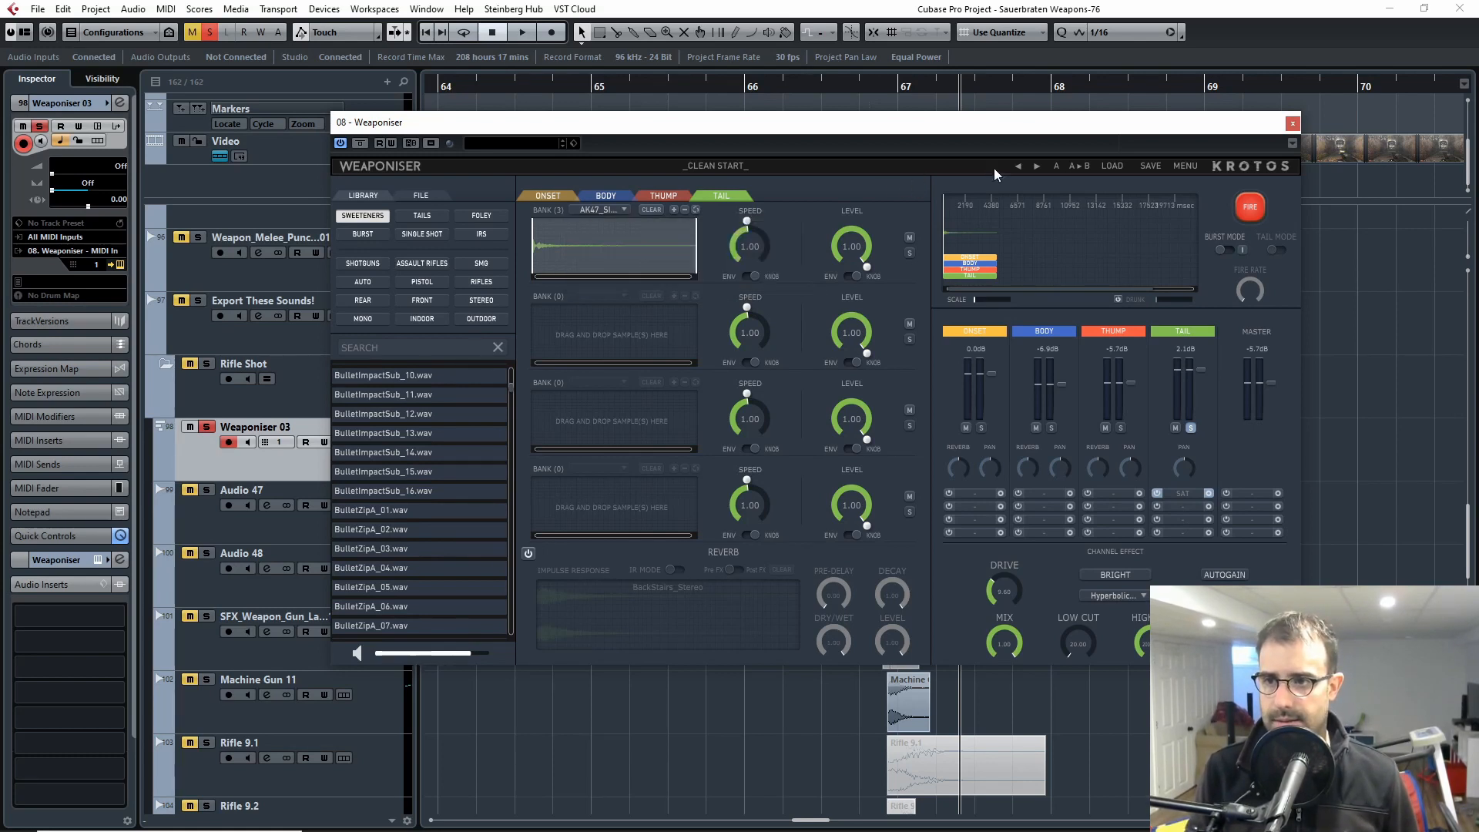
Step: Fire the soloed Tail repeatedly, and fire all sections together without solo before closing the Weaponiser window
click(1249, 206)
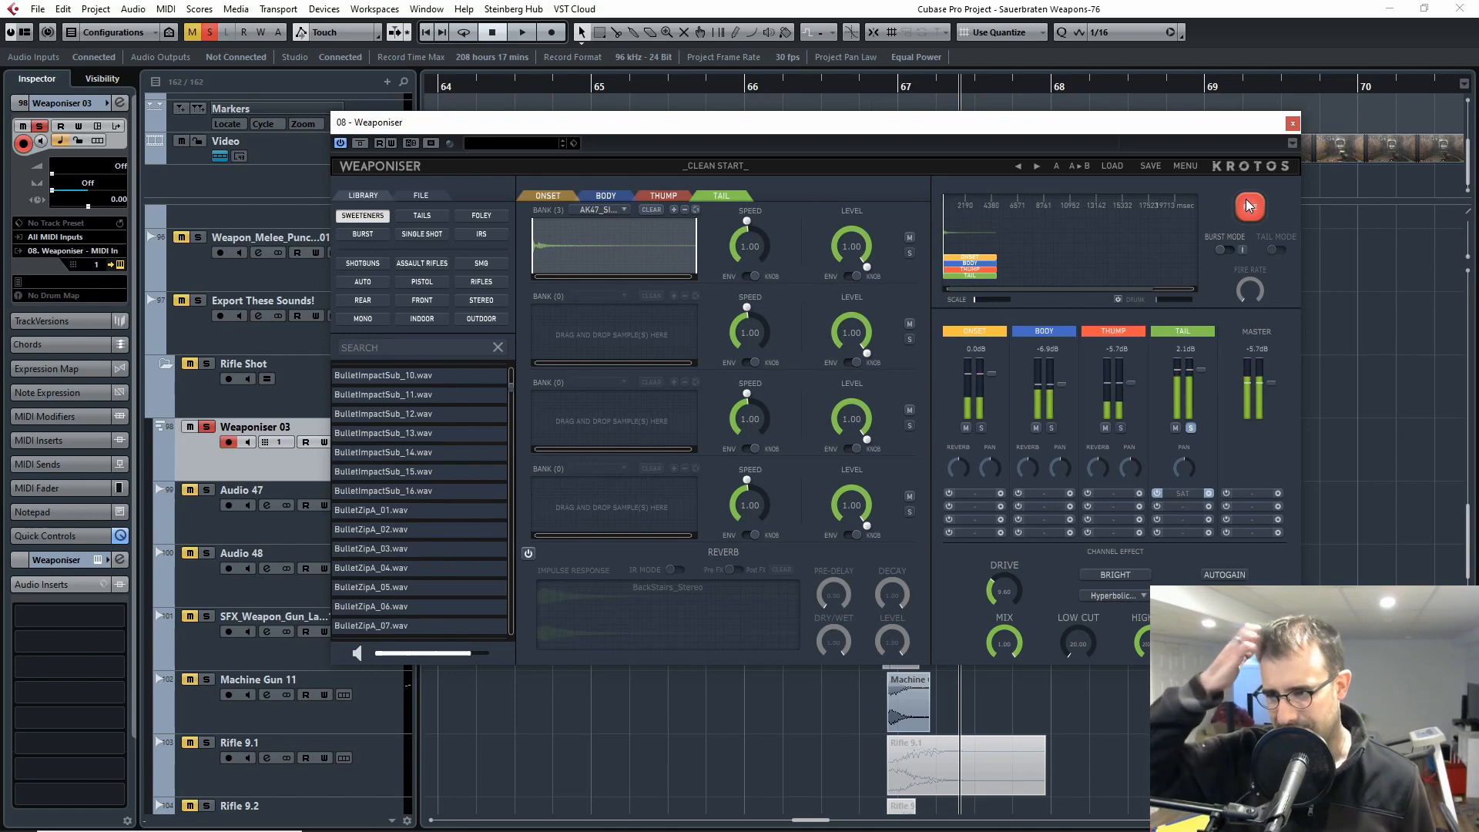
click(1249, 205)
click(1249, 206)
click(1250, 205)
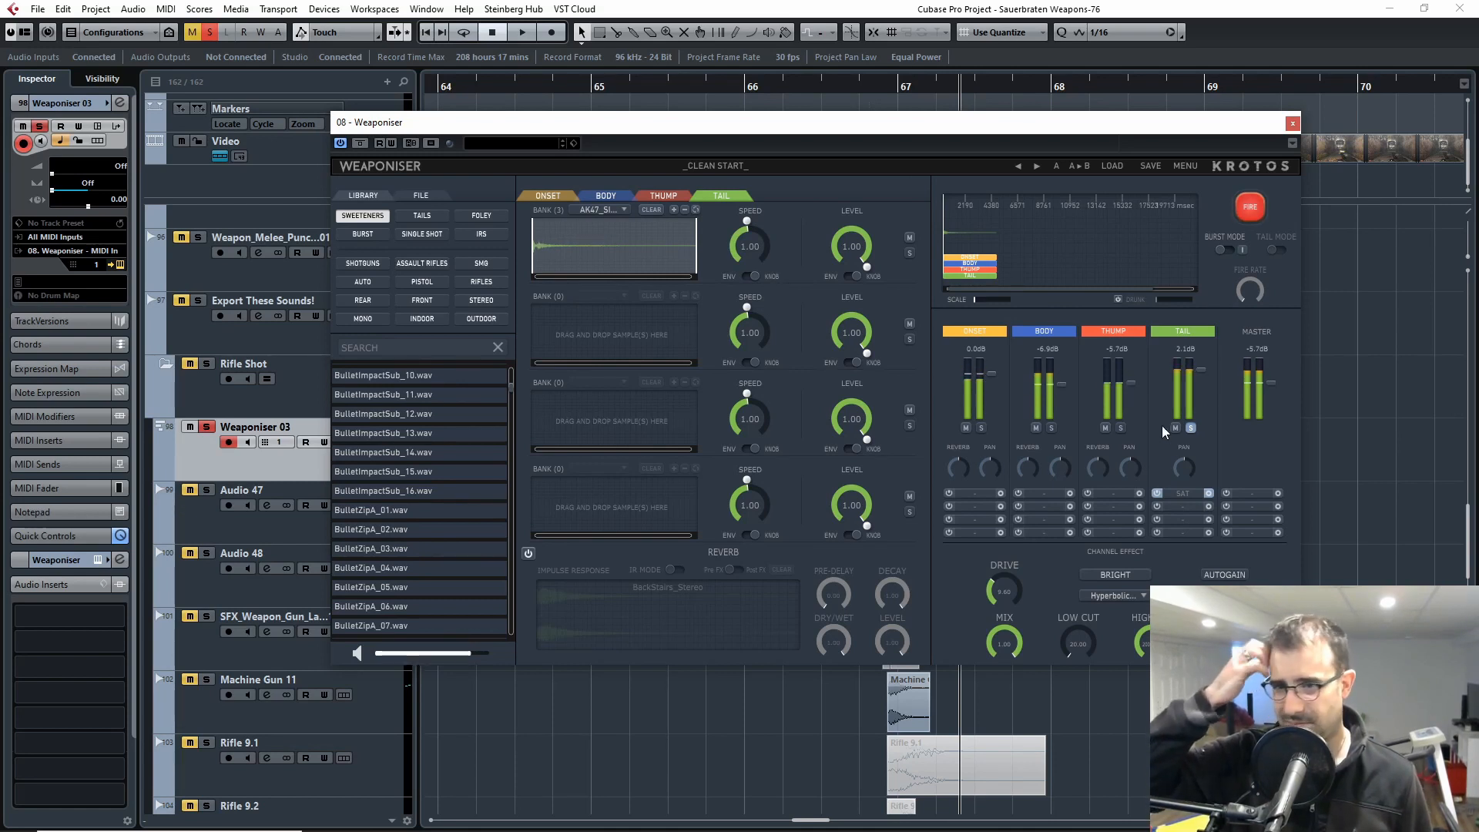
click(1249, 206)
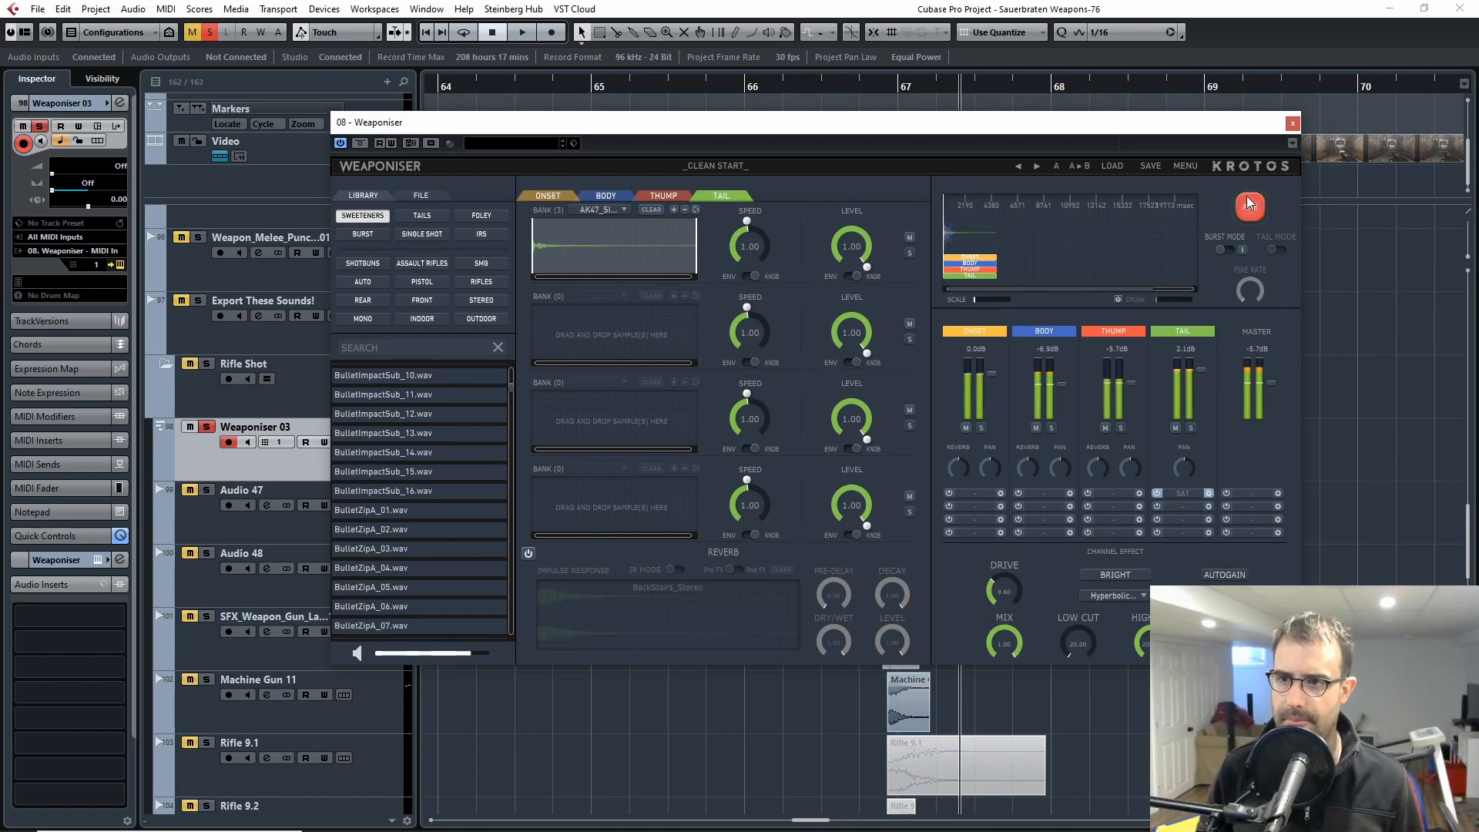
click(1292, 123)
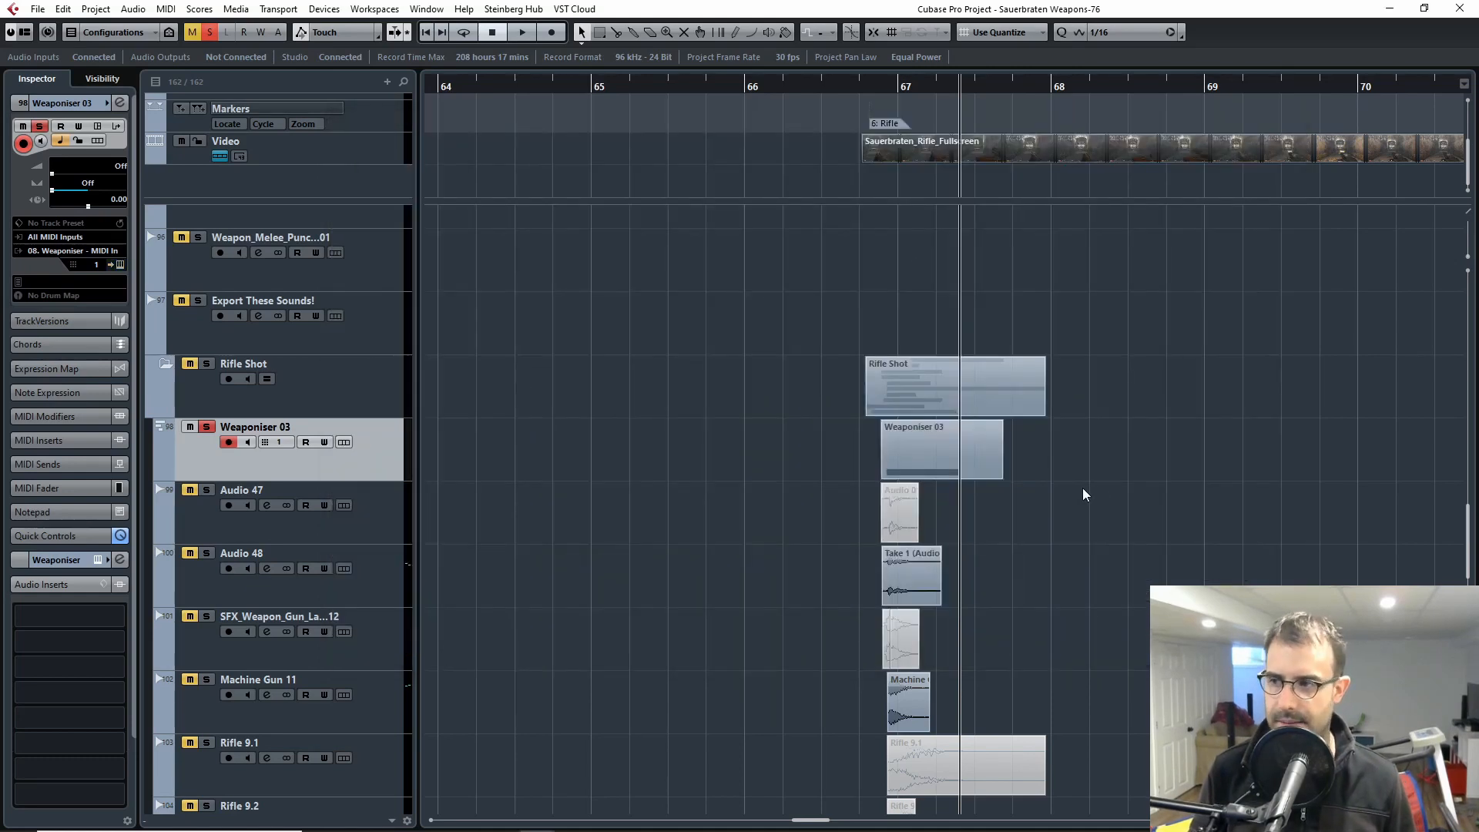
Step: Play the soloed Weaponiser 03 layer twice against the rifle video from around the Rifle marker, and close the video window
key(h)
key(h)
key(h)
key(h)
drag(789, 88, 754, 89)
key(F8)
key(space)
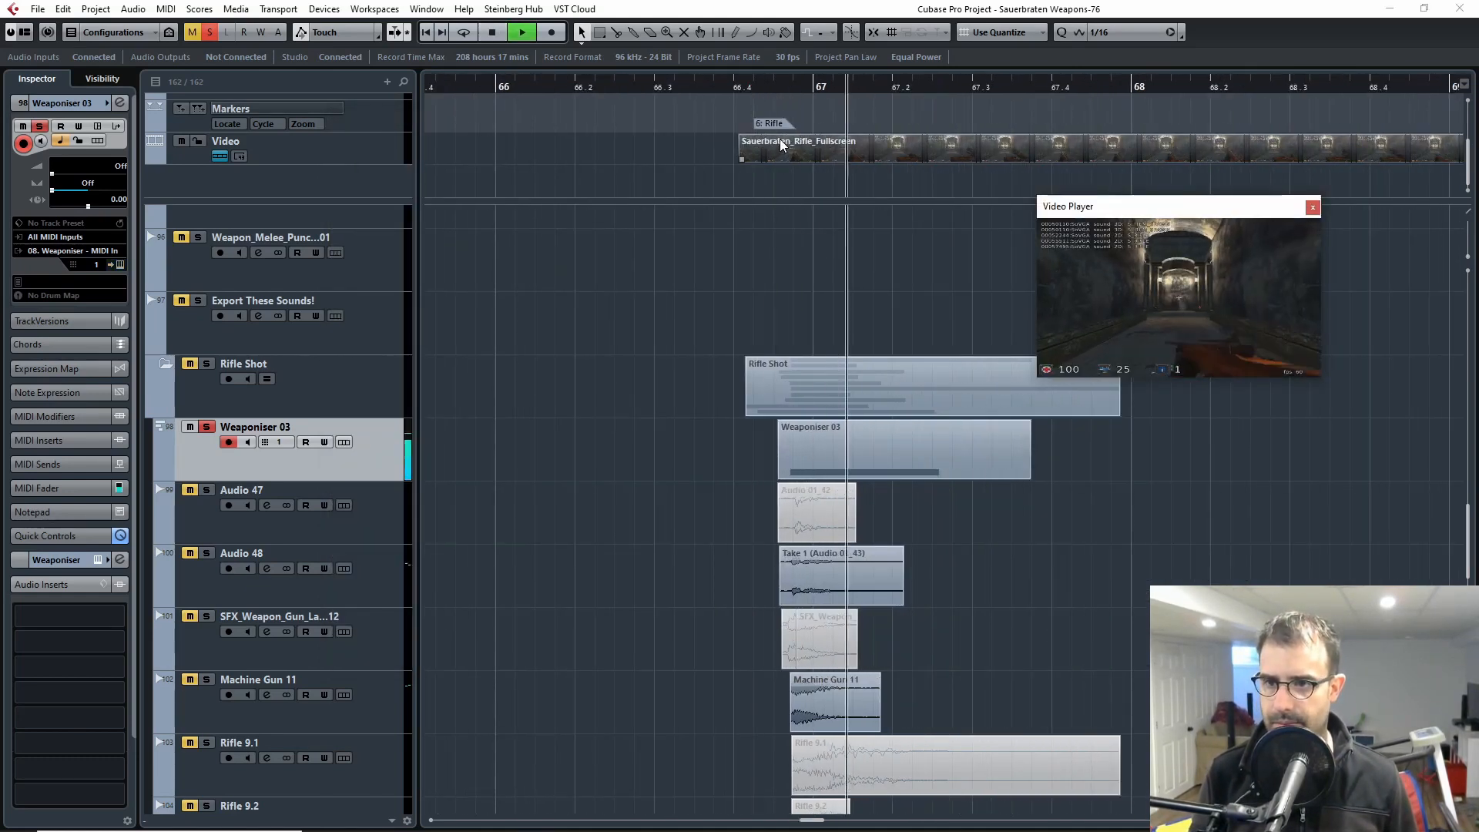
drag(775, 90, 730, 91)
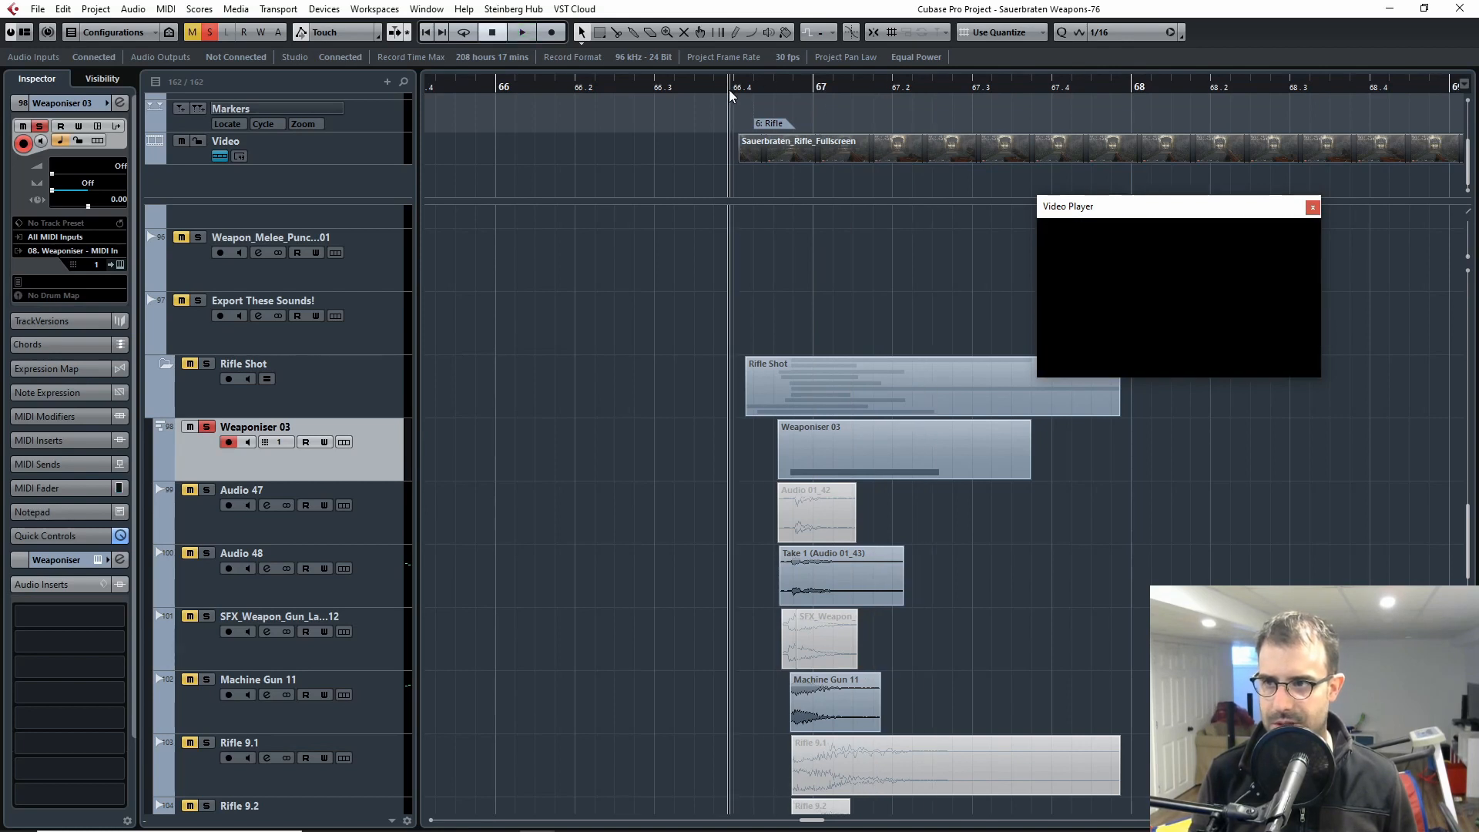
key(space)
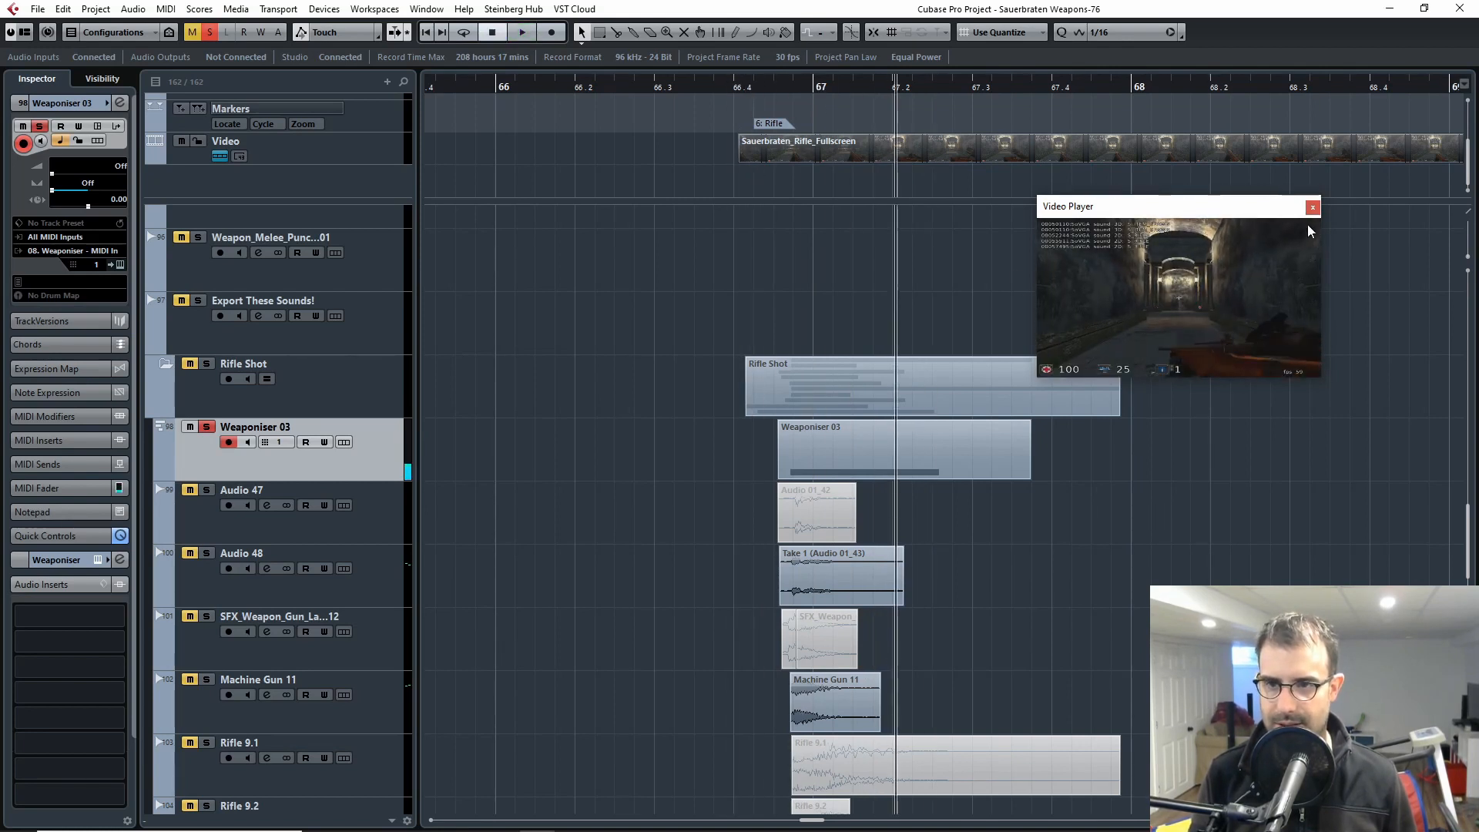
click(1311, 206)
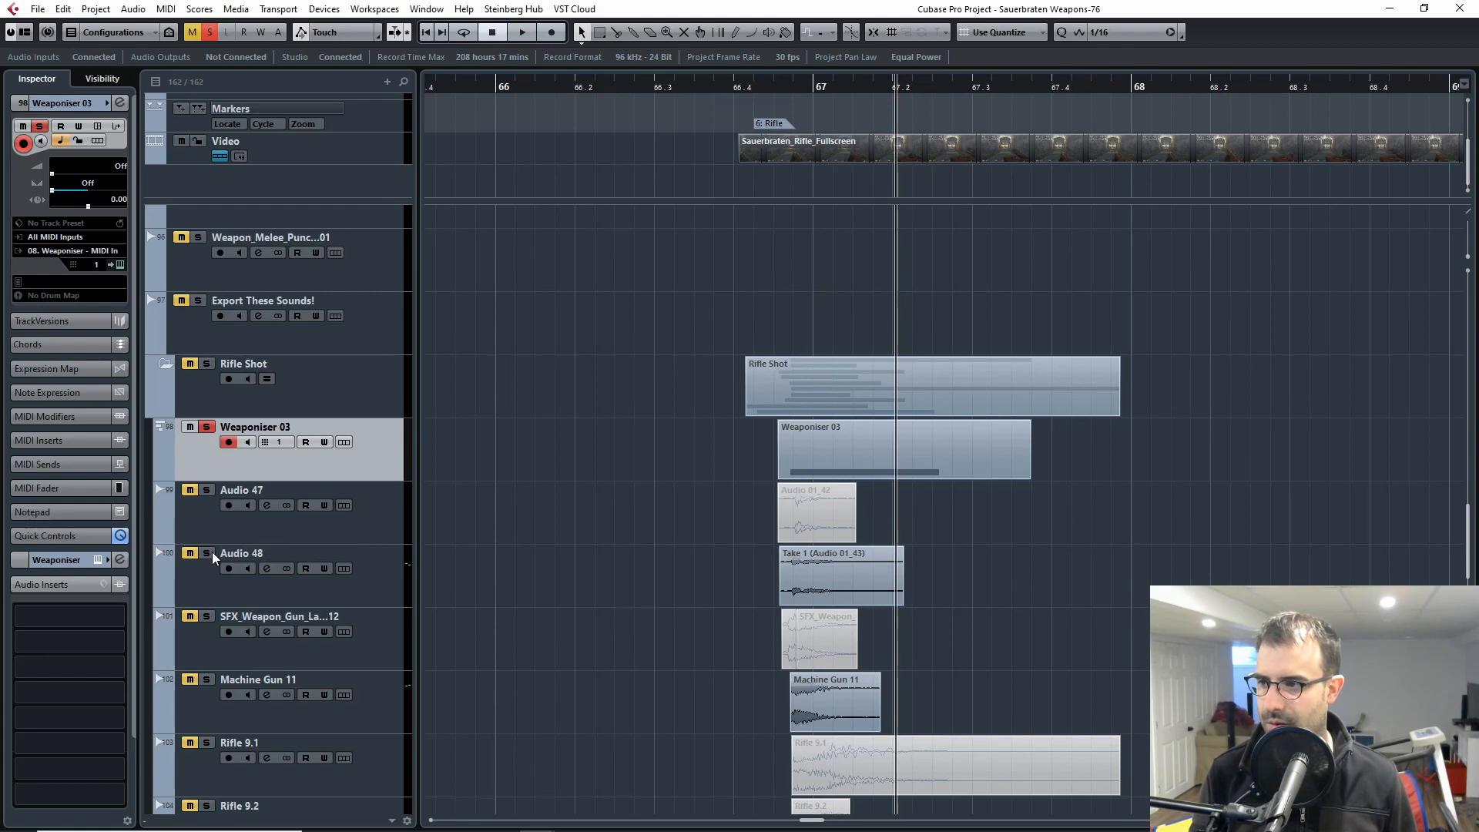
Step: Solo the Audio 48 track instead of Weaponiser 03 and play it from the start of the rifle shot
scroll(598, 539, down, 2)
click(198, 474)
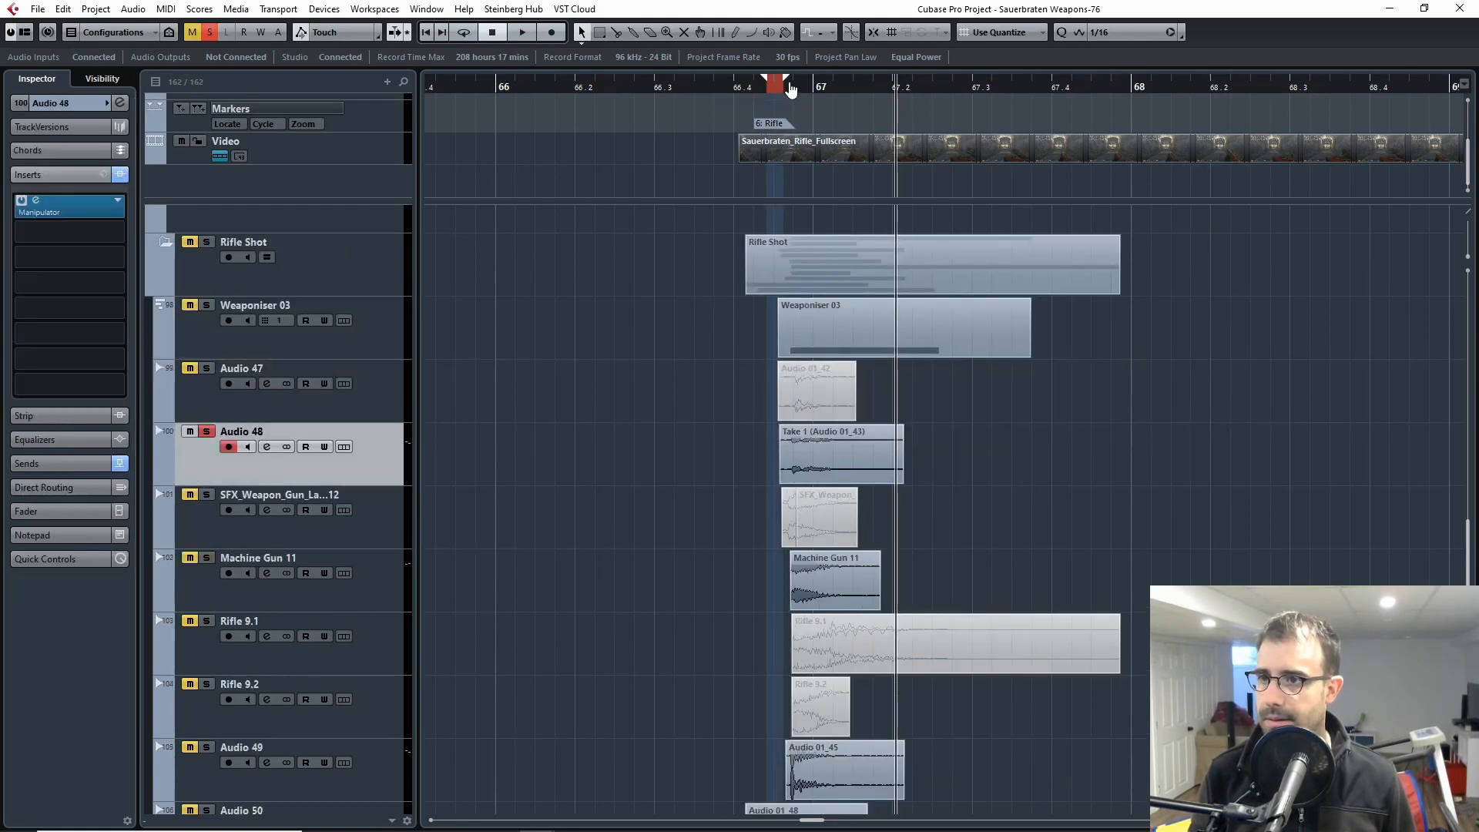
drag(788, 81, 743, 92)
key(space)
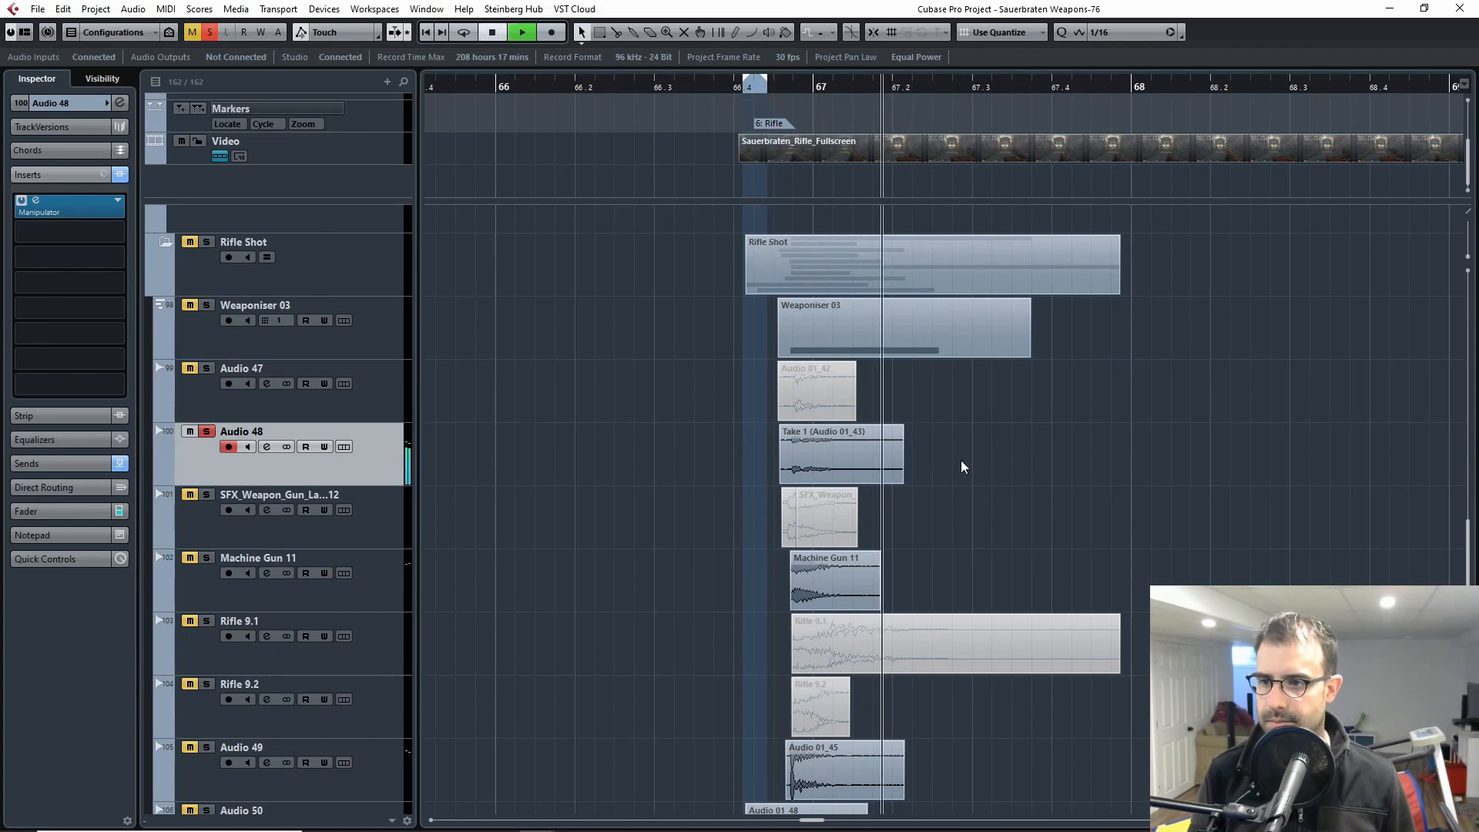
key(space)
Step: Set the locators to the Take 1 event on Audio 48 and replay that layer from just before it
drag(965, 464, 732, 449)
key(p)
click(765, 88)
key(space)
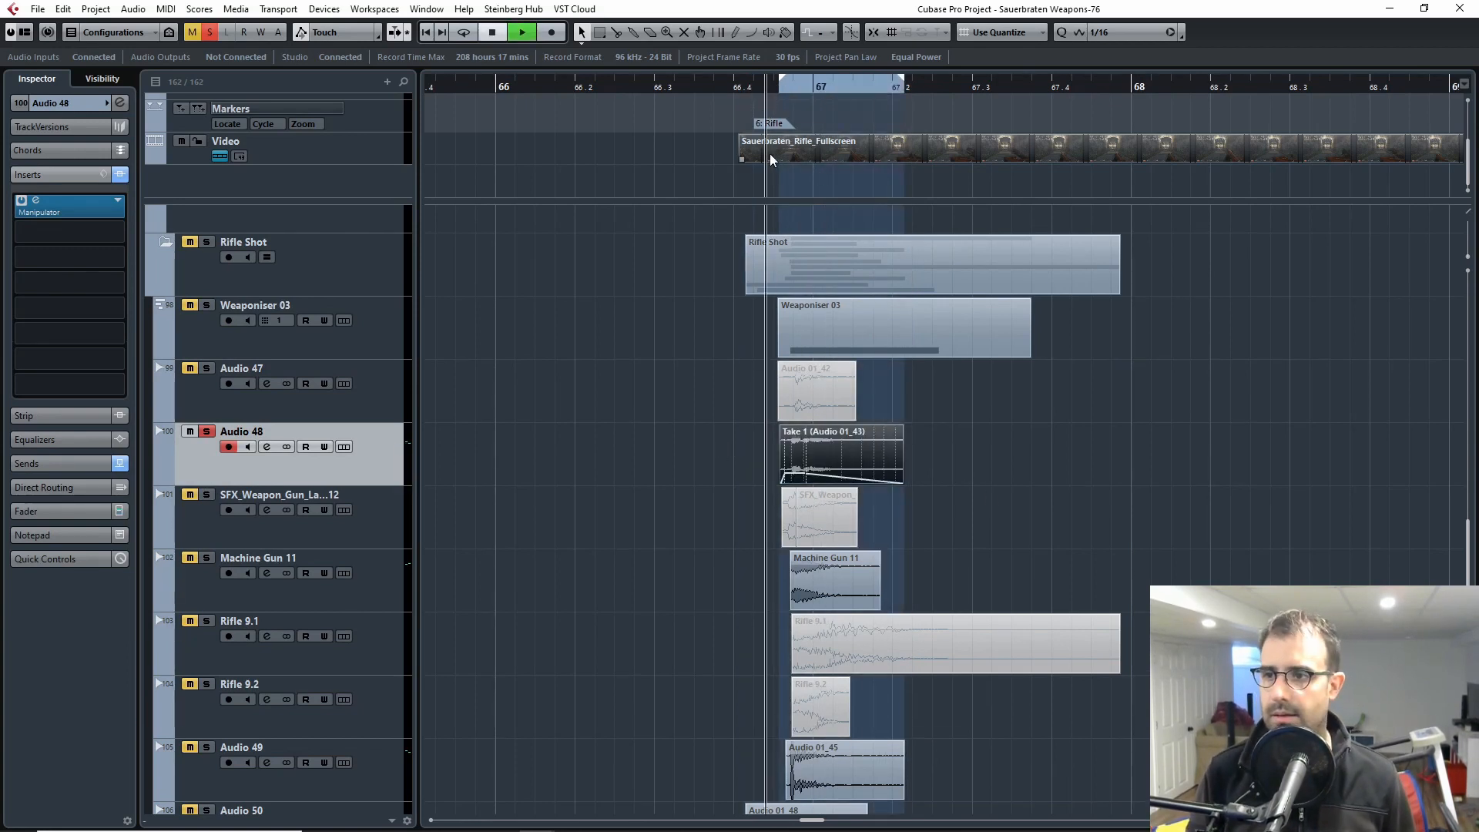
key(space)
click(769, 88)
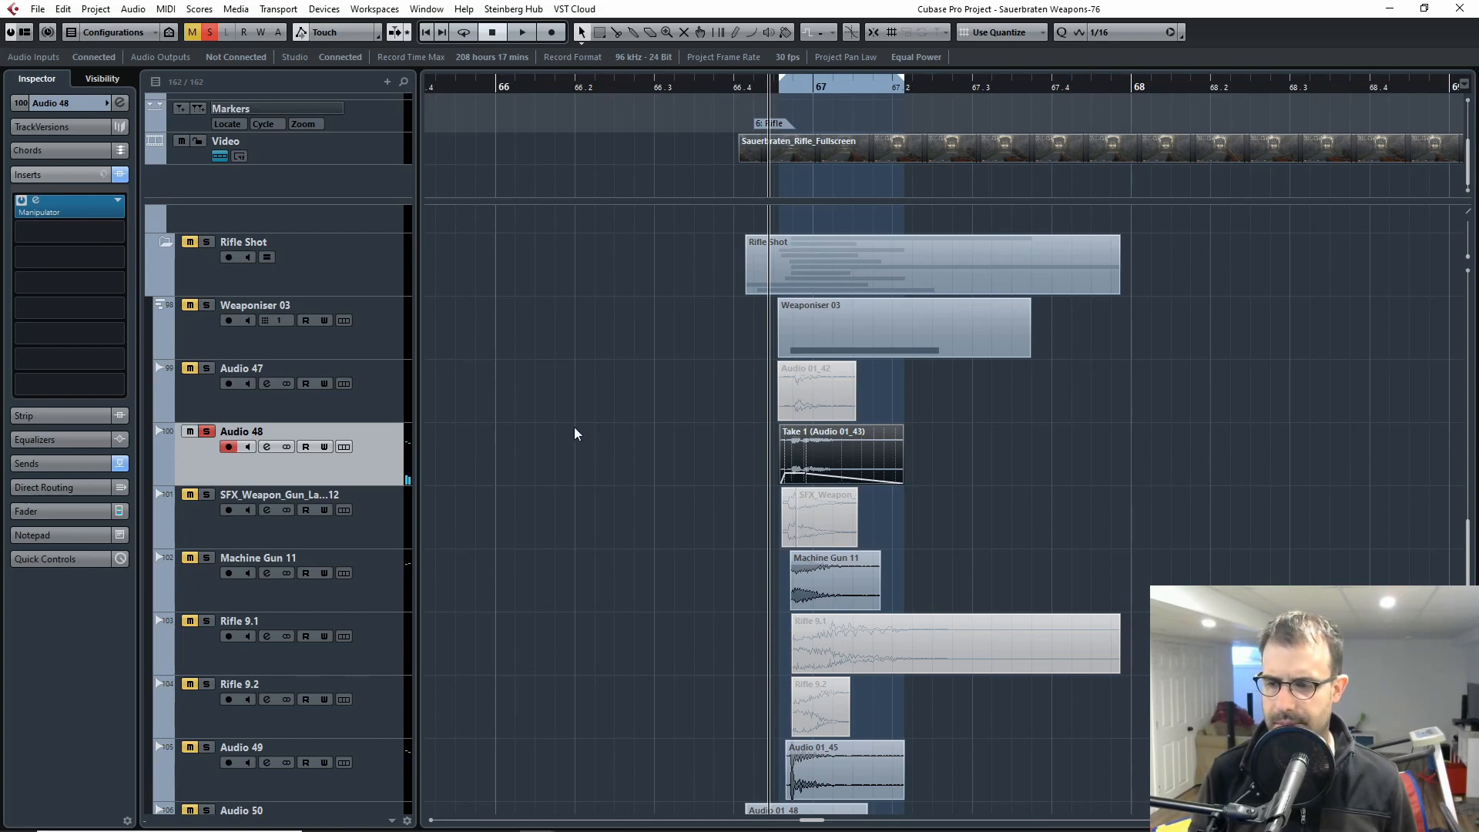
key(space)
key(space)
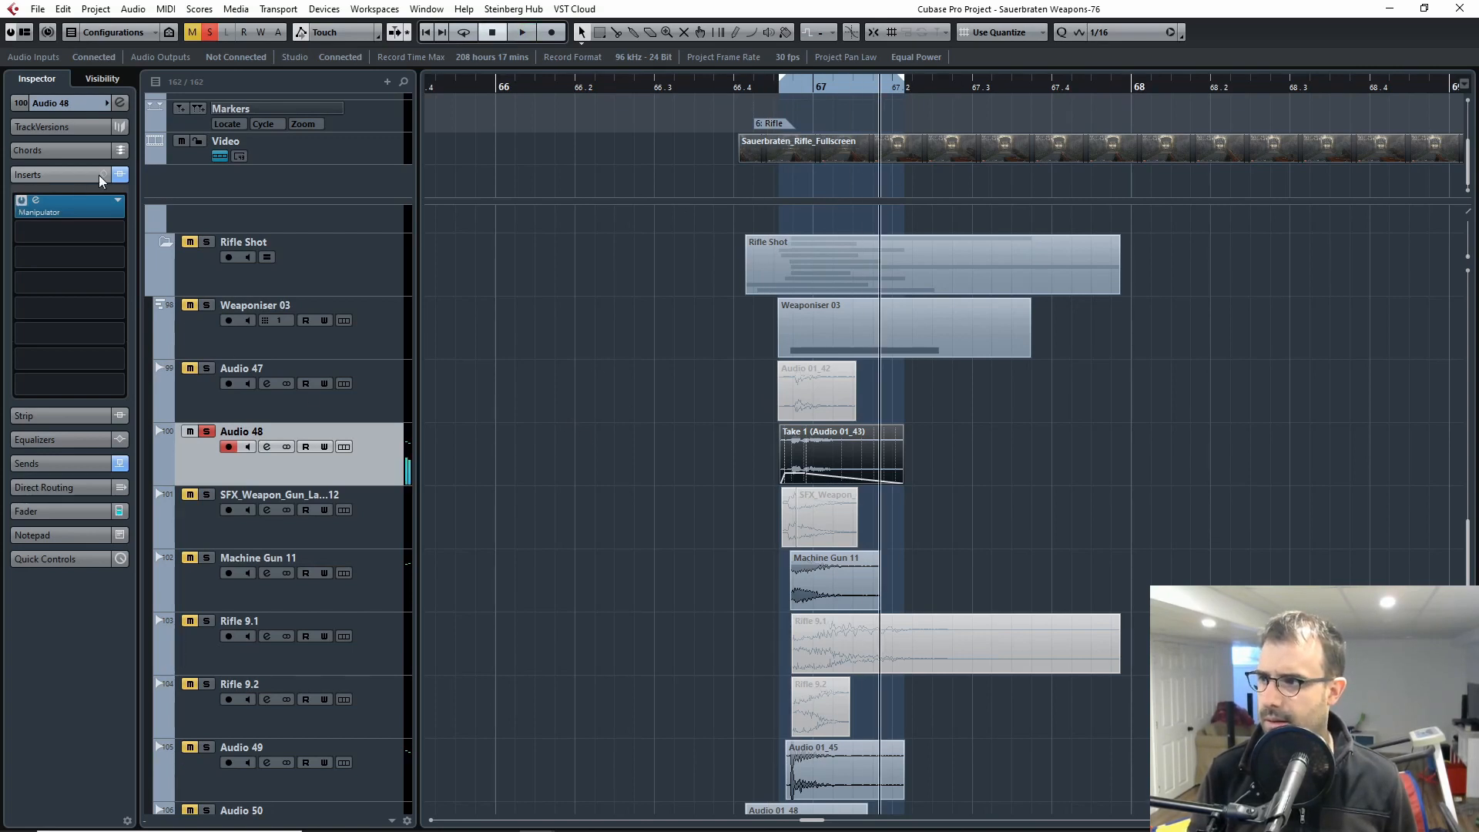
Step: Compare the Audio 48 layer with its Manipulator insert bypassed and active, and close the plug-in window
click(80, 211)
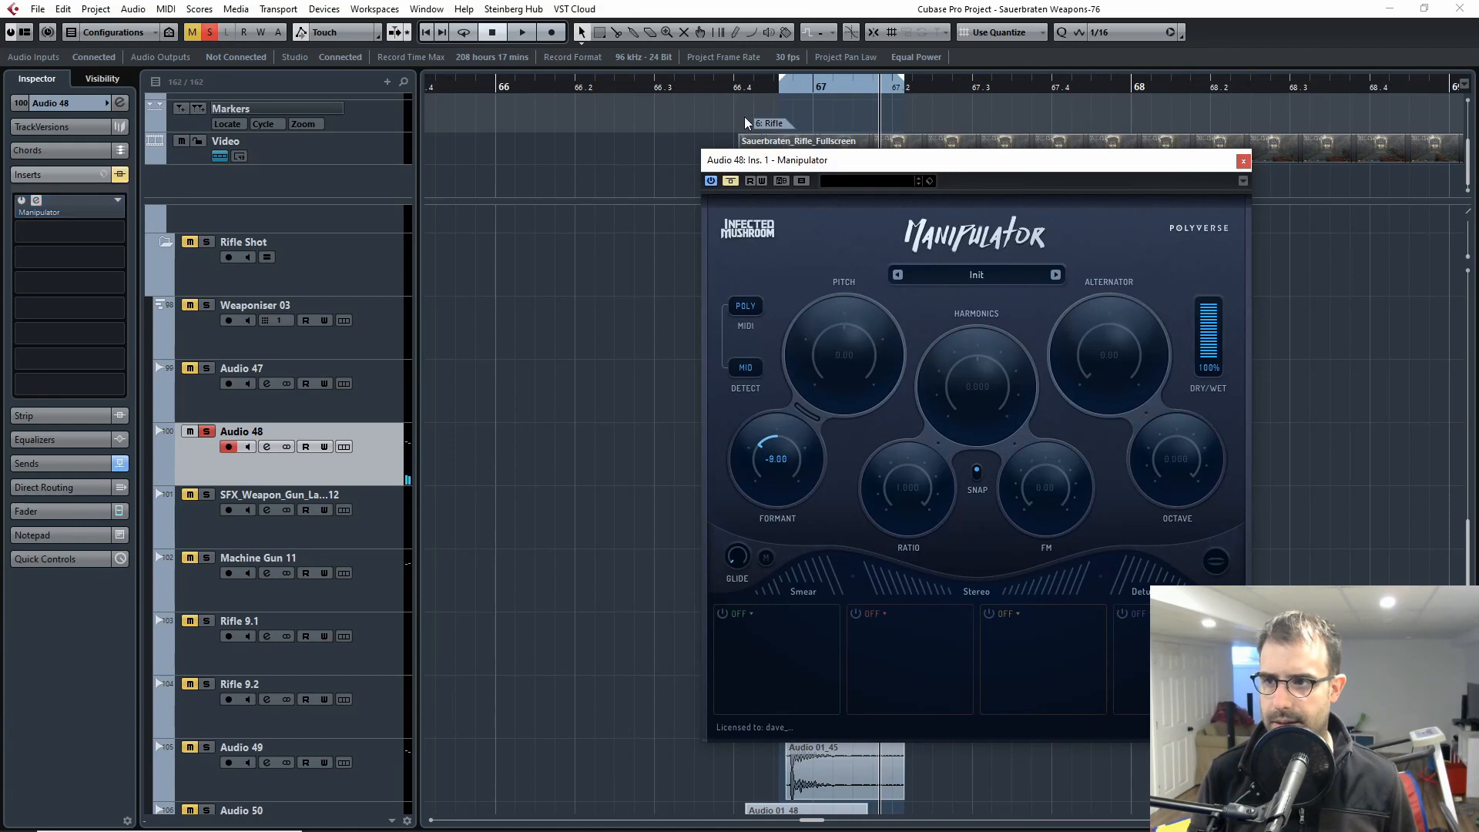
click(762, 91)
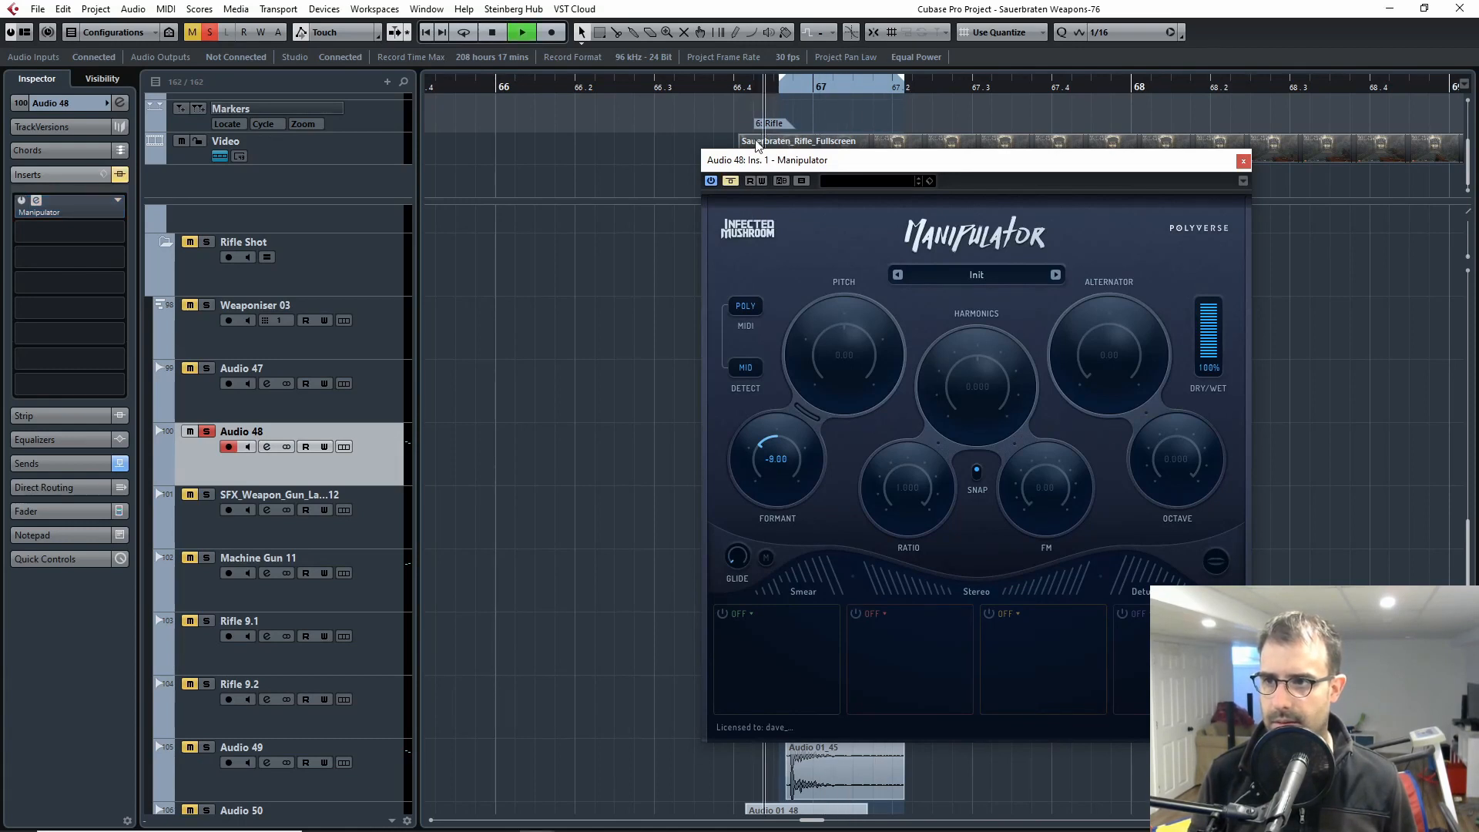
click(731, 181)
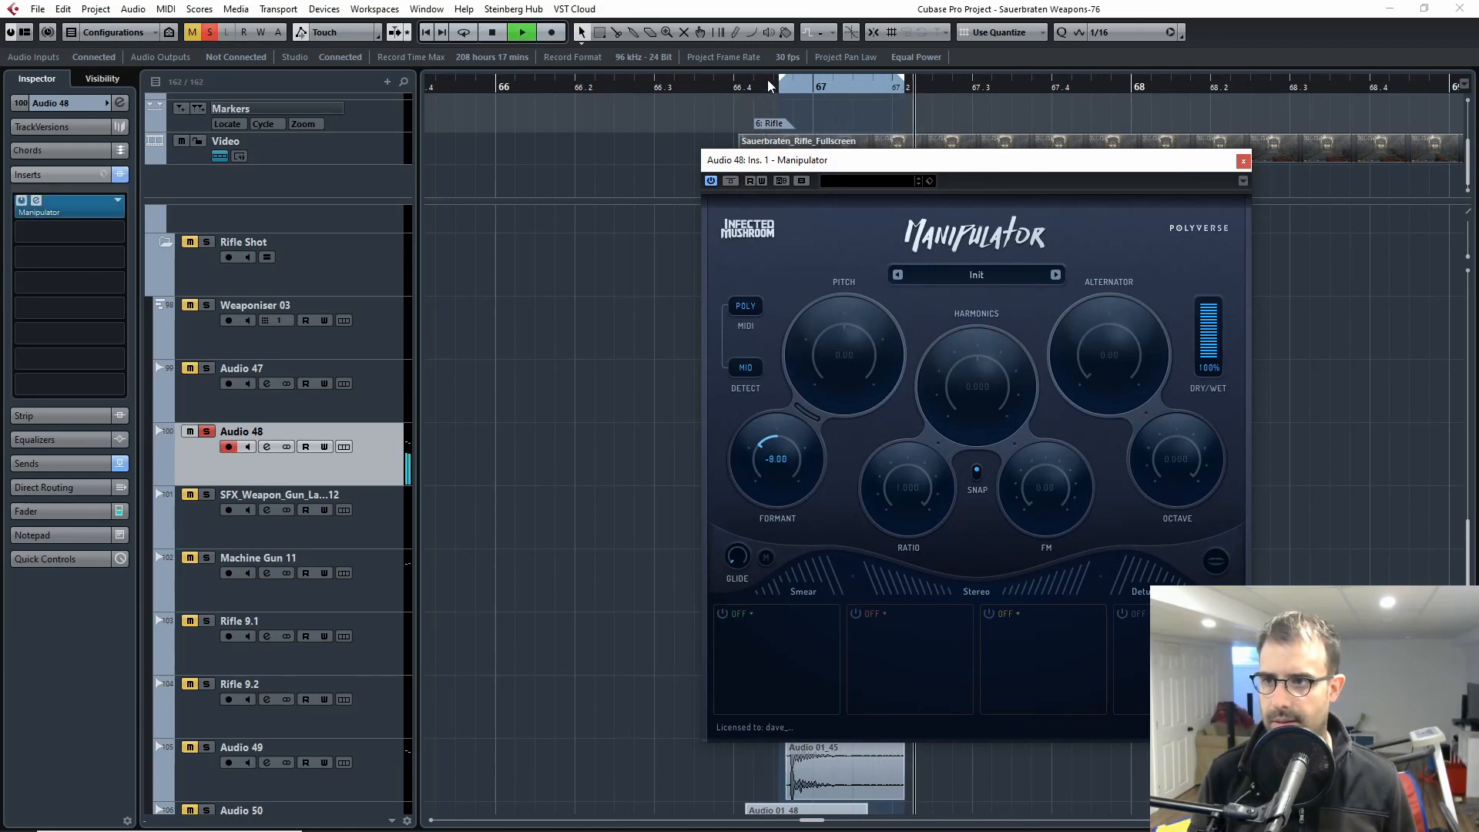
click(766, 83)
click(1242, 161)
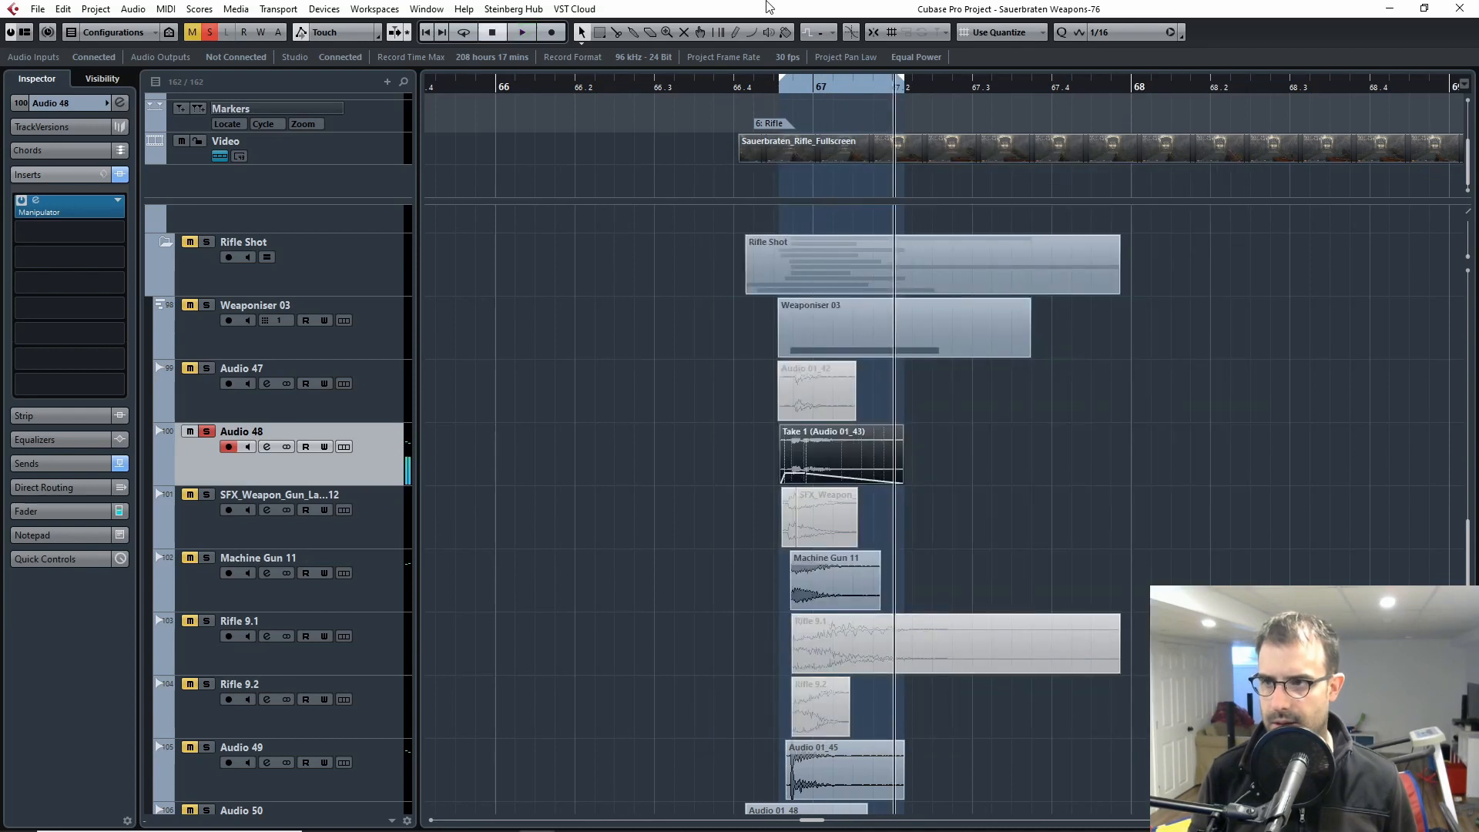
Step: Solo Weaponiser 03 together with Audio 48 and play both layers from just before the shot
click(770, 83)
click(206, 306)
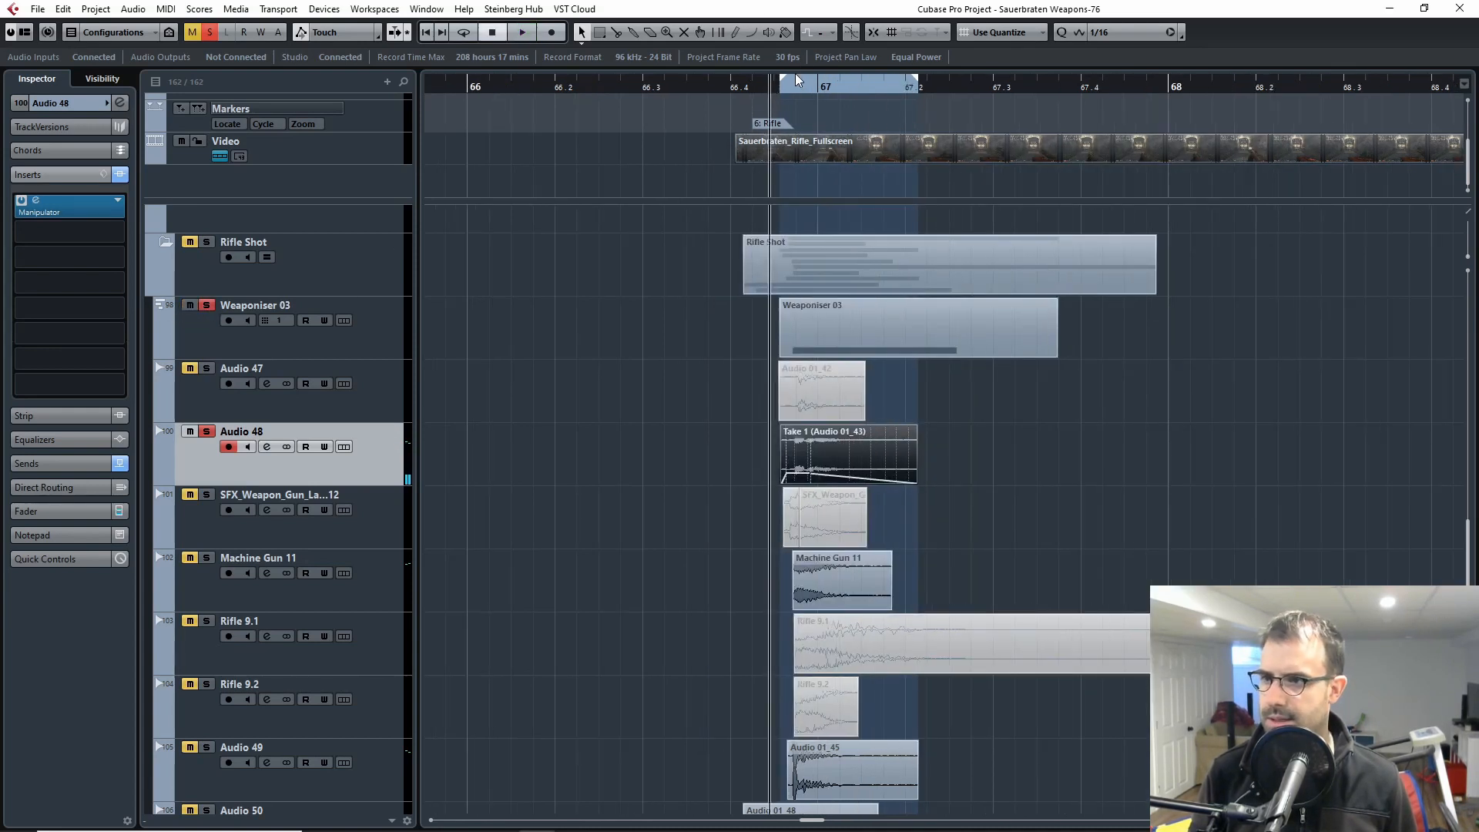
click(767, 85)
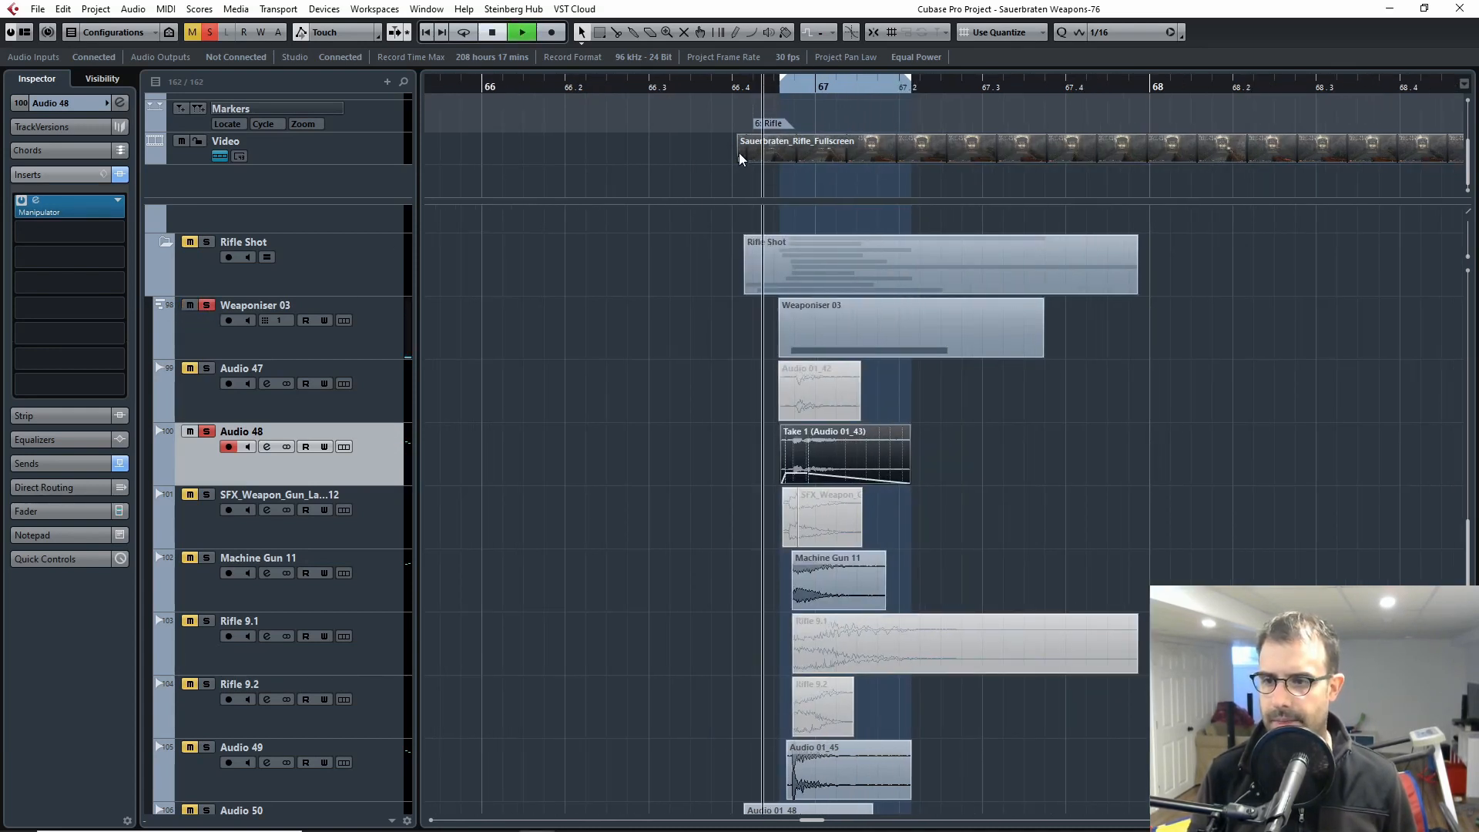
key(space)
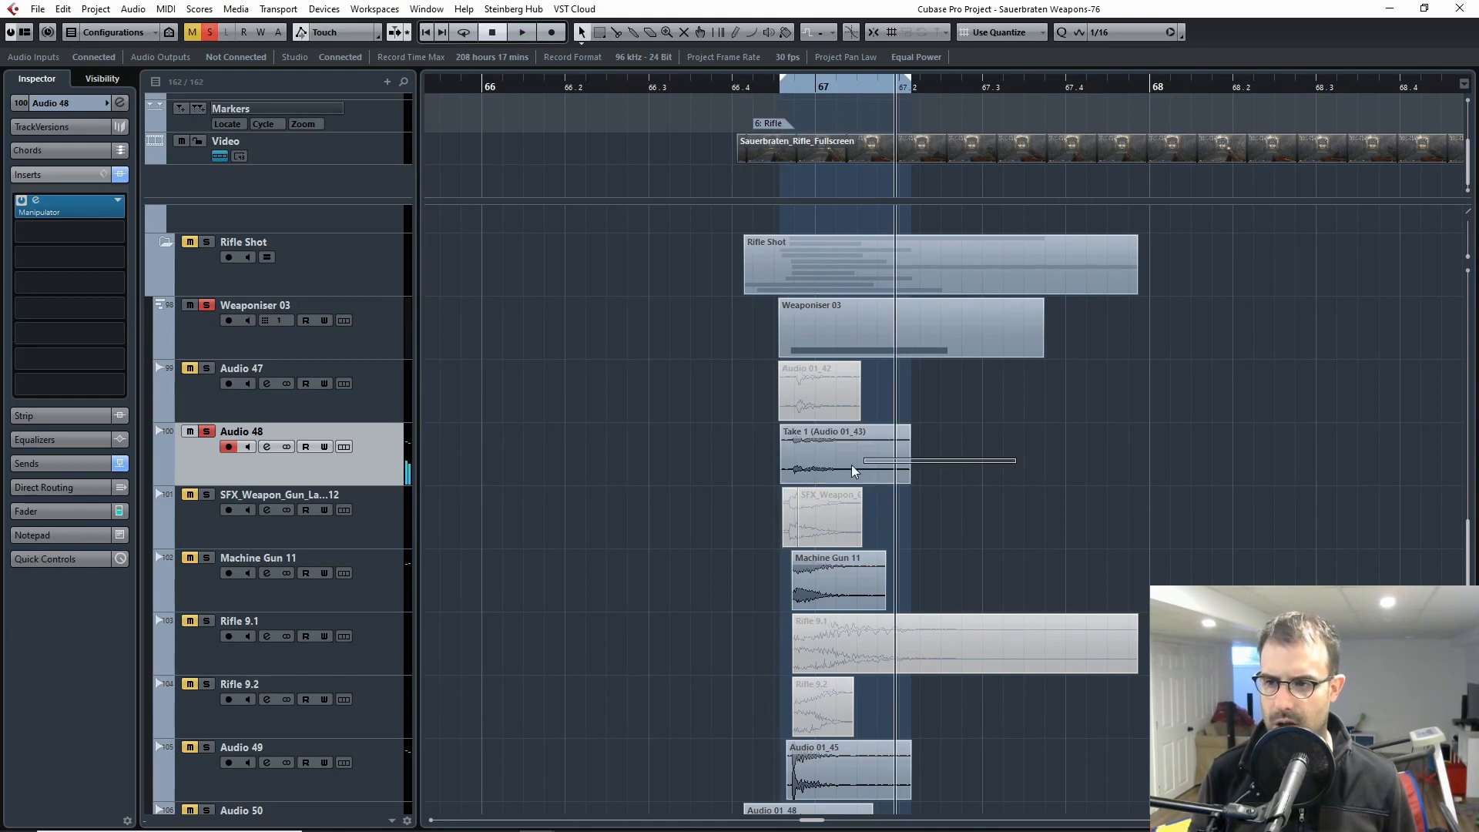
Step: Compare Weaponiser 03 on its own and combined with Audio 48 by toggling Audio 48's solo and replaying from just before the shot
click(828, 325)
click(177, 476)
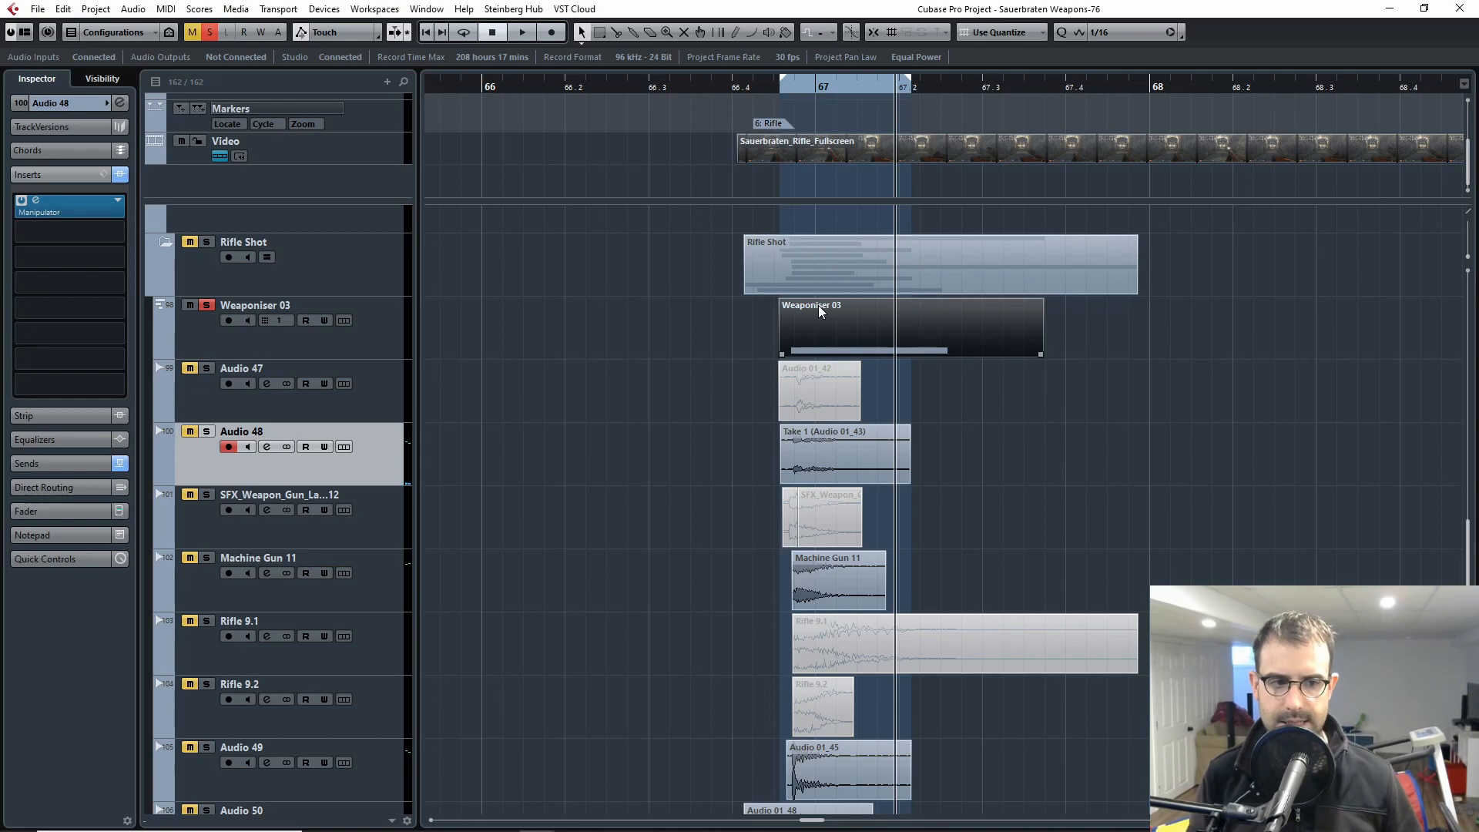
key(s)
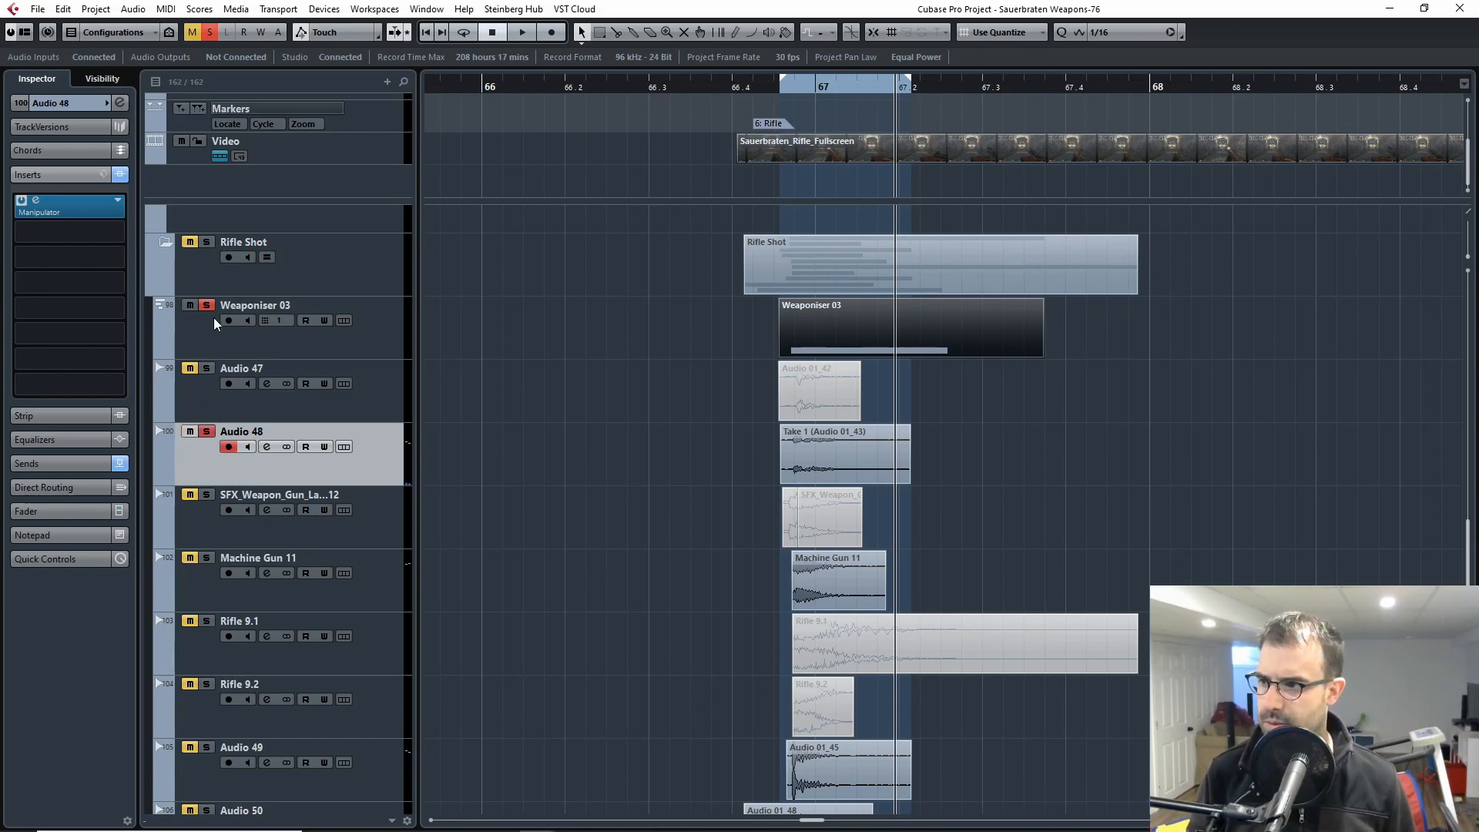
click(763, 88)
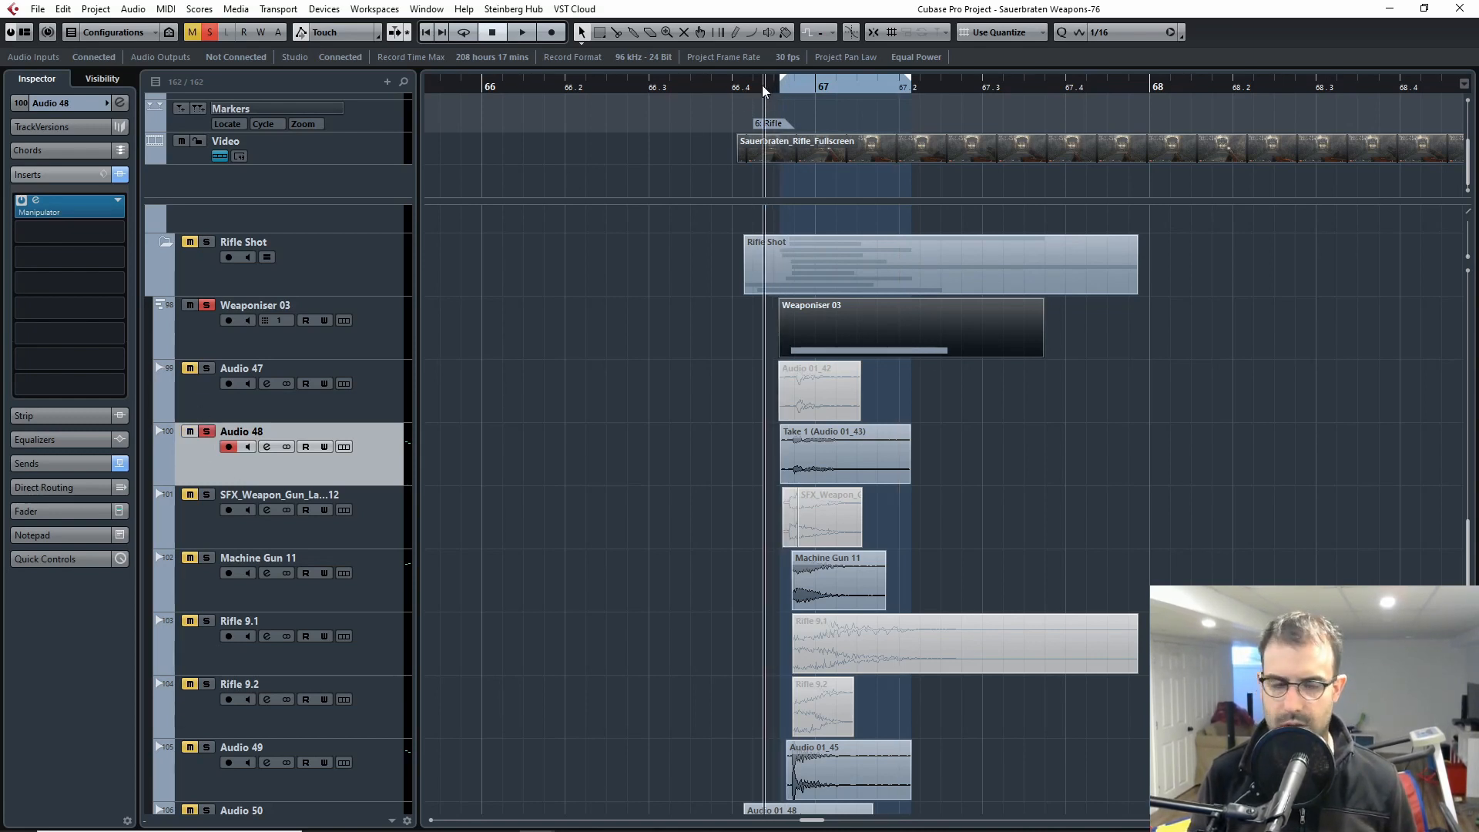
key(space)
key(s)
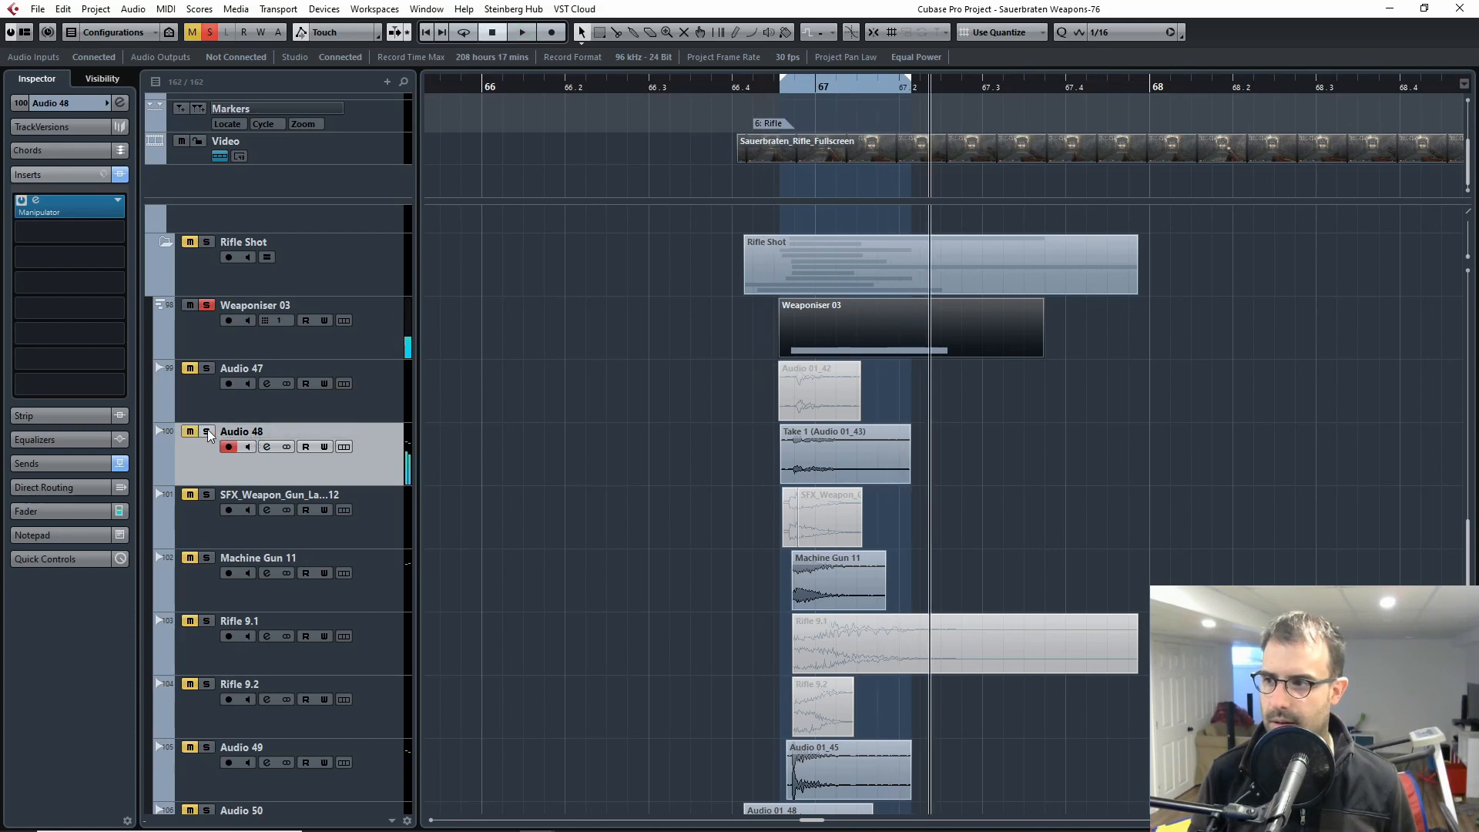
click(762, 91)
key(space)
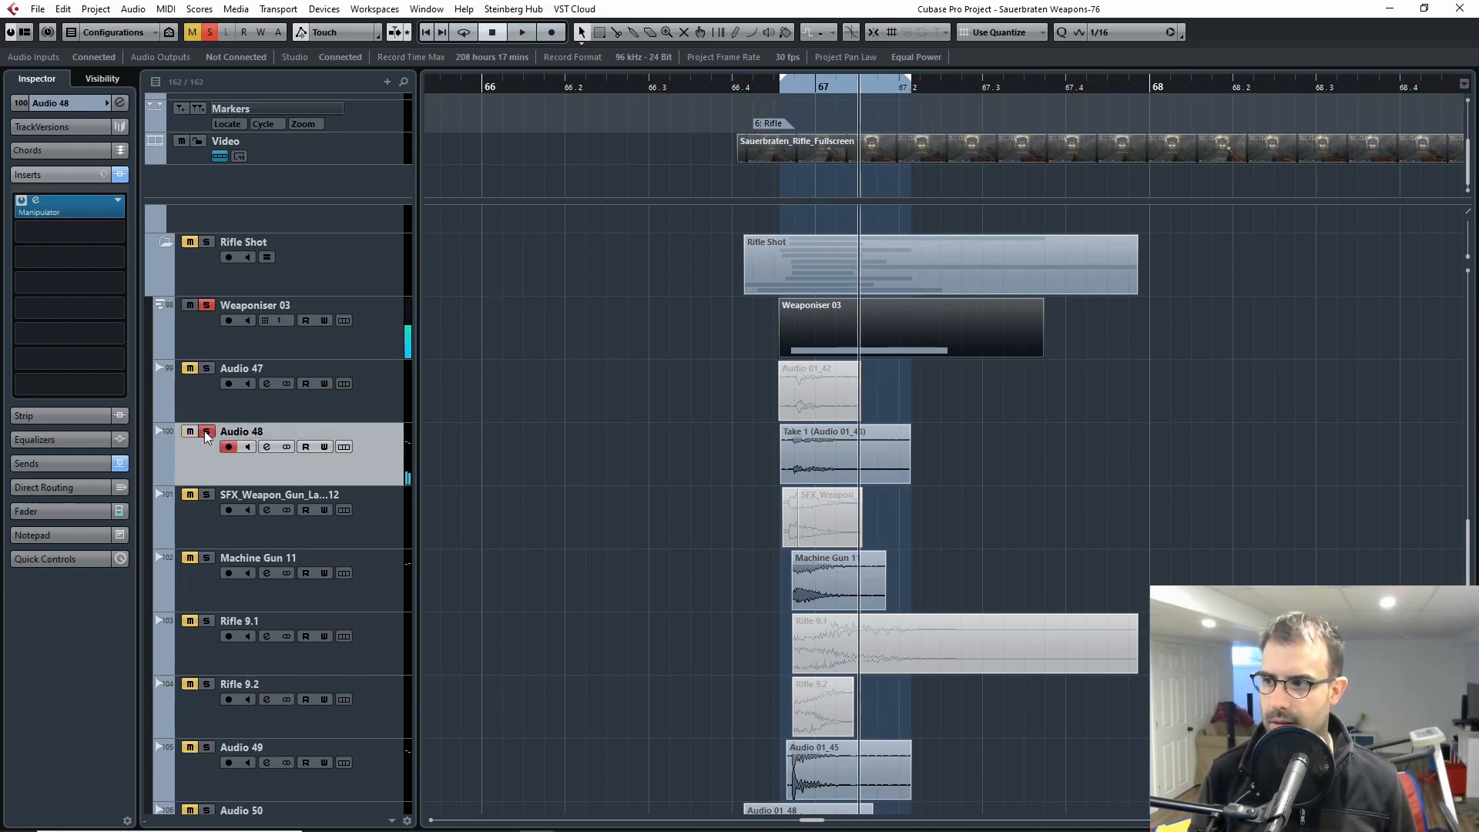
key(s)
click(776, 90)
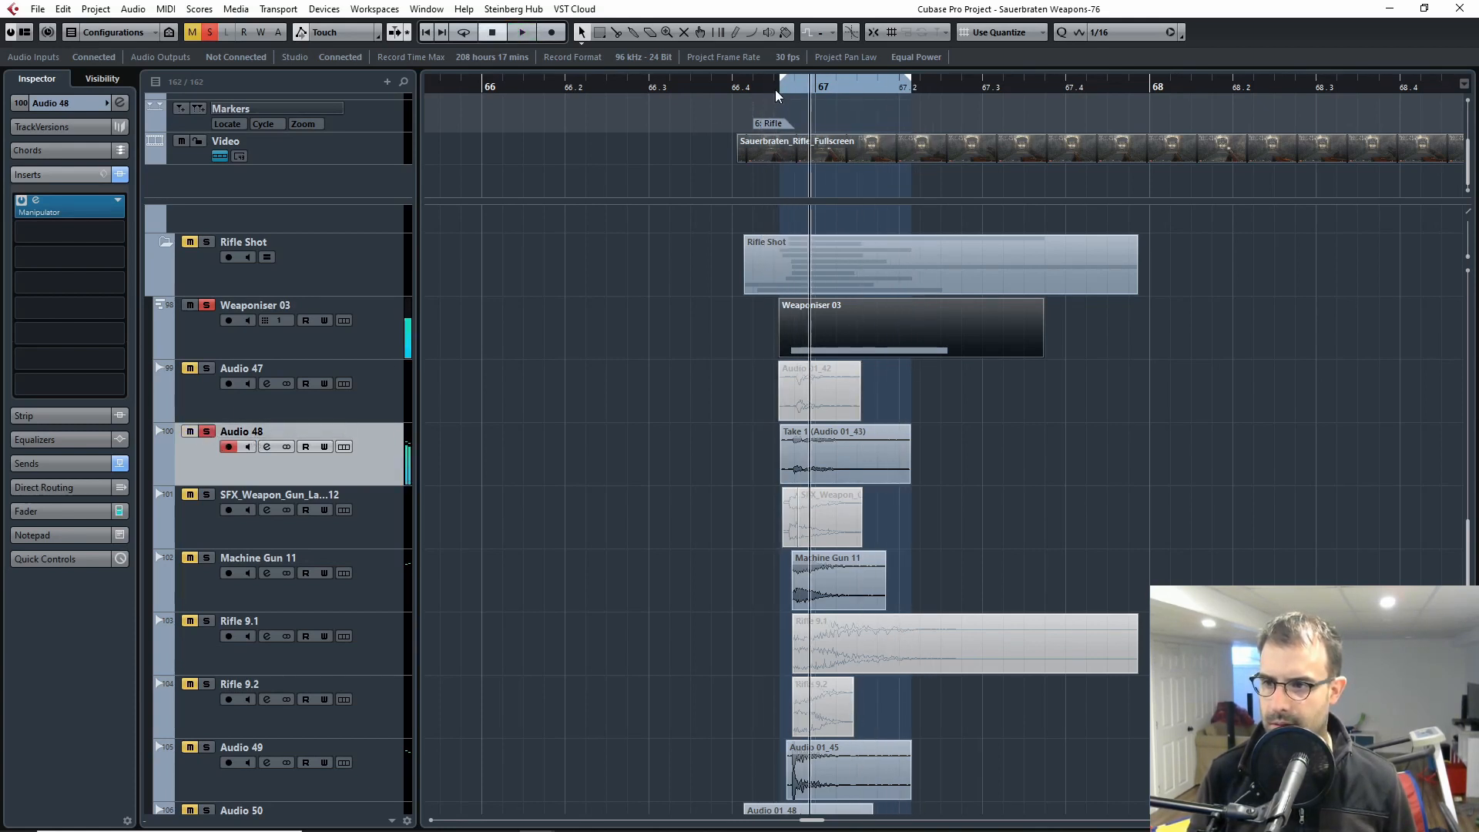
key(space)
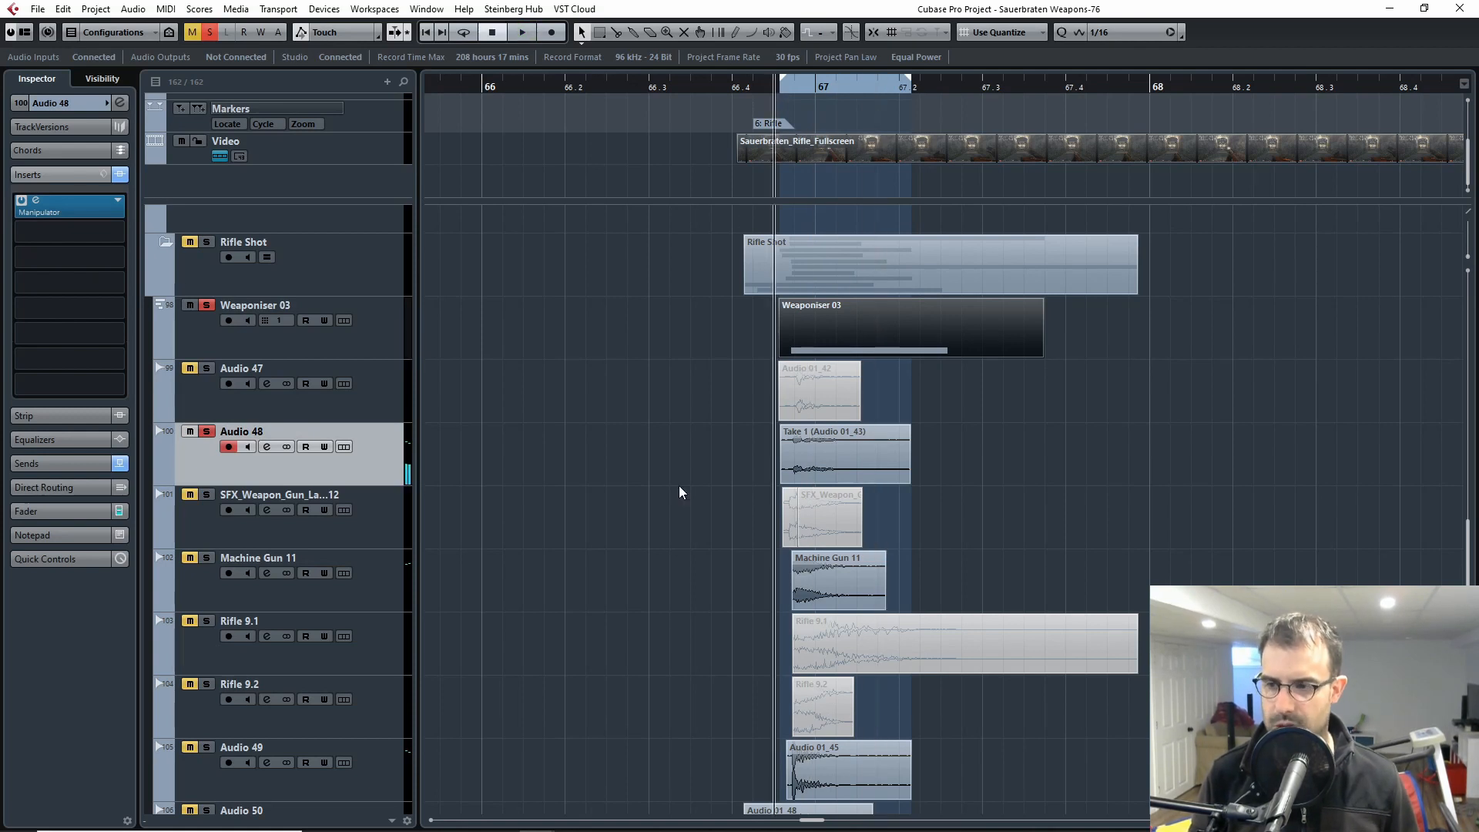
Step: Clear the solos on Weaponiser 03 and Audio 48, solo Machine Gun 11 and play it from just before the shot
click(206, 305)
click(206, 431)
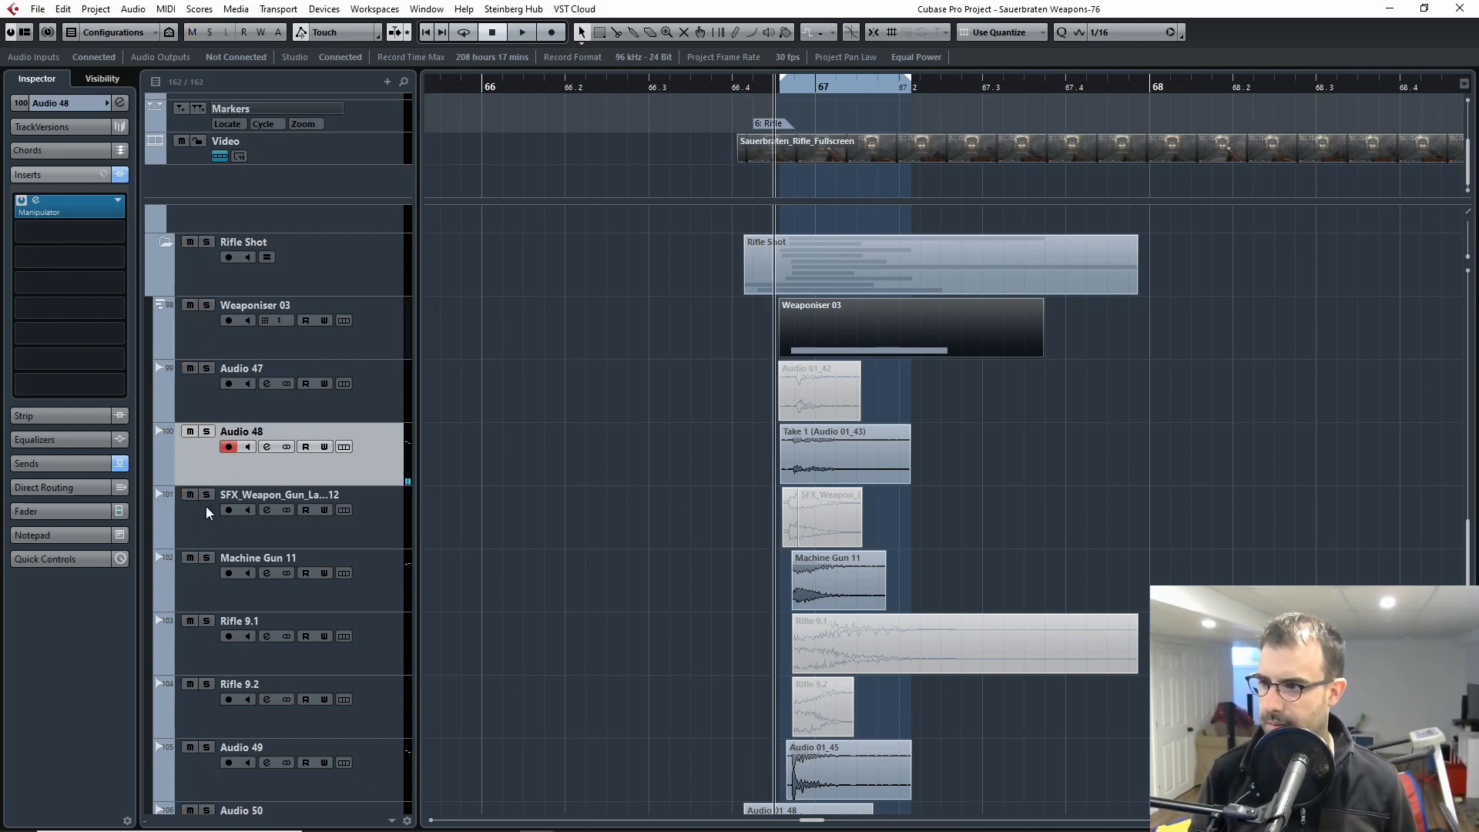
click(206, 557)
click(768, 86)
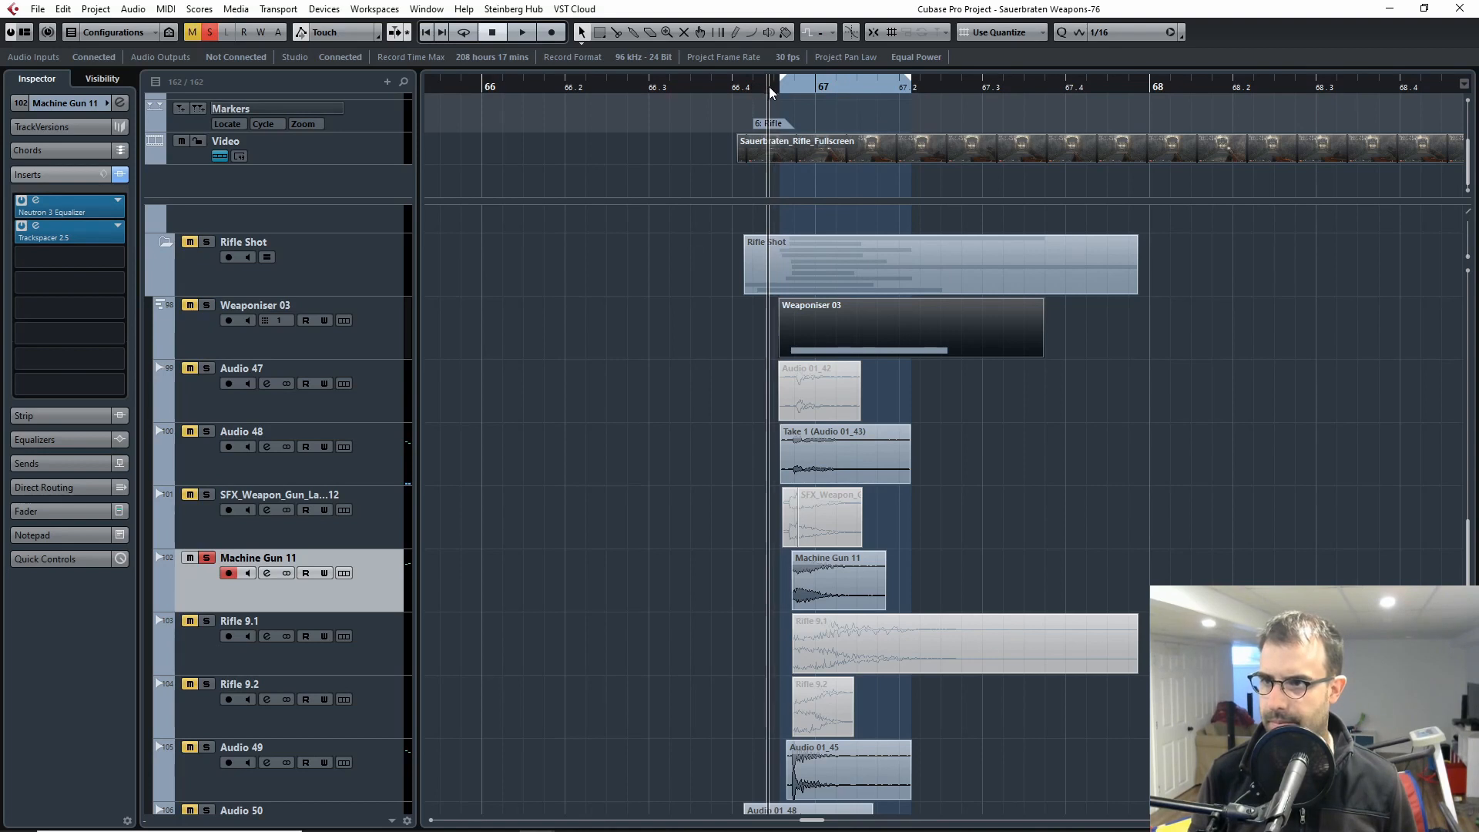
key(space)
click(775, 86)
click(772, 87)
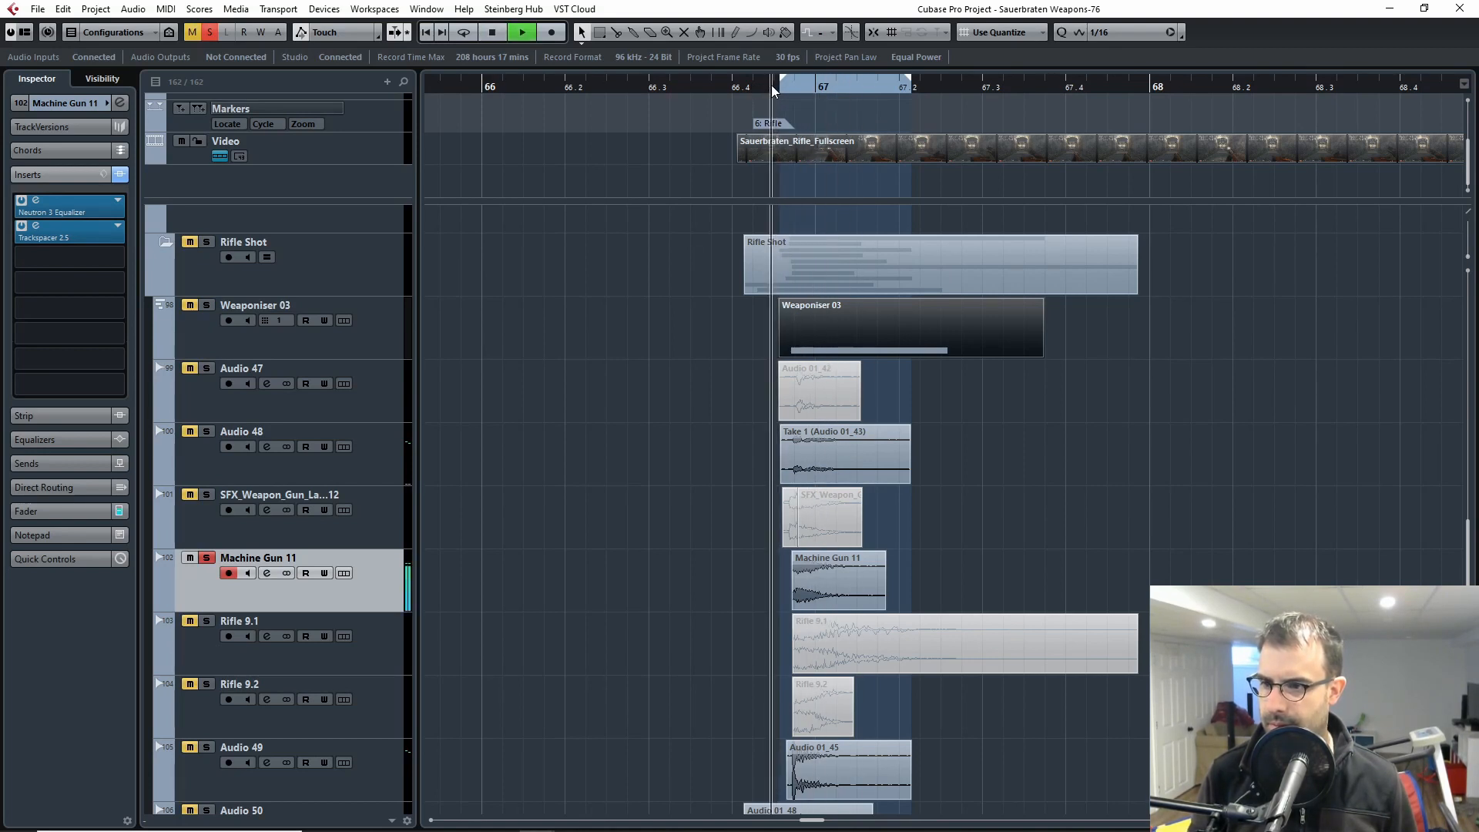
key(space)
Step: Replay the soloed Machine Gun 11 layer from just before the rifle shot
click(973, 605)
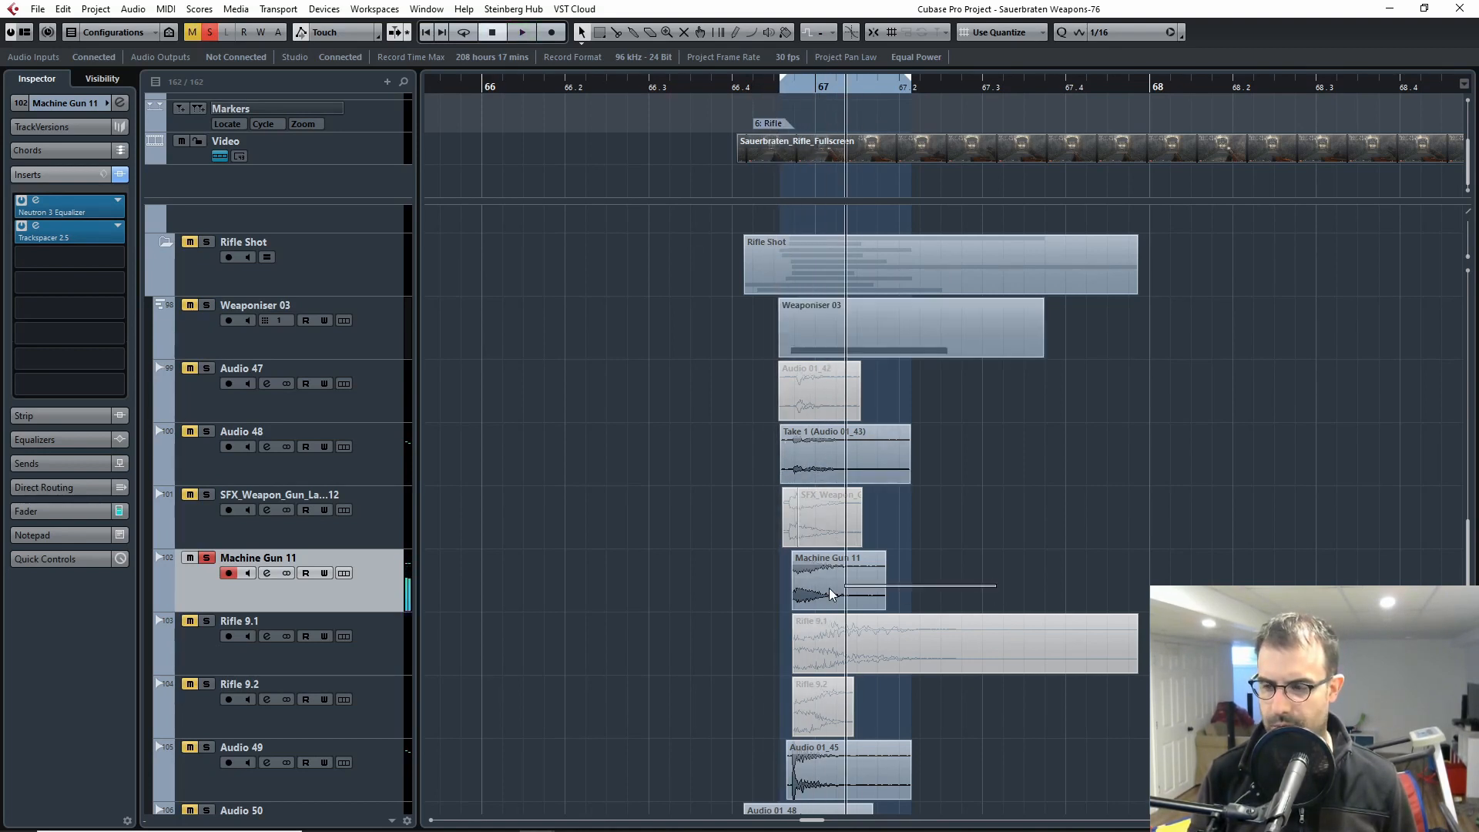
click(1101, 564)
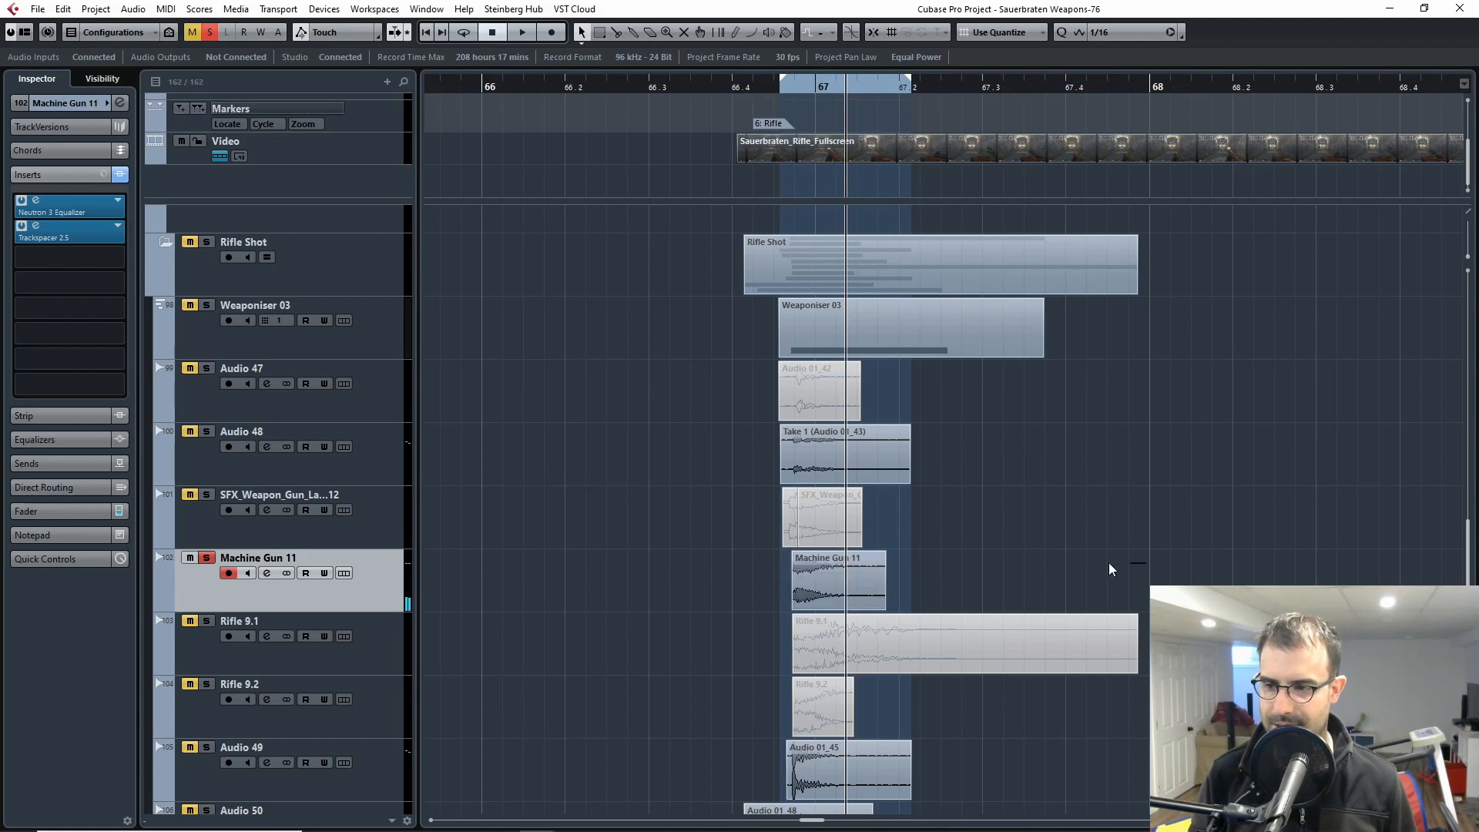
drag(1145, 569, 645, 579)
click(653, 580)
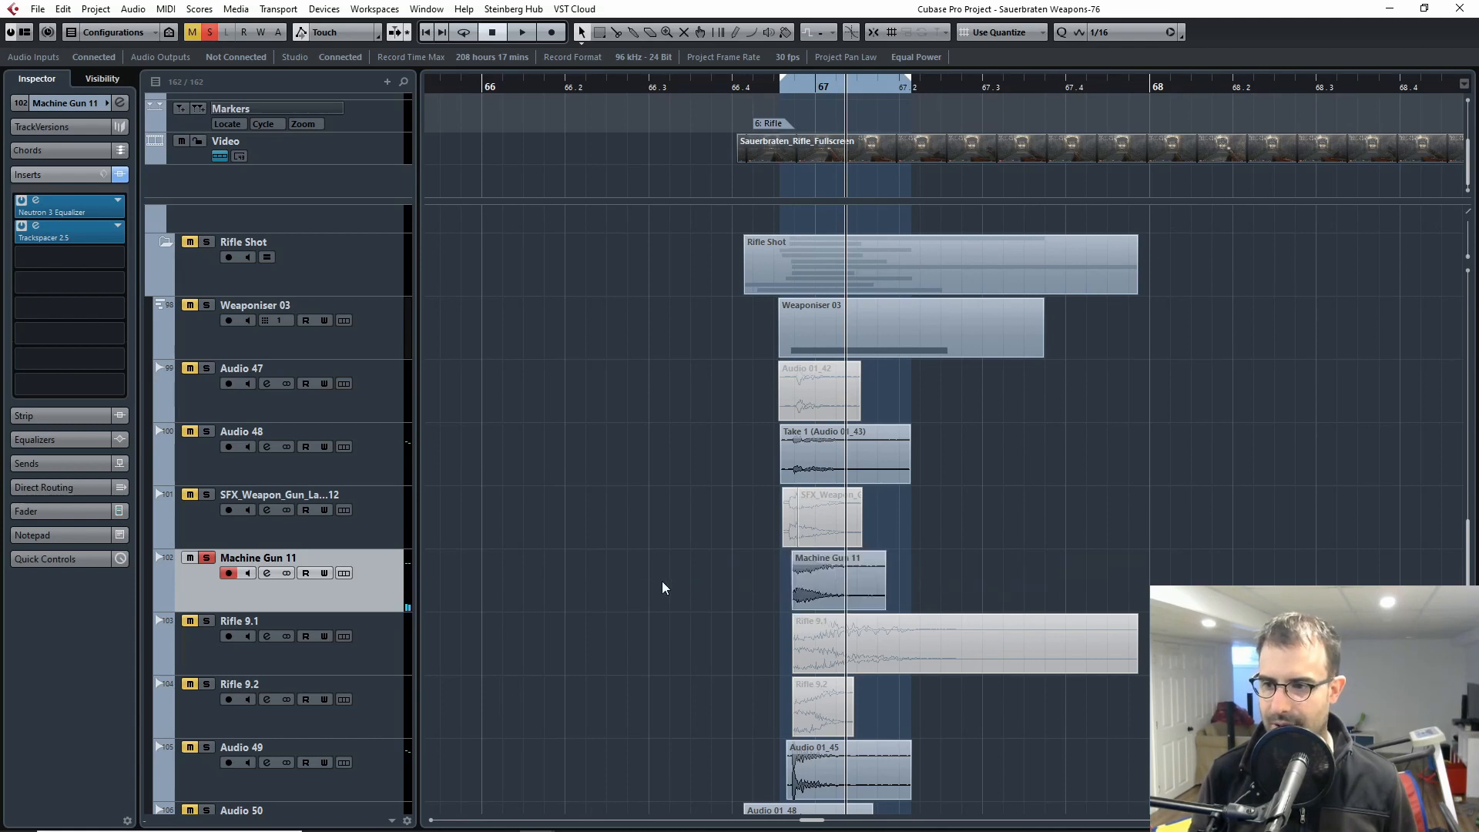
click(773, 83)
key(space)
click(770, 84)
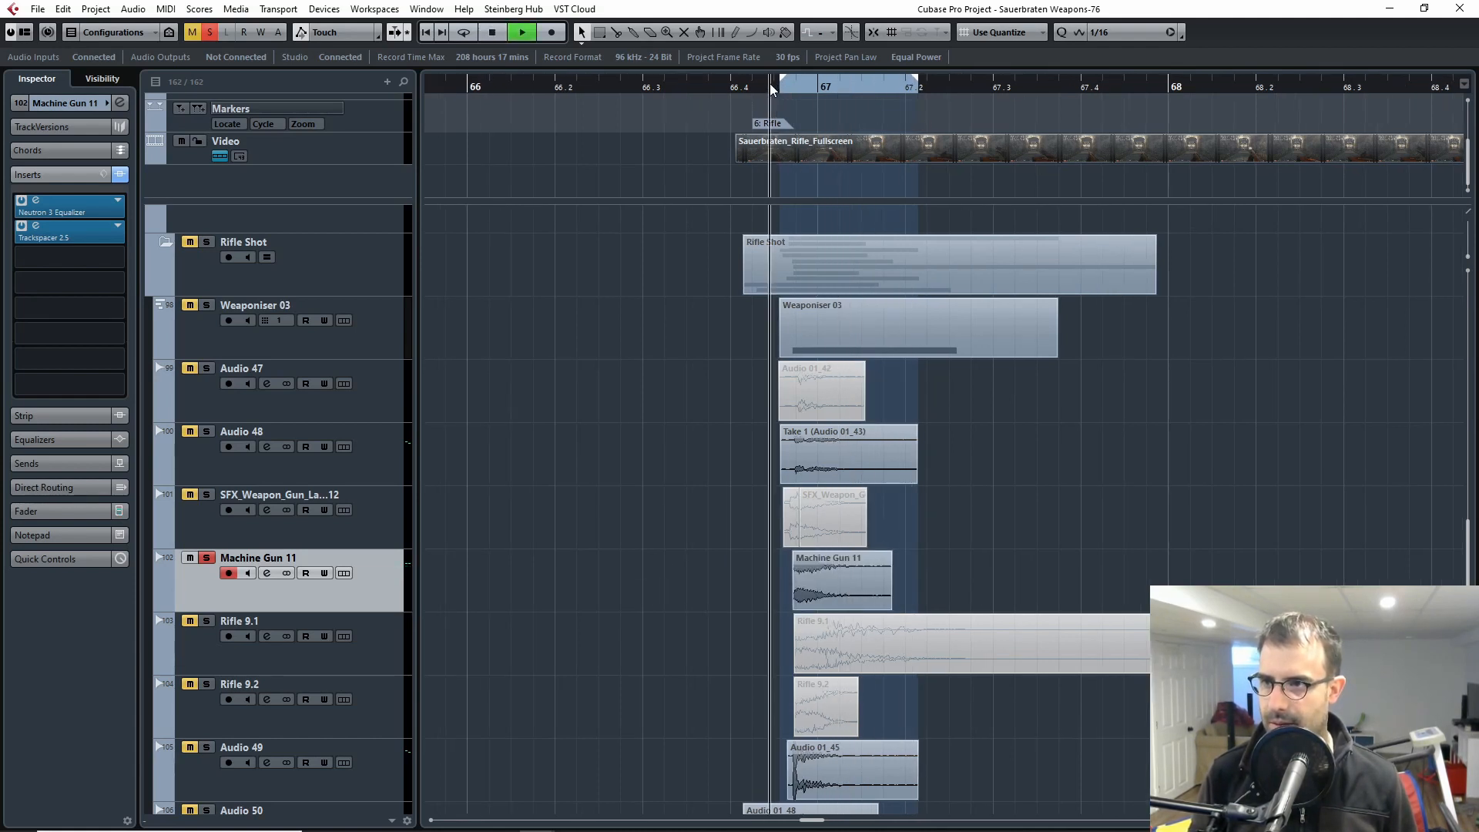
key(space)
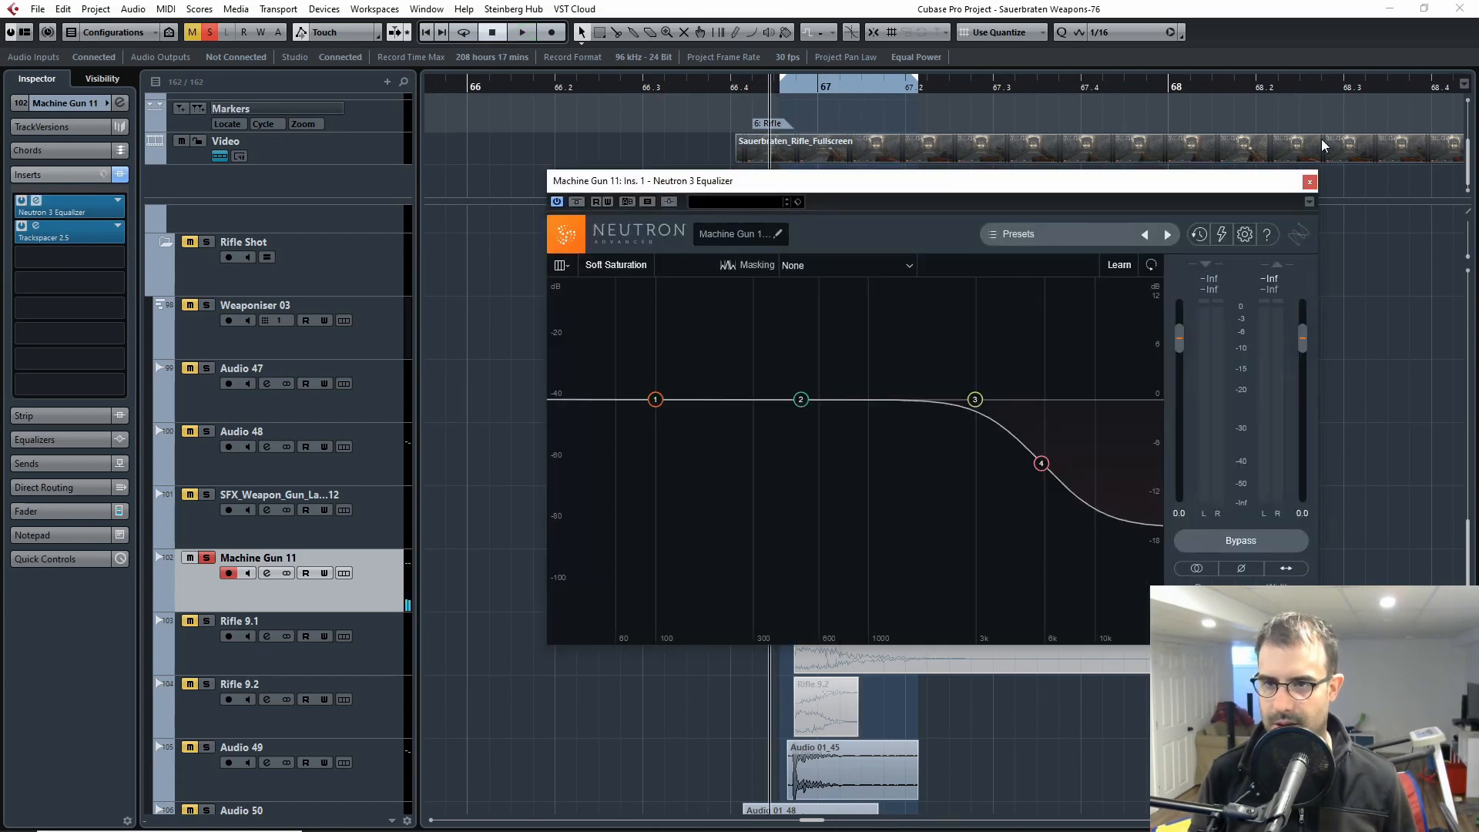
Step: Close the Neutron 3 Equalizer window and compare Machine Gun 11 with that insert bypassed and active
click(1309, 182)
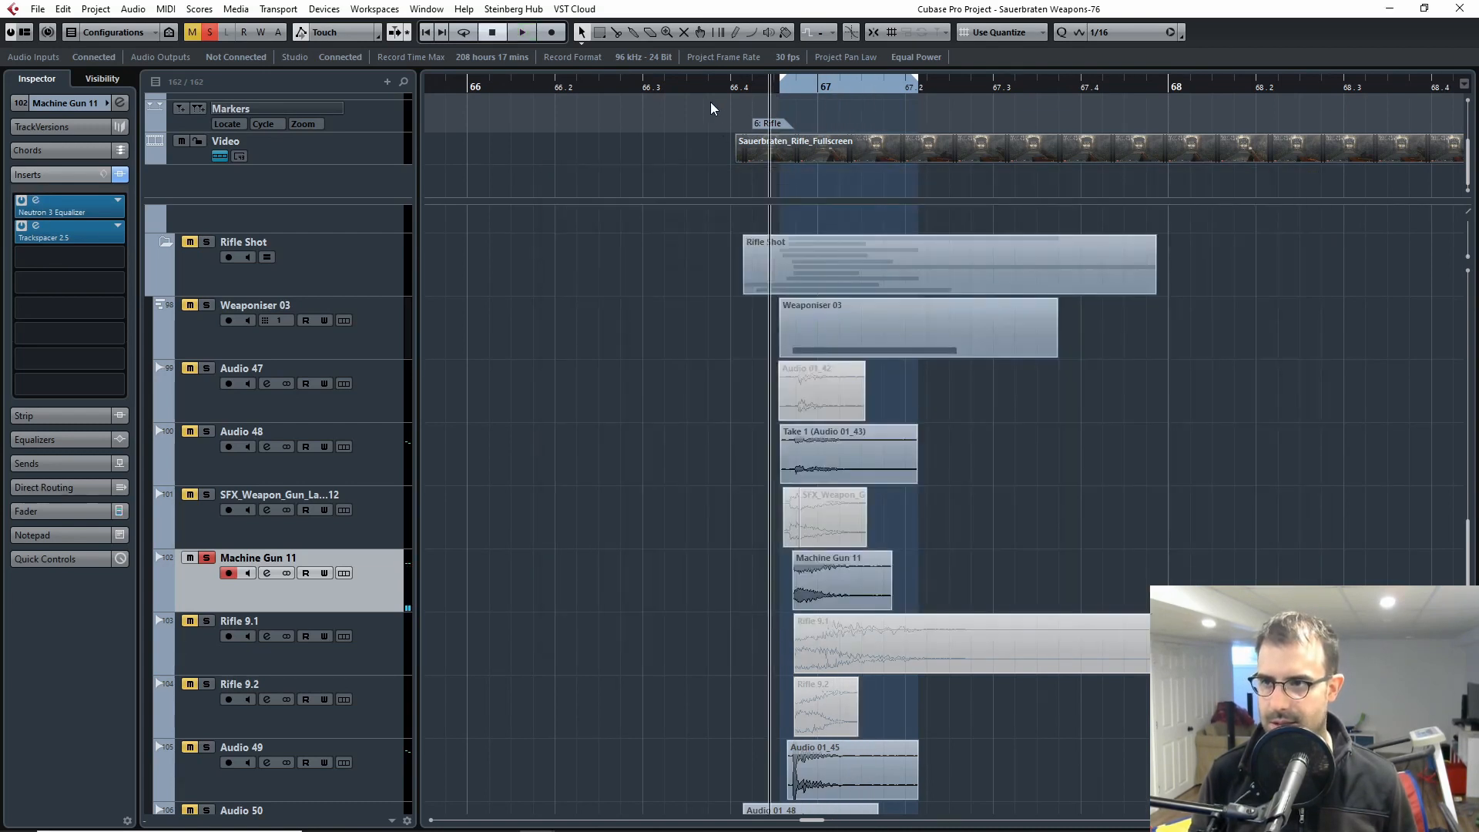
click(23, 201)
key(space)
click(23, 201)
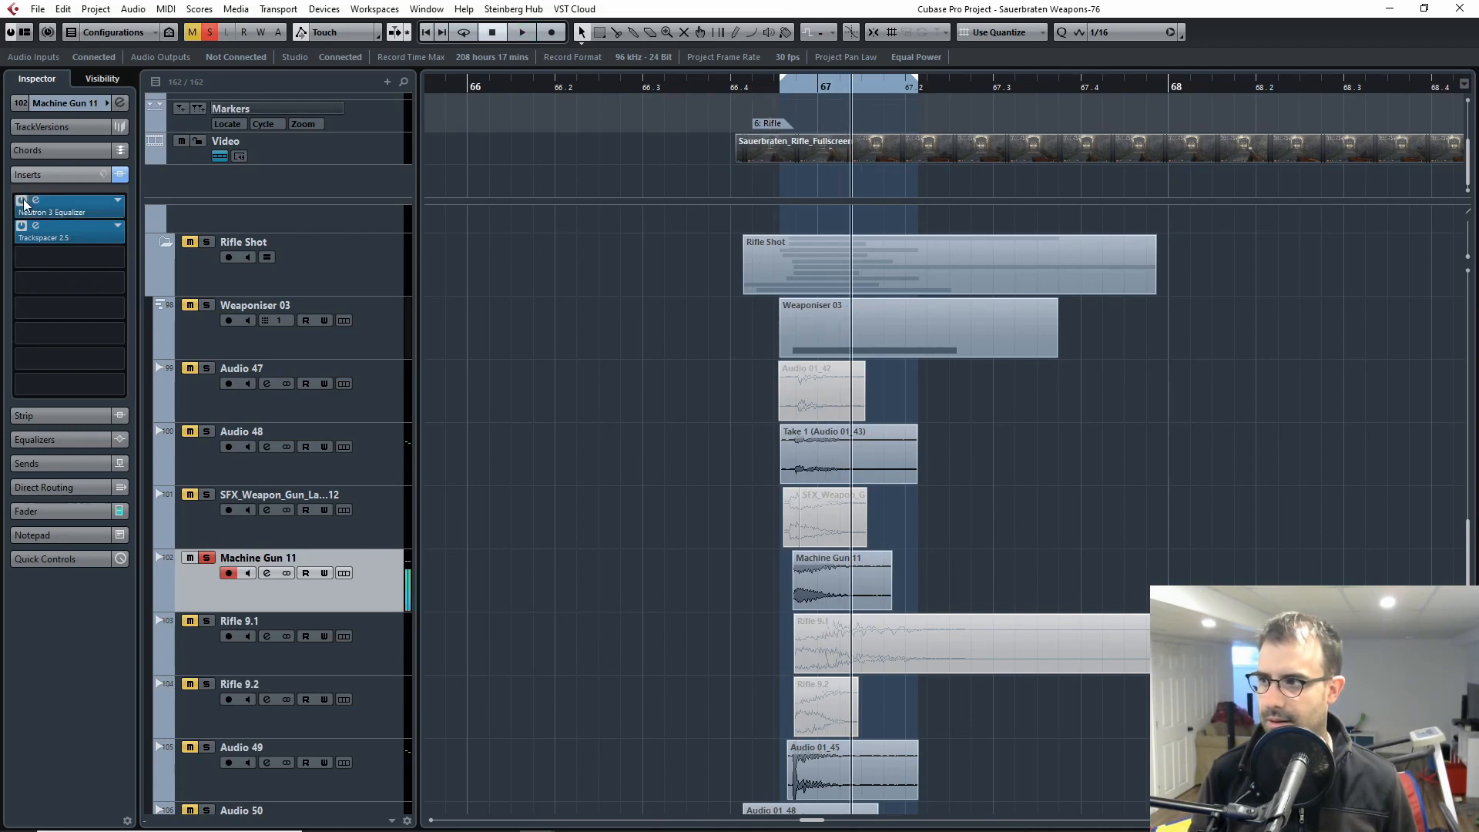
key(space)
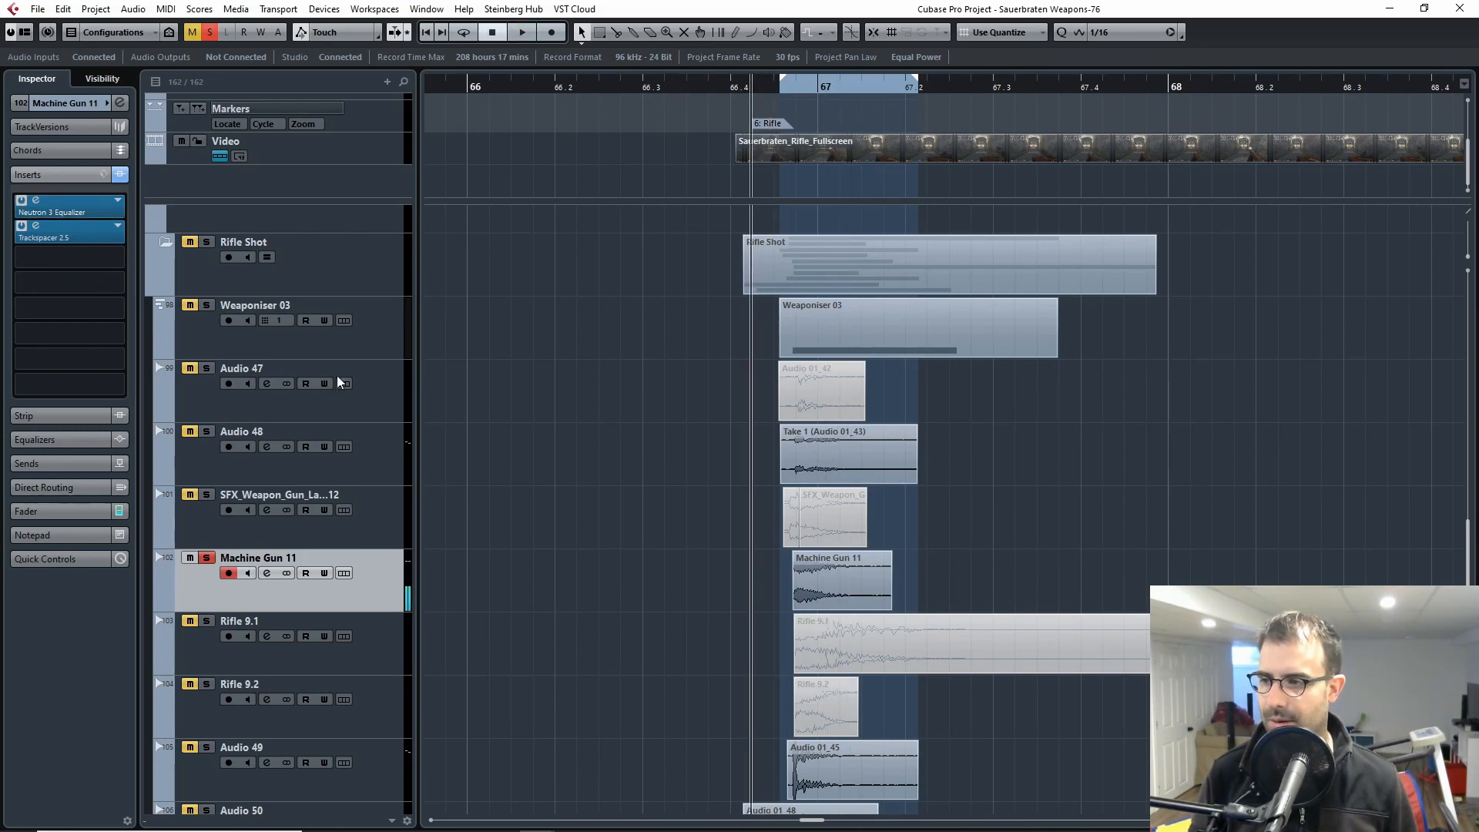
Step: Solo Audio 48 and Weaponiser 03 together with Machine Gun 11, play the three layers, and check Machine Gun 11's Trackspacer 2.5 insert
click(207, 558)
click(206, 558)
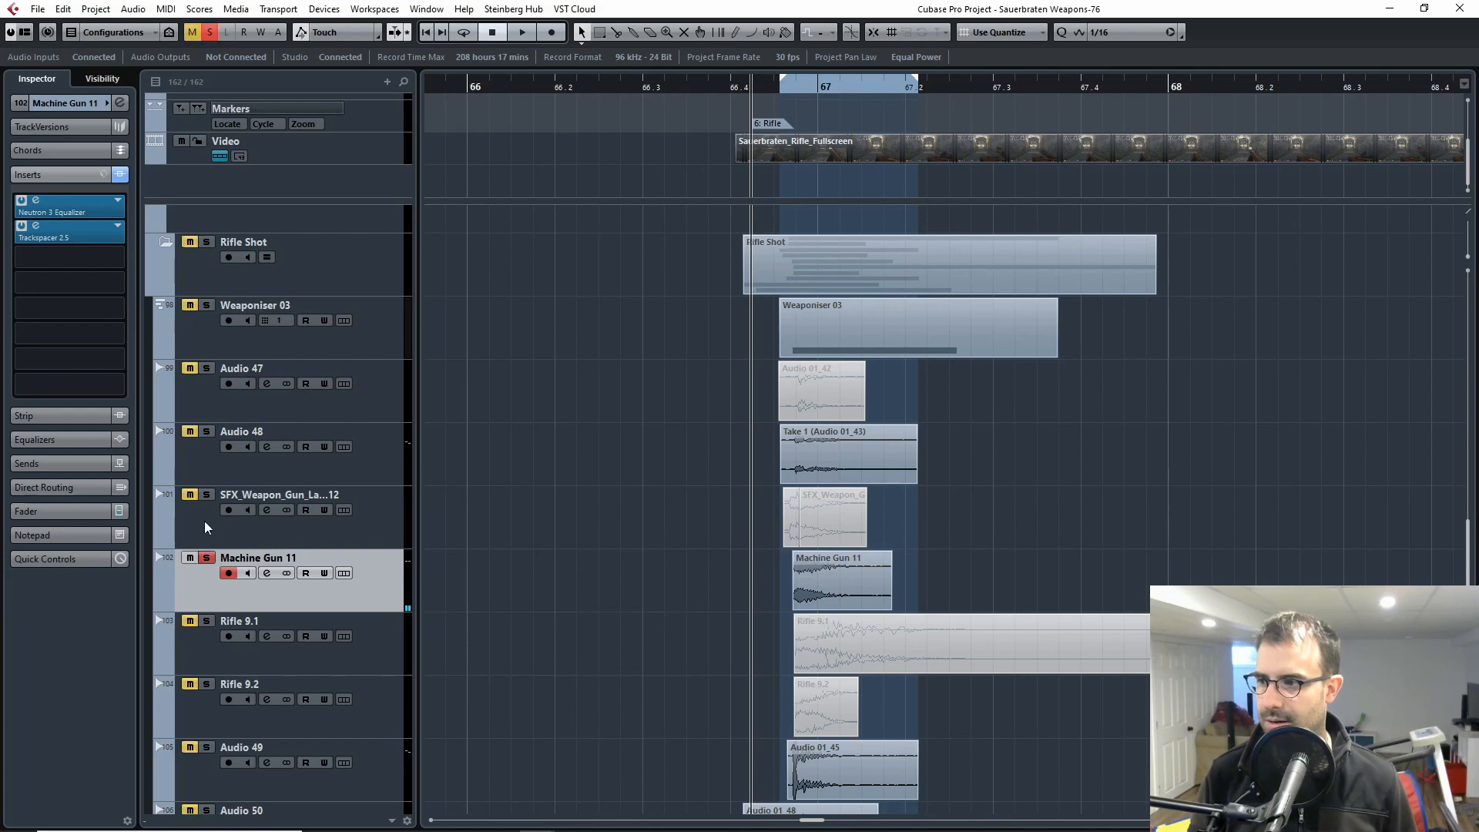
click(206, 432)
click(207, 305)
key(space)
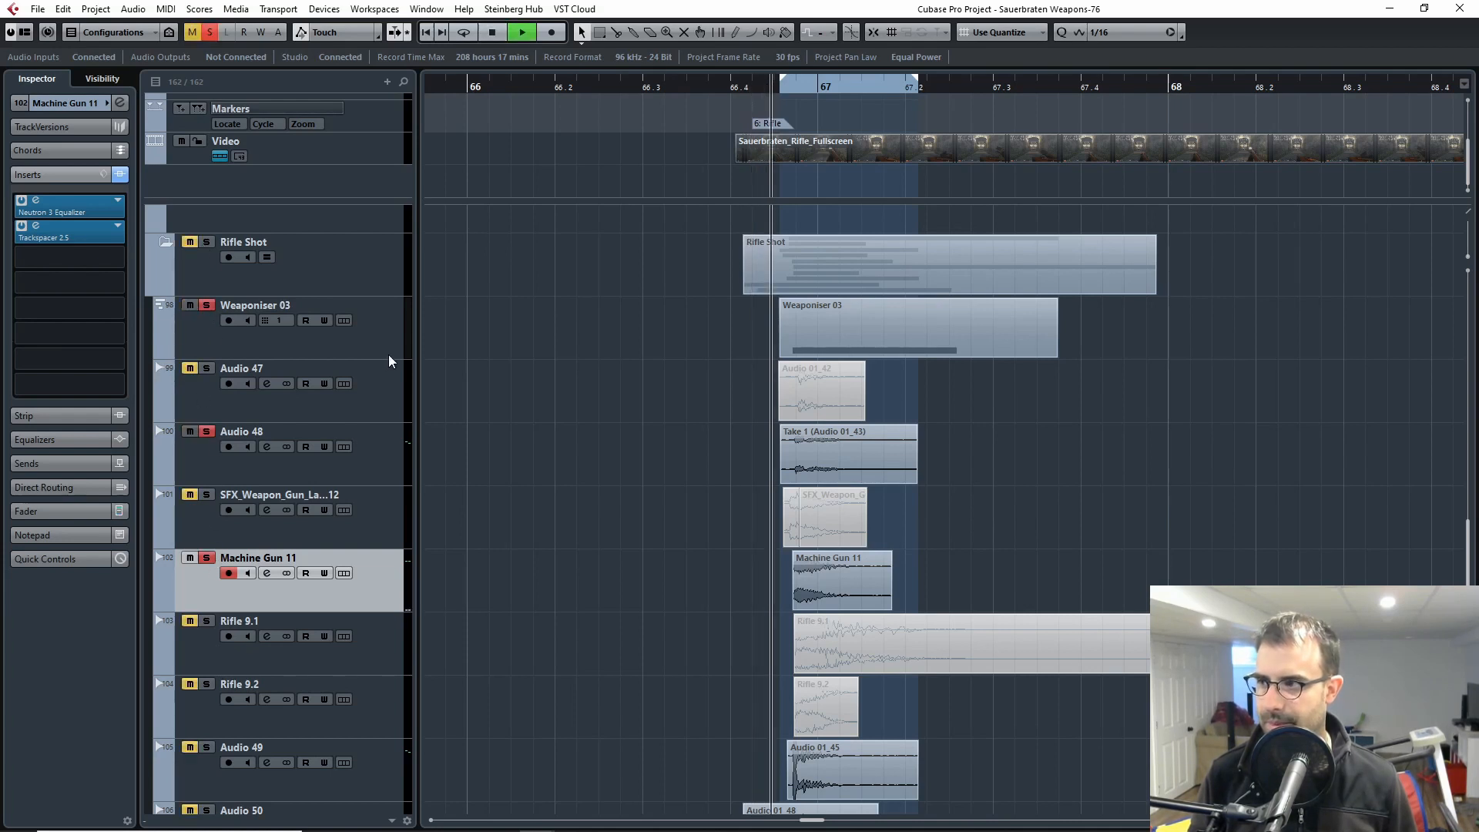
click(33, 225)
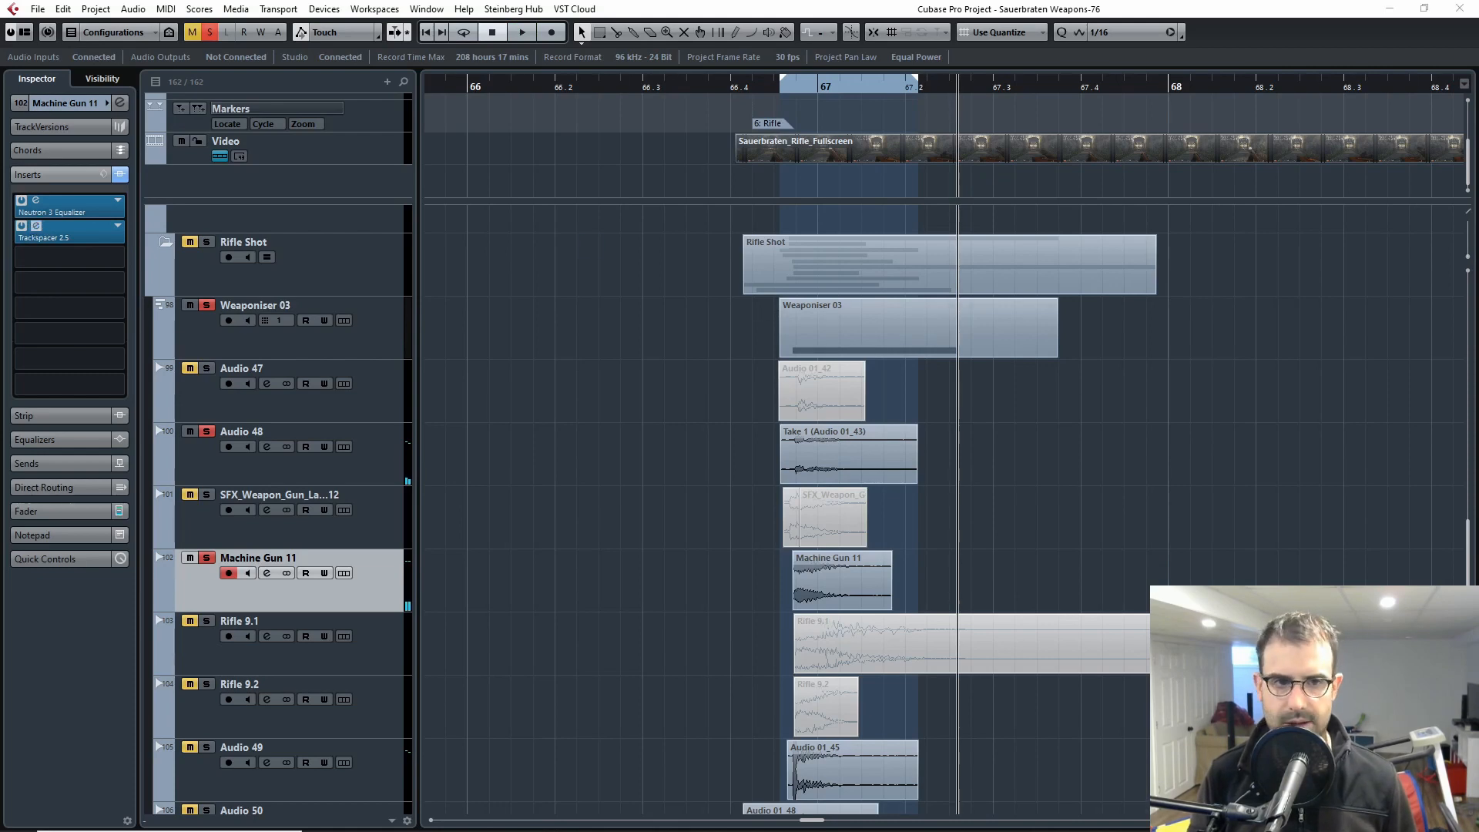
Step: Clear the solos on Weaponiser 03, Audio 48 and Machine Gun 11
scroll(552, 455, down, 4)
scroll(470, 408, up, 2)
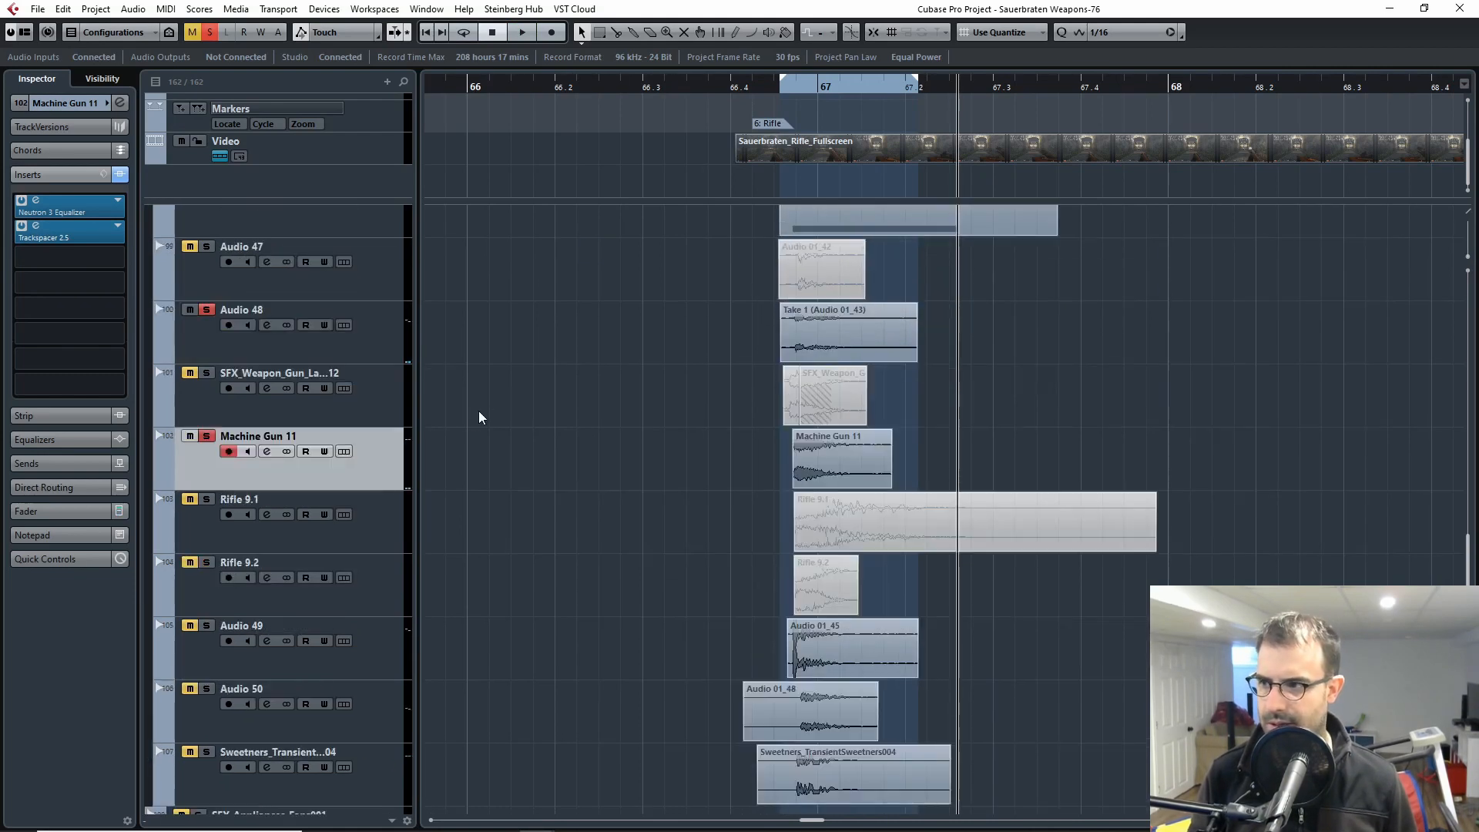
scroll(473, 477, up, 4)
scroll(467, 541, down, 2)
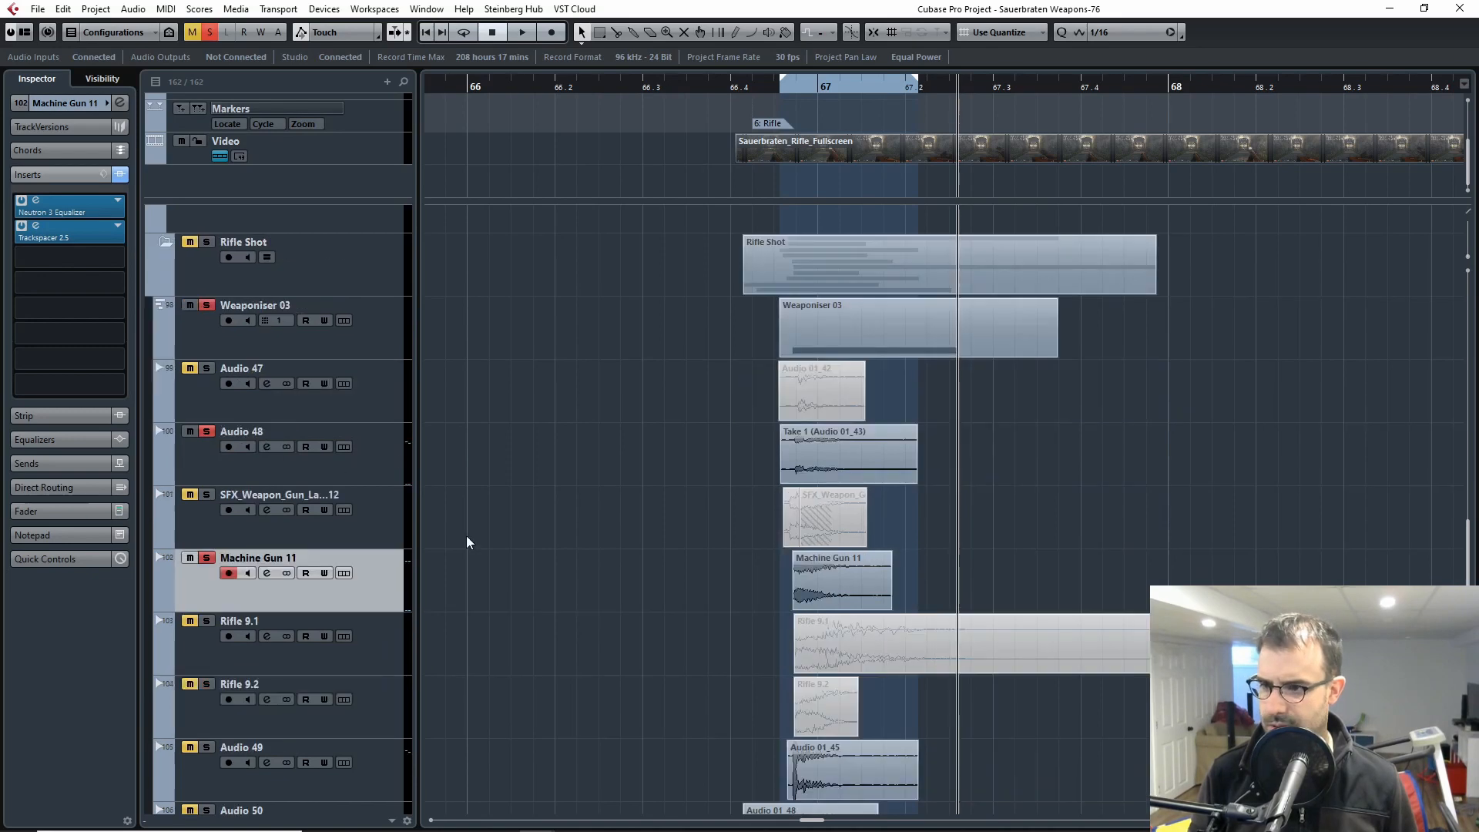
scroll(381, 561, down, 2)
scroll(231, 462, up, 4)
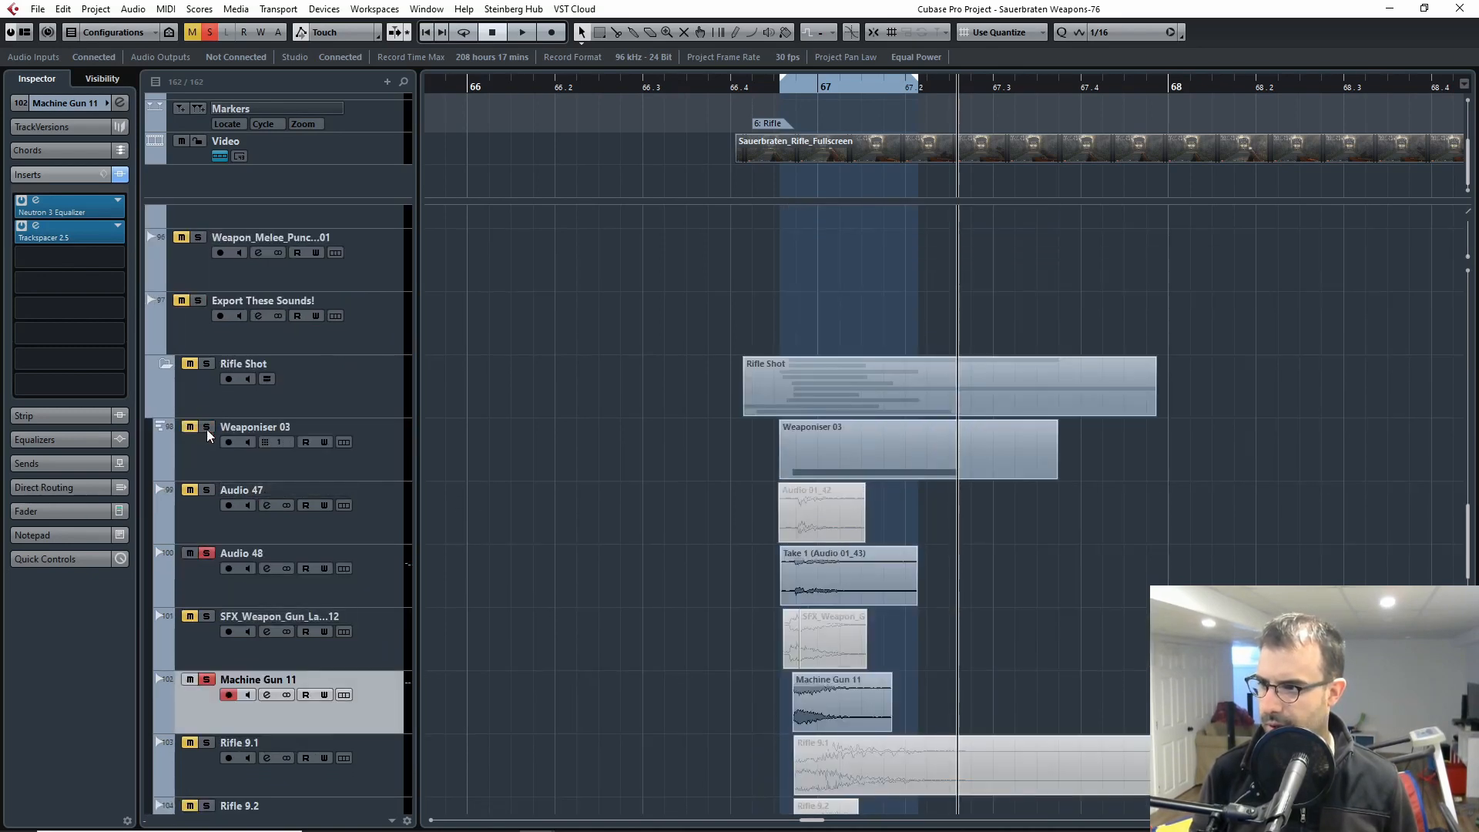
click(206, 553)
click(206, 679)
Step: Solo the Audio 49 track and play that layer from just before the rifle shot
scroll(418, 607, down, 2)
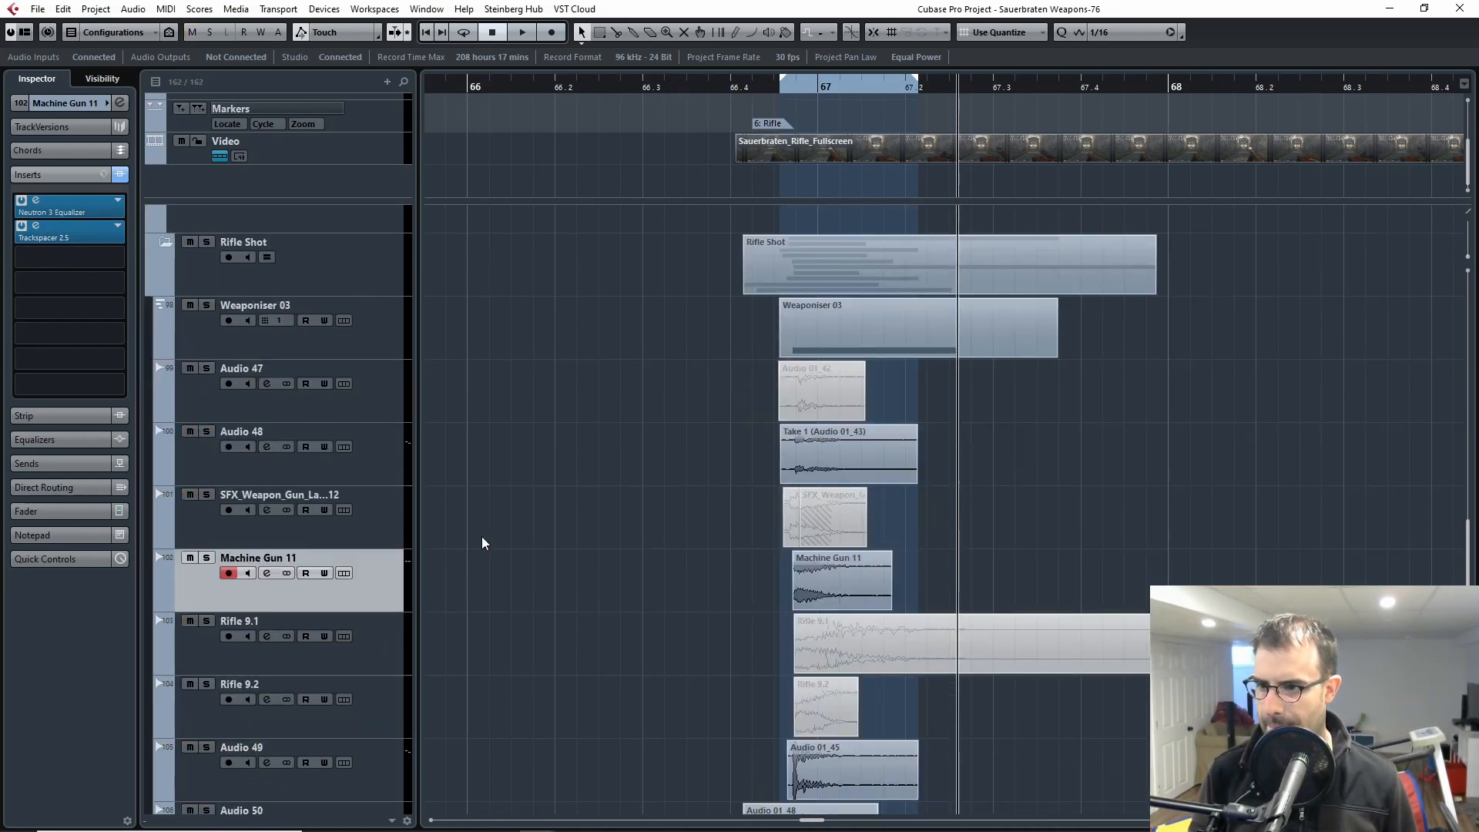
scroll(485, 543, down, 4)
click(199, 543)
click(206, 503)
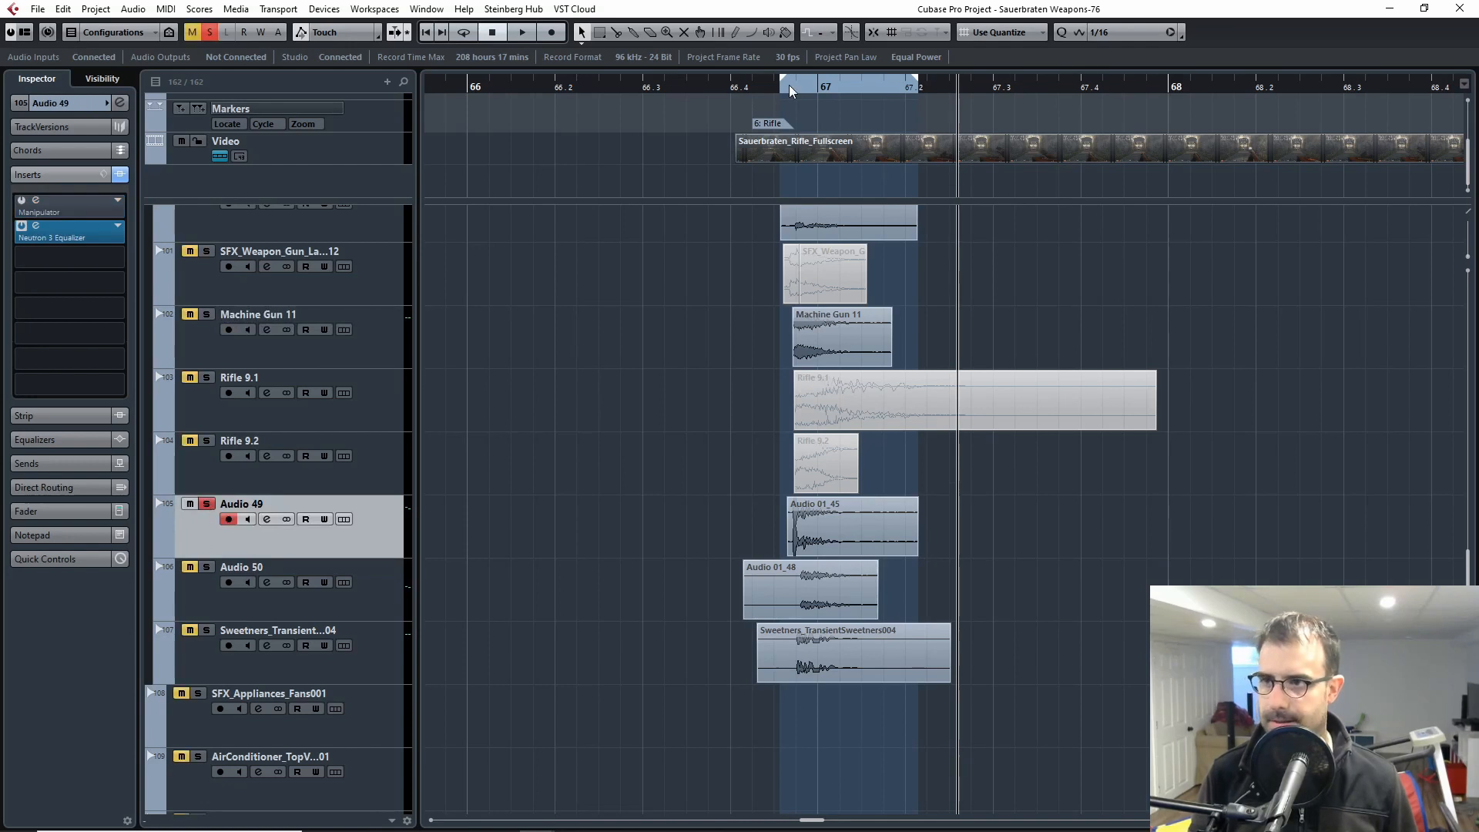
click(737, 96)
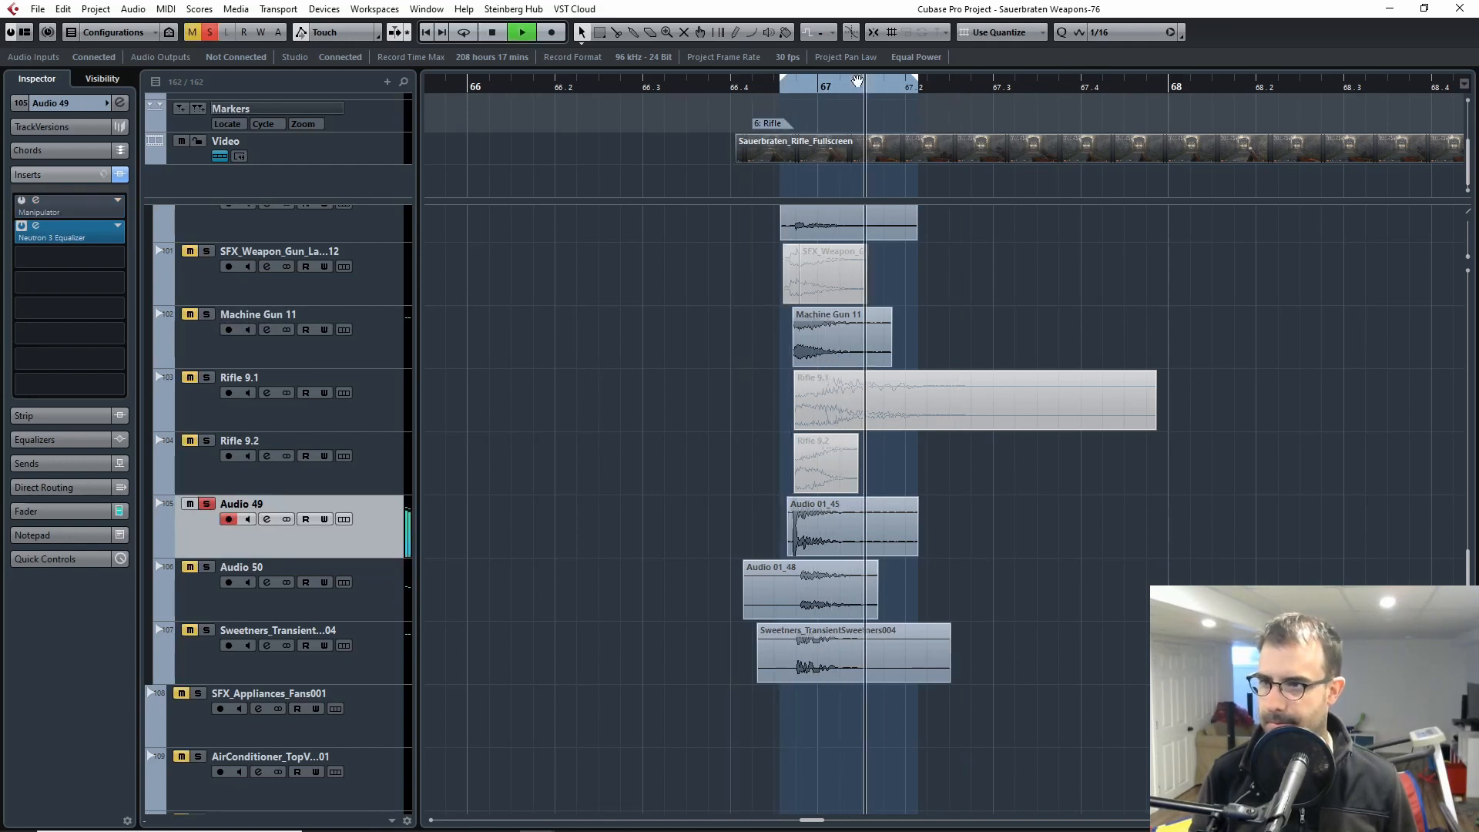
key(space)
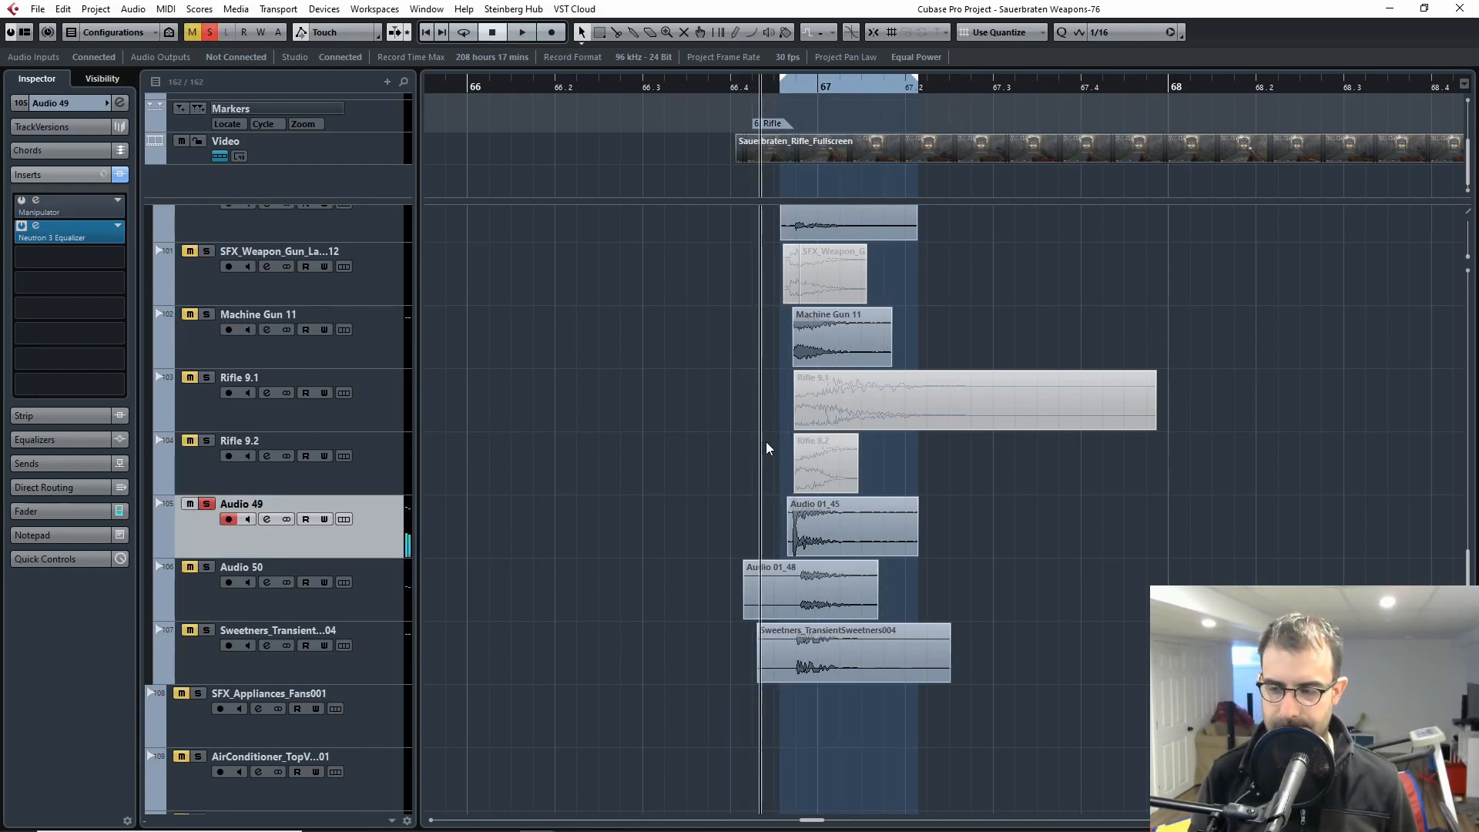
key(space)
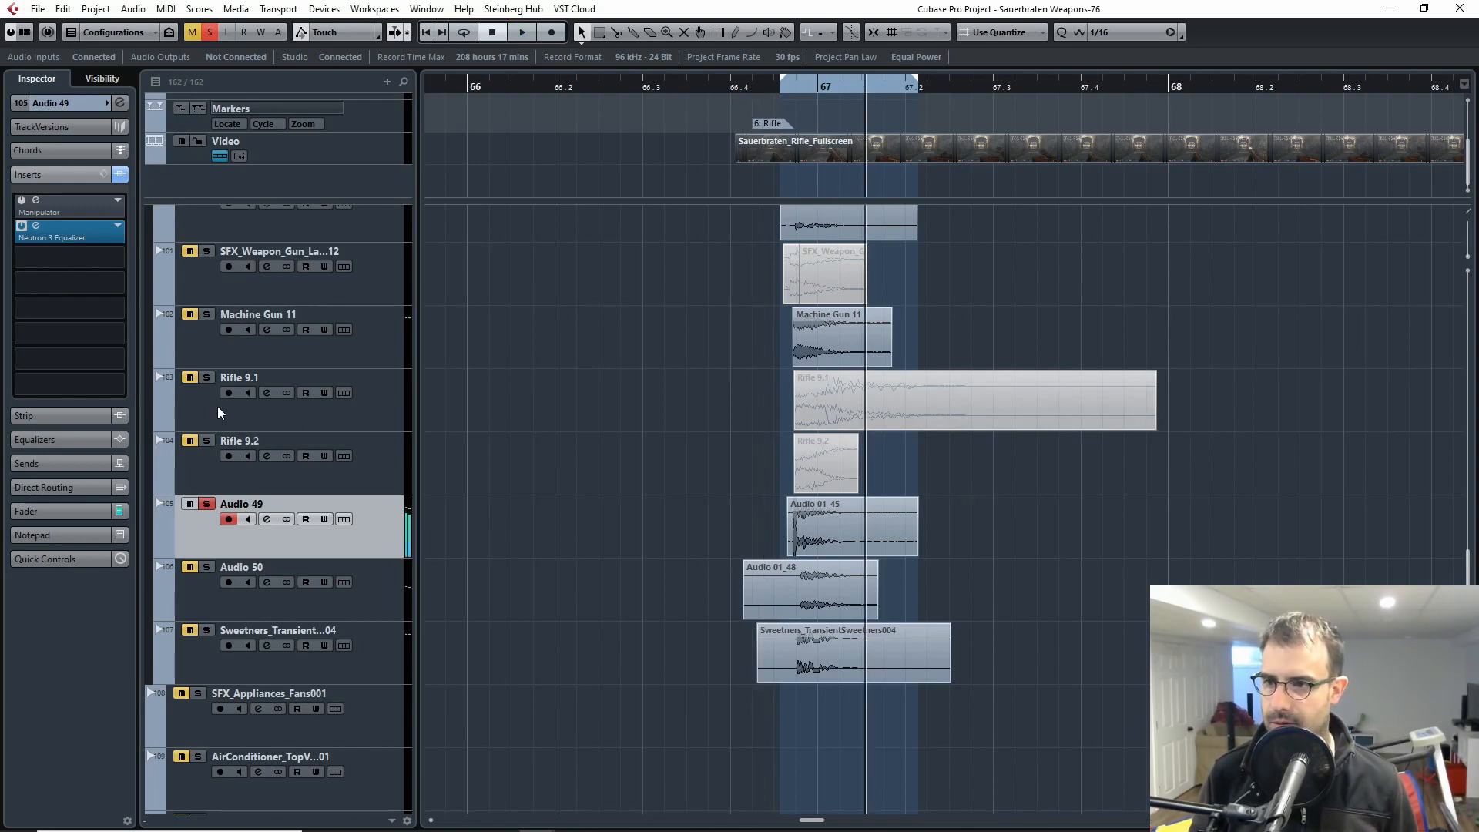
Step: Solo Machine Gun 11, Audio 48 and Weaponiser 03 along with Audio 49 and play the combined layers from just before the shot
scroll(224, 343, up, 4)
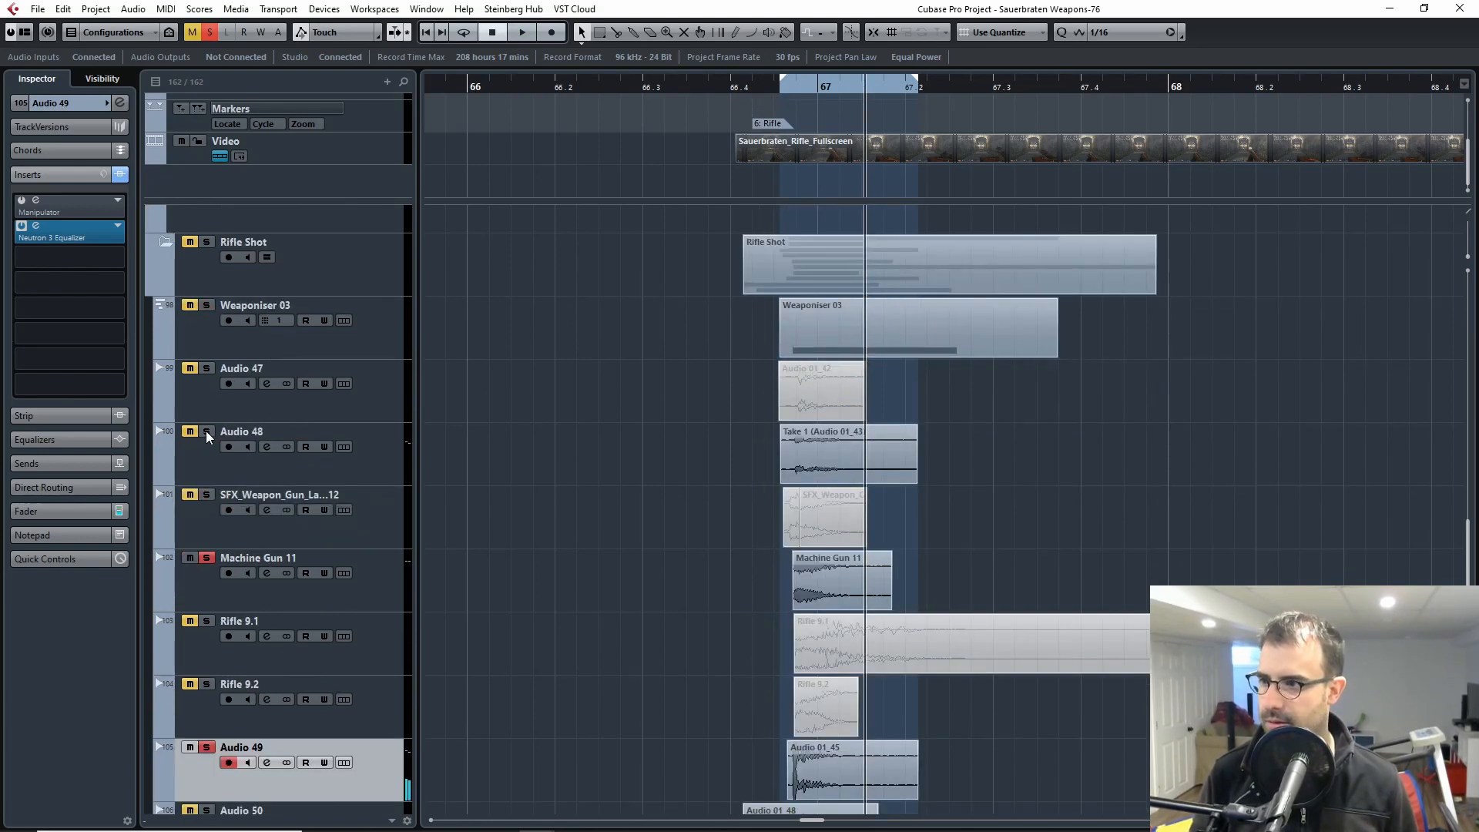
click(190, 305)
click(207, 305)
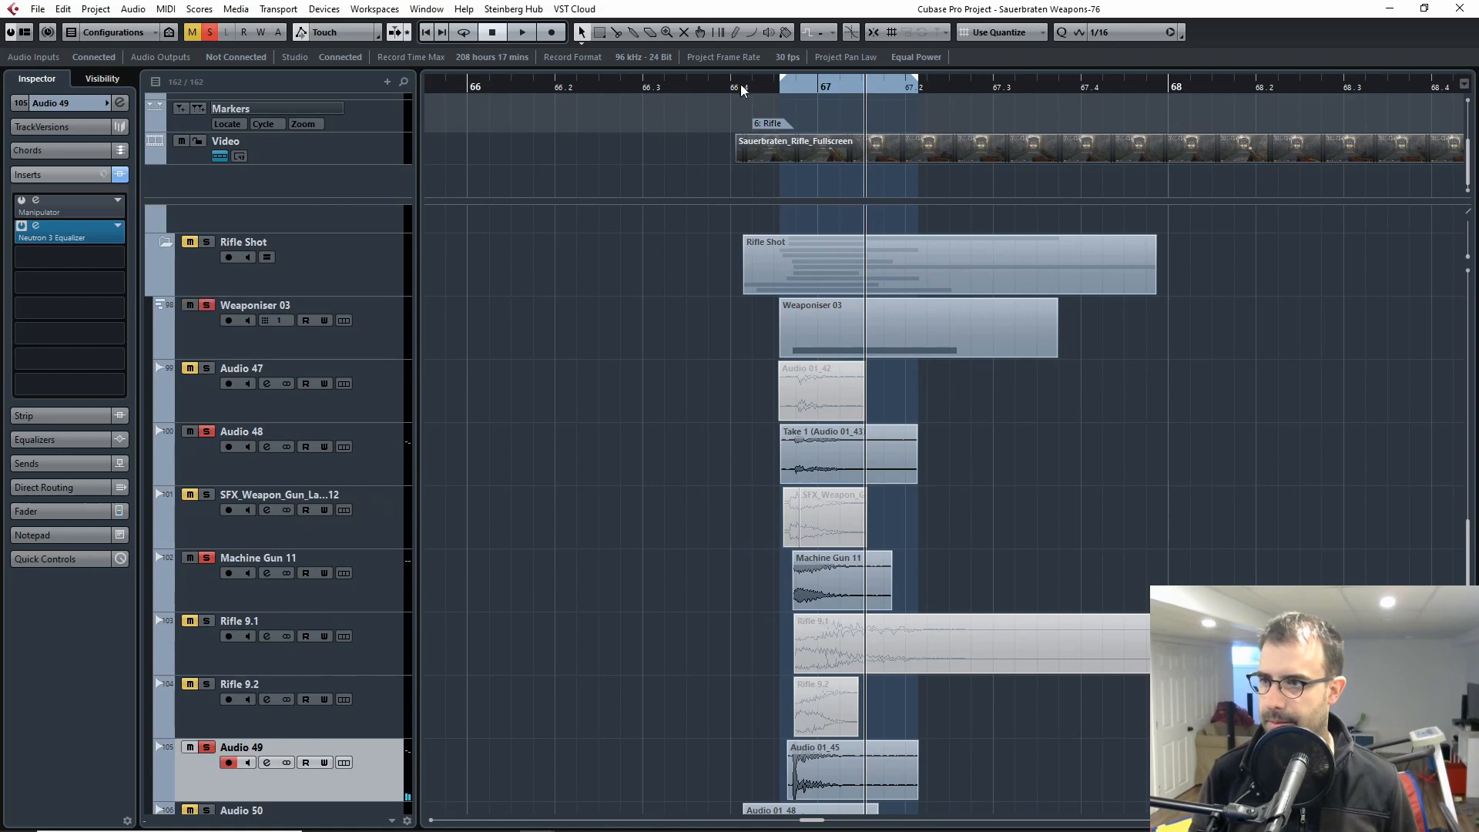
click(760, 86)
key(space)
scroll(631, 460, down, 4)
scroll(635, 449, up, 4)
key(space)
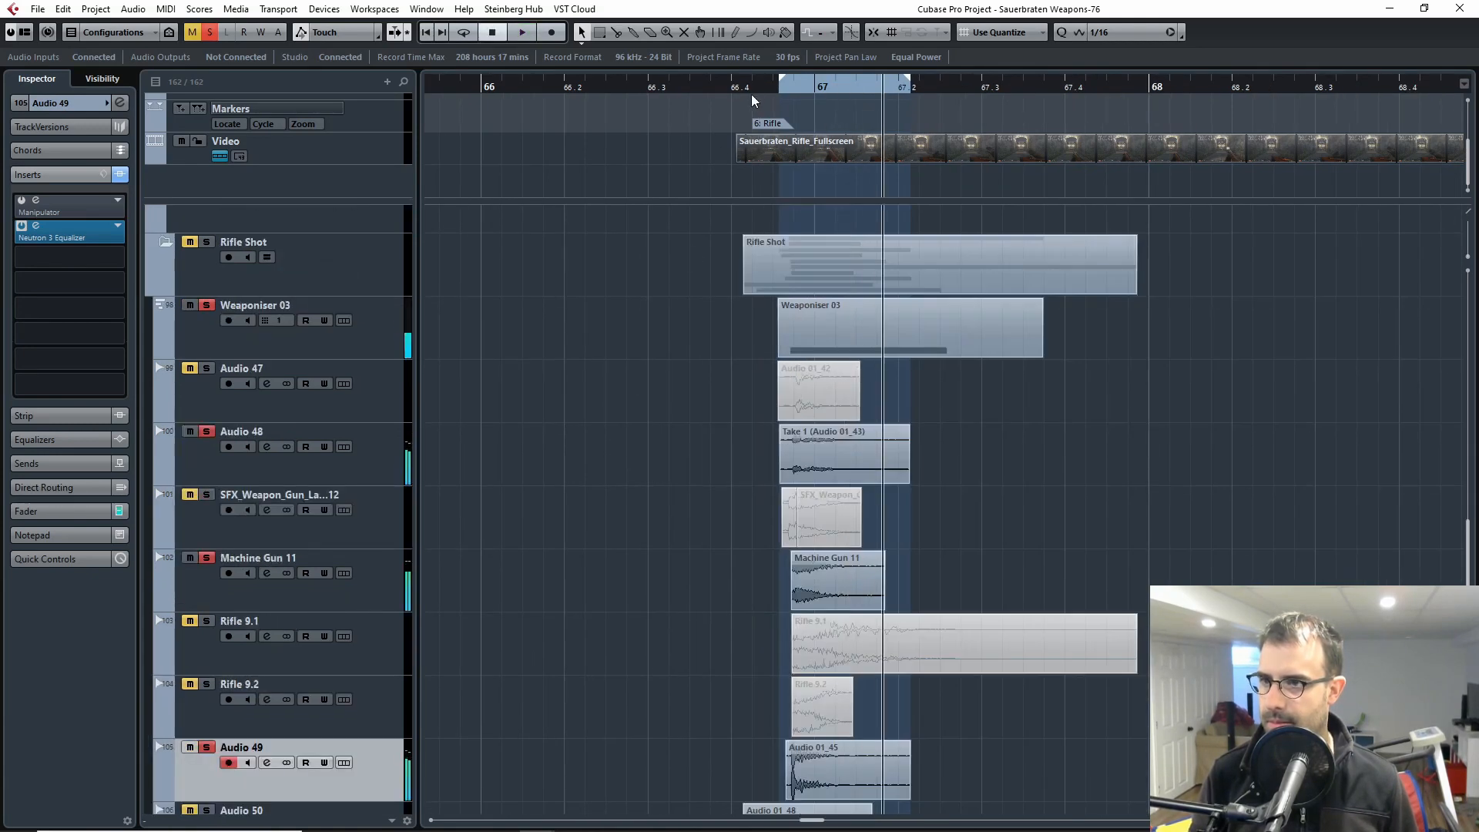
click(757, 89)
key(space)
key(space)
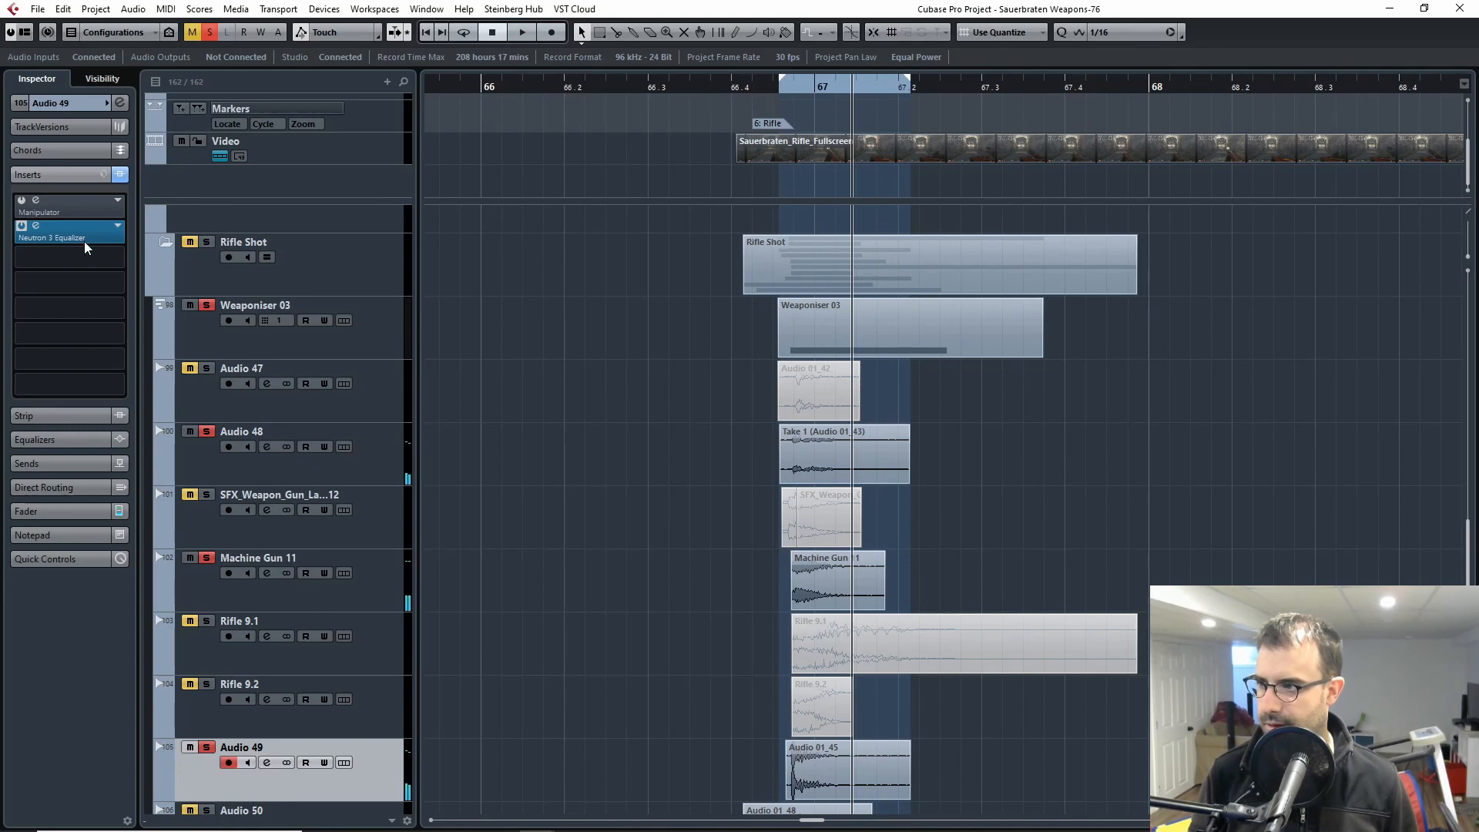
Step: Bypass the Neutron 3 Equalizer on Audio 49 and play that track soloed on its own from just before the rifle shot
click(35, 226)
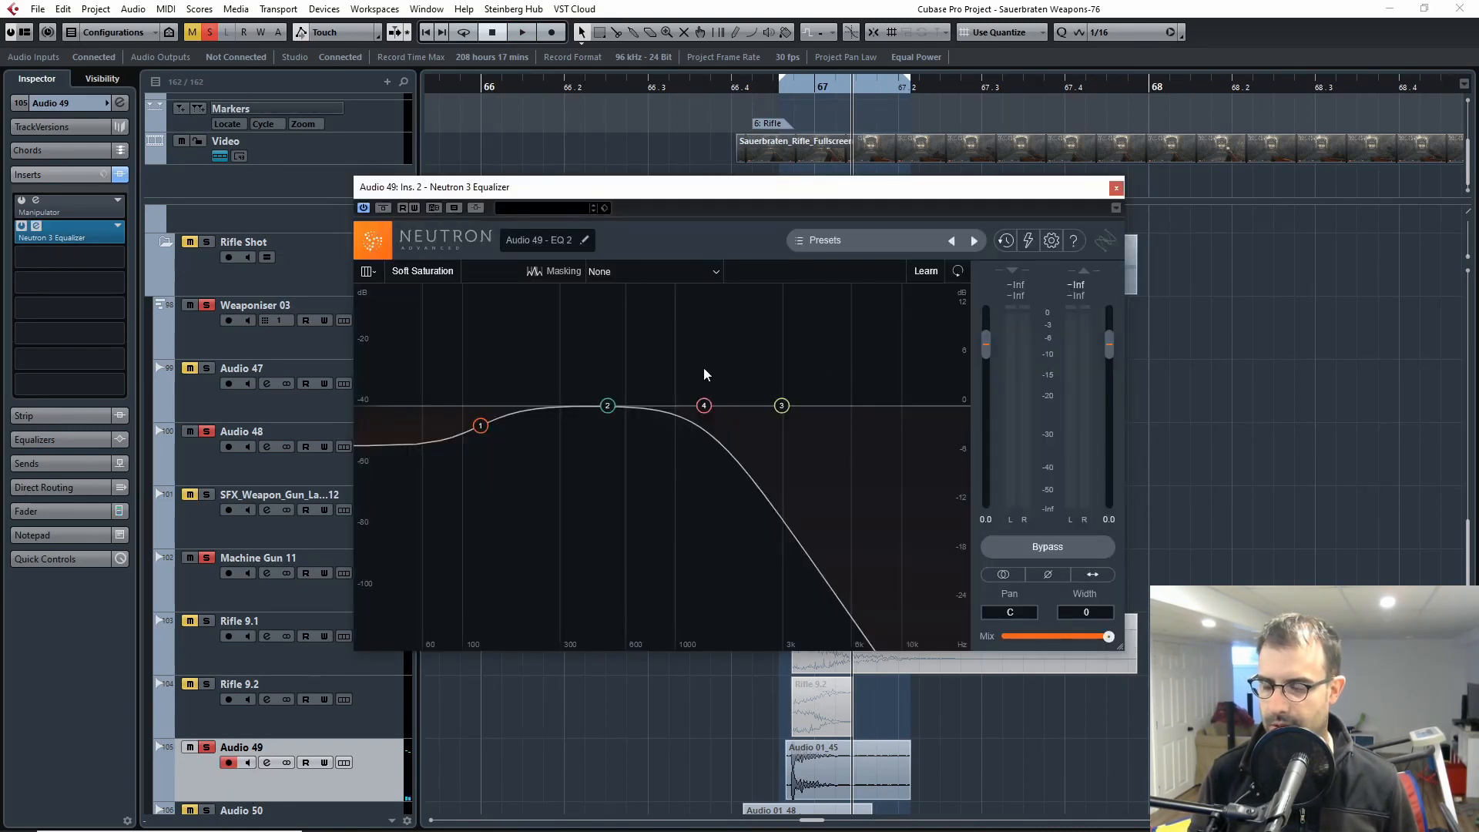
click(22, 225)
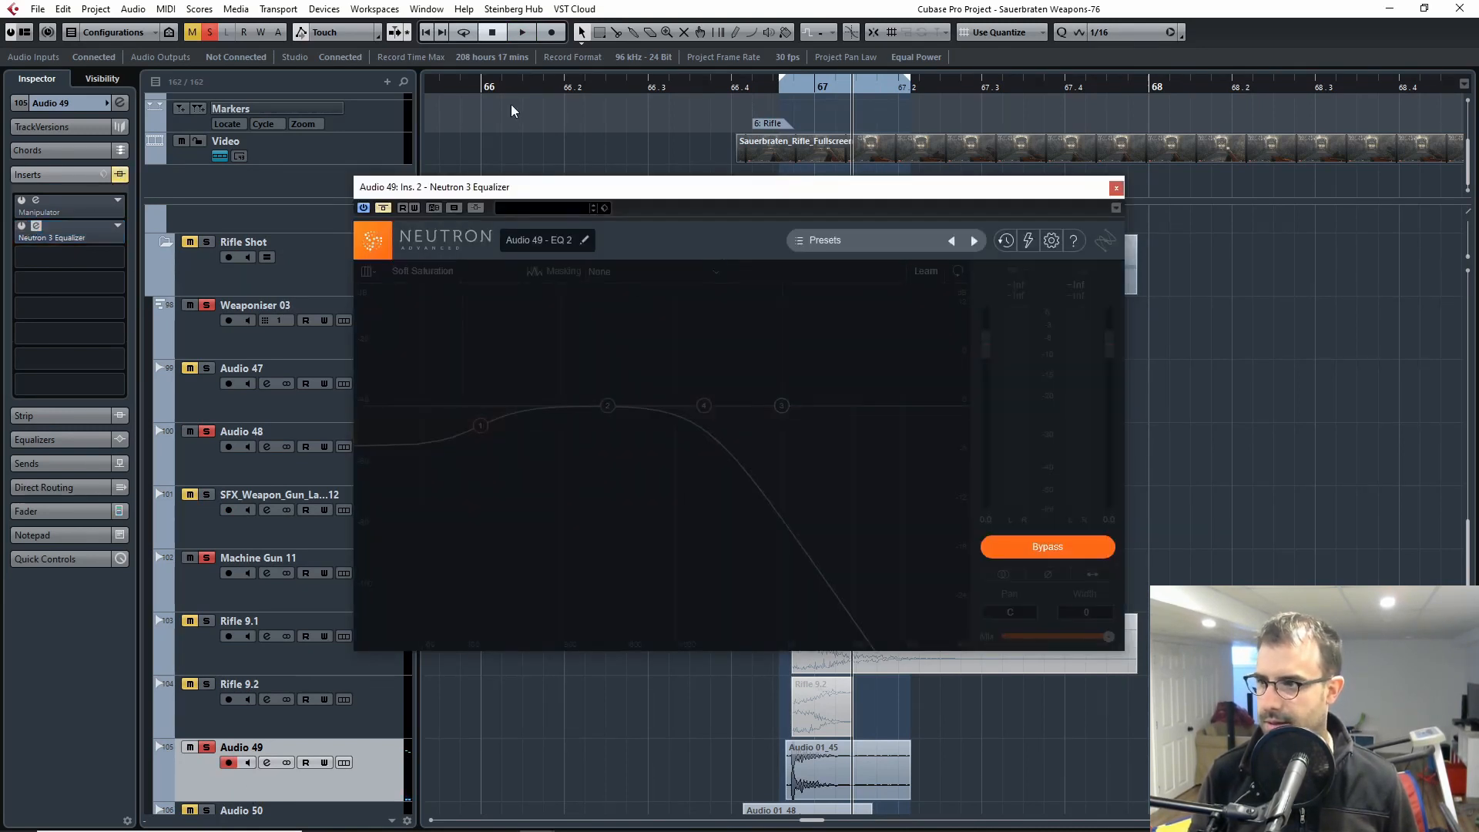
click(764, 87)
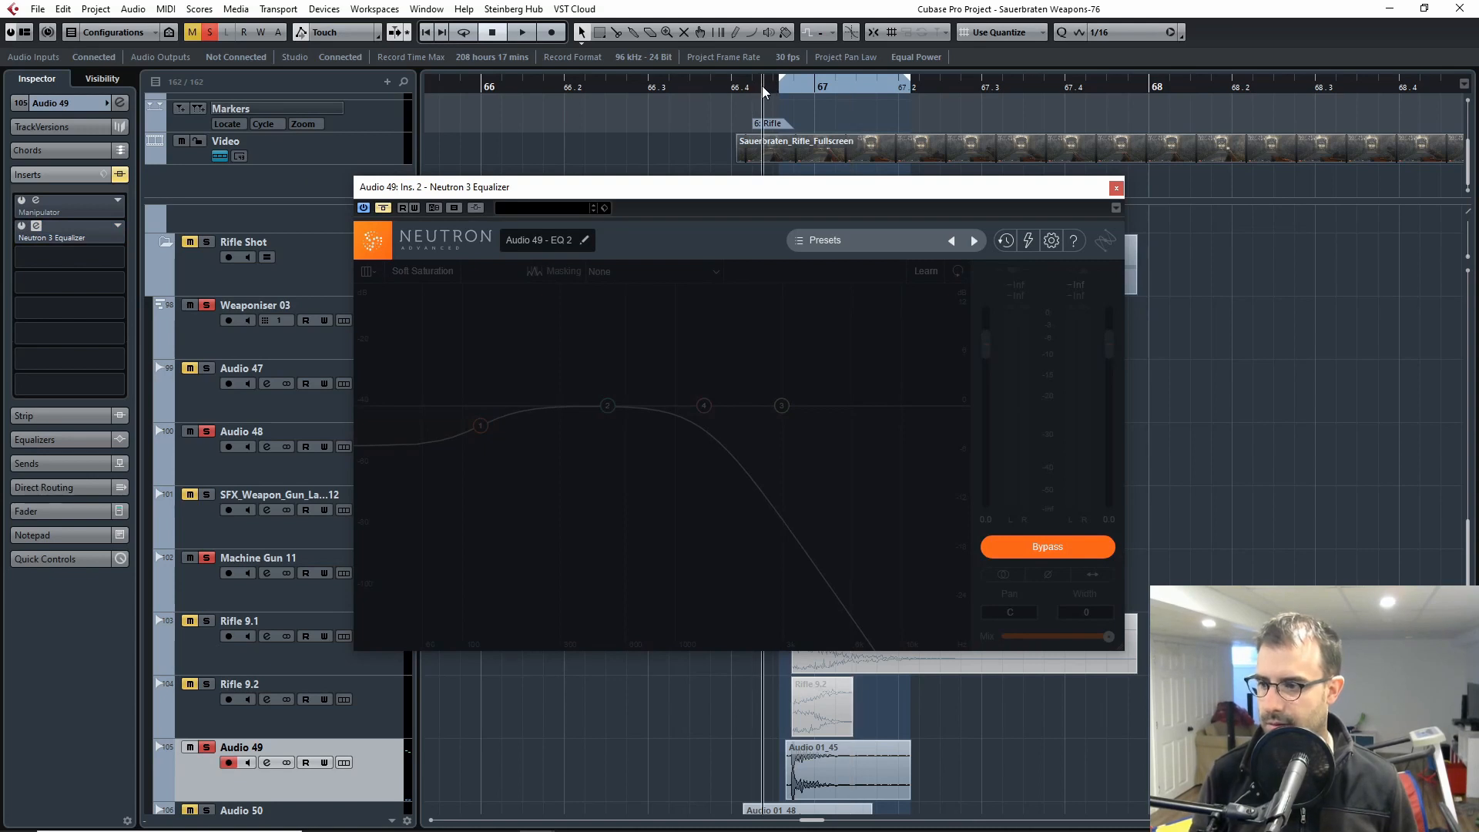
click(209, 32)
click(192, 31)
key(s)
key(space)
Step: Replay the soloed Audio 49 layer several times with its equalizer bypassed
key(space)
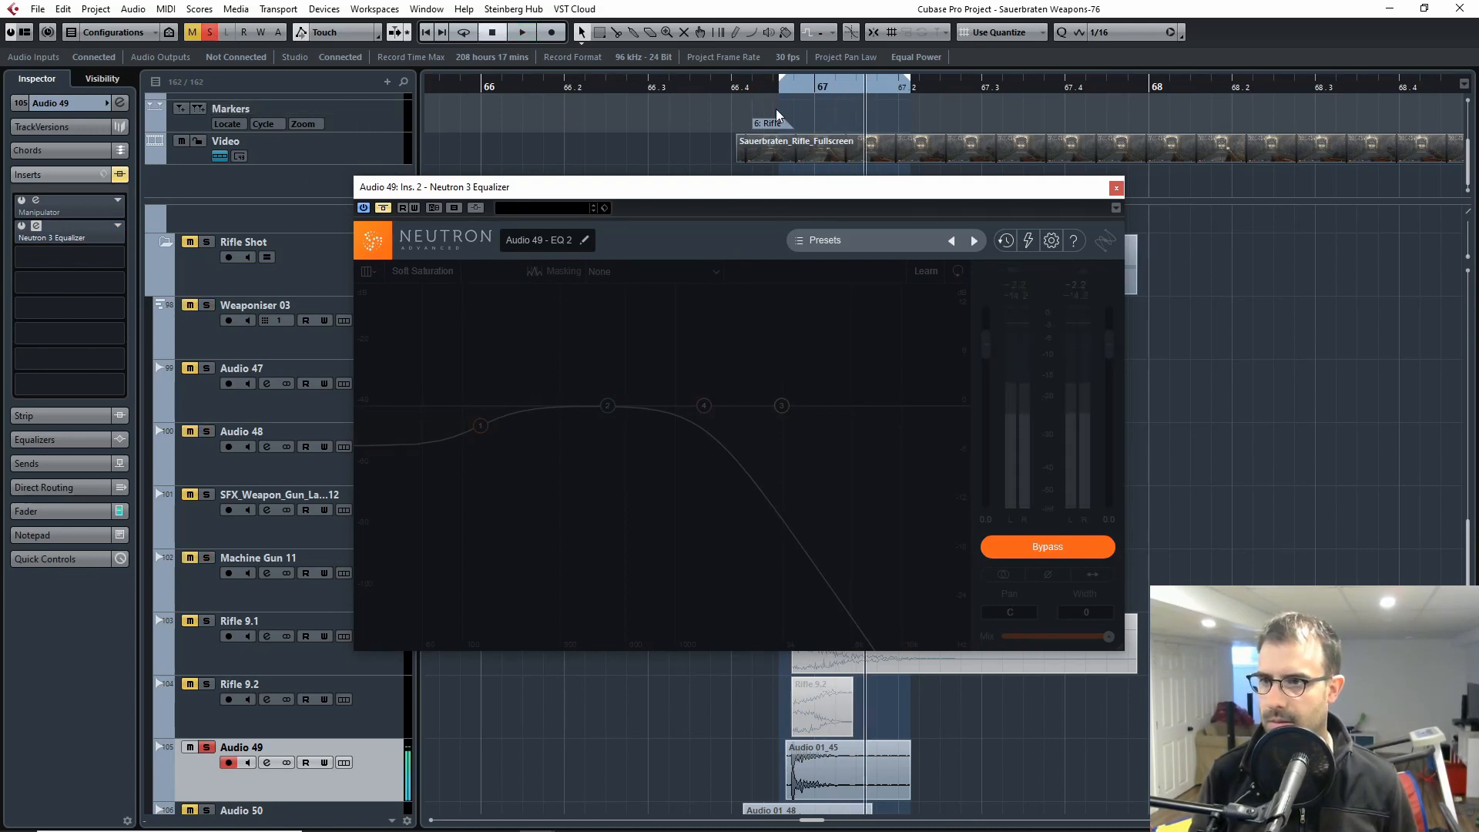
click(769, 87)
key(space)
key(space)
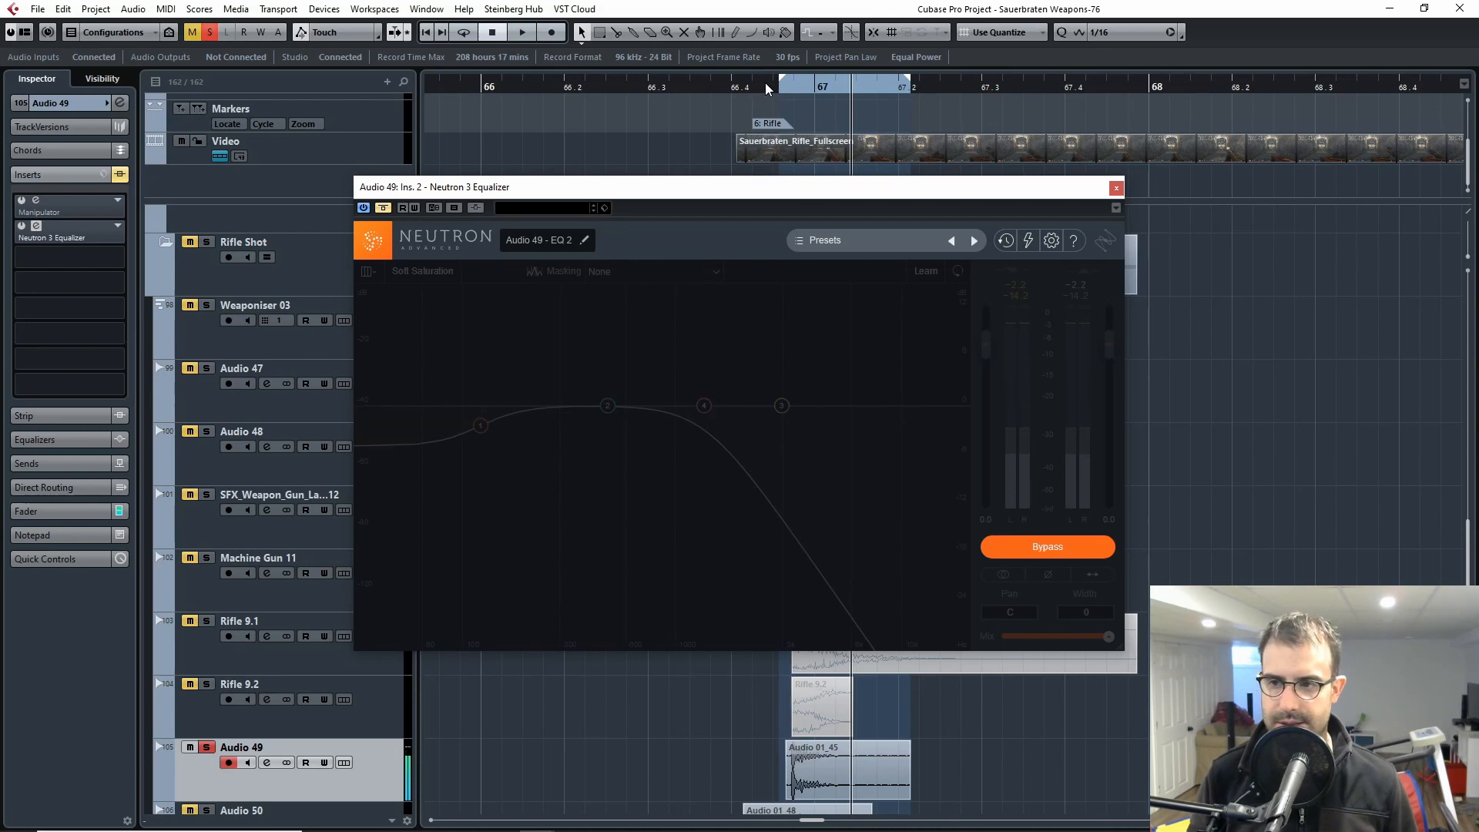
click(753, 87)
key(space)
drag(752, 87, 761, 91)
key(space)
click(751, 87)
key(space)
key(space)
Step: Reactivate the Neutron 3 Equalizer on Audio 49, play the layer with it engaged, and close the plug-in window
click(382, 207)
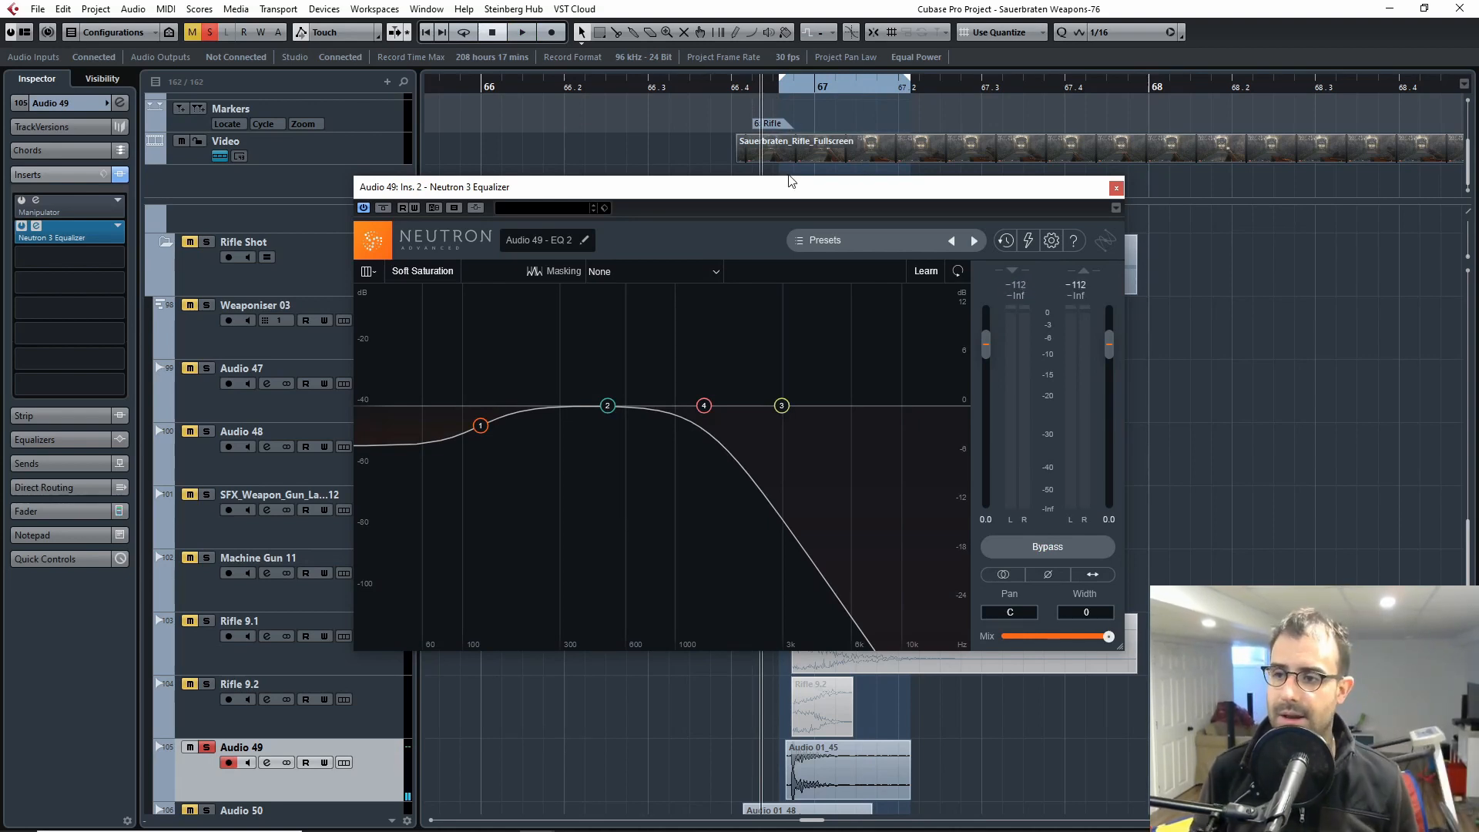
key(space)
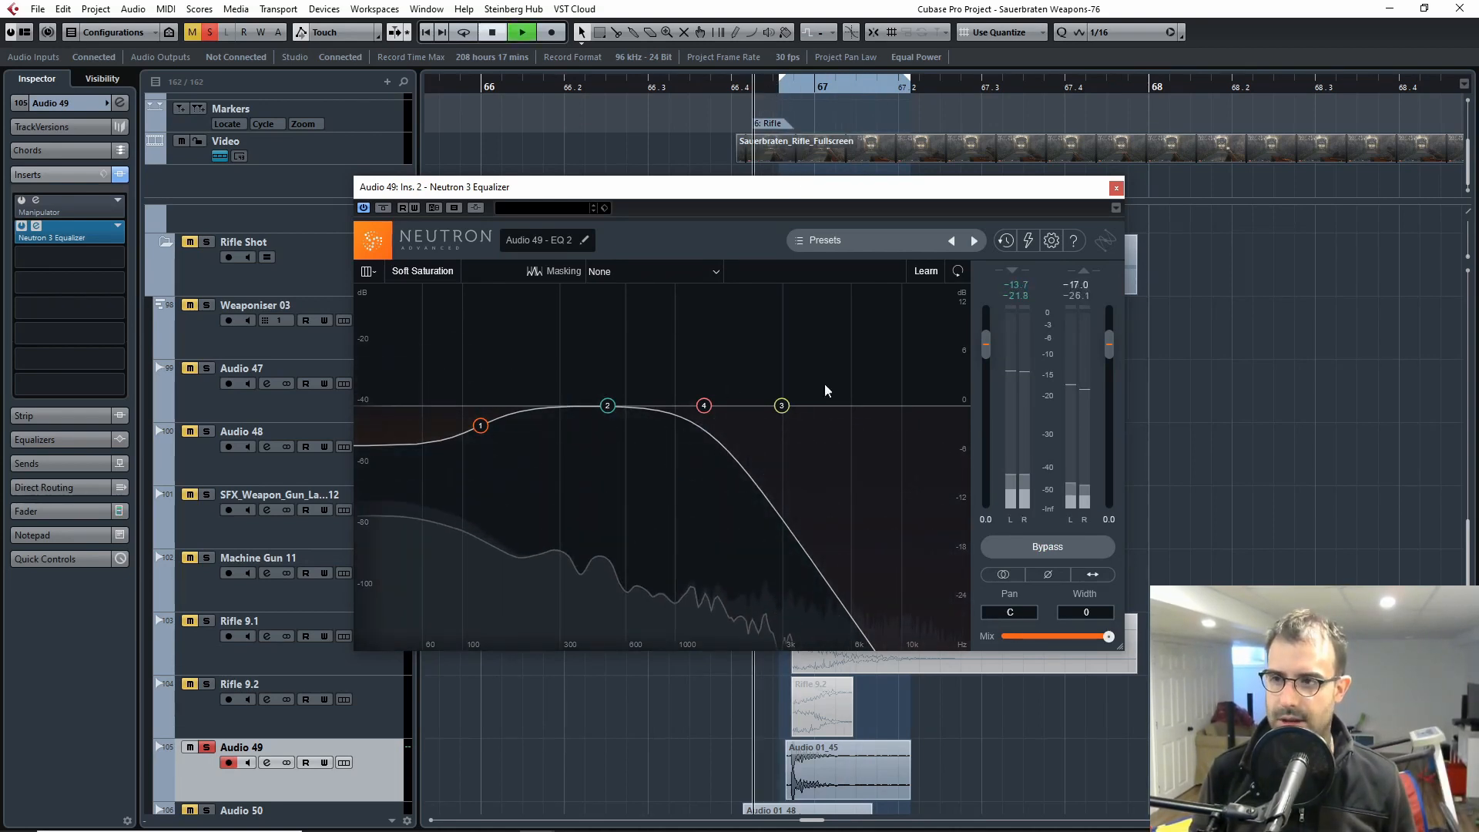
click(1116, 188)
key(space)
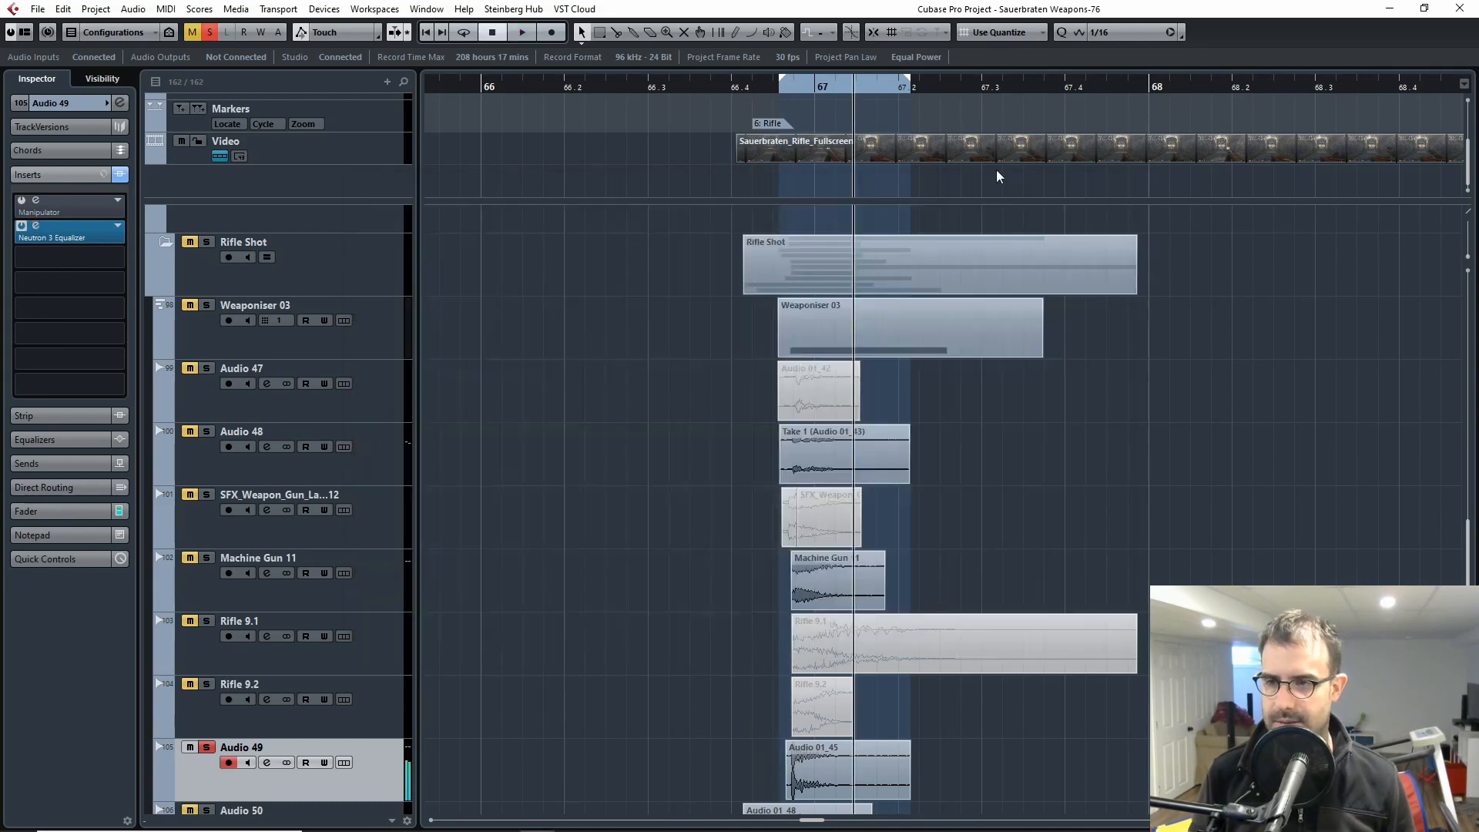
Step: Open the video player and play the soloed Audio 49 layer against the picture
double_click(943, 157)
key(space)
key(space)
Step: Solo Audio 50 in place of Audio 49, select its track and play that layer from the start of its clip
scroll(636, 409, down, 4)
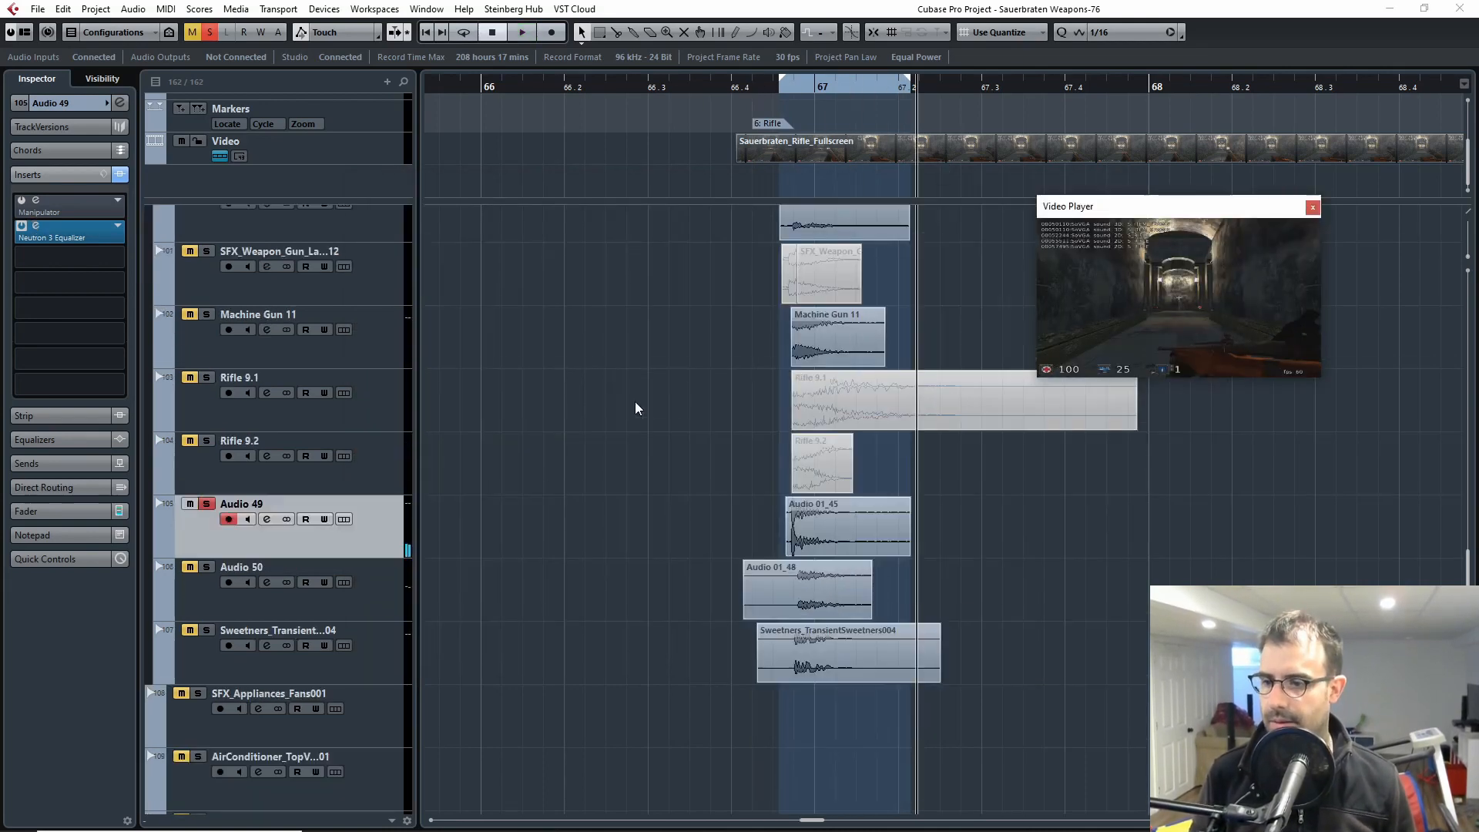
click(206, 504)
click(206, 568)
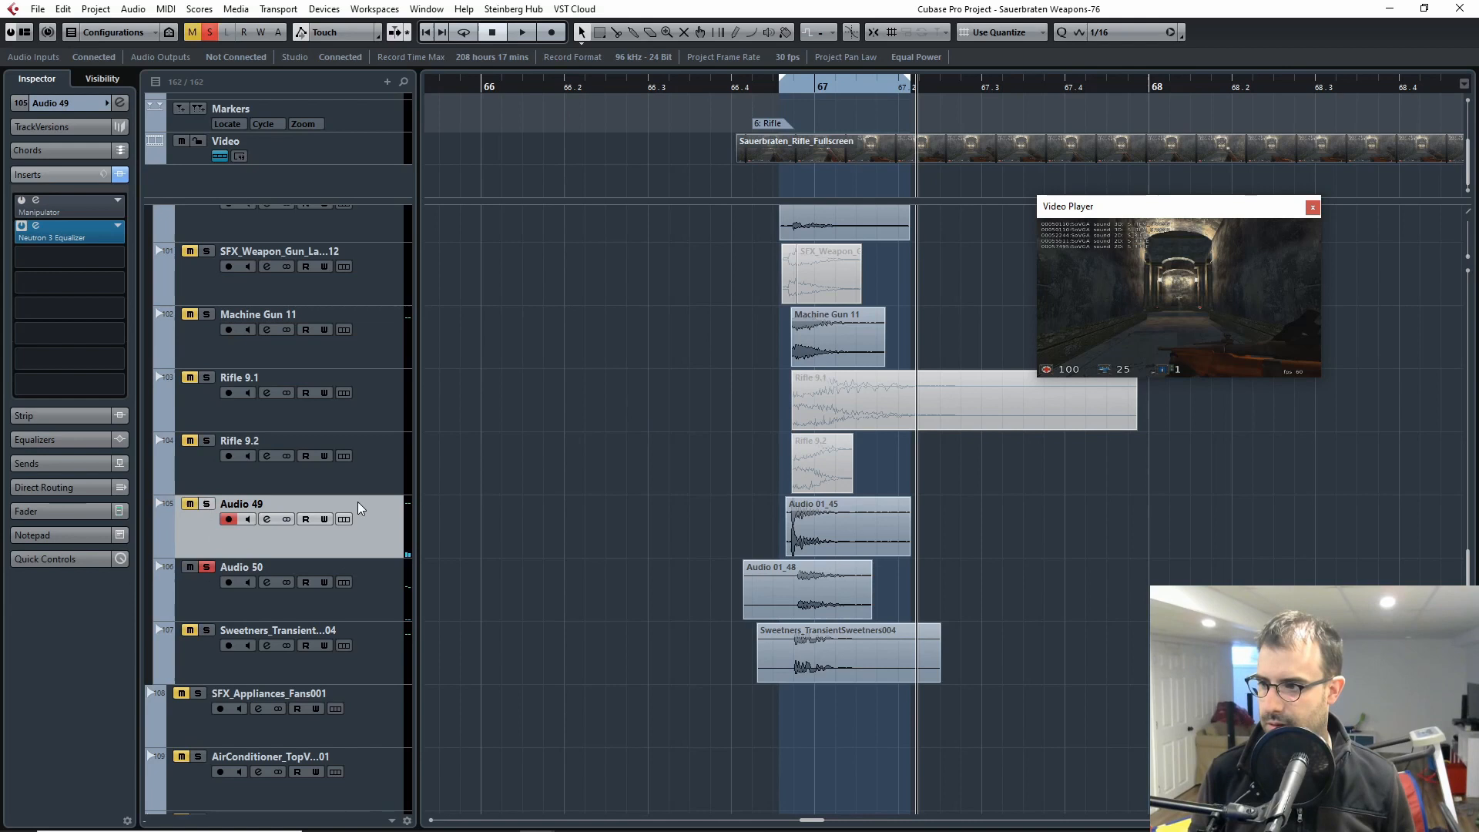
click(746, 87)
click(245, 603)
key(space)
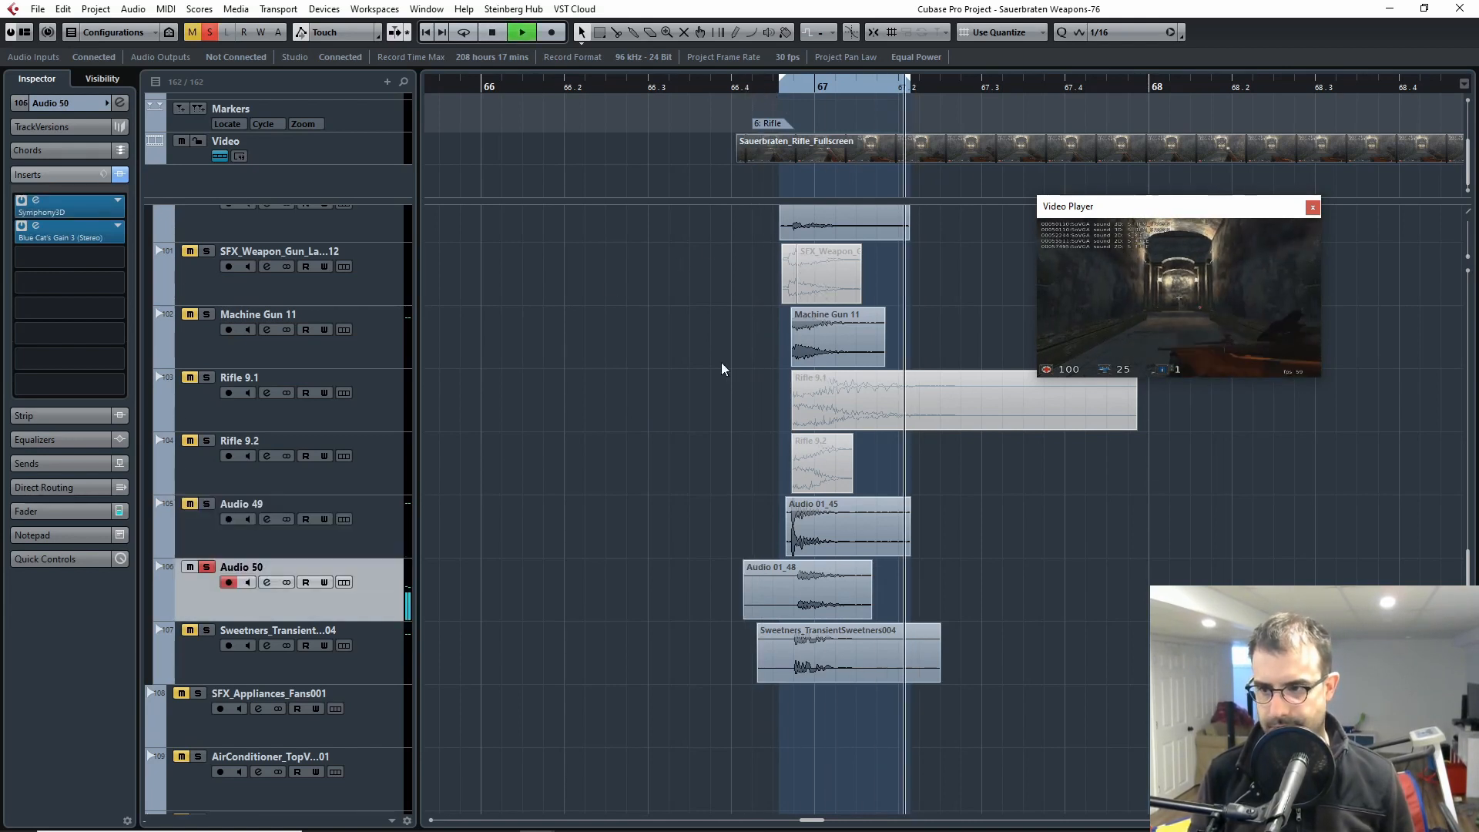
key(space)
Step: Replay the soloed Audio 50 layer from just before the rifle shot against the video
click(764, 90)
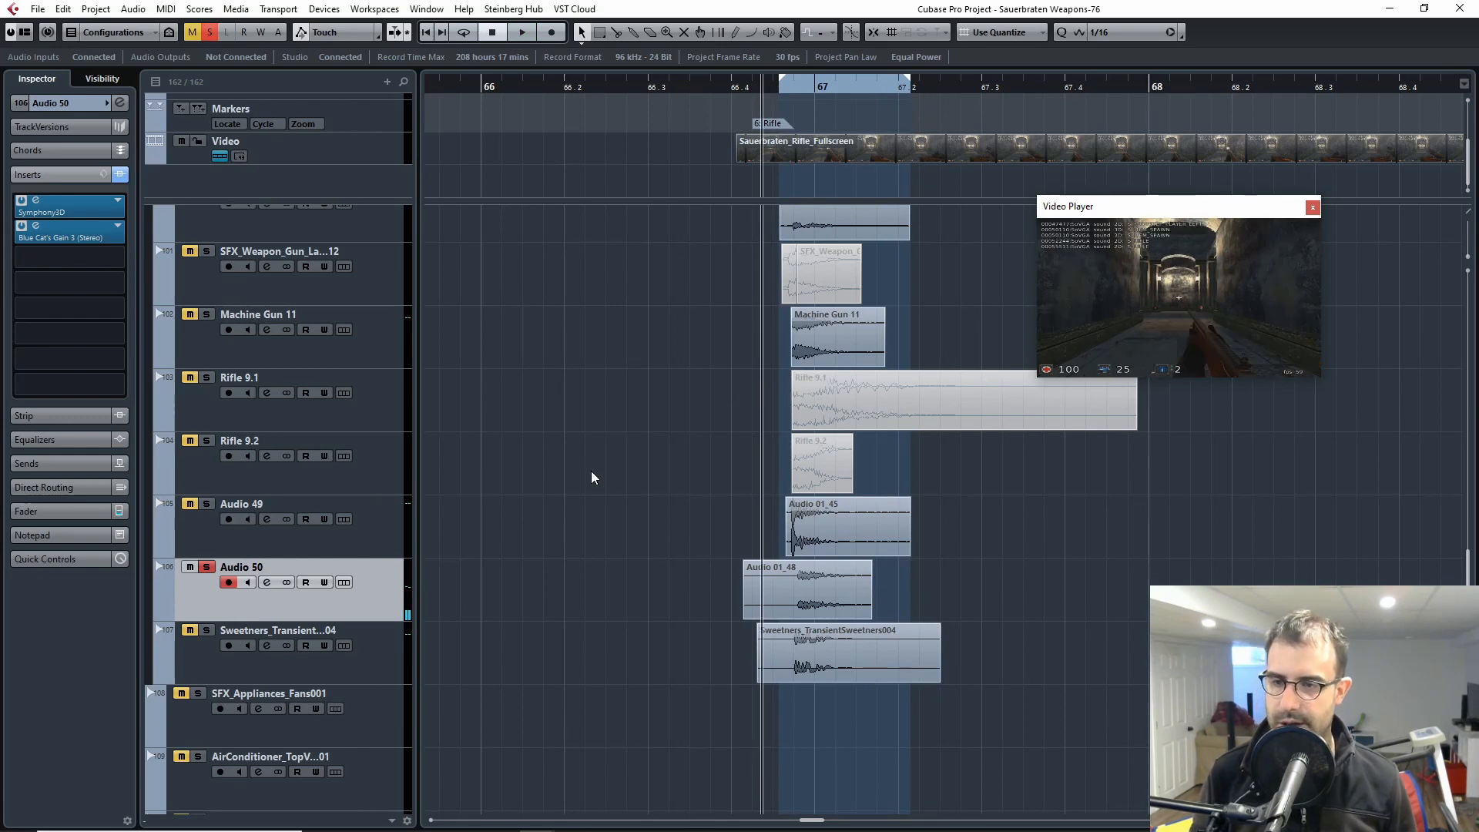
key(h)
key(h)
key(h)
key(h)
key(h)
key(h)
drag(1190, 705, 889, 686)
key(space)
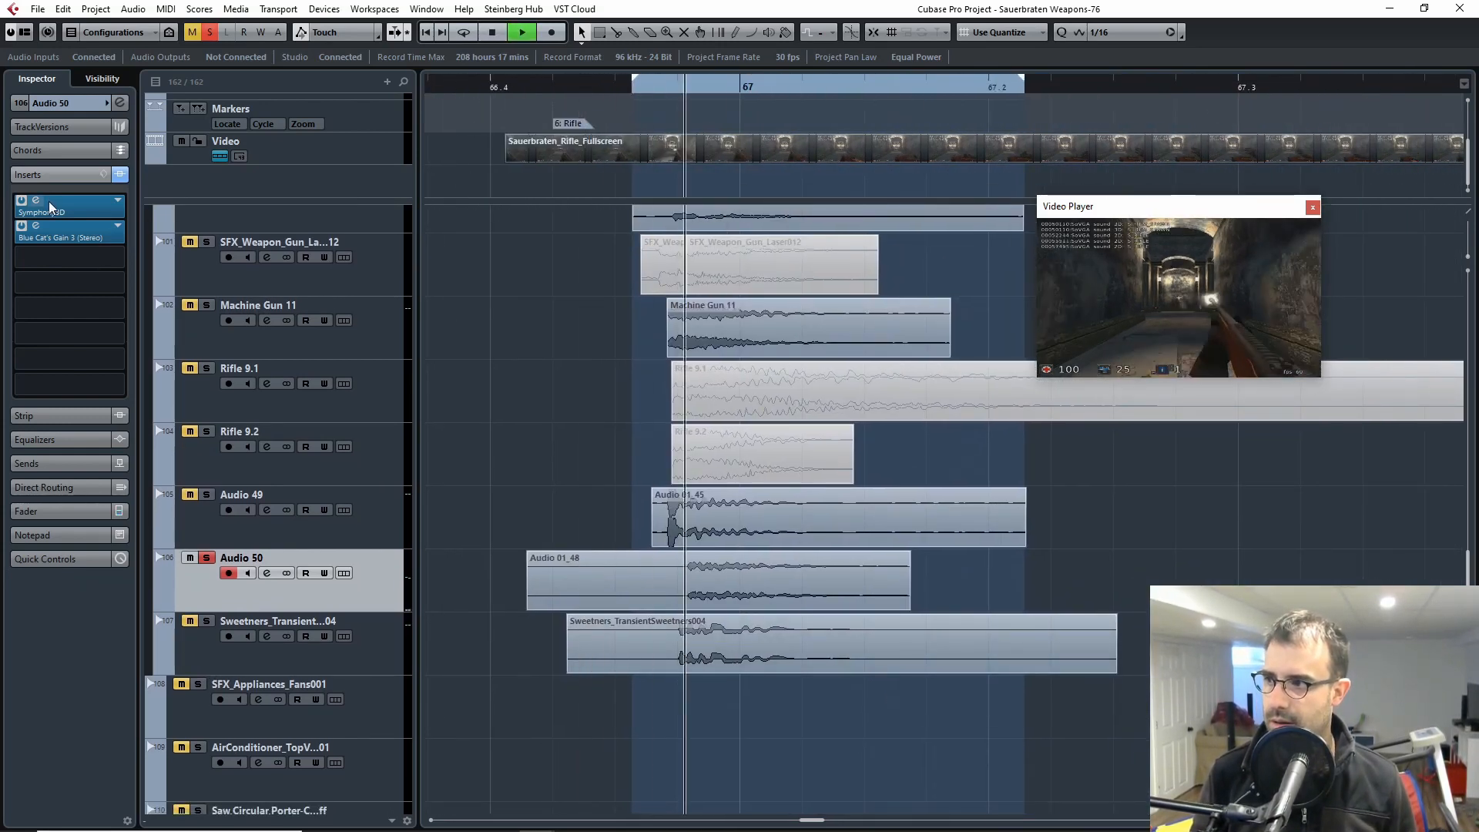
key(space)
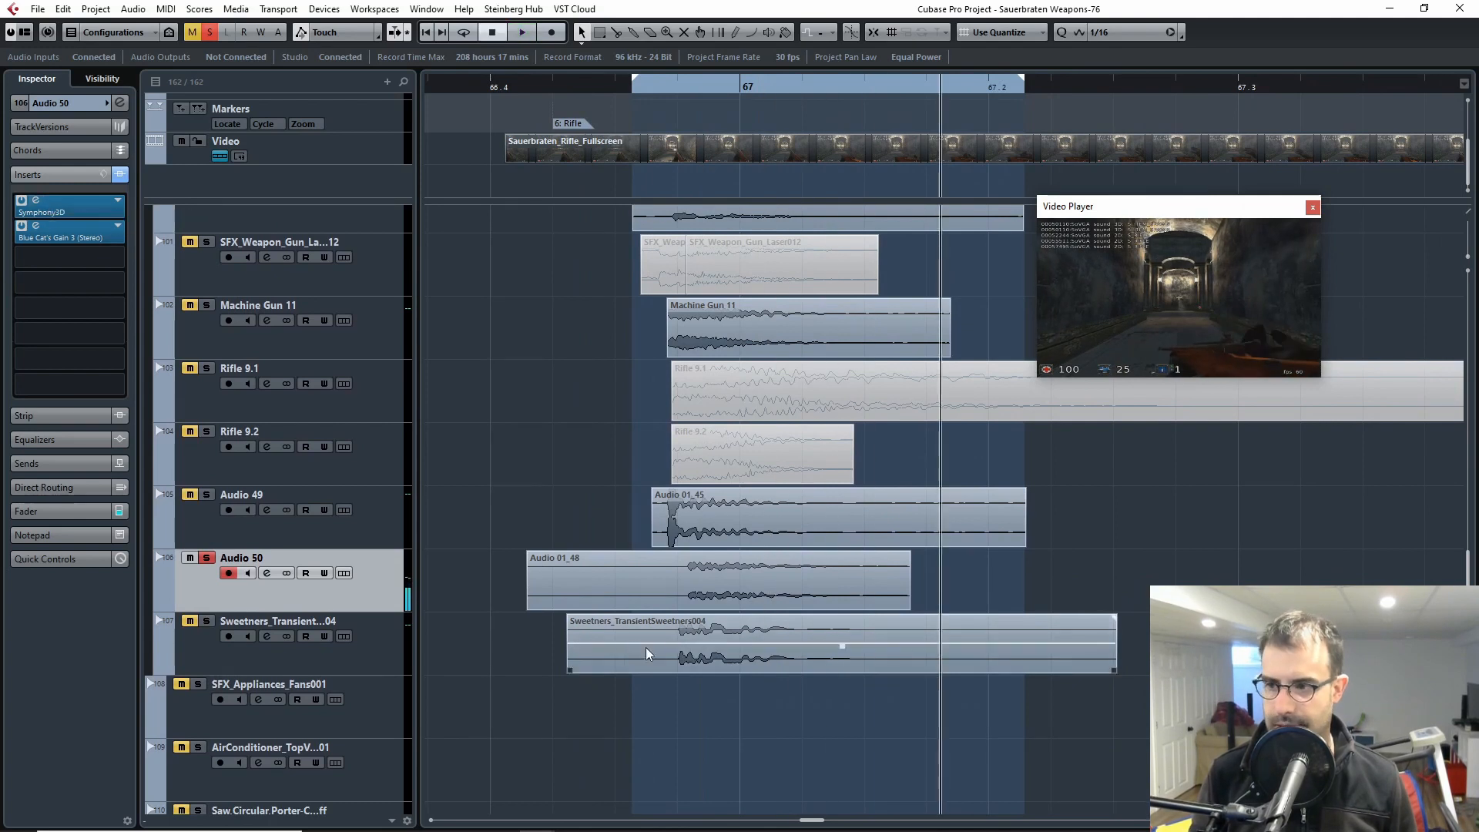
Step: Trim the start of the Audio 01_48 clip on Audio 50 to about where the Sweetners_TransientSweetners004 clip begins
click(785, 582)
click(1142, 570)
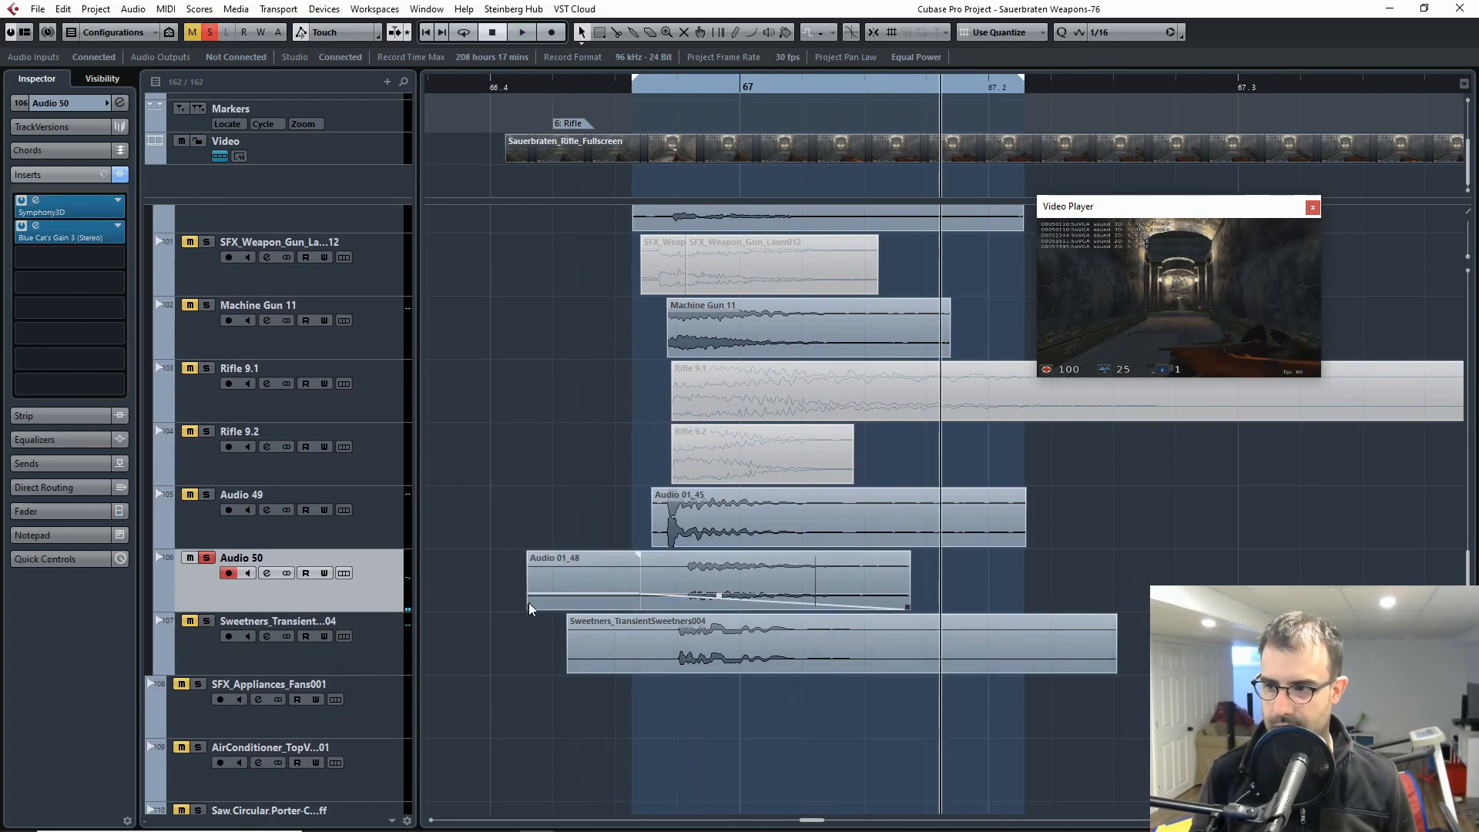
drag(529, 601, 605, 602)
drag(570, 609, 570, 609)
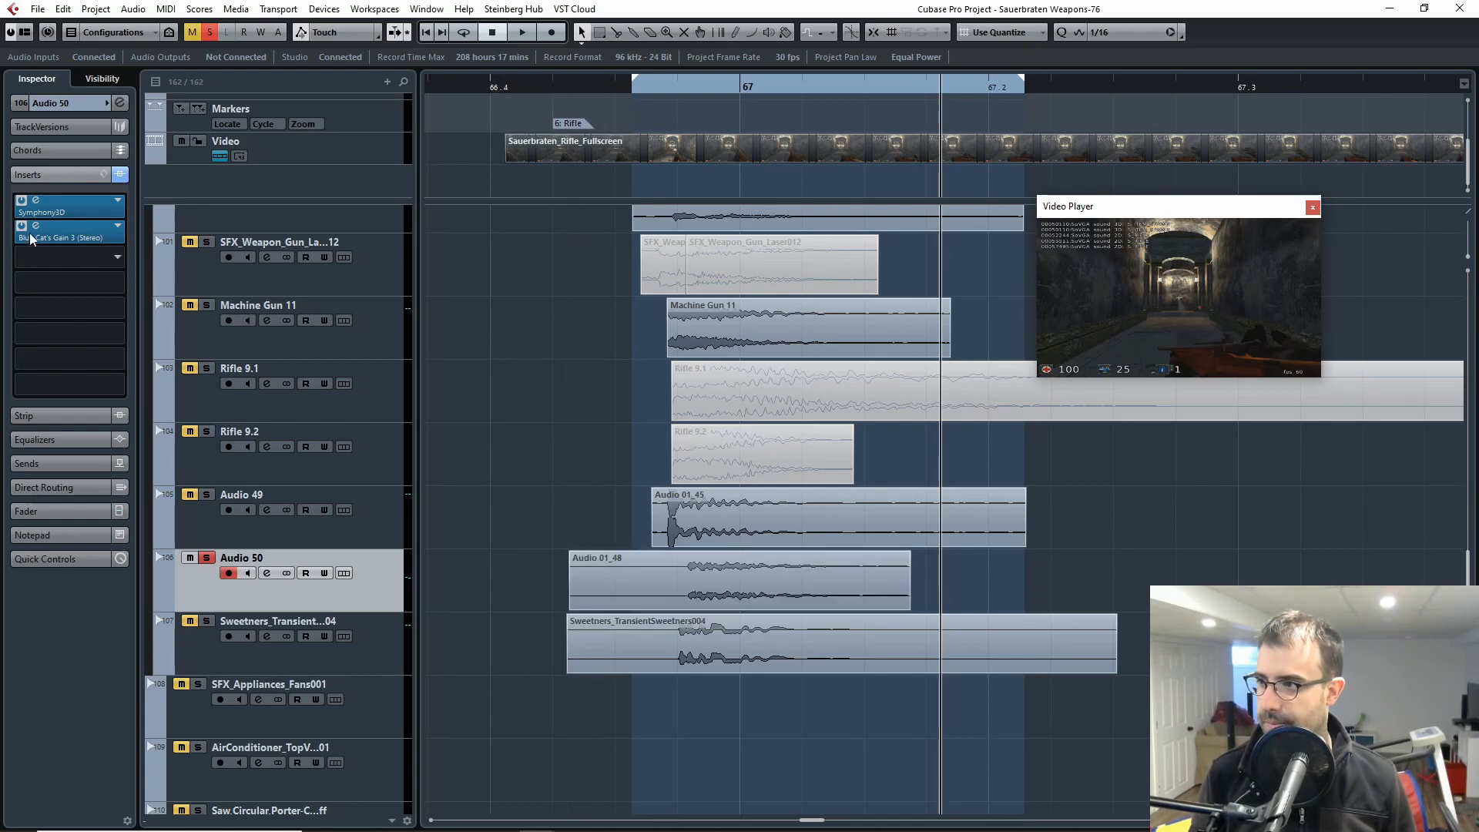
Step: Open the Symphony3D reverb insert on Audio 50
click(50, 208)
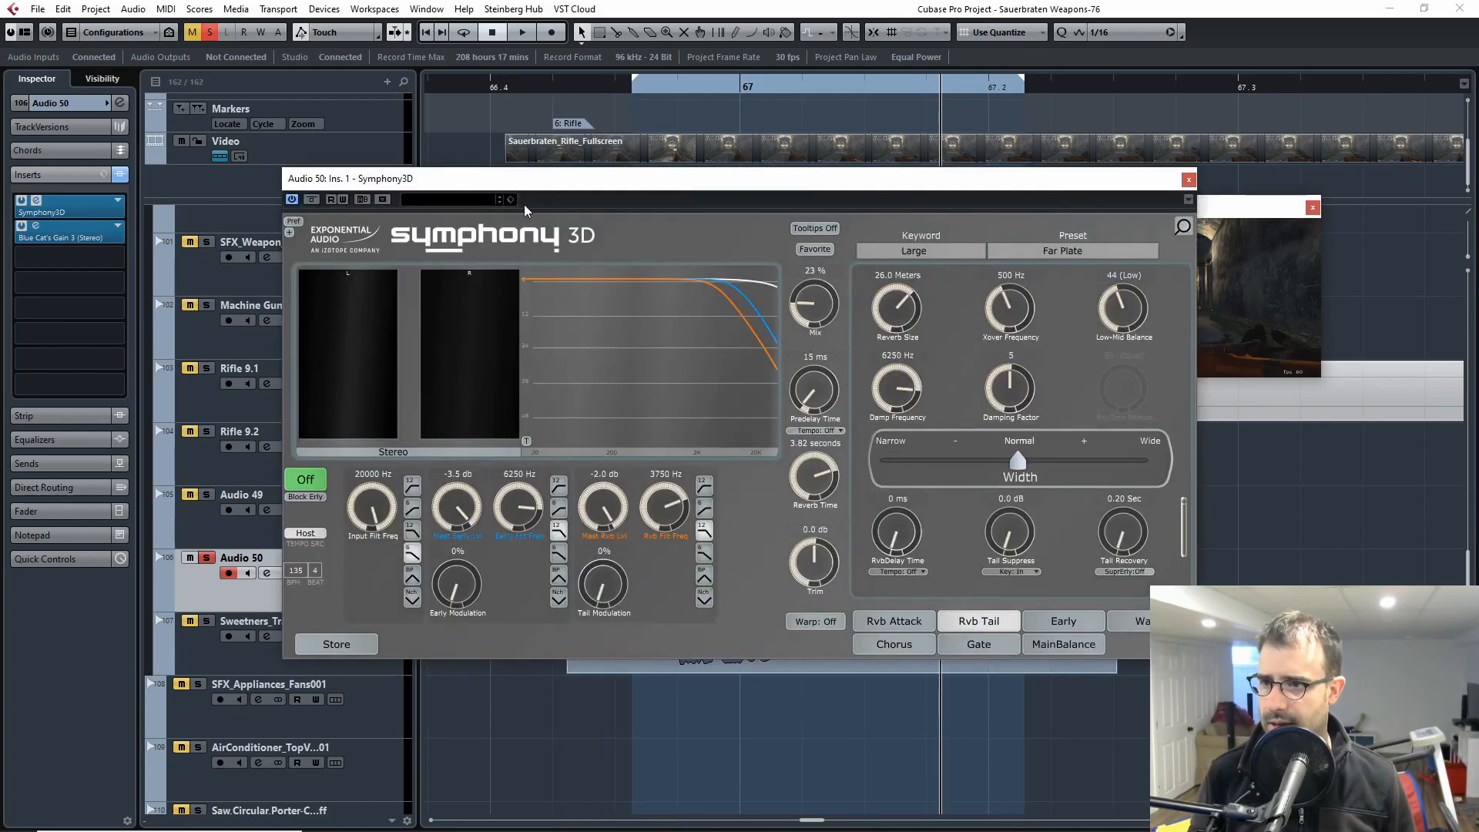
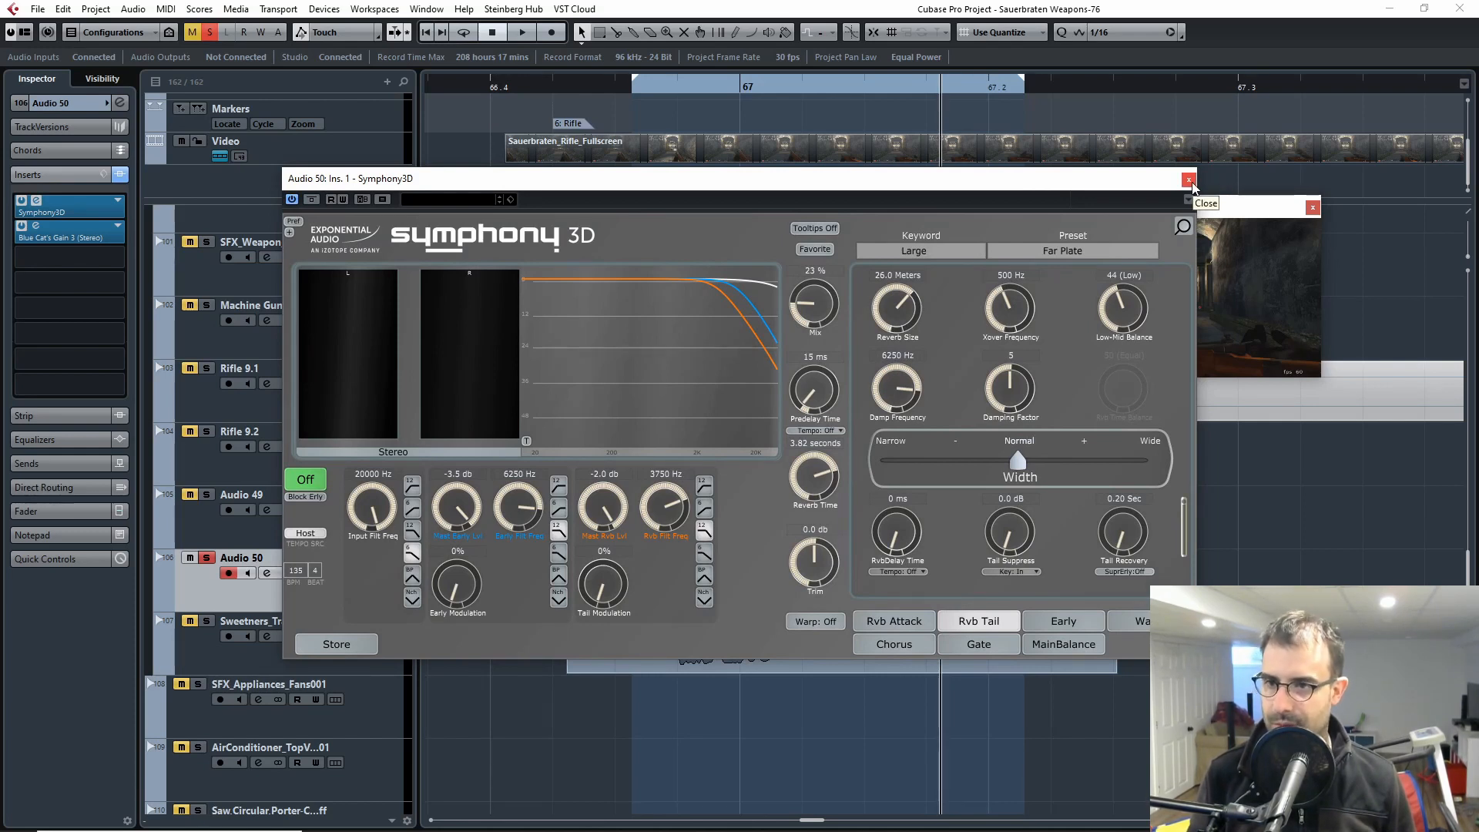
Step: Close the Symphony3D window, play soloed Audio 50 from just before the rifle shot with its inserts bypassed, and re-enable the inserts
click(1188, 181)
click(562, 91)
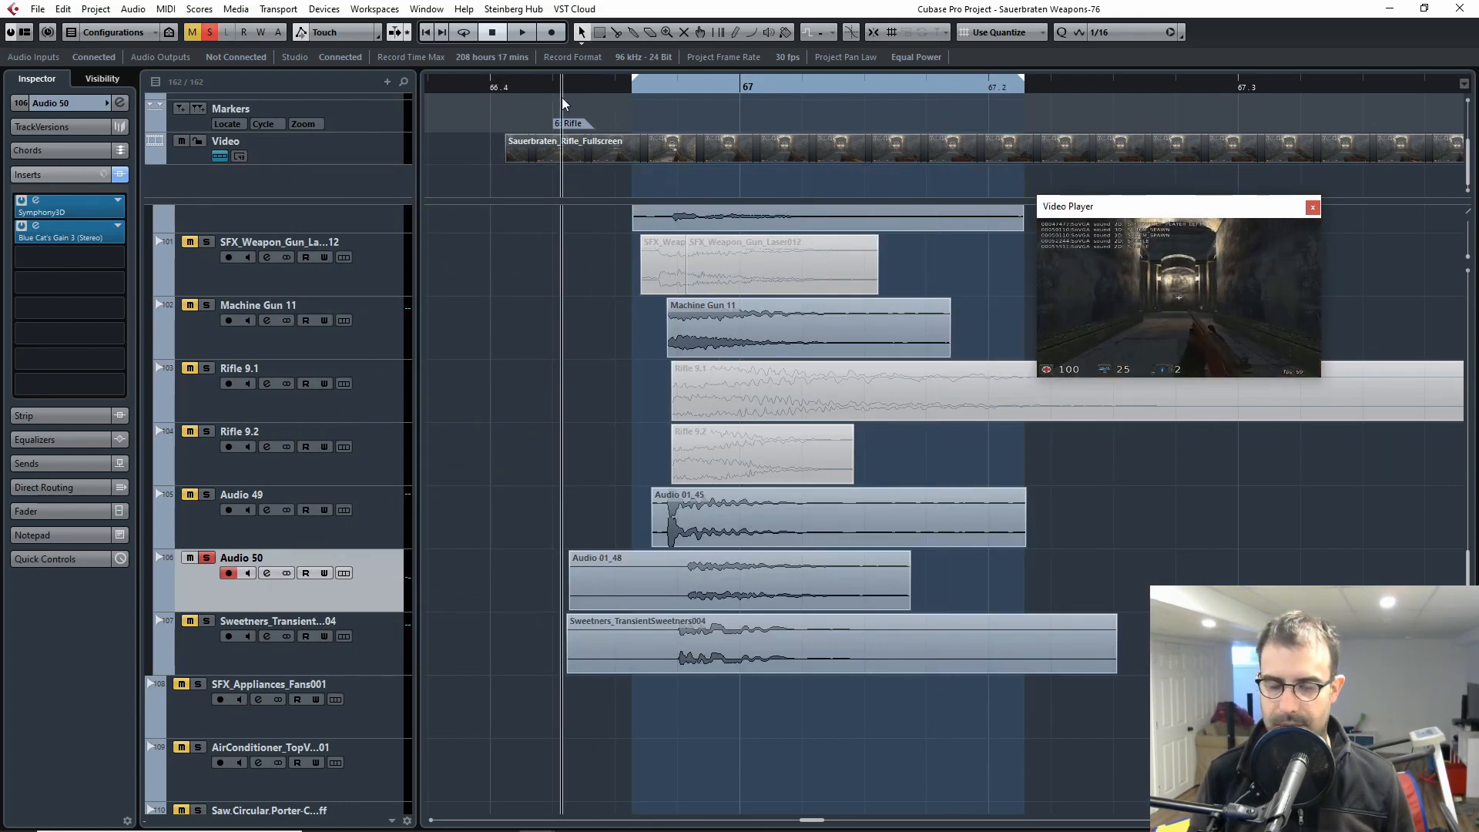
click(121, 176)
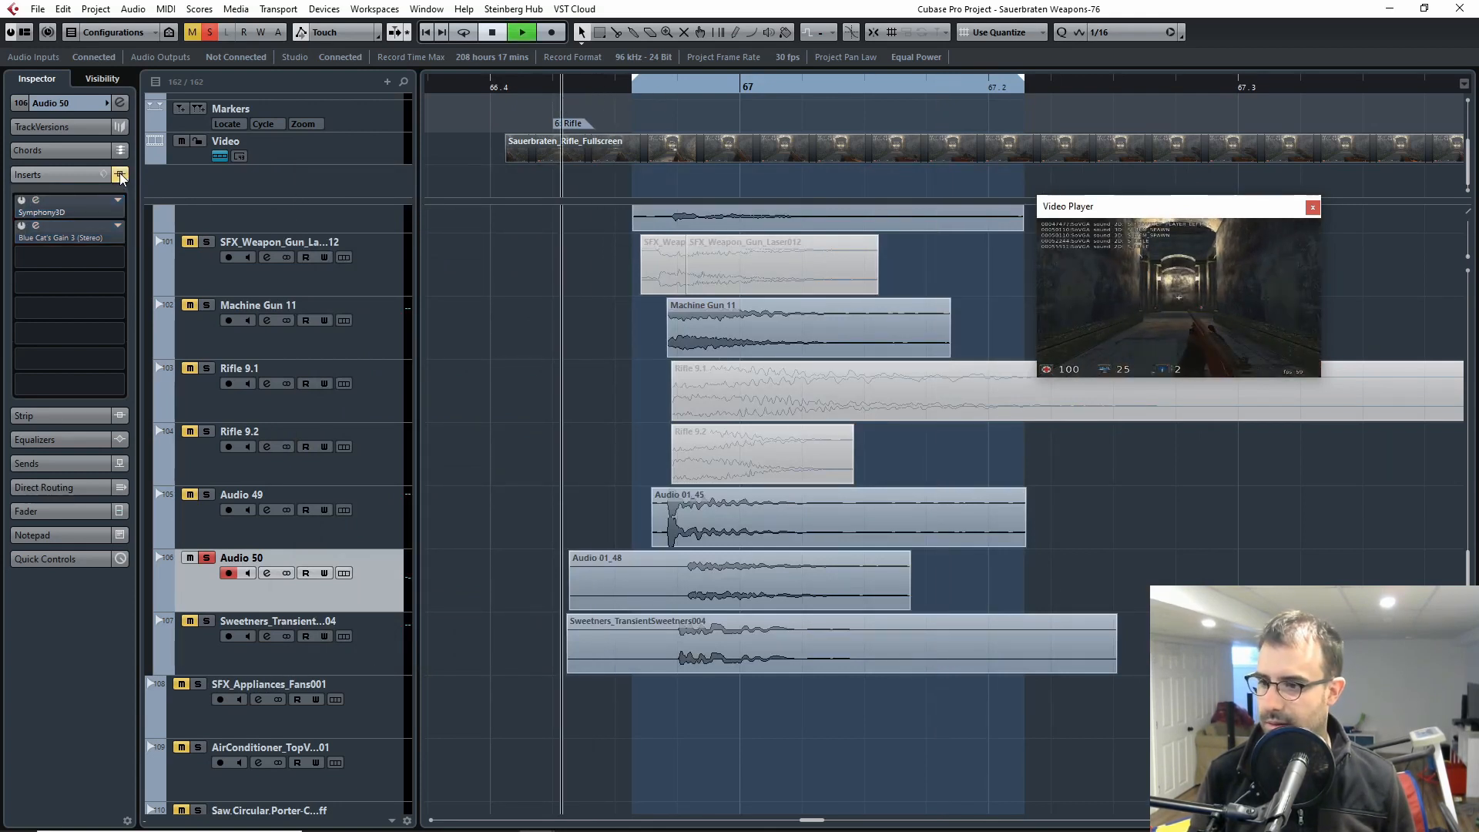
key(space)
click(121, 178)
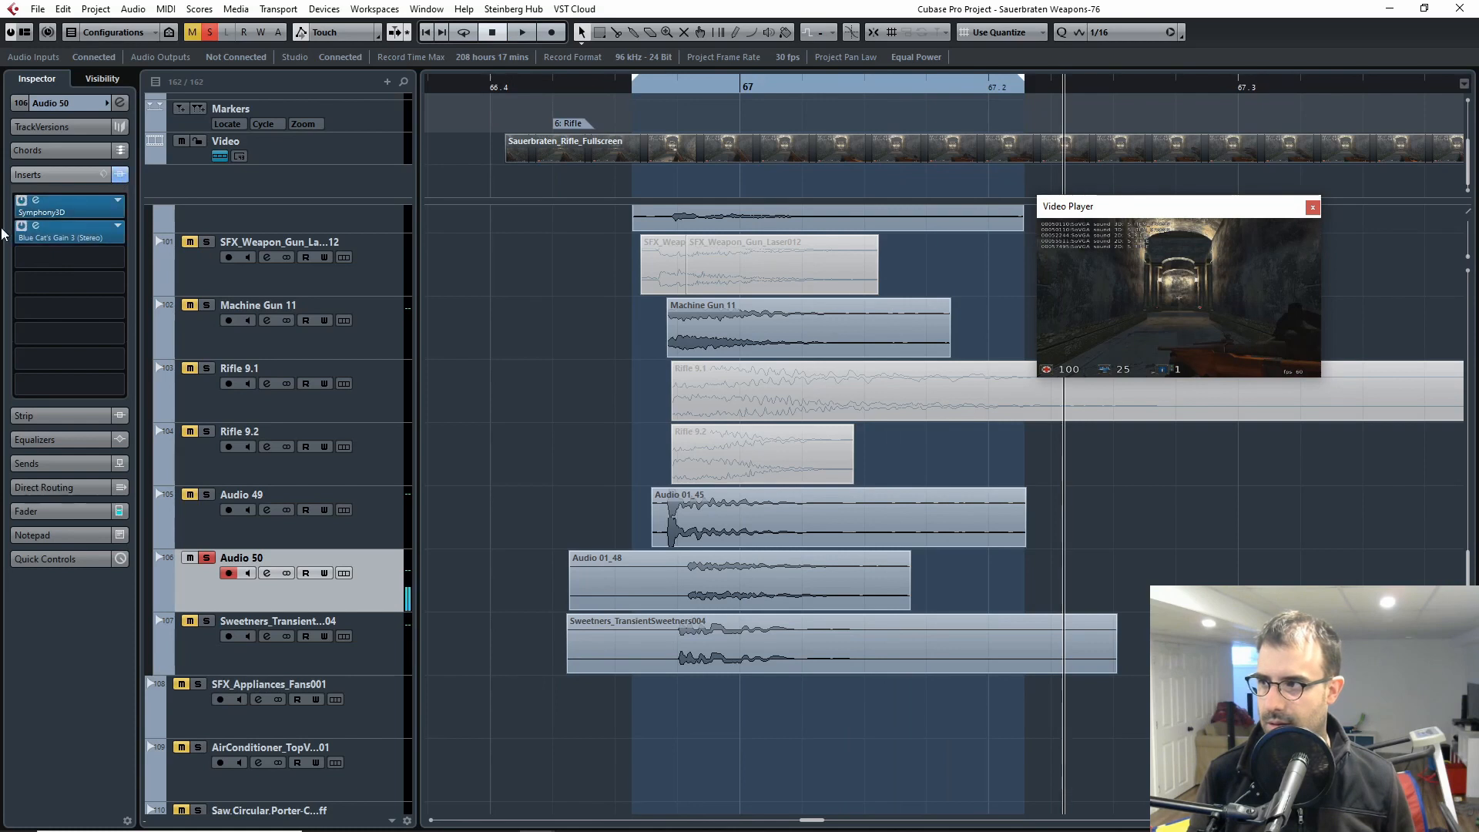
Step: Bypass the Blue Cat's Gain 3 insert on Audio 50 and play the layer with only Symphony3D active
click(22, 228)
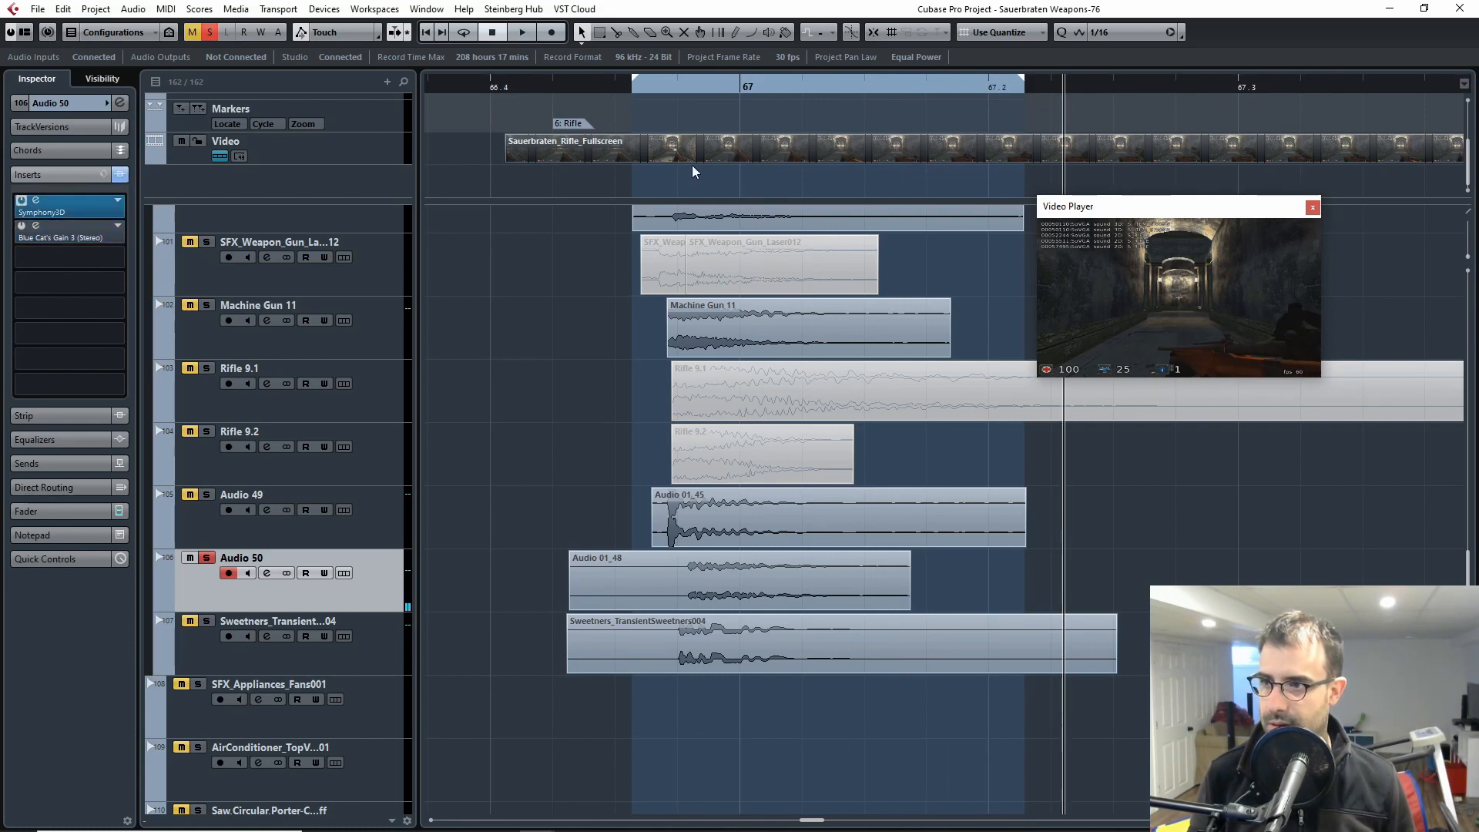
click(630, 89)
key(space)
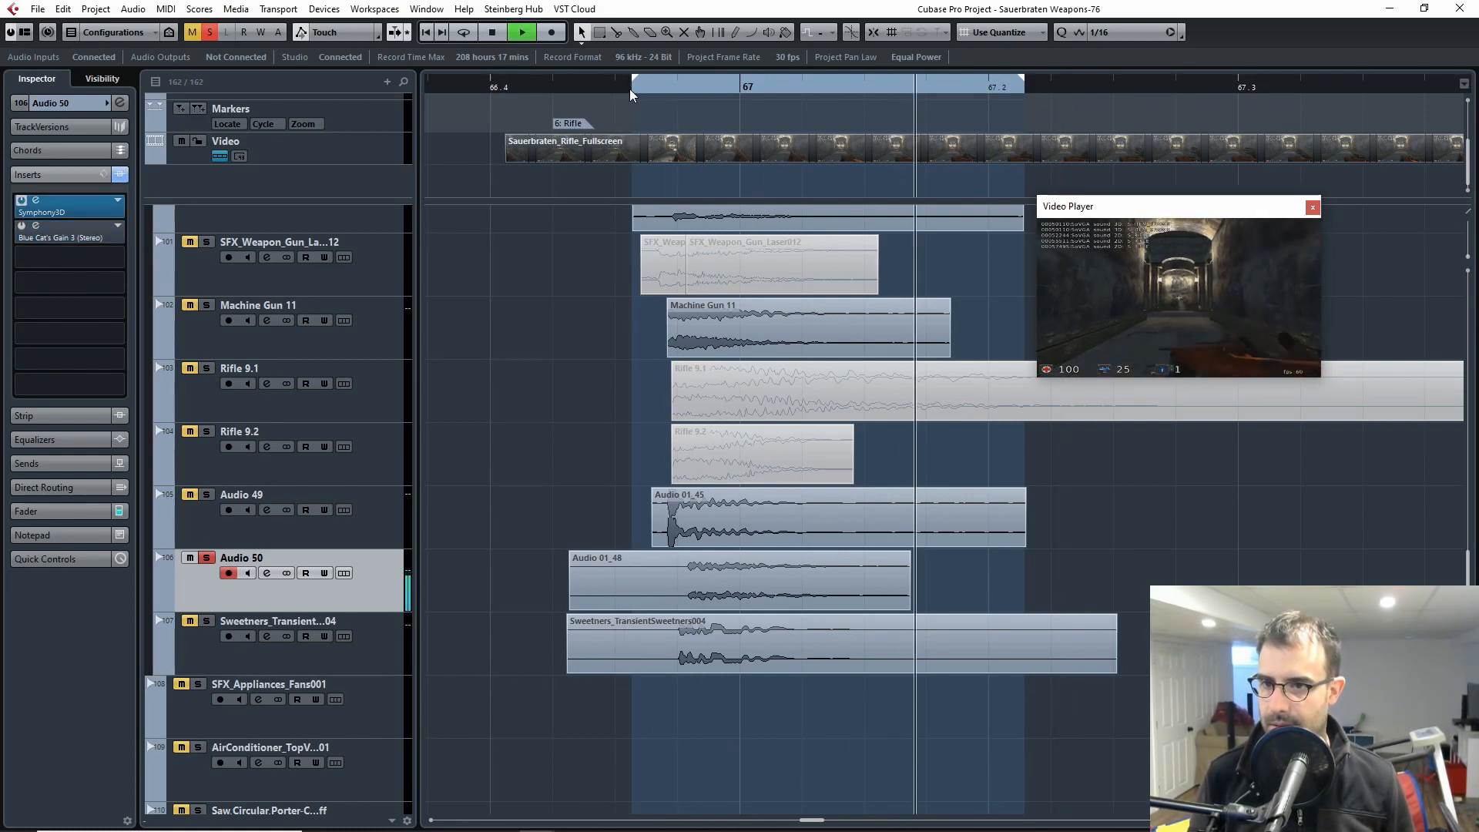
key(space)
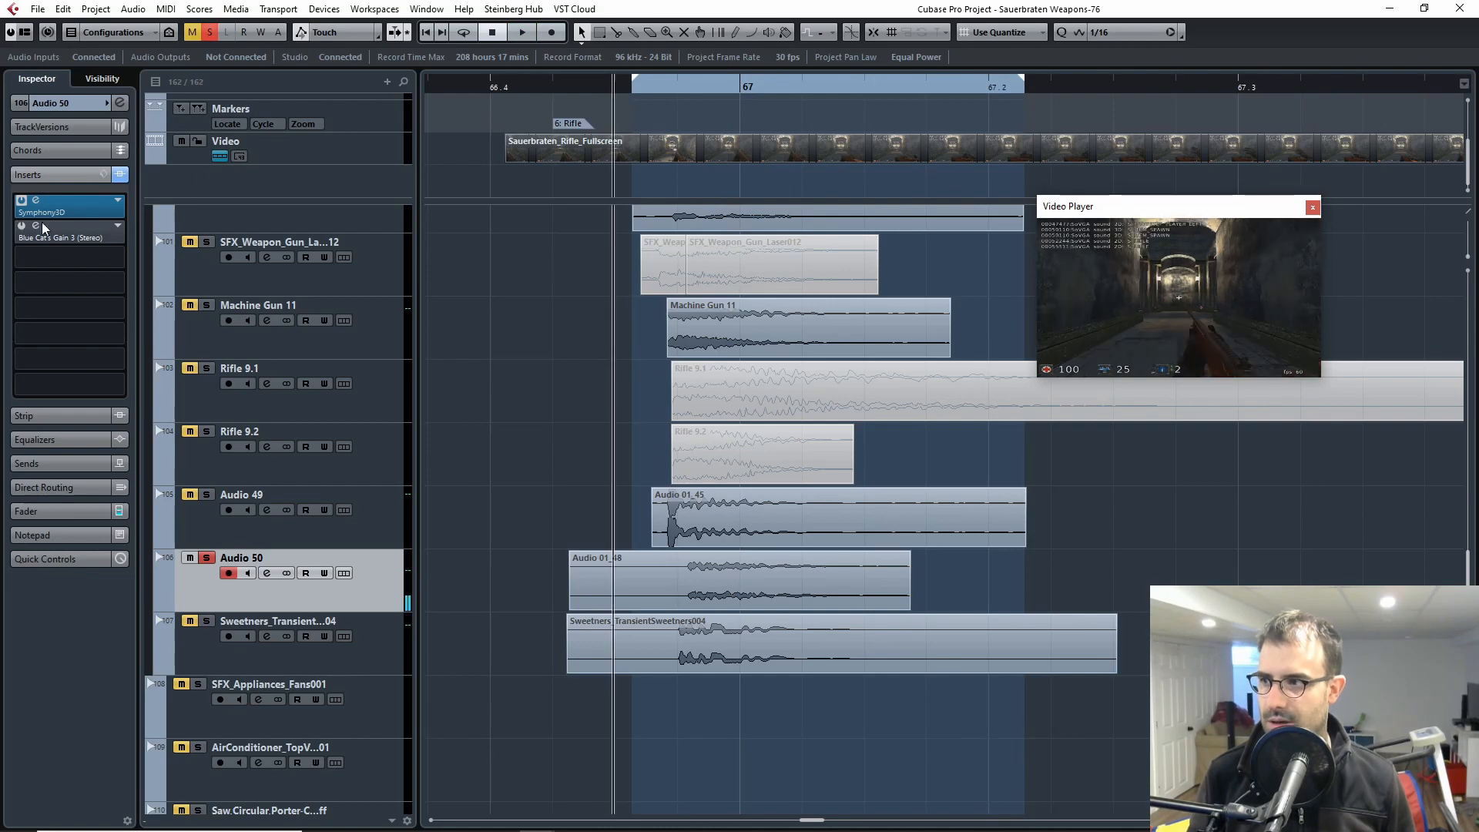
Step: Solo the Weaponiser 03 track in place of Audio 50 and play that layer against the video
scroll(787, 454, up, 6)
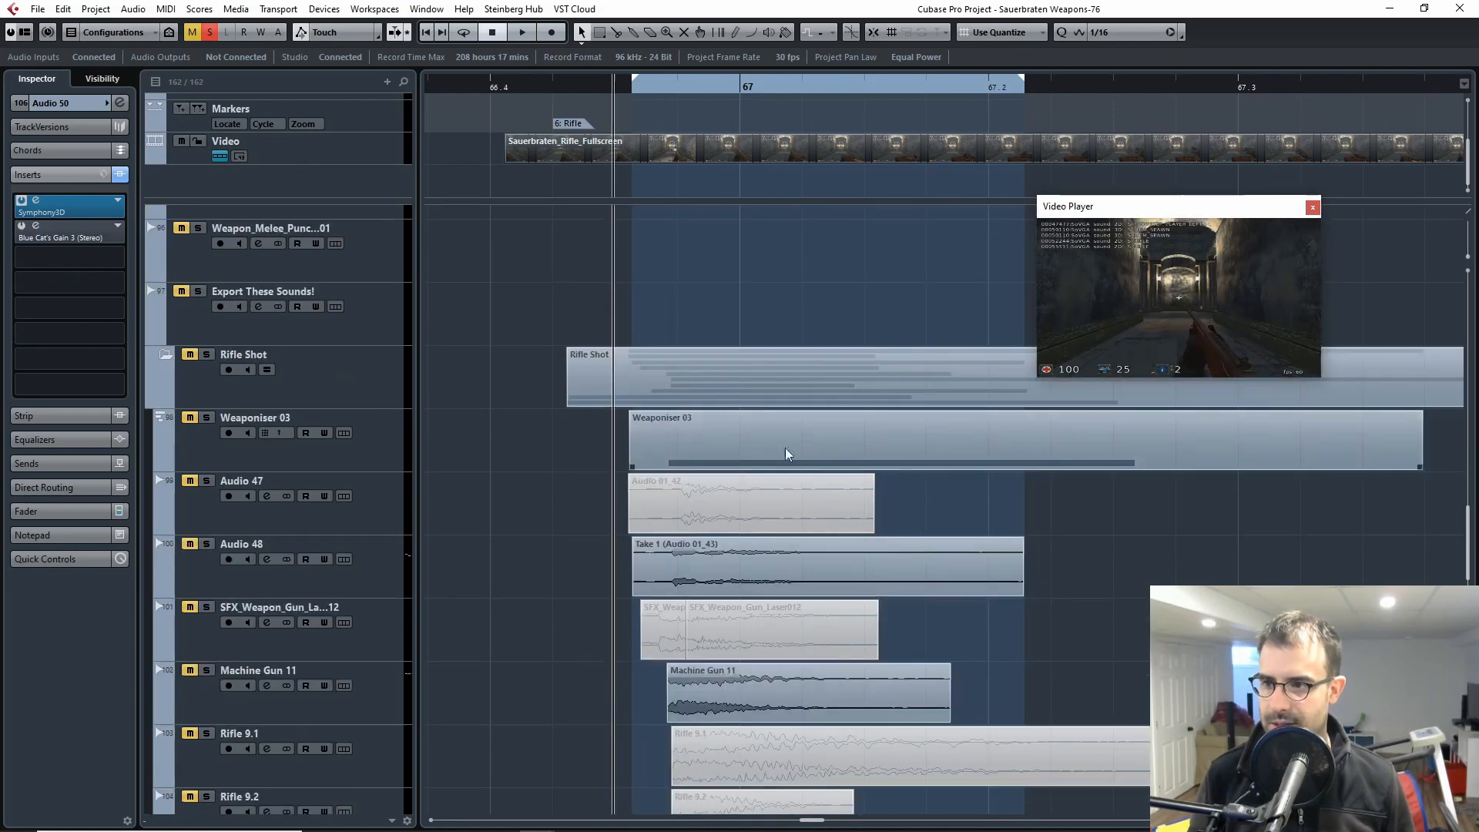
click(946, 429)
scroll(582, 447, down, 2)
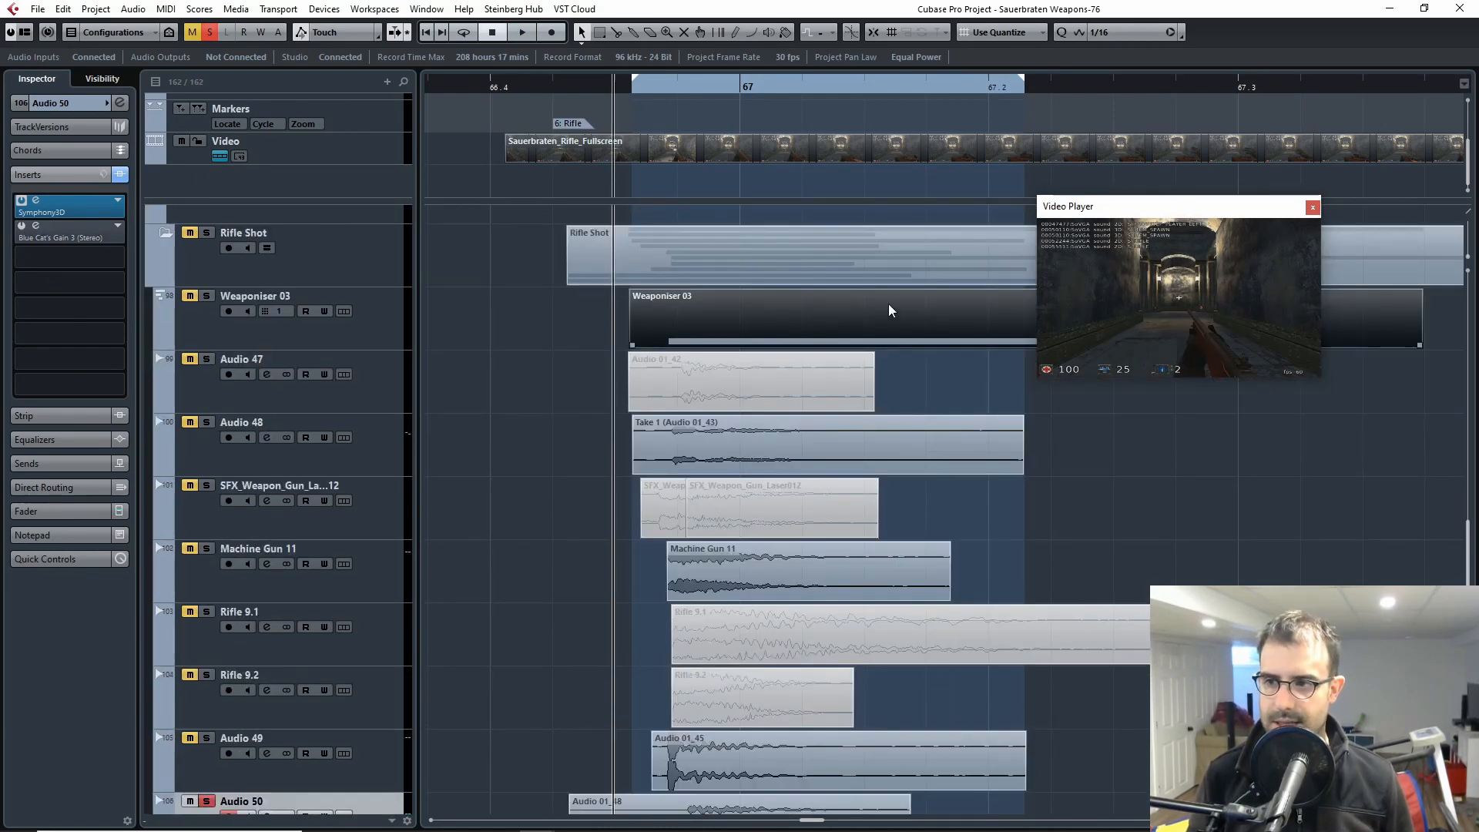
scroll(183, 317, down, 4)
click(206, 557)
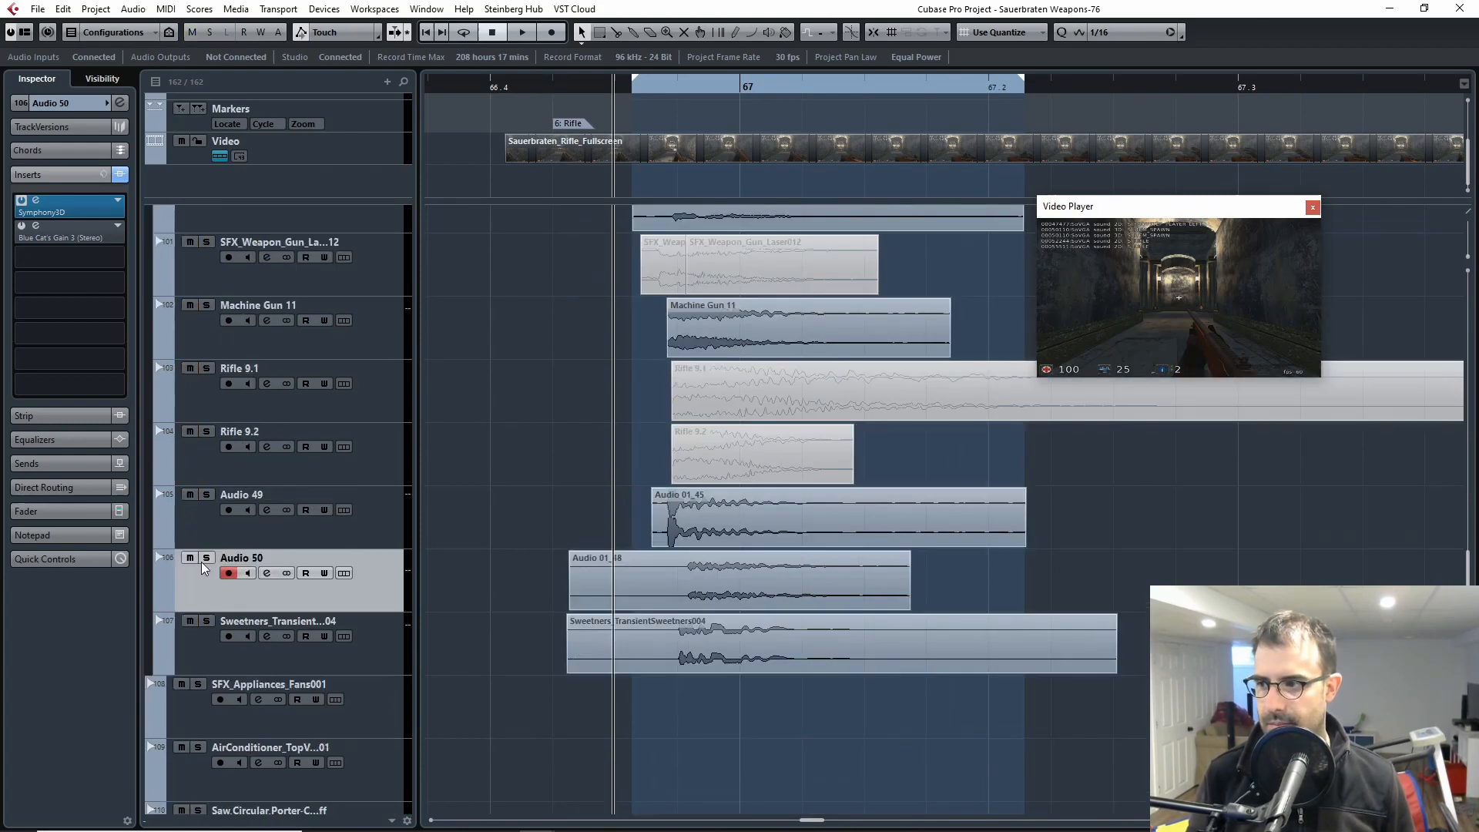
scroll(472, 432, up, 6)
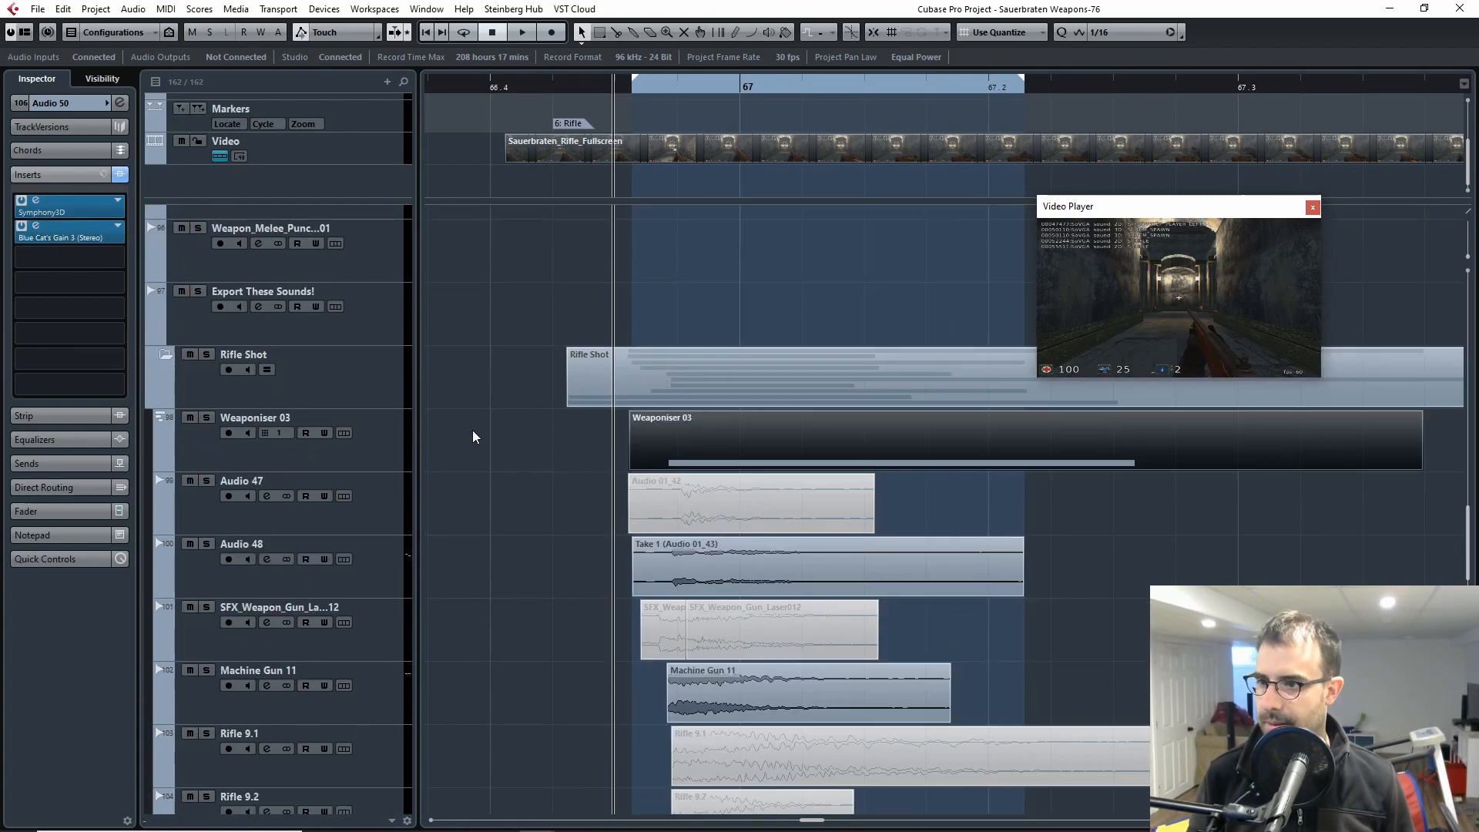
click(206, 417)
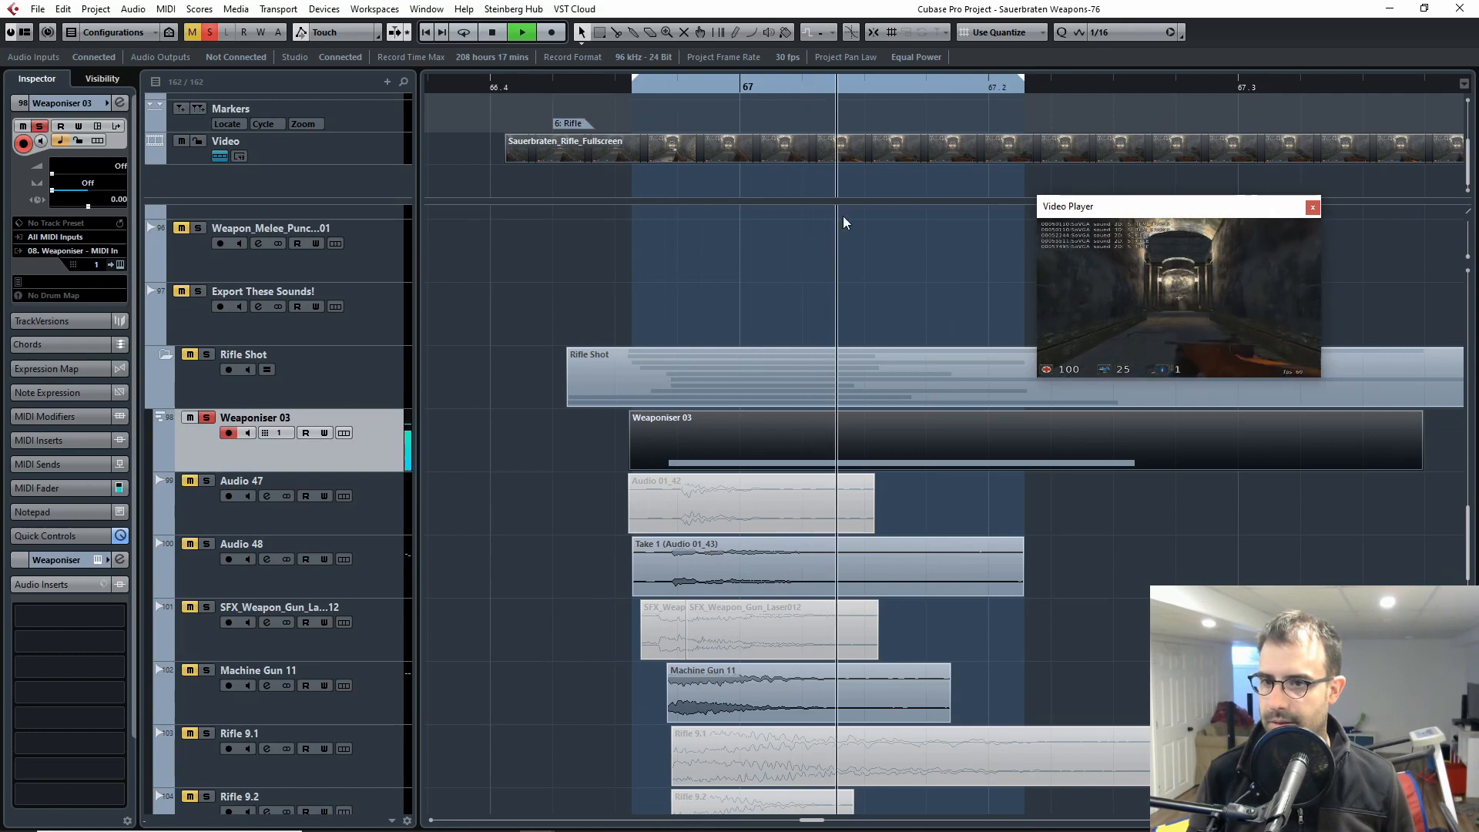
click(950, 459)
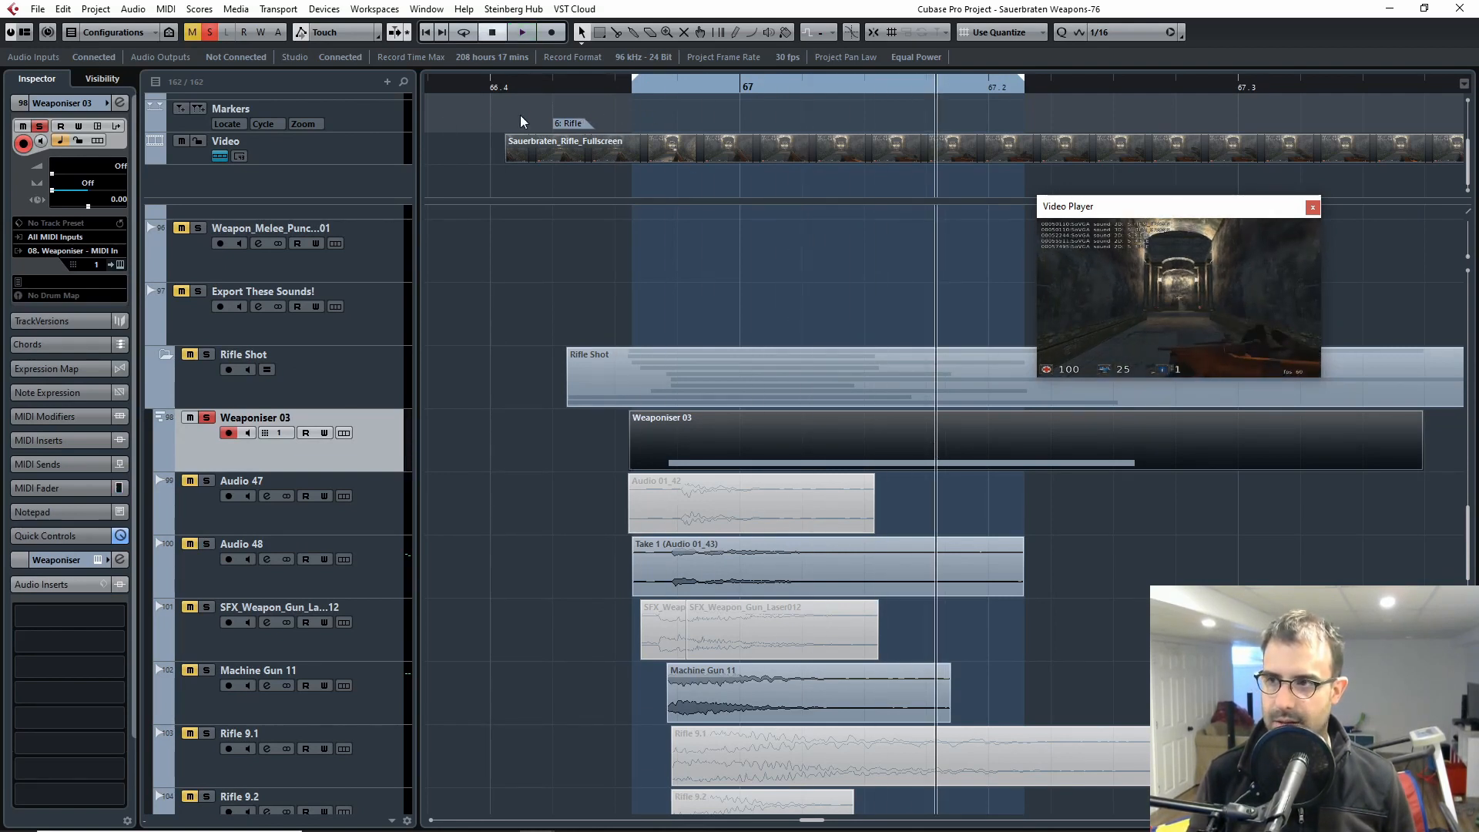
click(643, 87)
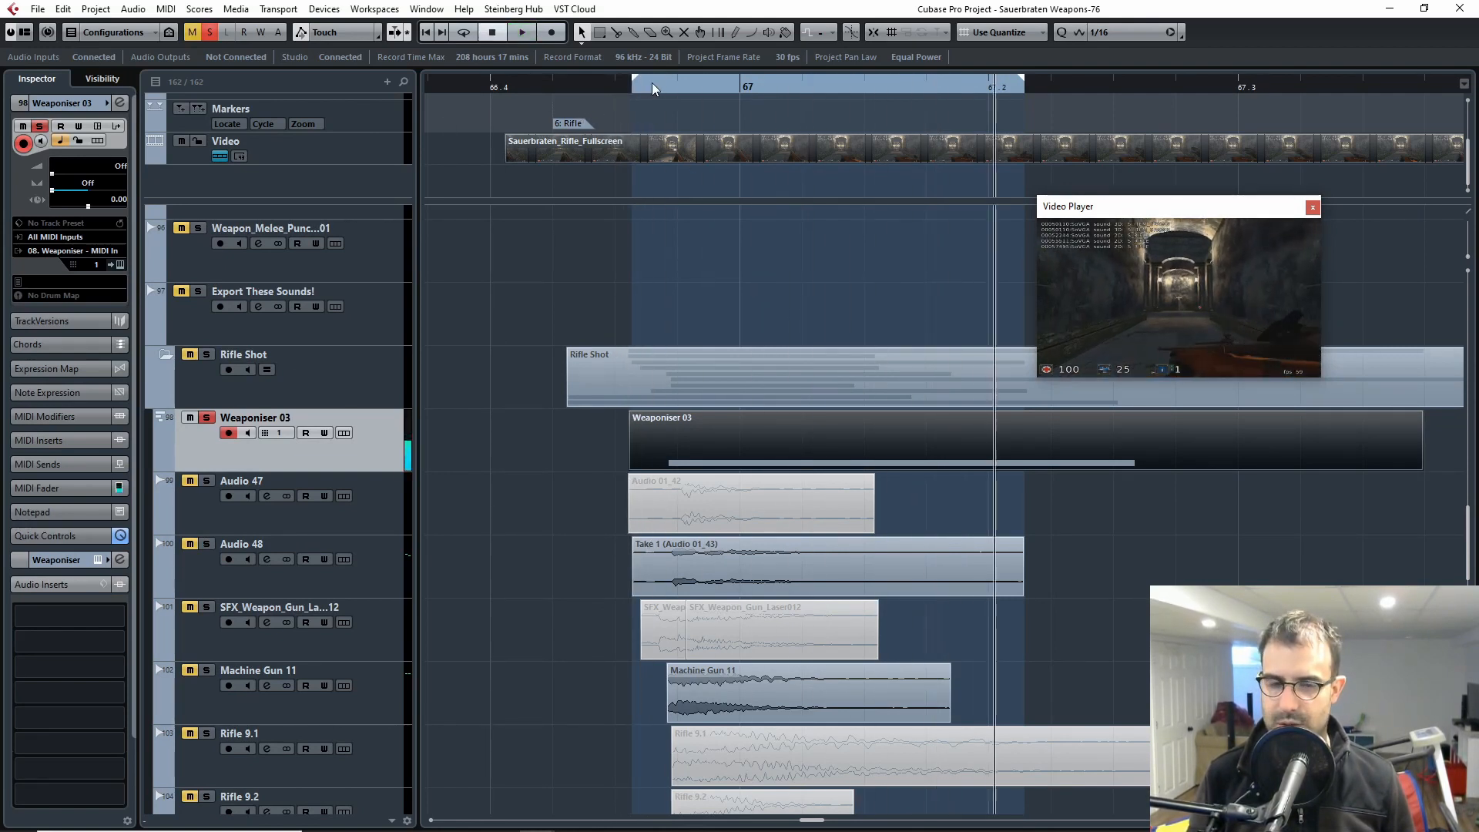
Step: Find the Audio 50 layer in the rifle stack and solo it alongside Weaponiser 03
scroll(607, 377, down, 7)
scroll(608, 438, up, 2)
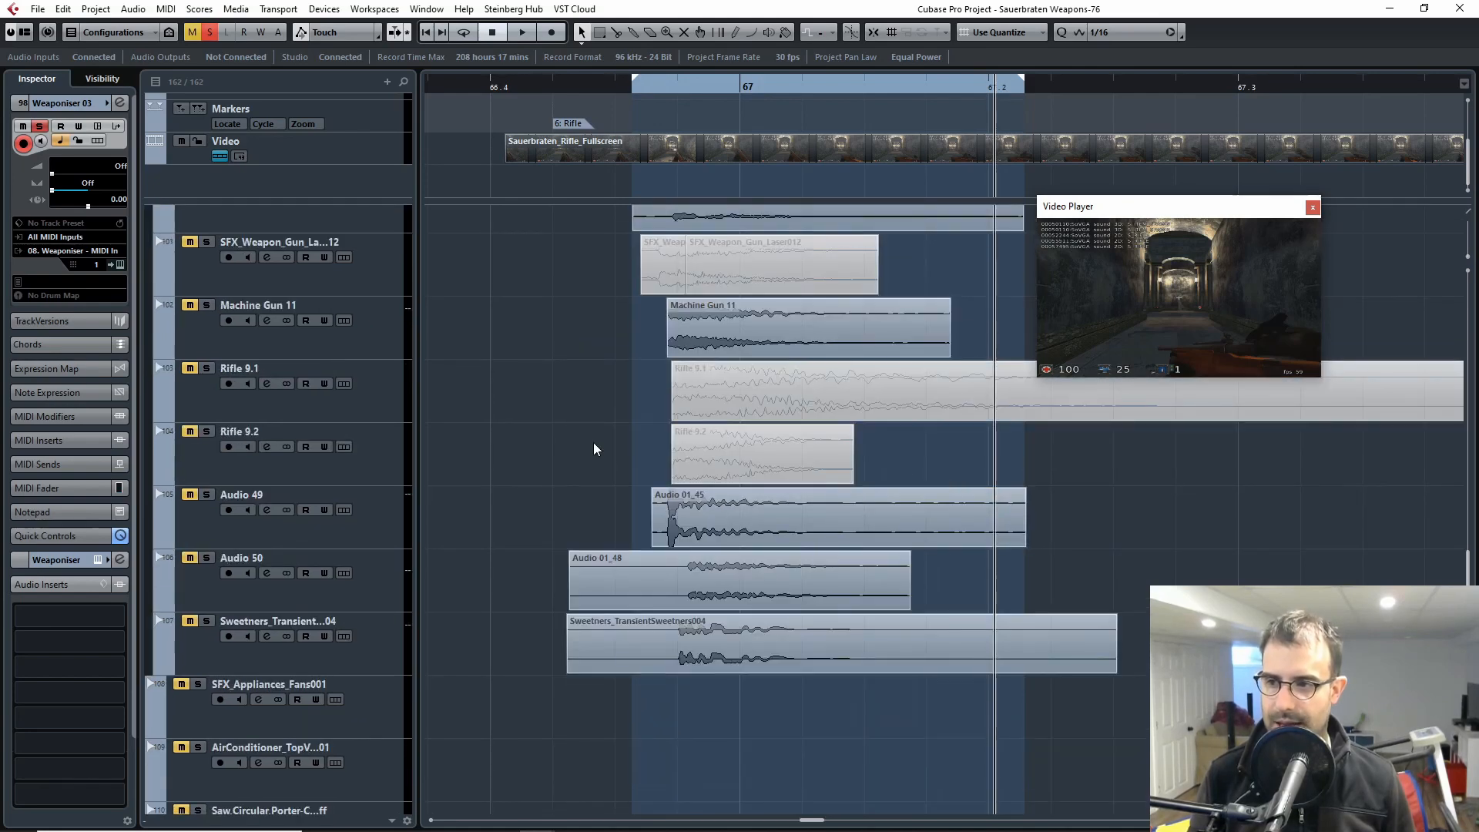
scroll(645, 474, down, 2)
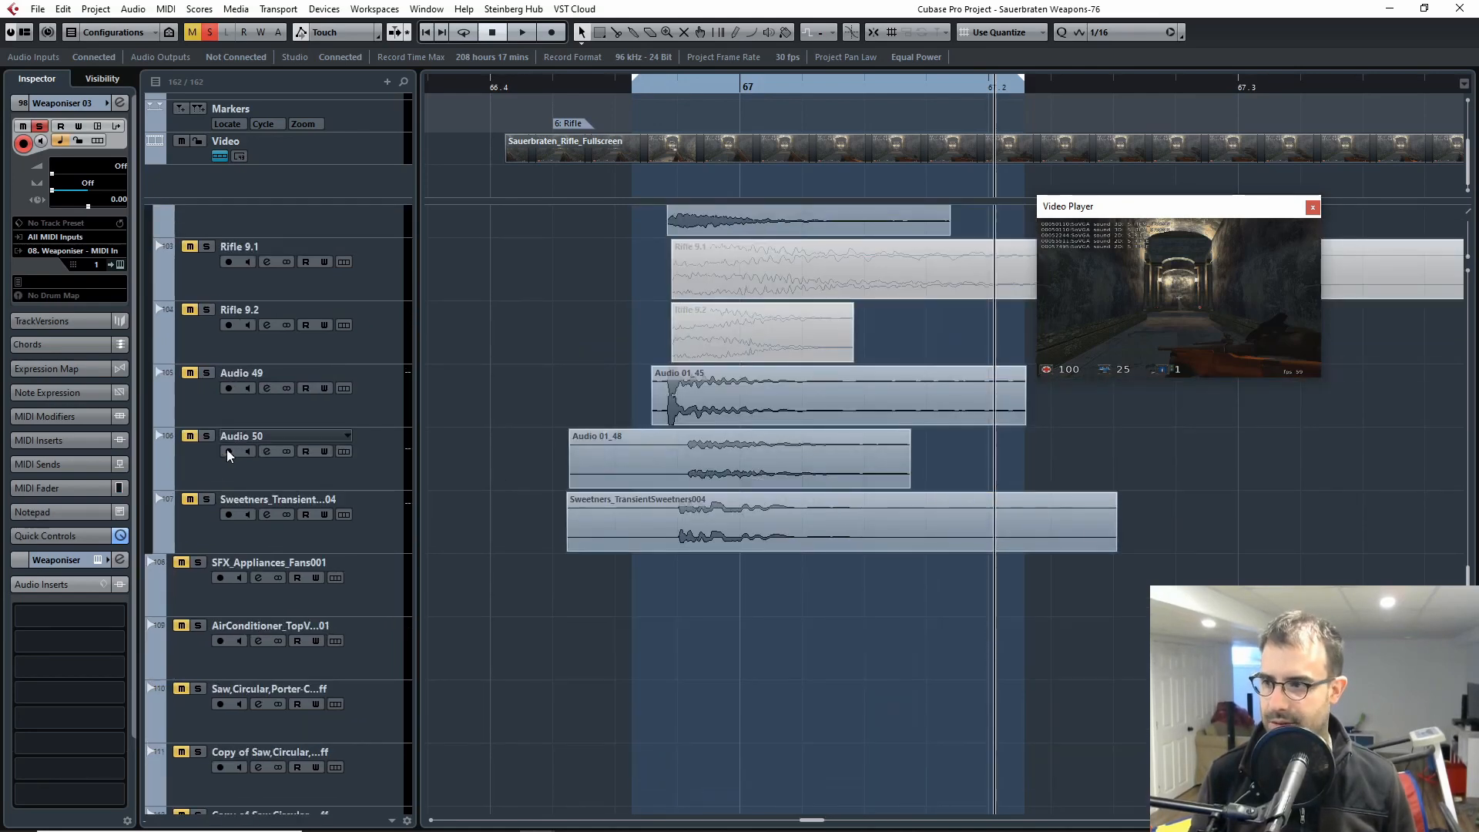
scroll(231, 553, up, 4)
scroll(231, 553, down, 2)
click(206, 495)
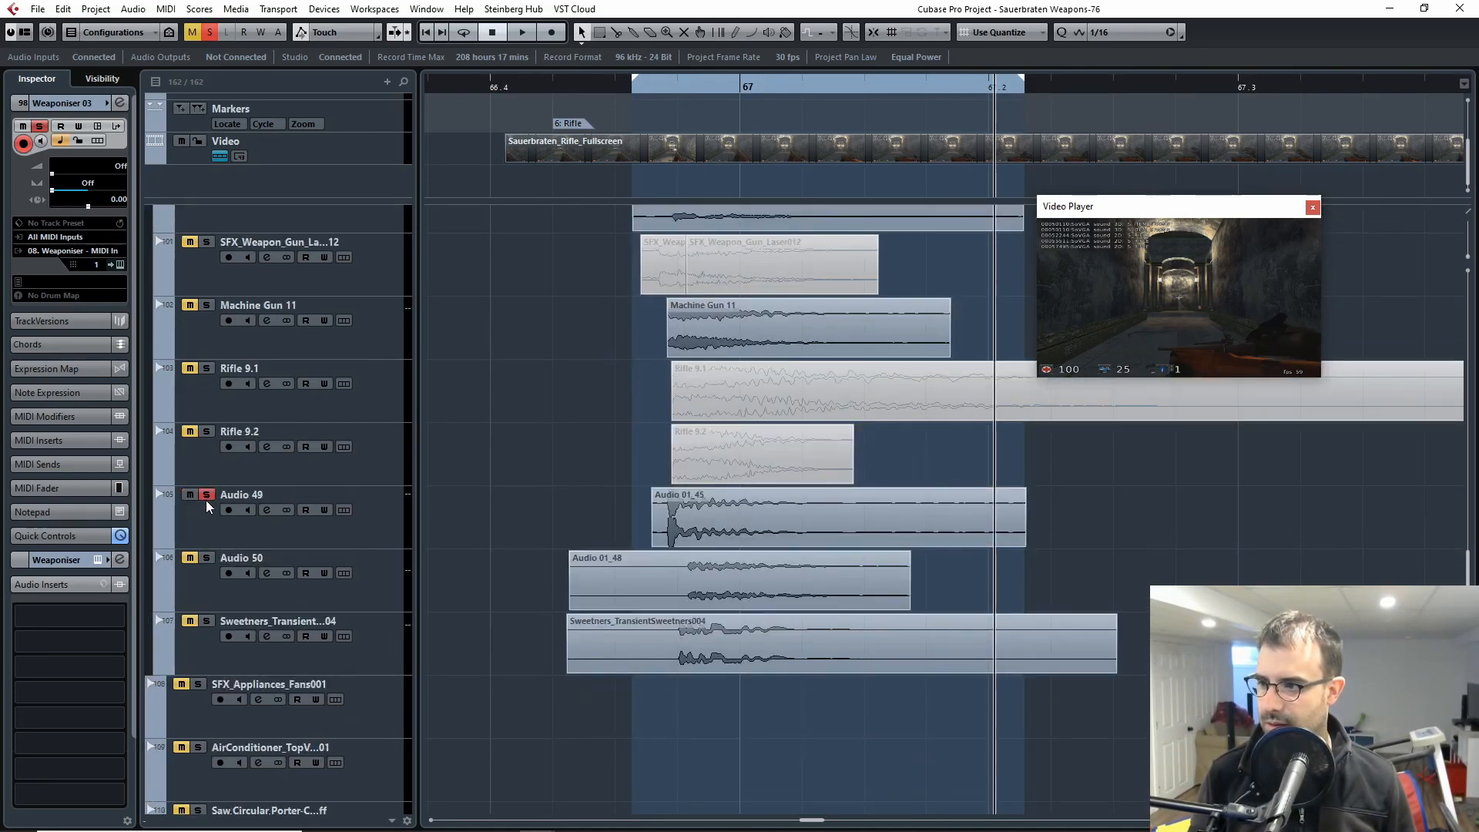
click(207, 497)
click(206, 558)
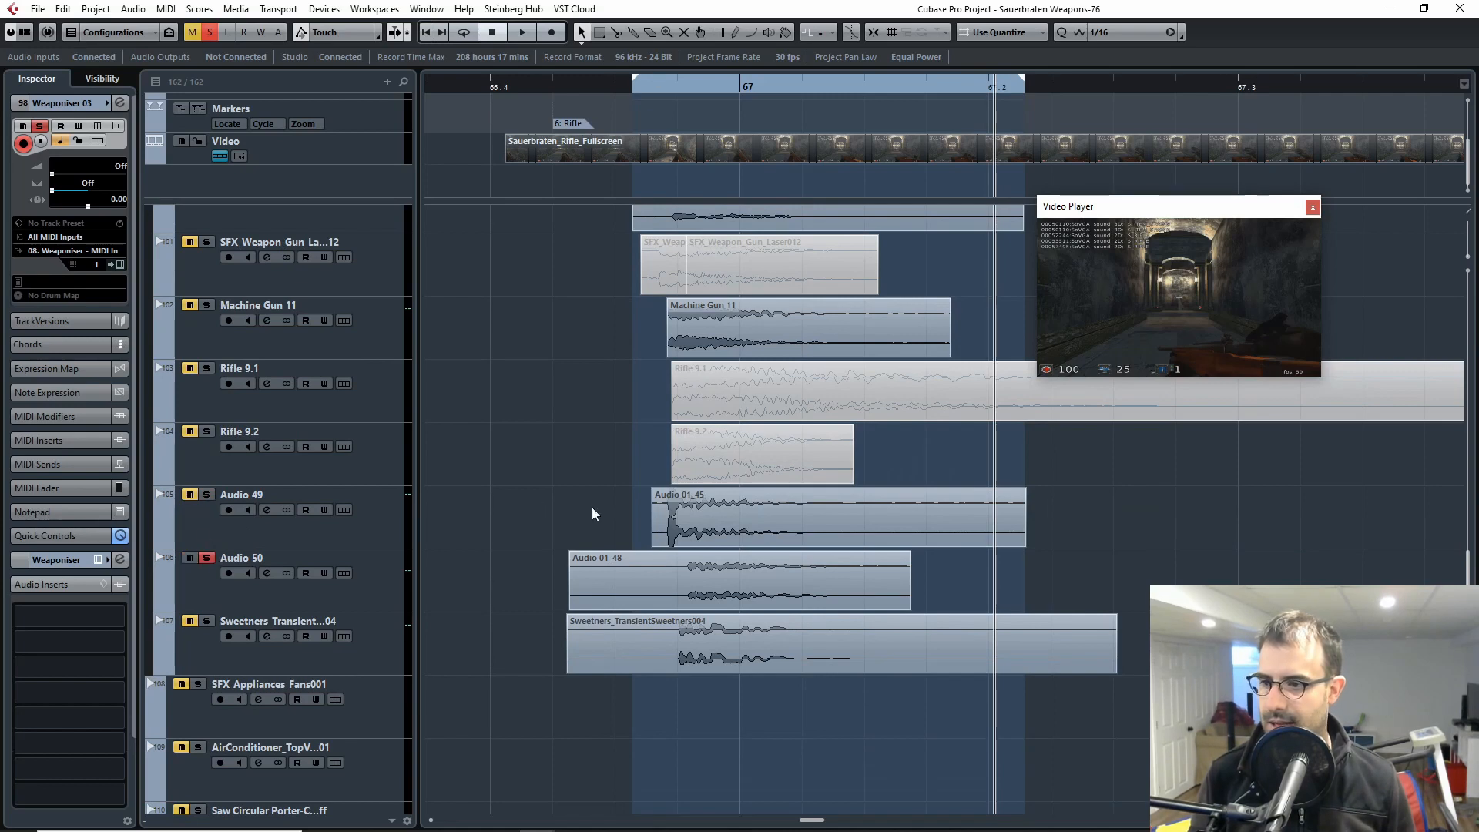
Step: Select the Audio 50 track and play the soloed Weaponiser 03 and Audio 50 layers together from the Rifle marker
click(555, 91)
click(192, 599)
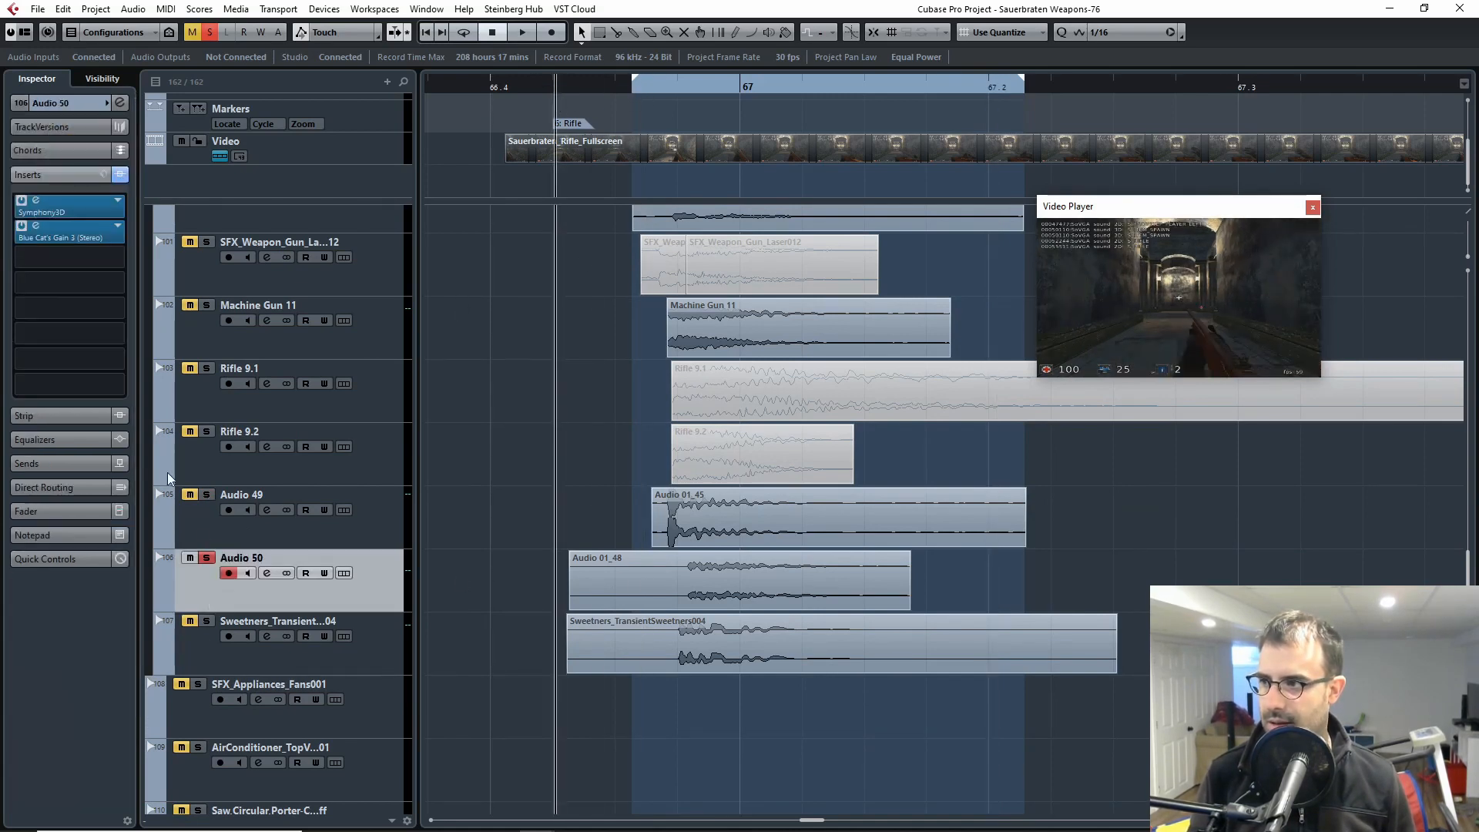
scroll(656, 277, up, 2)
key(space)
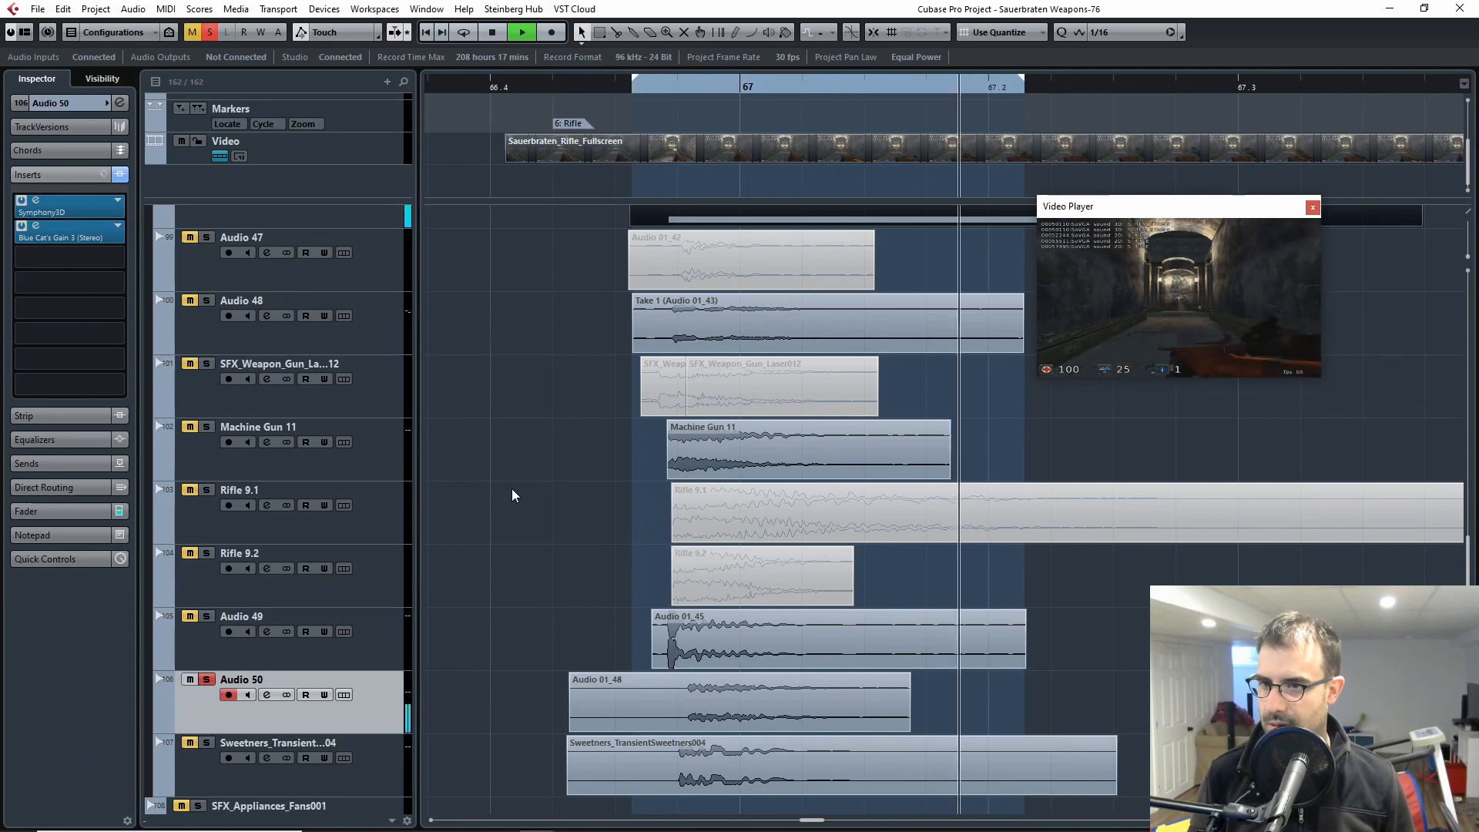
scroll(507, 497, up, 2)
scroll(505, 496, up, 1)
key(space)
Step: Solo only the Sweetners_TransientSweetners004 layer, play it from before the shot, select its track and clear the solo
scroll(497, 493, down, 4)
drag(465, 525, 1104, 572)
key(g)
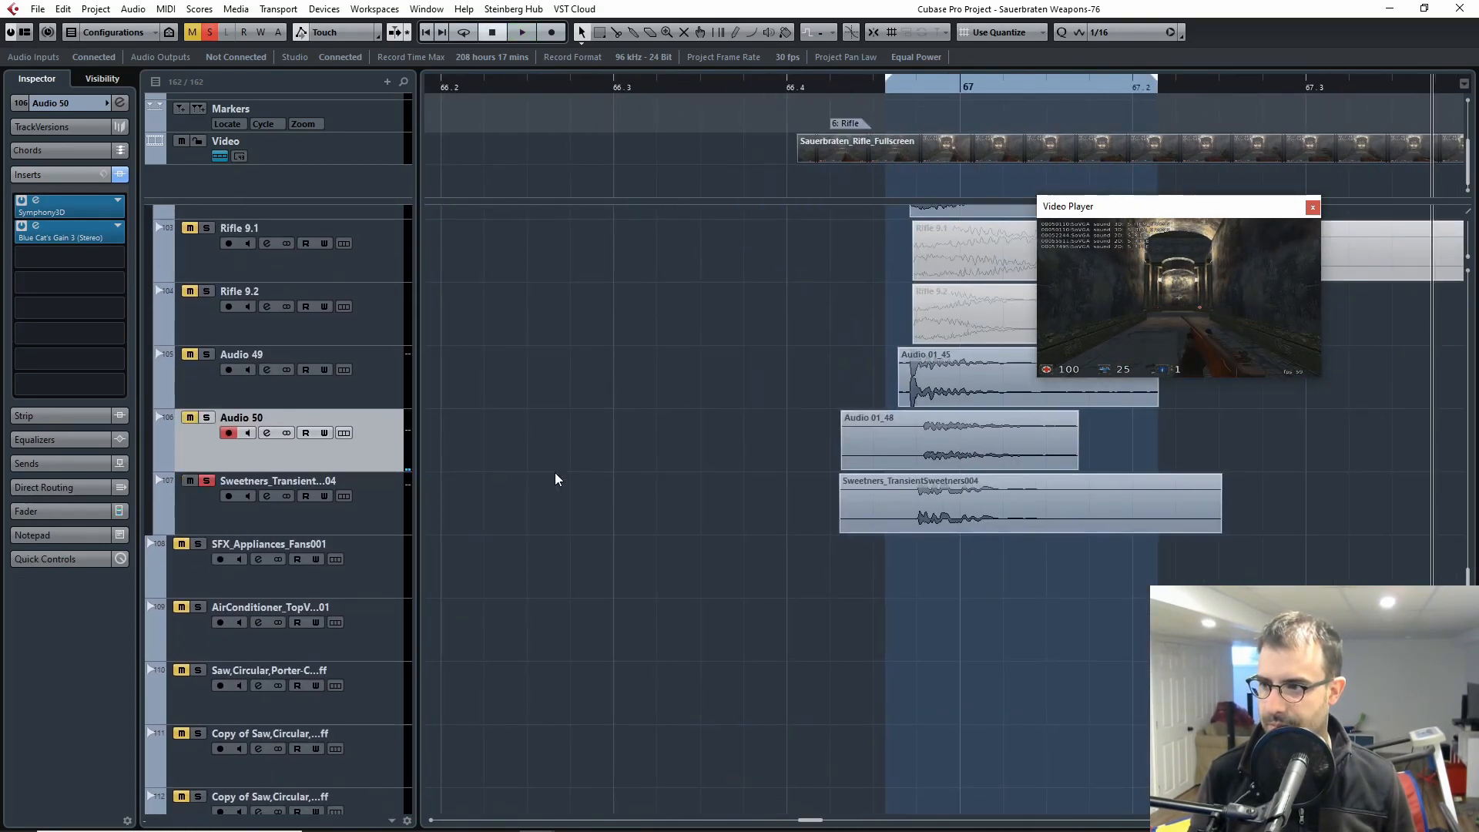
scroll(202, 308, up, 6)
scroll(241, 305, down, 6)
scroll(928, 605, right, 4)
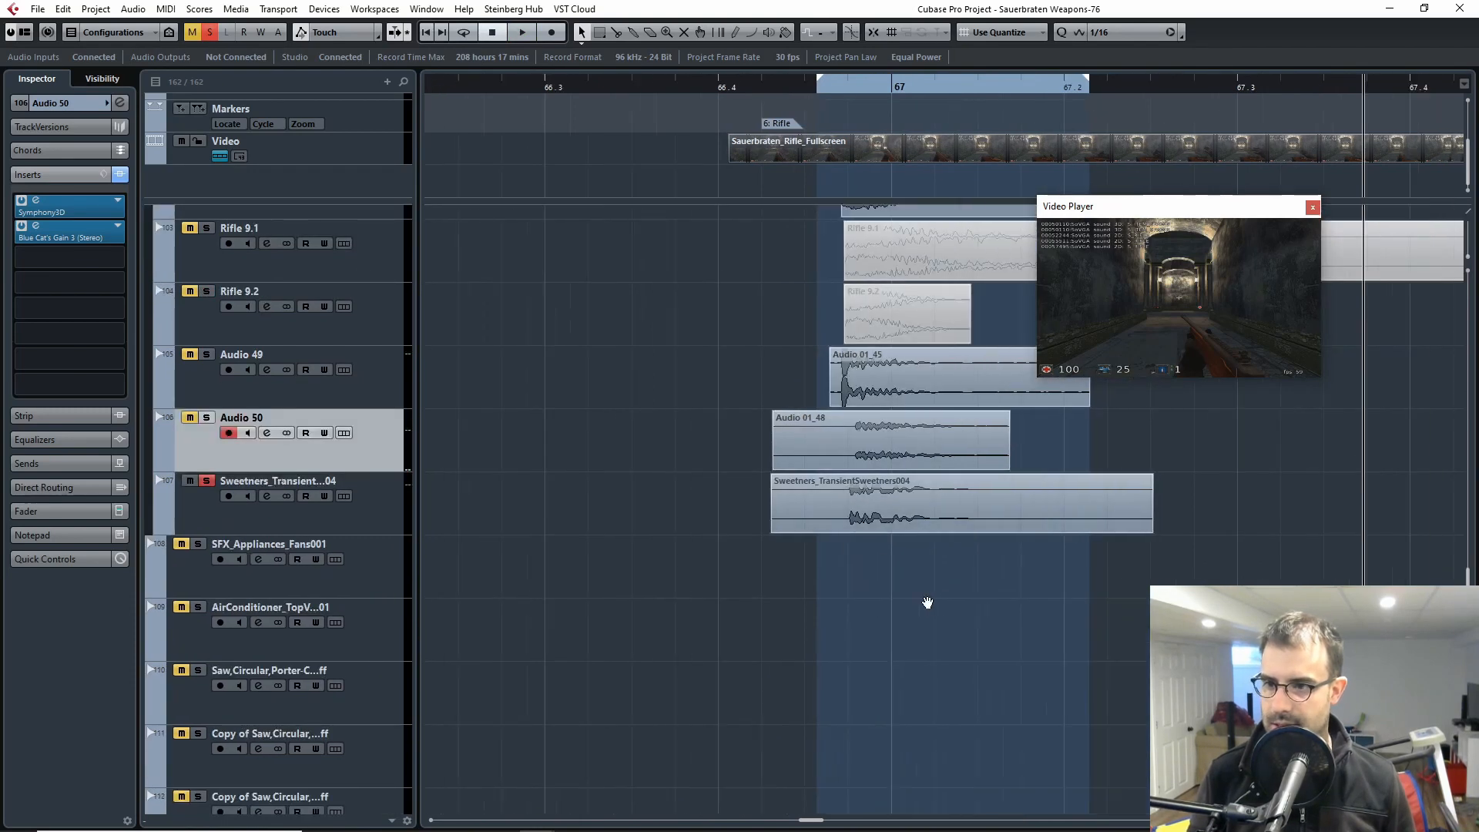
click(731, 94)
key(space)
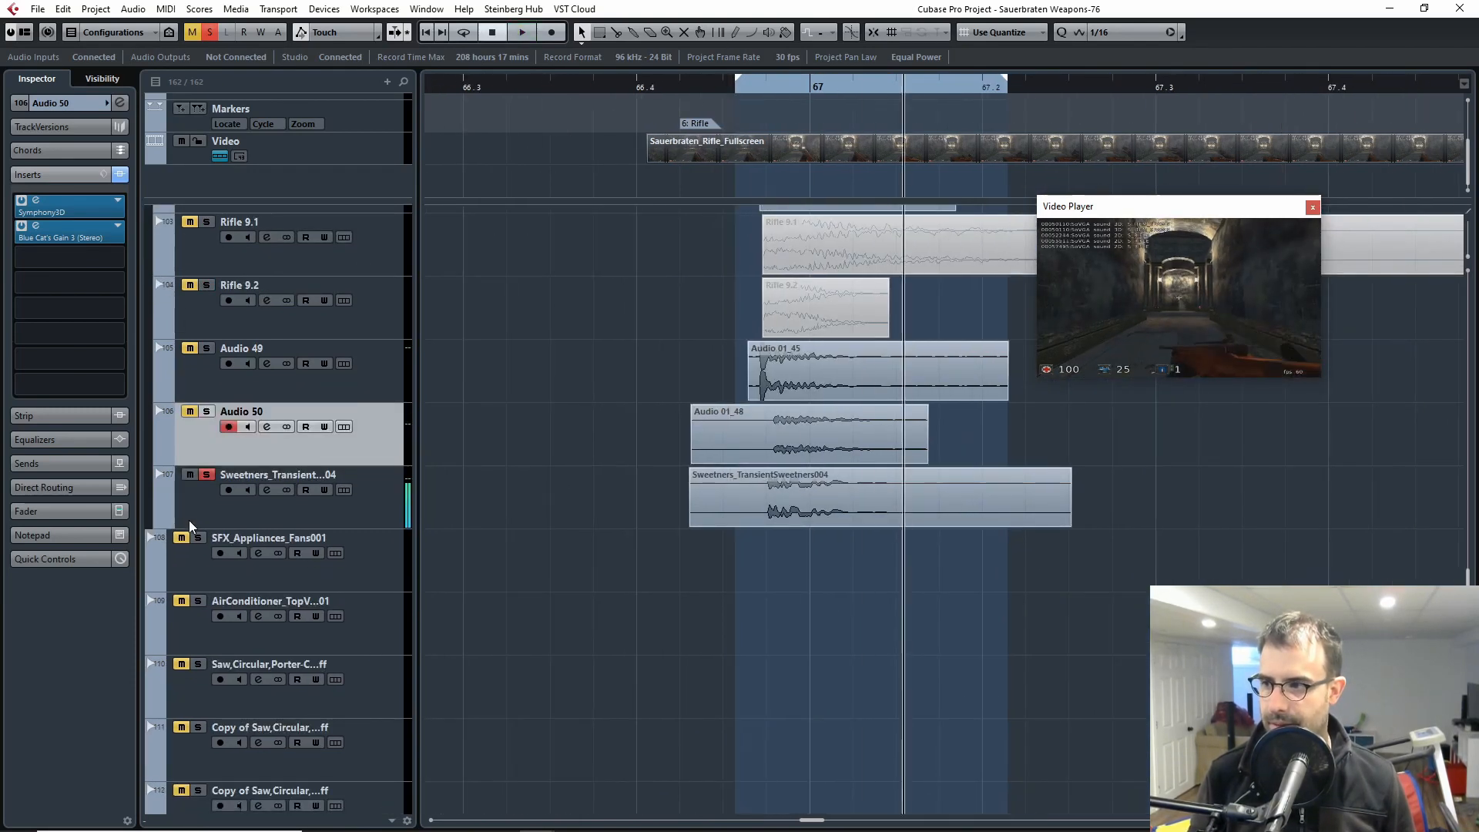
key(Down)
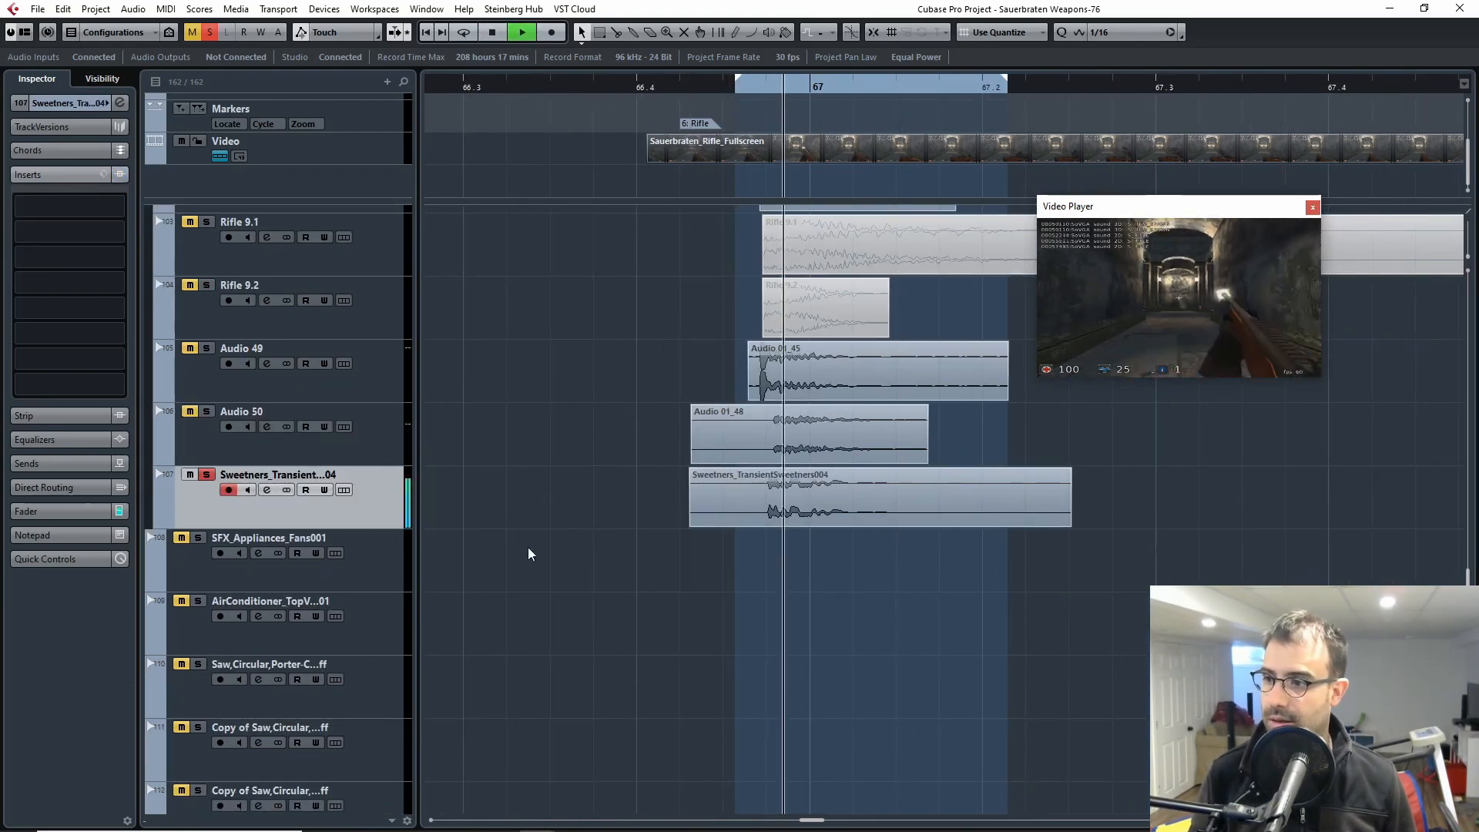
key(s)
Step: Solo the whole Rifle Shot folder and play all its layers together from just before the shot
scroll(433, 488, up, 10)
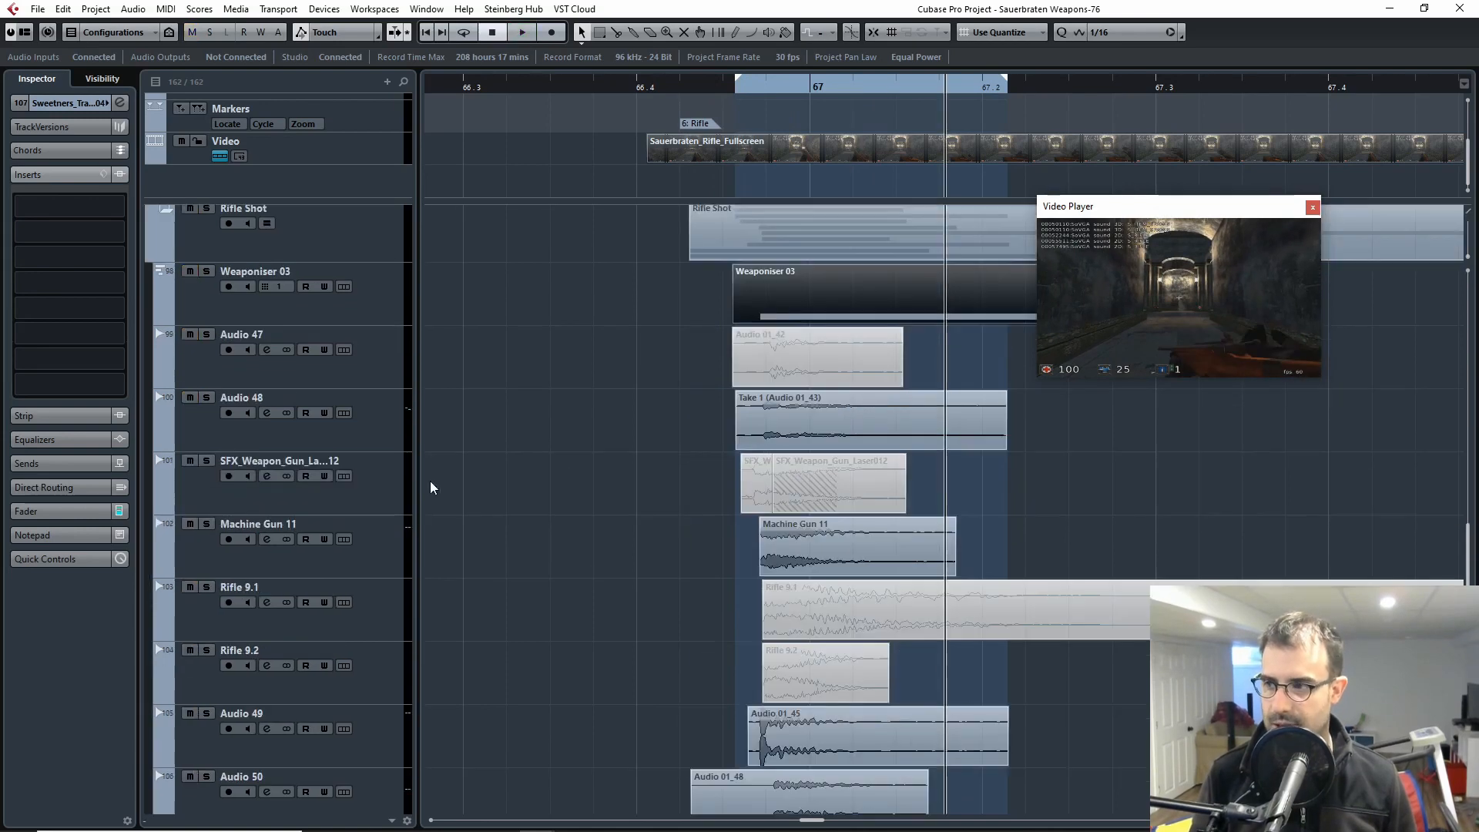
scroll(225, 465, down, 3)
click(206, 451)
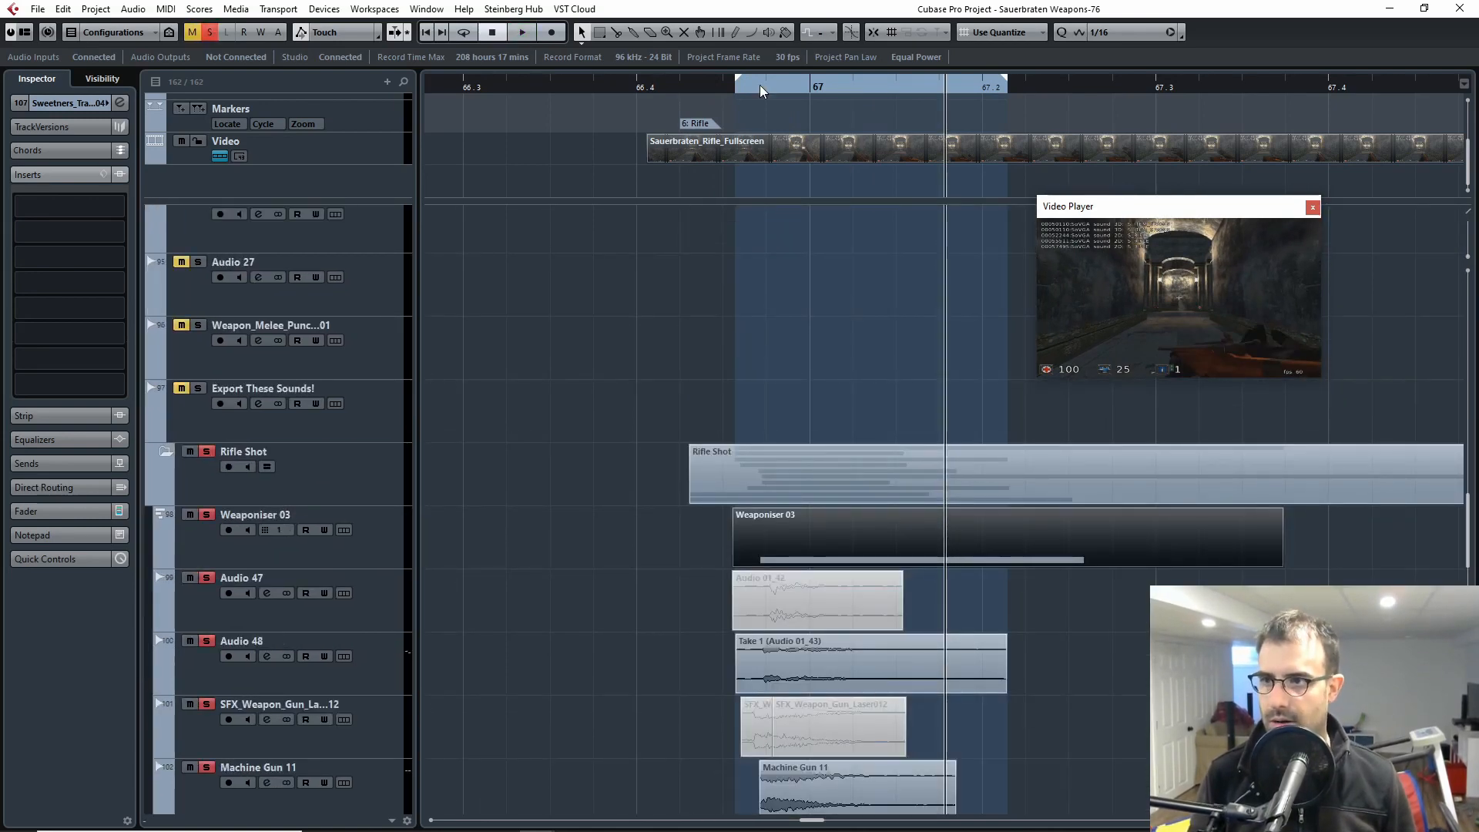
scroll(765, 400, down, 4)
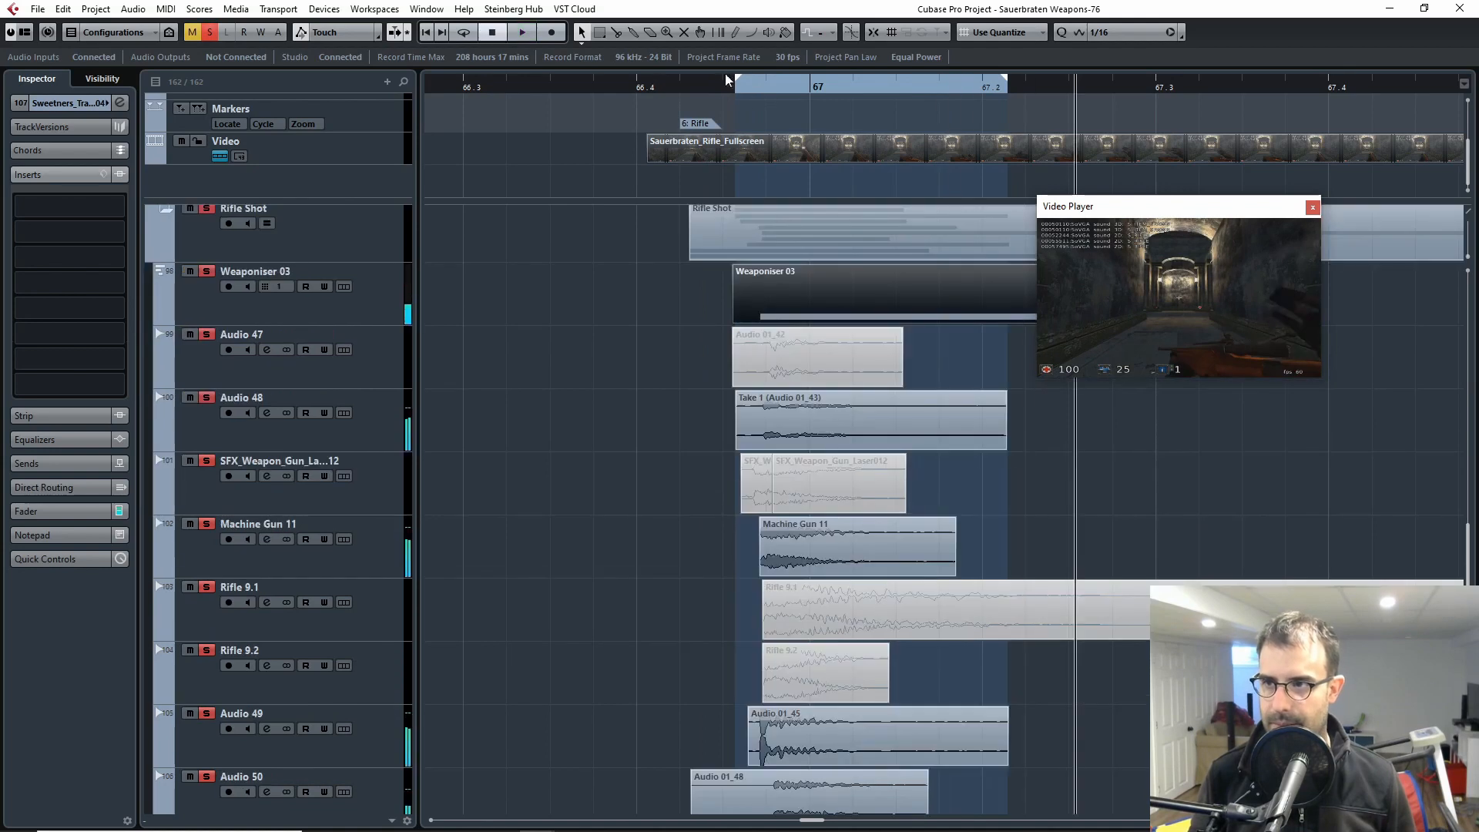
click(718, 90)
key(space)
drag(708, 91, 679, 93)
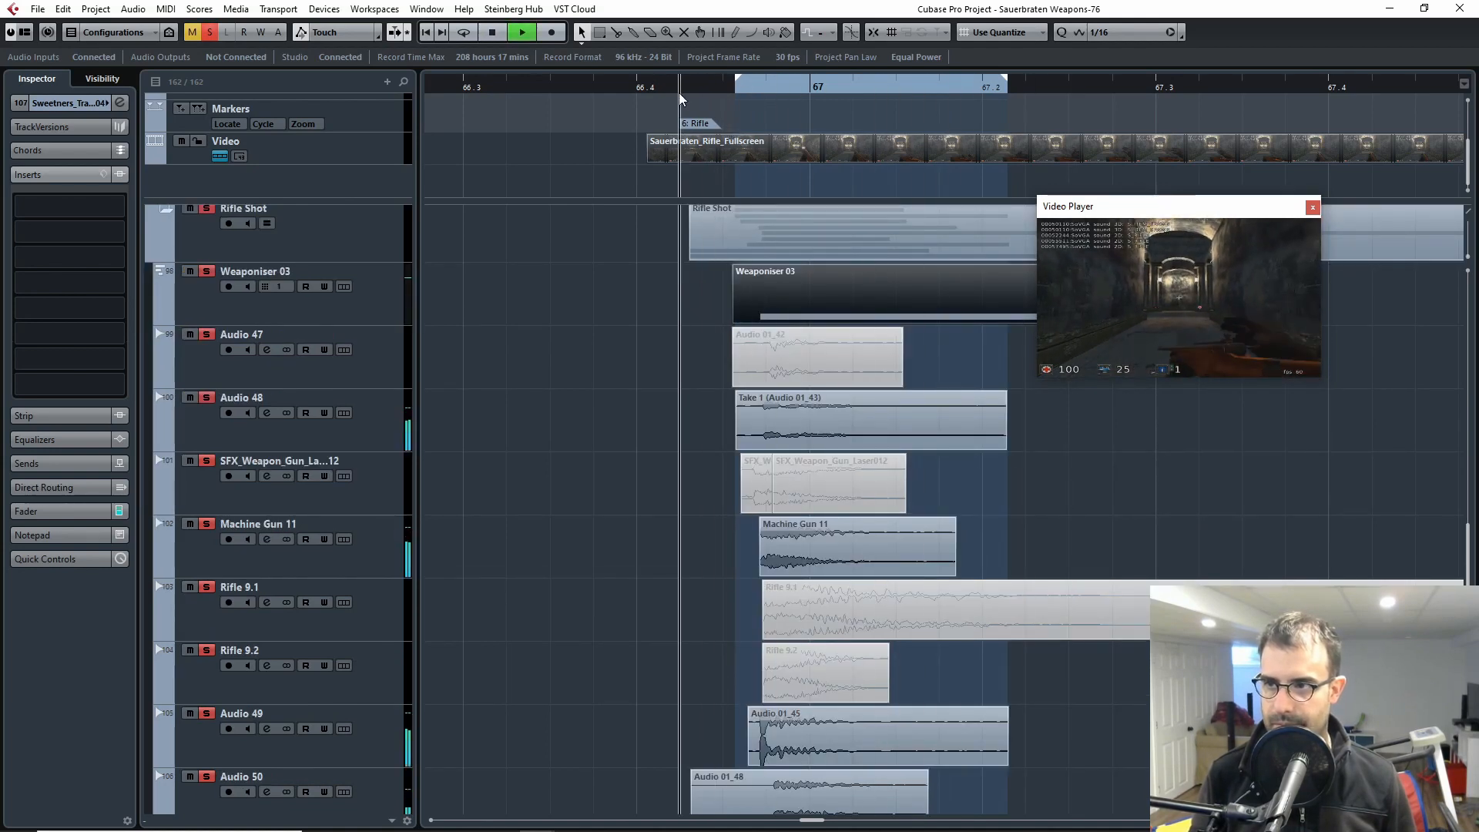
key(space)
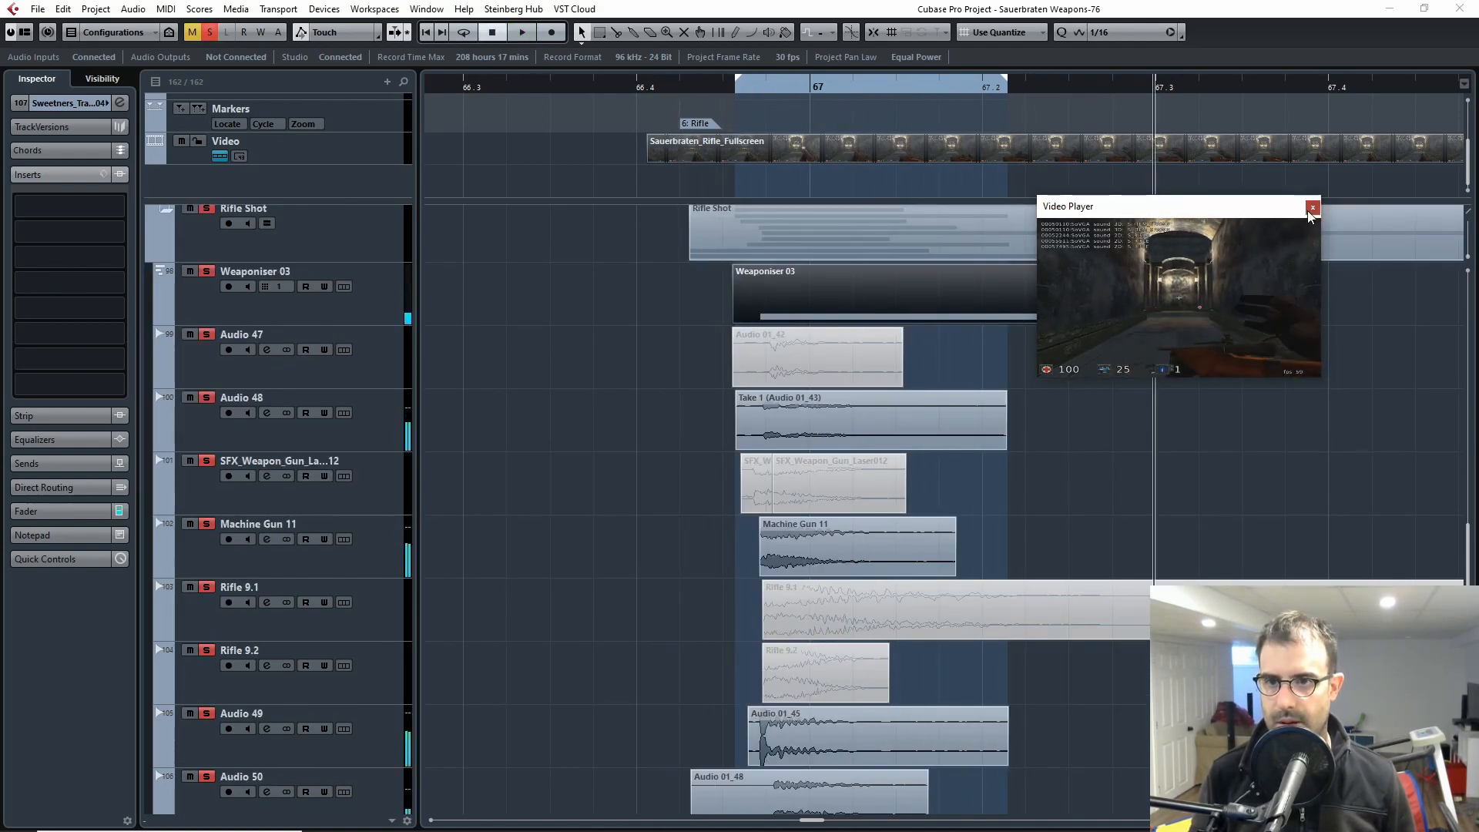
Step: Close the Video Player window and show the full length of the Rifle Shot folder on the timeline
click(1311, 208)
key(g)
key(g)
key(g)
scroll(838, 574, down, 5)
scroll(755, 589, up, 9)
scroll(462, 559, down, 2)
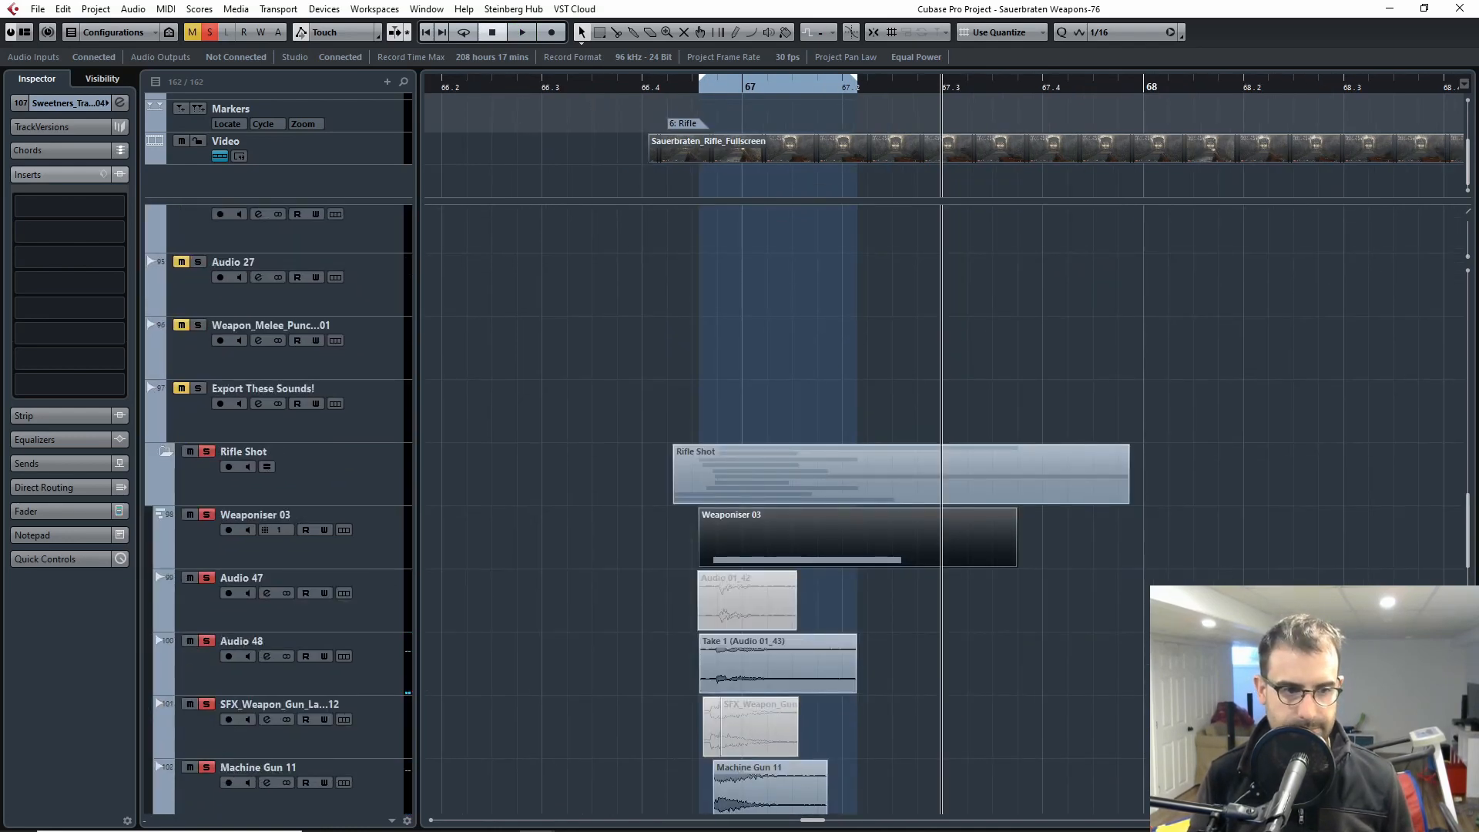
Step: Switch to the FMOD_Assignment1 project in FMOD, open the Rifle_Fire event and play it briefly
drag(1478, 63, 428, 2)
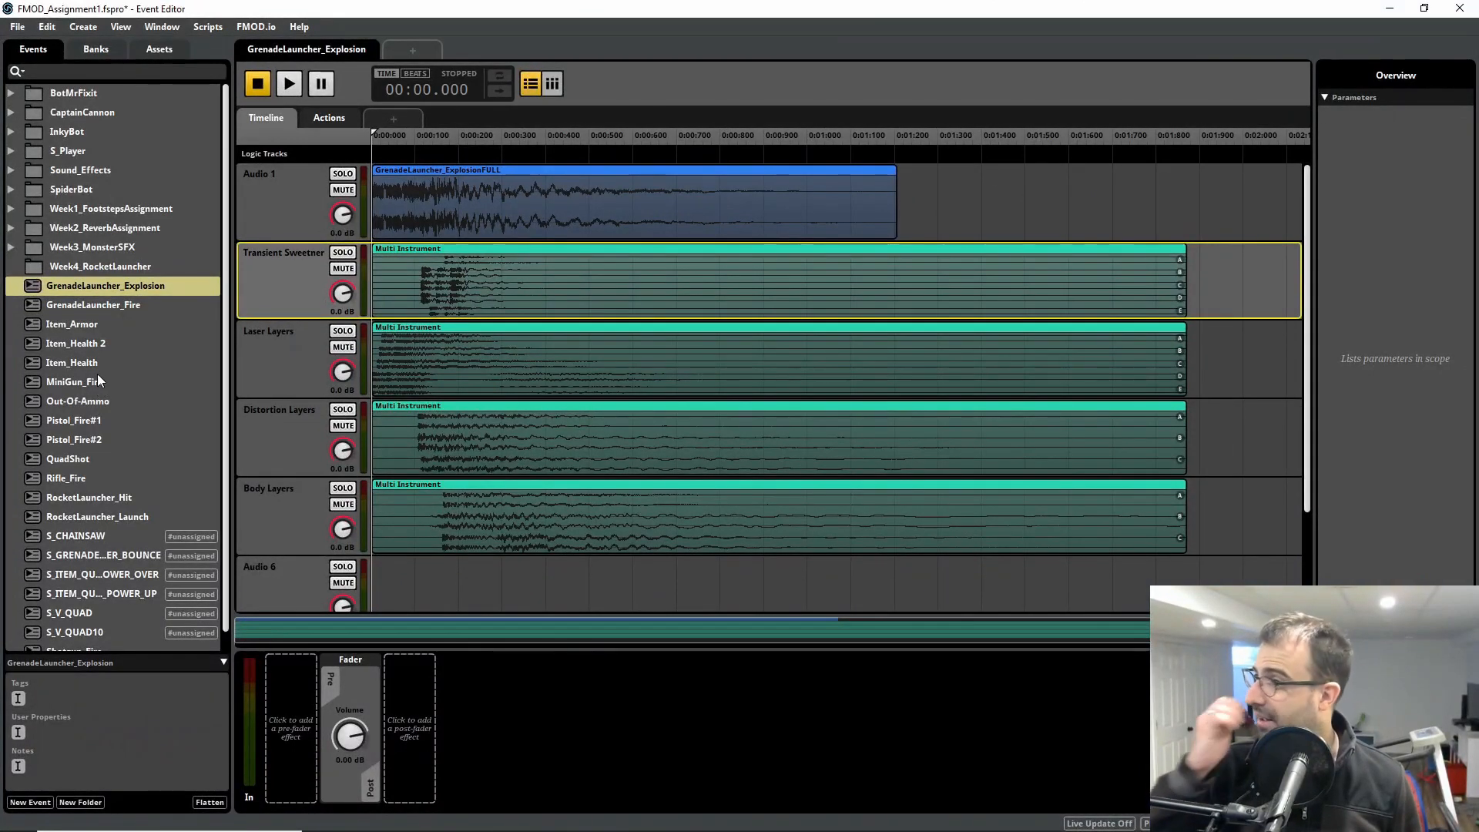
scroll(108, 376, down, 1)
click(68, 459)
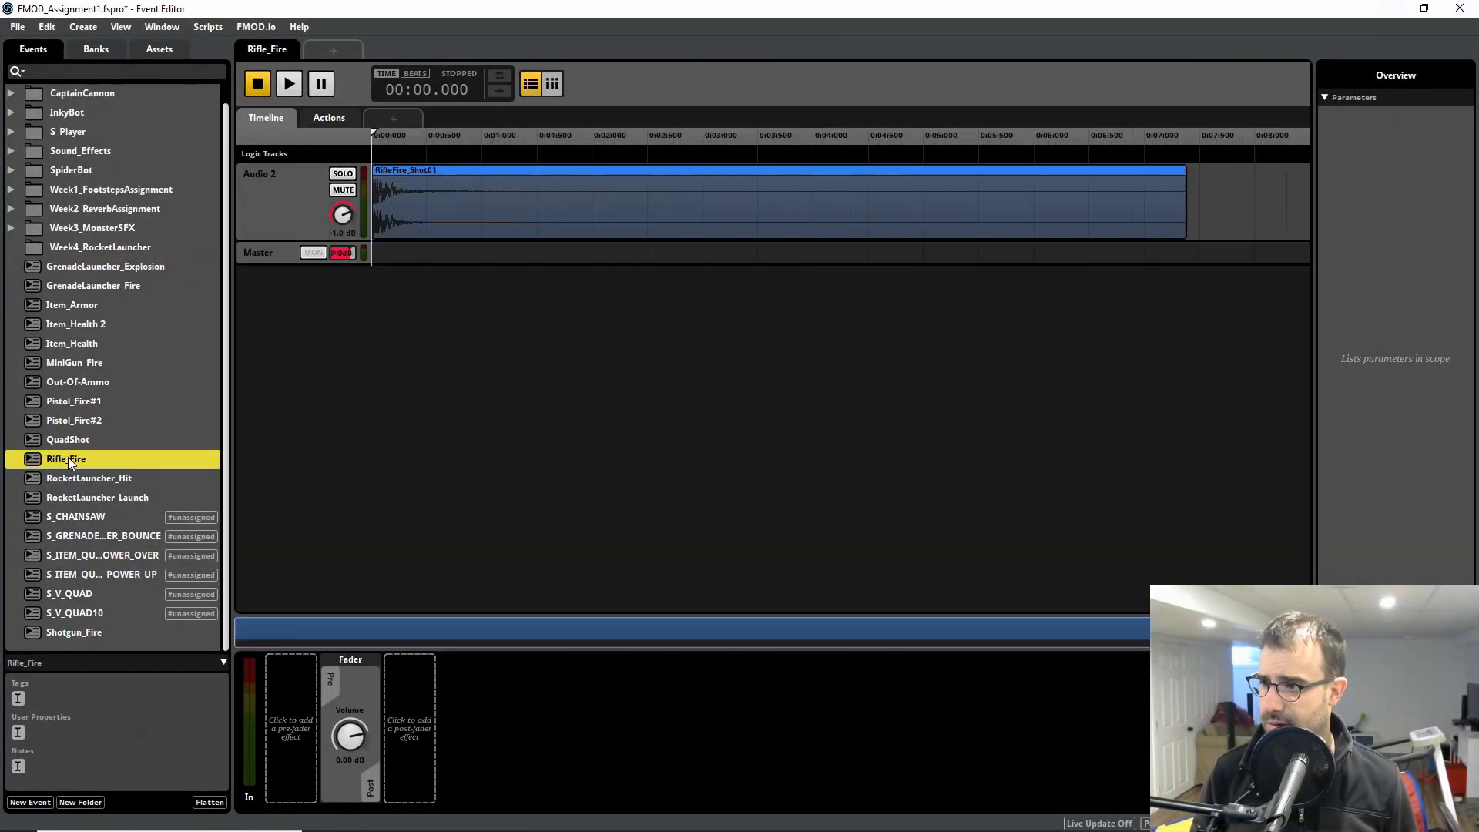
click(287, 92)
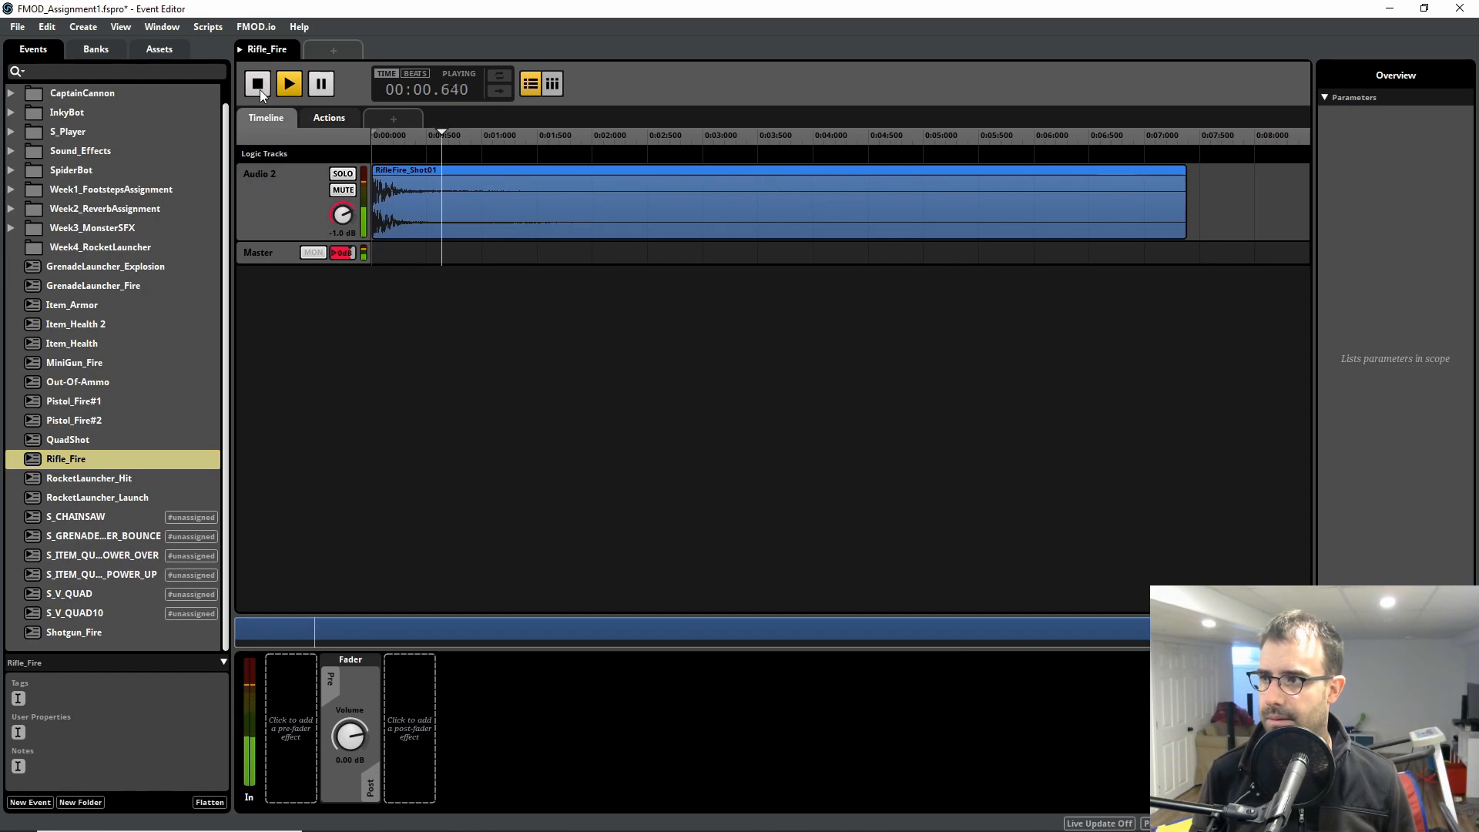
click(260, 89)
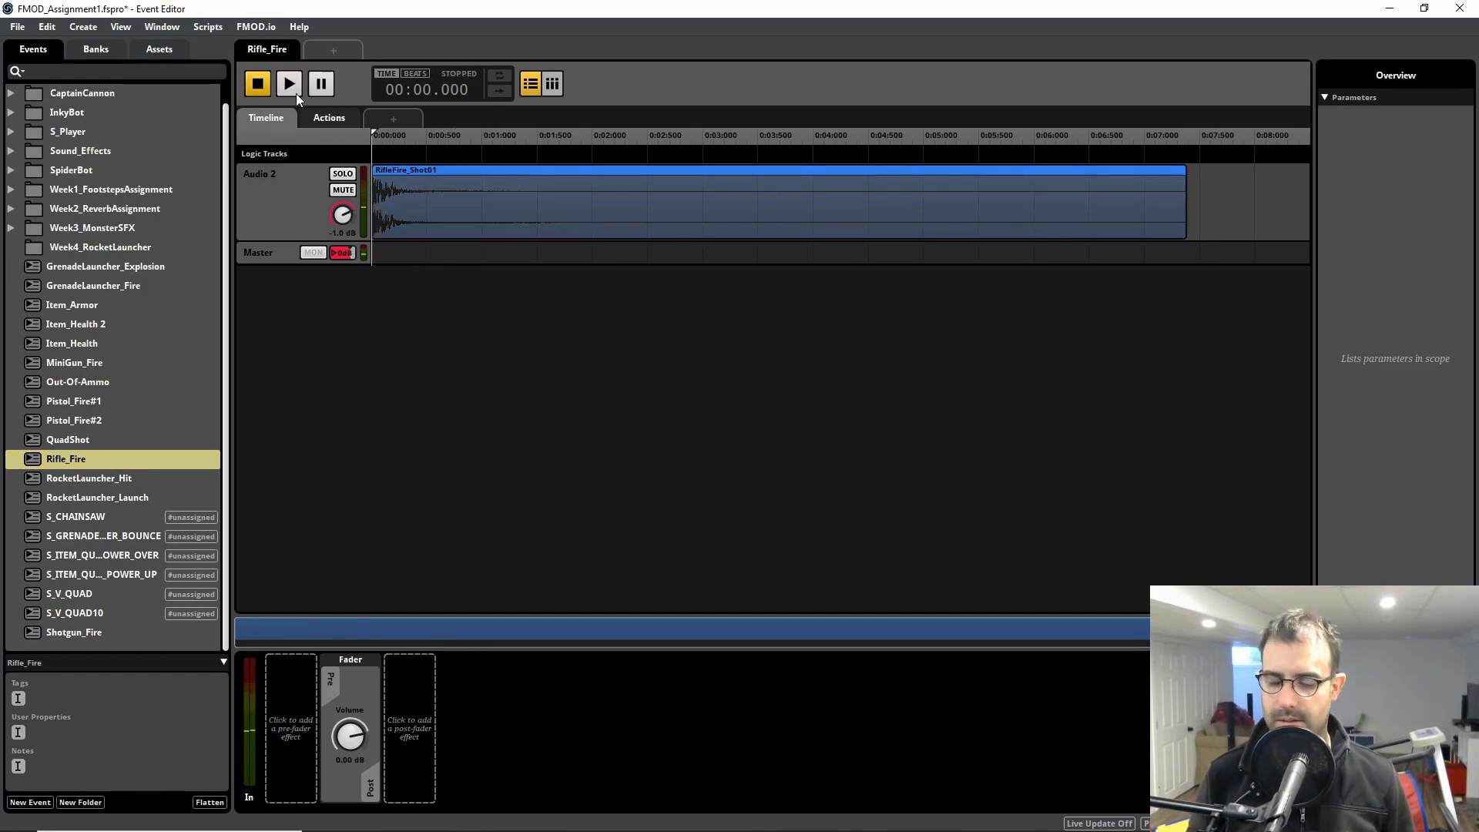
Step: Replay the Rifle_Fire event twice from the start, listening to the shot and its tail
click(295, 94)
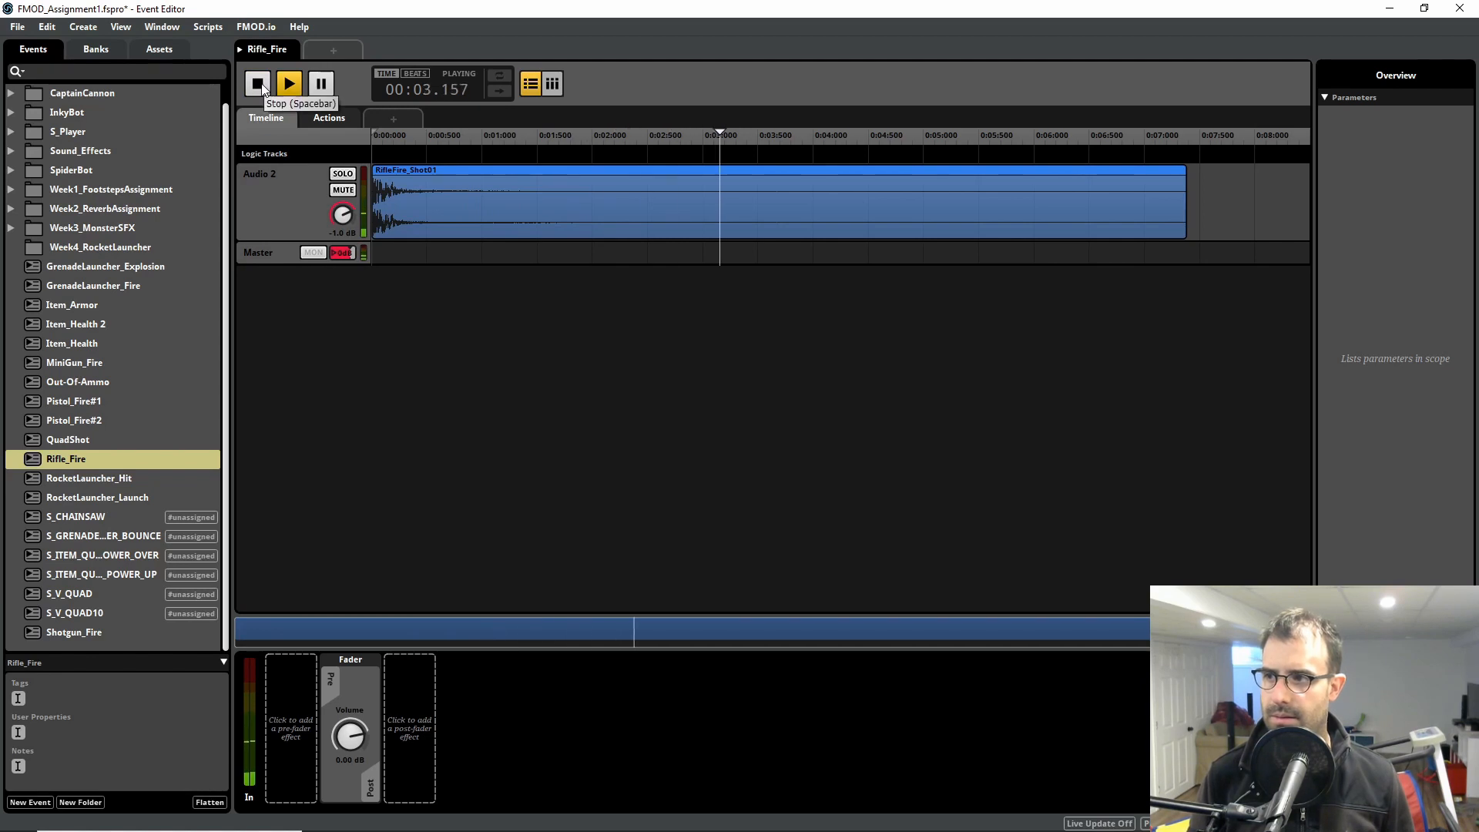
click(259, 85)
click(290, 87)
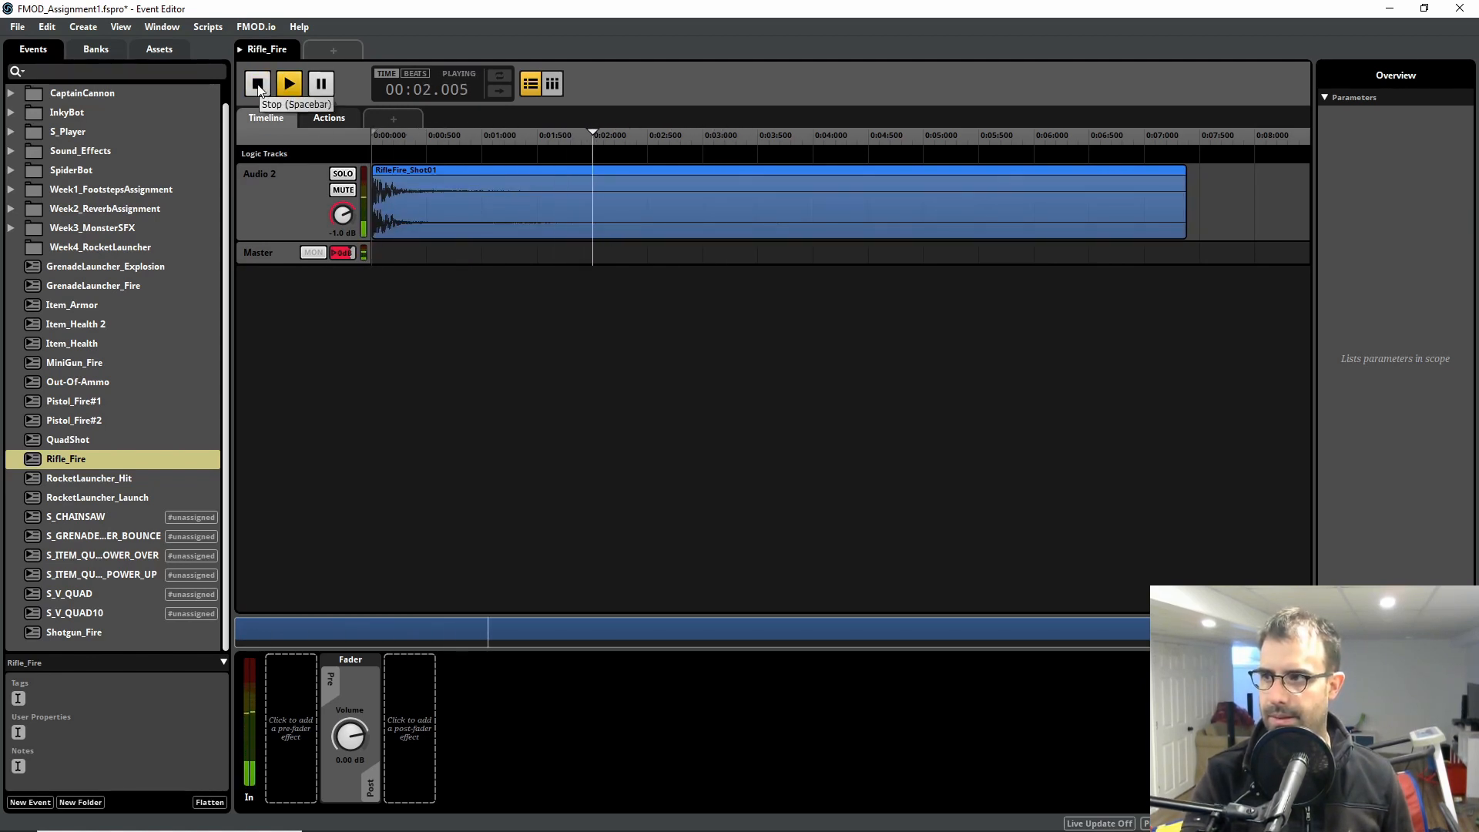
Step: Stop playback and inspect the Distortion effect on the Rifle_Fire event's Audio 2 track
click(259, 85)
click(271, 168)
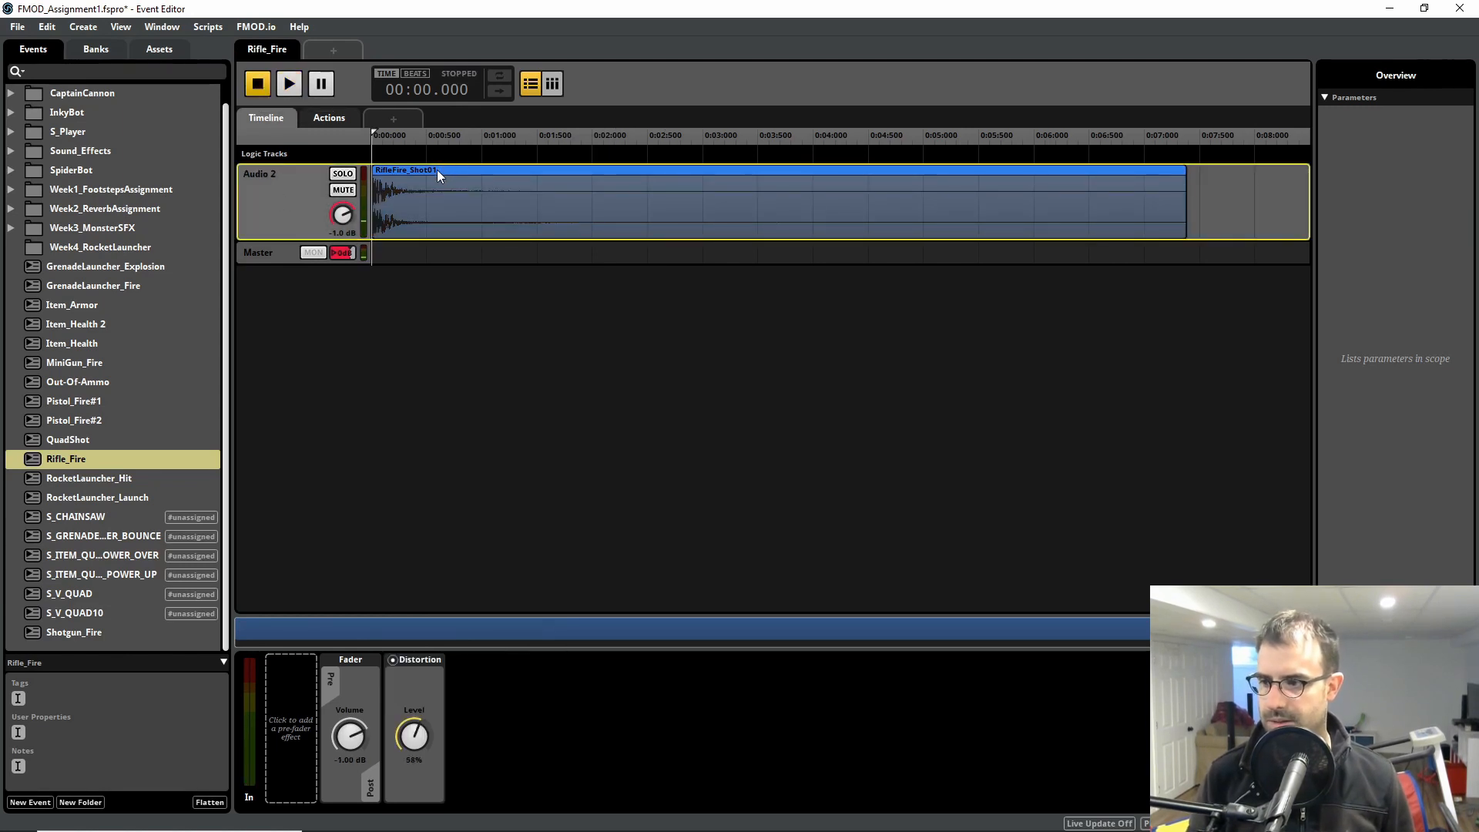
click(436, 171)
click(459, 546)
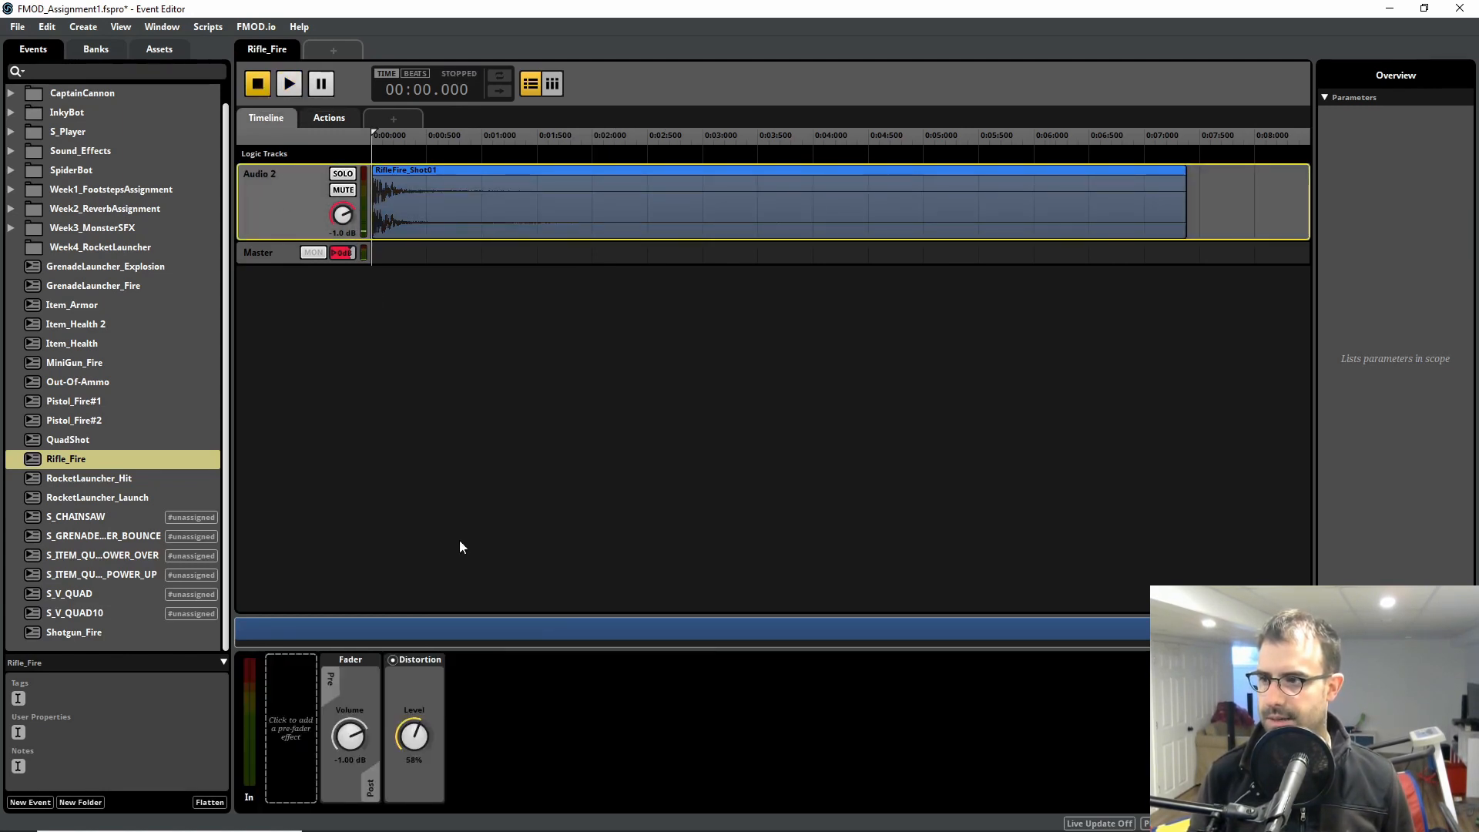
click(421, 663)
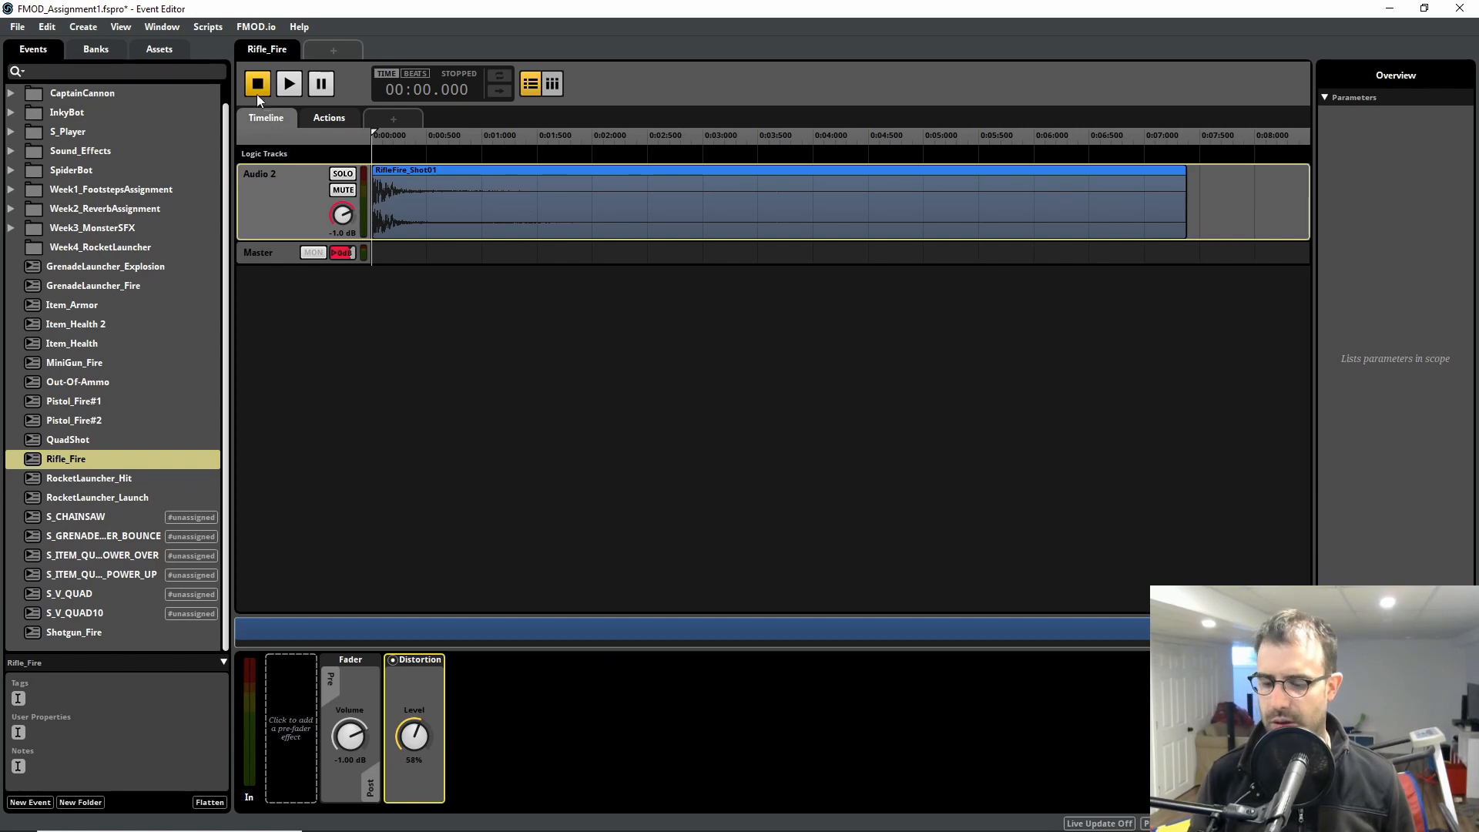
Step: Play the Rifle_Fire event twice from the start, listening to the distorted shot and its tail
click(285, 84)
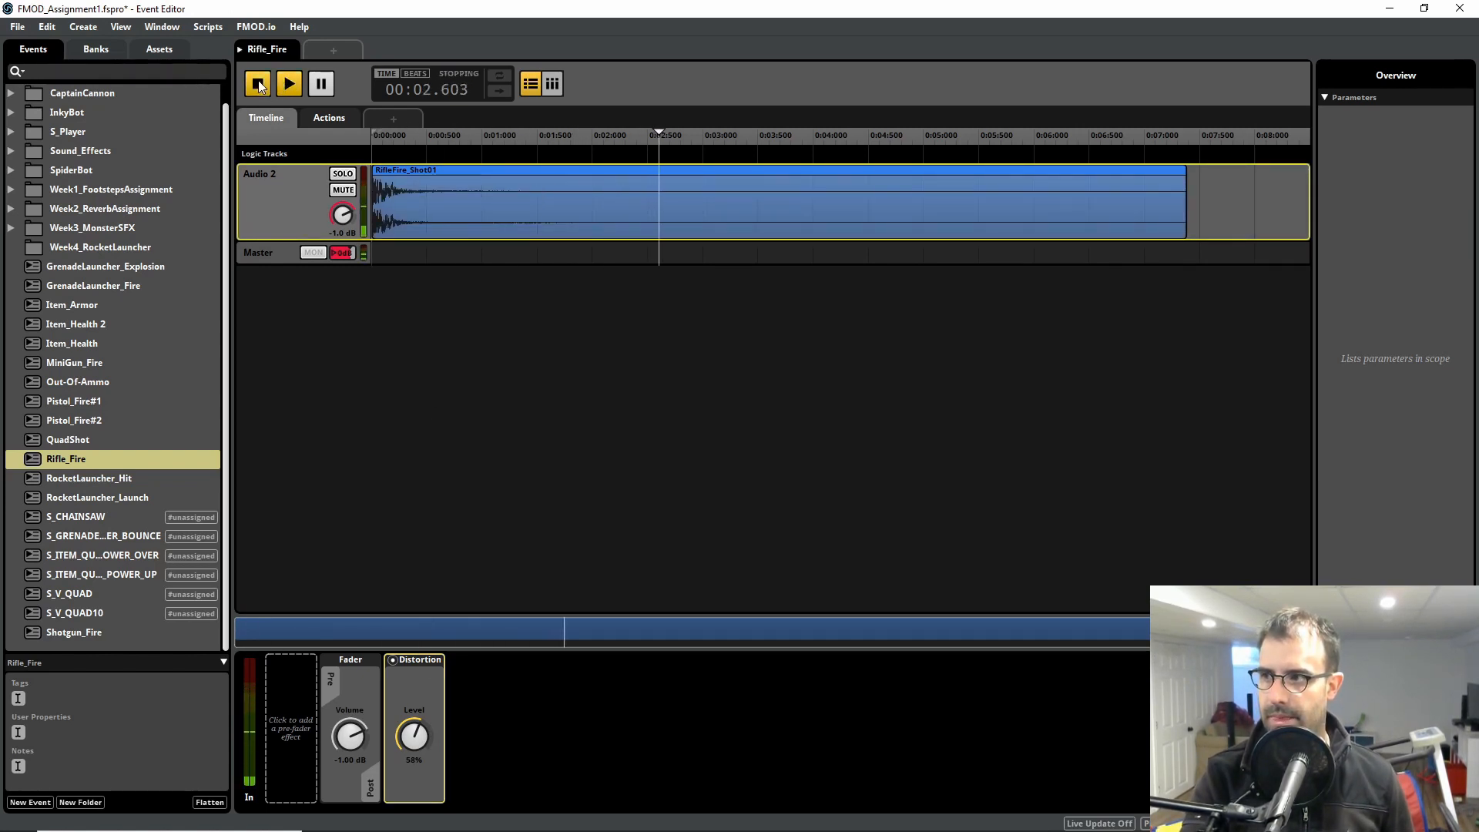
click(282, 86)
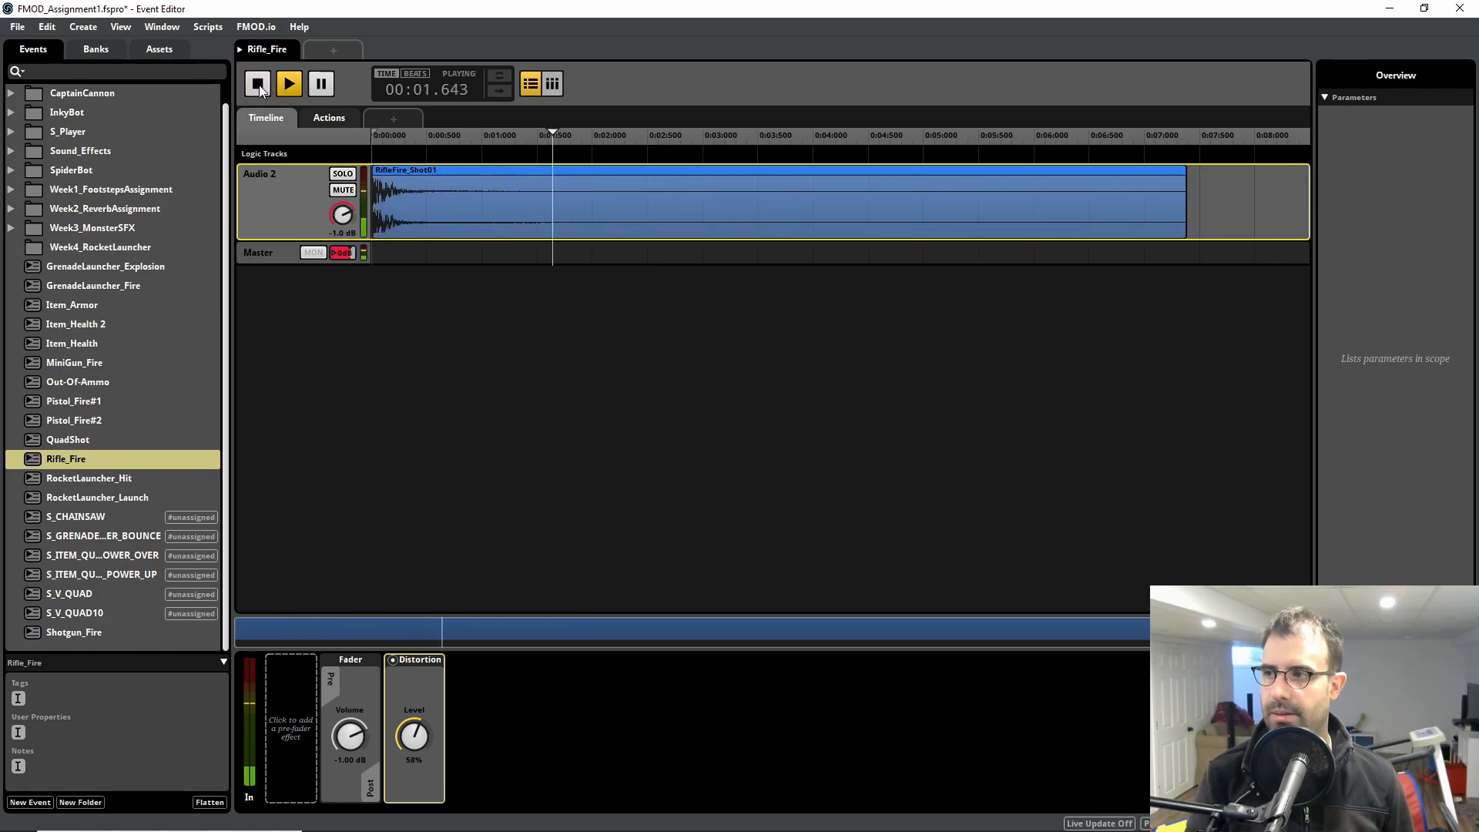
click(258, 90)
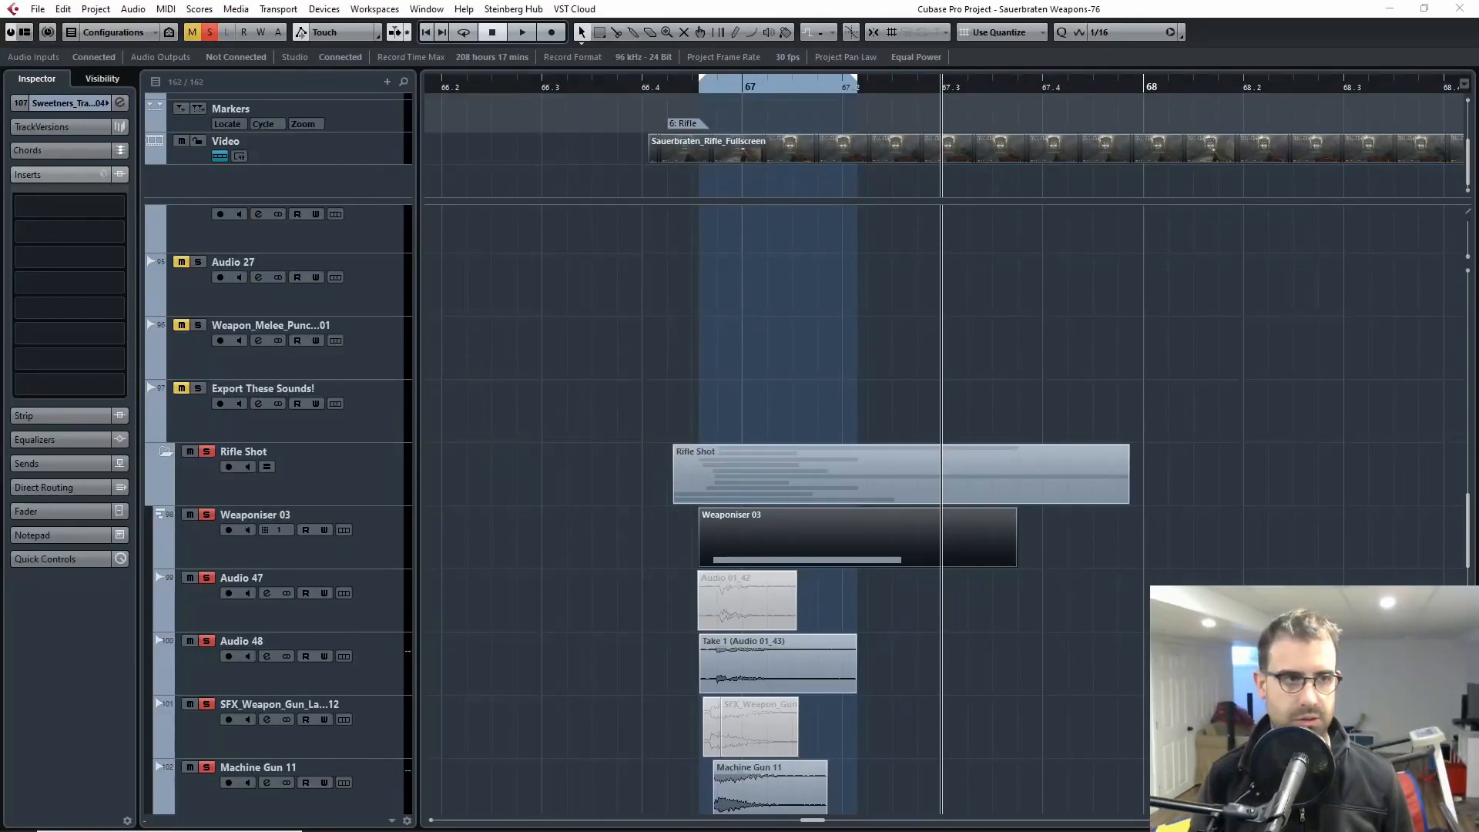
Step: Switch to the Cubase project and turn off solo on the Rifle Shot folder and its layers
click(1019, 688)
key(h)
key(h)
key(h)
key(h)
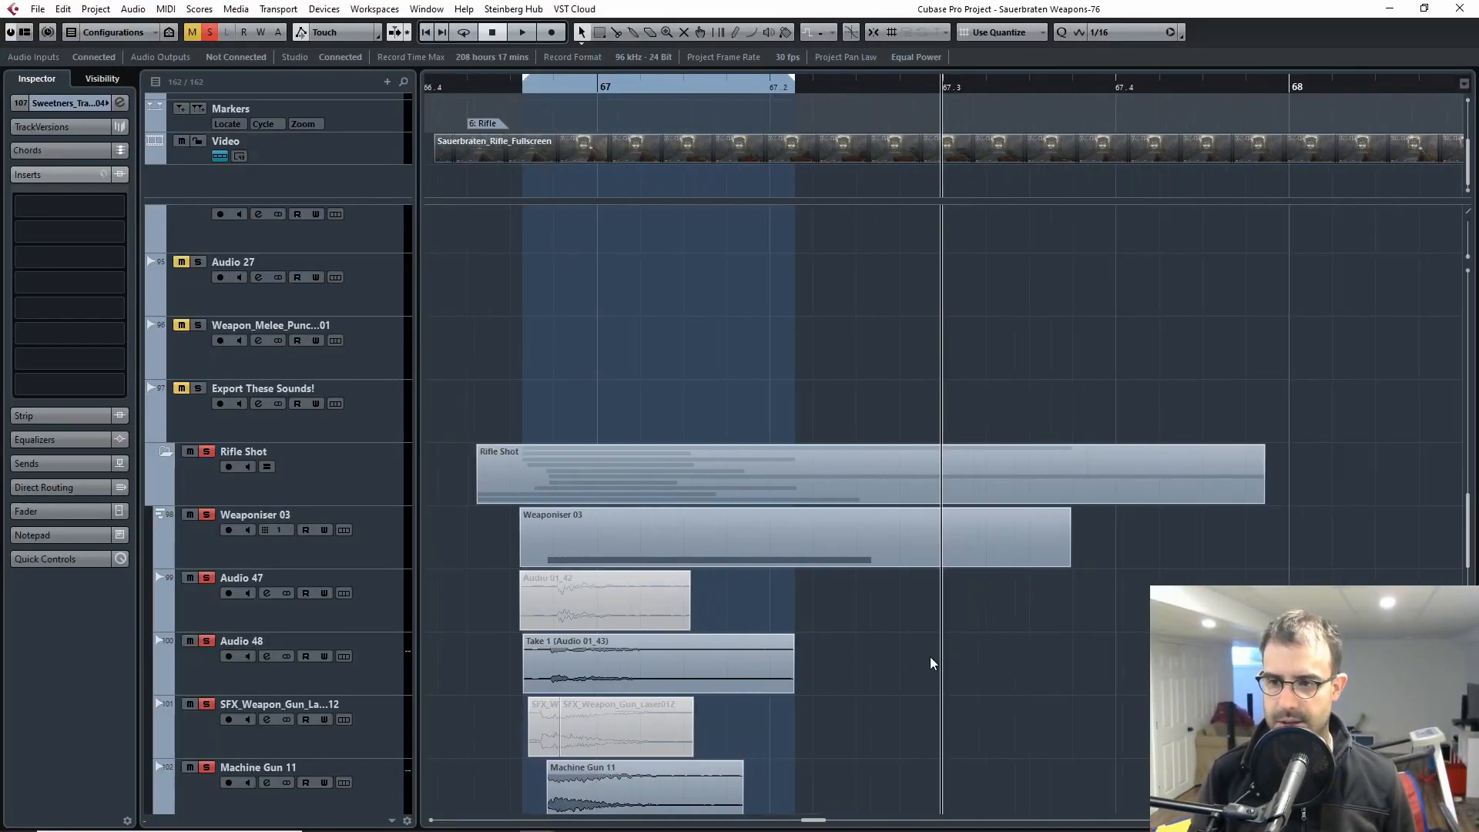
key(g)
key(g)
key(g)
key(g)
key(g)
Step: Collapse the Rifle Shot folder track and show a wider stretch of the timeline
key(g)
key(g)
key(g)
key(g)
key(g)
key(g)
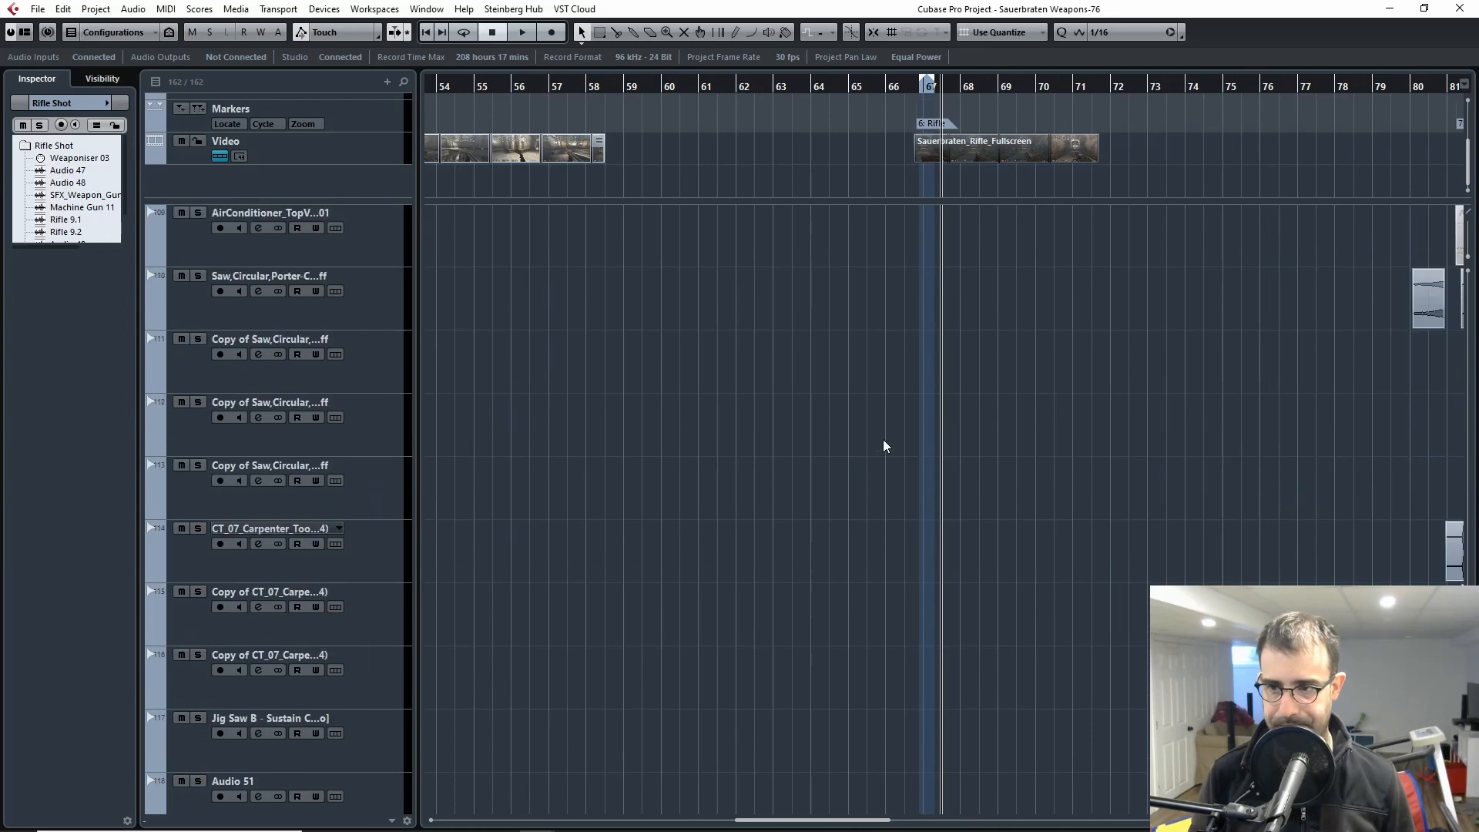
key(g)
key(g)
key(g)
key(g)
key(g)
key(g)
scroll(1008, 445, up, 10)
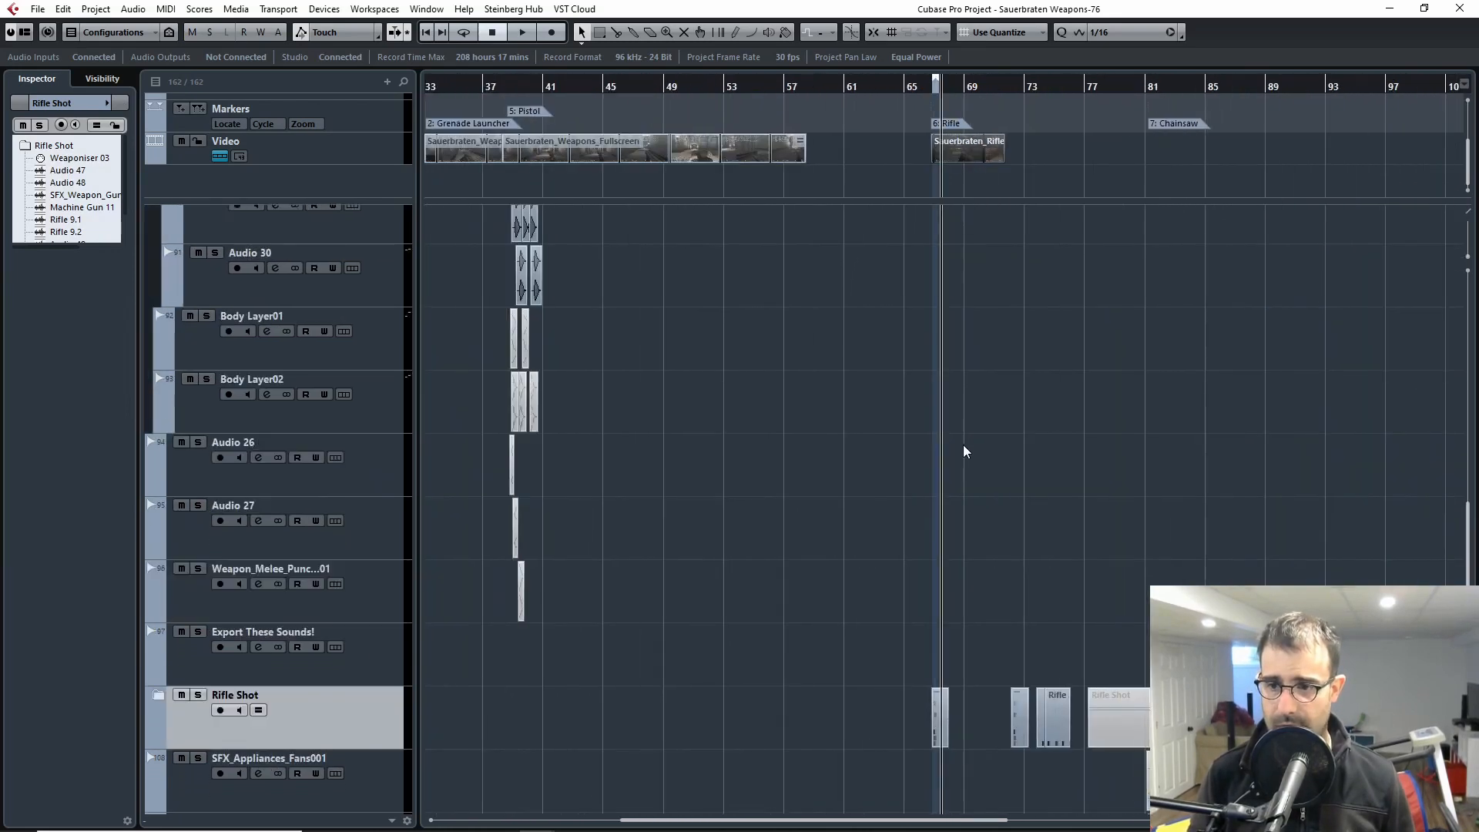
Step: Look over the whole project's weapon markers and the tracks from the launcher folders down to the chainsaw layers
scroll(972, 446, down, 10)
scroll(984, 443, up, 7)
scroll(982, 436, down, 10)
scroll(991, 434, up, 7)
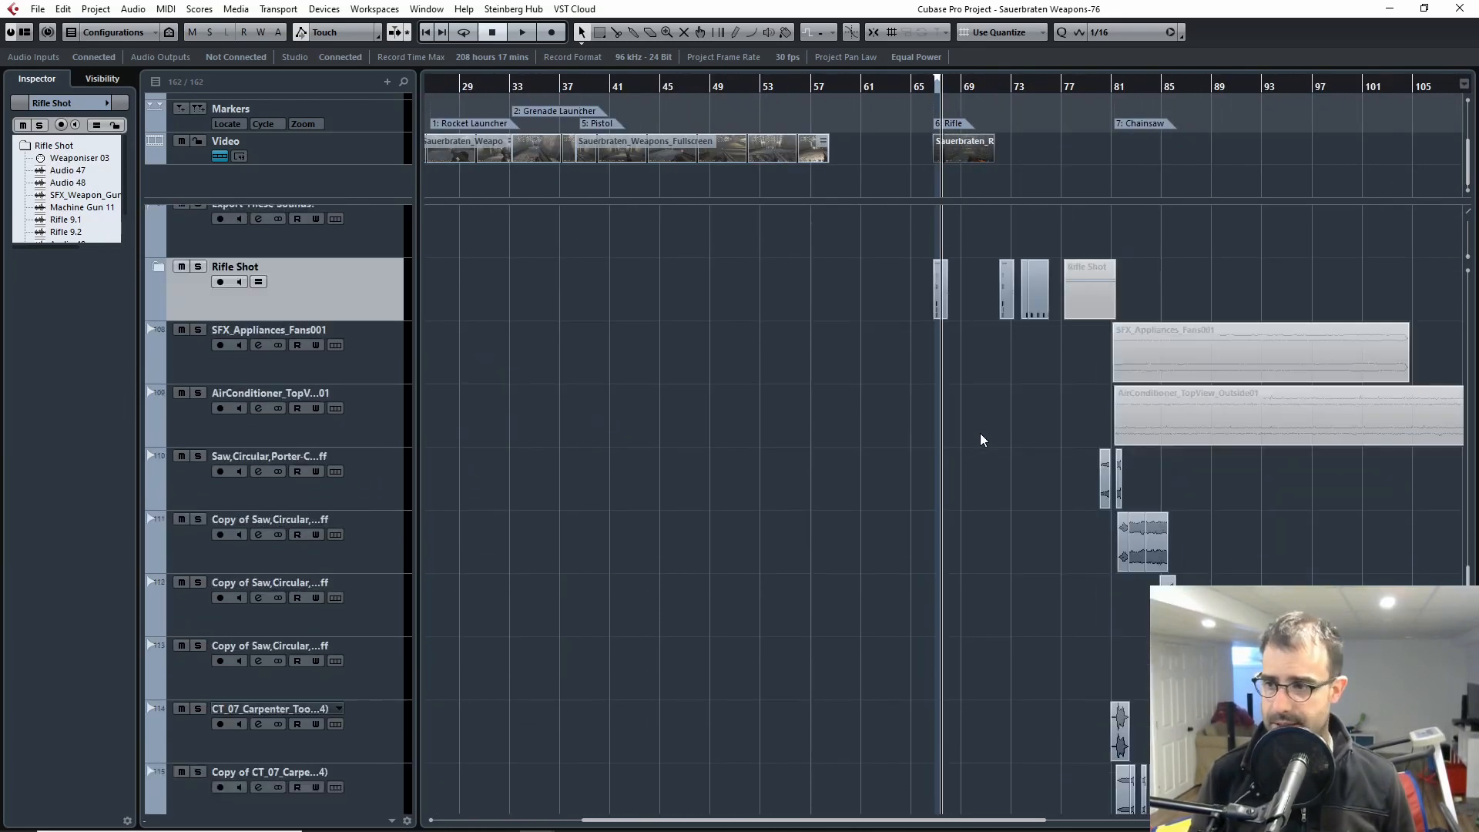
scroll(980, 433, up, 7)
key(g)
key(g)
key(g)
key(g)
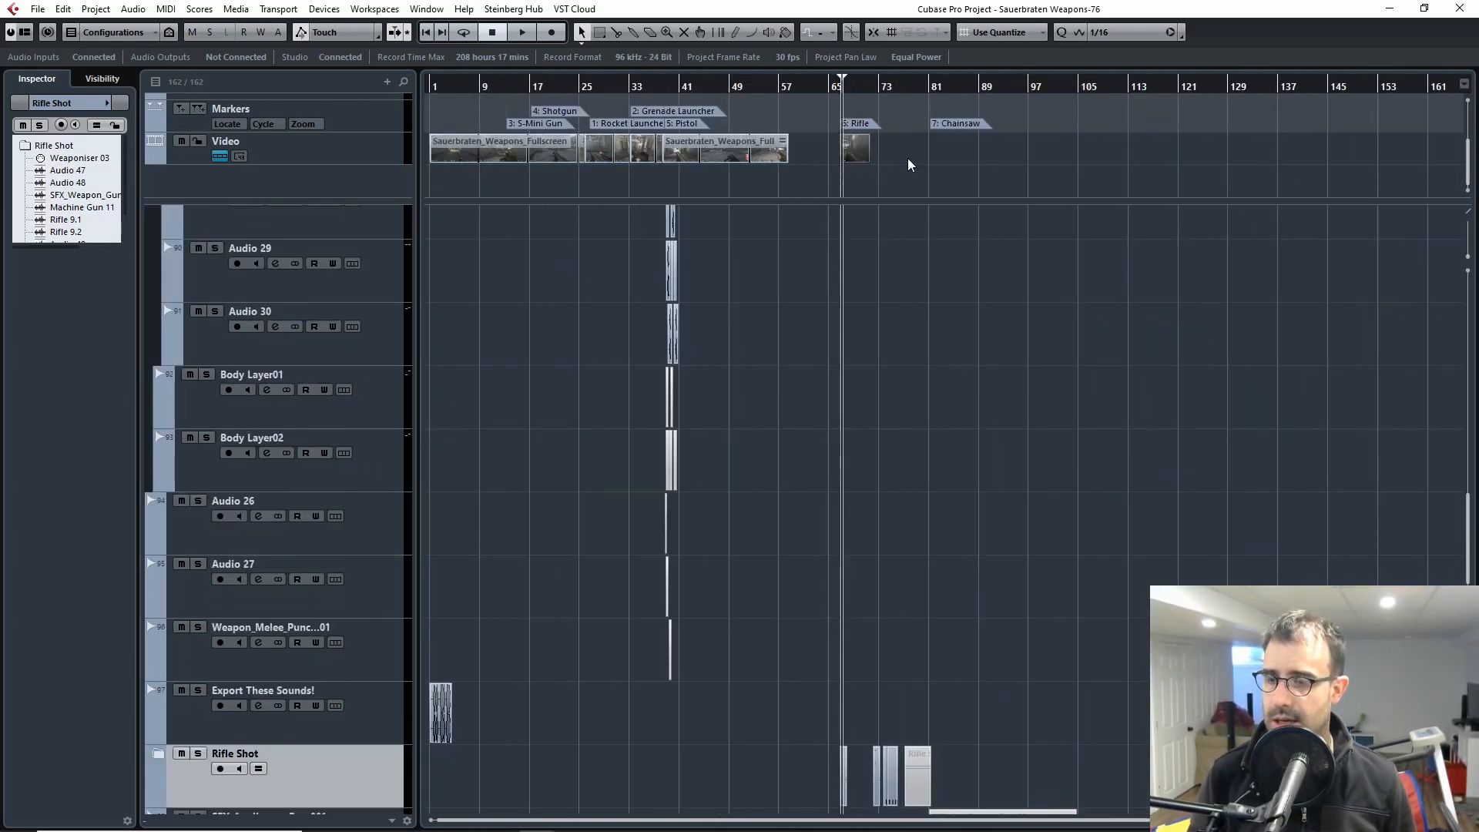
mouse_move(908, 163)
mouse_down()
mouse_move(664, 168)
mouse_move(474, 98)
mouse_move(504, 110)
mouse_up()
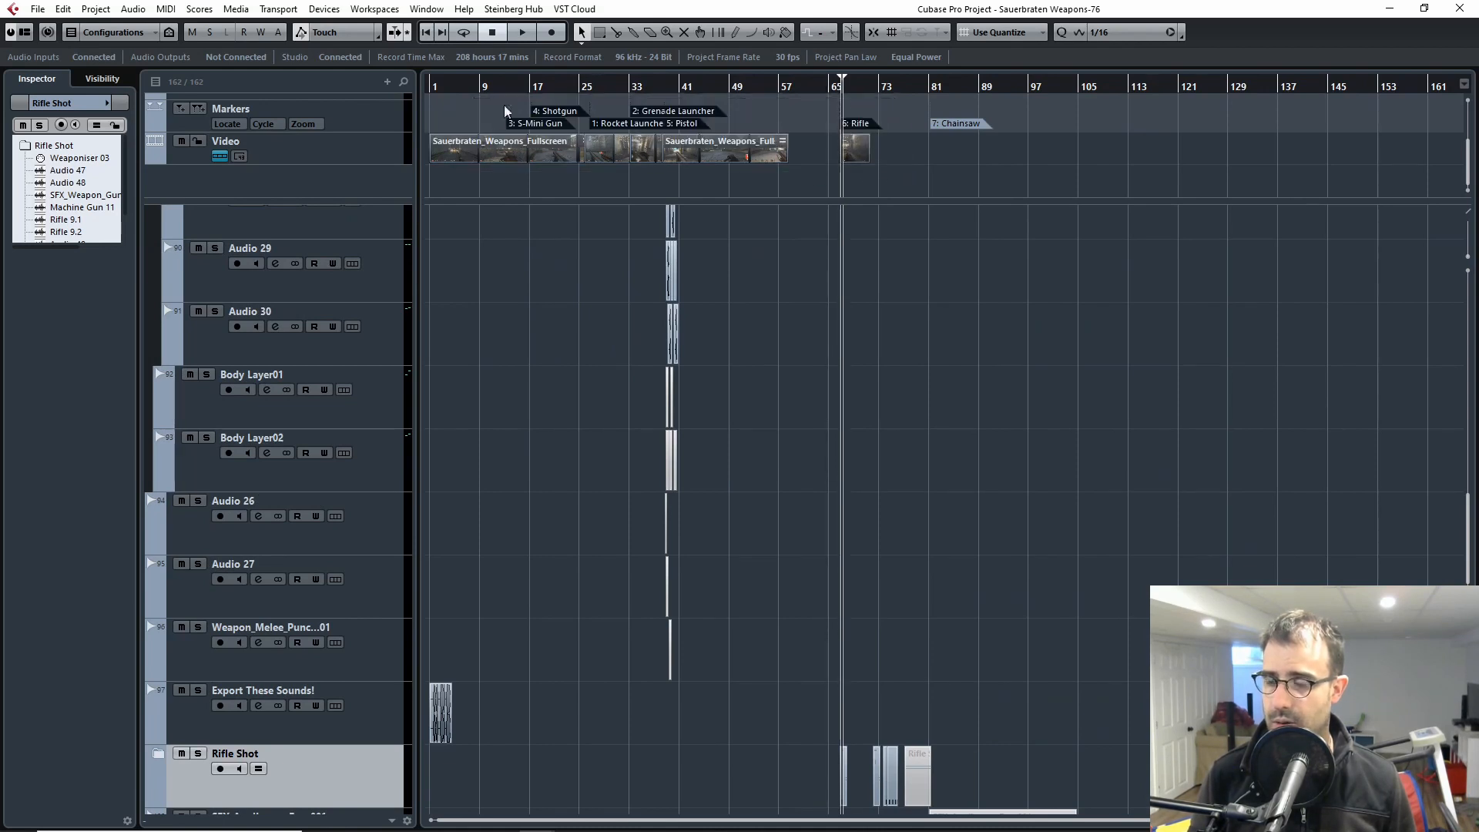
scroll(869, 292, up, 15)
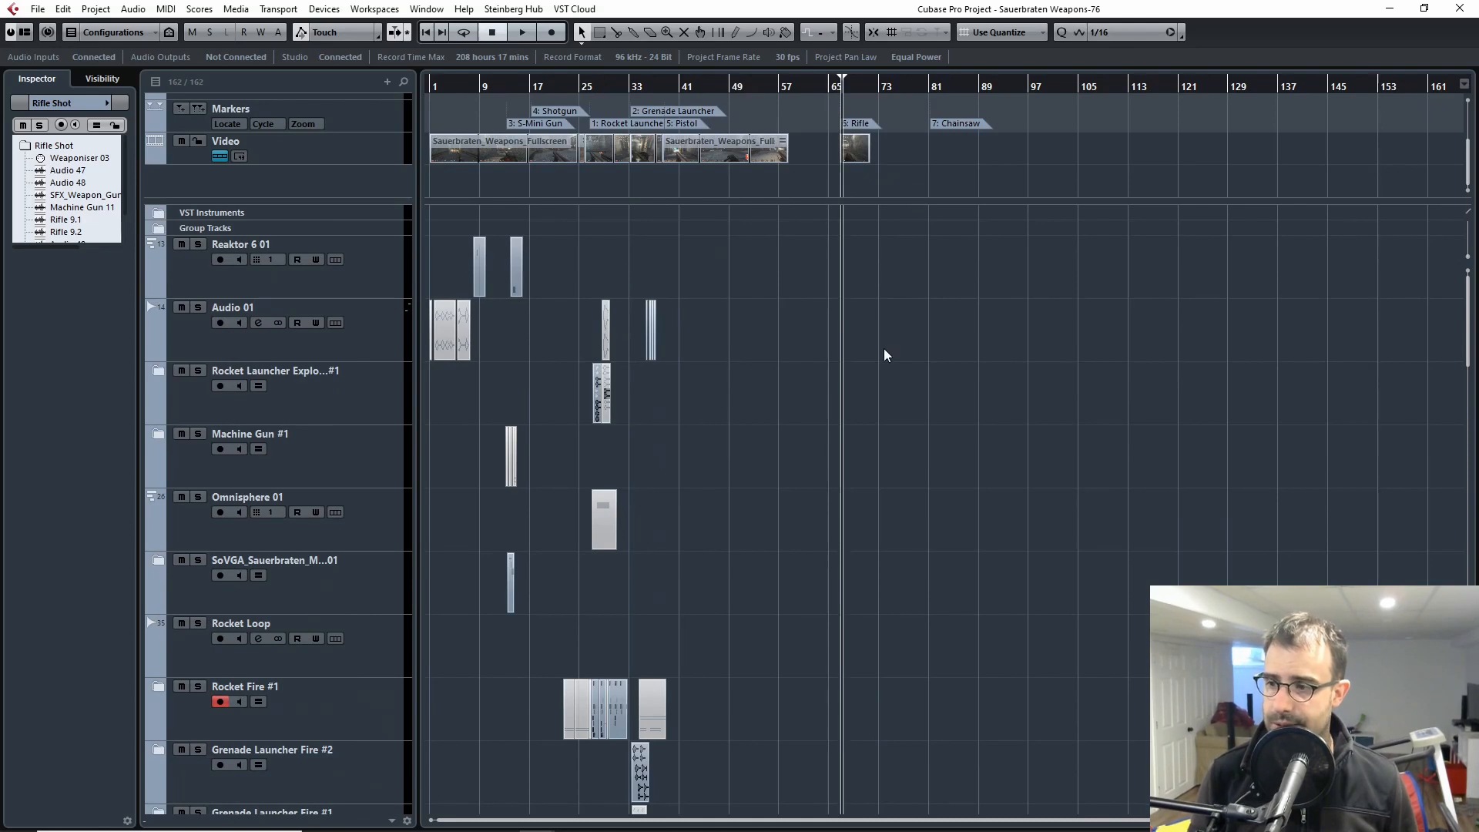
scroll(849, 352, down, 12)
scroll(848, 348, down, 20)
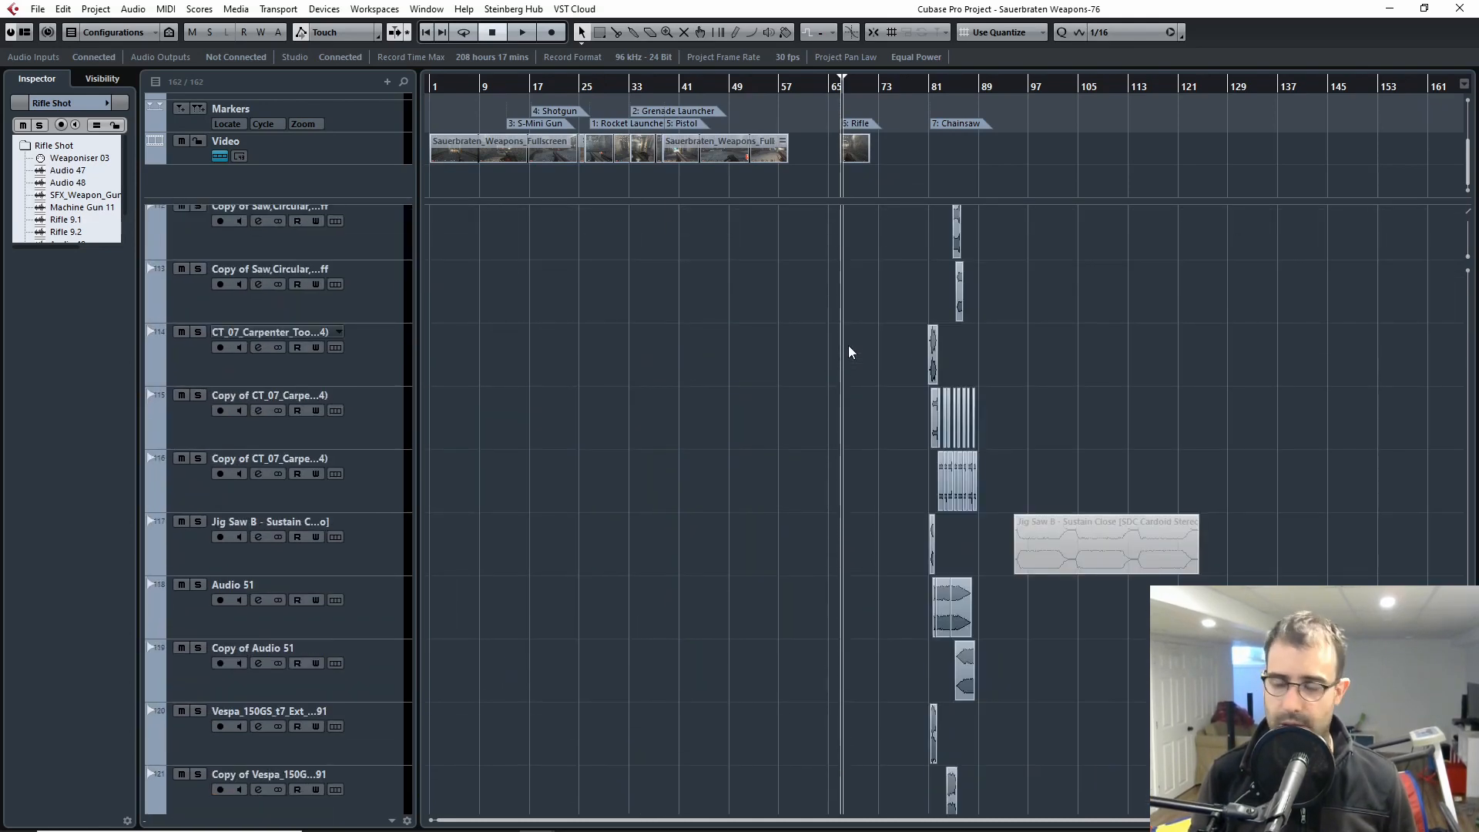
scroll(835, 352, up, 8)
scroll(816, 358, up, 16)
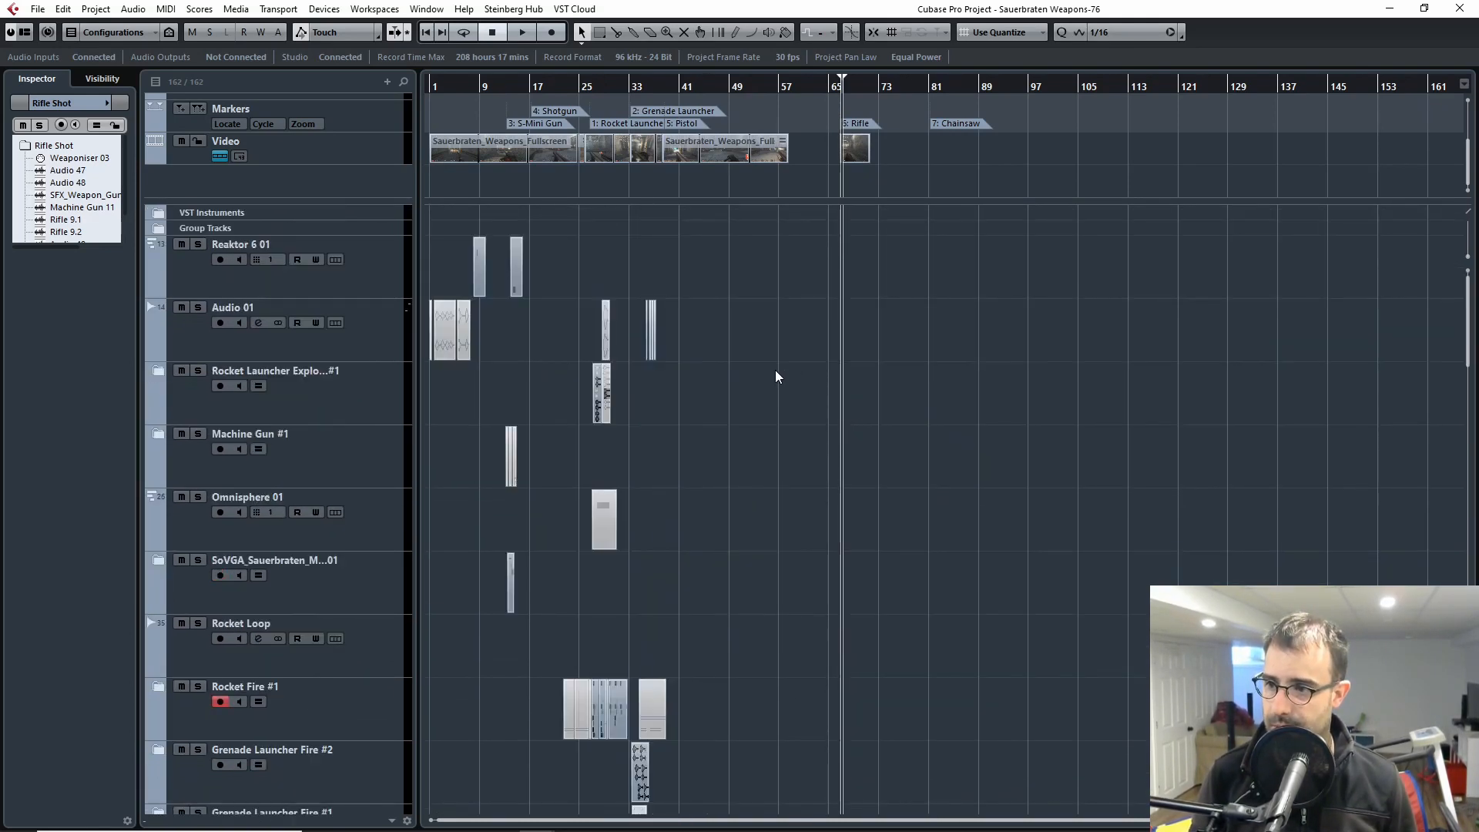
Step: Place the project cursor at the Rocket Launcher marker and view the events around it
key(h)
key(h)
drag(613, 414, 1050, 409)
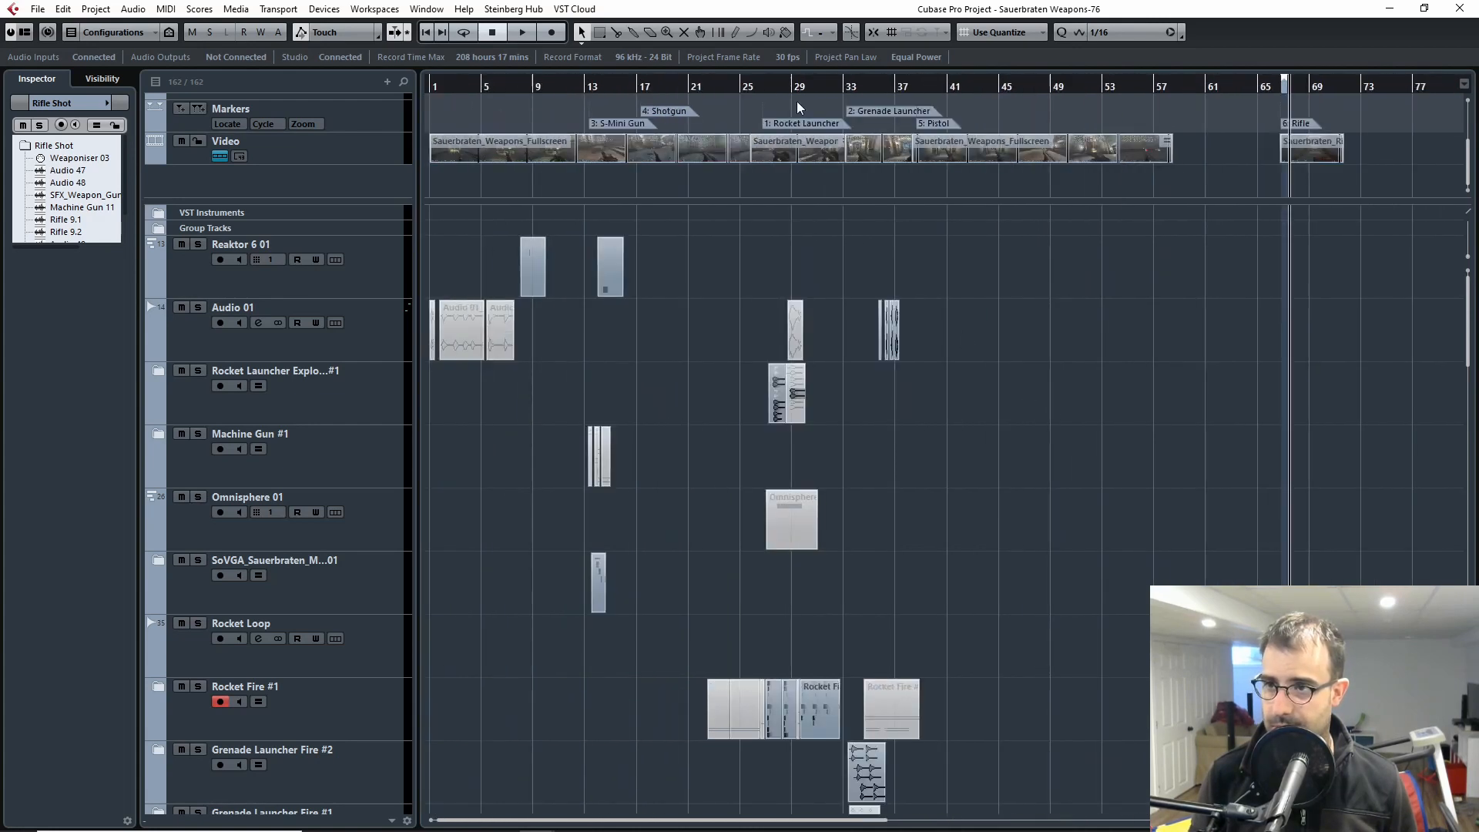
drag(790, 89, 763, 91)
key(g)
key(g)
key(g)
key(g)
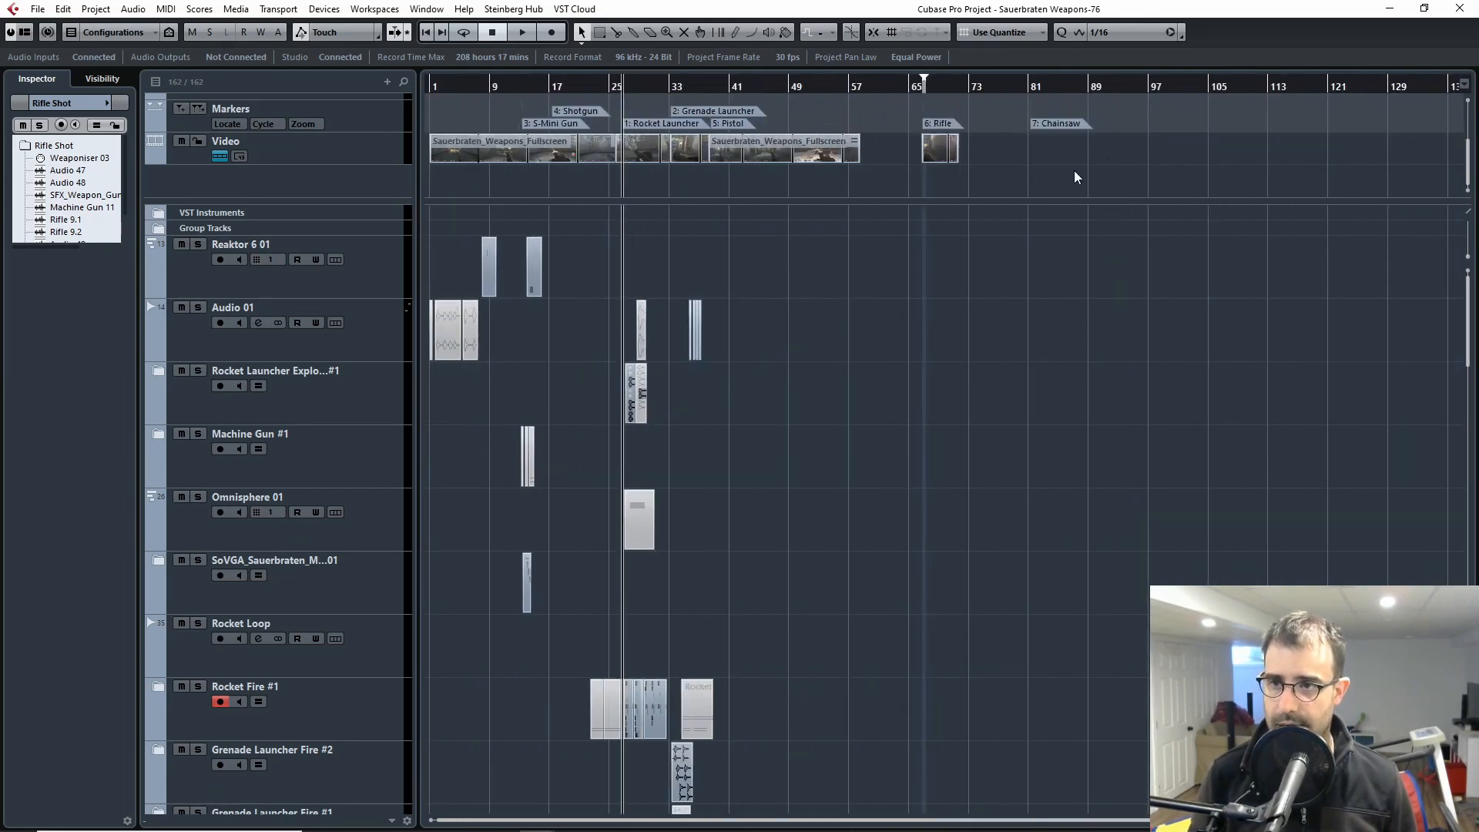
Step: Select the Chainsaw marker and move the project cursor to bar 81 where its layers start
click(1056, 123)
scroll(1097, 336, down, 20)
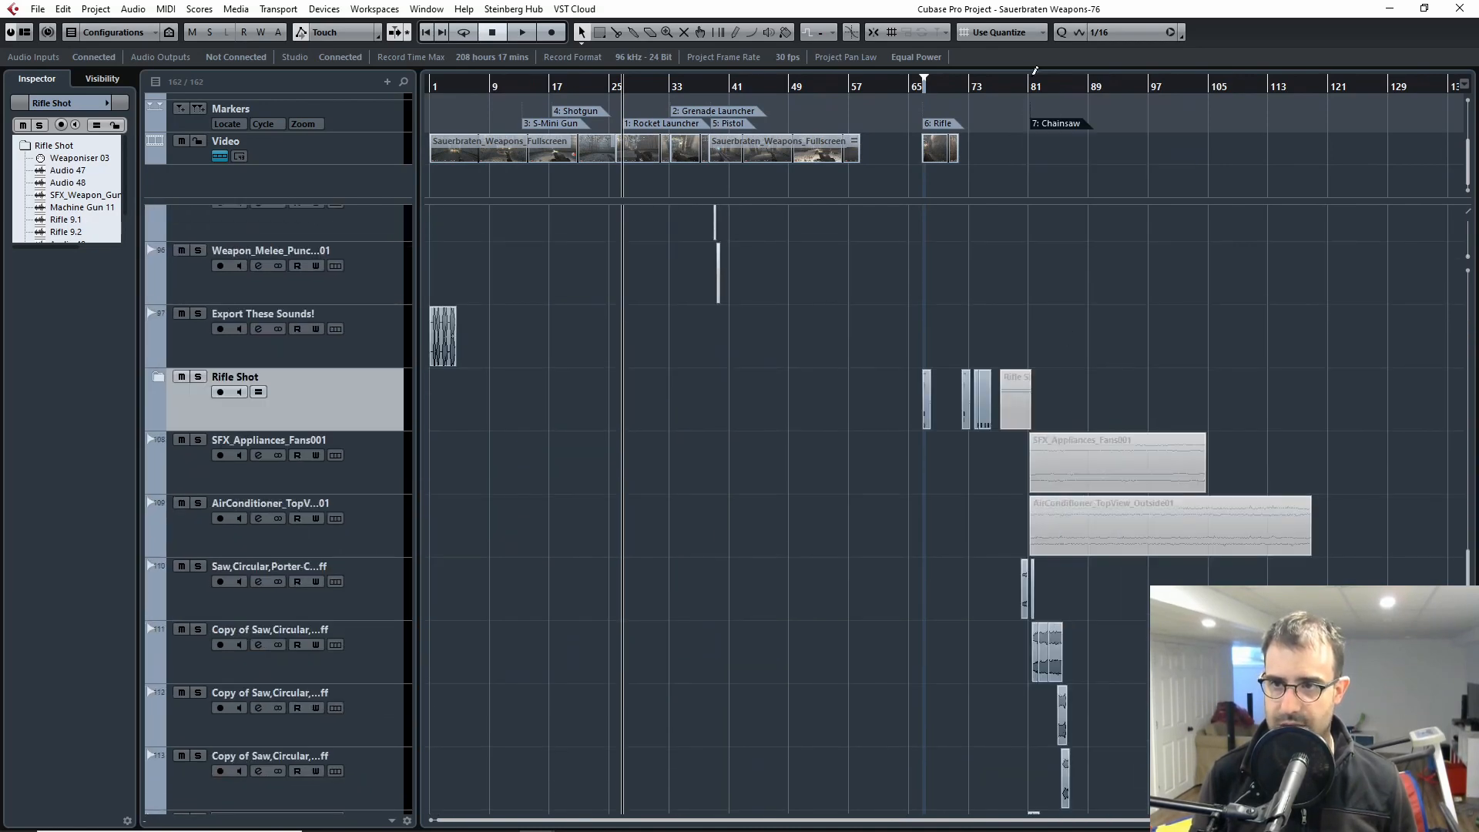
click(1032, 85)
key(h)
key(h)
key(h)
key(h)
key(h)
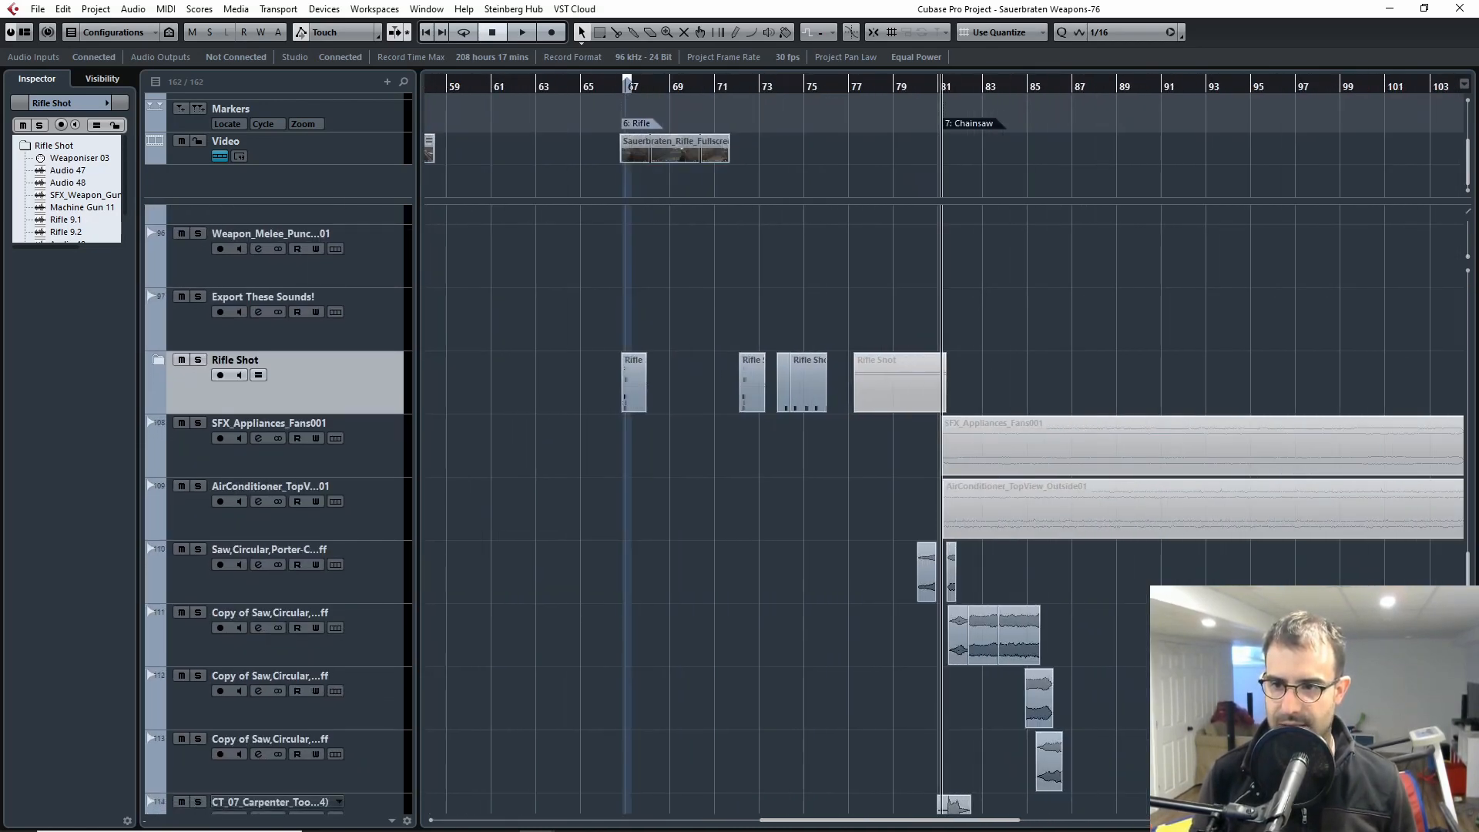
Step: Examine the chainsaw layers from the circular saw tracks down to Audio 52
scroll(1013, 614, right, 3)
scroll(1013, 614, down, 7)
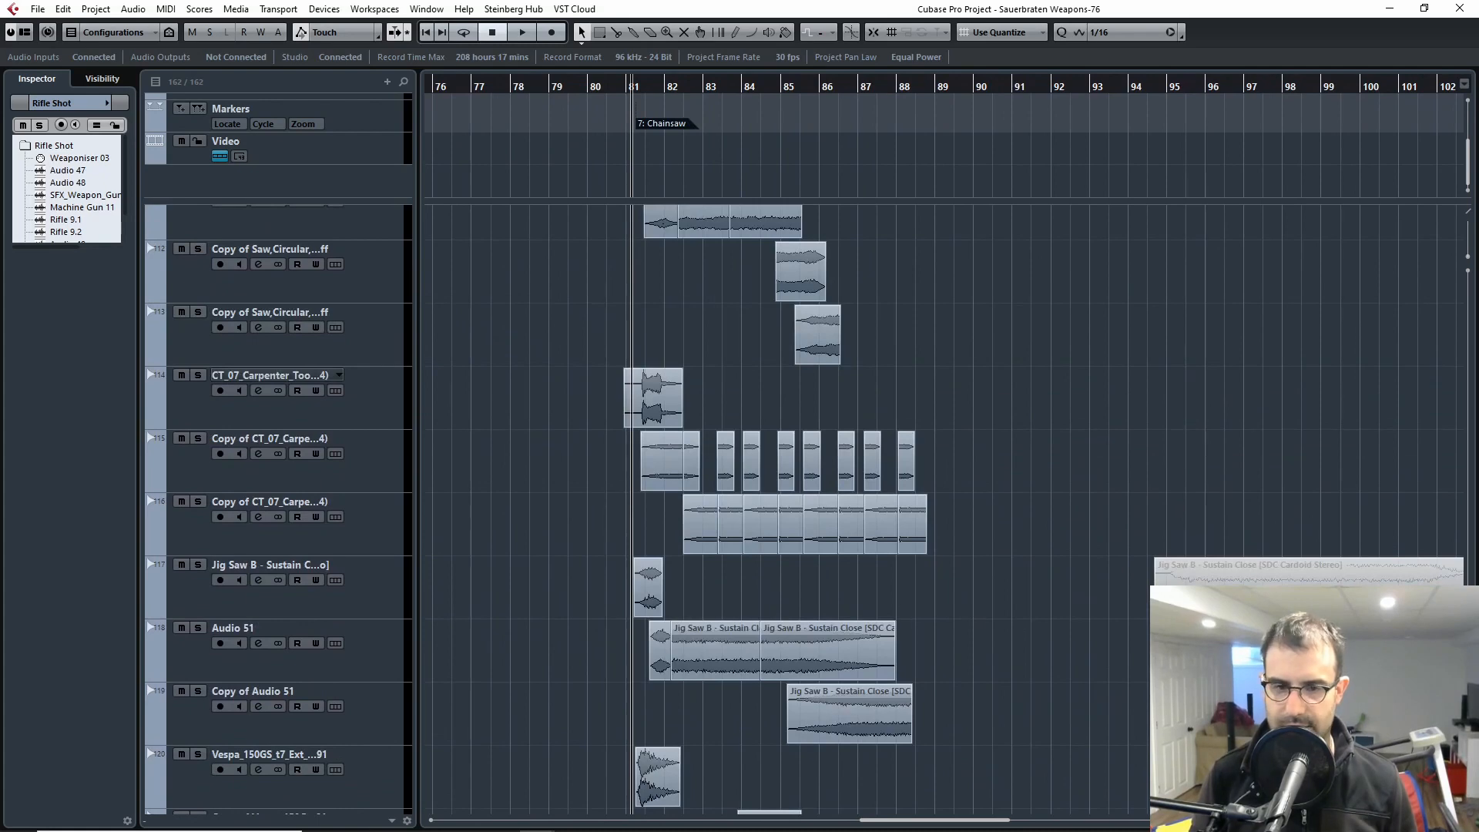
key(h)
key(h)
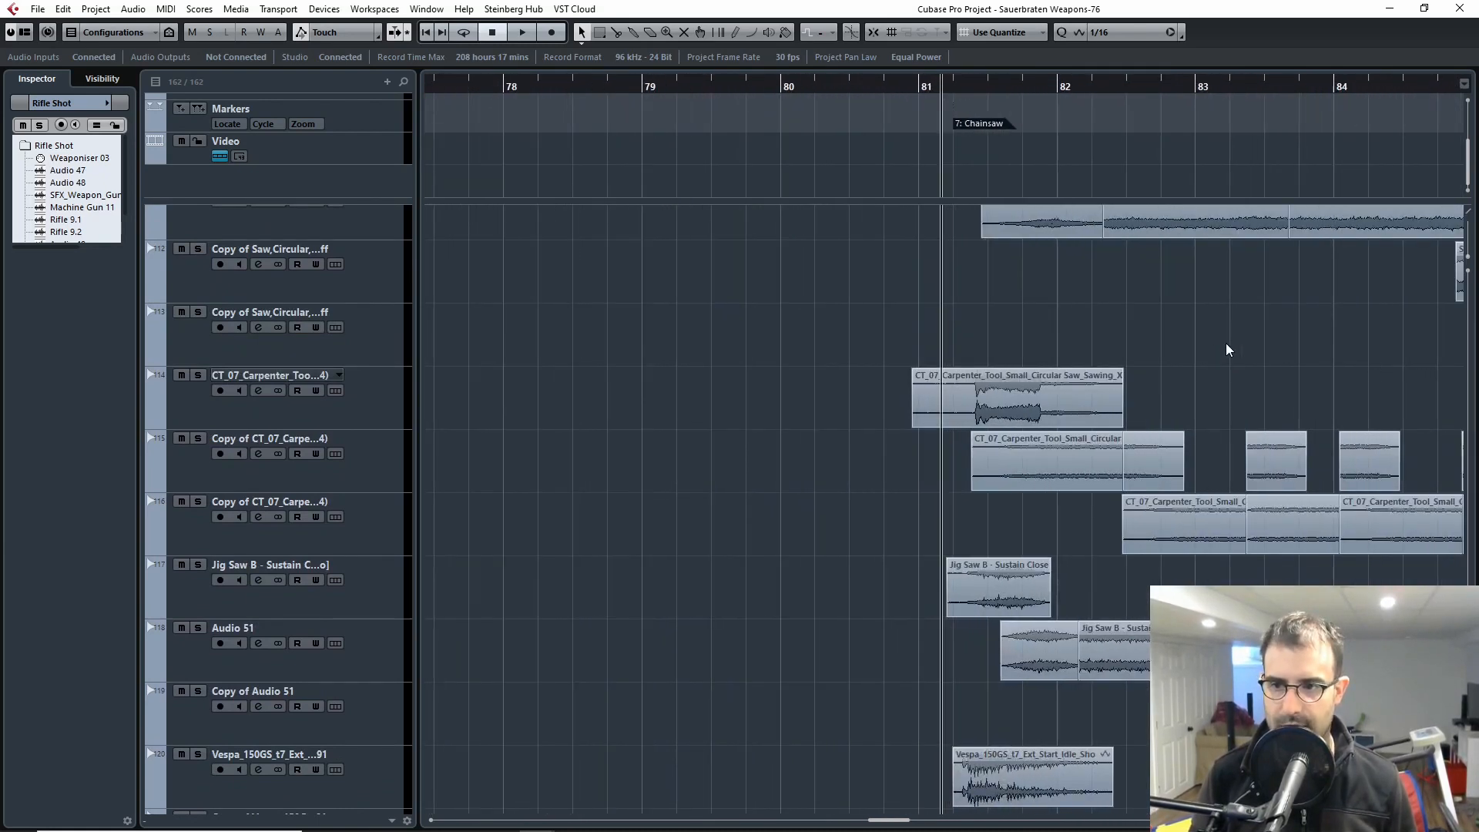
scroll(1221, 362, down, 1)
key(g)
key(g)
key(g)
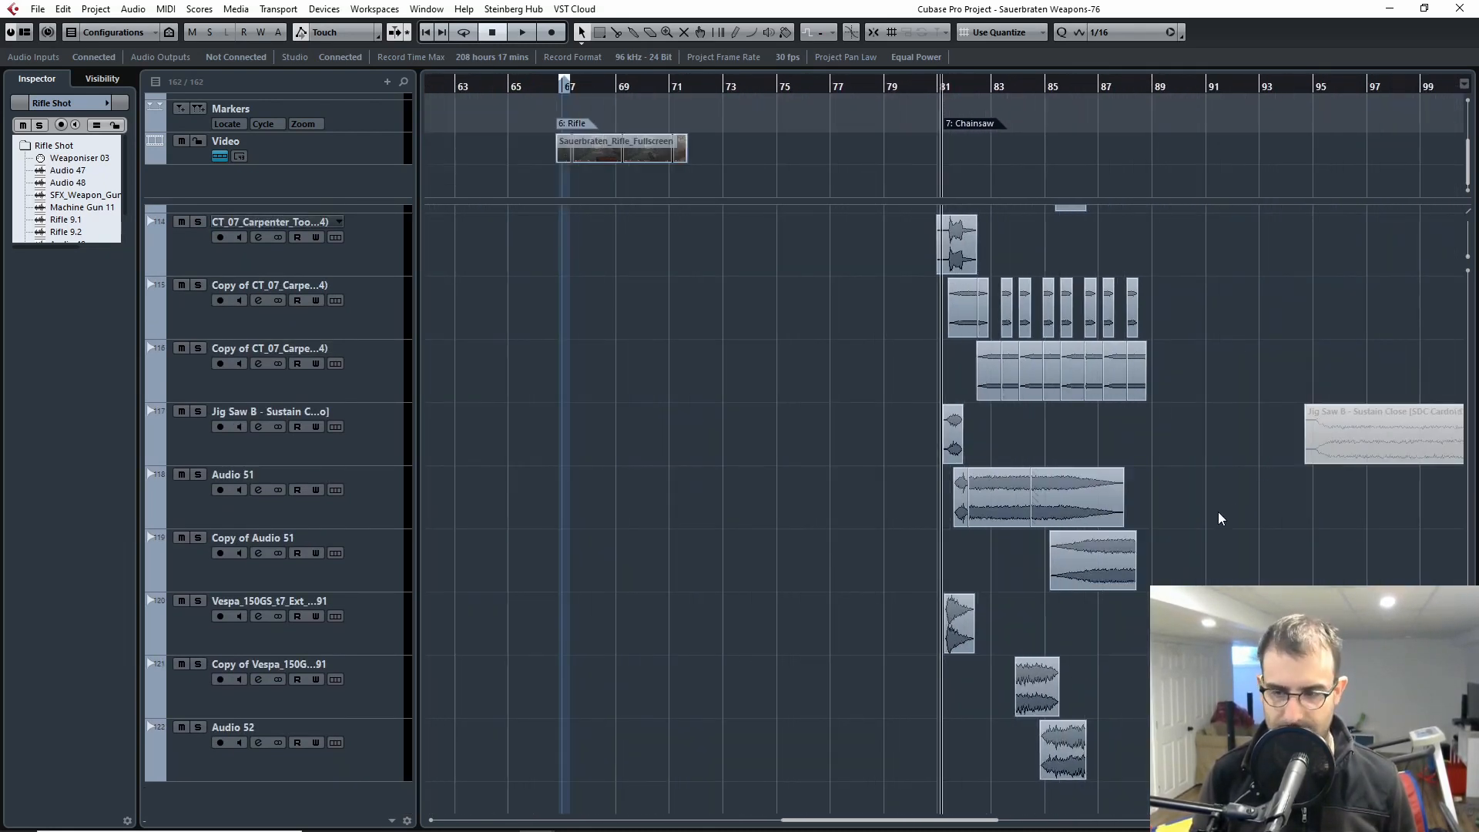
Step: Return to the first tracks and show the complete project timeline with all weapon markers
scroll(1239, 530, up, 15)
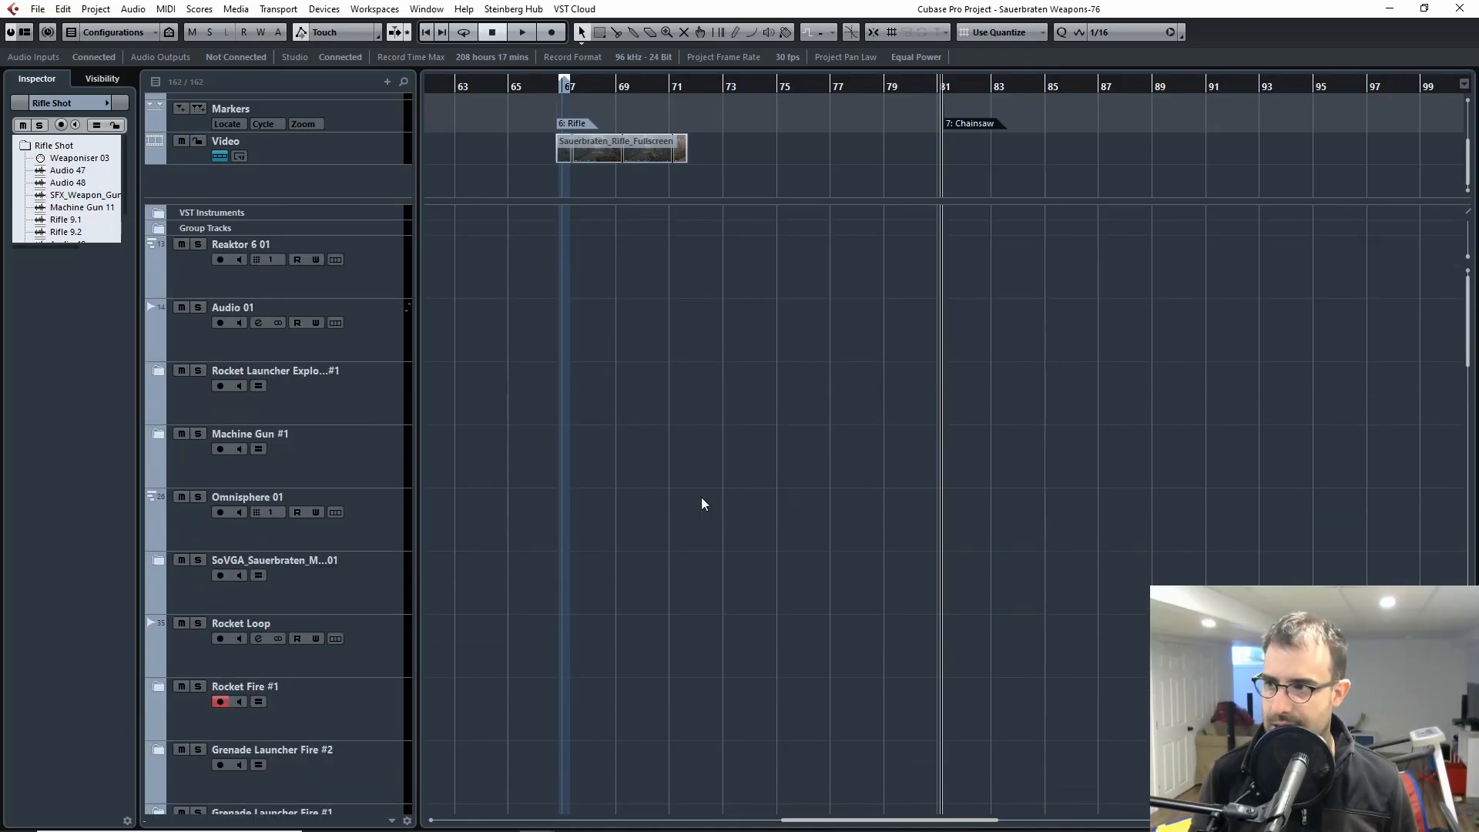
key(g)
key(g)
key(g)
key(g)
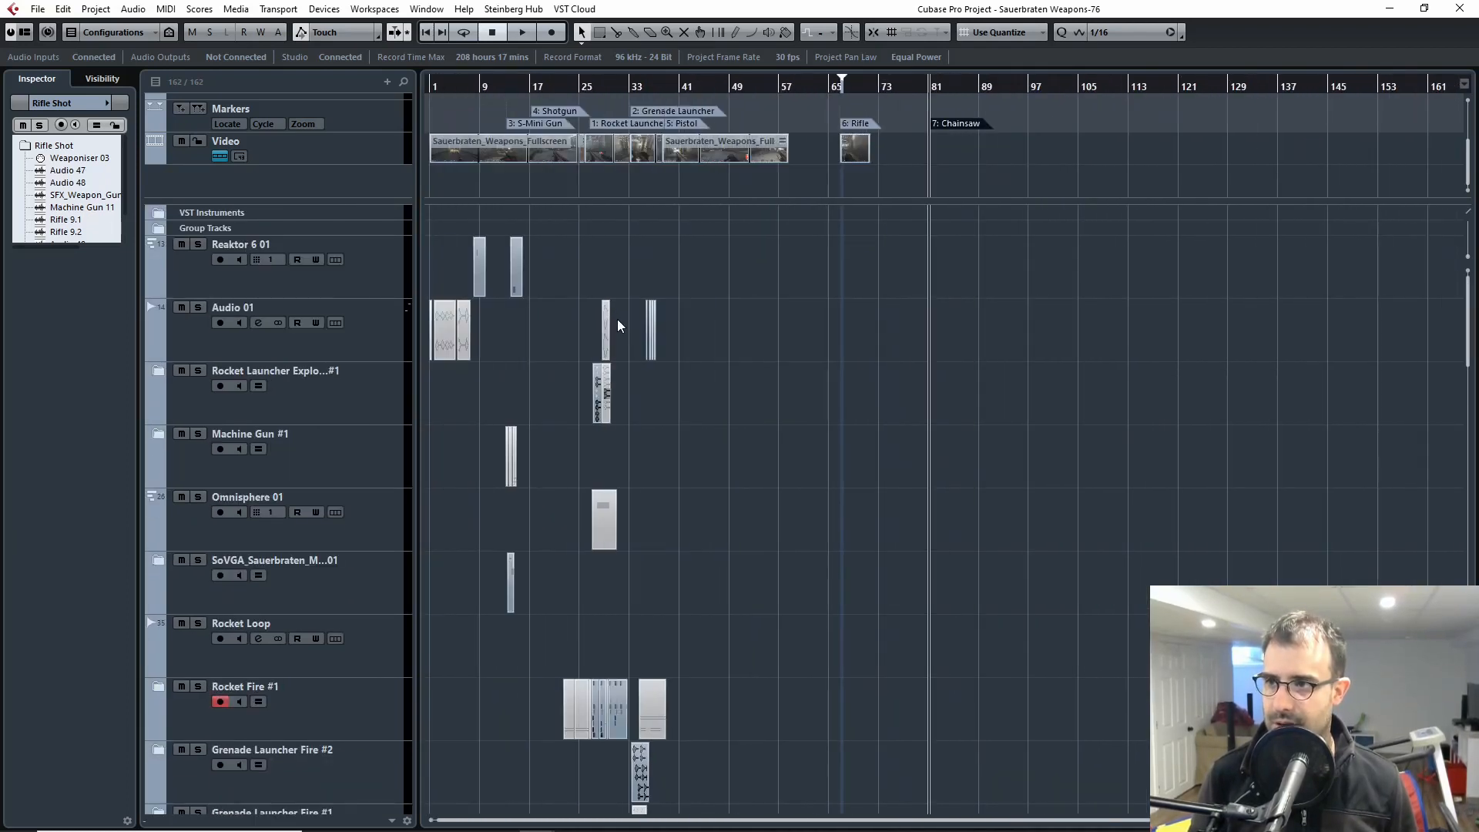